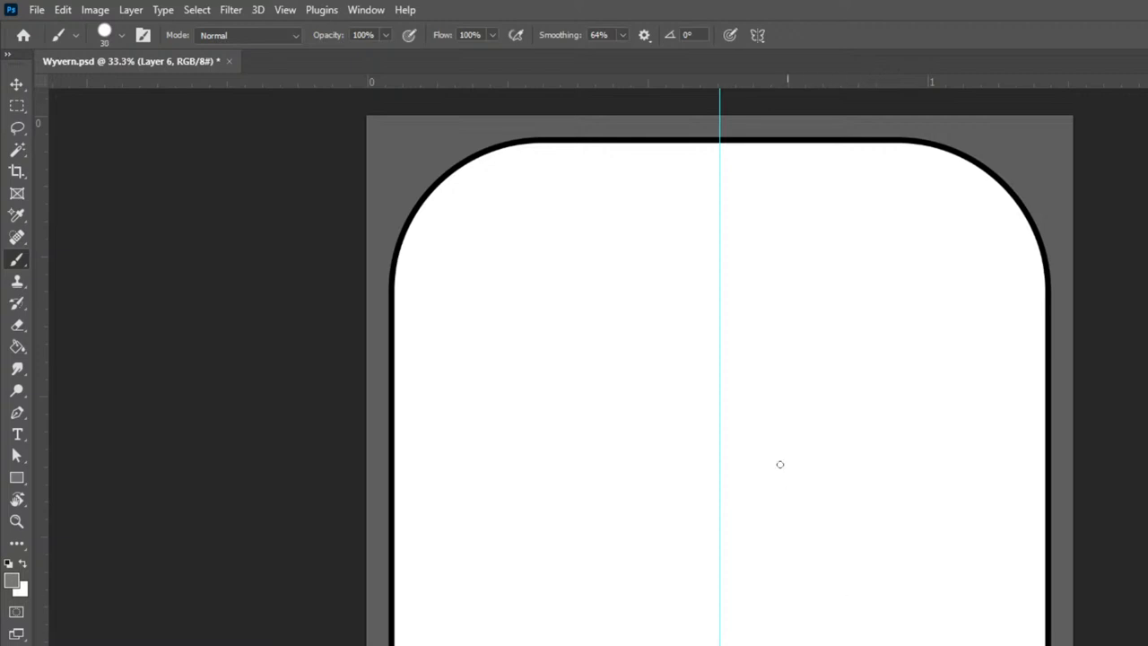
Step: Turn on vertical paint symmetry for the brush, with the mirror axis centred on the canvas
{"action": "left_click", "coordinate": [757, 35]}
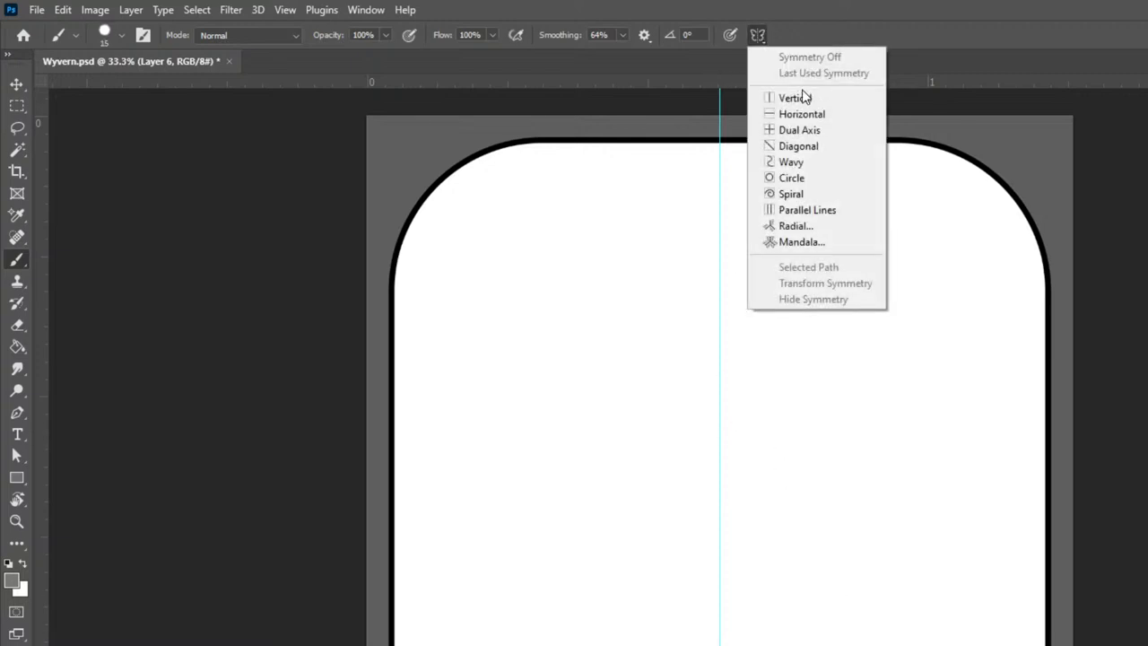
{"action": "left_click", "coordinate": [793, 95]}
{"action": "key", "text": "Return"}
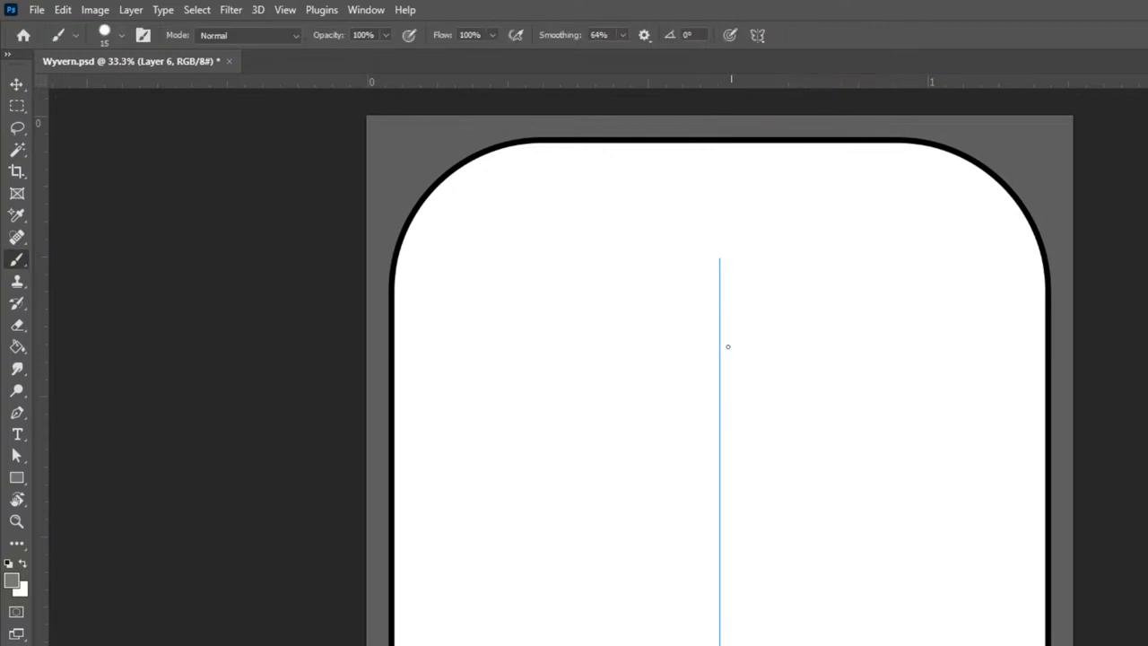
Step: Sketch the mirrored crown, outer head edges and brow ridges of the wyvern's head with a size 20 brush
{"action": "key", "text": "bracketright"}
{"action": "left_click_drag", "start_coordinate": [665, 456], "coordinate": [720, 396]}
{"action": "left_click_drag", "start_coordinate": [691, 427], "coordinate": [663, 457]}
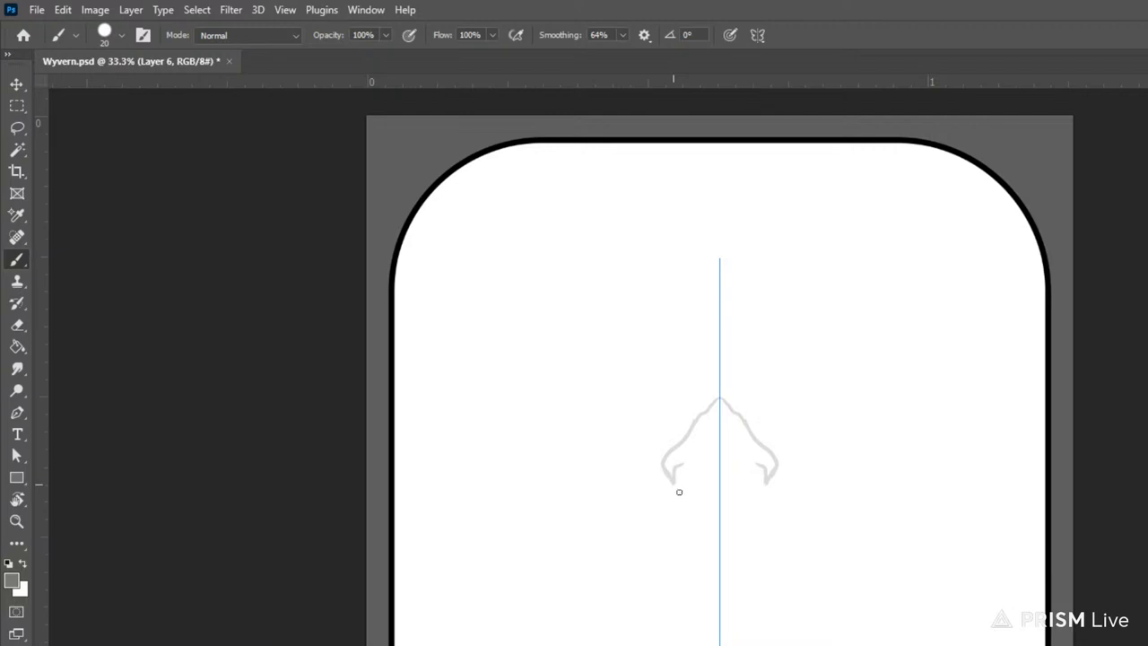
{"action": "left_click_drag", "start_coordinate": [676, 485], "coordinate": [702, 511]}
{"action": "mouse_move", "coordinate": [707, 518]}
{"action": "left_mouse_down"}
{"action": "mouse_move", "coordinate": [705, 477]}
{"action": "mouse_move", "coordinate": [680, 479]}
{"action": "mouse_move", "coordinate": [691, 463]}
{"action": "mouse_move", "coordinate": [676, 467]}
{"action": "mouse_move", "coordinate": [711, 512]}
{"action": "left_mouse_up"}
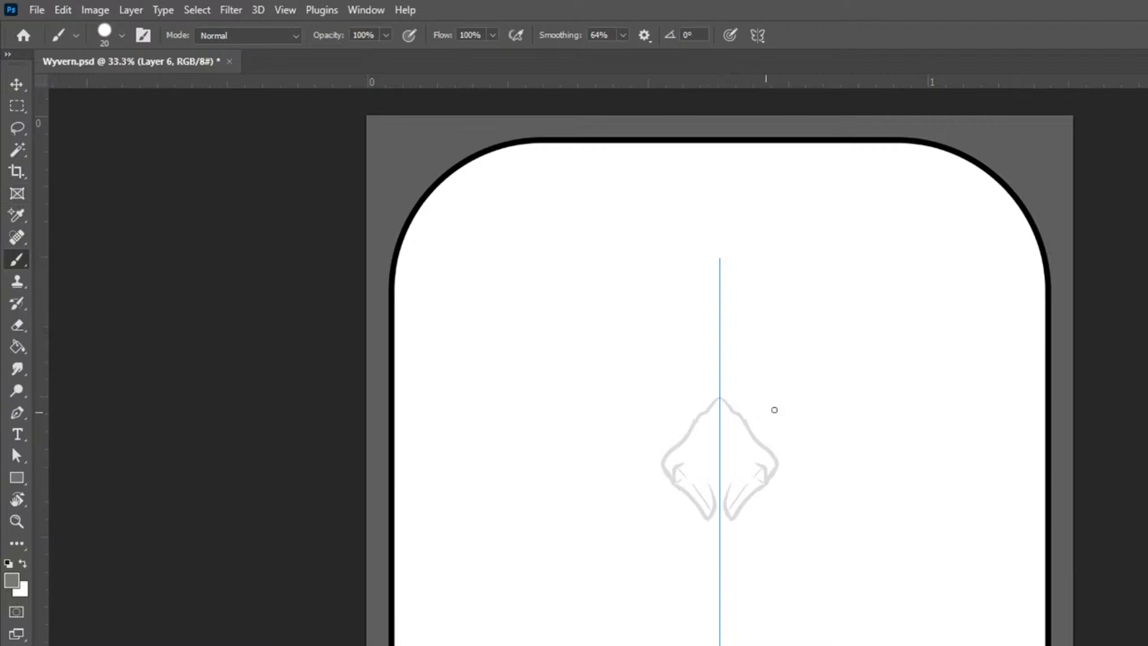
Step: Sketch the rounded bumps beside the crown and the tapering cheeks and snout down to the nostrils
{"action": "mouse_move", "coordinate": [760, 434]}
{"action": "left_mouse_down"}
{"action": "mouse_move", "coordinate": [777, 437]}
{"action": "mouse_move", "coordinate": [776, 464]}
{"action": "left_mouse_up"}
{"action": "left_click_drag", "start_coordinate": [669, 483], "coordinate": [670, 506]}
{"action": "mouse_move", "coordinate": [675, 518]}
{"action": "left_mouse_down"}
{"action": "mouse_move", "coordinate": [692, 530]}
{"action": "mouse_move", "coordinate": [703, 577]}
{"action": "left_mouse_up"}
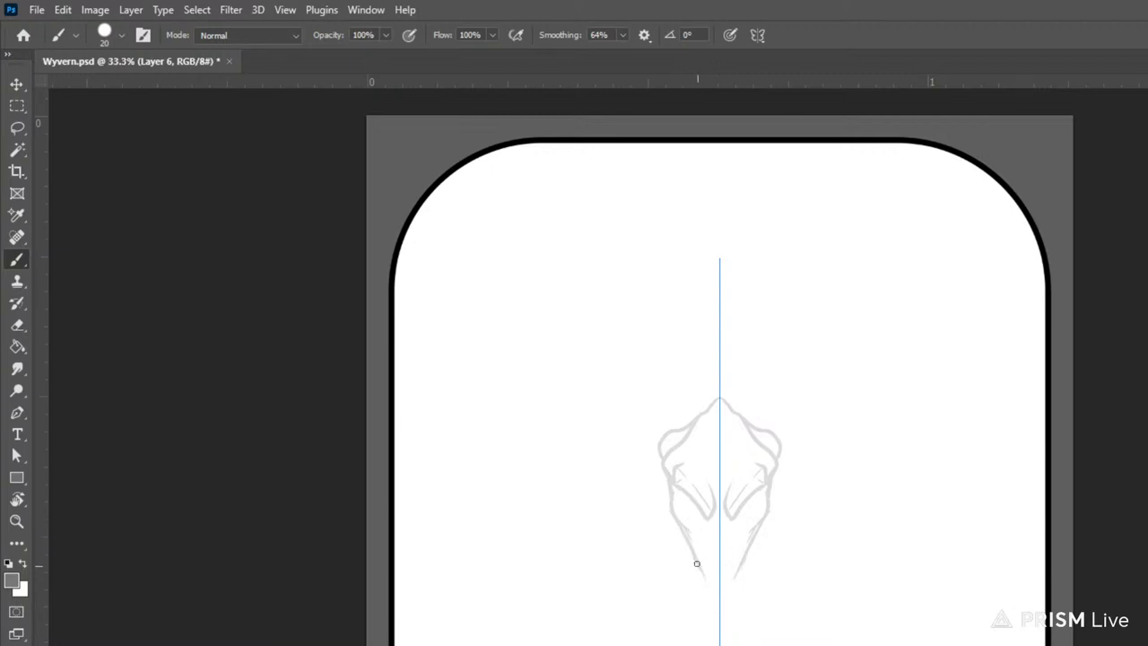
{"action": "left_click_drag", "start_coordinate": [673, 517], "coordinate": [701, 587]}
{"action": "mouse_move", "coordinate": [689, 543]}
{"action": "left_mouse_down"}
{"action": "mouse_move", "coordinate": [704, 615]}
{"action": "mouse_move", "coordinate": [690, 558]}
{"action": "mouse_move", "coordinate": [714, 608]}
{"action": "mouse_move", "coordinate": [744, 595]}
{"action": "mouse_move", "coordinate": [686, 532]}
{"action": "mouse_move", "coordinate": [714, 578]}
{"action": "left_mouse_up"}
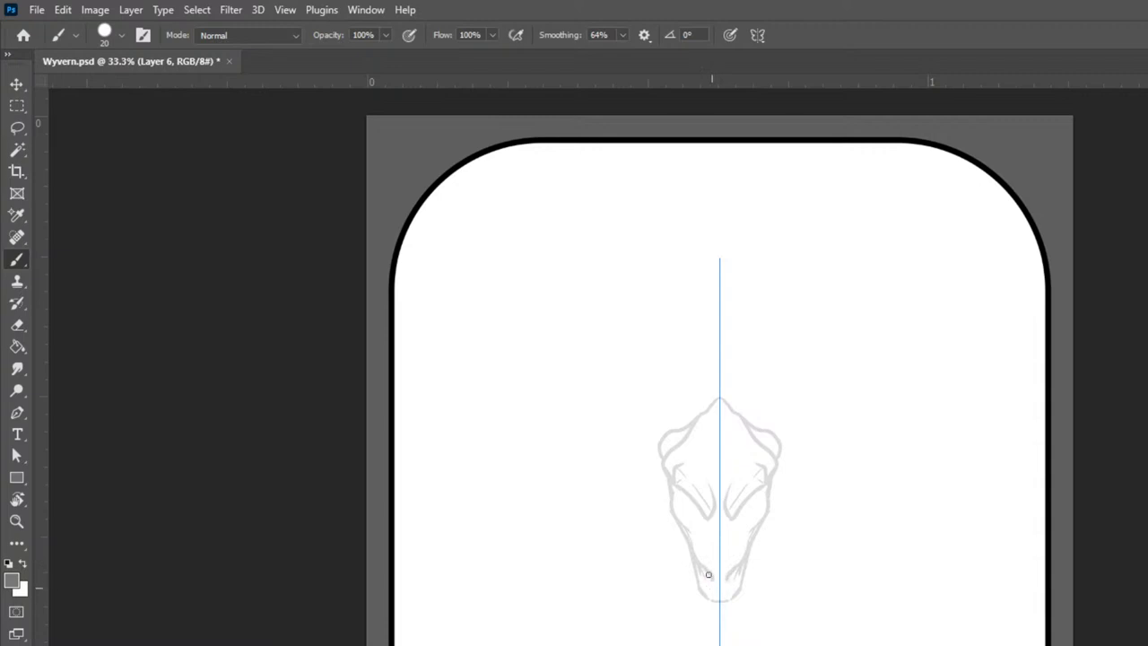
Step: Sketch the slanted eyes below the brow ridges and add fine snout creases with a size 10 brush
{"action": "key", "text": "ctrl+plus"}
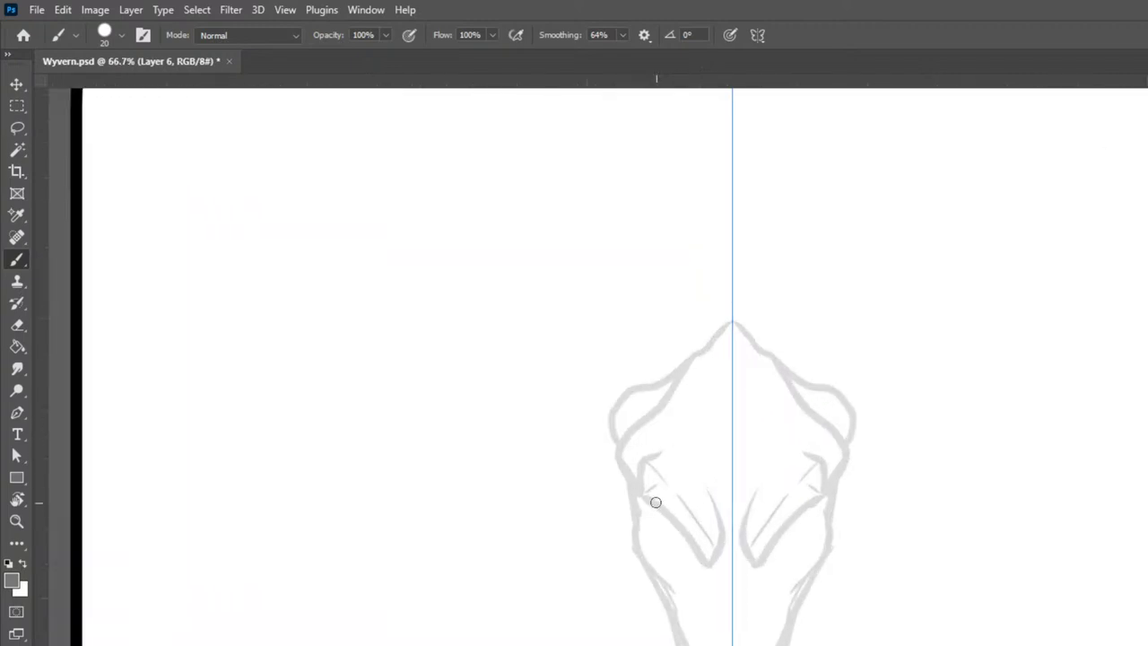
{"action": "mouse_move", "coordinate": [652, 504]}
{"action": "left_mouse_down"}
{"action": "mouse_move", "coordinate": [662, 532]}
{"action": "mouse_move", "coordinate": [647, 499]}
{"action": "mouse_move", "coordinate": [662, 539]}
{"action": "mouse_move", "coordinate": [707, 576]}
{"action": "mouse_move", "coordinate": [665, 511]}
{"action": "mouse_move", "coordinate": [693, 559]}
{"action": "left_mouse_up"}
{"action": "left_click_drag", "start_coordinate": [671, 502], "coordinate": [712, 562]}
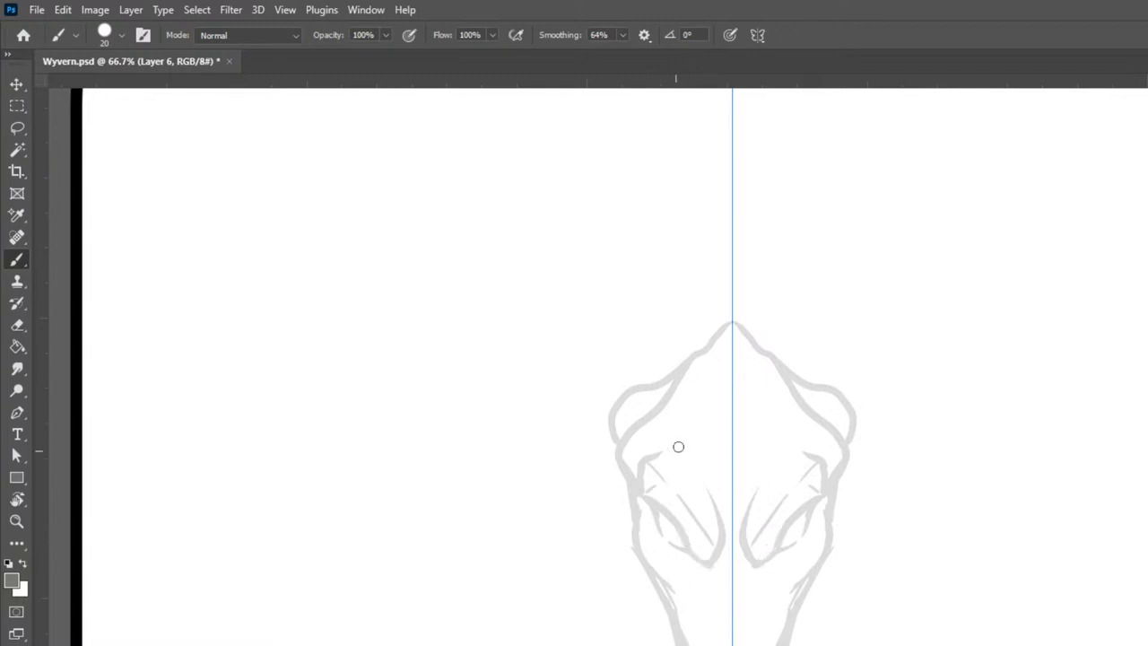
{"action": "key", "text": "bracketleft"}
{"action": "left_click_drag", "start_coordinate": [674, 589], "coordinate": [696, 642]}
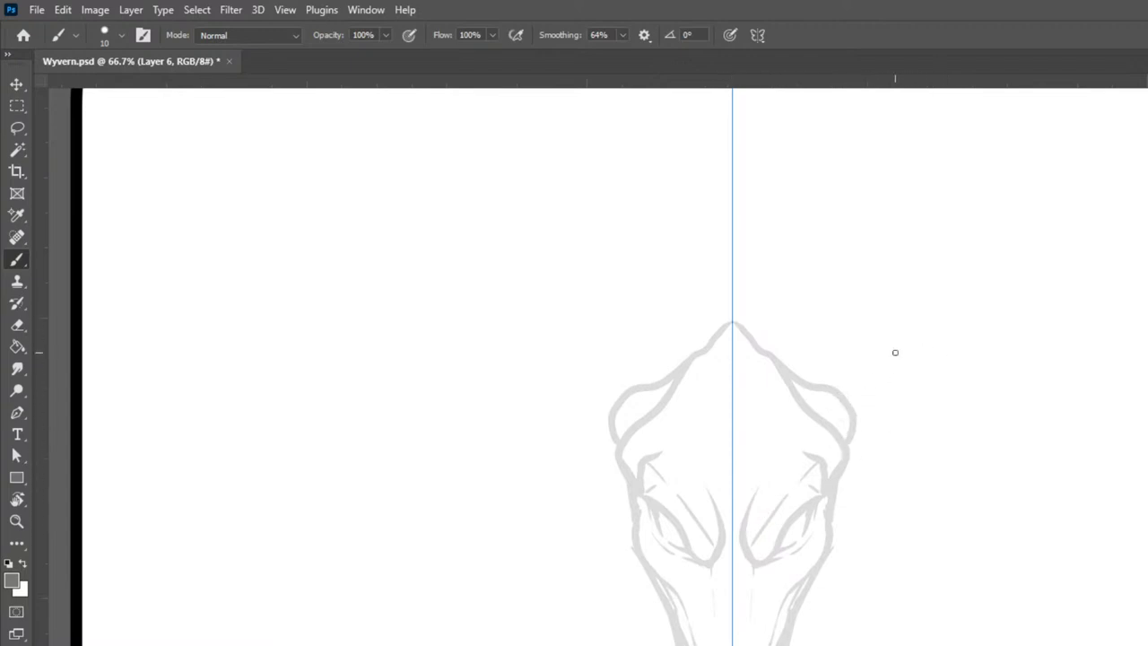
Step: Sketch the neck sides flaring from behind the snout and the collar lines beneath it with a size 20 brush
{"action": "key", "text": "ctrl+minus"}
{"action": "key", "text": "ctrl+minus"}
{"action": "key", "text": "ctrl+minus"}
{"action": "key", "text": "ctrl+minus"}
{"action": "key", "text": "ctrl+plus"}
{"action": "key", "text": "ctrl+plus"}
{"action": "mouse_move", "coordinate": [894, 449]}
{"action": "left_mouse_down"}
{"action": "mouse_move", "coordinate": [924, 633]}
{"action": "mouse_move", "coordinate": [915, 598]}
{"action": "left_mouse_up"}
{"action": "key", "text": "bracketright"}
{"action": "key", "text": "bracketright"}
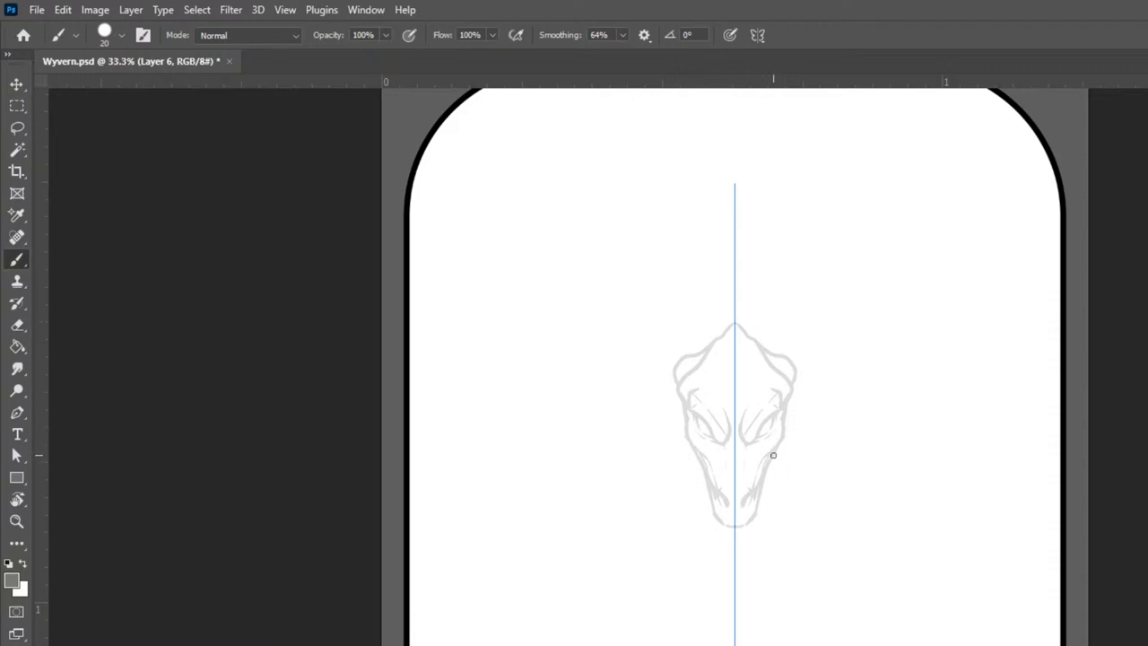
{"action": "mouse_move", "coordinate": [773, 447]}
{"action": "left_mouse_down"}
{"action": "mouse_move", "coordinate": [789, 538]}
{"action": "mouse_move", "coordinate": [818, 564]}
{"action": "left_mouse_up"}
{"action": "left_click_drag", "start_coordinate": [651, 563], "coordinate": [725, 550]}
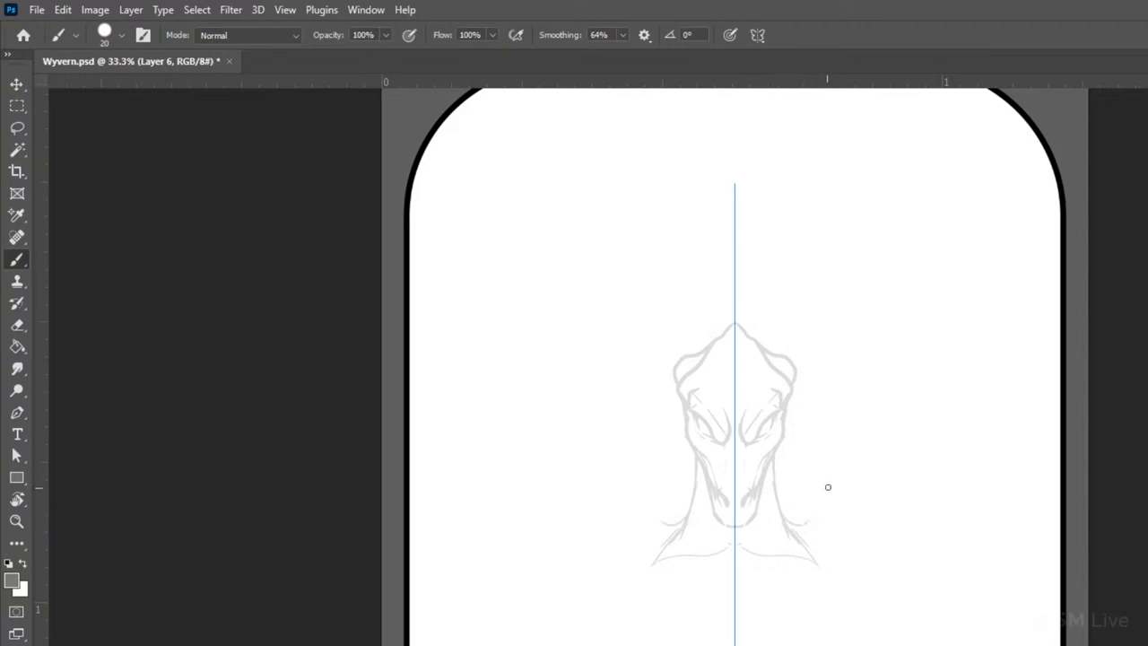
Step: Sketch the inner contour of the raised arms from the shoulders out to the elbows and up the forearms
{"action": "mouse_move", "coordinate": [787, 522]}
{"action": "left_mouse_down"}
{"action": "mouse_move", "coordinate": [828, 499]}
{"action": "mouse_move", "coordinate": [848, 461]}
{"action": "left_mouse_up"}
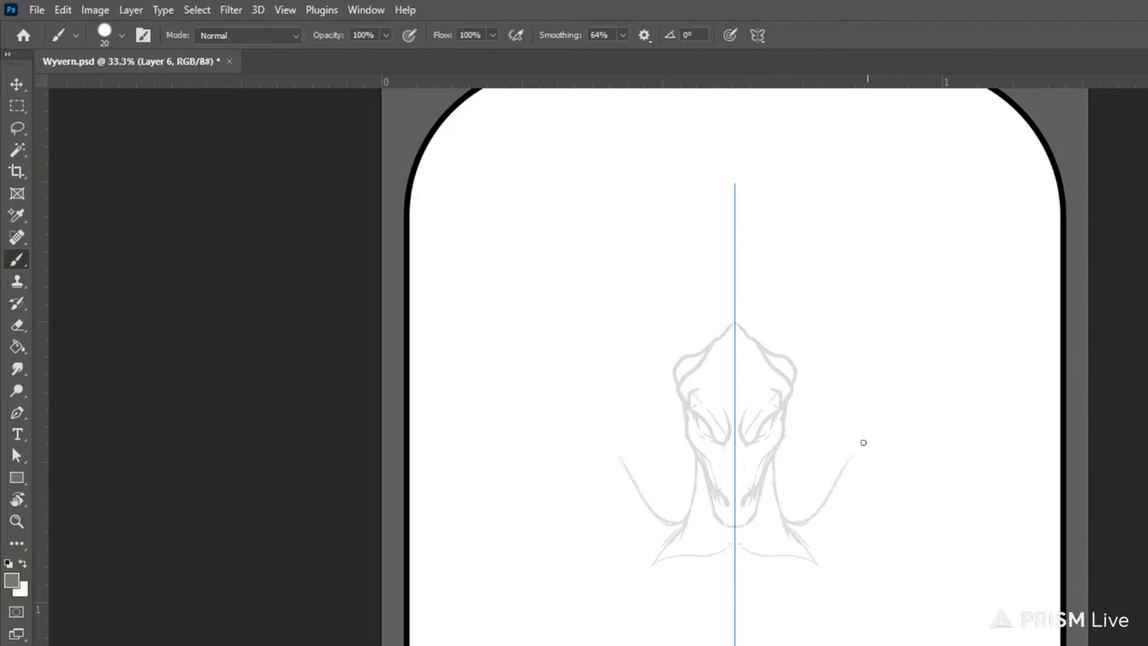
{"action": "left_click_drag", "start_coordinate": [819, 512], "coordinate": [868, 440]}
{"action": "mouse_move", "coordinate": [890, 402]}
{"action": "left_mouse_down"}
{"action": "mouse_move", "coordinate": [913, 380]}
{"action": "mouse_move", "coordinate": [863, 152]}
{"action": "left_mouse_up"}
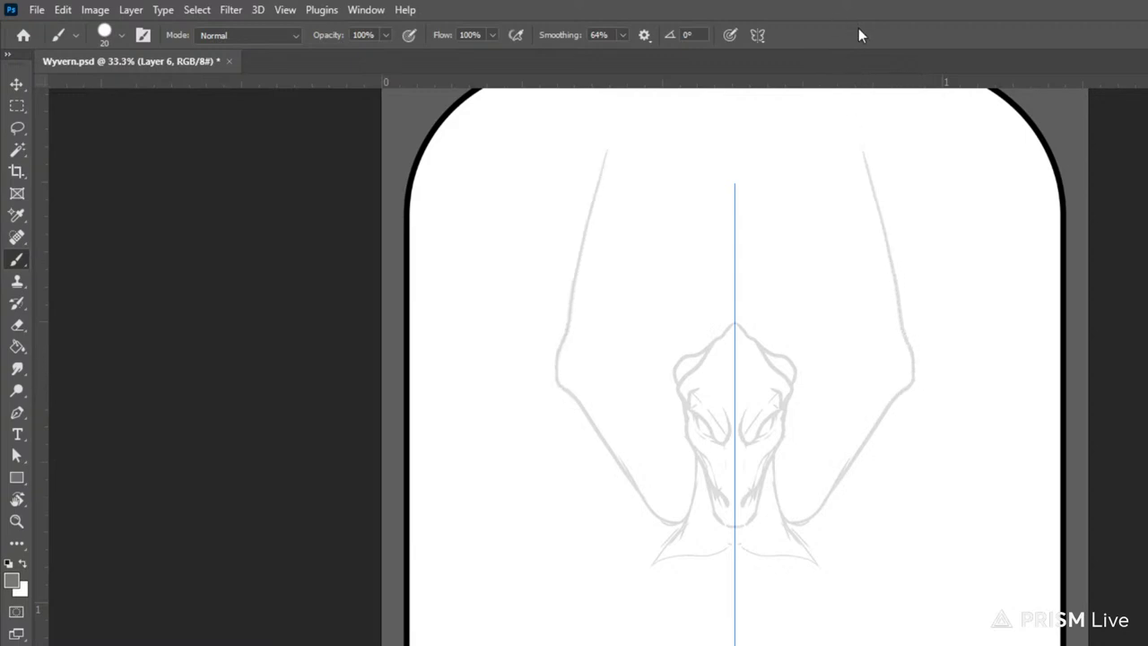
Step: Move the sketch layer straight down to leave more room above the raised arms
{"action": "key", "text": "ctrl+minus"}
{"action": "key", "text": "ctrl+minus"}
{"action": "key", "text": "ctrl+minus"}
{"action": "key", "text": "ctrl+plus"}
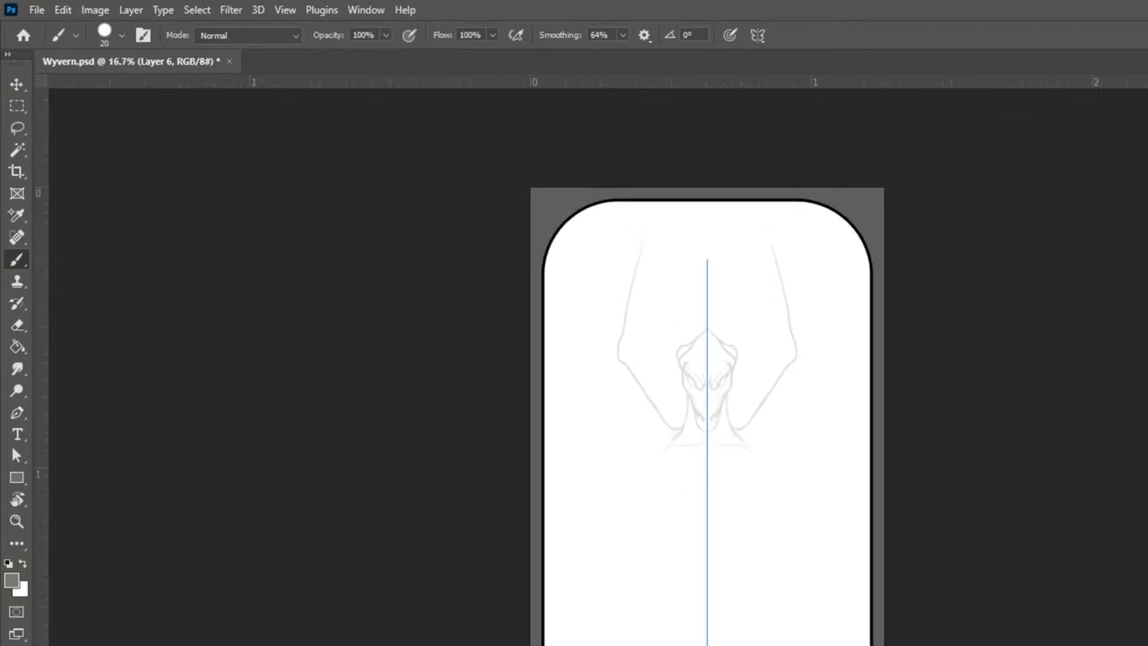
{"action": "key", "text": "v"}
{"action": "key", "text": "shift+Down"}
{"action": "key", "text": "shift+Down"}
{"action": "key", "text": "shift+Down"}
{"action": "key", "text": "shift+Down"}
{"action": "key", "text": "shift+Down"}
{"action": "key", "text": "shift+Down"}
{"action": "key", "text": "shift+Down"}
{"action": "key", "text": "shift+Down"}
{"action": "key", "text": "shift+Down"}
{"action": "key", "text": "shift+Down"}
{"action": "key", "text": "shift+Down"}
{"action": "key", "text": "shift+Down"}
{"action": "key", "text": "shift+Down"}
{"action": "key", "text": "shift+Down"}
{"action": "key", "text": "shift+Down"}
{"action": "key", "text": "shift+Down"}
{"action": "key", "text": "shift+Down"}
{"action": "key", "text": "shift+Down"}
{"action": "key", "text": "shift+Down"}
{"action": "key", "text": "shift+Down"}
{"action": "key", "text": "shift+Down"}
{"action": "key", "text": "shift+Down"}
{"action": "key", "text": "shift+Down"}
{"action": "key", "text": "shift+Down"}
{"action": "key", "text": "shift+Down"}
{"action": "key", "text": "shift+Down"}
{"action": "key", "text": "shift+Down"}
{"action": "key", "text": "shift+Down"}
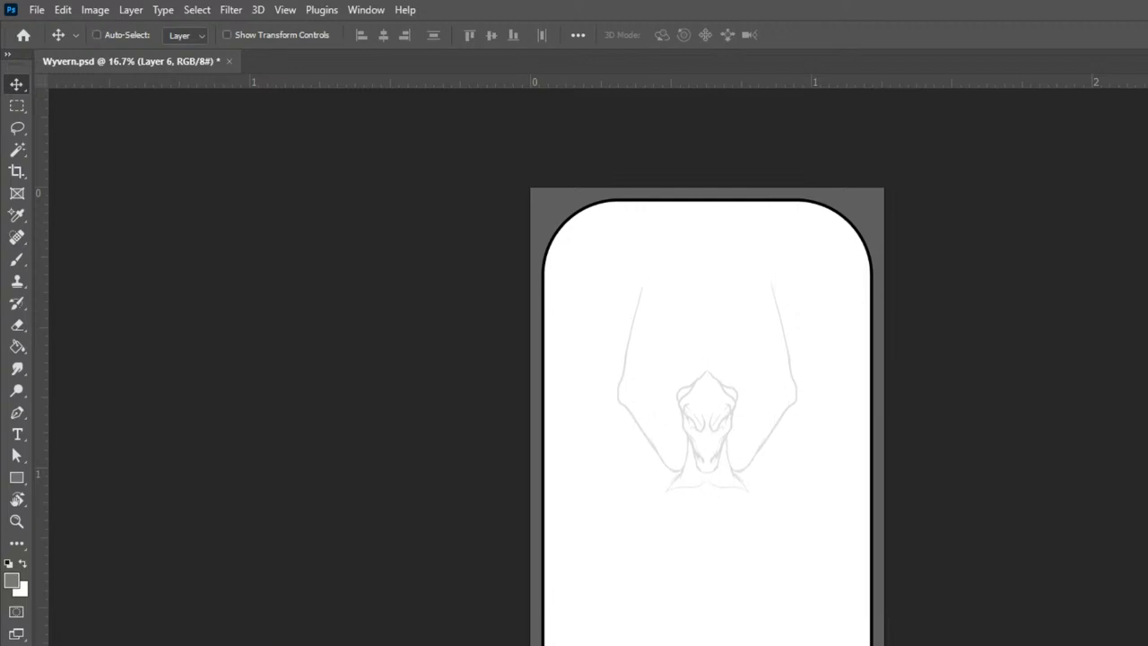
Step: Sketch the wrists and a slim pointed thumb at the end of each raised arm, redrawing the thumb's outer edge
{"action": "key", "text": "ctrl+plus"}
{"action": "key", "text": "ctrl+plus"}
{"action": "left_click_drag", "start_coordinate": [956, 351], "coordinate": [894, 607]}
{"action": "key", "text": "b"}
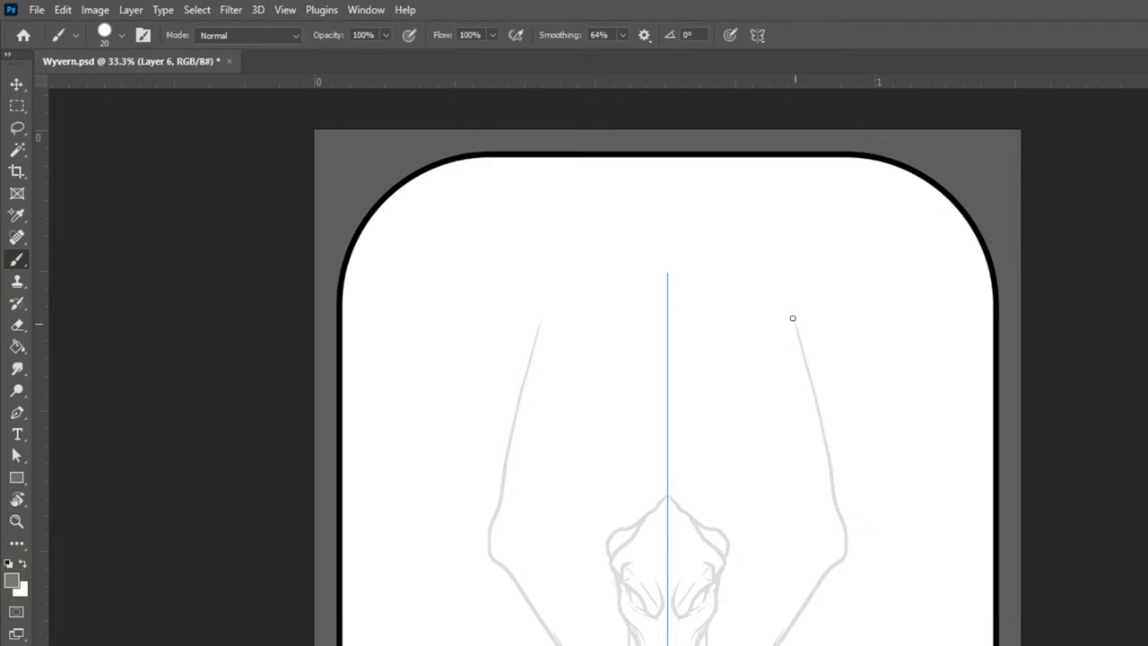
{"action": "mouse_move", "coordinate": [793, 314]}
{"action": "left_mouse_down"}
{"action": "mouse_move", "coordinate": [770, 275]}
{"action": "mouse_move", "coordinate": [783, 296]}
{"action": "mouse_move", "coordinate": [780, 202]}
{"action": "mouse_move", "coordinate": [805, 273]}
{"action": "mouse_move", "coordinate": [796, 296]}
{"action": "mouse_move", "coordinate": [766, 288]}
{"action": "mouse_move", "coordinate": [806, 298]}
{"action": "left_mouse_up"}
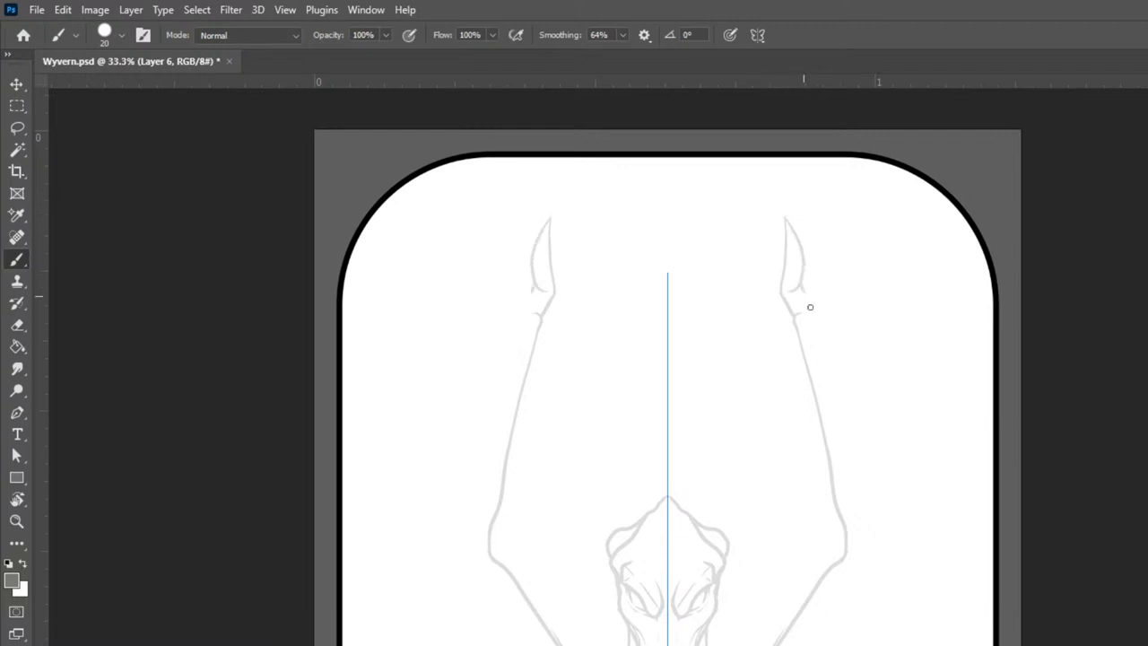
{"action": "key", "text": "ctrl+z"}
{"action": "key", "text": "ctrl+z"}
{"action": "left_click_drag", "start_coordinate": [792, 240], "coordinate": [803, 299]}
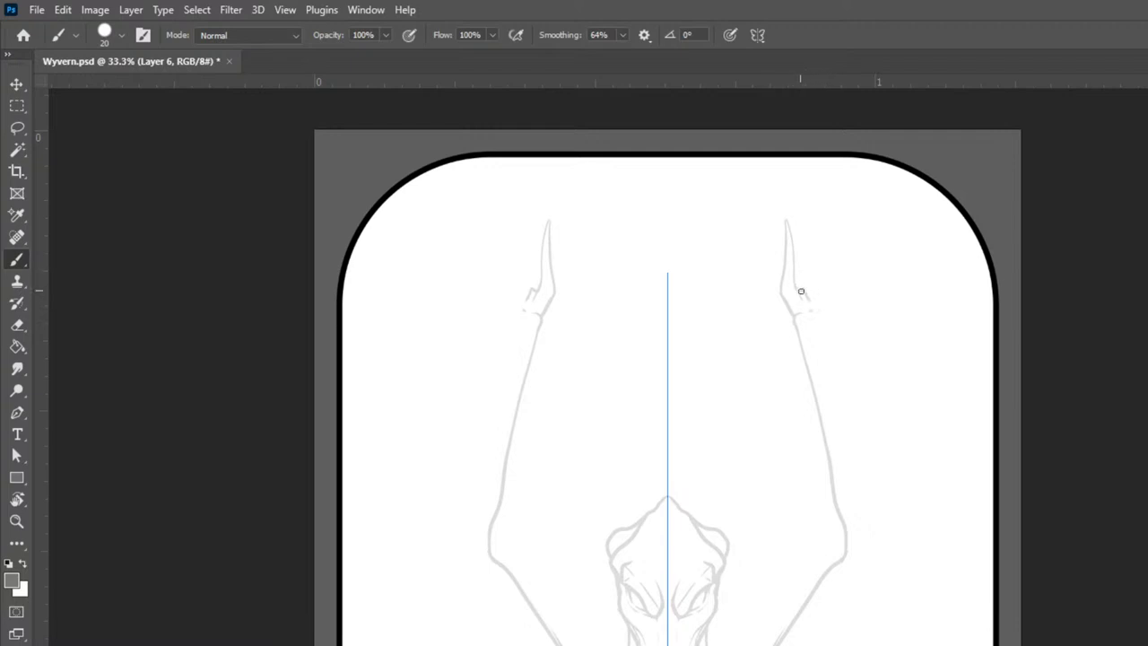
{"action": "key", "text": "ctrl+z"}
Step: Sketch the remaining pointed fingers of both hands, extending the outermost finger to the card's rounded border
{"action": "mouse_move", "coordinate": [785, 220]}
{"action": "left_mouse_down"}
{"action": "mouse_move", "coordinate": [811, 322]}
{"action": "mouse_move", "coordinate": [805, 271]}
{"action": "mouse_move", "coordinate": [814, 275]}
{"action": "mouse_move", "coordinate": [800, 279]}
{"action": "mouse_move", "coordinate": [840, 198]}
{"action": "mouse_move", "coordinate": [816, 244]}
{"action": "mouse_move", "coordinate": [836, 205]}
{"action": "left_mouse_up"}
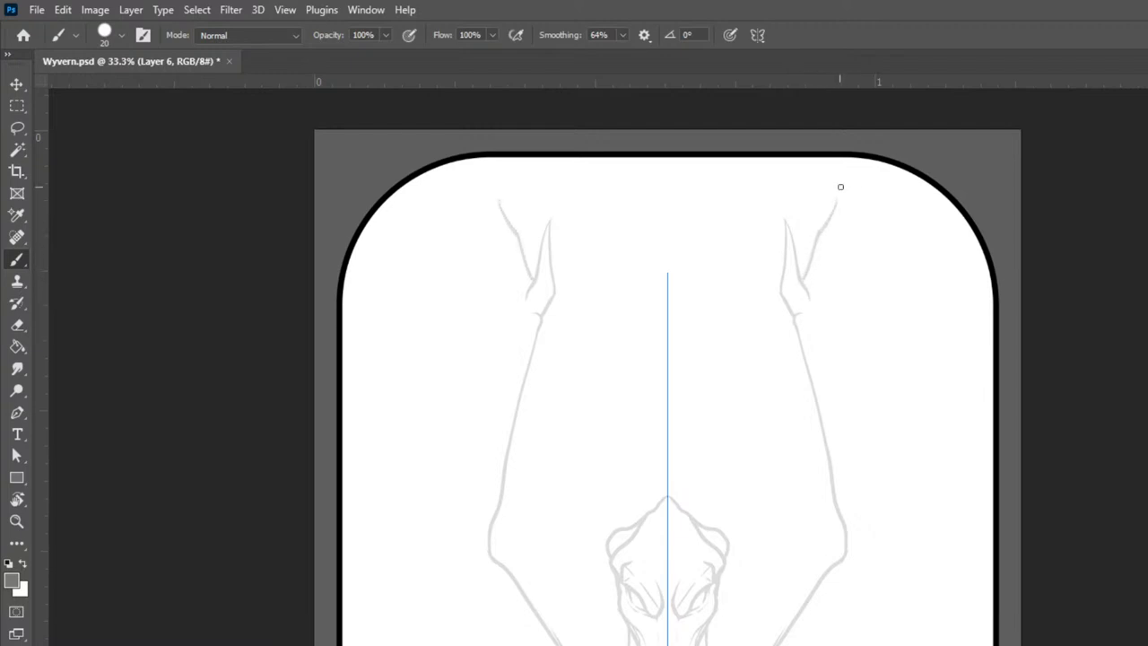
{"action": "key", "text": "ctrl+z"}
{"action": "left_click_drag", "start_coordinate": [841, 206], "coordinate": [866, 202]}
{"action": "key", "text": "ctrl+z"}
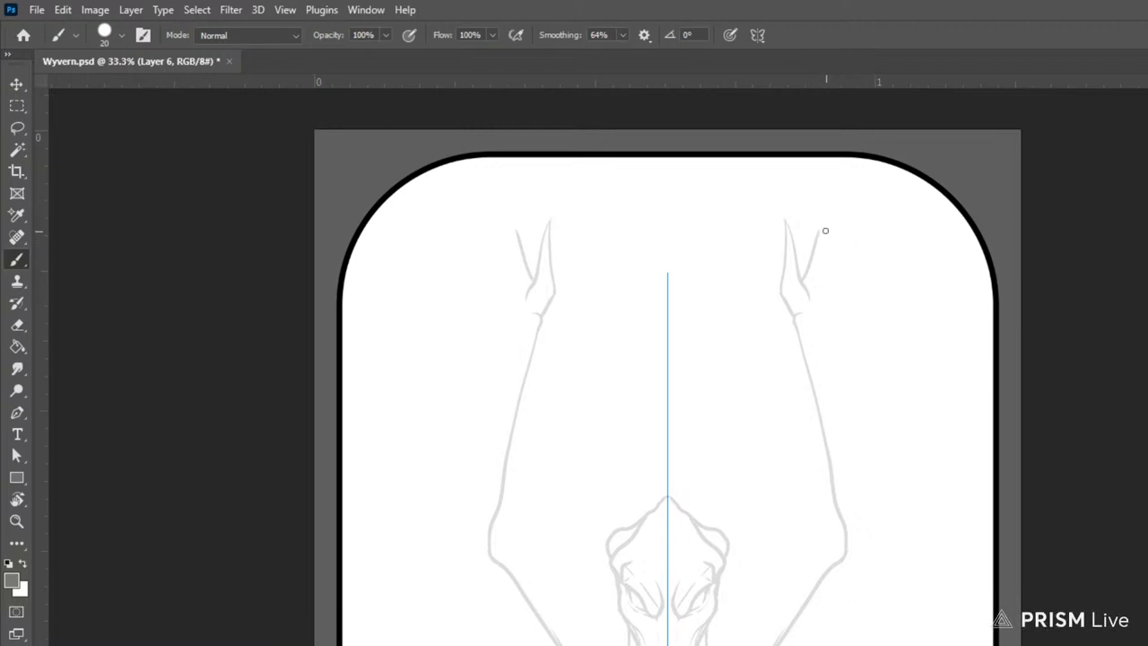
{"action": "mouse_move", "coordinate": [817, 233]}
{"action": "left_mouse_down"}
{"action": "mouse_move", "coordinate": [867, 196]}
{"action": "mouse_move", "coordinate": [829, 251]}
{"action": "mouse_move", "coordinate": [839, 235]}
{"action": "mouse_move", "coordinate": [826, 238]}
{"action": "mouse_move", "coordinate": [853, 221]}
{"action": "mouse_move", "coordinate": [825, 274]}
{"action": "mouse_move", "coordinate": [830, 263]}
{"action": "mouse_move", "coordinate": [833, 281]}
{"action": "mouse_move", "coordinate": [872, 211]}
{"action": "mouse_move", "coordinate": [834, 277]}
{"action": "mouse_move", "coordinate": [868, 226]}
{"action": "mouse_move", "coordinate": [844, 263]}
{"action": "mouse_move", "coordinate": [906, 212]}
{"action": "mouse_move", "coordinate": [873, 266]}
{"action": "mouse_move", "coordinate": [862, 271]}
{"action": "mouse_move", "coordinate": [857, 259]}
{"action": "mouse_move", "coordinate": [871, 267]}
{"action": "mouse_move", "coordinate": [843, 305]}
{"action": "left_mouse_up"}
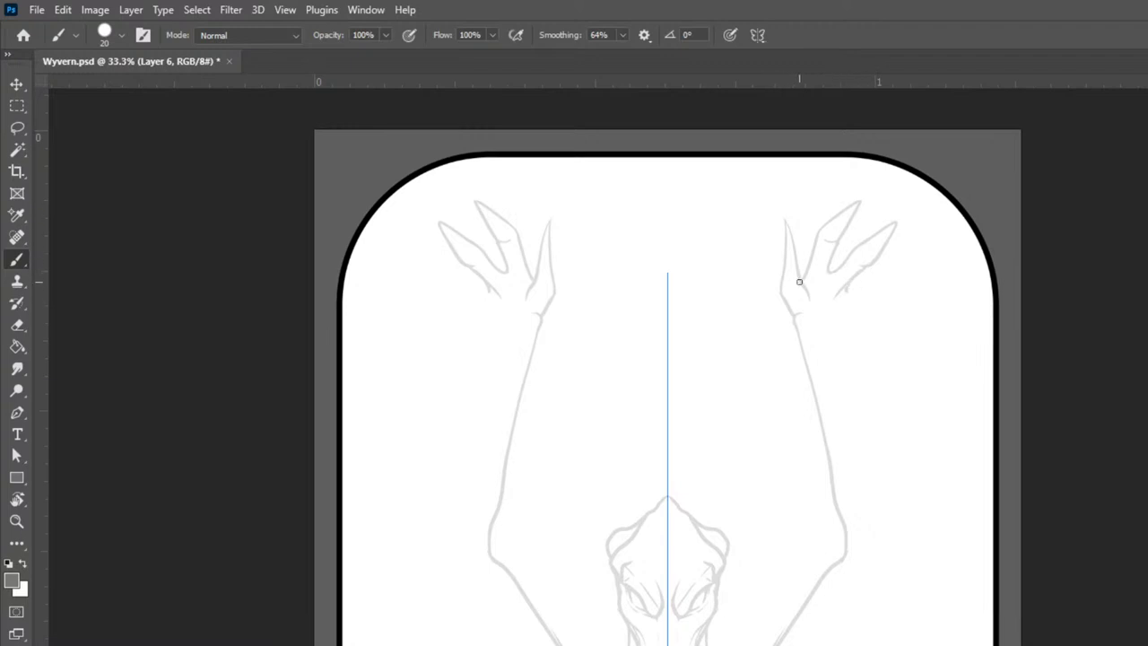
{"action": "left_click_drag", "start_coordinate": [801, 245], "coordinate": [780, 208]}
{"action": "mouse_move", "coordinate": [847, 292]}
{"action": "left_mouse_down"}
{"action": "mouse_move", "coordinate": [904, 259]}
{"action": "mouse_move", "coordinate": [909, 245]}
{"action": "mouse_move", "coordinate": [854, 292]}
{"action": "mouse_move", "coordinate": [947, 185]}
{"action": "left_mouse_up"}
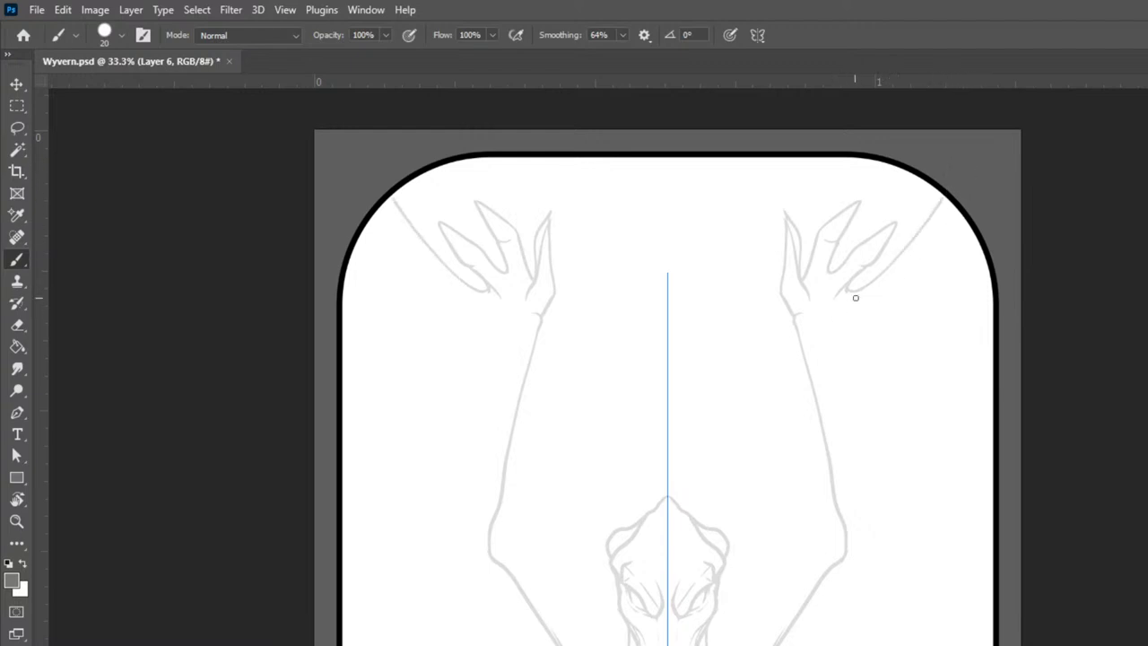
Step: Sketch the outer contour of both arms from the wrist past the elbow and down to the armpit
{"action": "mouse_move", "coordinate": [832, 326]}
{"action": "left_mouse_down"}
{"action": "mouse_move", "coordinate": [824, 318]}
{"action": "mouse_move", "coordinate": [886, 464]}
{"action": "mouse_move", "coordinate": [881, 550]}
{"action": "left_mouse_up"}
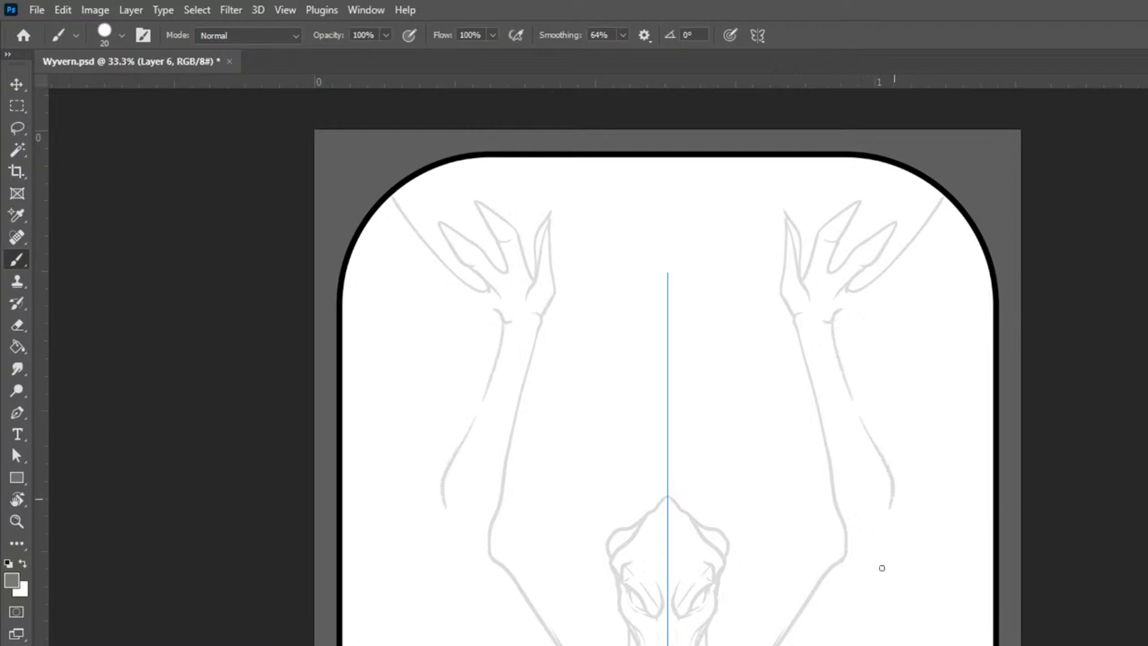
{"action": "mouse_move", "coordinate": [878, 482]}
{"action": "left_mouse_down"}
{"action": "mouse_move", "coordinate": [897, 534]}
{"action": "mouse_move", "coordinate": [891, 493]}
{"action": "mouse_move", "coordinate": [897, 550]}
{"action": "left_mouse_up"}
{"action": "left_click_drag", "start_coordinate": [940, 511], "coordinate": [954, 404]}
{"action": "left_click_drag", "start_coordinate": [456, 451], "coordinate": [482, 507]}
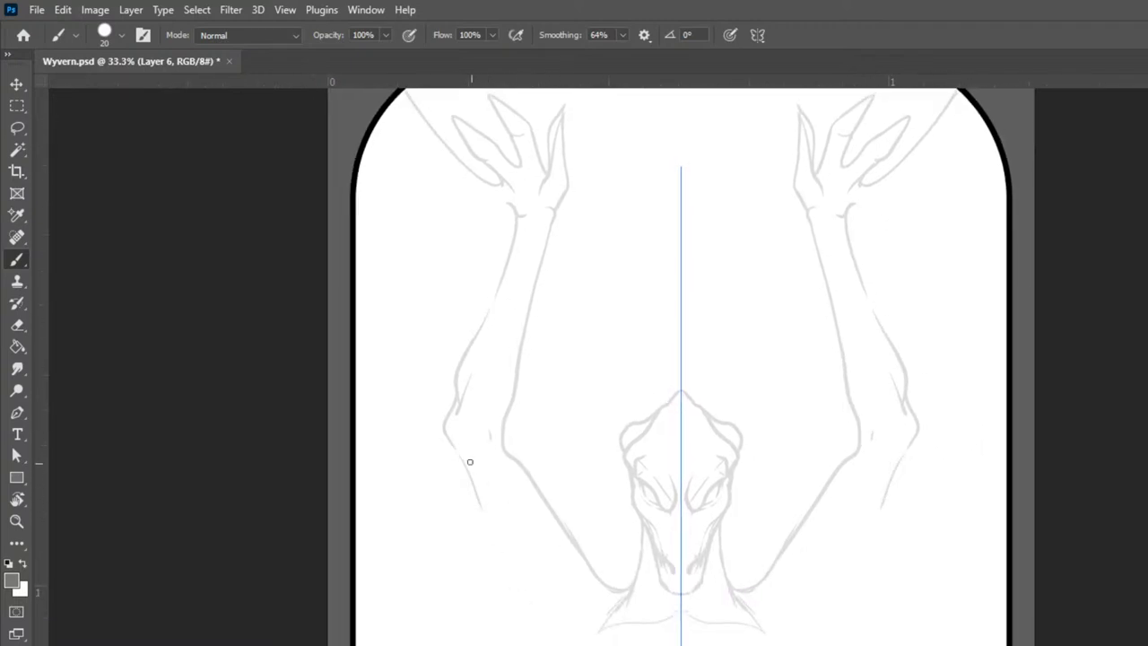
{"action": "key", "text": "ctrl+z"}
{"action": "left_click_drag", "start_coordinate": [458, 459], "coordinate": [580, 638]}
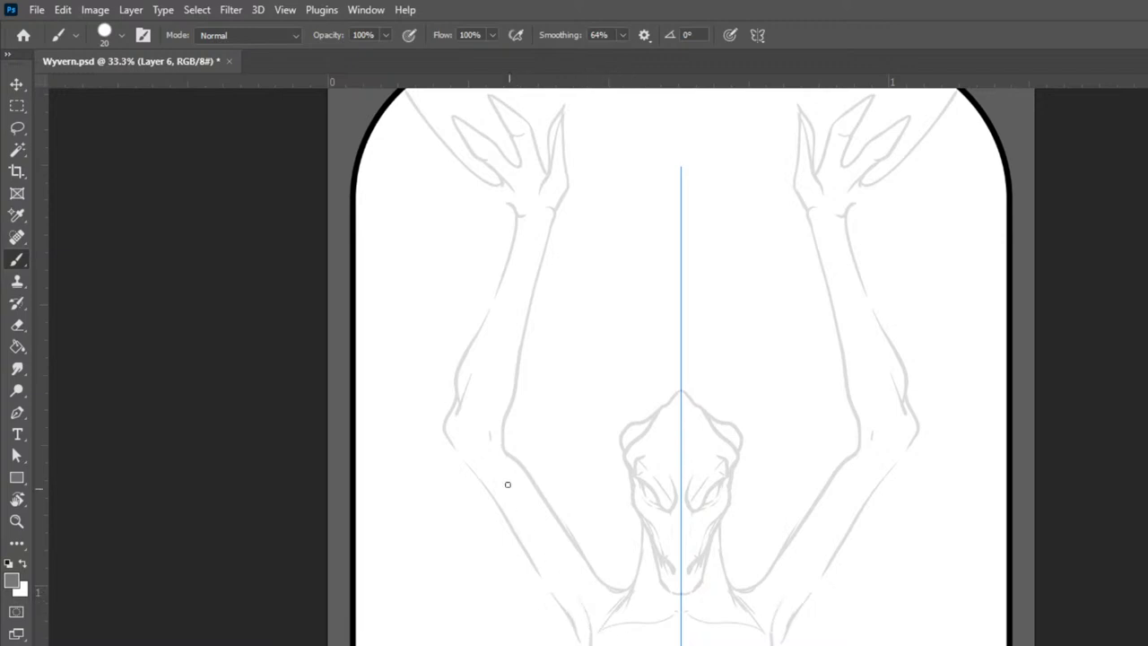
Step: Sketch the lower edge of the chest muscles and a second curved line across each side of the chest
{"action": "left_click_drag", "start_coordinate": [876, 622], "coordinate": [912, 428]}
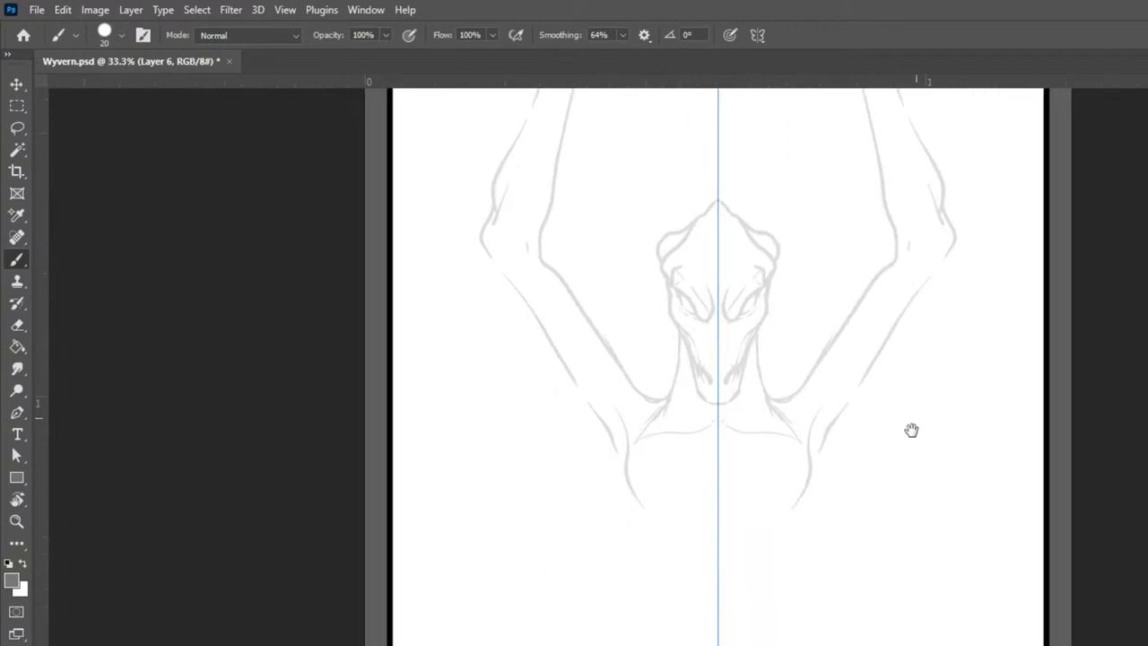
{"action": "mouse_move", "coordinate": [639, 503]}
{"action": "left_mouse_down"}
{"action": "mouse_move", "coordinate": [679, 488]}
{"action": "mouse_move", "coordinate": [715, 448]}
{"action": "left_mouse_up"}
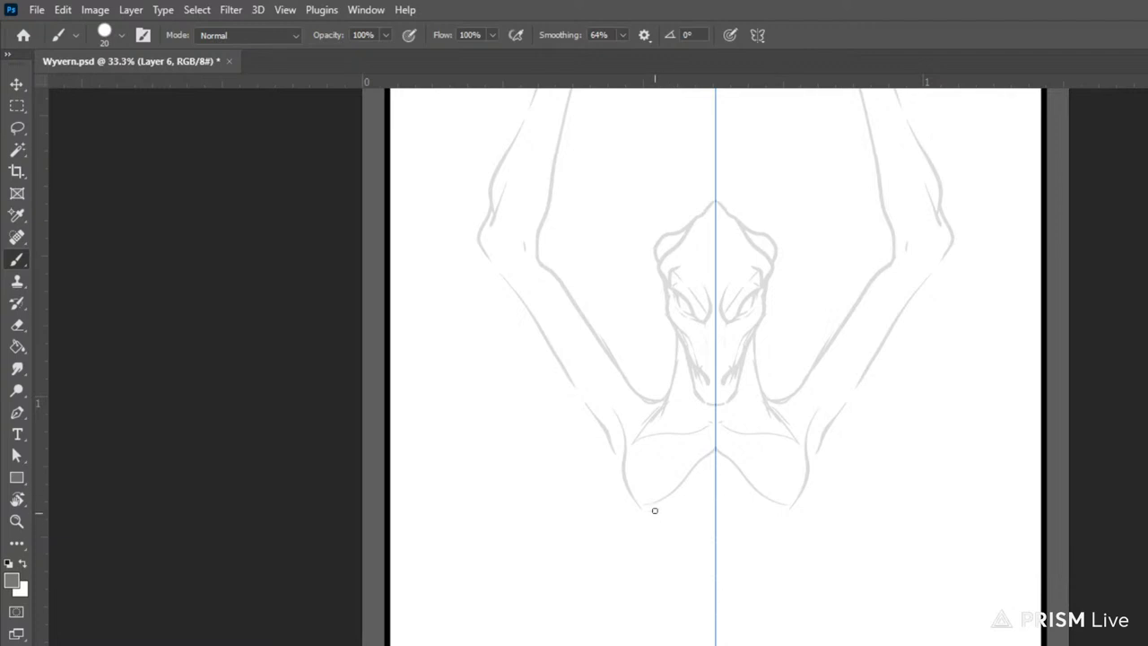
{"action": "mouse_move", "coordinate": [625, 474]}
{"action": "left_mouse_down"}
{"action": "mouse_move", "coordinate": [662, 450]}
{"action": "mouse_move", "coordinate": [717, 415]}
{"action": "left_mouse_up"}
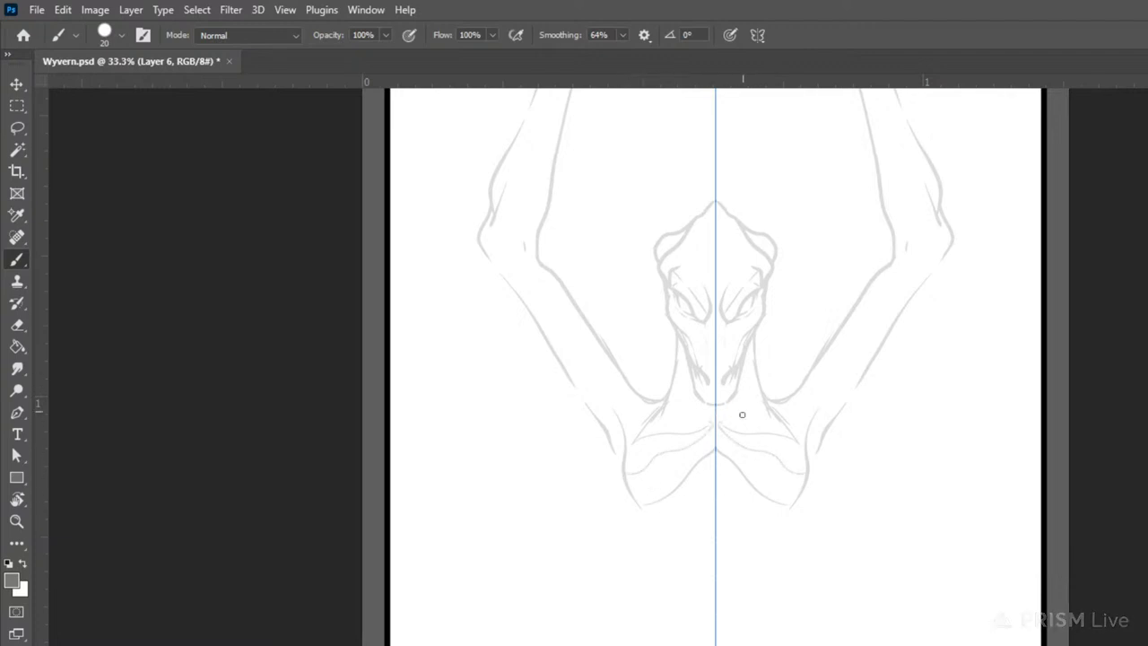
Step: Sketch the sides of the torso below the chest and fill the ribcage with curved rib and muscle lines
{"action": "left_click_drag", "start_coordinate": [640, 508], "coordinate": [667, 533]}
{"action": "mouse_move", "coordinate": [625, 485]}
{"action": "left_mouse_down"}
{"action": "mouse_move", "coordinate": [671, 563]}
{"action": "mouse_move", "coordinate": [633, 509]}
{"action": "mouse_move", "coordinate": [654, 576]}
{"action": "left_mouse_up"}
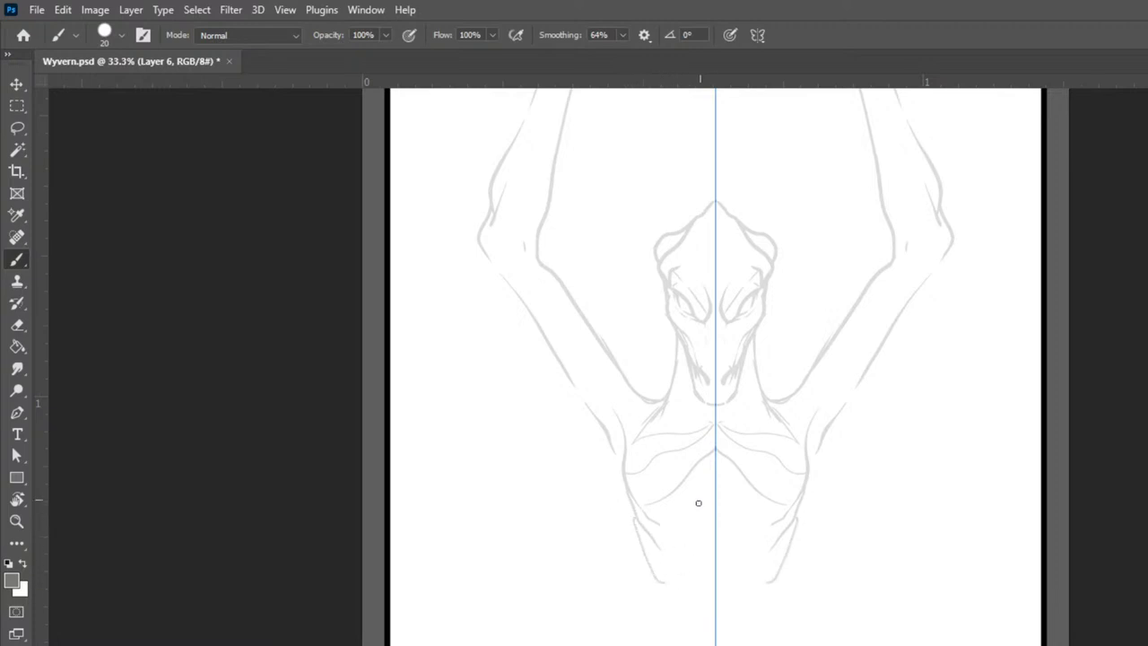
{"action": "mouse_move", "coordinate": [661, 515]}
{"action": "left_mouse_down"}
{"action": "mouse_move", "coordinate": [671, 571]}
{"action": "mouse_move", "coordinate": [713, 515]}
{"action": "mouse_move", "coordinate": [699, 491]}
{"action": "mouse_move", "coordinate": [725, 483]}
{"action": "mouse_move", "coordinate": [707, 503]}
{"action": "left_mouse_up"}
{"action": "left_click_drag", "start_coordinate": [766, 474], "coordinate": [777, 490]}
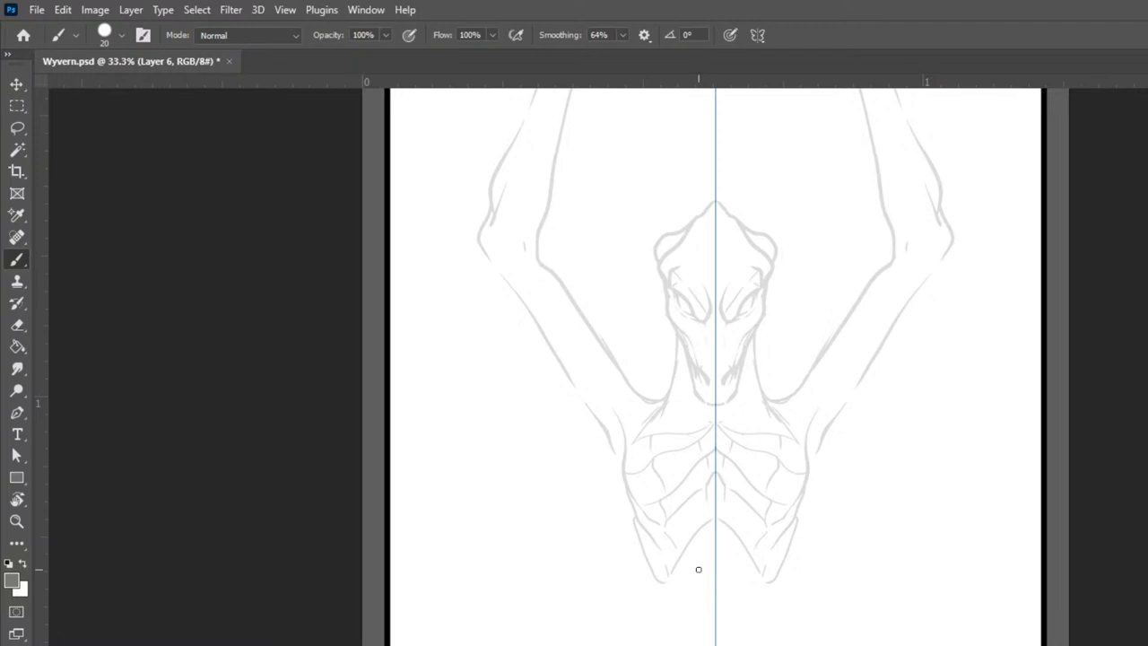
Step: Sketch a pair of tall, curved, ridged horns on the head and add cross bands along the neck
{"action": "left_click_drag", "start_coordinate": [809, 409], "coordinate": [788, 609]}
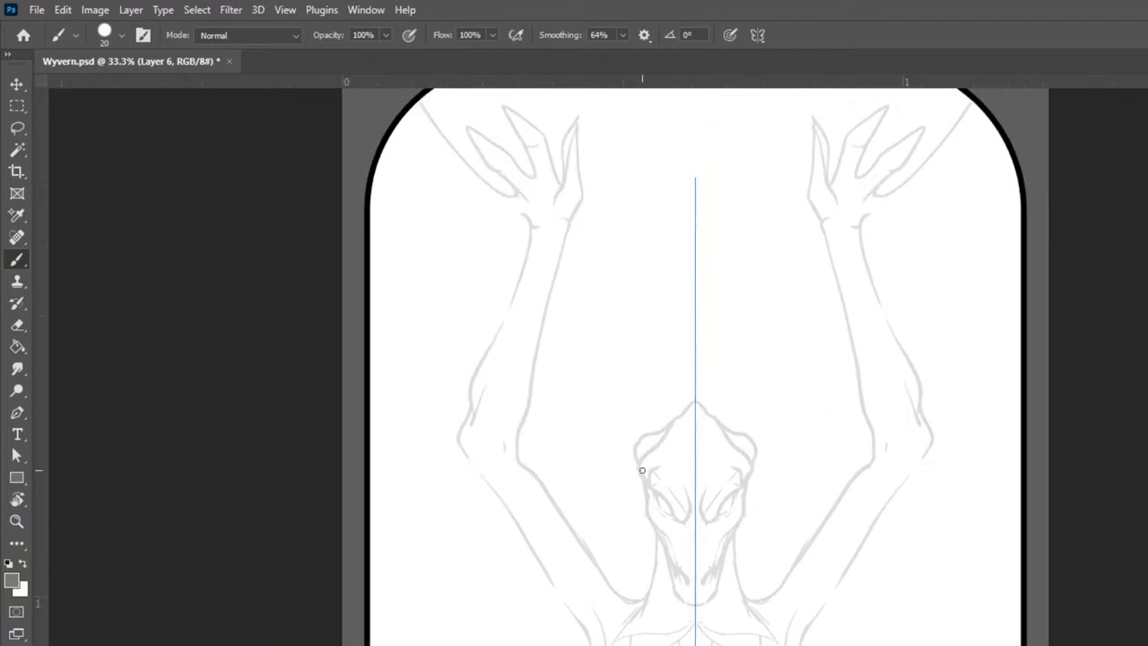
{"action": "left_click_drag", "start_coordinate": [622, 414], "coordinate": [638, 443]}
{"action": "mouse_move", "coordinate": [618, 400]}
{"action": "left_mouse_down"}
{"action": "mouse_move", "coordinate": [611, 325]}
{"action": "mouse_move", "coordinate": [621, 418]}
{"action": "mouse_move", "coordinate": [612, 344]}
{"action": "mouse_move", "coordinate": [615, 379]}
{"action": "mouse_move", "coordinate": [633, 241]}
{"action": "left_mouse_up"}
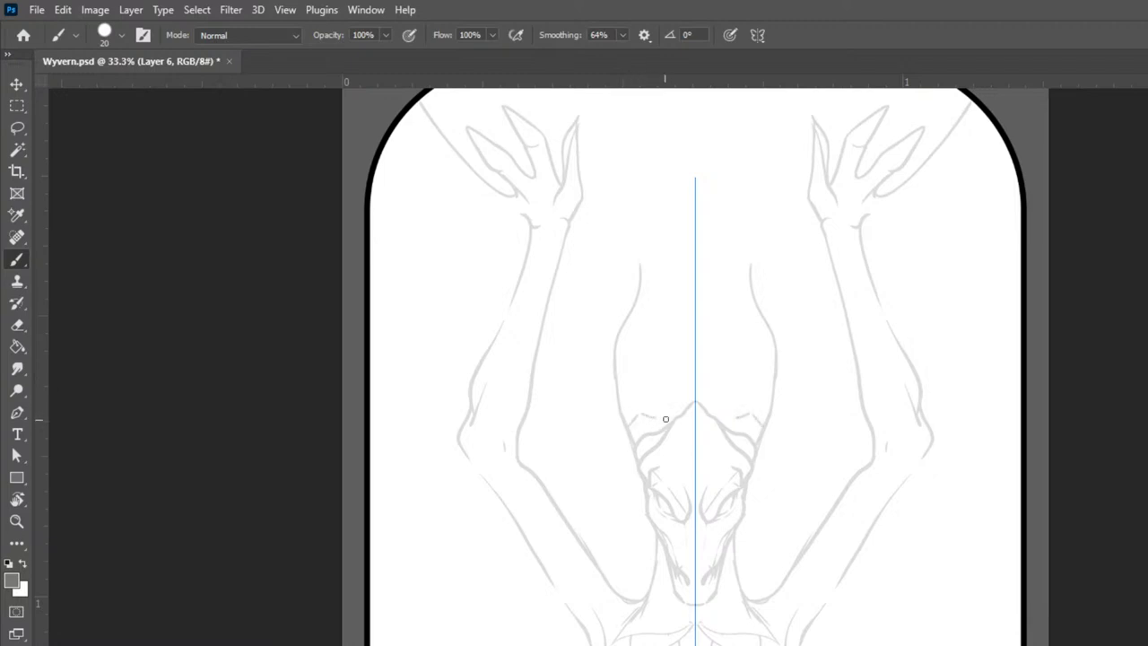
{"action": "mouse_move", "coordinate": [674, 419]}
{"action": "left_mouse_down"}
{"action": "mouse_move", "coordinate": [649, 382]}
{"action": "mouse_move", "coordinate": [625, 370]}
{"action": "mouse_move", "coordinate": [619, 397]}
{"action": "left_mouse_up"}
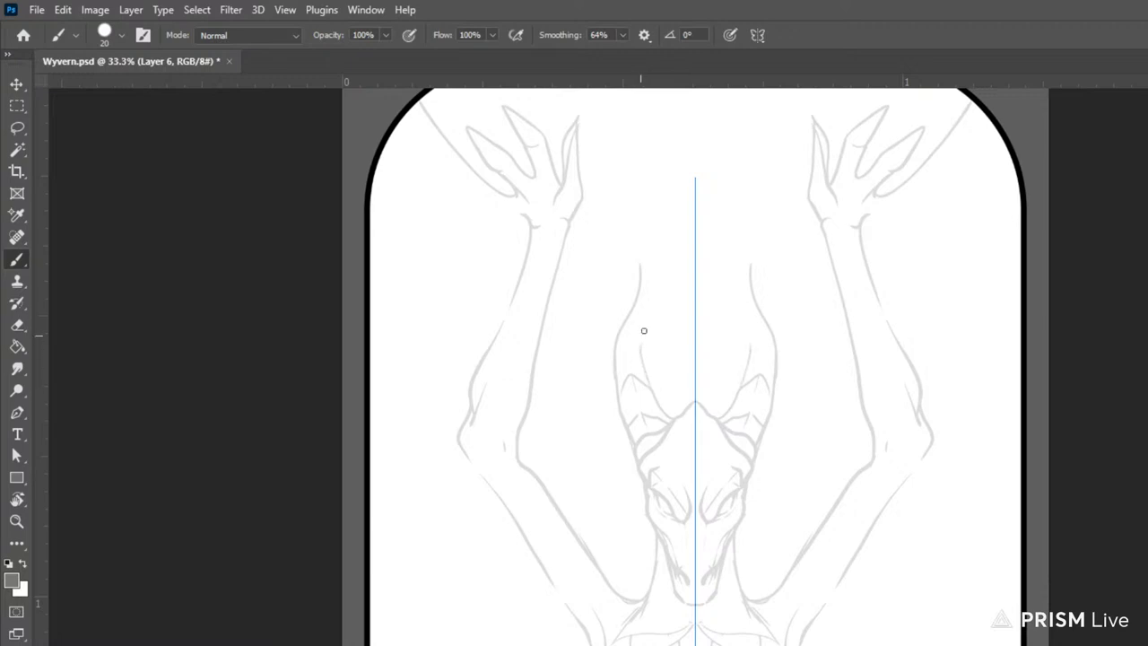
{"action": "mouse_move", "coordinate": [614, 358]}
{"action": "left_mouse_down"}
{"action": "mouse_move", "coordinate": [633, 336]}
{"action": "mouse_move", "coordinate": [648, 358]}
{"action": "mouse_move", "coordinate": [631, 359]}
{"action": "mouse_move", "coordinate": [654, 311]}
{"action": "mouse_move", "coordinate": [640, 263]}
{"action": "left_mouse_up"}
{"action": "left_click_drag", "start_coordinate": [627, 336], "coordinate": [643, 307]}
{"action": "mouse_move", "coordinate": [644, 305]}
{"action": "left_mouse_down"}
{"action": "mouse_move", "coordinate": [642, 269]}
{"action": "mouse_move", "coordinate": [651, 352]}
{"action": "left_mouse_up"}
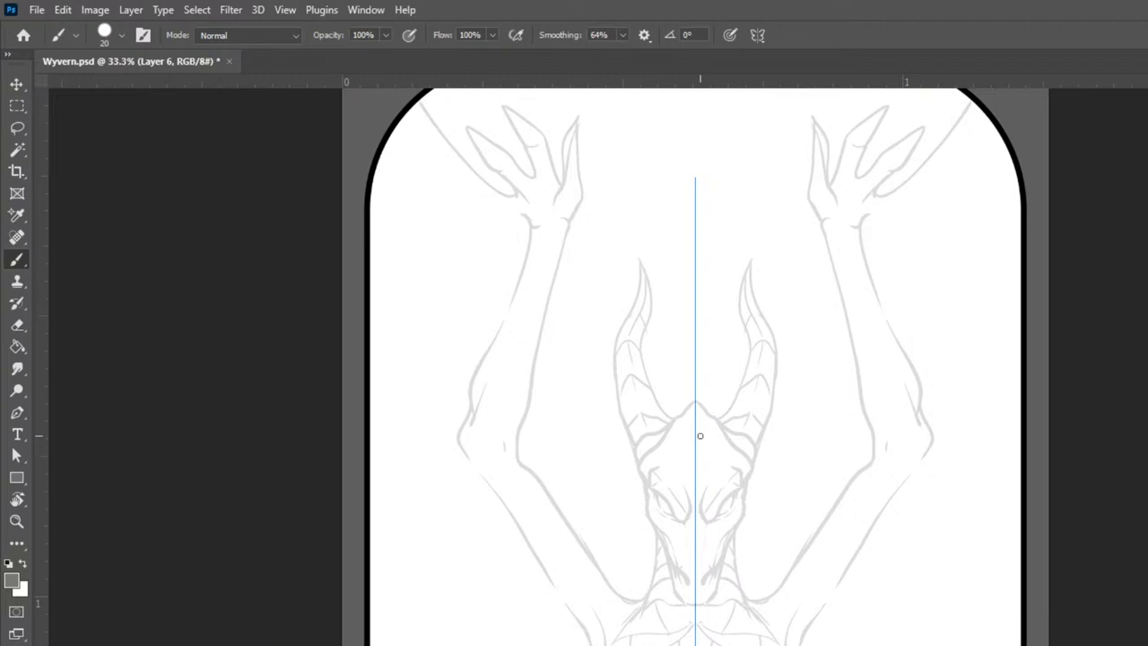
{"action": "left_click_drag", "start_coordinate": [887, 506], "coordinate": [961, 565]}
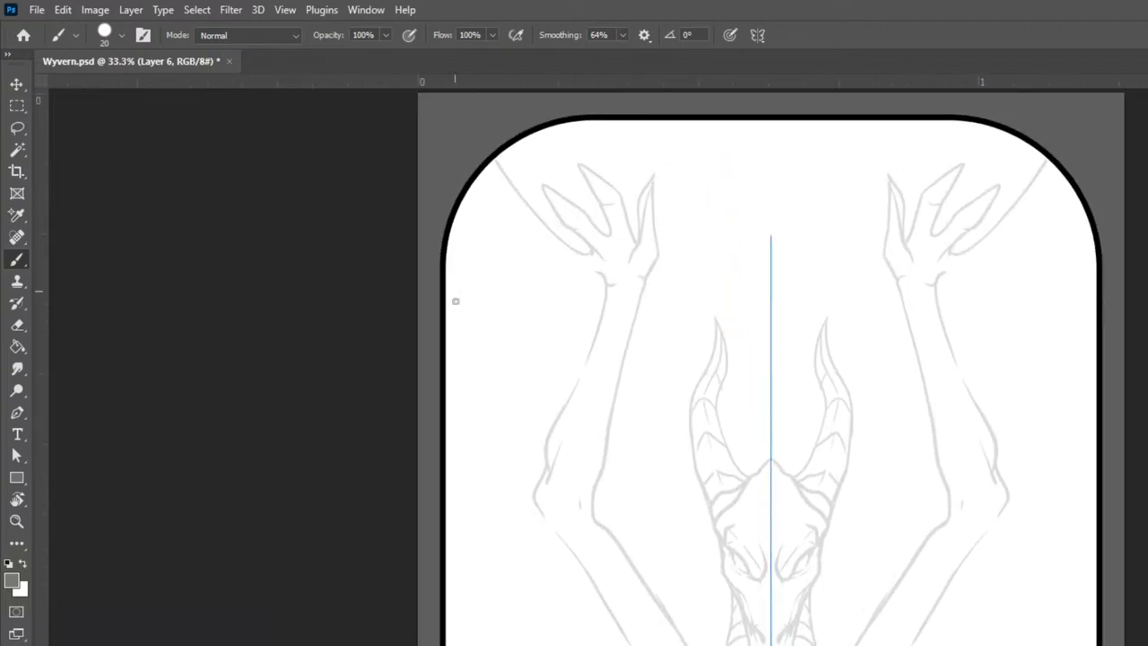
Step: Sketch two wing ribs on each side, fanning outward and down from the wrist toward the card edge
{"action": "left_click_drag", "start_coordinate": [584, 272], "coordinate": [450, 314]}
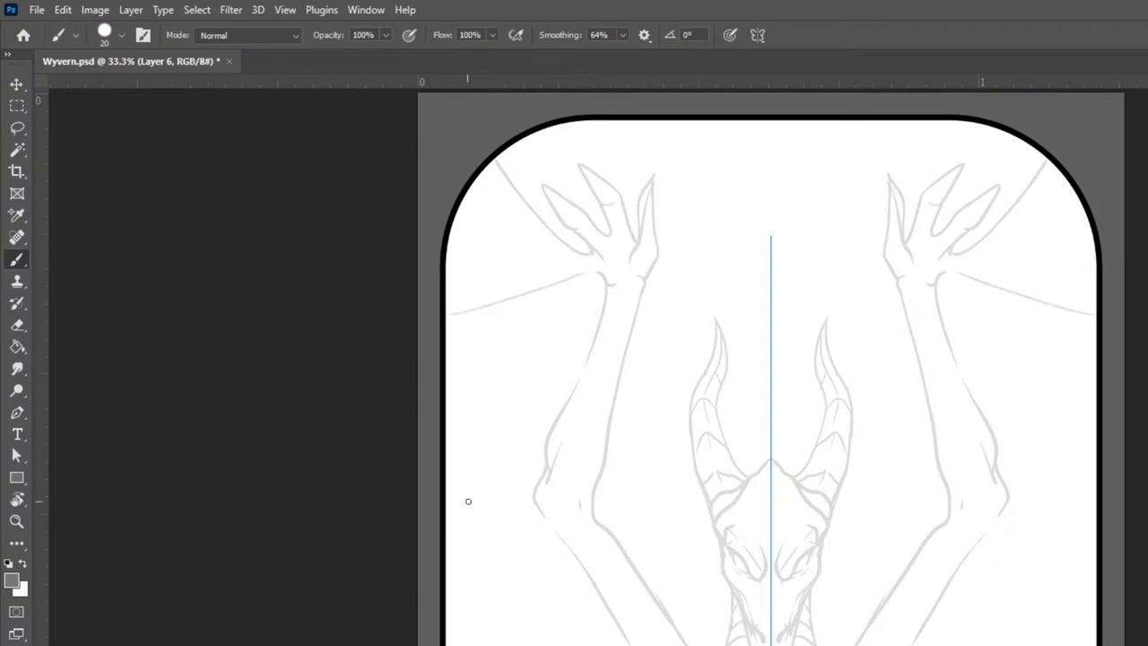
{"action": "left_click_drag", "start_coordinate": [590, 292], "coordinate": [494, 446]}
{"action": "left_click_drag", "start_coordinate": [530, 509], "coordinate": [456, 644]}
{"action": "mouse_move", "coordinate": [722, 538]}
{"action": "left_mouse_down"}
{"action": "mouse_move", "coordinate": [736, 333]}
{"action": "mouse_move", "coordinate": [756, 269]}
{"action": "left_mouse_up"}
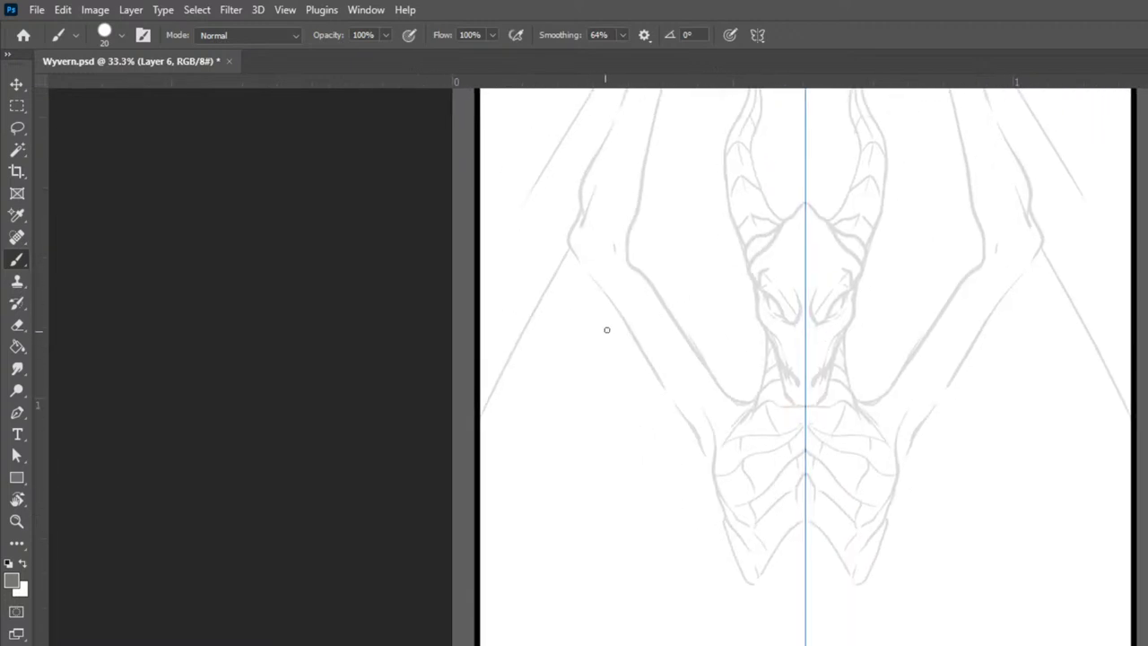
{"action": "key", "text": "ctrl+z"}
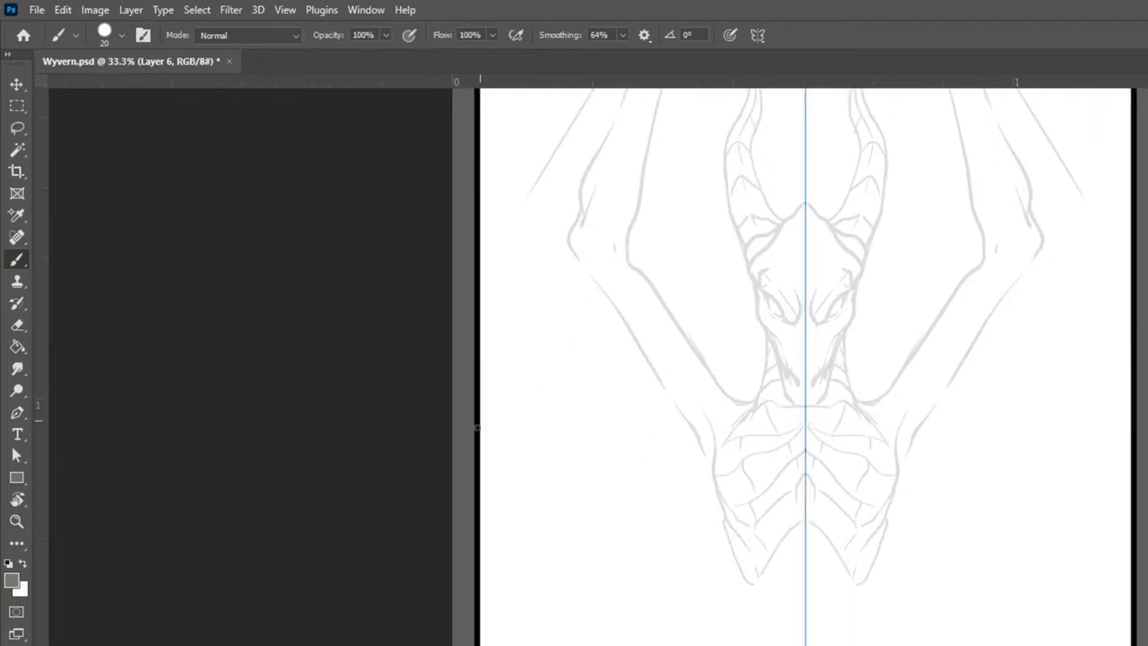
Step: Sketch two wing ribs below each elbow and a scalloped lower wing edge running from the card border to the waist
{"action": "mouse_move", "coordinate": [480, 492]}
{"action": "left_mouse_down"}
{"action": "mouse_move", "coordinate": [537, 411]}
{"action": "mouse_move", "coordinate": [586, 461]}
{"action": "left_mouse_up"}
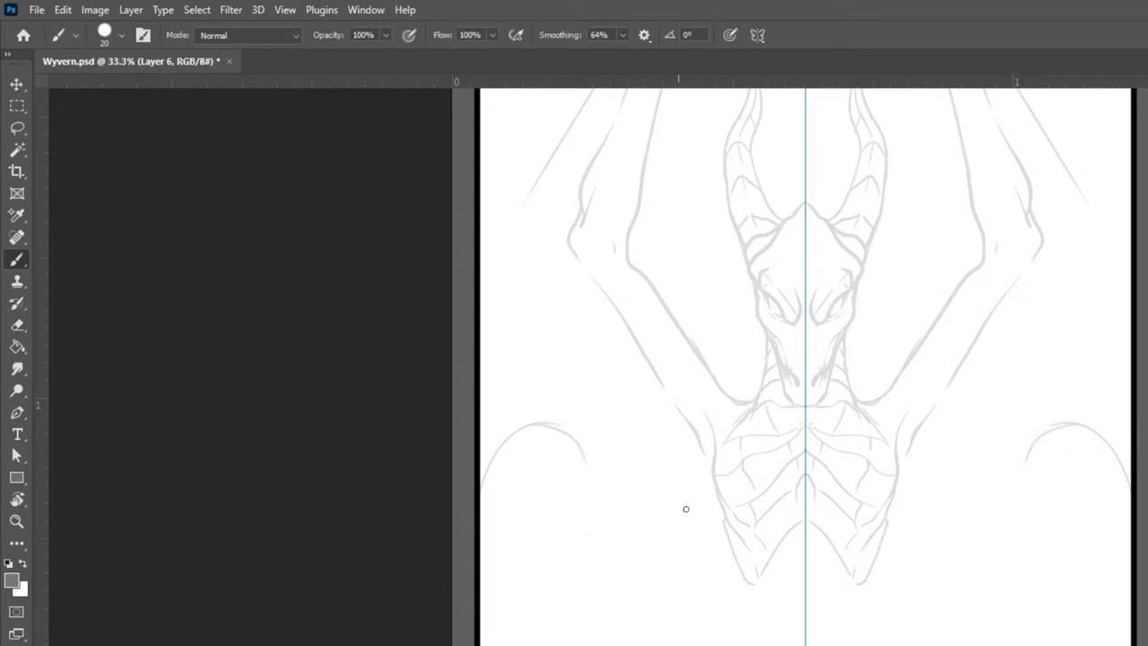
{"action": "left_click_drag", "start_coordinate": [566, 242], "coordinate": [516, 366]}
{"action": "left_click_drag", "start_coordinate": [573, 257], "coordinate": [580, 405]}
{"action": "left_click_drag", "start_coordinate": [590, 461], "coordinate": [592, 367]}
{"action": "mouse_move", "coordinate": [592, 452]}
{"action": "left_mouse_down"}
{"action": "mouse_move", "coordinate": [636, 415]}
{"action": "mouse_move", "coordinate": [662, 436]}
{"action": "mouse_move", "coordinate": [690, 579]}
{"action": "left_mouse_up"}
{"action": "key", "text": "ctrl+z"}
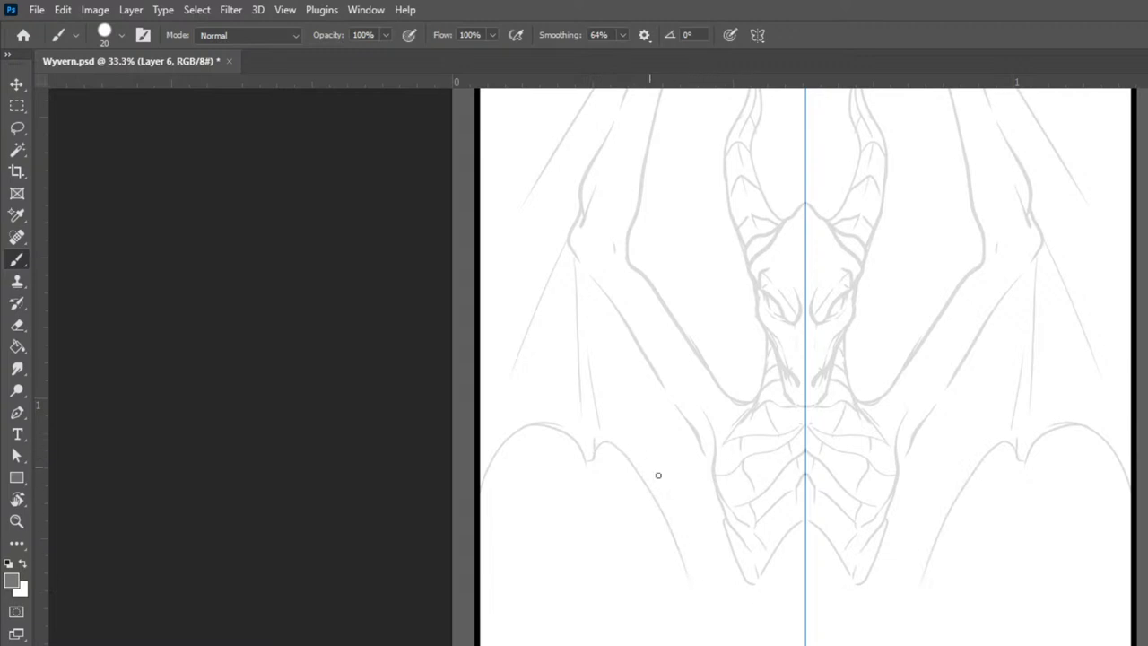
{"action": "mouse_move", "coordinate": [686, 574]}
{"action": "left_mouse_down"}
{"action": "mouse_move", "coordinate": [701, 613]}
{"action": "mouse_move", "coordinate": [708, 520]}
{"action": "left_mouse_up"}
{"action": "left_click_drag", "start_coordinate": [699, 620], "coordinate": [740, 638]}
{"action": "left_click_drag", "start_coordinate": [727, 523], "coordinate": [744, 645]}
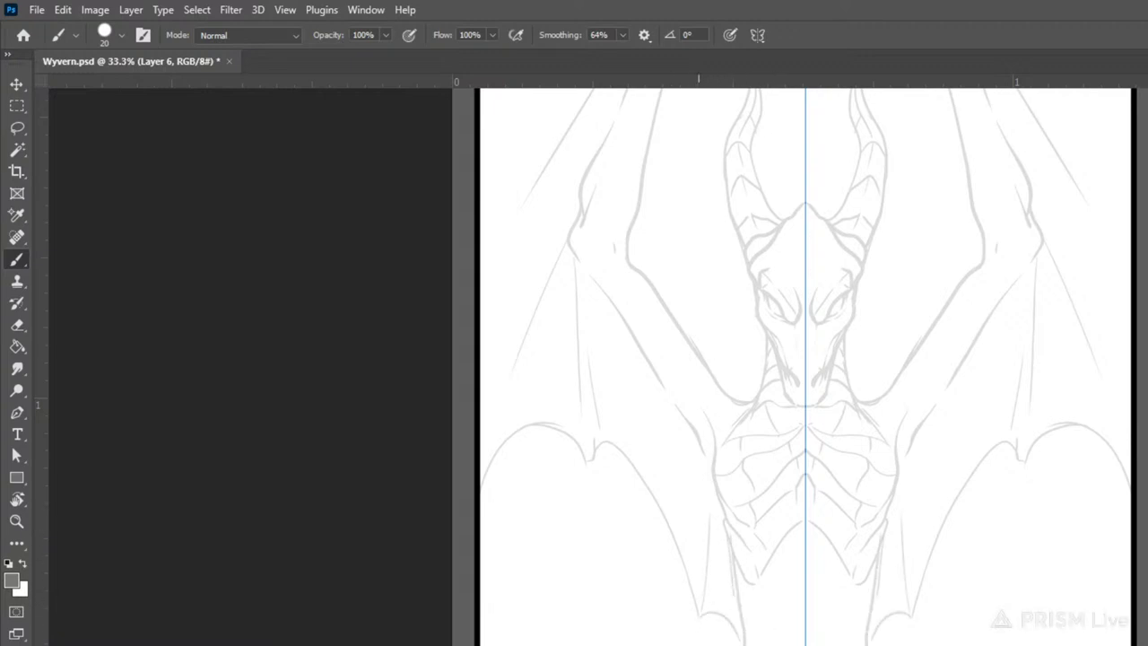
Step: Redraw the underside of each upper arm with a heavier, muscular contour from the elbow down to the side of the ribcage
{"action": "key", "text": "ctrl+minus"}
{"action": "key", "text": "ctrl+minus"}
{"action": "key", "text": "ctrl+minus"}
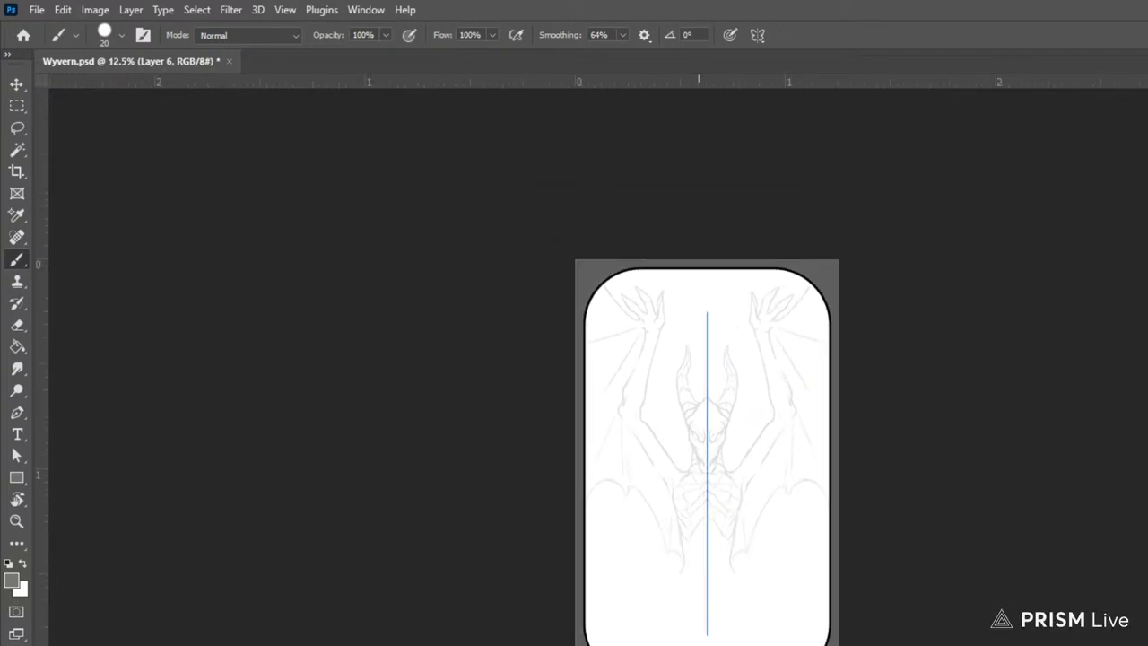
{"action": "key", "text": "ctrl+plus"}
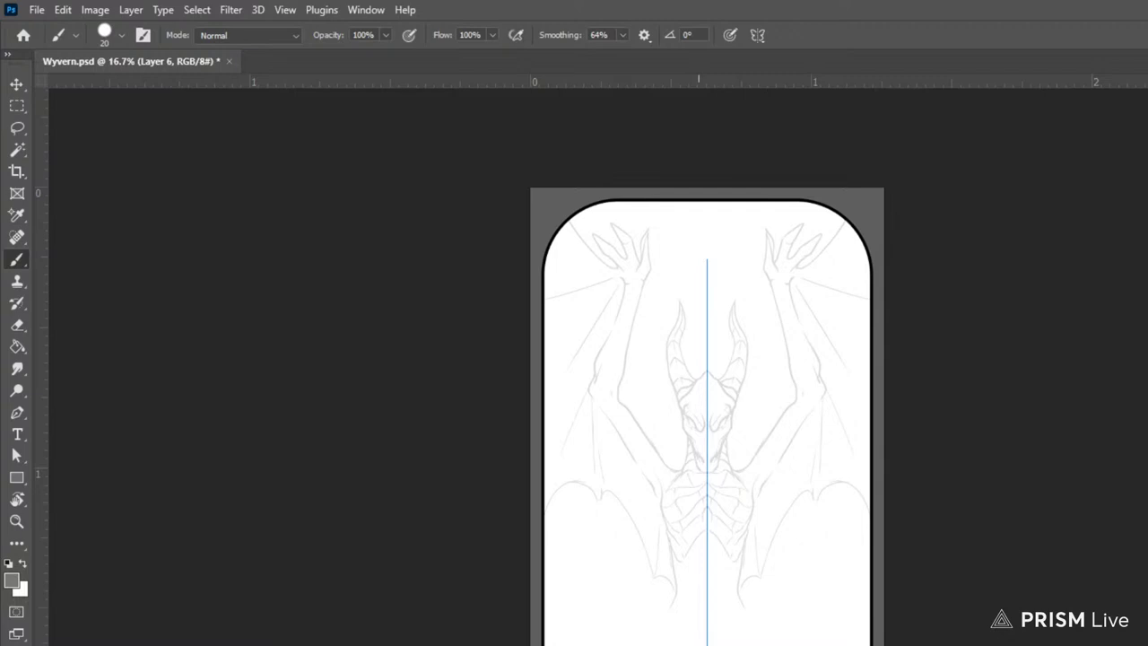
{"action": "key", "text": "ctrl+plus"}
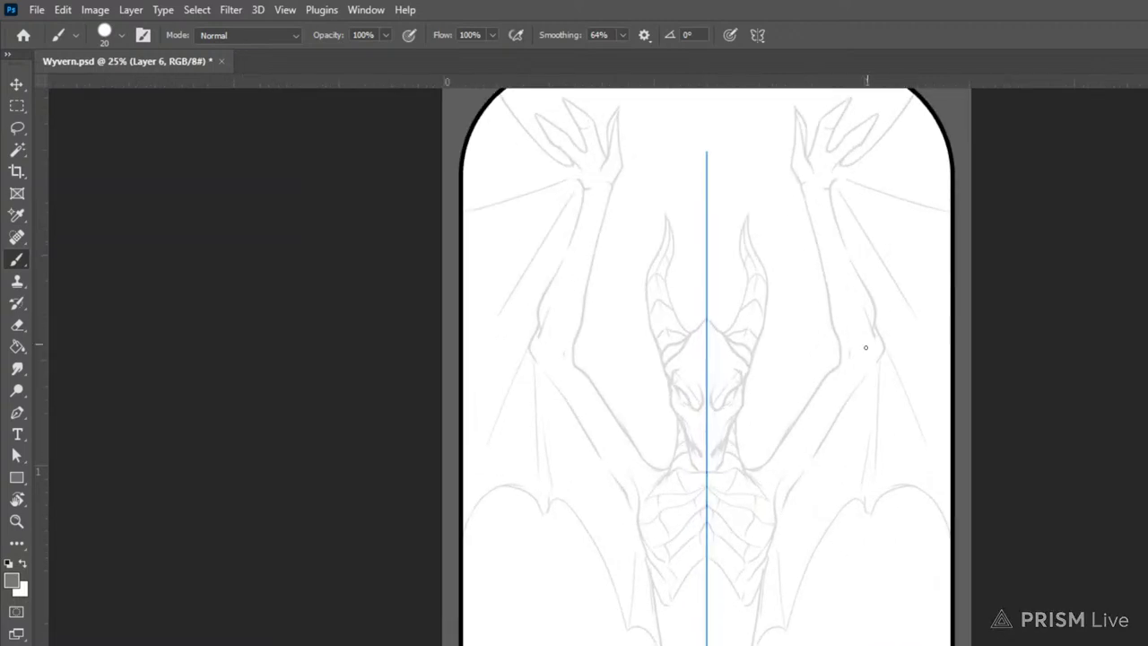
{"action": "mouse_move", "coordinate": [882, 360]}
{"action": "left_mouse_down"}
{"action": "mouse_move", "coordinate": [870, 424]}
{"action": "mouse_move", "coordinate": [845, 458]}
{"action": "left_mouse_up"}
{"action": "left_click_drag", "start_coordinate": [871, 398], "coordinate": [838, 475]}
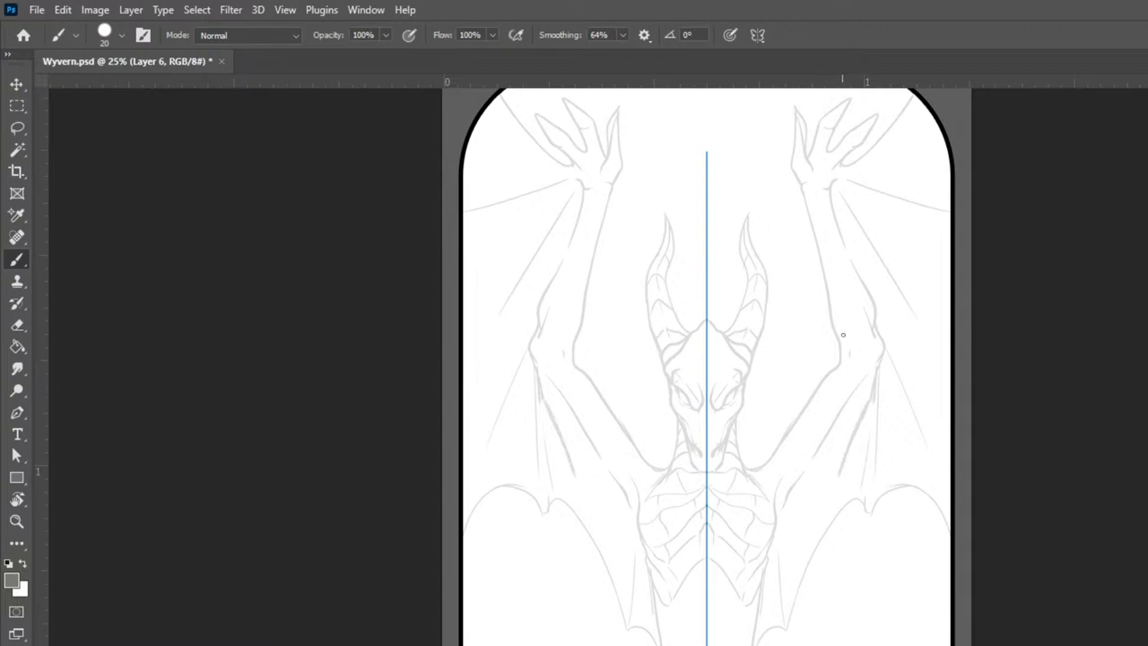
{"action": "mouse_move", "coordinate": [576, 481]}
{"action": "left_mouse_down"}
{"action": "mouse_move", "coordinate": [599, 492]}
{"action": "mouse_move", "coordinate": [611, 542]}
{"action": "left_mouse_up"}
{"action": "left_click_drag", "start_coordinate": [622, 551], "coordinate": [621, 511]}
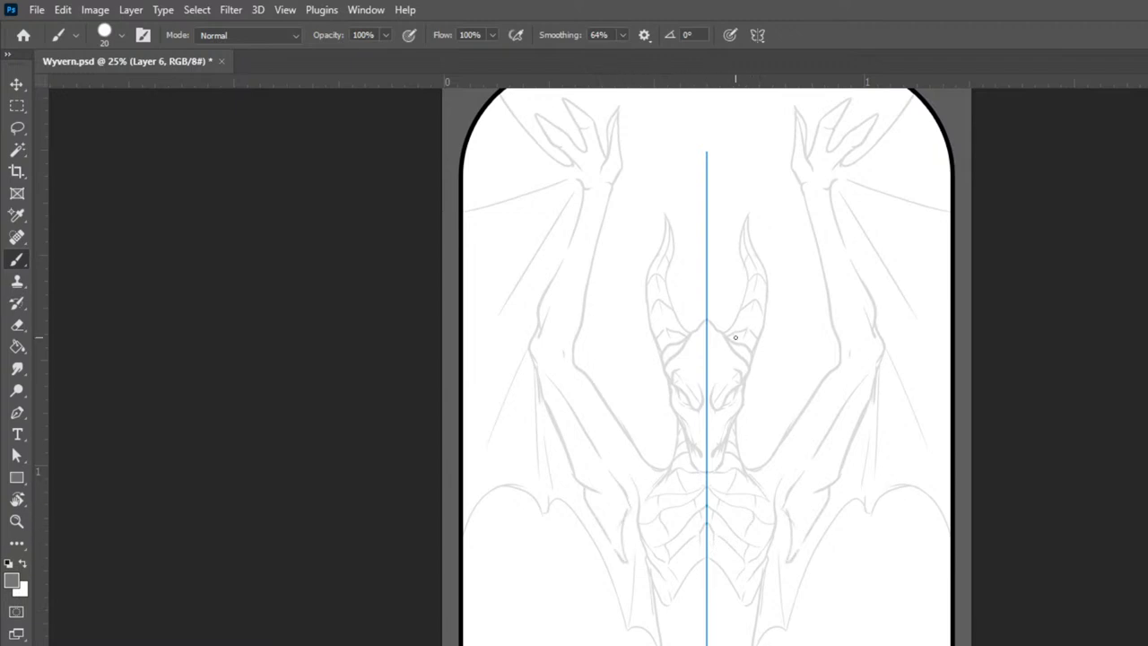
Step: Sketch wider outer sides for the ribcage, tapering into the waist
{"action": "left_click_drag", "start_coordinate": [639, 587], "coordinate": [644, 595]}
{"action": "key", "text": "ctrl+z"}
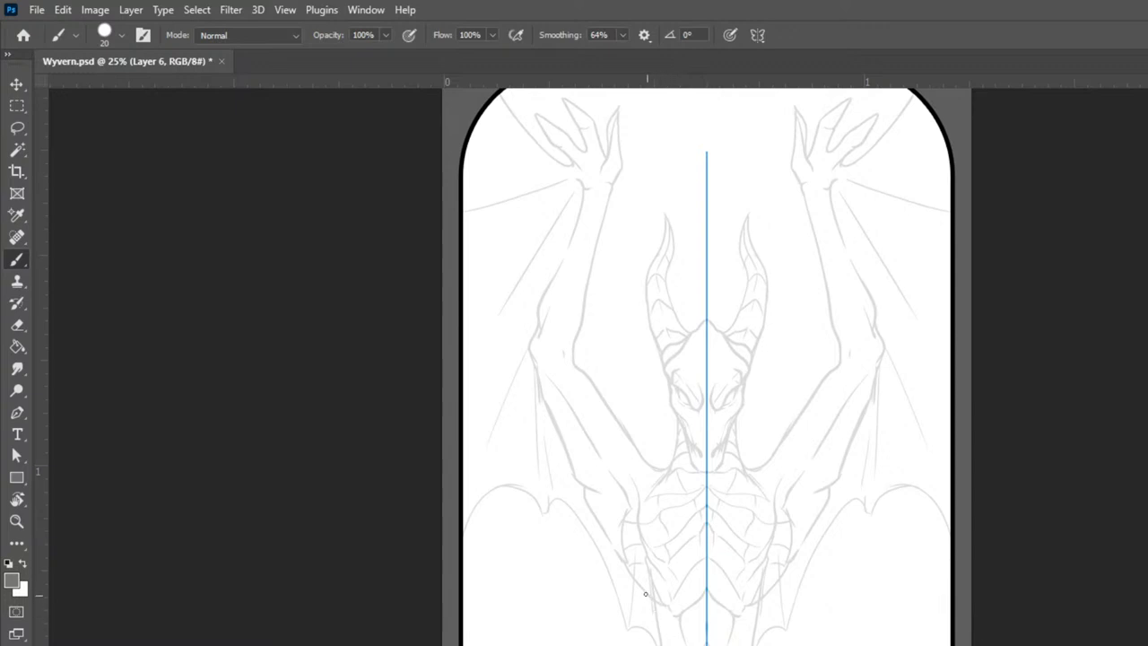
{"action": "left_click_drag", "start_coordinate": [639, 593], "coordinate": [656, 627]}
Step: Set the brush size to 35 and thicken the sides of the torso and the curved rib lines
{"action": "key", "text": "bracketright"}
{"action": "key", "text": "bracketright"}
{"action": "key", "text": "bracketright"}
{"action": "left_click_drag", "start_coordinate": [630, 473], "coordinate": [642, 515]}
{"action": "key", "text": "ctrl+z"}
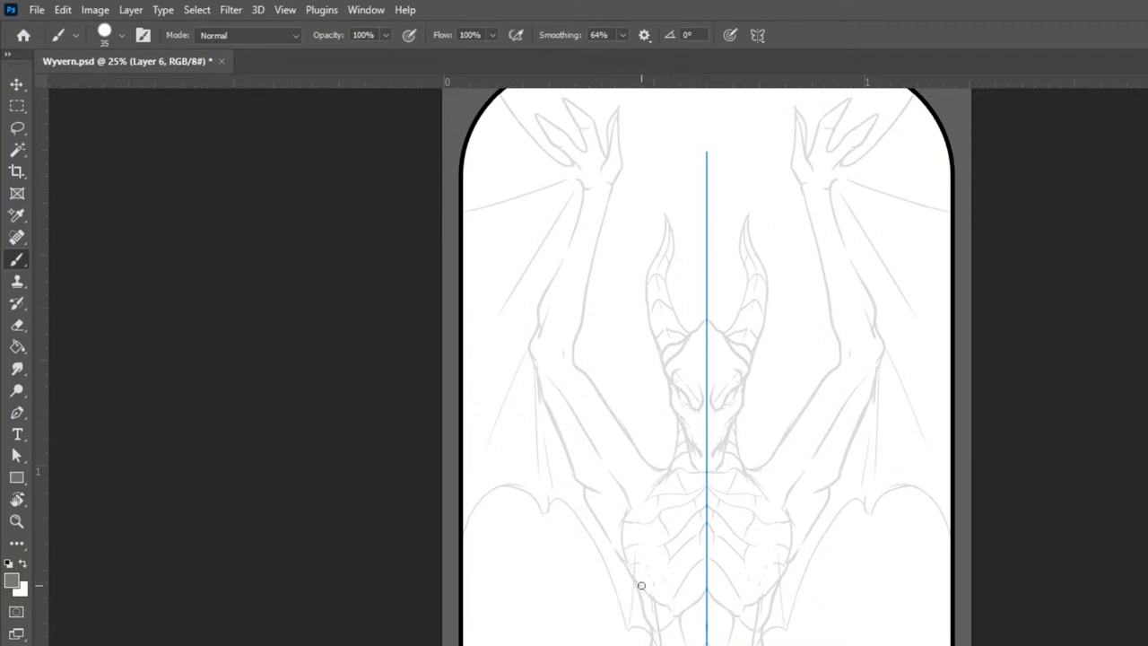
{"action": "mouse_move", "coordinate": [648, 595]}
{"action": "left_mouse_down"}
{"action": "mouse_move", "coordinate": [620, 546]}
{"action": "mouse_move", "coordinate": [617, 495]}
{"action": "left_mouse_up"}
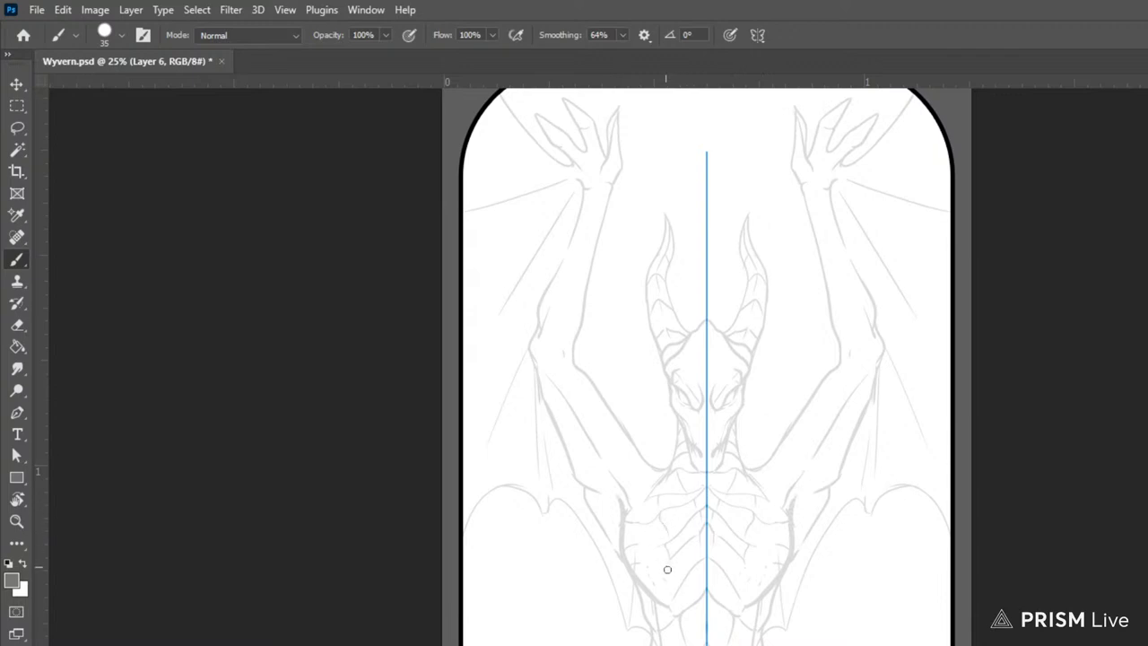
{"action": "left_click_drag", "start_coordinate": [671, 603], "coordinate": [708, 557]}
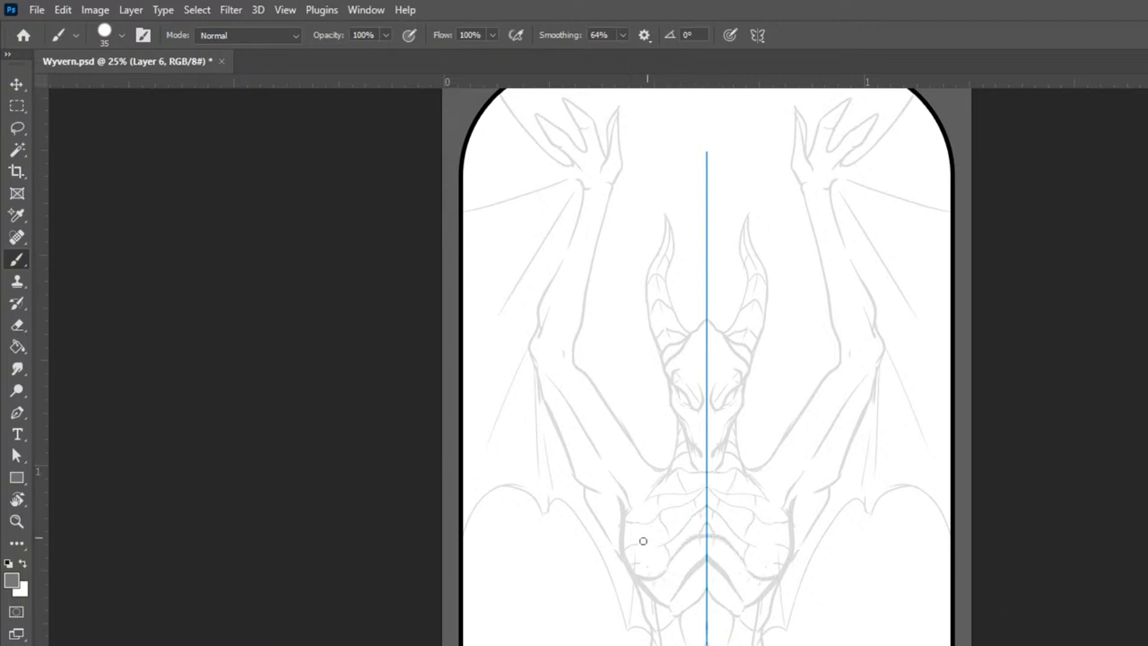
{"action": "mouse_move", "coordinate": [623, 554]}
{"action": "left_mouse_down"}
{"action": "mouse_move", "coordinate": [646, 555]}
{"action": "mouse_move", "coordinate": [686, 524]}
{"action": "left_mouse_up"}
Step: Thicken the upper contour of each upper arm and add muscle lines inside the upper arms and shoulders
{"action": "mouse_move", "coordinate": [869, 372]}
{"action": "left_mouse_down"}
{"action": "mouse_move", "coordinate": [799, 476]}
{"action": "mouse_move", "coordinate": [748, 466]}
{"action": "mouse_move", "coordinate": [811, 435]}
{"action": "left_mouse_up"}
{"action": "key", "text": "ctrl+z"}
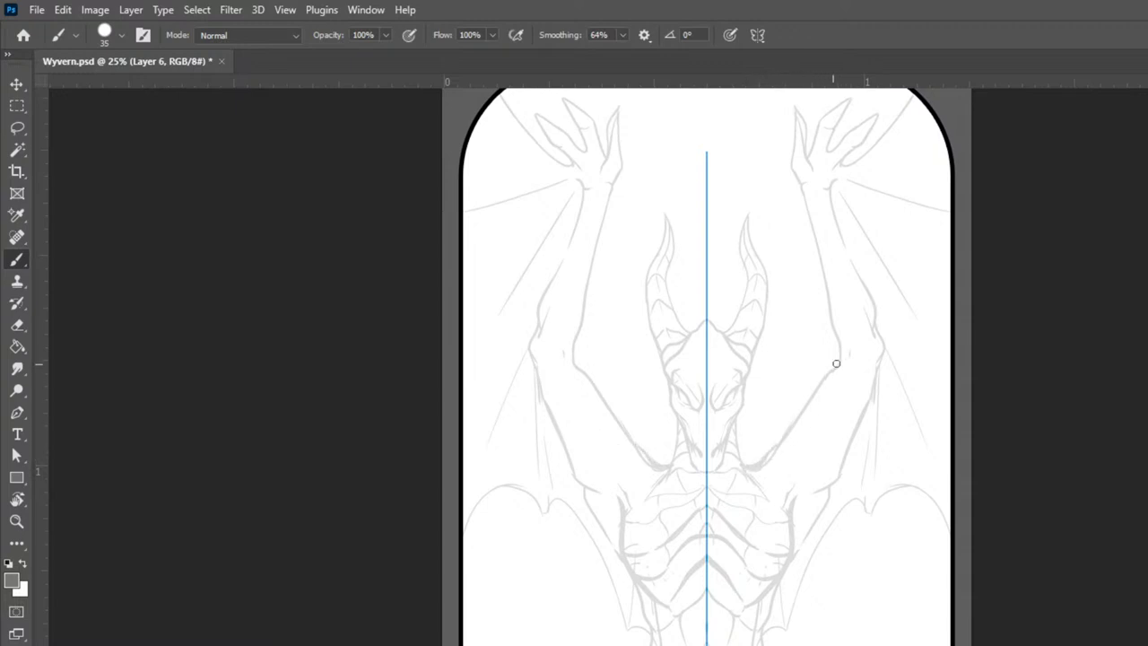
{"action": "mouse_move", "coordinate": [808, 397]}
{"action": "left_mouse_down"}
{"action": "mouse_move", "coordinate": [779, 448]}
{"action": "mouse_move", "coordinate": [777, 507]}
{"action": "mouse_move", "coordinate": [836, 435]}
{"action": "mouse_move", "coordinate": [870, 339]}
{"action": "mouse_move", "coordinate": [850, 401]}
{"action": "left_mouse_up"}
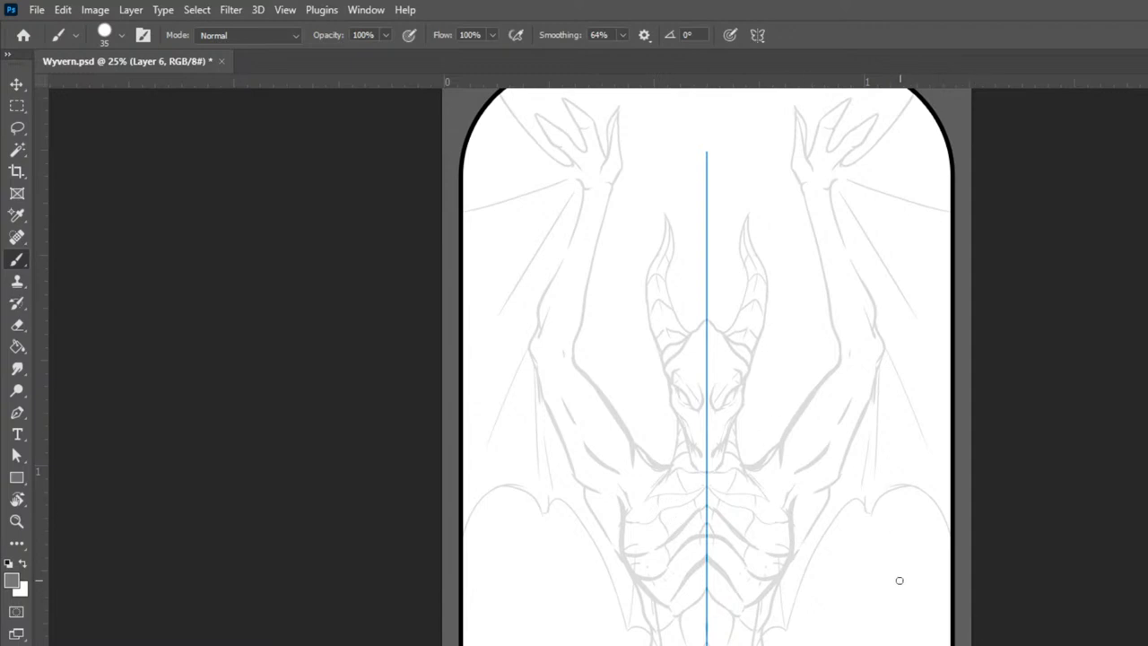
Step: Erase the scalloped lower edges of both wings at size 60
{"action": "key", "text": "bracketright"}
{"action": "key", "text": "bracketright"}
{"action": "key", "text": "bracketright"}
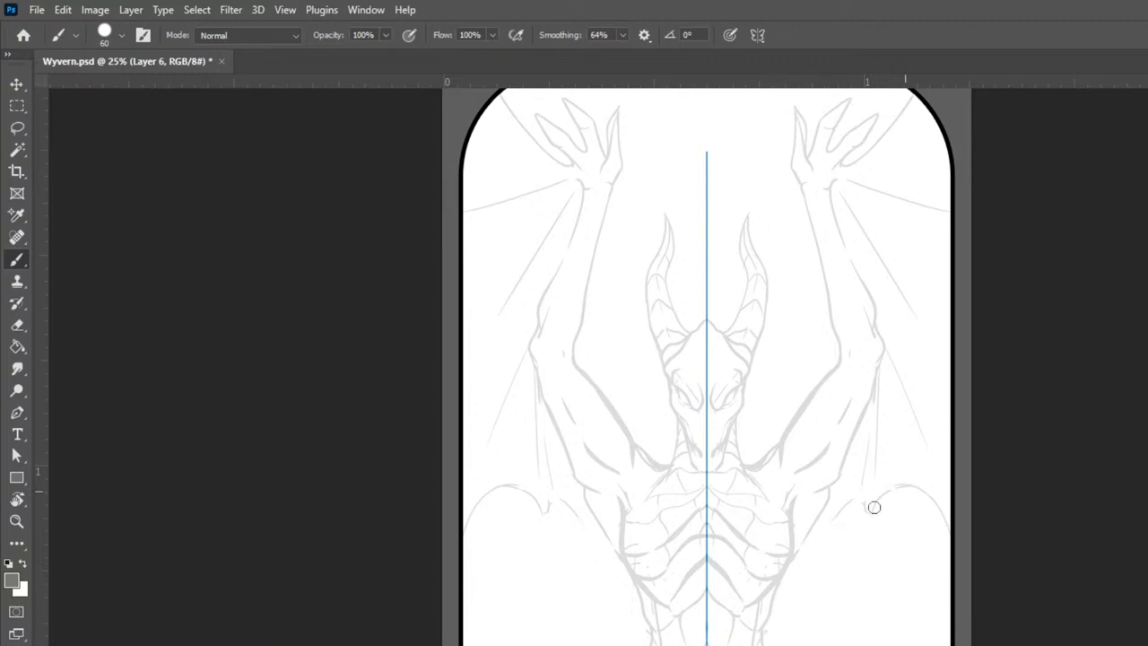
{"action": "key", "text": "ctrl+z"}
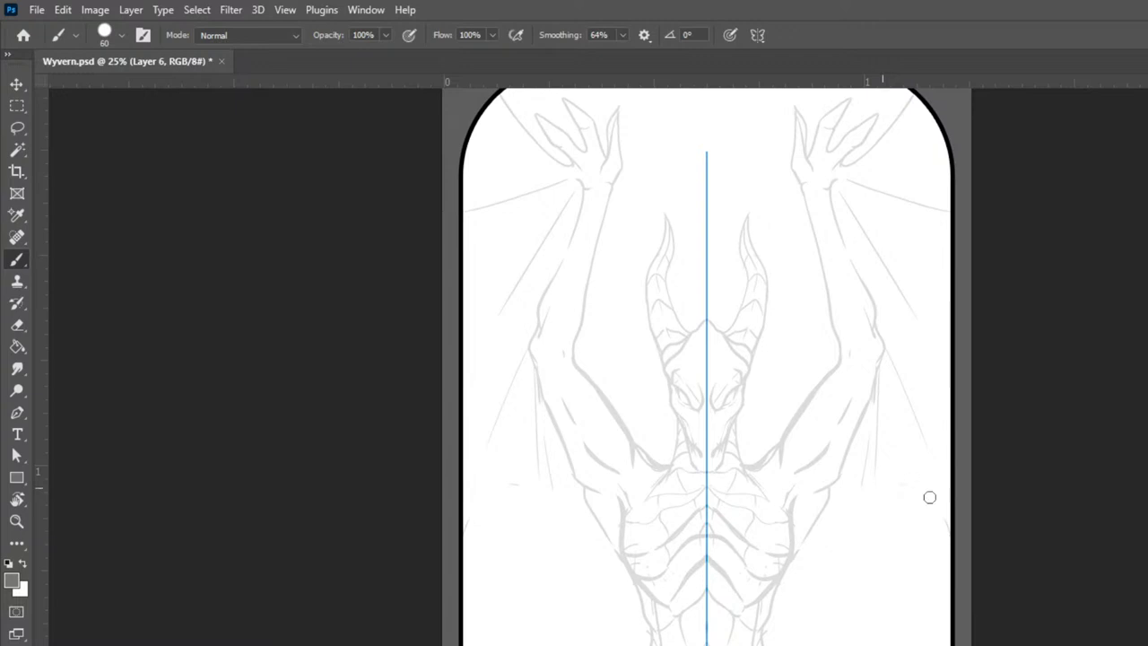
Step: Set the brush size to 25 and redraw the scalloped wing edges lower down, with a pointed vertical rib in each wing
{"action": "key", "text": "bracketleft"}
{"action": "key", "text": "bracketleft"}
{"action": "key", "text": "bracketleft"}
{"action": "key", "text": "bracketleft"}
{"action": "key", "text": "bracketleft"}
{"action": "mouse_move", "coordinate": [788, 630]}
{"action": "left_mouse_down"}
{"action": "mouse_move", "coordinate": [854, 645]}
{"action": "mouse_move", "coordinate": [862, 545]}
{"action": "left_mouse_up"}
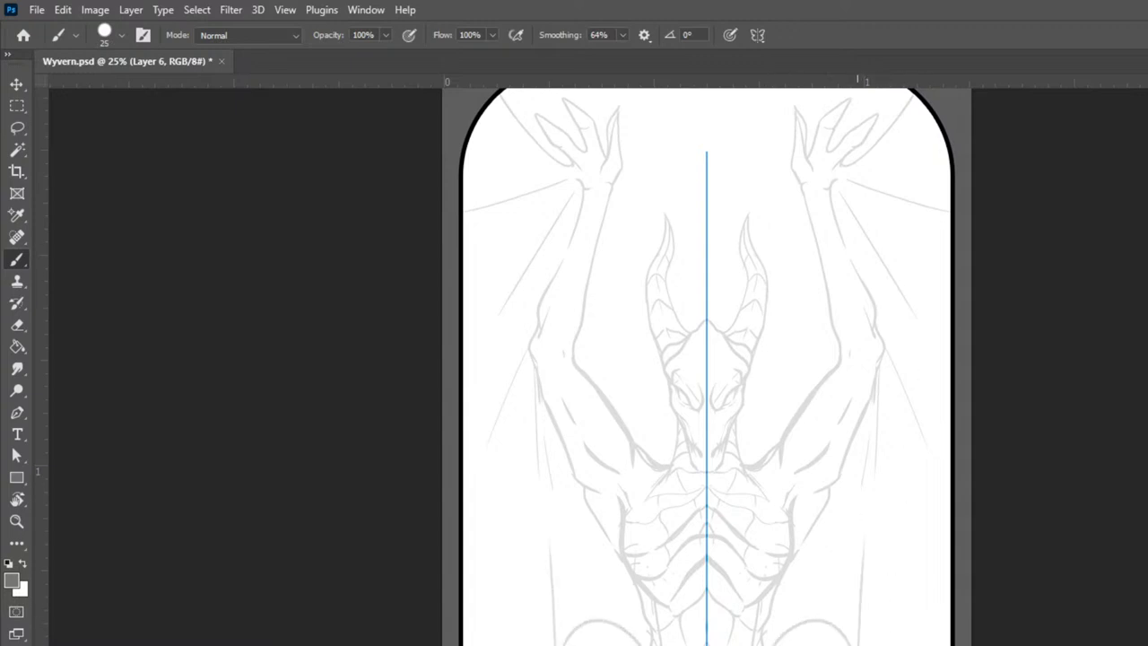
{"action": "left_click_drag", "start_coordinate": [871, 645], "coordinate": [875, 579]}
{"action": "left_click_drag", "start_coordinate": [893, 644], "coordinate": [949, 625]}
{"action": "key", "text": "ctrl+z"}
Step: Examine the proportions of the whole wyvern sketch inside the card frame
{"action": "key", "text": "ctrl+minus"}
{"action": "key", "text": "ctrl+minus"}
{"action": "key", "text": "ctrl+minus"}
{"action": "key", "text": "ctrl+plus"}
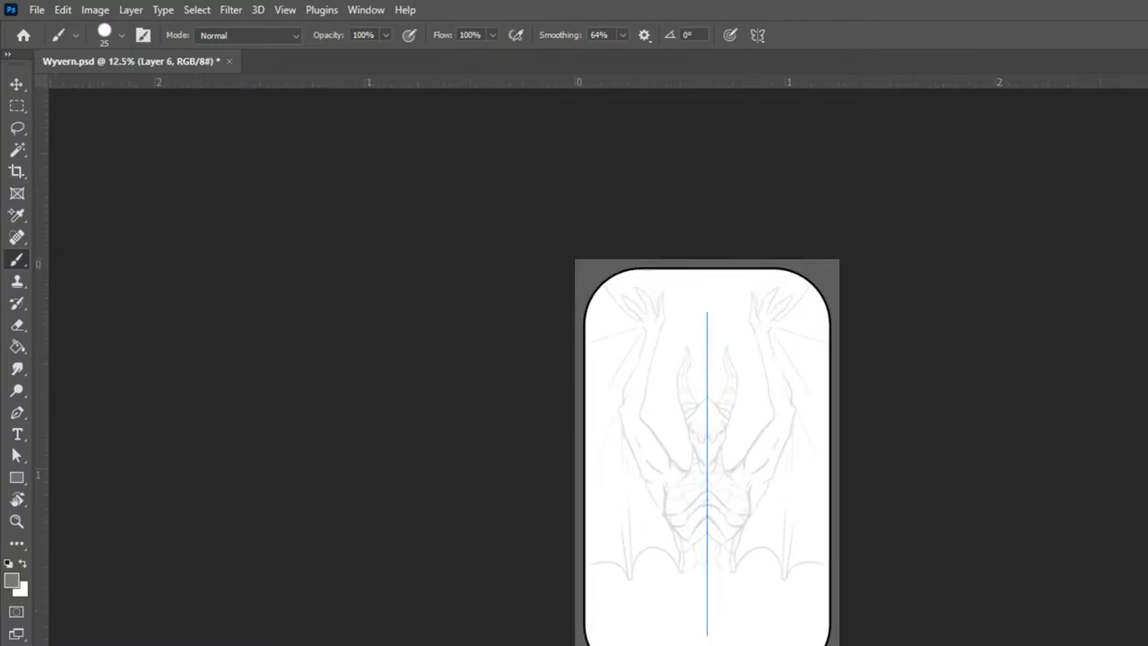
{"action": "scroll", "coordinate": [707, 473], "scroll_direction": "up", "scroll_amount": 1}
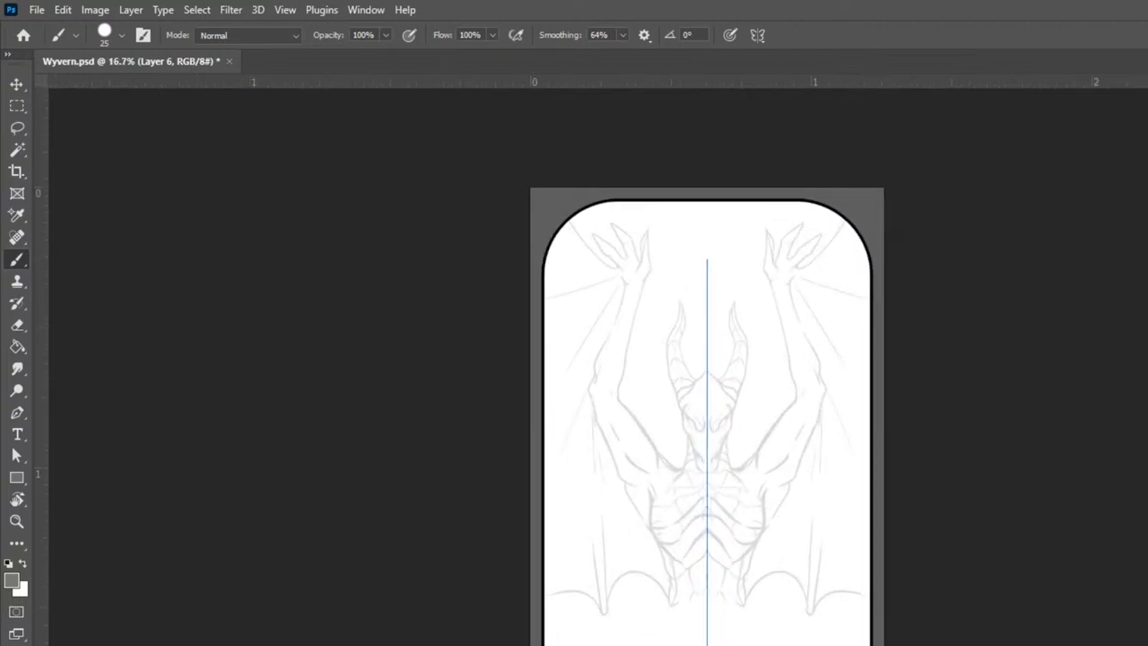
{"action": "scroll", "coordinate": [707, 435], "scroll_direction": "up", "scroll_amount": 3}
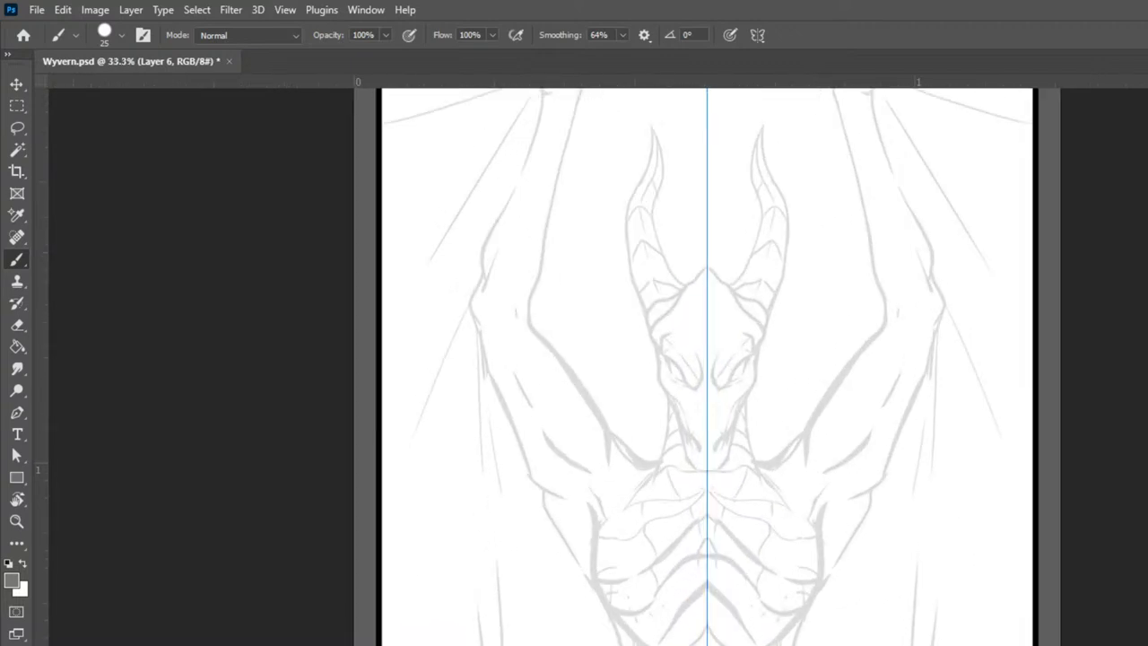
{"action": "key", "text": "ctrl+minus"}
{"action": "key", "text": "ctrl+plus"}
{"action": "left_click_drag", "start_coordinate": [930, 596], "coordinate": [960, 645]}
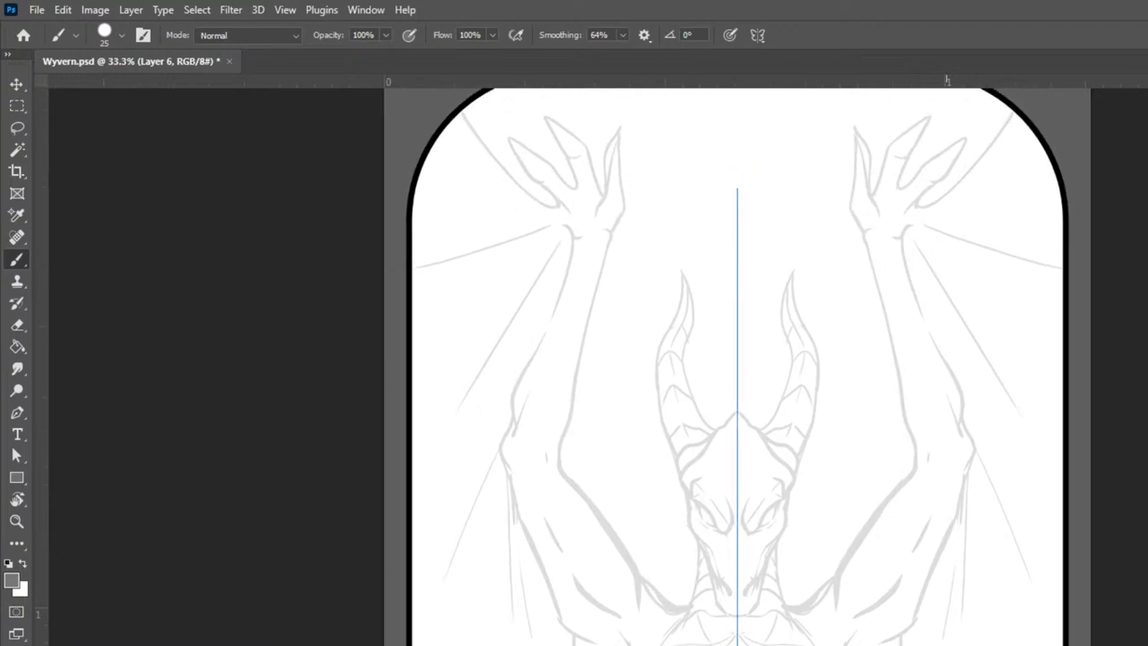
Step: Select the head, horns and neck without the shoulders, move them straight up away from the torso, and deselect
{"action": "key", "text": "m"}
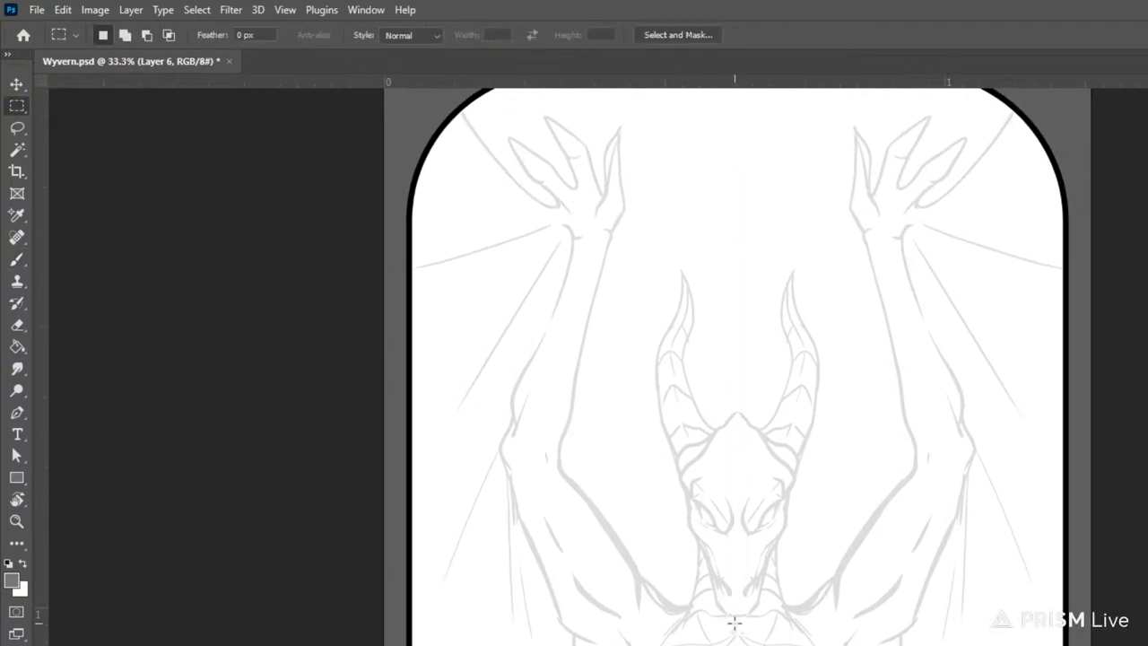
{"action": "left_click_drag", "start_coordinate": [656, 234], "coordinate": [828, 618]}
{"action": "key", "text": "Left"}
{"action": "key", "text": "Left"}
{"action": "key", "text": "Left"}
{"action": "key", "text": "Left"}
{"action": "key", "text": "Left"}
{"action": "key", "text": "Left"}
{"action": "key", "text": "Left"}
{"action": "key", "text": "Left"}
{"action": "key", "text": "Left"}
{"action": "key", "text": "Left"}
{"action": "key", "text": "l"}
{"action": "mouse_move", "coordinate": [843, 547]}
{"action": "left_mouse_down"}
{"action": "mouse_move", "coordinate": [786, 607]}
{"action": "mouse_move", "coordinate": [780, 643]}
{"action": "left_mouse_up"}
{"action": "mouse_move", "coordinate": [683, 591]}
{"action": "left_mouse_down"}
{"action": "mouse_move", "coordinate": [619, 638]}
{"action": "mouse_move", "coordinate": [843, 549]}
{"action": "left_mouse_up"}
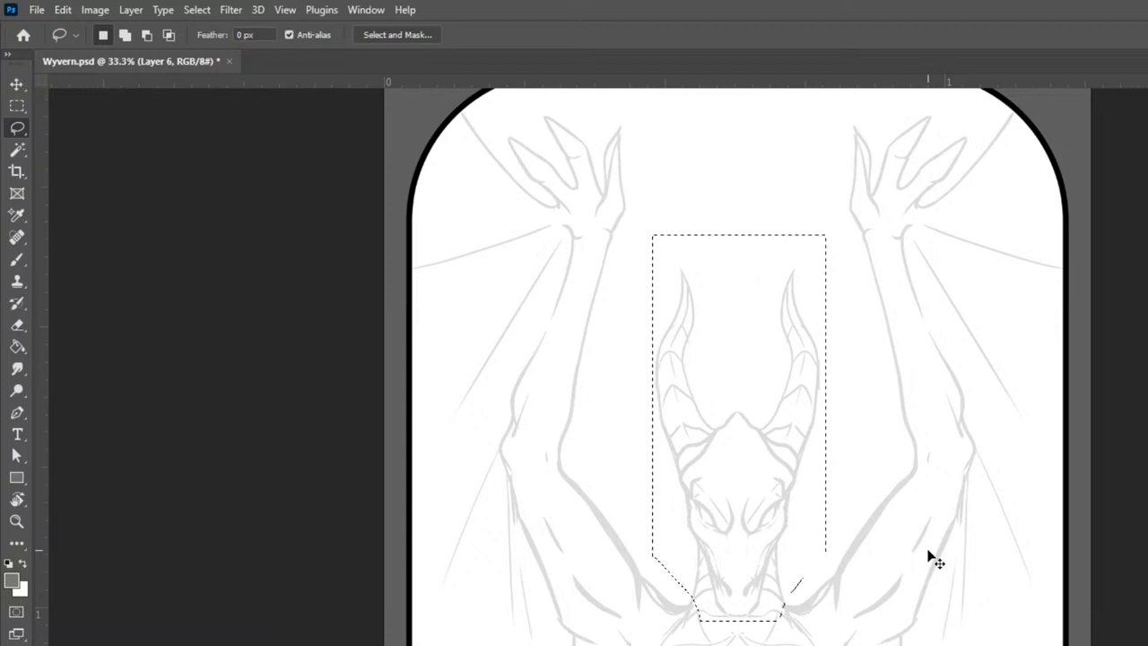
{"action": "key", "text": "ctrl+Up"}
{"action": "key", "text": "ctrl+shift+Up"}
{"action": "key", "text": "ctrl+shift+Up"}
{"action": "key", "text": "ctrl+shift+Up"}
{"action": "key", "text": "ctrl+shift+Up"}
{"action": "key", "text": "ctrl+shift+Up"}
{"action": "key", "text": "ctrl+shift+Up"}
{"action": "key", "text": "ctrl+shift+Up"}
{"action": "key", "text": "ctrl+shift+Up"}
{"action": "key", "text": "ctrl+shift+Up"}
{"action": "key", "text": "ctrl+shift+Up"}
{"action": "key", "text": "ctrl+shift+Up"}
{"action": "key", "text": "ctrl+shift+Up"}
{"action": "key", "text": "ctrl+shift+Up"}
{"action": "key", "text": "ctrl+shift+Up"}
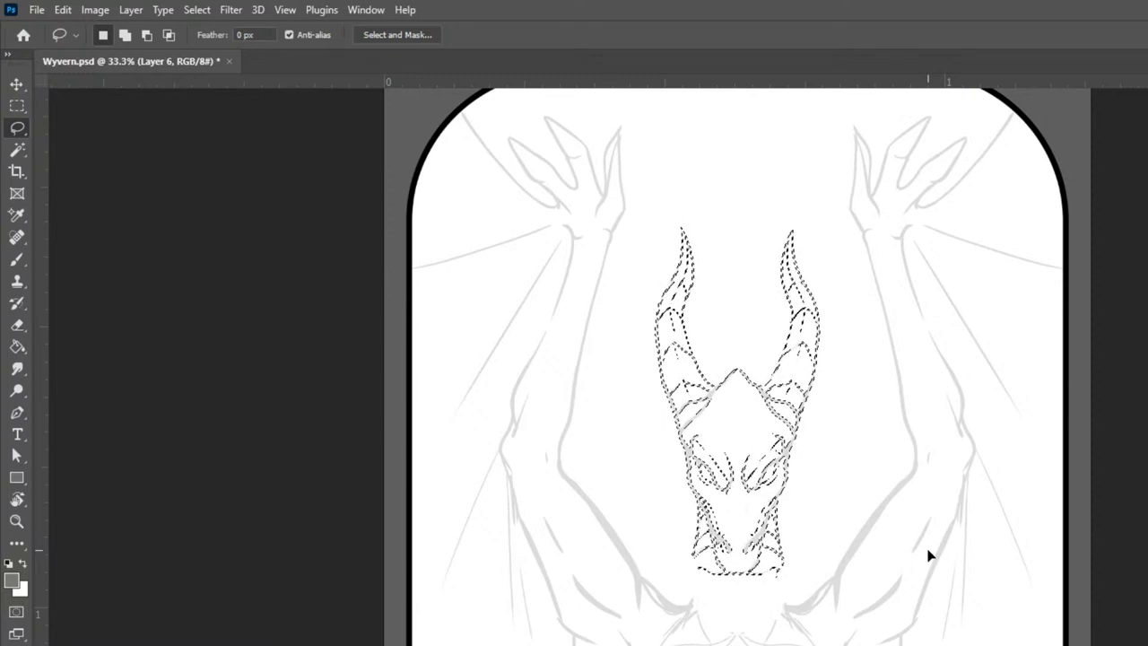
{"action": "key", "text": "shift+Up"}
{"action": "key", "text": "shift+Up"}
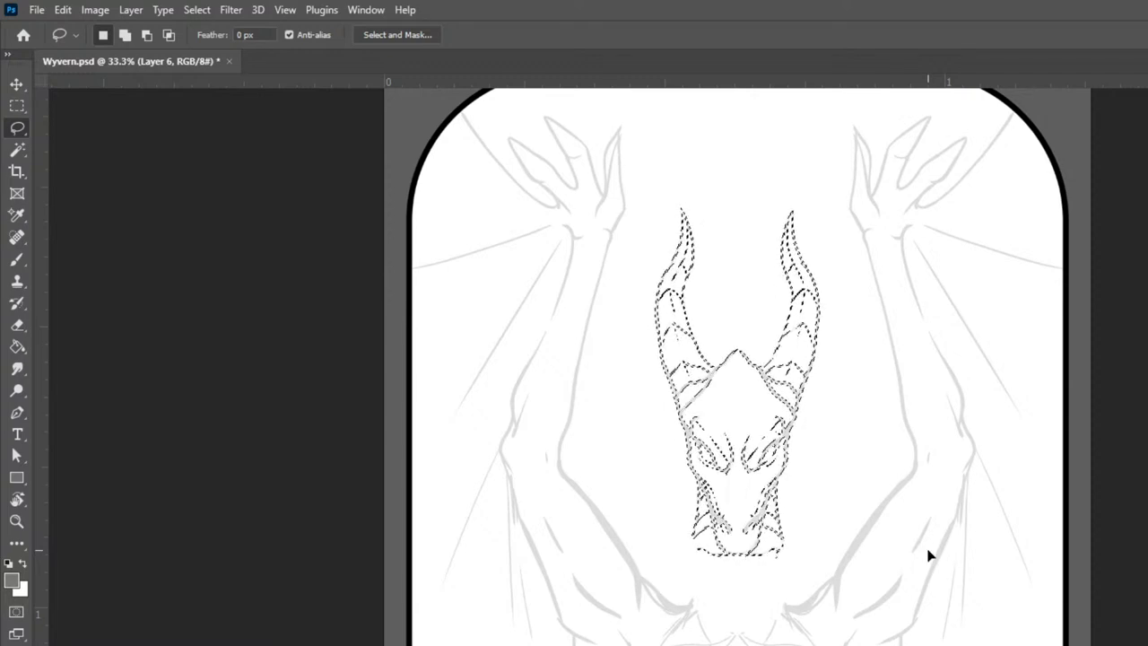
{"action": "key", "text": "ctrl+d"}
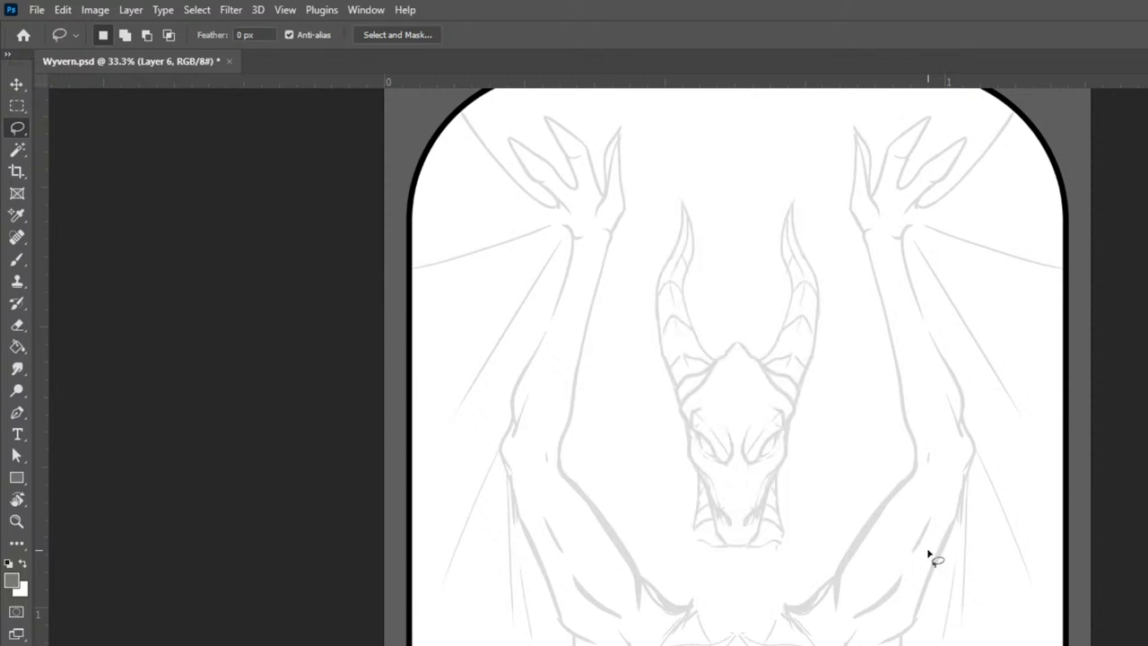
Step: Set the brush size to 15 and sketch a longer neck with cross bands joining the raised head to the shoulders
{"action": "key", "text": "b"}
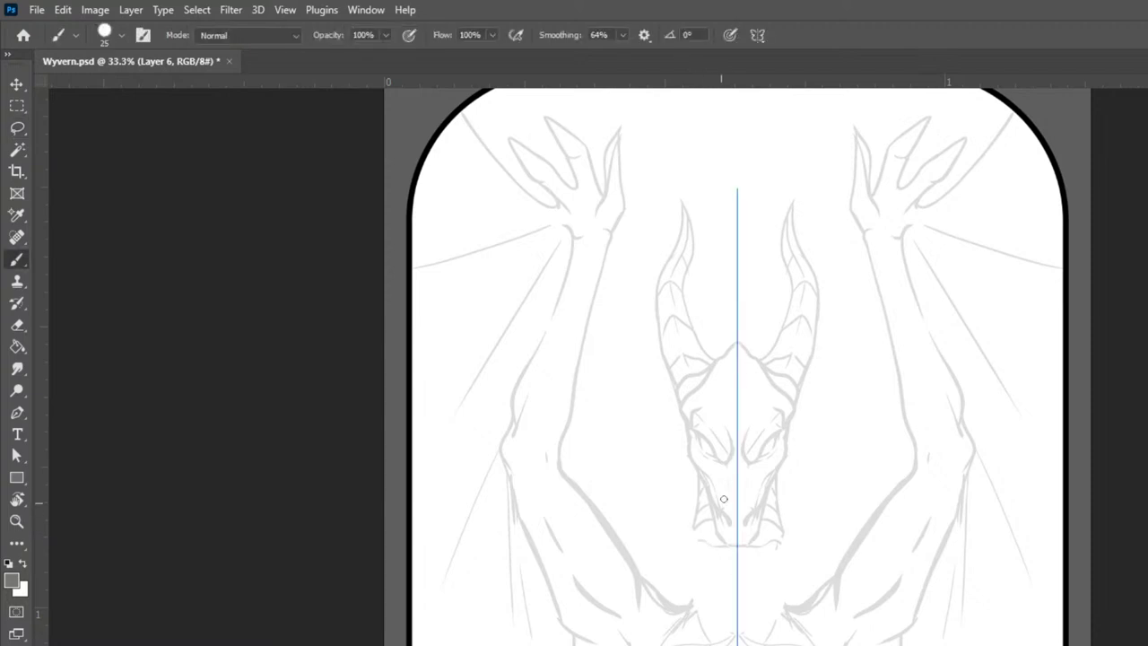
{"action": "key", "text": "bracketleft"}
{"action": "left_click_drag", "start_coordinate": [691, 535], "coordinate": [692, 579]}
{"action": "left_click_drag", "start_coordinate": [699, 484], "coordinate": [681, 606]}
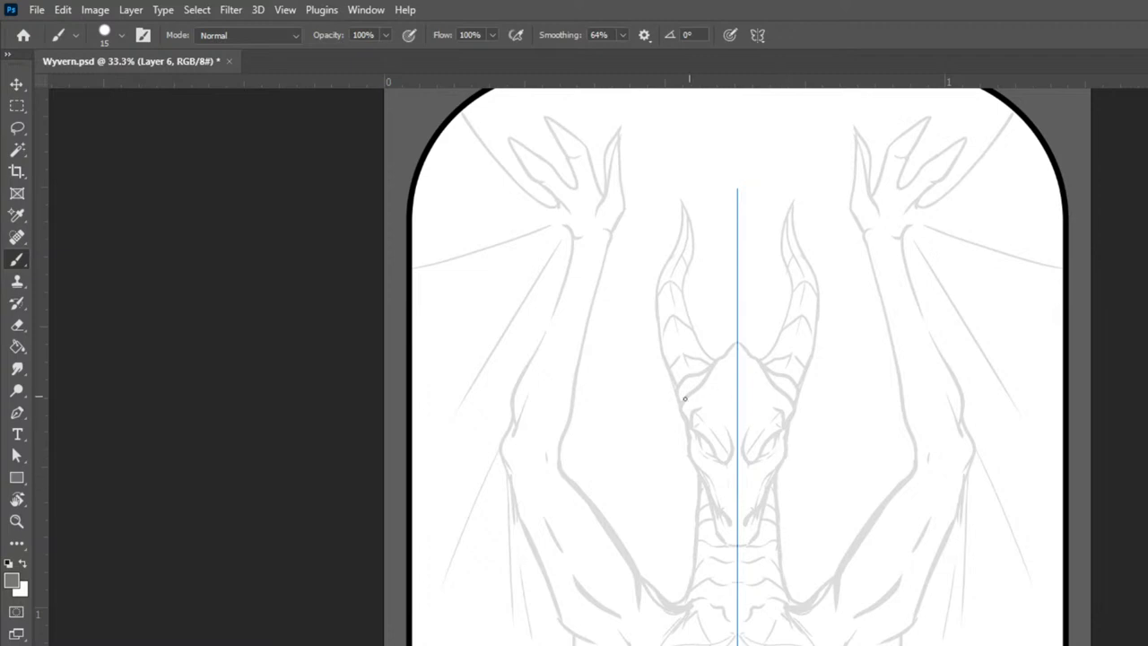
Step: Sketch a pair of pointed ears flaring out from the sides of the head below the horns
{"action": "mouse_move", "coordinate": [671, 392]}
{"action": "left_mouse_down"}
{"action": "mouse_move", "coordinate": [633, 351]}
{"action": "mouse_move", "coordinate": [634, 333]}
{"action": "mouse_move", "coordinate": [643, 382]}
{"action": "mouse_move", "coordinate": [679, 419]}
{"action": "mouse_move", "coordinate": [689, 455]}
{"action": "left_mouse_up"}
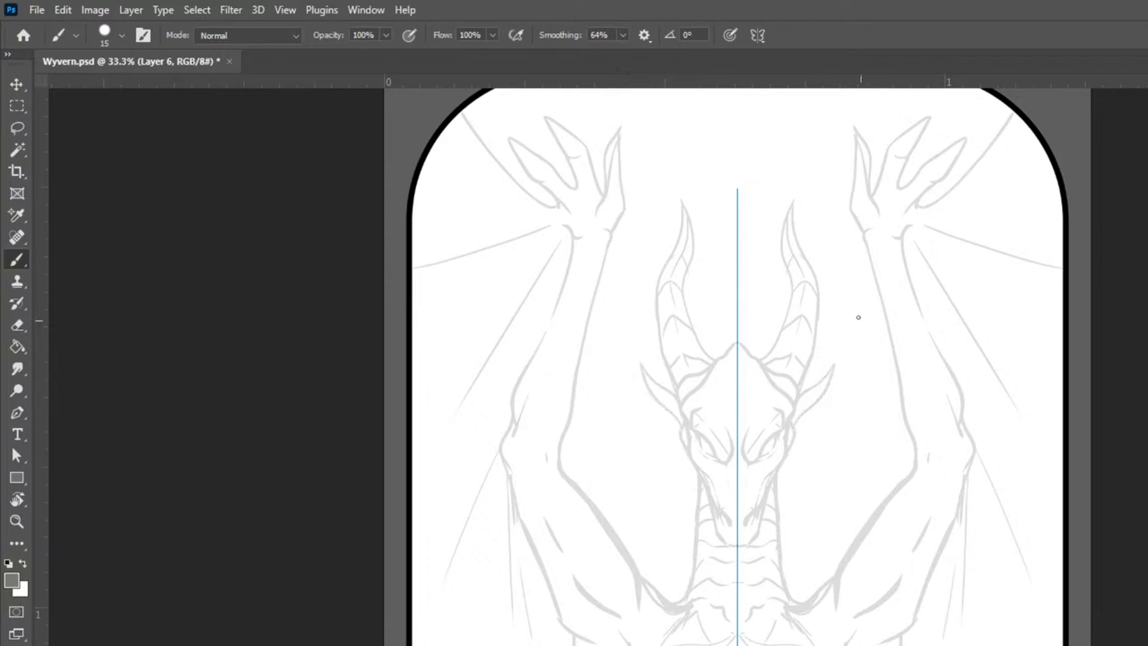
{"action": "left_click_drag", "start_coordinate": [643, 365], "coordinate": [676, 389]}
{"action": "key", "text": "ctrl+z"}
Step: Sketch stacked crest arches rising behind the forehead between the two horns
{"action": "mouse_move", "coordinate": [702, 347]}
{"action": "left_mouse_down"}
{"action": "mouse_move", "coordinate": [728, 304]}
{"action": "mouse_move", "coordinate": [744, 303]}
{"action": "left_mouse_up"}
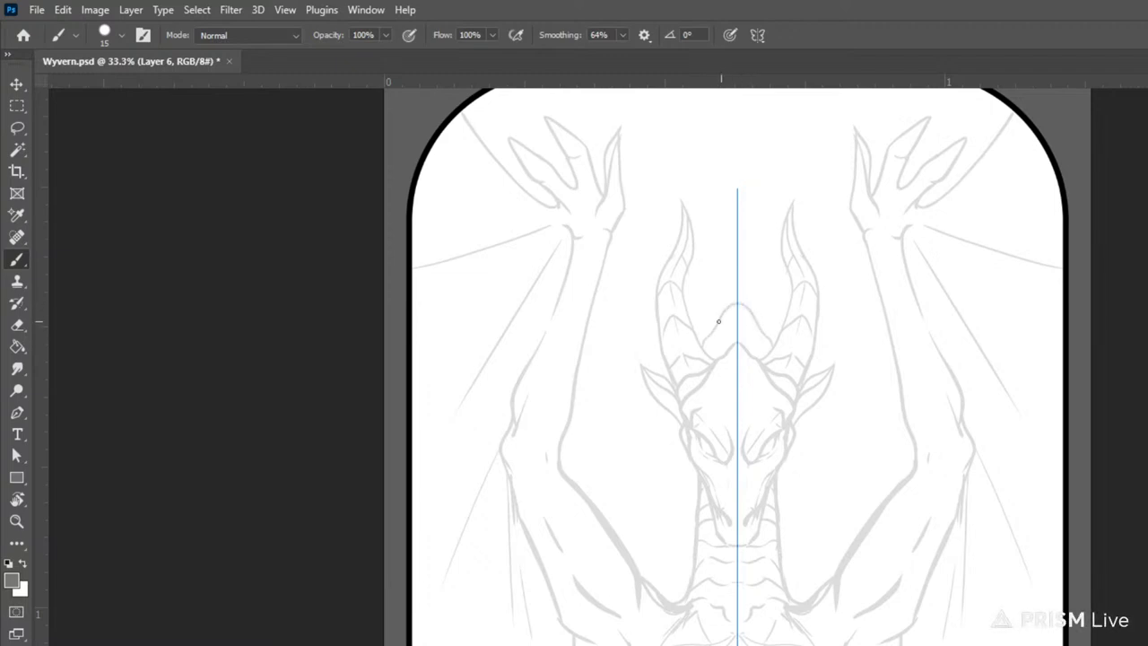
{"action": "mouse_move", "coordinate": [706, 336]}
{"action": "left_mouse_down"}
{"action": "mouse_move", "coordinate": [709, 307]}
{"action": "mouse_move", "coordinate": [736, 275]}
{"action": "left_mouse_up"}
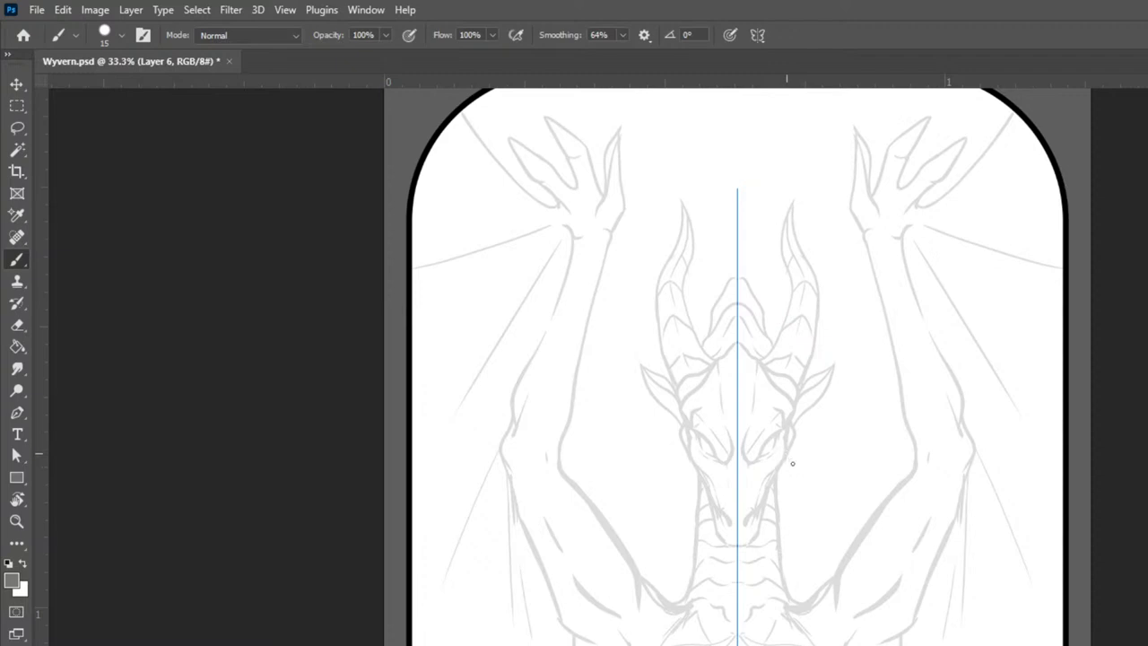
Step: Sketch pointed spines fanning out from both cheeks and join them to the ears and horns with curved webbing
{"action": "left_click_drag", "start_coordinate": [789, 466], "coordinate": [811, 499]}
{"action": "left_click_drag", "start_coordinate": [789, 456], "coordinate": [815, 509]}
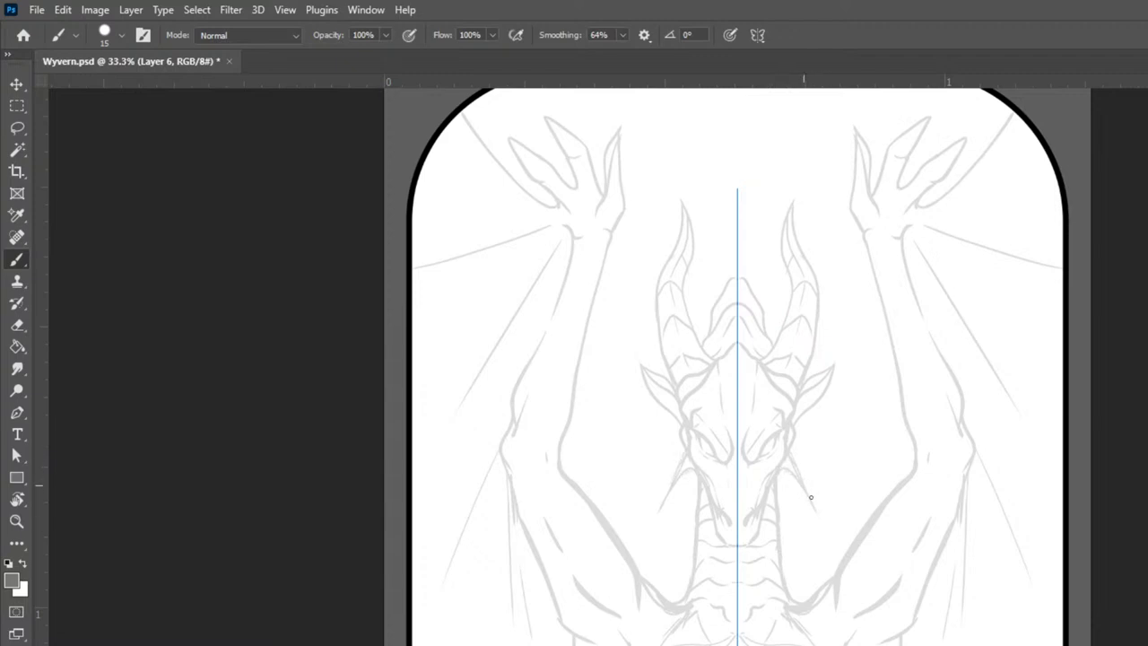
{"action": "left_click_drag", "start_coordinate": [791, 449], "coordinate": [810, 490]}
{"action": "key", "text": "ctrl+z"}
{"action": "mouse_move", "coordinate": [818, 508]}
{"action": "left_mouse_down"}
{"action": "mouse_move", "coordinate": [794, 445]}
{"action": "mouse_move", "coordinate": [843, 449]}
{"action": "mouse_move", "coordinate": [876, 415]}
{"action": "mouse_move", "coordinate": [805, 427]}
{"action": "mouse_move", "coordinate": [791, 447]}
{"action": "mouse_move", "coordinate": [861, 451]}
{"action": "mouse_move", "coordinate": [797, 447]}
{"action": "mouse_move", "coordinate": [847, 447]}
{"action": "left_mouse_up"}
{"action": "mouse_move", "coordinate": [808, 483]}
{"action": "left_mouse_down"}
{"action": "mouse_move", "coordinate": [833, 444]}
{"action": "mouse_move", "coordinate": [858, 453]}
{"action": "mouse_move", "coordinate": [831, 437]}
{"action": "mouse_move", "coordinate": [831, 388]}
{"action": "mouse_move", "coordinate": [857, 370]}
{"action": "mouse_move", "coordinate": [792, 427]}
{"action": "mouse_move", "coordinate": [881, 347]}
{"action": "mouse_move", "coordinate": [858, 355]}
{"action": "mouse_move", "coordinate": [815, 403]}
{"action": "mouse_move", "coordinate": [870, 366]}
{"action": "left_mouse_up"}
{"action": "left_click_drag", "start_coordinate": [830, 402], "coordinate": [833, 418]}
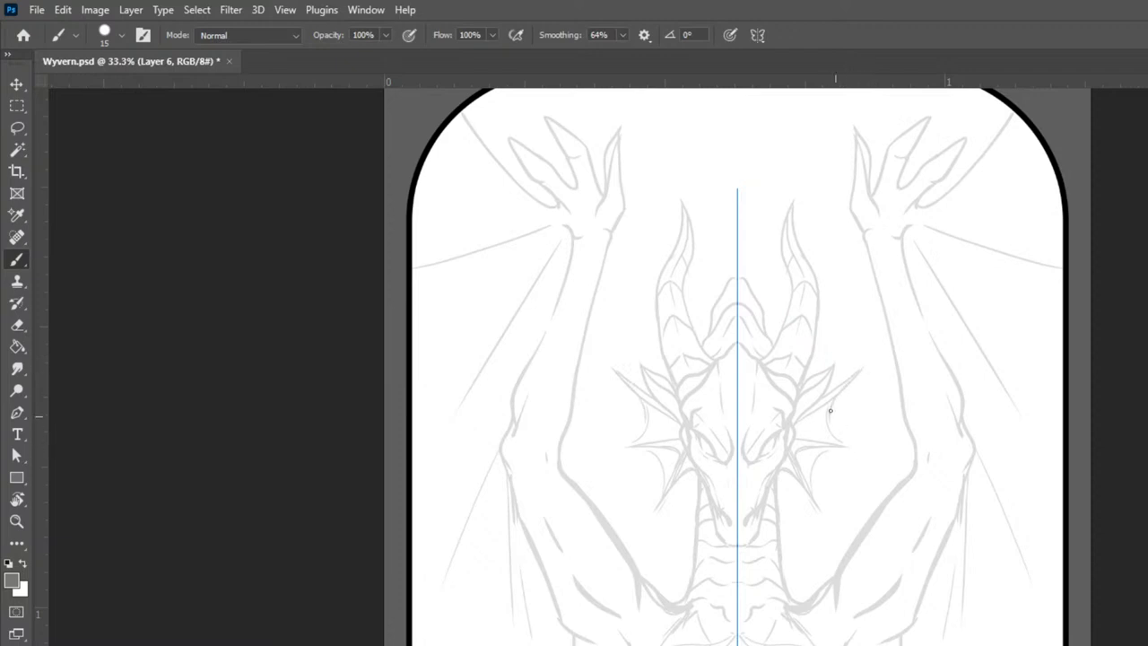
{"action": "left_click_drag", "start_coordinate": [652, 352], "coordinate": [656, 333]}
Step: Set the brush size to 25 and erase the side outlines of the neck down to the shoulders
{"action": "scroll", "coordinate": [667, 197], "scroll_direction": "down", "scroll_amount": 2}
{"action": "scroll", "coordinate": [668, 199], "scroll_direction": "up", "scroll_amount": 1}
{"action": "scroll", "coordinate": [668, 199], "scroll_direction": "up", "scroll_amount": 1}
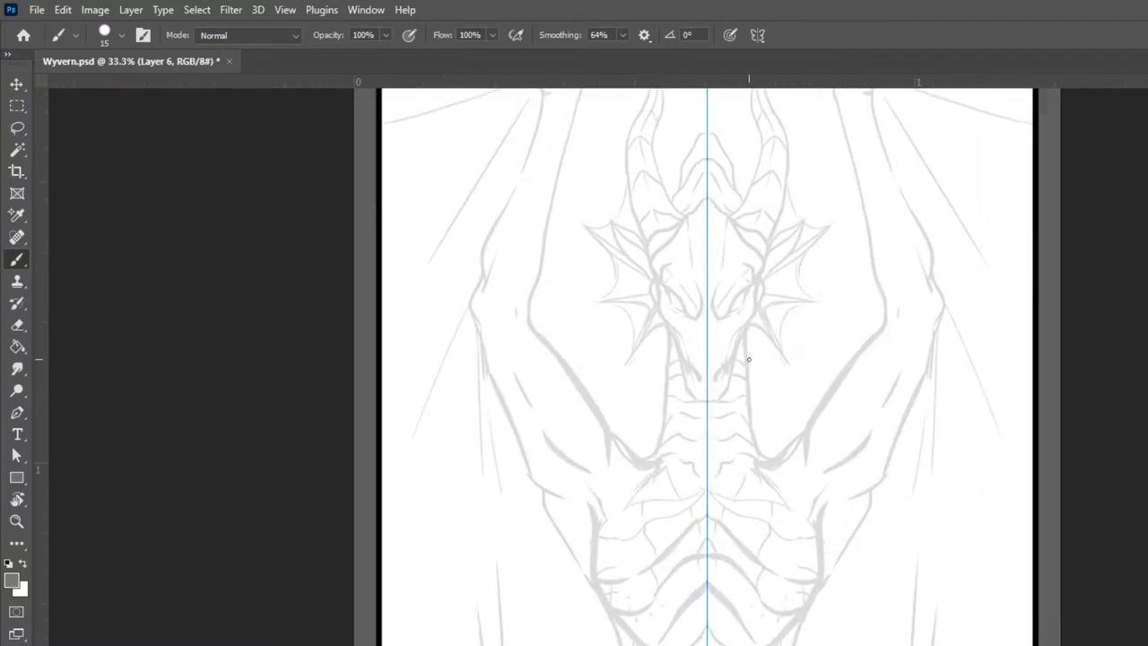
{"action": "key", "text": "bracketright"}
{"action": "left_click_drag", "start_coordinate": [746, 354], "coordinate": [766, 466]}
{"action": "mouse_move", "coordinate": [749, 401]}
{"action": "left_mouse_down"}
{"action": "mouse_move", "coordinate": [756, 457]}
{"action": "mouse_move", "coordinate": [768, 457]}
{"action": "left_mouse_up"}
{"action": "left_click_drag", "start_coordinate": [743, 412], "coordinate": [746, 383]}
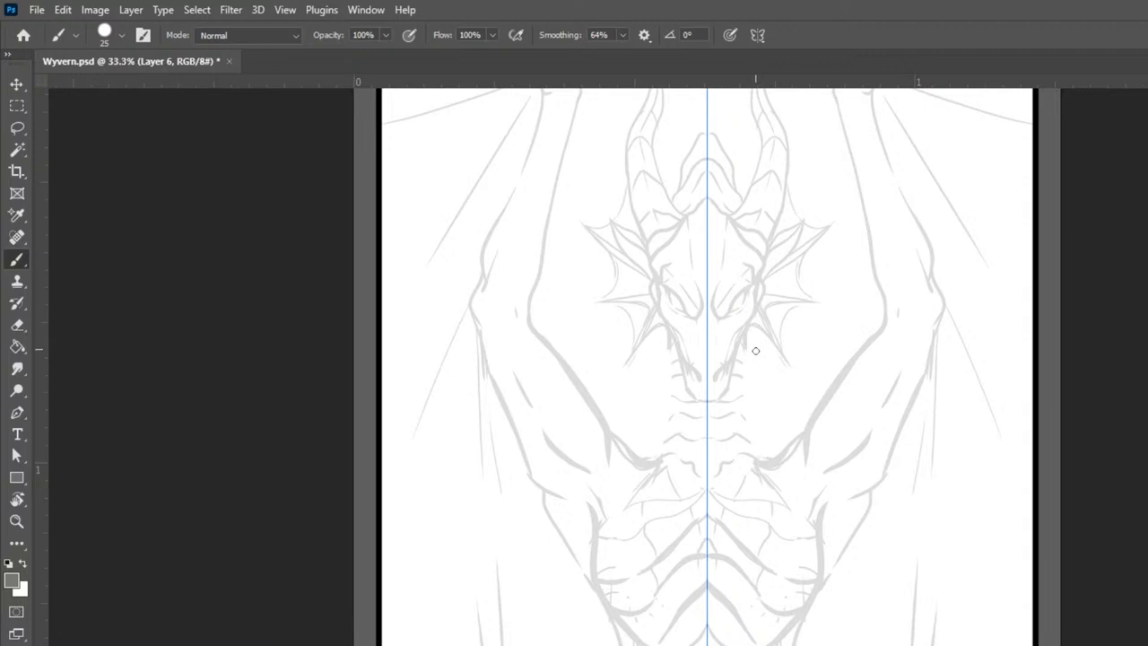
Step: Redraw the neck's side outlines flaring into the shoulders, using brush sizes 15 and 20
{"action": "key", "text": "bracketleft"}
{"action": "left_click_drag", "start_coordinate": [744, 342], "coordinate": [750, 402]}
{"action": "key", "text": "ctrl+z"}
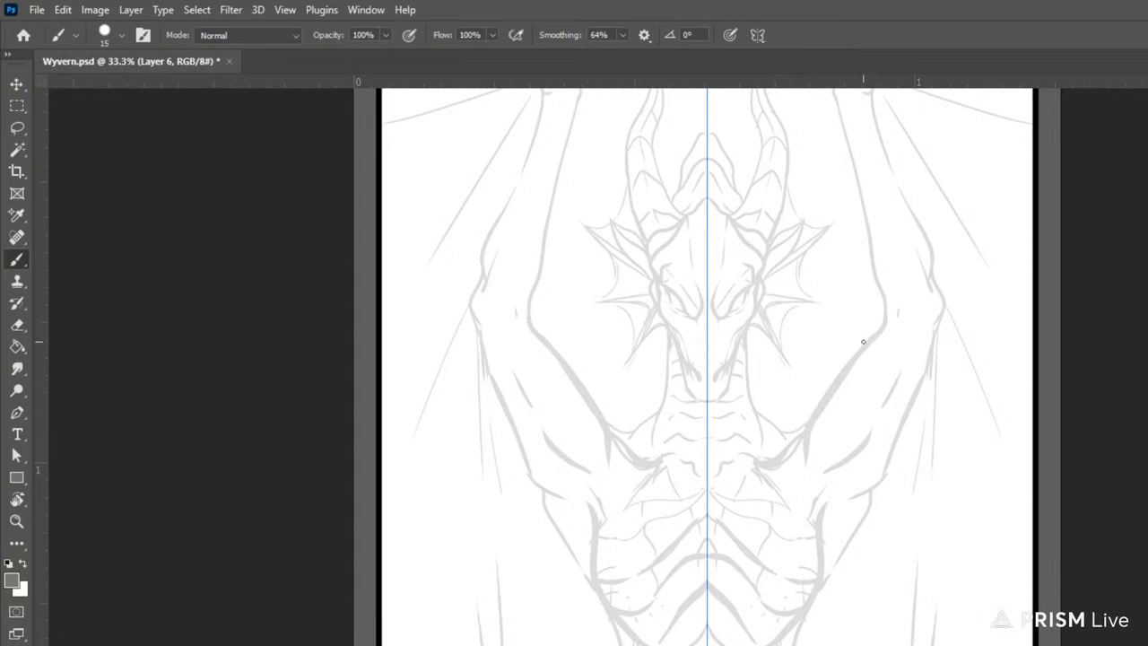
{"action": "key", "text": "bracketright"}
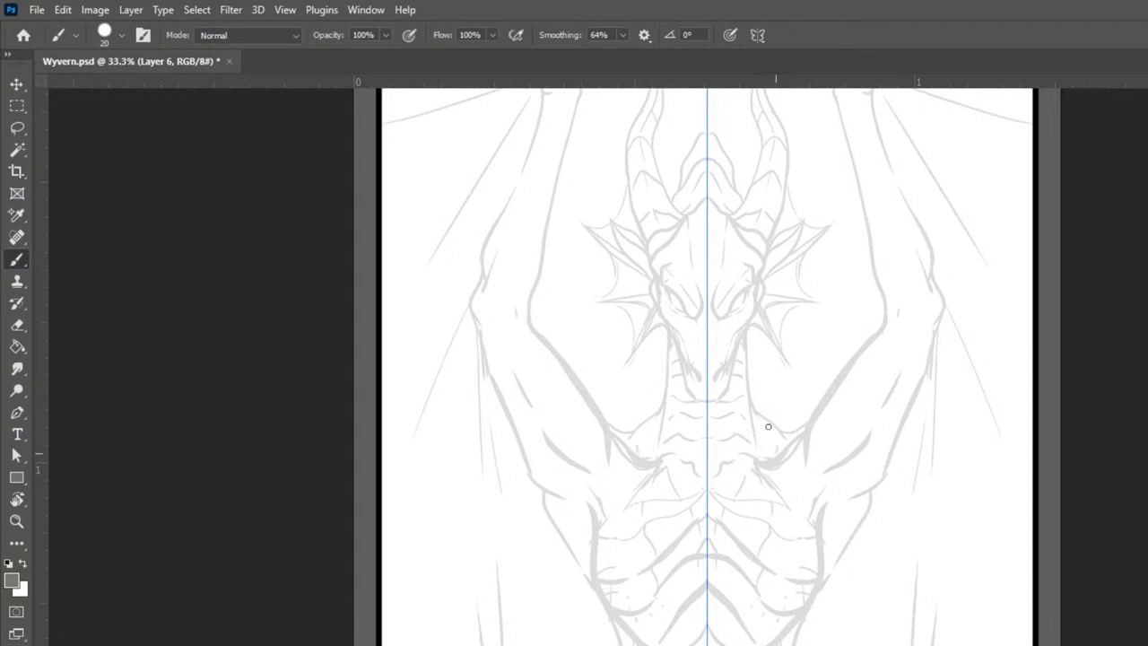
Step: Sketch the forearm muscles with a bulging outer contour from elbow to wrist and tapering inner contour lines
{"action": "key", "text": "ctrl+minus"}
{"action": "key", "text": "ctrl+minus"}
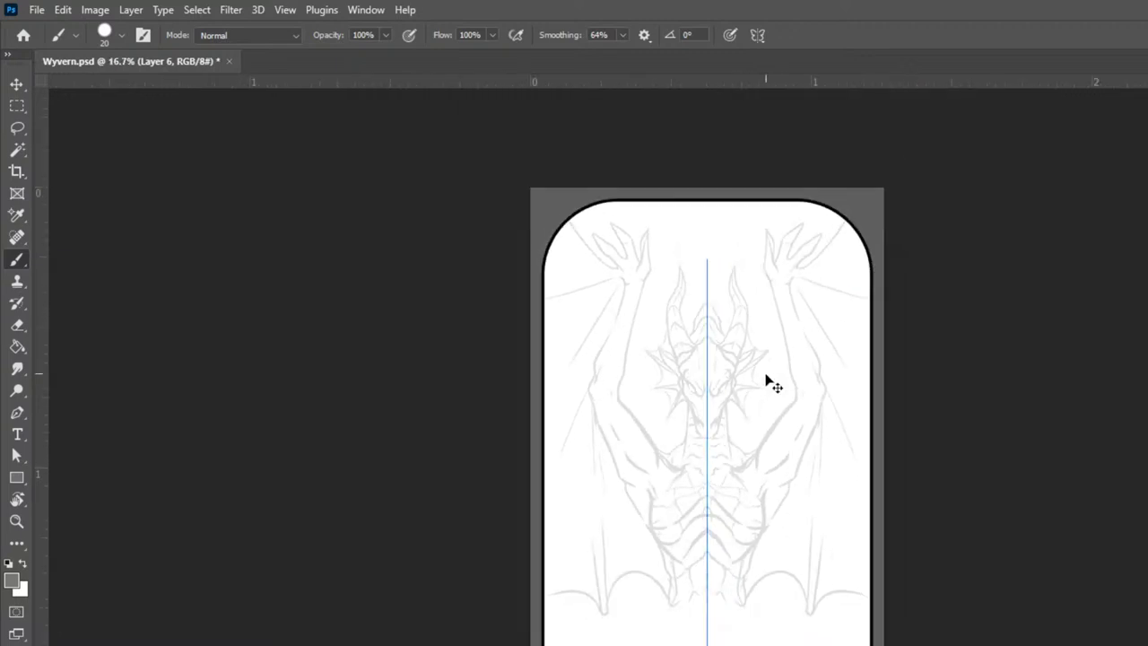
{"action": "key", "text": "ctrl+plus"}
{"action": "key", "text": "ctrl+plus"}
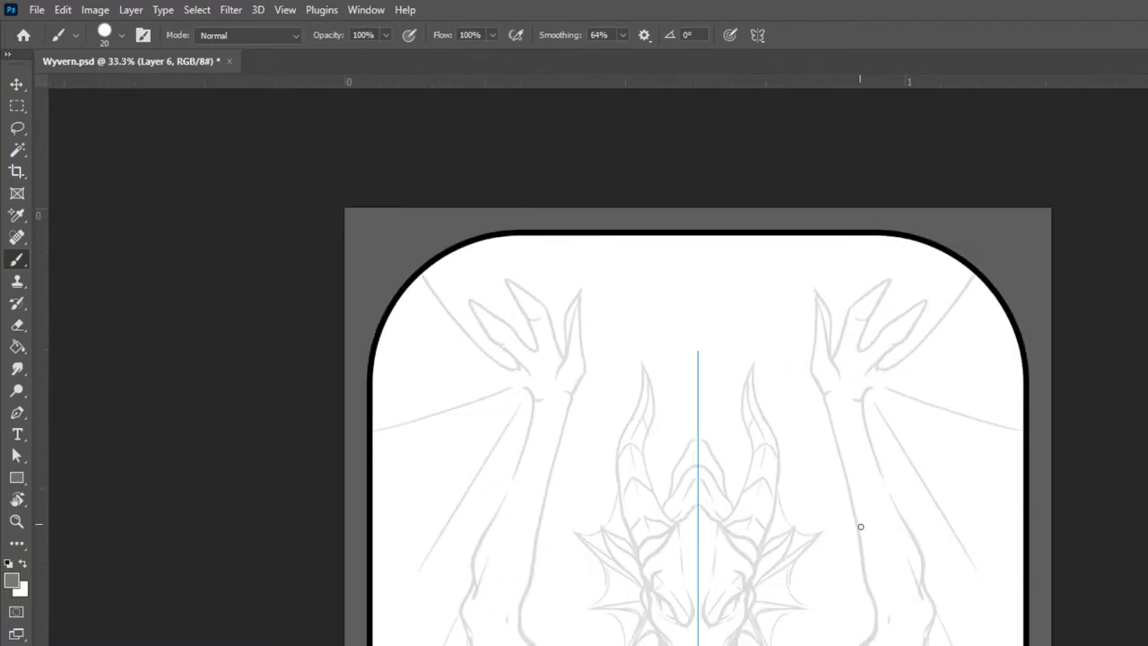
{"action": "left_click_drag", "start_coordinate": [934, 565], "coordinate": [933, 530]}
{"action": "key", "text": "ctrl+z"}
{"action": "mouse_move", "coordinate": [932, 603]}
{"action": "left_mouse_down"}
{"action": "mouse_move", "coordinate": [934, 543]}
{"action": "mouse_move", "coordinate": [880, 453]}
{"action": "mouse_move", "coordinate": [840, 322]}
{"action": "mouse_move", "coordinate": [828, 397]}
{"action": "mouse_move", "coordinate": [850, 402]}
{"action": "mouse_move", "coordinate": [888, 455]}
{"action": "mouse_move", "coordinate": [870, 379]}
{"action": "left_mouse_up"}
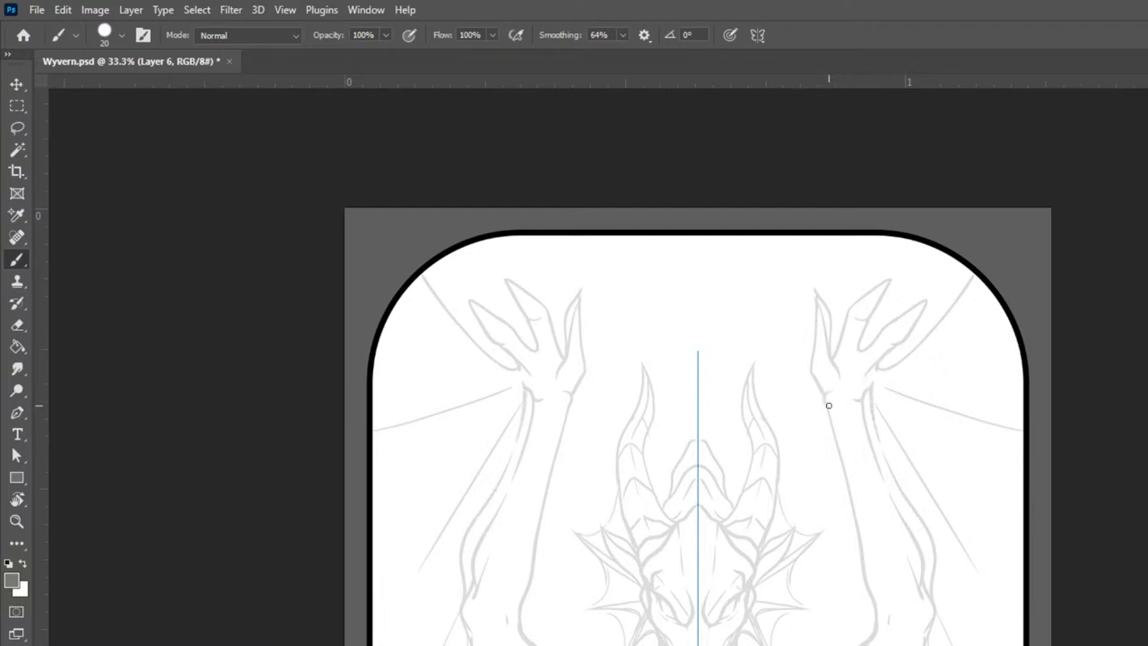
{"action": "left_click_drag", "start_coordinate": [830, 410], "coordinate": [859, 567]}
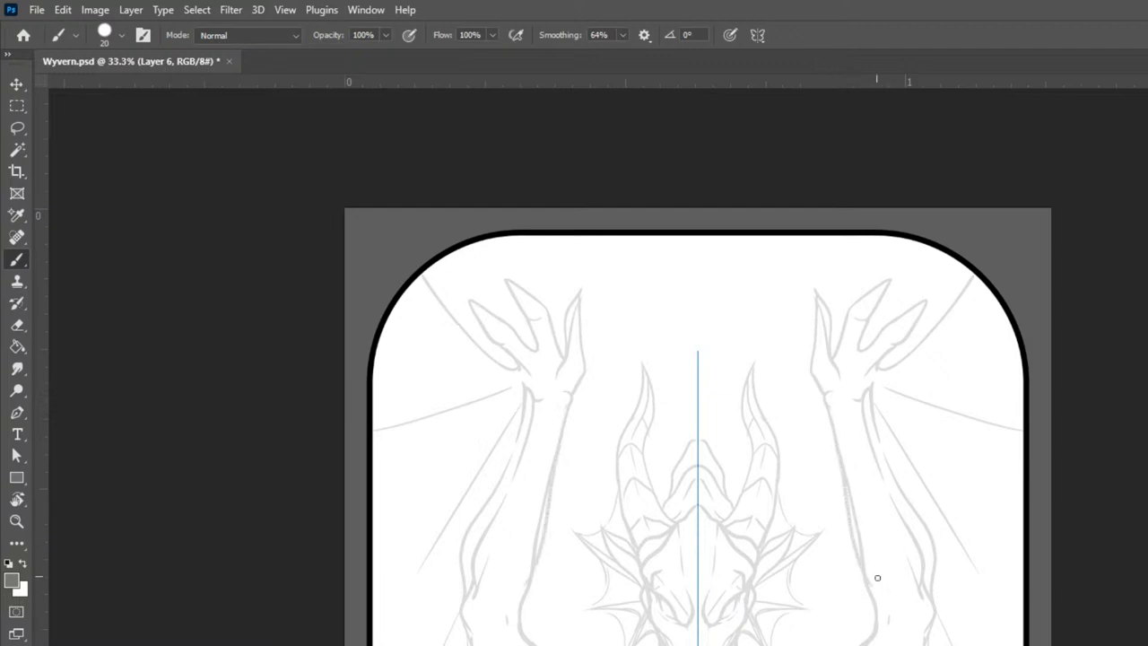
{"action": "left_click_drag", "start_coordinate": [876, 608], "coordinate": [860, 482]}
{"action": "left_click_drag", "start_coordinate": [848, 437], "coordinate": [895, 551]}
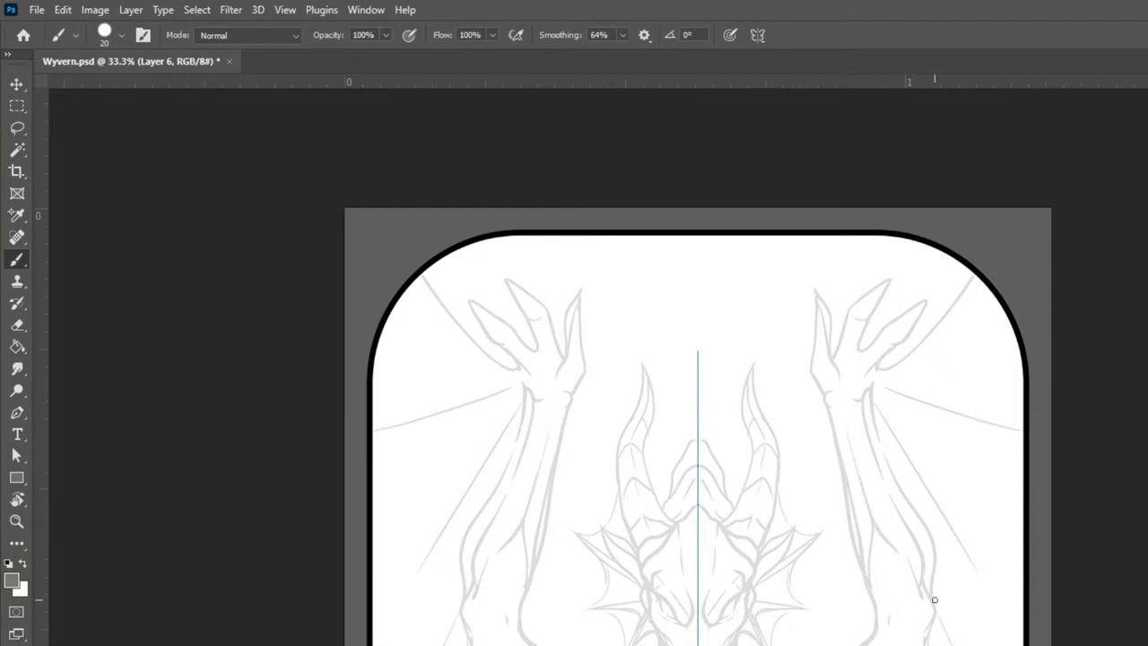
Step: Strengthen the wing lines that run down from both elbows
{"action": "key", "text": "ctrl+minus"}
{"action": "key", "text": "ctrl+minus"}
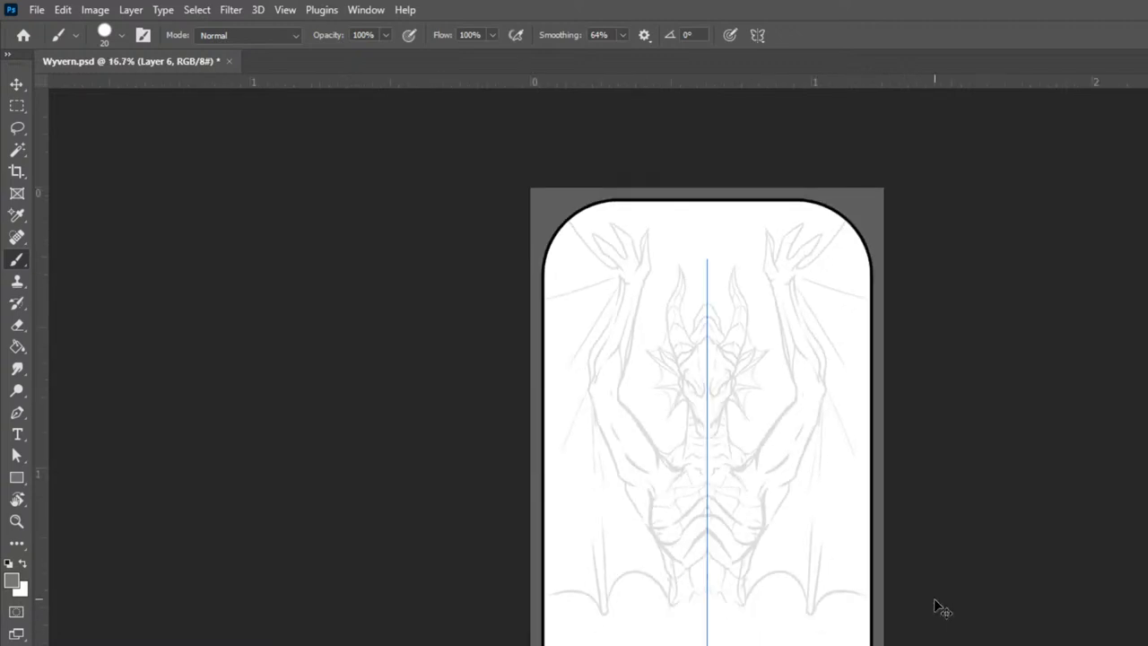
{"action": "key", "text": "ctrl+plus"}
{"action": "key", "text": "ctrl+plus"}
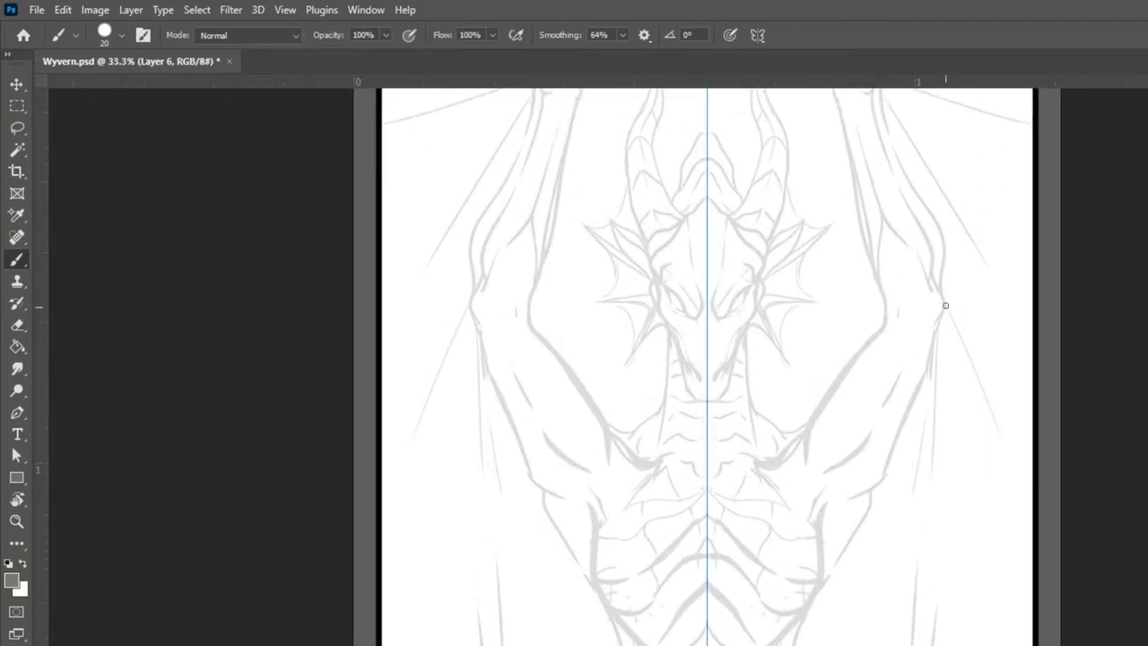
{"action": "mouse_move", "coordinate": [940, 285]}
{"action": "left_mouse_down"}
{"action": "mouse_move", "coordinate": [1002, 427]}
{"action": "mouse_move", "coordinate": [1011, 497]}
{"action": "left_mouse_up"}
{"action": "left_click_drag", "start_coordinate": [935, 344], "coordinate": [933, 436]}
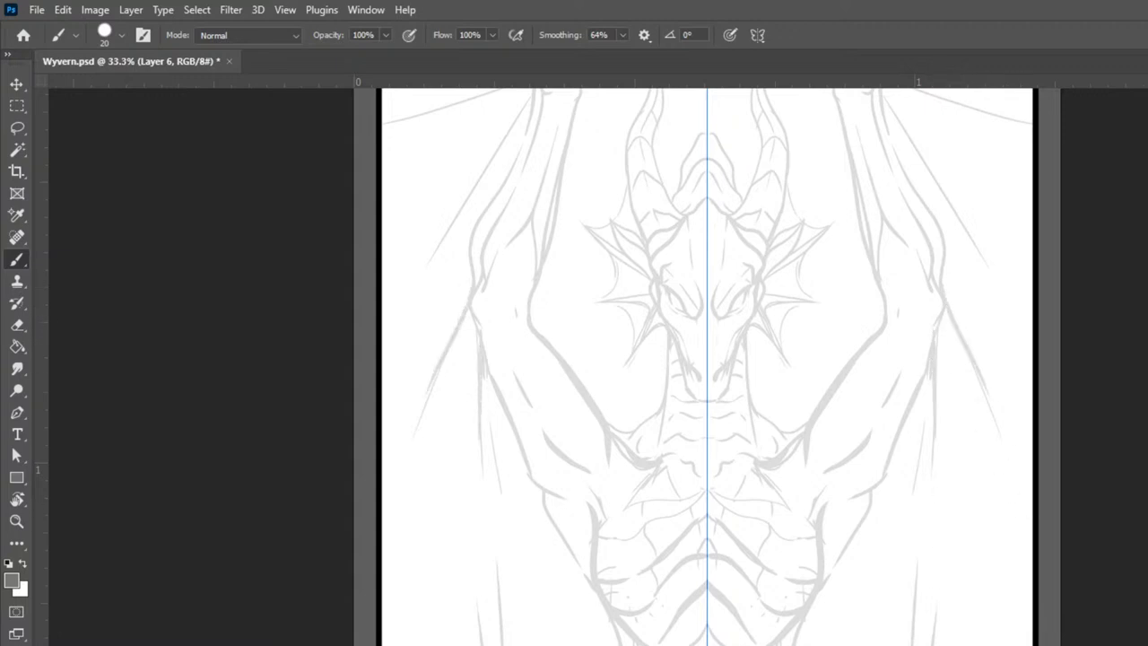
Step: Sketch rounded thighs arching out from the hips below the wings, with inner curves narrowing toward the tail base
{"action": "key", "text": "ctrl+minus"}
{"action": "key", "text": "ctrl+minus"}
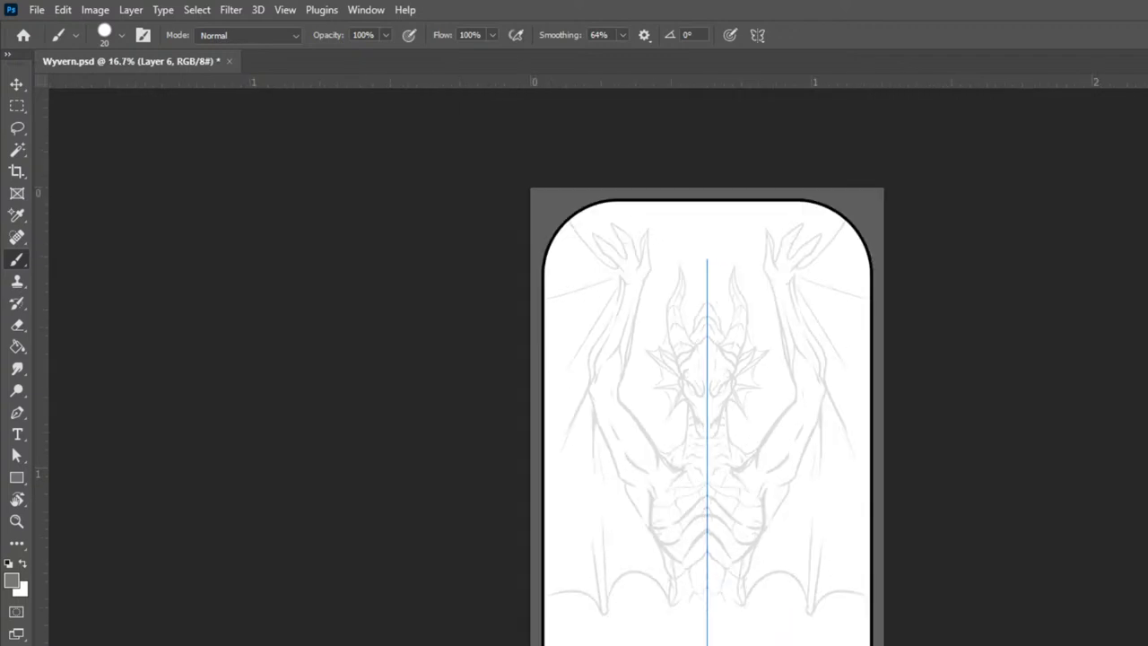
{"action": "key", "text": "ctrl+plus"}
{"action": "key", "text": "ctrl+plus"}
{"action": "left_click_drag", "start_coordinate": [891, 602], "coordinate": [945, 247]}
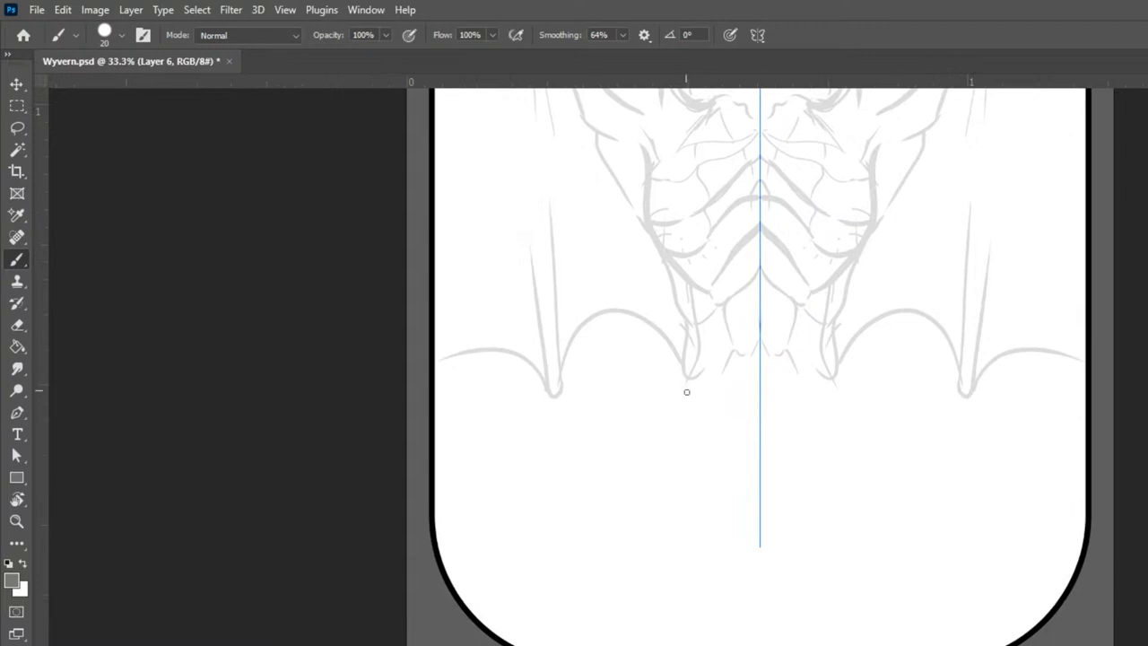
{"action": "left_click_drag", "start_coordinate": [730, 533], "coordinate": [750, 637]}
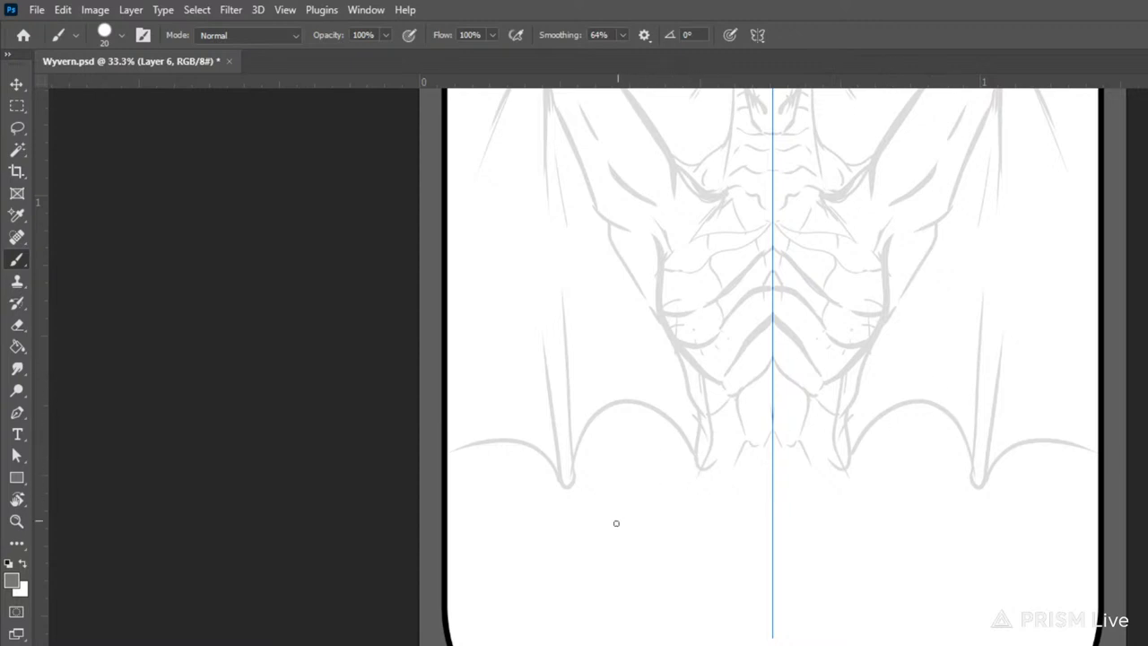
{"action": "mouse_move", "coordinate": [617, 556]}
{"action": "left_mouse_down"}
{"action": "mouse_move", "coordinate": [619, 462]}
{"action": "mouse_move", "coordinate": [660, 434]}
{"action": "mouse_move", "coordinate": [705, 484]}
{"action": "left_mouse_up"}
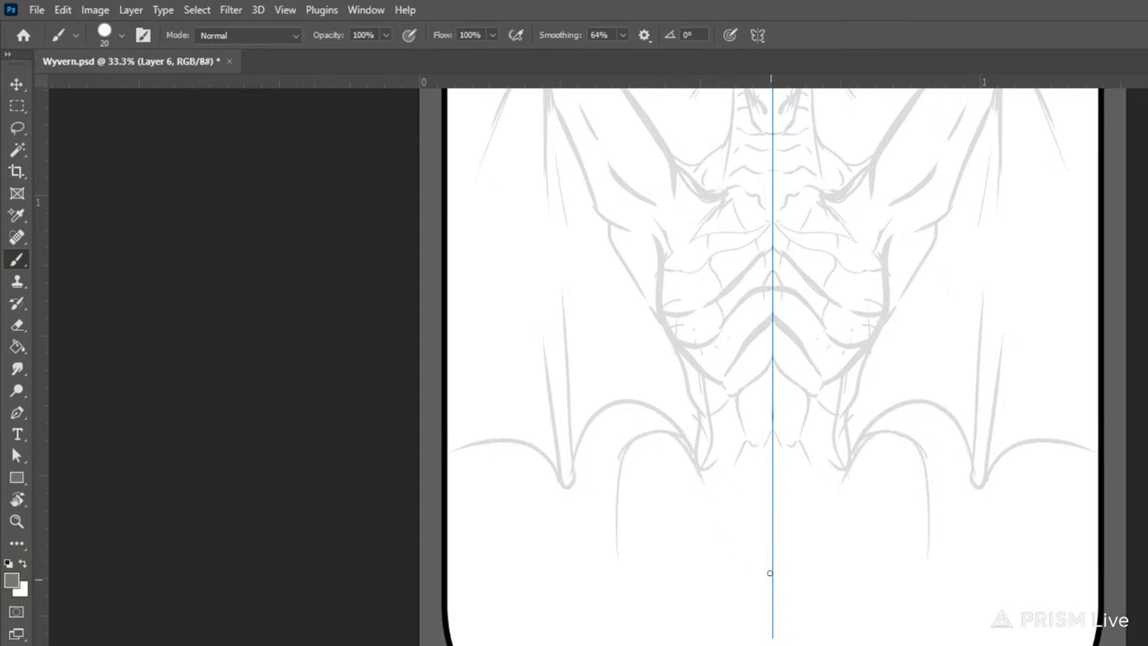
{"action": "left_click_drag", "start_coordinate": [686, 439], "coordinate": [715, 511]}
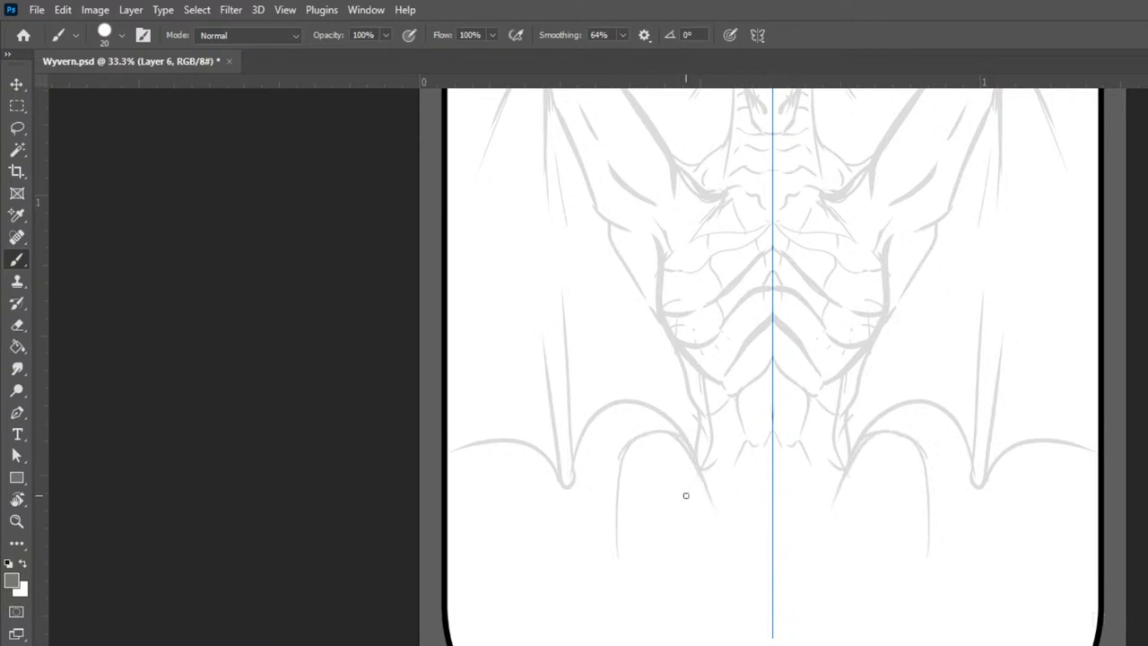
{"action": "left_click_drag", "start_coordinate": [674, 580], "coordinate": [694, 490]}
Step: Sketch the tail's side outlines converging downward from between the thighs, retrying the stroke until the curve fits
{"action": "left_click_drag", "start_coordinate": [679, 553], "coordinate": [724, 600]}
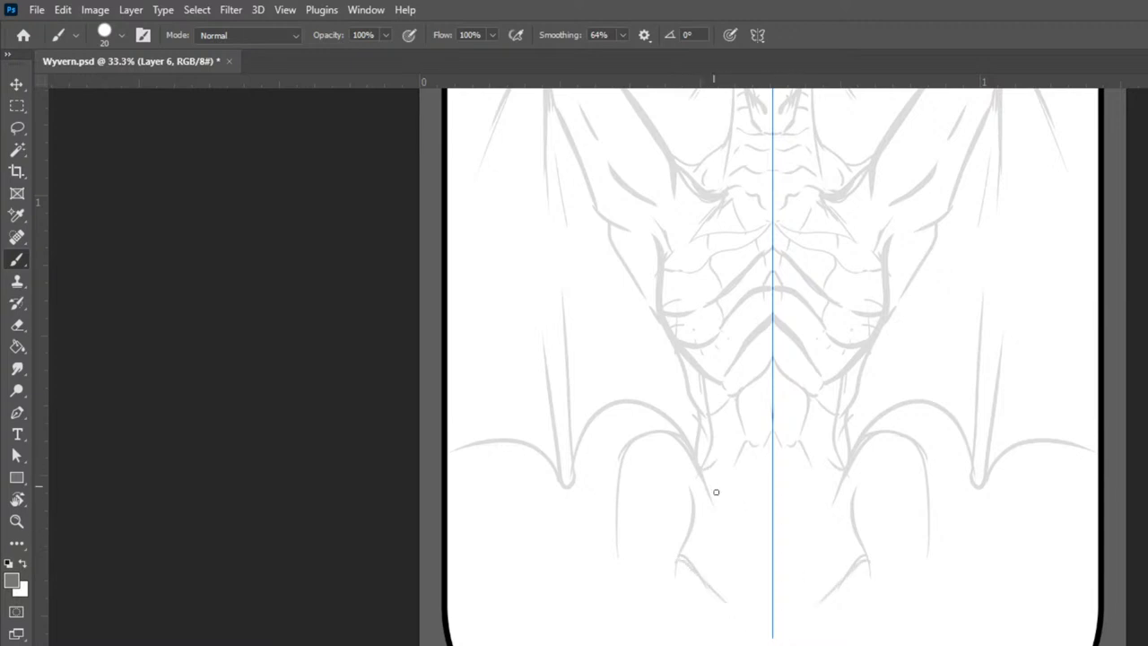
{"action": "key", "text": "ctrl+z"}
{"action": "left_click_drag", "start_coordinate": [684, 562], "coordinate": [714, 628]}
{"action": "key", "text": "ctrl+z"}
{"action": "left_click_drag", "start_coordinate": [676, 564], "coordinate": [718, 645]}
{"action": "key", "text": "ctrl+z"}
{"action": "key", "text": "ctrl+shift+z"}
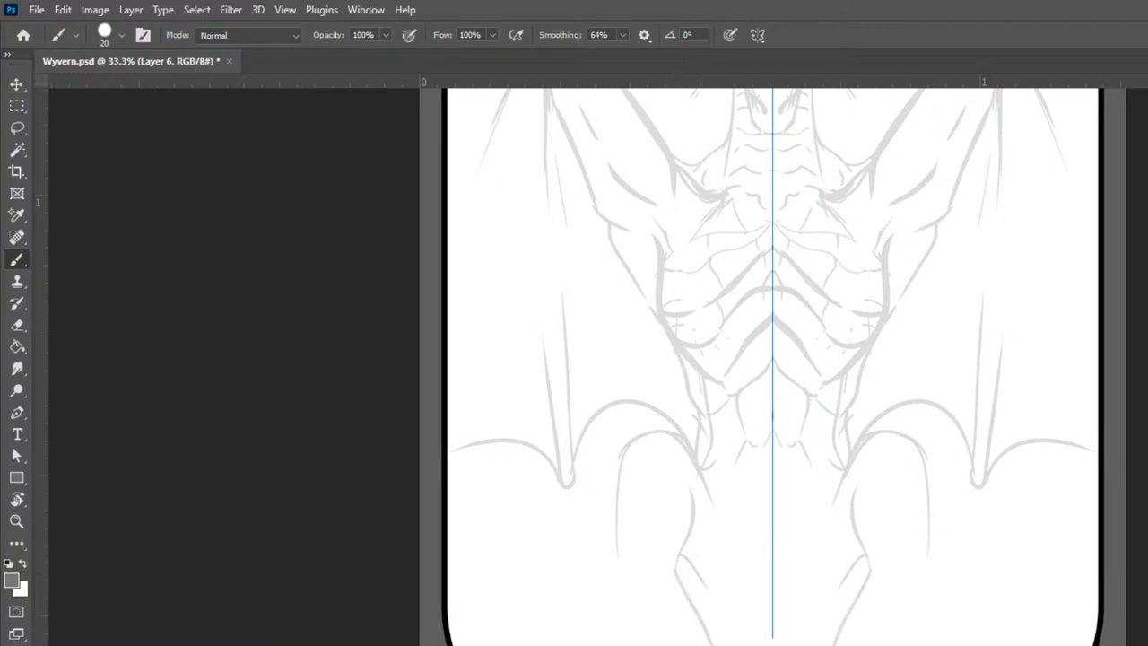
Step: Thicken the outer thigh outlines and add short contour strokes where the thighs meet the tail
{"action": "left_click_drag", "start_coordinate": [926, 471], "coordinate": [928, 567]}
{"action": "left_click_drag", "start_coordinate": [868, 554], "coordinate": [888, 593]}
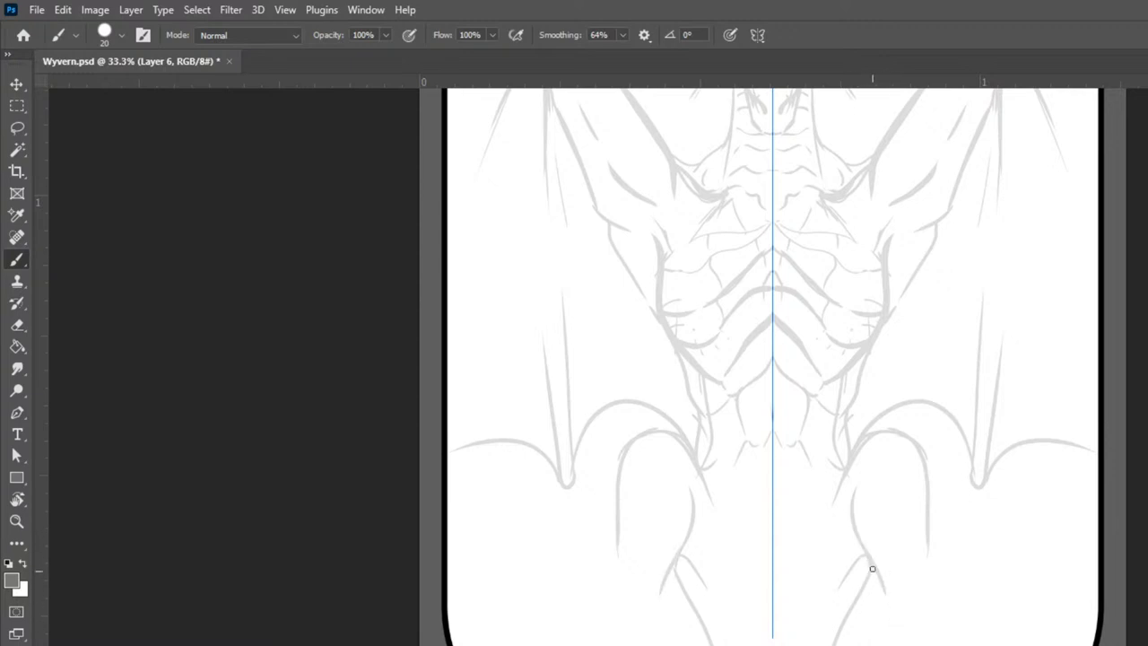
{"action": "left_click_drag", "start_coordinate": [866, 558], "coordinate": [856, 599]}
Step: Sketch a foot in front of each thigh with three rounded toes, a tapering sole and a pointed claw at the heel
{"action": "key", "text": "ctrl+minus"}
{"action": "key", "text": "ctrl+minus"}
{"action": "key", "text": "ctrl+plus"}
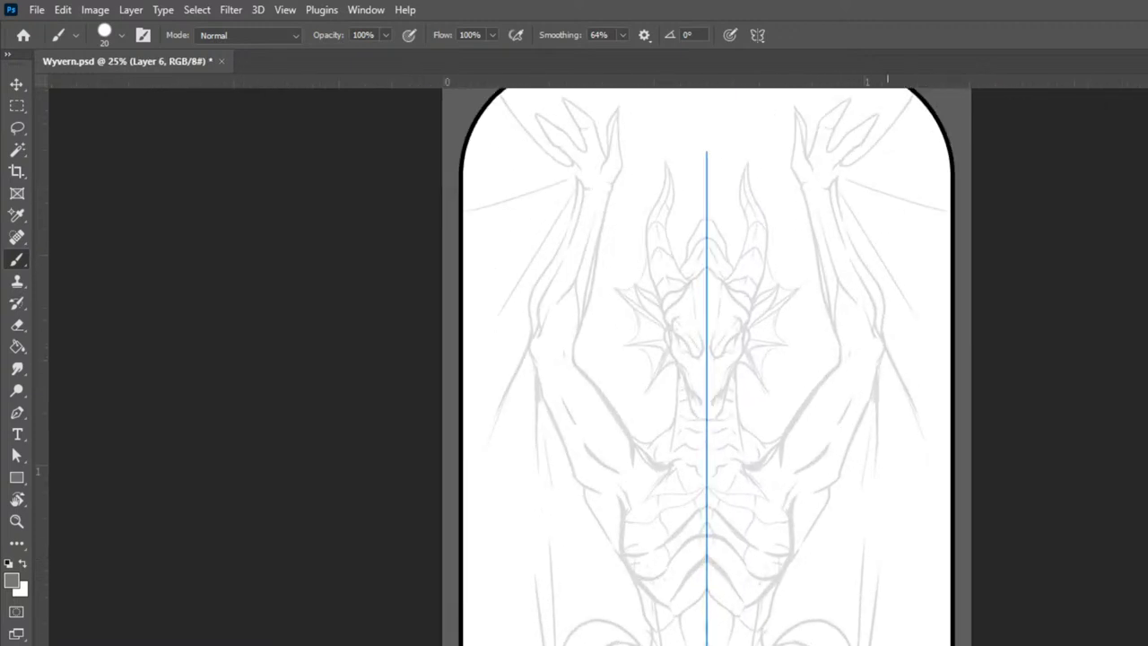
{"action": "key", "text": "ctrl+plus"}
{"action": "left_click_drag", "start_coordinate": [945, 561], "coordinate": [904, 238]}
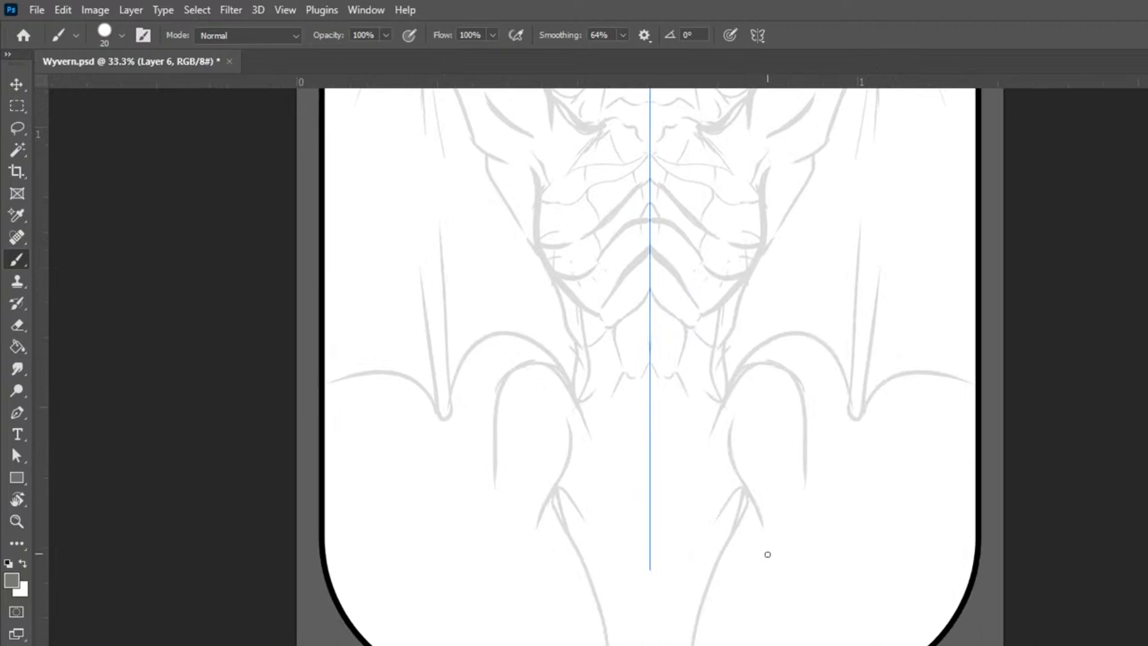
{"action": "mouse_move", "coordinate": [770, 571]}
{"action": "left_mouse_down"}
{"action": "mouse_move", "coordinate": [750, 440]}
{"action": "mouse_move", "coordinate": [765, 427]}
{"action": "mouse_move", "coordinate": [780, 436]}
{"action": "mouse_move", "coordinate": [779, 492]}
{"action": "mouse_move", "coordinate": [742, 426]}
{"action": "mouse_move", "coordinate": [781, 447]}
{"action": "mouse_move", "coordinate": [791, 478]}
{"action": "mouse_move", "coordinate": [789, 422]}
{"action": "mouse_move", "coordinate": [809, 419]}
{"action": "mouse_move", "coordinate": [822, 460]}
{"action": "mouse_move", "coordinate": [807, 491]}
{"action": "mouse_move", "coordinate": [785, 400]}
{"action": "mouse_move", "coordinate": [811, 411]}
{"action": "mouse_move", "coordinate": [827, 475]}
{"action": "mouse_move", "coordinate": [840, 422]}
{"action": "mouse_move", "coordinate": [857, 441]}
{"action": "mouse_move", "coordinate": [817, 540]}
{"action": "mouse_move", "coordinate": [813, 590]}
{"action": "mouse_move", "coordinate": [767, 536]}
{"action": "mouse_move", "coordinate": [793, 628]}
{"action": "mouse_move", "coordinate": [812, 624]}
{"action": "mouse_move", "coordinate": [825, 558]}
{"action": "mouse_move", "coordinate": [786, 595]}
{"action": "mouse_move", "coordinate": [808, 569]}
{"action": "mouse_move", "coordinate": [826, 577]}
{"action": "mouse_move", "coordinate": [811, 620]}
{"action": "mouse_move", "coordinate": [777, 620]}
{"action": "left_mouse_up"}
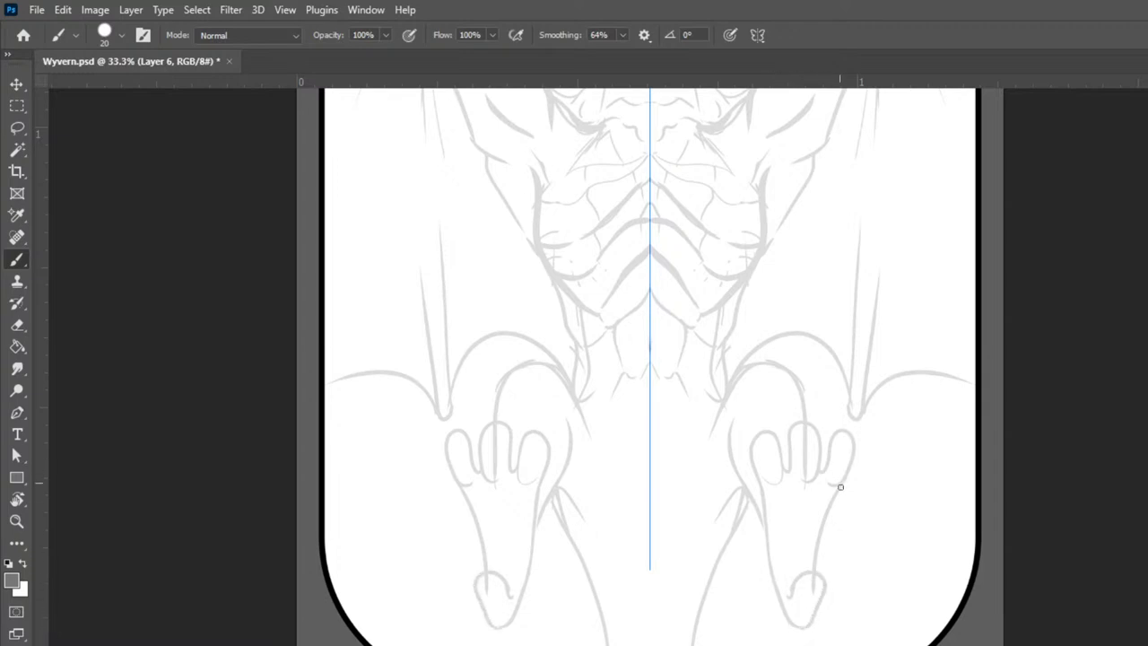
{"action": "mouse_move", "coordinate": [813, 577]}
{"action": "left_mouse_down"}
{"action": "mouse_move", "coordinate": [807, 623]}
{"action": "mouse_move", "coordinate": [805, 579]}
{"action": "mouse_move", "coordinate": [826, 550]}
{"action": "mouse_move", "coordinate": [806, 592]}
{"action": "mouse_move", "coordinate": [831, 545]}
{"action": "left_mouse_up"}
{"action": "left_click_drag", "start_coordinate": [813, 603], "coordinate": [837, 547]}
{"action": "left_click_drag", "start_coordinate": [814, 598], "coordinate": [832, 554]}
{"action": "left_click_drag", "start_coordinate": [805, 593], "coordinate": [828, 535]}
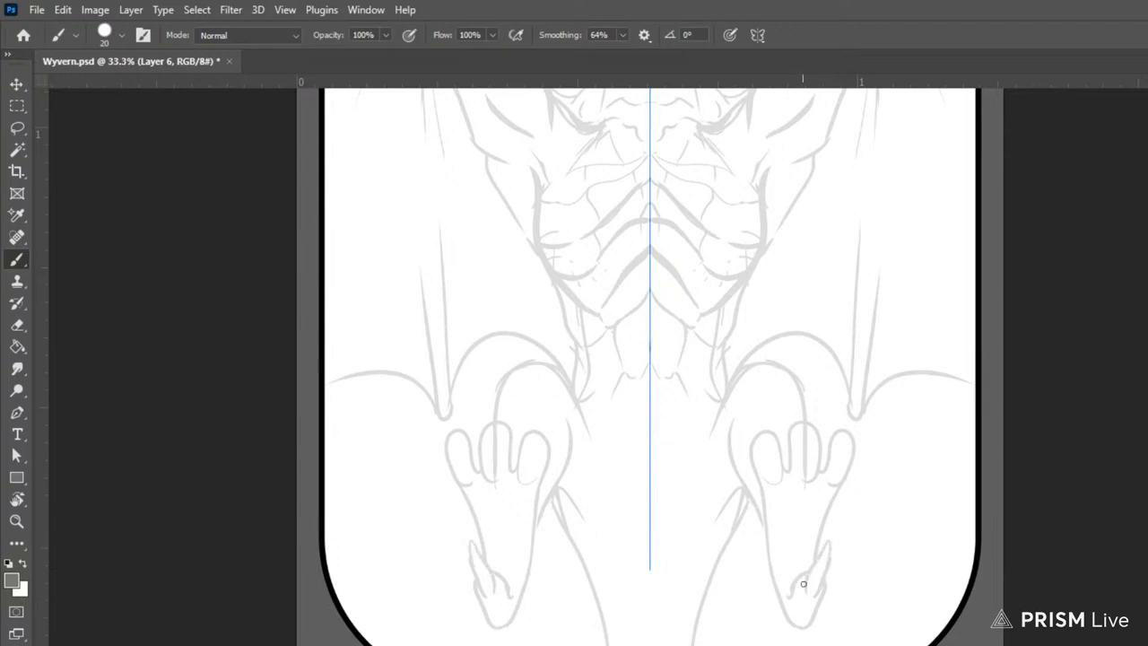
Step: Sketch long pointed claws pointing down from the three front toes of each foot
{"action": "mouse_move", "coordinate": [762, 467]}
{"action": "left_mouse_down"}
{"action": "mouse_move", "coordinate": [781, 463]}
{"action": "mouse_move", "coordinate": [786, 527]}
{"action": "left_mouse_up"}
{"action": "left_click_drag", "start_coordinate": [762, 469], "coordinate": [790, 550]}
{"action": "mouse_move", "coordinate": [799, 476]}
{"action": "left_mouse_down"}
{"action": "mouse_move", "coordinate": [800, 456]}
{"action": "mouse_move", "coordinate": [814, 469]}
{"action": "mouse_move", "coordinate": [800, 516]}
{"action": "left_mouse_up"}
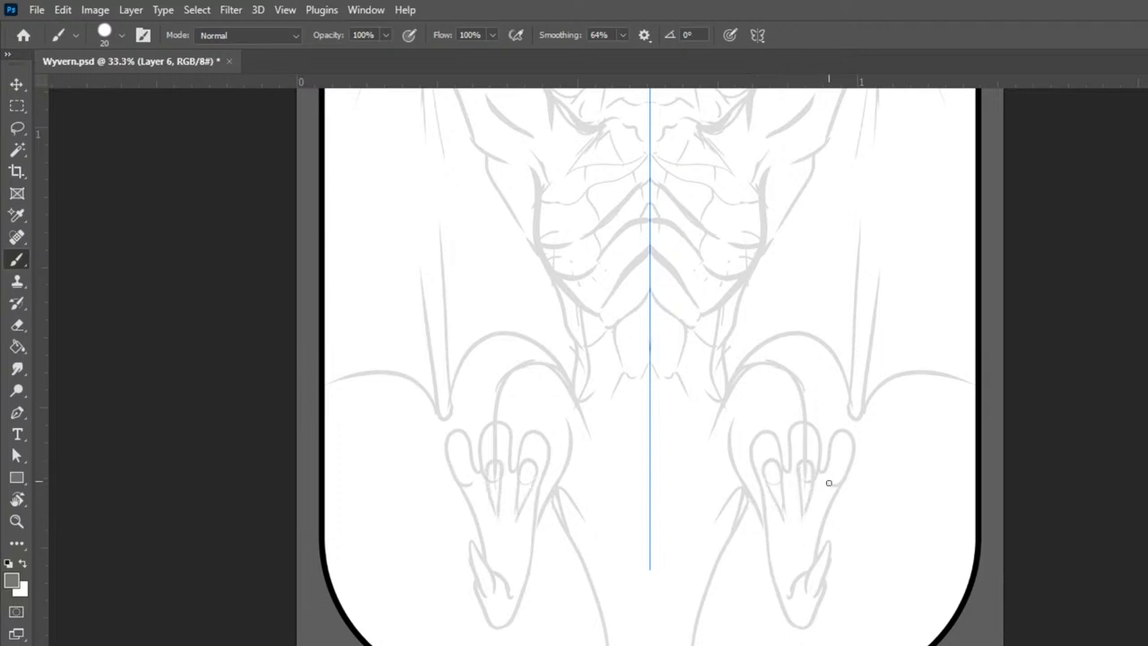
{"action": "mouse_move", "coordinate": [829, 471]}
{"action": "left_mouse_down"}
{"action": "mouse_move", "coordinate": [842, 462]}
{"action": "mouse_move", "coordinate": [839, 508]}
{"action": "mouse_move", "coordinate": [825, 515]}
{"action": "left_mouse_up"}
Step: Extend the lower belly contour lines and replace the tail's side outlines with narrower ones
{"action": "left_click_drag", "start_coordinate": [603, 480], "coordinate": [614, 509]}
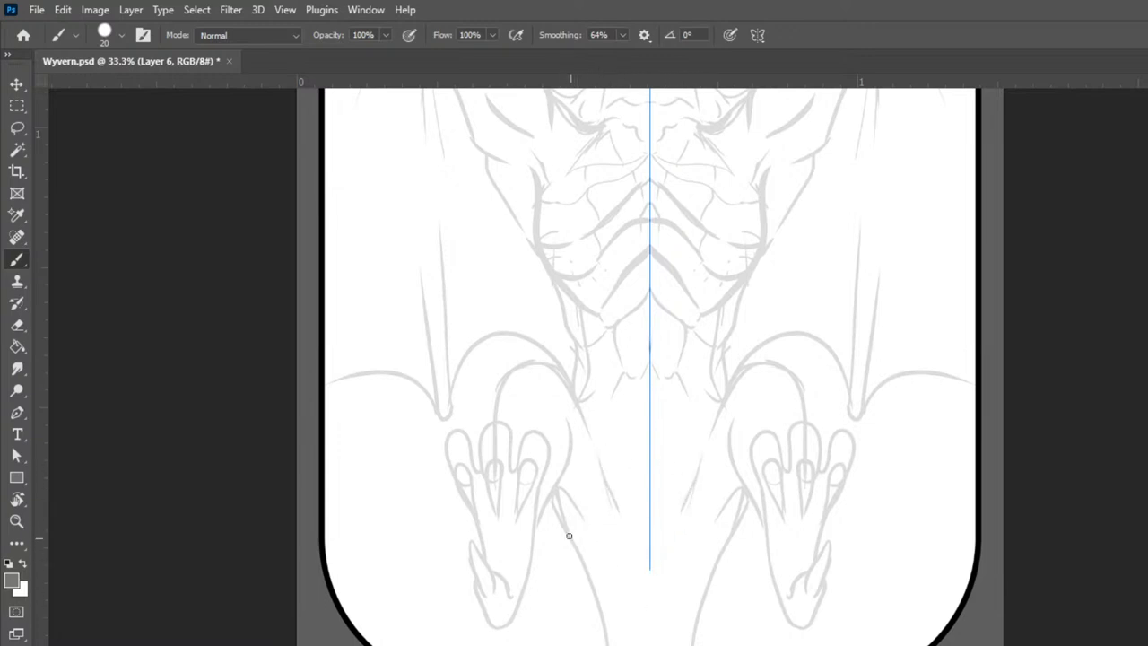
{"action": "mouse_move", "coordinate": [555, 495]}
{"action": "left_mouse_down"}
{"action": "mouse_move", "coordinate": [589, 613]}
{"action": "mouse_move", "coordinate": [592, 598]}
{"action": "left_mouse_up"}
{"action": "key", "text": "ctrl+z"}
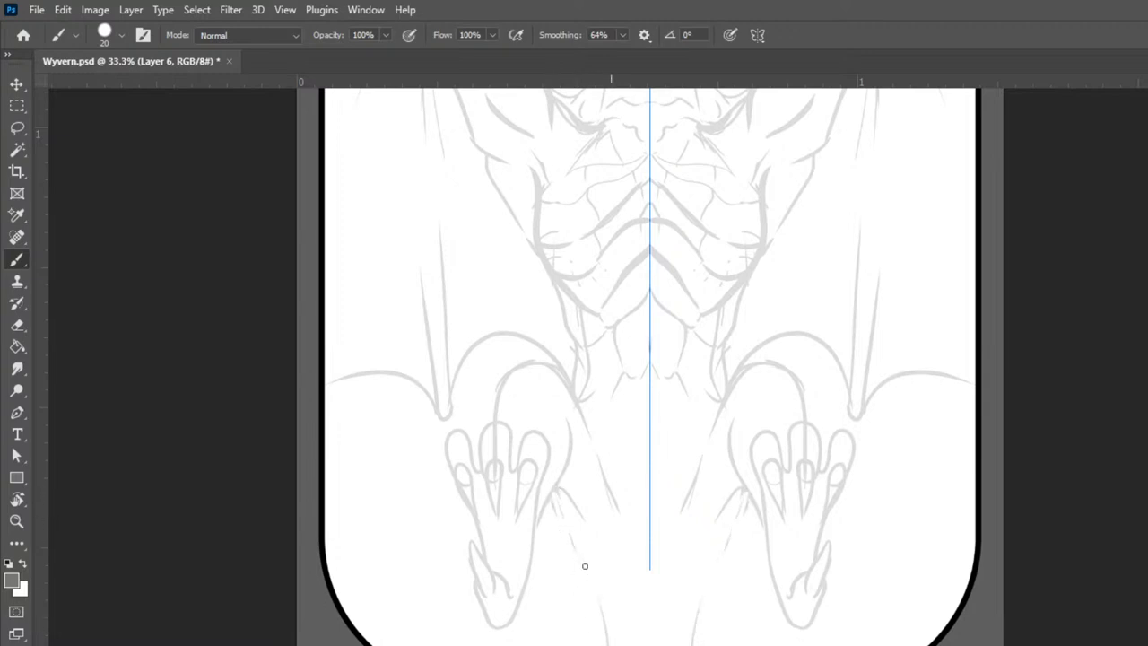
{"action": "key", "text": "ctrl+z"}
{"action": "left_click_drag", "start_coordinate": [556, 495], "coordinate": [577, 563]}
{"action": "mouse_move", "coordinate": [588, 604]}
{"action": "left_mouse_down"}
{"action": "mouse_move", "coordinate": [584, 587]}
{"action": "mouse_move", "coordinate": [604, 645]}
{"action": "left_mouse_up"}
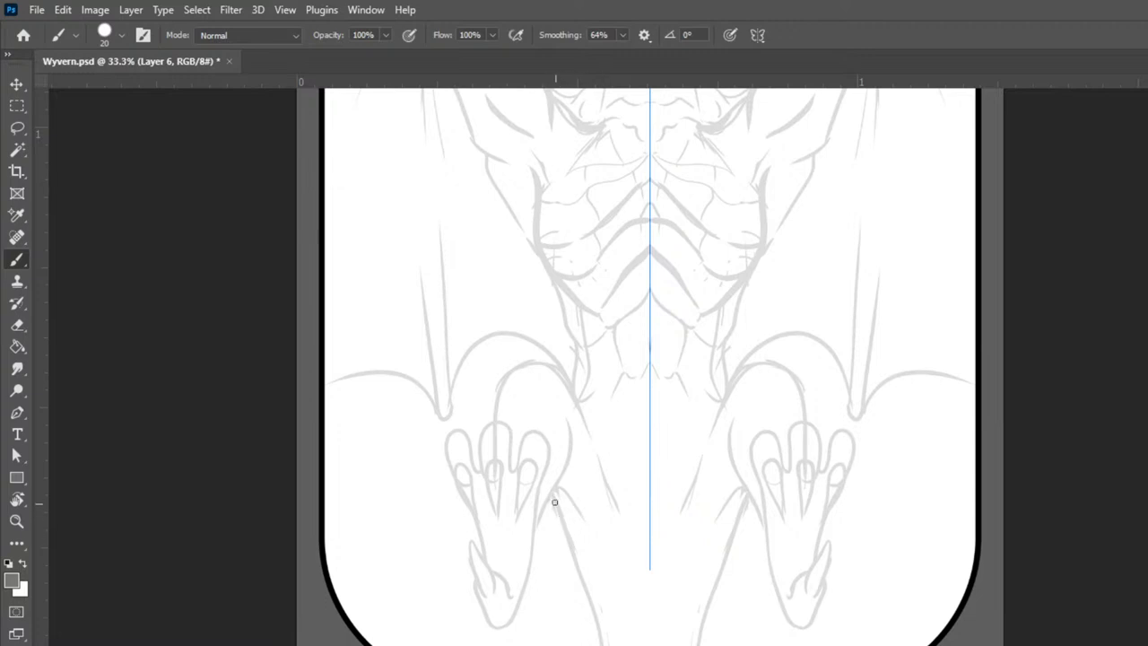
Step: Sketch segmented scale plates along both edges and across the middle of the tail
{"action": "left_click_drag", "start_coordinate": [581, 546], "coordinate": [581, 513]}
{"action": "mouse_move", "coordinate": [588, 594]}
{"action": "left_mouse_down"}
{"action": "mouse_move", "coordinate": [607, 592]}
{"action": "mouse_move", "coordinate": [606, 570]}
{"action": "left_mouse_up"}
{"action": "mouse_move", "coordinate": [601, 595]}
{"action": "left_mouse_down"}
{"action": "mouse_move", "coordinate": [686, 424]}
{"action": "mouse_move", "coordinate": [601, 633]}
{"action": "mouse_move", "coordinate": [603, 593]}
{"action": "mouse_move", "coordinate": [619, 645]}
{"action": "left_mouse_up"}
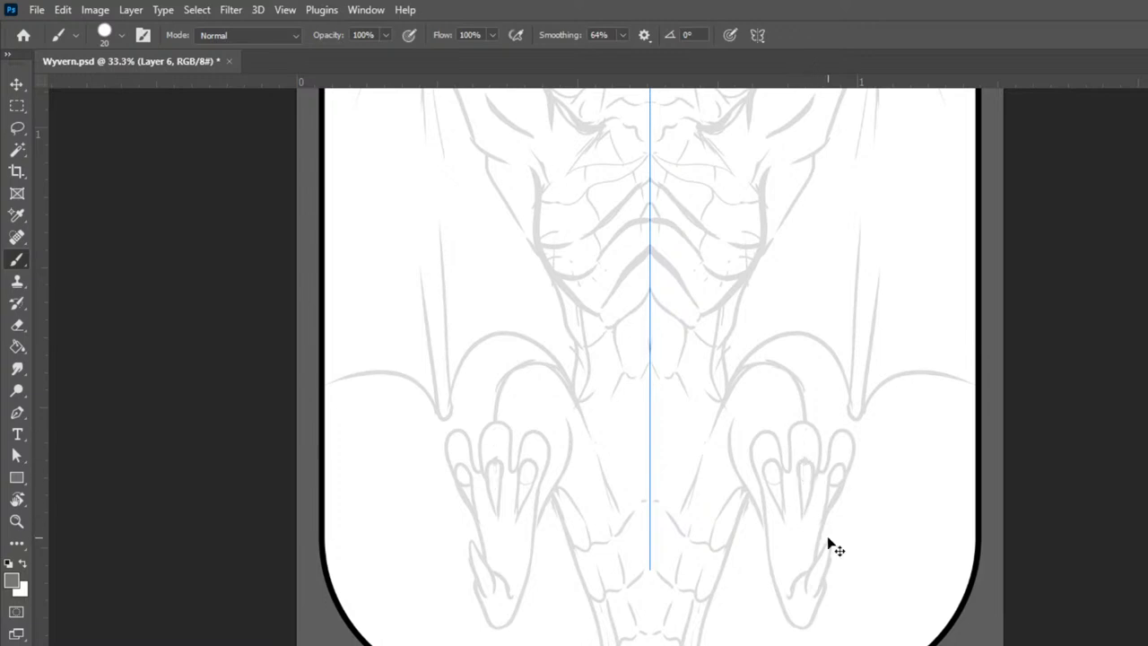
Step: Examine the overall balance of the wyvern with its new legs and tail inside the card frame
{"action": "key", "text": "ctrl+minus"}
{"action": "key", "text": "ctrl+minus"}
{"action": "key", "text": "ctrl+minus"}
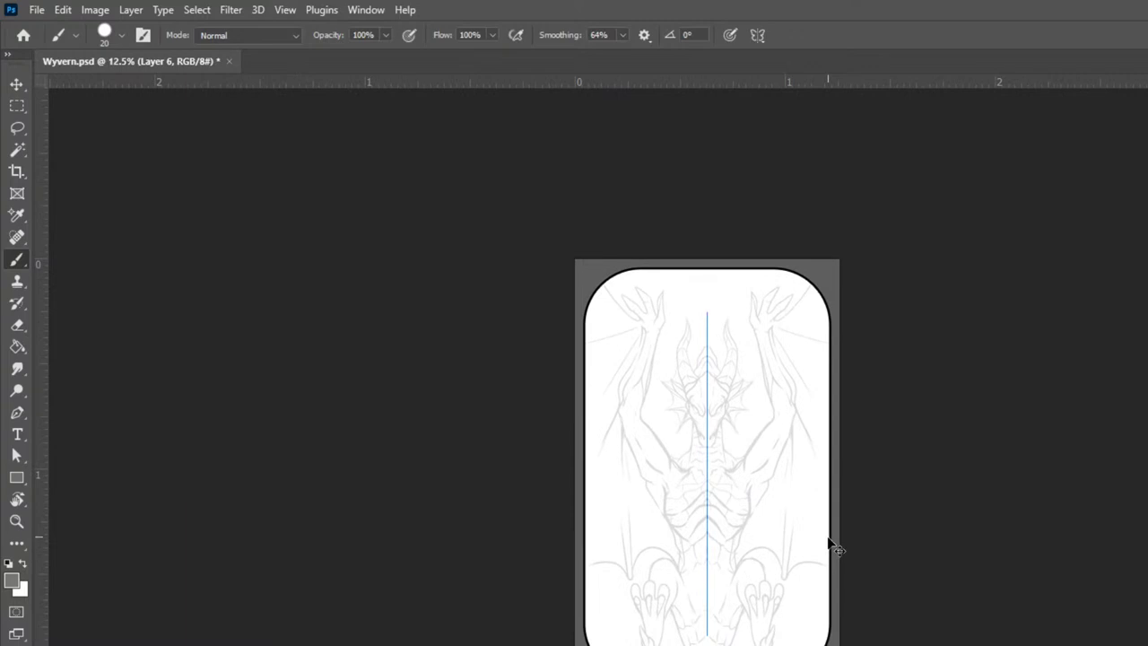
{"action": "key", "text": "ctrl+plus"}
{"action": "key", "text": "ctrl+plus"}
{"action": "key", "text": "ctrl+minus"}
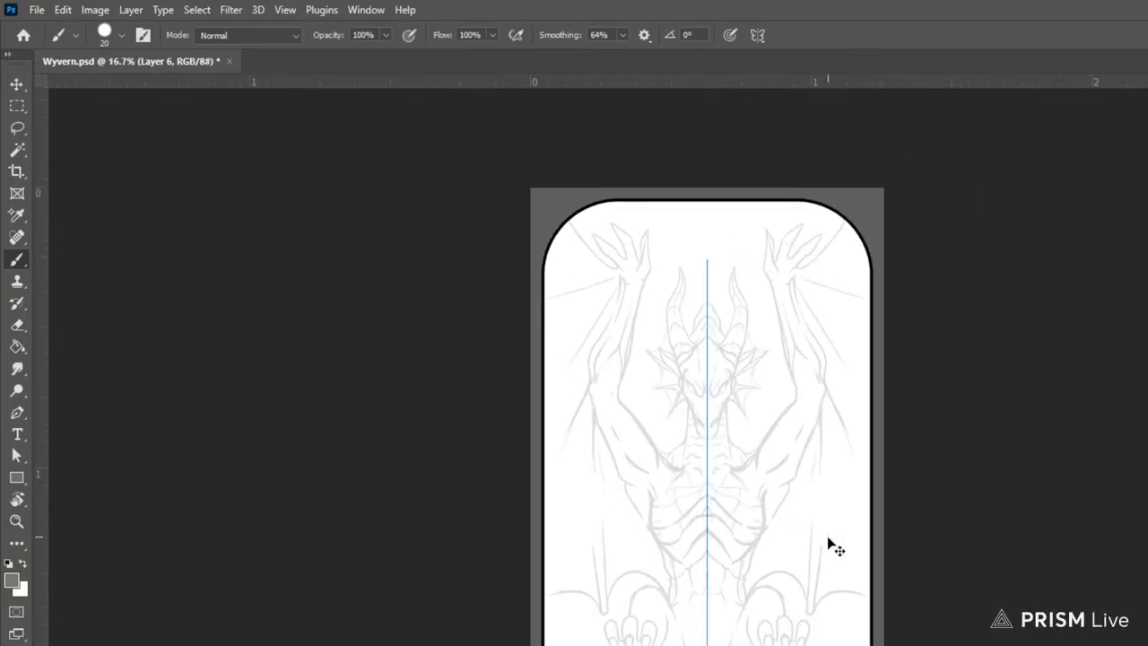
Step: Sketch curved thigh and shin contours rising above each foot to form raised, bent knees beside the lower belly
{"action": "key", "text": "ctrl+plus"}
{"action": "key", "text": "ctrl+minus"}
{"action": "key", "text": "ctrl+plus"}
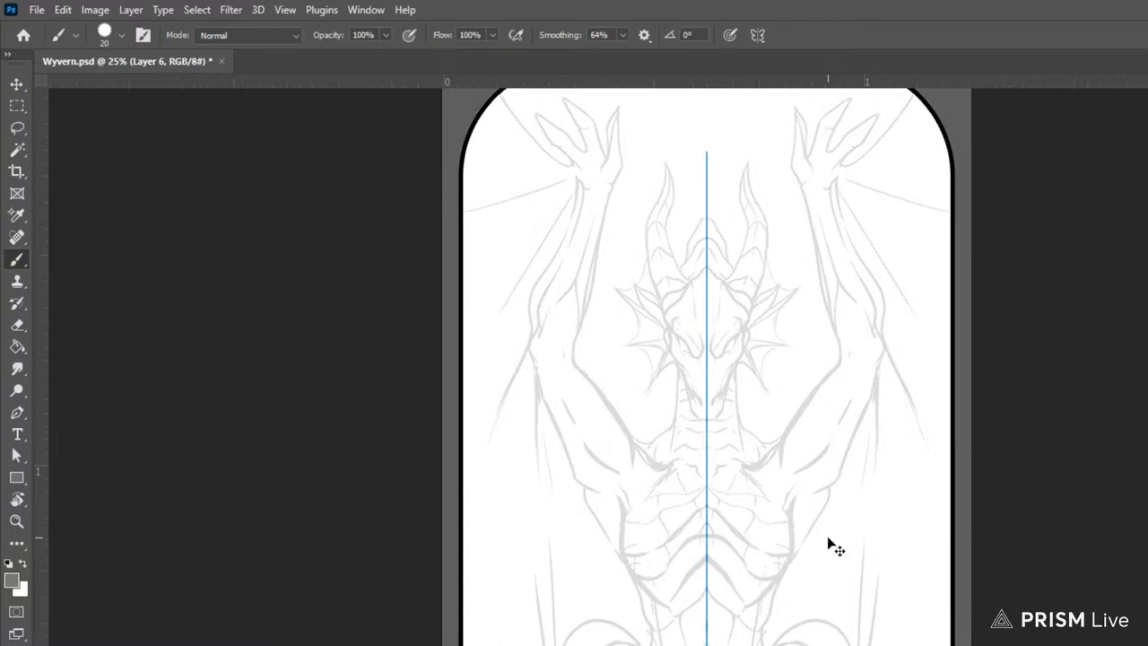
{"action": "key", "text": "ctrl+minus"}
{"action": "key", "text": "ctrl+plus"}
{"action": "key", "text": "ctrl+plus"}
{"action": "left_click_drag", "start_coordinate": [828, 538], "coordinate": [855, 381]}
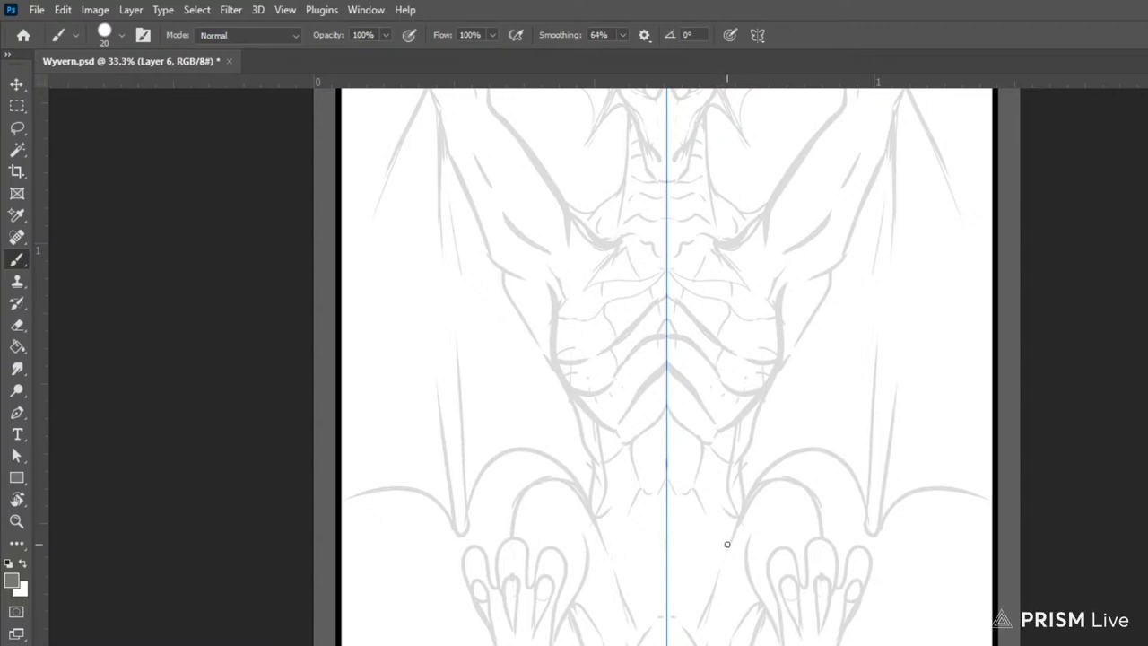
{"action": "left_click_drag", "start_coordinate": [725, 549], "coordinate": [739, 514]}
{"action": "mouse_move", "coordinate": [764, 470]}
{"action": "left_mouse_down"}
{"action": "mouse_move", "coordinate": [808, 436]}
{"action": "mouse_move", "coordinate": [826, 455]}
{"action": "mouse_move", "coordinate": [832, 547]}
{"action": "left_mouse_up"}
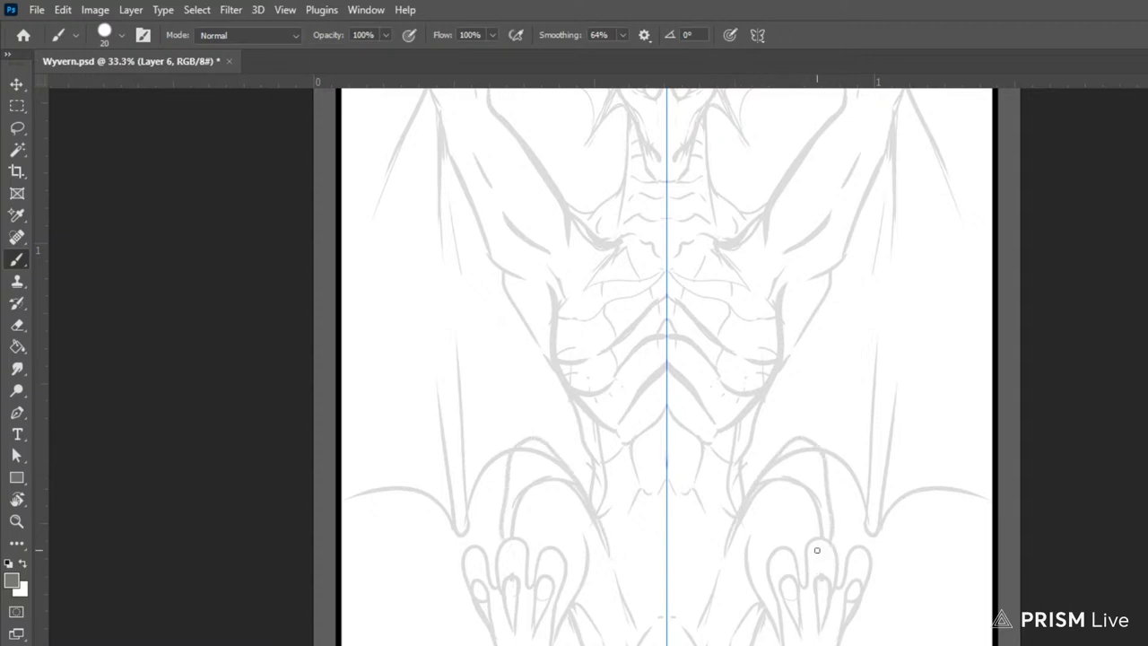
{"action": "key", "text": "ctrl+z"}
{"action": "mouse_move", "coordinate": [773, 463]}
{"action": "left_mouse_down"}
{"action": "mouse_move", "coordinate": [804, 432]}
{"action": "mouse_move", "coordinate": [825, 445]}
{"action": "mouse_move", "coordinate": [808, 514]}
{"action": "mouse_move", "coordinate": [828, 554]}
{"action": "left_mouse_up"}
{"action": "mouse_move", "coordinate": [825, 455]}
{"action": "left_mouse_down"}
{"action": "mouse_move", "coordinate": [842, 511]}
{"action": "mouse_move", "coordinate": [834, 563]}
{"action": "left_mouse_up"}
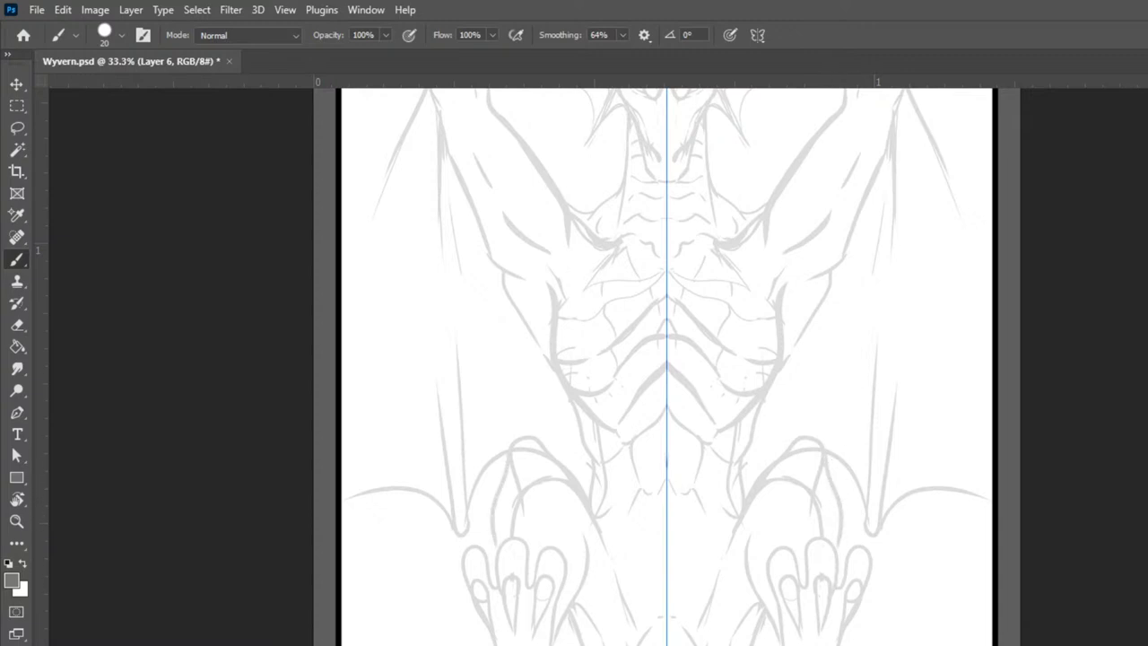
Step: Fade the wyvern sketch further and prepare a new layer with a 10 px black brush for inking the head
{"action": "mouse_move", "coordinate": [1004, 377]}
{"action": "left_mouse_down"}
{"action": "mouse_move", "coordinate": [981, 546]}
{"action": "mouse_move", "coordinate": [1000, 645]}
{"action": "left_mouse_up"}
{"action": "key", "text": "ctrl+minus"}
{"action": "key", "text": "ctrl+minus"}
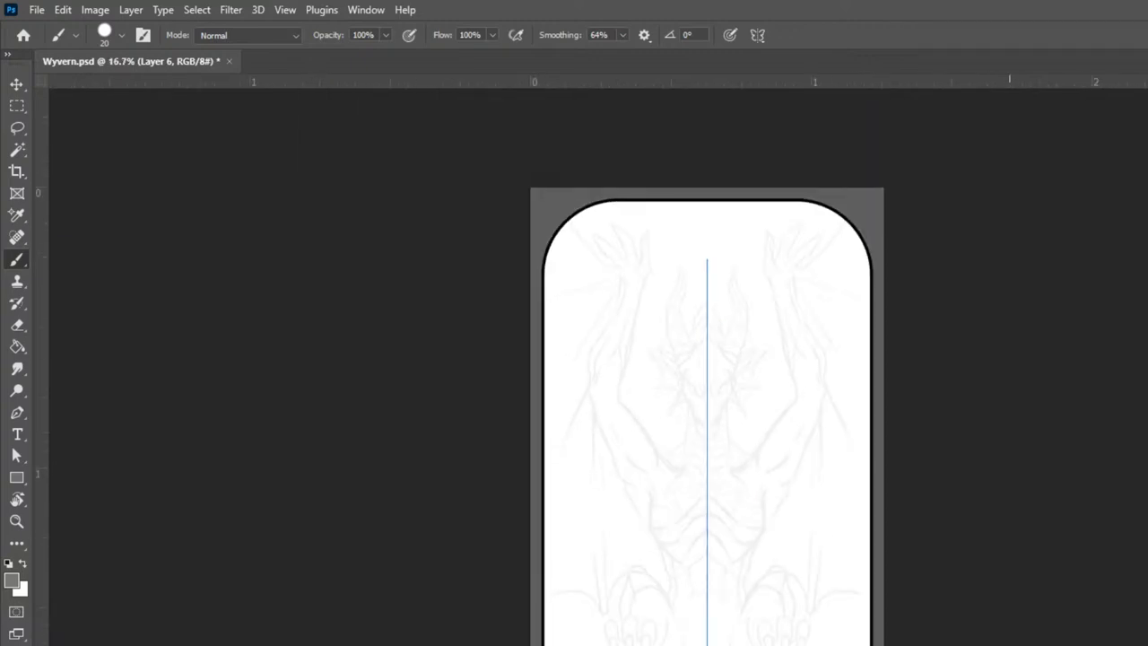
{"action": "key", "text": "ctrl+plus"}
{"action": "key", "text": "ctrl+plus"}
{"action": "key", "text": "ctrl+plus"}
{"action": "key", "text": "ctrl+plus"}
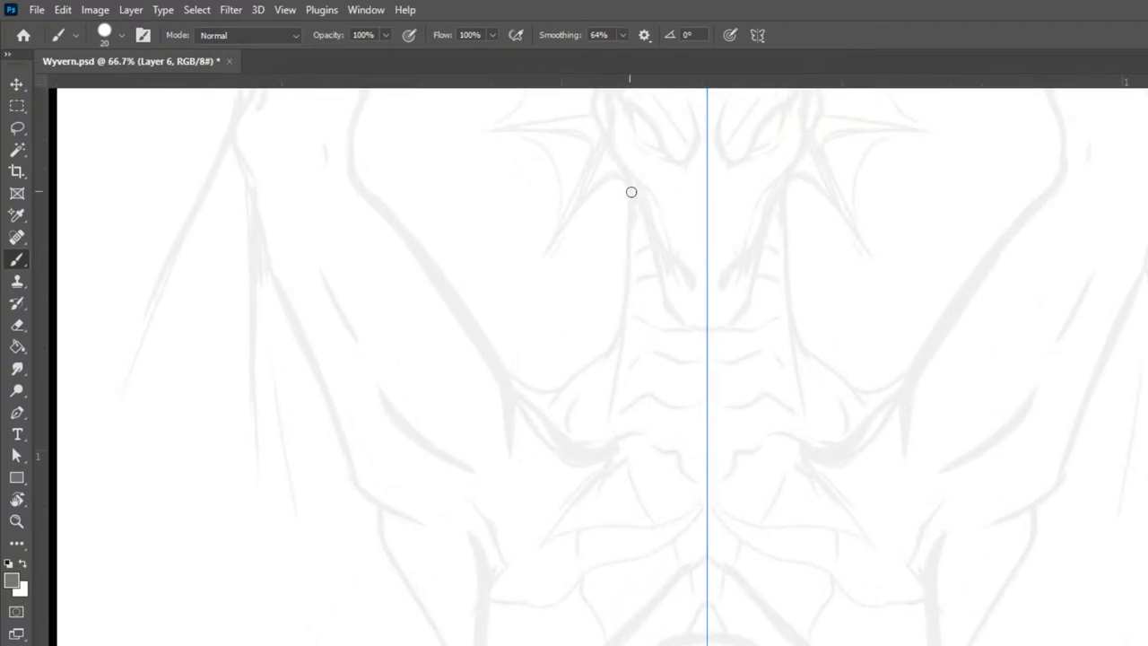
{"action": "left_click_drag", "start_coordinate": [781, 457], "coordinate": [889, 635]}
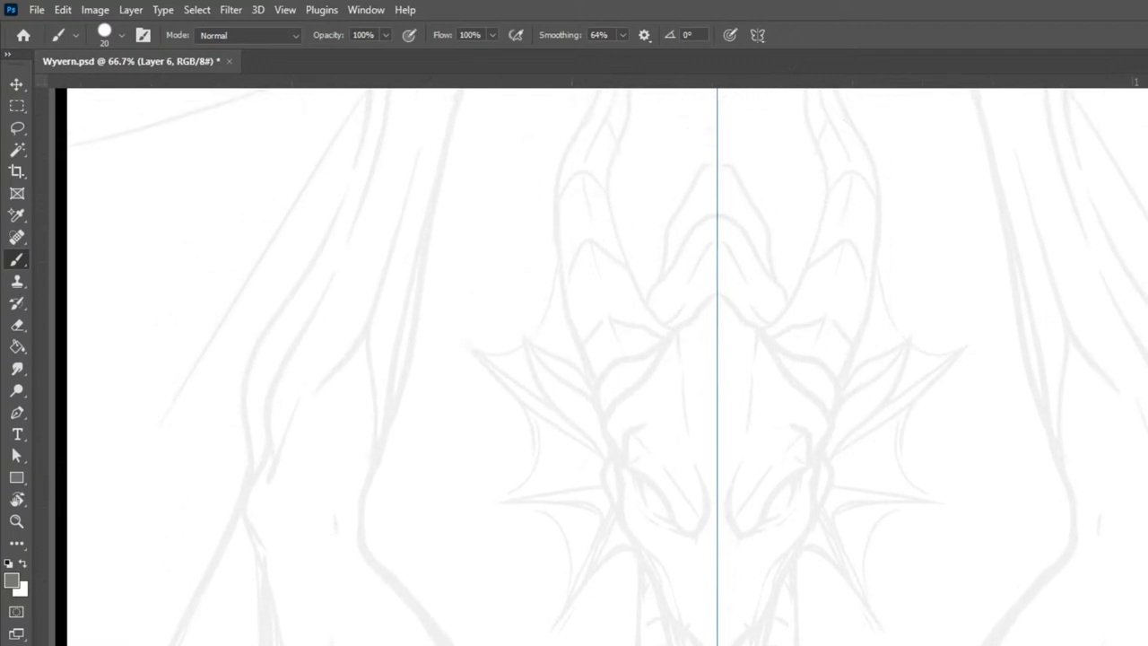
{"action": "key", "text": "bracketleft"}
{"action": "key", "text": "ctrl+plus"}
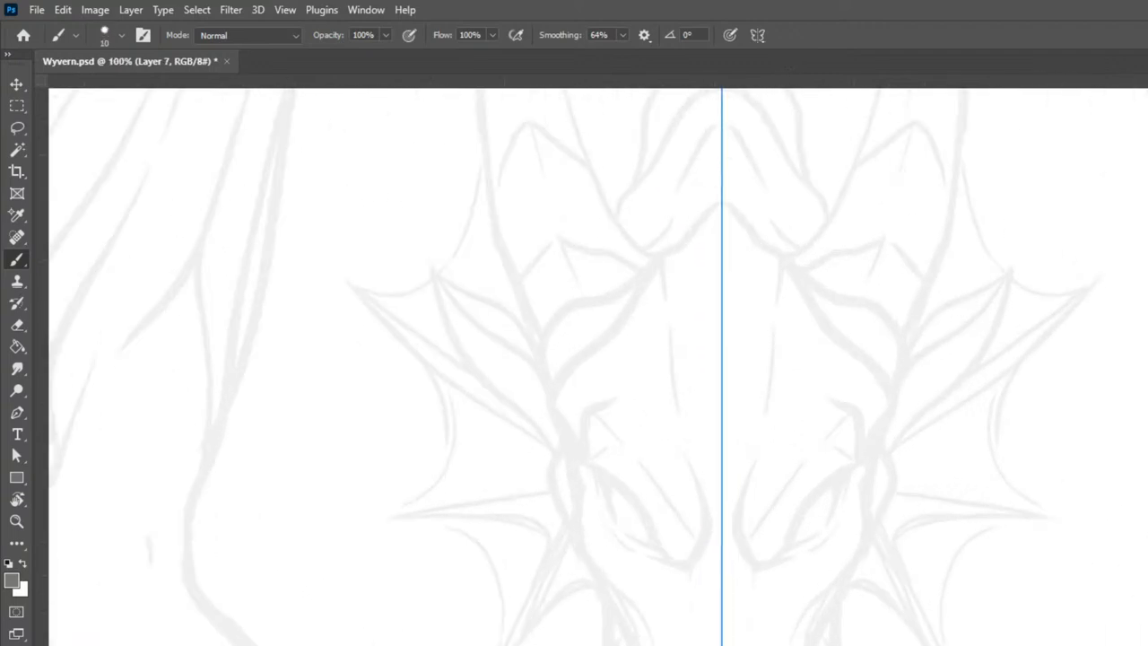
{"action": "key", "text": "d"}
Step: Ink the slanted eyes with their heavy lids and the crease lines running along the brows
{"action": "mouse_move", "coordinate": [594, 464]}
{"action": "left_mouse_down"}
{"action": "mouse_move", "coordinate": [636, 501]}
{"action": "mouse_move", "coordinate": [661, 558]}
{"action": "left_mouse_up"}
{"action": "mouse_move", "coordinate": [596, 466]}
{"action": "left_mouse_down"}
{"action": "mouse_move", "coordinate": [626, 521]}
{"action": "mouse_move", "coordinate": [658, 544]}
{"action": "left_mouse_up"}
{"action": "mouse_move", "coordinate": [595, 468]}
{"action": "left_mouse_down"}
{"action": "mouse_move", "coordinate": [617, 531]}
{"action": "mouse_move", "coordinate": [657, 535]}
{"action": "mouse_move", "coordinate": [658, 553]}
{"action": "mouse_move", "coordinate": [643, 530]}
{"action": "mouse_move", "coordinate": [687, 574]}
{"action": "left_mouse_up"}
{"action": "mouse_move", "coordinate": [665, 534]}
{"action": "left_mouse_down"}
{"action": "mouse_move", "coordinate": [647, 486]}
{"action": "mouse_move", "coordinate": [613, 454]}
{"action": "left_mouse_up"}
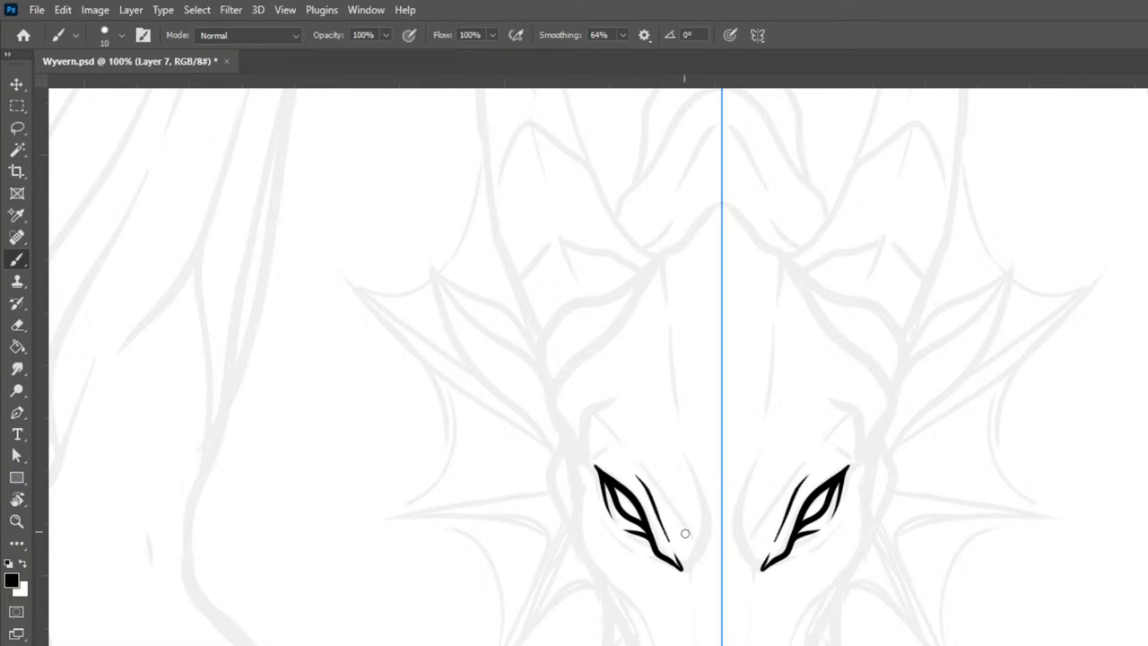
{"action": "mouse_move", "coordinate": [683, 568]}
{"action": "left_mouse_down"}
{"action": "mouse_move", "coordinate": [699, 556]}
{"action": "mouse_move", "coordinate": [647, 453]}
{"action": "left_mouse_up"}
{"action": "key", "text": "ctrl+z"}
{"action": "key", "text": "ctrl+z"}
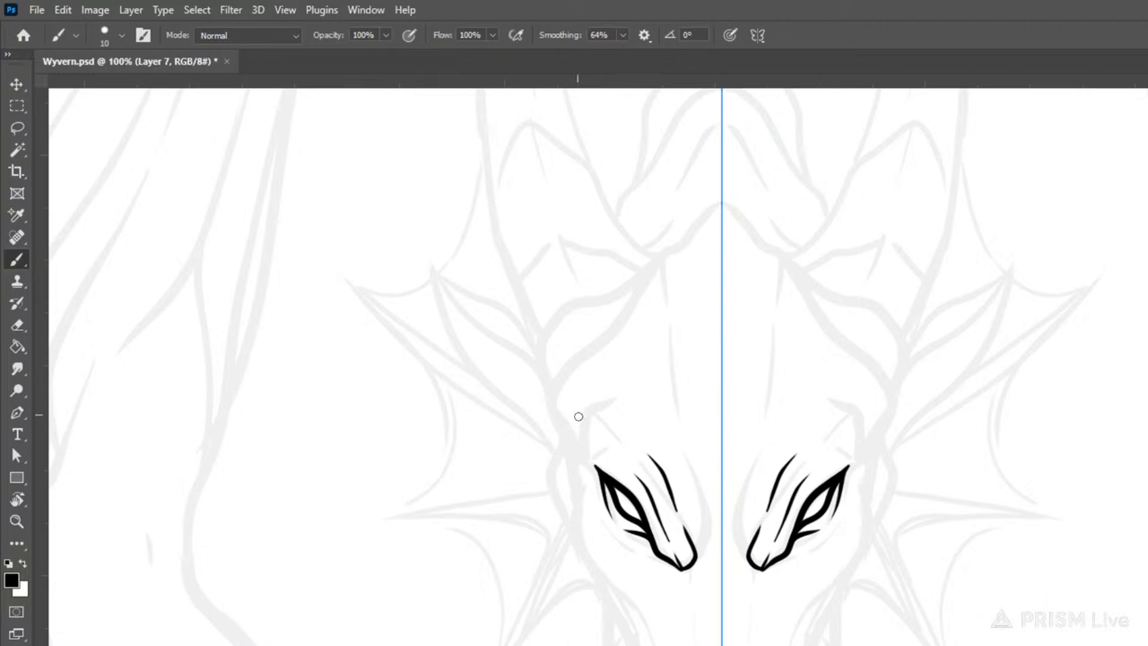
Step: Ink the knobbed brow plates above the eyes and the small double-arched scale between them
{"action": "mouse_move", "coordinate": [600, 475]}
{"action": "left_mouse_down"}
{"action": "mouse_move", "coordinate": [577, 445]}
{"action": "mouse_move", "coordinate": [581, 404]}
{"action": "mouse_move", "coordinate": [618, 399]}
{"action": "mouse_move", "coordinate": [646, 439]}
{"action": "mouse_move", "coordinate": [635, 391]}
{"action": "mouse_move", "coordinate": [671, 322]}
{"action": "mouse_move", "coordinate": [670, 361]}
{"action": "left_mouse_up"}
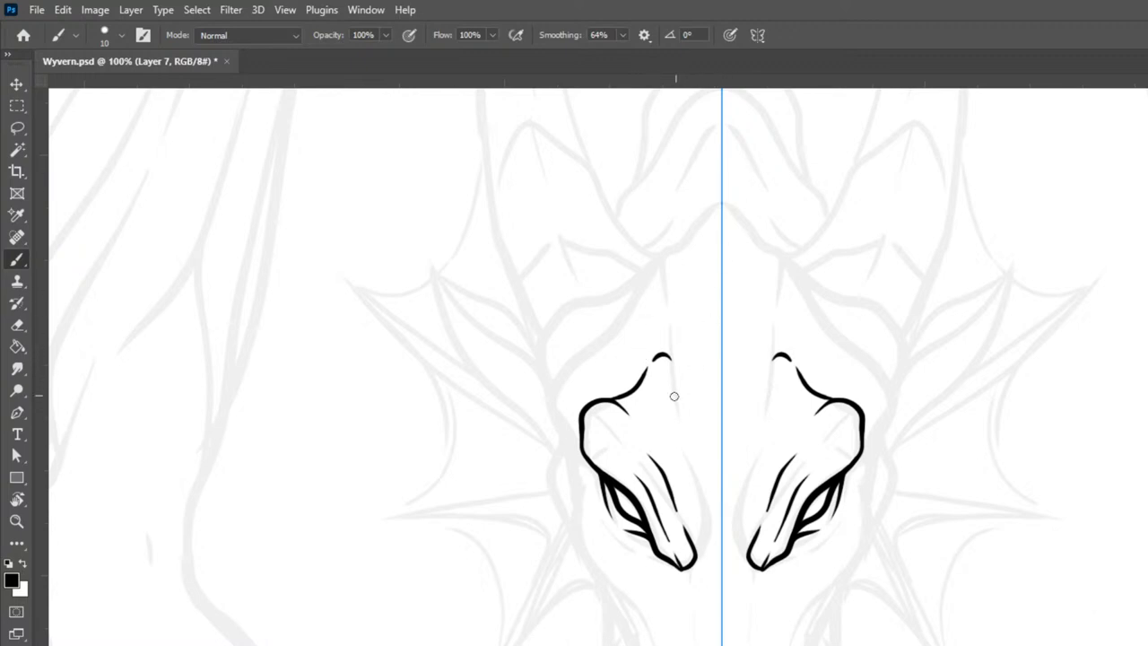
{"action": "mouse_move", "coordinate": [672, 365]}
{"action": "left_mouse_down"}
{"action": "mouse_move", "coordinate": [682, 444]}
{"action": "mouse_move", "coordinate": [716, 520]}
{"action": "mouse_move", "coordinate": [698, 491]}
{"action": "mouse_move", "coordinate": [692, 563]}
{"action": "left_mouse_up"}
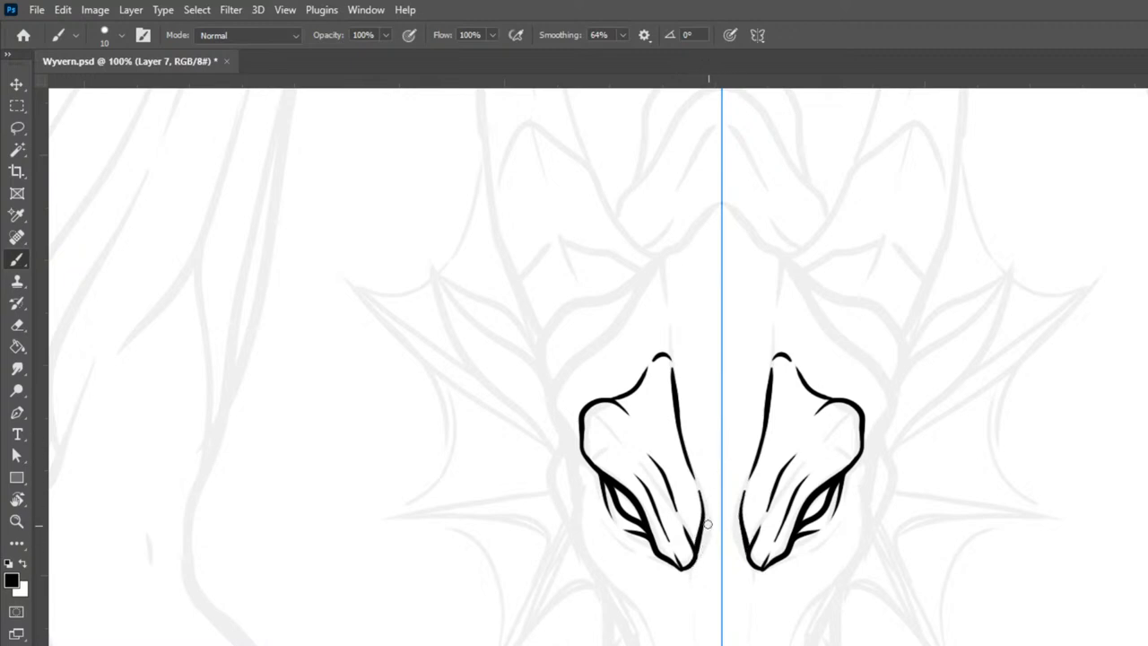
{"action": "key", "text": "ctrl+z"}
{"action": "left_click_drag", "start_coordinate": [701, 489], "coordinate": [708, 545]}
{"action": "mouse_move", "coordinate": [690, 465]}
{"action": "left_mouse_down"}
{"action": "mouse_move", "coordinate": [722, 410]}
{"action": "mouse_move", "coordinate": [734, 441]}
{"action": "mouse_move", "coordinate": [718, 417]}
{"action": "mouse_move", "coordinate": [714, 425]}
{"action": "mouse_move", "coordinate": [726, 413]}
{"action": "mouse_move", "coordinate": [733, 425]}
{"action": "mouse_move", "coordinate": [696, 427]}
{"action": "mouse_move", "coordinate": [720, 400]}
{"action": "mouse_move", "coordinate": [741, 427]}
{"action": "left_mouse_up"}
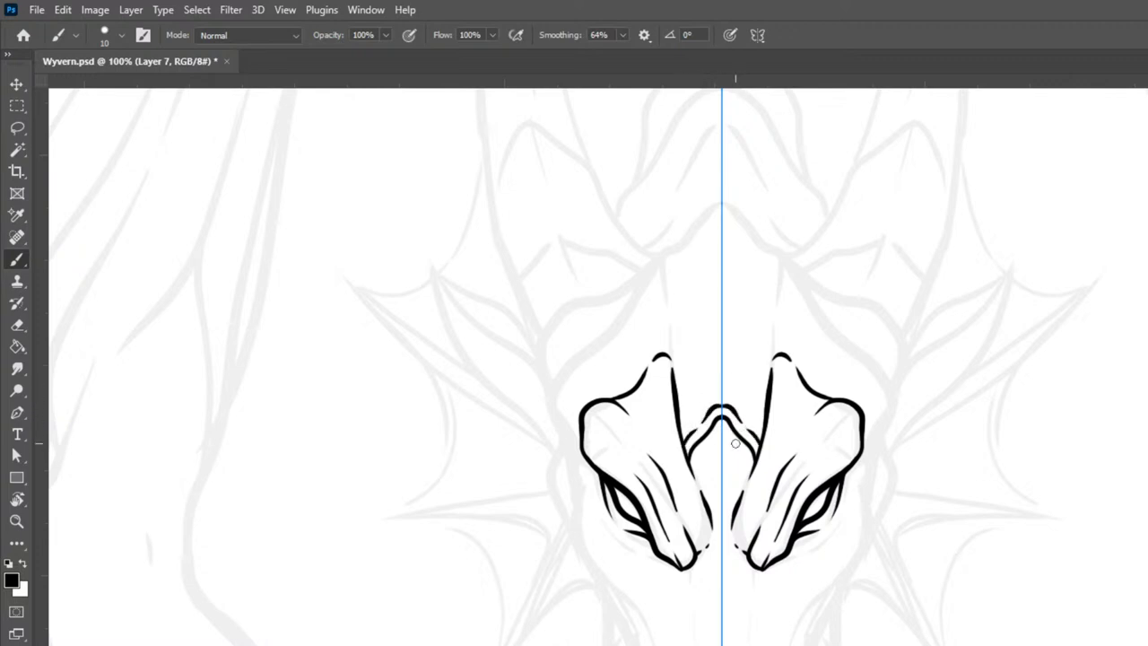
Step: Ink a second pair of pointed plates behind the brow plates, with short crease lines inside them
{"action": "mouse_move", "coordinate": [971, 403]}
{"action": "left_mouse_down"}
{"action": "mouse_move", "coordinate": [958, 461]}
{"action": "mouse_move", "coordinate": [961, 266]}
{"action": "mouse_move", "coordinate": [993, 459]}
{"action": "left_mouse_up"}
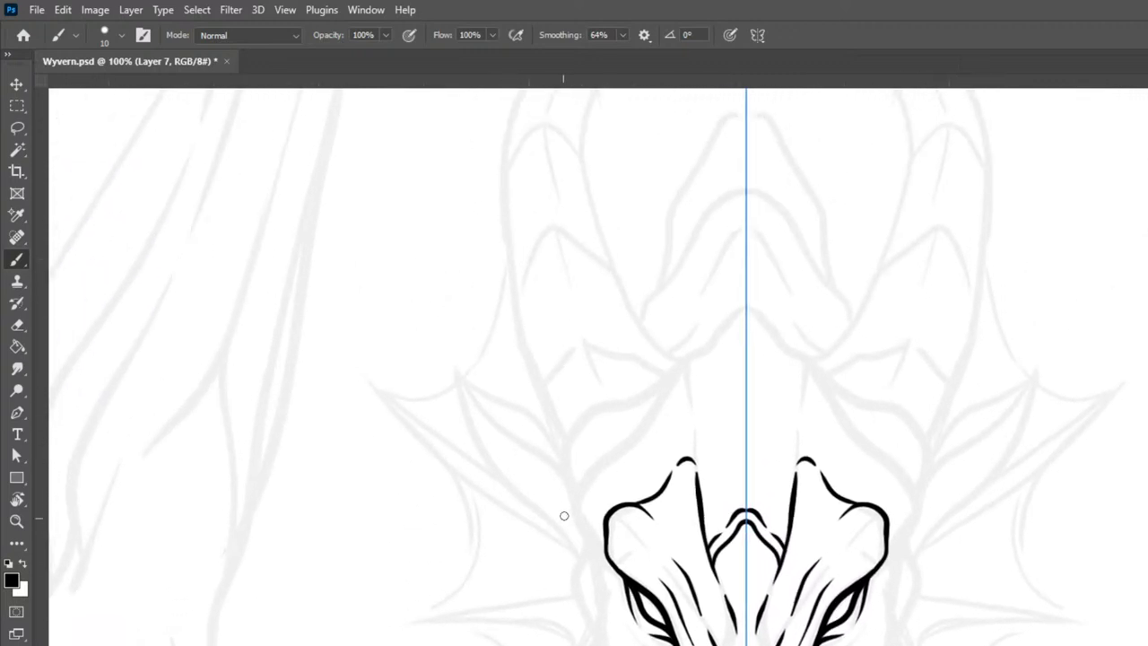
{"action": "mouse_move", "coordinate": [607, 550]}
{"action": "left_mouse_down"}
{"action": "mouse_move", "coordinate": [573, 506]}
{"action": "mouse_move", "coordinate": [577, 464]}
{"action": "mouse_move", "coordinate": [600, 454]}
{"action": "mouse_move", "coordinate": [611, 473]}
{"action": "mouse_move", "coordinate": [658, 433]}
{"action": "mouse_move", "coordinate": [616, 476]}
{"action": "mouse_move", "coordinate": [641, 511]}
{"action": "left_mouse_up"}
{"action": "mouse_move", "coordinate": [599, 461]}
{"action": "left_mouse_down"}
{"action": "mouse_move", "coordinate": [635, 441]}
{"action": "mouse_move", "coordinate": [676, 359]}
{"action": "mouse_move", "coordinate": [689, 417]}
{"action": "left_mouse_up"}
{"action": "left_click_drag", "start_coordinate": [670, 368], "coordinate": [671, 410]}
{"action": "left_click_drag", "start_coordinate": [686, 368], "coordinate": [731, 310]}
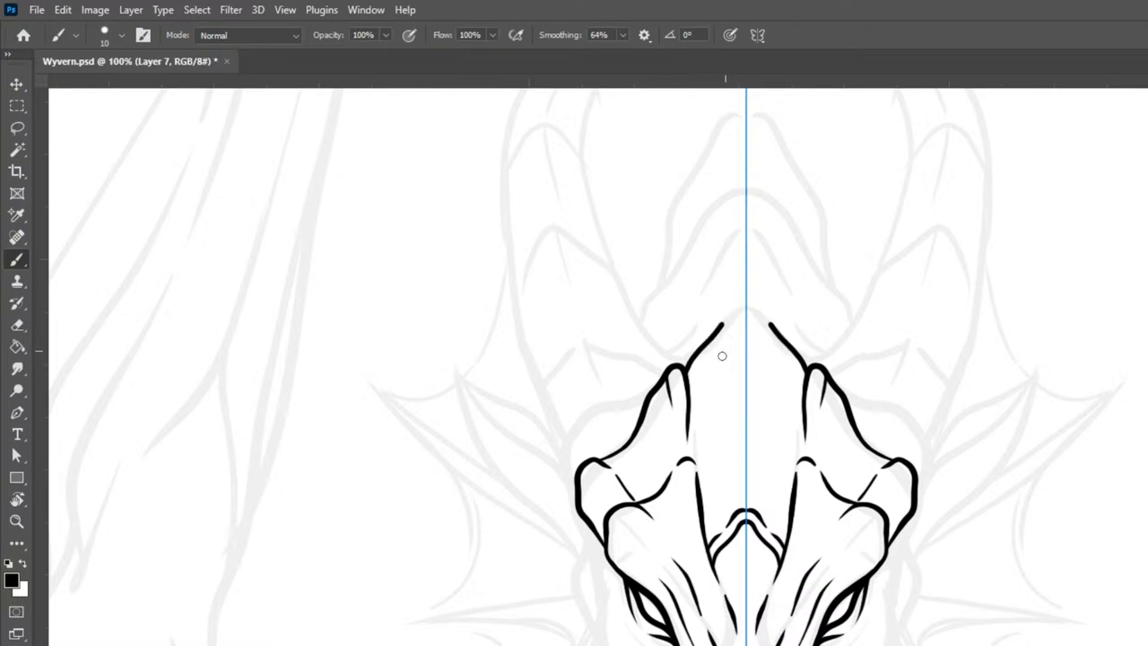
{"action": "key", "text": "ctrl+z"}
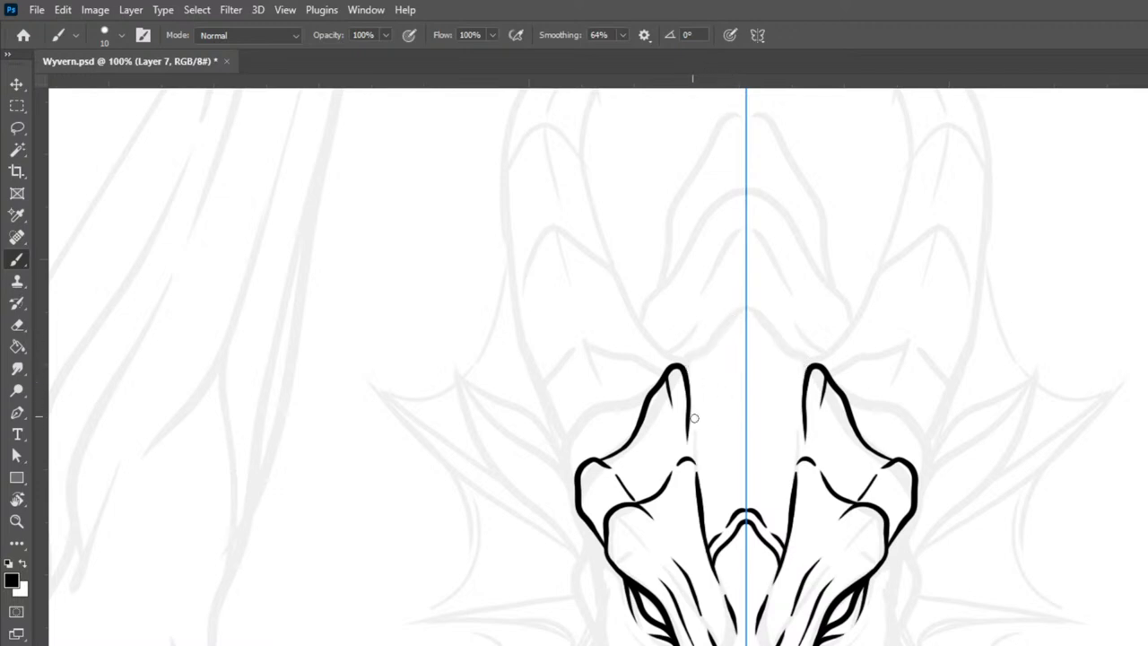
{"action": "left_click_drag", "start_coordinate": [682, 378], "coordinate": [712, 541]}
{"action": "left_click_drag", "start_coordinate": [685, 457], "coordinate": [679, 430]}
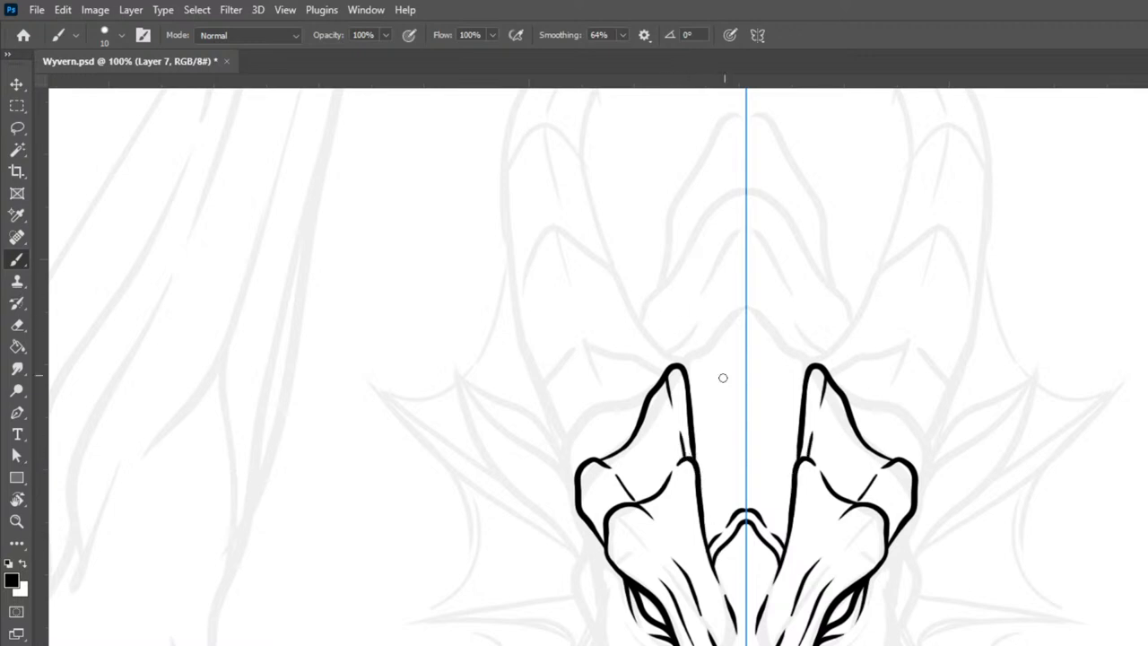
Step: Ink overlapping arched scales up the centre of the forehead, ending in a tall pointed one
{"action": "mouse_move", "coordinate": [719, 487]}
{"action": "left_mouse_down"}
{"action": "mouse_move", "coordinate": [747, 451]}
{"action": "mouse_move", "coordinate": [765, 481]}
{"action": "mouse_move", "coordinate": [700, 485]}
{"action": "mouse_move", "coordinate": [740, 389]}
{"action": "mouse_move", "coordinate": [764, 411]}
{"action": "left_mouse_up"}
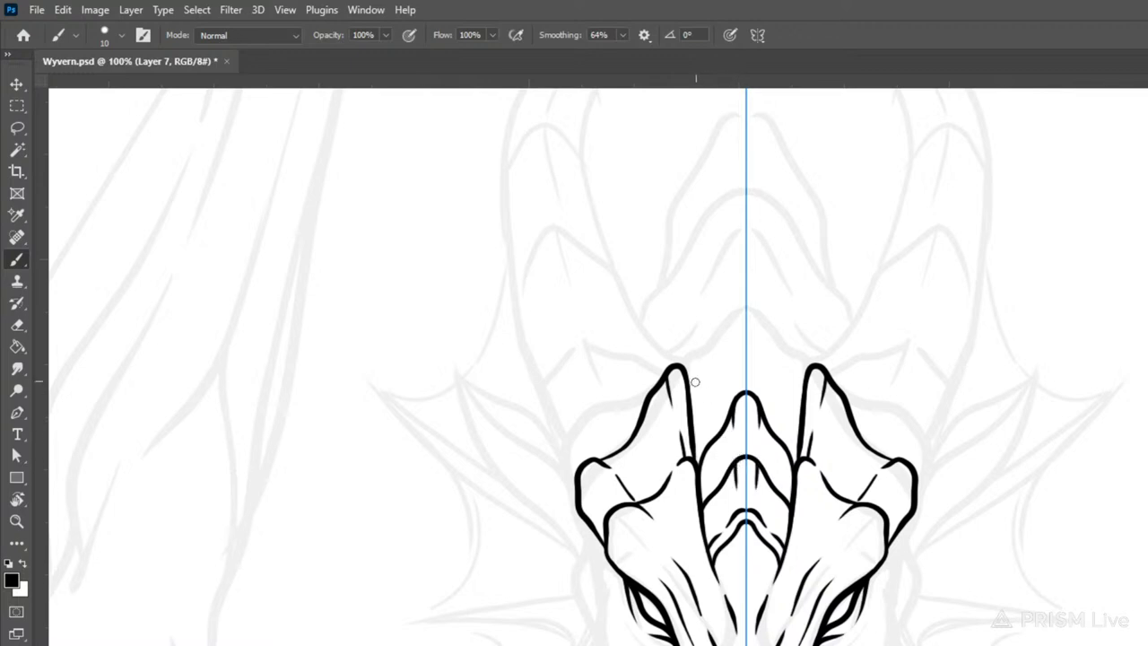
{"action": "mouse_move", "coordinate": [693, 436]}
{"action": "left_mouse_down"}
{"action": "mouse_move", "coordinate": [731, 332]}
{"action": "mouse_move", "coordinate": [753, 328]}
{"action": "left_mouse_up"}
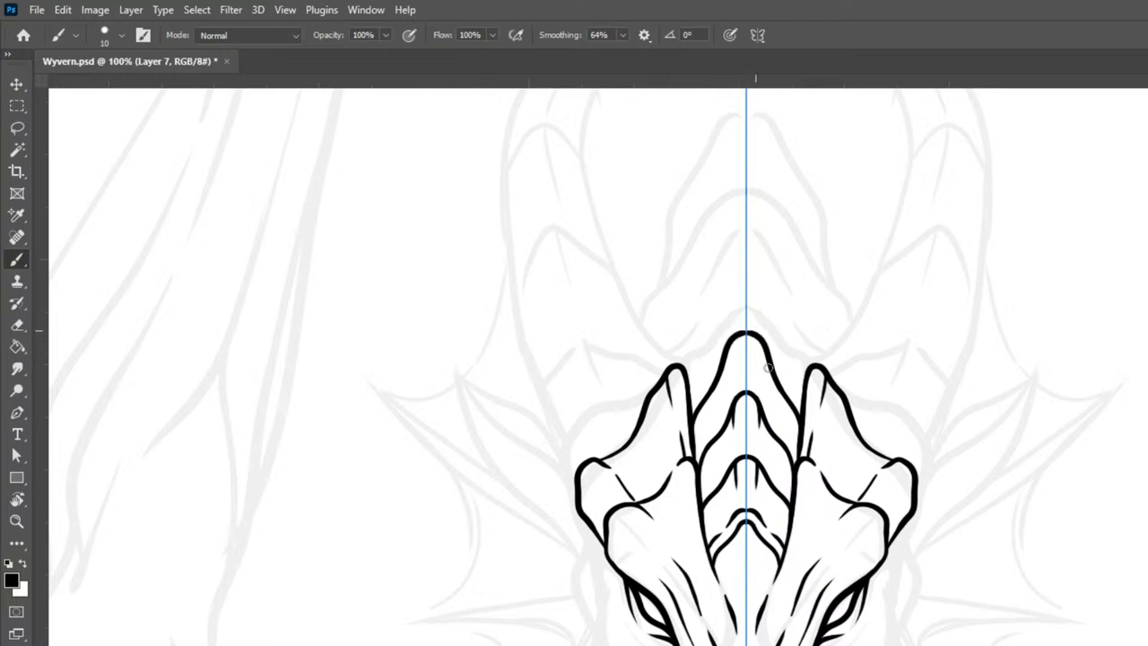
{"action": "key", "text": "ctrl+z"}
{"action": "mouse_move", "coordinate": [693, 431]}
{"action": "left_mouse_down"}
{"action": "mouse_move", "coordinate": [741, 327]}
{"action": "mouse_move", "coordinate": [750, 323]}
{"action": "mouse_move", "coordinate": [767, 350]}
{"action": "left_mouse_up"}
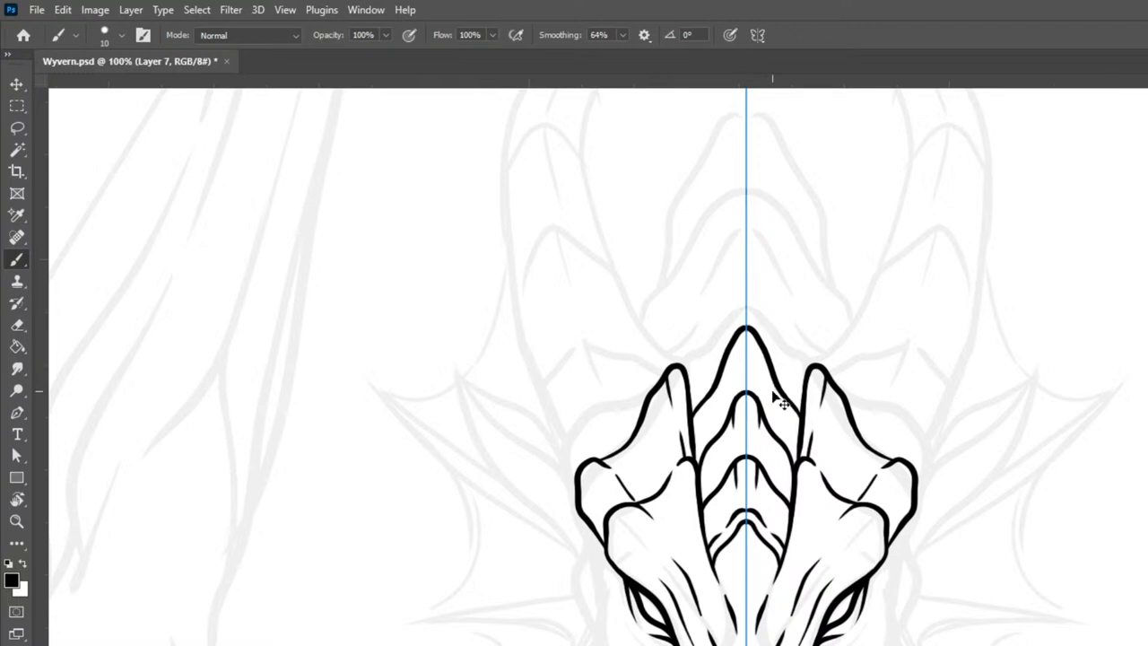
Step: Ink the base and lower overlapping segments of both horns, adding short crease lines at their peaks
{"action": "key", "text": "ctrl+minus"}
{"action": "key", "text": "ctrl+minus"}
{"action": "key", "text": "ctrl+minus"}
{"action": "key", "text": "ctrl+plus"}
{"action": "key", "text": "ctrl+plus"}
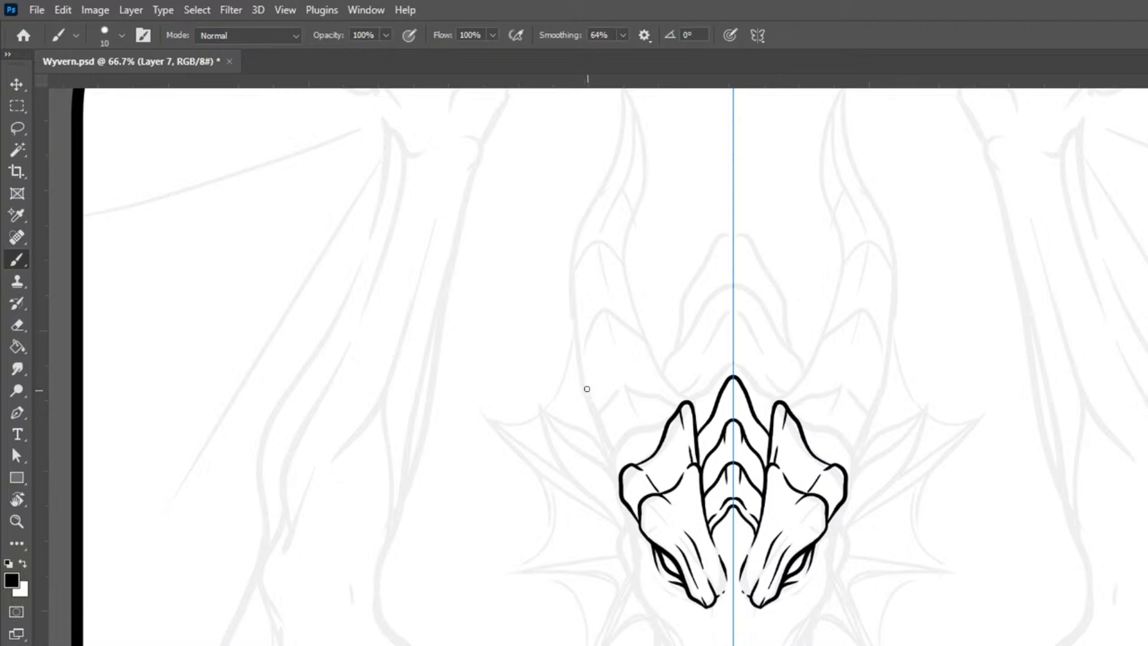
{"action": "mouse_move", "coordinate": [621, 483]}
{"action": "left_mouse_down"}
{"action": "mouse_move", "coordinate": [634, 394]}
{"action": "mouse_move", "coordinate": [654, 409]}
{"action": "mouse_move", "coordinate": [683, 398]}
{"action": "mouse_move", "coordinate": [661, 481]}
{"action": "left_mouse_up"}
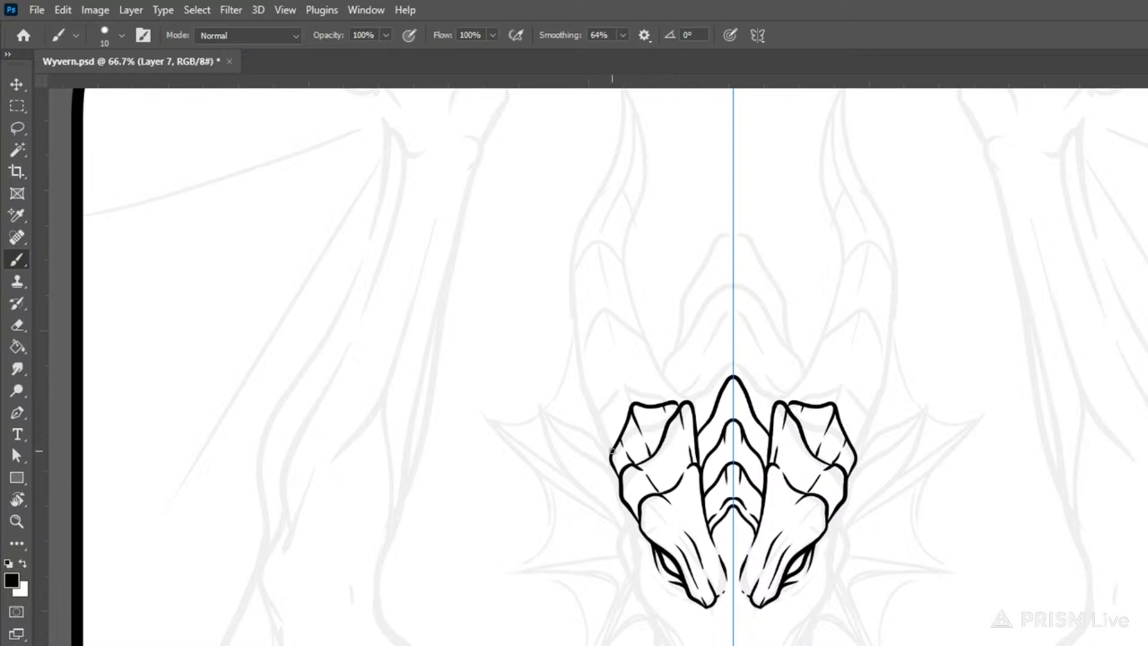
{"action": "mouse_move", "coordinate": [609, 446]}
{"action": "left_mouse_down"}
{"action": "mouse_move", "coordinate": [595, 404]}
{"action": "mouse_move", "coordinate": [630, 364]}
{"action": "mouse_move", "coordinate": [679, 392]}
{"action": "mouse_move", "coordinate": [682, 417]}
{"action": "left_mouse_up"}
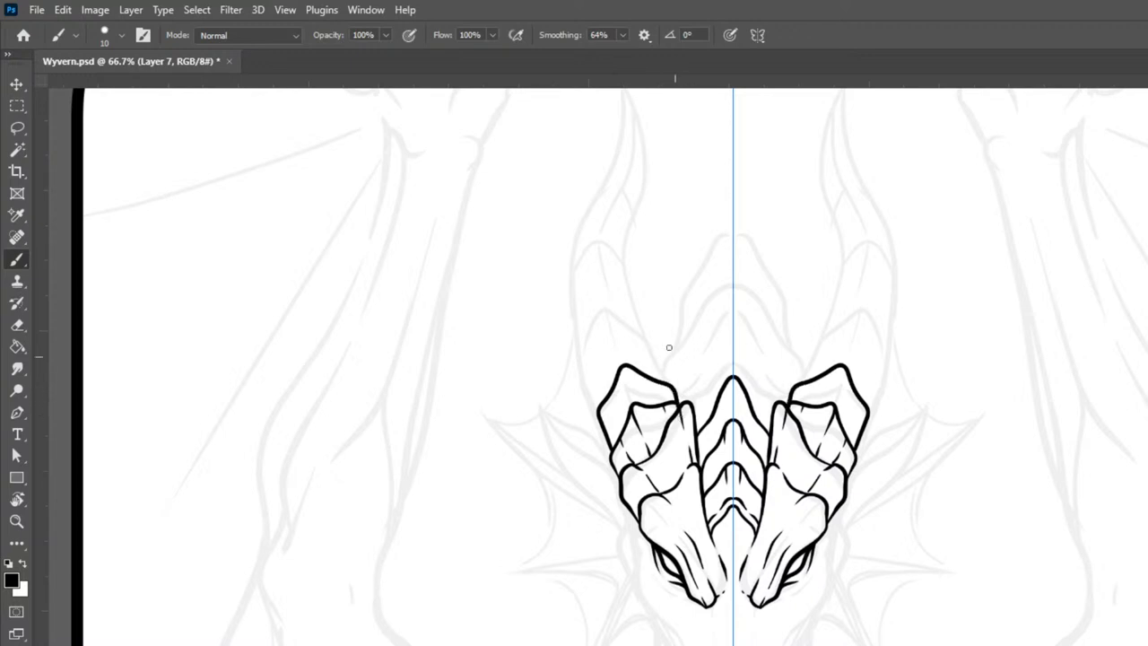
{"action": "mouse_move", "coordinate": [591, 387]}
{"action": "left_mouse_down"}
{"action": "mouse_move", "coordinate": [583, 342]}
{"action": "mouse_move", "coordinate": [604, 288]}
{"action": "mouse_move", "coordinate": [659, 343]}
{"action": "mouse_move", "coordinate": [674, 394]}
{"action": "left_mouse_up"}
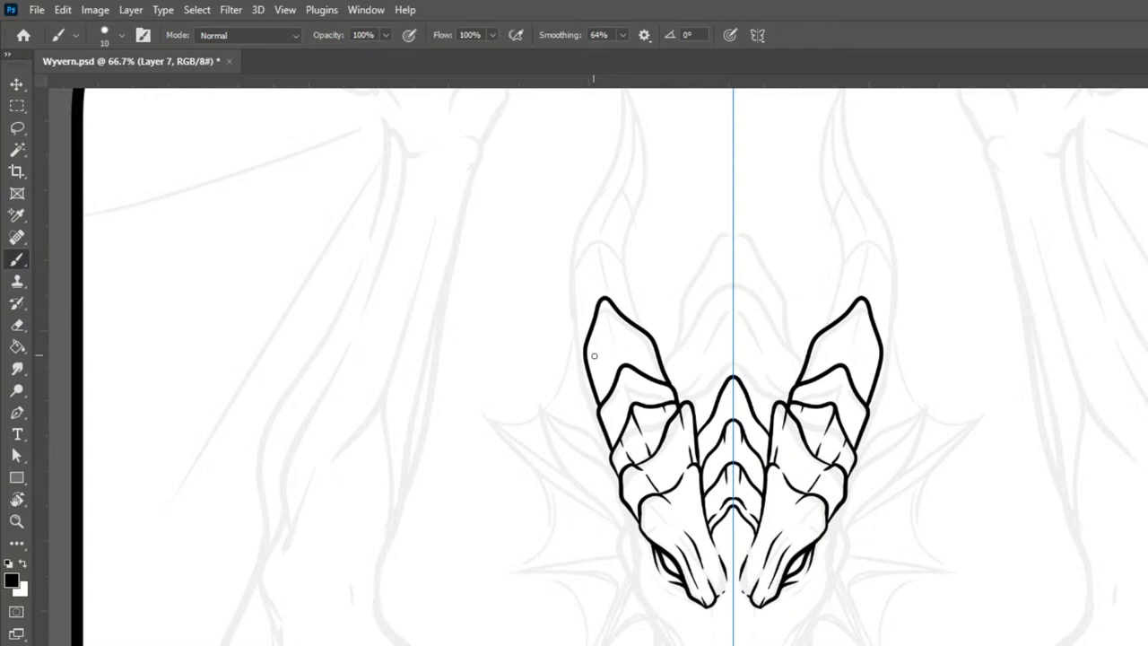
{"action": "left_click_drag", "start_coordinate": [606, 301], "coordinate": [624, 347]}
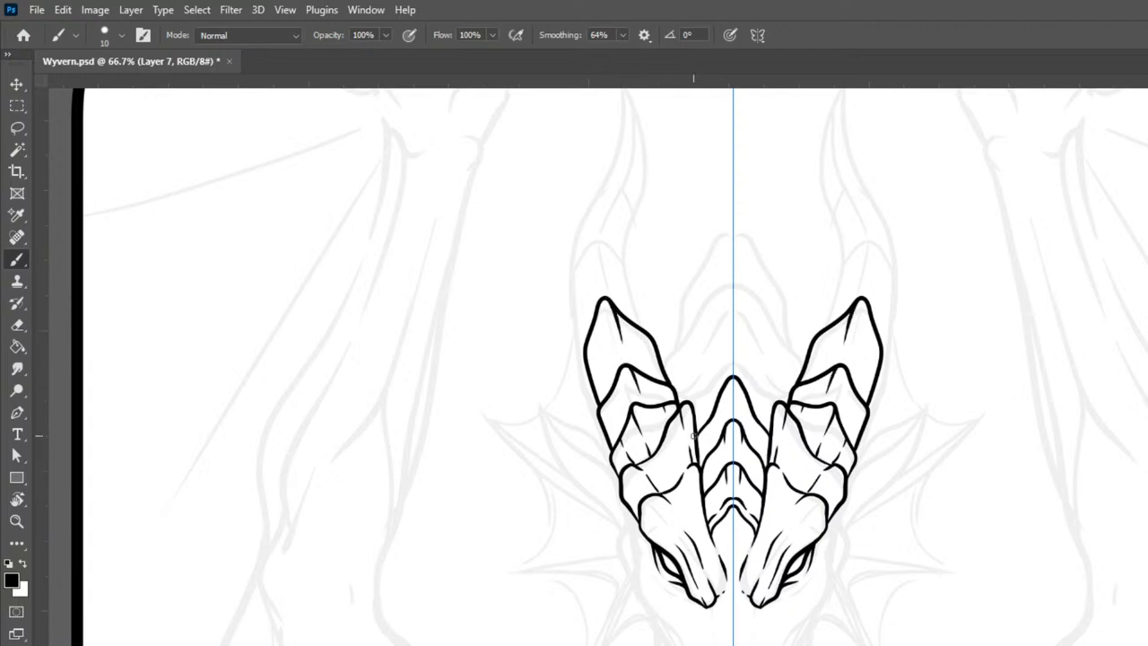
Step: Ink the upper horn segments, tapering and curving them to pointed tips with small crease lines
{"action": "scroll", "coordinate": [1034, 441], "scroll_direction": "up", "scroll_amount": 4}
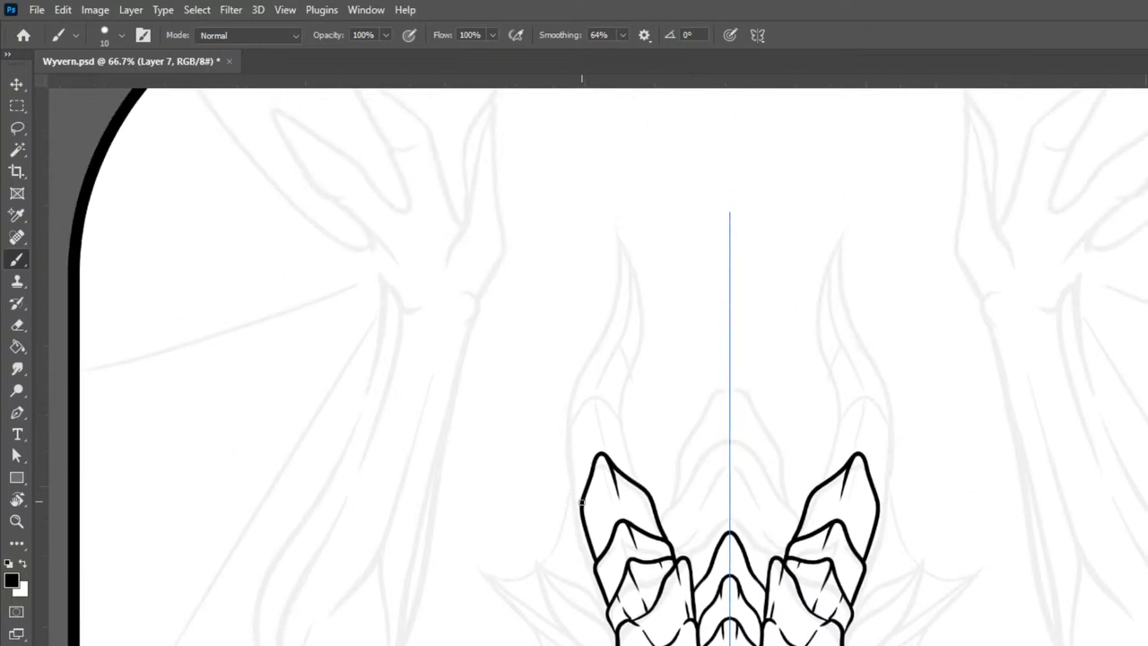
{"action": "mouse_move", "coordinate": [578, 480]}
{"action": "left_mouse_down"}
{"action": "mouse_move", "coordinate": [581, 408]}
{"action": "mouse_move", "coordinate": [606, 382]}
{"action": "mouse_move", "coordinate": [648, 499]}
{"action": "left_mouse_up"}
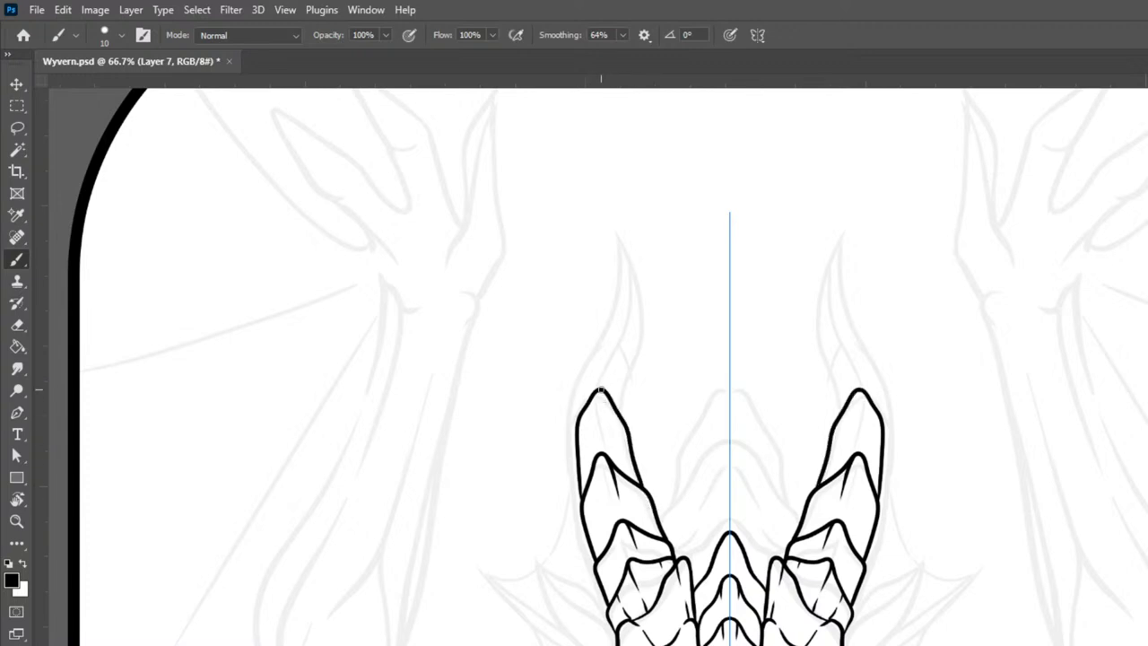
{"action": "mouse_move", "coordinate": [607, 396]}
{"action": "left_mouse_down"}
{"action": "mouse_move", "coordinate": [612, 433]}
{"action": "mouse_move", "coordinate": [582, 393]}
{"action": "mouse_move", "coordinate": [619, 329]}
{"action": "mouse_move", "coordinate": [621, 417]}
{"action": "left_mouse_up"}
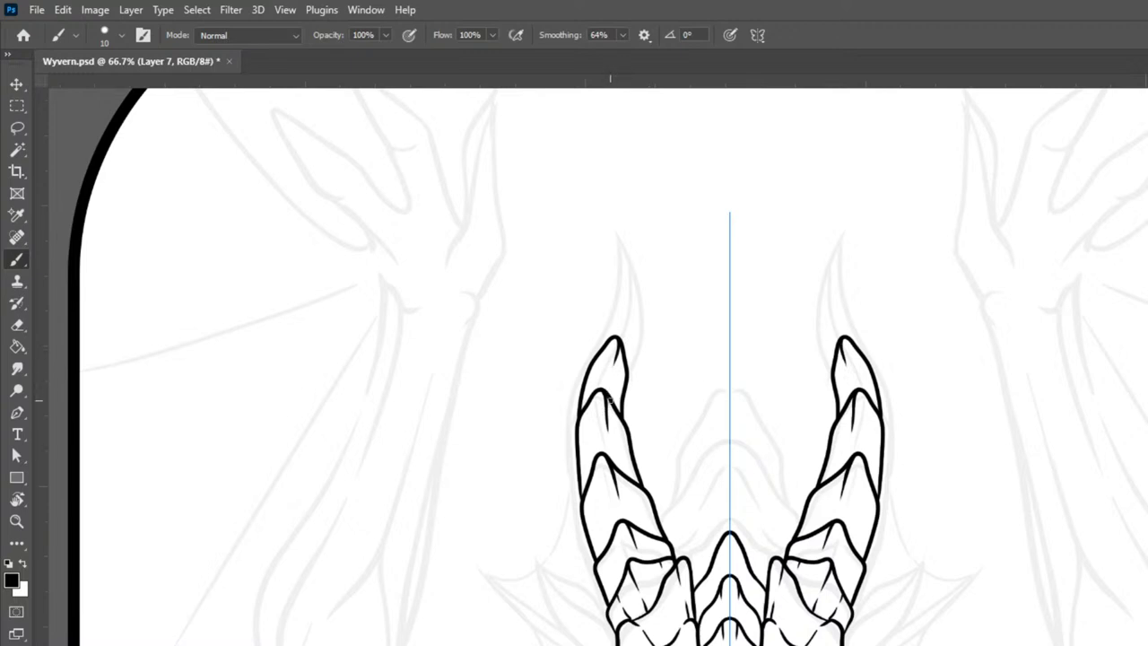
{"action": "mouse_move", "coordinate": [598, 354]}
{"action": "left_mouse_down"}
{"action": "mouse_move", "coordinate": [631, 290]}
{"action": "mouse_move", "coordinate": [639, 347]}
{"action": "mouse_move", "coordinate": [618, 424]}
{"action": "left_mouse_up"}
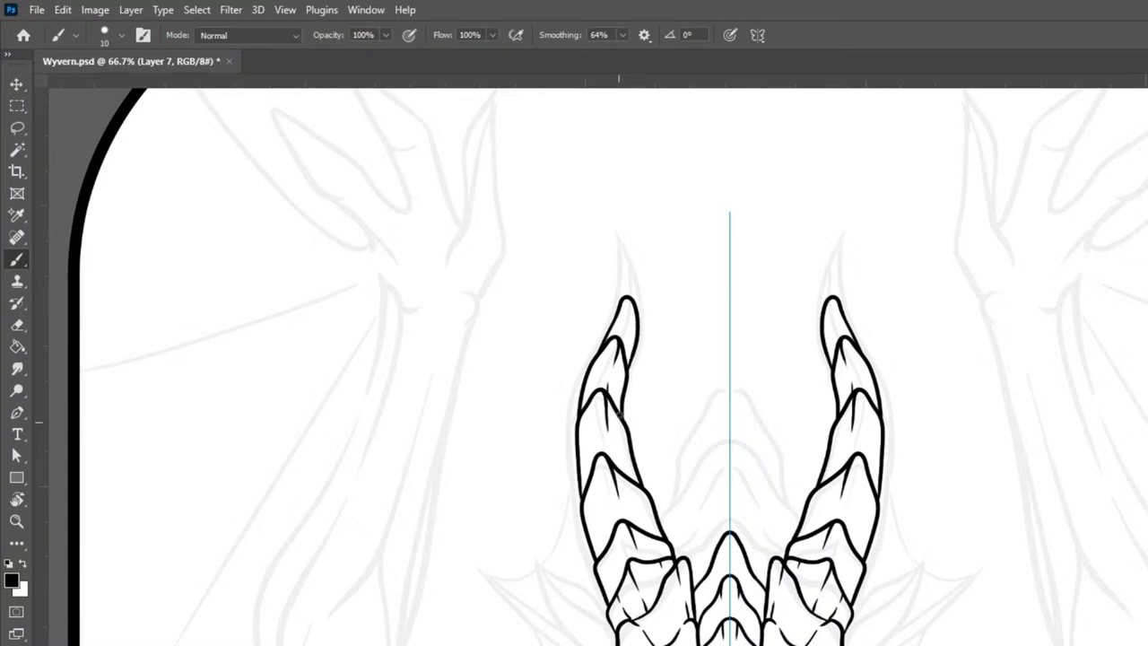
{"action": "mouse_move", "coordinate": [622, 284]}
{"action": "left_mouse_down"}
{"action": "mouse_move", "coordinate": [620, 248]}
{"action": "mouse_move", "coordinate": [639, 303]}
{"action": "mouse_move", "coordinate": [627, 325]}
{"action": "left_mouse_up"}
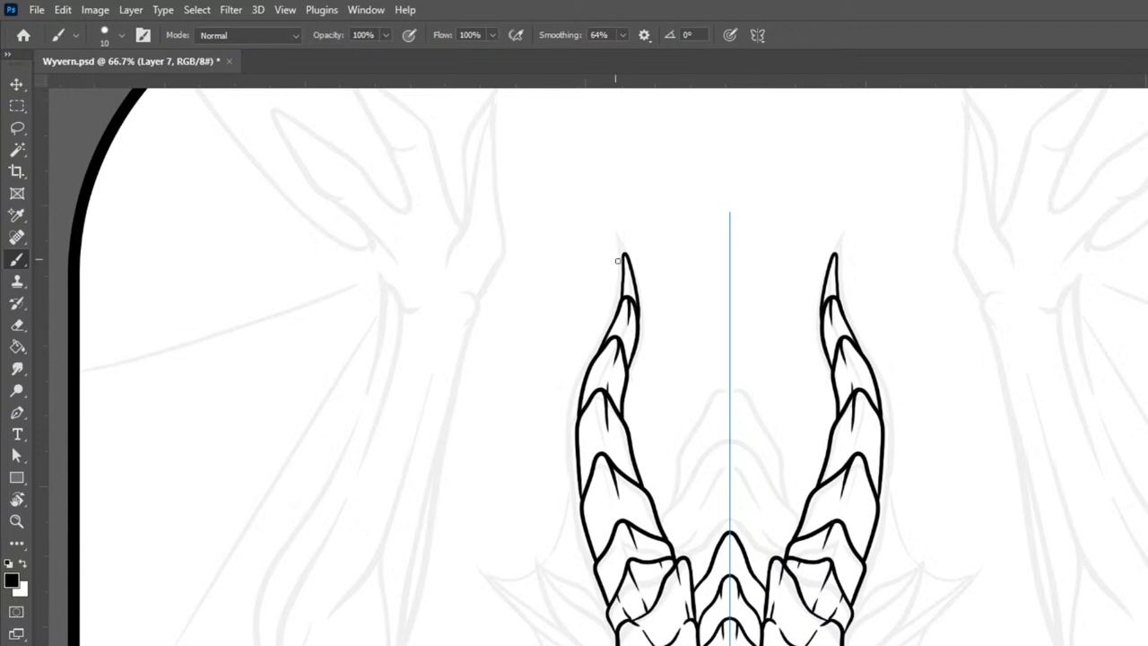
{"action": "left_click_drag", "start_coordinate": [629, 283], "coordinate": [624, 334]}
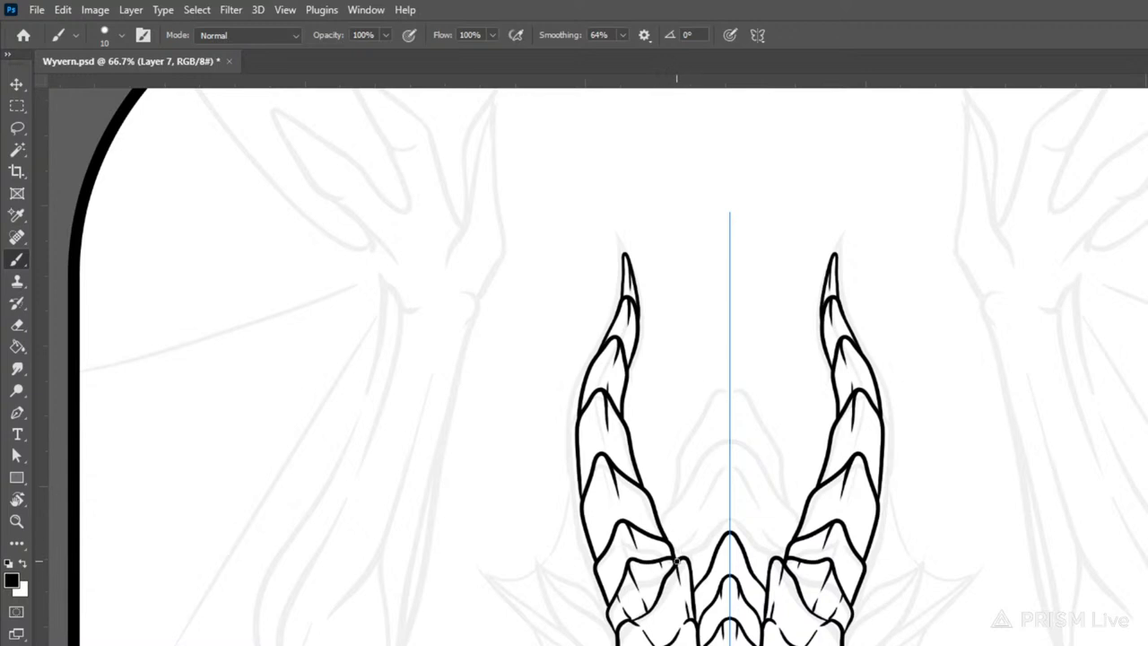
Step: Ink three layered crest outlines between the horns, rising behind the forehead scales
{"action": "mouse_move", "coordinate": [675, 560]}
{"action": "left_mouse_down"}
{"action": "mouse_move", "coordinate": [723, 475]}
{"action": "mouse_move", "coordinate": [744, 485]}
{"action": "left_mouse_up"}
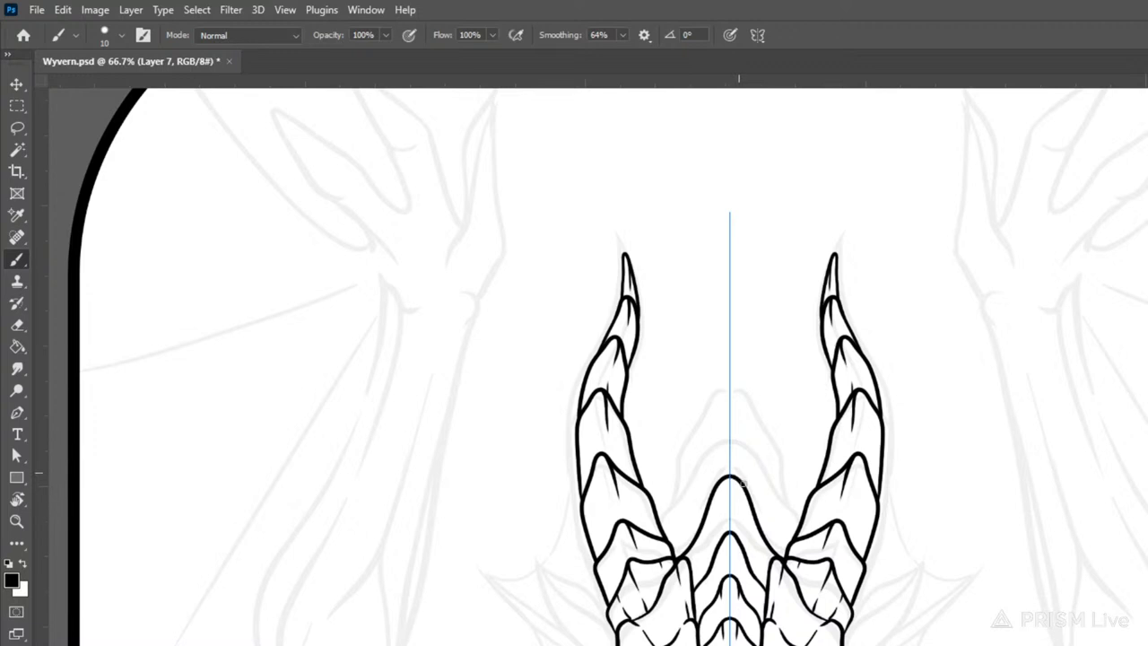
{"action": "mouse_move", "coordinate": [662, 530]}
{"action": "left_mouse_down"}
{"action": "mouse_move", "coordinate": [696, 460]}
{"action": "mouse_move", "coordinate": [707, 468]}
{"action": "mouse_move", "coordinate": [745, 449]}
{"action": "left_mouse_up"}
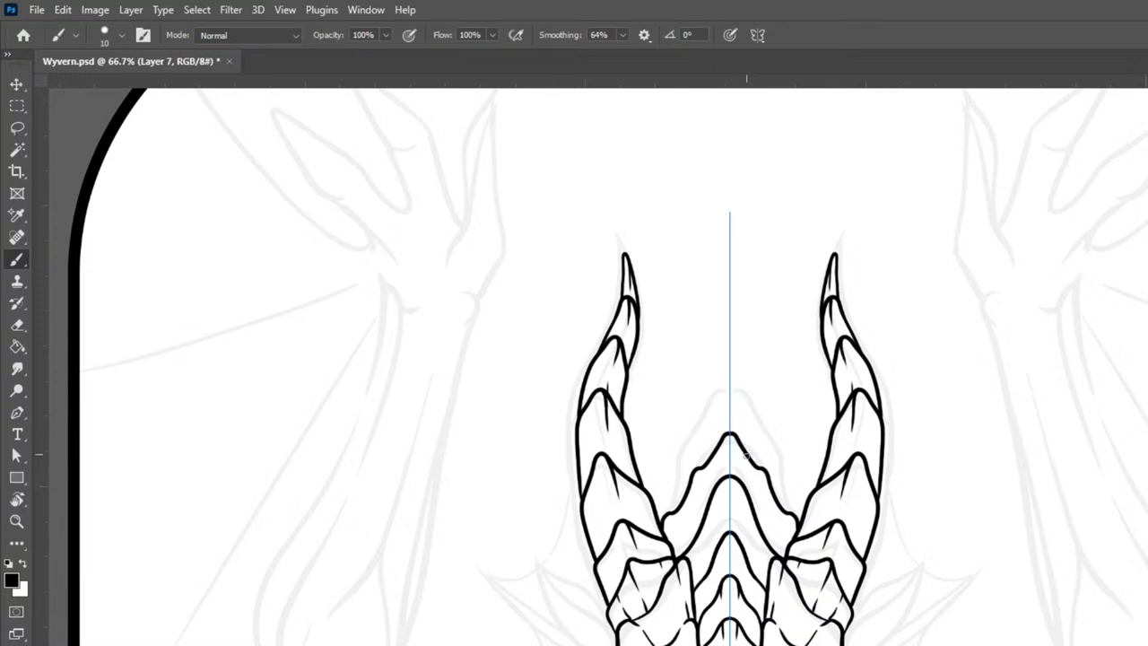
{"action": "mouse_move", "coordinate": [677, 507]}
{"action": "left_mouse_down"}
{"action": "mouse_move", "coordinate": [682, 461]}
{"action": "mouse_move", "coordinate": [716, 413]}
{"action": "mouse_move", "coordinate": [730, 398]}
{"action": "mouse_move", "coordinate": [749, 406]}
{"action": "left_mouse_up"}
Step: Thicken the lower sides of the crest's middle outline with solid black shading, using a size 15 brush
{"action": "mouse_move", "coordinate": [1064, 530]}
{"action": "left_mouse_down"}
{"action": "mouse_move", "coordinate": [1073, 272]}
{"action": "mouse_move", "coordinate": [1062, 411]}
{"action": "left_mouse_up"}
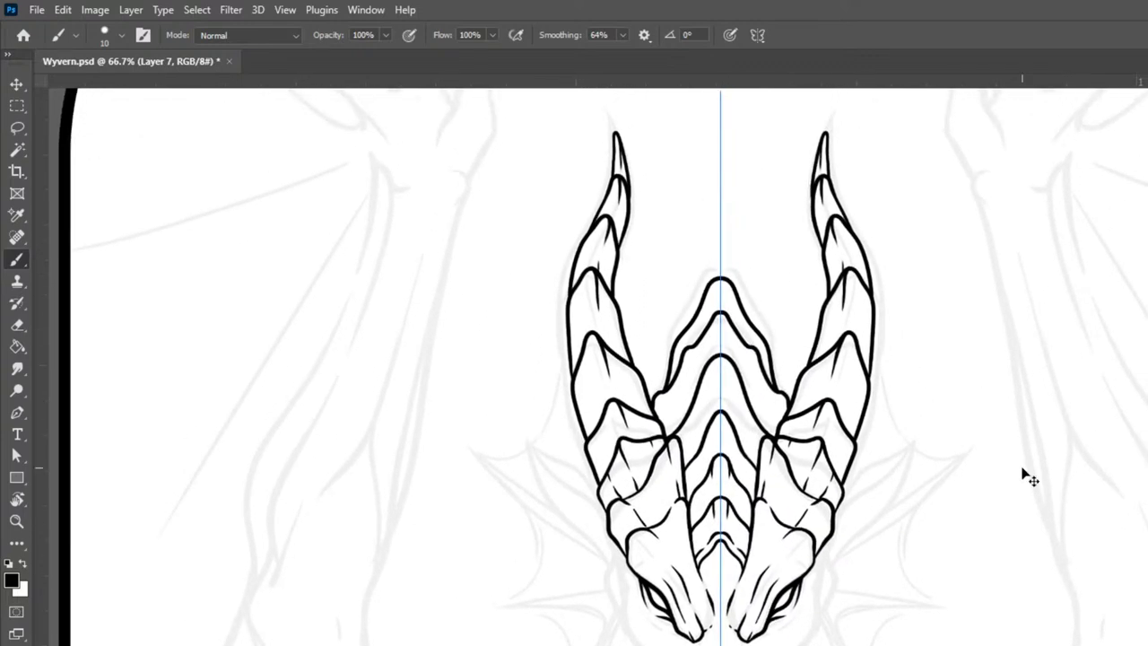
{"action": "key", "text": "ctrl+plus"}
{"action": "key", "text": "bracketright"}
{"action": "key", "text": "bracketright"}
{"action": "key", "text": "bracketright"}
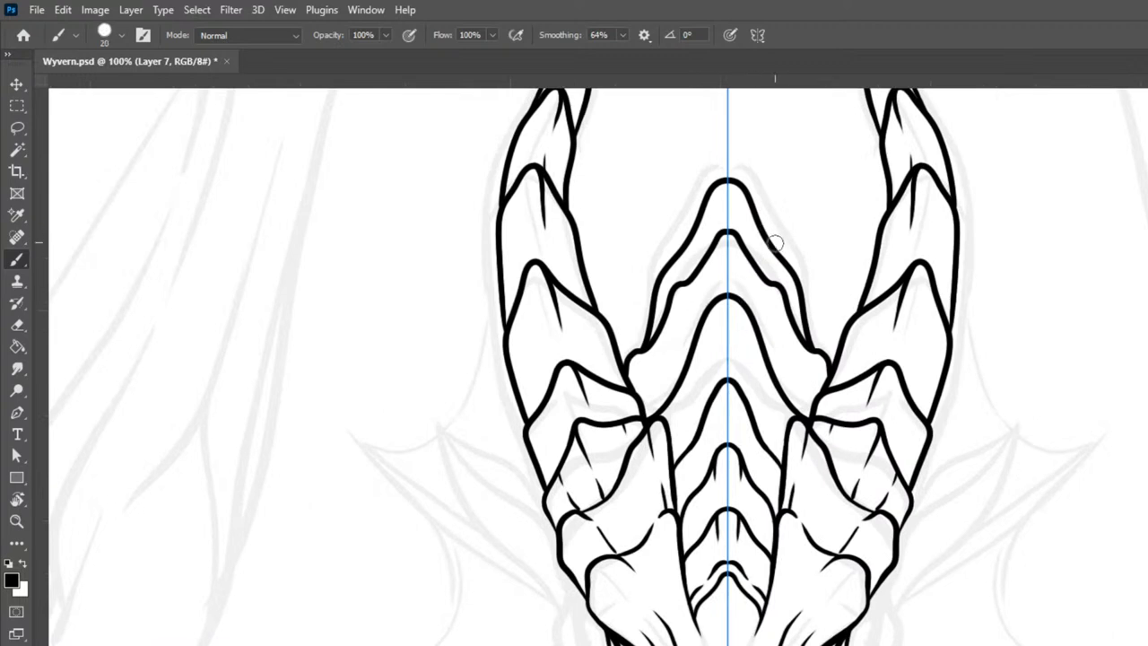
{"action": "key", "text": "bracketleft"}
{"action": "key", "text": "bracketleft"}
{"action": "left_click_drag", "start_coordinate": [649, 338], "coordinate": [708, 259]}
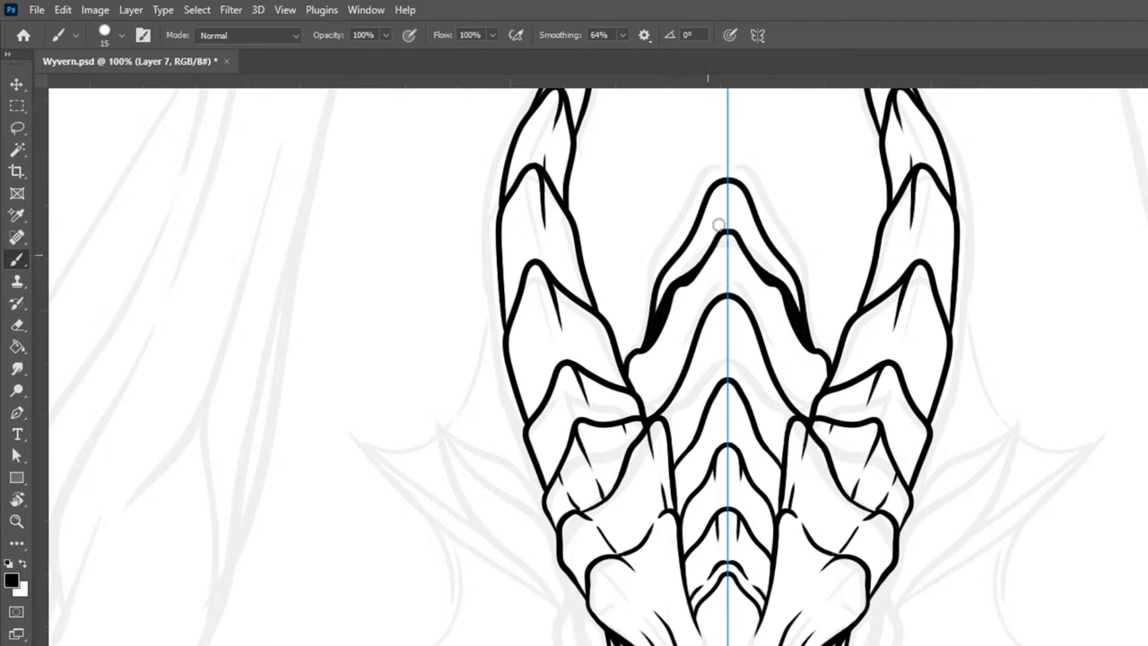
Step: Fill the gaps between the crest, horn bases and tall forehead scale with solid black
{"action": "mouse_move", "coordinate": [629, 362]}
{"action": "left_mouse_down"}
{"action": "mouse_move", "coordinate": [662, 406]}
{"action": "mouse_move", "coordinate": [654, 418]}
{"action": "mouse_move", "coordinate": [633, 383]}
{"action": "mouse_move", "coordinate": [653, 412]}
{"action": "mouse_move", "coordinate": [649, 430]}
{"action": "mouse_move", "coordinate": [632, 363]}
{"action": "mouse_move", "coordinate": [662, 404]}
{"action": "mouse_move", "coordinate": [692, 338]}
{"action": "mouse_move", "coordinate": [657, 406]}
{"action": "left_mouse_up"}
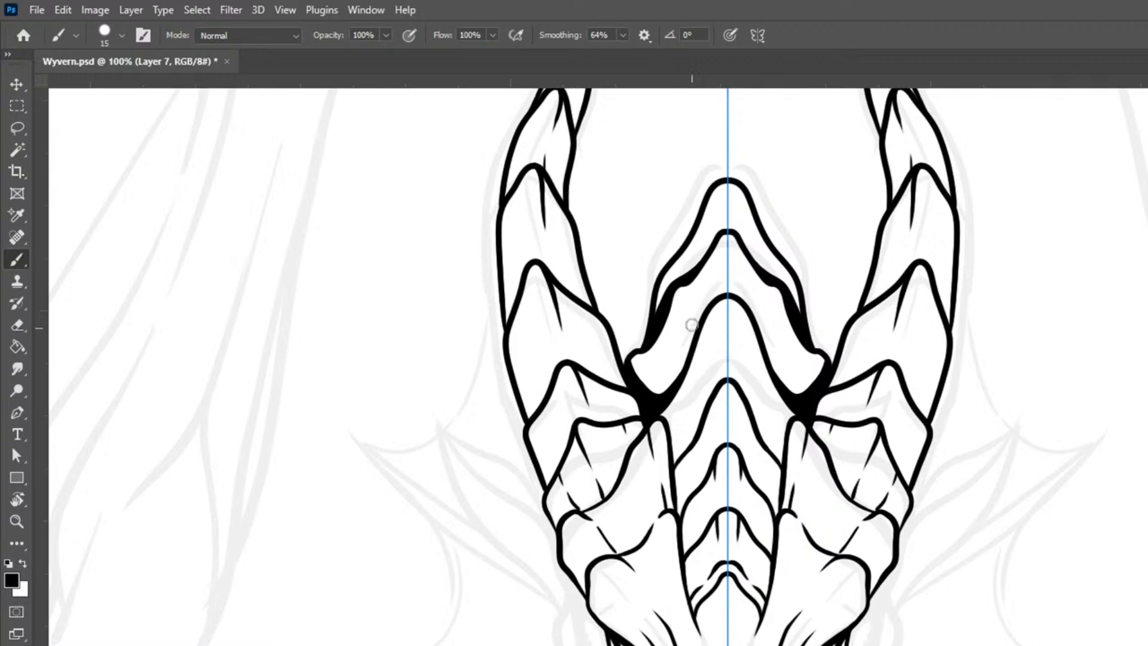
{"action": "left_click_drag", "start_coordinate": [664, 408], "coordinate": [668, 486]}
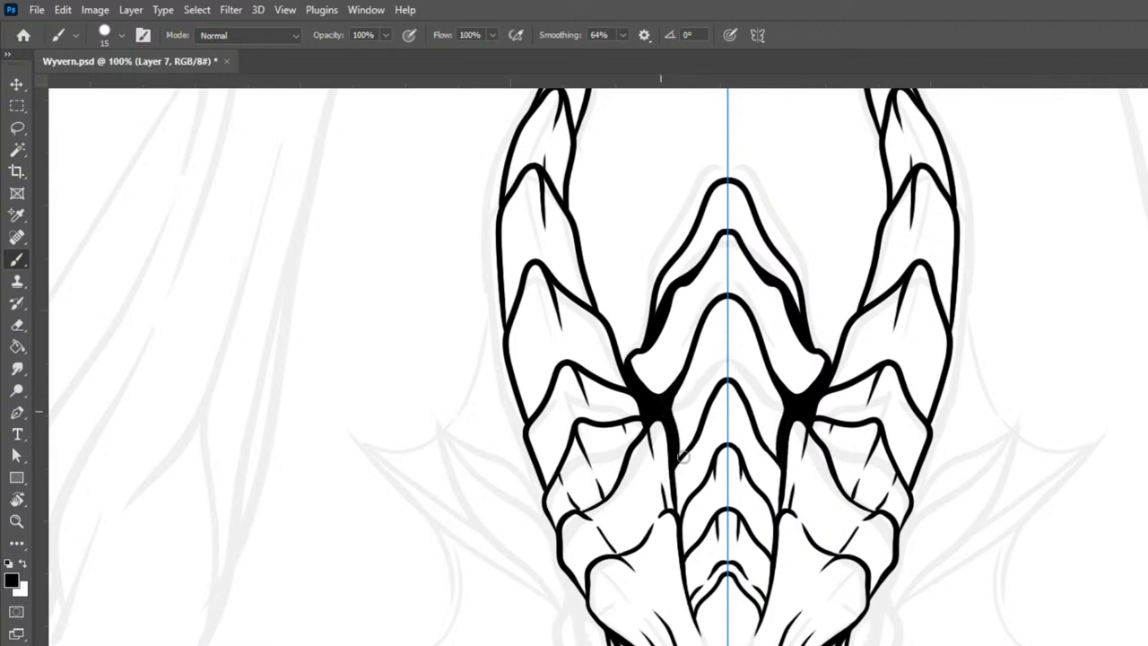
{"action": "mouse_move", "coordinate": [676, 421]}
{"action": "left_mouse_down"}
{"action": "mouse_move", "coordinate": [678, 441]}
{"action": "mouse_move", "coordinate": [708, 409]}
{"action": "left_mouse_up"}
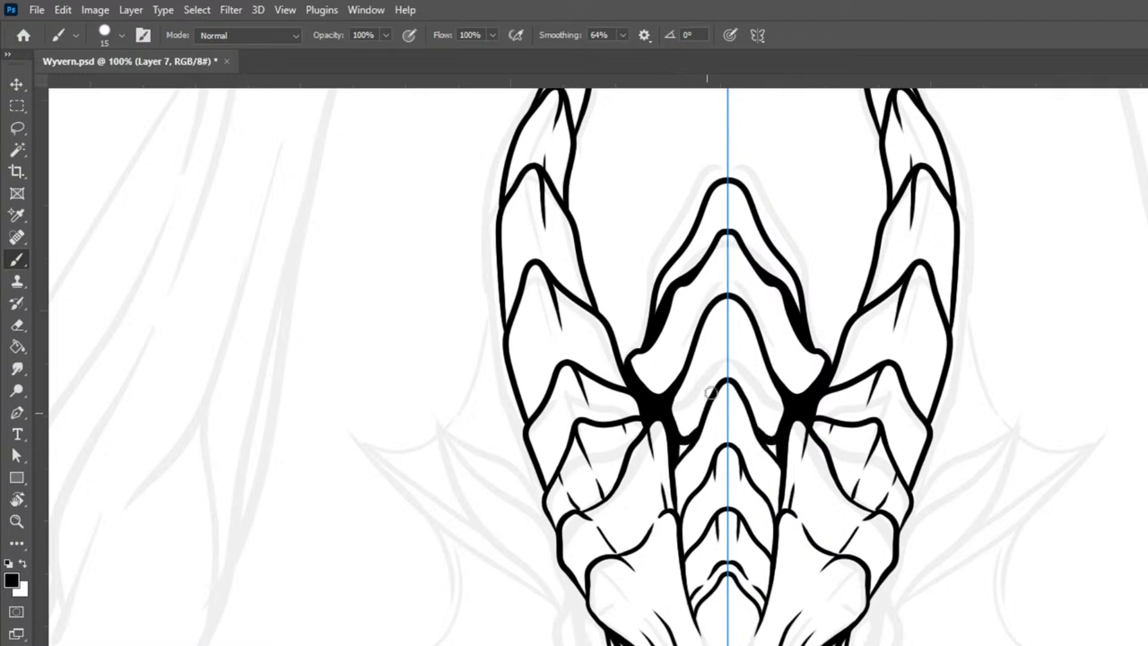
{"action": "left_click_drag", "start_coordinate": [677, 454], "coordinate": [696, 429]}
Step: Add short crease lines to the crest layers and a small inner arch at the top peak, using a size 10 brush
{"action": "key", "text": "bracketleft"}
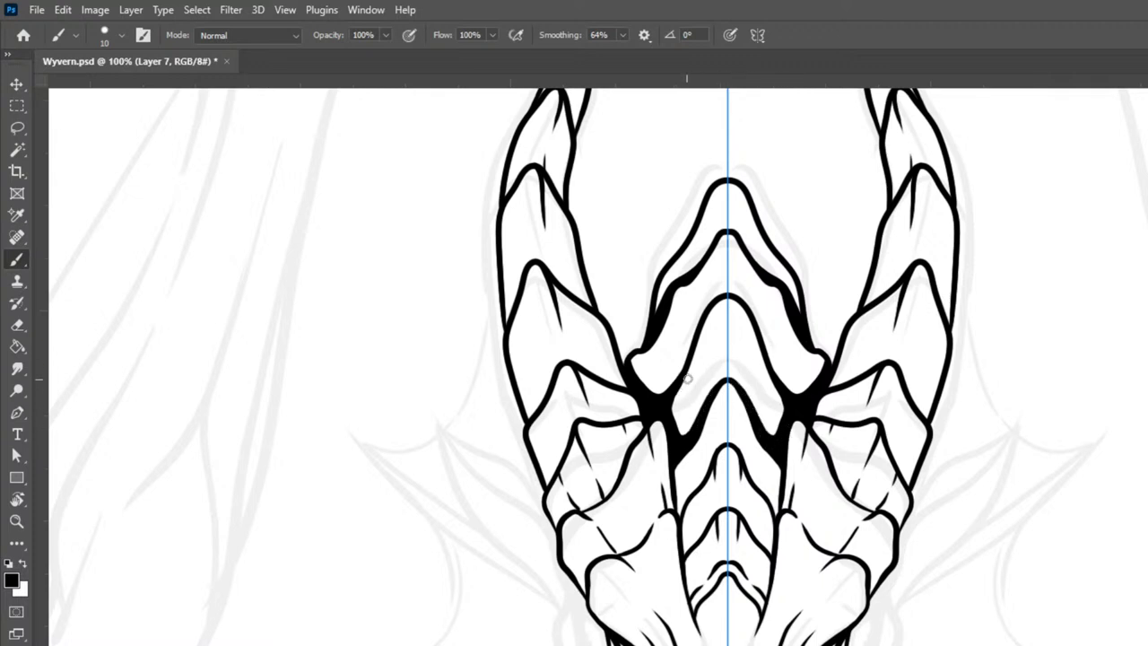
{"action": "left_click_drag", "start_coordinate": [717, 300], "coordinate": [717, 382]}
{"action": "left_click_drag", "start_coordinate": [688, 280], "coordinate": [694, 379]}
{"action": "left_click_drag", "start_coordinate": [636, 351], "coordinate": [665, 375]}
{"action": "mouse_move", "coordinate": [722, 234]}
{"action": "left_mouse_down"}
{"action": "mouse_move", "coordinate": [720, 324]}
{"action": "mouse_move", "coordinate": [717, 186]}
{"action": "mouse_move", "coordinate": [663, 306]}
{"action": "mouse_move", "coordinate": [726, 189]}
{"action": "mouse_move", "coordinate": [755, 235]}
{"action": "left_mouse_up"}
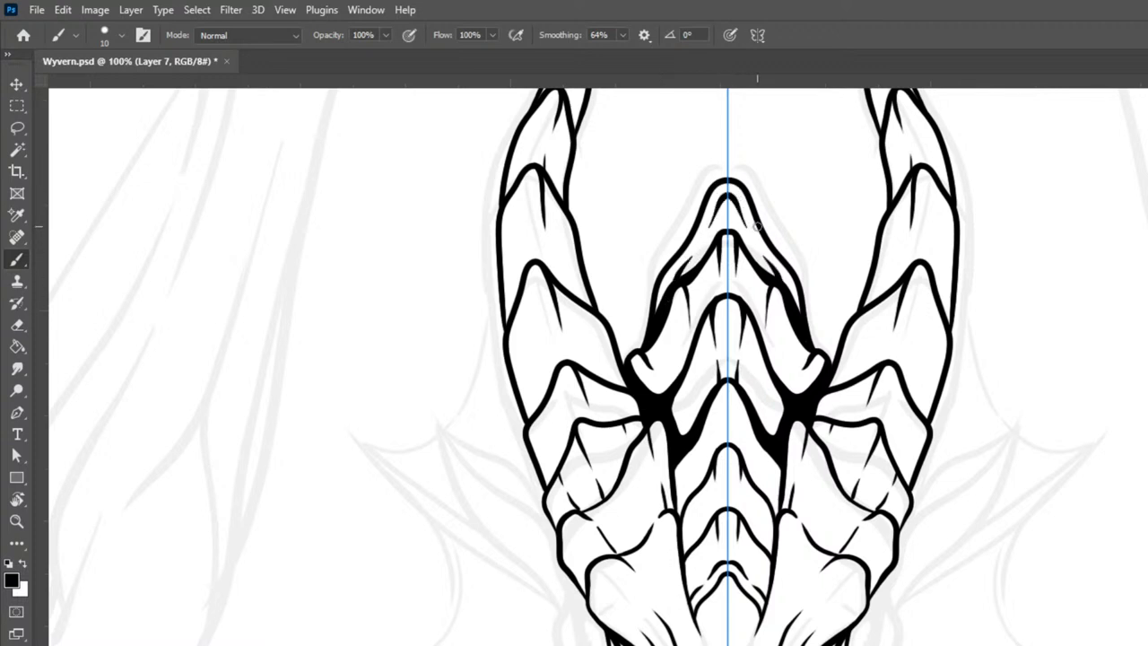
Step: Fill the gaps beside the middle forehead scales with black and add short crease lines to the scales
{"action": "mouse_move", "coordinate": [678, 458]}
{"action": "left_mouse_down"}
{"action": "mouse_move", "coordinate": [680, 540]}
{"action": "mouse_move", "coordinate": [677, 491]}
{"action": "left_mouse_up"}
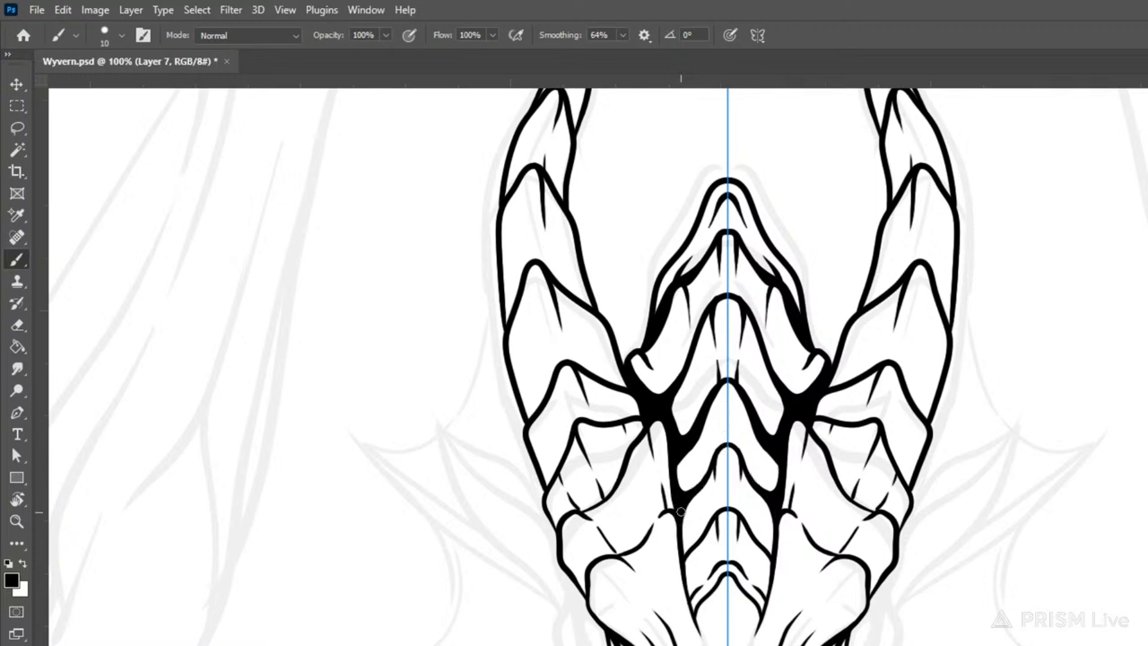
{"action": "mouse_move", "coordinate": [681, 532]}
{"action": "left_mouse_down"}
{"action": "mouse_move", "coordinate": [688, 552]}
{"action": "mouse_move", "coordinate": [700, 526]}
{"action": "left_mouse_up"}
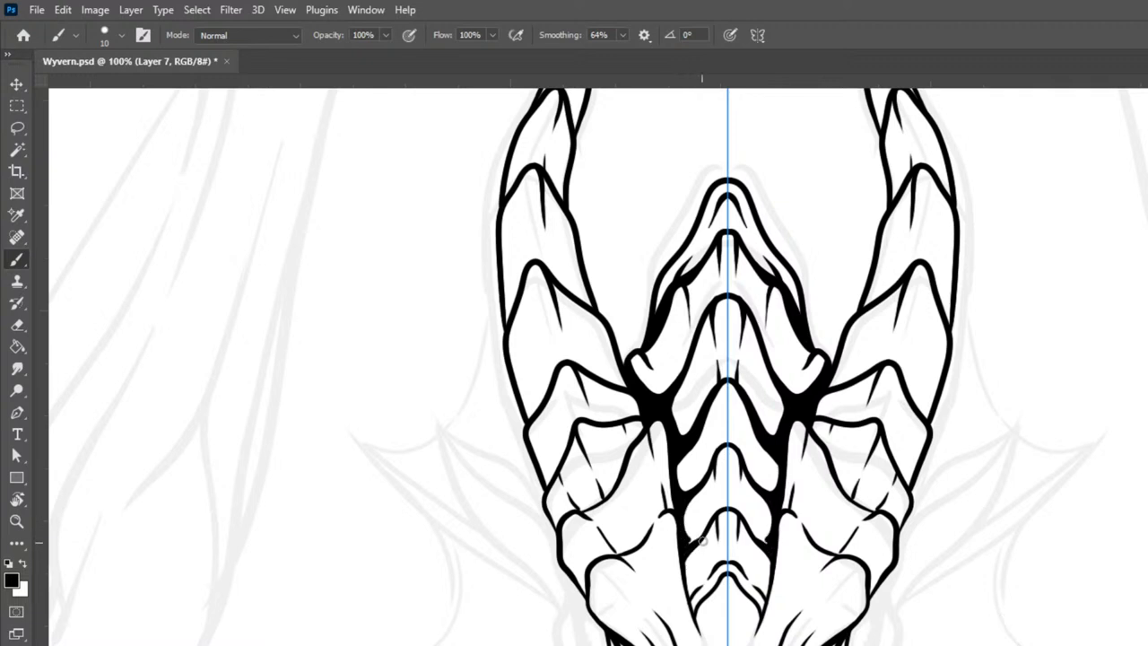
{"action": "left_click_drag", "start_coordinate": [685, 529], "coordinate": [692, 514]}
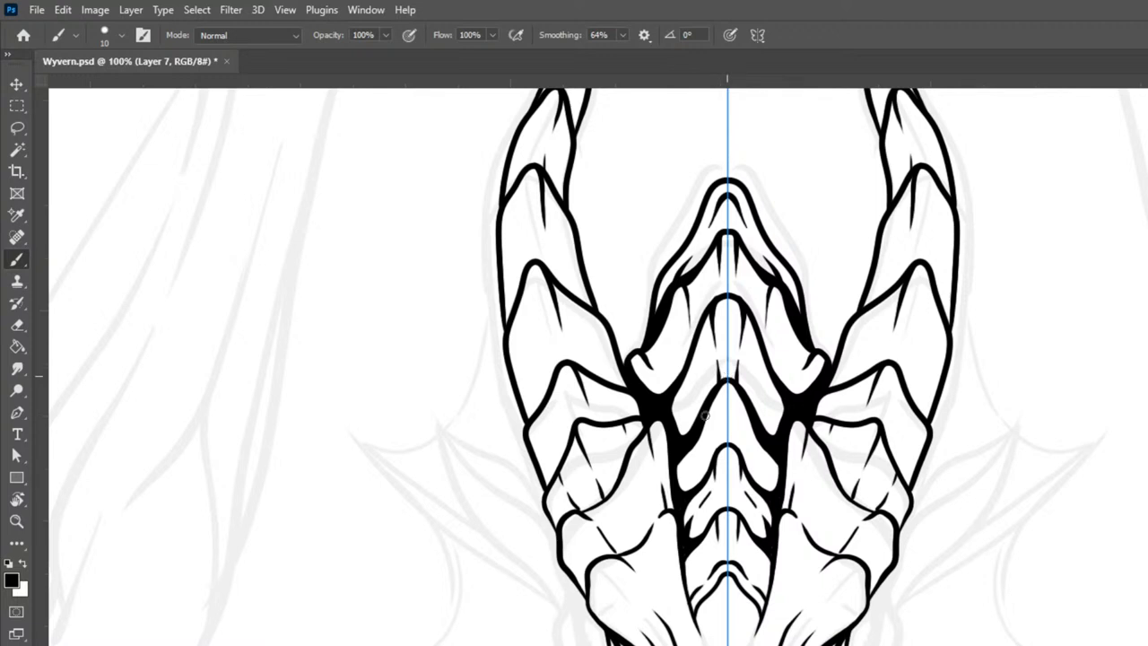
{"action": "left_click_drag", "start_coordinate": [719, 388], "coordinate": [719, 461]}
{"action": "left_click_drag", "start_coordinate": [767, 360], "coordinate": [771, 386]}
{"action": "left_click_drag", "start_coordinate": [759, 436], "coordinate": [761, 460]}
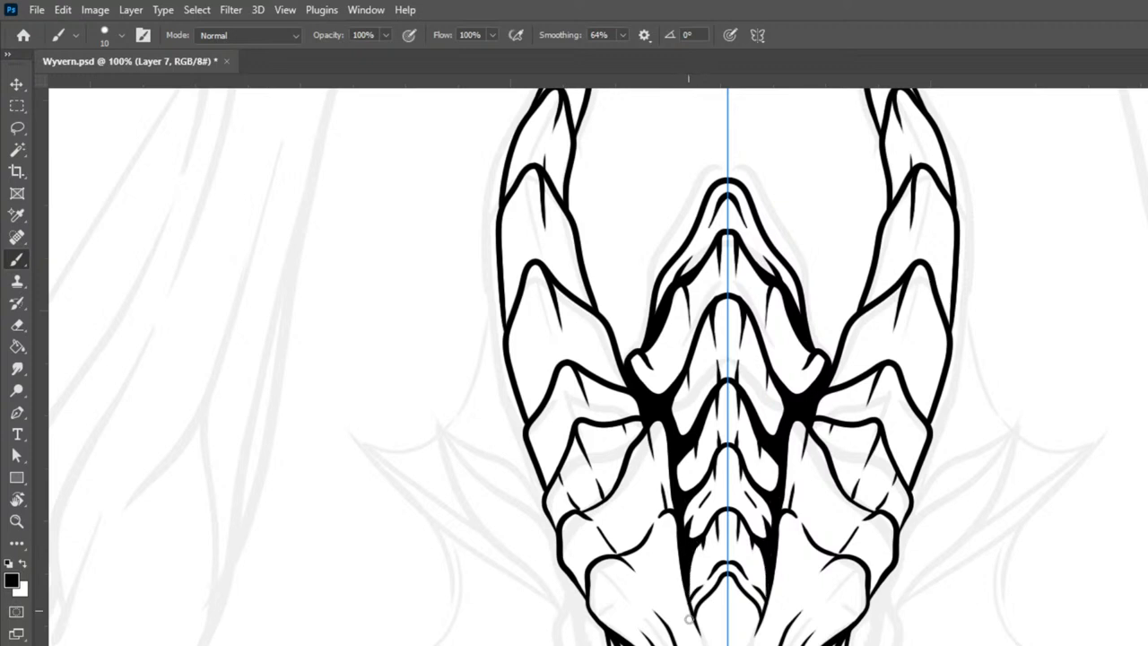
Step: Shade around the lowest forehead scale in solid black and ink another small arched scale inside it
{"action": "mouse_move", "coordinate": [695, 617]}
{"action": "left_mouse_down"}
{"action": "mouse_move", "coordinate": [727, 571]}
{"action": "mouse_move", "coordinate": [702, 629]}
{"action": "mouse_move", "coordinate": [698, 612]}
{"action": "mouse_move", "coordinate": [705, 644]}
{"action": "left_mouse_up"}
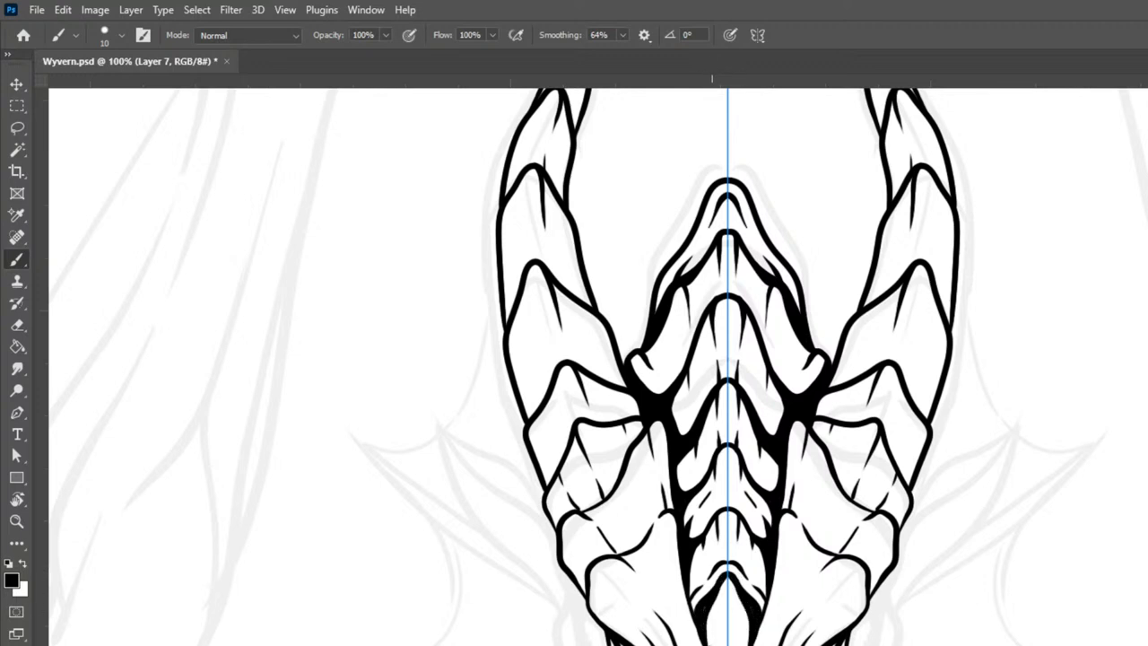
{"action": "left_click_drag", "start_coordinate": [685, 575], "coordinate": [708, 644]}
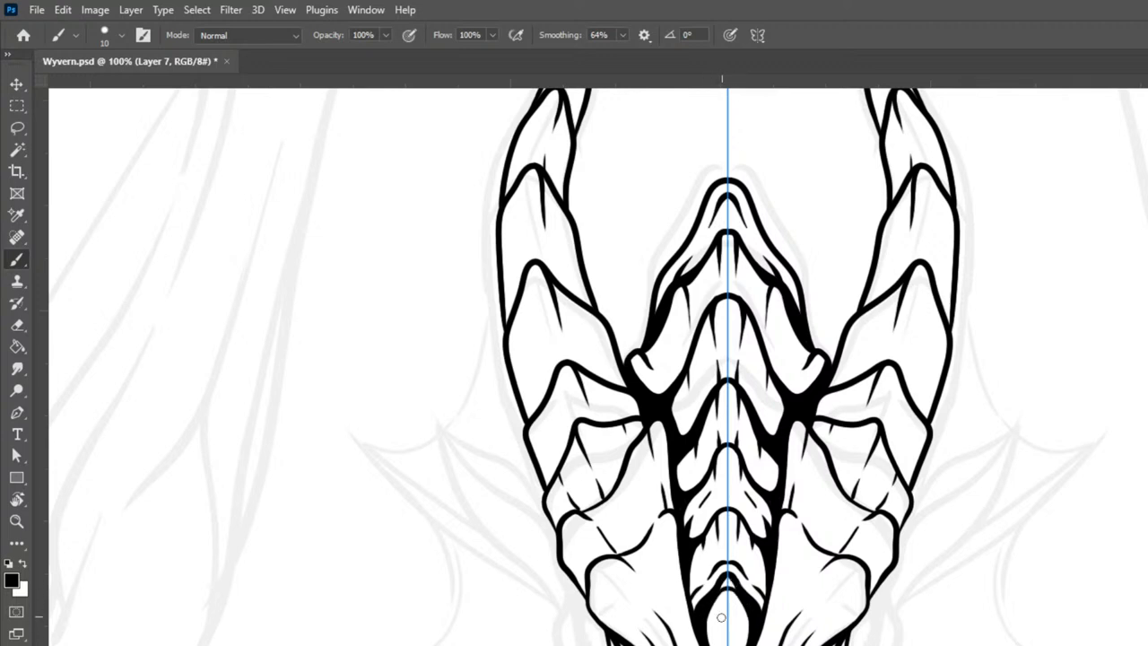
{"action": "left_click_drag", "start_coordinate": [704, 638], "coordinate": [727, 610]}
Step: Ink the curved cheek edges beside the brows and outline pointed ears rising outward from them
{"action": "key", "text": "ctrl+minus"}
{"action": "key", "text": "ctrl+minus"}
{"action": "key", "text": "ctrl+minus"}
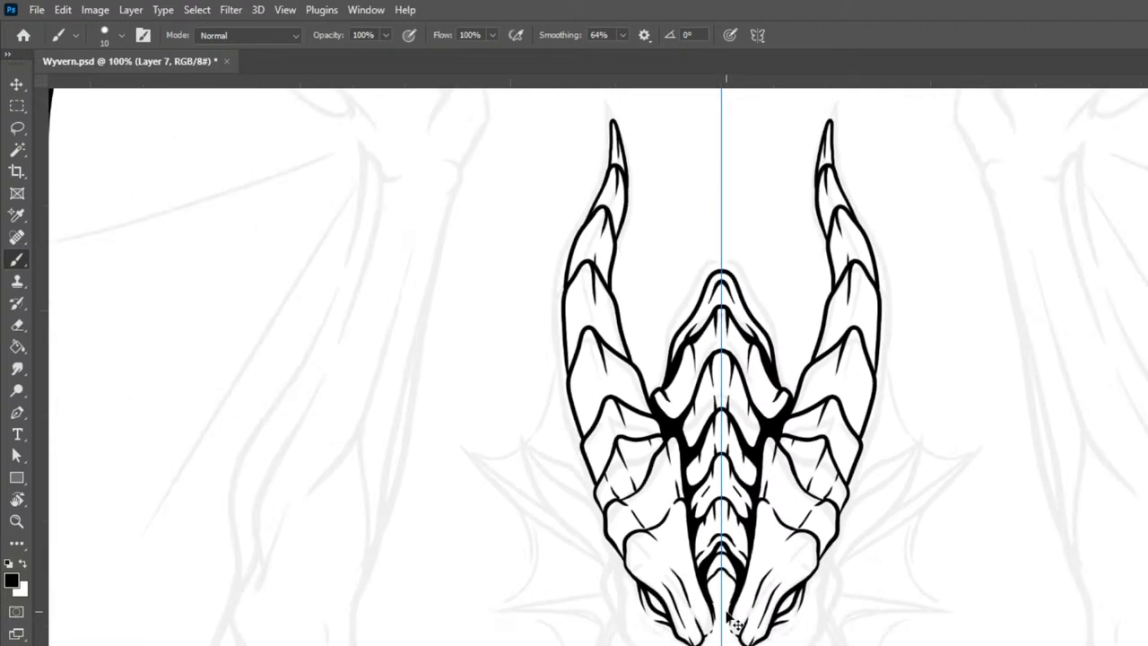
{"action": "key", "text": "ctrl+plus"}
{"action": "key", "text": "ctrl+plus"}
{"action": "key", "text": "ctrl+plus"}
{"action": "key", "text": "ctrl+plus"}
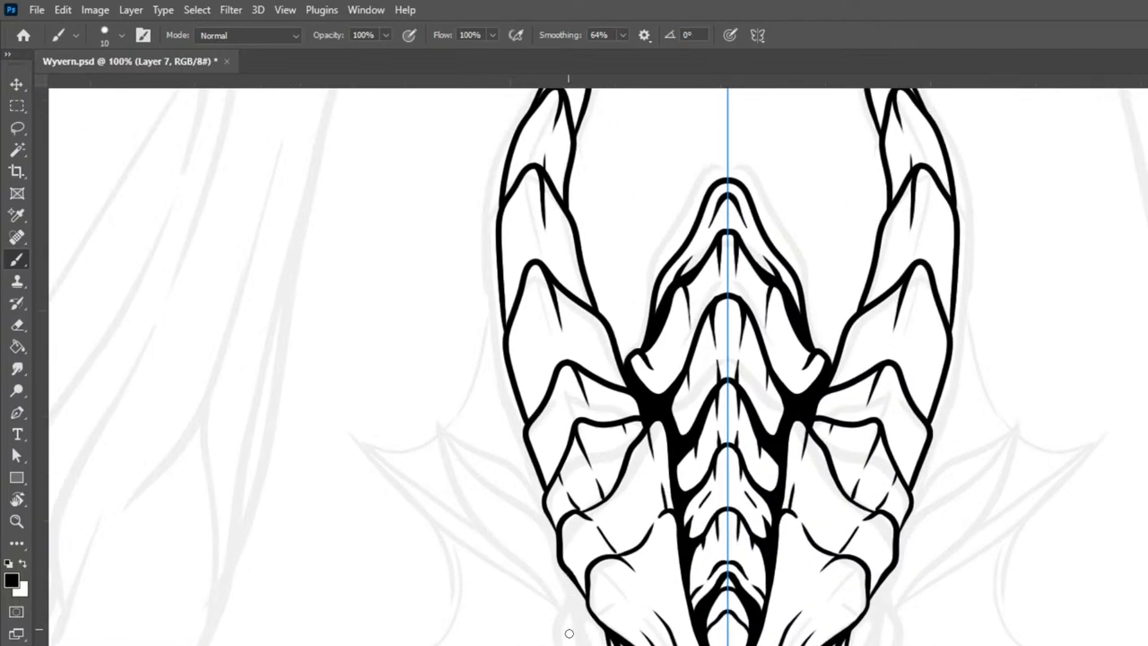
{"action": "mouse_move", "coordinate": [566, 570]}
{"action": "left_mouse_down"}
{"action": "mouse_move", "coordinate": [570, 605]}
{"action": "mouse_move", "coordinate": [551, 629]}
{"action": "mouse_move", "coordinate": [562, 645]}
{"action": "left_mouse_up"}
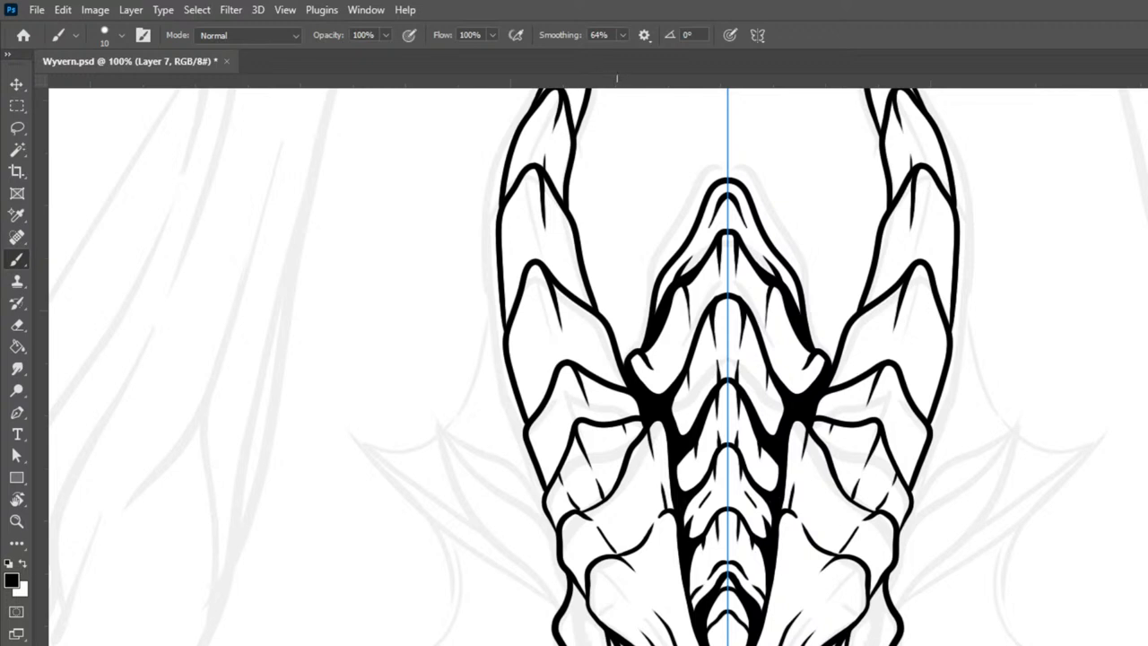
{"action": "mouse_move", "coordinate": [555, 622]}
{"action": "left_mouse_down"}
{"action": "mouse_move", "coordinate": [542, 585]}
{"action": "mouse_move", "coordinate": [471, 513]}
{"action": "left_mouse_up"}
{"action": "mouse_move", "coordinate": [447, 456]}
{"action": "left_mouse_down"}
{"action": "mouse_move", "coordinate": [442, 378]}
{"action": "mouse_move", "coordinate": [470, 439]}
{"action": "mouse_move", "coordinate": [537, 485]}
{"action": "mouse_move", "coordinate": [557, 564]}
{"action": "left_mouse_up"}
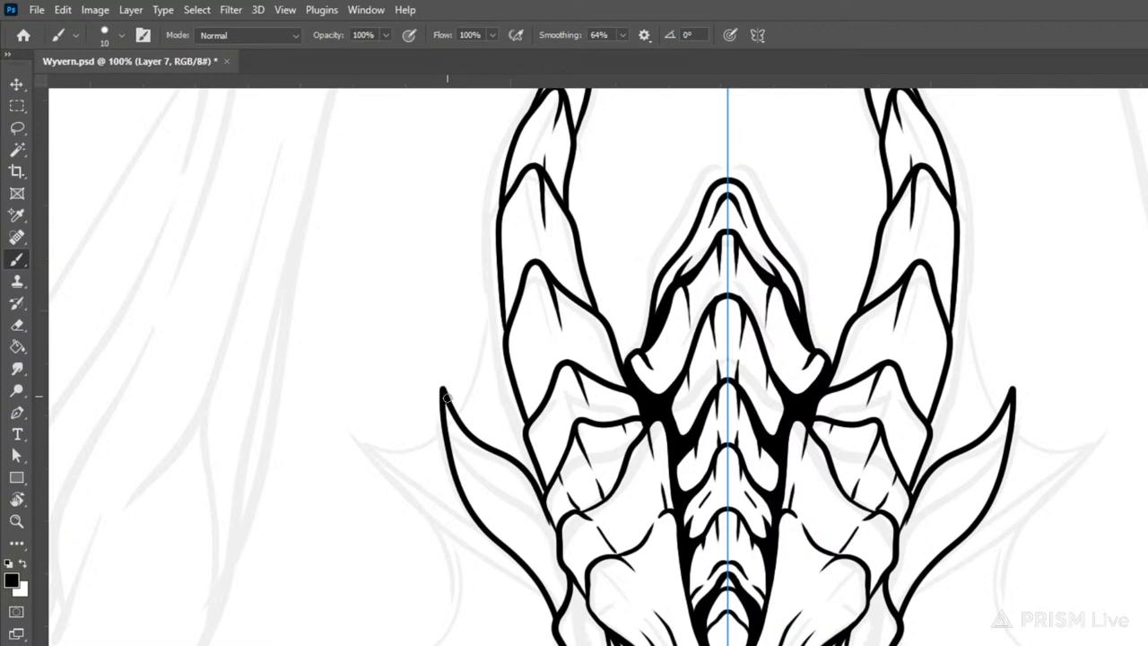
Step: Ink a notched inner contour in both ears, fill the ear hollows with black and add small crease marks
{"action": "left_click_drag", "start_coordinate": [443, 401], "coordinate": [459, 446]}
{"action": "mouse_move", "coordinate": [486, 485]}
{"action": "left_mouse_down"}
{"action": "mouse_move", "coordinate": [528, 522]}
{"action": "mouse_move", "coordinate": [513, 529]}
{"action": "mouse_move", "coordinate": [542, 545]}
{"action": "mouse_move", "coordinate": [568, 614]}
{"action": "left_mouse_up"}
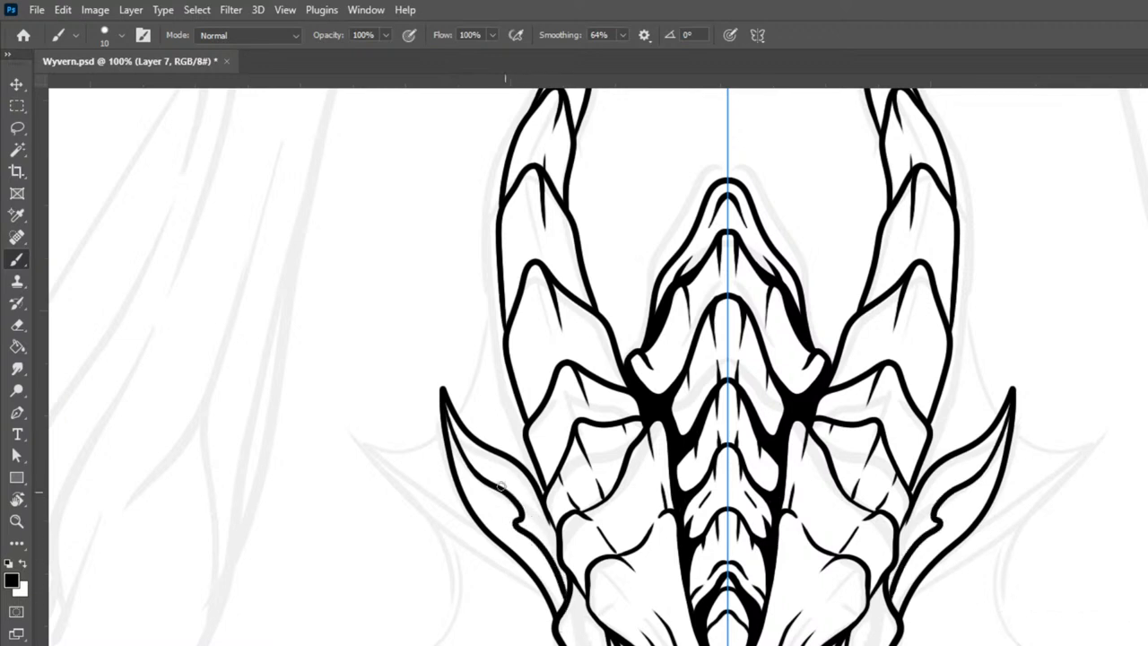
{"action": "mouse_move", "coordinate": [445, 411]}
{"action": "left_mouse_down"}
{"action": "mouse_move", "coordinate": [473, 480]}
{"action": "mouse_move", "coordinate": [551, 576]}
{"action": "mouse_move", "coordinate": [567, 620]}
{"action": "left_mouse_up"}
{"action": "mouse_move", "coordinate": [484, 485]}
{"action": "left_mouse_down"}
{"action": "mouse_move", "coordinate": [516, 511]}
{"action": "mouse_move", "coordinate": [500, 495]}
{"action": "mouse_move", "coordinate": [559, 592]}
{"action": "left_mouse_up"}
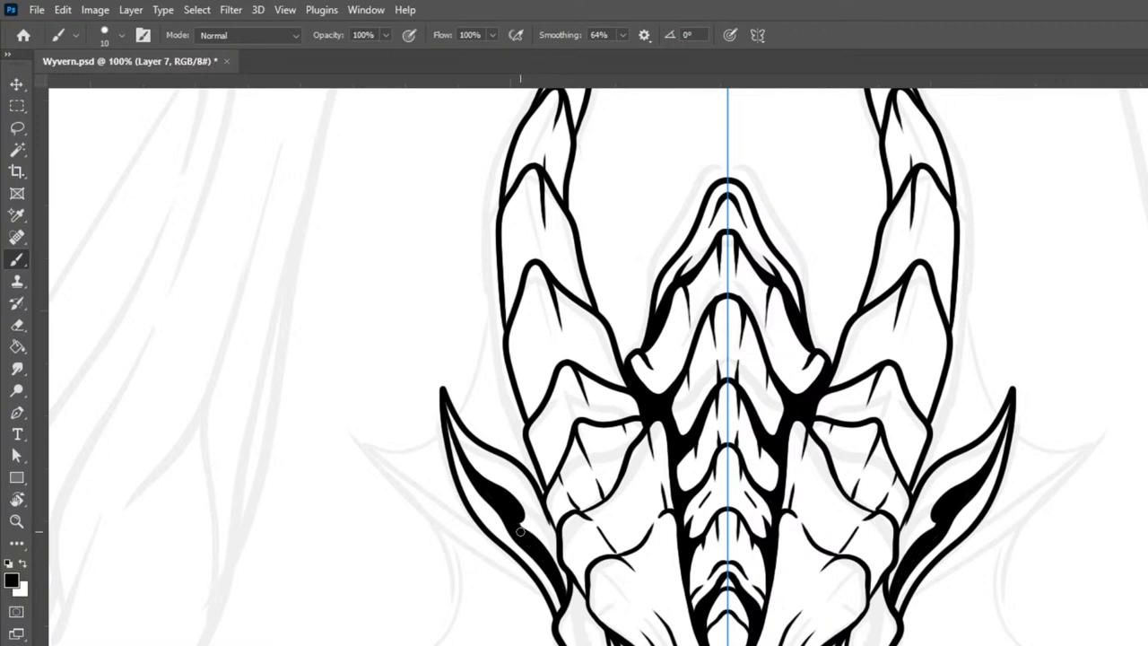
{"action": "mouse_move", "coordinate": [452, 433]}
{"action": "left_mouse_down"}
{"action": "mouse_move", "coordinate": [476, 503]}
{"action": "mouse_move", "coordinate": [535, 559]}
{"action": "mouse_move", "coordinate": [502, 534]}
{"action": "mouse_move", "coordinate": [564, 608]}
{"action": "left_mouse_up"}
{"action": "key", "text": "ctrl+z"}
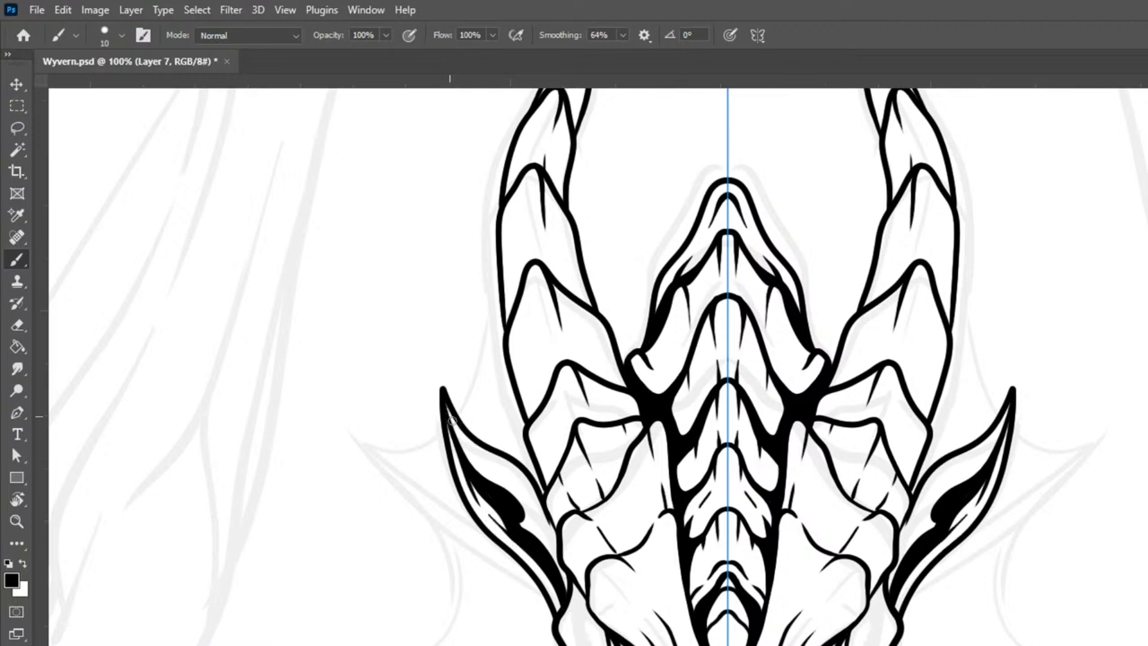
{"action": "left_click_drag", "start_coordinate": [475, 475], "coordinate": [485, 468]}
Step: Add a short crease beneath each inner brow tip and a row of four small dots along each cheek
{"action": "scroll", "coordinate": [532, 470], "scroll_direction": "down", "scroll_amount": 5}
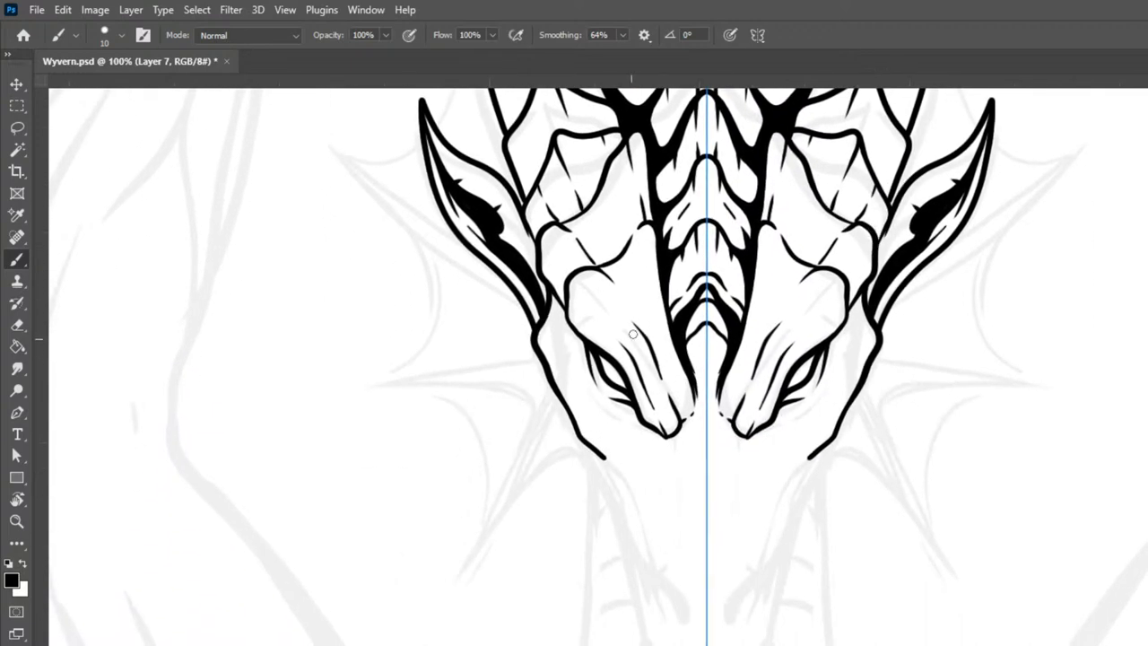
{"action": "left_click_drag", "start_coordinate": [675, 431], "coordinate": [676, 457]}
{"action": "left_click", "coordinate": [553, 339]}
{"action": "left_click", "coordinate": [567, 381]}
{"action": "left_click", "coordinate": [589, 420]}
{"action": "left_click", "coordinate": [615, 443]}
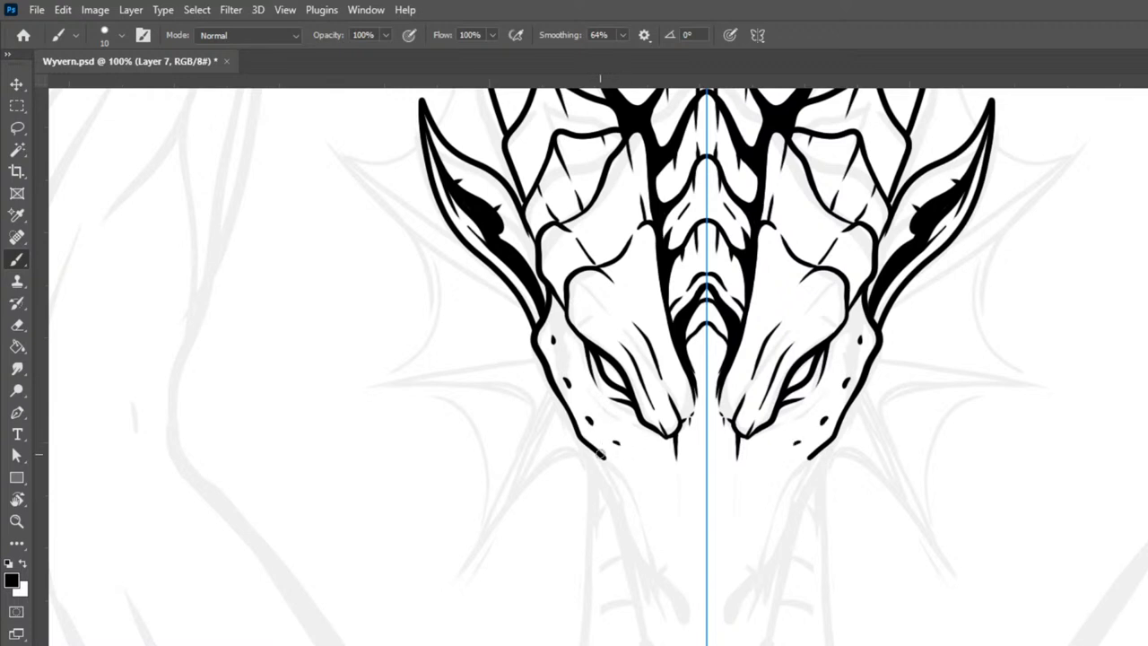
Step: Ink the inner cheek lines running down the muzzle and the outer outline tapering to a blunt snout
{"action": "mouse_move", "coordinate": [600, 456]}
{"action": "left_mouse_down"}
{"action": "mouse_move", "coordinate": [637, 471]}
{"action": "mouse_move", "coordinate": [656, 520]}
{"action": "left_mouse_up"}
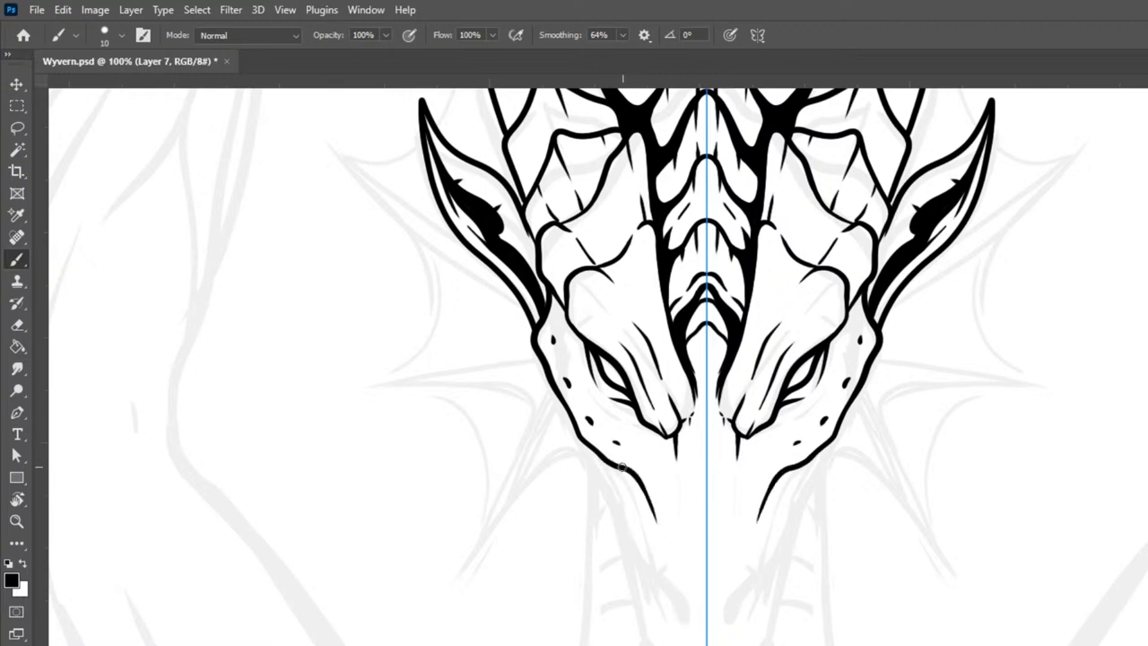
{"action": "key", "text": "ctrl+z"}
{"action": "mouse_move", "coordinate": [600, 456]}
{"action": "left_mouse_down"}
{"action": "mouse_move", "coordinate": [633, 485]}
{"action": "mouse_move", "coordinate": [669, 596]}
{"action": "left_mouse_up"}
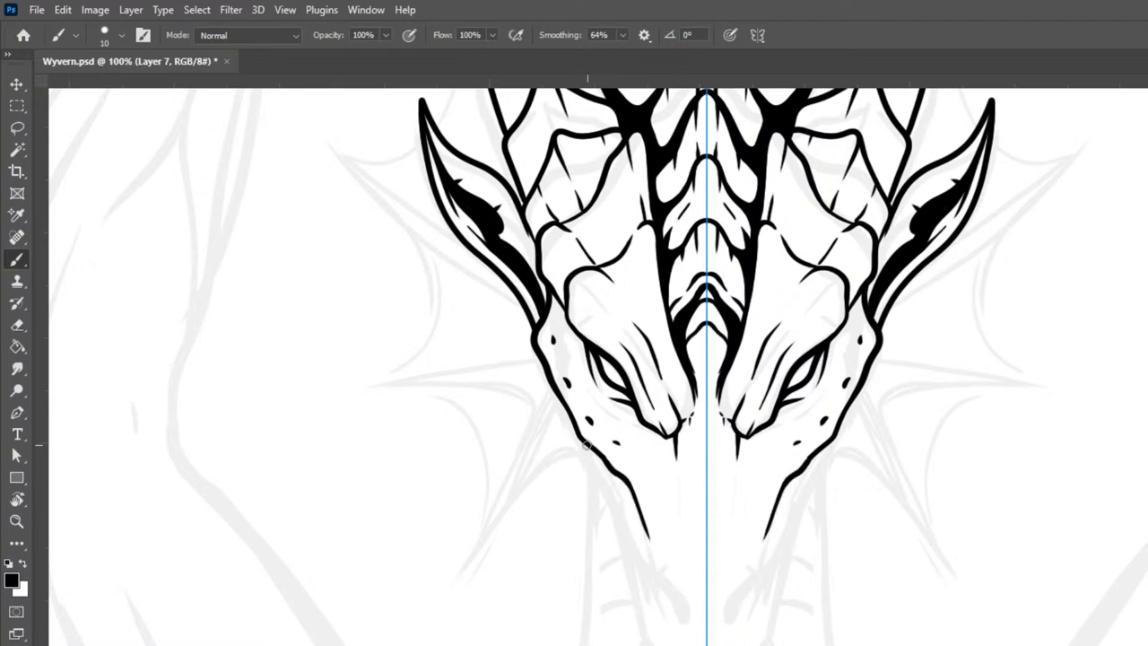
{"action": "mouse_move", "coordinate": [585, 446]}
{"action": "left_mouse_down"}
{"action": "mouse_move", "coordinate": [628, 542]}
{"action": "mouse_move", "coordinate": [649, 645]}
{"action": "left_mouse_up"}
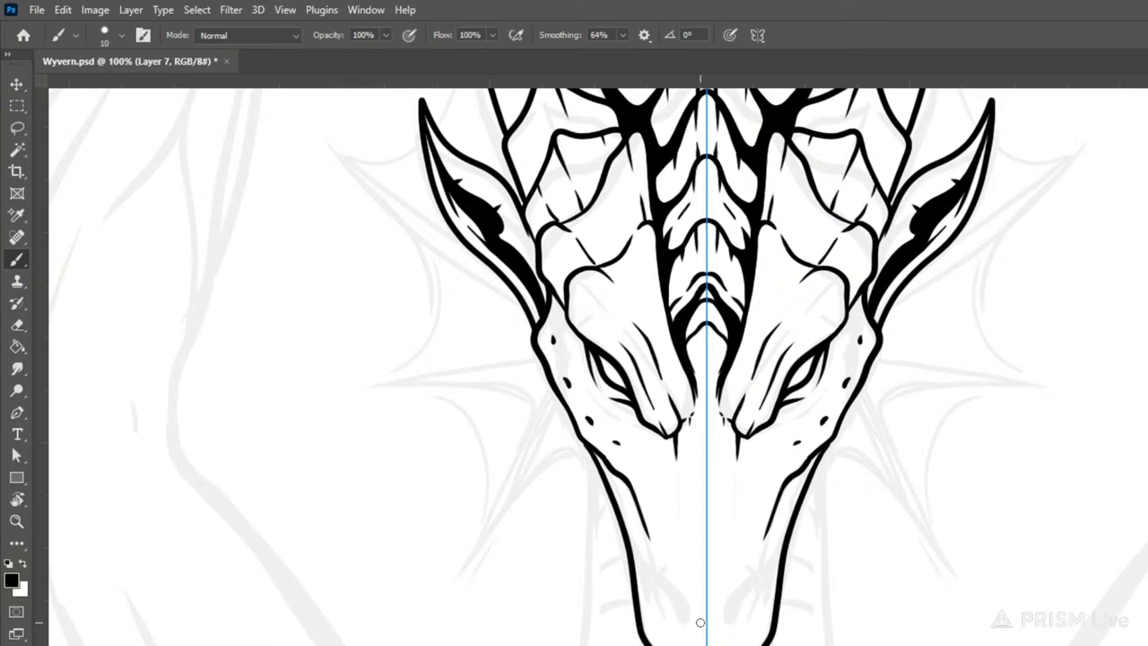
Step: Ink teardrop nostrils near the snout tip, filled with solid black and with short curved lines rising above them
{"action": "mouse_move", "coordinate": [653, 558]}
{"action": "left_mouse_down"}
{"action": "mouse_move", "coordinate": [658, 584]}
{"action": "mouse_move", "coordinate": [694, 610]}
{"action": "mouse_move", "coordinate": [690, 626]}
{"action": "mouse_move", "coordinate": [676, 617]}
{"action": "mouse_move", "coordinate": [665, 585]}
{"action": "mouse_move", "coordinate": [691, 621]}
{"action": "mouse_move", "coordinate": [671, 580]}
{"action": "left_mouse_up"}
{"action": "mouse_move", "coordinate": [907, 602]}
{"action": "left_mouse_down"}
{"action": "mouse_move", "coordinate": [915, 438]}
{"action": "mouse_move", "coordinate": [904, 426]}
{"action": "left_mouse_up"}
{"action": "left_click_drag", "start_coordinate": [652, 481], "coordinate": [674, 553]}
{"action": "key", "text": "ctrl+z"}
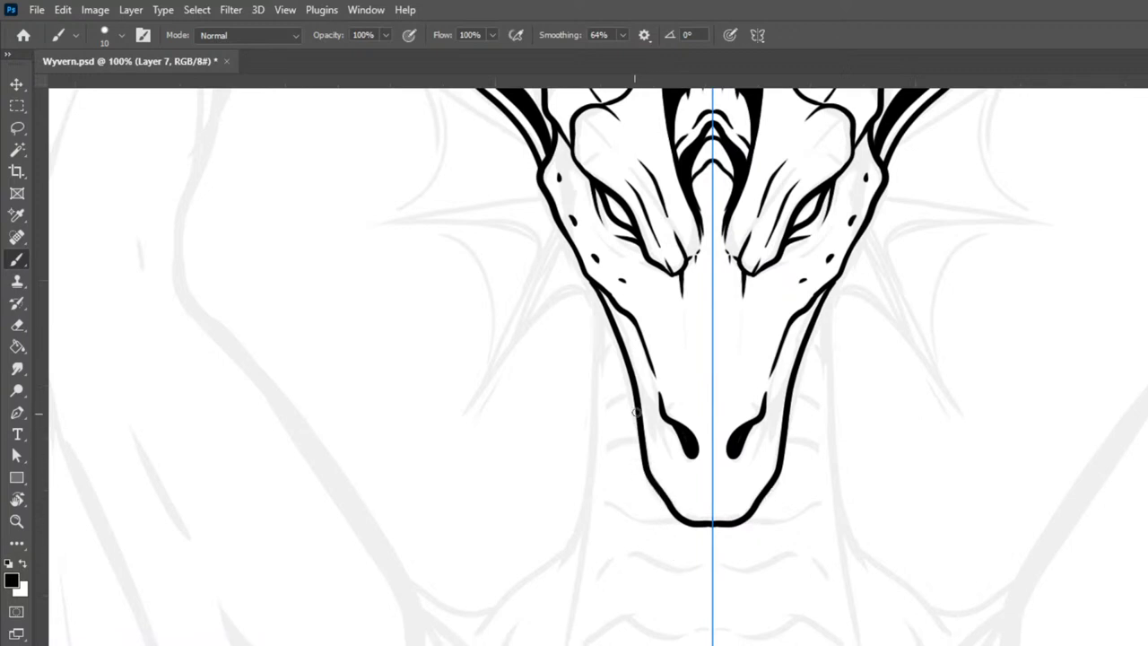
Step: Try adding creases at the mouth corners and long curved fangs hanging from the sides of the snout
{"action": "left_click_drag", "start_coordinate": [646, 460], "coordinate": [674, 494]}
{"action": "left_click_drag", "start_coordinate": [641, 427], "coordinate": [679, 507]}
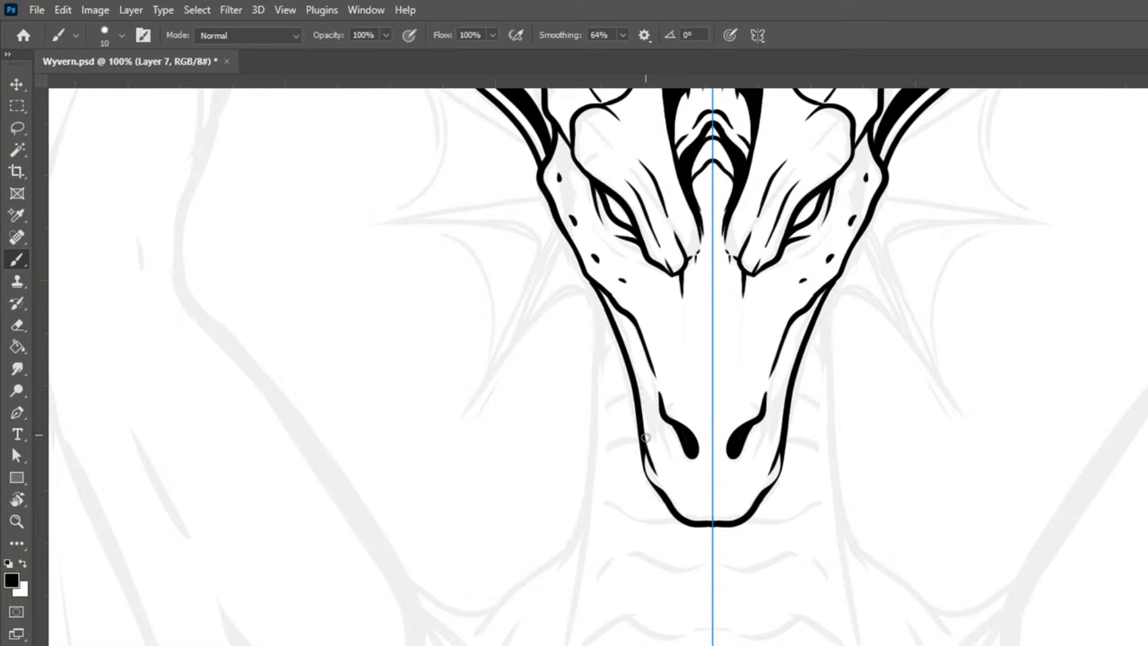
{"action": "left_click_drag", "start_coordinate": [640, 466], "coordinate": [656, 579]}
{"action": "left_click_drag", "start_coordinate": [642, 452], "coordinate": [640, 565]}
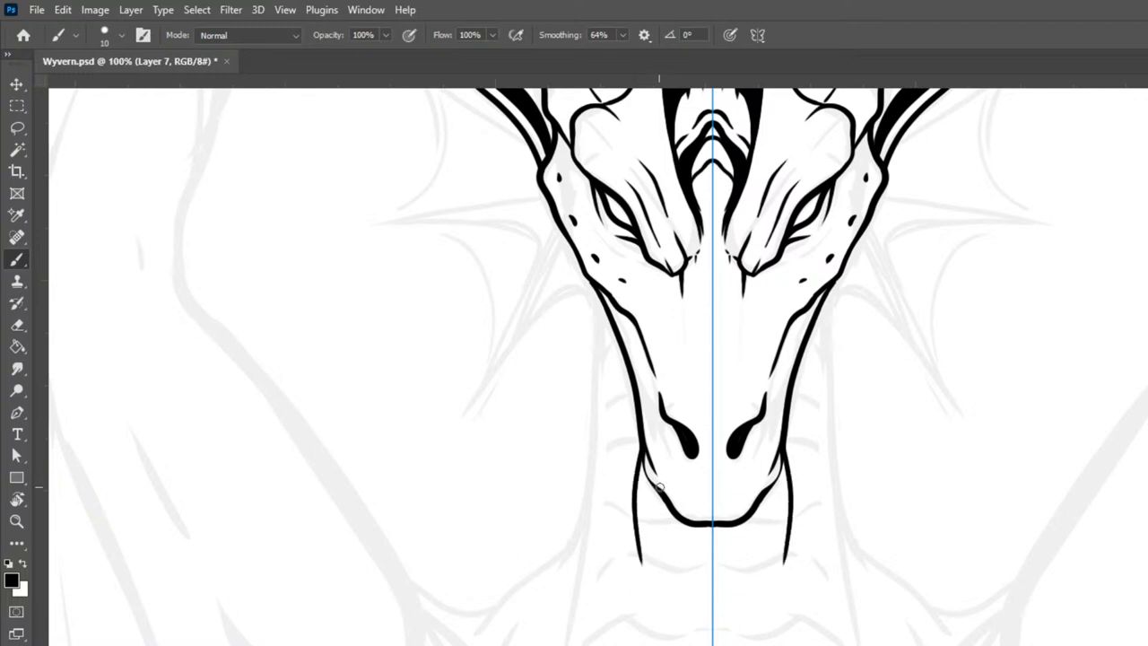
{"action": "left_click_drag", "start_coordinate": [654, 504], "coordinate": [642, 570]}
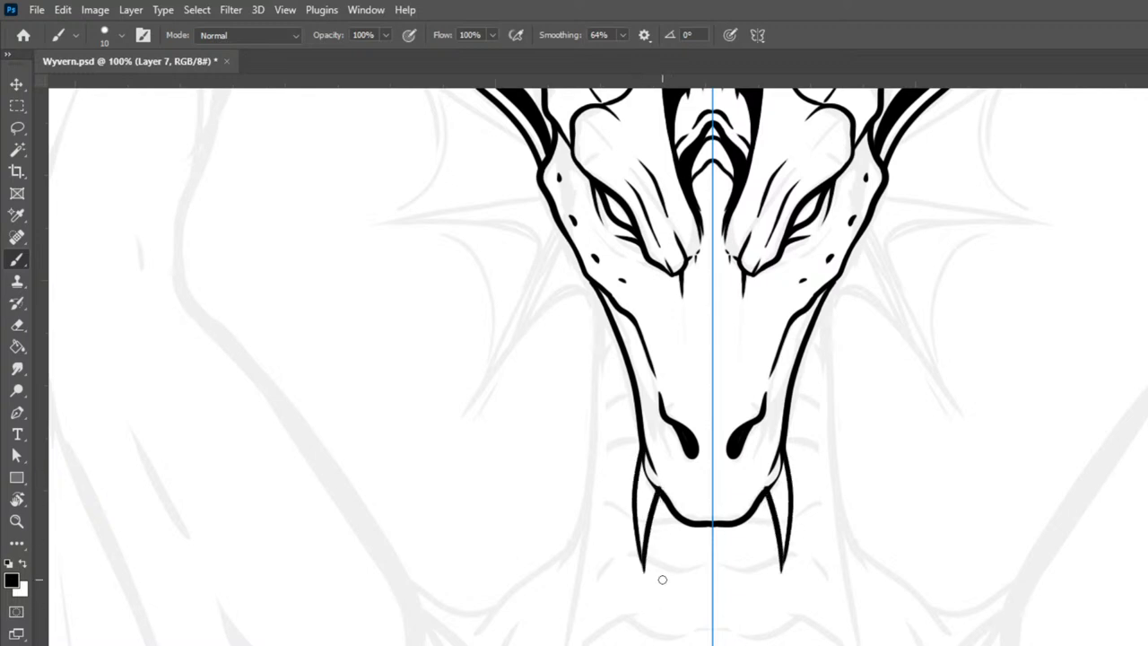
{"action": "key", "text": "ctrl+z"}
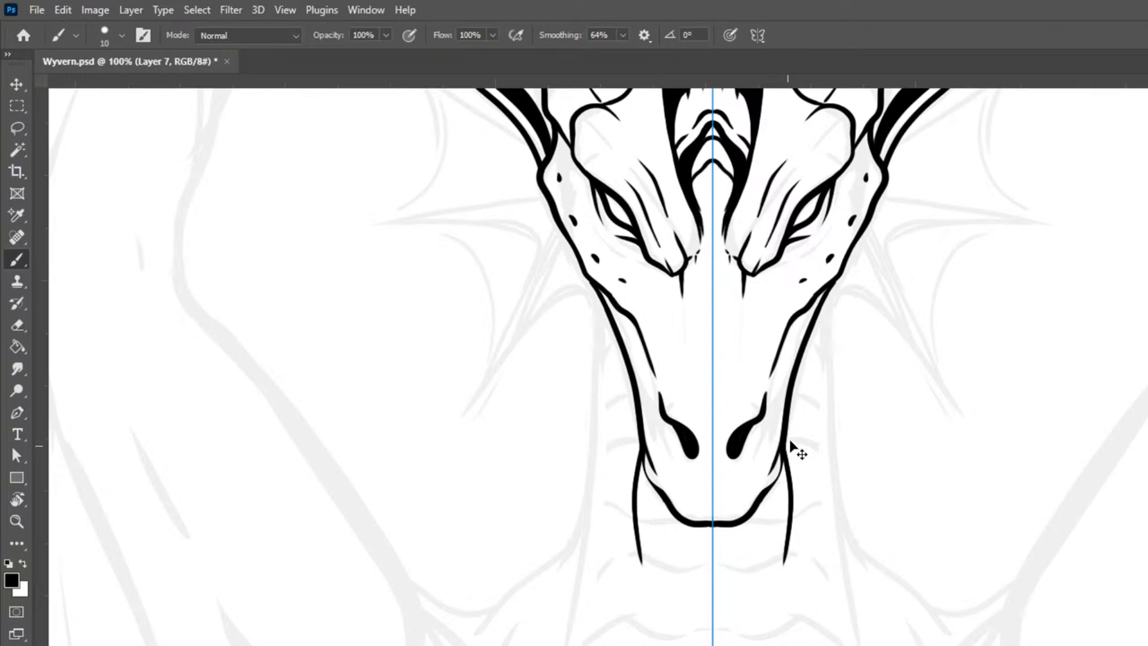
{"action": "key", "text": "ctrl+z"}
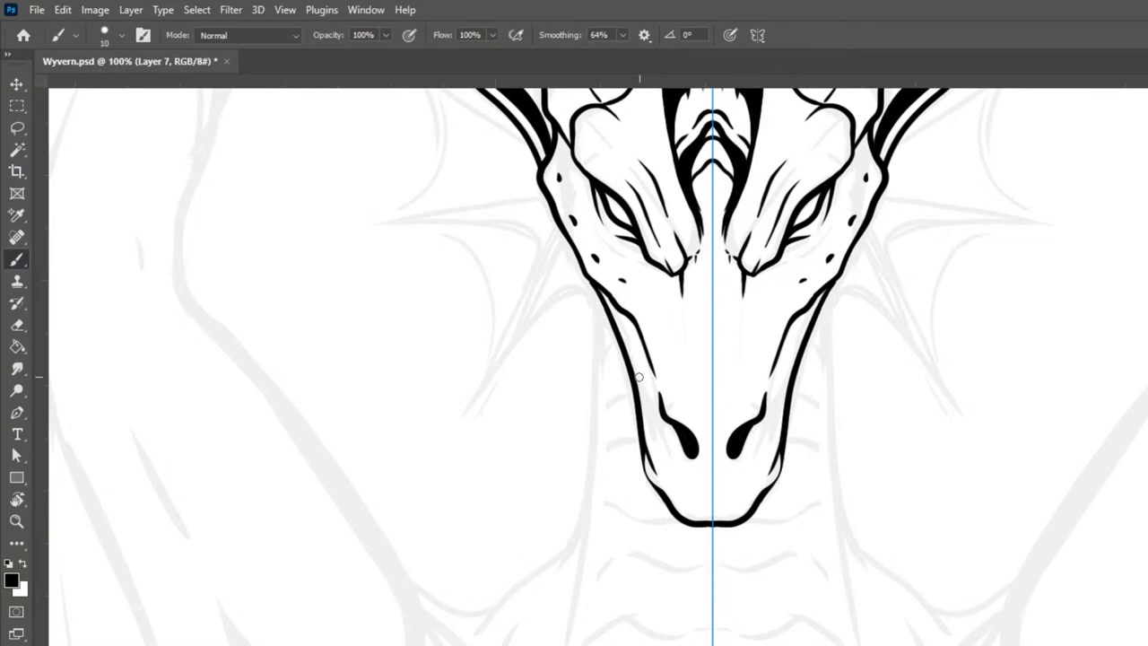
Step: Erase the lower sides of the snout outline and redraw them with a stepped contour narrowing toward the tip
{"action": "mouse_move", "coordinate": [644, 408]}
{"action": "left_mouse_down"}
{"action": "mouse_move", "coordinate": [645, 459]}
{"action": "mouse_move", "coordinate": [674, 499]}
{"action": "left_mouse_up"}
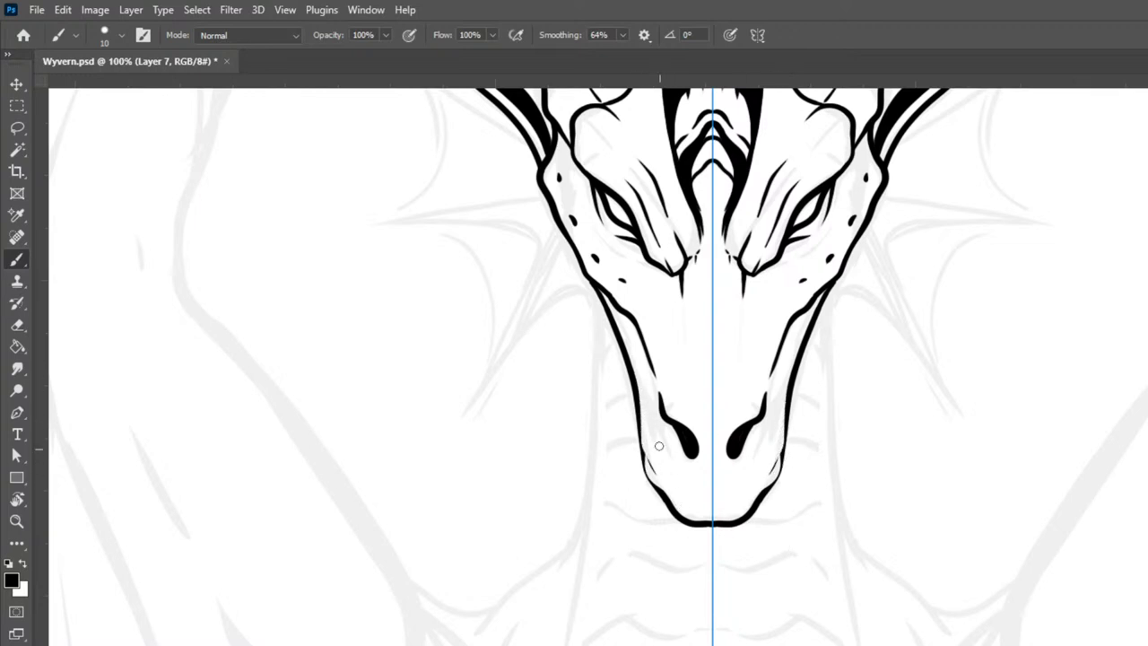
{"action": "mouse_move", "coordinate": [647, 452]}
{"action": "left_mouse_down"}
{"action": "mouse_move", "coordinate": [664, 483]}
{"action": "mouse_move", "coordinate": [640, 444]}
{"action": "mouse_move", "coordinate": [676, 543]}
{"action": "mouse_move", "coordinate": [644, 474]}
{"action": "mouse_move", "coordinate": [676, 541]}
{"action": "mouse_move", "coordinate": [668, 502]}
{"action": "left_mouse_up"}
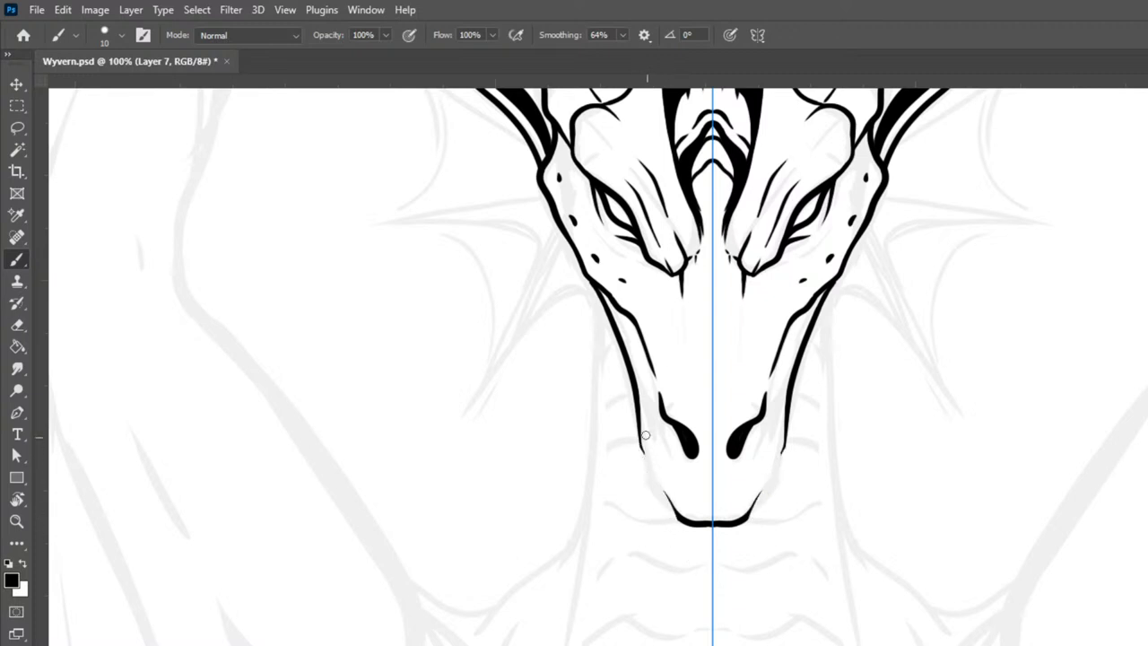
{"action": "left_click_drag", "start_coordinate": [633, 364], "coordinate": [640, 455]}
{"action": "key", "text": "ctrl+z"}
{"action": "mouse_move", "coordinate": [624, 354]}
{"action": "left_mouse_down"}
{"action": "mouse_move", "coordinate": [638, 449]}
{"action": "mouse_move", "coordinate": [664, 463]}
{"action": "mouse_move", "coordinate": [658, 474]}
{"action": "mouse_move", "coordinate": [641, 444]}
{"action": "mouse_move", "coordinate": [635, 455]}
{"action": "mouse_move", "coordinate": [642, 467]}
{"action": "mouse_move", "coordinate": [657, 463]}
{"action": "mouse_move", "coordinate": [642, 447]}
{"action": "mouse_move", "coordinate": [669, 473]}
{"action": "mouse_move", "coordinate": [678, 523]}
{"action": "left_mouse_up"}
{"action": "key", "text": "ctrl+z"}
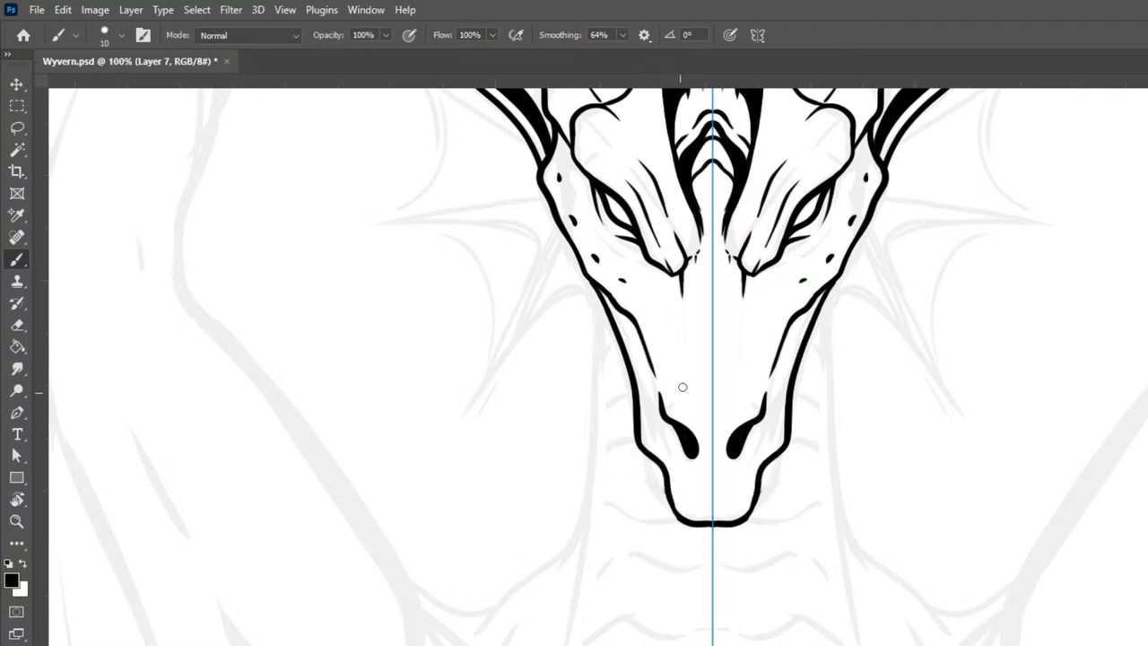
Step: Undo the last stroke and ink long, pointed, curved fangs hanging from both sides of the snout
{"action": "key", "text": "ctrl+z"}
{"action": "left_click_drag", "start_coordinate": [644, 455], "coordinate": [676, 614]}
{"action": "left_click_drag", "start_coordinate": [668, 494], "coordinate": [668, 578]}
{"action": "left_click_drag", "start_coordinate": [644, 454], "coordinate": [671, 585]}
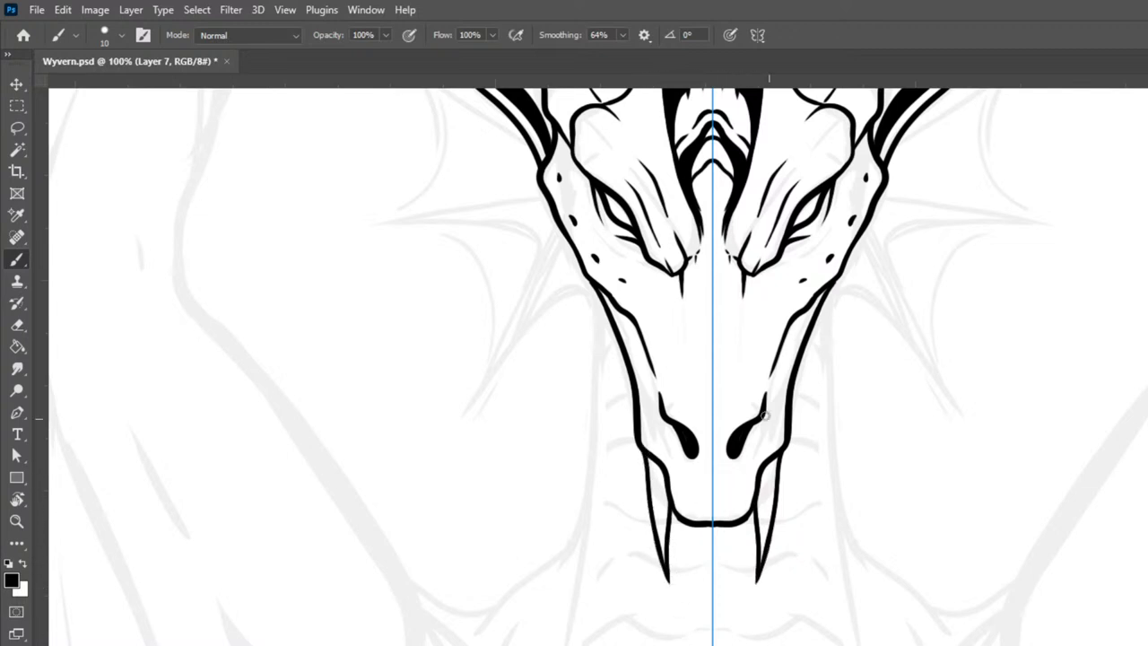
Step: Add wrinkles at the mouth corners, small marks around the nostrils and snout tip, and thin lines along the snout bridge
{"action": "left_click", "coordinate": [689, 465]}
{"action": "mouse_move", "coordinate": [668, 420]}
{"action": "left_mouse_down"}
{"action": "mouse_move", "coordinate": [676, 448]}
{"action": "mouse_move", "coordinate": [648, 442]}
{"action": "mouse_move", "coordinate": [675, 461]}
{"action": "left_mouse_up"}
{"action": "left_click_drag", "start_coordinate": [639, 414], "coordinate": [669, 447]}
{"action": "left_click_drag", "start_coordinate": [635, 380], "coordinate": [655, 413]}
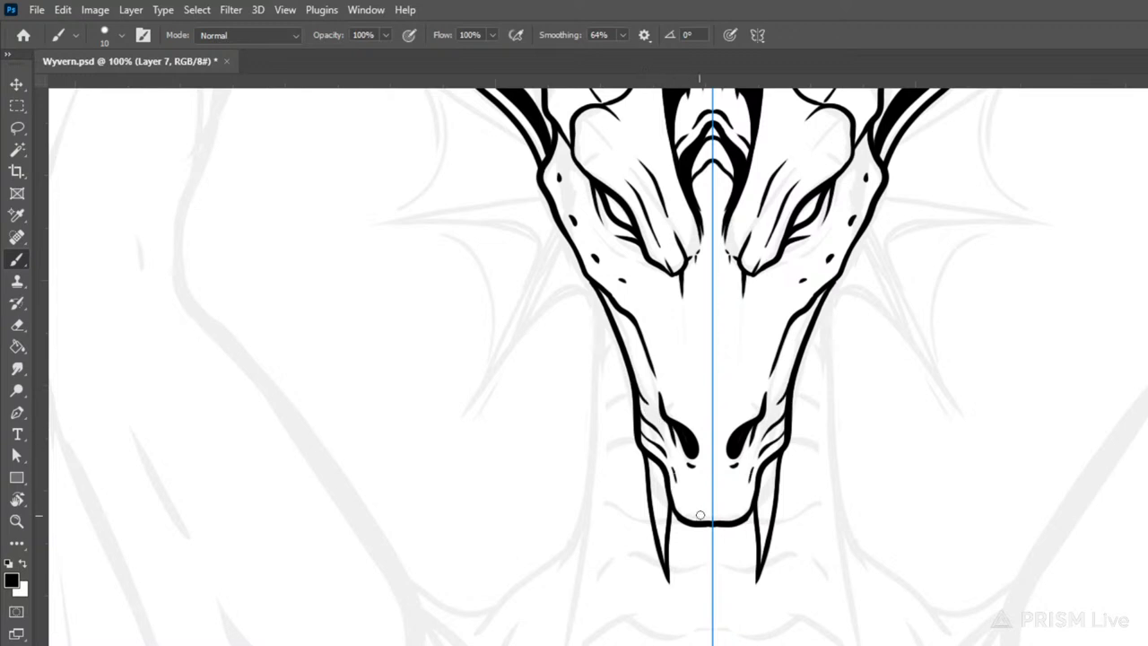
{"action": "left_click_drag", "start_coordinate": [681, 503], "coordinate": [690, 510]}
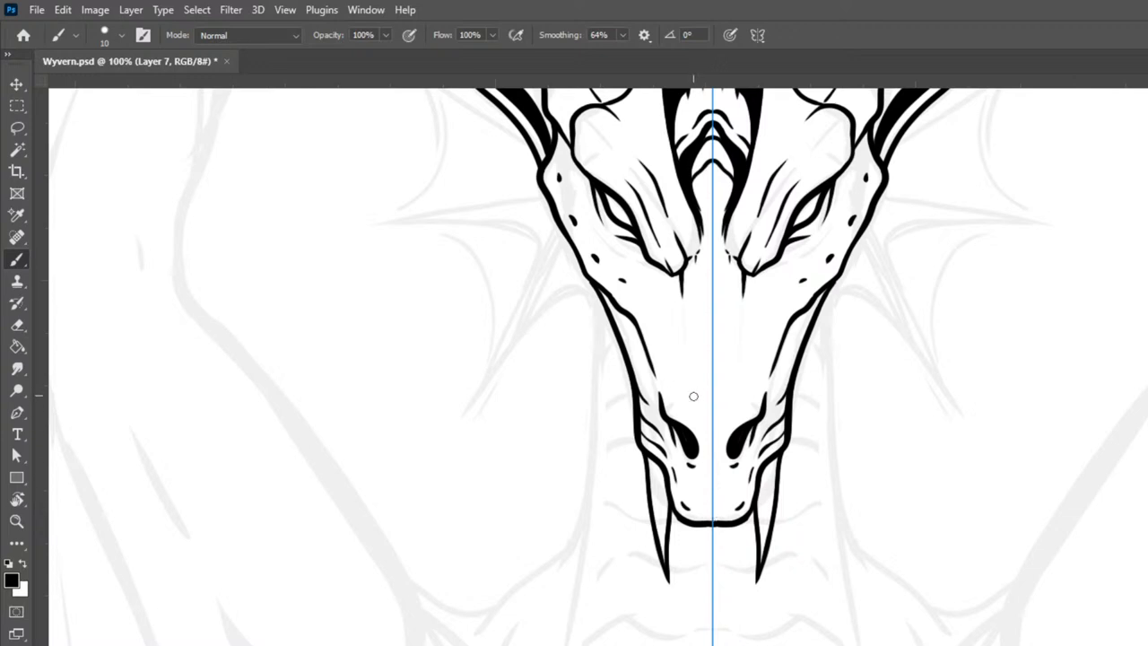
{"action": "mouse_move", "coordinate": [685, 442]}
{"action": "left_mouse_down"}
{"action": "mouse_move", "coordinate": [692, 460]}
{"action": "mouse_move", "coordinate": [705, 458]}
{"action": "left_mouse_up"}
{"action": "left_click_drag", "start_coordinate": [687, 341], "coordinate": [692, 396]}
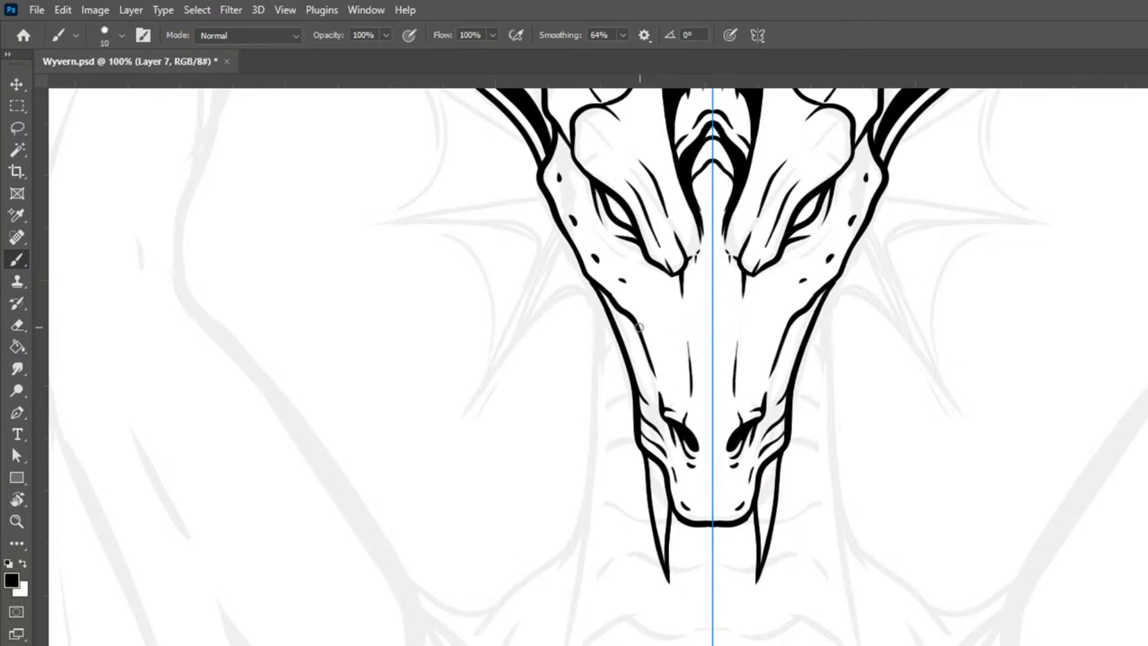
Step: Ink short, broken, curved scale lines across the muzzle from between the eyes down to the nostrils
{"action": "mouse_move", "coordinate": [659, 319]}
{"action": "left_mouse_down"}
{"action": "mouse_move", "coordinate": [702, 292]}
{"action": "mouse_move", "coordinate": [713, 266]}
{"action": "mouse_move", "coordinate": [690, 297]}
{"action": "mouse_move", "coordinate": [714, 279]}
{"action": "left_mouse_up"}
{"action": "mouse_move", "coordinate": [650, 360]}
{"action": "left_mouse_down"}
{"action": "mouse_move", "coordinate": [685, 329]}
{"action": "mouse_move", "coordinate": [677, 344]}
{"action": "mouse_move", "coordinate": [707, 332]}
{"action": "left_mouse_up"}
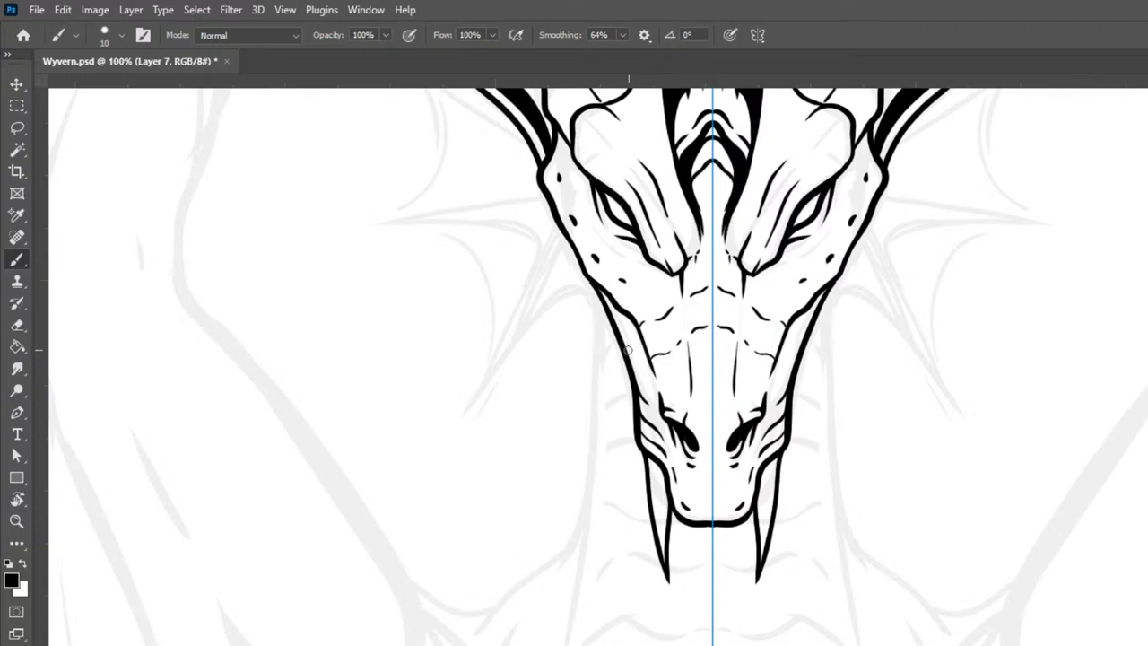
{"action": "left_click_drag", "start_coordinate": [636, 379], "coordinate": [644, 364]}
{"action": "mouse_move", "coordinate": [676, 382]}
{"action": "left_mouse_down"}
{"action": "mouse_move", "coordinate": [717, 361]}
{"action": "mouse_move", "coordinate": [697, 389]}
{"action": "mouse_move", "coordinate": [710, 381]}
{"action": "mouse_move", "coordinate": [731, 401]}
{"action": "mouse_move", "coordinate": [686, 392]}
{"action": "left_mouse_up"}
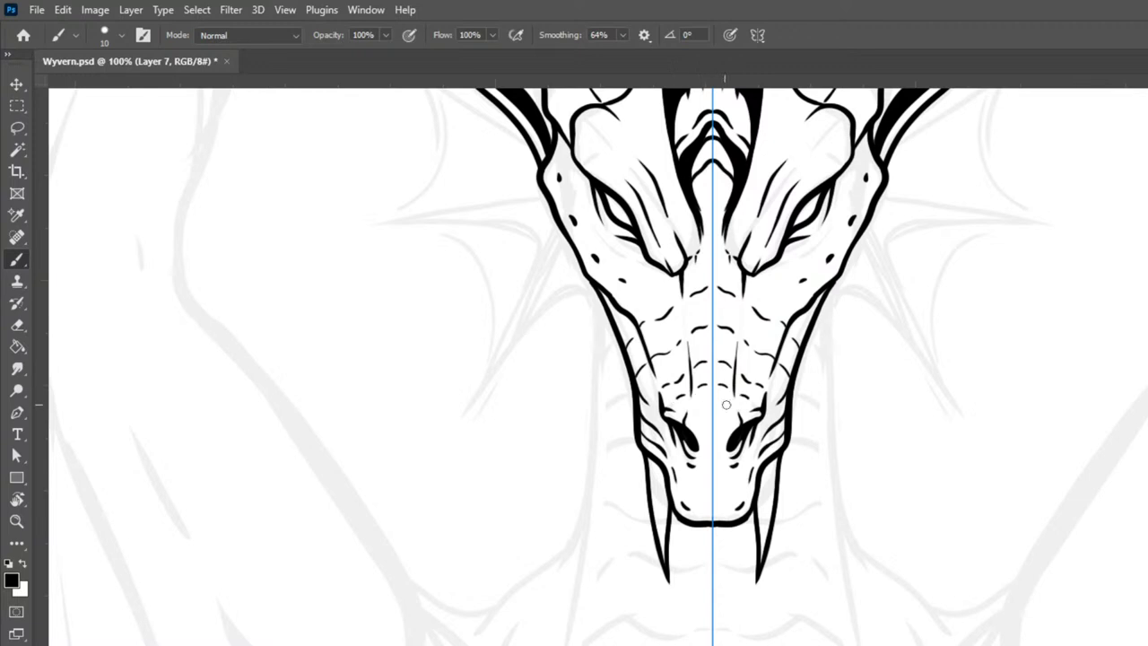
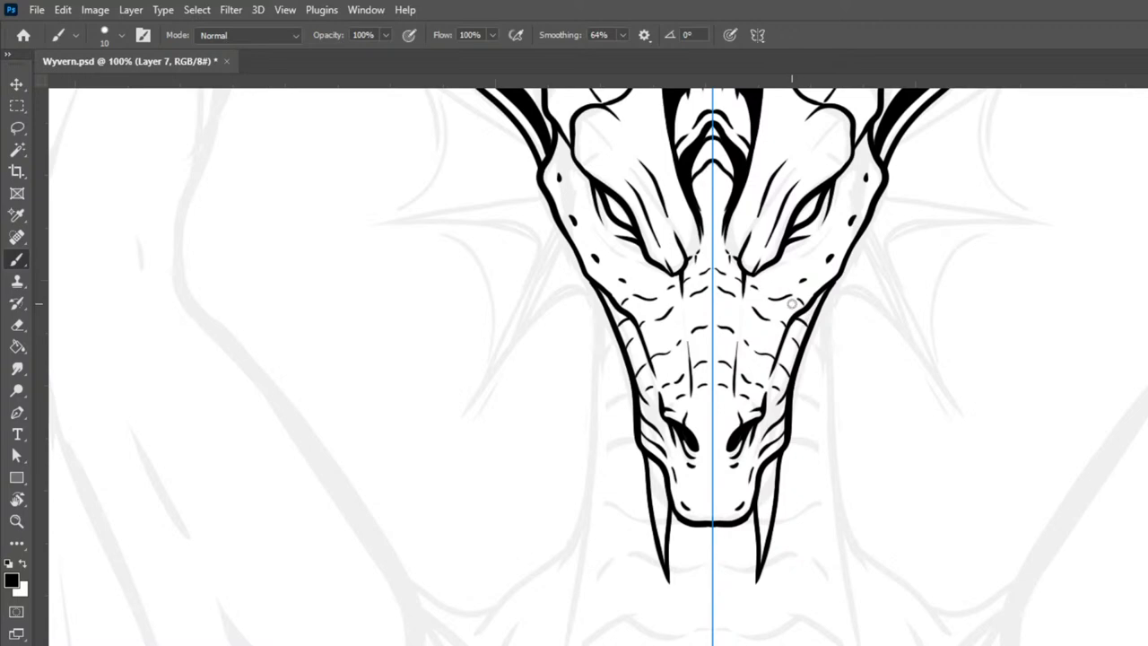
Step: Ink the lowest cheek frill spine as a tapered double line, with curved membrane edges on either side of it
{"action": "key", "text": "ctrl+minus"}
{"action": "key", "text": "ctrl+minus"}
{"action": "key", "text": "ctrl+minus"}
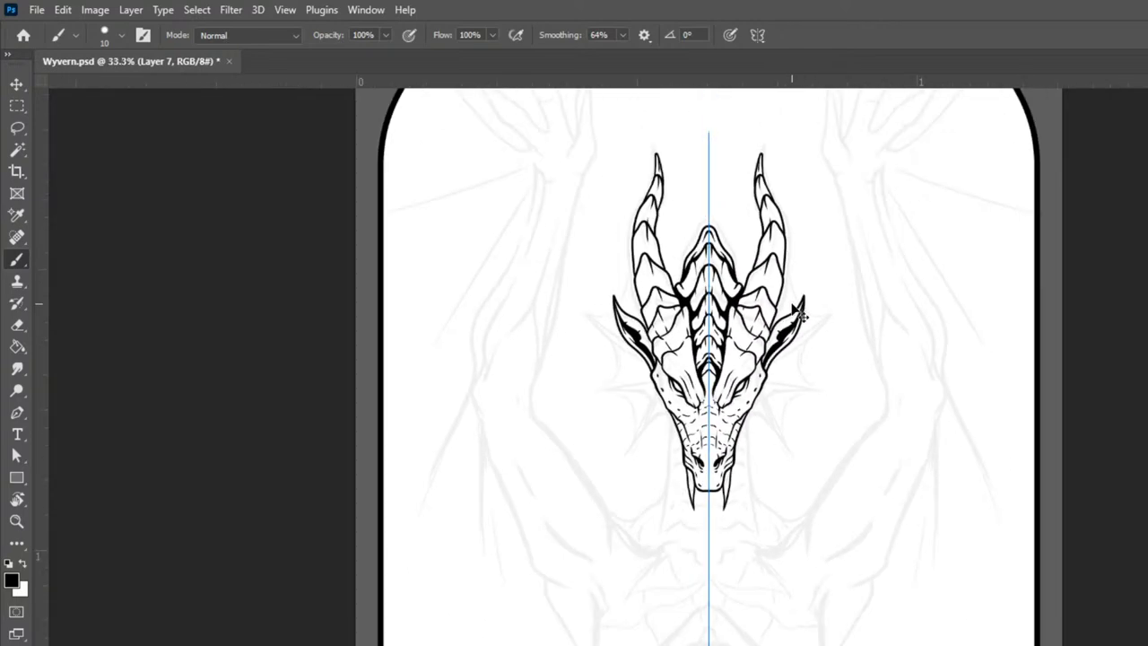
{"action": "key", "text": "ctrl+plus"}
{"action": "key", "text": "ctrl+plus"}
{"action": "key", "text": "ctrl+plus"}
{"action": "mouse_move", "coordinate": [863, 430]}
{"action": "left_mouse_down"}
{"action": "mouse_move", "coordinate": [814, 610]}
{"action": "mouse_move", "coordinate": [701, 642]}
{"action": "left_mouse_up"}
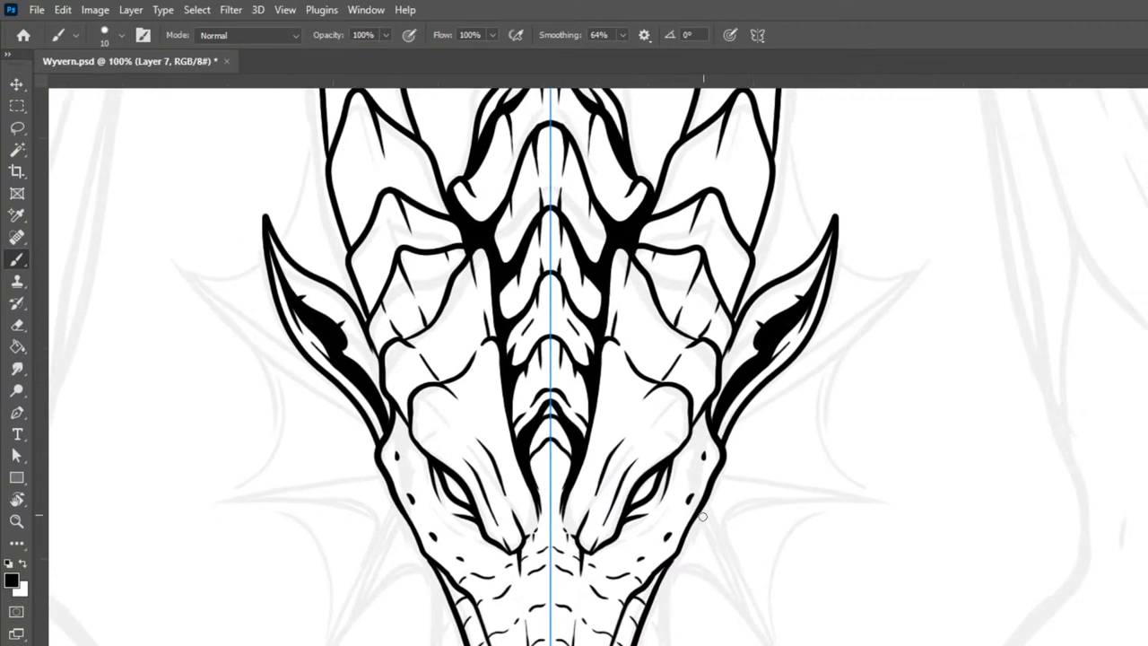
{"action": "left_click_drag", "start_coordinate": [695, 512], "coordinate": [760, 644]}
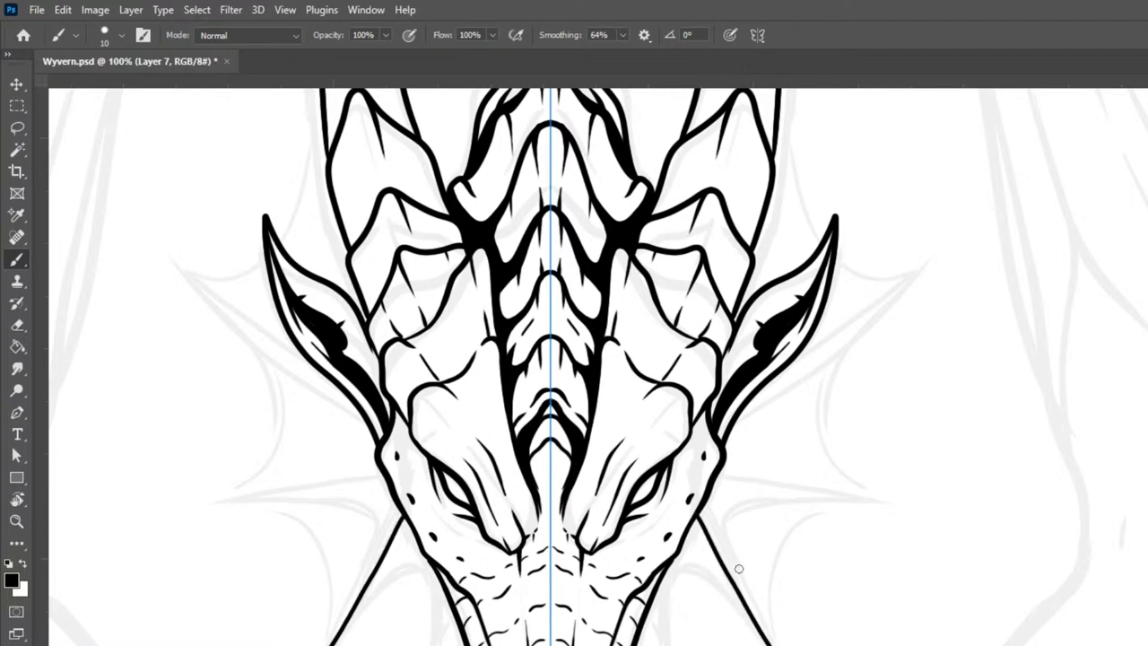
{"action": "left_click_drag", "start_coordinate": [705, 501], "coordinate": [767, 632]}
{"action": "key", "text": "ctrl+z"}
{"action": "left_click_drag", "start_coordinate": [704, 498], "coordinate": [784, 645]}
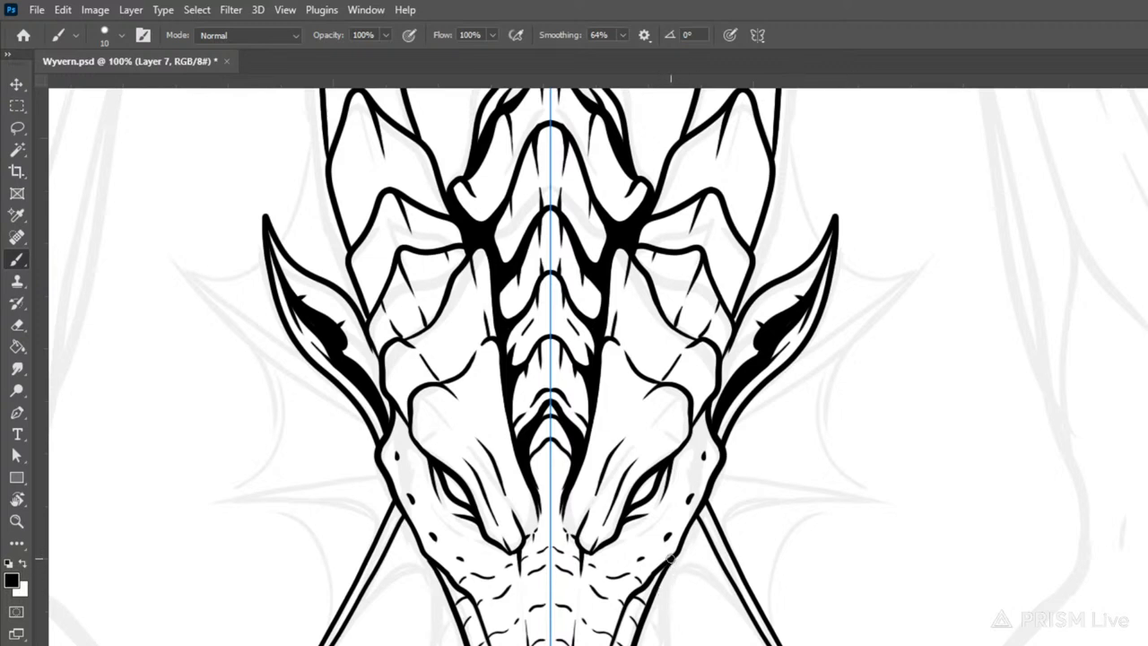
{"action": "mouse_move", "coordinate": [671, 563]}
{"action": "left_mouse_down"}
{"action": "mouse_move", "coordinate": [669, 625]}
{"action": "mouse_move", "coordinate": [695, 601]}
{"action": "mouse_move", "coordinate": [757, 643]}
{"action": "mouse_move", "coordinate": [795, 633]}
{"action": "mouse_move", "coordinate": [787, 640]}
{"action": "mouse_move", "coordinate": [776, 580]}
{"action": "mouse_move", "coordinate": [796, 535]}
{"action": "mouse_move", "coordinate": [885, 499]}
{"action": "left_mouse_up"}
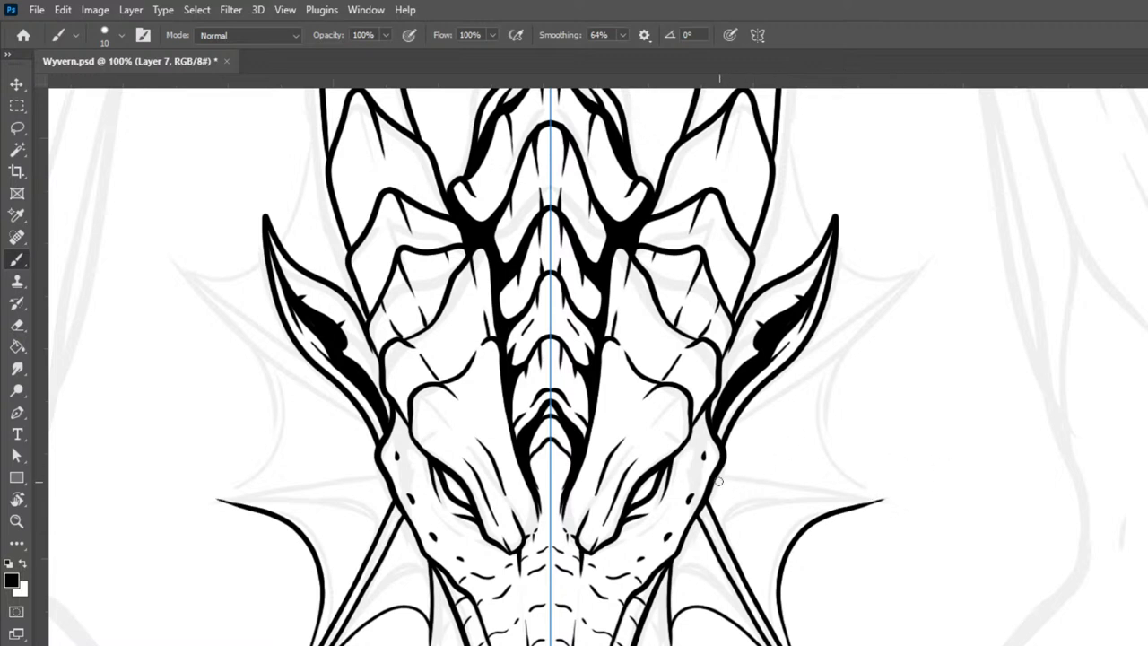
Step: Ink the middle frill spine as a long double-lined point and fill the spine bases at the cheek with solid black
{"action": "left_click_drag", "start_coordinate": [712, 477], "coordinate": [953, 512]}
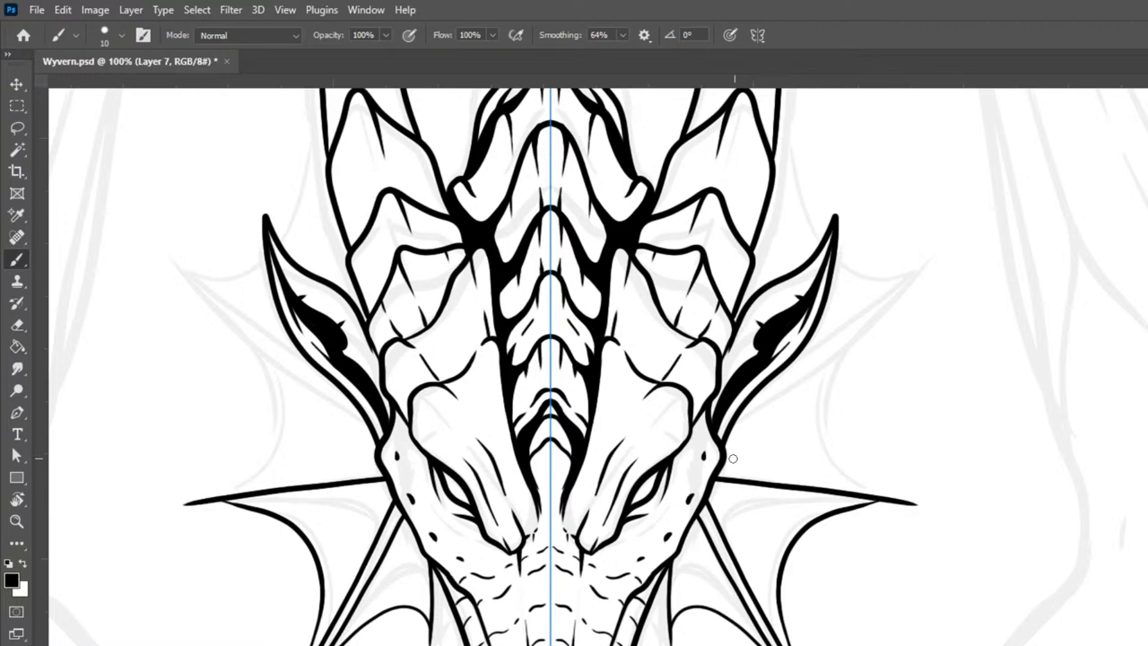
{"action": "left_click_drag", "start_coordinate": [720, 463], "coordinate": [935, 509]}
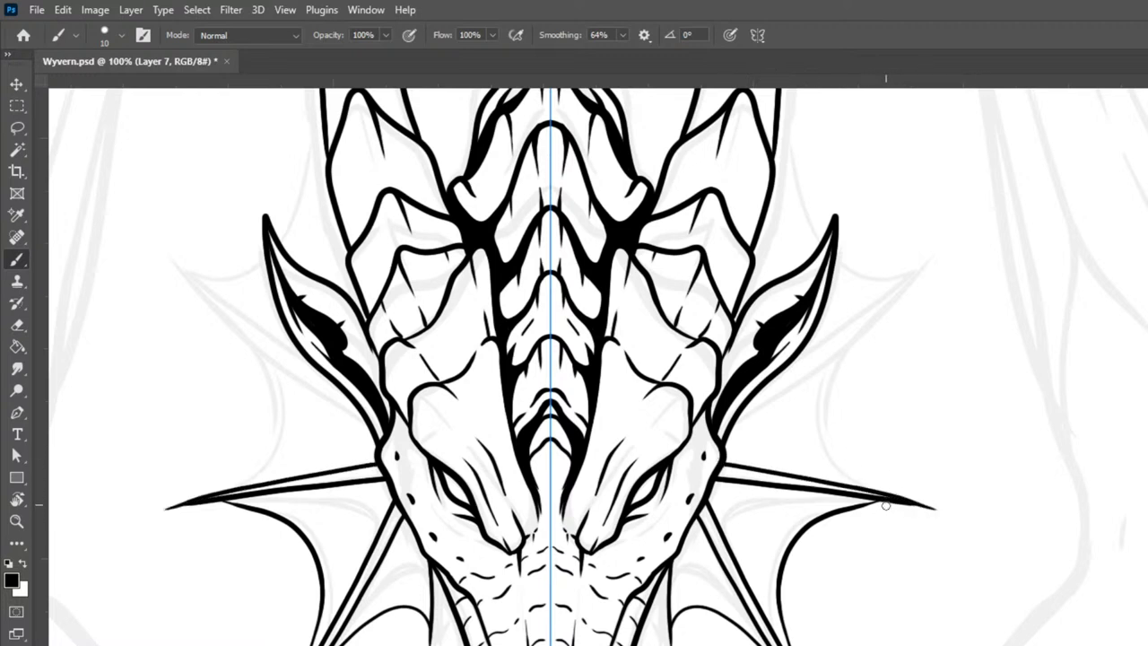
{"action": "key", "text": "ctrl+z"}
{"action": "left_click_drag", "start_coordinate": [709, 502], "coordinate": [735, 482]}
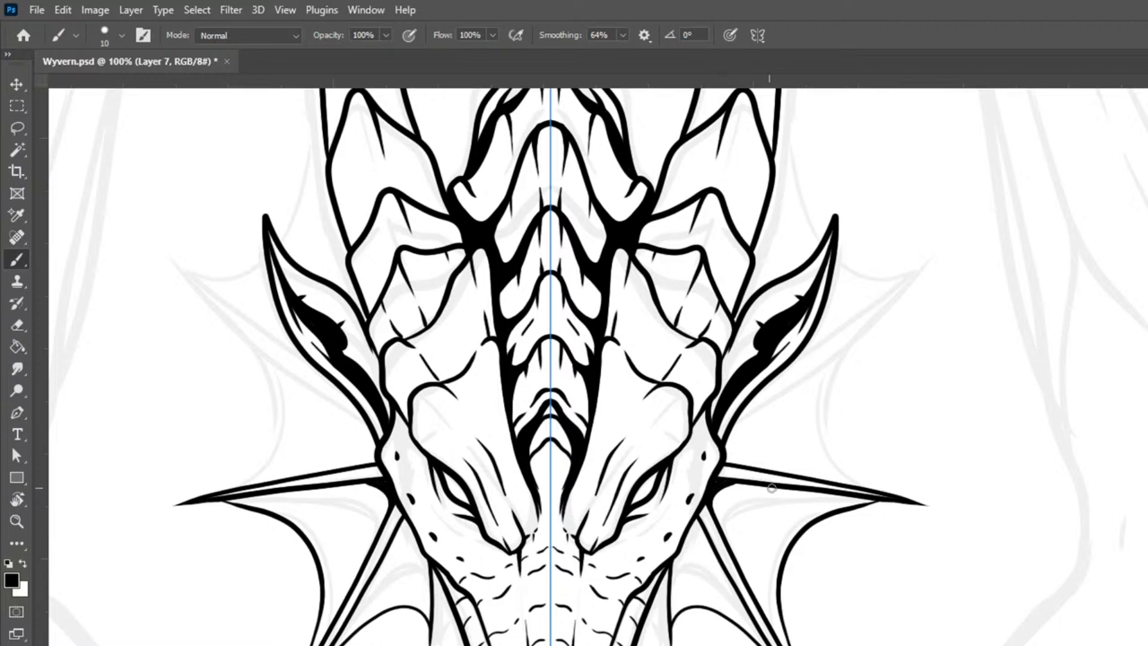
{"action": "mouse_move", "coordinate": [673, 560]}
{"action": "left_mouse_down"}
{"action": "mouse_move", "coordinate": [690, 531]}
{"action": "mouse_move", "coordinate": [703, 528]}
{"action": "mouse_move", "coordinate": [712, 545]}
{"action": "mouse_move", "coordinate": [703, 531]}
{"action": "left_mouse_up"}
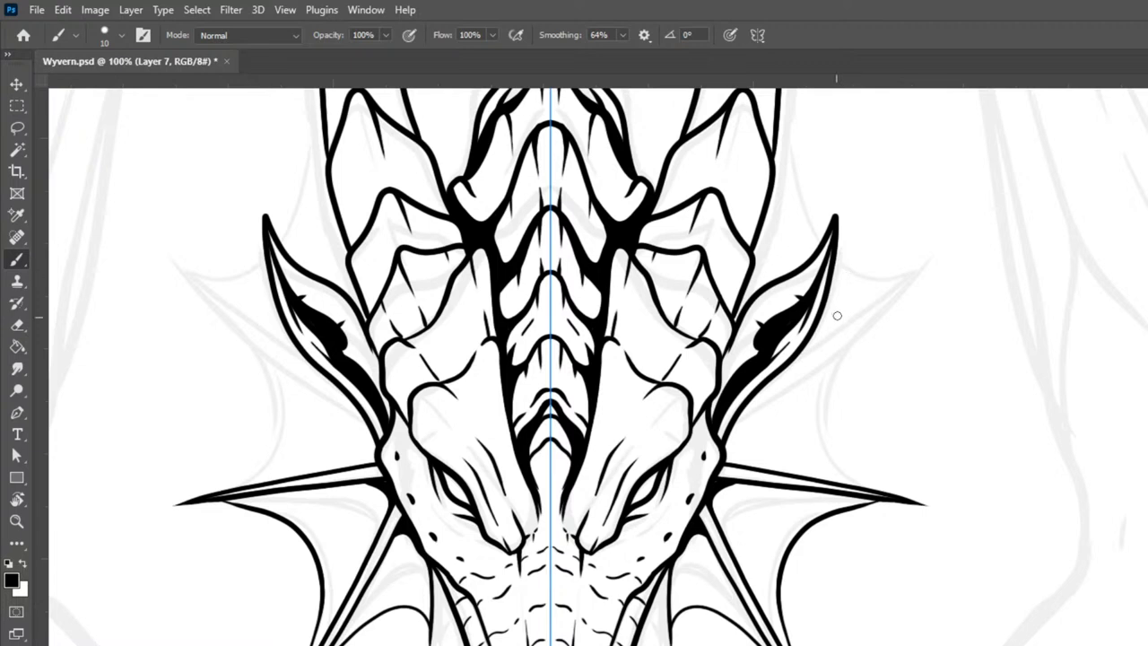
Step: Ink the upper frill spine behind the ear and curve membrane edges from it to the middle spine and the horn
{"action": "left_click_drag", "start_coordinate": [722, 446], "coordinate": [933, 269]}
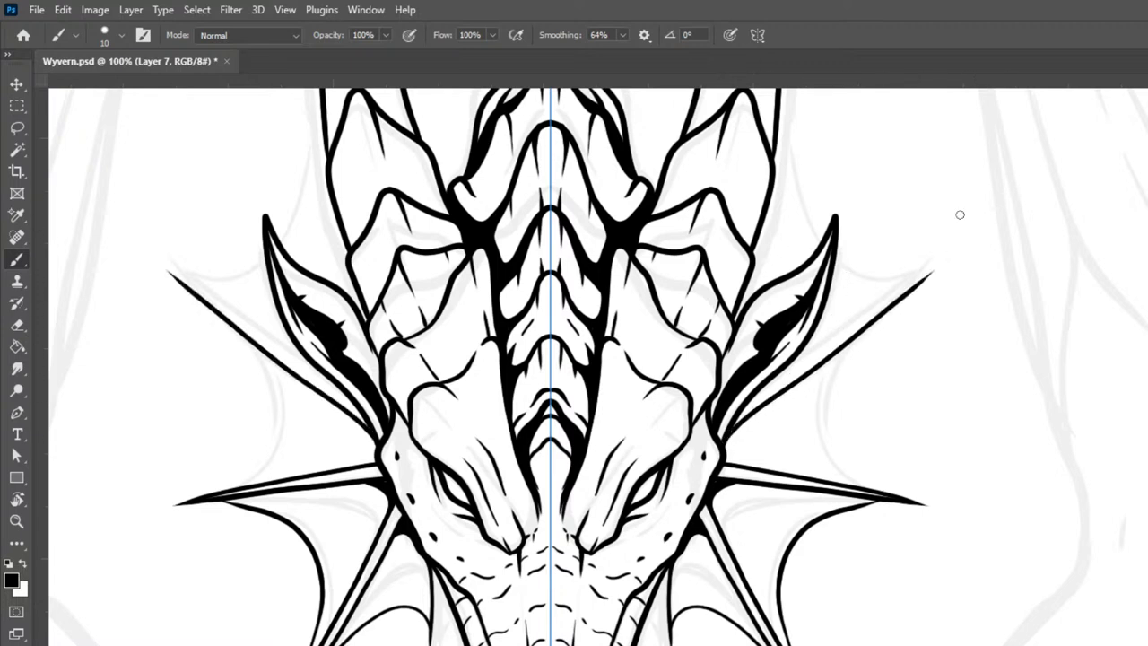
{"action": "left_click_drag", "start_coordinate": [760, 389], "coordinate": [986, 230]}
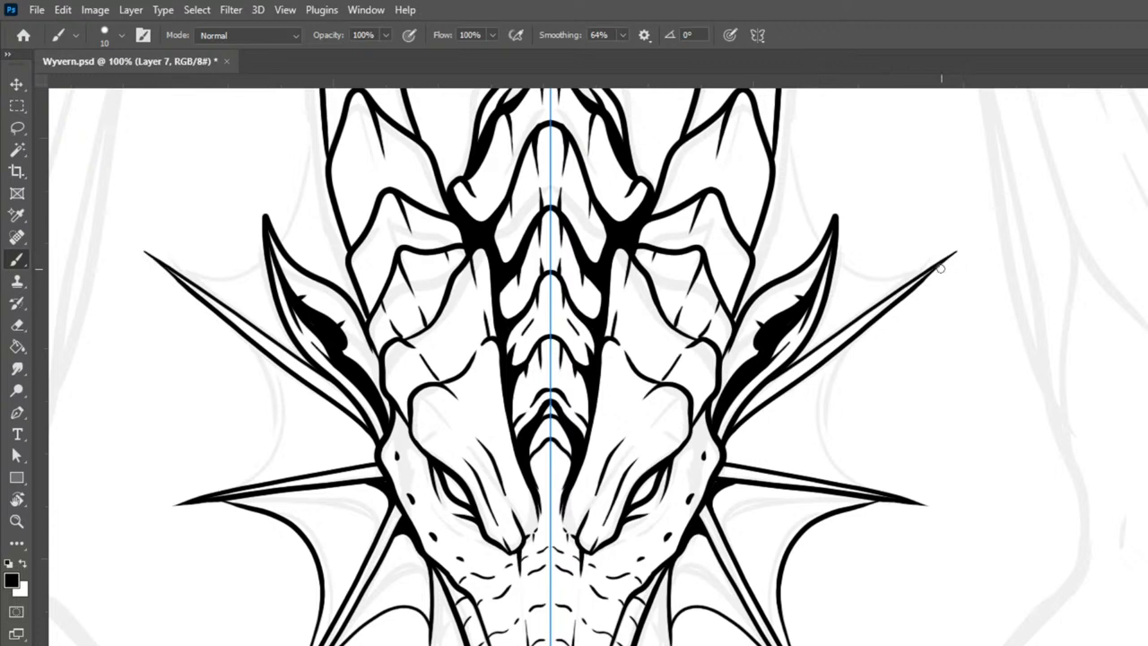
{"action": "mouse_move", "coordinate": [943, 260]}
{"action": "left_mouse_down"}
{"action": "mouse_move", "coordinate": [876, 329]}
{"action": "mouse_move", "coordinate": [854, 401]}
{"action": "mouse_move", "coordinate": [859, 453]}
{"action": "mouse_move", "coordinate": [883, 486]}
{"action": "mouse_move", "coordinate": [931, 511]}
{"action": "left_mouse_up"}
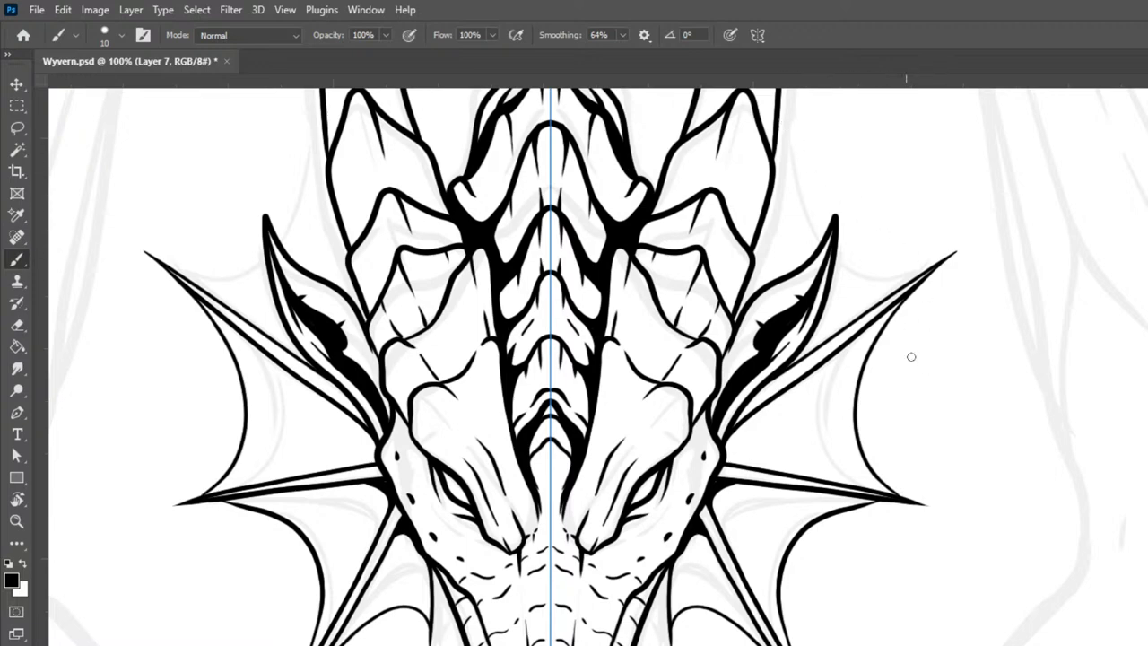
{"action": "left_click_drag", "start_coordinate": [675, 299], "coordinate": [565, 478]}
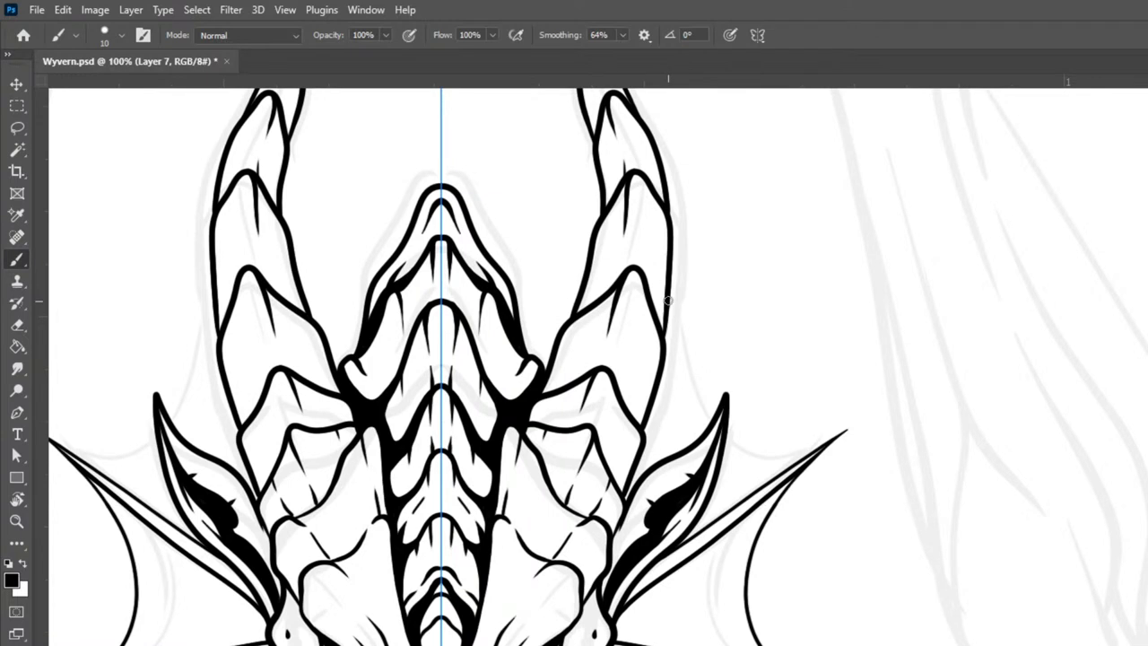
{"action": "mouse_move", "coordinate": [669, 307]}
{"action": "left_mouse_down"}
{"action": "mouse_move", "coordinate": [711, 425]}
{"action": "mouse_move", "coordinate": [732, 424]}
{"action": "mouse_move", "coordinate": [725, 431]}
{"action": "mouse_move", "coordinate": [772, 453]}
{"action": "mouse_move", "coordinate": [838, 438]}
{"action": "left_mouse_up"}
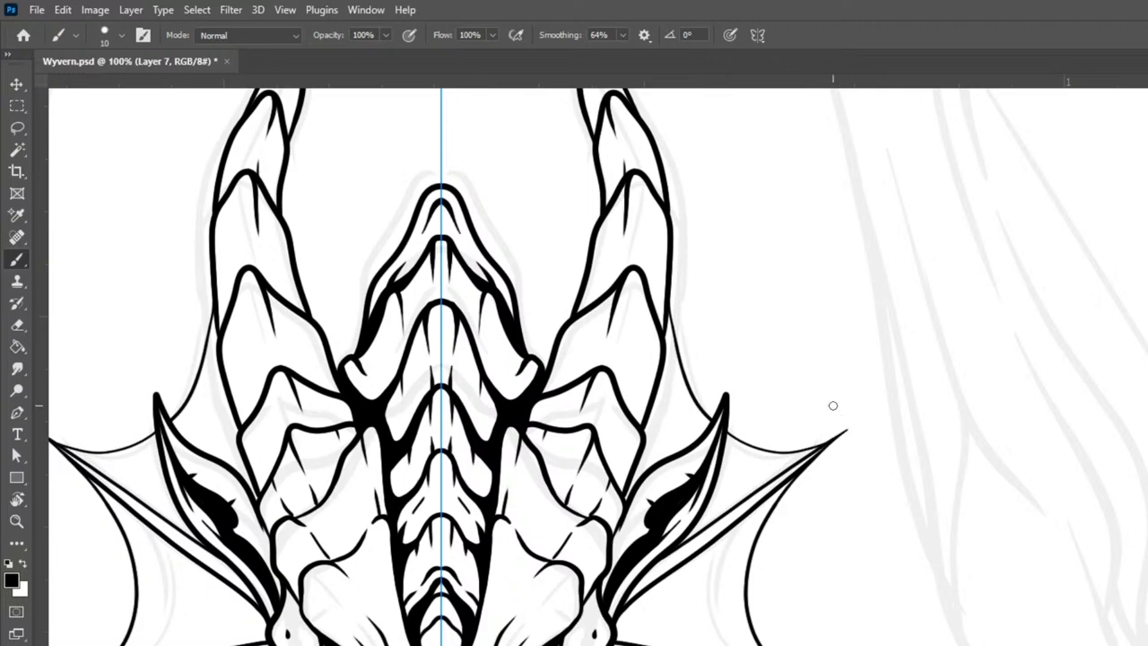
Step: Examine the inked head and frills at a smaller scale within the card frame
{"action": "key", "text": "ctrl+minus"}
{"action": "key", "text": "ctrl+minus"}
{"action": "key", "text": "ctrl+minus"}
{"action": "key", "text": "ctrl+minus"}
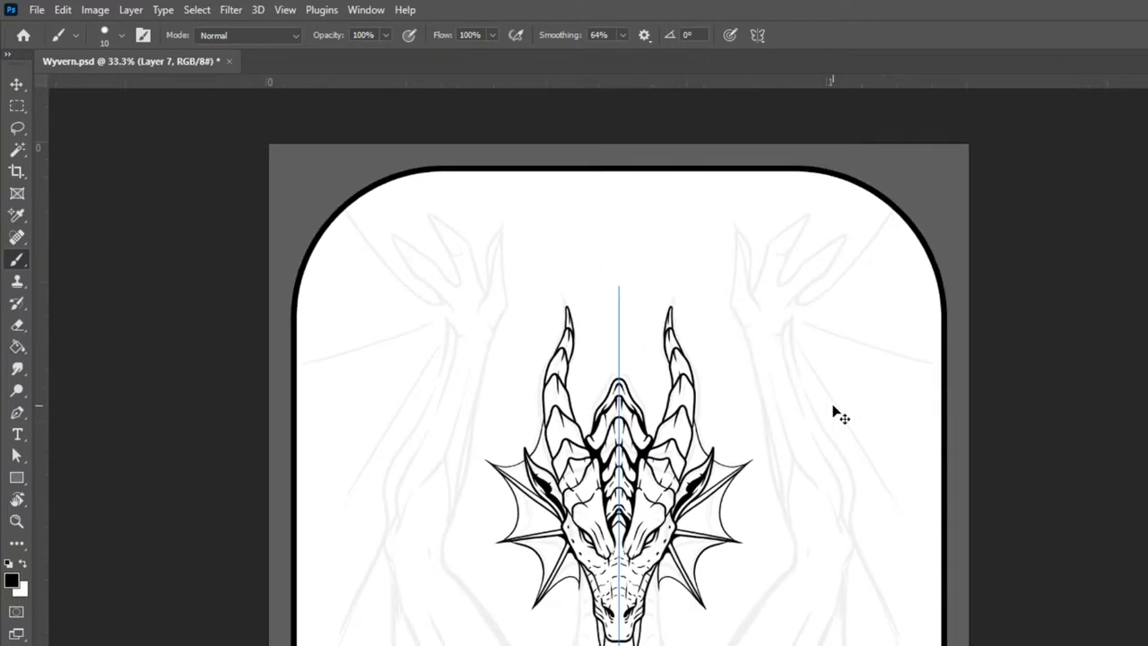
{"action": "key", "text": "ctrl+plus"}
{"action": "key", "text": "ctrl+plus"}
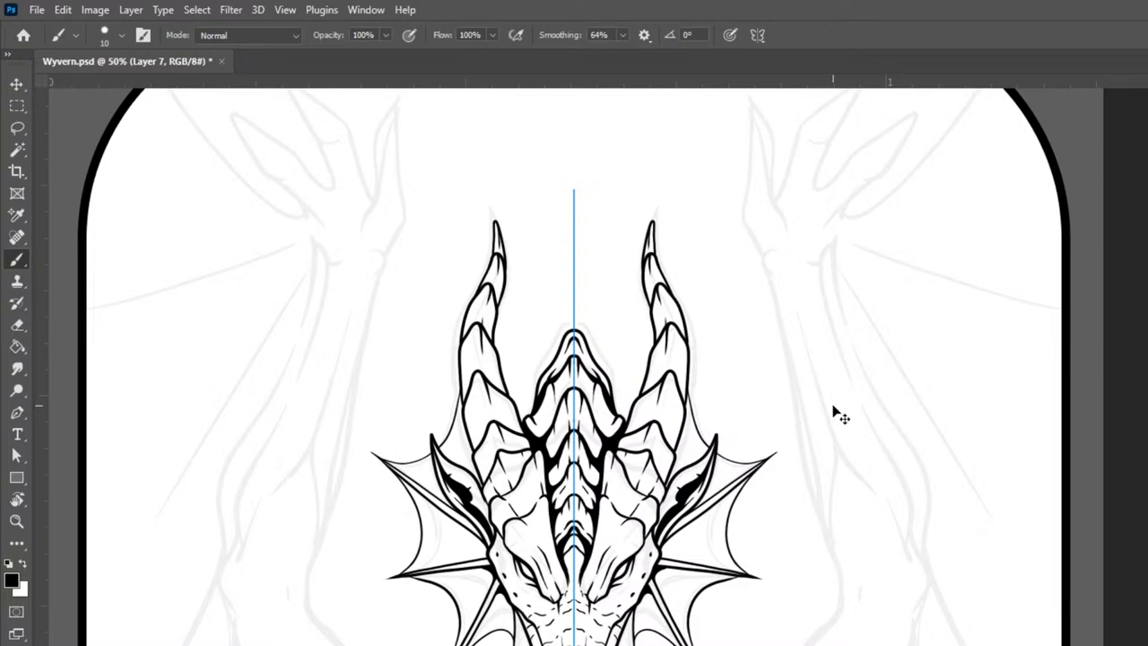
{"action": "key", "text": "ctrl+minus"}
{"action": "key", "text": "ctrl+plus"}
{"action": "key", "text": "ctrl+plus"}
{"action": "key", "text": "ctrl+plus"}
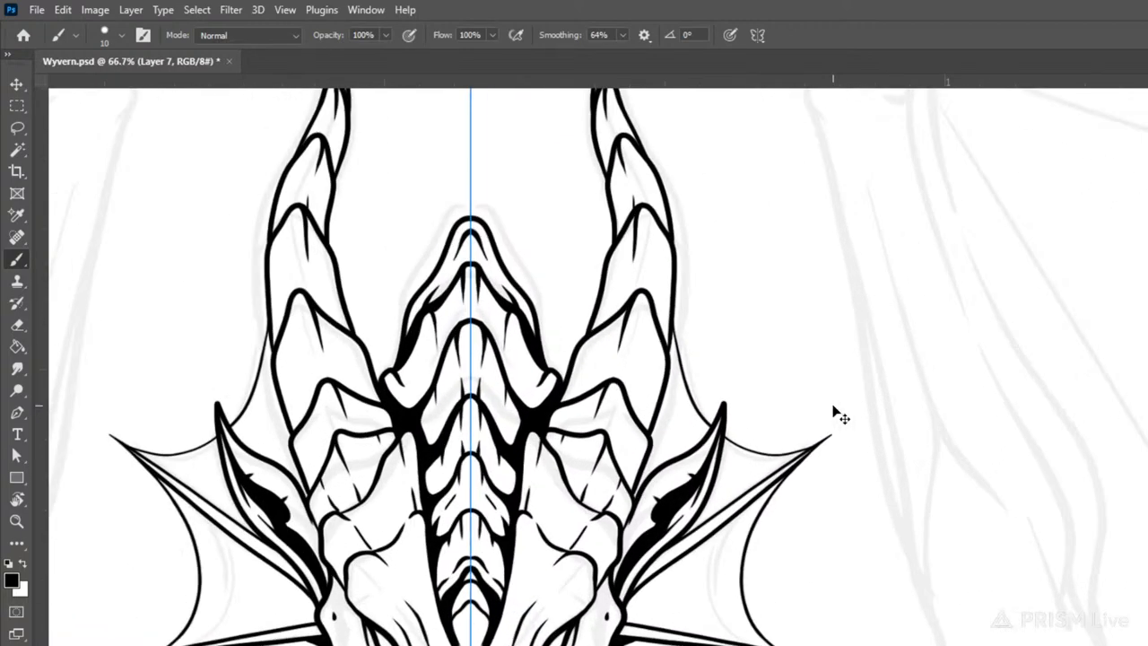
Step: Ink the throat contours below the cheeks and add small overlapping rounded scales beside the muzzle
{"action": "left_click_drag", "start_coordinate": [832, 404], "coordinate": [923, 119]}
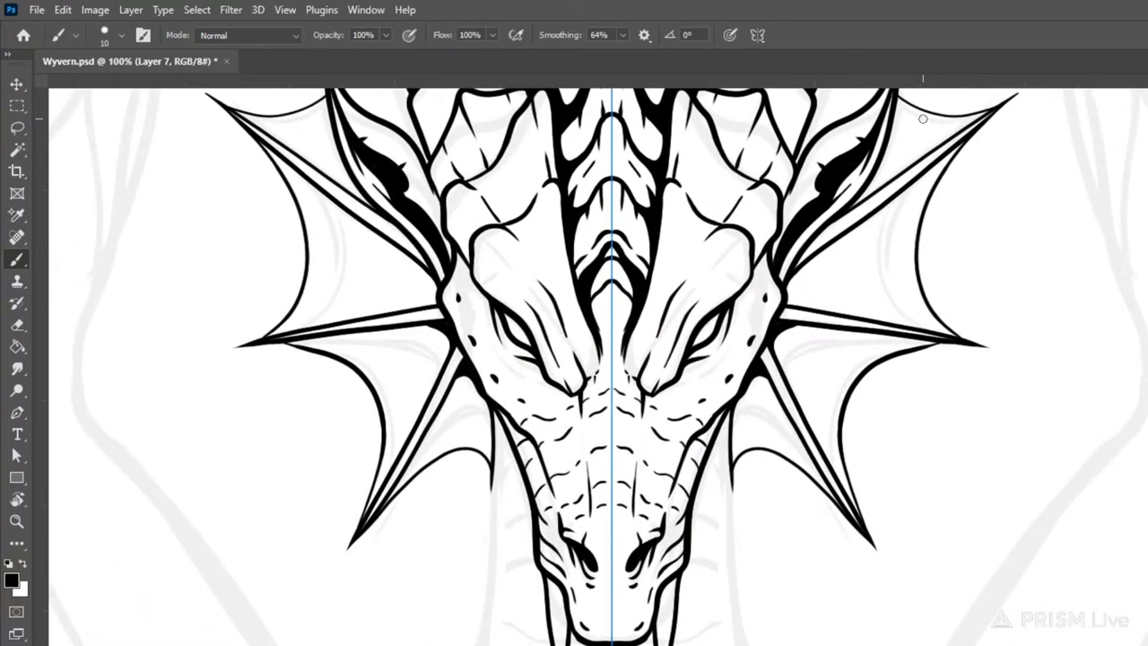
{"action": "mouse_move", "coordinate": [491, 406]}
{"action": "left_mouse_down"}
{"action": "mouse_move", "coordinate": [495, 530]}
{"action": "mouse_move", "coordinate": [498, 491]}
{"action": "mouse_move", "coordinate": [518, 467]}
{"action": "mouse_move", "coordinate": [510, 427]}
{"action": "left_mouse_up"}
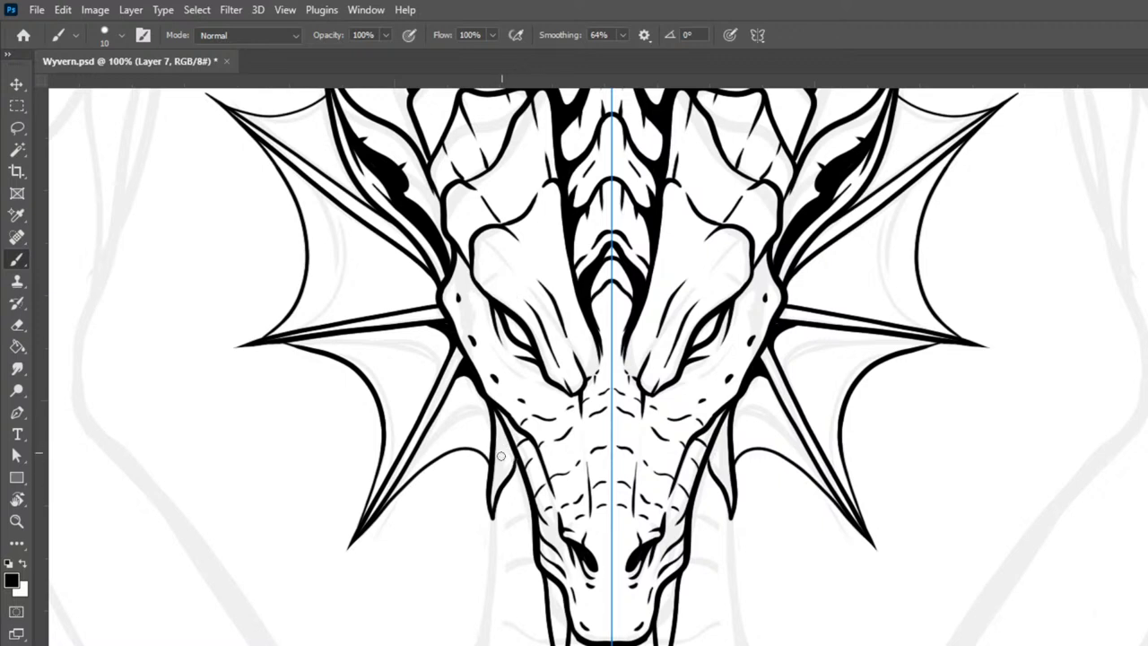
{"action": "left_click_drag", "start_coordinate": [496, 478], "coordinate": [519, 441]}
{"action": "mouse_move", "coordinate": [508, 487]}
{"action": "left_mouse_down"}
{"action": "mouse_move", "coordinate": [537, 516]}
{"action": "mouse_move", "coordinate": [496, 523]}
{"action": "left_mouse_up"}
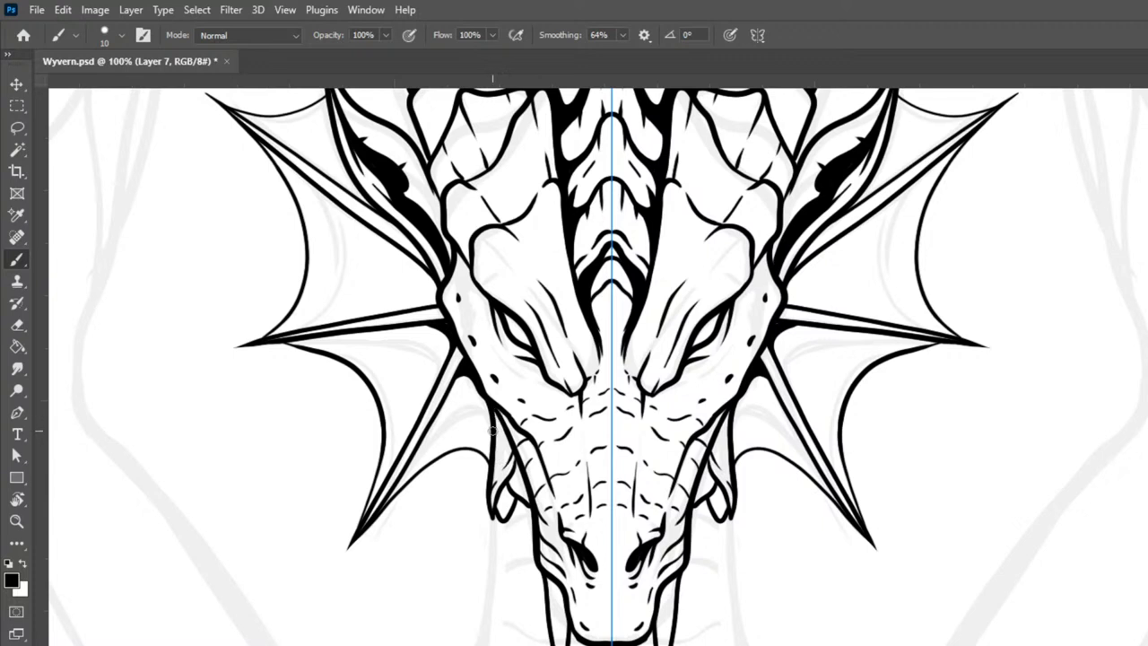
{"action": "mouse_move", "coordinate": [495, 418]}
{"action": "left_mouse_down"}
{"action": "mouse_move", "coordinate": [511, 465]}
{"action": "mouse_move", "coordinate": [504, 481]}
{"action": "left_mouse_up"}
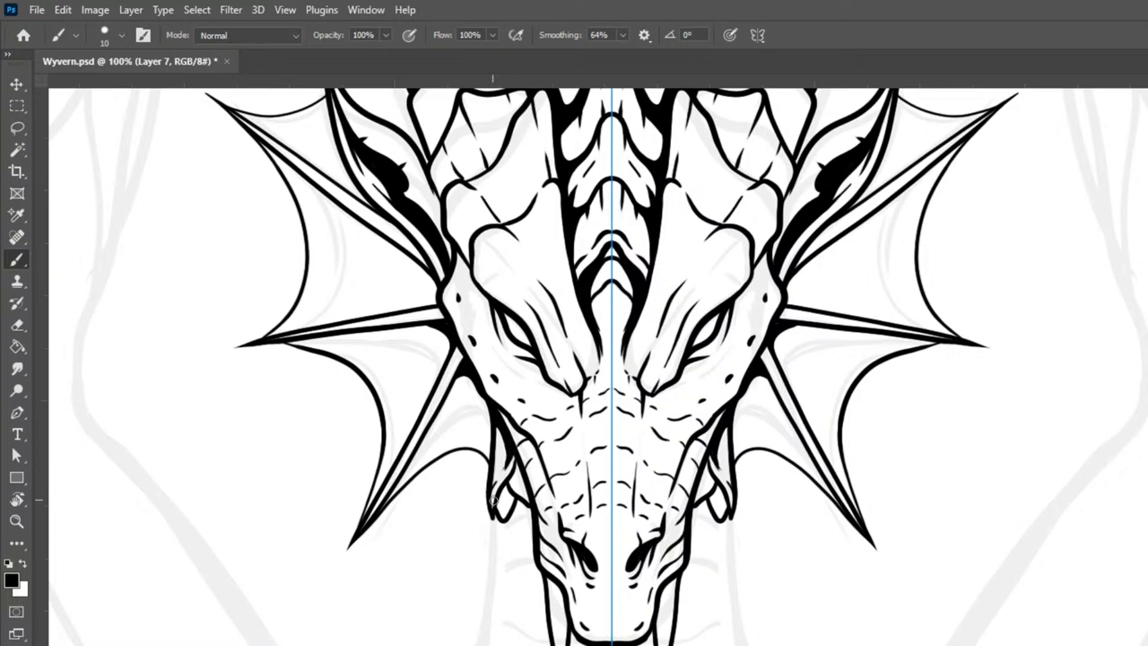
{"action": "mouse_move", "coordinate": [511, 520]}
{"action": "left_mouse_down"}
{"action": "mouse_move", "coordinate": [531, 535]}
{"action": "mouse_move", "coordinate": [533, 513]}
{"action": "mouse_move", "coordinate": [500, 558]}
{"action": "mouse_move", "coordinate": [490, 513]}
{"action": "mouse_move", "coordinate": [513, 560]}
{"action": "mouse_move", "coordinate": [524, 563]}
{"action": "mouse_move", "coordinate": [520, 517]}
{"action": "mouse_move", "coordinate": [538, 571]}
{"action": "mouse_move", "coordinate": [547, 549]}
{"action": "left_mouse_up"}
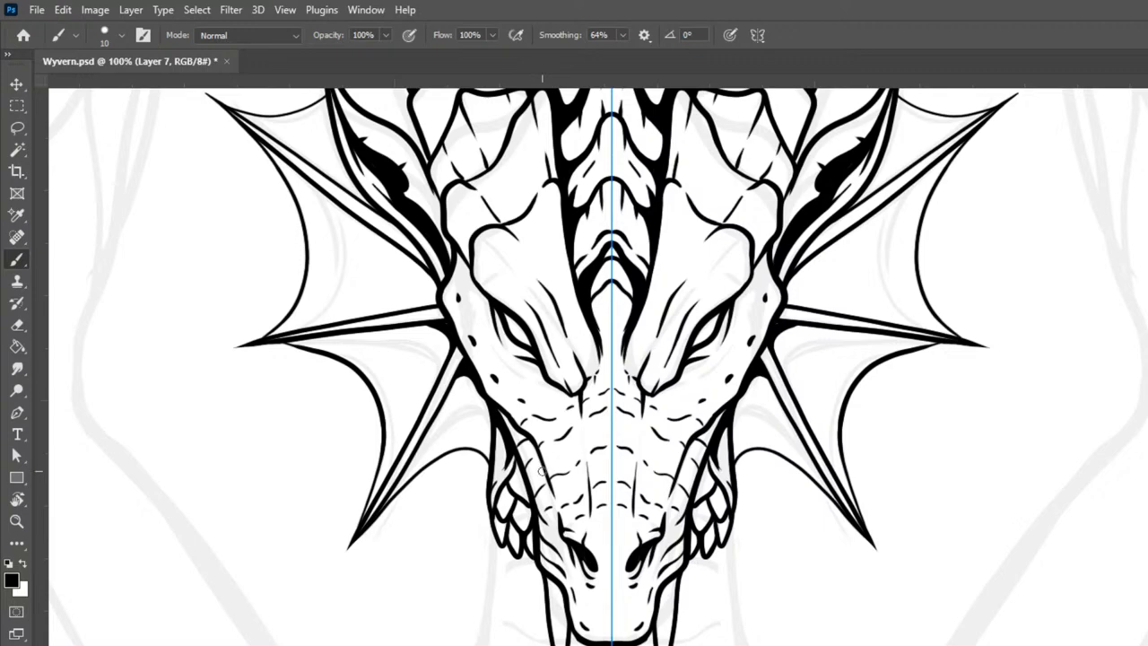
Step: Fill the gap between the muzzle and the throat scales with solid black shadow along the jawline
{"action": "left_click_drag", "start_coordinate": [953, 476], "coordinate": [1016, 287]}
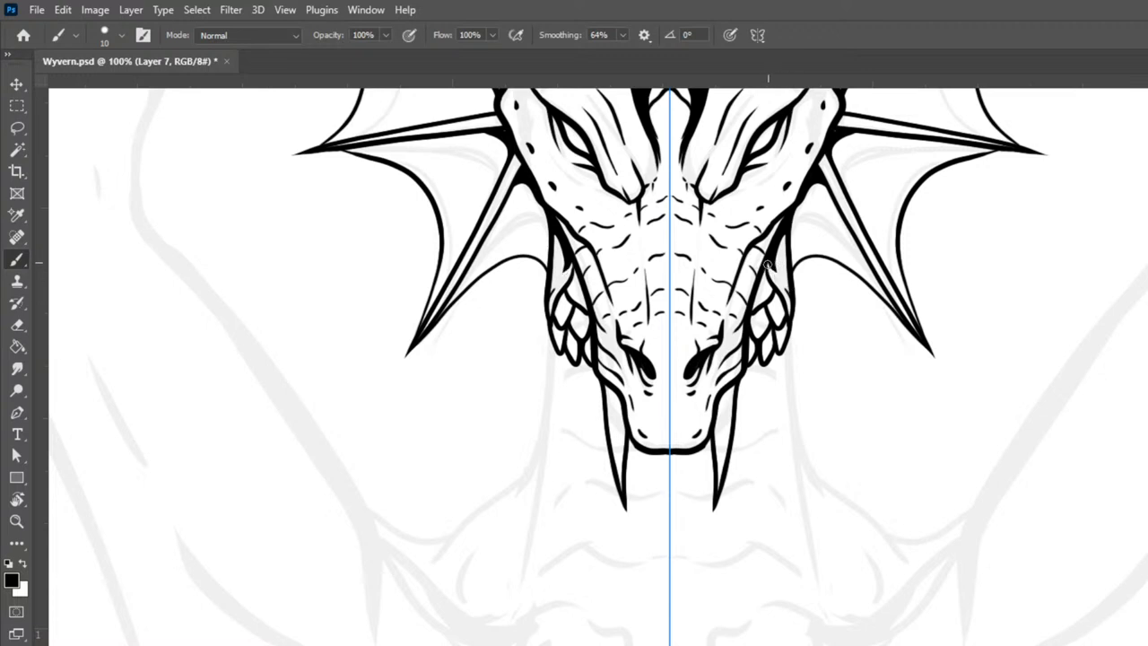
{"action": "left_click_drag", "start_coordinate": [768, 282], "coordinate": [749, 331]}
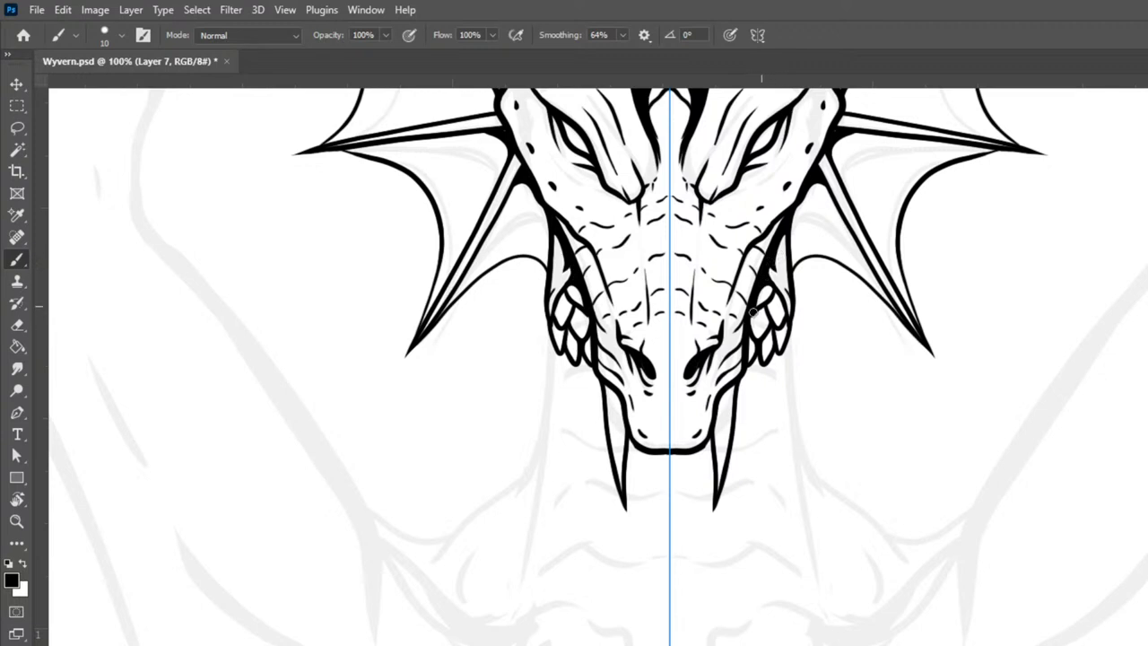
{"action": "left_click_drag", "start_coordinate": [747, 346], "coordinate": [749, 372]}
Step: Ink the long neck outlines flaring outward below the cheeks and add more rows of rounded scales beside the muzzle
{"action": "mouse_move", "coordinate": [793, 282]}
{"action": "left_mouse_down"}
{"action": "mouse_move", "coordinate": [799, 478]}
{"action": "mouse_move", "coordinate": [825, 614]}
{"action": "left_mouse_up"}
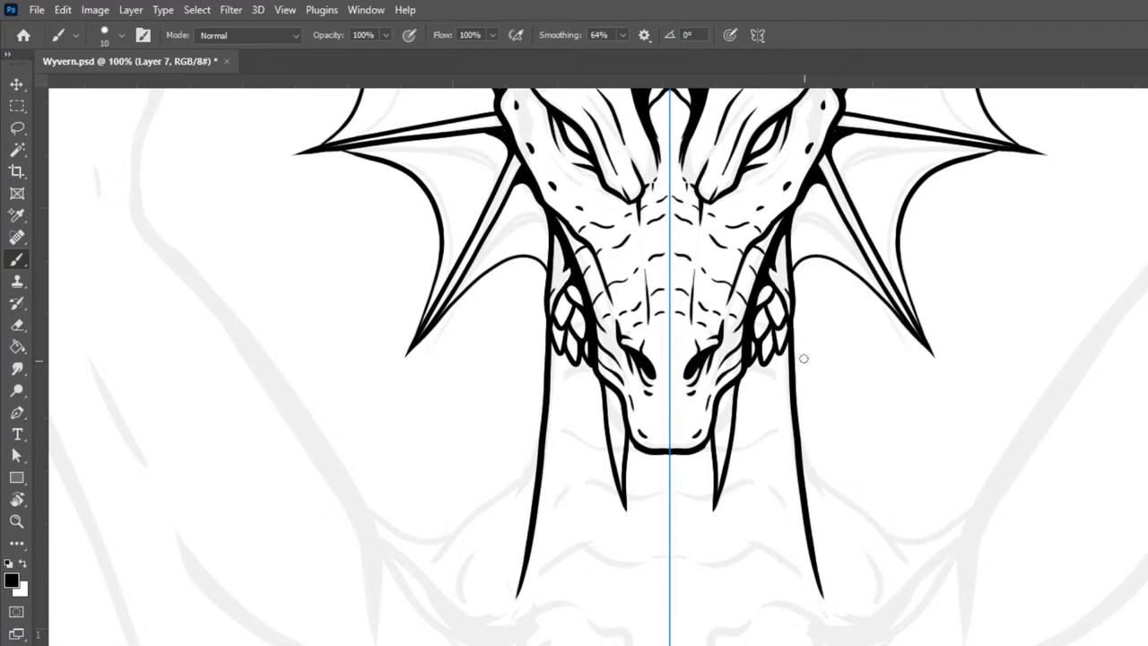
{"action": "mouse_move", "coordinate": [780, 351]}
{"action": "left_mouse_down"}
{"action": "mouse_move", "coordinate": [797, 371]}
{"action": "mouse_move", "coordinate": [787, 344]}
{"action": "mouse_move", "coordinate": [764, 363]}
{"action": "mouse_move", "coordinate": [781, 389]}
{"action": "mouse_move", "coordinate": [782, 345]}
{"action": "mouse_move", "coordinate": [779, 385]}
{"action": "mouse_move", "coordinate": [796, 406]}
{"action": "mouse_move", "coordinate": [801, 373]}
{"action": "mouse_move", "coordinate": [768, 347]}
{"action": "mouse_move", "coordinate": [753, 369]}
{"action": "mouse_move", "coordinate": [752, 358]}
{"action": "mouse_move", "coordinate": [768, 406]}
{"action": "mouse_move", "coordinate": [776, 360]}
{"action": "mouse_move", "coordinate": [781, 396]}
{"action": "mouse_move", "coordinate": [768, 397]}
{"action": "mouse_move", "coordinate": [773, 413]}
{"action": "mouse_move", "coordinate": [787, 405]}
{"action": "mouse_move", "coordinate": [784, 389]}
{"action": "mouse_move", "coordinate": [800, 433]}
{"action": "left_mouse_up"}
{"action": "key", "text": "ctrl+z"}
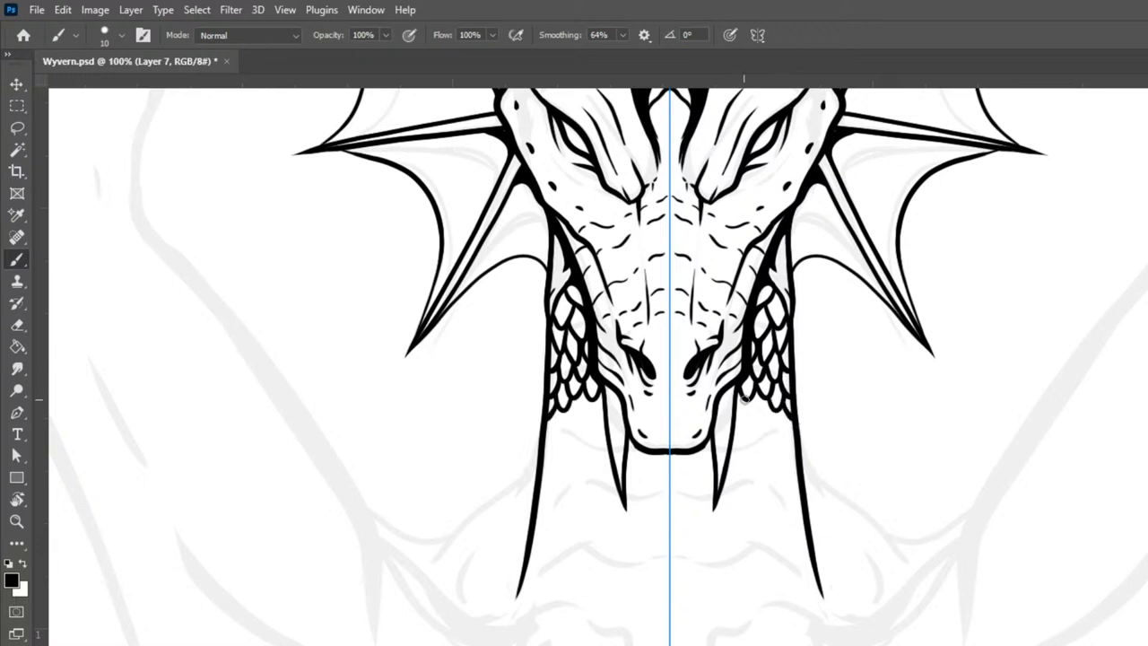
{"action": "mouse_move", "coordinate": [745, 409]}
{"action": "left_mouse_down"}
{"action": "mouse_move", "coordinate": [770, 395]}
{"action": "mouse_move", "coordinate": [793, 433]}
{"action": "mouse_move", "coordinate": [795, 407]}
{"action": "mouse_move", "coordinate": [768, 397]}
{"action": "mouse_move", "coordinate": [757, 419]}
{"action": "mouse_move", "coordinate": [775, 438]}
{"action": "mouse_move", "coordinate": [780, 416]}
{"action": "mouse_move", "coordinate": [755, 417]}
{"action": "mouse_move", "coordinate": [748, 447]}
{"action": "mouse_move", "coordinate": [738, 389]}
{"action": "mouse_move", "coordinate": [719, 458]}
{"action": "left_mouse_up"}
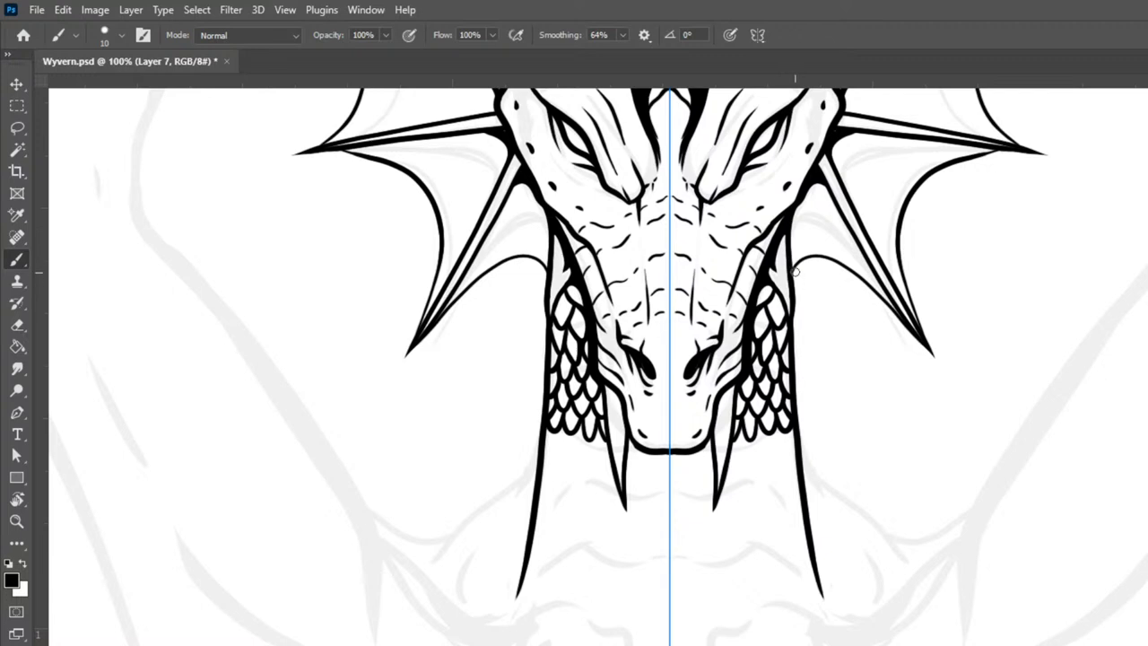
Step: Ink small scales and black shading up into the narrow gap between the cheeks and the neck outlines
{"action": "key", "text": "ctrl+z"}
{"action": "left_click_drag", "start_coordinate": [789, 291], "coordinate": [792, 349]}
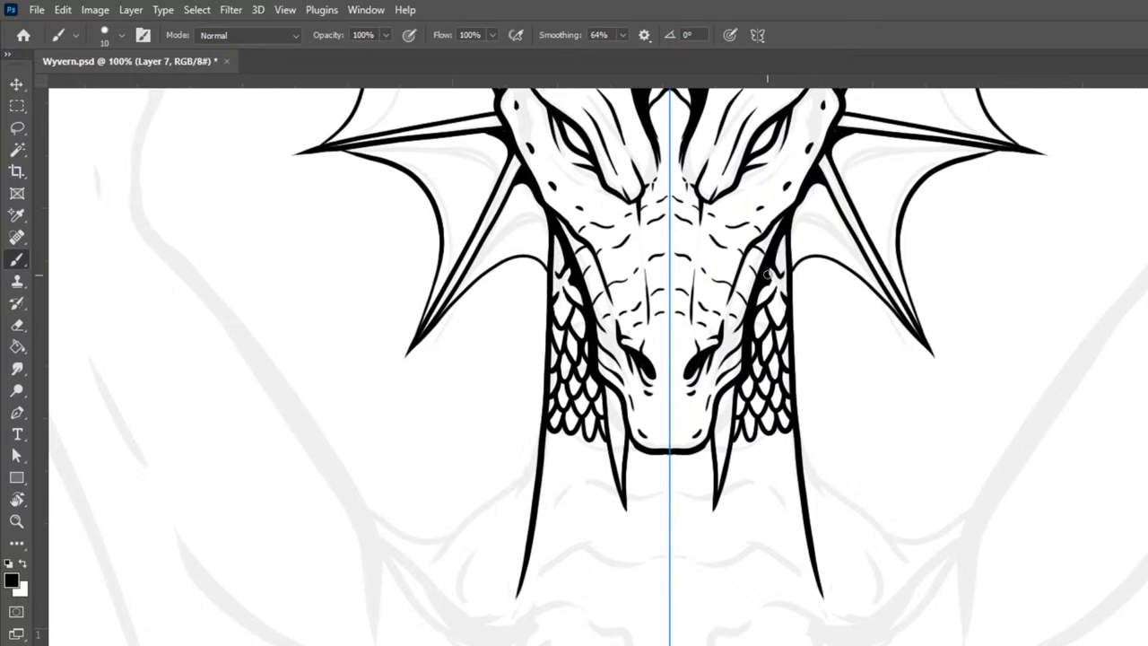
{"action": "left_click_drag", "start_coordinate": [788, 277], "coordinate": [780, 286]}
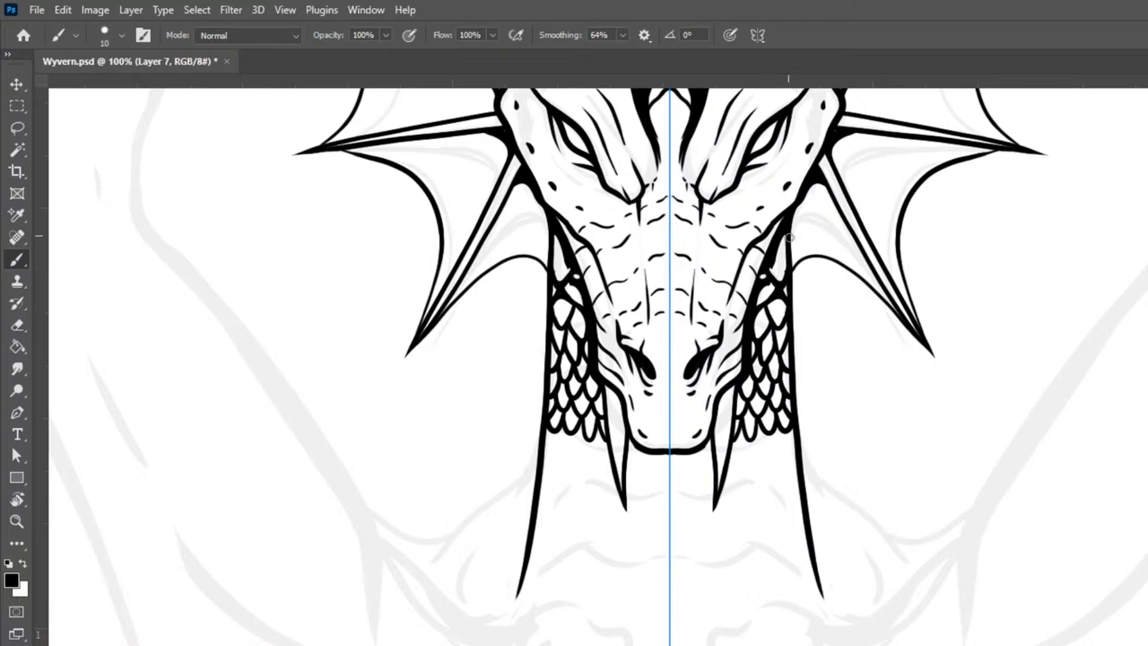
{"action": "left_click_drag", "start_coordinate": [786, 273], "coordinate": [778, 246]}
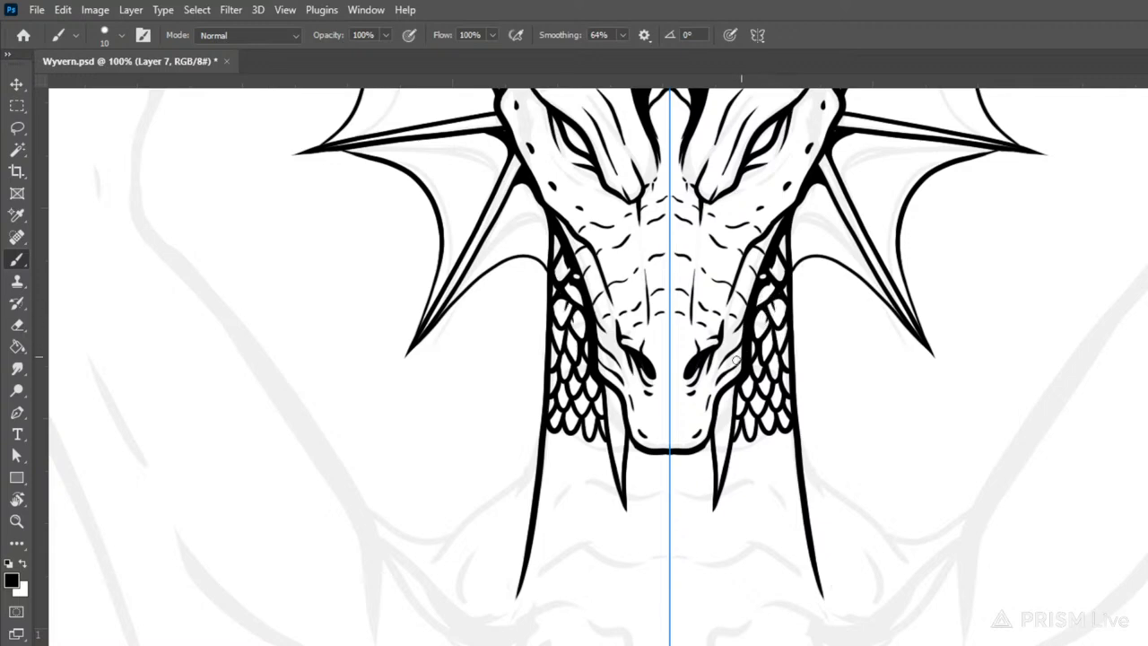
Step: Set the brush size to 7 for inking around the lower muzzle
{"action": "scroll", "coordinate": [761, 303], "scroll_direction": "down", "scroll_amount": 3}
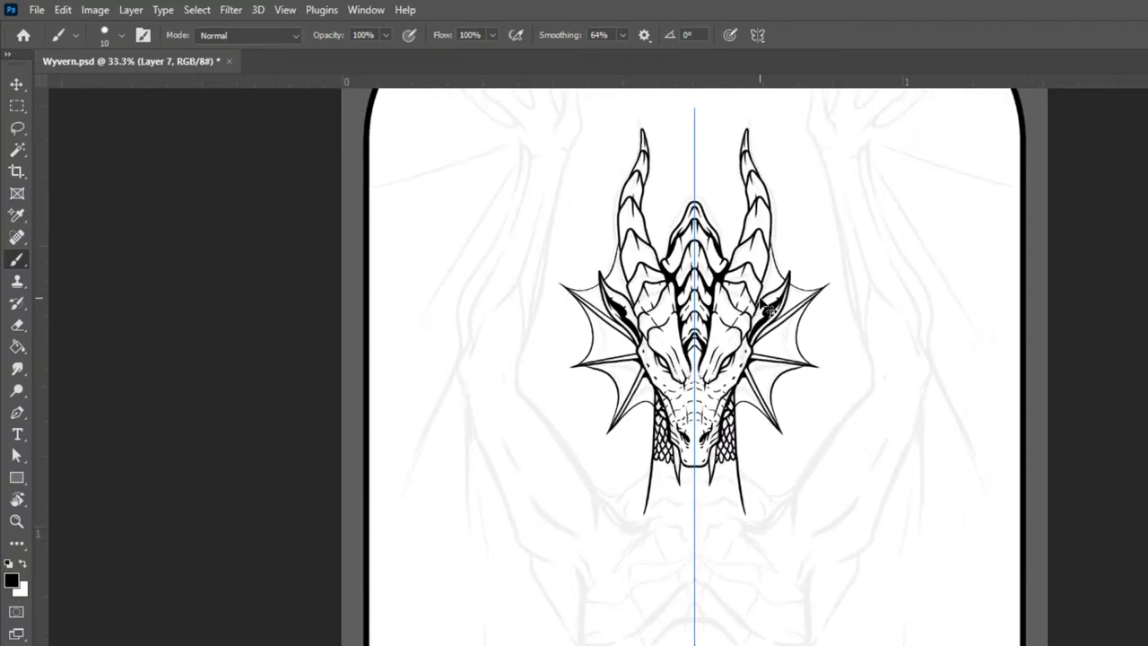
{"action": "scroll", "coordinate": [768, 310], "scroll_direction": "up", "scroll_amount": 4}
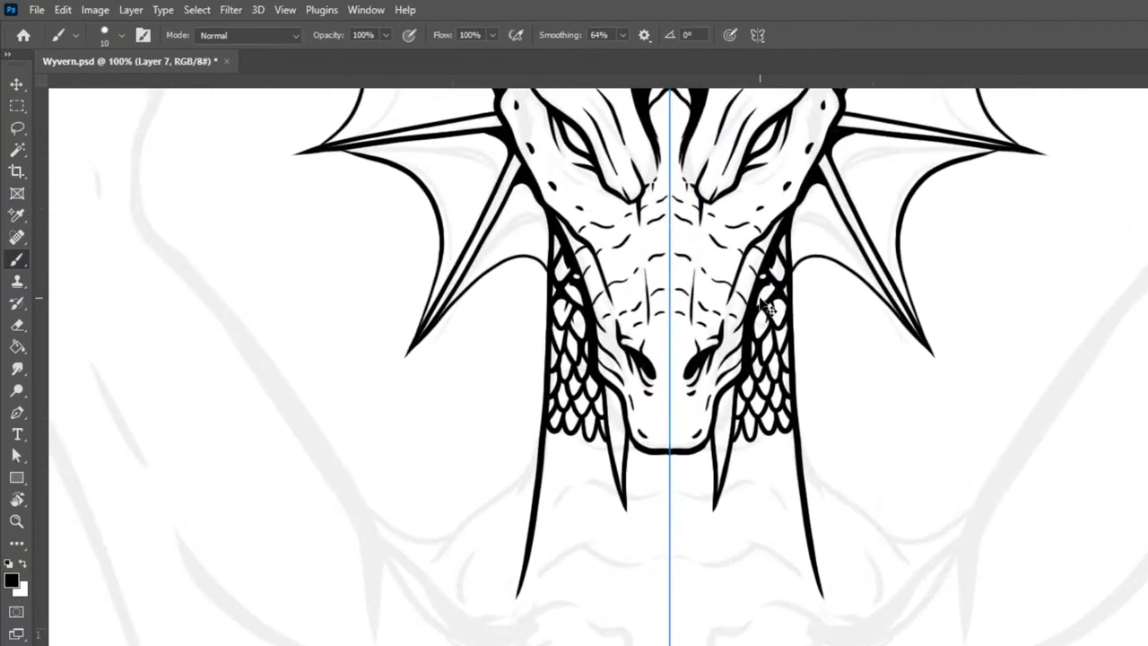
{"action": "key", "text": "bracketleft"}
{"action": "key", "text": "bracketleft"}
{"action": "key", "text": "bracketleft"}
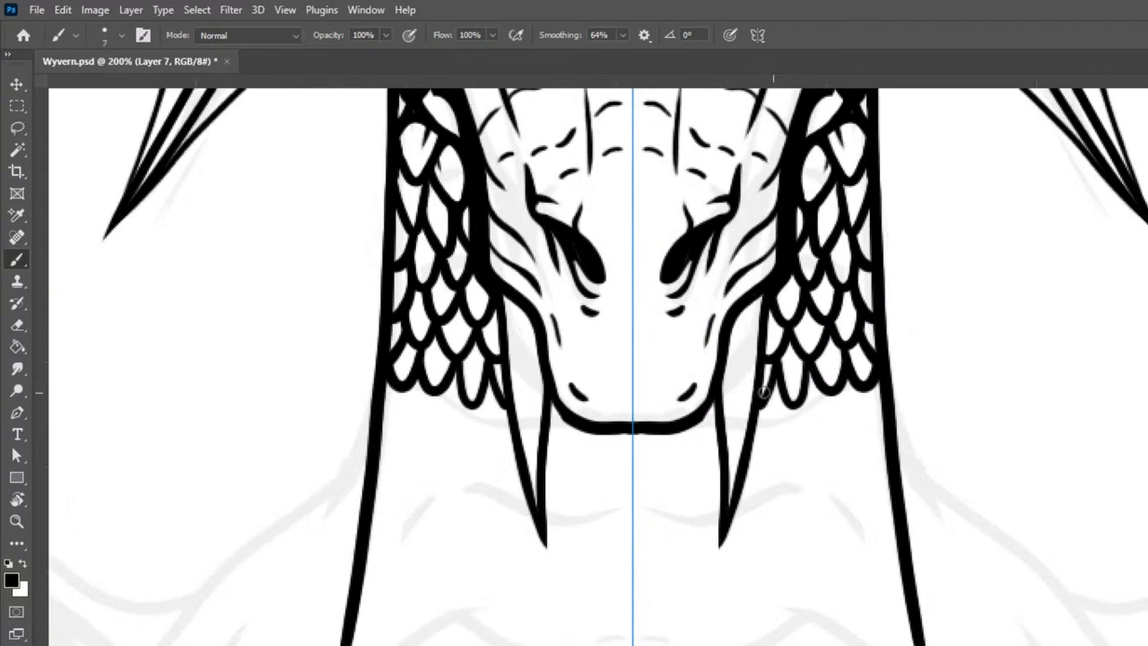
Step: Try a shallow, rounded lower jaw contour directly beneath the muzzle
{"action": "mouse_move", "coordinate": [565, 414]}
{"action": "left_mouse_down"}
{"action": "mouse_move", "coordinate": [586, 469]}
{"action": "mouse_move", "coordinate": [605, 482]}
{"action": "mouse_move", "coordinate": [625, 476]}
{"action": "left_mouse_up"}
{"action": "key", "text": "ctrl+z"}
{"action": "mouse_move", "coordinate": [552, 405]}
{"action": "left_mouse_down"}
{"action": "mouse_move", "coordinate": [579, 464]}
{"action": "mouse_move", "coordinate": [573, 446]}
{"action": "mouse_move", "coordinate": [618, 466]}
{"action": "mouse_move", "coordinate": [665, 458]}
{"action": "left_mouse_up"}
{"action": "key", "text": "ctrl+z"}
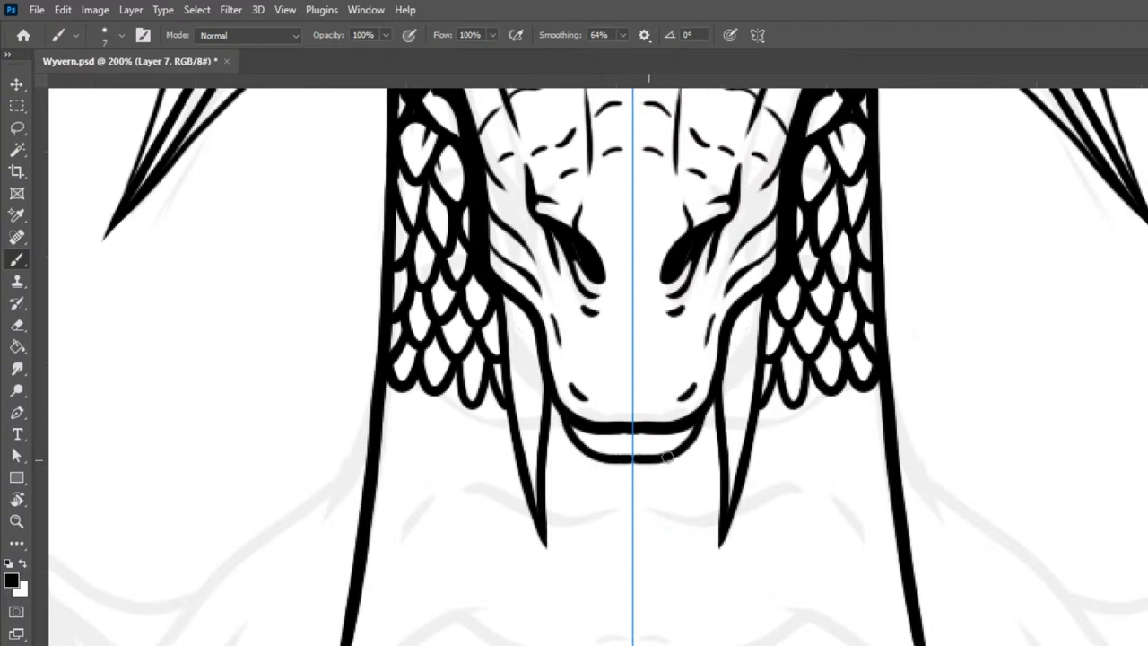
{"action": "scroll", "coordinate": [710, 429], "scroll_direction": "down", "scroll_amount": 3}
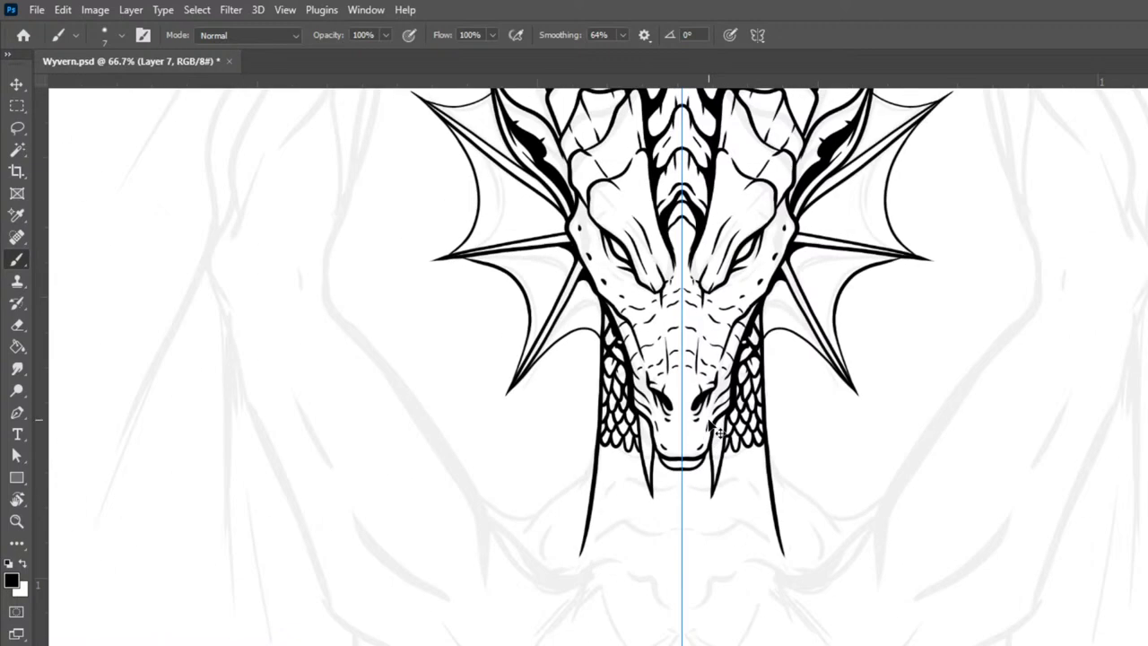
{"action": "scroll", "coordinate": [710, 427], "scroll_direction": "up", "scroll_amount": 3}
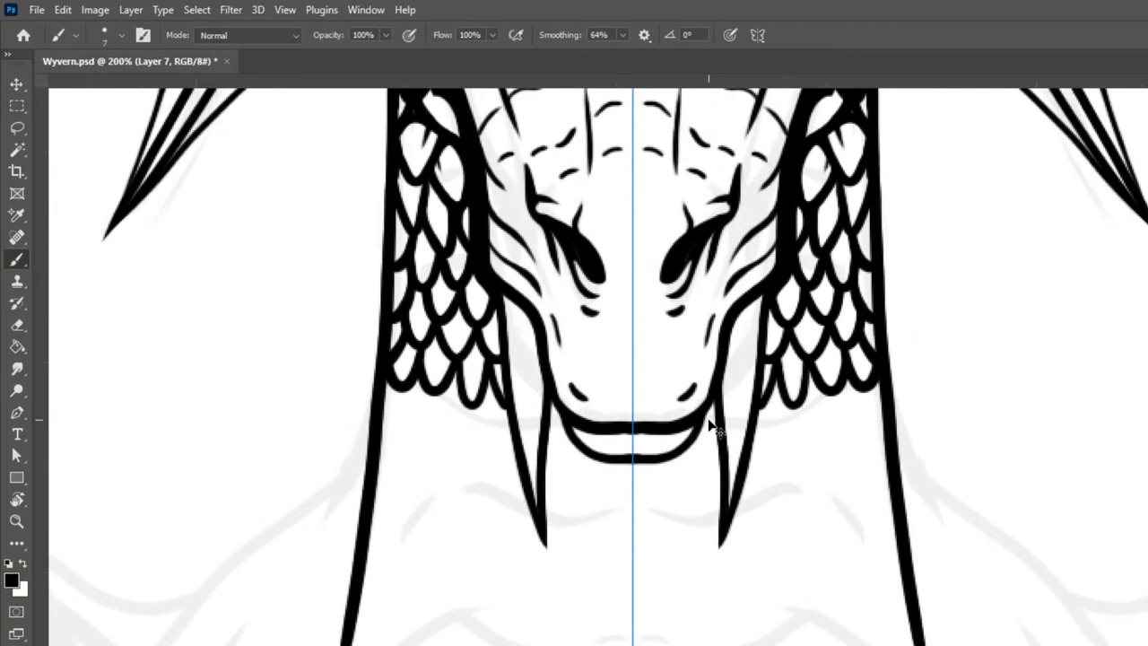
{"action": "key", "text": "ctrl+z"}
Step: Try a longer pair of tapering contours hanging beneath the muzzle between the side spikes
{"action": "mouse_move", "coordinate": [561, 412]}
{"action": "left_mouse_down"}
{"action": "mouse_move", "coordinate": [565, 474]}
{"action": "mouse_move", "coordinate": [597, 554]}
{"action": "mouse_move", "coordinate": [591, 431]}
{"action": "mouse_move", "coordinate": [560, 363]}
{"action": "mouse_move", "coordinate": [604, 423]}
{"action": "mouse_move", "coordinate": [593, 500]}
{"action": "left_mouse_up"}
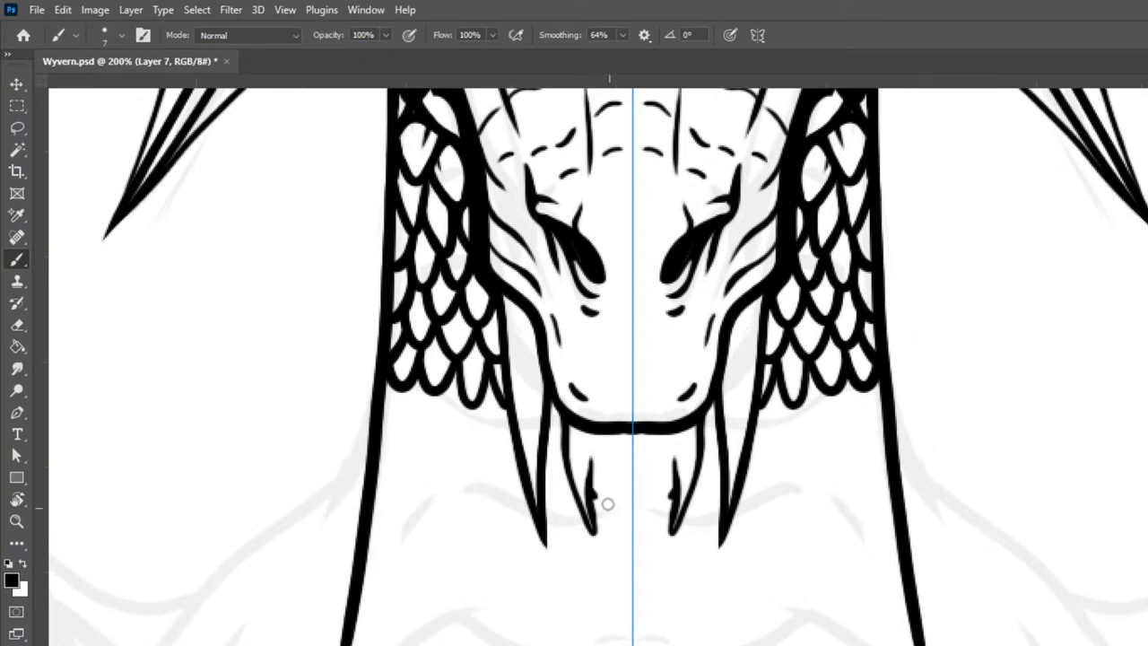
{"action": "key", "text": "ctrl+z"}
{"action": "key", "text": "ctrl+z"}
{"action": "mouse_move", "coordinate": [558, 408]}
{"action": "left_mouse_down"}
{"action": "mouse_move", "coordinate": [582, 479]}
{"action": "mouse_move", "coordinate": [628, 508]}
{"action": "mouse_move", "coordinate": [640, 499]}
{"action": "left_mouse_up"}
{"action": "key", "text": "ctrl+z"}
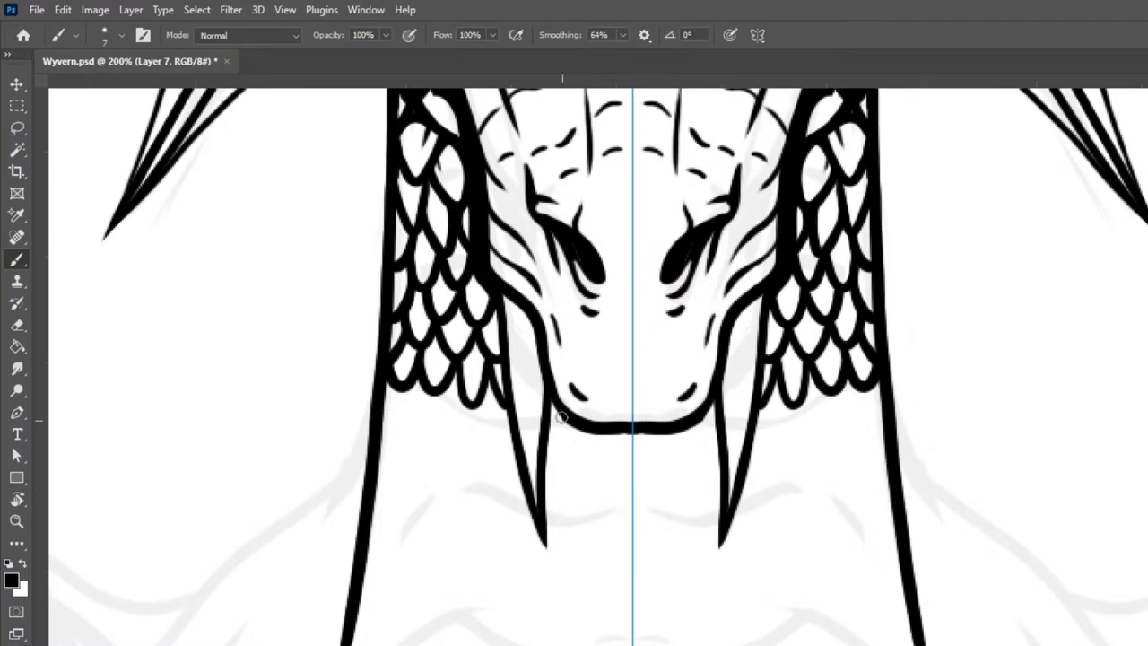
Step: Ink a lower jaw tapering to a rounded chin, thin the mouth line, and add small lip creases and marks
{"action": "mouse_move", "coordinate": [551, 394]}
{"action": "left_mouse_down"}
{"action": "mouse_move", "coordinate": [569, 457]}
{"action": "mouse_move", "coordinate": [607, 469]}
{"action": "mouse_move", "coordinate": [615, 487]}
{"action": "mouse_move", "coordinate": [645, 487]}
{"action": "mouse_move", "coordinate": [633, 485]}
{"action": "left_mouse_up"}
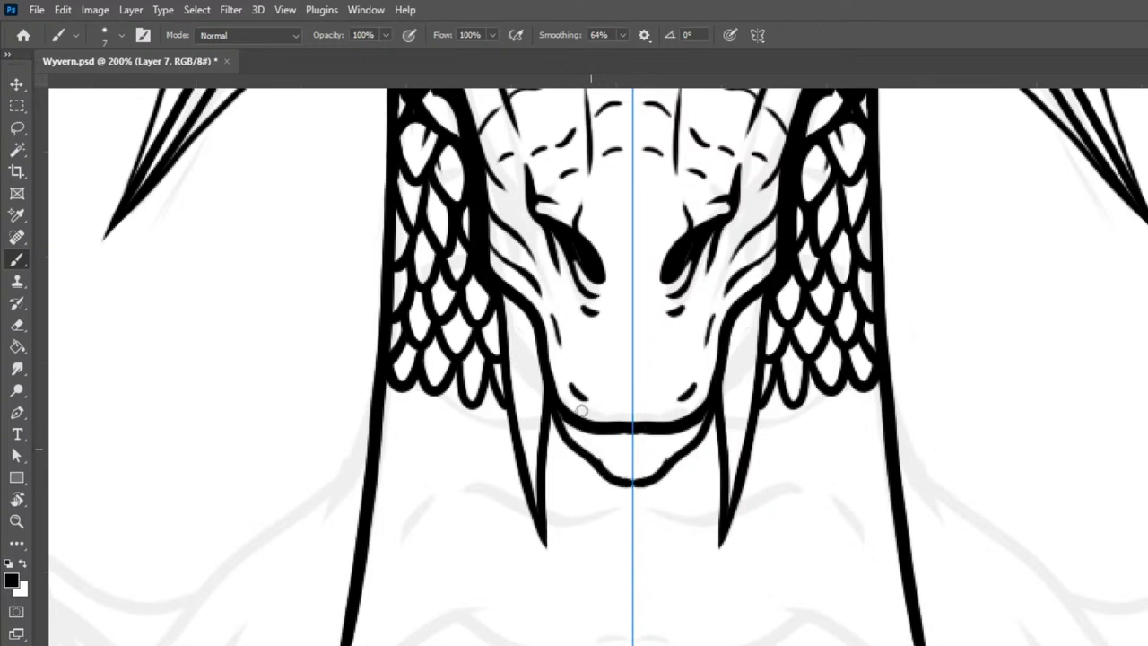
{"action": "mouse_move", "coordinate": [561, 414]}
{"action": "left_mouse_down"}
{"action": "mouse_move", "coordinate": [591, 437]}
{"action": "mouse_move", "coordinate": [646, 438]}
{"action": "left_mouse_up"}
{"action": "key", "text": "ctrl+z"}
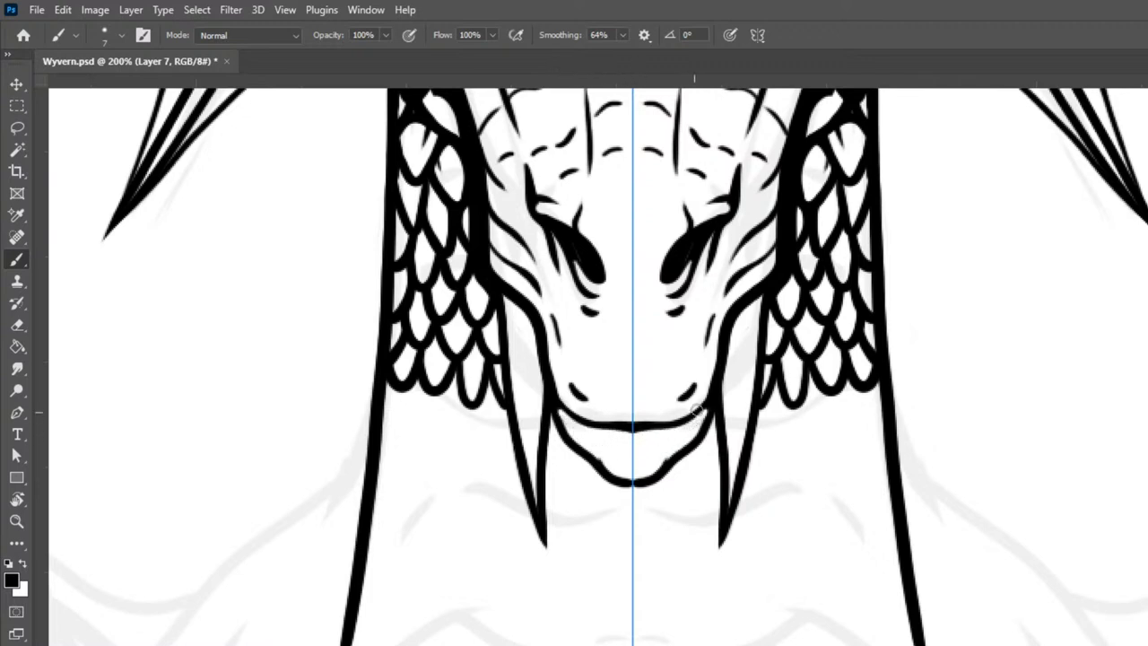
{"action": "mouse_move", "coordinate": [554, 407]}
{"action": "left_mouse_down"}
{"action": "mouse_move", "coordinate": [569, 428]}
{"action": "mouse_move", "coordinate": [622, 445]}
{"action": "mouse_move", "coordinate": [670, 432]}
{"action": "mouse_move", "coordinate": [553, 399]}
{"action": "mouse_move", "coordinate": [589, 434]}
{"action": "left_mouse_up"}
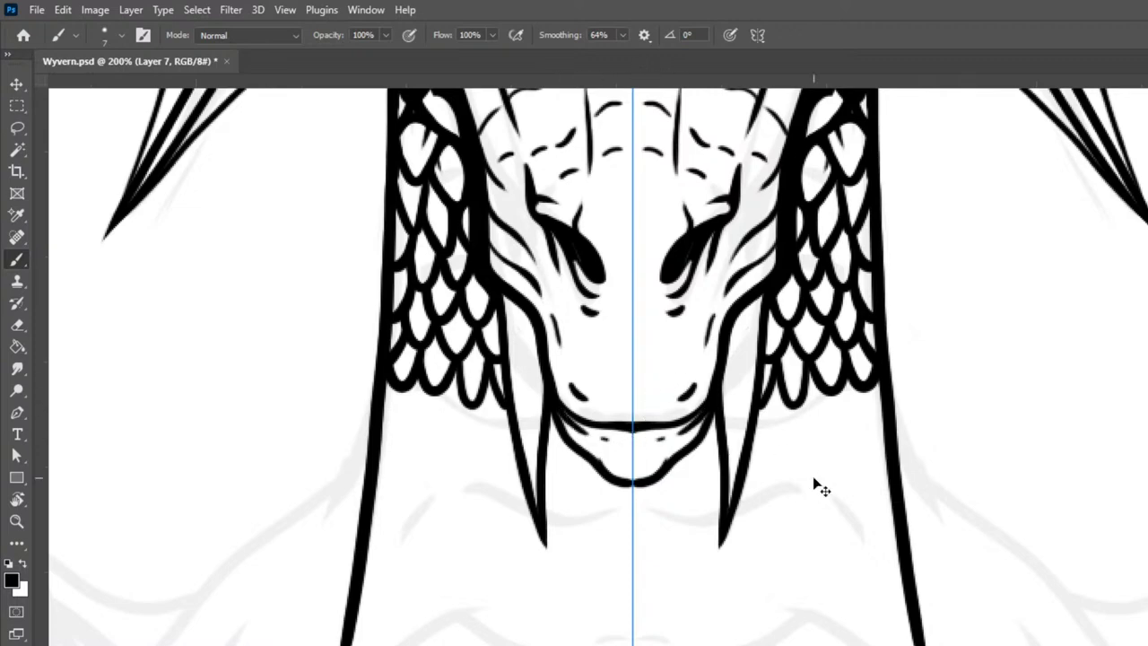
Step: Examine the head with its lower jaw and neck scales at a smaller scale within the card frame
{"action": "key", "text": "ctrl+minus"}
{"action": "key", "text": "ctrl+minus"}
{"action": "key", "text": "ctrl+minus"}
{"action": "key", "text": "ctrl+minus"}
{"action": "key", "text": "ctrl+minus"}
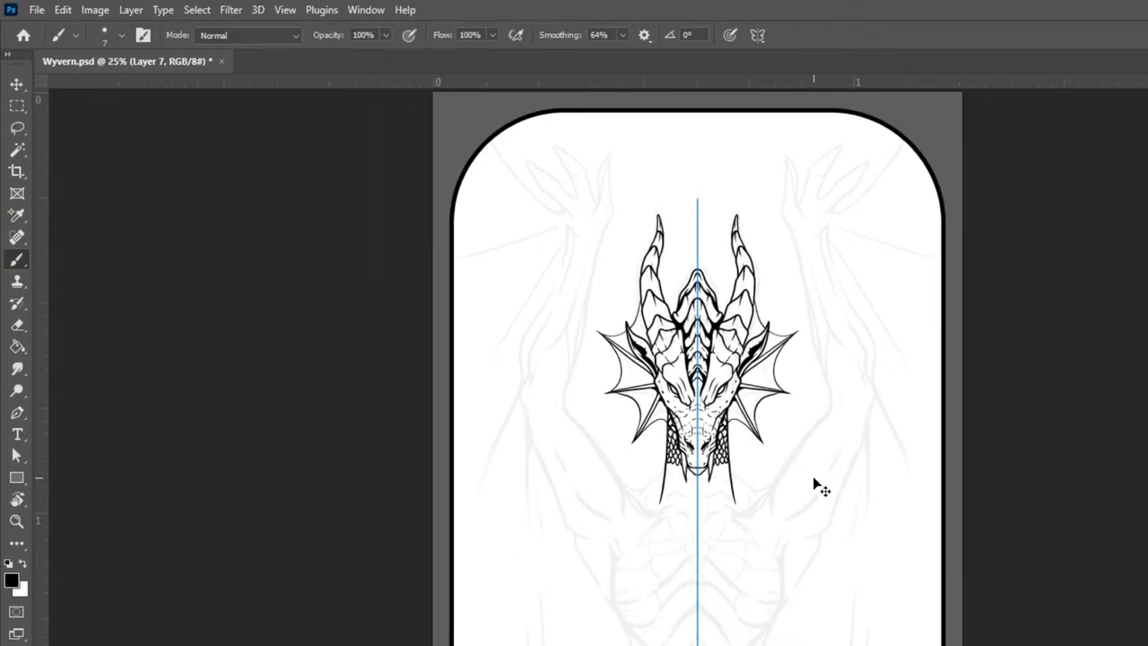
{"action": "key", "text": "ctrl+plus"}
{"action": "key", "text": "ctrl+plus"}
{"action": "key", "text": "ctrl+plus"}
{"action": "key", "text": "ctrl+plus"}
{"action": "key", "text": "ctrl+plus"}
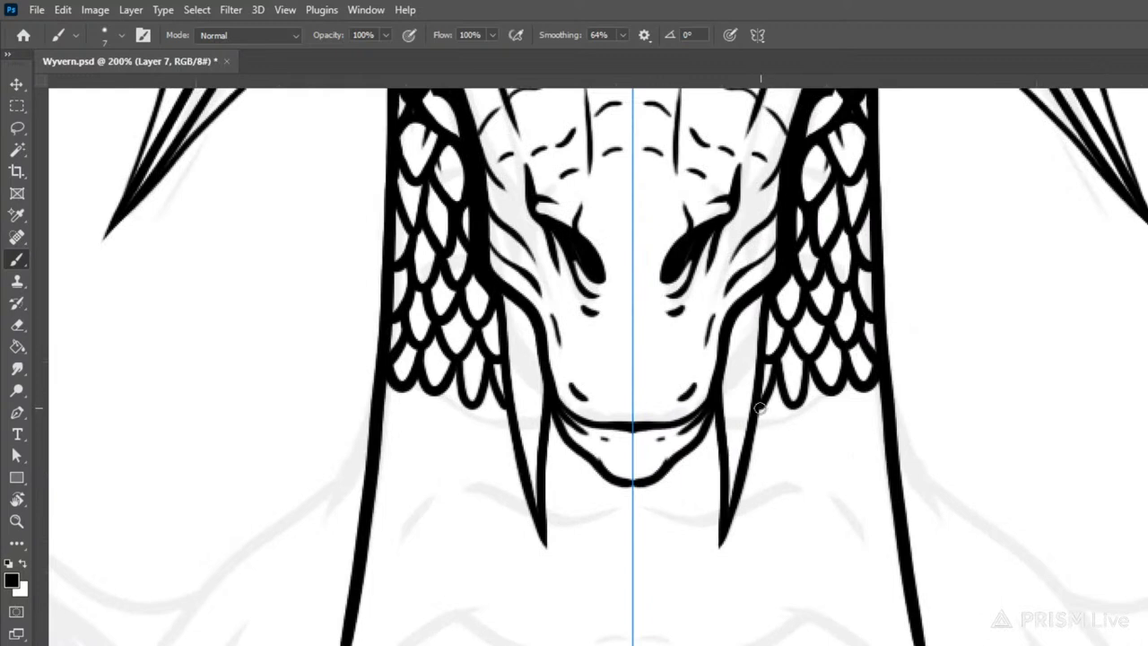
Step: Set the brush size to 6 and ink rows of larger rounded scales across the neck sides and beneath the chin
{"action": "key", "text": "bracketleft"}
{"action": "mouse_move", "coordinate": [760, 411]}
{"action": "left_mouse_down"}
{"action": "mouse_move", "coordinate": [787, 484]}
{"action": "mouse_move", "coordinate": [803, 422]}
{"action": "mouse_move", "coordinate": [796, 355]}
{"action": "mouse_move", "coordinate": [816, 373]}
{"action": "mouse_move", "coordinate": [800, 402]}
{"action": "mouse_move", "coordinate": [837, 477]}
{"action": "mouse_move", "coordinate": [848, 377]}
{"action": "left_mouse_up"}
{"action": "mouse_move", "coordinate": [844, 416]}
{"action": "left_mouse_down"}
{"action": "mouse_move", "coordinate": [864, 460]}
{"action": "mouse_move", "coordinate": [881, 470]}
{"action": "mouse_move", "coordinate": [891, 428]}
{"action": "left_mouse_up"}
{"action": "mouse_move", "coordinate": [703, 428]}
{"action": "left_mouse_down"}
{"action": "mouse_move", "coordinate": [759, 550]}
{"action": "mouse_move", "coordinate": [781, 504]}
{"action": "mouse_move", "coordinate": [783, 427]}
{"action": "mouse_move", "coordinate": [805, 531]}
{"action": "mouse_move", "coordinate": [821, 544]}
{"action": "mouse_move", "coordinate": [832, 518]}
{"action": "mouse_move", "coordinate": [828, 411]}
{"action": "mouse_move", "coordinate": [843, 510]}
{"action": "mouse_move", "coordinate": [864, 545]}
{"action": "mouse_move", "coordinate": [875, 544]}
{"action": "mouse_move", "coordinate": [882, 447]}
{"action": "left_mouse_up"}
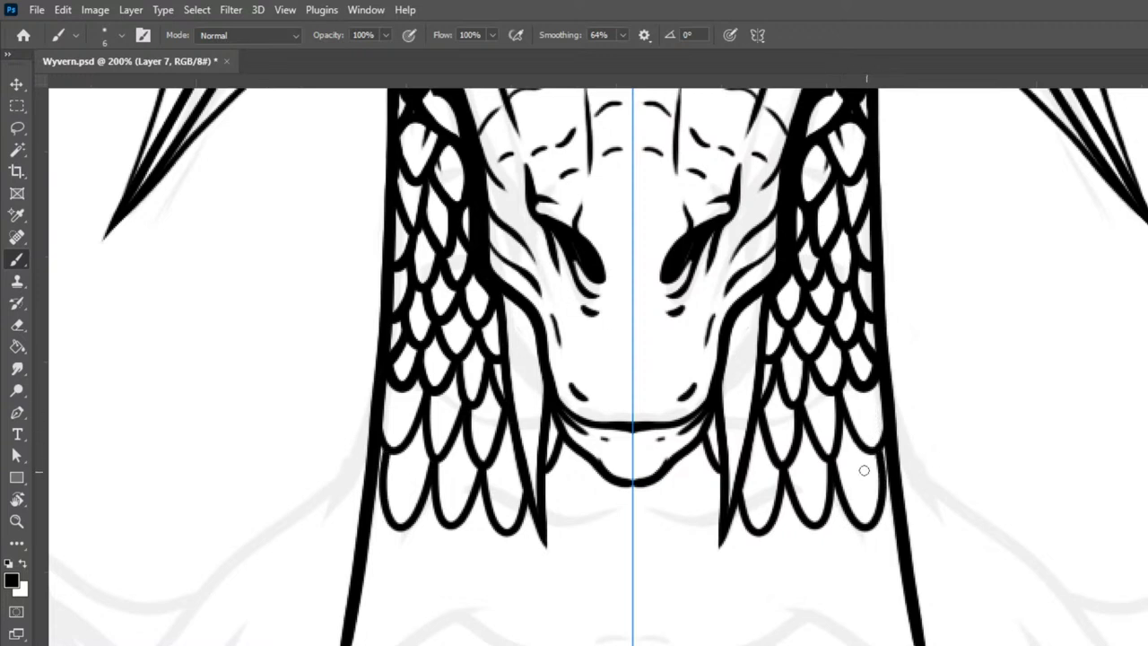
{"action": "mouse_move", "coordinate": [557, 439]}
{"action": "left_mouse_down"}
{"action": "mouse_move", "coordinate": [574, 474]}
{"action": "mouse_move", "coordinate": [589, 468]}
{"action": "left_mouse_up"}
{"action": "mouse_move", "coordinate": [540, 513]}
{"action": "left_mouse_down"}
{"action": "mouse_move", "coordinate": [553, 537]}
{"action": "mouse_move", "coordinate": [571, 533]}
{"action": "mouse_move", "coordinate": [584, 473]}
{"action": "mouse_move", "coordinate": [575, 430]}
{"action": "mouse_move", "coordinate": [601, 534]}
{"action": "mouse_move", "coordinate": [625, 524]}
{"action": "mouse_move", "coordinate": [626, 466]}
{"action": "mouse_move", "coordinate": [620, 541]}
{"action": "mouse_move", "coordinate": [634, 474]}
{"action": "left_mouse_up"}
{"action": "key", "text": "ctrl+z"}
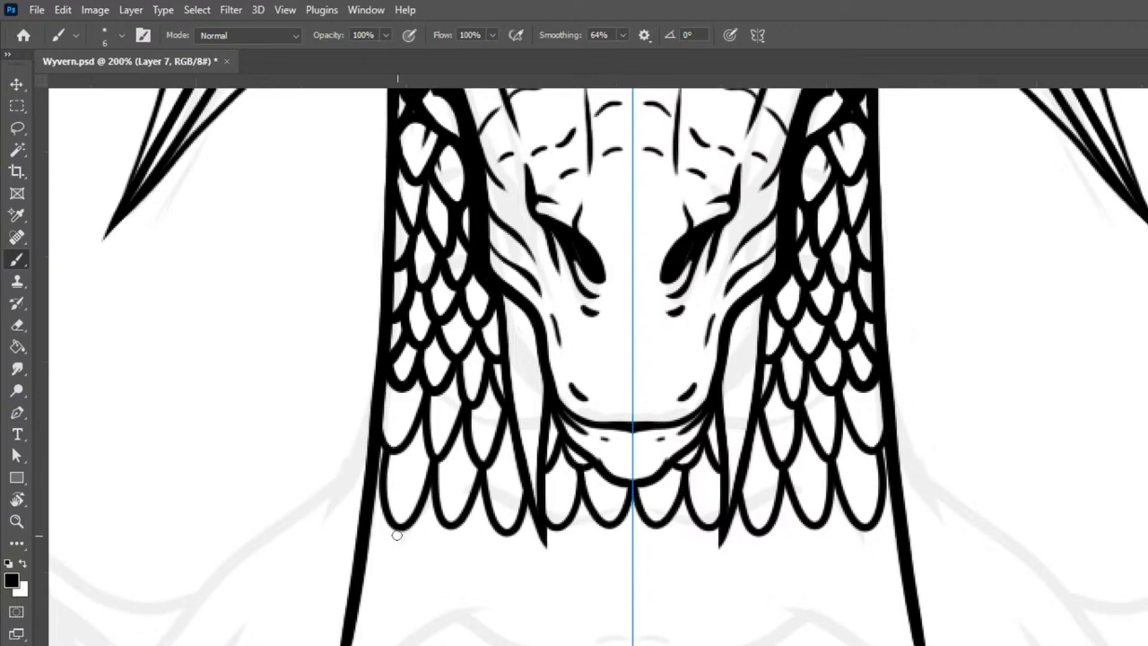
Step: Ink a full-width row of elongated rounded scales across the neck below the chin and the side spikes
{"action": "mouse_move", "coordinate": [399, 536]}
{"action": "left_mouse_down"}
{"action": "mouse_move", "coordinate": [395, 579]}
{"action": "mouse_move", "coordinate": [361, 610]}
{"action": "left_mouse_up"}
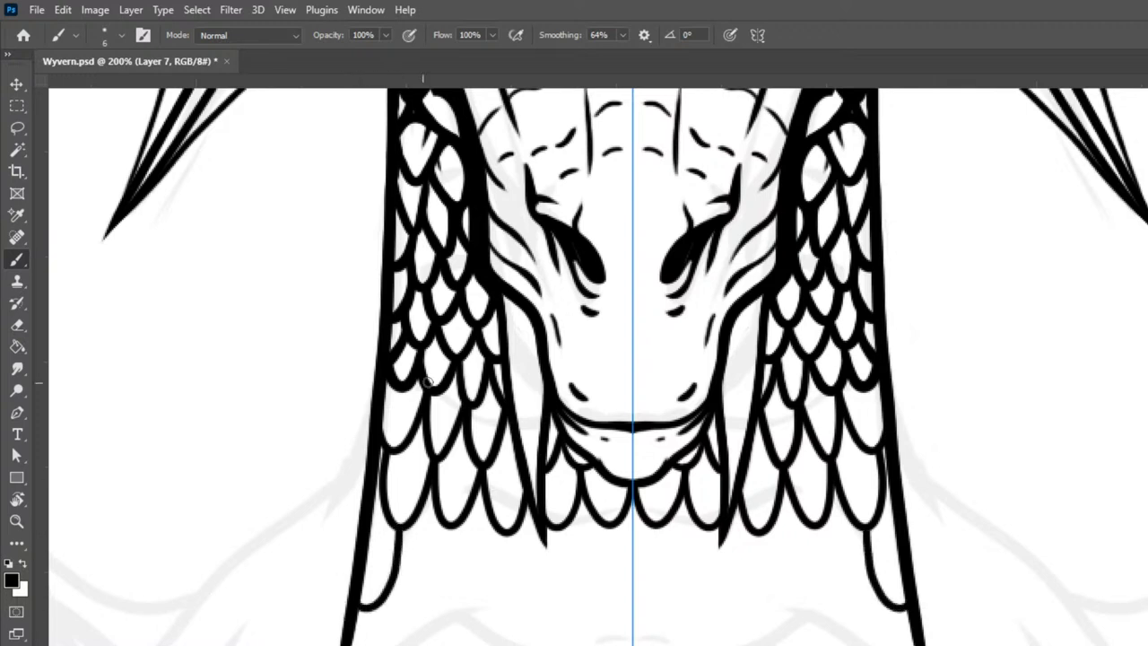
{"action": "mouse_move", "coordinate": [402, 534]}
{"action": "left_mouse_down"}
{"action": "mouse_move", "coordinate": [425, 615]}
{"action": "mouse_move", "coordinate": [441, 620]}
{"action": "left_mouse_up"}
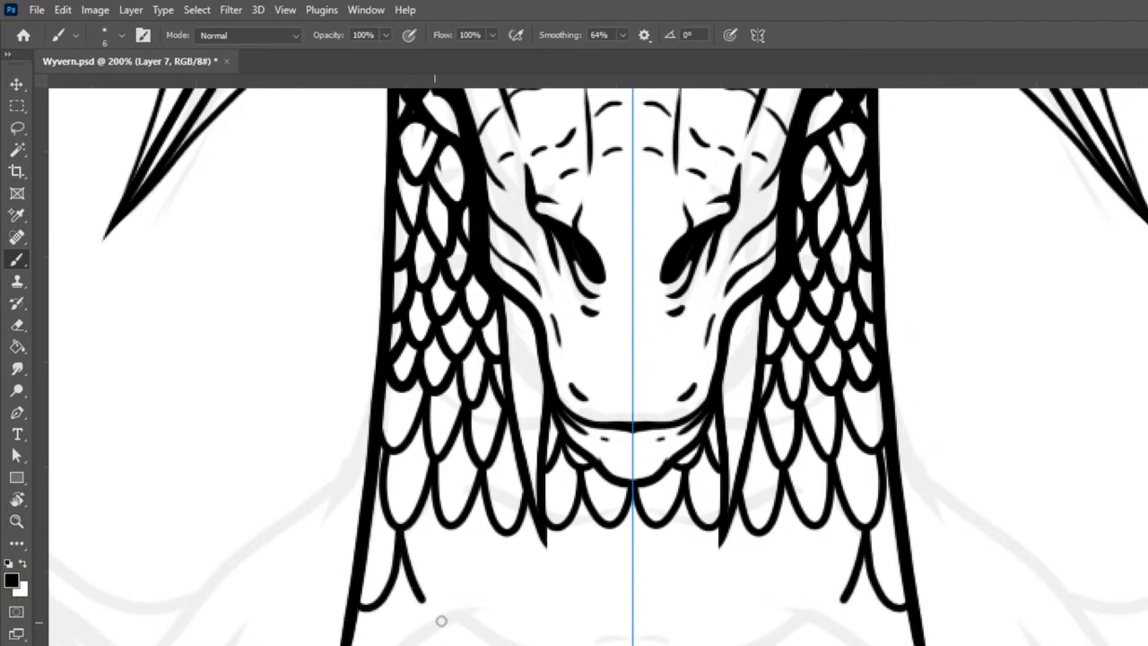
{"action": "key", "text": "ctrl+z"}
{"action": "mouse_move", "coordinate": [399, 529]}
{"action": "left_mouse_down"}
{"action": "mouse_move", "coordinate": [411, 605]}
{"action": "mouse_move", "coordinate": [425, 620]}
{"action": "mouse_move", "coordinate": [445, 596]}
{"action": "mouse_move", "coordinate": [450, 500]}
{"action": "mouse_move", "coordinate": [466, 526]}
{"action": "mouse_move", "coordinate": [453, 528]}
{"action": "mouse_move", "coordinate": [462, 584]}
{"action": "mouse_move", "coordinate": [484, 626]}
{"action": "mouse_move", "coordinate": [505, 584]}
{"action": "left_mouse_up"}
{"action": "mouse_move", "coordinate": [511, 543]}
{"action": "left_mouse_down"}
{"action": "mouse_move", "coordinate": [517, 444]}
{"action": "mouse_move", "coordinate": [514, 574]}
{"action": "mouse_move", "coordinate": [532, 622]}
{"action": "mouse_move", "coordinate": [547, 622]}
{"action": "mouse_move", "coordinate": [561, 598]}
{"action": "mouse_move", "coordinate": [570, 458]}
{"action": "mouse_move", "coordinate": [568, 601]}
{"action": "mouse_move", "coordinate": [581, 619]}
{"action": "mouse_move", "coordinate": [599, 613]}
{"action": "mouse_move", "coordinate": [614, 551]}
{"action": "mouse_move", "coordinate": [605, 472]}
{"action": "mouse_move", "coordinate": [638, 617]}
{"action": "left_mouse_up"}
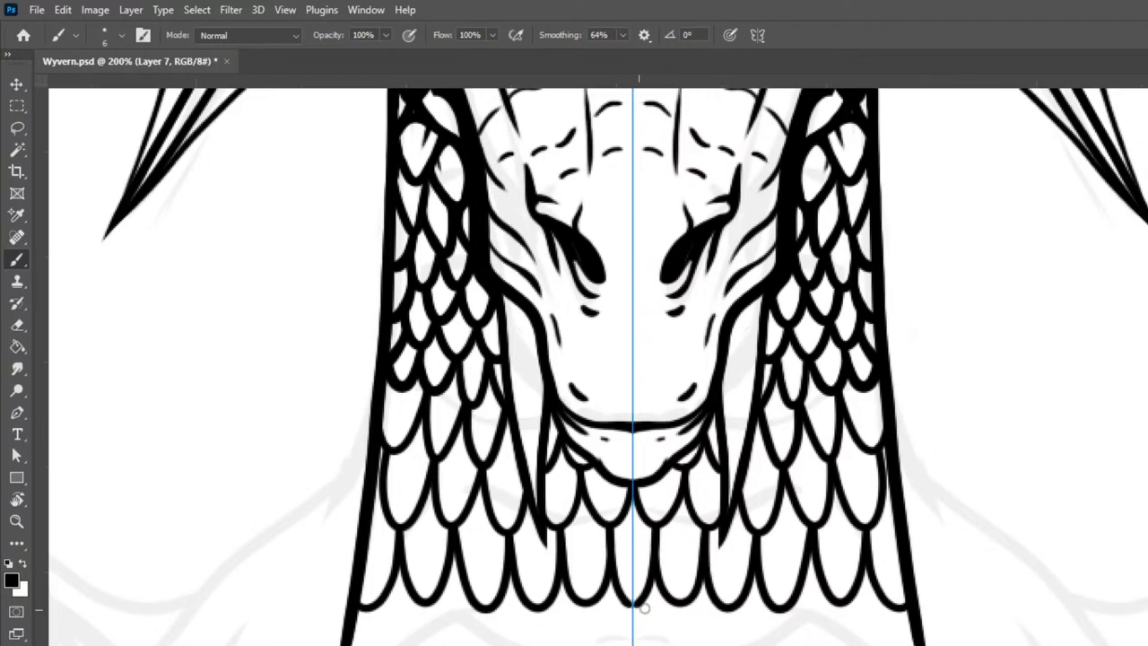
Step: Ink a row of long pointed scales across the lower neck, with arched contours beneath the outer scales and extended neck outlines
{"action": "scroll", "coordinate": [715, 518], "scroll_direction": "down", "scroll_amount": 2}
{"action": "scroll", "coordinate": [713, 516], "scroll_direction": "down", "scroll_amount": 2}
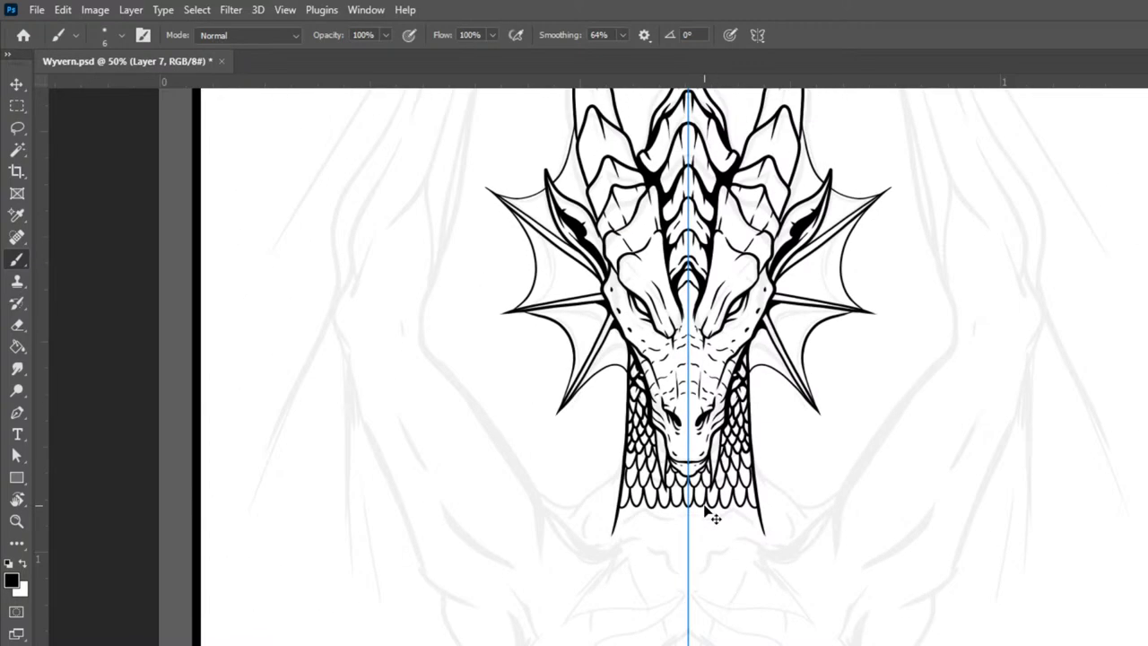
{"action": "scroll", "coordinate": [709, 514], "scroll_direction": "up", "scroll_amount": 5}
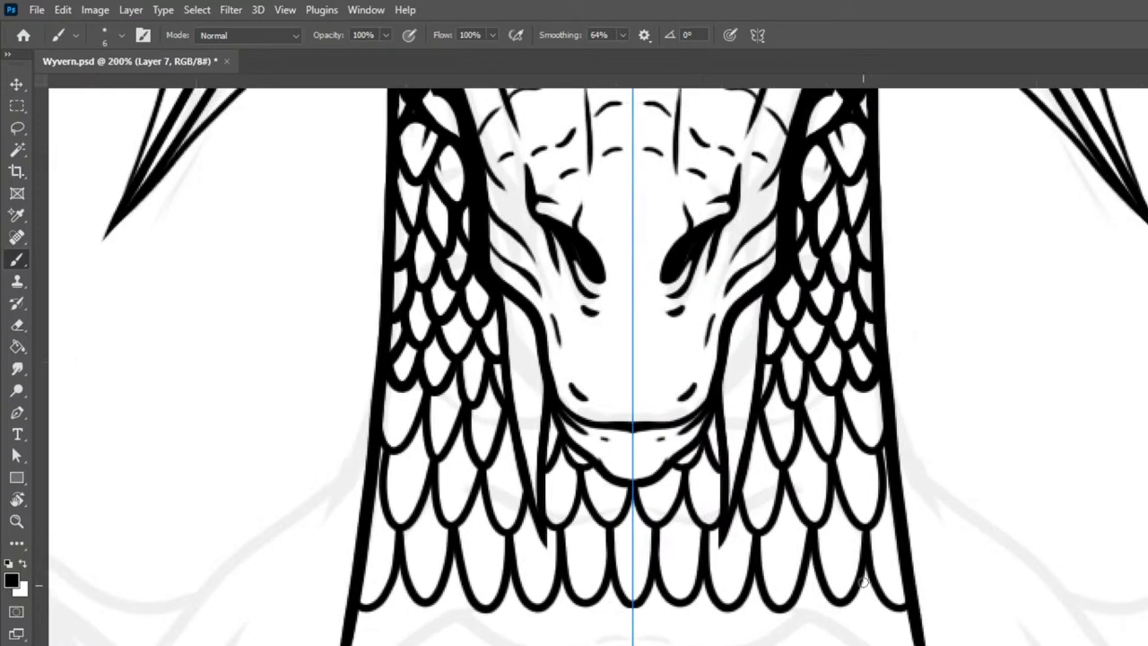
{"action": "left_click_drag", "start_coordinate": [857, 596], "coordinate": [800, 473]}
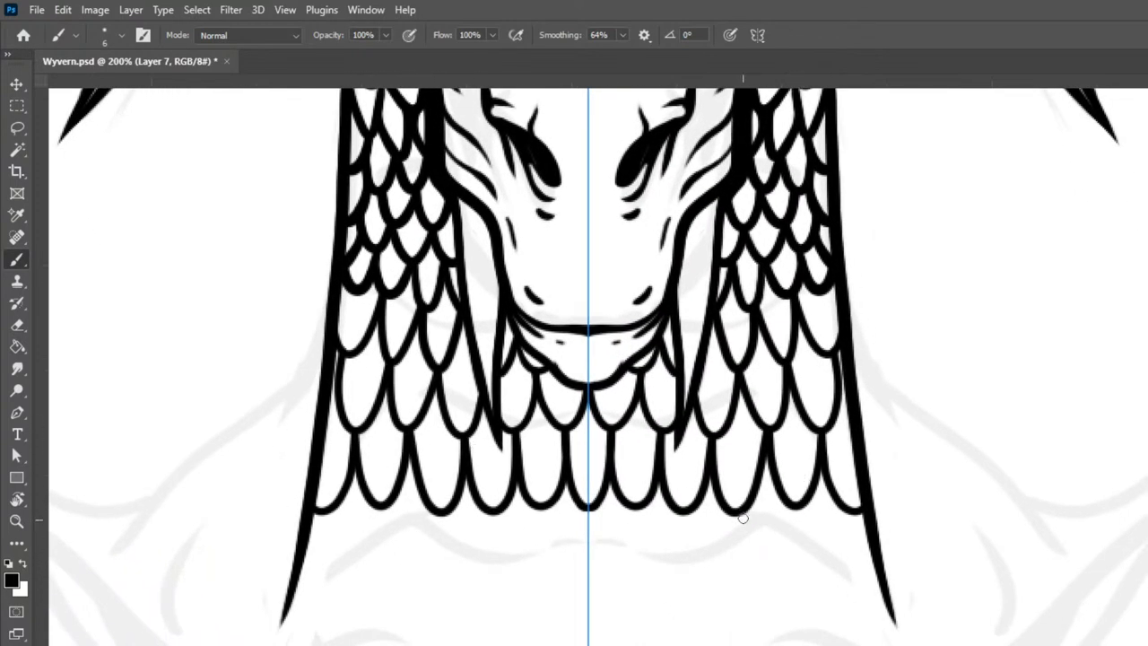
{"action": "mouse_move", "coordinate": [737, 521]}
{"action": "left_mouse_down"}
{"action": "mouse_move", "coordinate": [748, 577]}
{"action": "mouse_move", "coordinate": [789, 642]}
{"action": "mouse_move", "coordinate": [798, 510]}
{"action": "mouse_move", "coordinate": [738, 556]}
{"action": "mouse_move", "coordinate": [784, 635]}
{"action": "mouse_move", "coordinate": [796, 508]}
{"action": "mouse_move", "coordinate": [814, 584]}
{"action": "mouse_move", "coordinate": [849, 635]}
{"action": "mouse_move", "coordinate": [861, 558]}
{"action": "mouse_move", "coordinate": [854, 477]}
{"action": "left_mouse_up"}
{"action": "key", "text": "ctrl+z"}
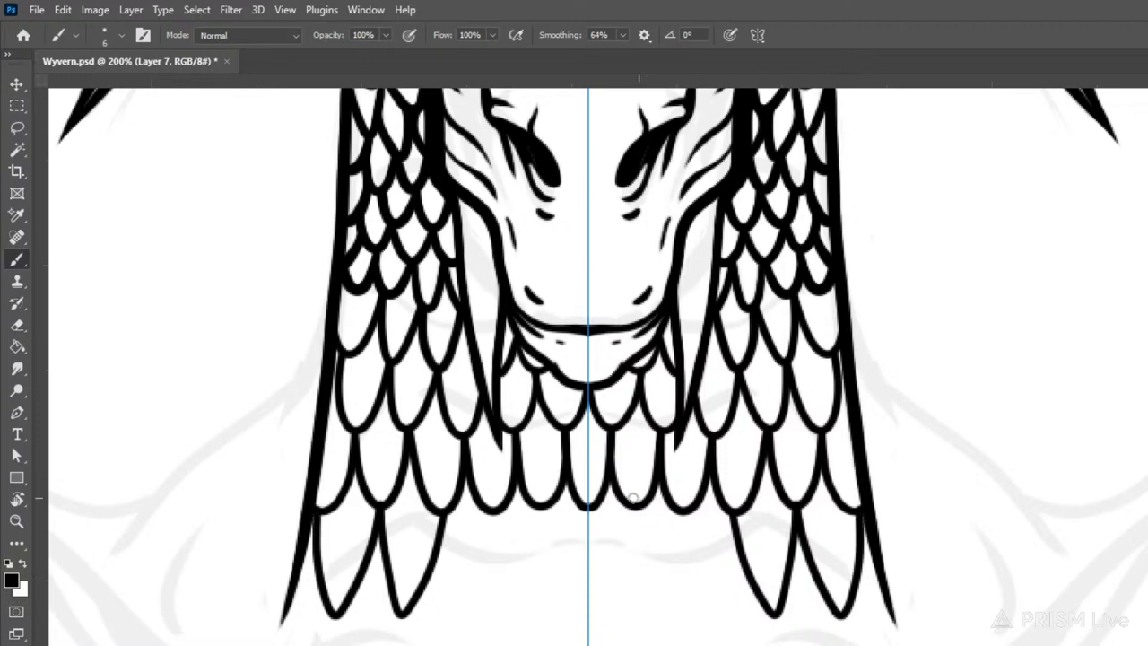
{"action": "mouse_move", "coordinate": [443, 533]}
{"action": "left_mouse_down"}
{"action": "mouse_move", "coordinate": [451, 584]}
{"action": "mouse_move", "coordinate": [485, 644]}
{"action": "mouse_move", "coordinate": [501, 559]}
{"action": "mouse_move", "coordinate": [490, 464]}
{"action": "mouse_move", "coordinate": [508, 514]}
{"action": "mouse_move", "coordinate": [497, 513]}
{"action": "mouse_move", "coordinate": [509, 584]}
{"action": "mouse_move", "coordinate": [540, 644]}
{"action": "mouse_move", "coordinate": [553, 561]}
{"action": "mouse_move", "coordinate": [545, 459]}
{"action": "mouse_move", "coordinate": [557, 557]}
{"action": "mouse_move", "coordinate": [587, 644]}
{"action": "mouse_move", "coordinate": [618, 561]}
{"action": "left_mouse_up"}
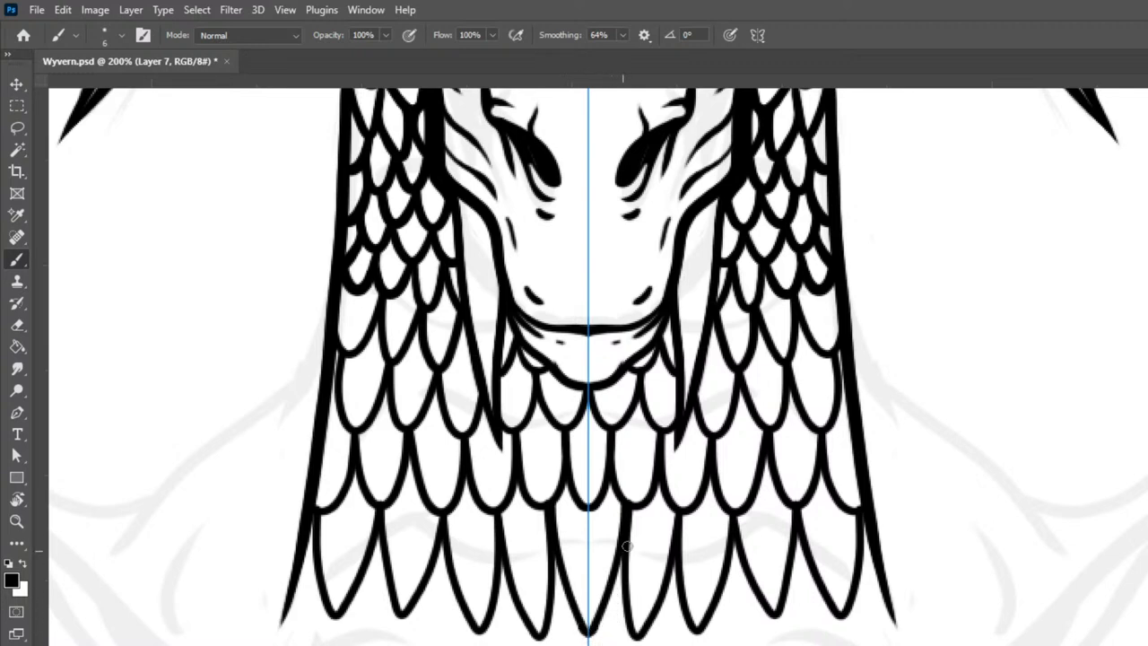
{"action": "left_click_drag", "start_coordinate": [841, 619], "coordinate": [863, 645]}
{"action": "mouse_move", "coordinate": [863, 519]}
{"action": "left_mouse_down"}
{"action": "mouse_move", "coordinate": [893, 639]}
{"action": "mouse_move", "coordinate": [825, 614]}
{"action": "mouse_move", "coordinate": [828, 629]}
{"action": "mouse_move", "coordinate": [804, 619]}
{"action": "mouse_move", "coordinate": [773, 633]}
{"action": "mouse_move", "coordinate": [792, 613]}
{"action": "mouse_move", "coordinate": [773, 614]}
{"action": "mouse_move", "coordinate": [776, 625]}
{"action": "mouse_move", "coordinate": [805, 585]}
{"action": "mouse_move", "coordinate": [852, 639]}
{"action": "left_mouse_up"}
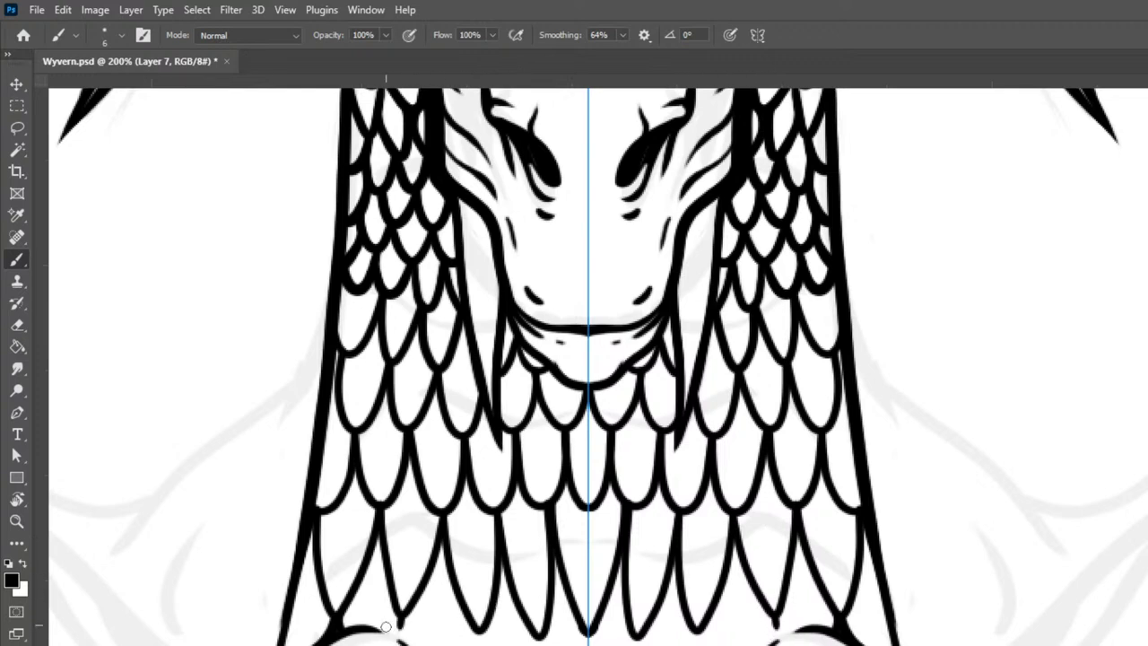
Step: Fill the wedge-shaped gaps between the long pointed scales of the lowest neck row with solid black shadow
{"action": "mouse_move", "coordinate": [377, 543]}
{"action": "left_mouse_down"}
{"action": "mouse_move", "coordinate": [393, 606]}
{"action": "mouse_move", "coordinate": [377, 550]}
{"action": "mouse_move", "coordinate": [388, 488]}
{"action": "mouse_move", "coordinate": [375, 554]}
{"action": "left_mouse_up"}
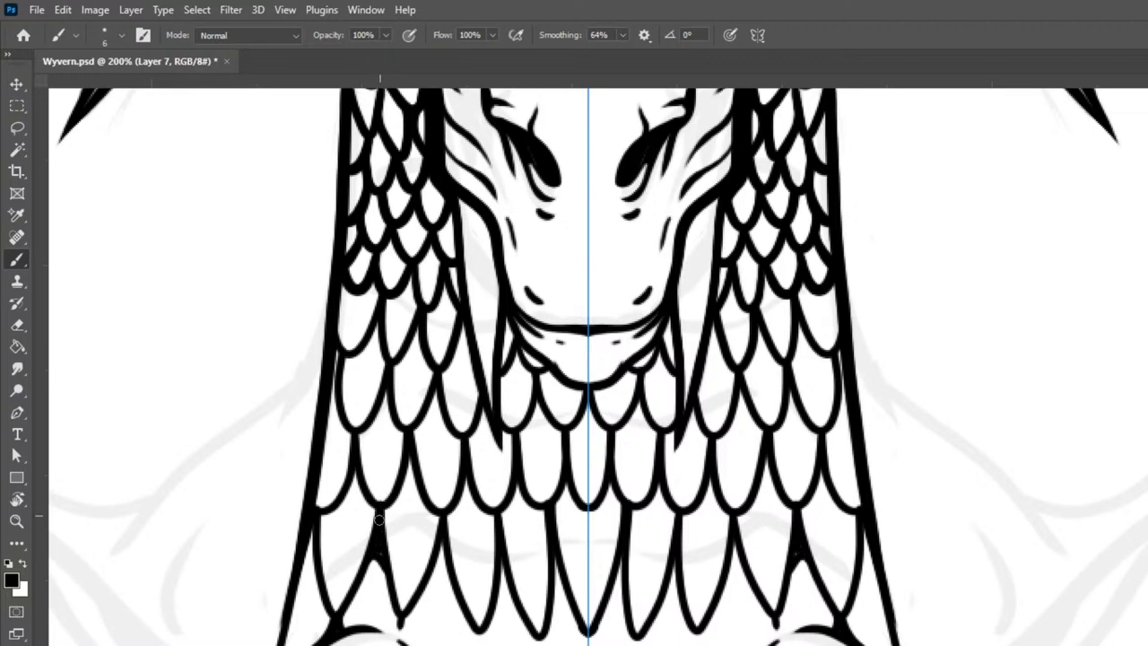
{"action": "mouse_move", "coordinate": [399, 637]}
{"action": "left_mouse_down"}
{"action": "mouse_move", "coordinate": [405, 610]}
{"action": "mouse_move", "coordinate": [410, 642]}
{"action": "left_mouse_up"}
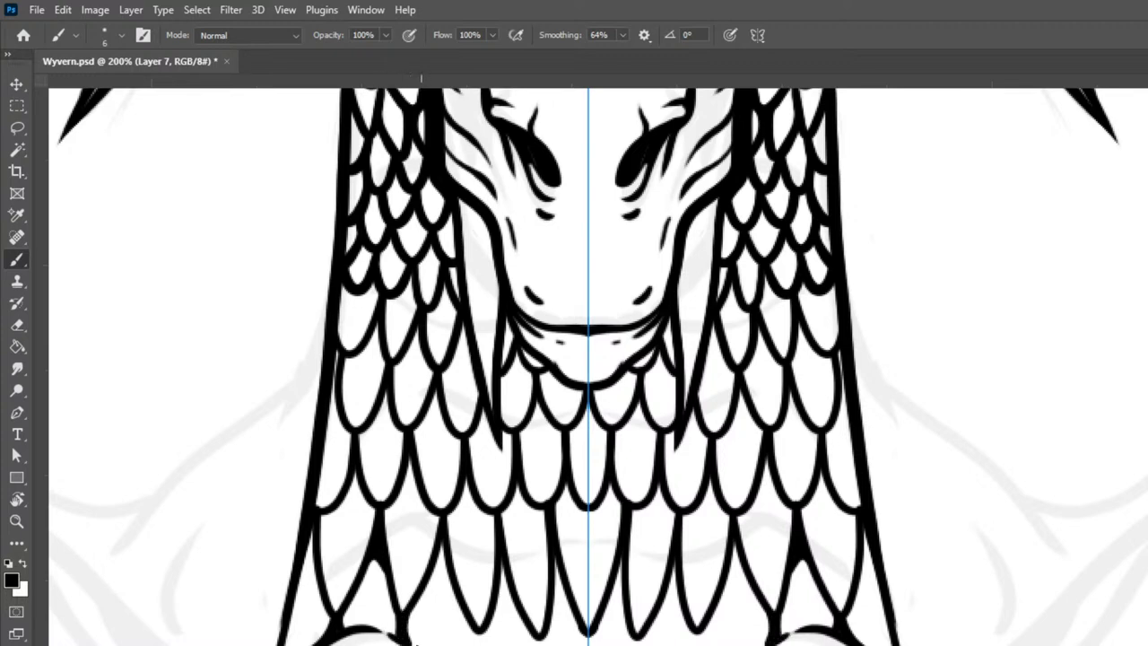
{"action": "mouse_move", "coordinate": [434, 565]}
{"action": "left_mouse_down"}
{"action": "mouse_move", "coordinate": [478, 633]}
{"action": "mouse_move", "coordinate": [439, 559]}
{"action": "mouse_move", "coordinate": [442, 569]}
{"action": "mouse_move", "coordinate": [439, 547]}
{"action": "mouse_move", "coordinate": [462, 608]}
{"action": "mouse_move", "coordinate": [441, 539]}
{"action": "mouse_move", "coordinate": [503, 588]}
{"action": "mouse_move", "coordinate": [490, 606]}
{"action": "mouse_move", "coordinate": [515, 595]}
{"action": "mouse_move", "coordinate": [530, 630]}
{"action": "mouse_move", "coordinate": [504, 579]}
{"action": "left_mouse_up"}
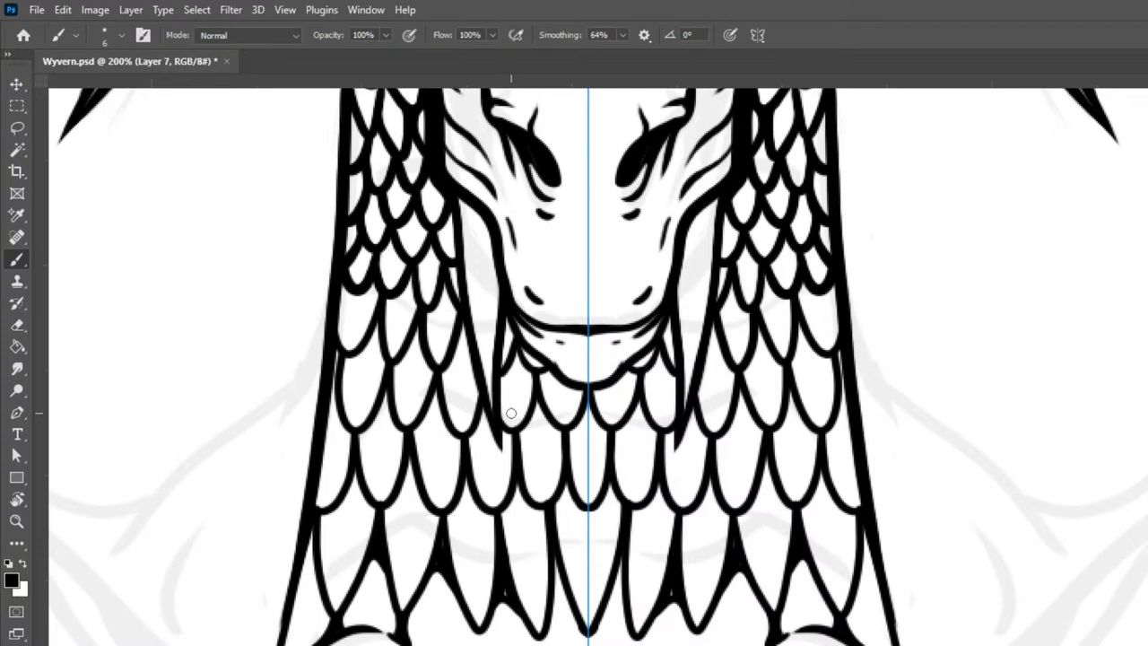
{"action": "left_click_drag", "start_coordinate": [673, 596], "coordinate": [675, 589]}
{"action": "mouse_move", "coordinate": [555, 599]}
{"action": "left_mouse_down"}
{"action": "mouse_move", "coordinate": [570, 609]}
{"action": "mouse_move", "coordinate": [556, 596]}
{"action": "mouse_move", "coordinate": [558, 608]}
{"action": "left_mouse_up"}
{"action": "mouse_move", "coordinate": [556, 560]}
{"action": "left_mouse_down"}
{"action": "mouse_move", "coordinate": [552, 521]}
{"action": "mouse_move", "coordinate": [569, 608]}
{"action": "mouse_move", "coordinate": [553, 539]}
{"action": "left_mouse_up"}
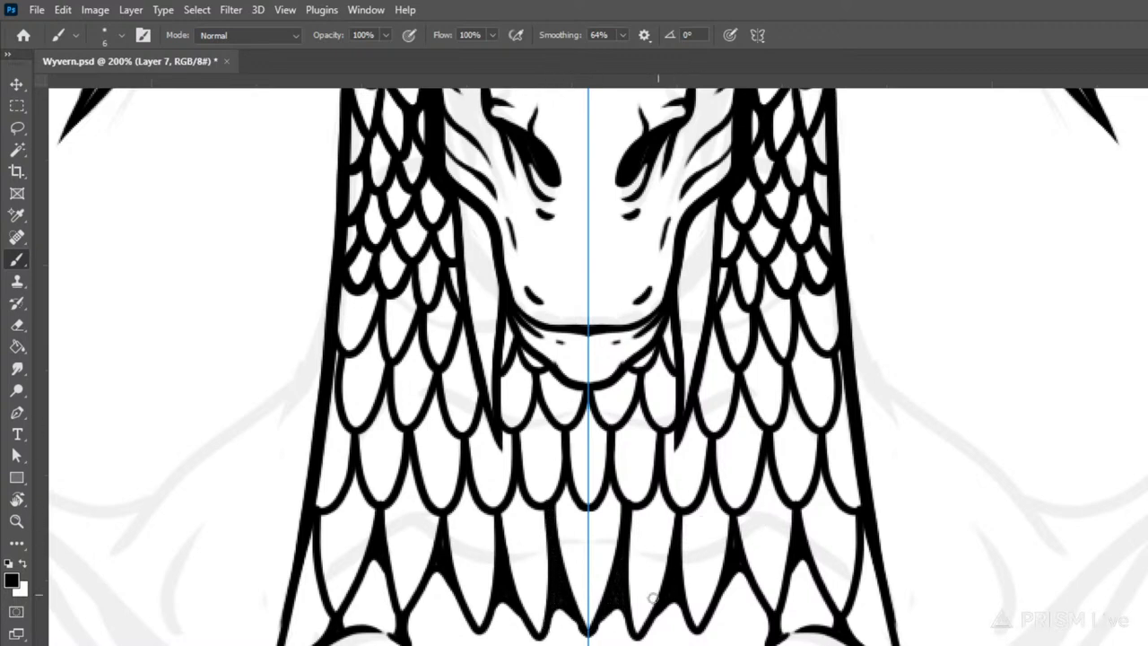
{"action": "left_click_drag", "start_coordinate": [571, 617], "coordinate": [589, 639]}
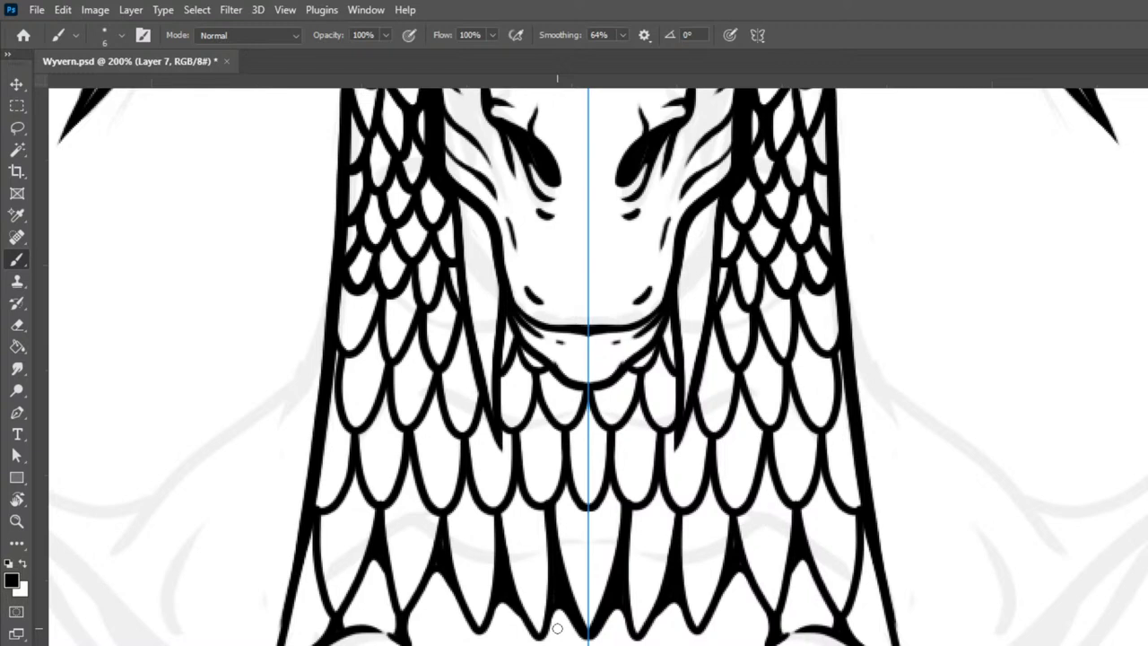
Step: Thicken the neck's side outlines, reshape the outermost scales against them, and ink accents around the lowest pointed scale tips
{"action": "left_click_drag", "start_coordinate": [859, 594], "coordinate": [868, 538]}
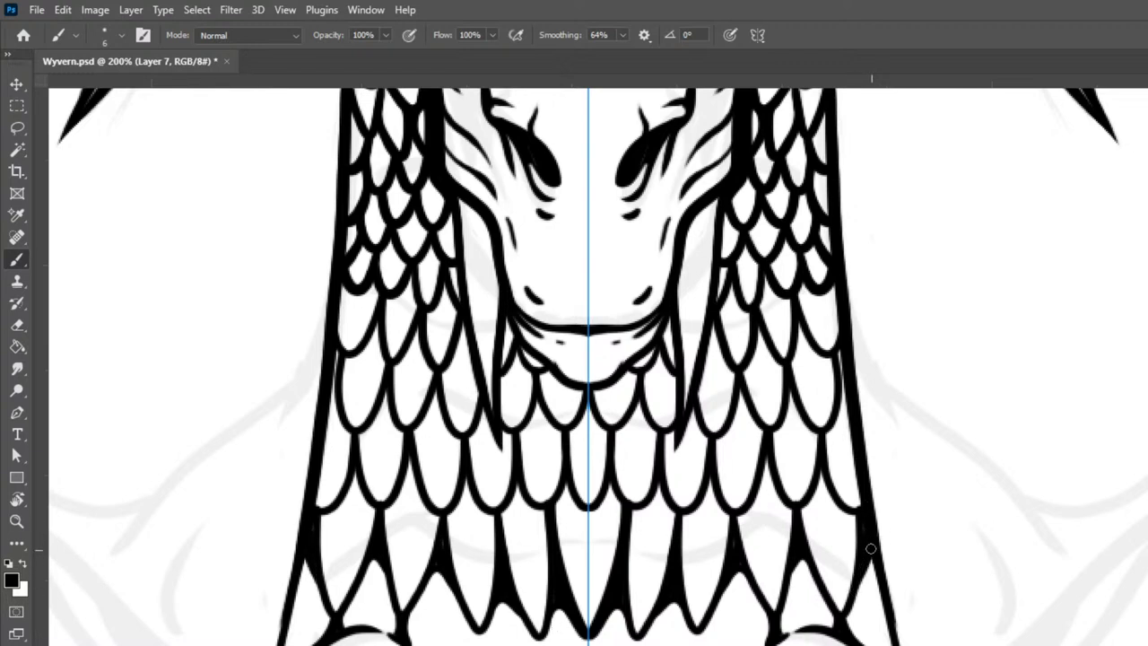
{"action": "mouse_move", "coordinate": [857, 505]}
{"action": "left_mouse_down"}
{"action": "mouse_move", "coordinate": [852, 470]}
{"action": "mouse_move", "coordinate": [847, 343]}
{"action": "left_mouse_up"}
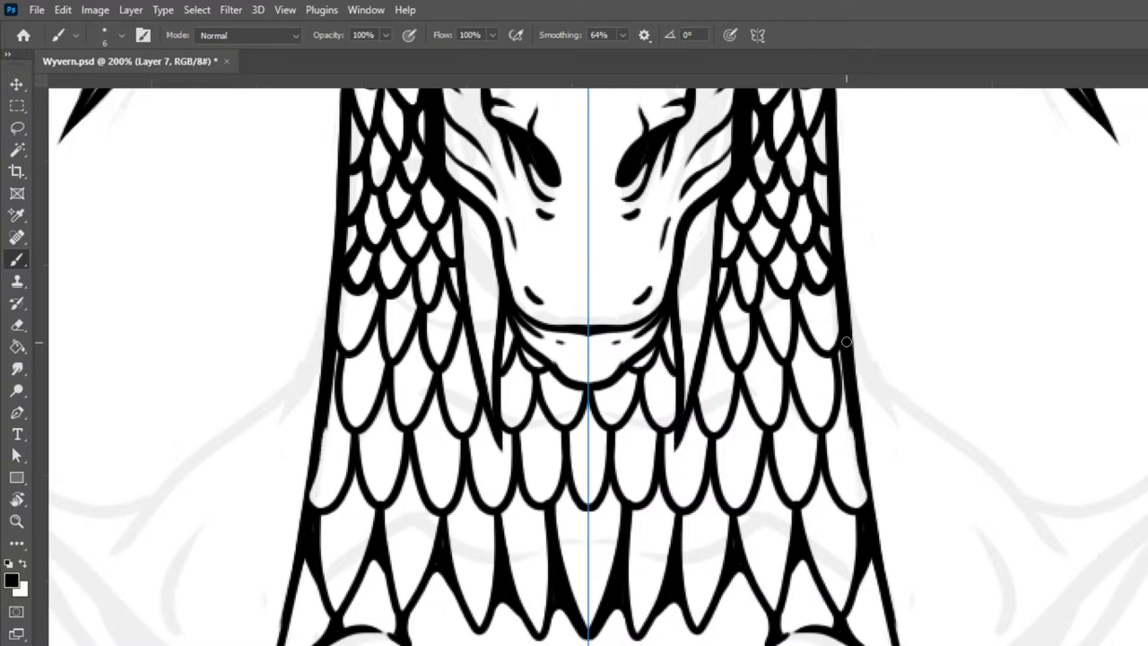
{"action": "left_click_drag", "start_coordinate": [843, 392], "coordinate": [882, 548]}
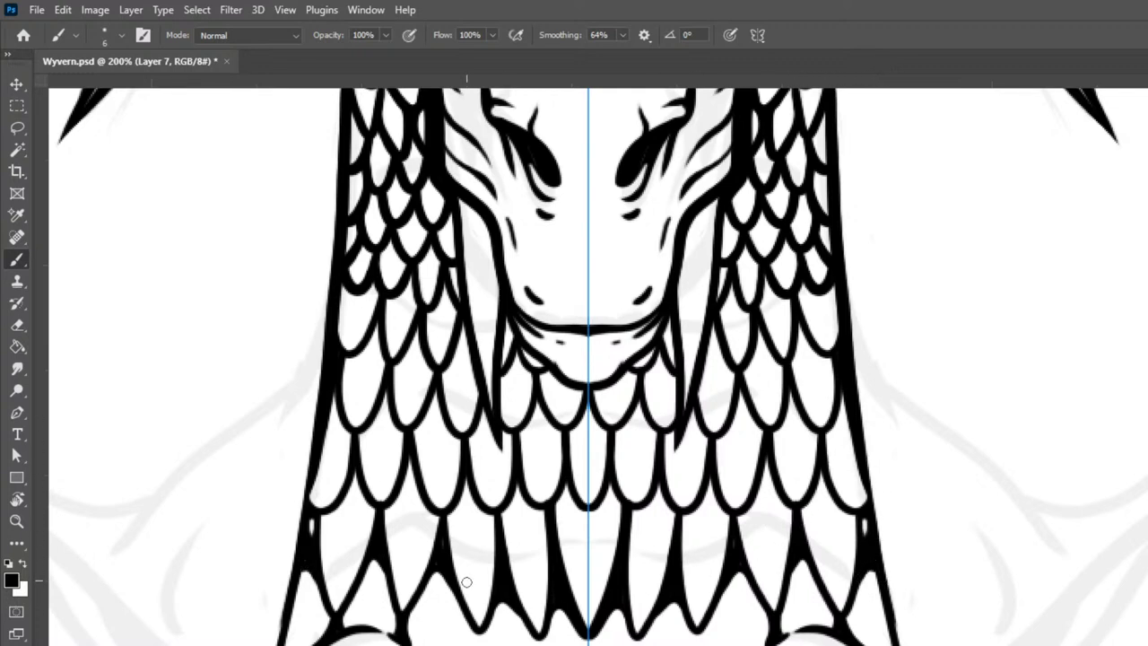
{"action": "left_click_drag", "start_coordinate": [407, 636], "coordinate": [415, 644]}
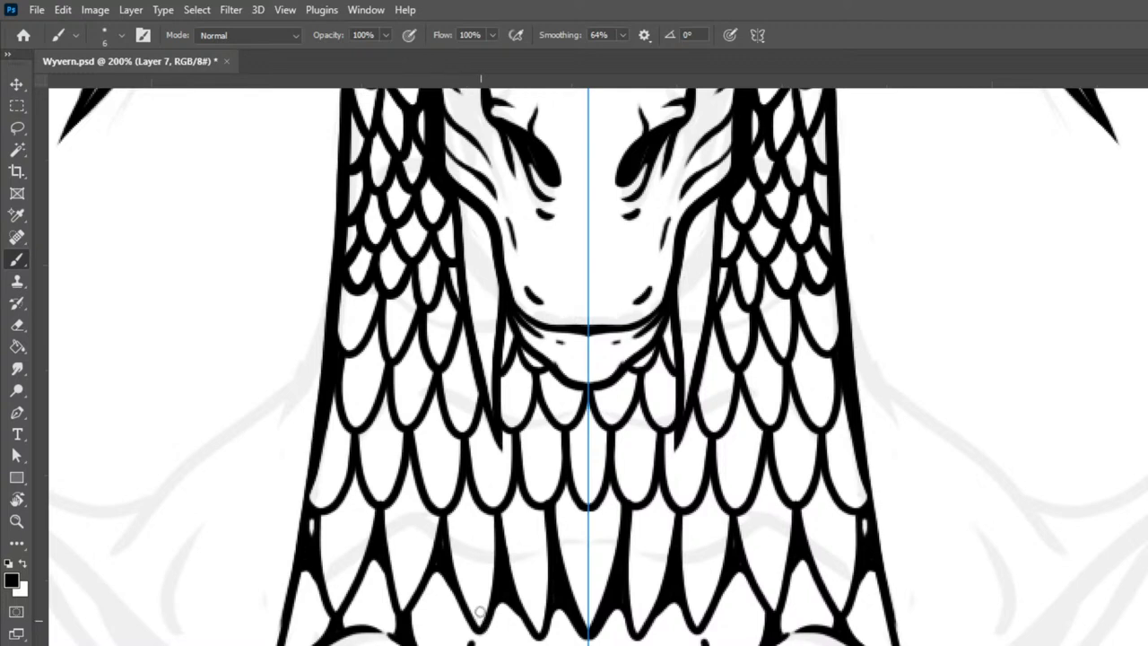
{"action": "left_click_drag", "start_coordinate": [477, 629], "coordinate": [479, 640]}
{"action": "mouse_move", "coordinate": [507, 599]}
{"action": "left_mouse_down"}
{"action": "mouse_move", "coordinate": [543, 643]}
{"action": "mouse_move", "coordinate": [551, 601]}
{"action": "left_mouse_up"}
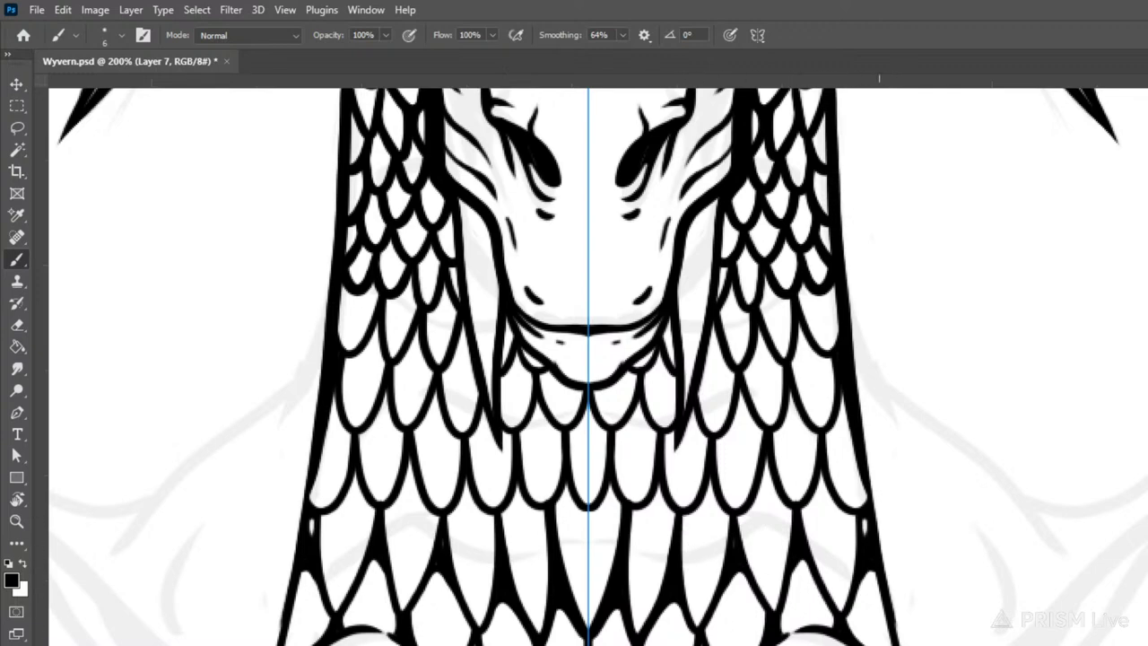
Step: Set the brush size to 9 and ink the curved shoulder contours from the neck's sides out to pointed tips
{"action": "key", "text": "ctrl+minus"}
{"action": "key", "text": "ctrl+minus"}
{"action": "key", "text": "ctrl+minus"}
{"action": "key", "text": "ctrl+minus"}
{"action": "scroll", "coordinate": [707, 462], "scroll_direction": "up", "scroll_amount": 4}
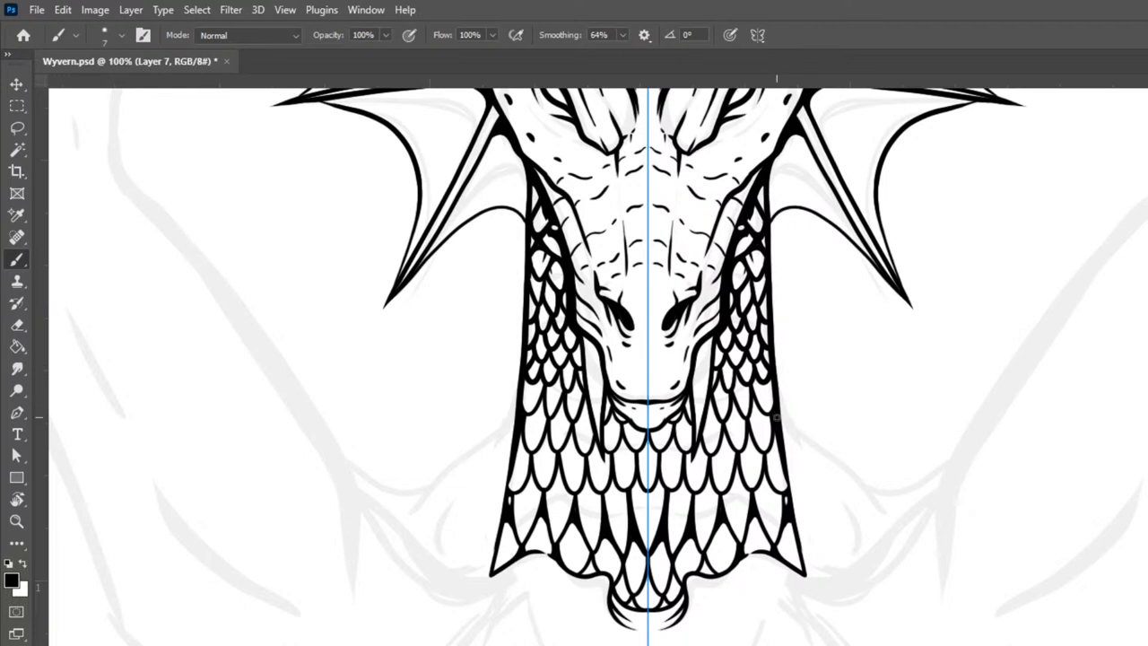
{"action": "left_click_drag", "start_coordinate": [778, 395], "coordinate": [812, 449]}
{"action": "key", "text": "ctrl+z"}
{"action": "key", "text": "bracketright"}
{"action": "key", "text": "bracketright"}
{"action": "mouse_move", "coordinate": [782, 413]}
{"action": "left_mouse_down"}
{"action": "mouse_move", "coordinate": [894, 519]}
{"action": "mouse_move", "coordinate": [859, 482]}
{"action": "mouse_move", "coordinate": [887, 504]}
{"action": "mouse_move", "coordinate": [909, 502]}
{"action": "mouse_move", "coordinate": [955, 463]}
{"action": "mouse_move", "coordinate": [979, 422]}
{"action": "mouse_move", "coordinate": [933, 503]}
{"action": "mouse_move", "coordinate": [938, 590]}
{"action": "left_mouse_up"}
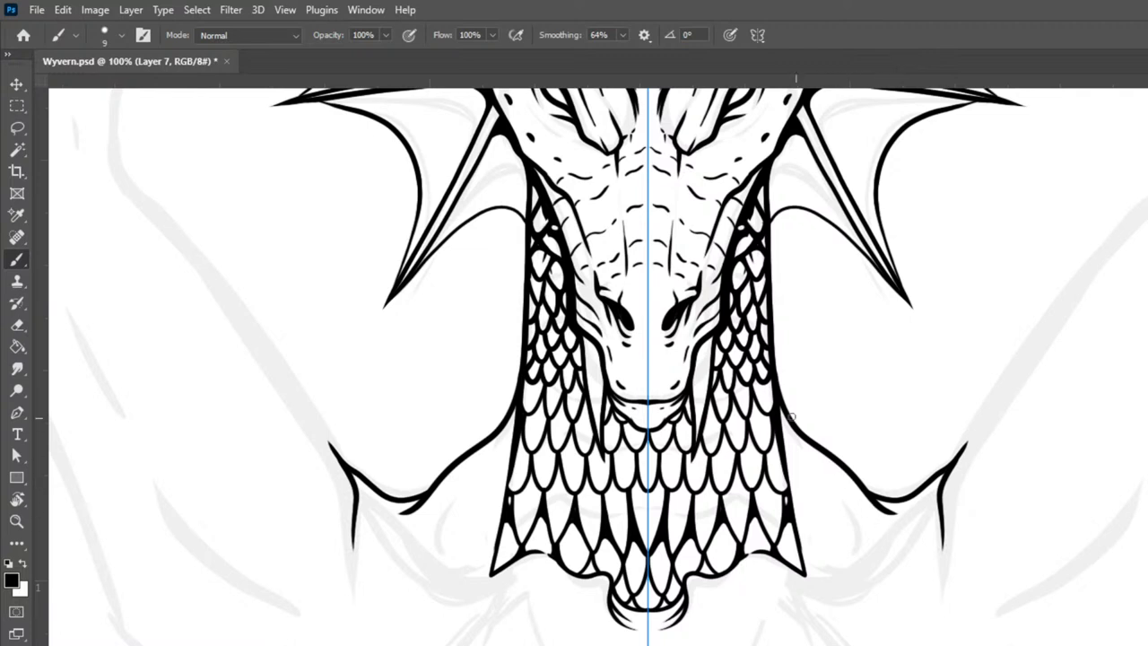
Step: Ink angled rows of elongated scales from the neck's sides across both shoulders, beneath the shoulder contours
{"action": "mouse_move", "coordinate": [783, 437]}
{"action": "left_mouse_down"}
{"action": "mouse_move", "coordinate": [803, 452]}
{"action": "mouse_move", "coordinate": [806, 440]}
{"action": "left_mouse_up"}
{"action": "mouse_move", "coordinate": [780, 426]}
{"action": "left_mouse_down"}
{"action": "mouse_move", "coordinate": [785, 475]}
{"action": "mouse_move", "coordinate": [804, 498]}
{"action": "mouse_move", "coordinate": [811, 476]}
{"action": "mouse_move", "coordinate": [769, 418]}
{"action": "mouse_move", "coordinate": [818, 483]}
{"action": "mouse_move", "coordinate": [834, 483]}
{"action": "mouse_move", "coordinate": [785, 421]}
{"action": "mouse_move", "coordinate": [797, 411]}
{"action": "mouse_move", "coordinate": [836, 454]}
{"action": "mouse_move", "coordinate": [816, 447]}
{"action": "mouse_move", "coordinate": [805, 492]}
{"action": "mouse_move", "coordinate": [816, 543]}
{"action": "mouse_move", "coordinate": [787, 496]}
{"action": "mouse_move", "coordinate": [806, 436]}
{"action": "mouse_move", "coordinate": [817, 496]}
{"action": "mouse_move", "coordinate": [806, 491]}
{"action": "mouse_move", "coordinate": [839, 512]}
{"action": "mouse_move", "coordinate": [816, 473]}
{"action": "left_mouse_up"}
{"action": "key", "text": "ctrl+z"}
{"action": "key", "text": "ctrl+z"}
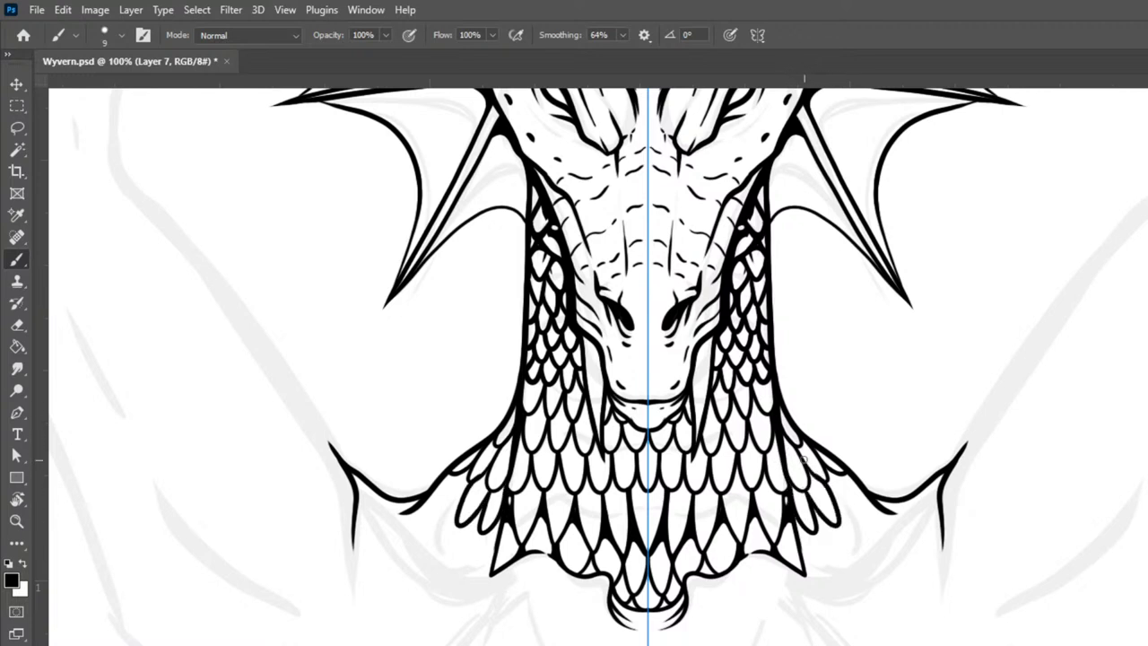
{"action": "mouse_move", "coordinate": [807, 491]}
{"action": "left_mouse_down"}
{"action": "mouse_move", "coordinate": [799, 448]}
{"action": "mouse_move", "coordinate": [832, 486]}
{"action": "left_mouse_up"}
{"action": "mouse_move", "coordinate": [824, 485]}
{"action": "left_mouse_down"}
{"action": "mouse_move", "coordinate": [868, 522]}
{"action": "mouse_move", "coordinate": [853, 486]}
{"action": "mouse_move", "coordinate": [802, 452]}
{"action": "mouse_move", "coordinate": [890, 509]}
{"action": "left_mouse_up"}
{"action": "mouse_move", "coordinate": [817, 535]}
{"action": "left_mouse_down"}
{"action": "mouse_move", "coordinate": [829, 574]}
{"action": "mouse_move", "coordinate": [803, 555]}
{"action": "mouse_move", "coordinate": [787, 492]}
{"action": "mouse_move", "coordinate": [817, 540]}
{"action": "mouse_move", "coordinate": [873, 560]}
{"action": "mouse_move", "coordinate": [863, 519]}
{"action": "mouse_move", "coordinate": [830, 496]}
{"action": "mouse_move", "coordinate": [840, 476]}
{"action": "mouse_move", "coordinate": [867, 523]}
{"action": "mouse_move", "coordinate": [890, 530]}
{"action": "mouse_move", "coordinate": [847, 474]}
{"action": "mouse_move", "coordinate": [908, 497]}
{"action": "mouse_move", "coordinate": [900, 519]}
{"action": "mouse_move", "coordinate": [885, 510]}
{"action": "mouse_move", "coordinate": [922, 508]}
{"action": "left_mouse_up"}
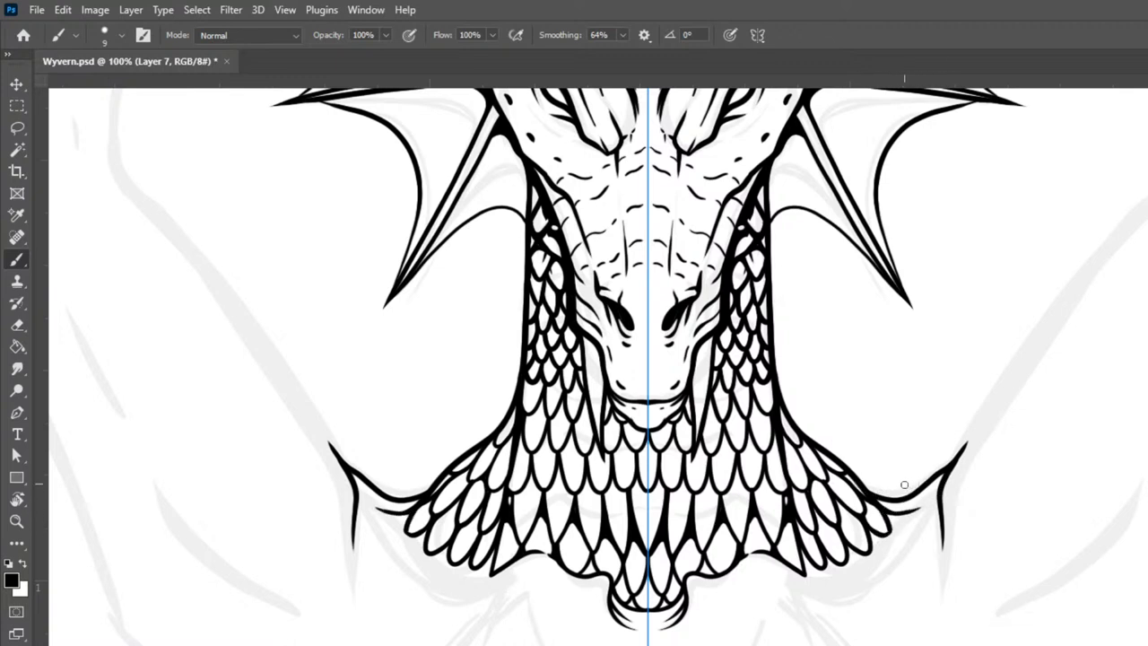
Step: Extend the scales to the lower shoulder edges and outer points, closing them with an edge contour
{"action": "mouse_move", "coordinate": [796, 570]}
{"action": "left_mouse_down"}
{"action": "mouse_move", "coordinate": [835, 590]}
{"action": "mouse_move", "coordinate": [816, 564]}
{"action": "mouse_move", "coordinate": [835, 595]}
{"action": "mouse_move", "coordinate": [825, 556]}
{"action": "mouse_move", "coordinate": [836, 600]}
{"action": "mouse_move", "coordinate": [853, 554]}
{"action": "mouse_move", "coordinate": [843, 564]}
{"action": "mouse_move", "coordinate": [857, 598]}
{"action": "mouse_move", "coordinate": [862, 583]}
{"action": "left_mouse_up"}
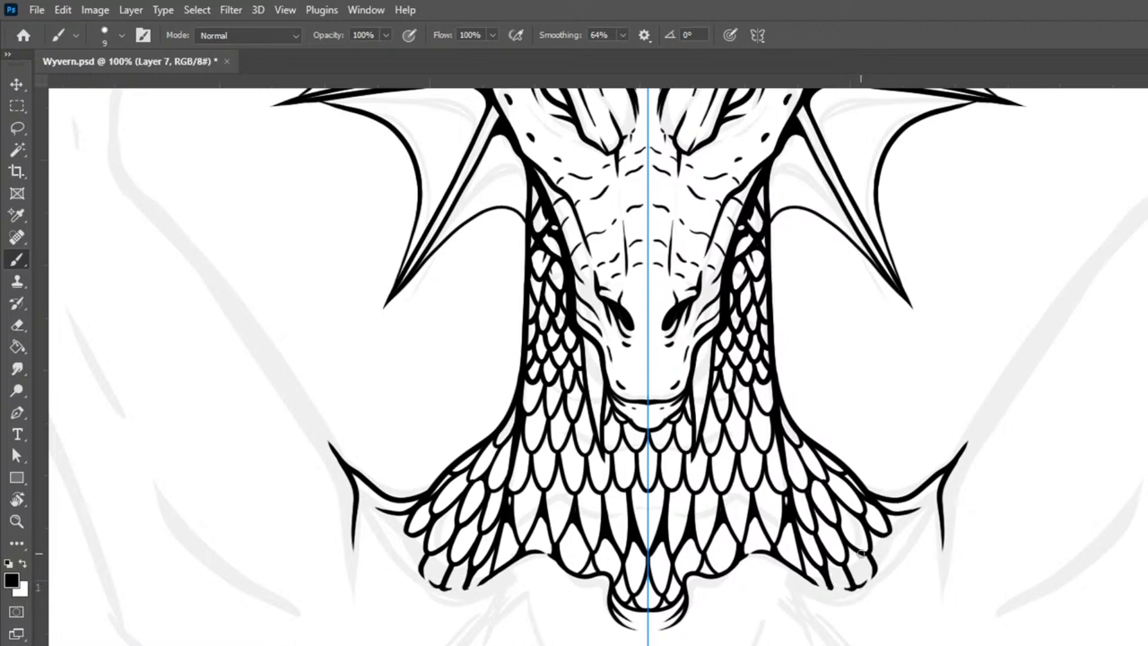
{"action": "left_click_drag", "start_coordinate": [888, 535], "coordinate": [890, 564]}
{"action": "mouse_move", "coordinate": [890, 534]}
{"action": "left_mouse_down"}
{"action": "mouse_move", "coordinate": [914, 494]}
{"action": "mouse_move", "coordinate": [889, 514]}
{"action": "mouse_move", "coordinate": [912, 524]}
{"action": "mouse_move", "coordinate": [906, 567]}
{"action": "mouse_move", "coordinate": [907, 524]}
{"action": "left_mouse_up"}
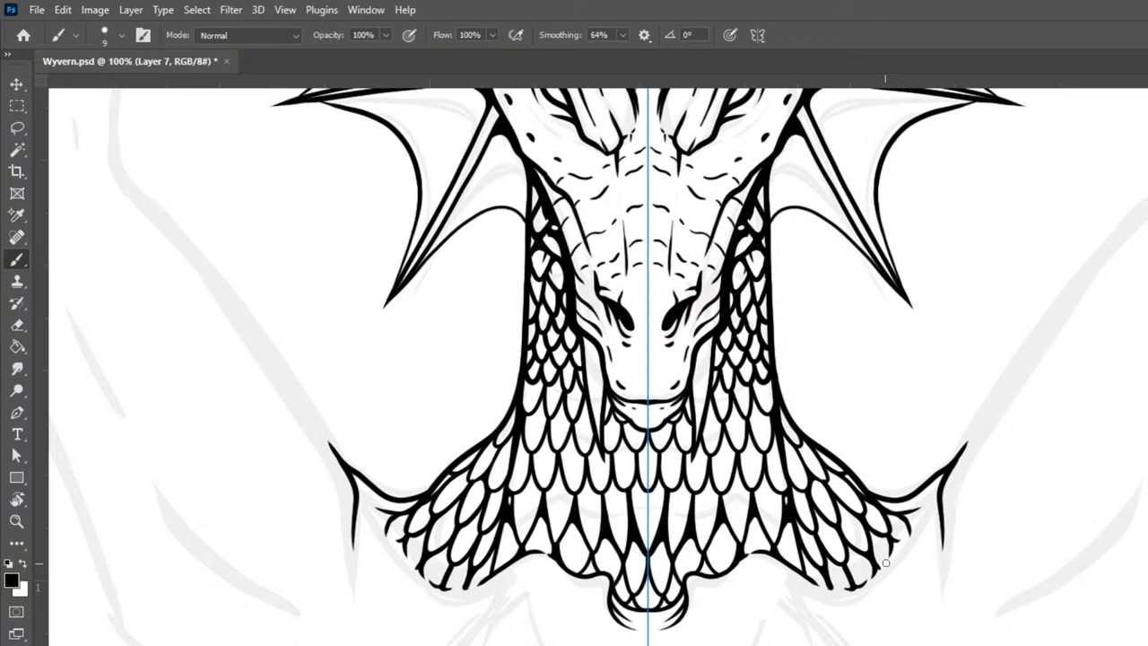
{"action": "mouse_move", "coordinate": [885, 561]}
{"action": "left_mouse_down"}
{"action": "mouse_move", "coordinate": [937, 501]}
{"action": "mouse_move", "coordinate": [937, 463]}
{"action": "left_mouse_up"}
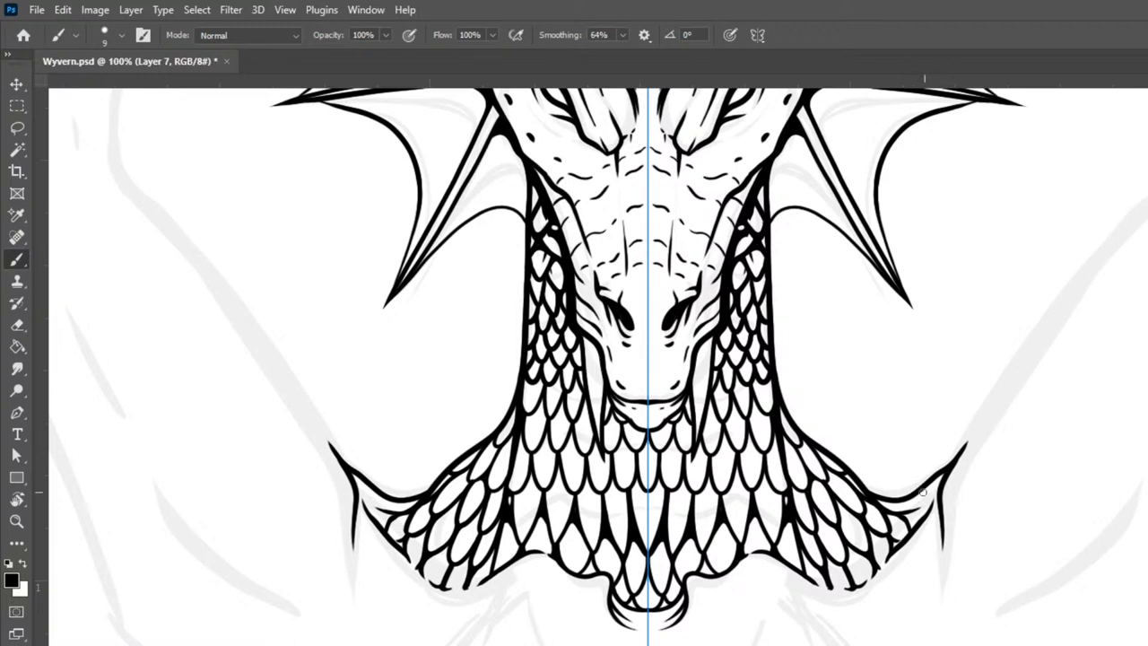
{"action": "mouse_move", "coordinate": [911, 499]}
{"action": "left_mouse_down"}
{"action": "mouse_move", "coordinate": [923, 520]}
{"action": "mouse_move", "coordinate": [933, 494]}
{"action": "left_mouse_up"}
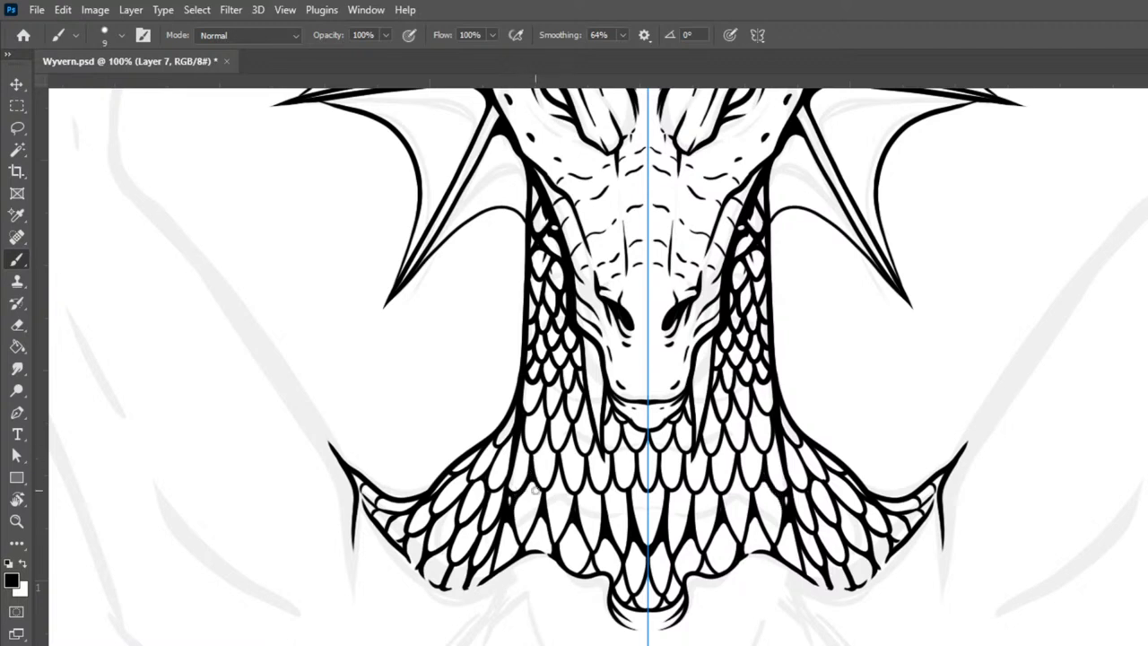
Step: Add short tapered shading strokes inside the scales along the neck's sides and where they meet the shoulders
{"action": "mouse_move", "coordinate": [537, 490]}
{"action": "left_mouse_down"}
{"action": "mouse_move", "coordinate": [528, 520]}
{"action": "mouse_move", "coordinate": [555, 520]}
{"action": "left_mouse_up"}
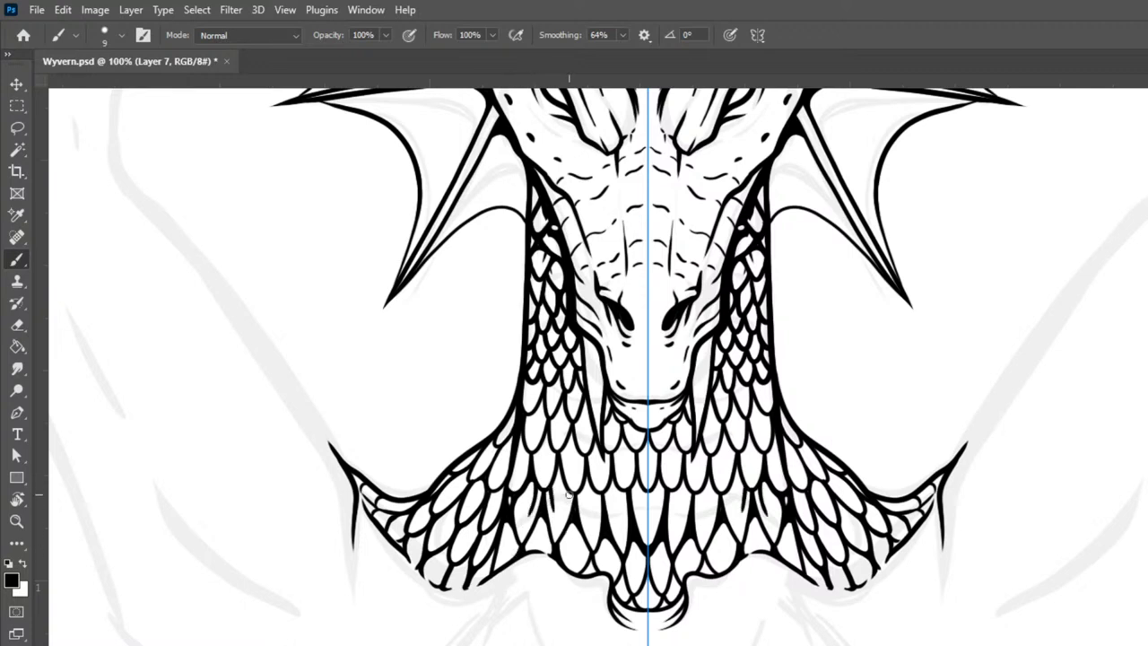
{"action": "left_click_drag", "start_coordinate": [563, 444], "coordinate": [566, 468]}
{"action": "left_click_drag", "start_coordinate": [580, 420], "coordinate": [585, 431]}
{"action": "mouse_move", "coordinate": [551, 386]}
{"action": "left_mouse_down"}
{"action": "mouse_move", "coordinate": [557, 430]}
{"action": "mouse_move", "coordinate": [531, 434]}
{"action": "left_mouse_up"}
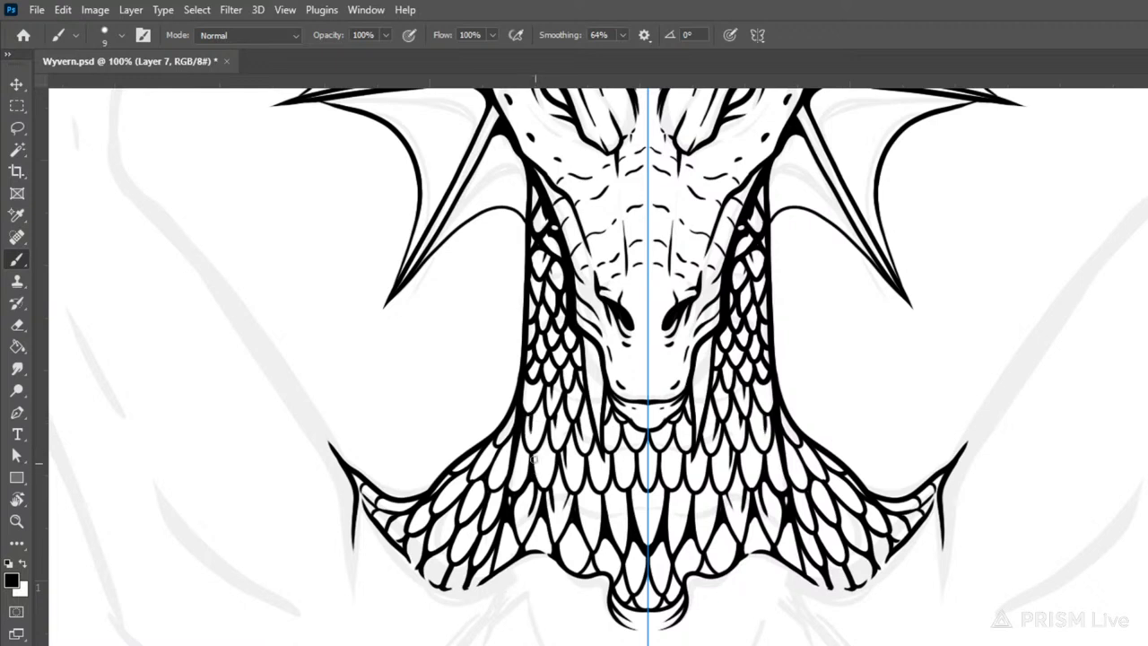
{"action": "left_click_drag", "start_coordinate": [528, 381], "coordinate": [527, 402]}
{"action": "left_click_drag", "start_coordinate": [536, 451], "coordinate": [538, 470]}
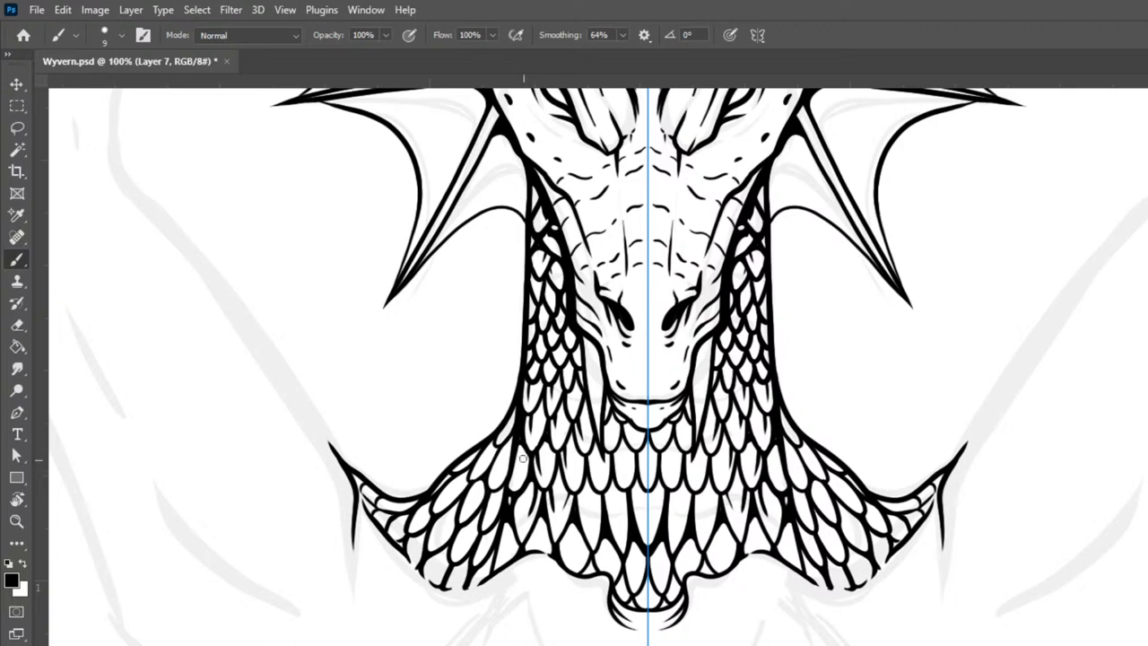
{"action": "left_click_drag", "start_coordinate": [526, 453], "coordinate": [497, 482]}
Step: Shade the central and lowest neck scales with short tapered strokes and darker gaps below the chin
{"action": "mouse_move", "coordinate": [578, 489]}
{"action": "left_mouse_down"}
{"action": "mouse_move", "coordinate": [599, 495]}
{"action": "mouse_move", "coordinate": [608, 521]}
{"action": "mouse_move", "coordinate": [596, 529]}
{"action": "mouse_move", "coordinate": [607, 489]}
{"action": "mouse_move", "coordinate": [611, 512]}
{"action": "mouse_move", "coordinate": [622, 512]}
{"action": "left_mouse_up"}
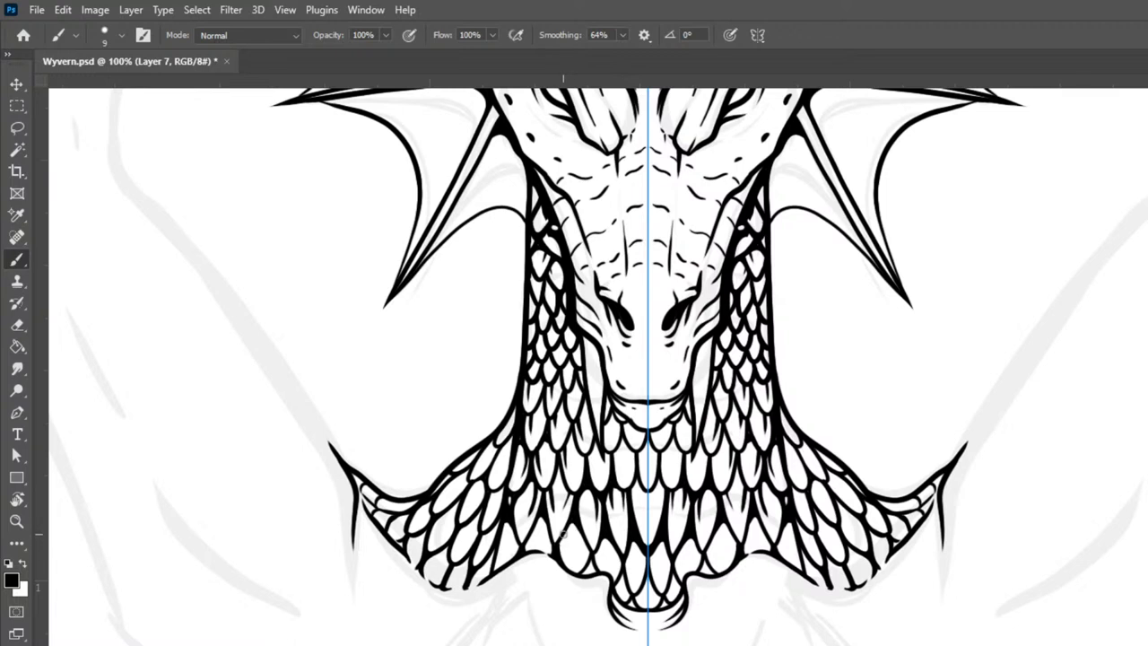
{"action": "mouse_move", "coordinate": [564, 537]}
{"action": "left_mouse_down"}
{"action": "mouse_move", "coordinate": [567, 563]}
{"action": "mouse_move", "coordinate": [585, 551]}
{"action": "mouse_move", "coordinate": [586, 563]}
{"action": "left_mouse_up"}
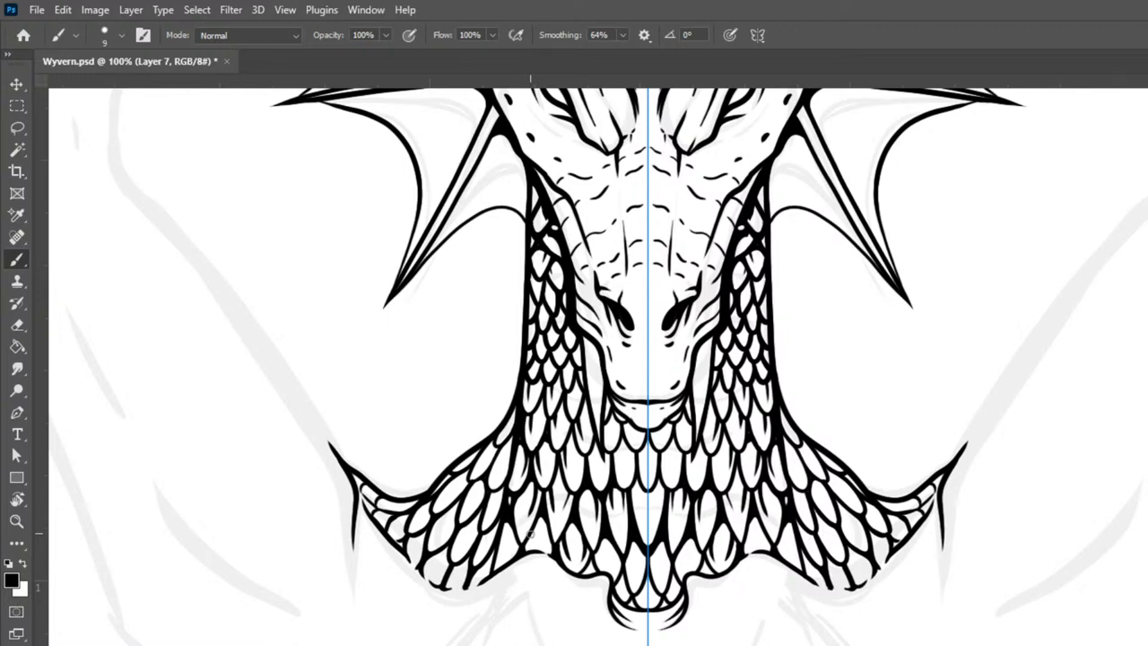
{"action": "mouse_move", "coordinate": [598, 547]}
{"action": "left_mouse_down"}
{"action": "mouse_move", "coordinate": [600, 565]}
{"action": "mouse_move", "coordinate": [633, 579]}
{"action": "left_mouse_up"}
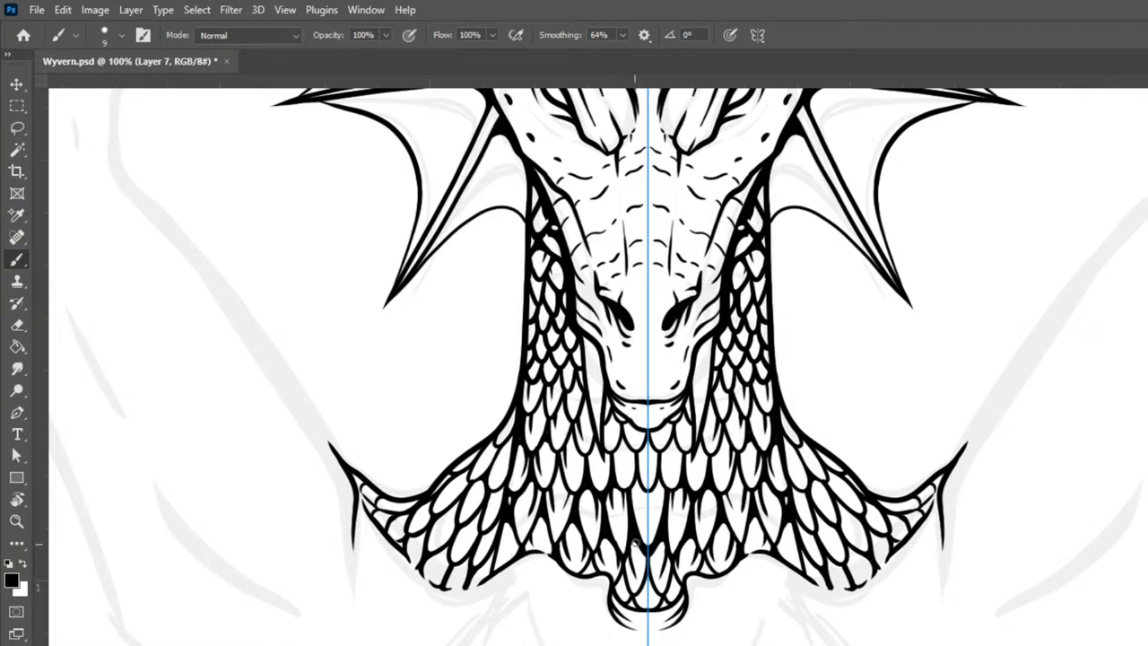
{"action": "key", "text": "ctrl+z"}
{"action": "left_click_drag", "start_coordinate": [629, 551], "coordinate": [631, 580]}
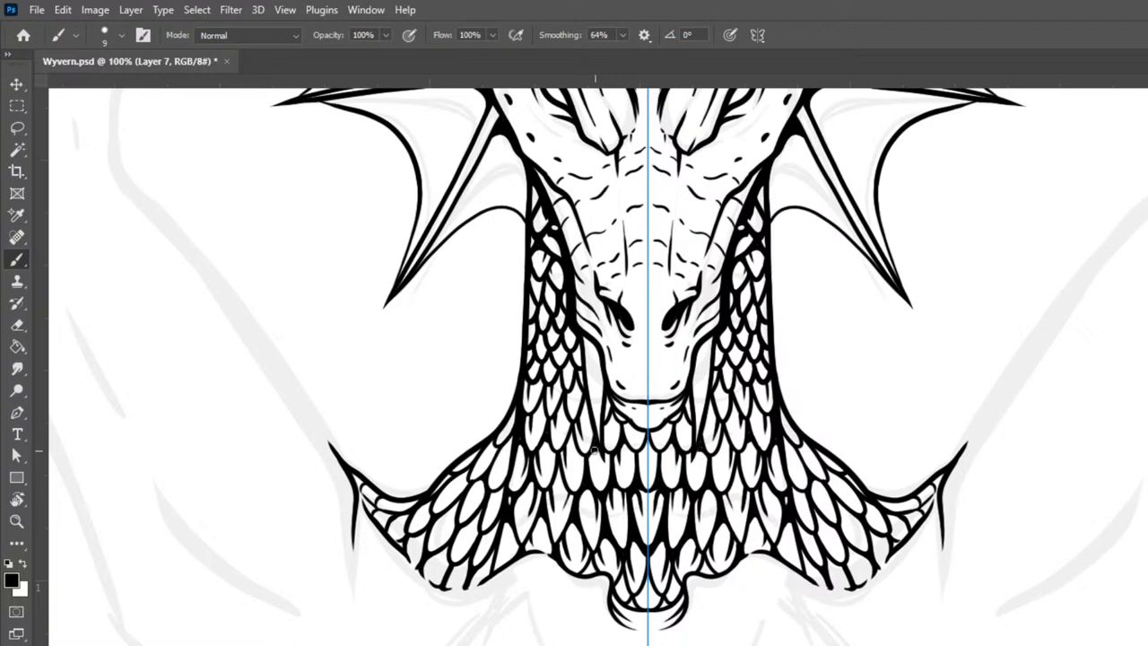
{"action": "left_click_drag", "start_coordinate": [594, 449], "coordinate": [595, 479]}
Step: Examine the inked head, neck and shoulders against the whole card frame at several magnifications
{"action": "key", "text": "ctrl+minus"}
{"action": "key", "text": "ctrl+minus"}
{"action": "key", "text": "ctrl+minus"}
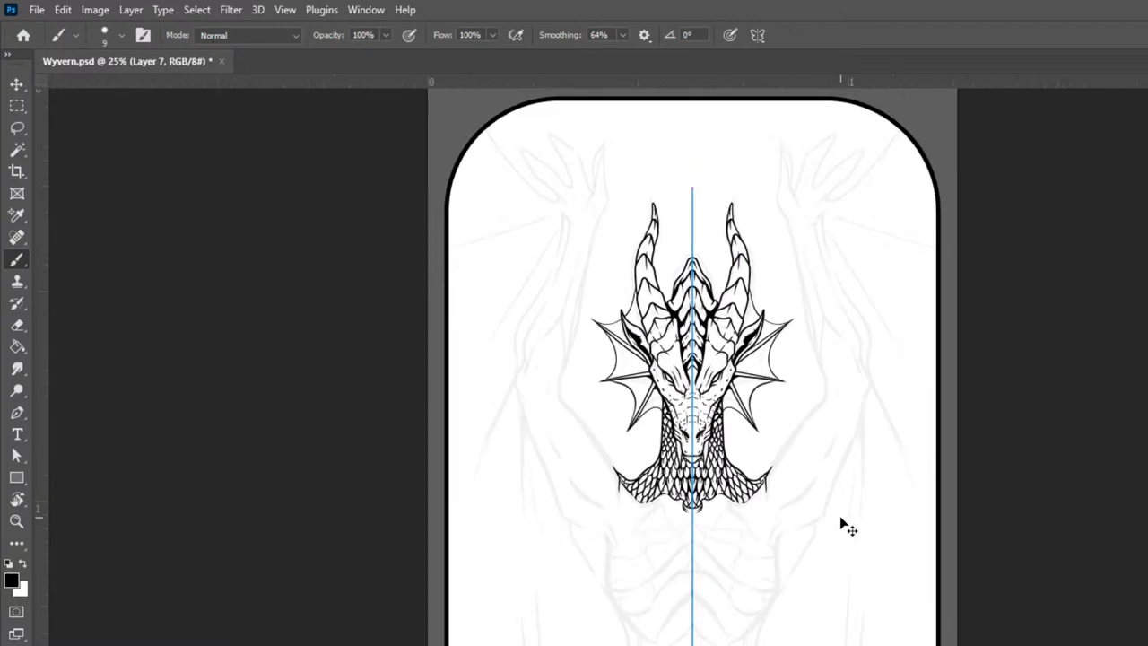
{"action": "key", "text": "ctrl+plus"}
{"action": "key", "text": "ctrl+plus"}
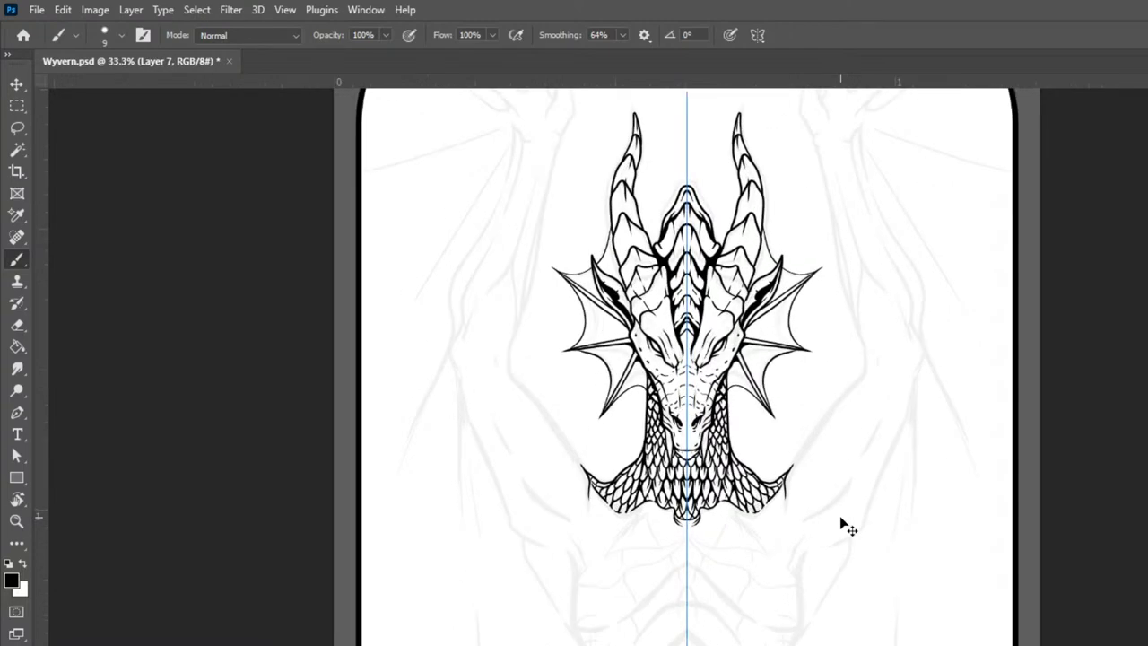
{"action": "key", "text": "ctrl+minus"}
{"action": "key", "text": "ctrl+minus"}
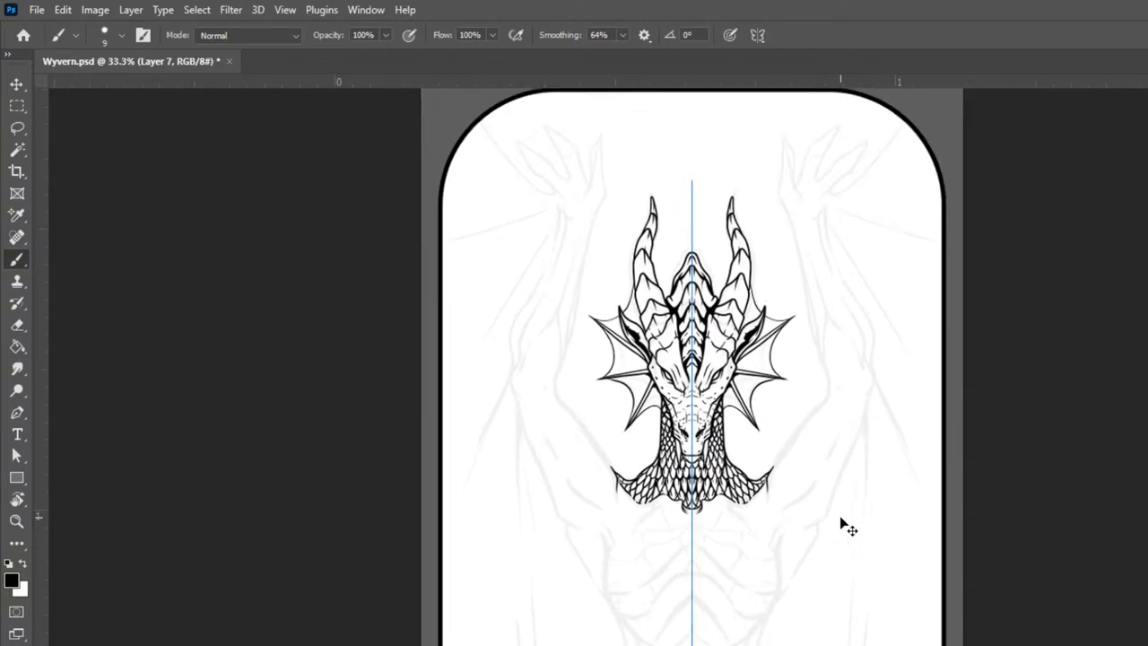
{"action": "key", "text": "ctrl+plus"}
{"action": "key", "text": "ctrl+plus"}
{"action": "key", "text": "ctrl+plus"}
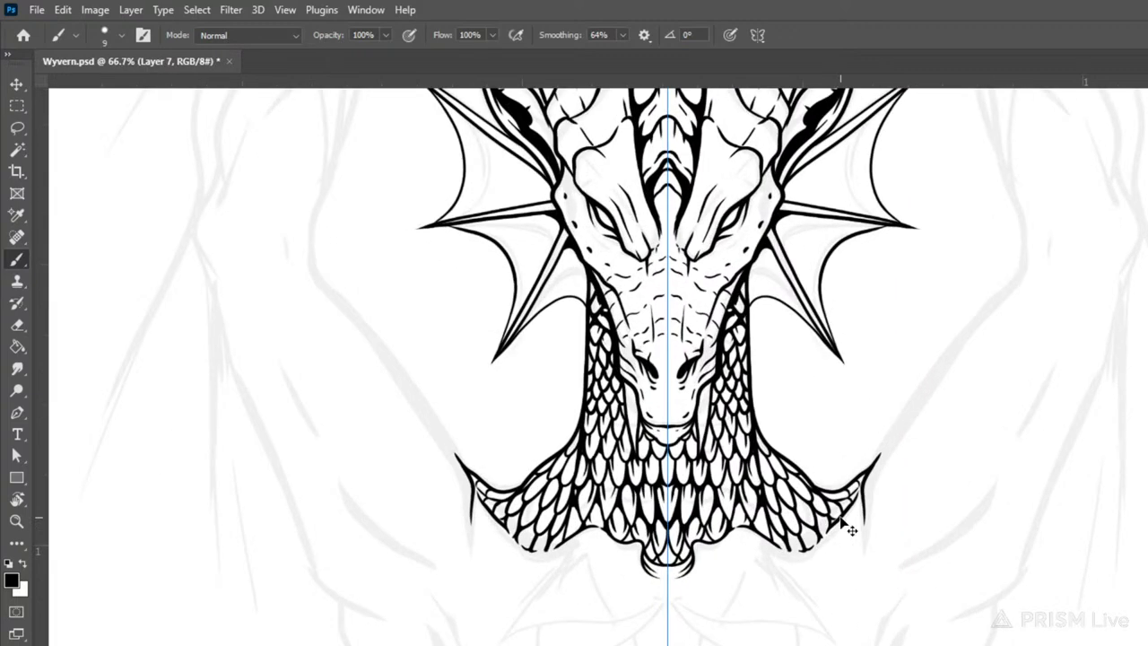
{"action": "key", "text": "ctrl+minus"}
{"action": "key", "text": "ctrl+minus"}
Step: Set the brush size to 10 and thicken the outer neck outline down to the shoulders
{"action": "key", "text": "ctrl+plus"}
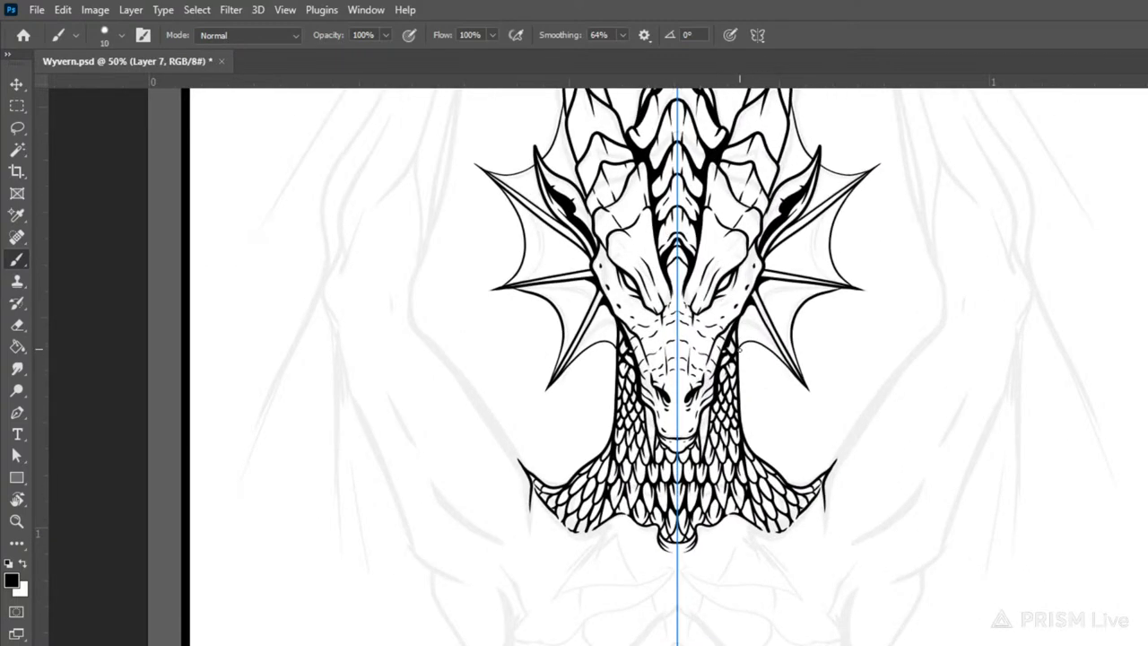
{"action": "key", "text": "bracketright"}
{"action": "left_click_drag", "start_coordinate": [738, 348], "coordinate": [752, 511]}
{"action": "mouse_move", "coordinate": [749, 453]}
{"action": "left_mouse_down"}
{"action": "mouse_move", "coordinate": [809, 487]}
{"action": "mouse_move", "coordinate": [846, 448]}
{"action": "left_mouse_up"}
Step: Ink the wing arms' inner contours from the shoulders past the elbow bends toward the wrists with a size 15 brush
{"action": "left_click_drag", "start_coordinate": [1023, 407], "coordinate": [682, 591]}
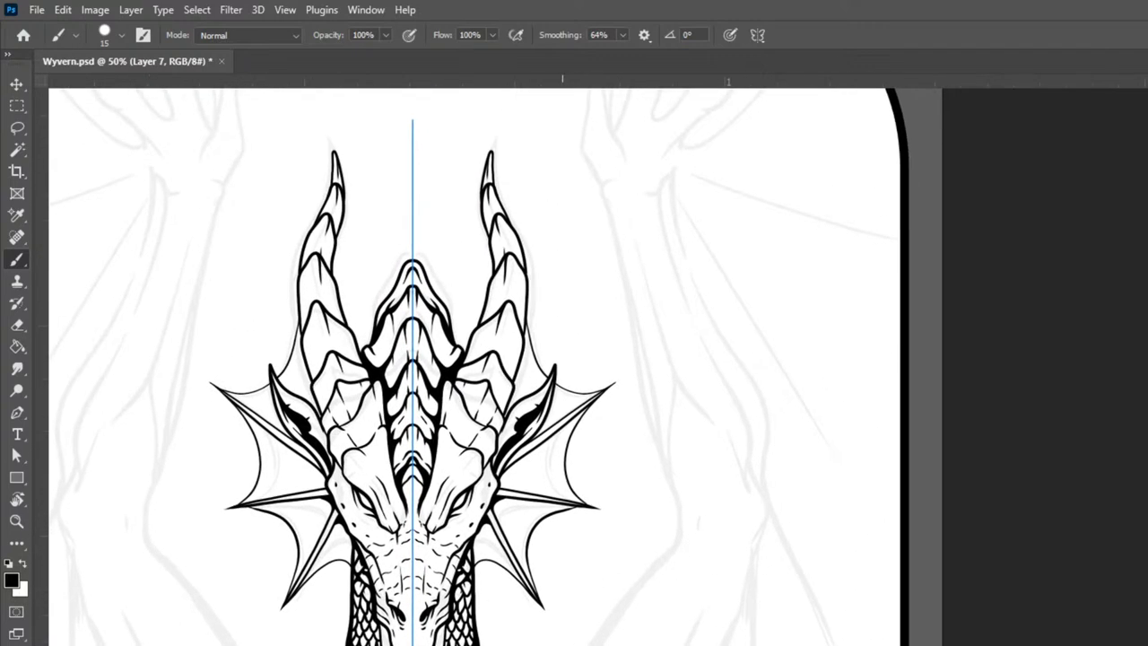
{"action": "mouse_move", "coordinate": [597, 642]}
{"action": "left_mouse_down"}
{"action": "mouse_move", "coordinate": [649, 566]}
{"action": "mouse_move", "coordinate": [693, 539]}
{"action": "mouse_move", "coordinate": [697, 520]}
{"action": "mouse_move", "coordinate": [681, 524]}
{"action": "mouse_move", "coordinate": [661, 466]}
{"action": "mouse_move", "coordinate": [679, 376]}
{"action": "mouse_move", "coordinate": [665, 339]}
{"action": "left_mouse_up"}
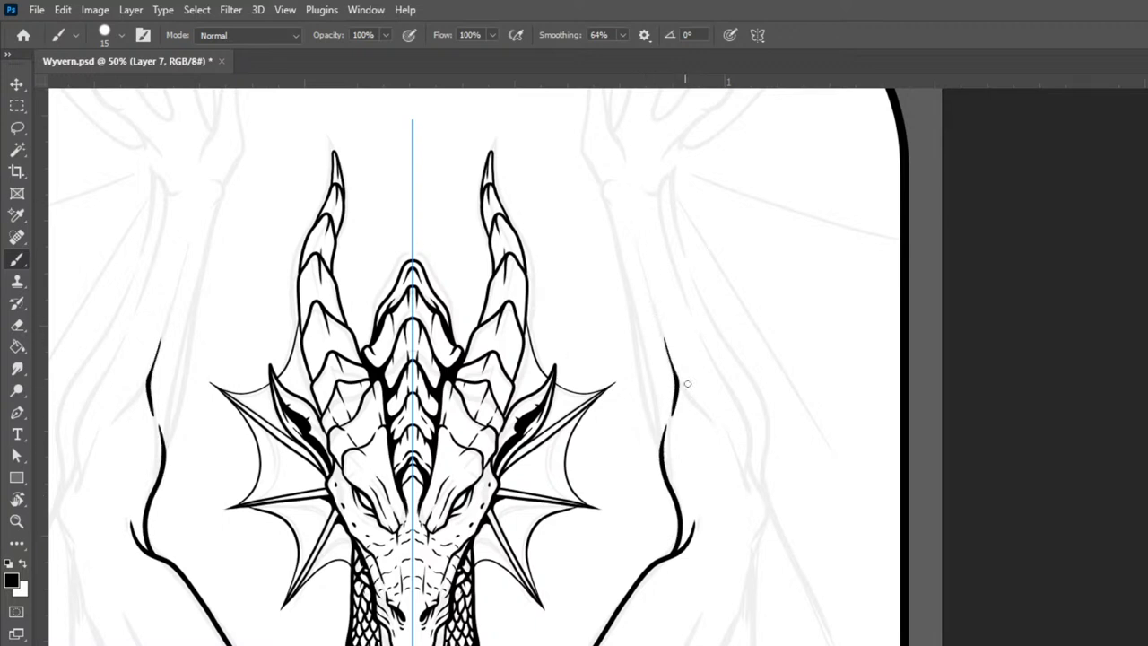
{"action": "left_click_drag", "start_coordinate": [678, 384], "coordinate": [713, 434]}
{"action": "mouse_move", "coordinate": [748, 544]}
{"action": "left_mouse_down"}
{"action": "mouse_move", "coordinate": [761, 461]}
{"action": "mouse_move", "coordinate": [848, 299]}
{"action": "mouse_move", "coordinate": [910, 549]}
{"action": "mouse_move", "coordinate": [949, 643]}
{"action": "left_mouse_up"}
Step: Fill the outer horn bases with solid black shadow and ink fine size 10 fold lines on the adjoining membranes
{"action": "key", "text": "ctrl+plus"}
{"action": "key", "text": "ctrl+plus"}
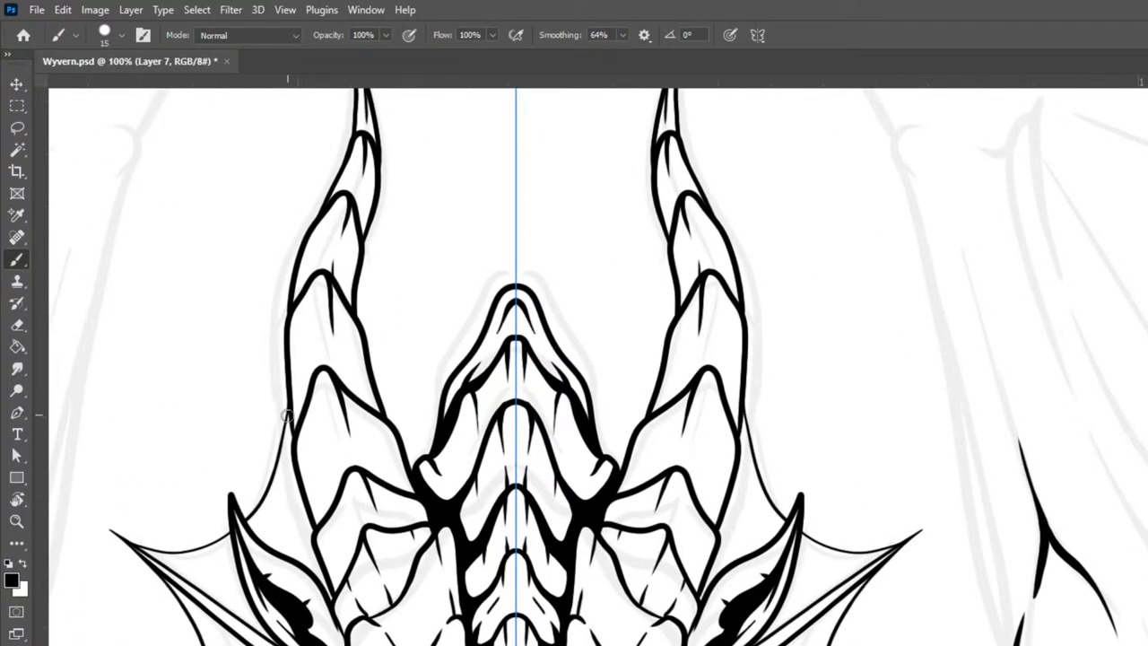
{"action": "mouse_move", "coordinate": [290, 451]}
{"action": "left_mouse_down"}
{"action": "mouse_move", "coordinate": [305, 541]}
{"action": "mouse_move", "coordinate": [293, 570]}
{"action": "mouse_move", "coordinate": [306, 551]}
{"action": "mouse_move", "coordinate": [327, 579]}
{"action": "left_mouse_up"}
{"action": "mouse_move", "coordinate": [301, 492]}
{"action": "left_mouse_down"}
{"action": "mouse_move", "coordinate": [326, 586]}
{"action": "mouse_move", "coordinate": [302, 549]}
{"action": "mouse_move", "coordinate": [335, 604]}
{"action": "left_mouse_up"}
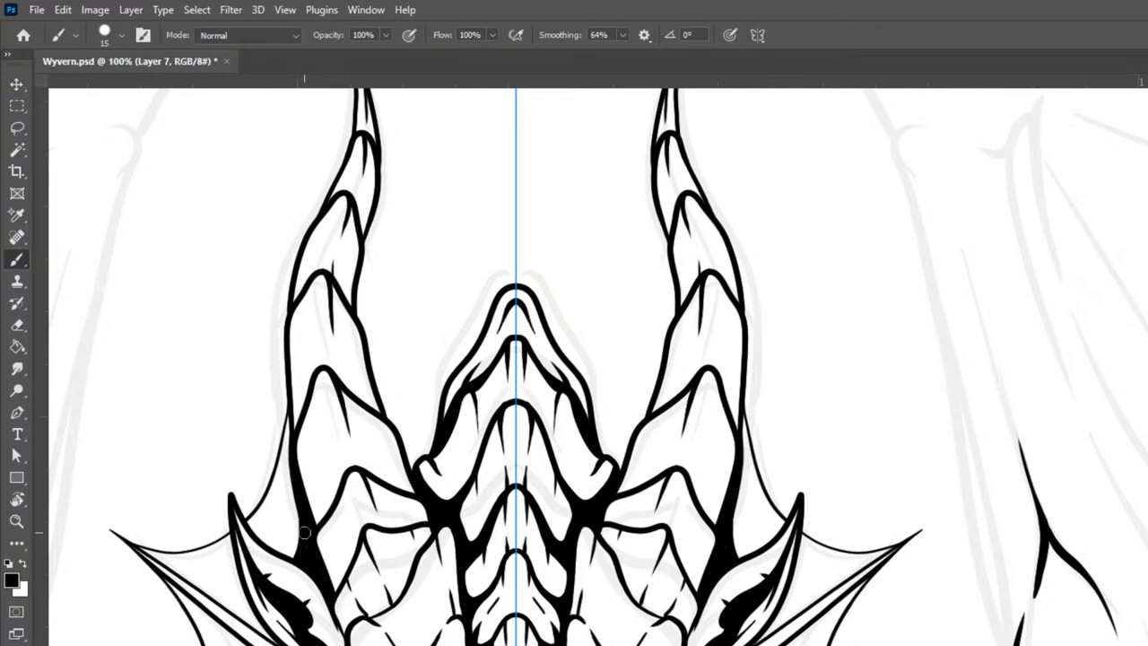
{"action": "key", "text": "bracketleft"}
{"action": "left_click_drag", "start_coordinate": [289, 413], "coordinate": [287, 527]}
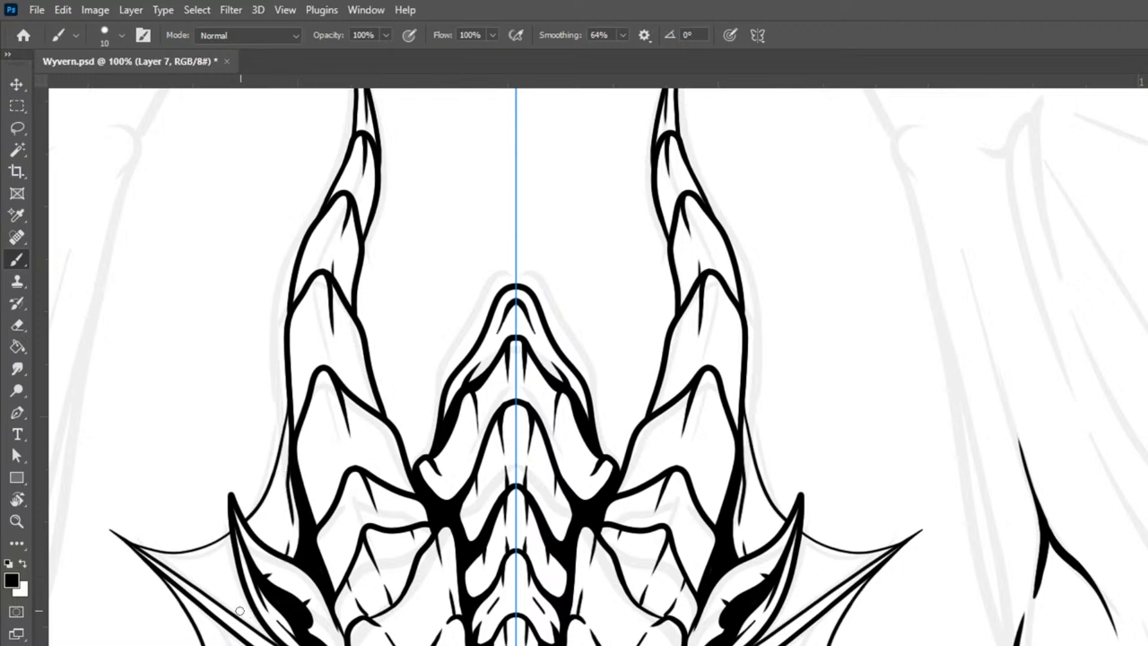
Step: Ink black shadows between the ears and upper fin ribs and at the fin bases beside the cheeks
{"action": "mouse_move", "coordinate": [236, 616]}
{"action": "left_mouse_down"}
{"action": "mouse_move", "coordinate": [256, 619]}
{"action": "mouse_move", "coordinate": [248, 599]}
{"action": "mouse_move", "coordinate": [264, 633]}
{"action": "mouse_move", "coordinate": [292, 645]}
{"action": "left_mouse_up"}
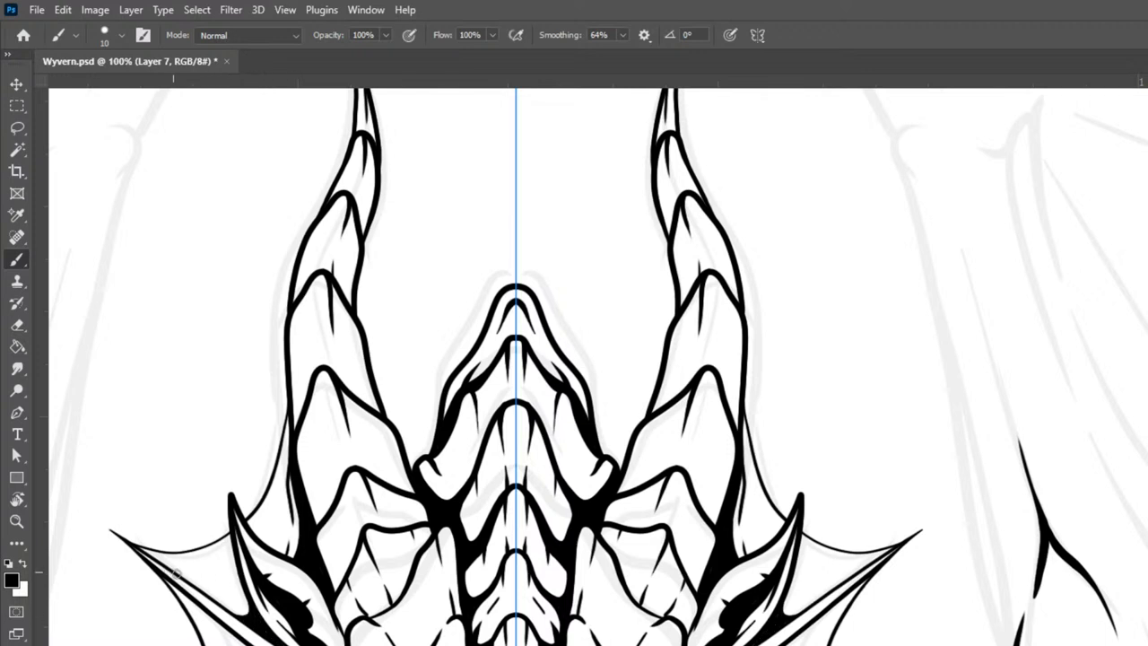
{"action": "mouse_move", "coordinate": [211, 597]}
{"action": "left_mouse_down"}
{"action": "mouse_move", "coordinate": [235, 610]}
{"action": "mouse_move", "coordinate": [249, 595]}
{"action": "left_mouse_up"}
{"action": "left_click_drag", "start_coordinate": [378, 504], "coordinate": [486, 300]}
{"action": "mouse_move", "coordinate": [359, 443]}
{"action": "left_mouse_down"}
{"action": "mouse_move", "coordinate": [424, 500]}
{"action": "mouse_move", "coordinate": [437, 535]}
{"action": "mouse_move", "coordinate": [424, 546]}
{"action": "mouse_move", "coordinate": [361, 532]}
{"action": "mouse_move", "coordinate": [431, 515]}
{"action": "mouse_move", "coordinate": [431, 538]}
{"action": "mouse_move", "coordinate": [451, 534]}
{"action": "mouse_move", "coordinate": [380, 454]}
{"action": "mouse_move", "coordinate": [445, 529]}
{"action": "mouse_move", "coordinate": [433, 526]}
{"action": "mouse_move", "coordinate": [430, 496]}
{"action": "mouse_move", "coordinate": [443, 529]}
{"action": "left_mouse_up"}
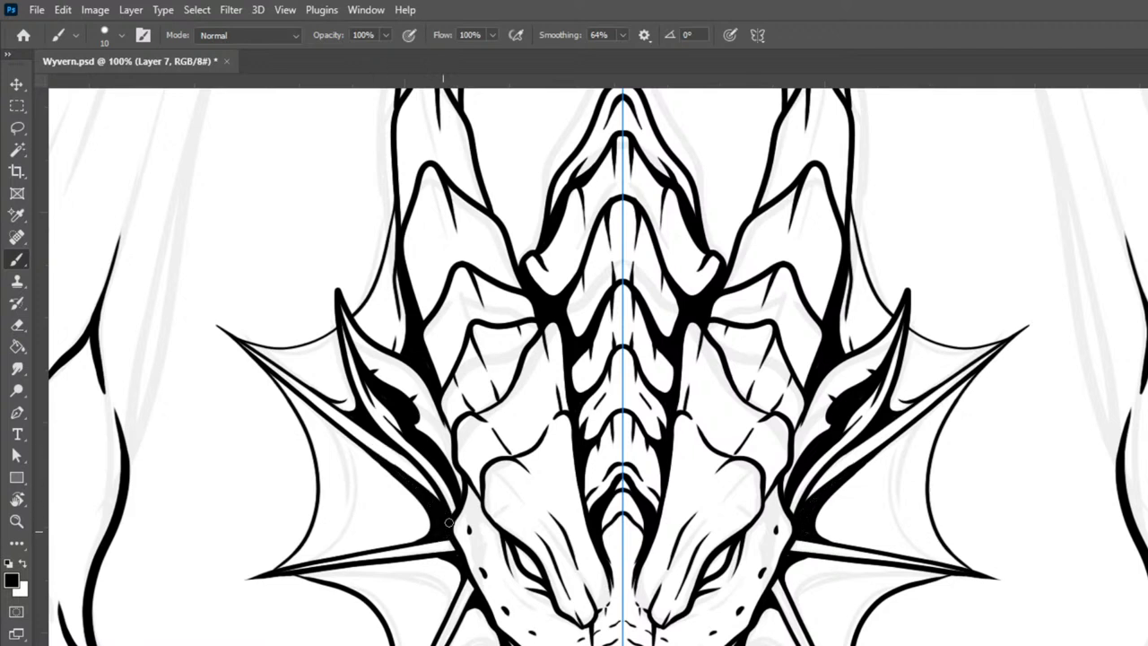
Step: Add short tapered dashes along the ribs of the middle and lower fin membranes and darken the lower rib bases
{"action": "left_click_drag", "start_coordinate": [375, 456], "coordinate": [423, 551]}
{"action": "left_click_drag", "start_coordinate": [383, 475], "coordinate": [411, 522]}
{"action": "left_click_drag", "start_coordinate": [364, 462], "coordinate": [384, 481]}
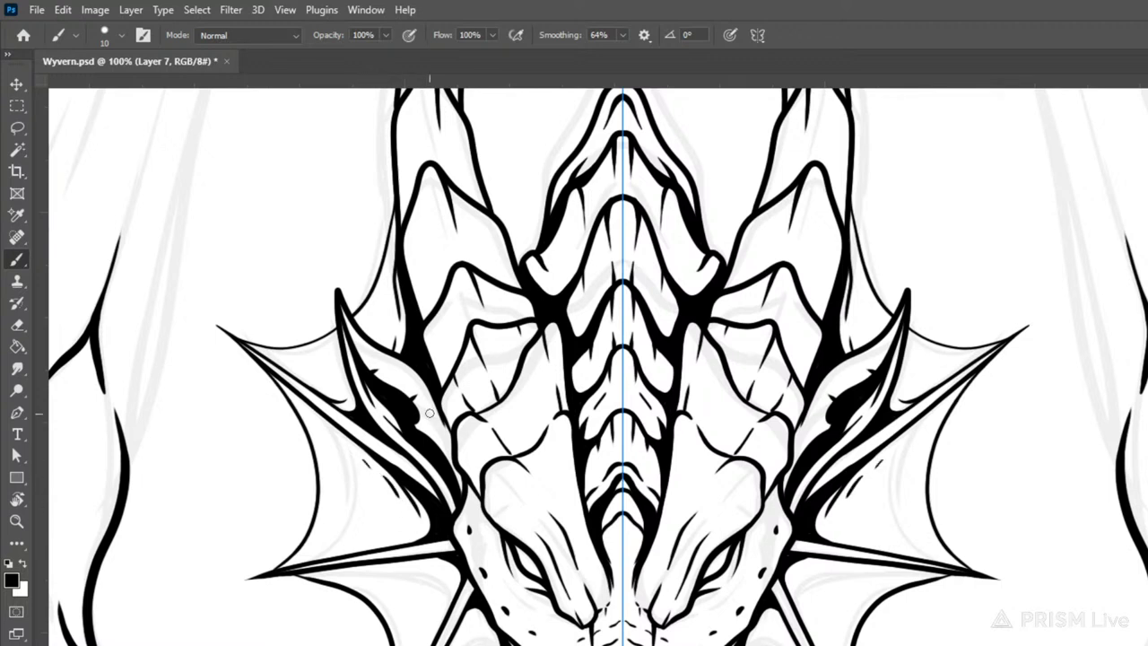
{"action": "mouse_move", "coordinate": [406, 556]}
{"action": "left_mouse_down"}
{"action": "mouse_move", "coordinate": [450, 560]}
{"action": "mouse_move", "coordinate": [459, 597]}
{"action": "left_mouse_up"}
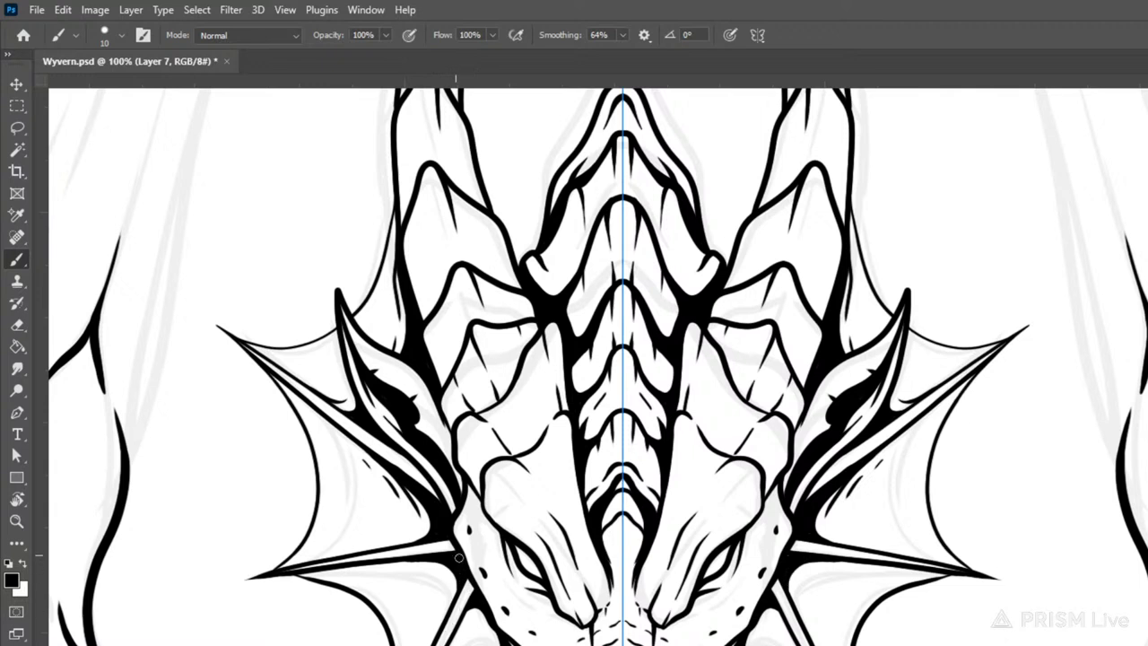
{"action": "mouse_move", "coordinate": [378, 564]}
{"action": "left_mouse_down"}
{"action": "mouse_move", "coordinate": [438, 568]}
{"action": "mouse_move", "coordinate": [459, 601]}
{"action": "mouse_move", "coordinate": [427, 584]}
{"action": "left_mouse_up"}
{"action": "left_click_drag", "start_coordinate": [456, 626], "coordinate": [477, 611]}
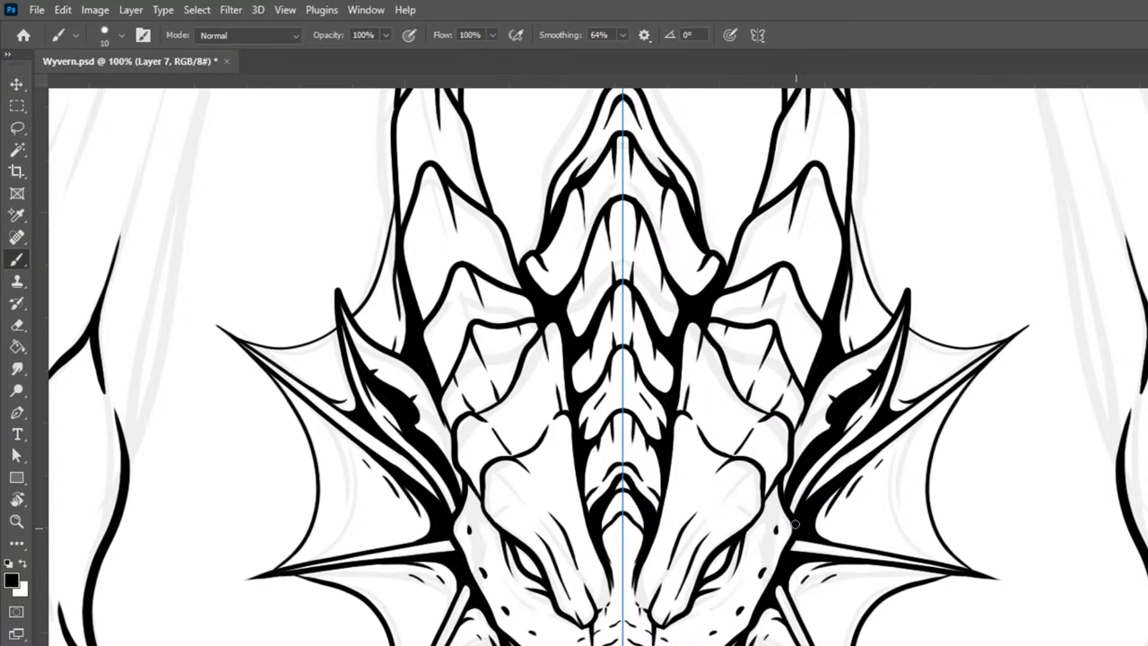
Step: Ink black shadows around the cheek fins' rib bases and along the upper ribs, leaving small white joint highlights
{"action": "left_click_drag", "start_coordinate": [453, 541], "coordinate": [435, 558]}
{"action": "left_click_drag", "start_coordinate": [323, 413], "coordinate": [422, 487]}
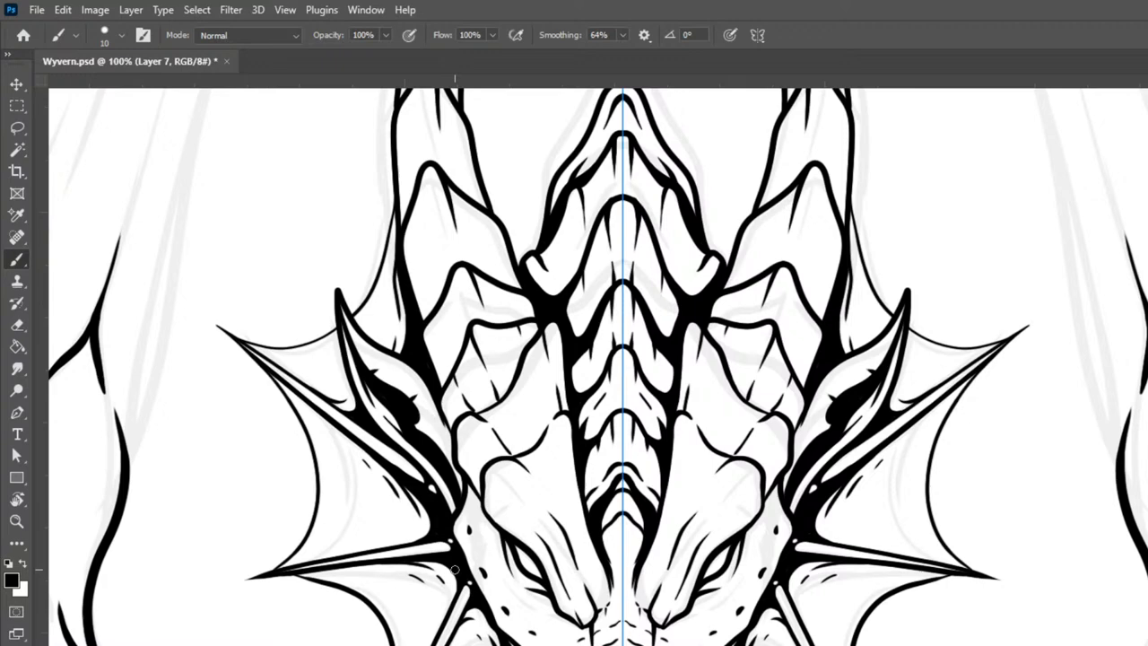
Step: Add tapered fold lines to the crest's outer plates on both sides of the centre line with the size 10 brush
{"action": "scroll", "coordinate": [454, 570], "scroll_direction": "up", "scroll_amount": 5}
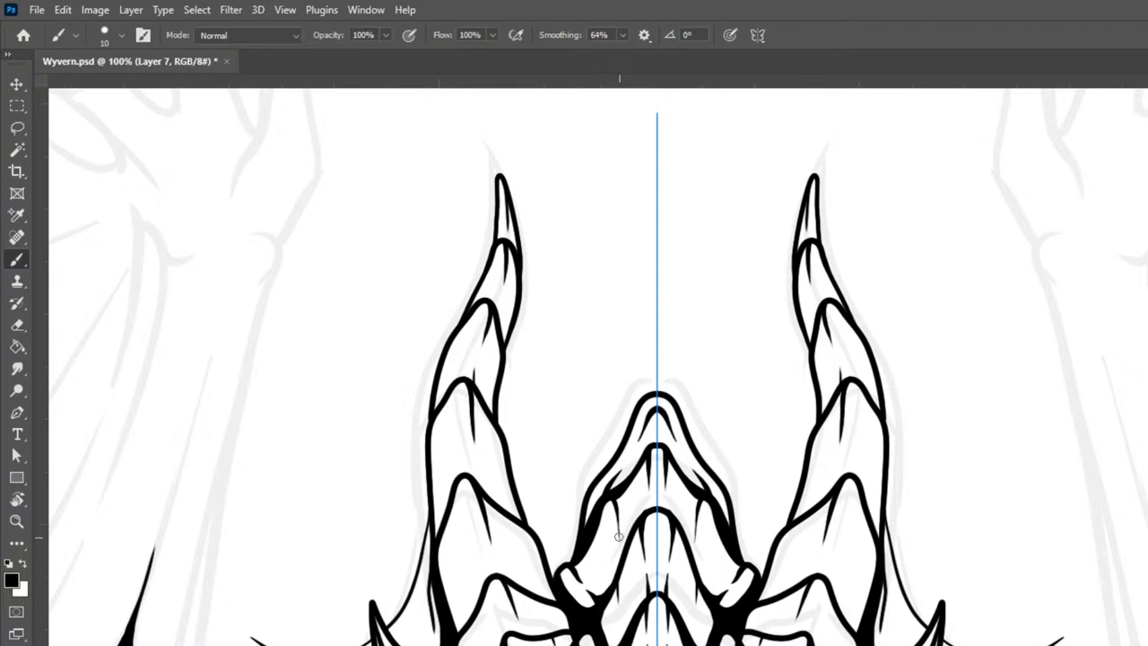
{"action": "left_click_drag", "start_coordinate": [612, 586], "coordinate": [623, 546]}
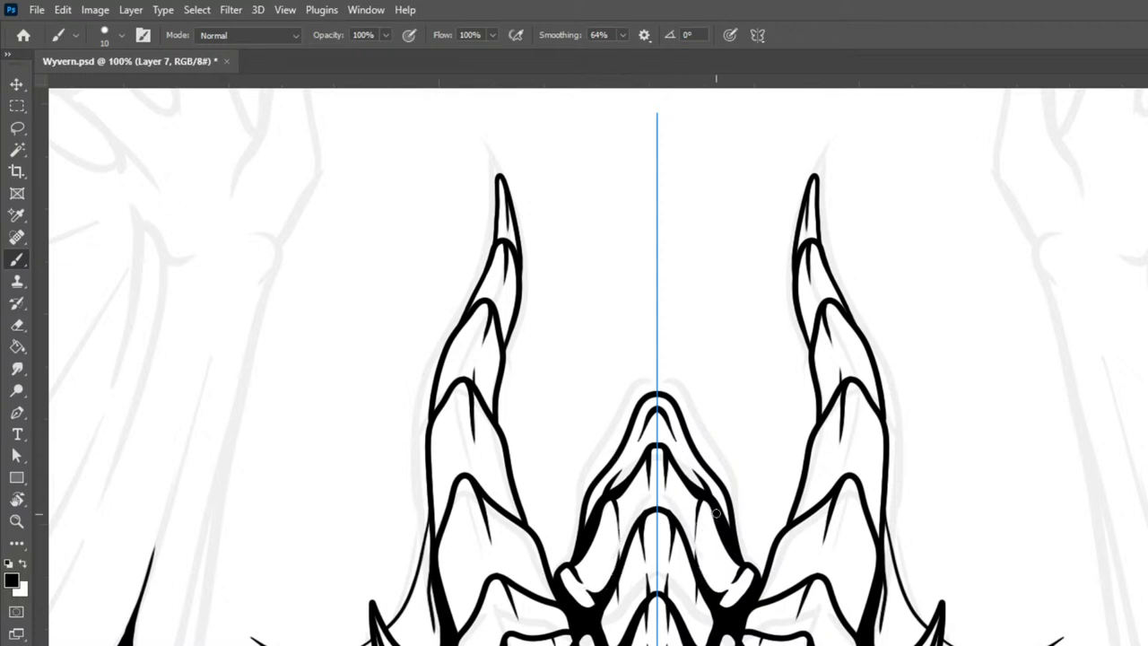
{"action": "left_click_drag", "start_coordinate": [712, 509], "coordinate": [707, 552]}
Step: Ink an inner ridge with tapered black shadow and fold lines down the second-lowest segment of each horn
{"action": "mouse_move", "coordinate": [497, 561]}
{"action": "left_mouse_down"}
{"action": "mouse_move", "coordinate": [514, 603]}
{"action": "mouse_move", "coordinate": [485, 501]}
{"action": "mouse_move", "coordinate": [519, 606]}
{"action": "left_mouse_up"}
{"action": "key", "text": "ctrl+z"}
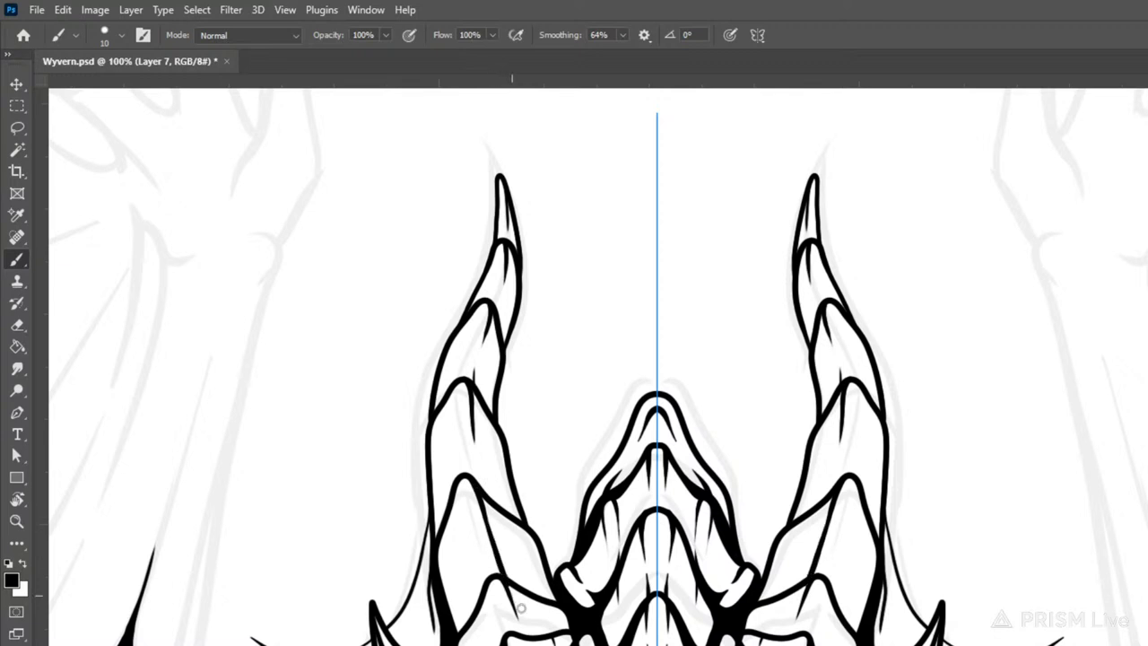
{"action": "mouse_move", "coordinate": [478, 488]}
{"action": "left_mouse_down"}
{"action": "mouse_move", "coordinate": [509, 567]}
{"action": "mouse_move", "coordinate": [541, 601]}
{"action": "left_mouse_up"}
{"action": "left_click_drag", "start_coordinate": [498, 552], "coordinate": [523, 589]}
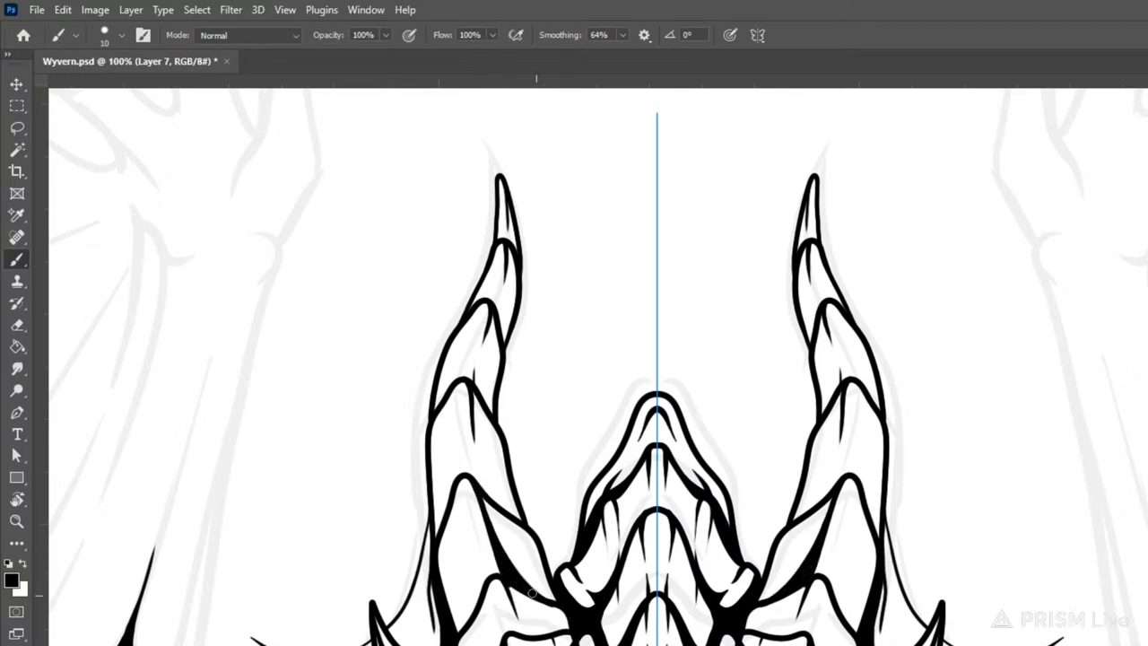
{"action": "left_click_drag", "start_coordinate": [482, 498], "coordinate": [550, 601]}
{"action": "key", "text": "ctrl+z"}
{"action": "key", "text": "ctrl+z"}
{"action": "mouse_move", "coordinate": [484, 496]}
{"action": "left_mouse_down"}
{"action": "mouse_move", "coordinate": [534, 583]}
{"action": "mouse_move", "coordinate": [520, 566]}
{"action": "left_mouse_up"}
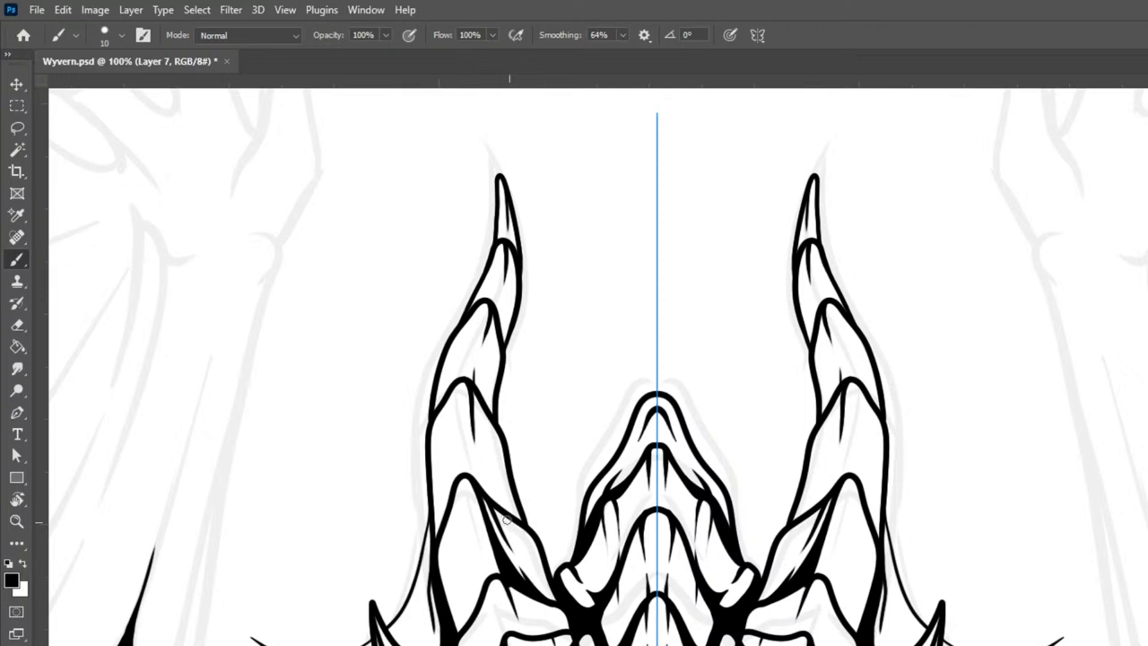
Step: Continue the inner ridge up the horns' middle segments and thicken it with black shadow and tapered folds
{"action": "mouse_move", "coordinate": [469, 384]}
{"action": "left_mouse_down"}
{"action": "mouse_move", "coordinate": [475, 493]}
{"action": "mouse_move", "coordinate": [490, 501]}
{"action": "left_mouse_up"}
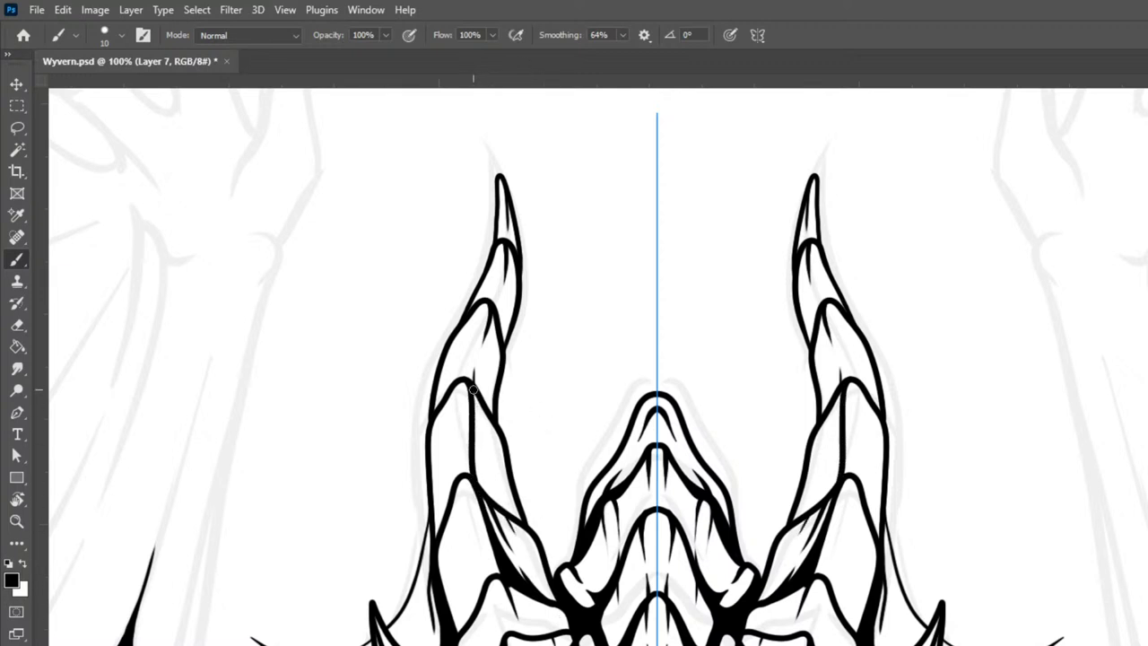
{"action": "mouse_move", "coordinate": [475, 400]}
{"action": "left_mouse_down"}
{"action": "mouse_move", "coordinate": [483, 488]}
{"action": "mouse_move", "coordinate": [528, 526]}
{"action": "left_mouse_up"}
{"action": "left_click_drag", "start_coordinate": [474, 454], "coordinate": [495, 511]}
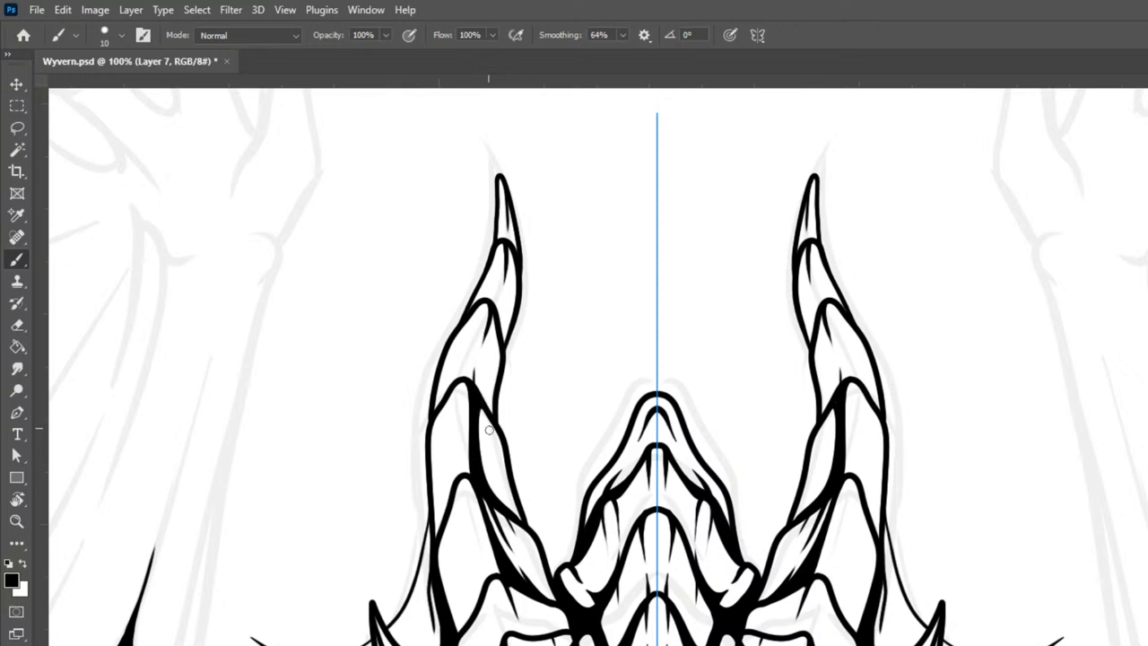
{"action": "mouse_move", "coordinate": [485, 411]}
{"action": "left_mouse_down"}
{"action": "mouse_move", "coordinate": [488, 482]}
{"action": "mouse_move", "coordinate": [512, 529]}
{"action": "mouse_move", "coordinate": [491, 483]}
{"action": "mouse_move", "coordinate": [504, 509]}
{"action": "left_mouse_up"}
Step: Extend the ridge line and black shadow along the inner sides of the two segments below the horn tips
{"action": "left_click_drag", "start_coordinate": [494, 310], "coordinate": [472, 397]}
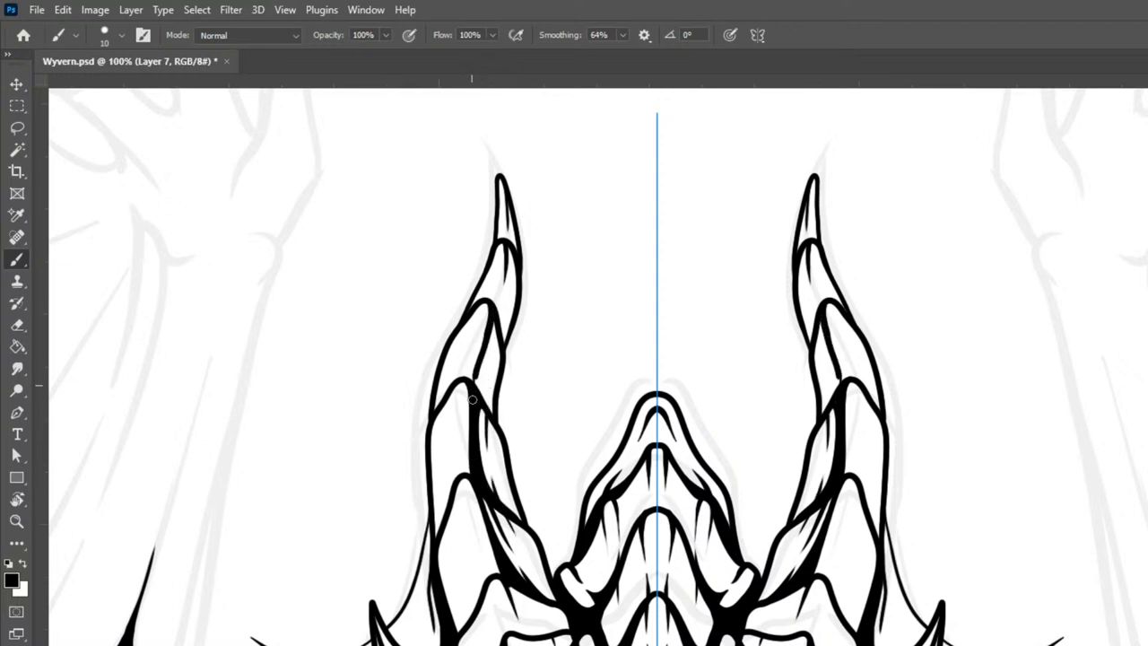
{"action": "left_click_drag", "start_coordinate": [492, 315], "coordinate": [486, 406]}
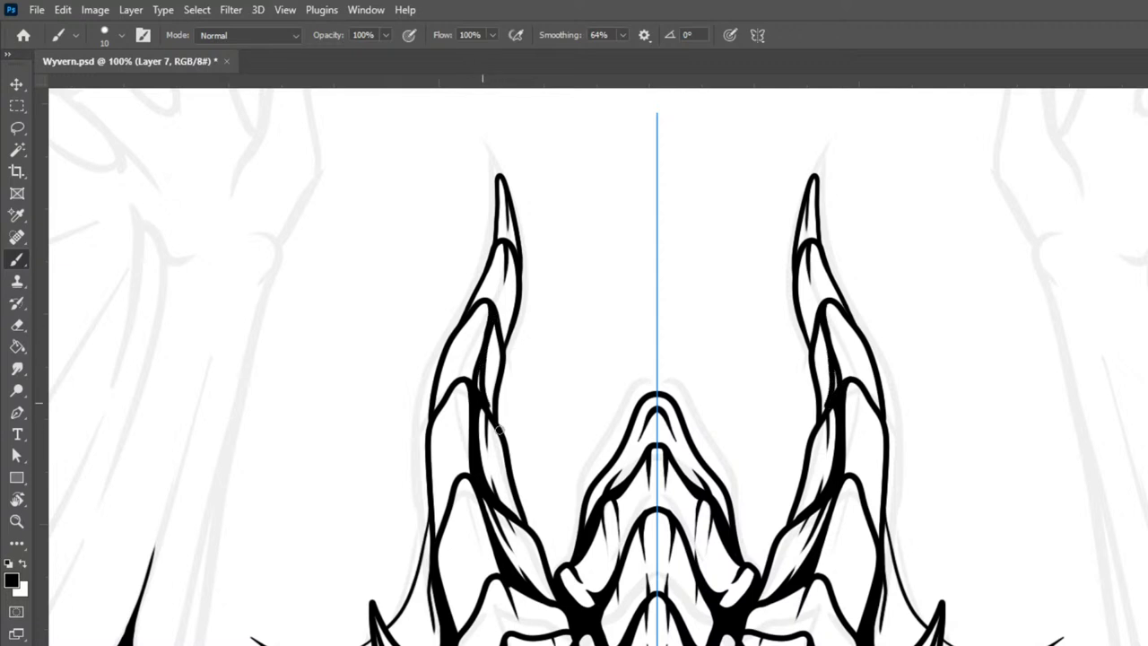
{"action": "left_click_drag", "start_coordinate": [480, 366], "coordinate": [493, 416]}
{"action": "left_click_drag", "start_coordinate": [495, 321], "coordinate": [488, 385]}
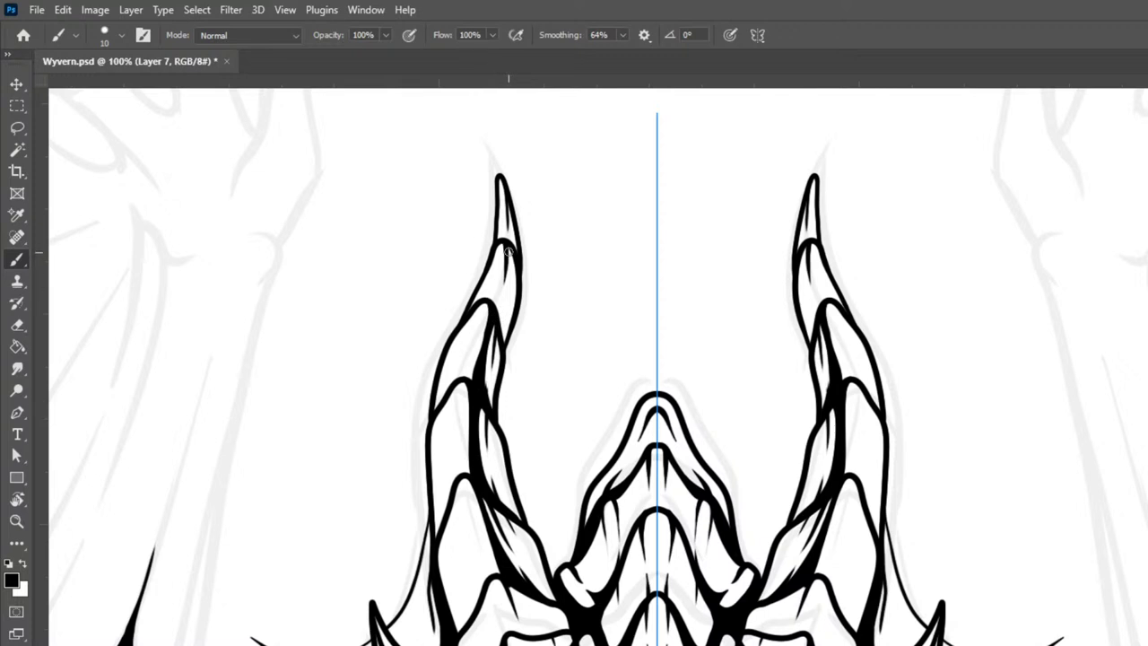
{"action": "left_click_drag", "start_coordinate": [508, 252], "coordinate": [492, 325]}
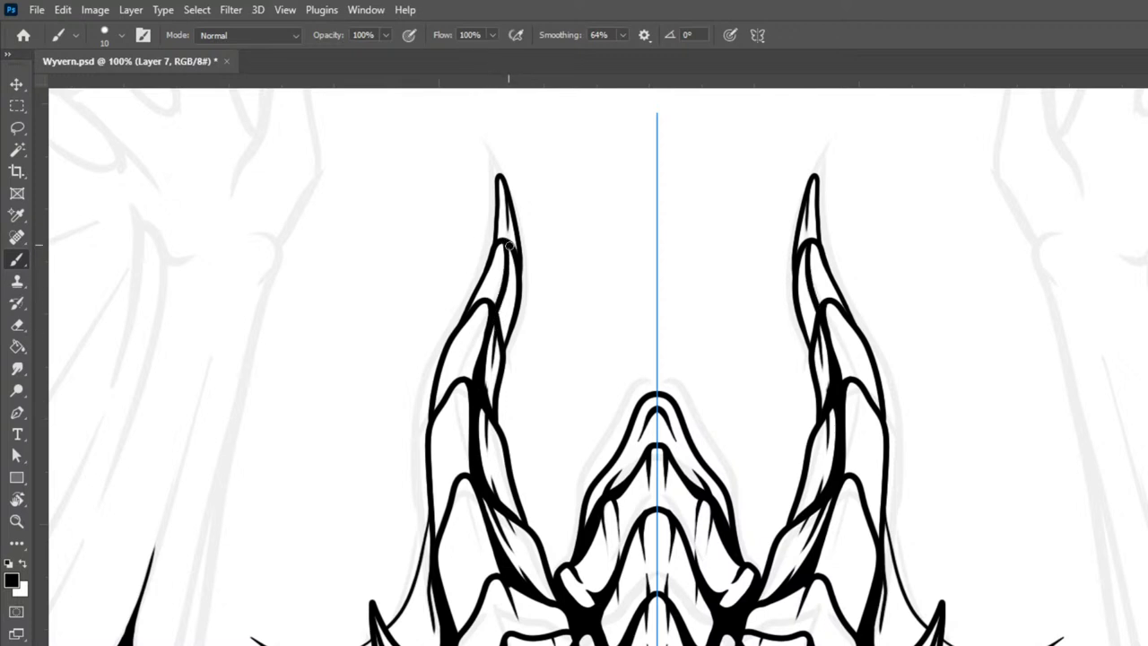
{"action": "mouse_move", "coordinate": [511, 250]}
{"action": "left_mouse_down"}
{"action": "mouse_move", "coordinate": [500, 334]}
{"action": "mouse_move", "coordinate": [512, 367]}
{"action": "mouse_move", "coordinate": [507, 307]}
{"action": "left_mouse_up"}
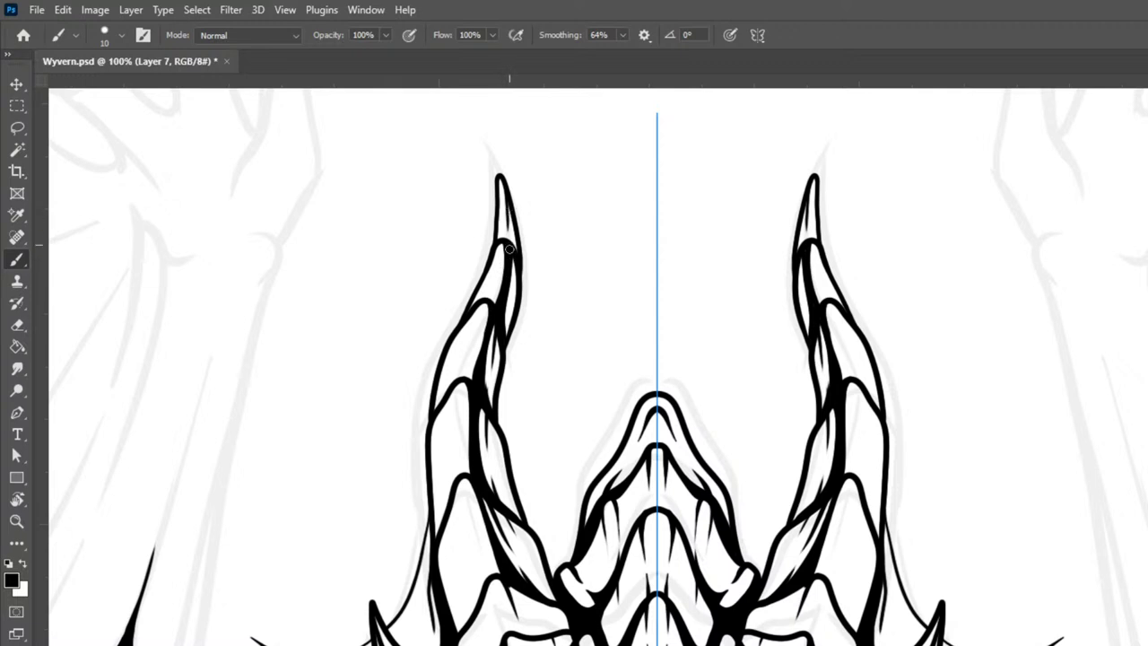
Step: Ink black shadows on the plates at the horns' inner bases and divide the plates below into small rounded scales
{"action": "mouse_move", "coordinate": [506, 581]}
{"action": "left_mouse_down"}
{"action": "mouse_move", "coordinate": [536, 633]}
{"action": "mouse_move", "coordinate": [550, 622]}
{"action": "mouse_move", "coordinate": [524, 617]}
{"action": "mouse_move", "coordinate": [529, 631]}
{"action": "mouse_move", "coordinate": [526, 619]}
{"action": "left_mouse_up"}
{"action": "key", "text": "Tab"}
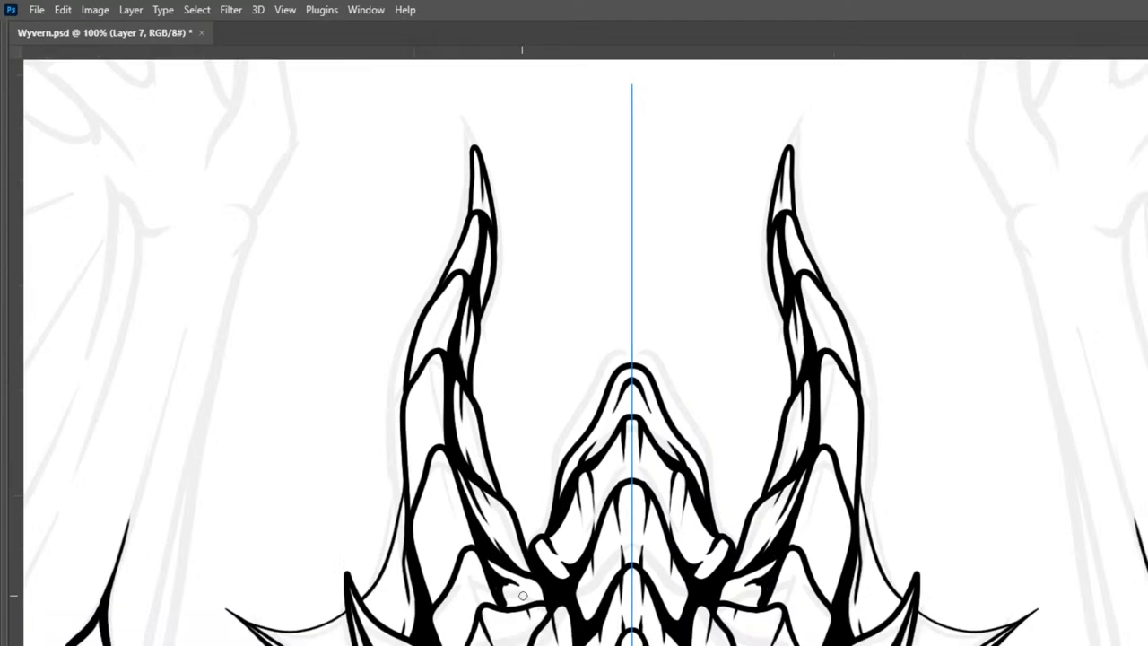
{"action": "left_click_drag", "start_coordinate": [502, 576], "coordinate": [518, 583]}
{"action": "left_click_drag", "start_coordinate": [494, 609], "coordinate": [503, 632]}
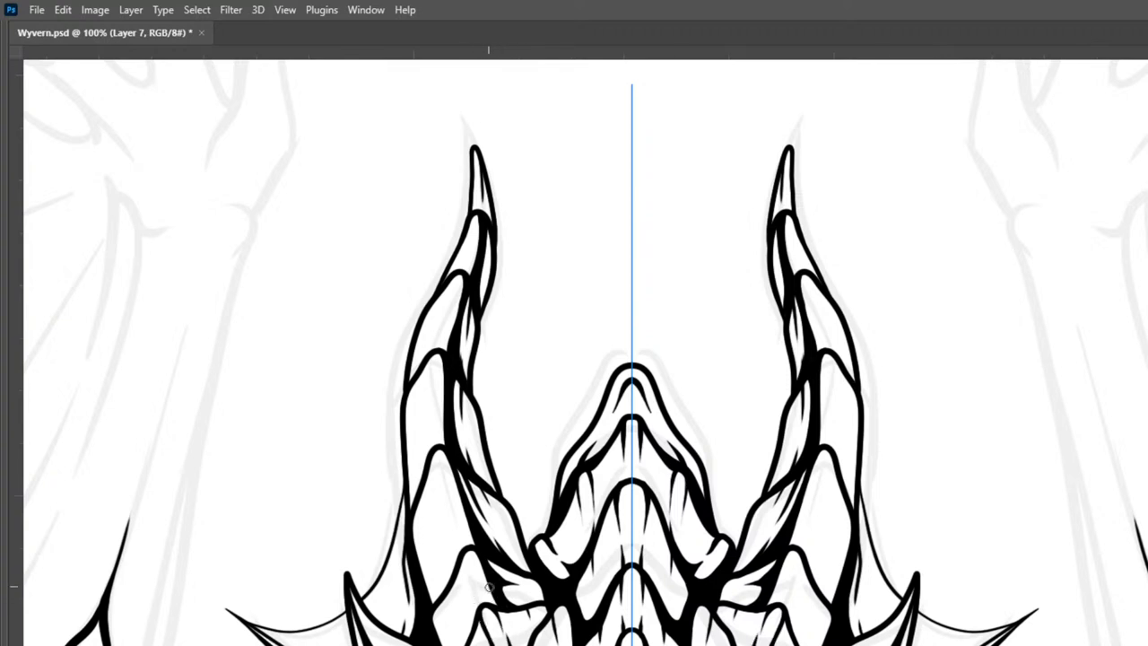
{"action": "left_click_drag", "start_coordinate": [495, 609], "coordinate": [510, 639]}
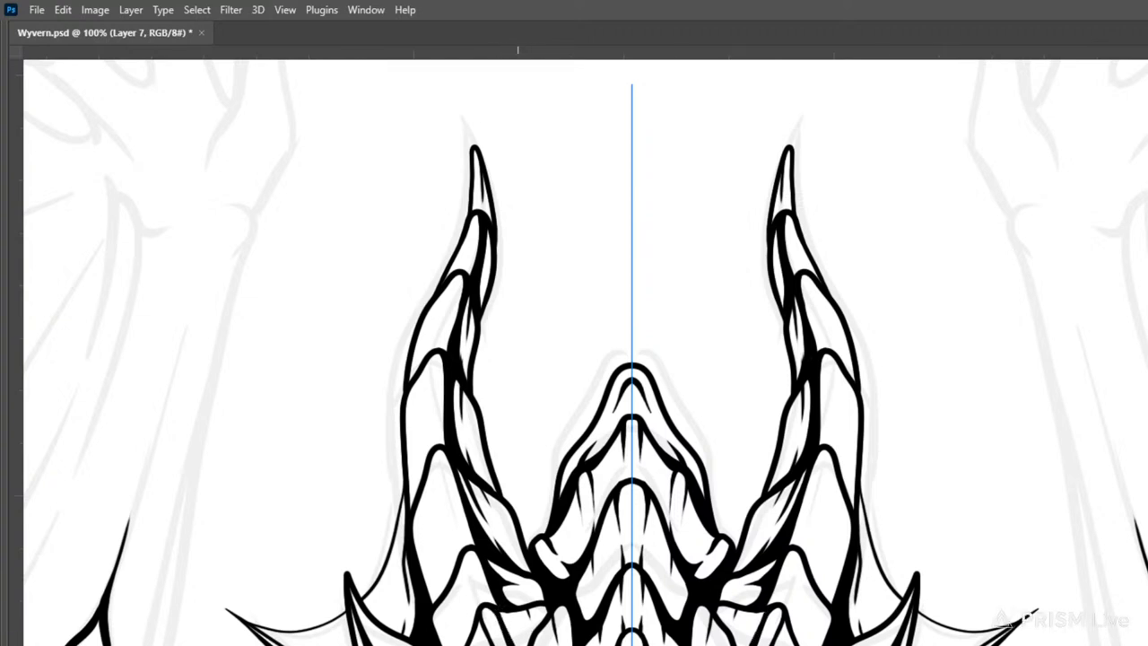
{"action": "mouse_move", "coordinate": [533, 622]}
{"action": "left_mouse_down"}
{"action": "mouse_move", "coordinate": [531, 641]}
{"action": "mouse_move", "coordinate": [524, 617]}
{"action": "mouse_move", "coordinate": [536, 633]}
{"action": "left_mouse_up"}
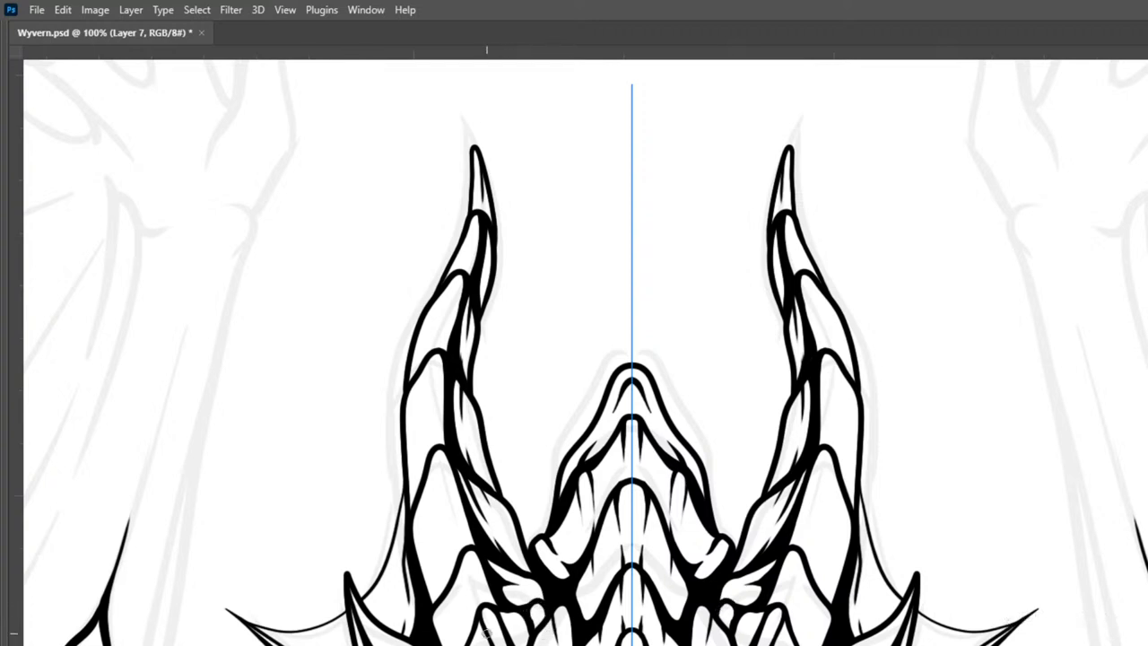
Step: Ink the brow plates' outer edges, the dividing contour between upper and lower plates, and fine folds on the upper plates
{"action": "left_click_drag", "start_coordinate": [730, 542], "coordinate": [803, 333]}
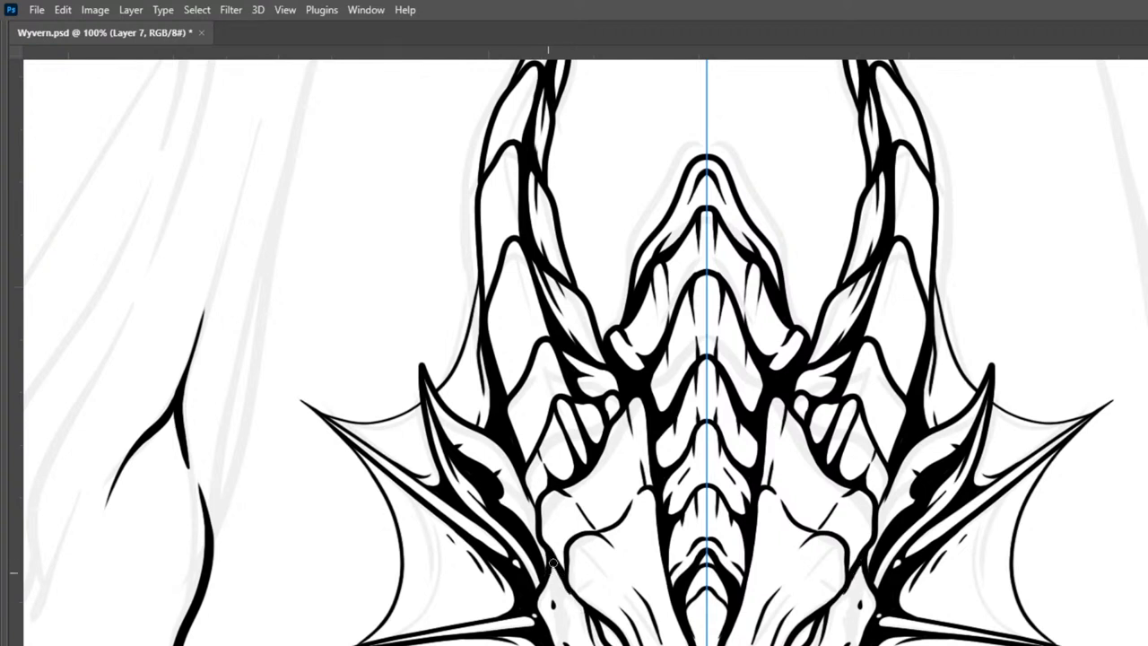
{"action": "left_click_drag", "start_coordinate": [563, 578], "coordinate": [591, 629]}
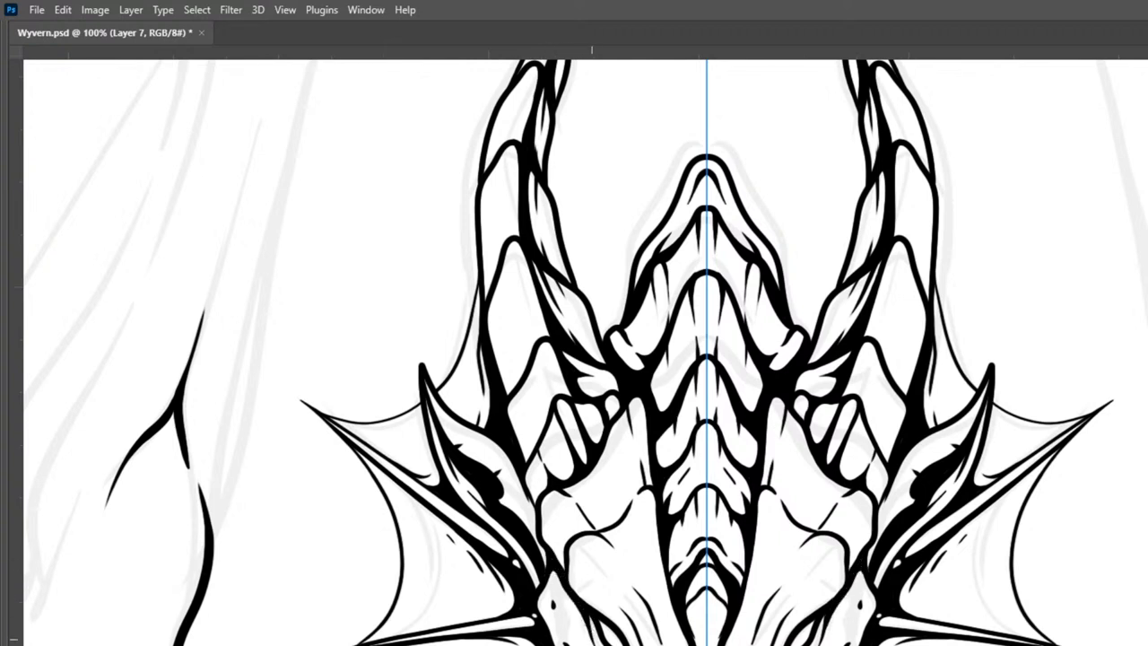
{"action": "left_click_drag", "start_coordinate": [555, 562], "coordinate": [568, 556]}
{"action": "mouse_move", "coordinate": [590, 531]}
{"action": "left_mouse_down"}
{"action": "mouse_move", "coordinate": [567, 487]}
{"action": "mouse_move", "coordinate": [590, 529]}
{"action": "mouse_move", "coordinate": [610, 525]}
{"action": "mouse_move", "coordinate": [588, 530]}
{"action": "mouse_move", "coordinate": [606, 515]}
{"action": "mouse_move", "coordinate": [573, 501]}
{"action": "mouse_move", "coordinate": [613, 528]}
{"action": "mouse_move", "coordinate": [629, 508]}
{"action": "mouse_move", "coordinate": [627, 432]}
{"action": "left_mouse_up"}
{"action": "key", "text": "ctrl+z"}
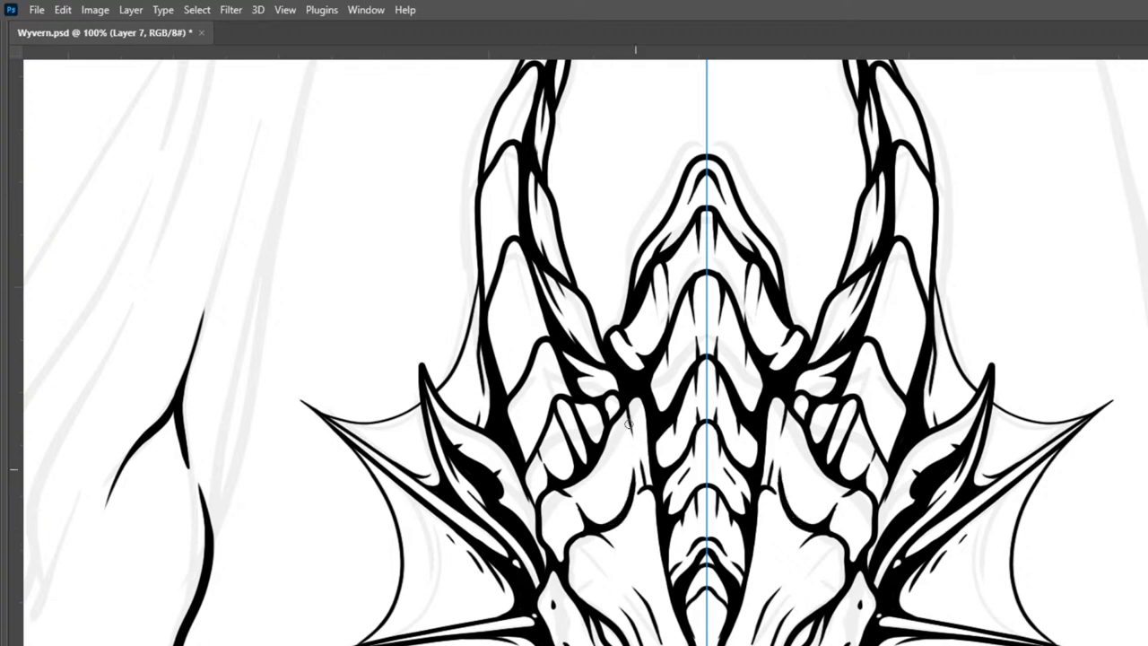
{"action": "mouse_move", "coordinate": [625, 512]}
{"action": "left_mouse_down"}
{"action": "mouse_move", "coordinate": [642, 489]}
{"action": "mouse_move", "coordinate": [633, 434]}
{"action": "left_mouse_up"}
{"action": "key", "text": "ctrl+z"}
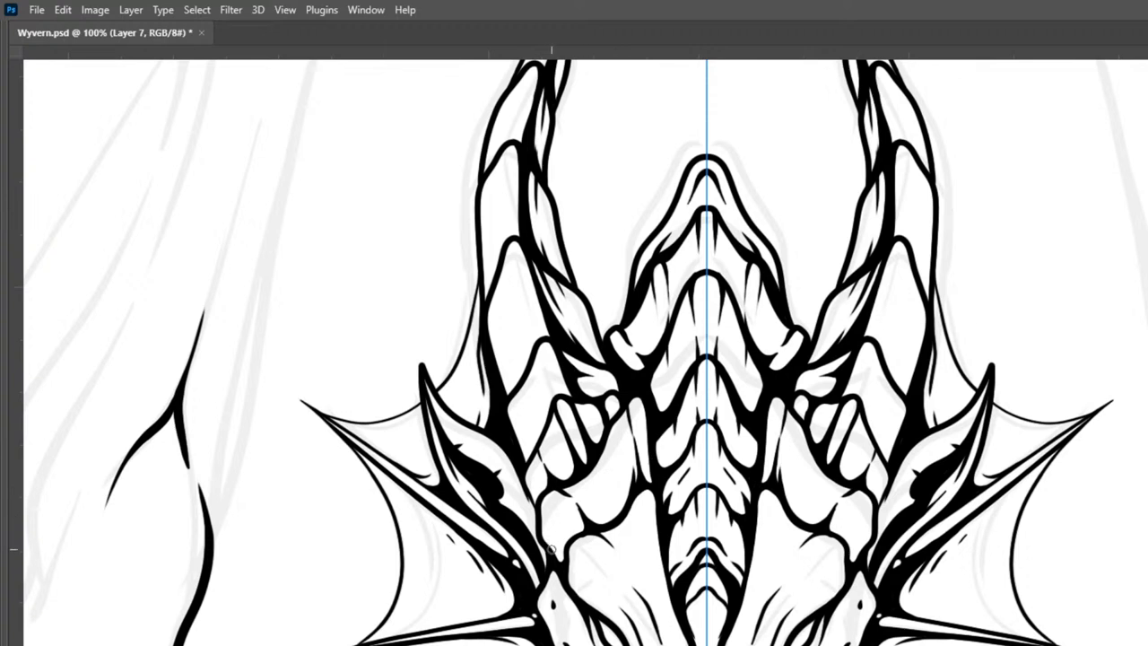
{"action": "mouse_move", "coordinate": [553, 531]}
{"action": "left_mouse_down"}
{"action": "mouse_move", "coordinate": [574, 493]}
{"action": "mouse_move", "coordinate": [601, 498]}
{"action": "mouse_move", "coordinate": [579, 501]}
{"action": "mouse_move", "coordinate": [616, 477]}
{"action": "mouse_move", "coordinate": [636, 434]}
{"action": "left_mouse_up"}
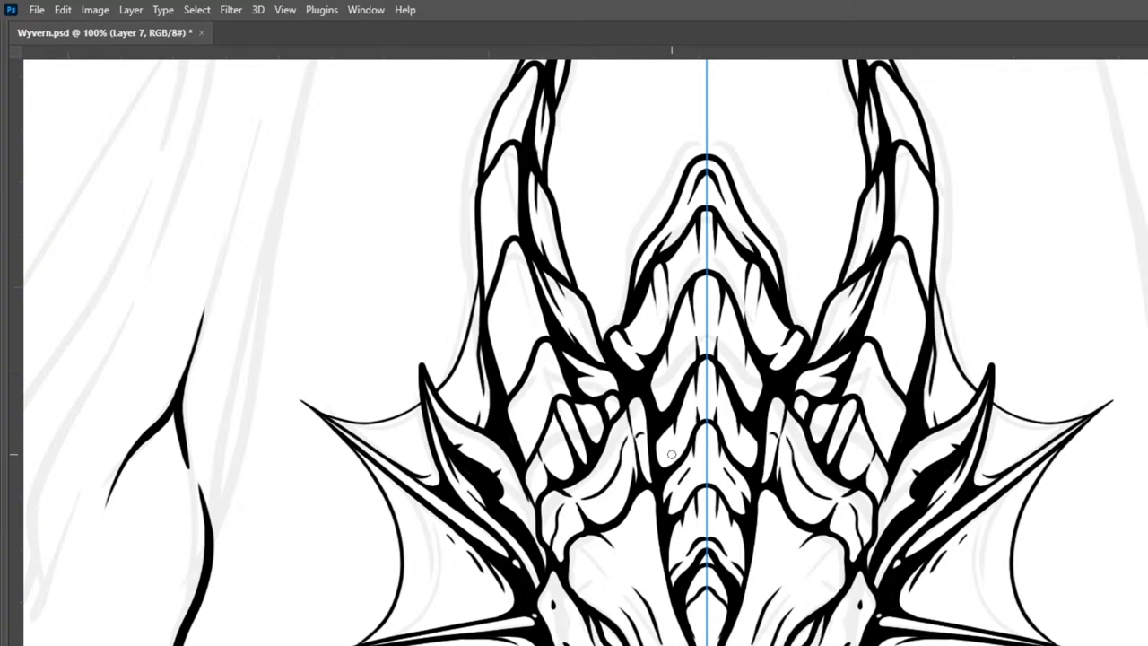
Step: Break the lower brow plates above the eyes into wavy rows of wrinkled scale lines
{"action": "mouse_move", "coordinate": [759, 523]}
{"action": "left_mouse_down"}
{"action": "mouse_move", "coordinate": [792, 559]}
{"action": "mouse_move", "coordinate": [803, 549]}
{"action": "mouse_move", "coordinate": [811, 578]}
{"action": "mouse_move", "coordinate": [822, 553]}
{"action": "mouse_move", "coordinate": [798, 555]}
{"action": "mouse_move", "coordinate": [833, 560]}
{"action": "mouse_move", "coordinate": [789, 608]}
{"action": "left_mouse_up"}
{"action": "mouse_move", "coordinate": [754, 564]}
{"action": "left_mouse_down"}
{"action": "mouse_move", "coordinate": [778, 581]}
{"action": "mouse_move", "coordinate": [789, 572]}
{"action": "mouse_move", "coordinate": [790, 590]}
{"action": "mouse_move", "coordinate": [810, 538]}
{"action": "mouse_move", "coordinate": [793, 582]}
{"action": "mouse_move", "coordinate": [817, 582]}
{"action": "mouse_move", "coordinate": [809, 628]}
{"action": "mouse_move", "coordinate": [764, 563]}
{"action": "mouse_move", "coordinate": [742, 602]}
{"action": "mouse_move", "coordinate": [790, 627]}
{"action": "left_mouse_up"}
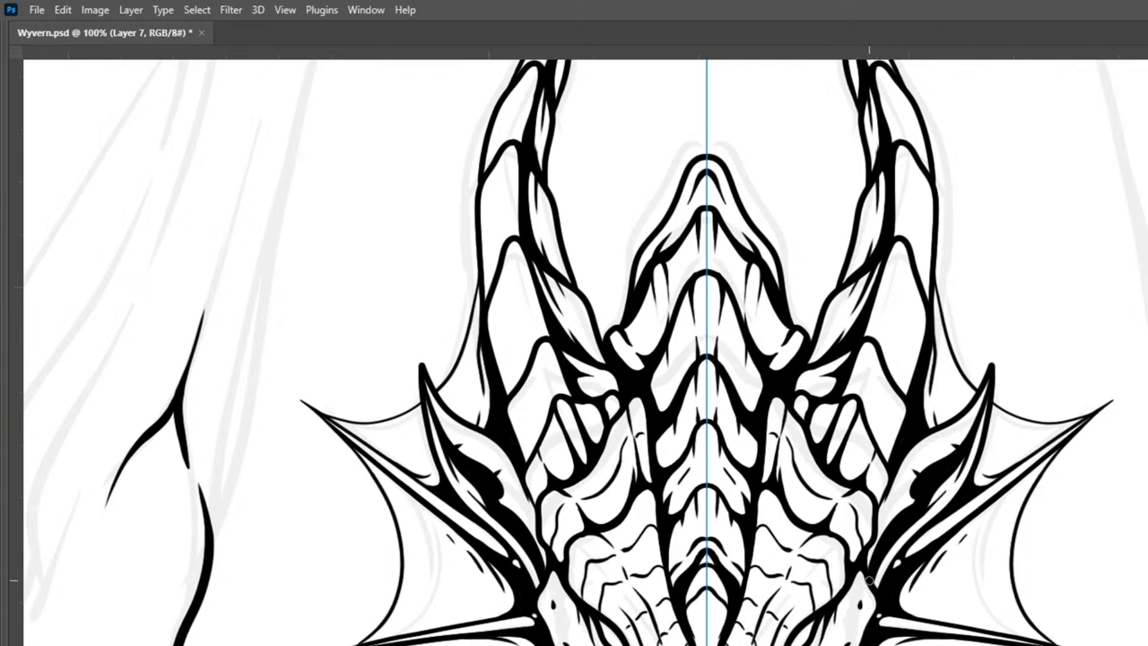
{"action": "left_click_drag", "start_coordinate": [853, 630], "coordinate": [863, 594]}
Step: Check the inked head against the whole card frame and return to a 100% view
{"action": "left_click_drag", "start_coordinate": [1067, 641], "coordinate": [1112, 405]}
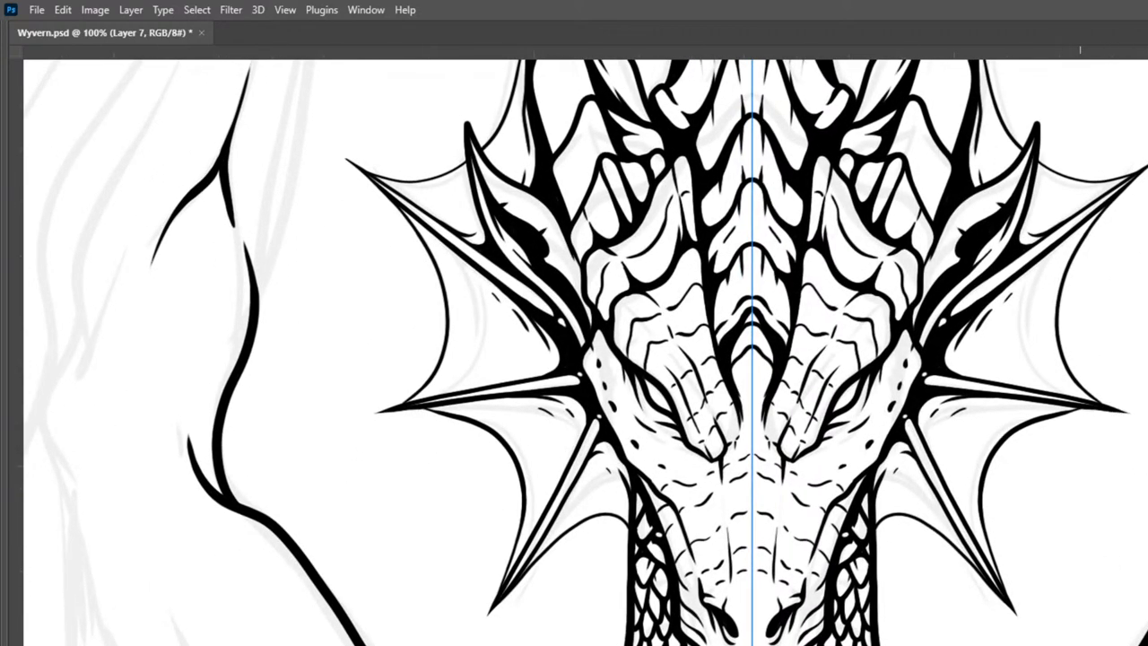
{"action": "key", "text": "ctrl+minus"}
{"action": "key", "text": "ctrl+minus"}
{"action": "key", "text": "ctrl+minus"}
{"action": "key", "text": "ctrl+minus"}
{"action": "key", "text": "ctrl+minus"}
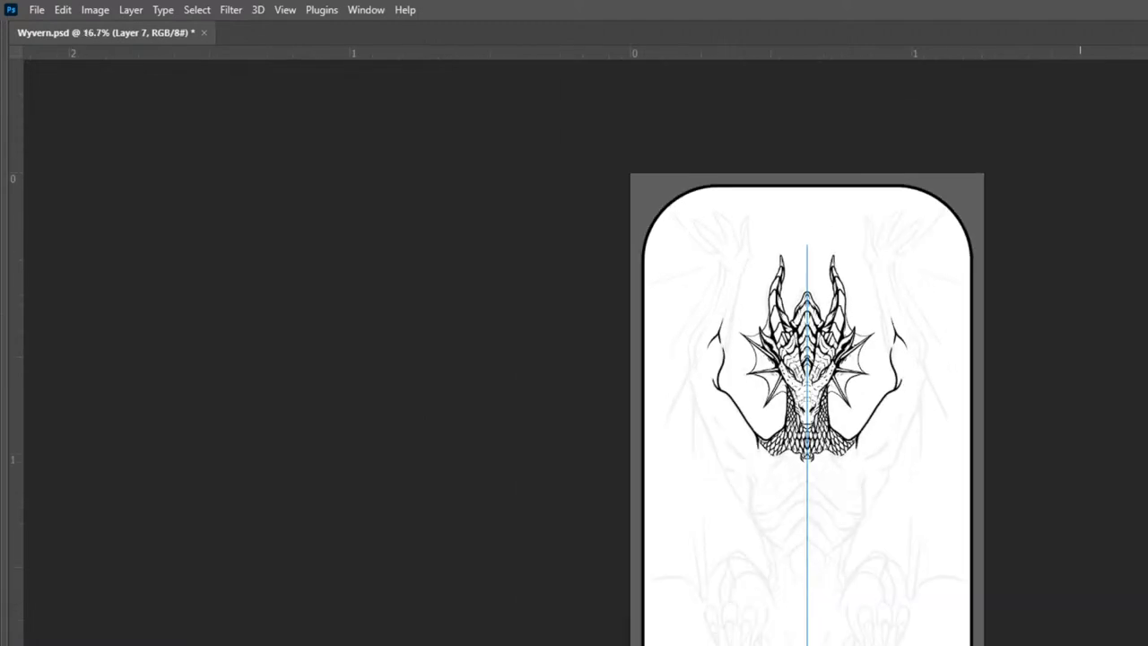
{"action": "key", "text": "ctrl+plus"}
{"action": "key", "text": "ctrl+plus"}
{"action": "key", "text": "ctrl+plus"}
{"action": "key", "text": "ctrl+plus"}
{"action": "key", "text": "ctrl+plus"}
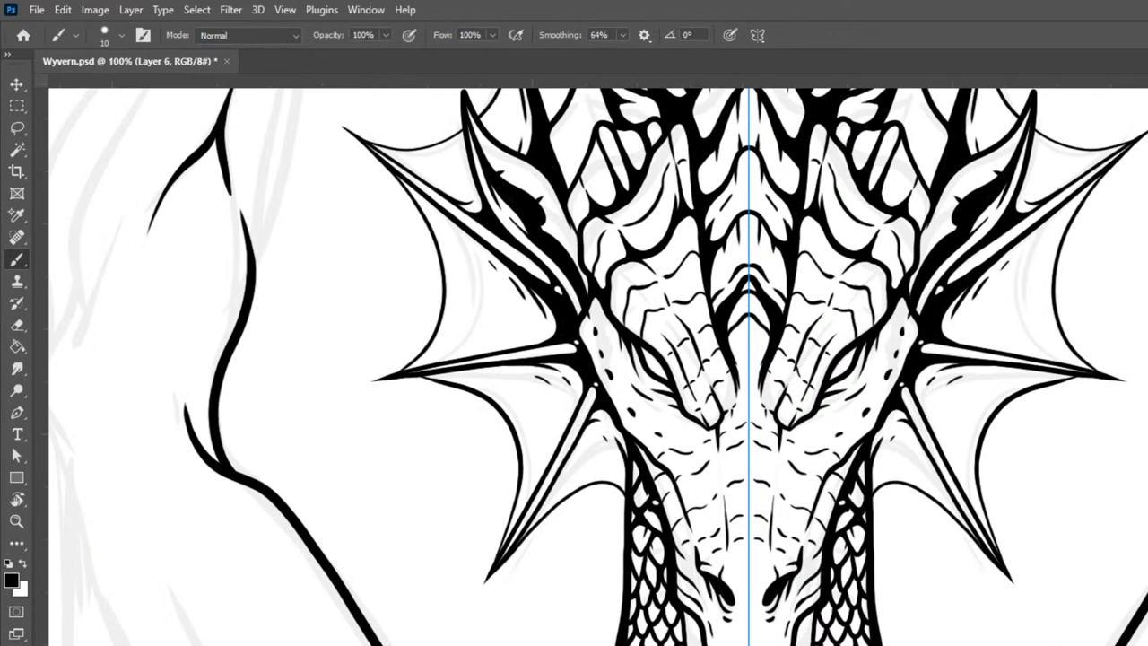
Step: Set up a separate layer for shading, with grey as the foreground colour and a brush size of 25
{"action": "left_click_drag", "start_coordinate": [958, 392], "coordinate": [903, 490]}
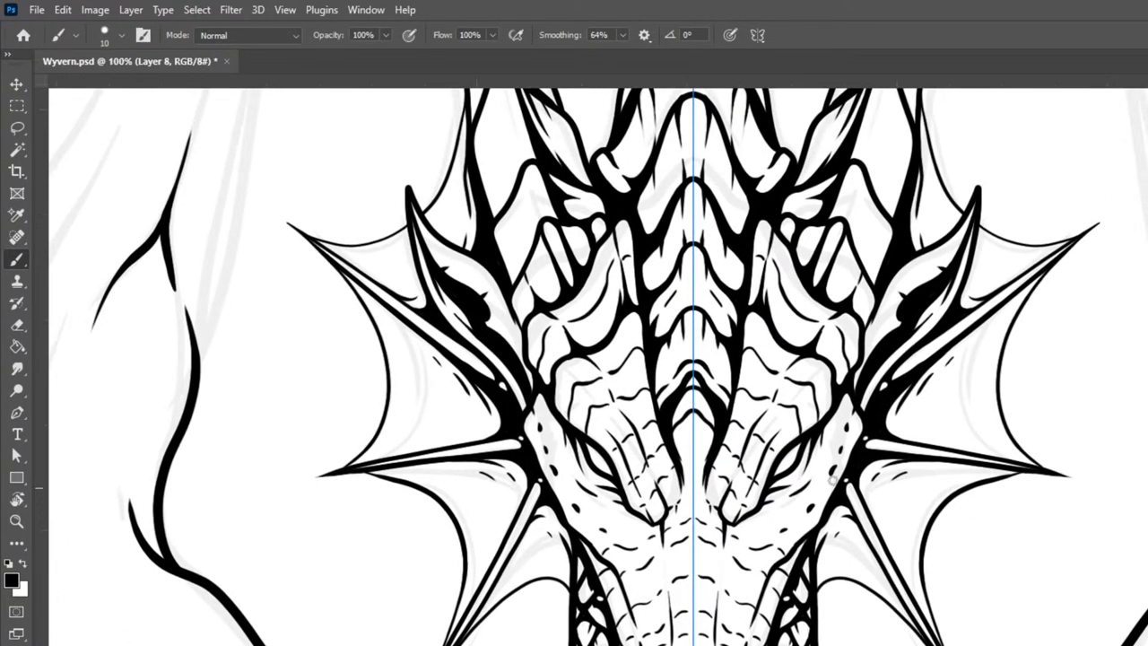
{"action": "left_click", "coordinate": [11, 581]}
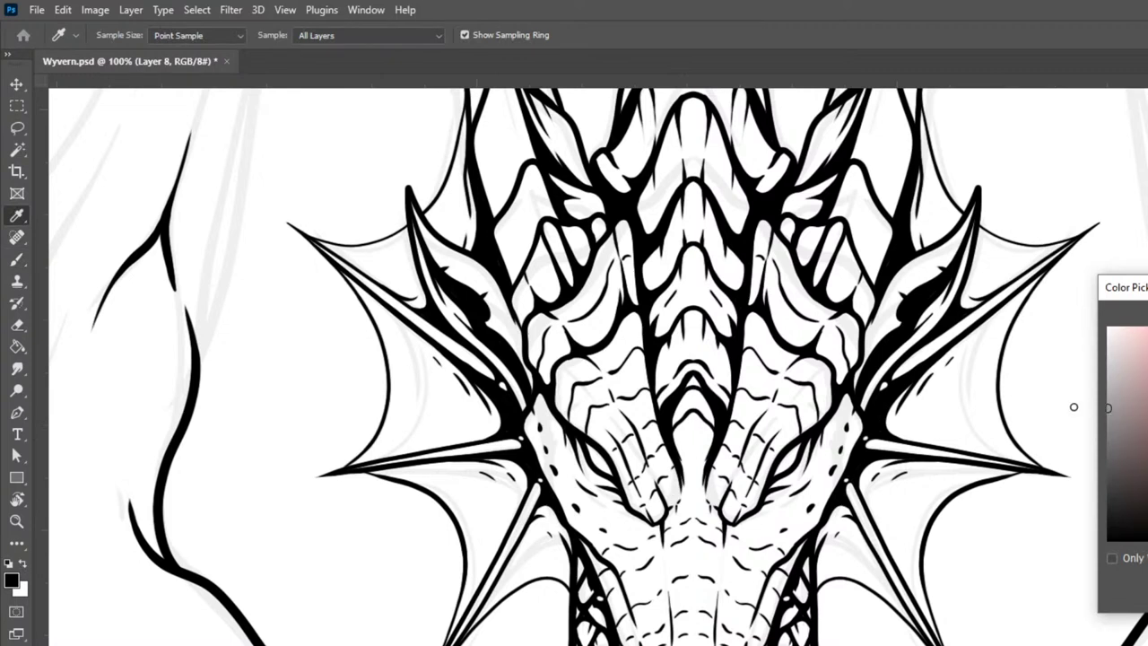
{"action": "key", "text": "Return"}
{"action": "key", "text": "bracketright"}
{"action": "key", "text": "bracketright"}
{"action": "key", "text": "bracketright"}
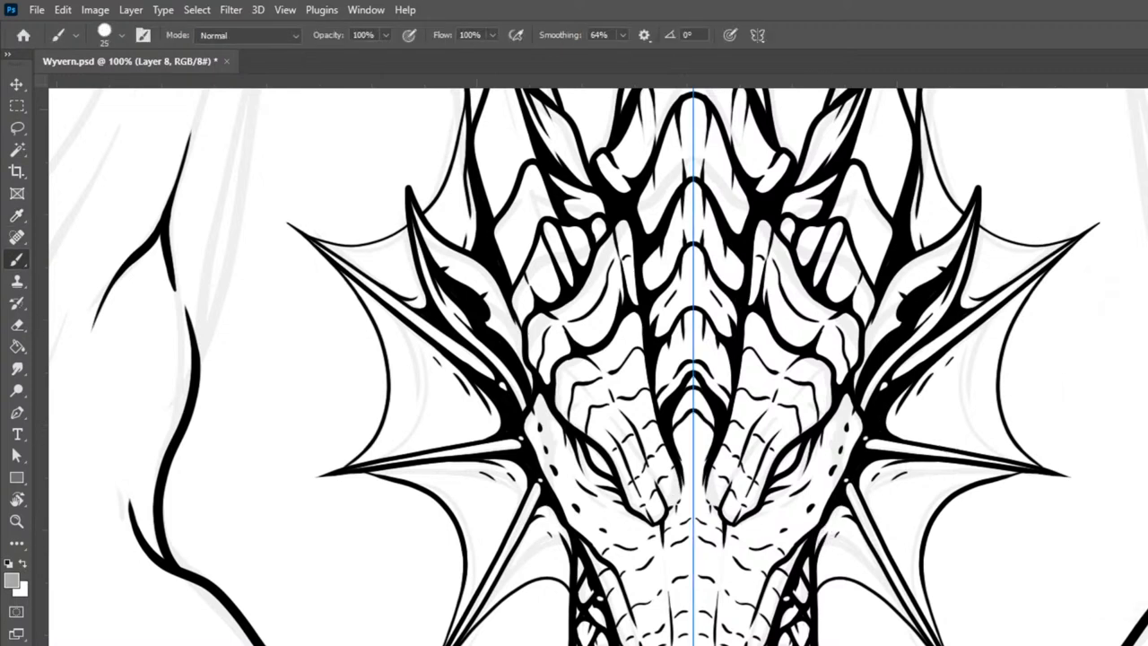
Step: Choose the Delta9 Snake Scale Inverted brush, reduce it to size 70, and undo a test dab on the lower fin
{"action": "left_click", "coordinate": [123, 35]}
{"action": "left_click_drag", "start_coordinate": [425, 347], "coordinate": [413, 495]}
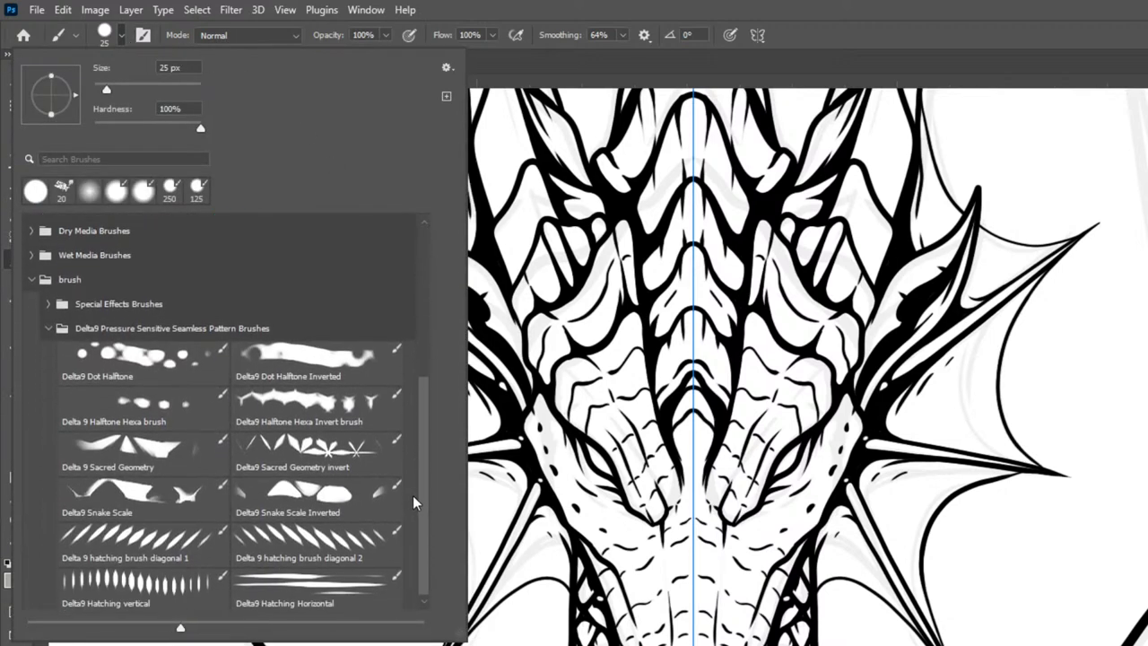
{"action": "left_click", "coordinate": [341, 506]}
{"action": "left_click", "coordinate": [839, 179]}
{"action": "key", "text": "bracketleft"}
{"action": "key", "text": "bracketleft"}
{"action": "key", "text": "bracketleft"}
{"action": "key", "text": "bracketleft"}
{"action": "key", "text": "bracketleft"}
{"action": "key", "text": "bracketleft"}
{"action": "key", "text": "bracketleft"}
{"action": "key", "text": "bracketleft"}
{"action": "key", "text": "bracketleft"}
{"action": "key", "text": "bracketleft"}
{"action": "key", "text": "bracketleft"}
{"action": "key", "text": "bracketleft"}
{"action": "key", "text": "bracketleft"}
{"action": "mouse_move", "coordinate": [835, 524]}
{"action": "left_mouse_down"}
{"action": "mouse_move", "coordinate": [834, 535]}
{"action": "mouse_move", "coordinate": [834, 525]}
{"action": "left_mouse_up"}
{"action": "key", "text": "ctrl+z"}
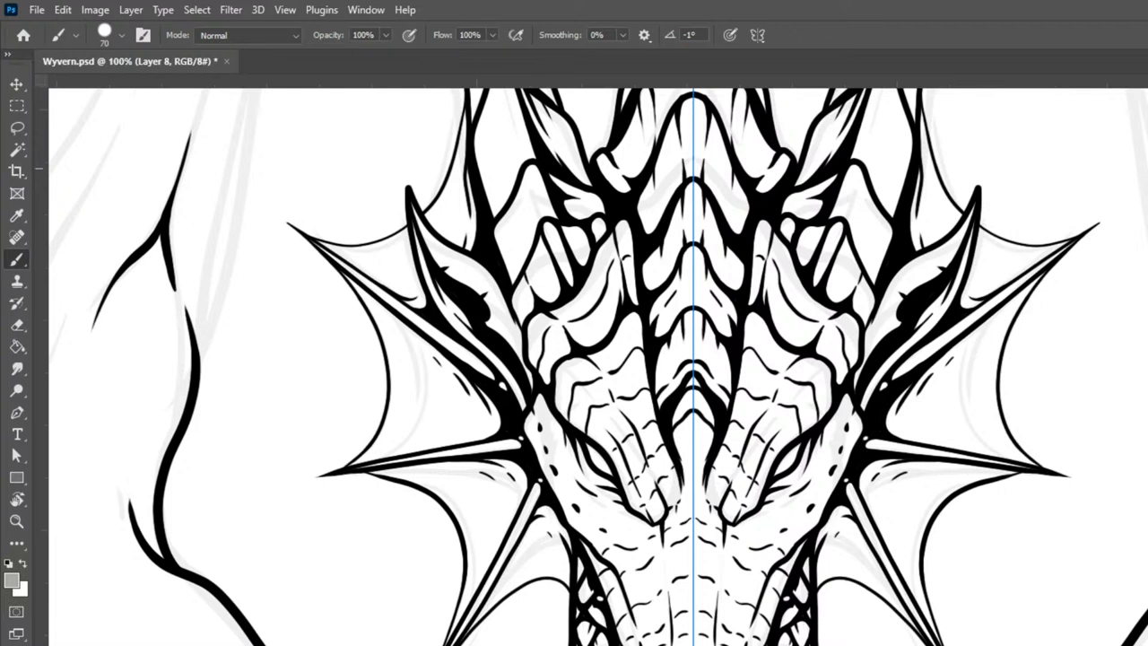
Step: Adjust the Texture settings of the snake scale brush
{"action": "key", "text": "F5"}
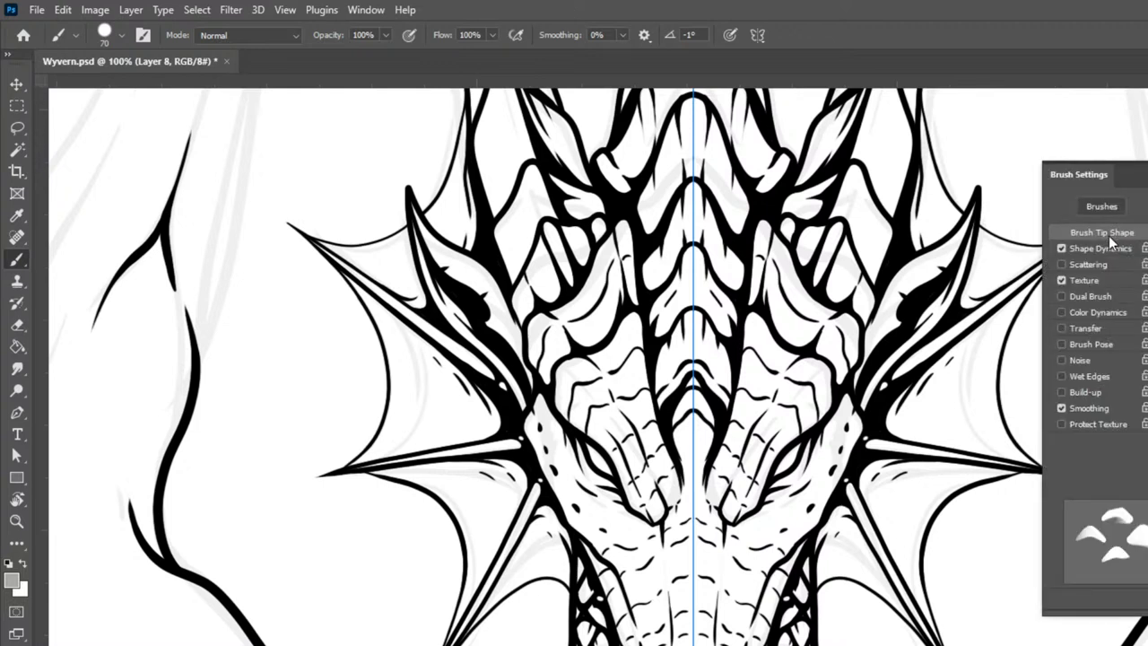
{"action": "left_click", "coordinate": [1111, 280]}
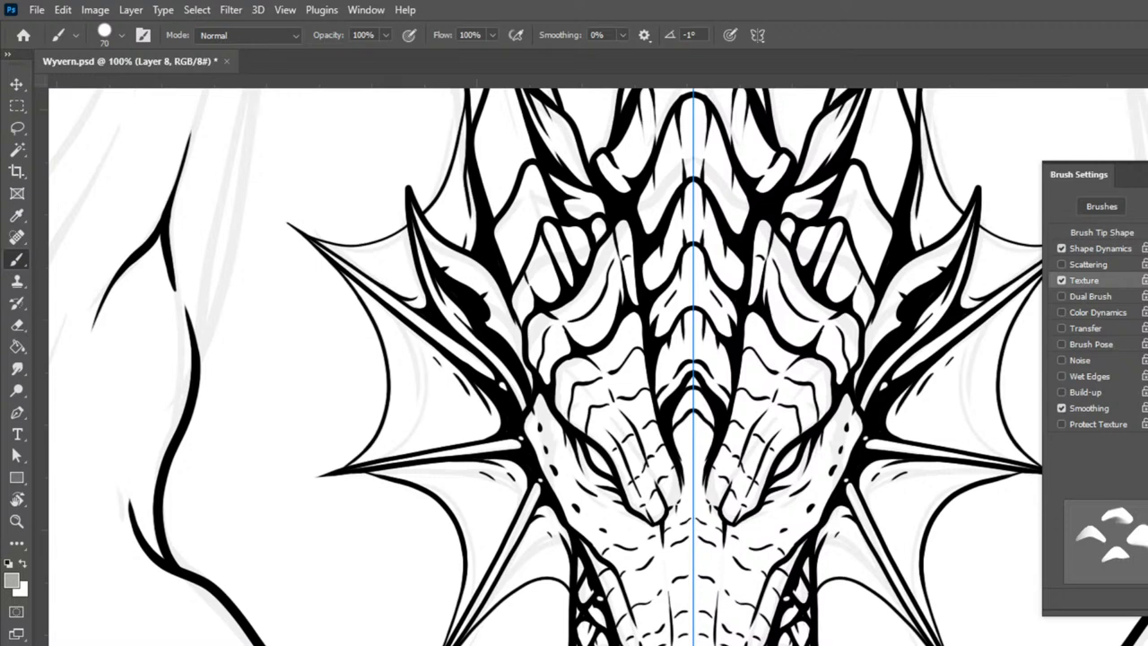
{"action": "left_click_drag", "start_coordinate": [1147, 266], "coordinate": [1143, 266]}
{"action": "key", "text": "F5"}
Step: Paint grey snake-scale texture over the cheek fin membranes and outer cheeks with the brush at size 60
{"action": "key", "text": "bracketleft"}
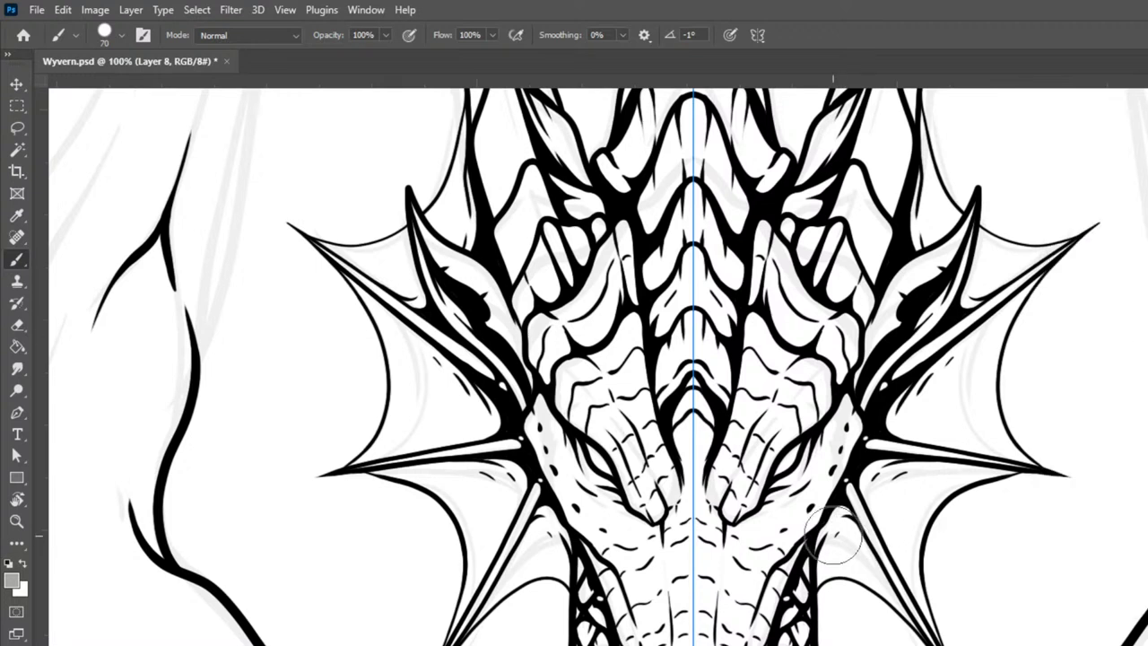
{"action": "mouse_move", "coordinate": [832, 538]}
{"action": "left_mouse_down"}
{"action": "mouse_move", "coordinate": [863, 569]}
{"action": "mouse_move", "coordinate": [842, 538]}
{"action": "mouse_move", "coordinate": [834, 553]}
{"action": "mouse_move", "coordinate": [841, 498]}
{"action": "mouse_move", "coordinate": [868, 570]}
{"action": "mouse_move", "coordinate": [868, 476]}
{"action": "mouse_move", "coordinate": [891, 528]}
{"action": "mouse_move", "coordinate": [875, 494]}
{"action": "mouse_move", "coordinate": [912, 515]}
{"action": "mouse_move", "coordinate": [887, 459]}
{"action": "left_mouse_up"}
{"action": "mouse_move", "coordinate": [895, 414]}
{"action": "left_mouse_down"}
{"action": "mouse_move", "coordinate": [918, 437]}
{"action": "mouse_move", "coordinate": [923, 367]}
{"action": "mouse_move", "coordinate": [943, 442]}
{"action": "mouse_move", "coordinate": [934, 386]}
{"action": "mouse_move", "coordinate": [965, 334]}
{"action": "mouse_move", "coordinate": [959, 419]}
{"action": "mouse_move", "coordinate": [983, 453]}
{"action": "mouse_move", "coordinate": [971, 411]}
{"action": "mouse_move", "coordinate": [1007, 265]}
{"action": "left_mouse_up"}
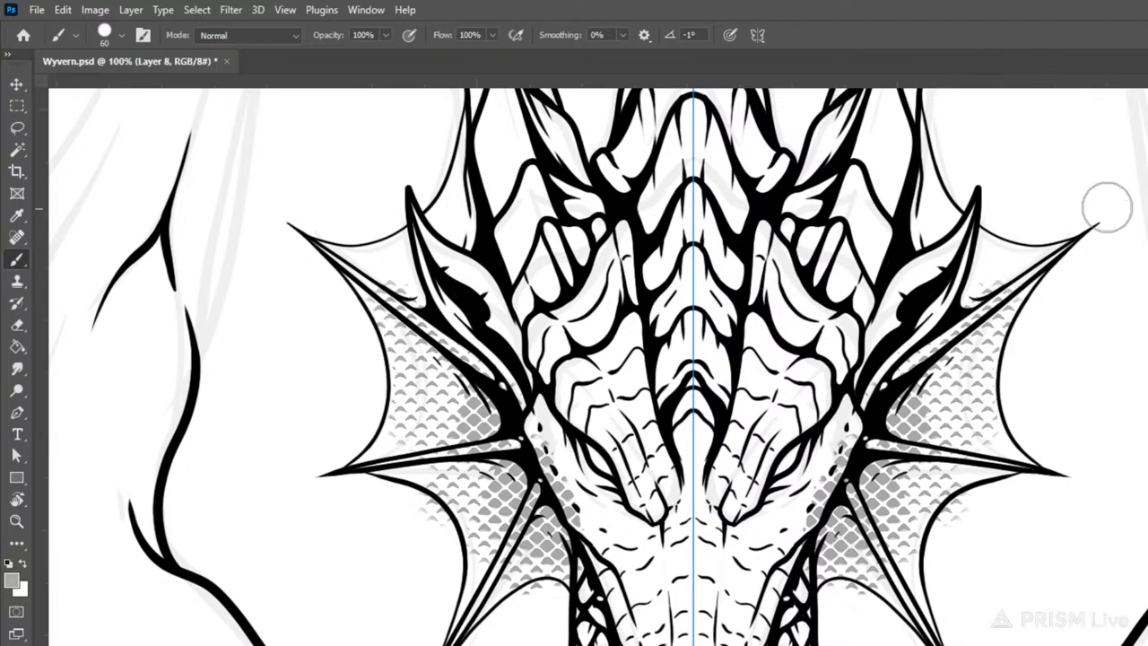
Step: Paint grey snake-scale texture into the small fins beside the horns and the upper cheek fin gaps with the brush at size 30
{"action": "key", "text": "p"}
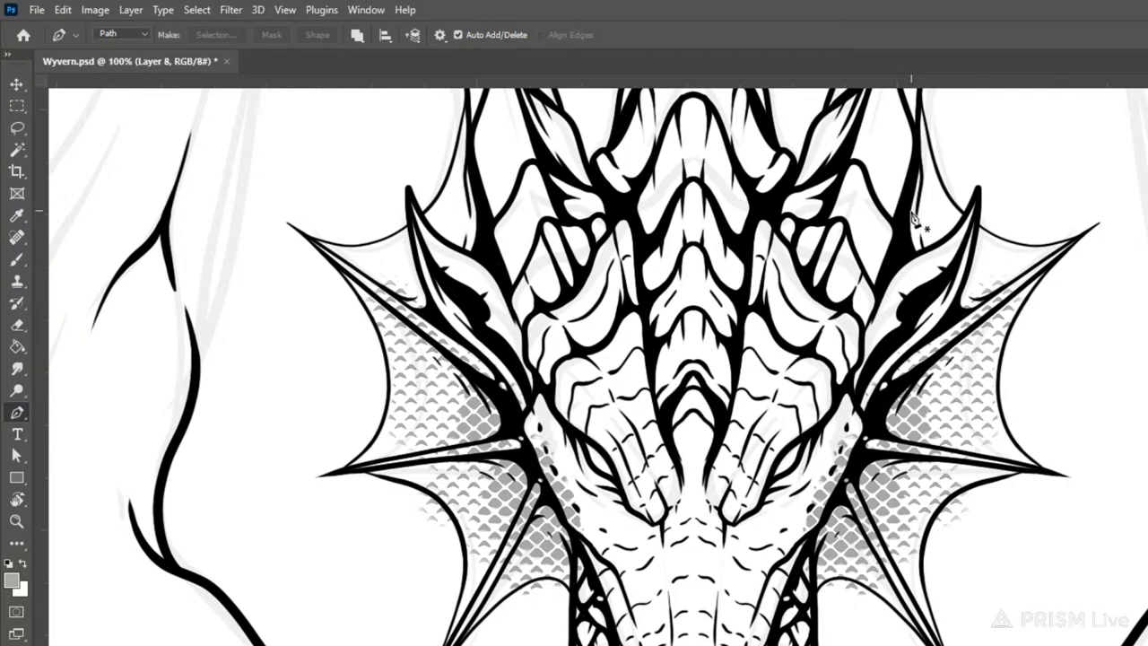
{"action": "key", "text": "b"}
{"action": "key", "text": "bracketleft"}
{"action": "key", "text": "bracketleft"}
{"action": "key", "text": "bracketleft"}
{"action": "mouse_move", "coordinate": [915, 260]}
{"action": "left_mouse_down"}
{"action": "mouse_move", "coordinate": [917, 165]}
{"action": "mouse_move", "coordinate": [930, 259]}
{"action": "mouse_move", "coordinate": [951, 285]}
{"action": "mouse_move", "coordinate": [985, 293]}
{"action": "mouse_move", "coordinate": [972, 298]}
{"action": "mouse_move", "coordinate": [996, 282]}
{"action": "mouse_move", "coordinate": [955, 263]}
{"action": "mouse_move", "coordinate": [927, 202]}
{"action": "mouse_move", "coordinate": [923, 137]}
{"action": "mouse_move", "coordinate": [965, 255]}
{"action": "mouse_move", "coordinate": [1043, 273]}
{"action": "left_mouse_up"}
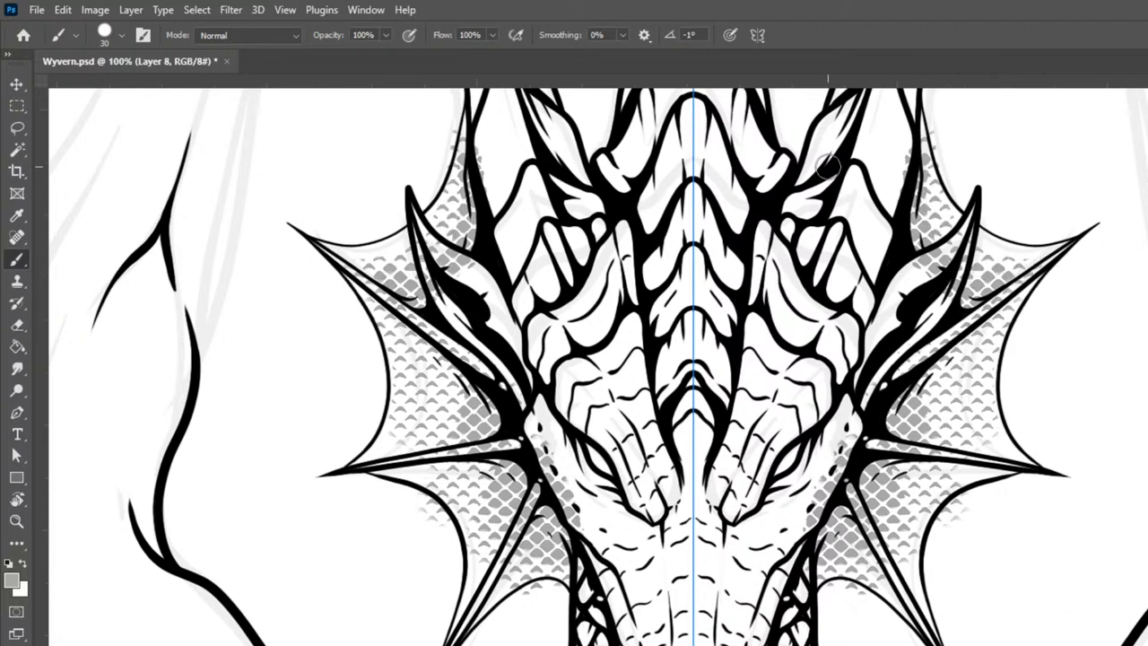
Step: Erase the texture spilling outside the upper fins with the Hard Round Pressure Size brush at size 15 and 64% smoothing, and save the file
{"action": "left_click", "coordinate": [104, 34]}
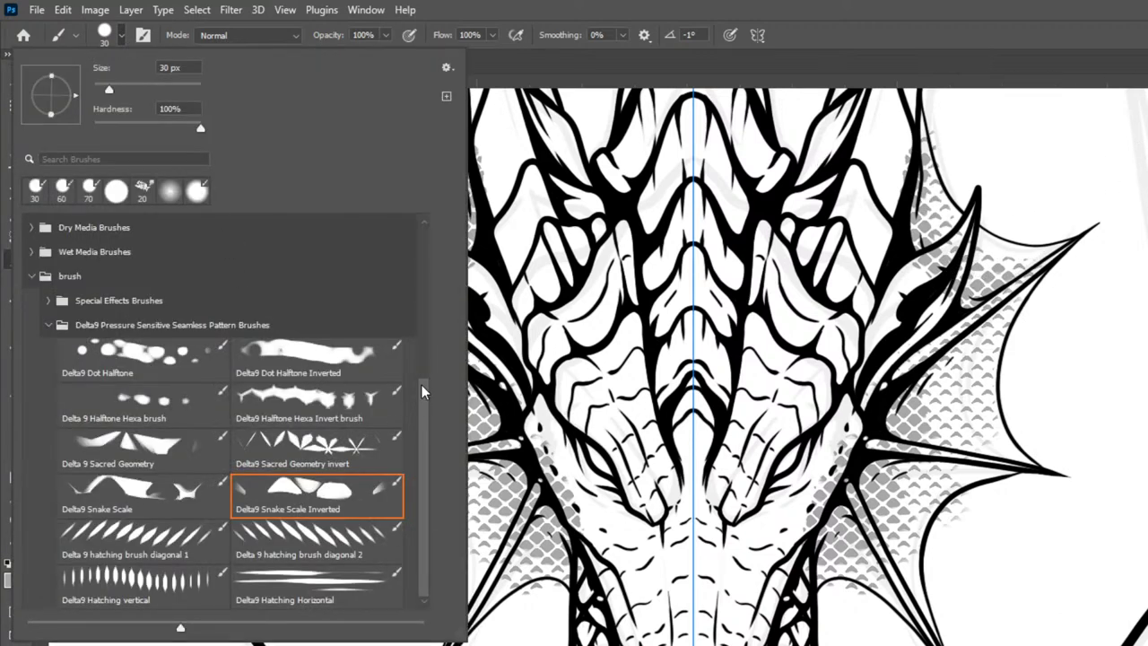
{"action": "left_click_drag", "start_coordinate": [420, 384], "coordinate": [421, 199]}
{"action": "left_click", "coordinate": [165, 346]}
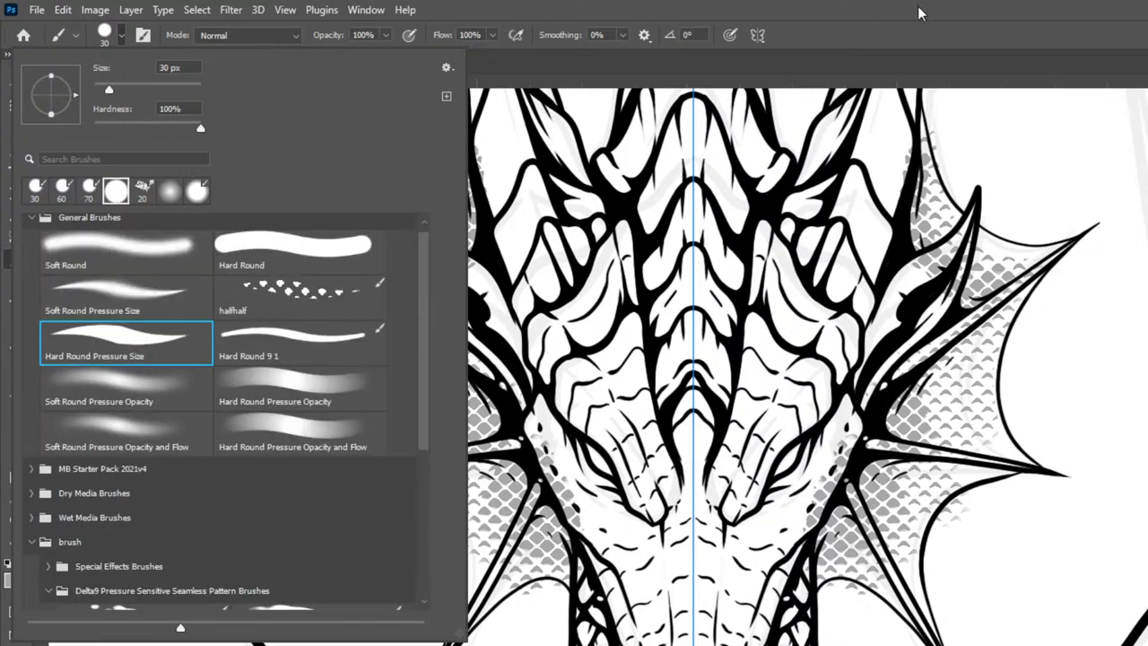
{"action": "left_click", "coordinate": [884, 23]}
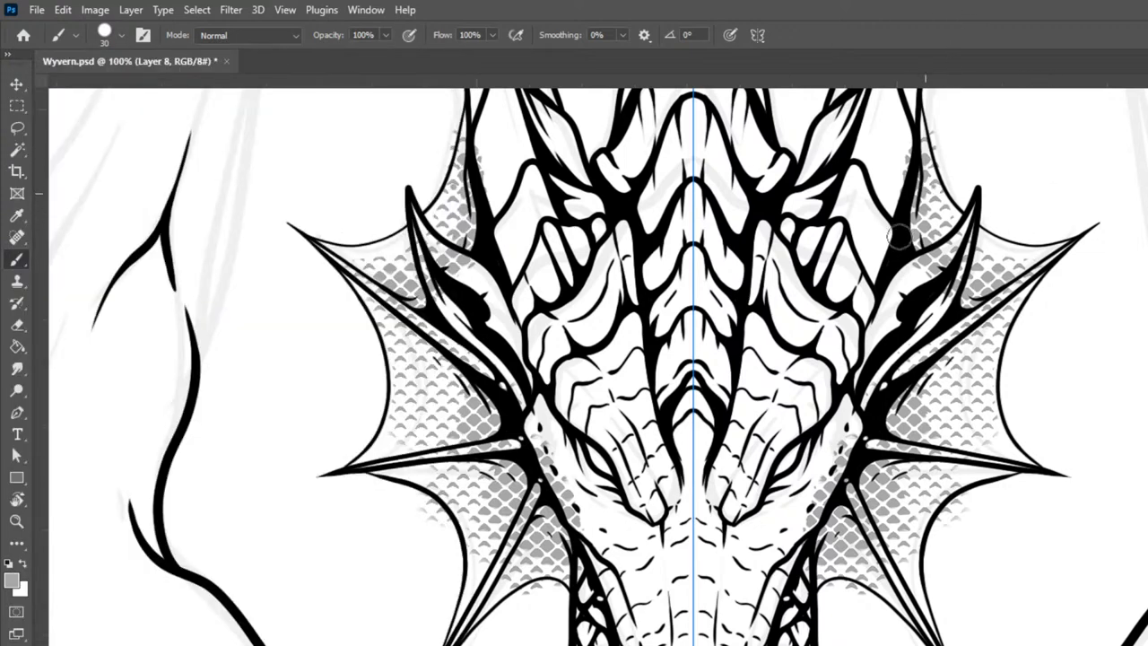
{"action": "left_click_drag", "start_coordinate": [999, 174], "coordinate": [935, 239]}
{"action": "key", "text": "bracketleft"}
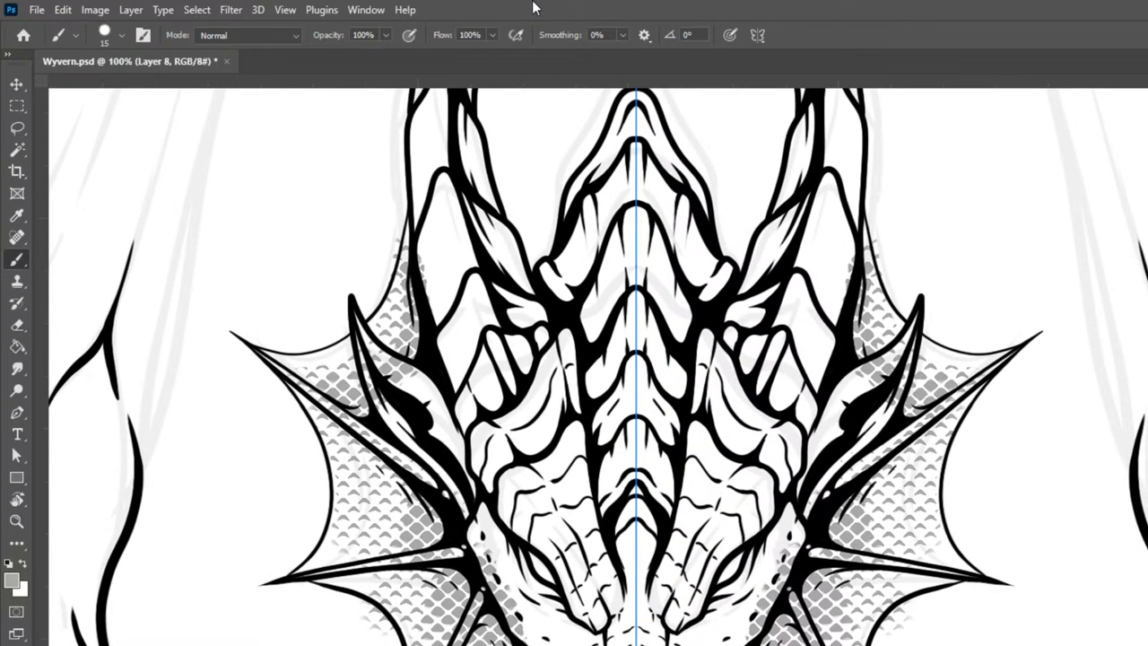
{"action": "left_click", "coordinate": [122, 36]}
{"action": "left_click", "coordinate": [266, 335]}
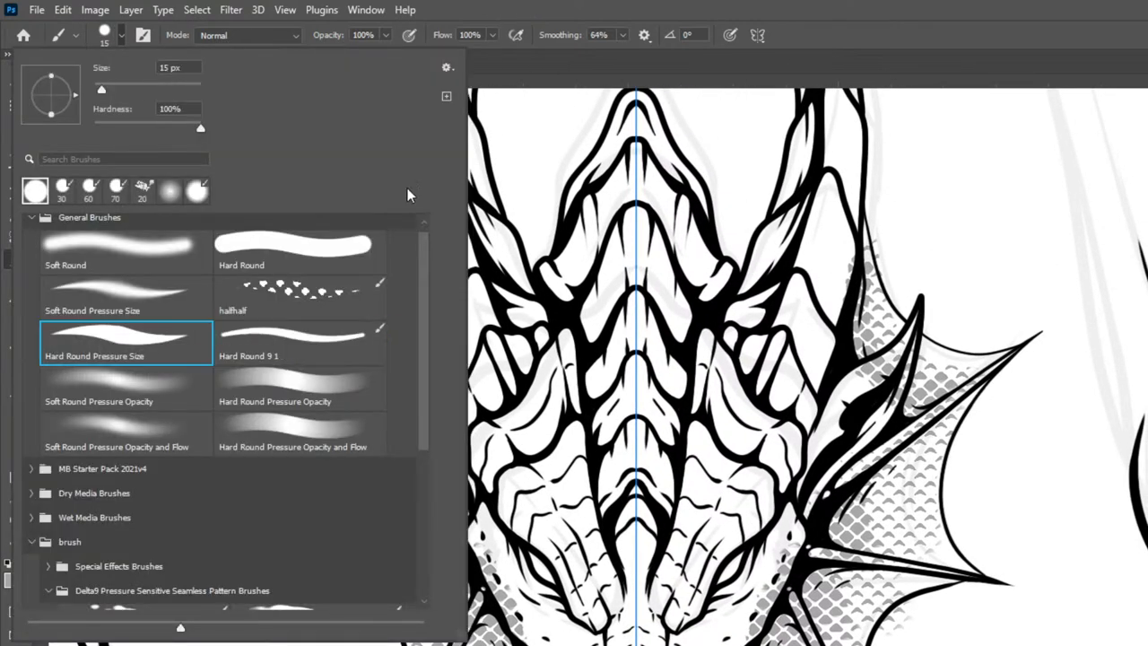
{"action": "left_click", "coordinate": [1007, 64]}
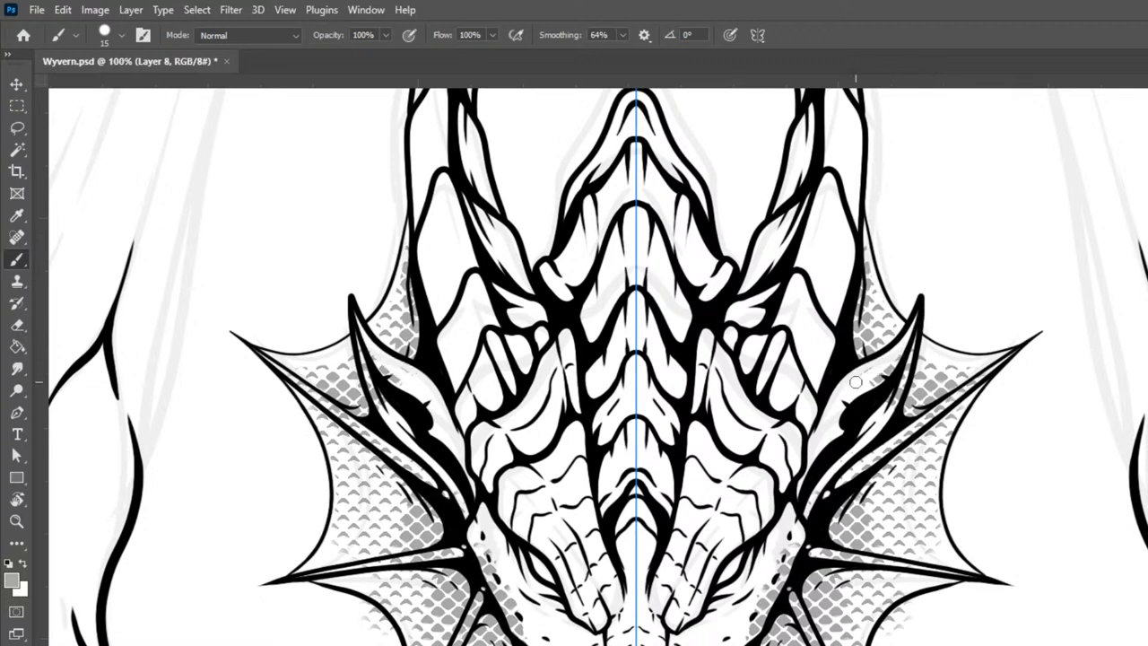
{"action": "key", "text": "ctrl+s"}
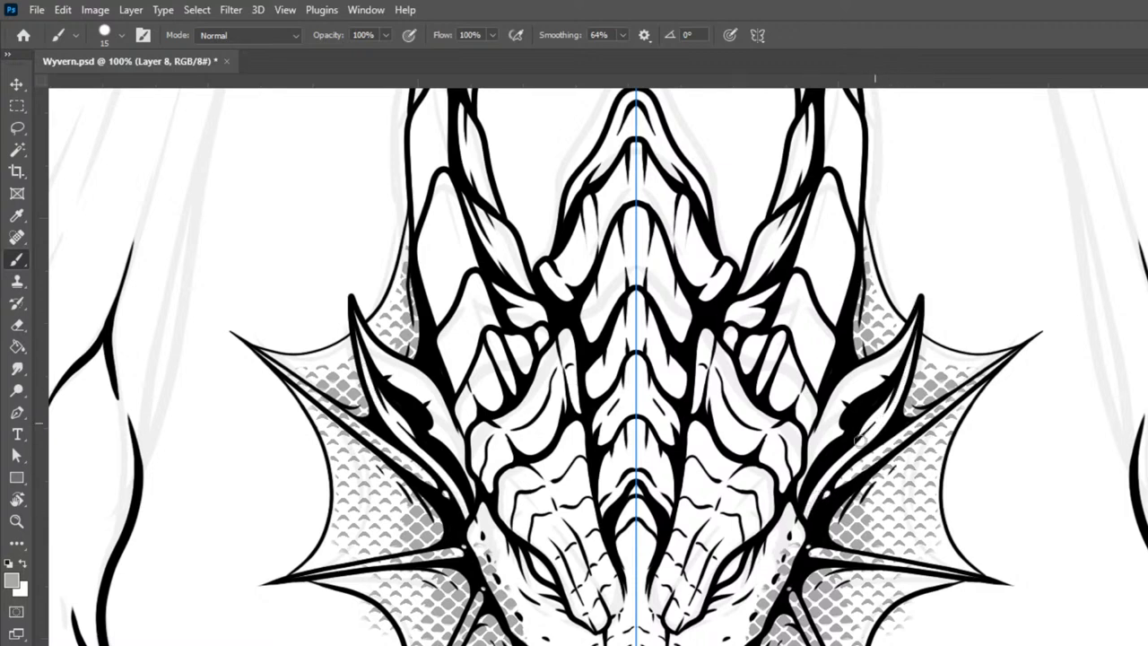
Step: Erase the scale texture from the outer cheeks at size 25 and the spill around the lower fins at size 15
{"action": "key", "text": "bracketright"}
{"action": "left_click_drag", "start_coordinate": [477, 537], "coordinate": [517, 633]}
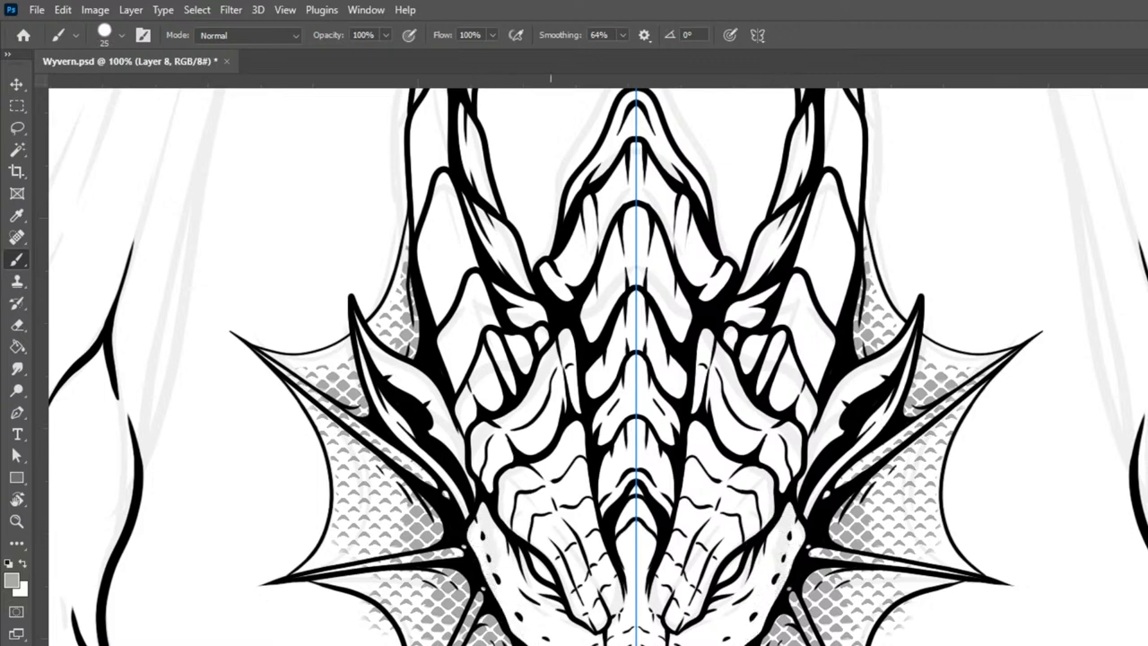
{"action": "key", "text": "bracketleft"}
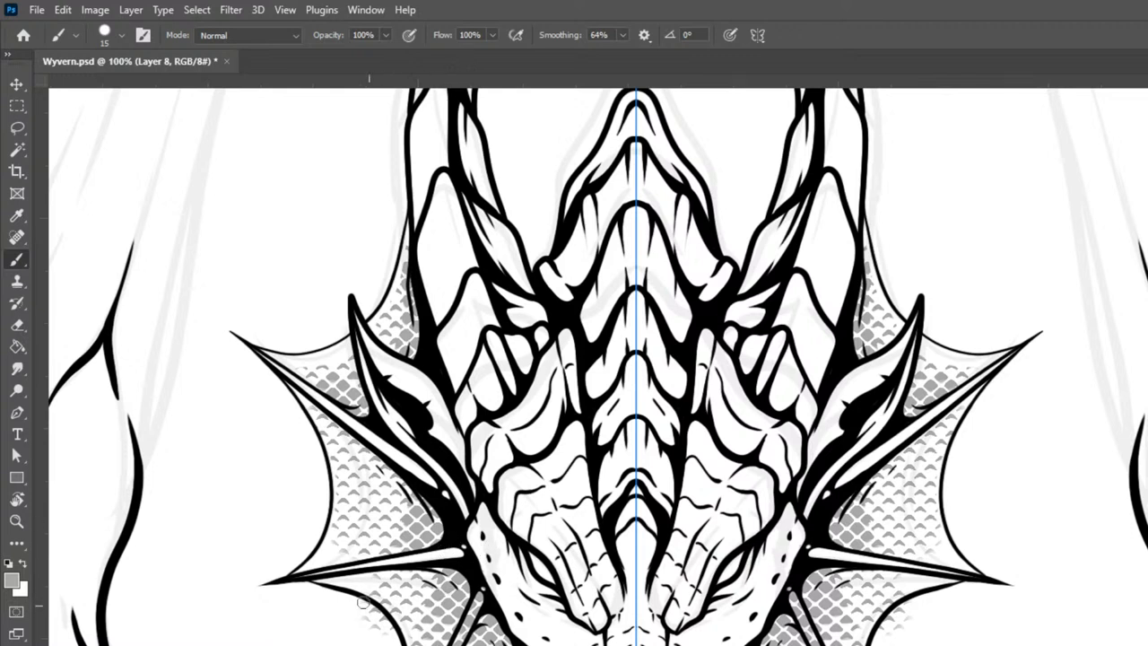
{"action": "left_click_drag", "start_coordinate": [343, 603], "coordinate": [399, 642]}
{"action": "left_click_drag", "start_coordinate": [458, 638], "coordinate": [480, 592]}
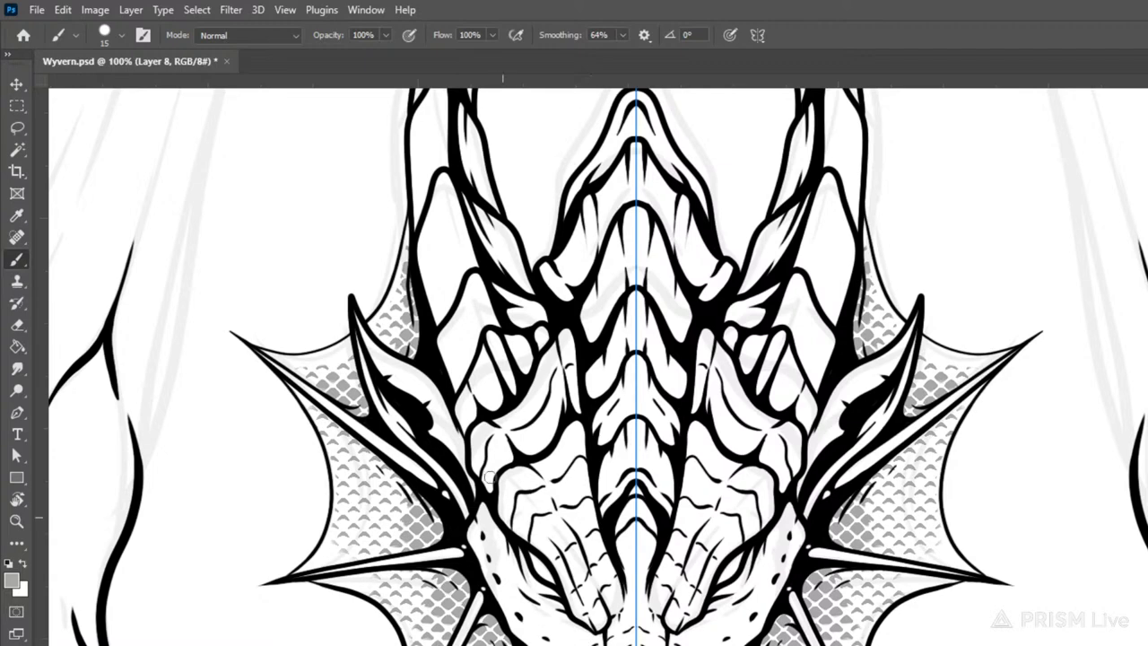
Step: Recolour the snake-scale texture on Layer 8 to a darker neutral grey through its layer style
{"action": "key", "text": "ctrl+minus"}
{"action": "key", "text": "ctrl+minus"}
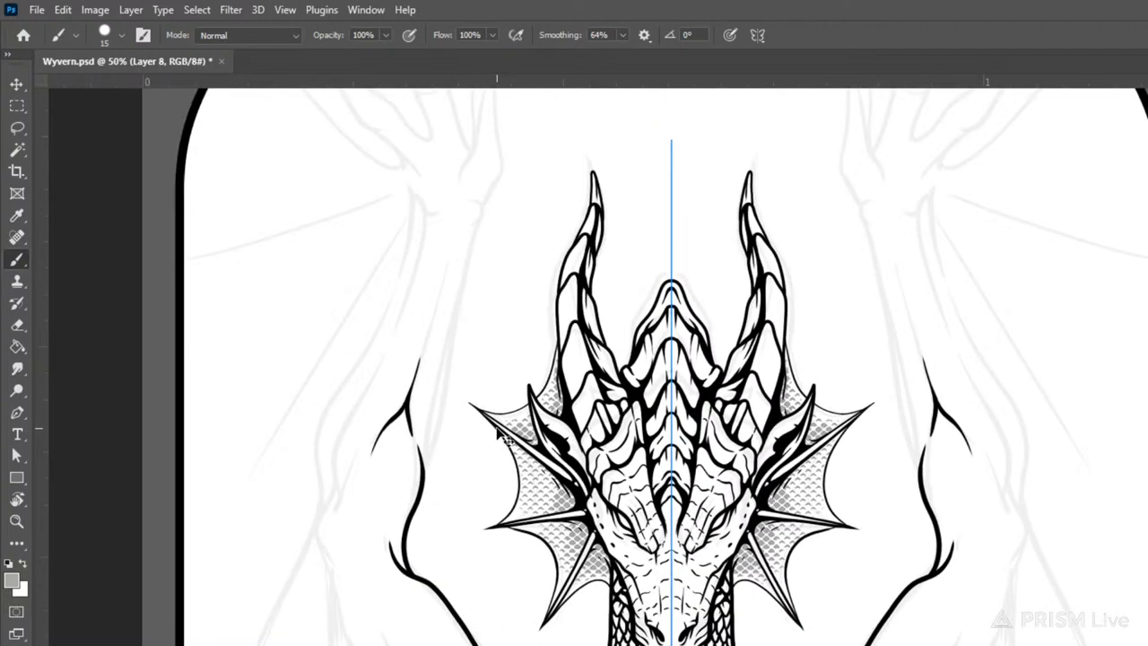
{"action": "key", "text": "ctrl+plus"}
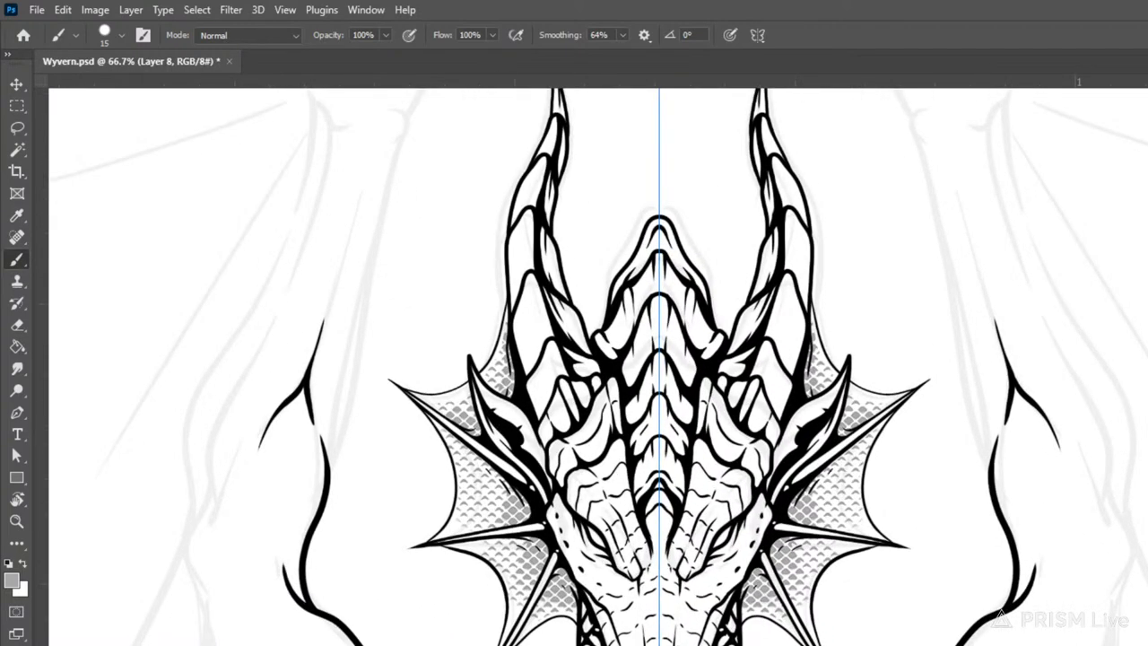
{"action": "double_click", "coordinate": [1146, 563]}
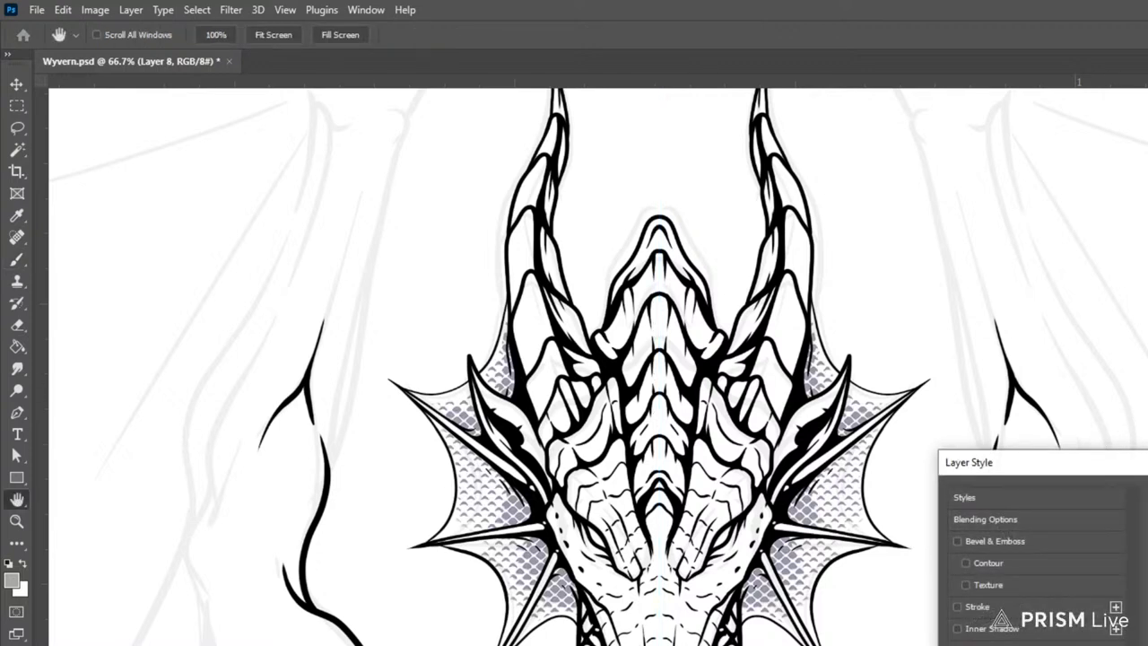
{"action": "left_click", "coordinate": [1147, 540]}
{"action": "left_click_drag", "start_coordinate": [1143, 412], "coordinate": [1037, 417]}
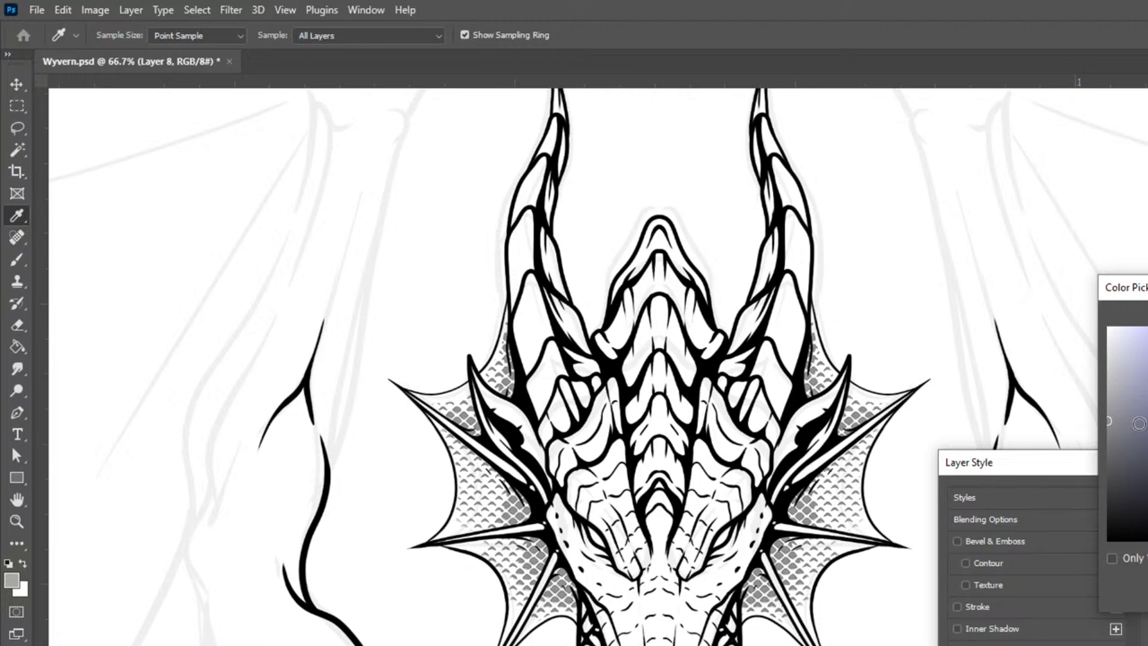
{"action": "left_click", "coordinate": [1147, 421]}
{"action": "left_click_drag", "start_coordinate": [1076, 448], "coordinate": [1078, 453]}
{"action": "left_click_drag", "start_coordinate": [1135, 405], "coordinate": [1076, 429]}
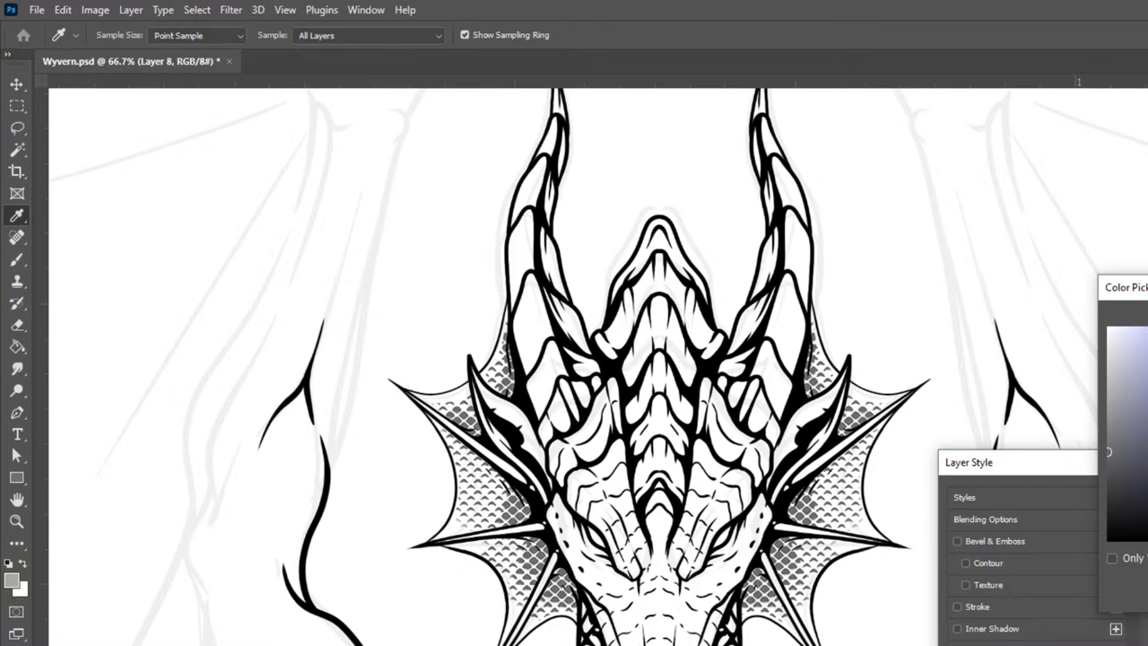
{"action": "key", "text": "Return"}
{"action": "key", "text": "Return"}
Step: Make layer 2 active for a second scale tone and check the grey colour in its layer style
{"action": "key", "text": "ctrl+plus"}
{"action": "key", "text": "ctrl+plus"}
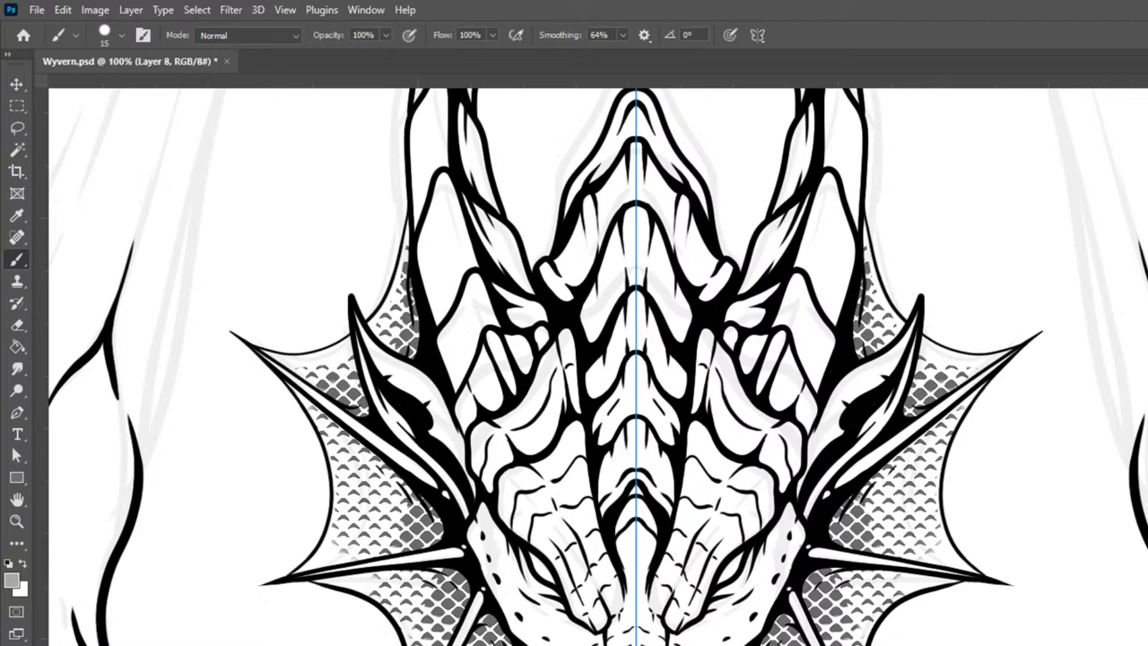
{"action": "key", "text": "alt+bracketleft"}
{"action": "key", "text": "ctrl+shift+alt+n"}
{"action": "key", "text": "alt+bracketleft"}
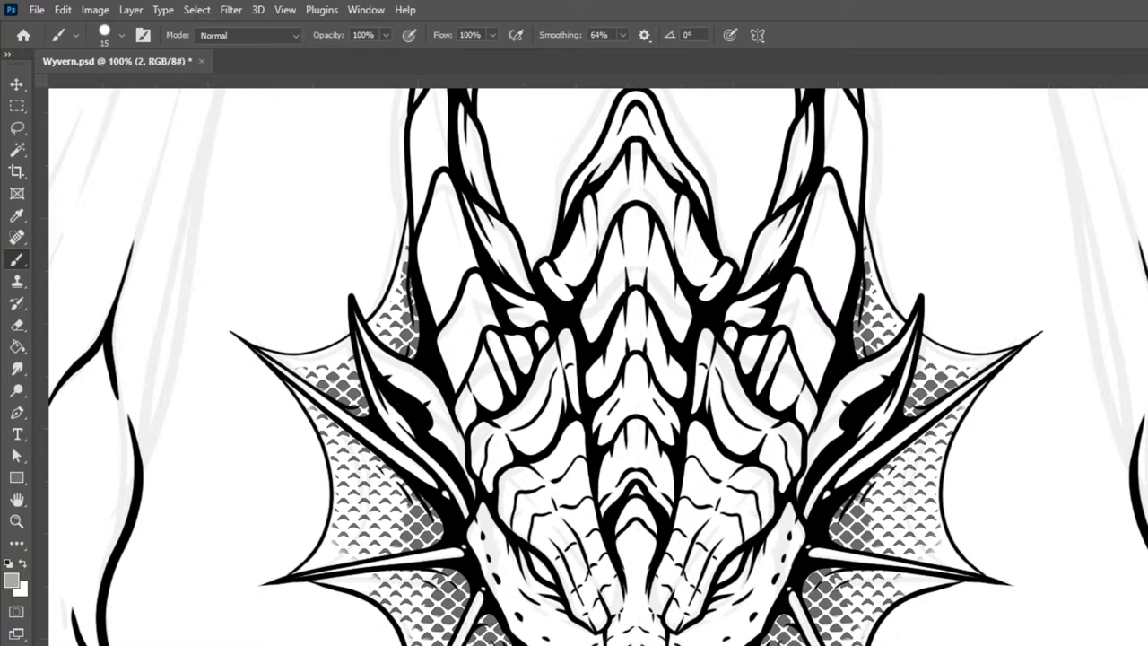
{"action": "double_click", "coordinate": [1144, 638]}
{"action": "left_click", "coordinate": [994, 643]}
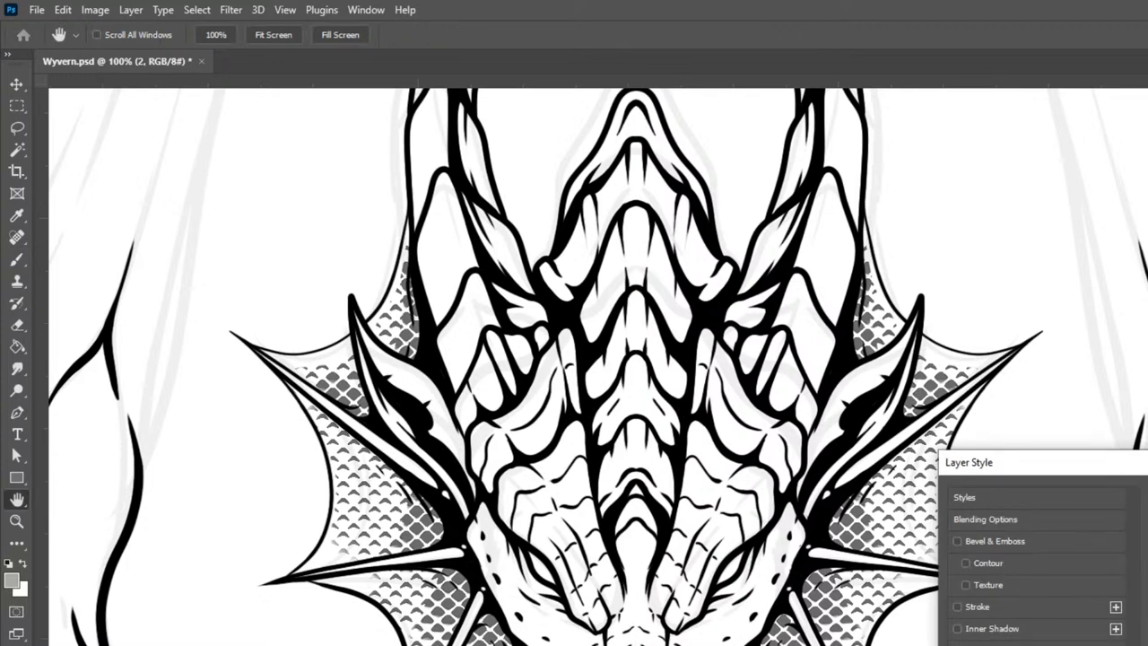
{"action": "left_click", "coordinate": [1144, 533]}
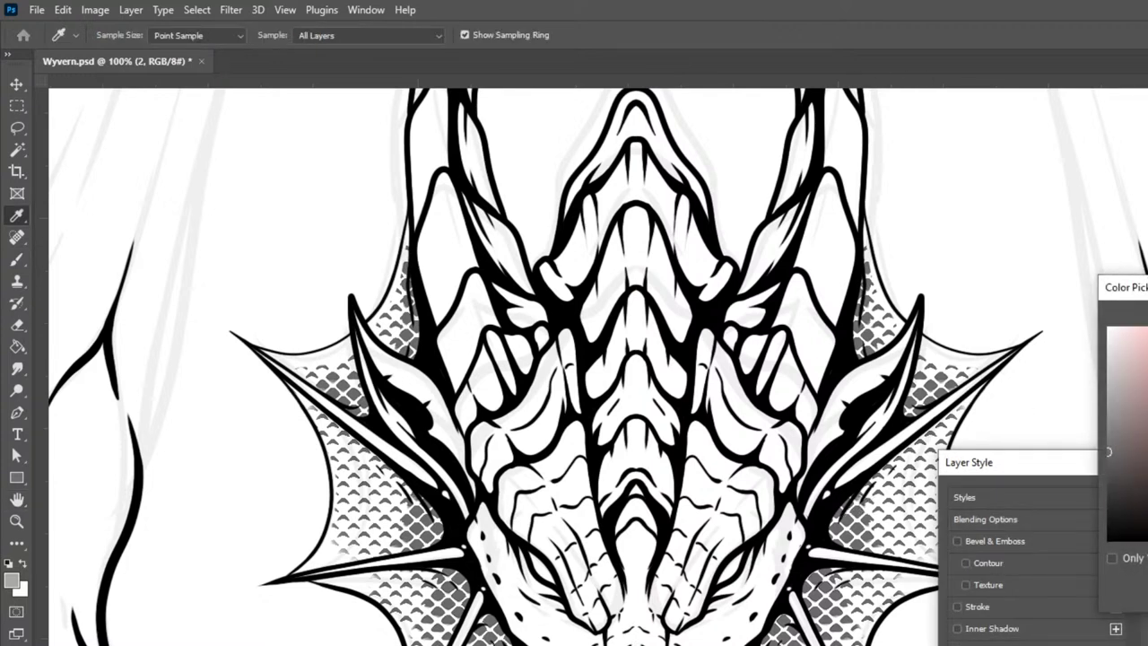
{"action": "key", "text": "Return"}
{"action": "key", "text": "Return"}
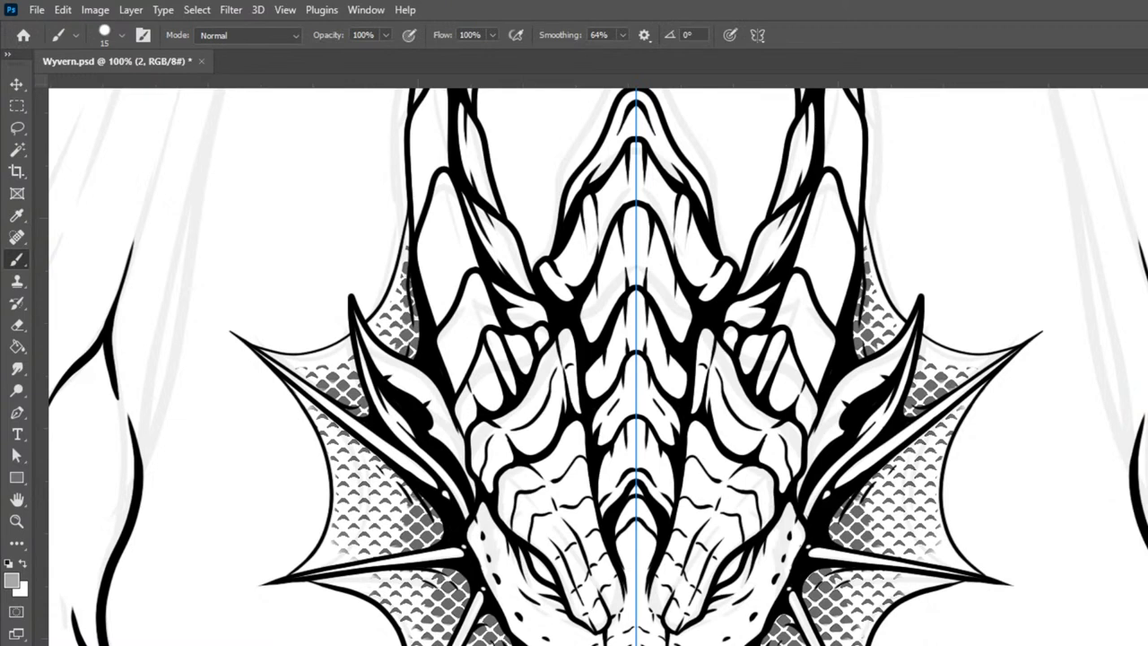
Step: Switch back to the recently used snake scale brush at size 30 and undo a test stroke beside the fin
{"action": "left_click", "coordinate": [121, 35]}
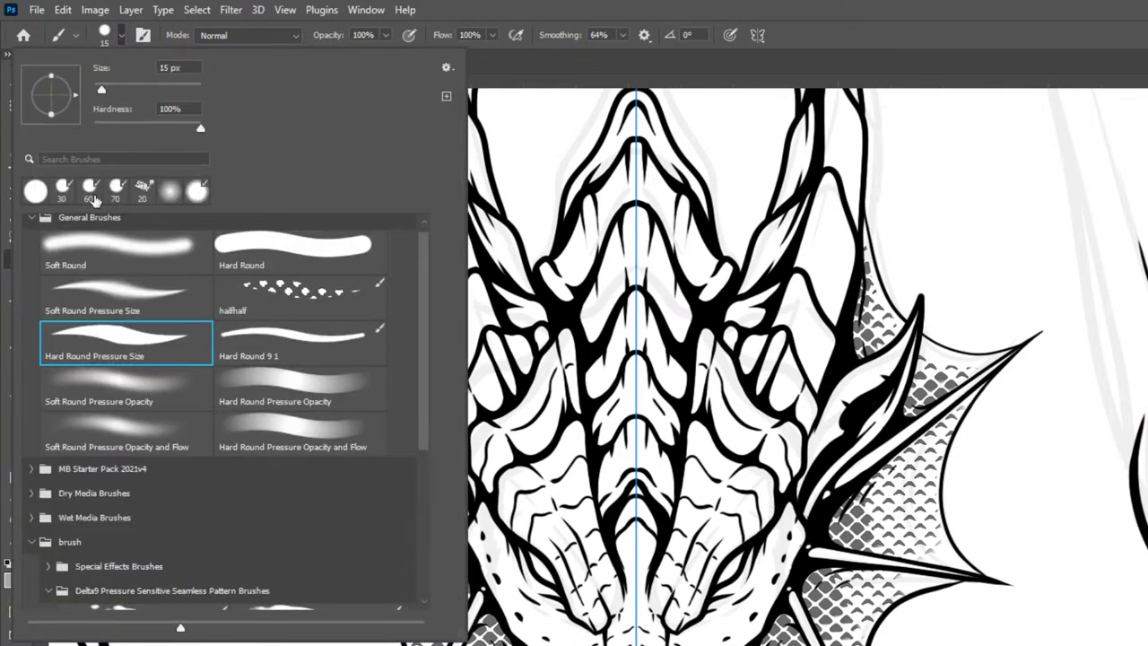
{"action": "left_click", "coordinate": [68, 190]}
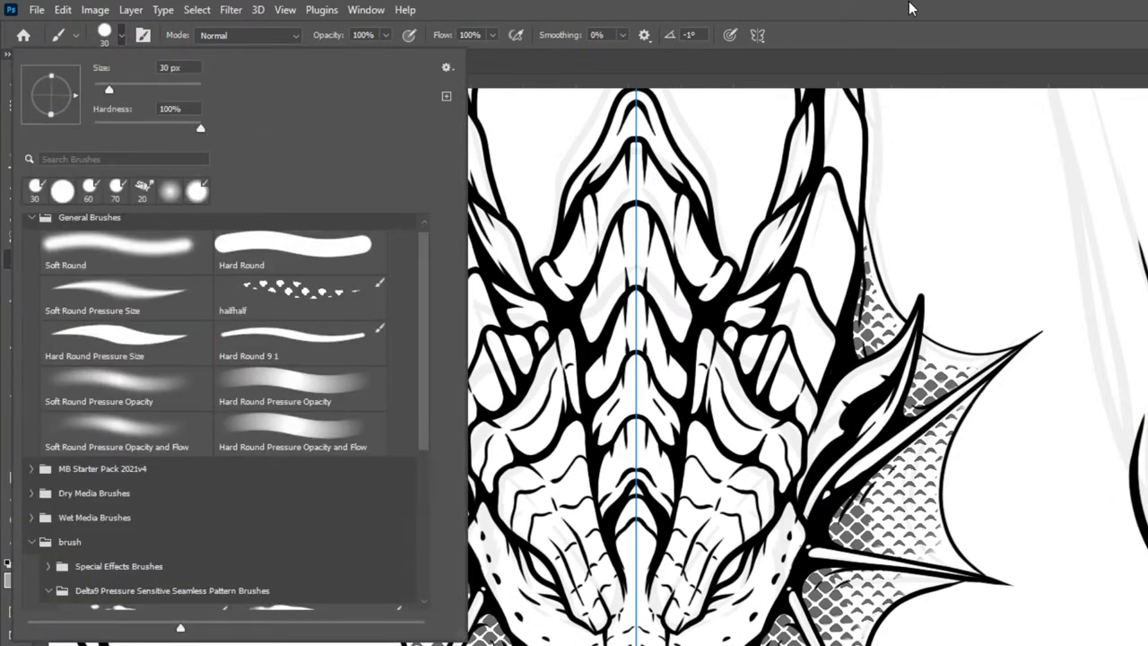
{"action": "left_click", "coordinate": [62, 190]}
{"action": "left_click", "coordinate": [63, 191]}
{"action": "left_click", "coordinate": [993, 441]}
{"action": "left_click_drag", "start_coordinate": [1023, 540], "coordinate": [1046, 530]}
{"action": "key", "text": "ctrl+z"}
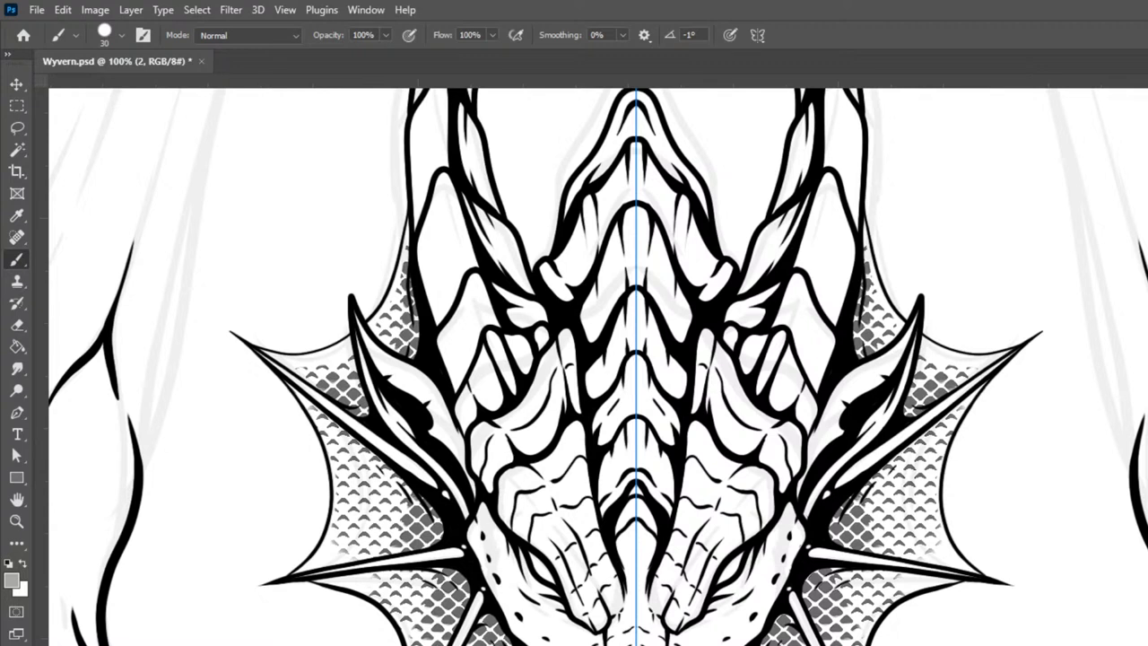
Step: Change the layer-style colour of layer 2 to a lighter grey
{"action": "double_click", "coordinate": [1139, 502]}
{"action": "left_click", "coordinate": [1138, 403]}
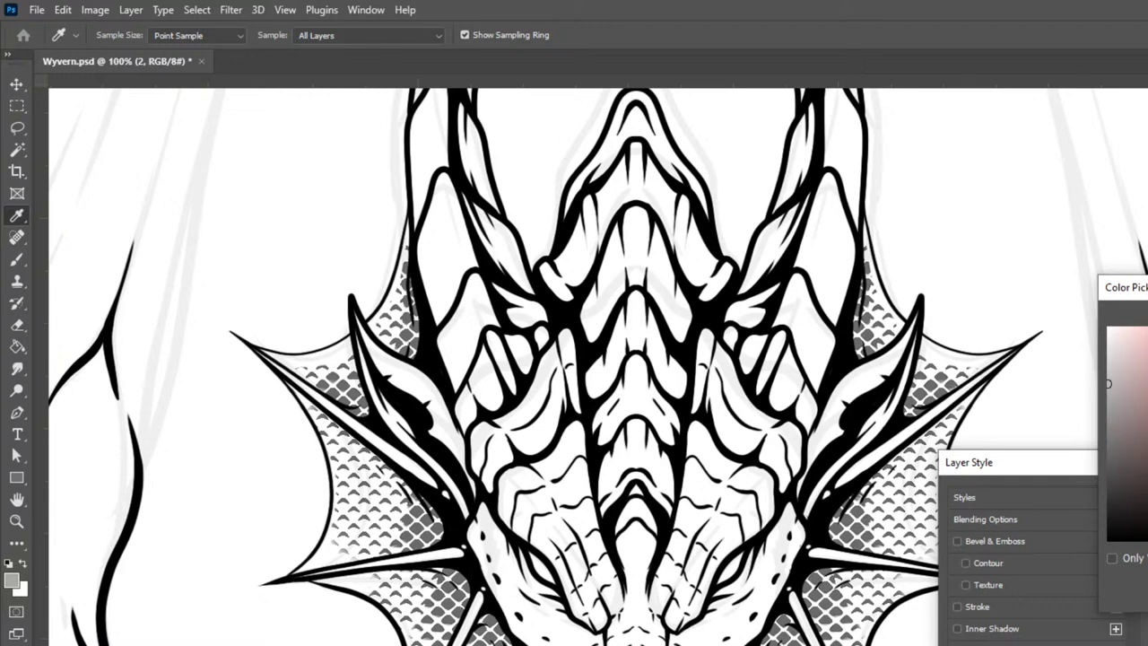
{"action": "key", "text": "Return"}
{"action": "key", "text": "Return"}
Step: Paint lighter grey snake scales on layer 2 across the upper, middle and lower fin membranes, extending the dark texture outwards
{"action": "mouse_move", "coordinate": [887, 354]}
{"action": "left_mouse_down"}
{"action": "mouse_move", "coordinate": [863, 272]}
{"action": "mouse_move", "coordinate": [868, 328]}
{"action": "mouse_move", "coordinate": [895, 325]}
{"action": "left_mouse_up"}
{"action": "mouse_move", "coordinate": [939, 361]}
{"action": "left_mouse_down"}
{"action": "mouse_move", "coordinate": [910, 394]}
{"action": "mouse_move", "coordinate": [924, 351]}
{"action": "mouse_move", "coordinate": [968, 377]}
{"action": "mouse_move", "coordinate": [1007, 332]}
{"action": "left_mouse_up"}
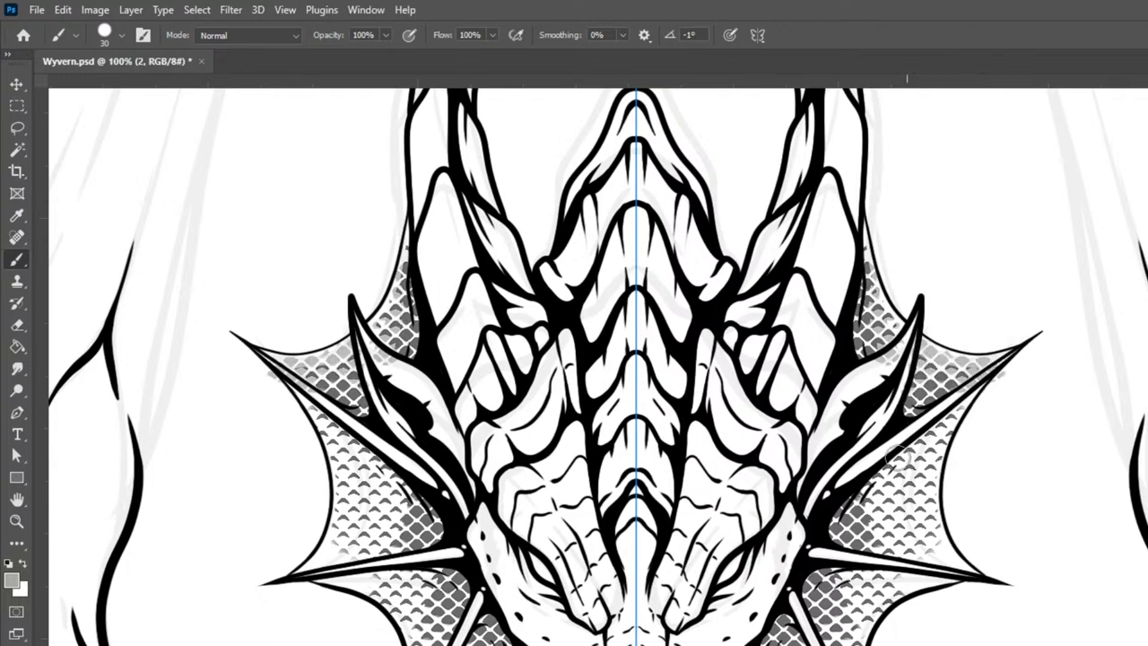
{"action": "mouse_move", "coordinate": [863, 495]}
{"action": "left_mouse_down"}
{"action": "mouse_move", "coordinate": [882, 548]}
{"action": "mouse_move", "coordinate": [877, 476]}
{"action": "mouse_move", "coordinate": [889, 450]}
{"action": "mouse_move", "coordinate": [897, 547]}
{"action": "left_mouse_up"}
{"action": "mouse_move", "coordinate": [899, 471]}
{"action": "left_mouse_down"}
{"action": "mouse_move", "coordinate": [916, 451]}
{"action": "mouse_move", "coordinate": [920, 558]}
{"action": "left_mouse_up"}
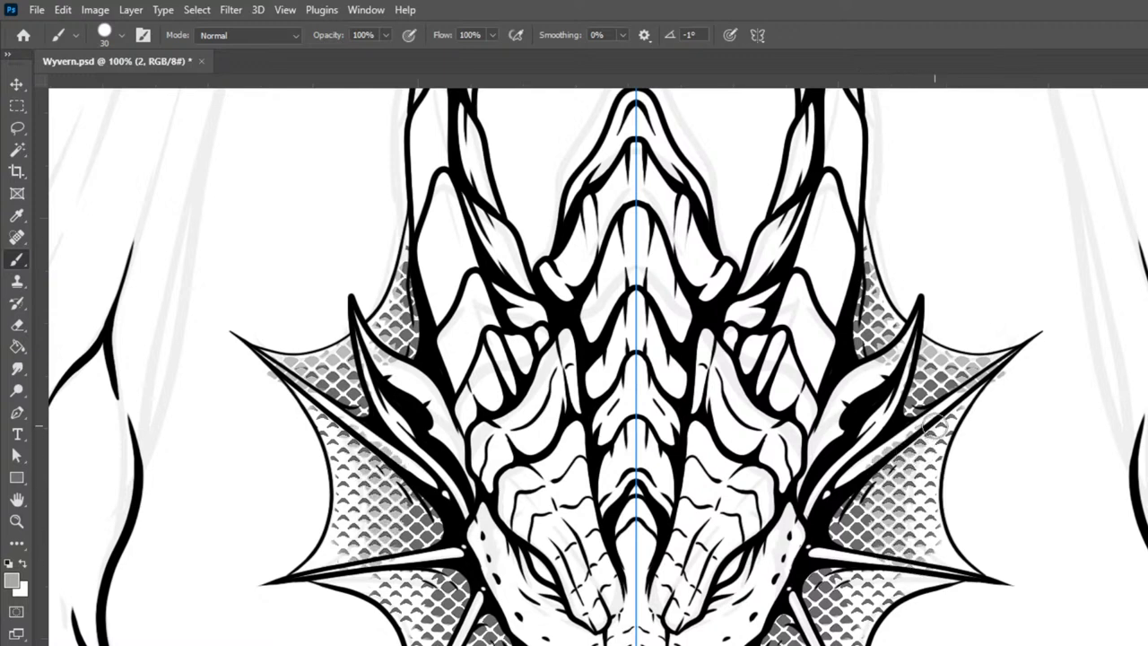
{"action": "left_click_drag", "start_coordinate": [920, 452], "coordinate": [932, 574]}
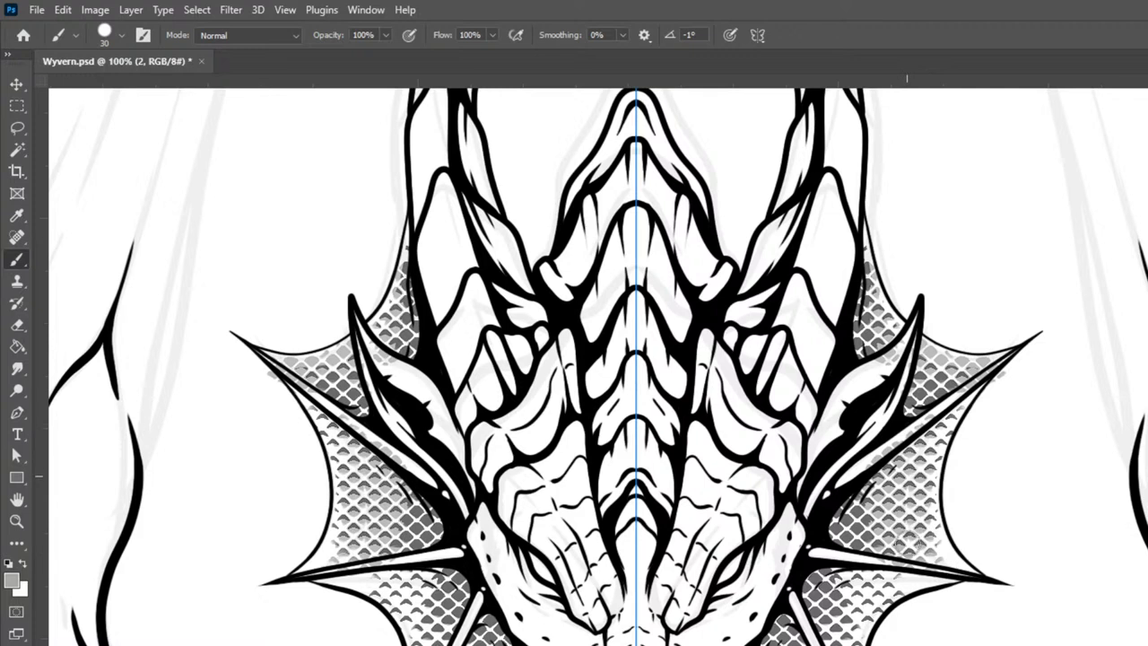
{"action": "left_click_drag", "start_coordinate": [816, 582], "coordinate": [834, 637]}
{"action": "mouse_move", "coordinate": [838, 564]}
{"action": "left_mouse_down"}
{"action": "mouse_move", "coordinate": [841, 587]}
{"action": "mouse_move", "coordinate": [872, 581]}
{"action": "left_mouse_up"}
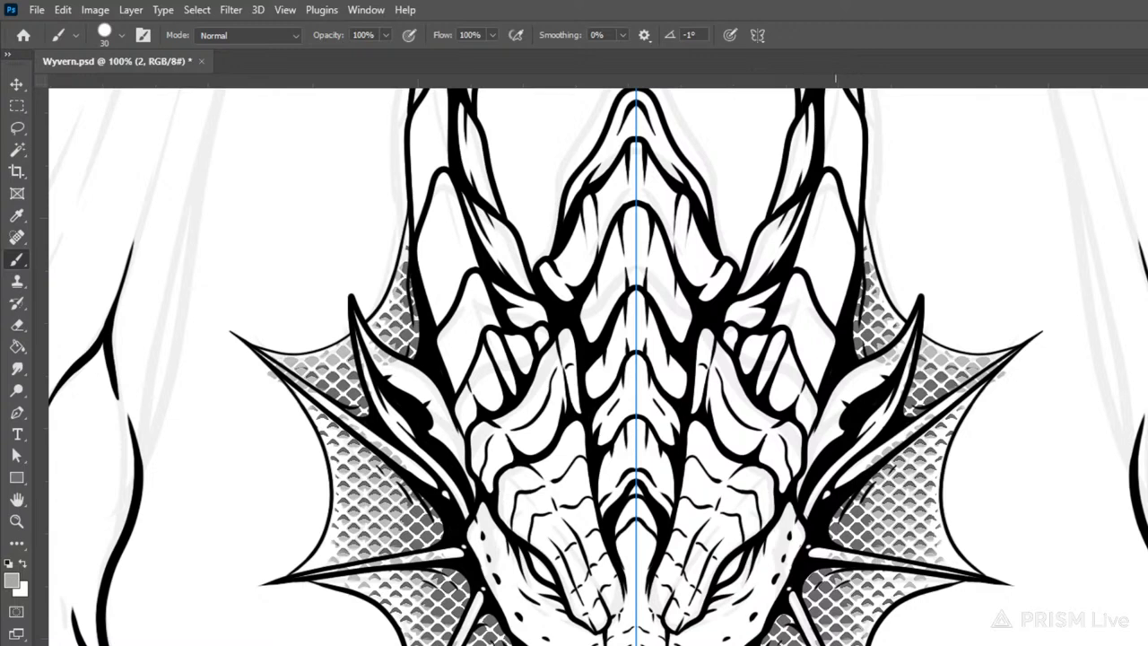
Step: Choose a hard round brush preset and set its size to 15 px
{"action": "left_click", "coordinate": [114, 43]}
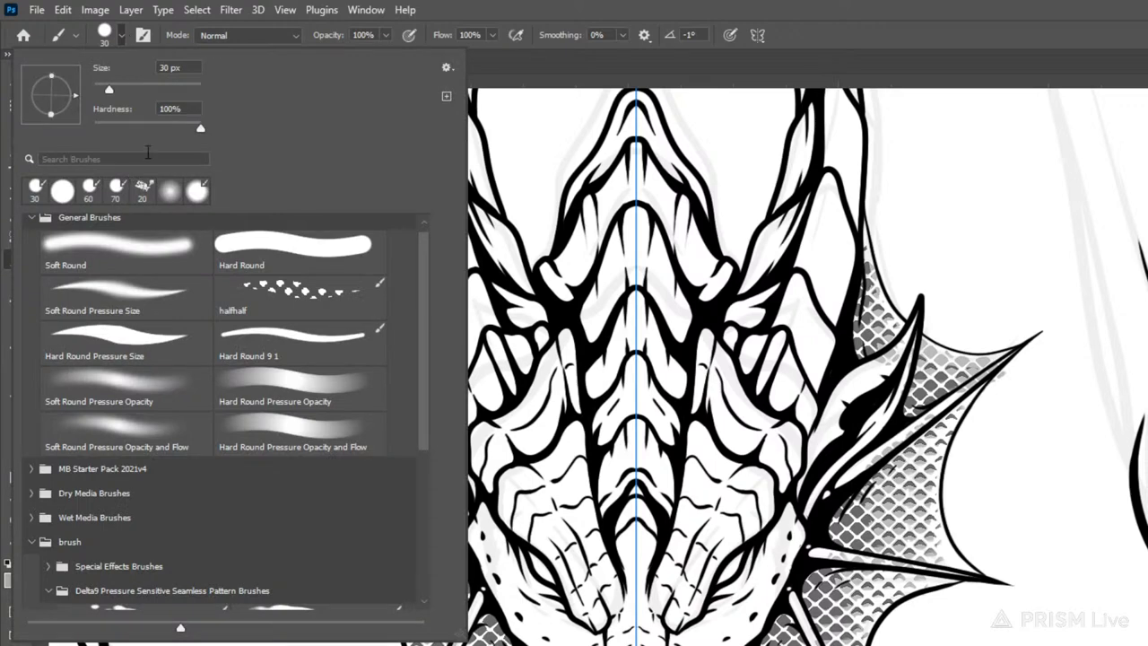
{"action": "left_click", "coordinate": [206, 335]}
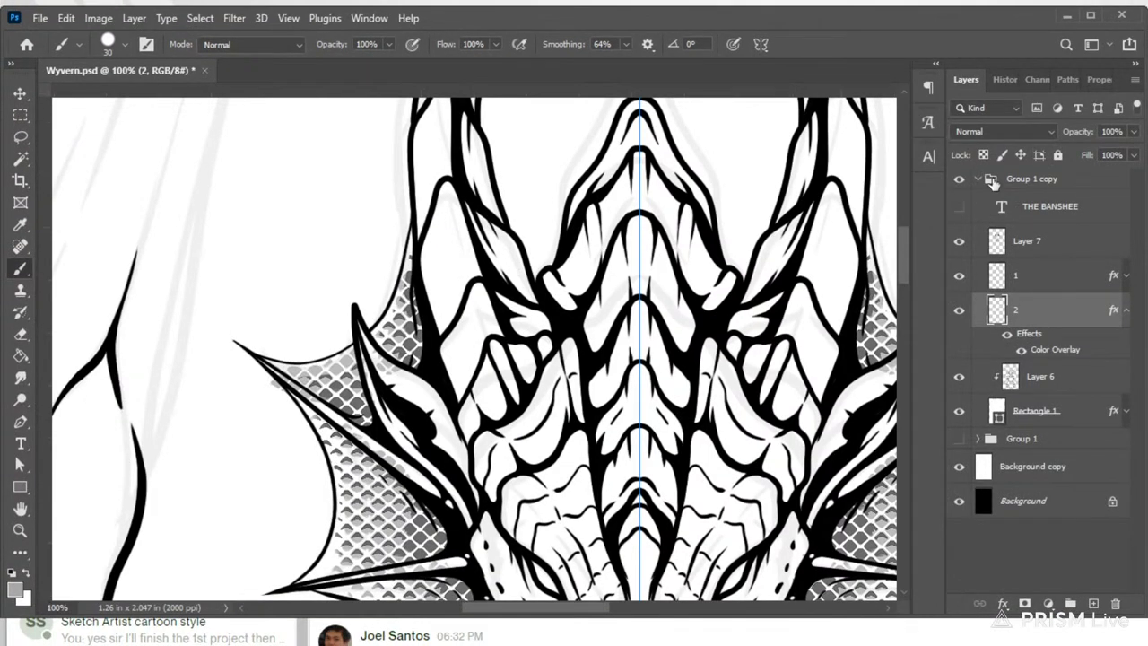
{"action": "key", "text": "bracketleft"}
{"action": "key", "text": "bracketleft"}
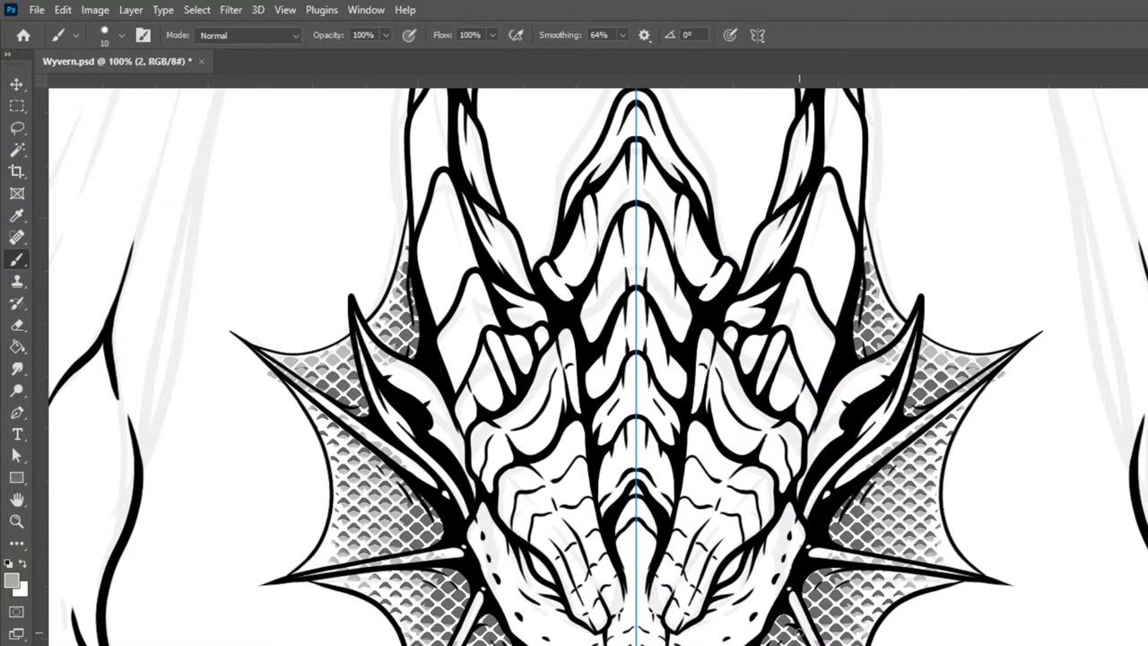
{"action": "key", "text": "bracketright"}
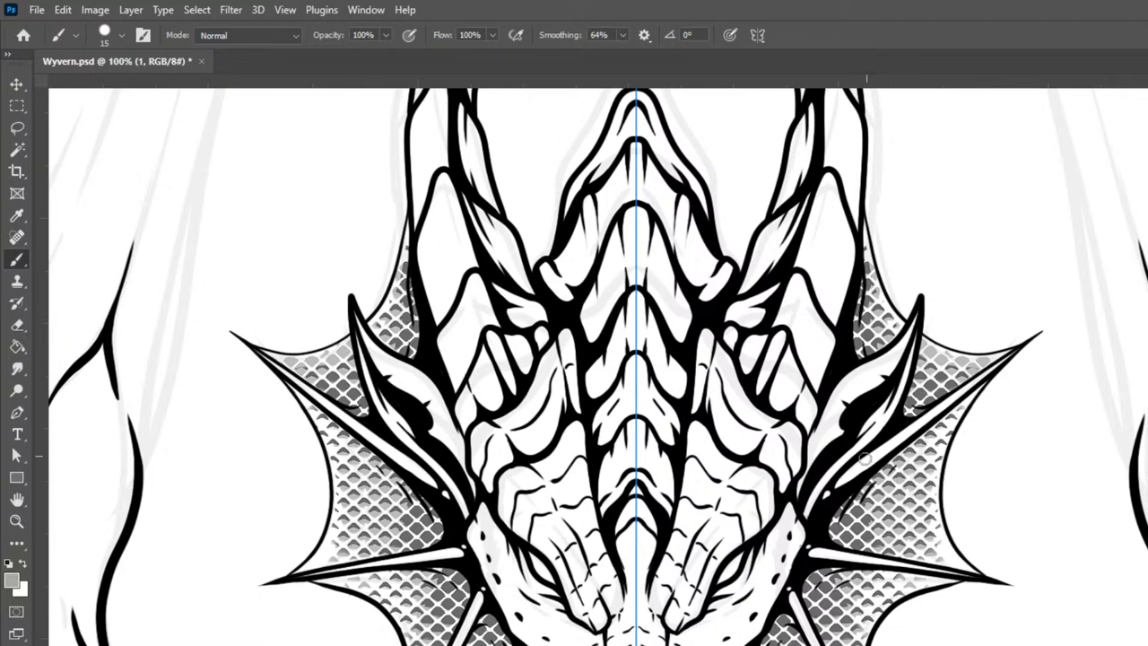
Step: Shade the upper spines of both ear fins dark grey on layer 1, using painting symmetry and a 15 px brush
{"action": "left_click_drag", "start_coordinate": [829, 494], "coordinate": [1019, 347]}
{"action": "left_click_drag", "start_coordinate": [978, 383], "coordinate": [888, 446]}
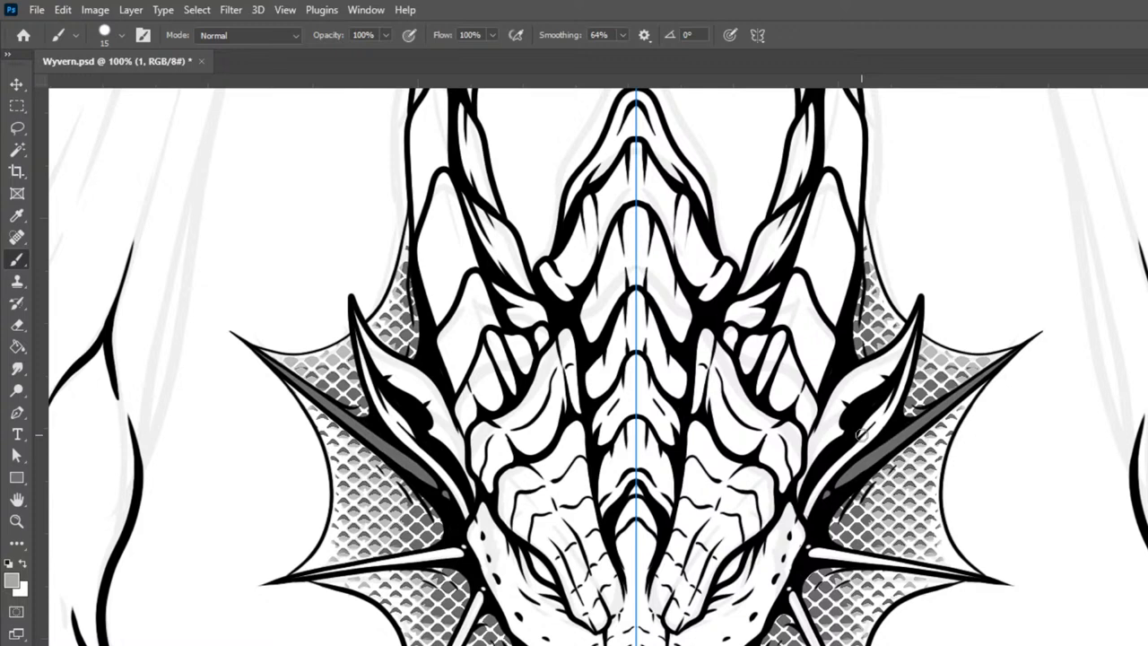
{"action": "left_click_drag", "start_coordinate": [261, 352], "coordinate": [359, 419]}
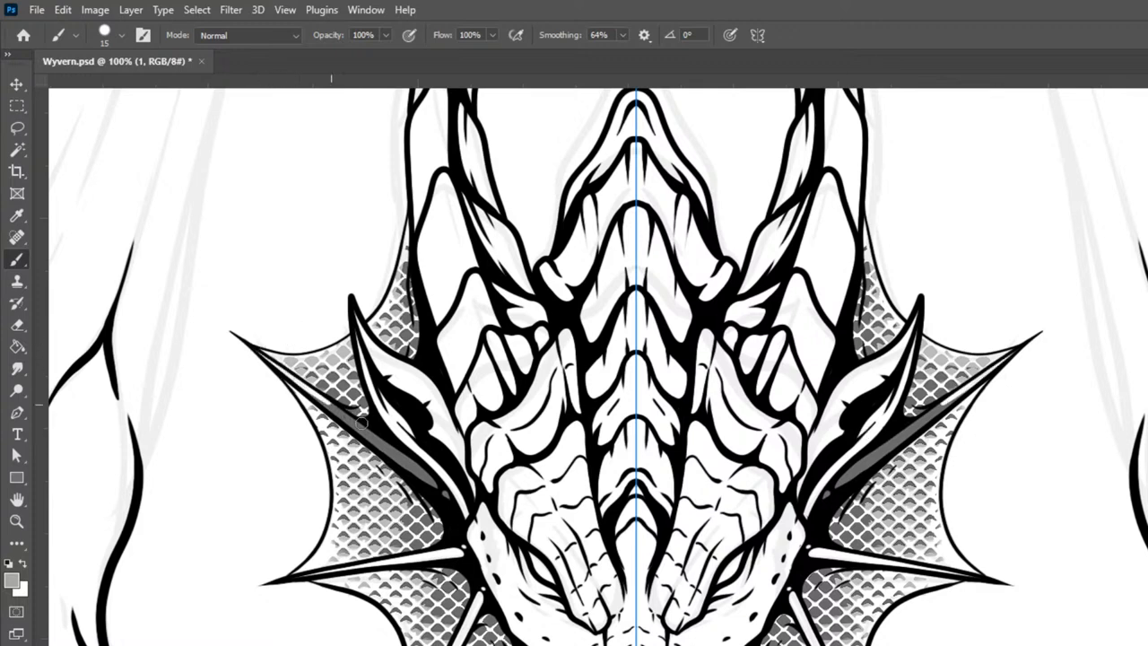
Step: Shade the horizontal and lower ear-fin spines dark grey on layer 1 and refine the shading along the upper spines
{"action": "left_click_drag", "start_coordinate": [298, 574], "coordinate": [487, 556]}
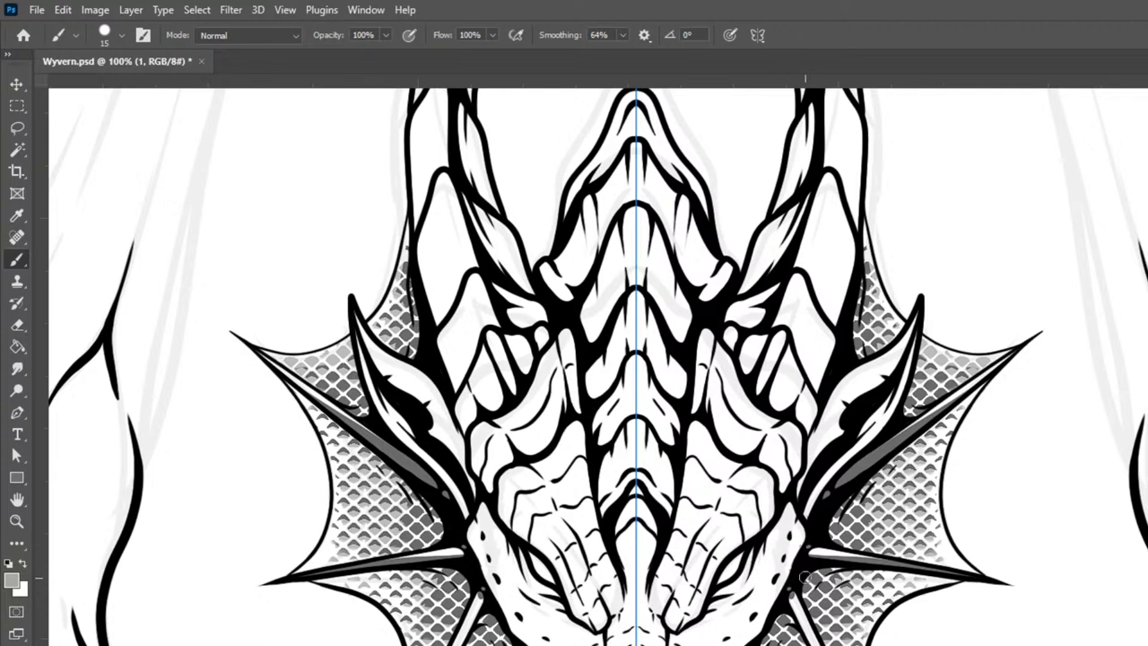
{"action": "mouse_move", "coordinate": [791, 593]}
{"action": "left_mouse_down"}
{"action": "mouse_move", "coordinate": [807, 638]}
{"action": "mouse_move", "coordinate": [826, 645]}
{"action": "left_mouse_up"}
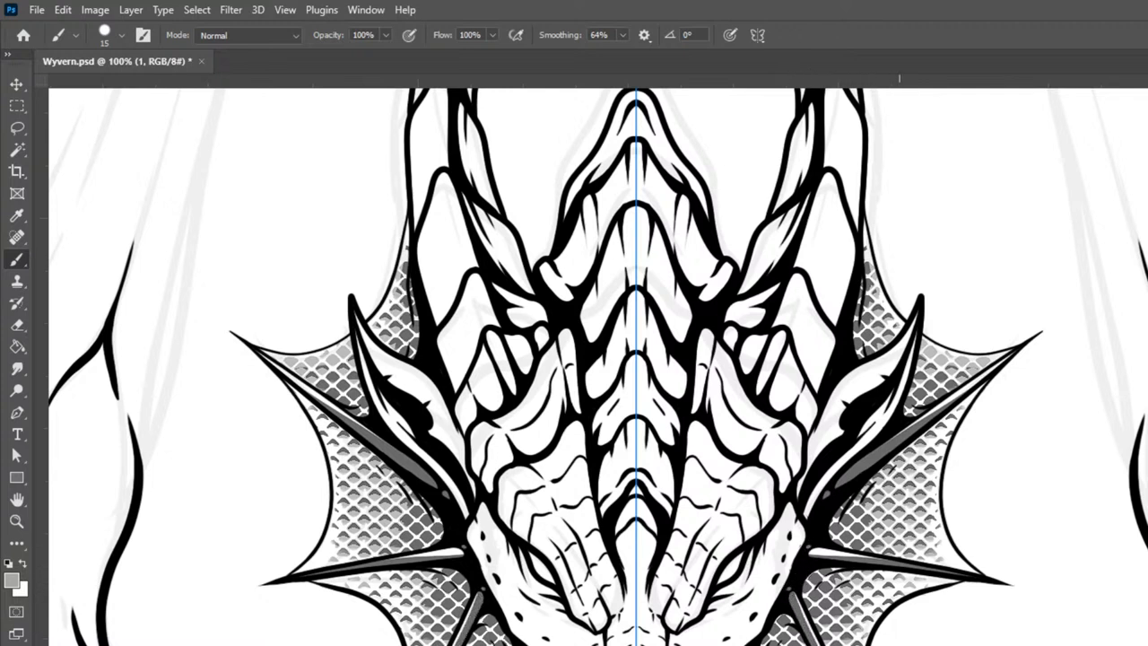
{"action": "left_click_drag", "start_coordinate": [794, 592], "coordinate": [823, 644]}
{"action": "left_click_drag", "start_coordinate": [790, 585], "coordinate": [818, 642]}
{"action": "left_click_drag", "start_coordinate": [343, 414], "coordinate": [436, 476]}
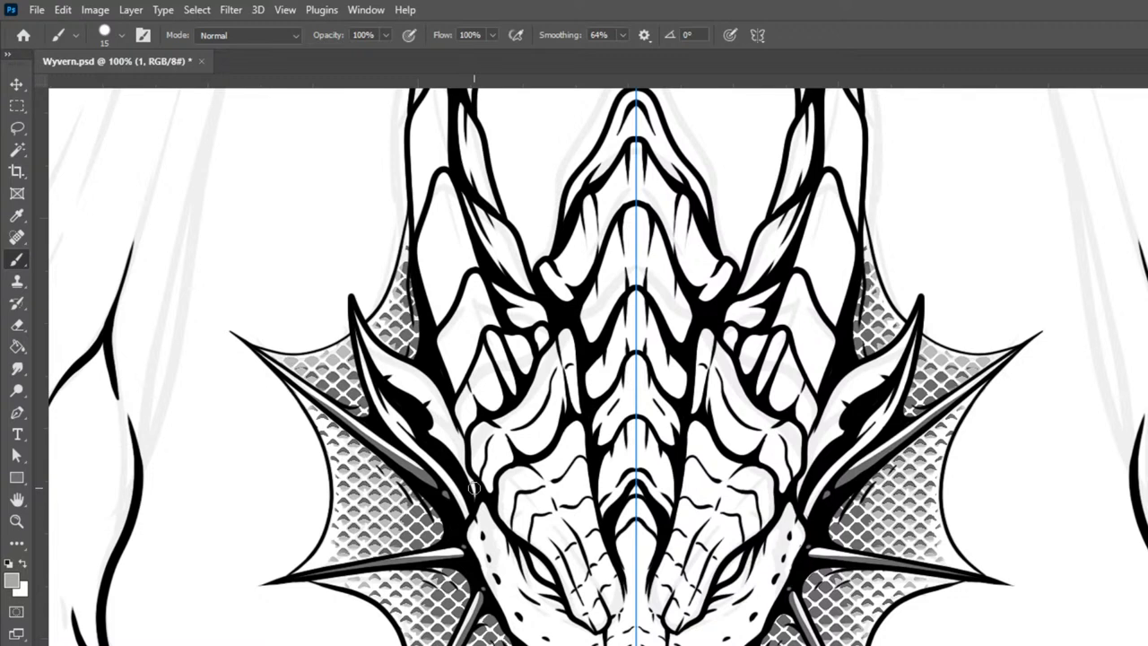
Step: Create a new layer named 3 with a light grey Color Overlay for lighter shading
{"action": "key", "text": "ctrl+alt+shift+n"}
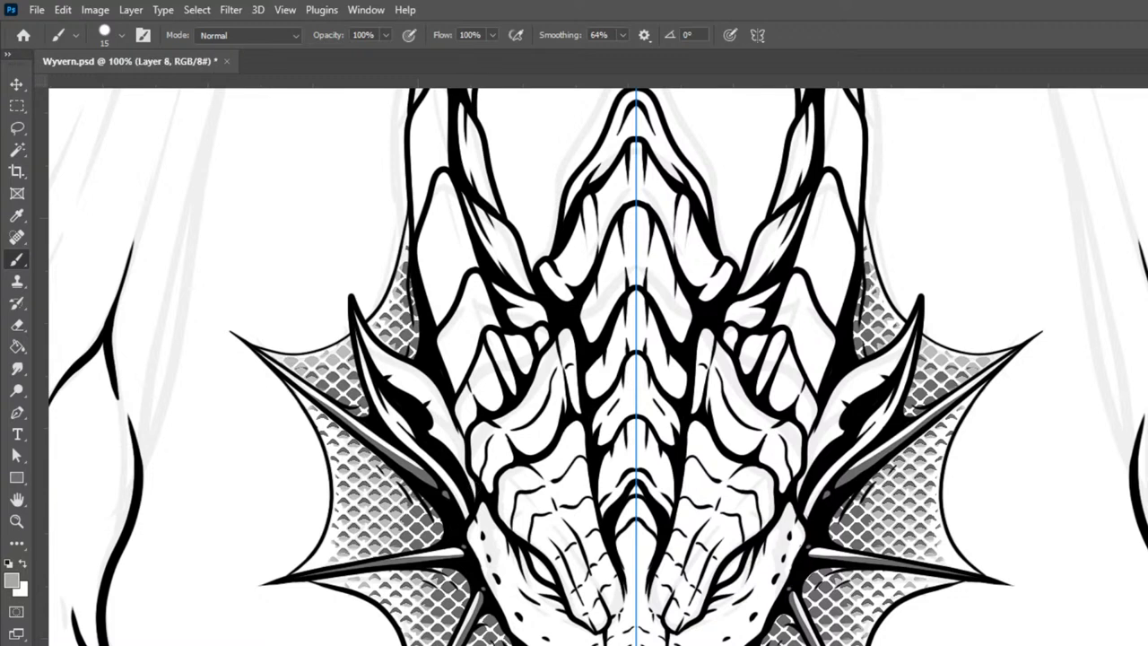
{"action": "key", "text": "Return"}
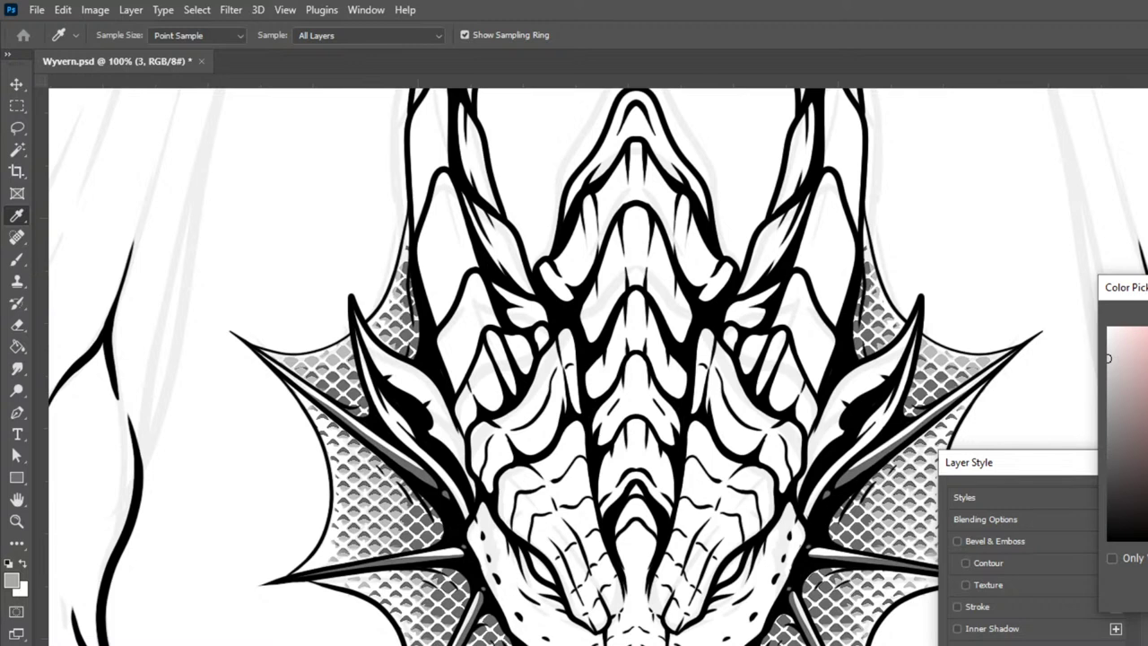
{"action": "key", "text": "Return"}
{"action": "key", "text": "Return"}
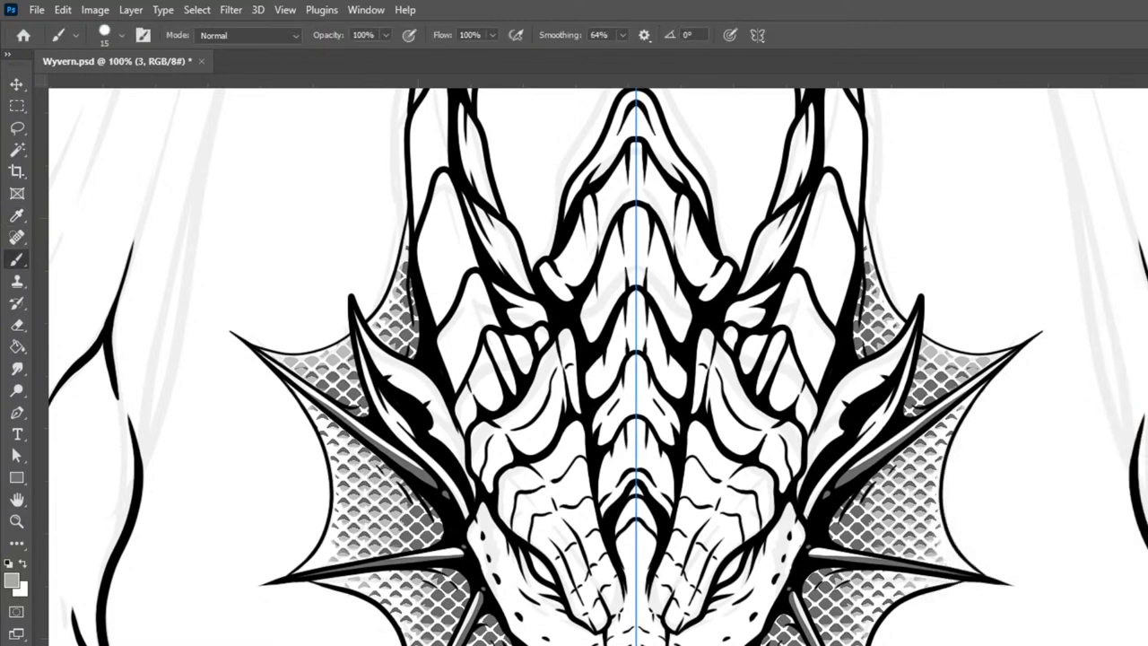
{"action": "left_click_drag", "start_coordinate": [786, 619], "coordinate": [807, 645]}
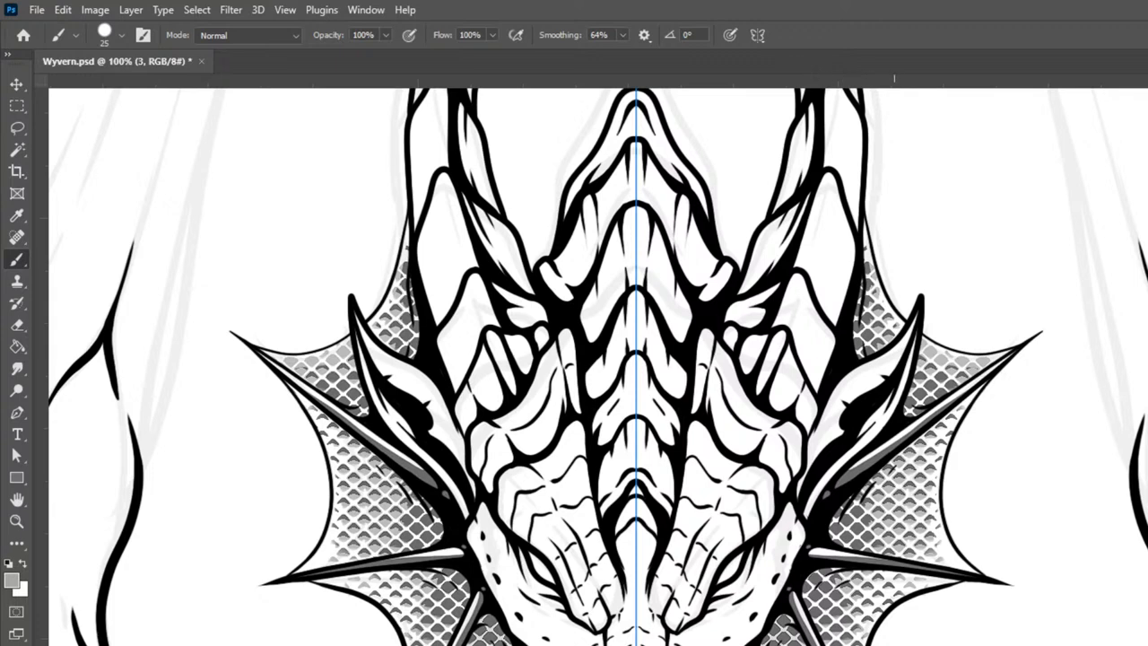
Step: Examine the shaded wyvern head within the whole illustration
{"action": "key", "text": "ctrl+alt+shift+n"}
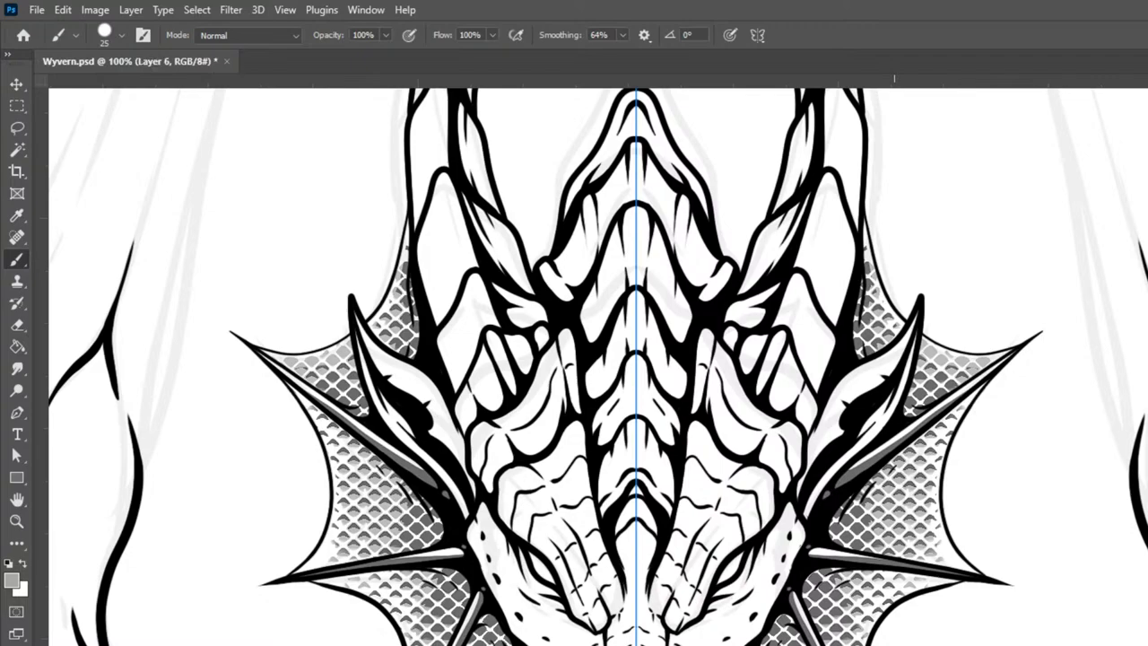
{"action": "key", "text": "ctrl+minus"}
{"action": "key", "text": "ctrl+minus"}
{"action": "key", "text": "ctrl+minus"}
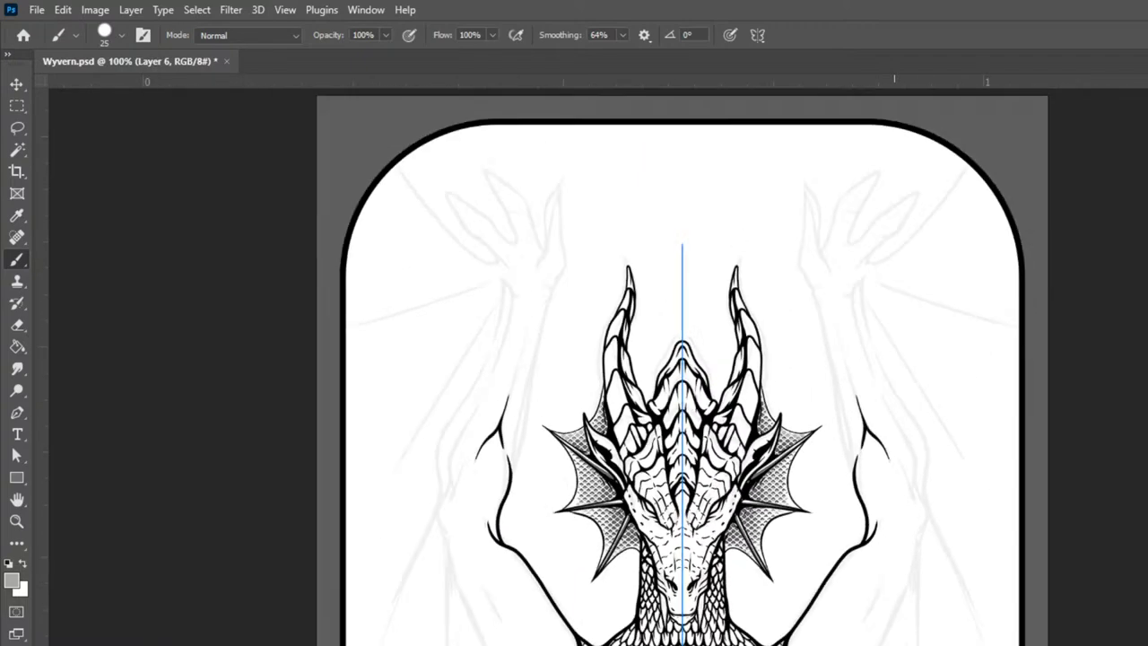
{"action": "key", "text": "ctrl+plus"}
{"action": "key", "text": "ctrl+plus"}
{"action": "key", "text": "ctrl+plus"}
{"action": "key", "text": "ctrl+plus"}
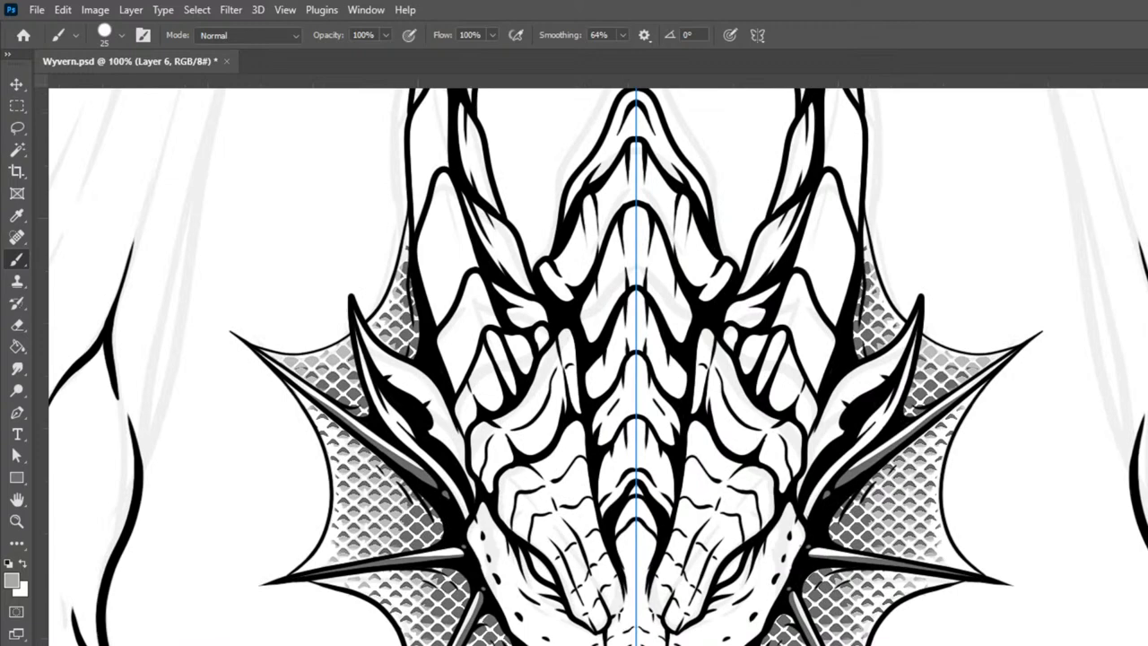
{"action": "key", "text": "Return"}
Step: Shade the lower inner segments of the horns dark grey on layer 1 with a 20 px brush
{"action": "left_click_drag", "start_coordinate": [574, 269], "coordinate": [616, 522]}
{"action": "key", "text": "ctrl+plus"}
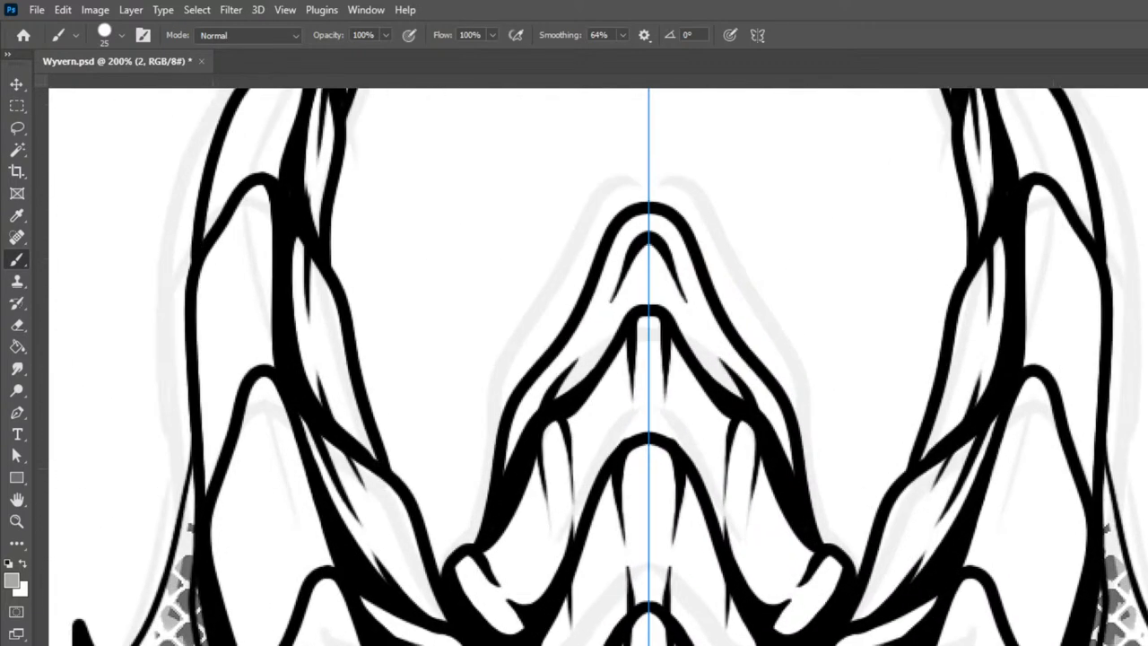
{"action": "key", "text": "bracketleft"}
{"action": "key", "text": "bracketright"}
{"action": "mouse_move", "coordinate": [301, 414]}
{"action": "left_mouse_down"}
{"action": "mouse_move", "coordinate": [370, 532]}
{"action": "mouse_move", "coordinate": [440, 617]}
{"action": "mouse_move", "coordinate": [481, 634]}
{"action": "left_mouse_up"}
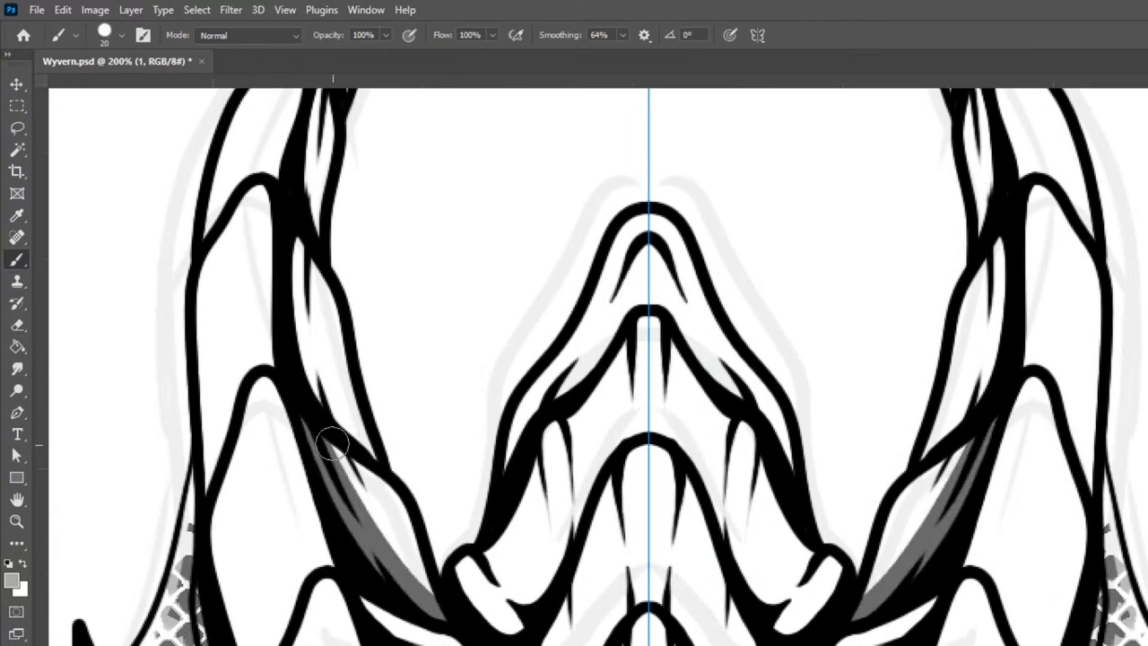
{"action": "mouse_move", "coordinate": [344, 459]}
{"action": "left_mouse_down"}
{"action": "mouse_move", "coordinate": [390, 551]}
{"action": "mouse_move", "coordinate": [448, 617]}
{"action": "left_mouse_up"}
{"action": "left_click_drag", "start_coordinate": [358, 589], "coordinate": [395, 642]}
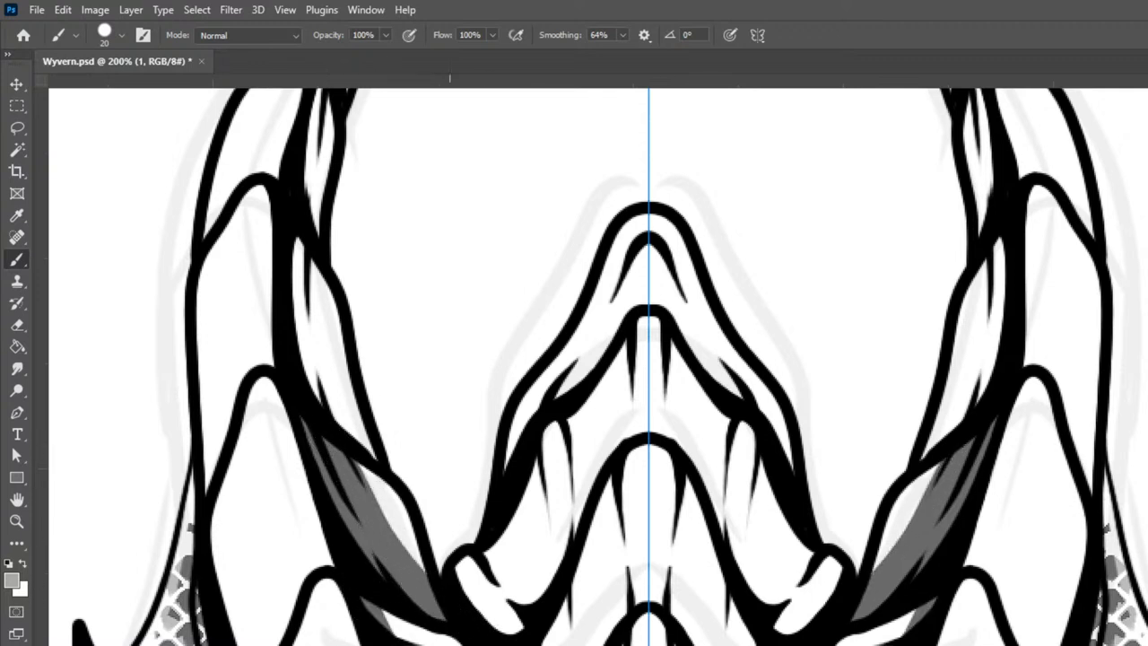
Step: Shade the inner side of the upper horn segments and horn tips dark grey with a 15 px brush
{"action": "mouse_move", "coordinate": [291, 220]}
{"action": "left_mouse_down"}
{"action": "mouse_move", "coordinate": [316, 399]}
{"action": "mouse_move", "coordinate": [535, 626]}
{"action": "left_mouse_up"}
{"action": "key", "text": "["}
{"action": "mouse_move", "coordinate": [423, 352]}
{"action": "left_mouse_down"}
{"action": "mouse_move", "coordinate": [409, 444]}
{"action": "mouse_move", "coordinate": [423, 556]}
{"action": "left_mouse_up"}
{"action": "left_click_drag", "start_coordinate": [461, 202], "coordinate": [451, 376]}
{"action": "left_click_drag", "start_coordinate": [1009, 354], "coordinate": [1051, 639]}
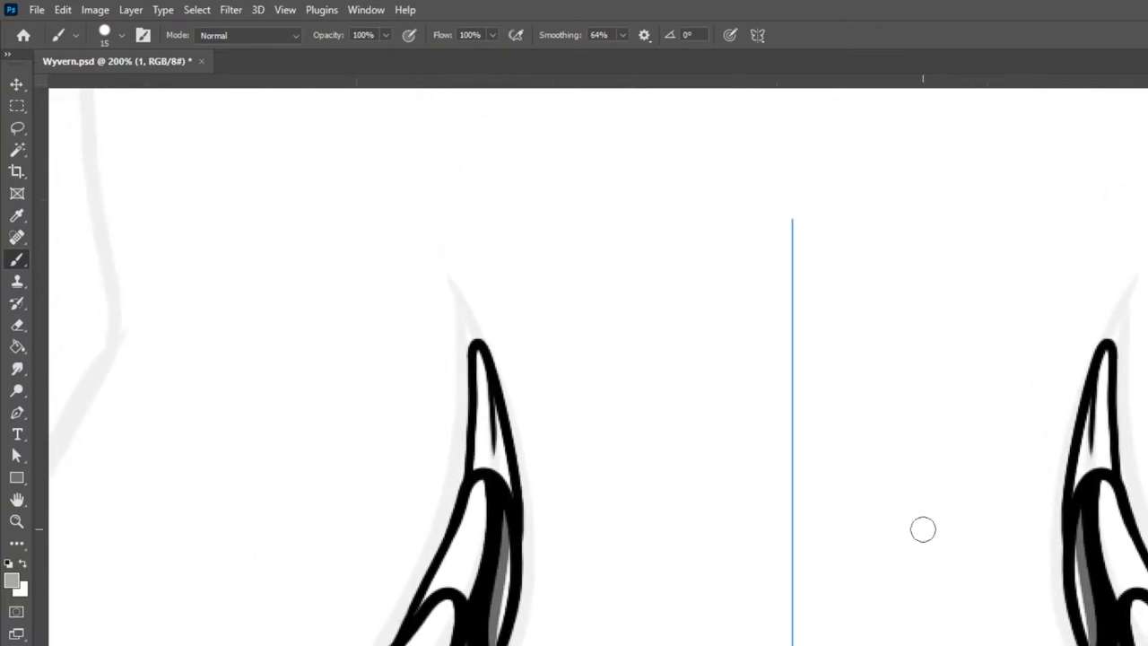
{"action": "left_click_drag", "start_coordinate": [494, 400], "coordinate": [507, 510]}
{"action": "left_click_drag", "start_coordinate": [503, 458], "coordinate": [511, 495]}
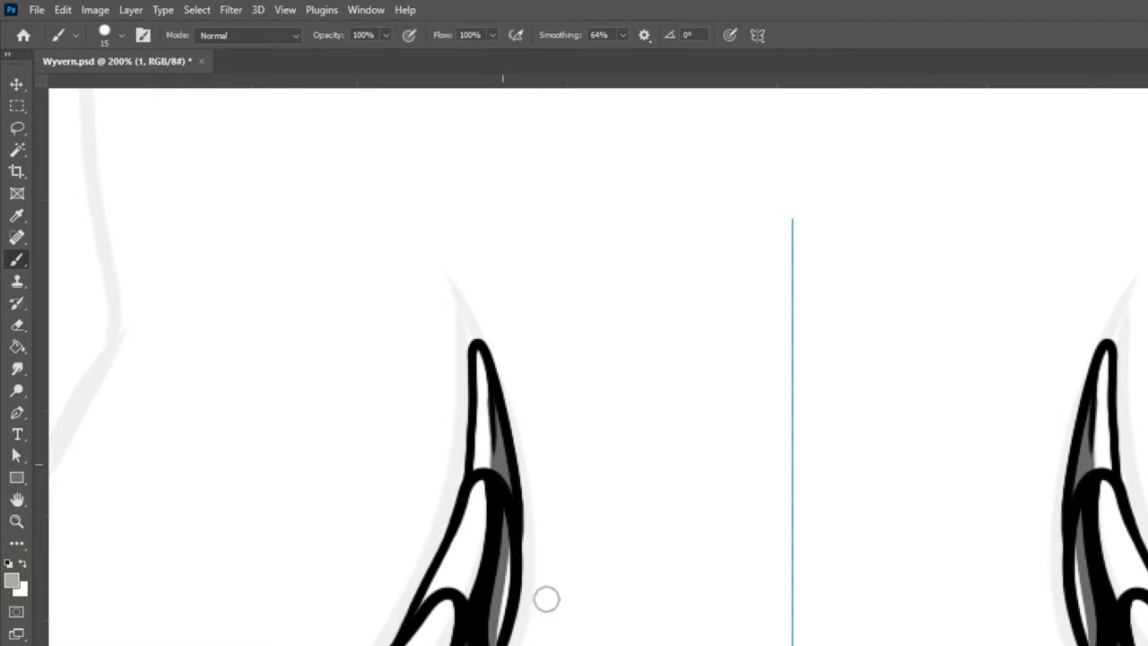
Step: Fill the remaining white areas of the inner horn segments with lighter grey on layer 2
{"action": "mouse_move", "coordinate": [504, 551]}
{"action": "left_mouse_down"}
{"action": "mouse_move", "coordinate": [493, 635]}
{"action": "mouse_move", "coordinate": [551, 313]}
{"action": "mouse_move", "coordinate": [615, 163]}
{"action": "left_mouse_up"}
{"action": "mouse_move", "coordinate": [546, 329]}
{"action": "left_mouse_down"}
{"action": "mouse_move", "coordinate": [554, 412]}
{"action": "mouse_move", "coordinate": [599, 521]}
{"action": "mouse_move", "coordinate": [541, 330]}
{"action": "mouse_move", "coordinate": [577, 450]}
{"action": "left_mouse_up"}
{"action": "mouse_move", "coordinate": [635, 586]}
{"action": "left_mouse_down"}
{"action": "mouse_move", "coordinate": [648, 631]}
{"action": "mouse_move", "coordinate": [612, 558]}
{"action": "mouse_move", "coordinate": [647, 628]}
{"action": "left_mouse_up"}
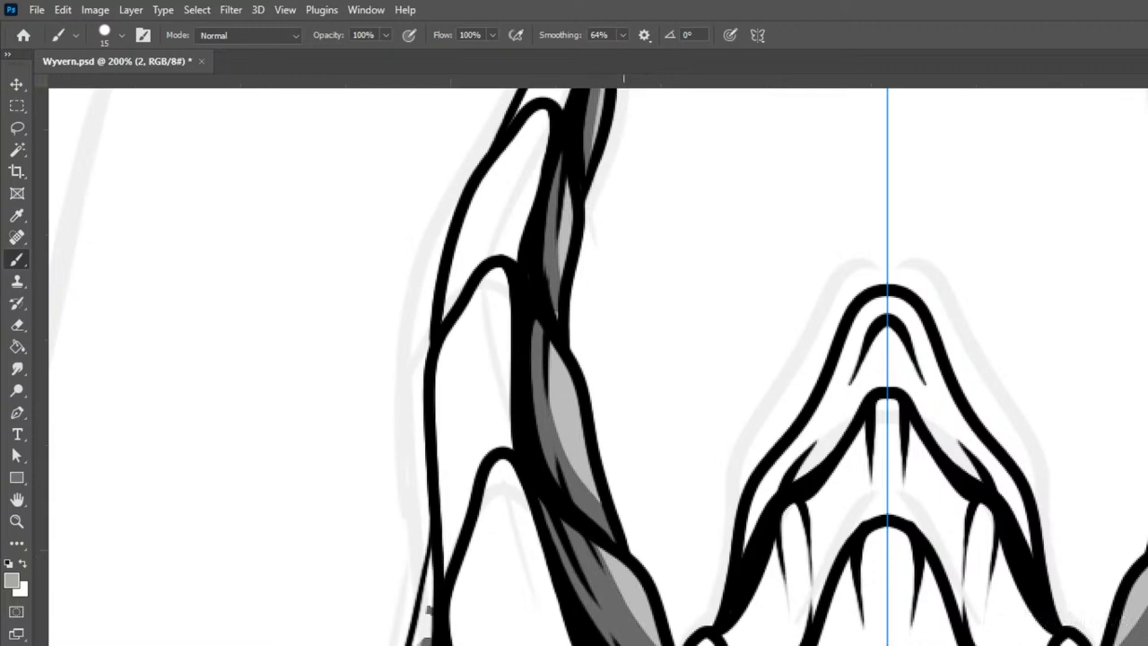
Step: Paint light grey shadows above the overlapping plate edges on the upper outer horn segments, using layer 2
{"action": "key", "text": "ctrl+minus"}
{"action": "key", "text": "ctrl+minus"}
{"action": "key", "text": "ctrl+minus"}
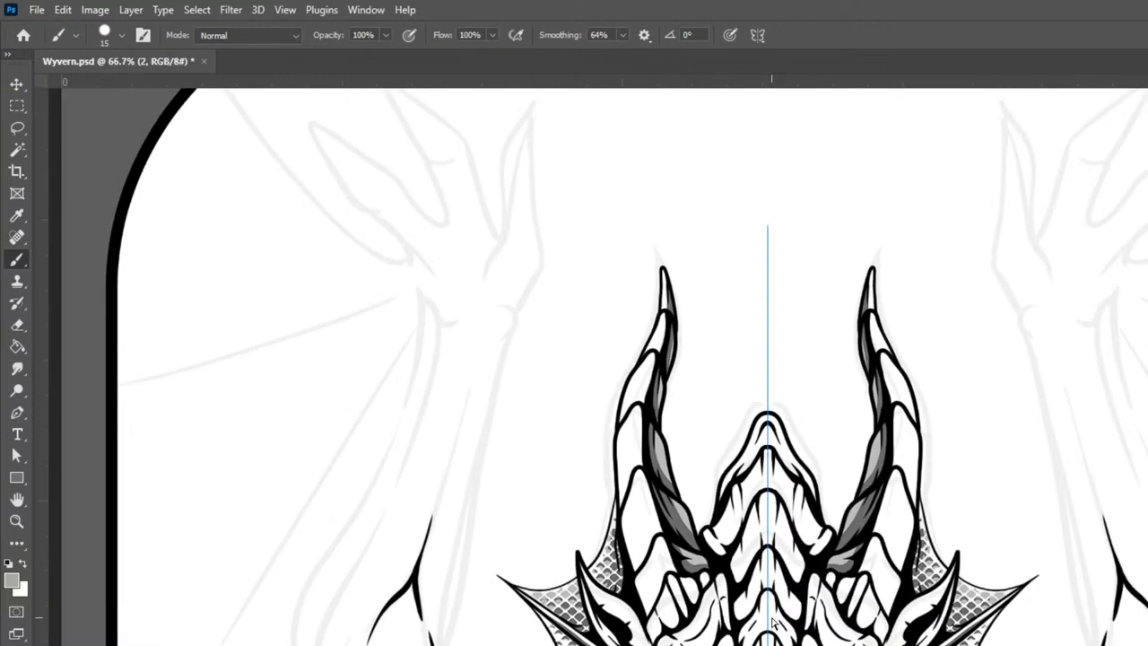
{"action": "key", "text": "ctrl+plus"}
{"action": "key", "text": "ctrl+plus"}
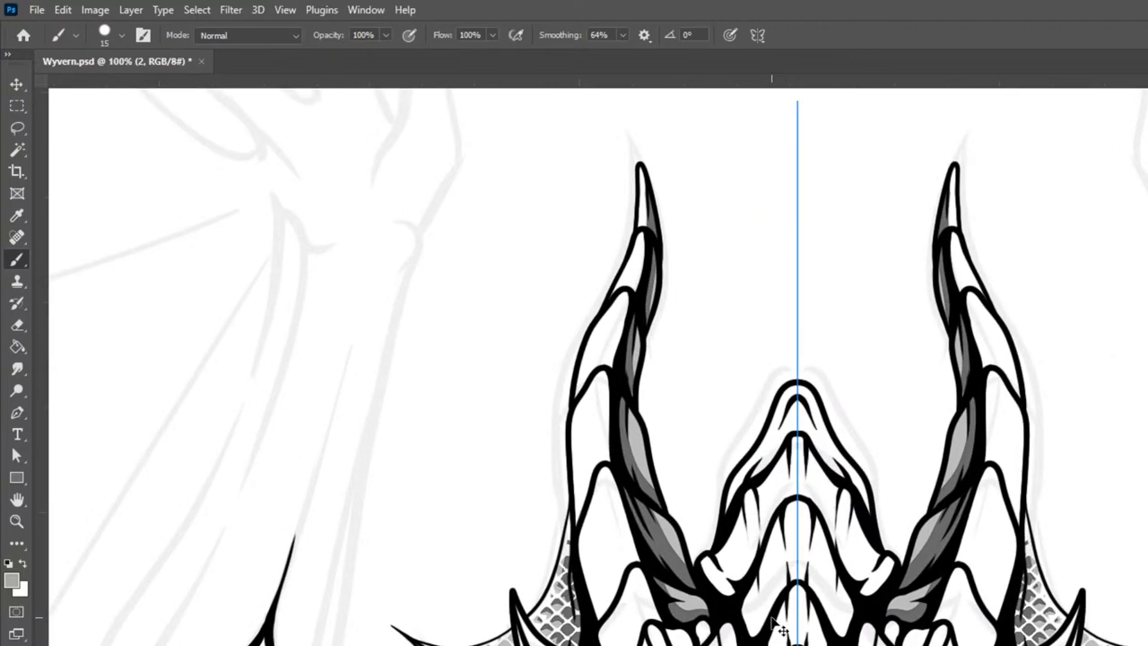
{"action": "key", "text": "ctrl+plus"}
{"action": "left_click_drag", "start_coordinate": [607, 279], "coordinate": [696, 539]}
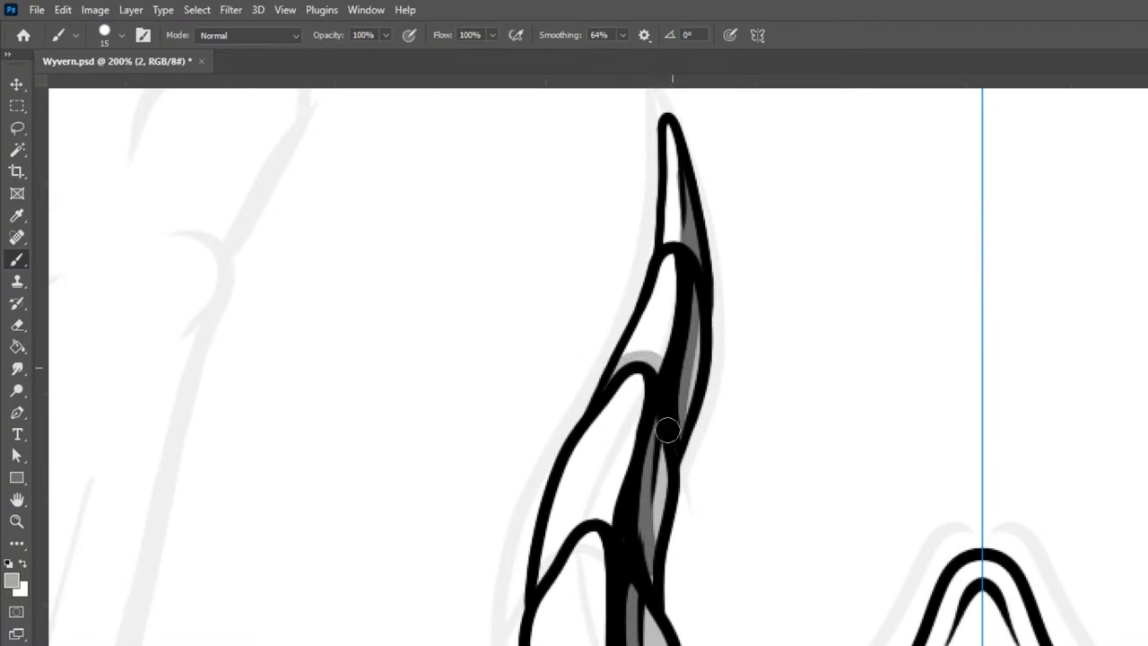
{"action": "mouse_move", "coordinate": [536, 578]}
{"action": "left_mouse_down"}
{"action": "mouse_move", "coordinate": [587, 502]}
{"action": "mouse_move", "coordinate": [622, 520]}
{"action": "left_mouse_up"}
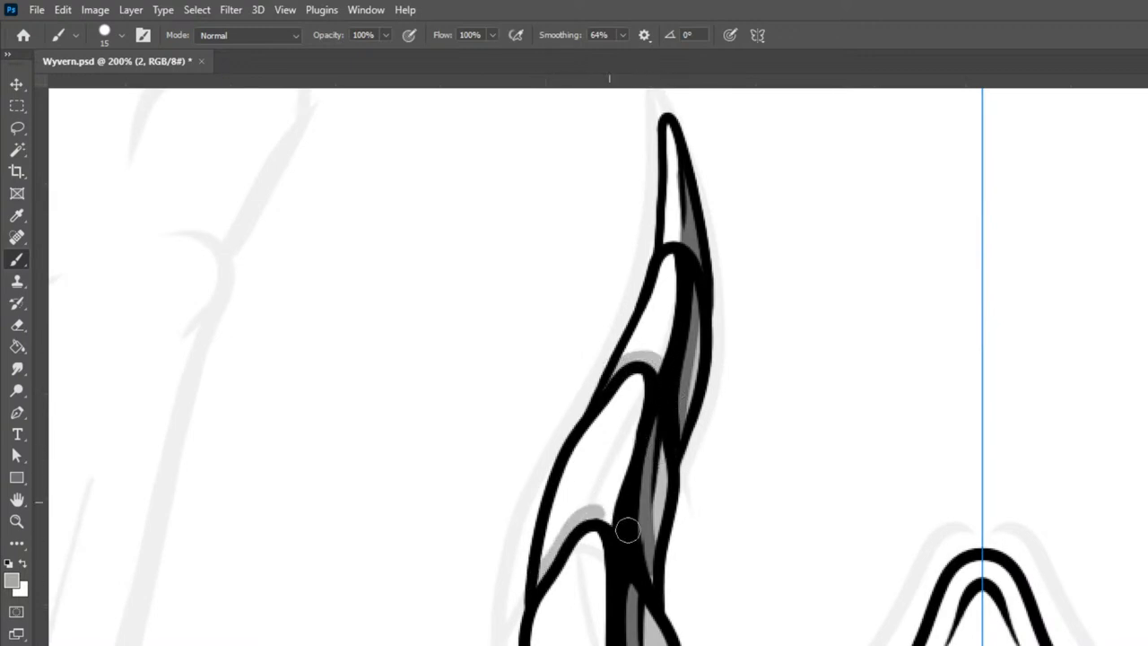
Step: Add tapered light grey streaks to the outer horn plates and shade the middle plate's lower edge with a 10 px brush
{"action": "key", "text": "bracketleft"}
{"action": "left_click_drag", "start_coordinate": [622, 377], "coordinate": [591, 466]}
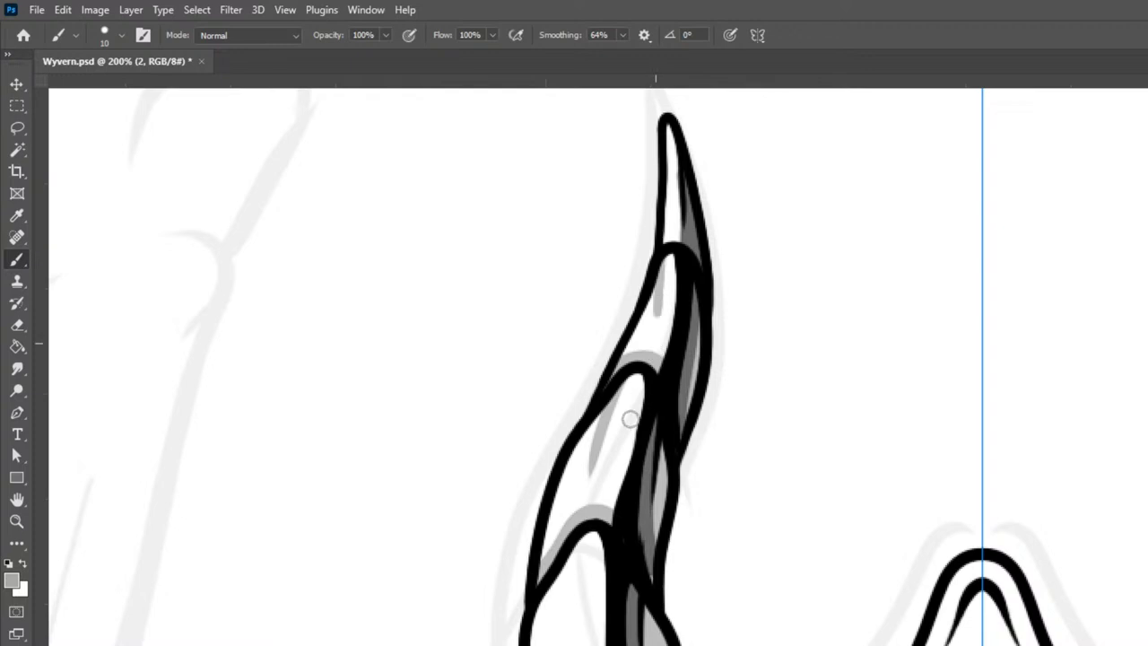
{"action": "left_click_drag", "start_coordinate": [687, 457], "coordinate": [804, 206]}
{"action": "mouse_move", "coordinate": [648, 584]}
{"action": "left_mouse_down"}
{"action": "mouse_move", "coordinate": [698, 424]}
{"action": "mouse_move", "coordinate": [716, 423]}
{"action": "mouse_move", "coordinate": [741, 470]}
{"action": "mouse_move", "coordinate": [687, 468]}
{"action": "mouse_move", "coordinate": [726, 465]}
{"action": "left_mouse_up"}
{"action": "left_click_drag", "start_coordinate": [648, 584], "coordinate": [695, 390]}
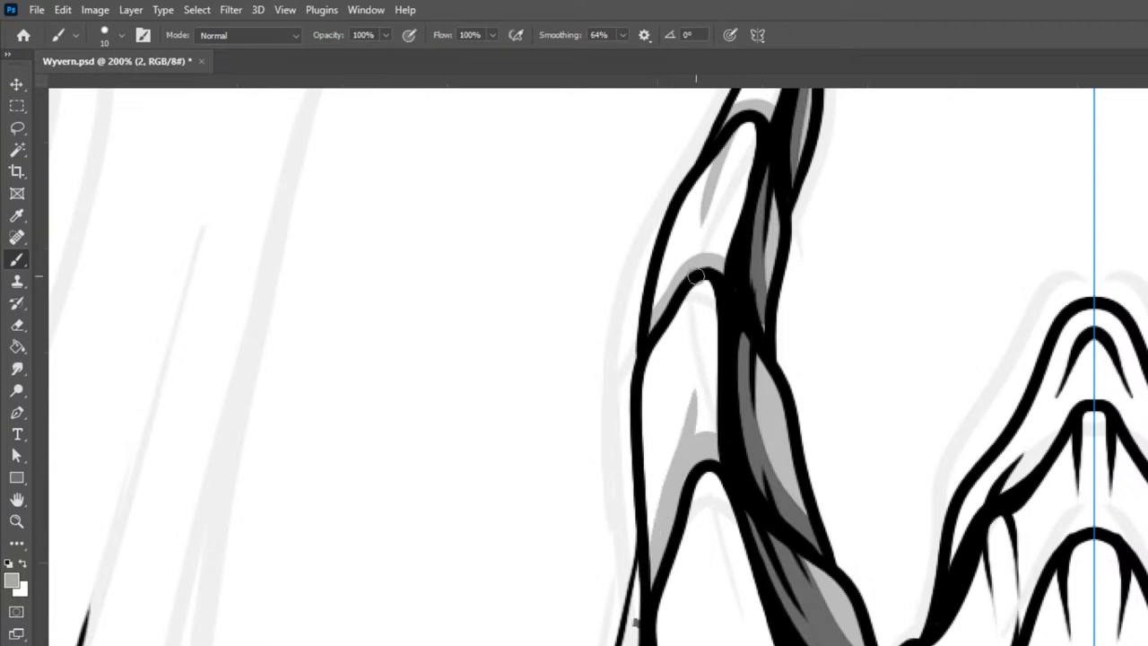
{"action": "left_click_drag", "start_coordinate": [686, 312], "coordinate": [693, 348]}
Step: Paint a light grey shadow and small spots on the large plate at the base of the horns
{"action": "left_click_drag", "start_coordinate": [722, 613], "coordinate": [725, 644]}
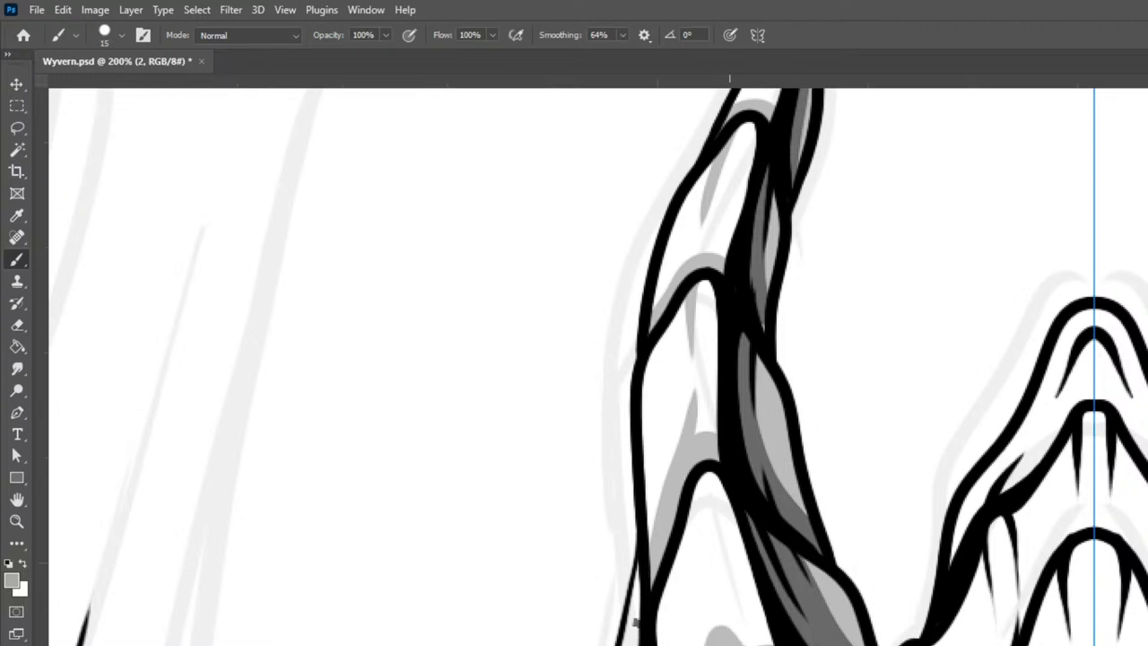
{"action": "left_click_drag", "start_coordinate": [723, 601], "coordinate": [708, 580]}
{"action": "left_click_drag", "start_coordinate": [990, 578], "coordinate": [941, 326]}
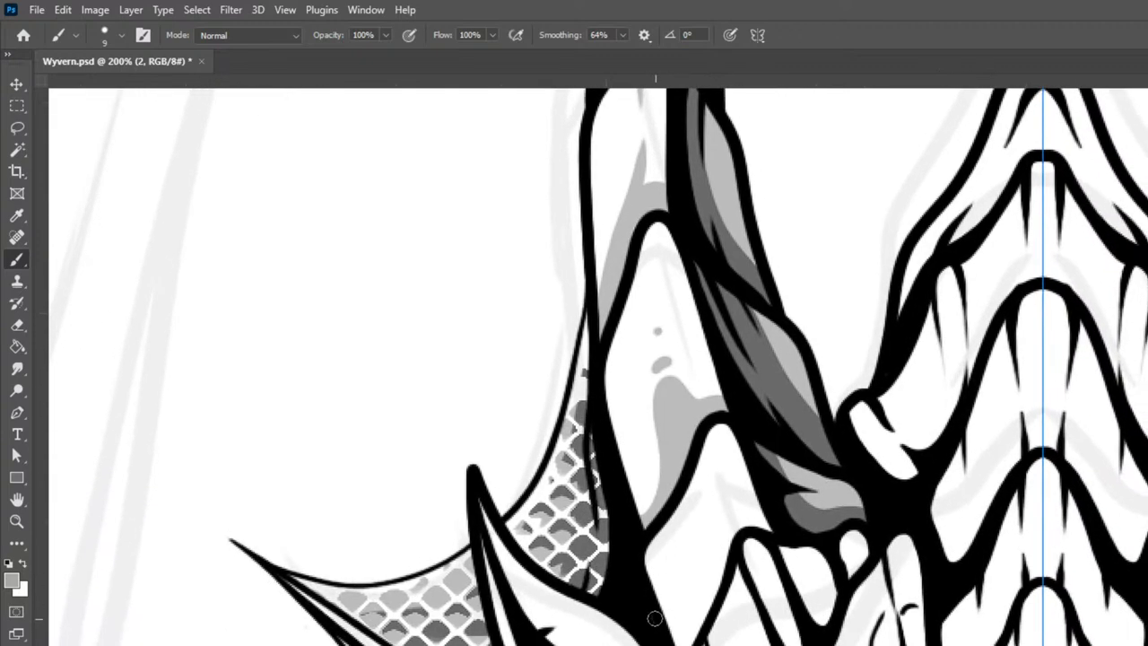
Step: Shade the smaller plate below the horn base with a light grey lower shadow and a tapered streak near its peak
{"action": "mouse_move", "coordinate": [689, 640]}
{"action": "left_mouse_down"}
{"action": "mouse_move", "coordinate": [717, 557]}
{"action": "mouse_move", "coordinate": [711, 494]}
{"action": "mouse_move", "coordinate": [739, 529]}
{"action": "mouse_move", "coordinate": [760, 499]}
{"action": "mouse_move", "coordinate": [791, 550]}
{"action": "mouse_move", "coordinate": [756, 521]}
{"action": "mouse_move", "coordinate": [728, 534]}
{"action": "mouse_move", "coordinate": [706, 620]}
{"action": "left_mouse_up"}
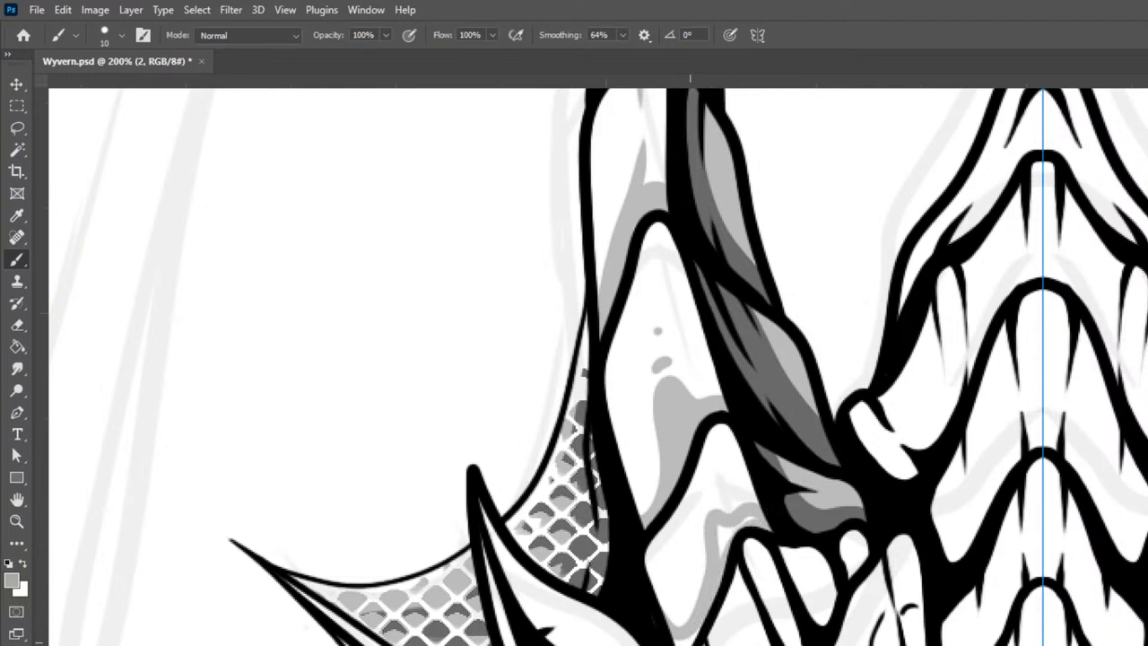
{"action": "mouse_move", "coordinate": [721, 542]}
{"action": "left_mouse_down"}
{"action": "mouse_move", "coordinate": [727, 570]}
{"action": "mouse_move", "coordinate": [777, 523]}
{"action": "left_mouse_up"}
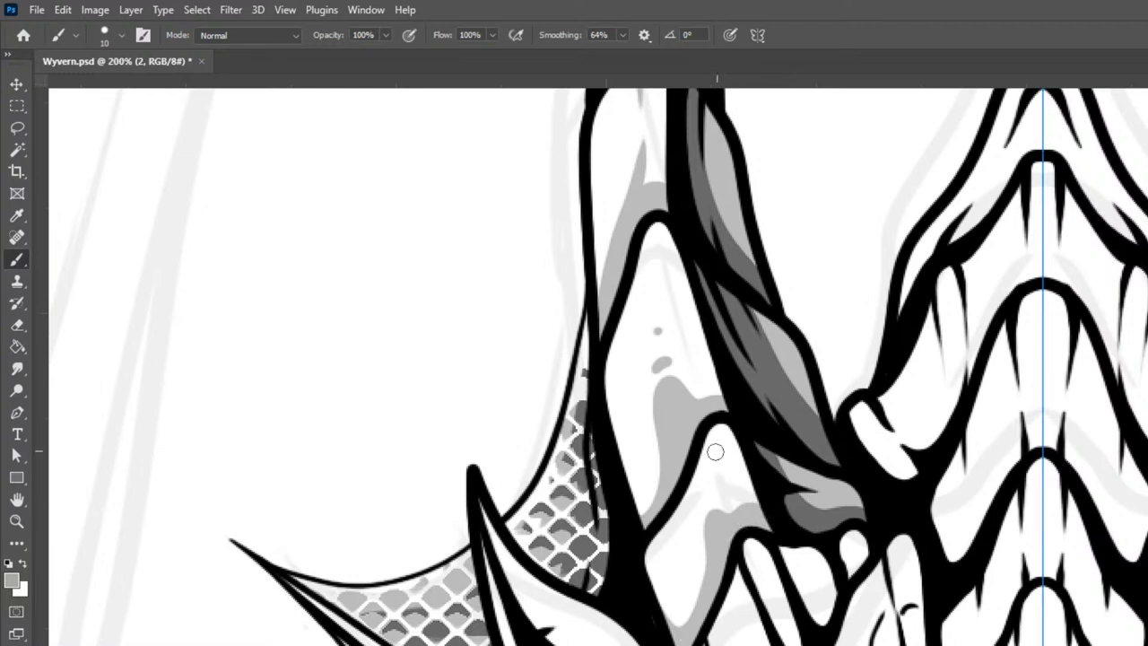
{"action": "left_click_drag", "start_coordinate": [706, 441], "coordinate": [720, 508]}
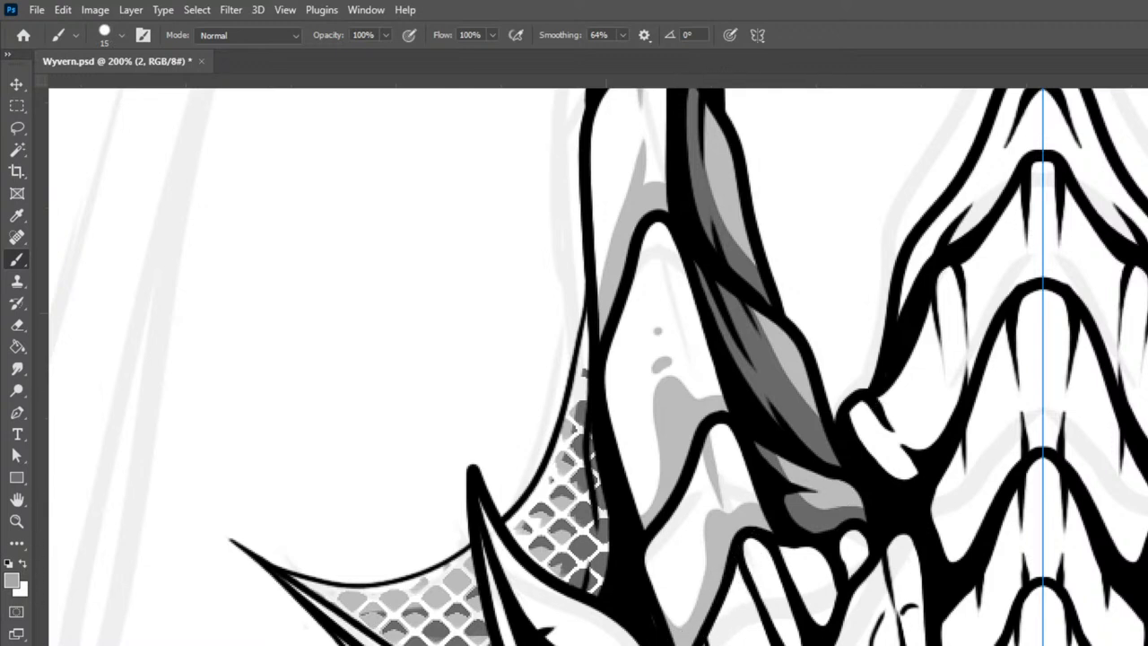
Step: Paint dark grey side shadows on the small ridges beside the horn base, using layer 1
{"action": "left_click_drag", "start_coordinate": [737, 564], "coordinate": [772, 645]}
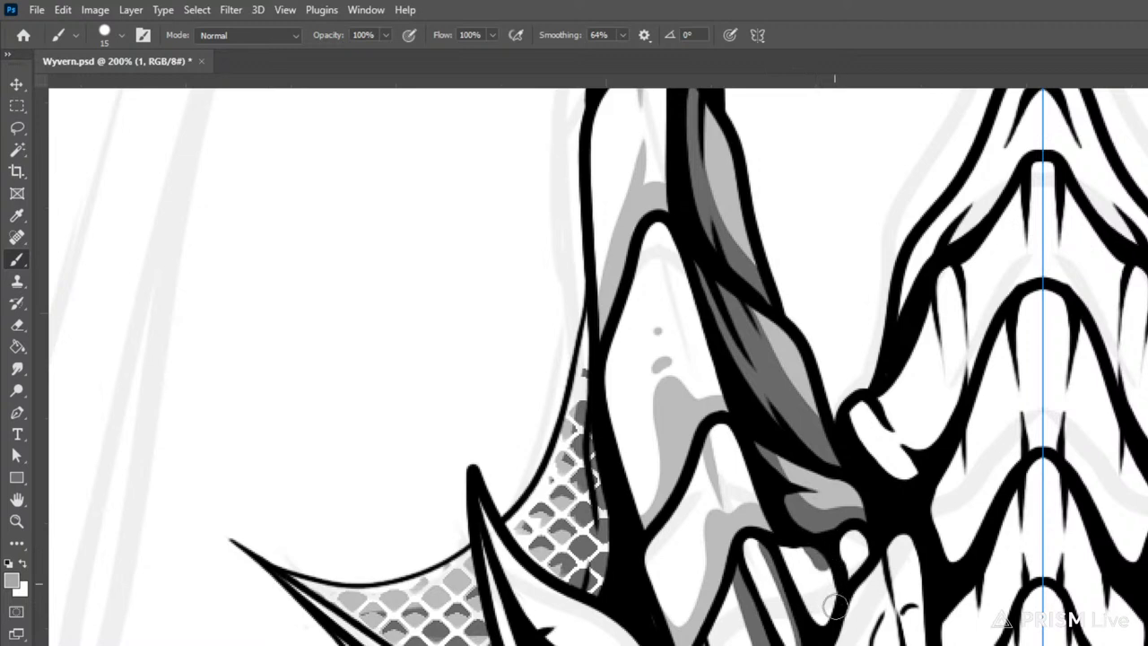
{"action": "left_click_drag", "start_coordinate": [857, 531], "coordinate": [854, 579]}
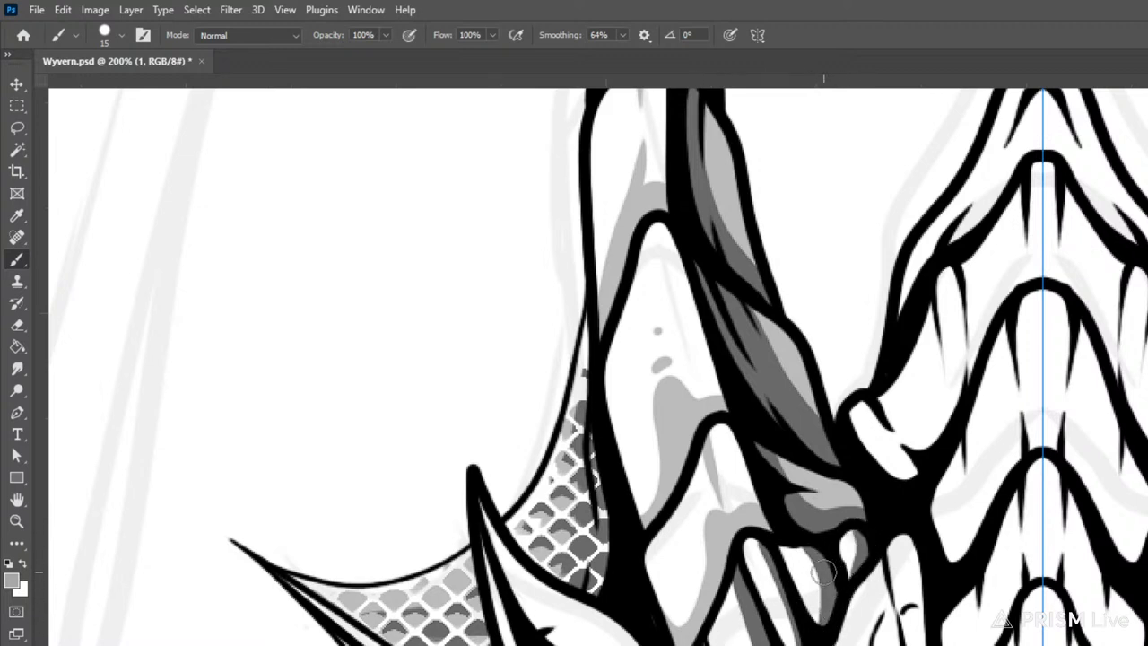
{"action": "key", "text": "alt+bracketright"}
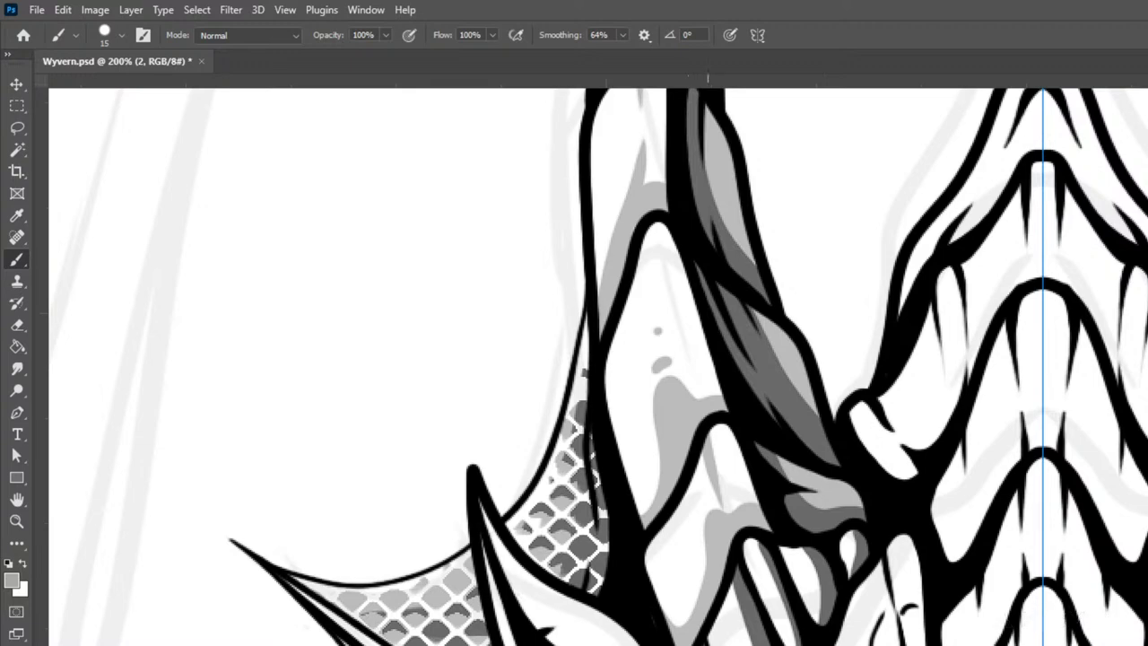
Step: Examine the horn and horn-base shading at a wider view
{"action": "key", "text": "ctrl+minus"}
{"action": "key", "text": "ctrl+minus"}
{"action": "key", "text": "ctrl+minus"}
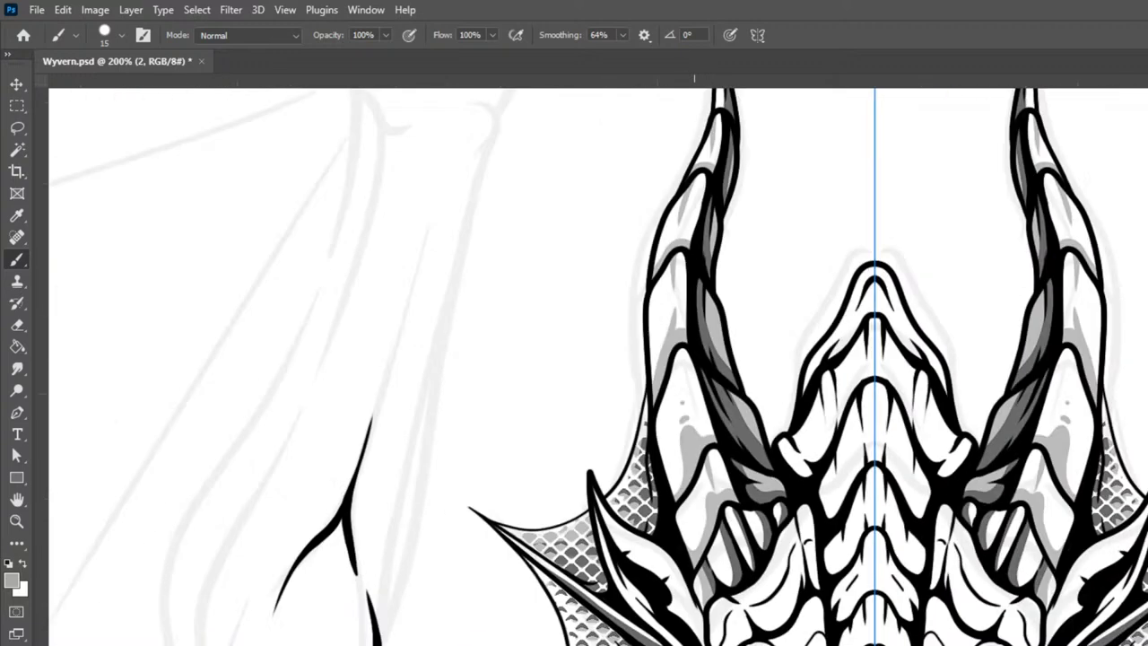
{"action": "key", "text": "ctrl+plus"}
{"action": "key", "text": "ctrl+minus"}
{"action": "key", "text": "ctrl+plus"}
{"action": "key", "text": "ctrl+plus"}
{"action": "key", "text": "ctrl+plus"}
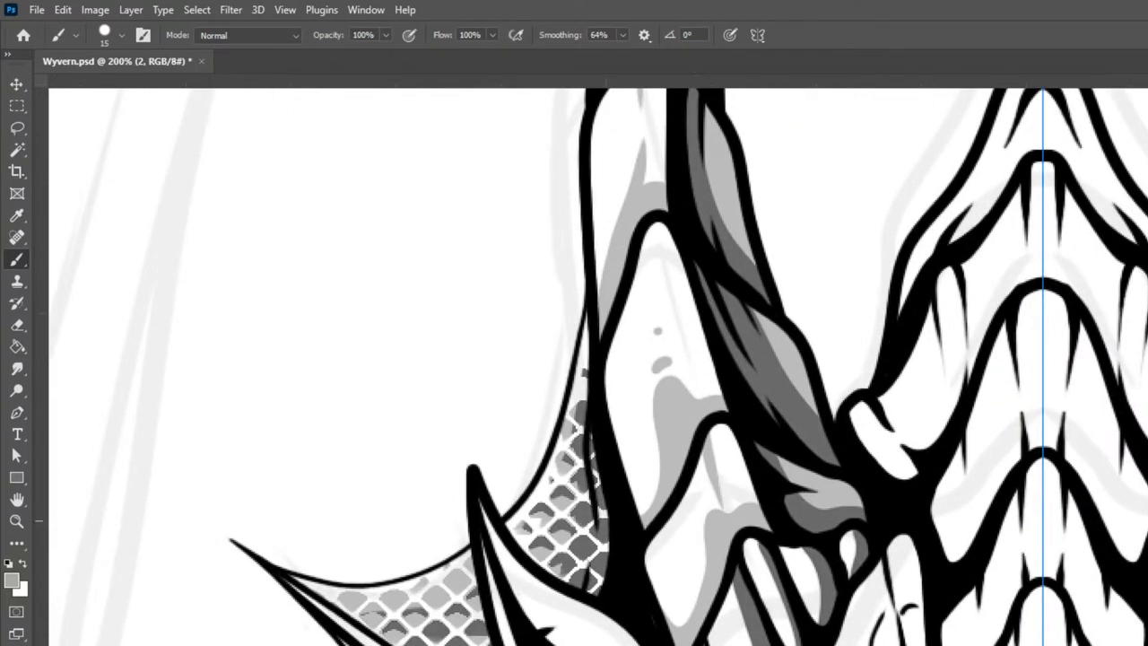
Step: Shade the side folds and lower corner spikes of the top crest plate with dark grey on layer 1
{"action": "left_click_drag", "start_coordinate": [1035, 269], "coordinate": [899, 435]}
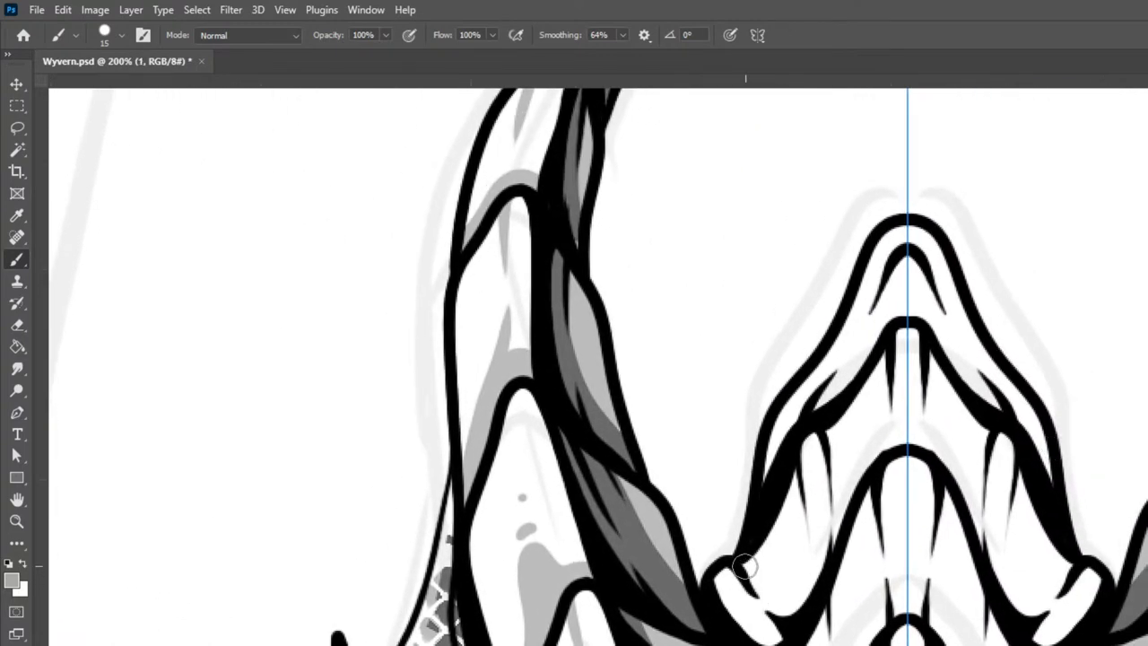
{"action": "left_click_drag", "start_coordinate": [752, 574], "coordinate": [809, 641]}
{"action": "left_click_drag", "start_coordinate": [794, 459], "coordinate": [801, 615]}
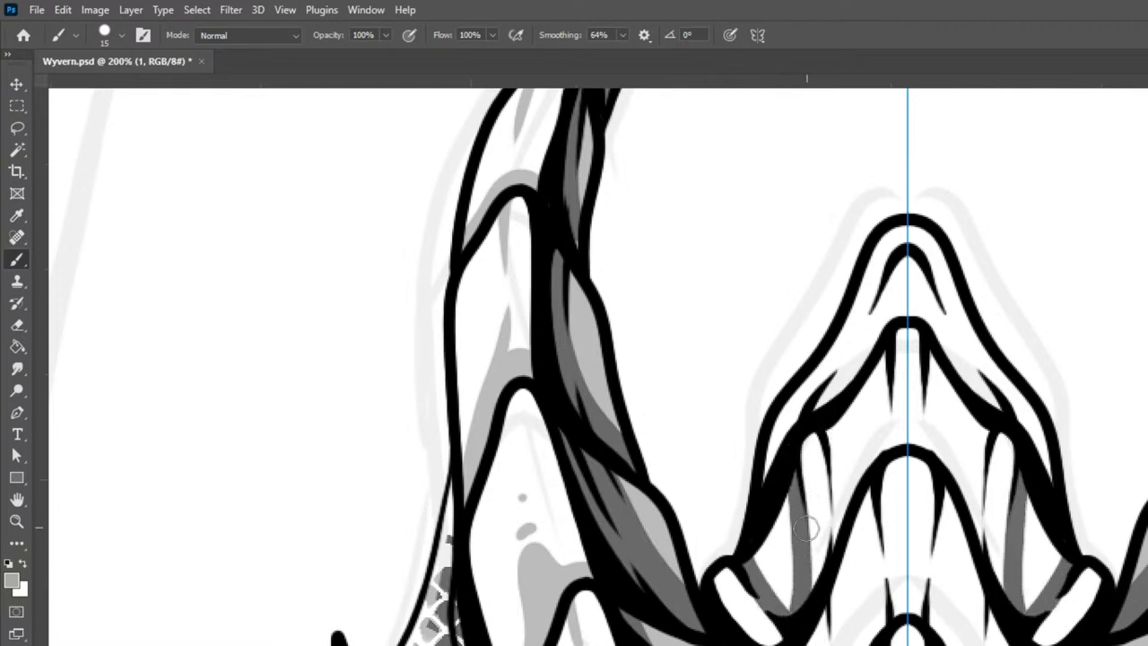
{"action": "mouse_move", "coordinate": [804, 531]}
{"action": "left_mouse_down"}
{"action": "mouse_move", "coordinate": [832, 584]}
{"action": "mouse_move", "coordinate": [839, 508]}
{"action": "left_mouse_up"}
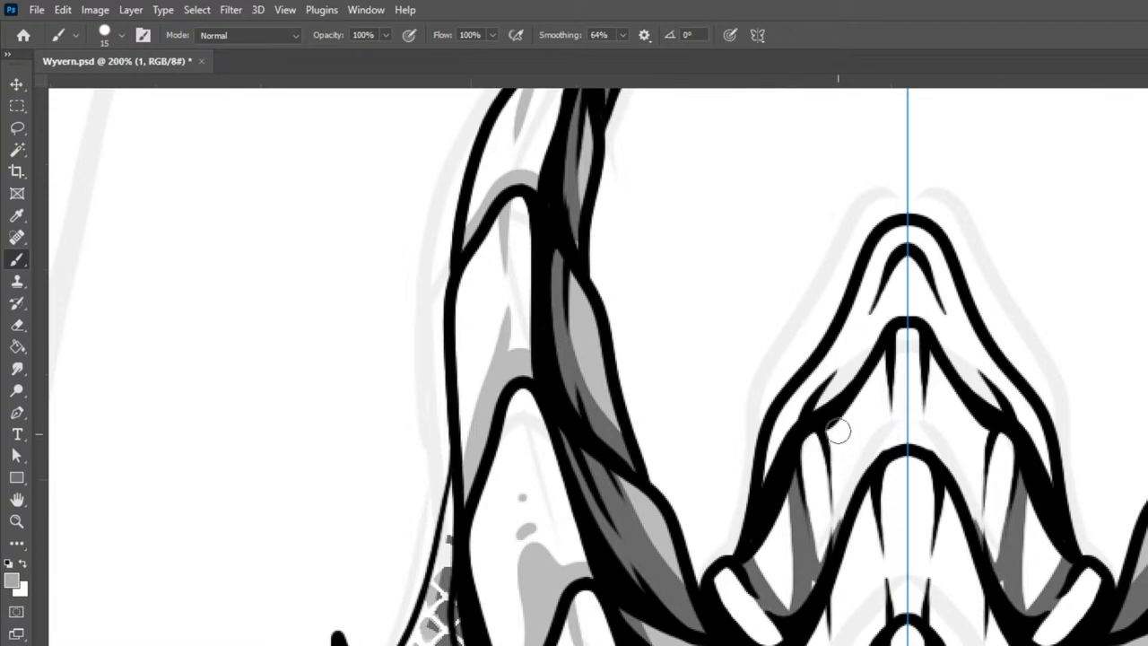
{"action": "left_click_drag", "start_coordinate": [827, 431], "coordinate": [834, 561]}
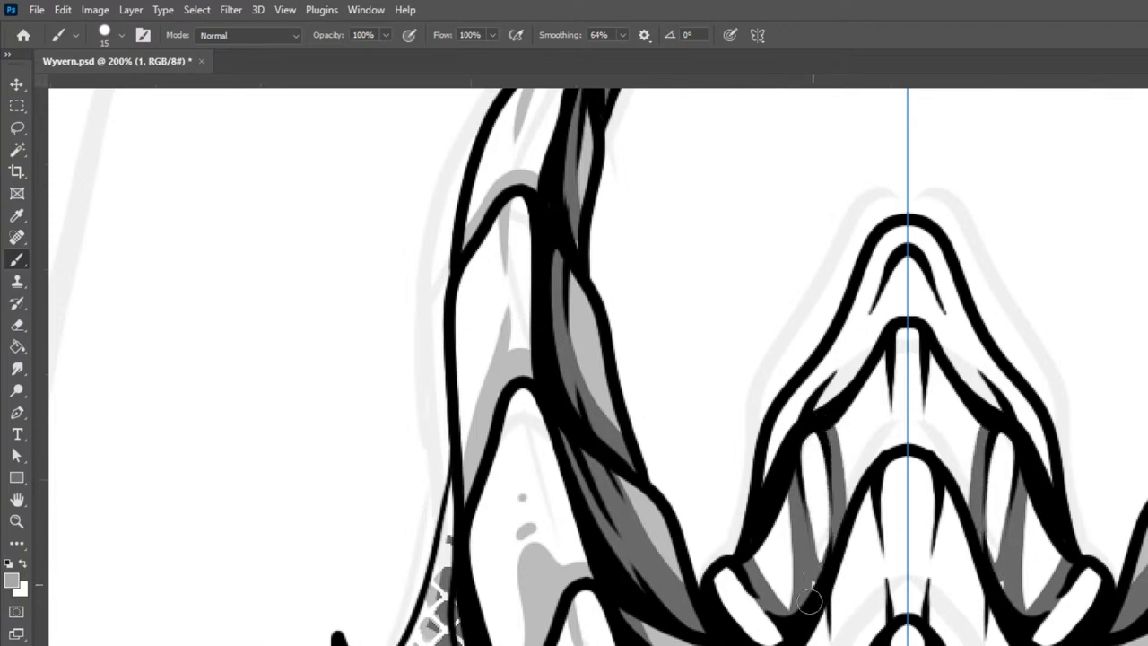
{"action": "left_click_drag", "start_coordinate": [740, 568], "coordinate": [783, 642]}
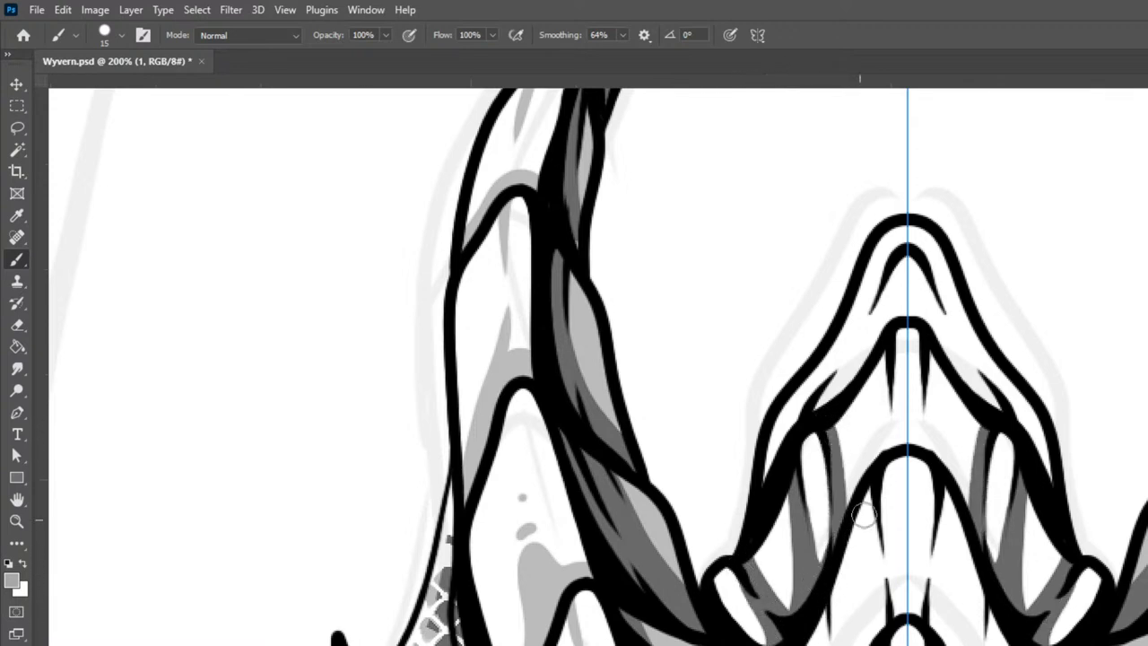
Step: Paint dark grey shadows around the top crest plate's central ridge, along the outer rim's sides and under its peak
{"action": "mouse_move", "coordinate": [831, 425]}
{"action": "left_mouse_down"}
{"action": "mouse_move", "coordinate": [843, 466]}
{"action": "mouse_move", "coordinate": [893, 406]}
{"action": "mouse_move", "coordinate": [890, 354]}
{"action": "left_mouse_up"}
{"action": "mouse_move", "coordinate": [851, 483]}
{"action": "left_mouse_down"}
{"action": "mouse_move", "coordinate": [901, 388]}
{"action": "mouse_move", "coordinate": [890, 379]}
{"action": "mouse_move", "coordinate": [893, 433]}
{"action": "mouse_move", "coordinate": [909, 455]}
{"action": "mouse_move", "coordinate": [889, 436]}
{"action": "left_mouse_up"}
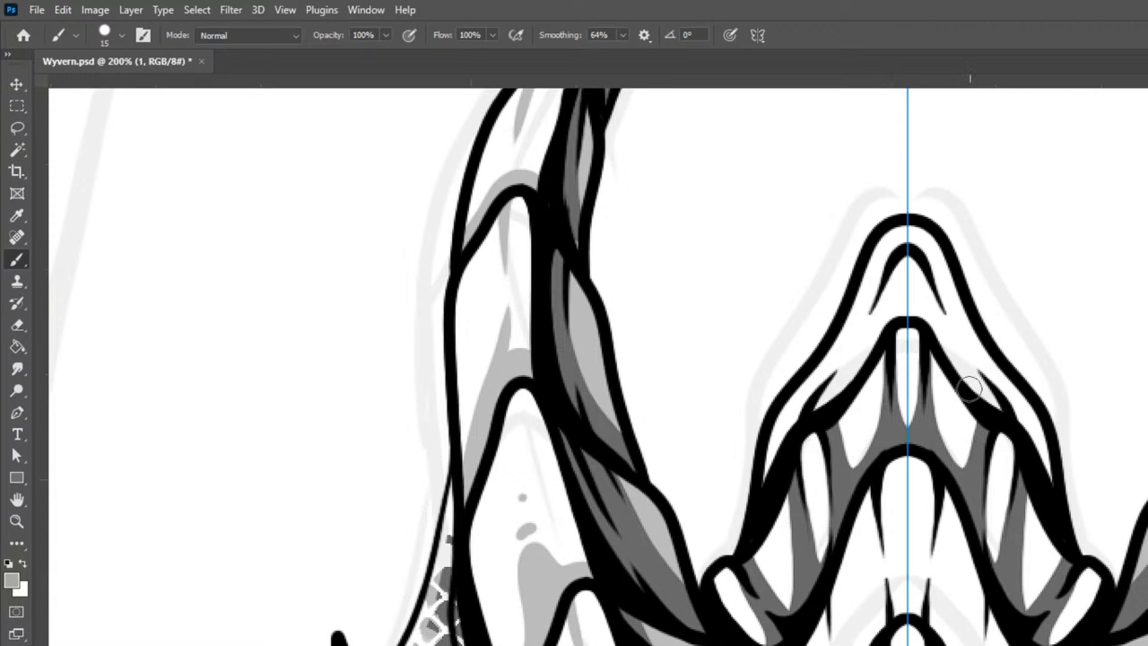
{"action": "mouse_move", "coordinate": [773, 441]}
{"action": "left_mouse_down"}
{"action": "mouse_move", "coordinate": [840, 360]}
{"action": "mouse_move", "coordinate": [774, 449]}
{"action": "mouse_move", "coordinate": [762, 542]}
{"action": "left_mouse_up"}
{"action": "mouse_move", "coordinate": [810, 416]}
{"action": "left_mouse_down"}
{"action": "mouse_move", "coordinate": [895, 247]}
{"action": "mouse_move", "coordinate": [904, 255]}
{"action": "mouse_move", "coordinate": [868, 318]}
{"action": "mouse_move", "coordinate": [901, 265]}
{"action": "mouse_move", "coordinate": [931, 274]}
{"action": "left_mouse_up"}
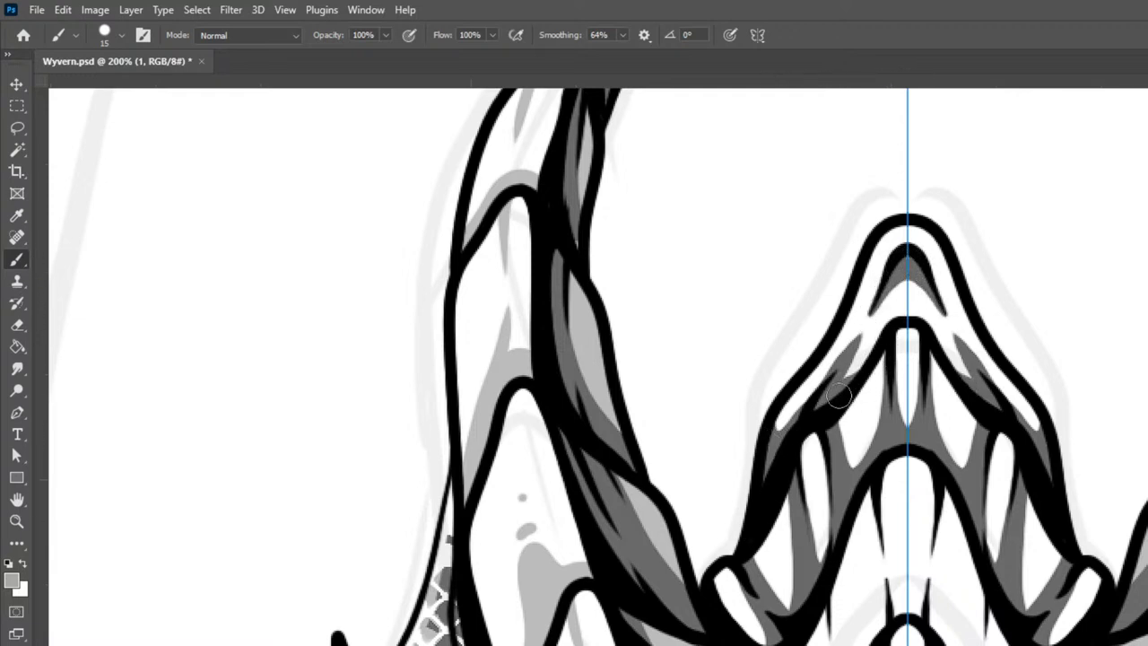
Step: Cover the top crest with light grey on layer 2 and cut white highlights along its outer rim
{"action": "mouse_move", "coordinate": [723, 559]}
{"action": "left_mouse_down"}
{"action": "mouse_move", "coordinate": [762, 630]}
{"action": "mouse_move", "coordinate": [718, 579]}
{"action": "mouse_move", "coordinate": [785, 596]}
{"action": "mouse_move", "coordinate": [772, 535]}
{"action": "mouse_move", "coordinate": [763, 556]}
{"action": "mouse_move", "coordinate": [795, 623]}
{"action": "mouse_move", "coordinate": [764, 545]}
{"action": "mouse_move", "coordinate": [796, 473]}
{"action": "mouse_move", "coordinate": [789, 615]}
{"action": "mouse_move", "coordinate": [804, 420]}
{"action": "mouse_move", "coordinate": [818, 591]}
{"action": "mouse_move", "coordinate": [811, 390]}
{"action": "mouse_move", "coordinate": [820, 580]}
{"action": "mouse_move", "coordinate": [855, 405]}
{"action": "mouse_move", "coordinate": [849, 413]}
{"action": "mouse_move", "coordinate": [909, 305]}
{"action": "mouse_move", "coordinate": [846, 507]}
{"action": "mouse_move", "coordinate": [922, 323]}
{"action": "mouse_move", "coordinate": [900, 452]}
{"action": "mouse_move", "coordinate": [915, 372]}
{"action": "mouse_move", "coordinate": [908, 323]}
{"action": "mouse_move", "coordinate": [875, 351]}
{"action": "mouse_move", "coordinate": [836, 497]}
{"action": "mouse_move", "coordinate": [839, 446]}
{"action": "mouse_move", "coordinate": [788, 414]}
{"action": "mouse_move", "coordinate": [778, 434]}
{"action": "mouse_move", "coordinate": [886, 236]}
{"action": "mouse_move", "coordinate": [916, 231]}
{"action": "mouse_move", "coordinate": [935, 277]}
{"action": "mouse_move", "coordinate": [907, 230]}
{"action": "mouse_move", "coordinate": [892, 238]}
{"action": "mouse_move", "coordinate": [908, 222]}
{"action": "mouse_move", "coordinate": [942, 293]}
{"action": "mouse_move", "coordinate": [892, 259]}
{"action": "mouse_move", "coordinate": [833, 423]}
{"action": "mouse_move", "coordinate": [853, 335]}
{"action": "mouse_move", "coordinate": [900, 236]}
{"action": "mouse_move", "coordinate": [874, 370]}
{"action": "mouse_move", "coordinate": [907, 251]}
{"action": "mouse_move", "coordinate": [903, 337]}
{"action": "mouse_move", "coordinate": [917, 260]}
{"action": "left_mouse_up"}
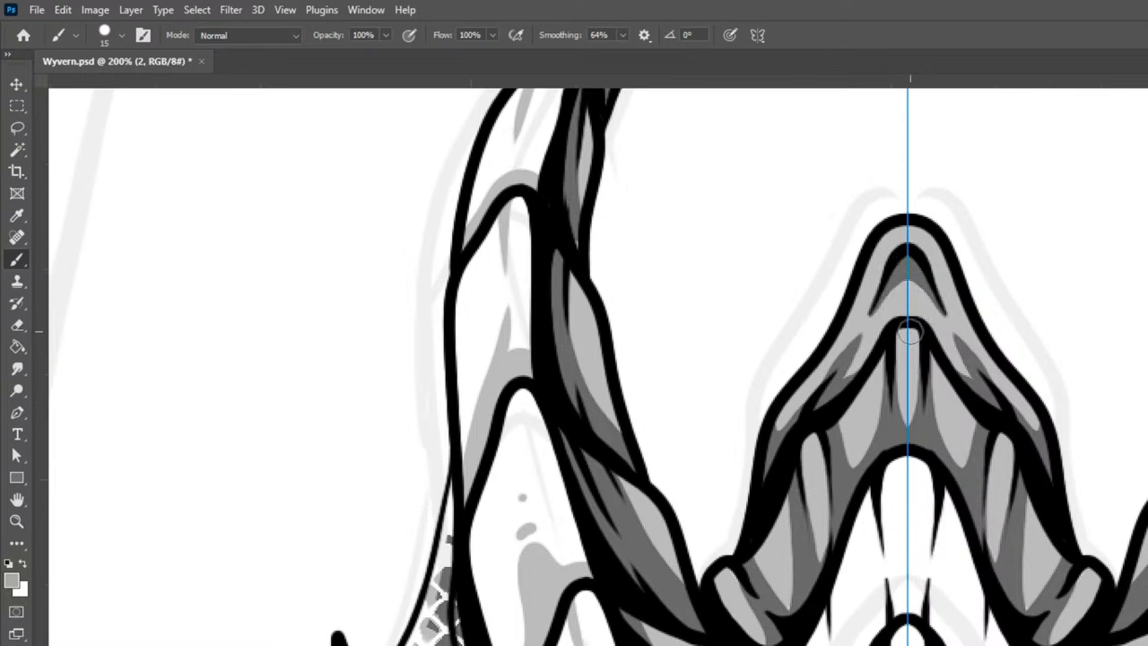
{"action": "mouse_move", "coordinate": [879, 243]}
{"action": "left_mouse_down"}
{"action": "mouse_move", "coordinate": [930, 226]}
{"action": "mouse_move", "coordinate": [980, 323]}
{"action": "mouse_move", "coordinate": [958, 268]}
{"action": "mouse_move", "coordinate": [996, 368]}
{"action": "left_mouse_up"}
{"action": "left_click_drag", "start_coordinate": [962, 310], "coordinate": [978, 347]}
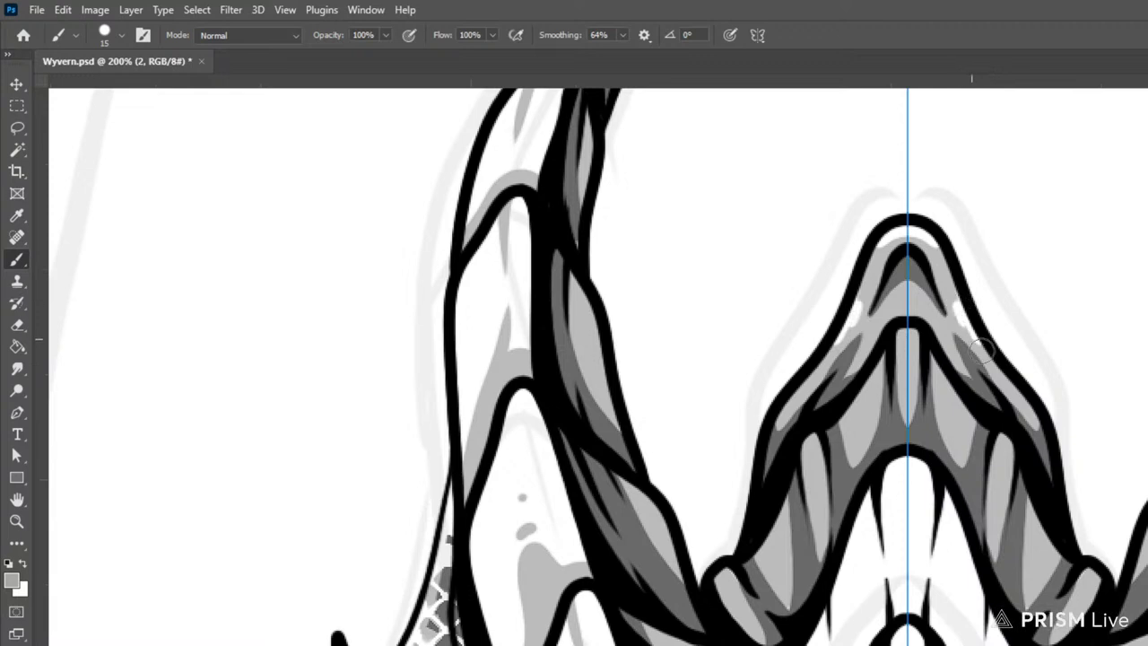
Step: Cut tapered white highlights into the upper ends of the top crest's central ridge, side folds and corner spikes
{"action": "left_click_drag", "start_coordinate": [896, 329], "coordinate": [912, 323]}
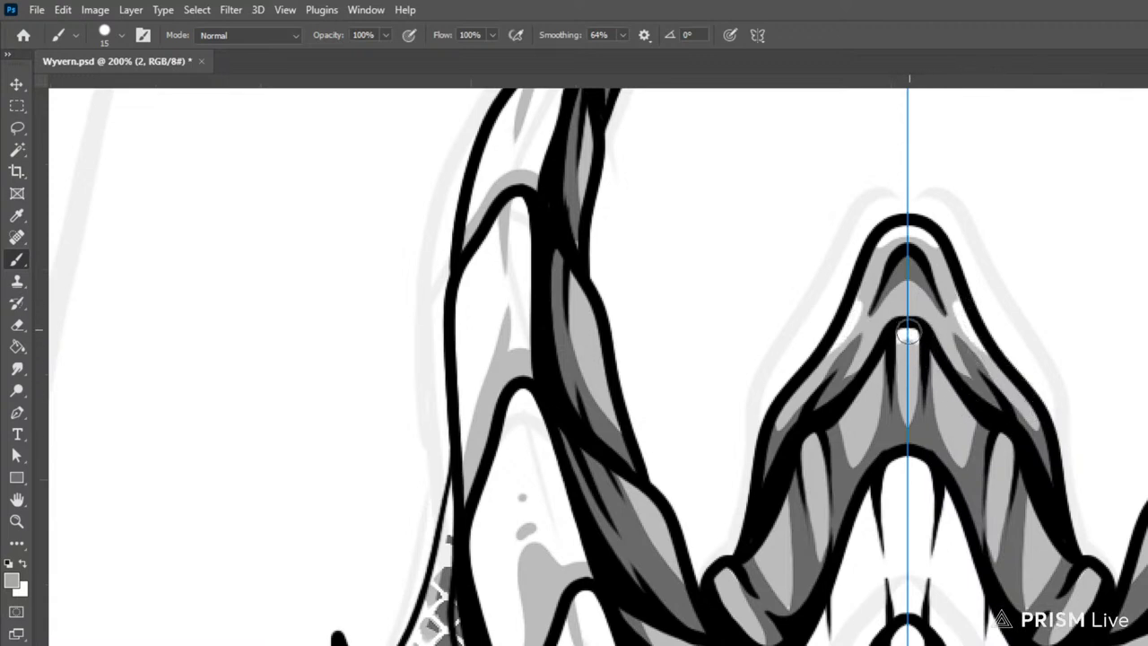
{"action": "left_click_drag", "start_coordinate": [902, 334], "coordinate": [912, 394]}
{"action": "left_click_drag", "start_coordinate": [897, 326], "coordinate": [900, 389]}
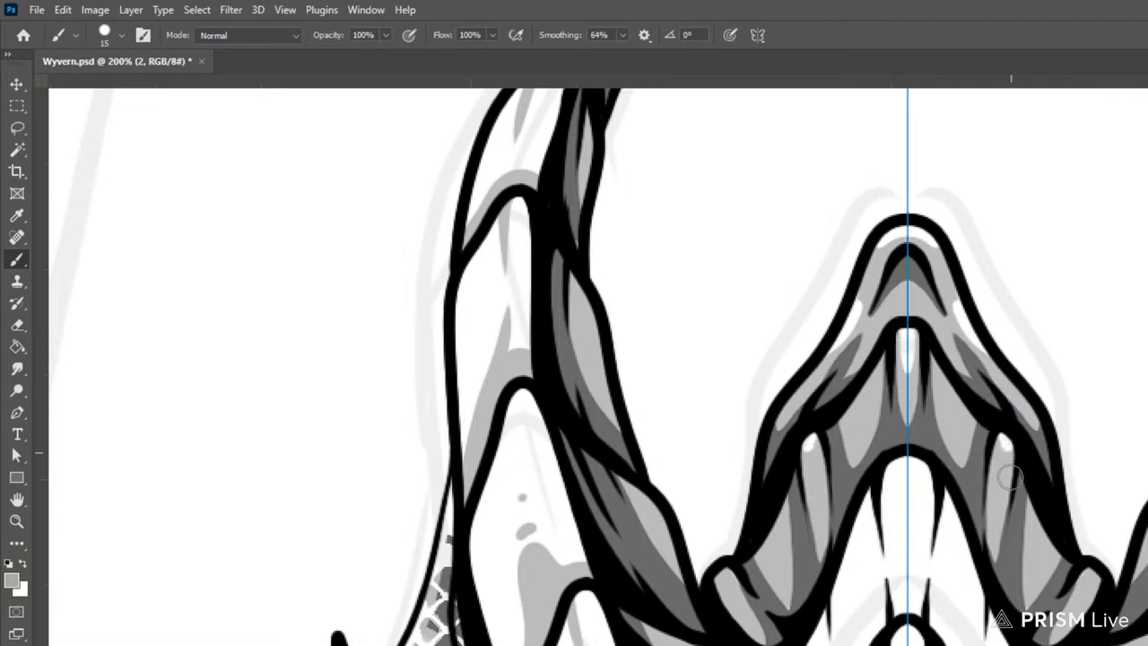
{"action": "left_click_drag", "start_coordinate": [1006, 453], "coordinate": [1004, 485]}
{"action": "left_click_drag", "start_coordinate": [722, 570], "coordinate": [732, 586]}
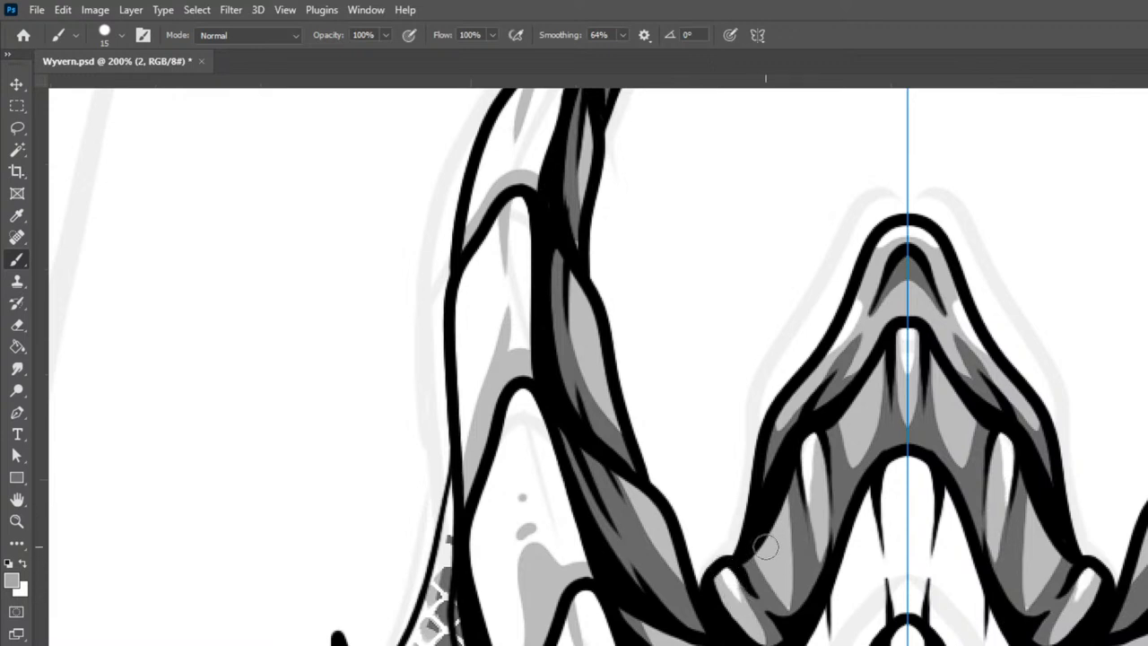
Step: Cut white highlights between the top crest's ridges and add small white spots with a 9 px brush
{"action": "left_click_drag", "start_coordinate": [762, 548], "coordinate": [780, 508]}
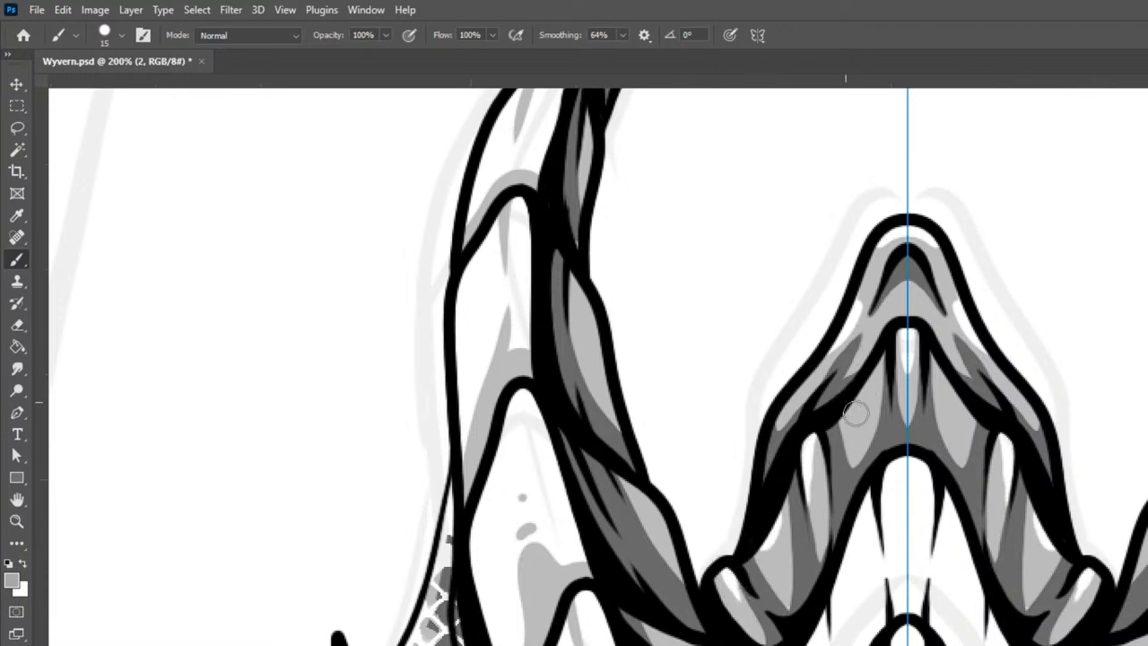
{"action": "left_click_drag", "start_coordinate": [860, 419], "coordinate": [852, 387]}
{"action": "key", "text": "bracketleft"}
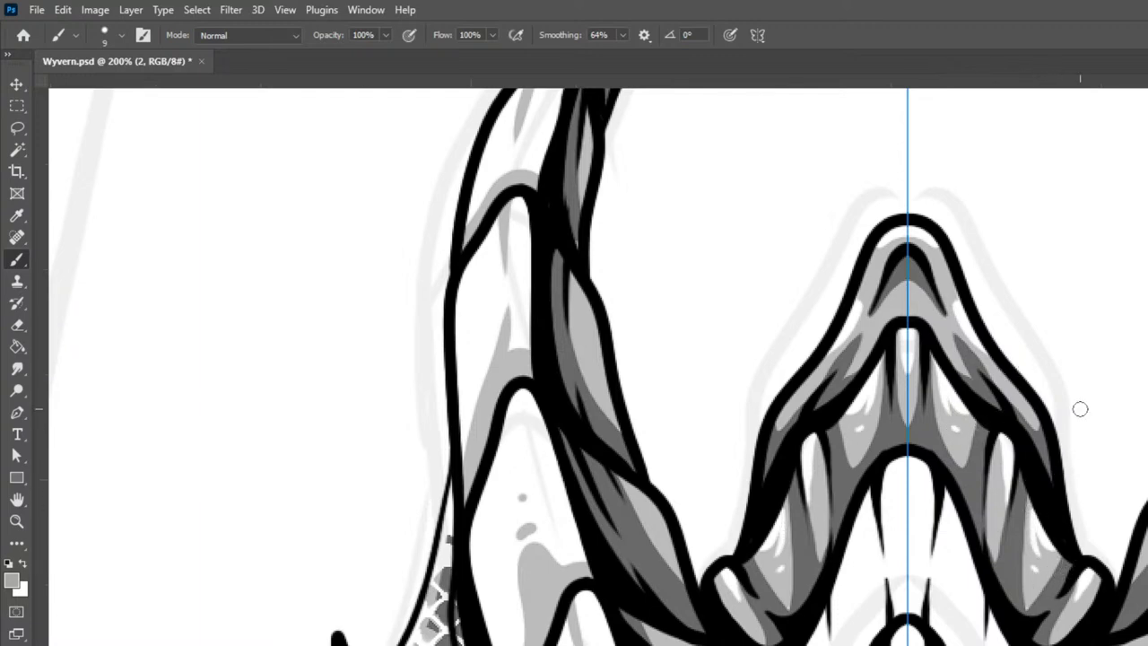
Step: Examine the top crest shading against the whole head at several zoom levels
{"action": "key", "text": "ctrl+minus"}
{"action": "key", "text": "ctrl+minus"}
{"action": "key", "text": "ctrl+minus"}
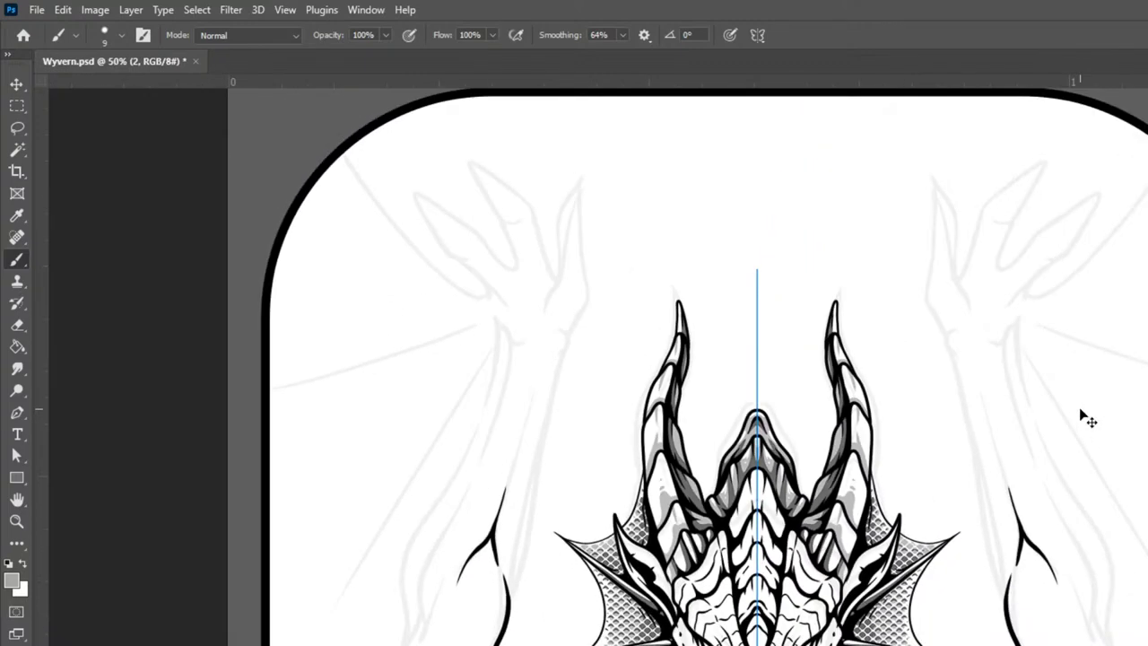
{"action": "key", "text": "ctrl+plus"}
{"action": "key", "text": "ctrl+plus"}
{"action": "key", "text": "ctrl+minus"}
{"action": "key", "text": "ctrl+minus"}
{"action": "key", "text": "ctrl+plus"}
{"action": "key", "text": "ctrl+plus"}
{"action": "key", "text": "ctrl+plus"}
{"action": "key", "text": "ctrl+plus"}
Step: Paint dark grey shadows along the lower edge and central ridge of the second crest plate with a 15 px brush on layer 1
{"action": "left_click_drag", "start_coordinate": [1087, 492], "coordinate": [997, 291]}
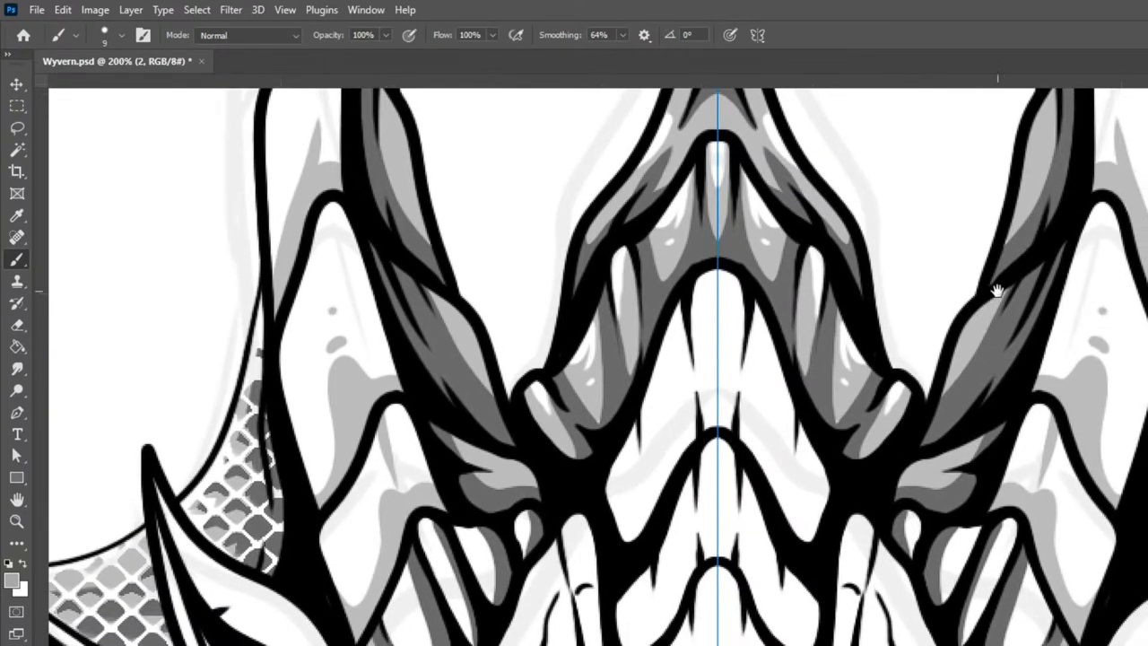
{"action": "key", "text": "bracketright"}
{"action": "key", "text": "bracketright"}
{"action": "mouse_move", "coordinate": [611, 493]}
{"action": "left_mouse_down"}
{"action": "mouse_move", "coordinate": [636, 516]}
{"action": "mouse_move", "coordinate": [706, 401]}
{"action": "mouse_move", "coordinate": [690, 414]}
{"action": "mouse_move", "coordinate": [680, 471]}
{"action": "mouse_move", "coordinate": [606, 586]}
{"action": "left_mouse_up"}
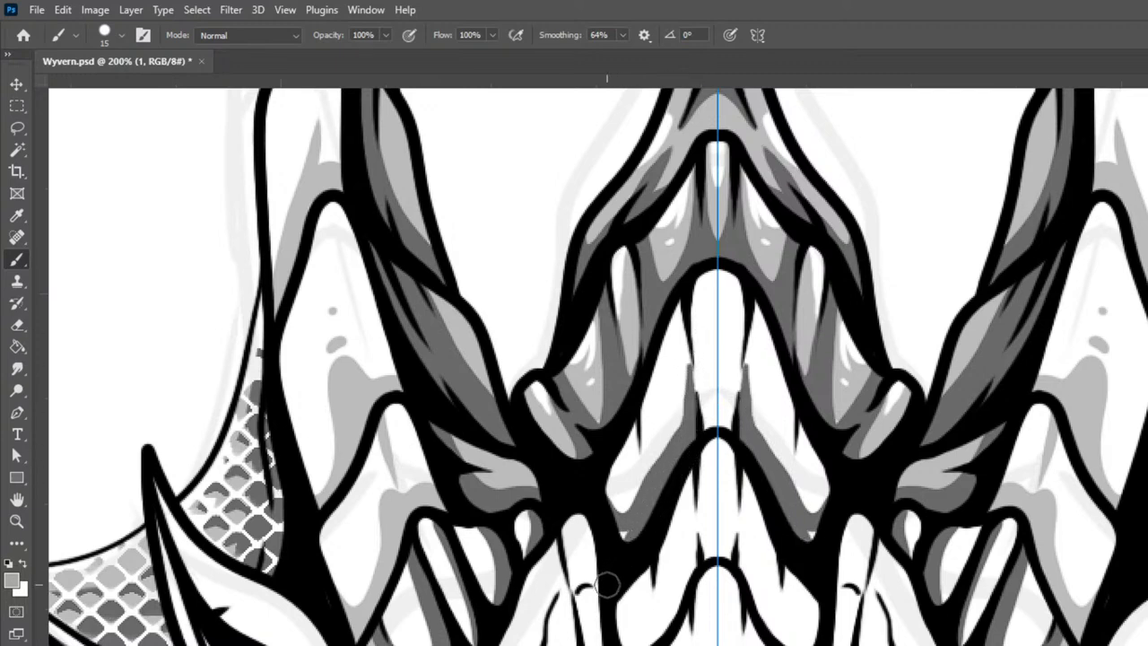
{"action": "mouse_move", "coordinate": [684, 349]}
{"action": "left_mouse_down"}
{"action": "mouse_move", "coordinate": [703, 433]}
{"action": "mouse_move", "coordinate": [718, 440]}
{"action": "mouse_move", "coordinate": [756, 386]}
{"action": "mouse_move", "coordinate": [707, 424]}
{"action": "left_mouse_up"}
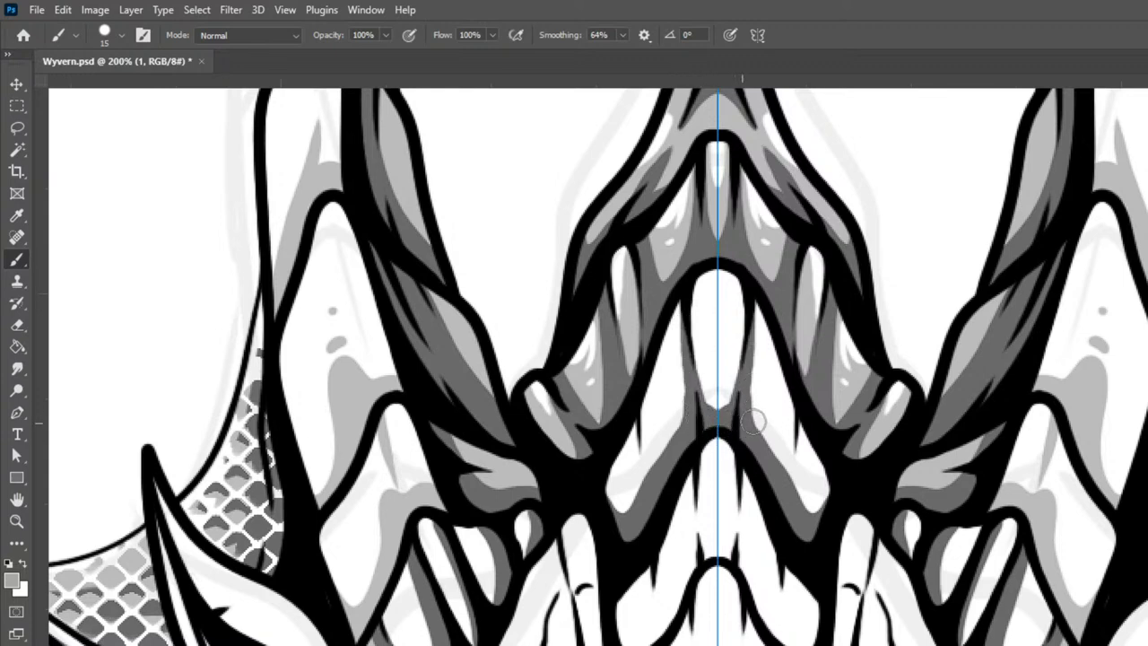
{"action": "key", "text": "ctrl+z"}
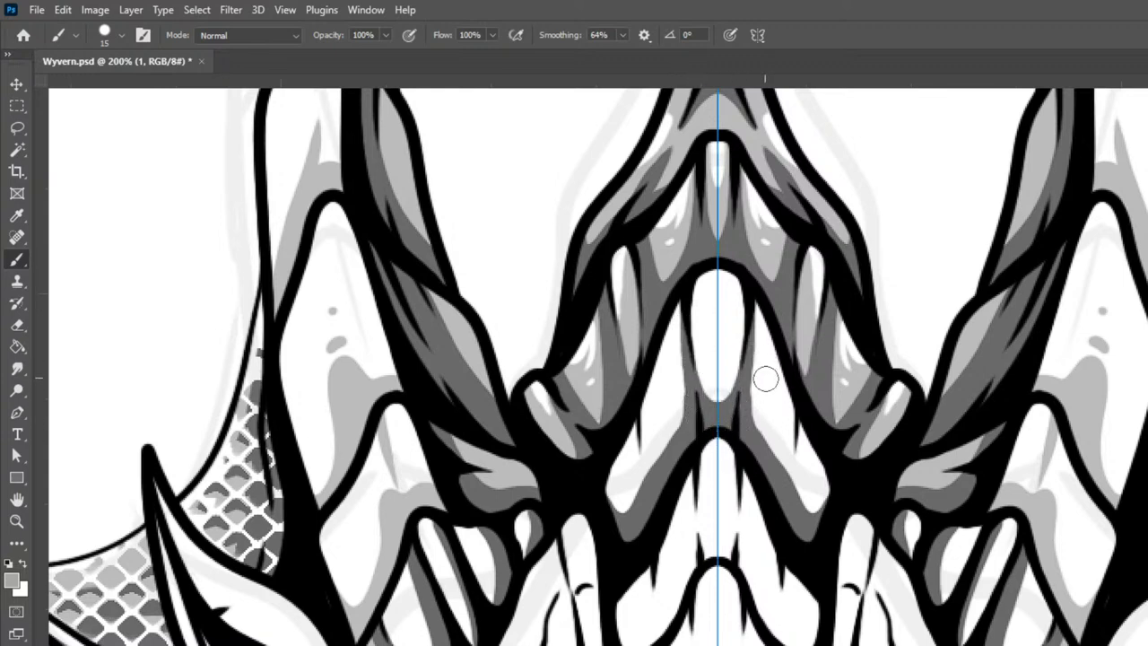
Step: Add tapered dark grey streaks to the second crest plate's sides with a 10 px brush and refine the shadows around its central ridge
{"action": "key", "text": "bracketleft"}
{"action": "mouse_move", "coordinate": [799, 404]}
{"action": "left_mouse_down"}
{"action": "mouse_move", "coordinate": [806, 537]}
{"action": "mouse_move", "coordinate": [827, 562]}
{"action": "left_mouse_up"}
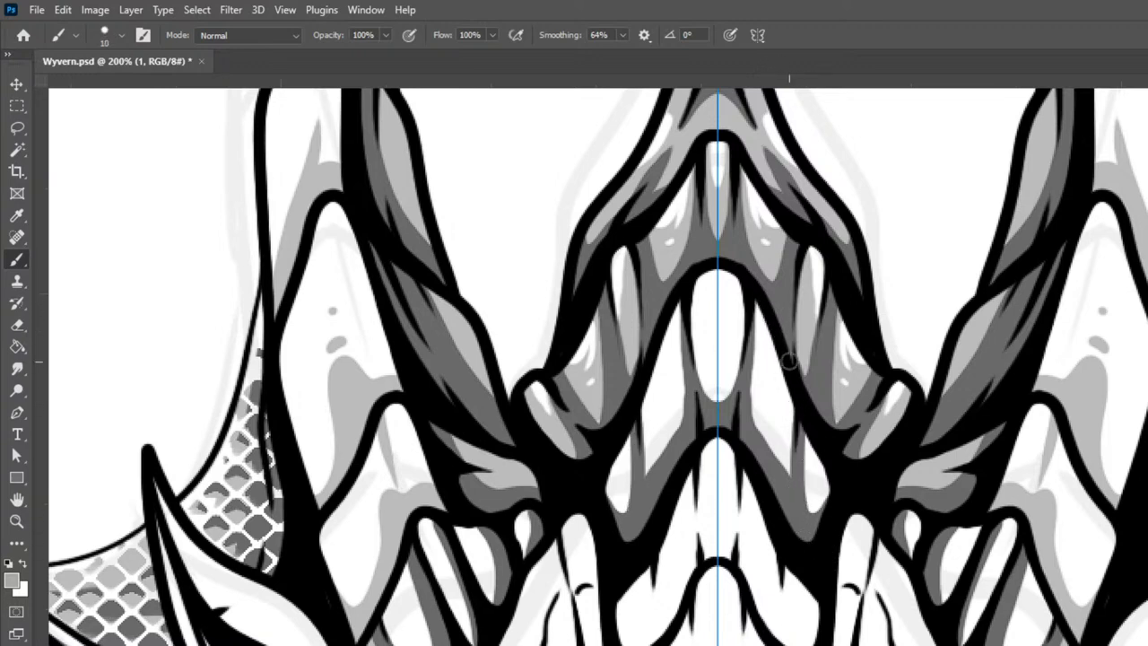
{"action": "left_click_drag", "start_coordinate": [748, 374], "coordinate": [767, 429]}
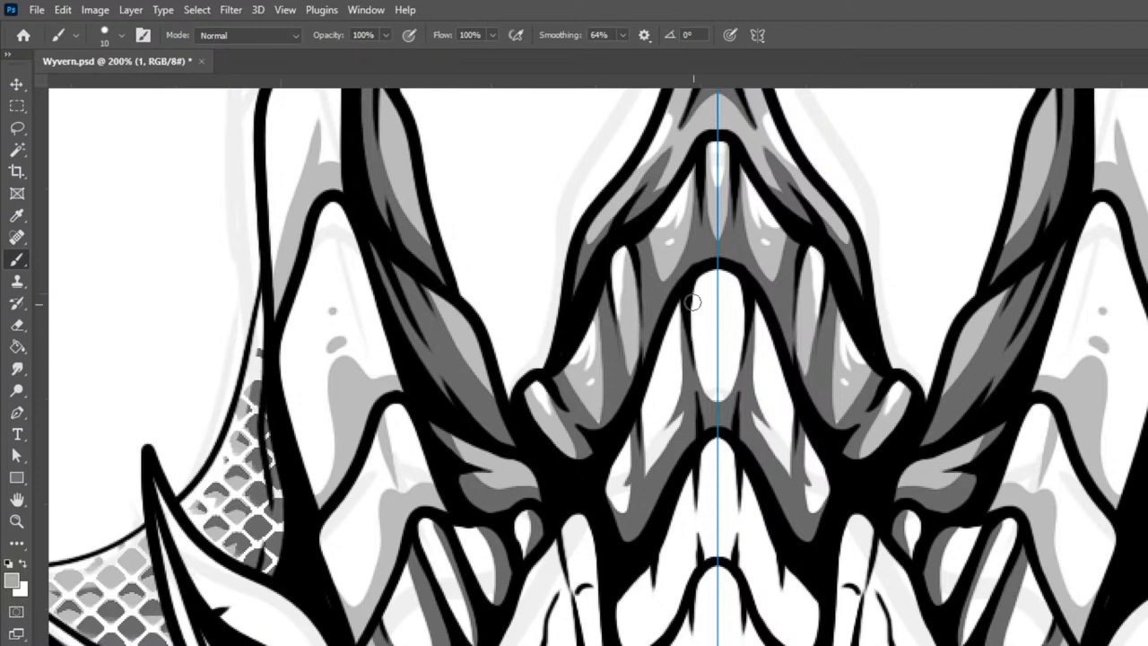
{"action": "mouse_move", "coordinate": [699, 267]}
{"action": "left_mouse_down"}
{"action": "mouse_move", "coordinate": [700, 393]}
{"action": "mouse_move", "coordinate": [726, 444]}
{"action": "left_mouse_up"}
{"action": "left_click_drag", "start_coordinate": [714, 395], "coordinate": [708, 254]}
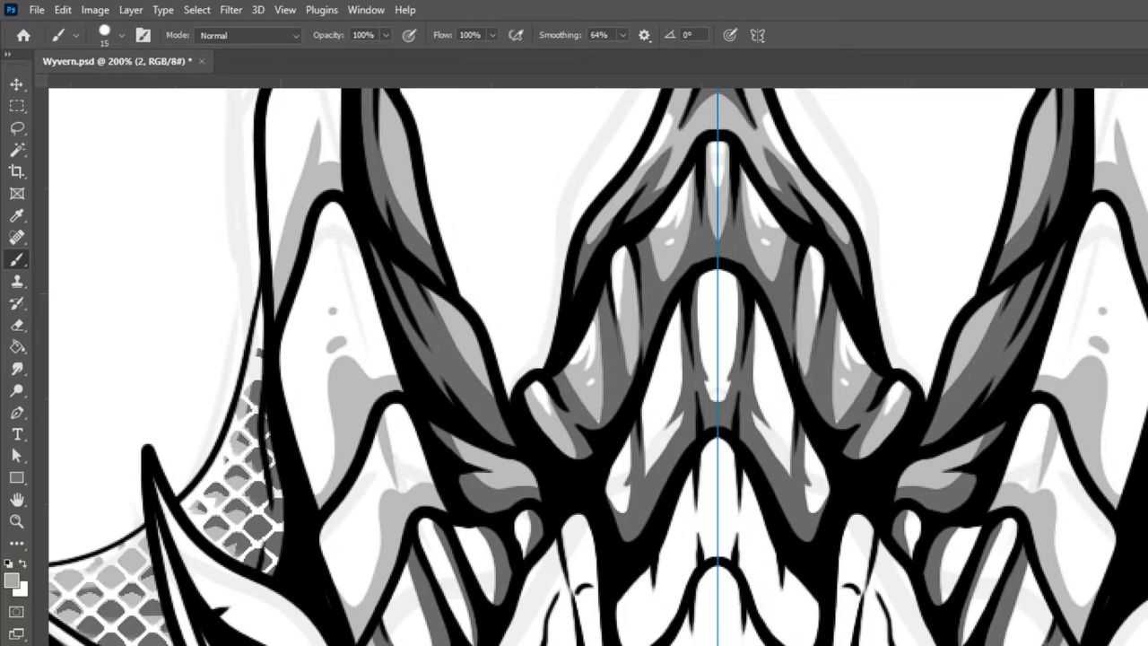
Step: Add light grey midtones to the second crest plate's sides and central ridge with a 10 px brush on layer 2
{"action": "key", "text": "bracketleft"}
{"action": "mouse_move", "coordinate": [602, 487]}
{"action": "left_mouse_down"}
{"action": "mouse_move", "coordinate": [632, 484]}
{"action": "mouse_move", "coordinate": [639, 394]}
{"action": "left_mouse_up"}
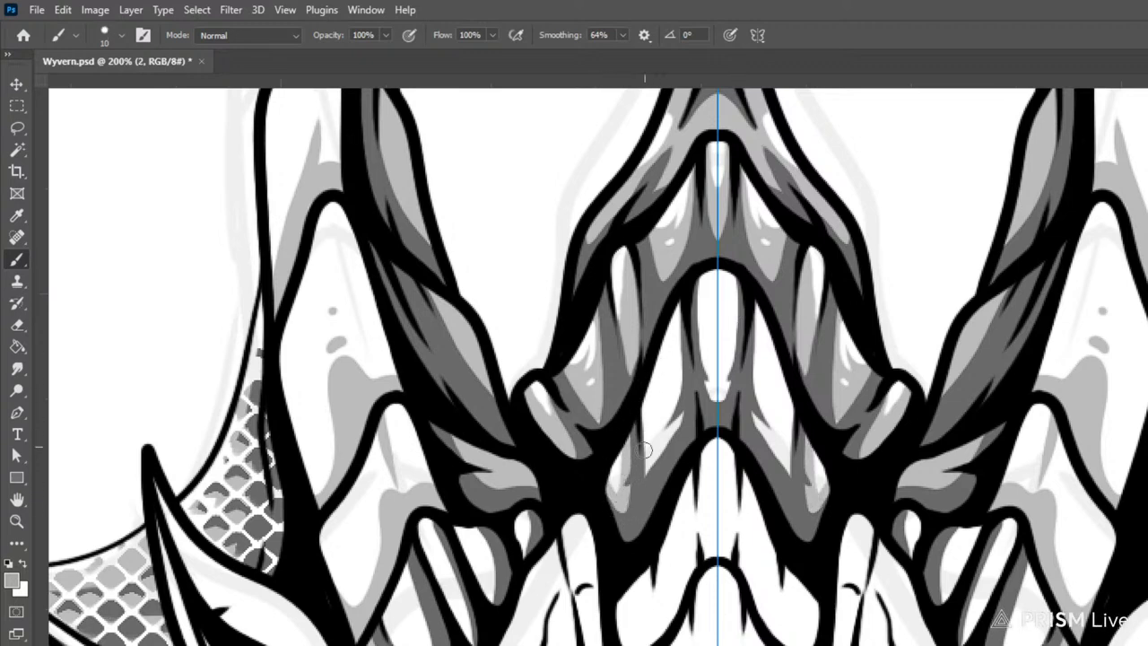
{"action": "mouse_move", "coordinate": [642, 476]}
{"action": "left_mouse_down"}
{"action": "mouse_move", "coordinate": [676, 361]}
{"action": "mouse_move", "coordinate": [679, 275]}
{"action": "left_mouse_up"}
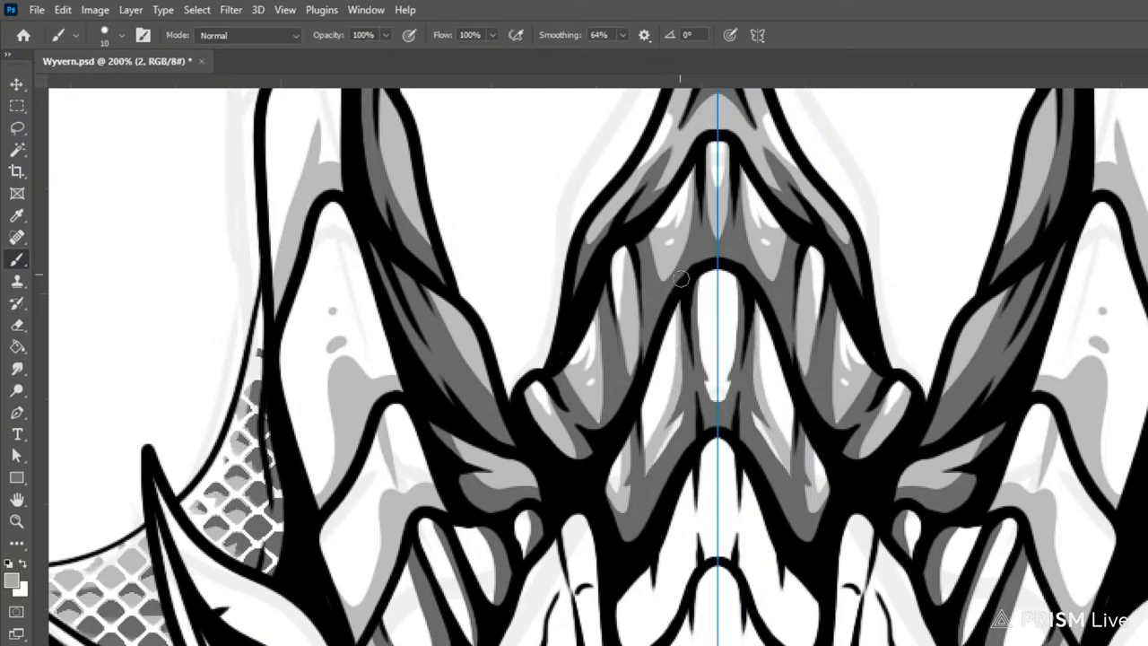
{"action": "left_click_drag", "start_coordinate": [671, 449], "coordinate": [694, 318]}
{"action": "mouse_move", "coordinate": [695, 278]}
{"action": "left_mouse_down"}
{"action": "mouse_move", "coordinate": [705, 387]}
{"action": "mouse_move", "coordinate": [723, 426]}
{"action": "mouse_move", "coordinate": [751, 423]}
{"action": "left_mouse_up"}
{"action": "left_click_drag", "start_coordinate": [707, 266], "coordinate": [711, 369]}
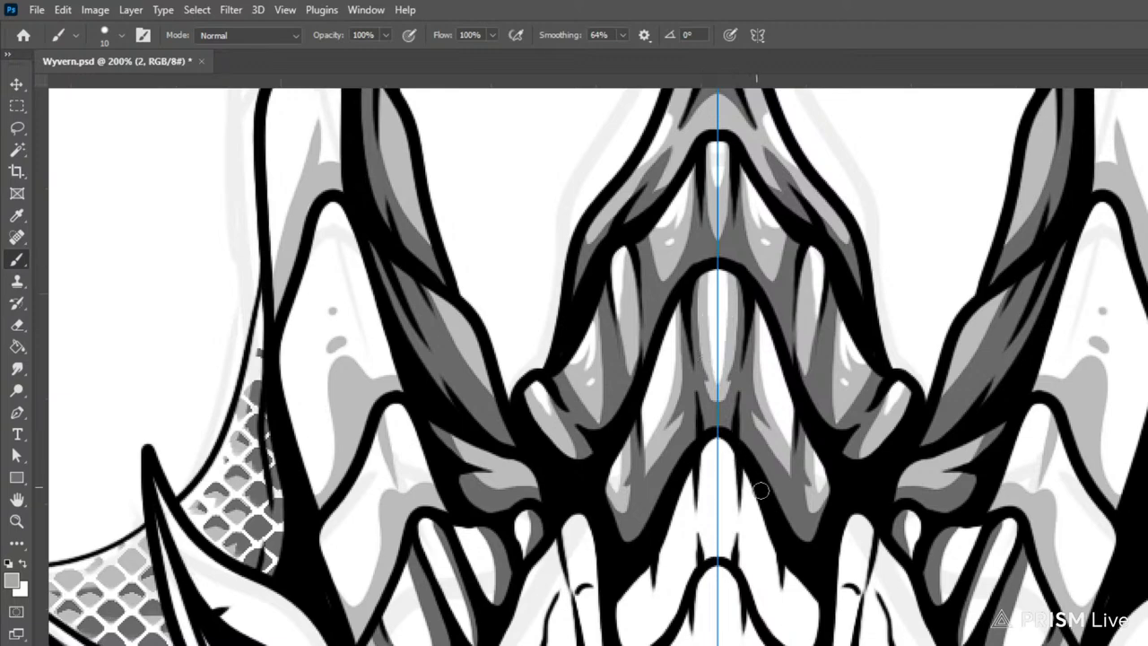
Step: Examine the shading of both crest plates and the horns from close up and from the full-page view
{"action": "key", "text": "ctrl+minus"}
{"action": "key", "text": "ctrl+minus"}
{"action": "key", "text": "ctrl+minus"}
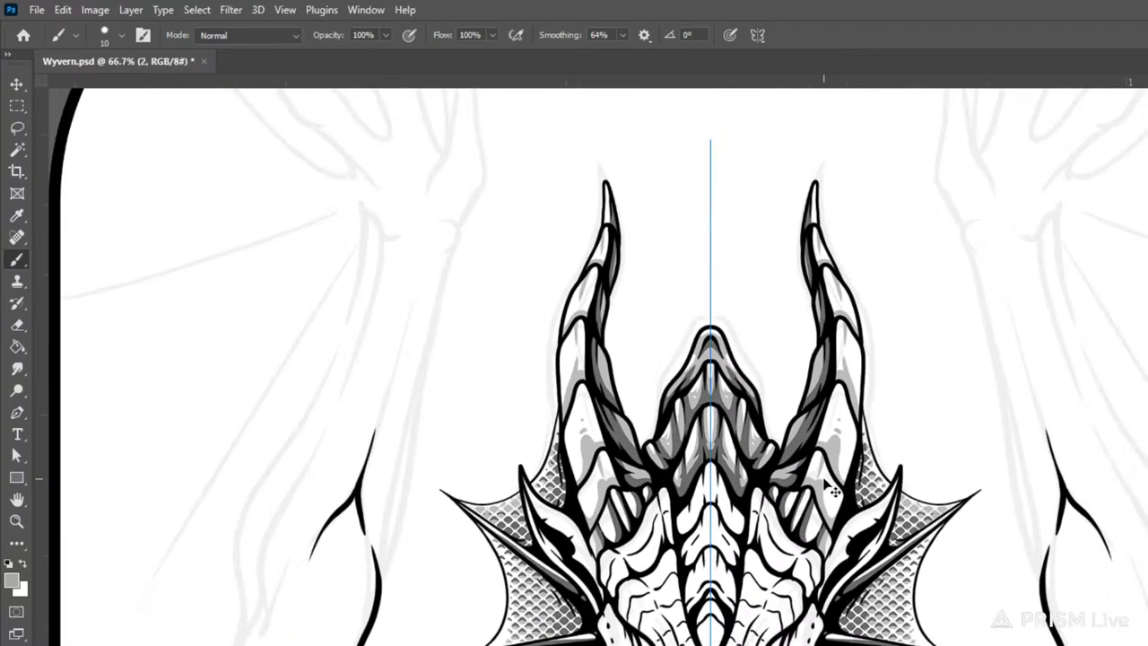
{"action": "scroll", "coordinate": [826, 486], "scroll_direction": "down", "scroll_amount": 1}
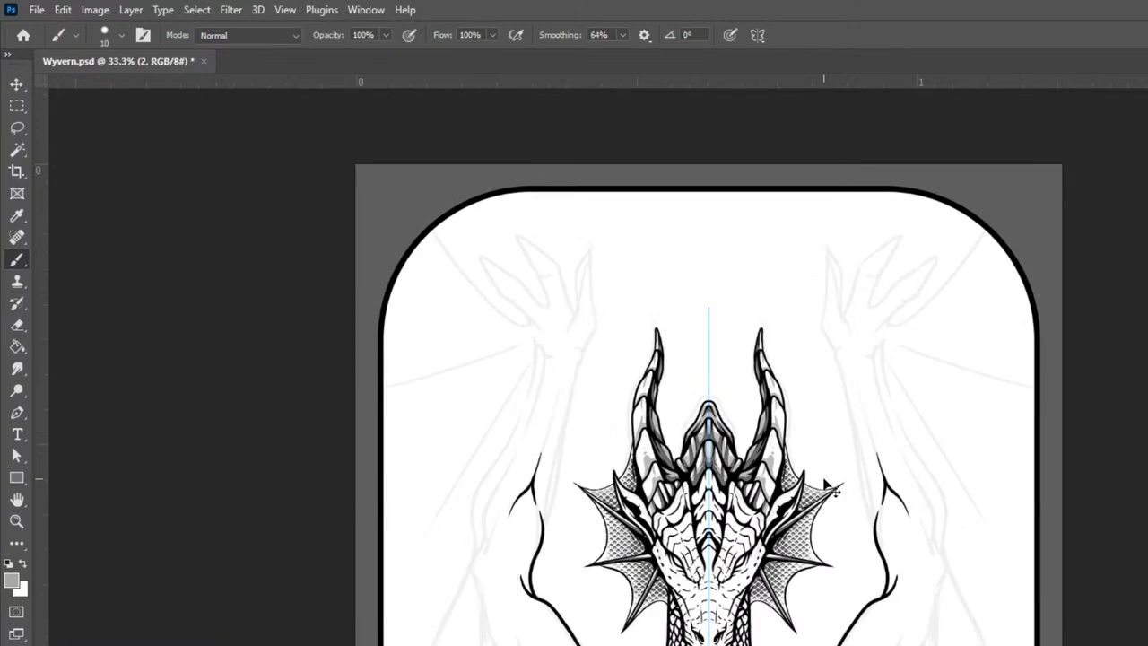
{"action": "scroll", "coordinate": [829, 488], "scroll_direction": "up", "scroll_amount": 4}
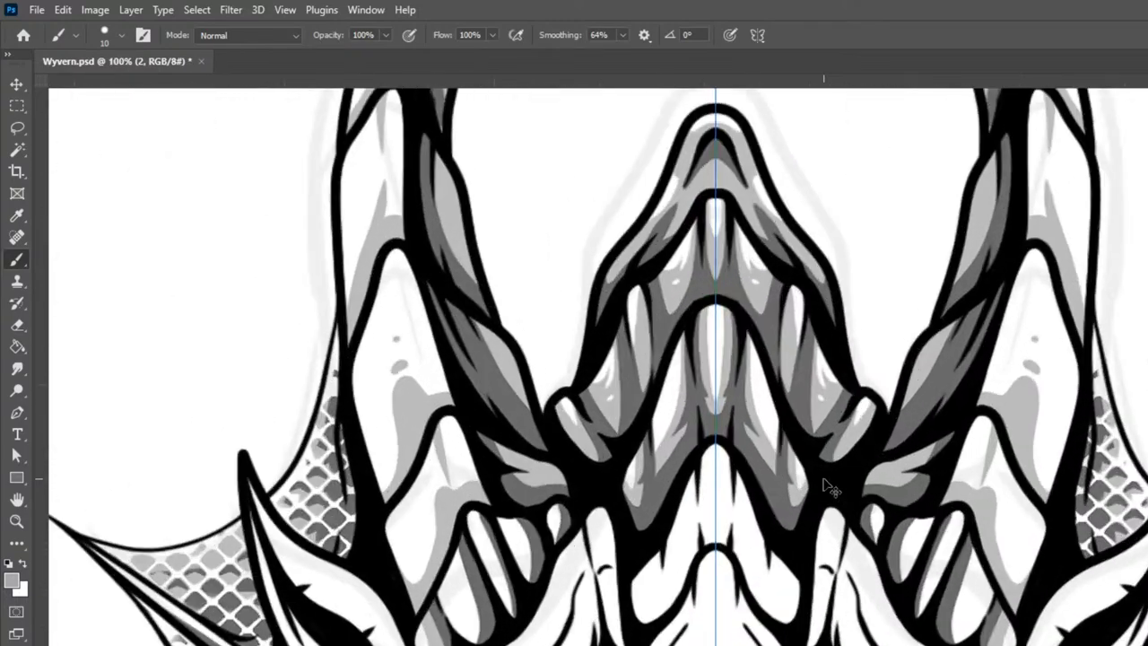
{"action": "scroll", "coordinate": [830, 488], "scroll_direction": "down", "scroll_amount": 4}
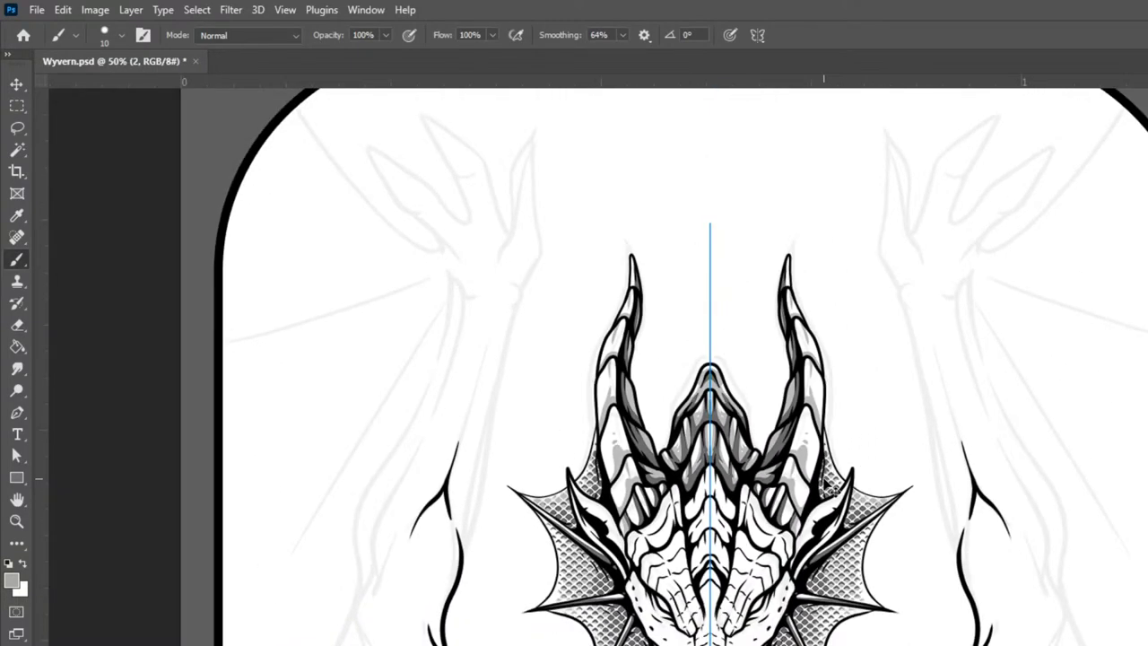
{"action": "scroll", "coordinate": [829, 489], "scroll_direction": "down", "scroll_amount": 2}
{"action": "scroll", "coordinate": [832, 490], "scroll_direction": "up", "scroll_amount": 3}
{"action": "scroll", "coordinate": [832, 489], "scroll_direction": "up", "scroll_amount": 1}
{"action": "scroll", "coordinate": [829, 486], "scroll_direction": "down", "scroll_amount": 1}
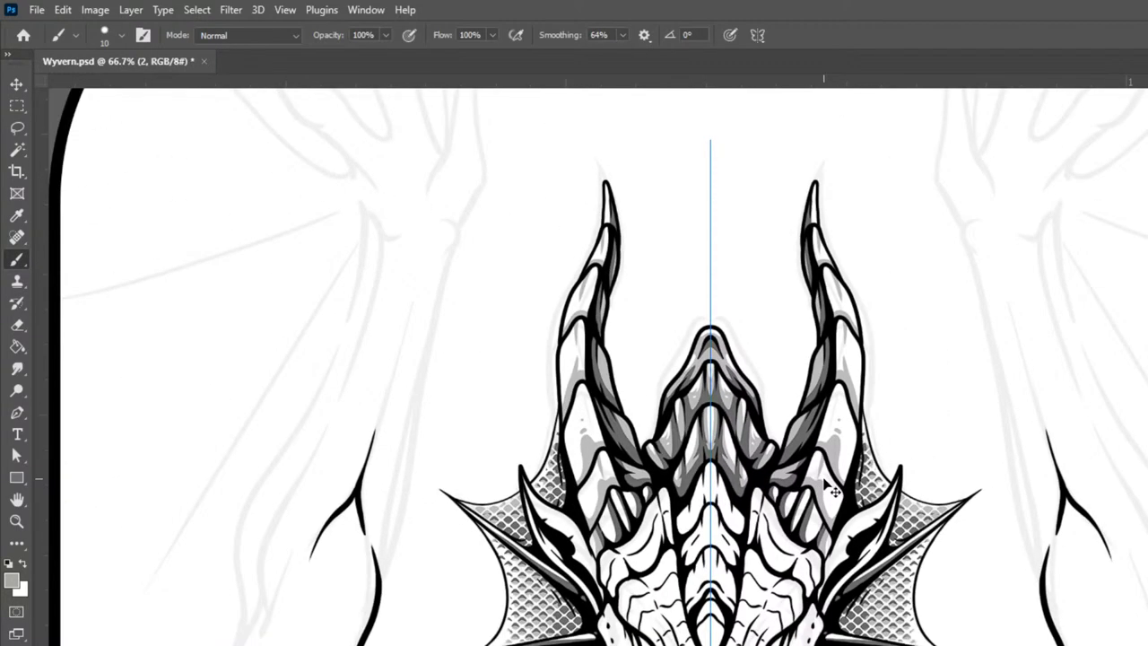
Step: Paint dark grey shadows along the edges and central ridges of the third and fourth crest plates with a 15 px brush on layer 1
{"action": "scroll", "coordinate": [832, 490], "scroll_direction": "down", "scroll_amount": 1}
{"action": "scroll", "coordinate": [829, 486], "scroll_direction": "up", "scroll_amount": 3}
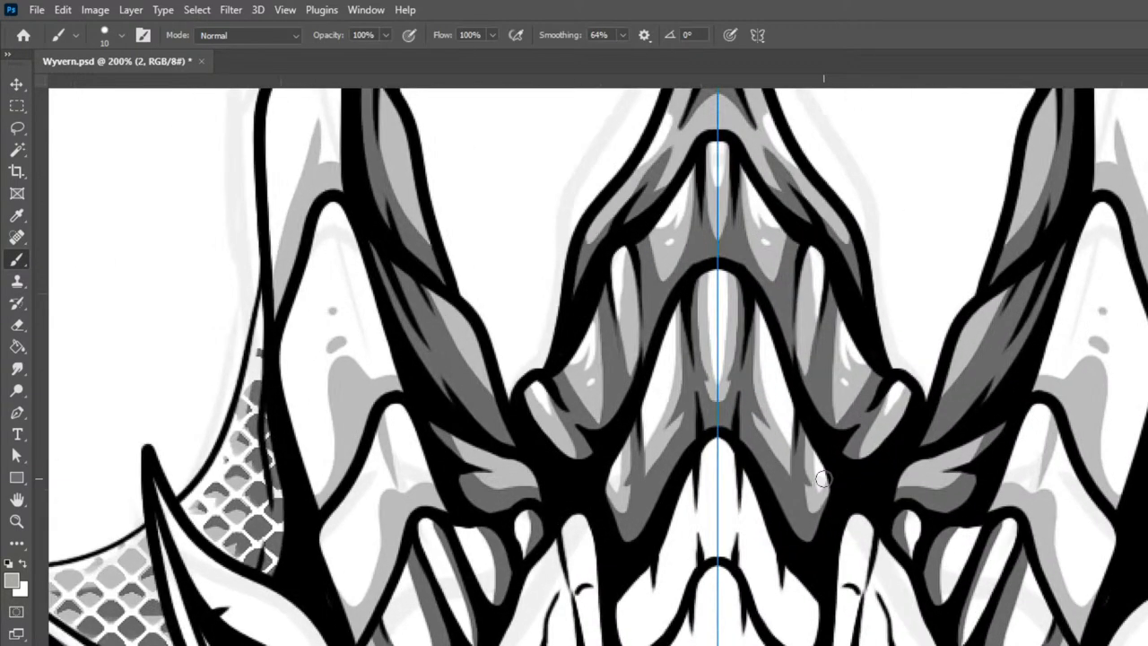
{"action": "mouse_move", "coordinate": [980, 495]}
{"action": "left_mouse_down"}
{"action": "mouse_move", "coordinate": [953, 364]}
{"action": "mouse_move", "coordinate": [962, 208]}
{"action": "left_mouse_up"}
{"action": "key", "text": "alt+["}
{"action": "key", "text": "]"}
{"action": "mouse_move", "coordinate": [602, 292]}
{"action": "left_mouse_down"}
{"action": "mouse_move", "coordinate": [599, 349]}
{"action": "mouse_move", "coordinate": [627, 372]}
{"action": "mouse_move", "coordinate": [667, 323]}
{"action": "left_mouse_up"}
{"action": "mouse_move", "coordinate": [610, 351]}
{"action": "left_mouse_down"}
{"action": "mouse_move", "coordinate": [630, 381]}
{"action": "mouse_move", "coordinate": [648, 361]}
{"action": "mouse_move", "coordinate": [620, 385]}
{"action": "mouse_move", "coordinate": [632, 456]}
{"action": "mouse_move", "coordinate": [651, 452]}
{"action": "mouse_move", "coordinate": [699, 384]}
{"action": "mouse_move", "coordinate": [726, 389]}
{"action": "mouse_move", "coordinate": [634, 438]}
{"action": "left_mouse_up"}
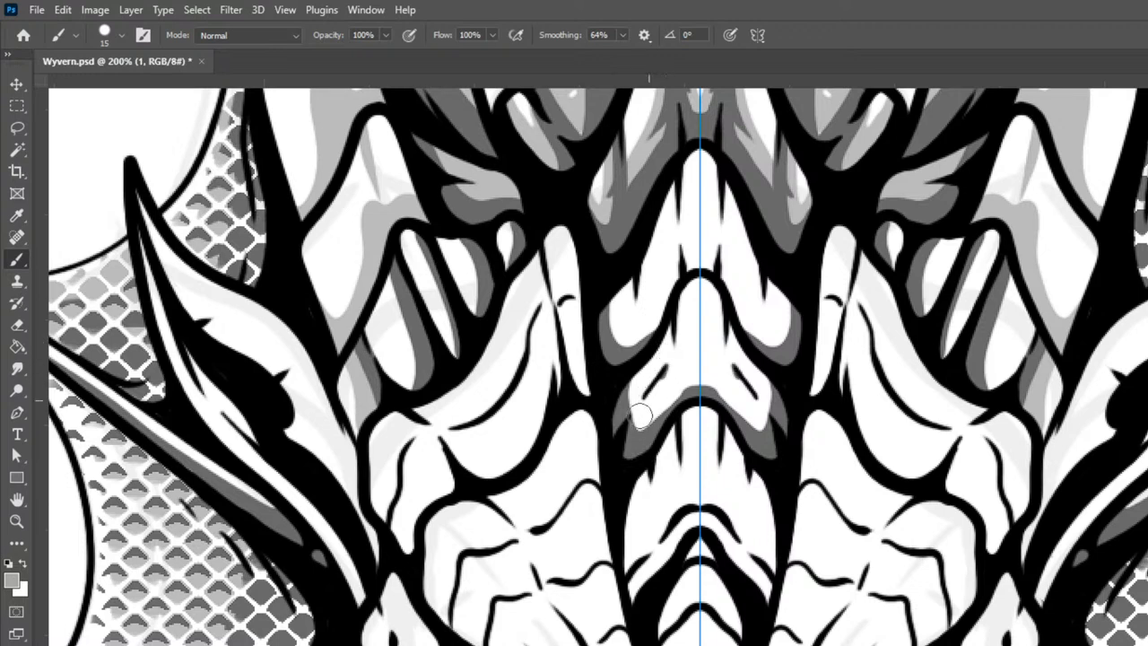
{"action": "left_click_drag", "start_coordinate": [662, 373], "coordinate": [625, 433]}
{"action": "mouse_move", "coordinate": [729, 324]}
{"action": "left_mouse_down"}
{"action": "mouse_move", "coordinate": [746, 401]}
{"action": "mouse_move", "coordinate": [744, 372]}
{"action": "left_mouse_up"}
{"action": "mouse_move", "coordinate": [722, 168]}
{"action": "left_mouse_down"}
{"action": "mouse_move", "coordinate": [731, 309]}
{"action": "mouse_move", "coordinate": [793, 385]}
{"action": "left_mouse_up"}
{"action": "mouse_move", "coordinate": [768, 267]}
{"action": "left_mouse_down"}
{"action": "mouse_move", "coordinate": [767, 354]}
{"action": "mouse_move", "coordinate": [794, 379]}
{"action": "left_mouse_up"}
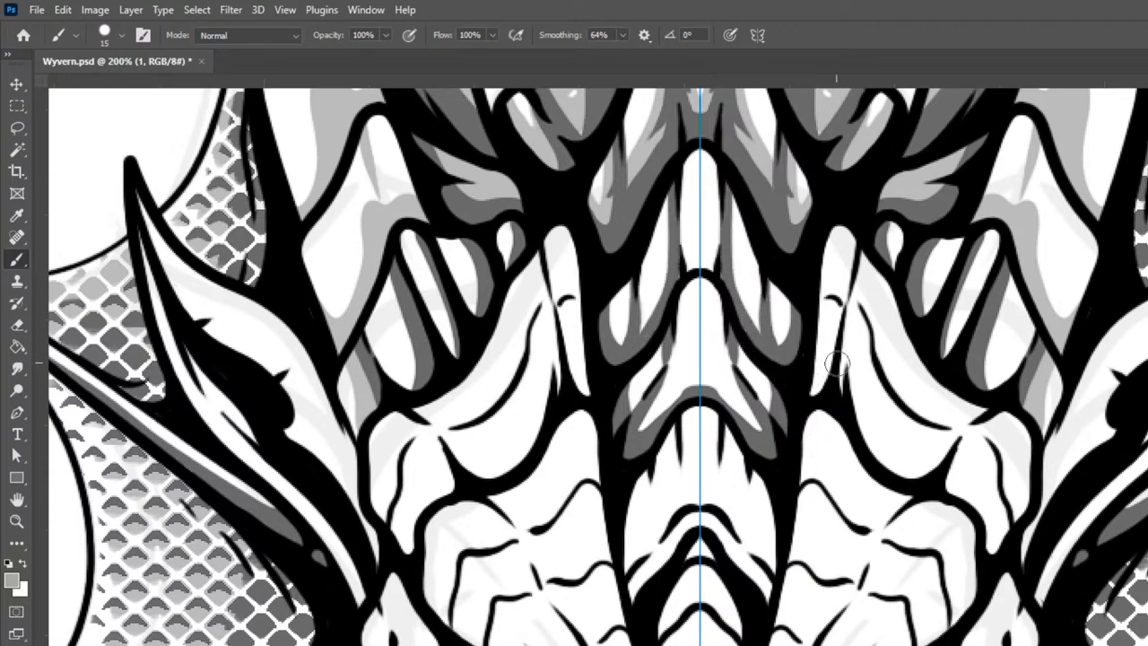
Step: Paint dark grey shadows and tapered streaks on the lowest crest plates down the centre of the forehead with the 15 px brush
{"action": "mouse_move", "coordinate": [630, 585]}
{"action": "left_mouse_down"}
{"action": "mouse_move", "coordinate": [704, 501]}
{"action": "mouse_move", "coordinate": [722, 510]}
{"action": "mouse_move", "coordinate": [696, 543]}
{"action": "left_mouse_up"}
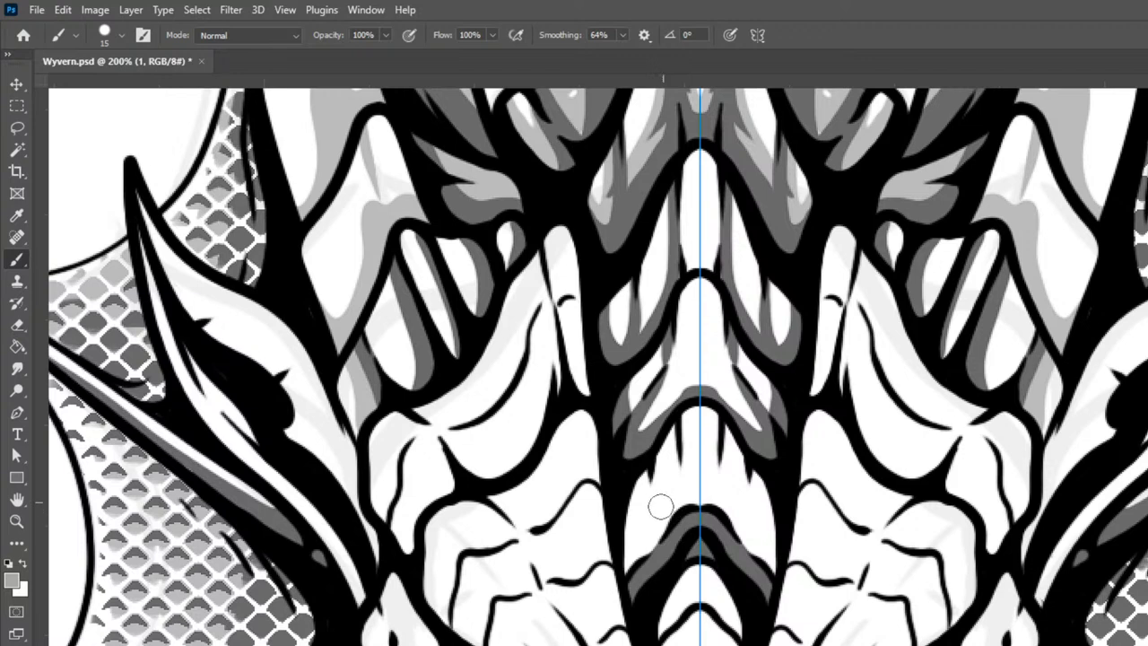
{"action": "mouse_move", "coordinate": [641, 495]}
{"action": "left_mouse_down"}
{"action": "mouse_move", "coordinate": [656, 461]}
{"action": "mouse_move", "coordinate": [653, 511]}
{"action": "mouse_move", "coordinate": [688, 408]}
{"action": "left_mouse_up"}
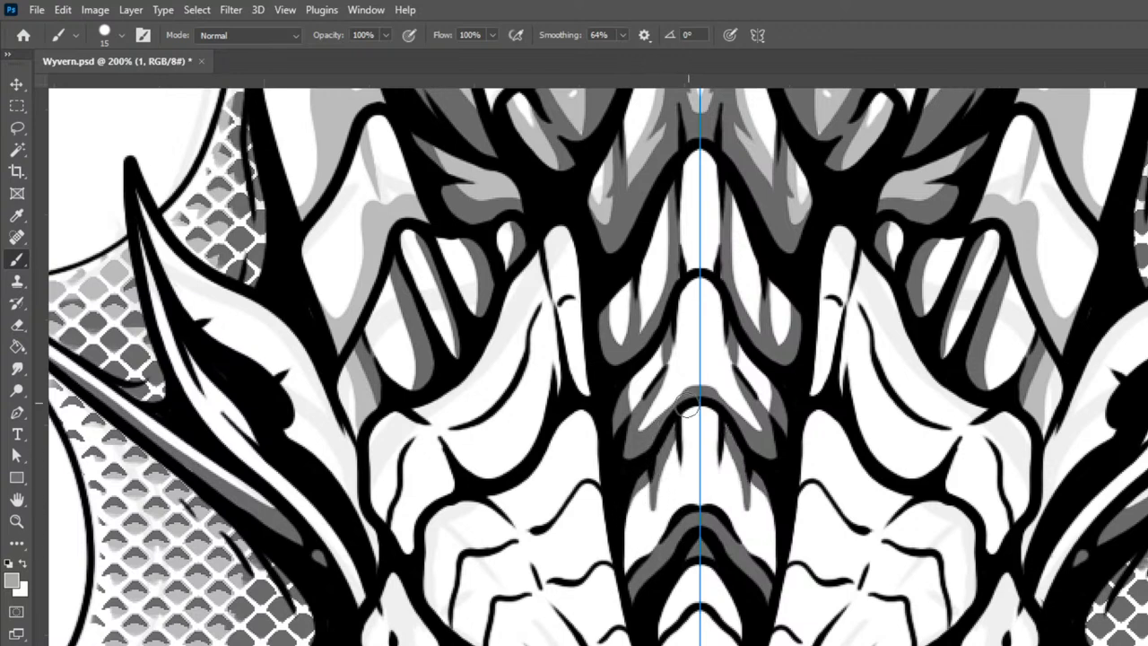
{"action": "mouse_move", "coordinate": [684, 468]}
{"action": "left_mouse_down"}
{"action": "mouse_move", "coordinate": [684, 400]}
{"action": "mouse_move", "coordinate": [699, 392]}
{"action": "mouse_move", "coordinate": [727, 410]}
{"action": "mouse_move", "coordinate": [675, 424]}
{"action": "left_mouse_up"}
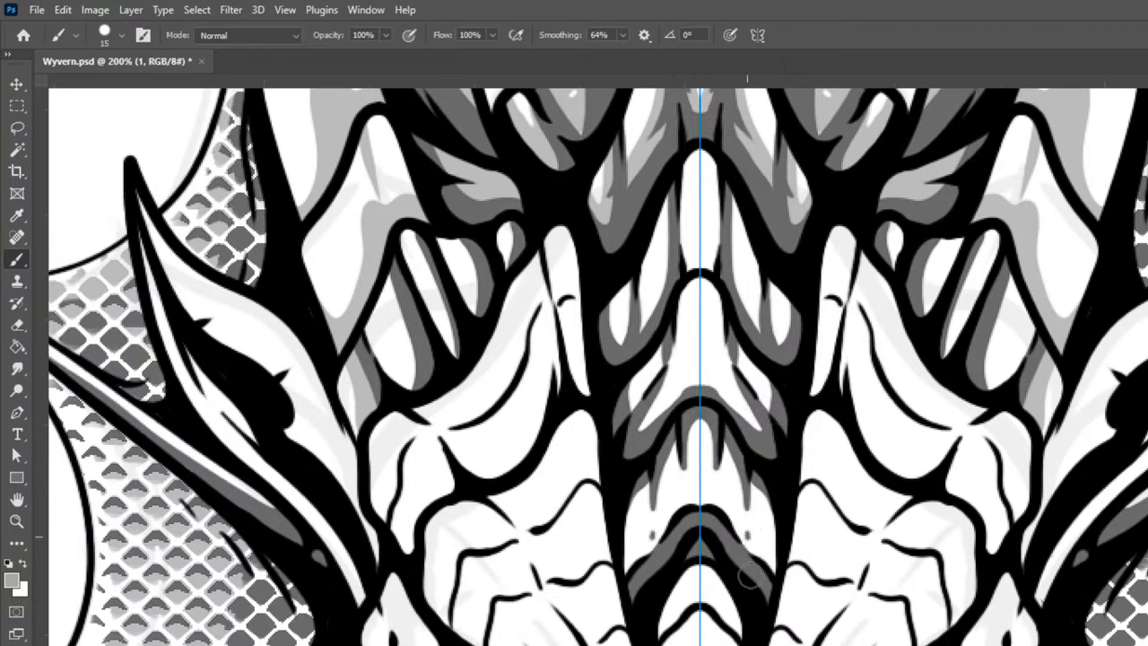
{"action": "left_click_drag", "start_coordinate": [688, 515], "coordinate": [687, 486]}
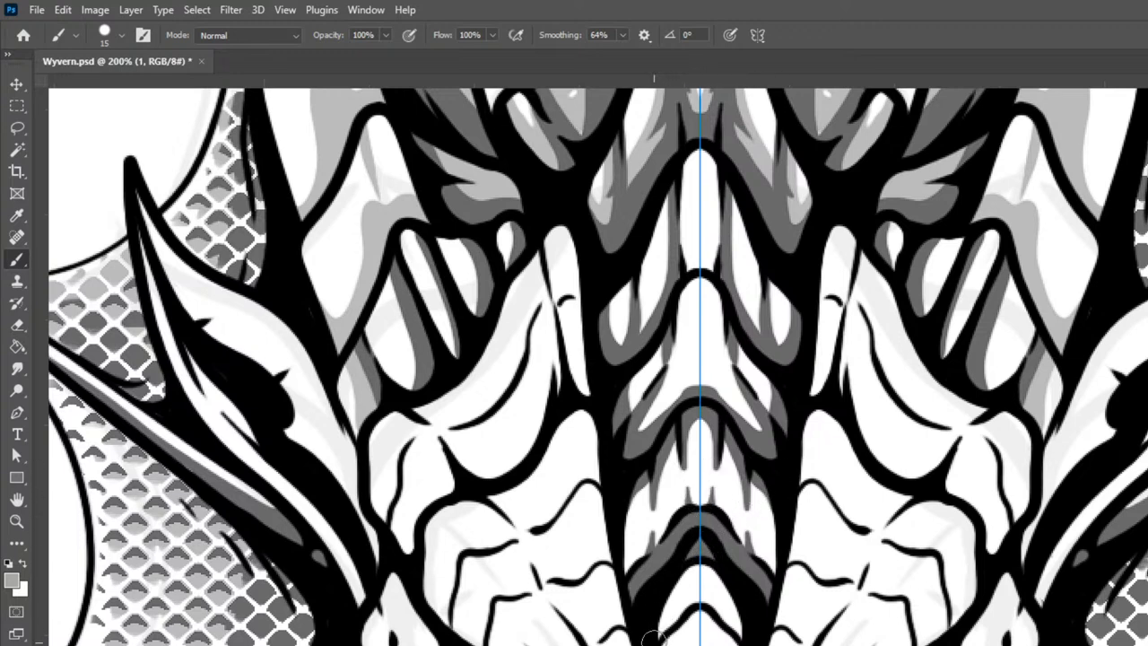
{"action": "mouse_move", "coordinate": [683, 614]}
{"action": "left_mouse_down"}
{"action": "mouse_move", "coordinate": [679, 594]}
{"action": "mouse_move", "coordinate": [693, 585]}
{"action": "mouse_move", "coordinate": [738, 593]}
{"action": "left_mouse_up"}
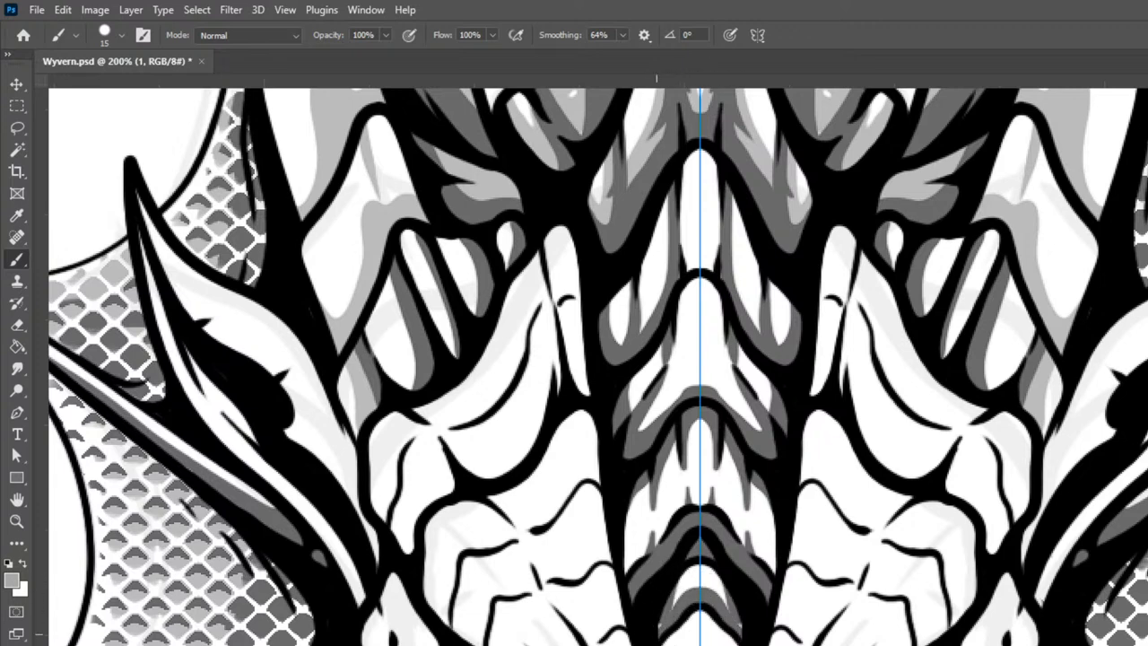
{"action": "left_click_drag", "start_coordinate": [677, 610], "coordinate": [667, 640]}
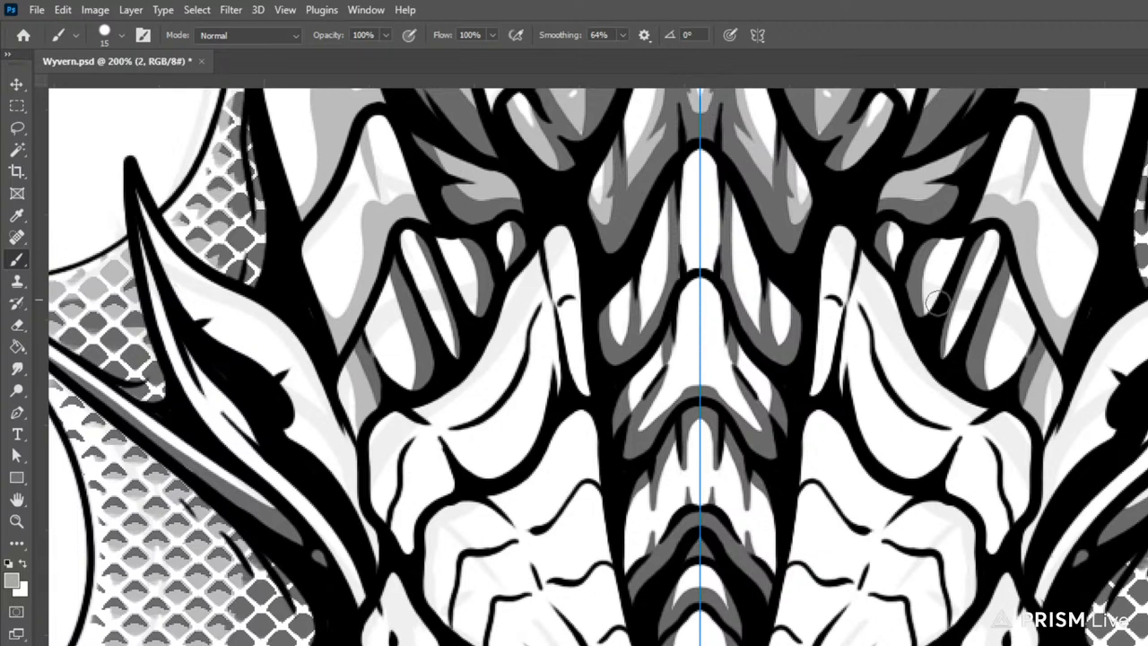
Step: Fill the remaining white areas of the lower crest plates with light grey on layer 2, enlarging the brush to 30 px
{"action": "mouse_move", "coordinate": [613, 283]}
{"action": "left_mouse_down"}
{"action": "mouse_move", "coordinate": [624, 379]}
{"action": "mouse_move", "coordinate": [630, 285]}
{"action": "mouse_move", "coordinate": [682, 174]}
{"action": "left_mouse_up"}
{"action": "mouse_move", "coordinate": [660, 242]}
{"action": "left_mouse_down"}
{"action": "mouse_move", "coordinate": [653, 287]}
{"action": "mouse_move", "coordinate": [700, 152]}
{"action": "mouse_move", "coordinate": [701, 238]}
{"action": "left_mouse_up"}
{"action": "key", "text": "bracketright"}
{"action": "key", "text": "bracketright"}
{"action": "key", "text": "bracketright"}
{"action": "mouse_move", "coordinate": [674, 344]}
{"action": "left_mouse_down"}
{"action": "mouse_move", "coordinate": [699, 642]}
{"action": "mouse_move", "coordinate": [698, 189]}
{"action": "mouse_move", "coordinate": [701, 421]}
{"action": "mouse_move", "coordinate": [731, 578]}
{"action": "mouse_move", "coordinate": [755, 313]}
{"action": "mouse_move", "coordinate": [764, 359]}
{"action": "mouse_move", "coordinate": [740, 566]}
{"action": "mouse_move", "coordinate": [776, 285]}
{"action": "left_mouse_up"}
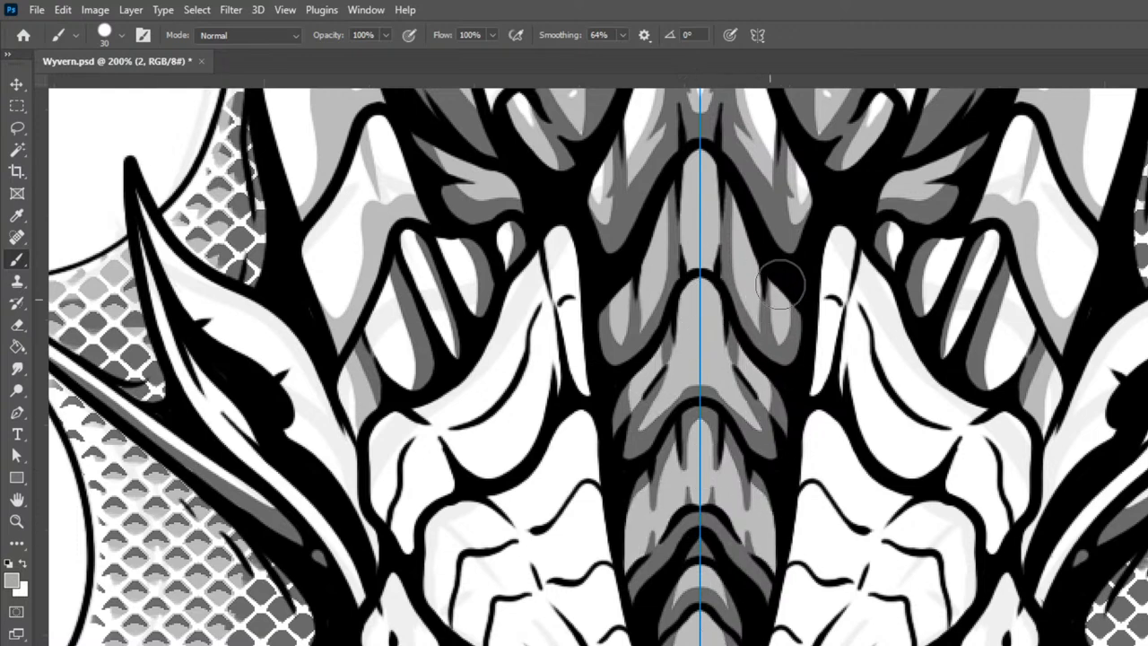
Step: Carve small white highlights out of the light grey on the lower crest plates' ridges and sides with an 8 px brush
{"action": "key", "text": "bracketleft"}
{"action": "key", "text": "bracketleft"}
{"action": "key", "text": "bracketleft"}
{"action": "key", "text": "bracketleft"}
{"action": "key", "text": "bracketleft"}
{"action": "left_click_drag", "start_coordinate": [741, 220], "coordinate": [770, 256]}
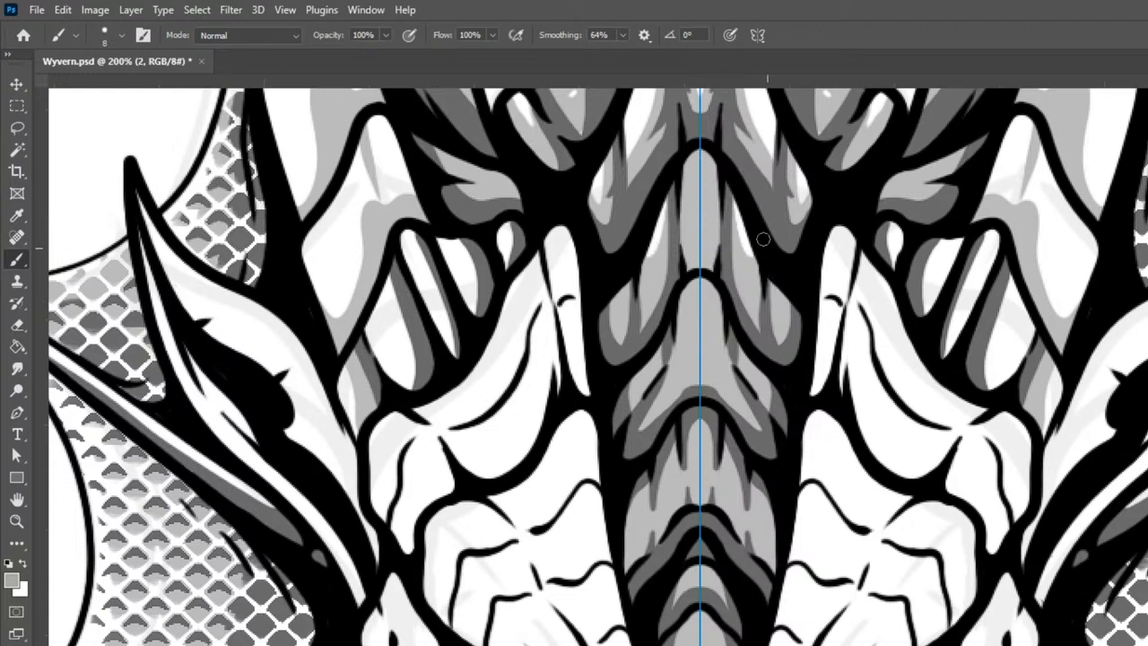
{"action": "left_click_drag", "start_coordinate": [700, 209], "coordinate": [699, 152]}
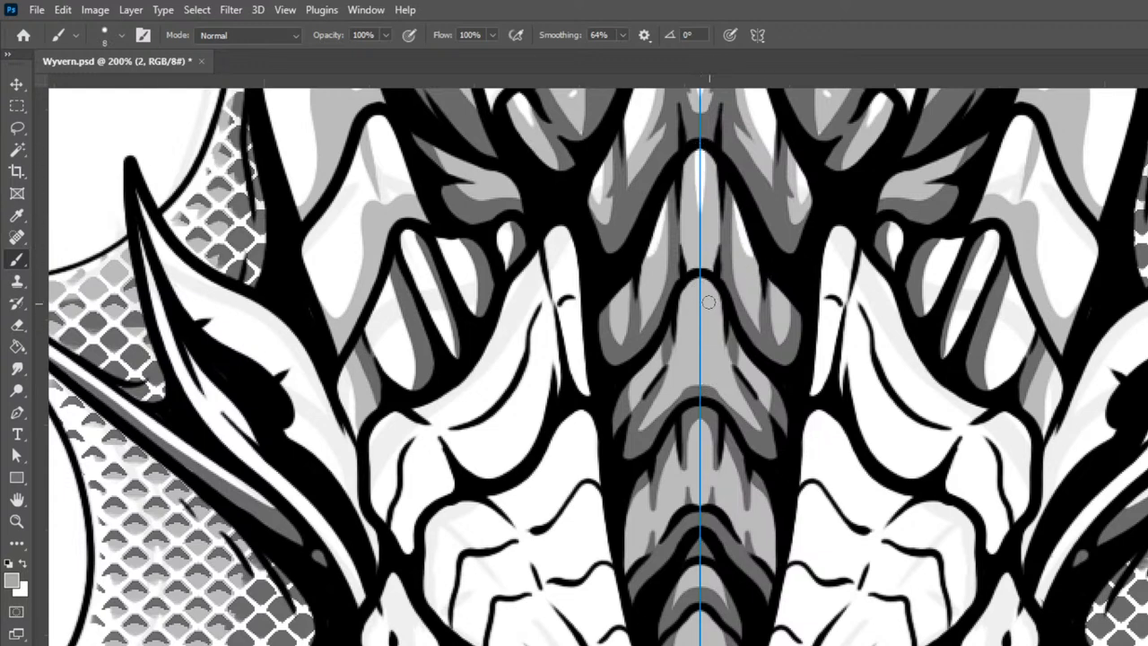
{"action": "mouse_move", "coordinate": [695, 279]}
{"action": "left_mouse_down"}
{"action": "mouse_move", "coordinate": [698, 377]}
{"action": "mouse_move", "coordinate": [702, 282]}
{"action": "left_mouse_up"}
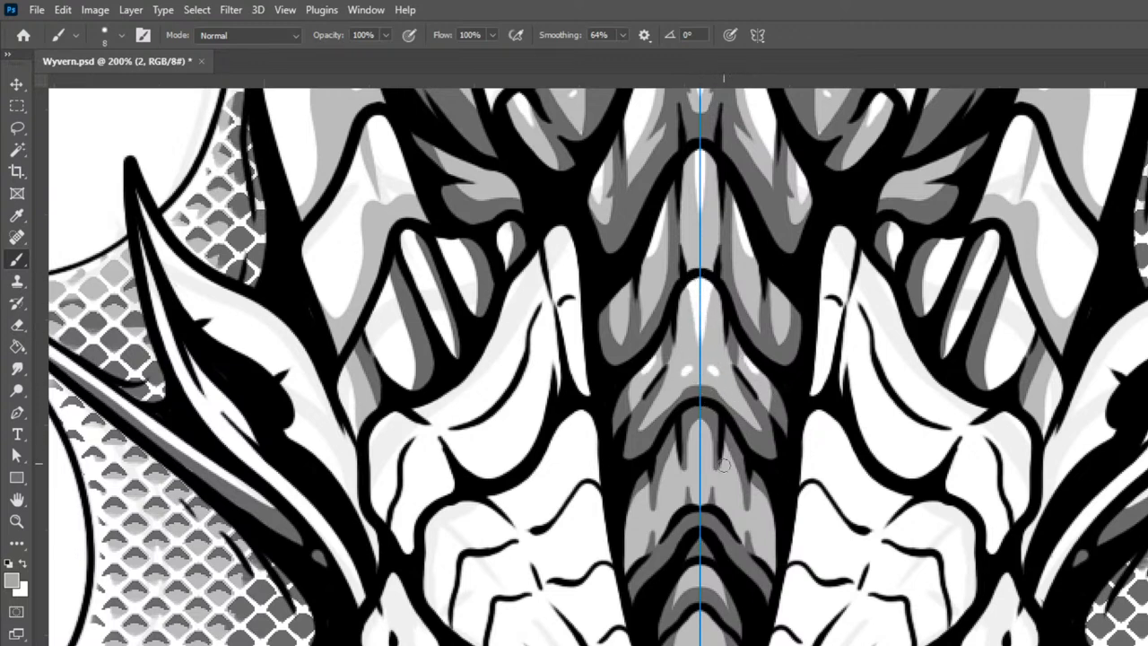
{"action": "left_click_drag", "start_coordinate": [727, 481], "coordinate": [727, 499]}
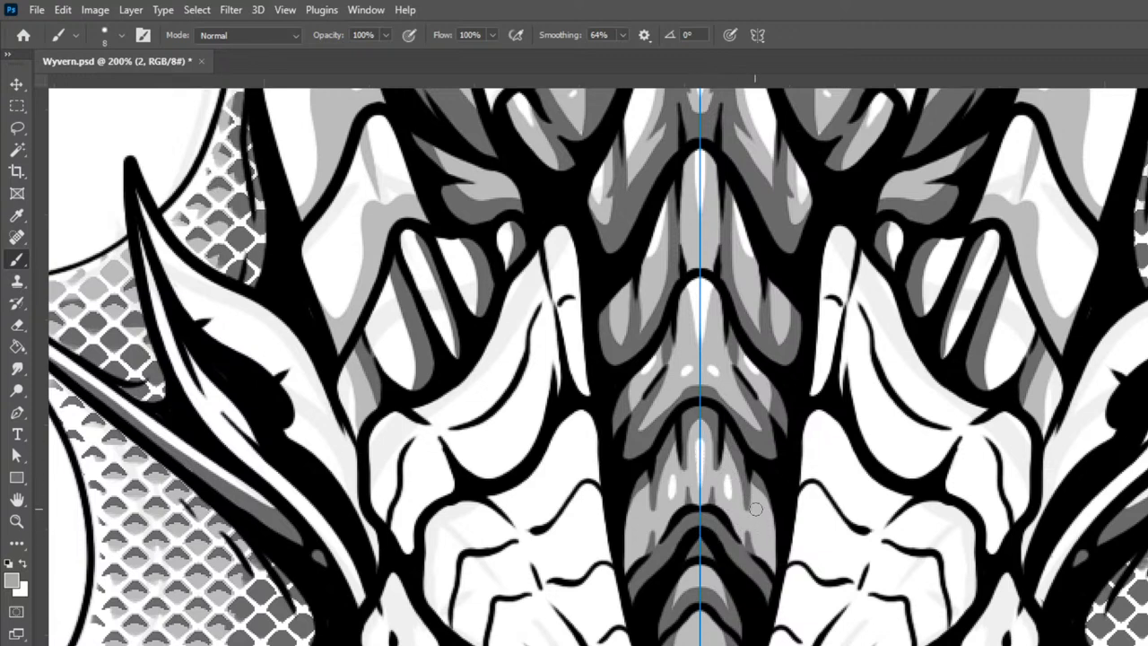
{"action": "left_click_drag", "start_coordinate": [761, 523], "coordinate": [764, 538]}
{"action": "left_click_drag", "start_coordinate": [701, 562], "coordinate": [718, 570]}
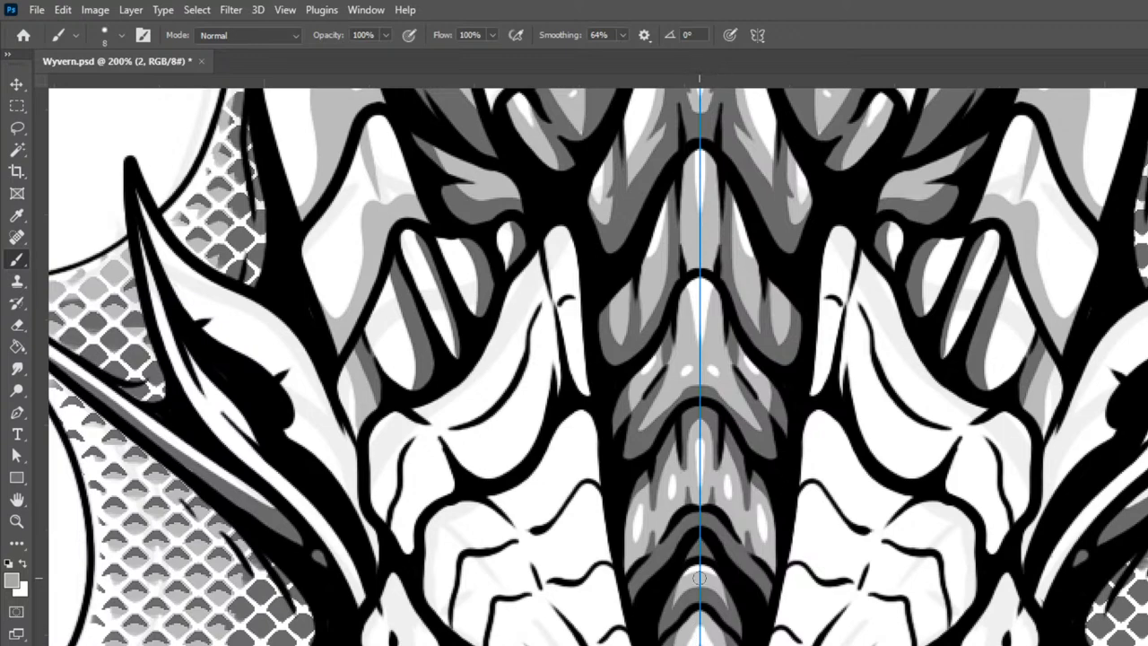
Step: Examine the finished crest shading from the full-page view and from close up
{"action": "scroll", "coordinate": [700, 583], "scroll_direction": "down", "scroll_amount": 3}
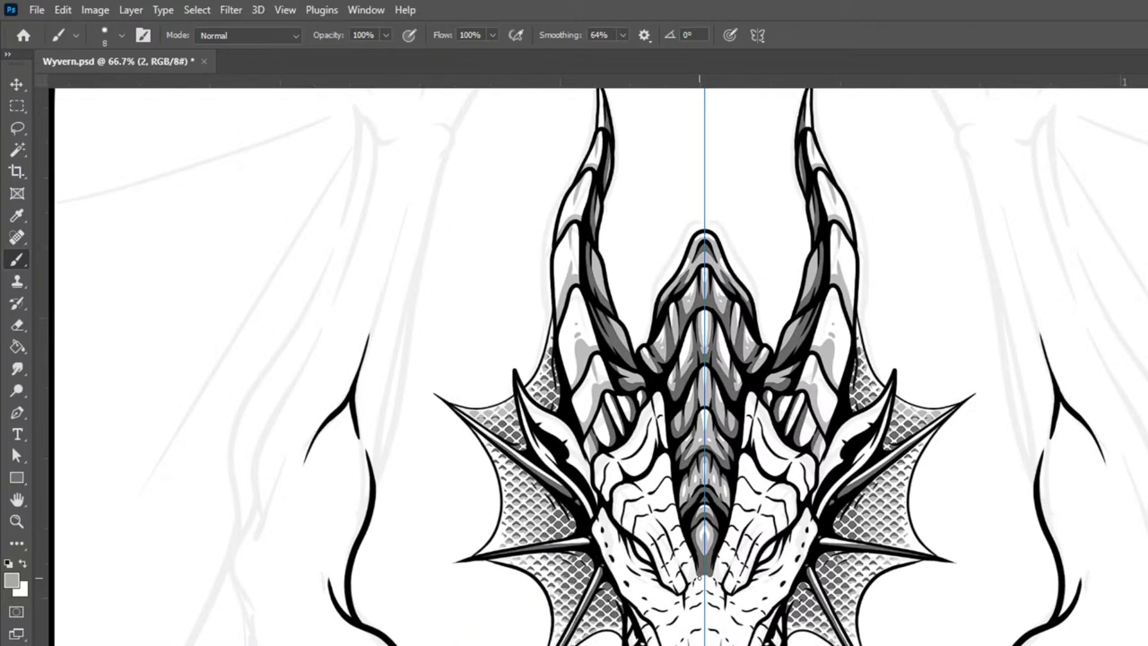
{"action": "scroll", "coordinate": [700, 583], "scroll_direction": "down", "scroll_amount": 3}
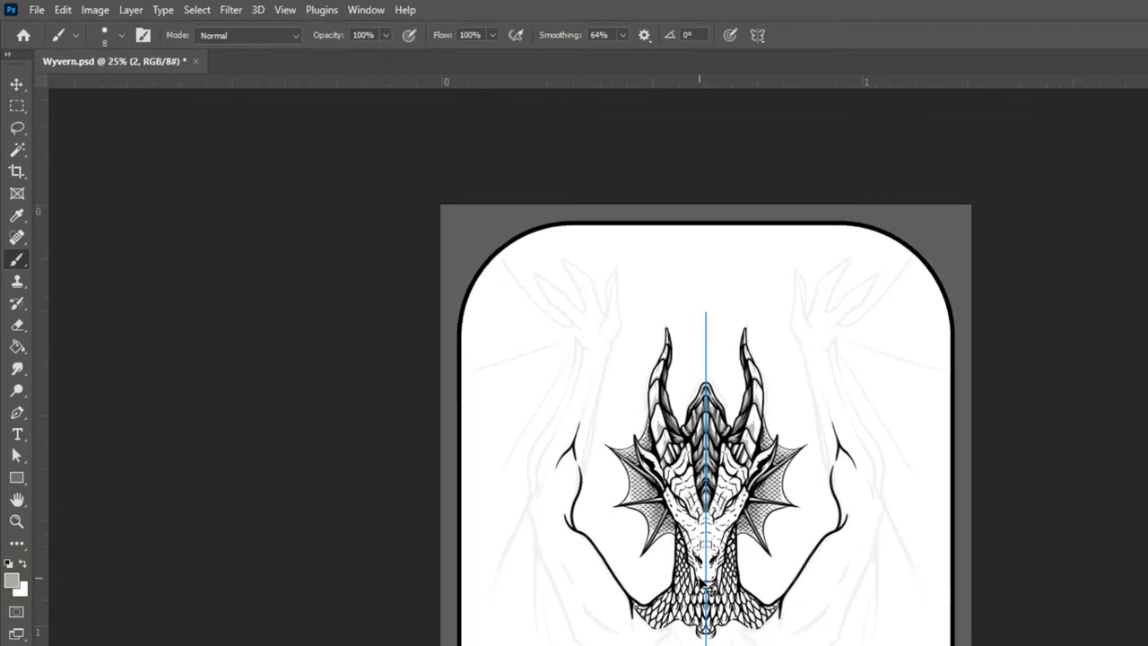
{"action": "scroll", "coordinate": [705, 588], "scroll_direction": "up", "scroll_amount": 1}
{"action": "scroll", "coordinate": [704, 588], "scroll_direction": "up", "scroll_amount": 5}
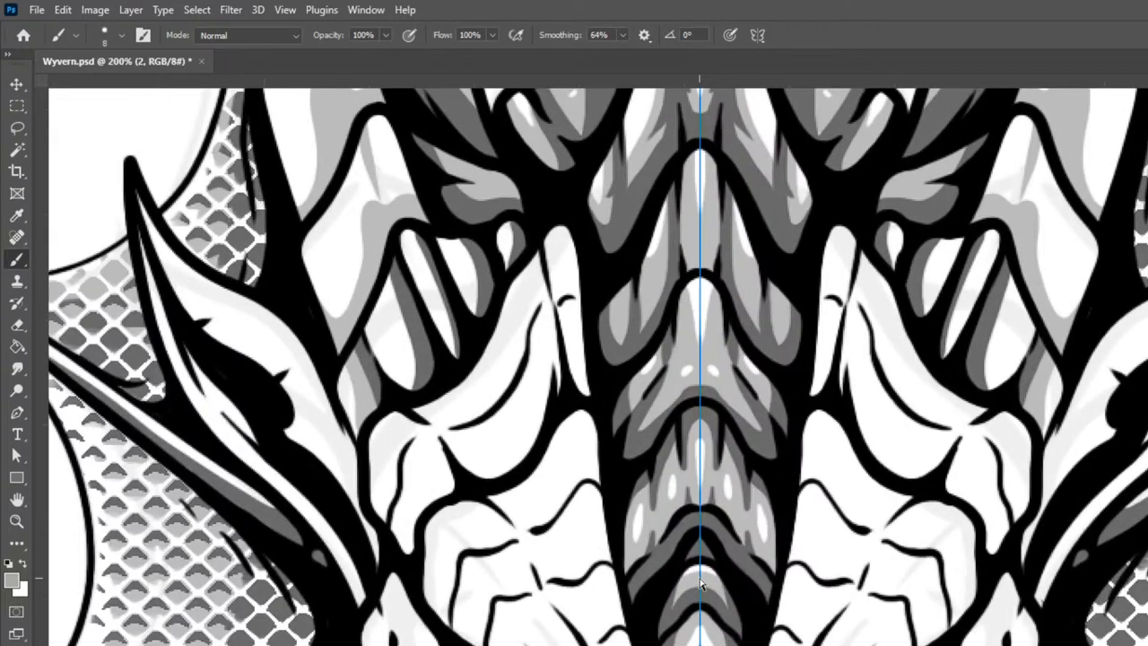
{"action": "scroll", "coordinate": [700, 582], "scroll_direction": "down", "scroll_amount": 3}
{"action": "scroll", "coordinate": [703, 585], "scroll_direction": "down", "scroll_amount": 1}
{"action": "scroll", "coordinate": [704, 587], "scroll_direction": "up", "scroll_amount": 1}
{"action": "scroll", "coordinate": [705, 588], "scroll_direction": "up", "scroll_amount": 3}
Step: Paint dark grey shadows at the upper inner ends of the curved brow plates beside the crest with a 10 px brush on layer 1
{"action": "left_click_drag", "start_coordinate": [1070, 445], "coordinate": [1014, 421]}
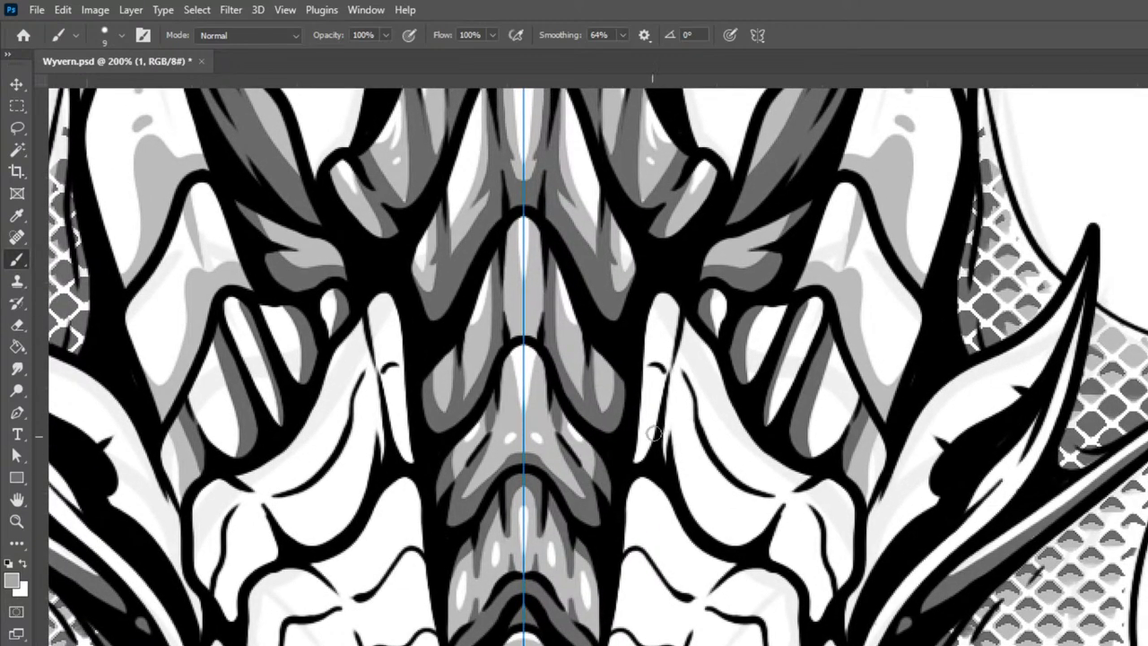
{"action": "mouse_move", "coordinate": [690, 302]}
{"action": "left_mouse_down"}
{"action": "mouse_move", "coordinate": [665, 459]}
{"action": "mouse_move", "coordinate": [687, 532]}
{"action": "mouse_move", "coordinate": [679, 480]}
{"action": "left_mouse_up"}
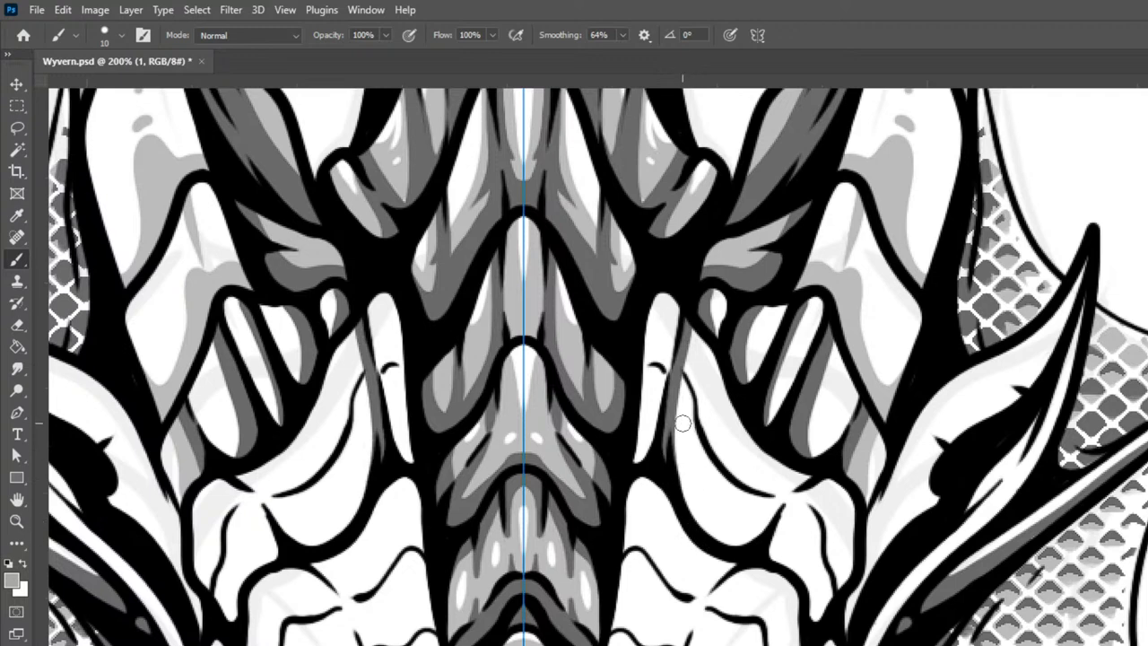
{"action": "left_click_drag", "start_coordinate": [674, 392], "coordinate": [712, 468]}
{"action": "left_click_drag", "start_coordinate": [685, 378], "coordinate": [704, 471]}
{"action": "mouse_move", "coordinate": [679, 386]}
{"action": "left_mouse_down"}
{"action": "mouse_move", "coordinate": [692, 432]}
{"action": "mouse_move", "coordinate": [683, 400]}
{"action": "left_mouse_up"}
{"action": "left_click_drag", "start_coordinate": [683, 337], "coordinate": [679, 400]}
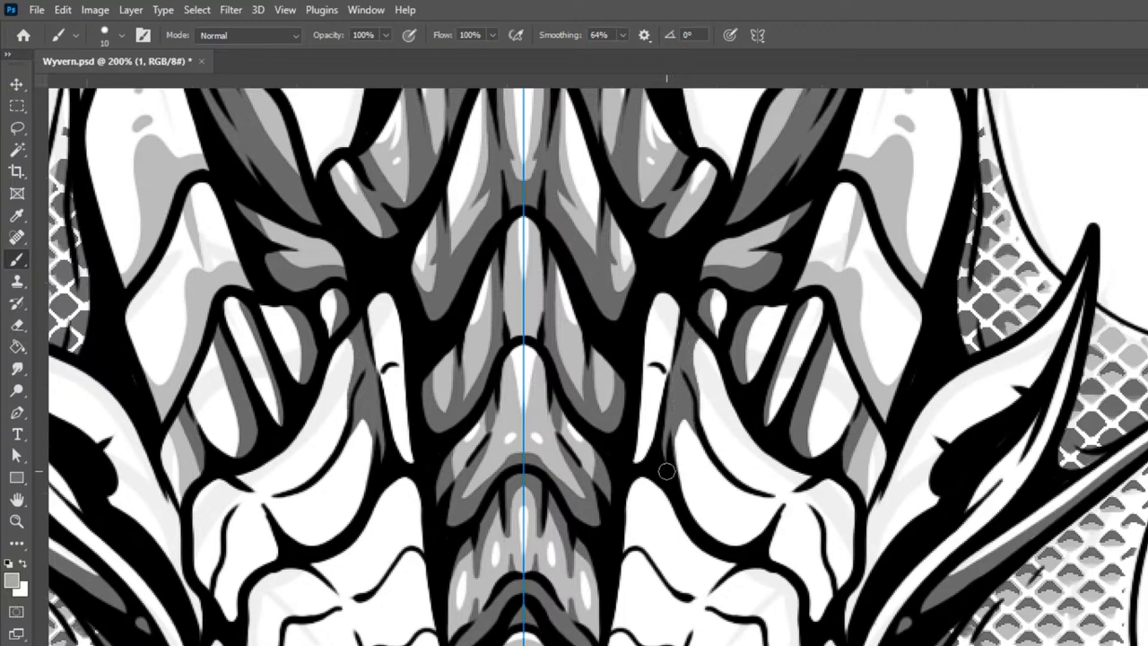
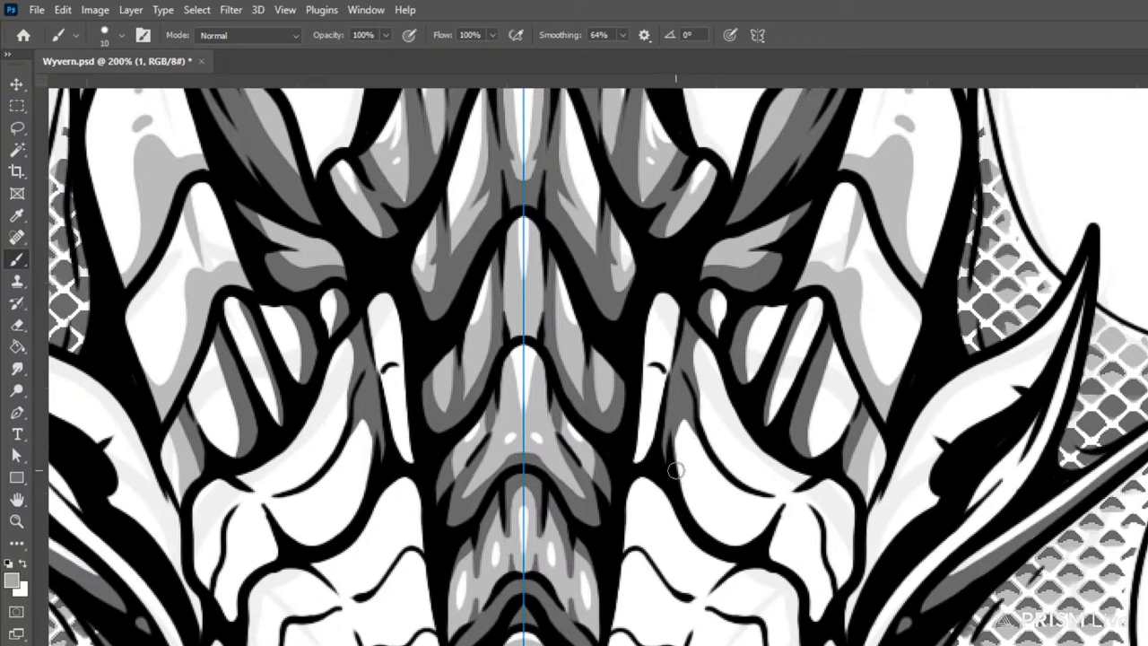
Step: Extend dark grey shadows along the lower edges of the curved brow folds and the outer brow knobs with a 15 px brush
{"action": "key", "text": "bracketright"}
{"action": "mouse_move", "coordinate": [674, 413]}
{"action": "left_mouse_down"}
{"action": "mouse_move", "coordinate": [672, 464]}
{"action": "mouse_move", "coordinate": [691, 518]}
{"action": "mouse_move", "coordinate": [717, 544]}
{"action": "mouse_move", "coordinate": [761, 526]}
{"action": "left_mouse_up"}
{"action": "left_click_drag", "start_coordinate": [791, 490], "coordinate": [809, 469]}
{"action": "mouse_move", "coordinate": [720, 543]}
{"action": "left_mouse_down"}
{"action": "mouse_move", "coordinate": [762, 538]}
{"action": "mouse_move", "coordinate": [787, 504]}
{"action": "left_mouse_up"}
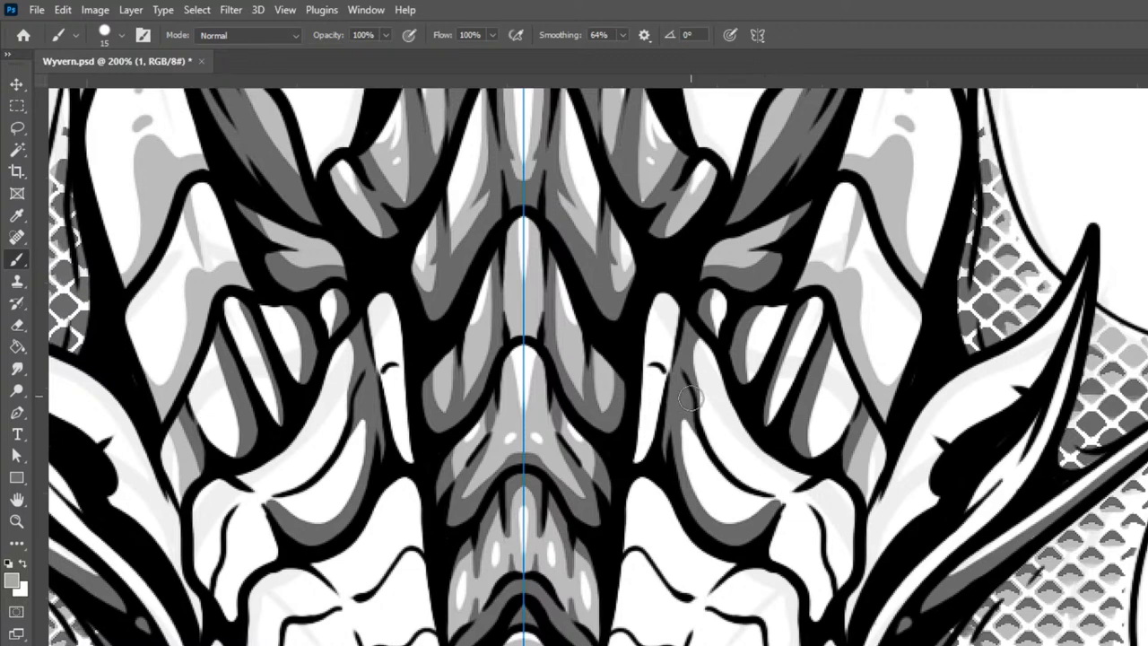
{"action": "mouse_move", "coordinate": [690, 391]}
{"action": "left_mouse_down"}
{"action": "mouse_move", "coordinate": [846, 454]}
{"action": "mouse_move", "coordinate": [791, 473]}
{"action": "mouse_move", "coordinate": [823, 478]}
{"action": "mouse_move", "coordinate": [761, 530]}
{"action": "mouse_move", "coordinate": [779, 496]}
{"action": "mouse_move", "coordinate": [766, 551]}
{"action": "mouse_move", "coordinate": [817, 583]}
{"action": "mouse_move", "coordinate": [818, 620]}
{"action": "left_mouse_up"}
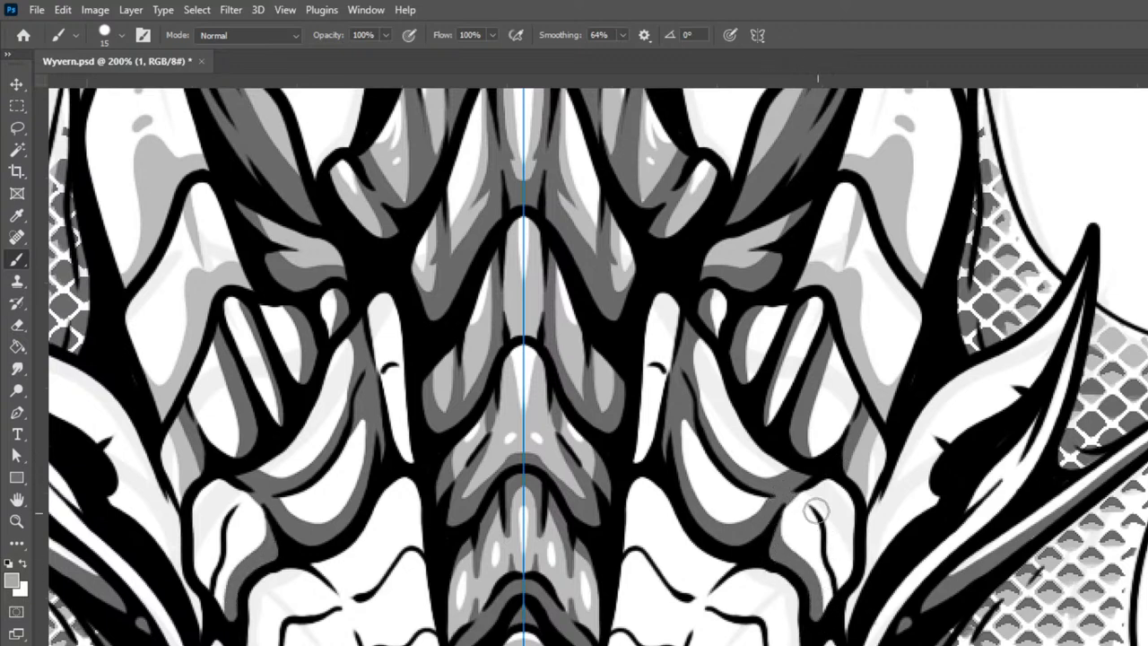
{"action": "mouse_move", "coordinate": [792, 494]}
{"action": "left_mouse_down"}
{"action": "mouse_move", "coordinate": [822, 534]}
{"action": "mouse_move", "coordinate": [812, 632]}
{"action": "left_mouse_up"}
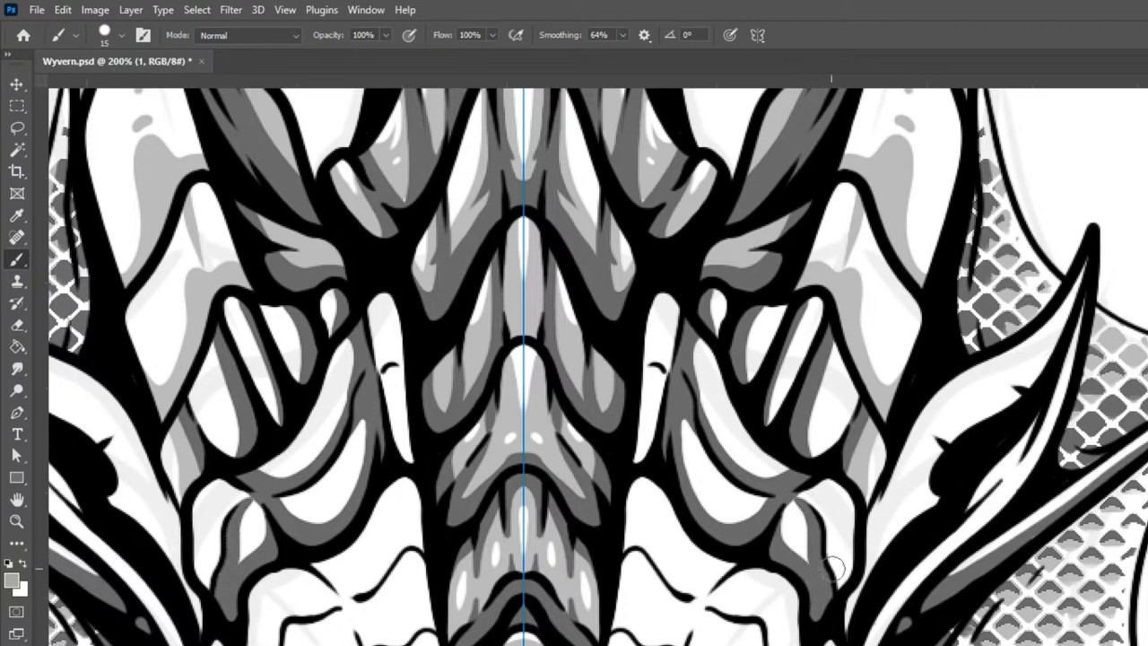
{"action": "left_click_drag", "start_coordinate": [851, 527], "coordinate": [834, 566]}
Step: Add fine dark grey shadow details to the small plates below the horn bases with a 9 px brush
{"action": "key", "text": "bracketleft"}
{"action": "left_click_drag", "start_coordinate": [810, 453], "coordinate": [859, 394]}
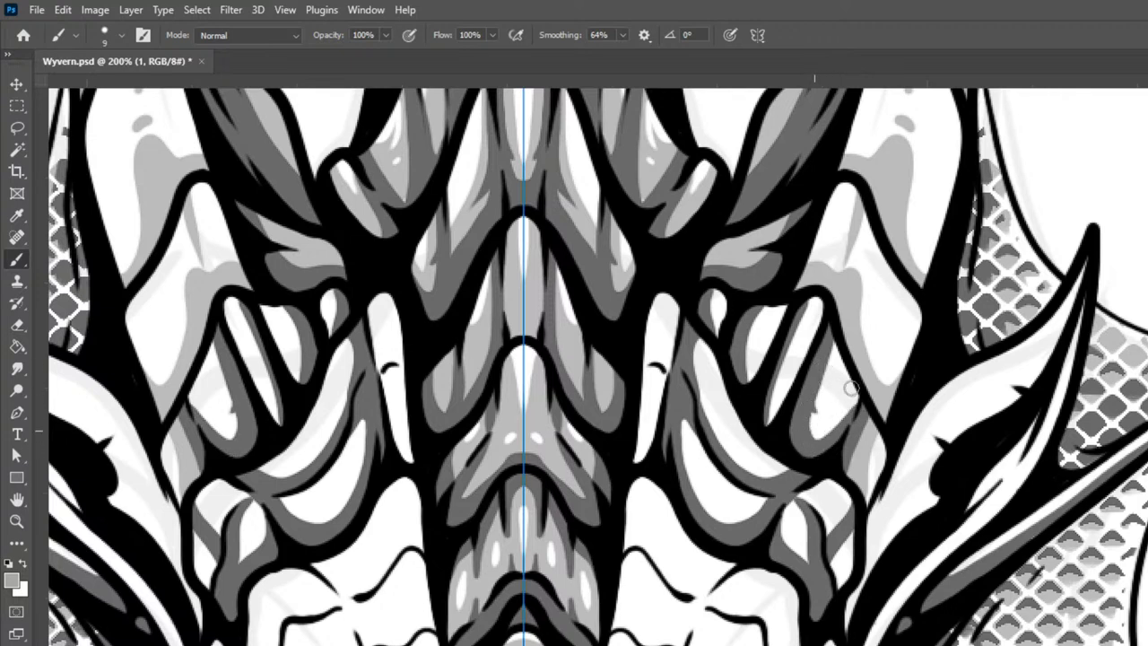
{"action": "left_click_drag", "start_coordinate": [843, 414], "coordinate": [876, 381]}
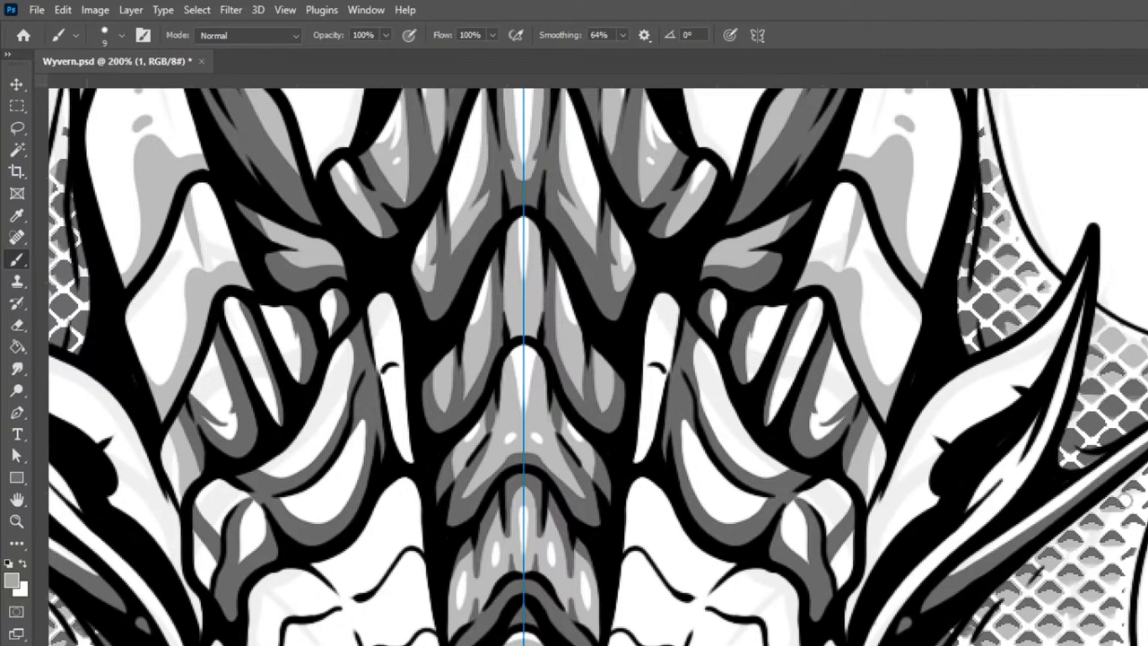
{"action": "key", "text": "ctrl+minus"}
{"action": "key", "text": "ctrl+minus"}
{"action": "key", "text": "ctrl+plus"}
{"action": "key", "text": "ctrl+plus"}
Step: Paint light grey midtones along the curved brow folds and outer brow knobs with a 15 px brush on layer 2
{"action": "left_click_drag", "start_coordinate": [1020, 574], "coordinate": [1114, 529]}
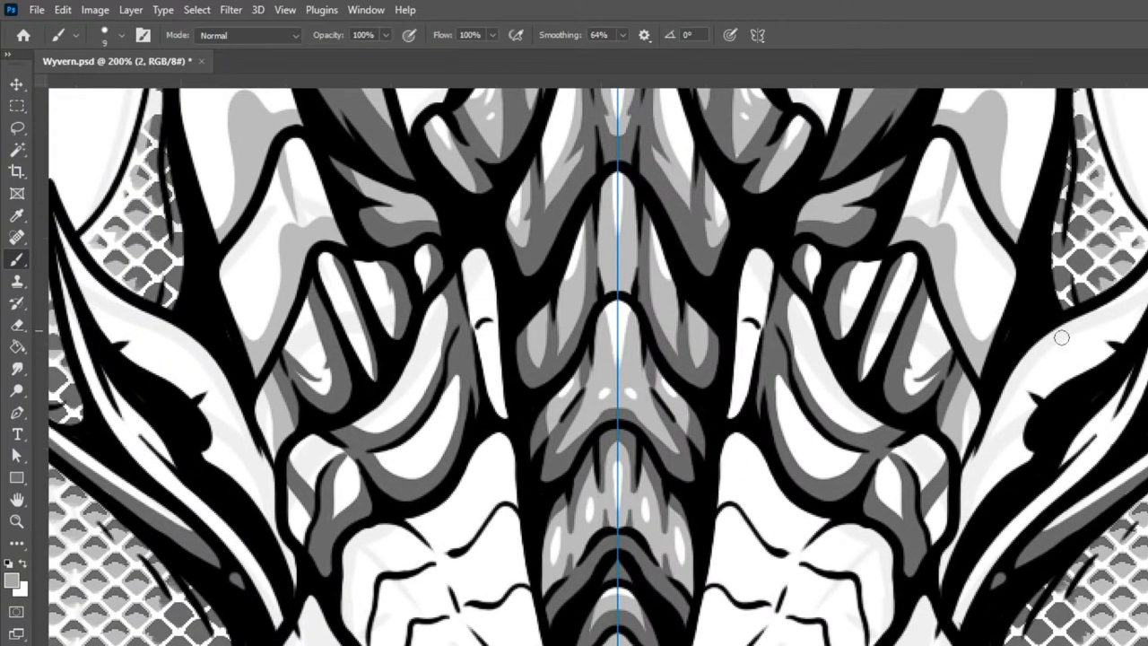
{"action": "mouse_move", "coordinate": [771, 377]}
{"action": "left_mouse_down"}
{"action": "mouse_move", "coordinate": [827, 467]}
{"action": "mouse_move", "coordinate": [853, 461]}
{"action": "left_mouse_up"}
{"action": "key", "text": "bracketright"}
{"action": "key", "text": "bracketright"}
{"action": "mouse_move", "coordinate": [772, 380]}
{"action": "left_mouse_down"}
{"action": "mouse_move", "coordinate": [803, 475]}
{"action": "mouse_move", "coordinate": [838, 481]}
{"action": "mouse_move", "coordinate": [864, 454]}
{"action": "left_mouse_up"}
{"action": "mouse_move", "coordinate": [789, 289]}
{"action": "left_mouse_down"}
{"action": "mouse_move", "coordinate": [785, 341]}
{"action": "mouse_move", "coordinate": [811, 397]}
{"action": "mouse_move", "coordinate": [869, 434]}
{"action": "mouse_move", "coordinate": [908, 413]}
{"action": "left_mouse_up"}
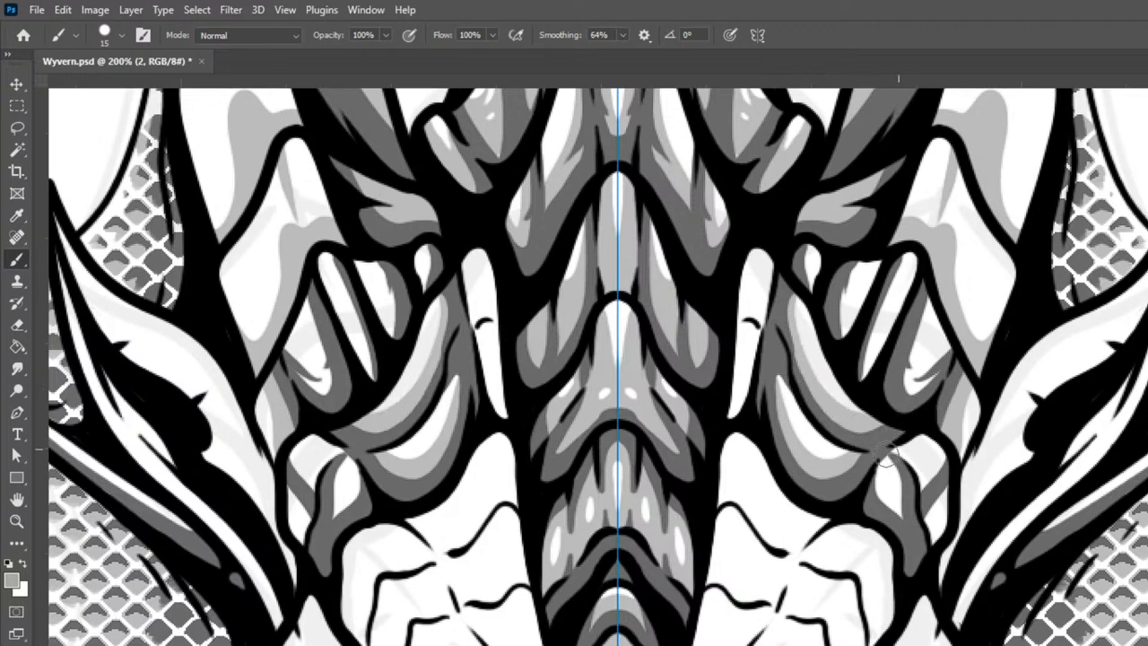
{"action": "mouse_move", "coordinate": [869, 466]}
{"action": "left_mouse_down"}
{"action": "mouse_move", "coordinate": [887, 512]}
{"action": "mouse_move", "coordinate": [915, 531]}
{"action": "mouse_move", "coordinate": [925, 571]}
{"action": "mouse_move", "coordinate": [896, 443]}
{"action": "mouse_move", "coordinate": [919, 470]}
{"action": "mouse_move", "coordinate": [925, 572]}
{"action": "left_mouse_up"}
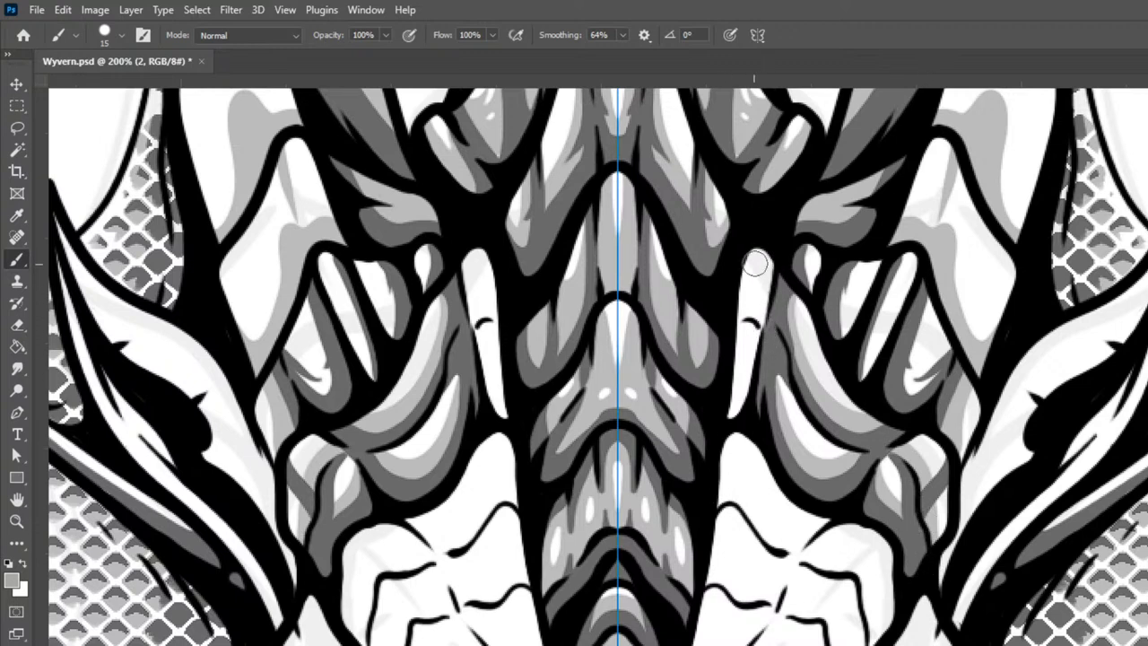
Step: Shade the narrow plates beside the crest with light grey along their inner edges and tips using a 10 px brush
{"action": "key", "text": "bracketleft"}
{"action": "left_click_drag", "start_coordinate": [749, 243], "coordinate": [717, 463]}
{"action": "mouse_move", "coordinate": [738, 340]}
{"action": "left_mouse_down"}
{"action": "mouse_move", "coordinate": [771, 334]}
{"action": "mouse_move", "coordinate": [771, 368]}
{"action": "mouse_move", "coordinate": [737, 326]}
{"action": "left_mouse_up"}
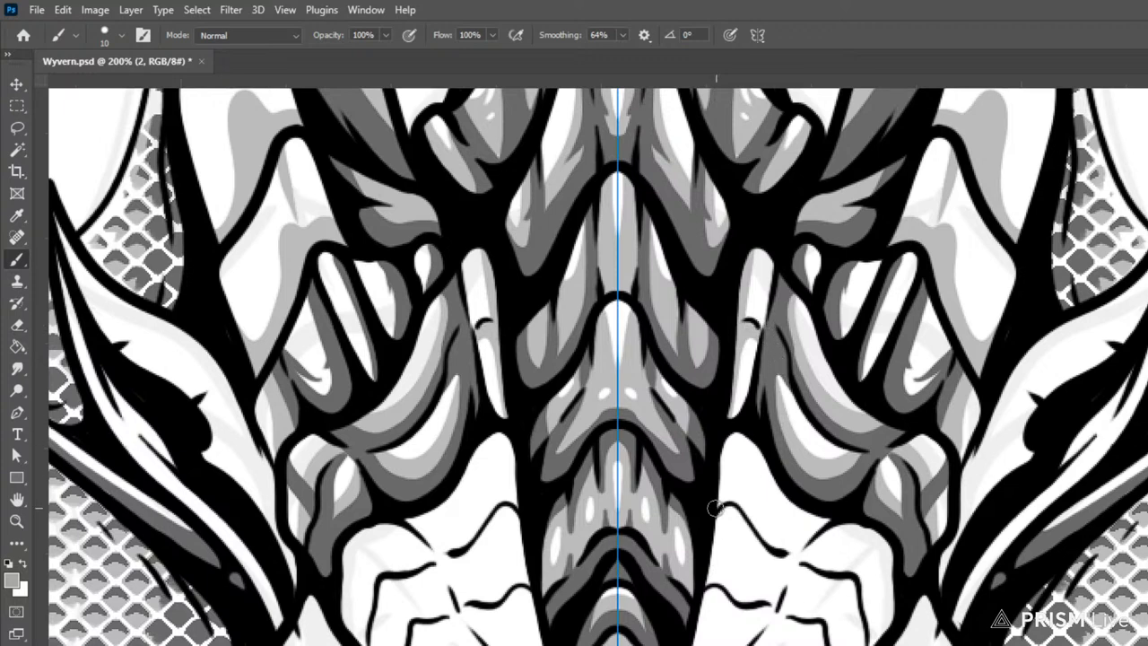
Step: Paint light grey bands down the forehead plates and beside their wavy ridges with 15 px and 10 px brushes
{"action": "key", "text": "bracketright"}
{"action": "mouse_move", "coordinate": [725, 491]}
{"action": "left_mouse_down"}
{"action": "mouse_move", "coordinate": [792, 561]}
{"action": "mouse_move", "coordinate": [815, 551]}
{"action": "mouse_move", "coordinate": [827, 510]}
{"action": "mouse_move", "coordinate": [820, 547]}
{"action": "mouse_move", "coordinate": [843, 518]}
{"action": "mouse_move", "coordinate": [812, 551]}
{"action": "mouse_move", "coordinate": [757, 644]}
{"action": "left_mouse_up"}
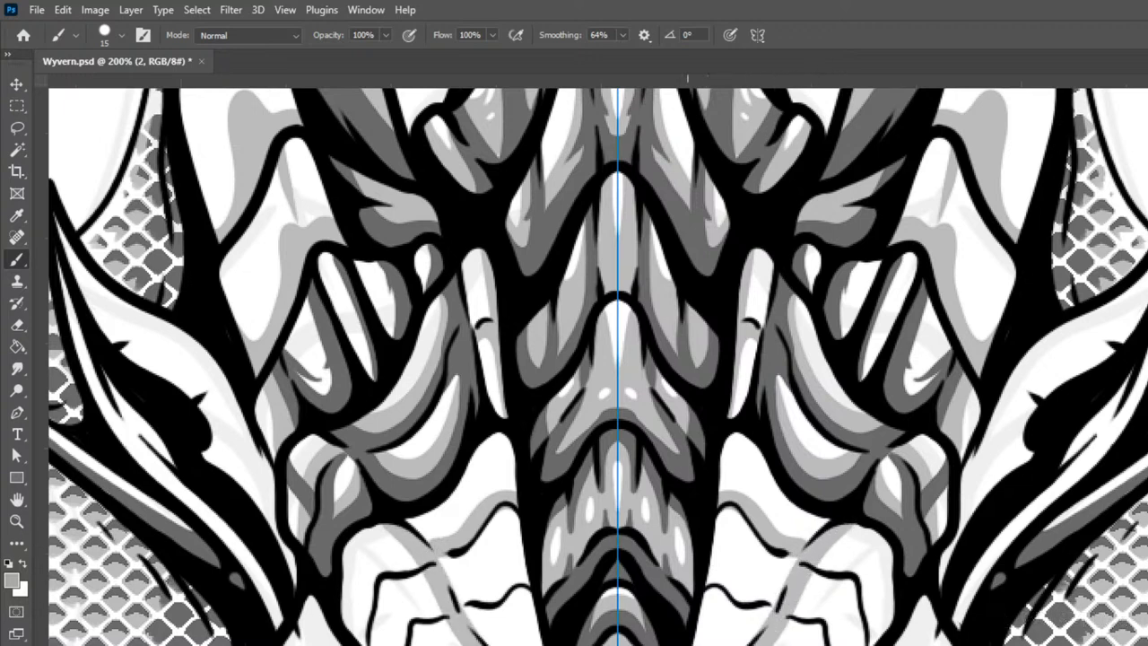
{"action": "left_click_drag", "start_coordinate": [984, 632], "coordinate": [1056, 448]}
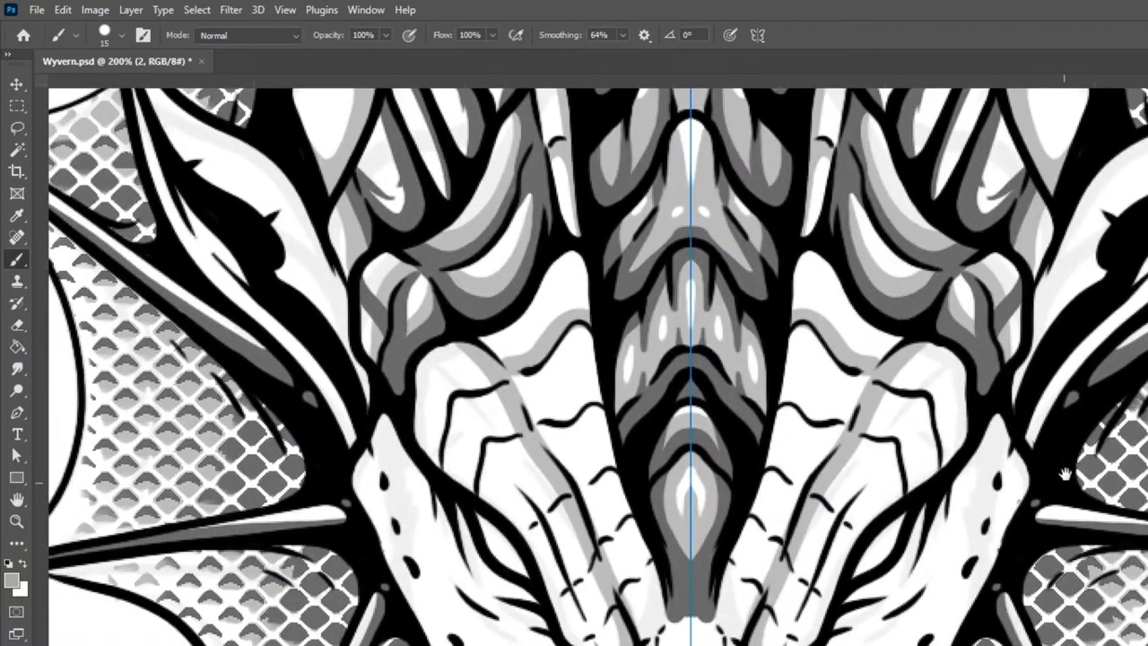
{"action": "mouse_move", "coordinate": [967, 369]}
{"action": "left_mouse_down"}
{"action": "mouse_move", "coordinate": [834, 516]}
{"action": "mouse_move", "coordinate": [789, 642]}
{"action": "mouse_move", "coordinate": [762, 645]}
{"action": "left_mouse_up"}
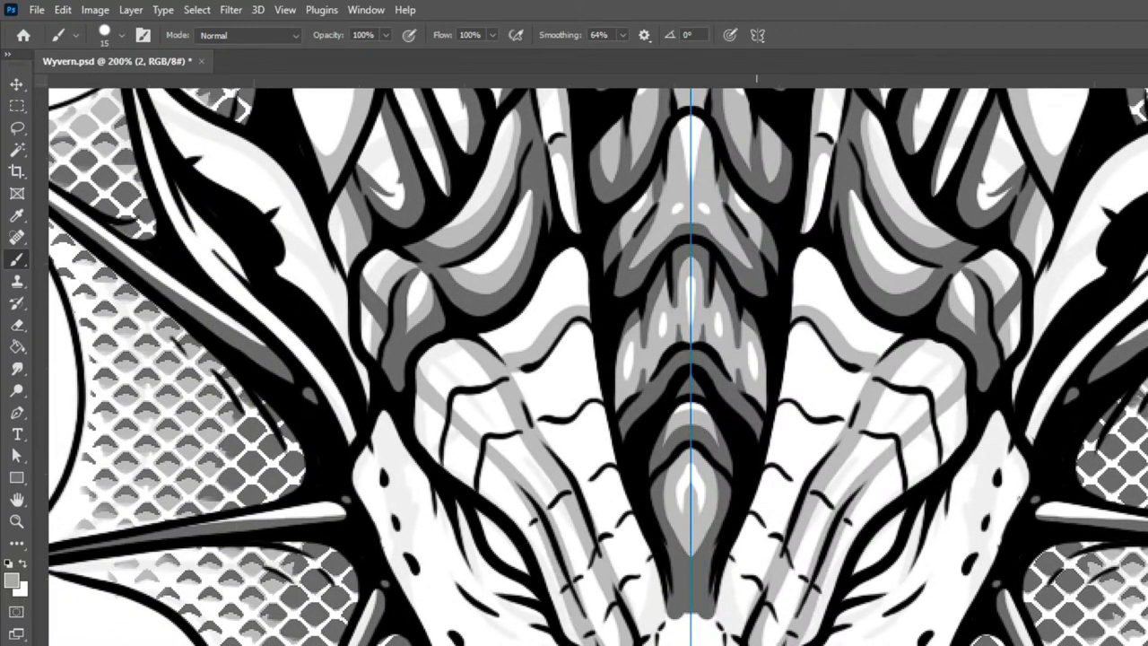
{"action": "key", "text": "bracketleft"}
{"action": "mouse_move", "coordinate": [773, 403]}
{"action": "left_mouse_down"}
{"action": "mouse_move", "coordinate": [810, 397]}
{"action": "mouse_move", "coordinate": [819, 425]}
{"action": "mouse_move", "coordinate": [832, 427]}
{"action": "mouse_move", "coordinate": [859, 410]}
{"action": "left_mouse_up"}
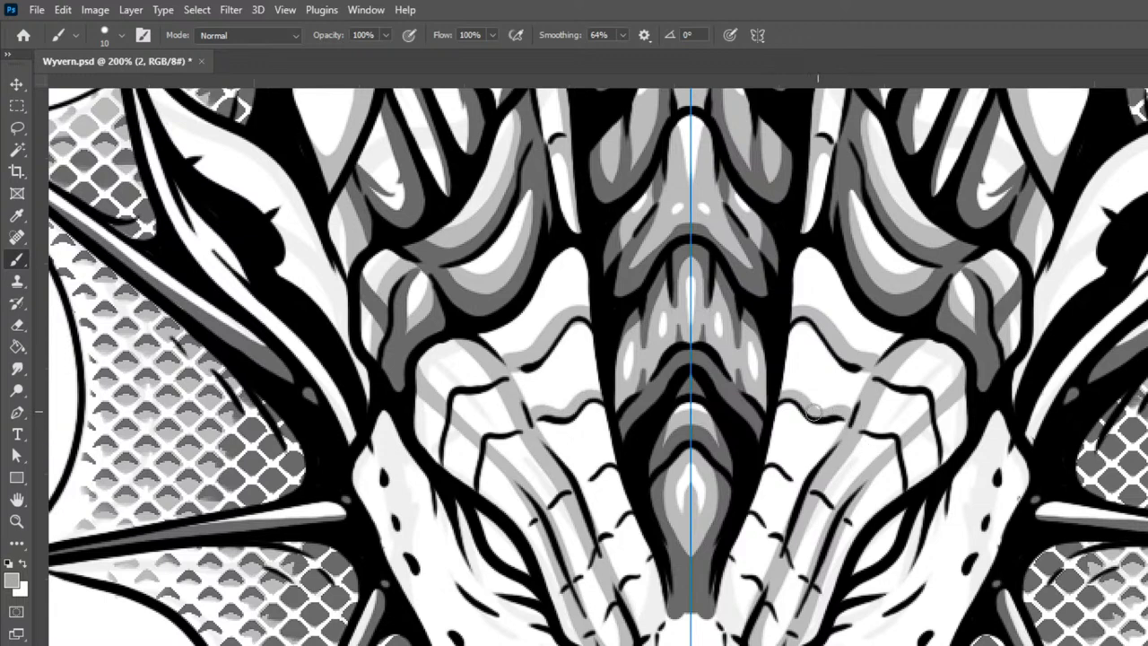
Step: Paint light grey bands along the remaining wavy ridges of the lower forehead and brow plates with a 10 px brush on layer 2
{"action": "mouse_move", "coordinate": [760, 465]}
{"action": "left_mouse_down"}
{"action": "mouse_move", "coordinate": [789, 463]}
{"action": "mouse_move", "coordinate": [822, 500]}
{"action": "left_mouse_up"}
{"action": "mouse_move", "coordinate": [737, 503]}
{"action": "left_mouse_down"}
{"action": "mouse_move", "coordinate": [776, 550]}
{"action": "mouse_move", "coordinate": [798, 538]}
{"action": "mouse_move", "coordinate": [778, 555]}
{"action": "mouse_move", "coordinate": [724, 553]}
{"action": "mouse_move", "coordinate": [740, 556]}
{"action": "mouse_move", "coordinate": [749, 587]}
{"action": "mouse_move", "coordinate": [770, 576]}
{"action": "mouse_move", "coordinate": [773, 612]}
{"action": "left_mouse_up"}
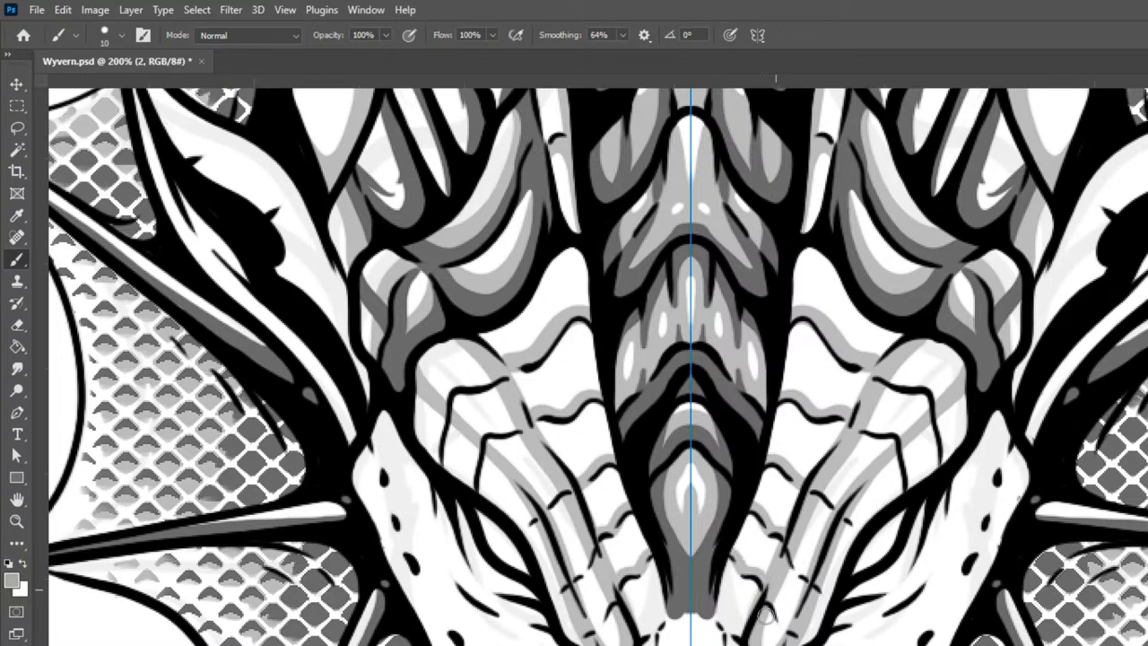
{"action": "mouse_move", "coordinate": [717, 585]}
{"action": "left_mouse_down"}
{"action": "mouse_move", "coordinate": [735, 635]}
{"action": "mouse_move", "coordinate": [704, 614]}
{"action": "mouse_move", "coordinate": [699, 636]}
{"action": "mouse_move", "coordinate": [673, 582]}
{"action": "mouse_move", "coordinate": [729, 626]}
{"action": "left_mouse_up"}
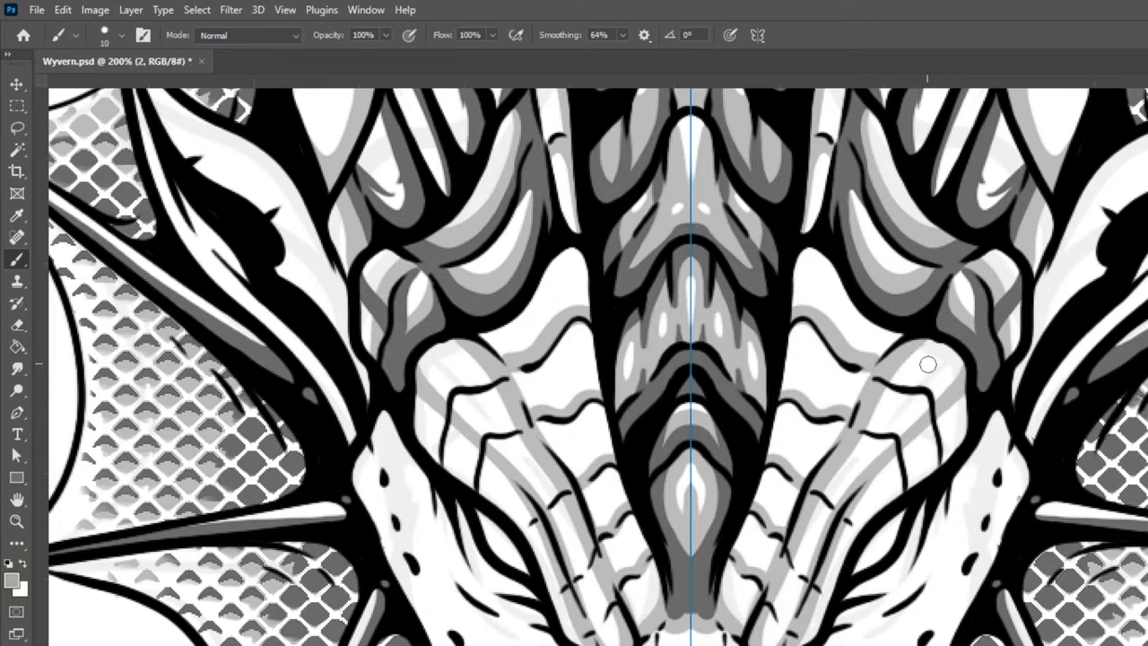
{"action": "mouse_move", "coordinate": [895, 387]}
{"action": "left_mouse_down"}
{"action": "mouse_move", "coordinate": [943, 397]}
{"action": "mouse_move", "coordinate": [938, 460]}
{"action": "left_mouse_up"}
{"action": "left_click_drag", "start_coordinate": [865, 427], "coordinate": [908, 438]}
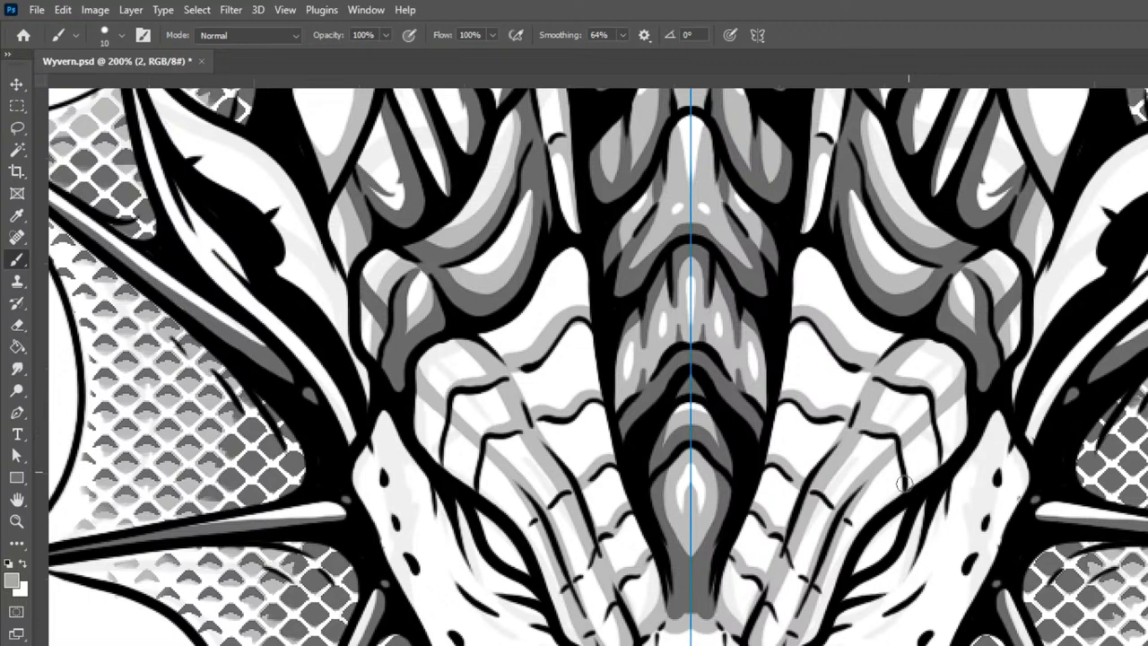
{"action": "left_click_drag", "start_coordinate": [825, 487], "coordinate": [829, 502]}
{"action": "mouse_move", "coordinate": [789, 556]}
{"action": "left_mouse_down"}
{"action": "mouse_move", "coordinate": [804, 579]}
{"action": "mouse_move", "coordinate": [787, 635]}
{"action": "left_mouse_up"}
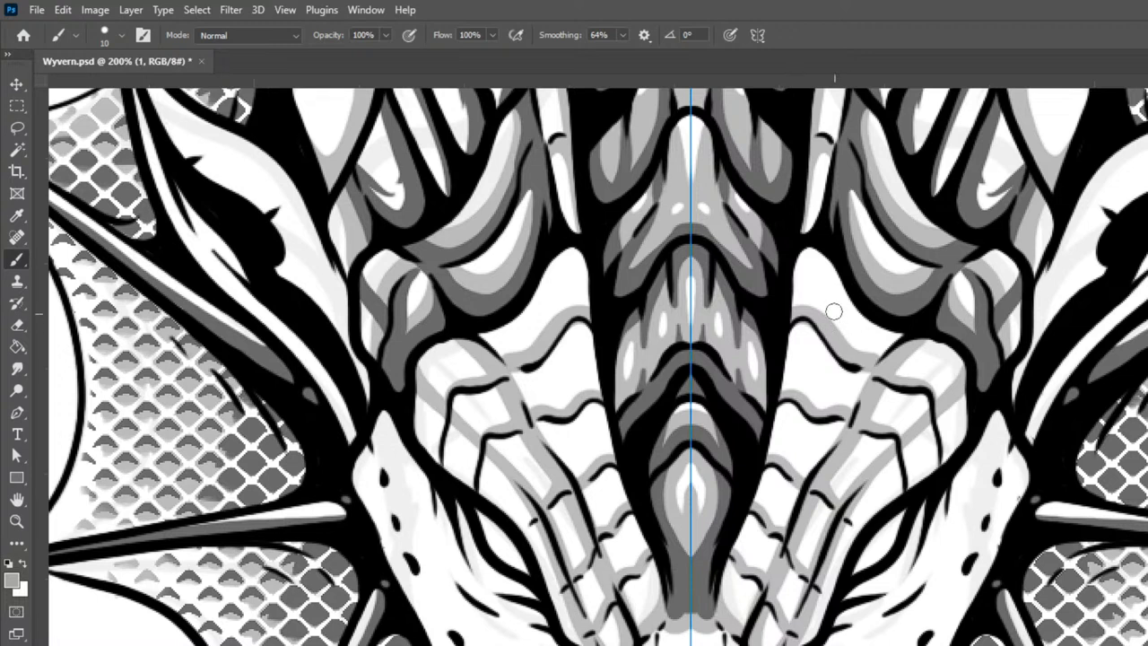
Step: Add dark grey shadows along the inner brow plate edges and at the top of the nose bridge on layer 1
{"action": "mouse_move", "coordinate": [901, 340]}
{"action": "left_mouse_down"}
{"action": "mouse_move", "coordinate": [865, 390]}
{"action": "mouse_move", "coordinate": [814, 485]}
{"action": "left_mouse_up"}
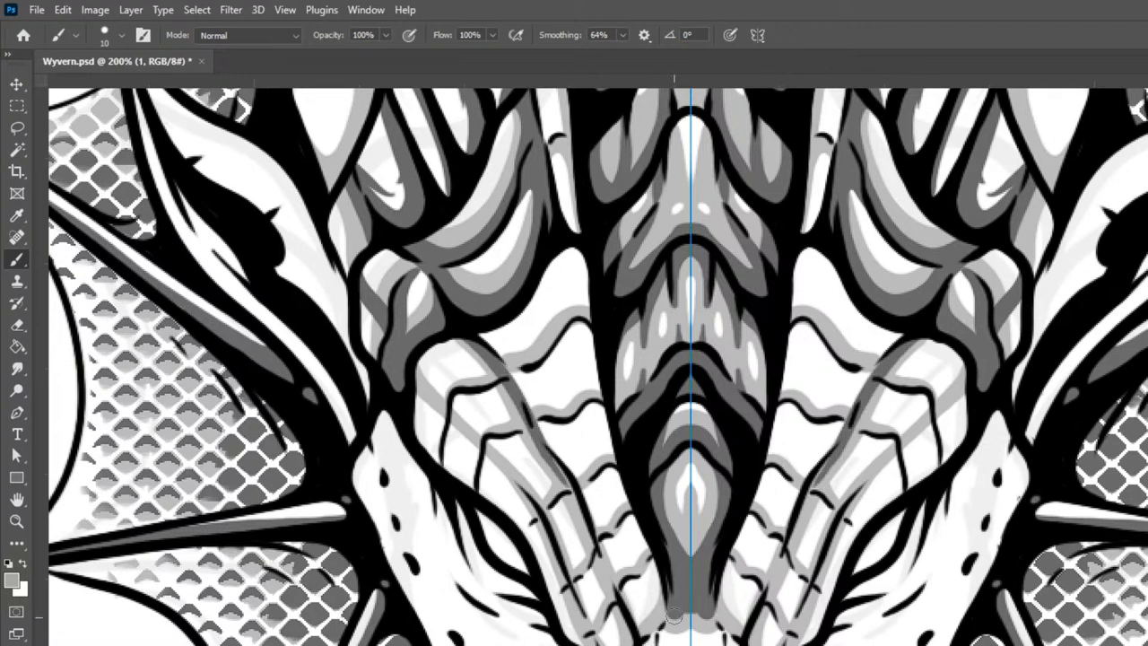
{"action": "mouse_move", "coordinate": [671, 603]}
{"action": "left_mouse_down"}
{"action": "mouse_move", "coordinate": [643, 641]}
{"action": "mouse_move", "coordinate": [662, 641]}
{"action": "mouse_move", "coordinate": [683, 599]}
{"action": "left_mouse_up"}
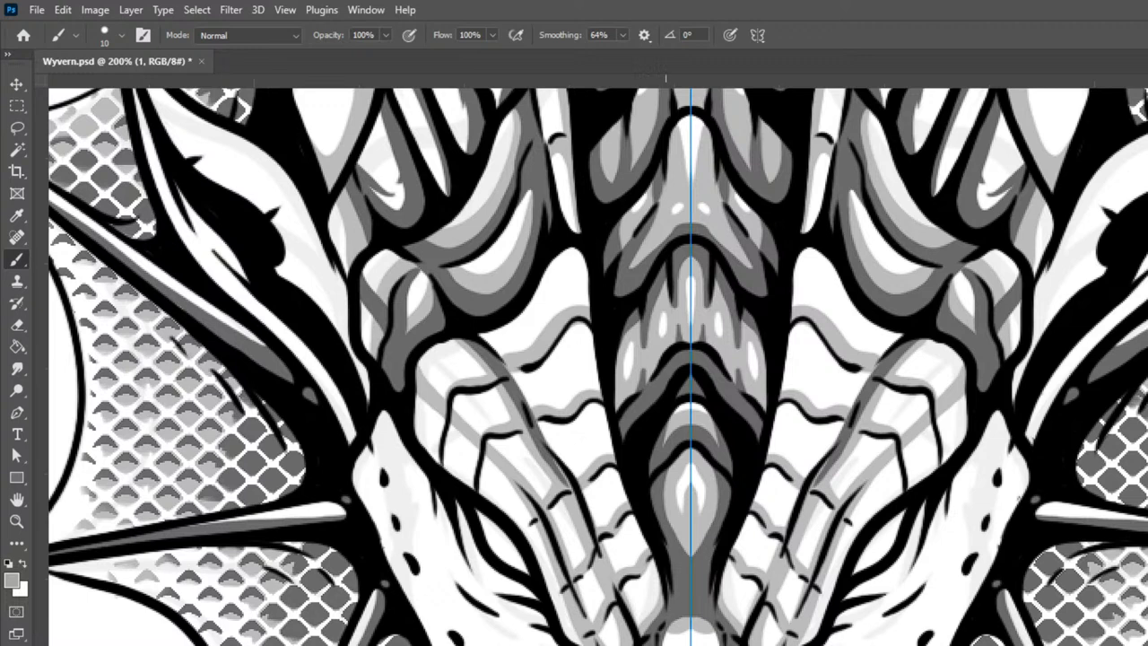
{"action": "left_click_drag", "start_coordinate": [657, 634], "coordinate": [695, 612]}
Step: Paint dark grey shadows in the folds around the eyes with a 9 px brush on layer 1
{"action": "mouse_move", "coordinate": [926, 619]}
{"action": "left_mouse_down"}
{"action": "mouse_move", "coordinate": [1004, 584]}
{"action": "mouse_move", "coordinate": [1070, 584]}
{"action": "left_mouse_up"}
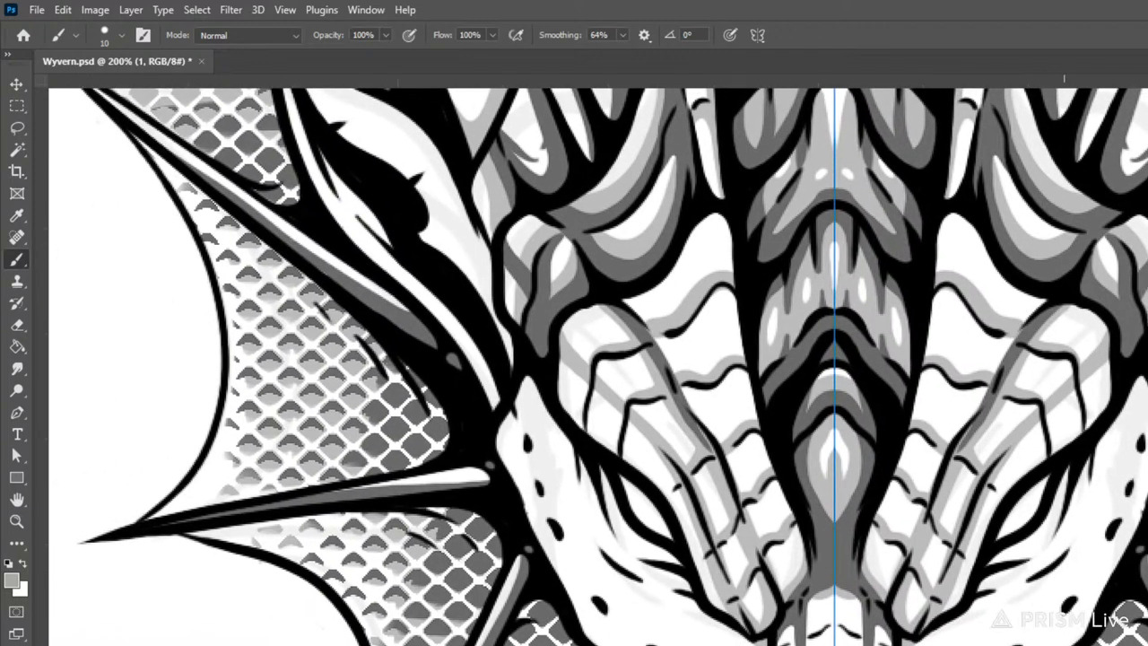
{"action": "key", "text": "bracketleft"}
{"action": "mouse_move", "coordinate": [578, 459]}
{"action": "left_mouse_down"}
{"action": "mouse_move", "coordinate": [620, 551]}
{"action": "mouse_move", "coordinate": [656, 575]}
{"action": "mouse_move", "coordinate": [704, 578]}
{"action": "left_mouse_up"}
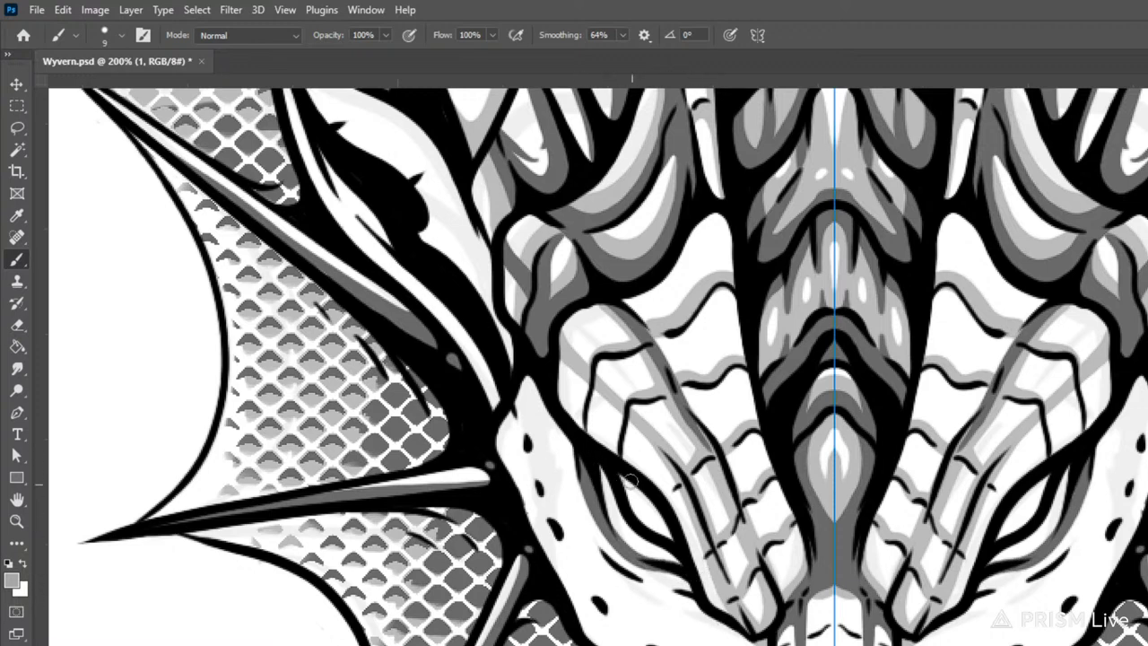
{"action": "mouse_move", "coordinate": [626, 472]}
{"action": "left_mouse_down"}
{"action": "mouse_move", "coordinate": [648, 539]}
{"action": "mouse_move", "coordinate": [697, 559]}
{"action": "left_mouse_up"}
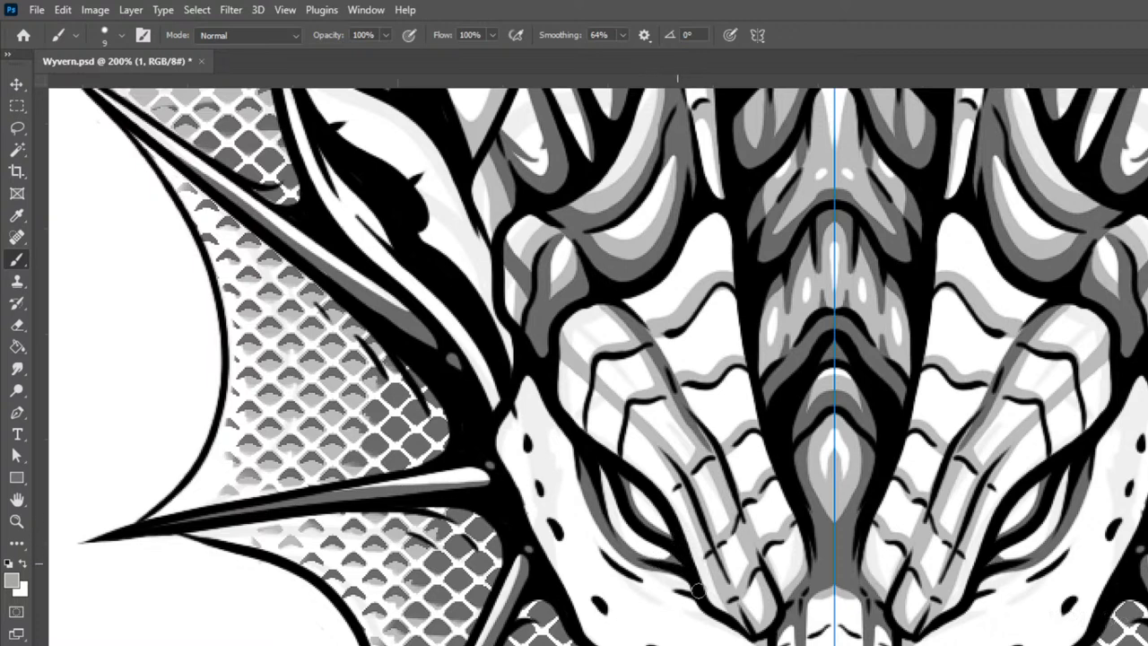
{"action": "mouse_move", "coordinate": [662, 574]}
{"action": "left_mouse_down"}
{"action": "mouse_move", "coordinate": [690, 593]}
{"action": "mouse_move", "coordinate": [689, 616]}
{"action": "mouse_move", "coordinate": [676, 572]}
{"action": "mouse_move", "coordinate": [716, 620]}
{"action": "mouse_move", "coordinate": [684, 584]}
{"action": "mouse_move", "coordinate": [713, 615]}
{"action": "mouse_move", "coordinate": [639, 581]}
{"action": "left_mouse_up"}
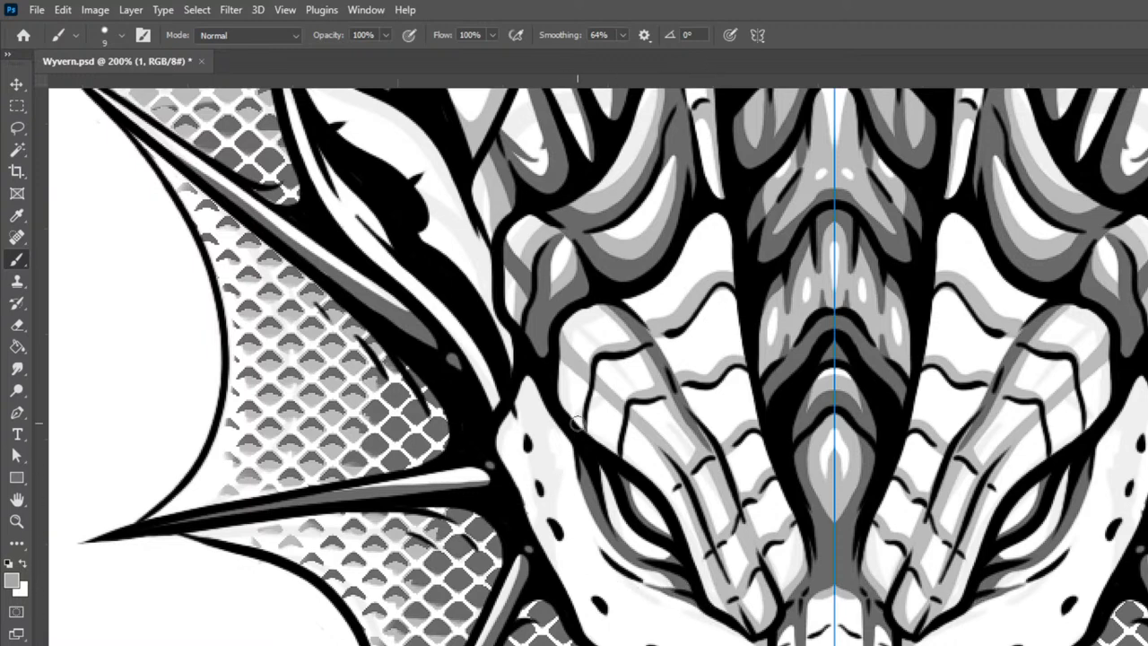
{"action": "left_click_drag", "start_coordinate": [559, 425], "coordinate": [574, 528]}
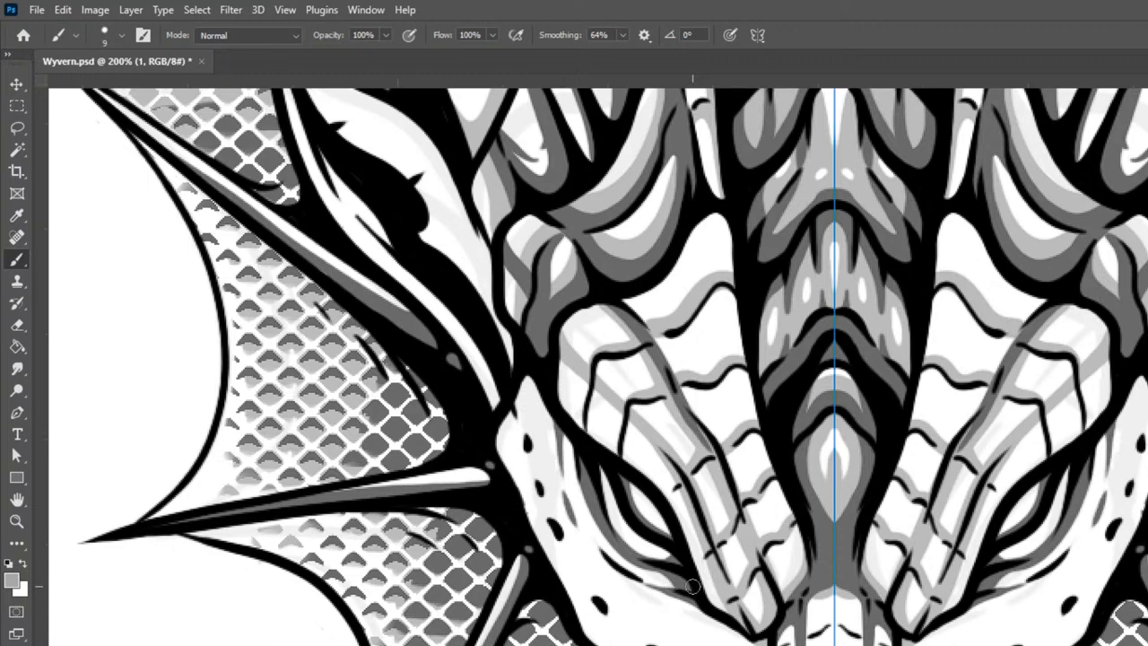
Step: Paint light grey midtones around the dark eye folds with a 15 px brush on layer 2
{"action": "key", "text": "bracketright"}
{"action": "key", "text": "bracketright"}
{"action": "mouse_move", "coordinate": [595, 473]}
{"action": "left_mouse_down"}
{"action": "mouse_move", "coordinate": [638, 547]}
{"action": "mouse_move", "coordinate": [689, 572]}
{"action": "left_mouse_up"}
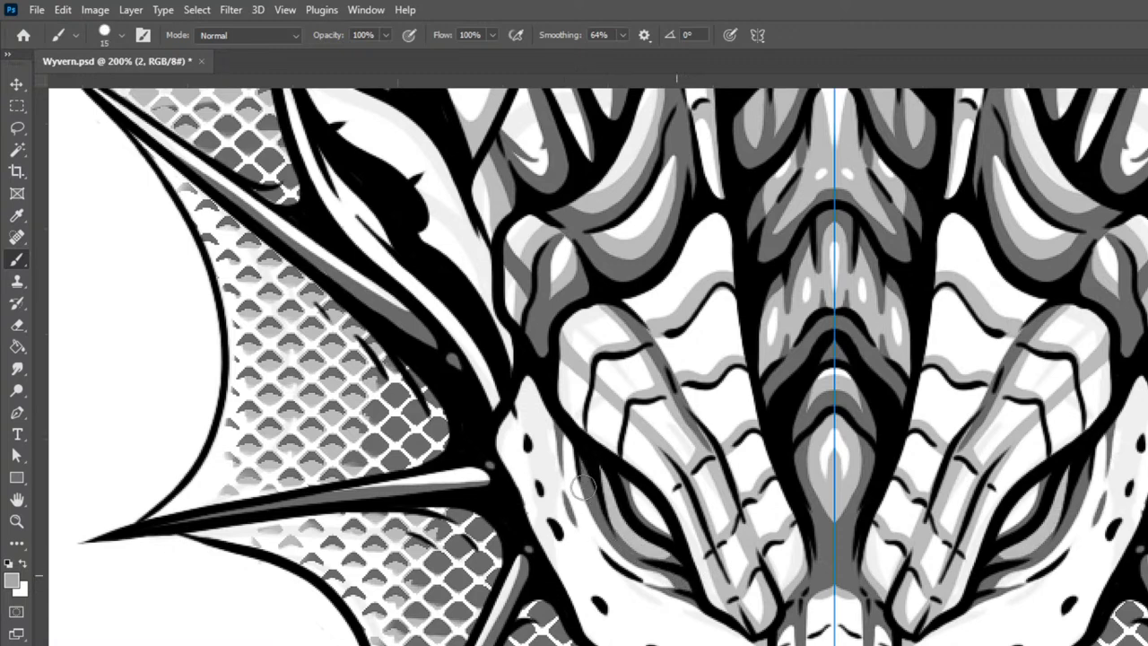
{"action": "mouse_move", "coordinate": [560, 426]}
{"action": "left_mouse_down"}
{"action": "mouse_move", "coordinate": [585, 527]}
{"action": "mouse_move", "coordinate": [626, 571]}
{"action": "mouse_move", "coordinate": [716, 624]}
{"action": "left_mouse_up"}
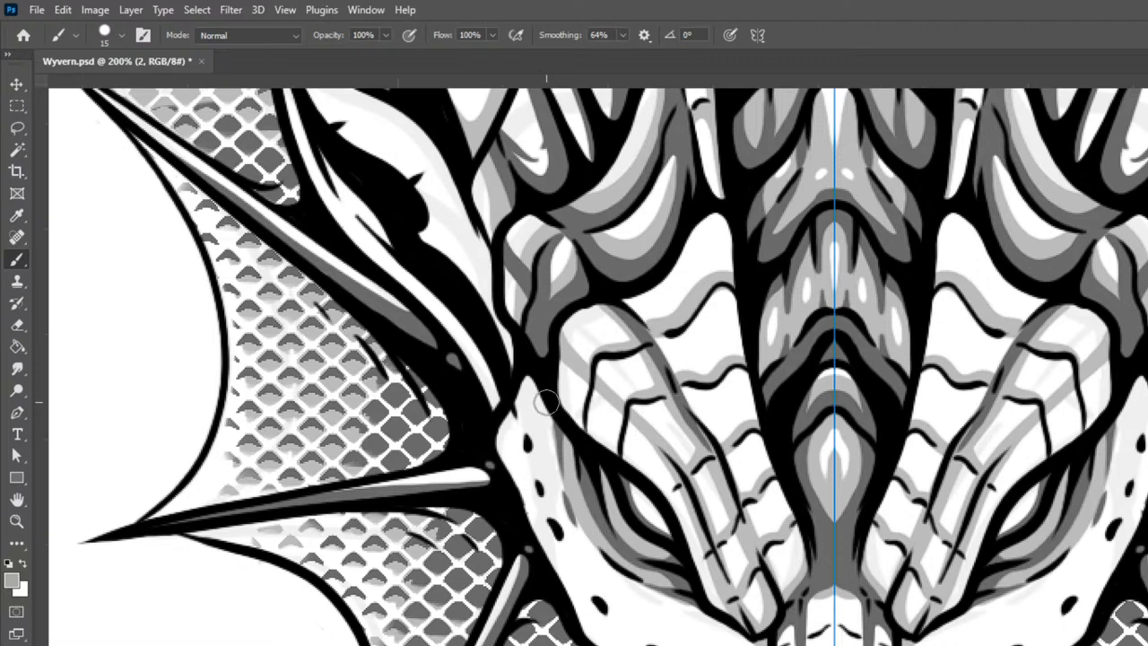
Step: Extend the light grey below the eyes and along the spotted outer cheek edges with a 10 px brush
{"action": "key", "text": "bracketleft"}
{"action": "mouse_move", "coordinate": [543, 393]}
{"action": "left_mouse_down"}
{"action": "mouse_move", "coordinate": [553, 472]}
{"action": "mouse_move", "coordinate": [585, 546]}
{"action": "mouse_move", "coordinate": [638, 604]}
{"action": "mouse_move", "coordinate": [732, 634]}
{"action": "left_mouse_up"}
{"action": "mouse_move", "coordinate": [513, 425]}
{"action": "left_mouse_down"}
{"action": "mouse_move", "coordinate": [545, 538]}
{"action": "mouse_move", "coordinate": [604, 631]}
{"action": "left_mouse_up"}
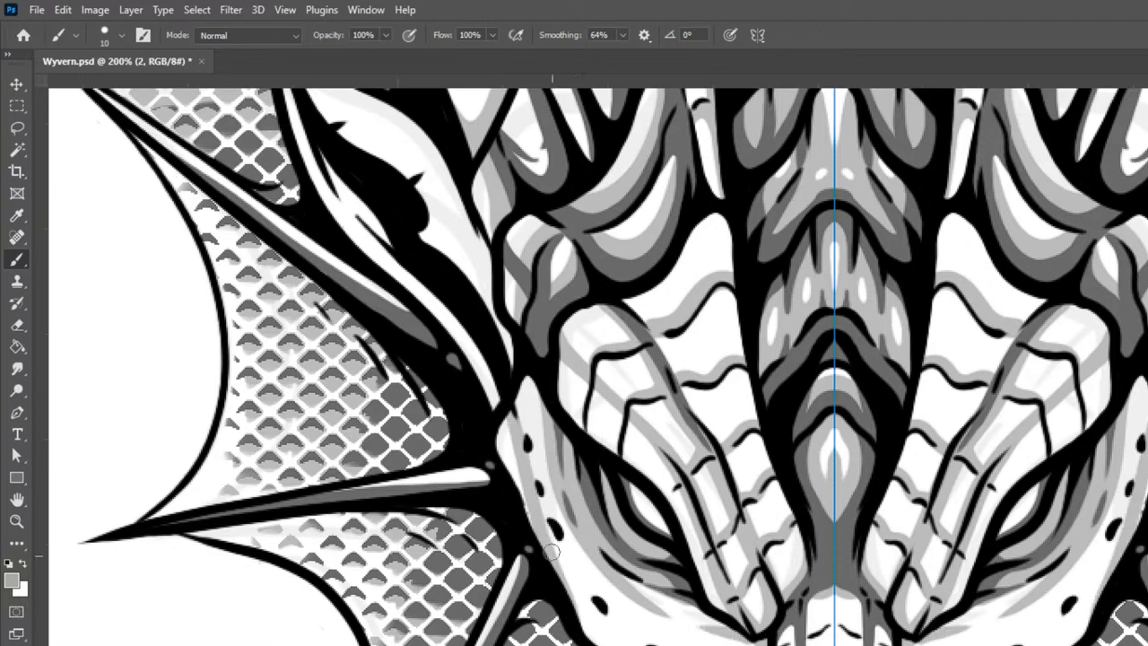
{"action": "left_click_drag", "start_coordinate": [557, 564], "coordinate": [595, 630]}
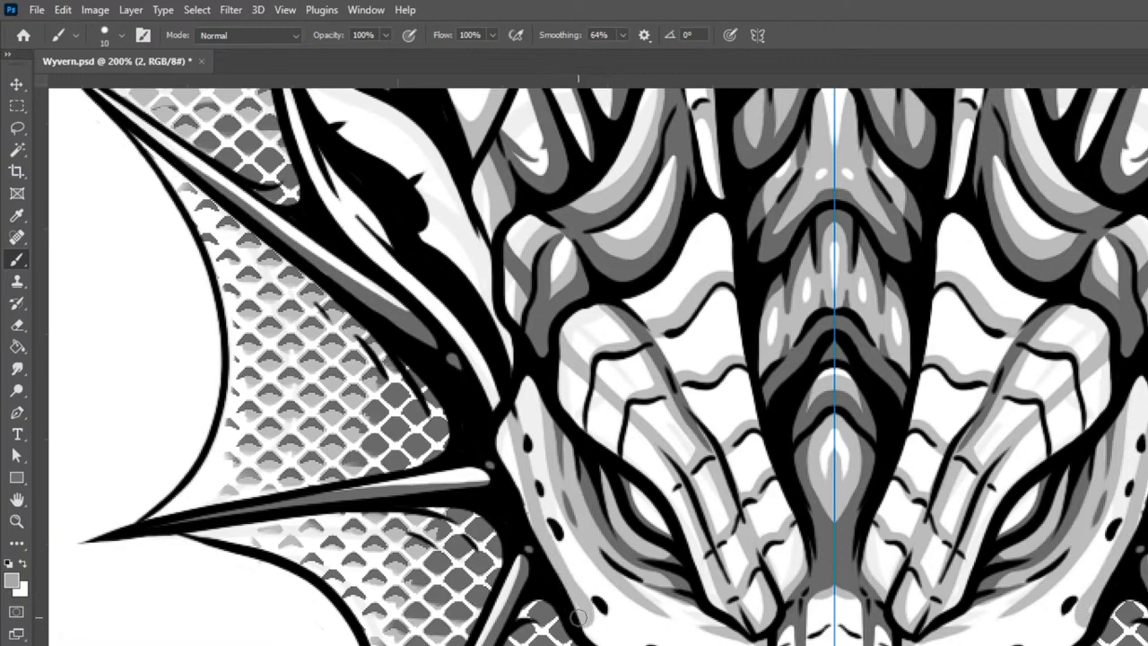
Step: Paint dark grey shadows along the upper jaw edges and both sides of the snout bridge with a 10 px brush on layer 1
{"action": "left_click_drag", "start_coordinate": [1046, 613], "coordinate": [1020, 418]}
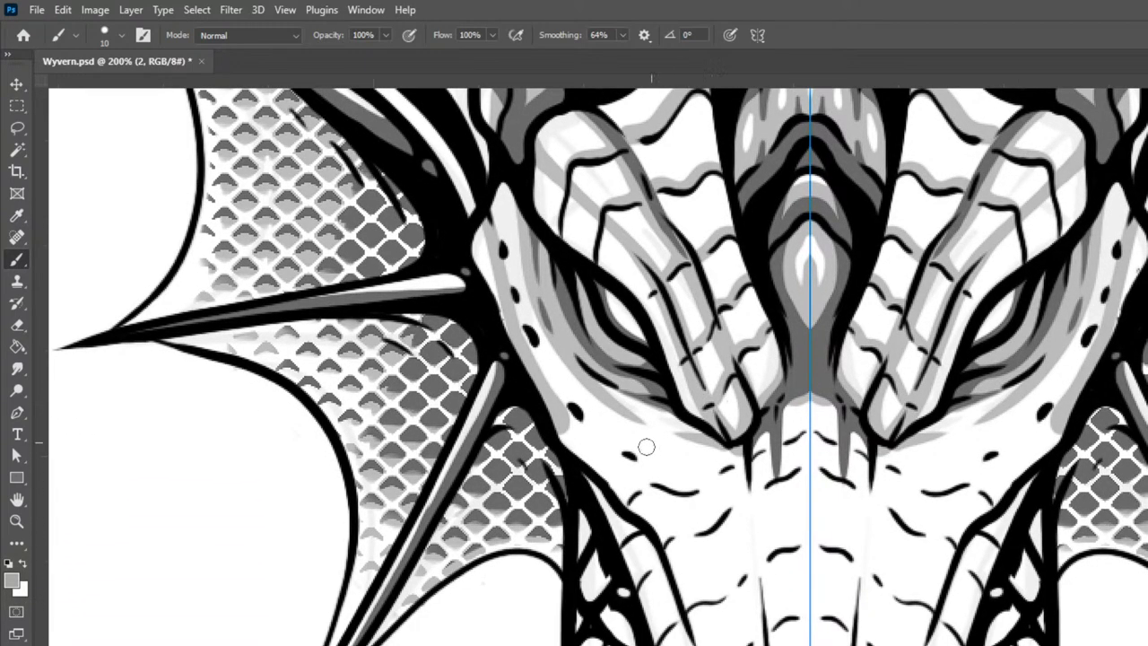
{"action": "mouse_move", "coordinate": [595, 496]}
{"action": "left_mouse_down"}
{"action": "mouse_move", "coordinate": [654, 551]}
{"action": "mouse_move", "coordinate": [687, 642]}
{"action": "left_mouse_up"}
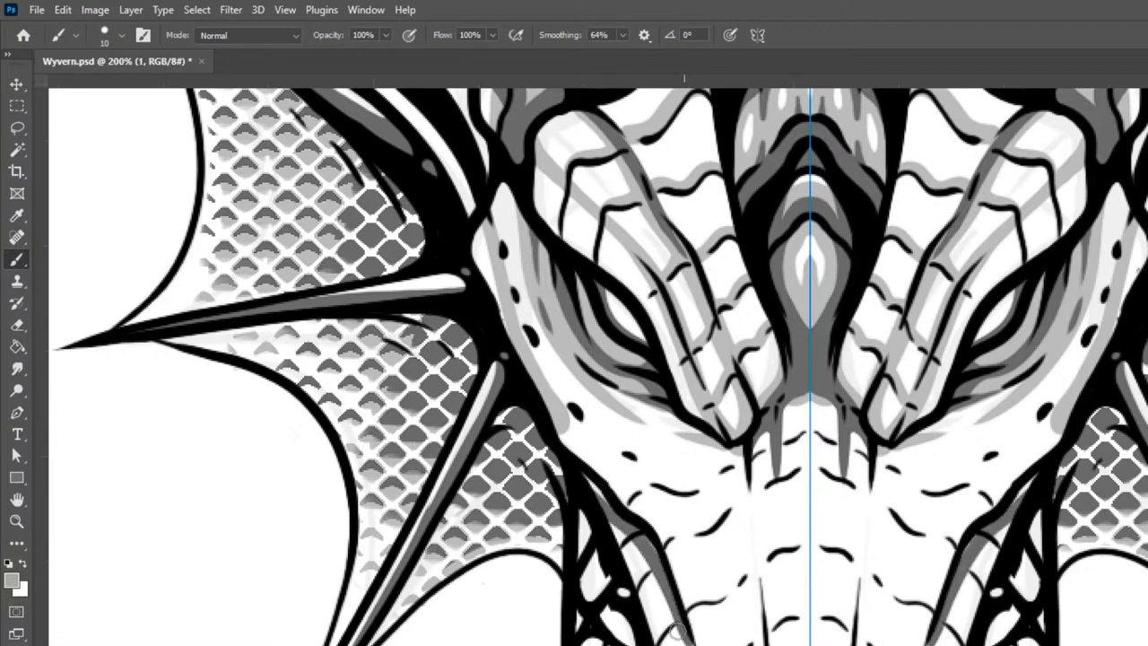
{"action": "left_click_drag", "start_coordinate": [588, 481], "coordinate": [677, 579]}
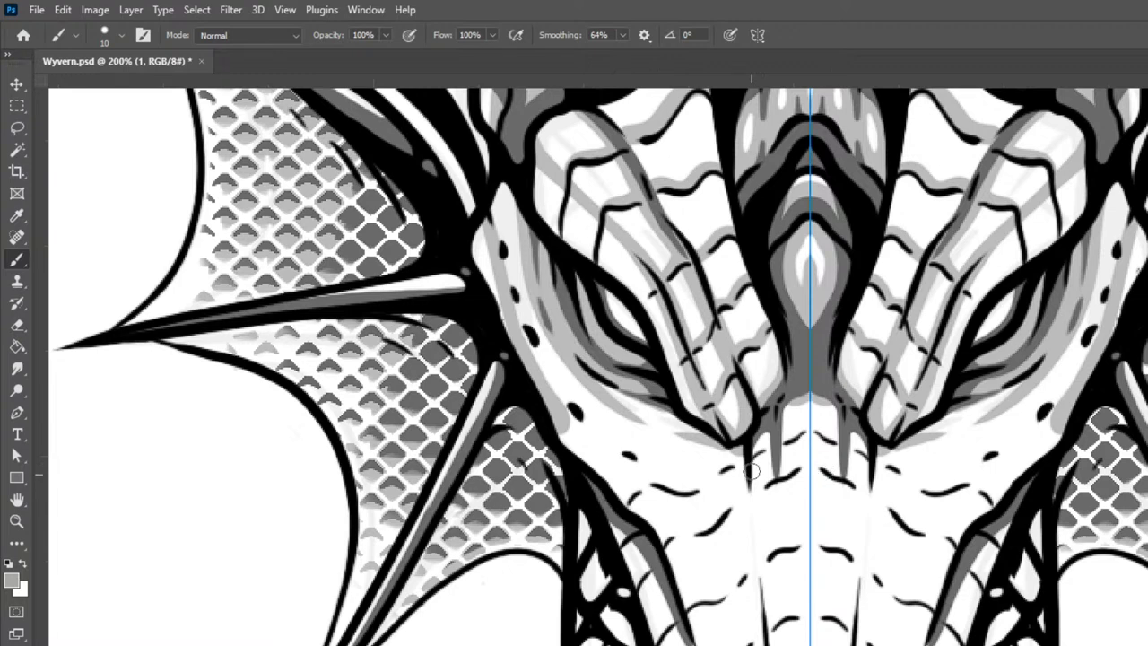
{"action": "left_click_drag", "start_coordinate": [730, 442], "coordinate": [768, 644]}
{"action": "mouse_move", "coordinate": [725, 472]}
{"action": "left_mouse_down"}
{"action": "mouse_move", "coordinate": [752, 490]}
{"action": "mouse_move", "coordinate": [755, 521]}
{"action": "mouse_move", "coordinate": [737, 508]}
{"action": "mouse_move", "coordinate": [750, 533]}
{"action": "left_mouse_up"}
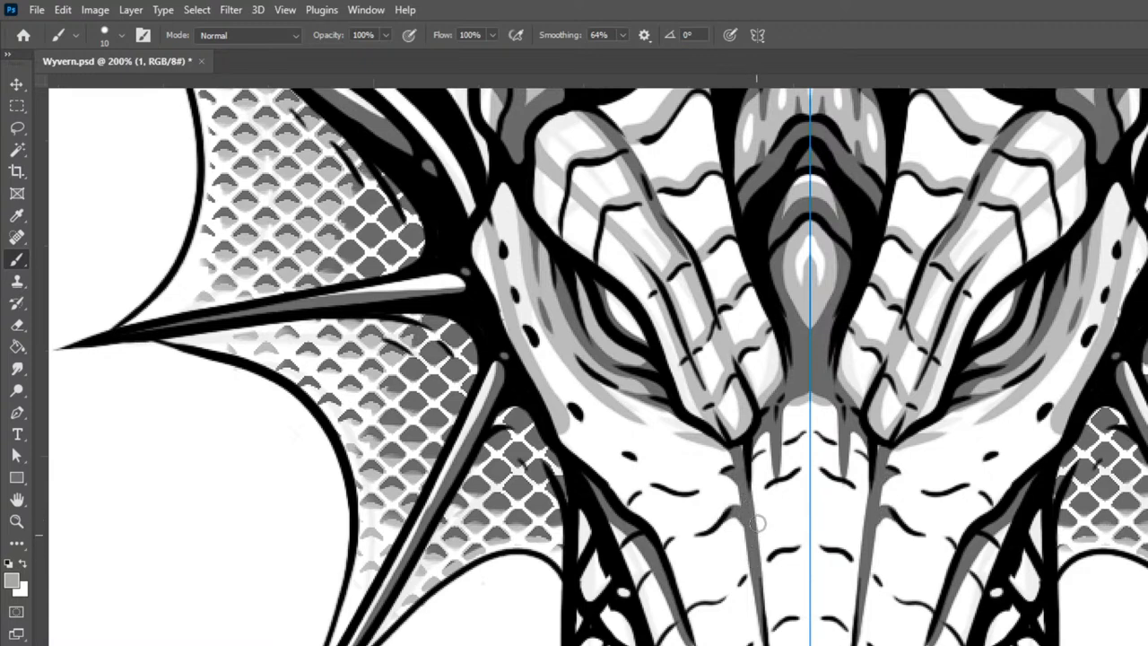
{"action": "mouse_move", "coordinate": [736, 589]}
{"action": "left_mouse_down"}
{"action": "mouse_move", "coordinate": [763, 582]}
{"action": "mouse_move", "coordinate": [759, 538]}
{"action": "left_mouse_up"}
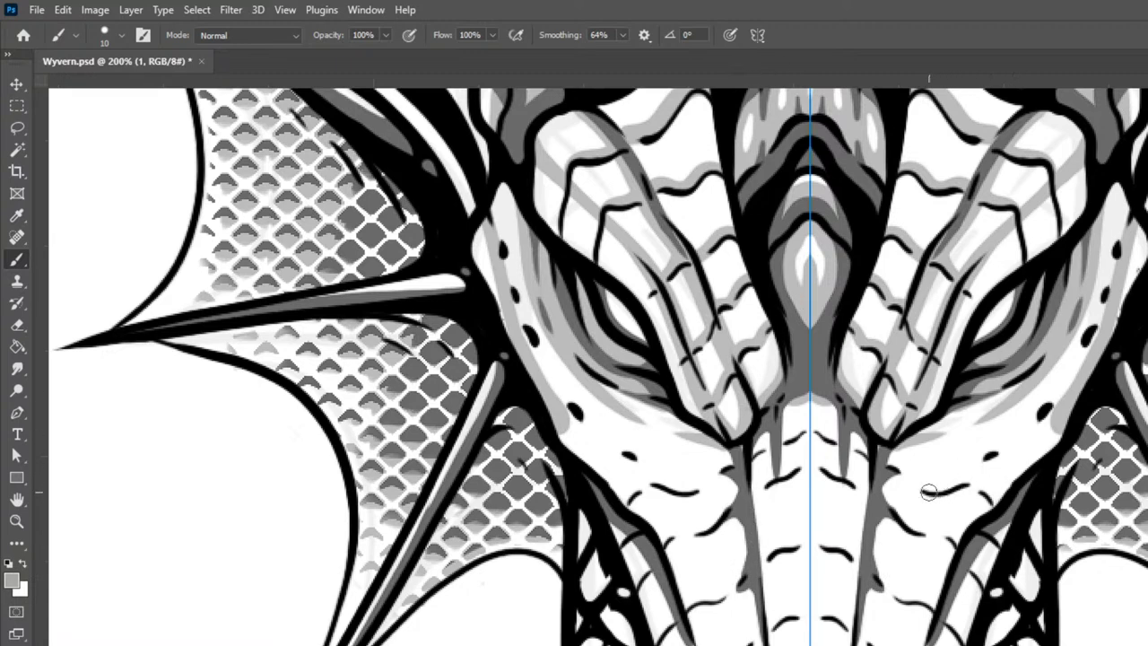
Step: Paint dark grey bands down the sides of the snout with a 15 px brush and trim them between the wrinkle lines
{"action": "key", "text": "bracketright"}
{"action": "left_click_drag", "start_coordinate": [949, 466], "coordinate": [901, 619]}
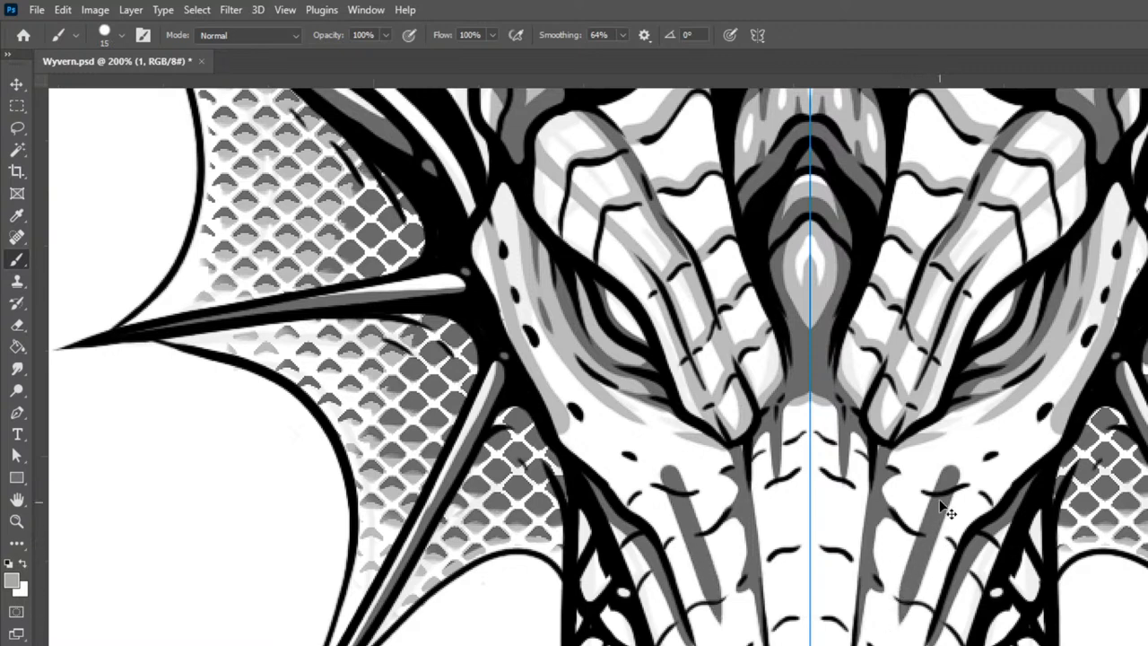
{"action": "left_click_drag", "start_coordinate": [950, 464], "coordinate": [947, 475]}
{"action": "left_click_drag", "start_coordinate": [930, 529], "coordinate": [959, 529]}
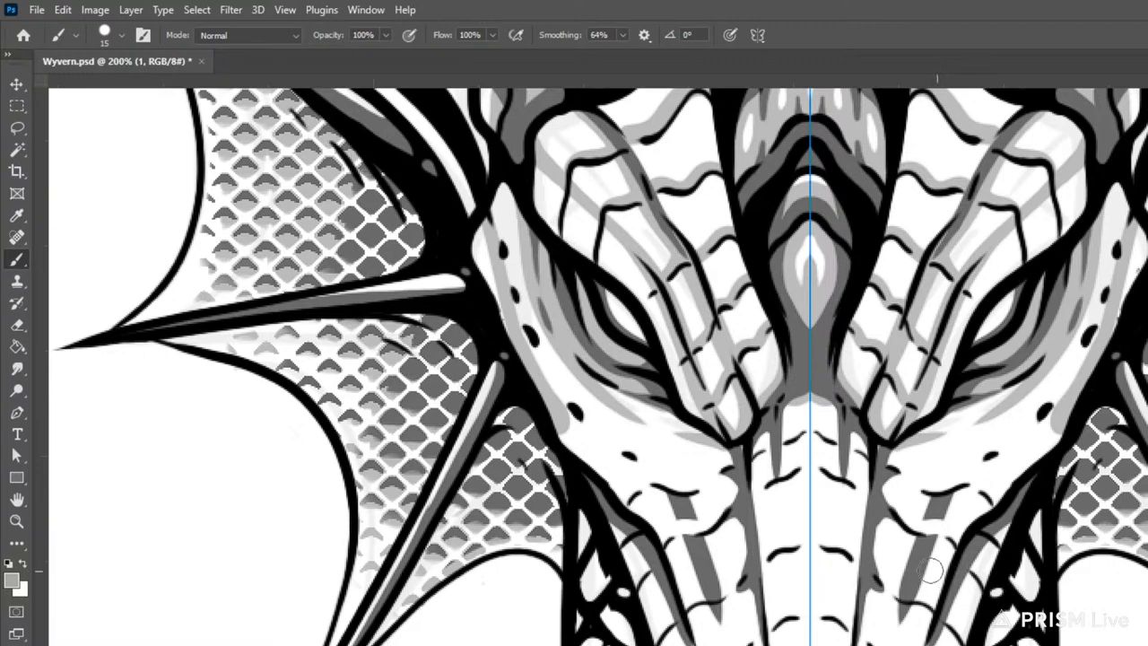
{"action": "mouse_move", "coordinate": [897, 593]}
{"action": "left_mouse_down"}
{"action": "mouse_move", "coordinate": [938, 599]}
{"action": "mouse_move", "coordinate": [920, 633]}
{"action": "mouse_move", "coordinate": [898, 634]}
{"action": "left_mouse_up"}
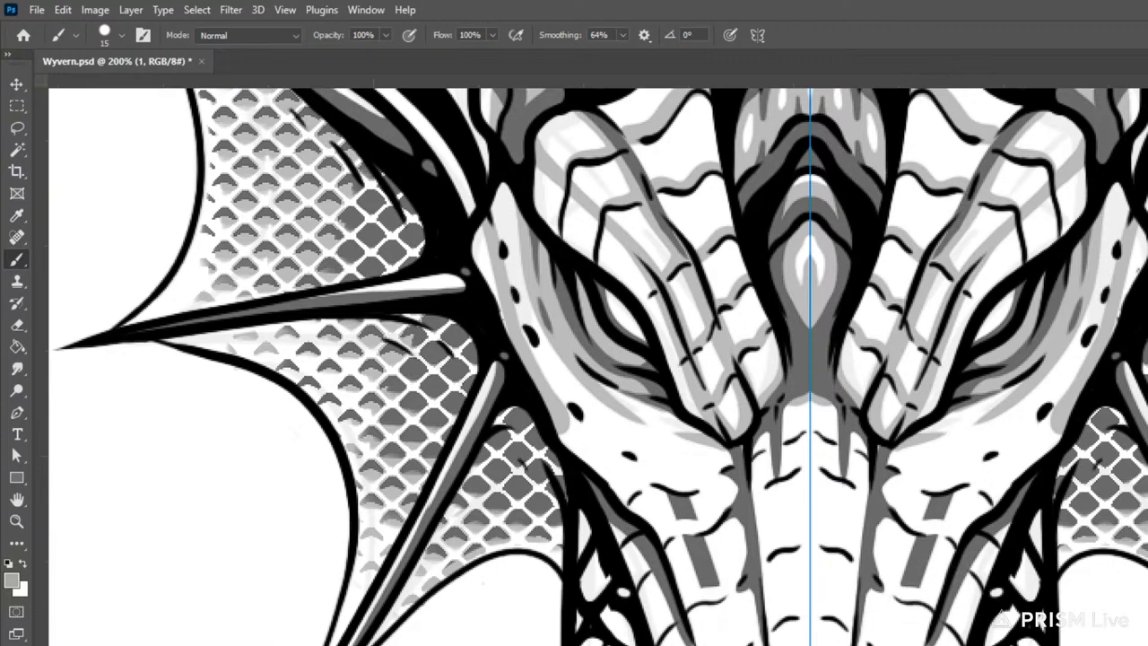
Step: Add small dark grey shadows under the snout's side wrinkles and along the lower bridge edges with a 9 px brush
{"action": "key", "text": "bracketleft"}
{"action": "key", "text": "bracketleft"}
{"action": "mouse_move", "coordinate": [895, 603]}
{"action": "left_mouse_down"}
{"action": "mouse_move", "coordinate": [912, 609]}
{"action": "mouse_move", "coordinate": [904, 628]}
{"action": "left_mouse_up"}
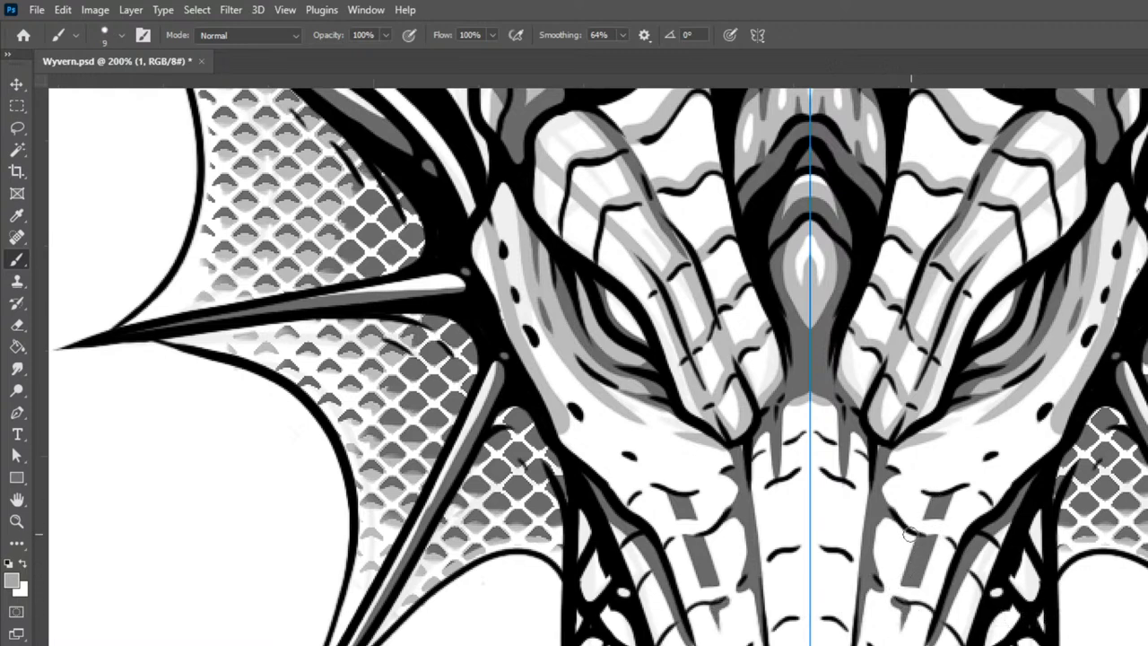
{"action": "left_click_drag", "start_coordinate": [900, 528], "coordinate": [925, 538]}
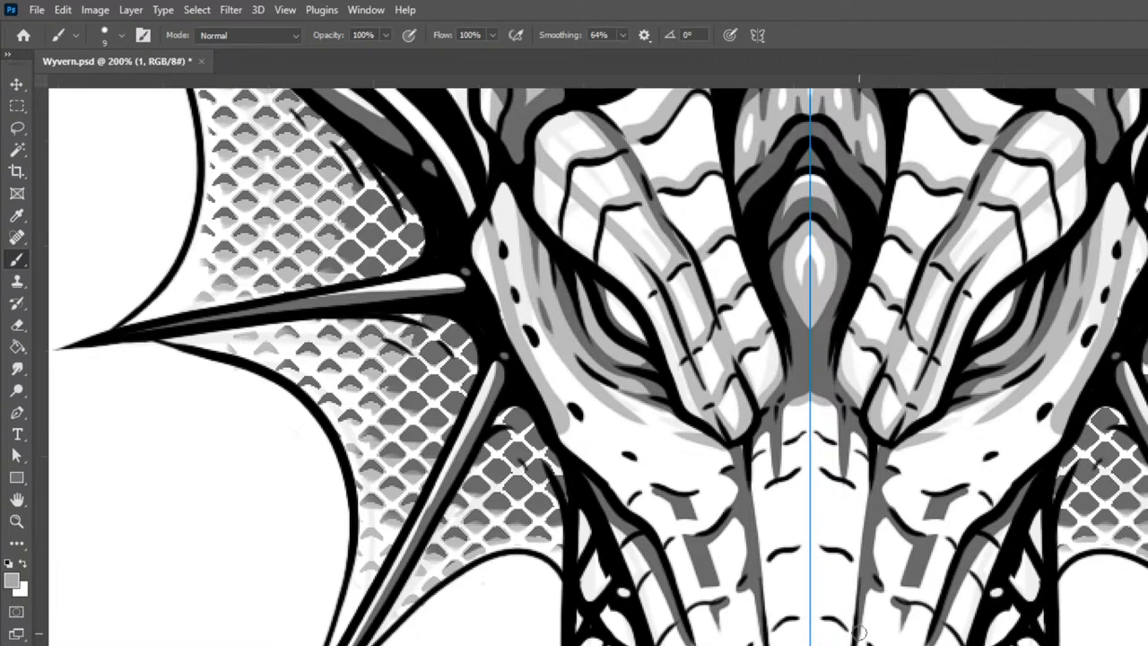
{"action": "mouse_move", "coordinate": [858, 623]}
{"action": "left_mouse_down"}
{"action": "mouse_move", "coordinate": [870, 644]}
{"action": "mouse_move", "coordinate": [888, 645]}
{"action": "left_mouse_up"}
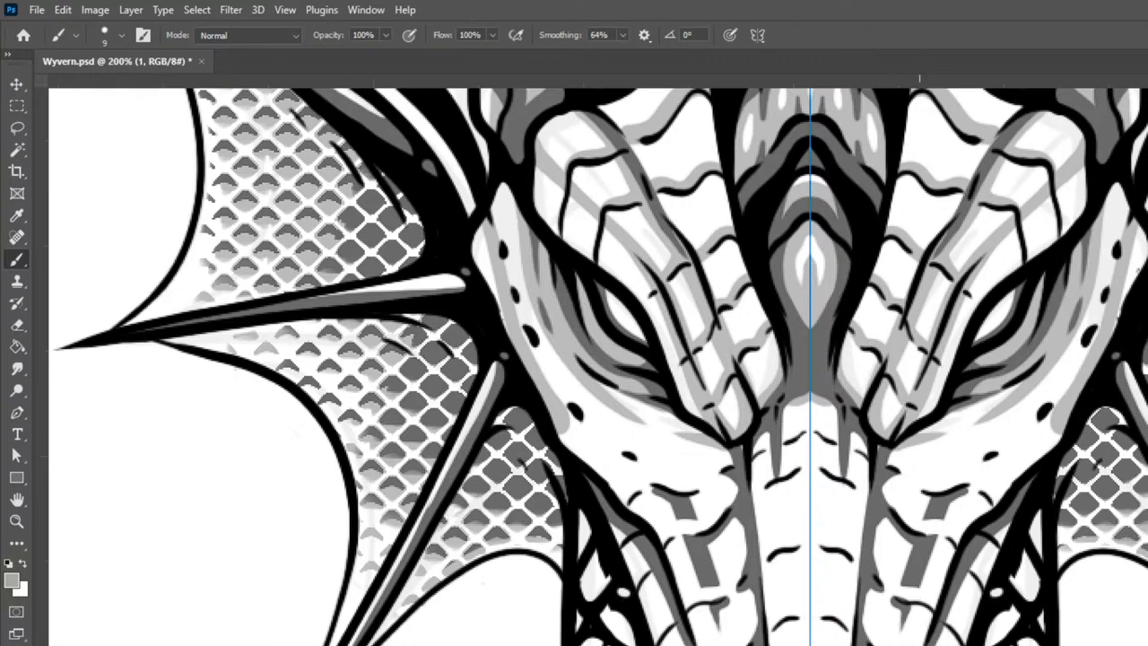
Step: Fill the nose tip and nostril surrounds with dark grey and join them to the snout bridge shadows using a 10 px brush
{"action": "left_click_drag", "start_coordinate": [1068, 577], "coordinate": [1034, 424]}
{"action": "key", "text": "]"}
{"action": "mouse_move", "coordinate": [681, 565]}
{"action": "left_mouse_down"}
{"action": "mouse_move", "coordinate": [775, 616]}
{"action": "mouse_move", "coordinate": [824, 597]}
{"action": "left_mouse_up"}
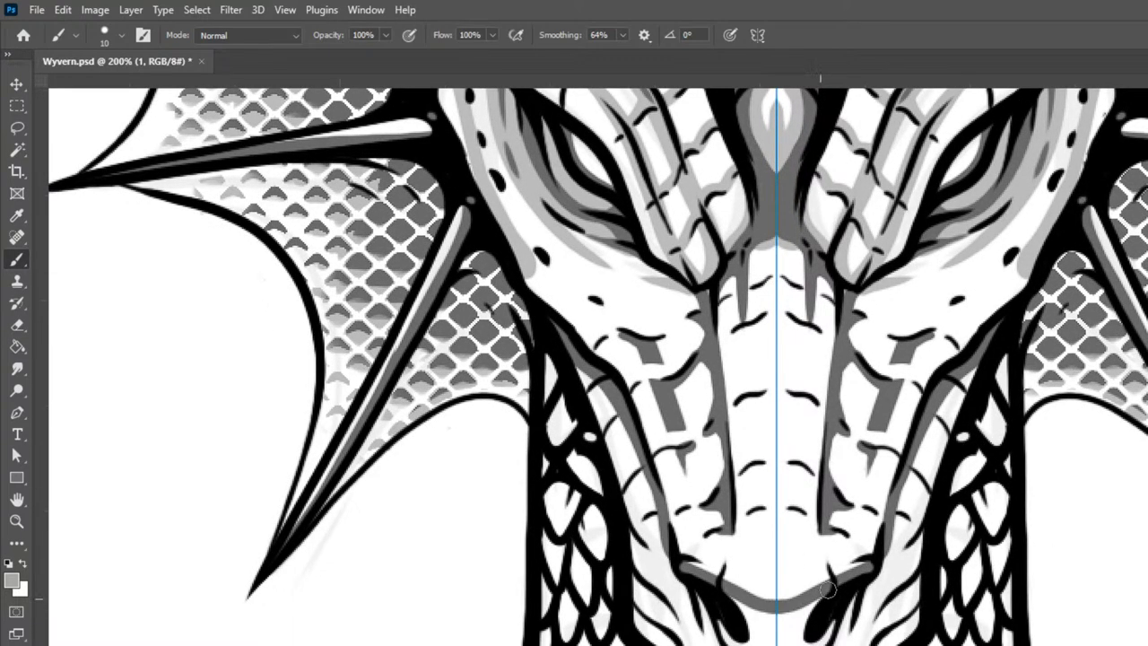
{"action": "left_click_drag", "start_coordinate": [711, 638], "coordinate": [737, 642]}
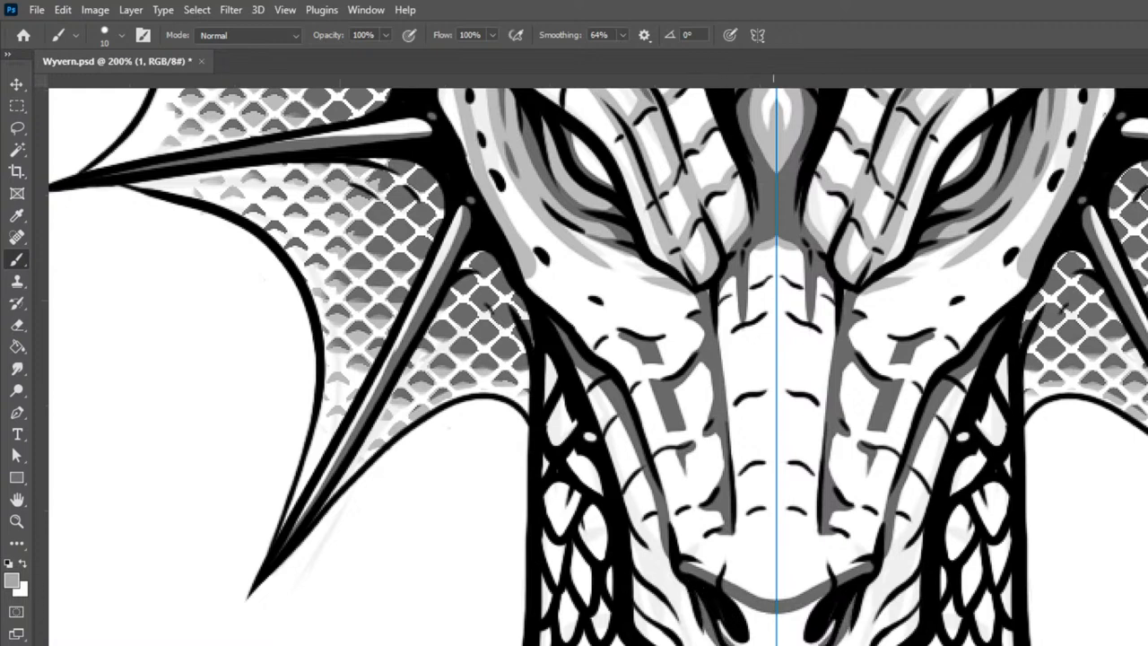
{"action": "mouse_move", "coordinate": [732, 599]}
{"action": "left_mouse_down"}
{"action": "mouse_move", "coordinate": [798, 640]}
{"action": "mouse_move", "coordinate": [737, 592]}
{"action": "mouse_move", "coordinate": [821, 616]}
{"action": "left_mouse_up"}
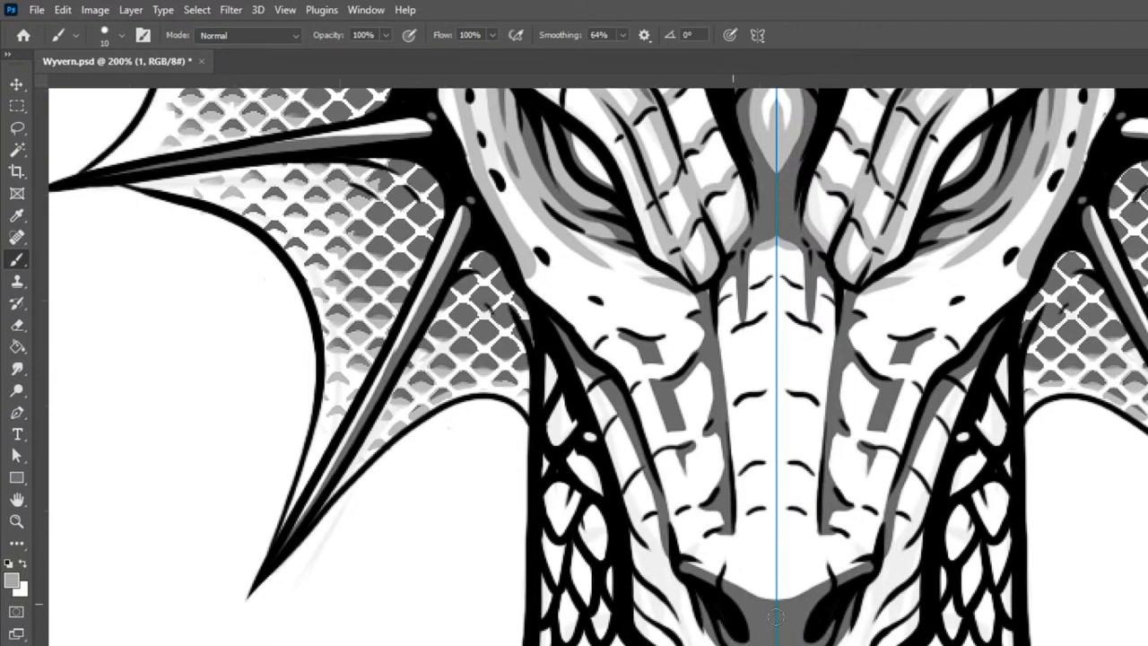
{"action": "left_click_drag", "start_coordinate": [729, 587], "coordinate": [733, 508]}
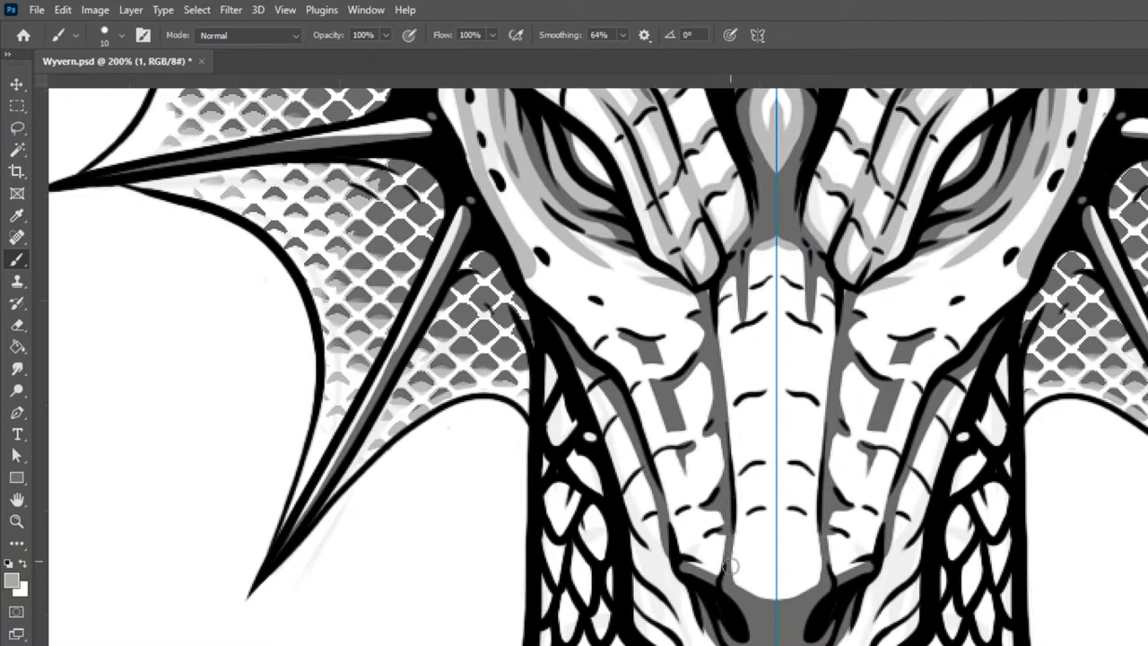
{"action": "left_click_drag", "start_coordinate": [730, 560], "coordinate": [736, 587]}
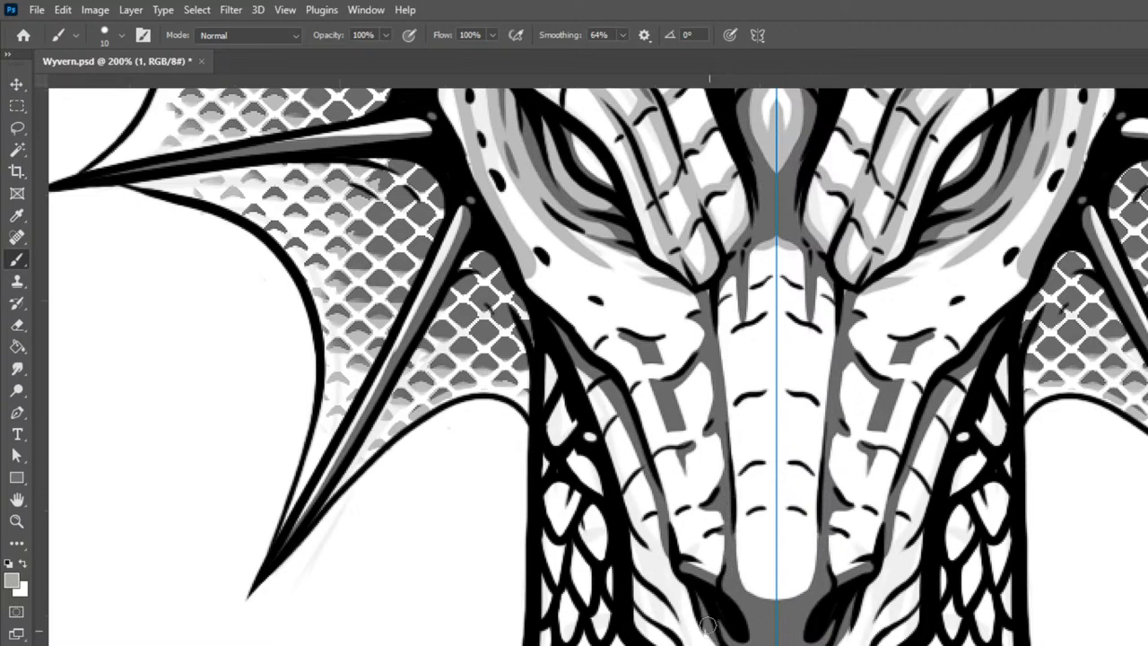
{"action": "left_click_drag", "start_coordinate": [698, 623], "coordinate": [708, 643]}
Step: Paint dark grey shadows in the jaw folds beside the nostrils and around the mouth and chin
{"action": "left_click_drag", "start_coordinate": [922, 521], "coordinate": [901, 559]}
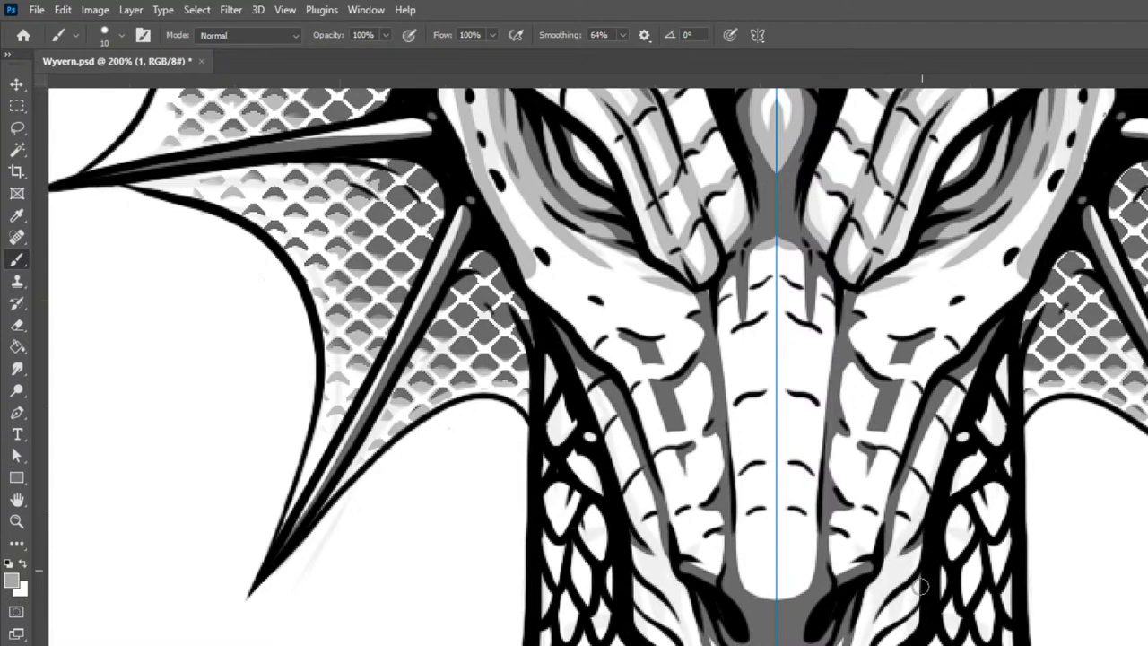
{"action": "left_click_drag", "start_coordinate": [919, 610], "coordinate": [890, 635]}
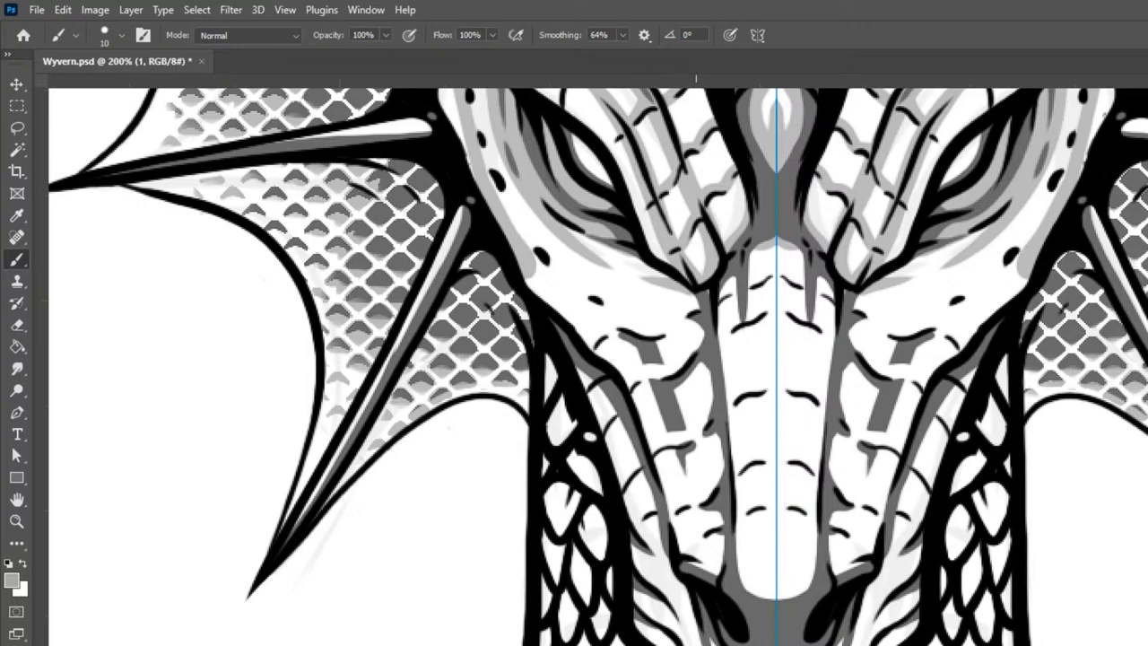
{"action": "left_click_drag", "start_coordinate": [743, 635], "coordinate": [734, 447]}
{"action": "mouse_move", "coordinate": [692, 579]}
{"action": "left_mouse_down"}
{"action": "mouse_move", "coordinate": [781, 609]}
{"action": "mouse_move", "coordinate": [807, 602]}
{"action": "left_mouse_up"}
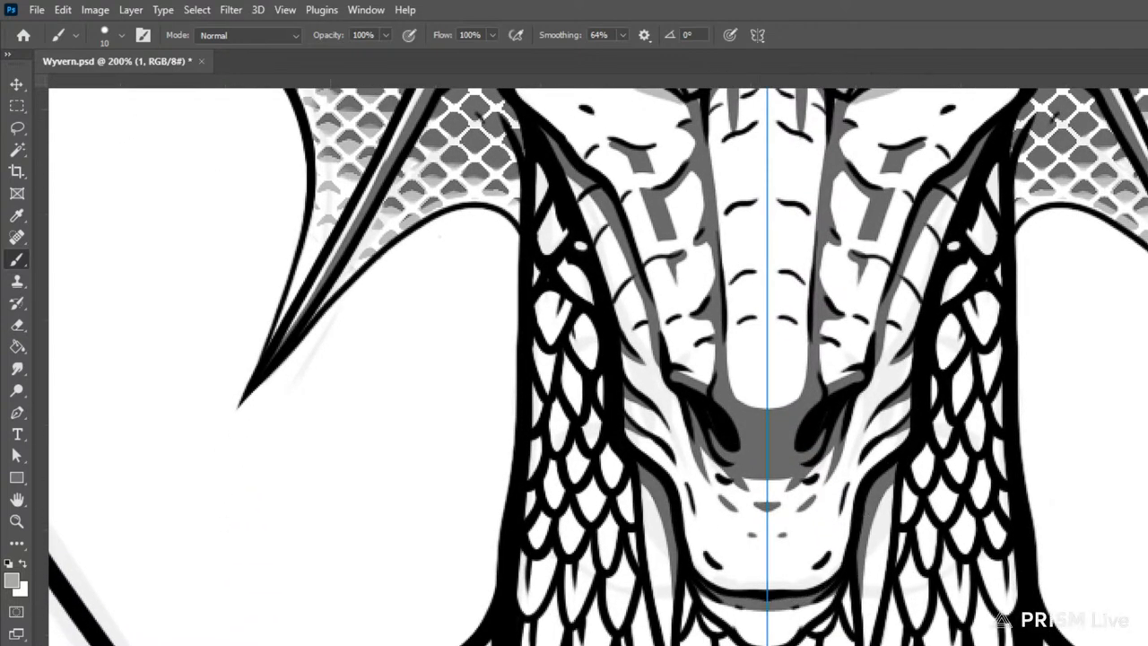
Step: Paint light grey shading around the dark patches between the snout's side wrinkles on layer 2 with a 10 px brush
{"action": "left_click_drag", "start_coordinate": [793, 234], "coordinate": [838, 491]}
{"action": "mouse_move", "coordinate": [604, 482]}
{"action": "left_mouse_down"}
{"action": "mouse_move", "coordinate": [639, 456]}
{"action": "mouse_move", "coordinate": [673, 474]}
{"action": "mouse_move", "coordinate": [702, 444]}
{"action": "left_mouse_up"}
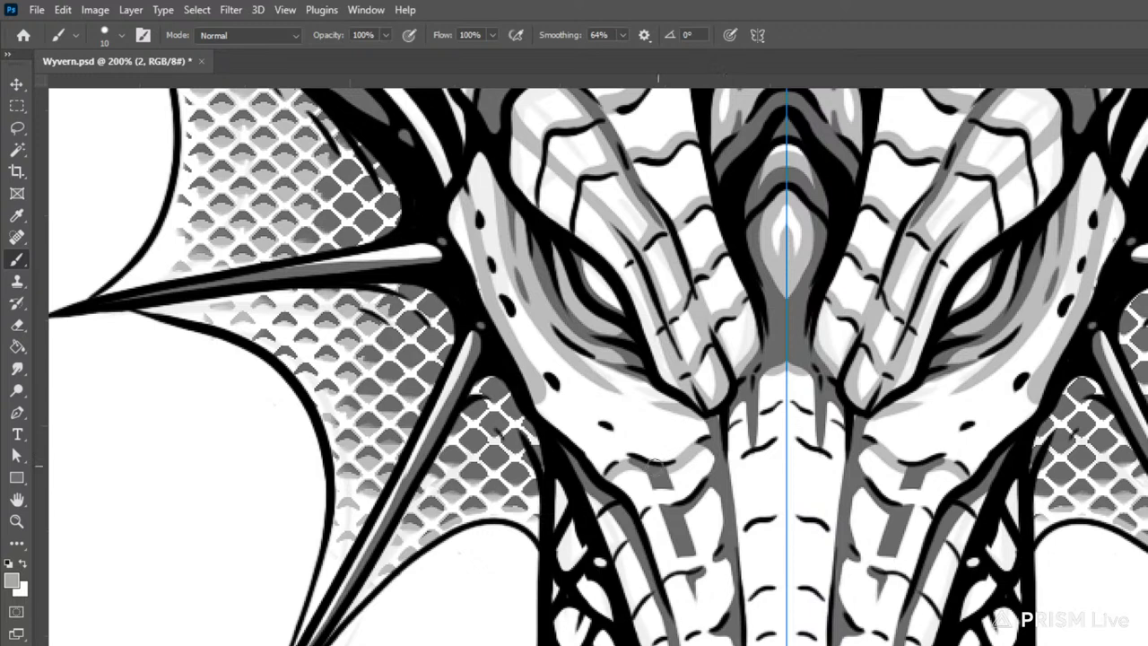
{"action": "mouse_move", "coordinate": [632, 465]}
{"action": "left_mouse_down"}
{"action": "mouse_move", "coordinate": [672, 505]}
{"action": "mouse_move", "coordinate": [682, 489]}
{"action": "left_mouse_up"}
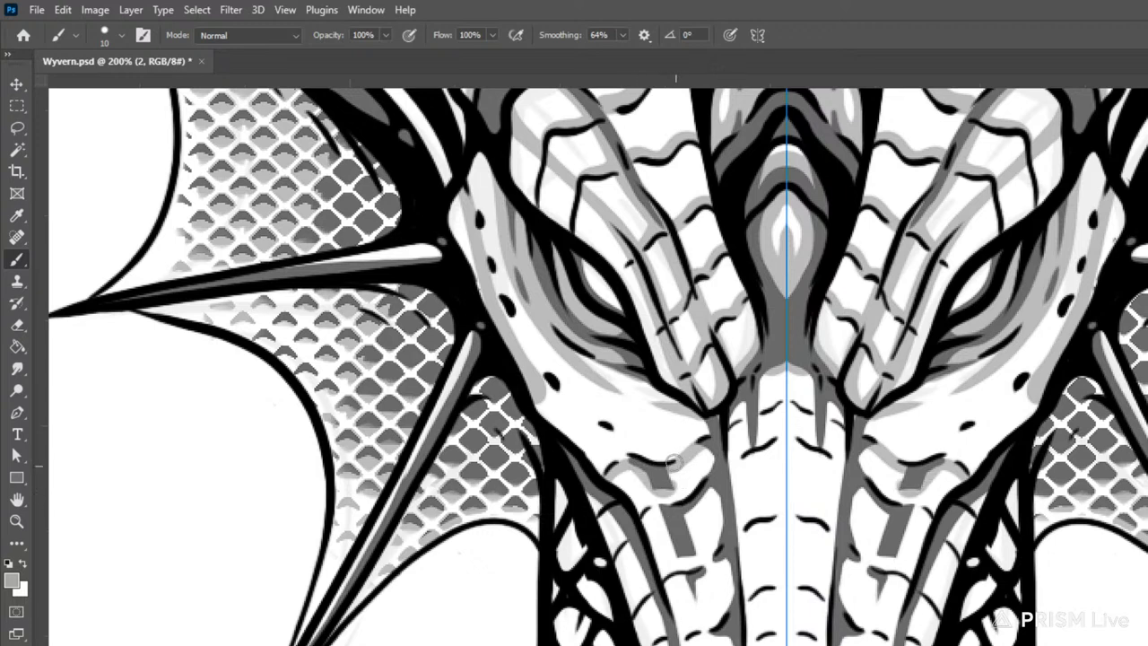
{"action": "mouse_move", "coordinate": [641, 524]}
{"action": "left_mouse_down"}
{"action": "mouse_move", "coordinate": [674, 514]}
{"action": "mouse_move", "coordinate": [688, 573]}
{"action": "mouse_move", "coordinate": [700, 562]}
{"action": "mouse_move", "coordinate": [690, 493]}
{"action": "mouse_move", "coordinate": [724, 485]}
{"action": "mouse_move", "coordinate": [725, 535]}
{"action": "mouse_move", "coordinate": [697, 593]}
{"action": "mouse_move", "coordinate": [652, 509]}
{"action": "left_mouse_up"}
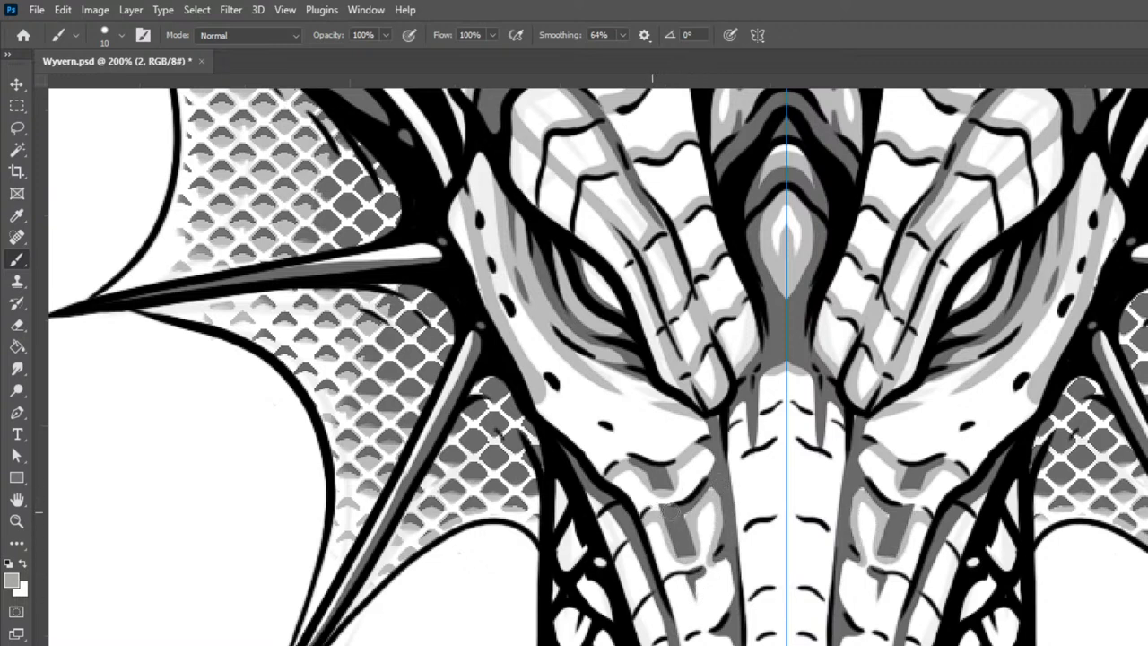
{"action": "mouse_move", "coordinate": [663, 586]}
{"action": "left_mouse_down"}
{"action": "mouse_move", "coordinate": [693, 568]}
{"action": "mouse_move", "coordinate": [714, 572]}
{"action": "mouse_move", "coordinate": [742, 530]}
{"action": "left_mouse_up"}
{"action": "mouse_move", "coordinate": [682, 581]}
{"action": "left_mouse_down"}
{"action": "mouse_move", "coordinate": [697, 609]}
{"action": "mouse_move", "coordinate": [721, 547]}
{"action": "mouse_move", "coordinate": [710, 633]}
{"action": "mouse_move", "coordinate": [710, 622]}
{"action": "mouse_move", "coordinate": [694, 635]}
{"action": "mouse_move", "coordinate": [735, 640]}
{"action": "left_mouse_up"}
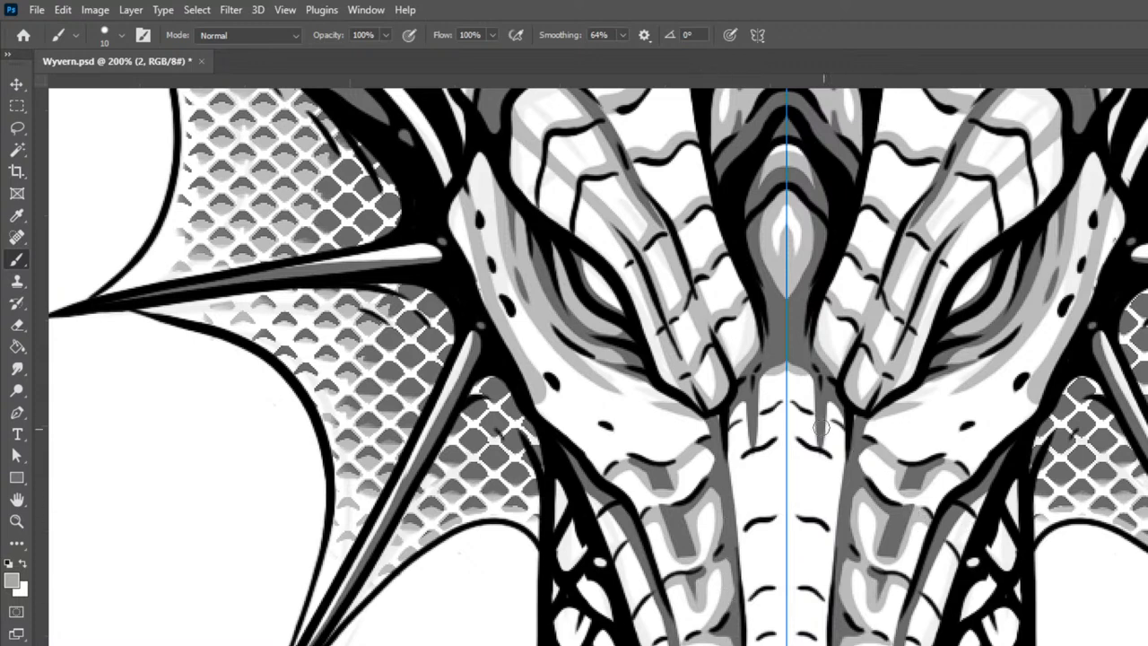
Step: Paint light grey bands along the length of the snout bridge and around the rounded nose end
{"action": "left_click_drag", "start_coordinate": [731, 424], "coordinate": [747, 406]}
{"action": "mouse_move", "coordinate": [756, 460]}
{"action": "left_mouse_down"}
{"action": "mouse_move", "coordinate": [782, 369]}
{"action": "mouse_move", "coordinate": [813, 375]}
{"action": "left_mouse_up"}
{"action": "left_click_drag", "start_coordinate": [757, 403], "coordinate": [785, 365]}
{"action": "mouse_move", "coordinate": [761, 408]}
{"action": "left_mouse_down"}
{"action": "mouse_move", "coordinate": [766, 640]}
{"action": "mouse_move", "coordinate": [749, 419]}
{"action": "mouse_move", "coordinate": [736, 399]}
{"action": "mouse_move", "coordinate": [754, 445]}
{"action": "mouse_move", "coordinate": [771, 642]}
{"action": "left_mouse_up"}
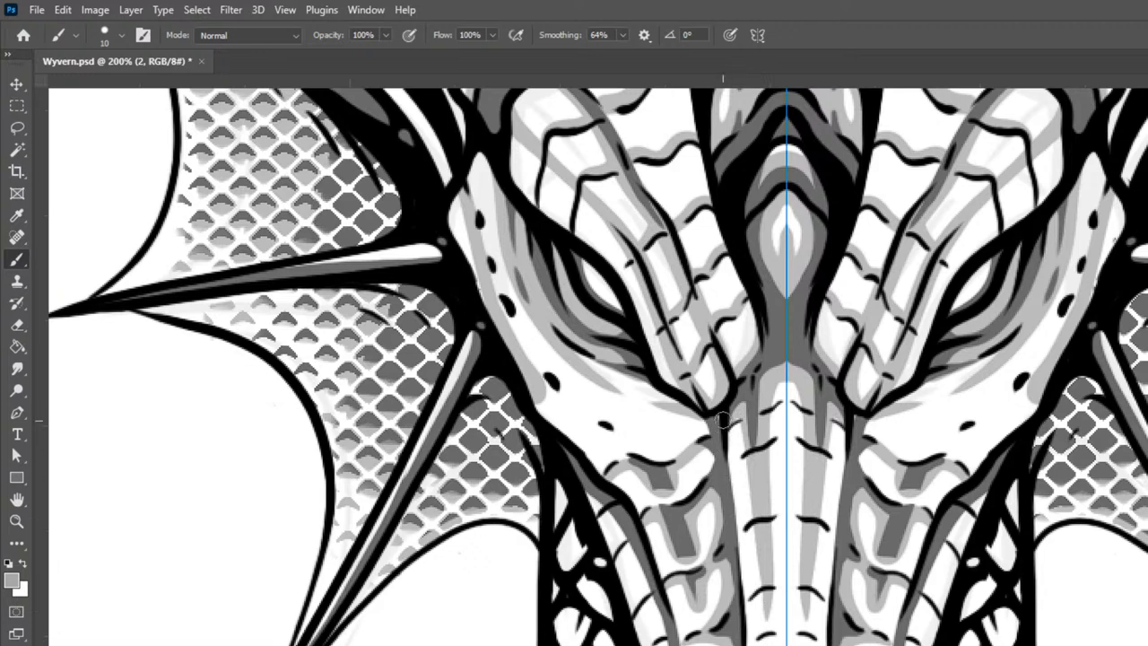
{"action": "left_click_drag", "start_coordinate": [726, 413], "coordinate": [748, 642]}
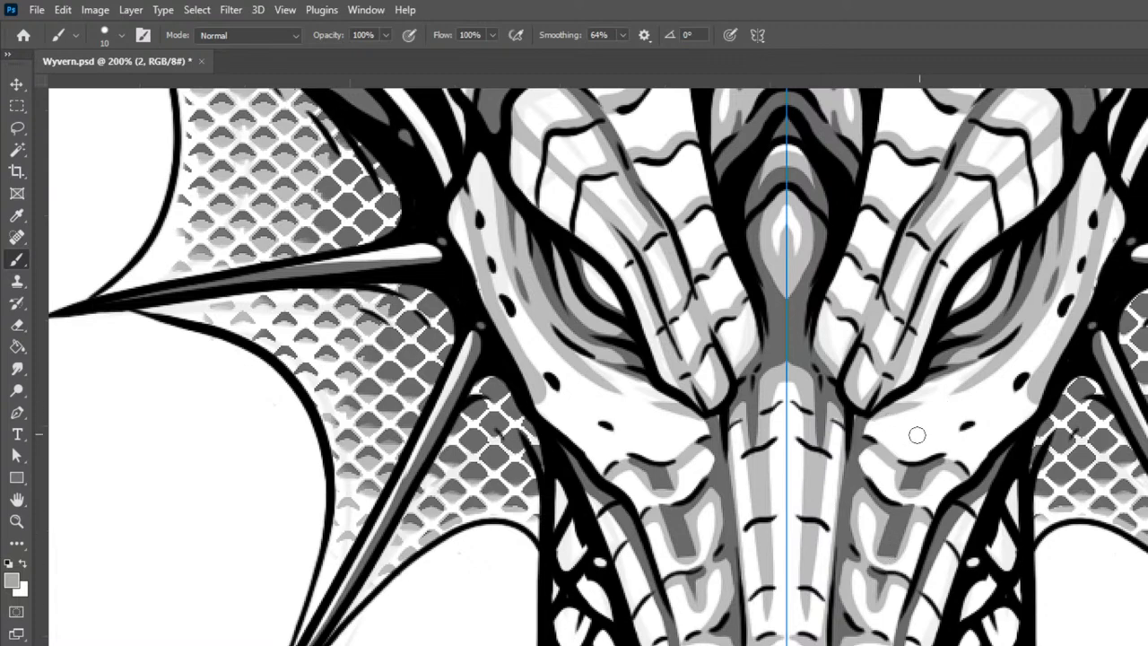
Step: Add small light grey marks and scale shadows across the cheeks below the eyes
{"action": "mouse_move", "coordinate": [891, 440]}
{"action": "left_mouse_down"}
{"action": "mouse_move", "coordinate": [958, 425]}
{"action": "mouse_move", "coordinate": [947, 456]}
{"action": "mouse_move", "coordinate": [985, 414]}
{"action": "mouse_move", "coordinate": [1000, 424]}
{"action": "mouse_move", "coordinate": [959, 434]}
{"action": "mouse_move", "coordinate": [972, 417]}
{"action": "mouse_move", "coordinate": [993, 422]}
{"action": "mouse_move", "coordinate": [985, 456]}
{"action": "mouse_move", "coordinate": [1029, 370]}
{"action": "left_mouse_up"}
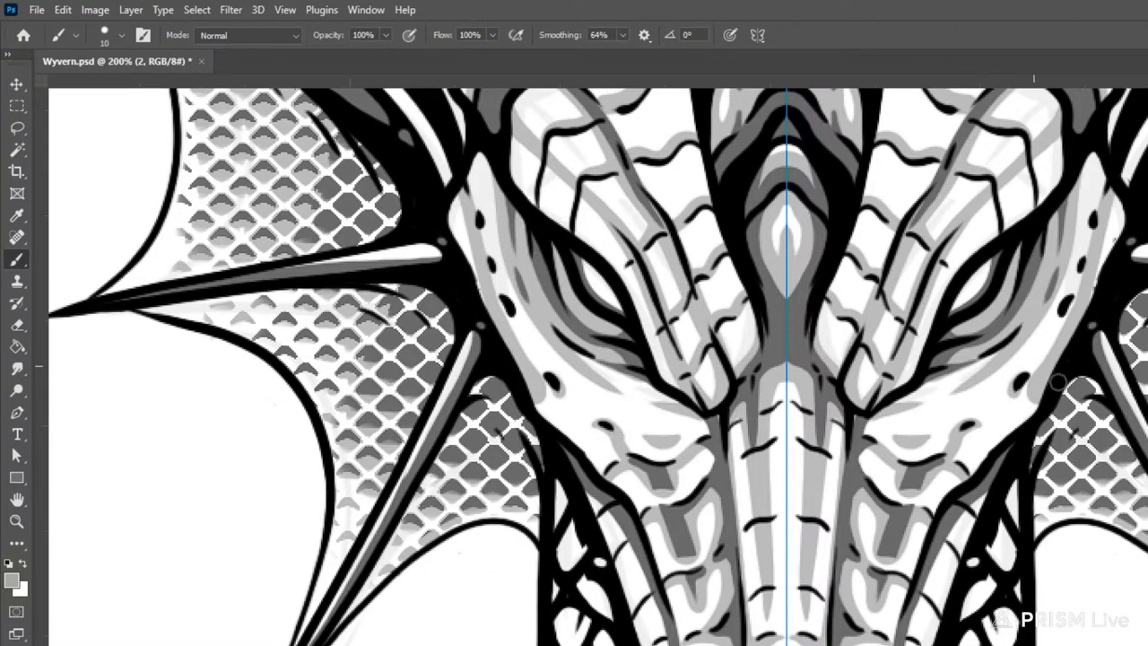
{"action": "left_click_drag", "start_coordinate": [1058, 317], "coordinate": [1079, 289]}
{"action": "mouse_move", "coordinate": [923, 419]}
{"action": "left_mouse_down"}
{"action": "mouse_move", "coordinate": [1038, 365]}
{"action": "mouse_move", "coordinate": [992, 393]}
{"action": "left_mouse_up"}
{"action": "key", "text": "ctrl+minus"}
{"action": "key", "text": "ctrl+minus"}
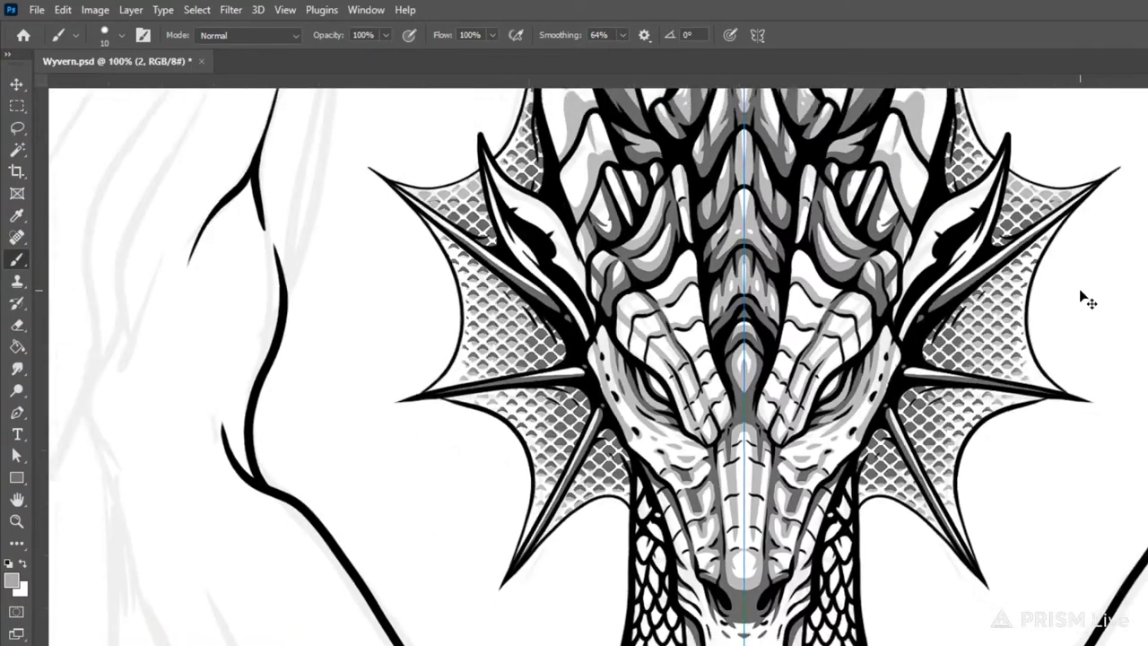
{"action": "key", "text": "ctrl+plus"}
{"action": "key", "text": "ctrl+plus"}
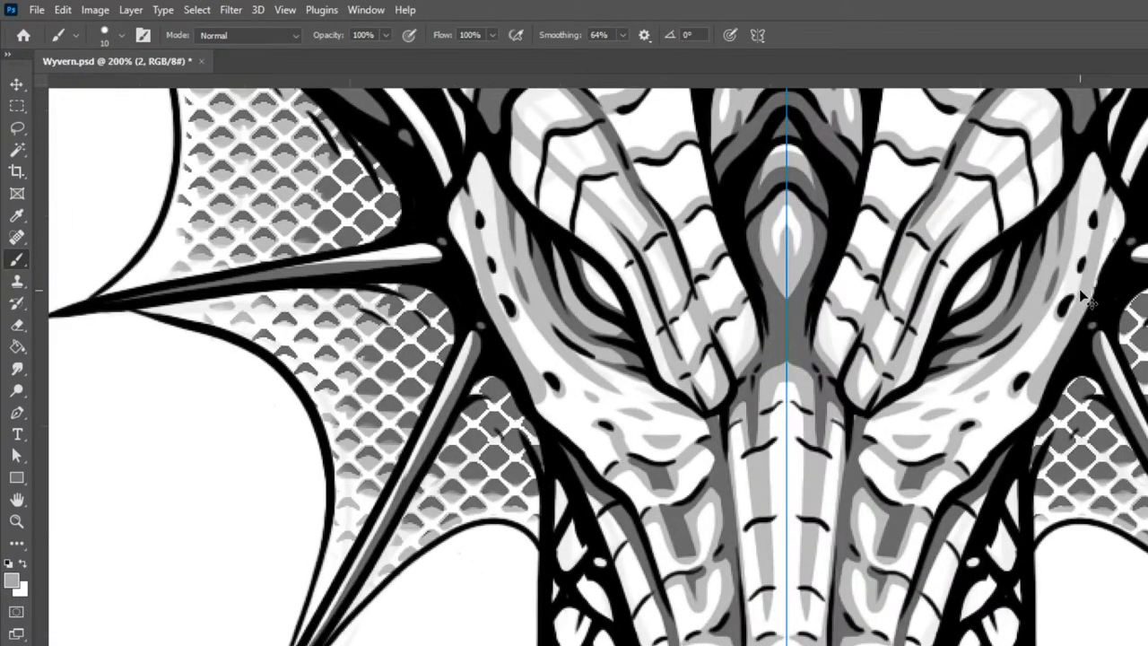
Step: Shade the segmented ridges along the outer jaw light grey with a 15 px brush
{"action": "key", "text": "bracketright"}
{"action": "left_click_drag", "start_coordinate": [596, 502], "coordinate": [669, 642]}
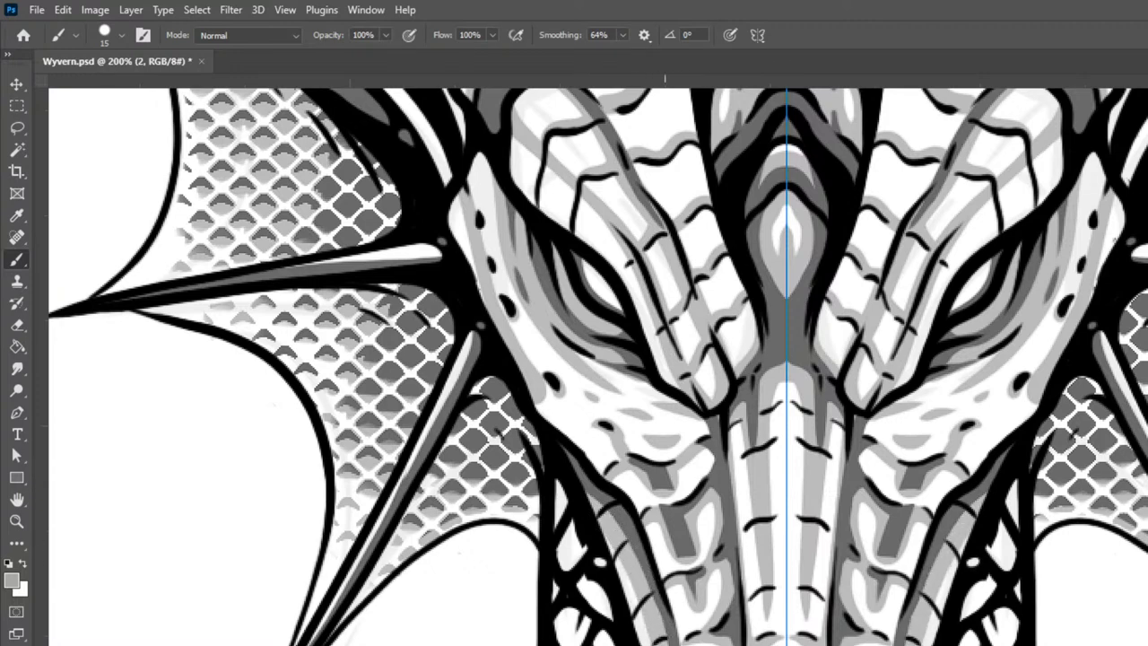
{"action": "scroll", "coordinate": [933, 493], "scroll_direction": "down", "scroll_amount": 3}
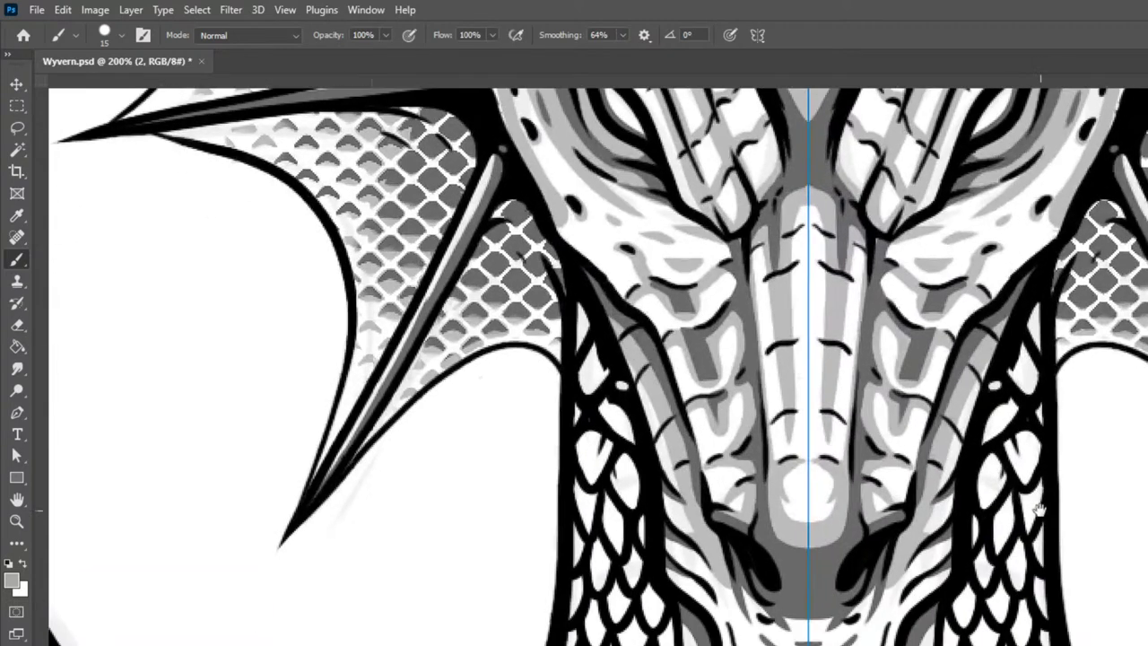
Step: Paint light grey shadows in the jaw folds beside the nostrils and below the nose with 10 px and 15 px brushes
{"action": "key", "text": "bracketright"}
{"action": "key", "text": "bracketleft"}
{"action": "key", "text": "bracketleft"}
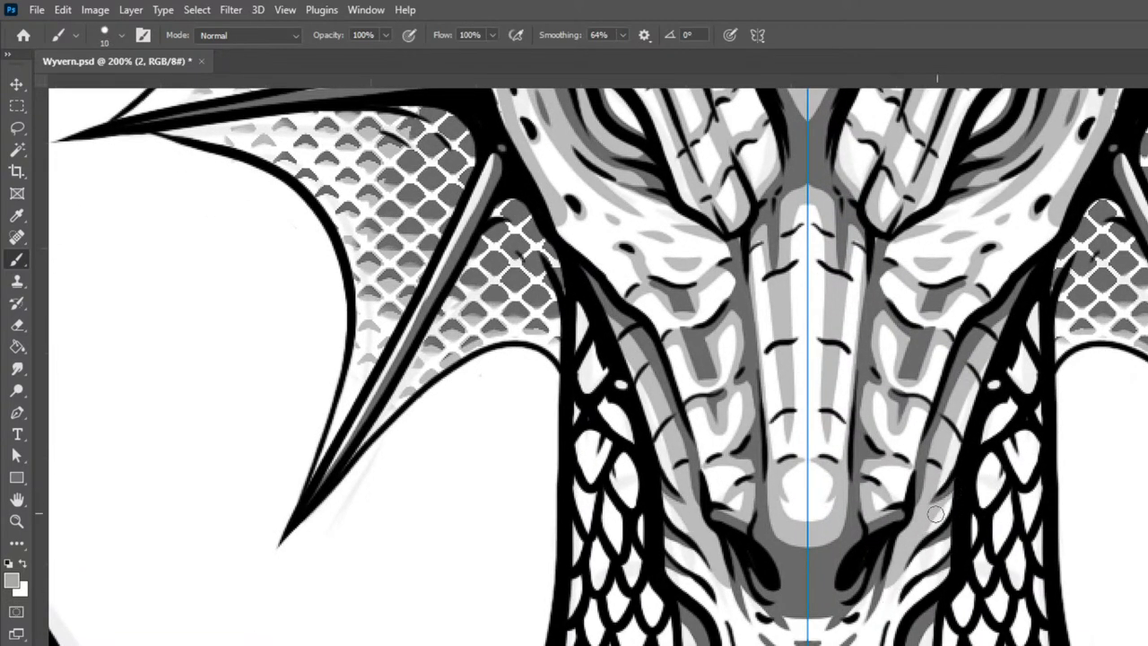
{"action": "left_click_drag", "start_coordinate": [947, 541], "coordinate": [884, 601]}
{"action": "left_click_drag", "start_coordinate": [939, 577], "coordinate": [883, 626]}
{"action": "key", "text": "bracketright"}
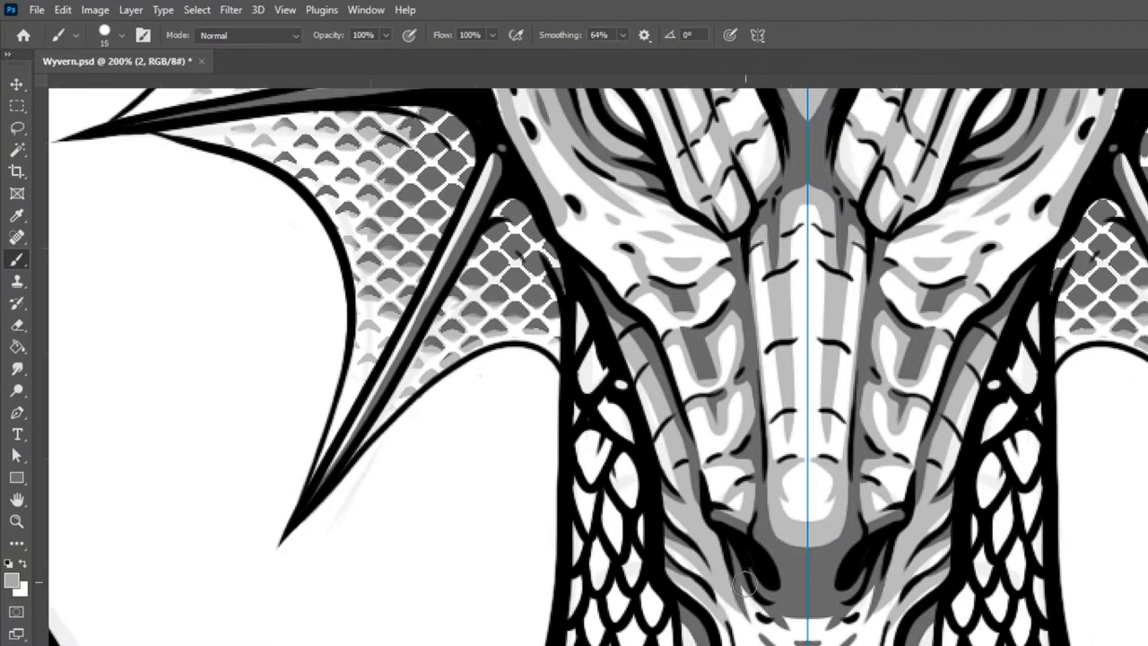
{"action": "mouse_move", "coordinate": [708, 592]}
{"action": "left_mouse_down"}
{"action": "mouse_move", "coordinate": [778, 636]}
{"action": "mouse_move", "coordinate": [852, 625]}
{"action": "mouse_move", "coordinate": [733, 582]}
{"action": "mouse_move", "coordinate": [867, 626]}
{"action": "left_mouse_up"}
{"action": "mouse_move", "coordinate": [716, 602]}
{"action": "left_mouse_down"}
{"action": "mouse_move", "coordinate": [752, 642]}
{"action": "mouse_move", "coordinate": [737, 642]}
{"action": "left_mouse_up"}
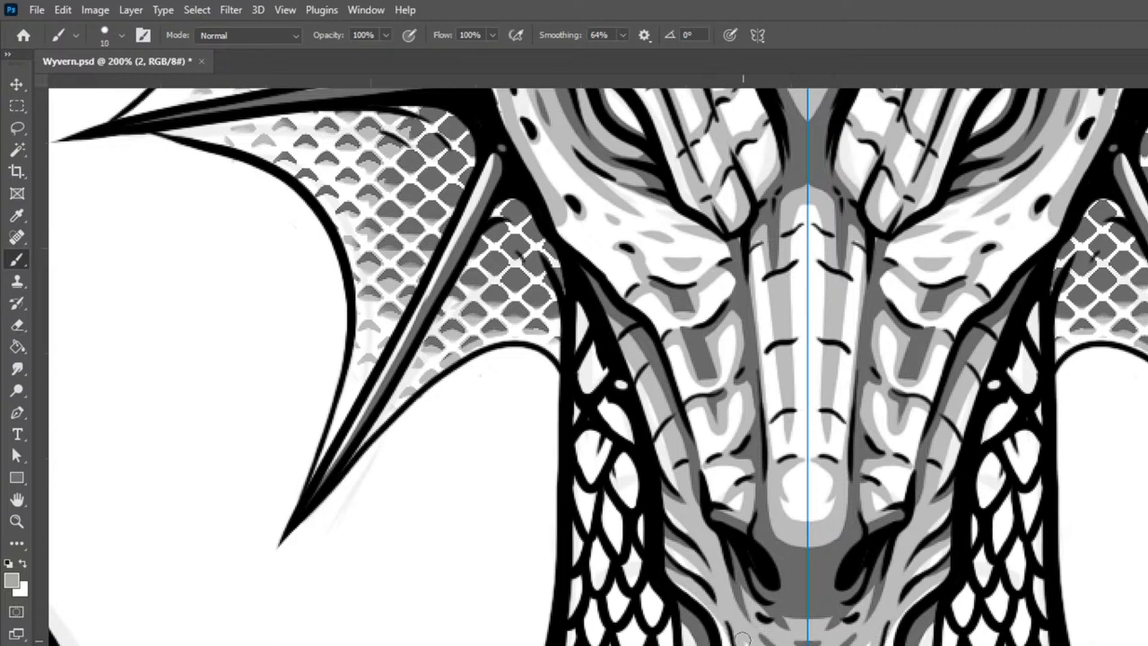
{"action": "left_click_drag", "start_coordinate": [737, 628], "coordinate": [744, 644]}
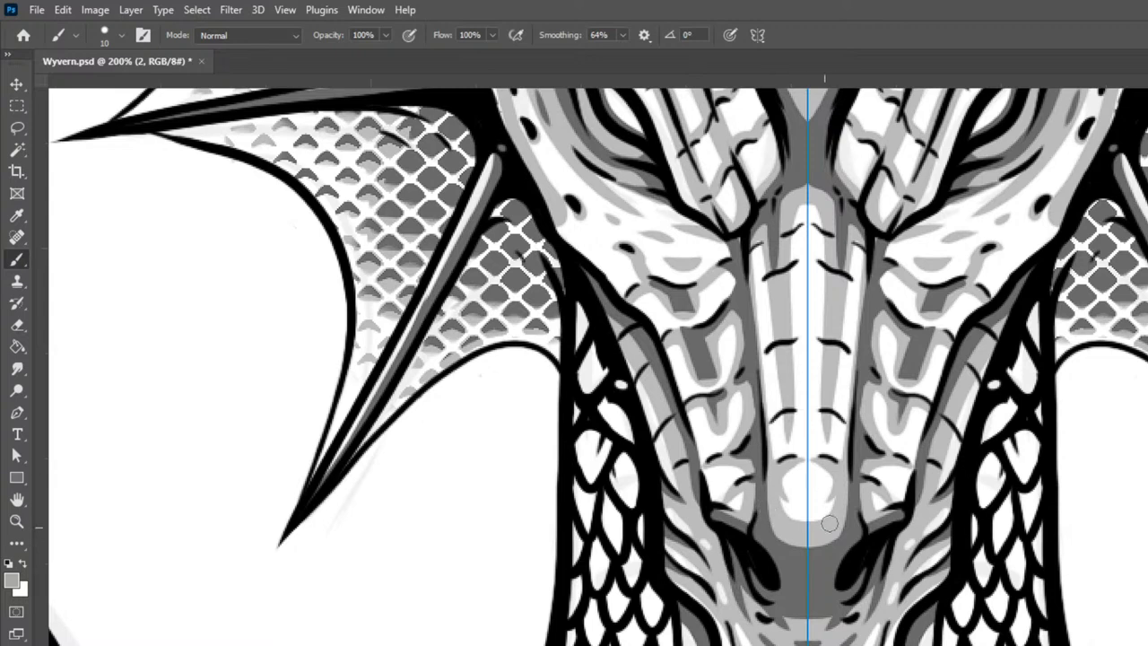
Step: Add thin white highlights around the nostril rims and under the nose on layer 1
{"action": "mouse_move", "coordinate": [758, 536]}
{"action": "left_mouse_down"}
{"action": "mouse_move", "coordinate": [789, 597]}
{"action": "mouse_move", "coordinate": [738, 558]}
{"action": "left_mouse_up"}
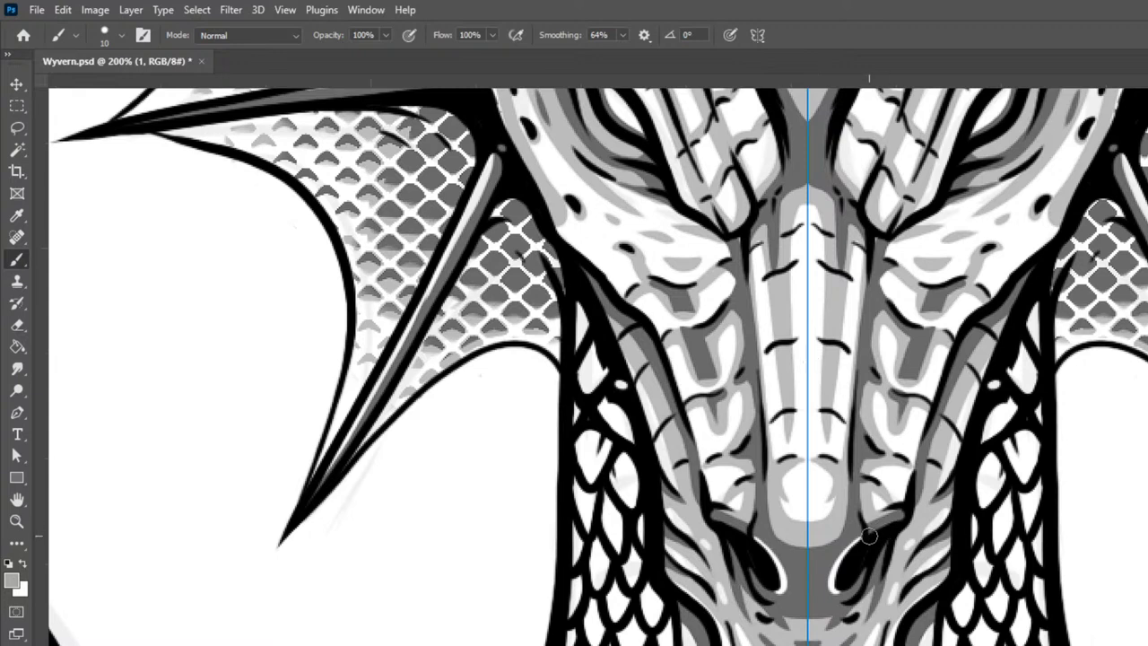
{"action": "left_click", "coordinate": [794, 604]}
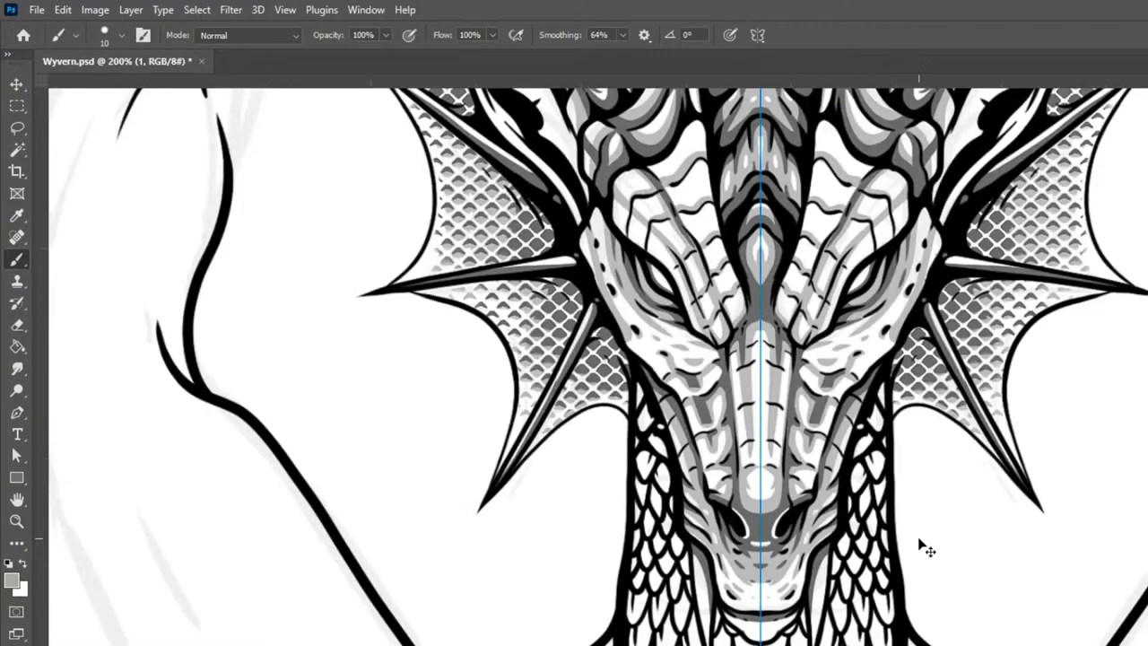
Step: Examine the shaded wyvern head as a whole at several magnifications
{"action": "key", "text": "ctrl+minus"}
{"action": "key", "text": "ctrl+minus"}
{"action": "key", "text": "ctrl+minus"}
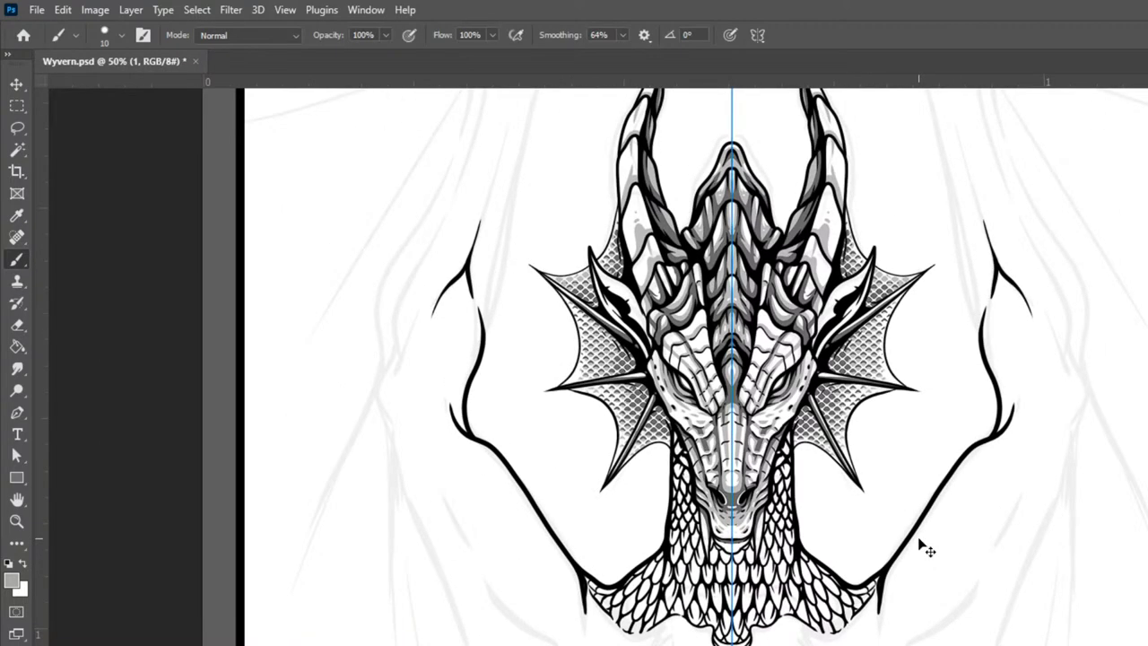
{"action": "key", "text": "ctrl+minus"}
{"action": "key", "text": "ctrl+minus"}
{"action": "key", "text": "ctrl+plus"}
{"action": "key", "text": "ctrl+plus"}
{"action": "key", "text": "ctrl+plus"}
{"action": "key", "text": "ctrl+minus"}
{"action": "key", "text": "ctrl+plus"}
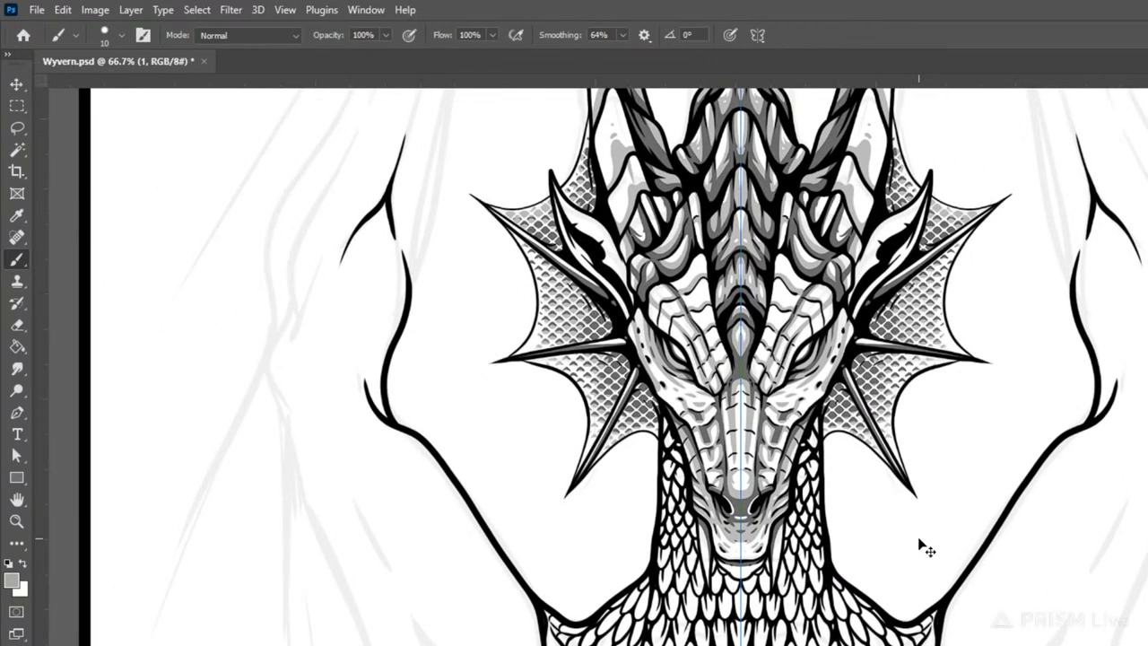
Step: Create a new layer and draw the inner forearm contours up to the wrists in black with a 15 px brush
{"action": "left_click_drag", "start_coordinate": [917, 537], "coordinate": [833, 625]}
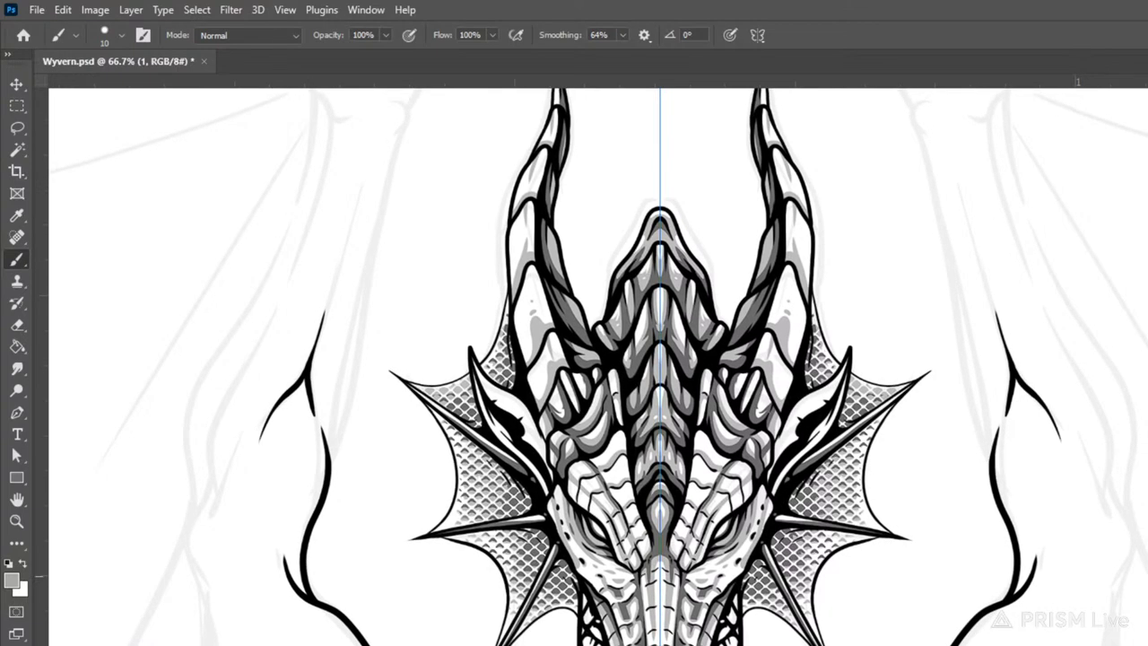
{"action": "key", "text": "ctrl+alt+shift+n"}
{"action": "left_click_drag", "start_coordinate": [1147, 571], "coordinate": [1104, 644]}
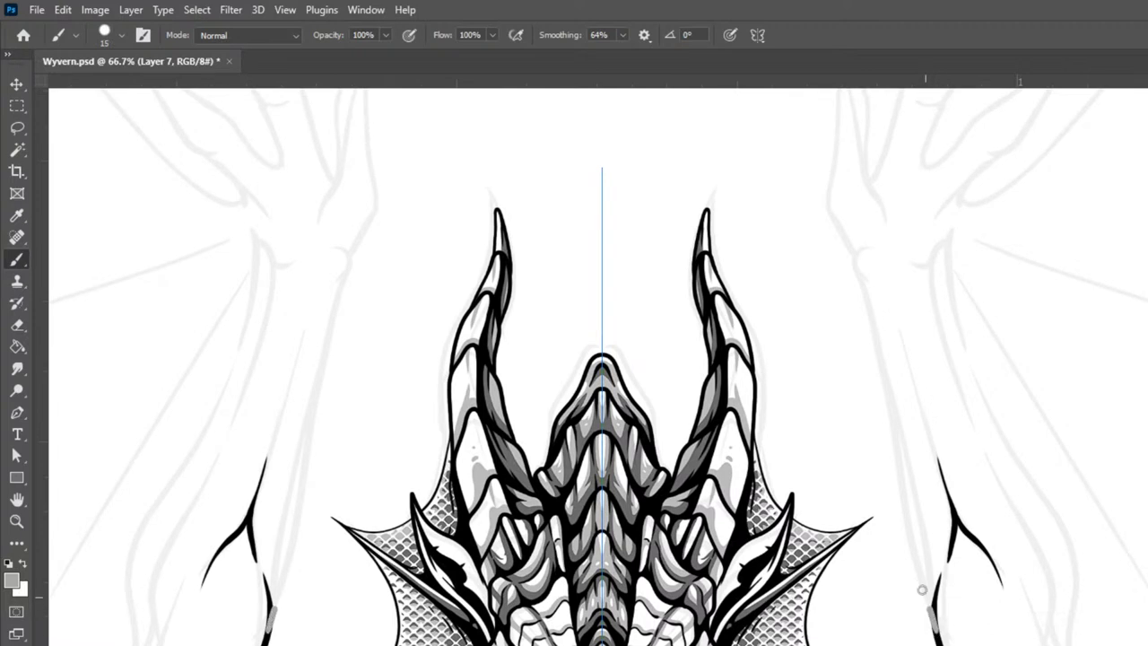
{"action": "left_click", "coordinate": [938, 631], "text": "alt"}
{"action": "mouse_move", "coordinate": [933, 615]}
{"action": "left_mouse_down"}
{"action": "mouse_move", "coordinate": [897, 490]}
{"action": "mouse_move", "coordinate": [874, 326]}
{"action": "mouse_move", "coordinate": [843, 267]}
{"action": "mouse_move", "coordinate": [853, 238]}
{"action": "mouse_move", "coordinate": [874, 253]}
{"action": "left_mouse_up"}
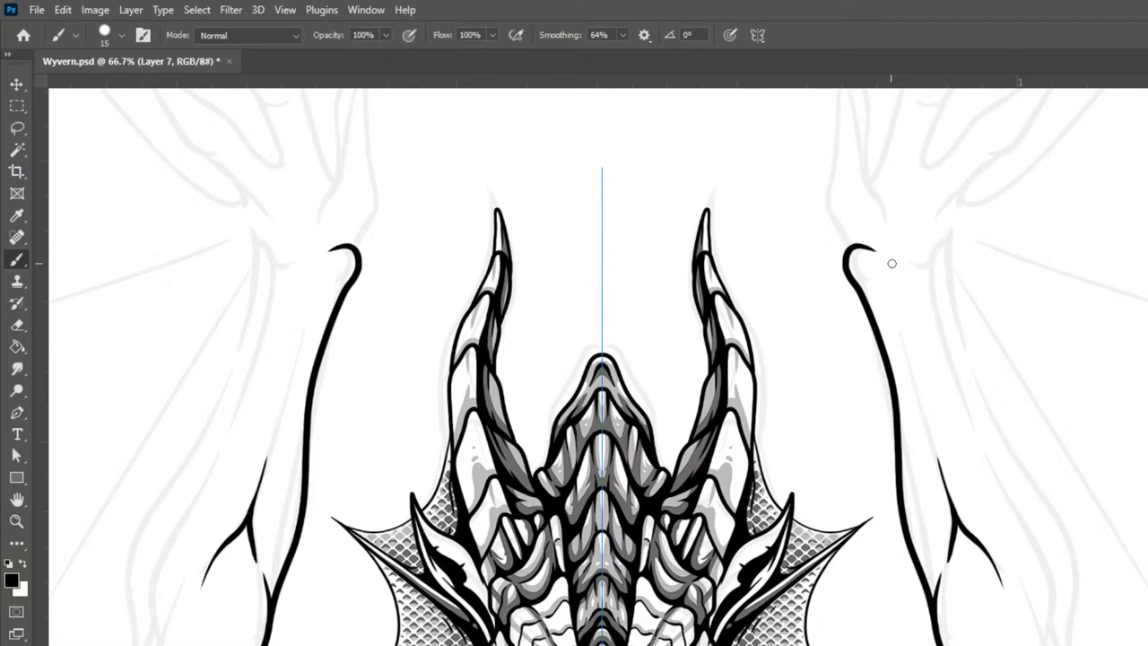
Step: Draw the branching crease lines at the wrists and undo the short stroke beside them
{"action": "mouse_move", "coordinate": [892, 258]}
{"action": "left_mouse_down"}
{"action": "mouse_move", "coordinate": [915, 267]}
{"action": "mouse_move", "coordinate": [933, 386]}
{"action": "left_mouse_up"}
{"action": "left_click_drag", "start_coordinate": [913, 272], "coordinate": [949, 231]}
{"action": "key", "text": "ctrl+z"}
{"action": "left_click_drag", "start_coordinate": [914, 276], "coordinate": [952, 229]}
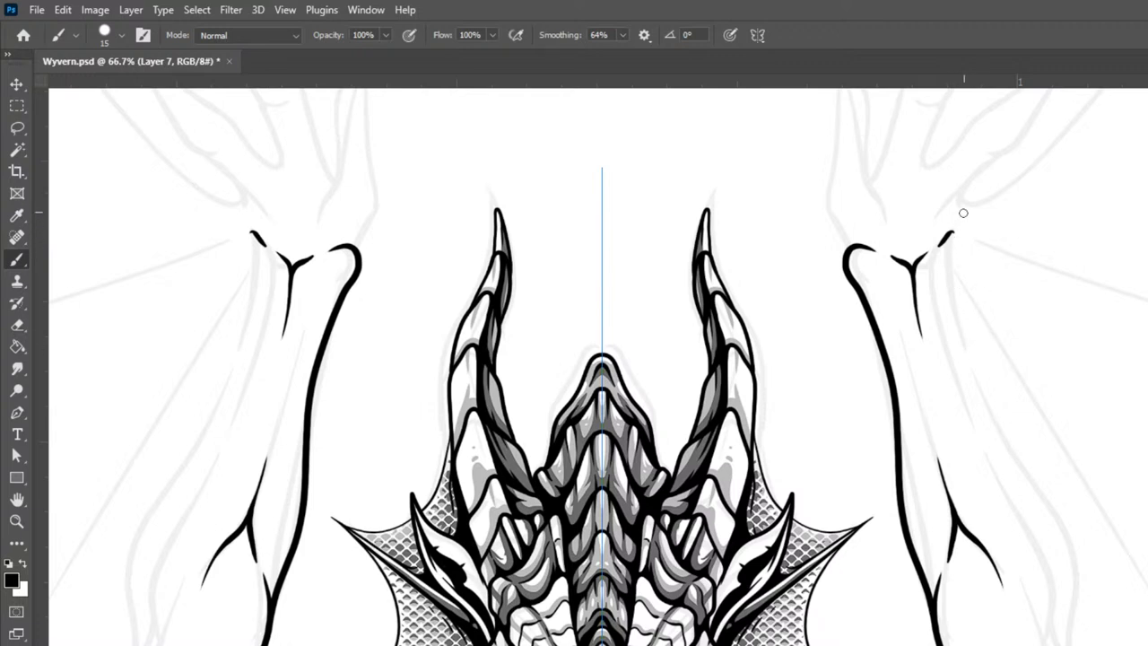
{"action": "key", "text": "ctrl+z"}
Step: Draw the outer forearm contours down to the elbows and the long muscle lines inside the forearms
{"action": "mouse_move", "coordinate": [951, 269]}
{"action": "left_mouse_down"}
{"action": "mouse_move", "coordinate": [996, 413]}
{"action": "mouse_move", "coordinate": [1075, 545]}
{"action": "mouse_move", "coordinate": [1087, 645]}
{"action": "left_mouse_up"}
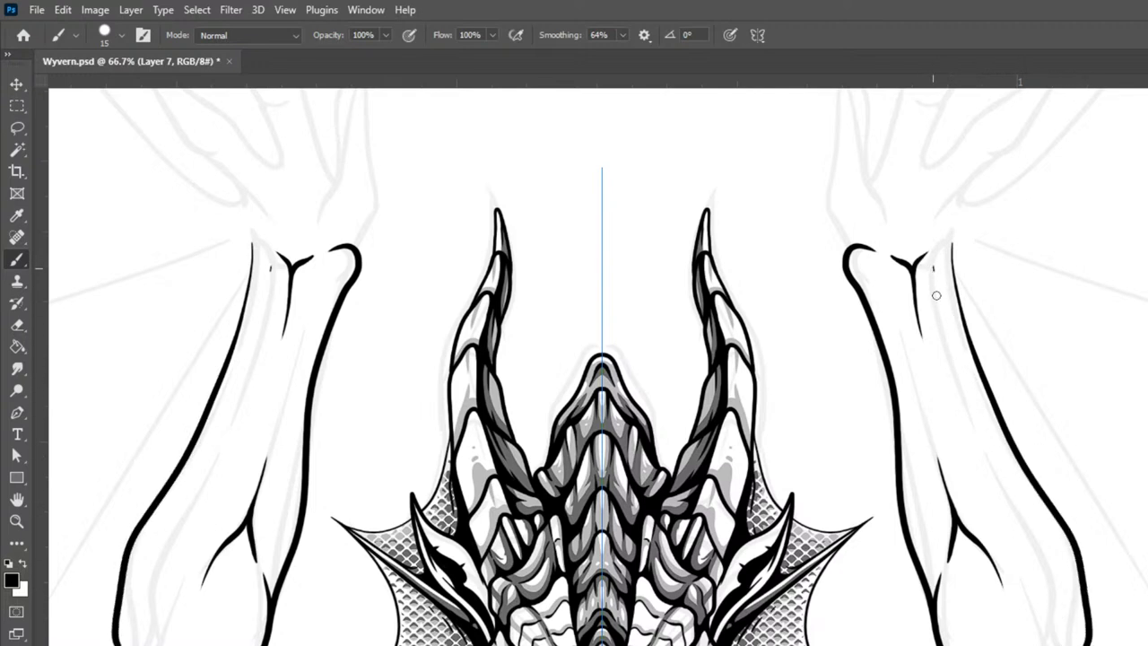
{"action": "left_click_drag", "start_coordinate": [935, 284], "coordinate": [1033, 523]}
{"action": "mouse_move", "coordinate": [993, 449]}
{"action": "left_mouse_down"}
{"action": "mouse_move", "coordinate": [1040, 538]}
{"action": "mouse_move", "coordinate": [1055, 592]}
{"action": "mouse_move", "coordinate": [1042, 627]}
{"action": "left_mouse_up"}
{"action": "mouse_move", "coordinate": [1113, 573]}
{"action": "left_mouse_down"}
{"action": "mouse_move", "coordinate": [1102, 523]}
{"action": "mouse_move", "coordinate": [1112, 405]}
{"action": "mouse_move", "coordinate": [1094, 377]}
{"action": "mouse_move", "coordinate": [1092, 428]}
{"action": "left_mouse_up"}
{"action": "key", "text": "ctrl+z"}
{"action": "mouse_move", "coordinate": [1068, 350]}
{"action": "left_mouse_down"}
{"action": "mouse_move", "coordinate": [1090, 395]}
{"action": "mouse_move", "coordinate": [1100, 378]}
{"action": "mouse_move", "coordinate": [1103, 403]}
{"action": "mouse_move", "coordinate": [1061, 482]}
{"action": "mouse_move", "coordinate": [1057, 525]}
{"action": "left_mouse_up"}
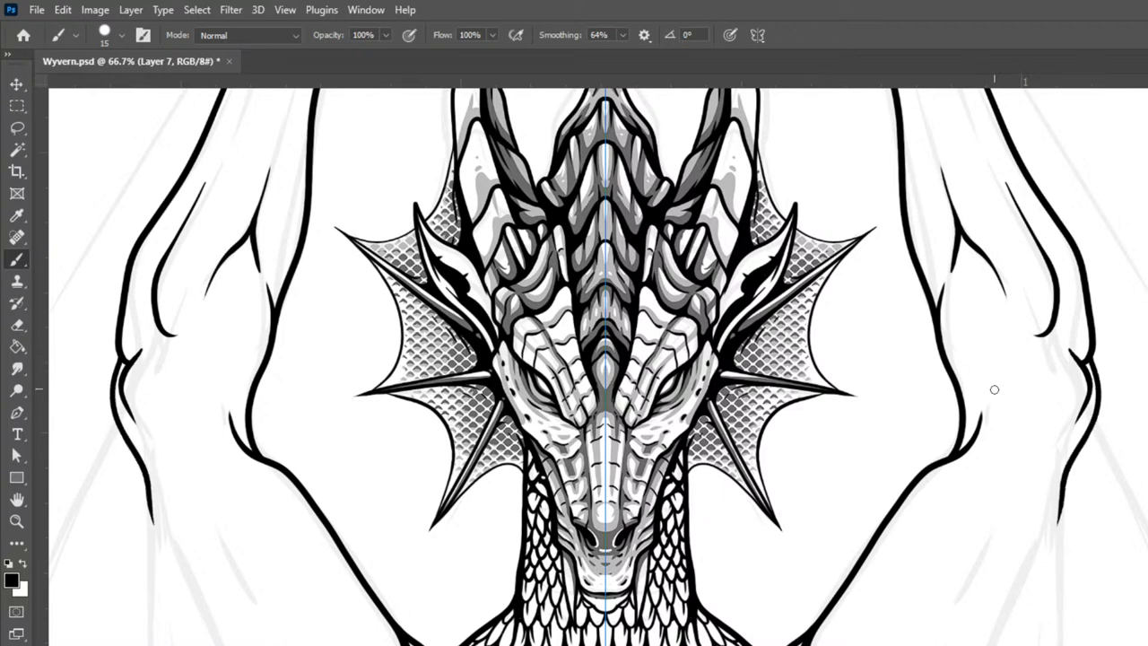
Step: Draw the inner elbow creases and the muscle lines running down the upper arms toward the shoulders
{"action": "left_click_drag", "start_coordinate": [999, 390], "coordinate": [1019, 328]}
{"action": "left_click_drag", "start_coordinate": [1081, 514], "coordinate": [1141, 383]}
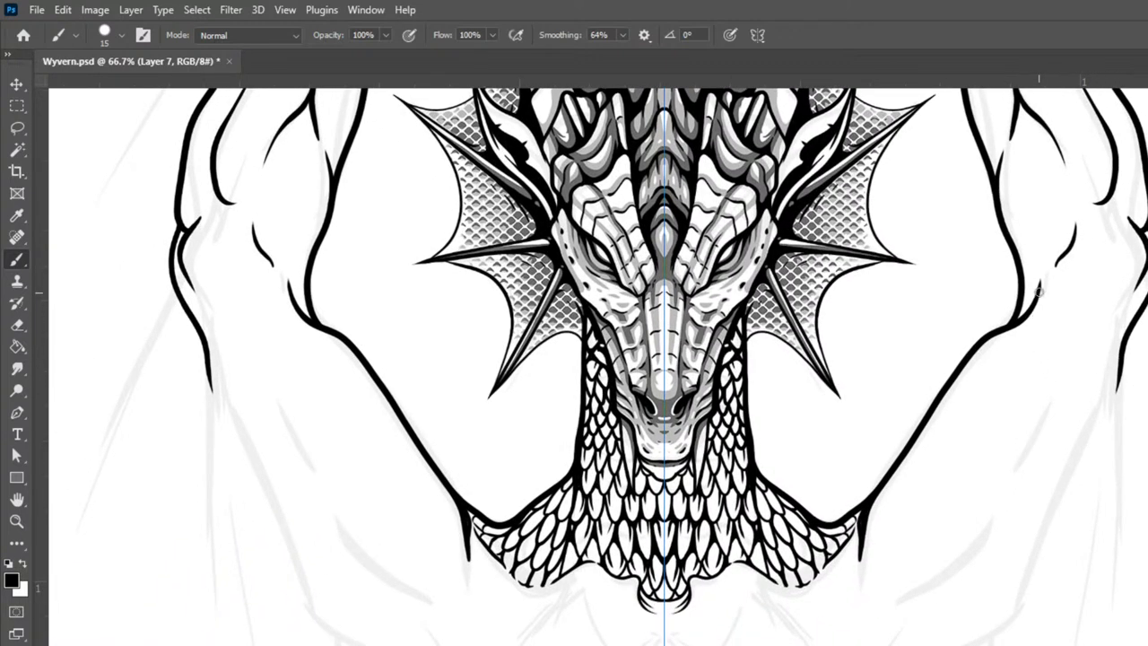
{"action": "left_click_drag", "start_coordinate": [1033, 313], "coordinate": [1037, 373]}
{"action": "mouse_move", "coordinate": [1035, 416]}
{"action": "left_mouse_down"}
{"action": "mouse_move", "coordinate": [997, 520]}
{"action": "mouse_move", "coordinate": [930, 572]}
{"action": "mouse_move", "coordinate": [962, 552]}
{"action": "left_mouse_up"}
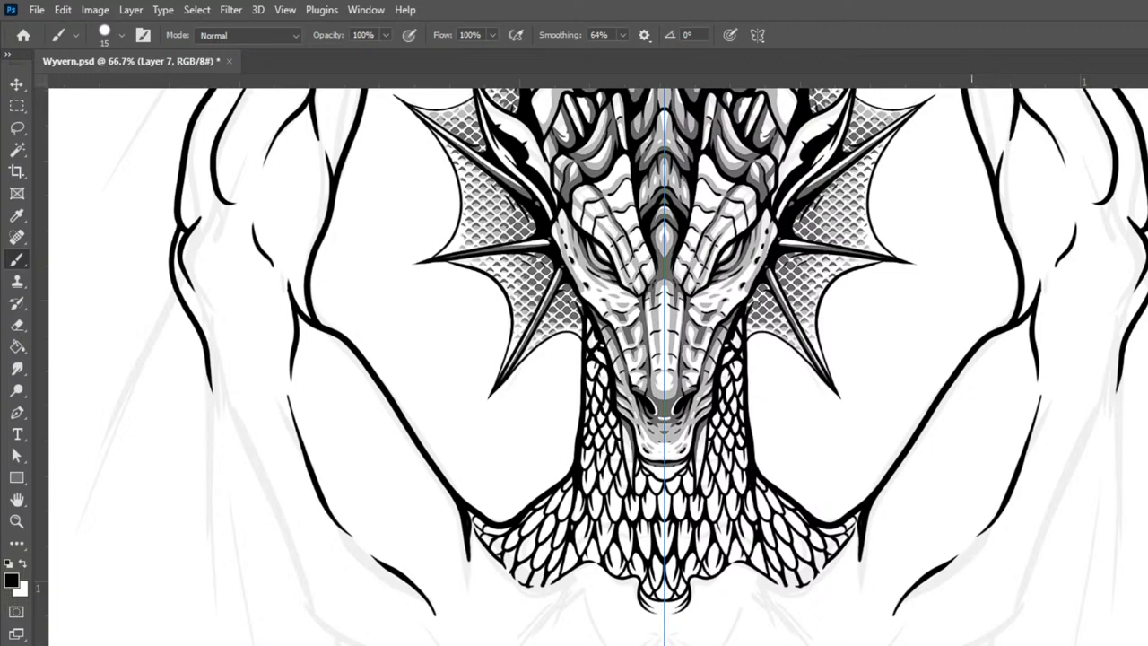
Step: Draw the outer upper arm contours from the elbows down to the shoulders, undoing and redrawing the strokes
{"action": "mouse_move", "coordinate": [986, 642]}
{"action": "left_mouse_down"}
{"action": "mouse_move", "coordinate": [1032, 613]}
{"action": "mouse_move", "coordinate": [1108, 453]}
{"action": "left_mouse_up"}
{"action": "key", "text": "ctrl+z"}
{"action": "mouse_move", "coordinate": [1125, 342]}
{"action": "left_mouse_down"}
{"action": "mouse_move", "coordinate": [1101, 485]}
{"action": "mouse_move", "coordinate": [1031, 626]}
{"action": "left_mouse_up"}
{"action": "key", "text": "ctrl+z"}
{"action": "mouse_move", "coordinate": [1124, 344]}
{"action": "left_mouse_down"}
{"action": "mouse_move", "coordinate": [1098, 464]}
{"action": "mouse_move", "coordinate": [1011, 645]}
{"action": "left_mouse_up"}
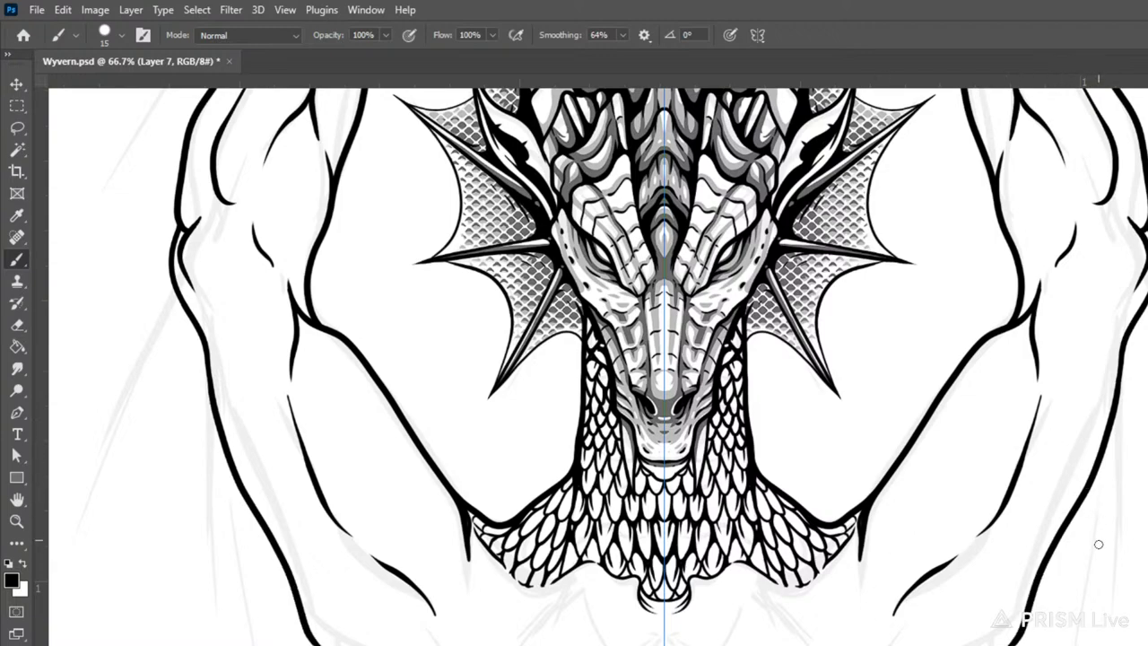
Step: Draw the bulging muscle contours below the shoulders where the upper arms meet the sides of the torso
{"action": "key", "text": "ctrl+minus"}
{"action": "key", "text": "ctrl+minus"}
{"action": "key", "text": "ctrl+minus"}
{"action": "key", "text": "ctrl+minus"}
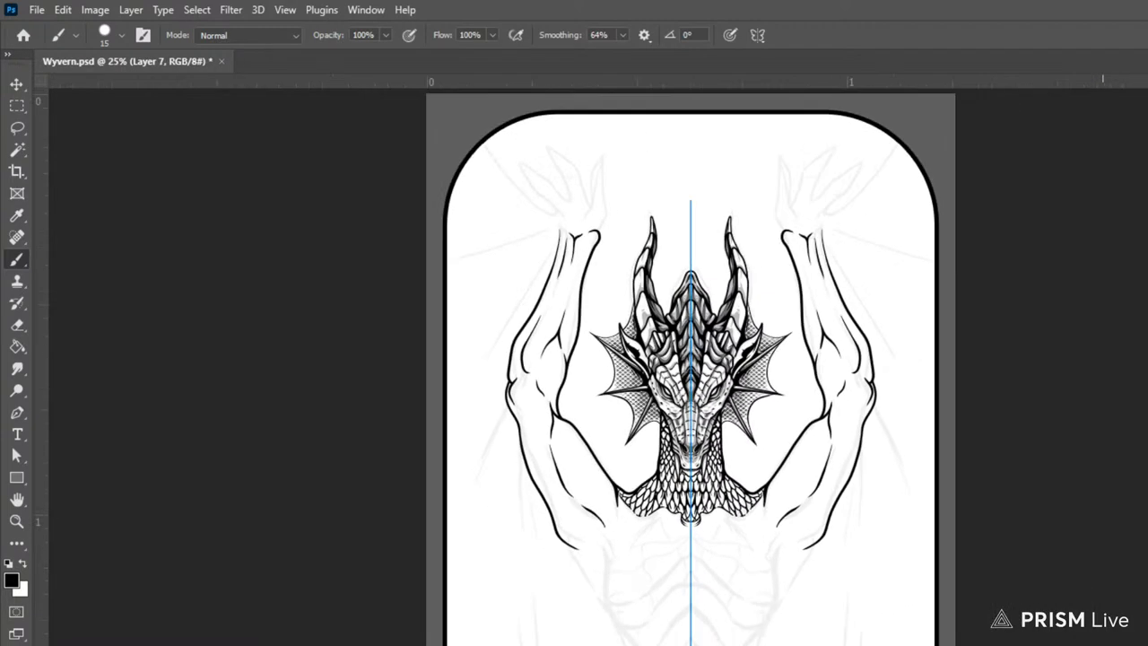
{"action": "key", "text": "ctrl+plus"}
{"action": "key", "text": "ctrl+plus"}
{"action": "key", "text": "ctrl+plus"}
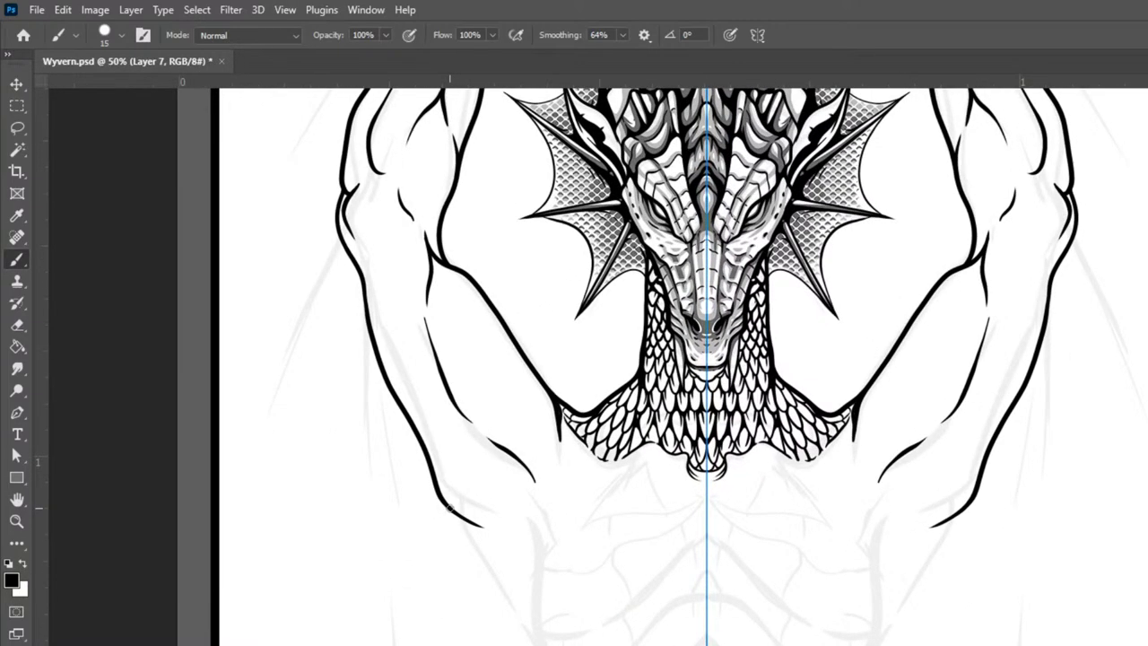
{"action": "mouse_move", "coordinate": [447, 535]}
{"action": "left_mouse_down"}
{"action": "mouse_move", "coordinate": [477, 568]}
{"action": "mouse_move", "coordinate": [502, 574]}
{"action": "mouse_move", "coordinate": [523, 575]}
{"action": "mouse_move", "coordinate": [538, 554]}
{"action": "left_mouse_up"}
{"action": "mouse_move", "coordinate": [482, 581]}
{"action": "left_mouse_down"}
{"action": "mouse_move", "coordinate": [535, 633]}
{"action": "mouse_move", "coordinate": [535, 619]}
{"action": "left_mouse_up"}
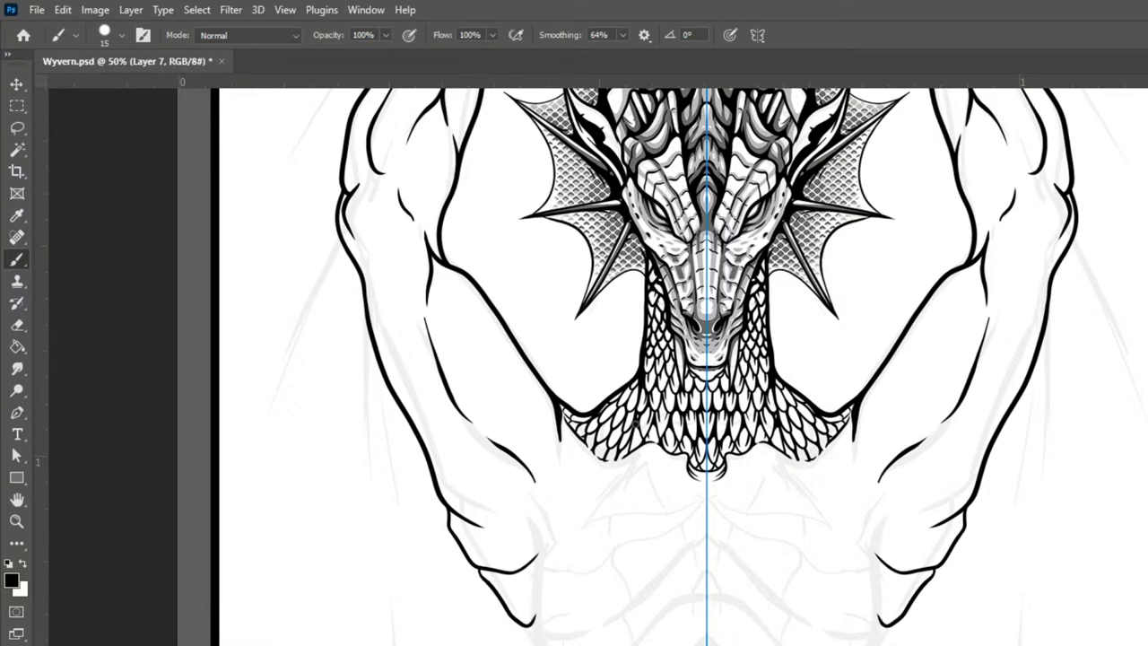
Step: Draw the innermost clawed finger of each hand with its knuckle joint, redoing the stroke at the finger's base
{"action": "left_click_drag", "start_coordinate": [1002, 328], "coordinate": [1134, 644]}
{"action": "left_click_drag", "start_coordinate": [1146, 306], "coordinate": [949, 532]}
{"action": "key", "text": "ctrl+plus"}
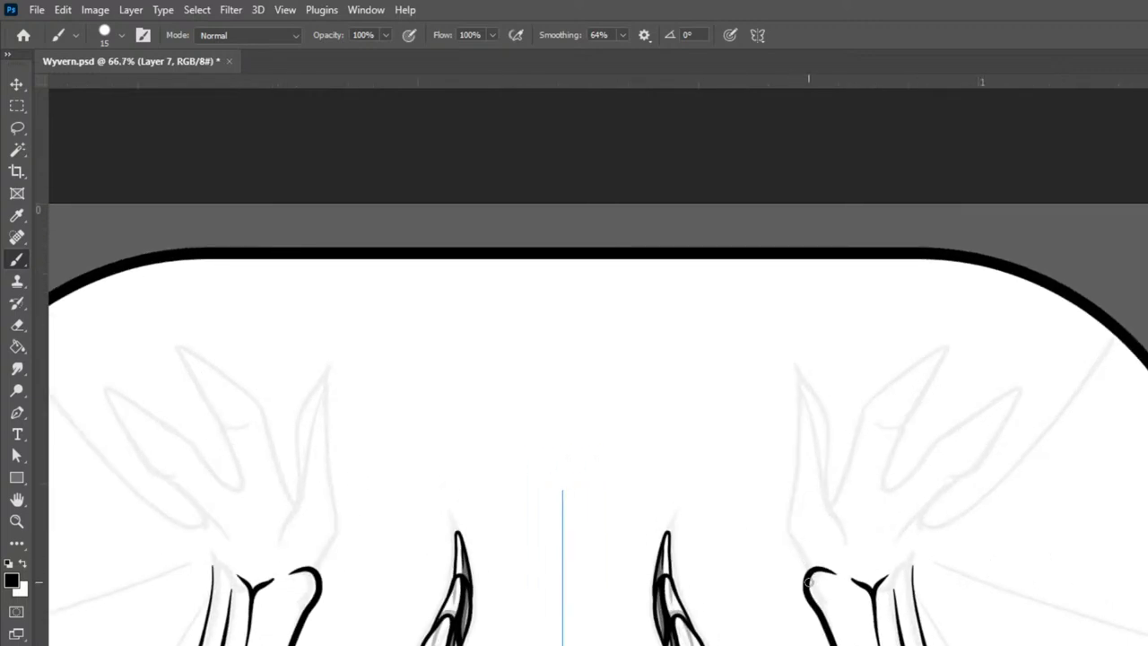
{"action": "mouse_move", "coordinate": [805, 570]}
{"action": "left_mouse_down"}
{"action": "mouse_move", "coordinate": [767, 514]}
{"action": "mouse_move", "coordinate": [784, 376]}
{"action": "mouse_move", "coordinate": [773, 333]}
{"action": "mouse_move", "coordinate": [824, 420]}
{"action": "mouse_move", "coordinate": [812, 453]}
{"action": "mouse_move", "coordinate": [795, 450]}
{"action": "mouse_move", "coordinate": [814, 443]}
{"action": "mouse_move", "coordinate": [820, 512]}
{"action": "left_mouse_up"}
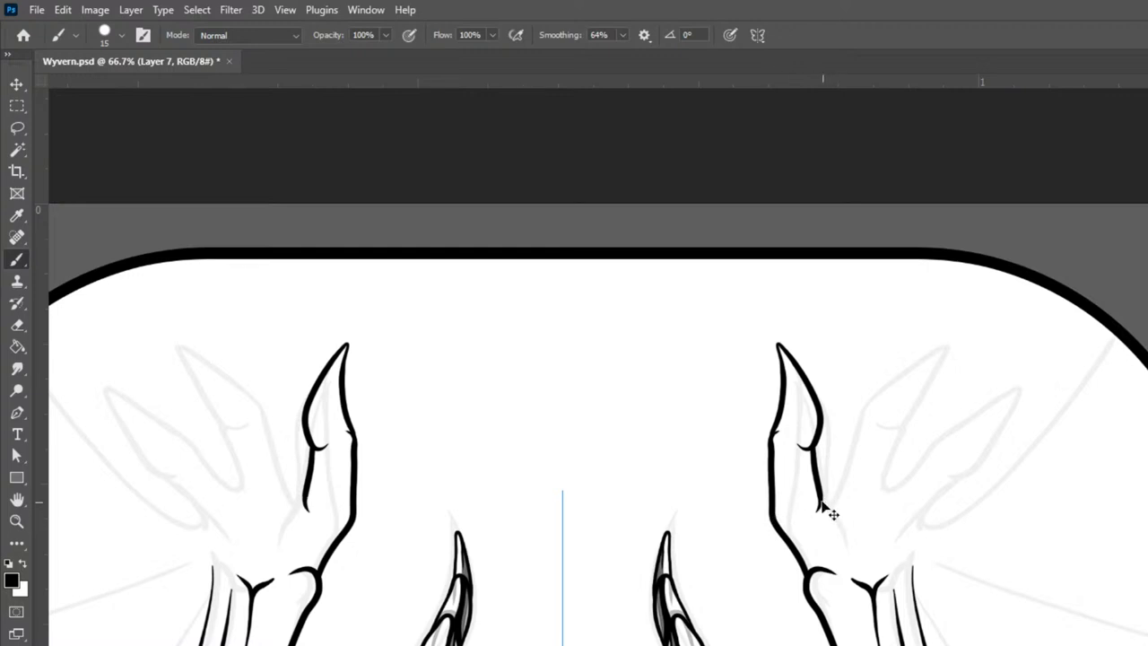
{"action": "key", "text": "ctrl+z"}
{"action": "mouse_move", "coordinate": [814, 445]}
{"action": "left_mouse_down"}
{"action": "mouse_move", "coordinate": [821, 489]}
{"action": "mouse_move", "coordinate": [800, 495]}
{"action": "left_mouse_up"}
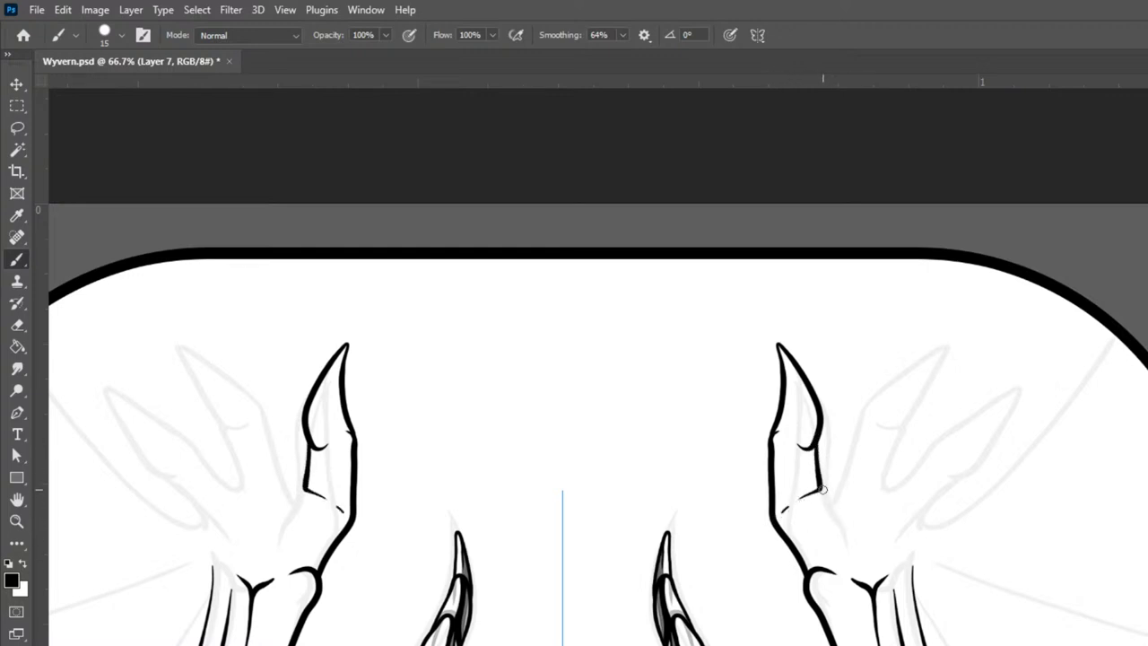
Step: Draw the middle and outer clawed fingers of each hand with the webbing creases and knuckle marks
{"action": "mouse_move", "coordinate": [821, 494]}
{"action": "left_mouse_down"}
{"action": "mouse_move", "coordinate": [872, 383]}
{"action": "mouse_move", "coordinate": [897, 376]}
{"action": "mouse_move", "coordinate": [861, 414]}
{"action": "mouse_move", "coordinate": [866, 392]}
{"action": "mouse_move", "coordinate": [913, 351]}
{"action": "mouse_move", "coordinate": [969, 325]}
{"action": "mouse_move", "coordinate": [915, 419]}
{"action": "mouse_move", "coordinate": [888, 435]}
{"action": "mouse_move", "coordinate": [907, 424]}
{"action": "mouse_move", "coordinate": [890, 481]}
{"action": "mouse_move", "coordinate": [832, 505]}
{"action": "left_mouse_up"}
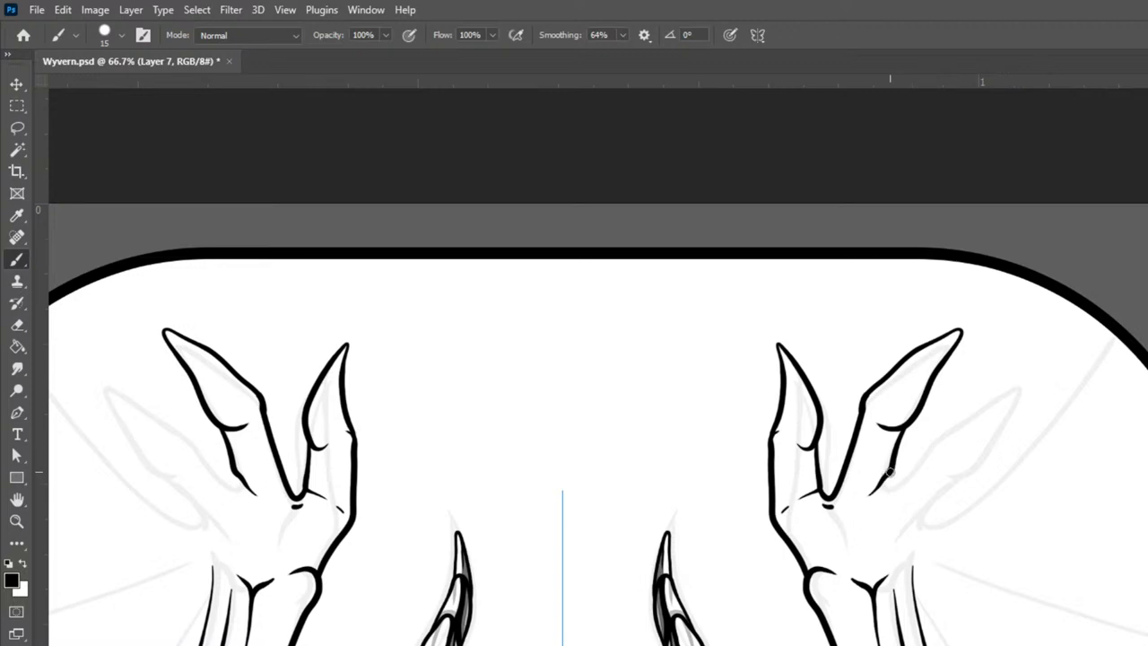
{"action": "key", "text": "ctrl+z"}
{"action": "mouse_move", "coordinate": [891, 468]}
{"action": "left_mouse_down"}
{"action": "mouse_move", "coordinate": [889, 492]}
{"action": "mouse_move", "coordinate": [902, 481]}
{"action": "mouse_move", "coordinate": [872, 500]}
{"action": "mouse_move", "coordinate": [918, 461]}
{"action": "mouse_move", "coordinate": [938, 422]}
{"action": "mouse_move", "coordinate": [1012, 383]}
{"action": "mouse_move", "coordinate": [1045, 381]}
{"action": "mouse_move", "coordinate": [981, 461]}
{"action": "mouse_move", "coordinate": [960, 475]}
{"action": "mouse_move", "coordinate": [942, 464]}
{"action": "mouse_move", "coordinate": [954, 479]}
{"action": "mouse_move", "coordinate": [902, 540]}
{"action": "mouse_move", "coordinate": [932, 527]}
{"action": "mouse_move", "coordinate": [882, 558]}
{"action": "left_mouse_up"}
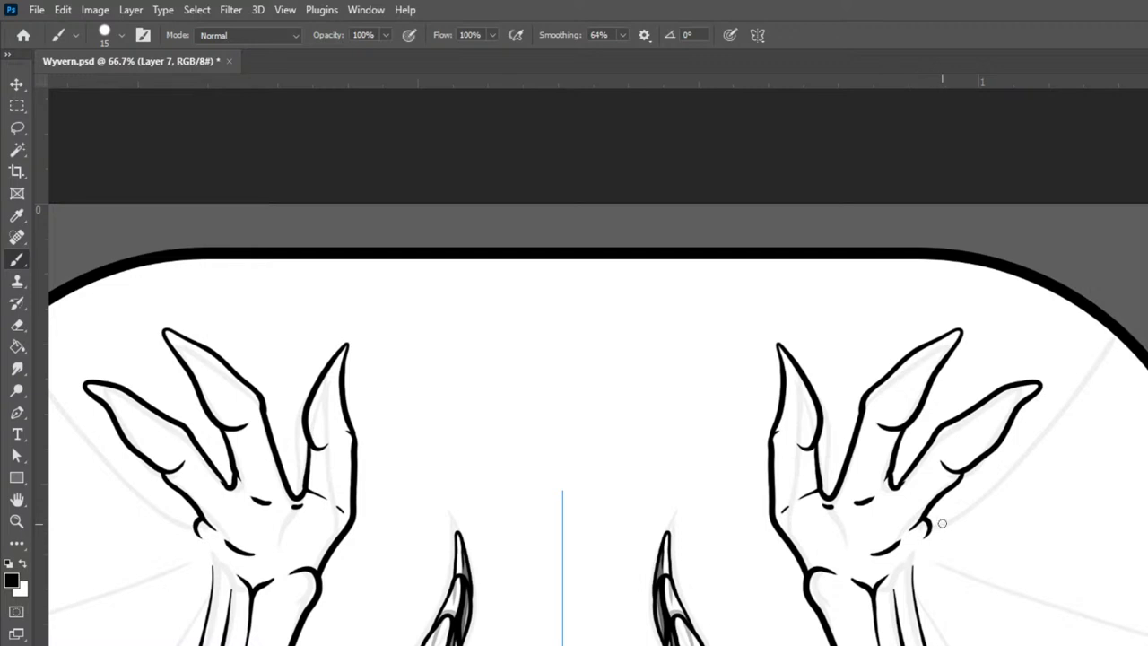
Step: Draw a curved line from the outer edge of each hand up to the frame's rounded corner, redoing the first stroke
{"action": "mouse_move", "coordinate": [932, 525]}
{"action": "left_mouse_down"}
{"action": "mouse_move", "coordinate": [975, 500]}
{"action": "mouse_move", "coordinate": [1125, 327]}
{"action": "left_mouse_up"}
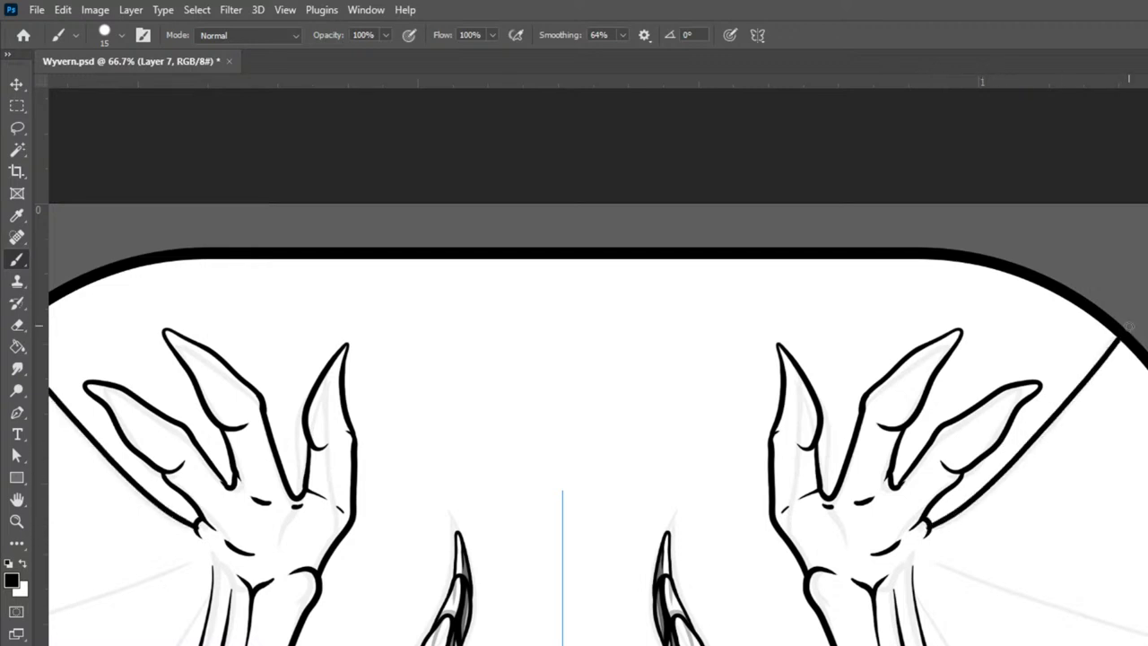
{"action": "key", "text": "ctrl+z"}
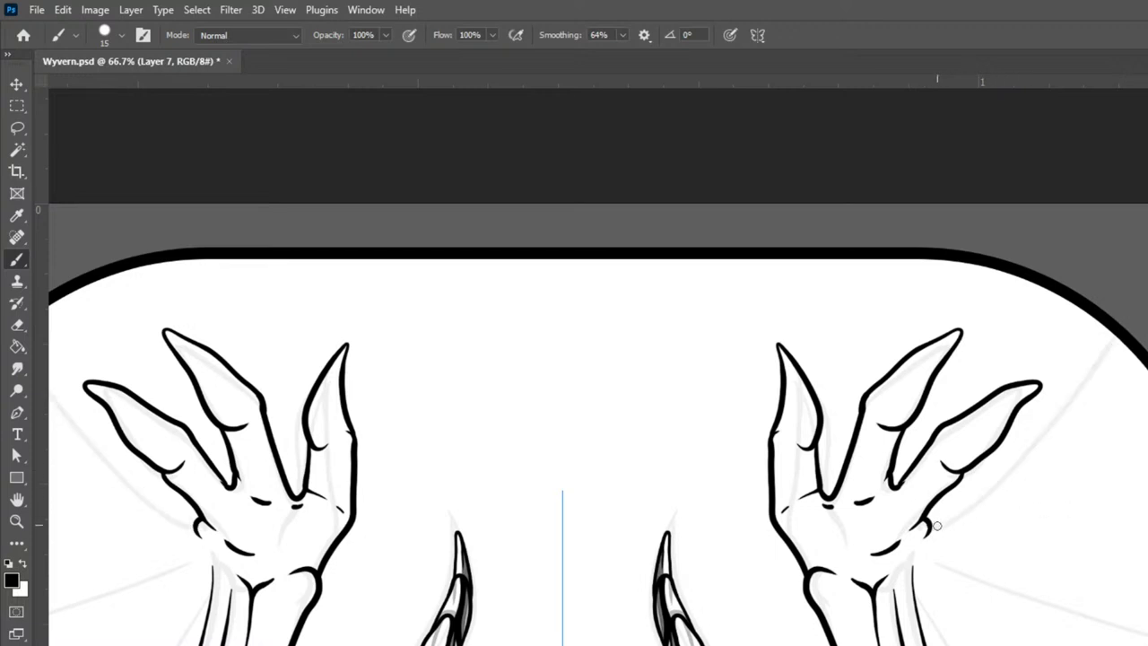
{"action": "mouse_move", "coordinate": [930, 527]}
{"action": "left_mouse_down"}
{"action": "mouse_move", "coordinate": [978, 504]}
{"action": "mouse_move", "coordinate": [1067, 416]}
{"action": "mouse_move", "coordinate": [1127, 312]}
{"action": "left_mouse_up"}
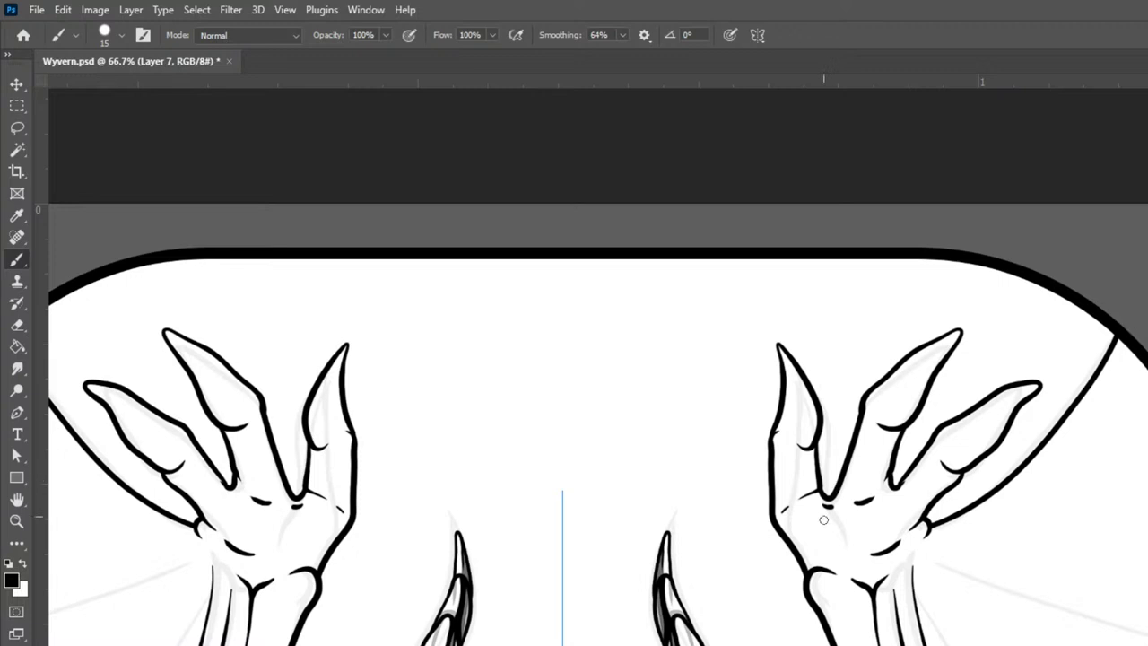
Step: Draw the short crease lines across the palms and wrists, undoing the stray strokes
{"action": "left_click_drag", "start_coordinate": [840, 524], "coordinate": [852, 561]}
{"action": "key", "text": "ctrl+z"}
{"action": "left_click_drag", "start_coordinate": [840, 521], "coordinate": [864, 542]}
{"action": "left_click_drag", "start_coordinate": [816, 570], "coordinate": [847, 565]}
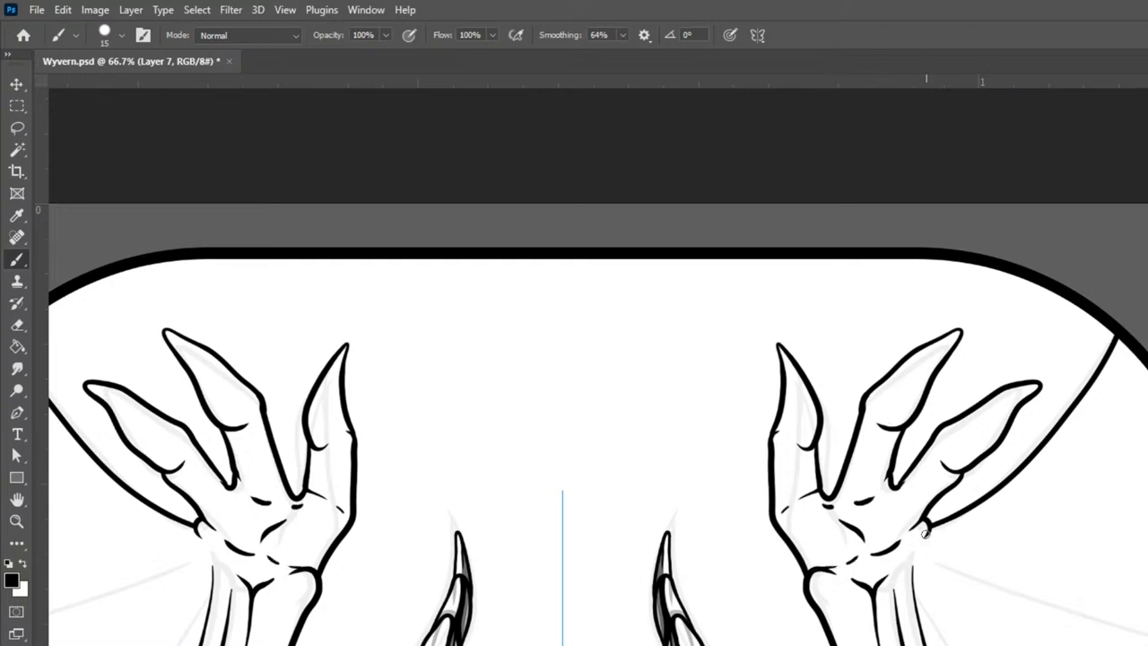
{"action": "left_click_drag", "start_coordinate": [910, 555], "coordinate": [891, 582]}
{"action": "key", "text": "ctrl+z"}
Step: Draw the short muscle creases around the shoulders and armpits beside the base of the scaled neck
{"action": "key", "text": "ctrl+minus"}
{"action": "key", "text": "ctrl+minus"}
{"action": "key", "text": "ctrl+minus"}
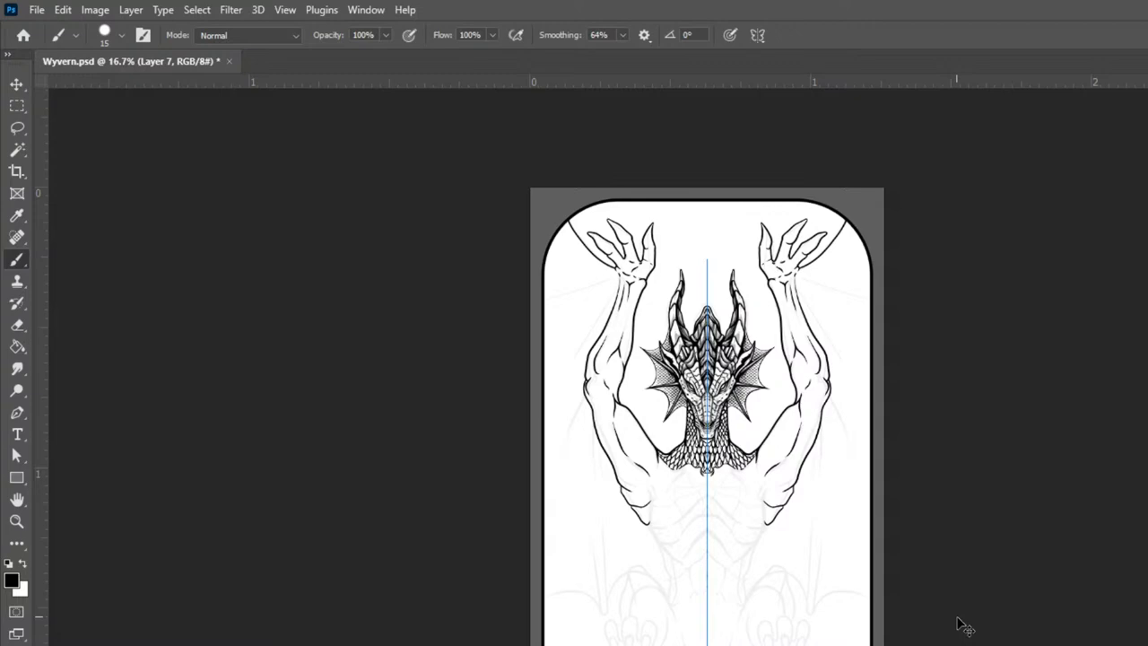
{"action": "key", "text": "ctrl+plus"}
{"action": "key", "text": "ctrl+plus"}
{"action": "key", "text": "ctrl+plus"}
{"action": "key", "text": "ctrl+plus"}
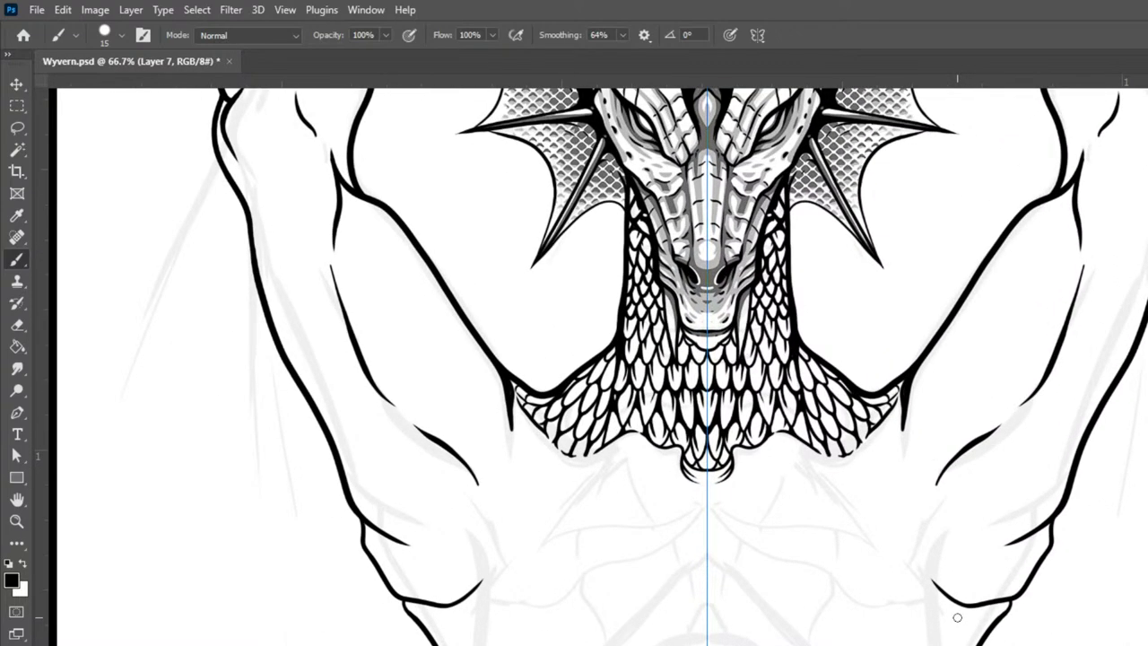
{"action": "mouse_move", "coordinate": [476, 549]}
{"action": "left_mouse_down"}
{"action": "mouse_move", "coordinate": [451, 537]}
{"action": "mouse_move", "coordinate": [497, 544]}
{"action": "left_mouse_up"}
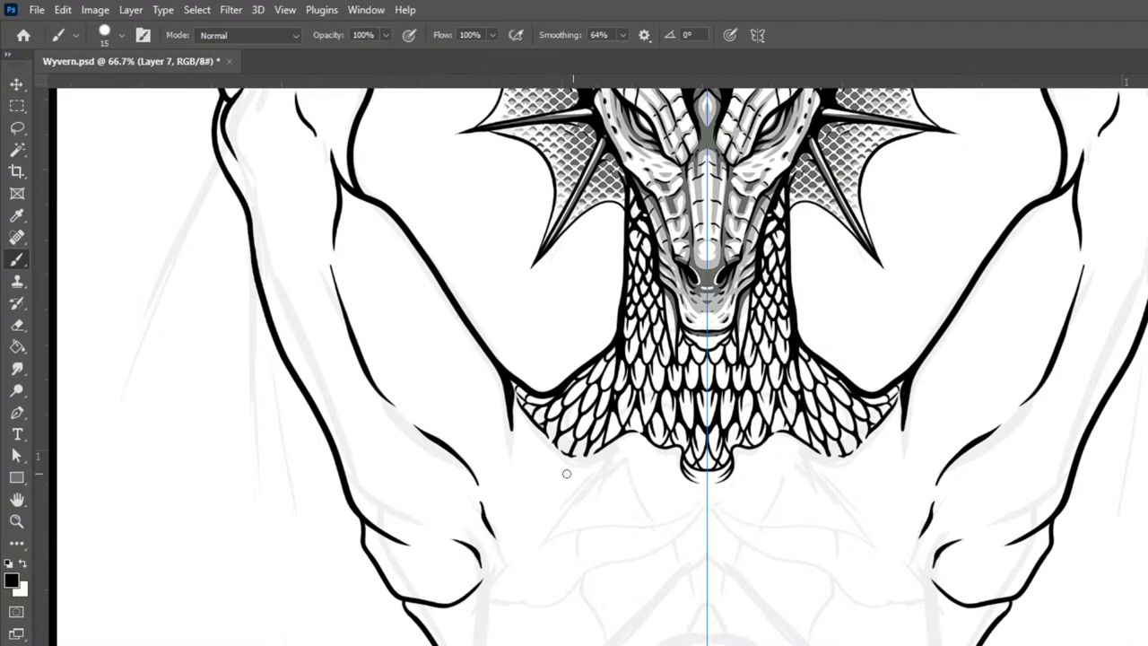
{"action": "mouse_move", "coordinate": [527, 442]}
{"action": "left_mouse_down"}
{"action": "mouse_move", "coordinate": [553, 477]}
{"action": "mouse_move", "coordinate": [515, 479]}
{"action": "mouse_move", "coordinate": [506, 562]}
{"action": "mouse_move", "coordinate": [504, 535]}
{"action": "mouse_move", "coordinate": [580, 452]}
{"action": "mouse_move", "coordinate": [539, 493]}
{"action": "mouse_move", "coordinate": [562, 470]}
{"action": "left_mouse_up"}
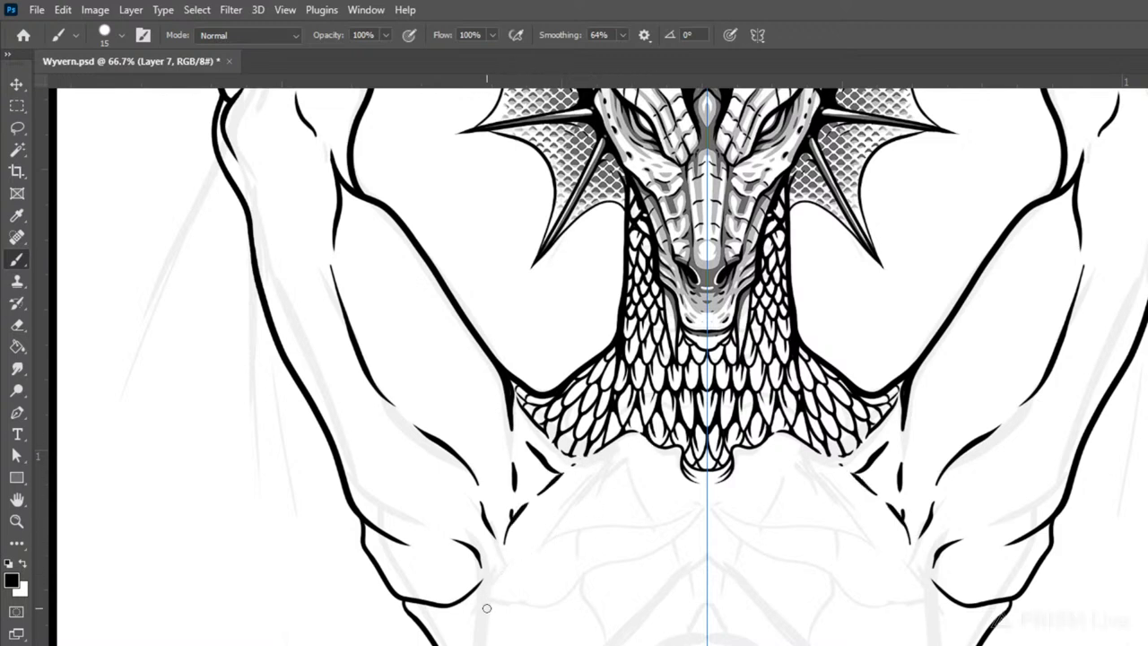
Step: Draw the collarbone contours, the small notch below the neck and the tendon lines across the upper chest
{"action": "mouse_move", "coordinate": [486, 605]}
{"action": "left_mouse_down"}
{"action": "mouse_move", "coordinate": [493, 566]}
{"action": "mouse_move", "coordinate": [571, 512]}
{"action": "mouse_move", "coordinate": [620, 521]}
{"action": "mouse_move", "coordinate": [682, 482]}
{"action": "mouse_move", "coordinate": [701, 496]}
{"action": "mouse_move", "coordinate": [732, 487]}
{"action": "mouse_move", "coordinate": [707, 509]}
{"action": "left_mouse_up"}
{"action": "left_click", "coordinate": [692, 496]}
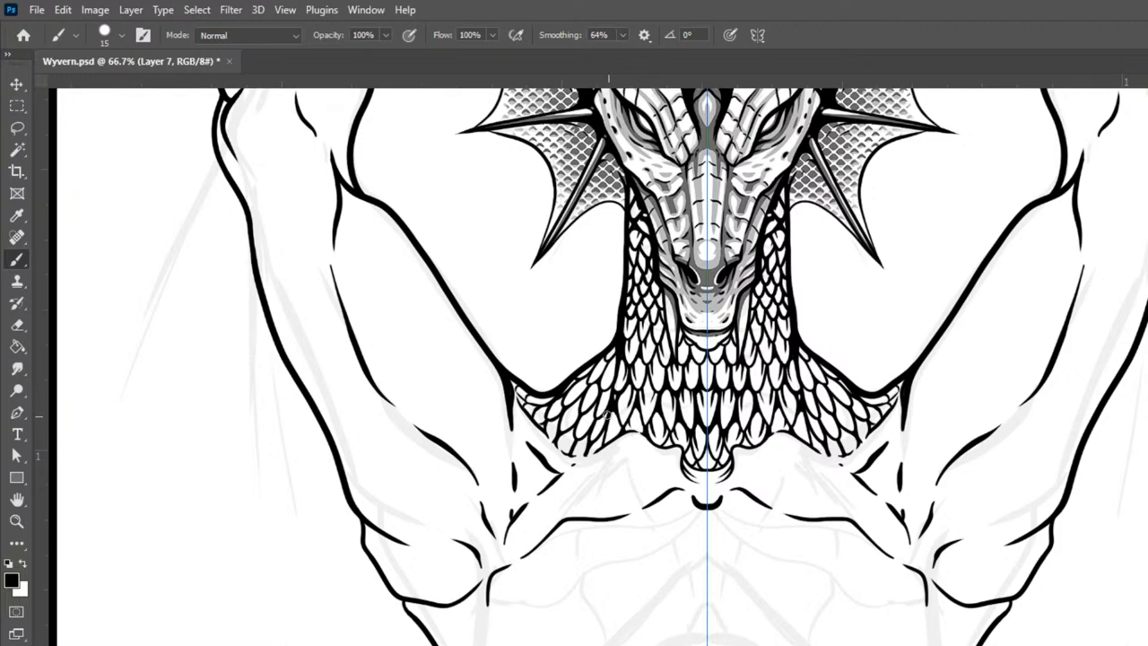
{"action": "mouse_move", "coordinate": [508, 381]}
{"action": "left_mouse_down"}
{"action": "mouse_move", "coordinate": [537, 427]}
{"action": "mouse_move", "coordinate": [575, 463]}
{"action": "mouse_move", "coordinate": [605, 446]}
{"action": "left_mouse_up"}
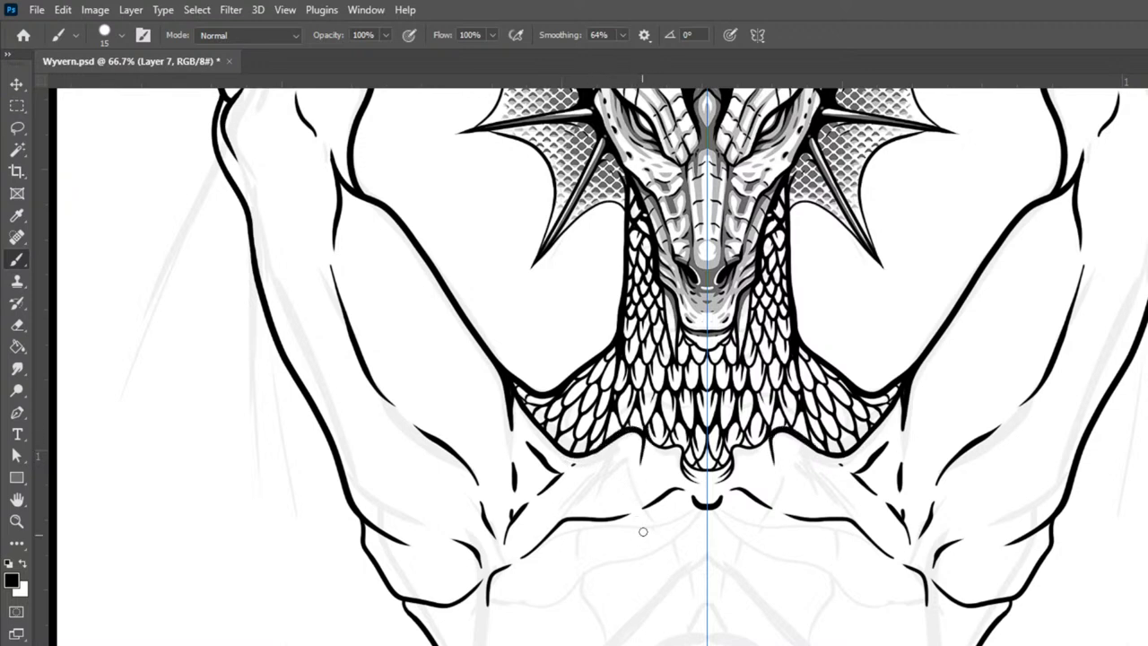
{"action": "left_click_drag", "start_coordinate": [642, 475], "coordinate": [657, 511]}
{"action": "left_click_drag", "start_coordinate": [615, 466], "coordinate": [606, 520]}
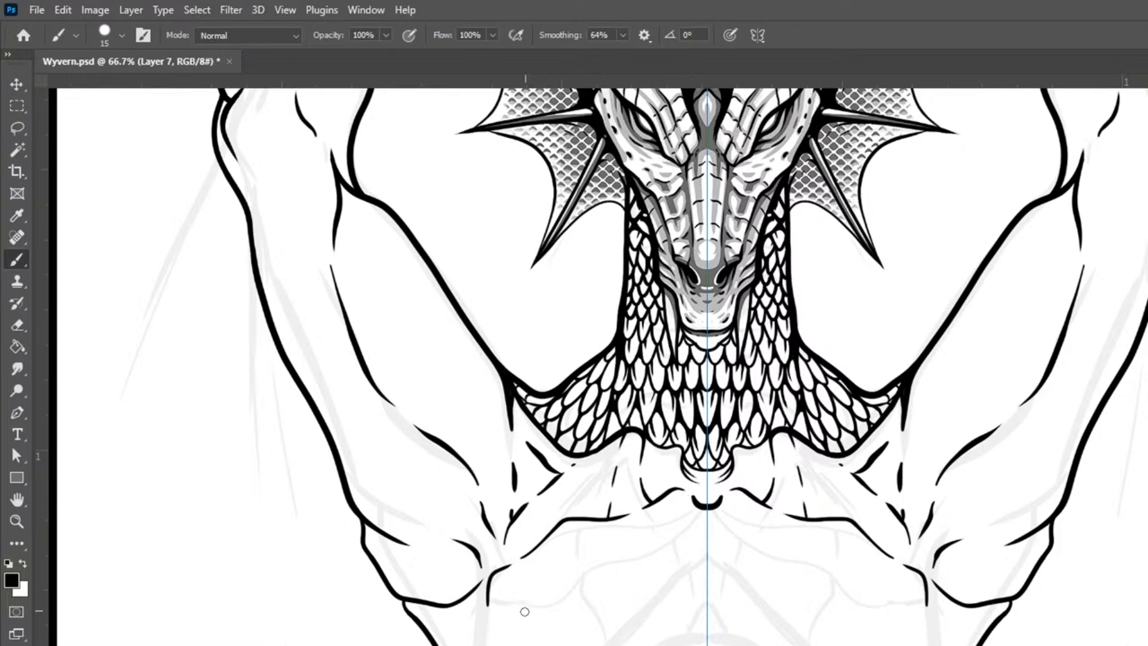
Step: Draw the arched bands across the chest from the armpits to the centre line with short vertical creases
{"action": "mouse_move", "coordinate": [487, 639]}
{"action": "left_mouse_down"}
{"action": "mouse_move", "coordinate": [492, 608]}
{"action": "mouse_move", "coordinate": [504, 619]}
{"action": "mouse_move", "coordinate": [556, 602]}
{"action": "mouse_move", "coordinate": [594, 561]}
{"action": "mouse_move", "coordinate": [601, 629]}
{"action": "left_mouse_up"}
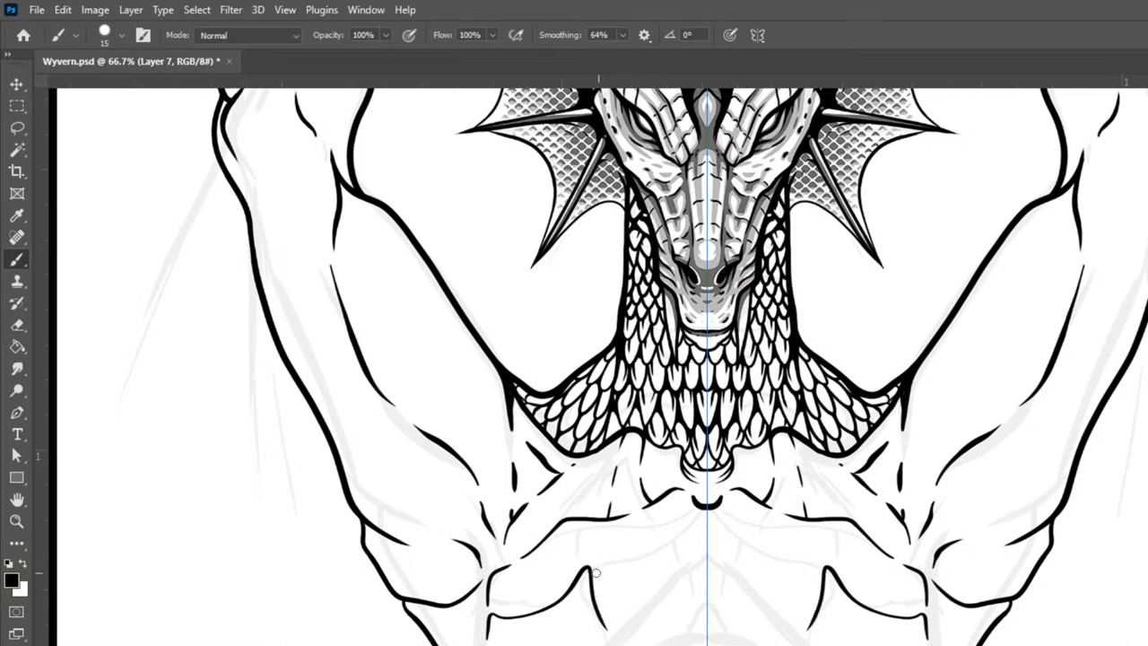
{"action": "mouse_move", "coordinate": [590, 569]}
{"action": "left_mouse_down"}
{"action": "mouse_move", "coordinate": [679, 557]}
{"action": "mouse_move", "coordinate": [713, 523]}
{"action": "mouse_move", "coordinate": [718, 549]}
{"action": "mouse_move", "coordinate": [704, 528]}
{"action": "mouse_move", "coordinate": [715, 532]}
{"action": "mouse_move", "coordinate": [701, 530]}
{"action": "mouse_move", "coordinate": [701, 568]}
{"action": "left_mouse_up"}
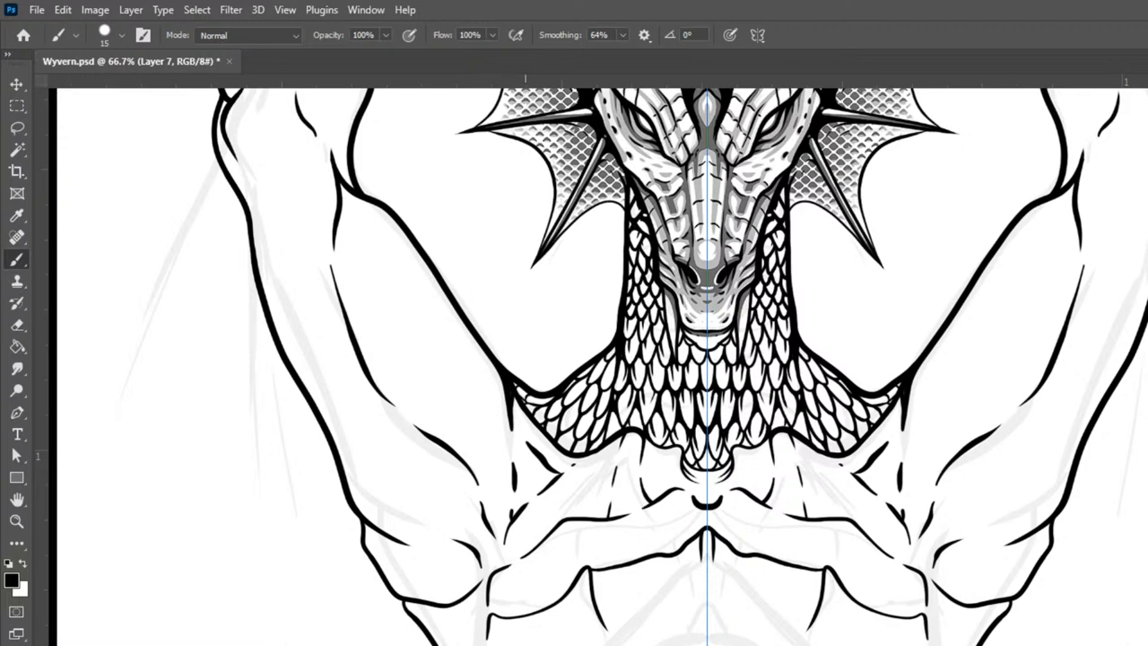
{"action": "left_click_drag", "start_coordinate": [509, 625], "coordinate": [506, 635]}
{"action": "mouse_move", "coordinate": [619, 637]}
{"action": "left_mouse_down"}
{"action": "mouse_move", "coordinate": [712, 580]}
{"action": "mouse_move", "coordinate": [732, 620]}
{"action": "mouse_move", "coordinate": [680, 544]}
{"action": "mouse_move", "coordinate": [667, 573]}
{"action": "left_mouse_up"}
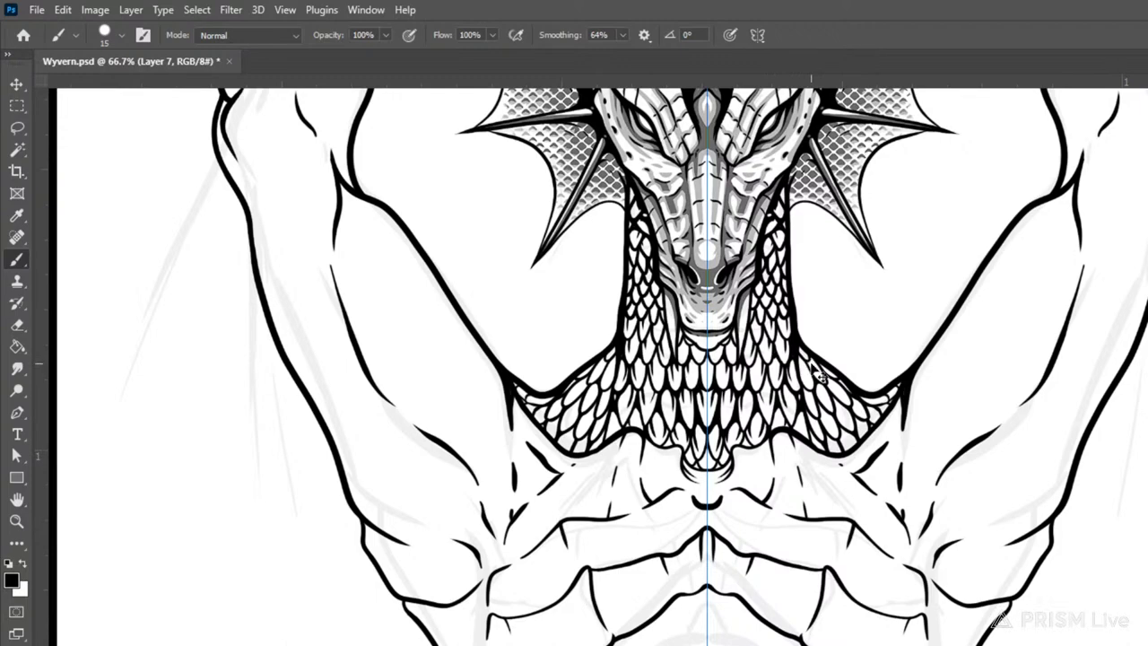
Step: Draw the lower rib contours from the flanks to the centre of the torso with small crease marks
{"action": "key", "text": "ctrl+minus"}
{"action": "key", "text": "ctrl+minus"}
{"action": "key", "text": "ctrl+minus"}
{"action": "key", "text": "ctrl+plus"}
{"action": "key", "text": "ctrl+plus"}
{"action": "key", "text": "ctrl+plus"}
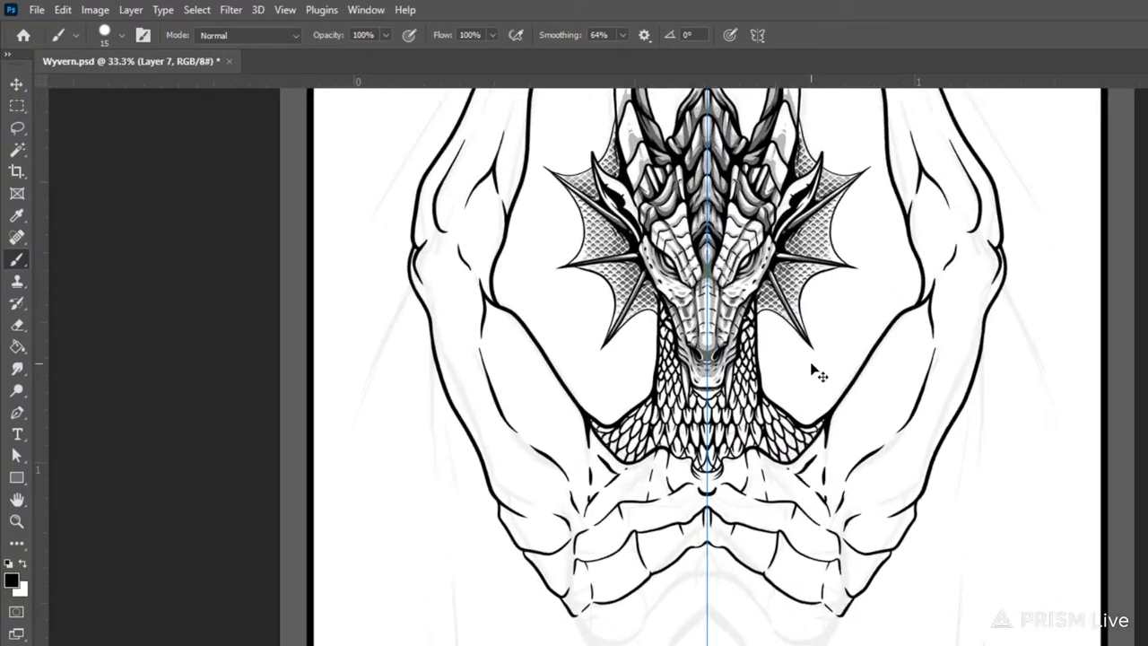
{"action": "left_click_drag", "start_coordinate": [804, 503], "coordinate": [778, 296]}
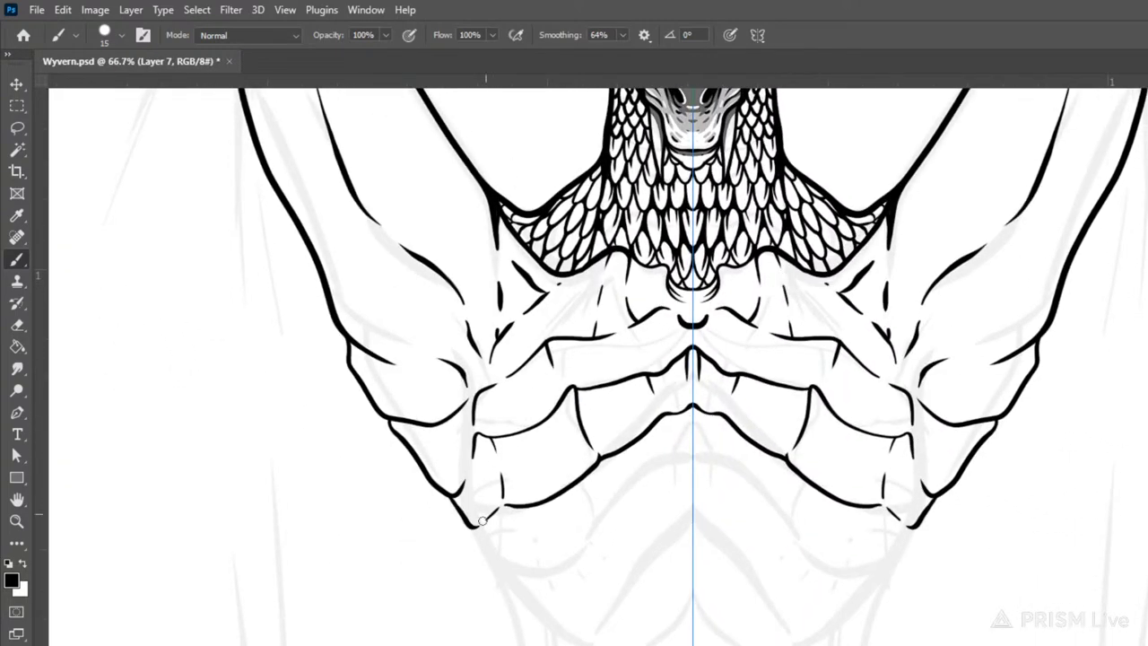
{"action": "mouse_move", "coordinate": [469, 527]}
{"action": "left_mouse_down"}
{"action": "mouse_move", "coordinate": [517, 592]}
{"action": "mouse_move", "coordinate": [575, 606]}
{"action": "mouse_move", "coordinate": [595, 579]}
{"action": "mouse_move", "coordinate": [579, 556]}
{"action": "mouse_move", "coordinate": [575, 502]}
{"action": "mouse_move", "coordinate": [621, 510]}
{"action": "mouse_move", "coordinate": [608, 517]}
{"action": "mouse_move", "coordinate": [672, 436]}
{"action": "left_mouse_up"}
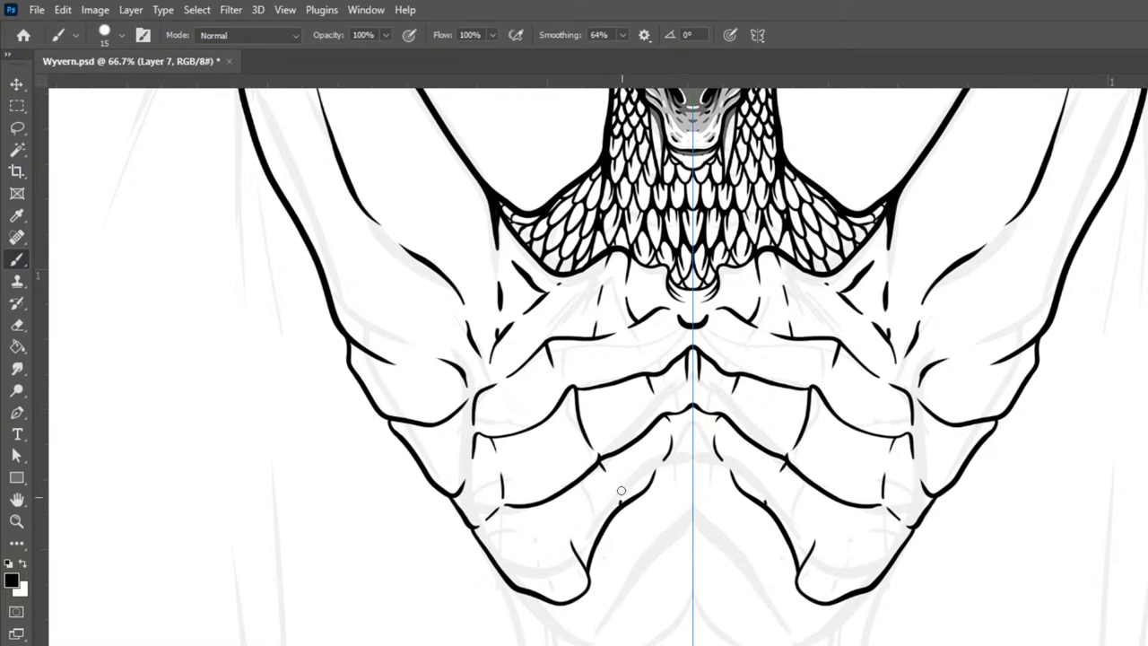
{"action": "left_click_drag", "start_coordinate": [537, 504], "coordinate": [557, 519]}
Step: Draw the breastbone notch, the arched lower ribcage edge and the upper abdominal plates, thickening the central junction
{"action": "left_click_drag", "start_coordinate": [664, 464], "coordinate": [693, 489]}
{"action": "key", "text": "ctrl+z"}
{"action": "mouse_move", "coordinate": [619, 510]}
{"action": "left_mouse_down"}
{"action": "mouse_move", "coordinate": [645, 508]}
{"action": "mouse_move", "coordinate": [671, 533]}
{"action": "mouse_move", "coordinate": [693, 504]}
{"action": "left_mouse_up"}
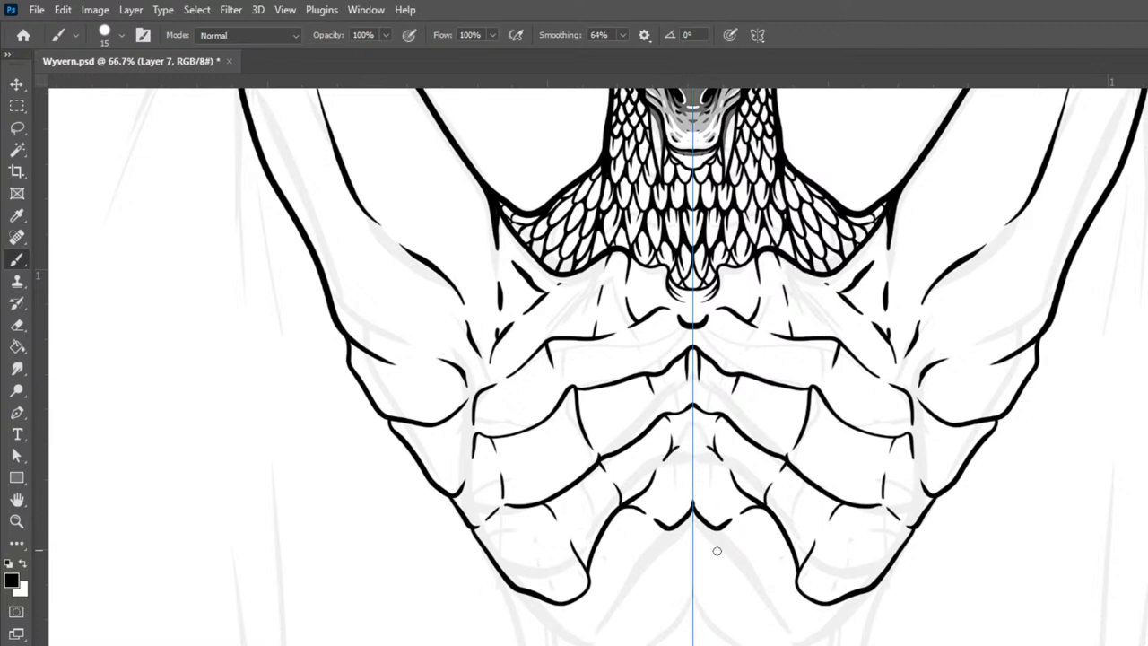
{"action": "mouse_move", "coordinate": [533, 596]}
{"action": "left_mouse_down"}
{"action": "mouse_move", "coordinate": [579, 645]}
{"action": "mouse_move", "coordinate": [638, 618]}
{"action": "mouse_move", "coordinate": [698, 544]}
{"action": "mouse_move", "coordinate": [692, 499]}
{"action": "left_mouse_up"}
{"action": "left_click_drag", "start_coordinate": [909, 341], "coordinate": [929, 187]}
{"action": "mouse_move", "coordinate": [608, 466]}
{"action": "left_mouse_down"}
{"action": "mouse_move", "coordinate": [624, 531]}
{"action": "mouse_move", "coordinate": [667, 576]}
{"action": "mouse_move", "coordinate": [687, 569]}
{"action": "mouse_move", "coordinate": [698, 541]}
{"action": "left_mouse_up"}
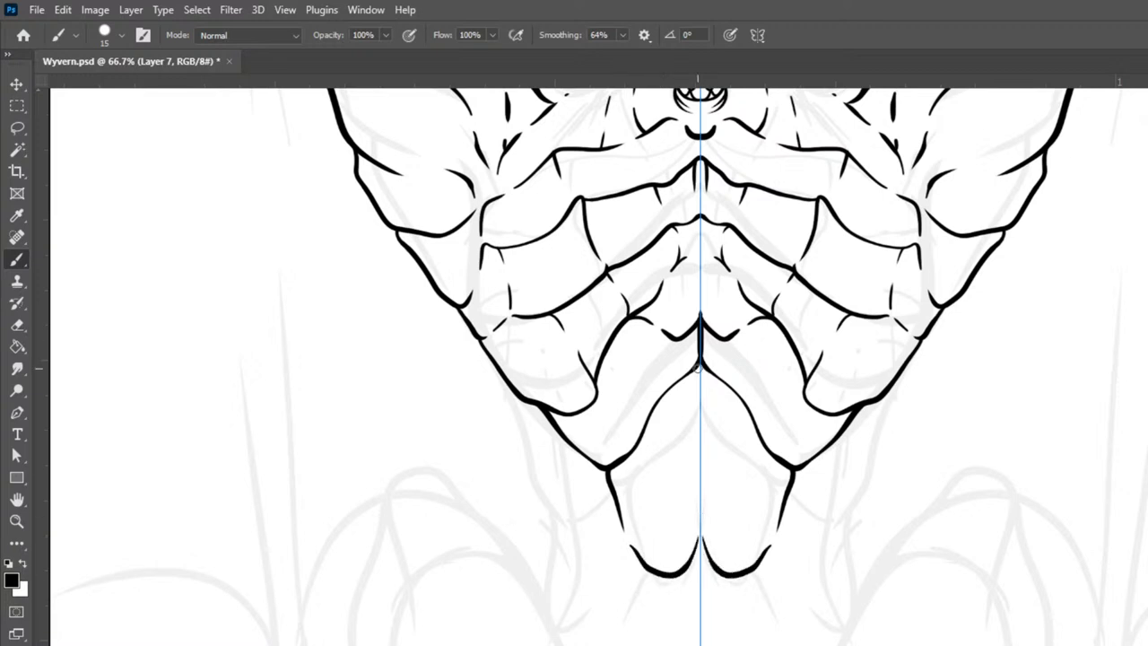
{"action": "left_click_drag", "start_coordinate": [694, 367], "coordinate": [699, 398]}
Step: Draw the side waist muscles below the ribs and the short creases joining them to the abdominal plates
{"action": "left_click_drag", "start_coordinate": [794, 468], "coordinate": [825, 501]}
{"action": "left_click_drag", "start_coordinate": [850, 414], "coordinate": [833, 503]}
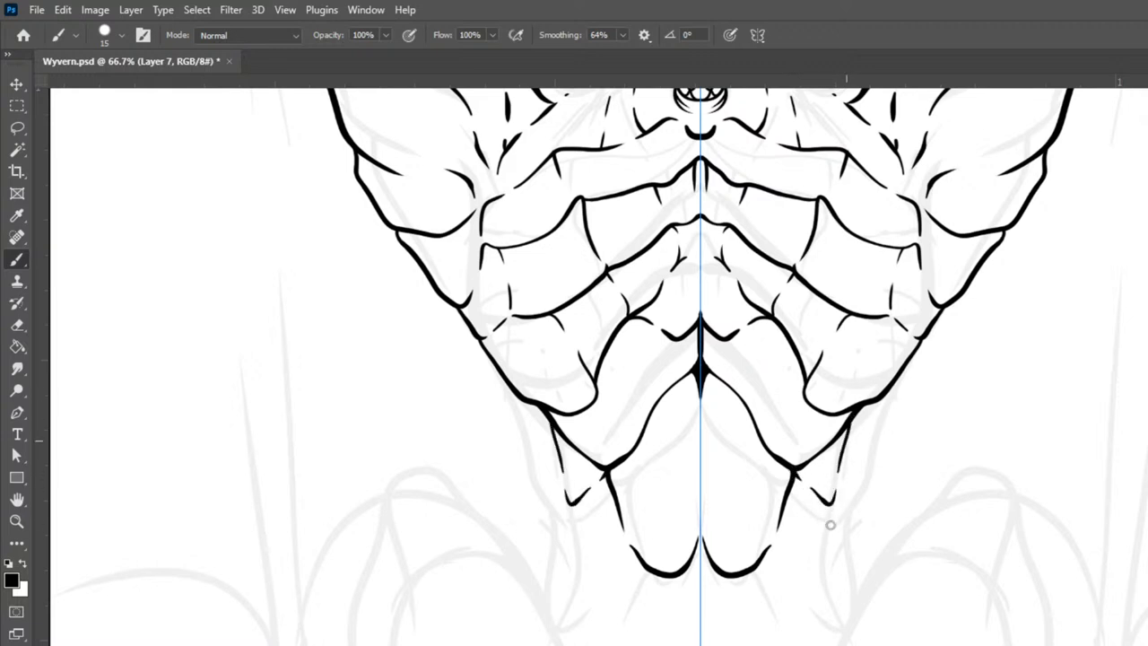
{"action": "mouse_move", "coordinate": [513, 394]}
{"action": "left_mouse_down"}
{"action": "mouse_move", "coordinate": [546, 512]}
{"action": "mouse_move", "coordinate": [566, 516]}
{"action": "left_mouse_up"}
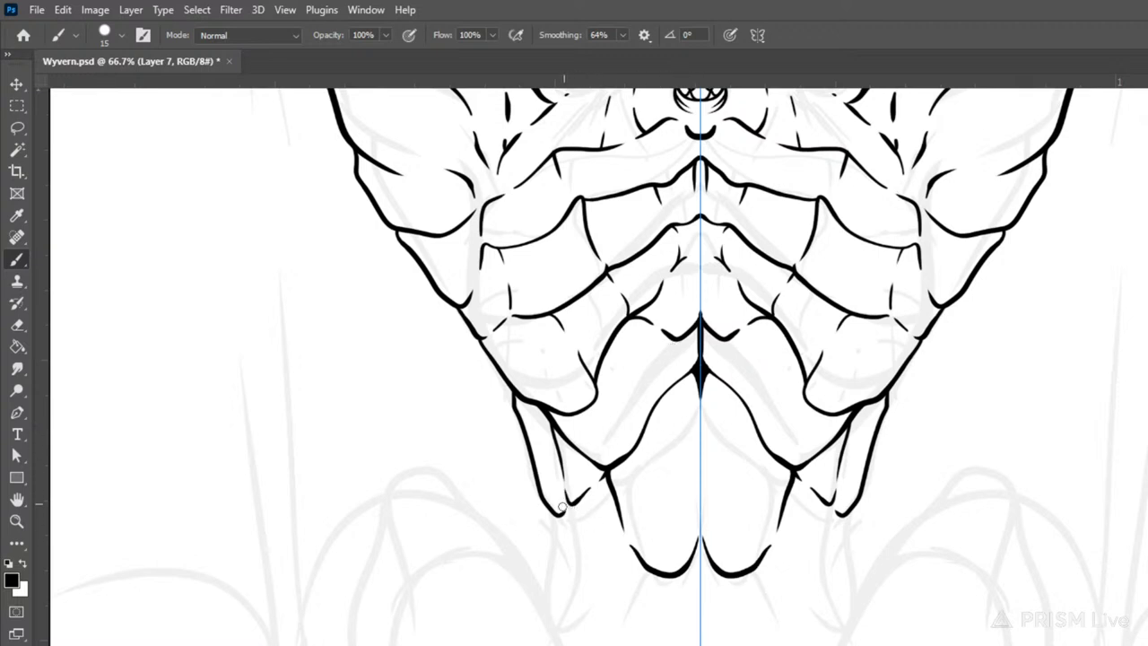
{"action": "left_click_drag", "start_coordinate": [553, 513], "coordinate": [542, 605]}
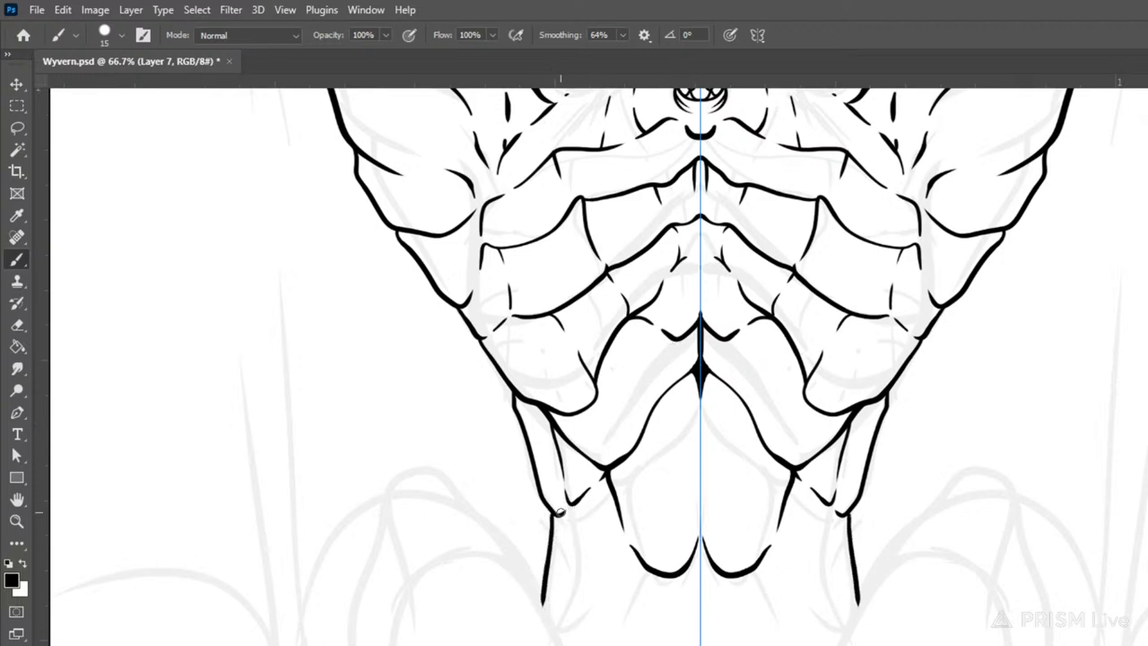
{"action": "left_click_drag", "start_coordinate": [567, 513], "coordinate": [571, 607]}
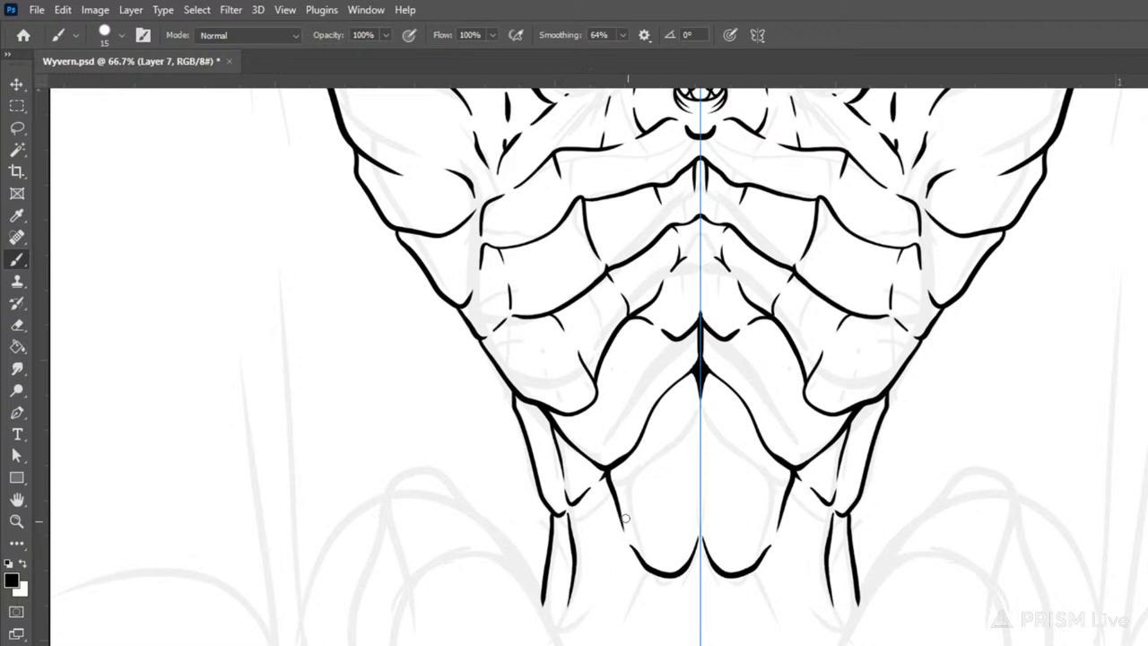
{"action": "mouse_move", "coordinate": [574, 554]}
{"action": "left_mouse_down"}
{"action": "mouse_move", "coordinate": [601, 574]}
{"action": "mouse_move", "coordinate": [617, 548]}
{"action": "left_mouse_up"}
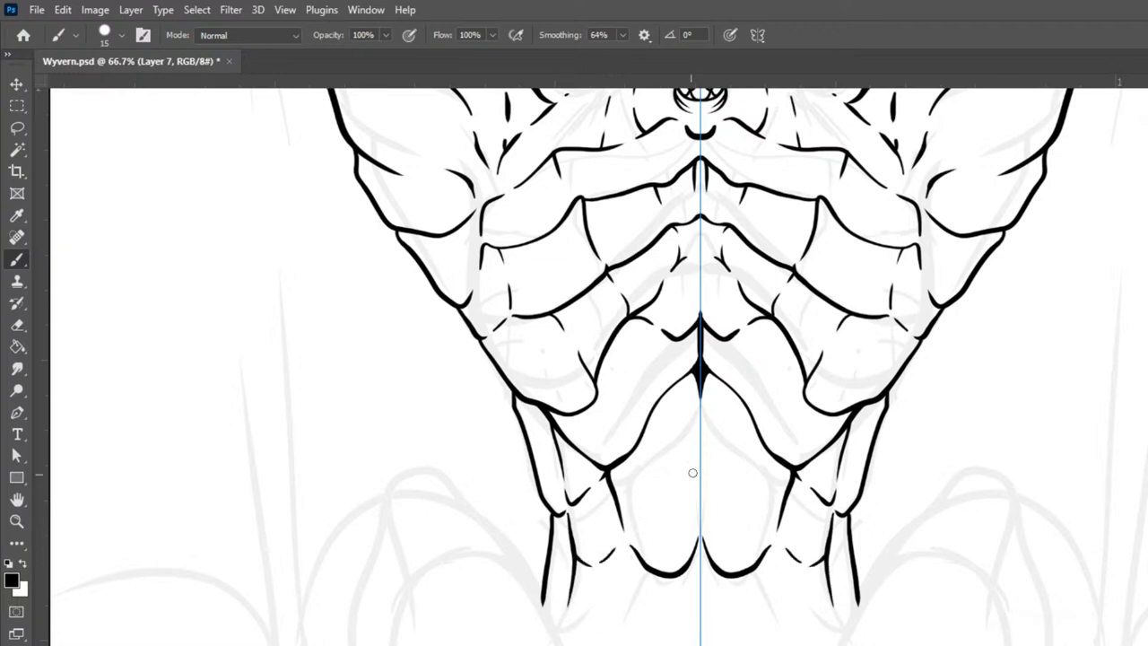
{"action": "left_click_drag", "start_coordinate": [841, 565], "coordinate": [833, 565]}
Step: Draw the lower abdominal plates below the upper pair, undoing and redrawing strokes around the centre junction
{"action": "mouse_move", "coordinate": [646, 569]}
{"action": "left_mouse_down"}
{"action": "mouse_move", "coordinate": [622, 644]}
{"action": "mouse_move", "coordinate": [618, 632]}
{"action": "mouse_move", "coordinate": [604, 645]}
{"action": "left_mouse_up"}
{"action": "key", "text": "ctrl+z"}
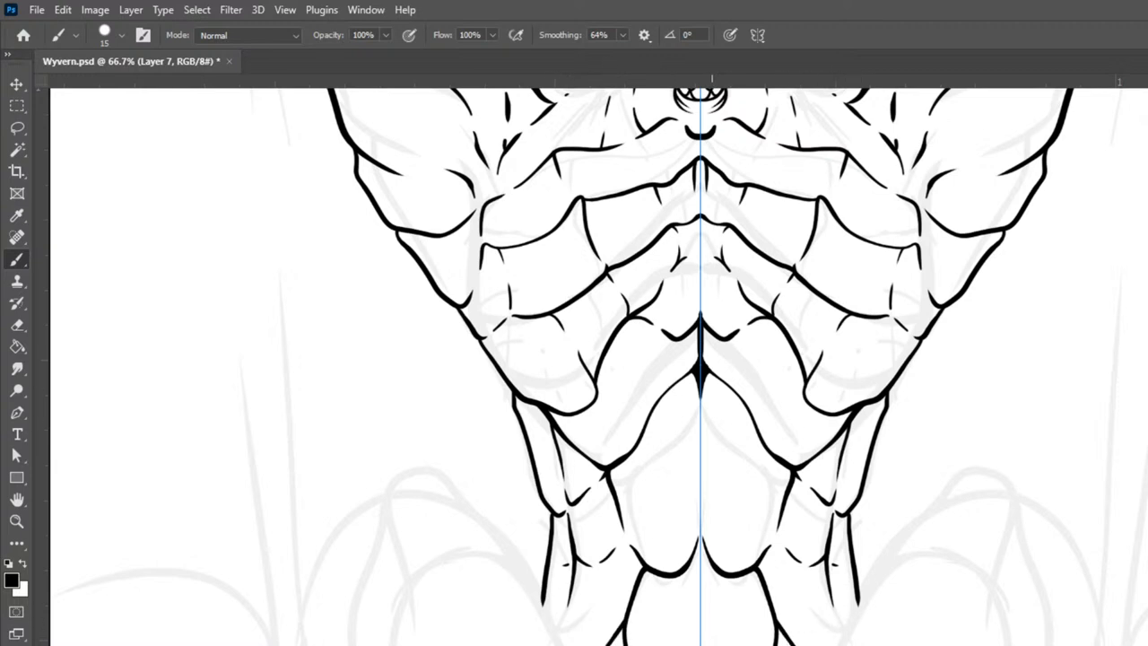
{"action": "mouse_move", "coordinate": [676, 645]}
{"action": "left_mouse_down"}
{"action": "mouse_move", "coordinate": [664, 580]}
{"action": "mouse_move", "coordinate": [670, 518]}
{"action": "mouse_move", "coordinate": [656, 592]}
{"action": "mouse_move", "coordinate": [687, 568]}
{"action": "mouse_move", "coordinate": [705, 574]}
{"action": "left_mouse_up"}
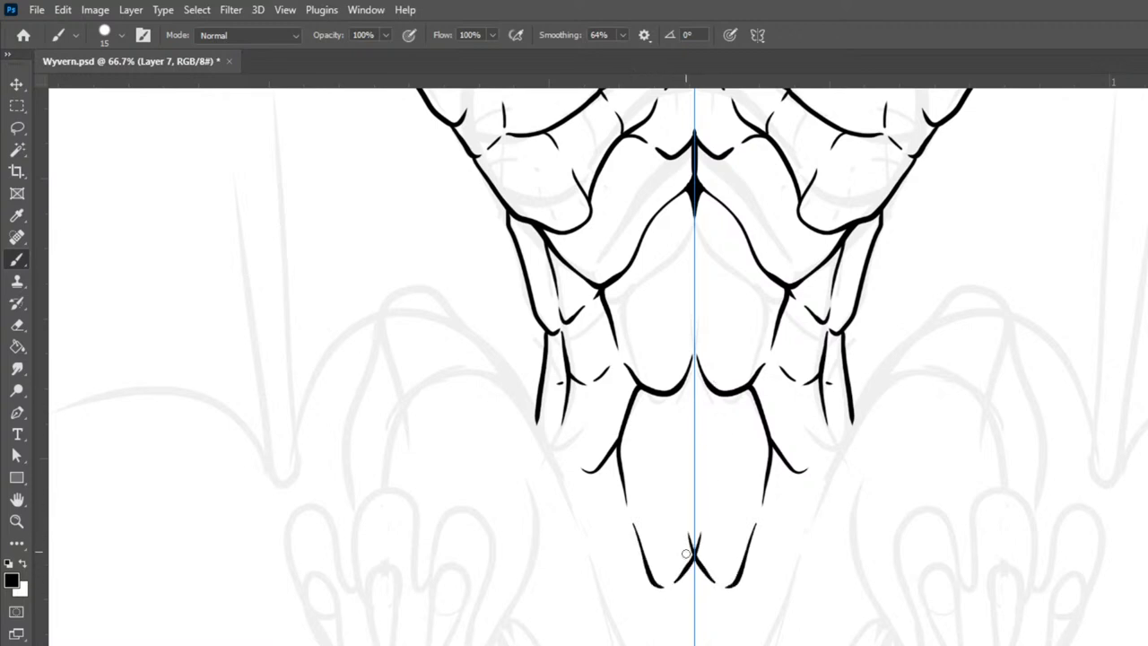
{"action": "key", "text": "ctrl+z"}
{"action": "left_click_drag", "start_coordinate": [704, 565], "coordinate": [695, 508]}
{"action": "key", "text": "ctrl+z"}
{"action": "key", "text": "ctrl+z"}
Step: Add the creases beside the lower abdominal plates and extend the contours down into the lower belly
{"action": "left_click_drag", "start_coordinate": [671, 392], "coordinate": [679, 409]}
{"action": "mouse_move", "coordinate": [796, 467]}
{"action": "left_mouse_down"}
{"action": "mouse_move", "coordinate": [805, 514]}
{"action": "mouse_move", "coordinate": [800, 467]}
{"action": "mouse_move", "coordinate": [826, 421]}
{"action": "left_mouse_up"}
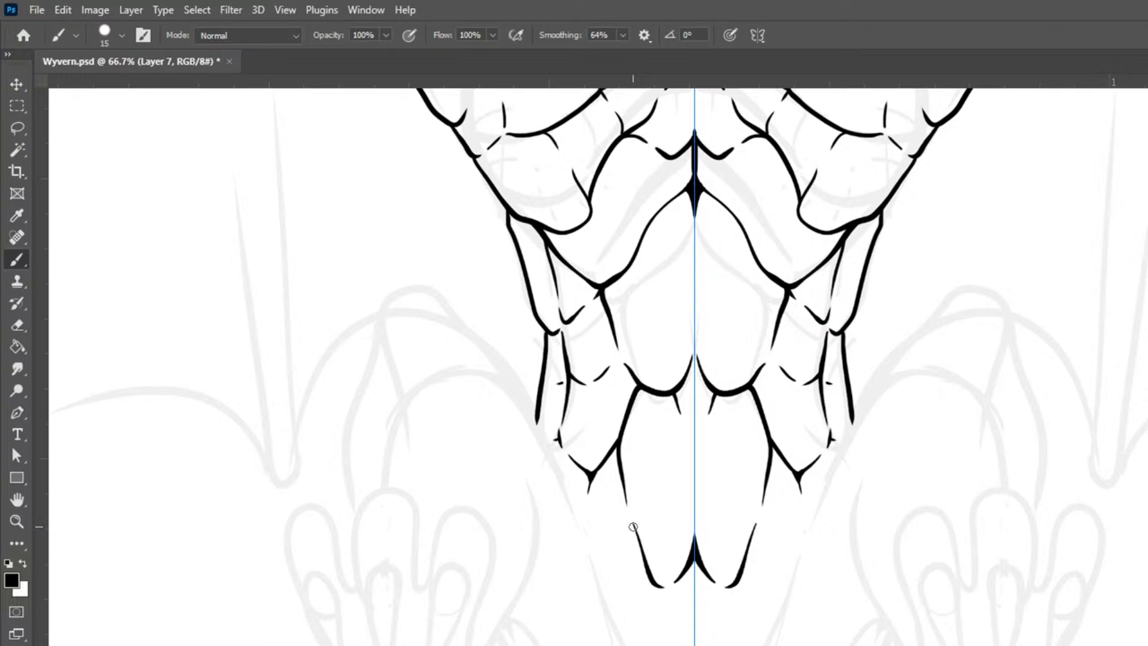
{"action": "mouse_move", "coordinate": [632, 517]}
{"action": "left_mouse_down"}
{"action": "mouse_move", "coordinate": [620, 612]}
{"action": "mouse_move", "coordinate": [662, 587]}
{"action": "mouse_move", "coordinate": [678, 642]}
{"action": "left_mouse_up"}
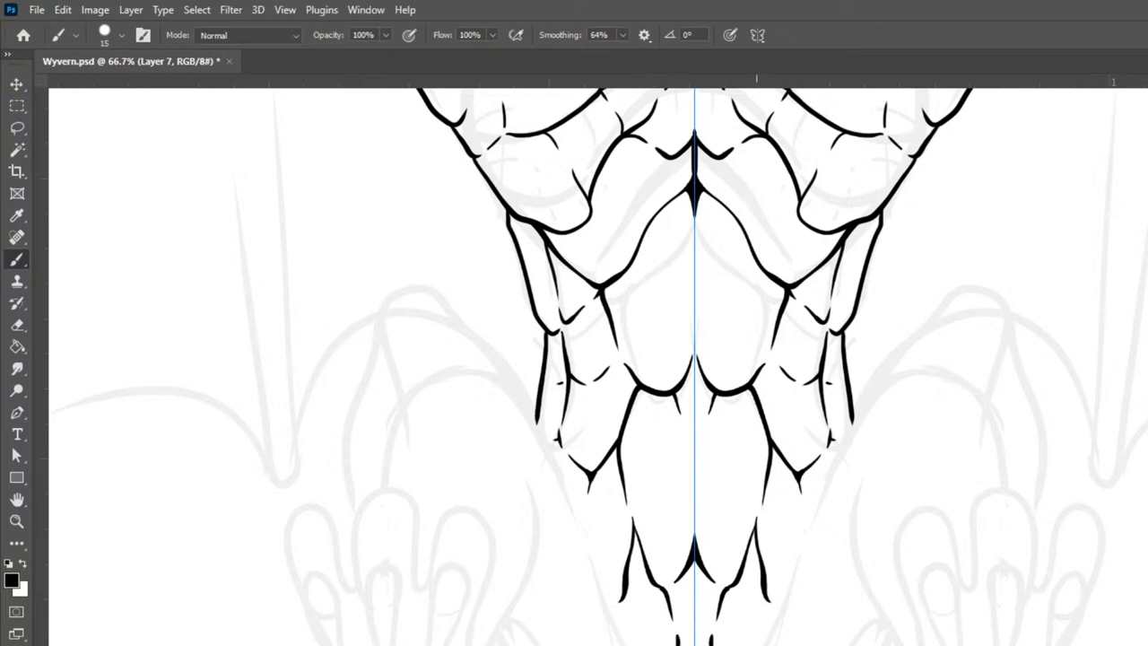
{"action": "left_click_drag", "start_coordinate": [800, 513], "coordinate": [801, 549]}
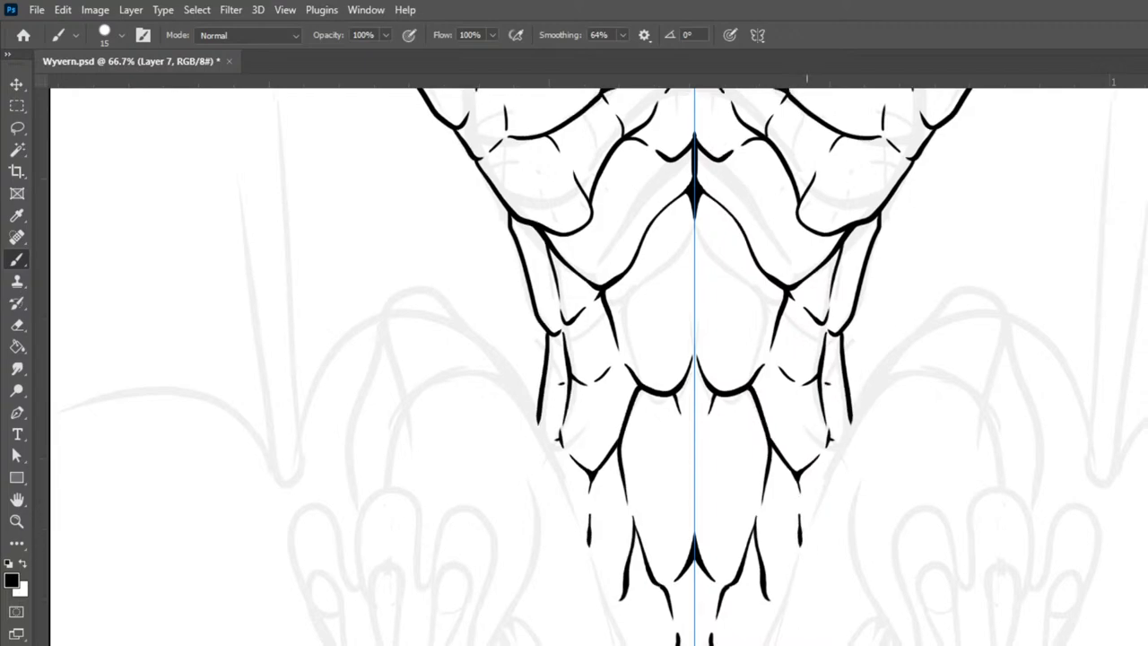
{"action": "key", "text": "ctrl+minus"}
{"action": "key", "text": "ctrl+minus"}
{"action": "key", "text": "ctrl+minus"}
{"action": "key", "text": "ctrl+minus"}
{"action": "key", "text": "ctrl+minus"}
{"action": "key", "text": "ctrl+plus"}
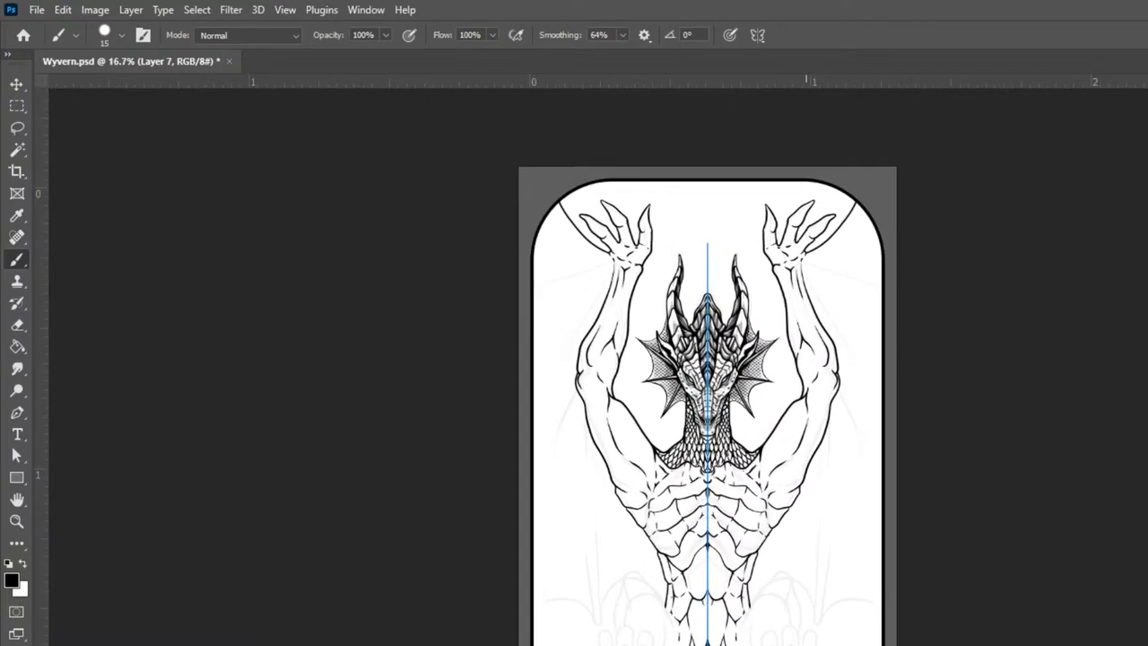
Step: Ink the second edge of the uppermost wing finger, running from the rounded frame corner down to the hand
{"action": "key", "text": "ctrl+plus"}
{"action": "key", "text": "ctrl+plus"}
{"action": "key", "text": "ctrl+minus"}
{"action": "key", "text": "ctrl+minus"}
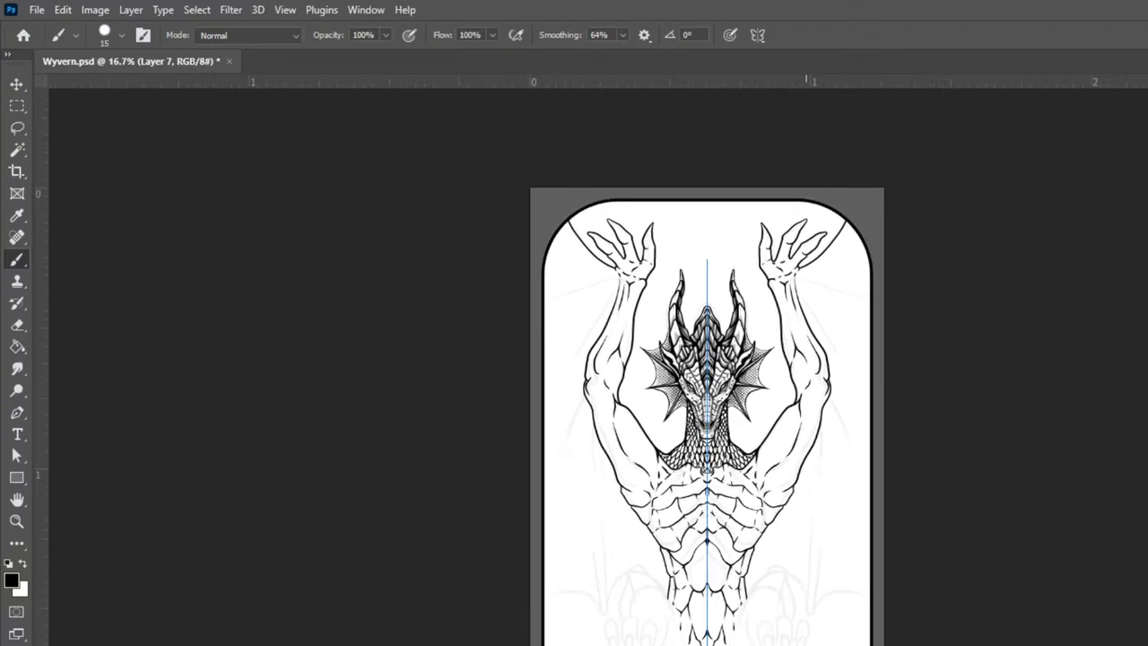
{"action": "scroll", "coordinate": [708, 444], "scroll_direction": "up", "scroll_amount": 3}
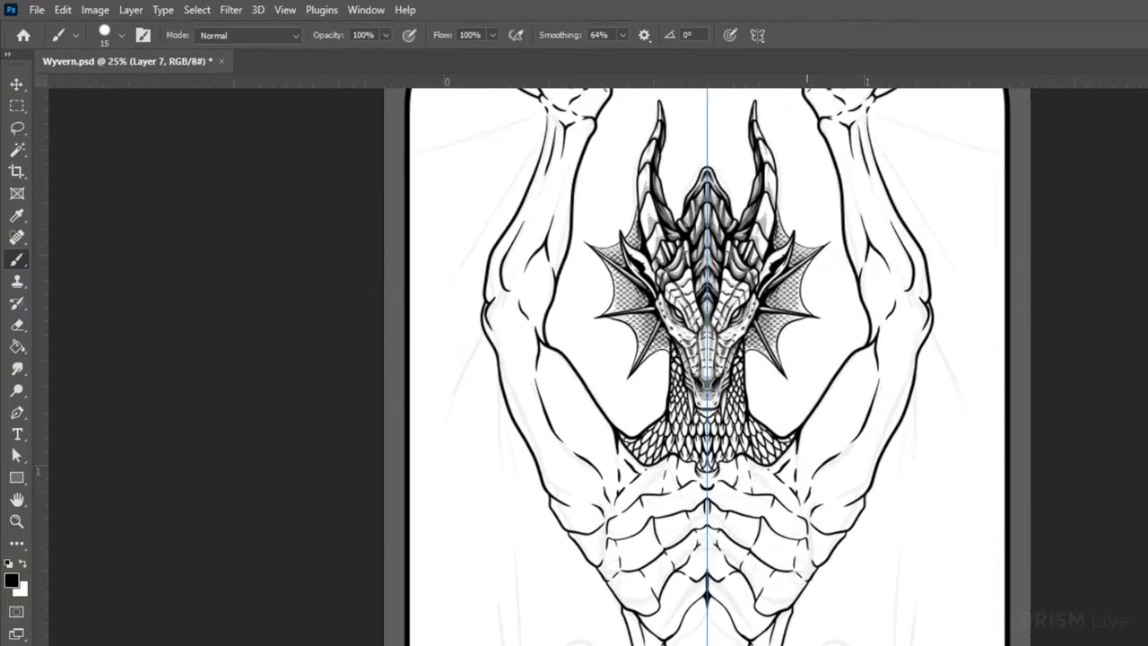
{"action": "left_click_drag", "start_coordinate": [1056, 538], "coordinate": [1020, 643]}
{"action": "scroll", "coordinate": [961, 378], "scroll_direction": "up", "scroll_amount": 3}
{"action": "scroll", "coordinate": [961, 377], "scroll_direction": "right", "scroll_amount": 2}
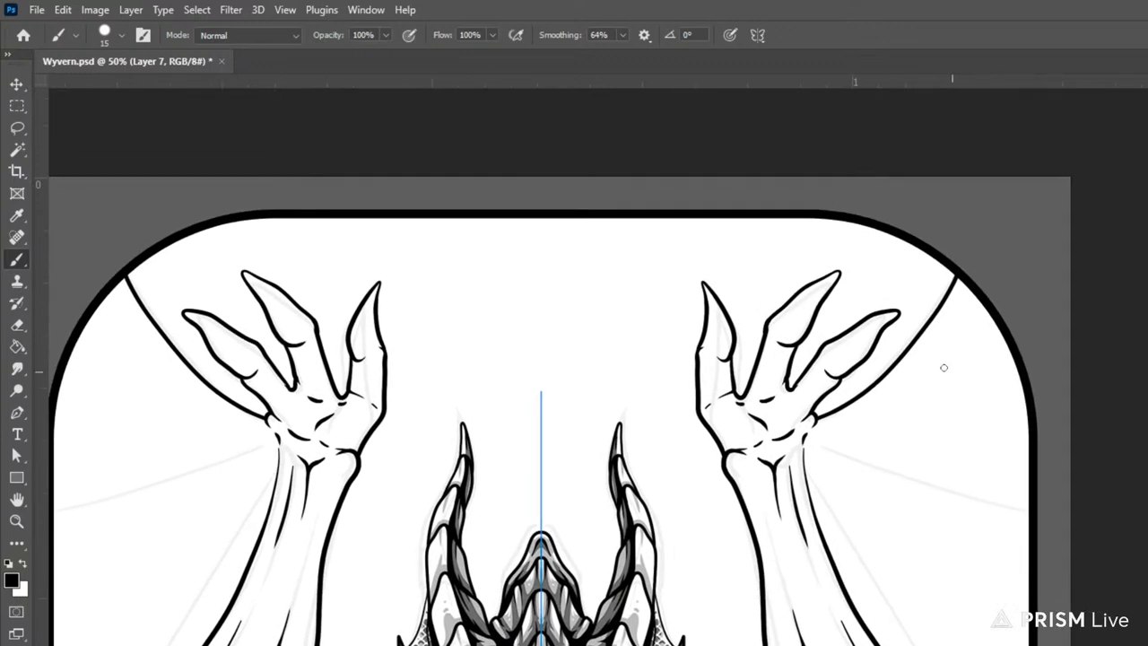
{"action": "mouse_move", "coordinate": [969, 288]}
{"action": "left_mouse_down"}
{"action": "mouse_move", "coordinate": [930, 356]}
{"action": "mouse_move", "coordinate": [846, 423]}
{"action": "mouse_move", "coordinate": [871, 404]}
{"action": "left_mouse_up"}
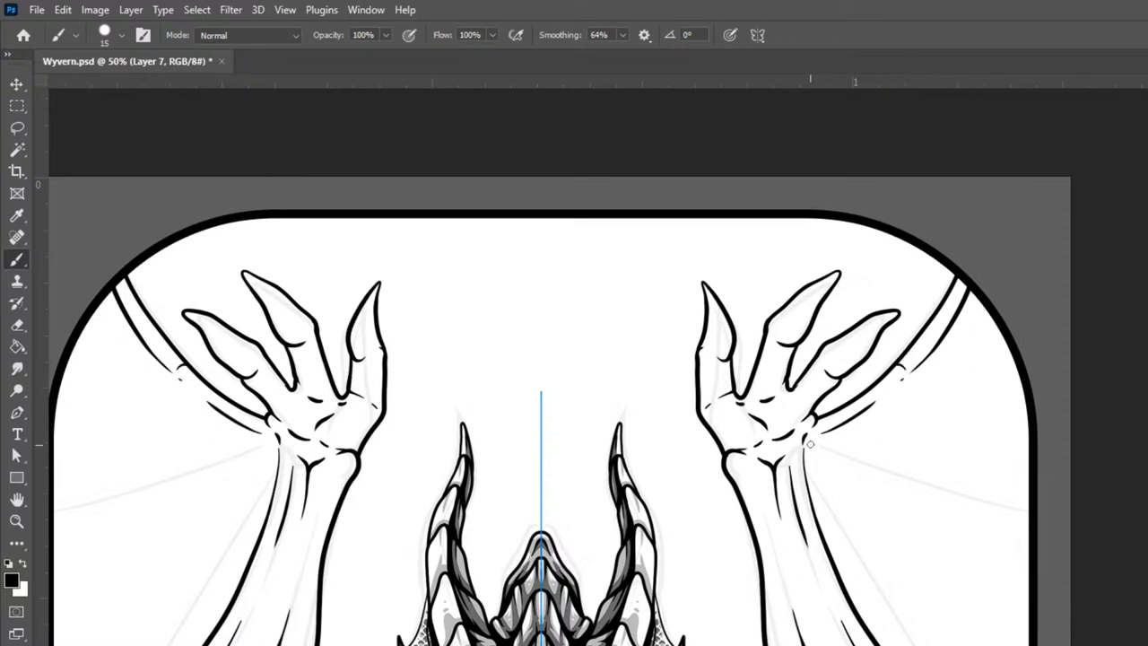
Step: Draw the upper edge of the second wing finger as a curve from the wrist to the side frame, redoing it until it sags smoothly
{"action": "mouse_move", "coordinate": [812, 443]}
{"action": "left_mouse_down"}
{"action": "mouse_move", "coordinate": [885, 485]}
{"action": "mouse_move", "coordinate": [1029, 518]}
{"action": "left_mouse_up"}
{"action": "key", "text": "ctrl+z"}
{"action": "mouse_move", "coordinate": [813, 437]}
{"action": "left_mouse_down"}
{"action": "mouse_move", "coordinate": [853, 479]}
{"action": "mouse_move", "coordinate": [1071, 506]}
{"action": "left_mouse_up"}
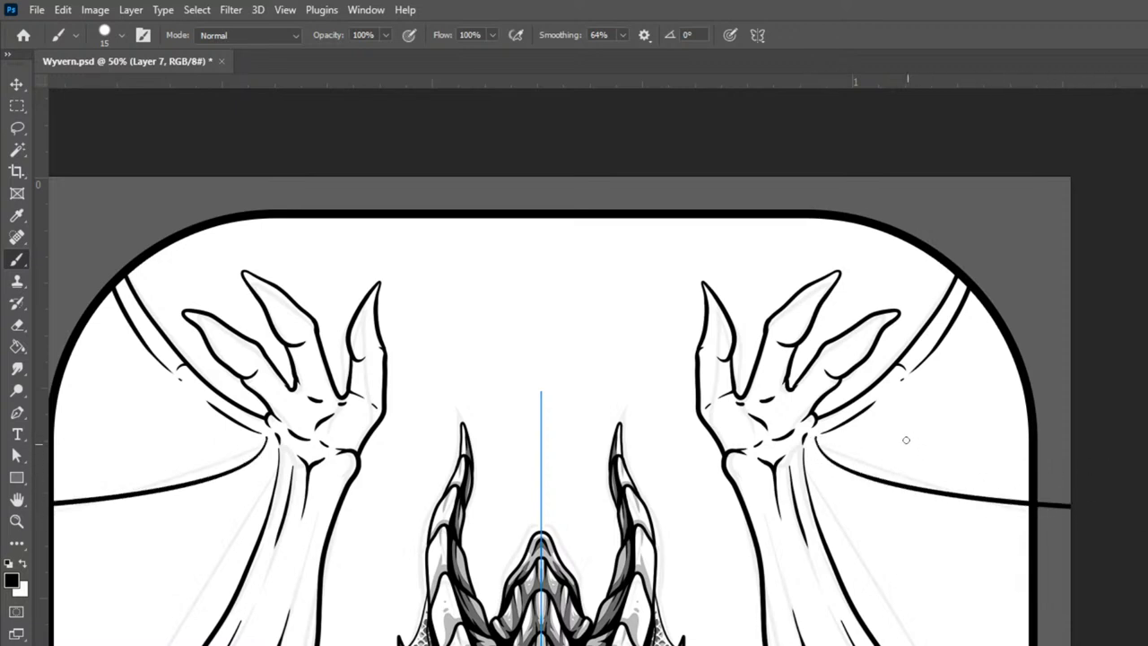
{"action": "key", "text": "ctrl+z"}
{"action": "mouse_move", "coordinate": [813, 437]}
{"action": "left_mouse_down"}
{"action": "mouse_move", "coordinate": [888, 493]}
{"action": "mouse_move", "coordinate": [1043, 525]}
{"action": "left_mouse_up"}
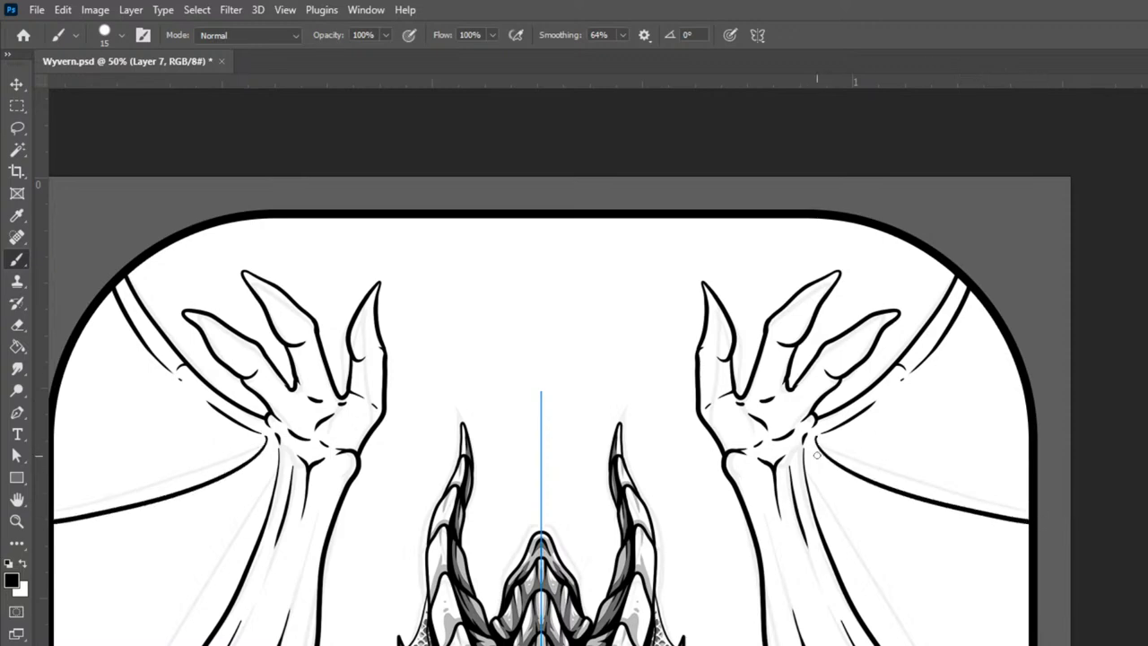
{"action": "mouse_move", "coordinate": [816, 458]}
{"action": "left_mouse_down"}
{"action": "mouse_move", "coordinate": [527, 381]}
{"action": "mouse_move", "coordinate": [657, 444]}
{"action": "left_mouse_up"}
{"action": "key", "text": "ctrl+z"}
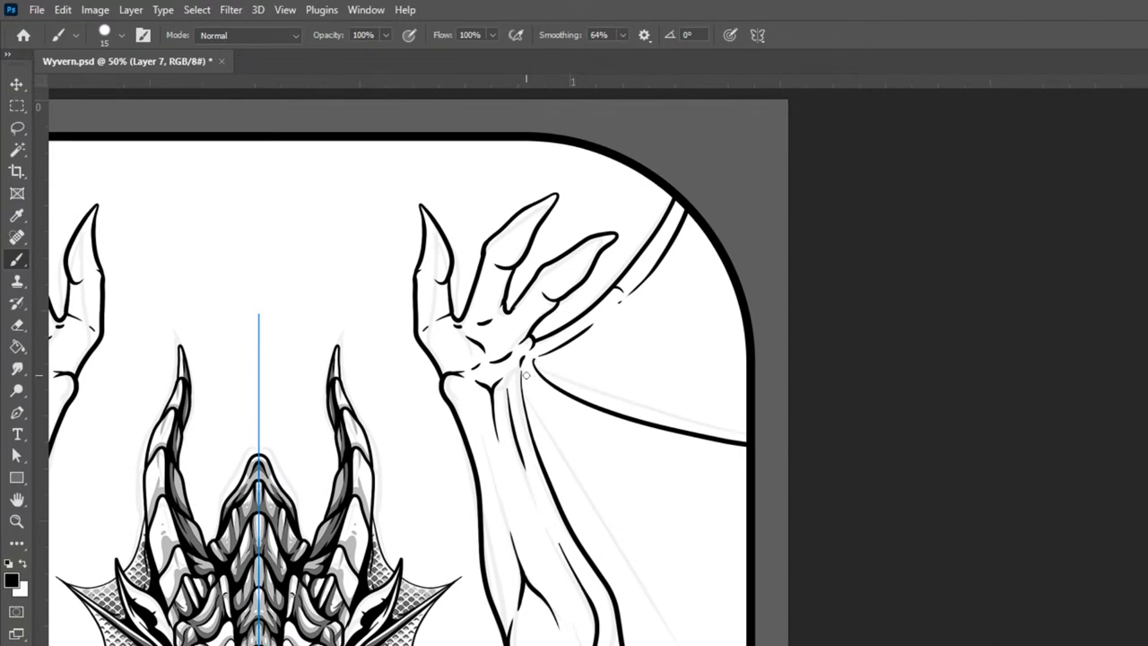
Step: Add the lower edge of the second wing finger parallel to the first, redrawing the stroke and extending it to the frame
{"action": "left_click_drag", "start_coordinate": [529, 378], "coordinate": [619, 437]}
{"action": "key", "text": "ctrl+z"}
{"action": "mouse_move", "coordinate": [529, 395]}
{"action": "left_mouse_down"}
{"action": "mouse_move", "coordinate": [534, 380]}
{"action": "mouse_move", "coordinate": [601, 420]}
{"action": "mouse_move", "coordinate": [752, 464]}
{"action": "left_mouse_up"}
{"action": "key", "text": "ctrl+z"}
{"action": "left_click_drag", "start_coordinate": [612, 425], "coordinate": [750, 457]}
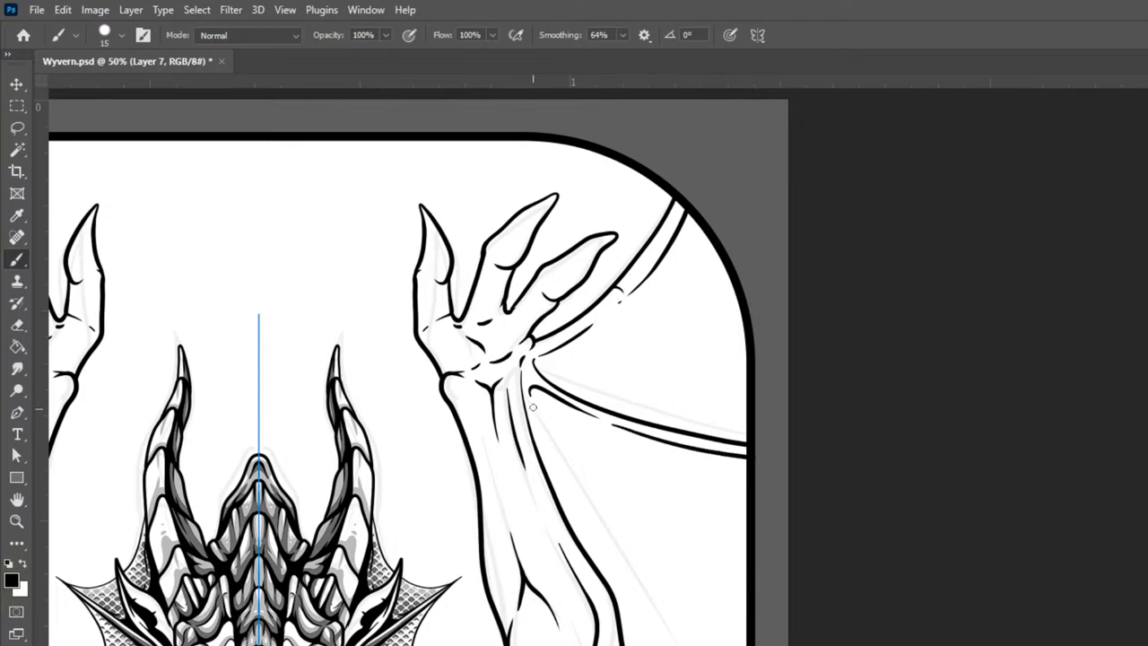
Step: Draw the outer edge of the third wing finger down from the wrist and start its inner edge, undoing unsatisfactory strokes
{"action": "mouse_move", "coordinate": [536, 408]}
{"action": "left_mouse_down"}
{"action": "mouse_move", "coordinate": [594, 512]}
{"action": "mouse_move", "coordinate": [706, 645]}
{"action": "left_mouse_up"}
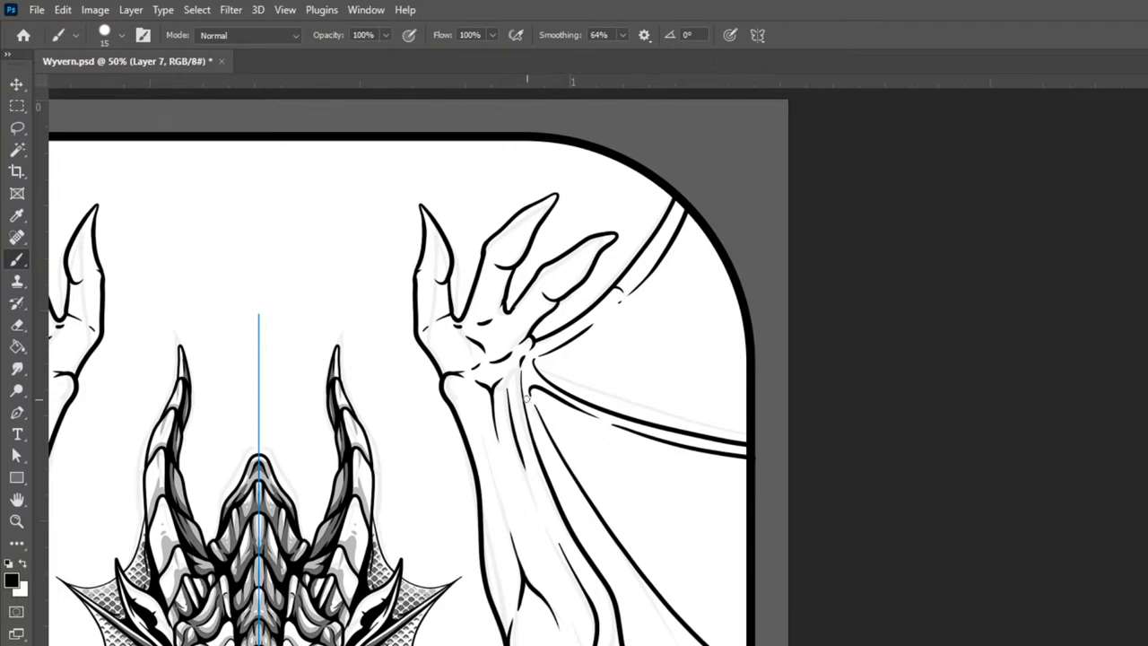
{"action": "left_click_drag", "start_coordinate": [530, 413], "coordinate": [567, 486]}
{"action": "key", "text": "ctrl+z"}
{"action": "left_click_drag", "start_coordinate": [527, 409], "coordinate": [554, 465]}
{"action": "key", "text": "ctrl+z"}
{"action": "left_click_drag", "start_coordinate": [525, 399], "coordinate": [645, 602]}
{"action": "key", "text": "ctrl+z"}
{"action": "left_click_drag", "start_coordinate": [585, 517], "coordinate": [639, 584]}
{"action": "key", "text": "ctrl+z"}
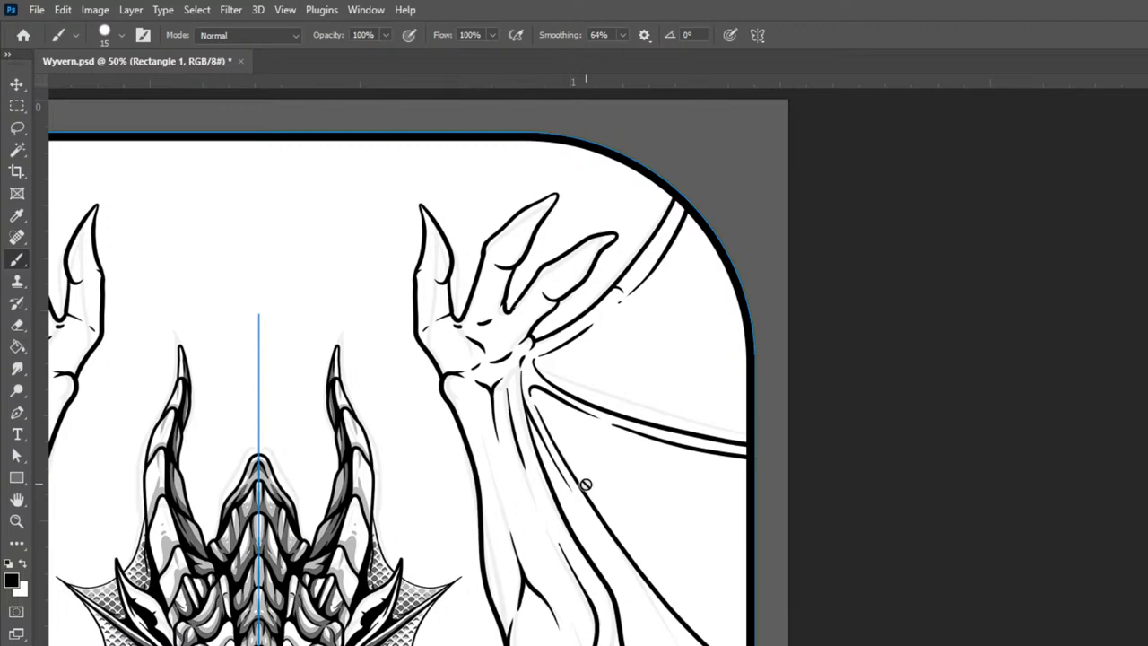
Step: Return to Layer 7 and continue the inner edge of the third wing finger further down alongside the outer edge
{"action": "key", "text": "ctrl+z"}
{"action": "key", "text": "alt+bracketleft"}
{"action": "key", "text": "alt+bracketright"}
{"action": "key", "text": "ctrl+comma"}
{"action": "key", "text": "ctrl+comma"}
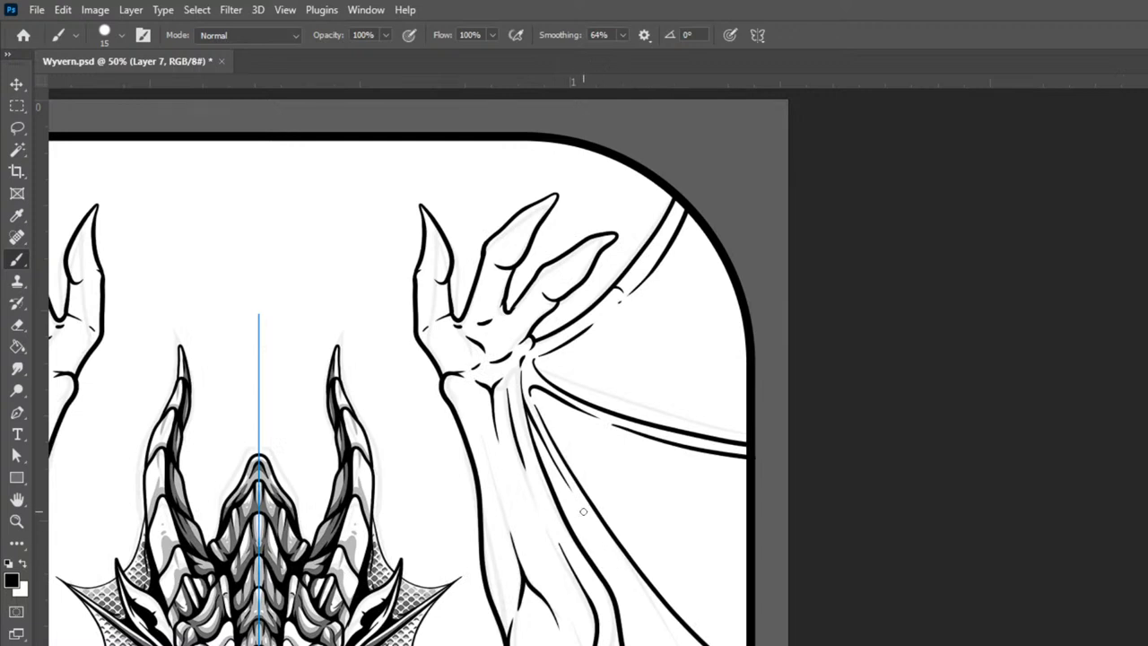
{"action": "left_click_drag", "start_coordinate": [589, 518], "coordinate": [689, 642]}
Step: Draw the lower edge of the fourth wing finger from below the elbow to the side frame, redoing the curve
{"action": "left_click_drag", "start_coordinate": [1103, 432], "coordinate": [1146, 135]}
{"action": "left_click_drag", "start_coordinate": [1101, 540], "coordinate": [1120, 431]}
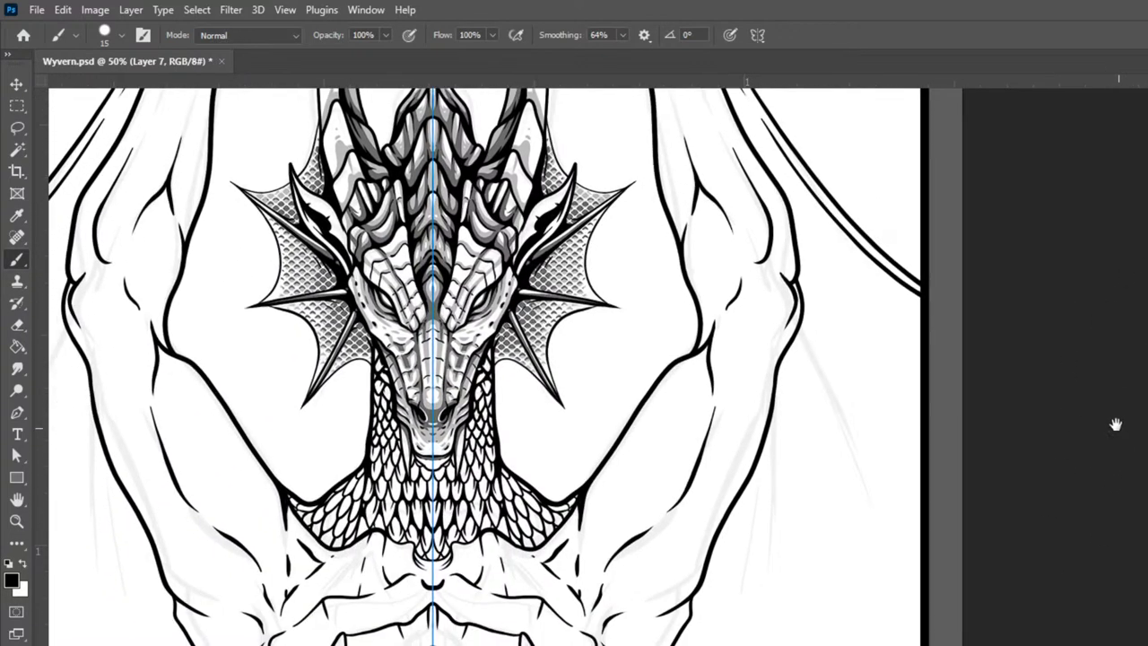
{"action": "left_click_drag", "start_coordinate": [792, 340], "coordinate": [871, 504]}
{"action": "key", "text": "ctrl+z"}
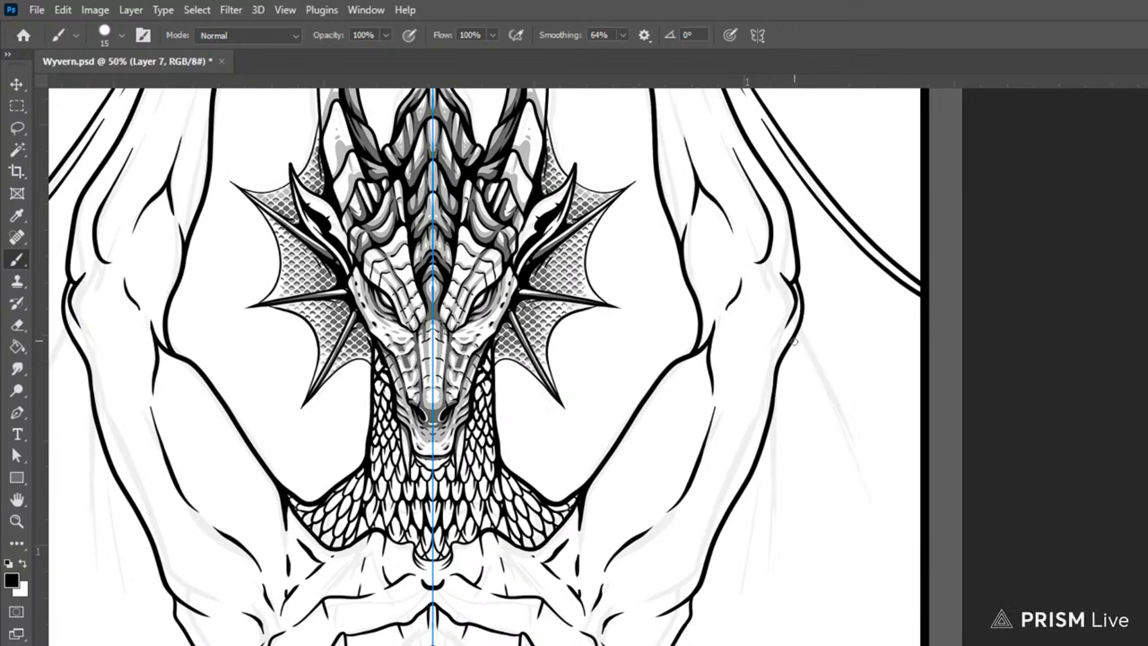
{"action": "mouse_move", "coordinate": [796, 356]}
{"action": "left_mouse_down"}
{"action": "mouse_move", "coordinate": [828, 436]}
{"action": "mouse_move", "coordinate": [901, 556]}
{"action": "left_mouse_up"}
{"action": "key", "text": "ctrl+z"}
{"action": "mouse_move", "coordinate": [793, 344]}
{"action": "left_mouse_down"}
{"action": "mouse_move", "coordinate": [843, 470]}
{"action": "mouse_move", "coordinate": [923, 584]}
{"action": "left_mouse_up"}
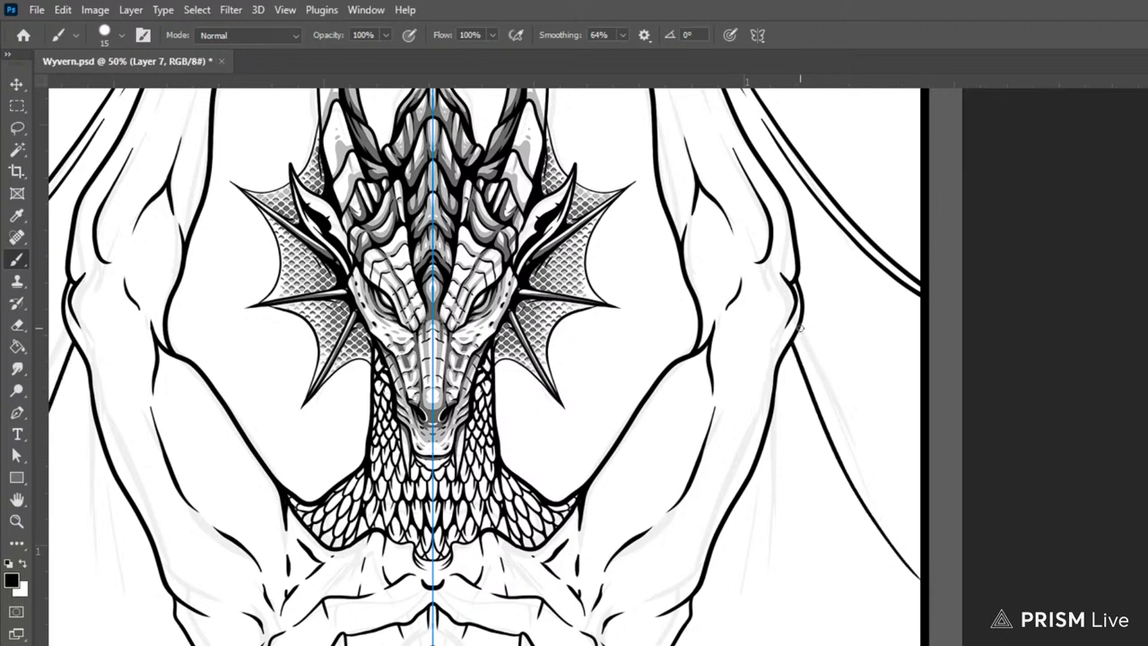
Step: Add the upper edge of the fourth wing finger beside the lower one, undoing and redrawing it toward the frame
{"action": "left_click_drag", "start_coordinate": [797, 329], "coordinate": [815, 382]}
{"action": "key", "text": "ctrl+z"}
{"action": "left_click_drag", "start_coordinate": [794, 330], "coordinate": [895, 518]}
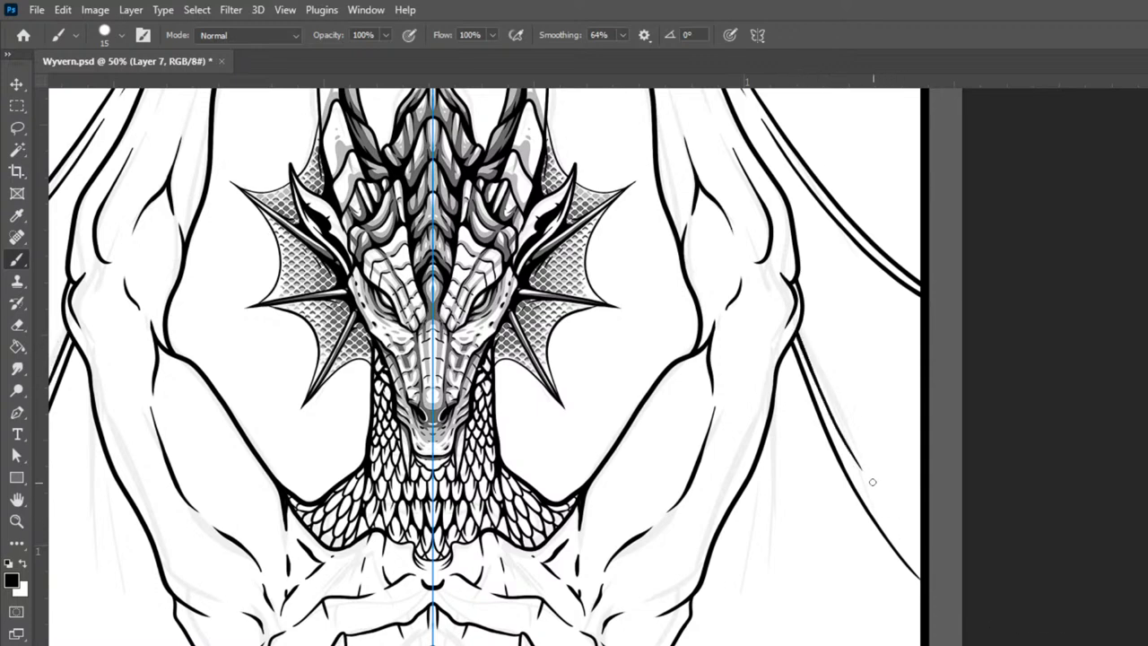
{"action": "left_click_drag", "start_coordinate": [869, 481], "coordinate": [931, 567]}
{"action": "key", "text": "ctrl+z"}
{"action": "key", "text": "ctrl+z"}
{"action": "mouse_move", "coordinate": [797, 330]}
{"action": "left_mouse_down"}
{"action": "mouse_move", "coordinate": [852, 465]}
{"action": "mouse_move", "coordinate": [935, 578]}
{"action": "left_mouse_up"}
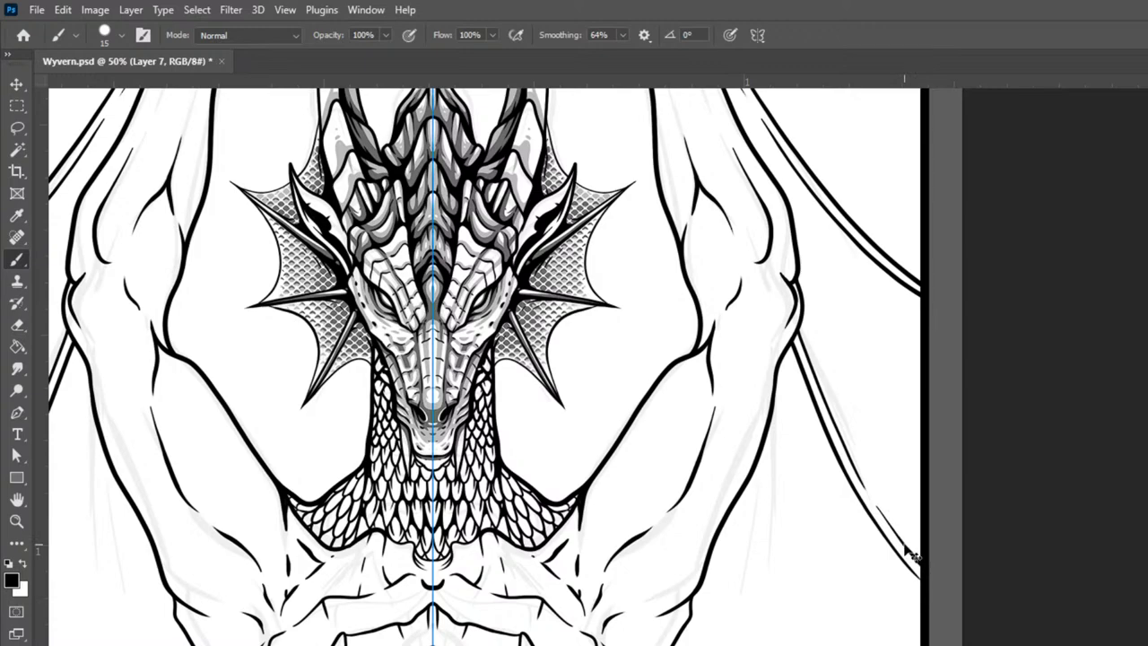
Step: Ink both edges of the long wing finger hanging below the elbow, with the curved membrane edges at its tip
{"action": "key", "text": "ctrl+minus"}
{"action": "key", "text": "ctrl+minus"}
{"action": "key", "text": "ctrl+minus"}
{"action": "key", "text": "ctrl+plus"}
{"action": "key", "text": "ctrl+plus"}
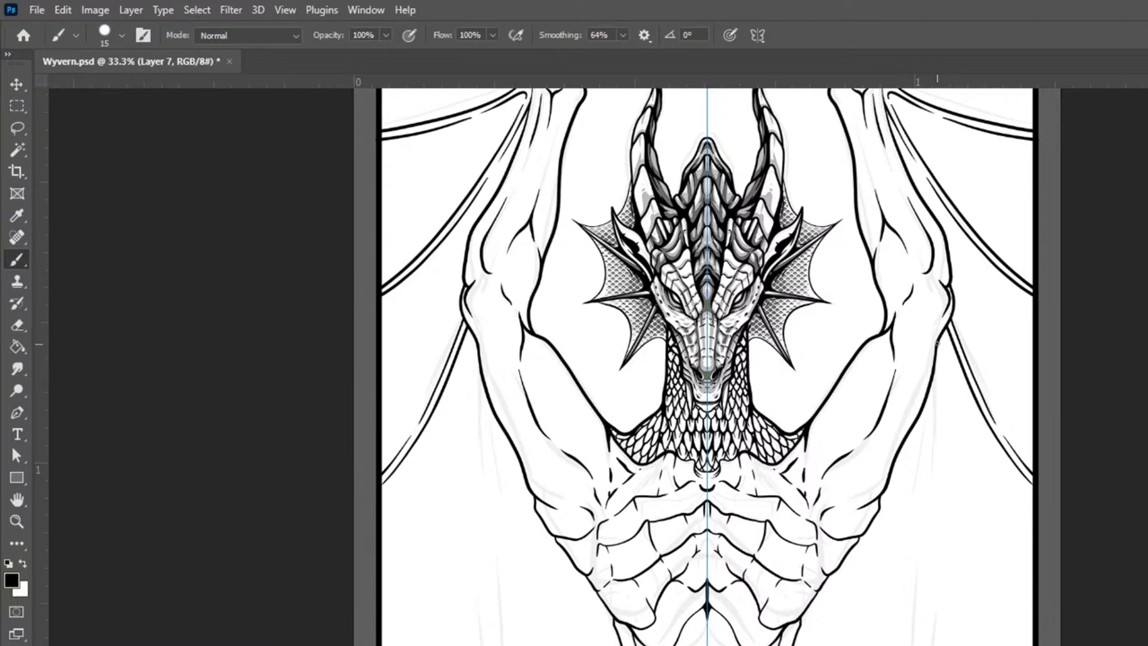
{"action": "mouse_move", "coordinate": [937, 345]}
{"action": "left_mouse_down"}
{"action": "mouse_move", "coordinate": [940, 451]}
{"action": "mouse_move", "coordinate": [919, 644]}
{"action": "left_mouse_up"}
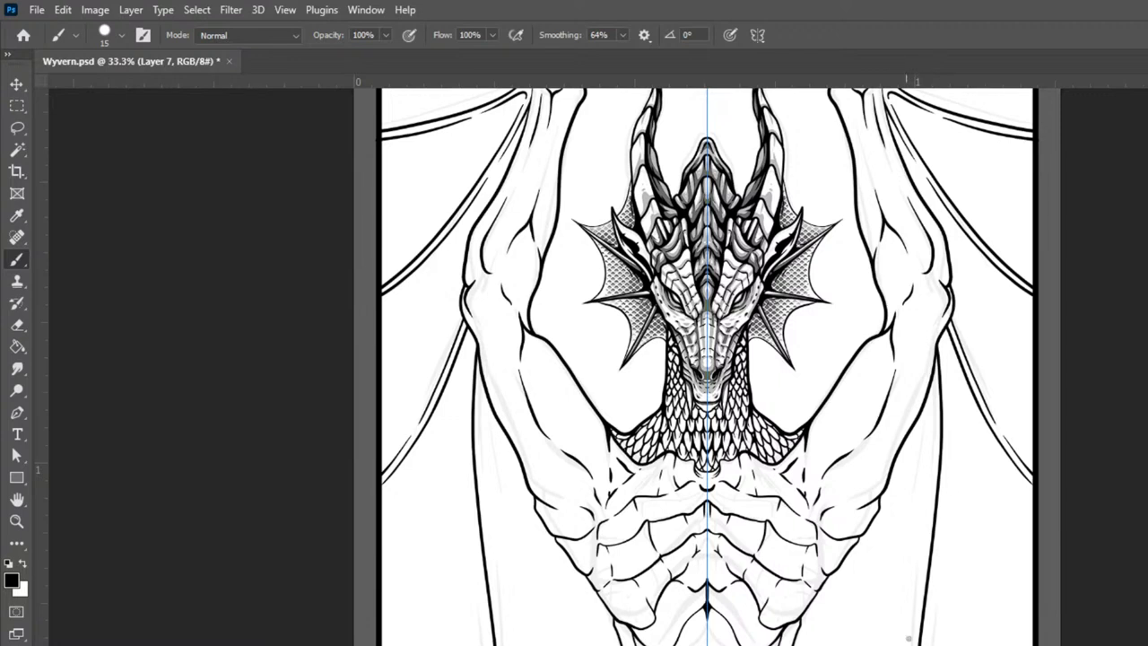
{"action": "left_click_drag", "start_coordinate": [931, 387], "coordinate": [906, 645]}
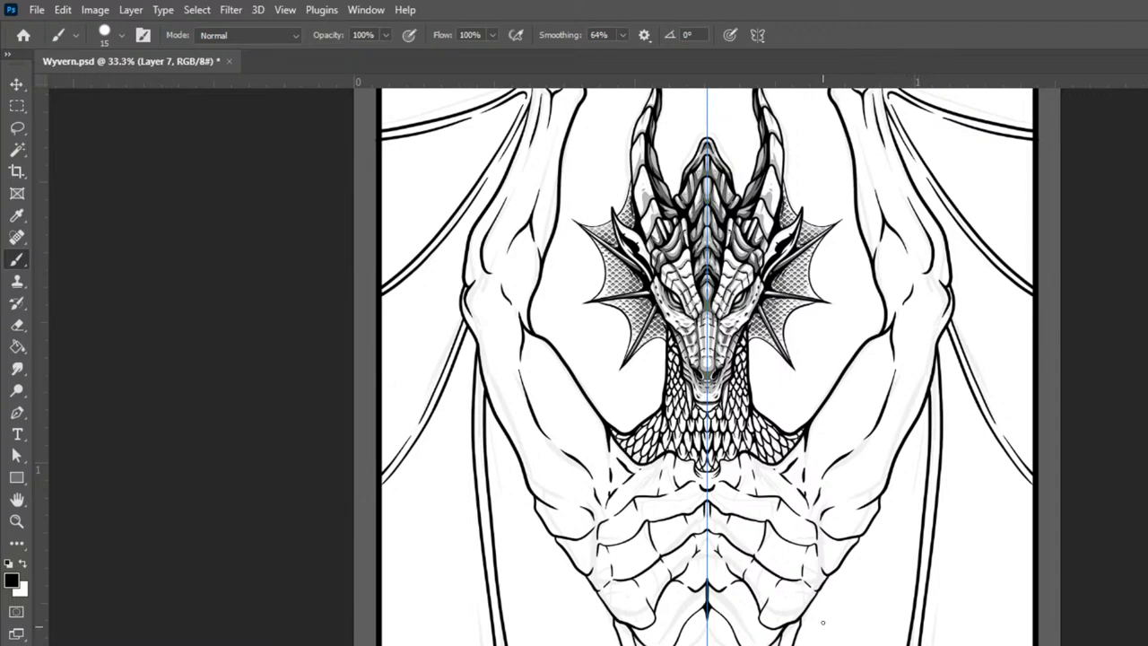
Step: Examine the inked wing fingers, membrane edges and torso at several zoom levels
{"action": "scroll", "coordinate": [953, 568], "scroll_direction": "down", "scroll_amount": 5}
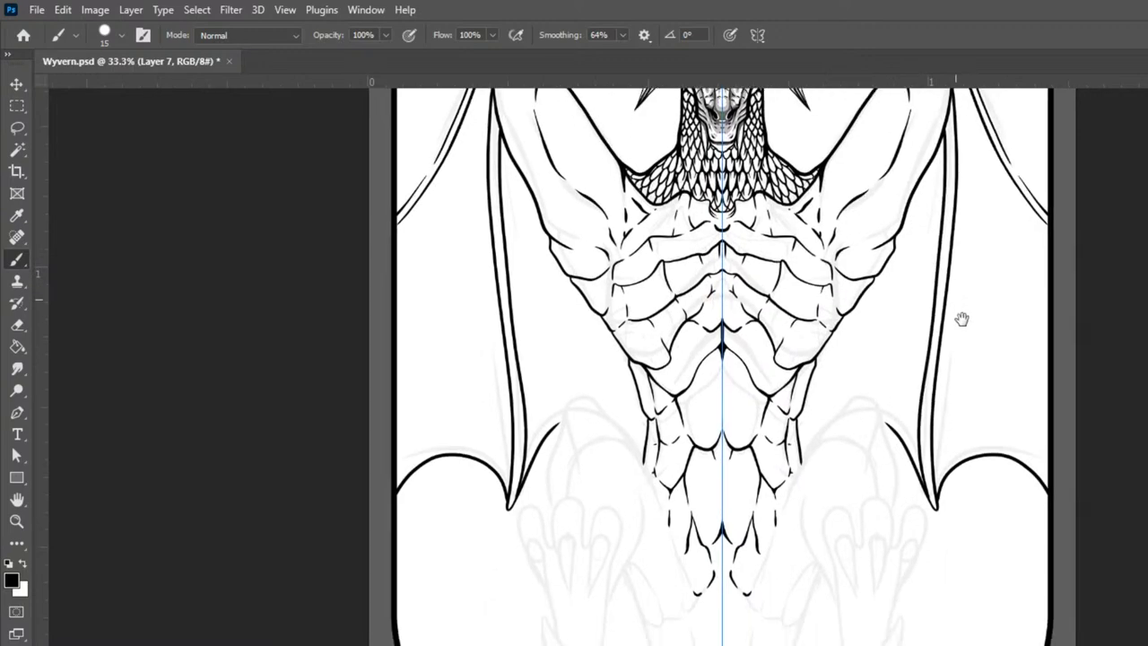
{"action": "key", "text": "ctrl+minus"}
{"action": "key", "text": "ctrl+minus"}
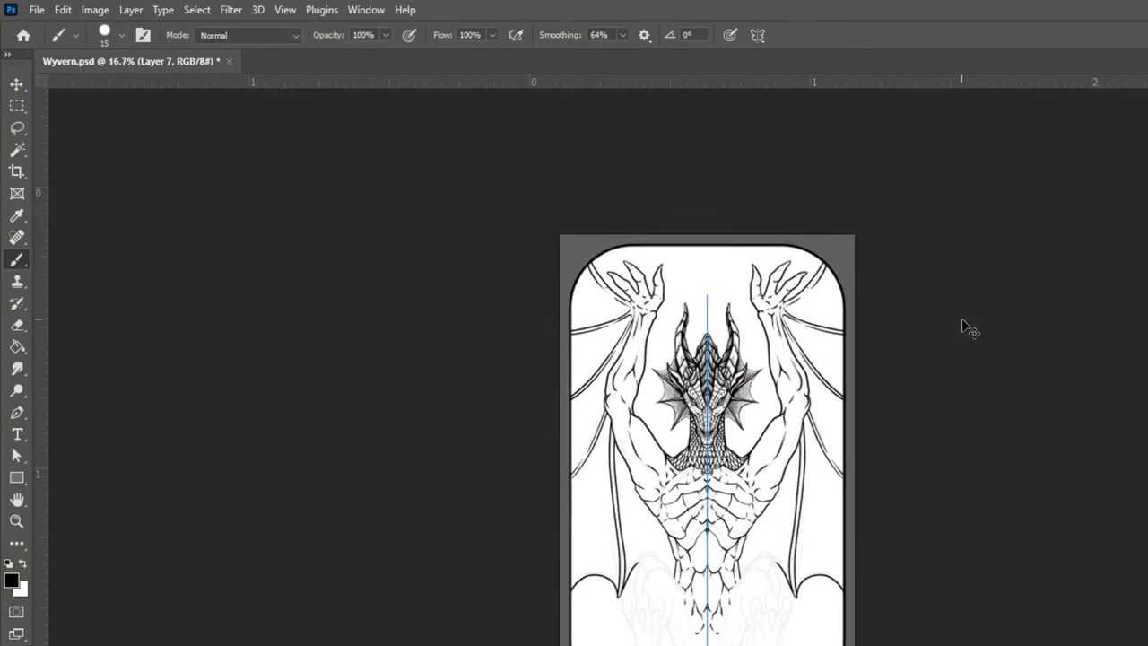
{"action": "key", "text": "ctrl+plus"}
{"action": "key", "text": "ctrl+plus"}
{"action": "key", "text": "ctrl+plus"}
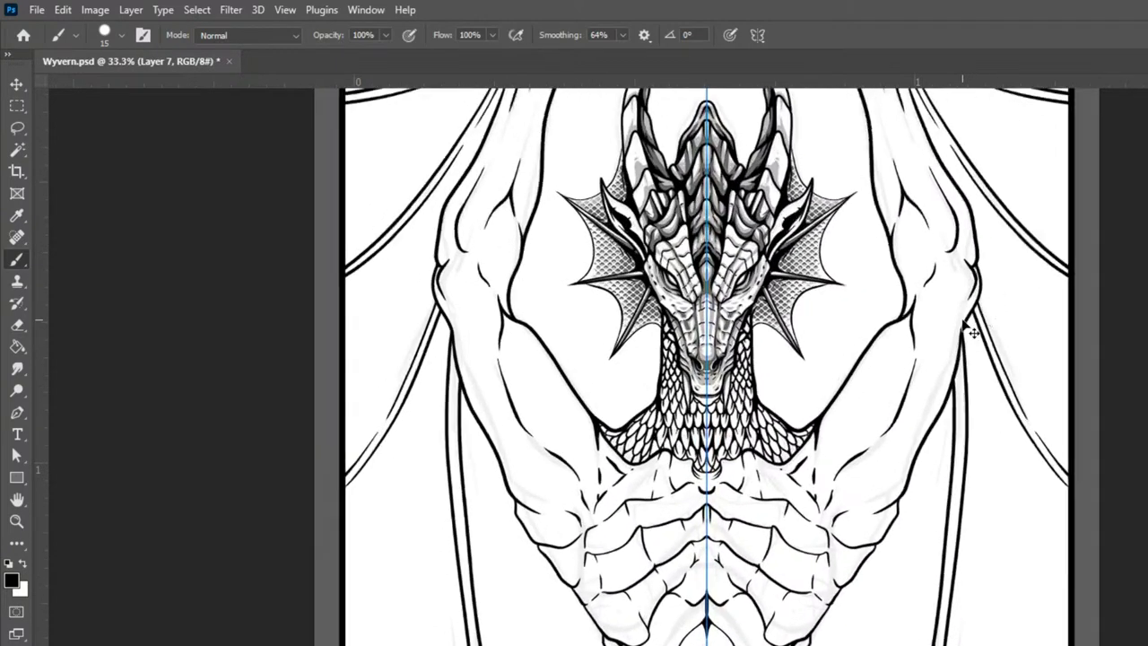
{"action": "key", "text": "ctrl+minus"}
{"action": "key", "text": "ctrl+minus"}
{"action": "key", "text": "ctrl+minus"}
{"action": "key", "text": "ctrl+minus"}
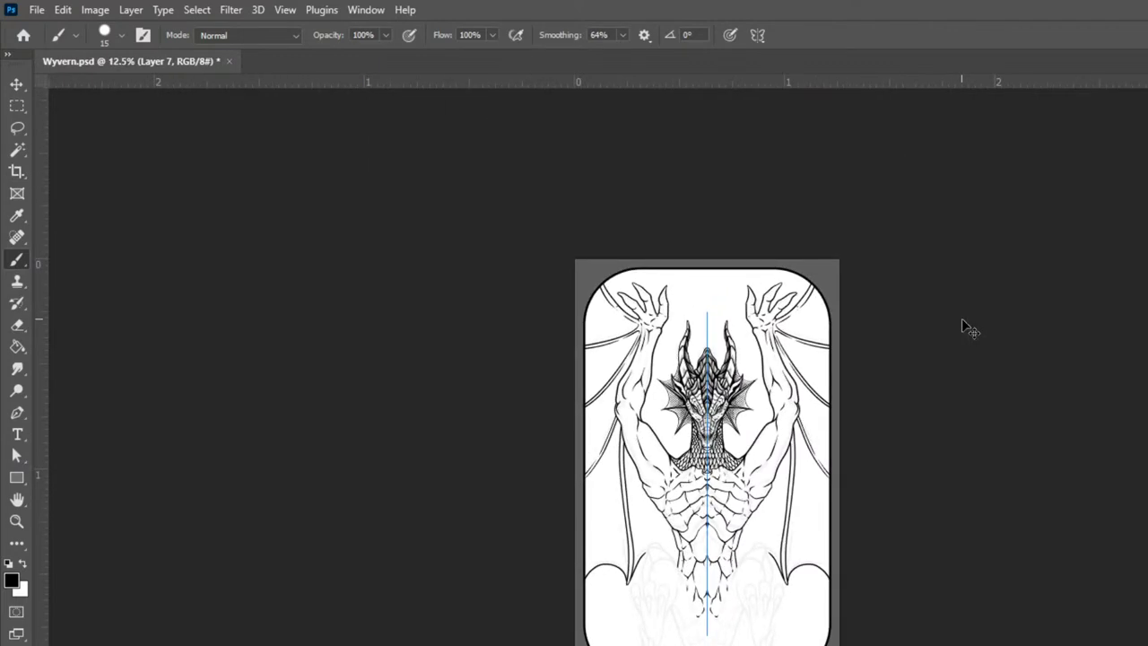
{"action": "key", "text": "ctrl+plus"}
{"action": "key", "text": "ctrl+plus"}
{"action": "key", "text": "ctrl+plus"}
{"action": "key", "text": "ctrl+plus"}
{"action": "key", "text": "ctrl+plus"}
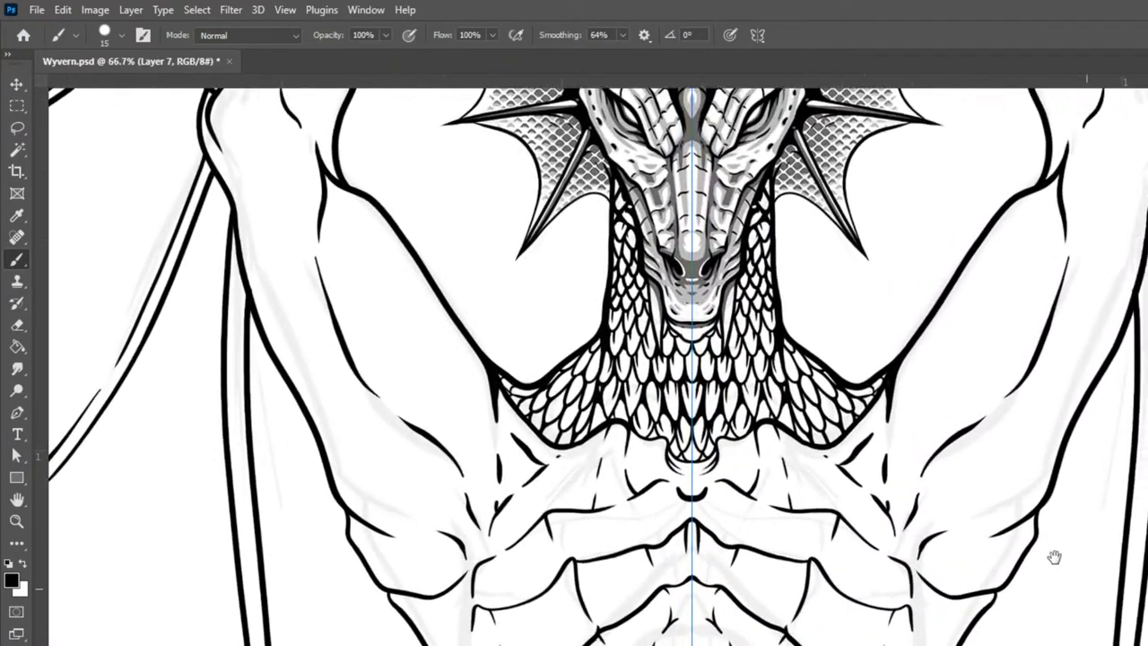
Step: Draw the slanted thigh contour beside the lower abdomen, redoing the stroke so it reaches the waist contour
{"action": "left_click_drag", "start_coordinate": [1053, 557], "coordinate": [1025, 135]}
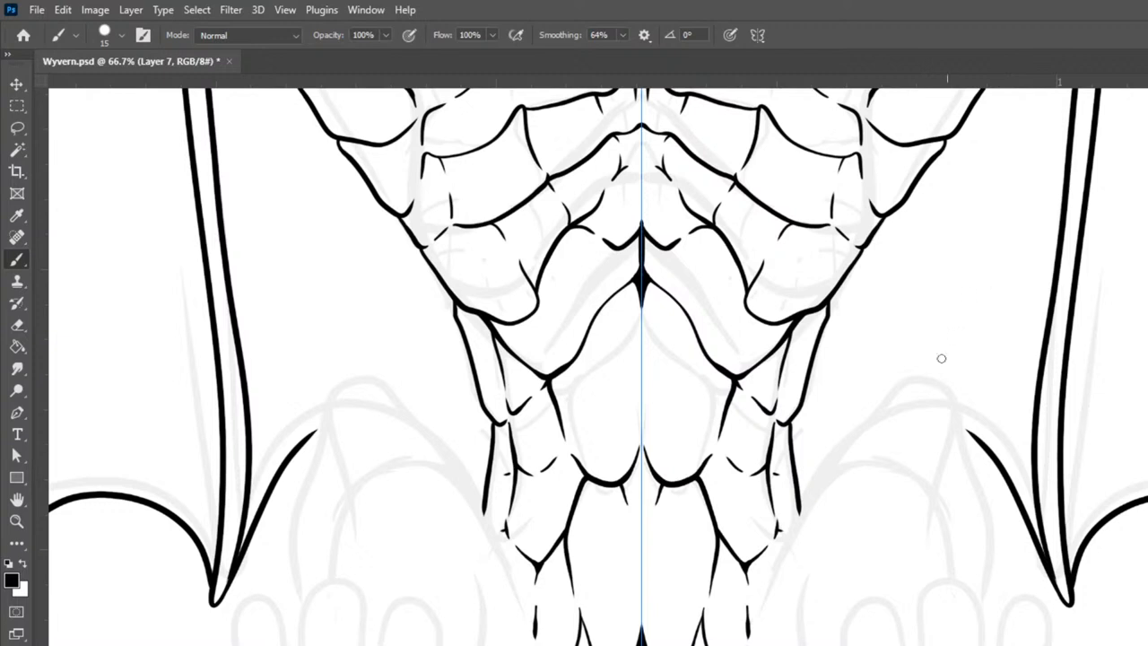
{"action": "key", "text": "bracketright"}
{"action": "key", "text": "bracketleft"}
{"action": "left_click_drag", "start_coordinate": [748, 638], "coordinate": [805, 471]}
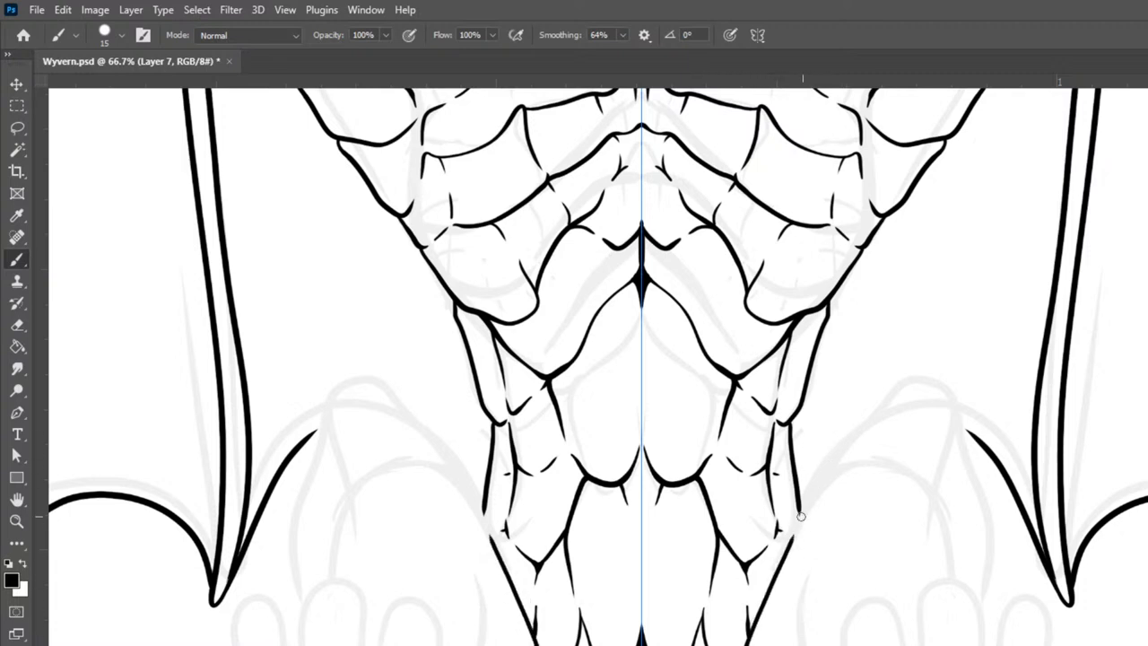
{"action": "key", "text": "ctrl+z"}
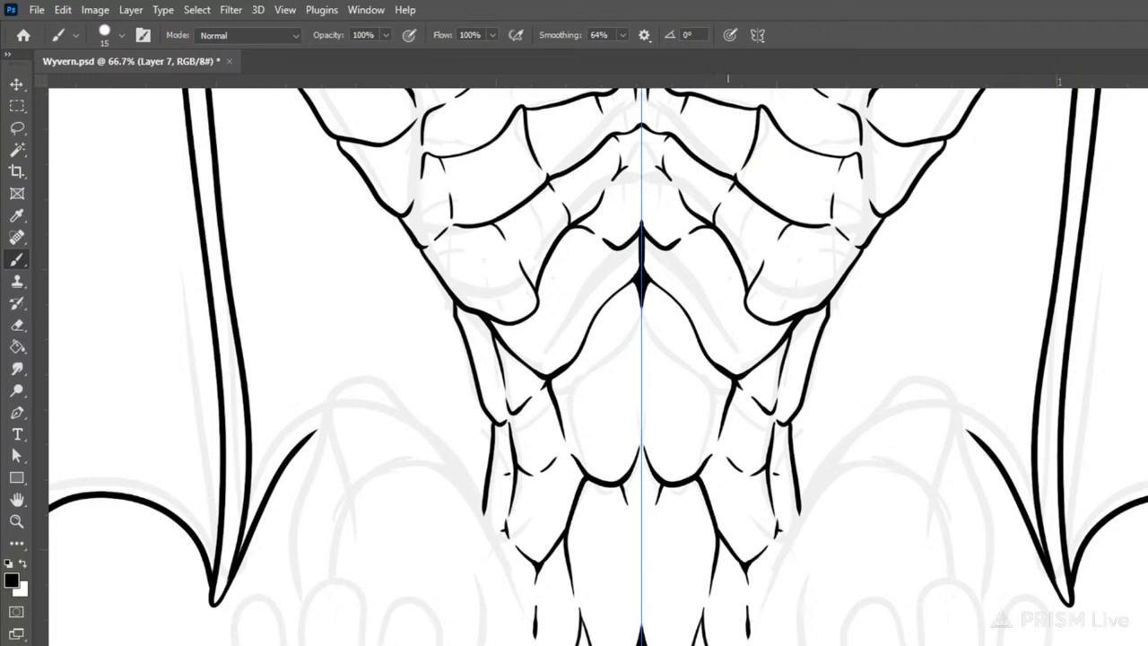
{"action": "left_click_drag", "start_coordinate": [746, 641], "coordinate": [807, 489]}
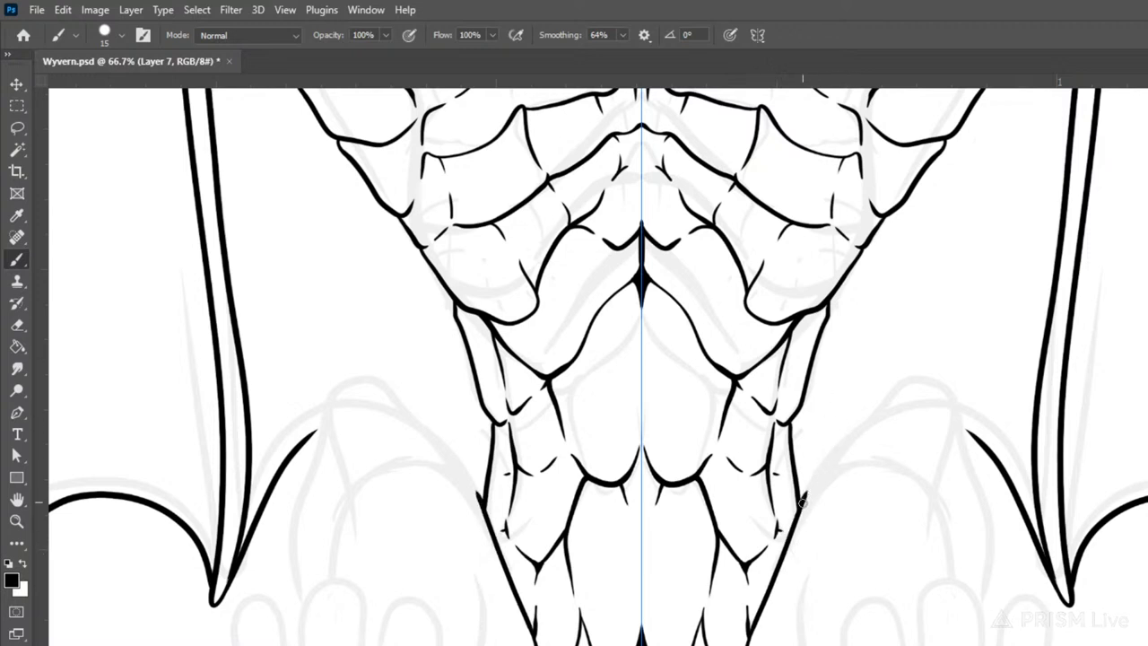
Step: Outline the raised leg from the waist over the rounded knee and down its outer side, redrawing the outer edge
{"action": "mouse_move", "coordinate": [801, 500]}
{"action": "left_mouse_down"}
{"action": "mouse_move", "coordinate": [923, 349]}
{"action": "mouse_move", "coordinate": [966, 382]}
{"action": "mouse_move", "coordinate": [952, 496]}
{"action": "left_mouse_up"}
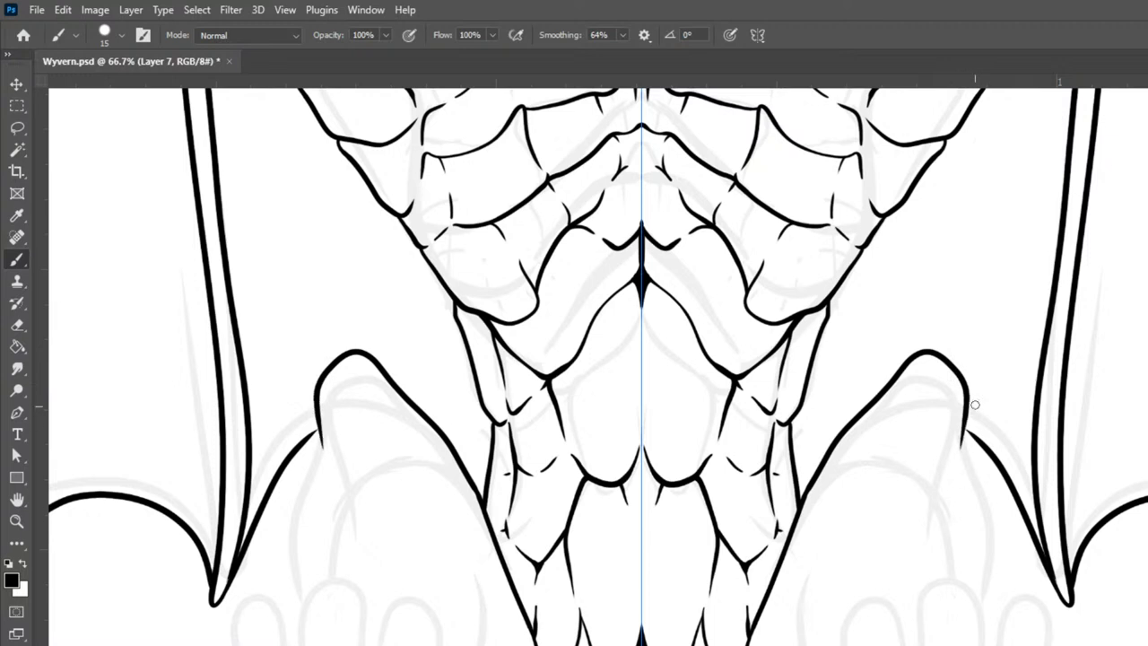
{"action": "left_click_drag", "start_coordinate": [968, 388], "coordinate": [976, 479]}
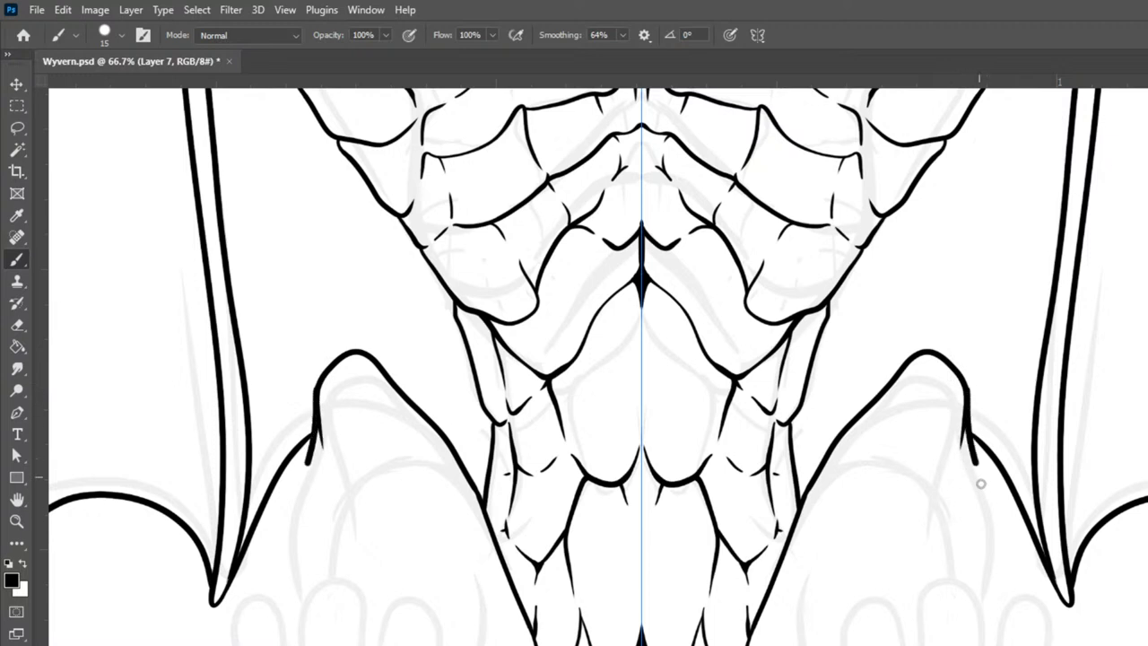
{"action": "key", "text": "ctrl+z"}
{"action": "mouse_move", "coordinate": [965, 394]}
{"action": "left_mouse_down"}
{"action": "mouse_move", "coordinate": [995, 540]}
{"action": "mouse_move", "coordinate": [987, 618]}
{"action": "left_mouse_up"}
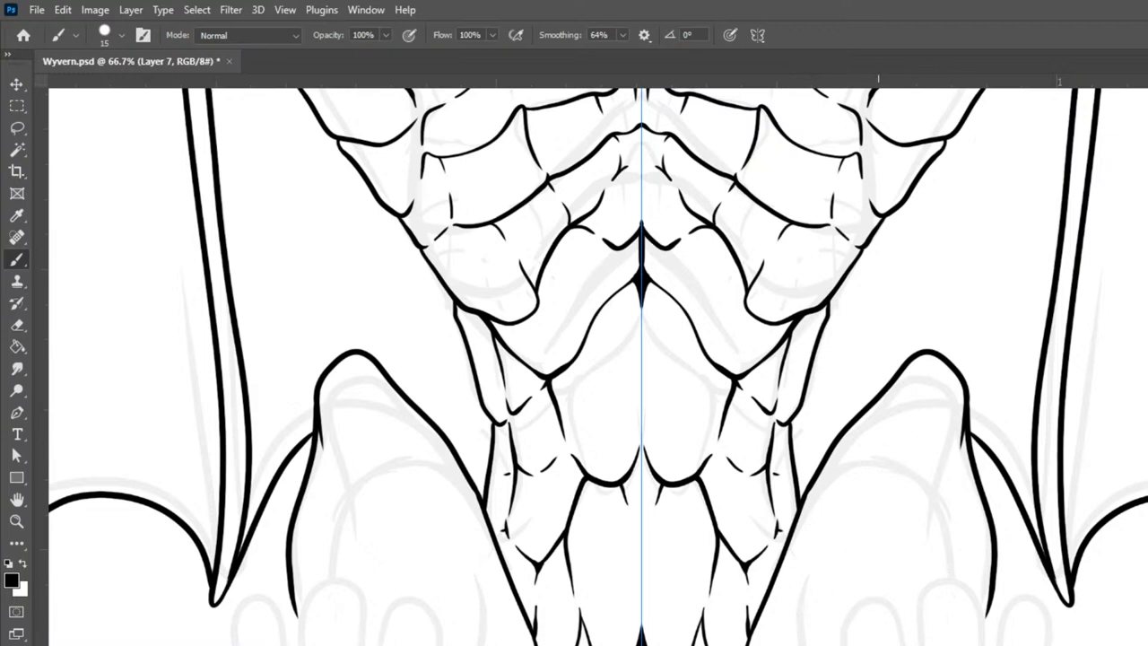
Step: Add the inner curve of the lower leg, the long shin line and the short muscle marks beneath the knee
{"action": "mouse_move", "coordinate": [817, 642]}
{"action": "left_mouse_down"}
{"action": "mouse_move", "coordinate": [805, 587]}
{"action": "mouse_move", "coordinate": [837, 507]}
{"action": "left_mouse_up"}
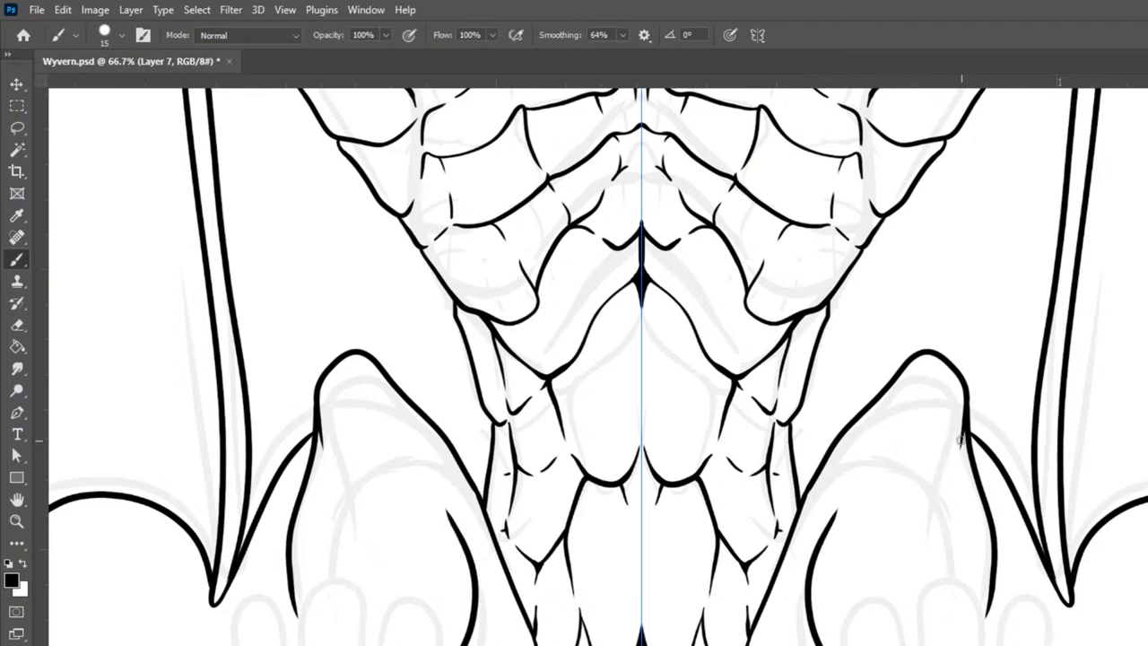
{"action": "left_click_drag", "start_coordinate": [952, 461], "coordinate": [949, 583]}
{"action": "mouse_move", "coordinate": [844, 499]}
{"action": "left_mouse_down"}
{"action": "mouse_move", "coordinate": [877, 502]}
{"action": "mouse_move", "coordinate": [893, 538]}
{"action": "left_mouse_up"}
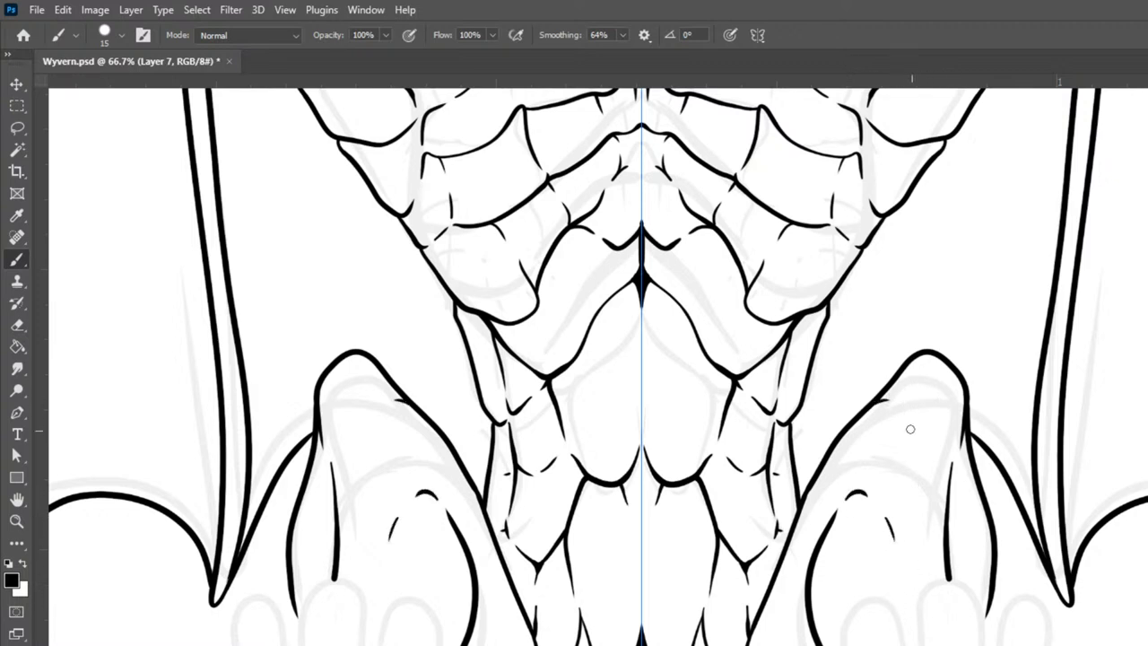
Step: Draw short curved creases across the top and front of the bent knee
{"action": "left_click_drag", "start_coordinate": [900, 411], "coordinate": [927, 455]}
{"action": "mouse_move", "coordinate": [901, 387]}
{"action": "left_mouse_down"}
{"action": "mouse_move", "coordinate": [910, 380]}
{"action": "mouse_move", "coordinate": [943, 441]}
{"action": "left_mouse_up"}
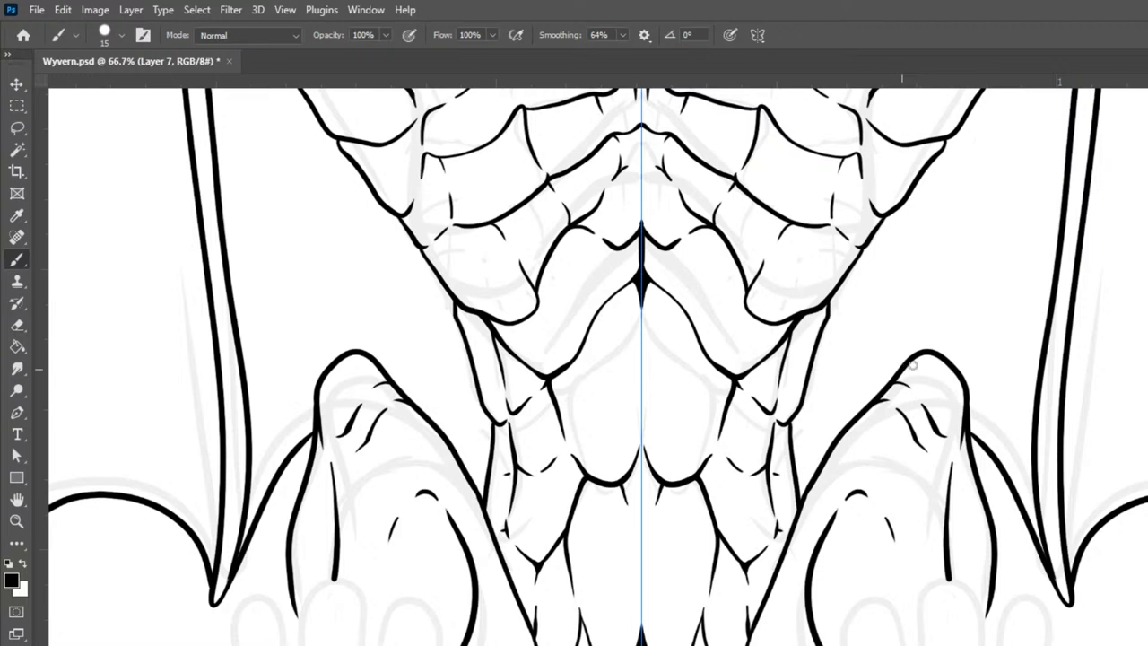
{"action": "left_click_drag", "start_coordinate": [928, 374], "coordinate": [949, 412]}
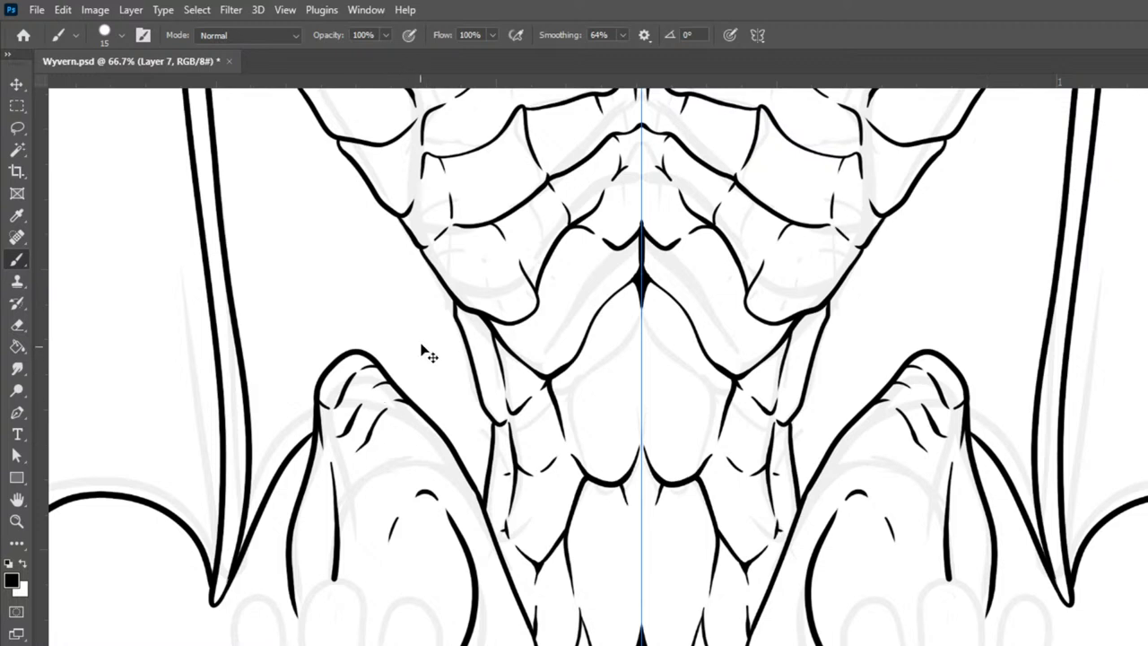
Step: Undo the last knee creases and redraw them as curved wrinkles across the knee and down onto the upper shin line
{"action": "key", "text": "ctrl+z"}
{"action": "key", "text": "ctrl+z"}
{"action": "key", "text": "ctrl+z"}
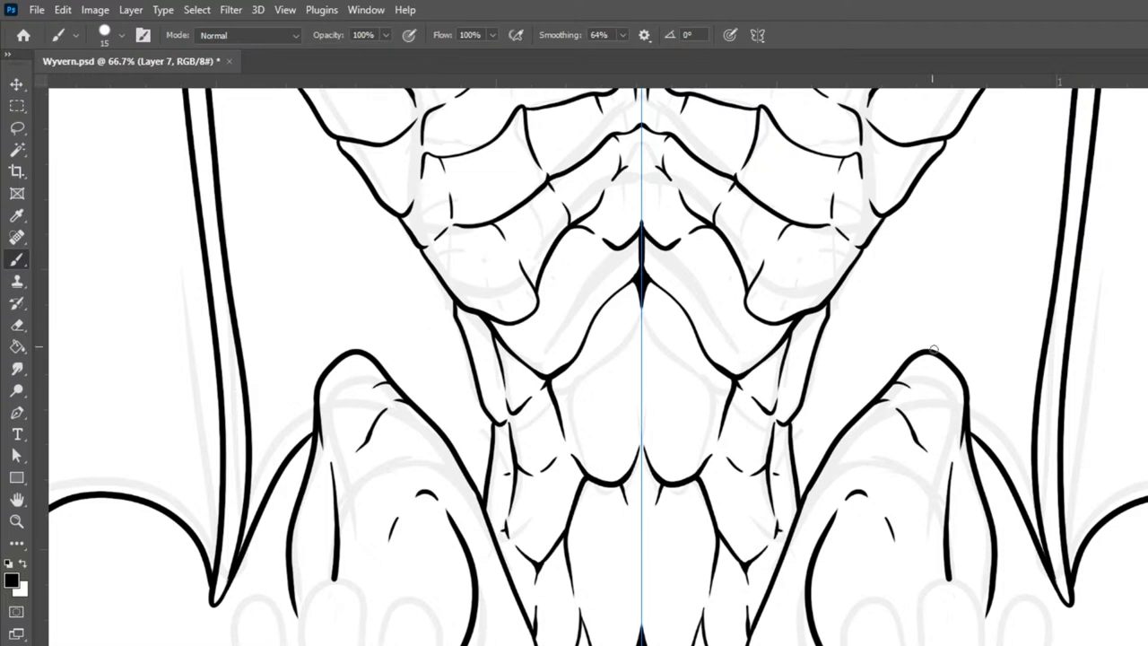
{"action": "mouse_move", "coordinate": [911, 383]}
{"action": "left_mouse_down"}
{"action": "mouse_move", "coordinate": [925, 380]}
{"action": "mouse_move", "coordinate": [945, 422]}
{"action": "mouse_move", "coordinate": [965, 423]}
{"action": "left_mouse_up"}
{"action": "mouse_move", "coordinate": [836, 442]}
{"action": "left_mouse_down"}
{"action": "mouse_move", "coordinate": [876, 425]}
{"action": "mouse_move", "coordinate": [910, 482]}
{"action": "mouse_move", "coordinate": [950, 497]}
{"action": "mouse_move", "coordinate": [975, 492]}
{"action": "left_mouse_up"}
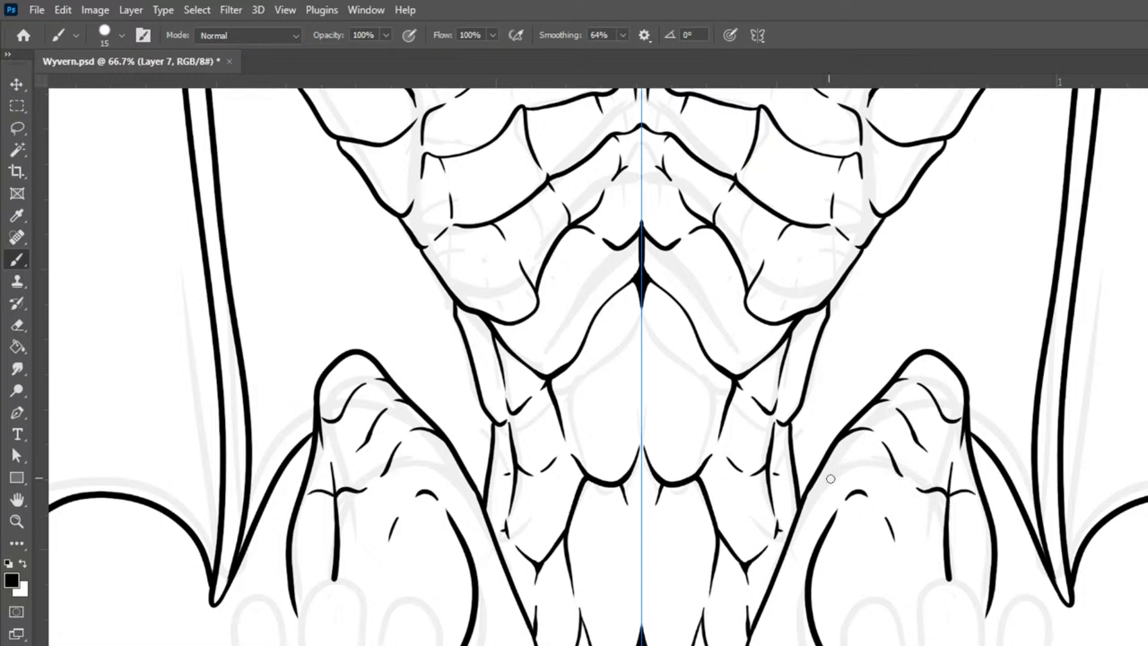
Step: Add short wrinkle marks around the small arch beneath the knee, undoing the extra marks drawn beside the shin line
{"action": "left_click_drag", "start_coordinate": [844, 490], "coordinate": [862, 465]}
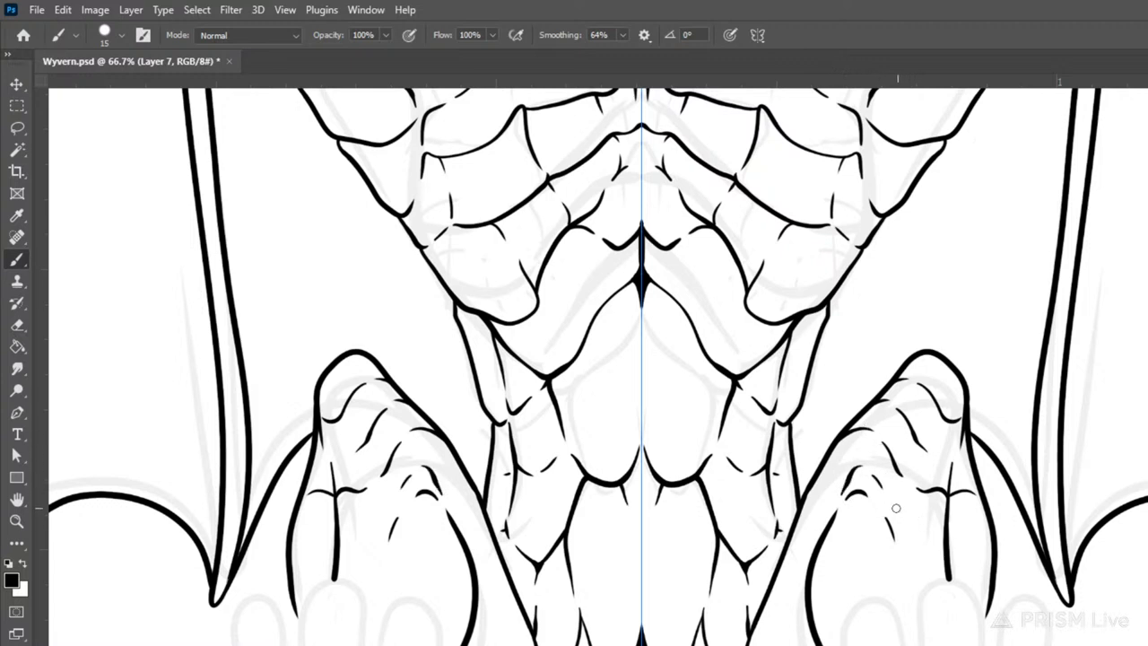
{"action": "mouse_move", "coordinate": [915, 525]}
{"action": "left_mouse_down"}
{"action": "mouse_move", "coordinate": [905, 516]}
{"action": "mouse_move", "coordinate": [918, 549]}
{"action": "left_mouse_up"}
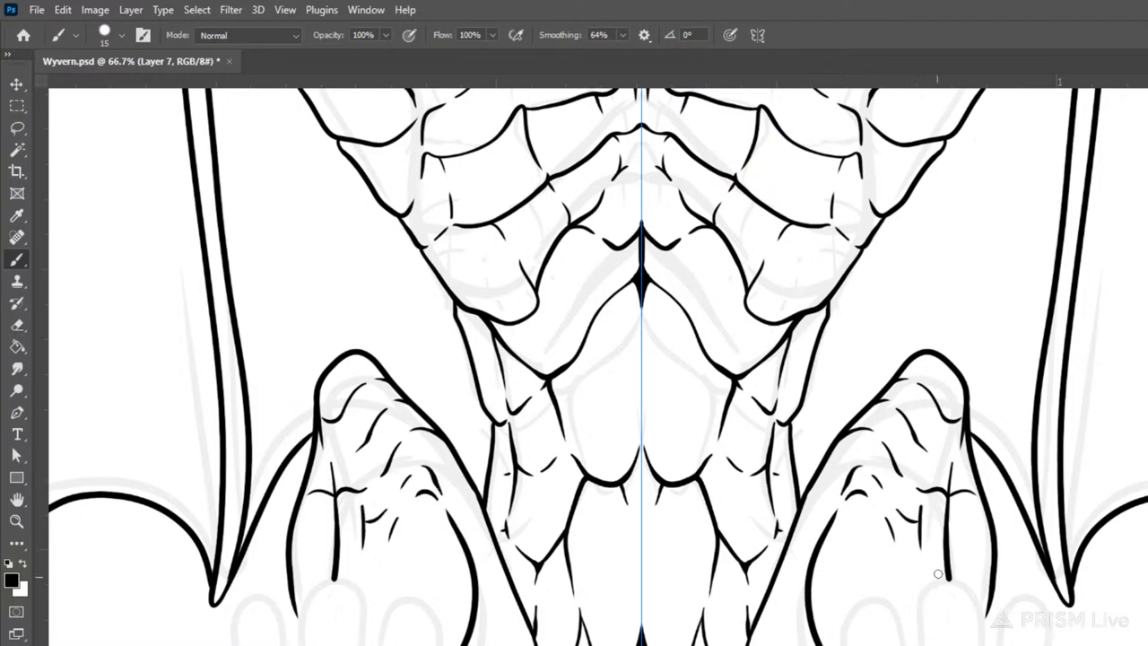
{"action": "key", "text": "ctrl+z"}
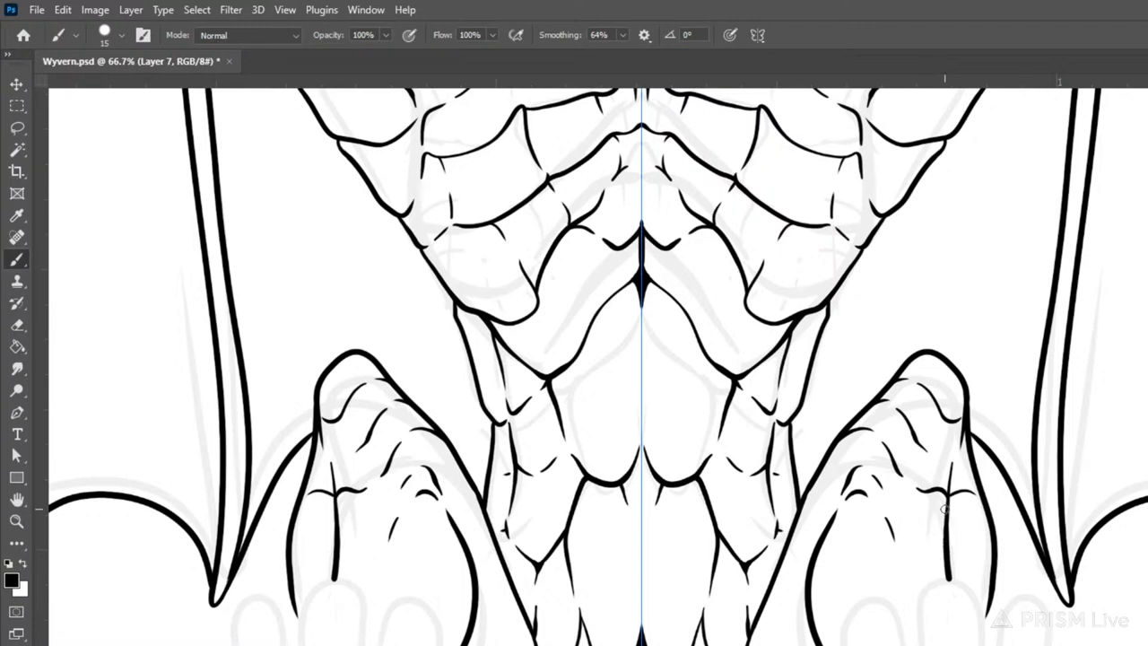
Step: Draw short creases along the inner thigh contour and ink the notched scale edge and inner curve between the lower leg and tail
{"action": "key", "text": "ctrl+minus"}
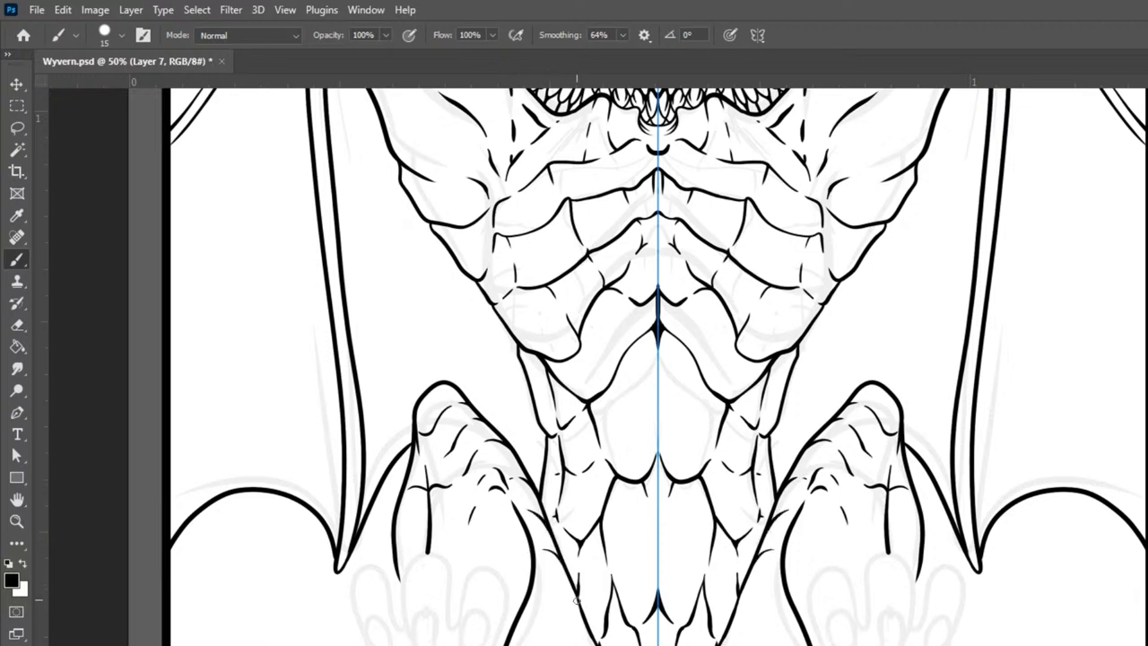
{"action": "left_click_drag", "start_coordinate": [561, 581], "coordinate": [574, 599]}
{"action": "left_click_drag", "start_coordinate": [1016, 564], "coordinate": [1050, 379]}
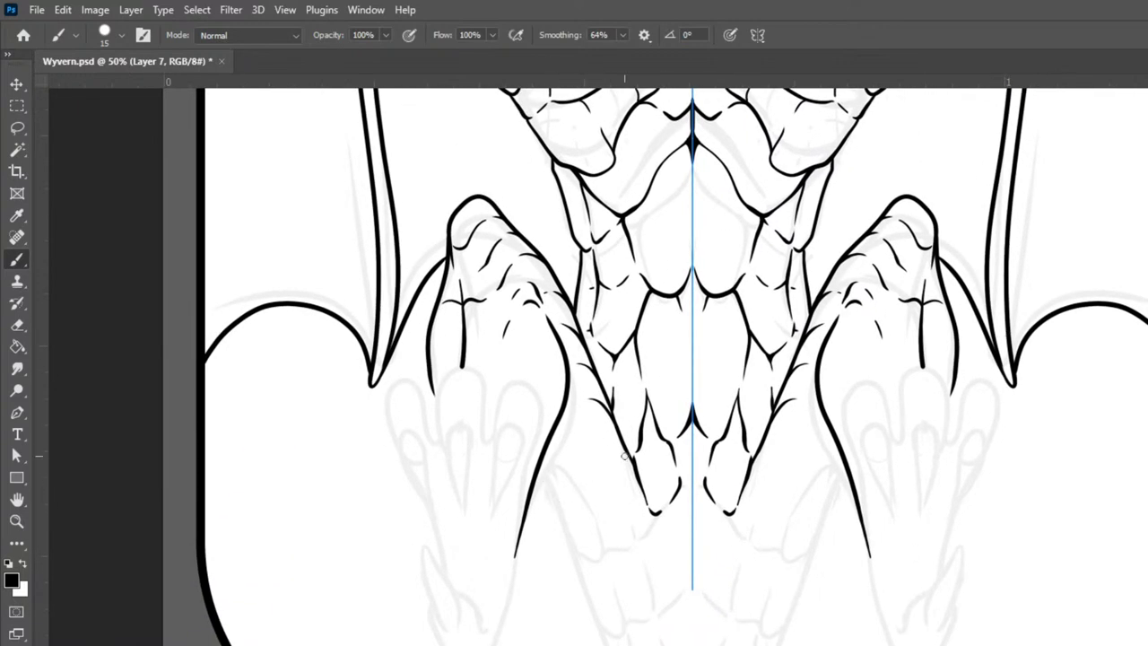
{"action": "mouse_move", "coordinate": [532, 478]}
{"action": "left_mouse_down"}
{"action": "mouse_move", "coordinate": [563, 504]}
{"action": "mouse_move", "coordinate": [569, 467]}
{"action": "mouse_move", "coordinate": [630, 508]}
{"action": "mouse_move", "coordinate": [661, 470]}
{"action": "left_mouse_up"}
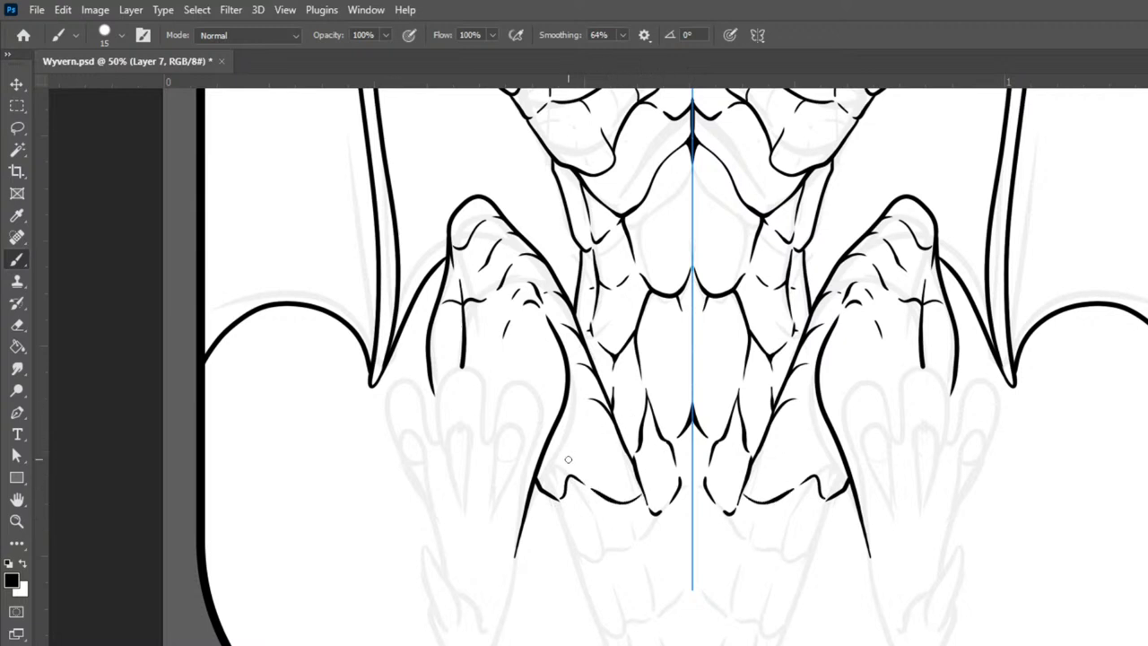
{"action": "mouse_move", "coordinate": [571, 476]}
{"action": "left_mouse_down"}
{"action": "mouse_move", "coordinate": [562, 467]}
{"action": "mouse_move", "coordinate": [574, 402]}
{"action": "left_mouse_up"}
Step: Outline the next side scale of the upper tail and redo the tapered edge of the central belly plate beside it
{"action": "mouse_move", "coordinate": [554, 499]}
{"action": "left_mouse_down"}
{"action": "mouse_move", "coordinate": [582, 560]}
{"action": "mouse_move", "coordinate": [605, 566]}
{"action": "mouse_move", "coordinate": [606, 540]}
{"action": "mouse_move", "coordinate": [588, 502]}
{"action": "left_mouse_up"}
{"action": "mouse_move", "coordinate": [606, 552]}
{"action": "left_mouse_down"}
{"action": "mouse_move", "coordinate": [649, 545]}
{"action": "mouse_move", "coordinate": [619, 499]}
{"action": "mouse_move", "coordinate": [660, 584]}
{"action": "mouse_move", "coordinate": [653, 529]}
{"action": "left_mouse_up"}
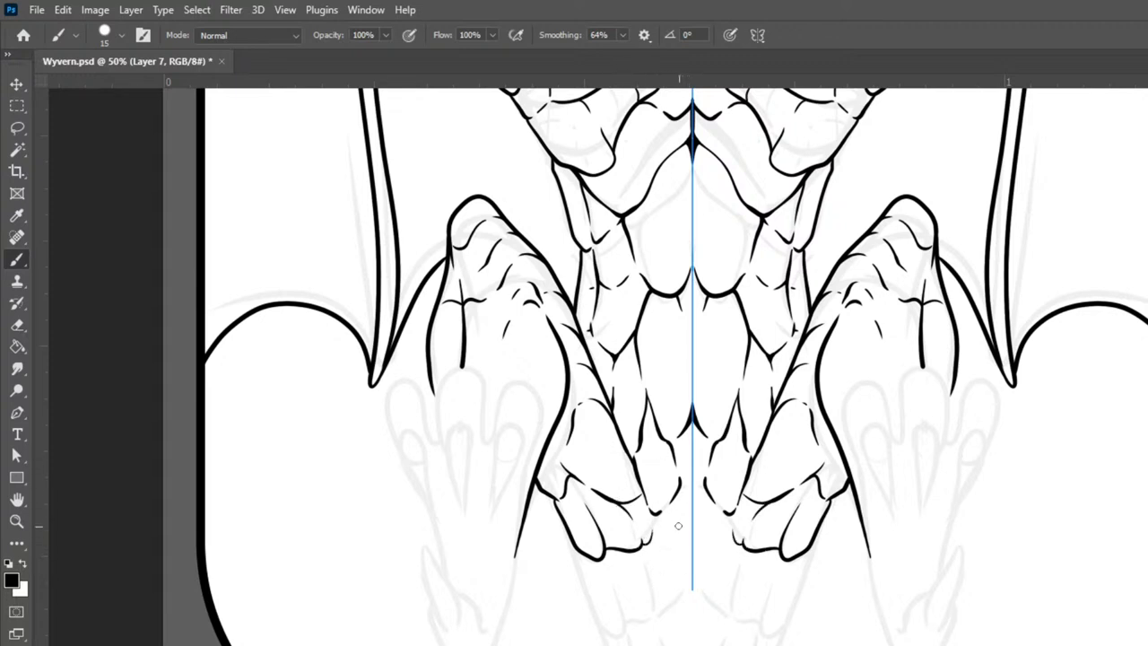
{"action": "left_click_drag", "start_coordinate": [657, 524], "coordinate": [670, 574]}
{"action": "key", "text": "ctrl+z"}
{"action": "left_click_drag", "start_coordinate": [655, 512], "coordinate": [680, 594]}
Step: Ink the overlapping outer side scales of the tail down to the card's lower frame, redoing the last inner line
{"action": "left_click_drag", "start_coordinate": [781, 494], "coordinate": [829, 273]}
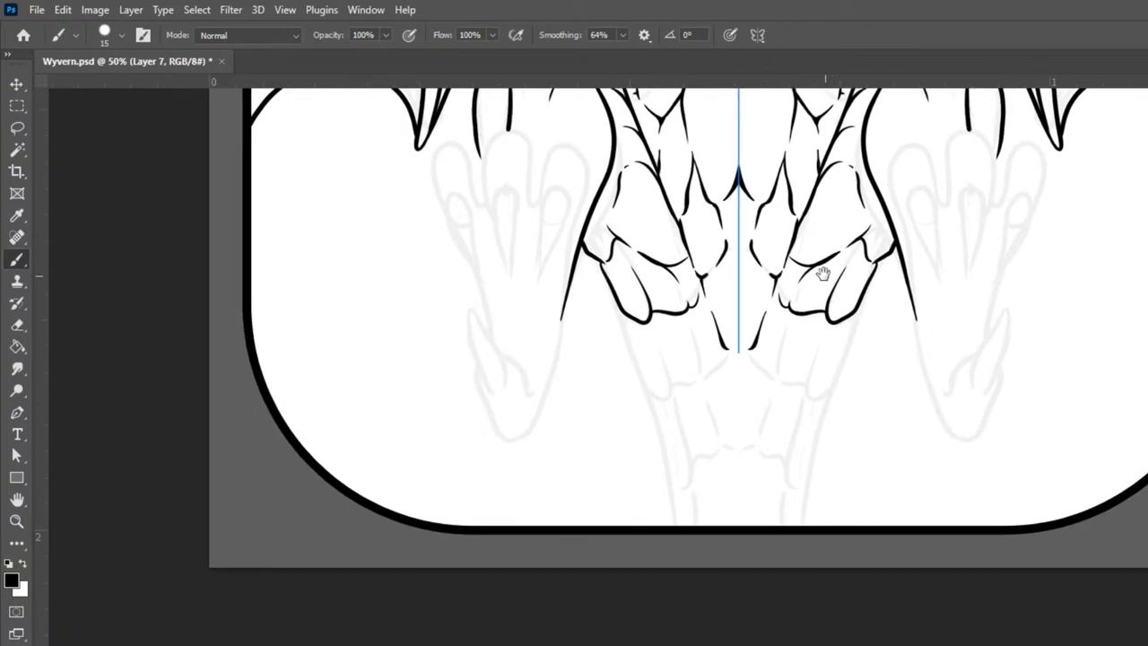
{"action": "mouse_move", "coordinate": [623, 329]}
{"action": "left_mouse_down"}
{"action": "mouse_move", "coordinate": [653, 397]}
{"action": "mouse_move", "coordinate": [674, 406]}
{"action": "mouse_move", "coordinate": [662, 354]}
{"action": "left_mouse_up"}
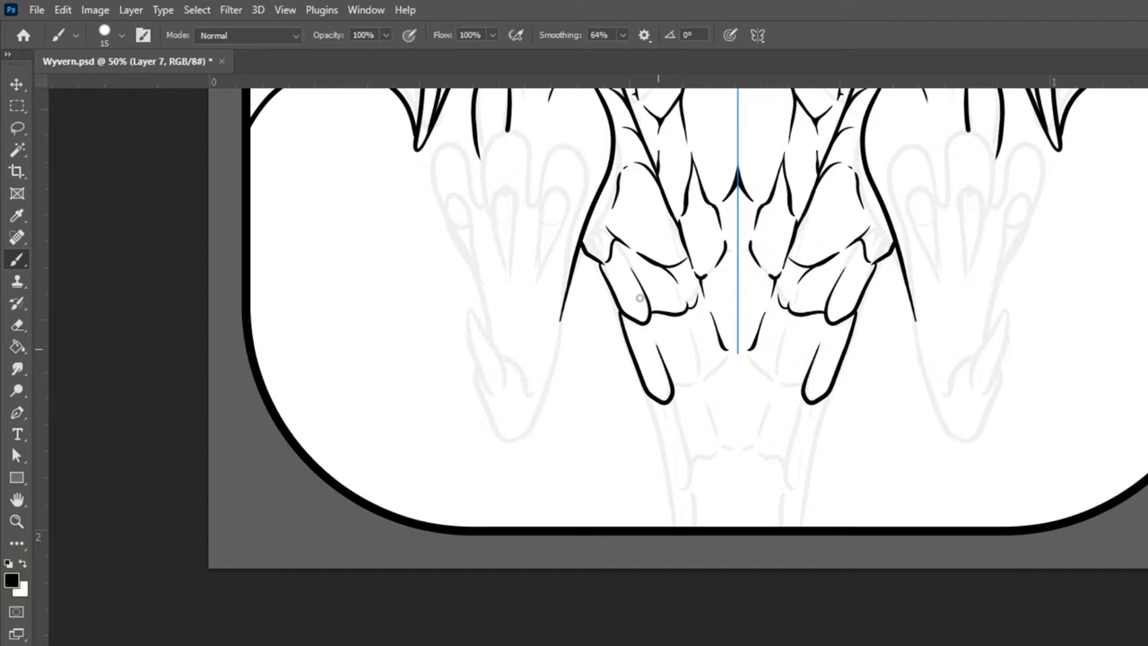
{"action": "mouse_move", "coordinate": [650, 397]}
{"action": "left_mouse_down"}
{"action": "mouse_move", "coordinate": [674, 498]}
{"action": "mouse_move", "coordinate": [694, 498]}
{"action": "mouse_move", "coordinate": [693, 460]}
{"action": "left_mouse_up"}
{"action": "left_click_drag", "start_coordinate": [670, 395], "coordinate": [682, 432]}
{"action": "left_click_drag", "start_coordinate": [679, 508], "coordinate": [684, 537]}
{"action": "key", "text": "ctrl+z"}
{"action": "mouse_move", "coordinate": [671, 487]}
{"action": "left_mouse_down"}
{"action": "mouse_move", "coordinate": [679, 525]}
{"action": "mouse_move", "coordinate": [696, 482]}
{"action": "left_mouse_up"}
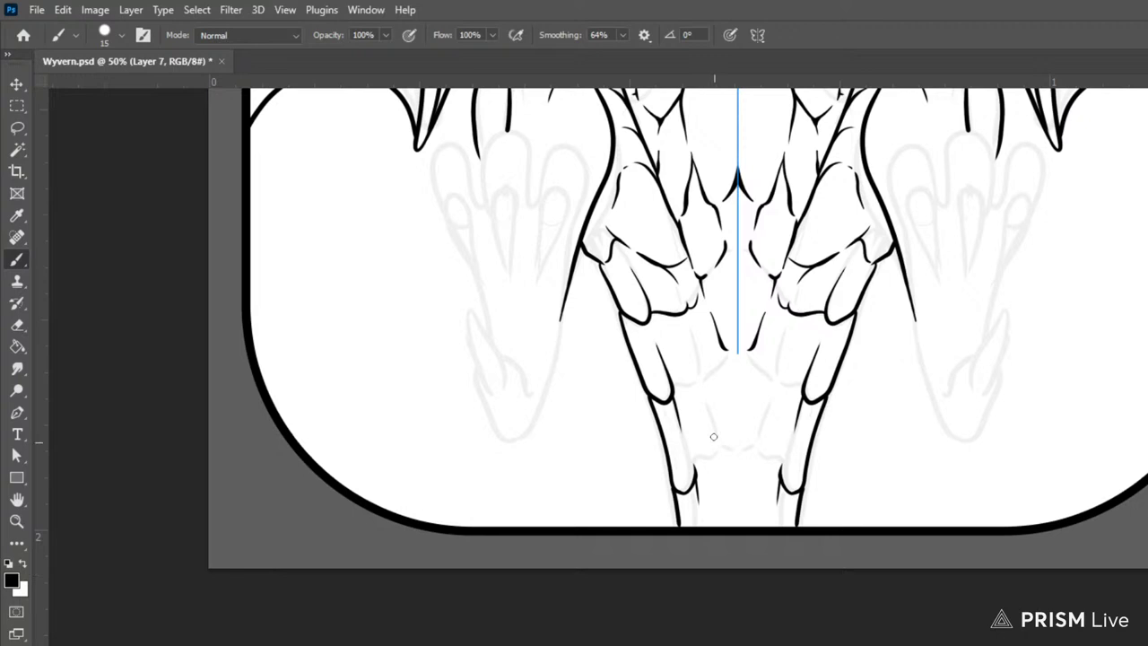
Step: Draw the inner scale edges and central plate contours of the tail down to the lower frame
{"action": "mouse_move", "coordinate": [678, 385]}
{"action": "left_mouse_down"}
{"action": "mouse_move", "coordinate": [706, 378]}
{"action": "mouse_move", "coordinate": [702, 370]}
{"action": "left_mouse_up"}
{"action": "left_click_drag", "start_coordinate": [688, 311], "coordinate": [695, 344]}
{"action": "left_click_drag", "start_coordinate": [715, 384], "coordinate": [732, 352]}
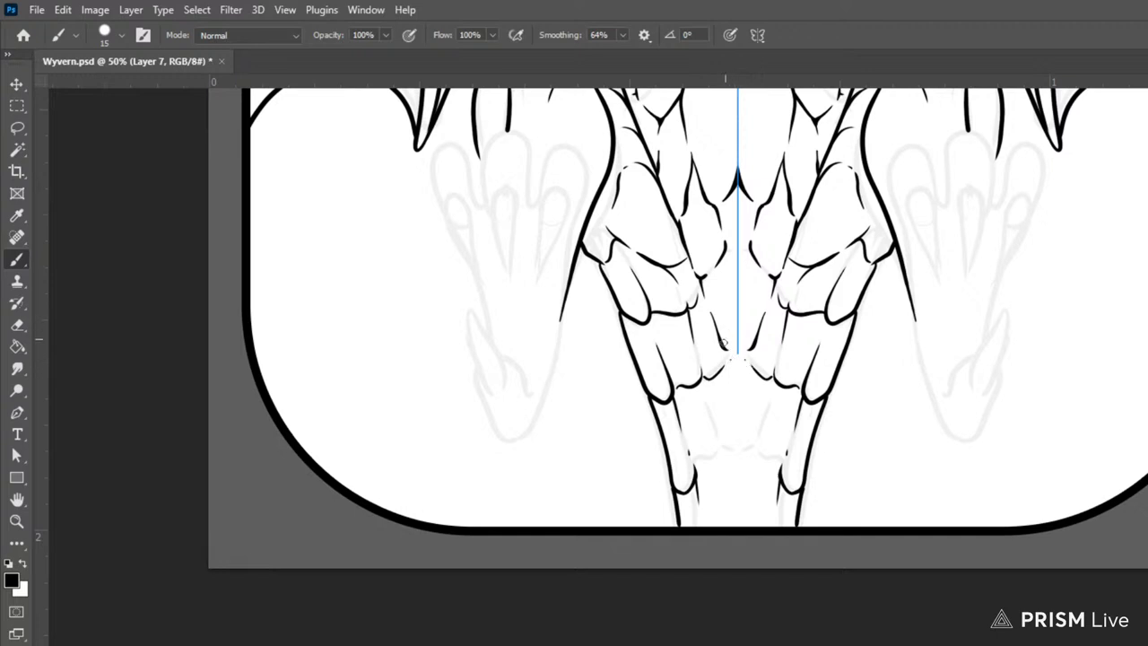
{"action": "mouse_move", "coordinate": [705, 380]}
{"action": "left_mouse_down"}
{"action": "mouse_move", "coordinate": [717, 445]}
{"action": "mouse_move", "coordinate": [703, 377]}
{"action": "mouse_move", "coordinate": [719, 455]}
{"action": "left_mouse_up"}
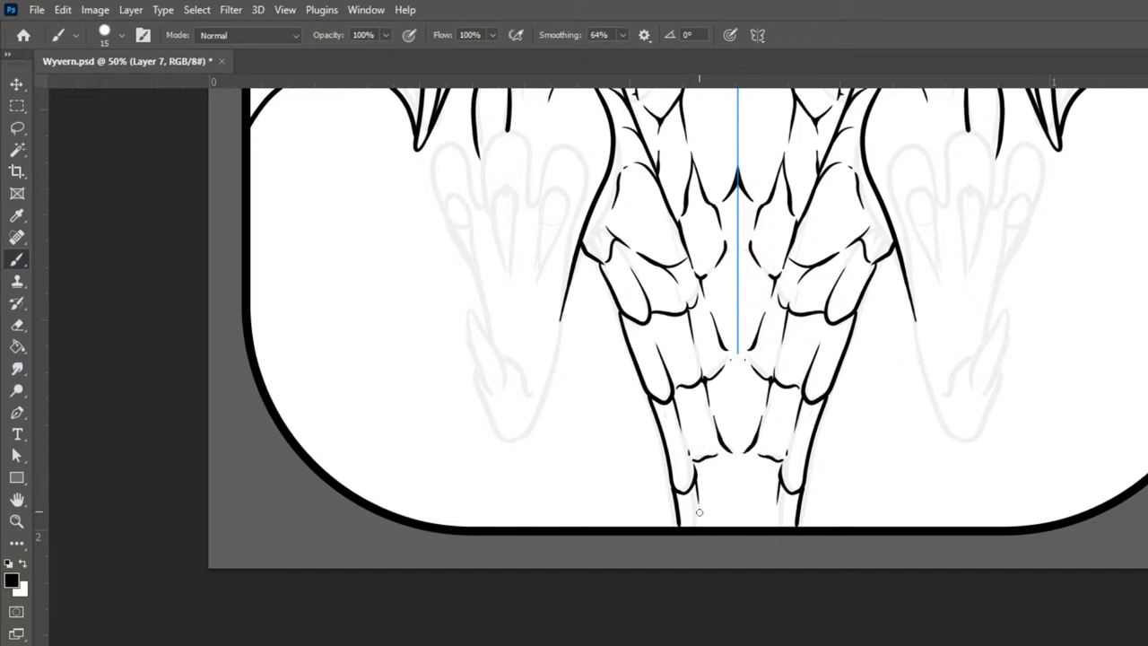
{"action": "mouse_move", "coordinate": [699, 527]}
{"action": "left_mouse_down"}
{"action": "mouse_move", "coordinate": [699, 456]}
{"action": "mouse_move", "coordinate": [736, 510]}
{"action": "left_mouse_up"}
{"action": "left_click_drag", "start_coordinate": [722, 462], "coordinate": [724, 482]}
Step: Add short texture strokes inside the tail's inner and outer side scales, undoing one misplaced stroke
{"action": "left_click_drag", "start_coordinate": [793, 364], "coordinate": [787, 362]}
{"action": "left_click_drag", "start_coordinate": [788, 420], "coordinate": [784, 453]}
{"action": "key", "text": "ctrl+z"}
{"action": "left_click_drag", "start_coordinate": [810, 332], "coordinate": [797, 377]}
{"action": "left_click_drag", "start_coordinate": [844, 319], "coordinate": [834, 347]}
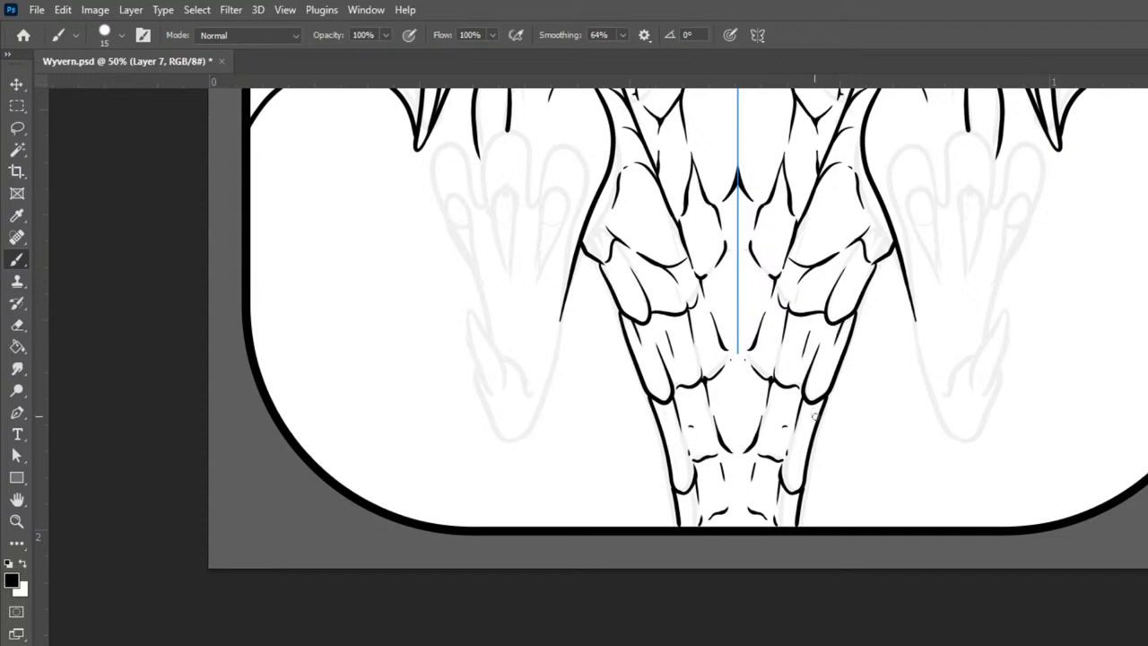
{"action": "mouse_move", "coordinate": [817, 402]}
{"action": "left_mouse_down"}
{"action": "mouse_move", "coordinate": [827, 363]}
{"action": "mouse_move", "coordinate": [802, 441]}
{"action": "left_mouse_up"}
{"action": "left_click_drag", "start_coordinate": [794, 491], "coordinate": [791, 516]}
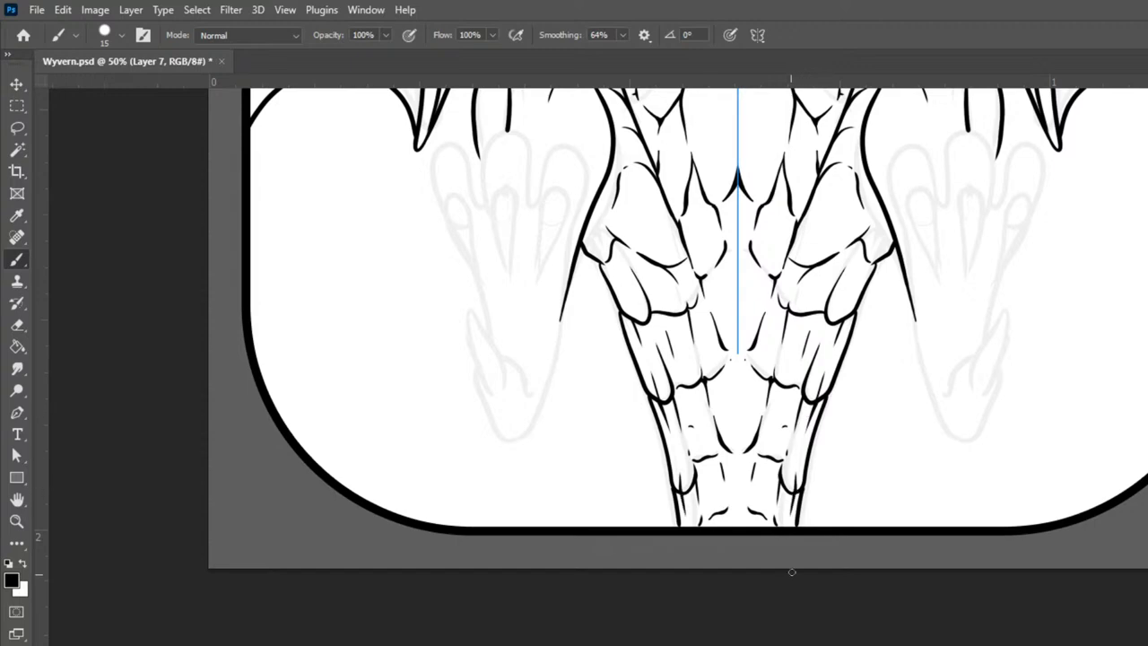
Step: Review the inked wyvern's overall composition at several zoom levels, from the tail up to the head and hands
{"action": "key", "text": "ctrl+minus"}
{"action": "key", "text": "ctrl+minus"}
{"action": "key", "text": "ctrl+minus"}
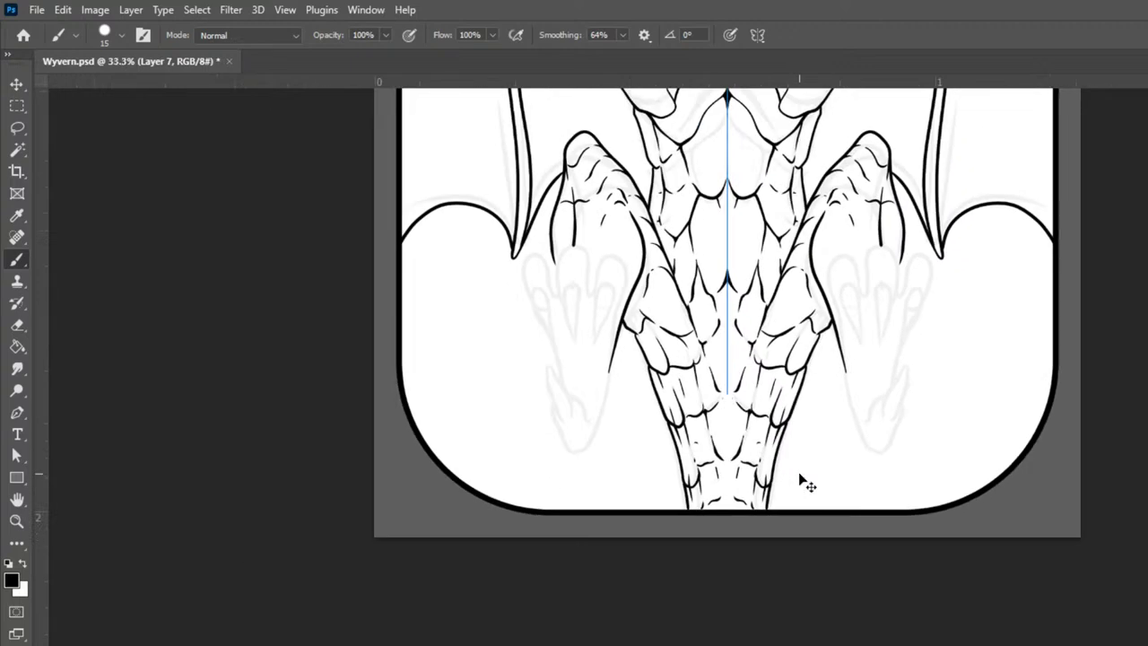
{"action": "key", "text": "ctrl+plus"}
{"action": "key", "text": "ctrl+plus"}
{"action": "key", "text": "ctrl+plus"}
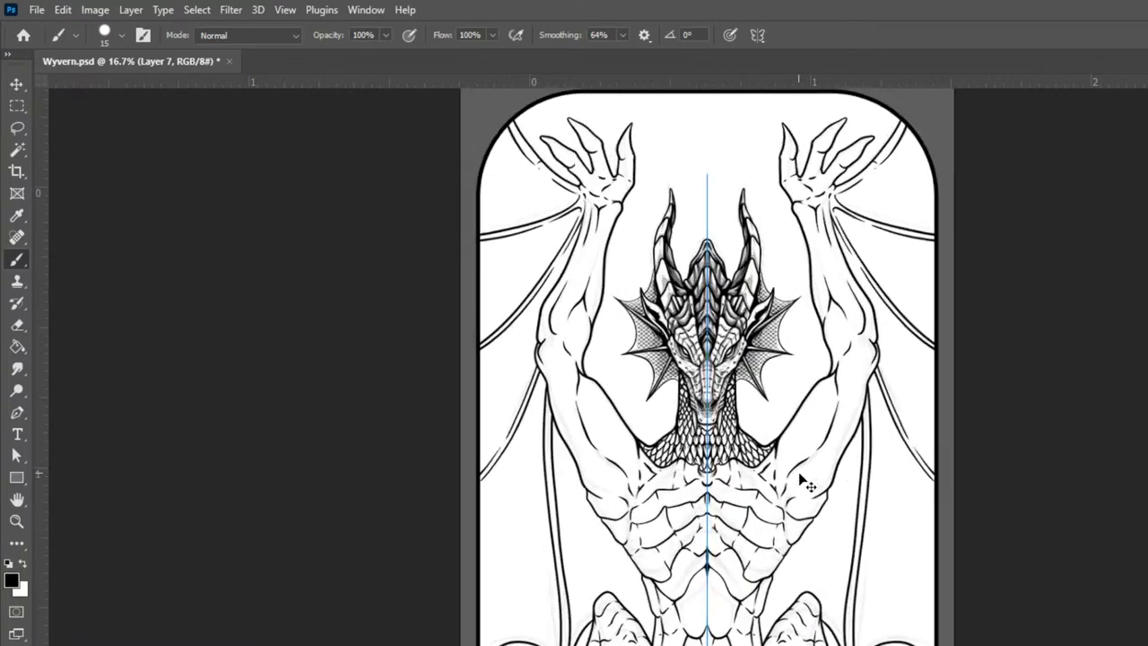
{"action": "key", "text": "ctrl+minus"}
{"action": "key", "text": "ctrl+minus"}
{"action": "key", "text": "ctrl+minus"}
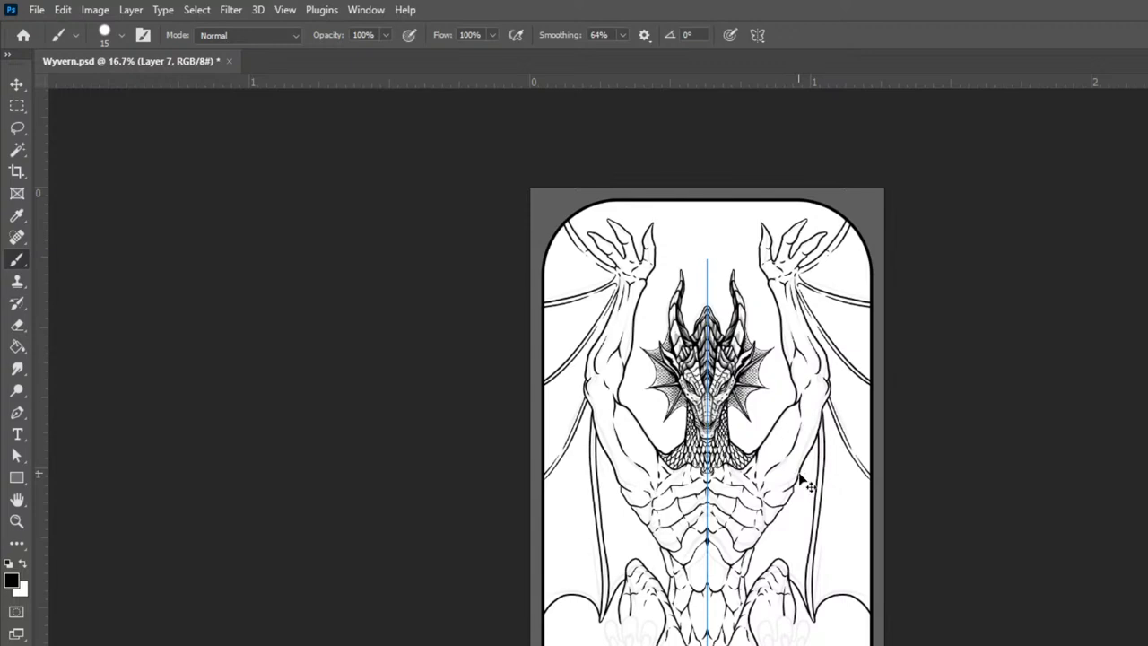
{"action": "key", "text": "ctrl+plus"}
{"action": "key", "text": "ctrl+plus"}
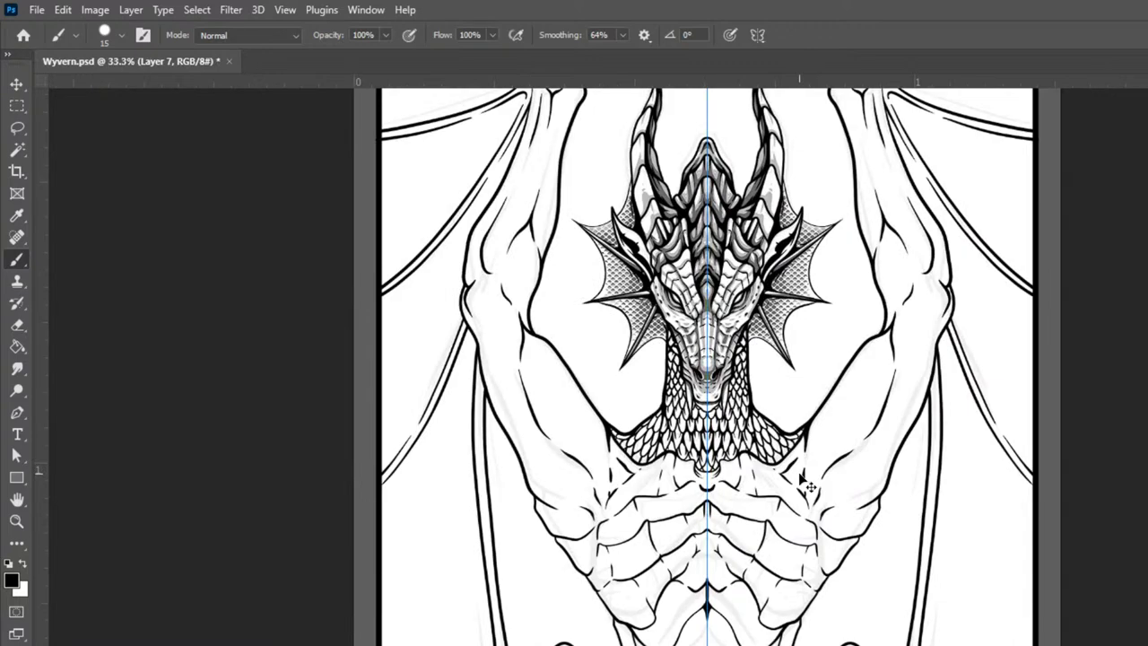
{"action": "key", "text": "ctrl+plus"}
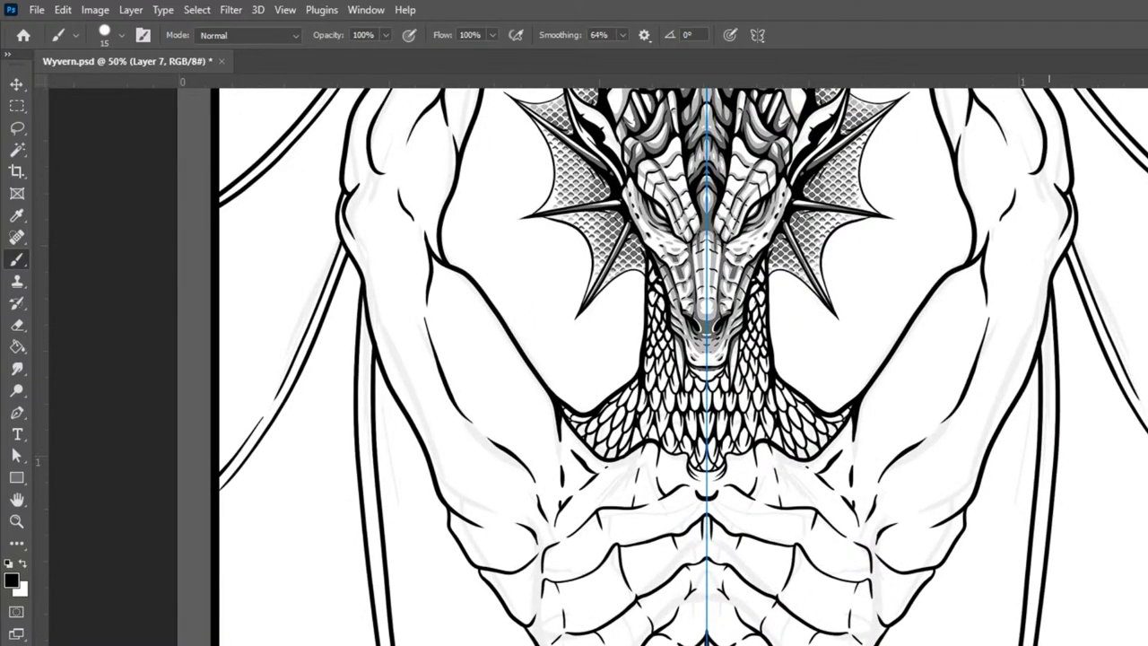
{"action": "key", "text": "ctrl+minus"}
{"action": "key", "text": "ctrl+minus"}
{"action": "key", "text": "ctrl+minus"}
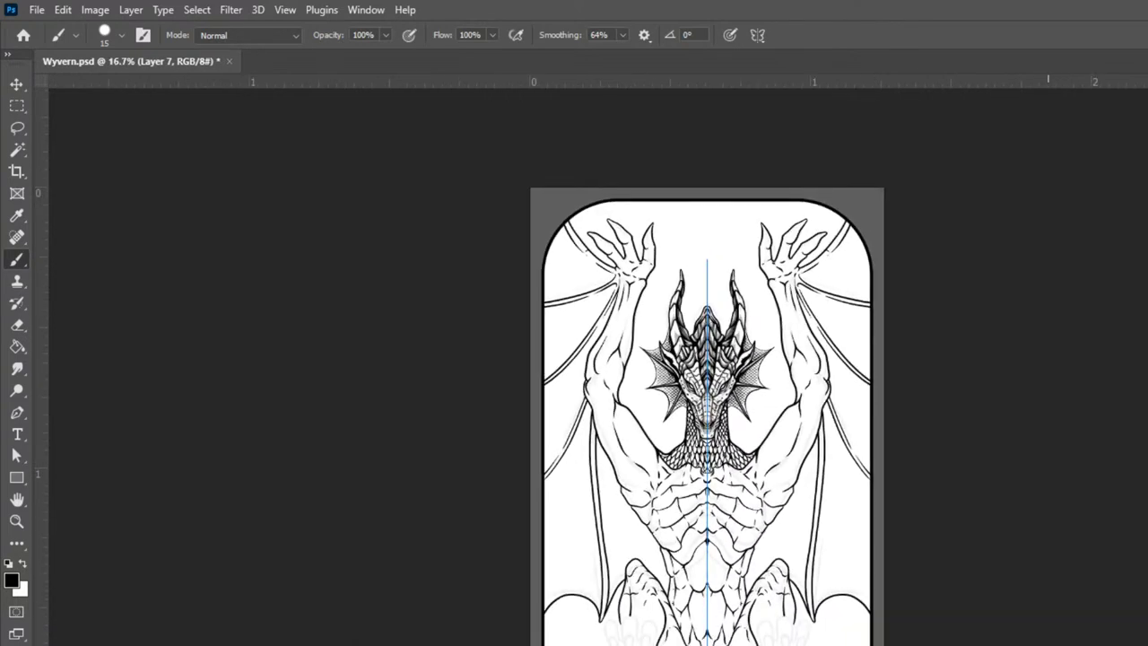
{"action": "key", "text": "ctrl+plus"}
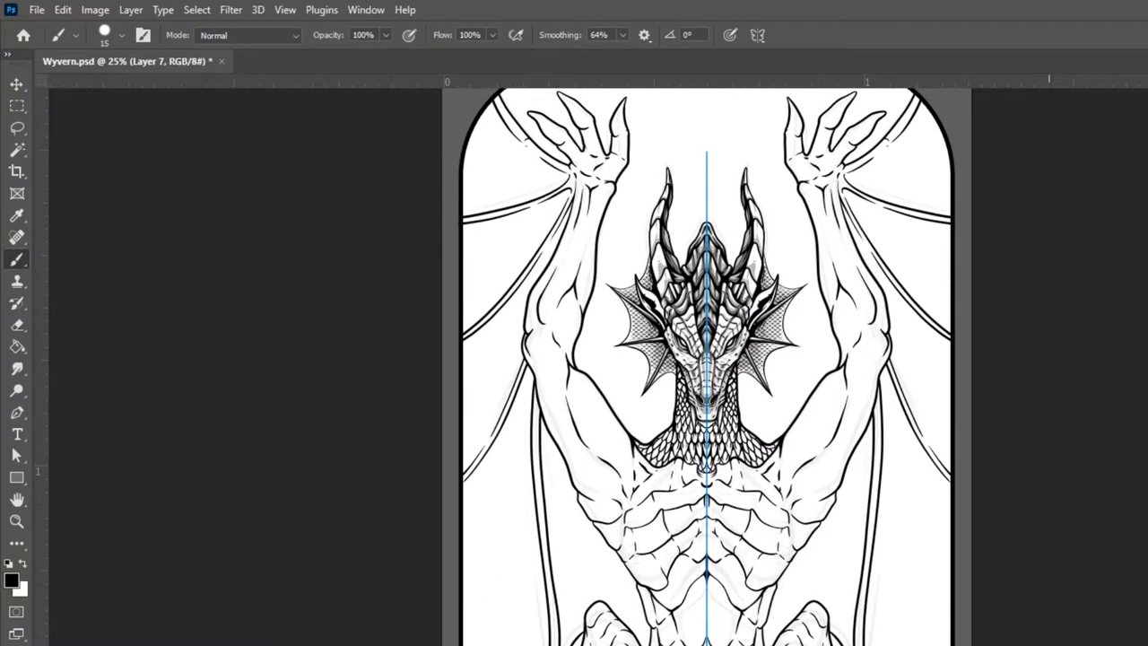
{"action": "key", "text": "ctrl+minus"}
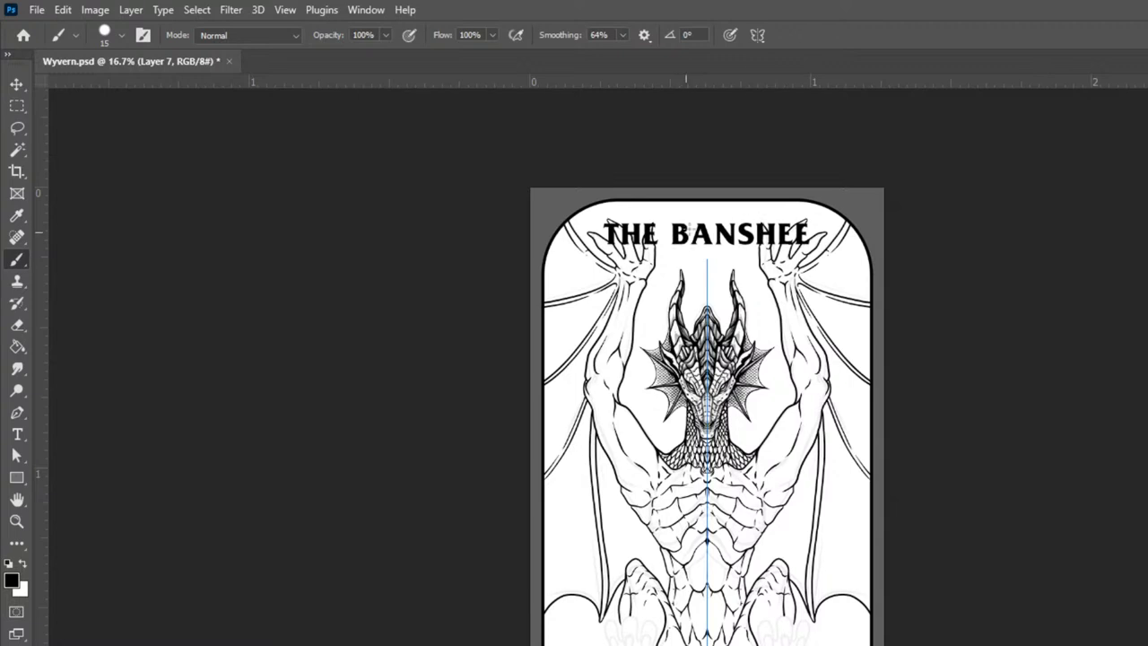
Step: Replace the title text "THE BANSHEE" with "WYVERN"
{"action": "key", "text": "t"}
{"action": "left_click", "coordinate": [673, 232]}
{"action": "left_click_drag", "start_coordinate": [673, 232], "coordinate": [603, 235]}
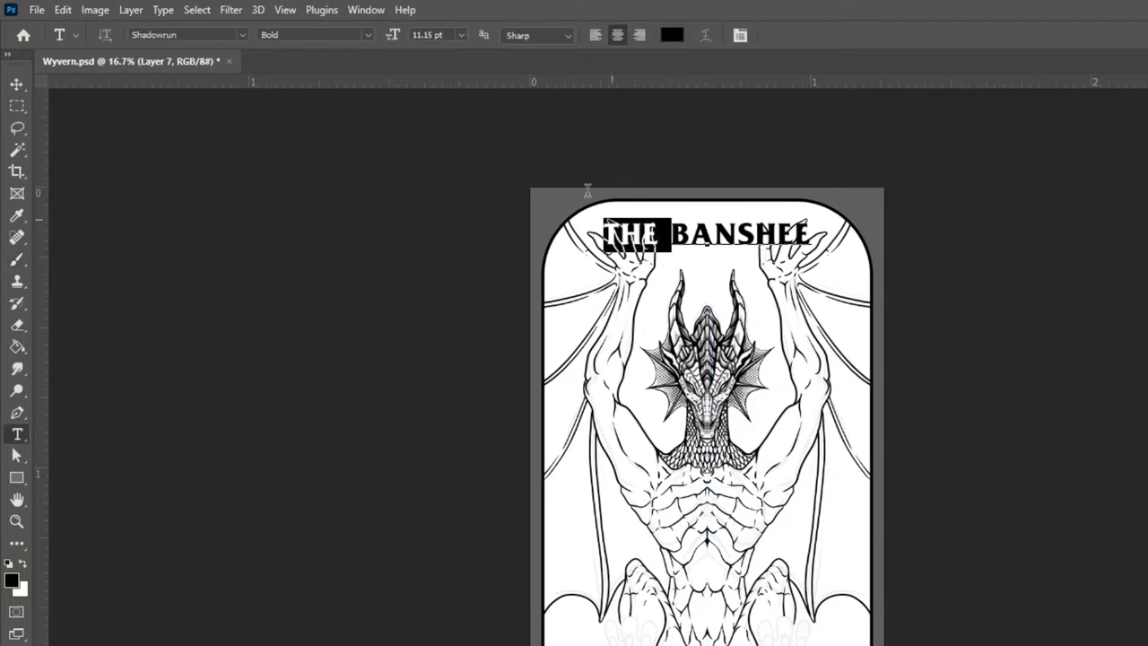
{"action": "key", "text": "BackSpace"}
{"action": "key", "text": "ctrl+a"}
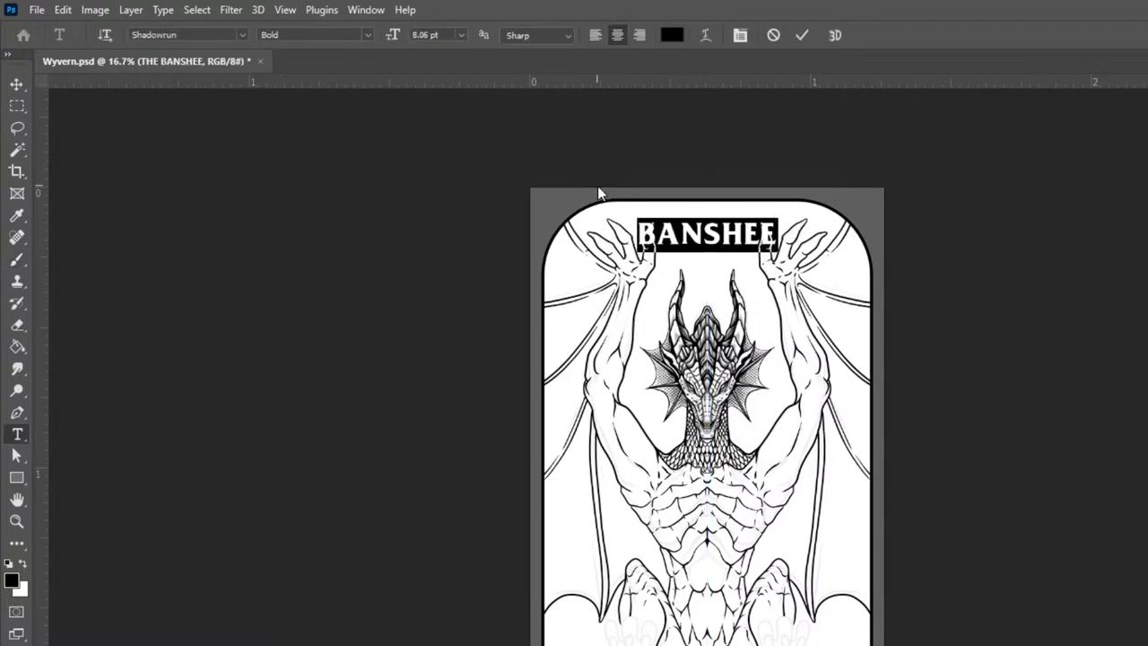
{"action": "type", "text": "WYVERN"}
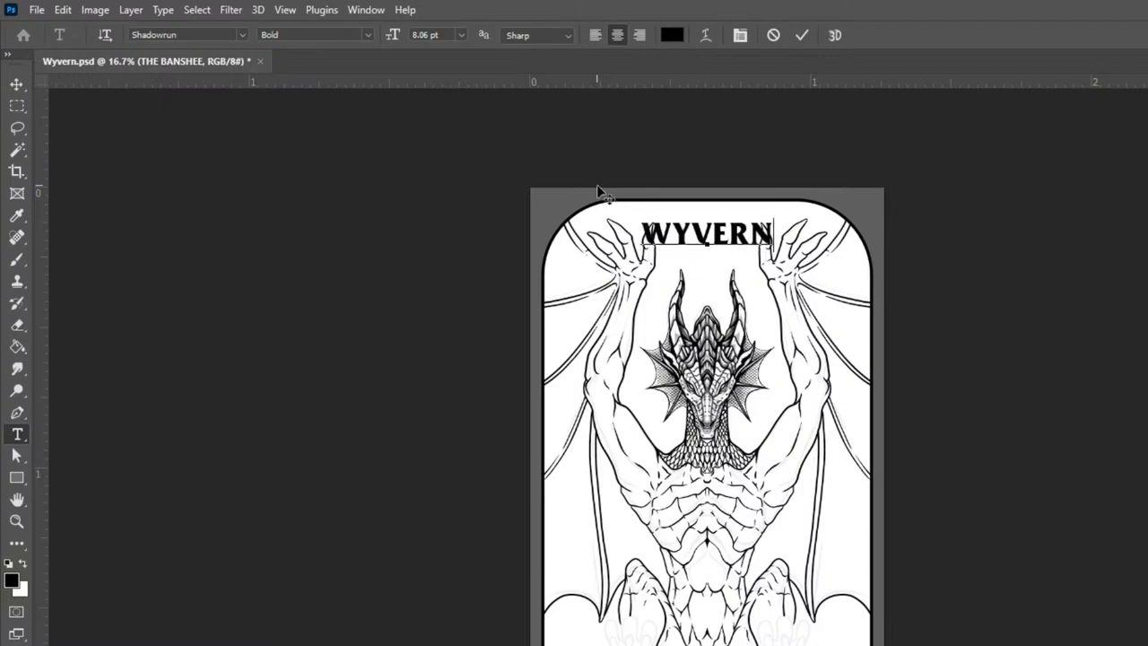
{"action": "key", "text": "ctrl+a"}
{"action": "key", "text": "ctrl+Return"}
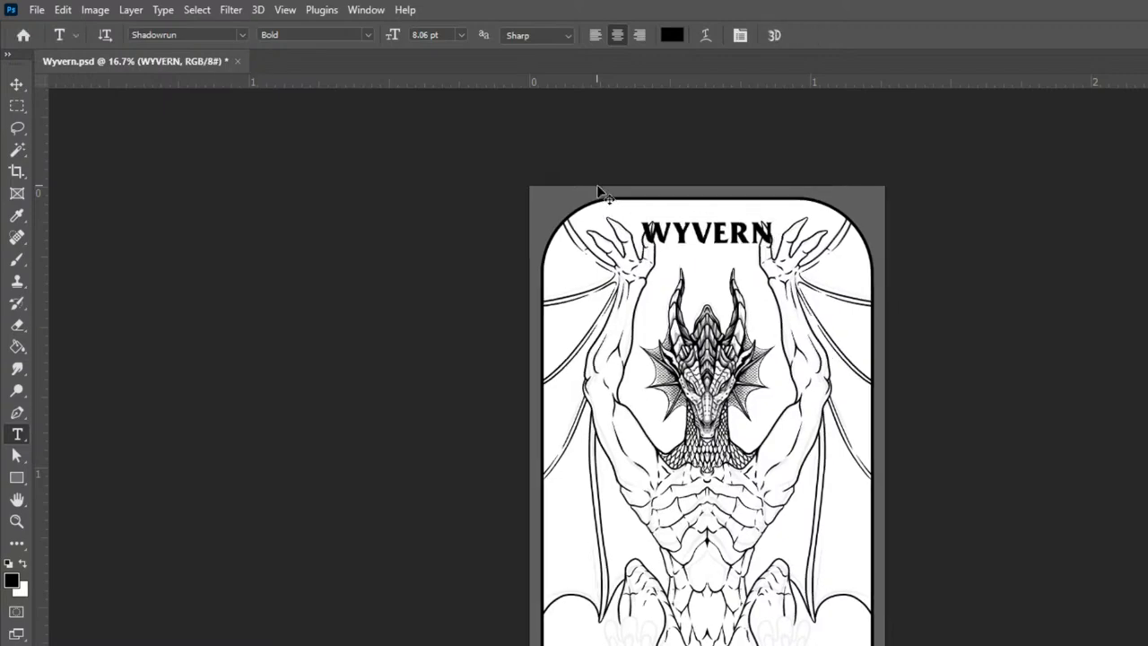
Step: Duplicate the WYVERN title and scale both copies to about 80% so they fit between the raised hands
{"action": "scroll", "coordinate": [597, 186], "scroll_direction": "up", "scroll_amount": 4}
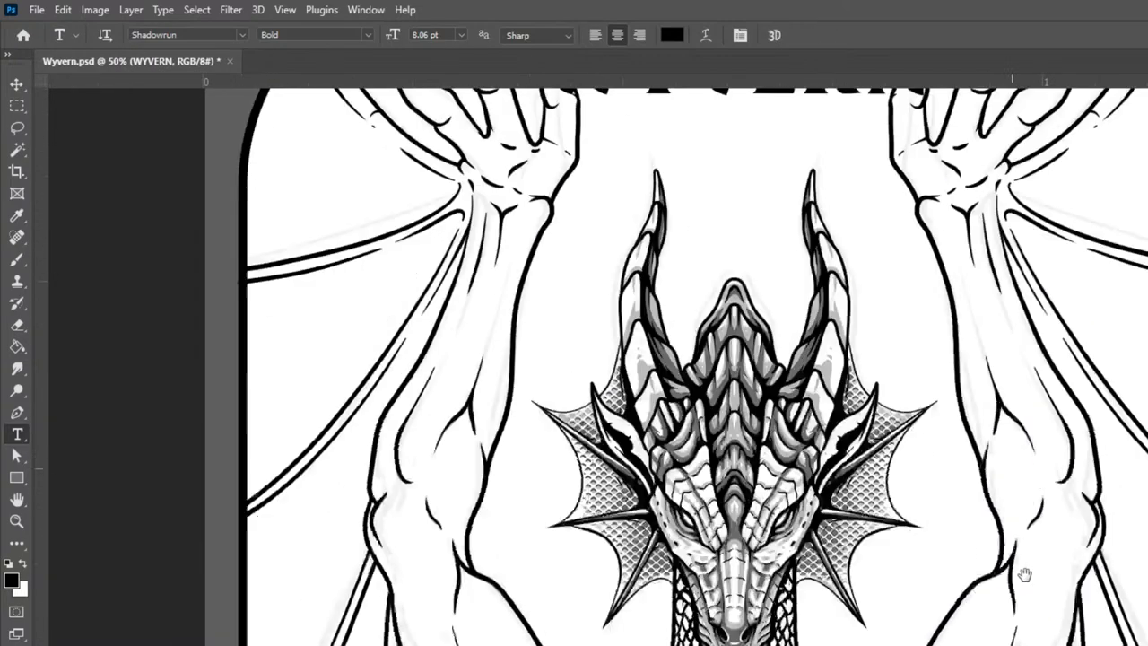
{"action": "left_click_drag", "start_coordinate": [1024, 574], "coordinate": [1068, 645]}
{"action": "left_click", "coordinate": [806, 497]}
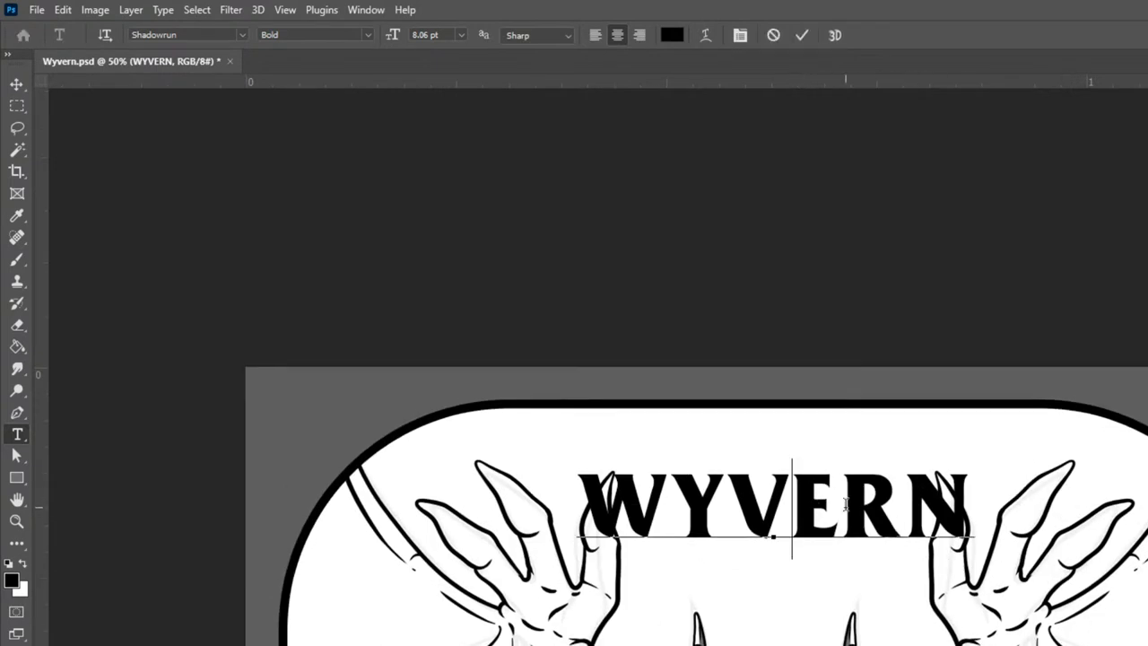
{"action": "key", "text": "ctrl+a"}
{"action": "key", "text": "ctrl+Return"}
{"action": "key", "text": "ctrl+j"}
{"action": "key", "text": "ctrl+t"}
{"action": "left_click_drag", "start_coordinate": [963, 474], "coordinate": [930, 488]}
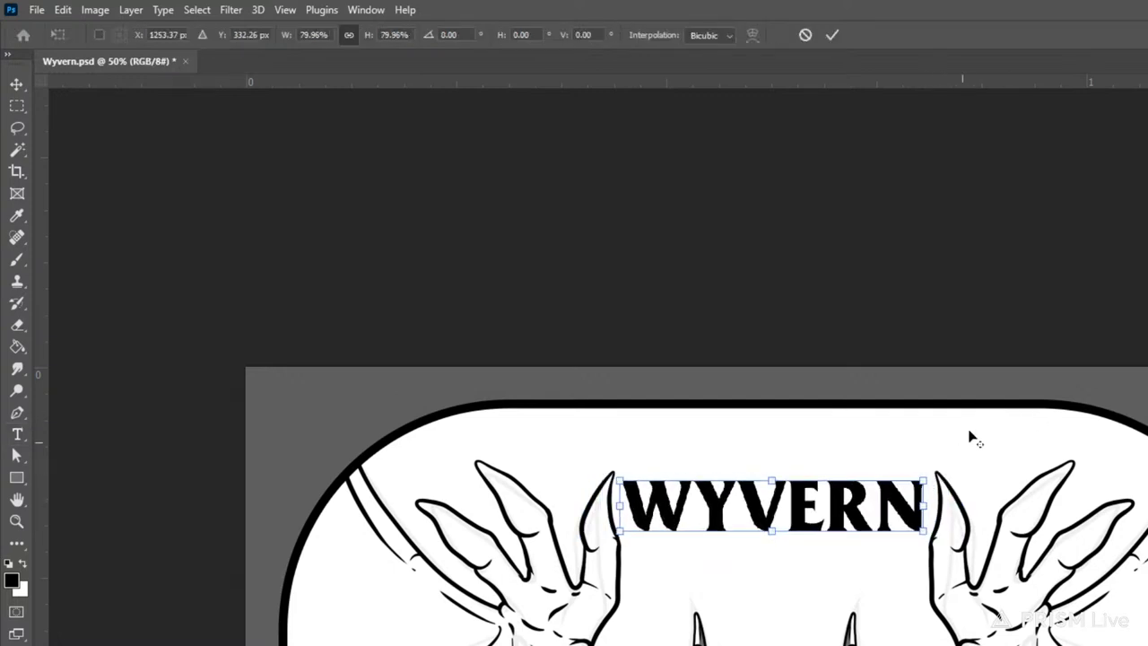
{"action": "key", "text": "Return"}
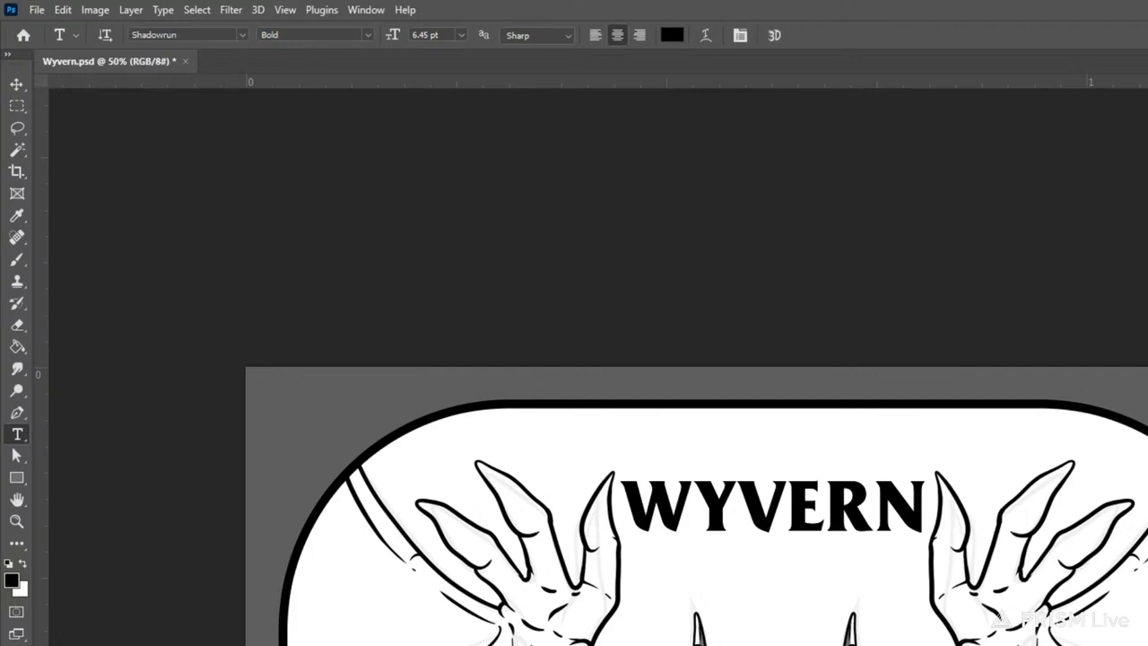
Step: Change the duplicated title's text to "THE"
{"action": "double_click", "coordinate": [1147, 431]}
{"action": "key", "text": "BackSpace"}
{"action": "type", "text": "THE"}
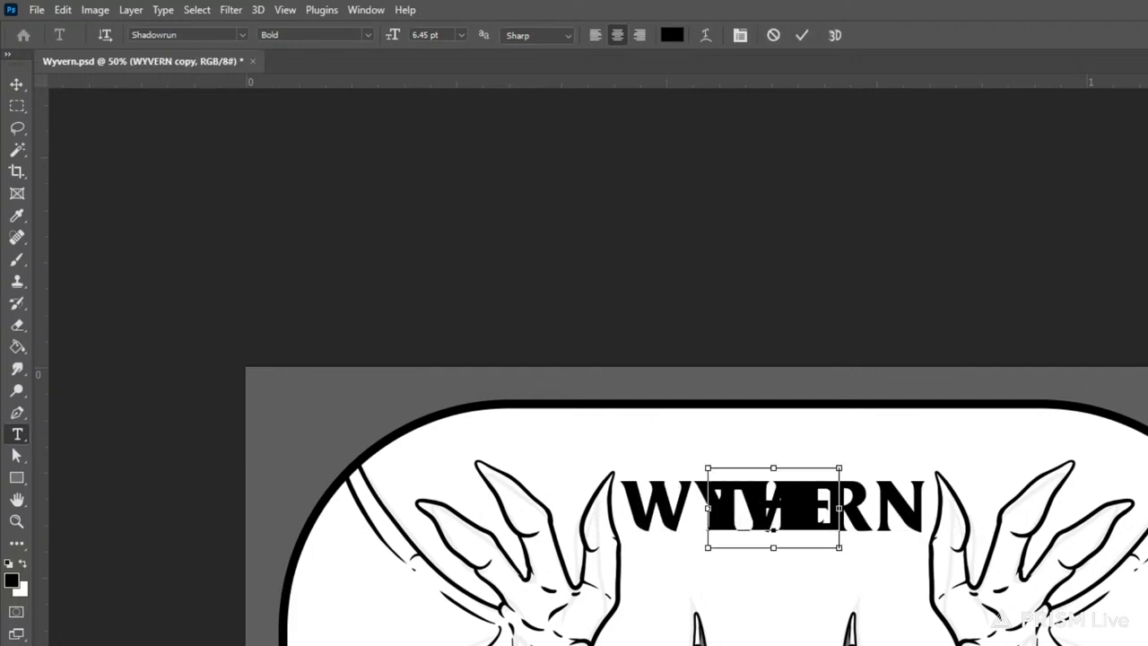
{"action": "key", "text": "ctrl+Return"}
Step: Nudge the word THE straight up until it sits just above WYVERN as a separate title line
{"action": "key", "text": "v"}
{"action": "key", "text": "Up"}
{"action": "key", "text": "Up"}
{"action": "key", "text": "Up"}
{"action": "key", "text": "Up"}
{"action": "key", "text": "Up"}
{"action": "key", "text": "Up"}
{"action": "key", "text": "Up"}
{"action": "key", "text": "Up"}
{"action": "key", "text": "Up"}
{"action": "key", "text": "Up"}
{"action": "key", "text": "Up"}
{"action": "key", "text": "Up"}
{"action": "key", "text": "Up"}
{"action": "key", "text": "Up"}
{"action": "key", "text": "Up"}
{"action": "key", "text": "Up"}
{"action": "key", "text": "Up"}
{"action": "key", "text": "Up"}
{"action": "key", "text": "Up"}
{"action": "key", "text": "Up"}
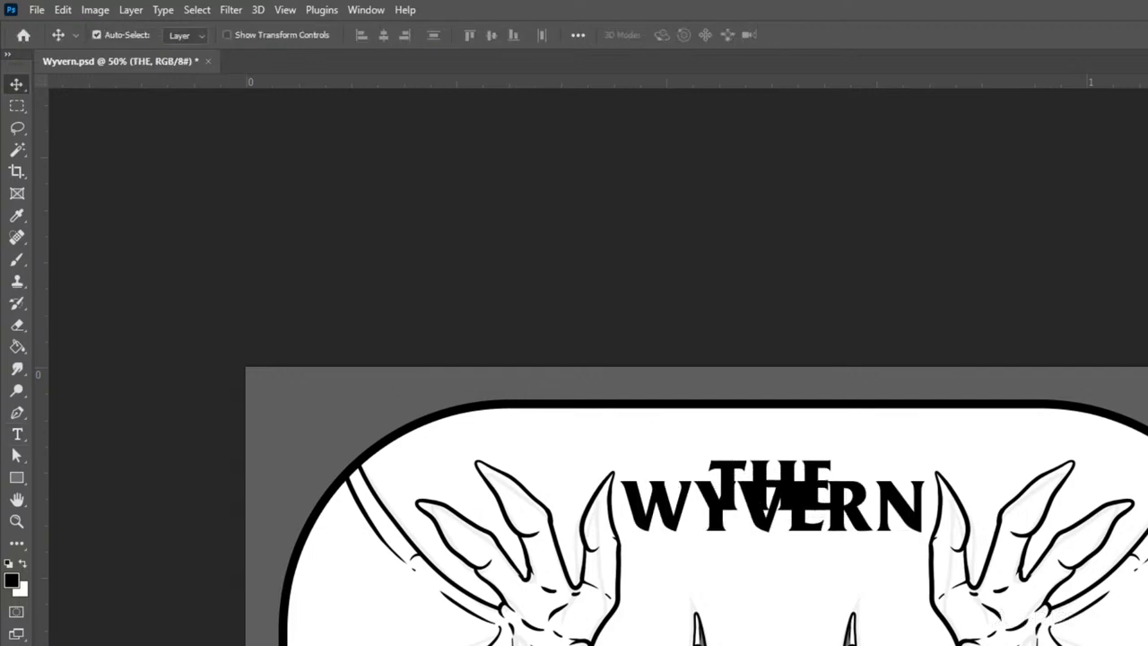
{"action": "key", "text": "Up"}
{"action": "key", "text": "Up"}
{"action": "key", "text": "Up"}
{"action": "key", "text": "Up"}
{"action": "key", "text": "Up"}
{"action": "key", "text": "Up"}
{"action": "key", "text": "Up"}
{"action": "key", "text": "Up"}
{"action": "key", "text": "Up"}
{"action": "key", "text": "Up"}
{"action": "key", "text": "Up"}
{"action": "key", "text": "Up"}
{"action": "key", "text": "Up"}
{"action": "key", "text": "Up"}
{"action": "key", "text": "Up"}
{"action": "key", "text": "Up"}
{"action": "key", "text": "Up"}
{"action": "key", "text": "Up"}
{"action": "key", "text": "Up"}
{"action": "key", "text": "Up"}
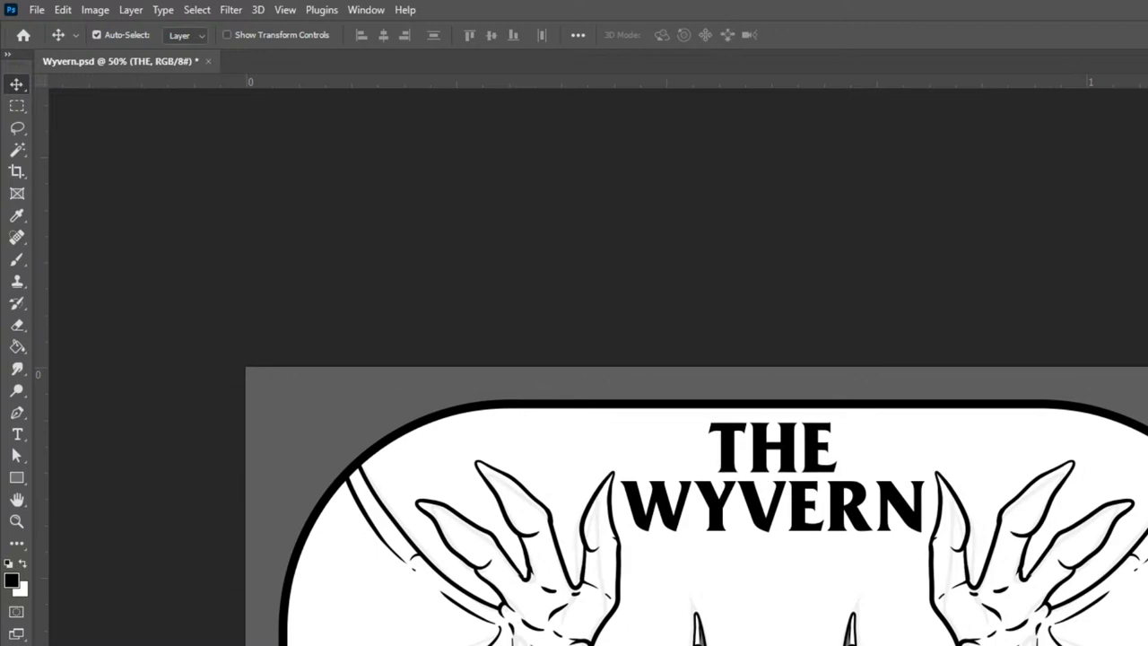
Step: Nudge both title lines THE and WYVERN down together to add space below the card's upper border
{"action": "key", "text": "ctrl+minus"}
{"action": "key", "text": "ctrl+minus"}
{"action": "key", "text": "ctrl+minus"}
{"action": "key", "text": "ctrl+minus"}
{"action": "key", "text": "ctrl+minus"}
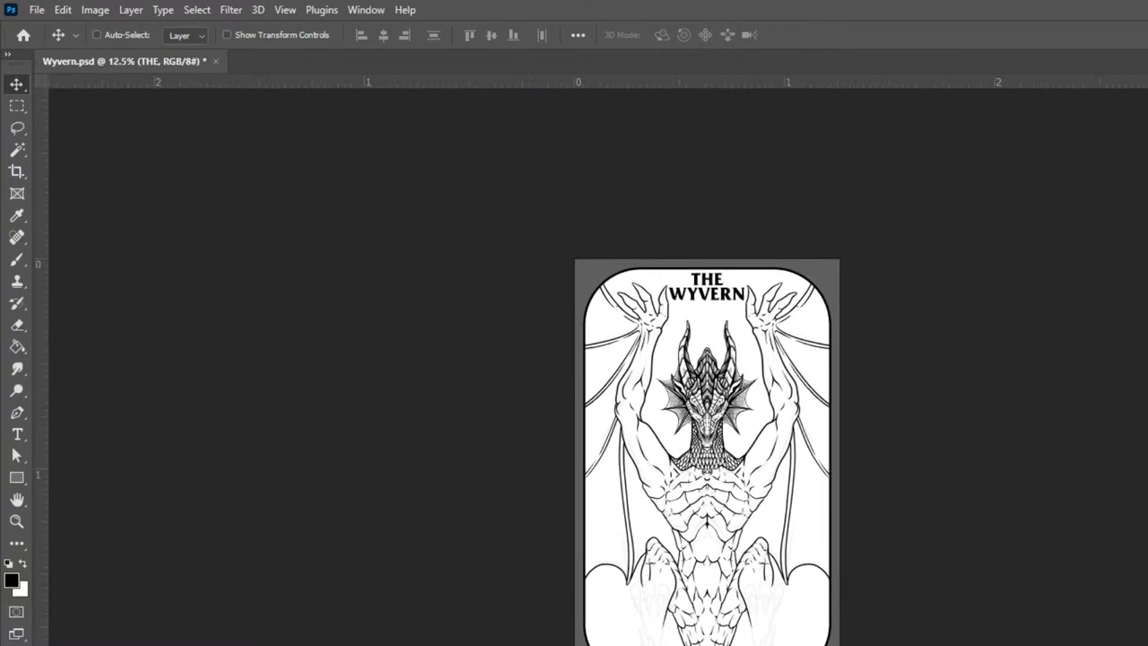
{"action": "key", "text": "ctrl+plus"}
{"action": "left_click_drag", "start_coordinate": [1056, 315], "coordinate": [1078, 441]}
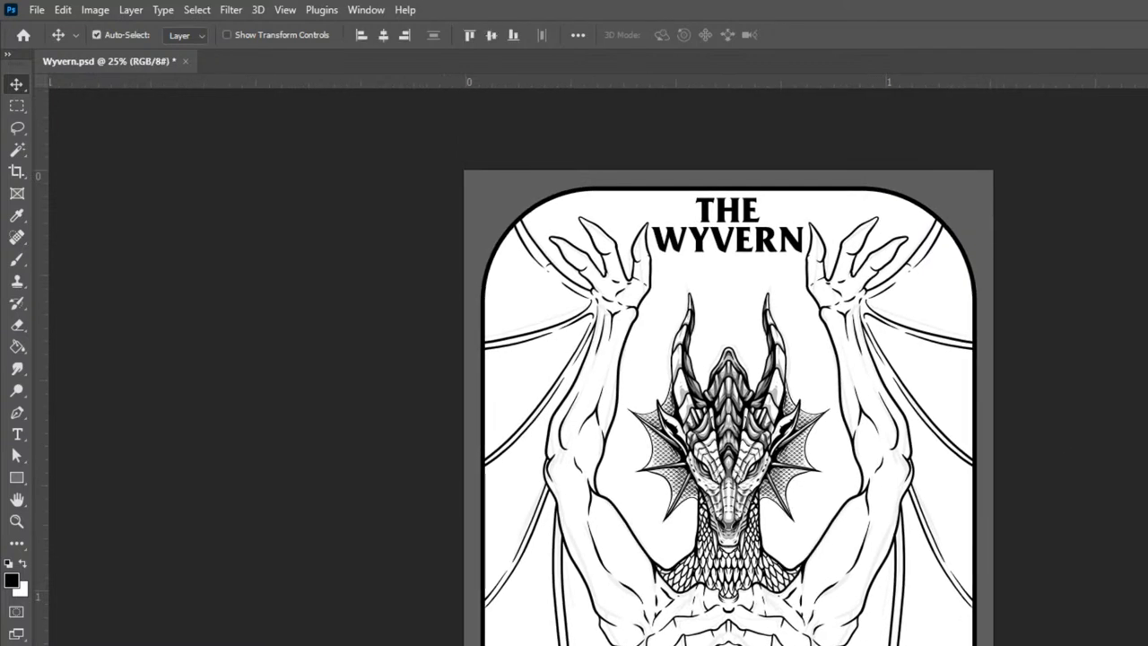
{"action": "key", "text": "shift+Down"}
{"action": "key", "text": "shift+Down"}
{"action": "key", "text": "shift+Down"}
{"action": "key", "text": "shift+Down"}
{"action": "key", "text": "shift+Down"}
{"action": "key", "text": "shift+Down"}
{"action": "key", "text": "shift+Down"}
{"action": "key", "text": "shift+Down"}
{"action": "key", "text": "shift+Down"}
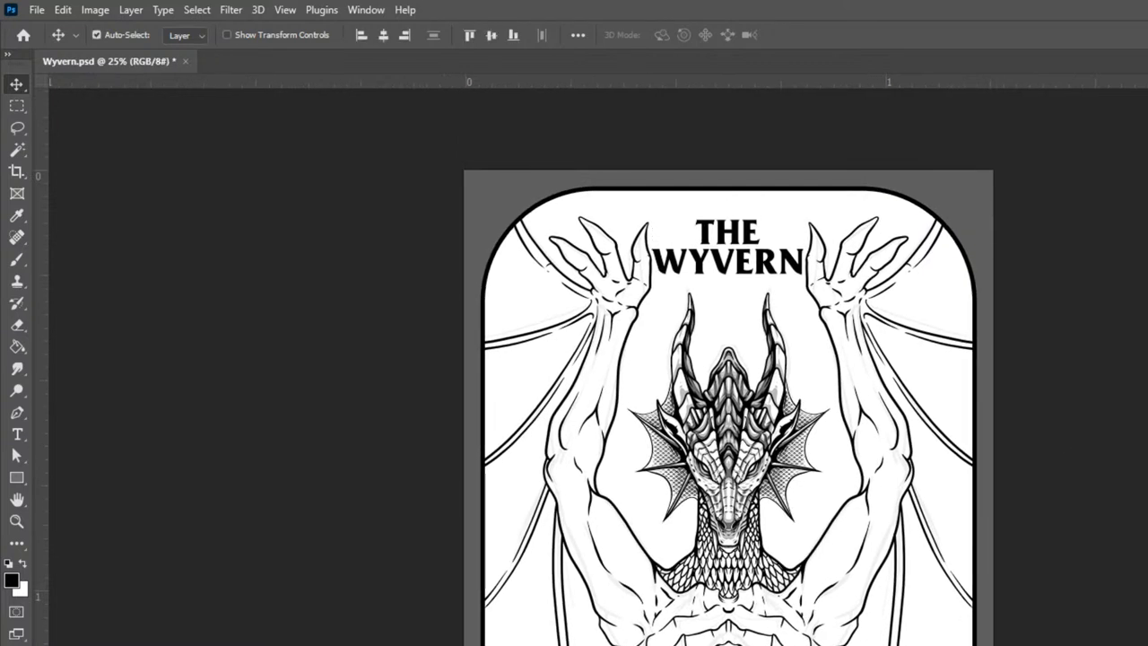
{"action": "key", "text": "Up"}
{"action": "key", "text": "Up"}
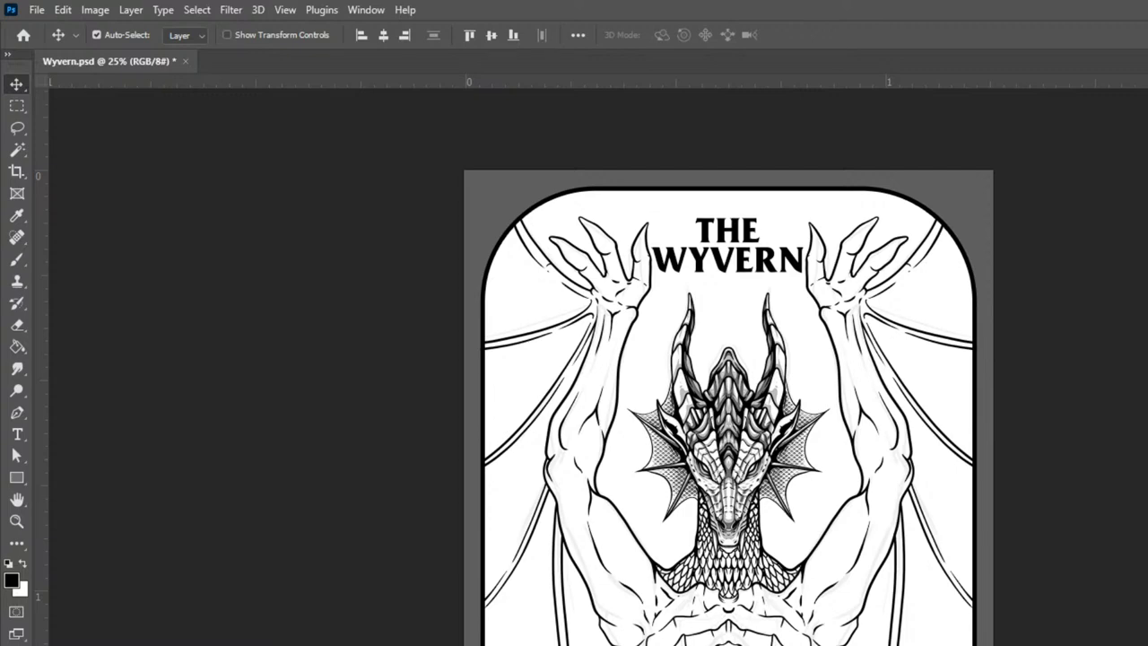
Step: Undo the title edits back to the larger duplicated WYVERN, and nudge both copies straight down to just above the horns
{"action": "key", "text": "ctrl+minus"}
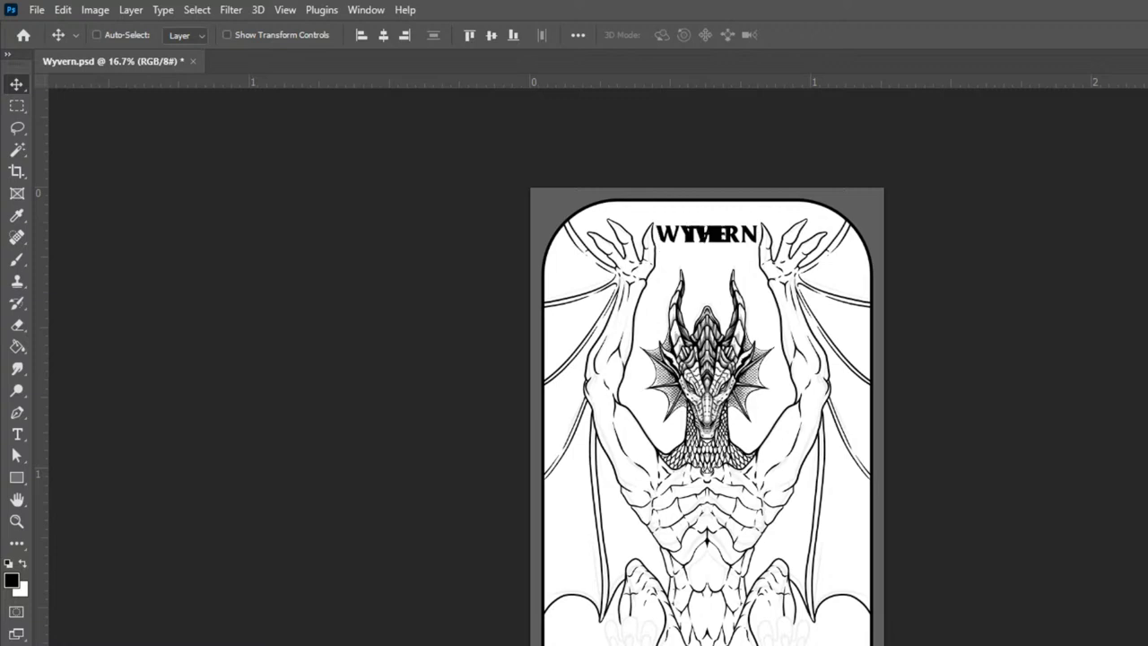
{"action": "key", "text": "ctrl"}
{"action": "key", "text": "shift+Down"}
{"action": "key", "text": "shift+Down"}
{"action": "key", "text": "shift+Down"}
{"action": "key", "text": "shift+Down"}
{"action": "key", "text": "shift+Down"}
{"action": "key", "text": "shift+Down"}
{"action": "key", "text": "shift+Down"}
{"action": "key", "text": "shift+Down"}
{"action": "key", "text": "shift+Down"}
{"action": "key", "text": "shift+Down"}
{"action": "key", "text": "shift+Down"}
{"action": "key", "text": "shift+Down"}
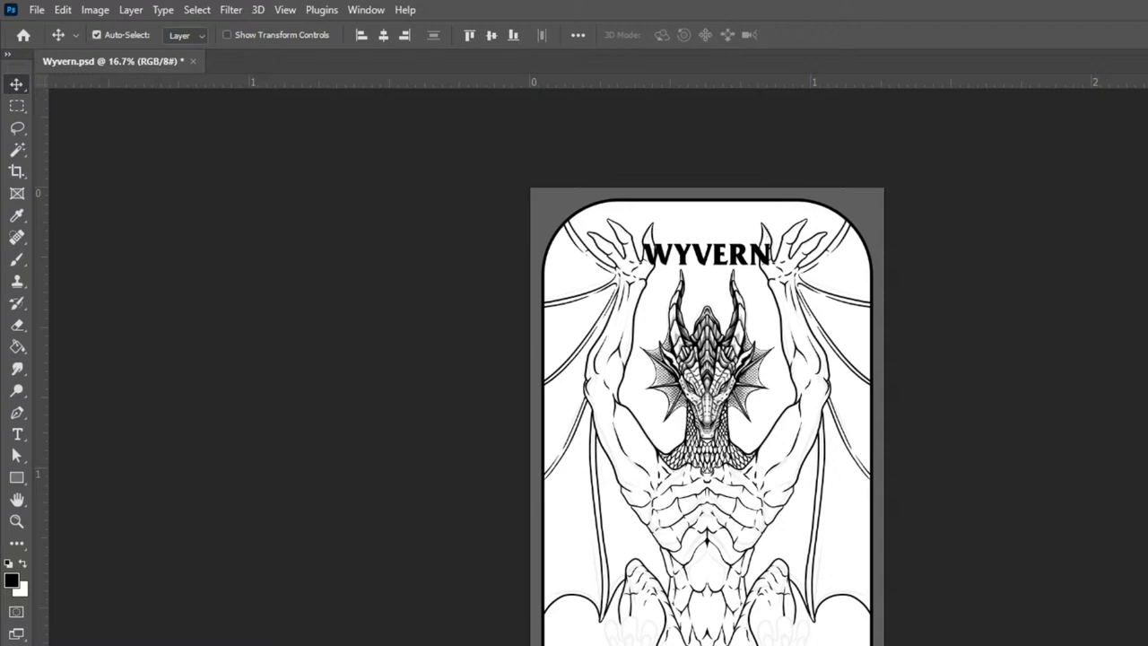
Step: Replace the text of the duplicated WYVERN title with "THE"
{"action": "double_click", "coordinate": [706, 255]}
{"action": "type", "text": "THE"}
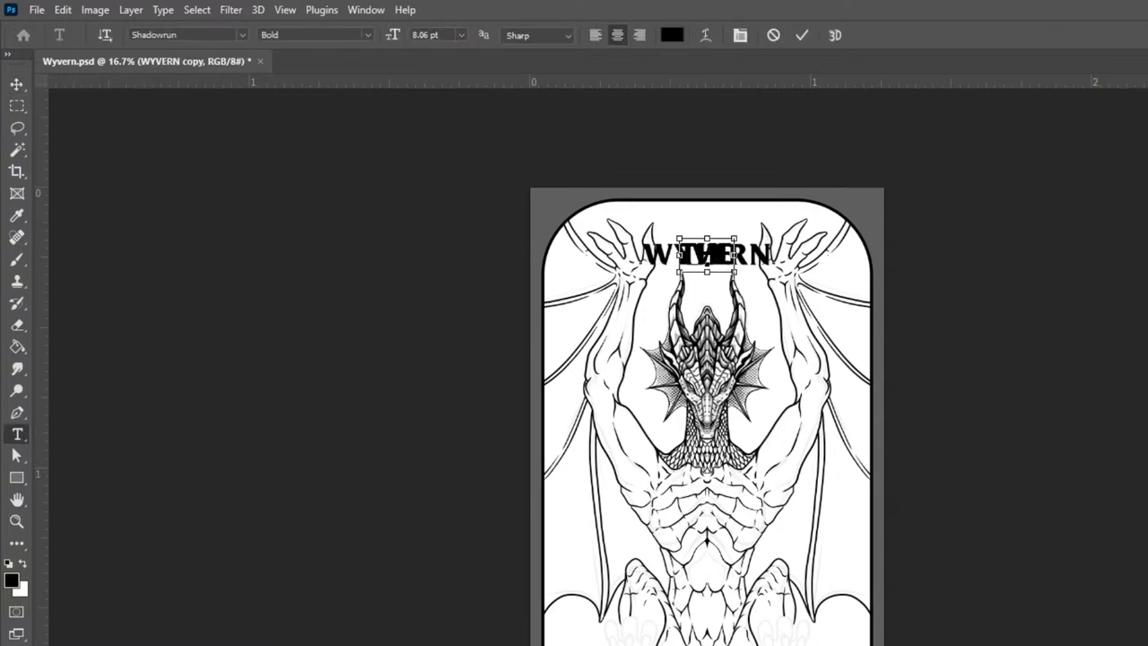
{"action": "key", "text": "ctrl+Return"}
Step: Nudge the word THE straight up until it sits as its own line clear above WYVERN
{"action": "key", "text": "shift+Up"}
{"action": "key", "text": "shift+Up"}
{"action": "key", "text": "shift+Up"}
{"action": "key", "text": "shift+Up"}
{"action": "key", "text": "shift+Up"}
{"action": "key", "text": "shift+Up"}
{"action": "key", "text": "shift+Up"}
{"action": "key", "text": "shift+Up"}
{"action": "key", "text": "shift+Up"}
{"action": "key", "text": "shift+Up"}
{"action": "key", "text": "shift+Up"}
{"action": "key", "text": "shift+Up"}
{"action": "key", "text": "shift+Up"}
{"action": "key", "text": "shift+Up"}
{"action": "key", "text": "shift+Up"}
{"action": "key", "text": "shift+Up"}
{"action": "key", "text": "shift+Up"}
{"action": "key", "text": "shift+Up"}
{"action": "key", "text": "shift+Up"}
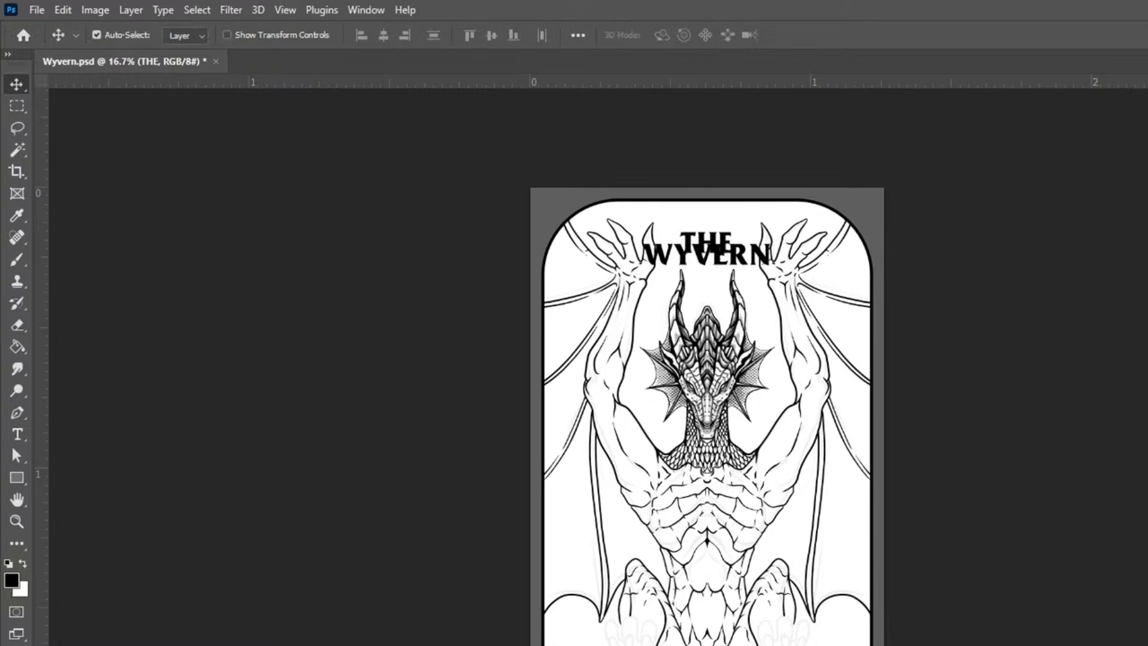
{"action": "key", "text": "shift+Up"}
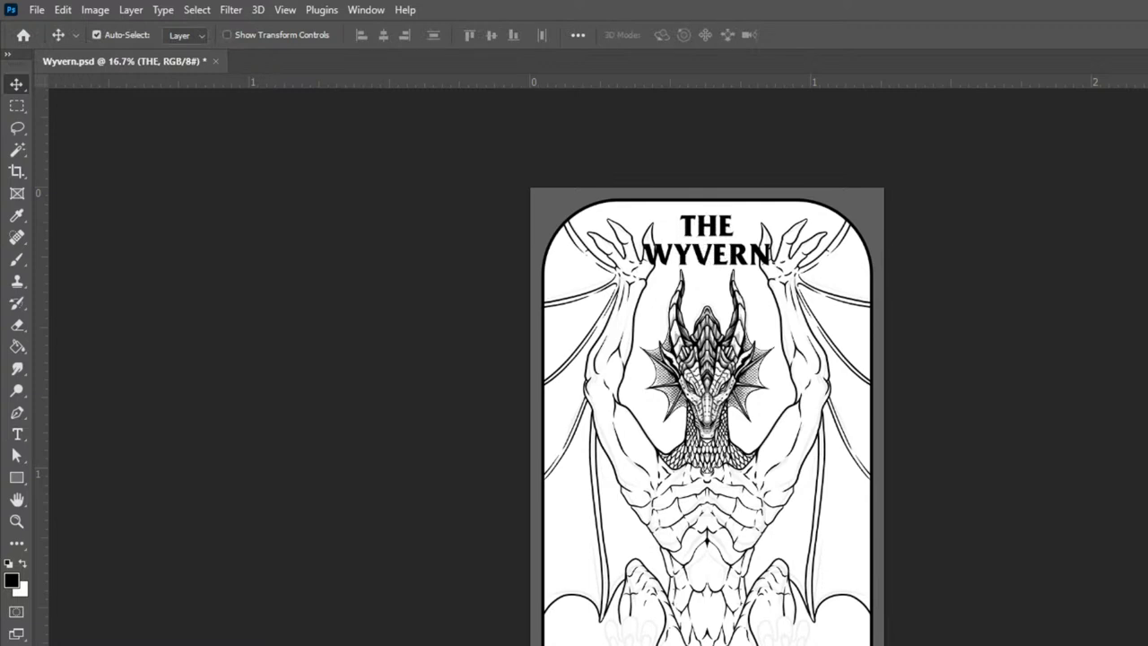
Step: Group the two title lines and apply a white Stroke layer style to the group so the lettering stands off the hands
{"action": "key", "text": "ctrl+g"}
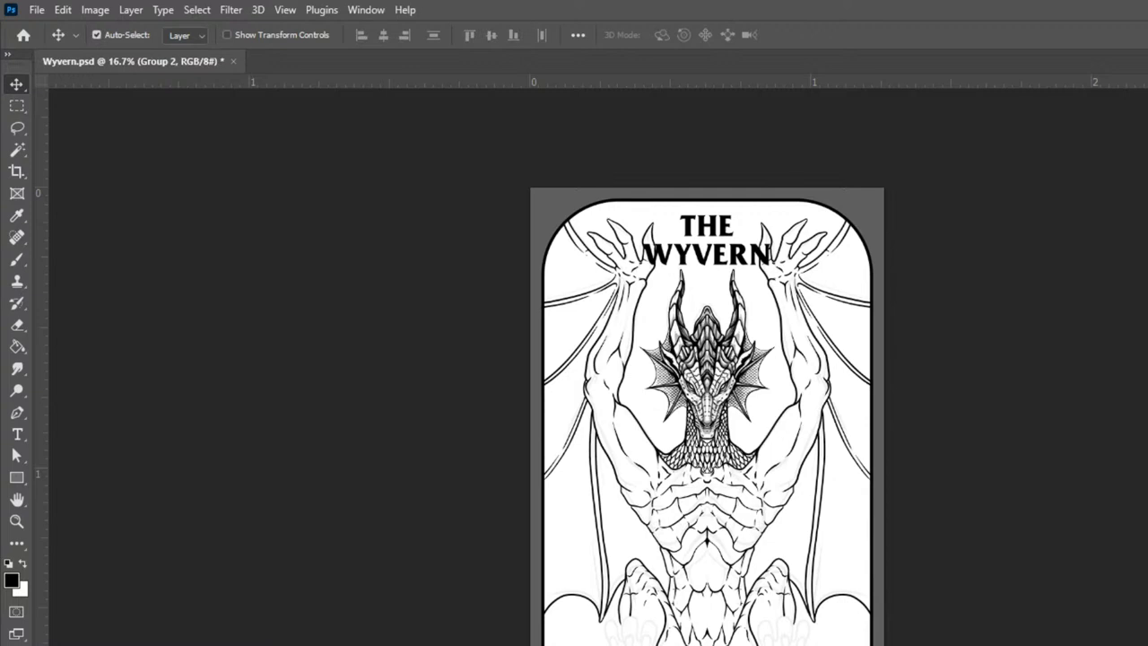
{"action": "left_click", "coordinate": [1046, 606]}
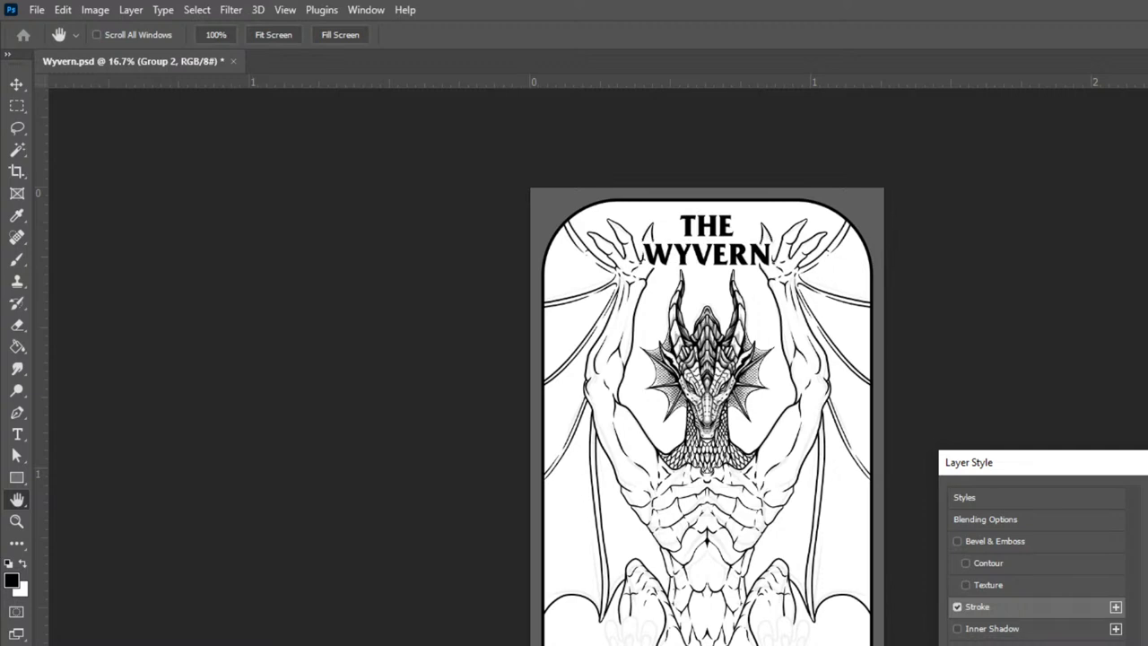
{"action": "key", "text": "Return"}
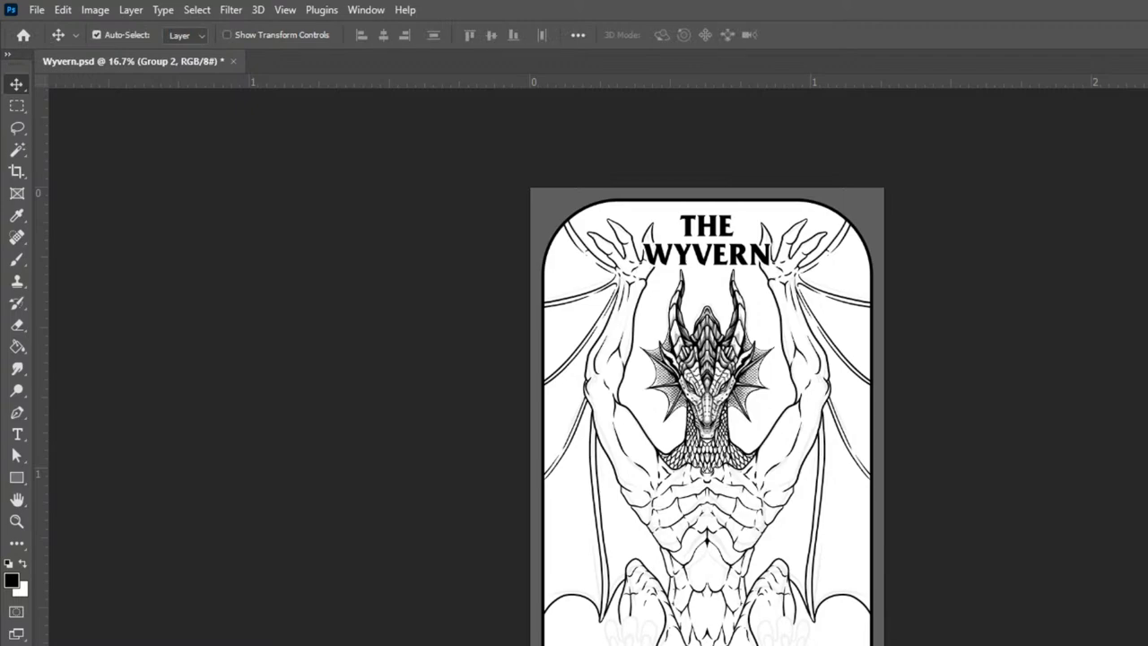
Step: Examine the whole card up close, checking the head shading, torso, legs and the title between the hands
{"action": "key", "text": "ctrl+plus"}
{"action": "key", "text": "ctrl+plus"}
{"action": "key", "text": "ctrl+plus"}
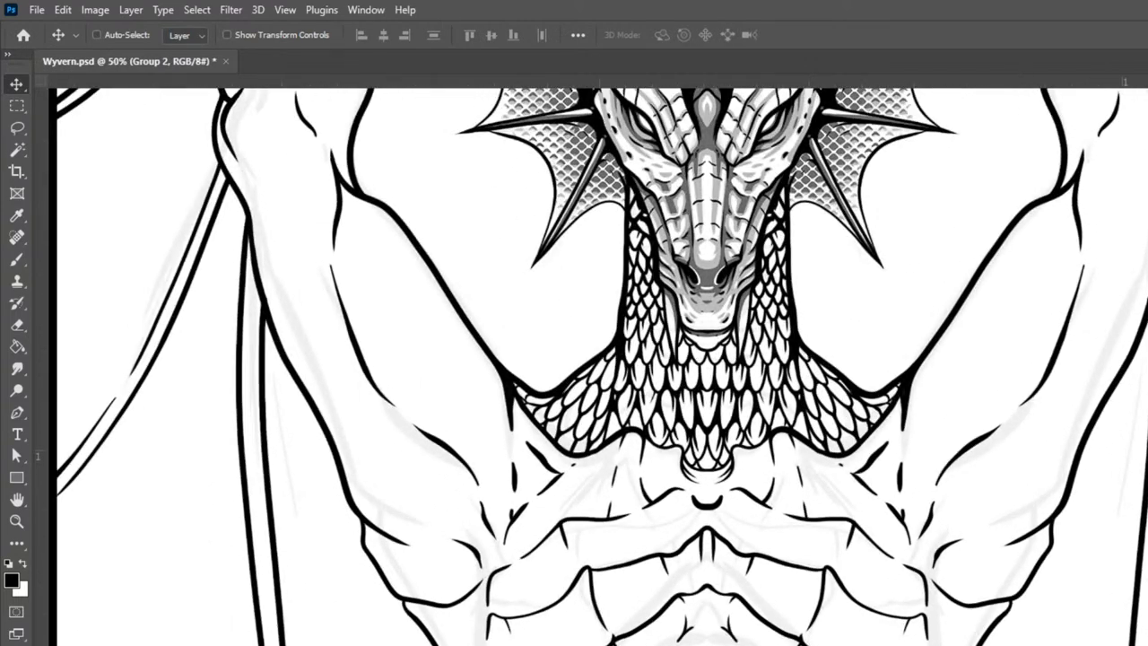
{"action": "key", "text": "ctrl+plus"}
{"action": "left_click_drag", "start_coordinate": [1012, 216], "coordinate": [1002, 645]}
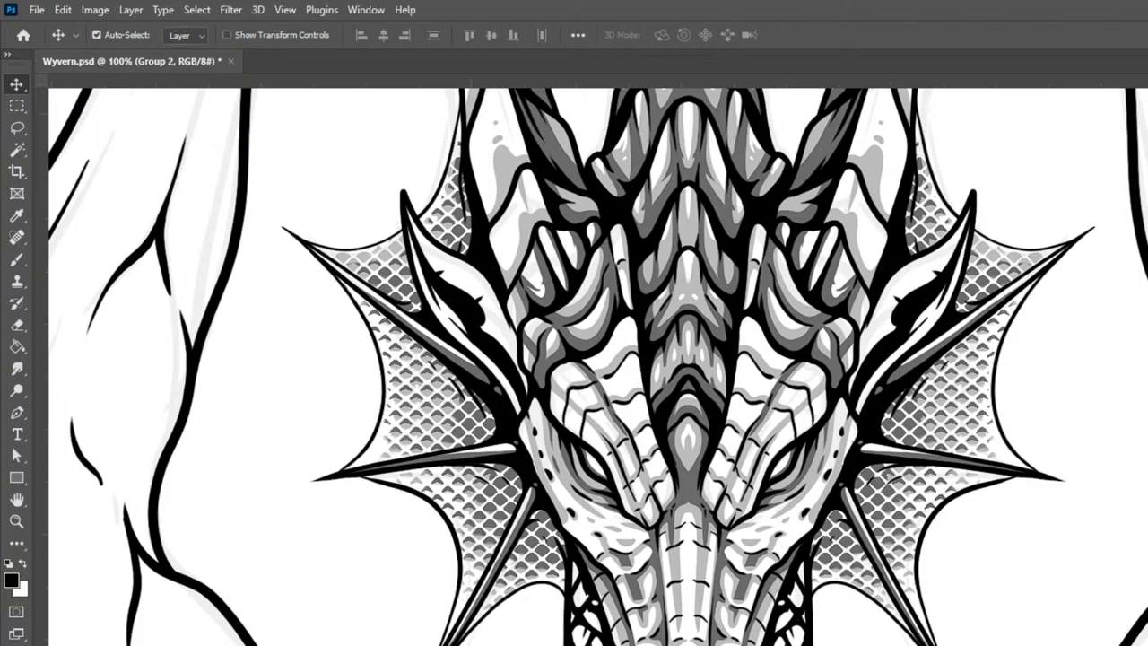
{"action": "key", "text": "ctrl+minus"}
{"action": "key", "text": "ctrl+minus"}
{"action": "key", "text": "ctrl+minus"}
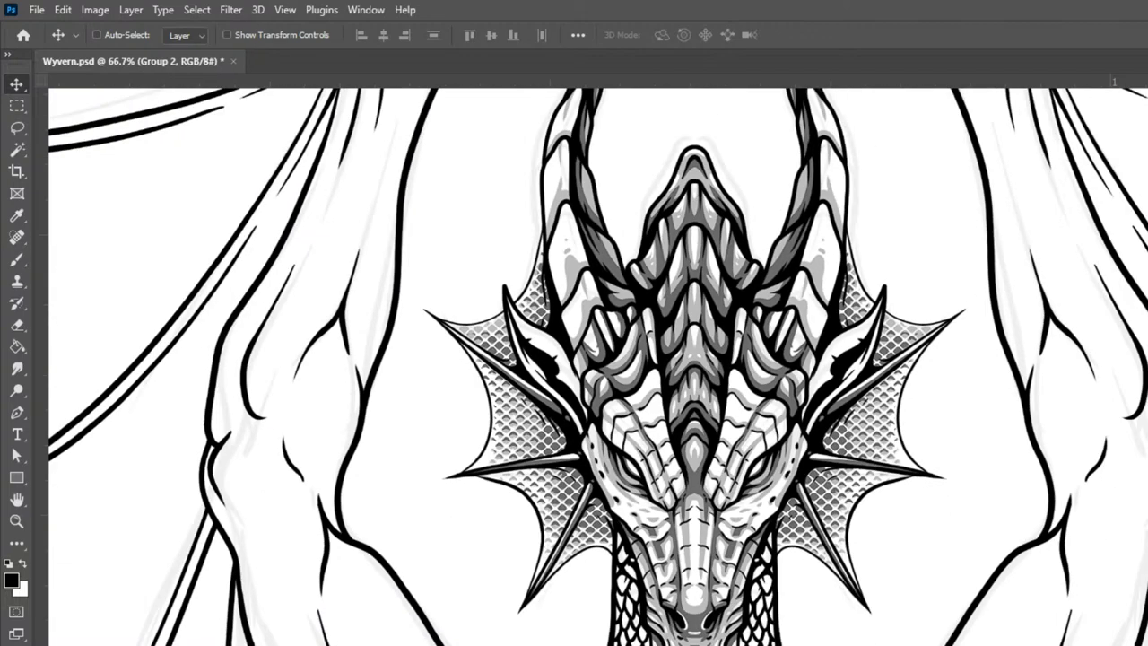
{"action": "key", "text": "ctrl+minus"}
{"action": "key", "text": "ctrl+minus"}
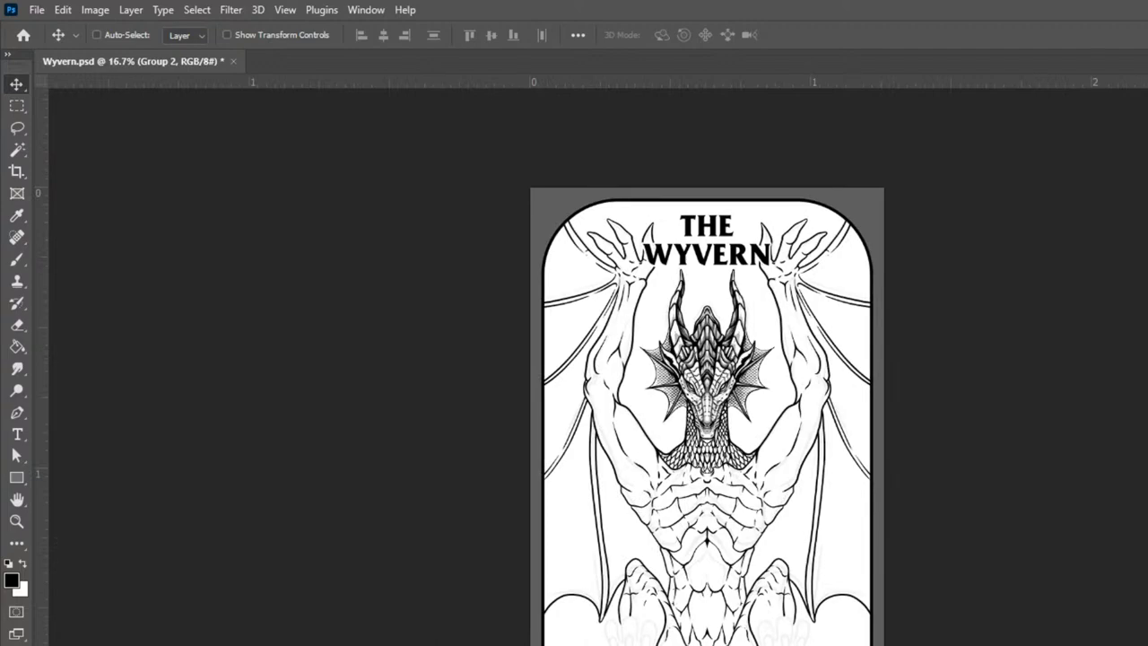
{"action": "key", "text": "ctrl+plus"}
{"action": "key", "text": "ctrl+plus"}
{"action": "key", "text": "ctrl+plus"}
{"action": "key", "text": "ctrl+plus"}
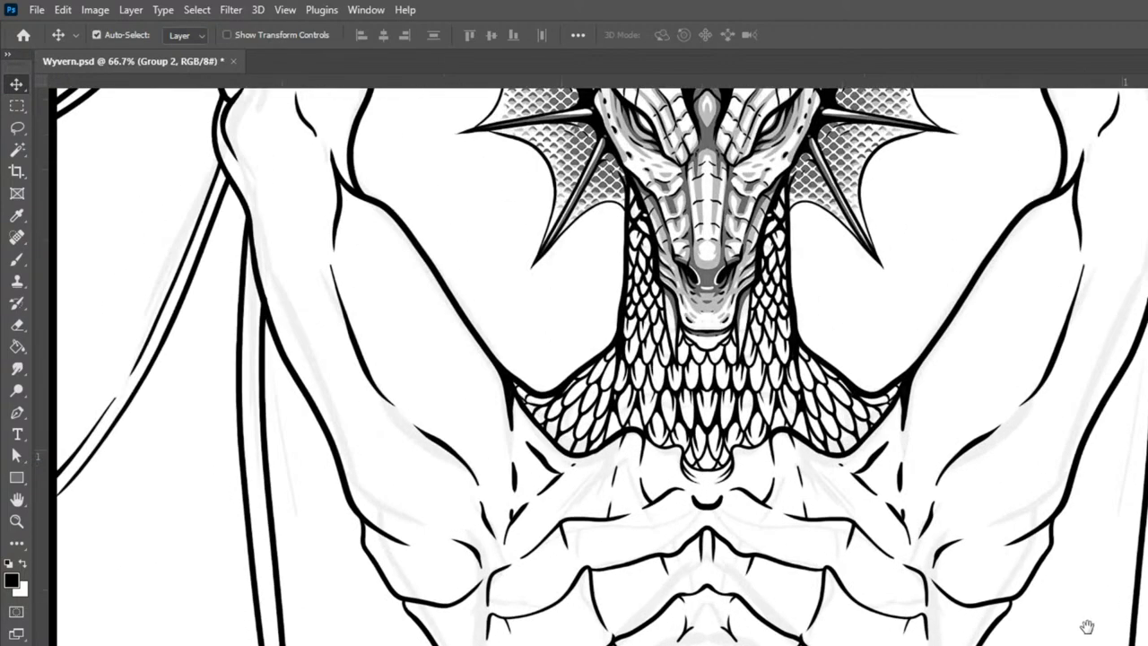
{"action": "left_click_drag", "start_coordinate": [1086, 626], "coordinate": [1019, 128]}
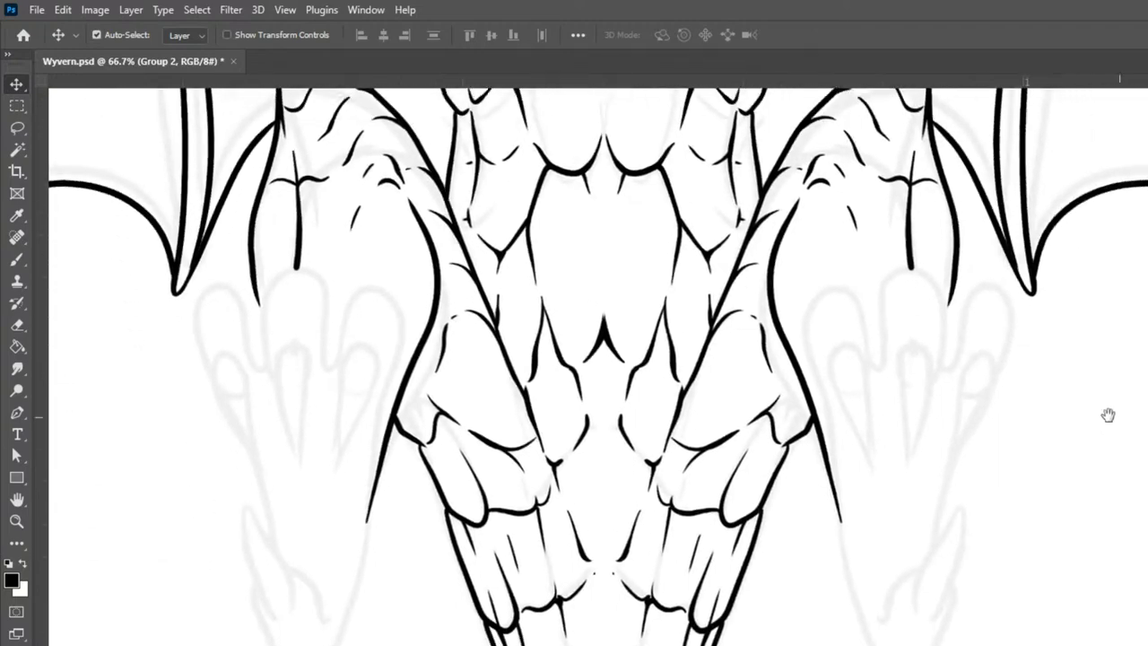
{"action": "left_click_drag", "start_coordinate": [1080, 272], "coordinate": [1039, 639]}
{"action": "left_click_drag", "start_coordinate": [1058, 395], "coordinate": [1086, 417]}
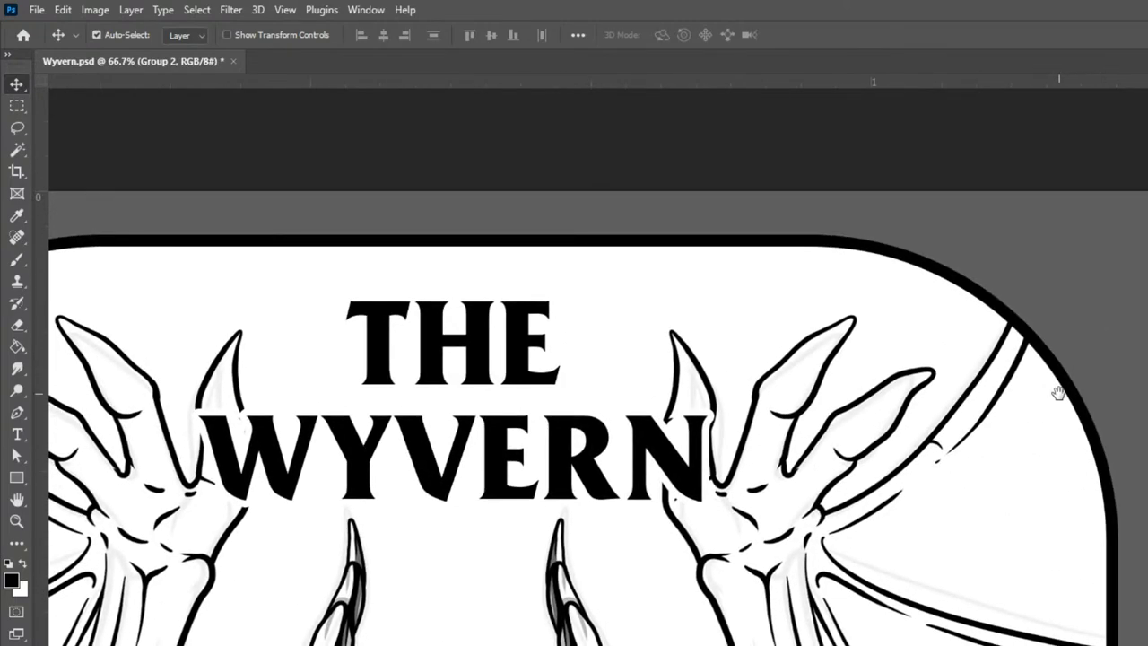
{"action": "left_click_drag", "start_coordinate": [1006, 639], "coordinate": [1146, 215]}
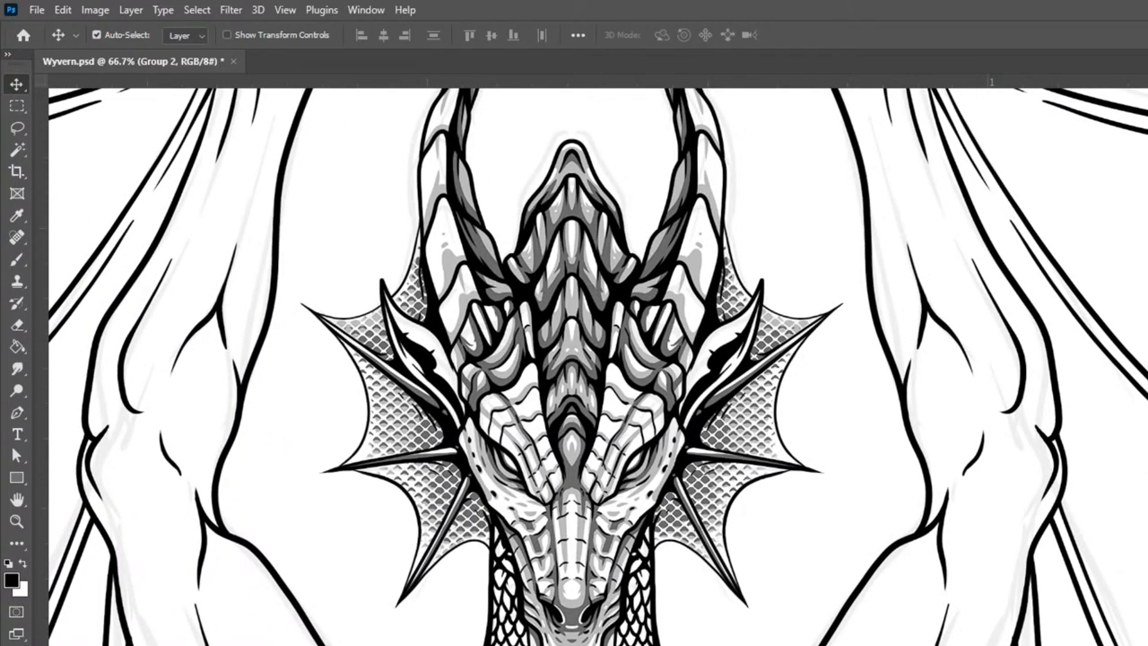
Step: On layer 1, brush dark grey shading with mirrored size 25 strokes onto the outer scales where the neck meets the shoulders
{"action": "left_click", "coordinate": [1147, 502]}
{"action": "left_click_drag", "start_coordinate": [1142, 517], "coordinate": [1147, 341]}
{"action": "left_click_drag", "start_coordinate": [1147, 127], "coordinate": [1131, 645]}
{"action": "left_click_drag", "start_coordinate": [1130, 550], "coordinate": [1144, 64]}
{"action": "left_click_drag", "start_coordinate": [1144, 525], "coordinate": [1141, 481]}
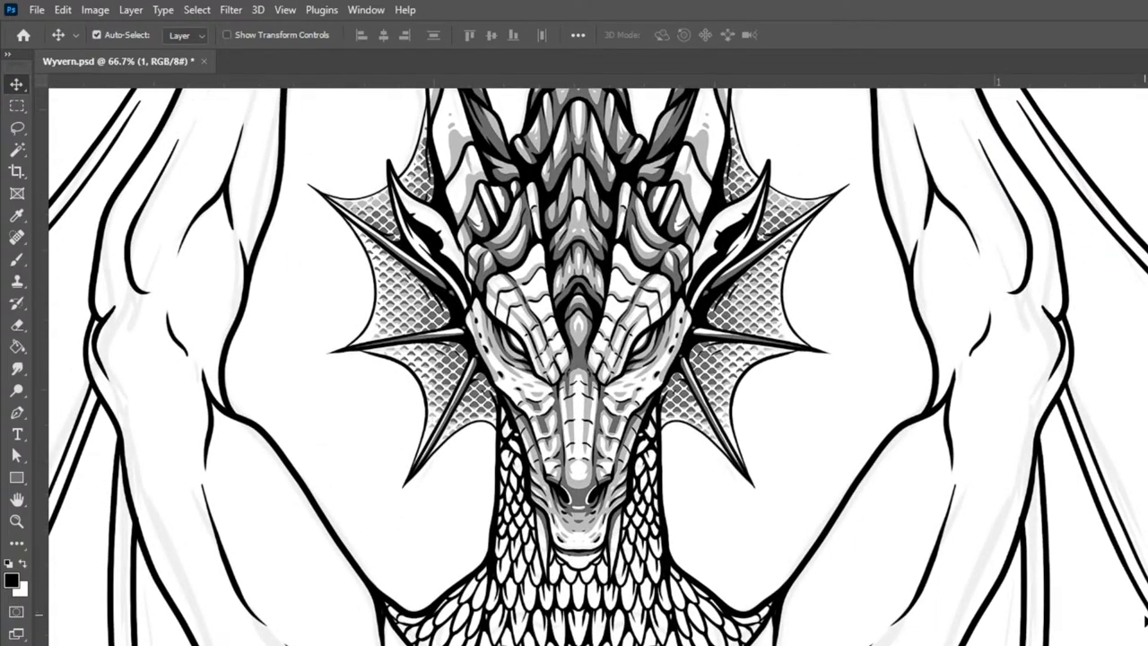
{"action": "key", "text": "b"}
{"action": "key", "text": "b"}
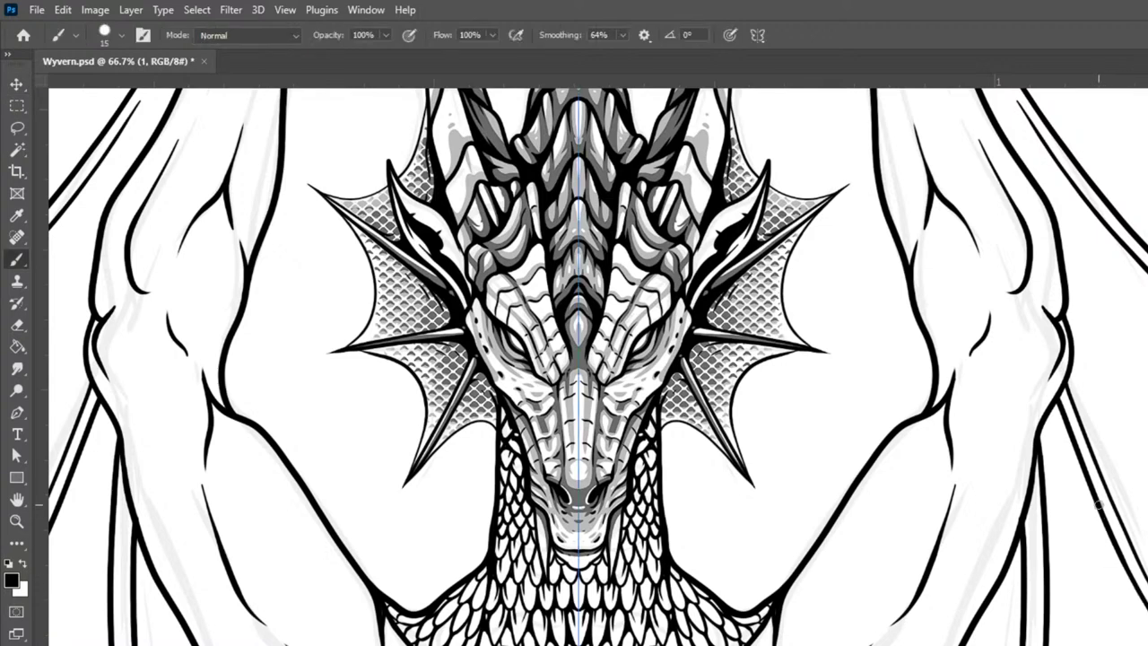
{"action": "left_click_drag", "start_coordinate": [668, 563], "coordinate": [687, 642]}
{"action": "left_click_drag", "start_coordinate": [673, 569], "coordinate": [685, 636]}
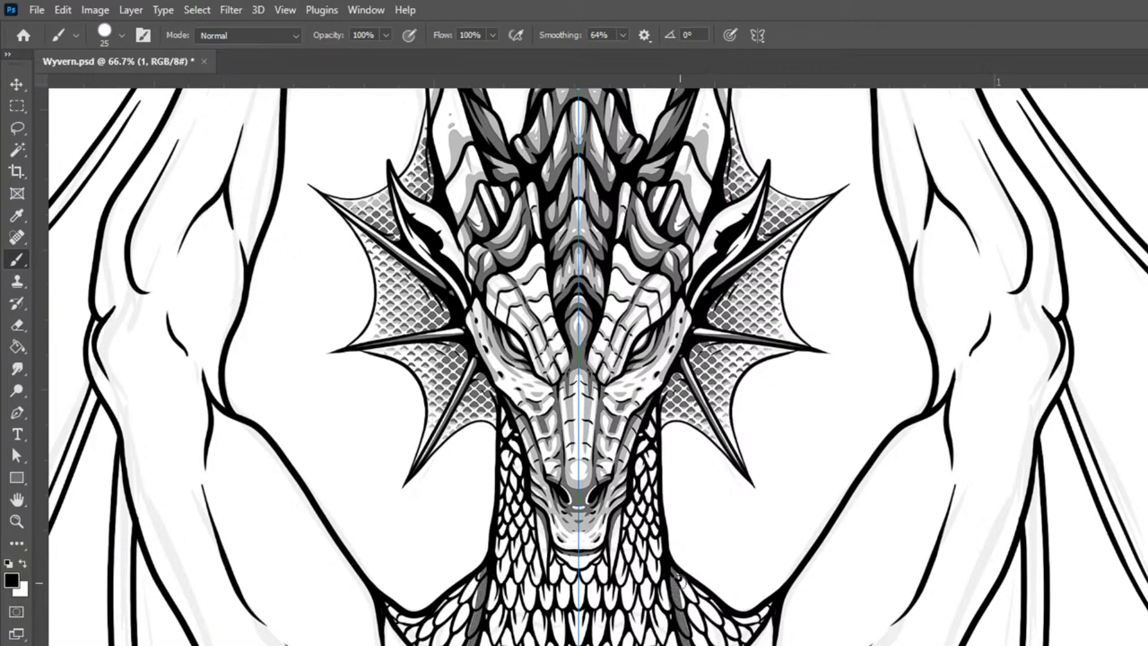
{"action": "left_click_drag", "start_coordinate": [749, 635], "coordinate": [787, 585]}
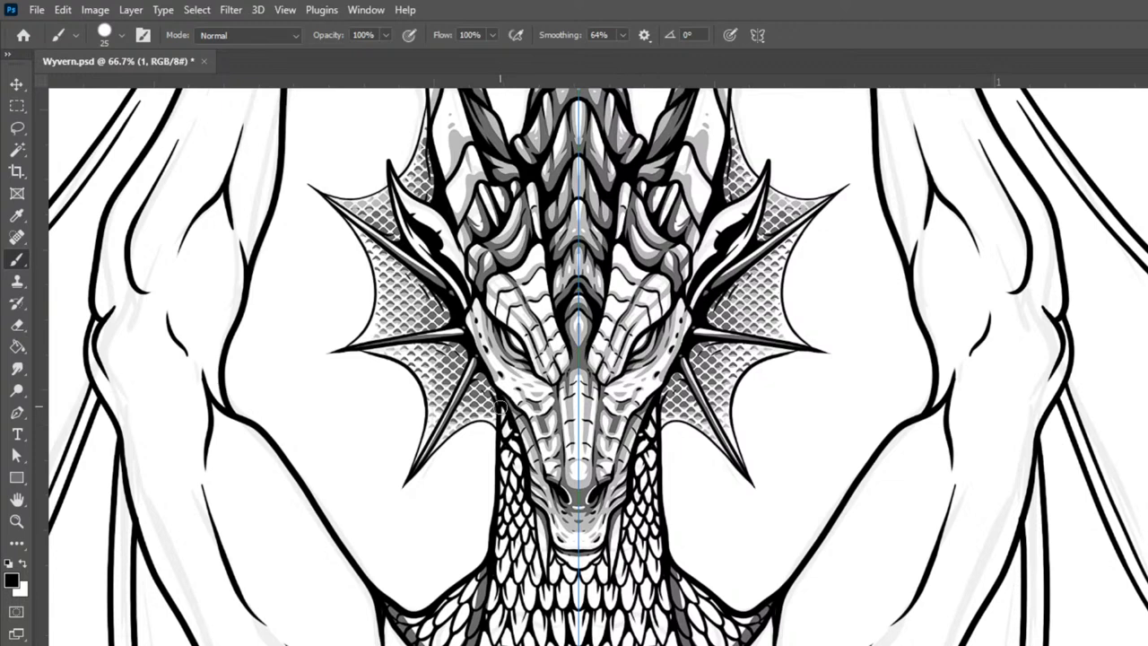
Step: Shade the scales along both neck edges, beneath the jaw and across the lower neck in dark grey, undoing a stray stroke
{"action": "left_click_drag", "start_coordinate": [502, 409], "coordinate": [535, 527]}
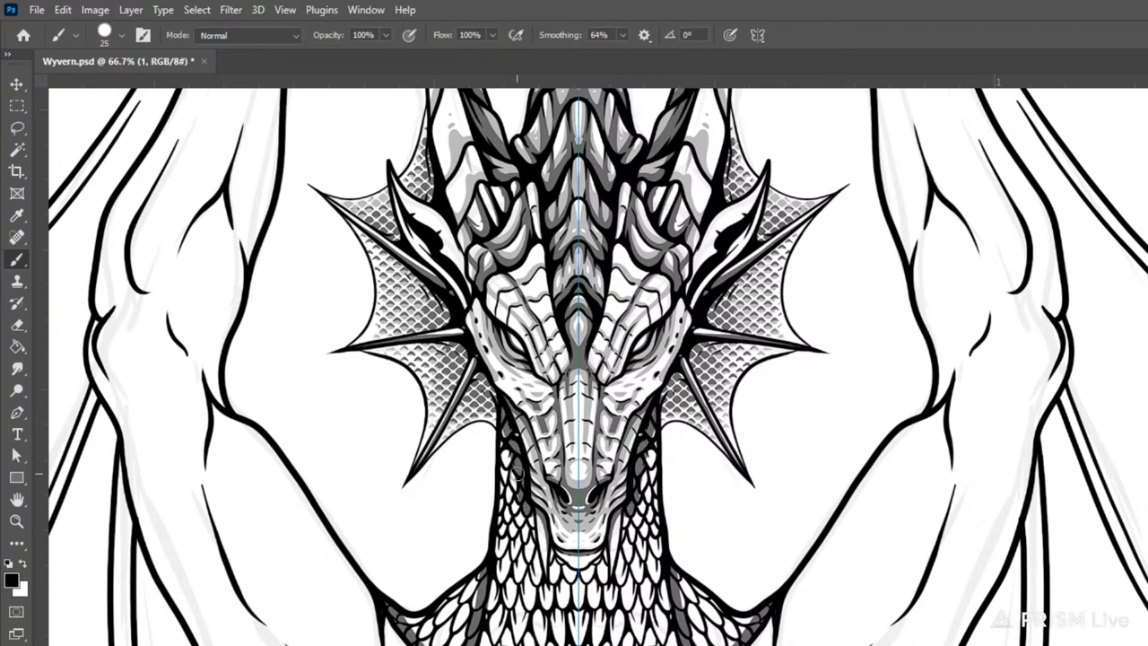
{"action": "mouse_move", "coordinate": [532, 524]}
{"action": "left_mouse_down"}
{"action": "mouse_move", "coordinate": [540, 561]}
{"action": "mouse_move", "coordinate": [583, 596]}
{"action": "left_mouse_up"}
{"action": "left_click_drag", "start_coordinate": [557, 560], "coordinate": [585, 578]}
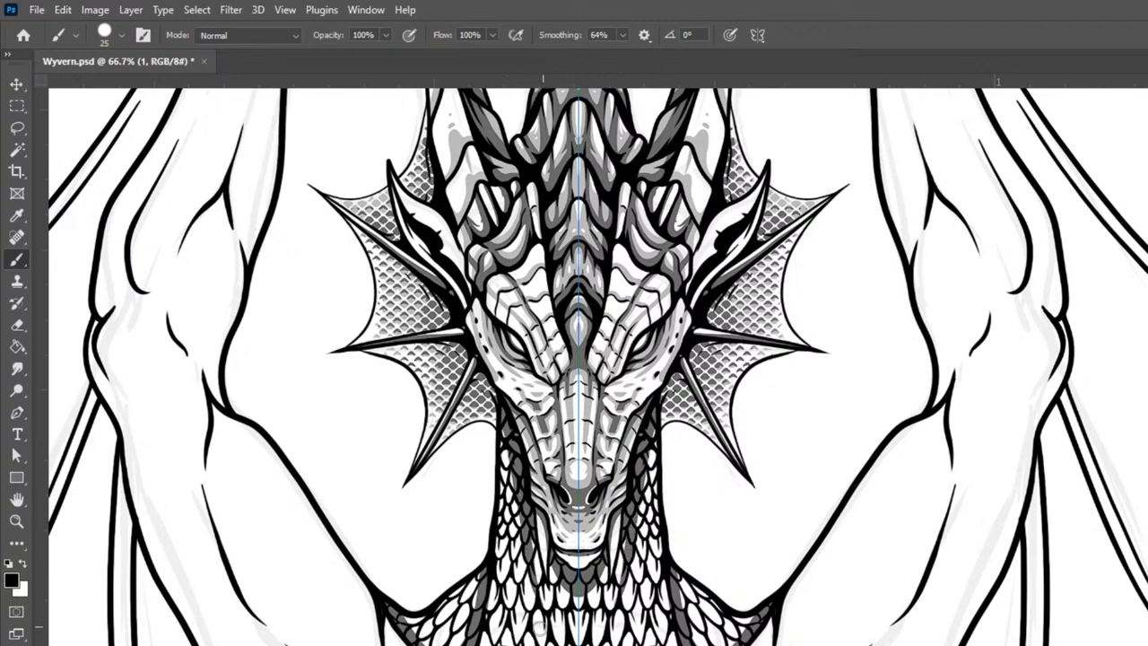
{"action": "left_click_drag", "start_coordinate": [489, 638], "coordinate": [526, 640]}
{"action": "left_click_drag", "start_coordinate": [520, 642], "coordinate": [533, 611]}
{"action": "key", "text": "ctrl+z"}
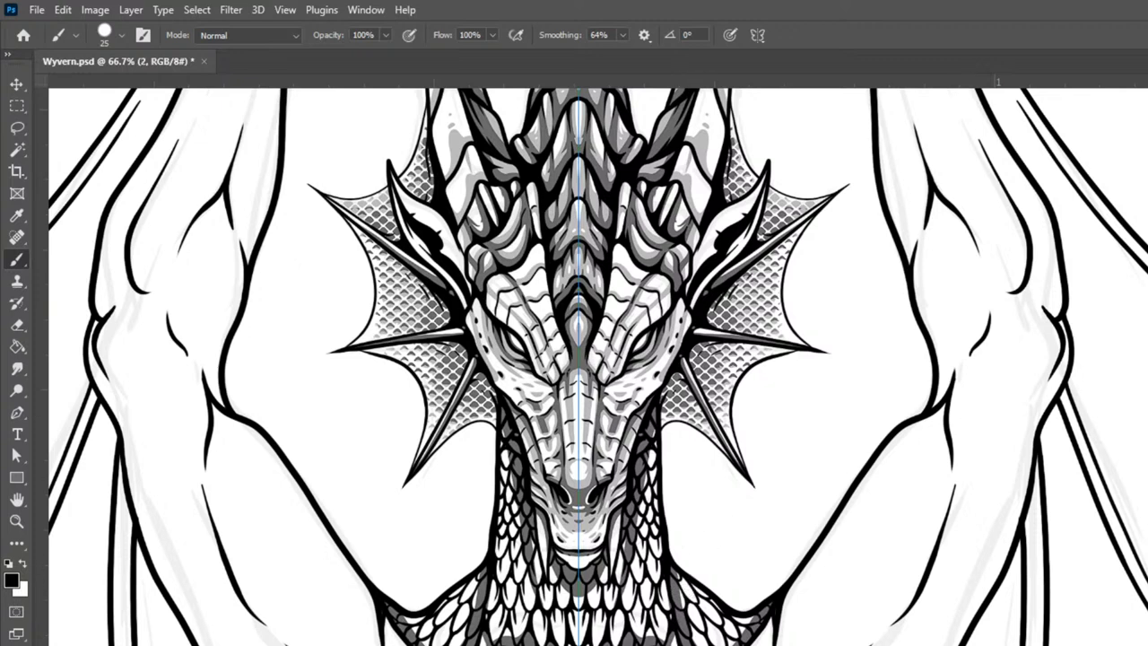
Step: On layer 2, add a lighter grey tone with mirrored strokes to the neck scales, from below the jaw out to the shoulders
{"action": "mouse_move", "coordinate": [523, 565]}
{"action": "left_mouse_down"}
{"action": "mouse_move", "coordinate": [534, 601]}
{"action": "mouse_move", "coordinate": [546, 584]}
{"action": "mouse_move", "coordinate": [564, 581]}
{"action": "mouse_move", "coordinate": [564, 595]}
{"action": "left_mouse_up"}
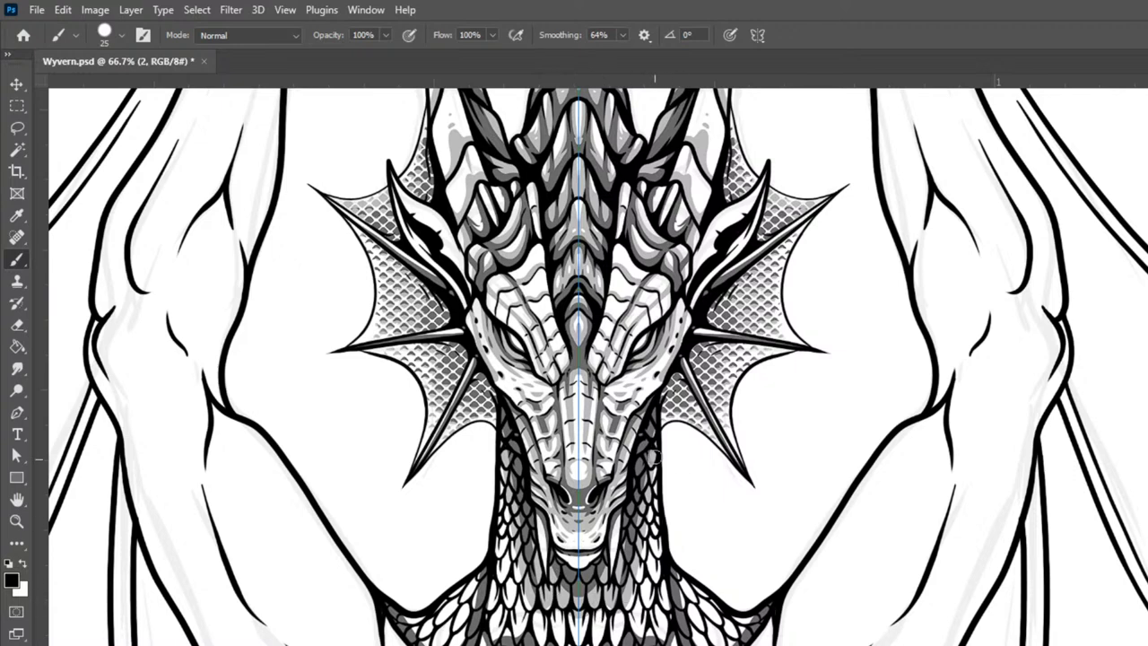
{"action": "left_click_drag", "start_coordinate": [655, 444], "coordinate": [670, 638]}
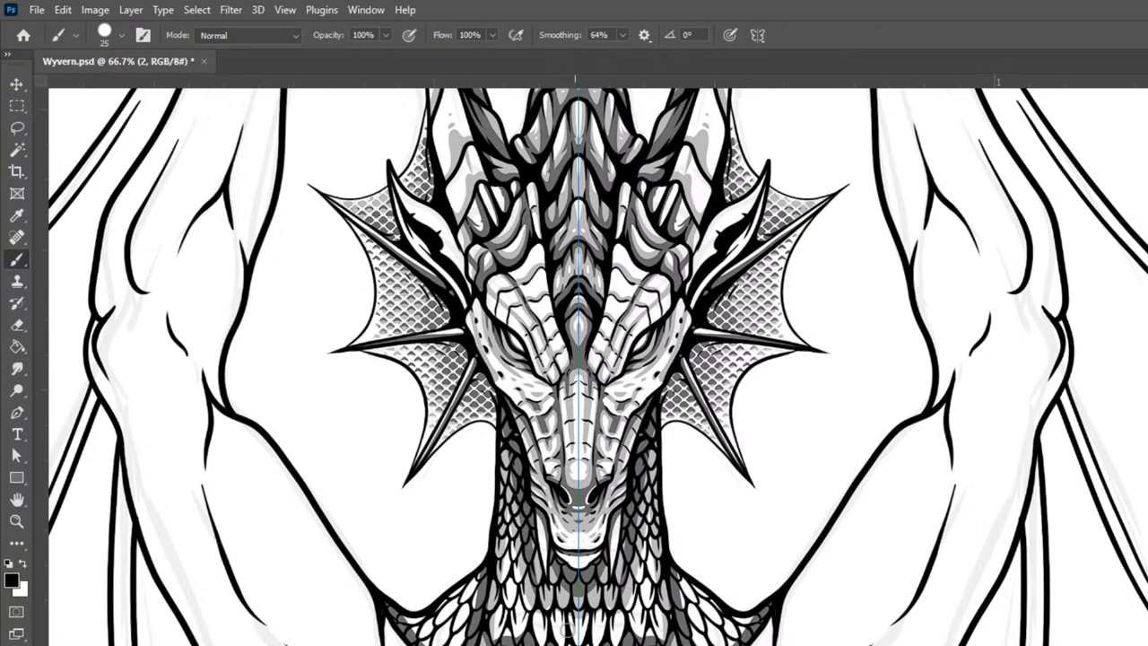
{"action": "mouse_move", "coordinate": [600, 642]}
{"action": "left_mouse_down"}
{"action": "mouse_move", "coordinate": [606, 619]}
{"action": "mouse_move", "coordinate": [613, 641]}
{"action": "mouse_move", "coordinate": [656, 639]}
{"action": "left_mouse_up"}
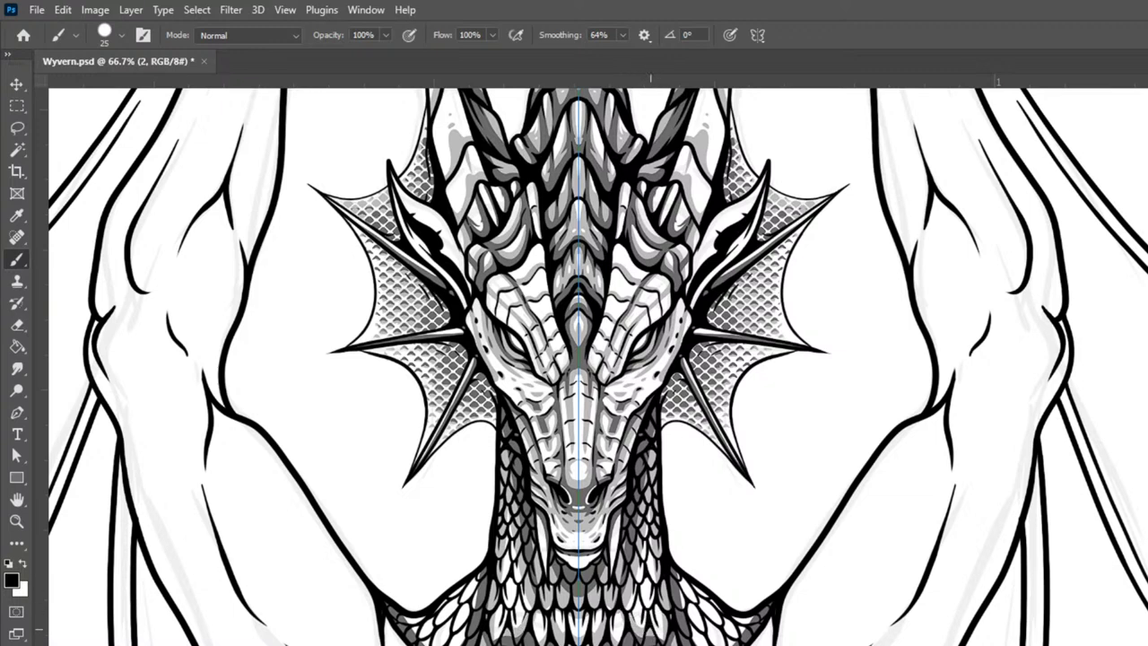
{"action": "mouse_move", "coordinate": [677, 564]}
{"action": "left_mouse_down"}
{"action": "mouse_move", "coordinate": [698, 637]}
{"action": "mouse_move", "coordinate": [753, 608]}
{"action": "mouse_move", "coordinate": [748, 620]}
{"action": "mouse_move", "coordinate": [694, 609]}
{"action": "left_mouse_up"}
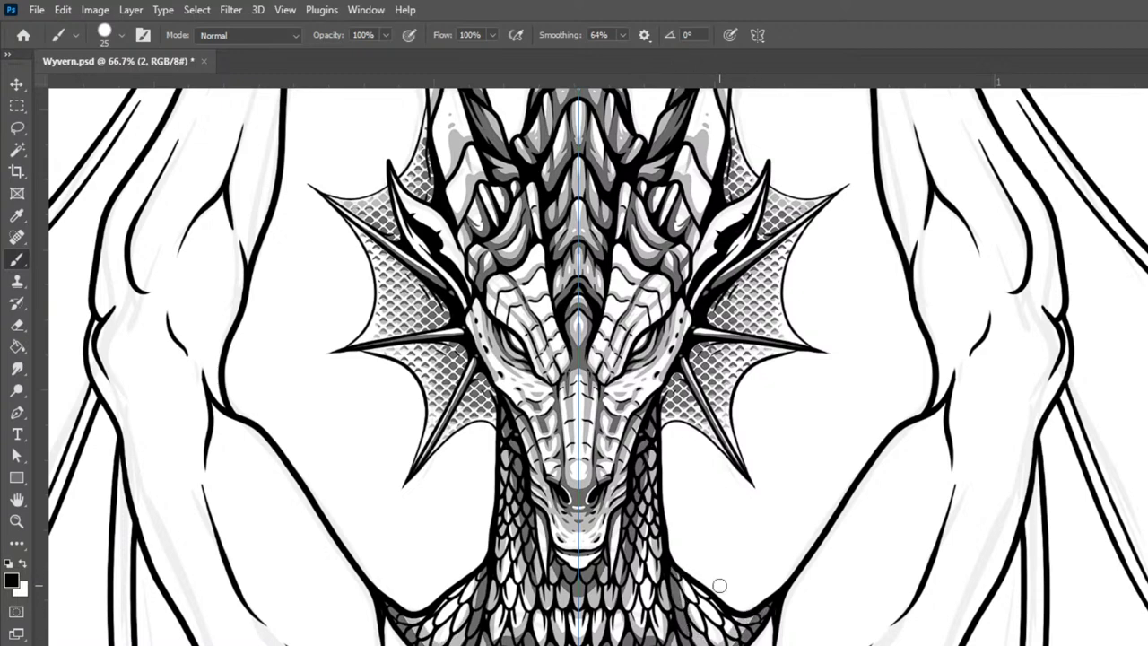
Step: On layer 1, shade the lower edge of both upper arms in dark grey with mirrored size 25 strokes, adding thin accent strokes above
{"action": "left_click", "coordinate": [1146, 638]}
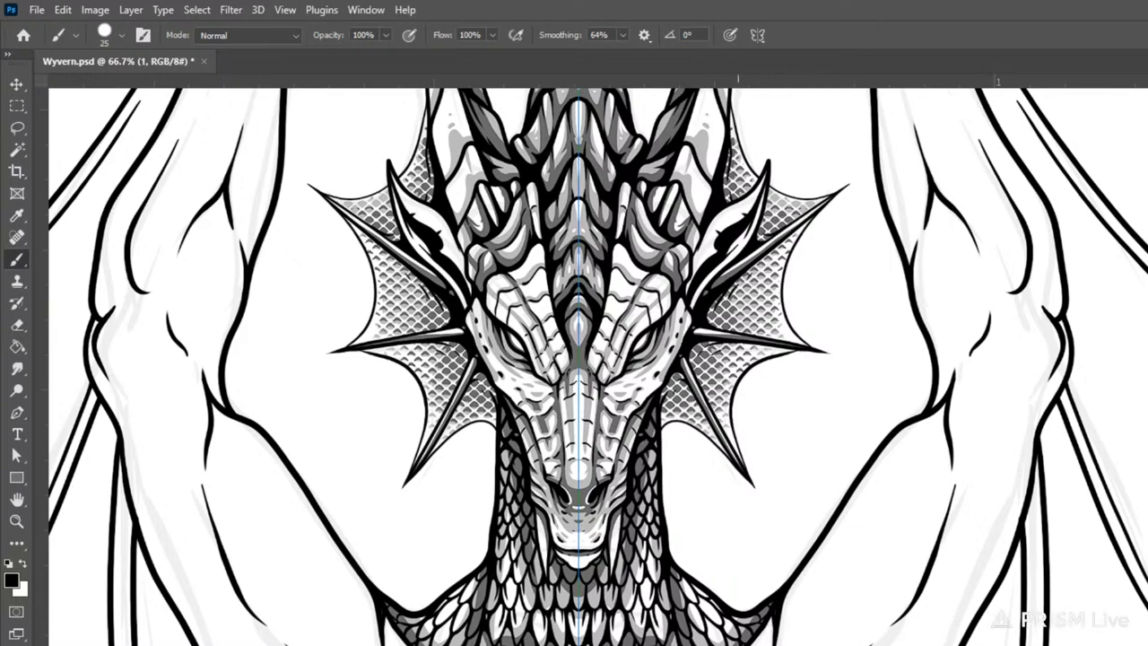
{"action": "left_click_drag", "start_coordinate": [775, 619], "coordinate": [769, 644]}
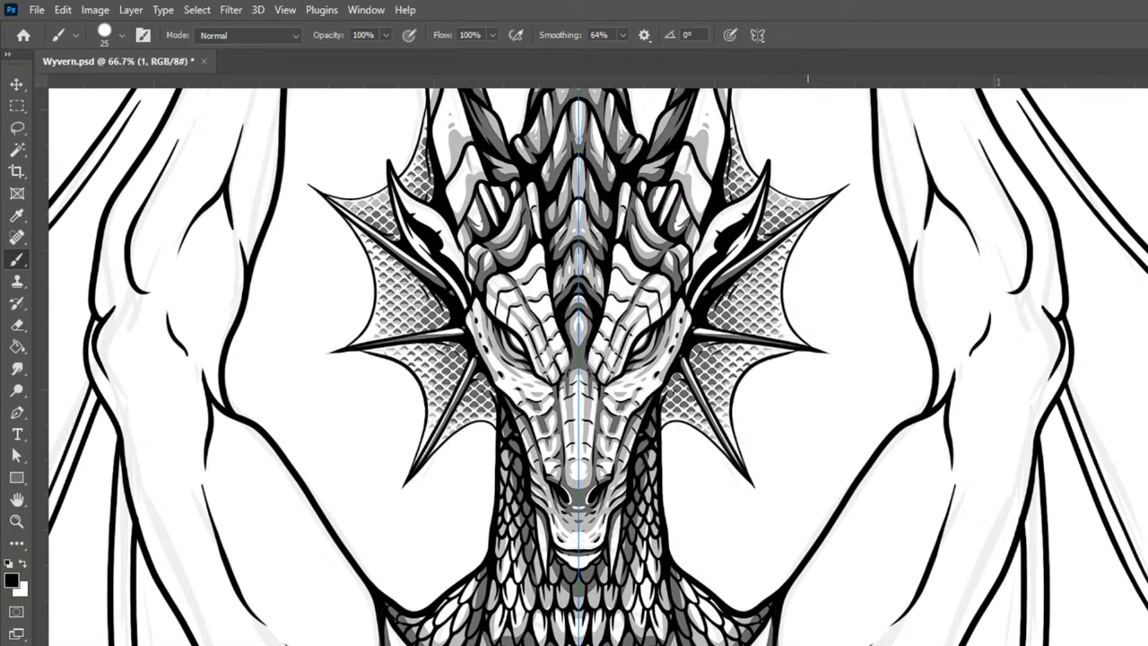
{"action": "mouse_move", "coordinate": [866, 643]}
{"action": "left_mouse_down"}
{"action": "mouse_move", "coordinate": [923, 529]}
{"action": "mouse_move", "coordinate": [940, 480]}
{"action": "mouse_move", "coordinate": [932, 411]}
{"action": "left_mouse_up"}
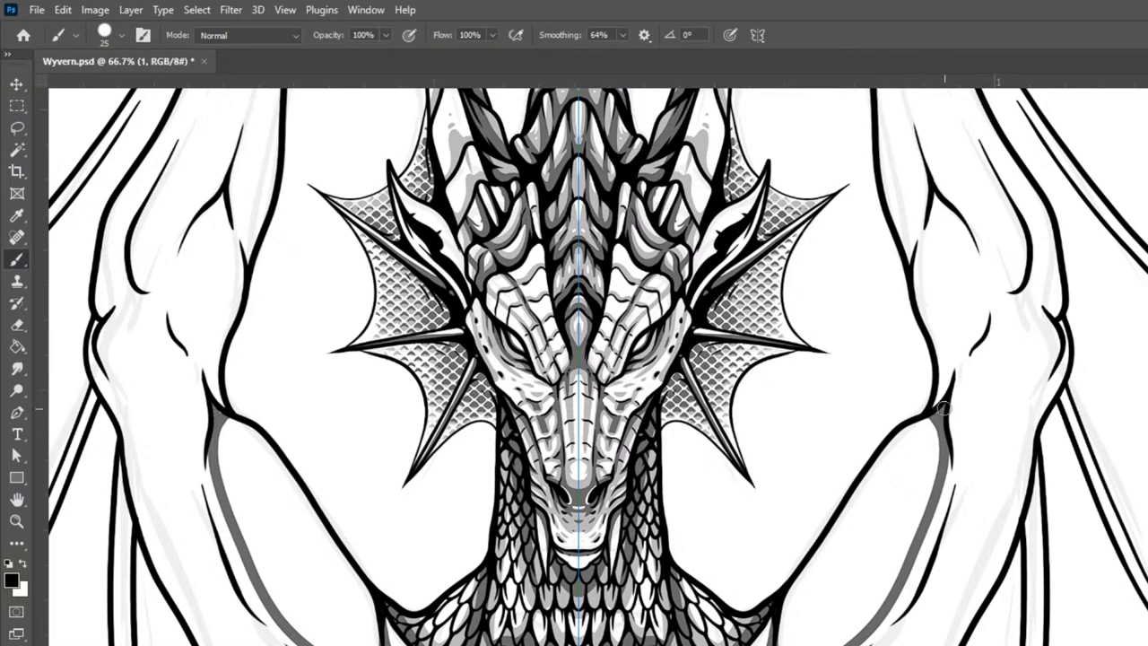
{"action": "mouse_move", "coordinate": [941, 437]}
{"action": "left_mouse_down"}
{"action": "mouse_move", "coordinate": [951, 491]}
{"action": "mouse_move", "coordinate": [933, 541]}
{"action": "mouse_move", "coordinate": [863, 644]}
{"action": "left_mouse_up"}
{"action": "mouse_move", "coordinate": [943, 475]}
{"action": "left_mouse_down"}
{"action": "mouse_move", "coordinate": [922, 569]}
{"action": "mouse_move", "coordinate": [883, 635]}
{"action": "left_mouse_up"}
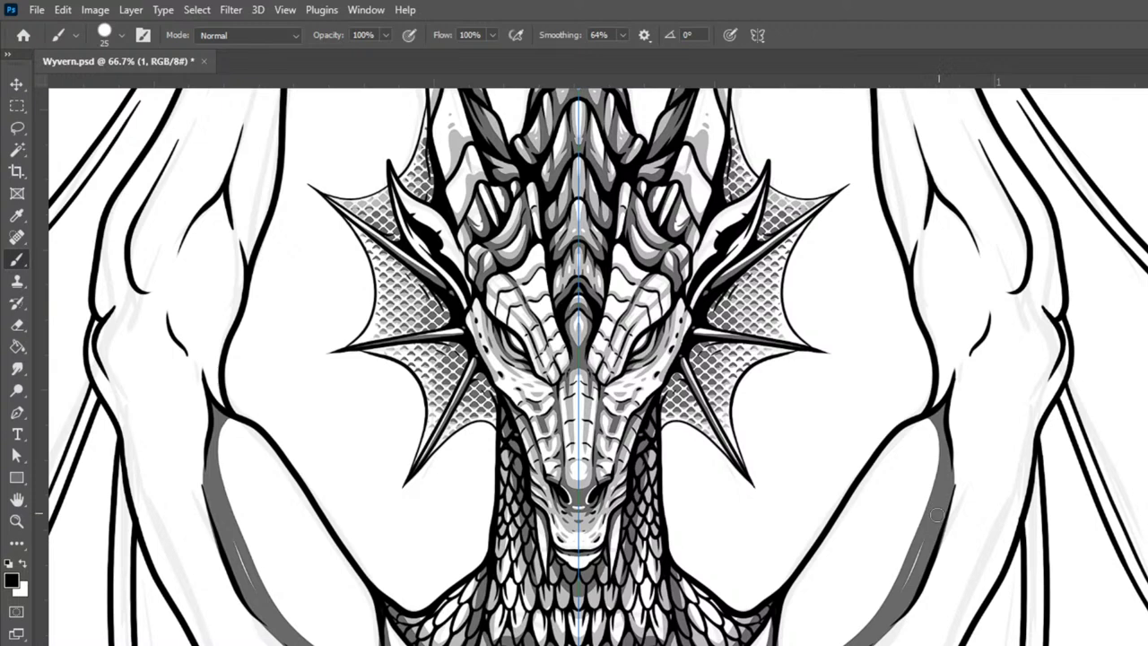
{"action": "mouse_move", "coordinate": [215, 414]}
{"action": "left_mouse_down"}
{"action": "mouse_move", "coordinate": [256, 556]}
{"action": "mouse_move", "coordinate": [315, 645]}
{"action": "left_mouse_up"}
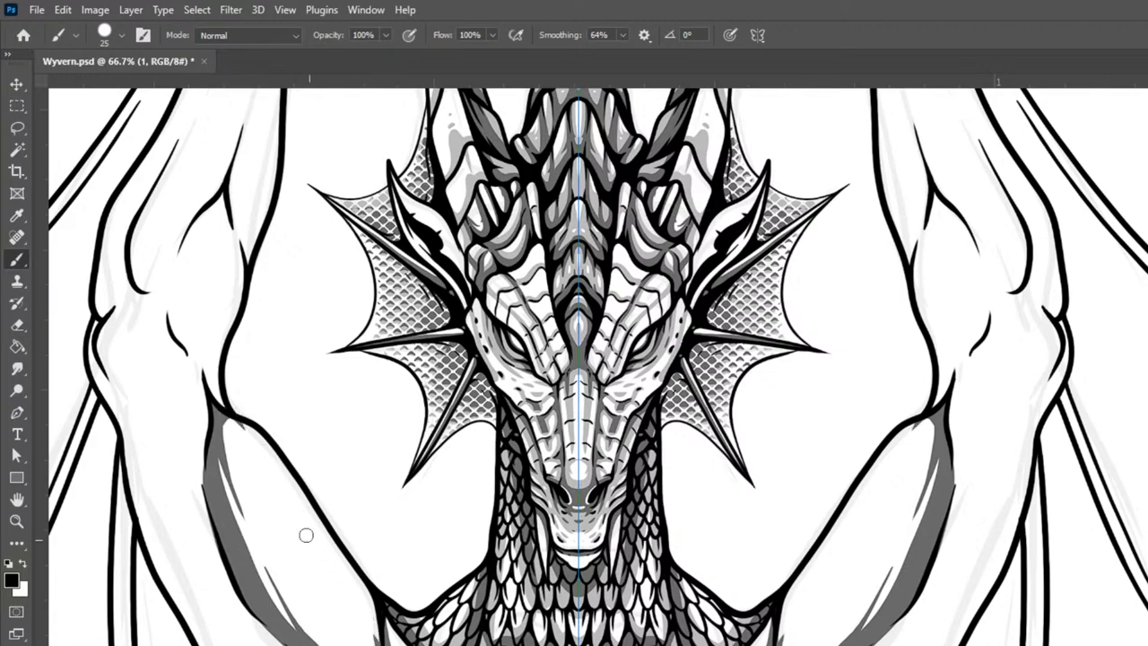
{"action": "left_click_drag", "start_coordinate": [271, 473], "coordinate": [312, 538]}
{"action": "left_click_drag", "start_coordinate": [342, 583], "coordinate": [351, 599]}
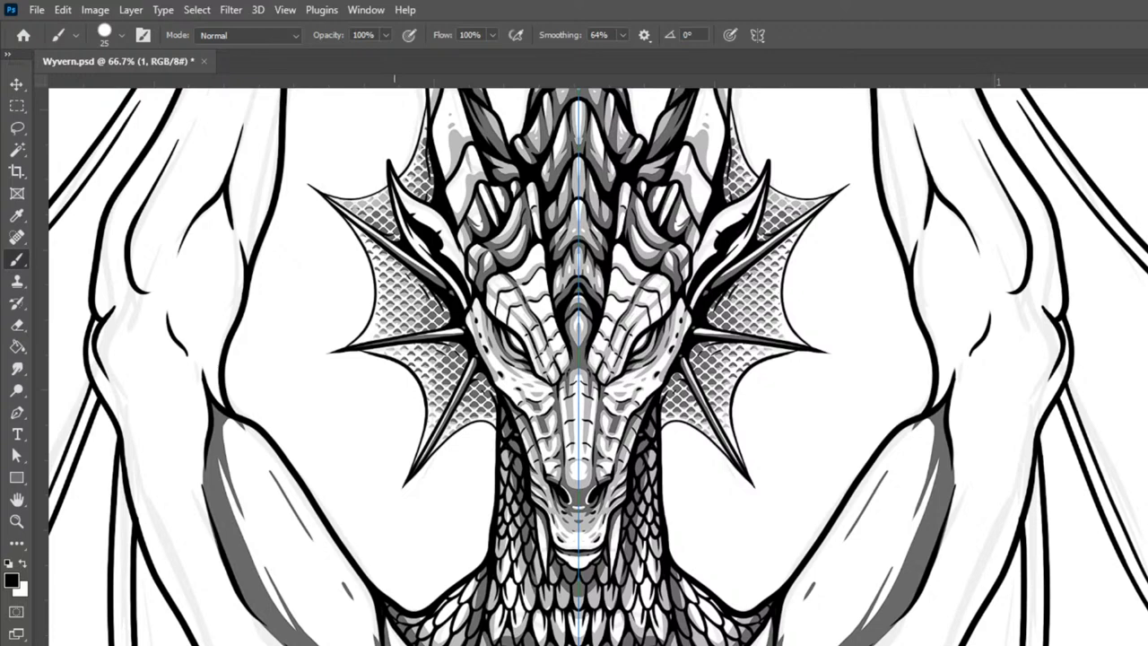
Step: Shade the inner forearm muscle and the curved crease above the elbow in dark grey, reducing the brush to size 20
{"action": "mouse_move", "coordinate": [549, 383]}
{"action": "left_mouse_down"}
{"action": "mouse_move", "coordinate": [880, 594]}
{"action": "mouse_move", "coordinate": [873, 556]}
{"action": "left_mouse_up"}
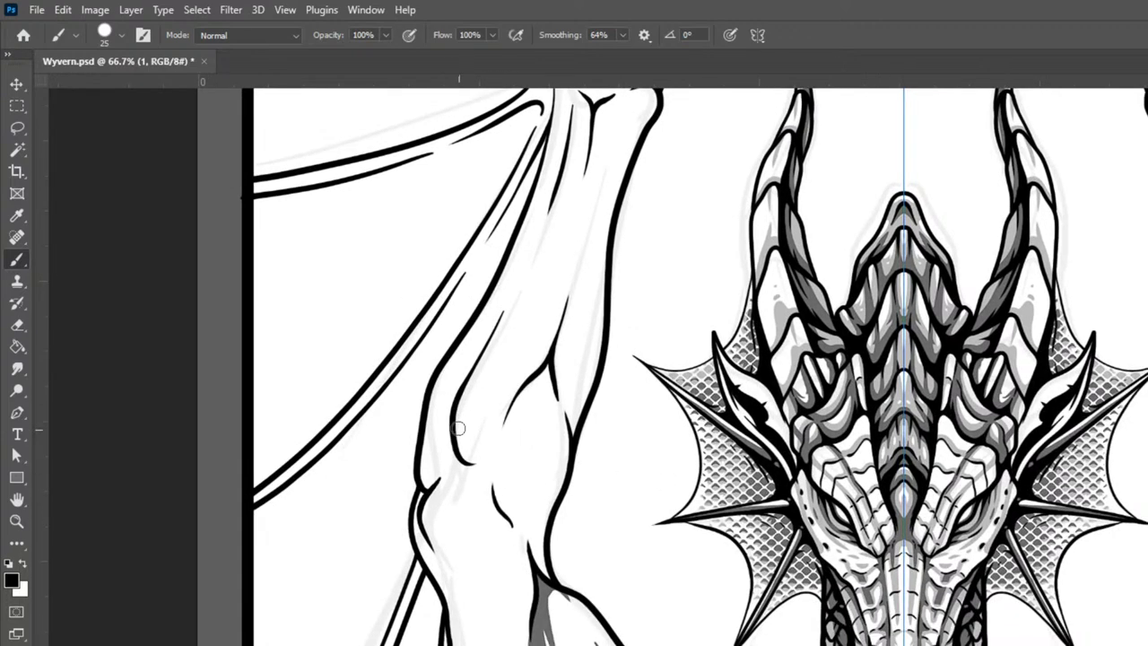
{"action": "mouse_move", "coordinate": [455, 414]}
{"action": "left_mouse_down"}
{"action": "mouse_move", "coordinate": [482, 463]}
{"action": "mouse_move", "coordinate": [507, 409]}
{"action": "mouse_move", "coordinate": [493, 403]}
{"action": "mouse_move", "coordinate": [459, 449]}
{"action": "mouse_move", "coordinate": [471, 463]}
{"action": "mouse_move", "coordinate": [489, 458]}
{"action": "mouse_move", "coordinate": [506, 399]}
{"action": "mouse_move", "coordinate": [478, 454]}
{"action": "mouse_move", "coordinate": [499, 430]}
{"action": "left_mouse_up"}
{"action": "key", "text": "bracketleft"}
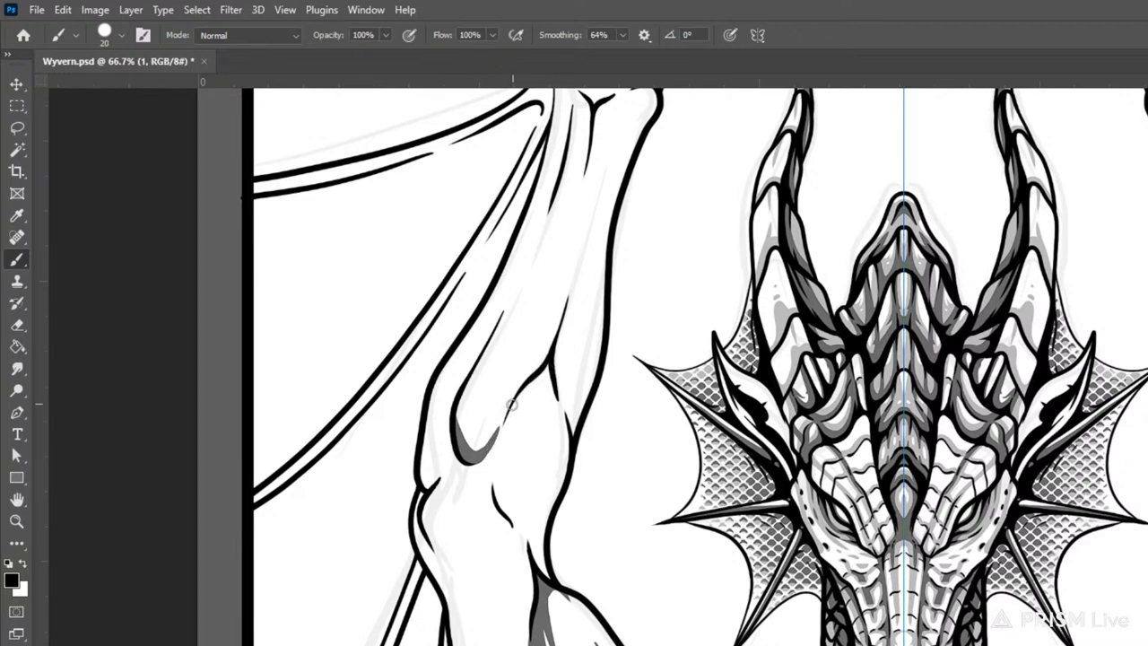
{"action": "mouse_move", "coordinate": [509, 408]}
{"action": "left_mouse_down"}
{"action": "mouse_move", "coordinate": [557, 378]}
{"action": "mouse_move", "coordinate": [549, 385]}
{"action": "mouse_move", "coordinate": [549, 354]}
{"action": "mouse_move", "coordinate": [553, 399]}
{"action": "mouse_move", "coordinate": [517, 394]}
{"action": "mouse_move", "coordinate": [554, 387]}
{"action": "mouse_move", "coordinate": [569, 450]}
{"action": "mouse_move", "coordinate": [545, 537]}
{"action": "left_mouse_up"}
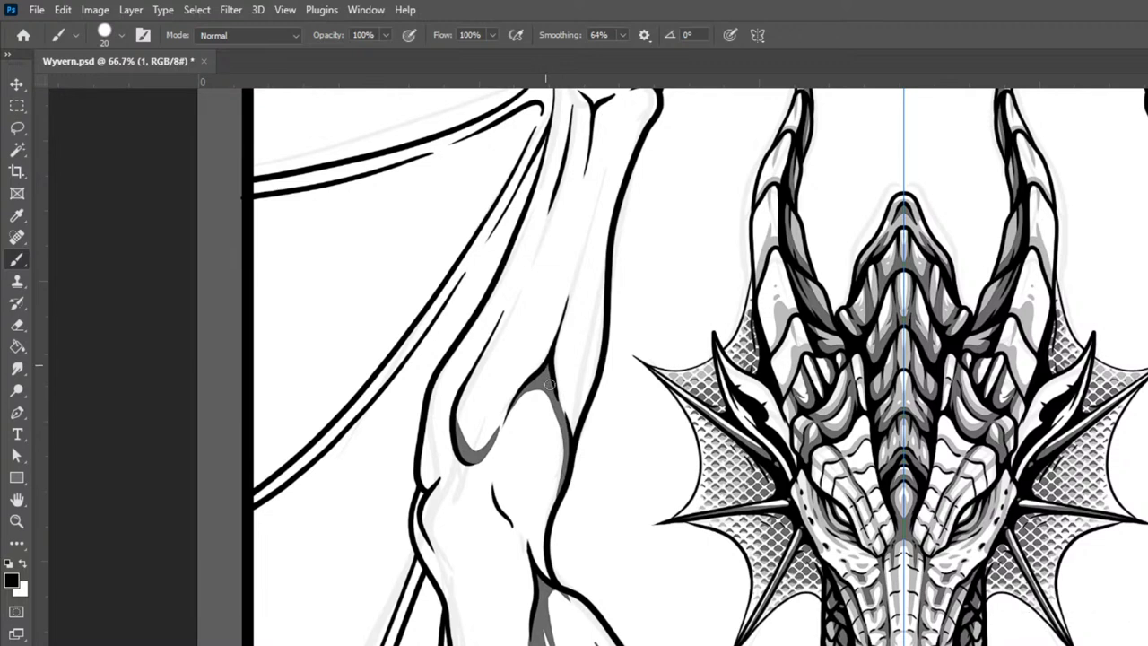
{"action": "mouse_move", "coordinate": [547, 370]}
{"action": "left_mouse_down"}
{"action": "mouse_move", "coordinate": [579, 424]}
{"action": "mouse_move", "coordinate": [592, 391]}
{"action": "mouse_move", "coordinate": [567, 429]}
{"action": "left_mouse_up"}
{"action": "left_click_drag", "start_coordinate": [539, 380], "coordinate": [547, 440]}
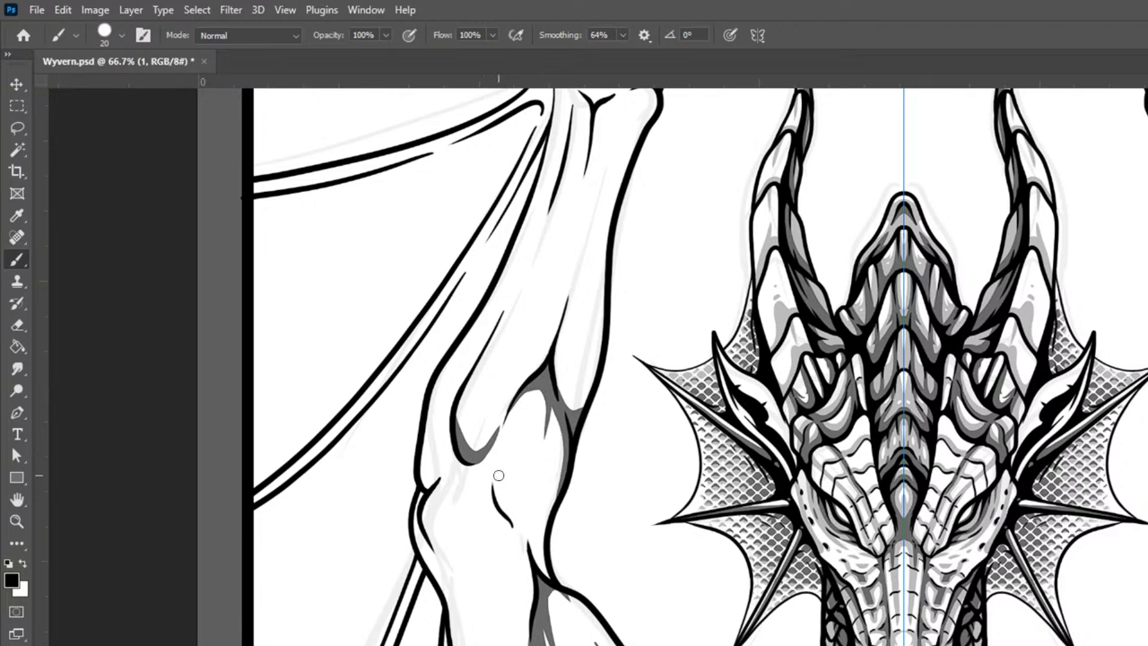
{"action": "mouse_move", "coordinate": [493, 467]}
{"action": "left_mouse_down"}
{"action": "mouse_move", "coordinate": [498, 507]}
{"action": "mouse_move", "coordinate": [519, 527]}
{"action": "mouse_move", "coordinate": [508, 483]}
{"action": "left_mouse_up"}
{"action": "left_click_drag", "start_coordinate": [515, 438], "coordinate": [540, 374]}
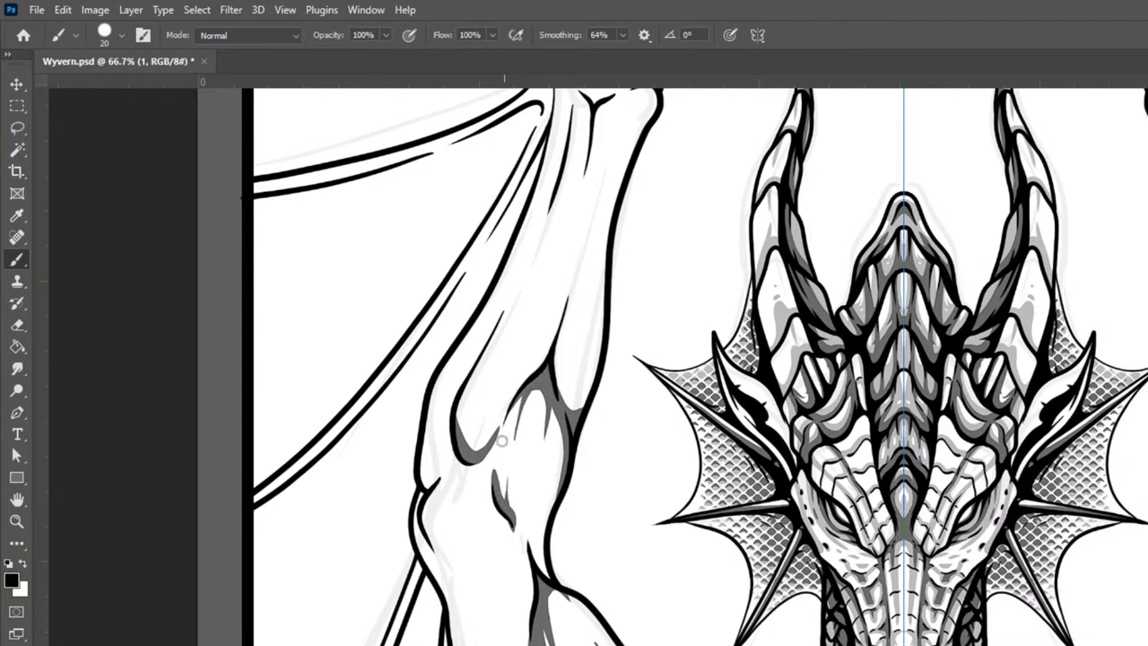
{"action": "left_click_drag", "start_coordinate": [495, 482], "coordinate": [509, 410]}
Step: Add dark grey shading at the elbow point, small spots beside it, and thin streaks down the outer upper arm
{"action": "mouse_move", "coordinate": [423, 505]}
{"action": "left_mouse_down"}
{"action": "mouse_move", "coordinate": [454, 553]}
{"action": "mouse_move", "coordinate": [428, 521]}
{"action": "mouse_move", "coordinate": [429, 498]}
{"action": "mouse_move", "coordinate": [459, 515]}
{"action": "mouse_move", "coordinate": [421, 523]}
{"action": "mouse_move", "coordinate": [444, 534]}
{"action": "mouse_move", "coordinate": [458, 518]}
{"action": "mouse_move", "coordinate": [455, 587]}
{"action": "mouse_move", "coordinate": [436, 558]}
{"action": "mouse_move", "coordinate": [448, 579]}
{"action": "mouse_move", "coordinate": [442, 540]}
{"action": "mouse_move", "coordinate": [457, 584]}
{"action": "mouse_move", "coordinate": [448, 529]}
{"action": "mouse_move", "coordinate": [469, 618]}
{"action": "mouse_move", "coordinate": [450, 526]}
{"action": "mouse_move", "coordinate": [453, 580]}
{"action": "mouse_move", "coordinate": [427, 525]}
{"action": "mouse_move", "coordinate": [462, 604]}
{"action": "left_mouse_up"}
{"action": "left_click_drag", "start_coordinate": [448, 528], "coordinate": [463, 636]}
{"action": "left_click_drag", "start_coordinate": [443, 568], "coordinate": [448, 619]}
{"action": "left_click_drag", "start_coordinate": [448, 572], "coordinate": [456, 642]}
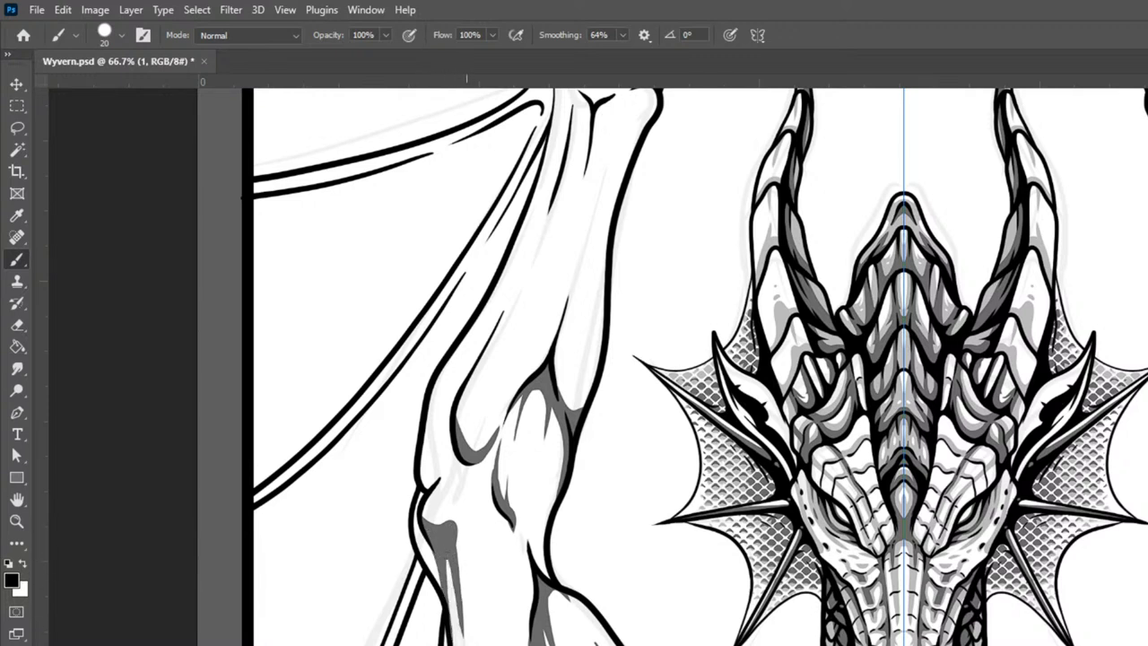
{"action": "mouse_move", "coordinate": [459, 513]}
{"action": "left_mouse_down"}
{"action": "mouse_move", "coordinate": [487, 551]}
{"action": "mouse_move", "coordinate": [505, 548]}
{"action": "mouse_move", "coordinate": [498, 560]}
{"action": "mouse_move", "coordinate": [503, 546]}
{"action": "left_mouse_up"}
{"action": "left_click", "coordinate": [467, 508]}
{"action": "left_click_drag", "start_coordinate": [599, 555], "coordinate": [655, 325]}
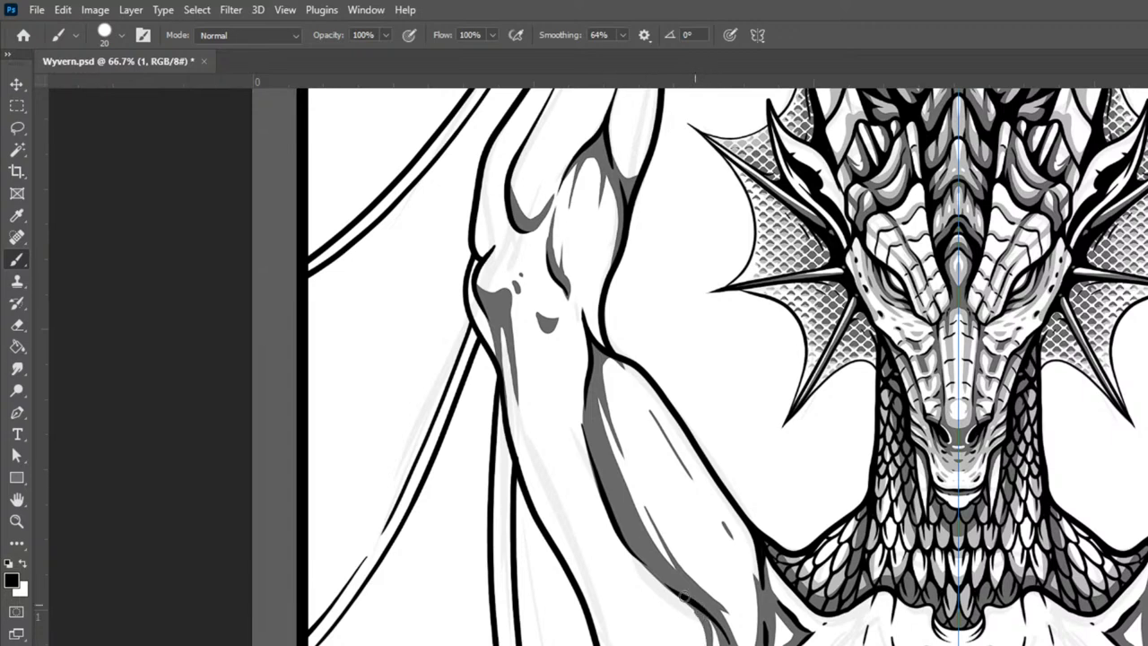
{"action": "mouse_move", "coordinate": [564, 405]}
{"action": "left_mouse_down"}
{"action": "mouse_move", "coordinate": [592, 533]}
{"action": "mouse_move", "coordinate": [640, 598]}
{"action": "left_mouse_up"}
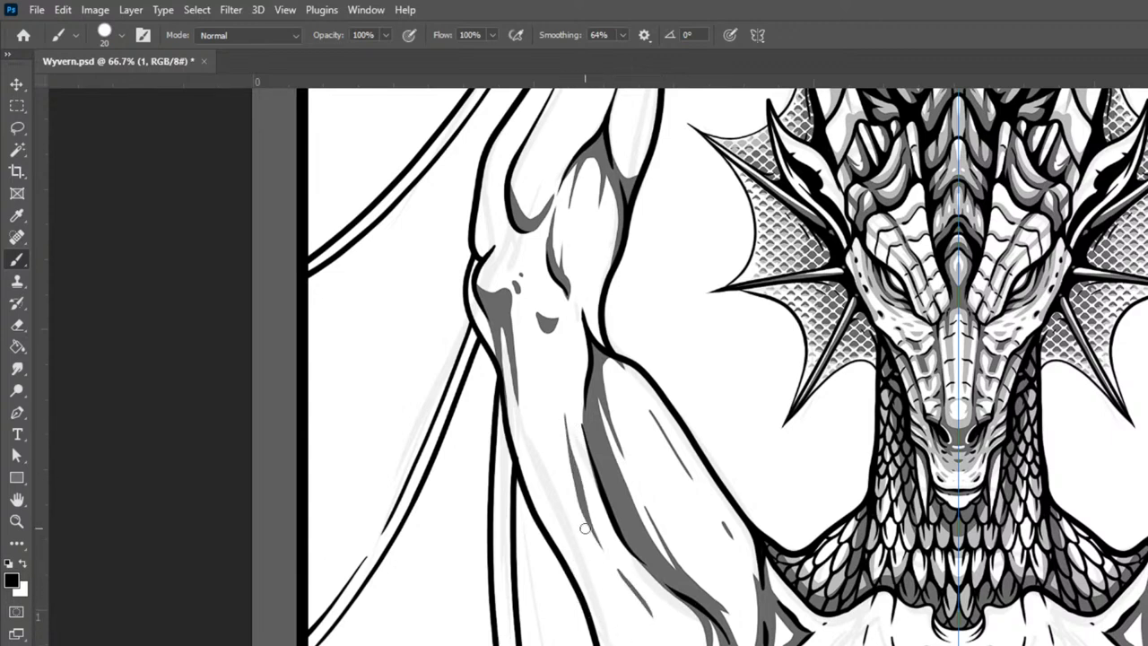
Step: Shade the inner edge of the forearm from the wrist bone down to the elbow muscle in dark grey at size 20
{"action": "left_click_drag", "start_coordinate": [1081, 393], "coordinate": [1098, 645]}
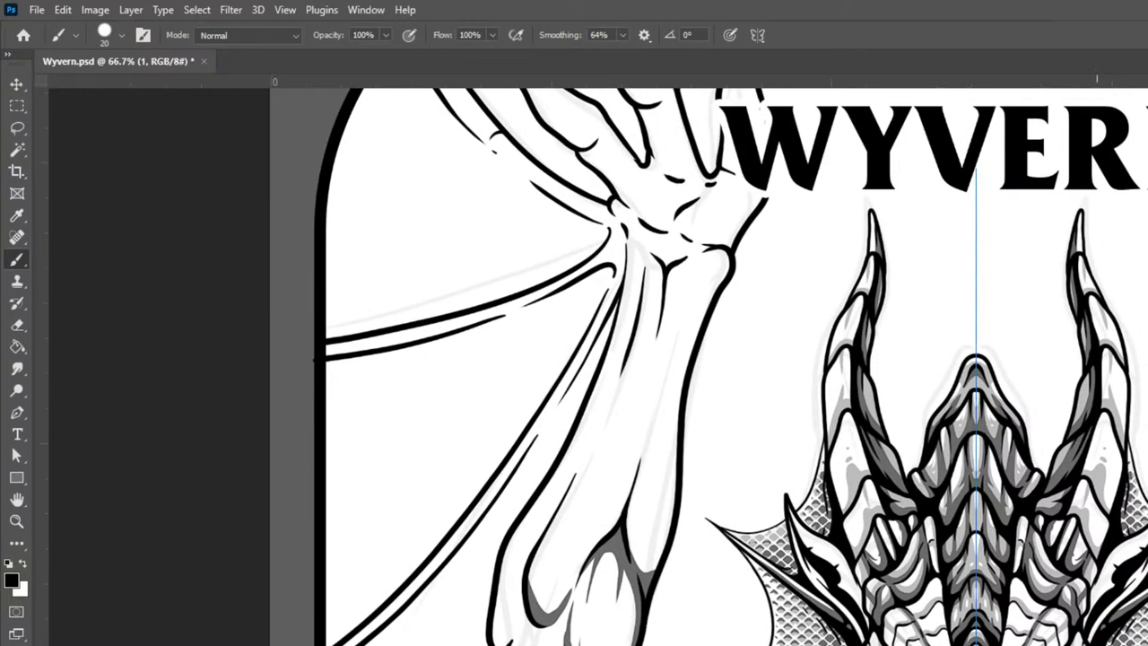
{"action": "left_click_drag", "start_coordinate": [750, 339], "coordinate": [751, 395]}
{"action": "key", "text": "]"}
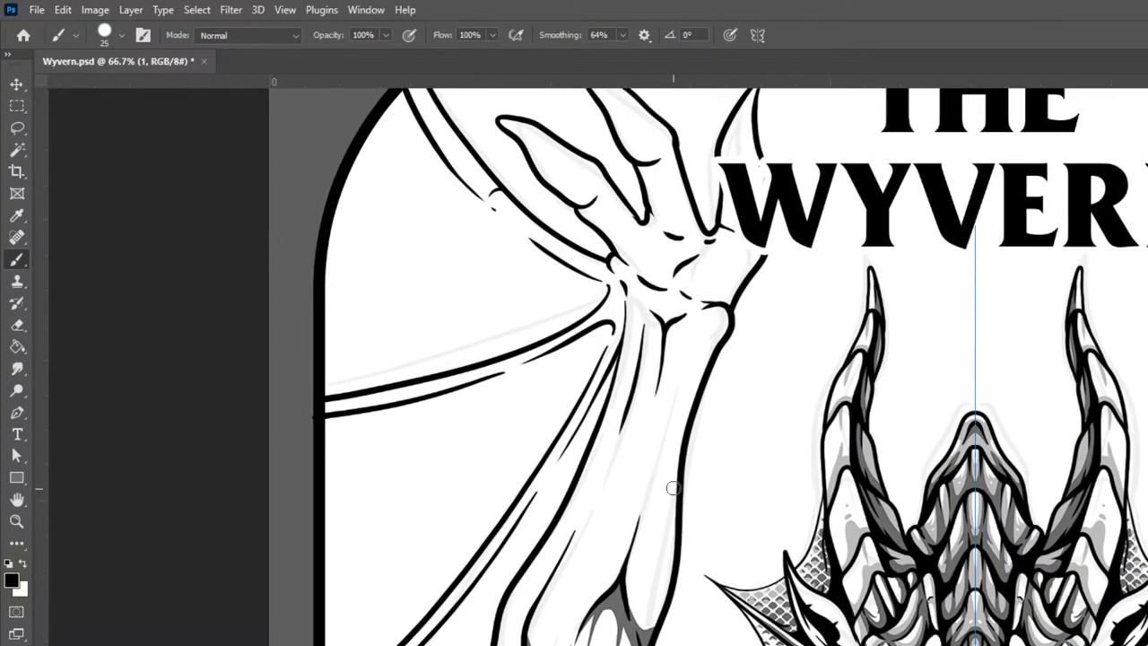
{"action": "key", "text": "bracketleft"}
{"action": "mouse_move", "coordinate": [728, 321]}
{"action": "left_mouse_down"}
{"action": "mouse_move", "coordinate": [709, 333]}
{"action": "mouse_move", "coordinate": [698, 409]}
{"action": "left_mouse_up"}
{"action": "mouse_move", "coordinate": [723, 327]}
{"action": "left_mouse_down"}
{"action": "mouse_move", "coordinate": [709, 361]}
{"action": "mouse_move", "coordinate": [726, 329]}
{"action": "mouse_move", "coordinate": [705, 342]}
{"action": "mouse_move", "coordinate": [678, 465]}
{"action": "left_mouse_up"}
{"action": "mouse_move", "coordinate": [712, 333]}
{"action": "left_mouse_down"}
{"action": "mouse_move", "coordinate": [674, 392]}
{"action": "mouse_move", "coordinate": [621, 599]}
{"action": "left_mouse_up"}
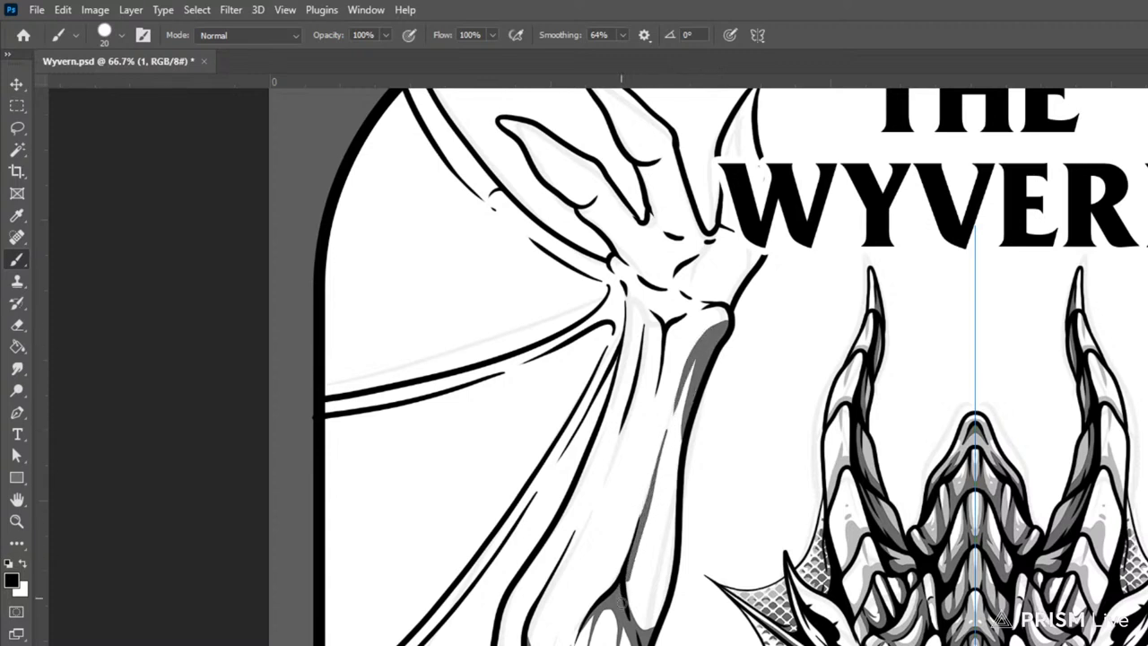
{"action": "mouse_move", "coordinate": [652, 639]}
{"action": "left_mouse_down"}
{"action": "mouse_move", "coordinate": [641, 632]}
{"action": "mouse_move", "coordinate": [649, 549]}
{"action": "left_mouse_up"}
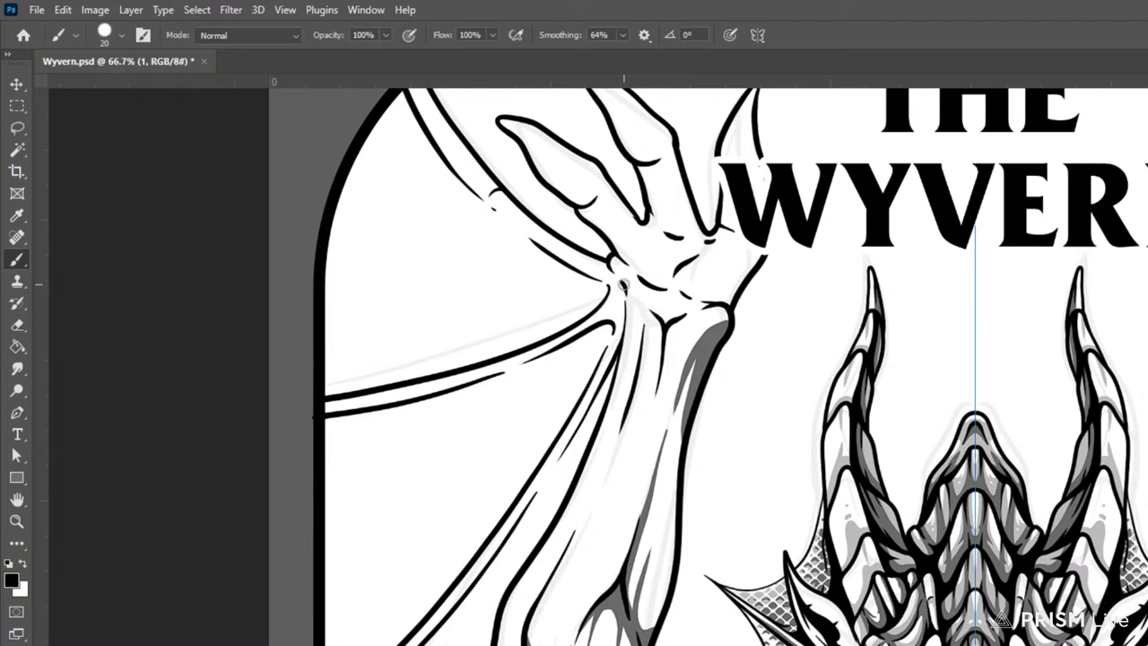
Step: Brush dark grey shading along the forearm tendons below the wrist and add a small spot on the wrist bone
{"action": "left_click_drag", "start_coordinate": [663, 326], "coordinate": [659, 367]}
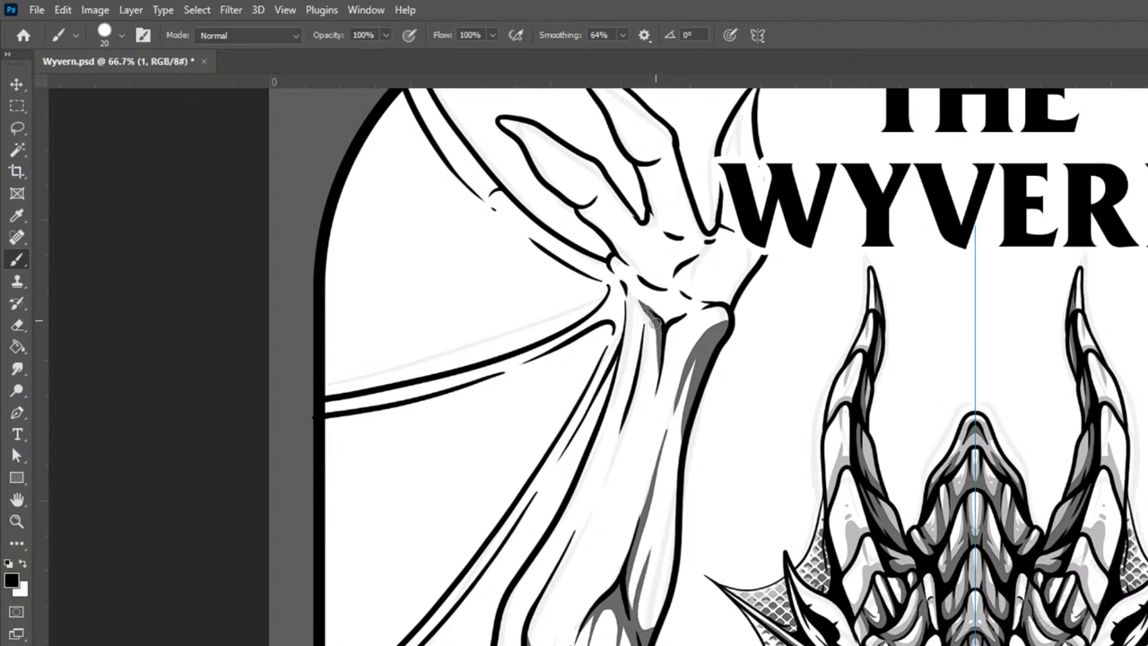
{"action": "left_click_drag", "start_coordinate": [656, 324], "coordinate": [640, 371]}
{"action": "mouse_move", "coordinate": [641, 303]}
{"action": "left_mouse_down"}
{"action": "mouse_move", "coordinate": [641, 389]}
{"action": "mouse_move", "coordinate": [651, 317]}
{"action": "mouse_move", "coordinate": [634, 409]}
{"action": "mouse_move", "coordinate": [589, 521]}
{"action": "left_mouse_up"}
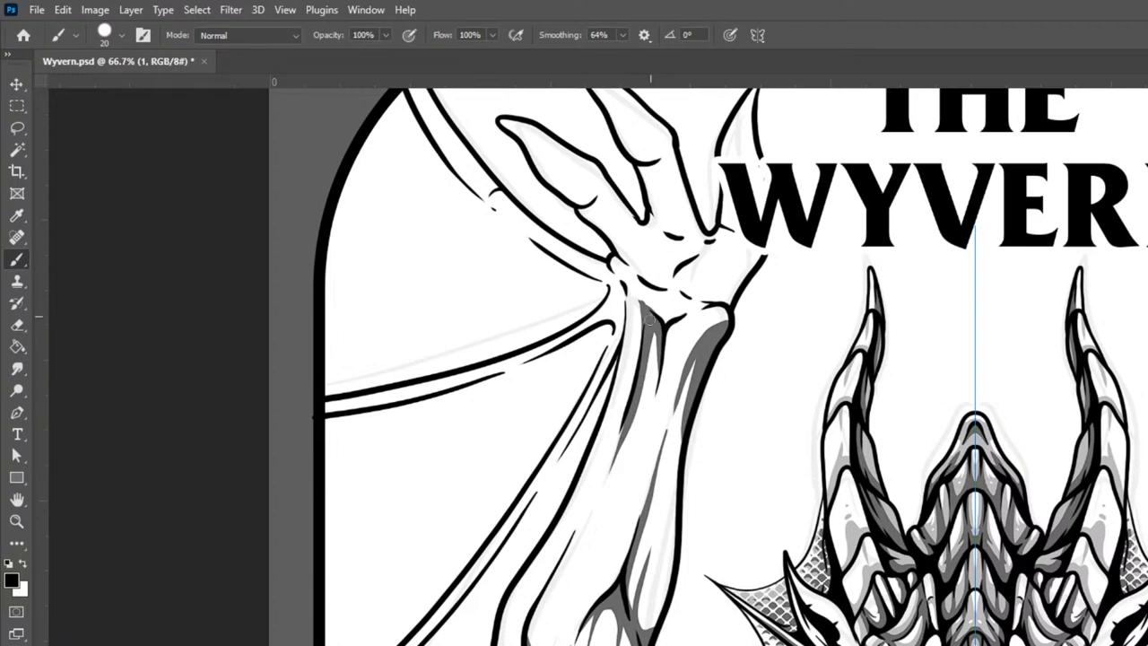
{"action": "left_click_drag", "start_coordinate": [619, 439], "coordinate": [583, 529]}
{"action": "left_click_drag", "start_coordinate": [654, 333], "coordinate": [585, 543]}
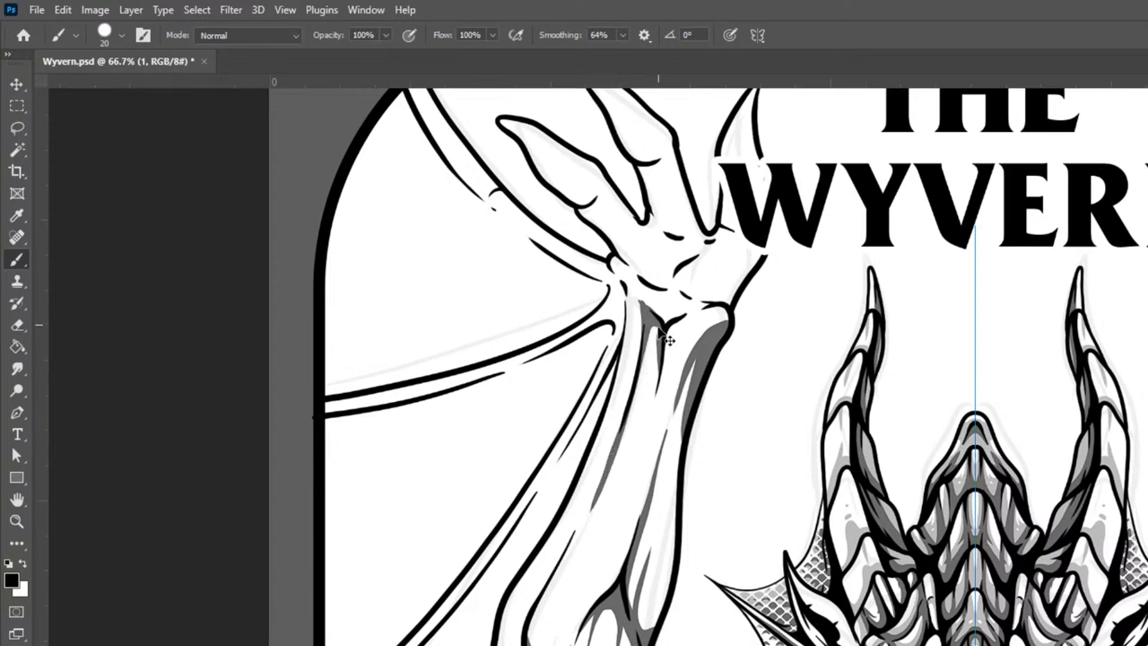
{"action": "left_click_drag", "start_coordinate": [668, 337], "coordinate": [655, 332]}
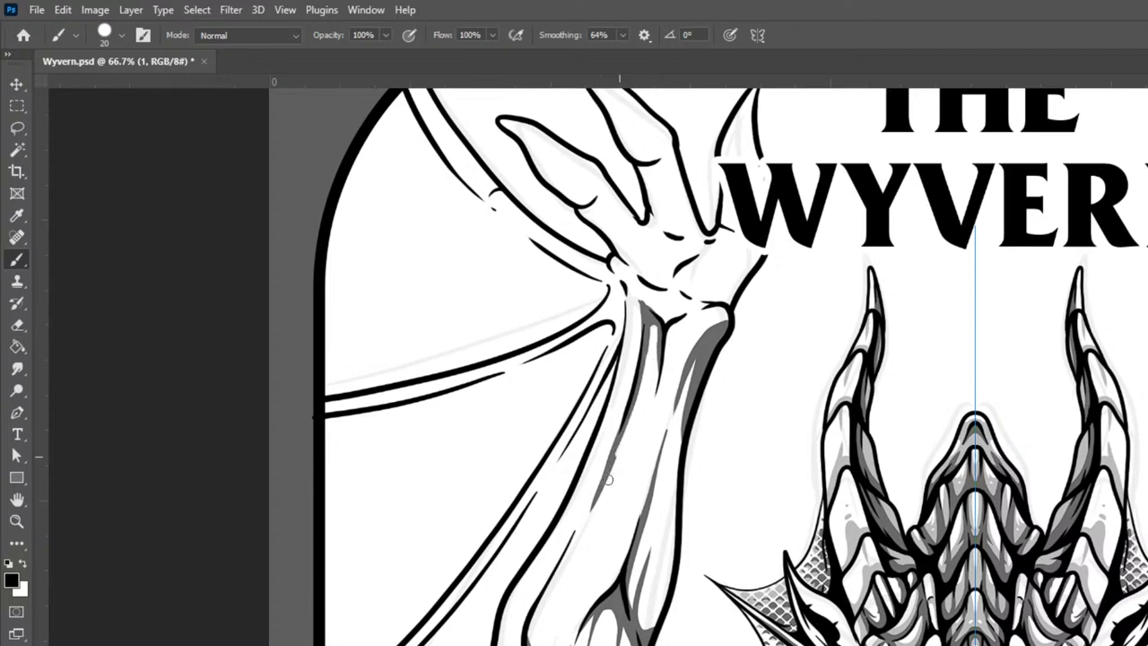
{"action": "left_click_drag", "start_coordinate": [677, 338], "coordinate": [684, 335]}
Step: Fill the wrist fold beneath the hand with dark grey, leaving small highlights, and extend the shading down the outer tendon
{"action": "left_click_drag", "start_coordinate": [617, 258], "coordinate": [653, 316]}
{"action": "mouse_move", "coordinate": [630, 271]}
{"action": "left_mouse_down"}
{"action": "mouse_move", "coordinate": [703, 308]}
{"action": "mouse_move", "coordinate": [728, 298]}
{"action": "mouse_move", "coordinate": [662, 303]}
{"action": "mouse_move", "coordinate": [663, 319]}
{"action": "mouse_move", "coordinate": [649, 297]}
{"action": "mouse_move", "coordinate": [674, 336]}
{"action": "mouse_move", "coordinate": [645, 284]}
{"action": "mouse_move", "coordinate": [675, 333]}
{"action": "mouse_move", "coordinate": [666, 319]}
{"action": "mouse_move", "coordinate": [713, 305]}
{"action": "mouse_move", "coordinate": [715, 294]}
{"action": "mouse_move", "coordinate": [655, 295]}
{"action": "mouse_move", "coordinate": [672, 316]}
{"action": "mouse_move", "coordinate": [709, 302]}
{"action": "mouse_move", "coordinate": [665, 292]}
{"action": "left_mouse_up"}
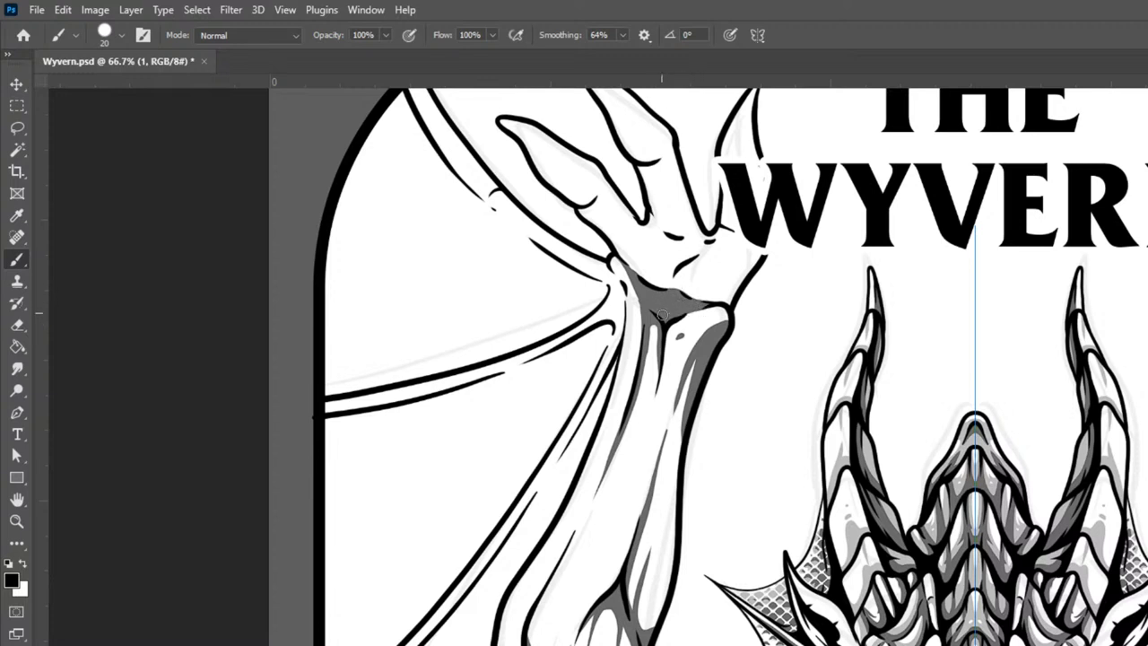
{"action": "left_click_drag", "start_coordinate": [606, 262], "coordinate": [645, 303]}
{"action": "left_click_drag", "start_coordinate": [611, 258], "coordinate": [628, 294]}
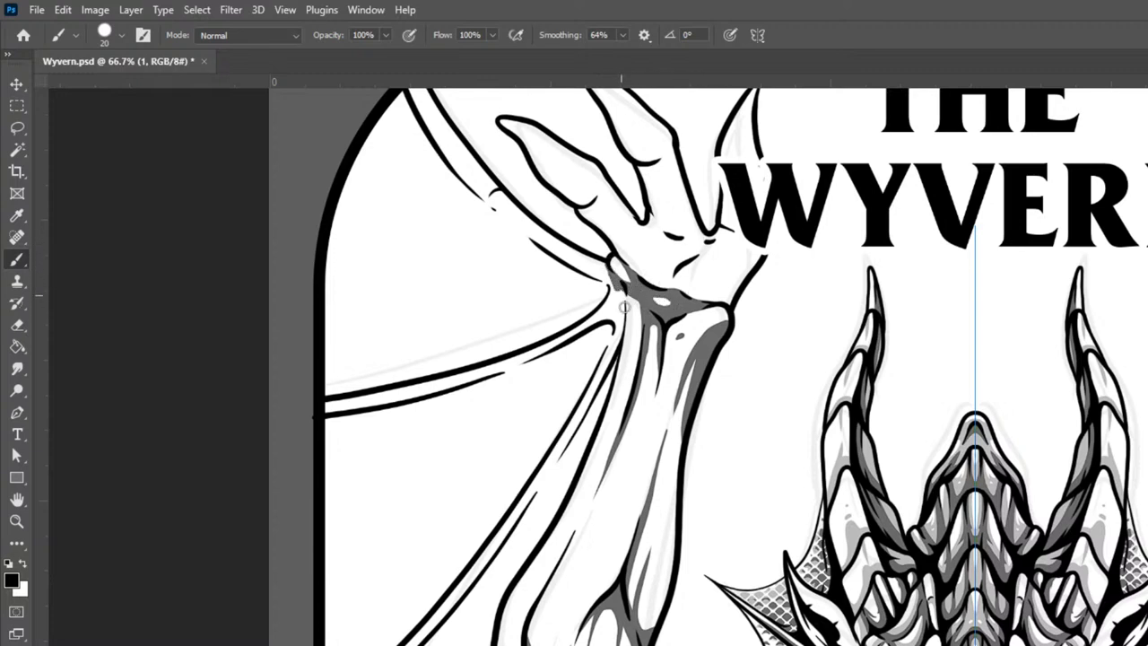
{"action": "mouse_move", "coordinate": [633, 291]}
{"action": "left_mouse_down"}
{"action": "mouse_move", "coordinate": [636, 363]}
{"action": "mouse_move", "coordinate": [599, 480]}
{"action": "left_mouse_up"}
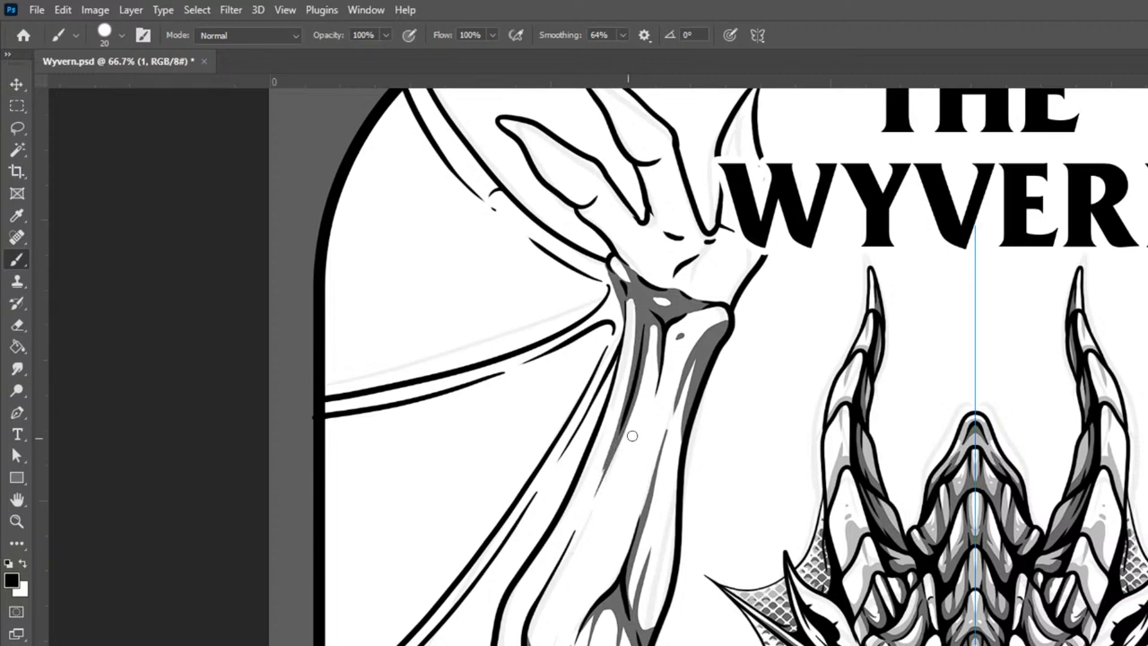
Step: Add short dark grey accent strokes in a broken curve across the mid-forearm and a small mark above it
{"action": "mouse_move", "coordinate": [582, 526]}
{"action": "left_mouse_down"}
{"action": "mouse_move", "coordinate": [658, 543]}
{"action": "mouse_move", "coordinate": [673, 562]}
{"action": "mouse_move", "coordinate": [664, 577]}
{"action": "left_mouse_up"}
{"action": "left_click_drag", "start_coordinate": [606, 530], "coordinate": [631, 480]}
{"action": "left_click_drag", "start_coordinate": [649, 422], "coordinate": [645, 439]}
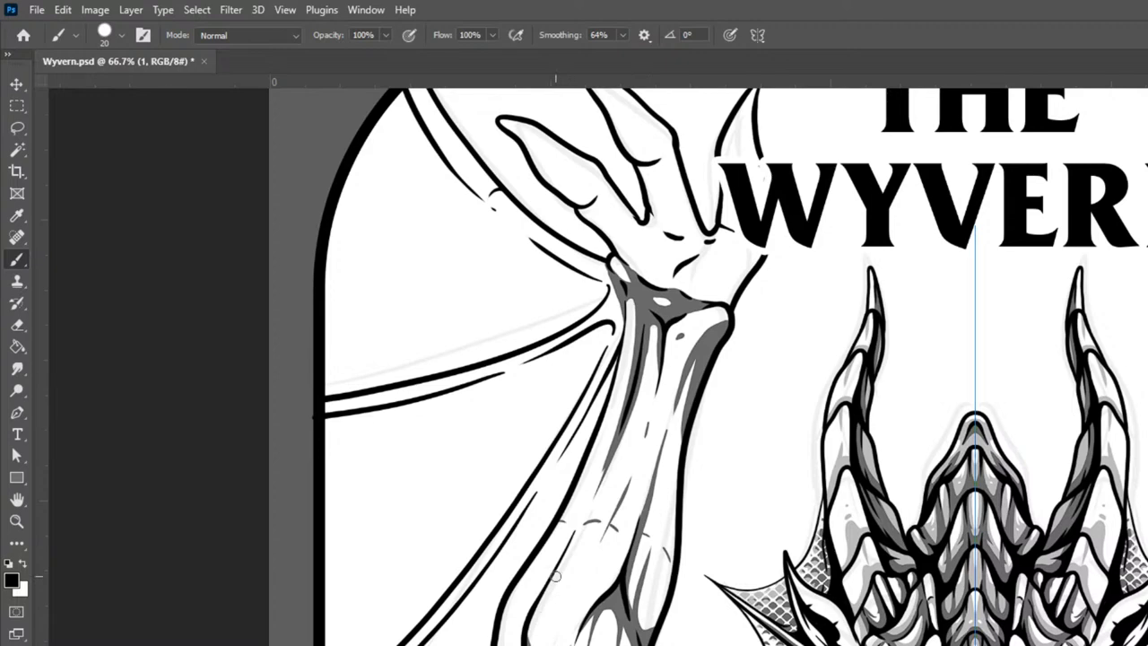
Step: On layer 2, brush a lighter grey tone around the highlight of the inner forearm muscle with size 35 strokes
{"action": "key", "text": "ctrl+minus"}
{"action": "key", "text": "ctrl+minus"}
{"action": "key", "text": "ctrl+minus"}
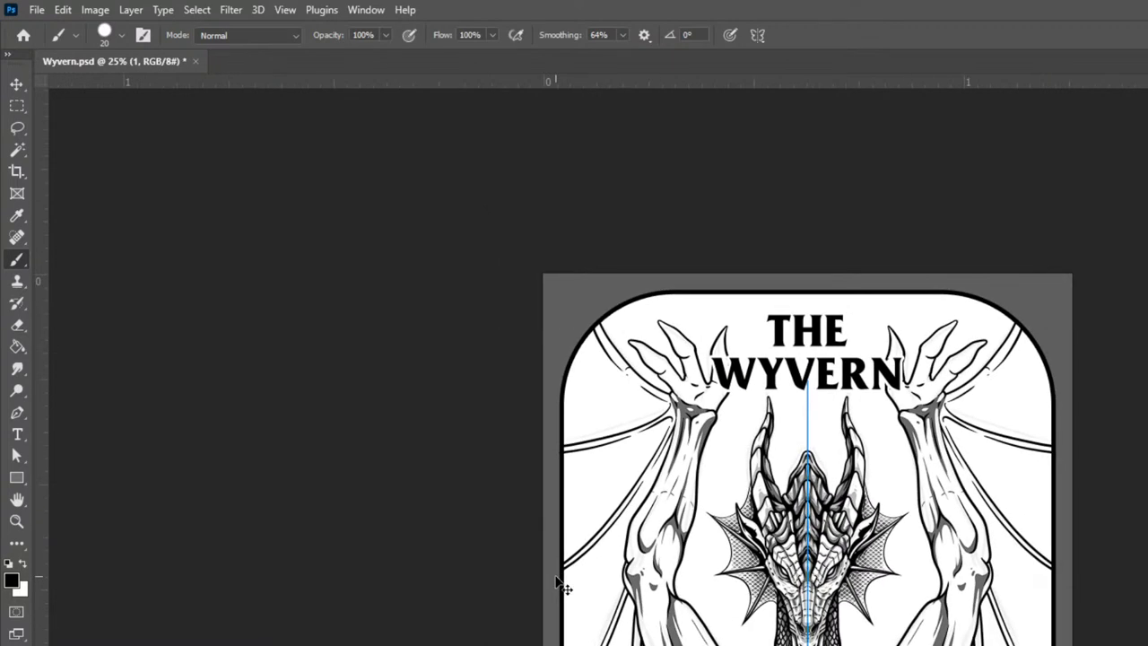
{"action": "key", "text": "ctrl+plus"}
{"action": "key", "text": "ctrl+plus"}
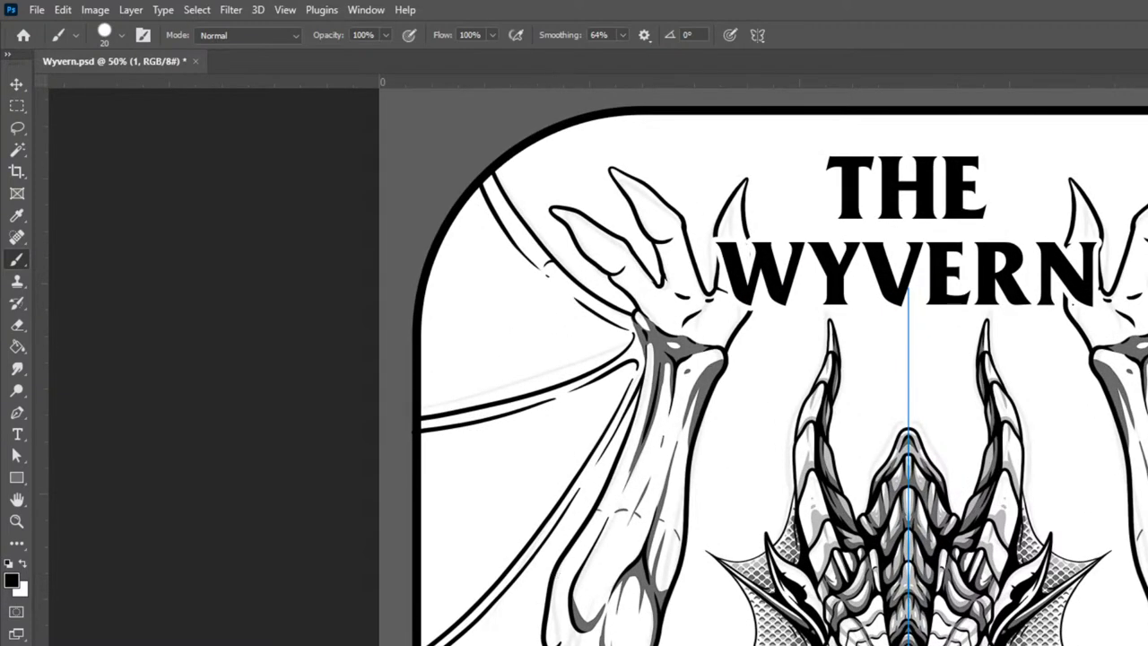
{"action": "key", "text": "bracketright"}
{"action": "key", "text": "bracketright"}
{"action": "key", "text": "bracketright"}
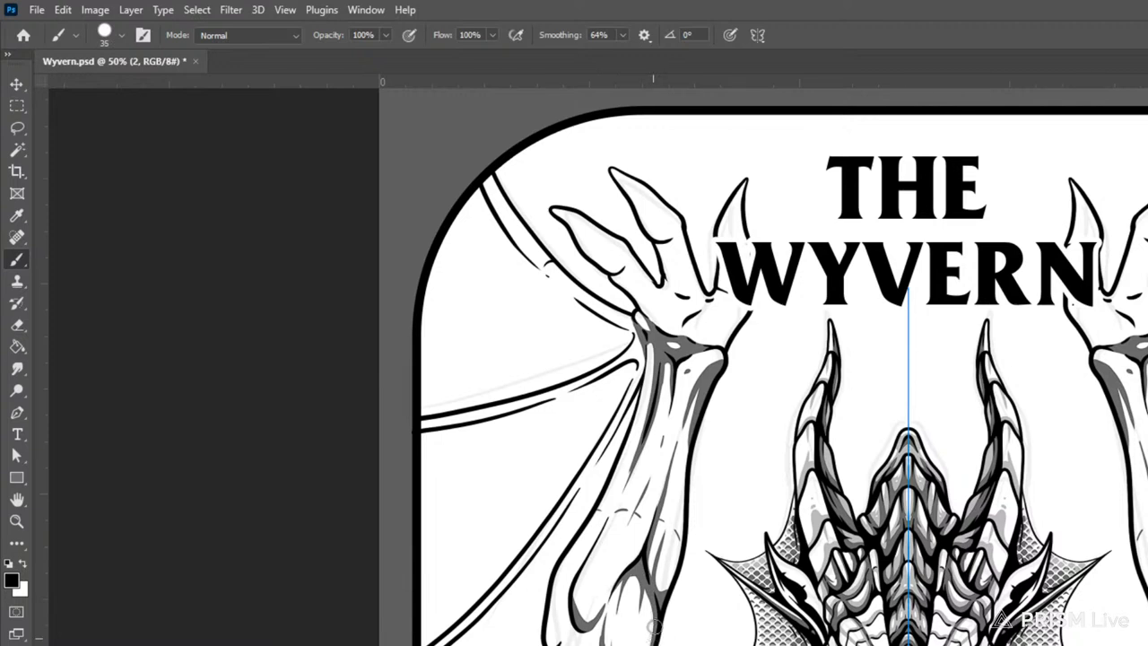
{"action": "mouse_move", "coordinate": [628, 595]}
{"action": "left_mouse_down"}
{"action": "mouse_move", "coordinate": [606, 632]}
{"action": "mouse_move", "coordinate": [651, 574]}
{"action": "mouse_move", "coordinate": [613, 645]}
{"action": "left_mouse_up"}
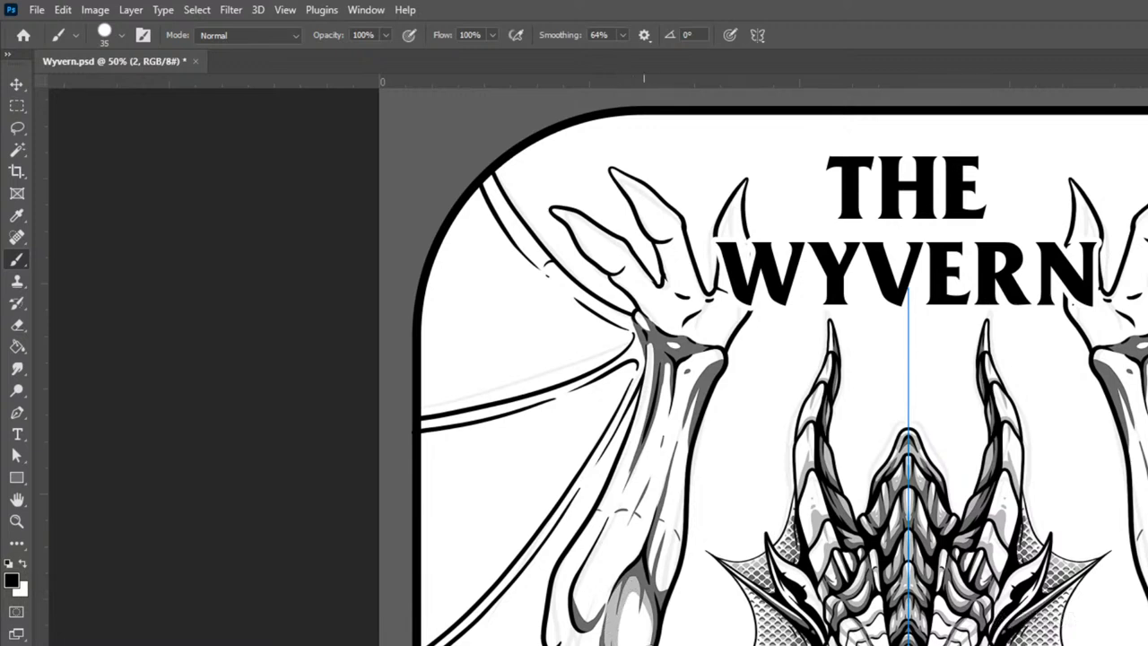
{"action": "left_click_drag", "start_coordinate": [636, 593], "coordinate": [643, 592]}
Step: Continue the lighter grey tone from the forearm muscle into the inner elbow and upper arm with the brush at size 25
{"action": "key", "text": "ctrl+plus"}
{"action": "left_click_drag", "start_coordinate": [823, 550], "coordinate": [808, 339]}
{"action": "key", "text": "bracketleft"}
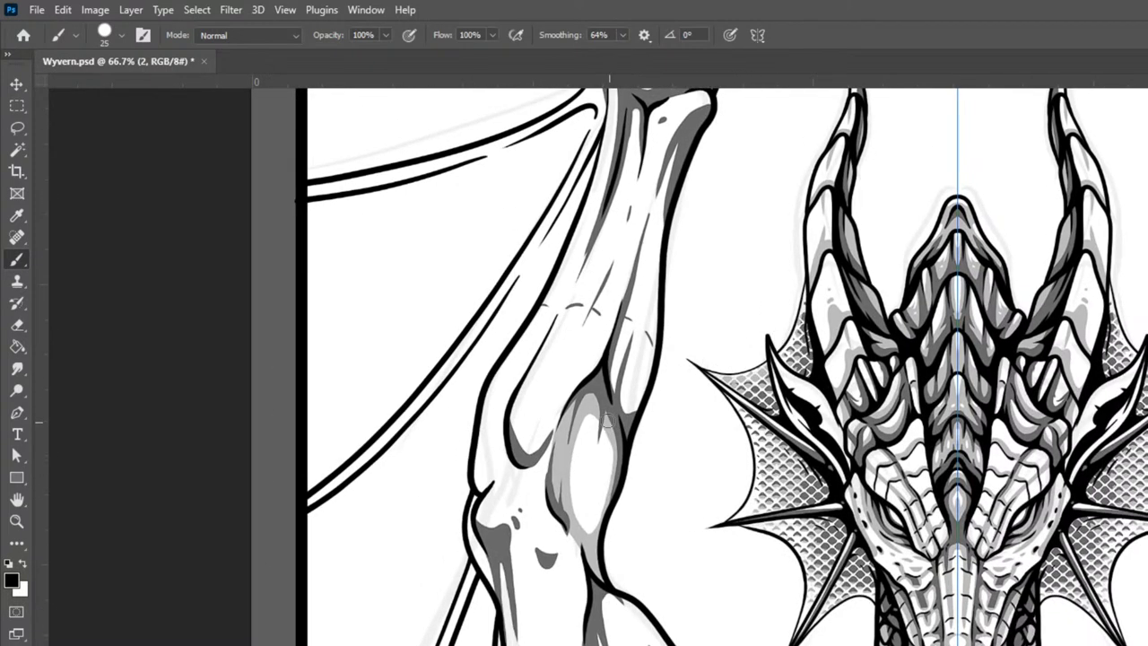
{"action": "mouse_move", "coordinate": [606, 428]}
{"action": "left_mouse_down"}
{"action": "mouse_move", "coordinate": [589, 592]}
{"action": "mouse_move", "coordinate": [623, 607]}
{"action": "mouse_move", "coordinate": [584, 510]}
{"action": "mouse_move", "coordinate": [592, 600]}
{"action": "mouse_move", "coordinate": [643, 645]}
{"action": "left_mouse_up"}
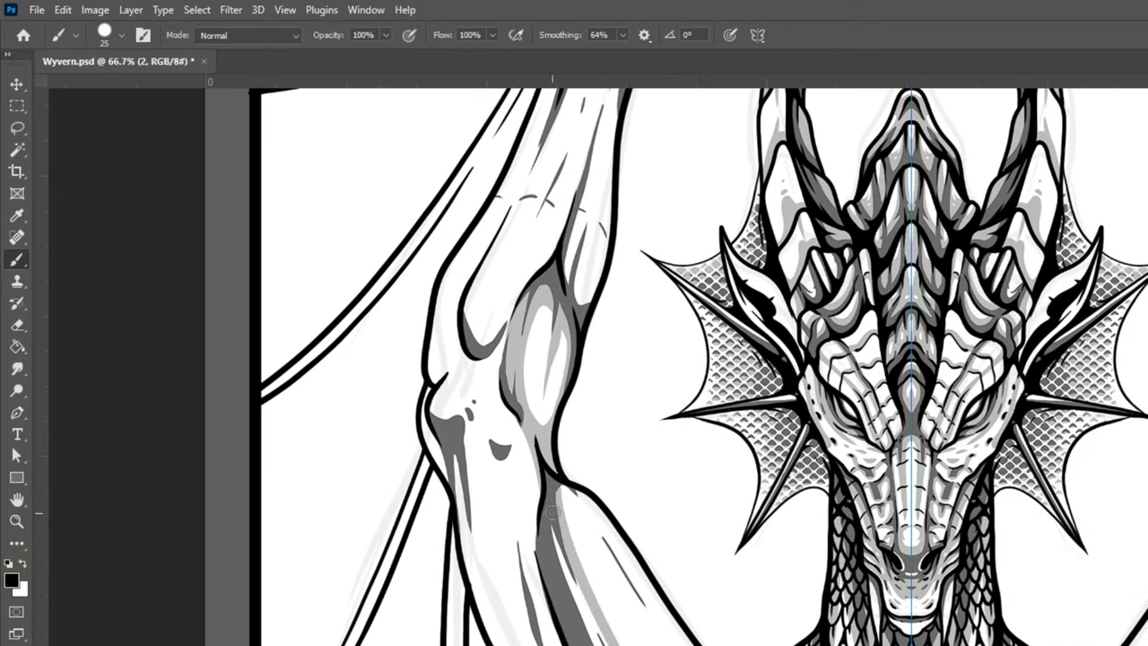
Step: Brush light grey shading streaks down the wyvern's left upper-arm muscle below the elbow, reducing the brush to size 20 for the finer streak
{"action": "left_click_drag", "start_coordinate": [553, 525], "coordinate": [605, 645]}
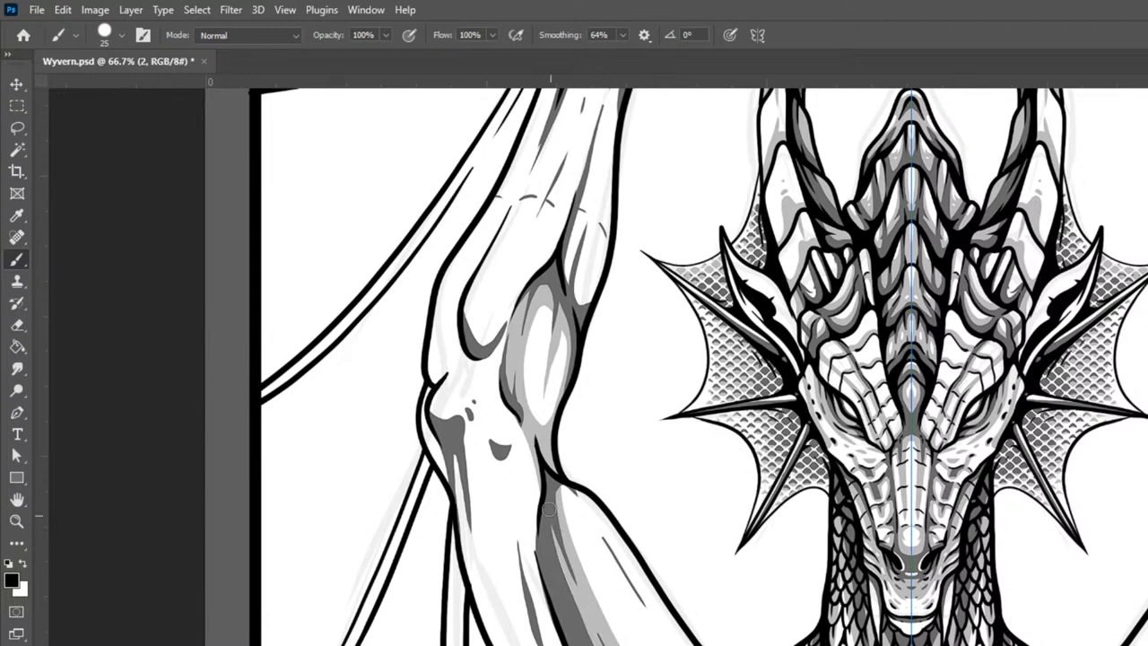
{"action": "mouse_move", "coordinate": [560, 481]}
{"action": "left_mouse_down"}
{"action": "mouse_move", "coordinate": [603, 528]}
{"action": "mouse_move", "coordinate": [557, 484]}
{"action": "mouse_move", "coordinate": [576, 578]}
{"action": "mouse_move", "coordinate": [562, 484]}
{"action": "mouse_move", "coordinate": [617, 640]}
{"action": "left_mouse_up"}
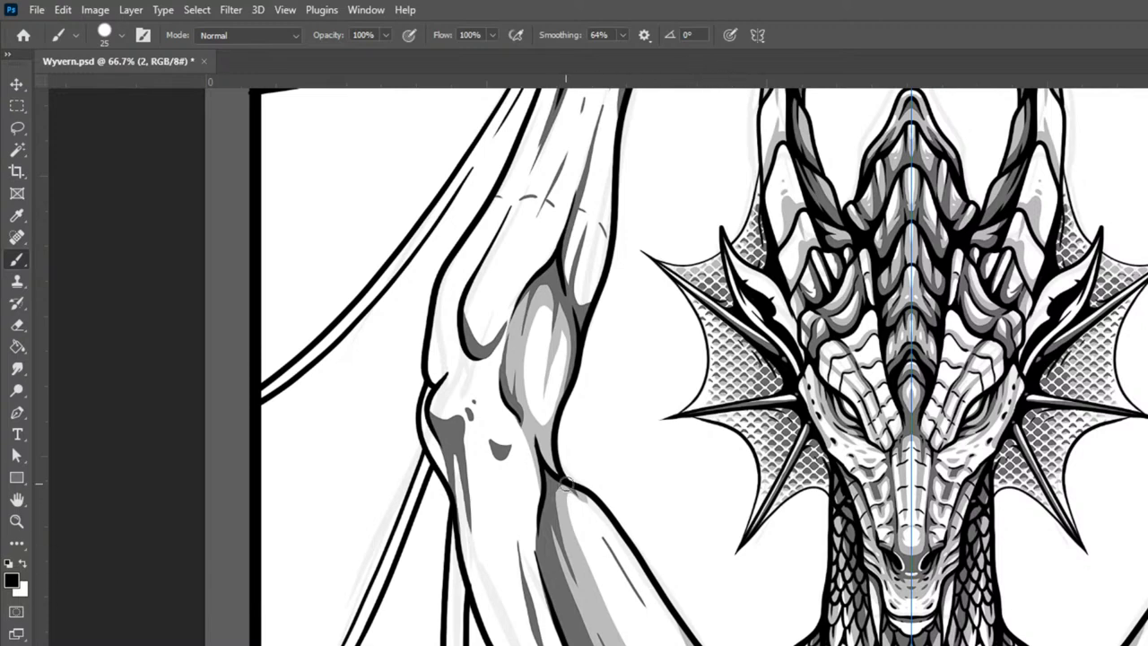
{"action": "left_click_drag", "start_coordinate": [567, 487], "coordinate": [672, 644]}
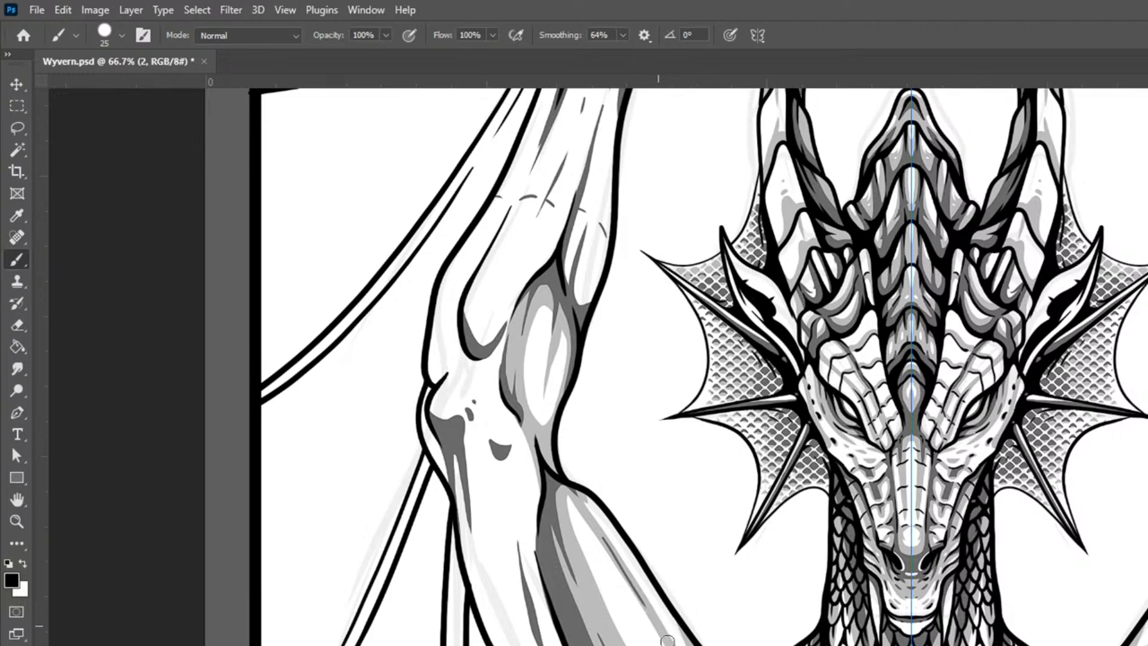
{"action": "key", "text": "bracketleft"}
{"action": "left_click_drag", "start_coordinate": [566, 499], "coordinate": [603, 597]}
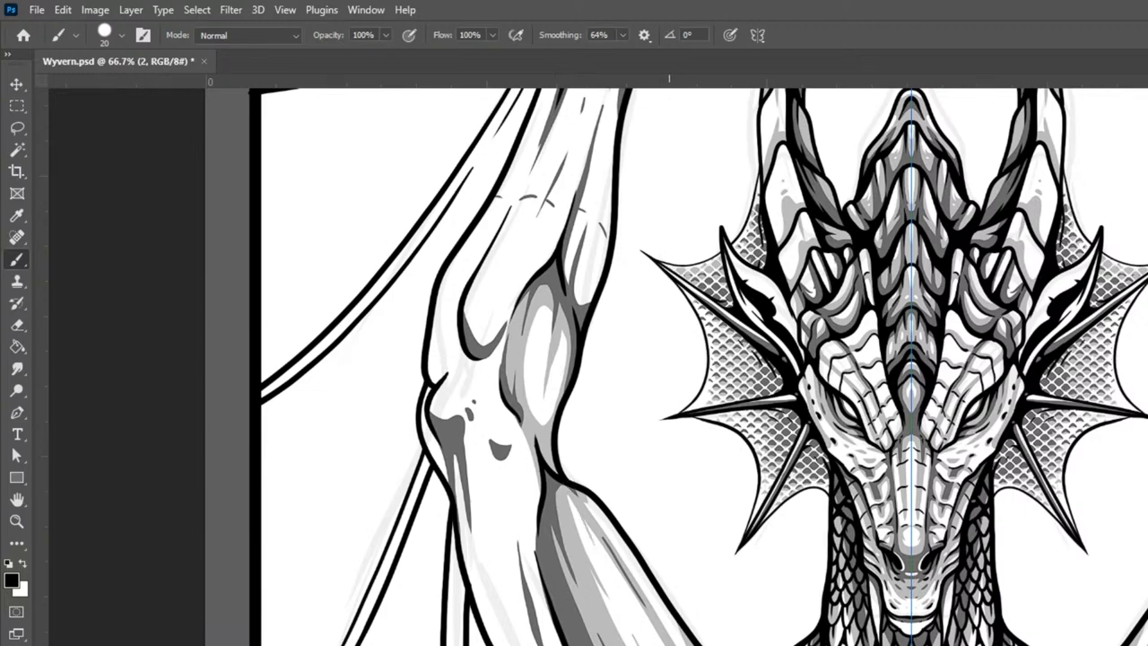
Step: Shade the left elbow and the length of the upper arm below it with light grey, using a size 25 brush
{"action": "key", "text": "ctrl+minus"}
{"action": "key", "text": "ctrl+minus"}
{"action": "key", "text": "ctrl+plus"}
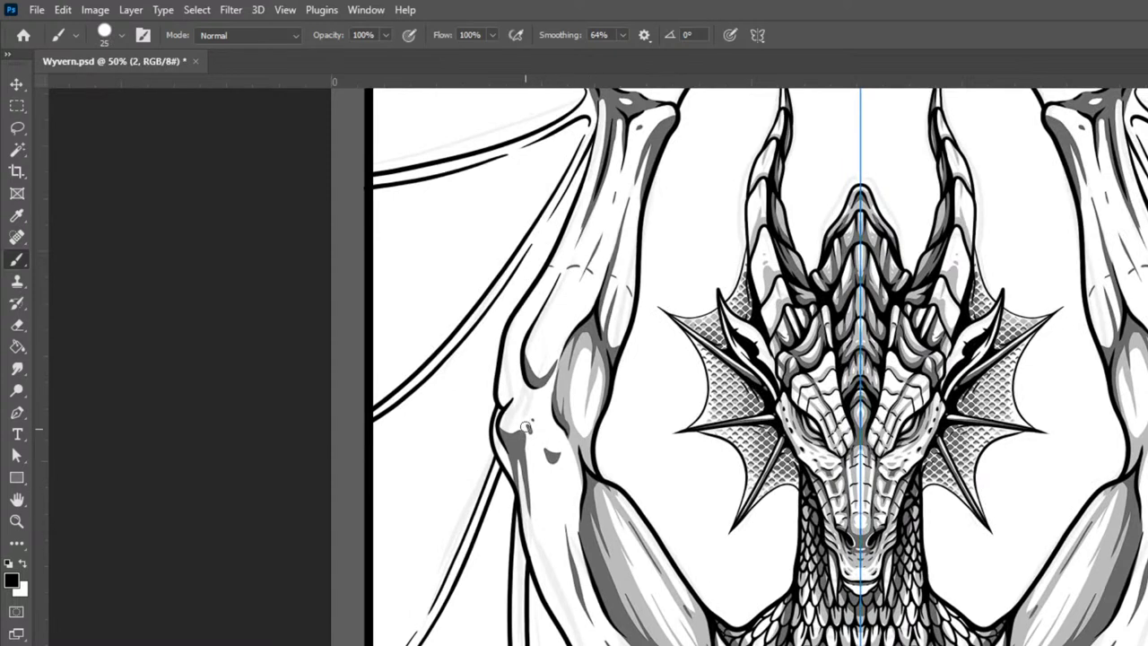
{"action": "left_click_drag", "start_coordinate": [520, 434], "coordinate": [499, 423]}
{"action": "mouse_move", "coordinate": [530, 430]}
{"action": "left_mouse_down"}
{"action": "mouse_move", "coordinate": [518, 467]}
{"action": "mouse_move", "coordinate": [528, 426]}
{"action": "mouse_move", "coordinate": [539, 492]}
{"action": "mouse_move", "coordinate": [535, 423]}
{"action": "mouse_move", "coordinate": [565, 499]}
{"action": "mouse_move", "coordinate": [538, 439]}
{"action": "mouse_move", "coordinate": [567, 490]}
{"action": "mouse_move", "coordinate": [550, 446]}
{"action": "left_mouse_up"}
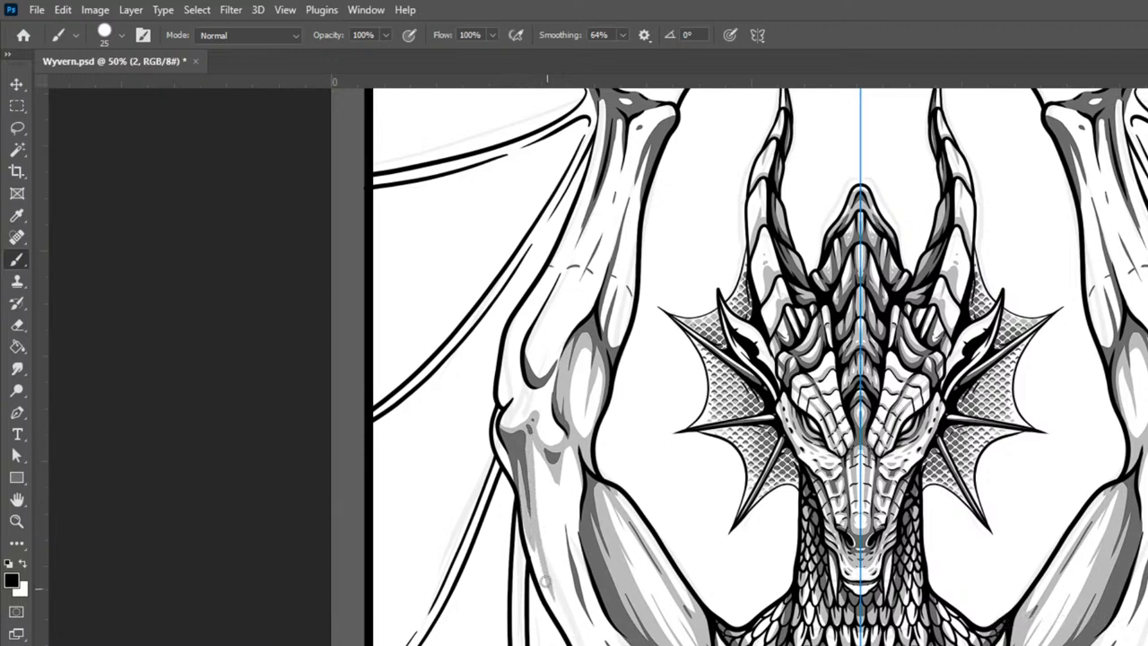
{"action": "mouse_move", "coordinate": [528, 542]}
{"action": "left_mouse_down"}
{"action": "mouse_move", "coordinate": [546, 596]}
{"action": "mouse_move", "coordinate": [571, 639]}
{"action": "mouse_move", "coordinate": [590, 645]}
{"action": "left_mouse_up"}
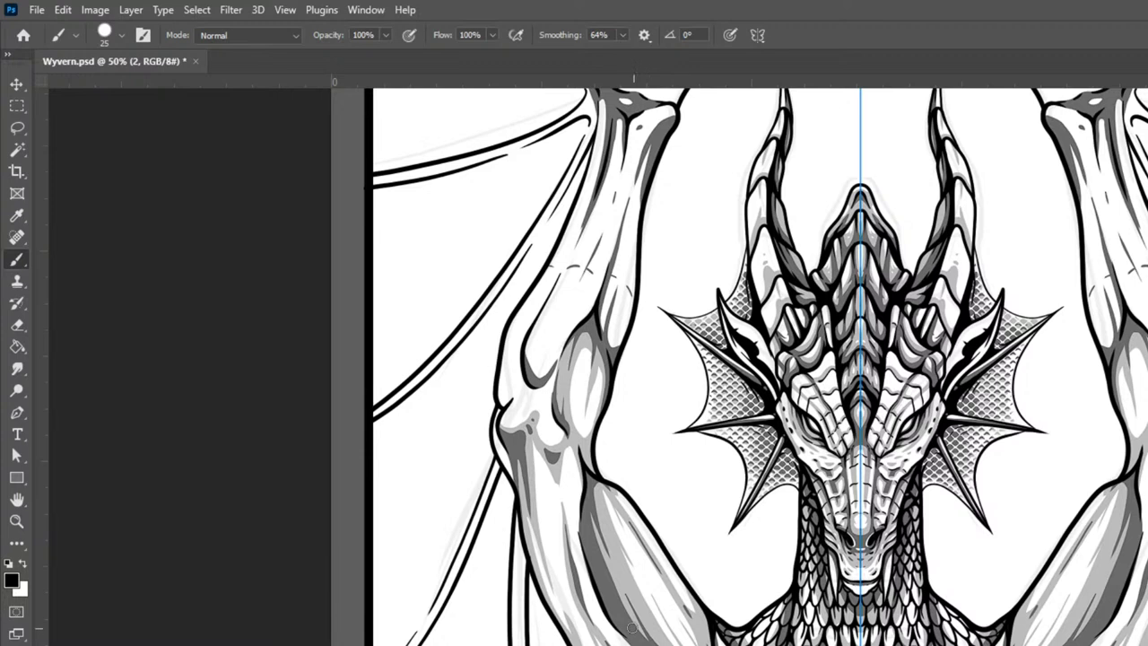
{"action": "mouse_move", "coordinate": [583, 475]}
{"action": "left_mouse_down"}
{"action": "mouse_move", "coordinate": [578, 556]}
{"action": "mouse_move", "coordinate": [631, 643]}
{"action": "left_mouse_up"}
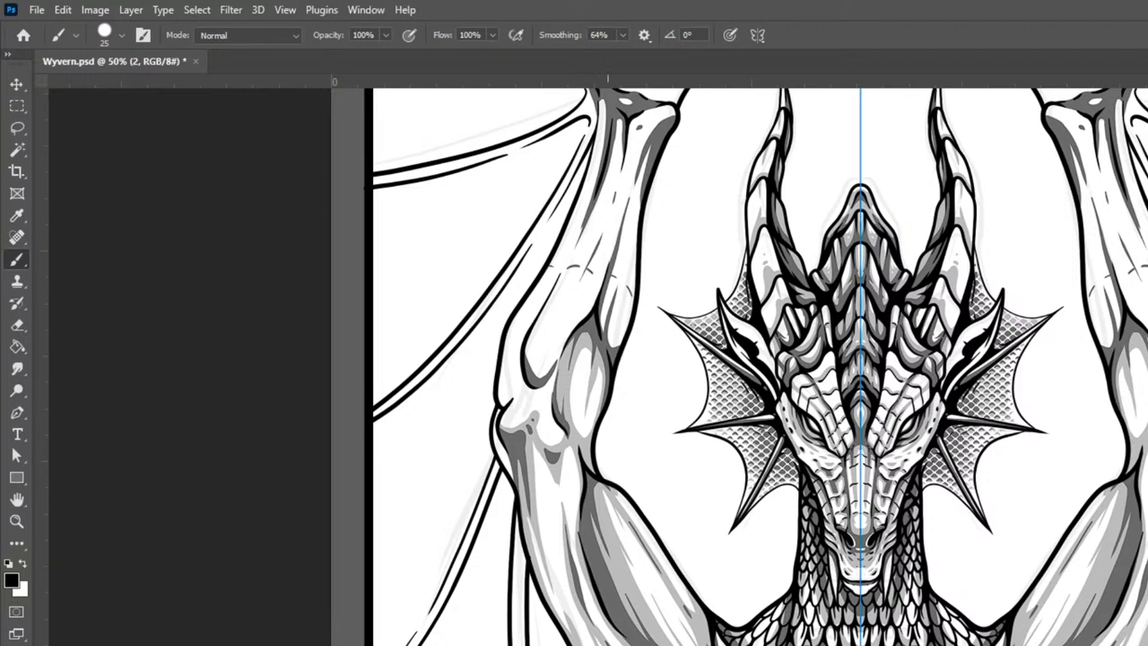
{"action": "mouse_move", "coordinate": [651, 620]}
{"action": "left_mouse_down"}
{"action": "mouse_move", "coordinate": [676, 598]}
{"action": "mouse_move", "coordinate": [696, 622]}
{"action": "left_mouse_up"}
Step: Shade the outer side of the left forearm from wrist to elbow with light grey, using a size 30 brush
{"action": "key", "text": "ctrl+minus"}
{"action": "key", "text": "ctrl+minus"}
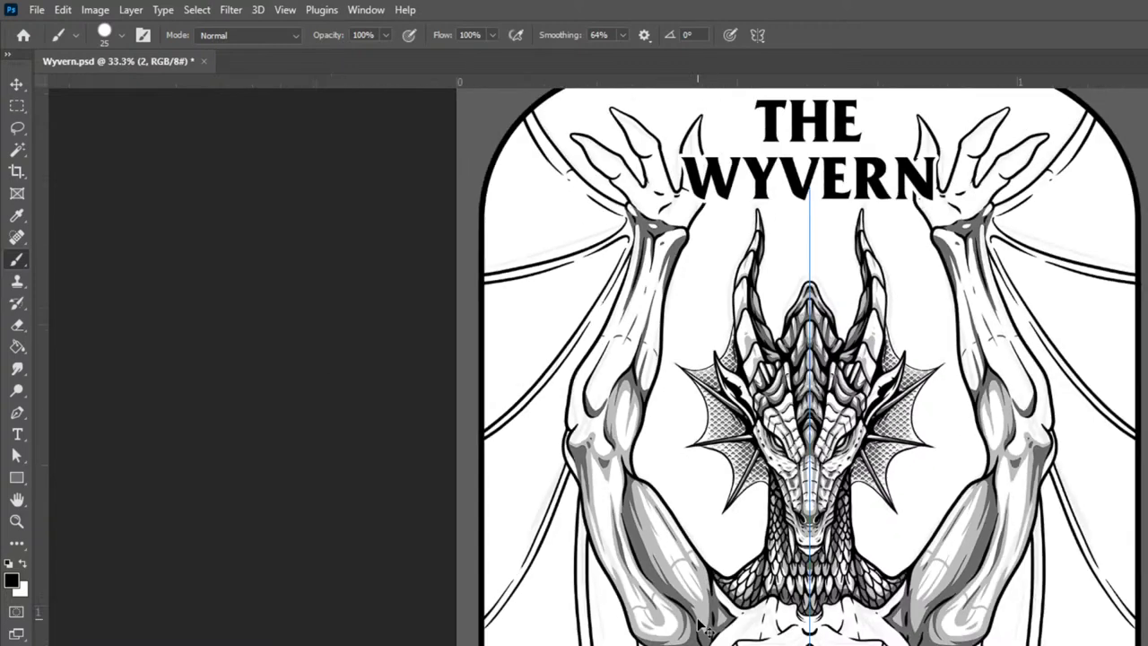
{"action": "key", "text": "ctrl+plus"}
{"action": "key", "text": "ctrl+plus"}
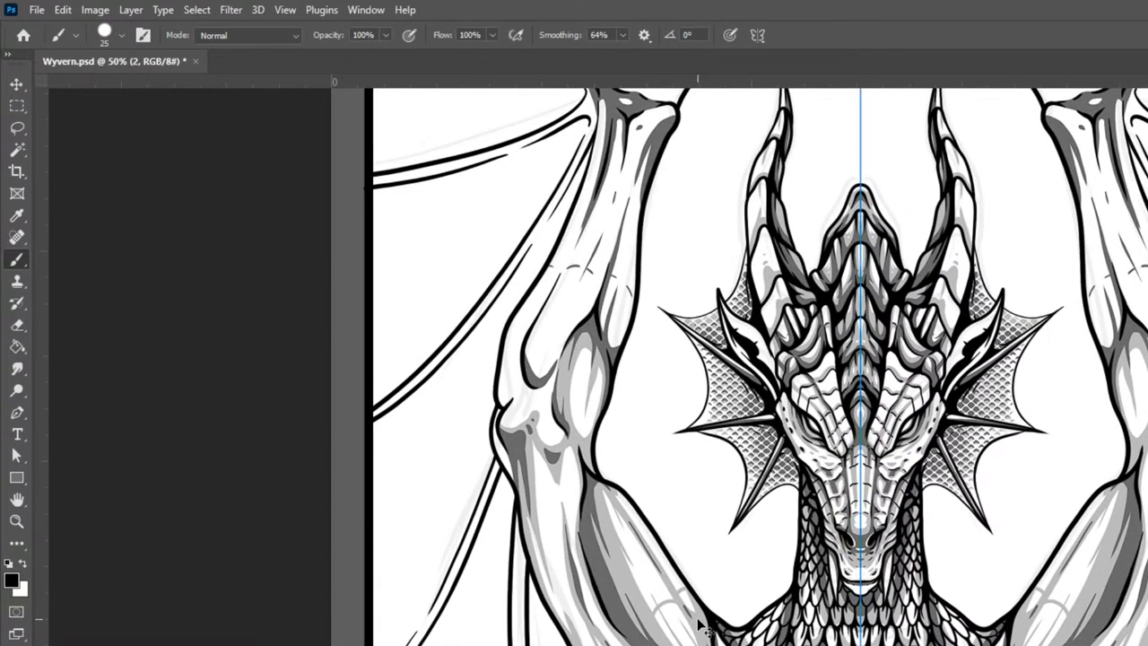
{"action": "key", "text": "ctrl+plus"}
{"action": "left_click_drag", "start_coordinate": [795, 522], "coordinate": [917, 645]}
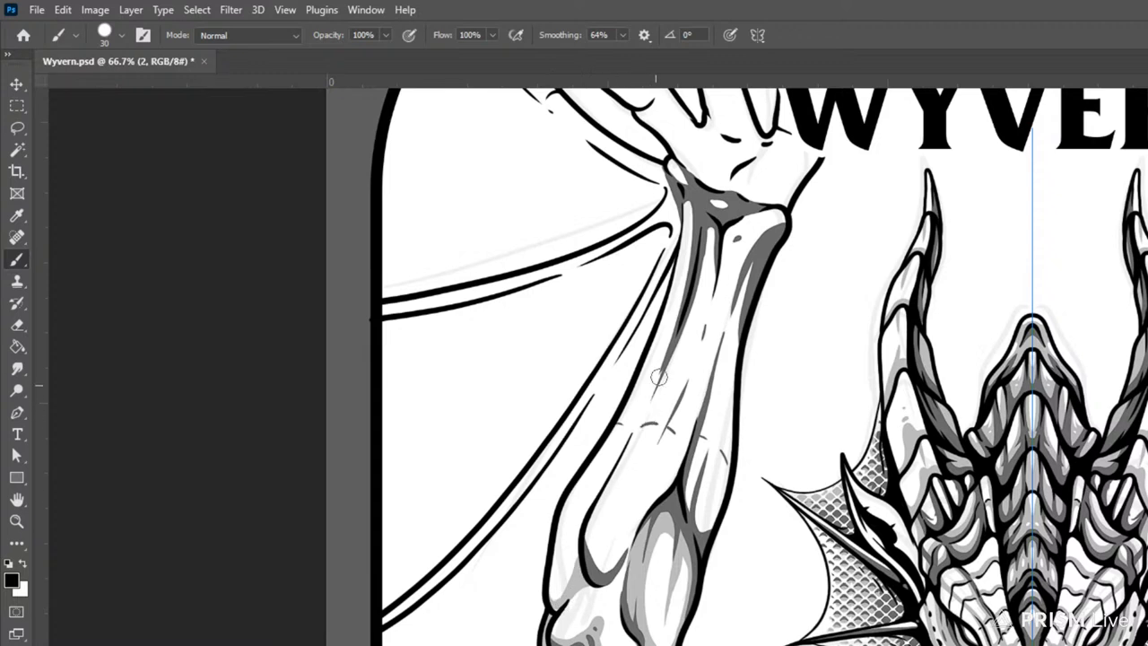
{"action": "mouse_move", "coordinate": [703, 206]}
{"action": "left_mouse_down"}
{"action": "mouse_move", "coordinate": [688, 335]}
{"action": "mouse_move", "coordinate": [600, 507]}
{"action": "mouse_move", "coordinate": [598, 568]}
{"action": "mouse_move", "coordinate": [635, 527]}
{"action": "left_mouse_up"}
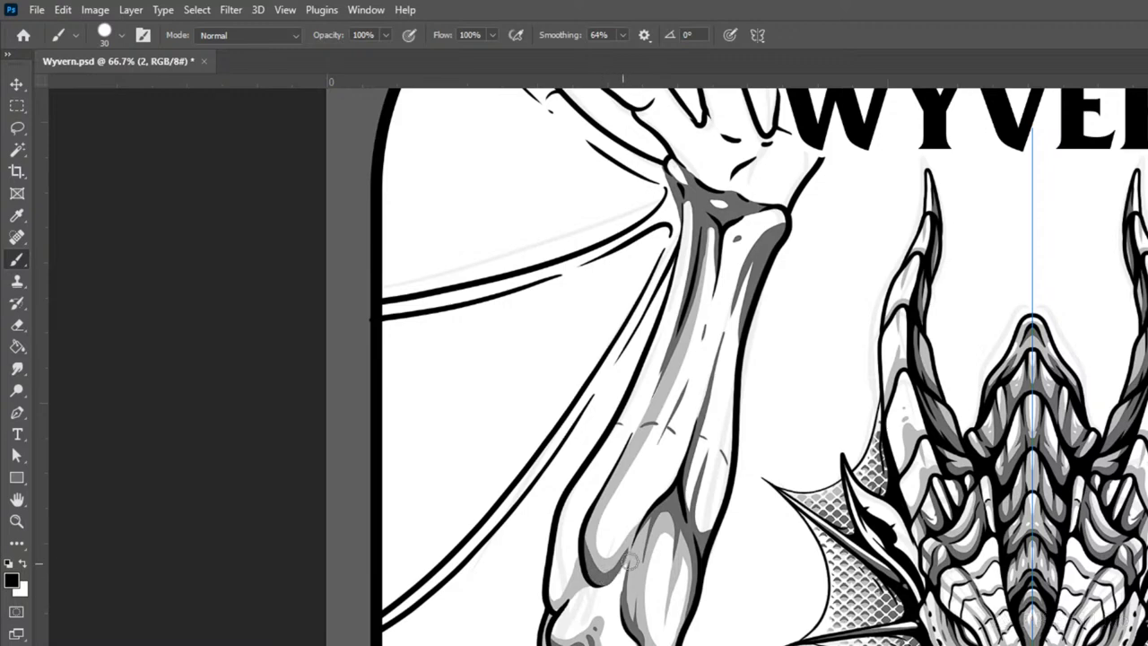
Step: Add light grey shading to the inner side of the left forearm, the wrist knuckle and the streaks between the tendons
{"action": "scroll", "coordinate": [692, 502], "scroll_direction": "up", "scroll_amount": 3}
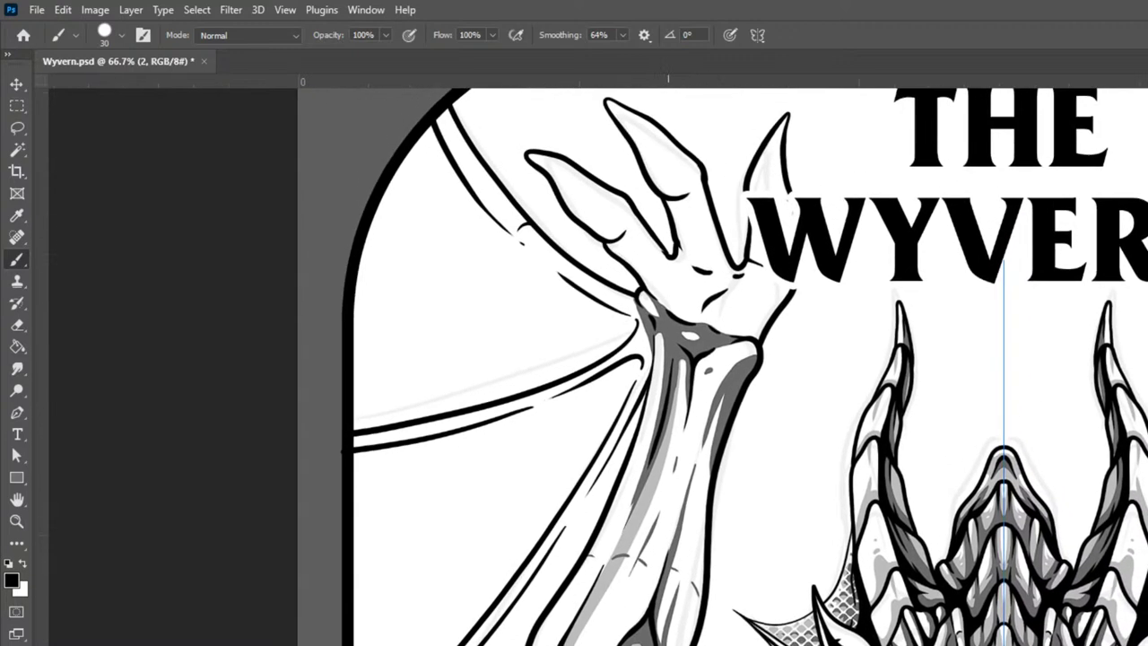
{"action": "mouse_move", "coordinate": [715, 413]}
{"action": "left_mouse_down"}
{"action": "mouse_move", "coordinate": [691, 466]}
{"action": "mouse_move", "coordinate": [659, 633]}
{"action": "left_mouse_up"}
{"action": "mouse_move", "coordinate": [708, 447]}
{"action": "left_mouse_down"}
{"action": "mouse_move", "coordinate": [665, 633]}
{"action": "mouse_move", "coordinate": [713, 437]}
{"action": "left_mouse_up"}
{"action": "left_click_drag", "start_coordinate": [677, 633], "coordinate": [679, 568]}
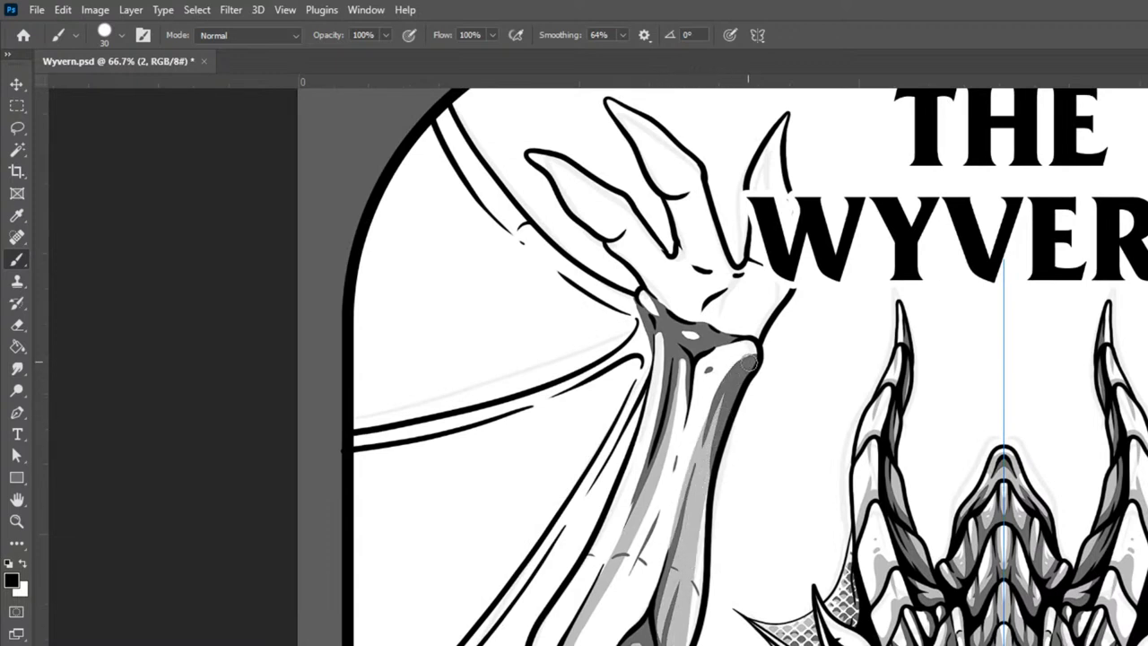
{"action": "mouse_move", "coordinate": [760, 348]}
{"action": "left_mouse_down"}
{"action": "mouse_move", "coordinate": [674, 393]}
{"action": "mouse_move", "coordinate": [677, 371]}
{"action": "mouse_move", "coordinate": [718, 365]}
{"action": "mouse_move", "coordinate": [683, 361]}
{"action": "mouse_move", "coordinate": [705, 390]}
{"action": "mouse_move", "coordinate": [696, 358]}
{"action": "mouse_move", "coordinate": [708, 371]}
{"action": "mouse_move", "coordinate": [760, 354]}
{"action": "mouse_move", "coordinate": [719, 392]}
{"action": "mouse_move", "coordinate": [719, 372]}
{"action": "mouse_move", "coordinate": [699, 379]}
{"action": "mouse_move", "coordinate": [679, 471]}
{"action": "mouse_move", "coordinate": [619, 603]}
{"action": "left_mouse_up"}
{"action": "mouse_move", "coordinate": [680, 439]}
{"action": "left_mouse_down"}
{"action": "mouse_move", "coordinate": [688, 376]}
{"action": "mouse_move", "coordinate": [675, 402]}
{"action": "mouse_move", "coordinate": [680, 383]}
{"action": "mouse_move", "coordinate": [697, 405]}
{"action": "mouse_move", "coordinate": [683, 371]}
{"action": "left_mouse_up"}
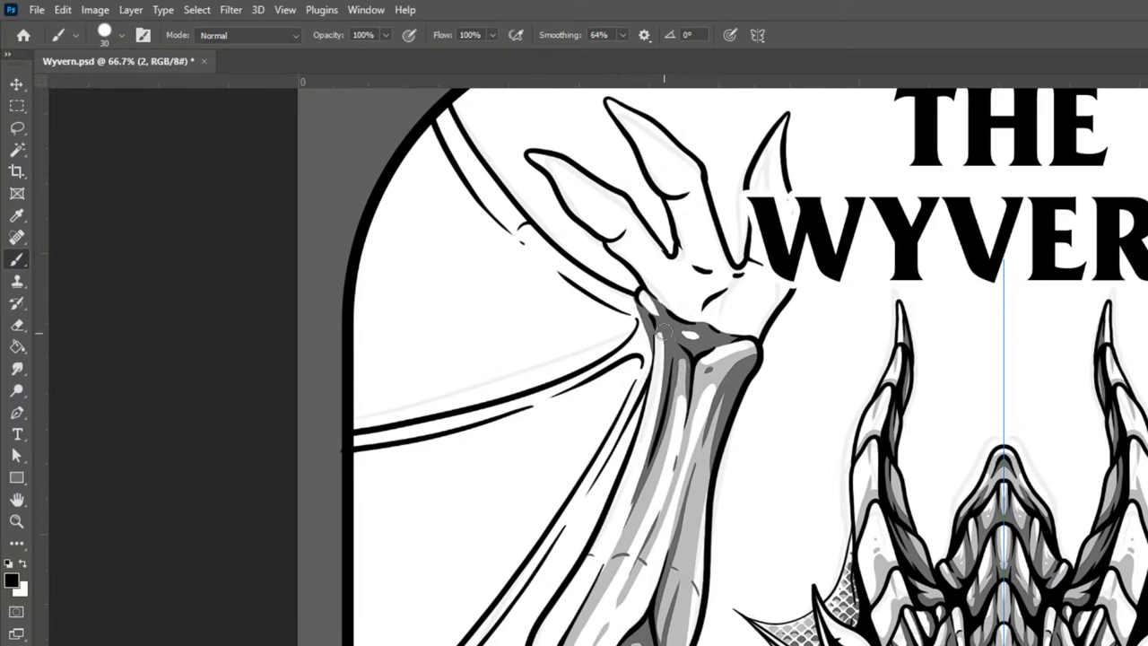
{"action": "mouse_move", "coordinate": [667, 341]}
{"action": "left_mouse_down"}
{"action": "mouse_move", "coordinate": [649, 451]}
{"action": "mouse_move", "coordinate": [557, 644]}
{"action": "left_mouse_up"}
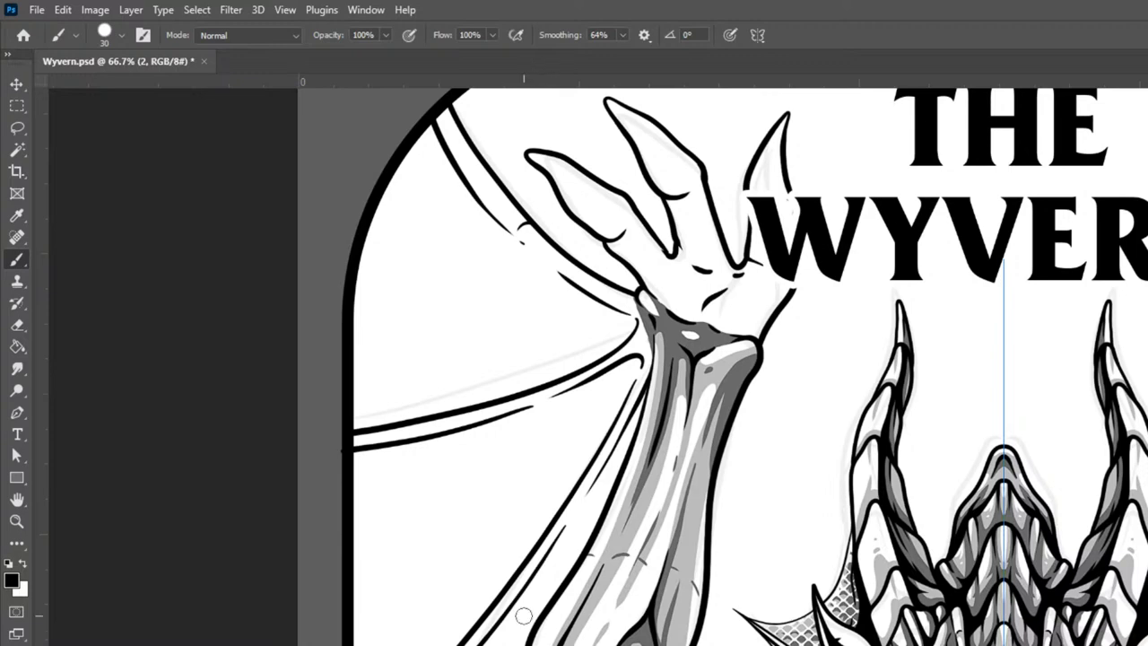
{"action": "key", "text": "ctrl+minus"}
{"action": "key", "text": "ctrl+minus"}
{"action": "key", "text": "ctrl+minus"}
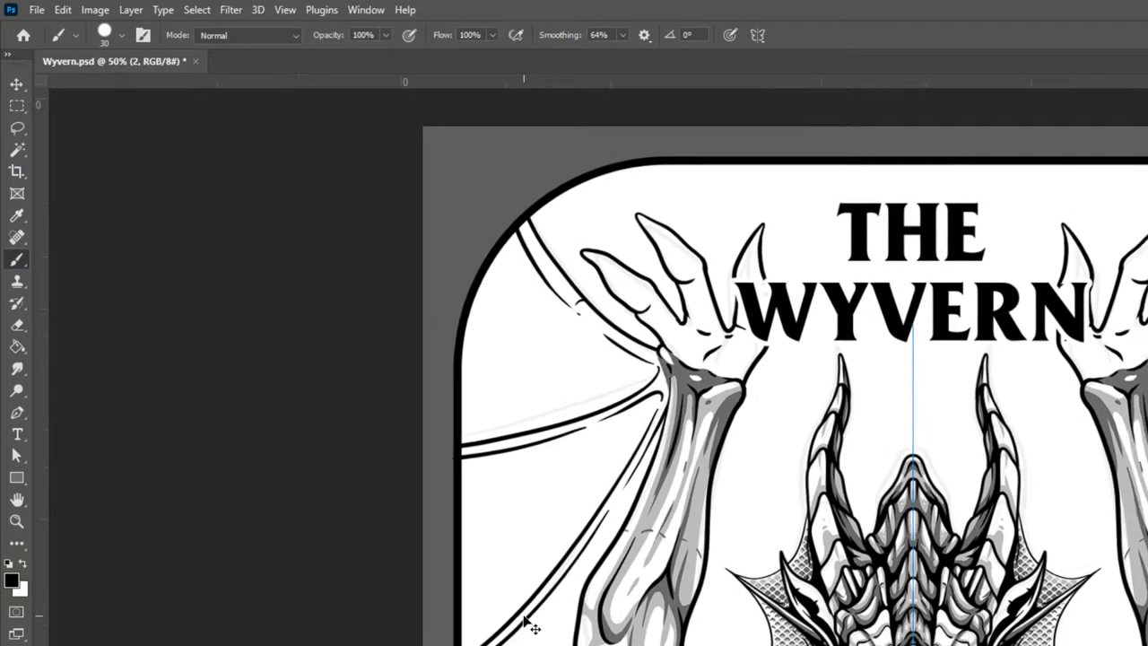
{"action": "key", "text": "ctrl+plus"}
{"action": "key", "text": "ctrl+plus"}
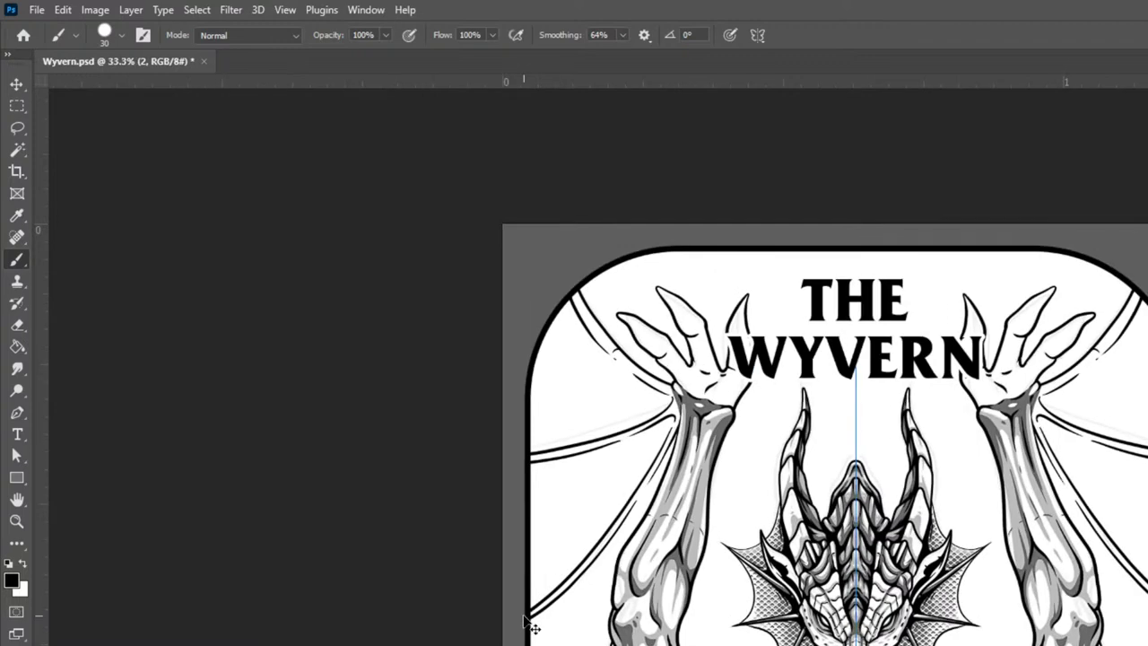
{"action": "left_click_drag", "start_coordinate": [1071, 473], "coordinate": [868, 641]}
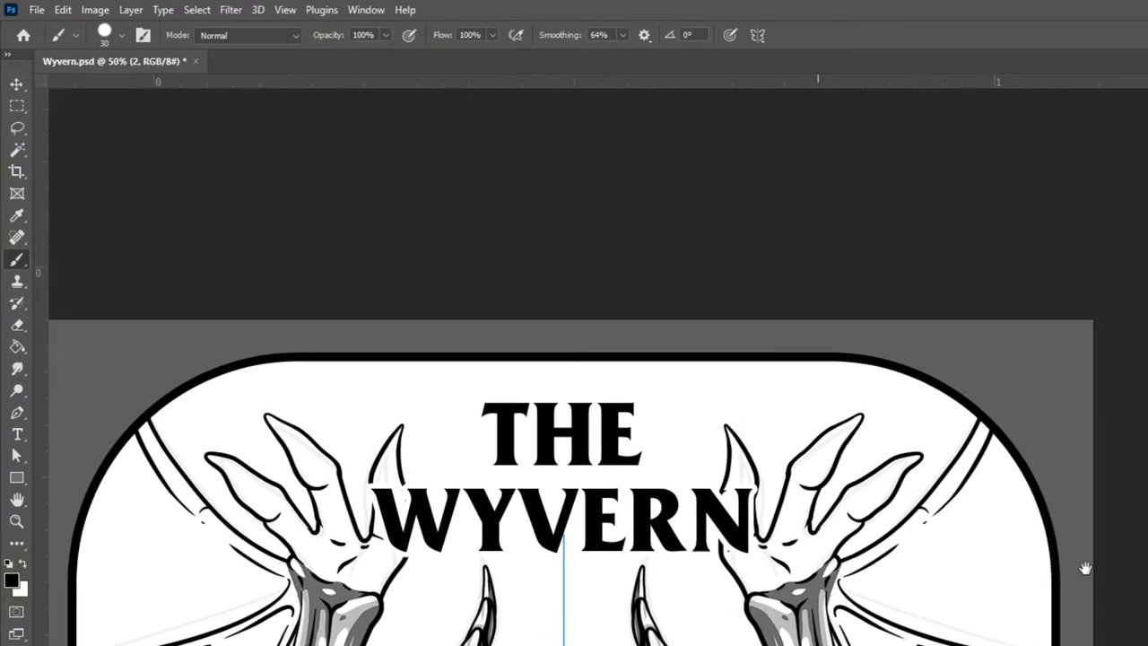
{"action": "key", "text": "ctrl+alt+shift+n"}
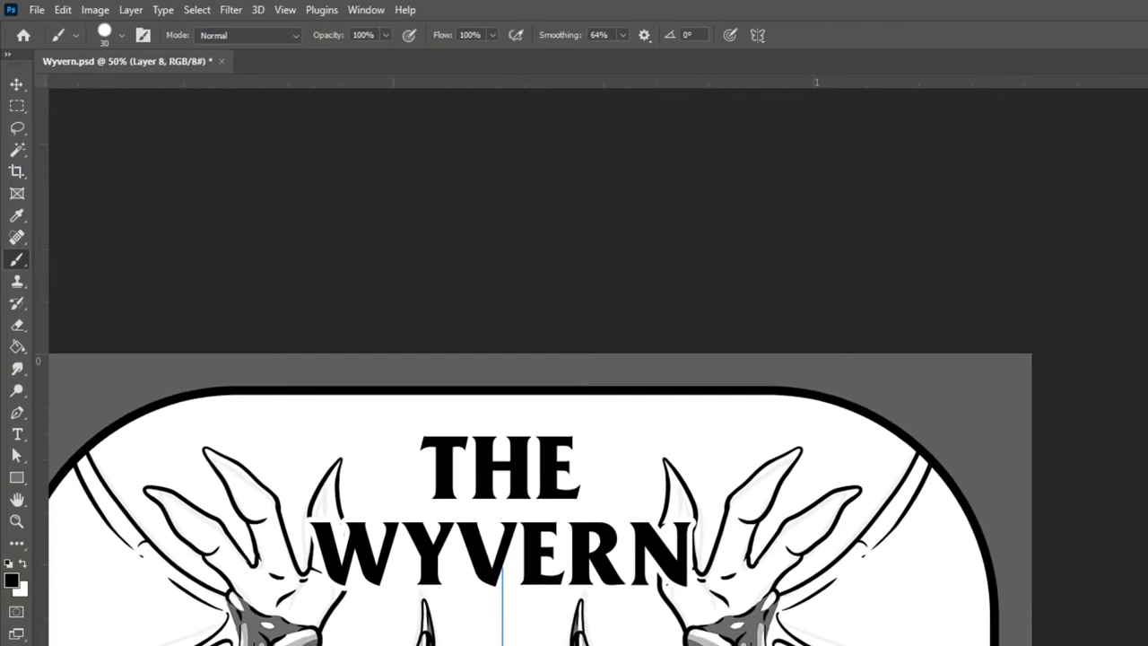
{"action": "key", "text": "ctrl+z"}
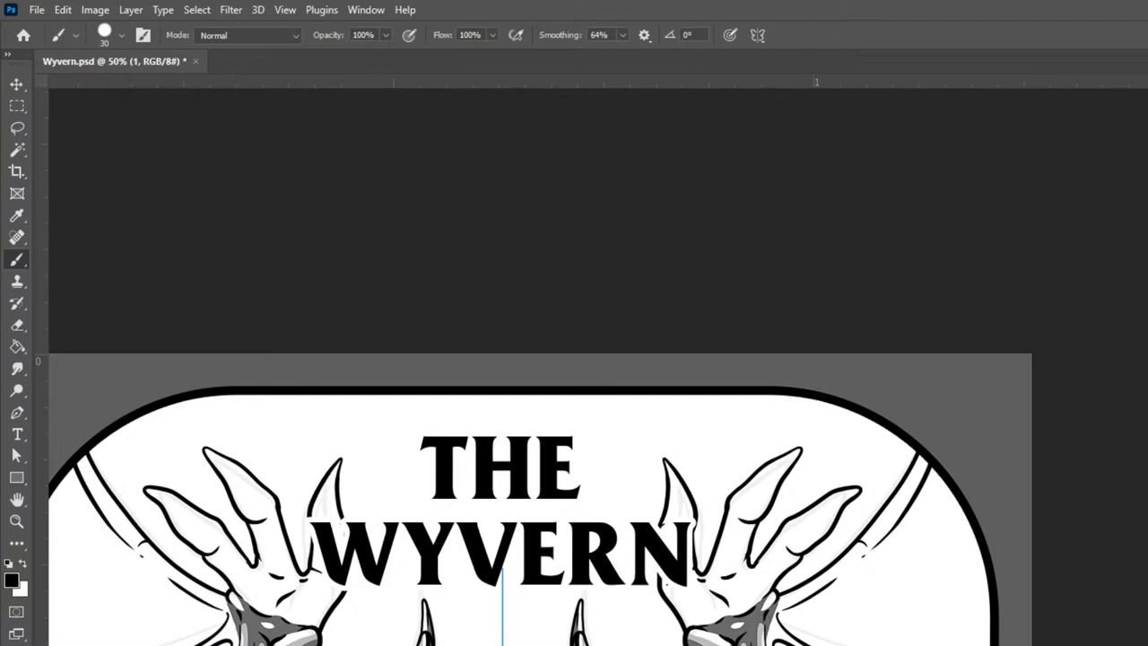
Step: Set the colour overlay of layer 0 to a darker grey, based on the dark grey sampled from the wrist shading
{"action": "double_click", "coordinate": [1147, 619]}
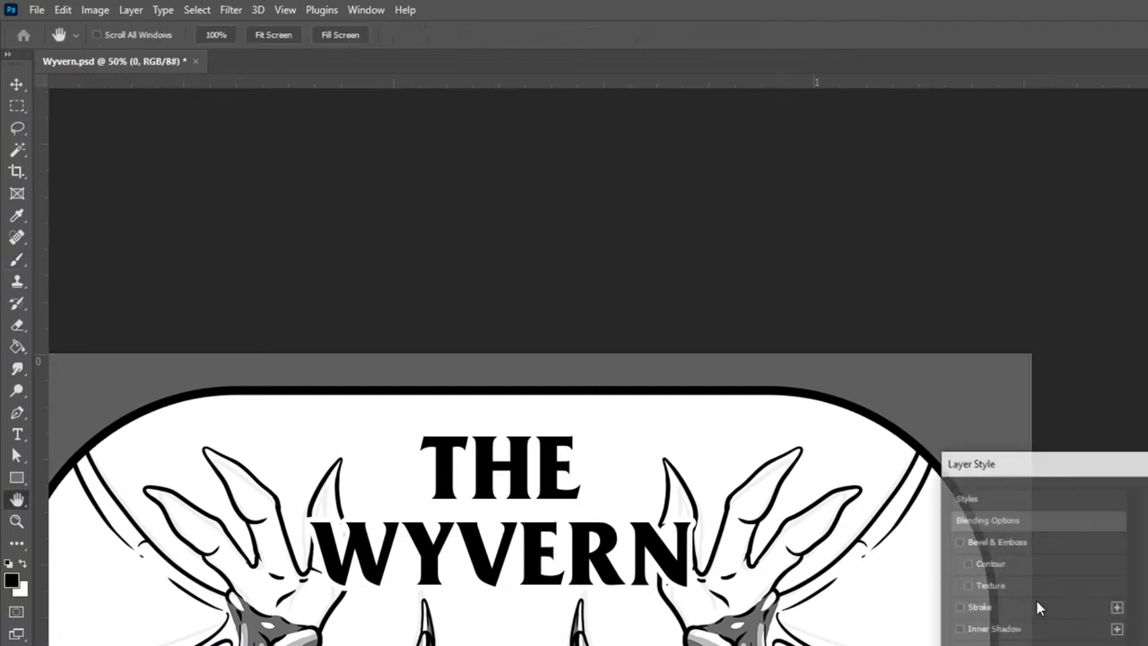
{"action": "left_click", "coordinate": [1005, 645]}
{"action": "left_click", "coordinate": [1146, 540]}
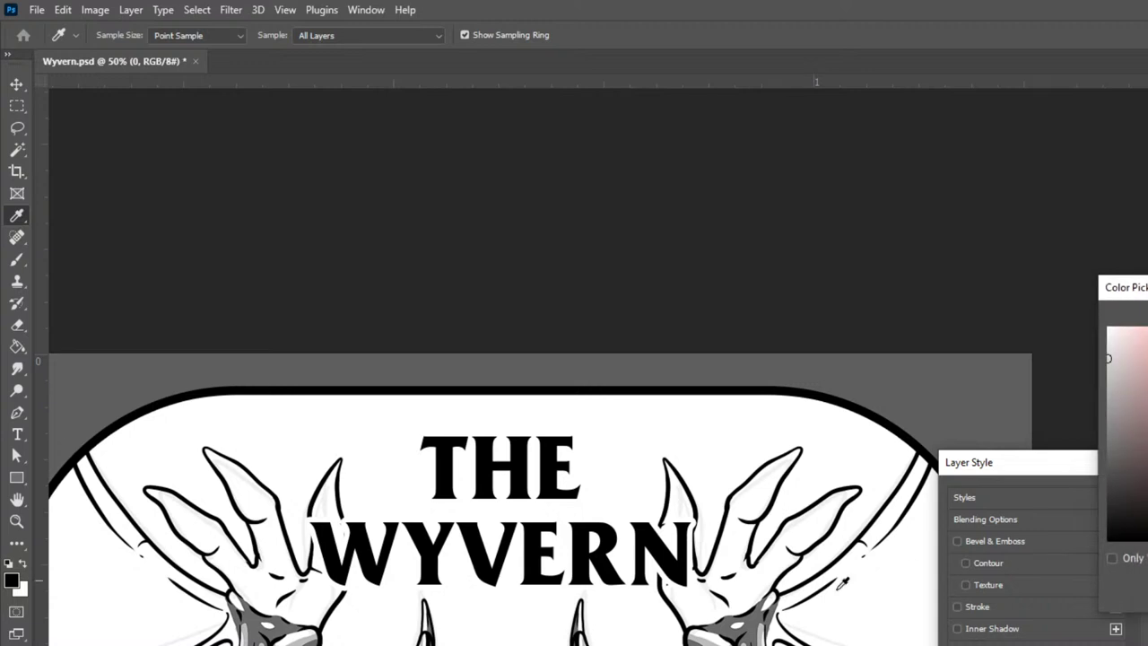
{"action": "left_click", "coordinate": [751, 621]}
{"action": "mouse_move", "coordinate": [1121, 477]}
{"action": "left_mouse_down"}
{"action": "mouse_move", "coordinate": [1084, 482]}
{"action": "mouse_move", "coordinate": [1102, 496]}
{"action": "left_mouse_up"}
{"action": "key", "text": "Return"}
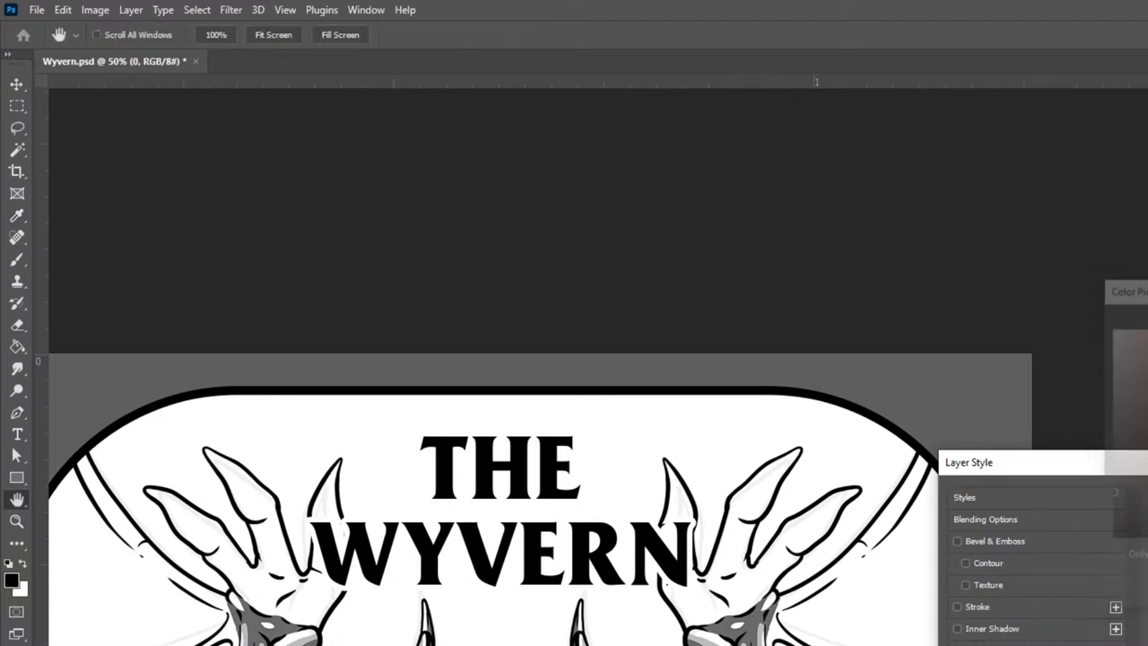
{"action": "key", "text": "Return"}
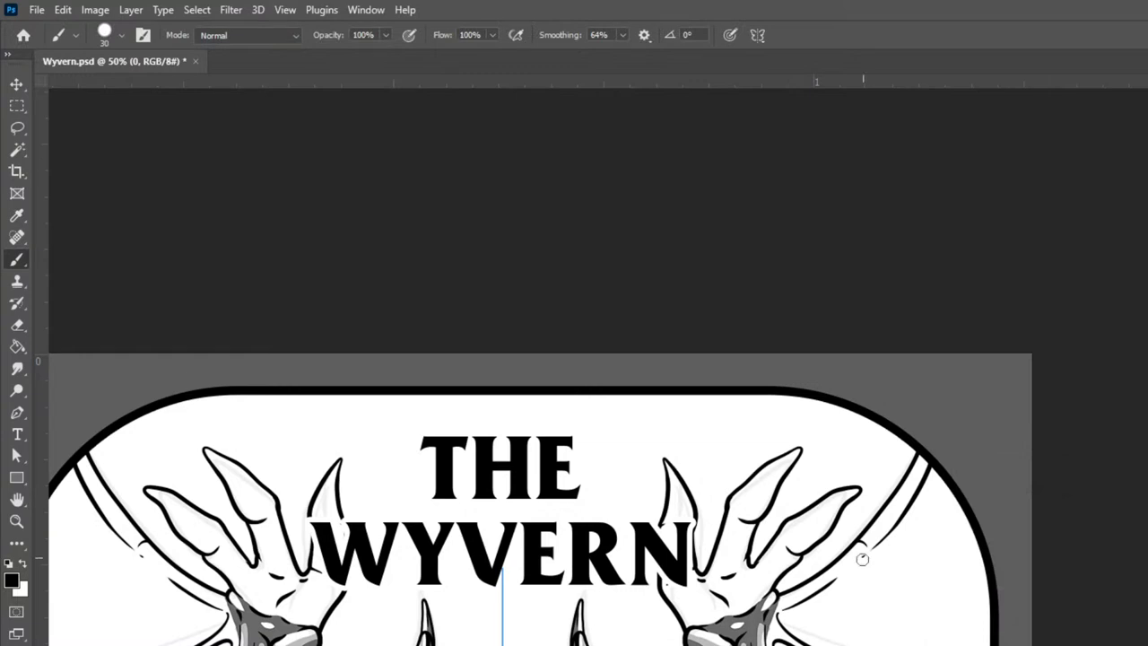
Step: Paint a dark grey band on the right wing's upper membrane along both bordering bones, widening it with a size 40 brush
{"action": "mouse_move", "coordinate": [783, 618]}
{"action": "left_mouse_down"}
{"action": "mouse_move", "coordinate": [904, 518]}
{"action": "mouse_move", "coordinate": [944, 423]}
{"action": "left_mouse_up"}
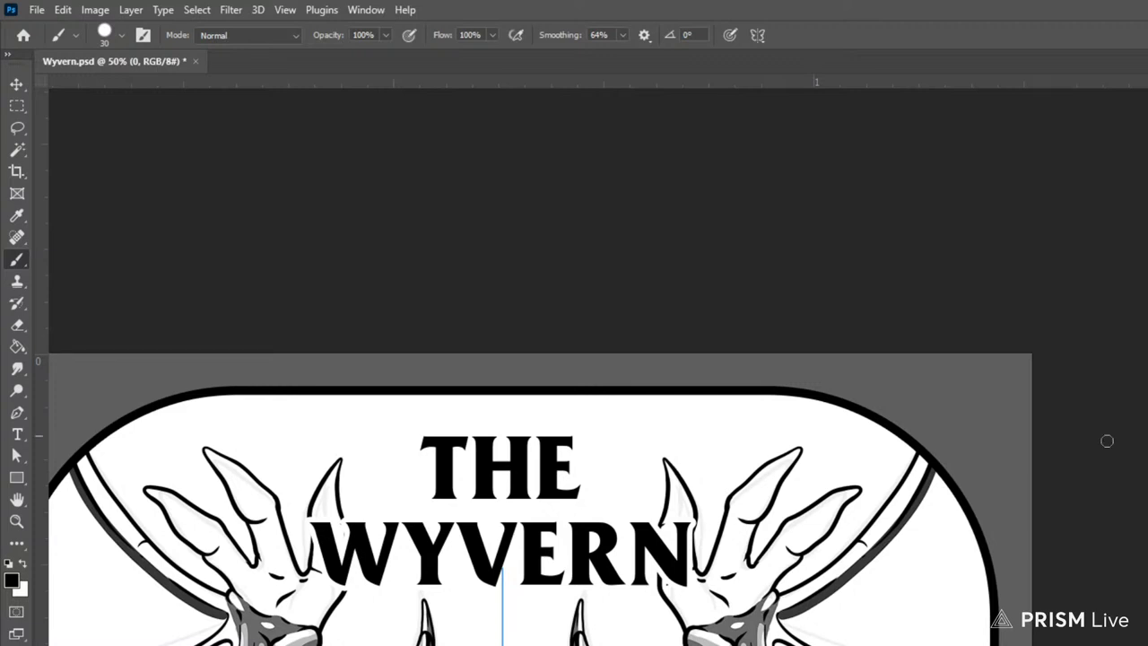
{"action": "left_click_drag", "start_coordinate": [785, 617], "coordinate": [834, 644]}
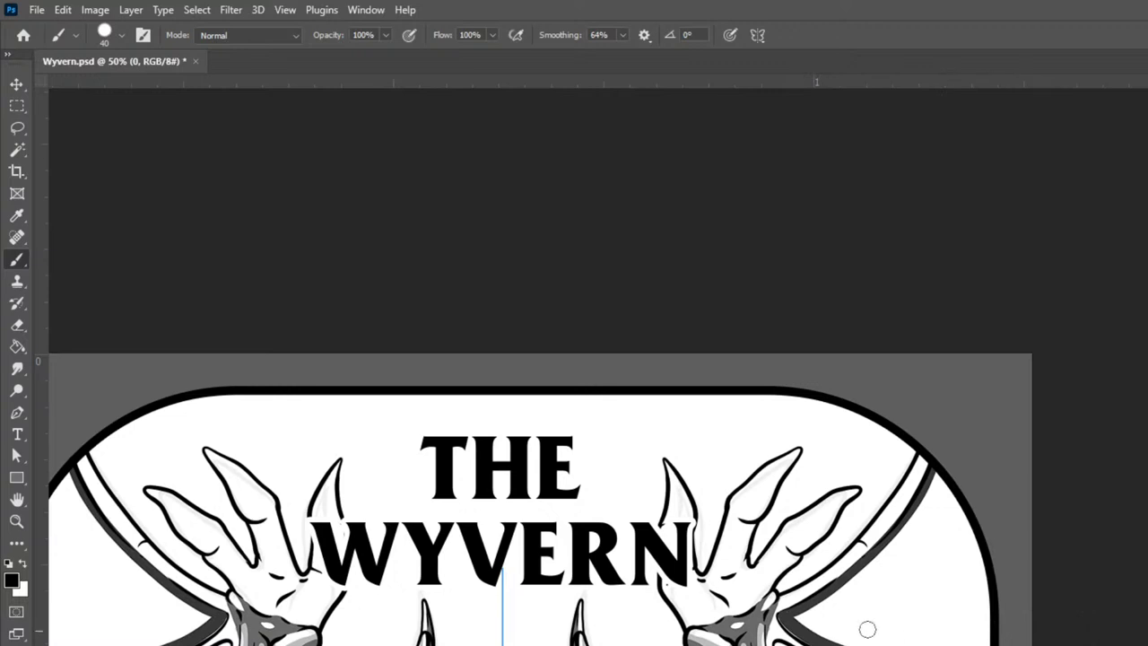
{"action": "left_click_drag", "start_coordinate": [785, 617], "coordinate": [805, 631]}
{"action": "mouse_move", "coordinate": [799, 614]}
{"action": "left_mouse_down"}
{"action": "mouse_move", "coordinate": [816, 635]}
{"action": "mouse_move", "coordinate": [810, 613]}
{"action": "mouse_move", "coordinate": [874, 561]}
{"action": "mouse_move", "coordinate": [934, 475]}
{"action": "left_mouse_up"}
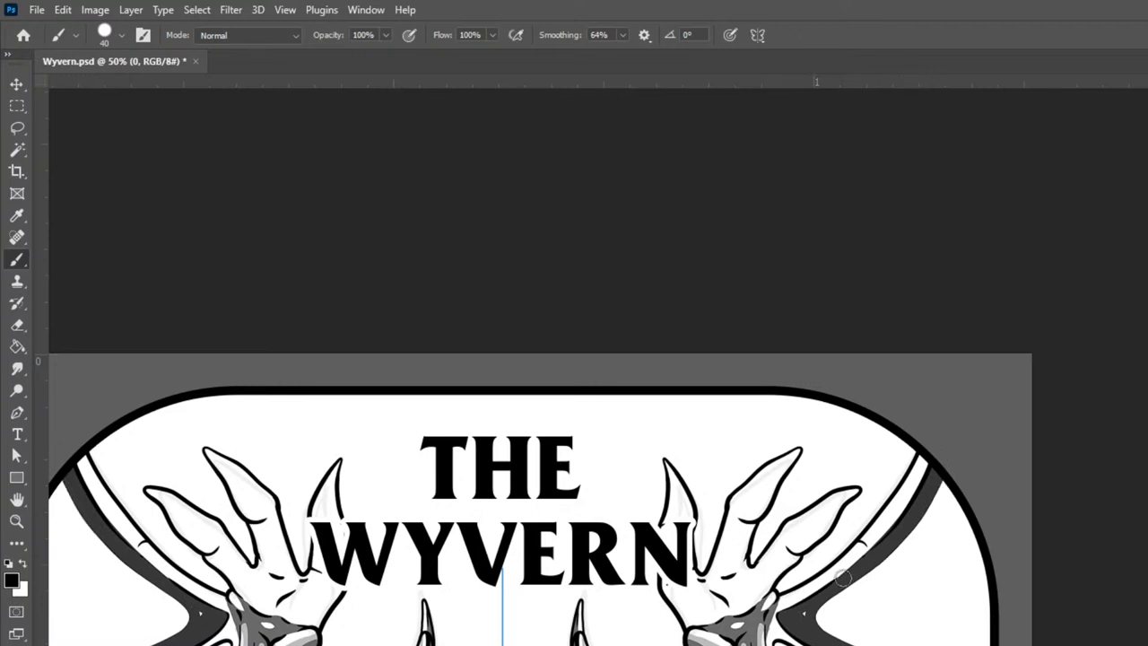
Step: Round out the dark grey curve of the upper membrane beside the right wrist with a size 25 brush
{"action": "key", "text": "bracketleft"}
{"action": "key", "text": "bracketleft"}
{"action": "key", "text": "bracketleft"}
{"action": "left_click_drag", "start_coordinate": [846, 589], "coordinate": [819, 629]}
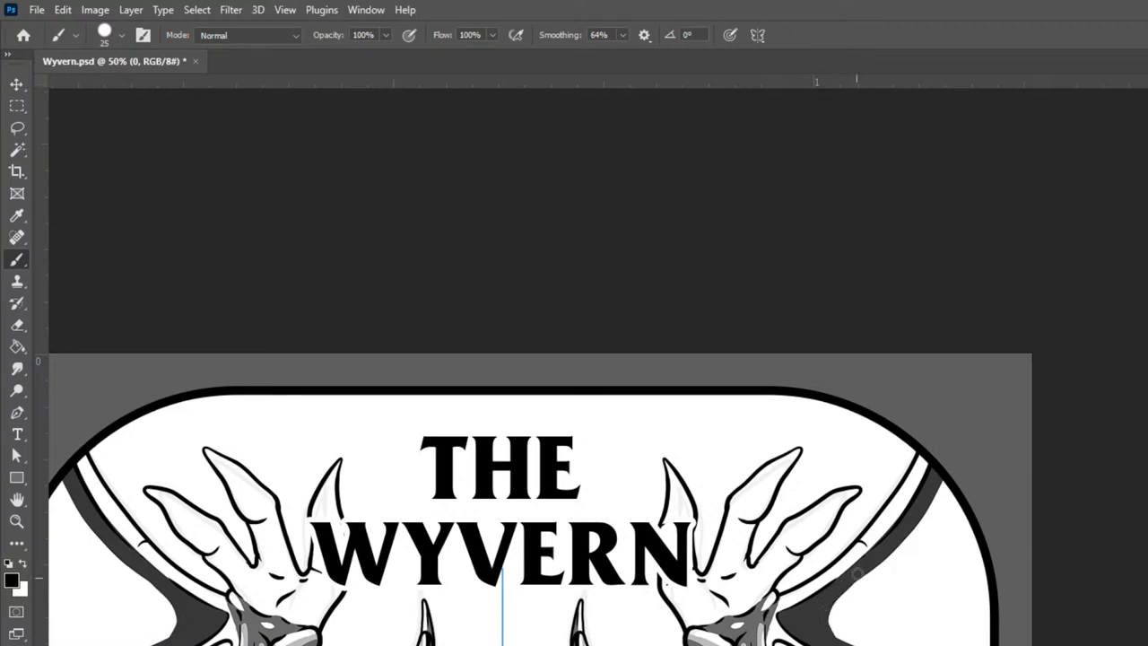
{"action": "left_click_drag", "start_coordinate": [842, 593], "coordinate": [828, 638]}
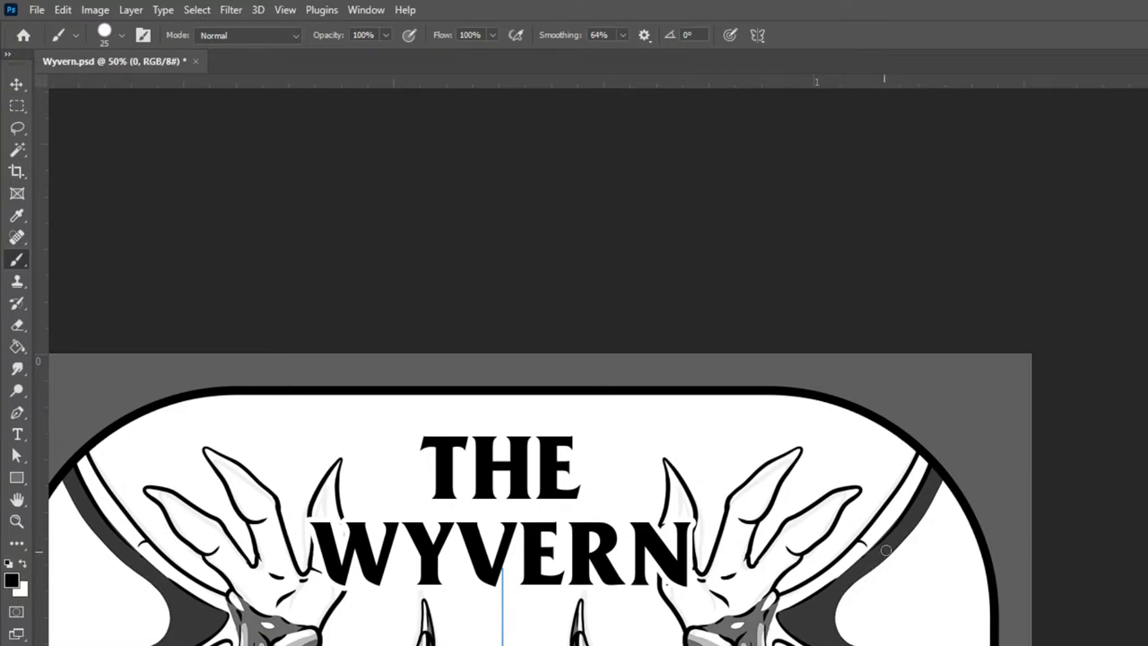
Step: Add tapered dark grey fold strokes along the inner edge of the upper membrane's shading and refine the highlights beside the wrist
{"action": "mouse_move", "coordinate": [888, 554]}
{"action": "left_mouse_down"}
{"action": "mouse_move", "coordinate": [858, 580]}
{"action": "mouse_move", "coordinate": [860, 641]}
{"action": "mouse_move", "coordinate": [898, 623]}
{"action": "mouse_move", "coordinate": [865, 644]}
{"action": "left_mouse_up"}
{"action": "left_click_drag", "start_coordinate": [913, 513], "coordinate": [864, 604]}
{"action": "left_click_drag", "start_coordinate": [944, 485], "coordinate": [929, 526]}
{"action": "left_click_drag", "start_coordinate": [875, 588], "coordinate": [918, 548]}
{"action": "left_click_drag", "start_coordinate": [864, 622], "coordinate": [887, 644]}
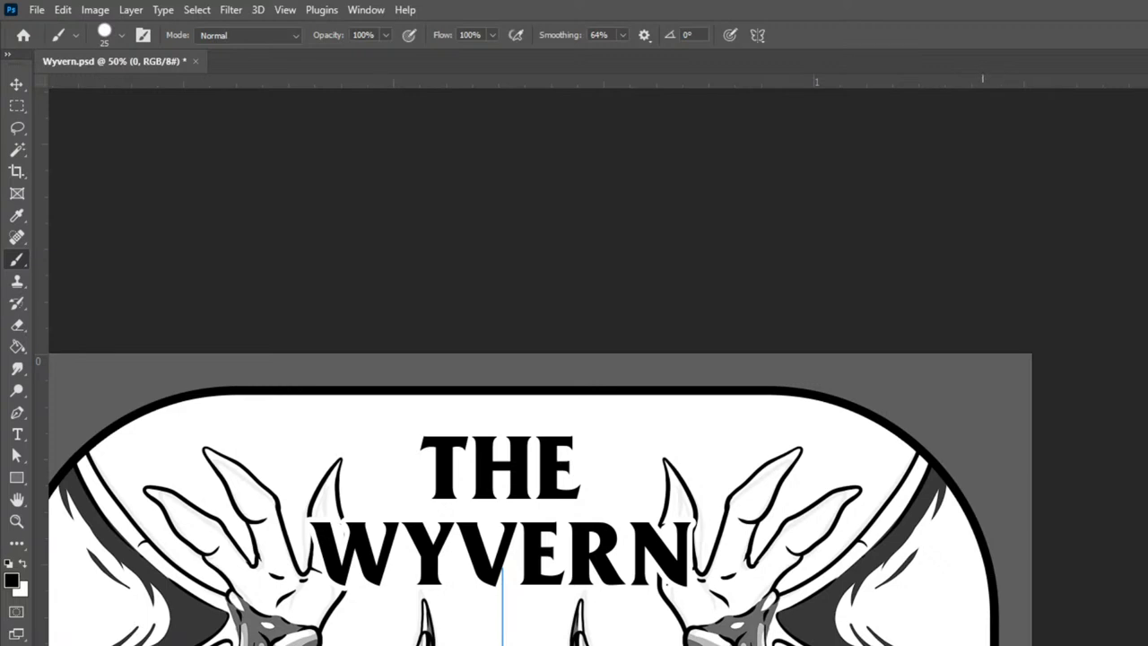
{"action": "mouse_move", "coordinate": [823, 608]}
{"action": "left_mouse_down"}
{"action": "mouse_move", "coordinate": [823, 628]}
{"action": "mouse_move", "coordinate": [808, 621]}
{"action": "left_mouse_up"}
Step: Paint dark grey bands along both bordering bones of the right wing's second membrane with a size 35 brush
{"action": "mouse_move", "coordinate": [946, 633]}
{"action": "left_mouse_down"}
{"action": "mouse_move", "coordinate": [835, 588]}
{"action": "mouse_move", "coordinate": [547, 398]}
{"action": "left_mouse_up"}
{"action": "key", "text": "]"}
{"action": "key", "text": "bracketright"}
{"action": "mouse_move", "coordinate": [395, 409]}
{"action": "left_mouse_down"}
{"action": "mouse_move", "coordinate": [455, 518]}
{"action": "mouse_move", "coordinate": [549, 639]}
{"action": "left_mouse_up"}
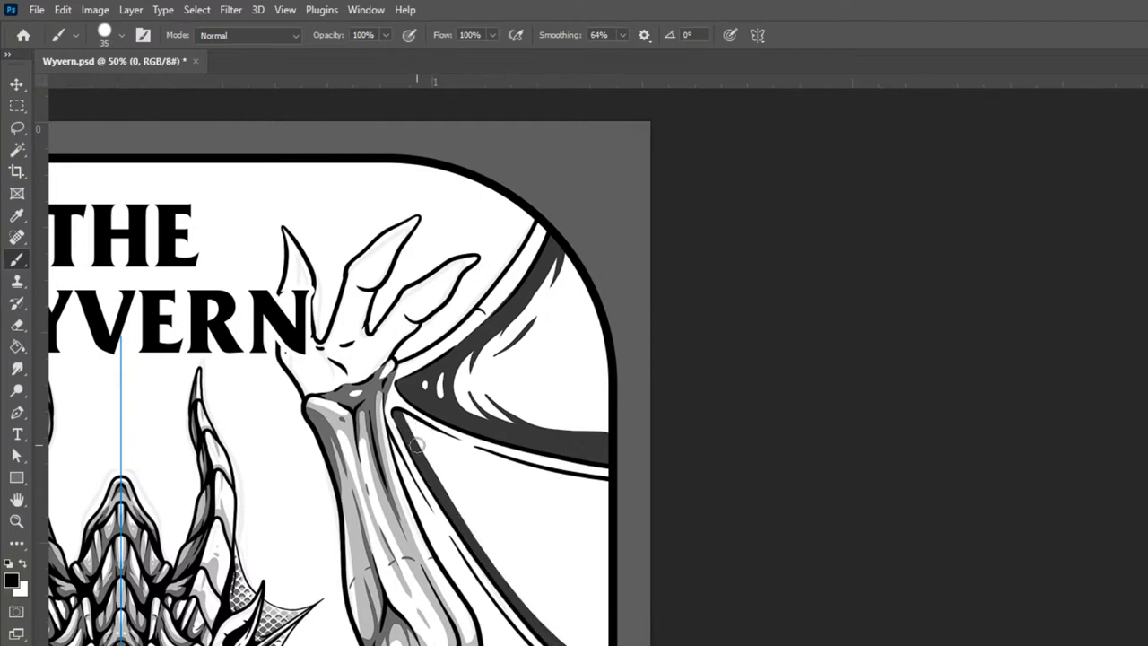
{"action": "mouse_move", "coordinate": [427, 433]}
{"action": "left_mouse_down"}
{"action": "mouse_move", "coordinate": [497, 470]}
{"action": "mouse_move", "coordinate": [624, 502]}
{"action": "left_mouse_up"}
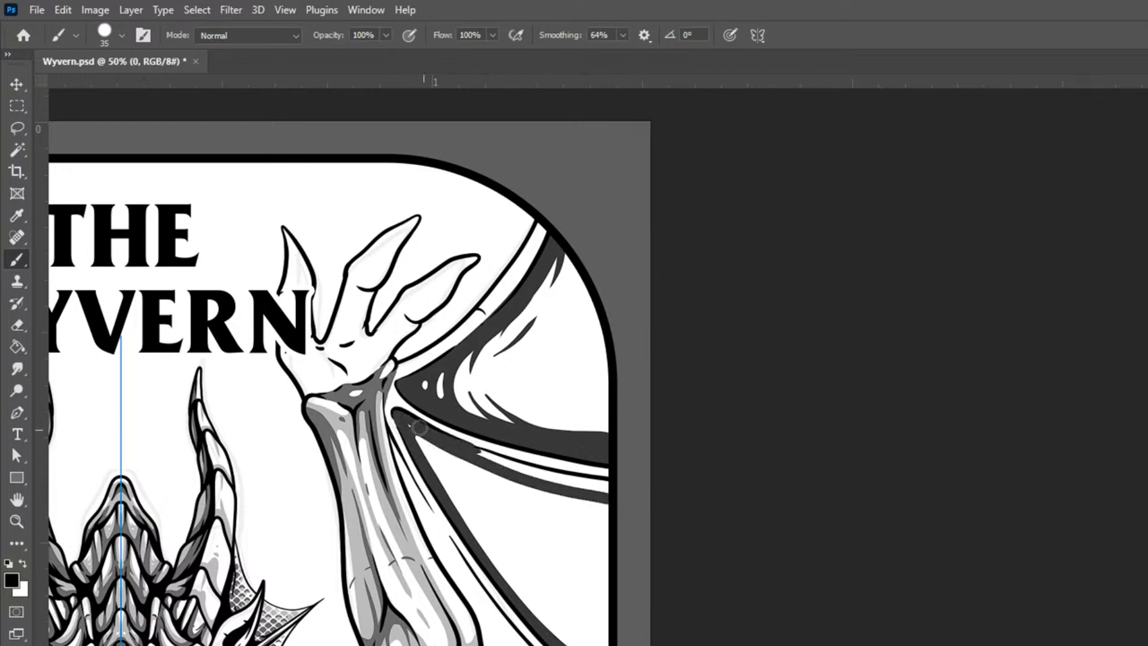
{"action": "mouse_move", "coordinate": [451, 439]}
{"action": "left_mouse_down"}
{"action": "mouse_move", "coordinate": [529, 473]}
{"action": "mouse_move", "coordinate": [631, 487]}
{"action": "left_mouse_up"}
{"action": "left_click_drag", "start_coordinate": [552, 481], "coordinate": [643, 496]}
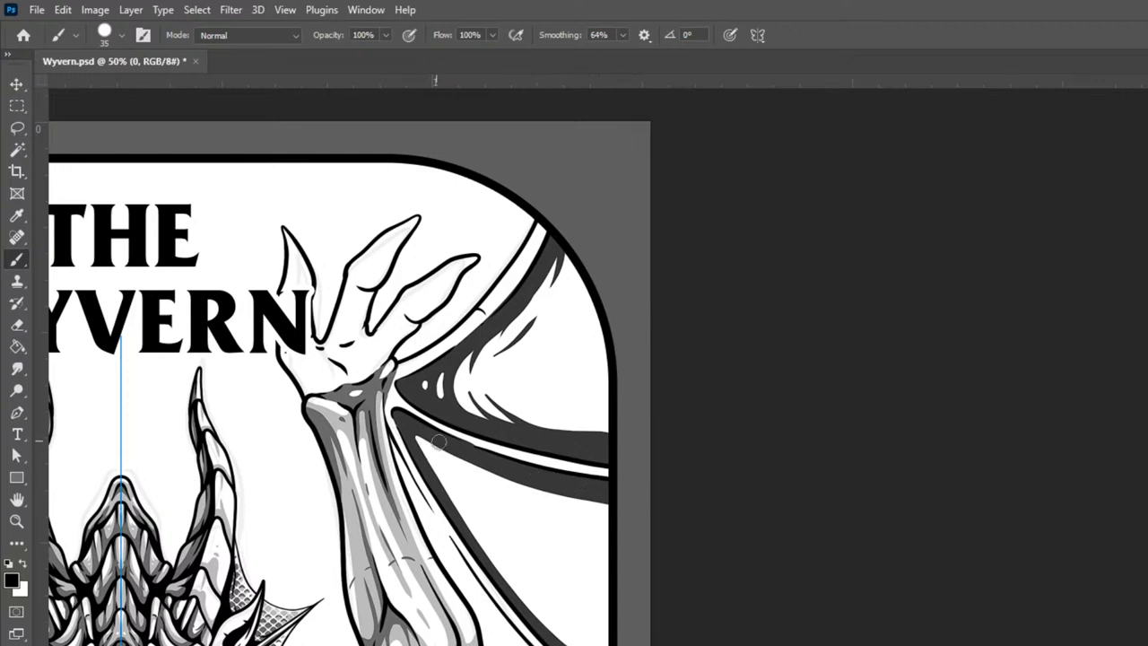
Step: Fill the second membrane's corner near the wrist with a rounded dark grey curve and thicken the band along the arm
{"action": "mouse_move", "coordinate": [474, 462]}
{"action": "left_mouse_down"}
{"action": "mouse_move", "coordinate": [426, 456]}
{"action": "mouse_move", "coordinate": [455, 509]}
{"action": "left_mouse_up"}
{"action": "left_click_drag", "start_coordinate": [429, 439], "coordinate": [432, 486]}
{"action": "mouse_move", "coordinate": [436, 446]}
{"action": "left_mouse_down"}
{"action": "mouse_move", "coordinate": [447, 491]}
{"action": "mouse_move", "coordinate": [477, 458]}
{"action": "mouse_move", "coordinate": [501, 470]}
{"action": "mouse_move", "coordinate": [458, 457]}
{"action": "mouse_move", "coordinate": [449, 503]}
{"action": "mouse_move", "coordinate": [536, 625]}
{"action": "mouse_move", "coordinate": [557, 633]}
{"action": "left_mouse_up"}
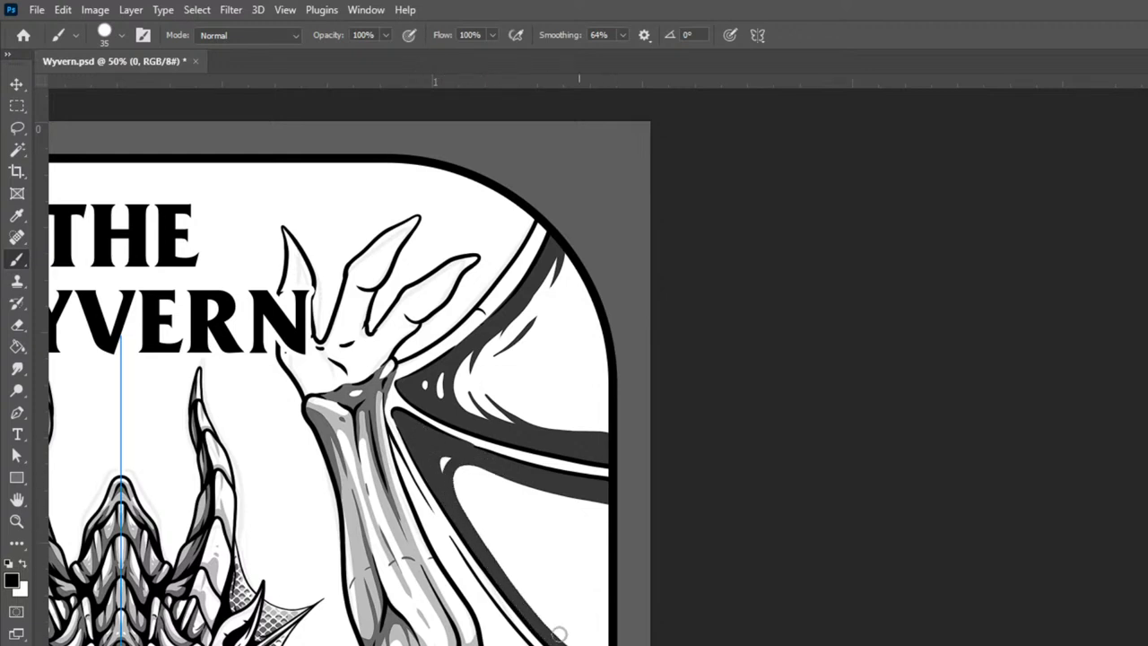
Step: Shape the highlight marks near the wrist and add tapered dark grey fold strokes along the second membrane's inner shading edges with a small brush
{"action": "left_click_drag", "start_coordinate": [443, 482], "coordinate": [451, 456]}
{"action": "left_click", "coordinate": [431, 458]}
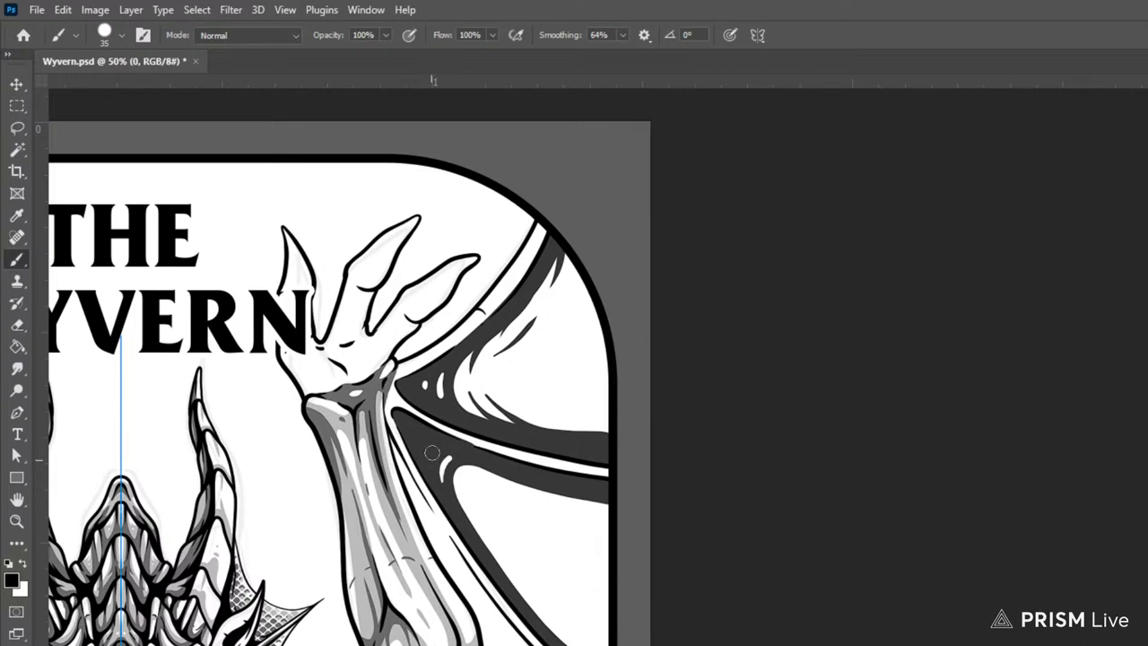
{"action": "key", "text": "bracketleft"}
{"action": "left_click_drag", "start_coordinate": [456, 465], "coordinate": [534, 496]}
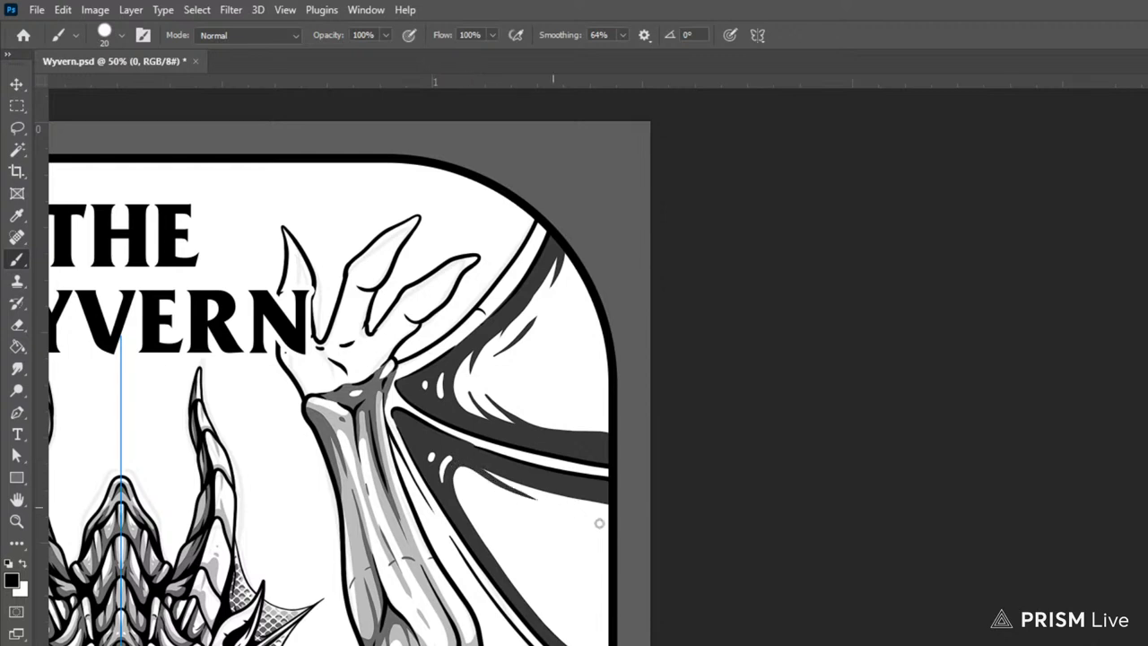
{"action": "left_click_drag", "start_coordinate": [614, 508], "coordinate": [574, 504]}
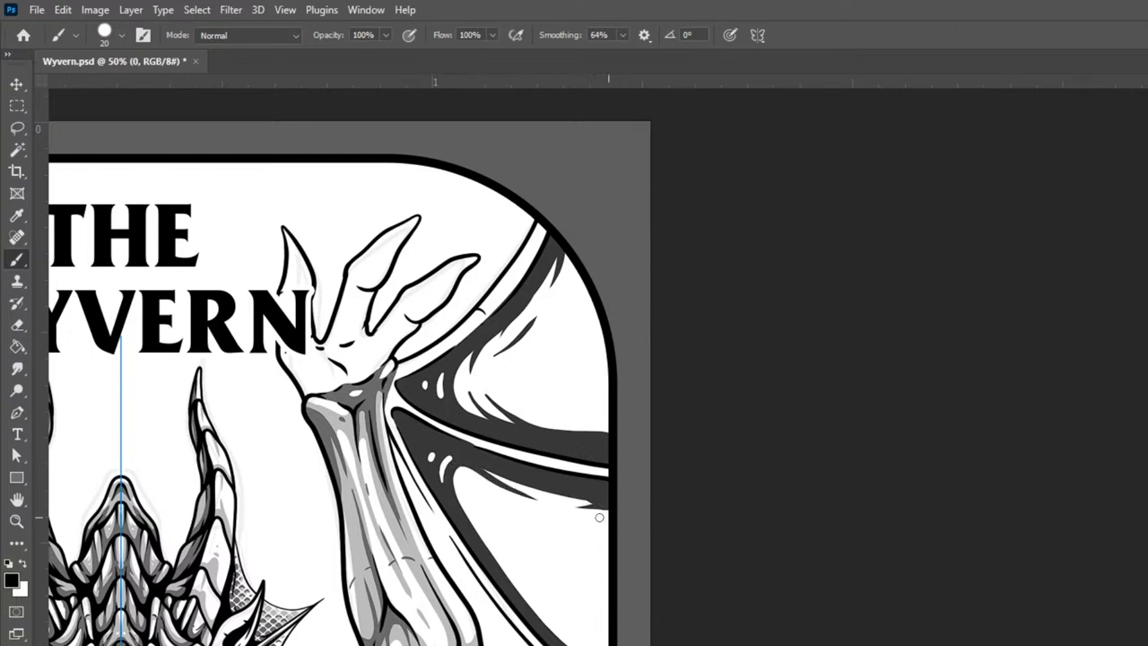
{"action": "left_click_drag", "start_coordinate": [449, 472], "coordinate": [575, 645]}
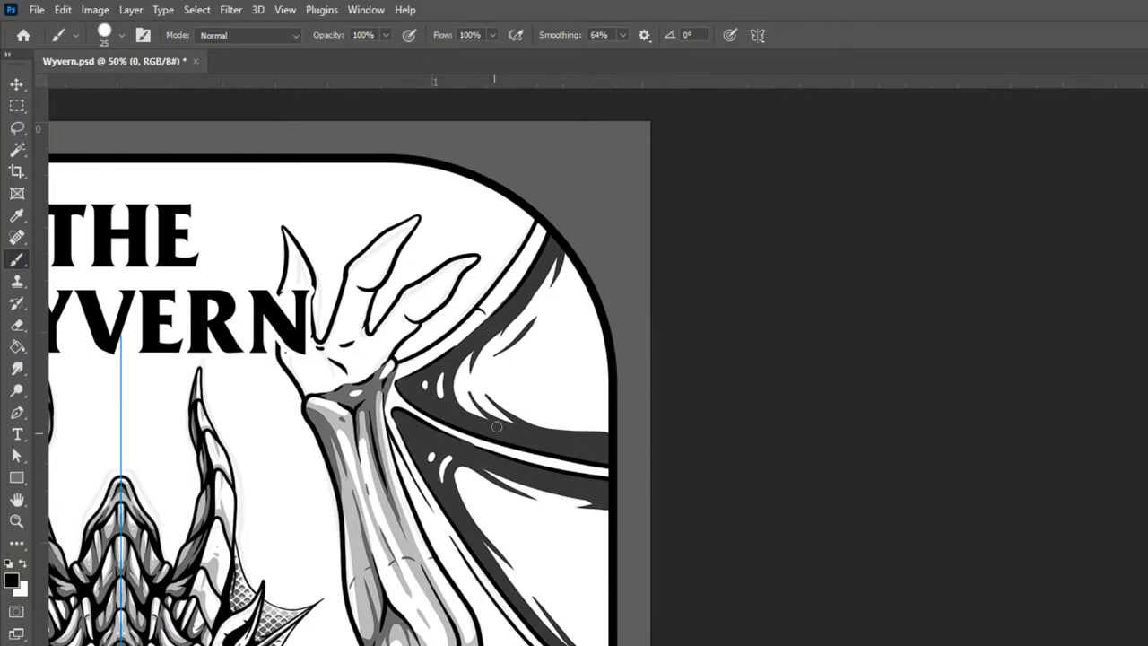
Step: Draw a curved dark grey crease across the upper two membranes with a size 25 brush and fill the narrow membrane strip beside the forearm
{"action": "left_click_drag", "start_coordinate": [535, 292], "coordinate": [559, 431]}
{"action": "mouse_move", "coordinate": [548, 483]}
{"action": "left_mouse_down"}
{"action": "mouse_move", "coordinate": [519, 600]}
{"action": "mouse_move", "coordinate": [532, 626]}
{"action": "left_mouse_up"}
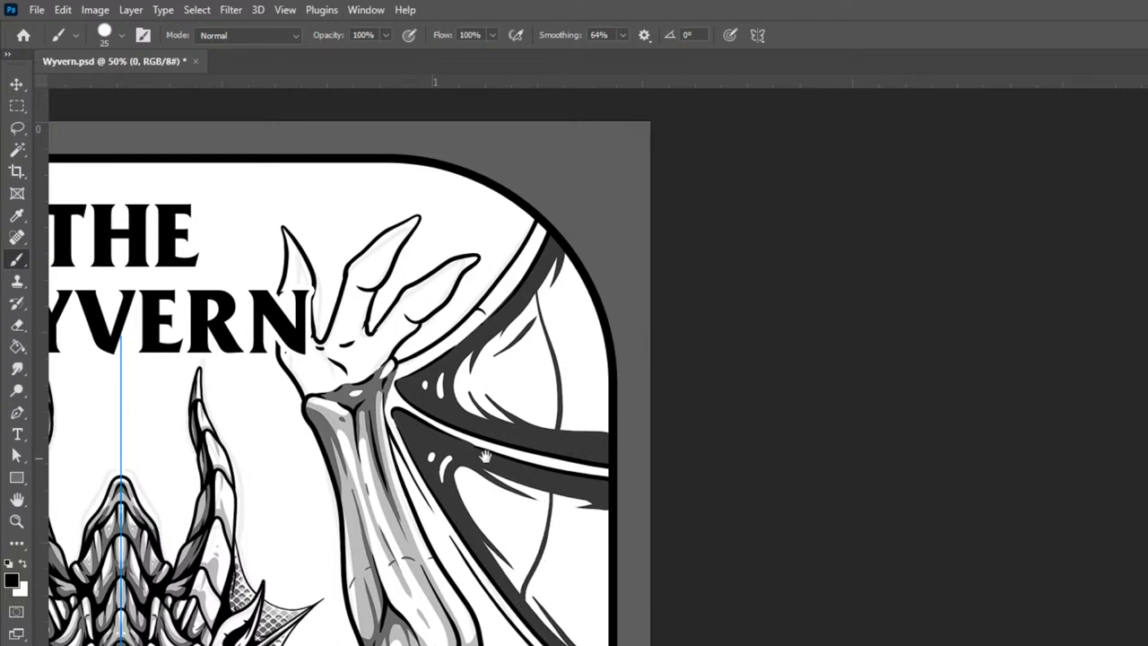
{"action": "left_click_drag", "start_coordinate": [389, 437], "coordinate": [515, 644]}
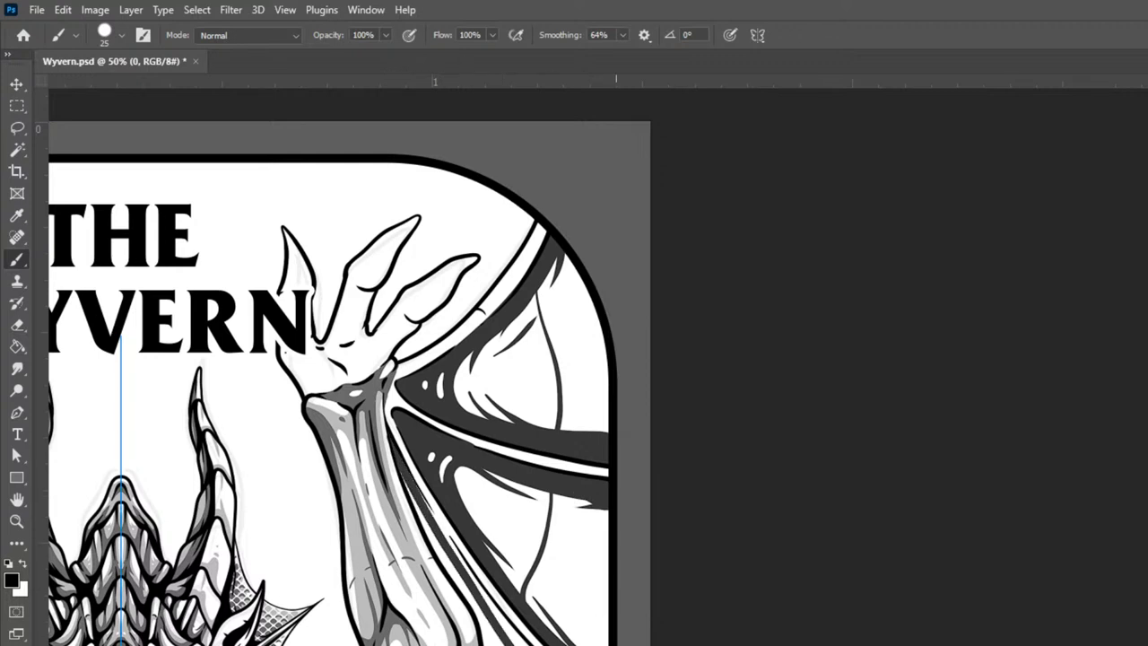
{"action": "left_click_drag", "start_coordinate": [428, 514], "coordinate": [525, 645]}
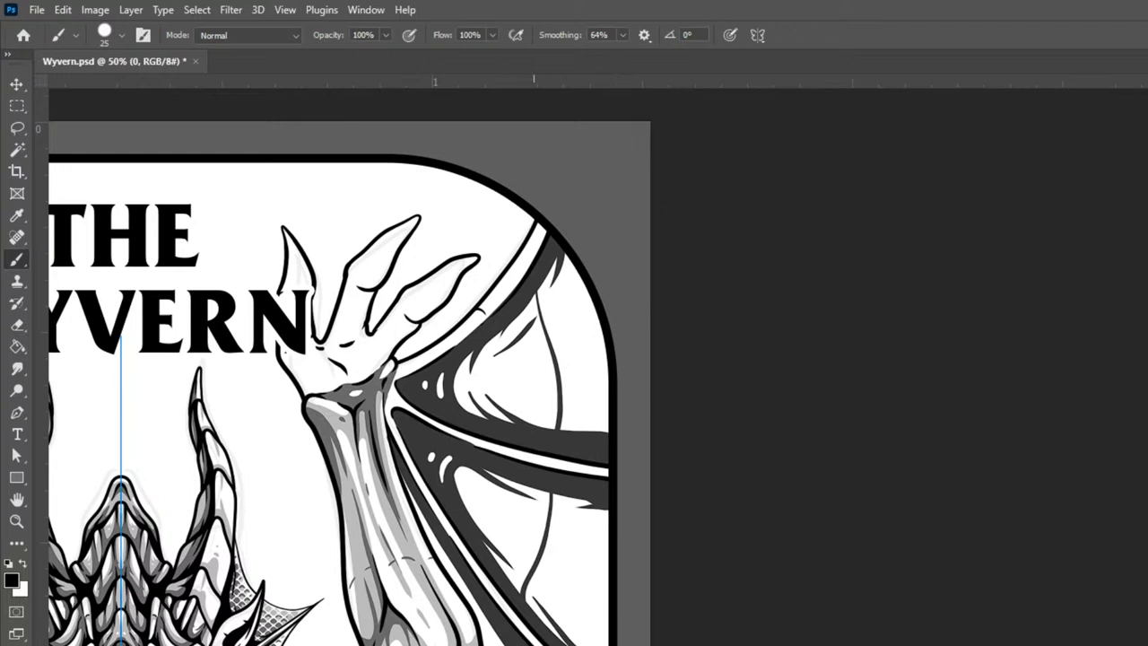
{"action": "left_click_drag", "start_coordinate": [406, 484], "coordinate": [491, 645]}
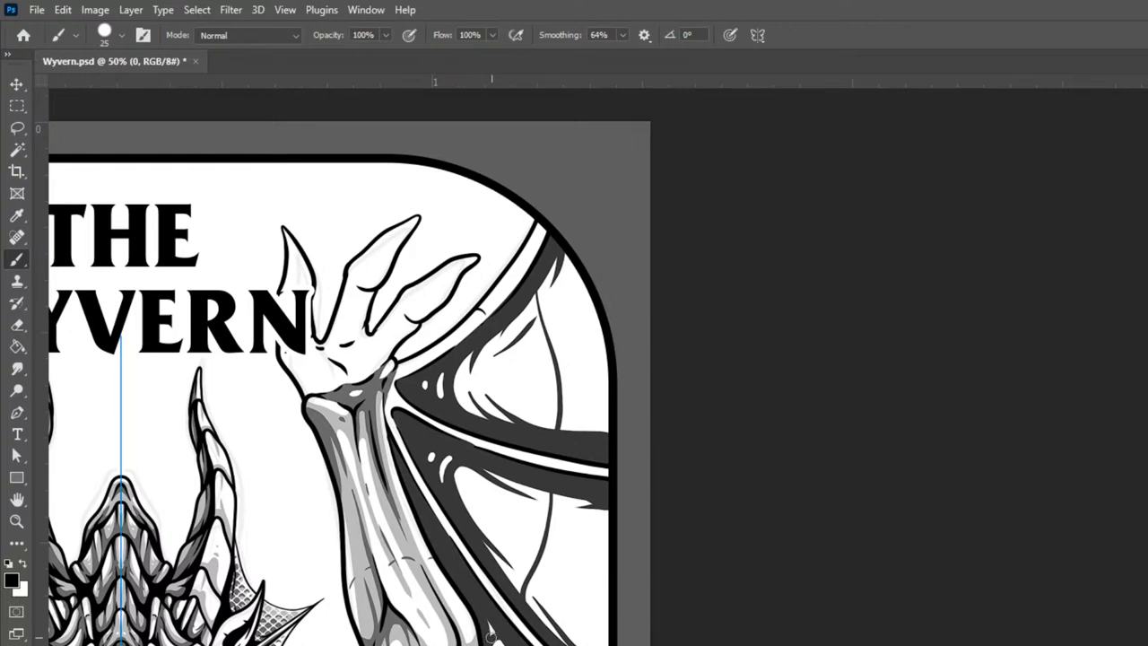
Step: Paint dark grey bands along the third membrane's bone and arm edges and add tapered fold strokes with the size 25 brush
{"action": "left_click_drag", "start_coordinate": [655, 592], "coordinate": [679, 365]}
{"action": "mouse_move", "coordinate": [520, 408]}
{"action": "left_mouse_down"}
{"action": "mouse_move", "coordinate": [533, 554]}
{"action": "mouse_move", "coordinate": [576, 644]}
{"action": "left_mouse_up"}
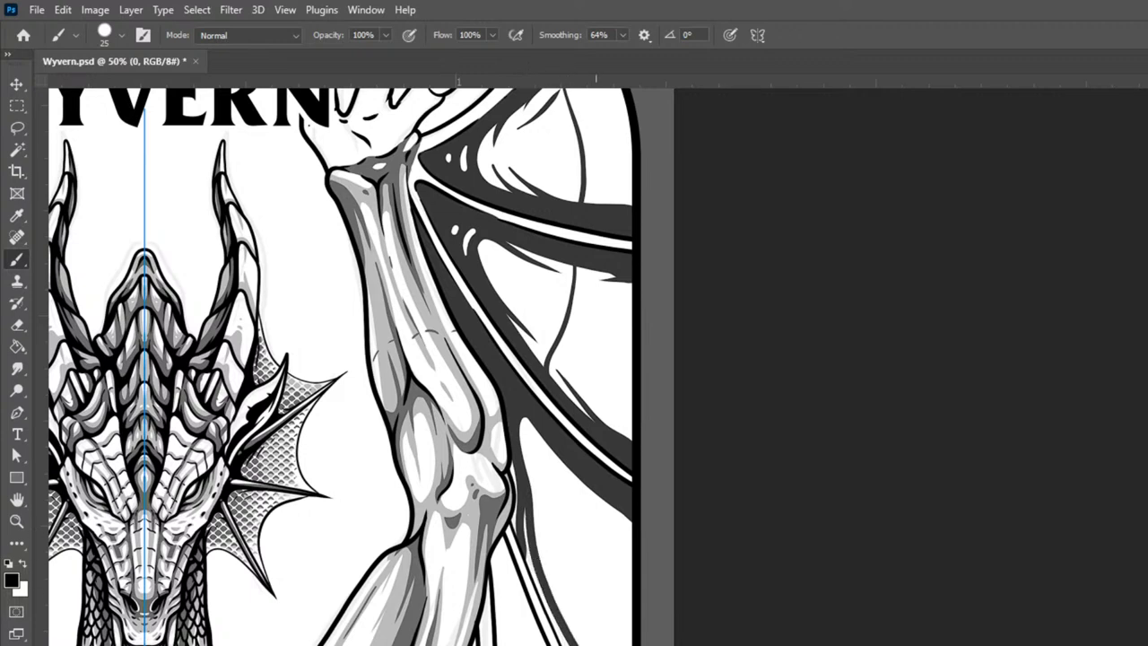
{"action": "left_click_drag", "start_coordinate": [524, 502], "coordinate": [563, 645]}
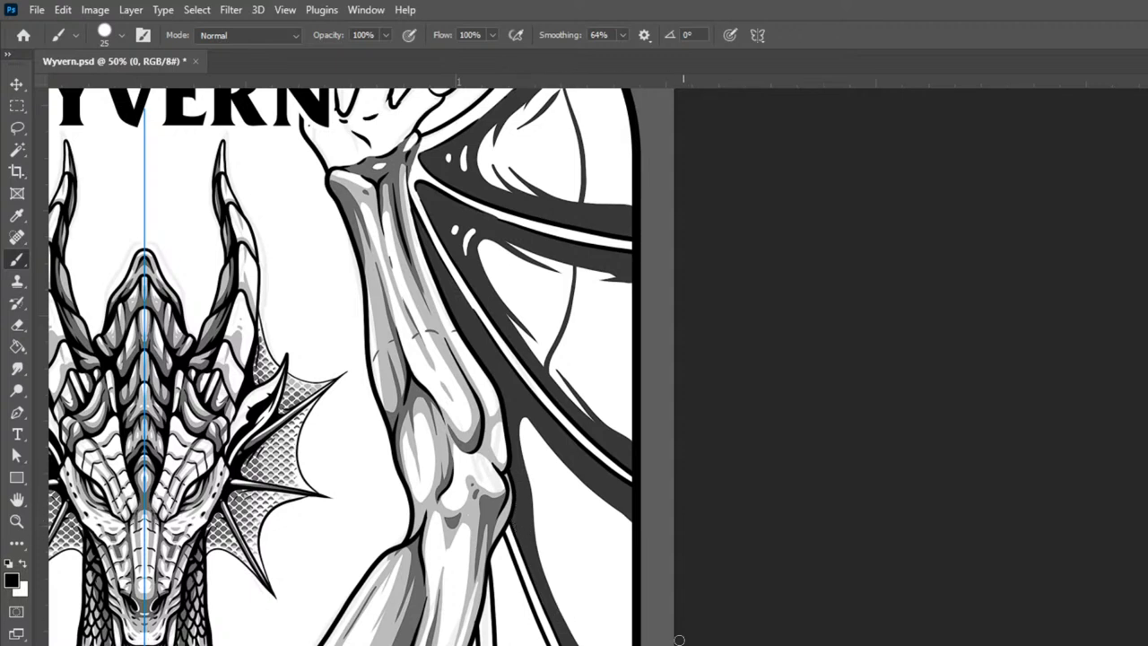
{"action": "left_click_drag", "start_coordinate": [515, 444], "coordinate": [542, 497]}
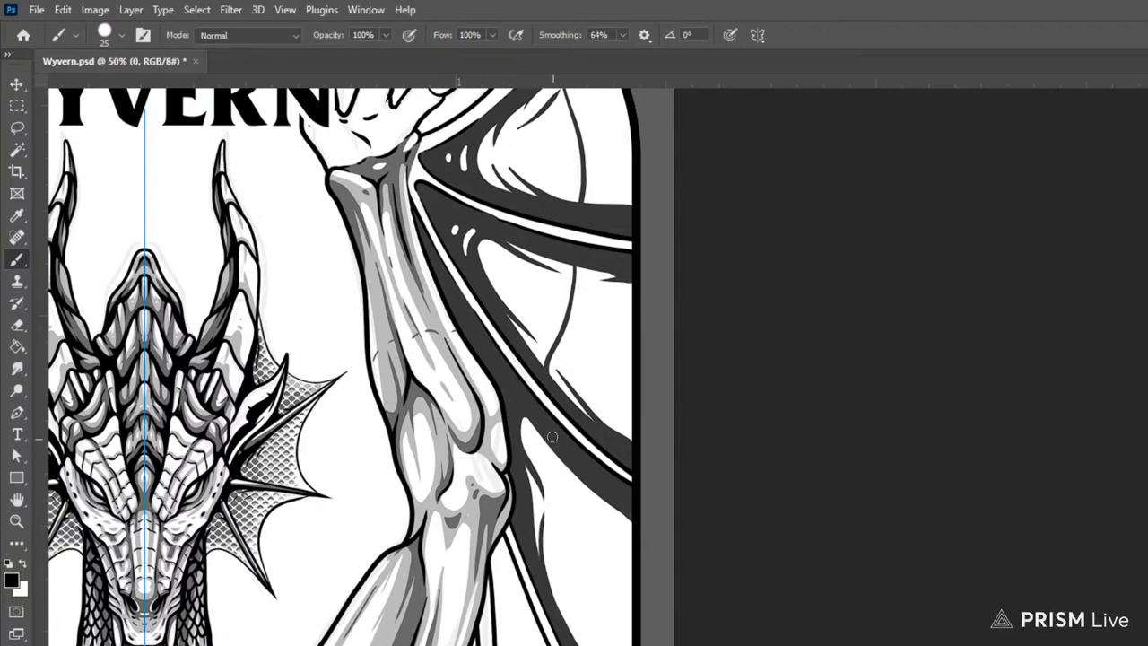
{"action": "mouse_move", "coordinate": [528, 416]}
{"action": "left_mouse_down"}
{"action": "mouse_move", "coordinate": [579, 492]}
{"action": "mouse_move", "coordinate": [665, 556]}
{"action": "left_mouse_up"}
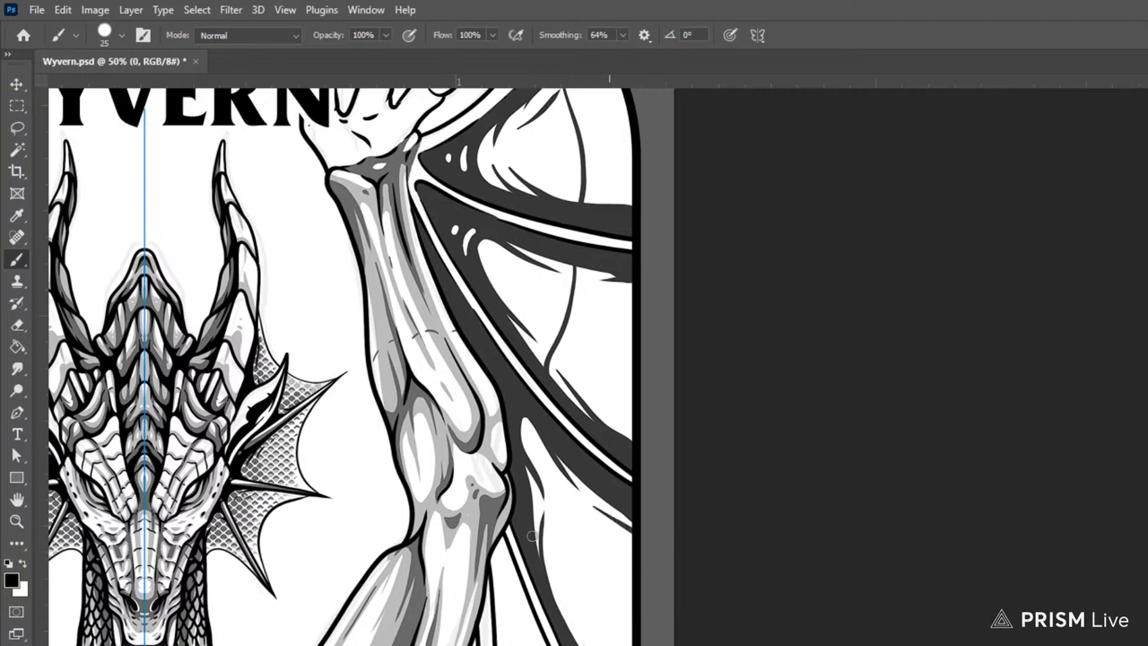
{"action": "left_click_drag", "start_coordinate": [554, 561], "coordinate": [591, 642]}
Step: On layer 1, paint a mid-grey band inside the upper membrane's dark shading, rounding it near the wrist with an enlarged brush
{"action": "key", "text": "ctrl+minus"}
{"action": "key", "text": "ctrl+minus"}
{"action": "key", "text": "ctrl+minus"}
{"action": "key", "text": "ctrl+plus"}
{"action": "key", "text": "ctrl+plus"}
{"action": "key", "text": "ctrl+plus"}
{"action": "left_click_drag", "start_coordinate": [912, 466], "coordinate": [625, 644]}
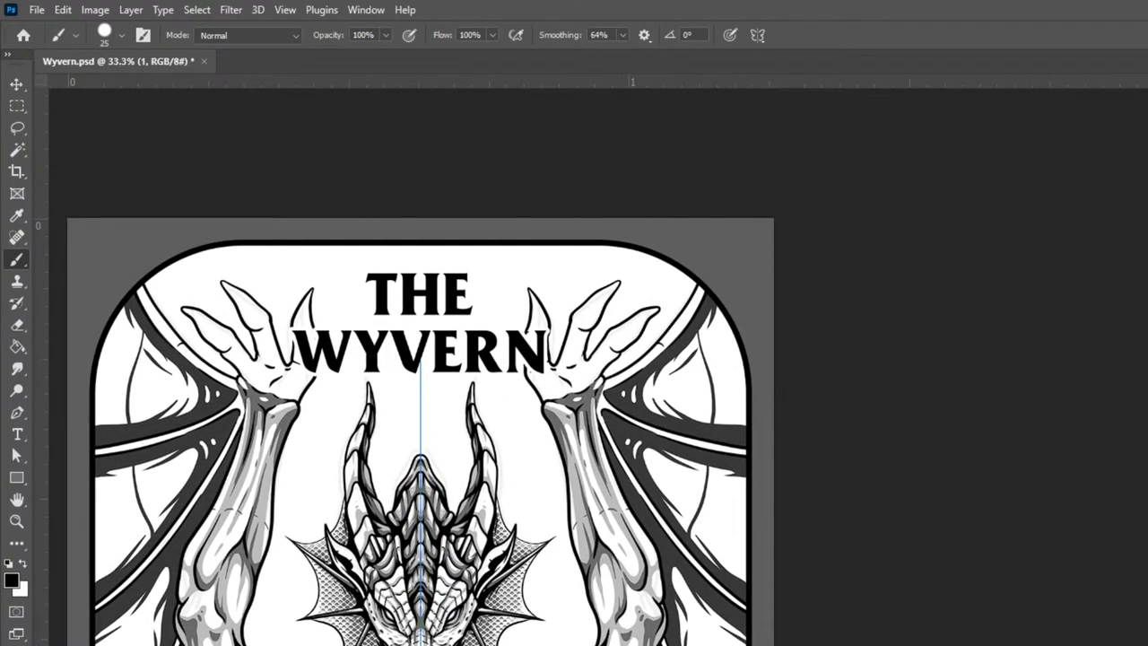
{"action": "key", "text": "ctrl+plus"}
{"action": "key", "text": "ctrl+plus"}
{"action": "left_click_drag", "start_coordinate": [799, 389], "coordinate": [778, 529]}
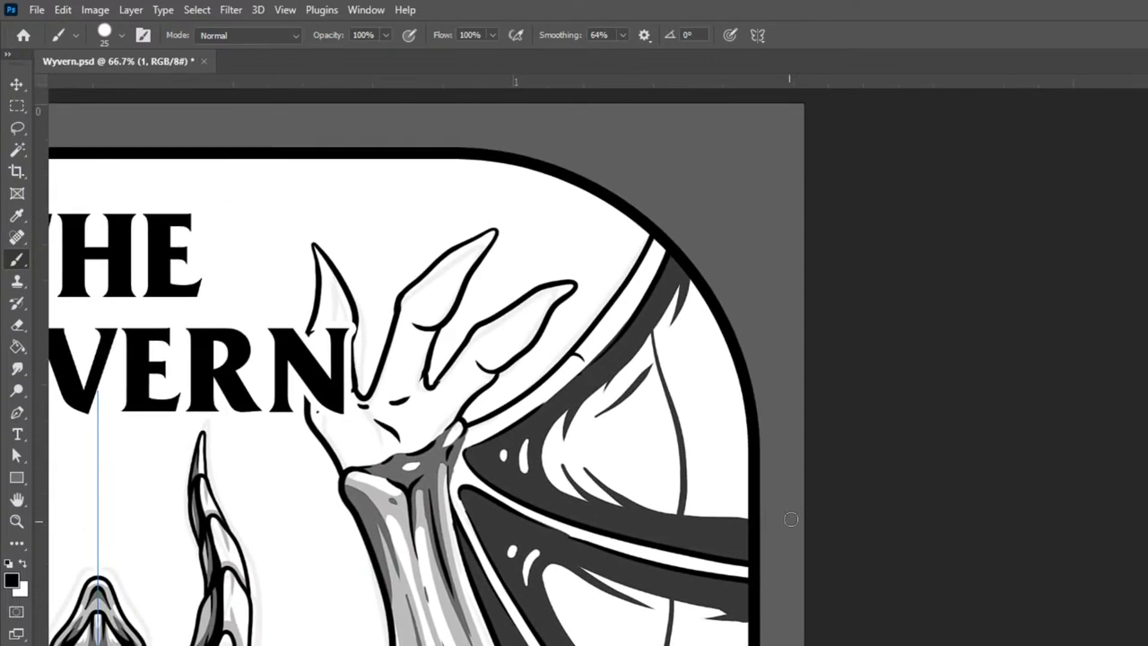
{"action": "key", "text": "bracketright"}
{"action": "key", "text": "bracketright"}
{"action": "key", "text": "bracketright"}
{"action": "key", "text": "bracketright"}
{"action": "key", "text": "bracketright"}
{"action": "key", "text": "bracketright"}
{"action": "key", "text": "bracketright"}
{"action": "mouse_move", "coordinate": [697, 287]}
{"action": "left_mouse_down"}
{"action": "mouse_move", "coordinate": [680, 330]}
{"action": "mouse_move", "coordinate": [591, 402]}
{"action": "mouse_move", "coordinate": [598, 507]}
{"action": "mouse_move", "coordinate": [741, 517]}
{"action": "mouse_move", "coordinate": [822, 496]}
{"action": "left_mouse_up"}
{"action": "mouse_move", "coordinate": [578, 438]}
{"action": "left_mouse_down"}
{"action": "mouse_move", "coordinate": [544, 478]}
{"action": "mouse_move", "coordinate": [620, 516]}
{"action": "mouse_move", "coordinate": [566, 473]}
{"action": "mouse_move", "coordinate": [521, 464]}
{"action": "mouse_move", "coordinate": [590, 404]}
{"action": "mouse_move", "coordinate": [599, 374]}
{"action": "mouse_move", "coordinate": [516, 454]}
{"action": "mouse_move", "coordinate": [591, 407]}
{"action": "mouse_move", "coordinate": [550, 471]}
{"action": "mouse_move", "coordinate": [653, 341]}
{"action": "mouse_move", "coordinate": [642, 344]}
{"action": "mouse_move", "coordinate": [702, 236]}
{"action": "left_mouse_up"}
Step: Paint mid-grey shading along both sides of the upper membrane's crease with a size 30 brush
{"action": "key", "text": "bracketleft"}
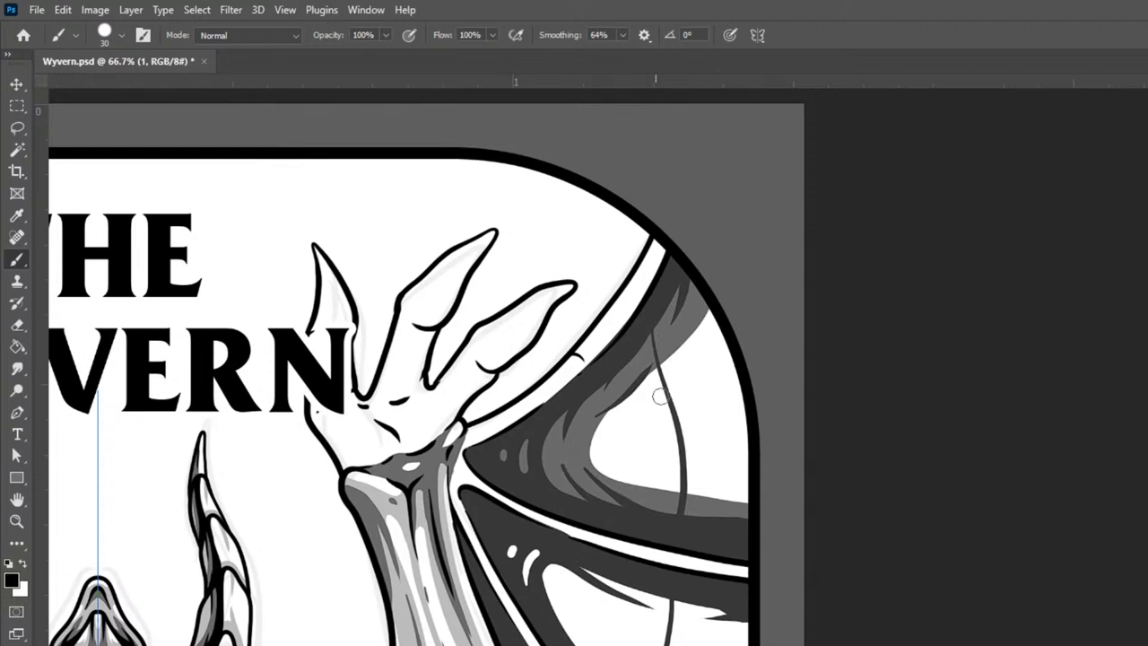
{"action": "left_click_drag", "start_coordinate": [672, 339], "coordinate": [691, 531]}
{"action": "mouse_move", "coordinate": [675, 352]}
{"action": "left_mouse_down"}
{"action": "mouse_move", "coordinate": [694, 481]}
{"action": "mouse_move", "coordinate": [710, 506]}
{"action": "left_mouse_up"}
{"action": "mouse_move", "coordinate": [658, 368]}
{"action": "left_mouse_down"}
{"action": "mouse_move", "coordinate": [590, 432]}
{"action": "mouse_move", "coordinate": [592, 476]}
{"action": "mouse_move", "coordinate": [637, 499]}
{"action": "left_mouse_up"}
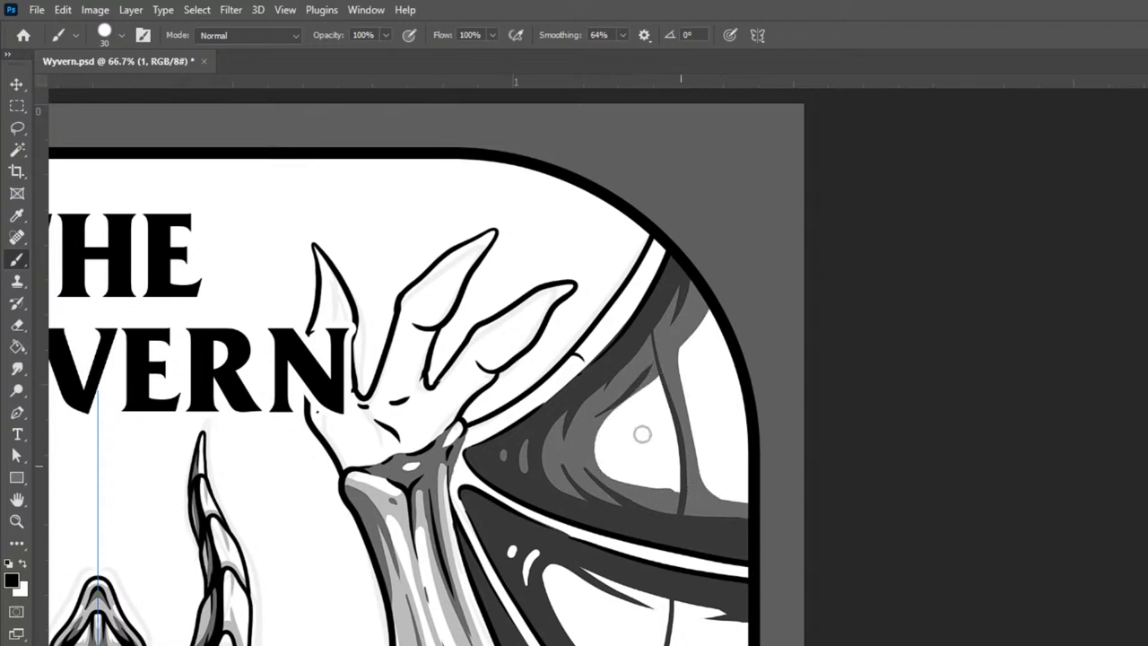
Step: Add tapered mid-grey fold strokes around the upper membrane's white areas, beside the crease and along the frame edge
{"action": "mouse_move", "coordinate": [661, 366]}
{"action": "left_mouse_down"}
{"action": "mouse_move", "coordinate": [619, 414]}
{"action": "mouse_move", "coordinate": [618, 491]}
{"action": "mouse_move", "coordinate": [608, 447]}
{"action": "mouse_move", "coordinate": [614, 473]}
{"action": "mouse_move", "coordinate": [694, 496]}
{"action": "mouse_move", "coordinate": [657, 465]}
{"action": "mouse_move", "coordinate": [677, 484]}
{"action": "left_mouse_up"}
{"action": "mouse_move", "coordinate": [658, 391]}
{"action": "left_mouse_down"}
{"action": "mouse_move", "coordinate": [672, 410]}
{"action": "mouse_move", "coordinate": [667, 431]}
{"action": "left_mouse_up"}
{"action": "mouse_move", "coordinate": [708, 303]}
{"action": "left_mouse_down"}
{"action": "mouse_move", "coordinate": [686, 352]}
{"action": "mouse_move", "coordinate": [692, 447]}
{"action": "mouse_move", "coordinate": [737, 502]}
{"action": "mouse_move", "coordinate": [748, 428]}
{"action": "left_mouse_up"}
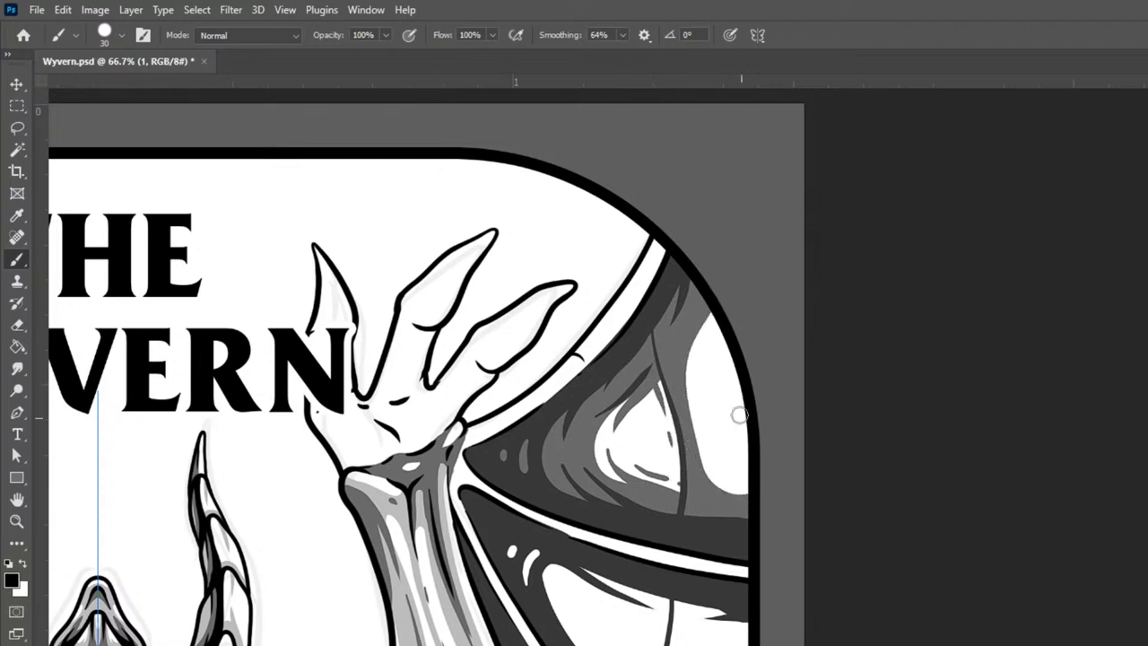
{"action": "mouse_move", "coordinate": [714, 307]}
{"action": "left_mouse_down"}
{"action": "mouse_move", "coordinate": [695, 372]}
{"action": "mouse_move", "coordinate": [718, 475]}
{"action": "mouse_move", "coordinate": [746, 491]}
{"action": "left_mouse_up"}
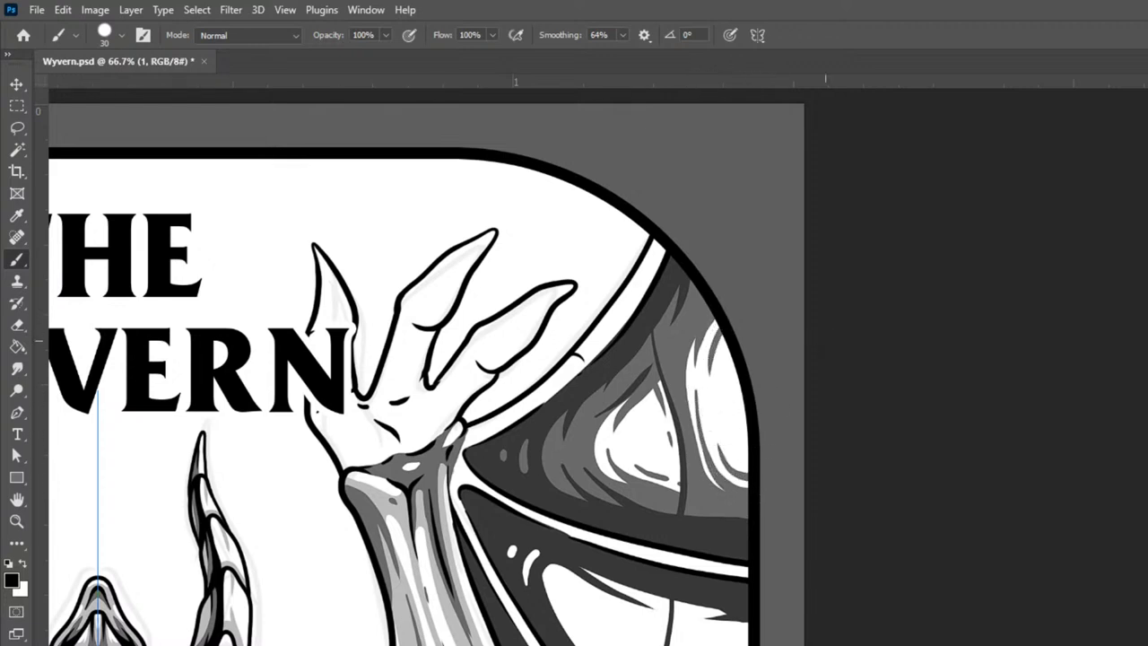
Step: On layer 2, fill the upper membrane's remaining white areas with light grey using a size 60 brush
{"action": "key", "text": "bracketright"}
{"action": "key", "text": "bracketright"}
{"action": "key", "text": "bracketright"}
{"action": "mouse_move", "coordinate": [661, 377]}
{"action": "left_mouse_down"}
{"action": "mouse_move", "coordinate": [683, 496]}
{"action": "mouse_move", "coordinate": [656, 458]}
{"action": "mouse_move", "coordinate": [636, 377]}
{"action": "mouse_move", "coordinate": [667, 501]}
{"action": "mouse_move", "coordinate": [619, 385]}
{"action": "mouse_move", "coordinate": [639, 503]}
{"action": "mouse_move", "coordinate": [593, 426]}
{"action": "mouse_move", "coordinate": [614, 512]}
{"action": "left_mouse_up"}
{"action": "mouse_move", "coordinate": [715, 310]}
{"action": "left_mouse_down"}
{"action": "mouse_move", "coordinate": [689, 382]}
{"action": "mouse_move", "coordinate": [742, 513]}
{"action": "mouse_move", "coordinate": [697, 330]}
{"action": "mouse_move", "coordinate": [728, 378]}
{"action": "mouse_move", "coordinate": [742, 514]}
{"action": "mouse_move", "coordinate": [715, 329]}
{"action": "mouse_move", "coordinate": [689, 282]}
{"action": "left_mouse_up"}
{"action": "key", "text": "ctrl+minus"}
{"action": "key", "text": "ctrl+minus"}
{"action": "key", "text": "ctrl+minus"}
{"action": "key", "text": "ctrl+minus"}
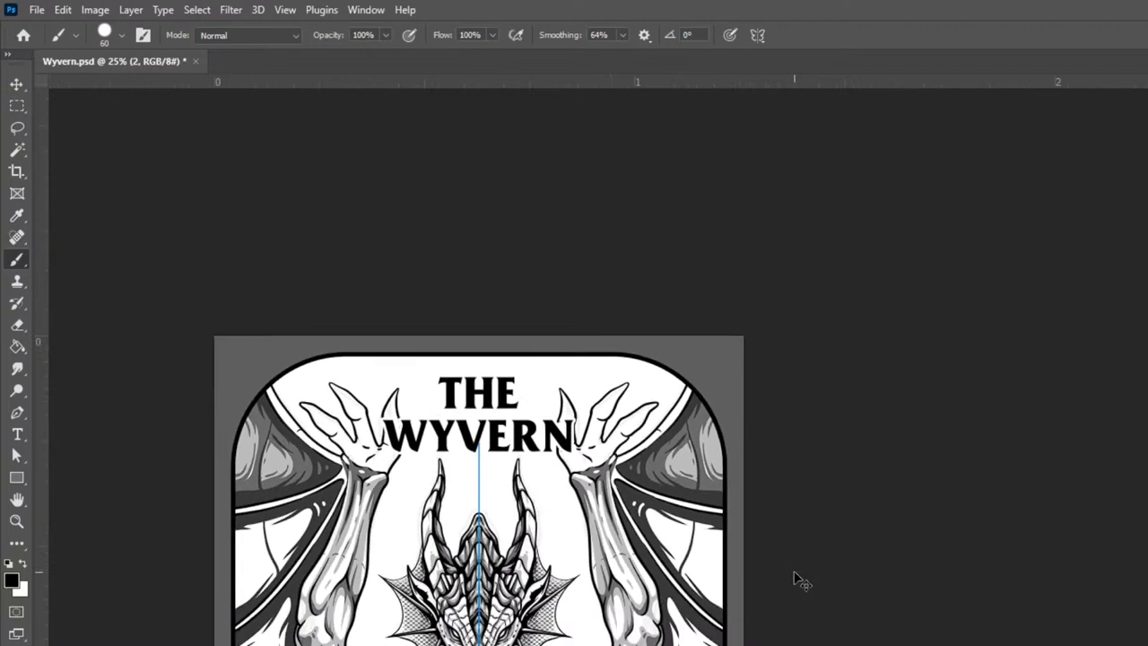
Step: On layer 1, paint mid-grey over the second membrane's highlight marks and beneath its dark upper shading with a size 45 brush
{"action": "key", "text": "ctrl+plus"}
{"action": "key", "text": "ctrl+plus"}
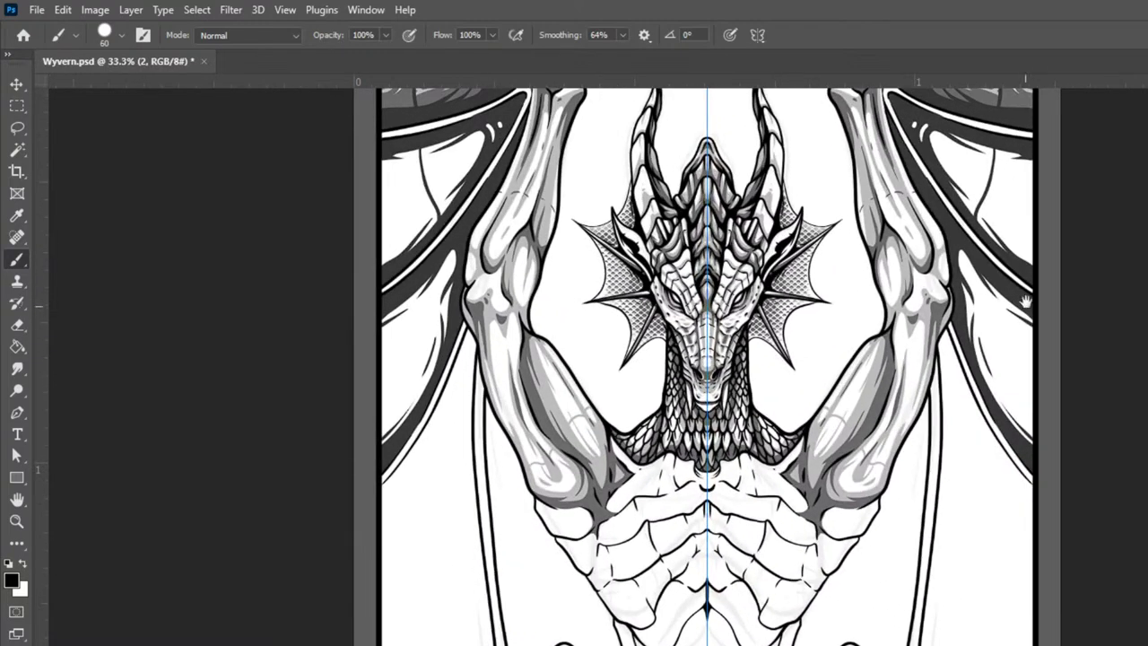
{"action": "left_click_drag", "start_coordinate": [1029, 314], "coordinate": [845, 607]}
{"action": "key", "text": "ctrl+plus"}
{"action": "key", "text": "ctrl+plus"}
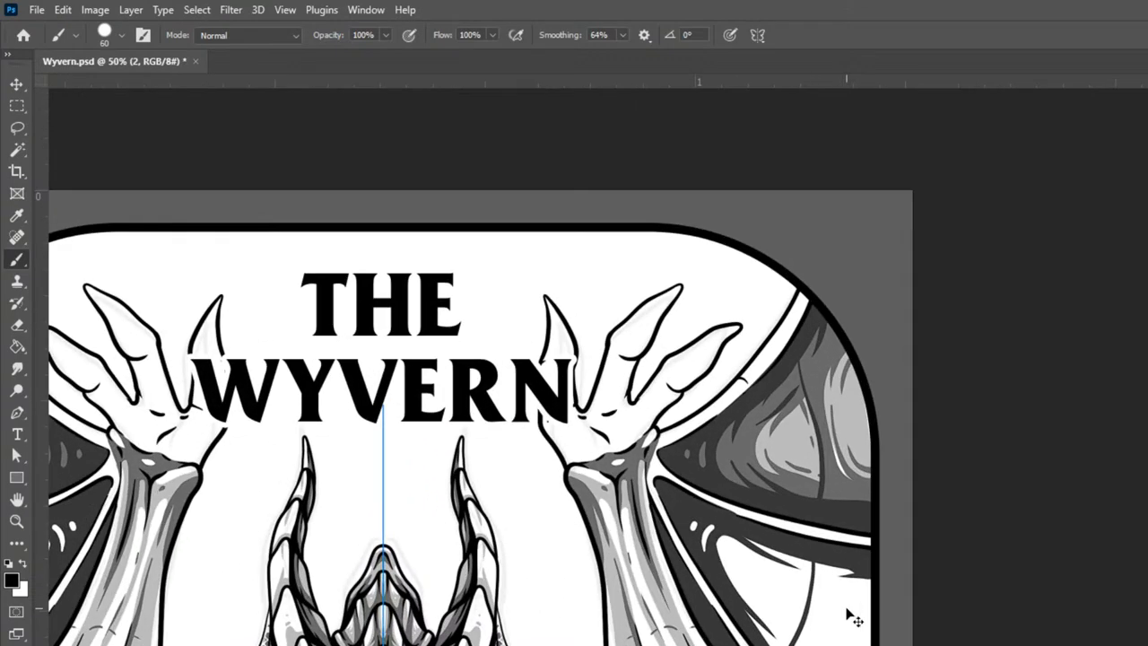
{"action": "left_click", "coordinate": [1147, 529]}
{"action": "left_click_drag", "start_coordinate": [853, 538], "coordinate": [809, 508]}
{"action": "key", "text": "bracketleft"}
{"action": "key", "text": "bracketleft"}
{"action": "mouse_move", "coordinate": [672, 502]}
{"action": "left_mouse_down"}
{"action": "mouse_move", "coordinate": [662, 570]}
{"action": "mouse_move", "coordinate": [661, 560]}
{"action": "left_mouse_up"}
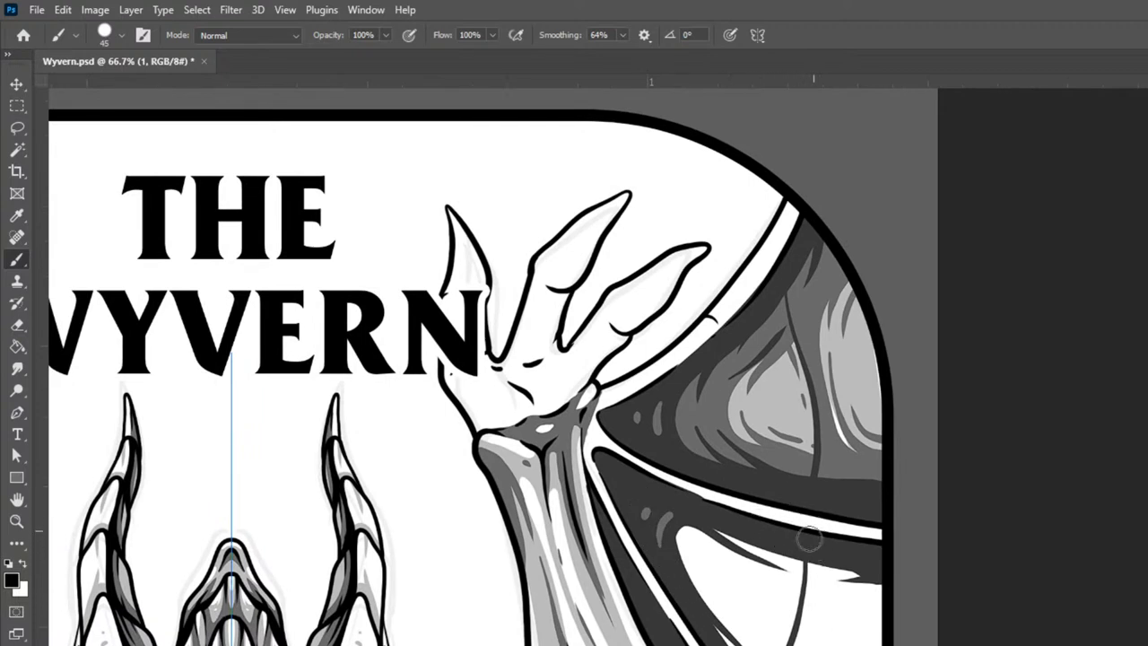
{"action": "mouse_move", "coordinate": [884, 595]}
{"action": "left_mouse_down"}
{"action": "mouse_move", "coordinate": [677, 528]}
{"action": "mouse_move", "coordinate": [685, 576]}
{"action": "mouse_move", "coordinate": [731, 638]}
{"action": "left_mouse_up"}
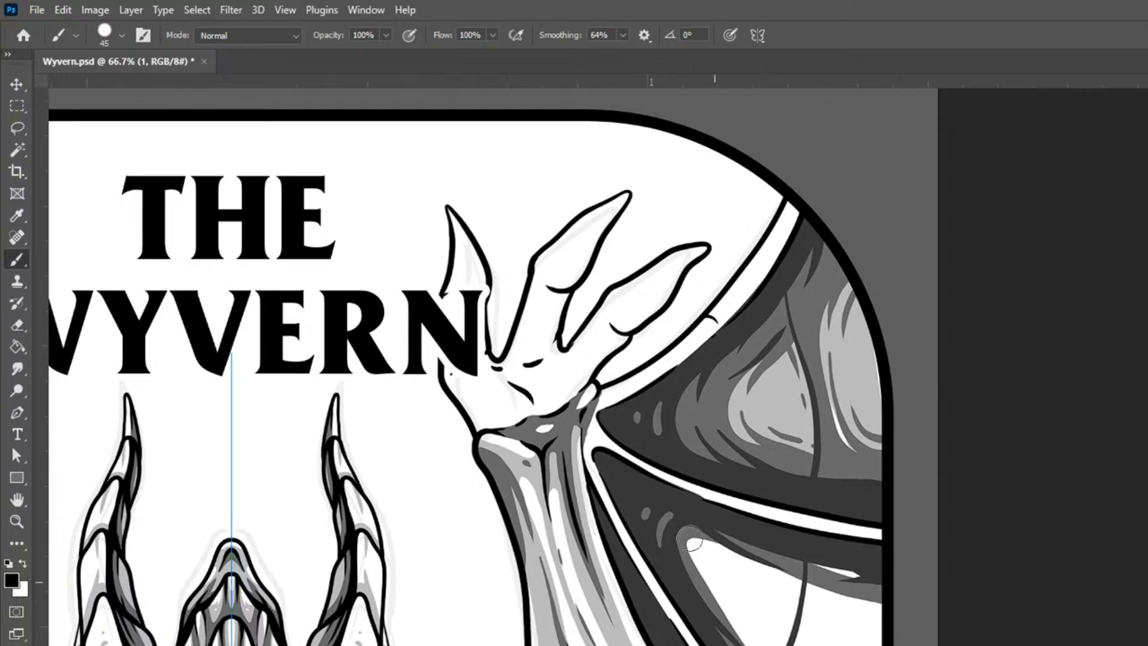
Step: Paint mid-grey bands along both sides of the second membrane's crease and round off the white areas
{"action": "left_click_drag", "start_coordinate": [809, 567], "coordinate": [794, 645]}
{"action": "mouse_move", "coordinate": [868, 593]}
{"action": "left_mouse_down"}
{"action": "mouse_move", "coordinate": [885, 599]}
{"action": "mouse_move", "coordinate": [823, 596]}
{"action": "mouse_move", "coordinate": [805, 639]}
{"action": "left_mouse_up"}
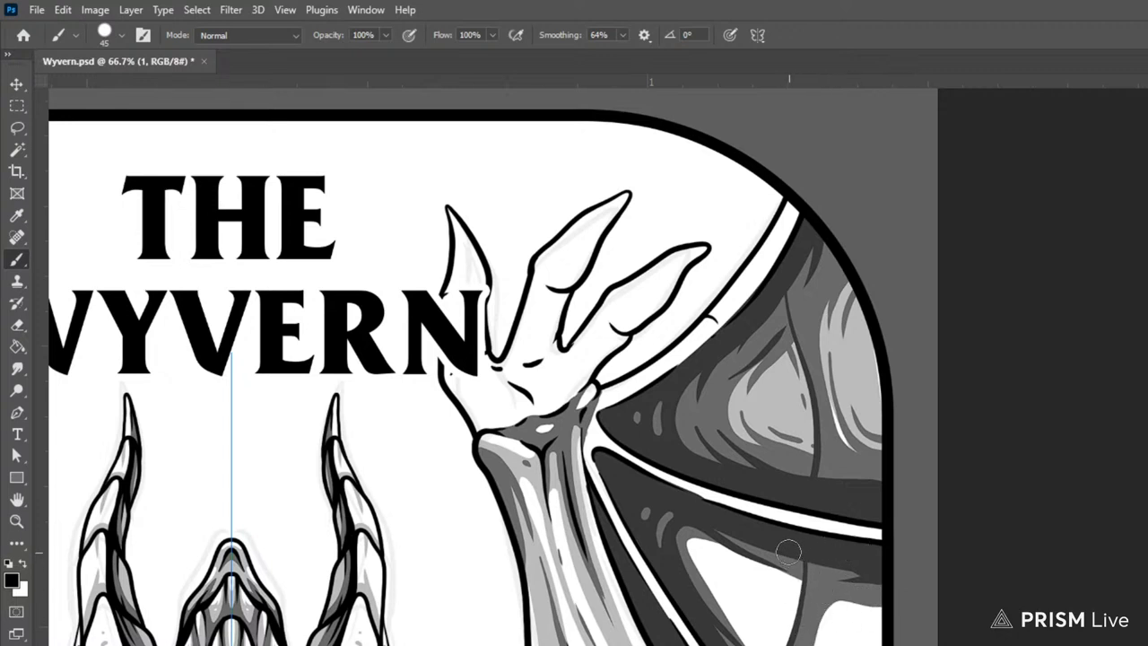
{"action": "mouse_move", "coordinate": [780, 560]}
{"action": "left_mouse_down"}
{"action": "mouse_move", "coordinate": [807, 586]}
{"action": "mouse_move", "coordinate": [795, 645]}
{"action": "left_mouse_up"}
Step: Add tapered mid-grey fold strokes around the edges of the second membrane's white areas with a size 25 brush
{"action": "key", "text": "bracketleft"}
{"action": "key", "text": "bracketleft"}
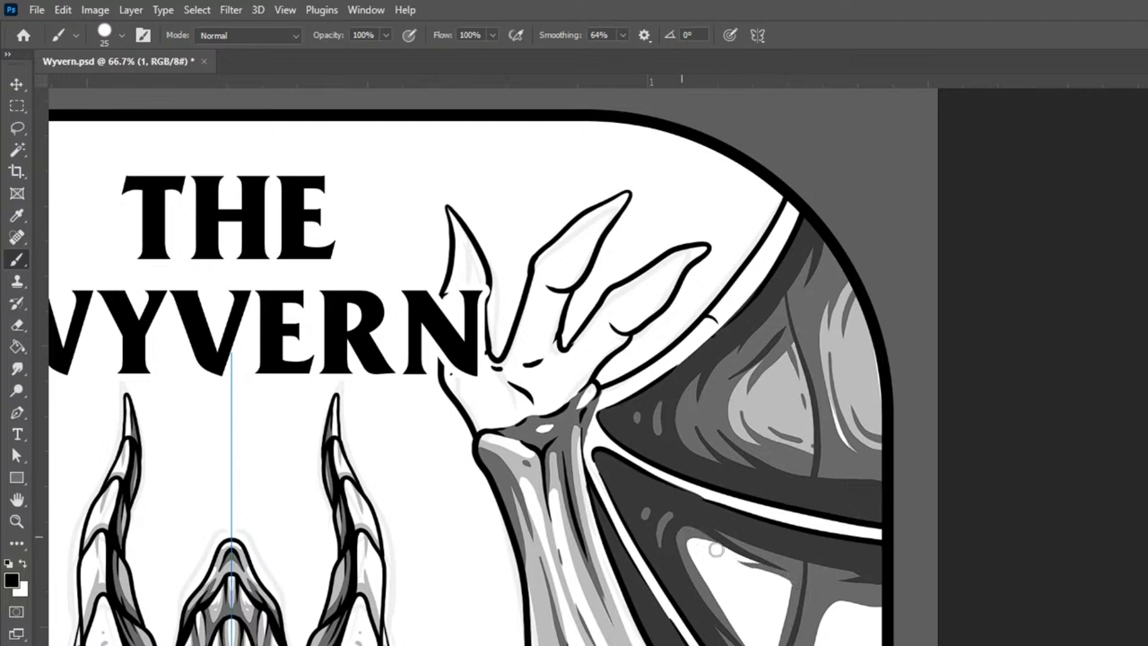
{"action": "left_click_drag", "start_coordinate": [684, 535], "coordinate": [751, 640]}
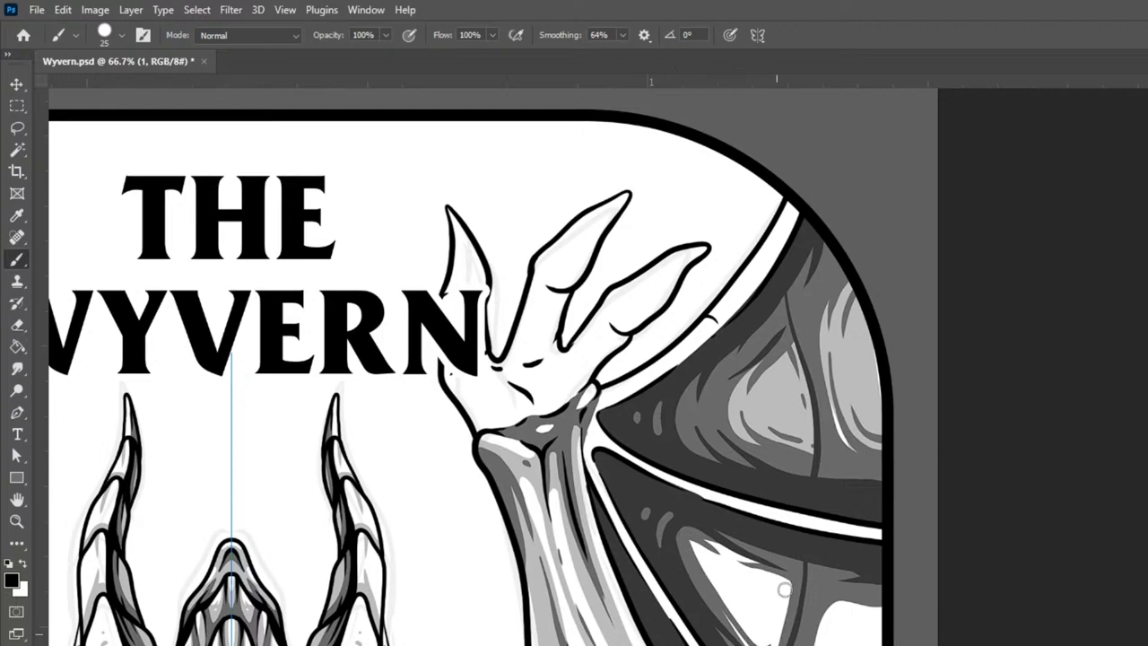
{"action": "left_click_drag", "start_coordinate": [684, 535], "coordinate": [770, 631]}
{"action": "mouse_move", "coordinate": [883, 598]}
{"action": "left_mouse_down"}
{"action": "mouse_move", "coordinate": [831, 414]}
{"action": "mouse_move", "coordinate": [857, 609]}
{"action": "mouse_move", "coordinate": [805, 572]}
{"action": "mouse_move", "coordinate": [779, 524]}
{"action": "mouse_move", "coordinate": [800, 475]}
{"action": "mouse_move", "coordinate": [855, 436]}
{"action": "mouse_move", "coordinate": [836, 442]}
{"action": "mouse_move", "coordinate": [803, 504]}
{"action": "mouse_move", "coordinate": [819, 568]}
{"action": "left_mouse_up"}
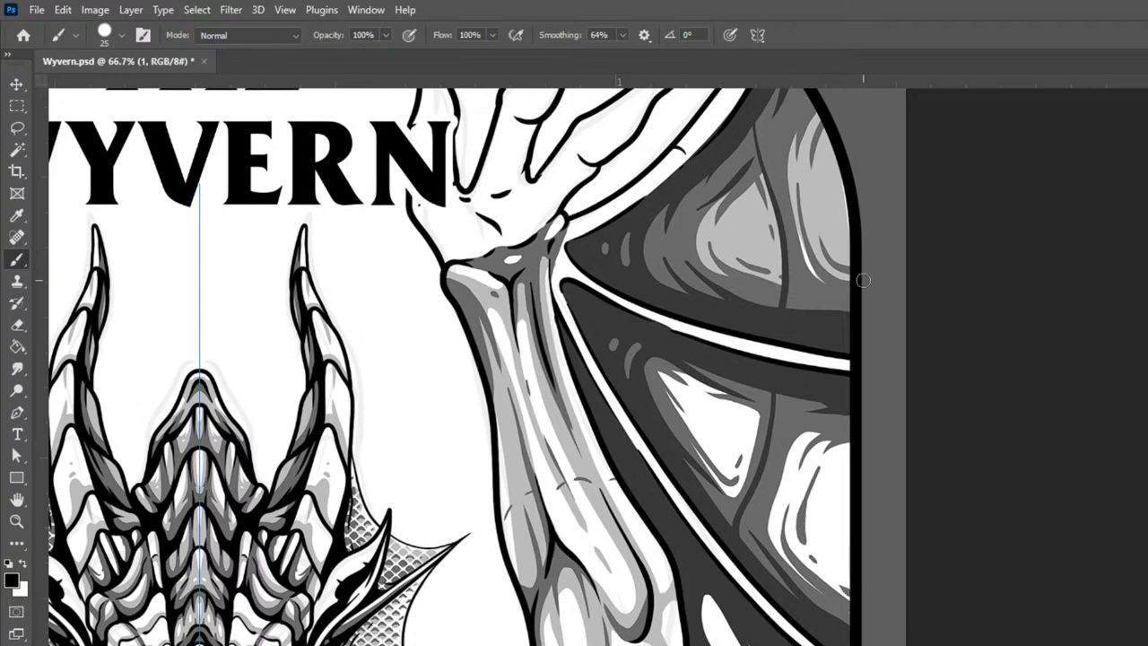
Step: On layer 2, fill the second membrane's remaining white areas with light grey using a size 70 brush
{"action": "key", "text": "bracketright"}
{"action": "key", "text": "bracketright"}
{"action": "key", "text": "bracketright"}
{"action": "key", "text": "bracketright"}
{"action": "key", "text": "bracketright"}
{"action": "mouse_move", "coordinate": [655, 348]}
{"action": "left_mouse_down"}
{"action": "mouse_move", "coordinate": [771, 516]}
{"action": "mouse_move", "coordinate": [665, 353]}
{"action": "mouse_move", "coordinate": [783, 482]}
{"action": "mouse_move", "coordinate": [689, 352]}
{"action": "mouse_move", "coordinate": [803, 461]}
{"action": "mouse_move", "coordinate": [725, 445]}
{"action": "mouse_move", "coordinate": [696, 453]}
{"action": "mouse_move", "coordinate": [824, 583]}
{"action": "mouse_move", "coordinate": [823, 500]}
{"action": "mouse_move", "coordinate": [781, 563]}
{"action": "mouse_move", "coordinate": [803, 420]}
{"action": "mouse_move", "coordinate": [816, 424]}
{"action": "mouse_move", "coordinate": [825, 594]}
{"action": "mouse_move", "coordinate": [841, 403]}
{"action": "mouse_move", "coordinate": [847, 605]}
{"action": "mouse_move", "coordinate": [775, 434]}
{"action": "mouse_move", "coordinate": [796, 562]}
{"action": "left_mouse_up"}
Step: Examine the grey shading of the upper wing membranes against the whole illustration
{"action": "scroll", "coordinate": [900, 630], "scroll_direction": "down", "scroll_amount": 4}
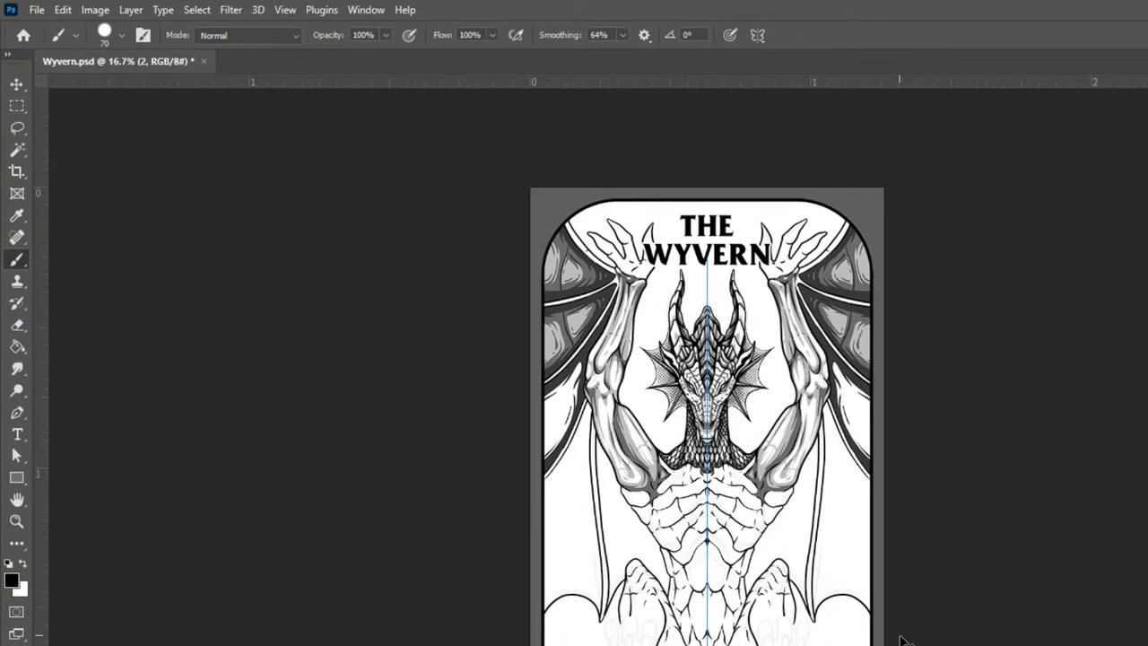
{"action": "scroll", "coordinate": [902, 639], "scroll_direction": "up", "scroll_amount": 2}
{"action": "scroll", "coordinate": [901, 638], "scroll_direction": "down", "scroll_amount": 3}
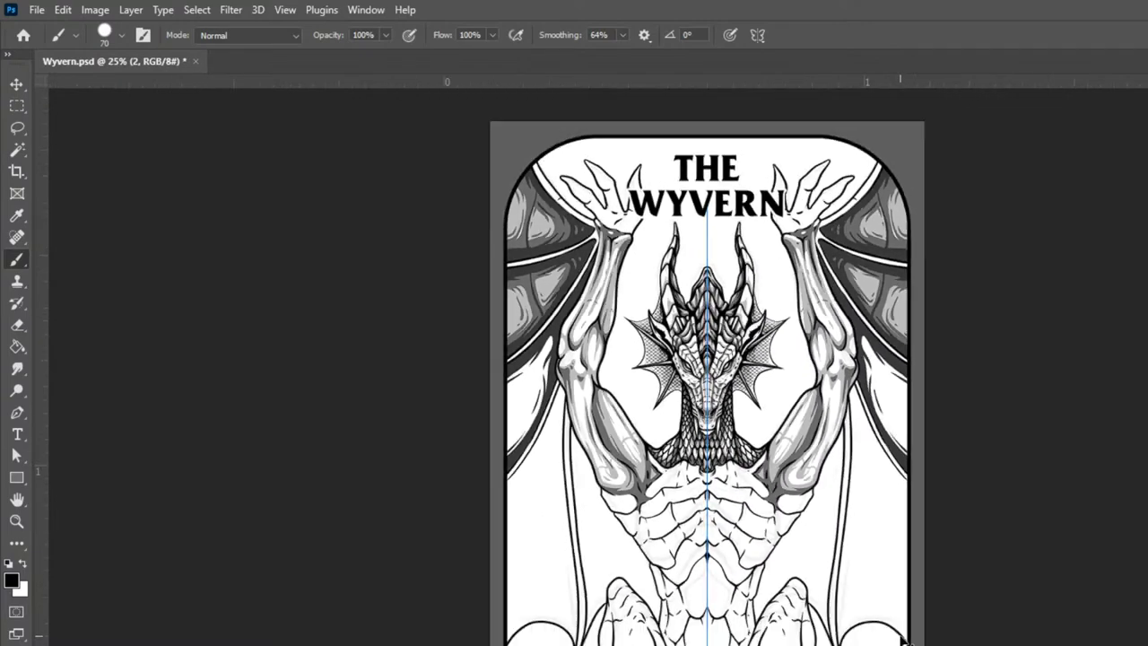
{"action": "scroll", "coordinate": [901, 639], "scroll_direction": "up", "scroll_amount": 1}
{"action": "scroll", "coordinate": [901, 639], "scroll_direction": "up", "scroll_amount": 3}
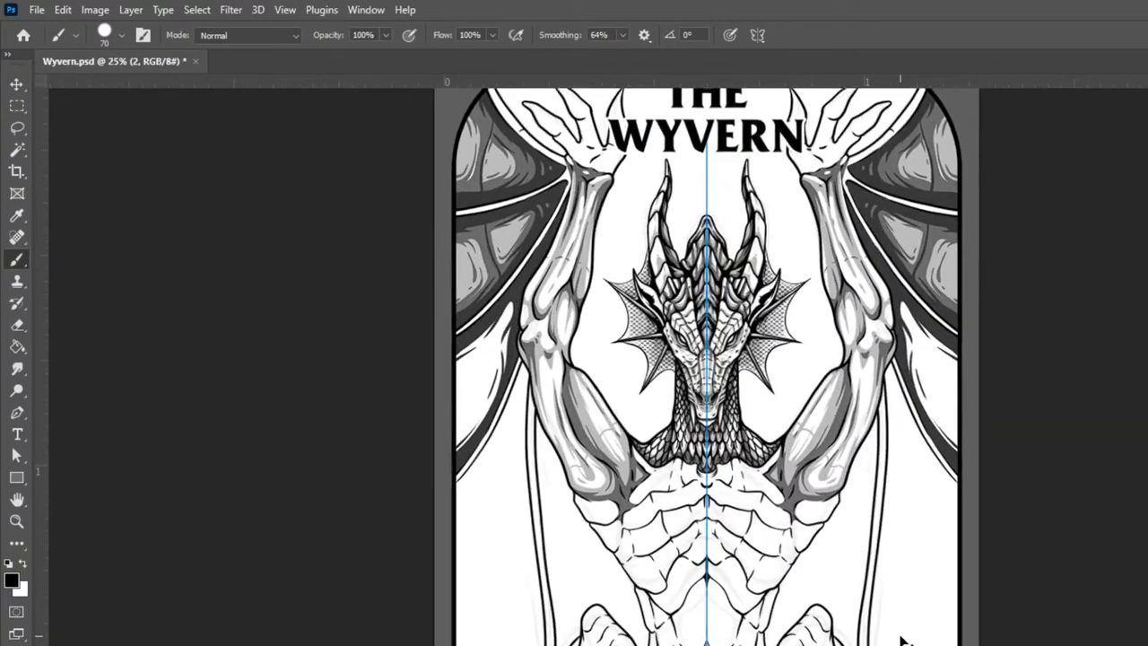
{"action": "scroll", "coordinate": [903, 639], "scroll_direction": "down", "scroll_amount": 1}
{"action": "scroll", "coordinate": [902, 639], "scroll_direction": "down", "scroll_amount": 2}
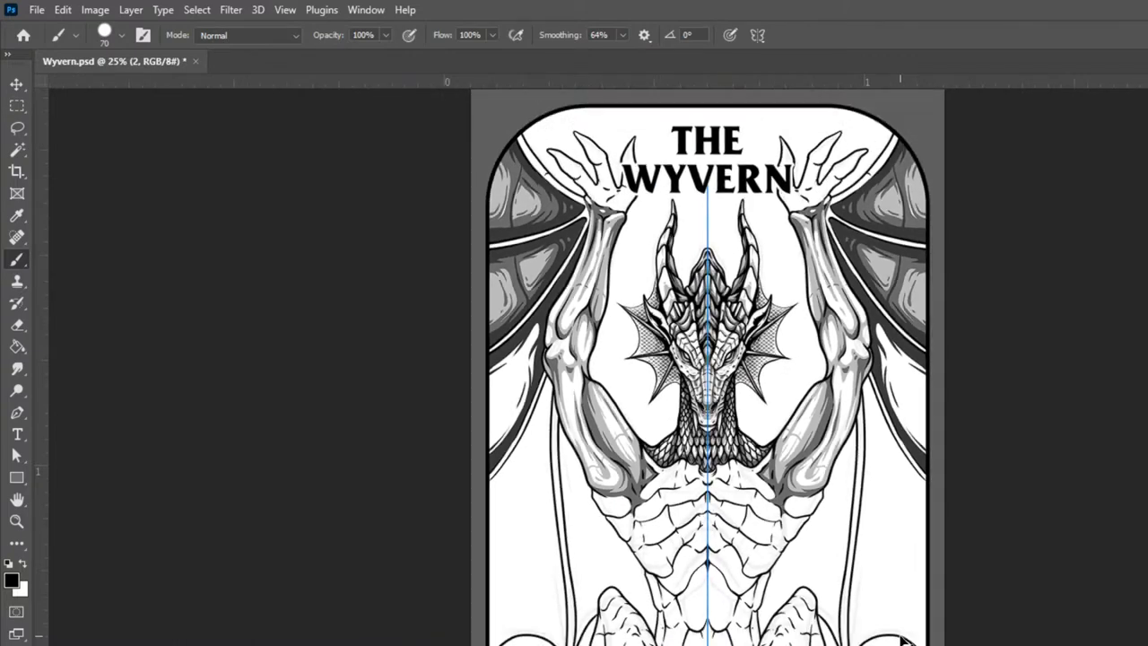
{"action": "scroll", "coordinate": [902, 638], "scroll_direction": "up", "scroll_amount": 3}
{"action": "left_click_drag", "start_coordinate": [900, 635], "coordinate": [666, 645]}
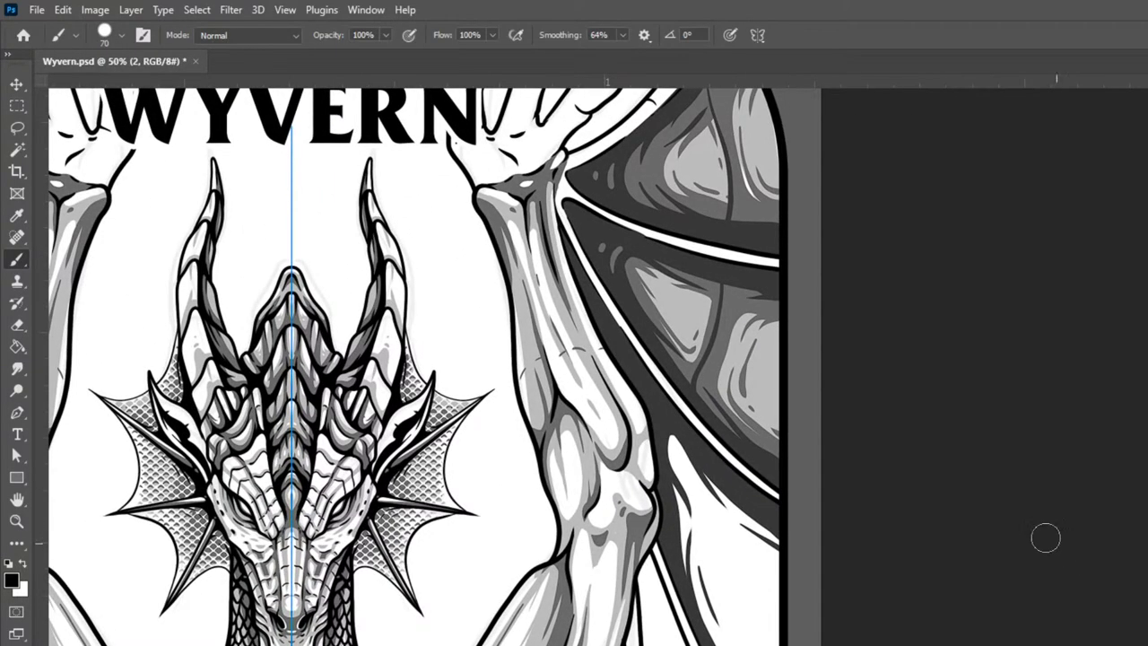
Step: Create a new layer and fill the narrow tip of the membrane strip beside the forearm with solid black using a size 10 brush
{"action": "left_click_drag", "start_coordinate": [1107, 543], "coordinate": [1096, 644]}
{"action": "key", "text": "ctrl+alt+shift+n"}
{"action": "key", "text": "ctrl+plus"}
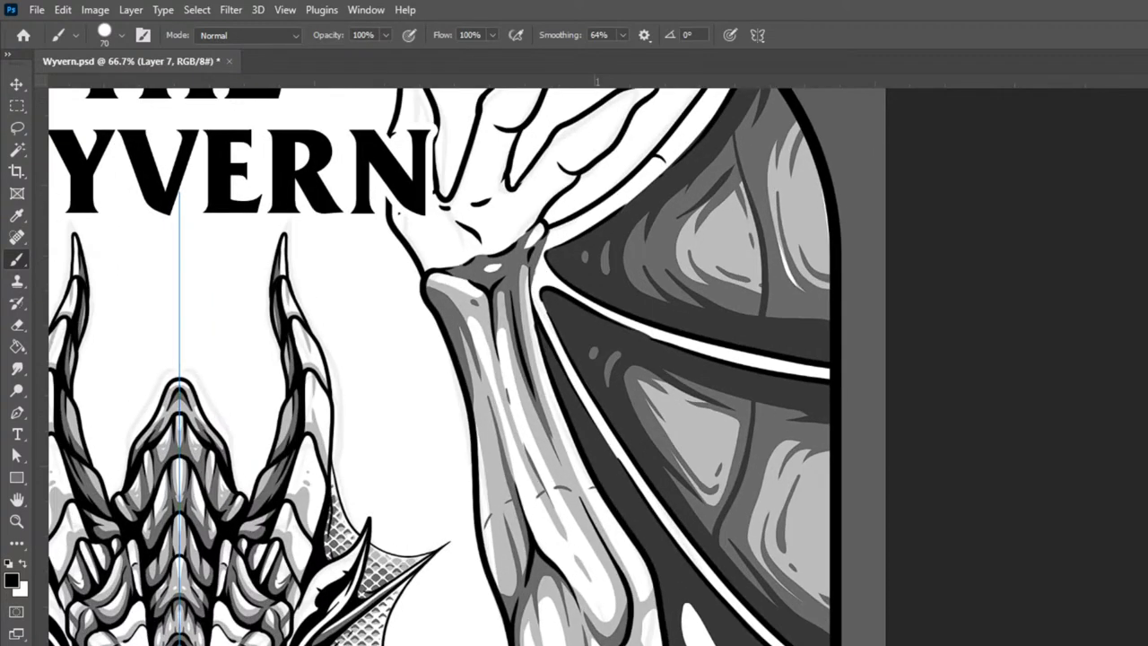
{"action": "key", "text": "ctrl+plus"}
{"action": "left_click_drag", "start_coordinate": [761, 366], "coordinate": [794, 451]}
{"action": "key", "text": "bracketleft"}
{"action": "key", "text": "bracketleft"}
{"action": "key", "text": "bracketleft"}
{"action": "key", "text": "bracketleft"}
{"action": "key", "text": "bracketleft"}
{"action": "key", "text": "bracketleft"}
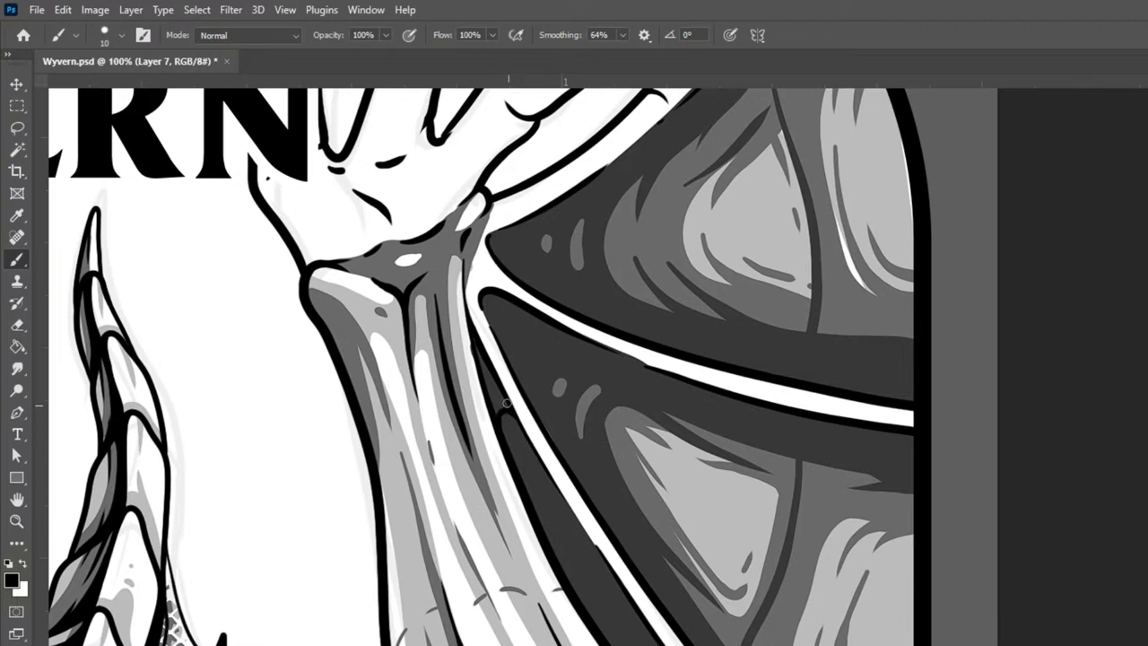
{"action": "left_click_drag", "start_coordinate": [492, 404], "coordinate": [473, 330]}
{"action": "left_click_drag", "start_coordinate": [495, 400], "coordinate": [506, 413]}
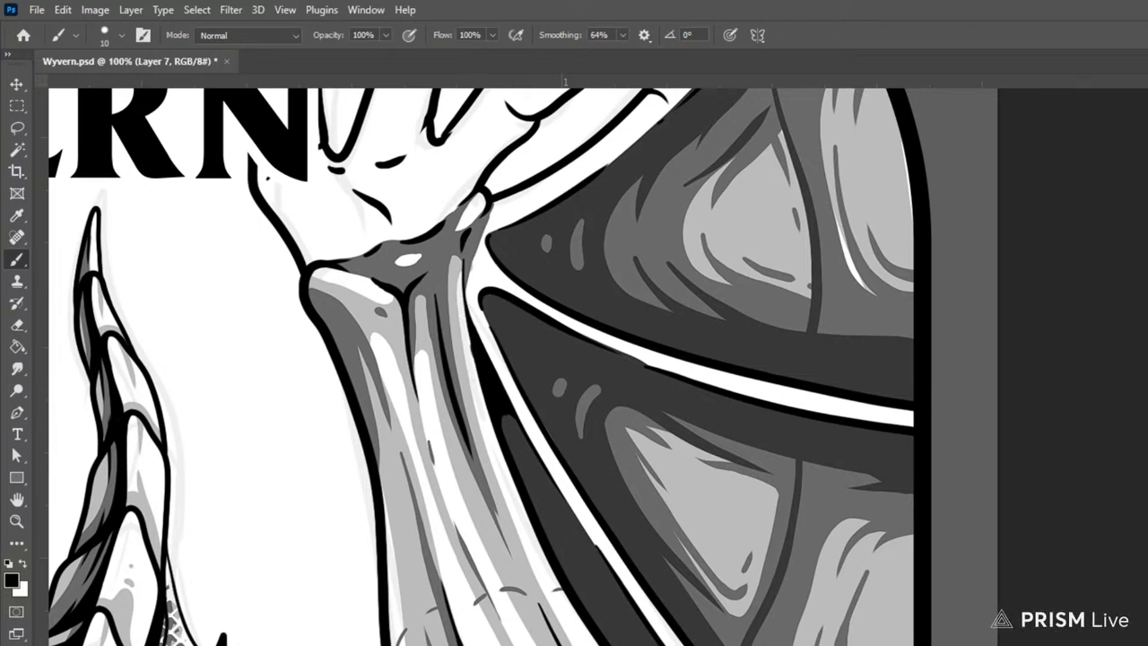
Step: On layer 7, paint a solid black shadow around the narrow tip of the second wing membrane with a size 10 brush
{"action": "key", "text": "alt+bracketleft"}
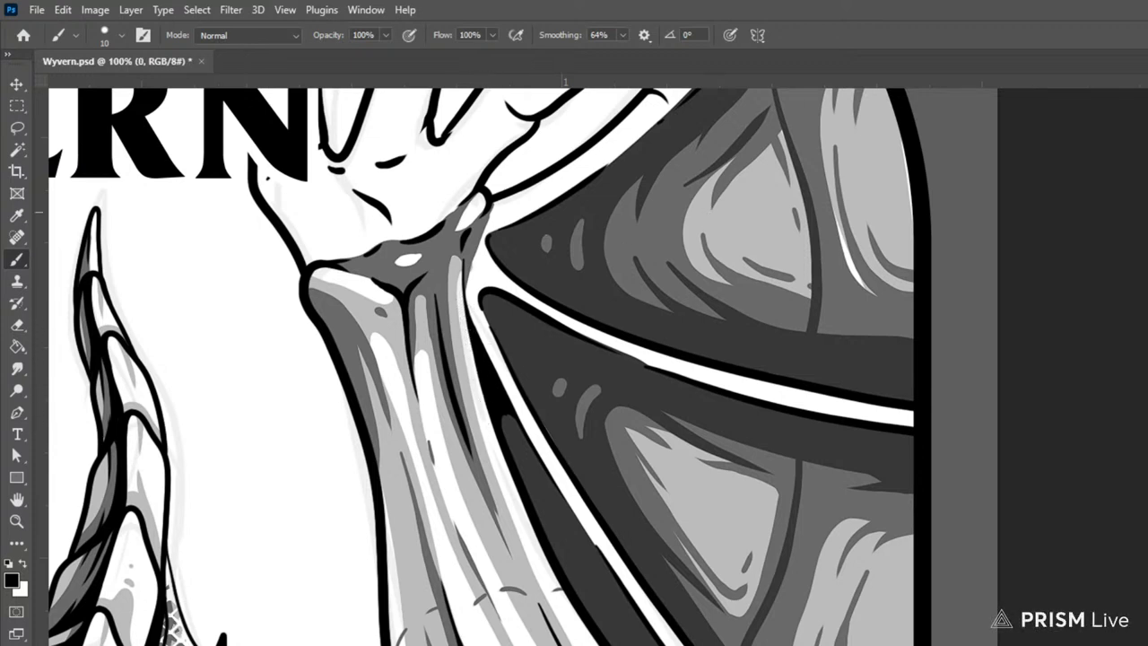
{"action": "key", "text": "alt+bracketright"}
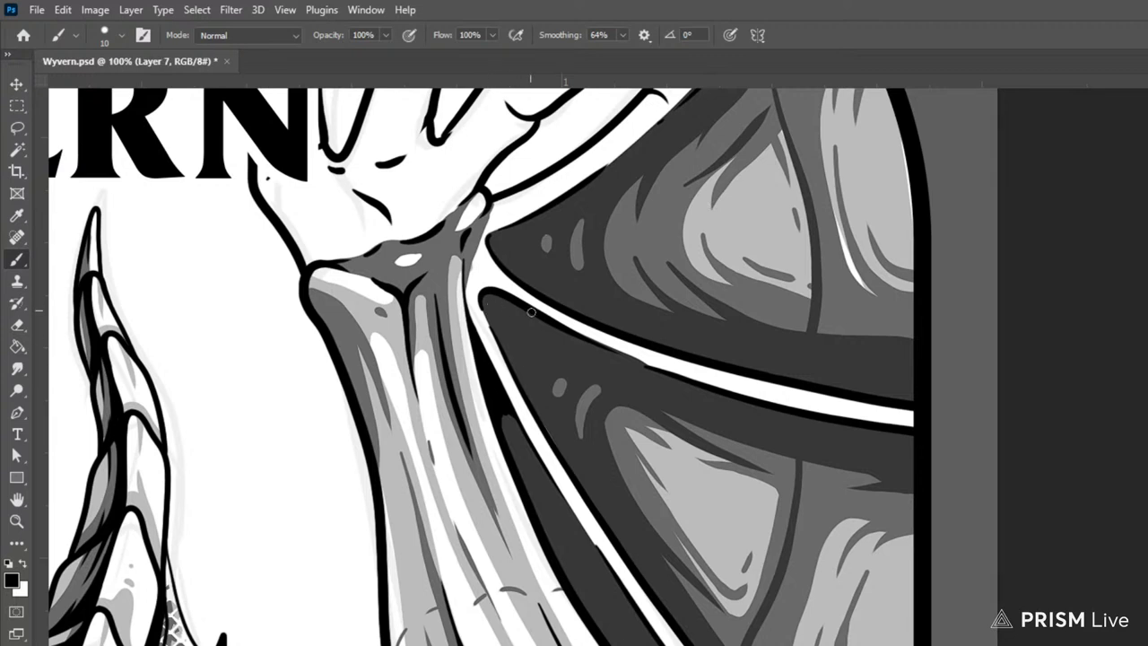
{"action": "mouse_move", "coordinate": [500, 299]}
{"action": "left_mouse_down"}
{"action": "mouse_move", "coordinate": [497, 339]}
{"action": "mouse_move", "coordinate": [541, 426]}
{"action": "left_mouse_up"}
{"action": "left_click_drag", "start_coordinate": [493, 334], "coordinate": [530, 417]}
{"action": "left_click_drag", "start_coordinate": [485, 317], "coordinate": [534, 420]}
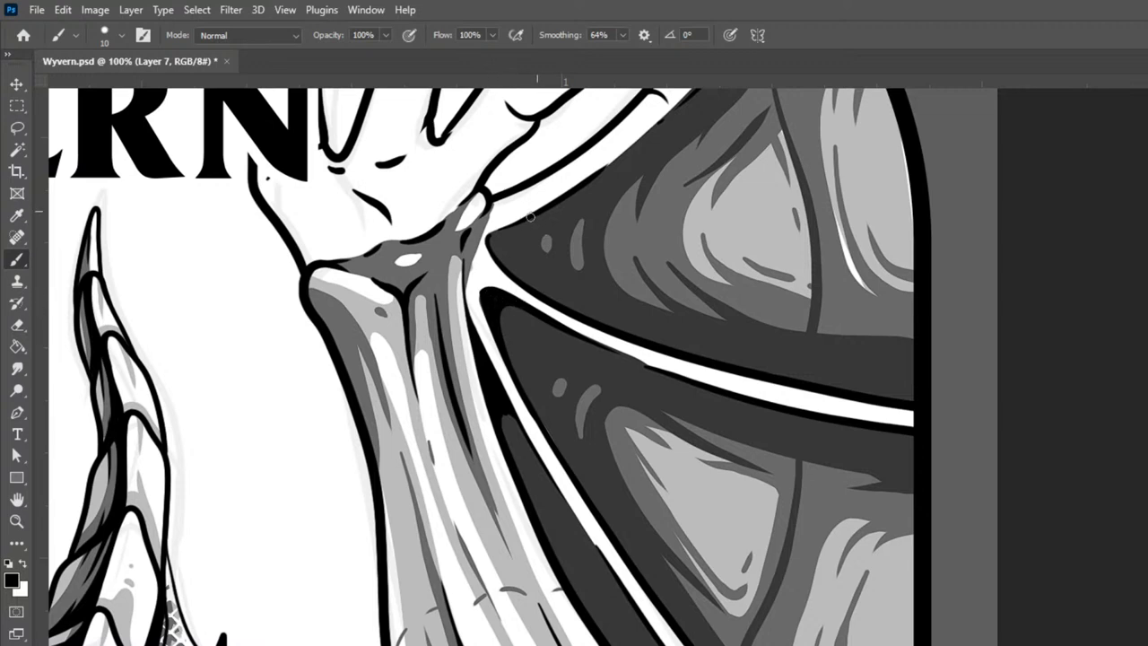
Step: Paint black shadows along both edges of the uppermost membrane's tip and add small black flecks inside the second membrane's tip
{"action": "mouse_move", "coordinate": [508, 227]}
{"action": "left_mouse_down"}
{"action": "mouse_move", "coordinate": [505, 272]}
{"action": "mouse_move", "coordinate": [541, 298]}
{"action": "left_mouse_up"}
{"action": "left_click_drag", "start_coordinate": [500, 228], "coordinate": [542, 211]}
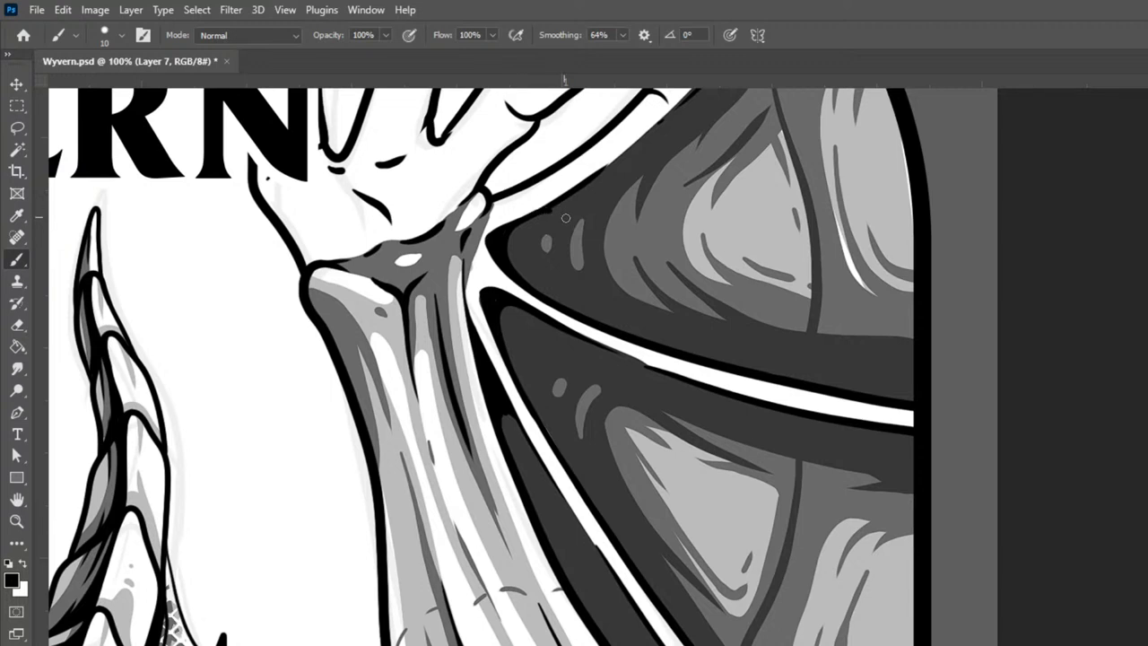
{"action": "left_click_drag", "start_coordinate": [576, 189], "coordinate": [598, 173]}
{"action": "left_click_drag", "start_coordinate": [547, 293], "coordinate": [564, 299]}
{"action": "mouse_move", "coordinate": [515, 247]}
{"action": "left_mouse_down"}
{"action": "mouse_move", "coordinate": [525, 280]}
{"action": "mouse_move", "coordinate": [566, 307]}
{"action": "left_mouse_up"}
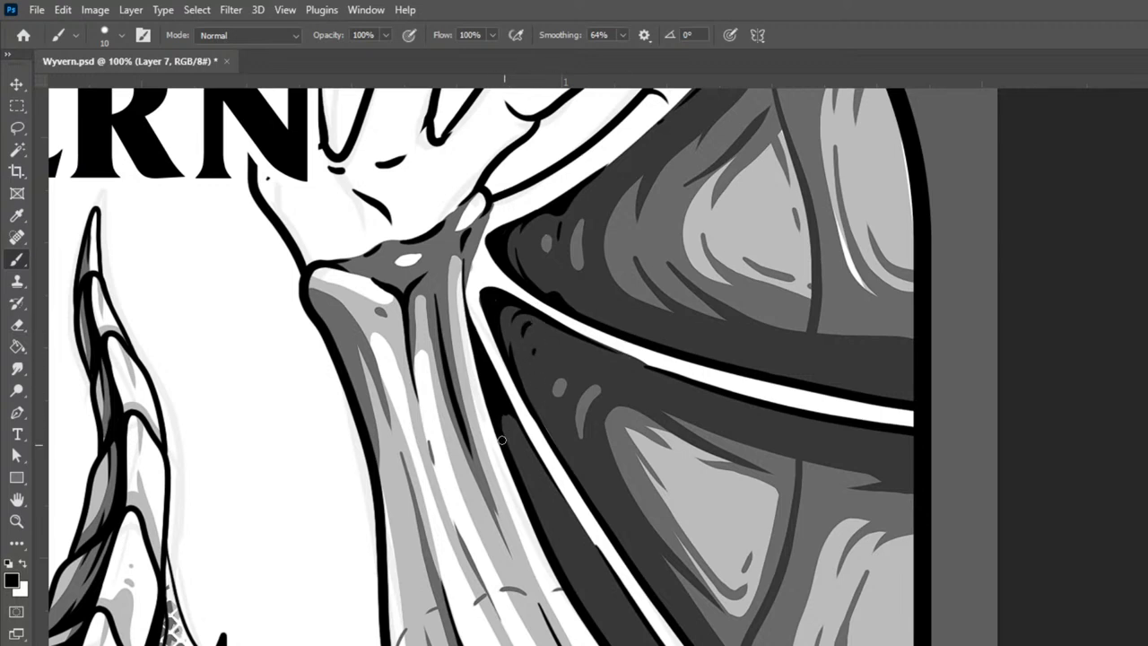
Step: Extend the black shading down the membrane strip beside the forearm, adding small flecks near its tip
{"action": "left_click_drag", "start_coordinate": [517, 424], "coordinate": [621, 583]}
{"action": "key", "text": "ctrl+minus"}
{"action": "key", "text": "ctrl+plus"}
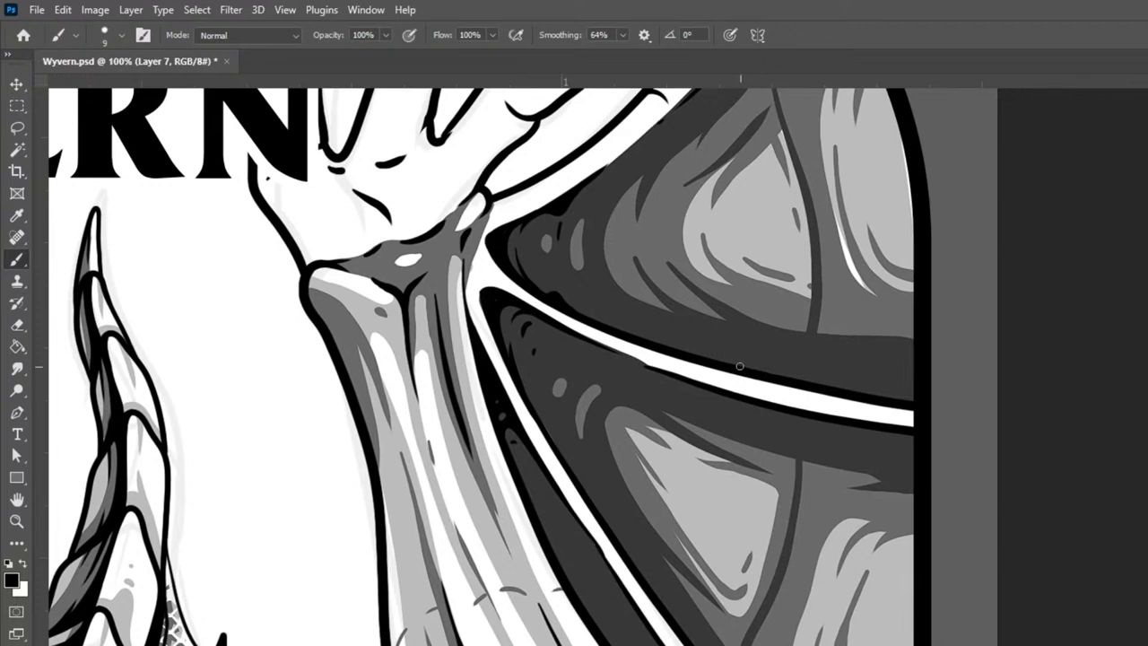
Step: Paint an uneven black shadow along the uppermost membrane's lower edge, rising into its dark fold line, with a size 10 brush
{"action": "key", "text": "bracketright"}
{"action": "left_click_drag", "start_coordinate": [686, 351], "coordinate": [701, 343]}
{"action": "mouse_move", "coordinate": [780, 364]}
{"action": "left_mouse_down"}
{"action": "mouse_move", "coordinate": [808, 393]}
{"action": "mouse_move", "coordinate": [771, 370]}
{"action": "mouse_move", "coordinate": [800, 384]}
{"action": "mouse_move", "coordinate": [805, 360]}
{"action": "mouse_move", "coordinate": [777, 370]}
{"action": "mouse_move", "coordinate": [799, 374]}
{"action": "mouse_move", "coordinate": [819, 283]}
{"action": "mouse_move", "coordinate": [807, 392]}
{"action": "mouse_move", "coordinate": [821, 391]}
{"action": "mouse_move", "coordinate": [792, 376]}
{"action": "mouse_move", "coordinate": [808, 348]}
{"action": "left_mouse_up"}
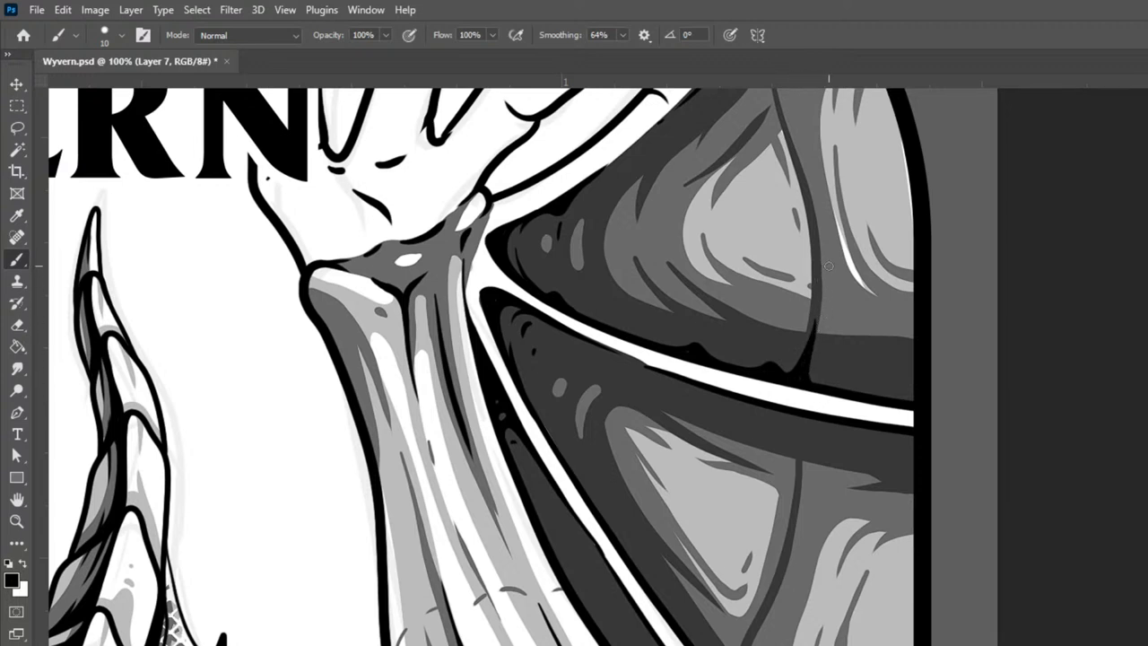
{"action": "key", "text": "ctrl+minus"}
{"action": "key", "text": "ctrl+minus"}
{"action": "key", "text": "ctrl+minus"}
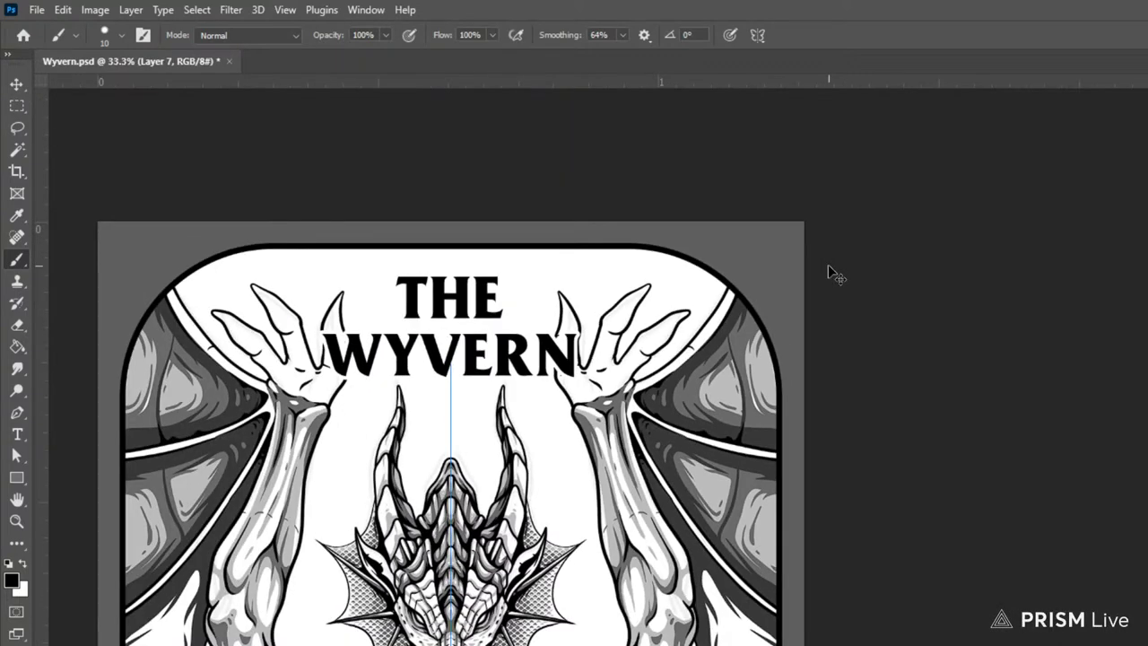
Step: Continue the uppermost membrane's black lower shadow from the fold line to the outer border using a size 20 brush
{"action": "scroll", "coordinate": [828, 272], "scroll_direction": "up", "scroll_amount": 3}
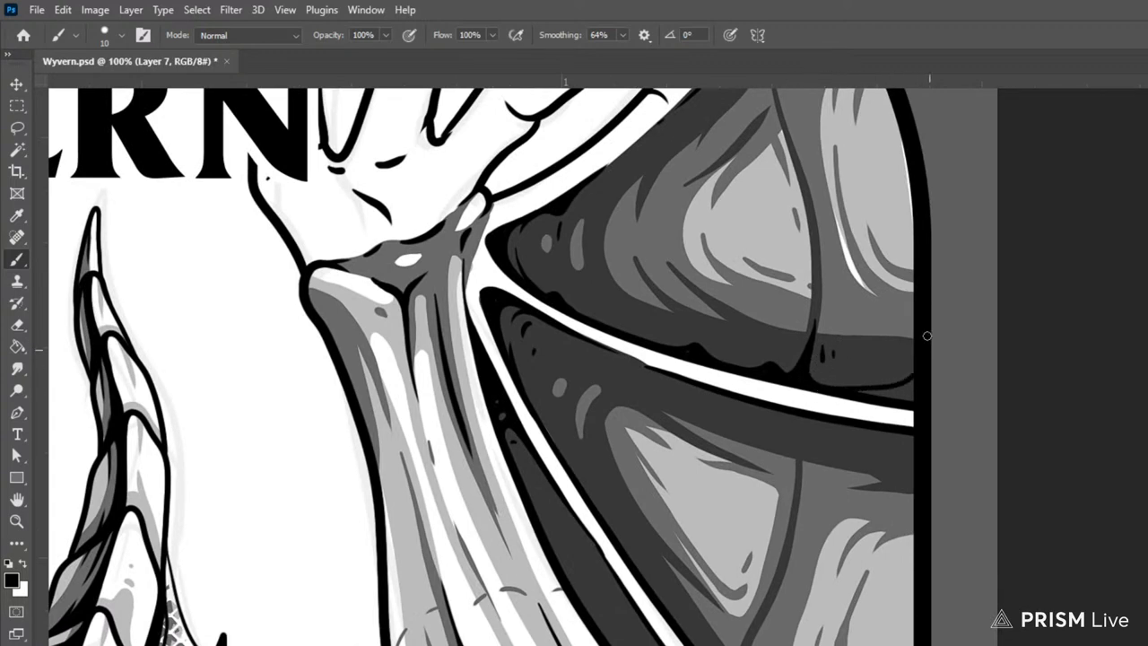
{"action": "key", "text": "bracketright"}
{"action": "key", "text": "bracketright"}
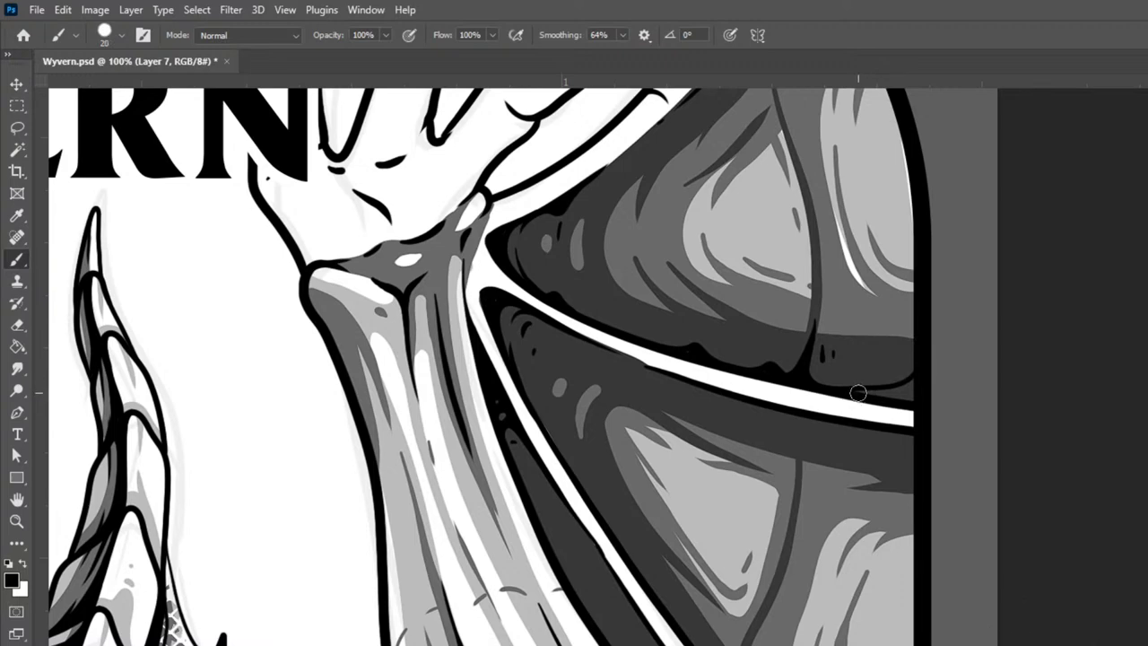
{"action": "left_click_drag", "start_coordinate": [918, 385], "coordinate": [932, 348]}
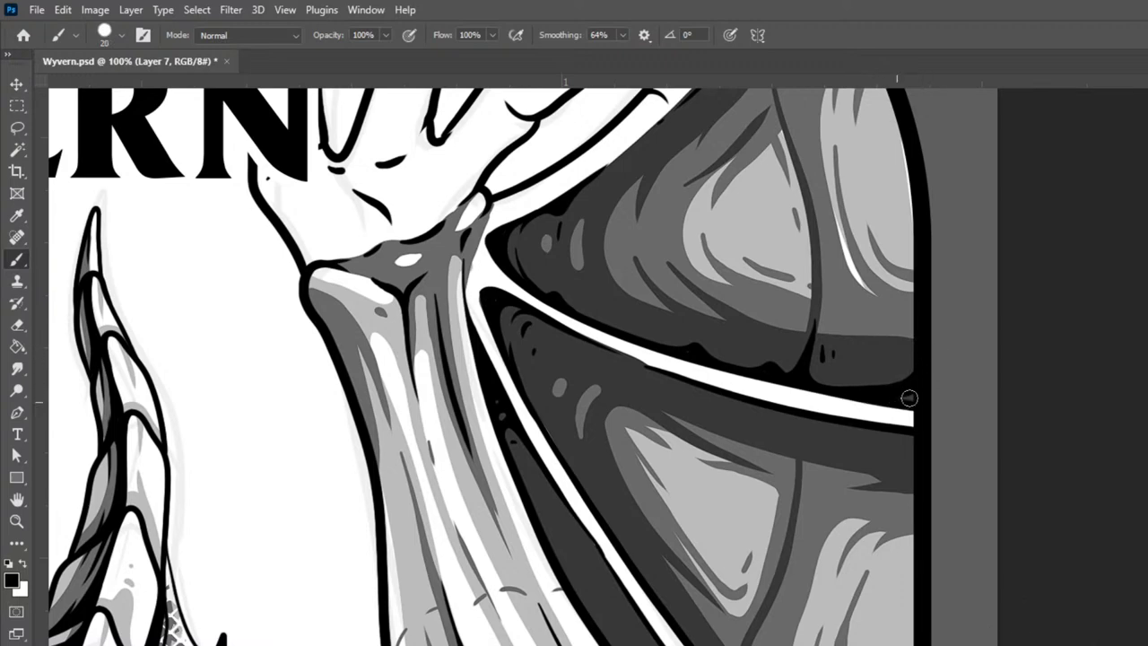
Step: Fill the uppermost membrane's top corner beside the rounded border with black and round off the end of its wing finger
{"action": "scroll", "coordinate": [921, 380], "scroll_direction": "up", "scroll_amount": 5}
{"action": "scroll", "coordinate": [921, 380], "scroll_direction": "left", "scroll_amount": 1}
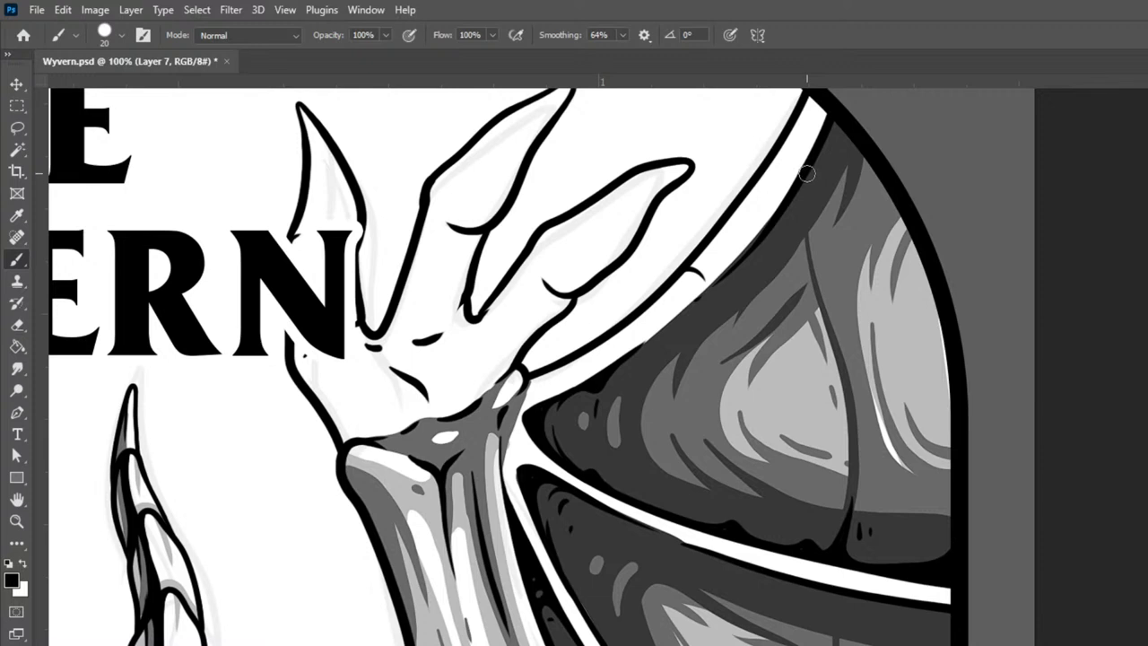
{"action": "left_click_drag", "start_coordinate": [805, 178], "coordinate": [804, 216]}
{"action": "mouse_move", "coordinate": [868, 117]}
{"action": "left_mouse_down"}
{"action": "mouse_move", "coordinate": [823, 143]}
{"action": "mouse_move", "coordinate": [839, 124]}
{"action": "mouse_move", "coordinate": [865, 140]}
{"action": "mouse_move", "coordinate": [842, 123]}
{"action": "mouse_move", "coordinate": [804, 169]}
{"action": "mouse_move", "coordinate": [835, 131]}
{"action": "mouse_move", "coordinate": [844, 231]}
{"action": "mouse_move", "coordinate": [824, 186]}
{"action": "mouse_move", "coordinate": [834, 182]}
{"action": "mouse_move", "coordinate": [805, 197]}
{"action": "mouse_move", "coordinate": [831, 198]}
{"action": "mouse_move", "coordinate": [832, 240]}
{"action": "mouse_move", "coordinate": [818, 195]}
{"action": "mouse_move", "coordinate": [799, 208]}
{"action": "mouse_move", "coordinate": [819, 192]}
{"action": "mouse_move", "coordinate": [831, 200]}
{"action": "mouse_move", "coordinate": [829, 240]}
{"action": "left_mouse_up"}
{"action": "key", "text": "bracketleft"}
{"action": "key", "text": "bracketright"}
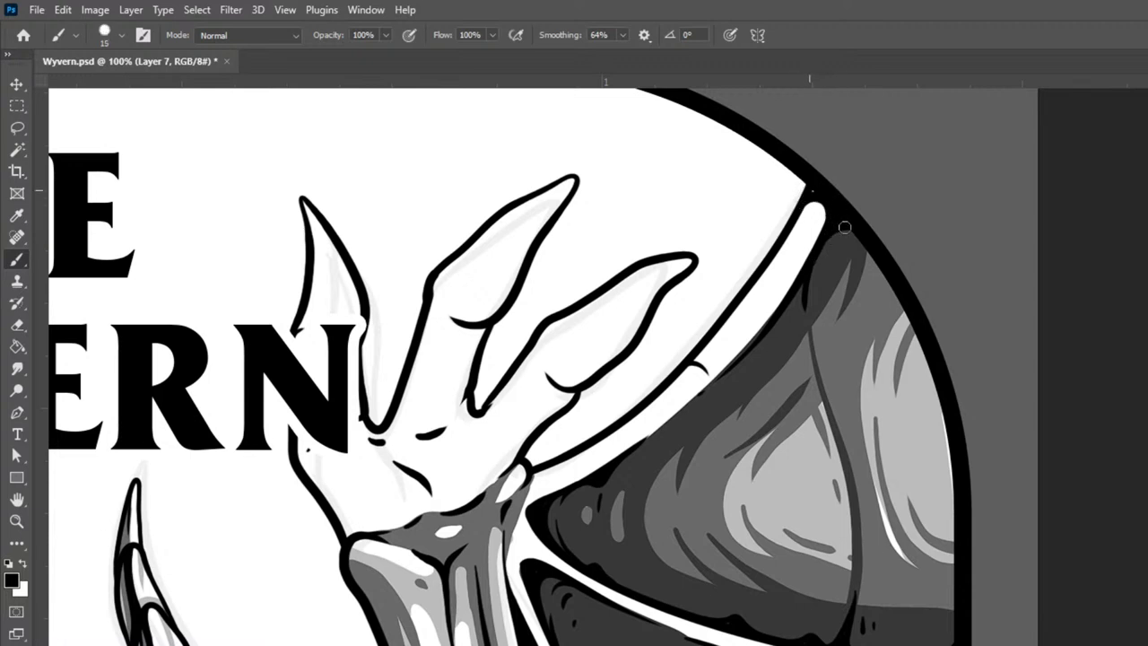
Step: Fill the gap behind the elbow between the arm and the wing fingers with solid black using a size 15 brush
{"action": "left_click_drag", "start_coordinate": [906, 634], "coordinate": [912, 284]}
{"action": "mouse_move", "coordinate": [692, 279]}
{"action": "left_mouse_down"}
{"action": "mouse_move", "coordinate": [740, 389]}
{"action": "mouse_move", "coordinate": [833, 530]}
{"action": "left_mouse_up"}
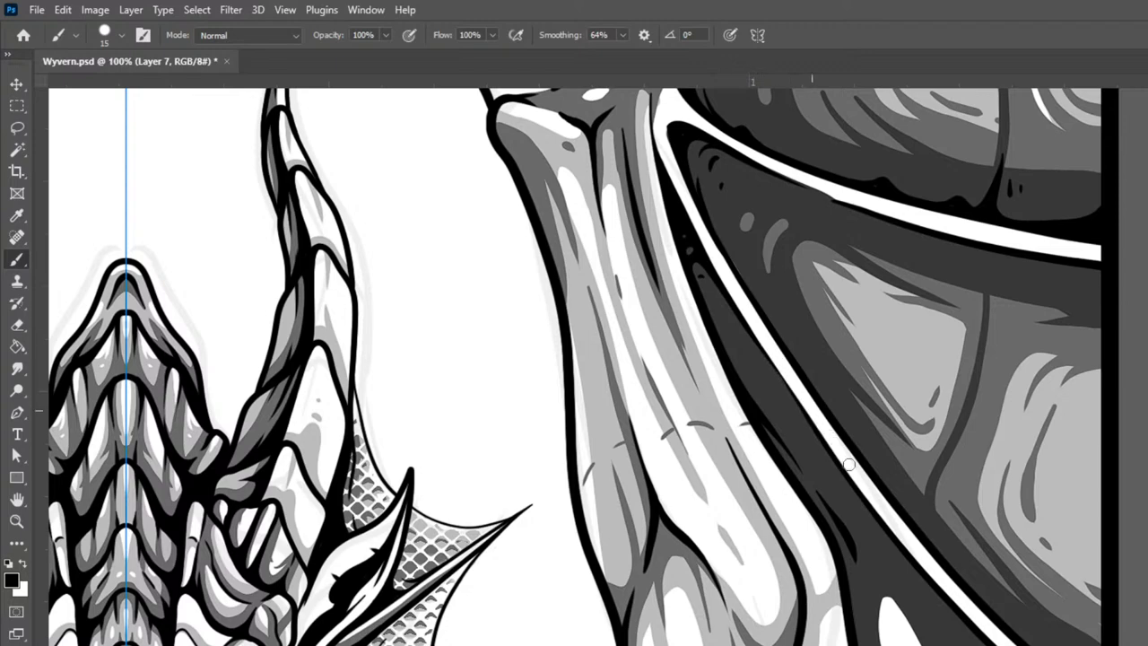
{"action": "mouse_move", "coordinate": [1038, 573]}
{"action": "left_mouse_down"}
{"action": "mouse_move", "coordinate": [1045, 387]}
{"action": "mouse_move", "coordinate": [1118, 158]}
{"action": "left_mouse_up"}
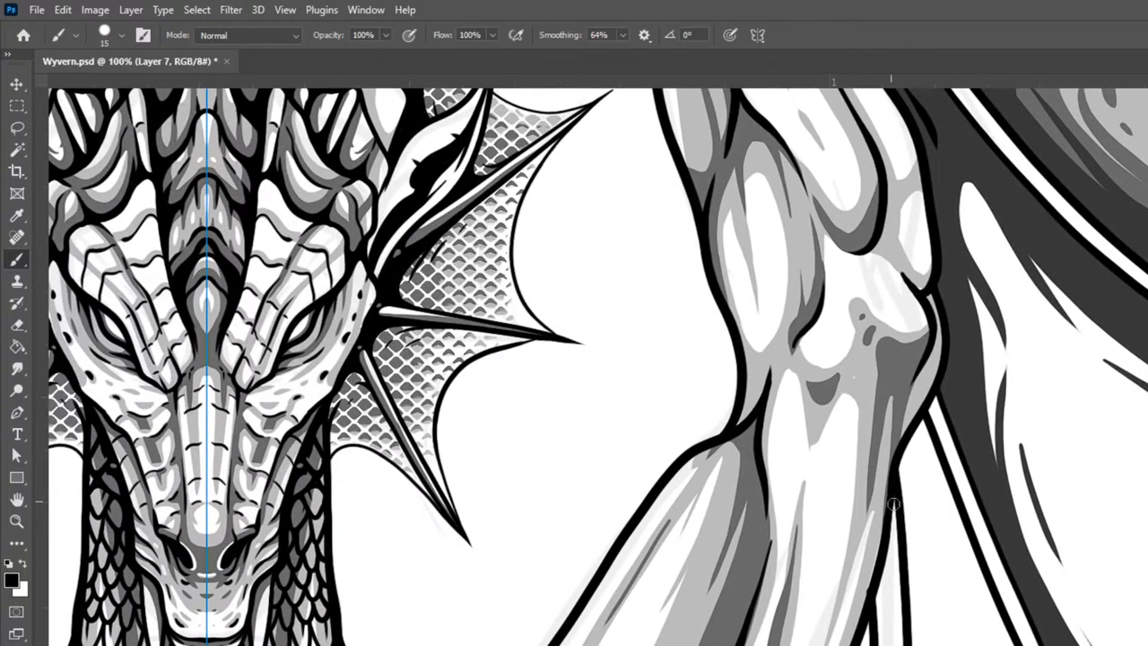
{"action": "mouse_move", "coordinate": [903, 525]}
{"action": "left_mouse_down"}
{"action": "mouse_move", "coordinate": [917, 467]}
{"action": "mouse_move", "coordinate": [956, 510]}
{"action": "mouse_move", "coordinate": [986, 582]}
{"action": "left_mouse_up"}
{"action": "left_click_drag", "start_coordinate": [926, 425], "coordinate": [956, 509]}
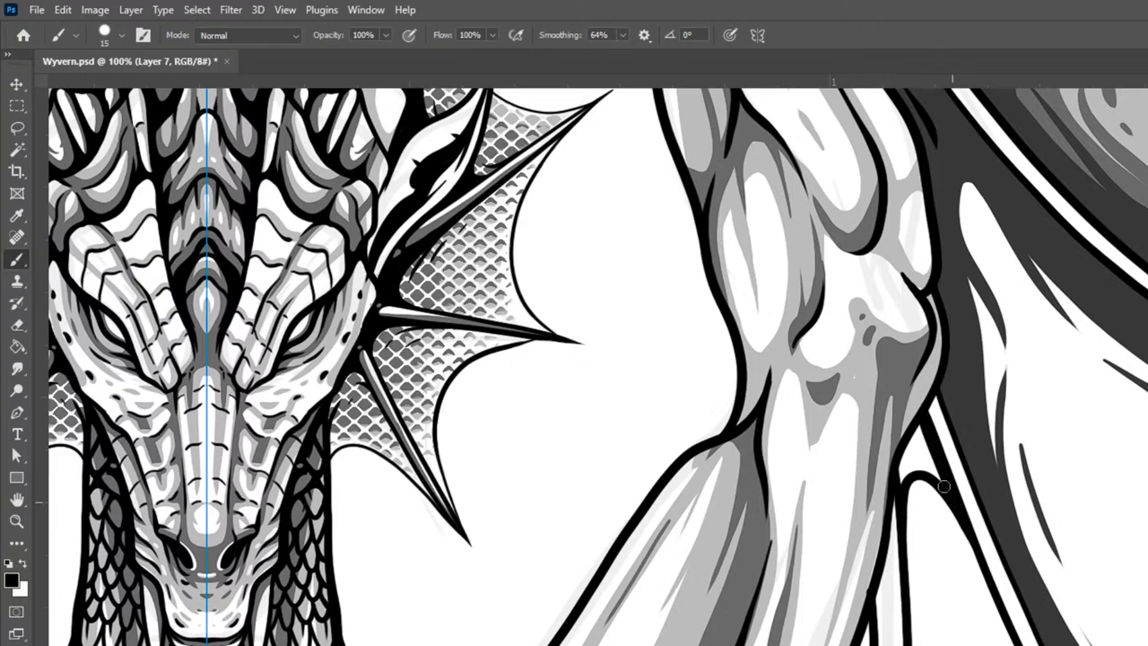
{"action": "mouse_move", "coordinate": [921, 424]}
{"action": "left_mouse_down"}
{"action": "mouse_move", "coordinate": [898, 463]}
{"action": "mouse_move", "coordinate": [896, 495]}
{"action": "mouse_move", "coordinate": [914, 512]}
{"action": "mouse_move", "coordinate": [901, 472]}
{"action": "mouse_move", "coordinate": [954, 497]}
{"action": "left_mouse_up"}
{"action": "left_click_drag", "start_coordinate": [930, 458], "coordinate": [918, 426]}
{"action": "left_click_drag", "start_coordinate": [918, 426], "coordinate": [905, 492]}
{"action": "mouse_move", "coordinate": [922, 446]}
{"action": "left_mouse_down"}
{"action": "mouse_move", "coordinate": [947, 487]}
{"action": "mouse_move", "coordinate": [911, 475]}
{"action": "left_mouse_up"}
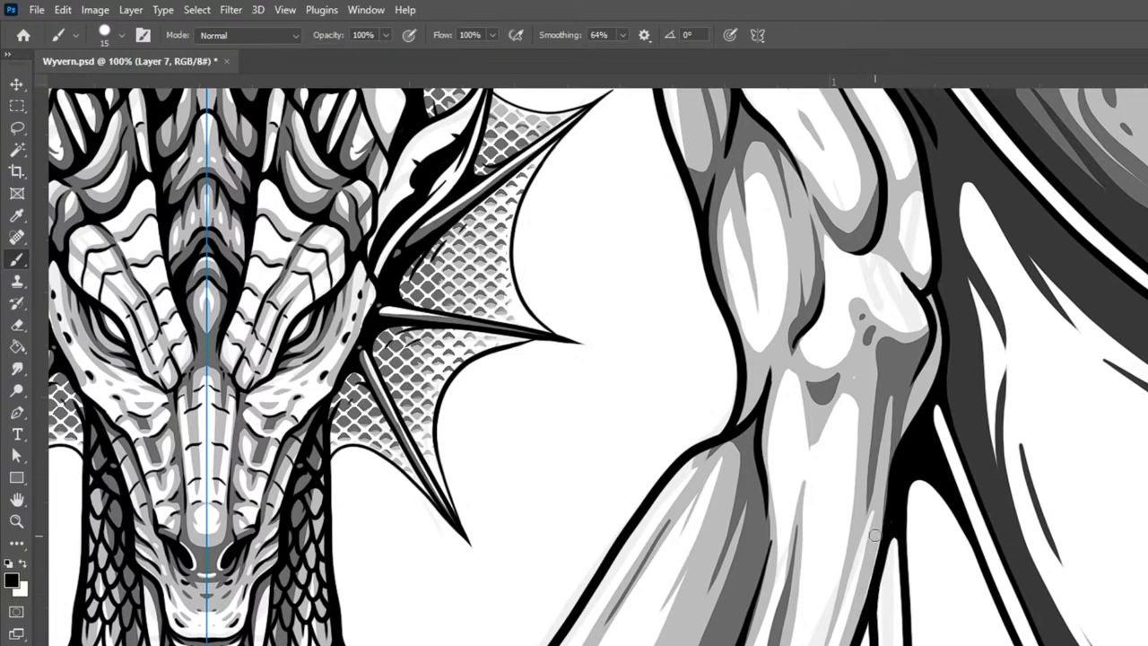
Step: Fill the narrow gap between the upper arm and the long lower wing finger with black, rounding the membrane's top
{"action": "left_click_drag", "start_coordinate": [912, 520], "coordinate": [919, 387]}
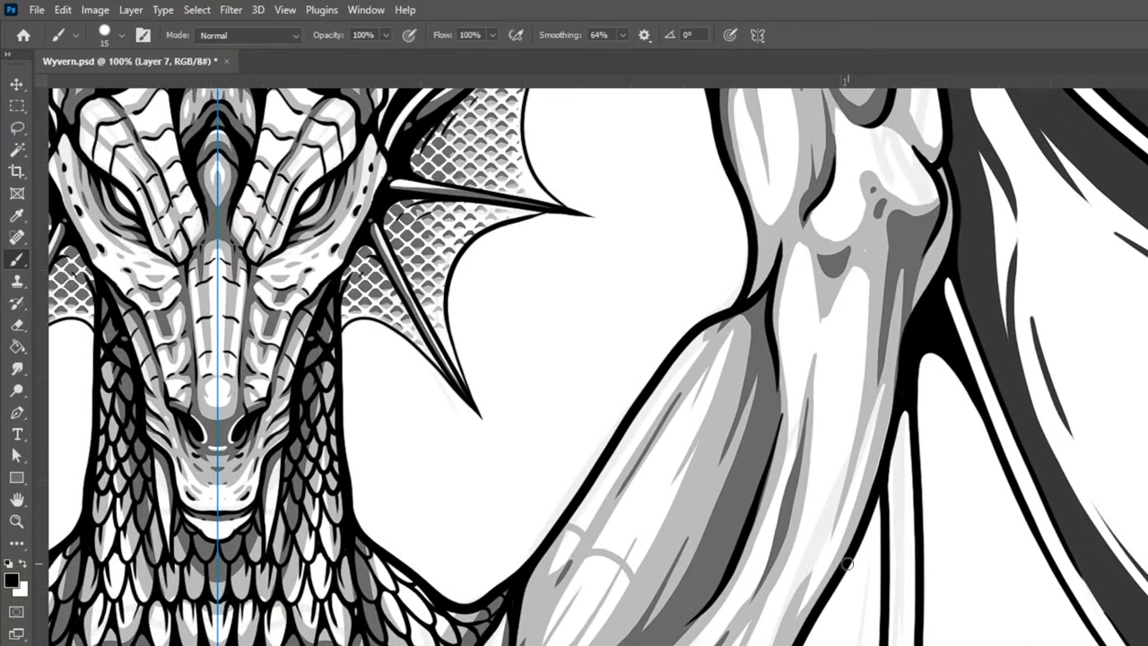
{"action": "mouse_move", "coordinate": [865, 540]}
{"action": "left_mouse_down"}
{"action": "mouse_move", "coordinate": [881, 574]}
{"action": "mouse_move", "coordinate": [880, 496]}
{"action": "mouse_move", "coordinate": [877, 547]}
{"action": "left_mouse_up"}
{"action": "mouse_move", "coordinate": [883, 506]}
{"action": "left_mouse_down"}
{"action": "mouse_move", "coordinate": [871, 543]}
{"action": "mouse_move", "coordinate": [876, 528]}
{"action": "left_mouse_up"}
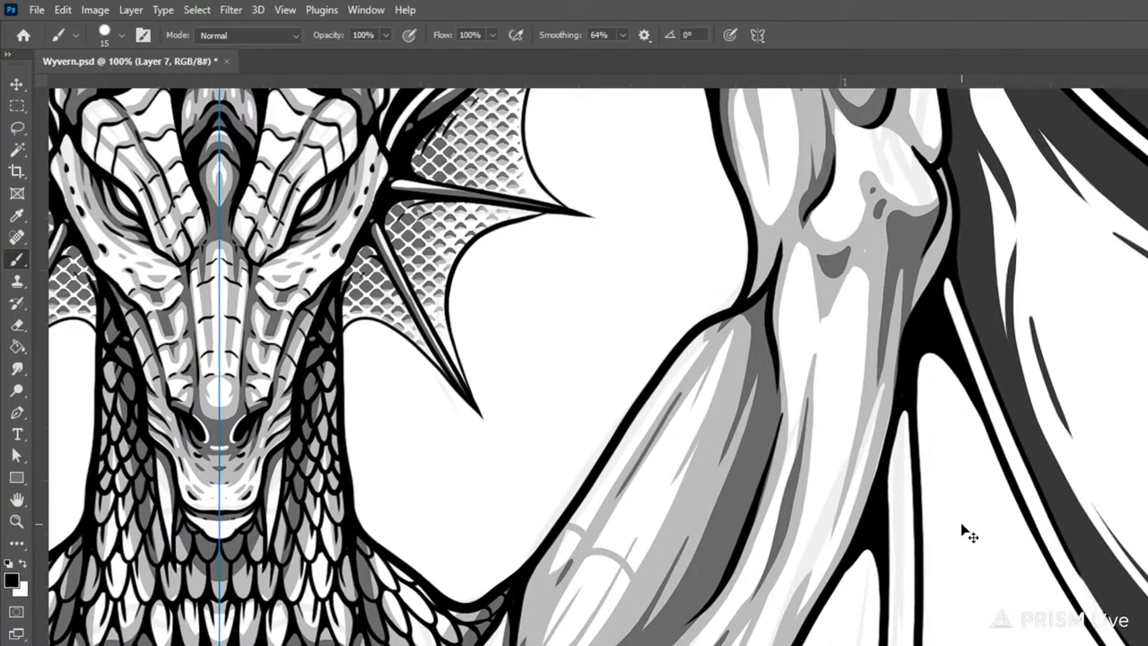
{"action": "key", "text": "ctrl+minus"}
{"action": "key", "text": "ctrl+minus"}
{"action": "key", "text": "ctrl+minus"}
{"action": "key", "text": "ctrl+plus"}
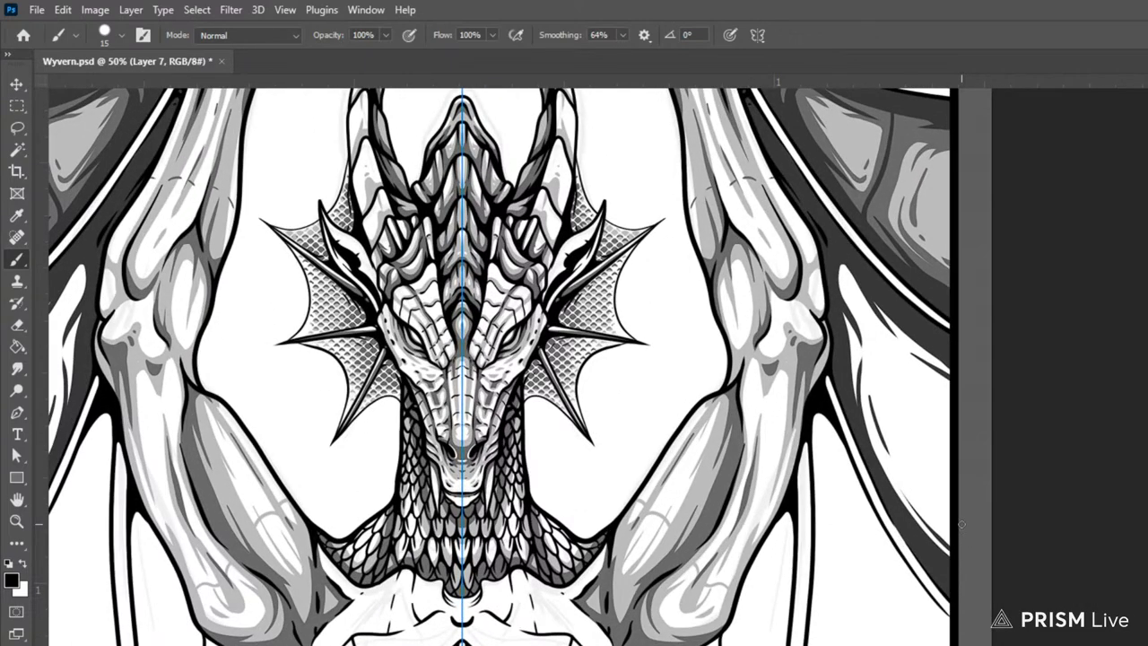
Step: Paint a broad solid black shadow along the underside of the upper arm and down the body's flank with a size 25 brush
{"action": "left_click_drag", "start_coordinate": [900, 508], "coordinate": [933, 282]}
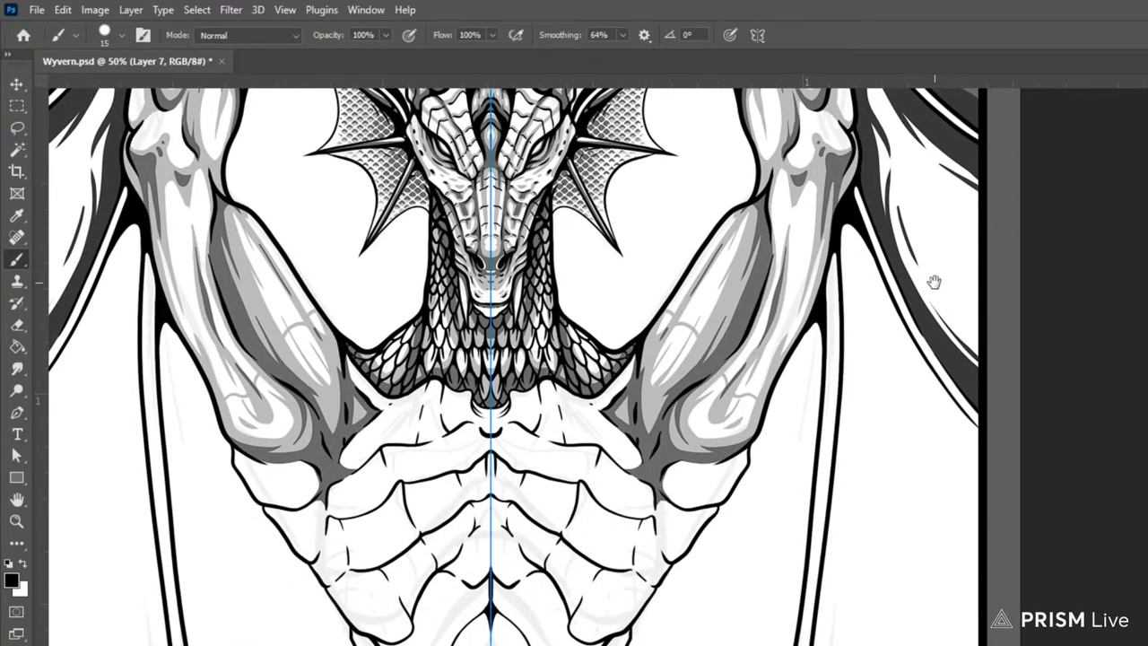
{"action": "key", "text": "bracketright"}
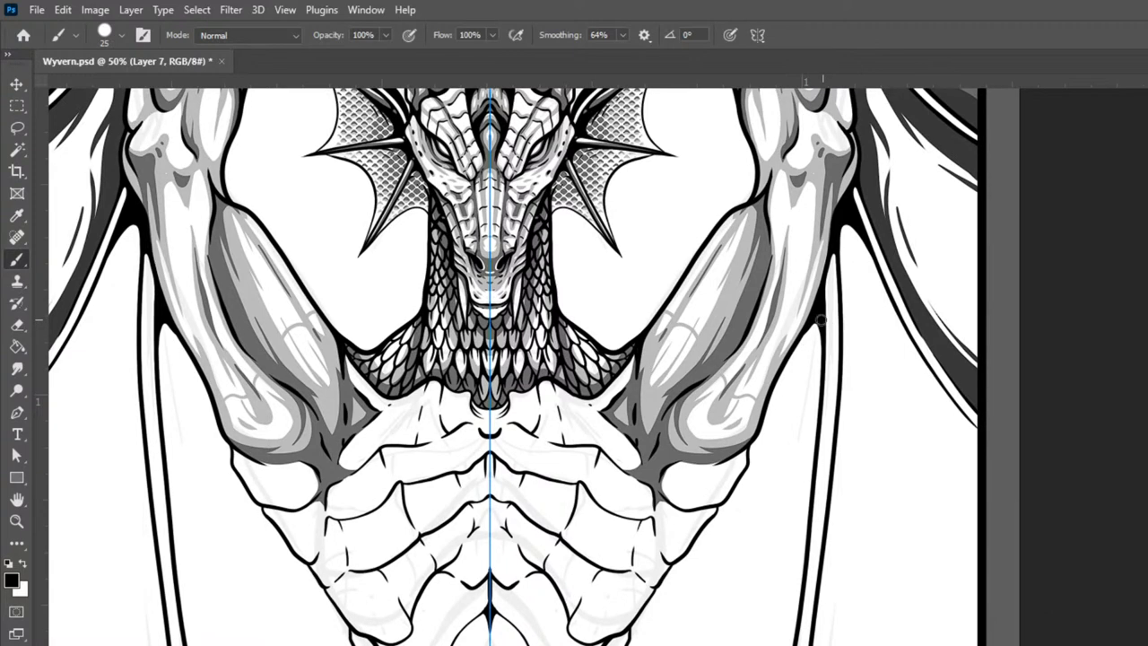
{"action": "mouse_move", "coordinate": [803, 333]}
{"action": "left_mouse_down"}
{"action": "mouse_move", "coordinate": [723, 548]}
{"action": "mouse_move", "coordinate": [653, 645]}
{"action": "left_mouse_up"}
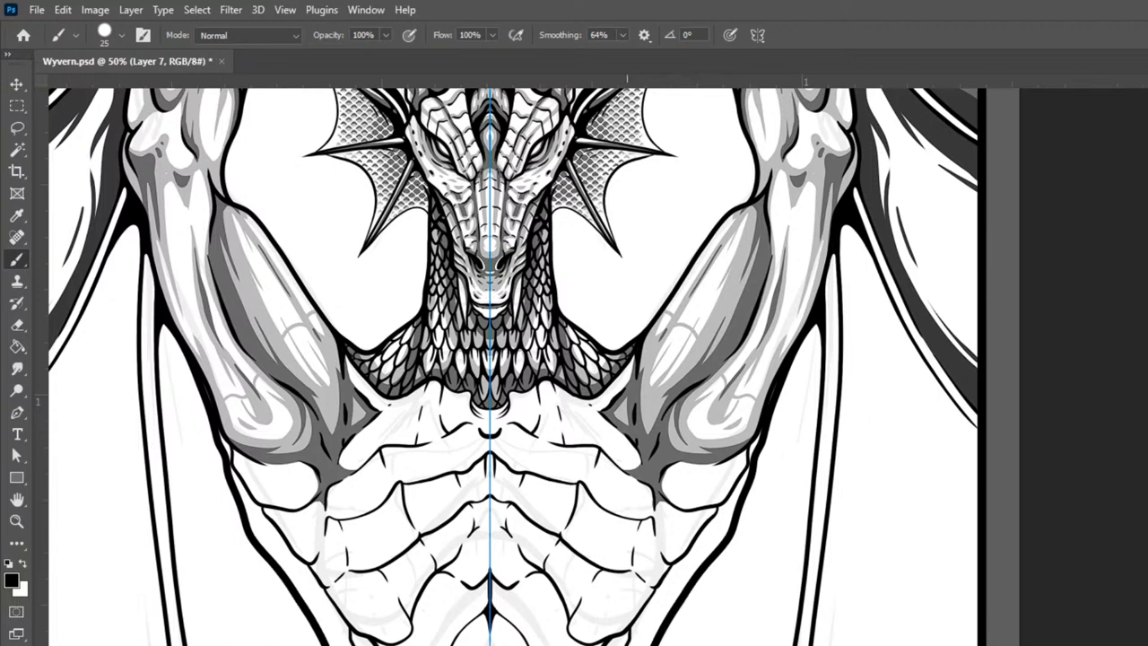
{"action": "left_click_drag", "start_coordinate": [218, 432], "coordinate": [237, 487]}
{"action": "mouse_move", "coordinate": [201, 376]}
{"action": "left_mouse_down"}
{"action": "mouse_move", "coordinate": [232, 468]}
{"action": "mouse_move", "coordinate": [264, 514]}
{"action": "mouse_move", "coordinate": [277, 509]}
{"action": "mouse_move", "coordinate": [258, 507]}
{"action": "mouse_move", "coordinate": [356, 642]}
{"action": "left_mouse_up"}
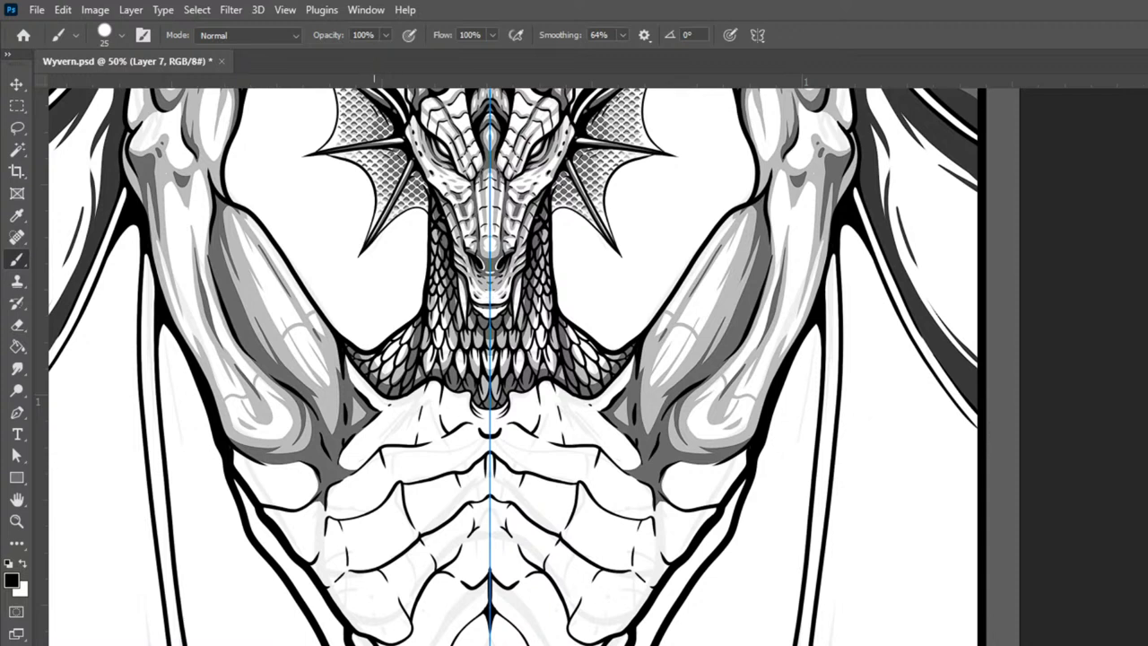
{"action": "left_click_drag", "start_coordinate": [232, 478], "coordinate": [353, 642]}
{"action": "left_click_drag", "start_coordinate": [248, 508], "coordinate": [340, 644]}
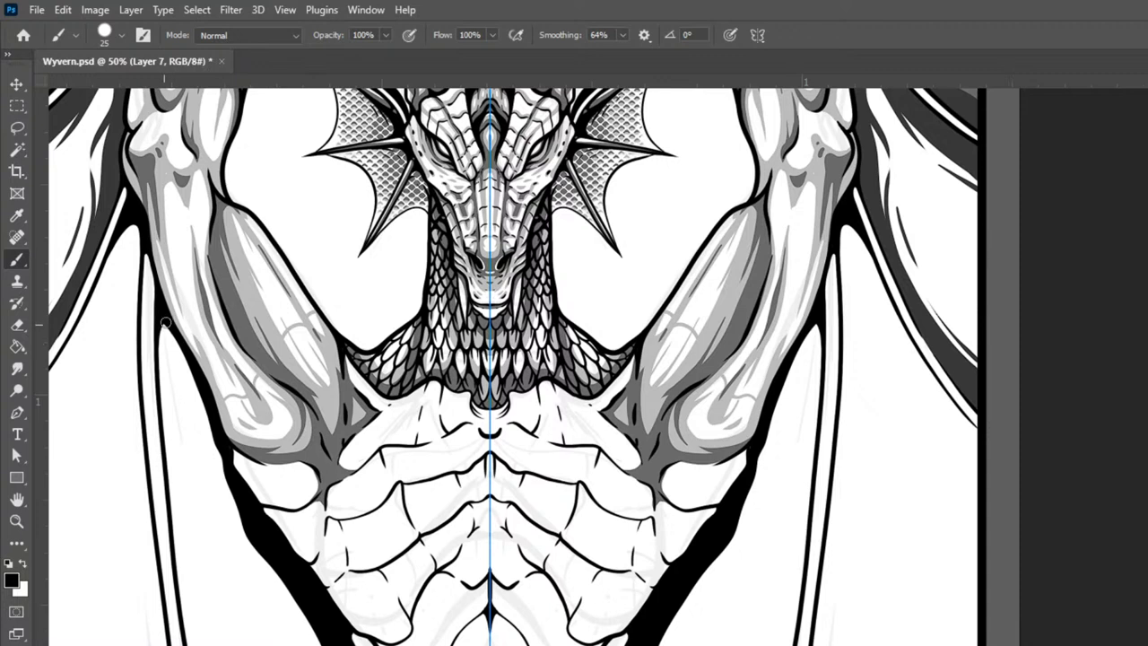
Step: Thicken the long wing finger's inner outline in black and add short fold marks on the innermost membrane beside the upper arm
{"action": "left_click_drag", "start_coordinate": [162, 323], "coordinate": [193, 645]}
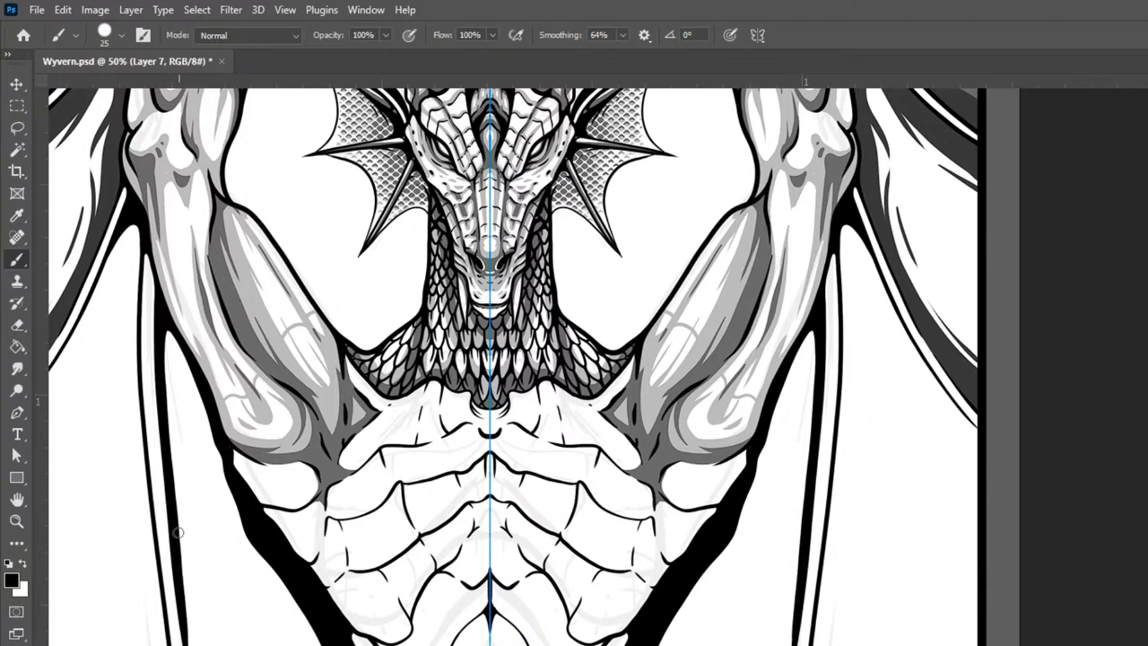
{"action": "mouse_move", "coordinate": [184, 598]}
{"action": "left_mouse_down"}
{"action": "mouse_move", "coordinate": [193, 546]}
{"action": "mouse_move", "coordinate": [248, 553]}
{"action": "mouse_move", "coordinate": [223, 531]}
{"action": "mouse_move", "coordinate": [213, 540]}
{"action": "mouse_move", "coordinate": [285, 543]}
{"action": "left_mouse_up"}
{"action": "left_click_drag", "start_coordinate": [830, 591], "coordinate": [589, 642]}
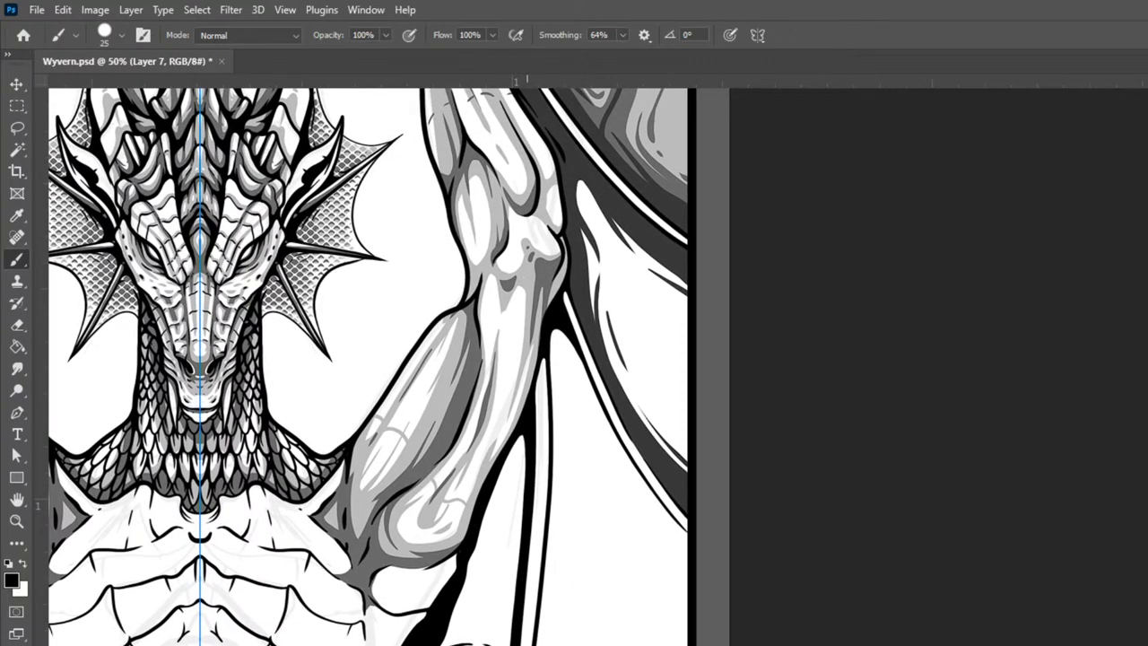
{"action": "left_click_drag", "start_coordinate": [622, 638], "coordinate": [698, 578]}
{"action": "left_click_drag", "start_coordinate": [734, 435], "coordinate": [1121, 414]}
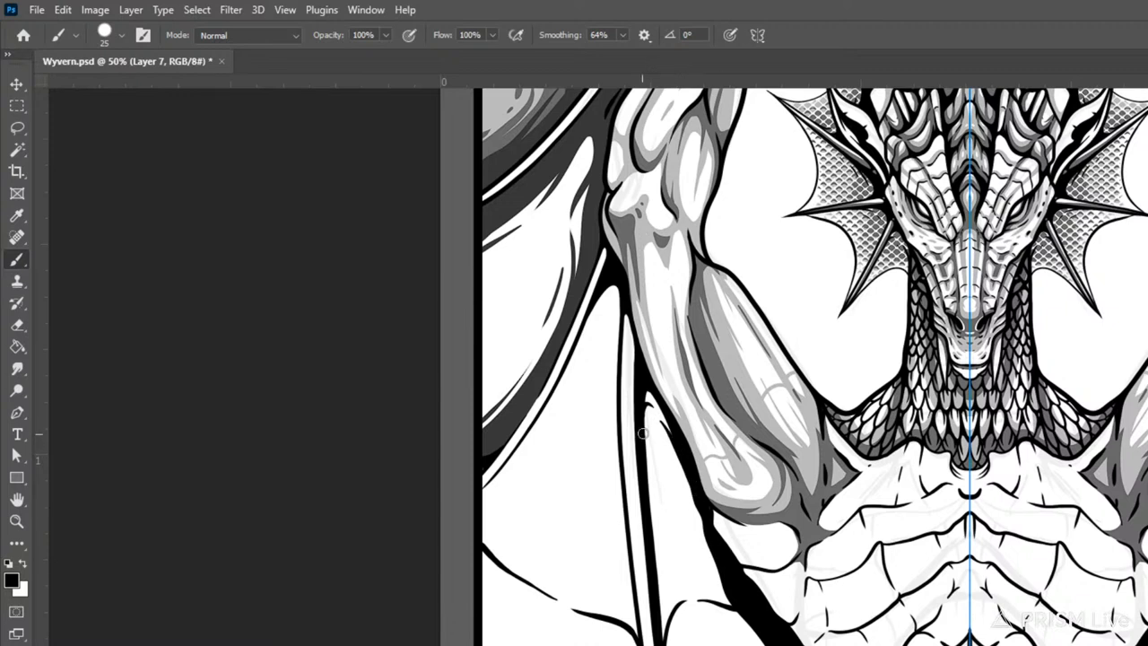
{"action": "left_click_drag", "start_coordinate": [663, 440], "coordinate": [708, 521]}
{"action": "left_click_drag", "start_coordinate": [655, 453], "coordinate": [694, 514]}
Step: Thicken the black upper edge of the large lower membrane out to the border, adding a jagged shadow near its tip
{"action": "mouse_move", "coordinate": [600, 289]}
{"action": "left_mouse_down"}
{"action": "mouse_move", "coordinate": [551, 399]}
{"action": "mouse_move", "coordinate": [486, 495]}
{"action": "mouse_move", "coordinate": [487, 551]}
{"action": "left_mouse_up"}
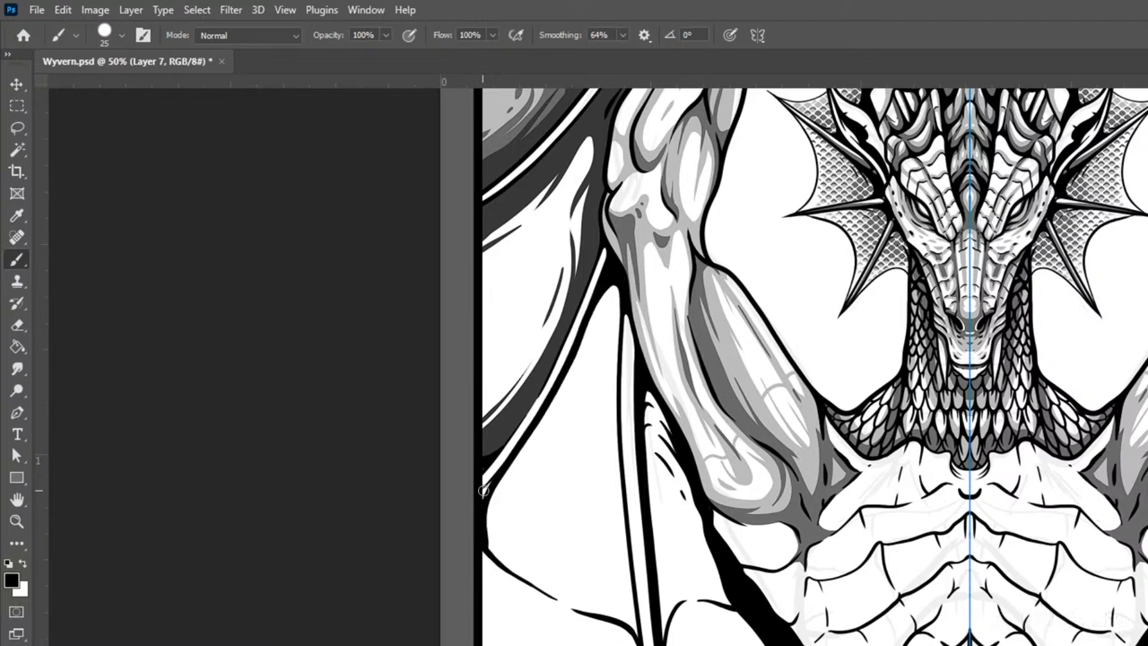
{"action": "mouse_move", "coordinate": [496, 478]}
{"action": "left_mouse_down"}
{"action": "mouse_move", "coordinate": [472, 520]}
{"action": "mouse_move", "coordinate": [511, 459]}
{"action": "left_mouse_up"}
{"action": "mouse_move", "coordinate": [574, 351]}
{"action": "left_mouse_down"}
{"action": "mouse_move", "coordinate": [595, 316]}
{"action": "mouse_move", "coordinate": [620, 312]}
{"action": "mouse_move", "coordinate": [590, 312]}
{"action": "mouse_move", "coordinate": [615, 288]}
{"action": "mouse_move", "coordinate": [627, 312]}
{"action": "left_mouse_up"}
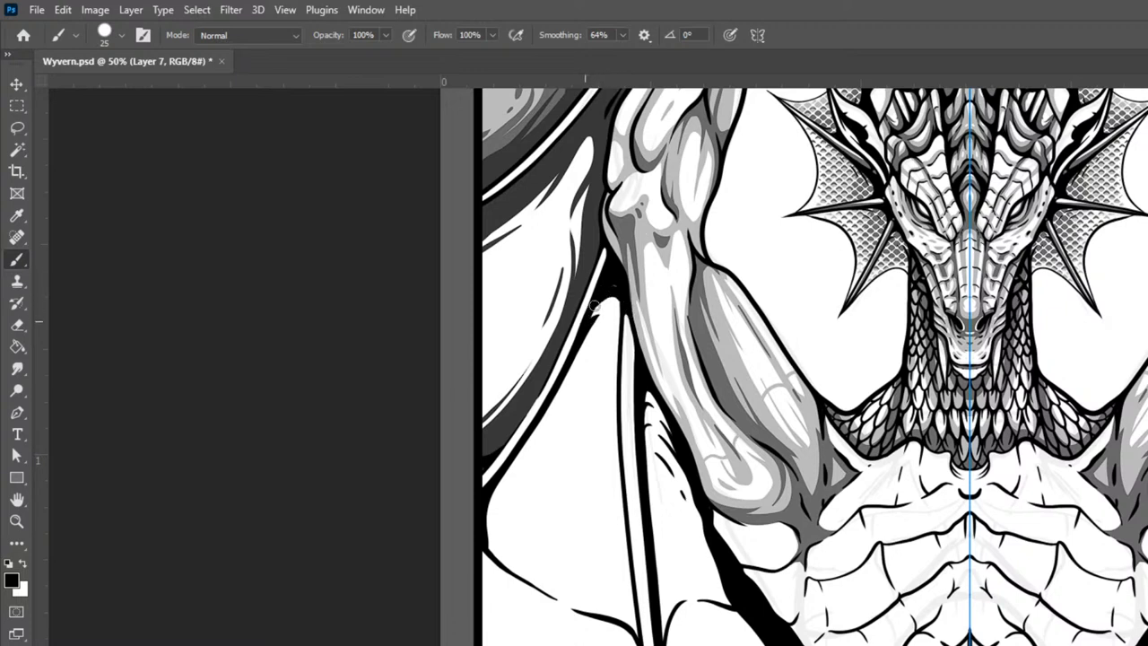
Step: Thicken the large lower membrane's black edge along the long wing finger and taper it into the horizontal fold line
{"action": "mouse_move", "coordinate": [607, 296]}
{"action": "left_mouse_down"}
{"action": "mouse_move", "coordinate": [620, 333]}
{"action": "mouse_move", "coordinate": [619, 539]}
{"action": "mouse_move", "coordinate": [635, 632]}
{"action": "left_mouse_up"}
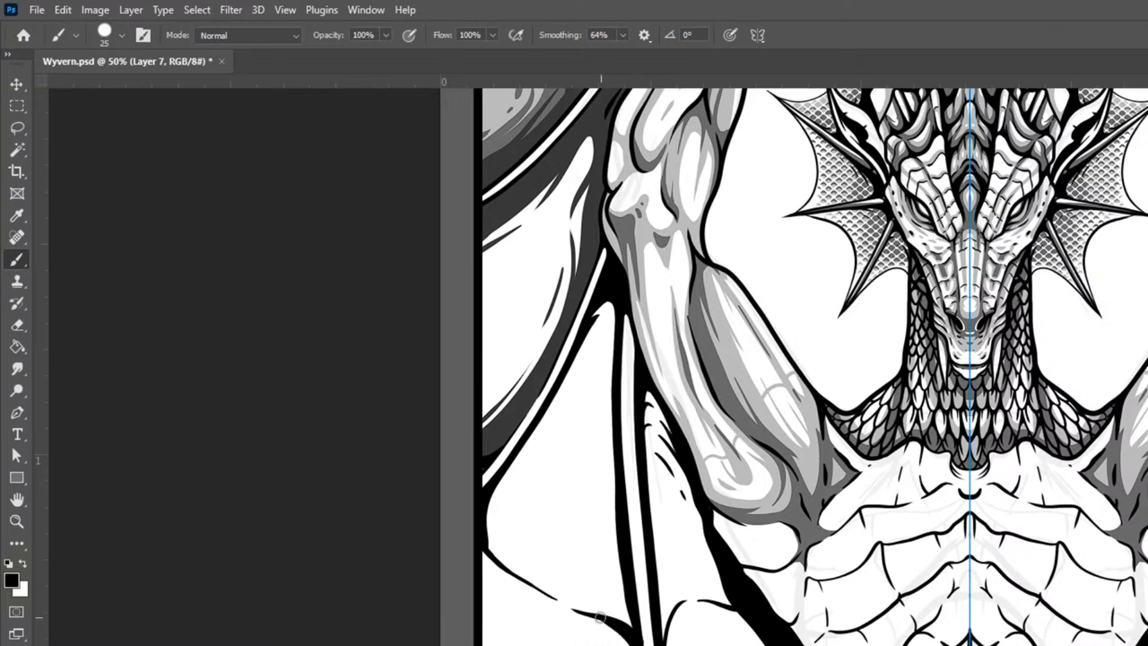
{"action": "left_click_drag", "start_coordinate": [579, 611], "coordinate": [622, 632]}
{"action": "mouse_move", "coordinate": [608, 319]}
{"action": "left_mouse_down"}
{"action": "mouse_move", "coordinate": [619, 362]}
{"action": "mouse_move", "coordinate": [607, 350]}
{"action": "mouse_move", "coordinate": [607, 369]}
{"action": "left_mouse_up"}
Step: Add tapered black fold strokes across the innermost membrane and along the edge of the flank's black shadow
{"action": "left_click_drag", "start_coordinate": [815, 568], "coordinate": [753, 321]}
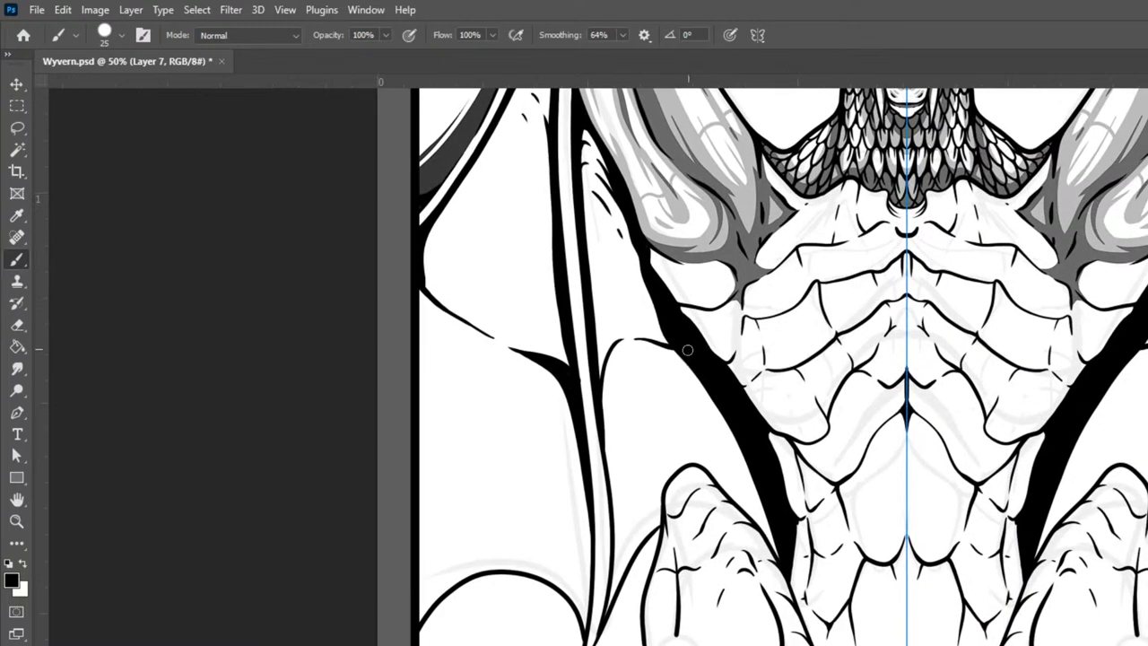
{"action": "mouse_move", "coordinate": [644, 340]}
{"action": "left_mouse_down"}
{"action": "mouse_move", "coordinate": [677, 360]}
{"action": "mouse_move", "coordinate": [697, 394]}
{"action": "mouse_move", "coordinate": [749, 519]}
{"action": "left_mouse_up"}
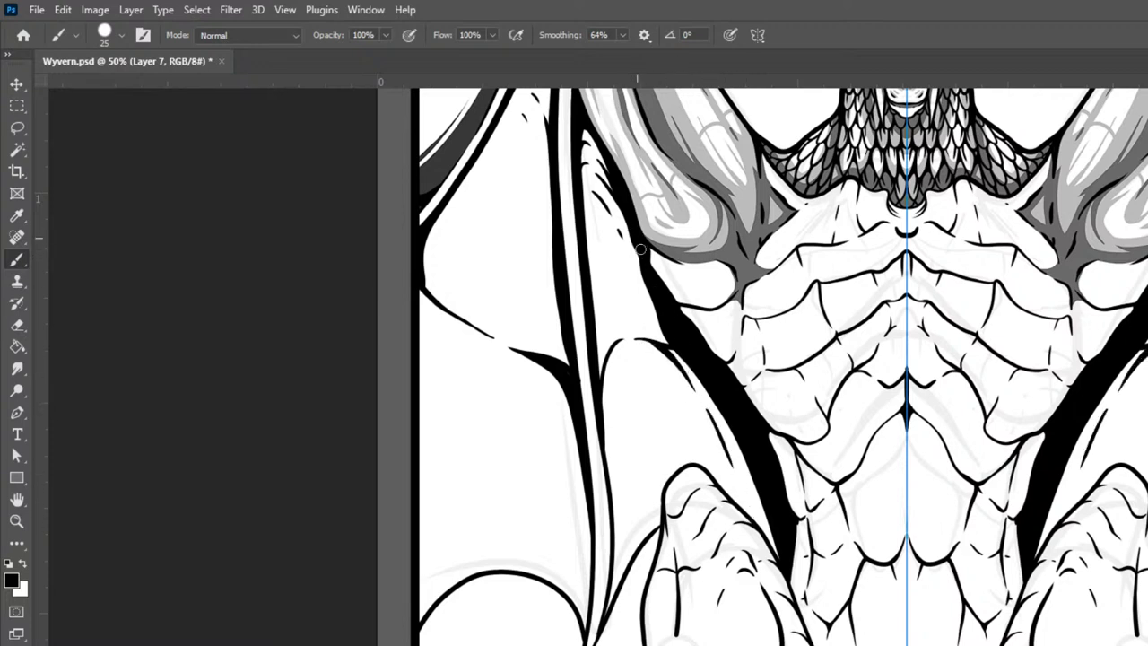
{"action": "left_click_drag", "start_coordinate": [646, 303], "coordinate": [651, 319]}
{"action": "mouse_move", "coordinate": [680, 349]}
{"action": "left_mouse_down"}
{"action": "mouse_move", "coordinate": [717, 364]}
{"action": "mouse_move", "coordinate": [691, 358]}
{"action": "mouse_move", "coordinate": [735, 424]}
{"action": "left_mouse_up"}
{"action": "left_click_drag", "start_coordinate": [622, 340], "coordinate": [667, 467]}
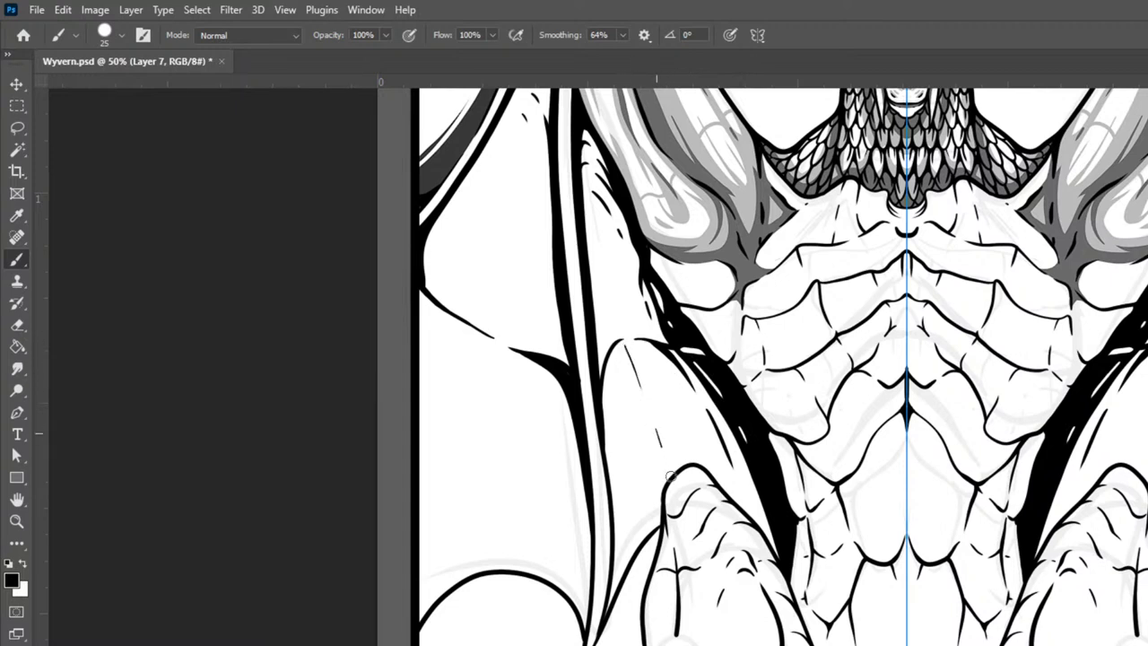
Step: Add a short black fold stroke beneath the large lower membrane's horizontal line and undo the stroke attempted lower down
{"action": "left_click_drag", "start_coordinate": [480, 335], "coordinate": [482, 357]}
{"action": "mouse_move", "coordinate": [449, 570]}
{"action": "left_mouse_down"}
{"action": "mouse_move", "coordinate": [494, 551]}
{"action": "mouse_move", "coordinate": [528, 554]}
{"action": "mouse_move", "coordinate": [517, 559]}
{"action": "mouse_move", "coordinate": [553, 575]}
{"action": "left_mouse_up"}
{"action": "key", "text": "ctrl+z"}
{"action": "key", "text": "ctrl+minus"}
{"action": "key", "text": "ctrl+minus"}
{"action": "key", "text": "ctrl+minus"}
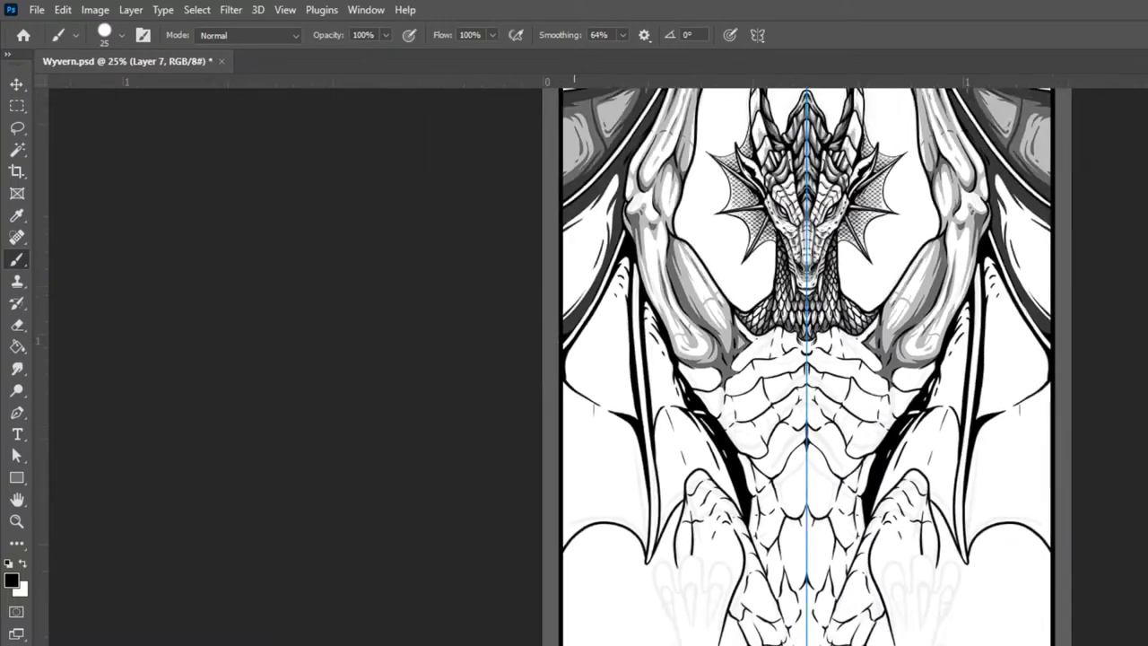
Step: Add a black shadow along the second wing membrane's upper edge, thicken the top of its fold line, and undo the last stroke
{"action": "key", "text": "ctrl+plus"}
{"action": "key", "text": "ctrl+plus"}
{"action": "key", "text": "ctrl+plus"}
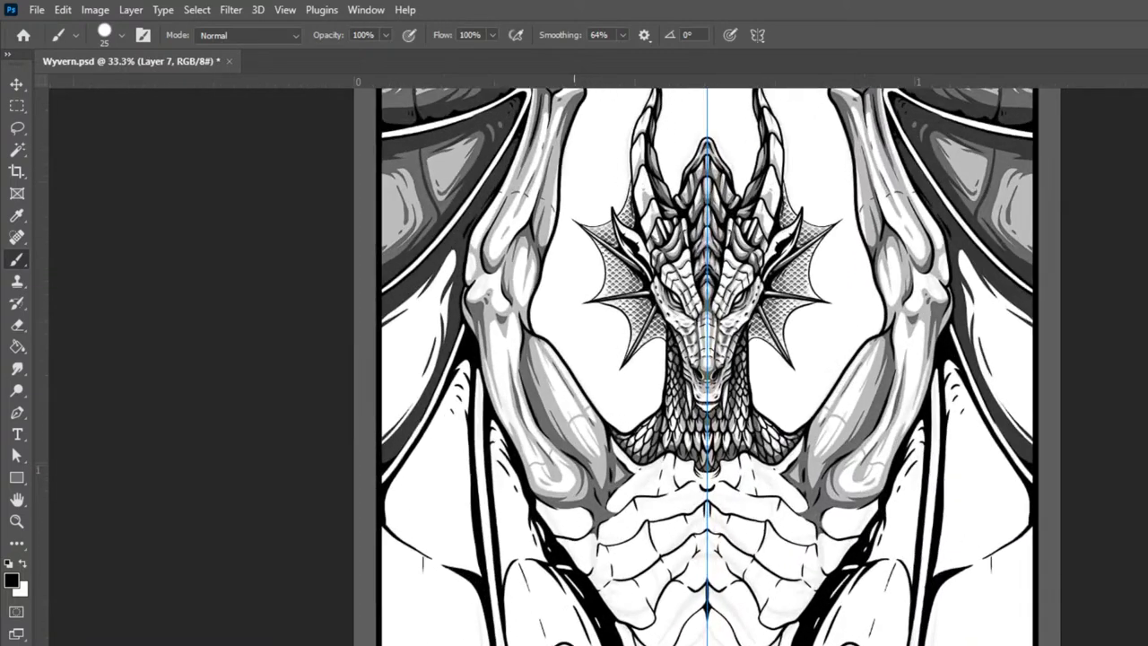
{"action": "left_click_drag", "start_coordinate": [983, 527], "coordinate": [1009, 624]}
{"action": "scroll", "coordinate": [302, 258], "scroll_direction": "up", "scroll_amount": 6}
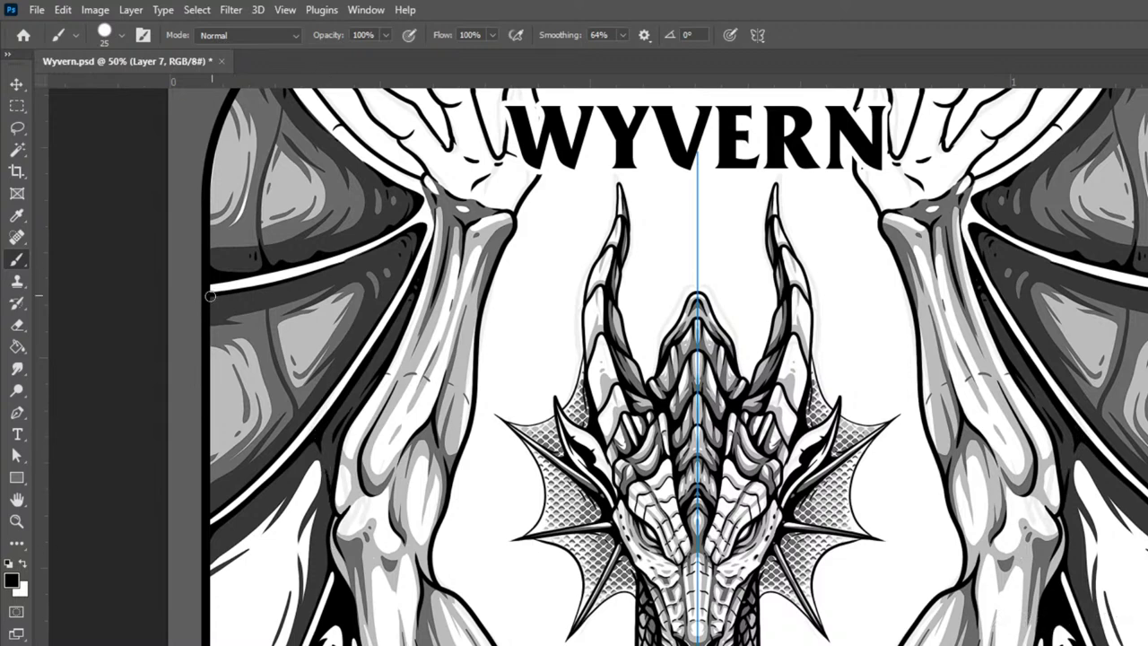
{"action": "left_click_drag", "start_coordinate": [209, 298], "coordinate": [296, 285]}
{"action": "mouse_move", "coordinate": [416, 229]}
{"action": "left_mouse_down"}
{"action": "mouse_move", "coordinate": [275, 290]}
{"action": "mouse_move", "coordinate": [266, 369]}
{"action": "left_mouse_up"}
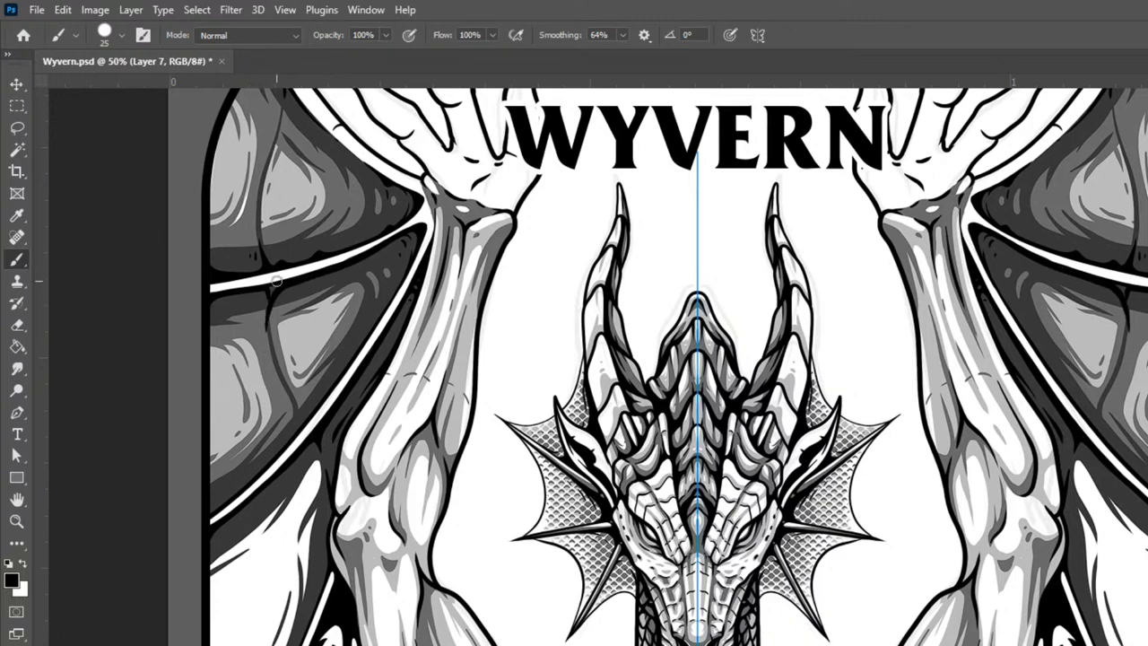
{"action": "left_click_drag", "start_coordinate": [265, 294], "coordinate": [278, 386]}
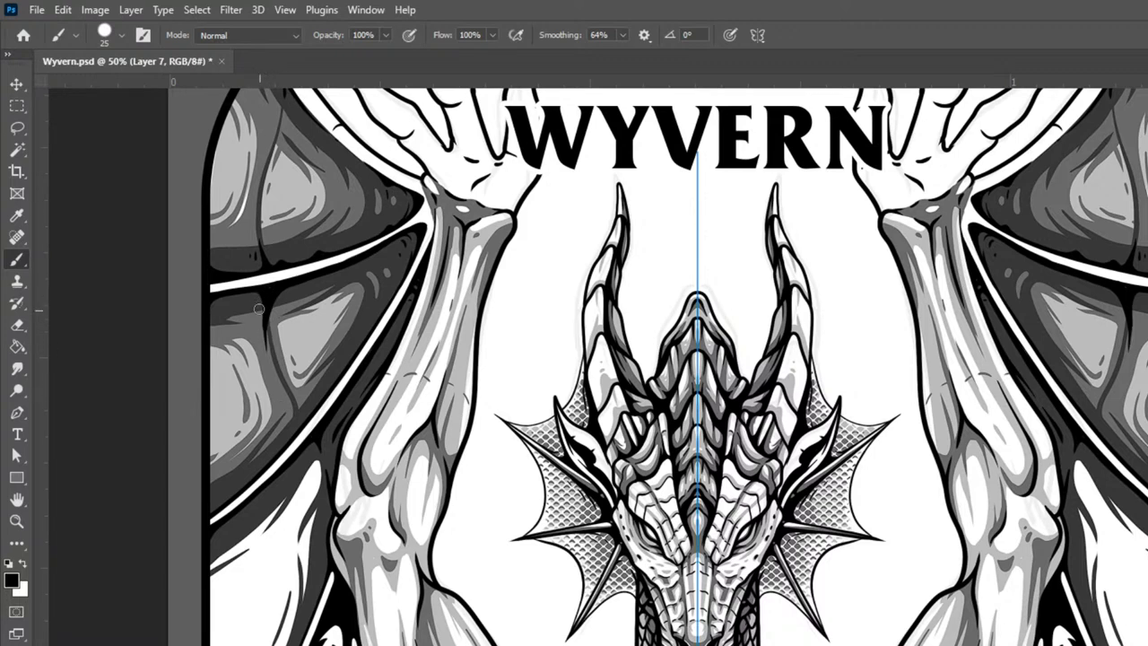
{"action": "key", "text": "ctrl+z"}
Step: Shade mid-grey streaks around the light patch beside the second membrane's fold line, working on layer 1
{"action": "left_click_drag", "start_coordinate": [851, 358], "coordinate": [933, 457]}
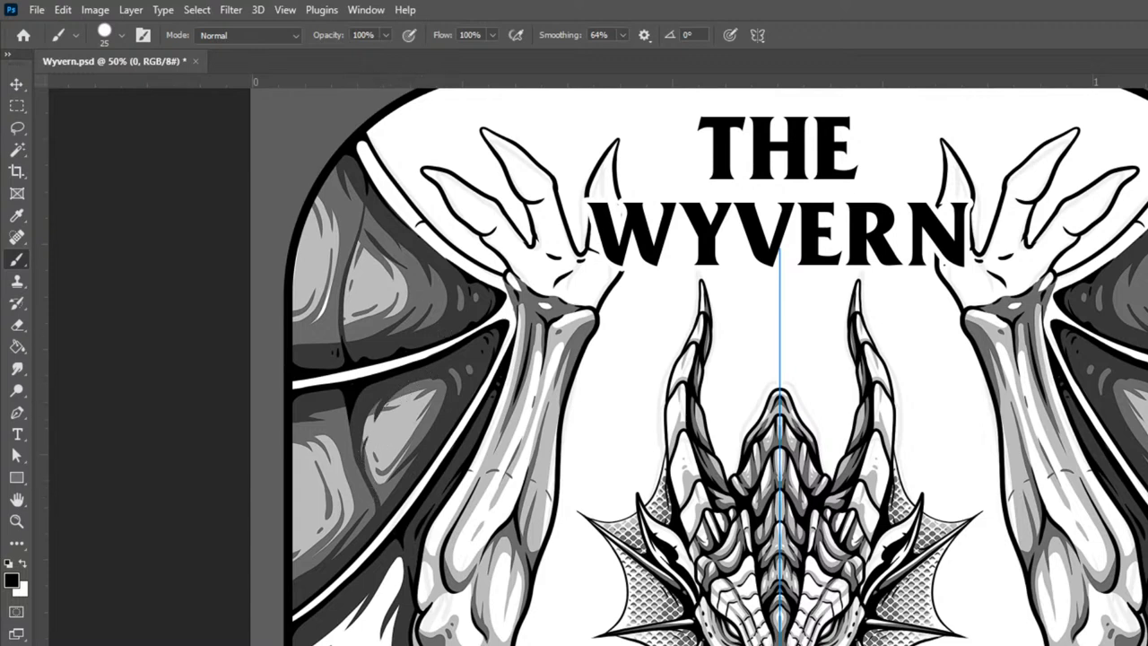
{"action": "mouse_move", "coordinate": [398, 398]}
{"action": "left_mouse_down"}
{"action": "mouse_move", "coordinate": [367, 449]}
{"action": "mouse_move", "coordinate": [376, 501]}
{"action": "left_mouse_up"}
{"action": "mouse_move", "coordinate": [395, 398]}
{"action": "left_mouse_down"}
{"action": "mouse_move", "coordinate": [377, 480]}
{"action": "mouse_move", "coordinate": [423, 378]}
{"action": "mouse_move", "coordinate": [386, 493]}
{"action": "left_mouse_up"}
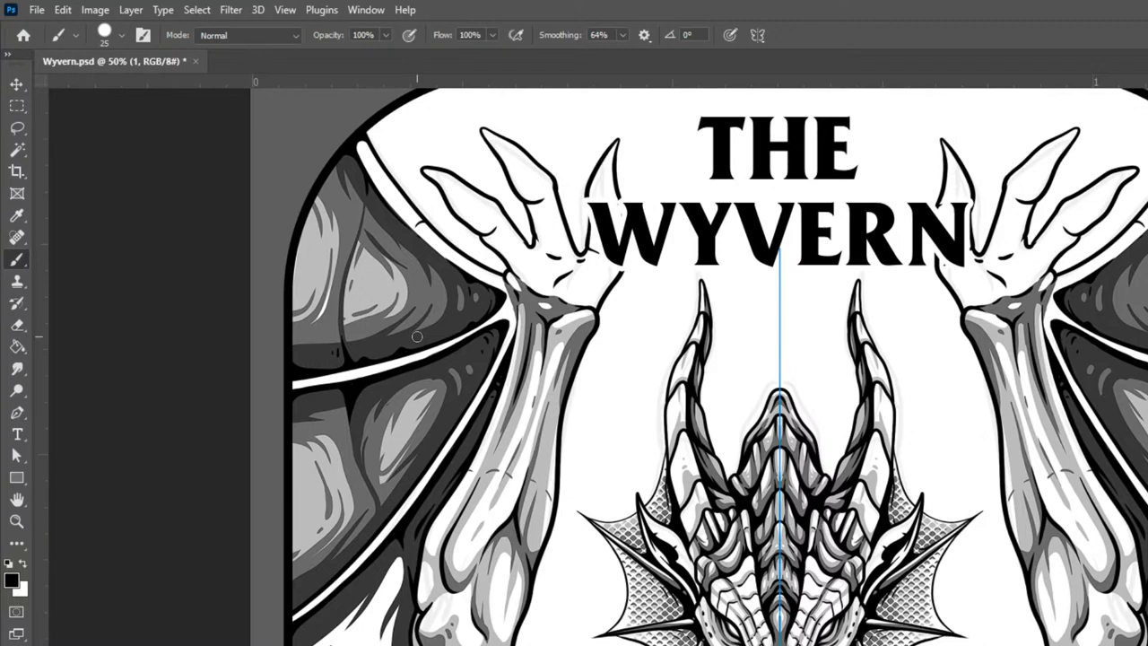
Step: Choose the preset size 30 pattern brush, enlarge it to 50, and texture the top membrane's light patches on layer 1 copy
{"action": "mouse_move", "coordinate": [1147, 546]}
{"action": "left_mouse_down"}
{"action": "mouse_move", "coordinate": [1116, 578]}
{"action": "mouse_move", "coordinate": [1082, 591]}
{"action": "left_mouse_up"}
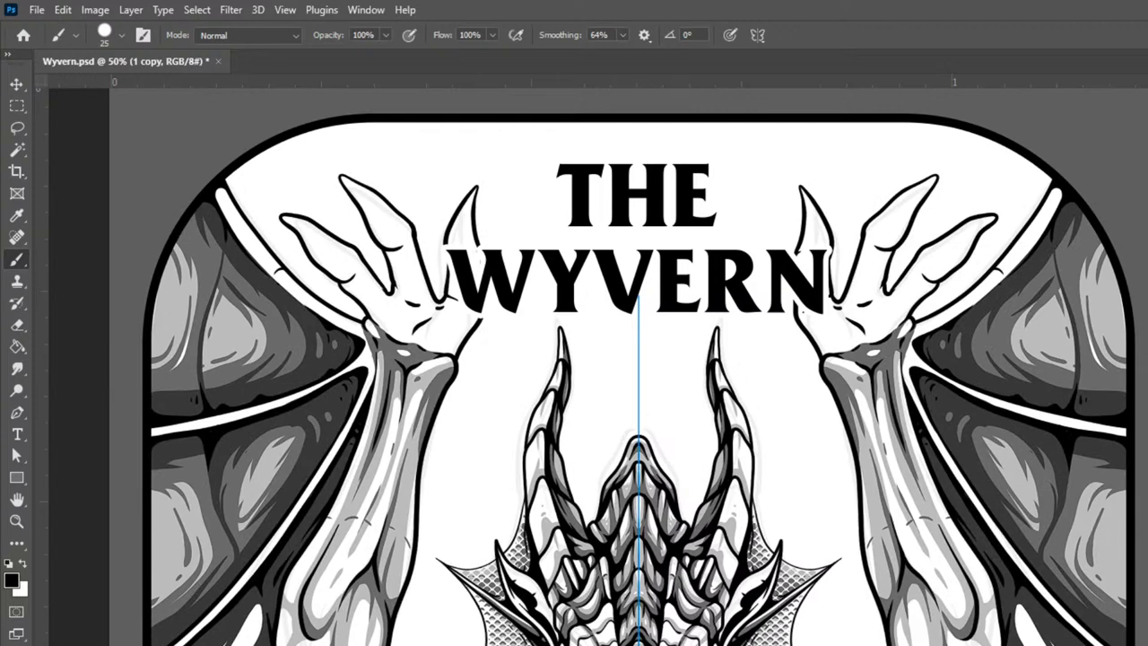
{"action": "left_click", "coordinate": [121, 35]}
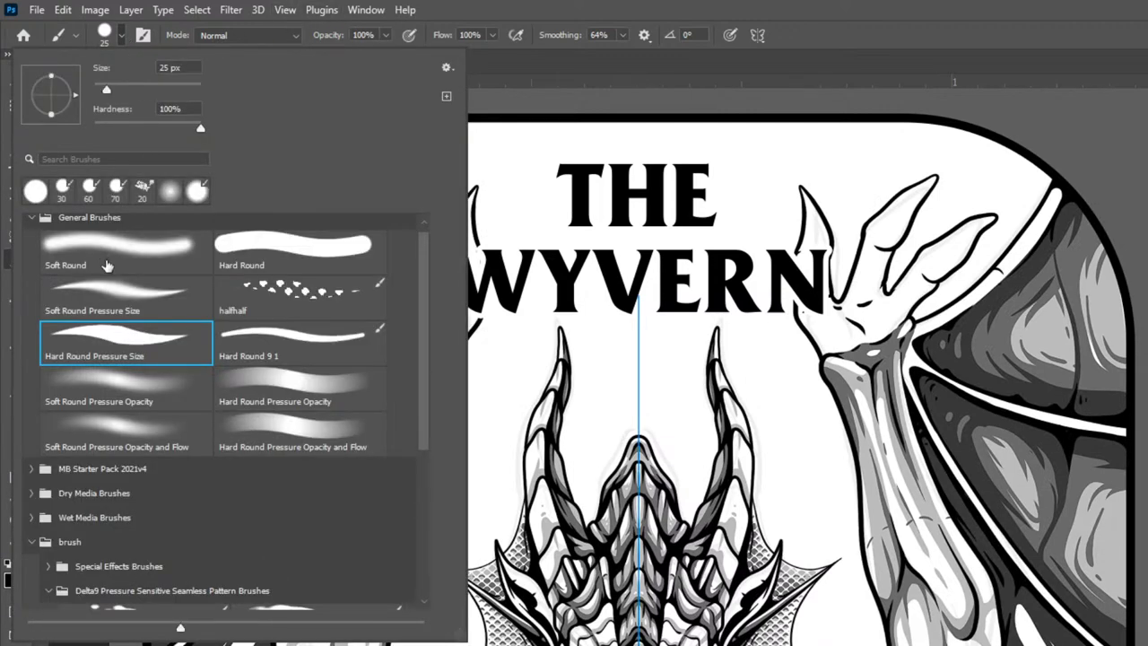
{"action": "left_click", "coordinate": [62, 185]}
{"action": "left_click", "coordinate": [1033, 7]}
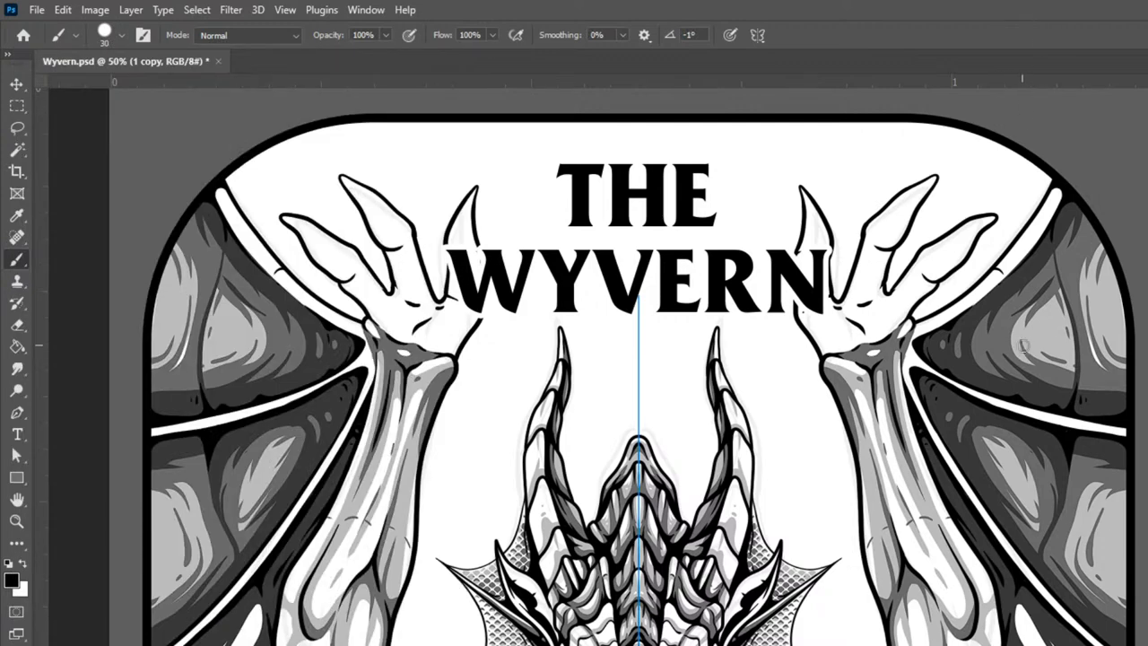
{"action": "key", "text": "bracketright"}
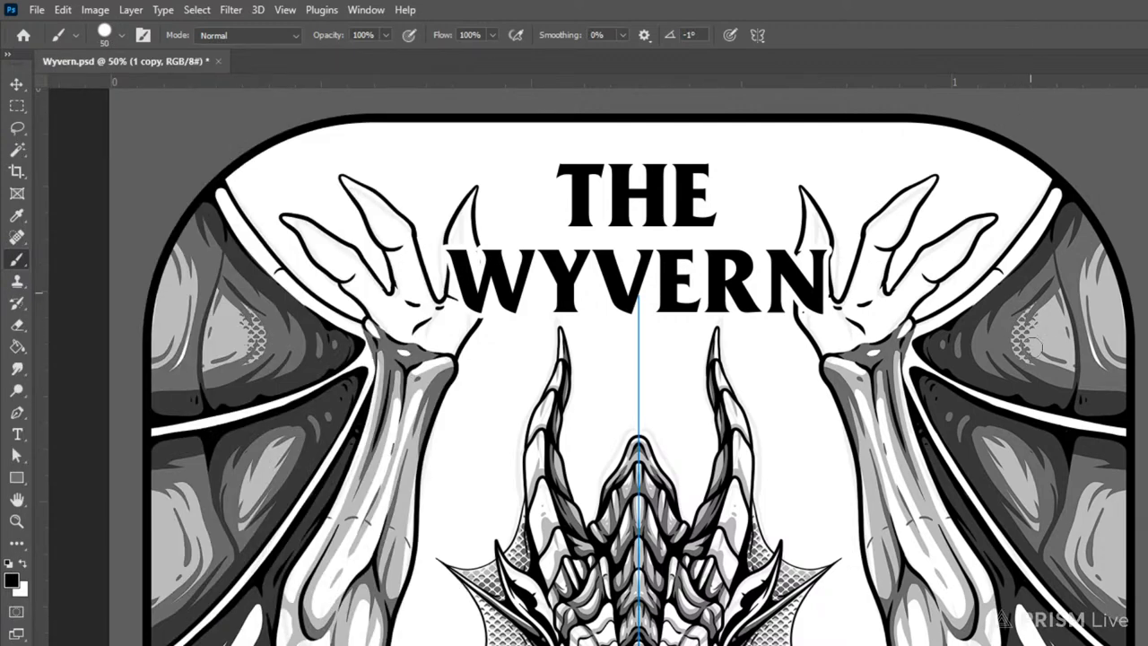
{"action": "mouse_move", "coordinate": [1033, 289]}
{"action": "left_mouse_down"}
{"action": "mouse_move", "coordinate": [1043, 389]}
{"action": "mouse_move", "coordinate": [1006, 322]}
{"action": "mouse_move", "coordinate": [1030, 291]}
{"action": "mouse_move", "coordinate": [1040, 375]}
{"action": "mouse_move", "coordinate": [1026, 333]}
{"action": "mouse_move", "coordinate": [1043, 285]}
{"action": "mouse_move", "coordinate": [1052, 383]}
{"action": "mouse_move", "coordinate": [1041, 334]}
{"action": "mouse_move", "coordinate": [1049, 283]}
{"action": "mouse_move", "coordinate": [1061, 376]}
{"action": "mouse_move", "coordinate": [1053, 295]}
{"action": "mouse_move", "coordinate": [1089, 367]}
{"action": "left_mouse_up"}
{"action": "mouse_move", "coordinate": [1089, 262]}
{"action": "left_mouse_down"}
{"action": "mouse_move", "coordinate": [1080, 324]}
{"action": "mouse_move", "coordinate": [1122, 382]}
{"action": "mouse_move", "coordinate": [1086, 253]}
{"action": "mouse_move", "coordinate": [1122, 387]}
{"action": "mouse_move", "coordinate": [1102, 281]}
{"action": "mouse_move", "coordinate": [1121, 374]}
{"action": "mouse_move", "coordinate": [1116, 262]}
{"action": "mouse_move", "coordinate": [1109, 387]}
{"action": "left_mouse_up"}
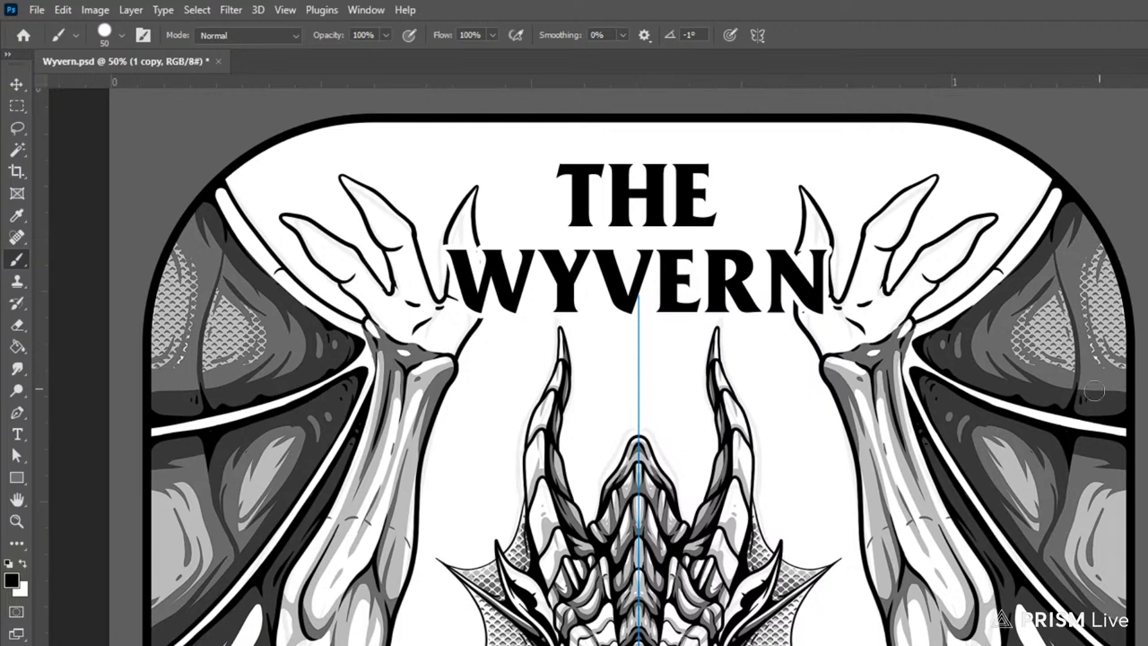
Step: Paint the scale pattern over the two light patches of the second wing membrane
{"action": "mouse_move", "coordinate": [993, 430]}
{"action": "left_mouse_down"}
{"action": "mouse_move", "coordinate": [1008, 486]}
{"action": "mouse_move", "coordinate": [1021, 437]}
{"action": "mouse_move", "coordinate": [1037, 542]}
{"action": "left_mouse_up"}
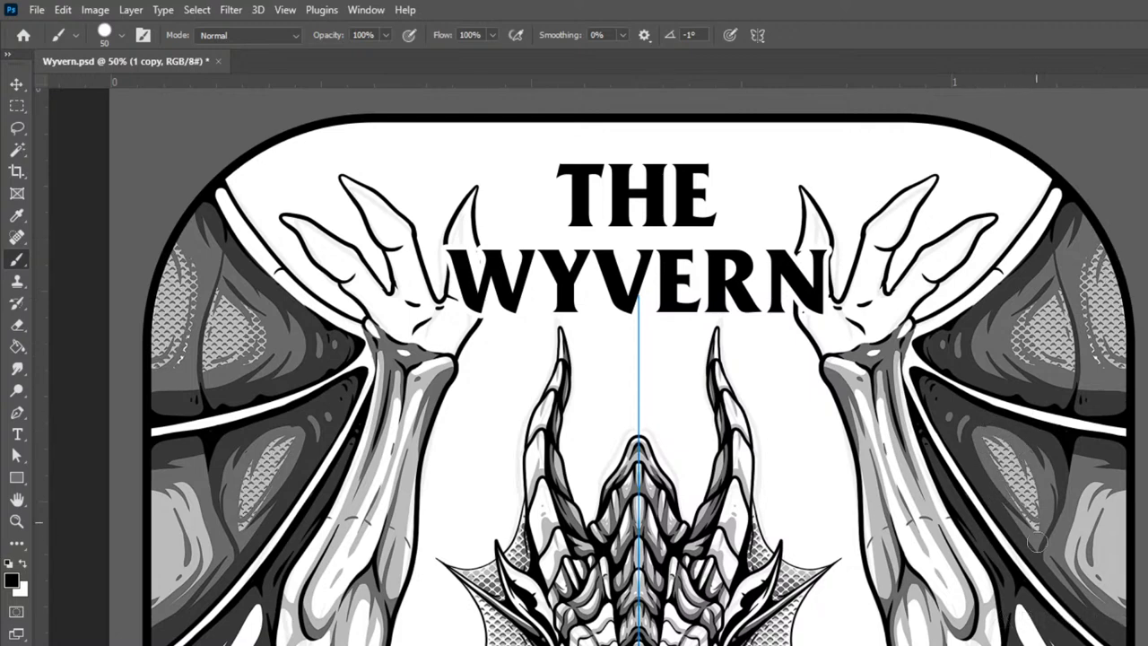
{"action": "mouse_move", "coordinate": [1095, 493]}
{"action": "left_mouse_down"}
{"action": "mouse_move", "coordinate": [1073, 512]}
{"action": "mouse_move", "coordinate": [1088, 599]}
{"action": "mouse_move", "coordinate": [1103, 469]}
{"action": "mouse_move", "coordinate": [1078, 586]}
{"action": "mouse_move", "coordinate": [1109, 478]}
{"action": "mouse_move", "coordinate": [1110, 619]}
{"action": "mouse_move", "coordinate": [1122, 476]}
{"action": "mouse_move", "coordinate": [1120, 621]}
{"action": "left_mouse_up"}
{"action": "key", "text": "ctrl+minus"}
{"action": "key", "text": "ctrl+minus"}
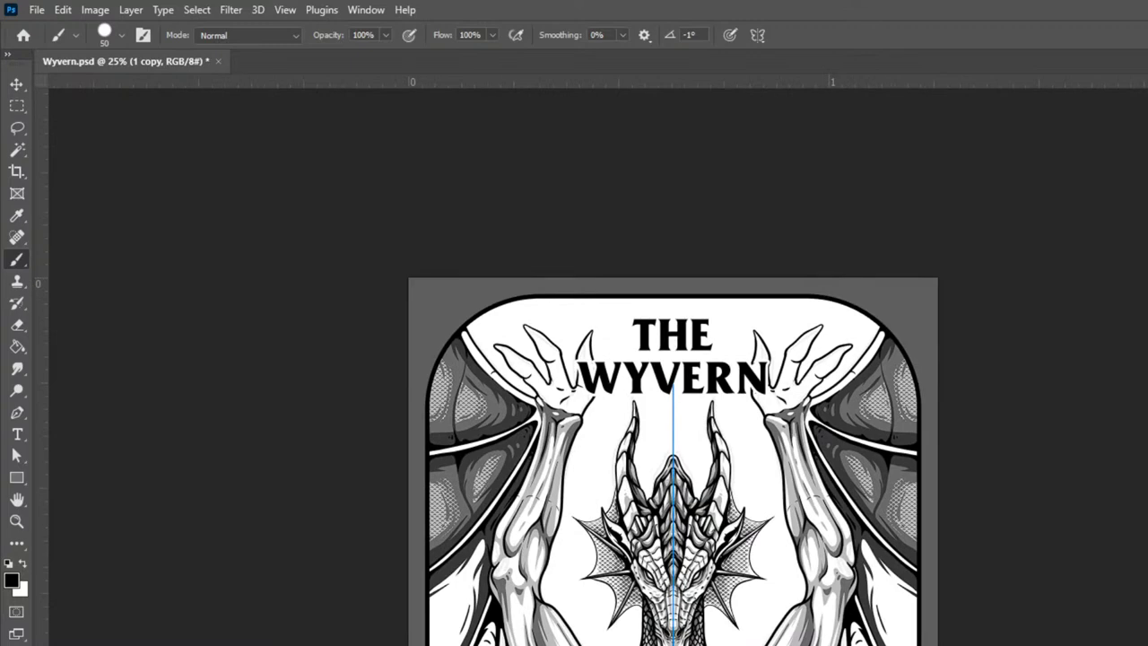
Step: Extend the scale pattern into the darker grey tones of the top two wing membranes on layer 0
{"action": "key", "text": "ctrl+plus"}
{"action": "key", "text": "ctrl+plus"}
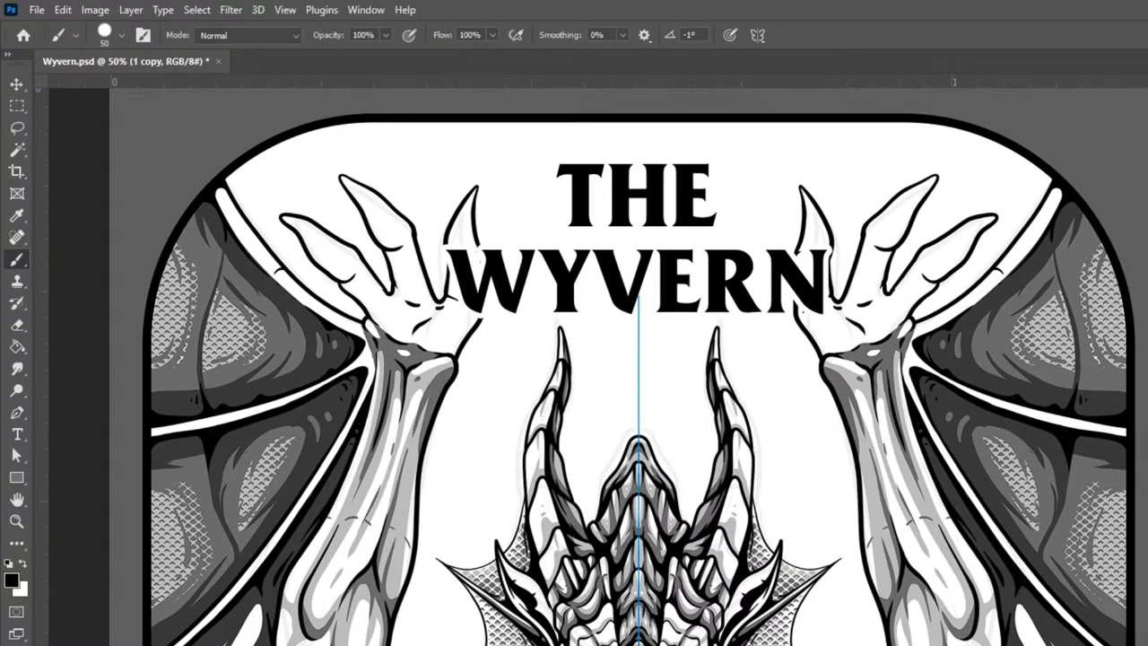
{"action": "key", "text": "alt+bracketleft"}
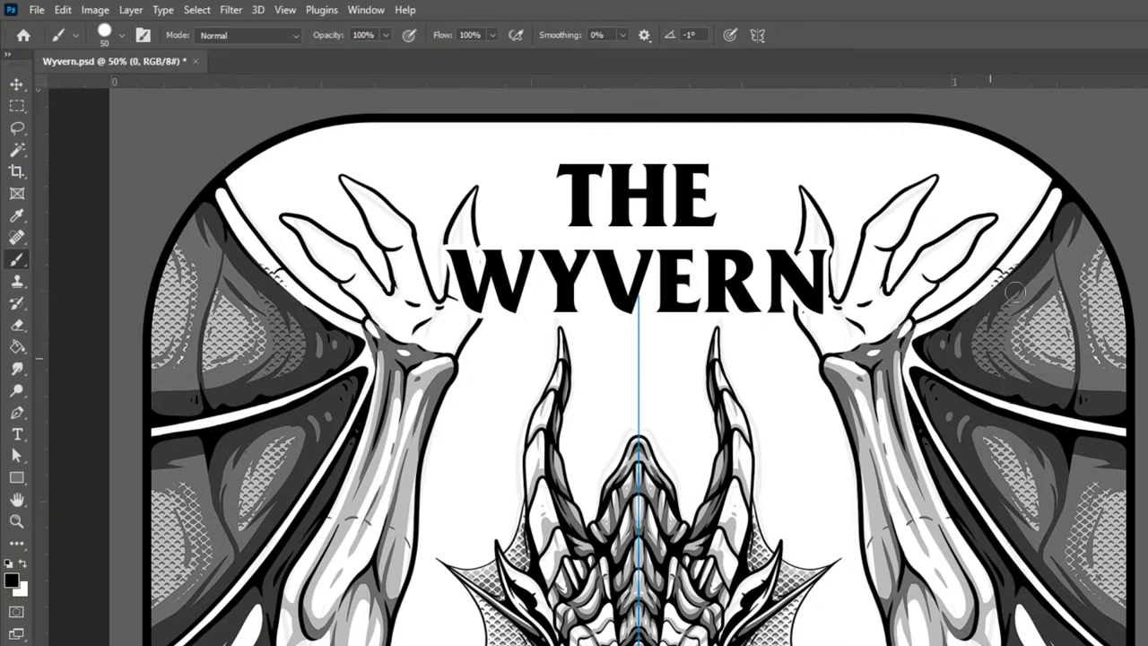
{"action": "mouse_move", "coordinate": [1080, 208]}
{"action": "left_mouse_down"}
{"action": "mouse_move", "coordinate": [999, 309]}
{"action": "mouse_move", "coordinate": [987, 347]}
{"action": "mouse_move", "coordinate": [1009, 397]}
{"action": "left_mouse_up"}
{"action": "mouse_move", "coordinate": [1022, 448]}
{"action": "left_mouse_down"}
{"action": "mouse_move", "coordinate": [1044, 473]}
{"action": "mouse_move", "coordinate": [1044, 532]}
{"action": "left_mouse_up"}
{"action": "mouse_move", "coordinate": [1092, 470]}
{"action": "left_mouse_down"}
{"action": "mouse_move", "coordinate": [1074, 462]}
{"action": "mouse_move", "coordinate": [1119, 471]}
{"action": "mouse_move", "coordinate": [1102, 475]}
{"action": "mouse_move", "coordinate": [1112, 482]}
{"action": "left_mouse_up"}
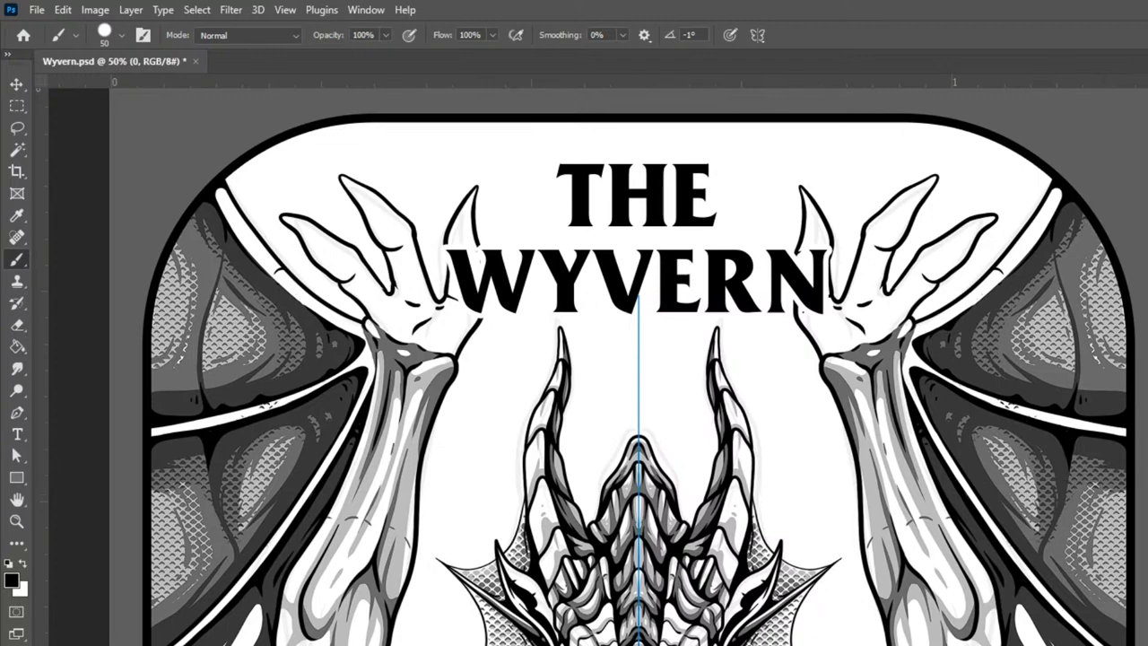
Step: Paint the scale pattern on layer 0 along the upper and inner edges of the third wing membrane's white area
{"action": "key", "text": "ctrl+minus"}
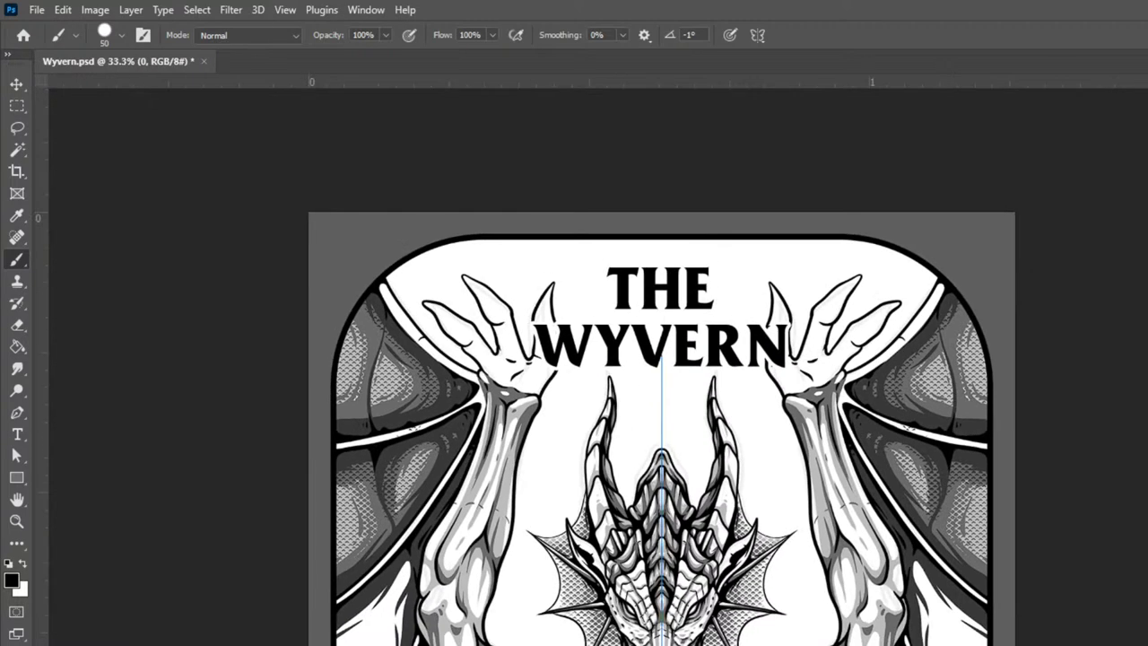
{"action": "key", "text": "ctrl+minus"}
{"action": "key", "text": "ctrl+plus"}
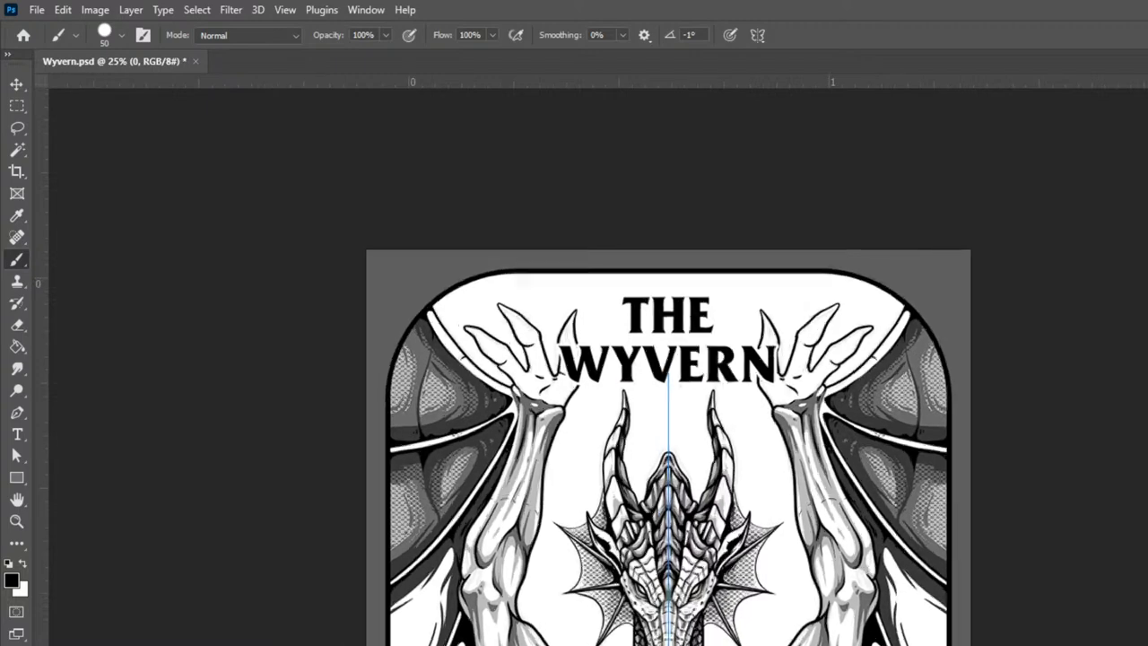
{"action": "key", "text": "ctrl+plus"}
{"action": "left_click_drag", "start_coordinate": [1096, 543], "coordinate": [938, 322]}
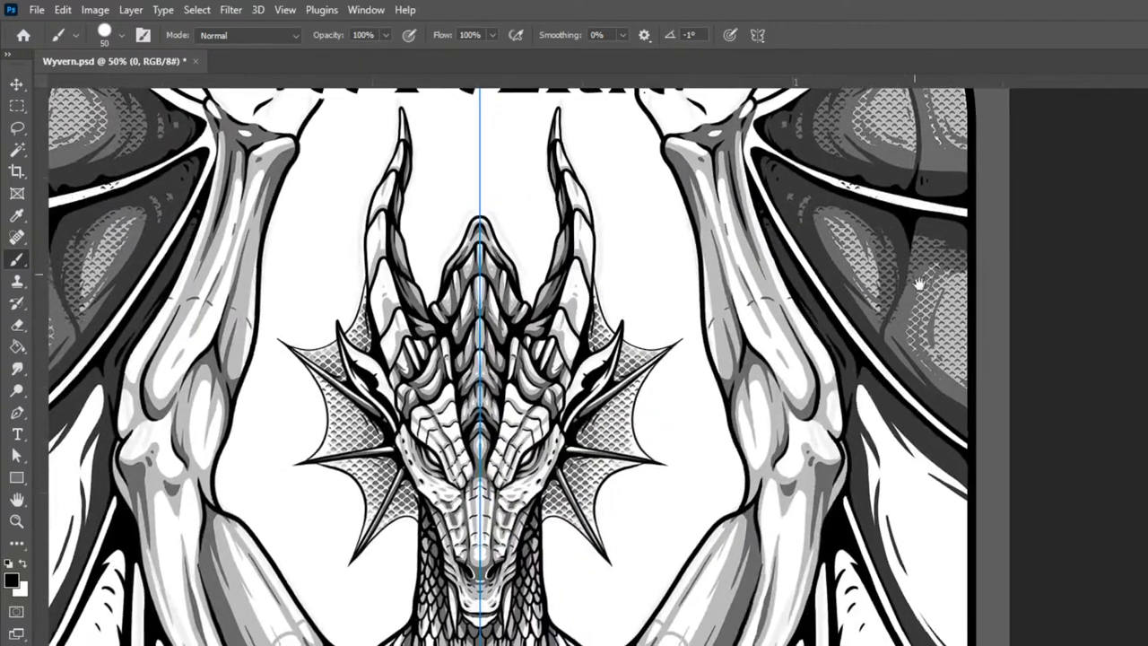
{"action": "mouse_move", "coordinate": [864, 436]}
{"action": "left_mouse_down"}
{"action": "mouse_move", "coordinate": [875, 542]}
{"action": "mouse_move", "coordinate": [876, 395]}
{"action": "mouse_move", "coordinate": [887, 562]}
{"action": "mouse_move", "coordinate": [902, 599]}
{"action": "mouse_move", "coordinate": [890, 487]}
{"action": "mouse_move", "coordinate": [898, 419]}
{"action": "mouse_move", "coordinate": [888, 576]}
{"action": "mouse_move", "coordinate": [916, 620]}
{"action": "mouse_move", "coordinate": [907, 595]}
{"action": "mouse_move", "coordinate": [956, 535]}
{"action": "mouse_move", "coordinate": [888, 420]}
{"action": "mouse_move", "coordinate": [968, 502]}
{"action": "mouse_move", "coordinate": [943, 492]}
{"action": "mouse_move", "coordinate": [866, 394]}
{"action": "left_mouse_up"}
{"action": "left_click_drag", "start_coordinate": [926, 459], "coordinate": [969, 490]}
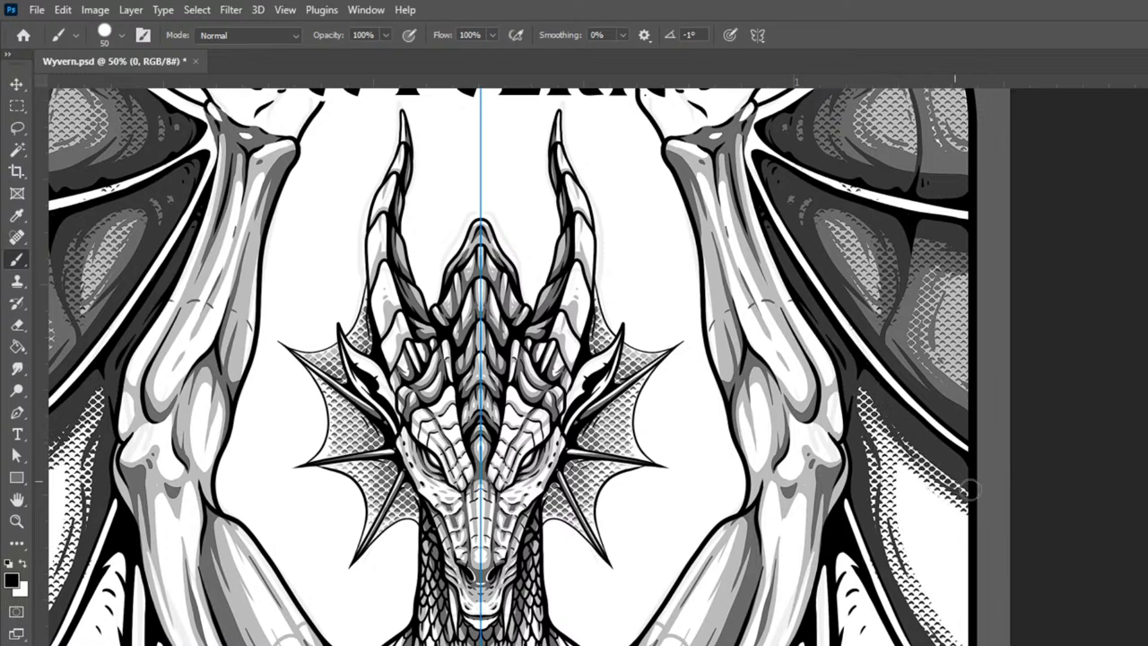
{"action": "left_click_drag", "start_coordinate": [867, 482], "coordinate": [925, 642]}
Step: Fill the third membrane with the scale pattern on layer 1 copy and merge that layer into layer 1
{"action": "key", "text": "alt+bracketright"}
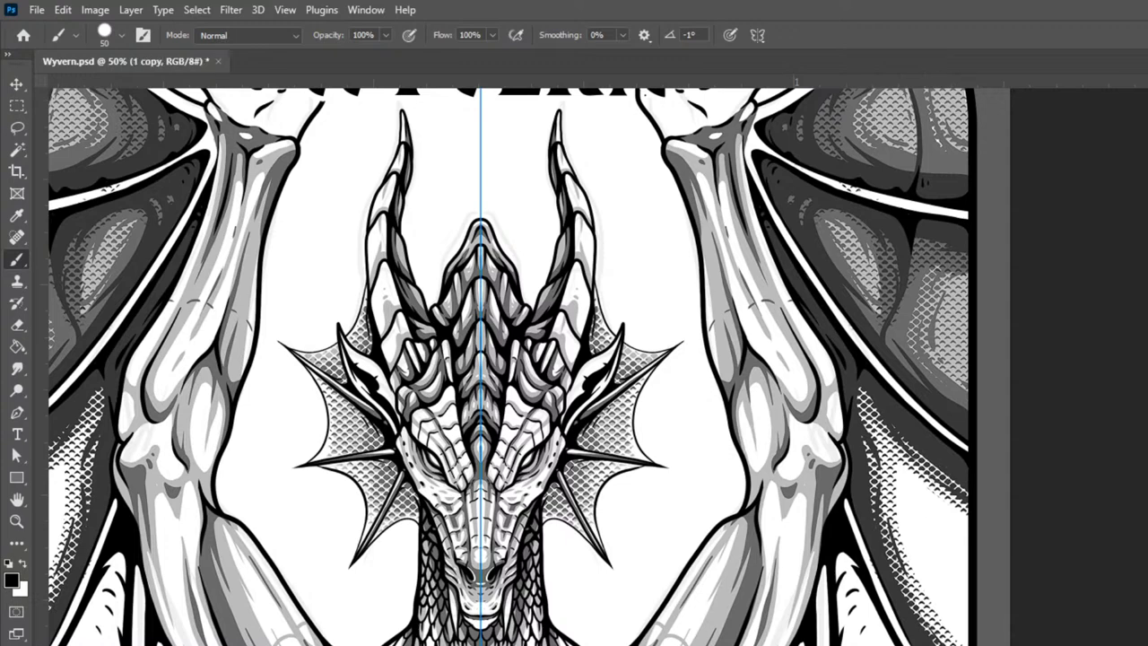
{"action": "mouse_move", "coordinate": [856, 391]}
{"action": "left_mouse_down"}
{"action": "mouse_move", "coordinate": [955, 498]}
{"action": "mouse_move", "coordinate": [869, 408]}
{"action": "mouse_move", "coordinate": [964, 531]}
{"action": "mouse_move", "coordinate": [879, 452]}
{"action": "mouse_move", "coordinate": [966, 547]}
{"action": "mouse_move", "coordinate": [901, 490]}
{"action": "mouse_move", "coordinate": [938, 620]}
{"action": "mouse_move", "coordinate": [963, 641]}
{"action": "left_mouse_up"}
{"action": "mouse_move", "coordinate": [872, 455]}
{"action": "left_mouse_down"}
{"action": "mouse_move", "coordinate": [879, 504]}
{"action": "mouse_move", "coordinate": [889, 451]}
{"action": "mouse_move", "coordinate": [923, 583]}
{"action": "mouse_move", "coordinate": [952, 618]}
{"action": "mouse_move", "coordinate": [899, 496]}
{"action": "mouse_move", "coordinate": [912, 556]}
{"action": "left_mouse_up"}
{"action": "mouse_move", "coordinate": [918, 510]}
{"action": "left_mouse_down"}
{"action": "mouse_move", "coordinate": [964, 561]}
{"action": "mouse_move", "coordinate": [918, 529]}
{"action": "mouse_move", "coordinate": [960, 607]}
{"action": "left_mouse_up"}
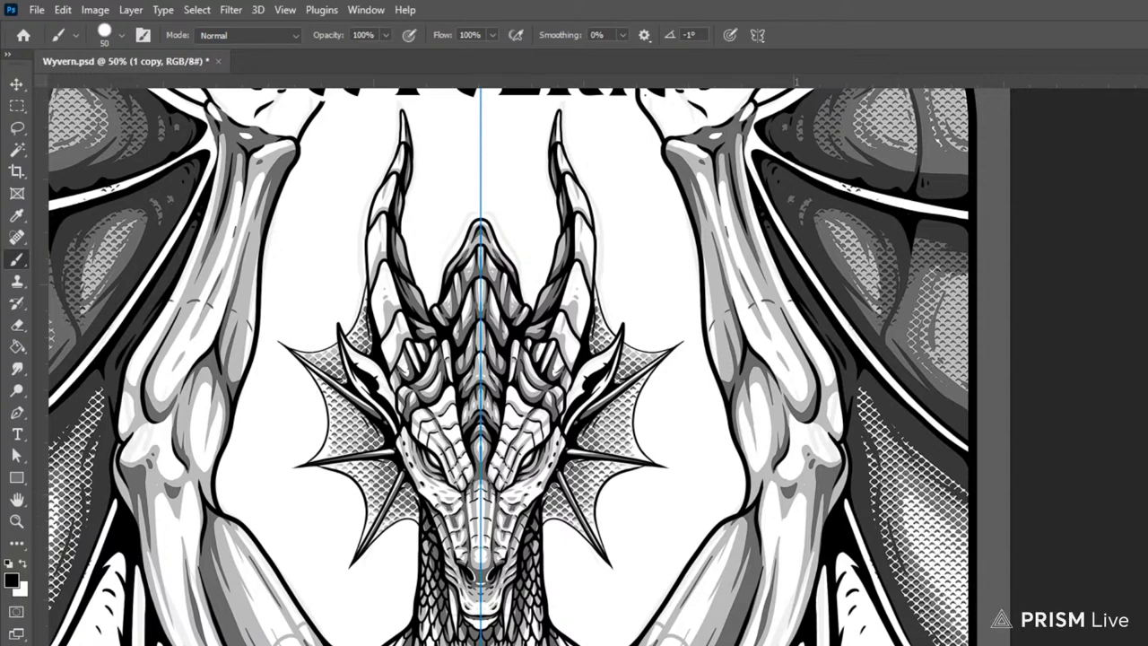
{"action": "key", "text": "ctrl+e"}
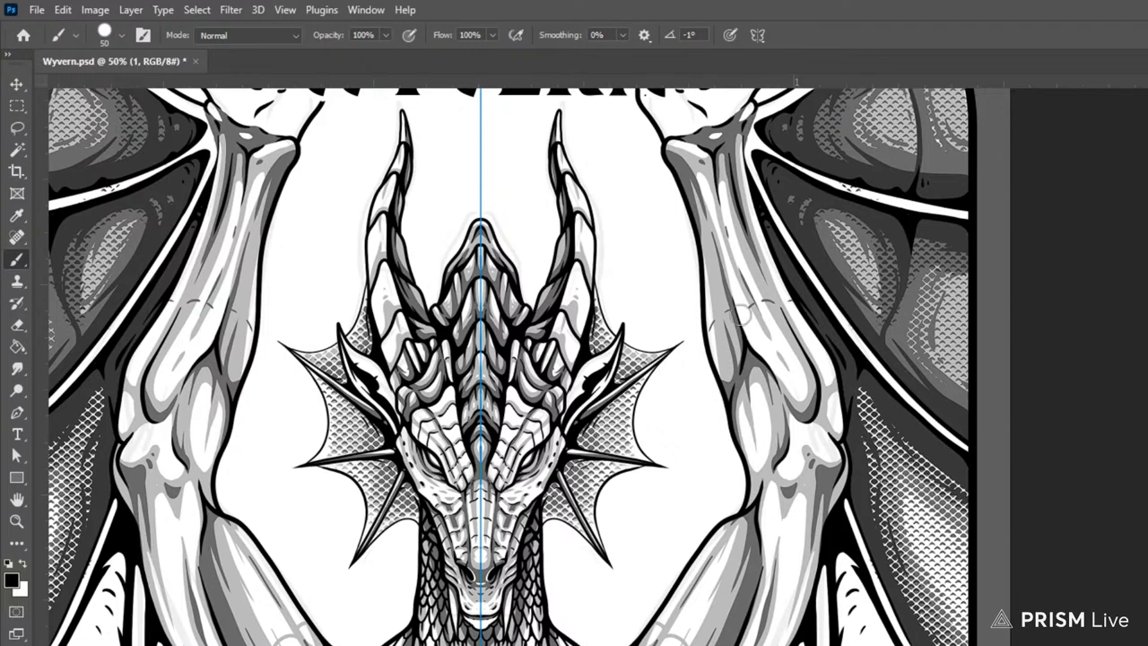
Step: Switch to the Hard Round Pressure Size brush at size 50 and shade mid-grey around the third membrane's textured edges
{"action": "left_click", "coordinate": [122, 36]}
{"action": "left_click", "coordinate": [163, 333]}
{"action": "left_click", "coordinate": [273, 345]}
{"action": "left_click", "coordinate": [161, 339]}
{"action": "left_click", "coordinate": [866, 397]}
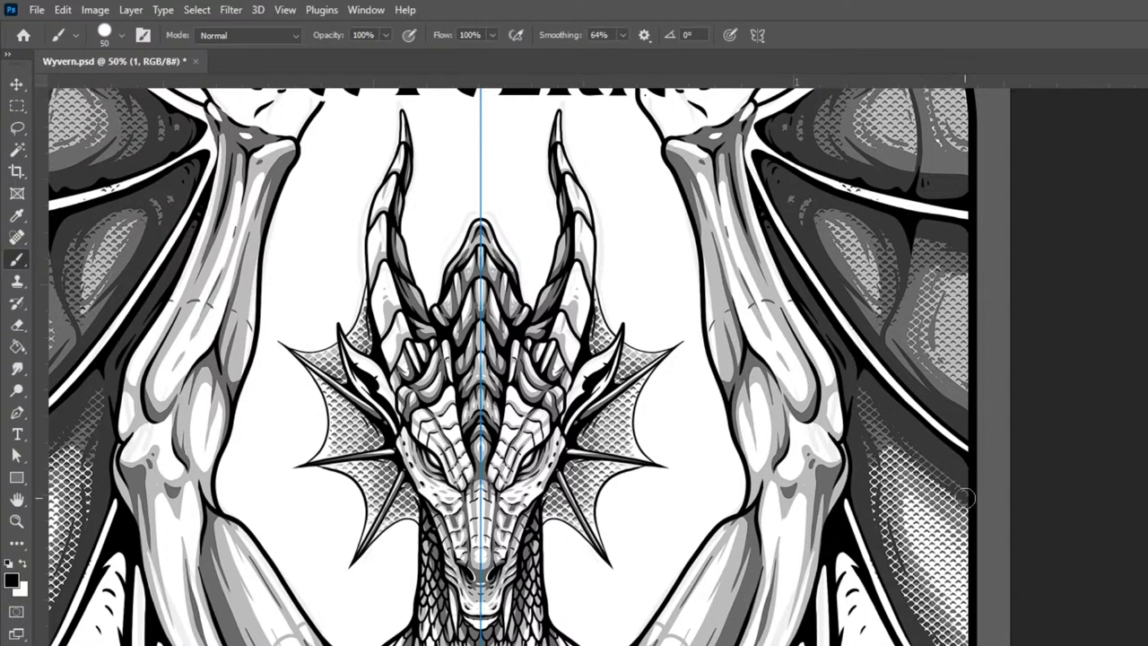
{"action": "mouse_move", "coordinate": [910, 455]}
{"action": "left_mouse_down"}
{"action": "mouse_move", "coordinate": [883, 466]}
{"action": "mouse_move", "coordinate": [901, 588]}
{"action": "mouse_move", "coordinate": [960, 645]}
{"action": "left_mouse_up"}
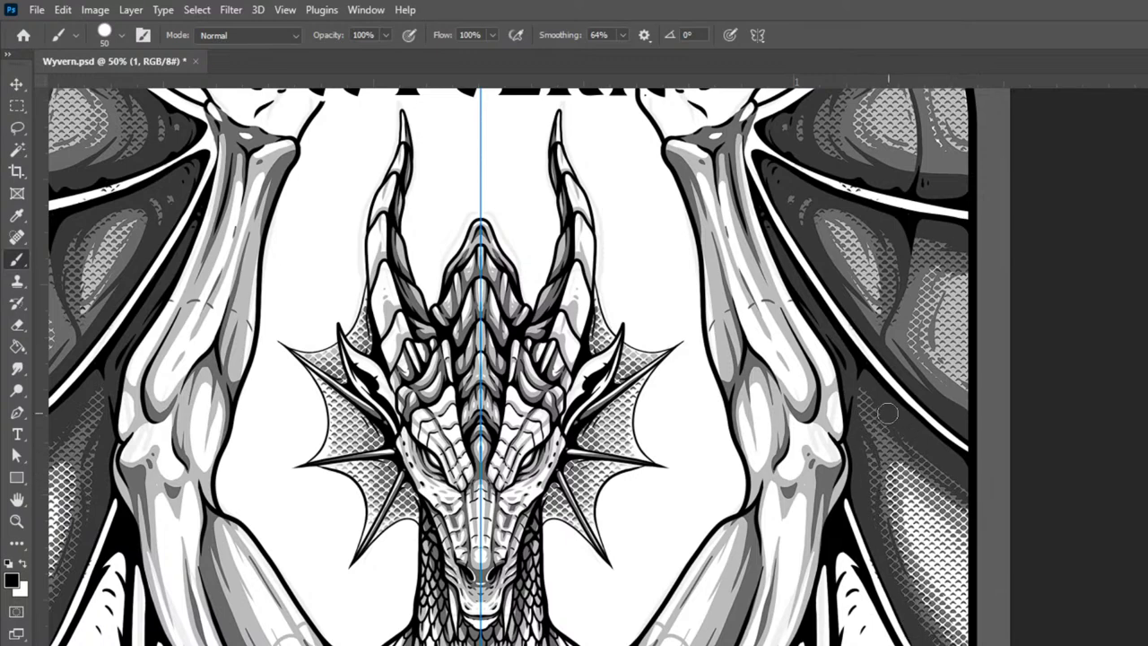
Step: Fill the remaining white centre of the third membrane with light grey on layer 2
{"action": "mouse_move", "coordinate": [894, 462]}
{"action": "left_mouse_down"}
{"action": "mouse_move", "coordinate": [937, 628]}
{"action": "mouse_move", "coordinate": [931, 552]}
{"action": "mouse_move", "coordinate": [946, 623]}
{"action": "mouse_move", "coordinate": [941, 518]}
{"action": "mouse_move", "coordinate": [966, 540]}
{"action": "mouse_move", "coordinate": [889, 462]}
{"action": "left_mouse_up"}
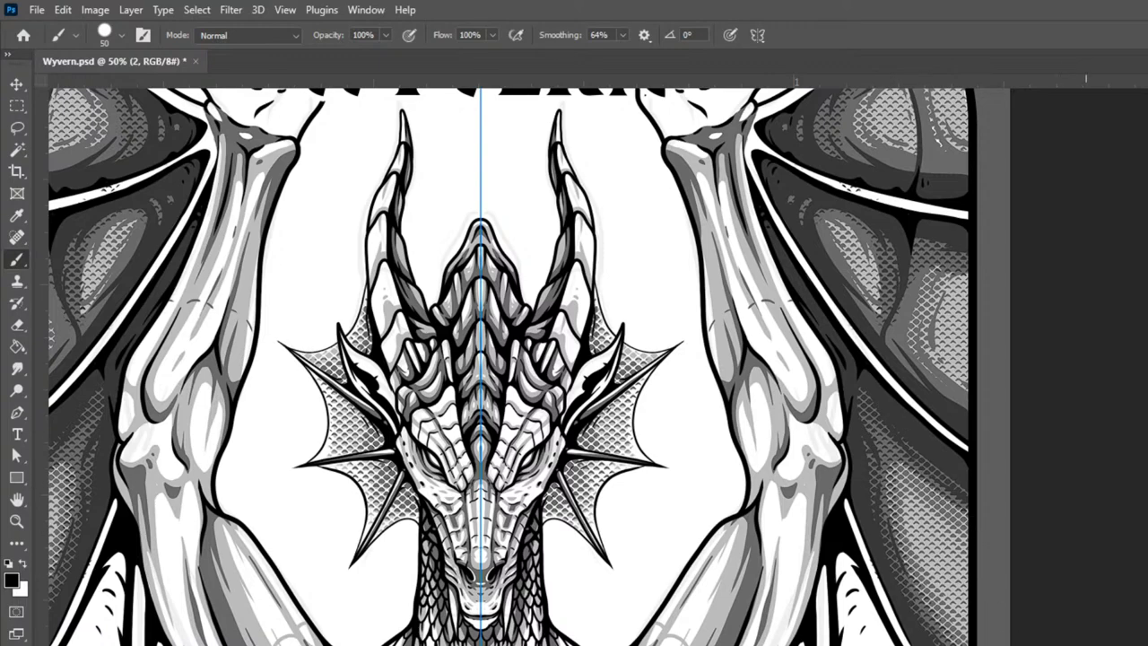
{"action": "key", "text": "ctrl+minus"}
{"action": "key", "text": "ctrl+minus"}
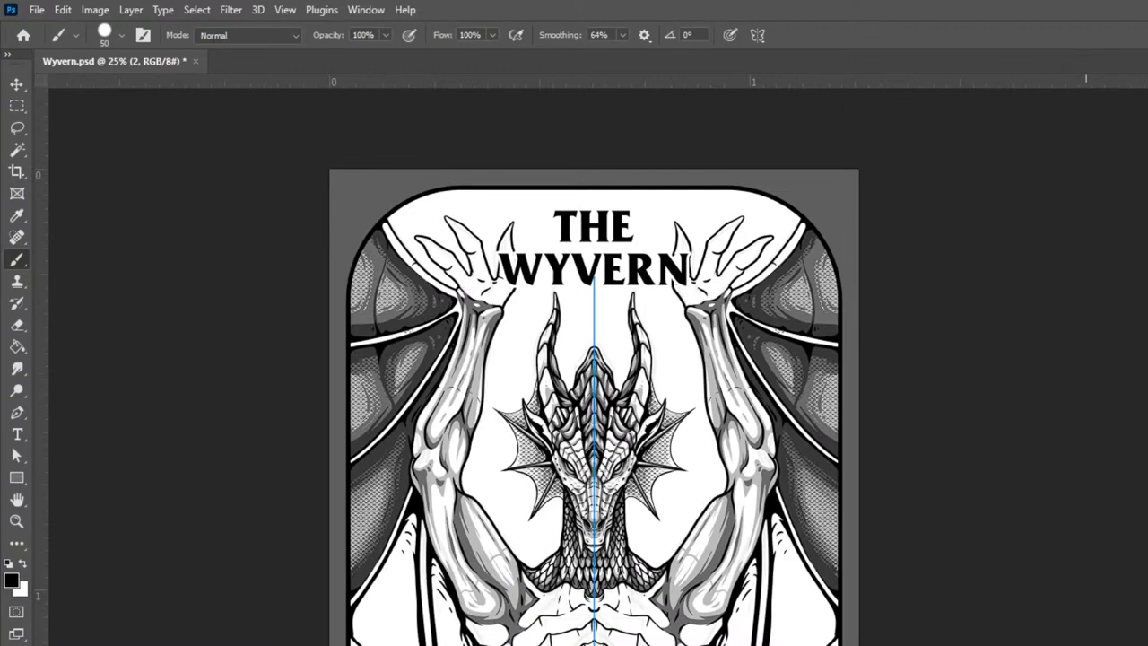
{"action": "key", "text": "ctrl+plus"}
{"action": "key", "text": "ctrl+plus"}
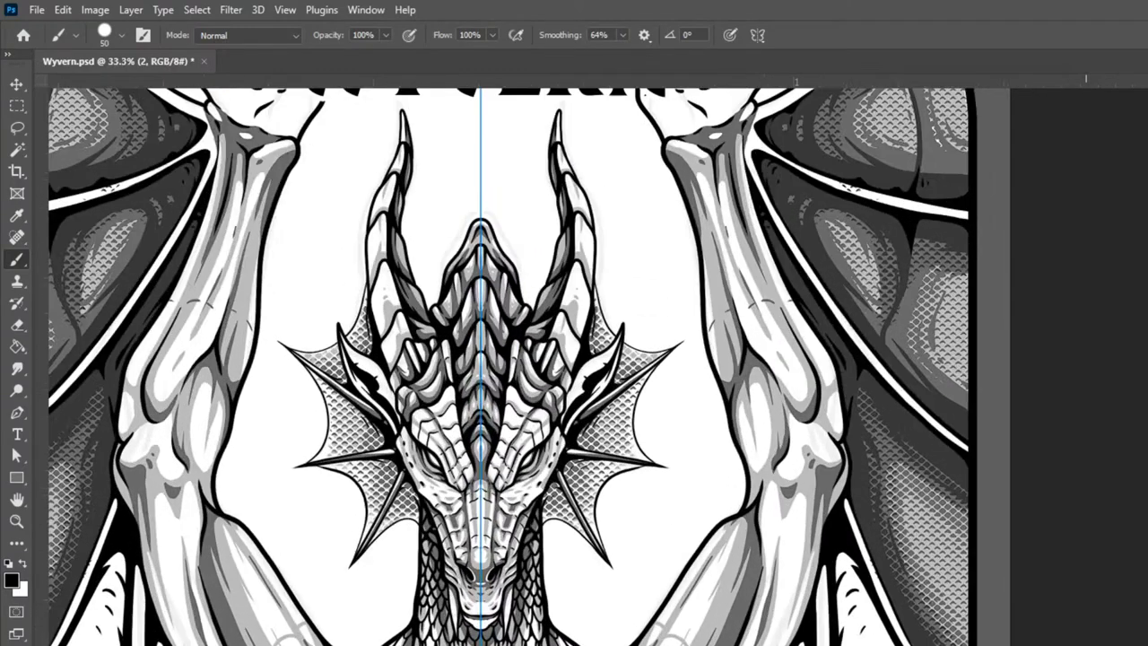
Step: Paint dark grey on layer 0 along the upper and inner edges of the large lower membrane, filling its top corner
{"action": "left_click_drag", "start_coordinate": [1072, 505], "coordinate": [1146, 320]}
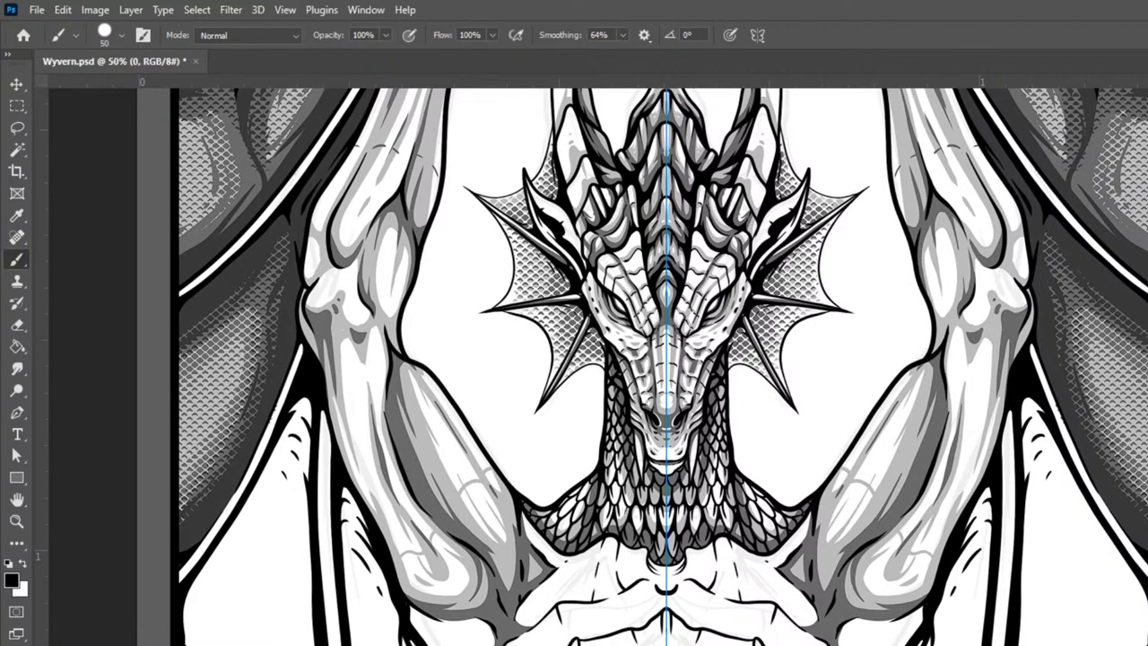
{"action": "left_click", "coordinate": [122, 36]}
{"action": "key", "text": "Escape"}
{"action": "mouse_move", "coordinate": [1038, 418]}
{"action": "left_mouse_down"}
{"action": "mouse_move", "coordinate": [903, 313]}
{"action": "mouse_move", "coordinate": [1031, 556]}
{"action": "left_mouse_up"}
{"action": "left_click_drag", "start_coordinate": [921, 338], "coordinate": [1028, 524]}
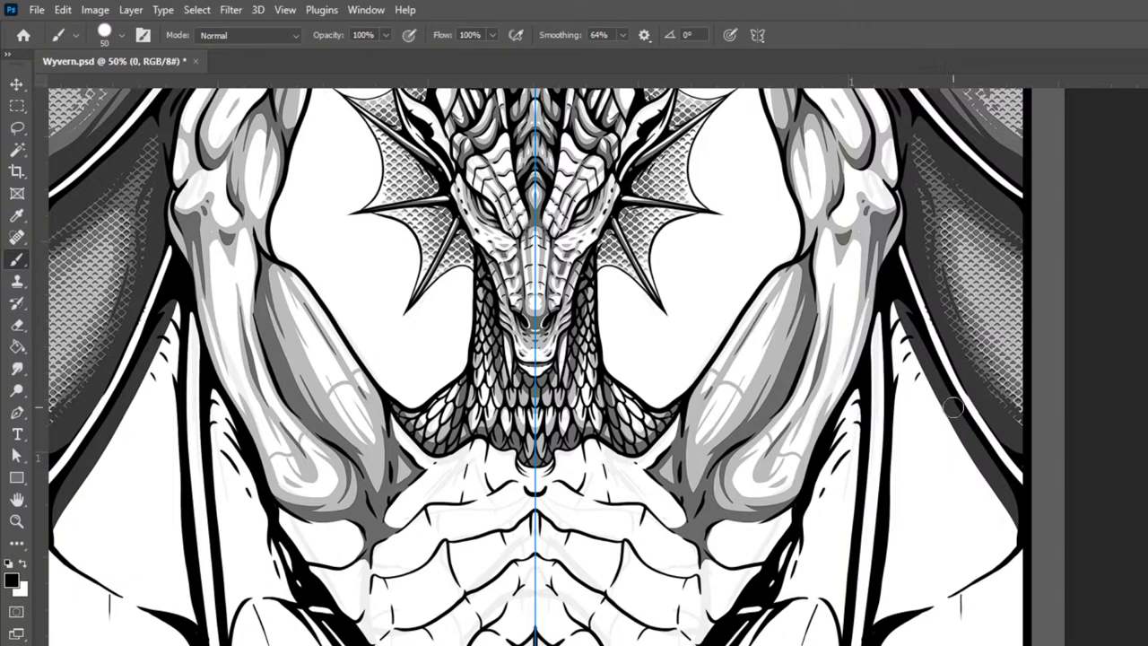
{"action": "mouse_move", "coordinate": [925, 370]}
{"action": "left_mouse_down"}
{"action": "mouse_move", "coordinate": [909, 393]}
{"action": "mouse_move", "coordinate": [899, 536]}
{"action": "mouse_move", "coordinate": [870, 638]}
{"action": "left_mouse_up"}
{"action": "left_click_drag", "start_coordinate": [903, 407], "coordinate": [907, 305]}
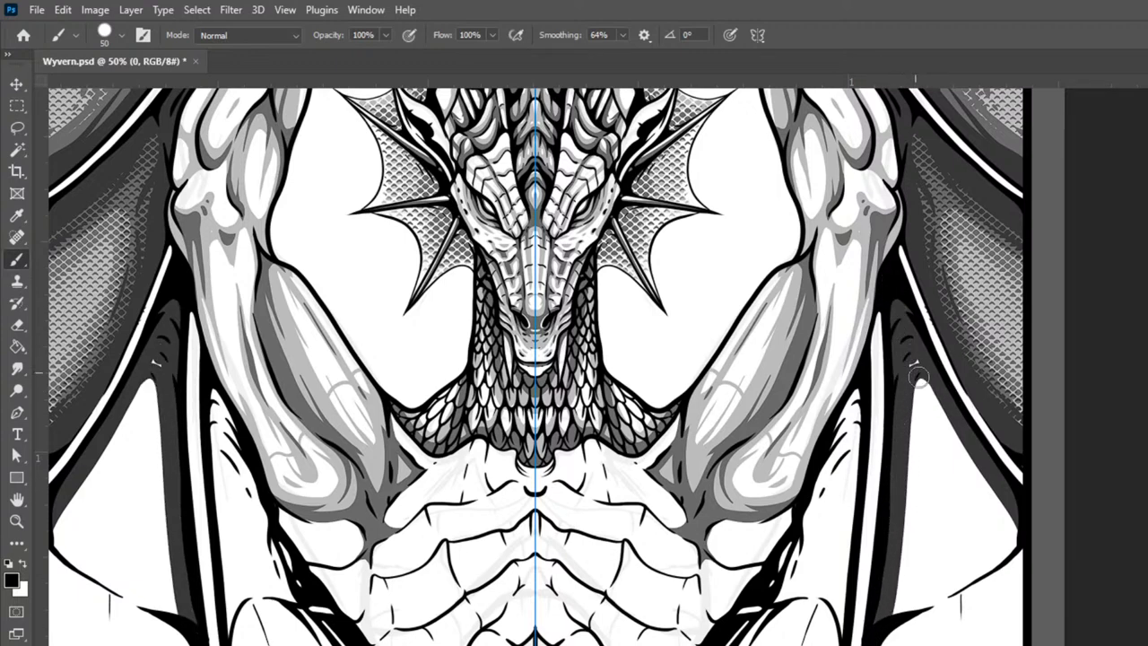
Step: Continue the dark grey along the large lower membrane's outer and bottom edges and around the top of the section below
{"action": "mouse_move", "coordinate": [987, 536]}
{"action": "left_mouse_down"}
{"action": "mouse_move", "coordinate": [1033, 382]}
{"action": "mouse_move", "coordinate": [1070, 348]}
{"action": "mouse_move", "coordinate": [1050, 387]}
{"action": "mouse_move", "coordinate": [940, 453]}
{"action": "mouse_move", "coordinate": [963, 428]}
{"action": "mouse_move", "coordinate": [935, 423]}
{"action": "mouse_move", "coordinate": [942, 413]}
{"action": "mouse_move", "coordinate": [942, 442]}
{"action": "mouse_move", "coordinate": [976, 430]}
{"action": "left_mouse_up"}
{"action": "mouse_move", "coordinate": [1079, 391]}
{"action": "left_mouse_down"}
{"action": "mouse_move", "coordinate": [944, 461]}
{"action": "mouse_move", "coordinate": [922, 507]}
{"action": "mouse_move", "coordinate": [911, 645]}
{"action": "left_mouse_up"}
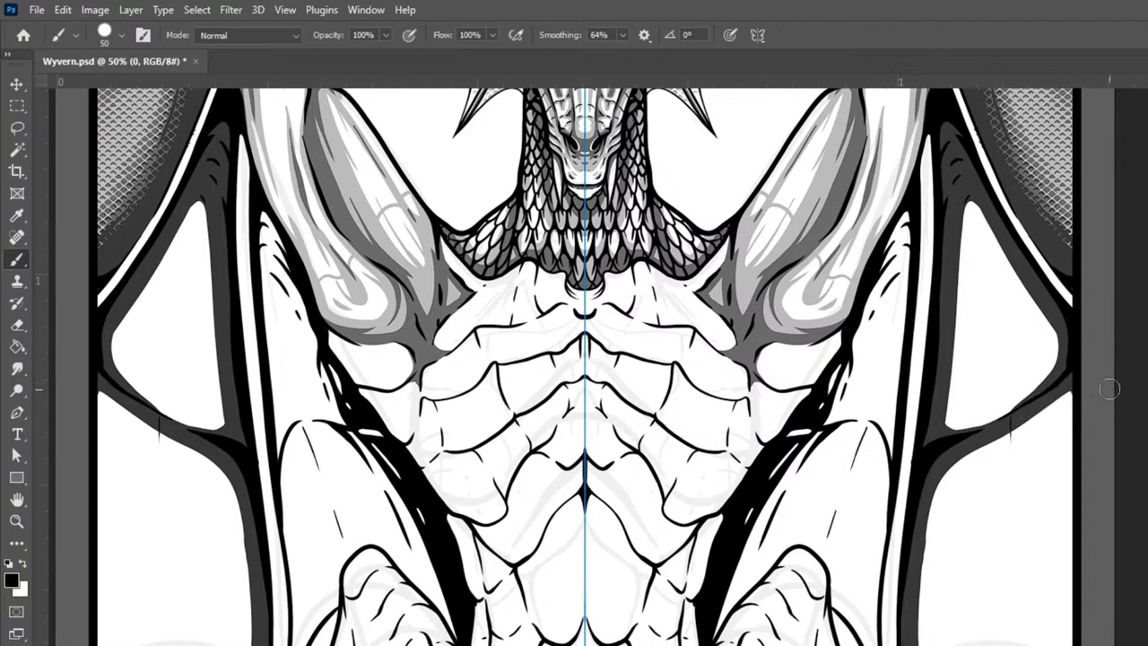
{"action": "mouse_move", "coordinate": [999, 430]}
{"action": "left_mouse_down"}
{"action": "mouse_move", "coordinate": [1063, 402]}
{"action": "mouse_move", "coordinate": [1084, 429]}
{"action": "mouse_move", "coordinate": [1067, 399]}
{"action": "left_mouse_up"}
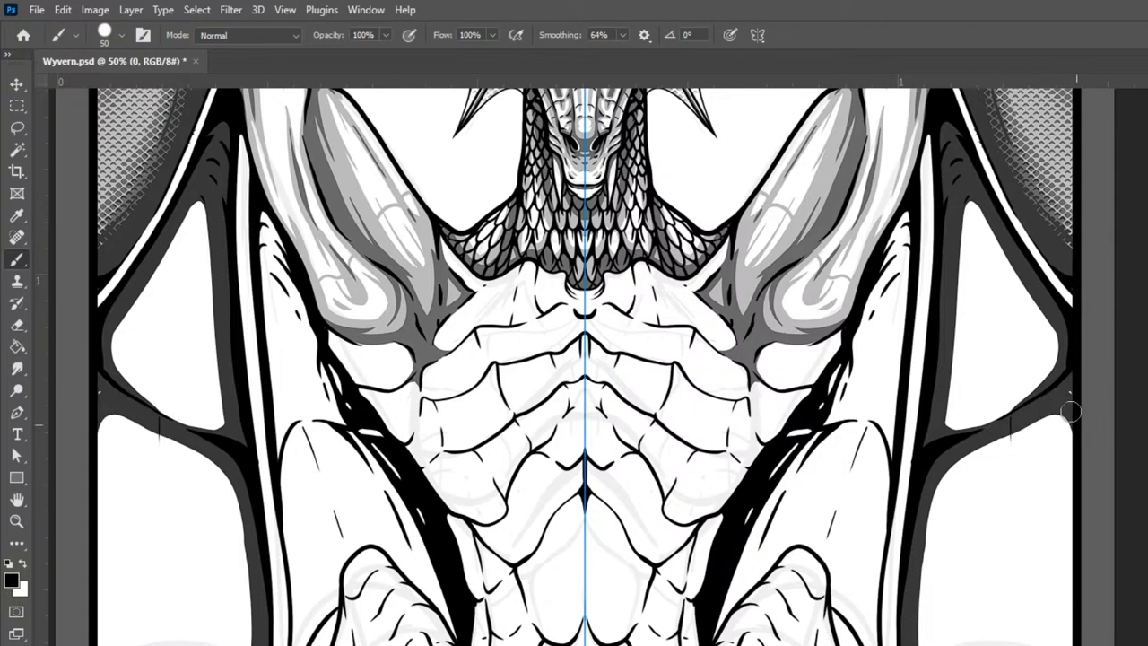
Step: Shade both sides of the innermost wing membrane dark grey, following the arm, flank shadow and long wing finger
{"action": "left_click_drag", "start_coordinate": [1142, 590], "coordinate": [1146, 645]}
{"action": "left_click_drag", "start_coordinate": [1147, 392], "coordinate": [1112, 346]}
{"action": "mouse_move", "coordinate": [1022, 274]}
{"action": "left_mouse_down"}
{"action": "mouse_move", "coordinate": [964, 453]}
{"action": "mouse_move", "coordinate": [885, 601]}
{"action": "mouse_move", "coordinate": [882, 578]}
{"action": "mouse_move", "coordinate": [977, 415]}
{"action": "mouse_move", "coordinate": [1020, 281]}
{"action": "mouse_move", "coordinate": [856, 620]}
{"action": "mouse_move", "coordinate": [895, 520]}
{"action": "mouse_move", "coordinate": [972, 404]}
{"action": "mouse_move", "coordinate": [894, 514]}
{"action": "left_mouse_up"}
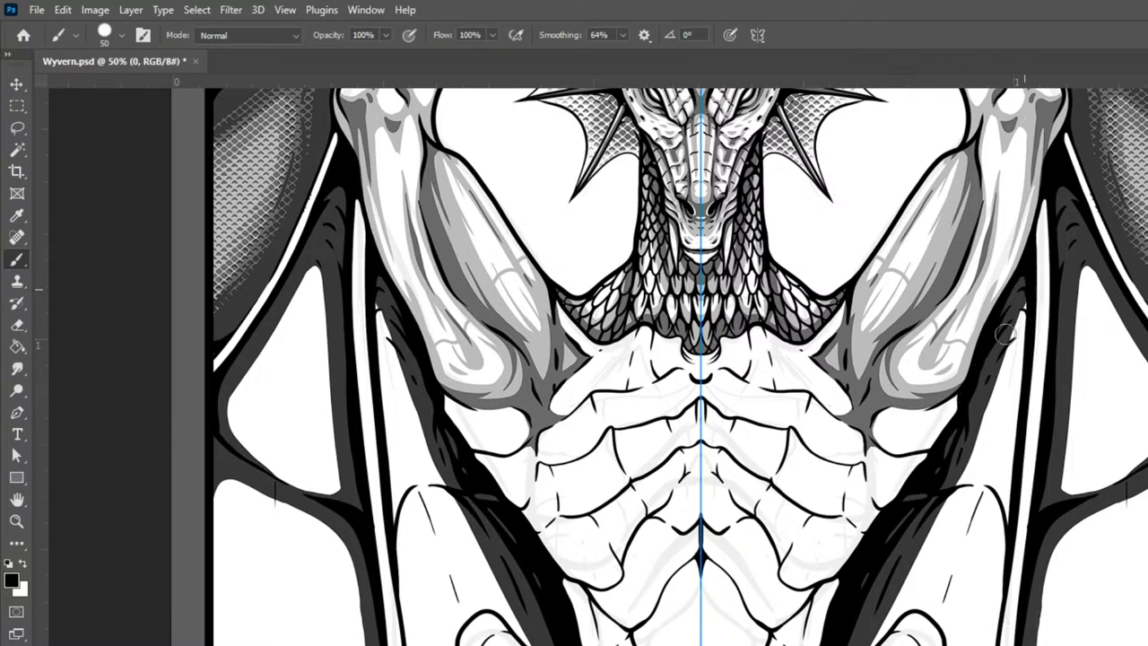
{"action": "left_click_drag", "start_coordinate": [1025, 300], "coordinate": [996, 602]}
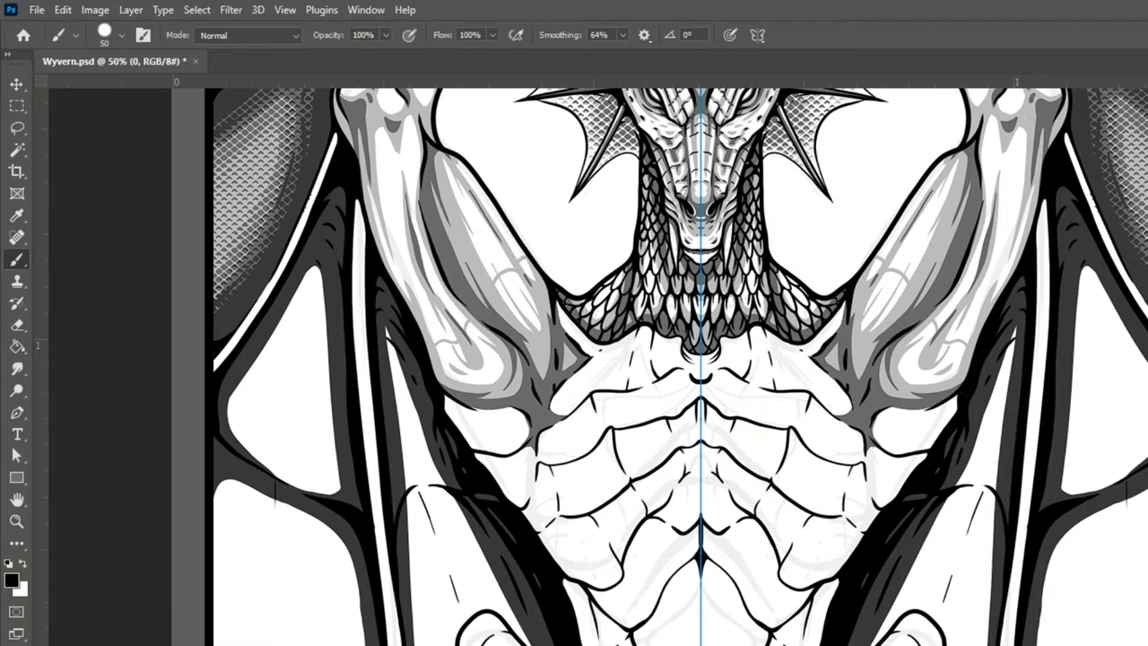
Step: Reduce the brush to size 40 and extend dark grey around the innermost membrane's edge, over the knee and into a tapered upper fold
{"action": "key", "text": "bracketleft"}
{"action": "mouse_move", "coordinate": [927, 515]}
{"action": "left_mouse_down"}
{"action": "mouse_move", "coordinate": [974, 484]}
{"action": "mouse_move", "coordinate": [1000, 515]}
{"action": "left_mouse_up"}
{"action": "mouse_move", "coordinate": [922, 533]}
{"action": "left_mouse_down"}
{"action": "mouse_move", "coordinate": [961, 491]}
{"action": "mouse_move", "coordinate": [988, 491]}
{"action": "mouse_move", "coordinate": [997, 525]}
{"action": "left_mouse_up"}
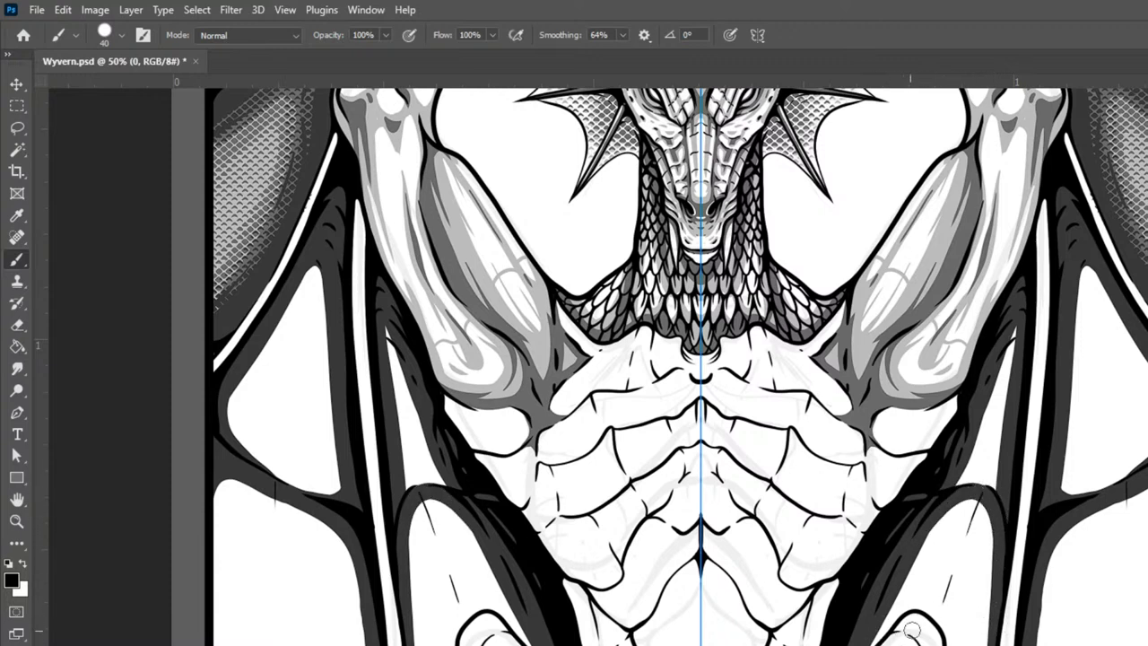
{"action": "left_click_drag", "start_coordinate": [913, 613], "coordinate": [961, 644]}
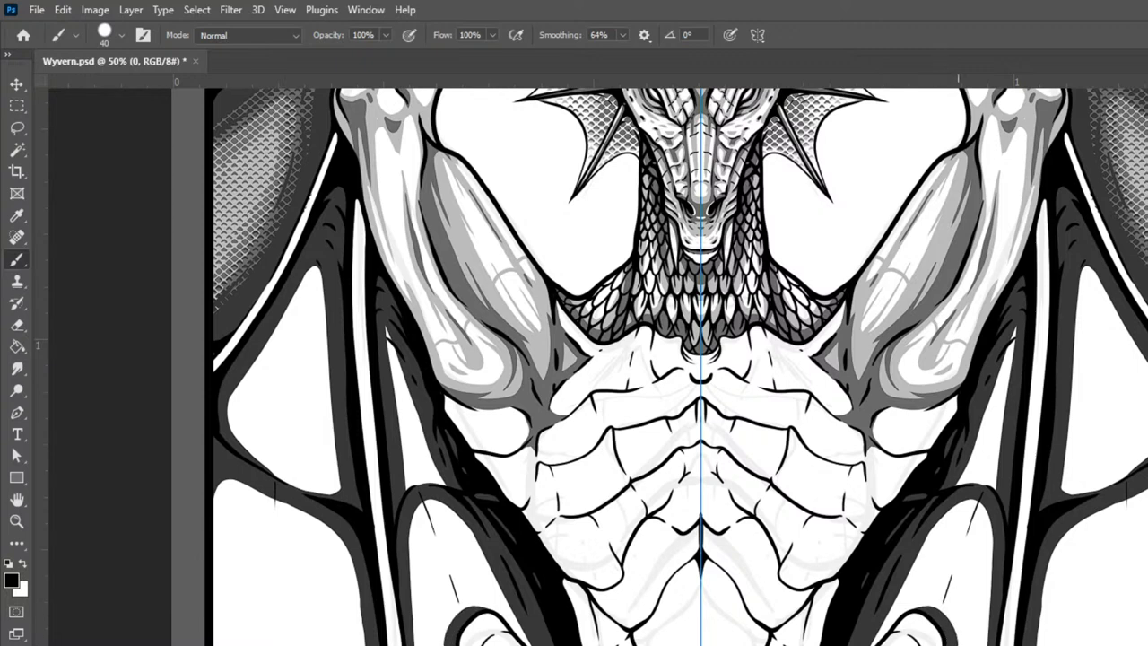
{"action": "mouse_move", "coordinate": [919, 611]}
{"action": "left_mouse_down"}
{"action": "mouse_move", "coordinate": [948, 611]}
{"action": "mouse_move", "coordinate": [967, 644]}
{"action": "left_mouse_up"}
{"action": "mouse_move", "coordinate": [981, 503]}
{"action": "left_mouse_down"}
{"action": "mouse_move", "coordinate": [943, 614]}
{"action": "mouse_move", "coordinate": [953, 580]}
{"action": "left_mouse_up"}
{"action": "key", "text": "ctrl+z"}
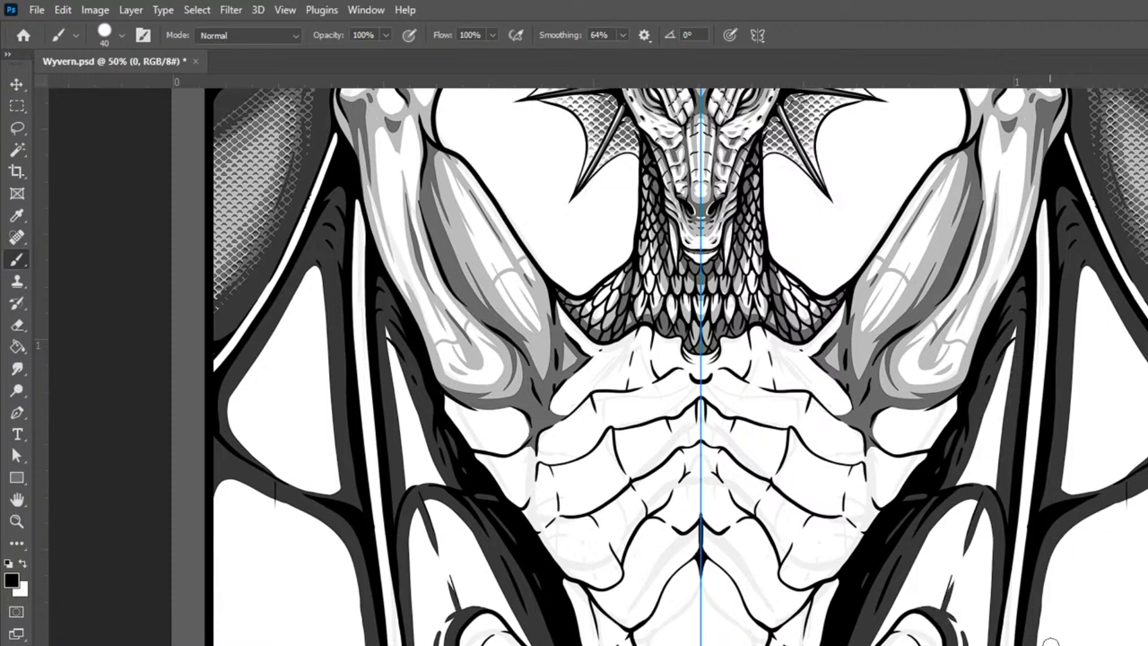
{"action": "key", "text": "ctrl+z"}
Step: Add tapered dark-grey fold shadows along the top of the lowest membrane and around the edges of the triangular membrane above it
{"action": "mouse_move", "coordinate": [1107, 507]}
{"action": "left_mouse_down"}
{"action": "mouse_move", "coordinate": [1066, 542]}
{"action": "mouse_move", "coordinate": [1047, 635]}
{"action": "mouse_move", "coordinate": [1081, 540]}
{"action": "left_mouse_up"}
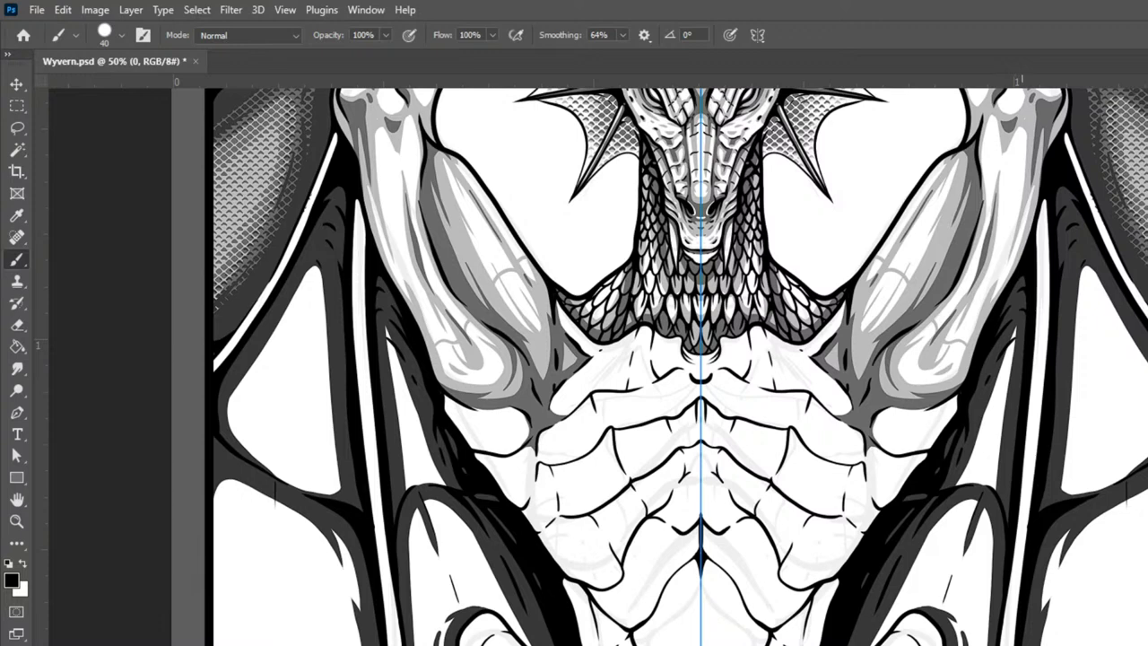
{"action": "left_click_drag", "start_coordinate": [1082, 543], "coordinate": [1146, 486]}
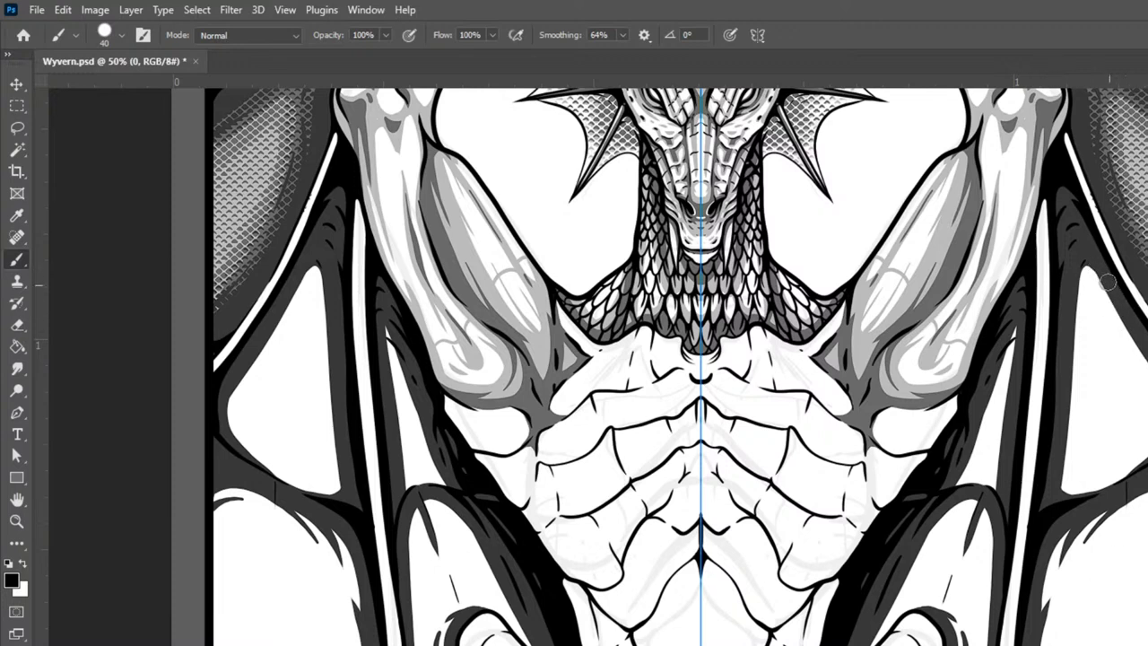
{"action": "mouse_move", "coordinate": [1070, 359]}
{"action": "left_mouse_down"}
{"action": "mouse_move", "coordinate": [1106, 277]}
{"action": "mouse_move", "coordinate": [1111, 320]}
{"action": "mouse_move", "coordinate": [1085, 367]}
{"action": "mouse_move", "coordinate": [1088, 323]}
{"action": "mouse_move", "coordinate": [1072, 412]}
{"action": "mouse_move", "coordinate": [1076, 524]}
{"action": "left_mouse_up"}
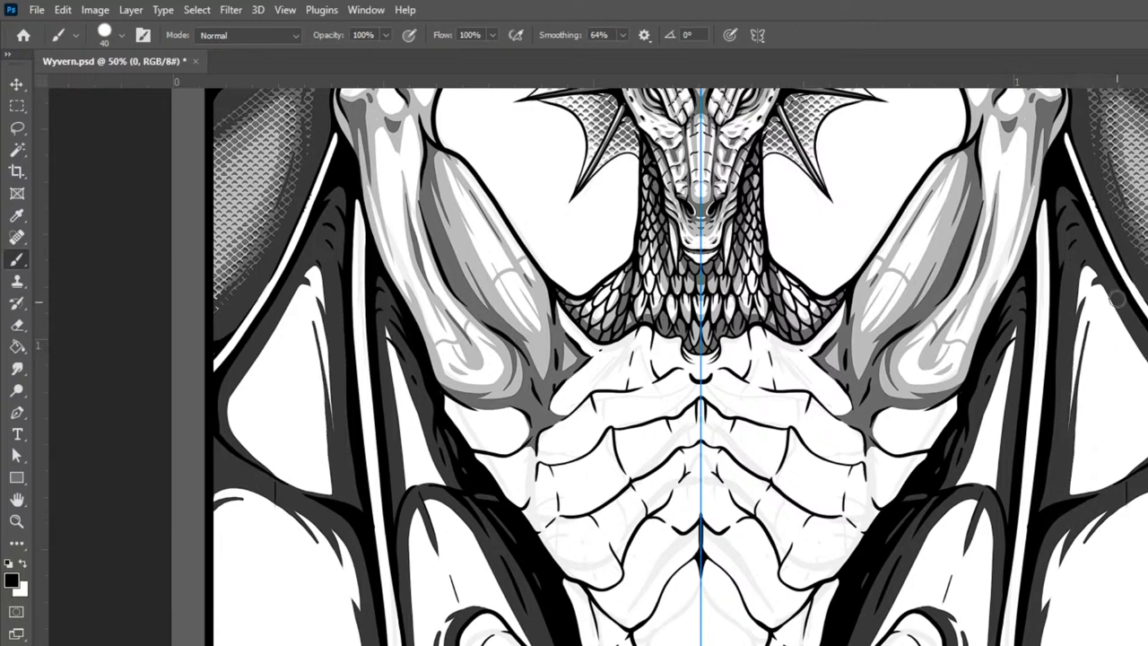
{"action": "mouse_move", "coordinate": [1099, 303]}
{"action": "left_mouse_down"}
{"action": "mouse_move", "coordinate": [1114, 306]}
{"action": "mouse_move", "coordinate": [1147, 405]}
{"action": "left_mouse_up"}
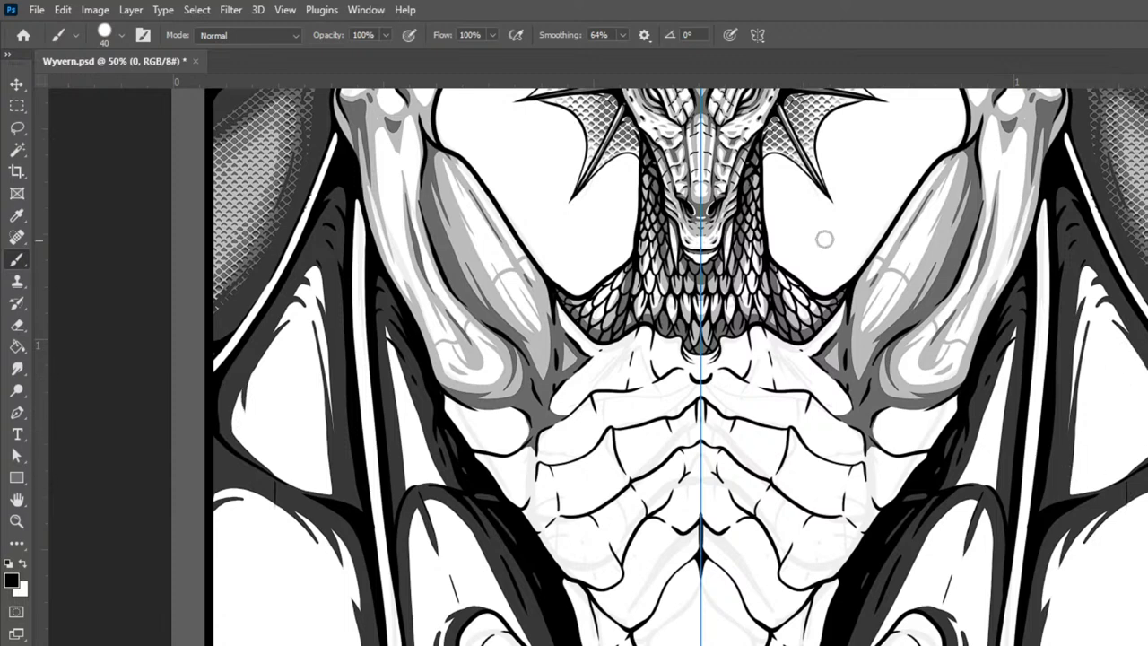
Step: Choose the scale-pattern brush at 50 px and texture the inner edges of the triangular and lowest membranes on layer 0
{"action": "left_click", "coordinate": [121, 35]}
{"action": "left_click", "coordinate": [63, 190]}
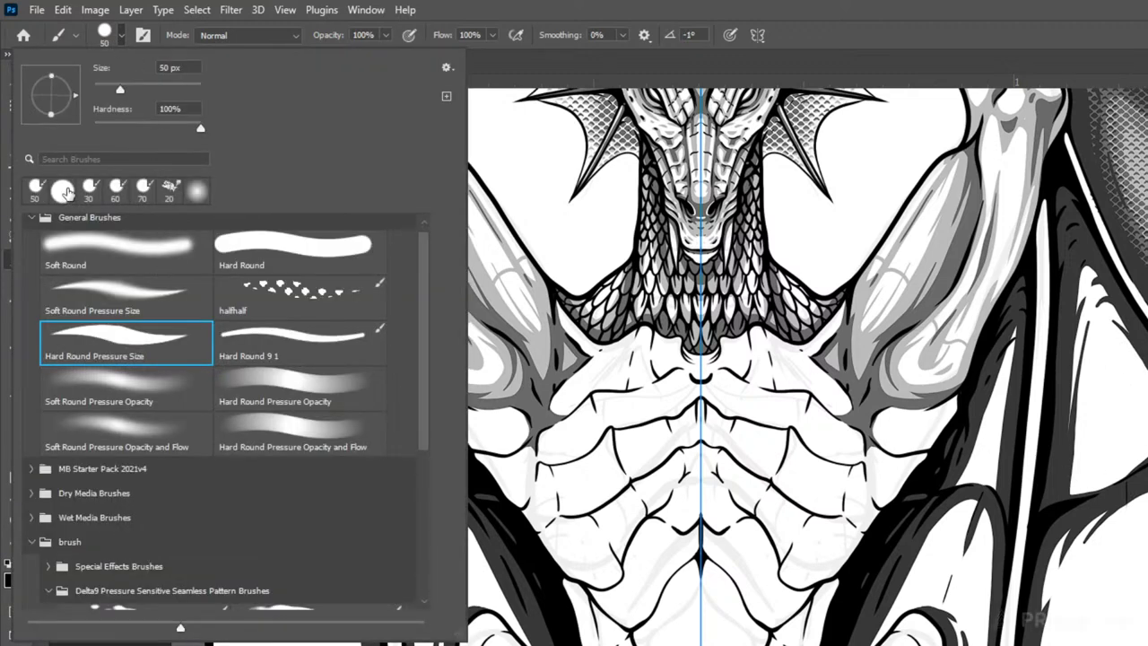
{"action": "left_click", "coordinate": [943, 18]}
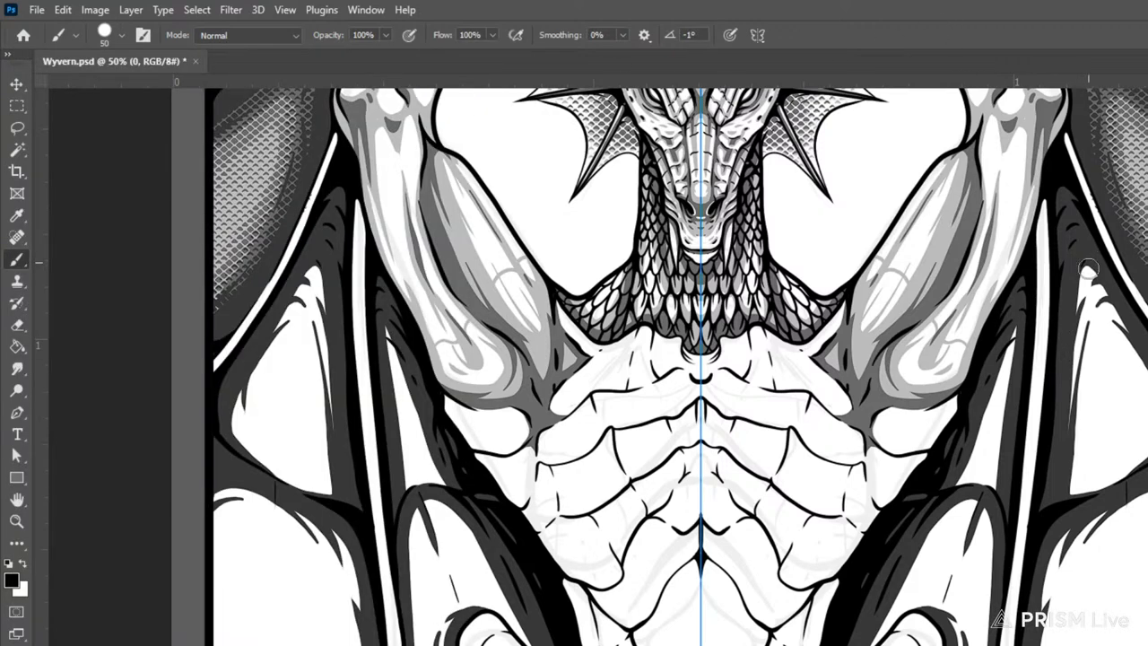
{"action": "left_click_drag", "start_coordinate": [1087, 263], "coordinate": [1078, 508]}
{"action": "mouse_move", "coordinate": [1077, 385]}
{"action": "left_mouse_down"}
{"action": "mouse_move", "coordinate": [1092, 257]}
{"action": "mouse_move", "coordinate": [1082, 256]}
{"action": "mouse_move", "coordinate": [1067, 401]}
{"action": "mouse_move", "coordinate": [1068, 516]}
{"action": "mouse_move", "coordinate": [1083, 263]}
{"action": "mouse_move", "coordinate": [1137, 358]}
{"action": "mouse_move", "coordinate": [1138, 462]}
{"action": "mouse_move", "coordinate": [1087, 495]}
{"action": "mouse_move", "coordinate": [1098, 287]}
{"action": "mouse_move", "coordinate": [1084, 279]}
{"action": "mouse_move", "coordinate": [1076, 450]}
{"action": "mouse_move", "coordinate": [1101, 488]}
{"action": "mouse_move", "coordinate": [1139, 433]}
{"action": "mouse_move", "coordinate": [1128, 377]}
{"action": "mouse_move", "coordinate": [1090, 339]}
{"action": "mouse_move", "coordinate": [1091, 439]}
{"action": "mouse_move", "coordinate": [1116, 484]}
{"action": "mouse_move", "coordinate": [1074, 361]}
{"action": "mouse_move", "coordinate": [1091, 291]}
{"action": "left_mouse_up"}
{"action": "key", "text": "ctrl+z"}
{"action": "key", "text": "ctrl+z"}
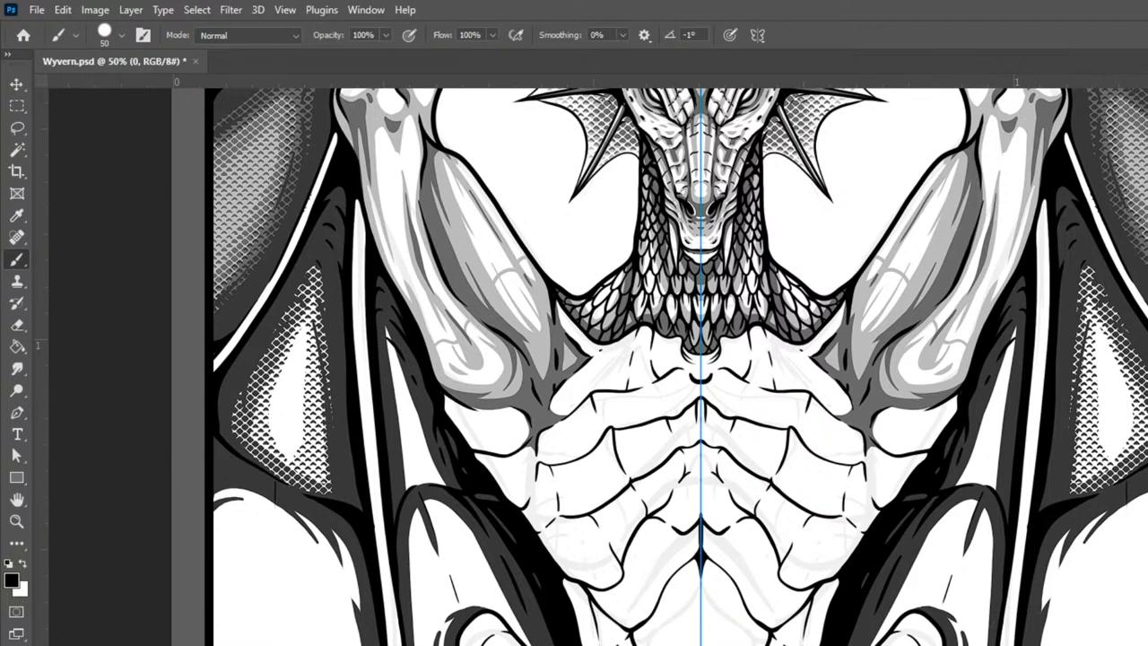
{"action": "mouse_move", "coordinate": [1143, 502]}
{"action": "left_mouse_down"}
{"action": "mouse_move", "coordinate": [1112, 502]}
{"action": "mouse_move", "coordinate": [1042, 624]}
{"action": "mouse_move", "coordinate": [1117, 504]}
{"action": "mouse_move", "coordinate": [1043, 628]}
{"action": "mouse_move", "coordinate": [1058, 638]}
{"action": "mouse_move", "coordinate": [1067, 592]}
{"action": "mouse_move", "coordinate": [1139, 518]}
{"action": "mouse_move", "coordinate": [1076, 638]}
{"action": "mouse_move", "coordinate": [1131, 525]}
{"action": "mouse_move", "coordinate": [1146, 531]}
{"action": "mouse_move", "coordinate": [1111, 543]}
{"action": "mouse_move", "coordinate": [1089, 638]}
{"action": "mouse_move", "coordinate": [1131, 558]}
{"action": "mouse_move", "coordinate": [1101, 636]}
{"action": "mouse_move", "coordinate": [1140, 572]}
{"action": "mouse_move", "coordinate": [1118, 644]}
{"action": "left_mouse_up"}
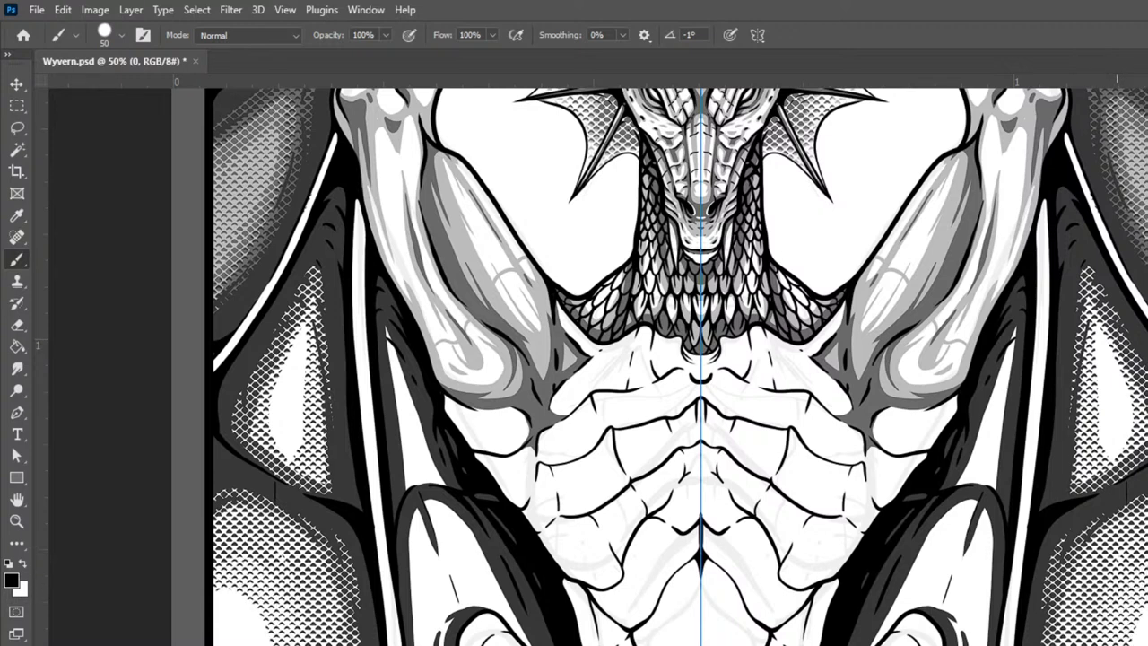
Step: Extend the scale texture toward the centres of both membranes on the "1 copy" layer, then merge it down into layer 1
{"action": "key", "text": "alt+bracketright"}
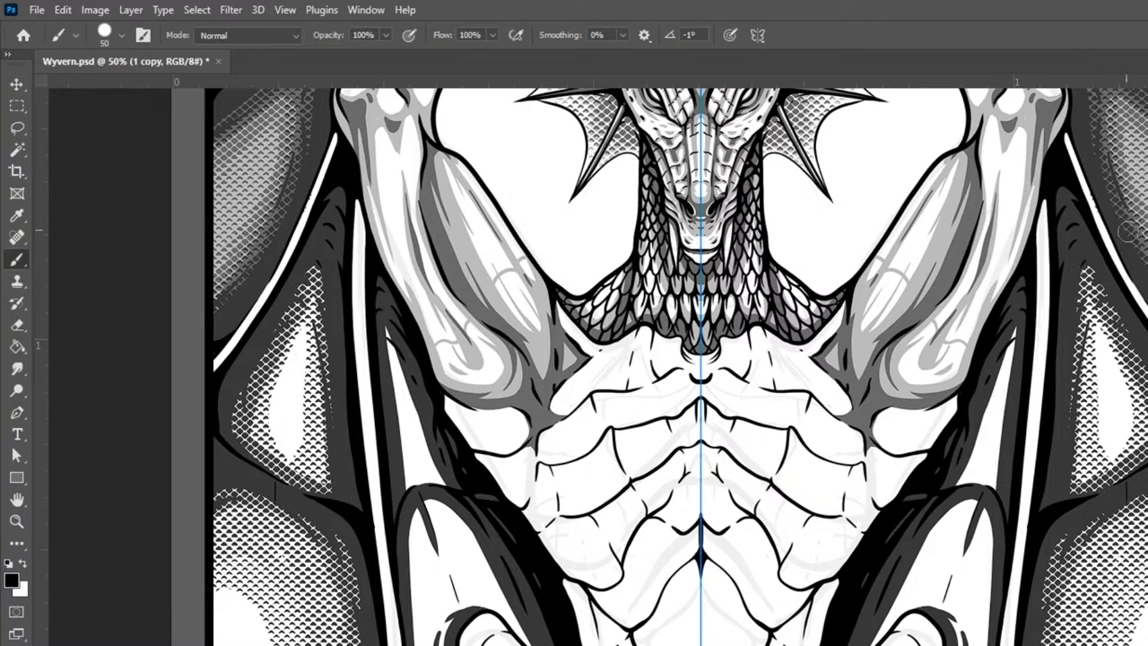
{"action": "mouse_move", "coordinate": [1083, 300]}
{"action": "left_mouse_down"}
{"action": "mouse_move", "coordinate": [1078, 474]}
{"action": "mouse_move", "coordinate": [1085, 340]}
{"action": "mouse_move", "coordinate": [1086, 401]}
{"action": "mouse_move", "coordinate": [1094, 377]}
{"action": "mouse_move", "coordinate": [1101, 423]}
{"action": "mouse_move", "coordinate": [1107, 344]}
{"action": "mouse_move", "coordinate": [1126, 460]}
{"action": "mouse_move", "coordinate": [1121, 380]}
{"action": "left_mouse_up"}
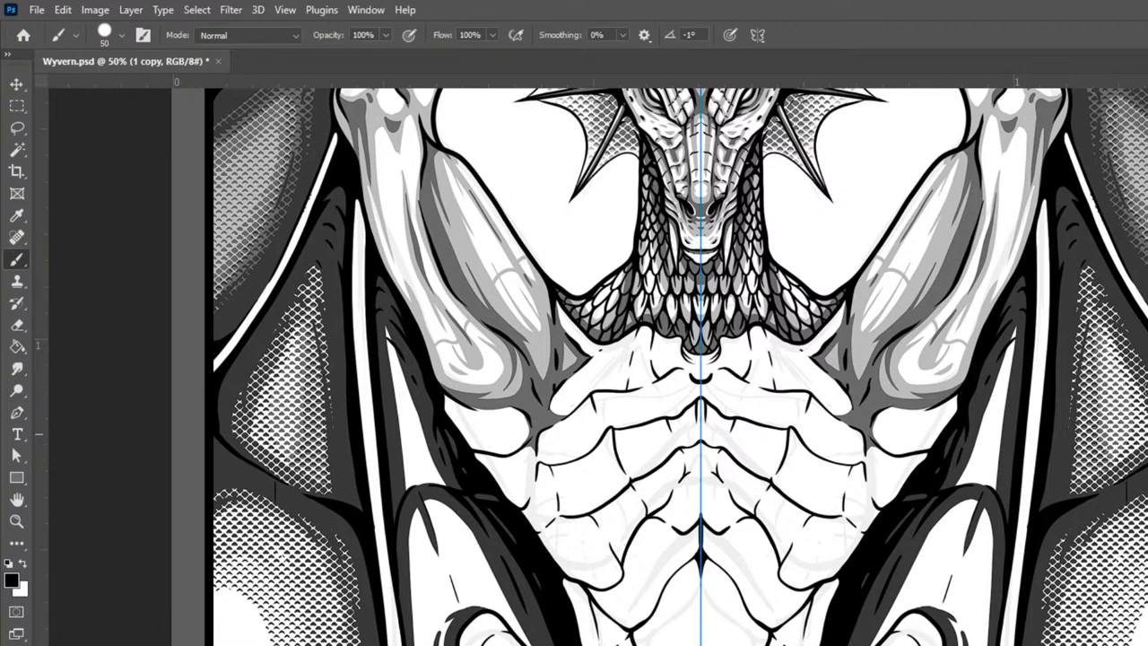
{"action": "mouse_move", "coordinate": [1054, 628]}
{"action": "left_mouse_down"}
{"action": "mouse_move", "coordinate": [1076, 549]}
{"action": "mouse_move", "coordinate": [1111, 628]}
{"action": "mouse_move", "coordinate": [1121, 509]}
{"action": "mouse_move", "coordinate": [1125, 619]}
{"action": "left_mouse_up"}
{"action": "mouse_move", "coordinate": [1144, 525]}
{"action": "left_mouse_down"}
{"action": "mouse_move", "coordinate": [1121, 628]}
{"action": "mouse_move", "coordinate": [1137, 642]}
{"action": "left_mouse_up"}
{"action": "mouse_move", "coordinate": [1147, 554]}
{"action": "left_mouse_down"}
{"action": "mouse_move", "coordinate": [1147, 619]}
{"action": "mouse_move", "coordinate": [1147, 600]}
{"action": "left_mouse_up"}
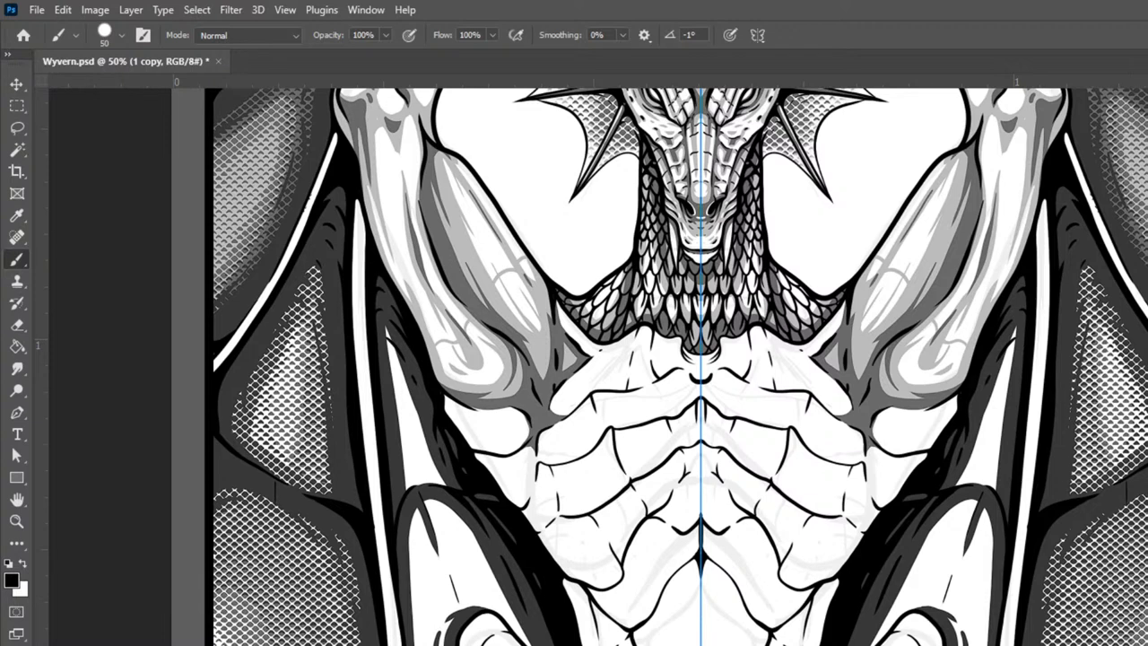
{"action": "key", "text": "ctrl+e"}
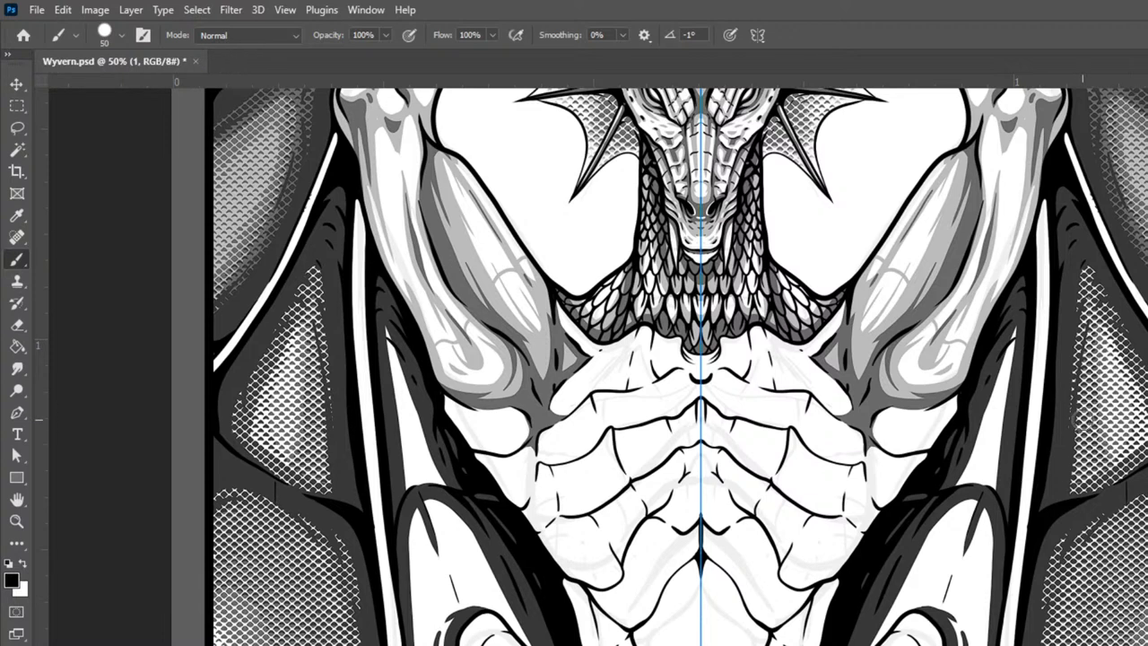
Step: Return to the solid round brush at 50 px and paint mid grey on layer 1 along both textured membranes' edges
{"action": "left_click", "coordinate": [122, 36]}
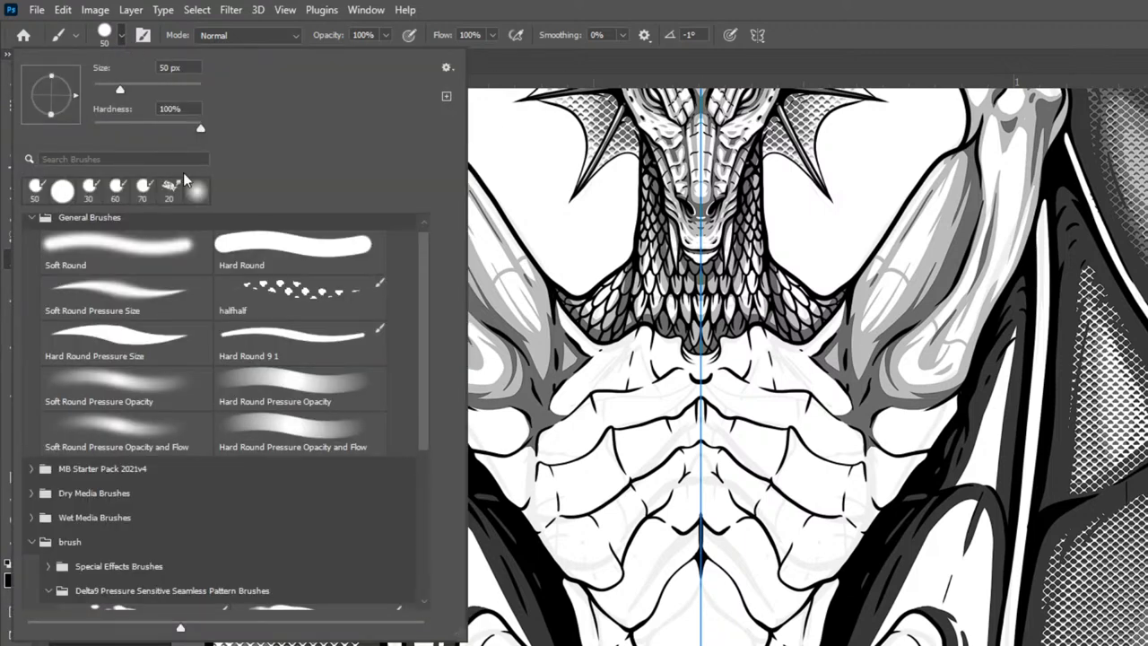
{"action": "left_click", "coordinate": [269, 325]}
{"action": "double_click", "coordinate": [194, 312]}
{"action": "left_click_drag", "start_coordinate": [1093, 288], "coordinate": [1083, 466]}
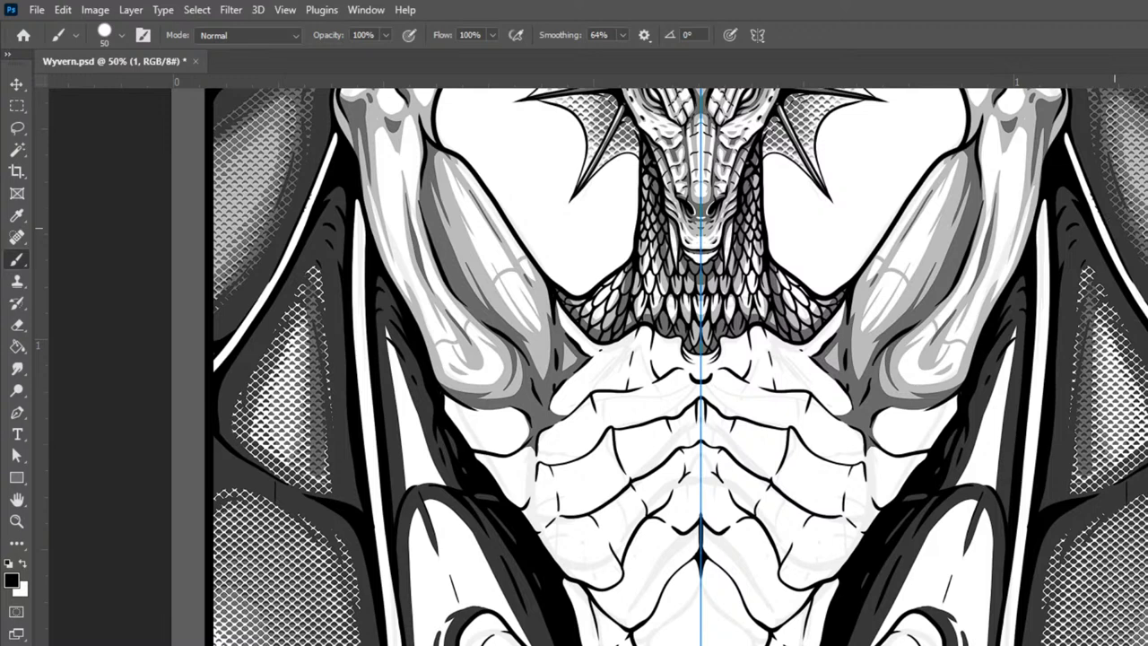
{"action": "key", "text": "ctrl+z"}
{"action": "mouse_move", "coordinate": [1094, 269]}
{"action": "left_mouse_down"}
{"action": "mouse_move", "coordinate": [1073, 496]}
{"action": "mouse_move", "coordinate": [1102, 285]}
{"action": "mouse_move", "coordinate": [1147, 413]}
{"action": "mouse_move", "coordinate": [1122, 473]}
{"action": "mouse_move", "coordinate": [1124, 524]}
{"action": "mouse_move", "coordinate": [1132, 494]}
{"action": "mouse_move", "coordinate": [1052, 645]}
{"action": "mouse_move", "coordinate": [1049, 630]}
{"action": "left_mouse_up"}
{"action": "left_click_drag", "start_coordinate": [1092, 531], "coordinate": [1053, 613]}
{"action": "left_click_drag", "start_coordinate": [1088, 528], "coordinate": [1047, 599]}
{"action": "mouse_move", "coordinate": [1081, 536]}
{"action": "left_mouse_down"}
{"action": "mouse_move", "coordinate": [1041, 619]}
{"action": "mouse_move", "coordinate": [1099, 571]}
{"action": "left_mouse_up"}
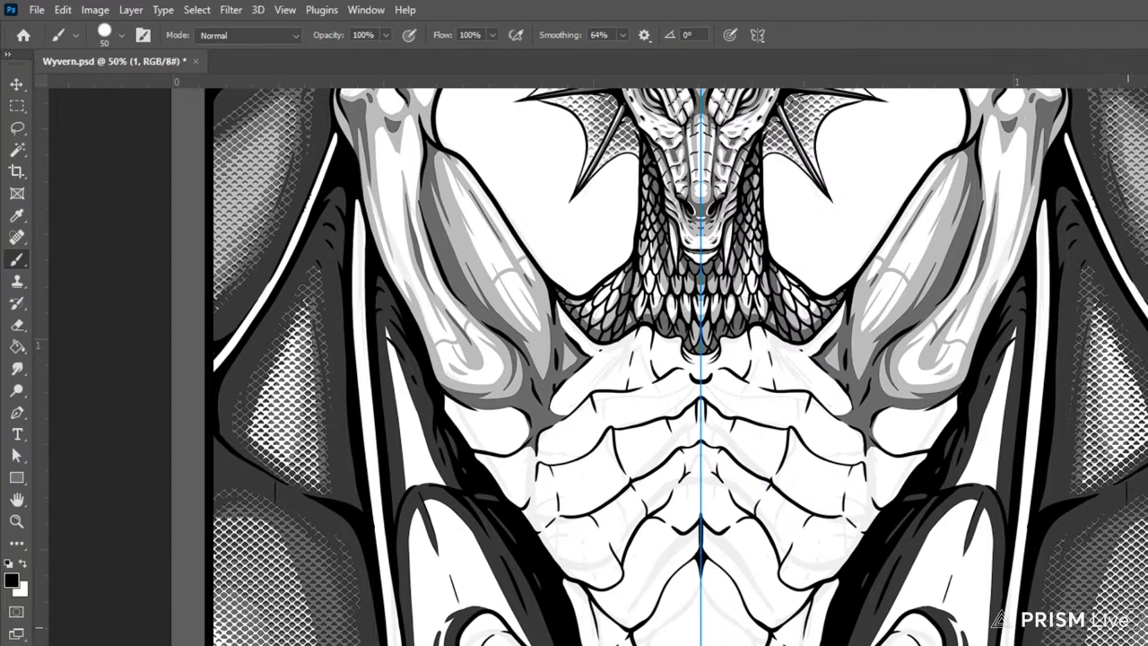
{"action": "left_click_drag", "start_coordinate": [1083, 644], "coordinate": [1147, 518]}
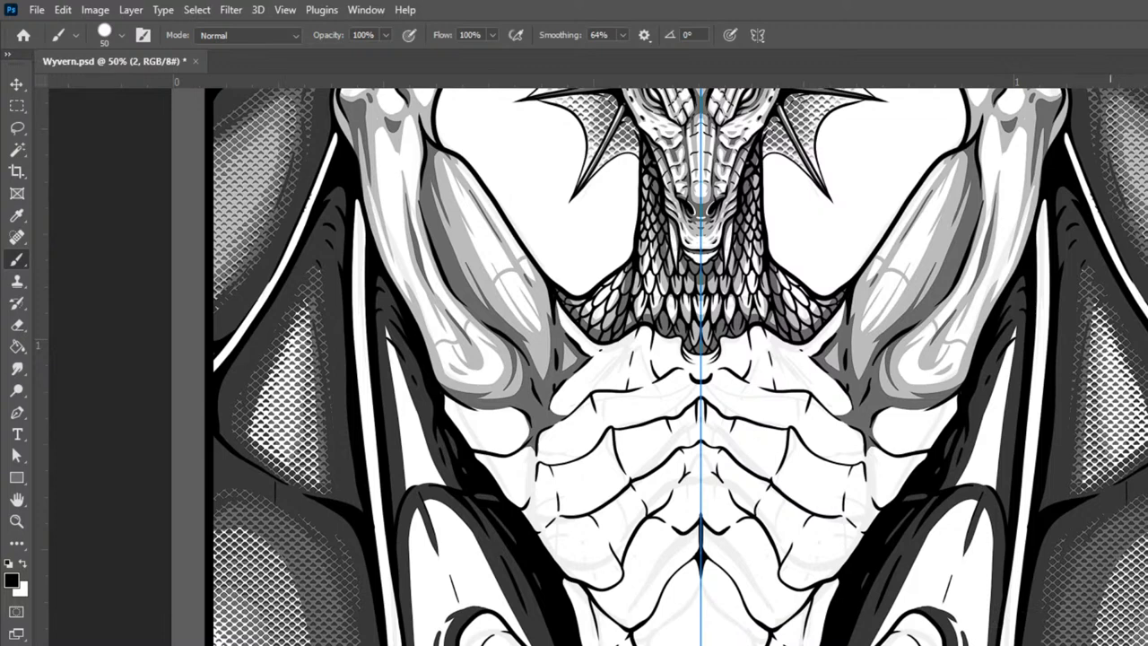
Step: Fill the remaining white centres of the triangular and lowest membranes with light grey on layer 2, using a size 100 brush
{"action": "key", "text": "bracketright"}
{"action": "mouse_move", "coordinate": [1137, 556]}
{"action": "left_mouse_down"}
{"action": "mouse_move", "coordinate": [1117, 575]}
{"action": "mouse_move", "coordinate": [1147, 554]}
{"action": "mouse_move", "coordinate": [1147, 627]}
{"action": "left_mouse_up"}
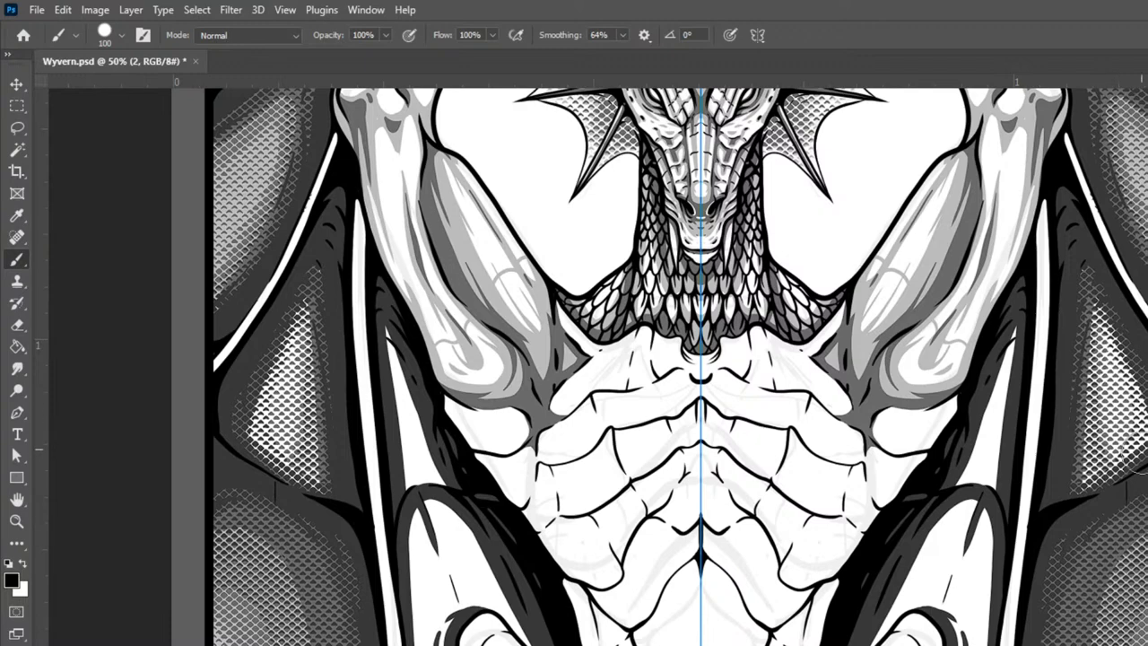
{"action": "left_click_drag", "start_coordinate": [1144, 439], "coordinate": [1068, 248]}
{"action": "left_click_drag", "start_coordinate": [1124, 497], "coordinate": [1079, 331]}
{"action": "left_click_drag", "start_coordinate": [1092, 520], "coordinate": [1077, 312]}
{"action": "left_click_drag", "start_coordinate": [1075, 567], "coordinate": [1067, 289]}
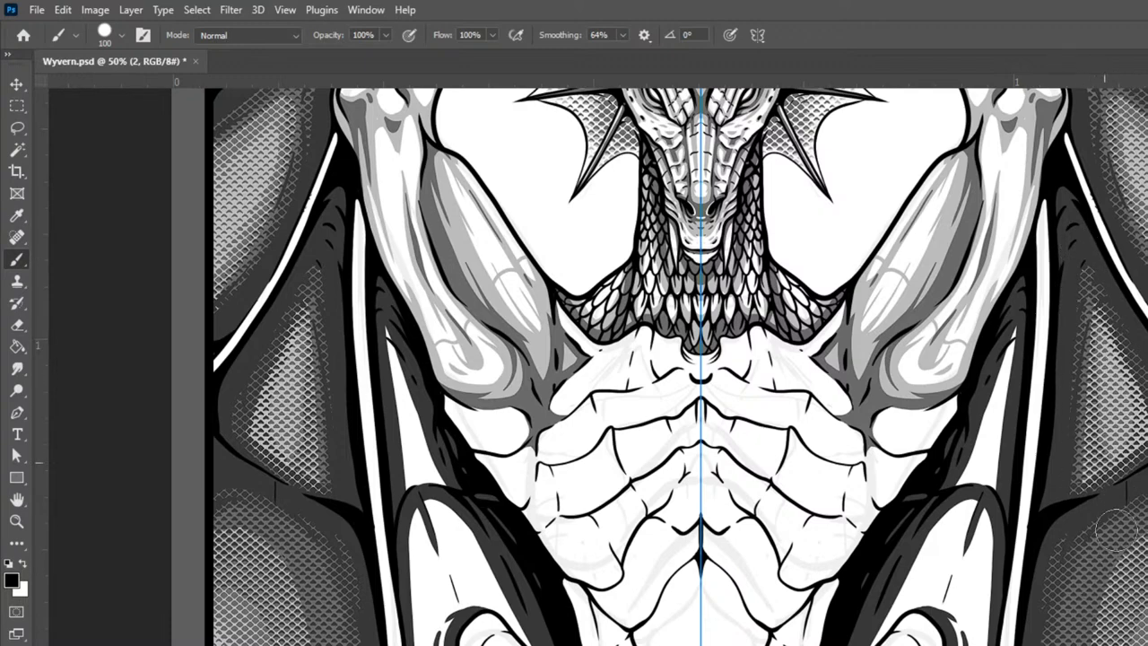
Step: Review the wing shading across the whole illustration, then examine the textured lower membranes up close
{"action": "key", "text": "ctrl+minus"}
{"action": "key", "text": "ctrl+minus"}
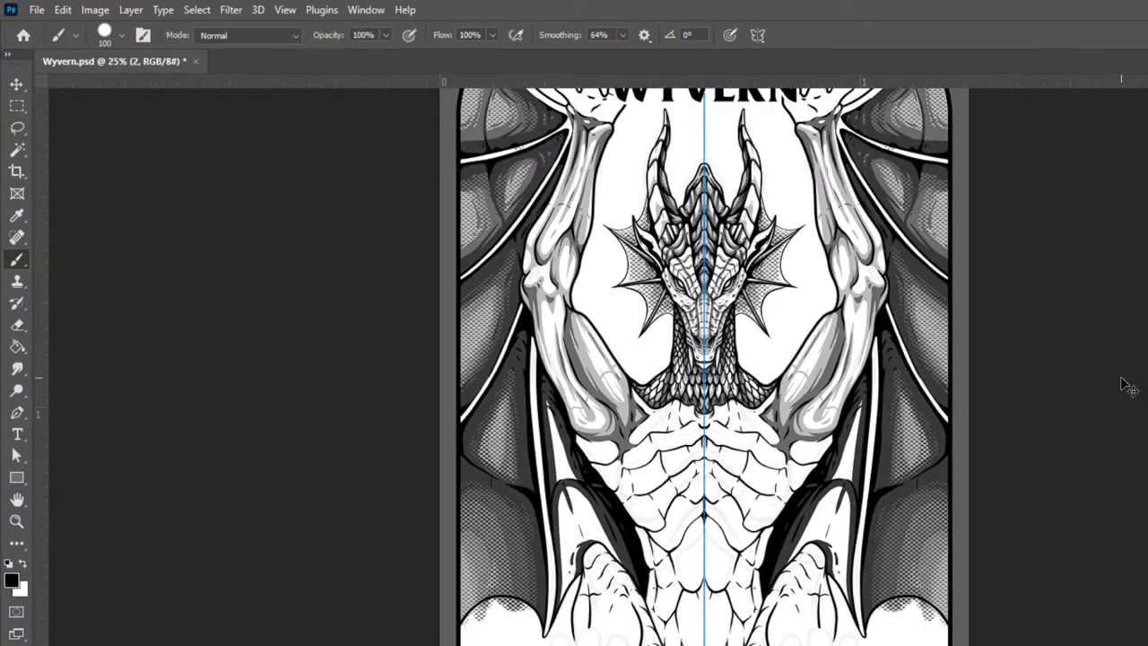
{"action": "key", "text": "ctrl+minus"}
{"action": "key", "text": "ctrl+plus"}
{"action": "key", "text": "ctrl+plus"}
{"action": "key", "text": "ctrl+plus"}
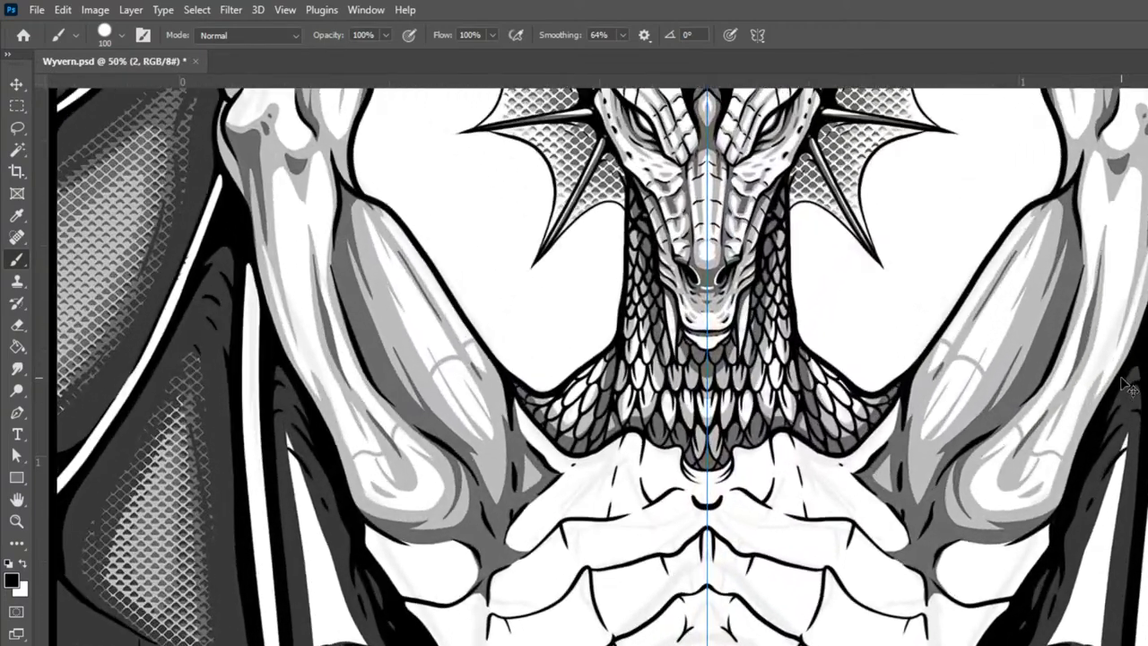
{"action": "left_click_drag", "start_coordinate": [1096, 502], "coordinate": [809, 280]}
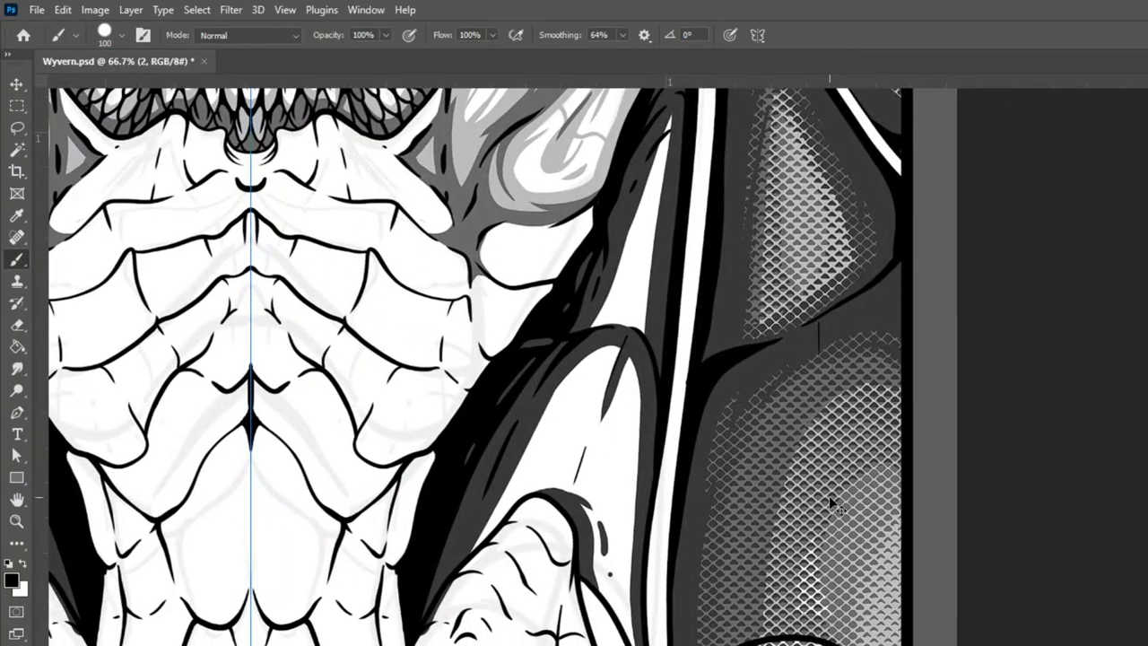
{"action": "key", "text": "ctrl+plus"}
{"action": "left_click_drag", "start_coordinate": [829, 496], "coordinate": [781, 444]}
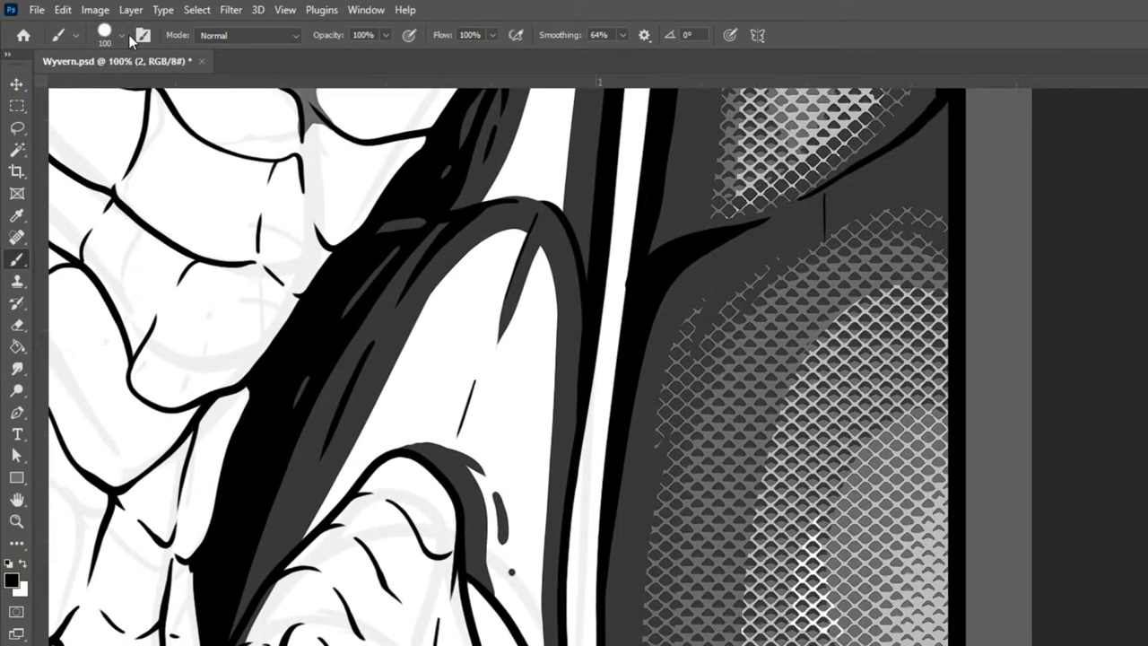
Step: Set the brush to size 45 and fill the narrow white strip beside the flank shadow with light grey on layer 2
{"action": "left_click", "coordinate": [122, 35]}
{"action": "left_click", "coordinate": [122, 35]}
{"action": "left_click", "coordinate": [786, 9]}
{"action": "key", "text": "ctrl+j"}
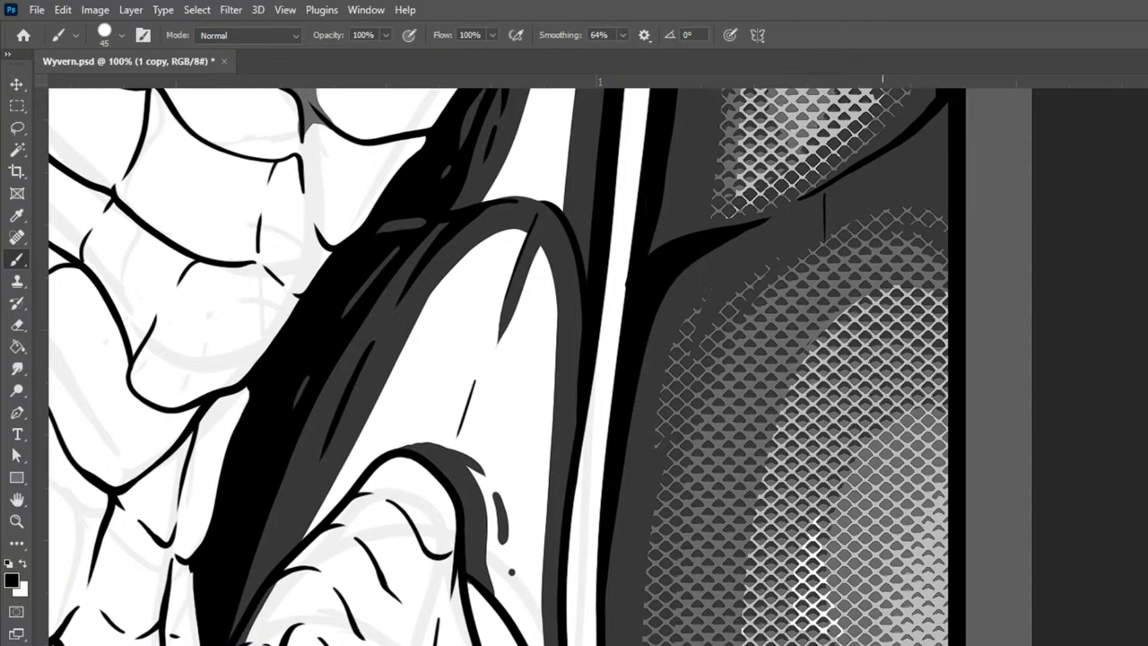
{"action": "key", "text": "Return"}
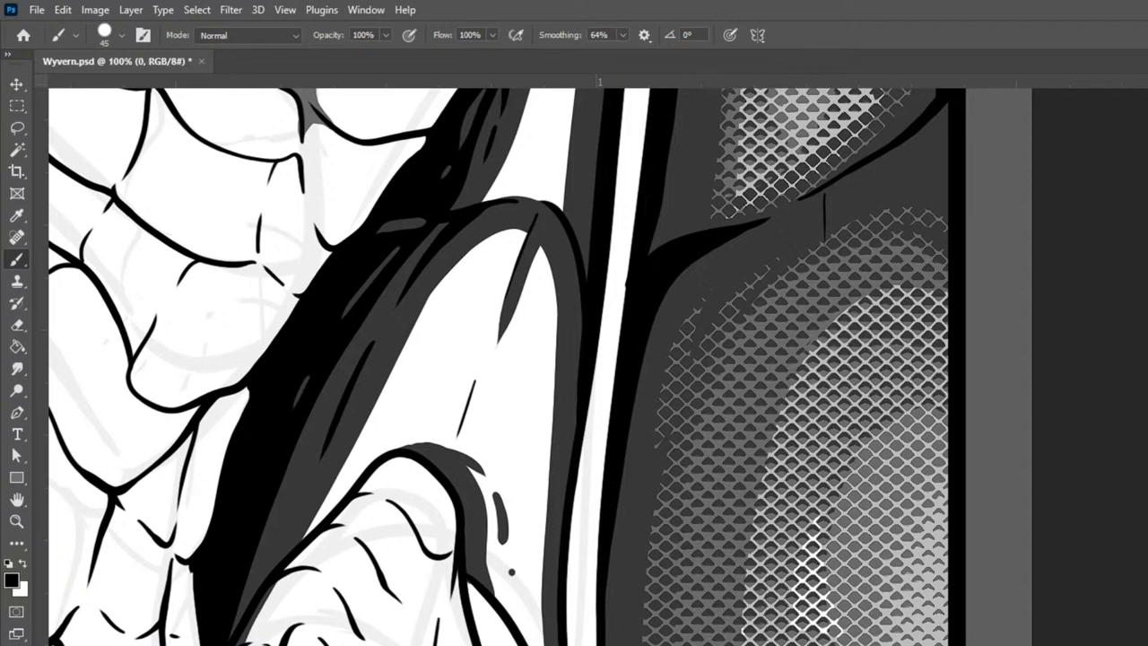
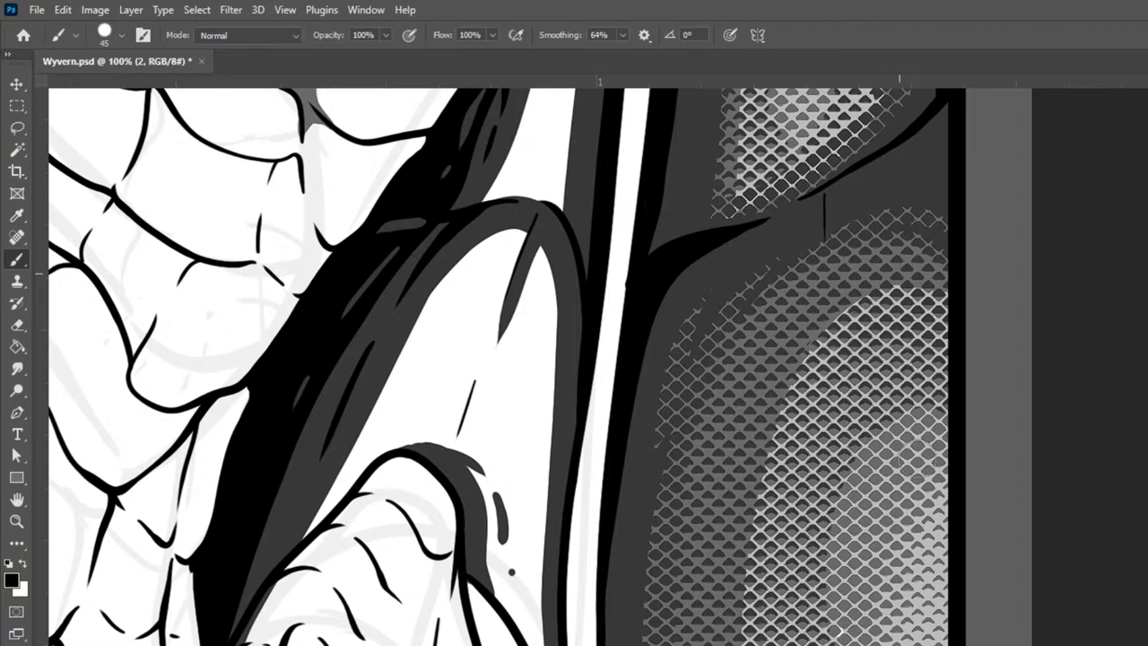
{"action": "left_click_drag", "start_coordinate": [915, 386], "coordinate": [962, 645]}
{"action": "scroll", "coordinate": [520, 359], "scroll_direction": "up", "scroll_amount": 2}
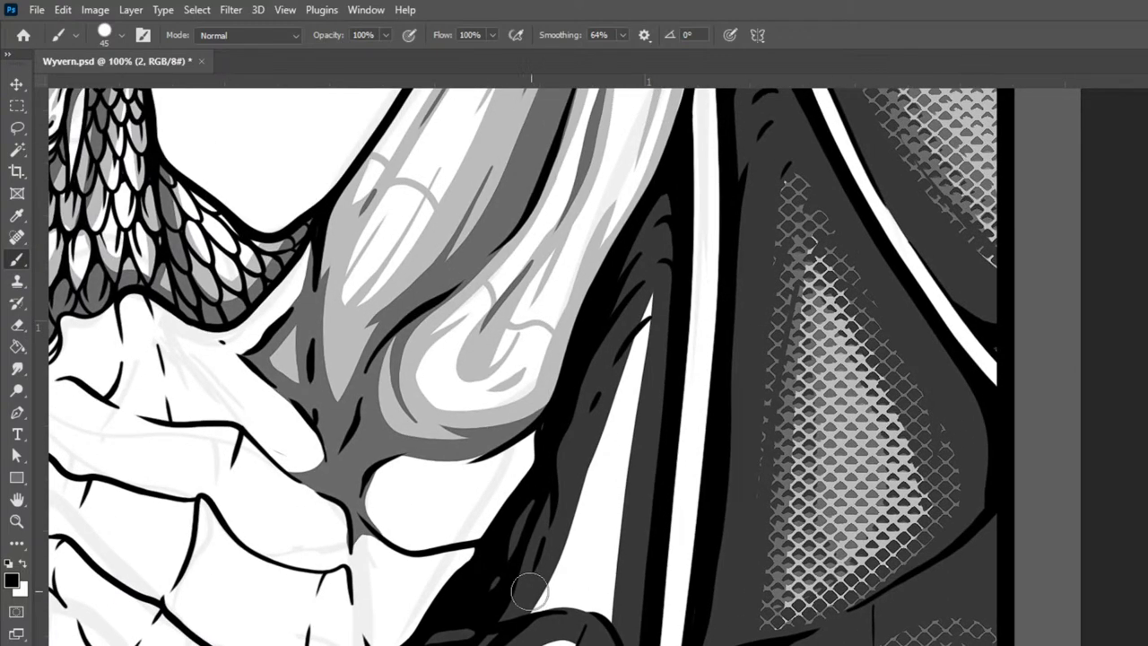
{"action": "mouse_move", "coordinate": [594, 594]}
{"action": "left_mouse_down"}
{"action": "mouse_move", "coordinate": [584, 580]}
{"action": "mouse_move", "coordinate": [644, 292]}
{"action": "mouse_move", "coordinate": [602, 583]}
{"action": "mouse_move", "coordinate": [633, 321]}
{"action": "mouse_move", "coordinate": [571, 560]}
{"action": "left_mouse_up"}
{"action": "left_click", "coordinate": [558, 589]}
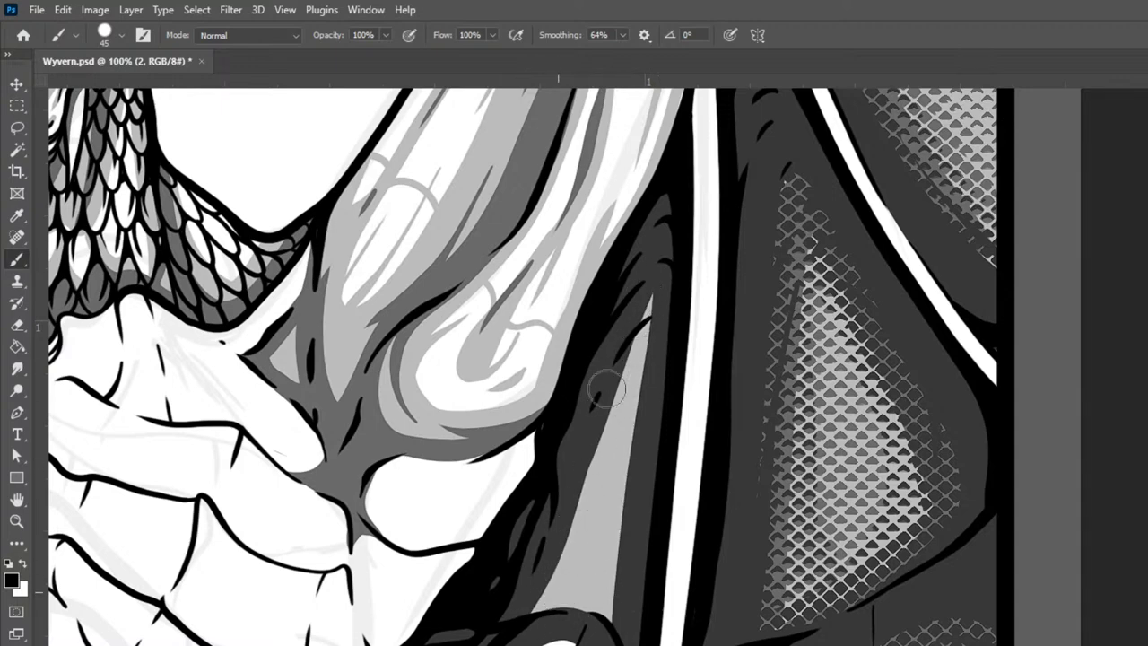
Step: Fill the white area of the innermost membrane above and beside the knee with light grey on layer 2
{"action": "left_click_drag", "start_coordinate": [681, 642], "coordinate": [958, 281]}
{"action": "mouse_move", "coordinate": [615, 569]}
{"action": "left_mouse_down"}
{"action": "mouse_move", "coordinate": [681, 477]}
{"action": "mouse_move", "coordinate": [613, 589]}
{"action": "mouse_move", "coordinate": [655, 543]}
{"action": "mouse_move", "coordinate": [729, 399]}
{"action": "left_mouse_up"}
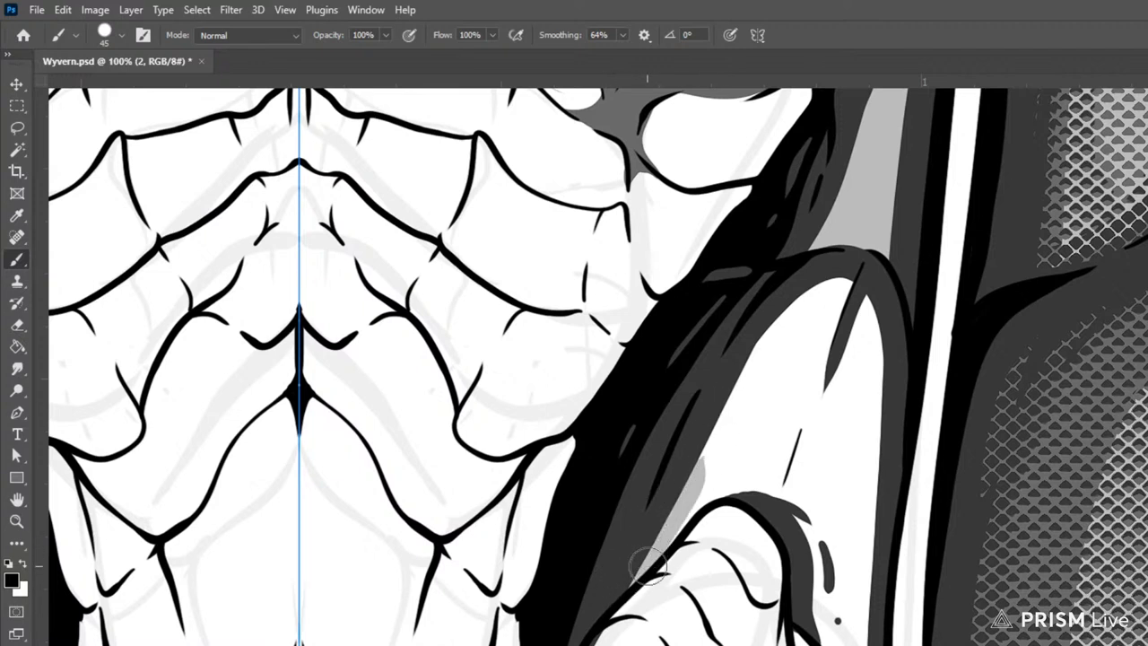
{"action": "left_click_drag", "start_coordinate": [704, 480], "coordinate": [771, 454]}
{"action": "mouse_move", "coordinate": [826, 584]}
{"action": "left_mouse_down"}
{"action": "mouse_move", "coordinate": [816, 615]}
{"action": "mouse_move", "coordinate": [839, 644]}
{"action": "mouse_move", "coordinate": [876, 631]}
{"action": "mouse_move", "coordinate": [870, 311]}
{"action": "mouse_move", "coordinate": [708, 458]}
{"action": "mouse_move", "coordinate": [703, 446]}
{"action": "left_mouse_up"}
{"action": "mouse_move", "coordinate": [831, 291]}
{"action": "left_mouse_down"}
{"action": "mouse_move", "coordinate": [864, 317]}
{"action": "mouse_move", "coordinate": [847, 633]}
{"action": "mouse_move", "coordinate": [870, 366]}
{"action": "mouse_move", "coordinate": [778, 340]}
{"action": "mouse_move", "coordinate": [740, 439]}
{"action": "mouse_move", "coordinate": [847, 577]}
{"action": "mouse_move", "coordinate": [739, 378]}
{"action": "mouse_move", "coordinate": [824, 312]}
{"action": "mouse_move", "coordinate": [812, 484]}
{"action": "mouse_move", "coordinate": [832, 542]}
{"action": "mouse_move", "coordinate": [827, 290]}
{"action": "mouse_move", "coordinate": [853, 471]}
{"action": "mouse_move", "coordinate": [851, 444]}
{"action": "mouse_move", "coordinate": [765, 347]}
{"action": "mouse_move", "coordinate": [831, 524]}
{"action": "mouse_move", "coordinate": [773, 363]}
{"action": "mouse_move", "coordinate": [791, 346]}
{"action": "mouse_move", "coordinate": [774, 452]}
{"action": "mouse_move", "coordinate": [773, 359]}
{"action": "mouse_move", "coordinate": [785, 451]}
{"action": "left_mouse_up"}
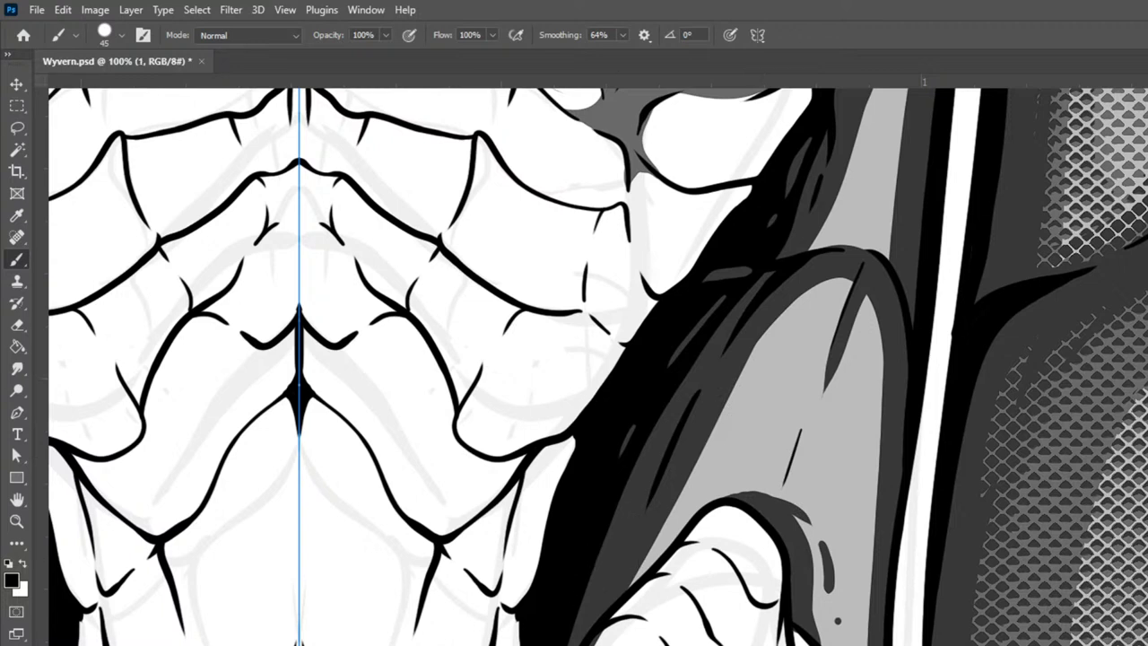
Step: Paint a mid-grey band on layer 1 inside both edges and the rounded top of the innermost membrane above the knee
{"action": "left_click_drag", "start_coordinate": [865, 294], "coordinate": [859, 644]}
{"action": "mouse_move", "coordinate": [701, 487]}
{"action": "left_mouse_down"}
{"action": "mouse_move", "coordinate": [632, 579]}
{"action": "mouse_move", "coordinate": [702, 436]}
{"action": "mouse_move", "coordinate": [862, 289]}
{"action": "mouse_move", "coordinate": [802, 291]}
{"action": "left_mouse_up"}
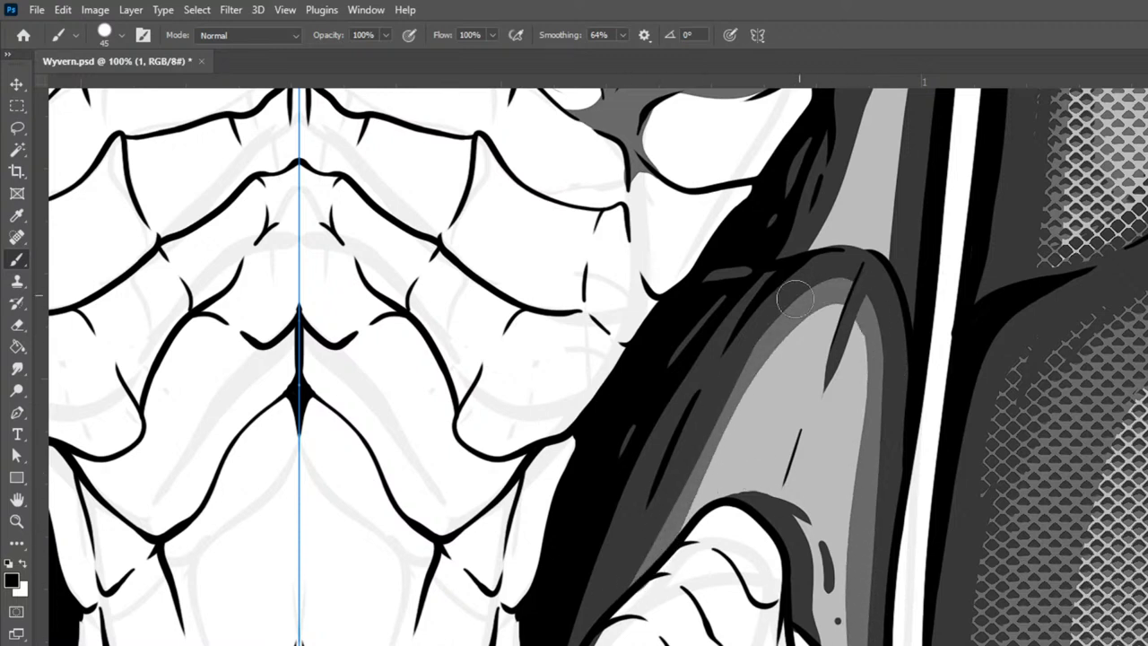
{"action": "mouse_move", "coordinate": [682, 533]}
{"action": "left_mouse_down"}
{"action": "mouse_move", "coordinate": [710, 436]}
{"action": "mouse_move", "coordinate": [792, 329]}
{"action": "mouse_move", "coordinate": [844, 319]}
{"action": "mouse_move", "coordinate": [869, 334]}
{"action": "mouse_move", "coordinate": [805, 315]}
{"action": "mouse_move", "coordinate": [862, 333]}
{"action": "mouse_move", "coordinate": [879, 439]}
{"action": "mouse_move", "coordinate": [866, 317]}
{"action": "left_mouse_up"}
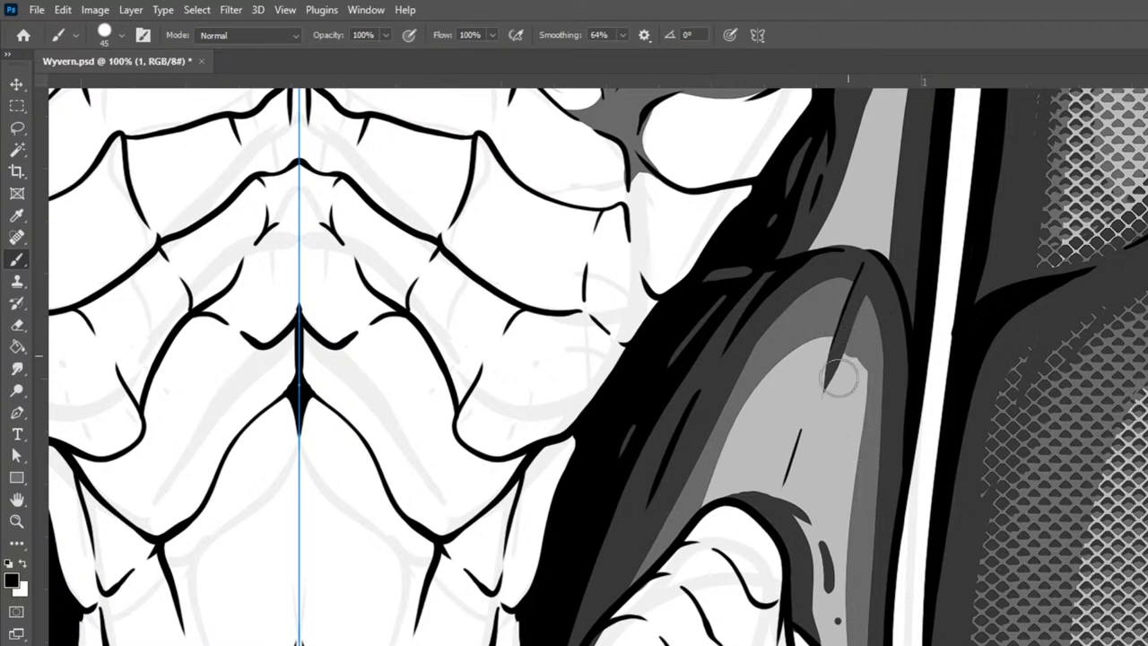
Step: Paint mid-grey shadows on layer 1 along the innermost membrane's fold lines and around the knee, reducing the brush to size 30
{"action": "left_click_drag", "start_coordinate": [841, 371], "coordinate": [821, 422]}
{"action": "mouse_move", "coordinate": [859, 314]}
{"action": "left_mouse_down"}
{"action": "mouse_move", "coordinate": [791, 527]}
{"action": "mouse_move", "coordinate": [863, 350]}
{"action": "mouse_move", "coordinate": [850, 440]}
{"action": "left_mouse_up"}
{"action": "key", "text": "bracketleft"}
{"action": "key", "text": "bracketleft"}
{"action": "key", "text": "bracketleft"}
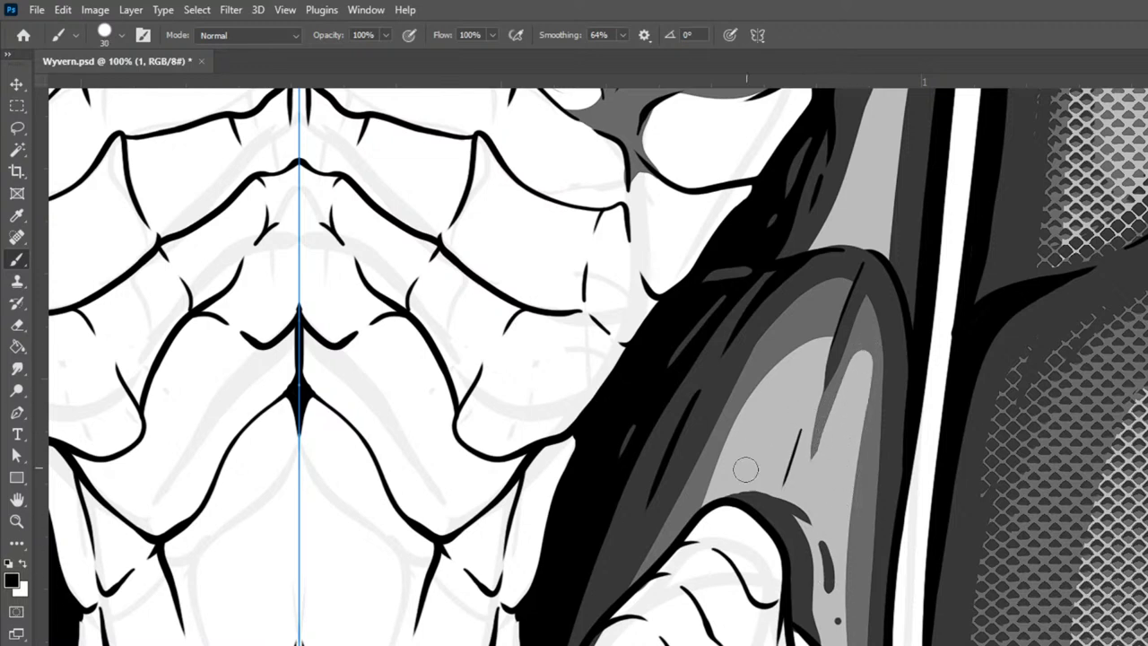
{"action": "mouse_move", "coordinate": [707, 506]}
{"action": "left_mouse_down"}
{"action": "mouse_move", "coordinate": [770, 482]}
{"action": "mouse_move", "coordinate": [807, 510]}
{"action": "mouse_move", "coordinate": [832, 549]}
{"action": "mouse_move", "coordinate": [842, 642]}
{"action": "left_mouse_up"}
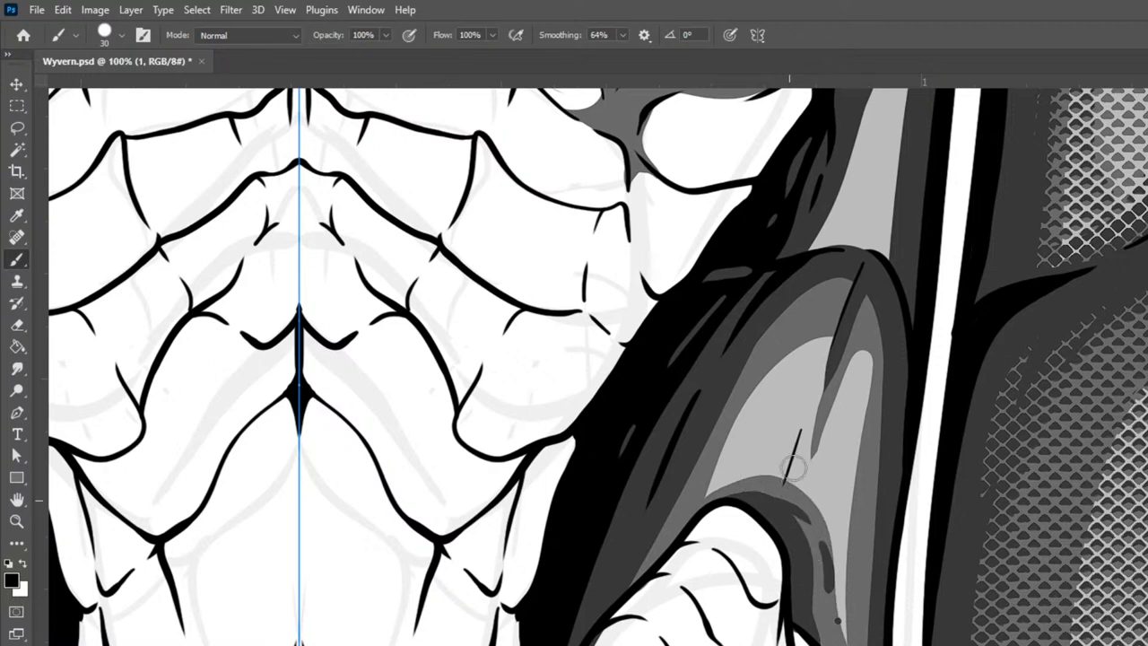
{"action": "left_click_drag", "start_coordinate": [786, 477], "coordinate": [834, 357]}
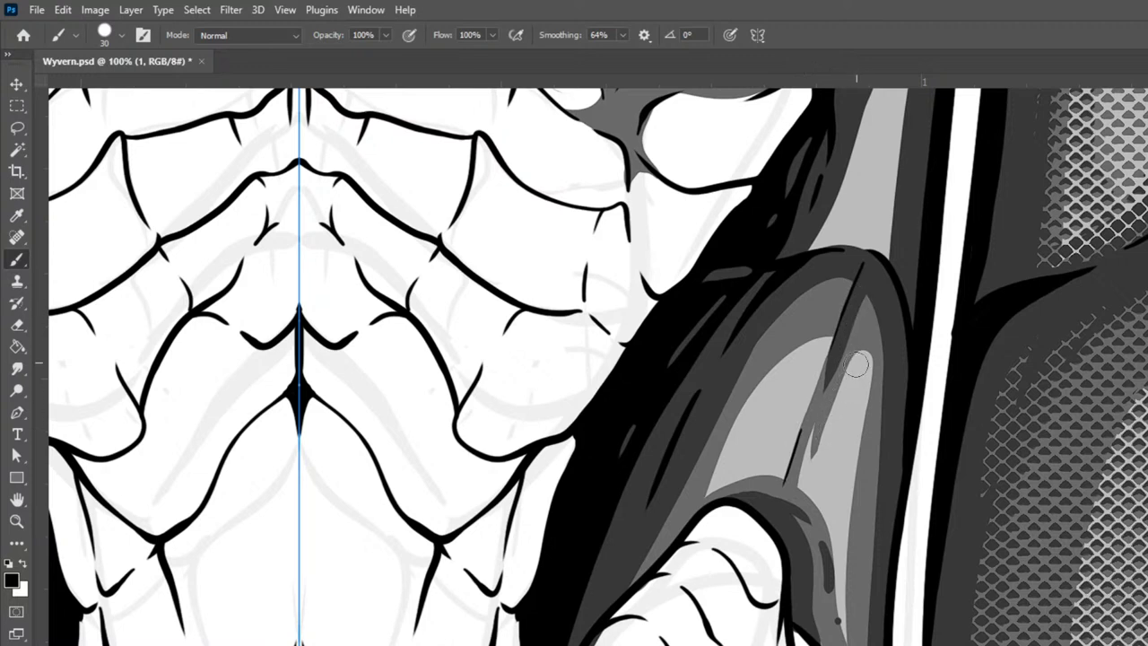
{"action": "left_click_drag", "start_coordinate": [855, 365], "coordinate": [793, 511]}
{"action": "left_click_drag", "start_coordinate": [832, 335], "coordinate": [778, 370]}
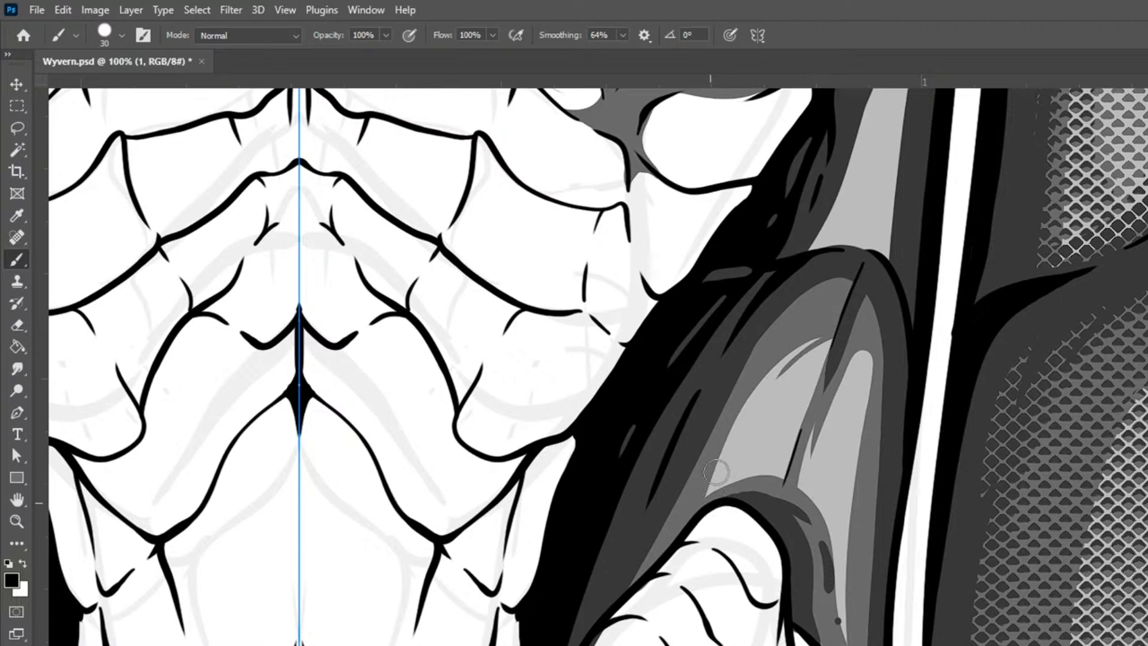
Step: Texture the light-grey areas of the innermost membrane above the knee using the scale-pattern brush at size 30 on layer 1 copy
{"action": "key", "text": "ctrl+j"}
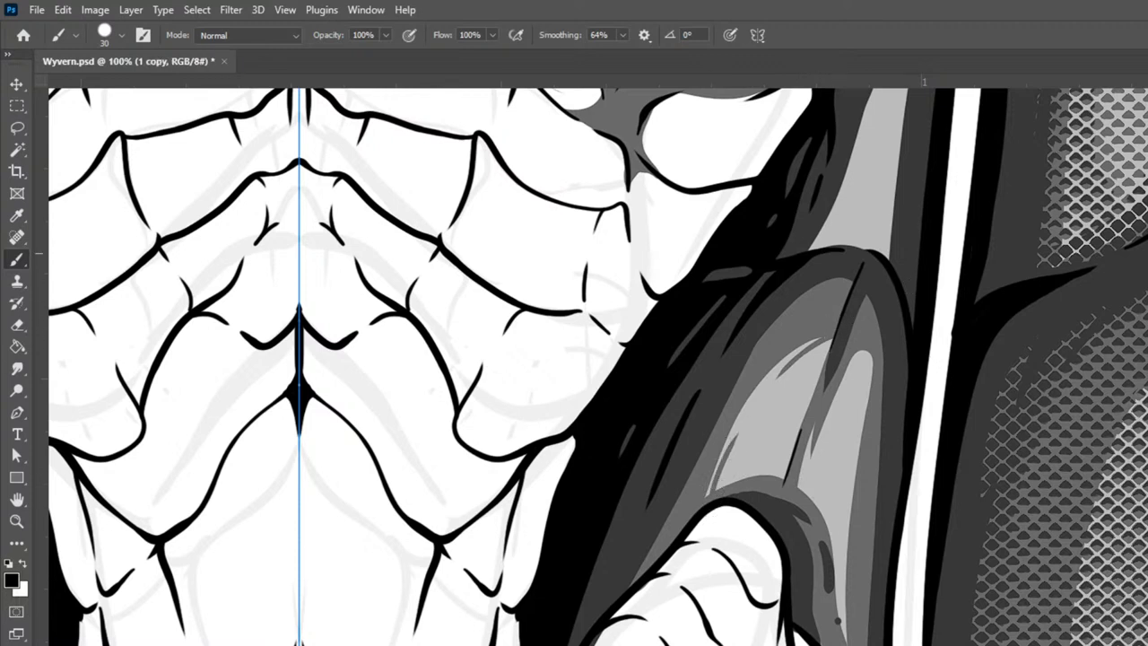
{"action": "left_click", "coordinate": [118, 29]}
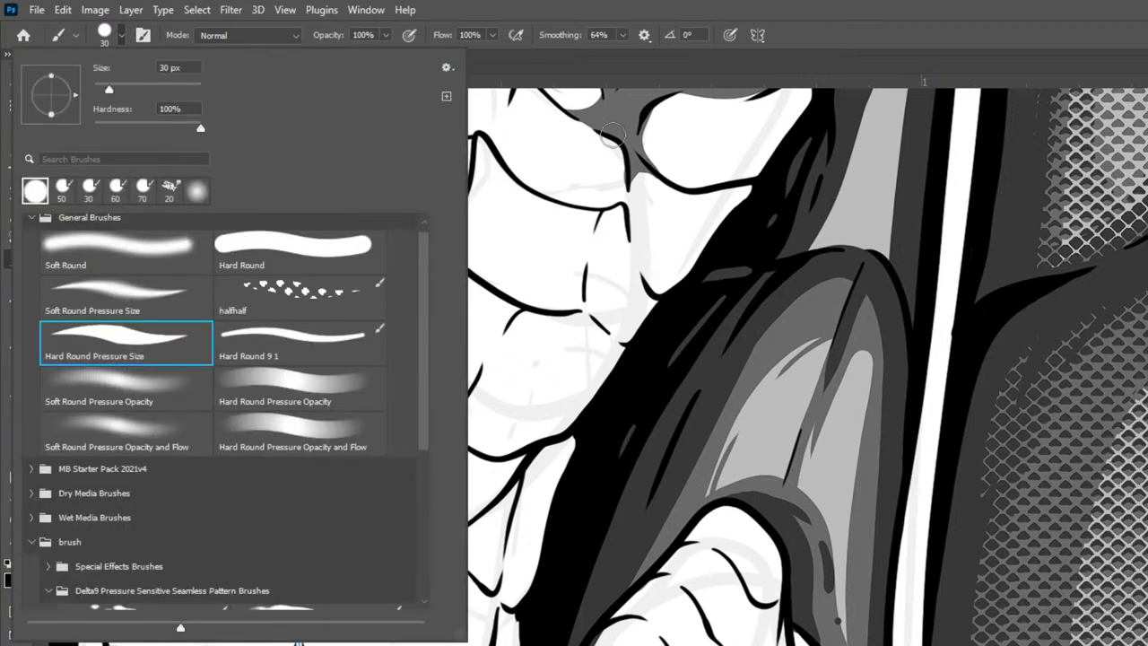
{"action": "left_click", "coordinate": [61, 188]}
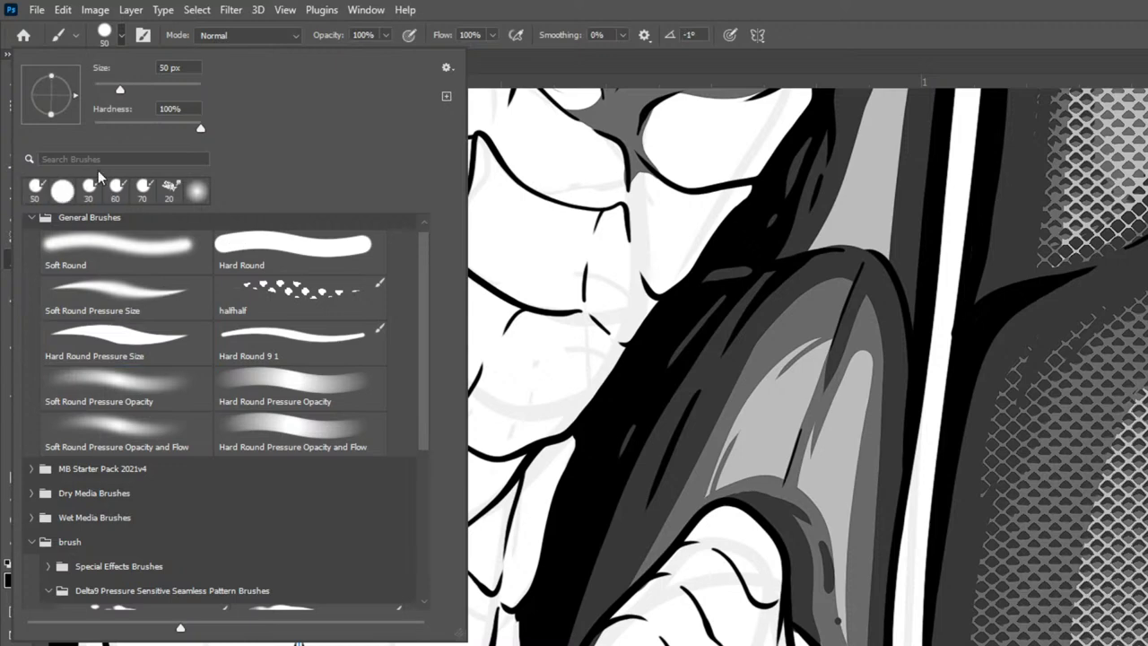
{"action": "left_click", "coordinate": [1127, 25]}
{"action": "mouse_move", "coordinate": [710, 472]}
{"action": "left_mouse_down"}
{"action": "mouse_move", "coordinate": [773, 367]}
{"action": "mouse_move", "coordinate": [814, 330]}
{"action": "mouse_move", "coordinate": [750, 478]}
{"action": "mouse_move", "coordinate": [818, 342]}
{"action": "mouse_move", "coordinate": [793, 405]}
{"action": "mouse_move", "coordinate": [782, 508]}
{"action": "mouse_move", "coordinate": [823, 353]}
{"action": "mouse_move", "coordinate": [799, 523]}
{"action": "mouse_move", "coordinate": [861, 346]}
{"action": "mouse_move", "coordinate": [828, 509]}
{"action": "mouse_move", "coordinate": [838, 627]}
{"action": "mouse_move", "coordinate": [866, 330]}
{"action": "left_mouse_up"}
{"action": "key", "text": "bracketleft"}
{"action": "key", "text": "bracketleft"}
{"action": "key", "text": "bracketleft"}
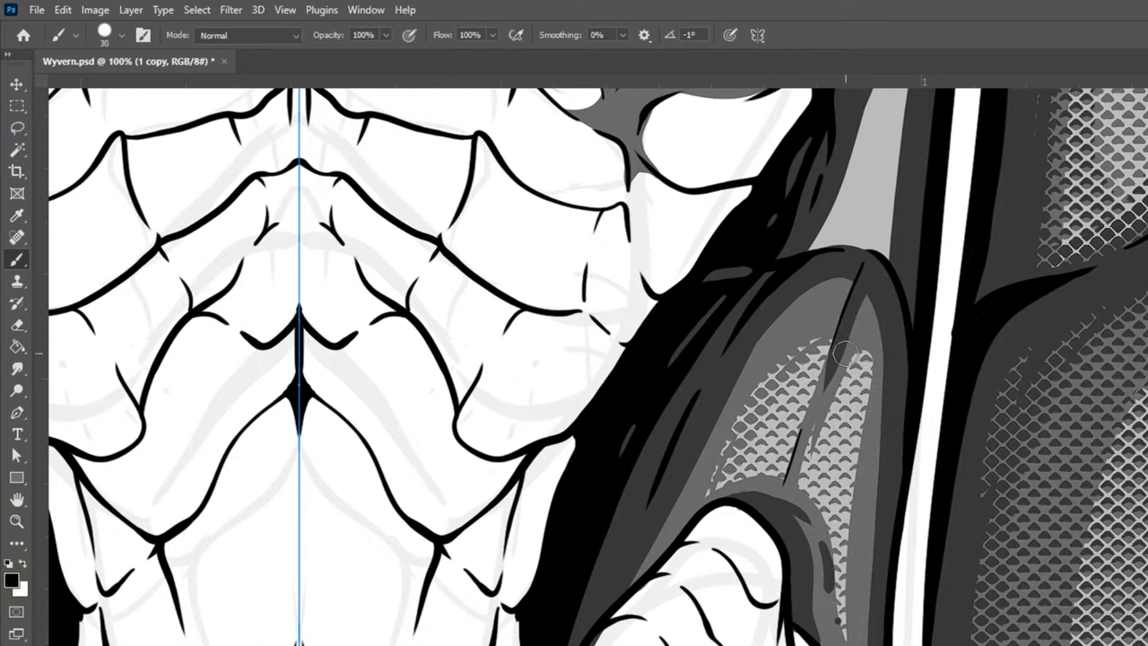
{"action": "mouse_move", "coordinate": [864, 355]}
{"action": "left_mouse_down"}
{"action": "mouse_move", "coordinate": [880, 382]}
{"action": "mouse_move", "coordinate": [868, 425]}
{"action": "left_mouse_up"}
{"action": "left_click_drag", "start_coordinate": [866, 363], "coordinate": [841, 624]}
{"action": "left_click_drag", "start_coordinate": [855, 369], "coordinate": [858, 392]}
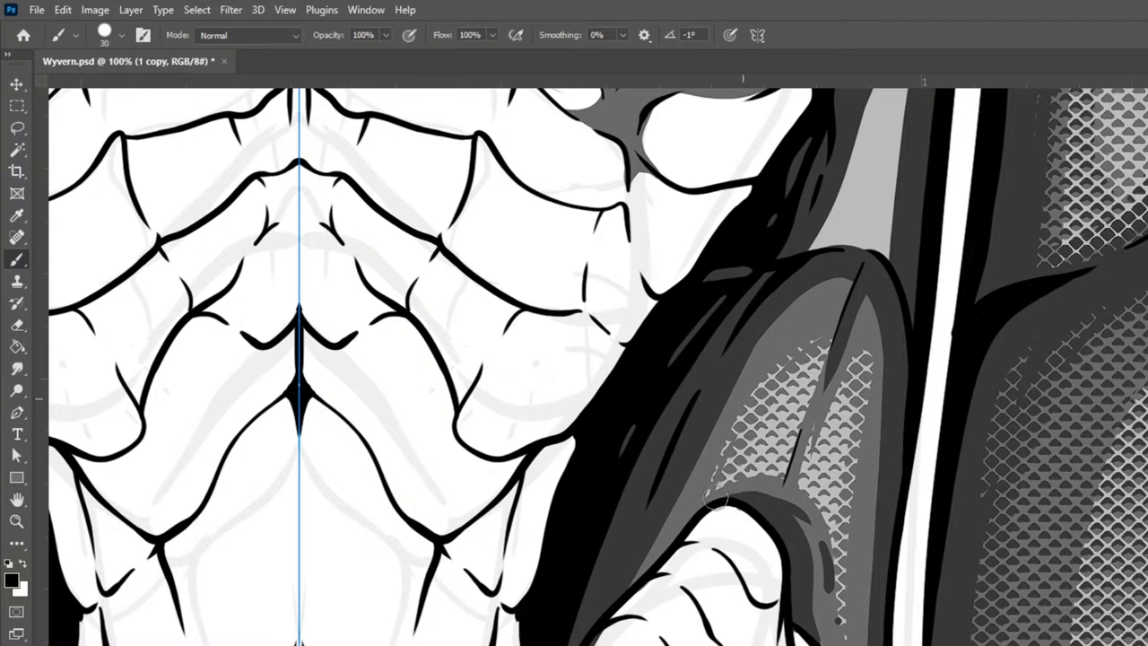
Step: Paint the scale pattern on layer 0 over the mid-grey border, fold shadows and knee edge of the innermost membrane
{"action": "key", "text": "alt+["}
{"action": "mouse_move", "coordinate": [630, 579]}
{"action": "left_mouse_down"}
{"action": "mouse_move", "coordinate": [766, 329]}
{"action": "mouse_move", "coordinate": [833, 284]}
{"action": "mouse_move", "coordinate": [855, 290]}
{"action": "mouse_move", "coordinate": [884, 337]}
{"action": "left_mouse_up"}
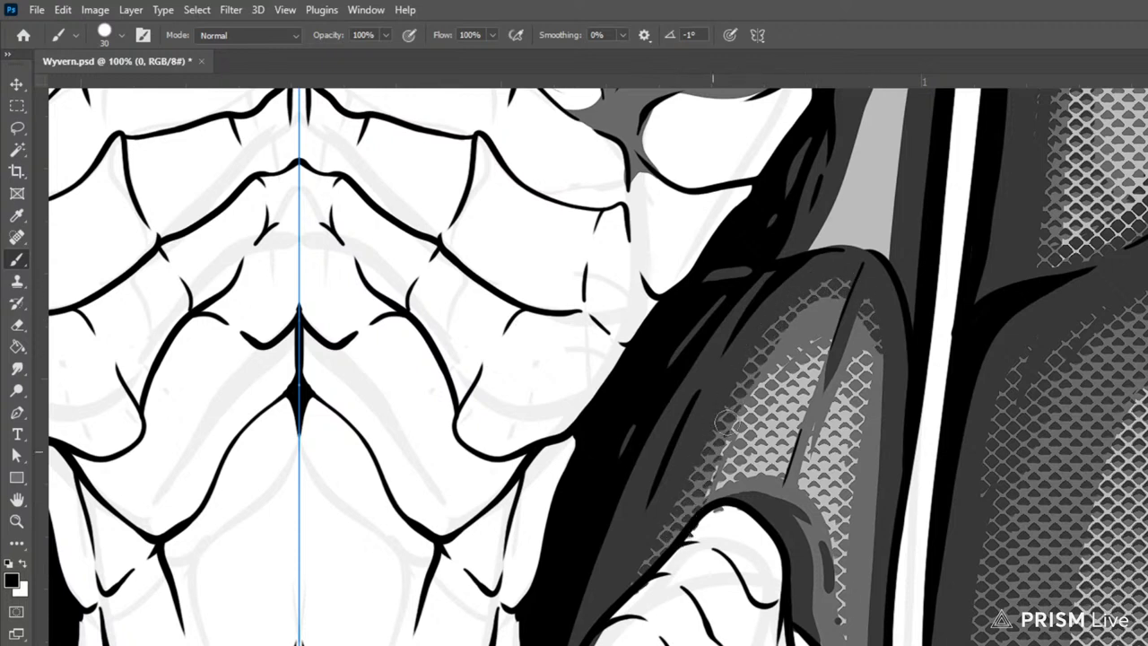
{"action": "left_click_drag", "start_coordinate": [842, 340], "coordinate": [791, 496]}
{"action": "mouse_move", "coordinate": [866, 305]}
{"action": "left_mouse_down"}
{"action": "mouse_move", "coordinate": [867, 323]}
{"action": "mouse_move", "coordinate": [844, 317]}
{"action": "left_mouse_up"}
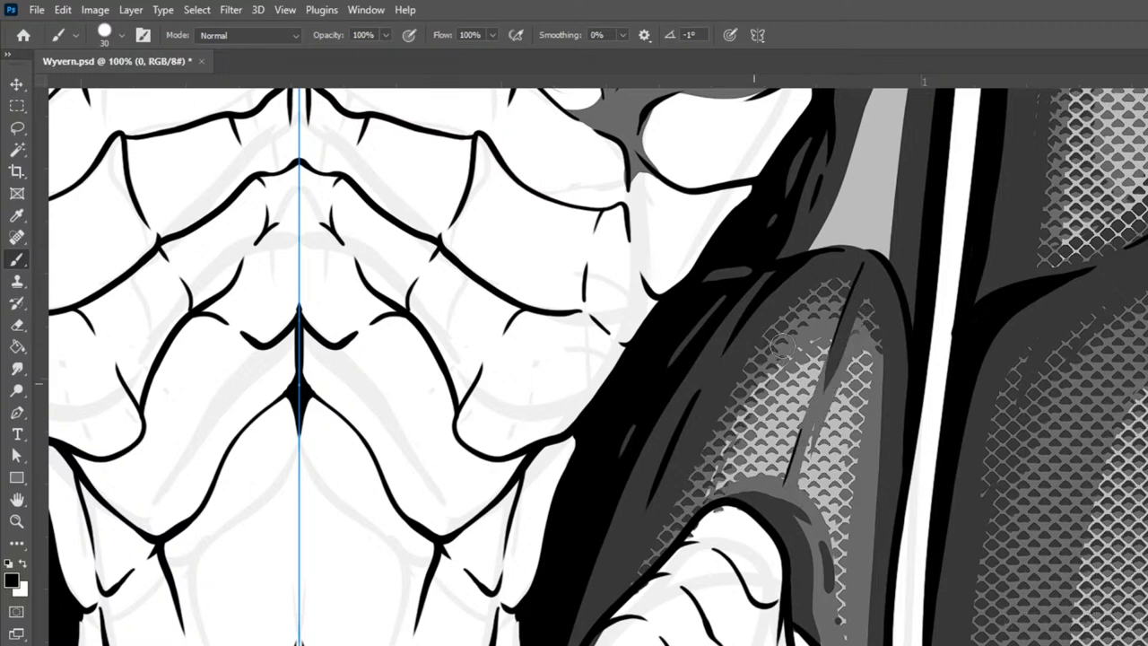
{"action": "mouse_move", "coordinate": [885, 397]}
{"action": "left_mouse_down"}
{"action": "mouse_move", "coordinate": [869, 595]}
{"action": "mouse_move", "coordinate": [829, 636]}
{"action": "mouse_move", "coordinate": [796, 531]}
{"action": "mouse_move", "coordinate": [737, 498]}
{"action": "mouse_move", "coordinate": [793, 502]}
{"action": "mouse_move", "coordinate": [814, 534]}
{"action": "left_mouse_up"}
{"action": "mouse_move", "coordinate": [859, 635]}
{"action": "left_mouse_down"}
{"action": "mouse_move", "coordinate": [860, 332]}
{"action": "mouse_move", "coordinate": [845, 313]}
{"action": "mouse_move", "coordinate": [796, 509]}
{"action": "left_mouse_up"}
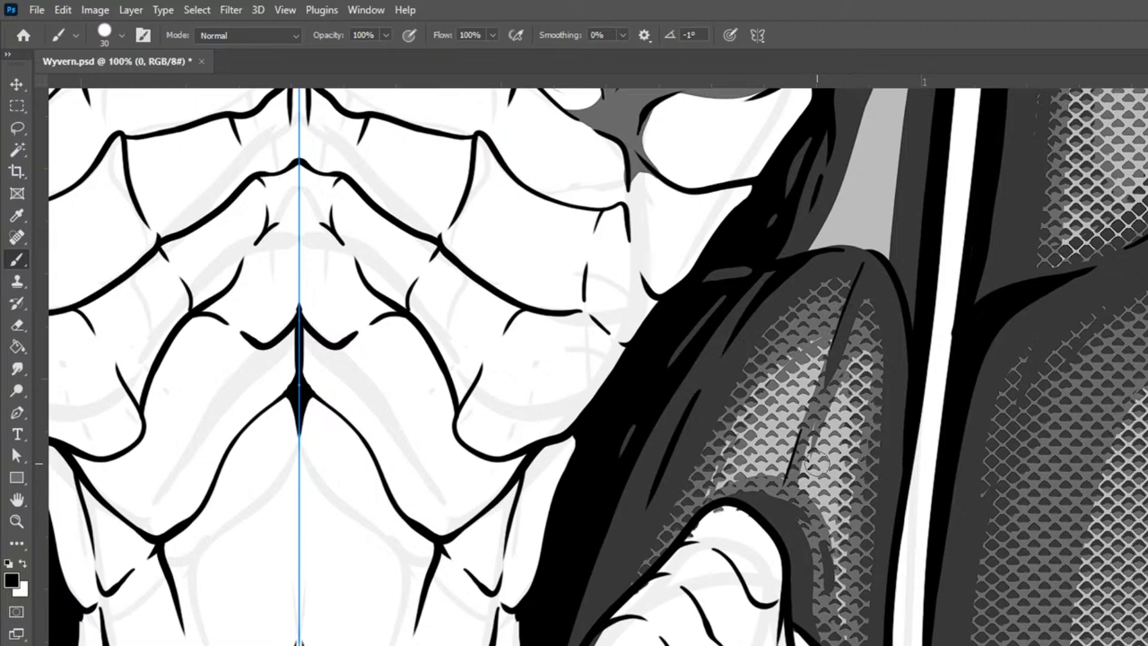
Step: Switch to the Hard Round Pressure Size brush and make layer 1 copy active
{"action": "left_click", "coordinate": [122, 37]}
{"action": "left_click", "coordinate": [246, 324]}
{"action": "left_click", "coordinate": [129, 340]}
{"action": "left_click", "coordinate": [914, 5]}
{"action": "left_click", "coordinate": [1146, 503]}
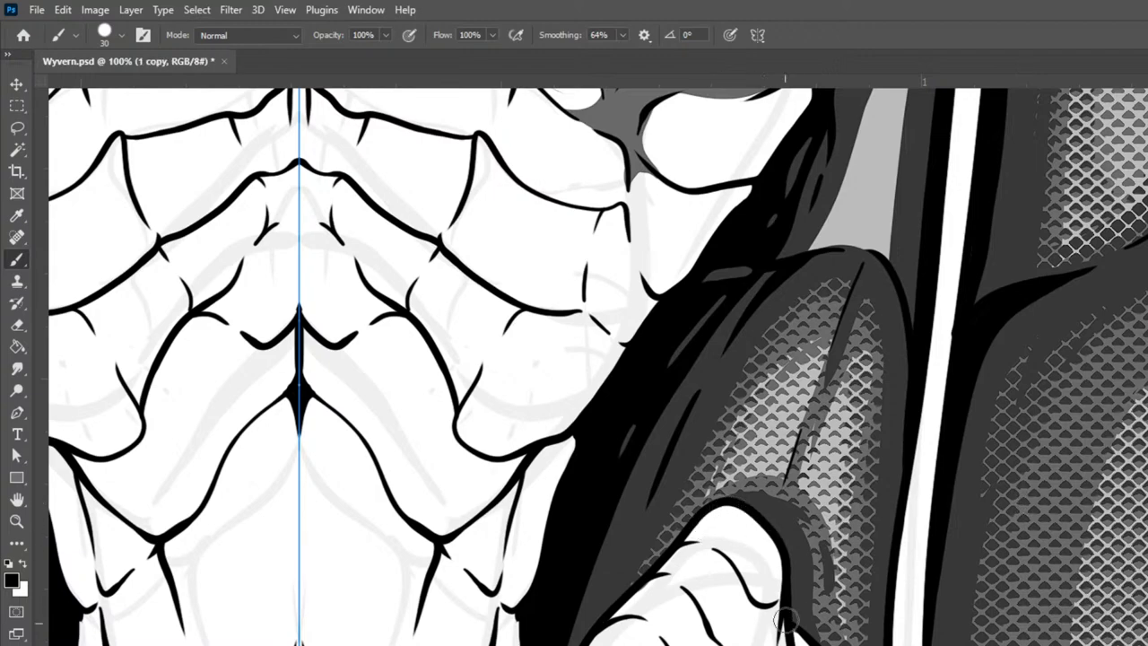
Step: Paint mid-grey bands on layer 1 along both edges and the tip of the narrow light-grey membrane strip beside the flank
{"action": "key", "text": "ctrl+minus"}
{"action": "key", "text": "ctrl+minus"}
{"action": "key", "text": "ctrl+minus"}
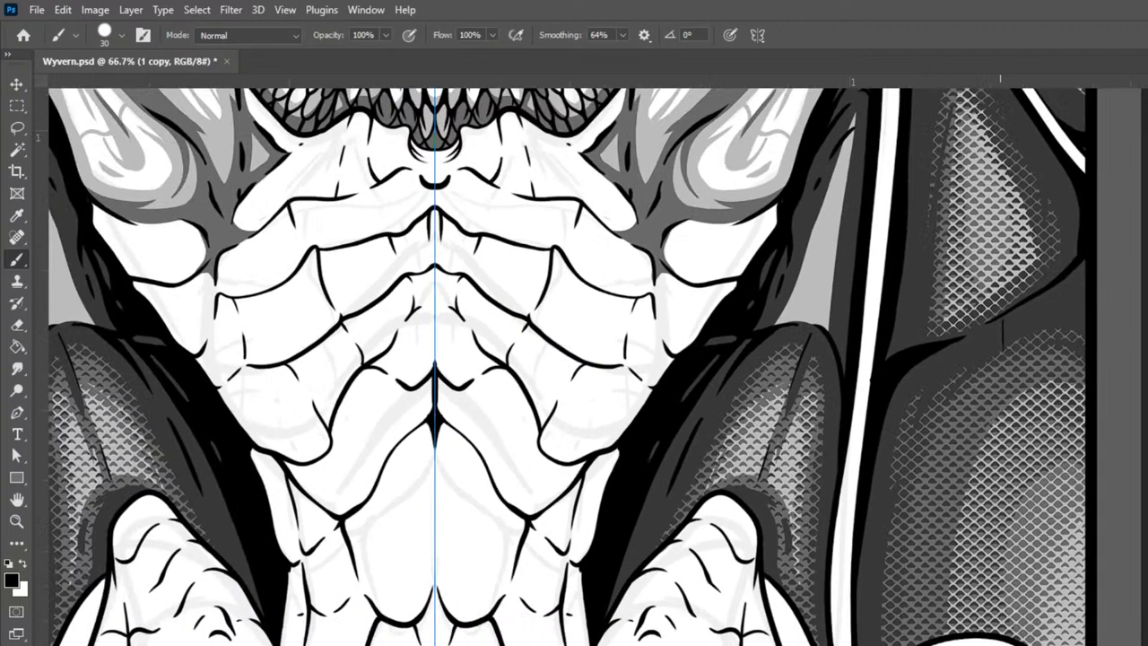
{"action": "key", "text": "ctrl+plus"}
{"action": "scroll", "coordinate": [697, 476], "scroll_direction": "up", "scroll_amount": 3}
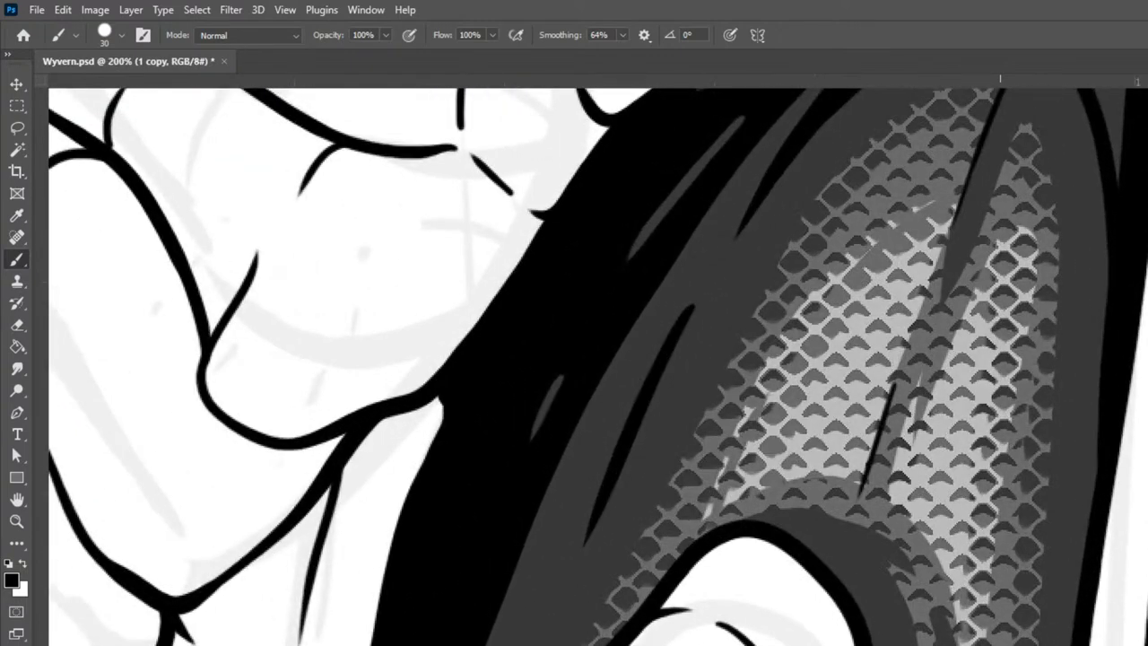
{"action": "key", "text": "ctrl+minus"}
{"action": "left_click_drag", "start_coordinate": [1052, 326], "coordinate": [950, 645]}
{"action": "key", "text": "alt+bracketleft"}
{"action": "mouse_move", "coordinate": [786, 587]}
{"action": "left_mouse_down"}
{"action": "mouse_move", "coordinate": [826, 257]}
{"action": "mouse_move", "coordinate": [705, 603]}
{"action": "left_mouse_up"}
{"action": "mouse_move", "coordinate": [723, 554]}
{"action": "left_mouse_down"}
{"action": "mouse_move", "coordinate": [802, 322]}
{"action": "mouse_move", "coordinate": [712, 606]}
{"action": "mouse_move", "coordinate": [789, 332]}
{"action": "left_mouse_up"}
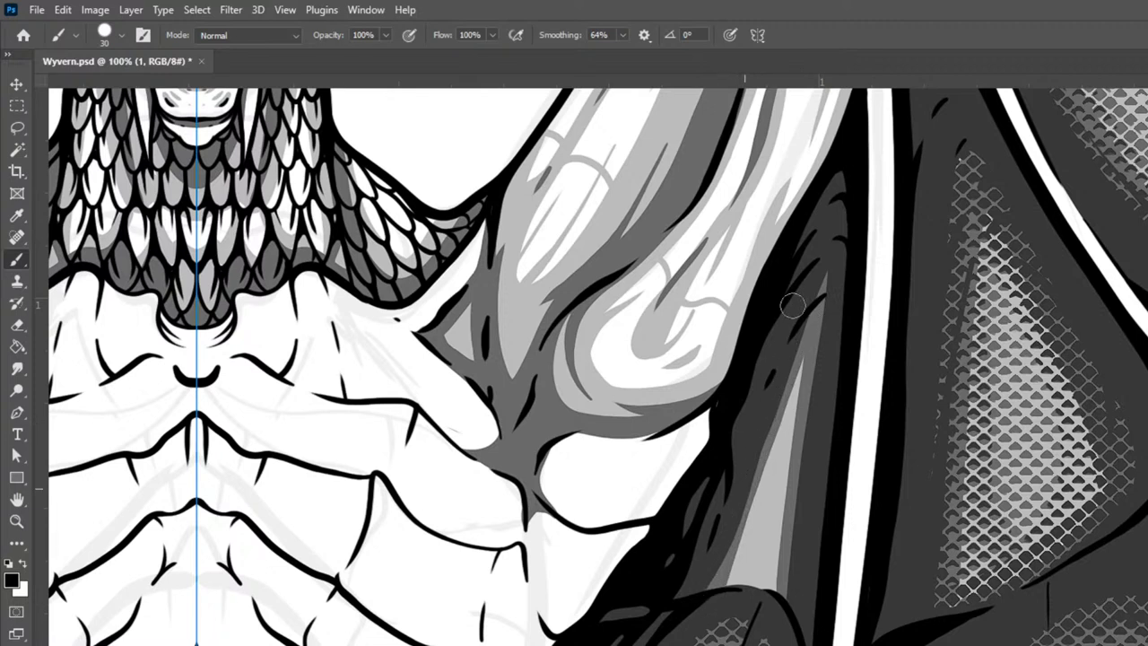
Step: Texture the narrow flank strip with the size 30 scale-pattern brush, covering light grey on layer 1 copy and mid-grey edges on layer 0
{"action": "left_click", "coordinate": [122, 35]}
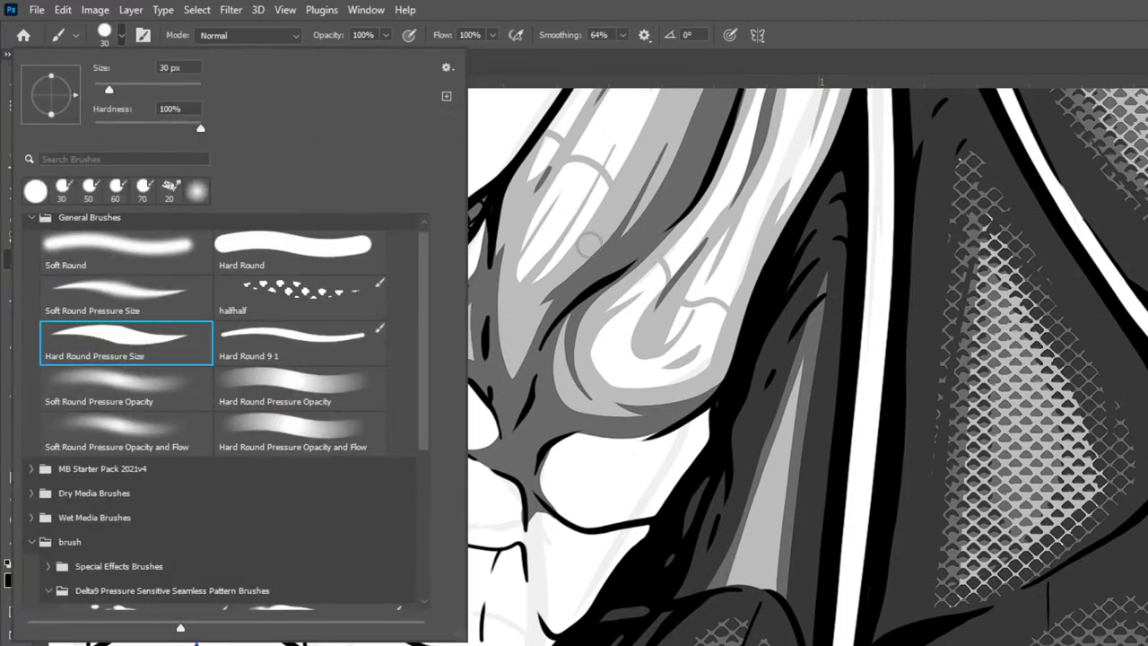
{"action": "left_click", "coordinate": [63, 190]}
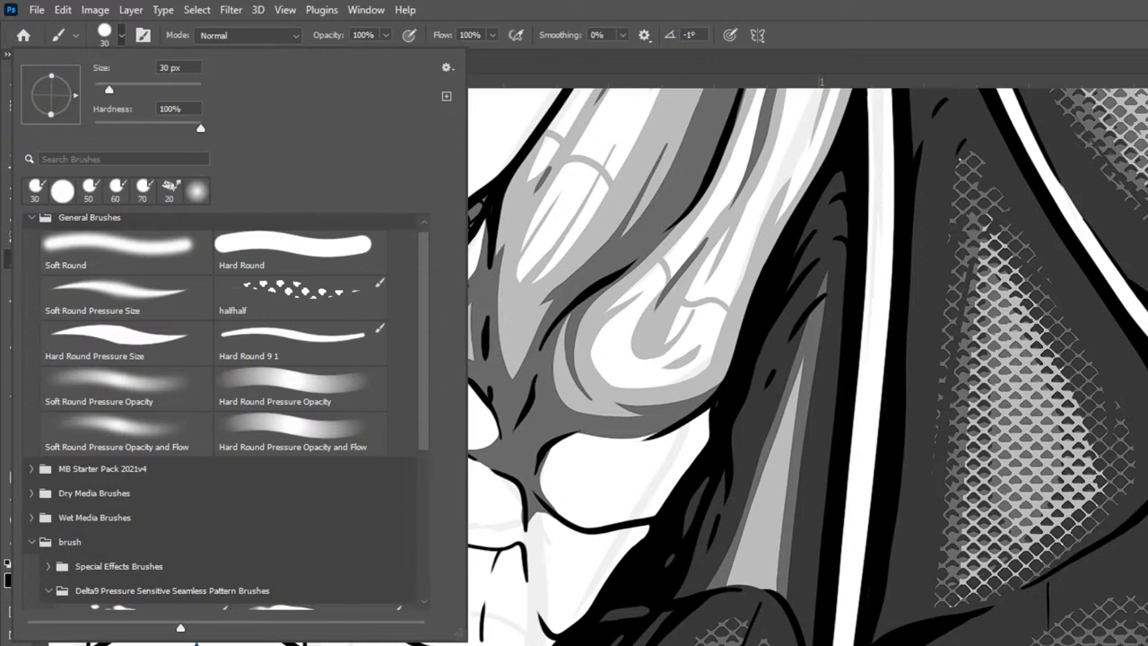
{"action": "key", "text": "Return"}
{"action": "left_click_drag", "start_coordinate": [713, 586], "coordinate": [769, 446]}
{"action": "mouse_move", "coordinate": [801, 328]}
{"action": "left_mouse_down"}
{"action": "mouse_move", "coordinate": [776, 498]}
{"action": "mouse_move", "coordinate": [753, 574]}
{"action": "mouse_move", "coordinate": [730, 599]}
{"action": "mouse_move", "coordinate": [737, 532]}
{"action": "mouse_move", "coordinate": [799, 329]}
{"action": "mouse_move", "coordinate": [808, 403]}
{"action": "mouse_move", "coordinate": [781, 592]}
{"action": "mouse_move", "coordinate": [804, 374]}
{"action": "left_mouse_up"}
{"action": "left_click_drag", "start_coordinate": [733, 554], "coordinate": [767, 471]}
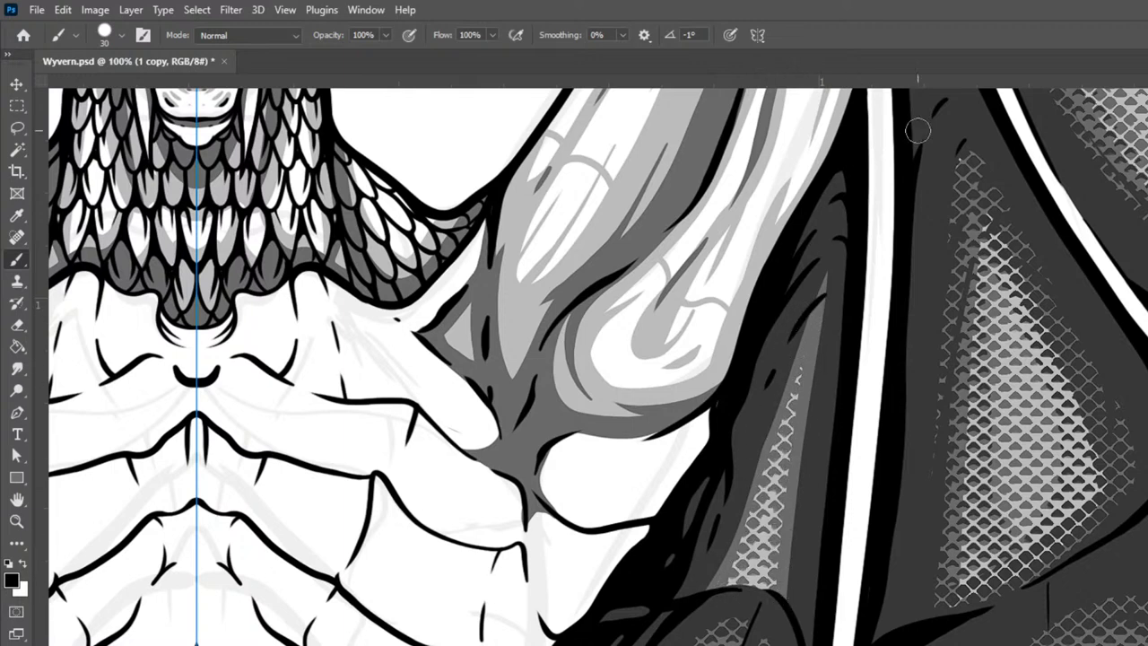
{"action": "key", "text": "alt+bracketleft"}
{"action": "mouse_move", "coordinate": [825, 260]}
{"action": "left_mouse_down"}
{"action": "mouse_move", "coordinate": [788, 593]}
{"action": "mouse_move", "coordinate": [822, 289]}
{"action": "mouse_move", "coordinate": [775, 563]}
{"action": "mouse_move", "coordinate": [823, 279]}
{"action": "mouse_move", "coordinate": [770, 399]}
{"action": "mouse_move", "coordinate": [716, 607]}
{"action": "mouse_move", "coordinate": [811, 295]}
{"action": "left_mouse_up"}
Step: Review the textured wing membranes across the whole illustration, then examine the head, arms and chest more closely
{"action": "key", "text": "ctrl+minus"}
{"action": "key", "text": "ctrl+minus"}
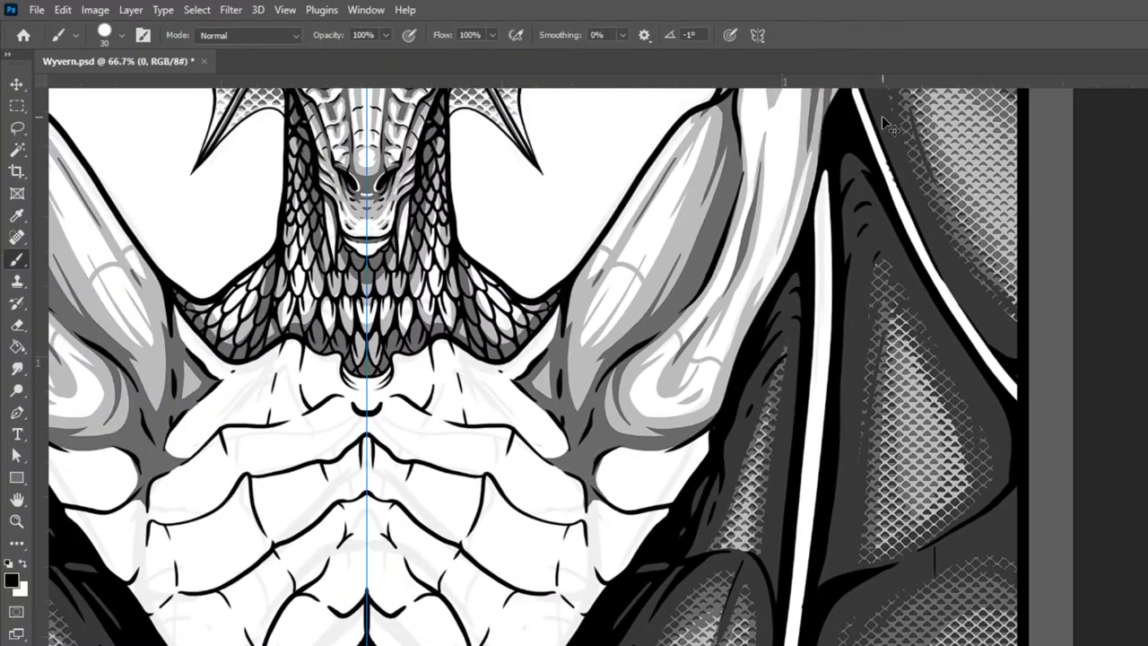
{"action": "key", "text": "ctrl+minus"}
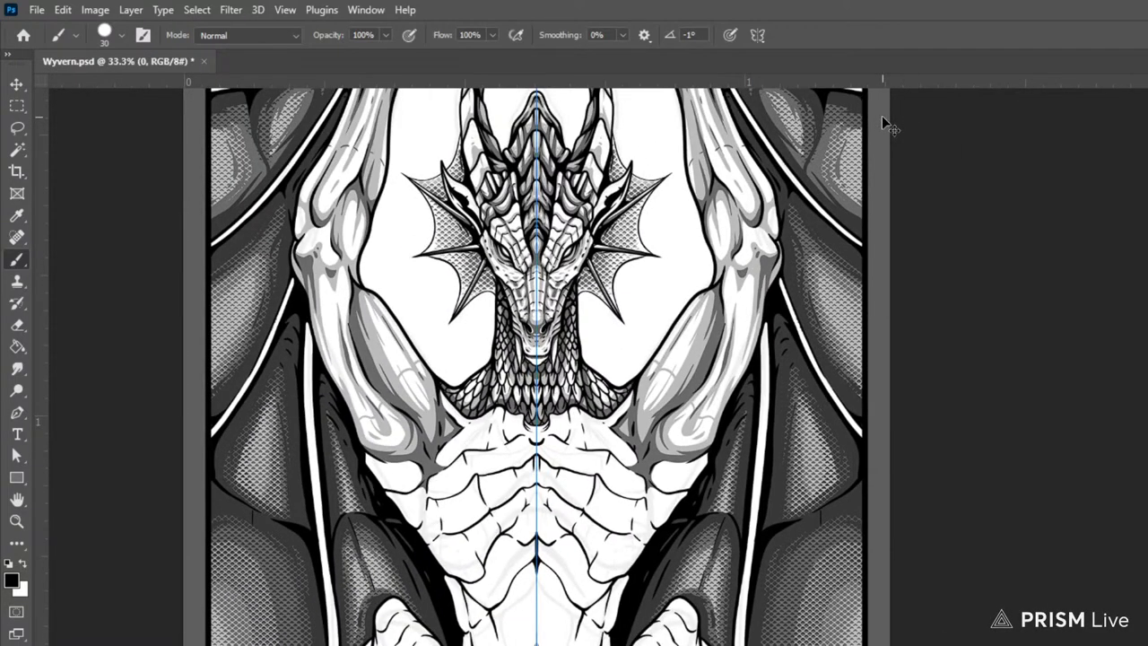
{"action": "key", "text": "ctrl+minus"}
{"action": "key", "text": "ctrl+minus"}
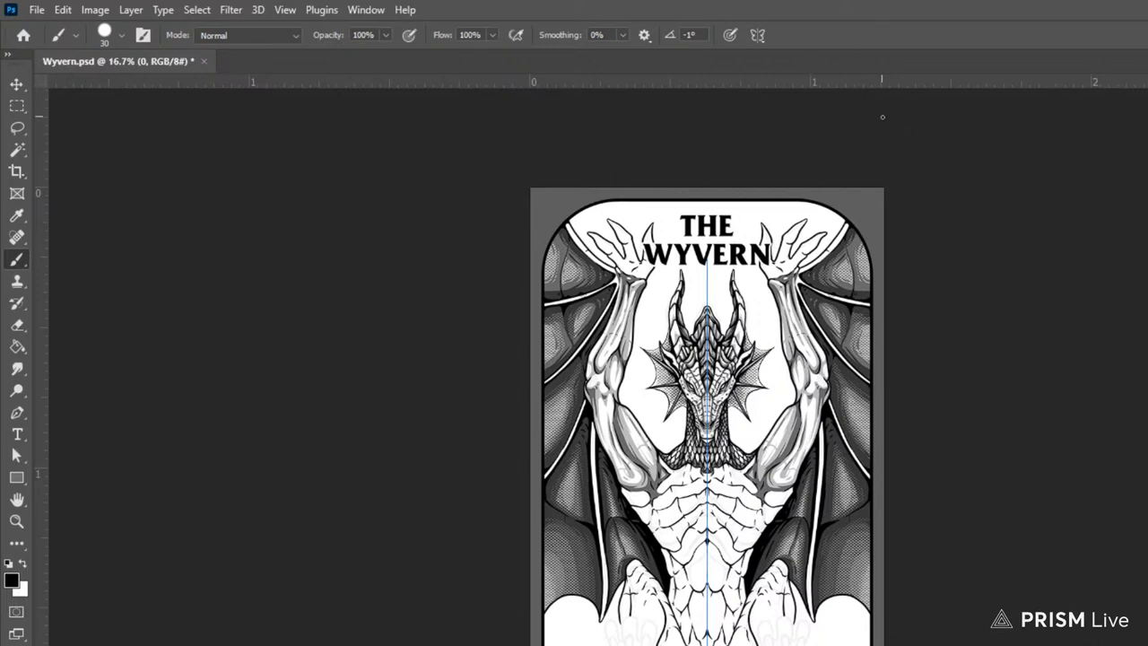
{"action": "key", "text": "ctrl+plus"}
{"action": "key", "text": "ctrl+plus"}
{"action": "key", "text": "ctrl+plus"}
{"action": "key", "text": "ctrl+minus"}
{"action": "key", "text": "ctrl+minus"}
{"action": "key", "text": "ctrl+plus"}
{"action": "key", "text": "ctrl+plus"}
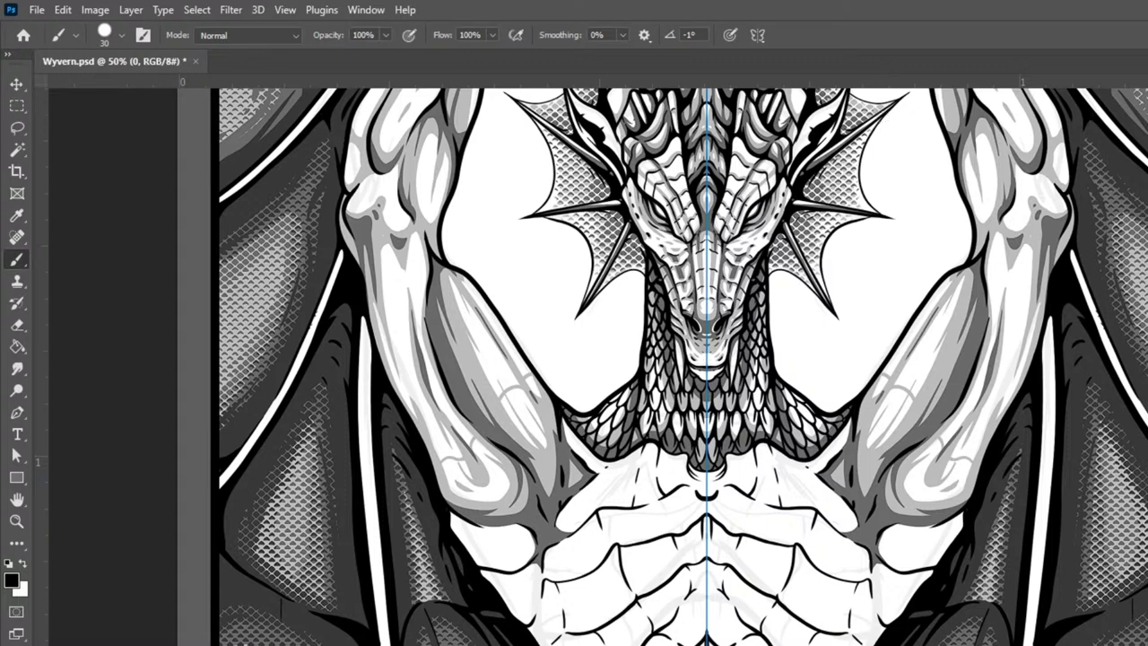
Step: Switch back to the Hard Round Pressure Size brush for shading the armpit and upper chest
{"action": "key", "text": "alt+bracketright"}
{"action": "key", "text": "alt+bracketright"}
{"action": "left_click", "coordinate": [123, 38]}
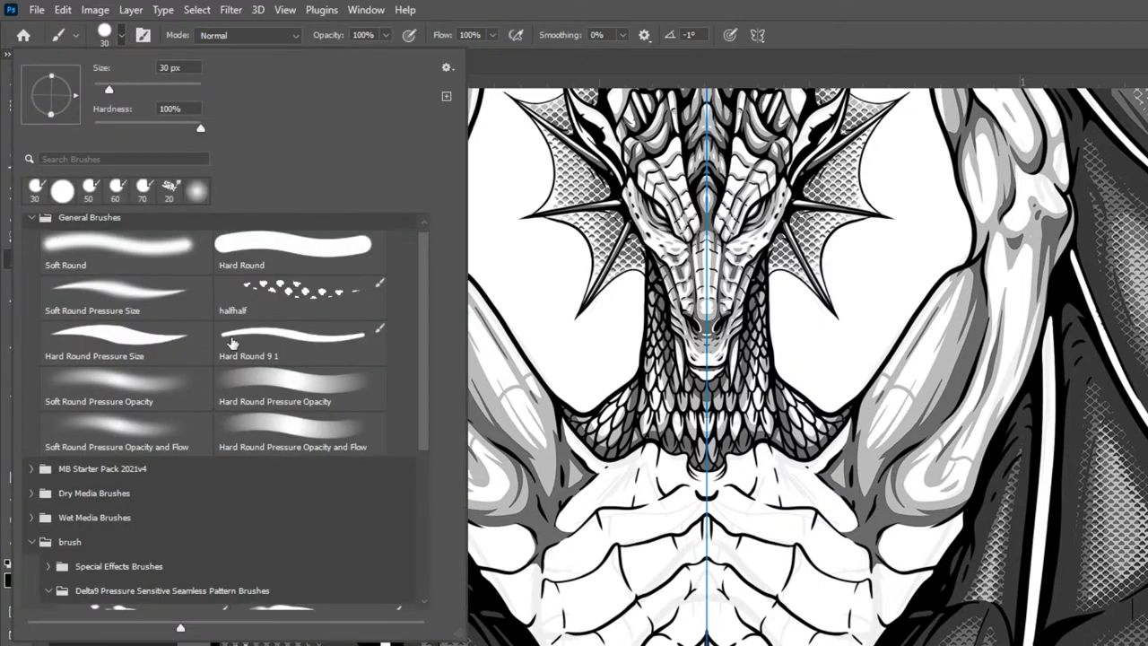
{"action": "left_click", "coordinate": [146, 346]}
{"action": "left_click", "coordinate": [297, 338]}
{"action": "left_click", "coordinate": [143, 341]}
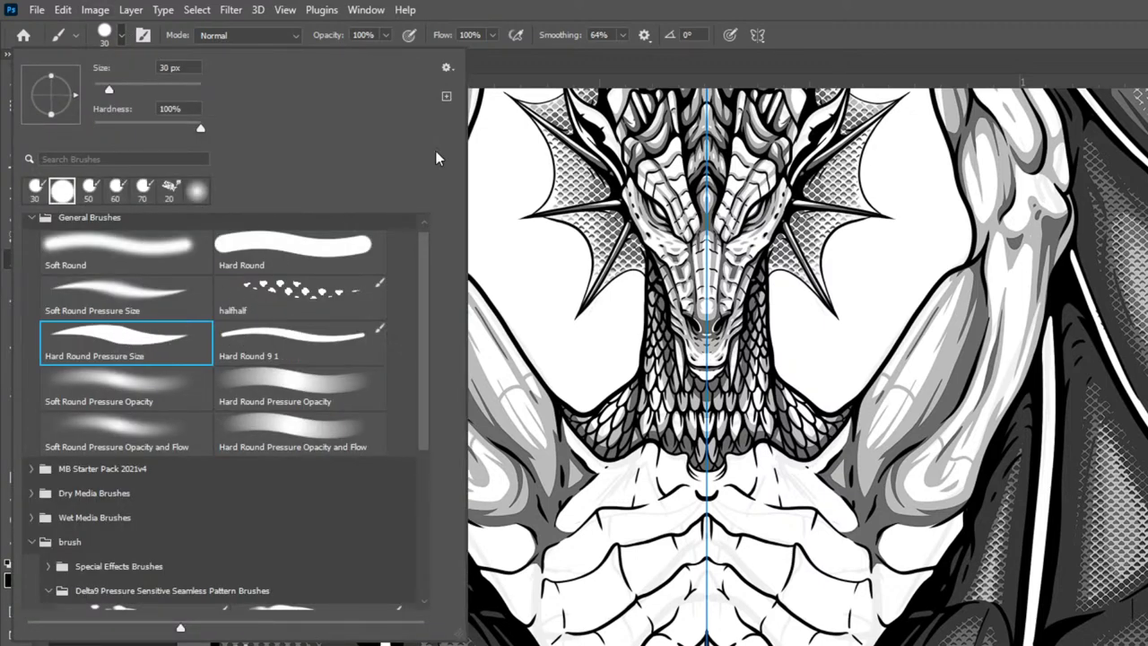
{"action": "left_click", "coordinate": [925, 7]}
{"action": "key", "text": "ctrl+plus"}
{"action": "key", "text": "ctrl+plus"}
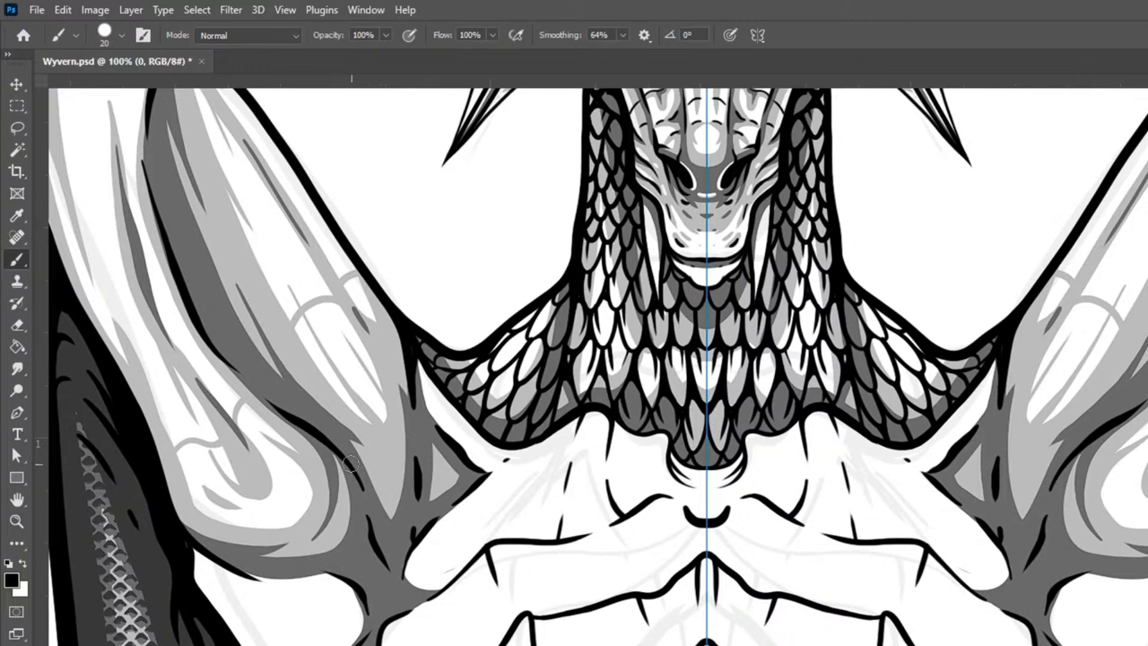
Step: Set the brush to size 15 and paint dark-grey shadows on layer 0 in the armpit hollow where the arm meets the chest
{"action": "key", "text": "bracketleft"}
{"action": "mouse_move", "coordinate": [357, 485]}
{"action": "left_mouse_down"}
{"action": "mouse_move", "coordinate": [363, 555]}
{"action": "mouse_move", "coordinate": [320, 577]}
{"action": "mouse_move", "coordinate": [340, 572]}
{"action": "mouse_move", "coordinate": [370, 527]}
{"action": "left_mouse_up"}
{"action": "left_click_drag", "start_coordinate": [391, 569], "coordinate": [417, 523]}
{"action": "left_click_drag", "start_coordinate": [395, 572], "coordinate": [408, 543]}
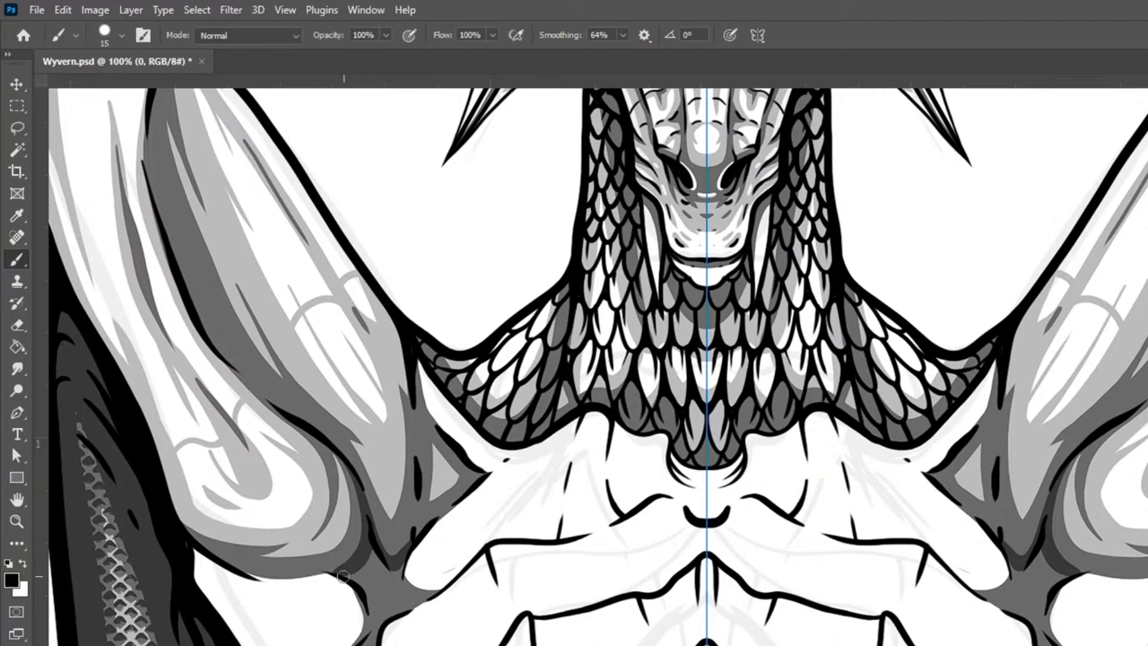
{"action": "mouse_move", "coordinate": [370, 603]}
{"action": "left_mouse_down"}
{"action": "mouse_move", "coordinate": [368, 552]}
{"action": "mouse_move", "coordinate": [403, 599]}
{"action": "mouse_move", "coordinate": [409, 539]}
{"action": "mouse_move", "coordinate": [351, 568]}
{"action": "mouse_move", "coordinate": [371, 602]}
{"action": "mouse_move", "coordinate": [408, 569]}
{"action": "mouse_move", "coordinate": [399, 559]}
{"action": "mouse_move", "coordinate": [400, 603]}
{"action": "mouse_move", "coordinate": [452, 581]}
{"action": "left_mouse_up"}
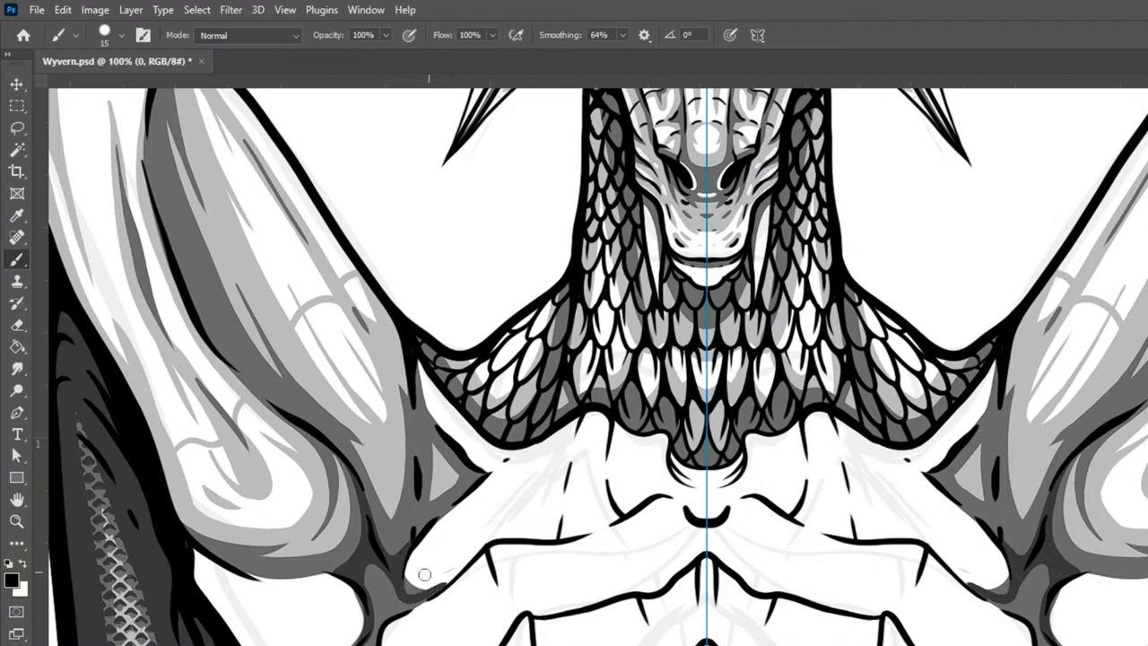
{"action": "mouse_move", "coordinate": [397, 615]}
{"action": "left_mouse_down"}
{"action": "mouse_move", "coordinate": [370, 625]}
{"action": "mouse_move", "coordinate": [360, 587]}
{"action": "left_mouse_up"}
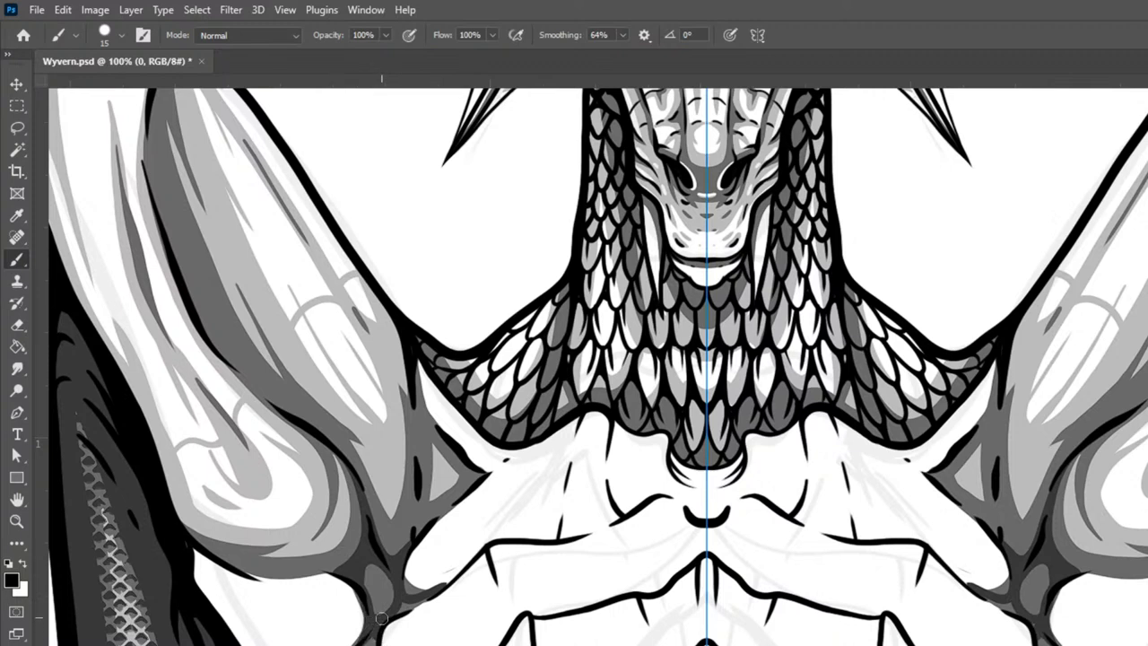
Step: Paint dark-grey shading on layer 0 along the upper chest plate's lower edge, its short crease and the curved line below the neck
{"action": "mouse_move", "coordinate": [397, 608]}
{"action": "left_mouse_down"}
{"action": "mouse_move", "coordinate": [450, 576]}
{"action": "mouse_move", "coordinate": [399, 604]}
{"action": "mouse_move", "coordinate": [463, 564]}
{"action": "mouse_move", "coordinate": [406, 551]}
{"action": "mouse_move", "coordinate": [399, 575]}
{"action": "mouse_move", "coordinate": [420, 605]}
{"action": "mouse_move", "coordinate": [492, 534]}
{"action": "mouse_move", "coordinate": [565, 537]}
{"action": "mouse_move", "coordinate": [534, 539]}
{"action": "mouse_move", "coordinate": [564, 526]}
{"action": "mouse_move", "coordinate": [568, 502]}
{"action": "mouse_move", "coordinate": [555, 538]}
{"action": "mouse_move", "coordinate": [571, 471]}
{"action": "mouse_move", "coordinate": [544, 539]}
{"action": "mouse_move", "coordinate": [569, 461]}
{"action": "left_mouse_up"}
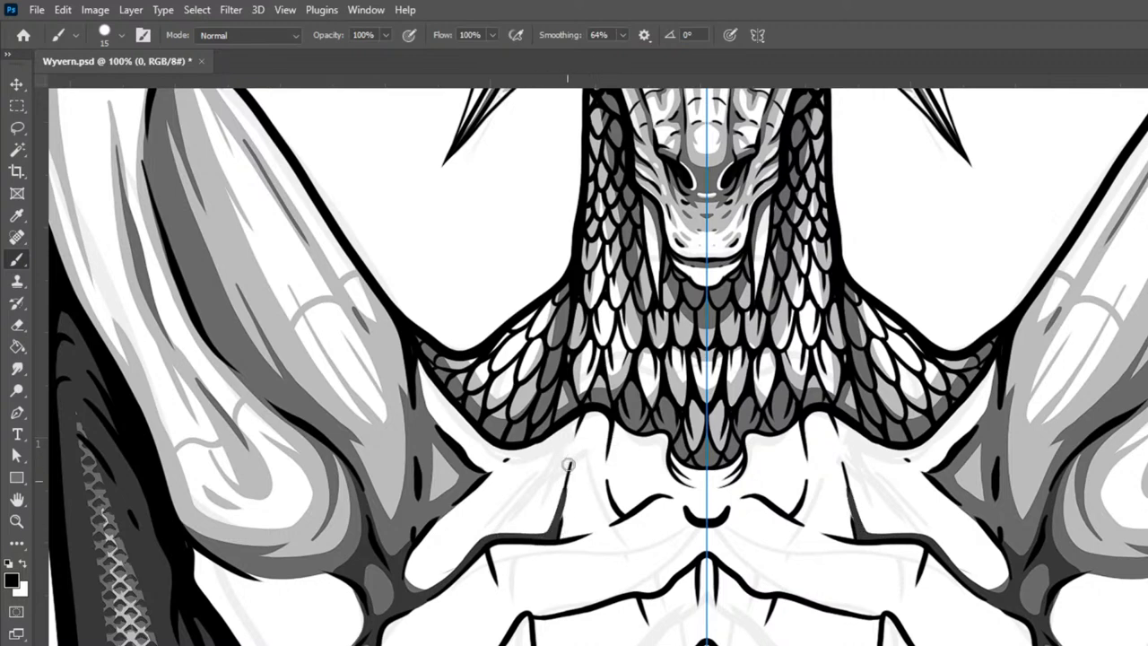
{"action": "left_click_drag", "start_coordinate": [562, 537], "coordinate": [632, 509]}
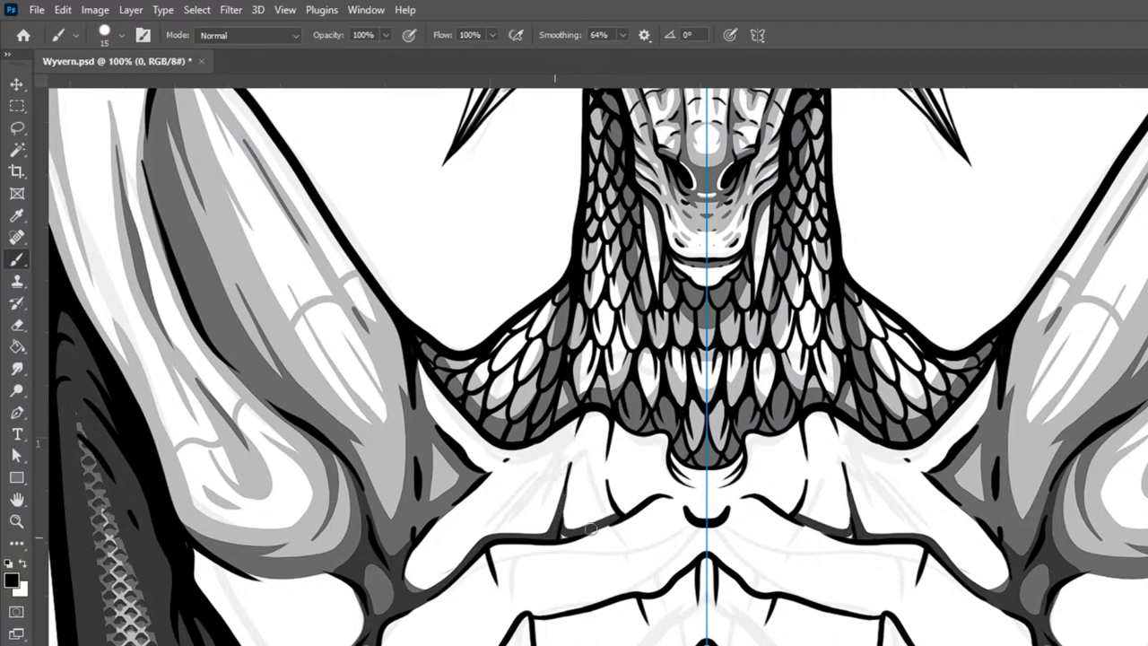
{"action": "mouse_move", "coordinate": [614, 420]}
{"action": "left_mouse_down"}
{"action": "mouse_move", "coordinate": [605, 465]}
{"action": "mouse_move", "coordinate": [639, 520]}
{"action": "left_mouse_up"}
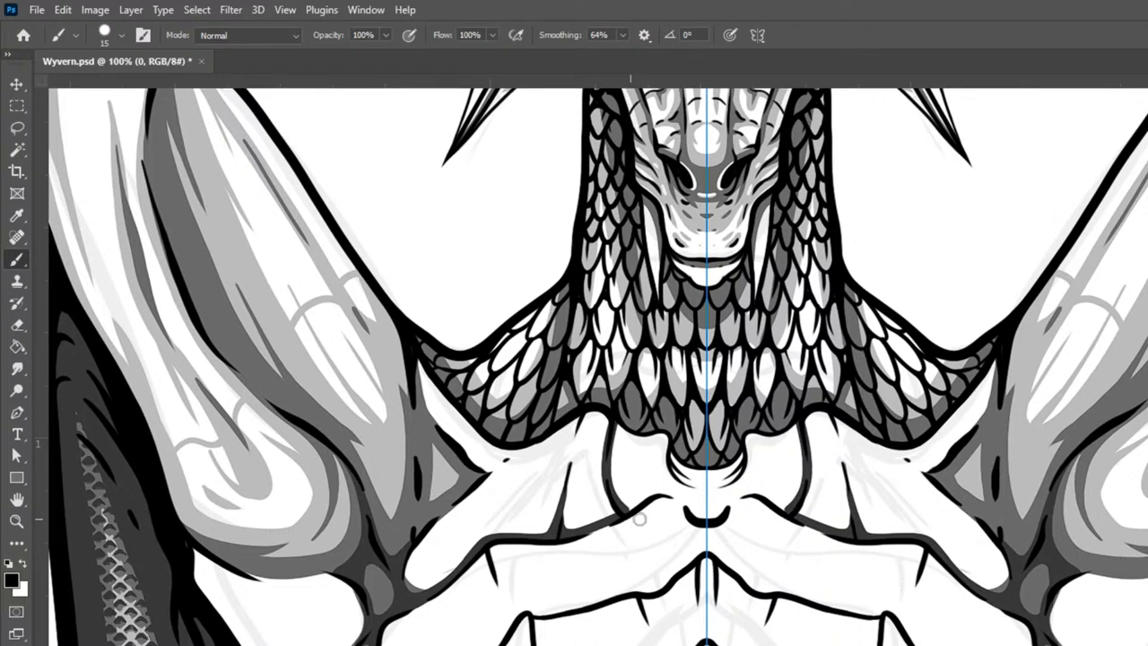
{"action": "mouse_move", "coordinate": [617, 420]}
{"action": "left_mouse_down"}
{"action": "mouse_move", "coordinate": [614, 490]}
{"action": "mouse_move", "coordinate": [646, 508]}
{"action": "mouse_move", "coordinate": [636, 502]}
{"action": "left_mouse_up"}
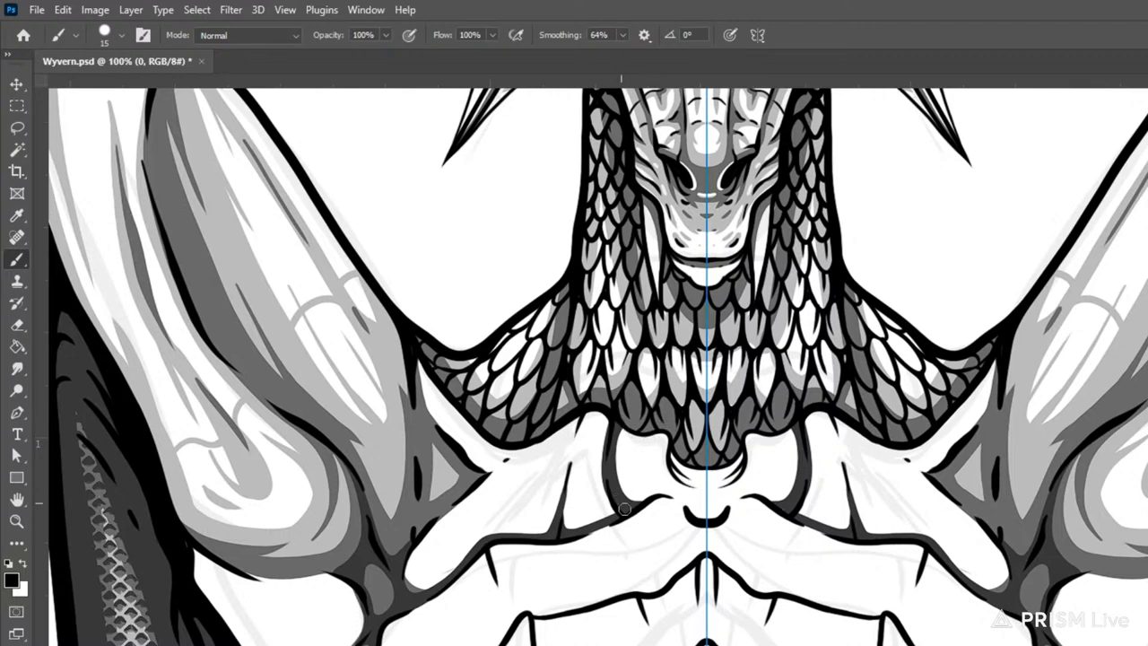
Step: Extend the dark-grey shading across the centre of the upper chest and around the tip and edge of the neck scales
{"action": "mouse_move", "coordinate": [596, 530]}
{"action": "left_mouse_down"}
{"action": "mouse_move", "coordinate": [652, 496]}
{"action": "mouse_move", "coordinate": [685, 495]}
{"action": "mouse_move", "coordinate": [695, 513]}
{"action": "mouse_move", "coordinate": [722, 498]}
{"action": "mouse_move", "coordinate": [716, 513]}
{"action": "mouse_move", "coordinate": [731, 492]}
{"action": "left_mouse_up"}
{"action": "mouse_move", "coordinate": [668, 452]}
{"action": "left_mouse_down"}
{"action": "mouse_move", "coordinate": [697, 488]}
{"action": "mouse_move", "coordinate": [718, 486]}
{"action": "mouse_move", "coordinate": [734, 470]}
{"action": "mouse_move", "coordinate": [680, 457]}
{"action": "mouse_move", "coordinate": [675, 466]}
{"action": "mouse_move", "coordinate": [711, 479]}
{"action": "mouse_move", "coordinate": [723, 462]}
{"action": "mouse_move", "coordinate": [677, 459]}
{"action": "mouse_move", "coordinate": [697, 475]}
{"action": "mouse_move", "coordinate": [736, 468]}
{"action": "mouse_move", "coordinate": [676, 456]}
{"action": "mouse_move", "coordinate": [677, 465]}
{"action": "mouse_move", "coordinate": [730, 446]}
{"action": "mouse_move", "coordinate": [676, 460]}
{"action": "mouse_move", "coordinate": [703, 476]}
{"action": "mouse_move", "coordinate": [727, 471]}
{"action": "mouse_move", "coordinate": [731, 456]}
{"action": "mouse_move", "coordinate": [704, 428]}
{"action": "mouse_move", "coordinate": [697, 483]}
{"action": "mouse_move", "coordinate": [686, 479]}
{"action": "mouse_move", "coordinate": [728, 485]}
{"action": "left_mouse_up"}
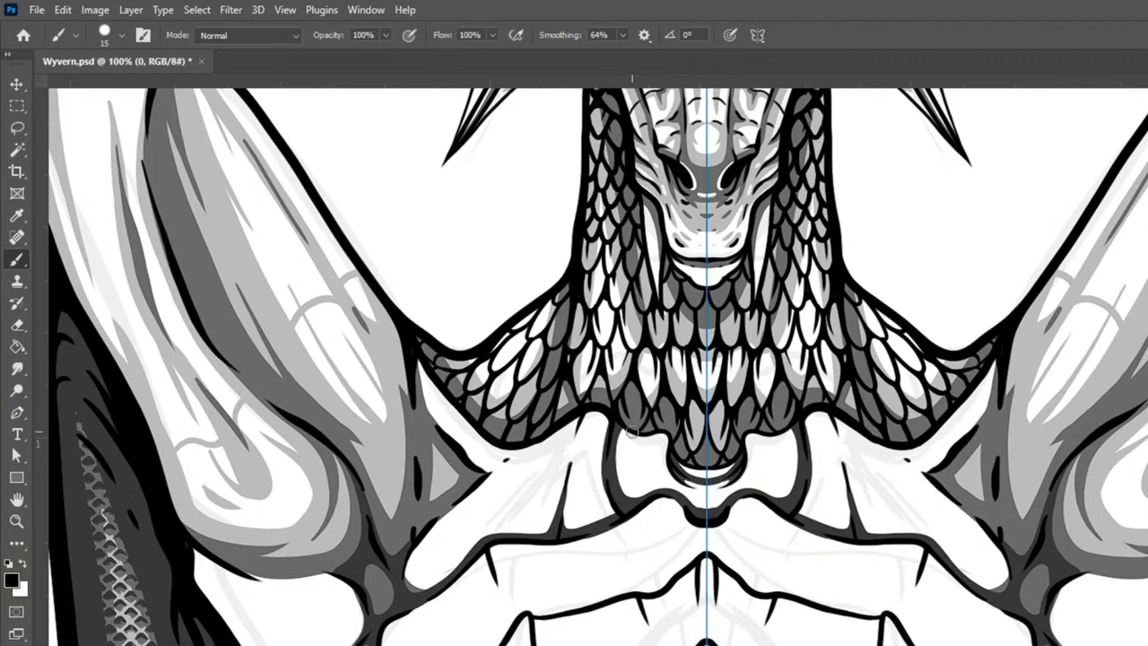
{"action": "left_click_drag", "start_coordinate": [627, 431], "coordinate": [622, 462]}
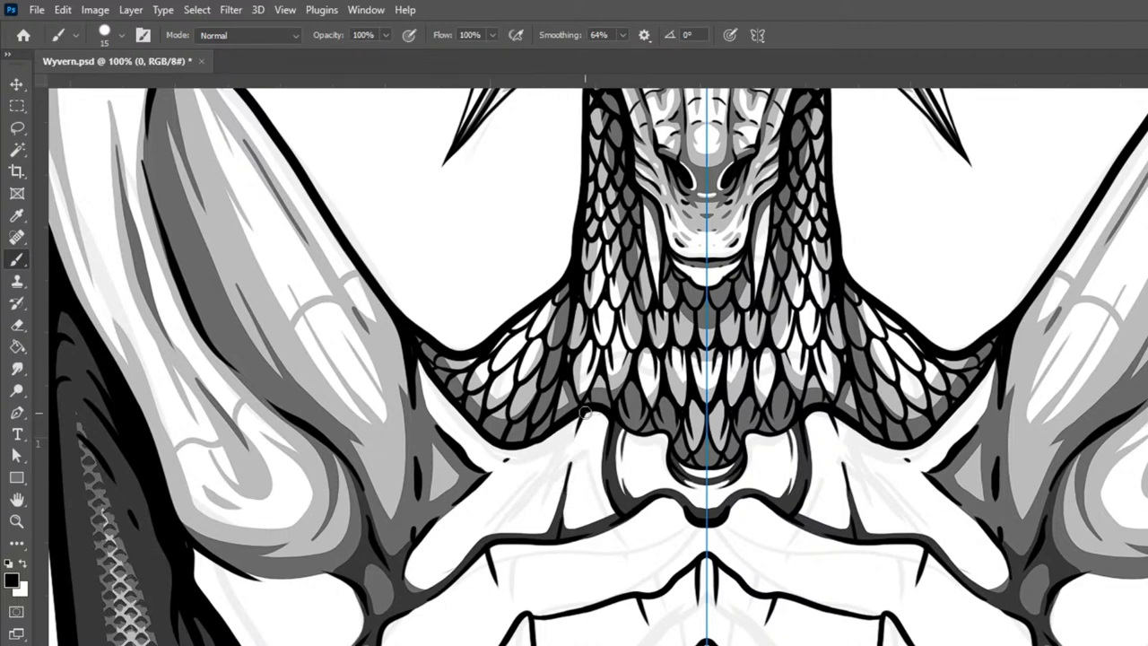
Step: Paint dark-grey shading along the side creases and lower corners of the upper chest panels flanking the neck scales
{"action": "left_click_drag", "start_coordinate": [587, 411], "coordinate": [563, 538]}
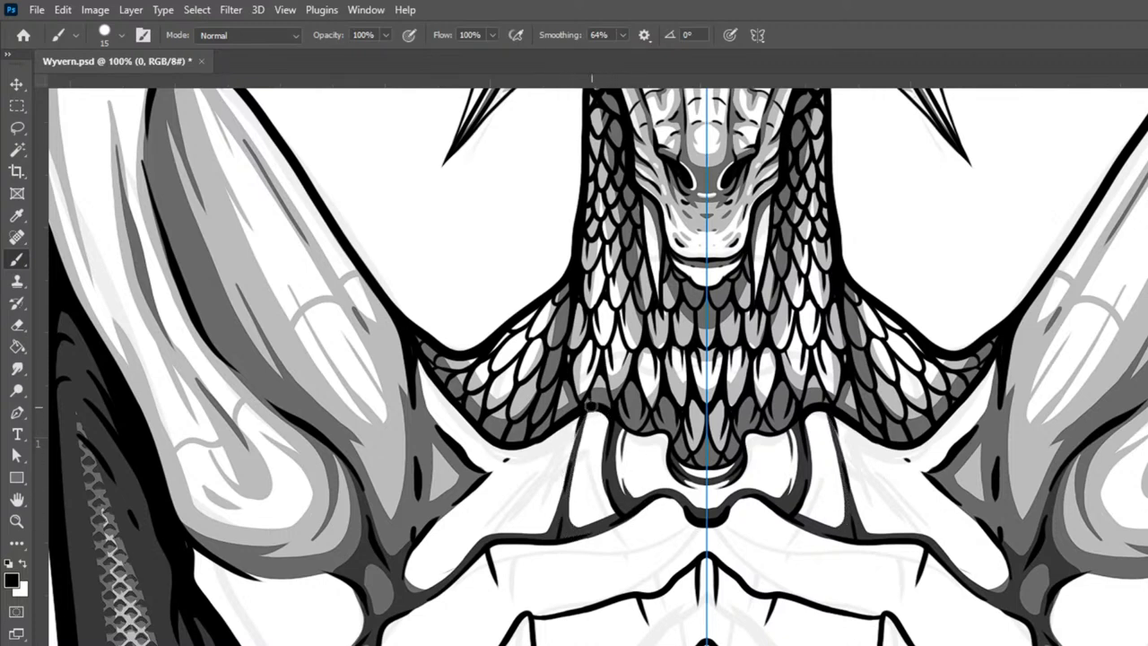
{"action": "left_click_drag", "start_coordinate": [589, 408], "coordinate": [559, 538]}
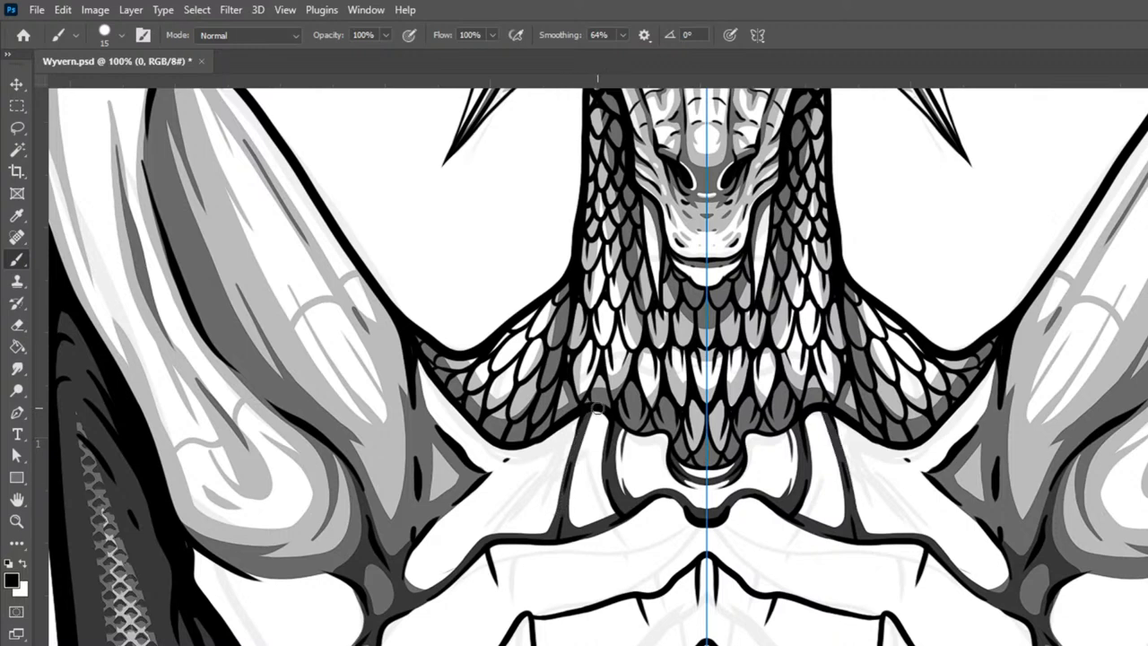
{"action": "mouse_move", "coordinate": [592, 408]}
{"action": "left_mouse_down"}
{"action": "mouse_move", "coordinate": [583, 525]}
{"action": "mouse_move", "coordinate": [575, 505]}
{"action": "mouse_move", "coordinate": [587, 537]}
{"action": "left_mouse_up"}
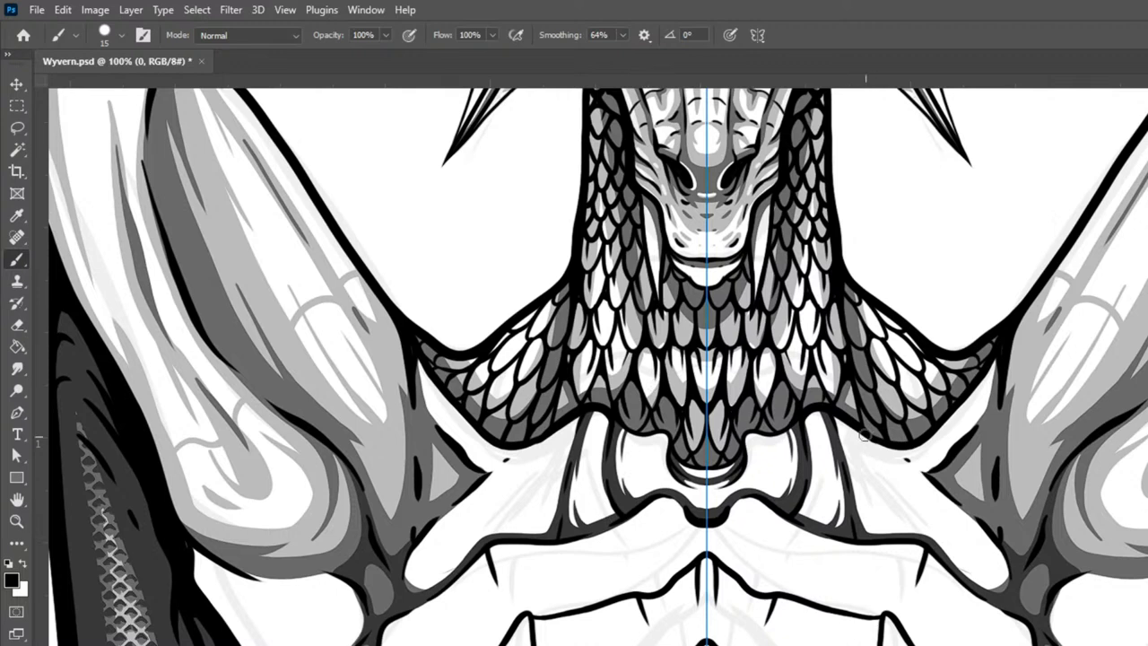
{"action": "left_click_drag", "start_coordinate": [936, 549], "coordinate": [922, 518]}
{"action": "mouse_move", "coordinate": [481, 475]}
{"action": "left_mouse_down"}
{"action": "mouse_move", "coordinate": [455, 507]}
{"action": "mouse_move", "coordinate": [480, 469]}
{"action": "mouse_move", "coordinate": [468, 503]}
{"action": "mouse_move", "coordinate": [461, 451]}
{"action": "mouse_move", "coordinate": [469, 492]}
{"action": "mouse_move", "coordinate": [395, 566]}
{"action": "left_mouse_up"}
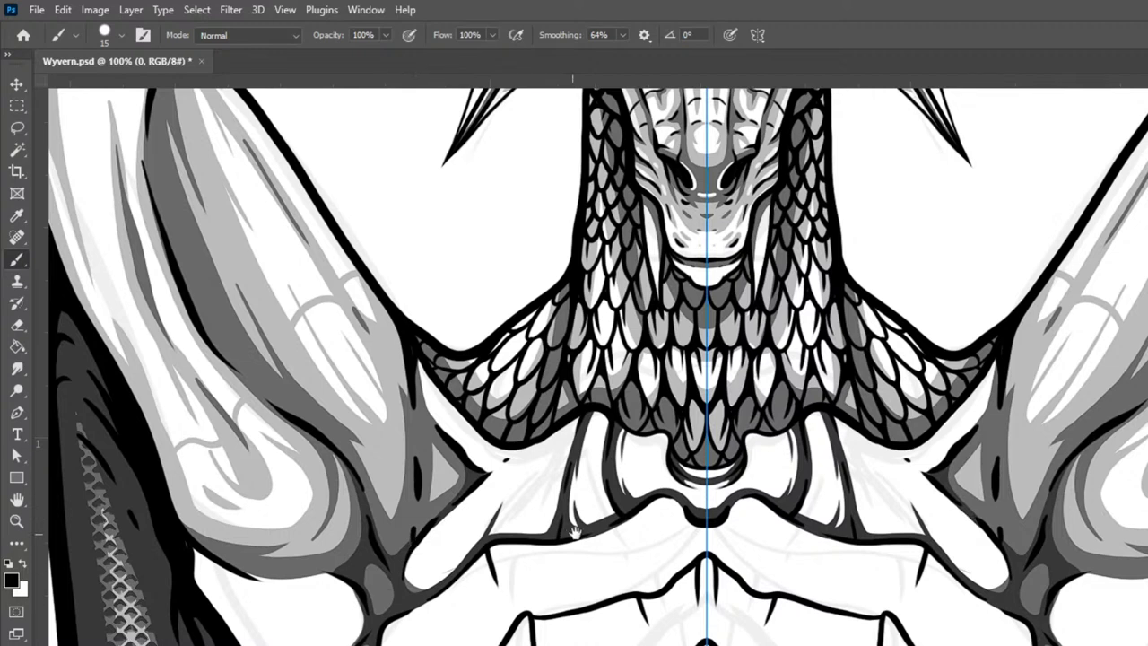
Step: Shade the edges of the flank plates below the armpit in dark grey, following their side and lower outlines
{"action": "left_click_drag", "start_coordinate": [571, 534], "coordinate": [721, 407]}
{"action": "mouse_move", "coordinate": [392, 524]}
{"action": "left_mouse_down"}
{"action": "mouse_move", "coordinate": [474, 538]}
{"action": "mouse_move", "coordinate": [518, 485]}
{"action": "left_mouse_up"}
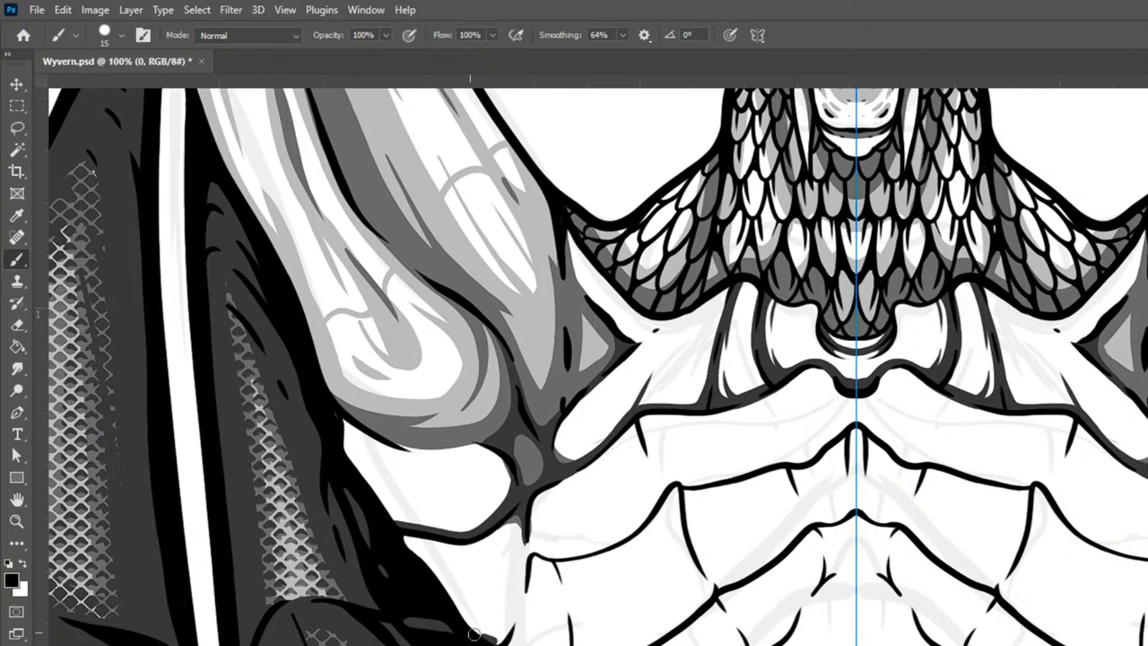
{"action": "mouse_move", "coordinate": [499, 629]}
{"action": "left_mouse_down"}
{"action": "mouse_move", "coordinate": [519, 600]}
{"action": "mouse_move", "coordinate": [520, 524]}
{"action": "left_mouse_up"}
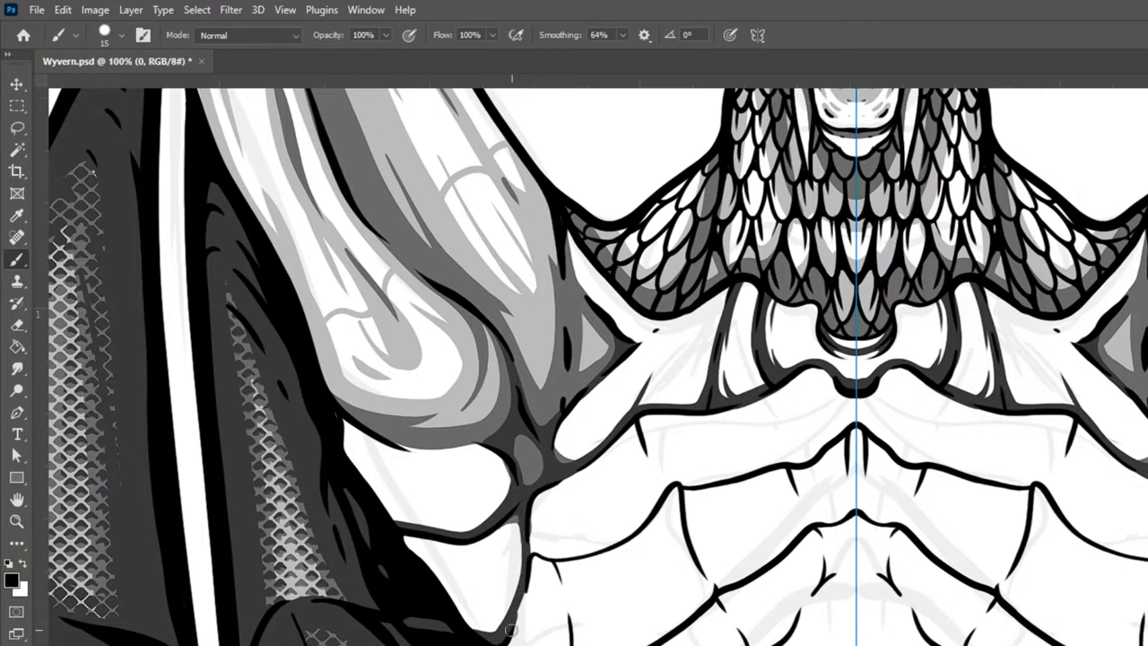
{"action": "mouse_move", "coordinate": [540, 484]}
{"action": "left_mouse_down"}
{"action": "mouse_move", "coordinate": [529, 539]}
{"action": "mouse_move", "coordinate": [538, 556]}
{"action": "mouse_move", "coordinate": [608, 544]}
{"action": "mouse_move", "coordinate": [657, 496]}
{"action": "mouse_move", "coordinate": [648, 447]}
{"action": "left_mouse_up"}
{"action": "mouse_move", "coordinate": [535, 555]}
{"action": "left_mouse_down"}
{"action": "mouse_move", "coordinate": [529, 544]}
{"action": "mouse_move", "coordinate": [606, 548]}
{"action": "left_mouse_up"}
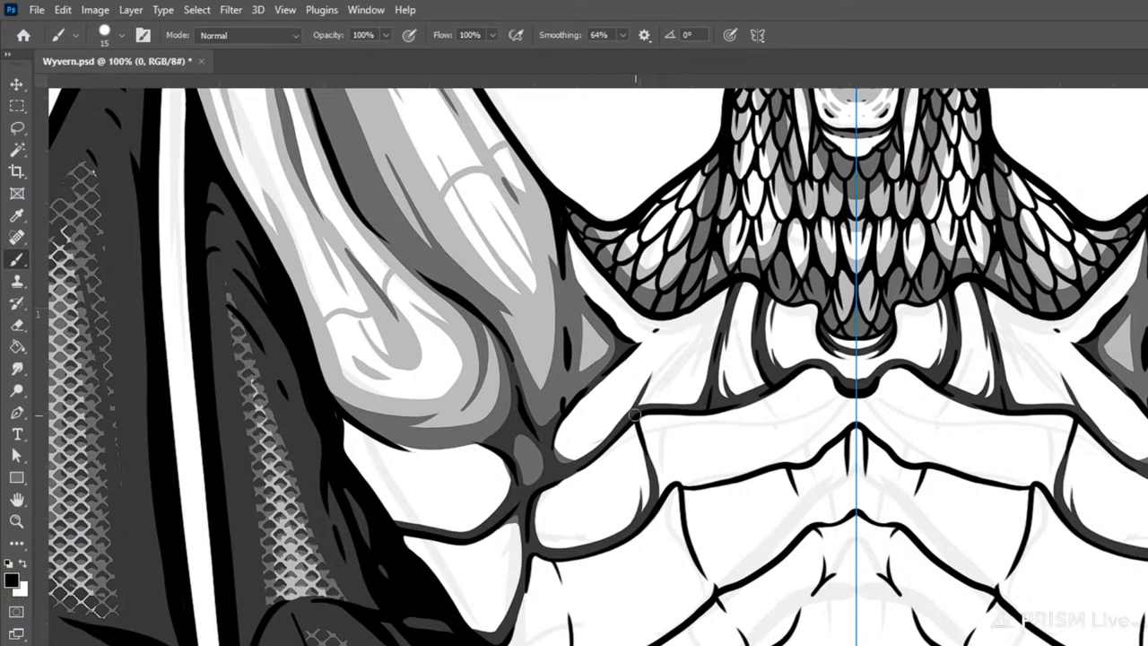
Step: Shade the second chest plate's side creases, lower edge and centre junction, and add short dashes below its upper edge
{"action": "left_click_drag", "start_coordinate": [633, 423], "coordinate": [642, 463]}
{"action": "mouse_move", "coordinate": [642, 416]}
{"action": "left_mouse_down"}
{"action": "mouse_move", "coordinate": [666, 504]}
{"action": "mouse_move", "coordinate": [658, 515]}
{"action": "mouse_move", "coordinate": [657, 494]}
{"action": "mouse_move", "coordinate": [652, 505]}
{"action": "mouse_move", "coordinate": [683, 468]}
{"action": "mouse_move", "coordinate": [703, 482]}
{"action": "mouse_move", "coordinate": [681, 482]}
{"action": "mouse_move", "coordinate": [814, 458]}
{"action": "mouse_move", "coordinate": [855, 408]}
{"action": "mouse_move", "coordinate": [826, 401]}
{"action": "mouse_move", "coordinate": [816, 369]}
{"action": "mouse_move", "coordinate": [842, 438]}
{"action": "mouse_move", "coordinate": [800, 463]}
{"action": "mouse_move", "coordinate": [815, 377]}
{"action": "left_mouse_up"}
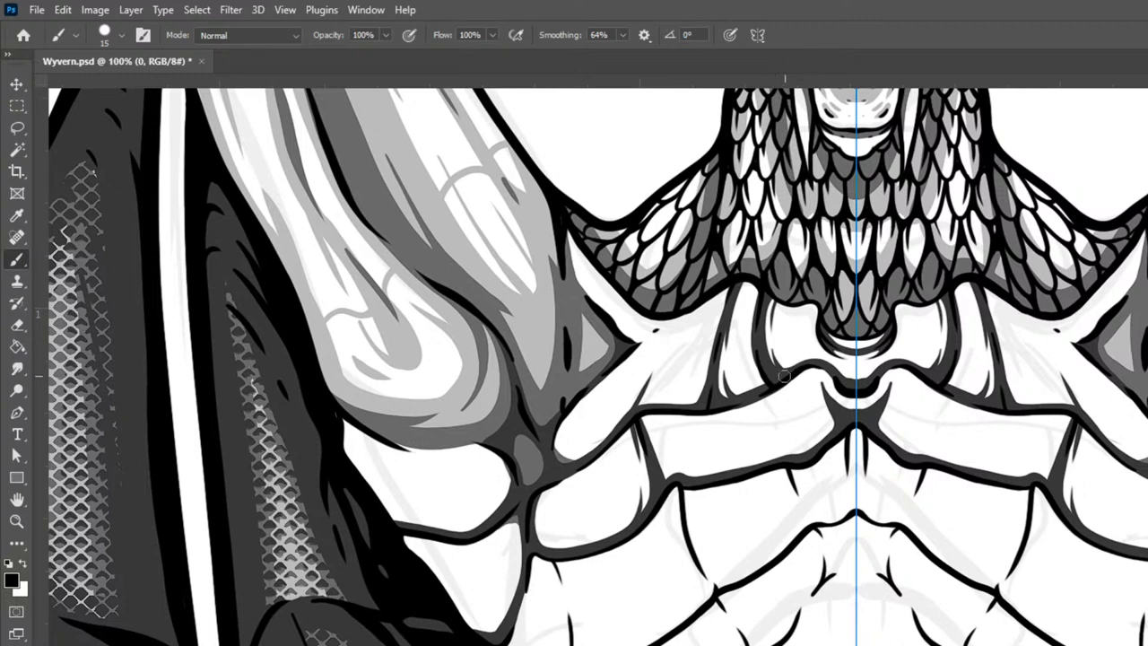
{"action": "left_click_drag", "start_coordinate": [671, 430], "coordinate": [744, 423]}
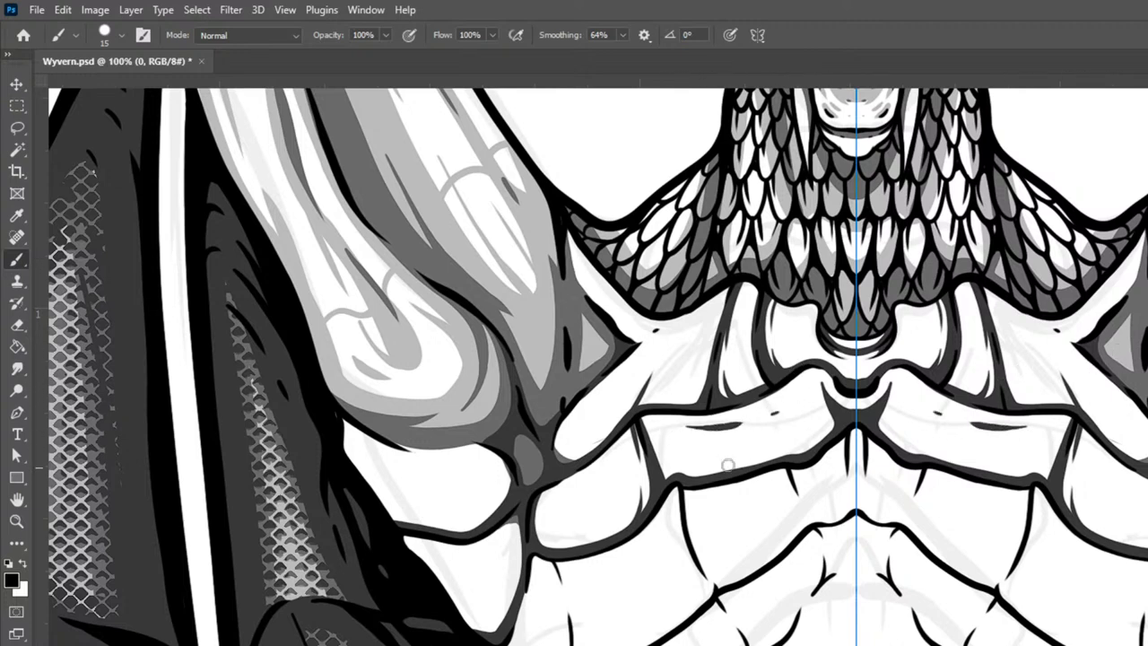
Step: Shade the side and lower edges of the third-row chest and flank plates, plus the short creases beside the centre line
{"action": "mouse_move", "coordinate": [687, 489]}
{"action": "left_mouse_down"}
{"action": "mouse_move", "coordinate": [699, 560]}
{"action": "mouse_move", "coordinate": [740, 590]}
{"action": "mouse_move", "coordinate": [719, 588]}
{"action": "mouse_move", "coordinate": [725, 598]}
{"action": "left_mouse_up"}
{"action": "left_click_drag", "start_coordinate": [556, 561], "coordinate": [578, 642]}
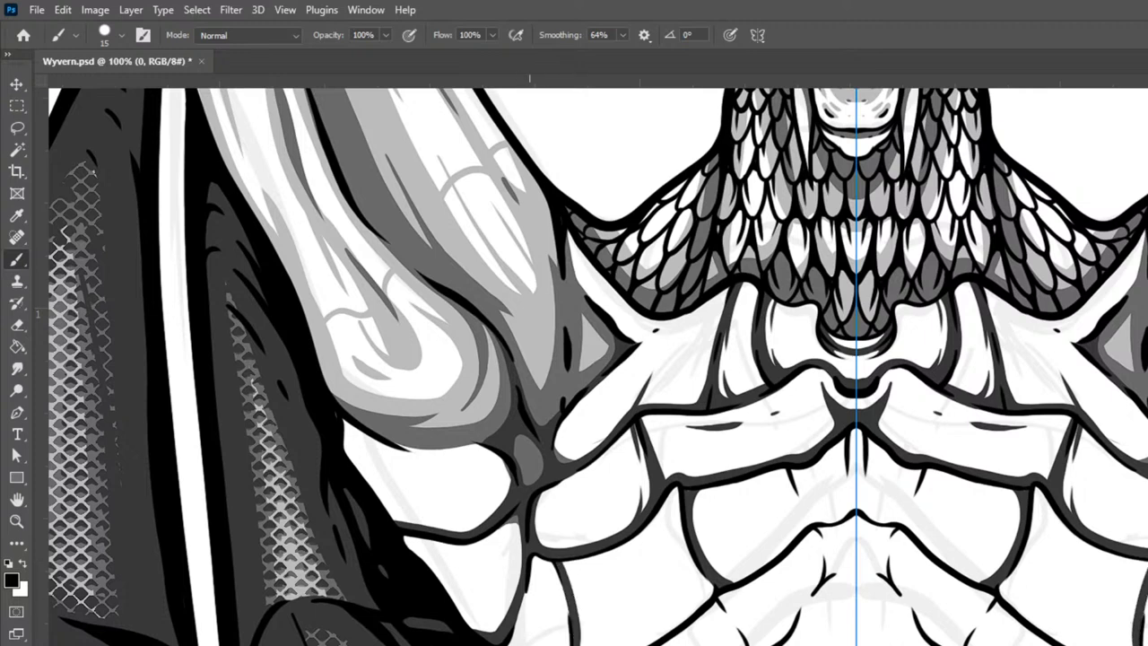
{"action": "left_click_drag", "start_coordinate": [570, 607], "coordinate": [581, 642]}
{"action": "mouse_move", "coordinate": [571, 584]}
{"action": "left_mouse_down"}
{"action": "mouse_move", "coordinate": [590, 643]}
{"action": "mouse_move", "coordinate": [660, 633]}
{"action": "mouse_move", "coordinate": [728, 579]}
{"action": "left_mouse_up"}
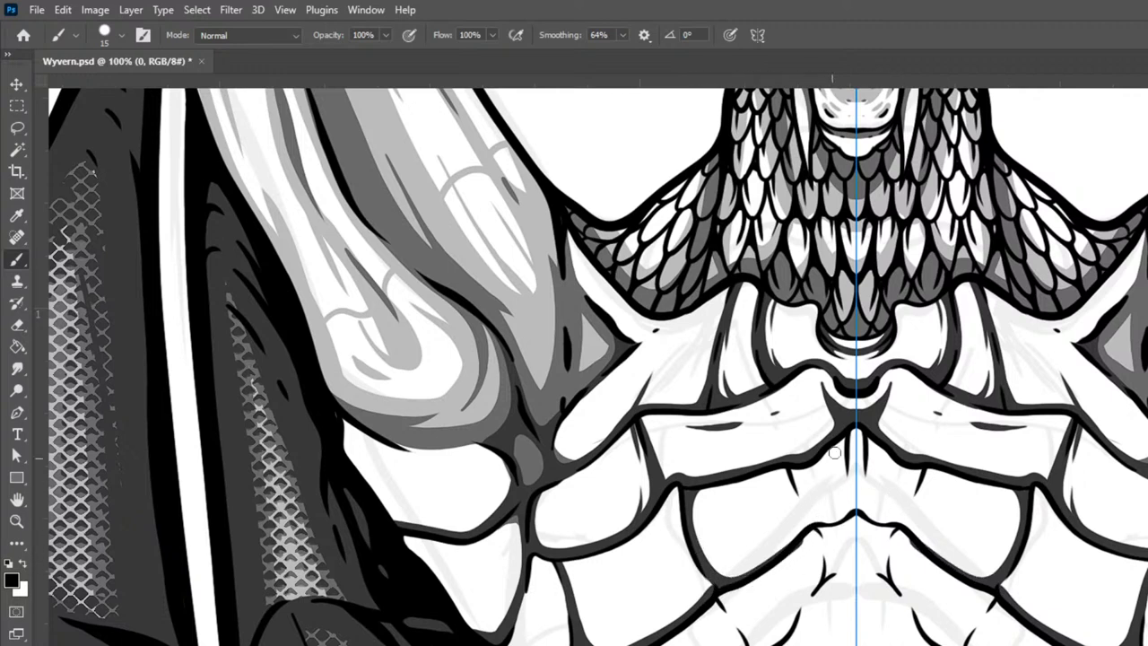
{"action": "key", "text": "ctrl+z"}
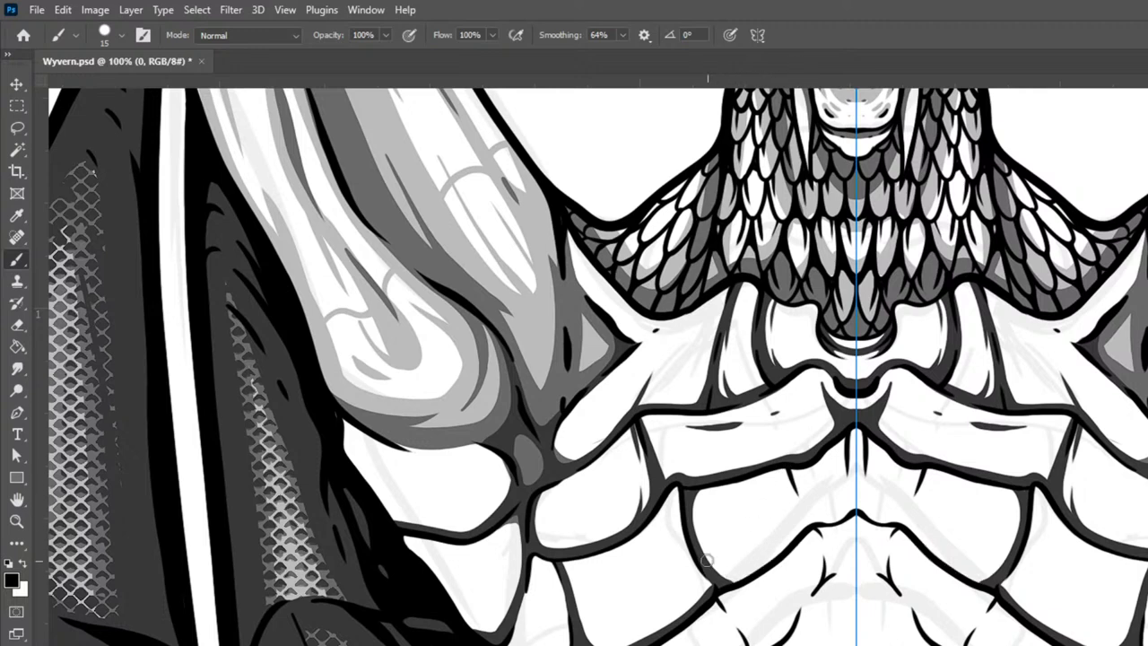
{"action": "mouse_move", "coordinate": [695, 542]}
{"action": "left_mouse_down"}
{"action": "mouse_move", "coordinate": [717, 575]}
{"action": "mouse_move", "coordinate": [742, 577]}
{"action": "mouse_move", "coordinate": [831, 509]}
{"action": "left_mouse_up"}
{"action": "mouse_move", "coordinate": [794, 468]}
{"action": "left_mouse_down"}
{"action": "mouse_move", "coordinate": [802, 501]}
{"action": "mouse_move", "coordinate": [841, 544]}
{"action": "mouse_move", "coordinate": [844, 435]}
{"action": "mouse_move", "coordinate": [844, 515]}
{"action": "mouse_move", "coordinate": [815, 525]}
{"action": "mouse_move", "coordinate": [847, 512]}
{"action": "mouse_move", "coordinate": [848, 454]}
{"action": "mouse_move", "coordinate": [852, 511]}
{"action": "left_mouse_up"}
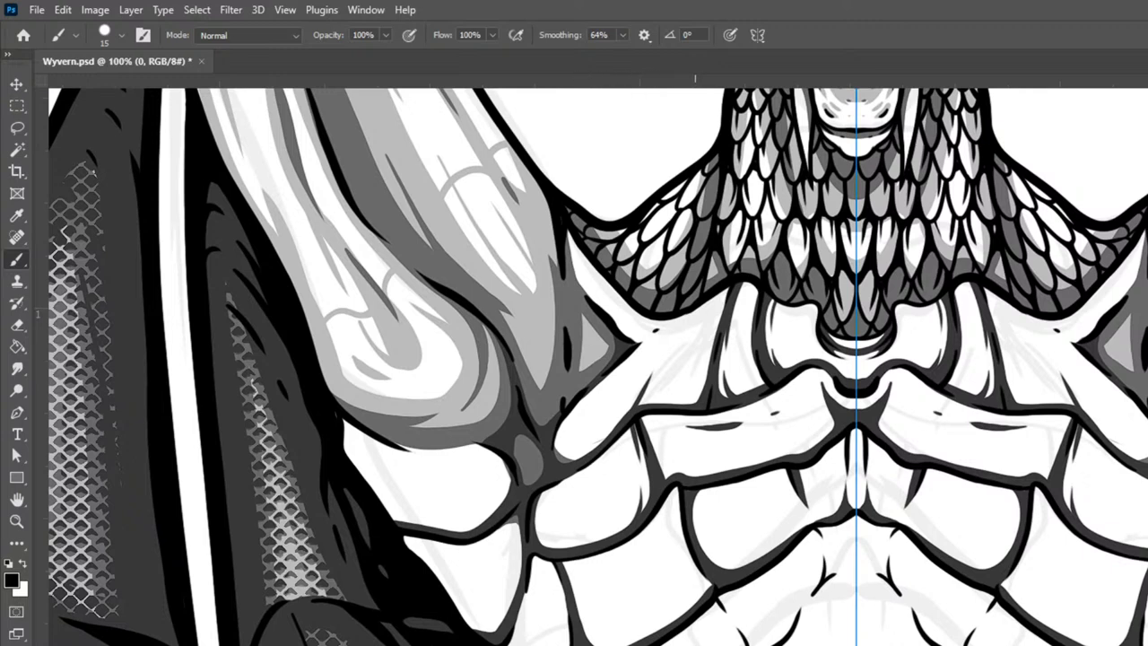
Step: Shade the short side crease between the lower rib plates in dark grey, undoing the extra stroke at its end
{"action": "left_click_drag", "start_coordinate": [1073, 619], "coordinate": [1035, 422]}
{"action": "key", "text": "bracketright"}
{"action": "key", "text": "bracketleft"}
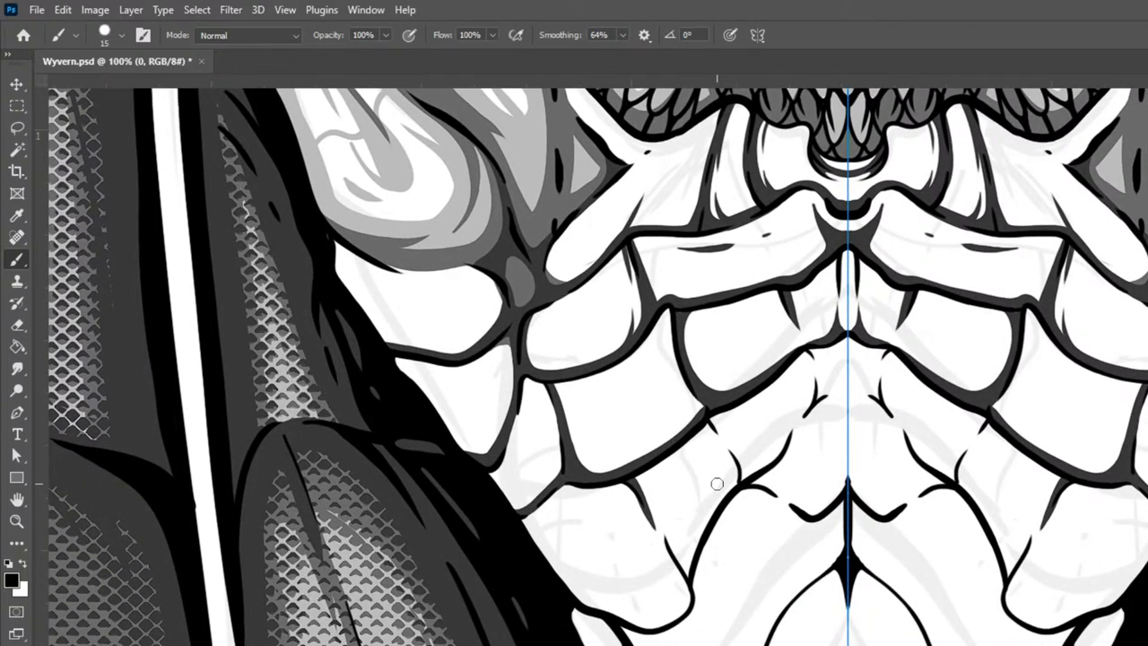
{"action": "mouse_move", "coordinate": [708, 427]}
{"action": "left_mouse_down"}
{"action": "mouse_move", "coordinate": [730, 475]}
{"action": "mouse_move", "coordinate": [720, 517]}
{"action": "left_mouse_up"}
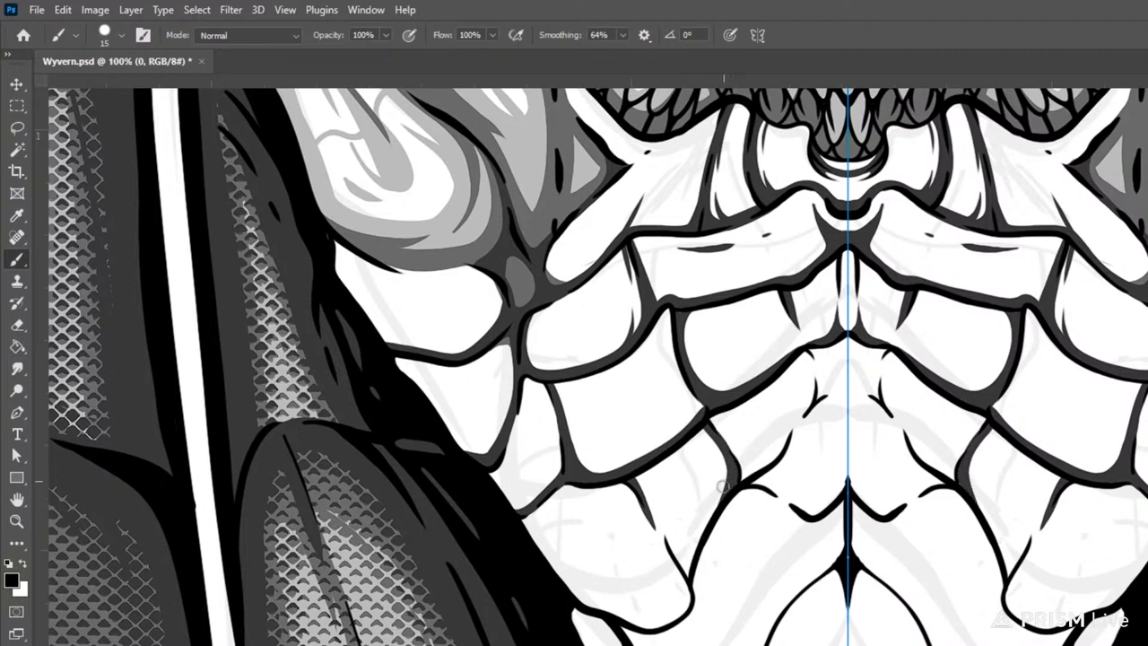
{"action": "key", "text": "ctrl+z"}
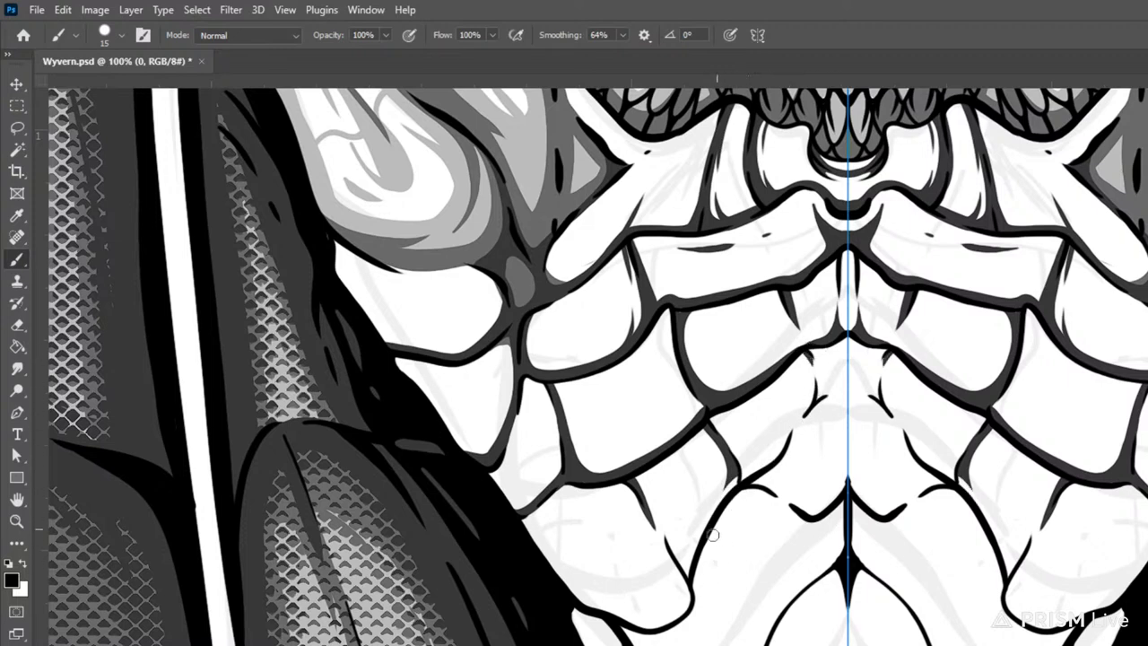
Step: Paint dark-grey shading beneath the arched upper edges of the belly plates and around their junction on the centre line
{"action": "mouse_move", "coordinate": [700, 565]}
{"action": "left_mouse_down"}
{"action": "mouse_move", "coordinate": [714, 534]}
{"action": "mouse_move", "coordinate": [763, 495]}
{"action": "mouse_move", "coordinate": [816, 523]}
{"action": "left_mouse_up"}
{"action": "mouse_move", "coordinate": [729, 501]}
{"action": "left_mouse_down"}
{"action": "mouse_move", "coordinate": [757, 491]}
{"action": "mouse_move", "coordinate": [793, 507]}
{"action": "left_mouse_up"}
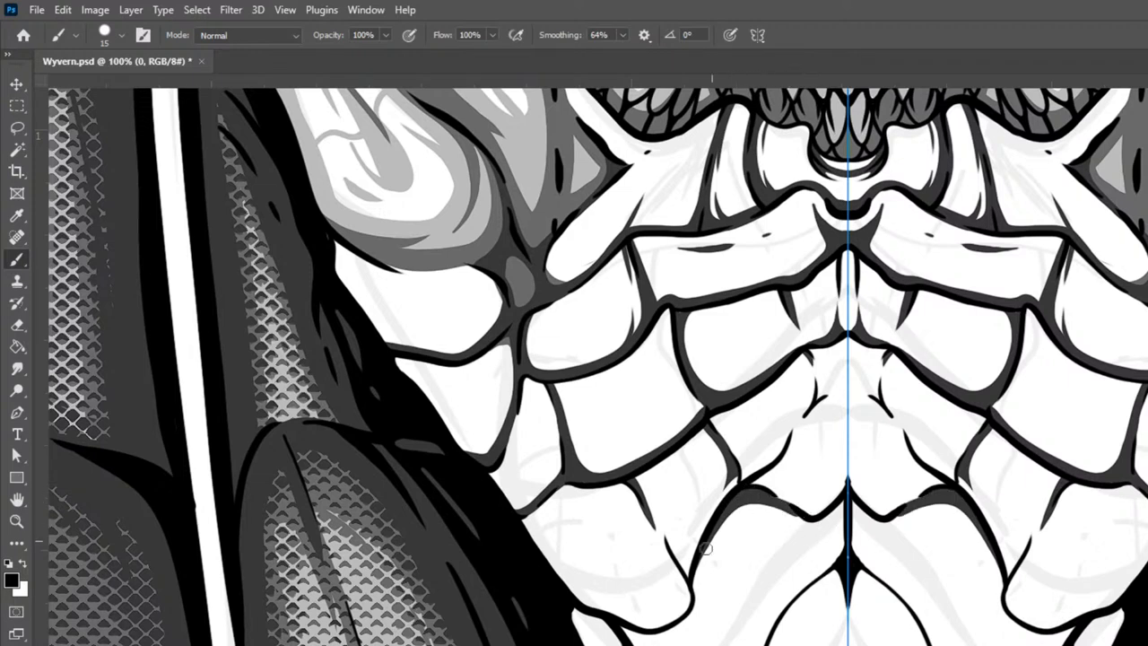
{"action": "mouse_move", "coordinate": [689, 578]}
{"action": "left_mouse_down"}
{"action": "mouse_move", "coordinate": [722, 523]}
{"action": "mouse_move", "coordinate": [753, 503]}
{"action": "mouse_move", "coordinate": [827, 519]}
{"action": "mouse_move", "coordinate": [838, 483]}
{"action": "mouse_move", "coordinate": [798, 511]}
{"action": "mouse_move", "coordinate": [746, 487]}
{"action": "mouse_move", "coordinate": [821, 520]}
{"action": "mouse_move", "coordinate": [821, 506]}
{"action": "mouse_move", "coordinate": [804, 510]}
{"action": "mouse_move", "coordinate": [827, 513]}
{"action": "mouse_move", "coordinate": [858, 469]}
{"action": "mouse_move", "coordinate": [813, 507]}
{"action": "mouse_move", "coordinate": [765, 507]}
{"action": "mouse_move", "coordinate": [811, 531]}
{"action": "mouse_move", "coordinate": [844, 530]}
{"action": "mouse_move", "coordinate": [803, 516]}
{"action": "mouse_move", "coordinate": [820, 527]}
{"action": "mouse_move", "coordinate": [858, 492]}
{"action": "mouse_move", "coordinate": [820, 523]}
{"action": "mouse_move", "coordinate": [839, 514]}
{"action": "mouse_move", "coordinate": [840, 569]}
{"action": "mouse_move", "coordinate": [842, 503]}
{"action": "mouse_move", "coordinate": [848, 572]}
{"action": "mouse_move", "coordinate": [853, 510]}
{"action": "mouse_move", "coordinate": [853, 569]}
{"action": "mouse_move", "coordinate": [833, 512]}
{"action": "mouse_move", "coordinate": [846, 567]}
{"action": "left_mouse_up"}
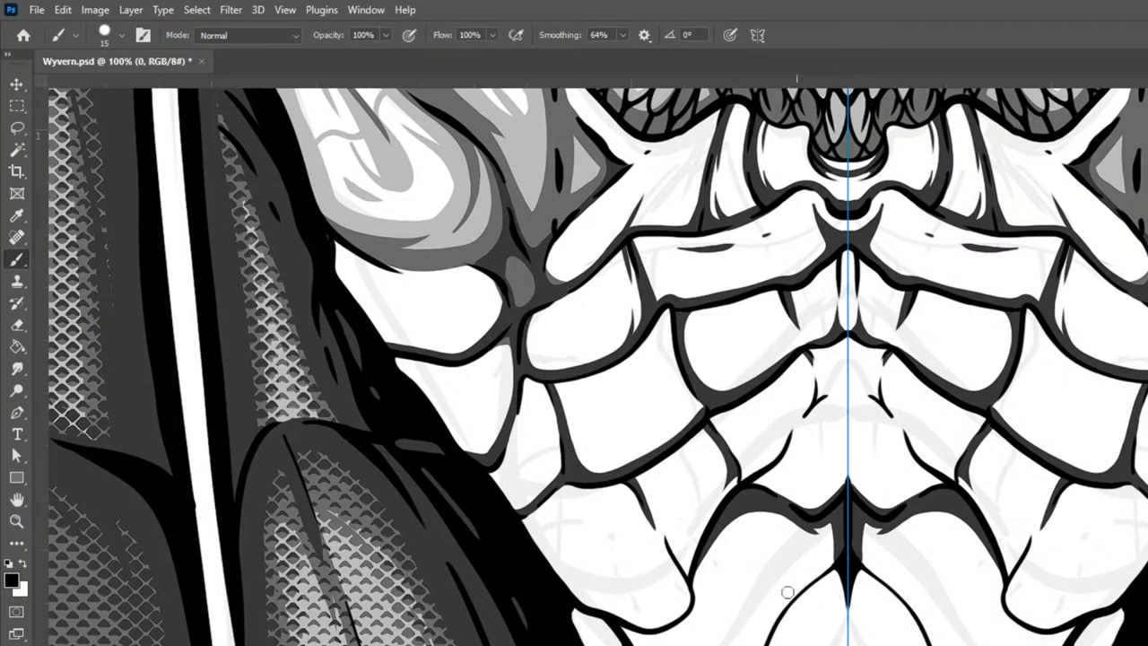
{"action": "mouse_move", "coordinate": [776, 640]}
{"action": "left_mouse_down"}
{"action": "mouse_move", "coordinate": [834, 584]}
{"action": "mouse_move", "coordinate": [848, 590]}
{"action": "mouse_move", "coordinate": [851, 628]}
{"action": "mouse_move", "coordinate": [809, 594]}
{"action": "mouse_move", "coordinate": [798, 601]}
{"action": "mouse_move", "coordinate": [849, 579]}
{"action": "left_mouse_up"}
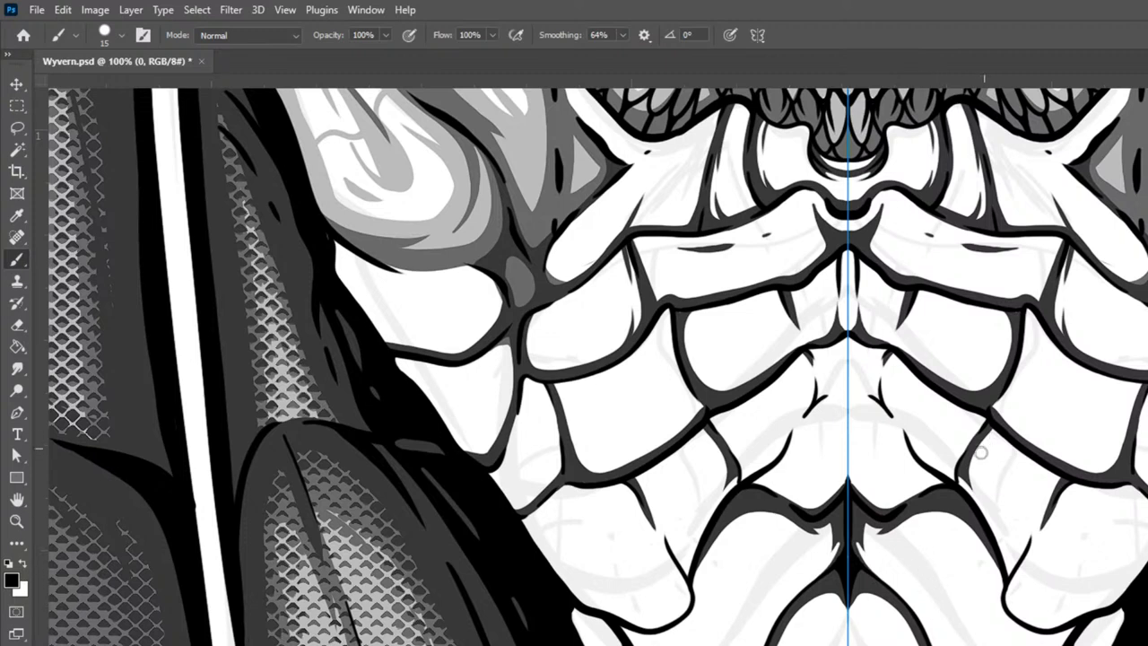
Step: Extend the shading around the belly ridge's outer curves and add short accent strokes there and on the adjoining flank plates
{"action": "mouse_move", "coordinate": [951, 512]}
{"action": "left_mouse_down"}
{"action": "mouse_move", "coordinate": [979, 542]}
{"action": "mouse_move", "coordinate": [998, 590]}
{"action": "mouse_move", "coordinate": [994, 626]}
{"action": "mouse_move", "coordinate": [1046, 639]}
{"action": "left_mouse_up"}
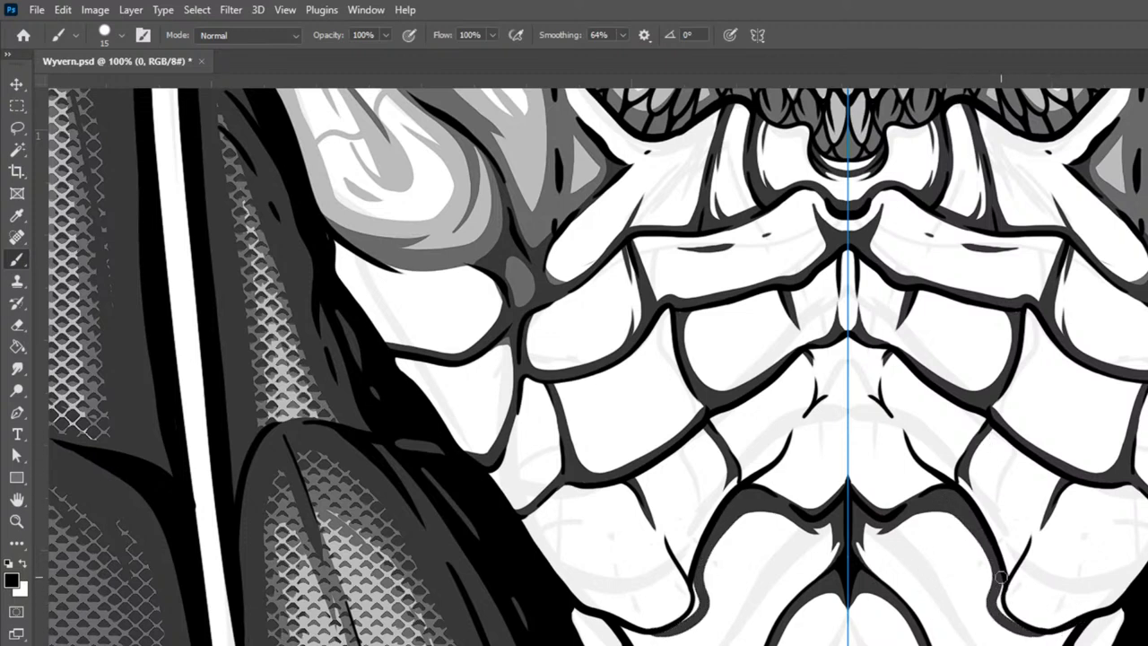
{"action": "mouse_move", "coordinate": [991, 582]}
{"action": "left_mouse_down"}
{"action": "mouse_move", "coordinate": [981, 610]}
{"action": "mouse_move", "coordinate": [990, 628]}
{"action": "mouse_move", "coordinate": [1028, 642]}
{"action": "left_mouse_up"}
{"action": "left_click_drag", "start_coordinate": [968, 607], "coordinate": [981, 642]}
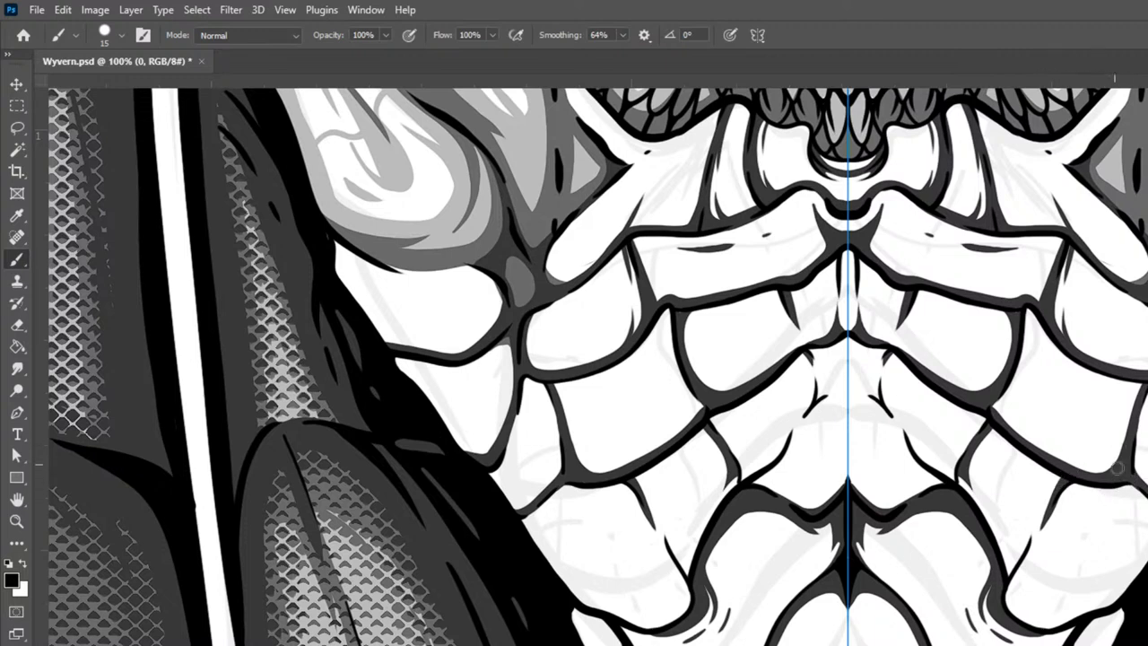
{"action": "left_click_drag", "start_coordinate": [1129, 478], "coordinate": [1119, 501]}
{"action": "left_click_drag", "start_coordinate": [1058, 626], "coordinate": [1108, 524]}
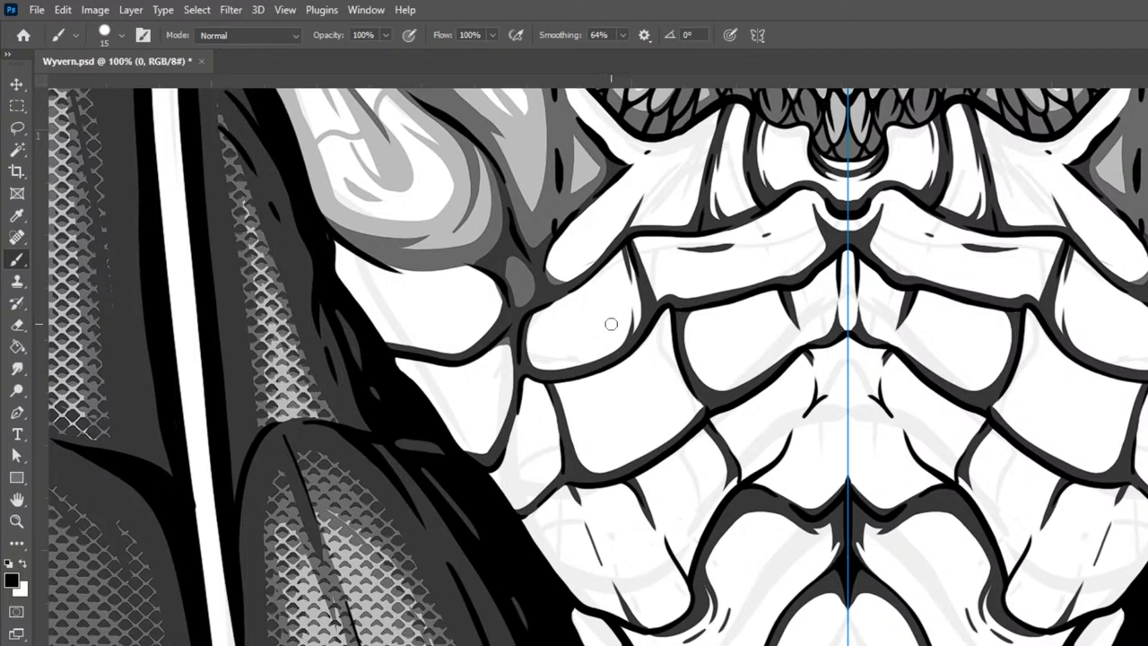
Step: Shade the edges and junctions of the small, narrow side plates beside the lower belly in dark grey
{"action": "scroll", "coordinate": [791, 514], "scroll_direction": "down", "scroll_amount": 5}
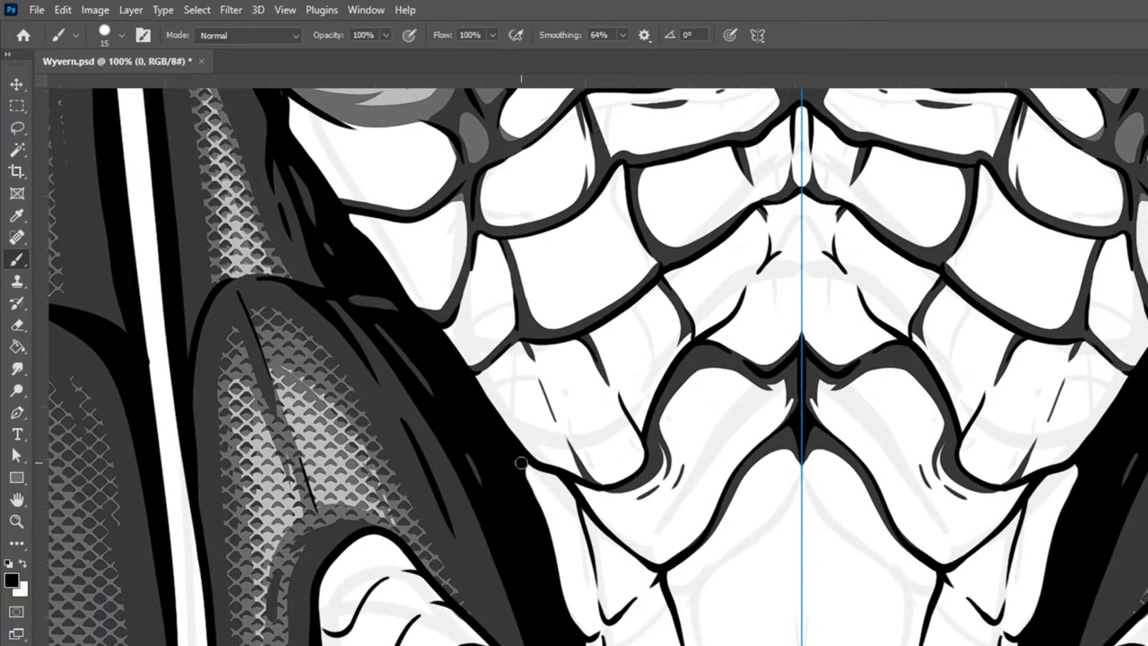
{"action": "mouse_move", "coordinate": [534, 469]}
{"action": "left_mouse_down"}
{"action": "mouse_move", "coordinate": [611, 523]}
{"action": "mouse_move", "coordinate": [563, 488]}
{"action": "mouse_move", "coordinate": [600, 566]}
{"action": "left_mouse_up"}
{"action": "mouse_move", "coordinate": [544, 472]}
{"action": "left_mouse_down"}
{"action": "mouse_move", "coordinate": [566, 490]}
{"action": "mouse_move", "coordinate": [598, 584]}
{"action": "mouse_move", "coordinate": [592, 522]}
{"action": "mouse_move", "coordinate": [633, 556]}
{"action": "left_mouse_up"}
{"action": "mouse_move", "coordinate": [584, 509]}
{"action": "left_mouse_down"}
{"action": "mouse_move", "coordinate": [600, 553]}
{"action": "mouse_move", "coordinate": [624, 549]}
{"action": "mouse_move", "coordinate": [600, 531]}
{"action": "mouse_move", "coordinate": [602, 615]}
{"action": "left_mouse_up"}
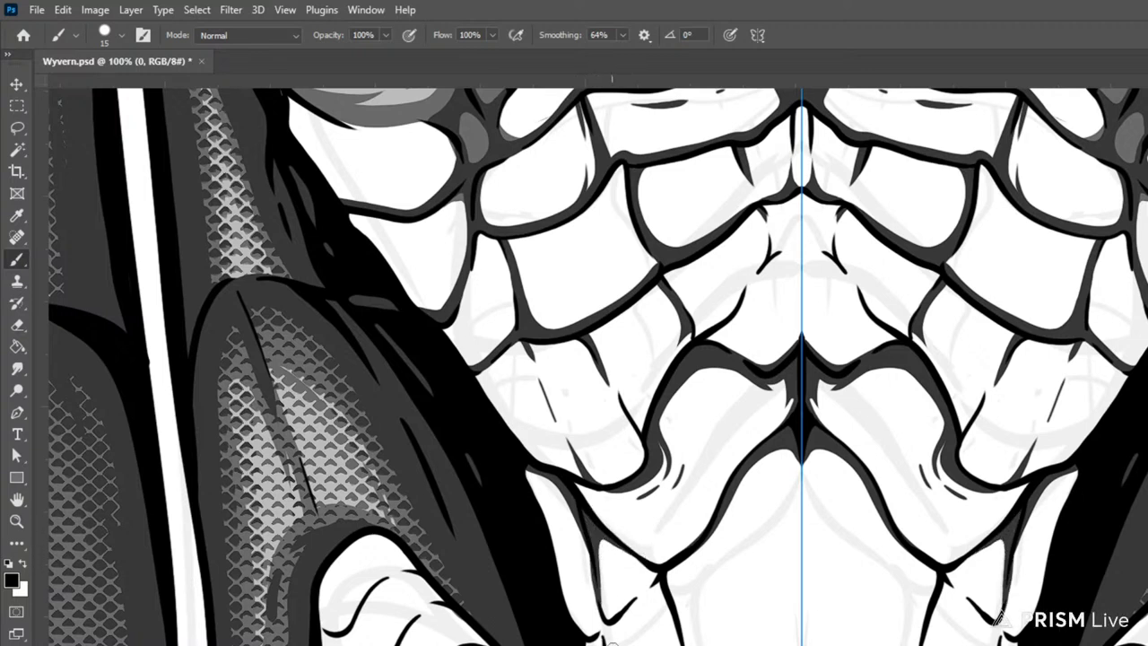
{"action": "left_click_drag", "start_coordinate": [587, 554], "coordinate": [602, 632]}
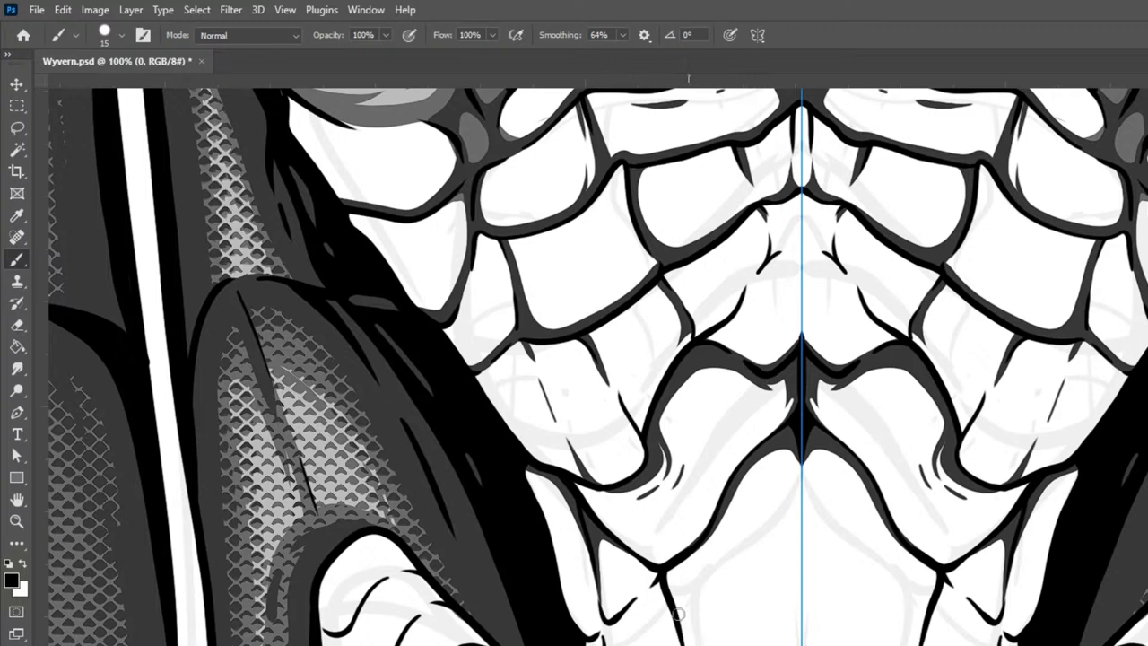
{"action": "mouse_move", "coordinate": [593, 639]}
{"action": "left_mouse_down"}
{"action": "mouse_move", "coordinate": [605, 644]}
{"action": "mouse_move", "coordinate": [600, 593]}
{"action": "left_mouse_up"}
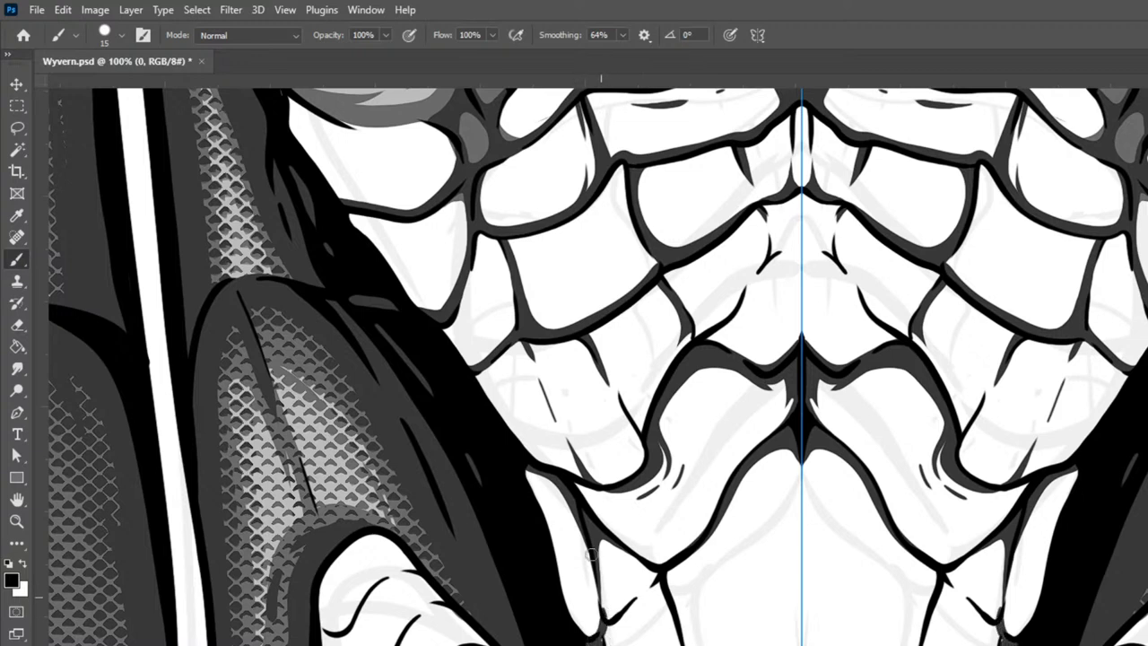
{"action": "left_click_drag", "start_coordinate": [602, 639], "coordinate": [670, 585]}
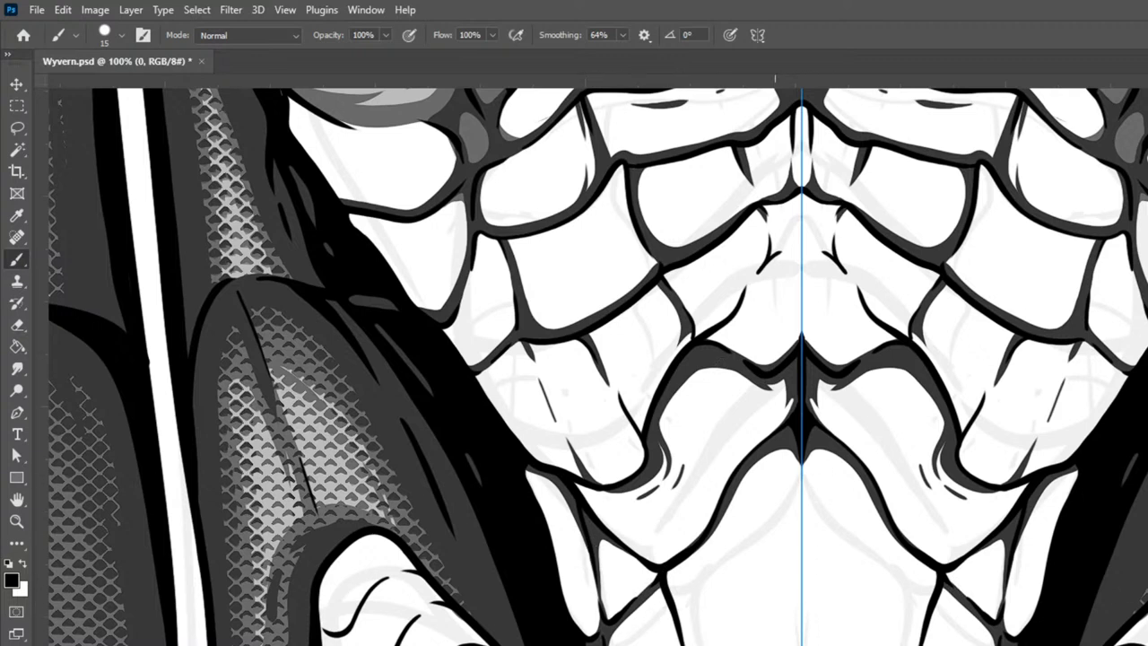
Step: Paint shading along the lower belly's centre line, undo the excess stroke, and darken the belly plate's outer sloping edge
{"action": "left_click_drag", "start_coordinate": [802, 643], "coordinate": [801, 565]}
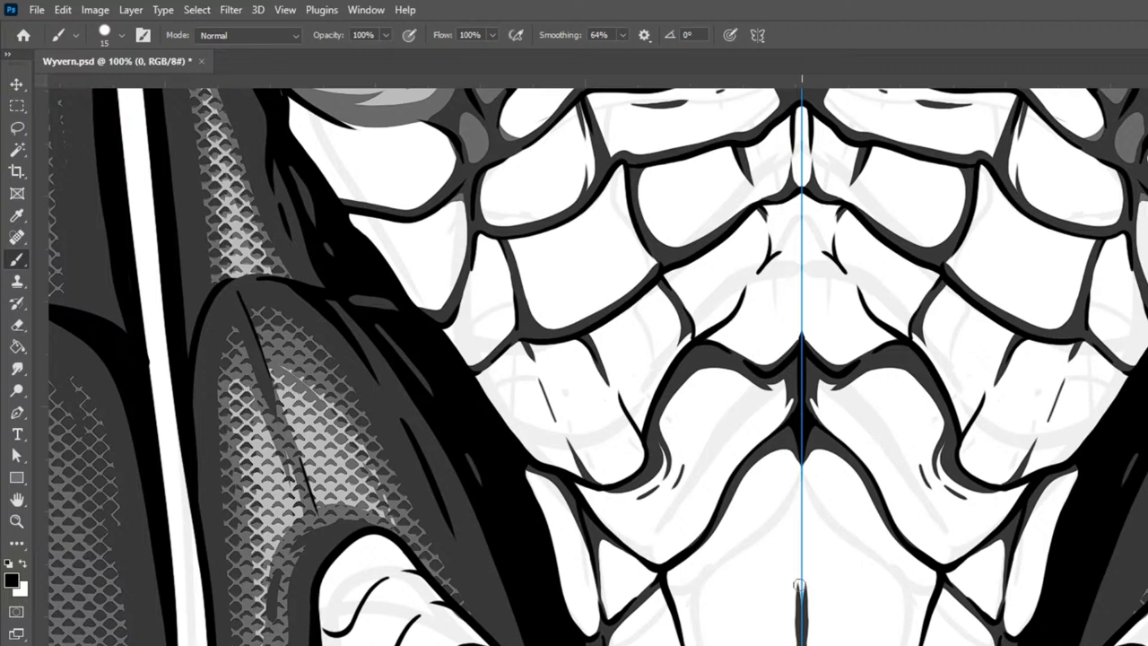
{"action": "mouse_move", "coordinate": [804, 615]}
{"action": "left_mouse_down"}
{"action": "mouse_move", "coordinate": [808, 549]}
{"action": "mouse_move", "coordinate": [804, 605]}
{"action": "left_mouse_up"}
{"action": "key", "text": "ctrl+z"}
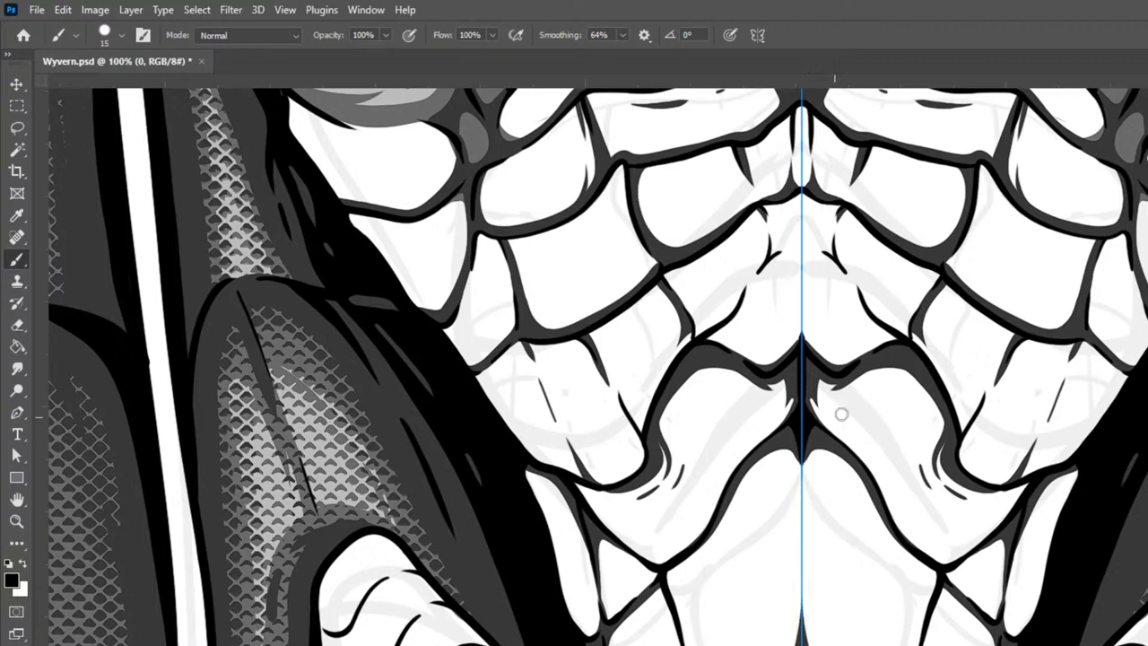
{"action": "mouse_move", "coordinate": [877, 508]}
{"action": "left_mouse_down"}
{"action": "mouse_move", "coordinate": [904, 560]}
{"action": "mouse_move", "coordinate": [947, 580]}
{"action": "left_mouse_up"}
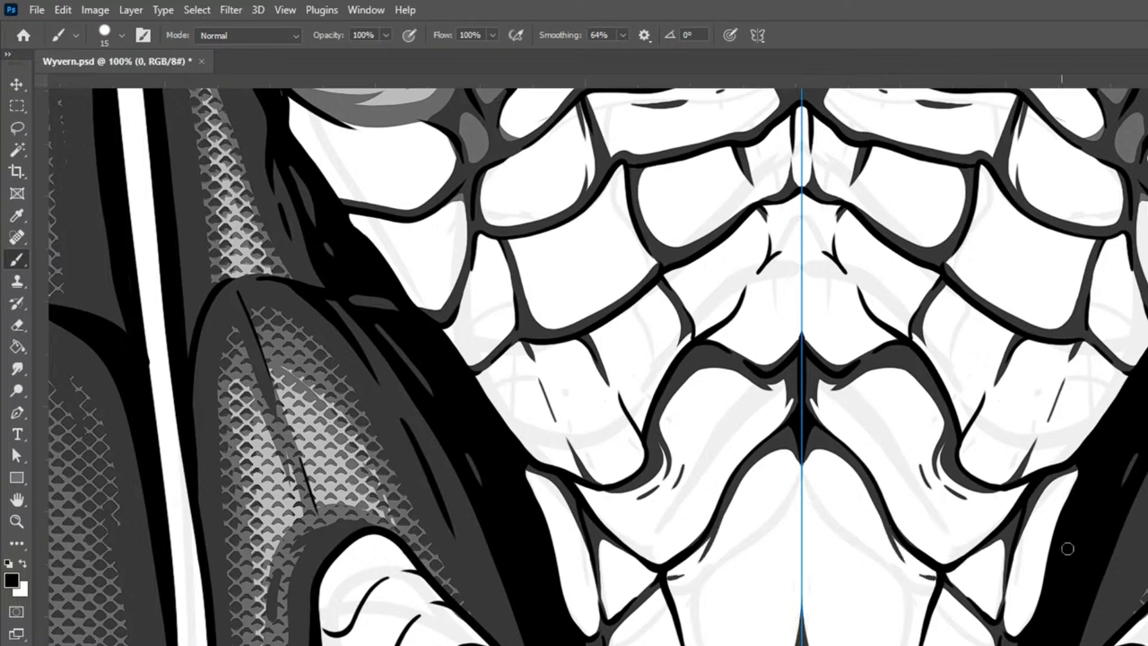
Step: Add thin dark-grey crease lines across the small side and belly plates, and paint the arch over the central abdominal plate
{"action": "left_click_drag", "start_coordinate": [1022, 551], "coordinate": [1049, 553]}
{"action": "left_click_drag", "start_coordinate": [970, 567], "coordinate": [1001, 587]}
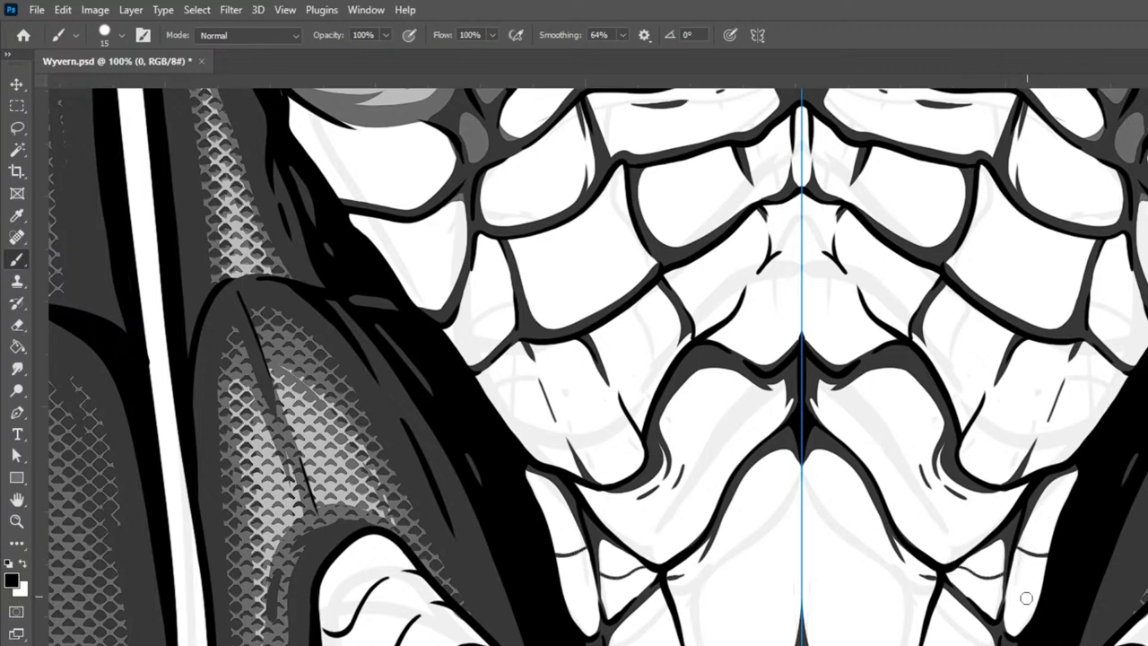
{"action": "left_click_drag", "start_coordinate": [929, 621], "coordinate": [937, 644]}
{"action": "left_click_drag", "start_coordinate": [739, 607], "coordinate": [798, 537]}
{"action": "mouse_move", "coordinate": [830, 412]}
{"action": "left_mouse_down"}
{"action": "mouse_move", "coordinate": [880, 453]}
{"action": "mouse_move", "coordinate": [924, 520]}
{"action": "left_mouse_up"}
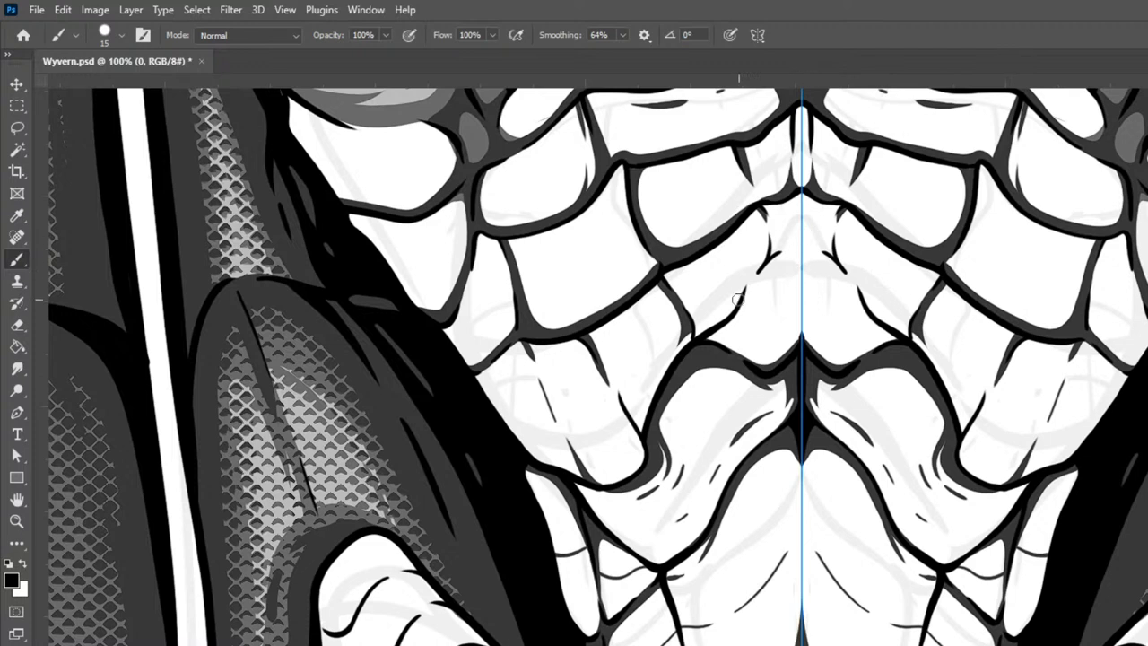
{"action": "mouse_move", "coordinate": [723, 327]}
{"action": "left_mouse_down"}
{"action": "mouse_move", "coordinate": [751, 308]}
{"action": "mouse_move", "coordinate": [766, 259]}
{"action": "mouse_move", "coordinate": [810, 250]}
{"action": "mouse_move", "coordinate": [811, 239]}
{"action": "mouse_move", "coordinate": [768, 262]}
{"action": "mouse_move", "coordinate": [804, 267]}
{"action": "left_mouse_up"}
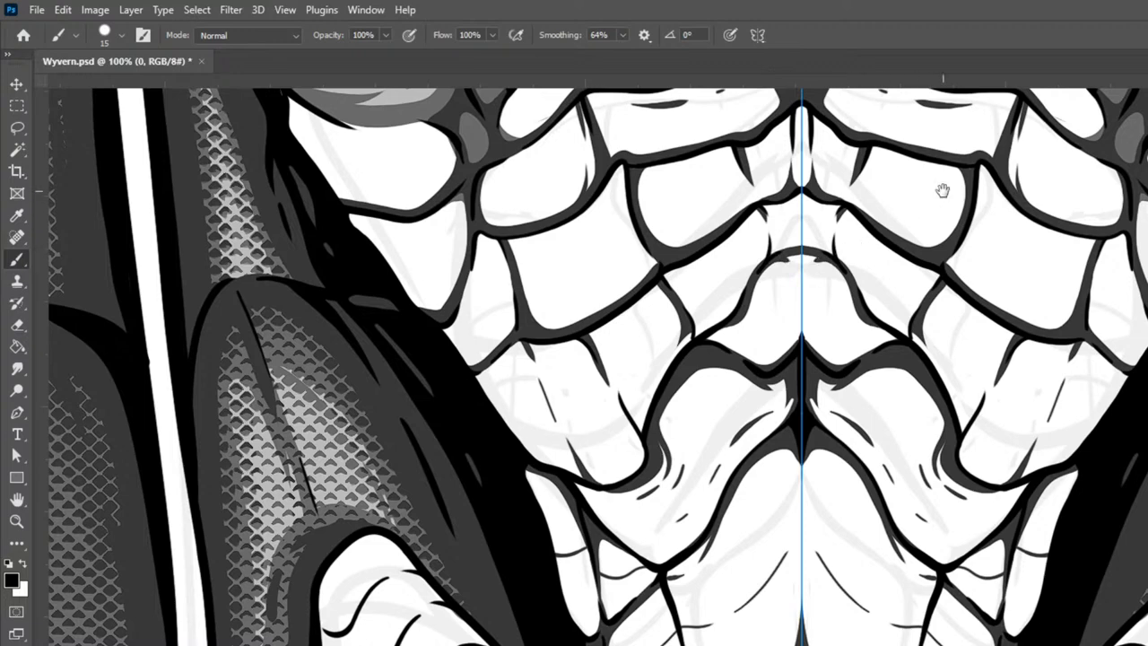
Step: Shade the edges and lower junctions of the narrow side plates between the lower belly and the thighs in dark grey
{"action": "scroll", "coordinate": [942, 191], "scroll_direction": "down", "scroll_amount": 10}
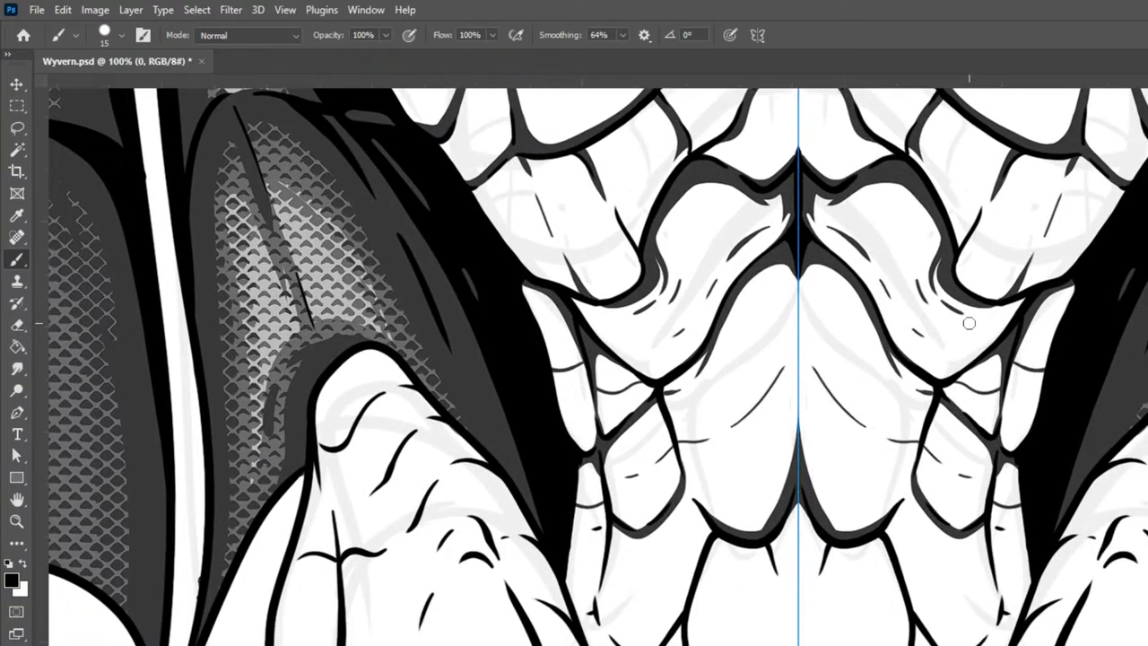
{"action": "mouse_move", "coordinate": [582, 611]}
{"action": "left_mouse_down"}
{"action": "mouse_move", "coordinate": [600, 576]}
{"action": "mouse_move", "coordinate": [604, 474]}
{"action": "left_mouse_up"}
{"action": "left_click_drag", "start_coordinate": [583, 607], "coordinate": [617, 644]}
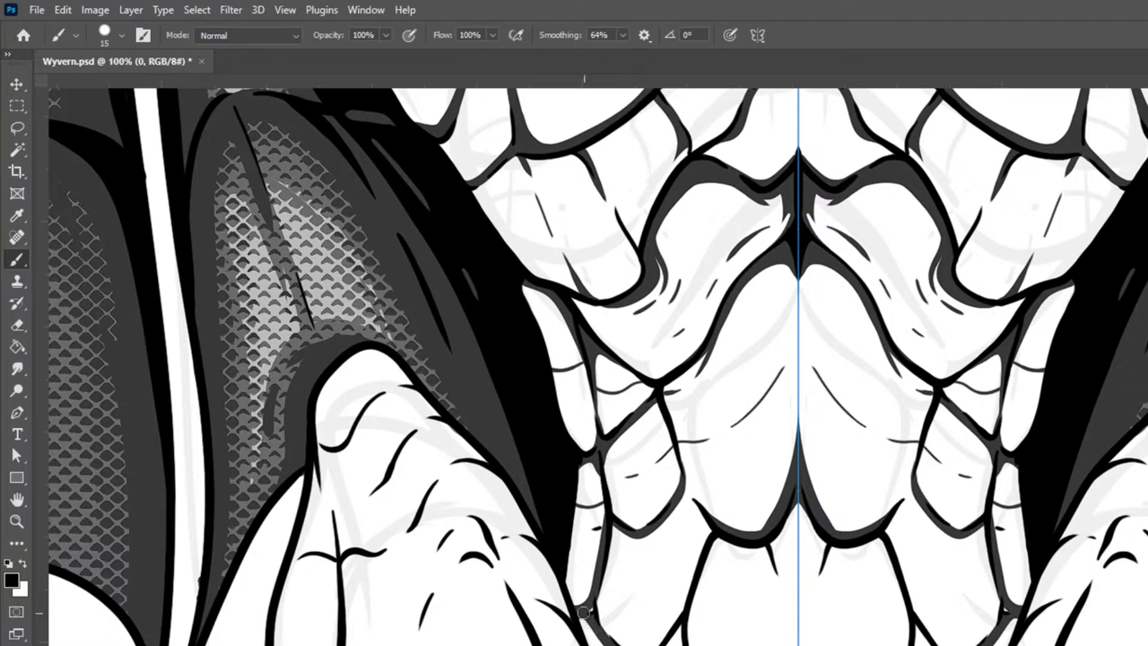
{"action": "left_click_drag", "start_coordinate": [581, 610], "coordinate": [603, 643]}
{"action": "left_click_drag", "start_coordinate": [564, 559], "coordinate": [597, 634]}
Step: Paint dark-grey shading down the plate junction beside the thigh and inside the pointed plates at the base of the belly
{"action": "left_click_drag", "start_coordinate": [695, 644], "coordinate": [684, 445]}
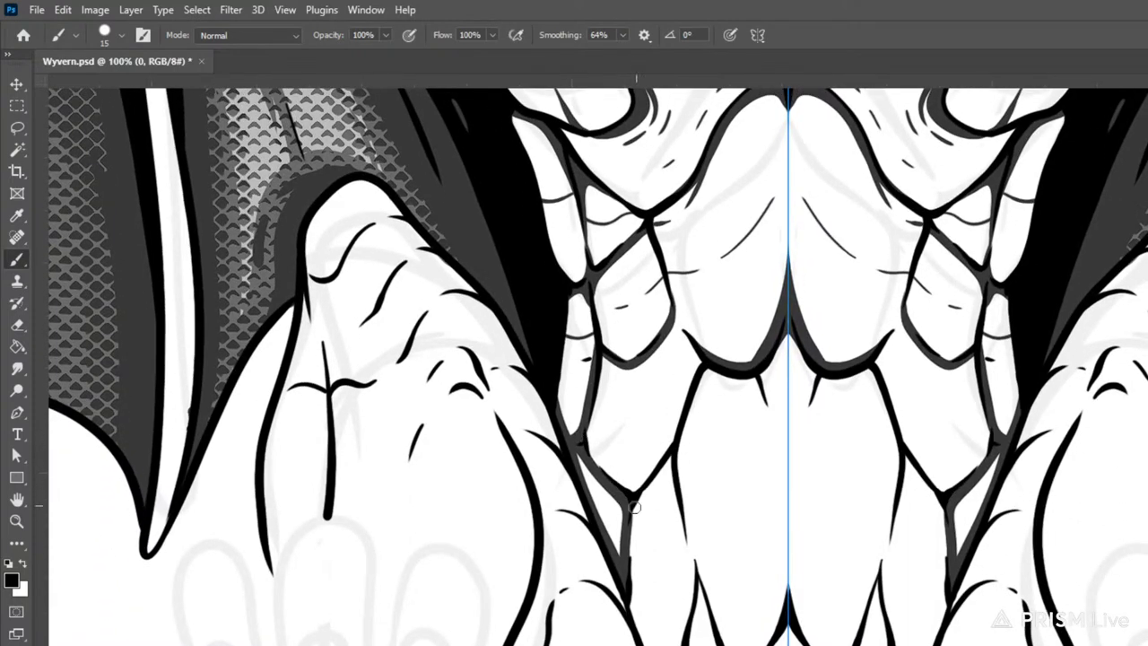
{"action": "mouse_move", "coordinate": [632, 498]}
{"action": "left_mouse_down"}
{"action": "mouse_move", "coordinate": [631, 583]}
{"action": "mouse_move", "coordinate": [653, 644]}
{"action": "mouse_move", "coordinate": [642, 645]}
{"action": "left_mouse_up"}
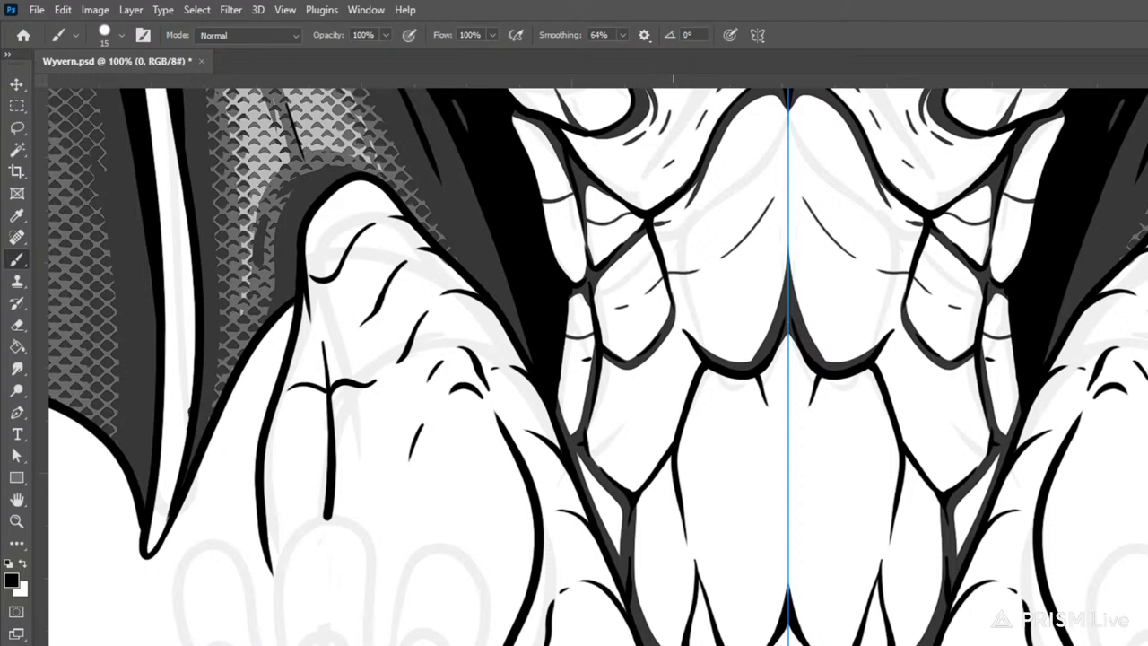
{"action": "left_click_drag", "start_coordinate": [697, 581], "coordinate": [692, 644]}
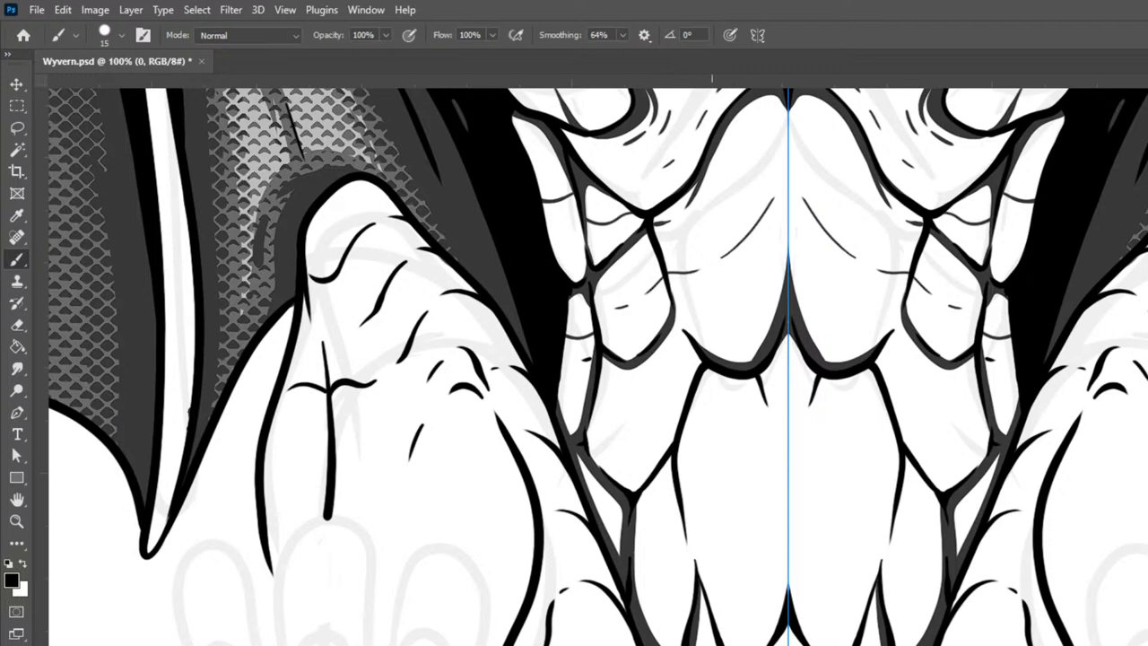
{"action": "left_click_drag", "start_coordinate": [704, 601], "coordinate": [713, 645]}
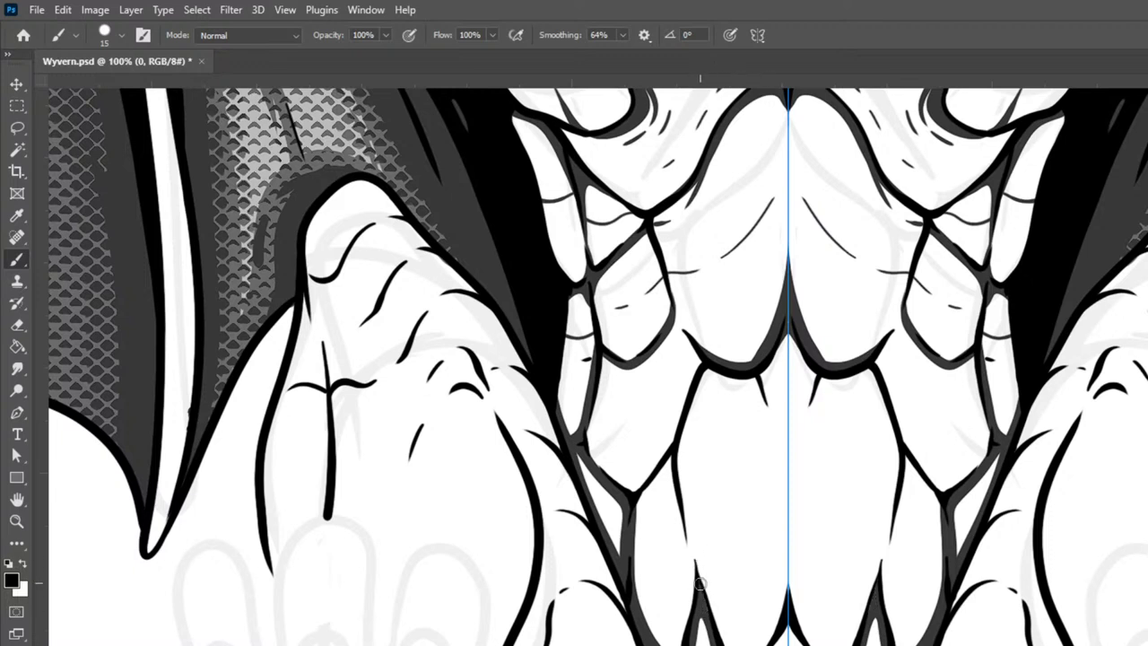
Step: Shade the edges of the lower central belly plate and adjoining side plates, and draw thin crease lines across them
{"action": "mouse_move", "coordinate": [629, 538]}
{"action": "left_mouse_down"}
{"action": "mouse_move", "coordinate": [668, 460]}
{"action": "mouse_move", "coordinate": [680, 507]}
{"action": "mouse_move", "coordinate": [668, 460]}
{"action": "mouse_move", "coordinate": [677, 495]}
{"action": "mouse_move", "coordinate": [691, 413]}
{"action": "mouse_move", "coordinate": [674, 488]}
{"action": "mouse_move", "coordinate": [681, 422]}
{"action": "mouse_move", "coordinate": [707, 369]}
{"action": "mouse_move", "coordinate": [758, 380]}
{"action": "mouse_move", "coordinate": [705, 372]}
{"action": "mouse_move", "coordinate": [778, 381]}
{"action": "mouse_move", "coordinate": [765, 348]}
{"action": "mouse_move", "coordinate": [714, 371]}
{"action": "mouse_move", "coordinate": [766, 386]}
{"action": "left_mouse_up"}
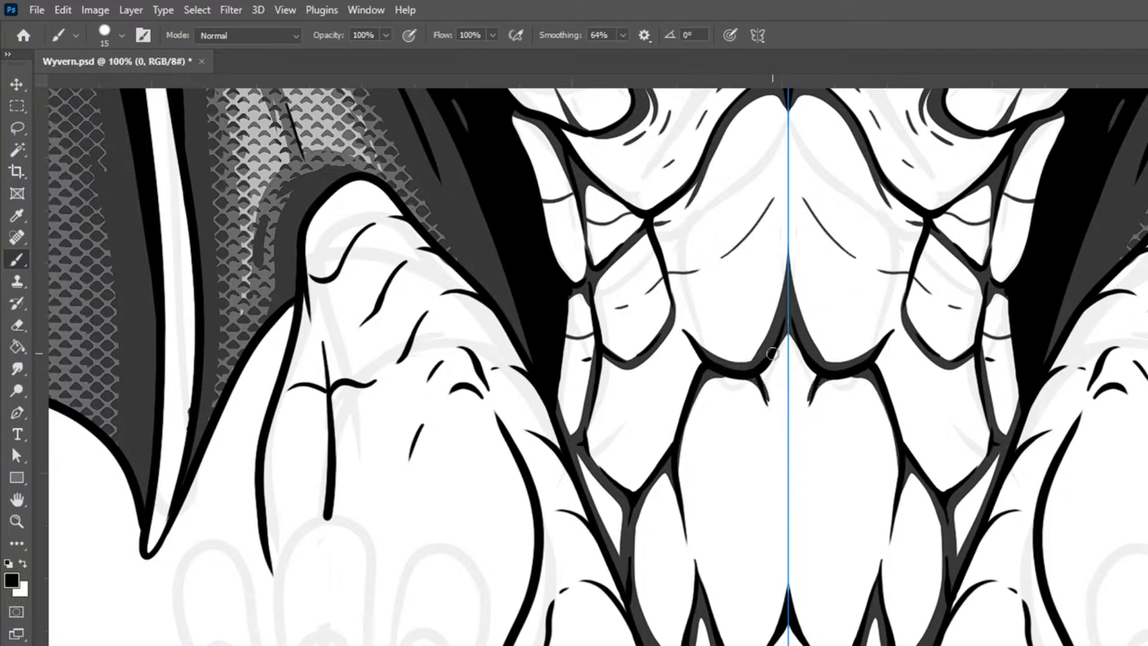
{"action": "mouse_move", "coordinate": [780, 339]}
{"action": "left_mouse_down"}
{"action": "mouse_move", "coordinate": [763, 384]}
{"action": "mouse_move", "coordinate": [774, 418]}
{"action": "left_mouse_up"}
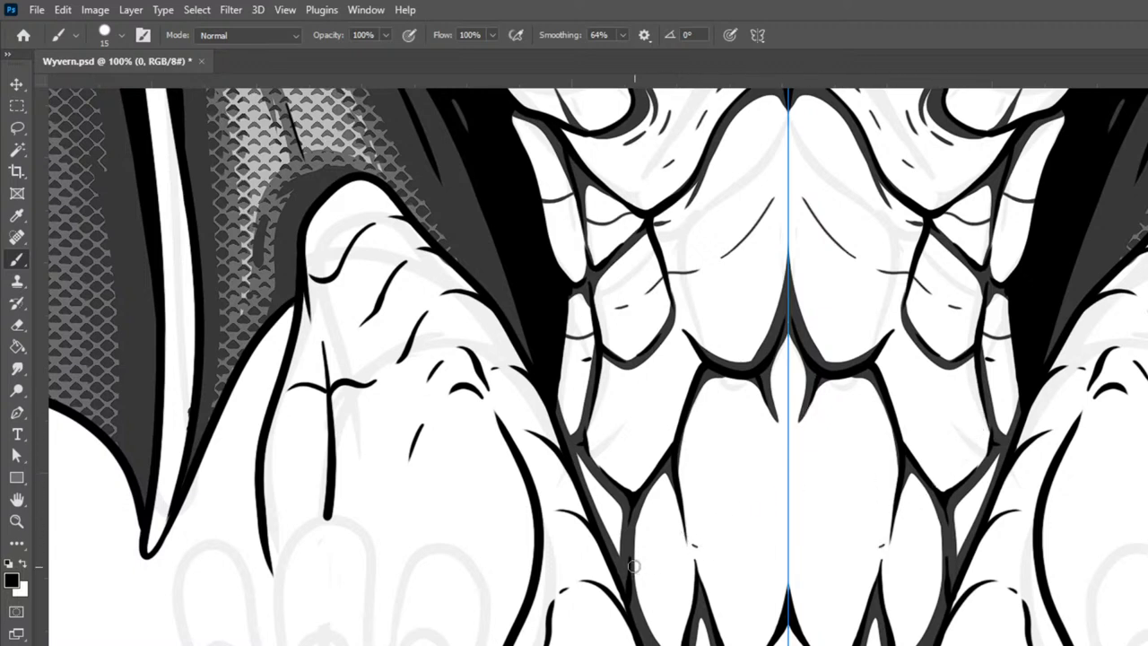
{"action": "mouse_move", "coordinate": [649, 570]}
{"action": "left_mouse_down"}
{"action": "mouse_move", "coordinate": [731, 531]}
{"action": "mouse_move", "coordinate": [710, 550]}
{"action": "mouse_move", "coordinate": [790, 491]}
{"action": "left_mouse_up"}
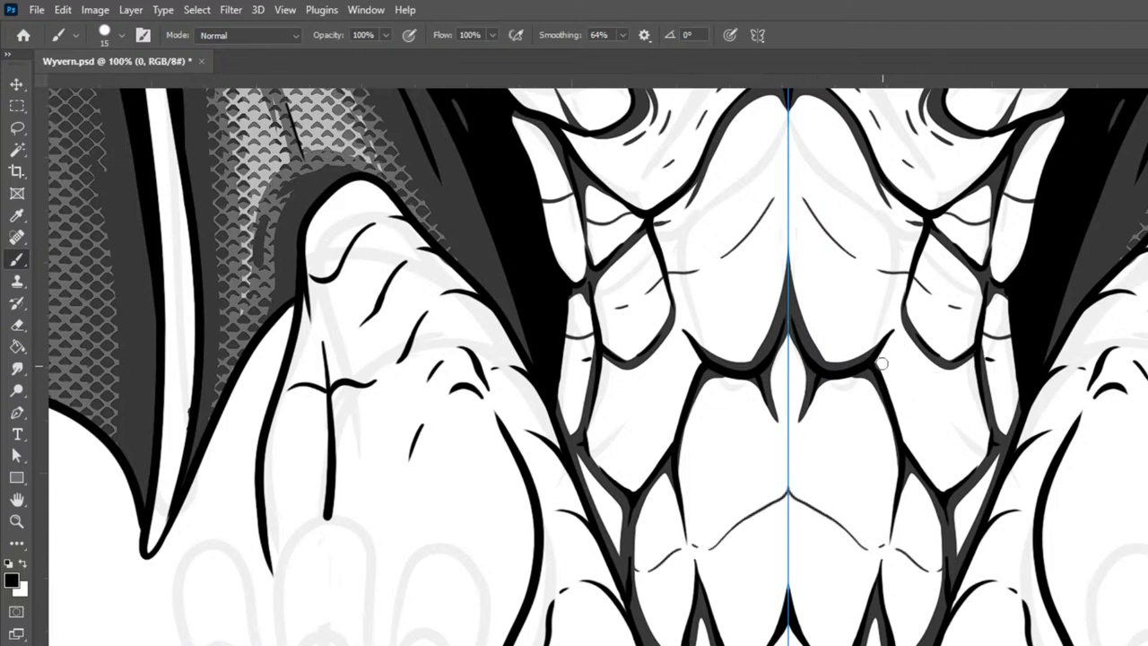
{"action": "mouse_move", "coordinate": [879, 352]}
{"action": "left_mouse_down"}
{"action": "mouse_move", "coordinate": [912, 459]}
{"action": "mouse_move", "coordinate": [955, 502]}
{"action": "left_mouse_up"}
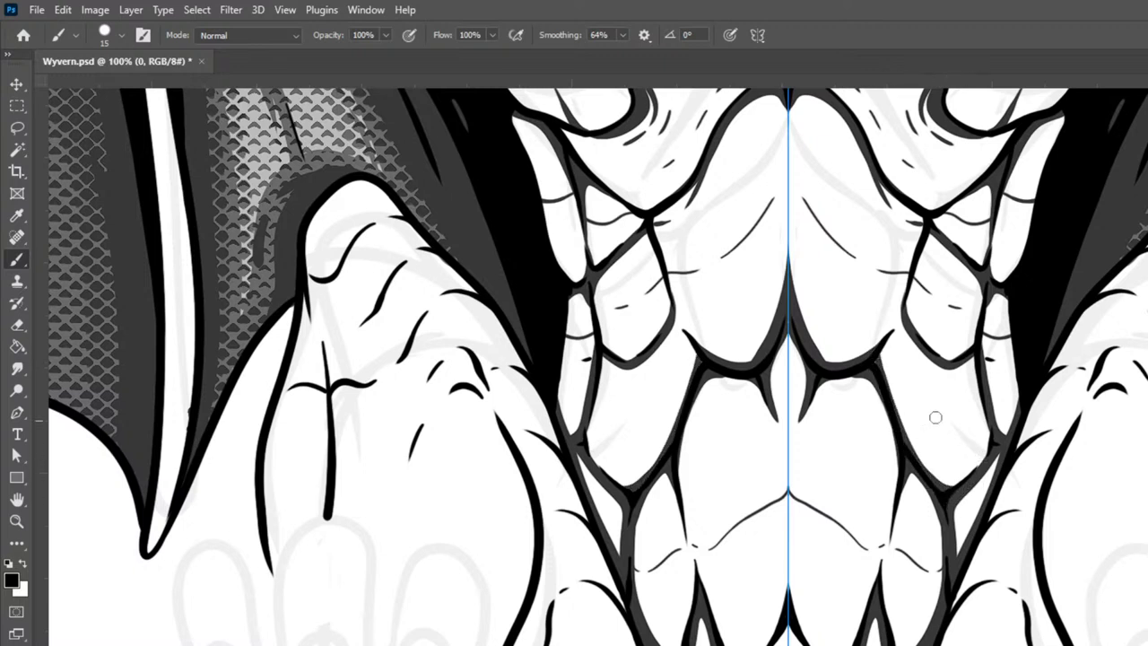
{"action": "mouse_move", "coordinate": [899, 420]}
{"action": "left_mouse_down"}
{"action": "mouse_move", "coordinate": [918, 405]}
{"action": "mouse_move", "coordinate": [956, 402]}
{"action": "left_mouse_up"}
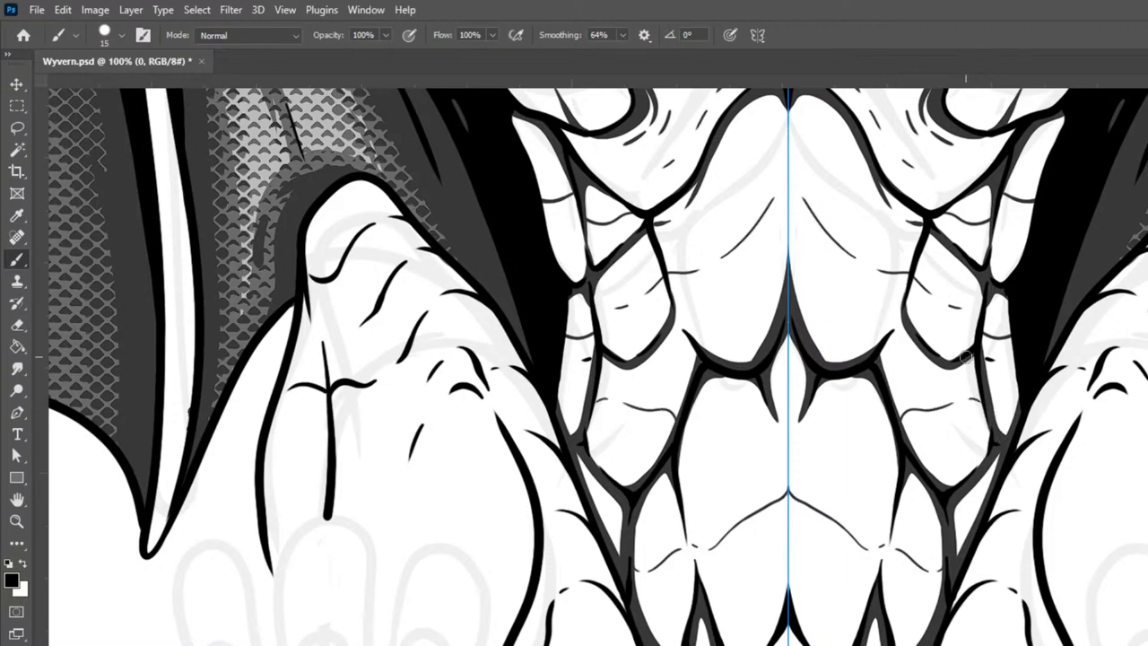
Step: Examine the dark-grey shading across the whole torso and the lower belly
{"action": "key", "text": "ctrl+minus"}
{"action": "key", "text": "ctrl+minus"}
{"action": "key", "text": "ctrl+minus"}
{"action": "key", "text": "ctrl+minus"}
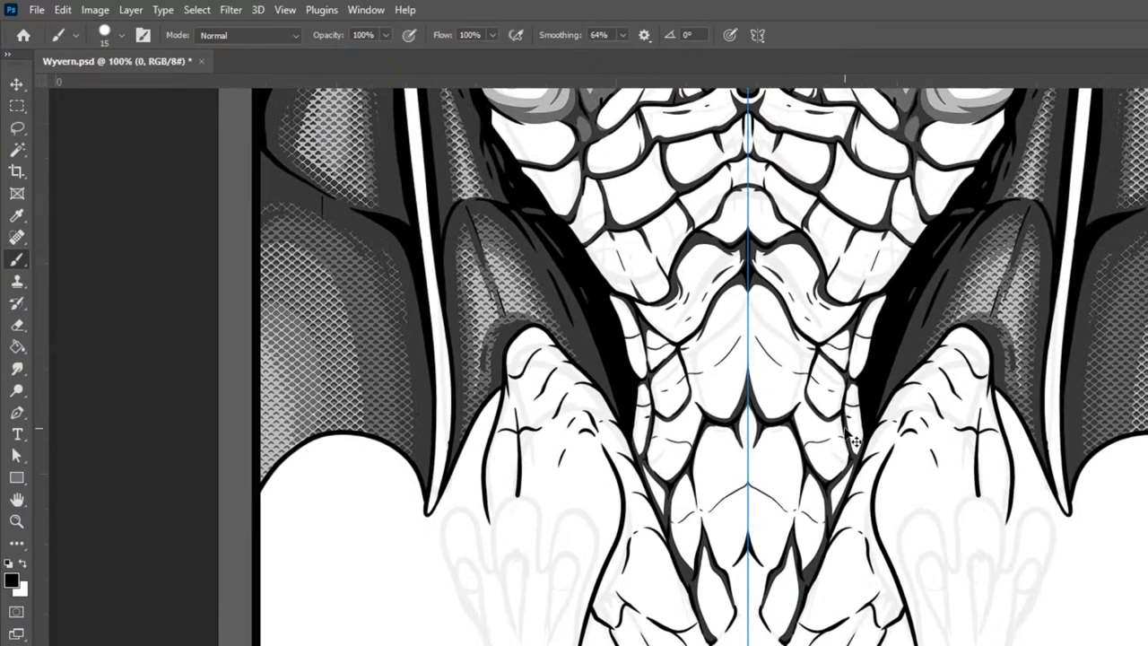
{"action": "key", "text": "ctrl+plus"}
{"action": "key", "text": "ctrl+plus"}
{"action": "key", "text": "ctrl+plus"}
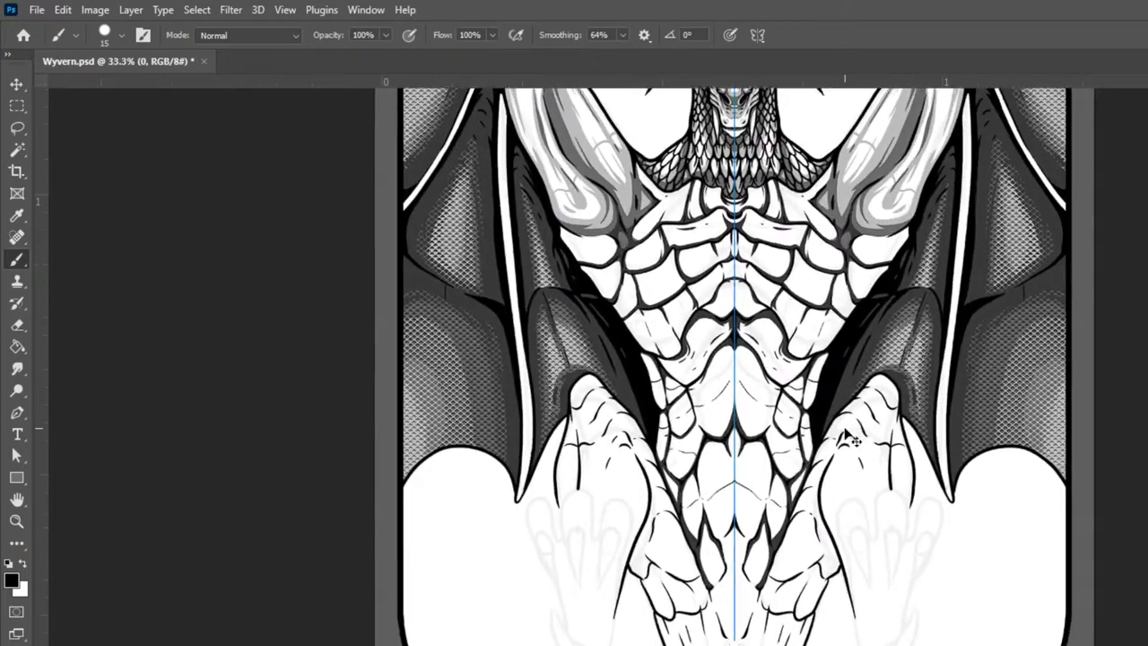
{"action": "key", "text": "ctrl+minus"}
{"action": "key", "text": "ctrl+plus"}
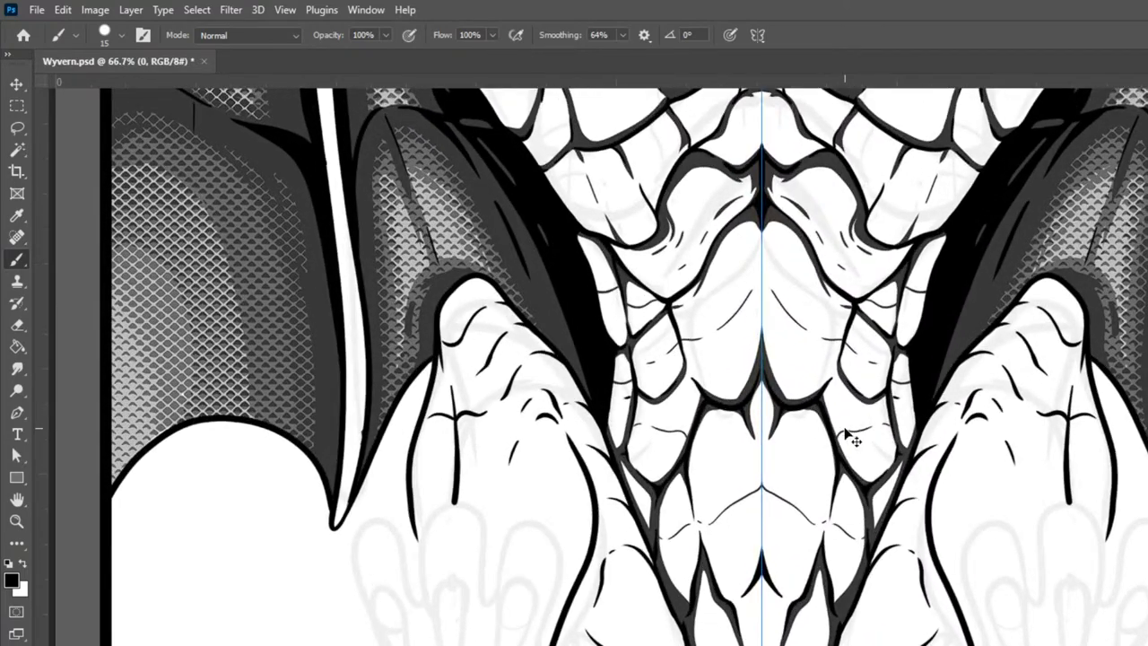
Step: Extend the dark-grey shading around the lowest belly plates above the tail and undo the excess stroke
{"action": "mouse_move", "coordinate": [740, 645]}
{"action": "left_mouse_down"}
{"action": "mouse_move", "coordinate": [713, 589]}
{"action": "mouse_move", "coordinate": [727, 604]}
{"action": "mouse_move", "coordinate": [748, 583]}
{"action": "mouse_move", "coordinate": [699, 644]}
{"action": "mouse_move", "coordinate": [719, 600]}
{"action": "left_mouse_up"}
{"action": "key", "text": "ctrl+z"}
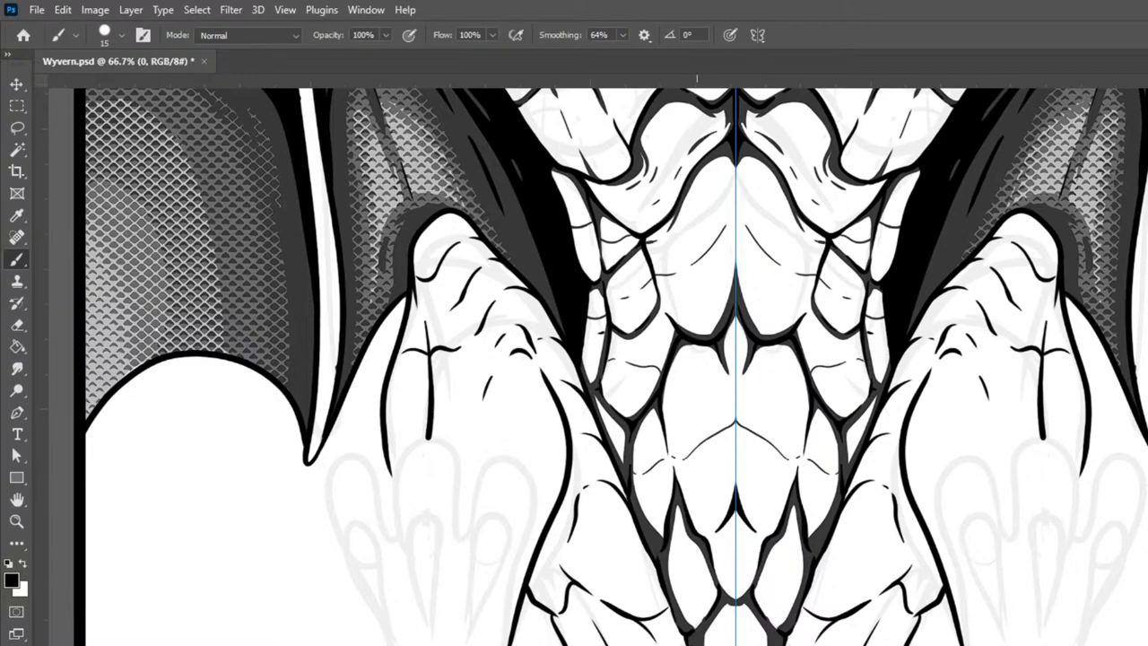
{"action": "mouse_move", "coordinate": [1106, 551]}
{"action": "left_mouse_down"}
{"action": "mouse_move", "coordinate": [1092, 592]}
{"action": "mouse_move", "coordinate": [1040, 645]}
{"action": "left_mouse_up"}
{"action": "mouse_move", "coordinate": [1103, 578]}
{"action": "left_mouse_down"}
{"action": "mouse_move", "coordinate": [1092, 602]}
{"action": "mouse_move", "coordinate": [1119, 645]}
{"action": "left_mouse_up"}
{"action": "key", "text": "ctrl+plus"}
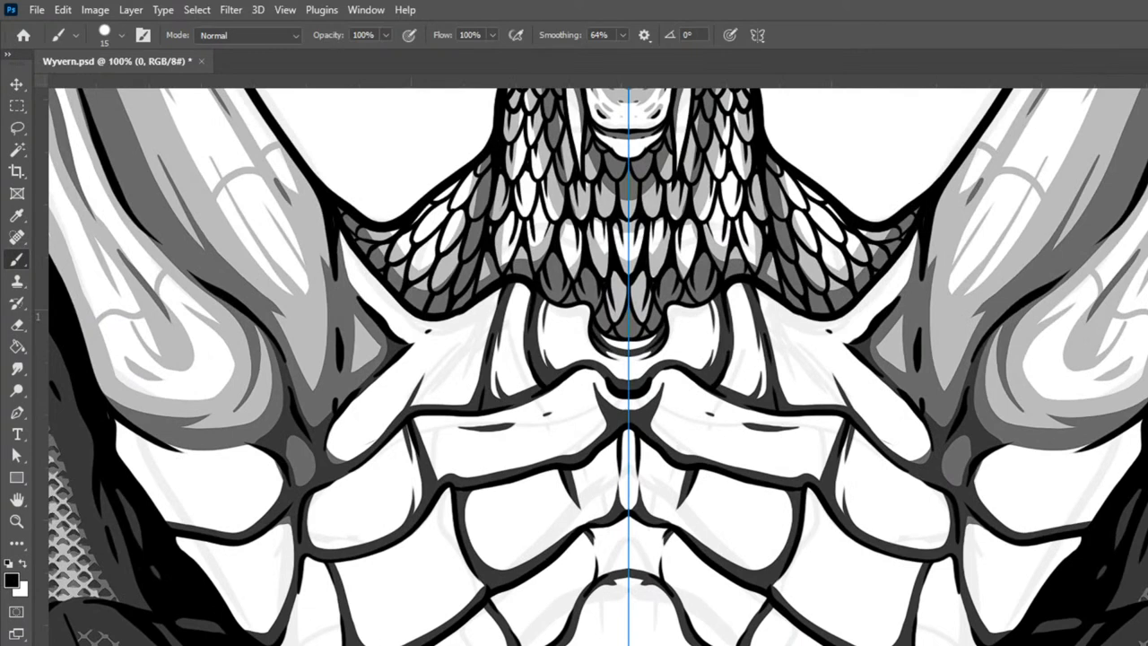
Step: On layer 1, paint mid-grey shading inside the narrow upright plates and the curved central plate beneath the neck scales
{"action": "key", "text": "bracketright"}
{"action": "key", "text": "bracketleft"}
{"action": "mouse_move", "coordinate": [517, 280]}
{"action": "left_mouse_down"}
{"action": "mouse_move", "coordinate": [504, 390]}
{"action": "mouse_move", "coordinate": [550, 383]}
{"action": "left_mouse_up"}
{"action": "mouse_move", "coordinate": [496, 330]}
{"action": "left_mouse_down"}
{"action": "mouse_move", "coordinate": [516, 409]}
{"action": "mouse_move", "coordinate": [499, 321]}
{"action": "left_mouse_up"}
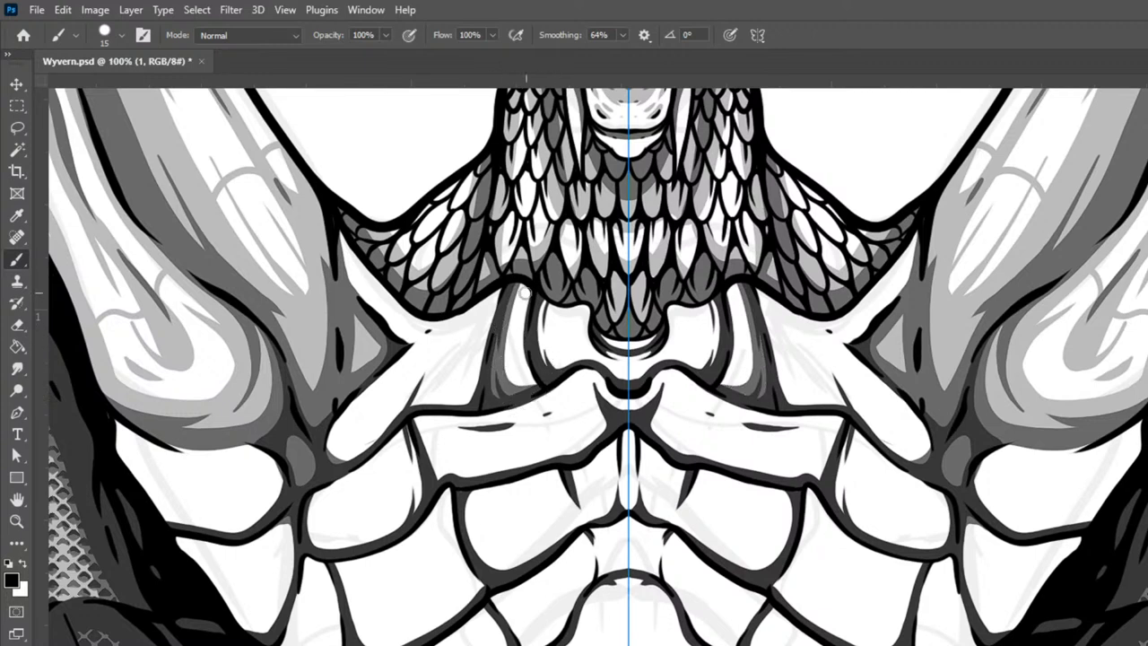
{"action": "left_click_drag", "start_coordinate": [520, 279], "coordinate": [505, 370]}
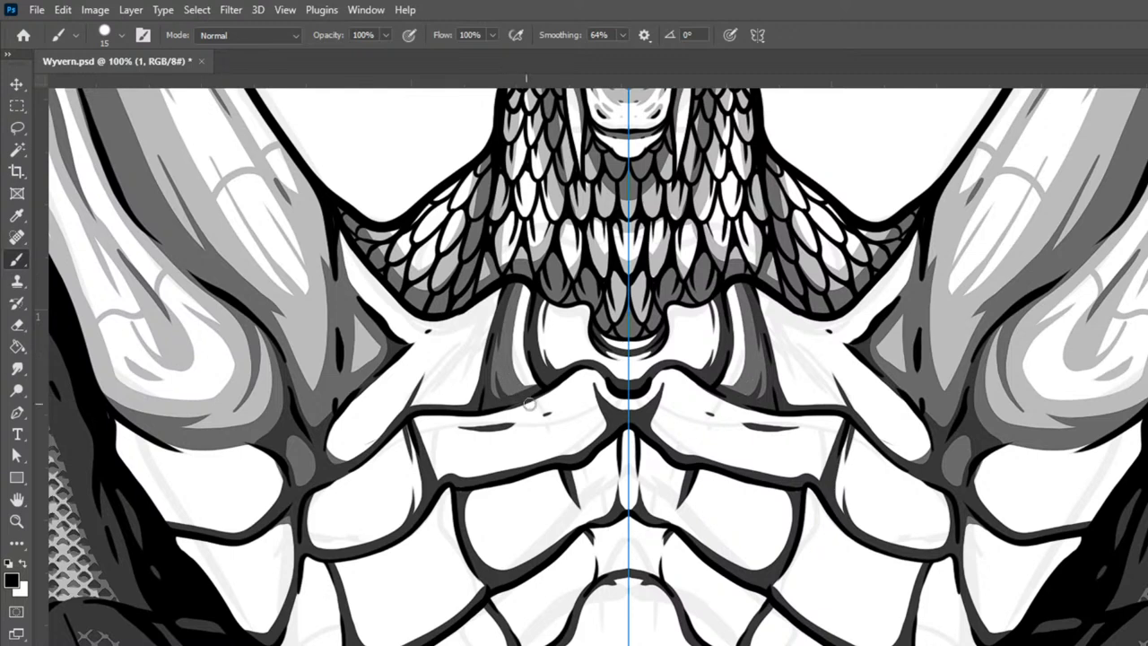
{"action": "mouse_move", "coordinate": [550, 294]}
{"action": "left_mouse_down"}
{"action": "mouse_move", "coordinate": [542, 323]}
{"action": "mouse_move", "coordinate": [597, 357]}
{"action": "left_mouse_up"}
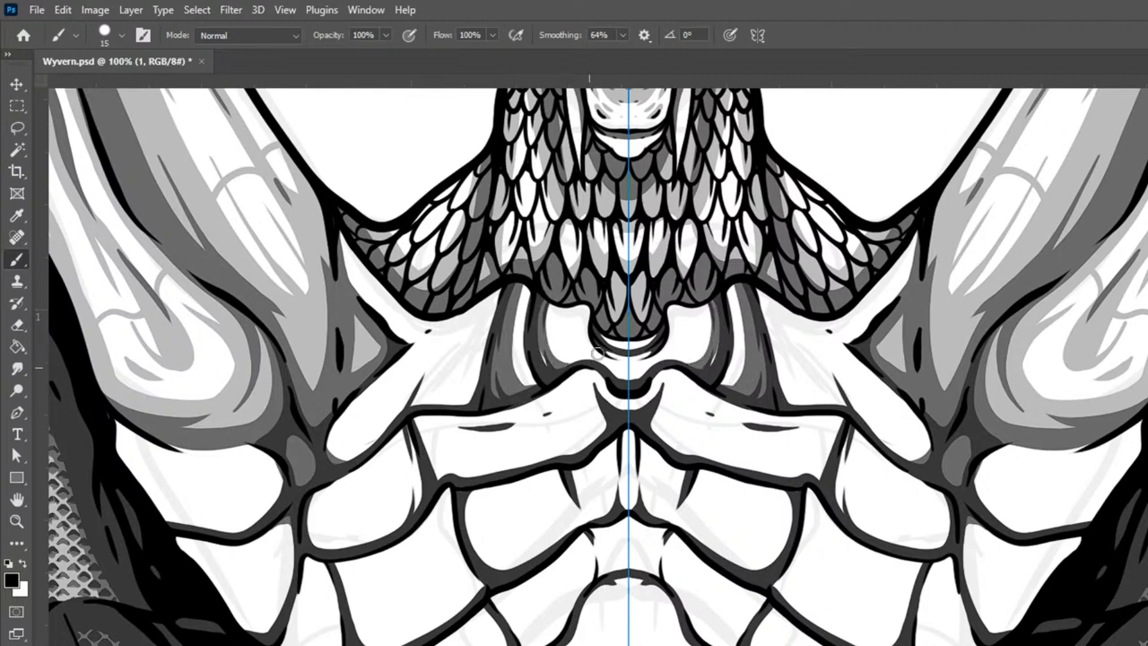
{"action": "mouse_move", "coordinate": [548, 301]}
{"action": "left_mouse_down"}
{"action": "mouse_move", "coordinate": [565, 363]}
{"action": "mouse_move", "coordinate": [603, 357]}
{"action": "mouse_move", "coordinate": [617, 373]}
{"action": "left_mouse_up"}
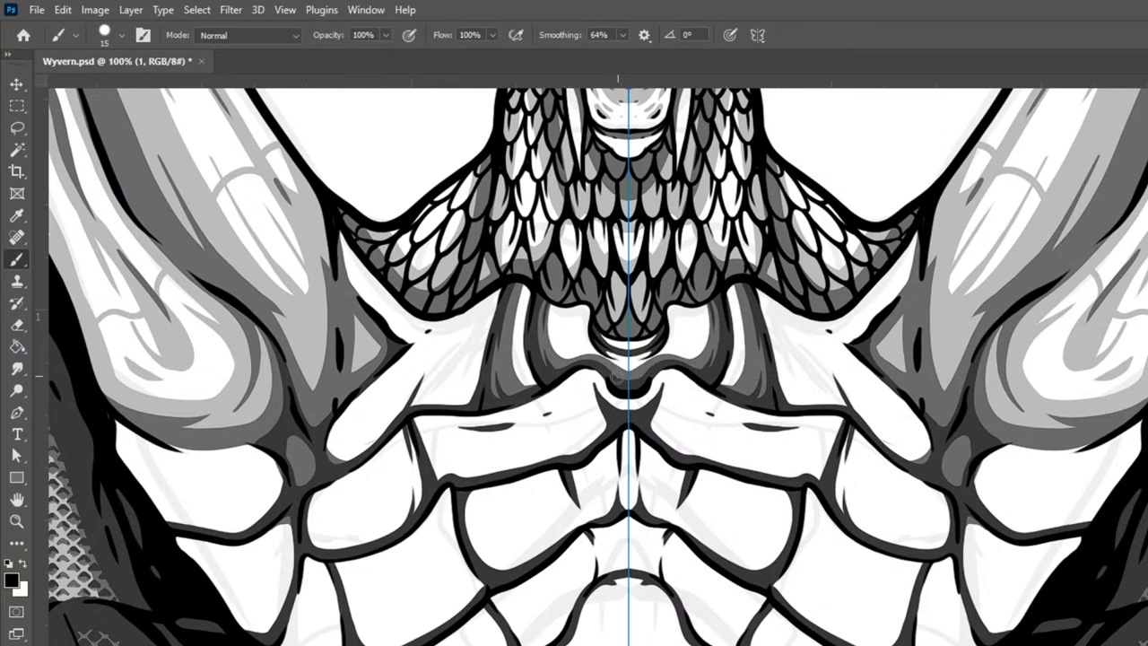
{"action": "mouse_move", "coordinate": [558, 302]}
{"action": "left_mouse_down"}
{"action": "mouse_move", "coordinate": [558, 341]}
{"action": "mouse_move", "coordinate": [587, 371]}
{"action": "mouse_move", "coordinate": [565, 374]}
{"action": "left_mouse_up"}
Step: Add mid-grey shading along the collar edge and the borders of the upper chest plates, undoing the last stroke
{"action": "left_click_drag", "start_coordinate": [339, 228], "coordinate": [385, 319]}
{"action": "mouse_move", "coordinate": [402, 333]}
{"action": "left_mouse_down"}
{"action": "mouse_move", "coordinate": [451, 306]}
{"action": "mouse_move", "coordinate": [384, 319]}
{"action": "mouse_move", "coordinate": [399, 336]}
{"action": "mouse_move", "coordinate": [436, 336]}
{"action": "mouse_move", "coordinate": [397, 336]}
{"action": "mouse_move", "coordinate": [426, 334]}
{"action": "mouse_move", "coordinate": [520, 280]}
{"action": "left_mouse_up"}
{"action": "mouse_move", "coordinate": [422, 339]}
{"action": "left_mouse_down"}
{"action": "mouse_move", "coordinate": [399, 414]}
{"action": "mouse_move", "coordinate": [359, 454]}
{"action": "mouse_move", "coordinate": [330, 461]}
{"action": "mouse_move", "coordinate": [359, 386]}
{"action": "mouse_move", "coordinate": [453, 398]}
{"action": "mouse_move", "coordinate": [492, 359]}
{"action": "left_mouse_up"}
{"action": "left_click_drag", "start_coordinate": [504, 285], "coordinate": [457, 415]}
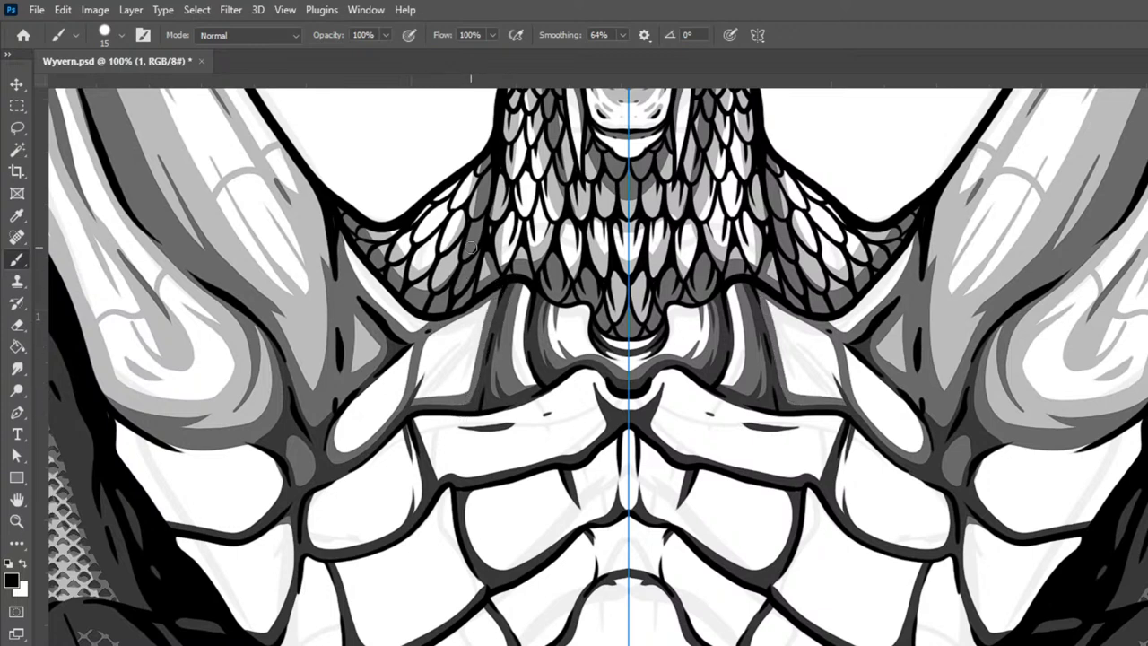
{"action": "key", "text": "ctrl+z"}
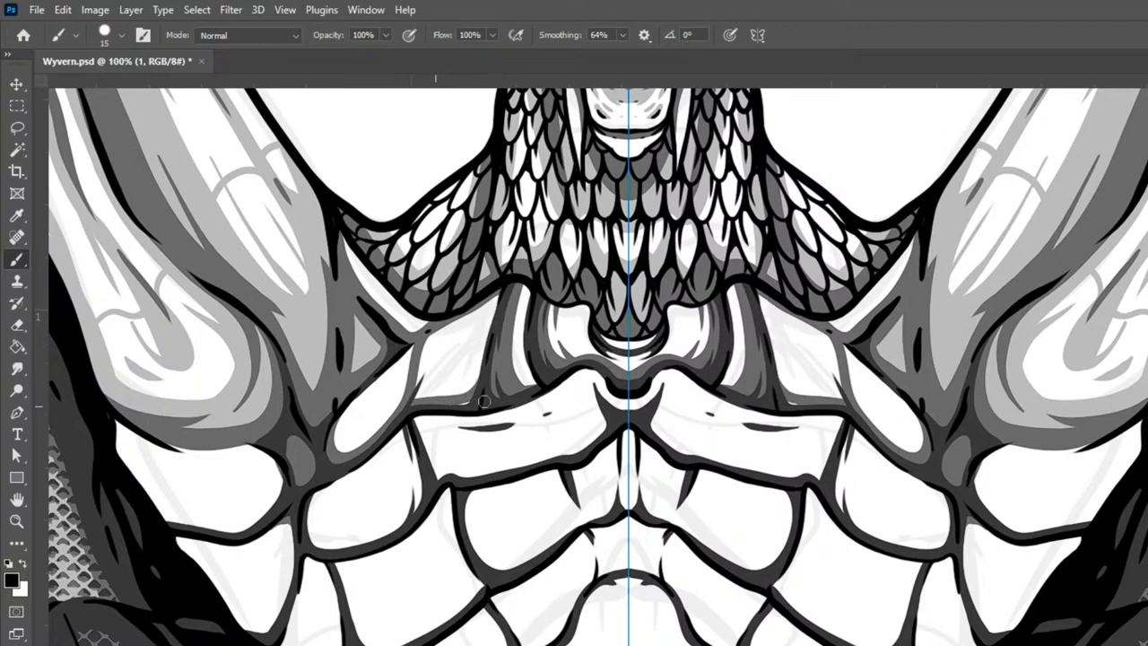
Step: Paint mid-grey shading and tapered accents inside the two outer flank plates below the upper arm
{"action": "left_click_drag", "start_coordinate": [803, 549], "coordinate": [846, 540]}
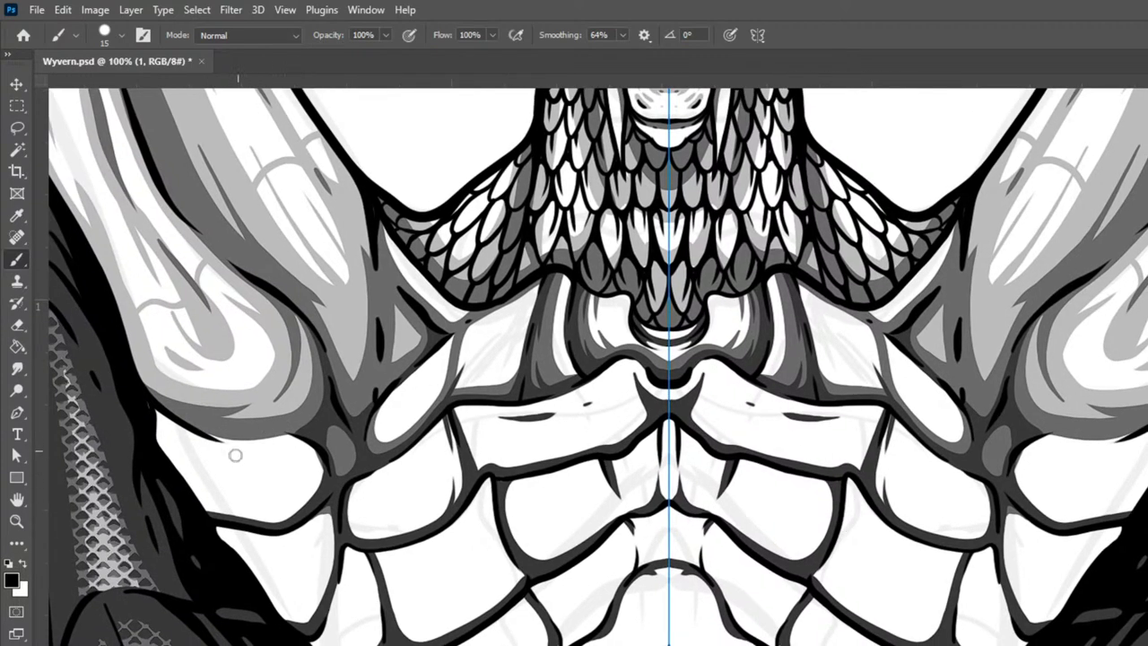
{"action": "mouse_move", "coordinate": [228, 515]}
{"action": "left_mouse_down"}
{"action": "mouse_move", "coordinate": [292, 518]}
{"action": "mouse_move", "coordinate": [315, 482]}
{"action": "mouse_move", "coordinate": [296, 434]}
{"action": "mouse_move", "coordinate": [270, 422]}
{"action": "mouse_move", "coordinate": [262, 470]}
{"action": "left_mouse_up"}
{"action": "left_click_drag", "start_coordinate": [287, 516], "coordinate": [273, 487]}
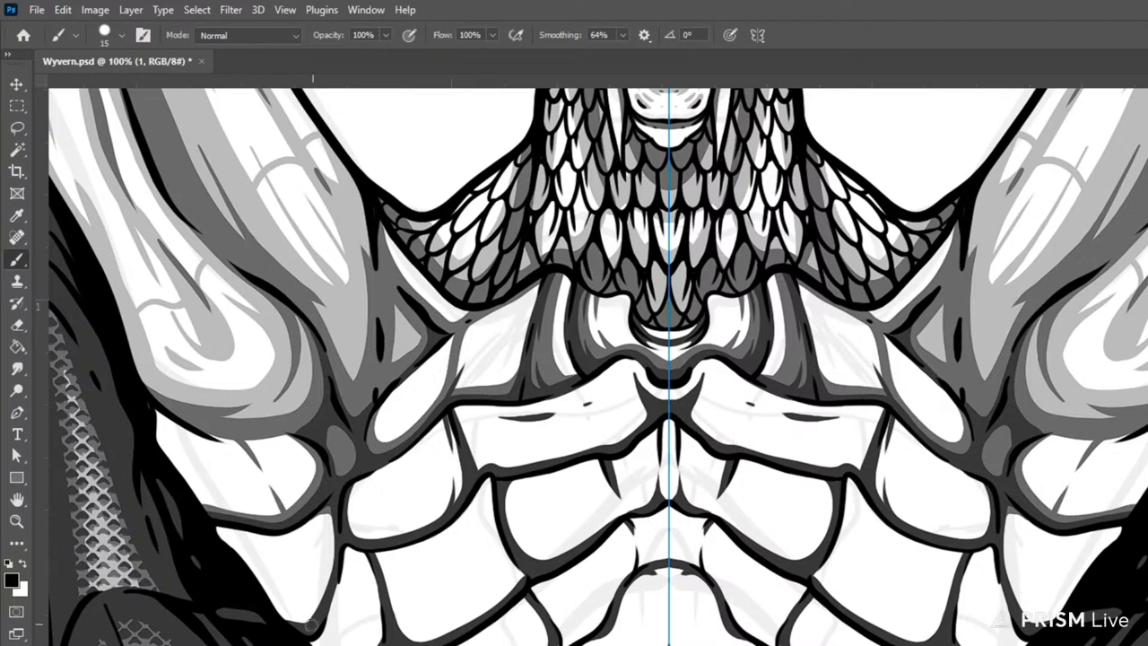
{"action": "mouse_move", "coordinate": [278, 617]}
{"action": "left_mouse_down"}
{"action": "mouse_move", "coordinate": [319, 620]}
{"action": "mouse_move", "coordinate": [329, 550]}
{"action": "mouse_move", "coordinate": [311, 501]}
{"action": "left_mouse_up"}
{"action": "left_click_drag", "start_coordinate": [312, 606], "coordinate": [294, 537]}
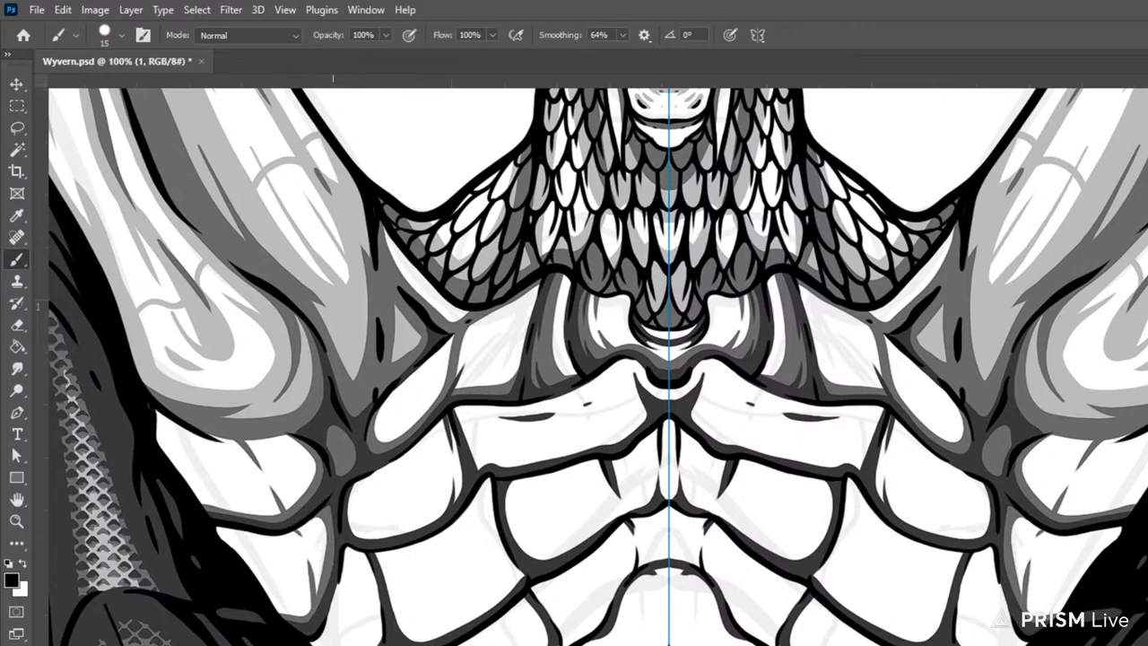
Step: Add a mid-grey band along the inner edges of the two stacked rib plates next to the outer flank
{"action": "left_click_drag", "start_coordinate": [377, 641], "coordinate": [385, 618]}
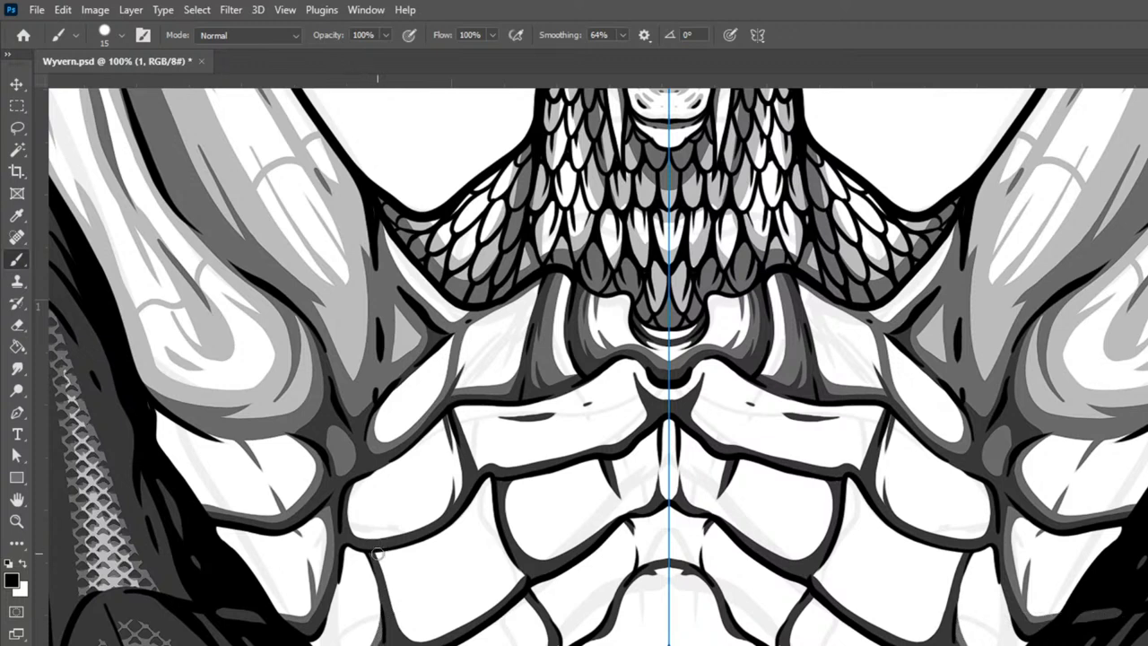
{"action": "mouse_move", "coordinate": [375, 549]}
{"action": "left_mouse_down"}
{"action": "mouse_move", "coordinate": [408, 633]}
{"action": "mouse_move", "coordinate": [450, 628]}
{"action": "mouse_move", "coordinate": [539, 551]}
{"action": "left_mouse_up"}
{"action": "mouse_move", "coordinate": [396, 621]}
{"action": "left_mouse_down"}
{"action": "mouse_move", "coordinate": [422, 636]}
{"action": "mouse_move", "coordinate": [449, 634]}
{"action": "mouse_move", "coordinate": [504, 603]}
{"action": "left_mouse_up"}
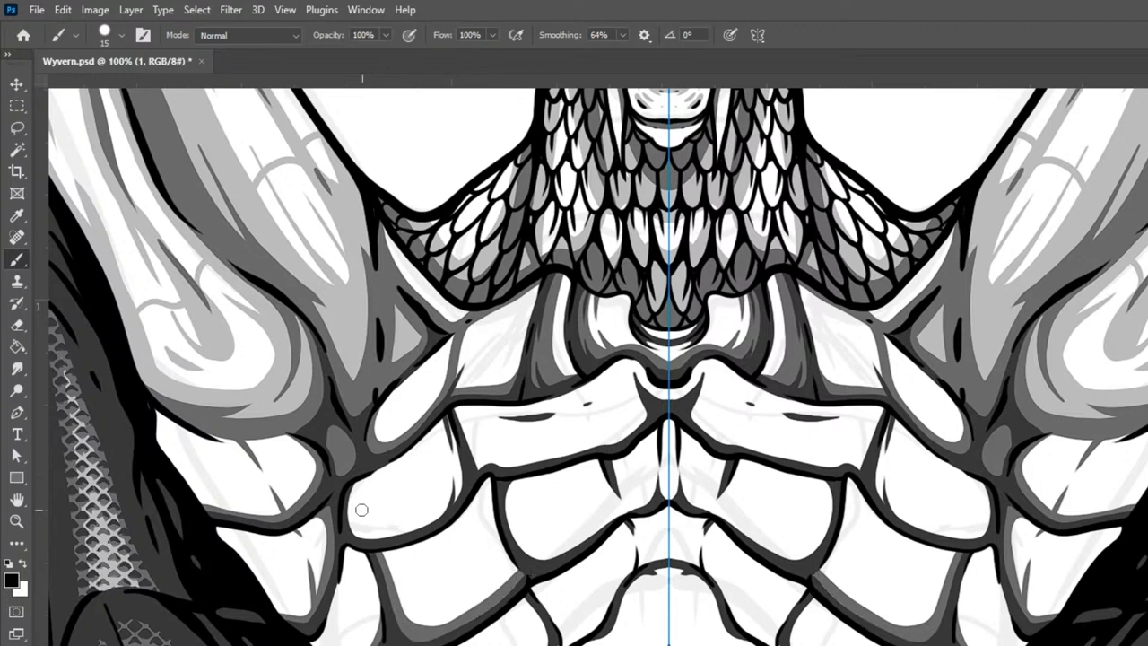
{"action": "mouse_move", "coordinate": [351, 479]}
{"action": "left_mouse_down"}
{"action": "mouse_move", "coordinate": [353, 541]}
{"action": "mouse_move", "coordinate": [372, 545]}
{"action": "mouse_move", "coordinate": [456, 493]}
{"action": "mouse_move", "coordinate": [435, 404]}
{"action": "mouse_move", "coordinate": [458, 469]}
{"action": "left_mouse_up"}
{"action": "mouse_move", "coordinate": [430, 421]}
{"action": "left_mouse_down"}
{"action": "mouse_move", "coordinate": [437, 519]}
{"action": "mouse_move", "coordinate": [439, 494]}
{"action": "left_mouse_up"}
Step: Shade the inner border of the broad top chest plate in mid-grey and surround its small dark marks with grey
{"action": "mouse_move", "coordinate": [455, 404]}
{"action": "left_mouse_down"}
{"action": "mouse_move", "coordinate": [489, 485]}
{"action": "mouse_move", "coordinate": [494, 448]}
{"action": "mouse_move", "coordinate": [479, 466]}
{"action": "mouse_move", "coordinate": [624, 438]}
{"action": "mouse_move", "coordinate": [646, 409]}
{"action": "mouse_move", "coordinate": [629, 361]}
{"action": "mouse_move", "coordinate": [650, 401]}
{"action": "mouse_move", "coordinate": [686, 396]}
{"action": "mouse_move", "coordinate": [662, 400]}
{"action": "mouse_move", "coordinate": [629, 444]}
{"action": "left_mouse_up"}
{"action": "left_click_drag", "start_coordinate": [546, 460], "coordinate": [626, 442]}
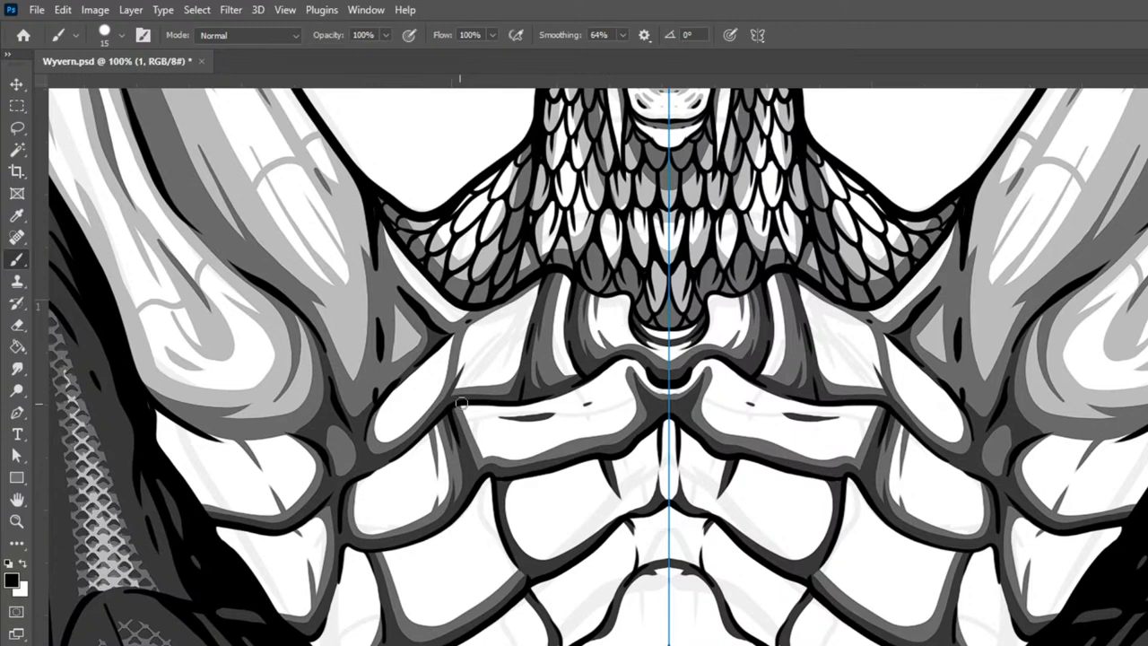
{"action": "mouse_move", "coordinate": [471, 405]}
{"action": "left_mouse_down"}
{"action": "mouse_move", "coordinate": [484, 441]}
{"action": "mouse_move", "coordinate": [529, 459]}
{"action": "left_mouse_up"}
{"action": "mouse_move", "coordinate": [510, 412]}
{"action": "left_mouse_down"}
{"action": "mouse_move", "coordinate": [489, 418]}
{"action": "mouse_move", "coordinate": [578, 406]}
{"action": "left_mouse_up"}
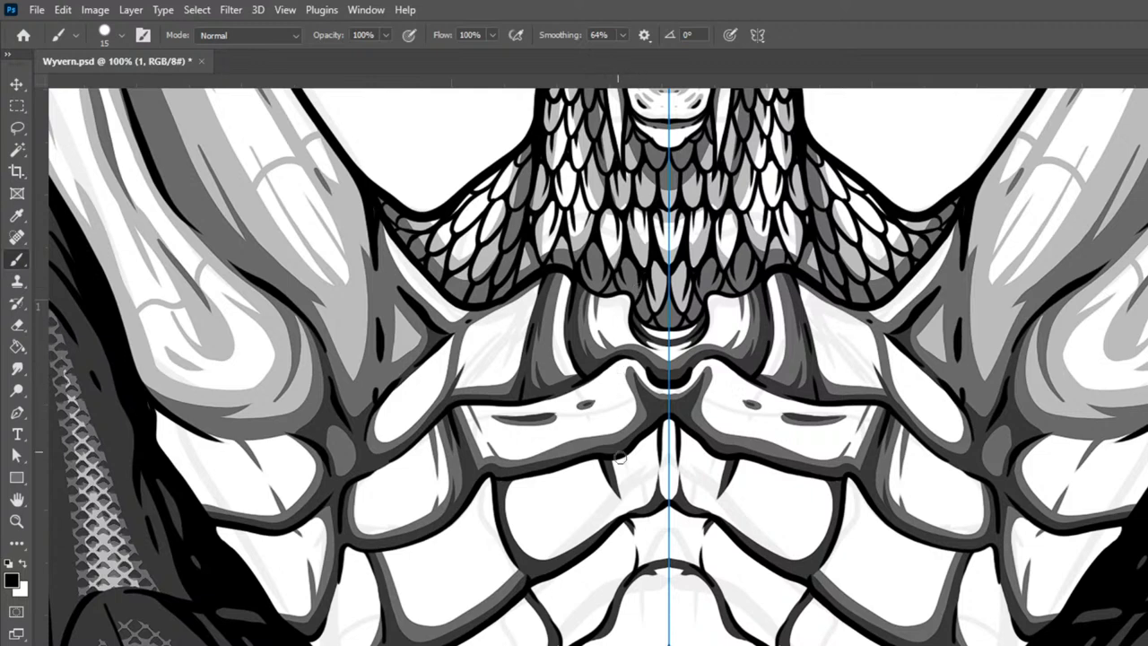
Step: Paint mid-grey shading inside the small central sternum plates and along the edges of the neighbouring chest plate
{"action": "mouse_move", "coordinate": [616, 463]}
{"action": "left_mouse_down"}
{"action": "mouse_move", "coordinate": [643, 516]}
{"action": "mouse_move", "coordinate": [600, 452]}
{"action": "mouse_move", "coordinate": [627, 500]}
{"action": "mouse_move", "coordinate": [646, 511]}
{"action": "mouse_move", "coordinate": [662, 502]}
{"action": "mouse_move", "coordinate": [627, 484]}
{"action": "mouse_move", "coordinate": [652, 507]}
{"action": "mouse_move", "coordinate": [662, 494]}
{"action": "mouse_move", "coordinate": [665, 400]}
{"action": "mouse_move", "coordinate": [669, 496]}
{"action": "left_mouse_up"}
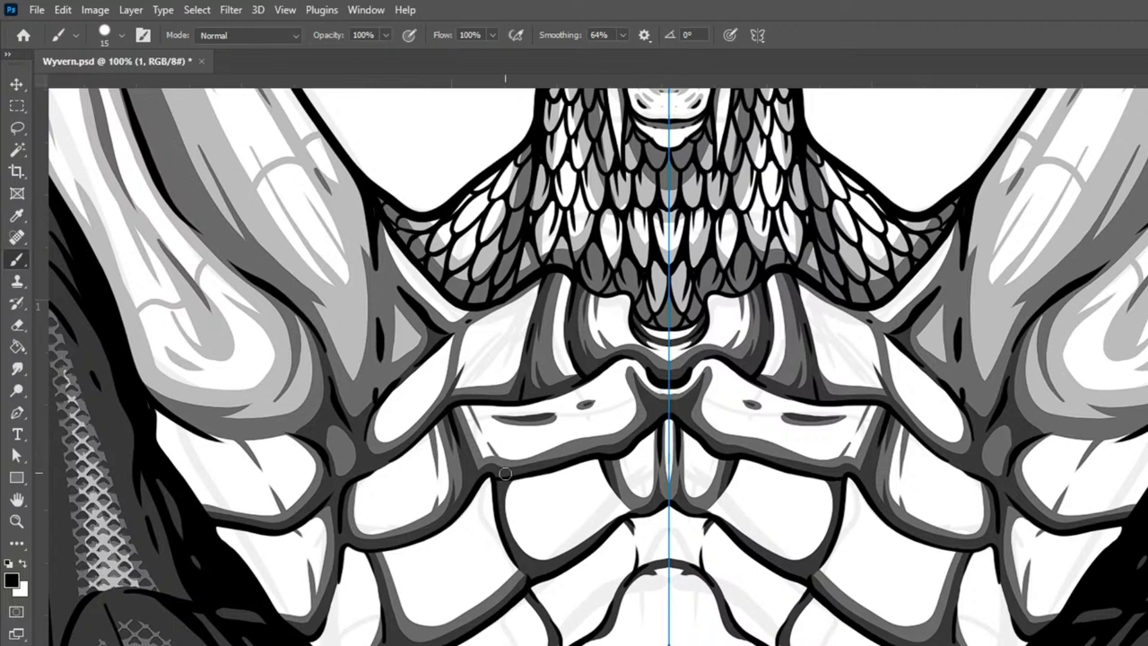
{"action": "mouse_move", "coordinate": [508, 488]}
{"action": "left_mouse_down"}
{"action": "mouse_move", "coordinate": [531, 556]}
{"action": "mouse_move", "coordinate": [560, 556]}
{"action": "mouse_move", "coordinate": [644, 488]}
{"action": "left_mouse_up"}
{"action": "left_click_drag", "start_coordinate": [543, 561], "coordinate": [523, 549]}
{"action": "left_click_drag", "start_coordinate": [513, 497], "coordinate": [520, 523]}
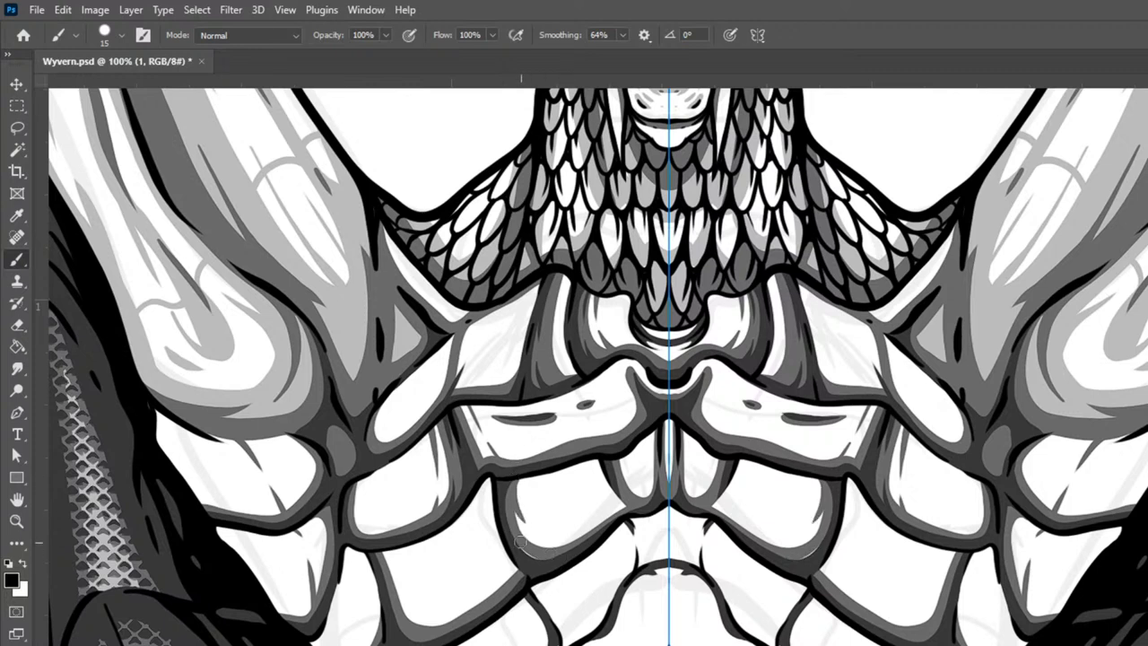
Step: Add mid-grey accents and edge shading to the lower rib plates and the plates flanking the central abdominal arch
{"action": "mouse_move", "coordinate": [385, 569]}
{"action": "left_mouse_down"}
{"action": "mouse_move", "coordinate": [422, 618]}
{"action": "mouse_move", "coordinate": [444, 613]}
{"action": "left_mouse_up"}
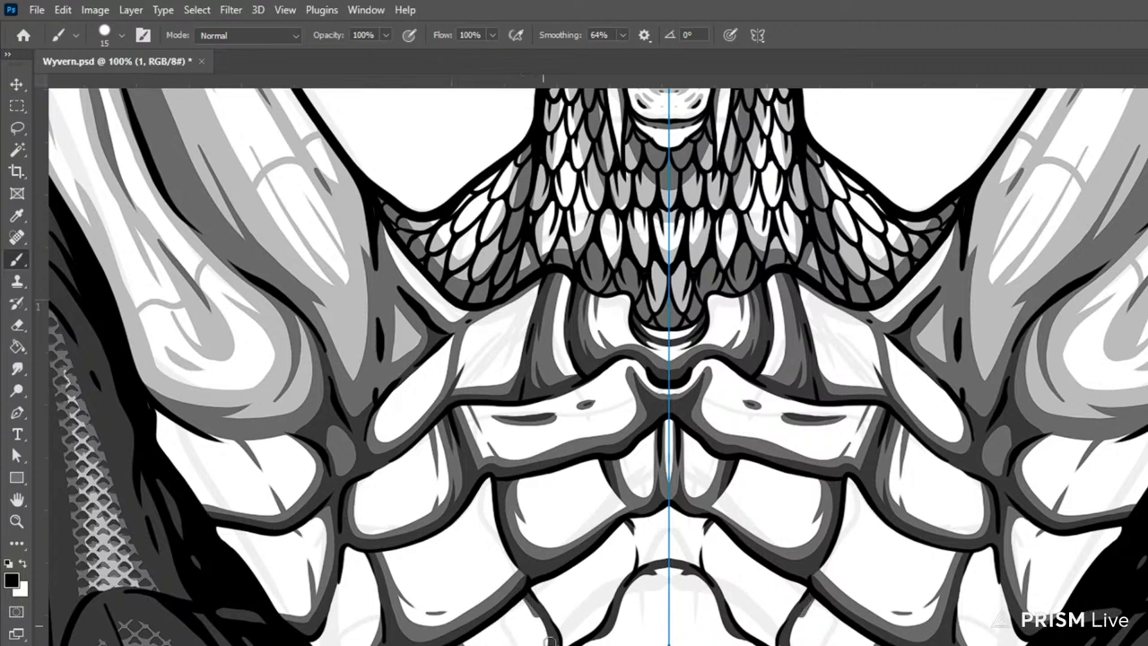
{"action": "left_click_drag", "start_coordinate": [522, 597], "coordinate": [543, 641]}
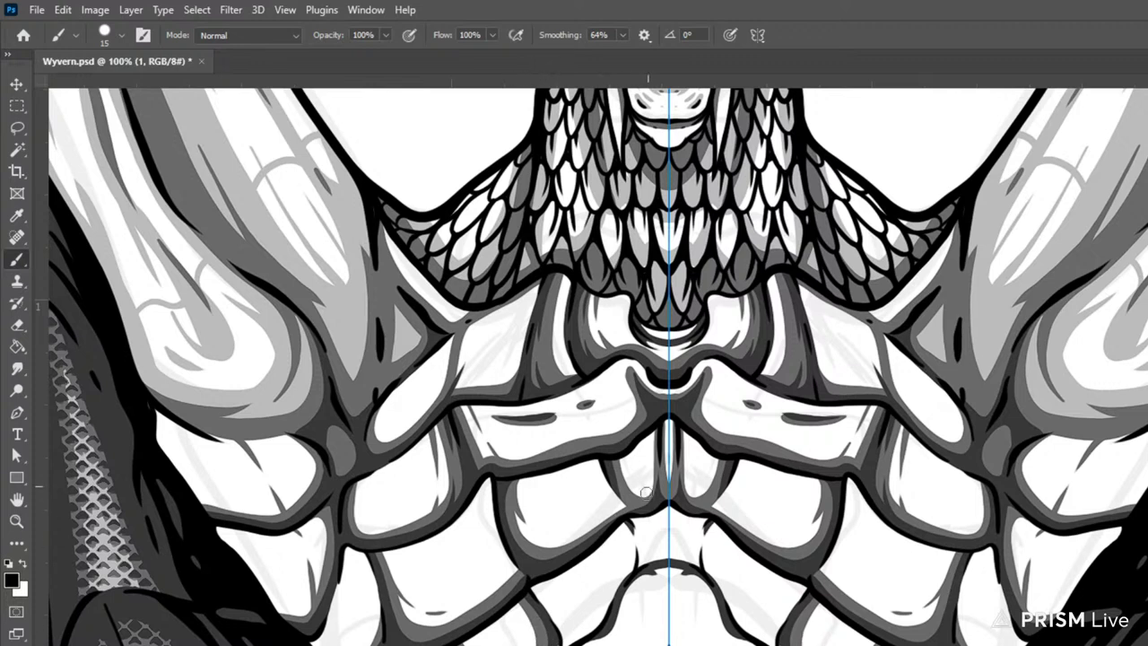
{"action": "mouse_move", "coordinate": [624, 516]}
{"action": "left_mouse_down"}
{"action": "mouse_move", "coordinate": [635, 551]}
{"action": "mouse_move", "coordinate": [625, 587]}
{"action": "left_mouse_up"}
{"action": "left_click_drag", "start_coordinate": [625, 517], "coordinate": [641, 568]}
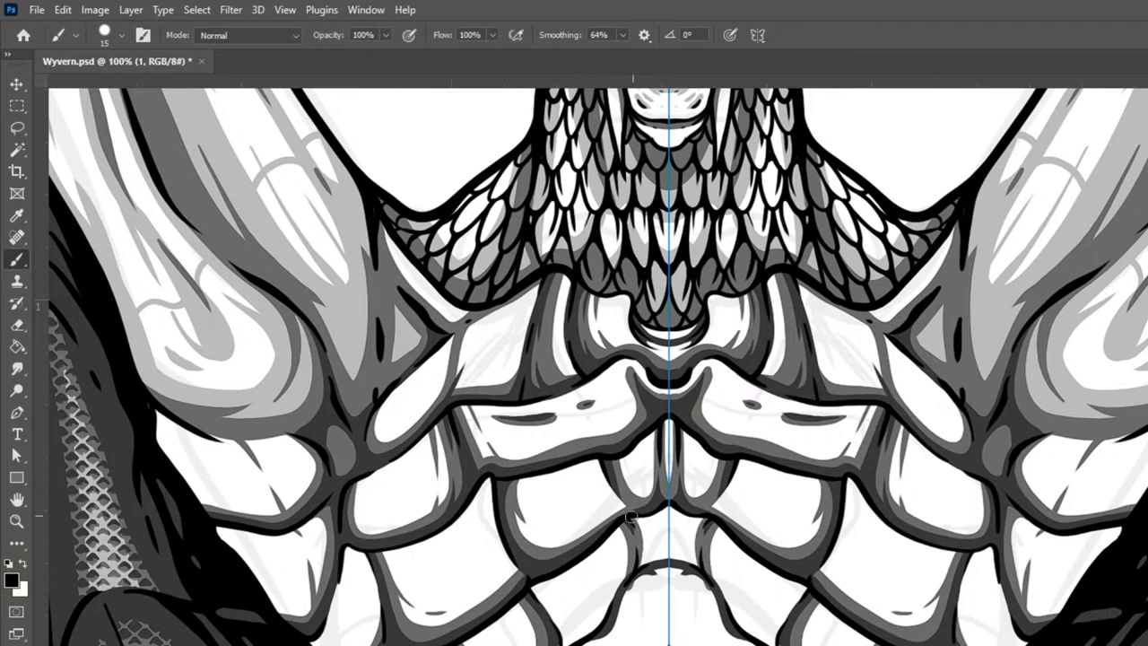
{"action": "left_click_drag", "start_coordinate": [564, 584], "coordinate": [620, 540]}
{"action": "left_click_drag", "start_coordinate": [814, 610], "coordinate": [827, 620]}
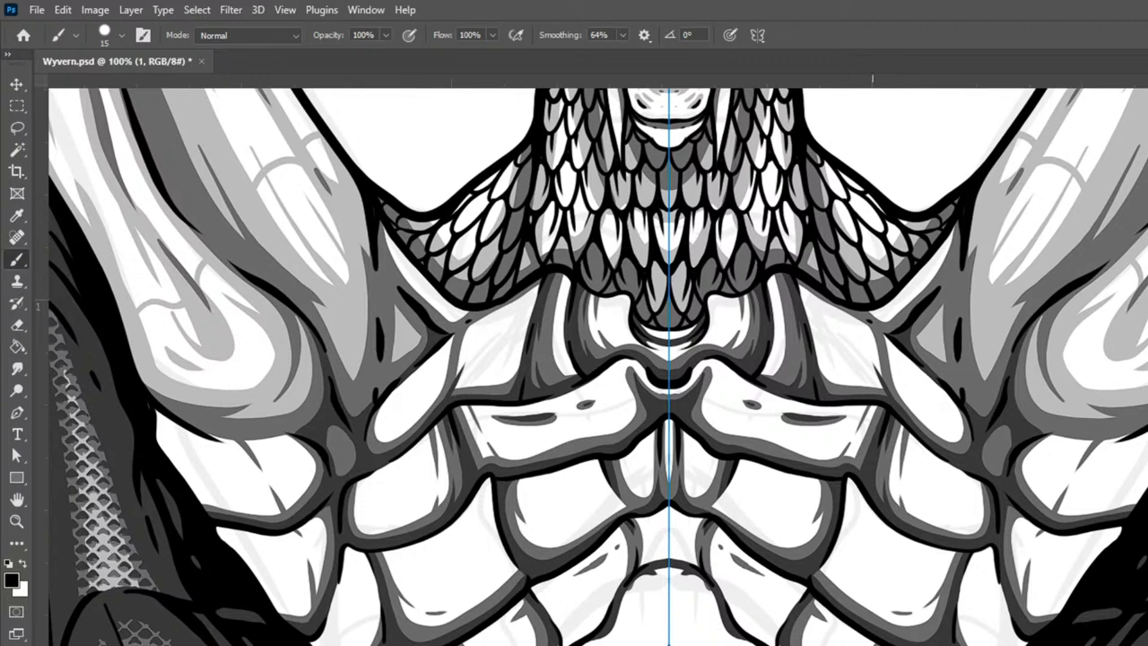
Step: Paint mid-grey shading along the inner edges of the central abdominal arch plate, undoing the extra stroke
{"action": "left_click_drag", "start_coordinate": [1054, 638], "coordinate": [1032, 449]}
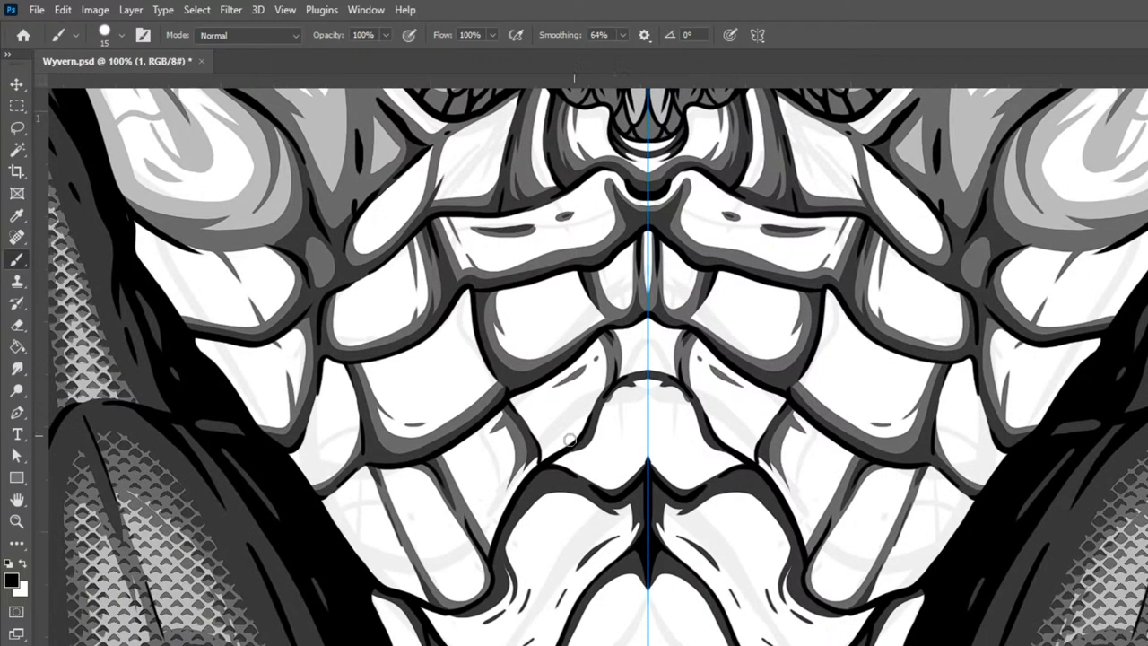
{"action": "mouse_move", "coordinate": [560, 459]}
{"action": "left_mouse_down"}
{"action": "mouse_move", "coordinate": [595, 451]}
{"action": "mouse_move", "coordinate": [621, 390]}
{"action": "mouse_move", "coordinate": [641, 378]}
{"action": "mouse_move", "coordinate": [684, 389]}
{"action": "mouse_move", "coordinate": [708, 434]}
{"action": "mouse_move", "coordinate": [681, 381]}
{"action": "mouse_move", "coordinate": [655, 373]}
{"action": "mouse_move", "coordinate": [710, 452]}
{"action": "left_mouse_up"}
{"action": "left_click_drag", "start_coordinate": [682, 399], "coordinate": [655, 389]}
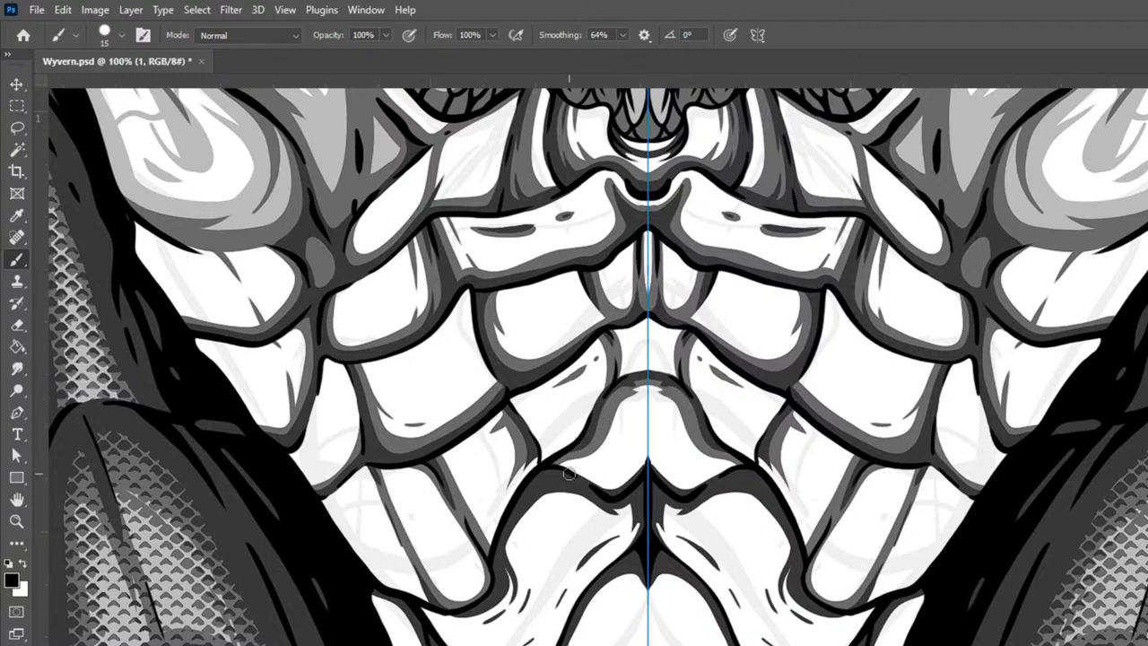
{"action": "mouse_move", "coordinate": [568, 470]}
{"action": "left_mouse_down"}
{"action": "mouse_move", "coordinate": [630, 485]}
{"action": "mouse_move", "coordinate": [647, 440]}
{"action": "left_mouse_up"}
{"action": "key", "text": "ctrl+z"}
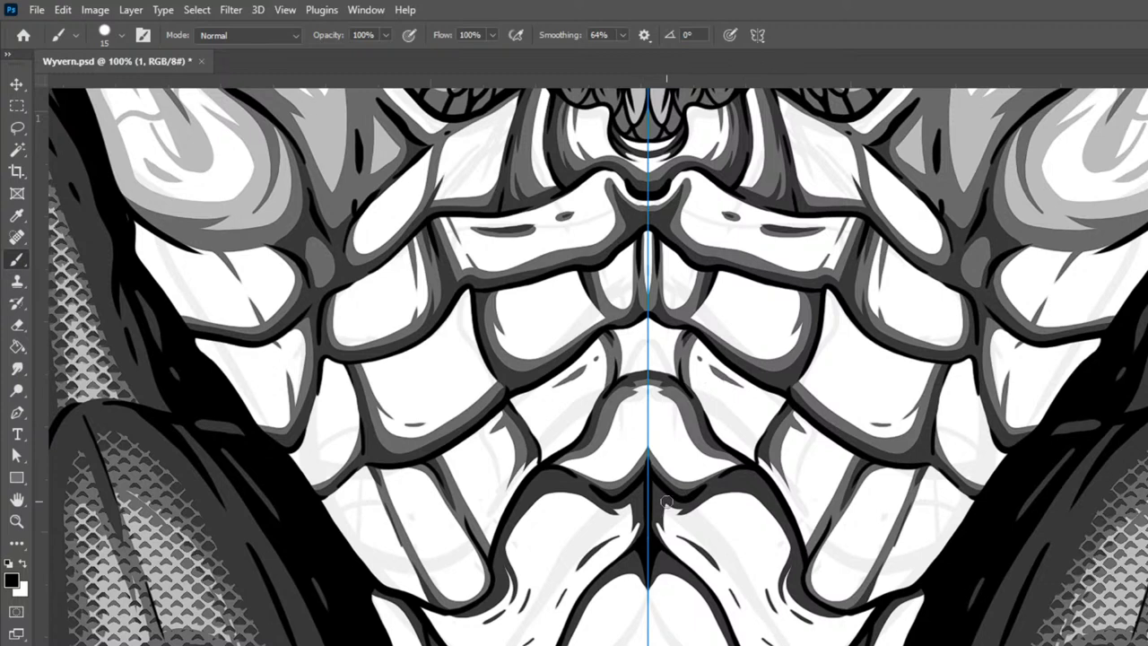
Step: Shade the lower curves and upper inner edges of the paired curved plates beneath the arch in mid-grey, using a 20 px brush
{"action": "left_click_drag", "start_coordinate": [383, 591], "coordinate": [414, 639]}
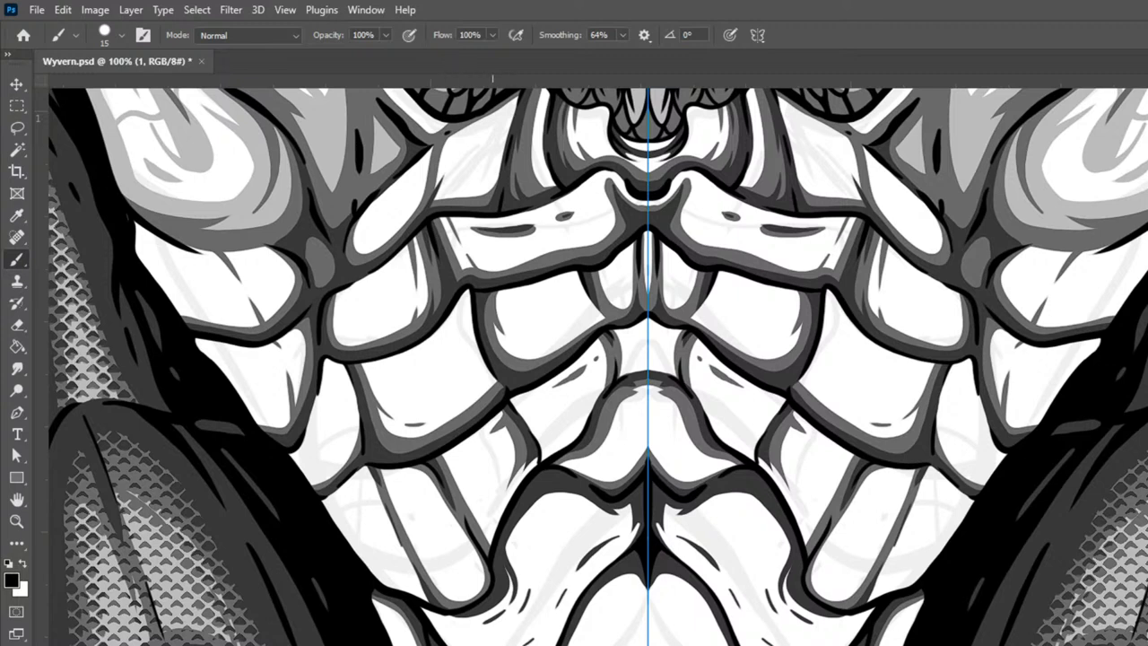
{"action": "mouse_move", "coordinate": [433, 611]}
{"action": "left_mouse_down"}
{"action": "mouse_move", "coordinate": [504, 614]}
{"action": "mouse_move", "coordinate": [523, 577]}
{"action": "mouse_move", "coordinate": [505, 526]}
{"action": "left_mouse_up"}
{"action": "left_click_drag", "start_coordinate": [491, 612], "coordinate": [510, 576]}
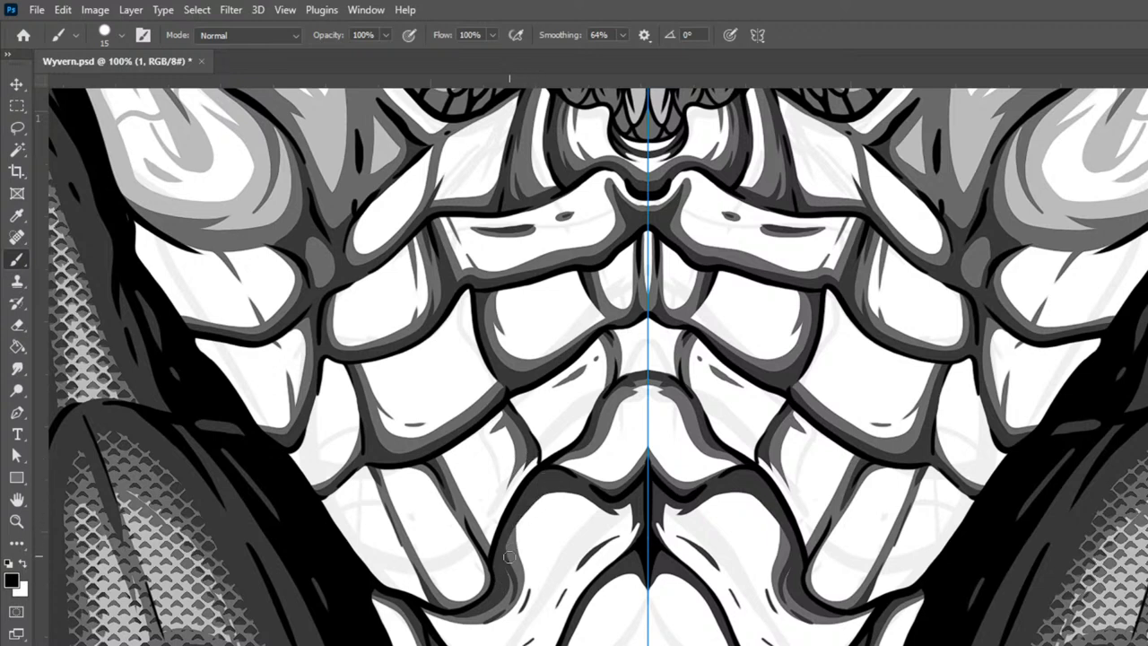
{"action": "key", "text": "]"}
{"action": "mouse_move", "coordinate": [522, 536]}
{"action": "left_mouse_down"}
{"action": "mouse_move", "coordinate": [557, 491]}
{"action": "mouse_move", "coordinate": [625, 517]}
{"action": "left_mouse_up"}
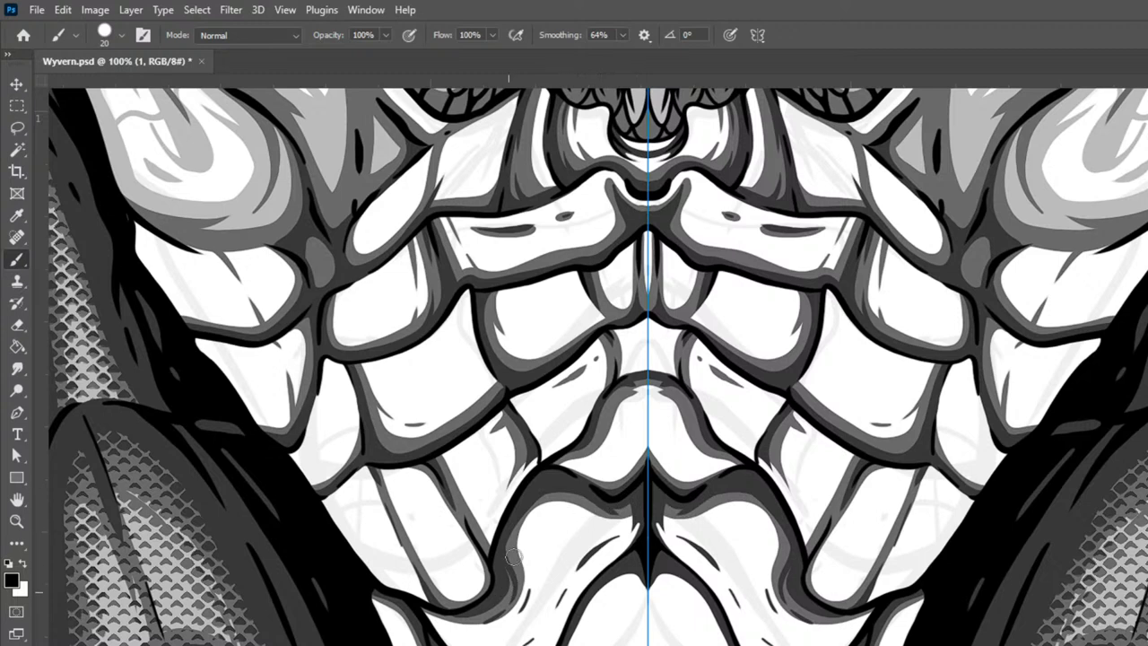
{"action": "mouse_move", "coordinate": [534, 505]}
{"action": "left_mouse_down"}
{"action": "mouse_move", "coordinate": [611, 515]}
{"action": "mouse_move", "coordinate": [642, 543]}
{"action": "left_mouse_up"}
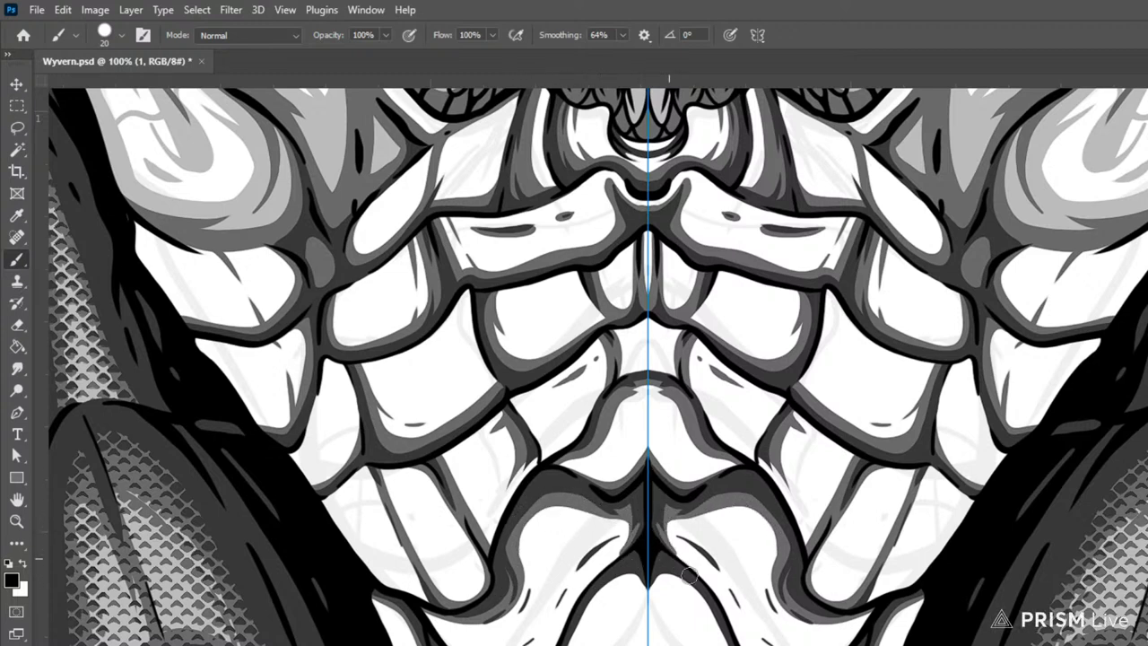
Step: Add mid-grey accents around the inner creases and outer folds of the paired curved plates beneath the arch
{"action": "left_click_drag", "start_coordinate": [669, 531], "coordinate": [714, 567]}
{"action": "mouse_move", "coordinate": [671, 522]}
{"action": "left_mouse_down"}
{"action": "mouse_move", "coordinate": [736, 588]}
{"action": "mouse_move", "coordinate": [664, 528]}
{"action": "mouse_move", "coordinate": [750, 590]}
{"action": "mouse_move", "coordinate": [761, 558]}
{"action": "mouse_move", "coordinate": [740, 589]}
{"action": "mouse_move", "coordinate": [727, 586]}
{"action": "mouse_move", "coordinate": [772, 642]}
{"action": "left_mouse_up"}
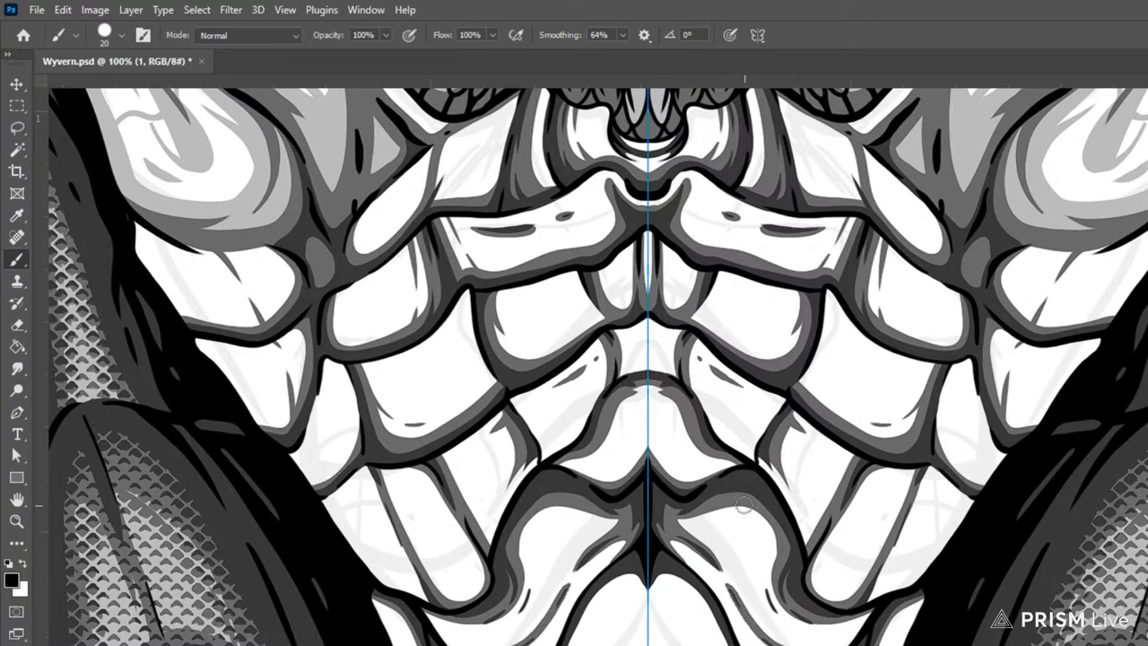
{"action": "mouse_move", "coordinate": [776, 525]}
{"action": "left_mouse_down"}
{"action": "mouse_move", "coordinate": [764, 590]}
{"action": "mouse_move", "coordinate": [782, 626]}
{"action": "left_mouse_up"}
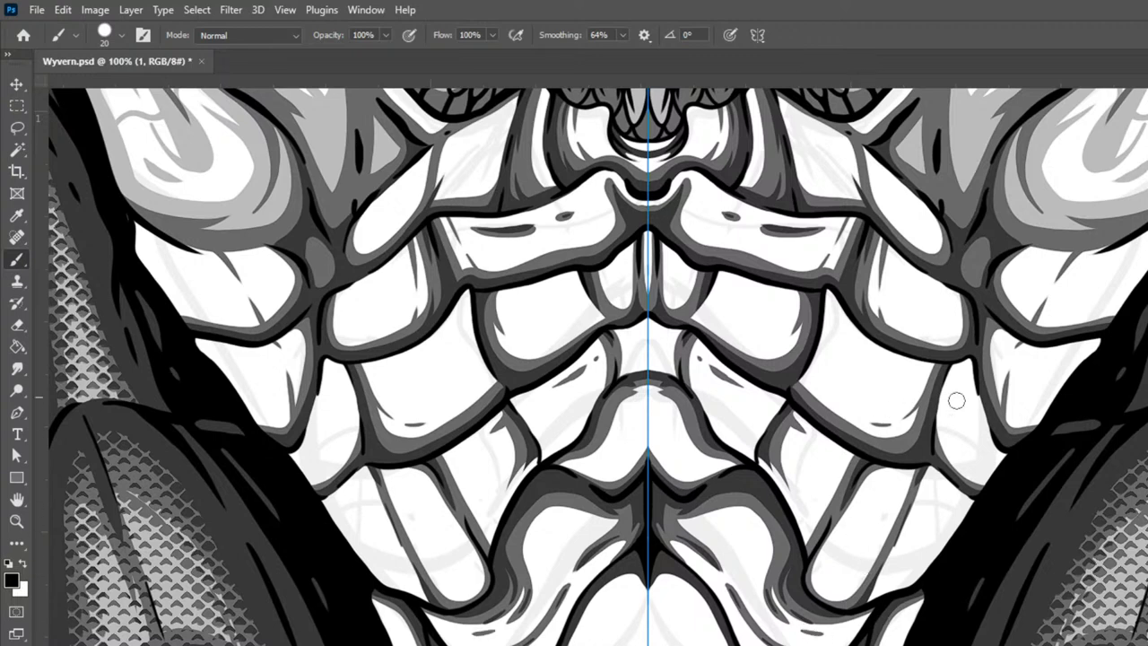
Step: Shade the small side scales and the borders and creases of the tall twin belly plates in mid-grey with a 15 px brush
{"action": "left_click_drag", "start_coordinate": [1013, 589], "coordinate": [1051, 500]}
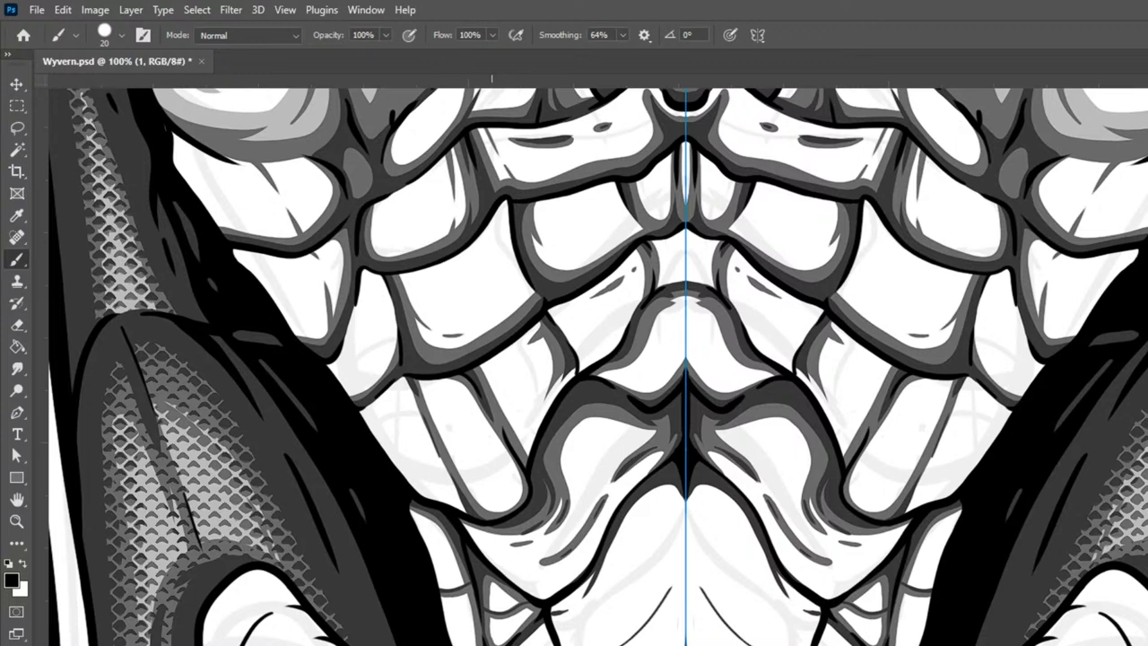
{"action": "mouse_move", "coordinate": [529, 633]}
{"action": "left_mouse_down"}
{"action": "mouse_move", "coordinate": [557, 624]}
{"action": "mouse_move", "coordinate": [547, 635]}
{"action": "mouse_move", "coordinate": [560, 637]}
{"action": "left_mouse_up"}
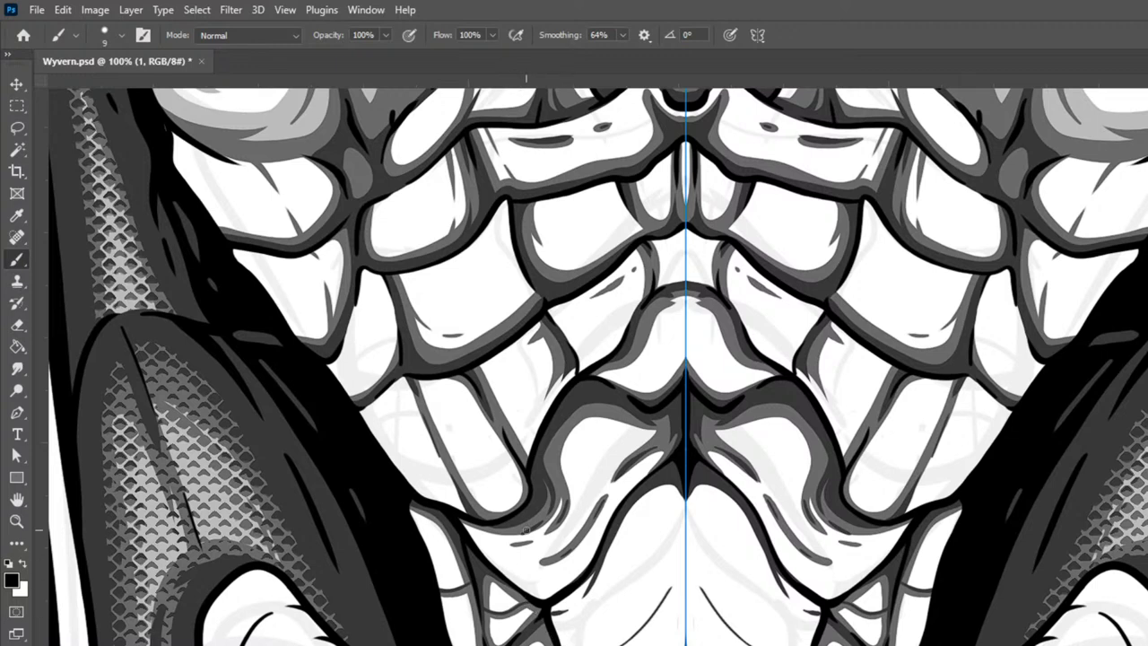
{"action": "key", "text": "bracketright"}
{"action": "mouse_move", "coordinate": [554, 635]}
{"action": "left_mouse_down"}
{"action": "mouse_move", "coordinate": [560, 608]}
{"action": "mouse_move", "coordinate": [642, 497]}
{"action": "mouse_move", "coordinate": [671, 490]}
{"action": "mouse_move", "coordinate": [689, 510]}
{"action": "left_mouse_up"}
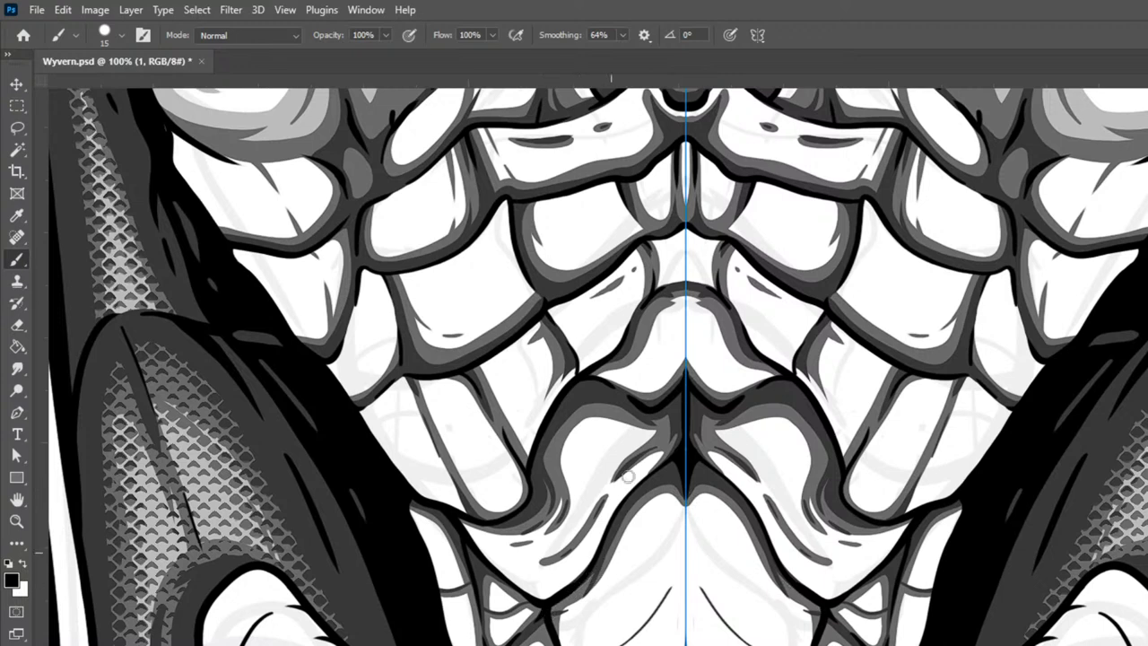
{"action": "mouse_move", "coordinate": [669, 490]}
{"action": "left_mouse_down"}
{"action": "mouse_move", "coordinate": [683, 507]}
{"action": "mouse_move", "coordinate": [711, 475]}
{"action": "left_mouse_up"}
{"action": "mouse_move", "coordinate": [633, 638]}
{"action": "left_mouse_down"}
{"action": "mouse_move", "coordinate": [676, 578]}
{"action": "mouse_move", "coordinate": [701, 575]}
{"action": "mouse_move", "coordinate": [687, 564]}
{"action": "mouse_move", "coordinate": [666, 592]}
{"action": "mouse_move", "coordinate": [687, 564]}
{"action": "mouse_move", "coordinate": [683, 497]}
{"action": "left_mouse_up"}
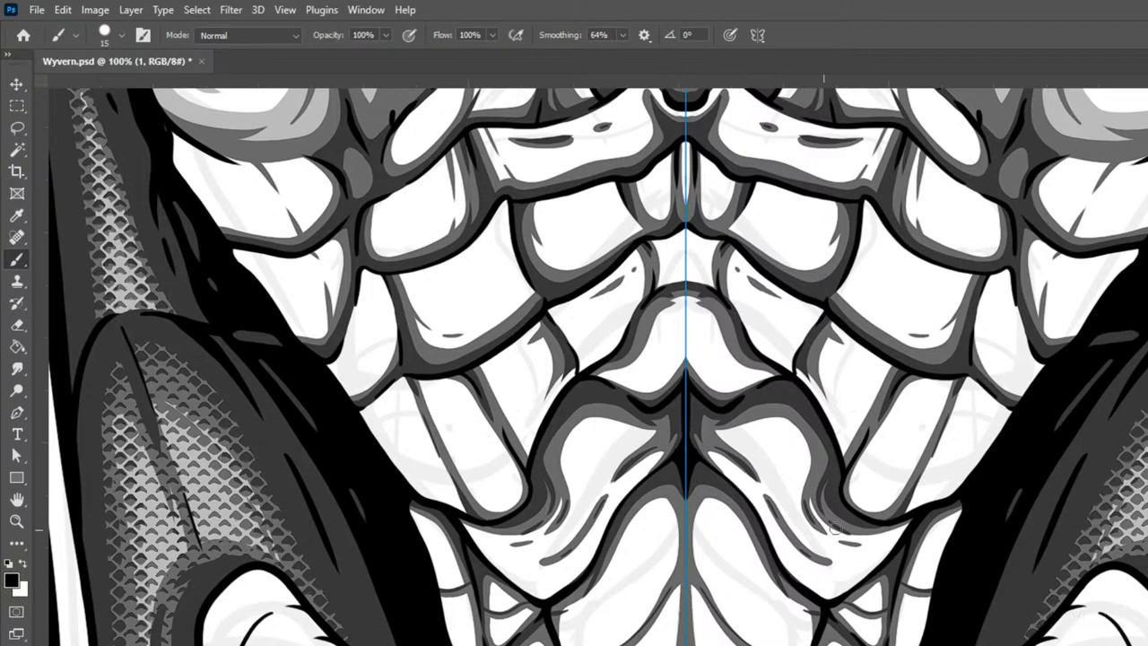
Step: Add mid-grey edges to the scales beside and below the twin belly plates, including the small central diamond and side-scale creases
{"action": "left_click_drag", "start_coordinate": [1006, 644], "coordinate": [944, 417]}
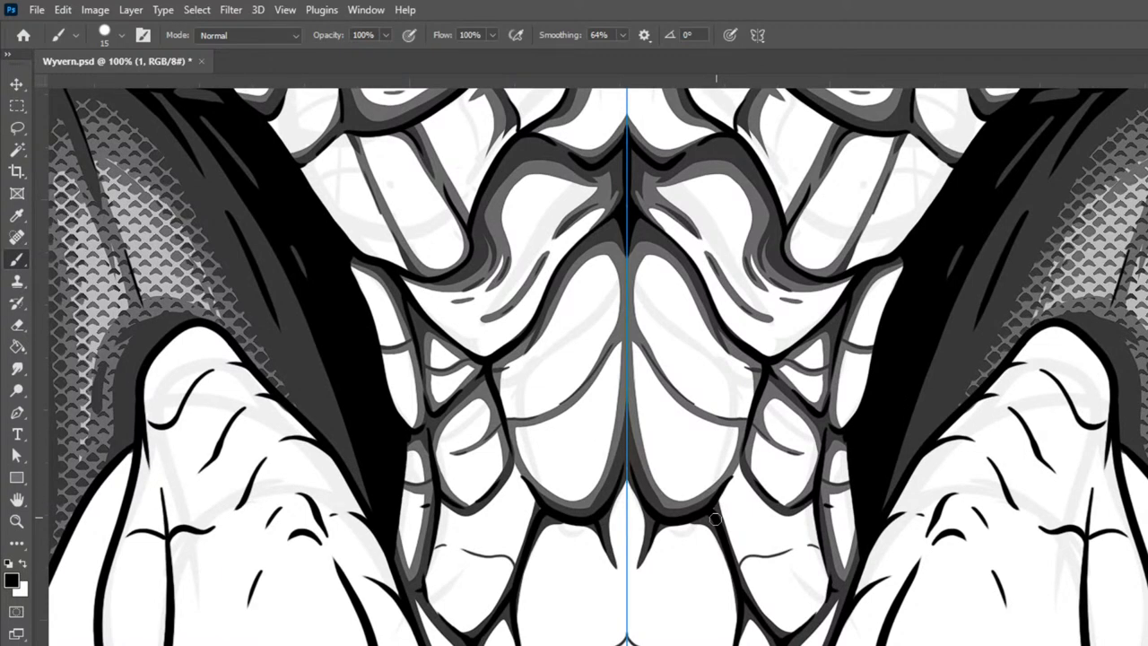
{"action": "mouse_move", "coordinate": [717, 491]}
{"action": "left_mouse_down"}
{"action": "mouse_move", "coordinate": [743, 469]}
{"action": "mouse_move", "coordinate": [794, 525]}
{"action": "mouse_move", "coordinate": [814, 509]}
{"action": "mouse_move", "coordinate": [790, 517]}
{"action": "left_mouse_up"}
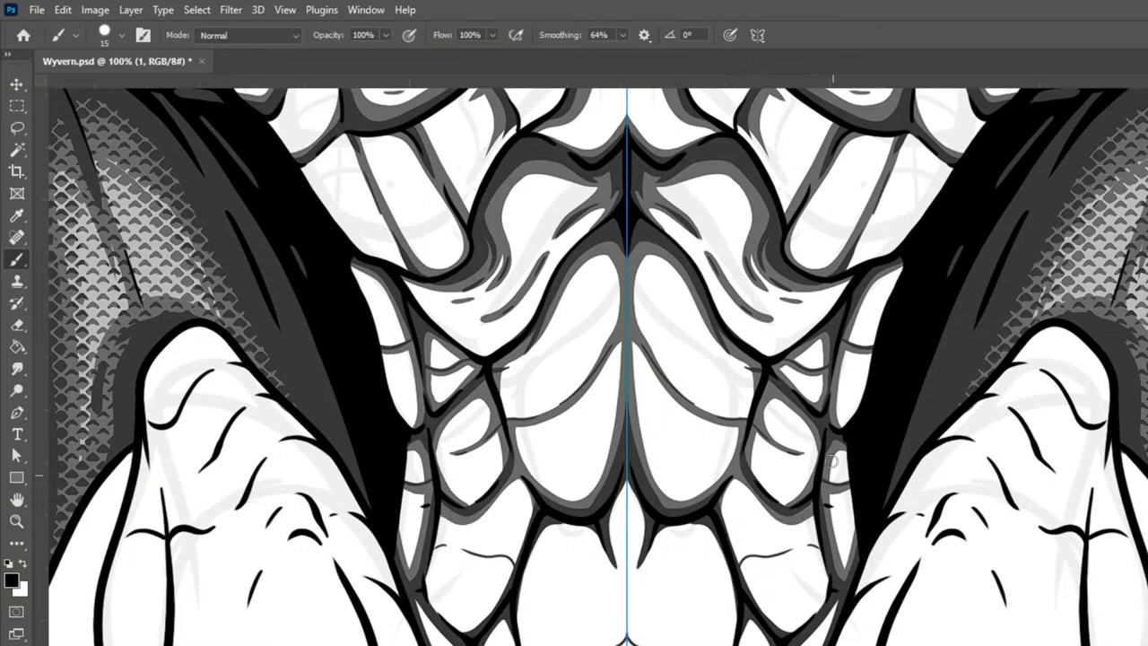
{"action": "mouse_move", "coordinate": [630, 479]}
{"action": "left_mouse_down"}
{"action": "mouse_move", "coordinate": [613, 545]}
{"action": "mouse_move", "coordinate": [635, 584]}
{"action": "mouse_move", "coordinate": [608, 537]}
{"action": "mouse_move", "coordinate": [622, 479]}
{"action": "mouse_move", "coordinate": [625, 574]}
{"action": "mouse_move", "coordinate": [594, 531]}
{"action": "mouse_move", "coordinate": [559, 525]}
{"action": "mouse_move", "coordinate": [536, 537]}
{"action": "mouse_move", "coordinate": [523, 640]}
{"action": "left_mouse_up"}
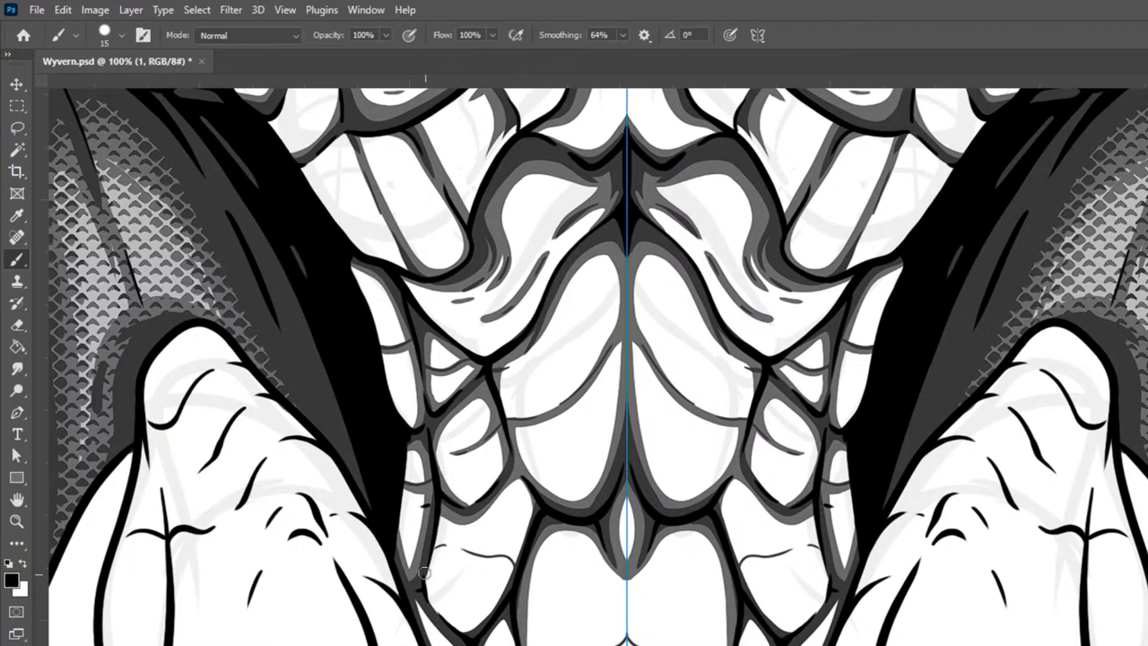
{"action": "mouse_move", "coordinate": [423, 597]}
{"action": "left_mouse_down"}
{"action": "mouse_move", "coordinate": [465, 633]}
{"action": "mouse_move", "coordinate": [486, 625]}
{"action": "mouse_move", "coordinate": [528, 492]}
{"action": "mouse_move", "coordinate": [509, 467]}
{"action": "left_mouse_up"}
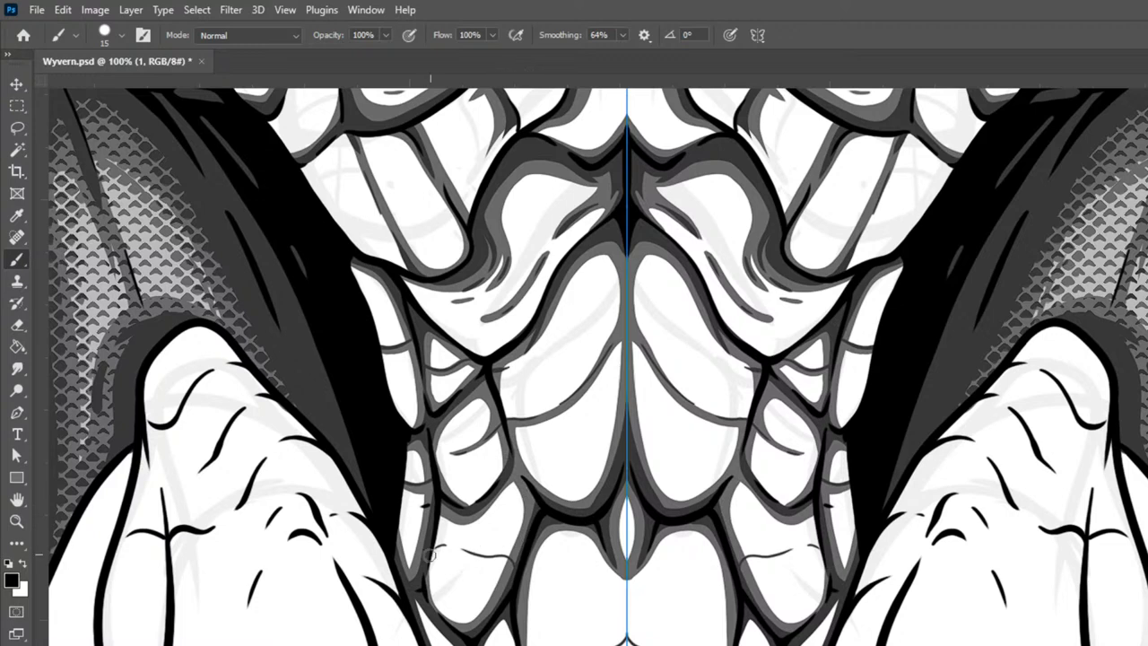
{"action": "left_click_drag", "start_coordinate": [436, 549], "coordinate": [512, 565]}
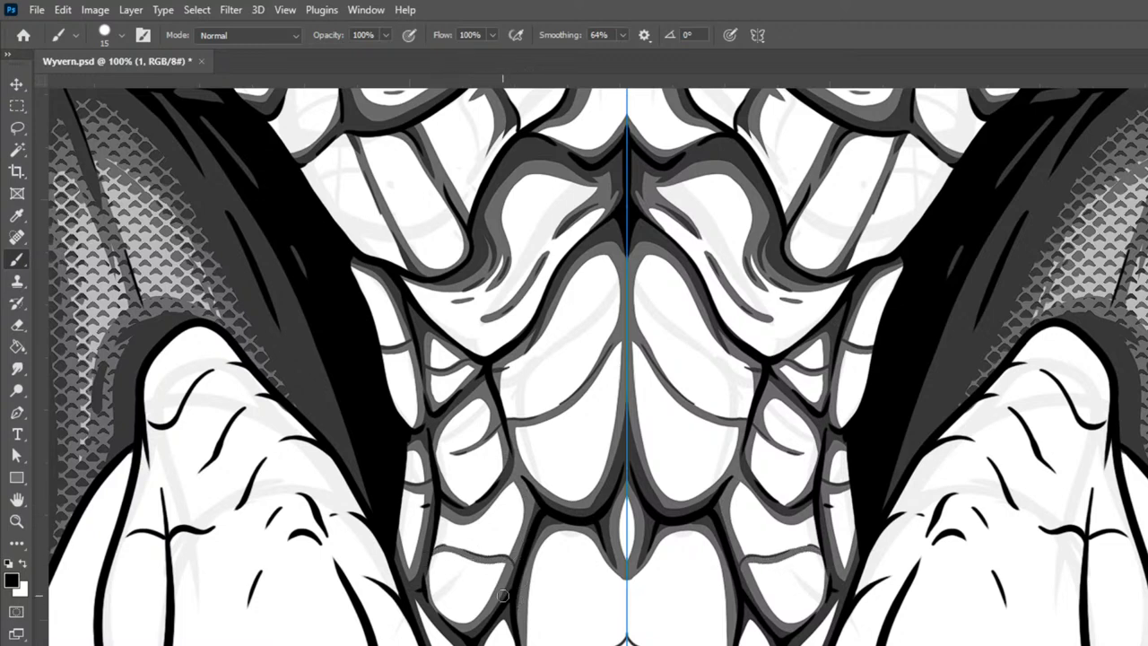
Step: Paint mid-grey borders on the narrow lower side scales next to the thighs with a 20 px brush
{"action": "key", "text": "bracketright"}
{"action": "mouse_move", "coordinate": [415, 617]}
{"action": "left_mouse_down"}
{"action": "mouse_move", "coordinate": [465, 642]}
{"action": "mouse_move", "coordinate": [430, 639]}
{"action": "left_mouse_up"}
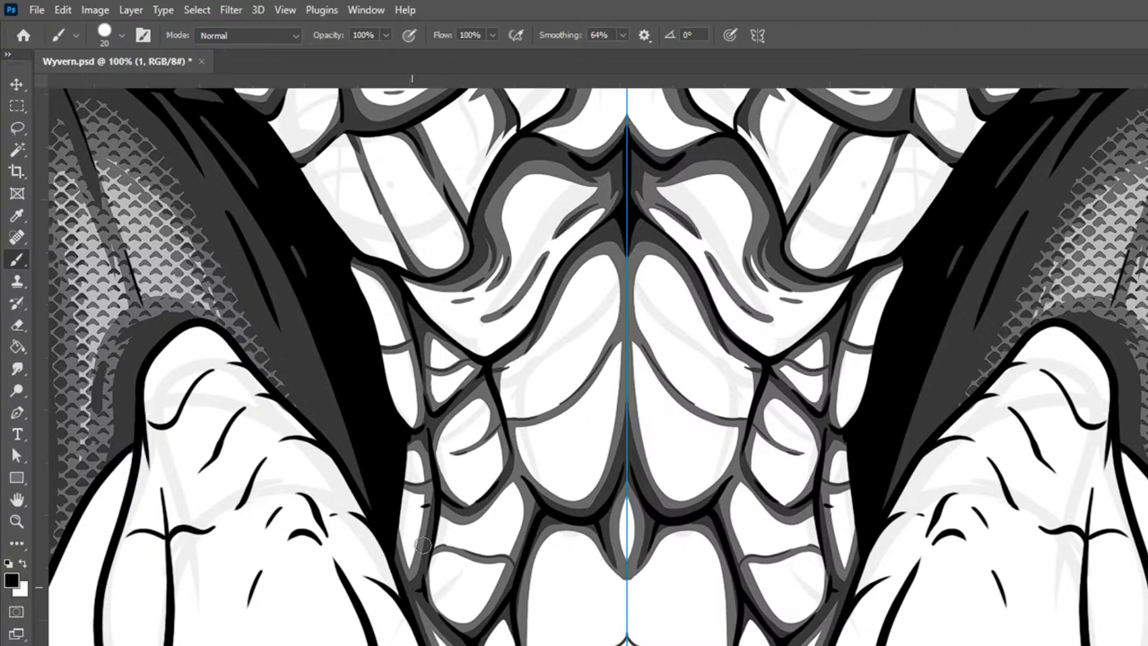
{"action": "left_click_drag", "start_coordinate": [507, 620], "coordinate": [490, 644]}
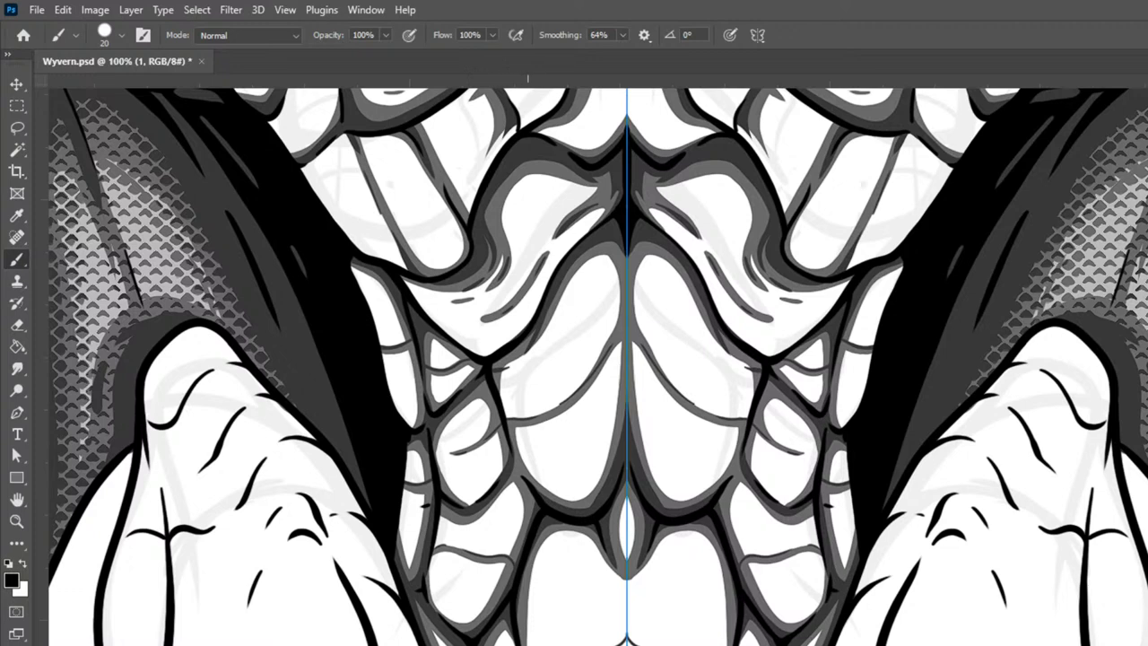
Step: Add mid-grey along the peaked crease across the lower belly and inside the pointed edges of the plates below it
{"action": "left_click_drag", "start_coordinate": [818, 622], "coordinate": [803, 434]}
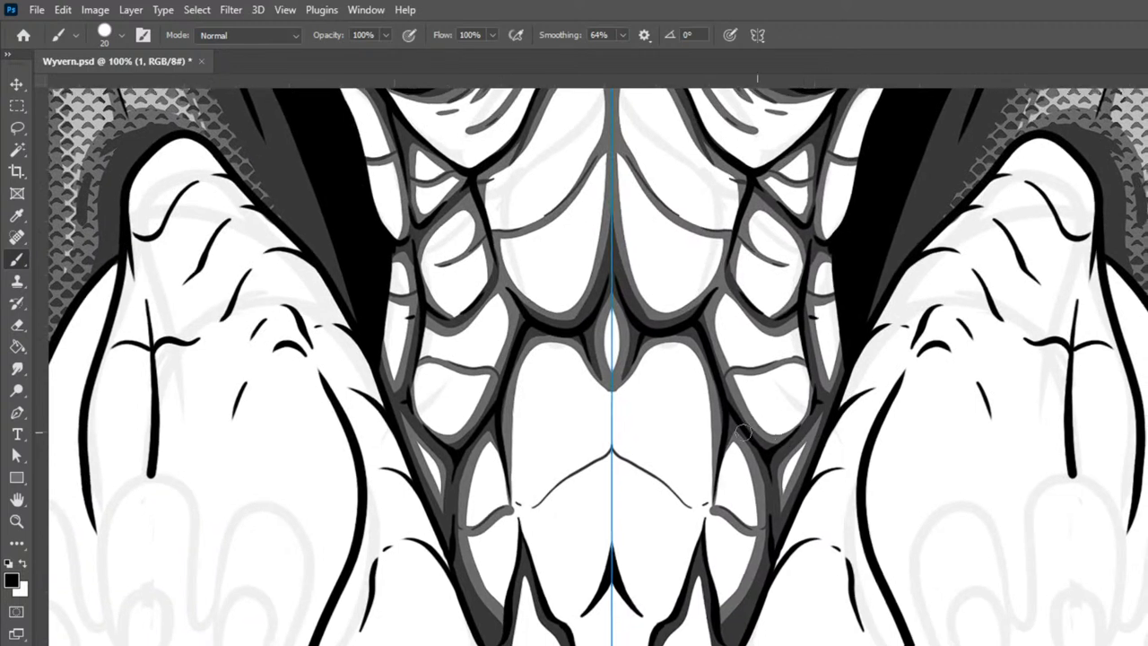
{"action": "left_click_drag", "start_coordinate": [529, 507], "coordinate": [619, 447]}
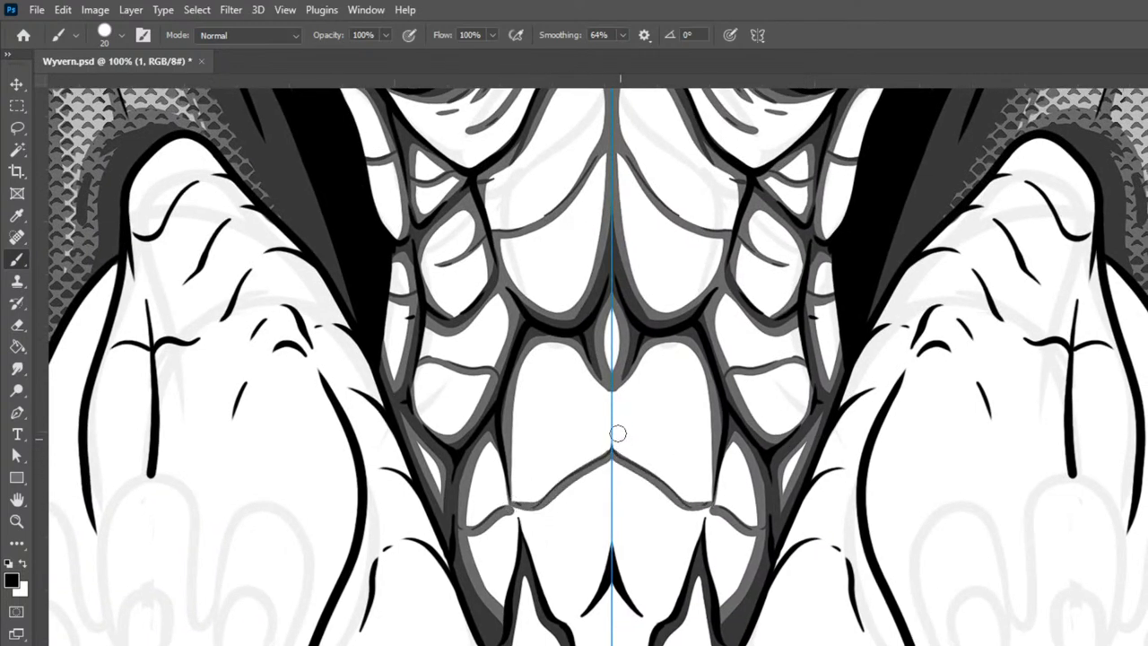
{"action": "left_click_drag", "start_coordinate": [525, 567], "coordinate": [516, 644]}
{"action": "mouse_move", "coordinate": [527, 592]}
{"action": "left_mouse_down"}
{"action": "mouse_move", "coordinate": [525, 644]}
{"action": "mouse_move", "coordinate": [526, 570]}
{"action": "mouse_move", "coordinate": [578, 626]}
{"action": "mouse_move", "coordinate": [614, 547]}
{"action": "left_mouse_up"}
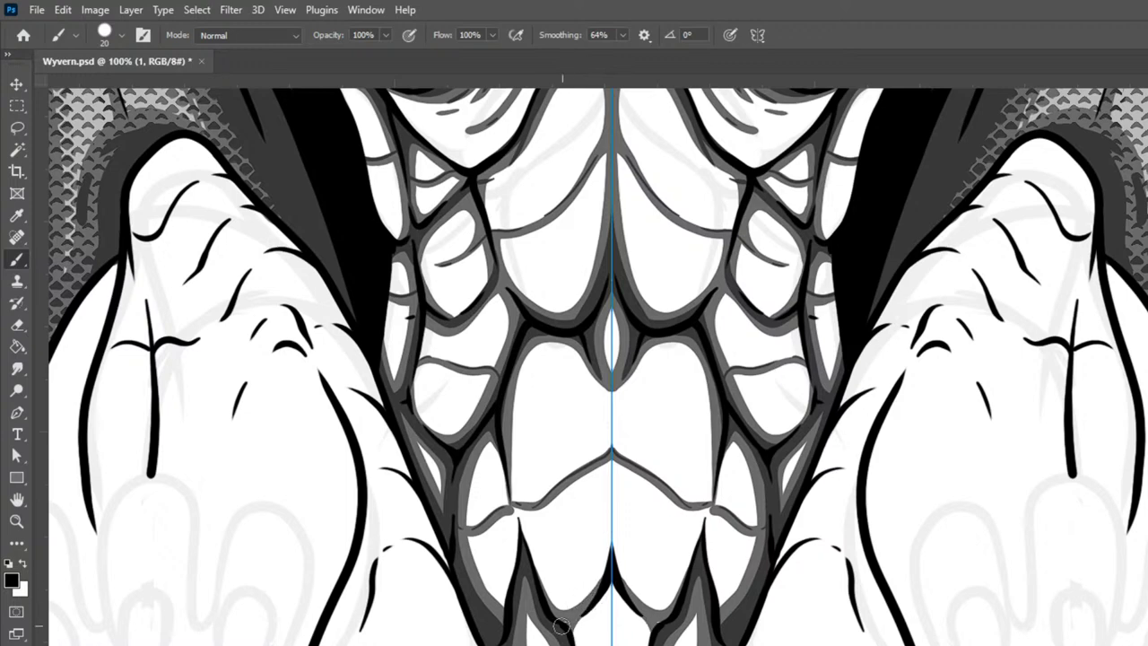
Step: Outline the insides of the two lowest central belly plates in mid-grey and add tapered accents to the bottom oval one
{"action": "left_click_drag", "start_coordinate": [836, 584], "coordinate": [816, 298]}
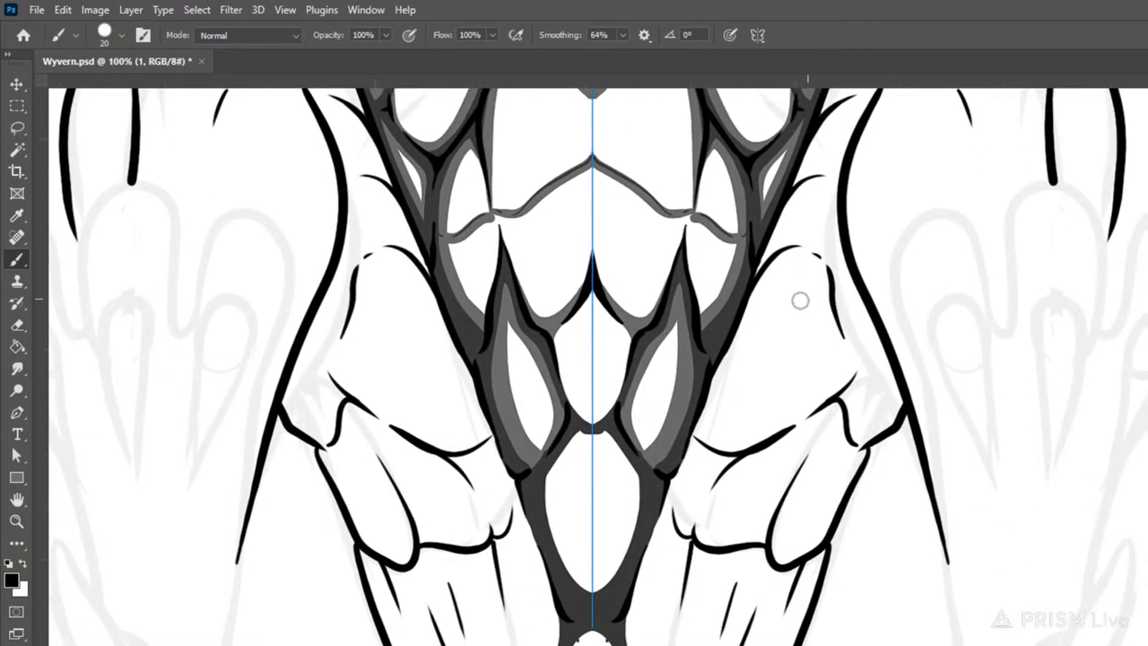
{"action": "mouse_move", "coordinate": [556, 319]}
{"action": "left_mouse_down"}
{"action": "mouse_move", "coordinate": [572, 408]}
{"action": "mouse_move", "coordinate": [591, 423]}
{"action": "mouse_move", "coordinate": [634, 387]}
{"action": "mouse_move", "coordinate": [600, 399]}
{"action": "mouse_move", "coordinate": [544, 484]}
{"action": "mouse_move", "coordinate": [556, 545]}
{"action": "mouse_move", "coordinate": [581, 587]}
{"action": "mouse_move", "coordinate": [613, 585]}
{"action": "mouse_move", "coordinate": [633, 546]}
{"action": "mouse_move", "coordinate": [626, 453]}
{"action": "mouse_move", "coordinate": [606, 437]}
{"action": "mouse_move", "coordinate": [564, 442]}
{"action": "mouse_move", "coordinate": [548, 492]}
{"action": "mouse_move", "coordinate": [561, 551]}
{"action": "mouse_move", "coordinate": [611, 595]}
{"action": "left_mouse_up"}
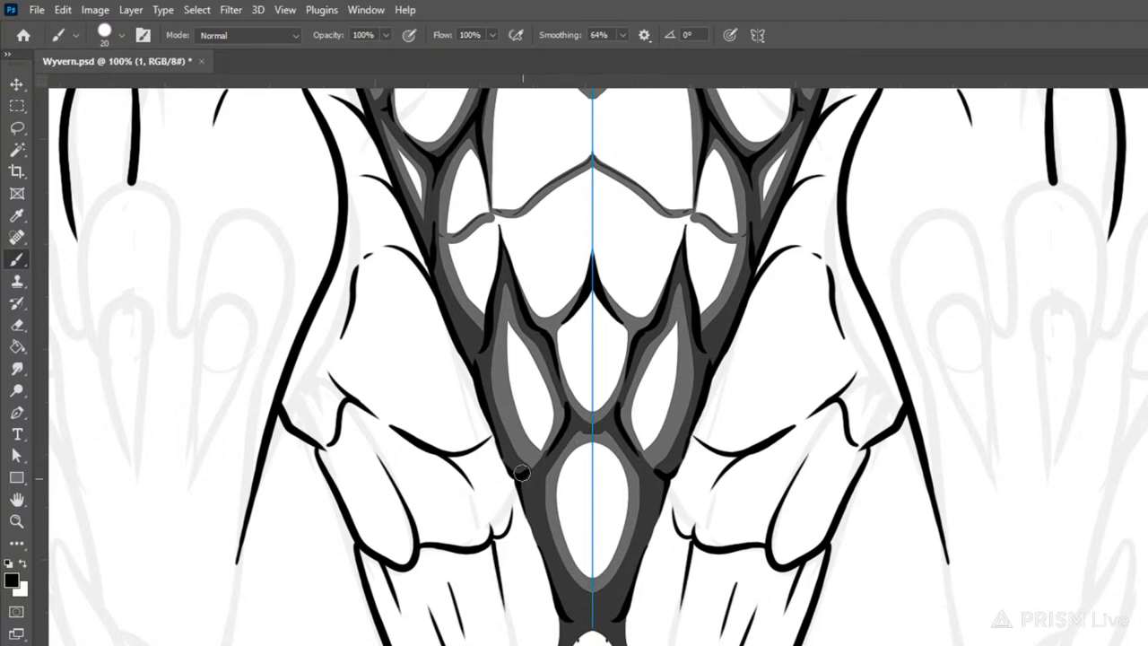
{"action": "mouse_move", "coordinate": [591, 433]}
{"action": "left_mouse_down"}
{"action": "mouse_move", "coordinate": [581, 570]}
{"action": "mouse_move", "coordinate": [599, 518]}
{"action": "left_mouse_up"}
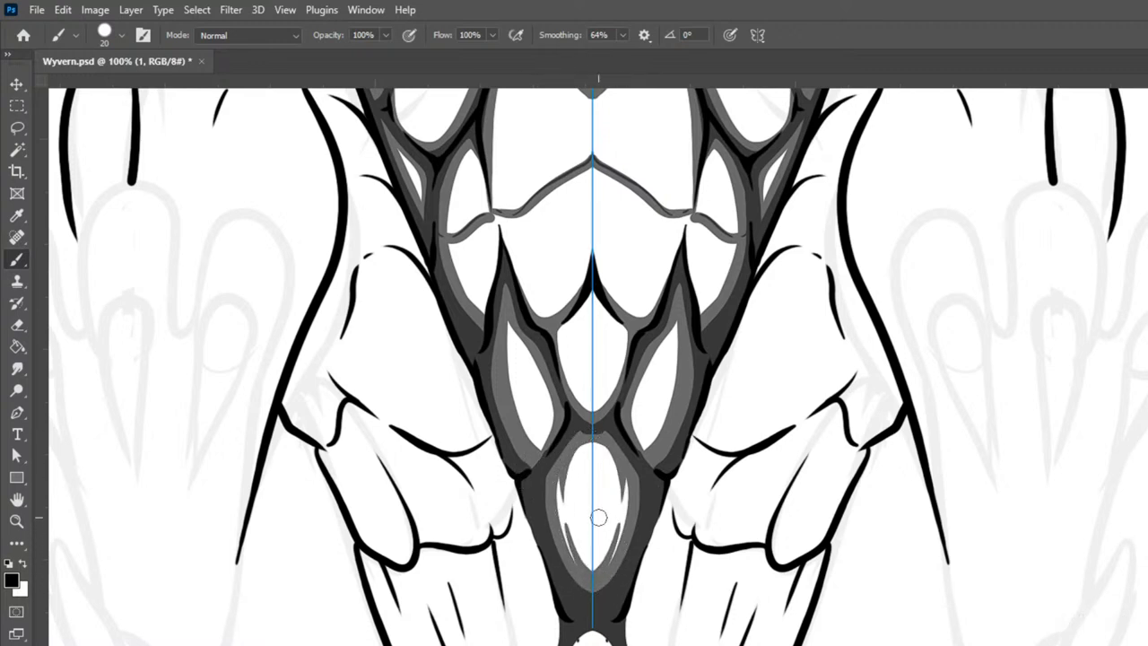
Step: Examine the mid-grey belly shading on the whole figure at reduced and closer zoom levels
{"action": "key", "text": "ctrl+minus"}
{"action": "key", "text": "ctrl+minus"}
{"action": "key", "text": "ctrl+minus"}
{"action": "key", "text": "ctrl+minus"}
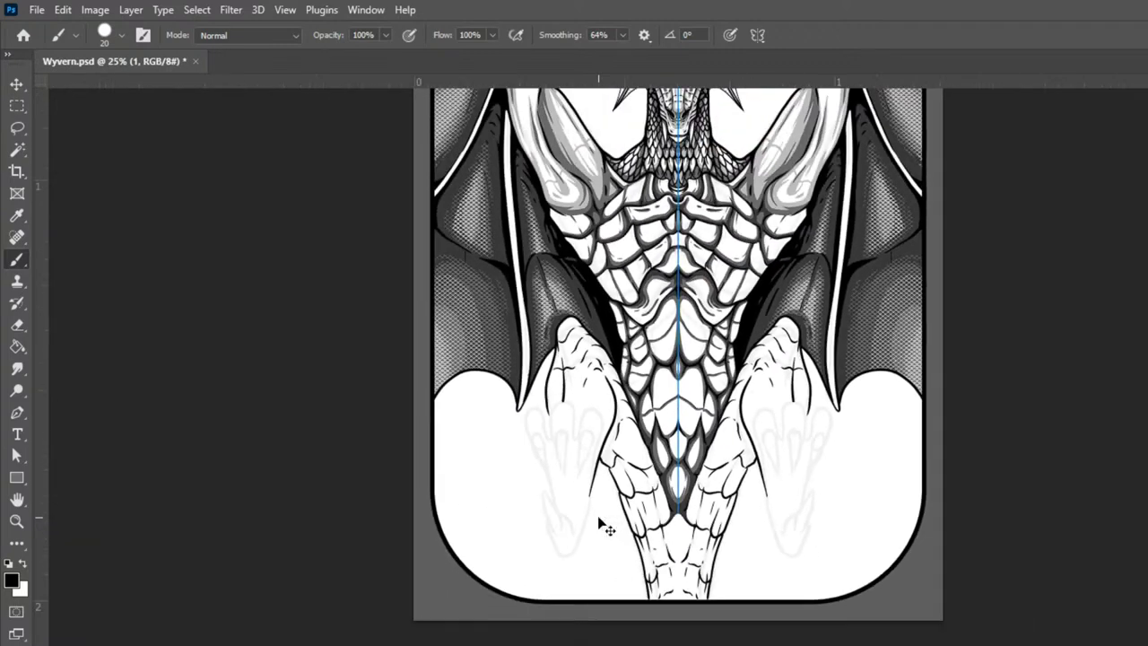
{"action": "key", "text": "ctrl+plus"}
{"action": "key", "text": "ctrl+plus"}
{"action": "key", "text": "ctrl+plus"}
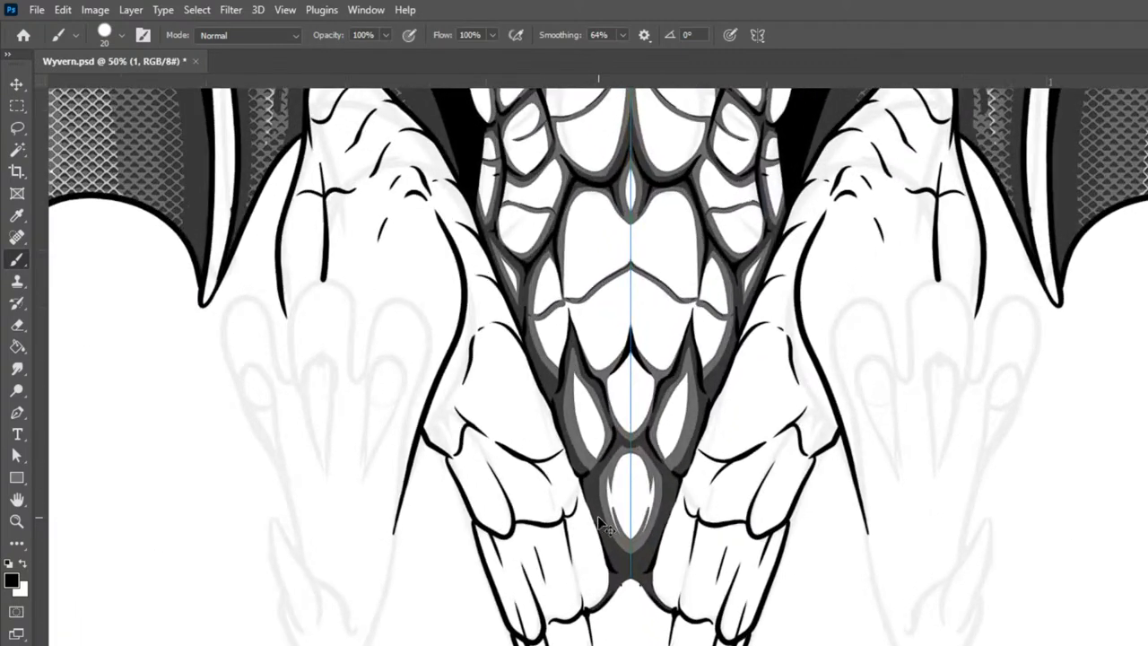
{"action": "key", "text": "ctrl+minus"}
{"action": "key", "text": "ctrl+minus"}
{"action": "key", "text": "ctrl+minus"}
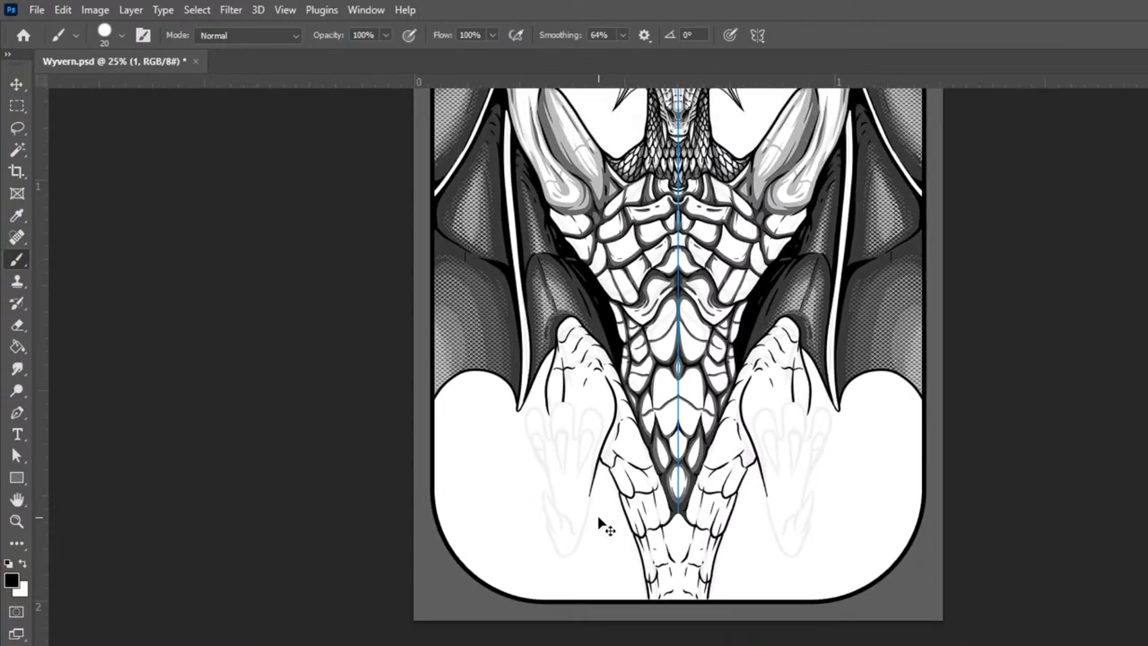
Step: On layer 2, paint light-grey shading on the two upper flank plates directly beneath the upper arm
{"action": "key", "text": "ctrl+plus"}
{"action": "key", "text": "ctrl+plus"}
{"action": "key", "text": "ctrl+plus"}
{"action": "key", "text": "ctrl+plus"}
{"action": "left_click_drag", "start_coordinate": [877, 534], "coordinate": [1120, 644]}
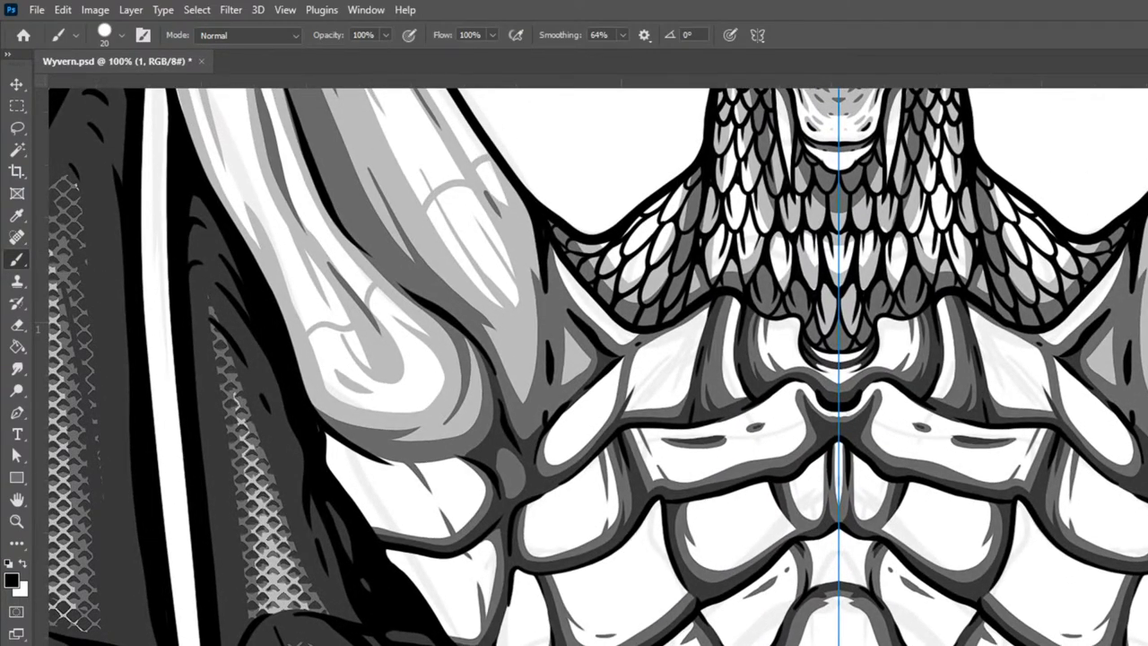
{"action": "key", "text": "bracketright"}
{"action": "mouse_move", "coordinate": [320, 435]}
{"action": "left_mouse_down"}
{"action": "mouse_move", "coordinate": [413, 473]}
{"action": "mouse_move", "coordinate": [451, 552]}
{"action": "mouse_move", "coordinate": [349, 512]}
{"action": "mouse_move", "coordinate": [429, 529]}
{"action": "mouse_move", "coordinate": [417, 485]}
{"action": "mouse_move", "coordinate": [458, 529]}
{"action": "mouse_move", "coordinate": [481, 479]}
{"action": "mouse_move", "coordinate": [423, 465]}
{"action": "mouse_move", "coordinate": [464, 467]}
{"action": "mouse_move", "coordinate": [473, 520]}
{"action": "mouse_move", "coordinate": [436, 541]}
{"action": "mouse_move", "coordinate": [454, 535]}
{"action": "mouse_move", "coordinate": [468, 497]}
{"action": "mouse_move", "coordinate": [439, 473]}
{"action": "left_mouse_up"}
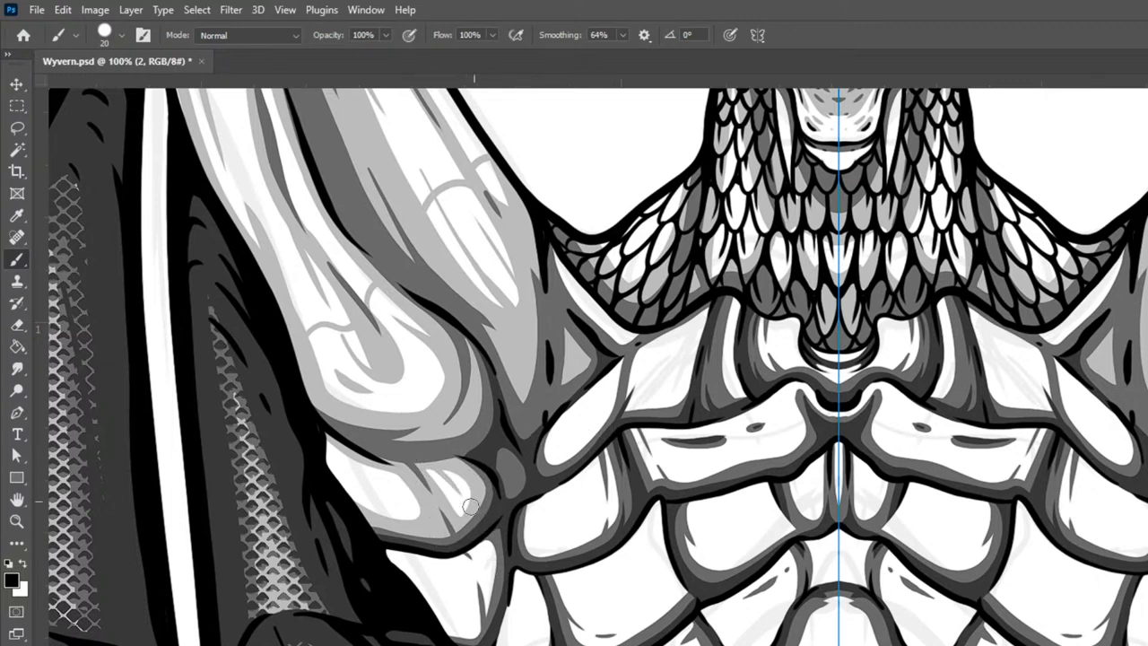
{"action": "mouse_move", "coordinate": [474, 547]}
{"action": "left_mouse_down"}
{"action": "mouse_move", "coordinate": [489, 637]}
{"action": "mouse_move", "coordinate": [479, 539]}
{"action": "mouse_move", "coordinate": [481, 616]}
{"action": "mouse_move", "coordinate": [465, 637]}
{"action": "mouse_move", "coordinate": [431, 632]}
{"action": "mouse_move", "coordinate": [492, 573]}
{"action": "left_mouse_up"}
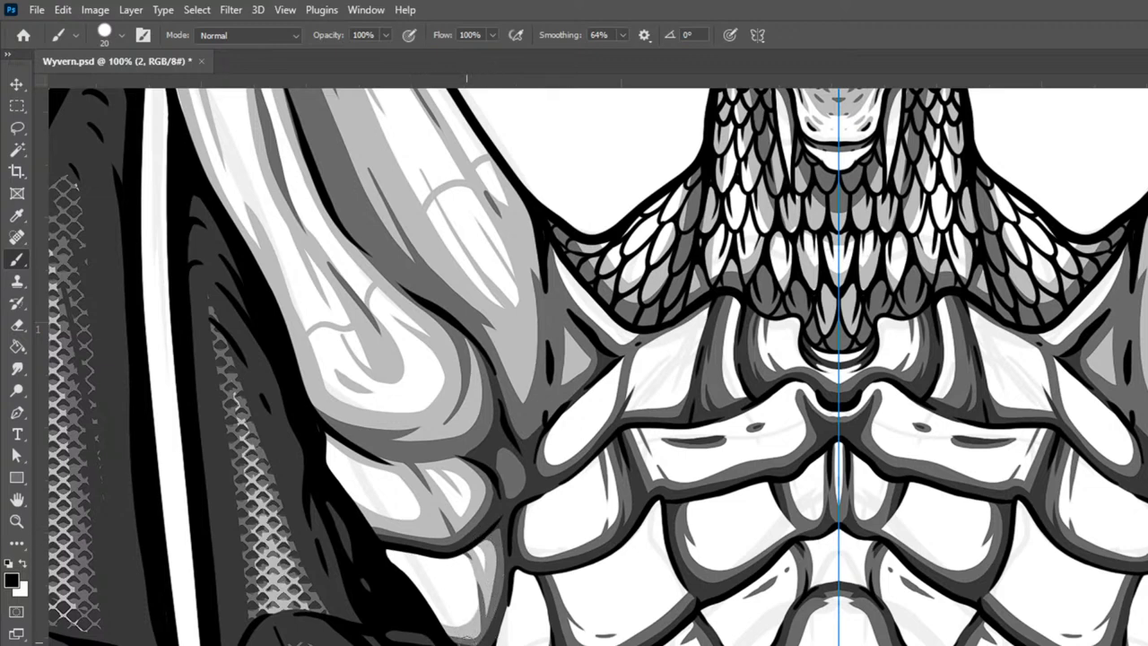
{"action": "mouse_move", "coordinate": [383, 548]}
{"action": "left_mouse_down"}
{"action": "mouse_move", "coordinate": [458, 564]}
{"action": "mouse_move", "coordinate": [488, 540]}
{"action": "mouse_move", "coordinate": [505, 504]}
{"action": "left_mouse_up"}
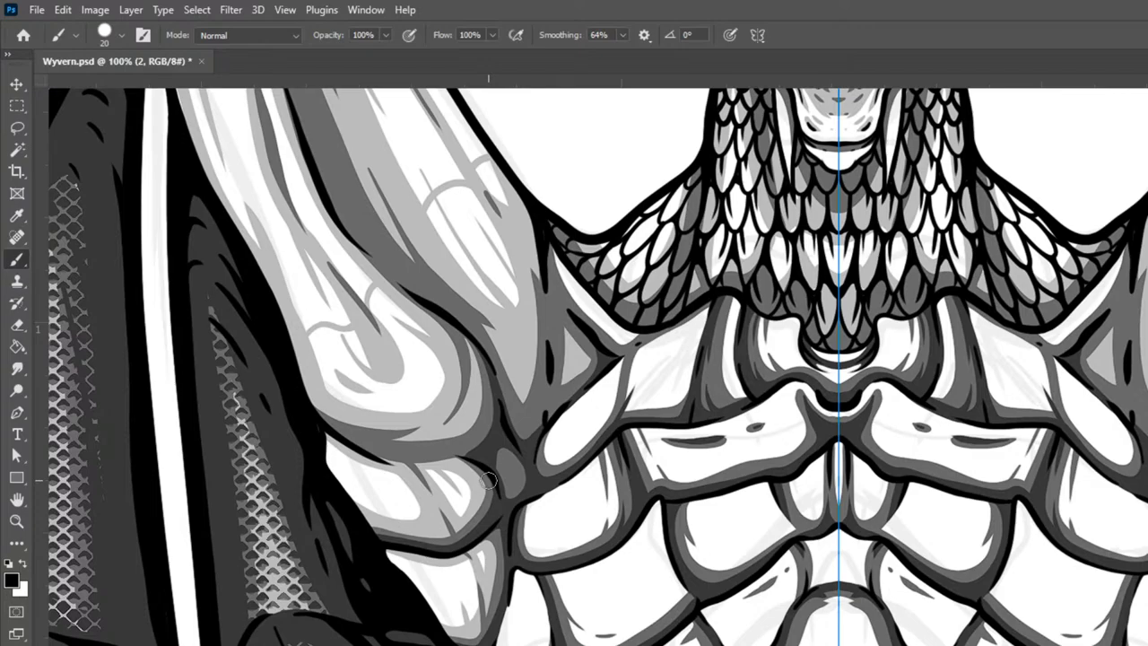
Step: Compare the light-grey flank shading with the whole illustration and return to a close view of the upper chest
{"action": "key", "text": "ctrl+minus"}
{"action": "key", "text": "ctrl+minus"}
{"action": "key", "text": "ctrl+minus"}
{"action": "key", "text": "ctrl+minus"}
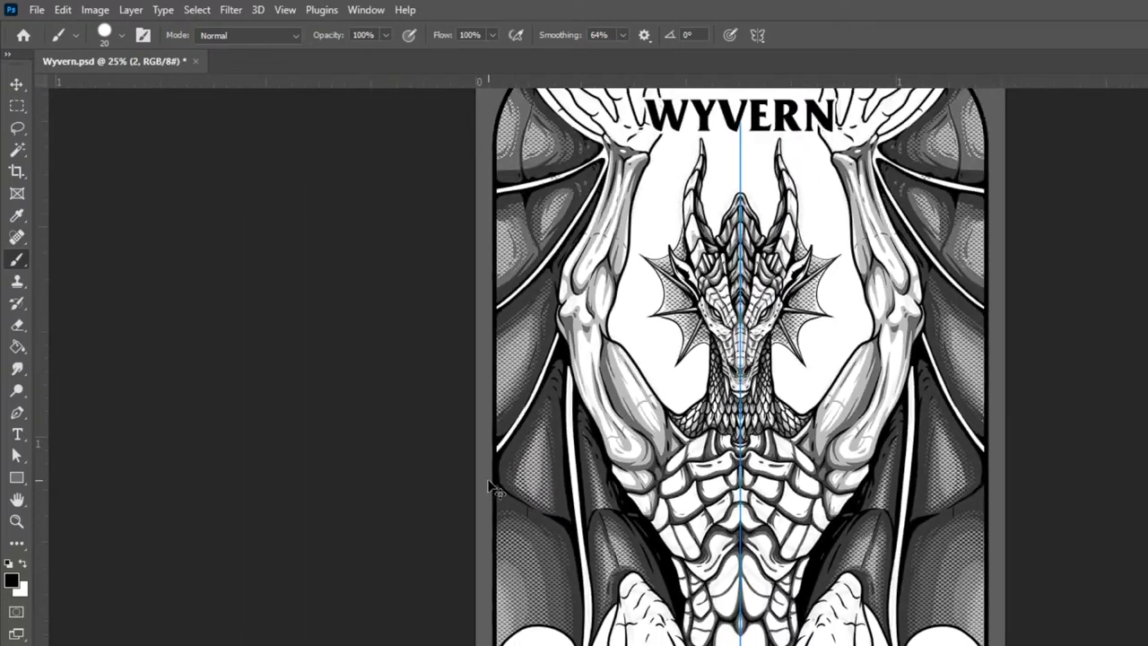
{"action": "key", "text": "ctrl+minus"}
{"action": "key", "text": "ctrl+plus"}
{"action": "key", "text": "ctrl+plus"}
{"action": "key", "text": "ctrl+plus"}
{"action": "key", "text": "ctrl+plus"}
{"action": "key", "text": "ctrl+plus"}
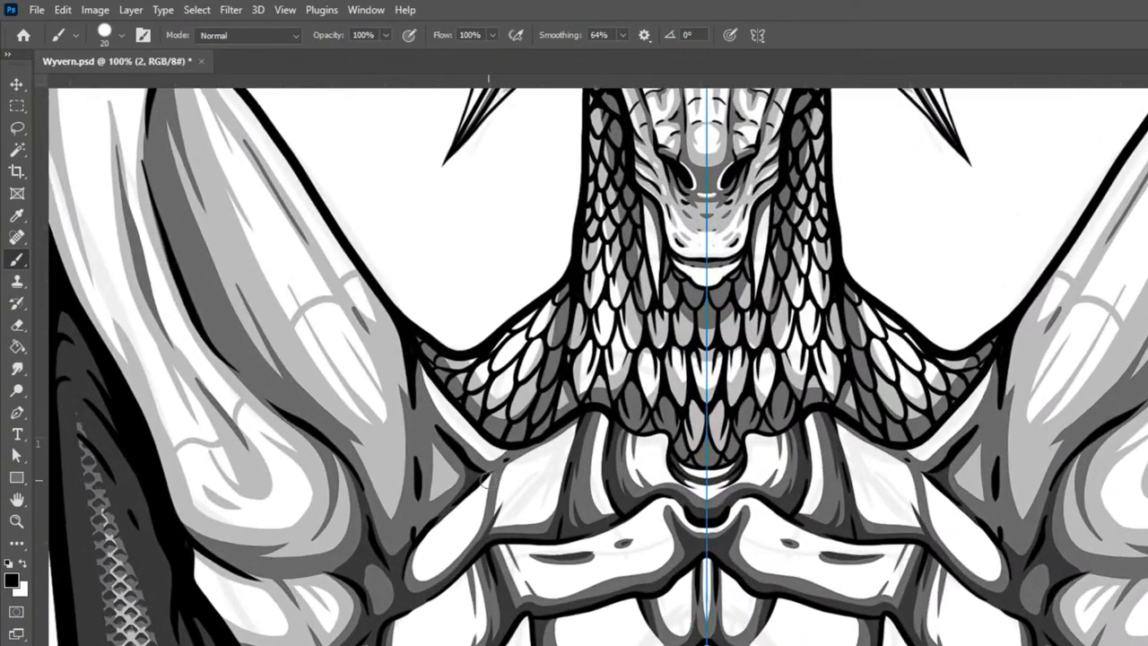
Step: Paint the upper chest and collar plates in flat light grey on both sides of the symmetry line
{"action": "key", "text": "bracketright"}
{"action": "key", "text": "bracketright"}
{"action": "key", "text": "bracketright"}
{"action": "key", "text": "bracketright"}
{"action": "key", "text": "bracketright"}
{"action": "key", "text": "bracketright"}
{"action": "mouse_move", "coordinate": [442, 549]}
{"action": "left_mouse_down"}
{"action": "mouse_move", "coordinate": [547, 493]}
{"action": "mouse_move", "coordinate": [515, 489]}
{"action": "mouse_move", "coordinate": [592, 439]}
{"action": "mouse_move", "coordinate": [608, 555]}
{"action": "left_mouse_up"}
{"action": "mouse_move", "coordinate": [641, 443]}
{"action": "left_mouse_down"}
{"action": "mouse_move", "coordinate": [678, 507]}
{"action": "mouse_move", "coordinate": [693, 498]}
{"action": "mouse_move", "coordinate": [645, 484]}
{"action": "mouse_move", "coordinate": [785, 501]}
{"action": "mouse_move", "coordinate": [665, 479]}
{"action": "mouse_move", "coordinate": [733, 490]}
{"action": "mouse_move", "coordinate": [426, 611]}
{"action": "mouse_move", "coordinate": [462, 622]}
{"action": "mouse_move", "coordinate": [433, 606]}
{"action": "mouse_move", "coordinate": [569, 531]}
{"action": "mouse_move", "coordinate": [674, 523]}
{"action": "left_mouse_up"}
{"action": "key", "text": "ctrl+z"}
{"action": "mouse_move", "coordinate": [771, 520]}
{"action": "left_mouse_down"}
{"action": "mouse_move", "coordinate": [644, 470]}
{"action": "mouse_move", "coordinate": [751, 489]}
{"action": "mouse_move", "coordinate": [605, 521]}
{"action": "mouse_move", "coordinate": [806, 581]}
{"action": "left_mouse_up"}
{"action": "mouse_move", "coordinate": [875, 560]}
{"action": "left_mouse_down"}
{"action": "mouse_move", "coordinate": [852, 415]}
{"action": "mouse_move", "coordinate": [848, 253]}
{"action": "left_mouse_up"}
Step: Fill the middle belly plates with light grey using a 200 px brush, and the outer flank plates with a smaller one
{"action": "key", "text": "bracketright"}
{"action": "key", "text": "bracketright"}
{"action": "key", "text": "bracketright"}
{"action": "key", "text": "bracketright"}
{"action": "key", "text": "bracketright"}
{"action": "key", "text": "bracketright"}
{"action": "mouse_move", "coordinate": [448, 366]}
{"action": "left_mouse_down"}
{"action": "mouse_move", "coordinate": [458, 453]}
{"action": "mouse_move", "coordinate": [533, 355]}
{"action": "mouse_move", "coordinate": [623, 341]}
{"action": "mouse_move", "coordinate": [701, 291]}
{"action": "mouse_move", "coordinate": [684, 216]}
{"action": "mouse_move", "coordinate": [655, 489]}
{"action": "left_mouse_up"}
{"action": "key", "text": "bracketleft"}
{"action": "key", "text": "bracketleft"}
{"action": "key", "text": "bracketleft"}
{"action": "key", "text": "bracketleft"}
{"action": "key", "text": "bracketleft"}
{"action": "key", "text": "bracketleft"}
{"action": "key", "text": "bracketleft"}
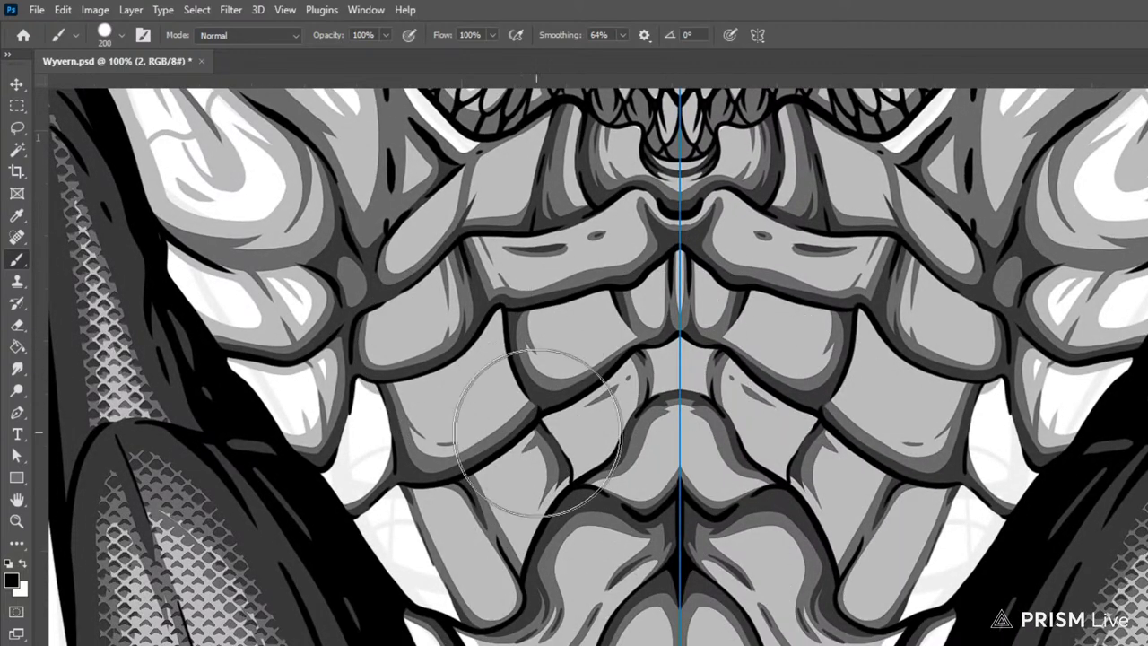
{"action": "mouse_move", "coordinate": [384, 381]}
{"action": "left_mouse_down"}
{"action": "mouse_move", "coordinate": [360, 469]}
{"action": "mouse_move", "coordinate": [341, 505]}
{"action": "mouse_move", "coordinate": [381, 386]}
{"action": "mouse_move", "coordinate": [326, 490]}
{"action": "mouse_move", "coordinate": [359, 437]}
{"action": "mouse_move", "coordinate": [413, 589]}
{"action": "mouse_move", "coordinate": [458, 603]}
{"action": "mouse_move", "coordinate": [376, 409]}
{"action": "mouse_move", "coordinate": [397, 503]}
{"action": "mouse_move", "coordinate": [489, 637]}
{"action": "mouse_move", "coordinate": [408, 592]}
{"action": "mouse_move", "coordinate": [465, 578]}
{"action": "left_mouse_up"}
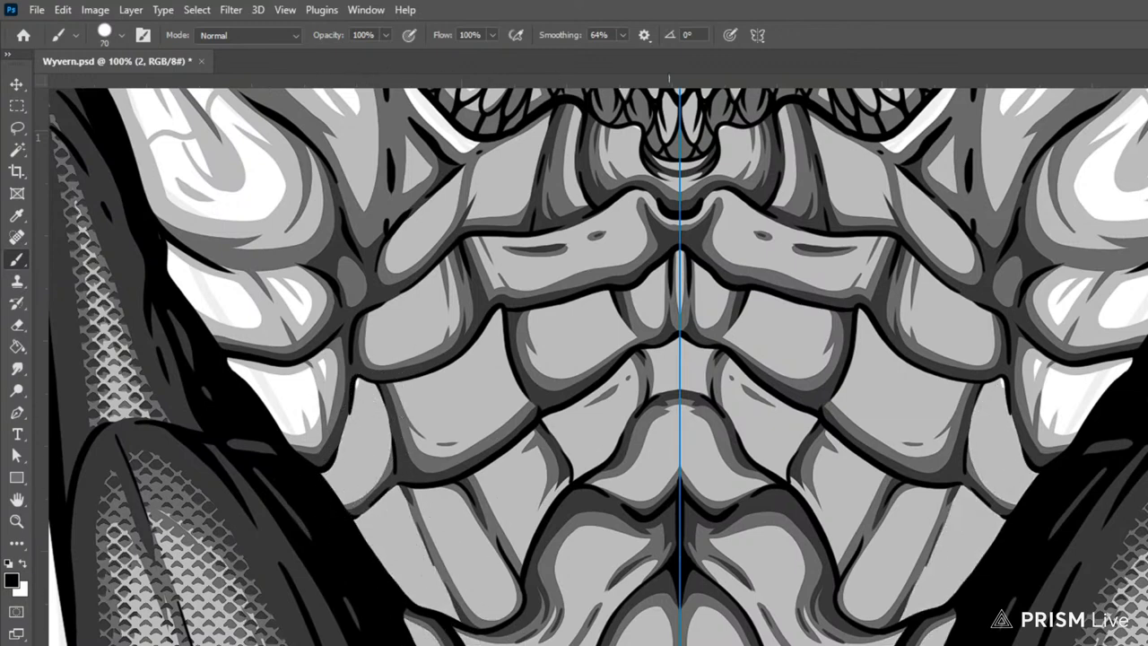
Step: Fill the remaining lower belly plates down the torso with light grey using a 125 px brush
{"action": "key", "text": "ctrl+minus"}
{"action": "key", "text": "ctrl+minus"}
{"action": "key", "text": "ctrl+minus"}
{"action": "key", "text": "ctrl+plus"}
{"action": "mouse_move", "coordinate": [837, 477]}
{"action": "left_mouse_down"}
{"action": "mouse_move", "coordinate": [823, 435]}
{"action": "mouse_move", "coordinate": [824, 321]}
{"action": "left_mouse_up"}
{"action": "key", "text": "bracketright"}
{"action": "key", "text": "bracketright"}
{"action": "key", "text": "bracketright"}
{"action": "key", "text": "bracketright"}
{"action": "mouse_move", "coordinate": [582, 511]}
{"action": "left_mouse_down"}
{"action": "mouse_move", "coordinate": [659, 590]}
{"action": "mouse_move", "coordinate": [643, 379]}
{"action": "mouse_move", "coordinate": [672, 626]}
{"action": "mouse_move", "coordinate": [712, 621]}
{"action": "mouse_move", "coordinate": [734, 348]}
{"action": "mouse_move", "coordinate": [732, 548]}
{"action": "mouse_move", "coordinate": [750, 572]}
{"action": "mouse_move", "coordinate": [757, 362]}
{"action": "mouse_move", "coordinate": [703, 518]}
{"action": "mouse_move", "coordinate": [600, 600]}
{"action": "left_mouse_up"}
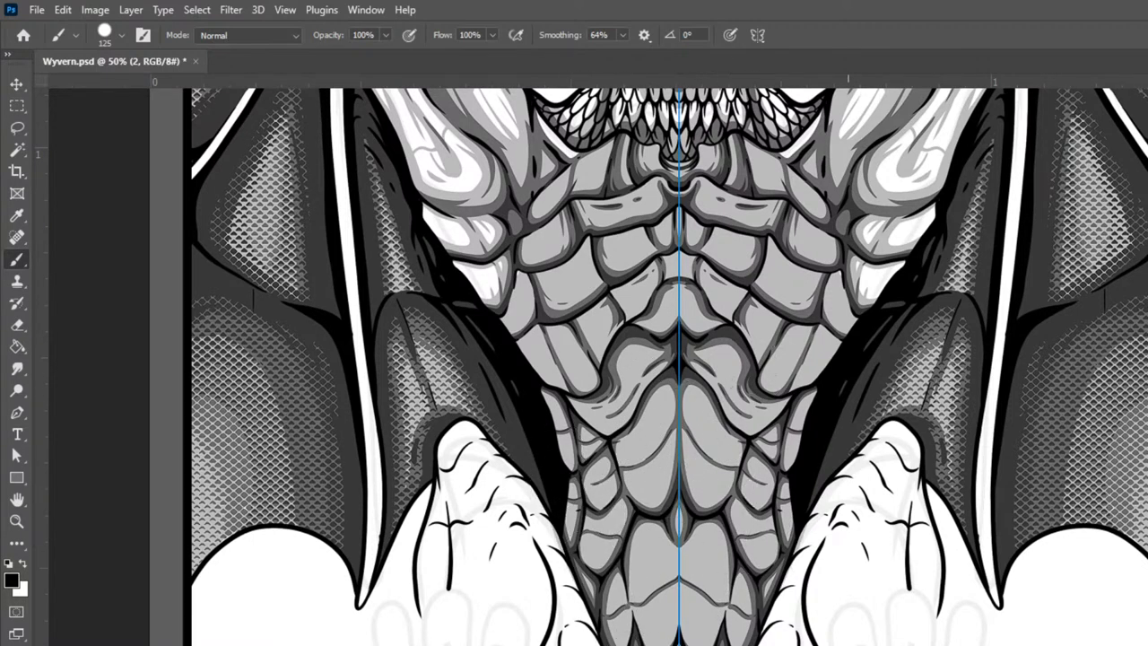
Step: With a 10 px brush, add white edge highlights and tapered streaks to the two diagonal plates beneath the shoulder
{"action": "left_click_drag", "start_coordinate": [798, 440], "coordinate": [877, 644]}
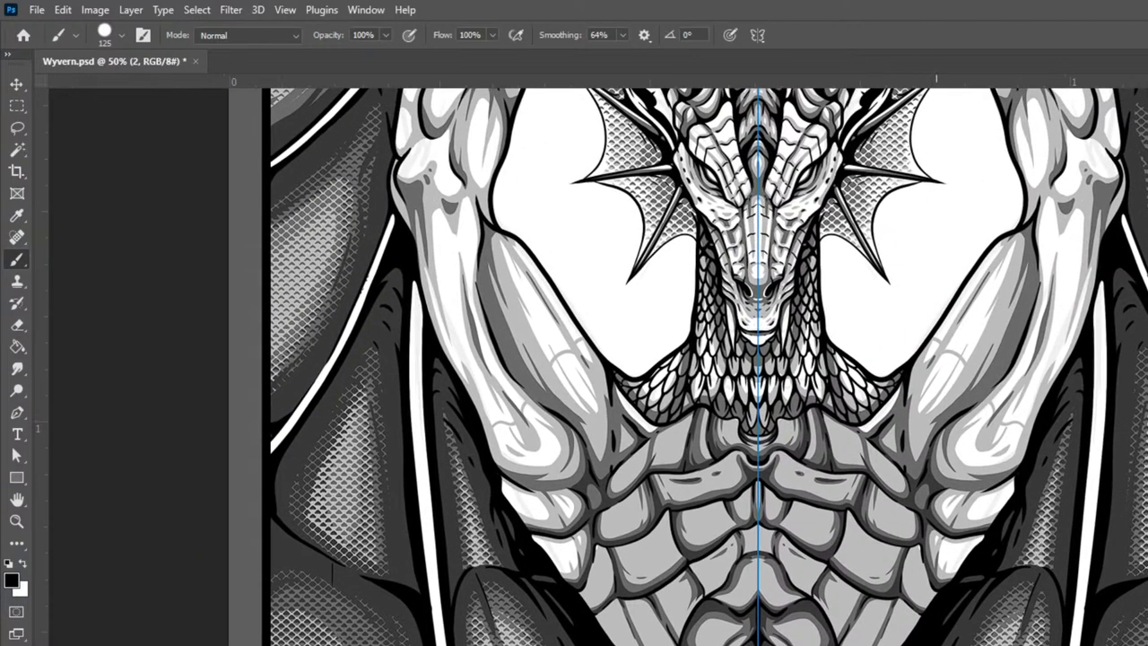
{"action": "scroll", "coordinate": [709, 437], "scroll_direction": "up", "scroll_amount": 5}
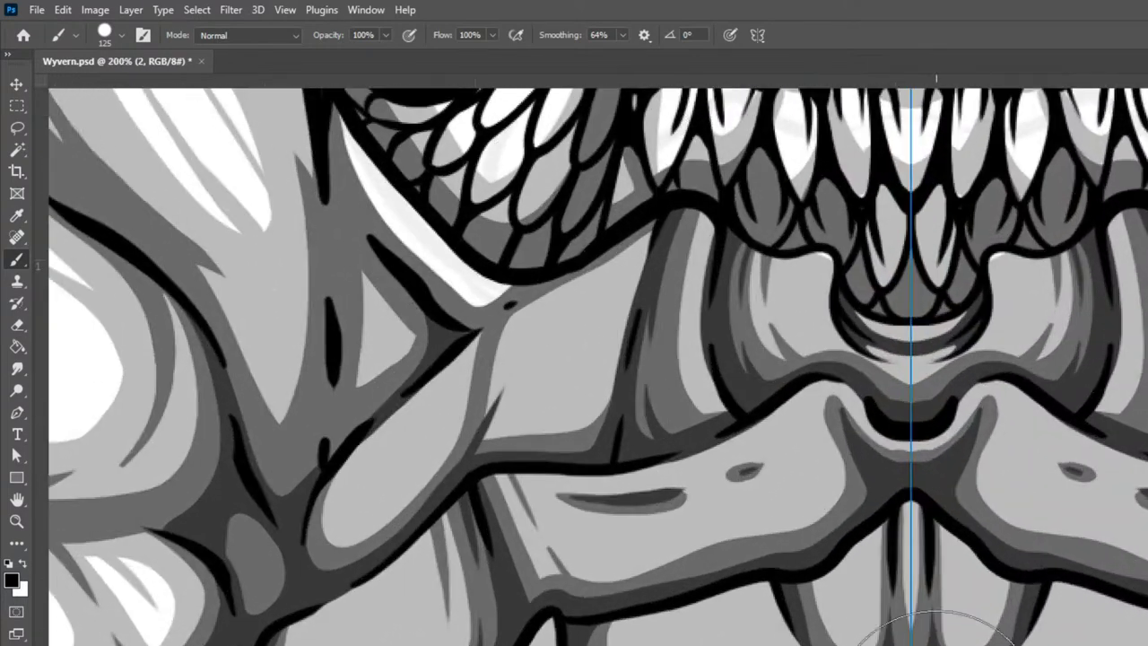
{"action": "scroll", "coordinate": [708, 444], "scroll_direction": "down", "scroll_amount": 3}
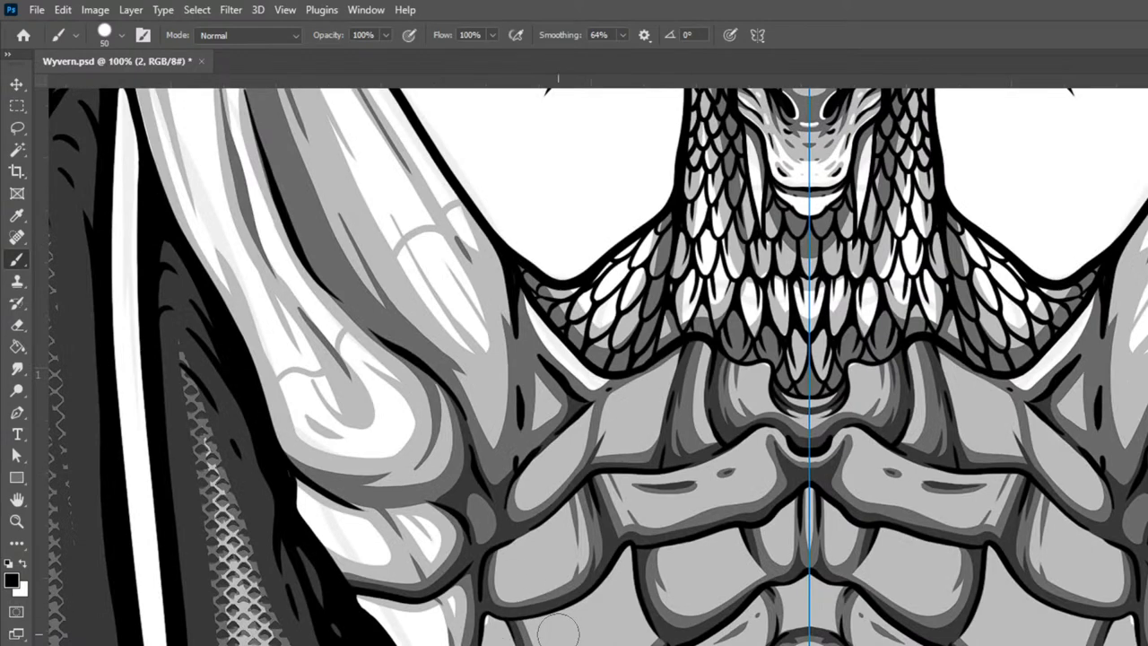
{"action": "key", "text": "ctrl+plus"}
{"action": "key", "text": "bracketleft"}
{"action": "key", "text": "bracketleft"}
{"action": "key", "text": "bracketleft"}
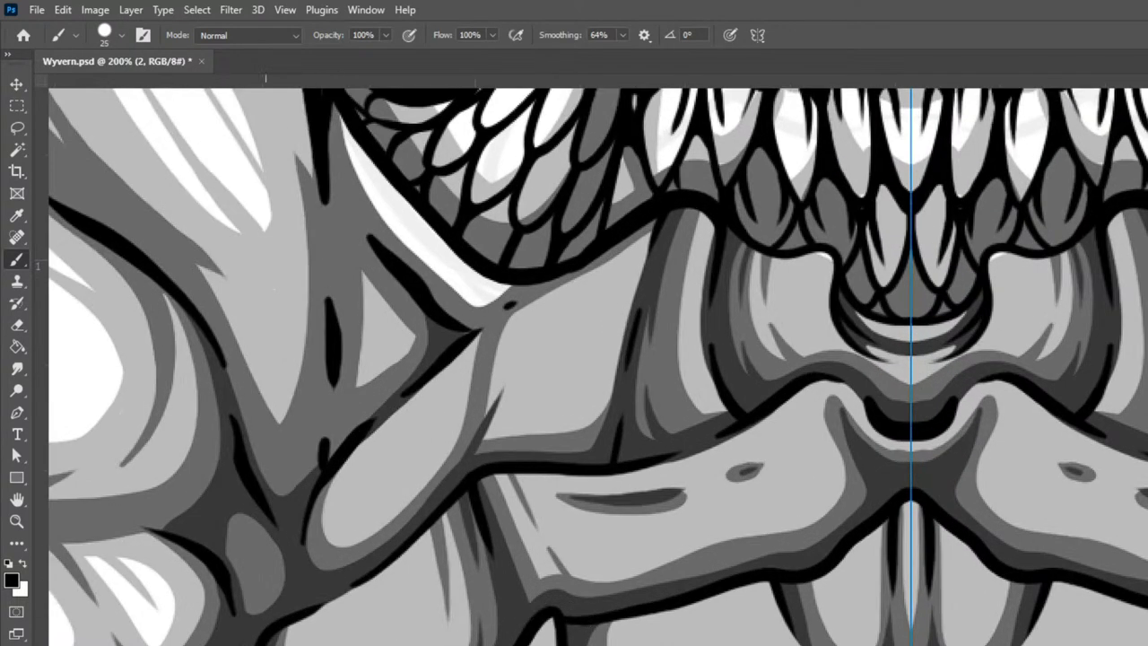
{"action": "scroll", "coordinate": [653, 574], "scroll_direction": "up", "scroll_amount": 2}
{"action": "key", "text": "bracketleft"}
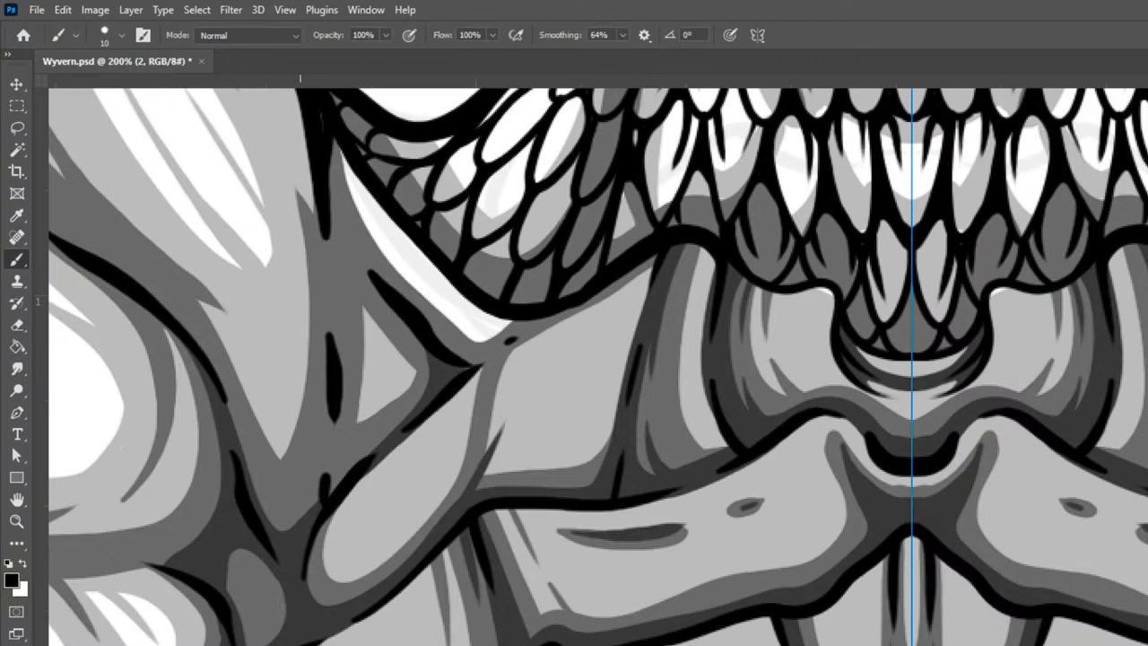
{"action": "mouse_move", "coordinate": [329, 638]}
{"action": "left_mouse_down"}
{"action": "mouse_move", "coordinate": [419, 590]}
{"action": "mouse_move", "coordinate": [437, 535]}
{"action": "left_mouse_up"}
{"action": "left_click_drag", "start_coordinate": [403, 599], "coordinate": [413, 644]}
{"action": "left_click_drag", "start_coordinate": [355, 622], "coordinate": [350, 644]}
{"action": "left_click_drag", "start_coordinate": [334, 518], "coordinate": [490, 350]}
{"action": "mouse_move", "coordinate": [431, 420]}
{"action": "left_mouse_down"}
{"action": "mouse_move", "coordinate": [429, 453]}
{"action": "mouse_move", "coordinate": [402, 471]}
{"action": "mouse_move", "coordinate": [400, 502]}
{"action": "left_mouse_up"}
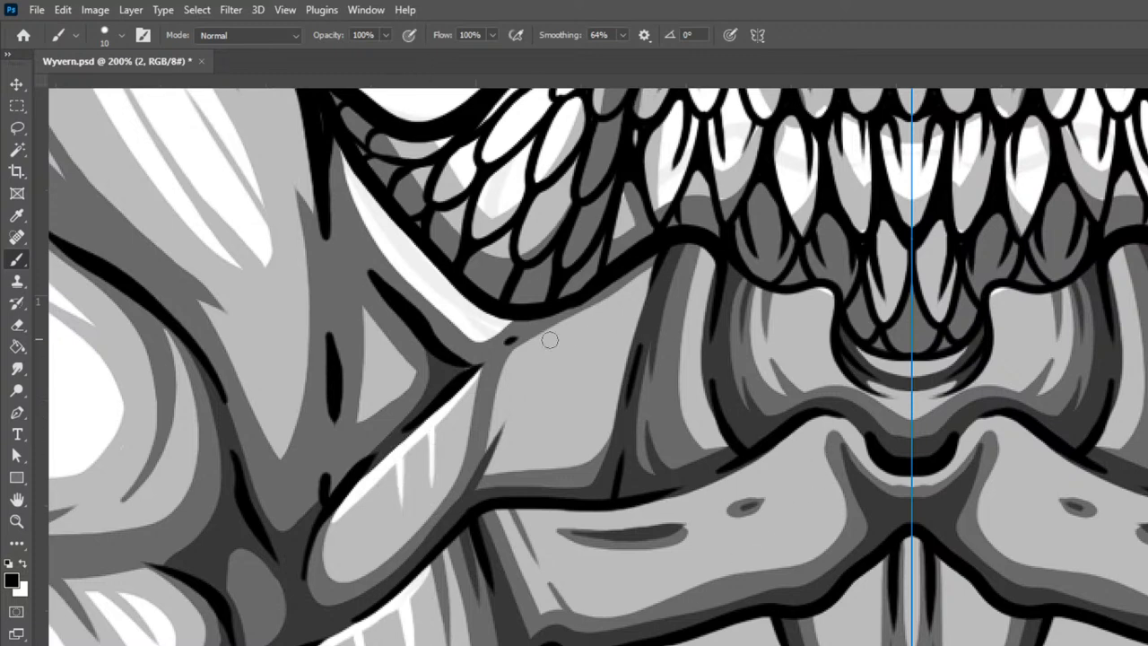
Step: Add white highlights to the upper chest plate, the narrow plate beside it, and the rim and crescent below the neck scales
{"action": "mouse_move", "coordinate": [500, 357]}
{"action": "left_mouse_down"}
{"action": "mouse_move", "coordinate": [587, 318]}
{"action": "mouse_move", "coordinate": [661, 256]}
{"action": "mouse_move", "coordinate": [590, 384]}
{"action": "left_mouse_up"}
{"action": "mouse_move", "coordinate": [561, 337]}
{"action": "left_mouse_down"}
{"action": "mouse_move", "coordinate": [549, 387]}
{"action": "mouse_move", "coordinate": [524, 372]}
{"action": "left_mouse_up"}
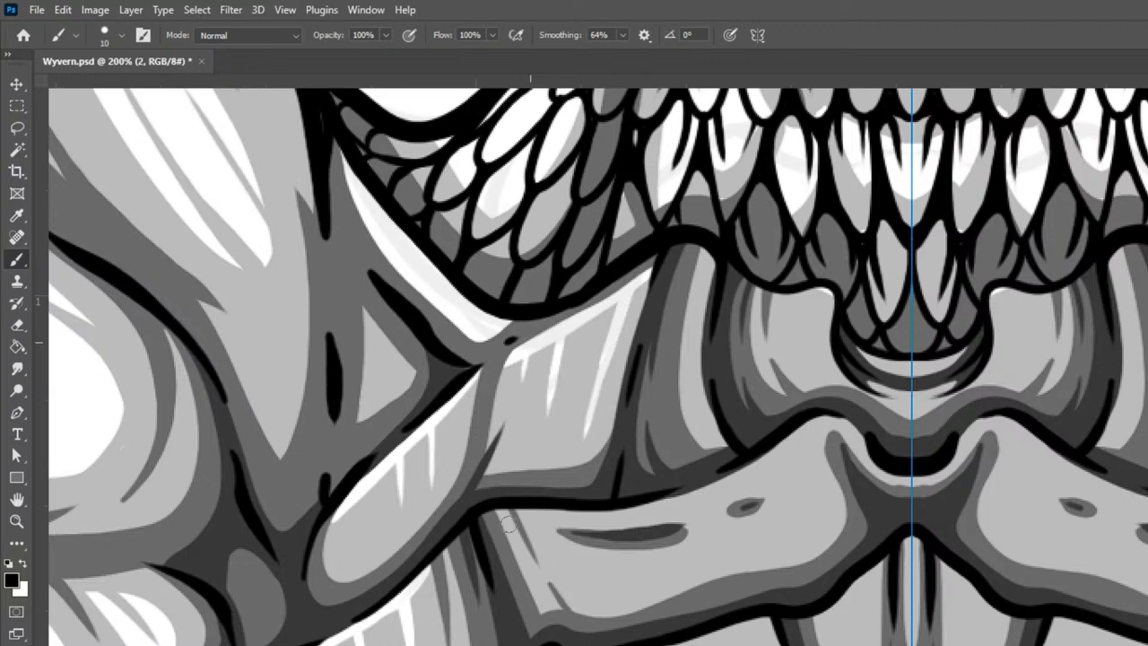
{"action": "mouse_move", "coordinate": [708, 256]}
{"action": "left_mouse_down"}
{"action": "mouse_move", "coordinate": [698, 351]}
{"action": "mouse_move", "coordinate": [724, 439]}
{"action": "left_mouse_up"}
{"action": "mouse_move", "coordinate": [772, 294]}
{"action": "left_mouse_down"}
{"action": "mouse_move", "coordinate": [843, 291]}
{"action": "mouse_move", "coordinate": [827, 362]}
{"action": "mouse_move", "coordinate": [841, 314]}
{"action": "left_mouse_up"}
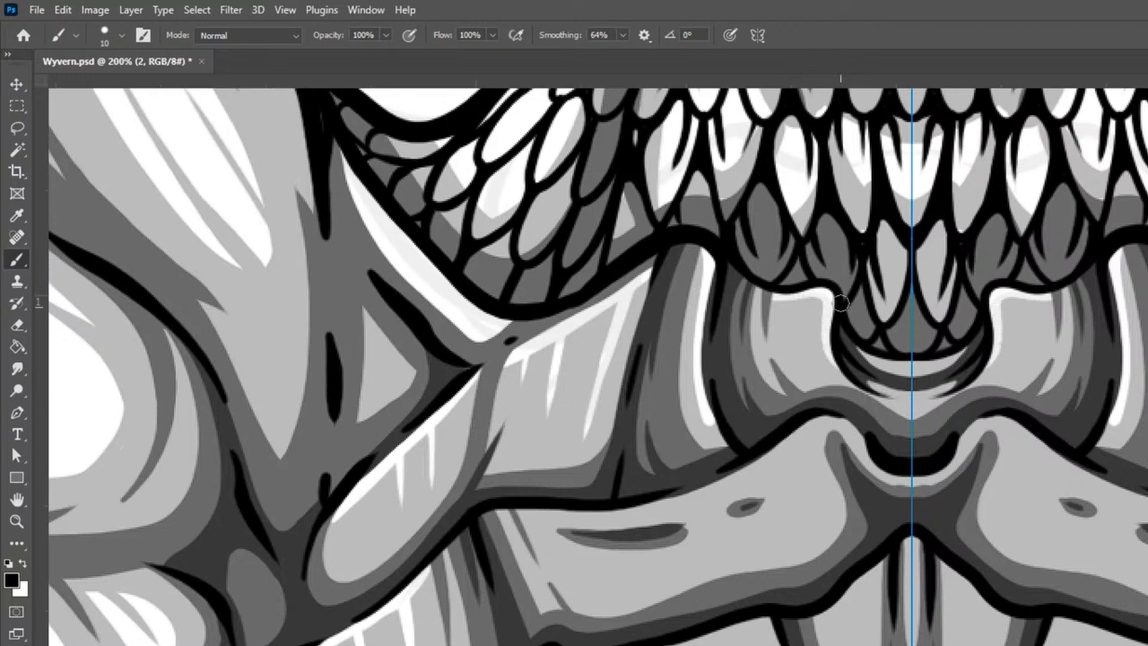
{"action": "mouse_move", "coordinate": [876, 355]}
{"action": "left_mouse_down"}
{"action": "mouse_move", "coordinate": [935, 367]}
{"action": "mouse_move", "coordinate": [948, 356]}
{"action": "left_mouse_up"}
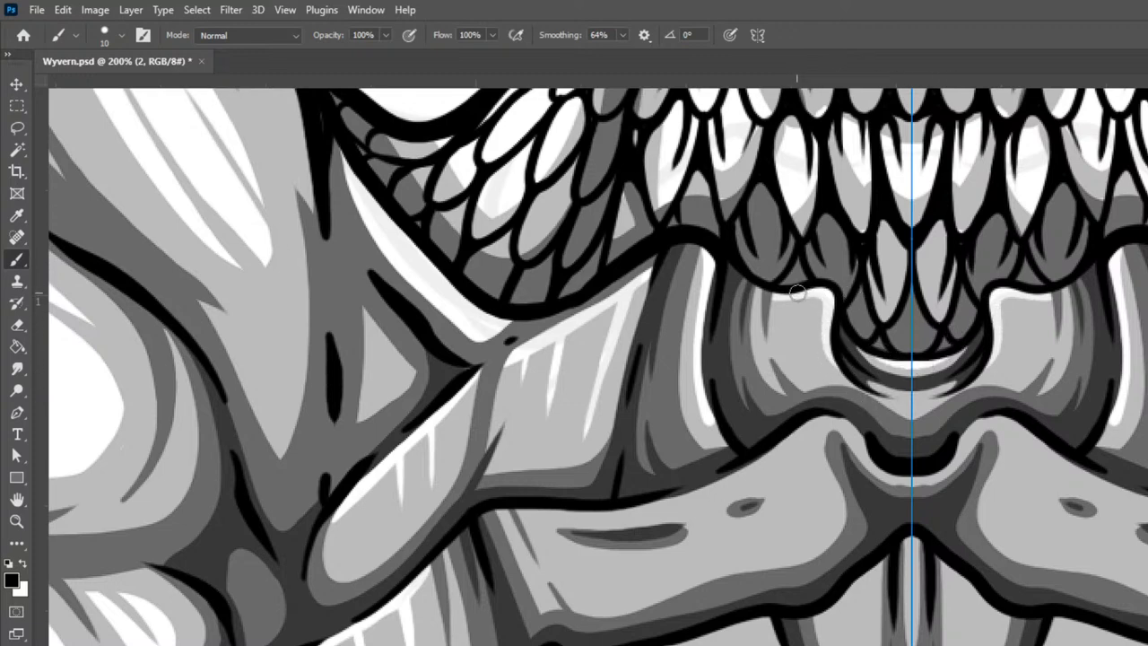
{"action": "left_click_drag", "start_coordinate": [801, 297], "coordinate": [800, 337]}
{"action": "key", "text": "ctrl+minus"}
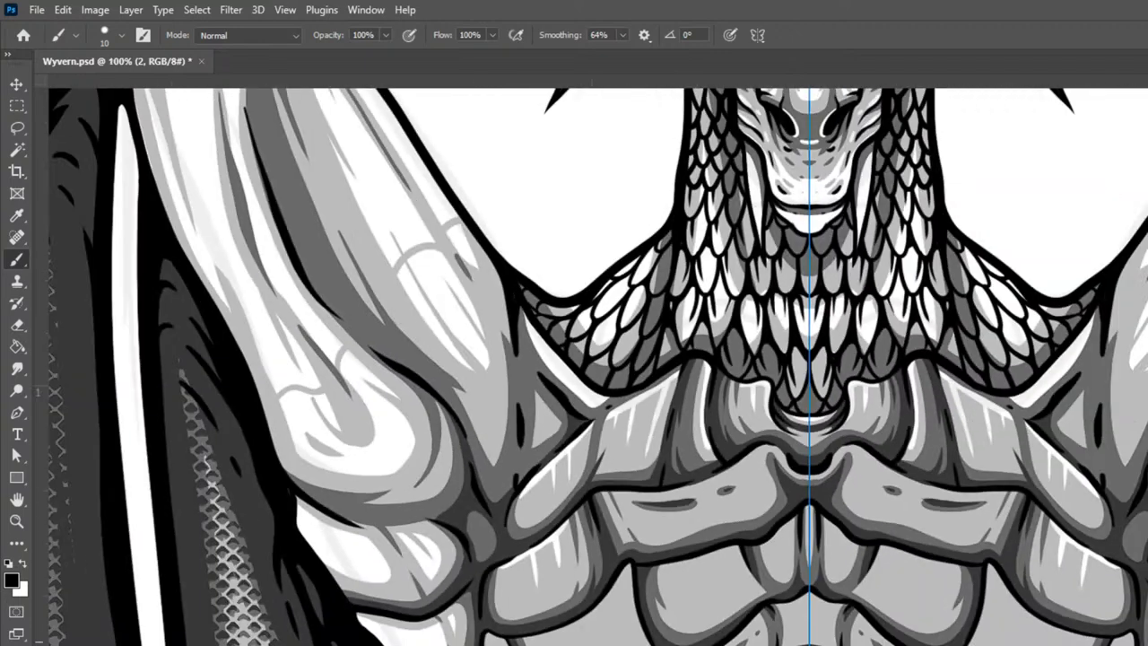
Step: With a 15 px brush, highlight the upper edge of the wide chest plate in white and add short tapered streaks
{"action": "key", "text": "ctrl+plus"}
{"action": "key", "text": "bracketright"}
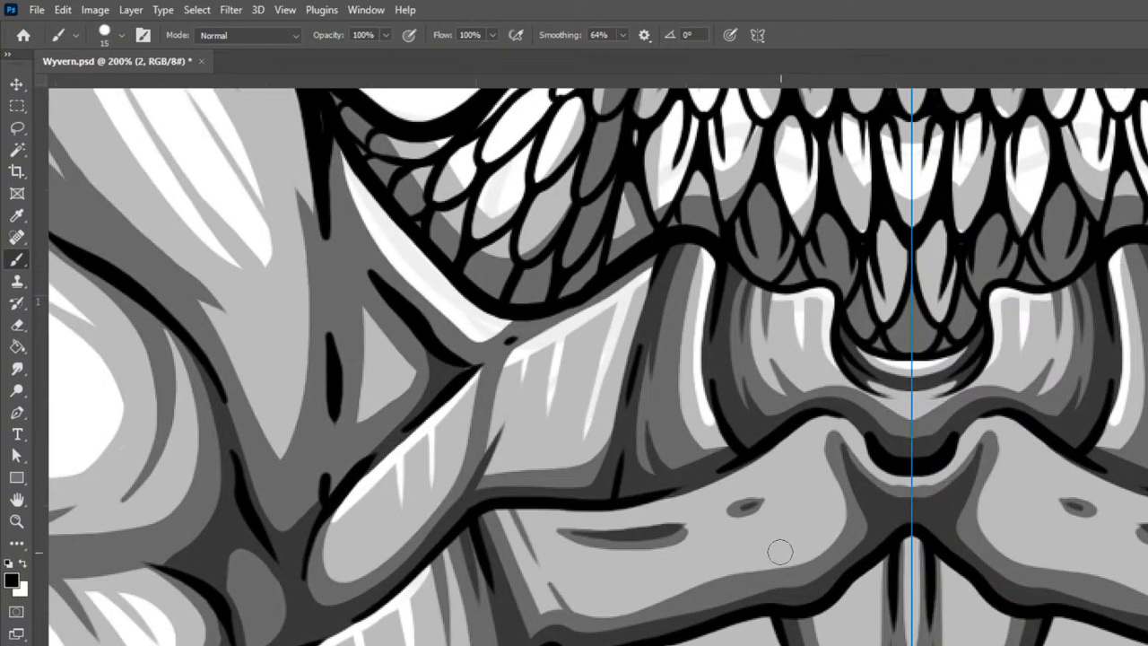
{"action": "mouse_move", "coordinate": [533, 507]}
{"action": "left_mouse_down"}
{"action": "mouse_move", "coordinate": [625, 509]}
{"action": "mouse_move", "coordinate": [697, 494]}
{"action": "mouse_move", "coordinate": [811, 435]}
{"action": "mouse_move", "coordinate": [825, 410]}
{"action": "mouse_move", "coordinate": [834, 416]}
{"action": "left_mouse_up"}
{"action": "left_click_drag", "start_coordinate": [793, 457], "coordinate": [815, 516]}
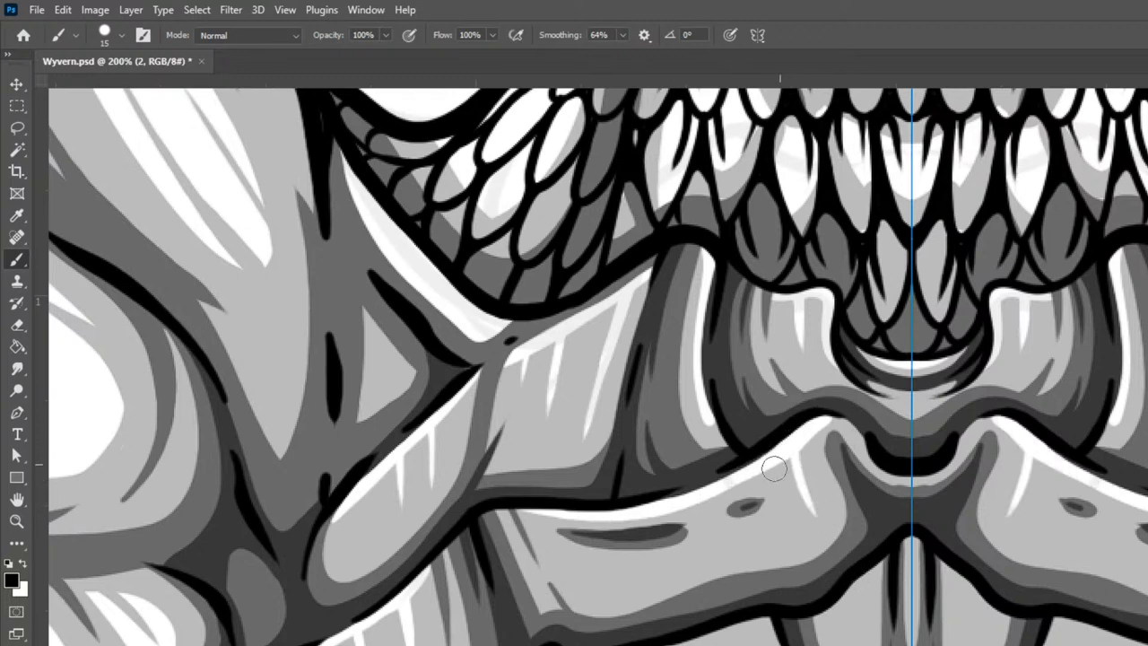
{"action": "left_click_drag", "start_coordinate": [693, 493], "coordinate": [706, 535]}
Step: Add white edge highlights and tapered streaks to the outer flank plate and the large plate beside it
{"action": "left_click_drag", "start_coordinate": [873, 554], "coordinate": [987, 263]}
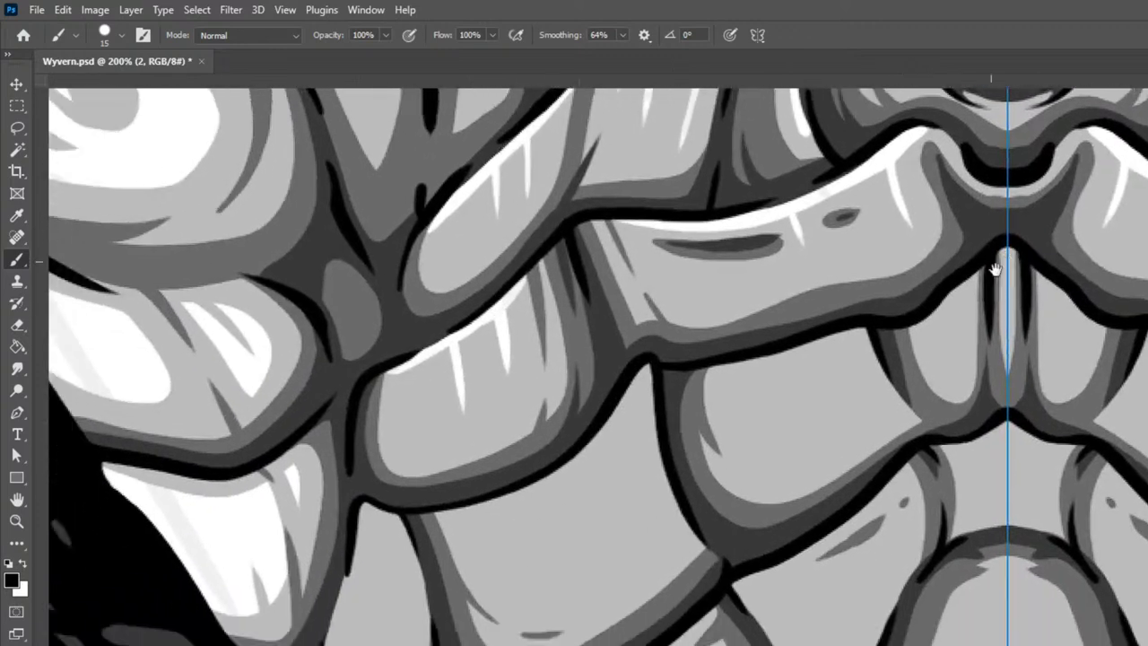
{"action": "mouse_move", "coordinate": [350, 638]}
{"action": "left_mouse_down"}
{"action": "mouse_move", "coordinate": [386, 497]}
{"action": "mouse_move", "coordinate": [444, 518]}
{"action": "mouse_move", "coordinate": [414, 642]}
{"action": "left_mouse_up"}
{"action": "mouse_move", "coordinate": [442, 492]}
{"action": "left_mouse_down"}
{"action": "mouse_move", "coordinate": [510, 494]}
{"action": "mouse_move", "coordinate": [604, 449]}
{"action": "mouse_move", "coordinate": [651, 397]}
{"action": "mouse_move", "coordinate": [671, 353]}
{"action": "left_mouse_up"}
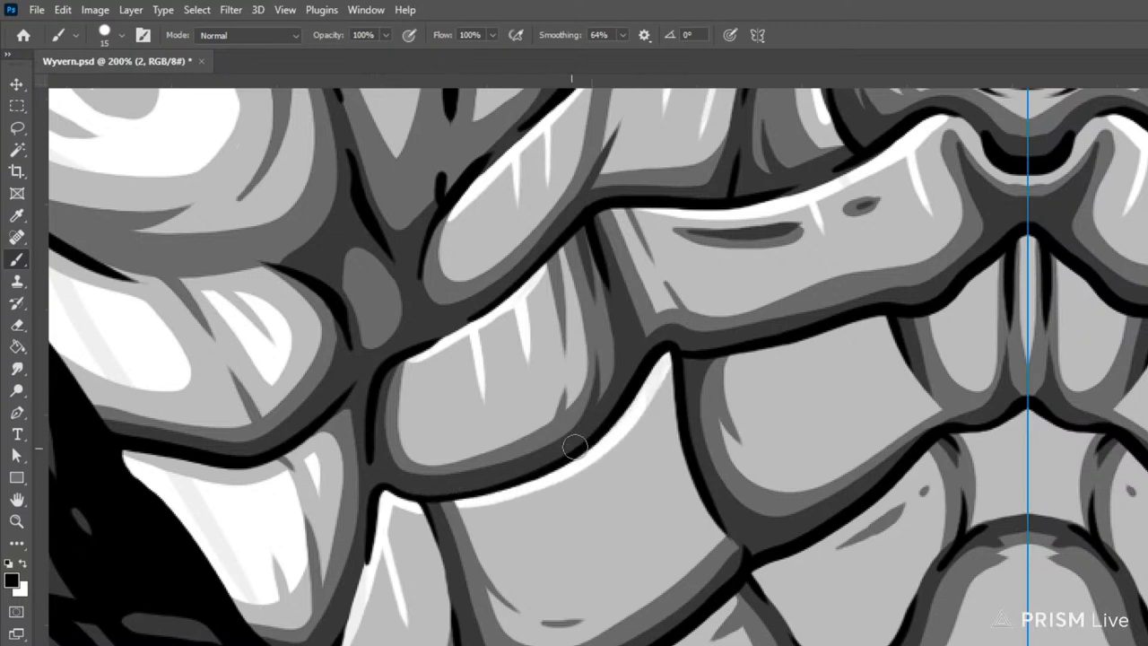
{"action": "left_click_drag", "start_coordinate": [638, 419], "coordinate": [642, 450]}
{"action": "left_click_drag", "start_coordinate": [645, 446], "coordinate": [651, 478]}
{"action": "left_click_drag", "start_coordinate": [584, 468], "coordinate": [612, 547]}
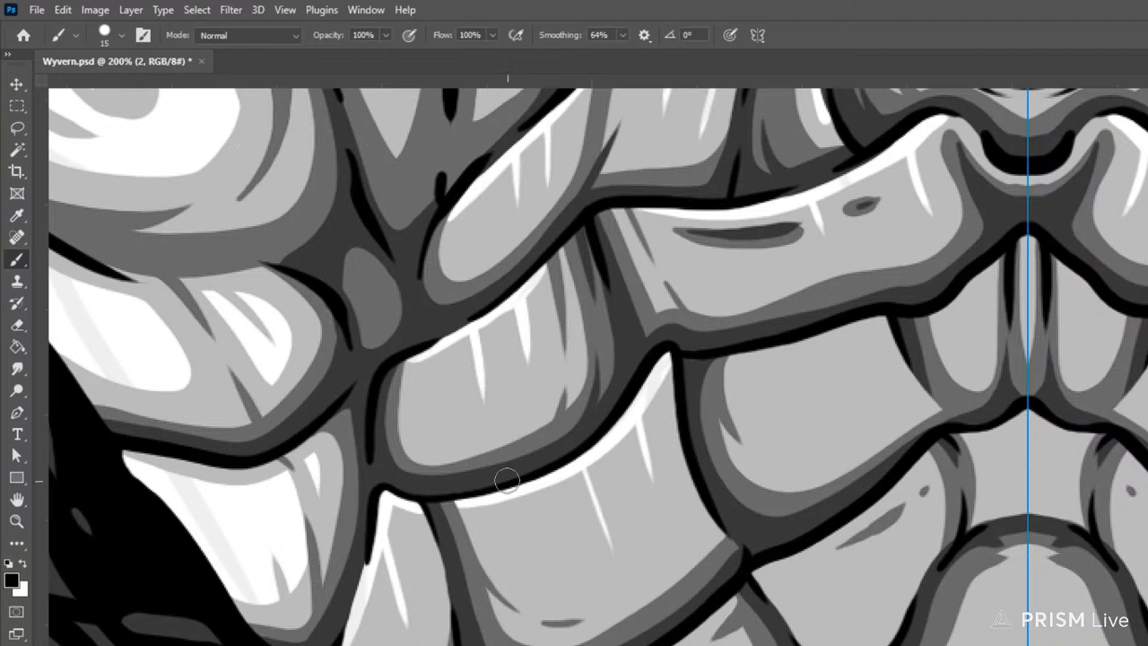
{"action": "left_click_drag", "start_coordinate": [511, 495], "coordinate": [541, 585]}
Step: Highlight the upper edges of the inner and central belly plates in white, adding short tapered streaks below them
{"action": "mouse_move", "coordinate": [737, 356]}
{"action": "left_mouse_down"}
{"action": "mouse_move", "coordinate": [886, 312]}
{"action": "mouse_move", "coordinate": [929, 403]}
{"action": "left_mouse_up"}
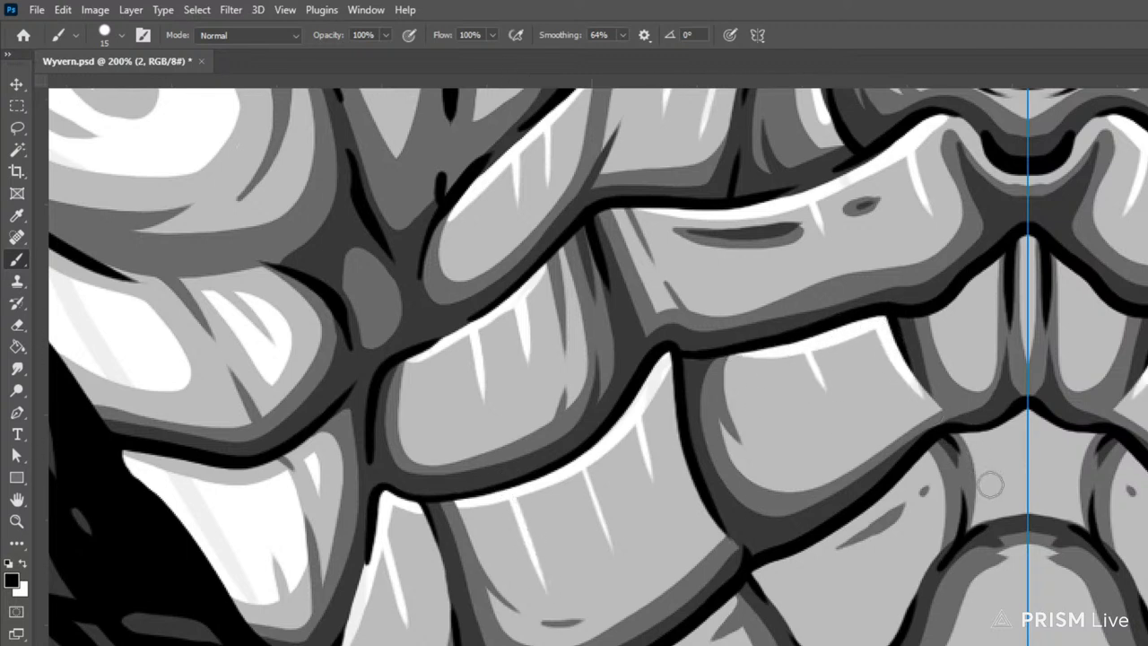
{"action": "mouse_move", "coordinate": [937, 307]}
{"action": "left_mouse_down"}
{"action": "mouse_move", "coordinate": [1031, 220]}
{"action": "mouse_move", "coordinate": [1028, 250]}
{"action": "left_mouse_up"}
{"action": "mouse_move", "coordinate": [978, 433]}
{"action": "left_mouse_down"}
{"action": "mouse_move", "coordinate": [1044, 398]}
{"action": "mouse_move", "coordinate": [979, 475]}
{"action": "left_mouse_up"}
{"action": "left_click_drag", "start_coordinate": [1067, 434], "coordinate": [1069, 462]}
{"action": "left_click_drag", "start_coordinate": [762, 563], "coordinate": [933, 450]}
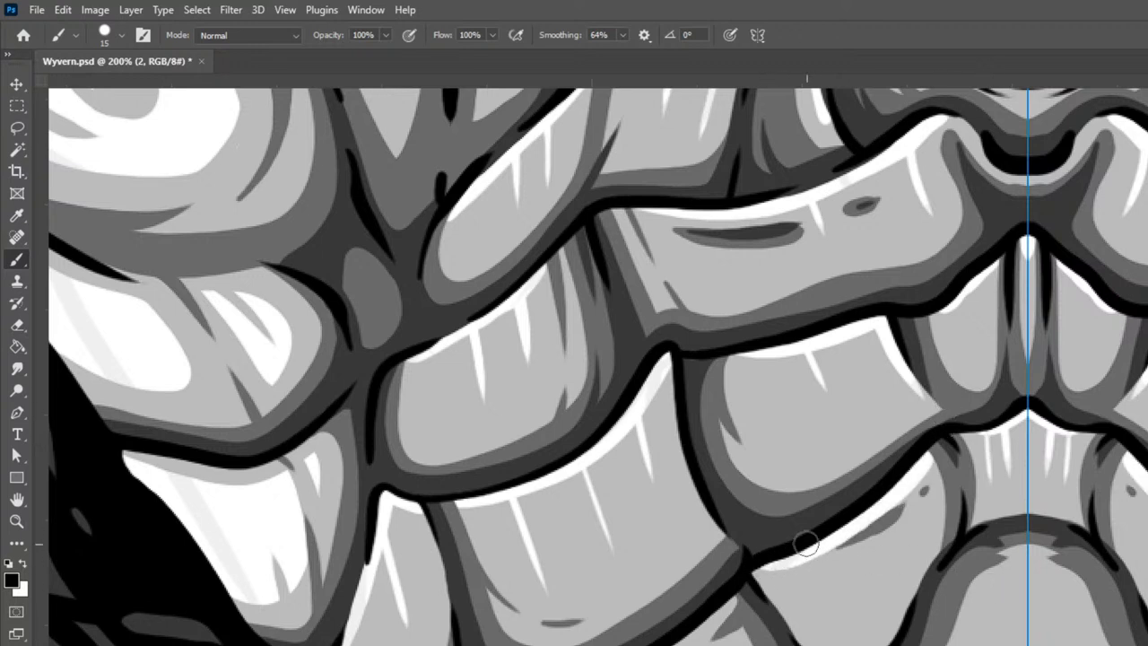
{"action": "left_click_drag", "start_coordinate": [809, 549], "coordinate": [847, 642]}
{"action": "left_click_drag", "start_coordinate": [876, 504], "coordinate": [890, 535]}
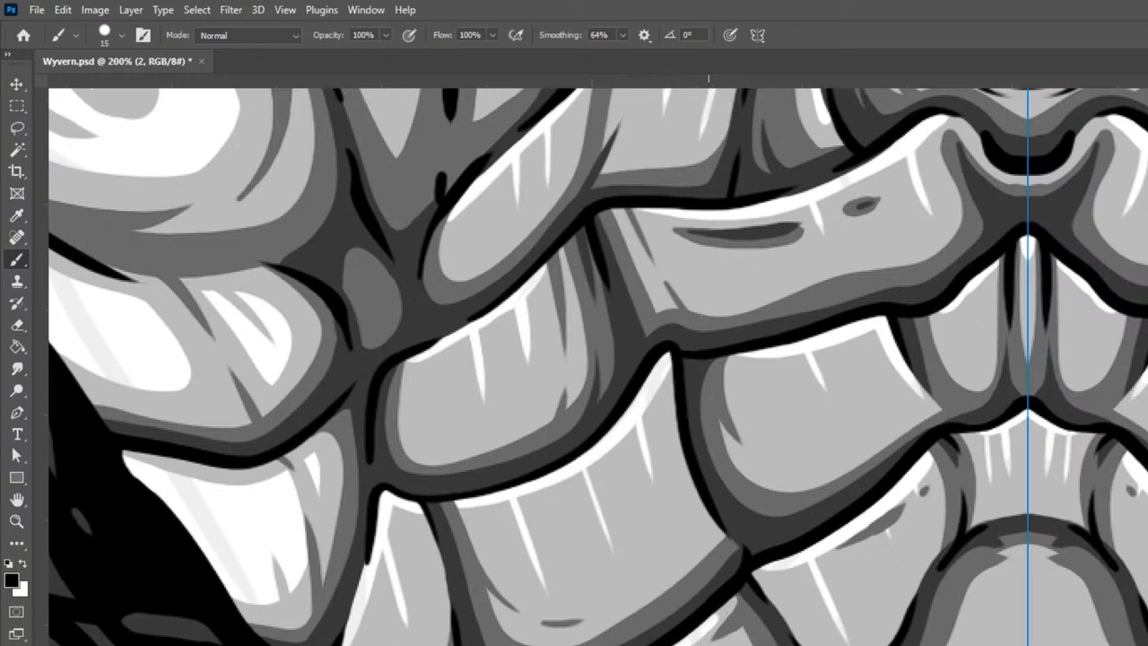
Step: Add a white edge highlight and a long lengthwise streak to the long narrow plate below the large flank plate
{"action": "left_click_drag", "start_coordinate": [882, 585], "coordinate": [878, 361]}
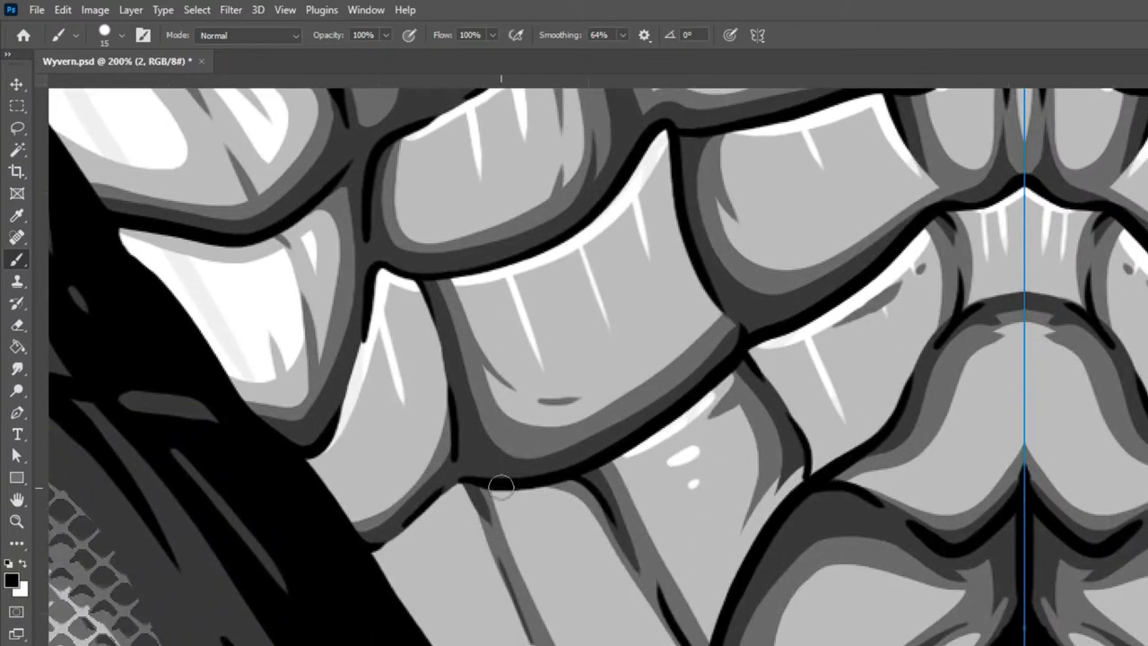
{"action": "mouse_move", "coordinate": [492, 486]}
{"action": "left_mouse_down"}
{"action": "mouse_move", "coordinate": [529, 495]}
{"action": "mouse_move", "coordinate": [578, 466]}
{"action": "left_mouse_up"}
{"action": "left_click_drag", "start_coordinate": [510, 489], "coordinate": [605, 645]}
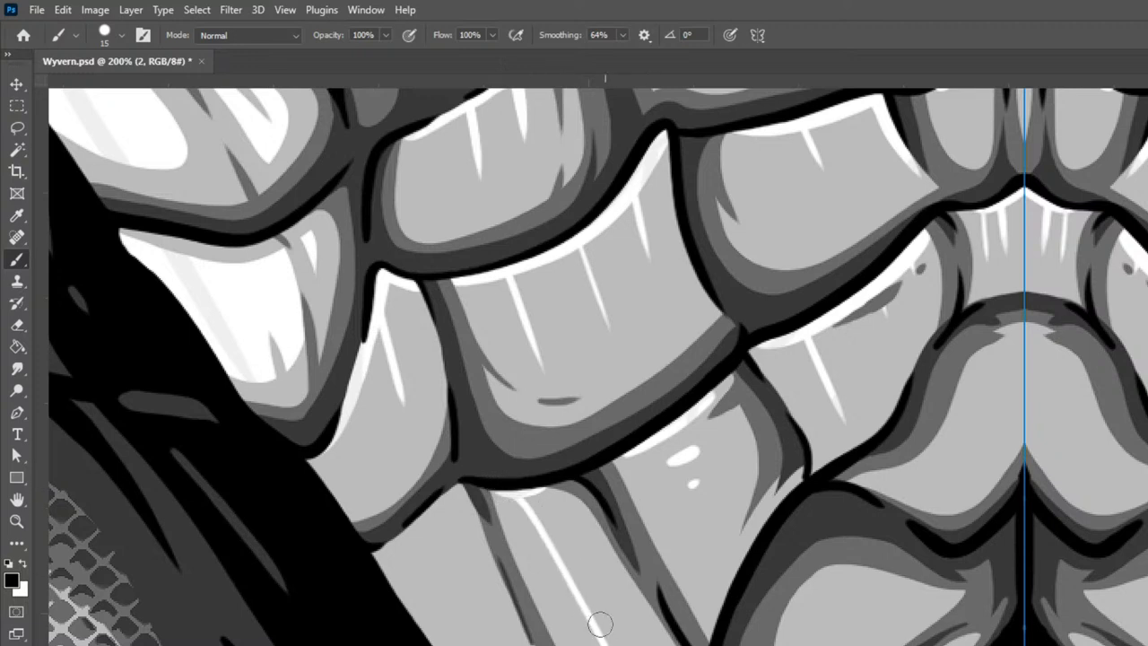
Step: Paint tapered white highlight streaks and an upper rim highlight on the long lower chest plates beside the black wing area
{"action": "left_click_drag", "start_coordinate": [531, 495], "coordinate": [603, 642]}
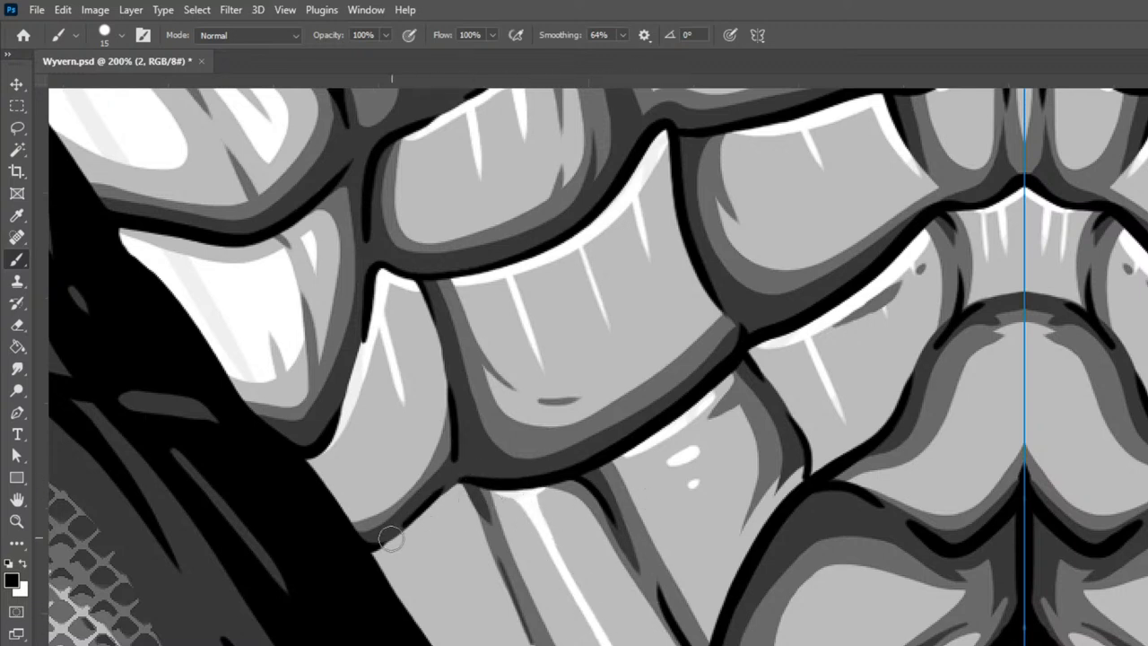
{"action": "mouse_move", "coordinate": [404, 531]}
{"action": "left_mouse_down"}
{"action": "mouse_move", "coordinate": [456, 493]}
{"action": "mouse_move", "coordinate": [495, 609]}
{"action": "left_mouse_up"}
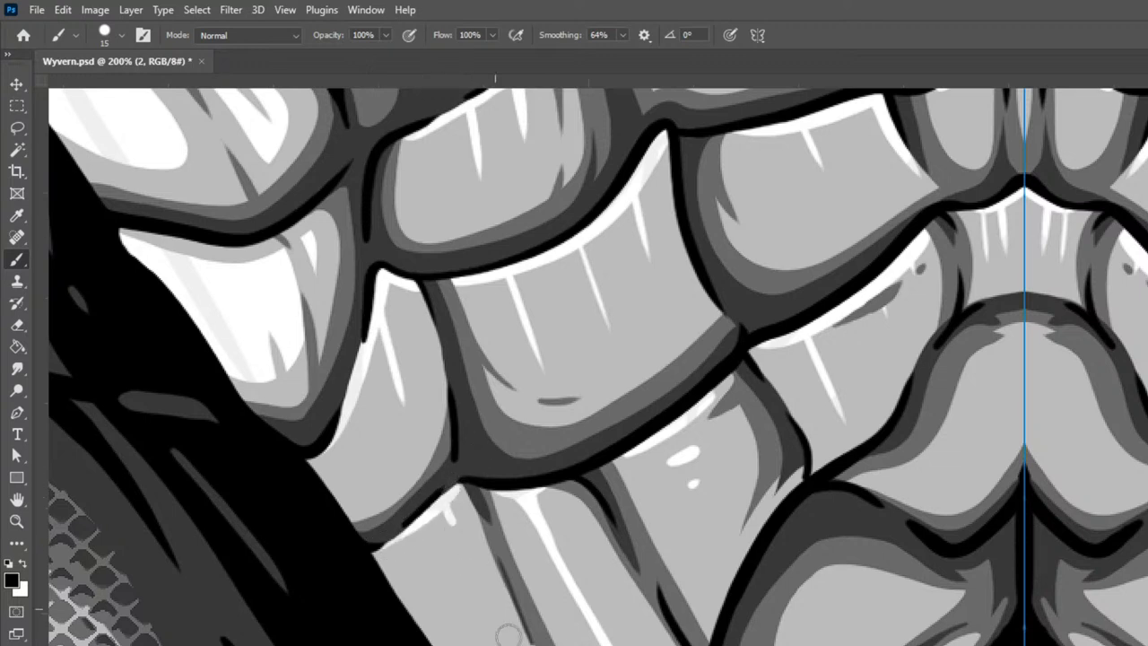
{"action": "left_click_drag", "start_coordinate": [405, 525], "coordinate": [472, 642]}
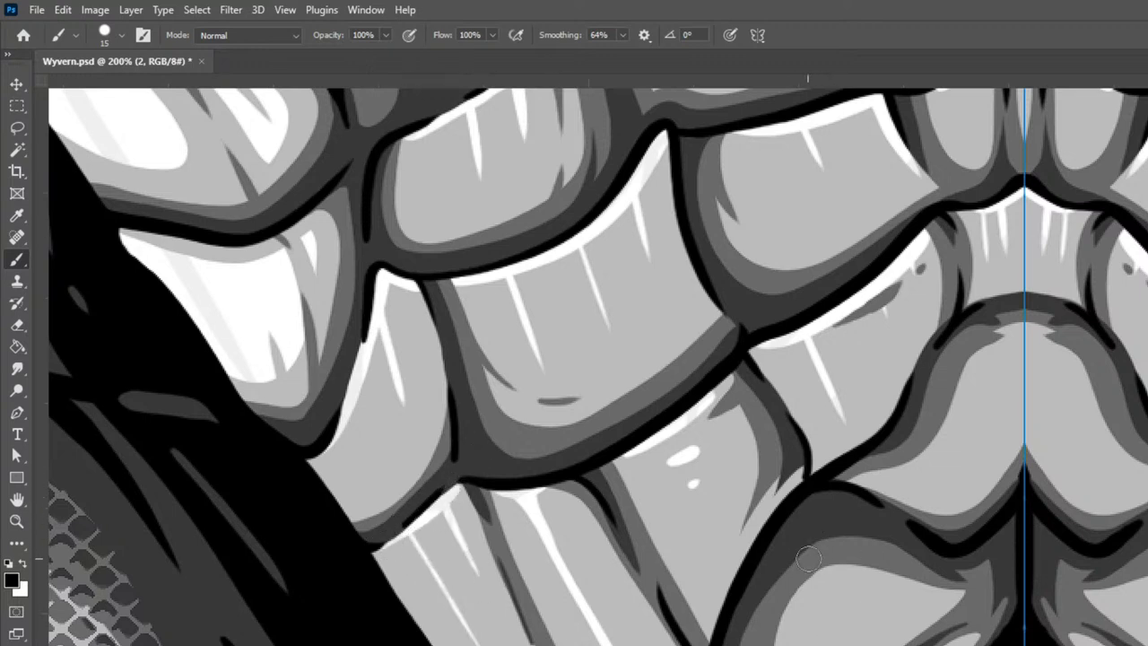
Step: Paint white rim highlights along the chest plates bordering the central abdomen and brighten the lower corner of the upper one
{"action": "mouse_move", "coordinate": [713, 617]}
{"action": "left_mouse_down"}
{"action": "mouse_move", "coordinate": [723, 571]}
{"action": "mouse_move", "coordinate": [753, 529]}
{"action": "left_mouse_up"}
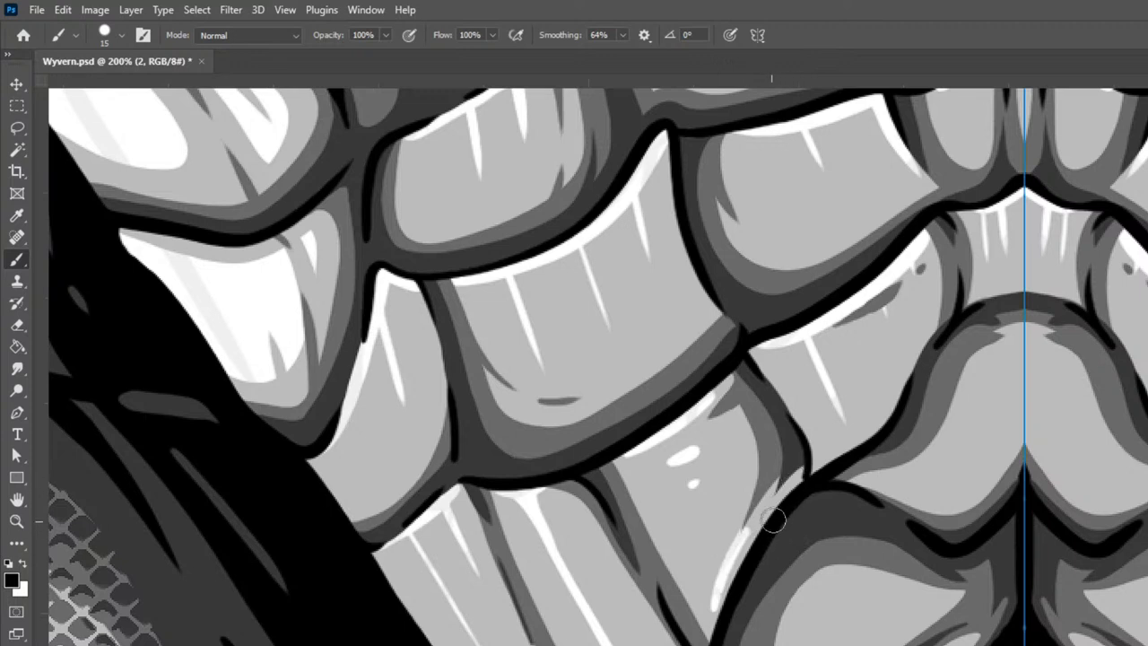
{"action": "key", "text": "ctrl+z"}
{"action": "mouse_move", "coordinate": [805, 473]}
{"action": "left_mouse_down"}
{"action": "mouse_move", "coordinate": [757, 523]}
{"action": "mouse_move", "coordinate": [716, 632]}
{"action": "mouse_move", "coordinate": [841, 434]}
{"action": "mouse_move", "coordinate": [811, 474]}
{"action": "mouse_move", "coordinate": [895, 406]}
{"action": "mouse_move", "coordinate": [917, 363]}
{"action": "left_mouse_up"}
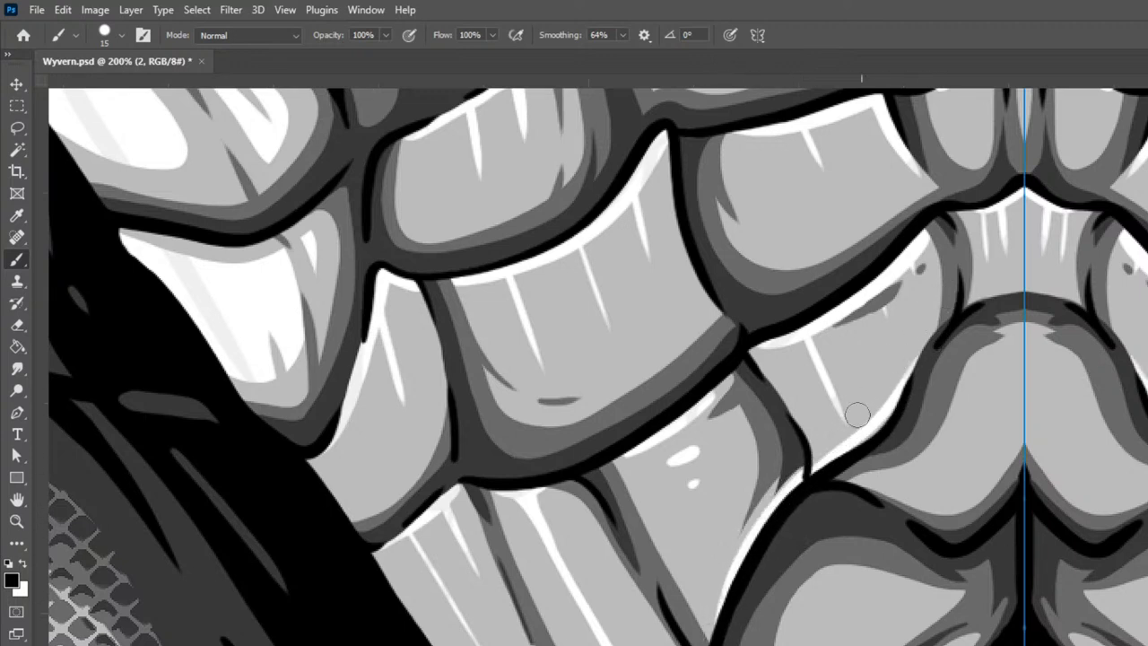
{"action": "mouse_move", "coordinate": [835, 457]}
{"action": "left_mouse_down"}
{"action": "mouse_move", "coordinate": [843, 418]}
{"action": "mouse_move", "coordinate": [803, 321]}
{"action": "left_mouse_up"}
{"action": "mouse_move", "coordinate": [841, 413]}
{"action": "left_mouse_down"}
{"action": "mouse_move", "coordinate": [862, 437]}
{"action": "mouse_move", "coordinate": [893, 427]}
{"action": "mouse_move", "coordinate": [898, 385]}
{"action": "mouse_move", "coordinate": [843, 421]}
{"action": "mouse_move", "coordinate": [860, 466]}
{"action": "mouse_move", "coordinate": [839, 419]}
{"action": "mouse_move", "coordinate": [891, 427]}
{"action": "mouse_move", "coordinate": [843, 414]}
{"action": "left_mouse_up"}
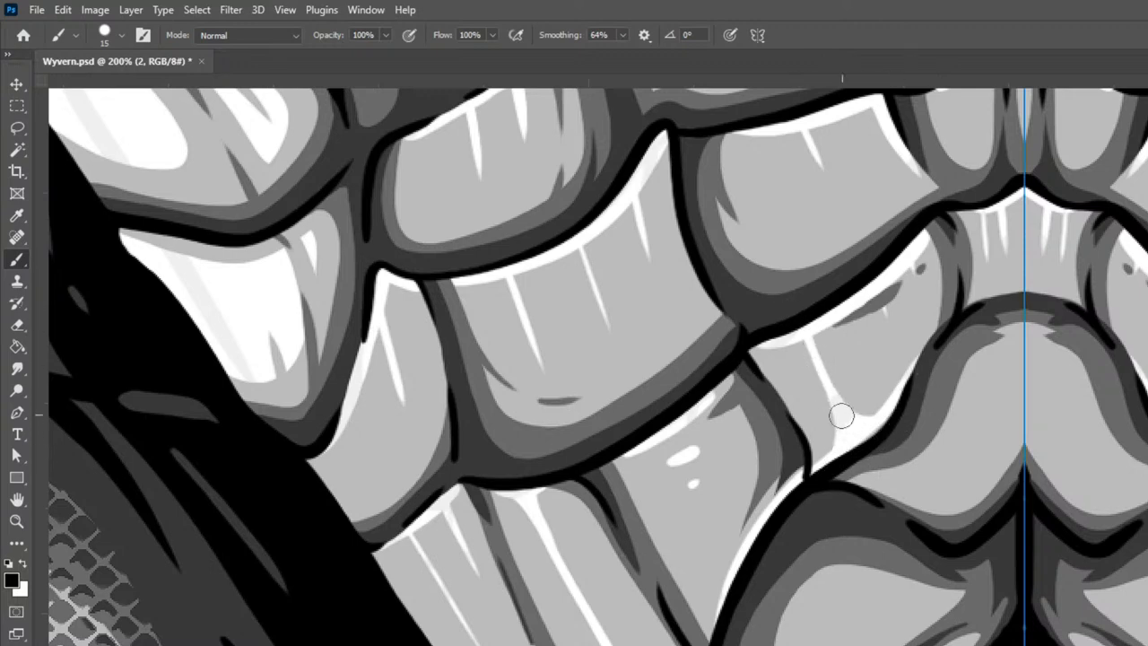
Step: Add white curved highlights to the bell-shaped central plate and teardrop highlights to the paired curved plates below it
{"action": "key", "text": "ctrl+minus"}
{"action": "key", "text": "ctrl+minus"}
{"action": "key", "text": "ctrl+minus"}
{"action": "key", "text": "ctrl+minus"}
{"action": "key", "text": "ctrl+plus"}
{"action": "key", "text": "ctrl+plus"}
{"action": "key", "text": "ctrl+plus"}
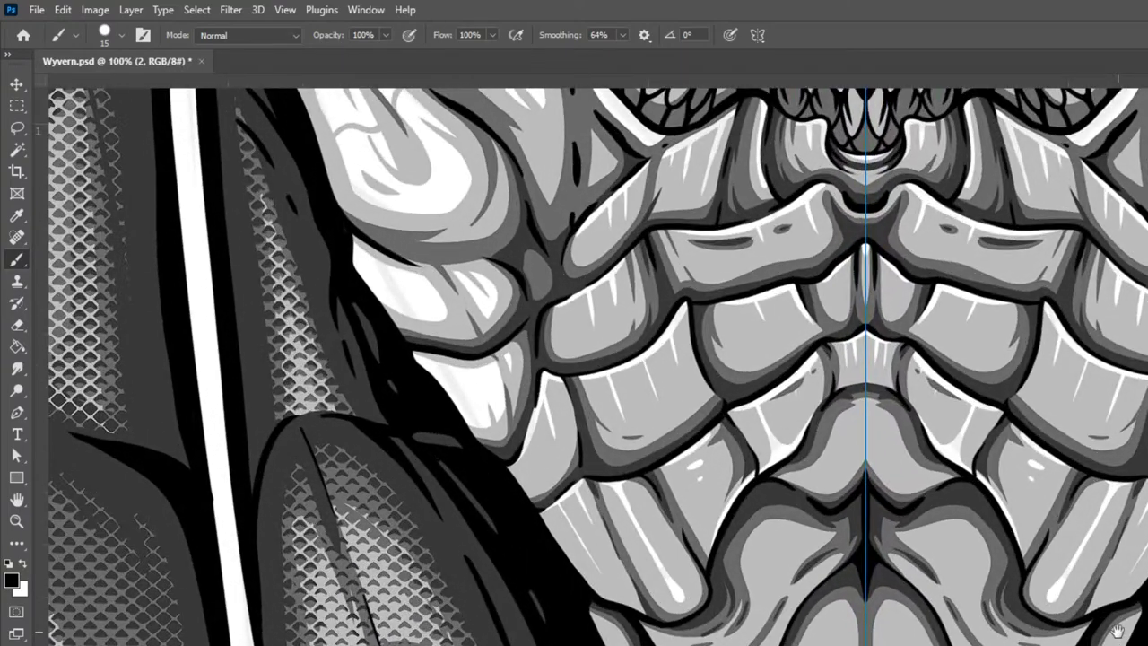
{"action": "left_click_drag", "start_coordinate": [1011, 457], "coordinate": [893, 455]}
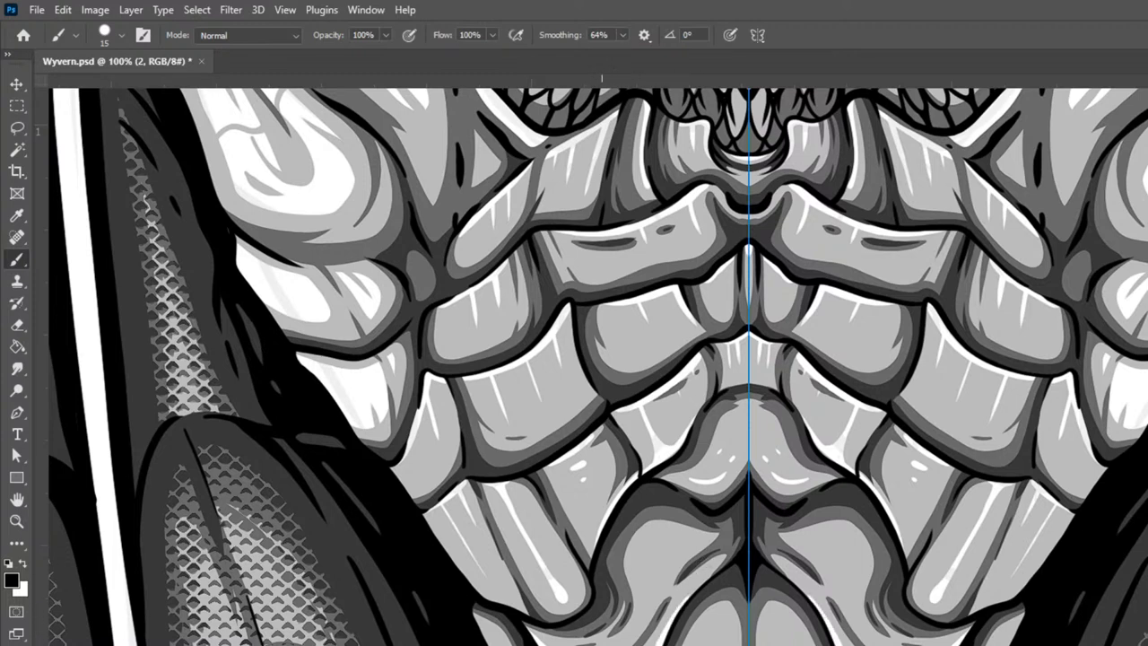
{"action": "mouse_move", "coordinate": [658, 541]}
{"action": "left_mouse_down"}
{"action": "mouse_move", "coordinate": [644, 592]}
{"action": "mouse_move", "coordinate": [668, 532]}
{"action": "left_mouse_up"}
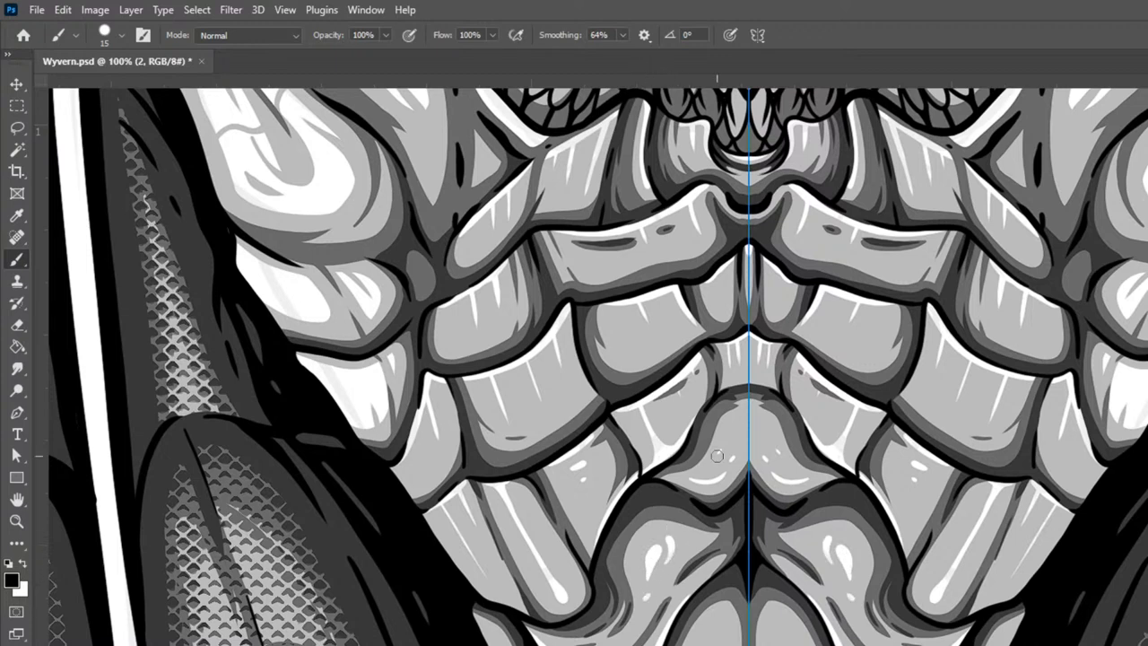
Step: Add white rim highlights to the curved abdominal plates and vertical highlights to the narrow outer side plates
{"action": "left_click_drag", "start_coordinate": [773, 515], "coordinate": [805, 333]}
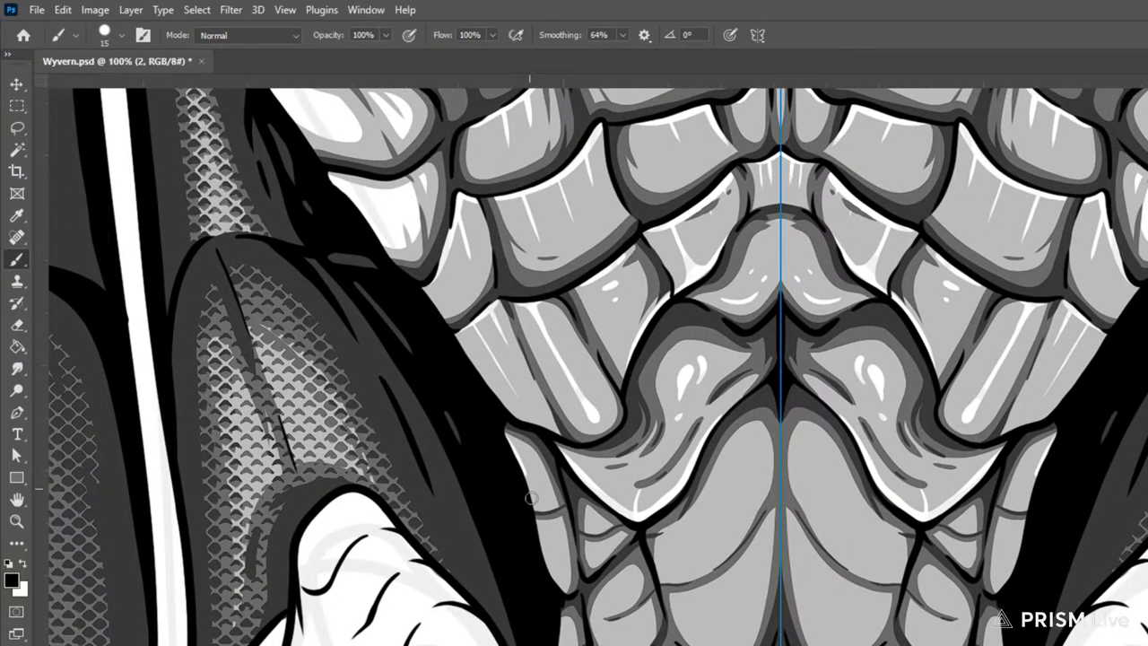
{"action": "mouse_move", "coordinate": [517, 455]}
{"action": "left_mouse_down"}
{"action": "mouse_move", "coordinate": [546, 509]}
{"action": "mouse_move", "coordinate": [554, 575]}
{"action": "left_mouse_up"}
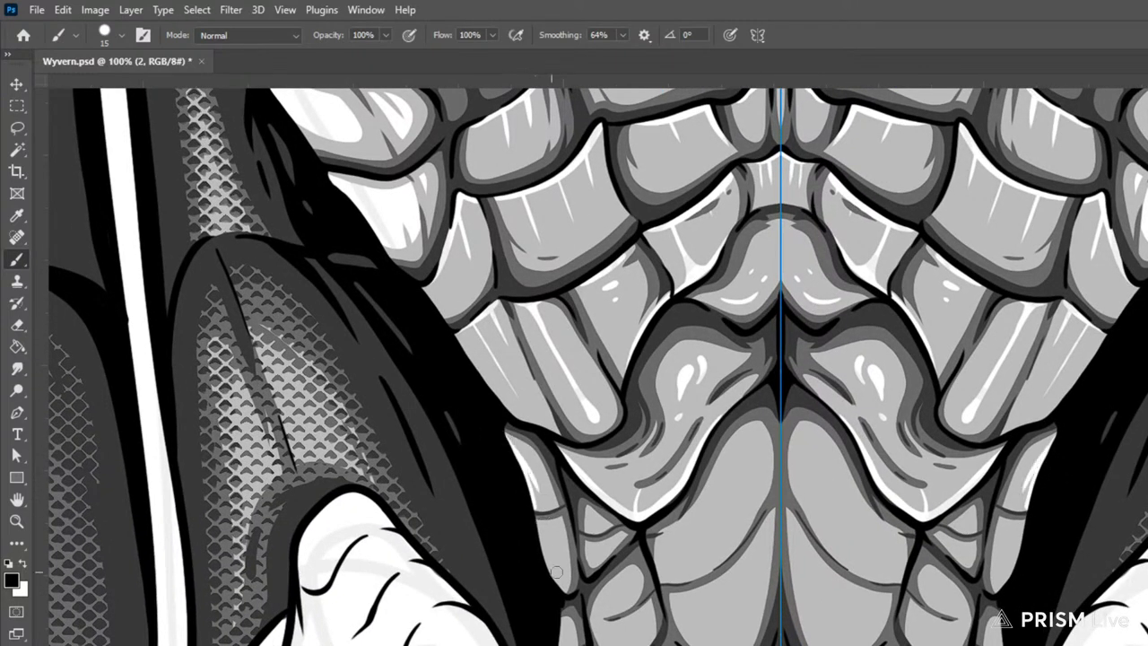
{"action": "mouse_move", "coordinate": [536, 520]}
{"action": "left_mouse_down"}
{"action": "mouse_move", "coordinate": [579, 614]}
{"action": "mouse_move", "coordinate": [544, 524]}
{"action": "mouse_move", "coordinate": [557, 576]}
{"action": "left_mouse_up"}
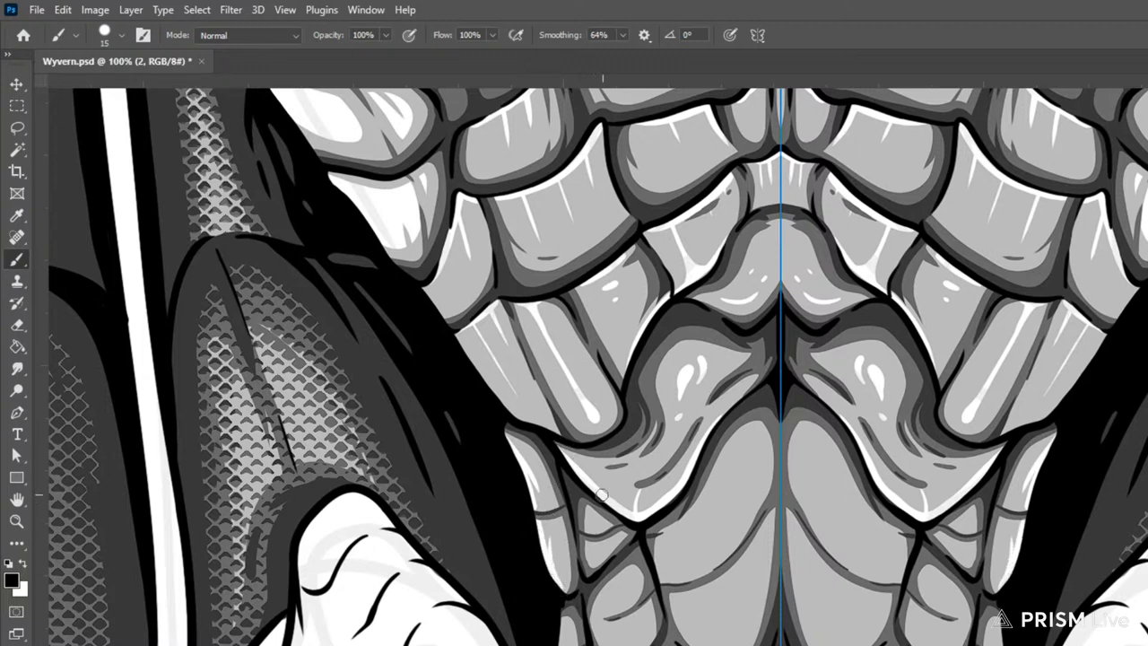
Step: Paint white highlights on the small triangular side plates and on the creased oval plate beneath them
{"action": "mouse_move", "coordinate": [592, 527]}
{"action": "left_mouse_down"}
{"action": "mouse_move", "coordinate": [612, 519]}
{"action": "mouse_move", "coordinate": [617, 539]}
{"action": "left_mouse_up"}
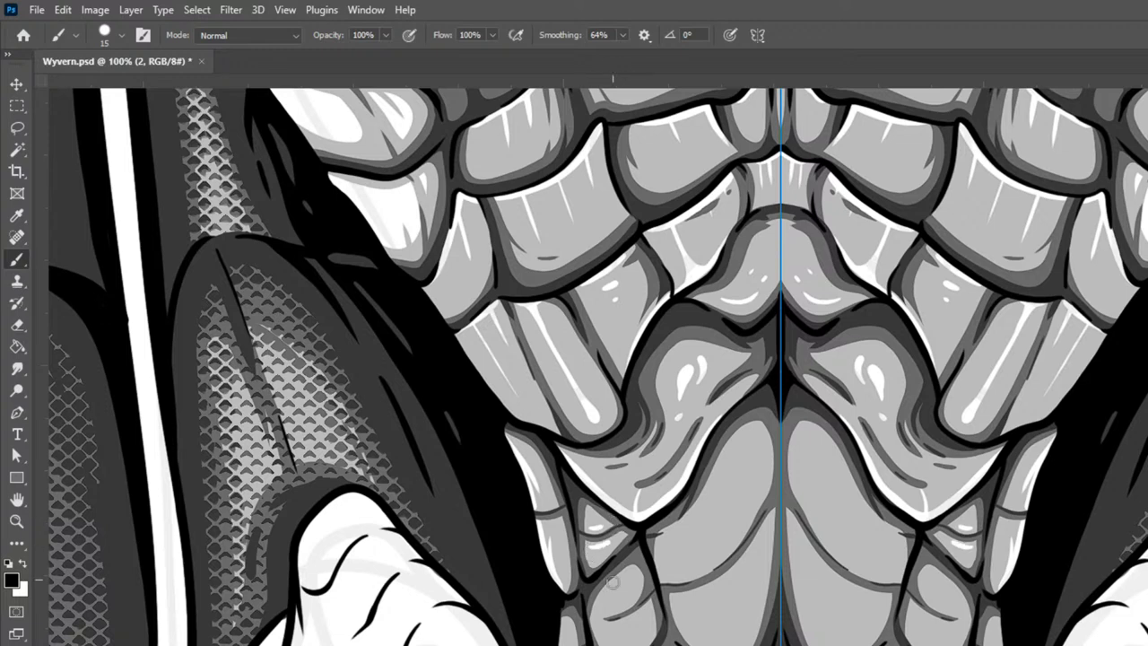
{"action": "left_click_drag", "start_coordinate": [600, 599], "coordinate": [627, 580]}
{"action": "left_click_drag", "start_coordinate": [626, 628], "coordinate": [654, 597]}
{"action": "key", "text": "ctrl+z"}
{"action": "left_click_drag", "start_coordinate": [619, 638], "coordinate": [642, 608]}
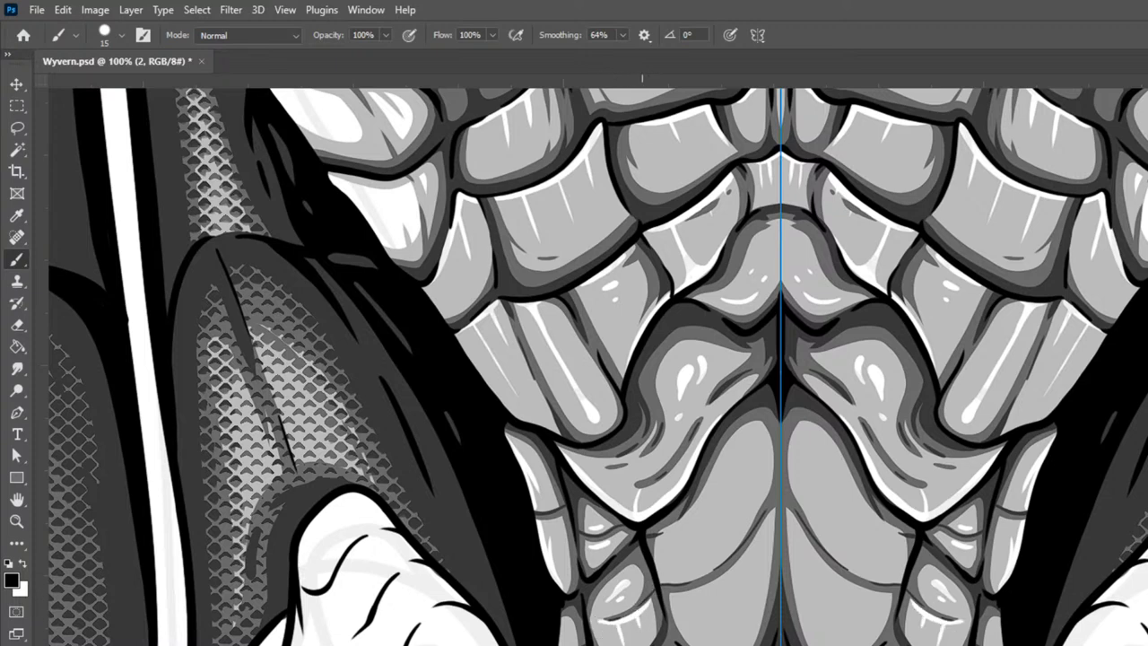
Step: Paint white crescent highlights along the lower curves and short highlights near the upper ends of the large paired belly plates
{"action": "mouse_move", "coordinate": [669, 565]}
{"action": "left_mouse_down"}
{"action": "mouse_move", "coordinate": [694, 563]}
{"action": "mouse_move", "coordinate": [676, 554]}
{"action": "mouse_move", "coordinate": [703, 562]}
{"action": "mouse_move", "coordinate": [764, 478]}
{"action": "left_mouse_up"}
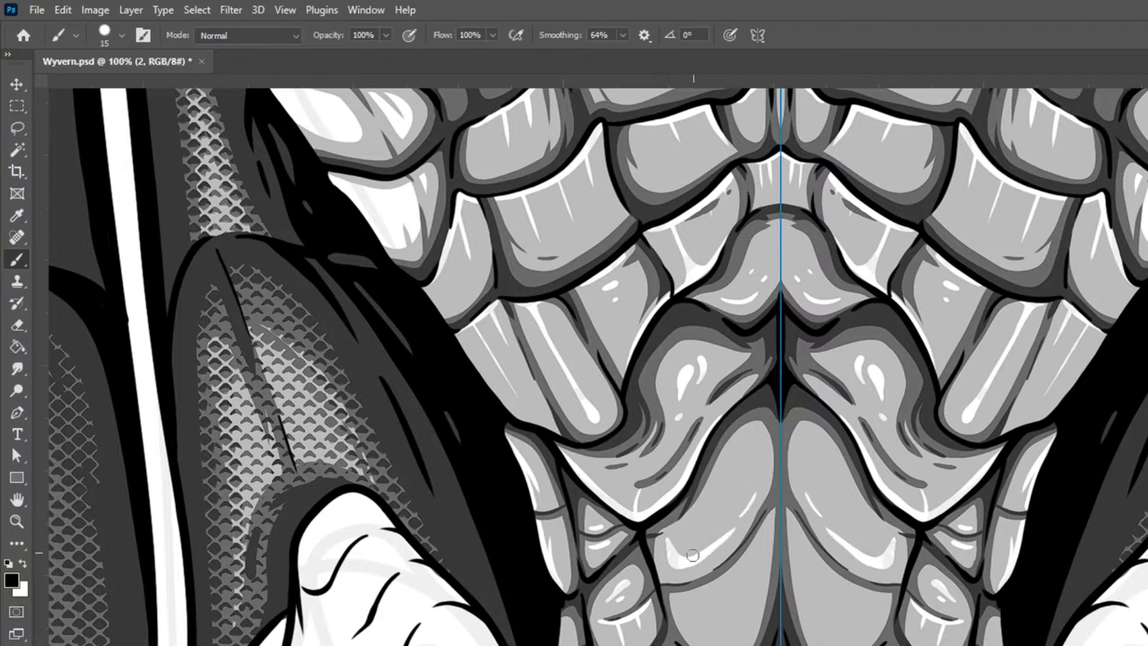
{"action": "mouse_move", "coordinate": [683, 603]}
{"action": "left_mouse_down"}
{"action": "mouse_move", "coordinate": [699, 632]}
{"action": "mouse_move", "coordinate": [750, 607]}
{"action": "mouse_move", "coordinate": [734, 637]}
{"action": "mouse_move", "coordinate": [761, 562]}
{"action": "left_mouse_up"}
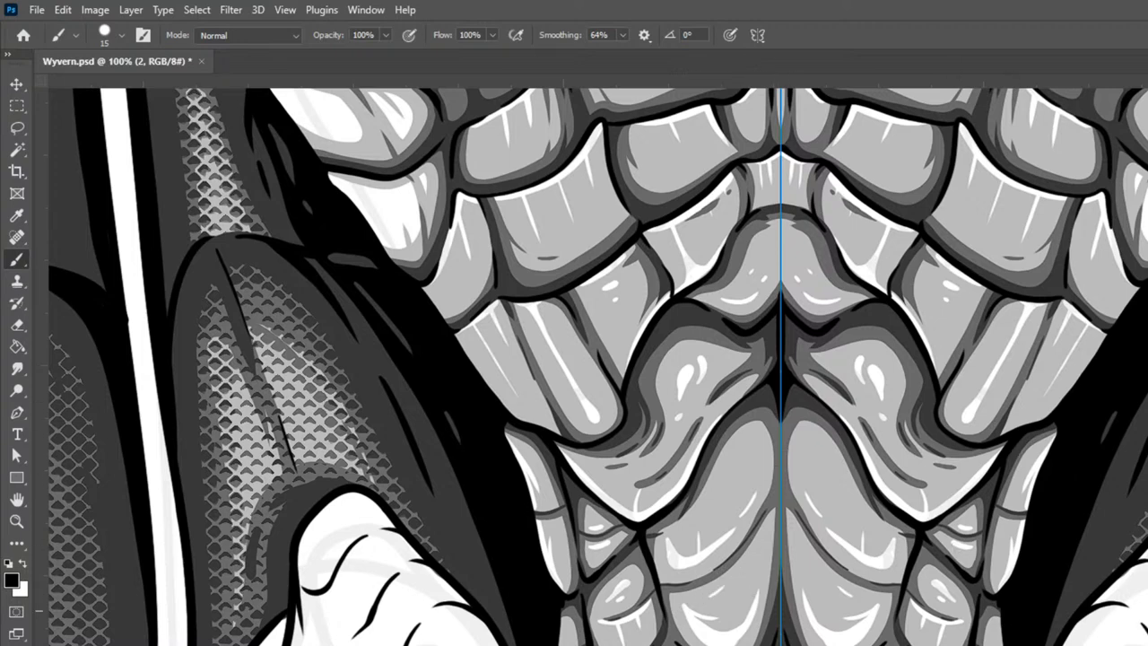
{"action": "left_click_drag", "start_coordinate": [810, 433], "coordinate": [800, 477]}
{"action": "left_click_drag", "start_coordinate": [799, 436], "coordinate": [810, 484]}
{"action": "key", "text": "ctrl+z"}
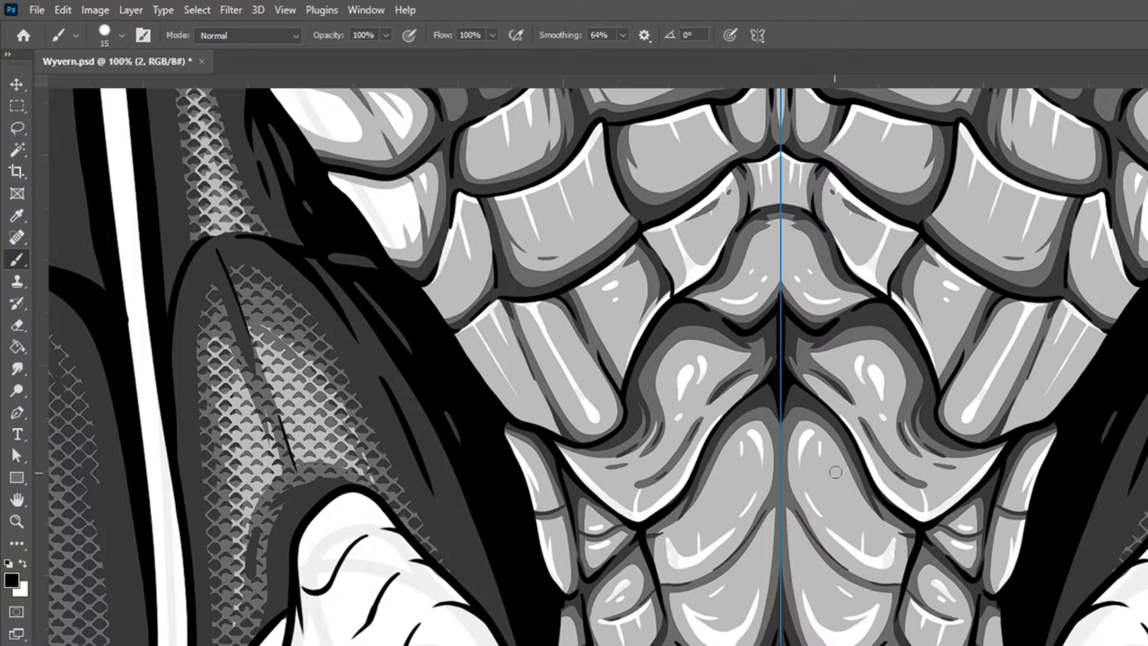
Step: Paint crease highlights and short streaks on the lower side plates, plus highlights on the small center scale and adjoining belly plate tops
{"action": "left_click_drag", "start_coordinate": [971, 590], "coordinate": [1016, 402]}
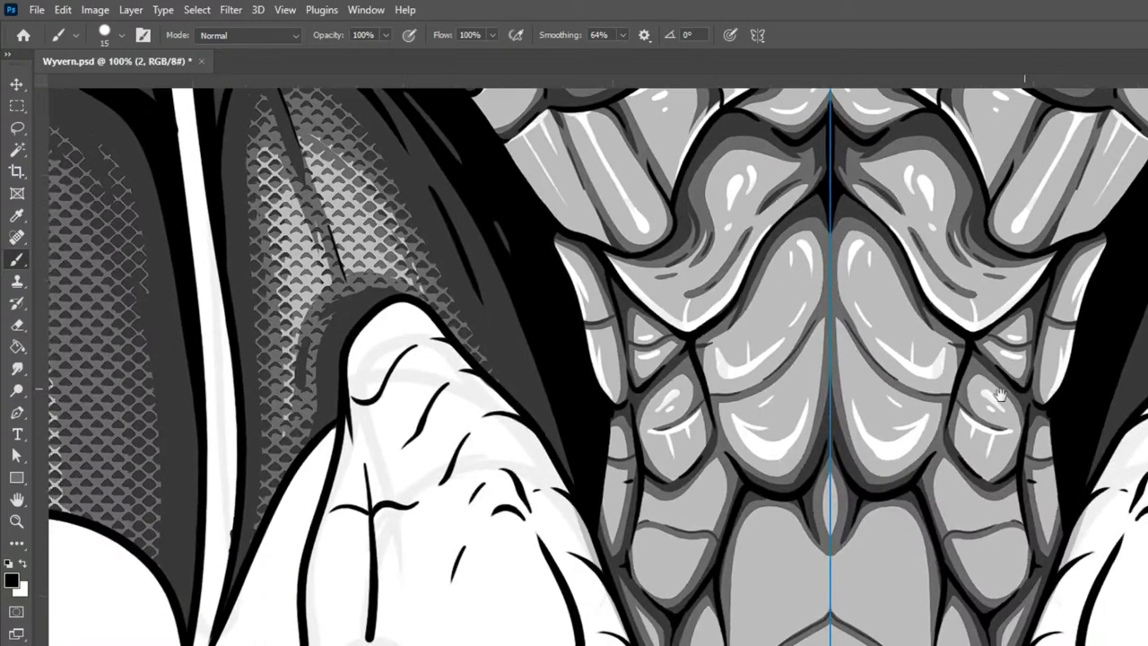
{"action": "mouse_move", "coordinate": [653, 519]}
{"action": "left_mouse_down"}
{"action": "mouse_move", "coordinate": [719, 532]}
{"action": "mouse_move", "coordinate": [683, 495]}
{"action": "left_mouse_up"}
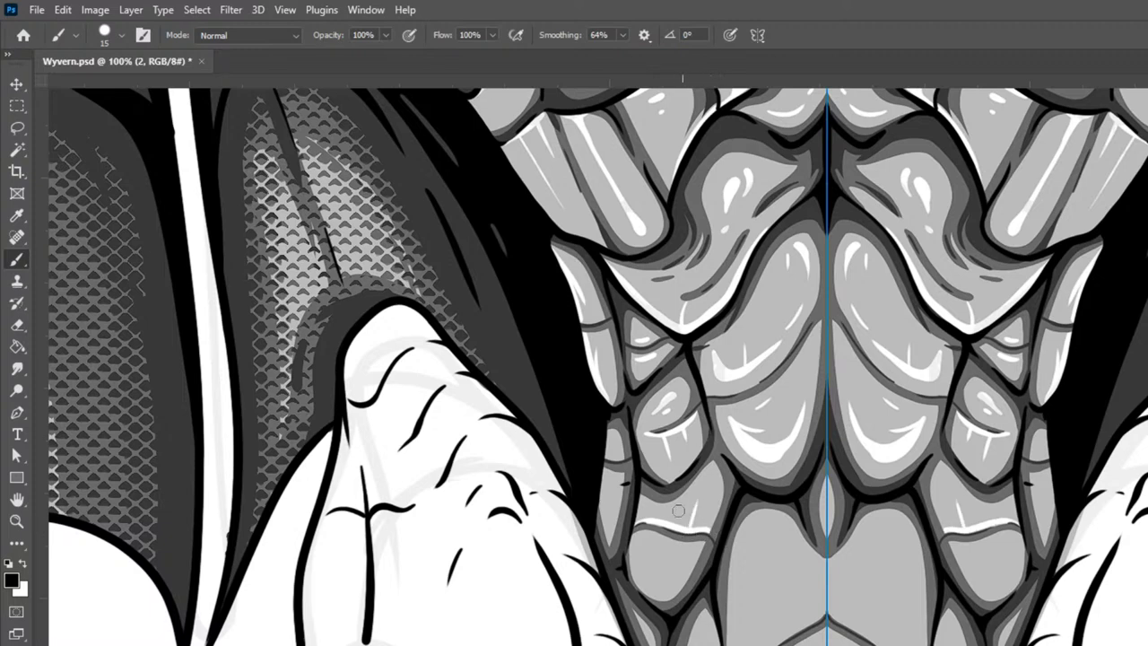
{"action": "left_click_drag", "start_coordinate": [601, 499], "coordinate": [609, 474]}
{"action": "left_click_drag", "start_coordinate": [608, 428], "coordinate": [612, 452]}
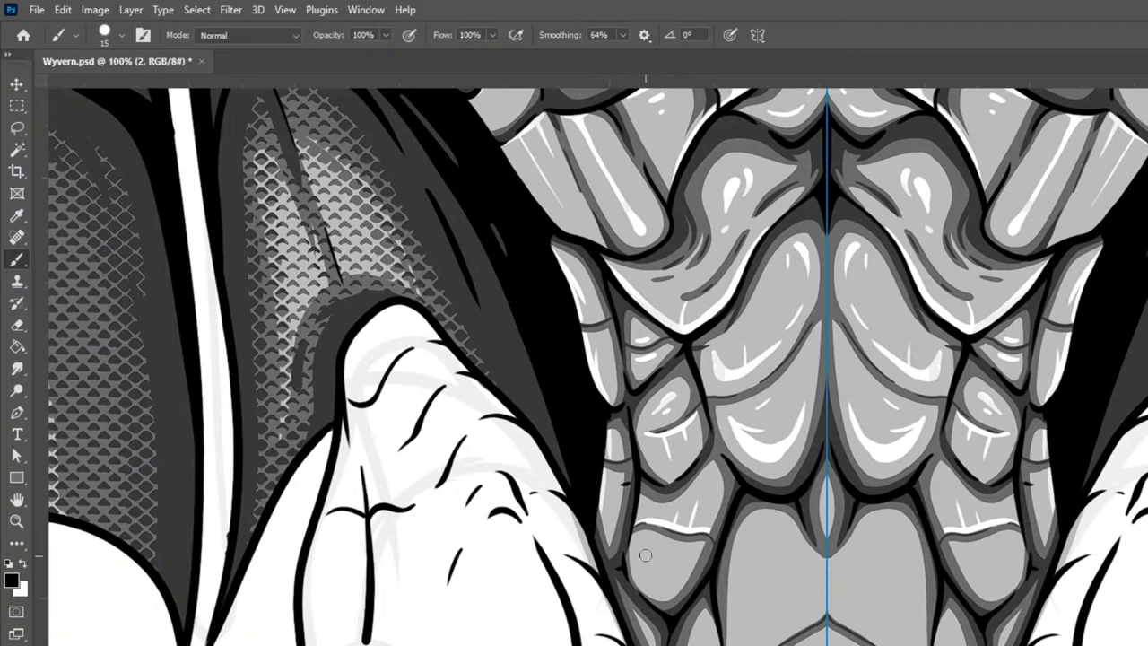
{"action": "mouse_move", "coordinate": [639, 531]}
{"action": "left_mouse_down"}
{"action": "mouse_move", "coordinate": [670, 550]}
{"action": "mouse_move", "coordinate": [647, 560]}
{"action": "mouse_move", "coordinate": [701, 538]}
{"action": "left_mouse_up"}
{"action": "left_click_drag", "start_coordinate": [669, 585], "coordinate": [678, 556]}
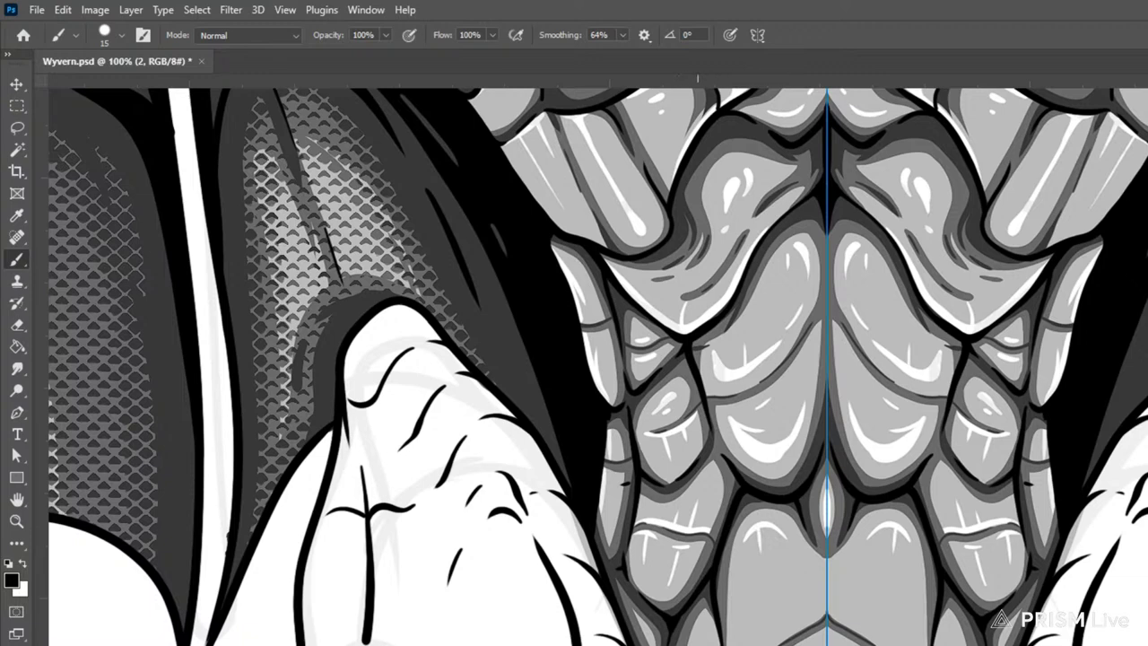
Step: Paint white highlights along the wide belly plate's peaked ridge, with dashed lines, short streaks and dots on the plates below
{"action": "left_click_drag", "start_coordinate": [786, 636], "coordinate": [834, 588]}
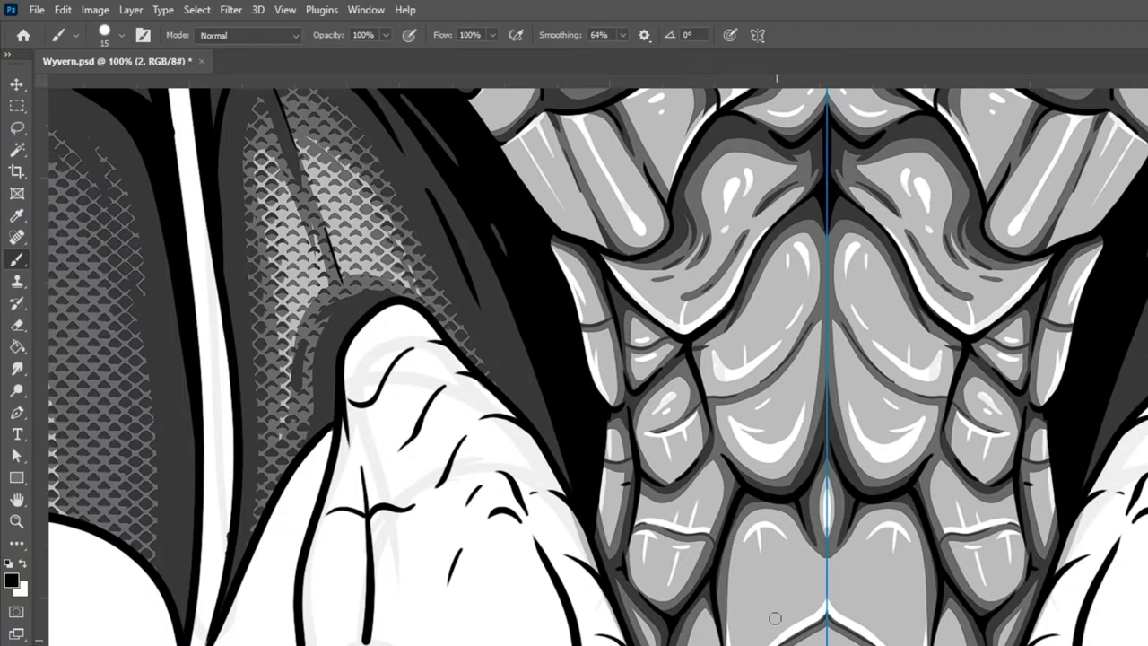
{"action": "left_click_drag", "start_coordinate": [1069, 536], "coordinate": [1056, 214]}
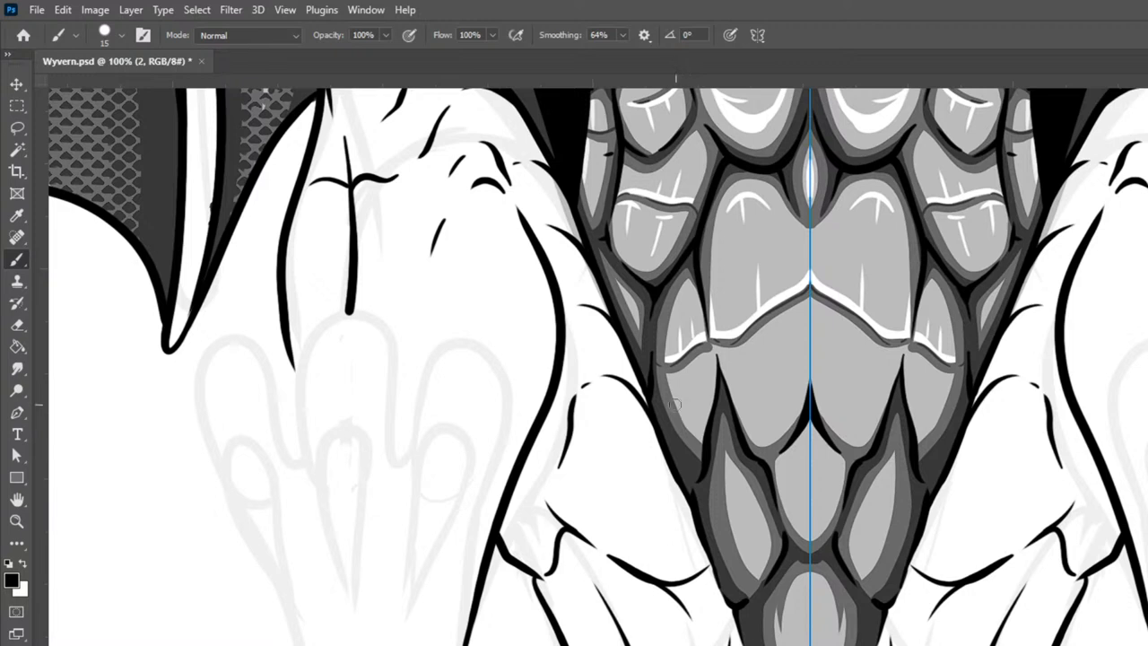
{"action": "mouse_move", "coordinate": [674, 382]}
{"action": "left_mouse_down"}
{"action": "mouse_move", "coordinate": [722, 350]}
{"action": "mouse_move", "coordinate": [744, 359]}
{"action": "mouse_move", "coordinate": [809, 311]}
{"action": "left_mouse_up"}
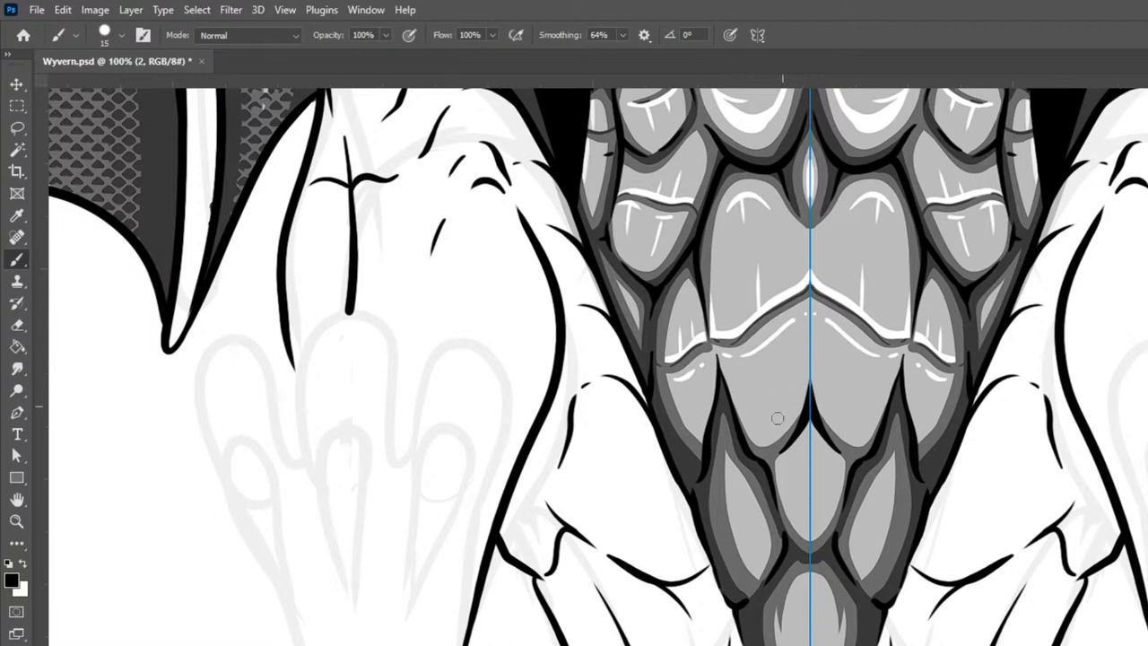
{"action": "left_click_drag", "start_coordinate": [751, 428], "coordinate": [772, 435]}
{"action": "left_click_drag", "start_coordinate": [763, 355], "coordinate": [763, 390]}
Step: Add white highlights to the paired diamond-shaped lower plates, the pointed center plate and the lowest oval plate
{"action": "left_click_drag", "start_coordinate": [739, 493], "coordinate": [758, 558]}
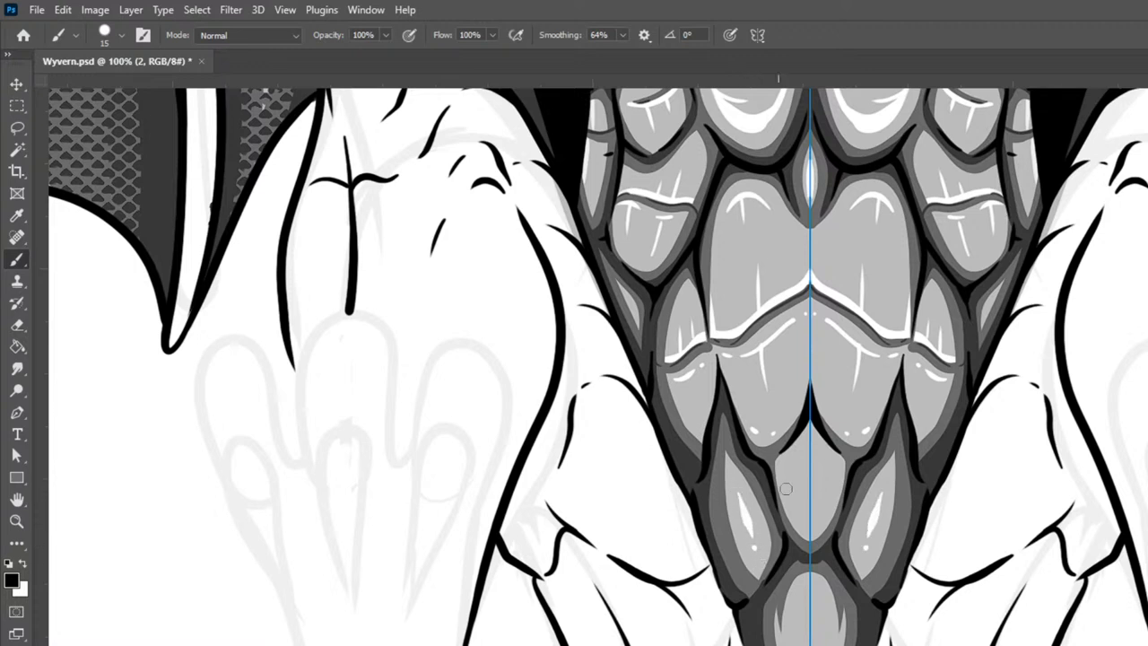
{"action": "left_click_drag", "start_coordinate": [787, 477], "coordinate": [809, 522]}
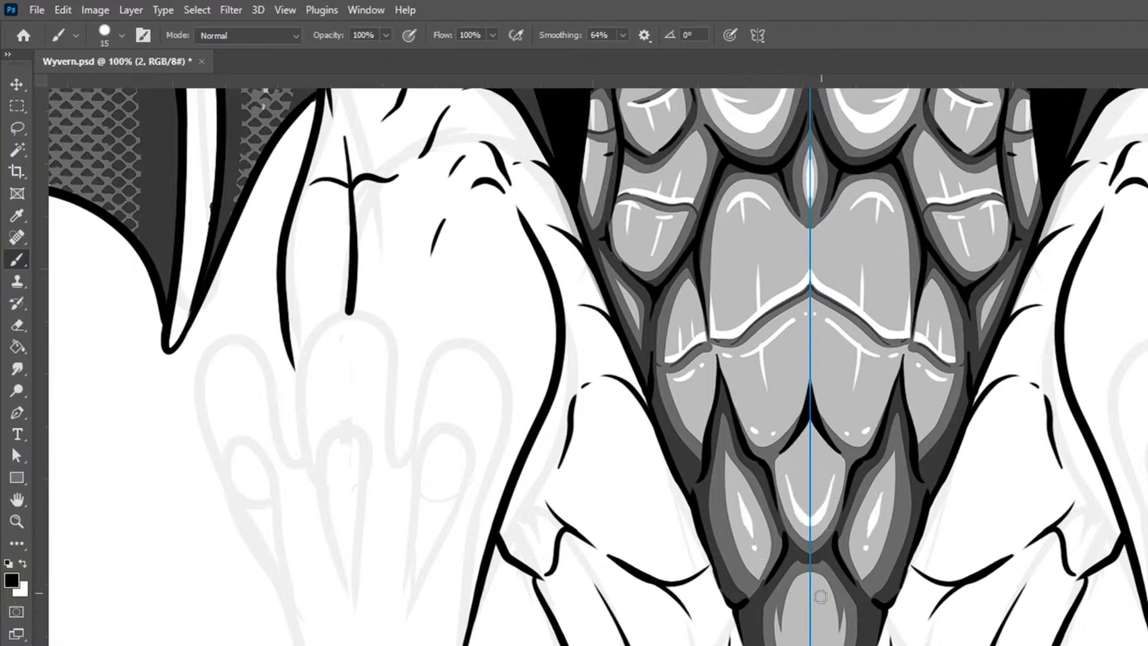
{"action": "mouse_move", "coordinate": [809, 640]}
{"action": "left_mouse_down"}
{"action": "mouse_move", "coordinate": [803, 615]}
{"action": "mouse_move", "coordinate": [812, 607]}
{"action": "mouse_move", "coordinate": [816, 632]}
{"action": "mouse_move", "coordinate": [825, 608]}
{"action": "left_mouse_up"}
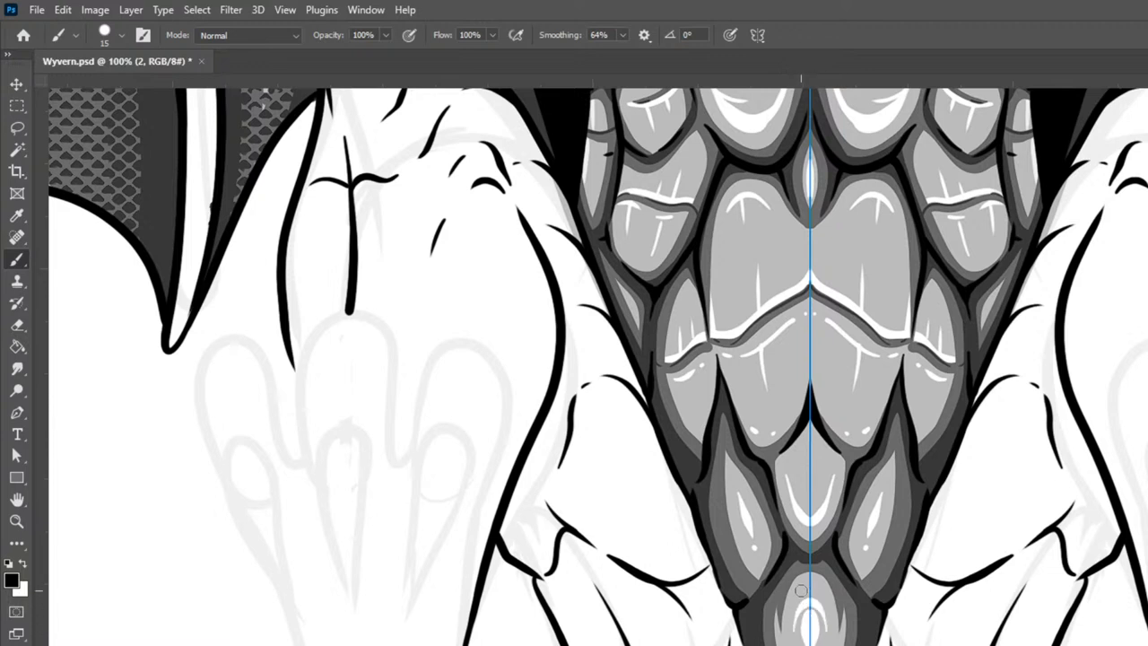
Step: Review the whole illustration and the shading on the head, arms and chest at different magnifications
{"action": "key", "text": "ctrl+0"}
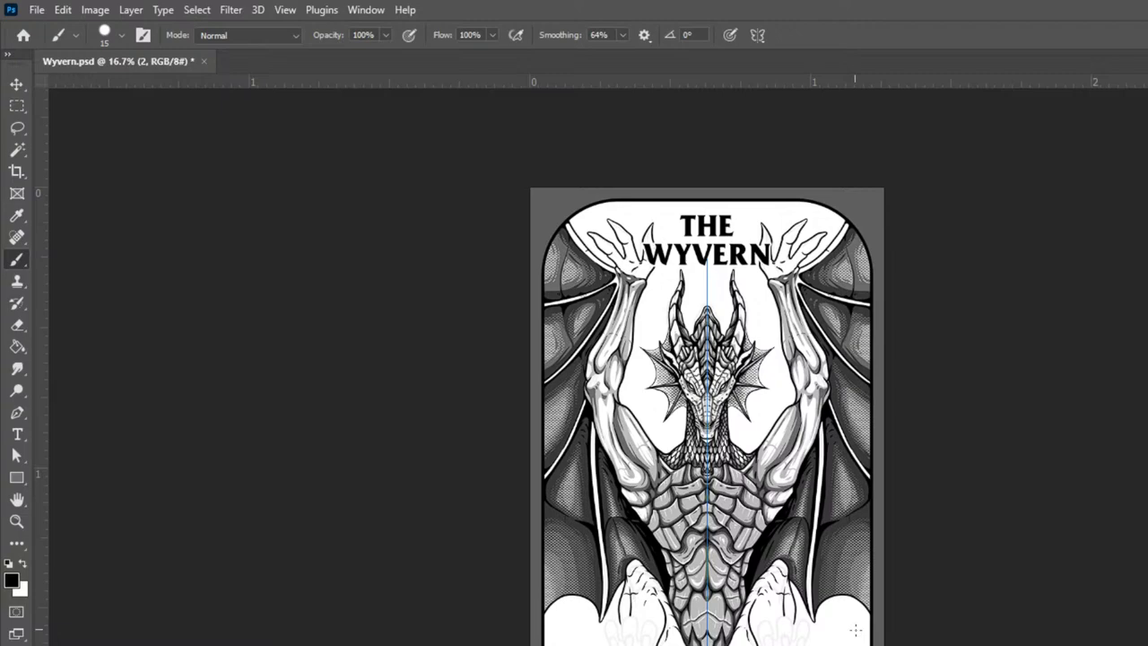
{"action": "key", "text": "ctrl+plus"}
{"action": "key", "text": "ctrl+plus"}
{"action": "key", "text": "ctrl+plus"}
{"action": "key", "text": "ctrl+plus"}
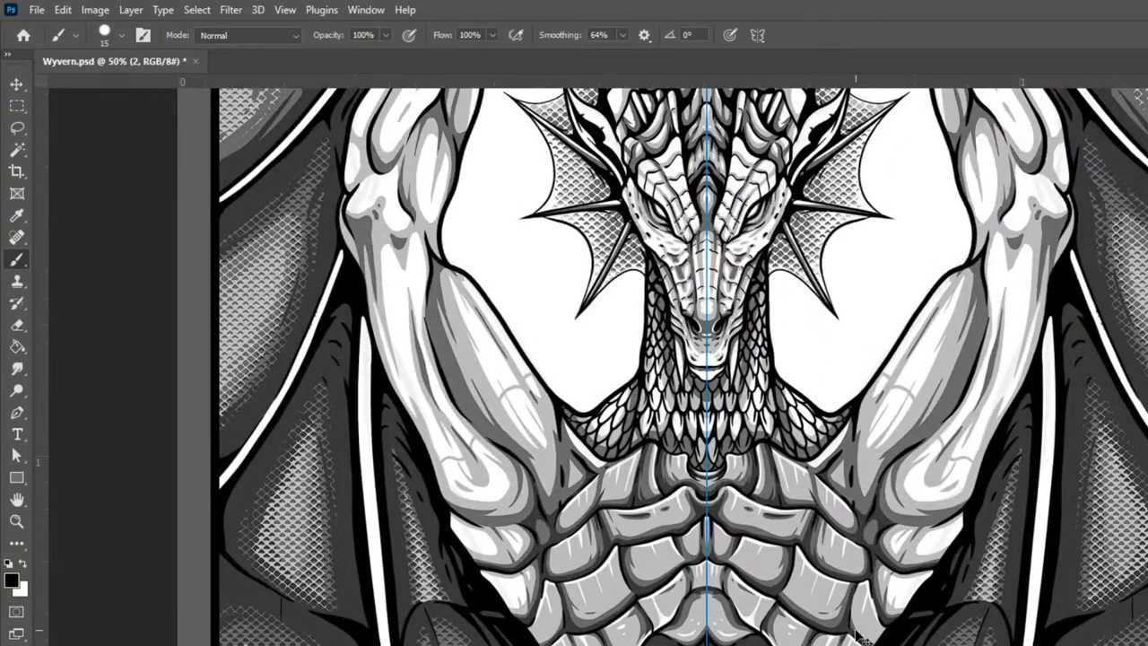
{"action": "key", "text": "ctrl+minus"}
{"action": "key", "text": "ctrl+minus"}
{"action": "key", "text": "ctrl+minus"}
{"action": "key", "text": "ctrl+minus"}
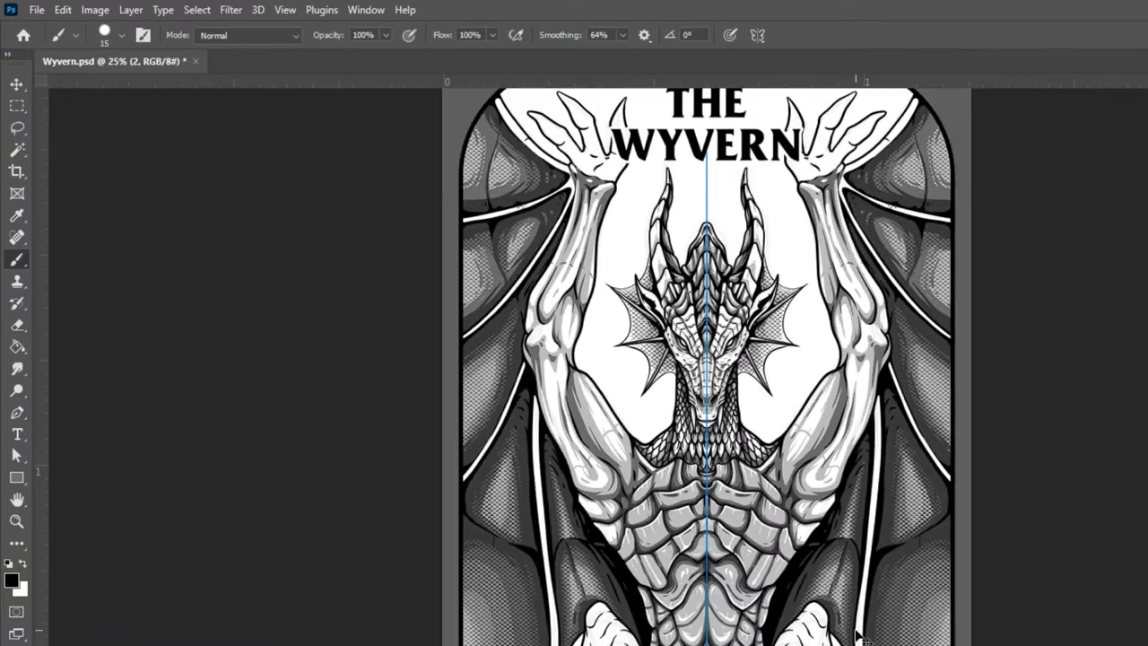
{"action": "key", "text": "ctrl+plus"}
{"action": "key", "text": "ctrl+plus"}
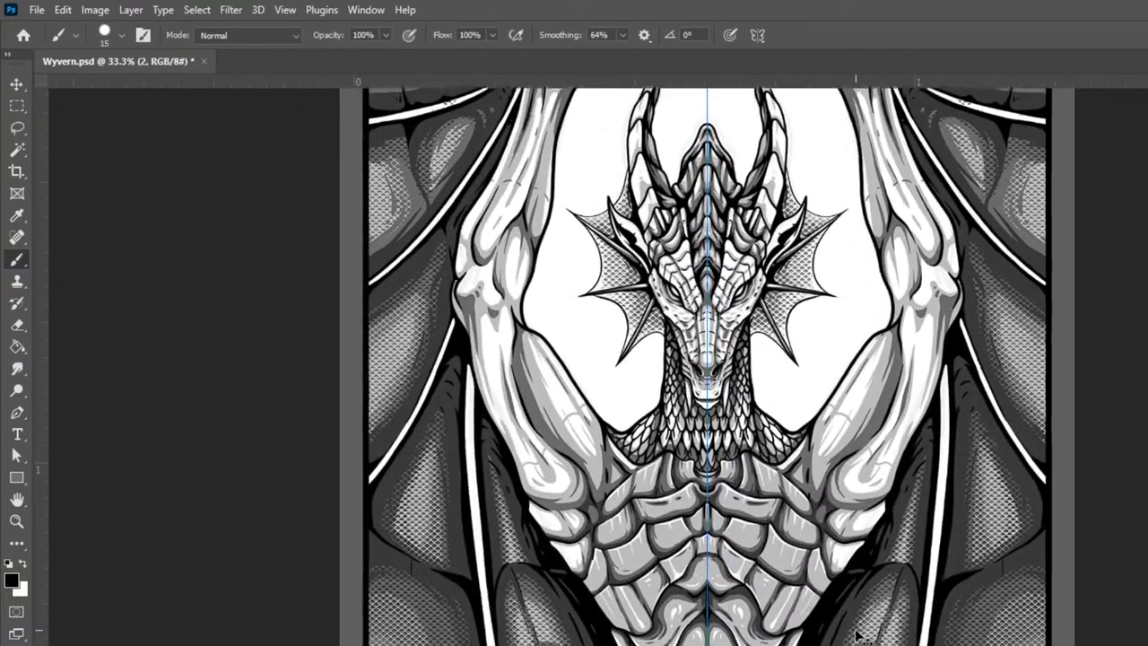
{"action": "key", "text": "ctrl+plus"}
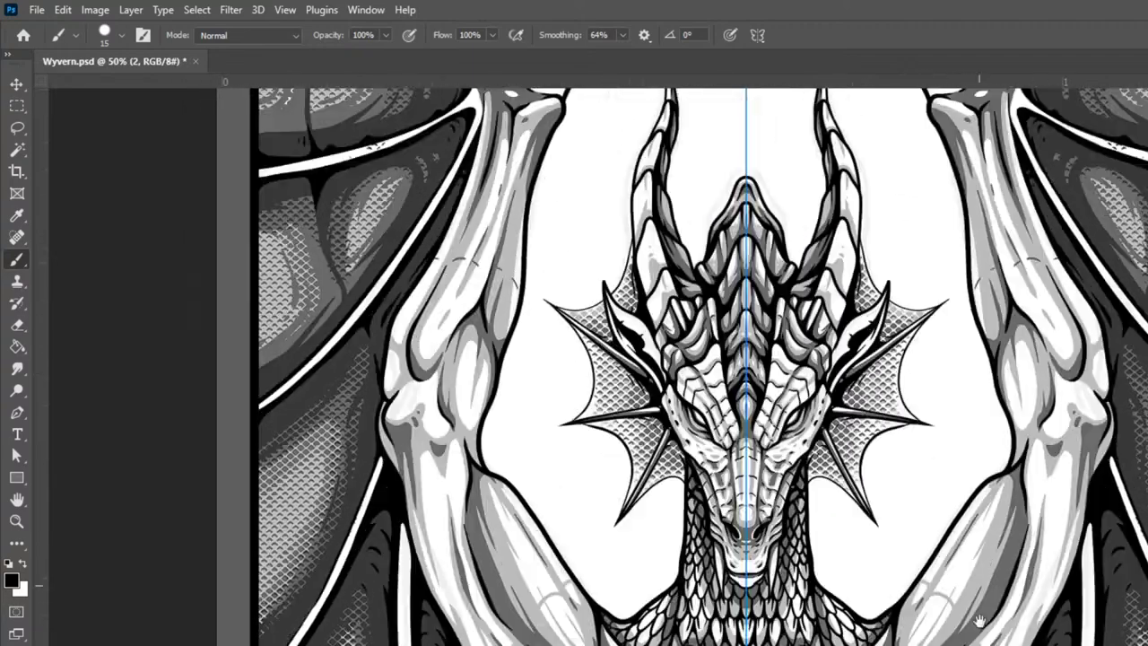
Step: Create a new blank layer in the Wyvern document for continuing on the lower body
{"action": "left_click_drag", "start_coordinate": [980, 621], "coordinate": [937, 295]}
{"action": "left_click_drag", "start_coordinate": [1033, 645], "coordinate": [1045, 563]}
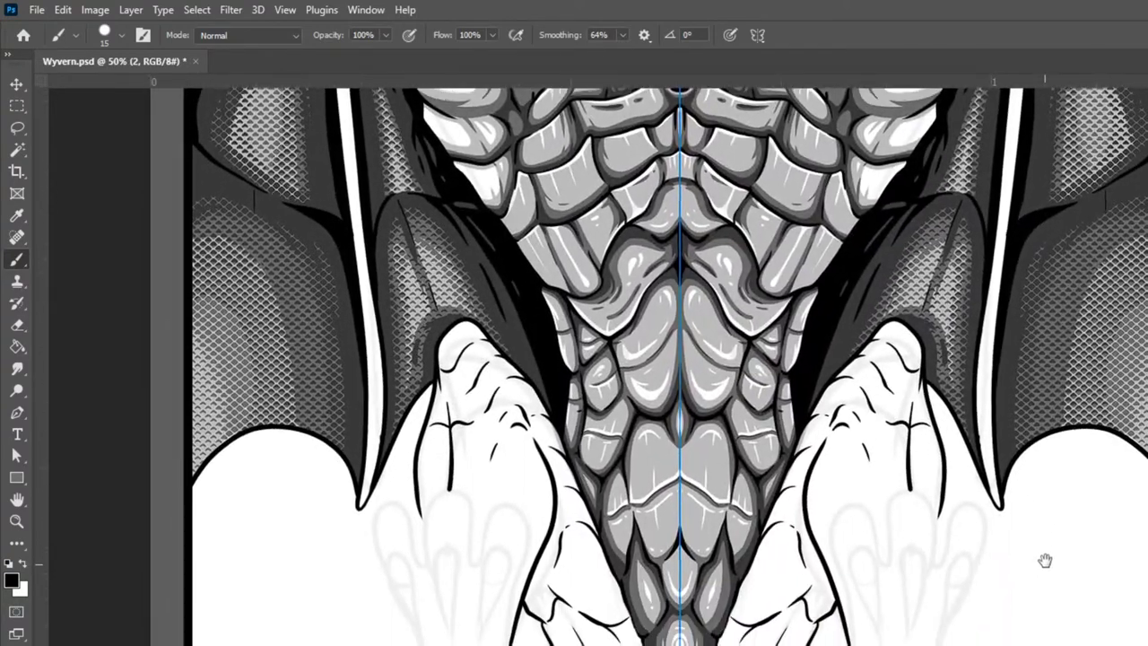
{"action": "scroll", "coordinate": [1045, 562], "scroll_direction": "down", "scroll_amount": 4}
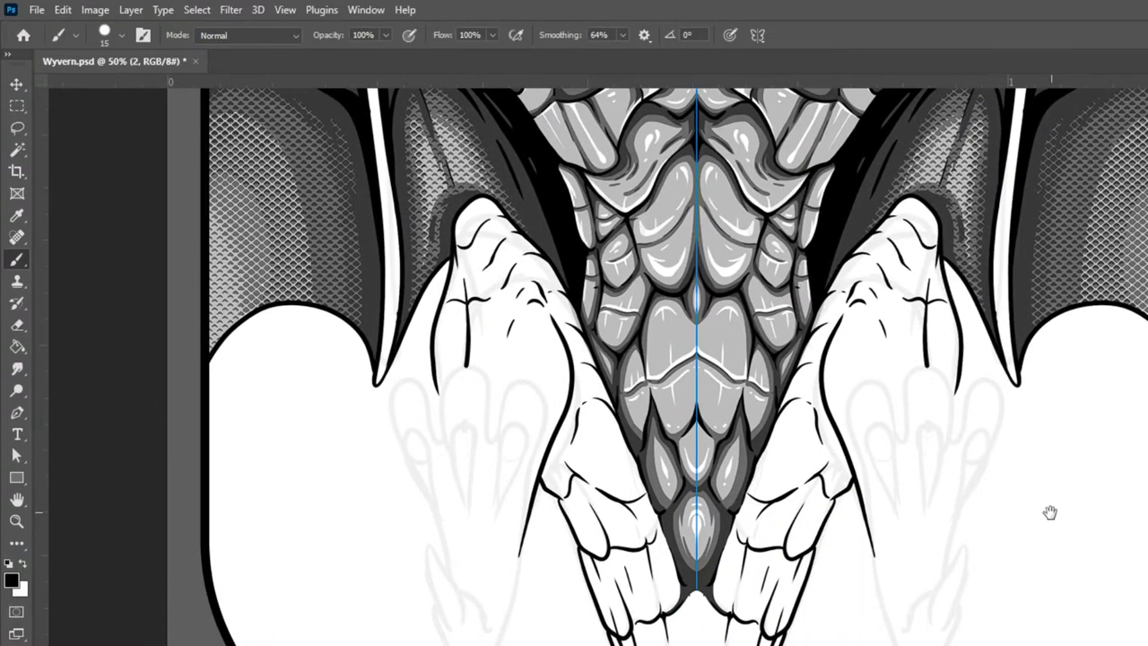
{"action": "left_click_drag", "start_coordinate": [1048, 544], "coordinate": [967, 609]}
{"action": "key", "text": "ctrl+shift+alt+n"}
{"action": "key", "text": "ctrl+plus"}
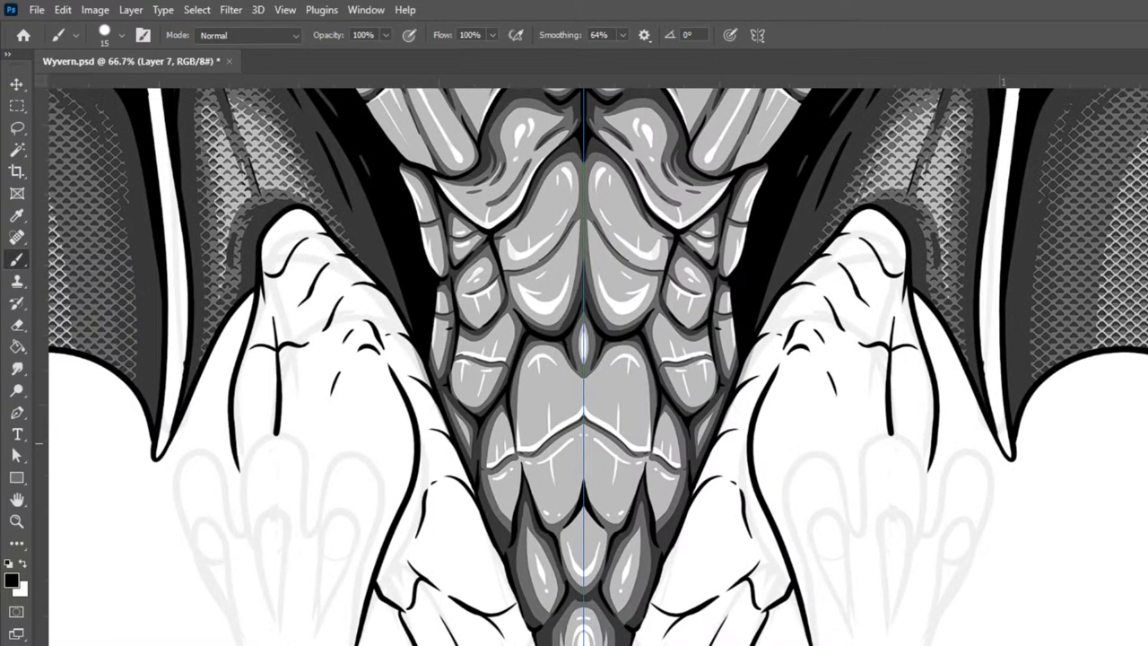
Step: Ink the mirrored hind feet's inner contour and the innermost toe with its pointed claw in black, using the size 15 brush
{"action": "left_click_drag", "start_coordinate": [807, 530], "coordinate": [740, 440]}
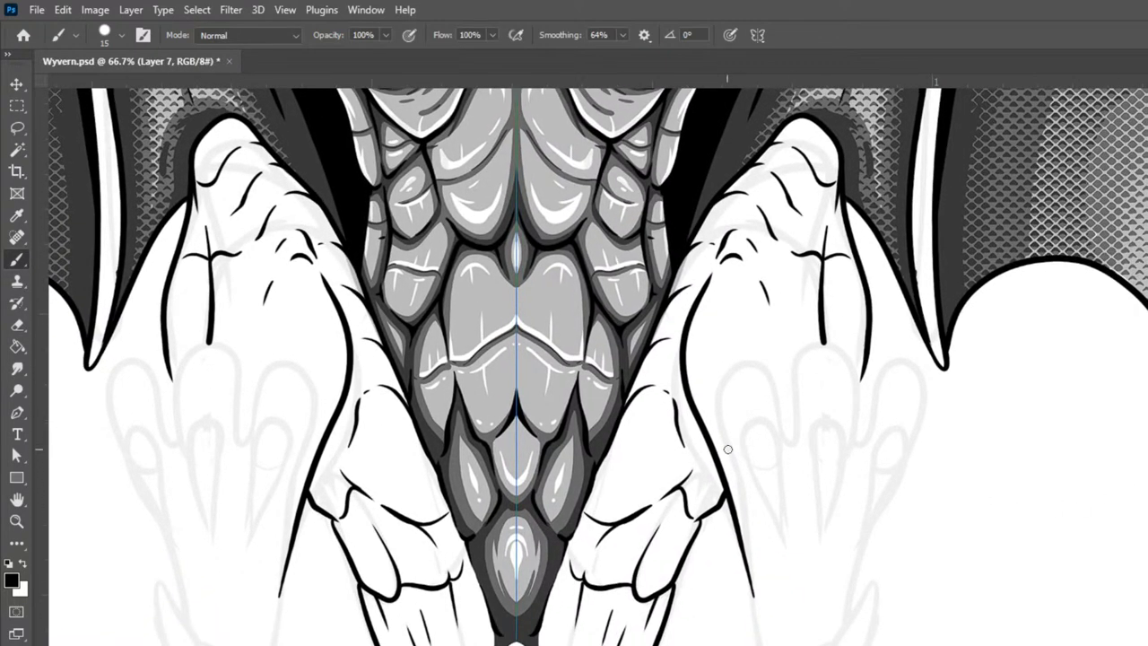
{"action": "mouse_move", "coordinate": [786, 544]}
{"action": "left_mouse_down"}
{"action": "mouse_move", "coordinate": [852, 643]}
{"action": "mouse_move", "coordinate": [858, 581]}
{"action": "mouse_move", "coordinate": [907, 642]}
{"action": "left_mouse_up"}
{"action": "key", "text": "ctrl+z"}
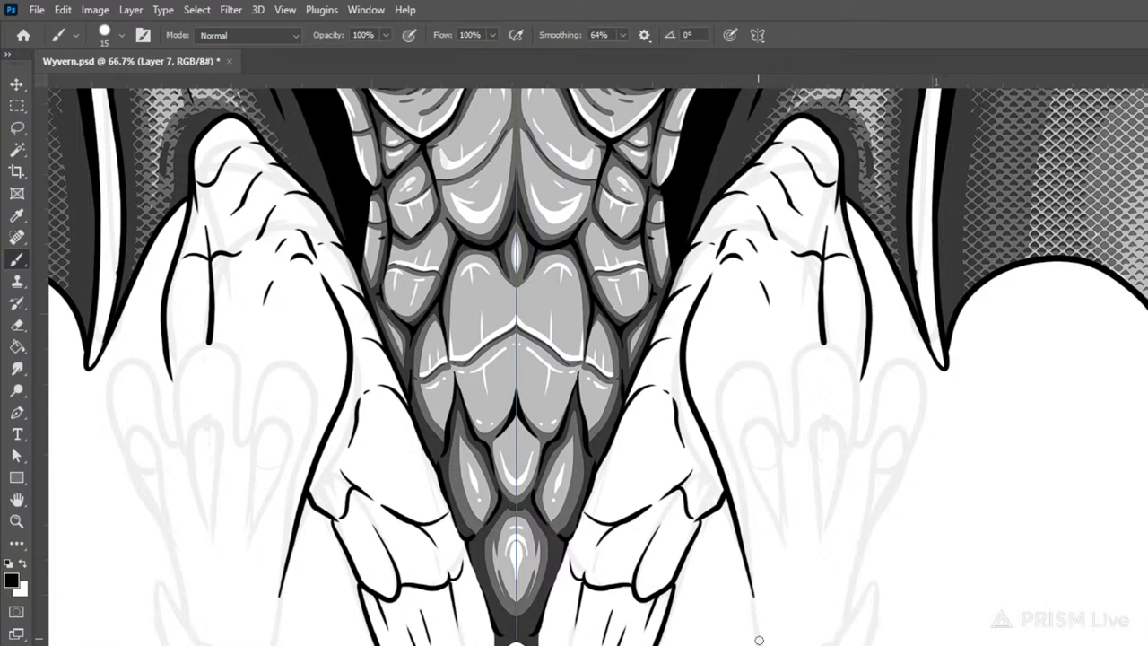
{"action": "mouse_move", "coordinate": [760, 644]}
{"action": "left_mouse_down"}
{"action": "mouse_move", "coordinate": [715, 388]}
{"action": "mouse_move", "coordinate": [719, 337]}
{"action": "mouse_move", "coordinate": [744, 330]}
{"action": "mouse_move", "coordinate": [761, 337]}
{"action": "mouse_move", "coordinate": [773, 367]}
{"action": "mouse_move", "coordinate": [788, 440]}
{"action": "mouse_move", "coordinate": [744, 441]}
{"action": "mouse_move", "coordinate": [748, 452]}
{"action": "mouse_move", "coordinate": [764, 401]}
{"action": "mouse_move", "coordinate": [789, 462]}
{"action": "mouse_move", "coordinate": [790, 538]}
{"action": "left_mouse_up"}
{"action": "left_click_drag", "start_coordinate": [753, 433], "coordinate": [791, 541]}
{"action": "left_click_drag", "start_coordinate": [780, 429], "coordinate": [791, 543]}
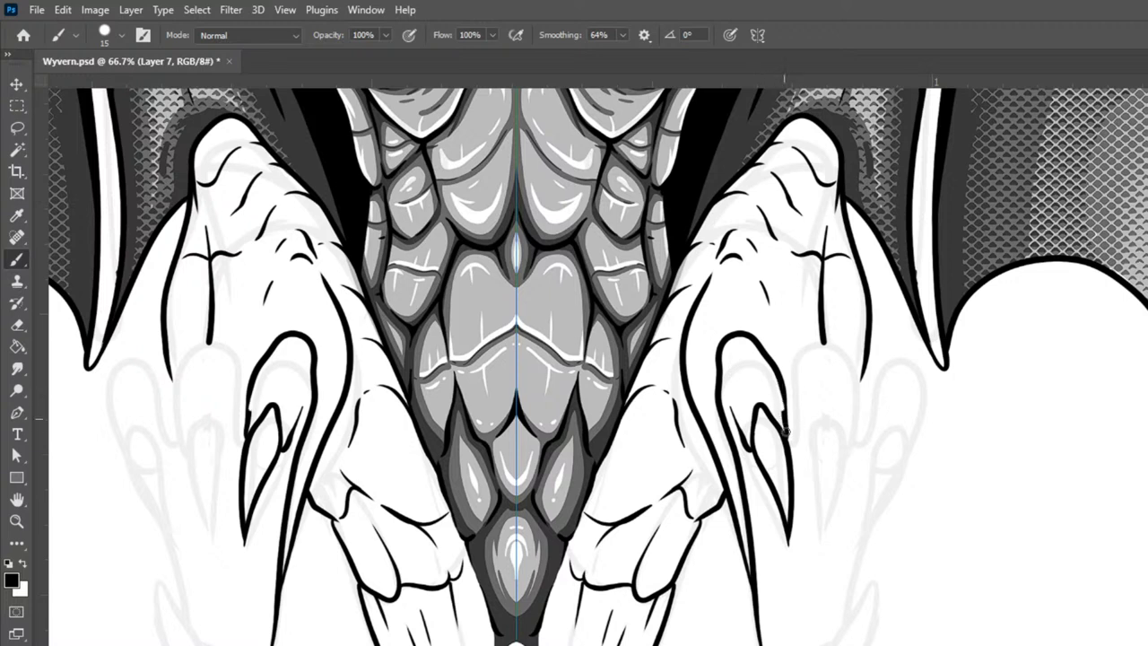
{"action": "left_click_drag", "start_coordinate": [786, 433], "coordinate": [781, 379]}
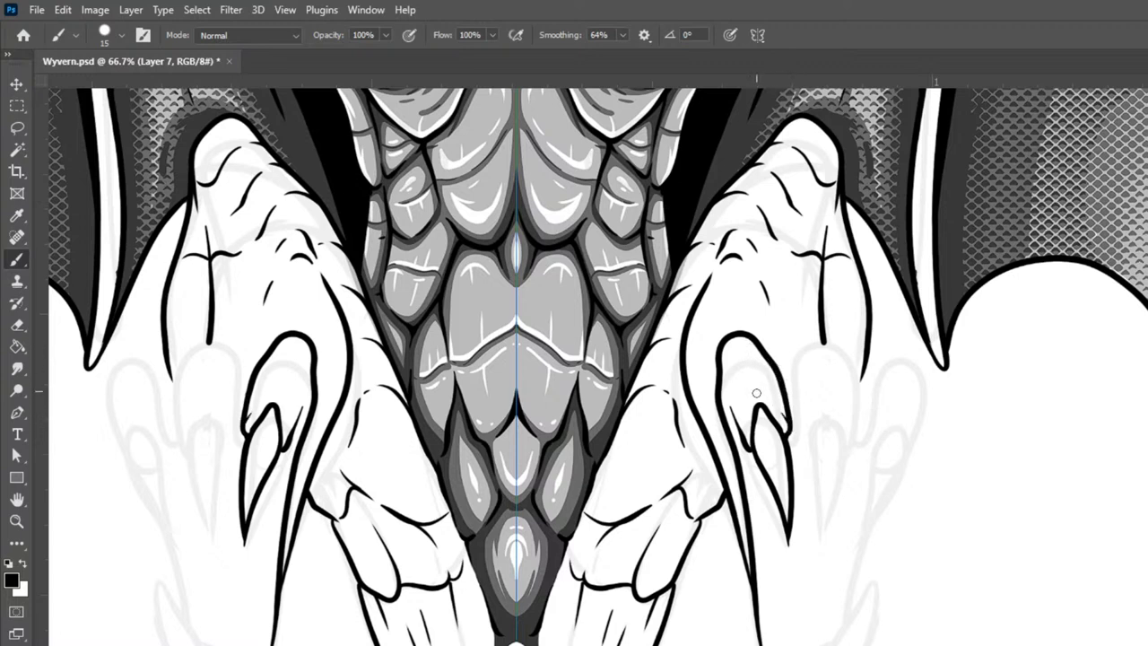
Step: Add short crease lines and knuckle marks to the innermost toe above its claw
{"action": "left_click_drag", "start_coordinate": [756, 408], "coordinate": [760, 389]}
{"action": "mouse_move", "coordinate": [755, 446]}
{"action": "left_mouse_down"}
{"action": "mouse_move", "coordinate": [760, 390]}
{"action": "mouse_move", "coordinate": [778, 427]}
{"action": "mouse_move", "coordinate": [754, 389]}
{"action": "left_mouse_up"}
{"action": "left_click_drag", "start_coordinate": [750, 421], "coordinate": [772, 384]}
{"action": "left_click_drag", "start_coordinate": [755, 367], "coordinate": [766, 395]}
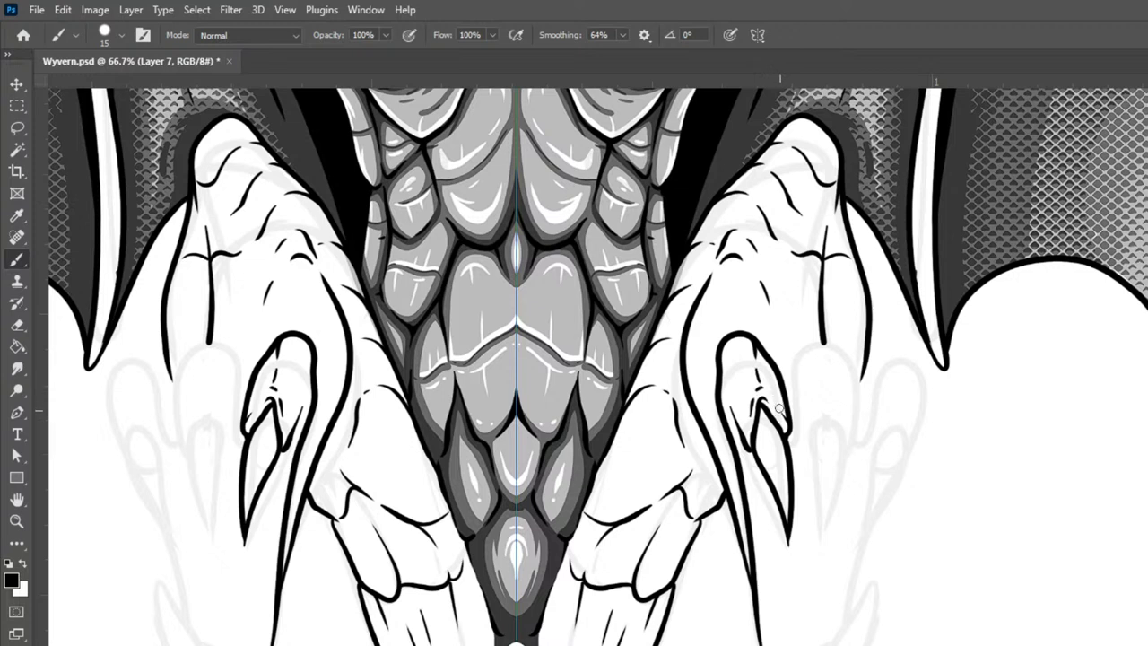
Step: Ink the middle toe's outline and its pointed claw, then clean up the claw tip
{"action": "mouse_move", "coordinate": [794, 414]}
{"action": "left_mouse_down"}
{"action": "mouse_move", "coordinate": [798, 358]}
{"action": "mouse_move", "coordinate": [822, 338]}
{"action": "left_mouse_up"}
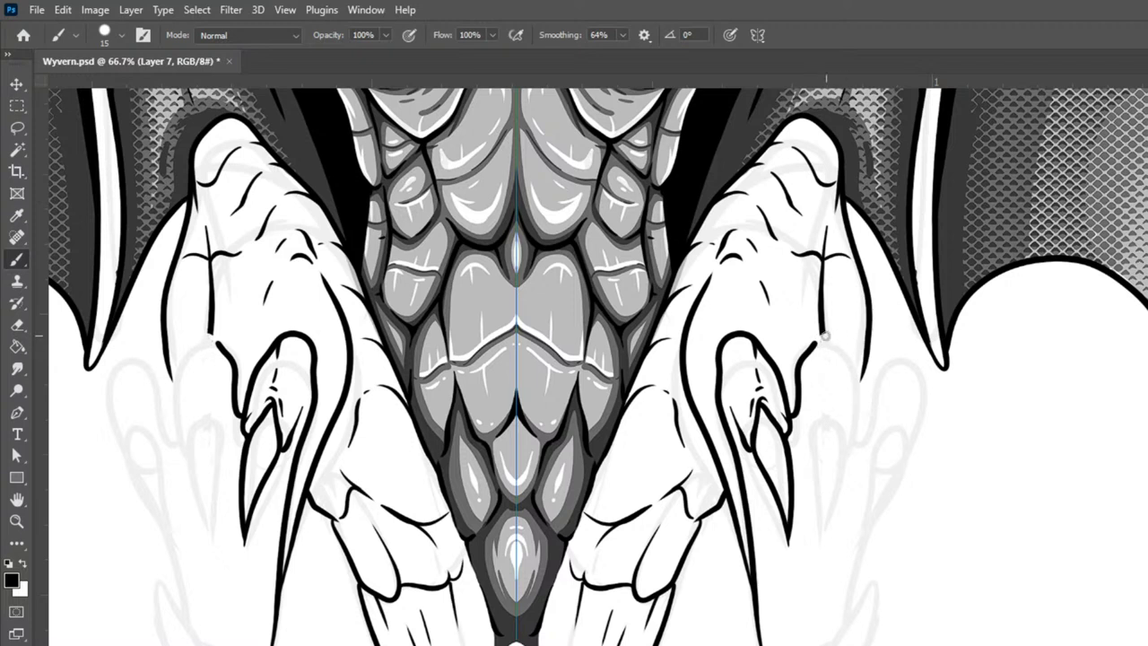
{"action": "mouse_move", "coordinate": [819, 331]}
{"action": "left_mouse_down"}
{"action": "mouse_move", "coordinate": [841, 431]}
{"action": "mouse_move", "coordinate": [859, 348]}
{"action": "mouse_move", "coordinate": [844, 348]}
{"action": "mouse_move", "coordinate": [864, 400]}
{"action": "mouse_move", "coordinate": [843, 472]}
{"action": "mouse_move", "coordinate": [816, 442]}
{"action": "mouse_move", "coordinate": [820, 421]}
{"action": "mouse_move", "coordinate": [840, 400]}
{"action": "mouse_move", "coordinate": [853, 453]}
{"action": "mouse_move", "coordinate": [816, 552]}
{"action": "left_mouse_up"}
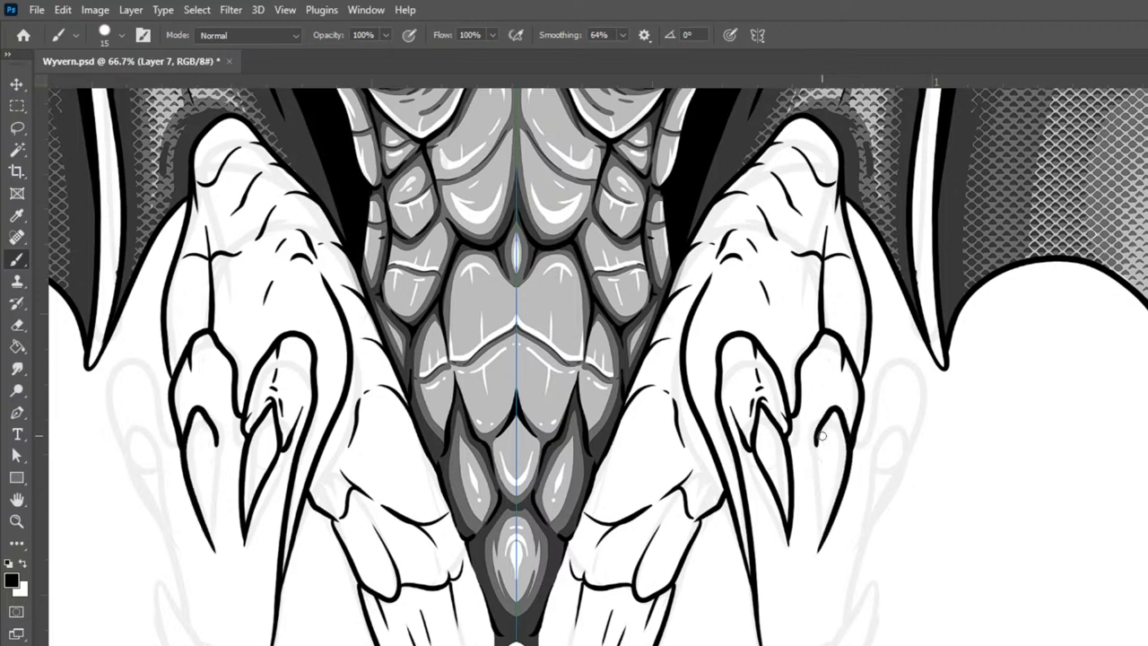
{"action": "left_click_drag", "start_coordinate": [817, 439], "coordinate": [820, 551]}
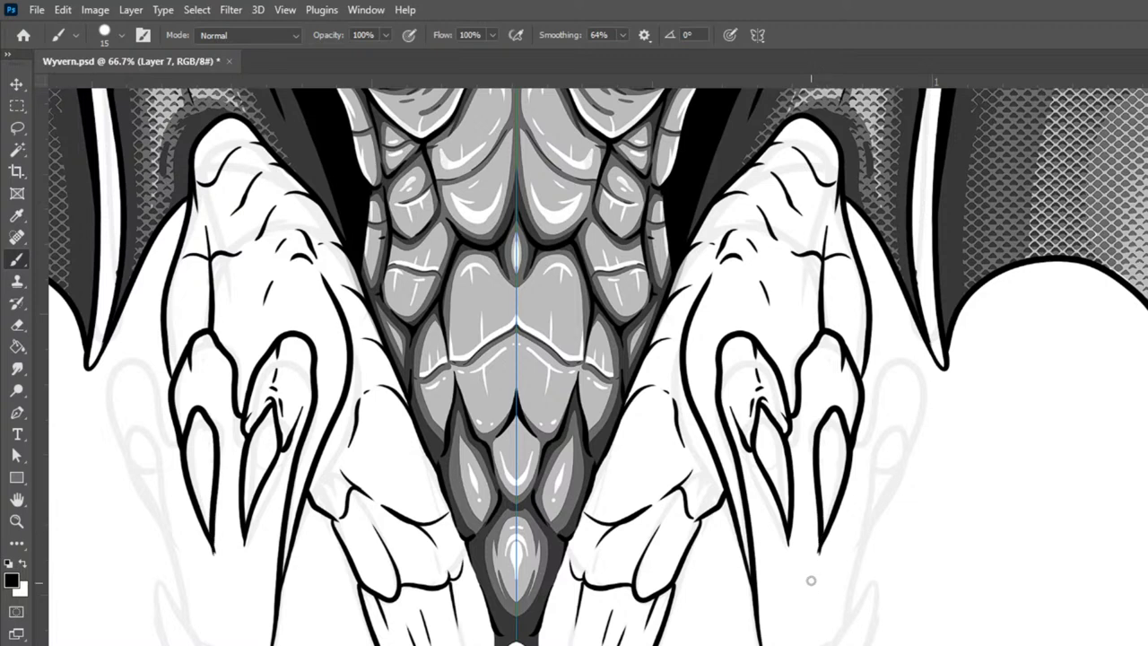
{"action": "left_click_drag", "start_coordinate": [814, 508], "coordinate": [819, 598]}
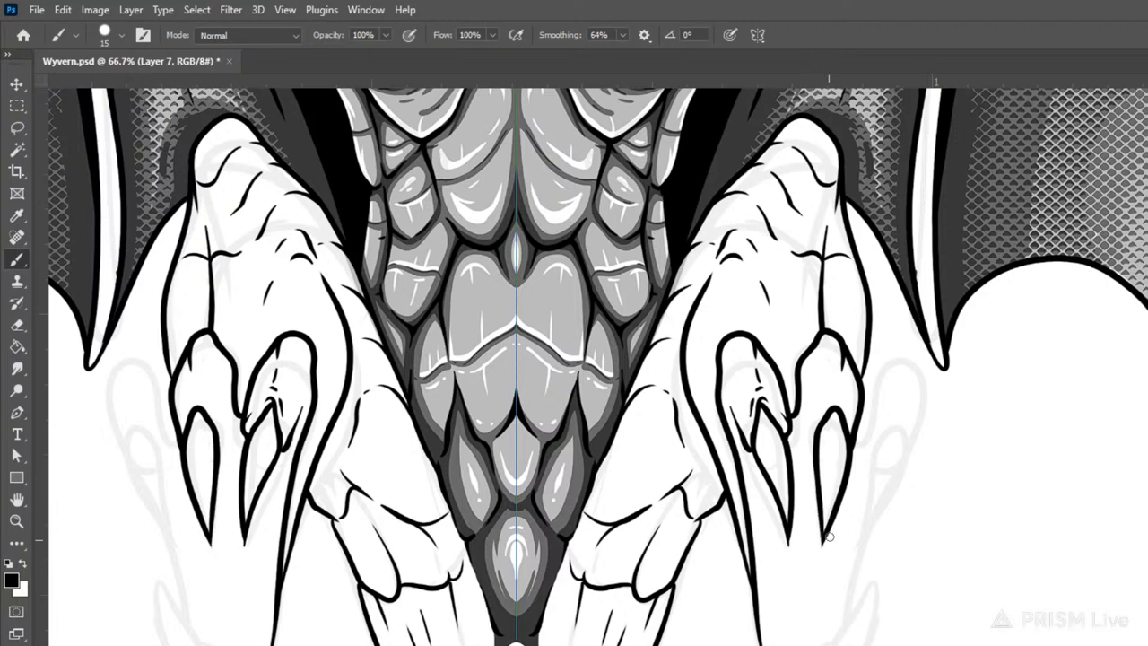
Step: Draw a lengthwise ridge line down the inner and middle claws, and add knuckle creases above the middle claw
{"action": "left_click_drag", "start_coordinate": [765, 403], "coordinate": [789, 506]}
{"action": "key", "text": "ctrl+z"}
{"action": "left_click_drag", "start_coordinate": [764, 410], "coordinate": [789, 517]}
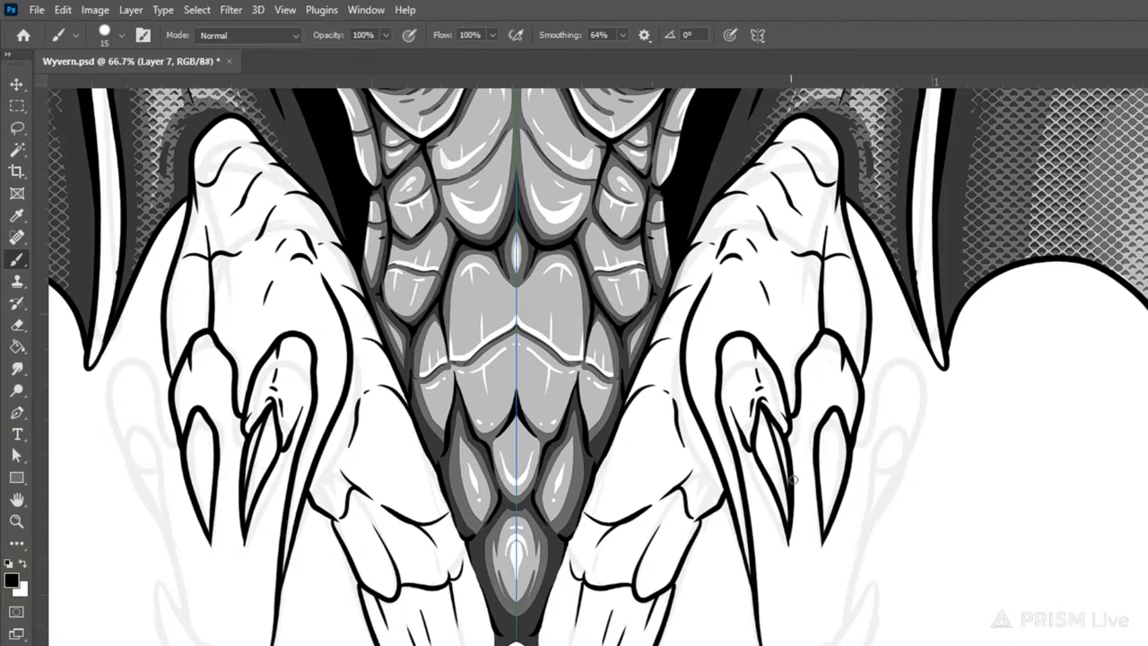
{"action": "left_click_drag", "start_coordinate": [836, 408], "coordinate": [822, 534]}
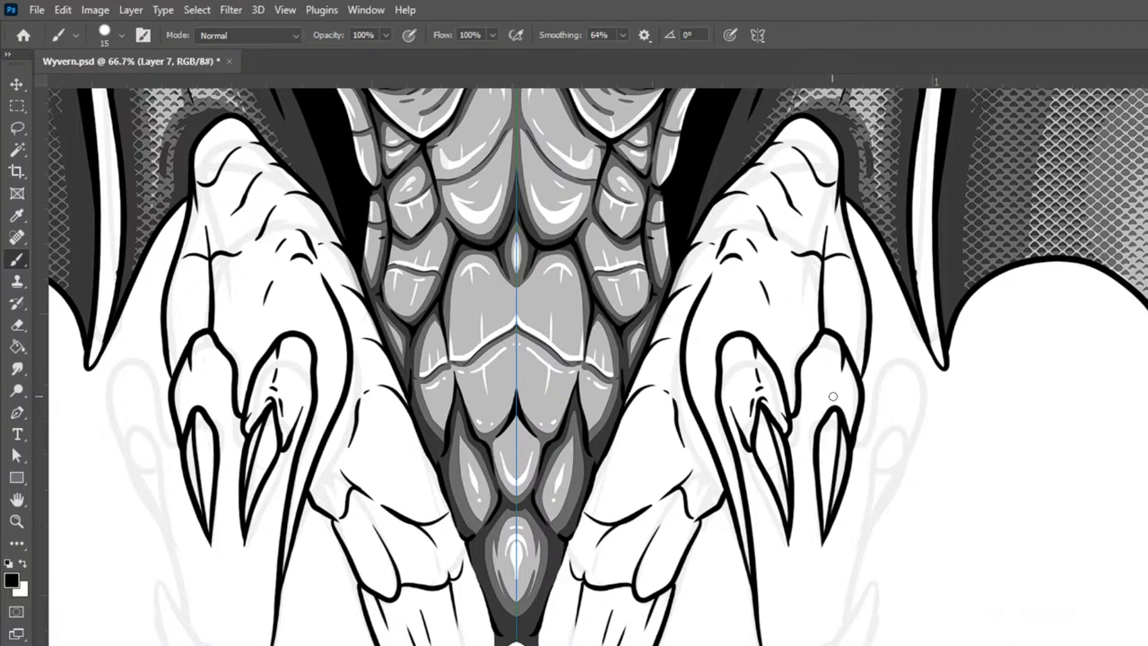
{"action": "mouse_move", "coordinate": [817, 420]}
{"action": "left_mouse_down"}
{"action": "mouse_move", "coordinate": [839, 394]}
{"action": "mouse_move", "coordinate": [851, 420]}
{"action": "left_mouse_up"}
{"action": "left_click", "coordinate": [840, 386]}
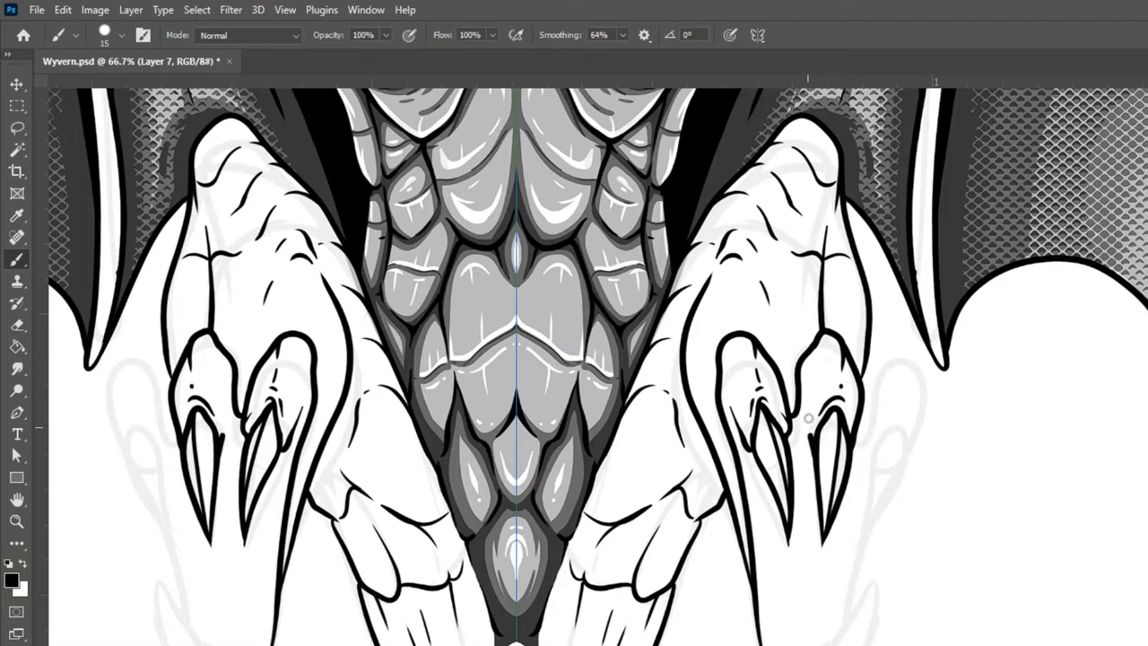
Step: Ink the outermost toe and its claw, including the claw's ridge line and the knuckle creases
{"action": "mouse_move", "coordinate": [807, 400]}
{"action": "left_mouse_down"}
{"action": "mouse_move", "coordinate": [803, 362]}
{"action": "mouse_move", "coordinate": [821, 454]}
{"action": "mouse_move", "coordinate": [875, 420]}
{"action": "mouse_move", "coordinate": [906, 341]}
{"action": "mouse_move", "coordinate": [922, 353]}
{"action": "mouse_move", "coordinate": [913, 420]}
{"action": "left_mouse_up"}
{"action": "key", "text": "ctrl+z"}
{"action": "key", "text": "ctrl+z"}
{"action": "mouse_move", "coordinate": [922, 380]}
{"action": "left_mouse_down"}
{"action": "mouse_move", "coordinate": [931, 411]}
{"action": "mouse_move", "coordinate": [910, 459]}
{"action": "mouse_move", "coordinate": [906, 414]}
{"action": "mouse_move", "coordinate": [878, 446]}
{"action": "mouse_move", "coordinate": [874, 537]}
{"action": "left_mouse_up"}
{"action": "mouse_move", "coordinate": [912, 431]}
{"action": "left_mouse_down"}
{"action": "mouse_move", "coordinate": [908, 475]}
{"action": "mouse_move", "coordinate": [868, 539]}
{"action": "left_mouse_up"}
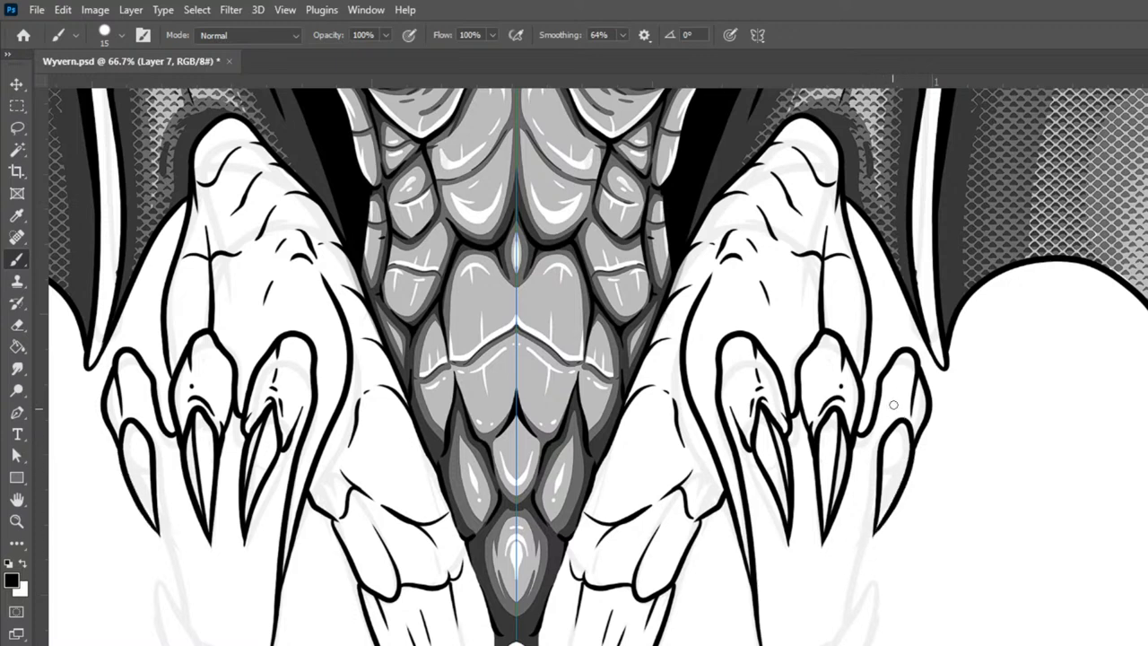
{"action": "left_click_drag", "start_coordinate": [905, 421], "coordinate": [866, 541]}
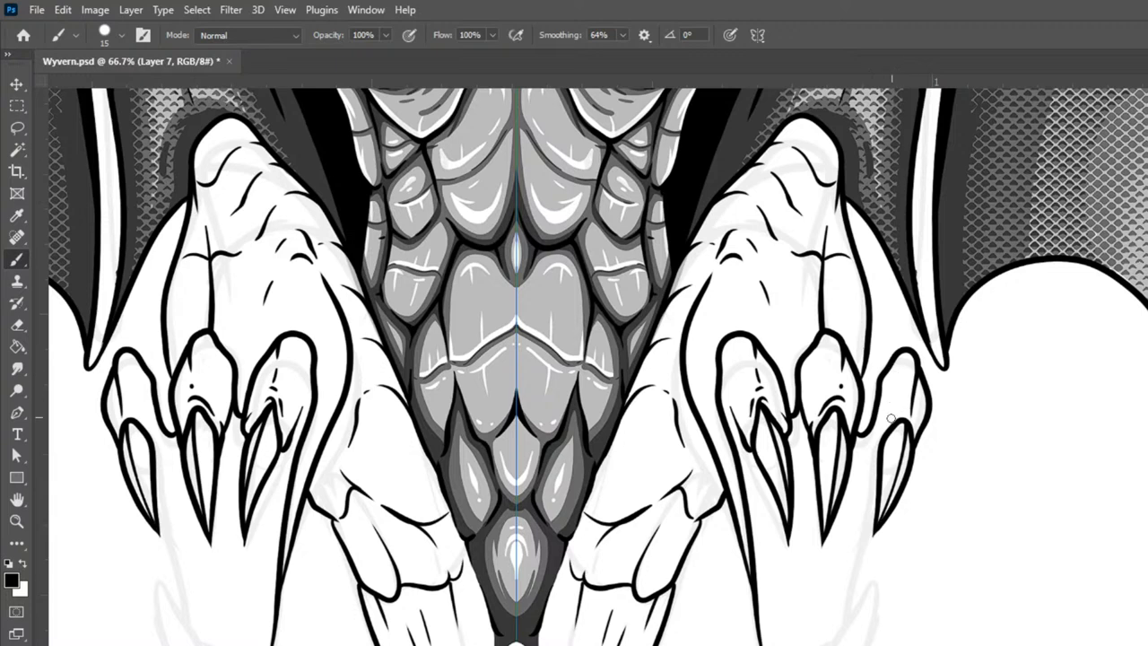
{"action": "left_click_drag", "start_coordinate": [901, 406], "coordinate": [915, 417]}
Step: Ink the long lower edges of the foot and the rear claw, with thin tendon lines along the inside
{"action": "left_click_drag", "start_coordinate": [871, 439], "coordinate": [838, 638]}
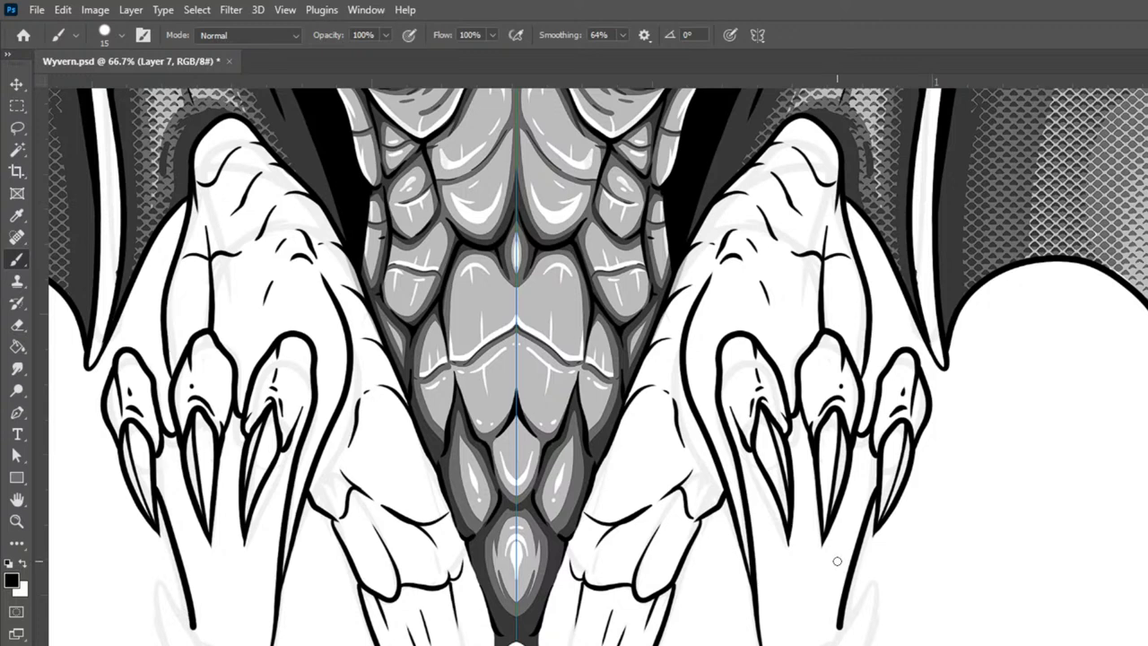
{"action": "left_click_drag", "start_coordinate": [752, 584], "coordinate": [760, 642]}
{"action": "mouse_move", "coordinate": [832, 630]}
{"action": "left_mouse_down"}
{"action": "mouse_move", "coordinate": [873, 588]}
{"action": "mouse_move", "coordinate": [888, 549]}
{"action": "left_mouse_up"}
{"action": "left_click_drag", "start_coordinate": [881, 632], "coordinate": [865, 645]}
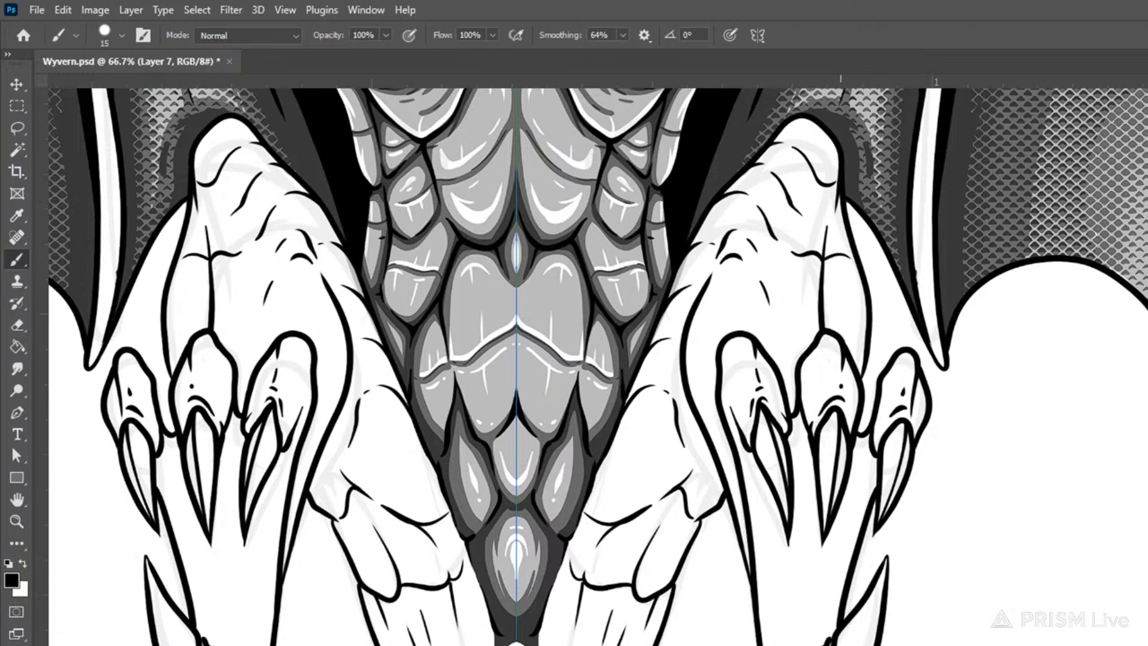
{"action": "left_click_drag", "start_coordinate": [887, 558], "coordinate": [871, 617]}
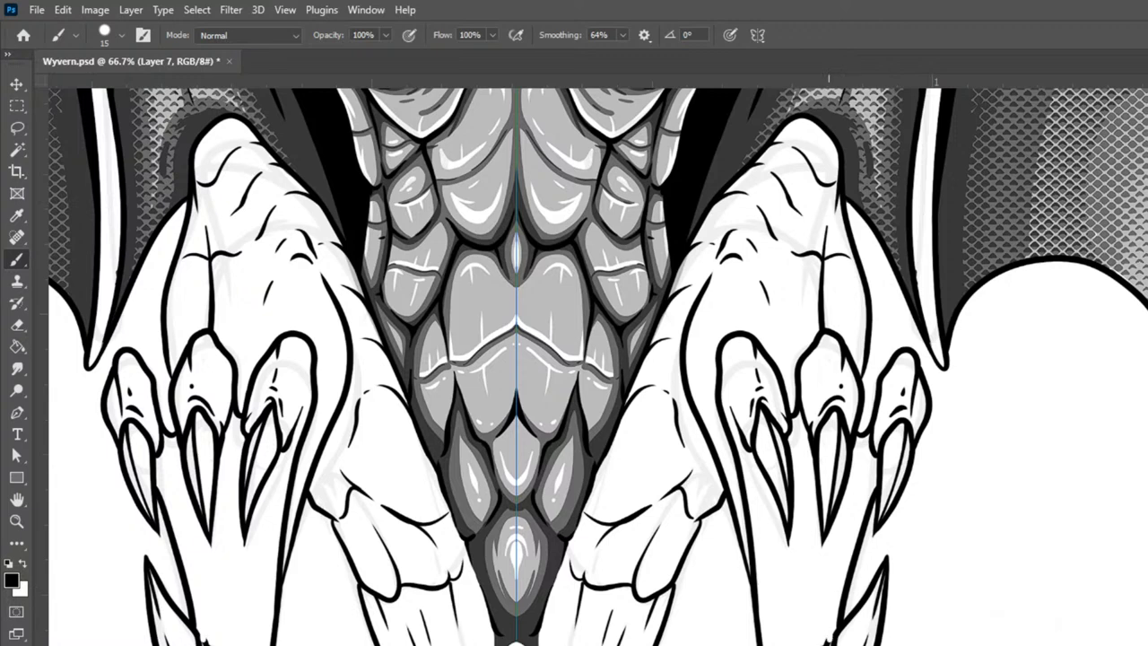
{"action": "left_click_drag", "start_coordinate": [822, 638], "coordinate": [843, 631]}
{"action": "left_click_drag", "start_coordinate": [762, 556], "coordinate": [775, 645]}
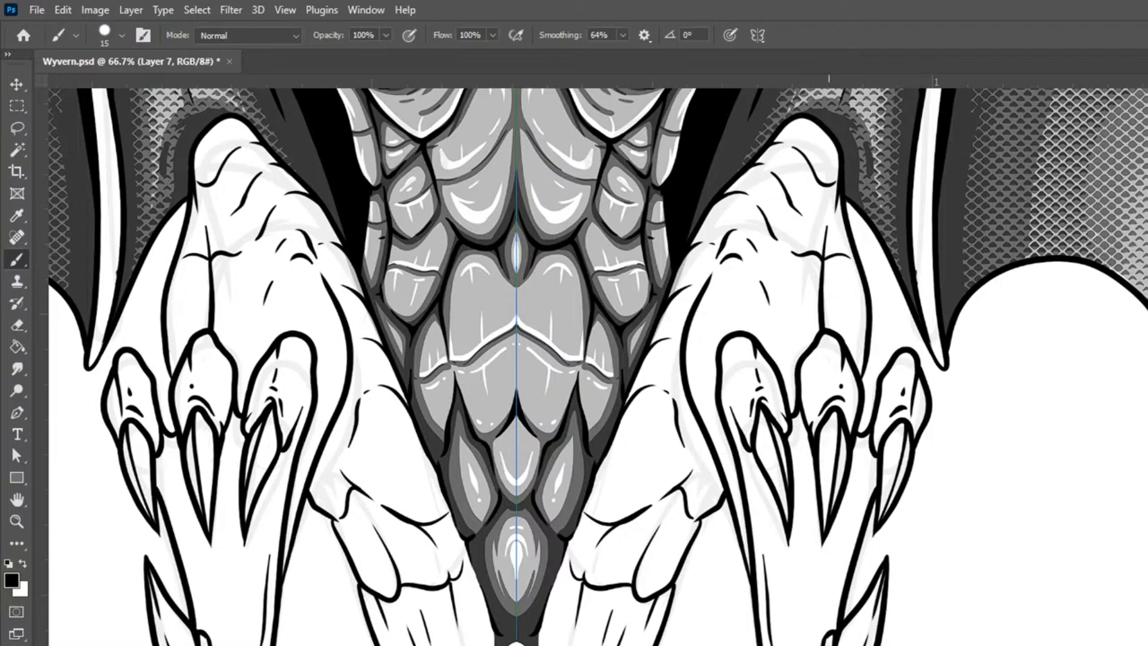
Step: Check the inked feet against the whole card, then focus on the other mirrored leg beside the belly plates
{"action": "key", "text": "ctrl+minus"}
{"action": "key", "text": "ctrl+minus"}
{"action": "key", "text": "ctrl+minus"}
{"action": "key", "text": "ctrl+minus"}
{"action": "key", "text": "ctrl+minus"}
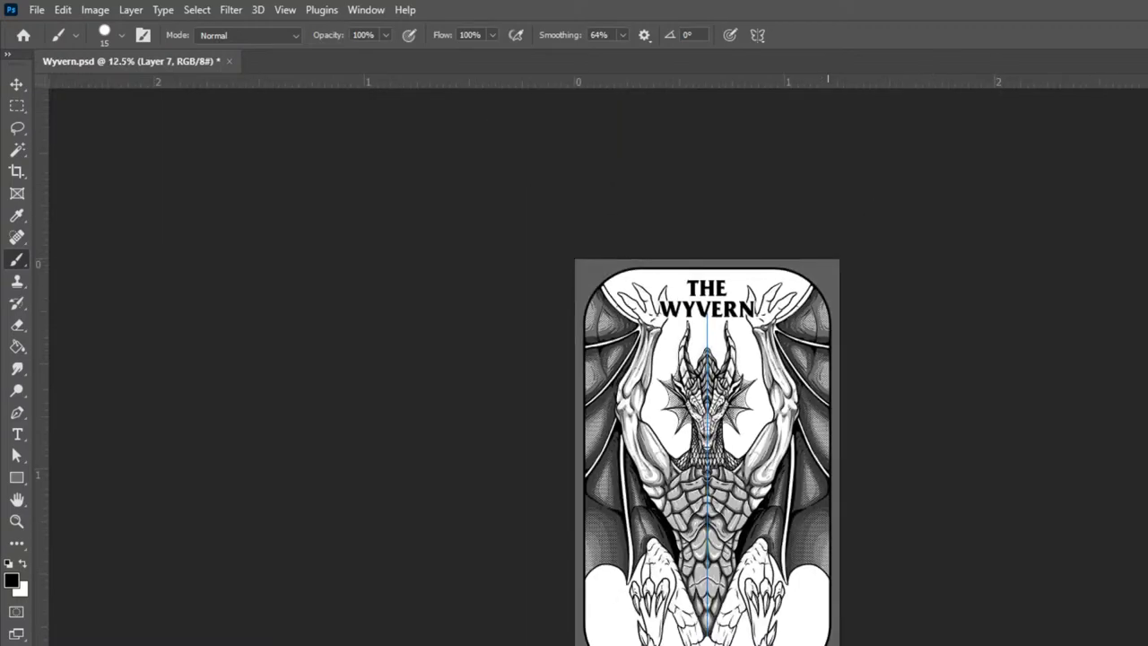
{"action": "scroll", "coordinate": [706, 466], "scroll_direction": "up", "scroll_amount": 4}
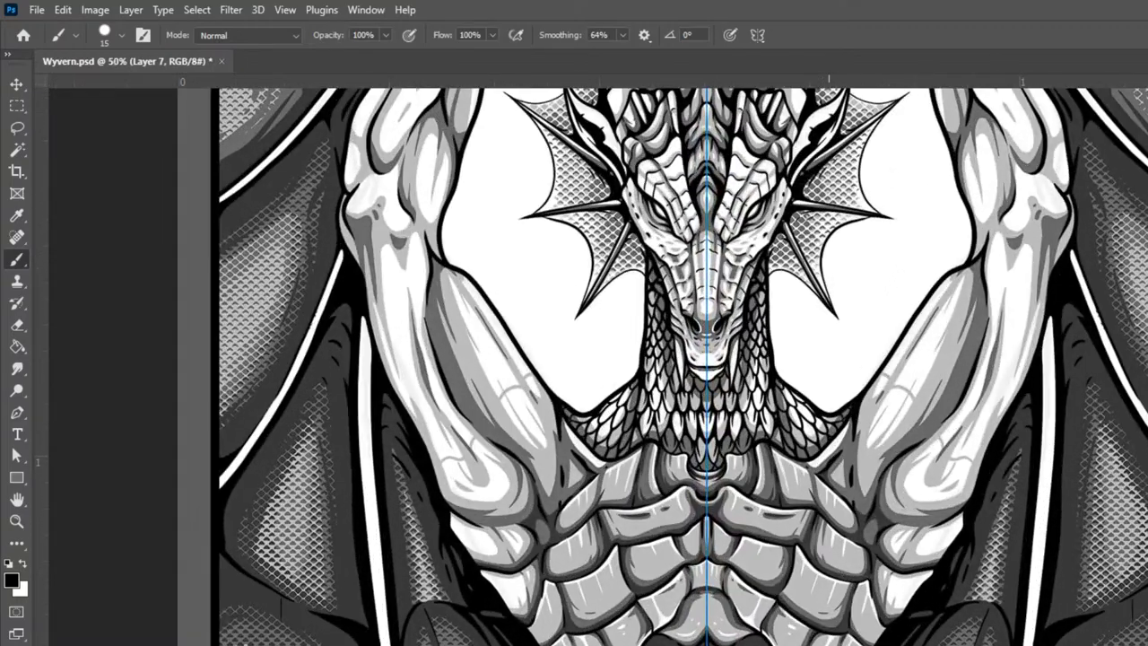
{"action": "key", "text": "ctrl+plus"}
{"action": "mouse_move", "coordinate": [1033, 641]}
{"action": "left_mouse_down"}
{"action": "mouse_move", "coordinate": [1048, 425]}
{"action": "mouse_move", "coordinate": [1122, 504]}
{"action": "left_mouse_up"}
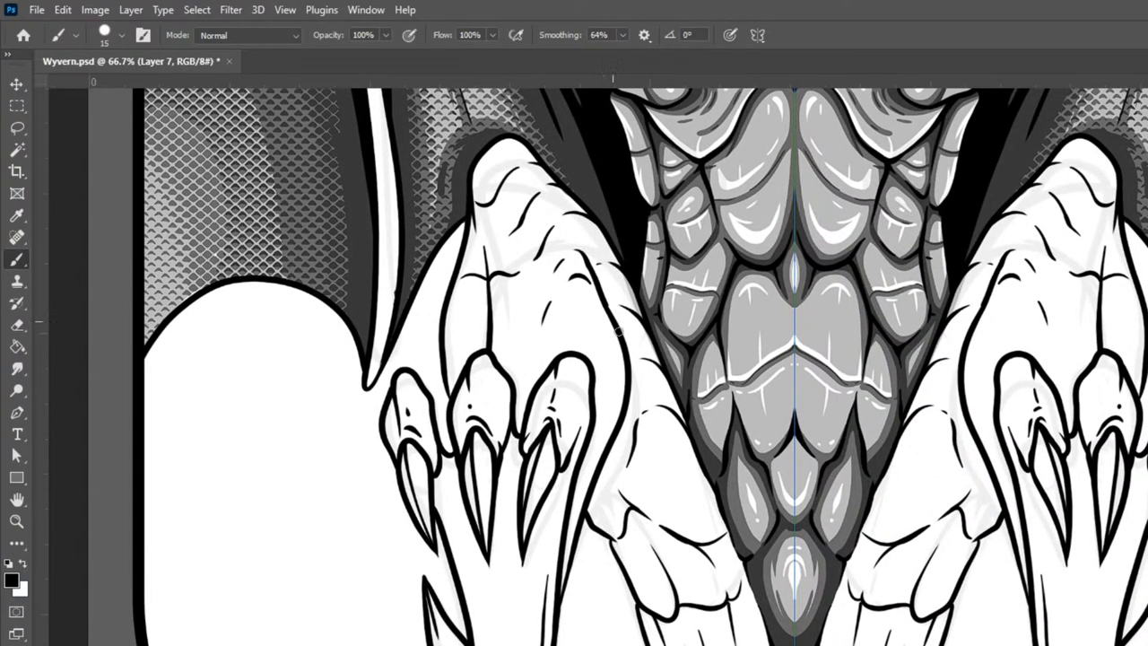
Step: Thicken the leg's inner contour with black wedge-shaped shadows between the small segments down to the rounded knob
{"action": "mouse_move", "coordinate": [603, 265]}
{"action": "left_mouse_down"}
{"action": "mouse_move", "coordinate": [620, 264]}
{"action": "mouse_move", "coordinate": [600, 272]}
{"action": "mouse_move", "coordinate": [604, 294]}
{"action": "mouse_move", "coordinate": [611, 267]}
{"action": "mouse_move", "coordinate": [598, 262]}
{"action": "mouse_move", "coordinate": [606, 304]}
{"action": "left_mouse_up"}
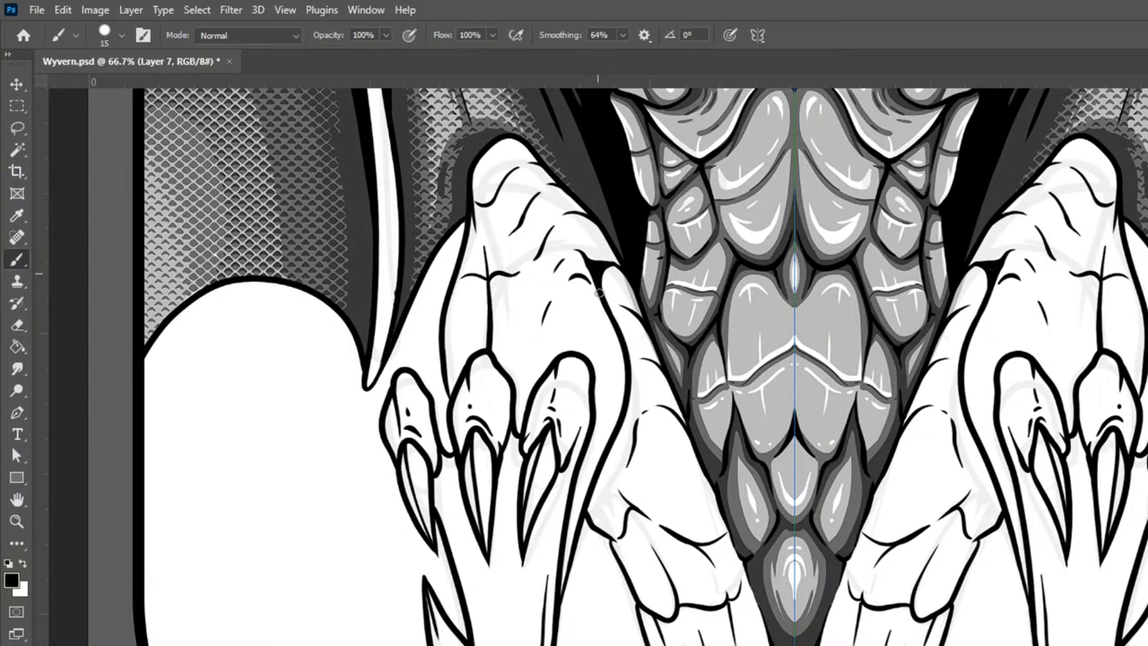
{"action": "mouse_move", "coordinate": [609, 307]}
{"action": "left_mouse_down"}
{"action": "mouse_move", "coordinate": [628, 309]}
{"action": "mouse_move", "coordinate": [612, 311]}
{"action": "mouse_move", "coordinate": [618, 326]}
{"action": "mouse_move", "coordinate": [606, 304]}
{"action": "mouse_move", "coordinate": [642, 359]}
{"action": "mouse_move", "coordinate": [663, 367]}
{"action": "mouse_move", "coordinate": [637, 362]}
{"action": "mouse_move", "coordinate": [628, 384]}
{"action": "left_mouse_up"}
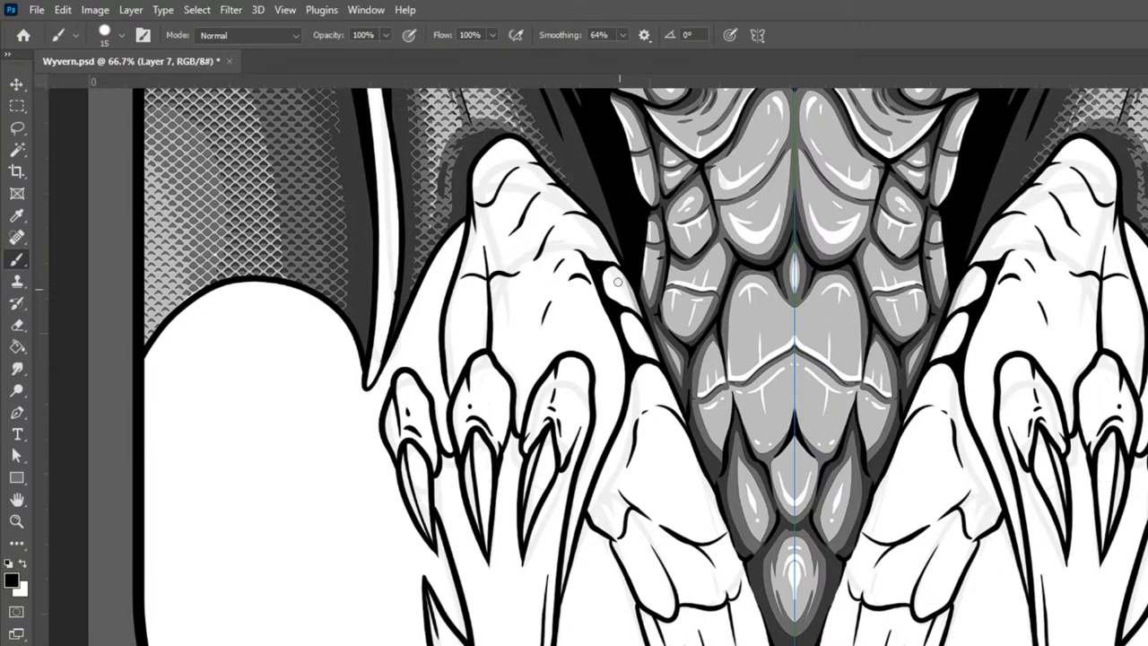
{"action": "mouse_move", "coordinate": [628, 406]}
{"action": "left_mouse_down"}
{"action": "mouse_move", "coordinate": [620, 488]}
{"action": "mouse_move", "coordinate": [597, 485]}
{"action": "mouse_move", "coordinate": [620, 482]}
{"action": "mouse_move", "coordinate": [640, 511]}
{"action": "mouse_move", "coordinate": [616, 482]}
{"action": "mouse_move", "coordinate": [600, 485]}
{"action": "mouse_move", "coordinate": [634, 395]}
{"action": "mouse_move", "coordinate": [621, 468]}
{"action": "mouse_move", "coordinate": [599, 496]}
{"action": "mouse_move", "coordinate": [590, 486]}
{"action": "mouse_move", "coordinate": [627, 462]}
{"action": "mouse_move", "coordinate": [631, 433]}
{"action": "mouse_move", "coordinate": [602, 465]}
{"action": "mouse_move", "coordinate": [628, 402]}
{"action": "left_mouse_up"}
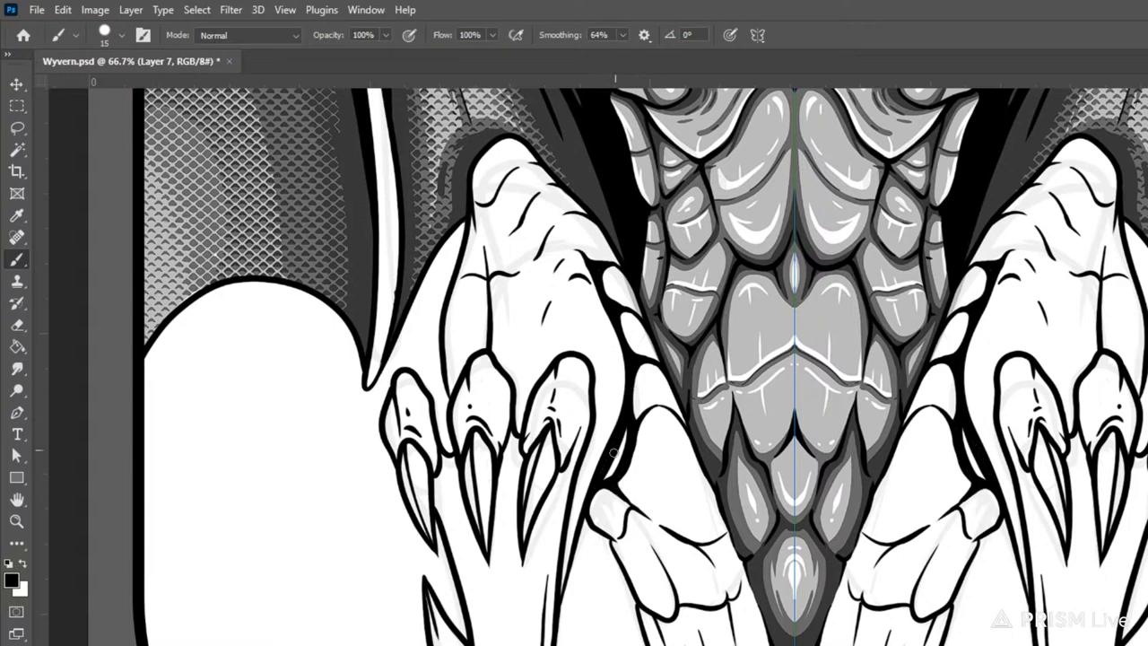
{"action": "left_click_drag", "start_coordinate": [603, 478], "coordinate": [628, 429]}
Step: Add short black crease strokes to the small segments bordering the leg's inner contour
{"action": "left_click_drag", "start_coordinate": [640, 366], "coordinate": [639, 418]}
{"action": "left_click", "coordinate": [639, 399]}
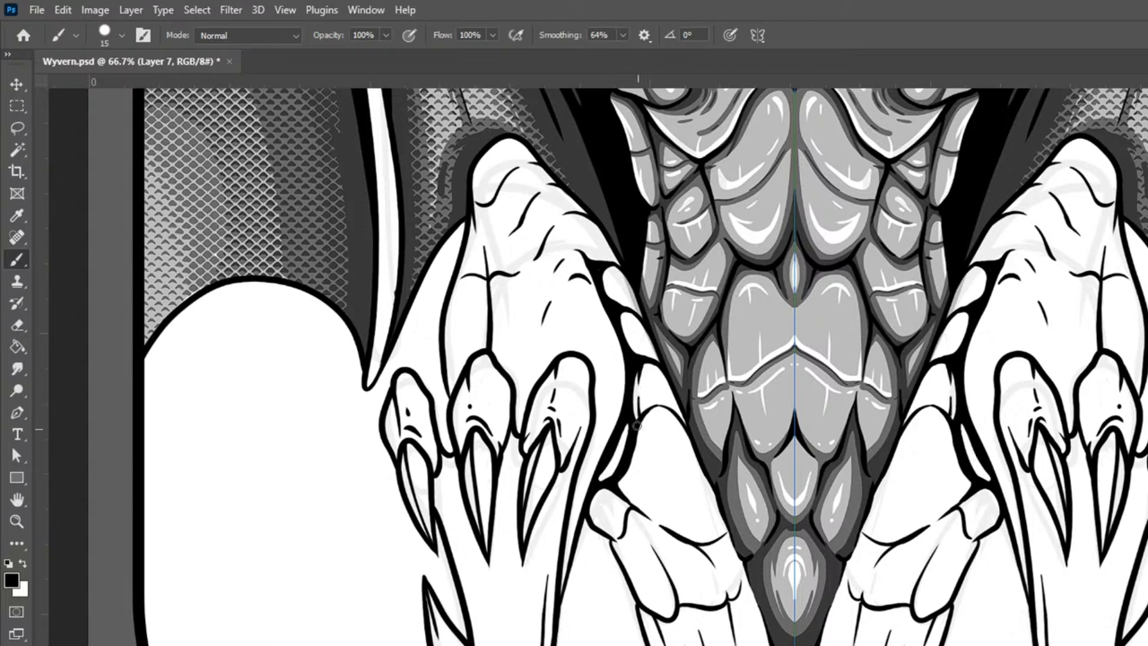
{"action": "left_click_drag", "start_coordinate": [623, 312], "coordinate": [631, 335]}
{"action": "left_click_drag", "start_coordinate": [604, 282], "coordinate": [610, 292]}
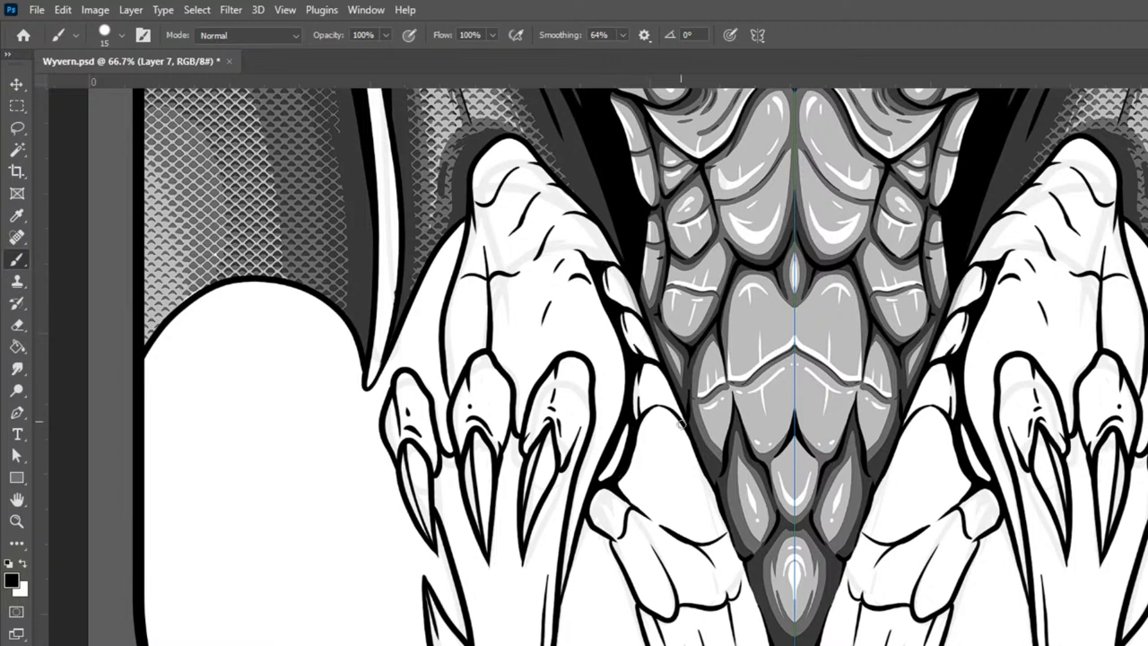
Step: Deepen the black shadows around the rounded knob and along the elongated oval segment beneath it
{"action": "left_click_drag", "start_coordinate": [635, 465], "coordinate": [621, 482]}
{"action": "mouse_move", "coordinate": [642, 436]}
{"action": "left_mouse_down"}
{"action": "mouse_move", "coordinate": [613, 492]}
{"action": "mouse_move", "coordinate": [598, 492]}
{"action": "left_mouse_up"}
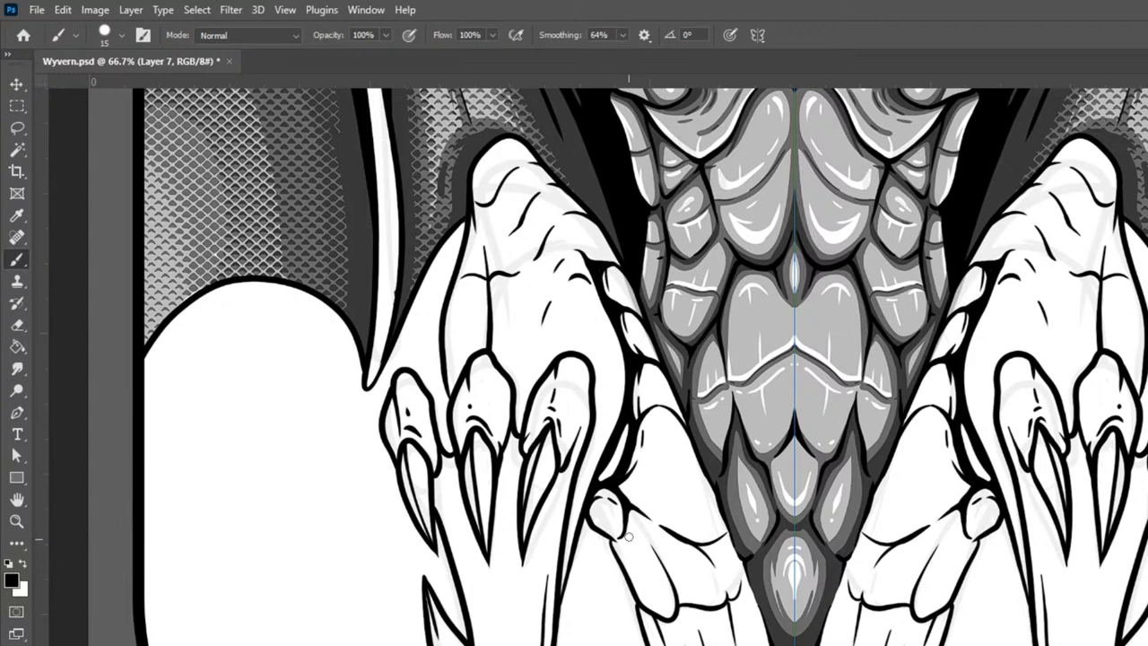
{"action": "mouse_move", "coordinate": [653, 553]}
{"action": "left_mouse_down"}
{"action": "mouse_move", "coordinate": [628, 511]}
{"action": "mouse_move", "coordinate": [659, 563]}
{"action": "left_mouse_up"}
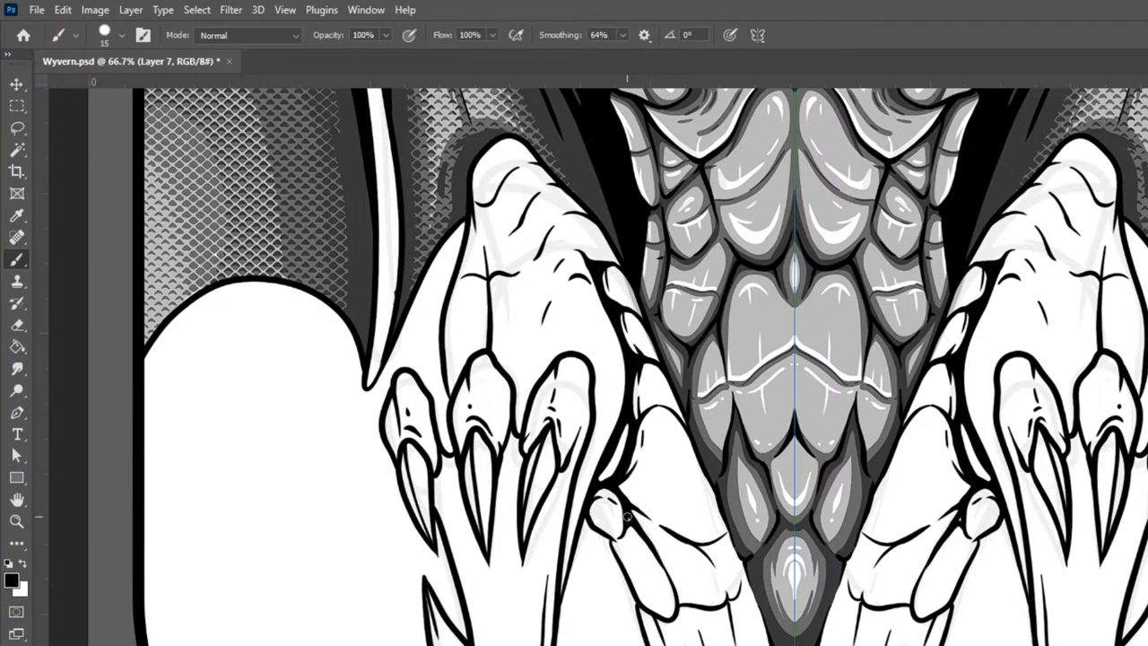
{"action": "left_click_drag", "start_coordinate": [632, 524], "coordinate": [685, 626]}
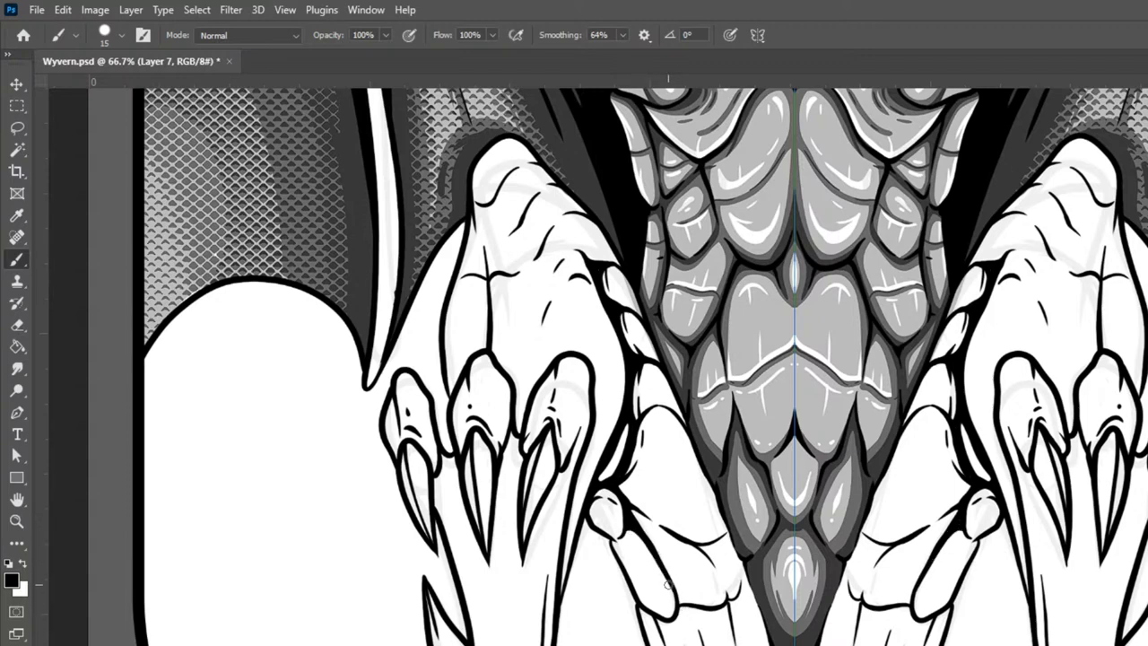
Step: Fill the gaps between the toes and claws with solid black shadows
{"action": "key", "text": "ctrl+minus"}
{"action": "key", "text": "ctrl+minus"}
{"action": "key", "text": "ctrl+minus"}
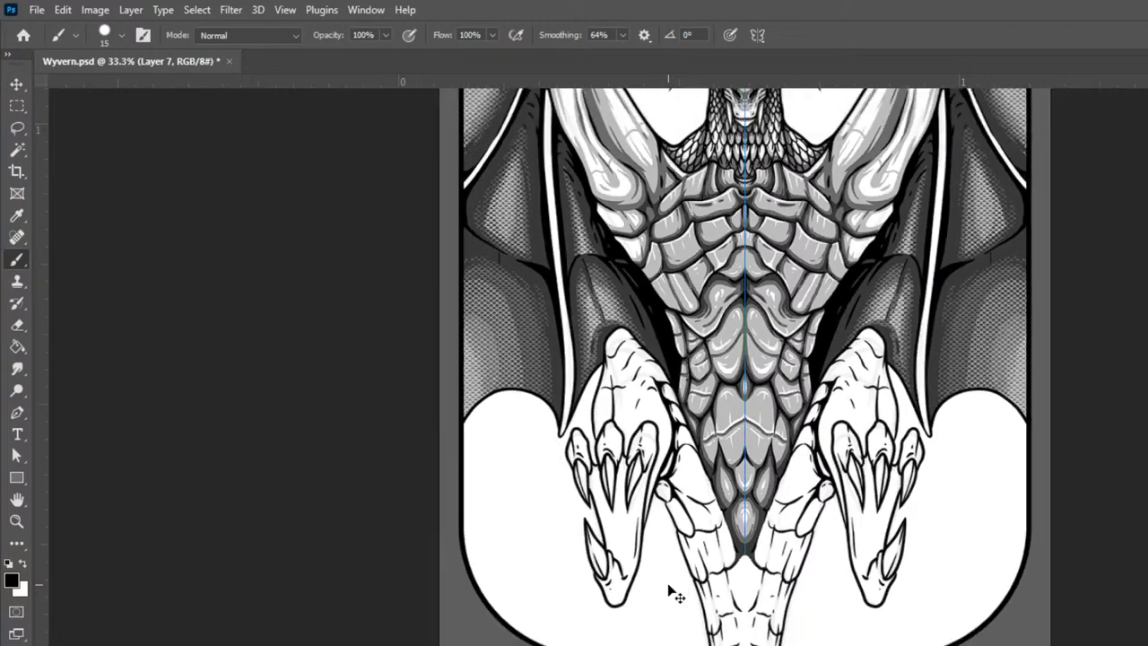
{"action": "key", "text": "ctrl+plus"}
{"action": "key", "text": "ctrl+plus"}
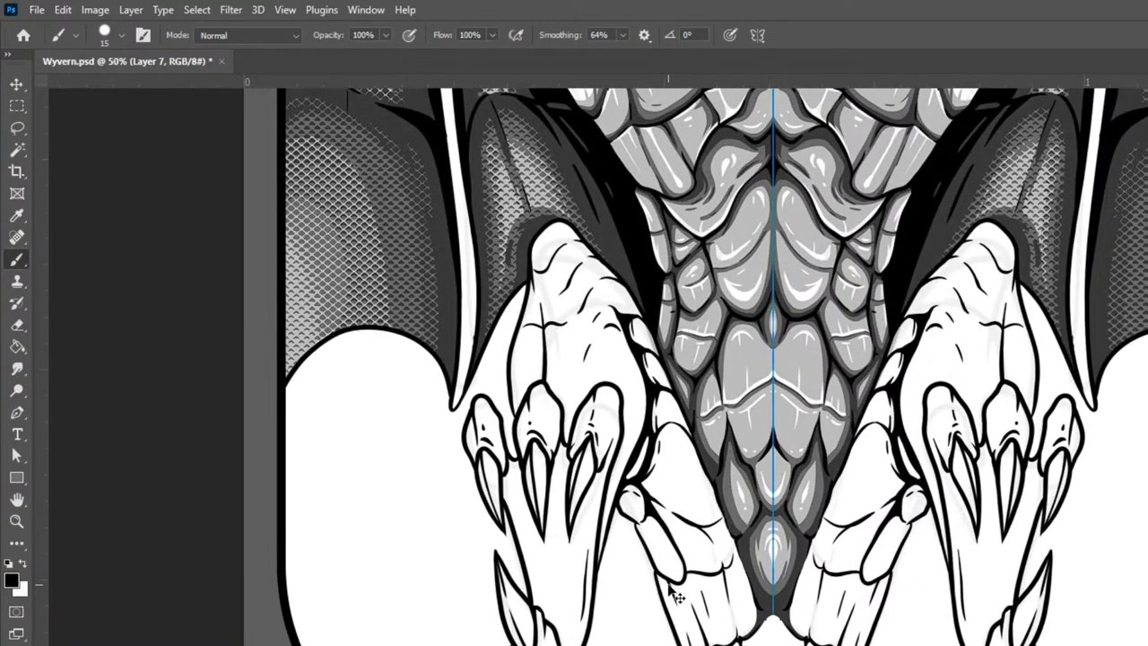
{"action": "key", "text": "ctrl+plus"}
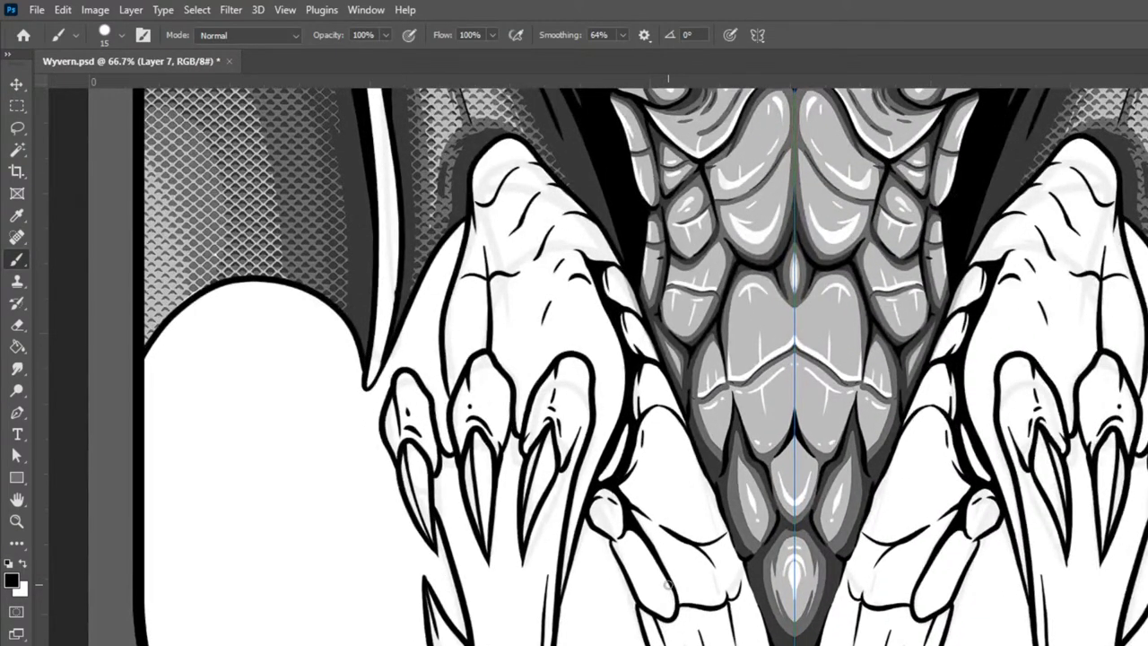
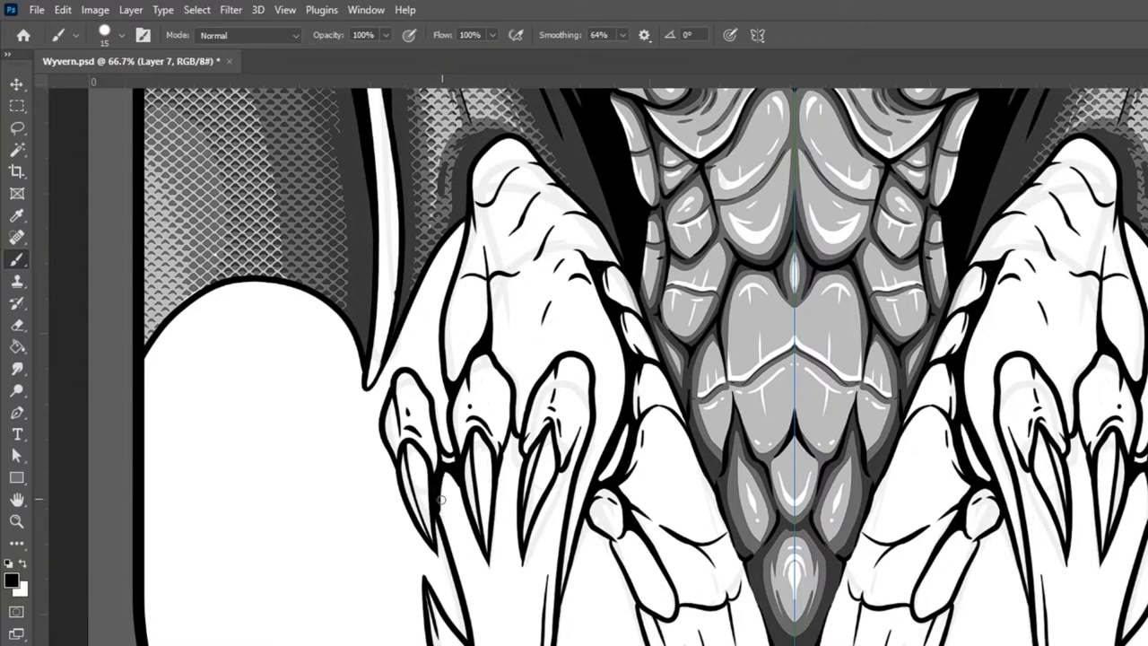
{"action": "left_click_drag", "start_coordinate": [457, 472], "coordinate": [472, 525]}
{"action": "mouse_move", "coordinate": [497, 472]}
{"action": "left_mouse_down"}
{"action": "mouse_move", "coordinate": [508, 443]}
{"action": "mouse_move", "coordinate": [520, 462]}
{"action": "mouse_move", "coordinate": [526, 451]}
{"action": "mouse_move", "coordinate": [524, 480]}
{"action": "left_mouse_up"}
{"action": "key", "text": "ctrl+z"}
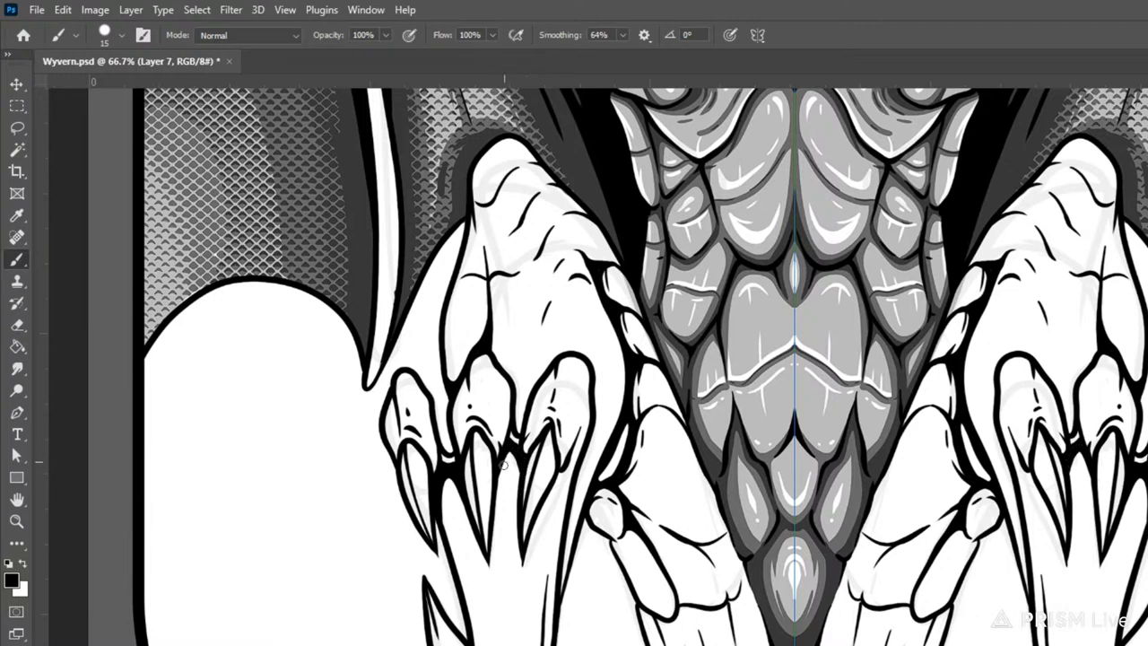
{"action": "left_click_drag", "start_coordinate": [517, 445], "coordinate": [521, 498]}
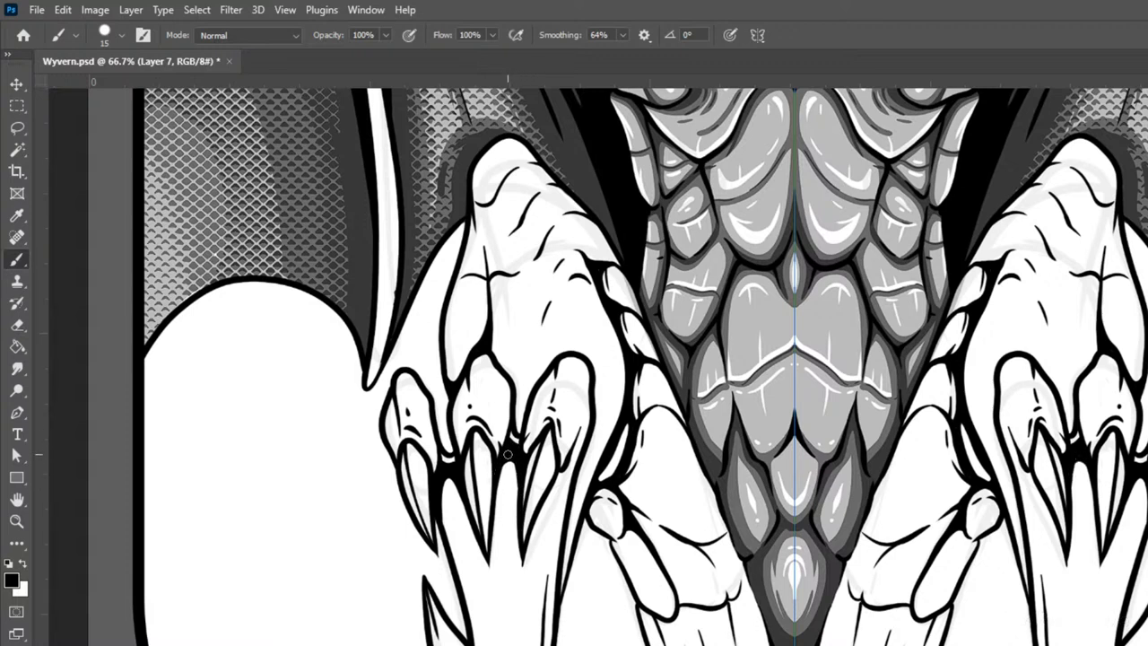
Step: Deepen the black shadows between the hind foot's claws and thicken the tapering gaps down to their points
{"action": "left_click_drag", "start_coordinate": [505, 457], "coordinate": [520, 453]}
{"action": "mouse_move", "coordinate": [581, 422]}
{"action": "left_mouse_down"}
{"action": "mouse_move", "coordinate": [541, 511]}
{"action": "mouse_move", "coordinate": [531, 574]}
{"action": "mouse_move", "coordinate": [534, 516]}
{"action": "mouse_move", "coordinate": [533, 562]}
{"action": "left_mouse_up"}
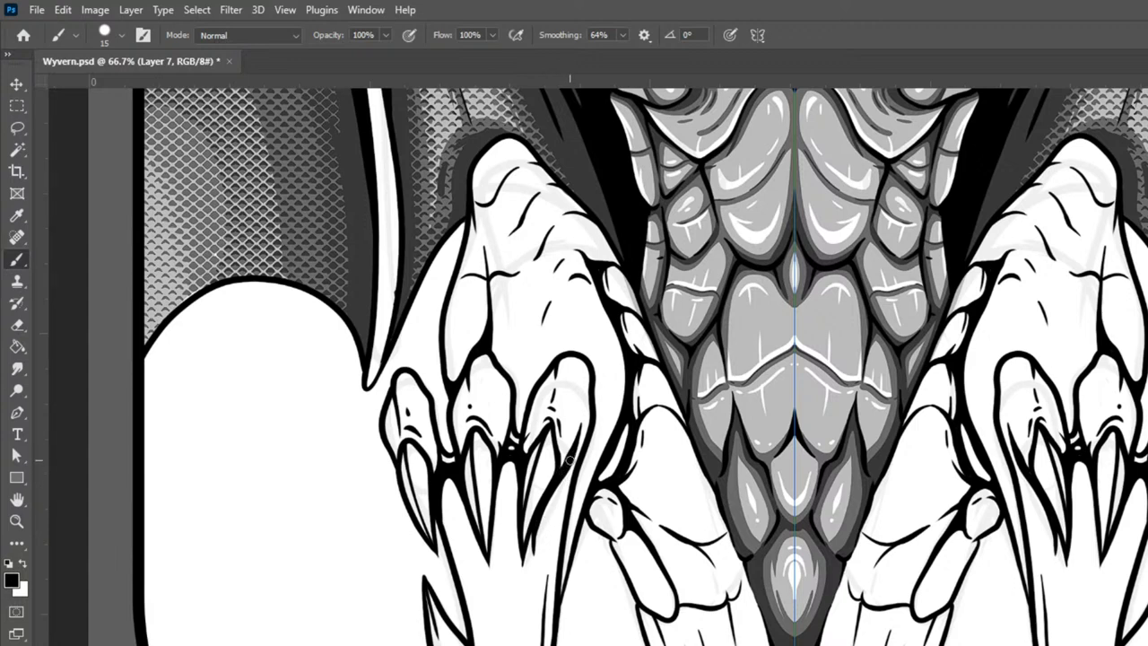
{"action": "left_click_drag", "start_coordinate": [566, 476], "coordinate": [561, 491]}
{"action": "left_click_drag", "start_coordinate": [455, 480], "coordinate": [486, 578]}
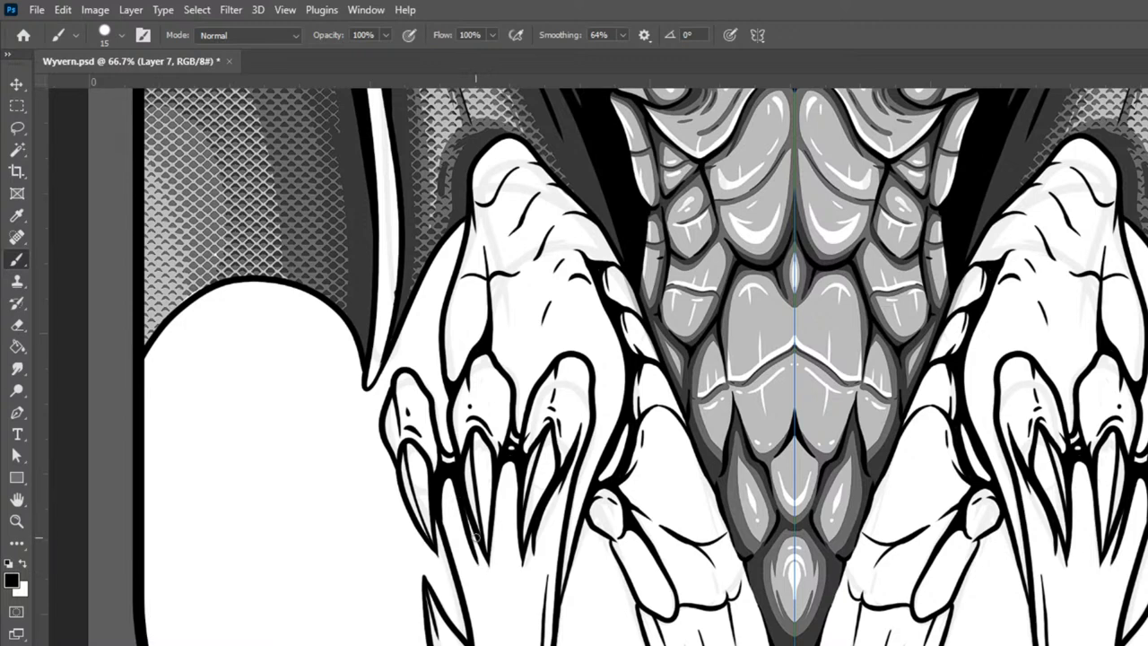
{"action": "left_click_drag", "start_coordinate": [474, 533], "coordinate": [482, 569]}
{"action": "left_click_drag", "start_coordinate": [469, 509], "coordinate": [480, 566]}
{"action": "left_click_drag", "start_coordinate": [459, 513], "coordinate": [484, 578]}
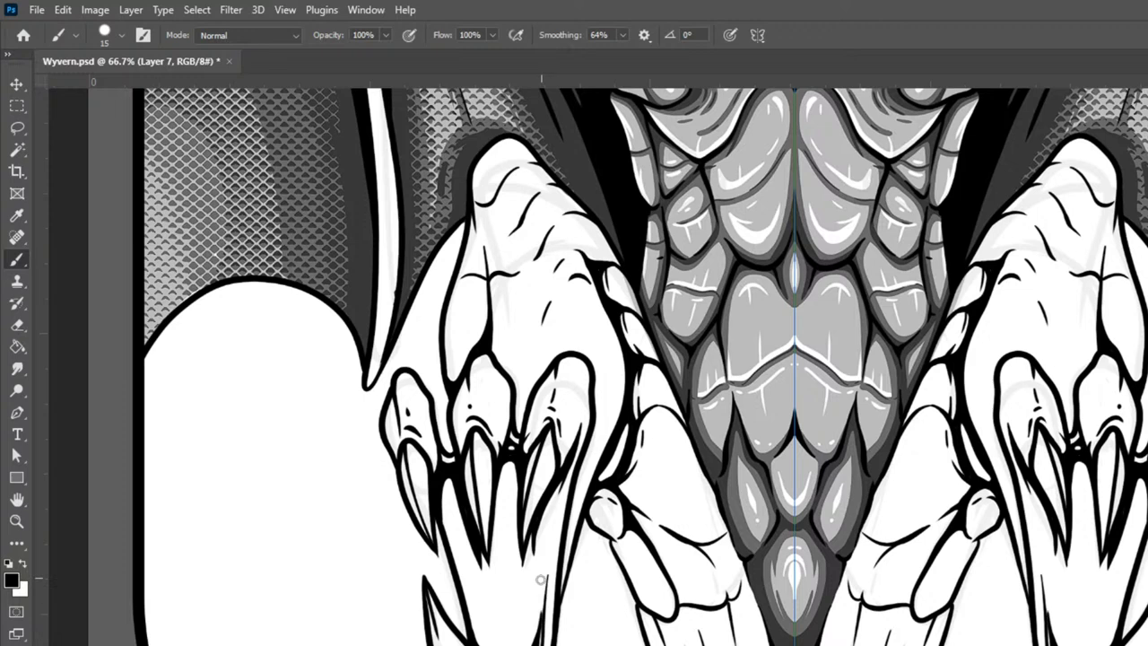
Step: Draw black contour lines and curved cross-creases on the tapered segmented form beneath the hind foot's claws
{"action": "left_click_drag", "start_coordinate": [542, 633], "coordinate": [544, 589]}
{"action": "key", "text": "ctrl+z"}
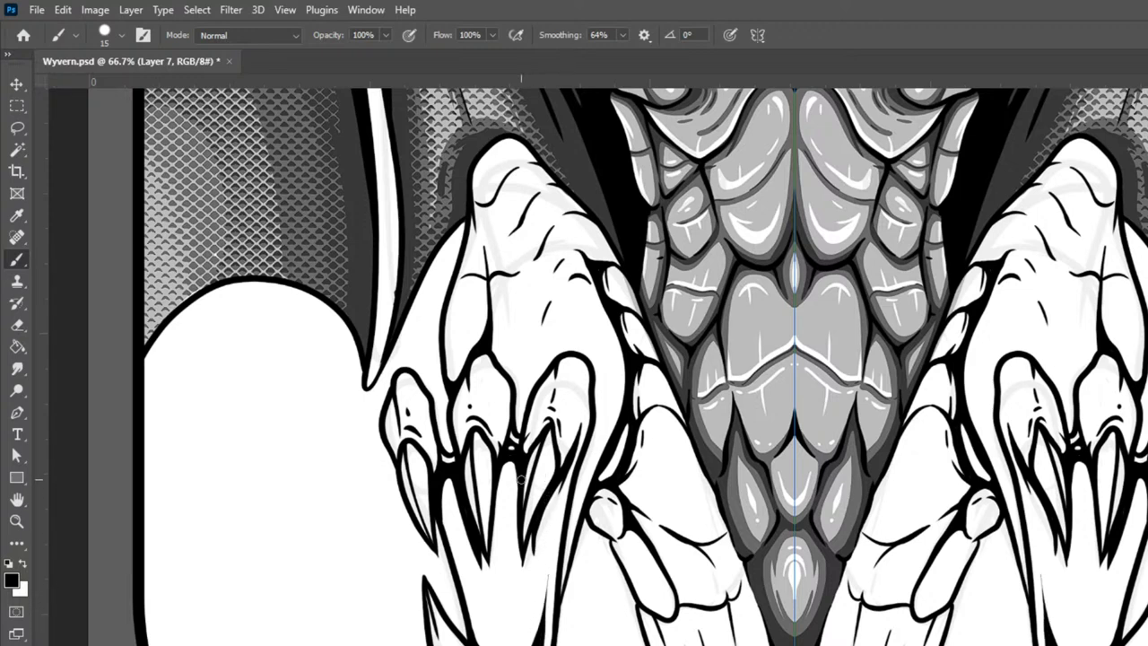
{"action": "left_click_drag", "start_coordinate": [442, 491], "coordinate": [484, 645]}
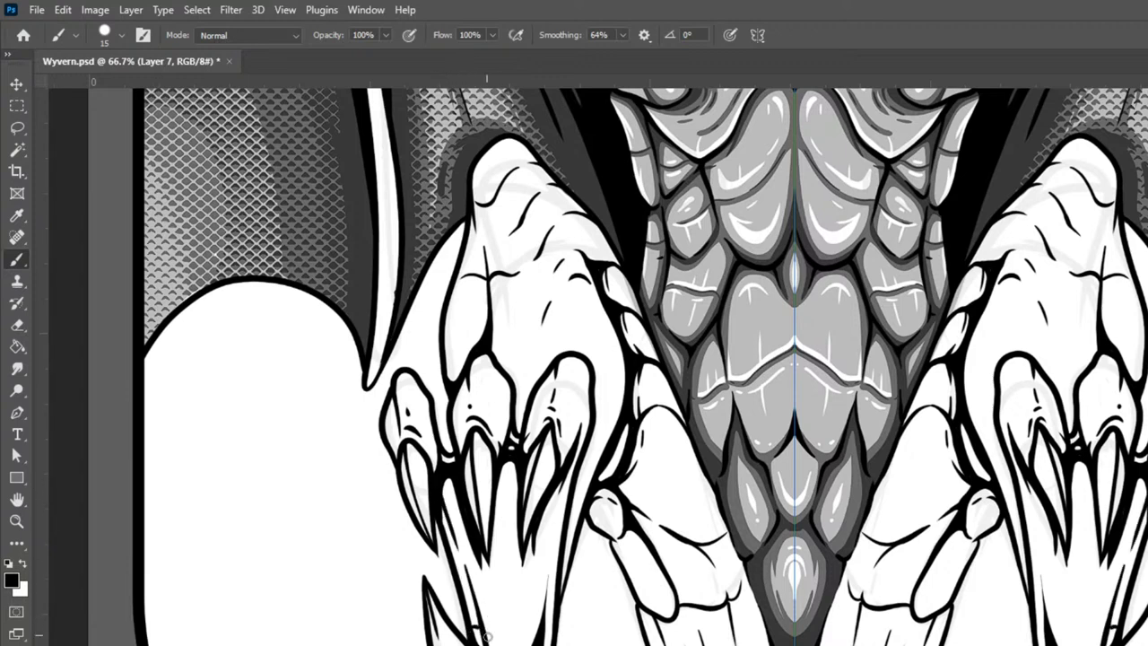
{"action": "left_click_drag", "start_coordinate": [543, 632], "coordinate": [528, 643]}
{"action": "mouse_move", "coordinate": [465, 604]}
{"action": "left_mouse_down"}
{"action": "mouse_move", "coordinate": [519, 617]}
{"action": "mouse_move", "coordinate": [558, 601]}
{"action": "left_mouse_up"}
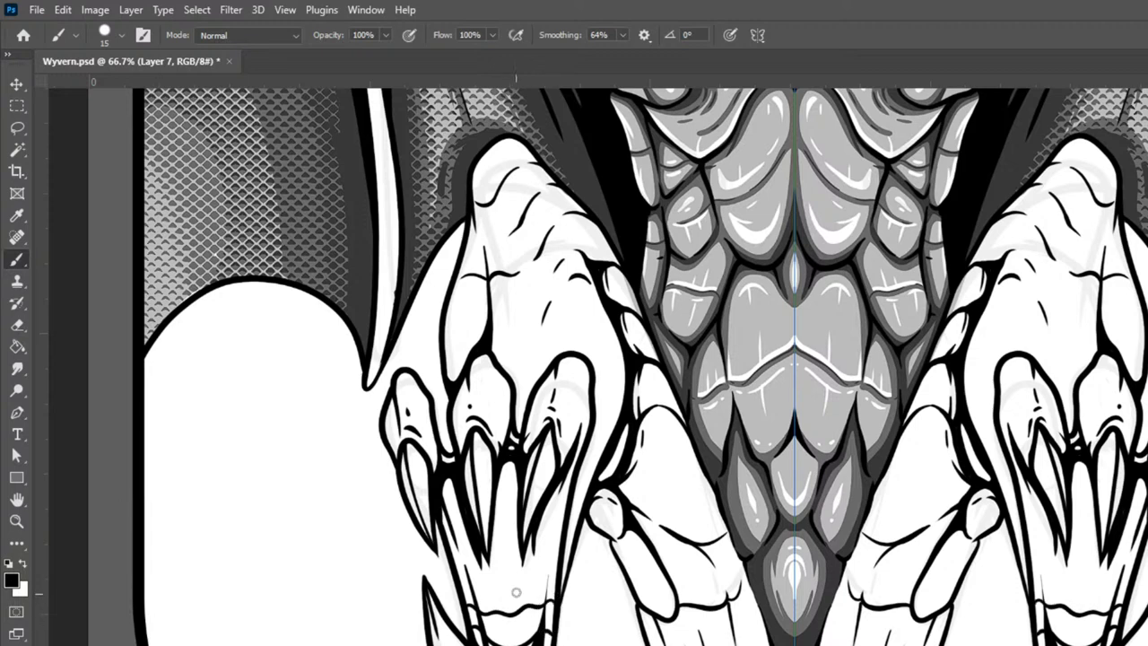
{"action": "mouse_move", "coordinate": [467, 574]}
{"action": "left_mouse_down"}
{"action": "mouse_move", "coordinate": [485, 587]}
{"action": "mouse_move", "coordinate": [512, 582]}
{"action": "mouse_move", "coordinate": [549, 554]}
{"action": "mouse_move", "coordinate": [546, 570]}
{"action": "mouse_move", "coordinate": [549, 529]}
{"action": "left_mouse_up"}
{"action": "left_click_drag", "start_coordinate": [562, 480], "coordinate": [555, 504]}
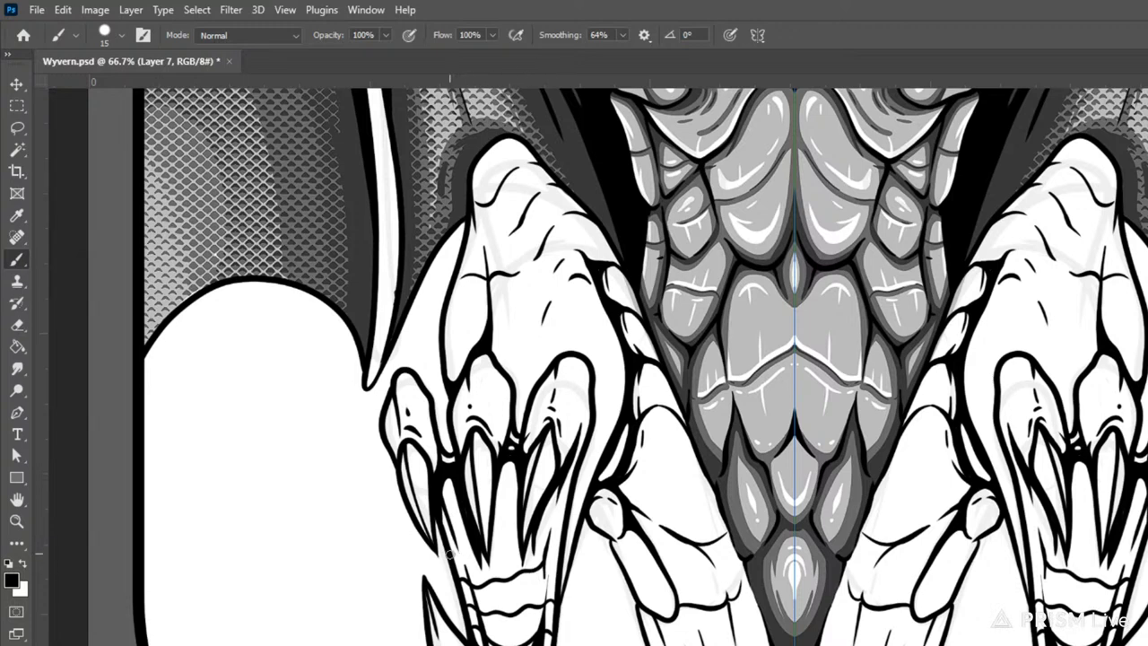
{"action": "mouse_move", "coordinate": [460, 550]}
{"action": "left_mouse_down"}
{"action": "mouse_move", "coordinate": [464, 565]}
{"action": "mouse_move", "coordinate": [530, 530]}
{"action": "left_mouse_up"}
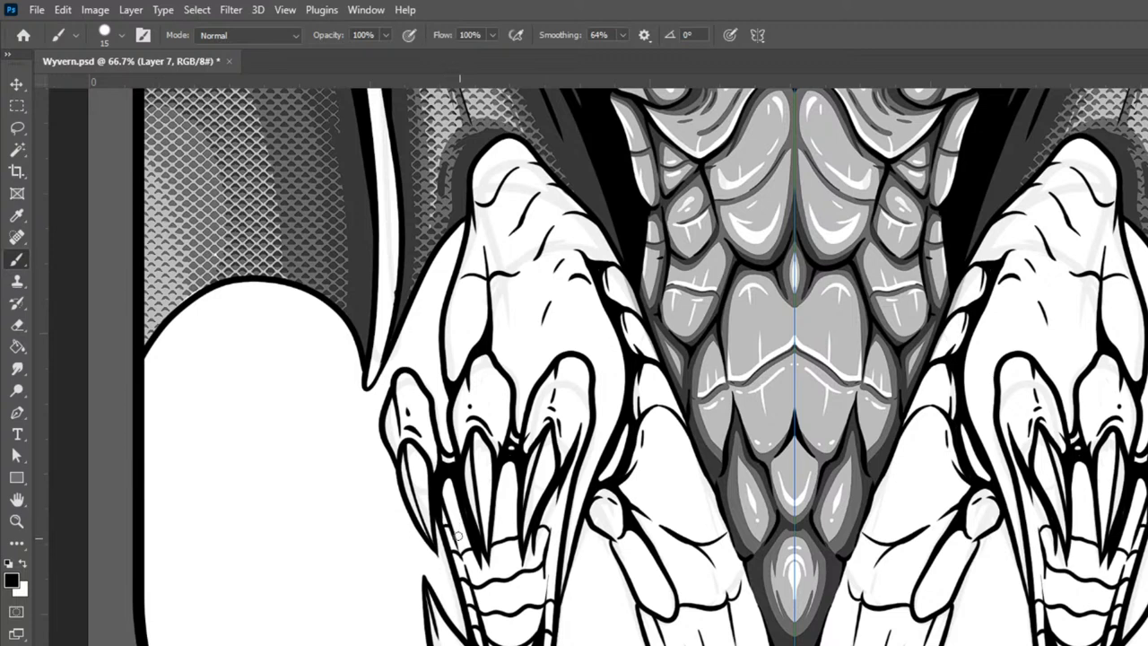
{"action": "left_click_drag", "start_coordinate": [508, 503], "coordinate": [525, 514]}
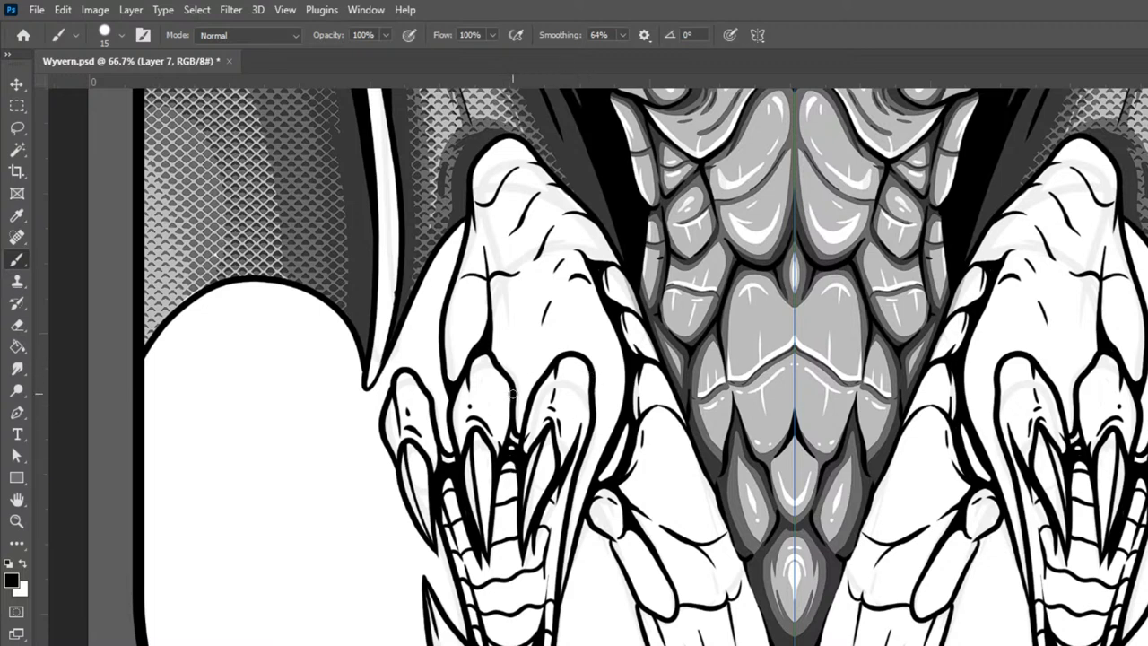
Step: Thicken the black shadows along the toe edges and the lower contour beside the inner toe
{"action": "left_click_drag", "start_coordinate": [520, 426], "coordinate": [522, 444]}
{"action": "left_click_drag", "start_coordinate": [512, 385], "coordinate": [519, 406]}
{"action": "mouse_move", "coordinate": [594, 378]}
{"action": "left_mouse_down"}
{"action": "mouse_move", "coordinate": [596, 443]}
{"action": "mouse_move", "coordinate": [583, 459]}
{"action": "left_mouse_up"}
{"action": "mouse_move", "coordinate": [570, 498]}
{"action": "left_mouse_down"}
{"action": "mouse_move", "coordinate": [597, 368]}
{"action": "mouse_move", "coordinate": [602, 478]}
{"action": "left_mouse_up"}
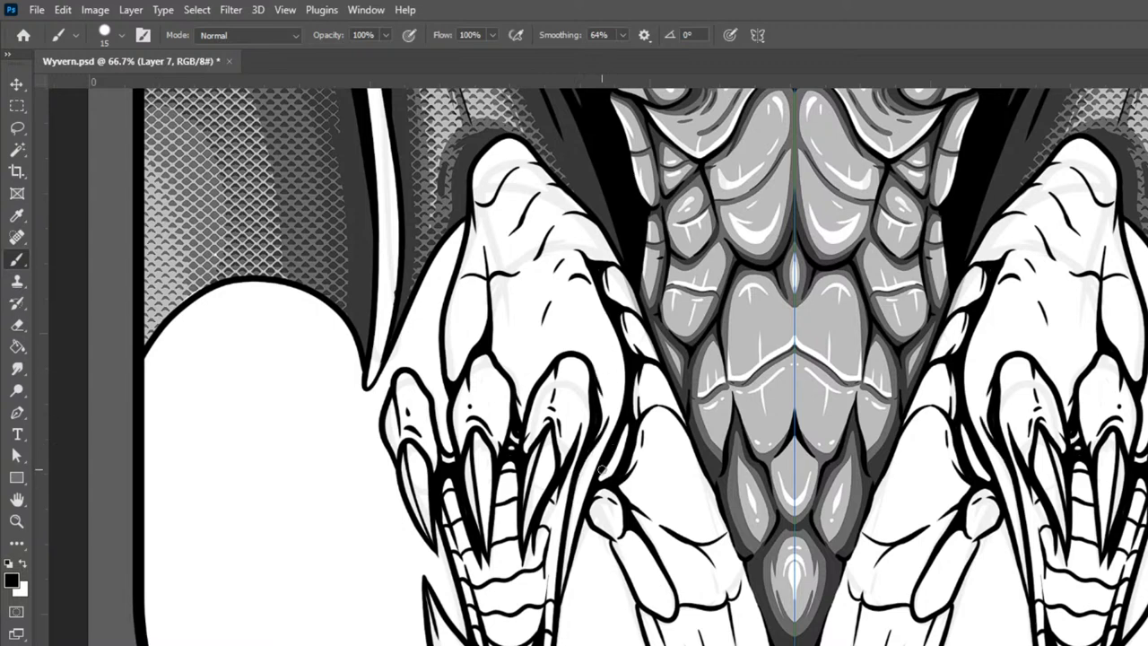
Step: On layer 0, paint dark grey shadows on the three claw tips of the raised hand in the card's upper left
{"action": "key", "text": "ctrl+minus"}
{"action": "key", "text": "ctrl+minus"}
{"action": "key", "text": "ctrl+minus"}
{"action": "key", "text": "ctrl+minus"}
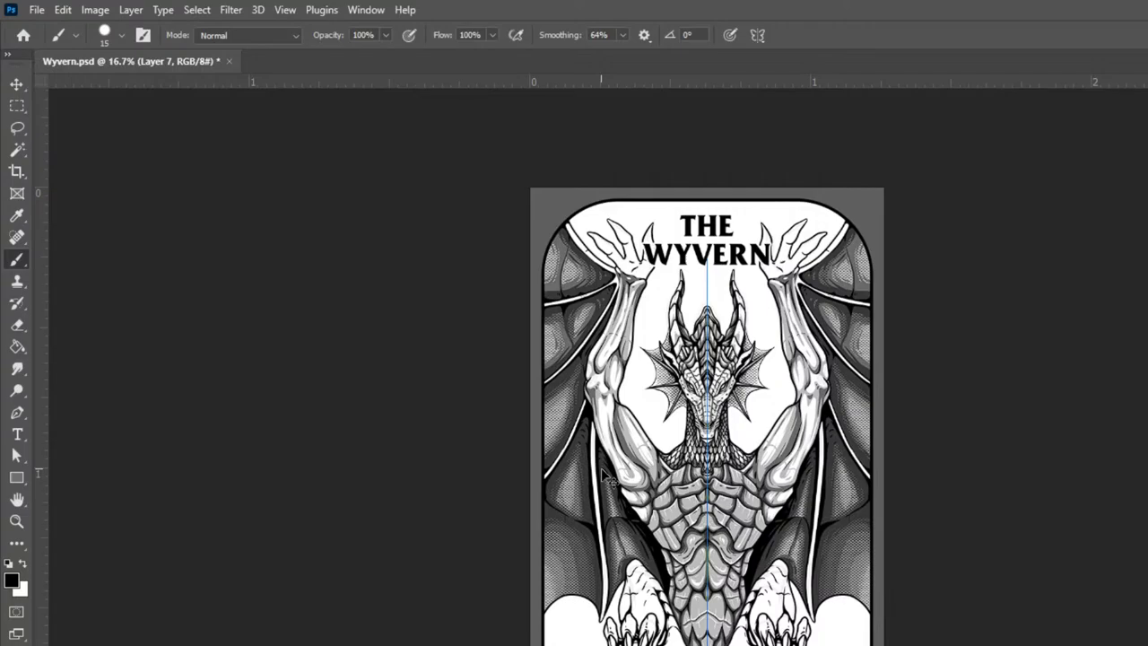
{"action": "key", "text": "ctrl+plus"}
{"action": "key", "text": "ctrl+plus"}
{"action": "key", "text": "ctrl+plus"}
{"action": "key", "text": "ctrl+plus"}
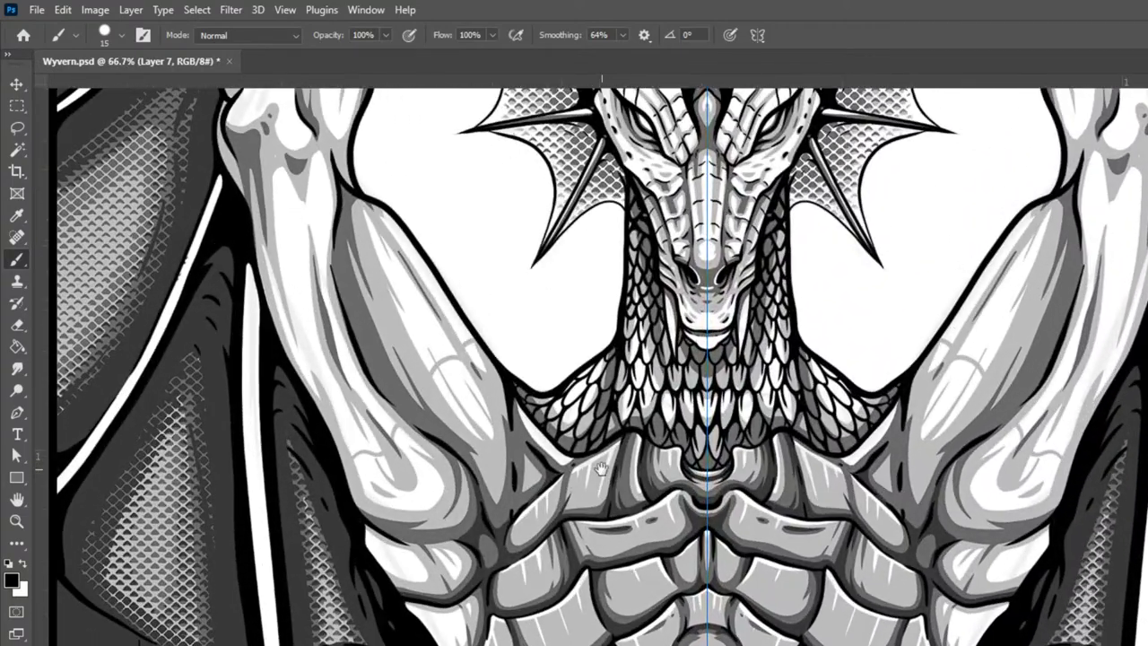
{"action": "left_click_drag", "start_coordinate": [601, 469], "coordinate": [899, 645]}
{"action": "key", "text": "ctrl+plus"}
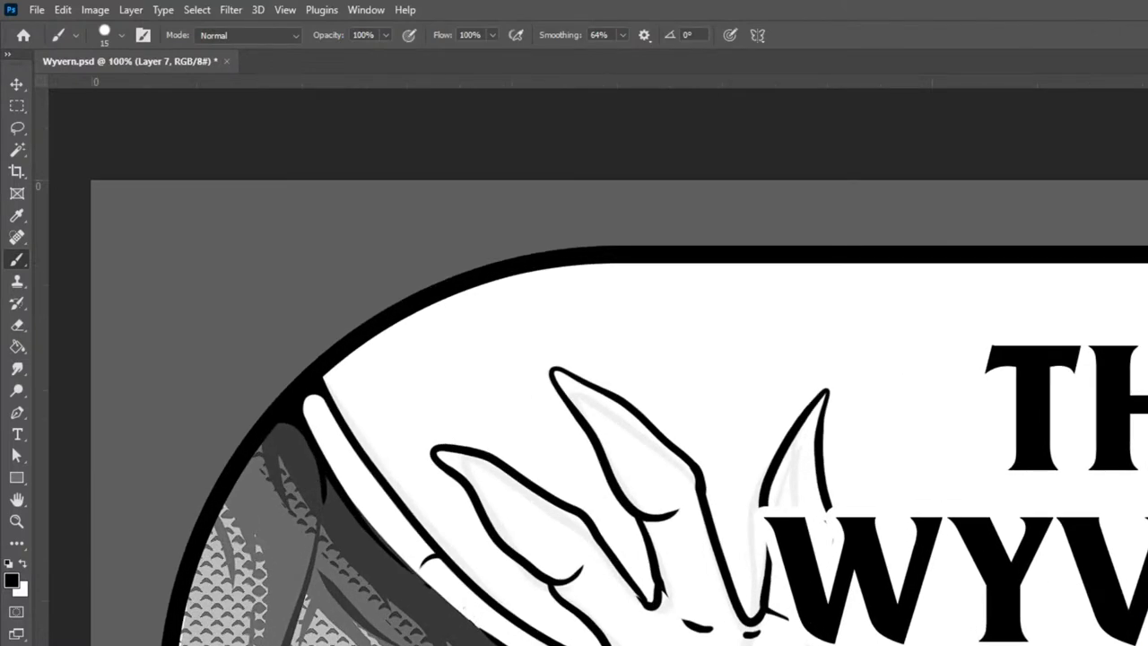
{"action": "key", "text": "alt+bracketleft"}
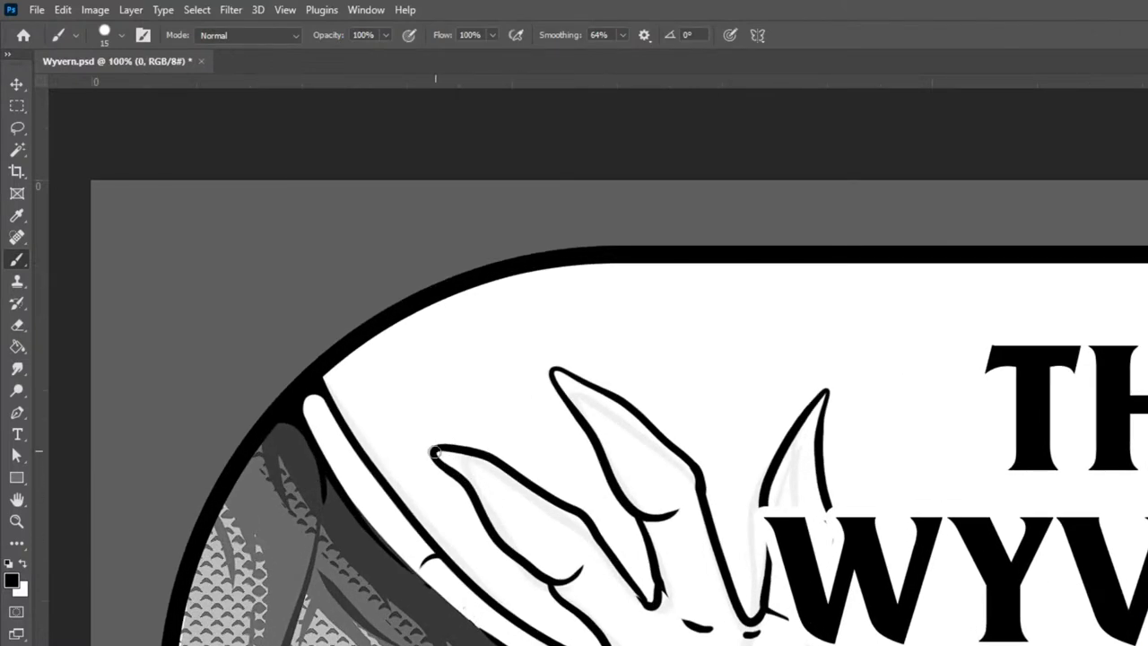
{"action": "left_click_drag", "start_coordinate": [437, 455], "coordinate": [484, 493]}
{"action": "mouse_move", "coordinate": [442, 452]}
{"action": "left_mouse_down"}
{"action": "mouse_move", "coordinate": [503, 484]}
{"action": "mouse_move", "coordinate": [478, 477]}
{"action": "left_mouse_up"}
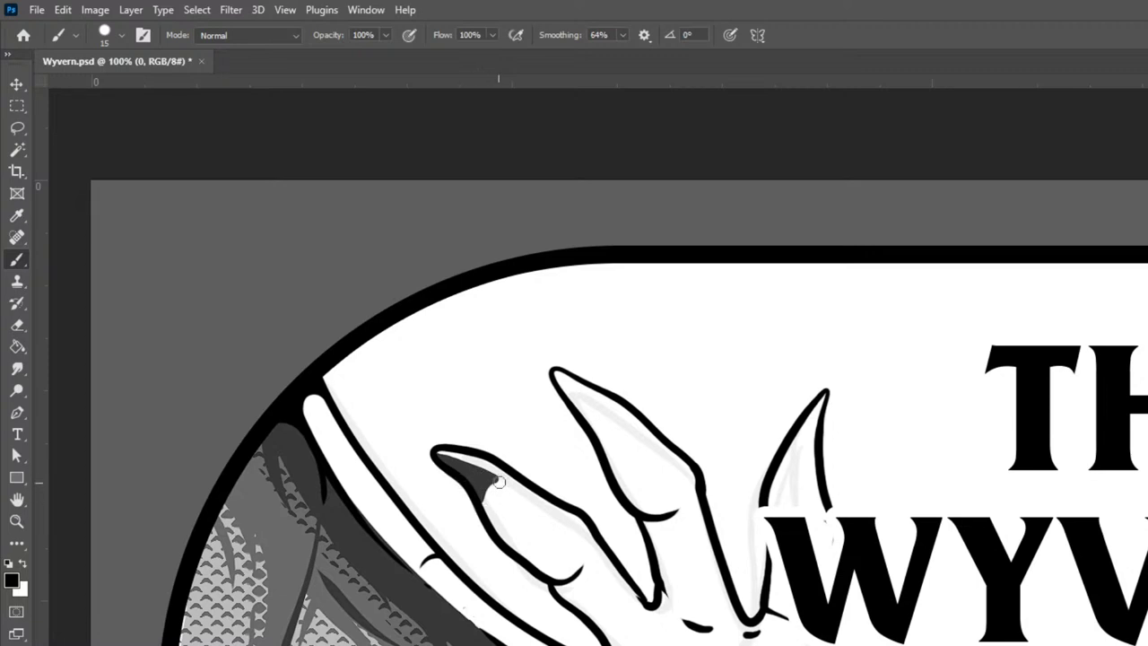
{"action": "mouse_move", "coordinate": [553, 375]}
{"action": "left_mouse_down"}
{"action": "mouse_move", "coordinate": [613, 412]}
{"action": "mouse_move", "coordinate": [587, 422]}
{"action": "mouse_move", "coordinate": [557, 384]}
{"action": "mouse_move", "coordinate": [595, 434]}
{"action": "mouse_move", "coordinate": [590, 405]}
{"action": "mouse_move", "coordinate": [597, 416]}
{"action": "mouse_move", "coordinate": [563, 385]}
{"action": "mouse_move", "coordinate": [593, 403]}
{"action": "left_mouse_up"}
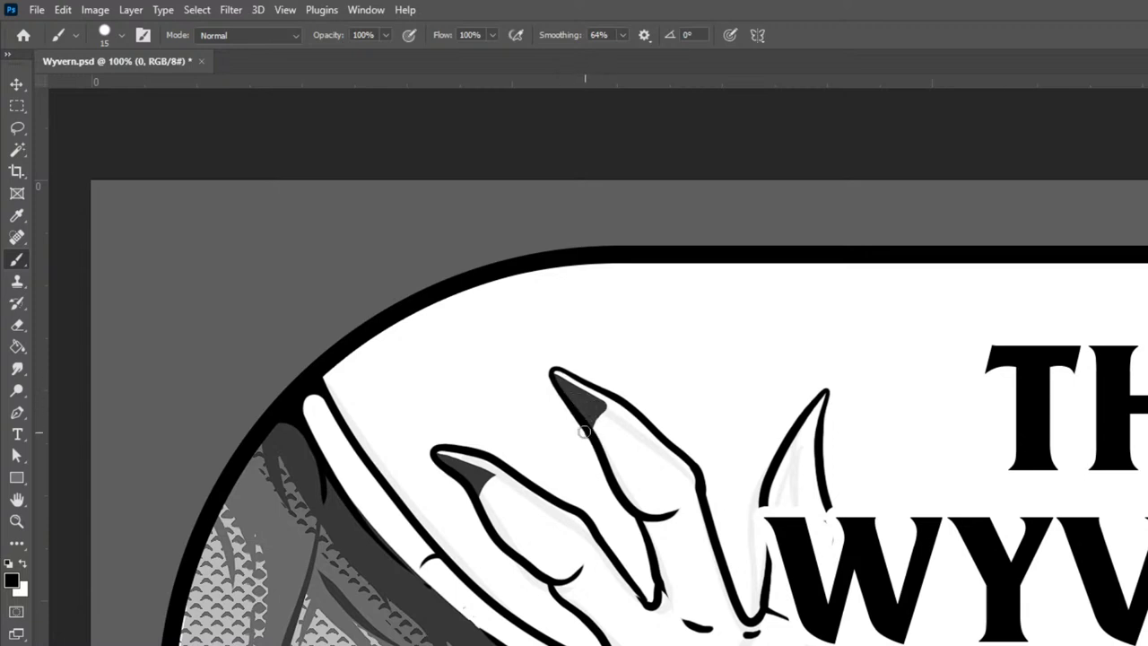
{"action": "mouse_move", "coordinate": [565, 383]}
{"action": "left_mouse_down"}
{"action": "mouse_move", "coordinate": [623, 417]}
{"action": "mouse_move", "coordinate": [563, 392]}
{"action": "mouse_move", "coordinate": [590, 425]}
{"action": "mouse_move", "coordinate": [622, 410]}
{"action": "left_mouse_up"}
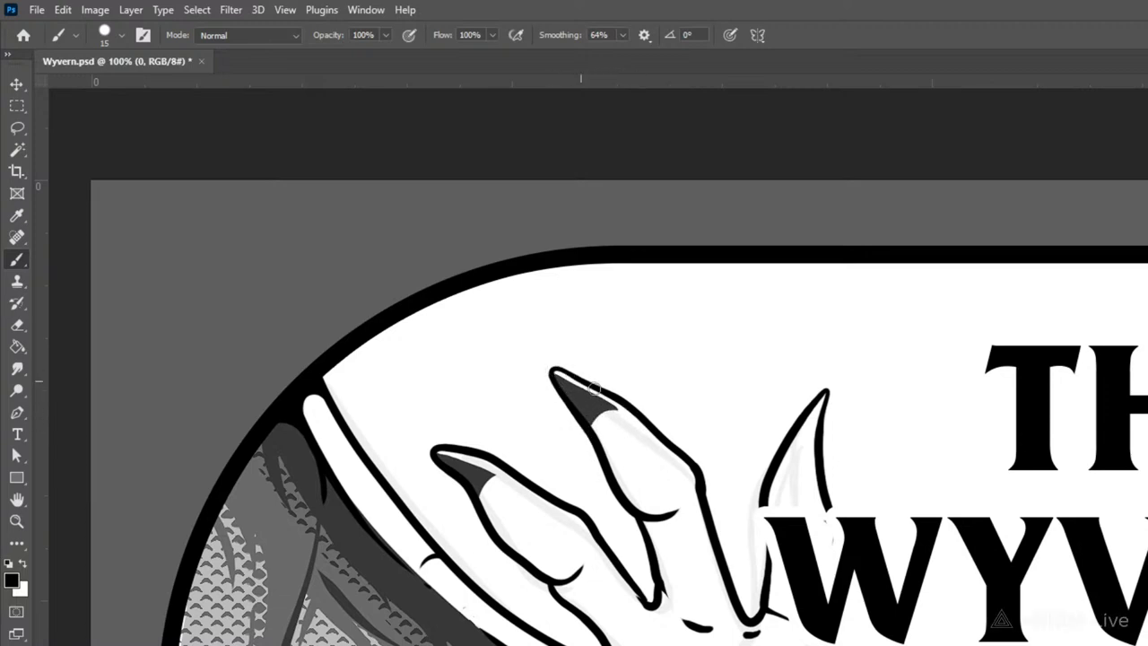
{"action": "mouse_move", "coordinate": [818, 473]}
{"action": "left_mouse_down"}
{"action": "mouse_move", "coordinate": [797, 441]}
{"action": "mouse_move", "coordinate": [829, 391]}
{"action": "left_mouse_up"}
{"action": "mouse_move", "coordinate": [813, 438]}
{"action": "left_mouse_down"}
{"action": "mouse_move", "coordinate": [828, 402]}
{"action": "mouse_move", "coordinate": [810, 448]}
{"action": "mouse_move", "coordinate": [803, 432]}
{"action": "mouse_move", "coordinate": [823, 476]}
{"action": "mouse_move", "coordinate": [810, 451]}
{"action": "mouse_move", "coordinate": [789, 455]}
{"action": "mouse_move", "coordinate": [827, 392]}
{"action": "left_mouse_up"}
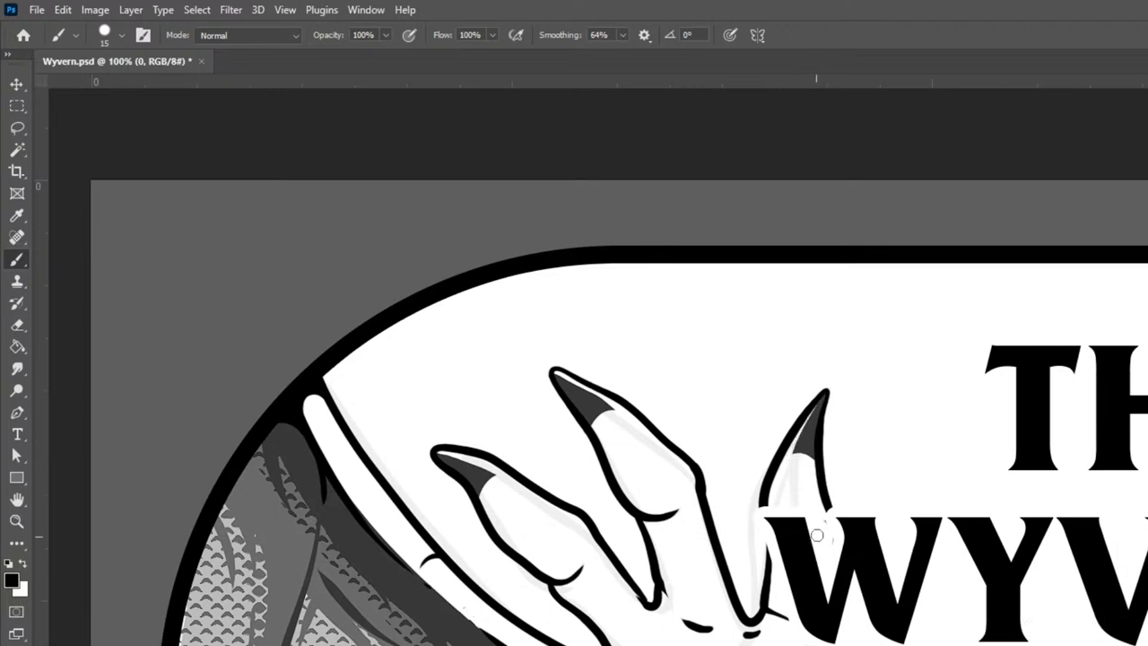
Step: Paint dark grey shadows beneath the knuckles of the raised hand's two long fingers and a wedge on the palm
{"action": "mouse_move", "coordinate": [890, 465]}
{"action": "left_mouse_down"}
{"action": "mouse_move", "coordinate": [936, 295]}
{"action": "mouse_move", "coordinate": [925, 332]}
{"action": "left_mouse_up"}
{"action": "mouse_move", "coordinate": [686, 389]}
{"action": "left_mouse_down"}
{"action": "mouse_move", "coordinate": [721, 367]}
{"action": "mouse_move", "coordinate": [685, 384]}
{"action": "mouse_move", "coordinate": [706, 383]}
{"action": "left_mouse_up"}
{"action": "left_click_drag", "start_coordinate": [592, 450], "coordinate": [635, 418]}
{"action": "mouse_move", "coordinate": [723, 554]}
{"action": "left_mouse_down"}
{"action": "mouse_move", "coordinate": [735, 508]}
{"action": "mouse_move", "coordinate": [787, 513]}
{"action": "left_mouse_up"}
{"action": "mouse_move", "coordinate": [734, 540]}
{"action": "left_mouse_down"}
{"action": "mouse_move", "coordinate": [770, 520]}
{"action": "mouse_move", "coordinate": [743, 514]}
{"action": "mouse_move", "coordinate": [736, 522]}
{"action": "mouse_move", "coordinate": [786, 507]}
{"action": "mouse_move", "coordinate": [741, 523]}
{"action": "mouse_move", "coordinate": [767, 515]}
{"action": "mouse_move", "coordinate": [770, 501]}
{"action": "mouse_move", "coordinate": [740, 506]}
{"action": "mouse_move", "coordinate": [793, 509]}
{"action": "left_mouse_up"}
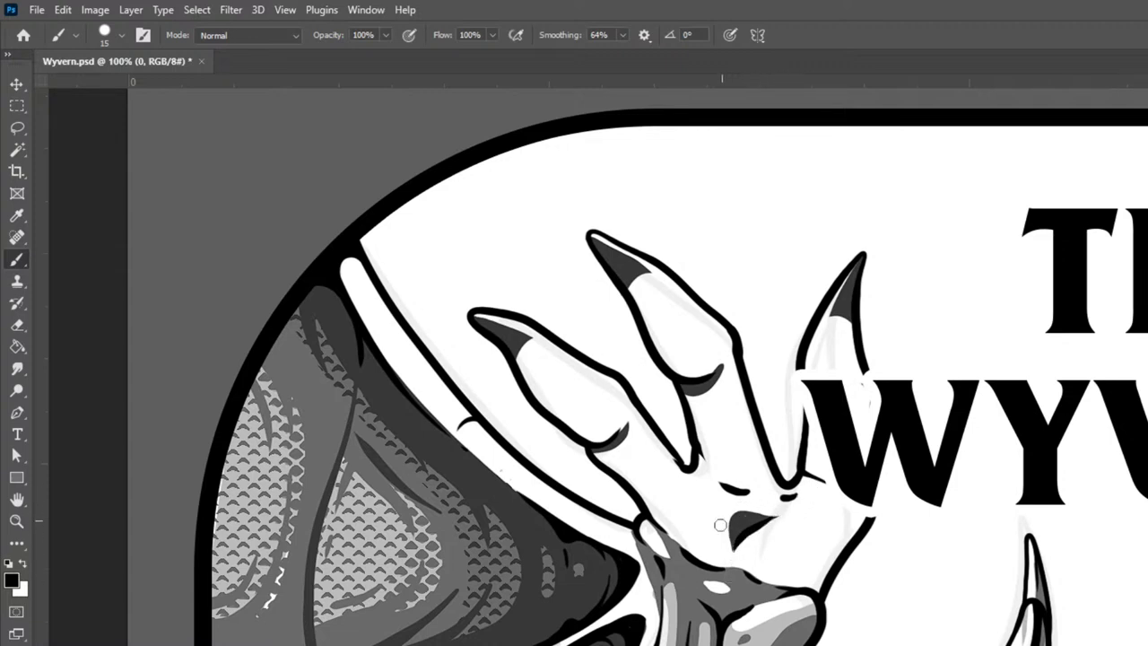
Step: Extend the dark grey shadows from the palm to the wrist and along the base of the middle finger
{"action": "mouse_move", "coordinate": [686, 555]}
{"action": "left_mouse_down"}
{"action": "mouse_move", "coordinate": [714, 570]}
{"action": "mouse_move", "coordinate": [732, 561]}
{"action": "mouse_move", "coordinate": [735, 501]}
{"action": "mouse_move", "coordinate": [746, 533]}
{"action": "mouse_move", "coordinate": [755, 525]}
{"action": "mouse_move", "coordinate": [730, 564]}
{"action": "mouse_move", "coordinate": [755, 591]}
{"action": "mouse_move", "coordinate": [741, 565]}
{"action": "mouse_move", "coordinate": [719, 567]}
{"action": "mouse_move", "coordinate": [766, 588]}
{"action": "left_mouse_up"}
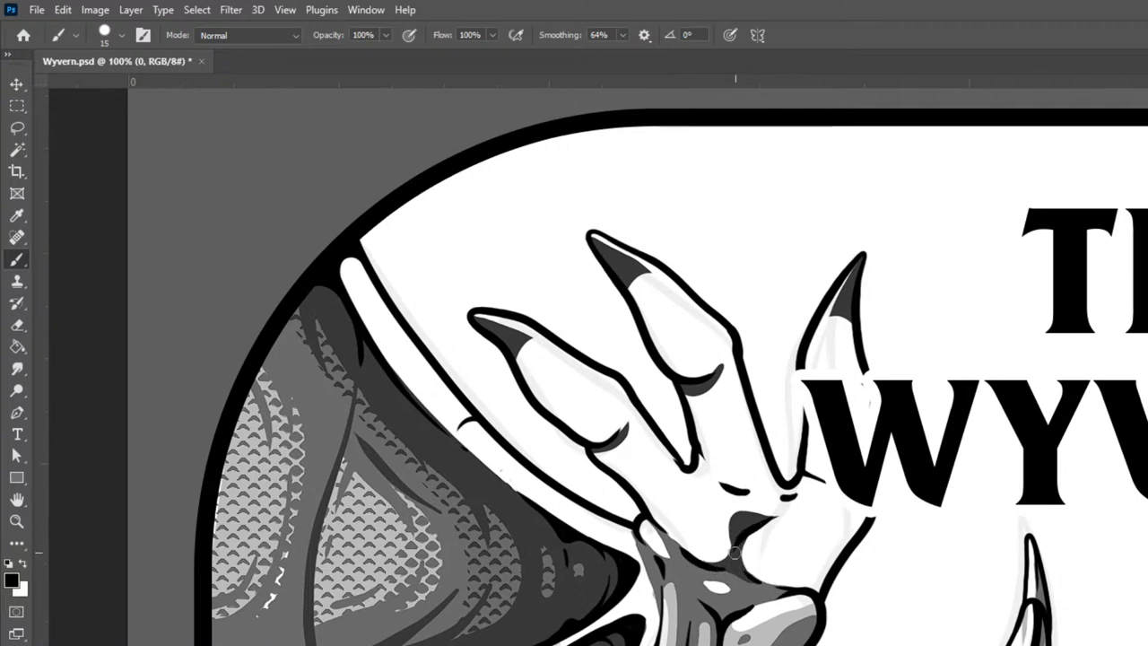
{"action": "left_click_drag", "start_coordinate": [756, 584], "coordinate": [777, 590]}
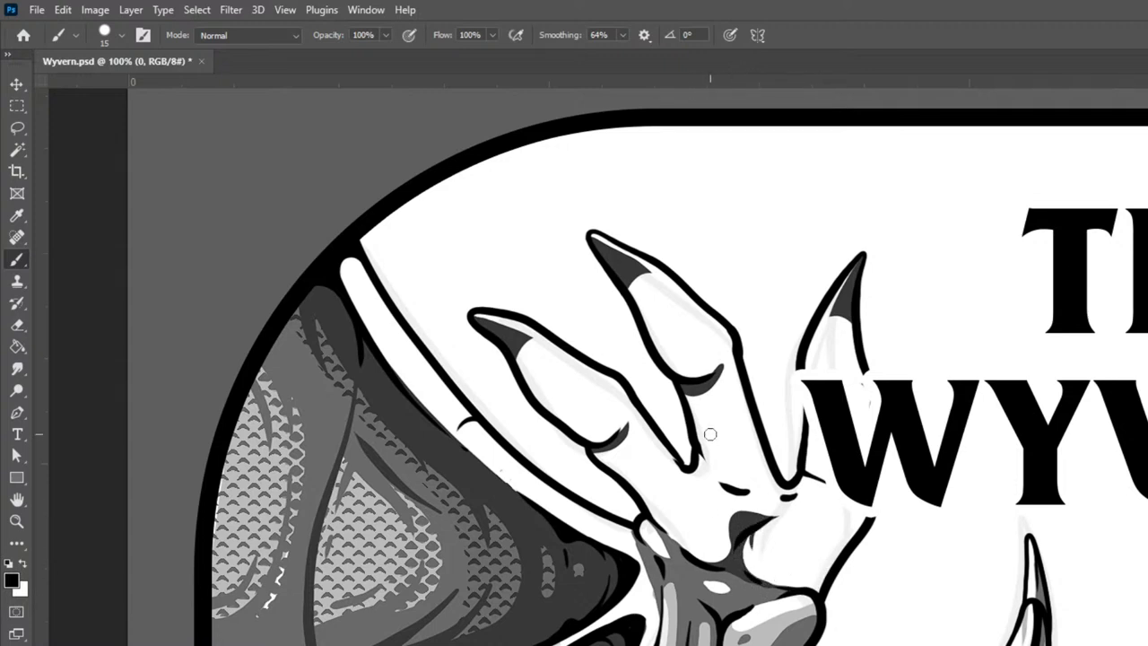
{"action": "mouse_move", "coordinate": [684, 390]}
{"action": "left_mouse_down"}
{"action": "mouse_move", "coordinate": [703, 446]}
{"action": "mouse_move", "coordinate": [738, 491]}
{"action": "left_mouse_up"}
{"action": "mouse_move", "coordinate": [707, 440]}
{"action": "left_mouse_down"}
{"action": "mouse_move", "coordinate": [758, 481]}
{"action": "mouse_move", "coordinate": [749, 494]}
{"action": "mouse_move", "coordinate": [697, 445]}
{"action": "mouse_move", "coordinate": [714, 477]}
{"action": "mouse_move", "coordinate": [747, 494]}
{"action": "left_mouse_up"}
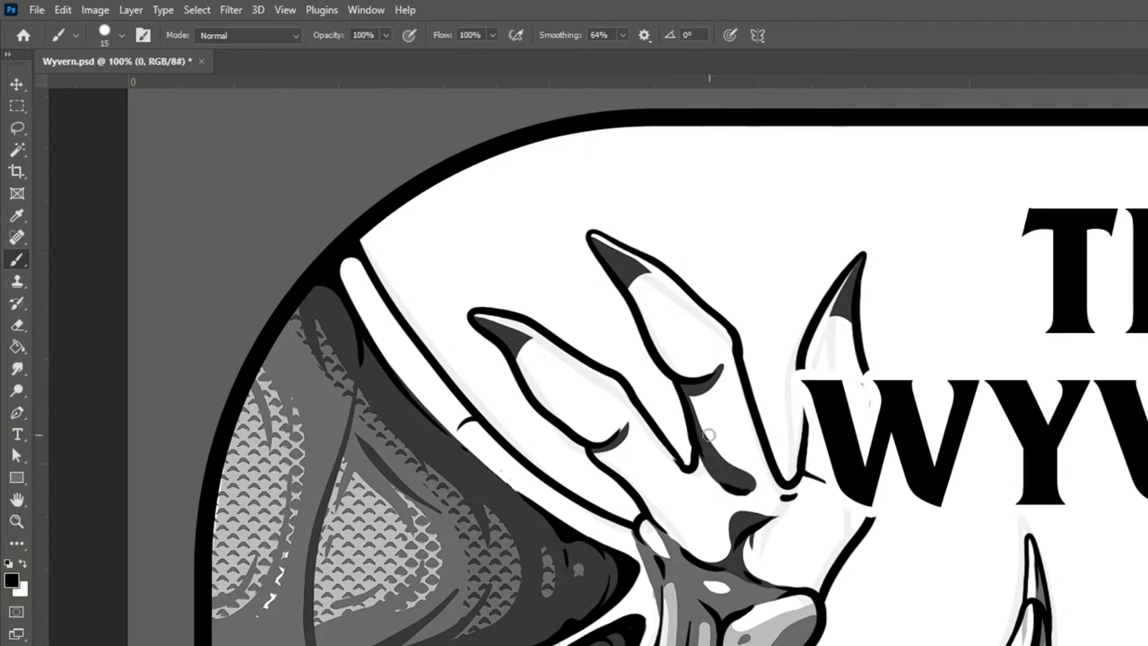
{"action": "left_click_drag", "start_coordinate": [685, 396], "coordinate": [728, 459]}
{"action": "left_click_drag", "start_coordinate": [642, 506], "coordinate": [681, 524]}
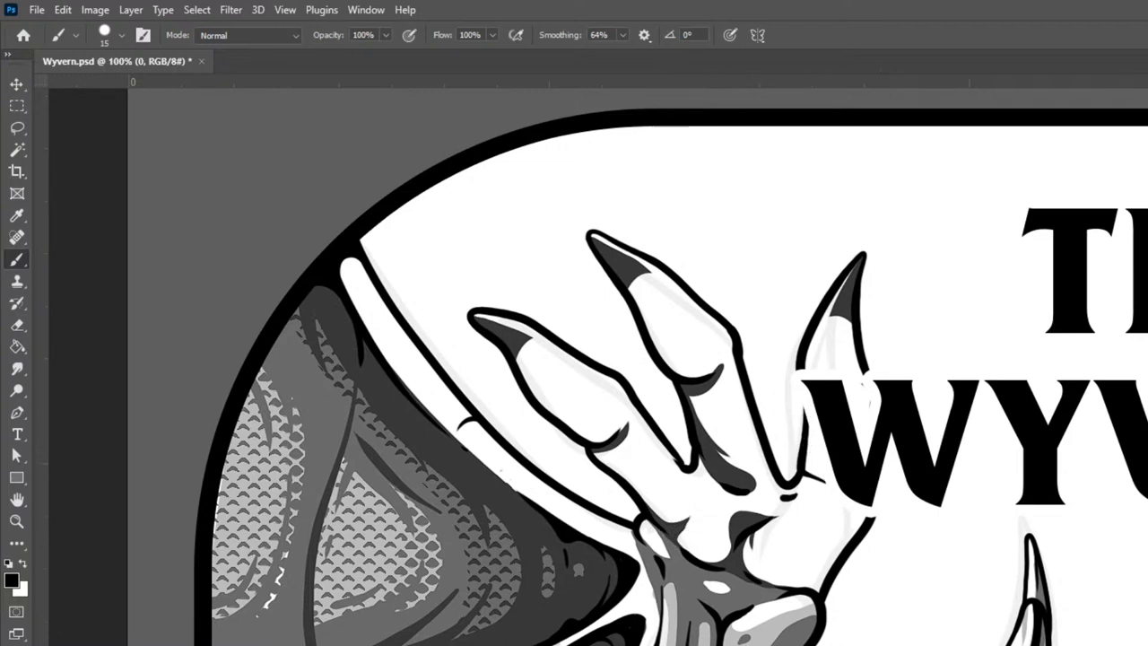
Step: Hide the title lettering group and add dark grey shadows on layer 0 to the thumb's joint and base and the middle knuckle
{"action": "key", "text": "ctrl+g"}
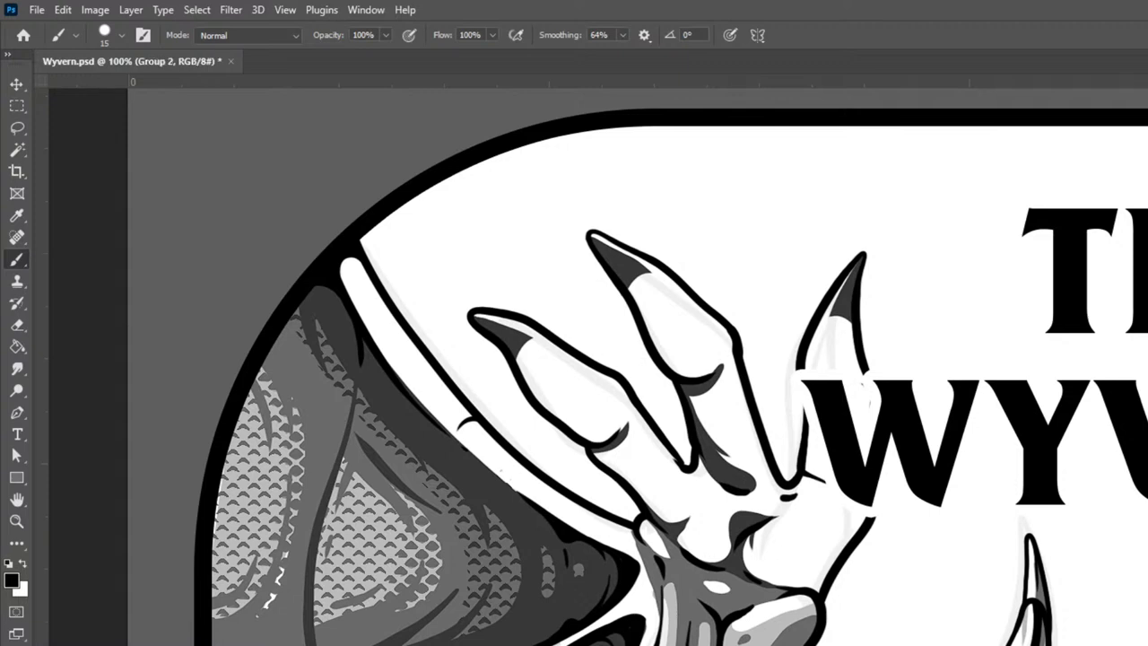
{"action": "key", "text": "ctrl+comma"}
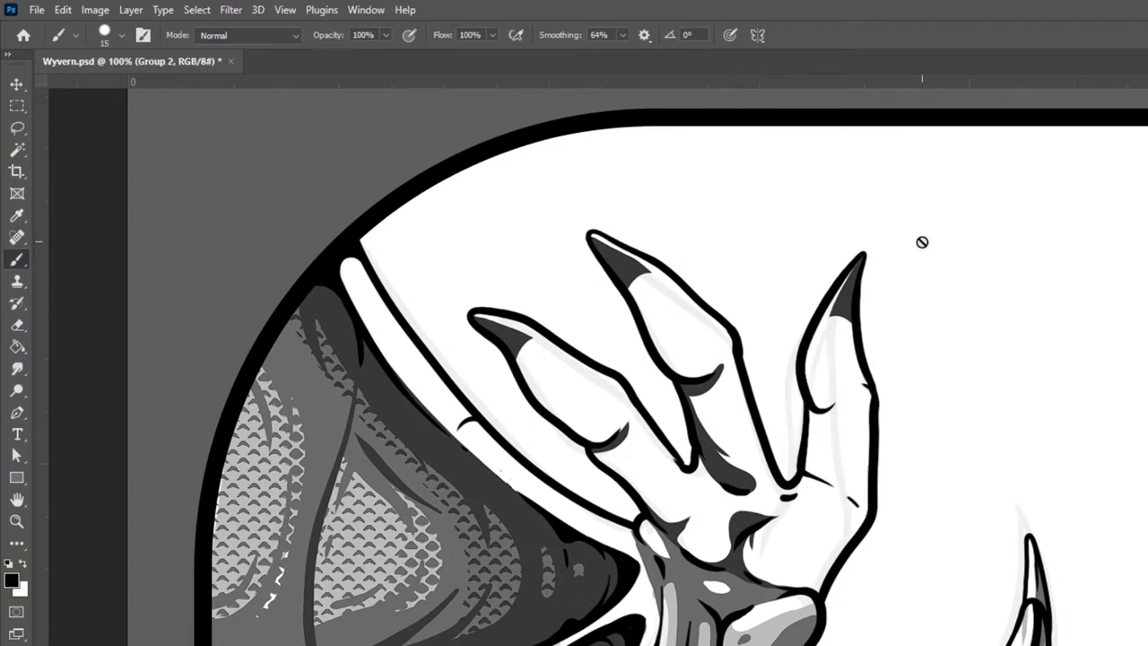
{"action": "key", "text": "alt+bracketleft"}
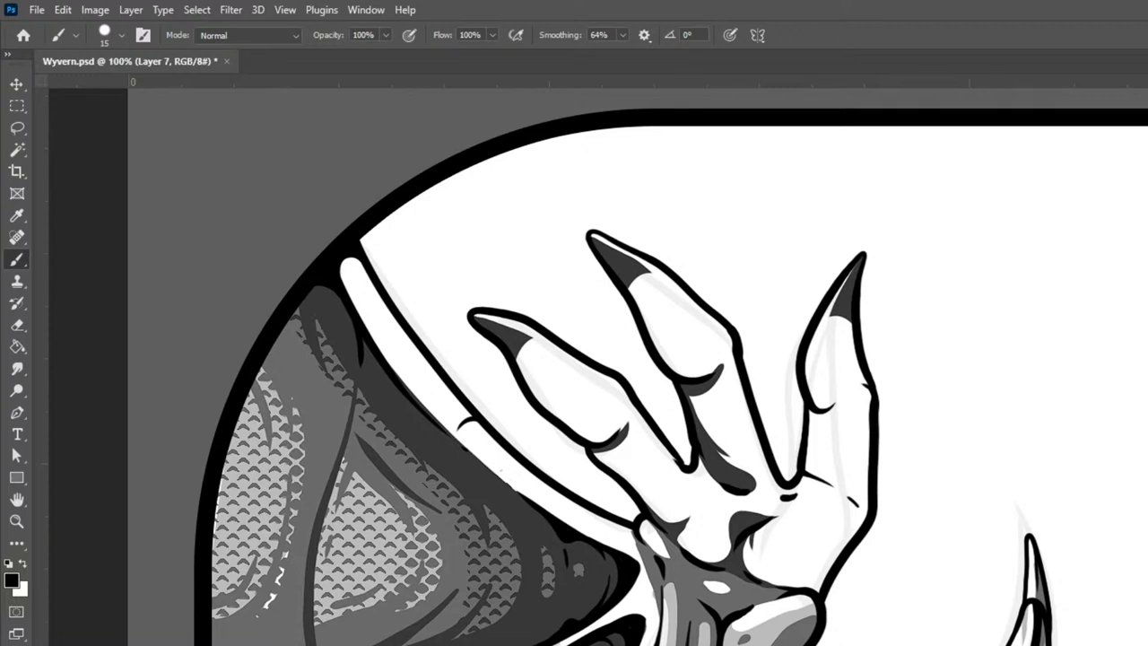
{"action": "key", "text": "alt+bracketleft"}
{"action": "mouse_move", "coordinate": [843, 394]}
{"action": "left_mouse_down"}
{"action": "mouse_move", "coordinate": [816, 406]}
{"action": "mouse_move", "coordinate": [850, 378]}
{"action": "mouse_move", "coordinate": [805, 455]}
{"action": "mouse_move", "coordinate": [806, 411]}
{"action": "mouse_move", "coordinate": [824, 477]}
{"action": "left_mouse_up"}
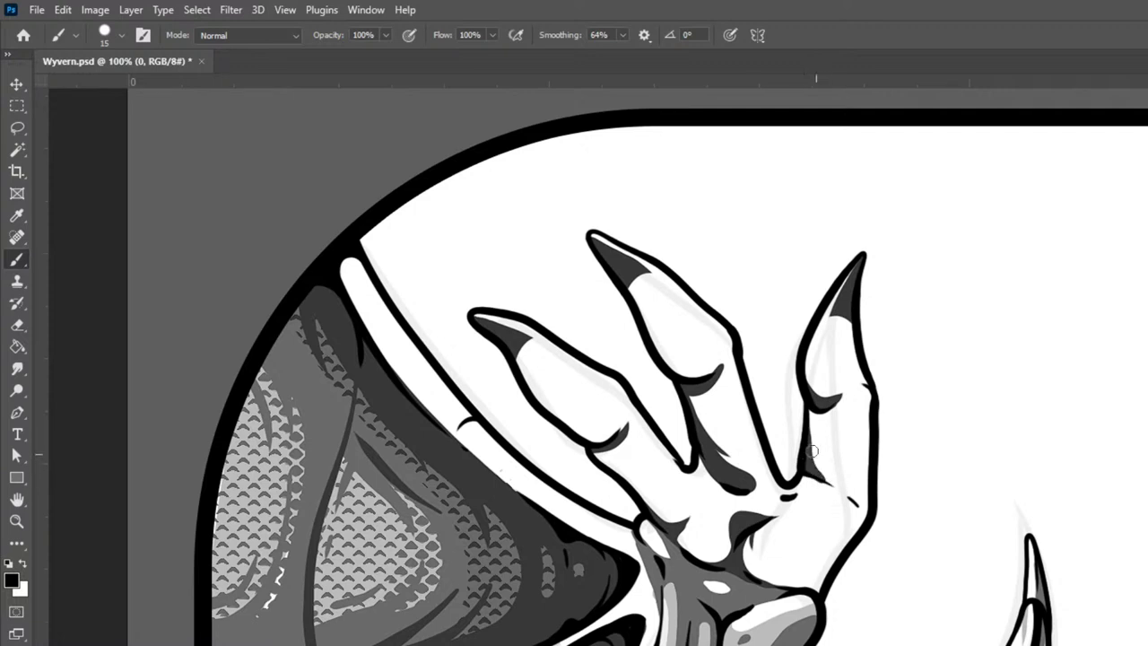
{"action": "mouse_move", "coordinate": [807, 408]}
{"action": "left_mouse_down"}
{"action": "mouse_move", "coordinate": [815, 463]}
{"action": "mouse_move", "coordinate": [854, 500]}
{"action": "left_mouse_up"}
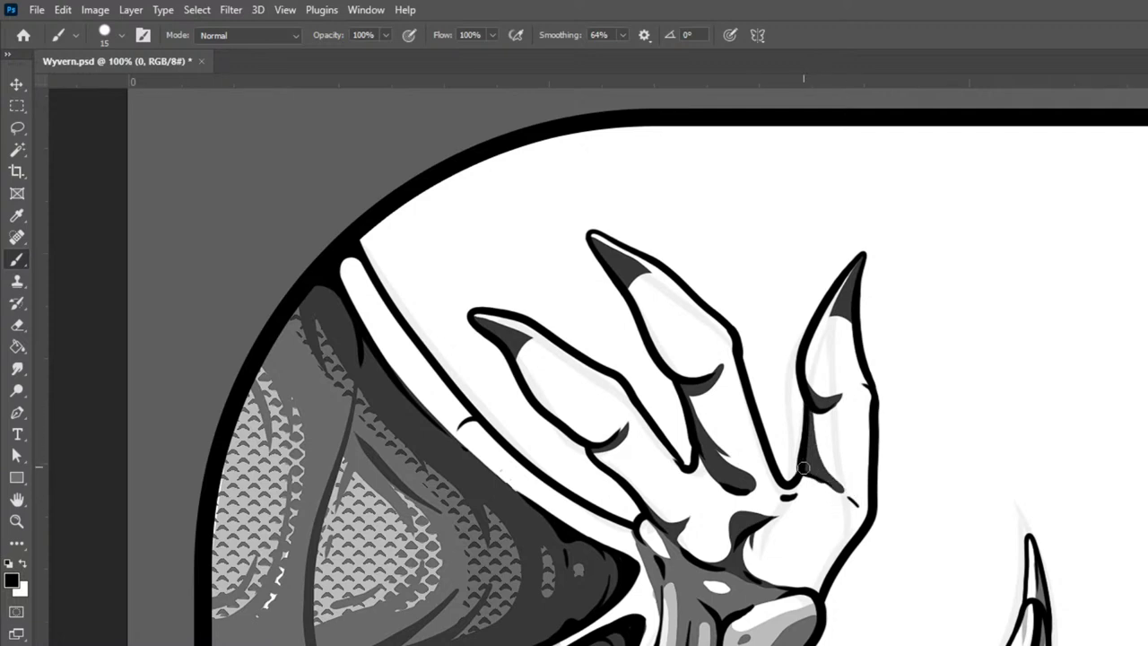
{"action": "left_click_drag", "start_coordinate": [834, 474], "coordinate": [864, 478]}
{"action": "left_click_drag", "start_coordinate": [686, 394], "coordinate": [723, 402]}
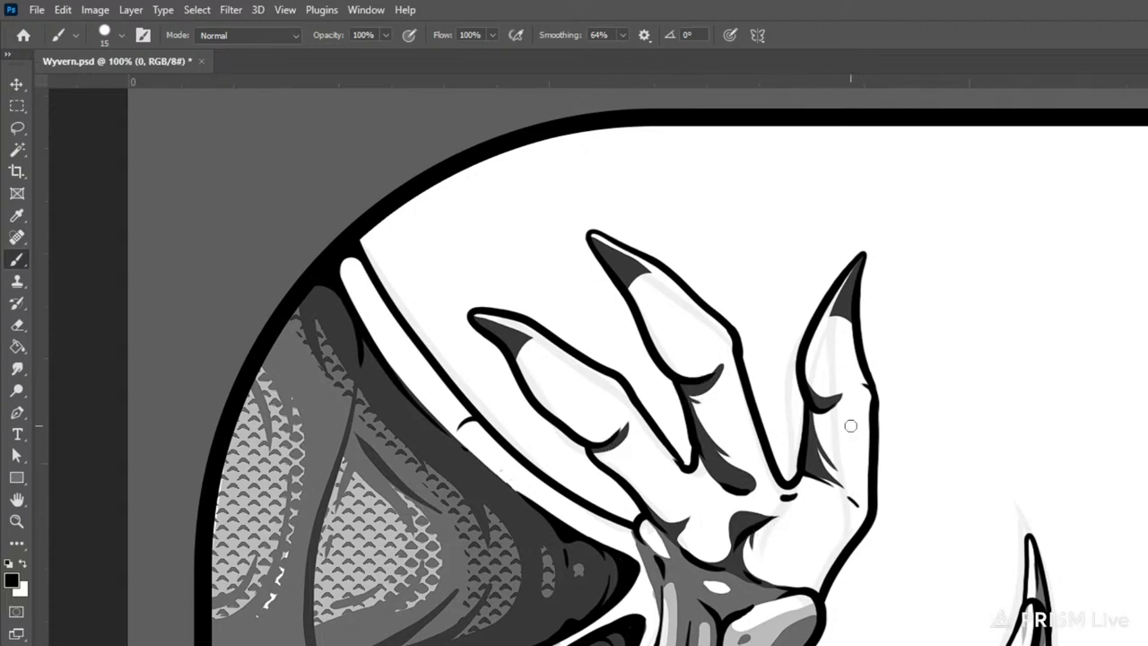
Step: On layer 1, fill the raised hand's outer finger and adjoining palm with mid grey, using a 45 px brush for the broad areas
{"action": "key", "text": "bracketleft"}
{"action": "mouse_move", "coordinate": [478, 318]}
{"action": "left_mouse_down"}
{"action": "mouse_move", "coordinate": [641, 415]}
{"action": "mouse_move", "coordinate": [605, 374]}
{"action": "mouse_move", "coordinate": [509, 312]}
{"action": "left_mouse_up"}
{"action": "key", "text": "bracketright"}
{"action": "key", "text": "bracketright"}
{"action": "key", "text": "bracketright"}
{"action": "key", "text": "bracketright"}
{"action": "key", "text": "bracketright"}
{"action": "mouse_move", "coordinate": [527, 355]}
{"action": "left_mouse_down"}
{"action": "mouse_move", "coordinate": [588, 421]}
{"action": "mouse_move", "coordinate": [625, 437]}
{"action": "mouse_move", "coordinate": [582, 380]}
{"action": "mouse_move", "coordinate": [658, 476]}
{"action": "left_mouse_up"}
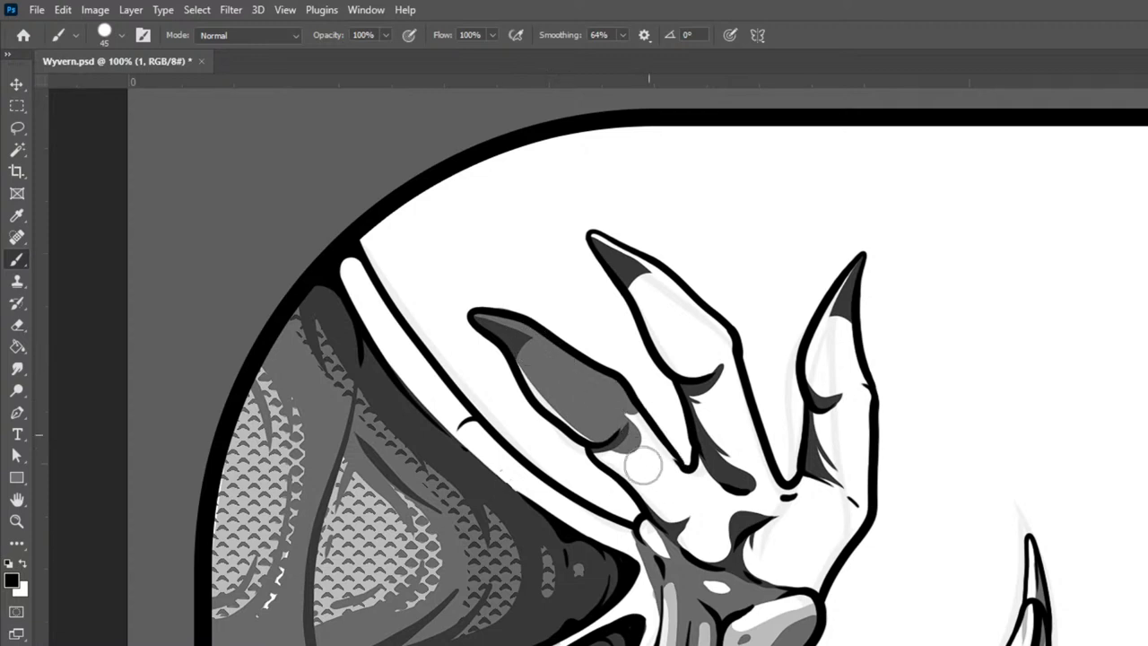
{"action": "mouse_move", "coordinate": [518, 348]}
{"action": "left_mouse_down"}
{"action": "mouse_move", "coordinate": [575, 428]}
{"action": "mouse_move", "coordinate": [704, 548]}
{"action": "mouse_move", "coordinate": [746, 563]}
{"action": "mouse_move", "coordinate": [605, 402]}
{"action": "mouse_move", "coordinate": [753, 549]}
{"action": "left_mouse_up"}
Step: Fill the middle finger with mid grey using a small brush near the claw and 30 px for the broad areas
{"action": "key", "text": "bracketleft"}
{"action": "key", "text": "bracketleft"}
{"action": "key", "text": "bracketleft"}
{"action": "key", "text": "bracketleft"}
{"action": "key", "text": "bracketleft"}
{"action": "key", "text": "bracketleft"}
{"action": "mouse_move", "coordinate": [594, 234]}
{"action": "left_mouse_down"}
{"action": "mouse_move", "coordinate": [665, 280]}
{"action": "mouse_move", "coordinate": [704, 324]}
{"action": "left_mouse_up"}
{"action": "mouse_move", "coordinate": [646, 260]}
{"action": "left_mouse_down"}
{"action": "mouse_move", "coordinate": [729, 351]}
{"action": "mouse_move", "coordinate": [710, 332]}
{"action": "left_mouse_up"}
{"action": "key", "text": "bracketright"}
{"action": "key", "text": "bracketright"}
{"action": "key", "text": "bracketright"}
{"action": "mouse_move", "coordinate": [634, 272]}
{"action": "left_mouse_down"}
{"action": "mouse_move", "coordinate": [685, 374]}
{"action": "mouse_move", "coordinate": [717, 384]}
{"action": "mouse_move", "coordinate": [631, 261]}
{"action": "mouse_move", "coordinate": [743, 388]}
{"action": "mouse_move", "coordinate": [651, 262]}
{"action": "mouse_move", "coordinate": [730, 399]}
{"action": "mouse_move", "coordinate": [631, 263]}
{"action": "mouse_move", "coordinate": [715, 410]}
{"action": "mouse_move", "coordinate": [691, 321]}
{"action": "mouse_move", "coordinate": [729, 345]}
{"action": "mouse_move", "coordinate": [766, 502]}
{"action": "mouse_move", "coordinate": [713, 421]}
{"action": "mouse_move", "coordinate": [767, 495]}
{"action": "mouse_move", "coordinate": [728, 402]}
{"action": "mouse_move", "coordinate": [708, 475]}
{"action": "mouse_move", "coordinate": [716, 449]}
{"action": "mouse_move", "coordinate": [735, 556]}
{"action": "mouse_move", "coordinate": [825, 593]}
{"action": "mouse_move", "coordinate": [744, 475]}
{"action": "mouse_move", "coordinate": [784, 551]}
{"action": "mouse_move", "coordinate": [717, 492]}
{"action": "mouse_move", "coordinate": [803, 538]}
{"action": "mouse_move", "coordinate": [771, 527]}
{"action": "mouse_move", "coordinate": [823, 426]}
{"action": "mouse_move", "coordinate": [816, 376]}
{"action": "mouse_move", "coordinate": [852, 260]}
{"action": "mouse_move", "coordinate": [800, 378]}
{"action": "left_mouse_up"}
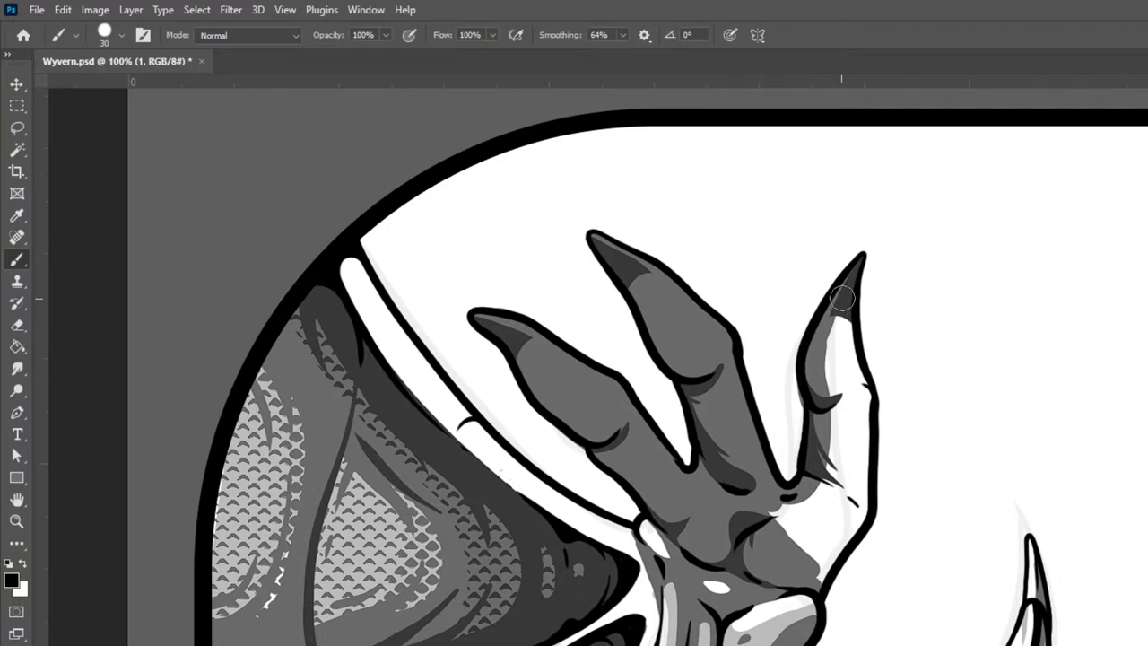
Step: Cover the thumb and the rest of the palm with mid grey, undoing stray strokes
{"action": "mouse_move", "coordinate": [847, 303]}
{"action": "left_mouse_down"}
{"action": "mouse_move", "coordinate": [846, 355]}
{"action": "mouse_move", "coordinate": [870, 421]}
{"action": "mouse_move", "coordinate": [843, 302]}
{"action": "mouse_move", "coordinate": [819, 483]}
{"action": "mouse_move", "coordinate": [756, 535]}
{"action": "left_mouse_up"}
{"action": "mouse_move", "coordinate": [808, 585]}
{"action": "left_mouse_down"}
{"action": "mouse_move", "coordinate": [860, 494]}
{"action": "mouse_move", "coordinate": [865, 447]}
{"action": "mouse_move", "coordinate": [844, 336]}
{"action": "left_mouse_up"}
{"action": "mouse_move", "coordinate": [823, 474]}
{"action": "left_mouse_down"}
{"action": "mouse_move", "coordinate": [807, 538]}
{"action": "mouse_move", "coordinate": [849, 368]}
{"action": "left_mouse_up"}
{"action": "key", "text": "ctrl+z"}
{"action": "key", "text": "ctrl+z"}
{"action": "key", "text": "ctrl+z"}
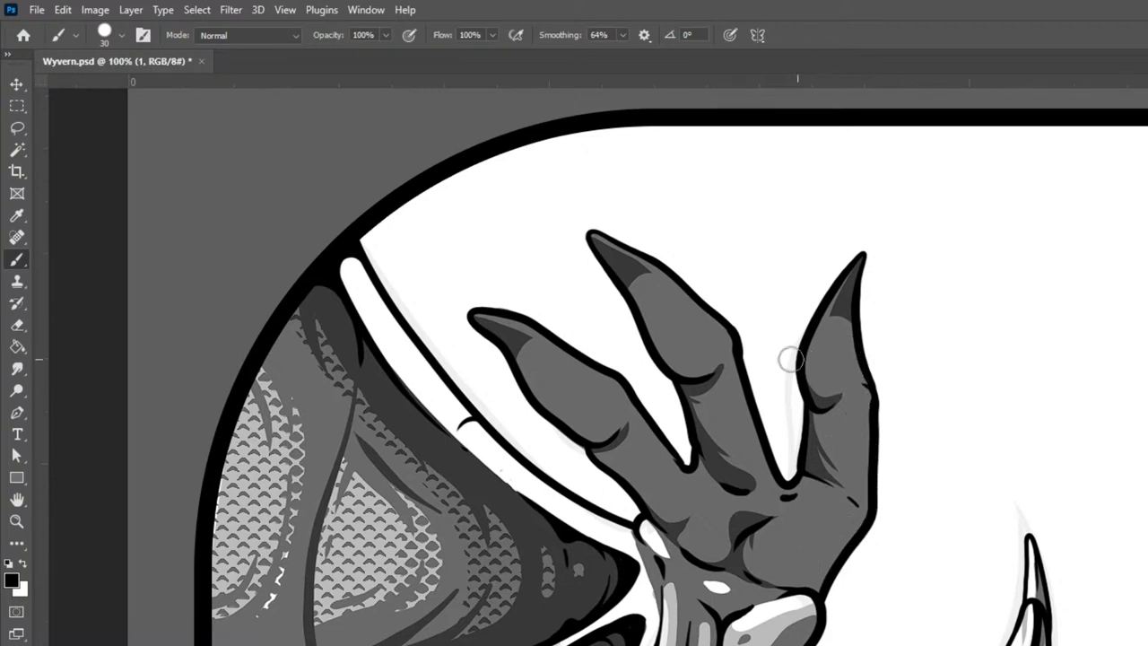
Step: Add white highlights with a 15 px brush along the outer finger's upper edge, knuckle and base
{"action": "key", "text": "bracketleft"}
{"action": "key", "text": "bracketleft"}
{"action": "key", "text": "bracketright"}
{"action": "mouse_move", "coordinate": [584, 369]}
{"action": "left_mouse_down"}
{"action": "mouse_move", "coordinate": [632, 396]}
{"action": "mouse_move", "coordinate": [696, 479]}
{"action": "left_mouse_up"}
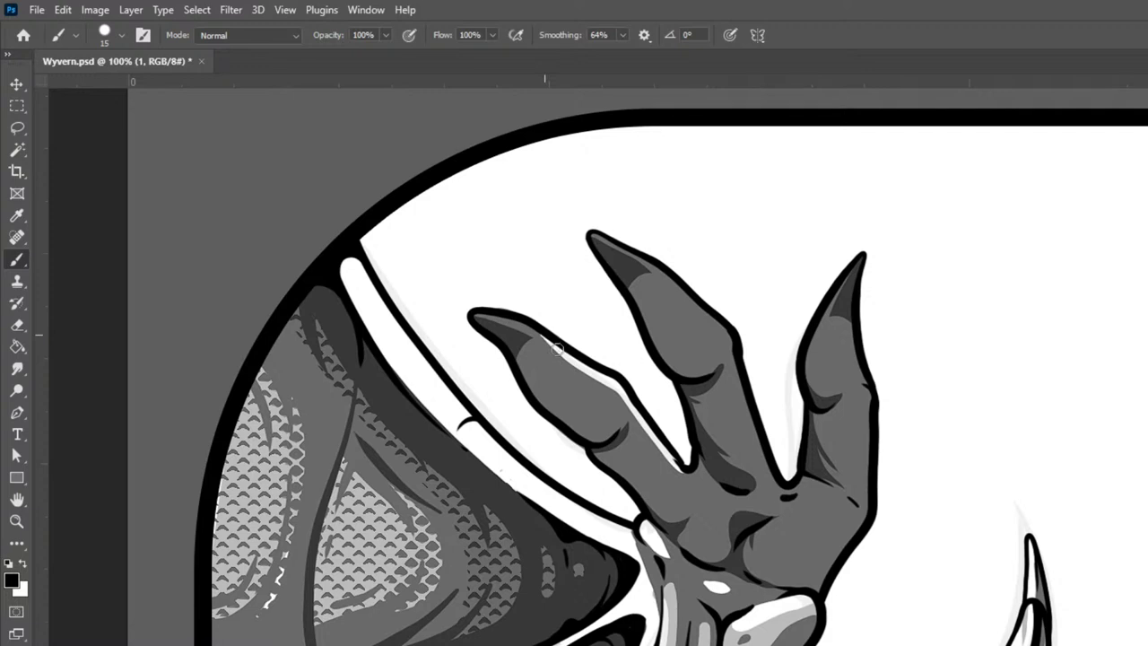
{"action": "mouse_move", "coordinate": [555, 355]}
{"action": "left_mouse_down"}
{"action": "mouse_move", "coordinate": [587, 369]}
{"action": "mouse_move", "coordinate": [564, 369]}
{"action": "mouse_move", "coordinate": [562, 386]}
{"action": "mouse_move", "coordinate": [545, 377]}
{"action": "left_mouse_up"}
{"action": "mouse_move", "coordinate": [637, 408]}
{"action": "left_mouse_down"}
{"action": "mouse_move", "coordinate": [643, 438]}
{"action": "mouse_move", "coordinate": [625, 458]}
{"action": "mouse_move", "coordinate": [646, 421]}
{"action": "mouse_move", "coordinate": [645, 471]}
{"action": "mouse_move", "coordinate": [644, 427]}
{"action": "mouse_move", "coordinate": [670, 441]}
{"action": "left_mouse_up"}
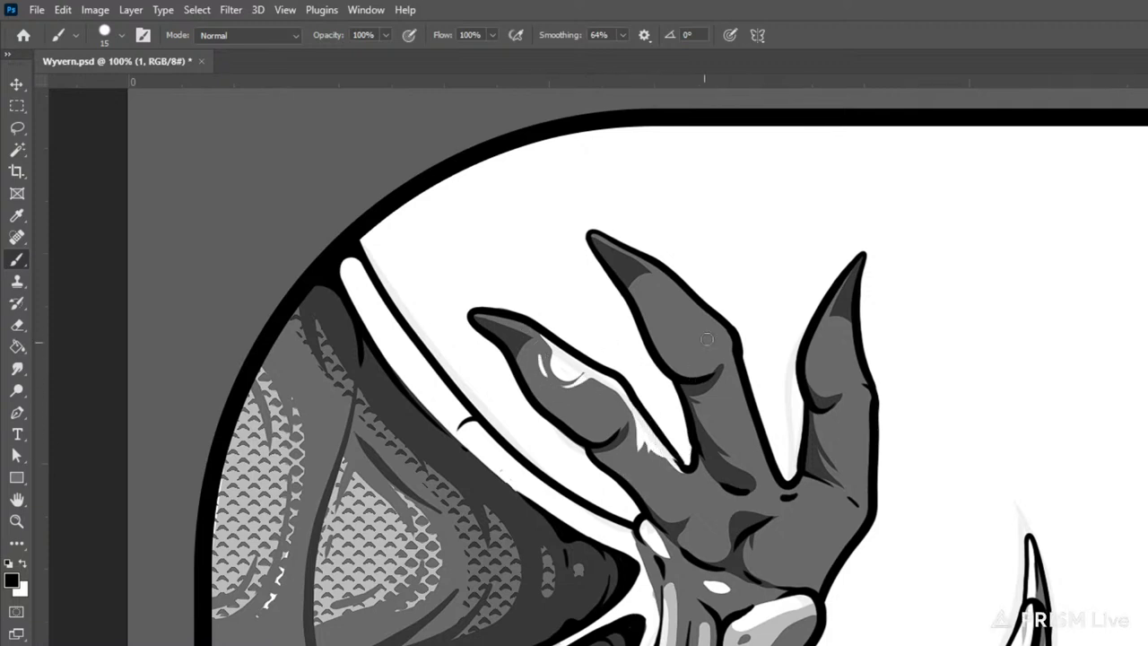
Step: Add white highlights with a 15 px brush along the middle finger's outer edge and knuckle and down the thumb and palm edge
{"action": "mouse_move", "coordinate": [675, 290]}
{"action": "left_mouse_down"}
{"action": "mouse_move", "coordinate": [738, 344]}
{"action": "mouse_move", "coordinate": [743, 406]}
{"action": "mouse_move", "coordinate": [728, 425]}
{"action": "mouse_move", "coordinate": [764, 449]}
{"action": "mouse_move", "coordinate": [780, 484]}
{"action": "left_mouse_up"}
{"action": "left_click_drag", "start_coordinate": [737, 411], "coordinate": [748, 408]}
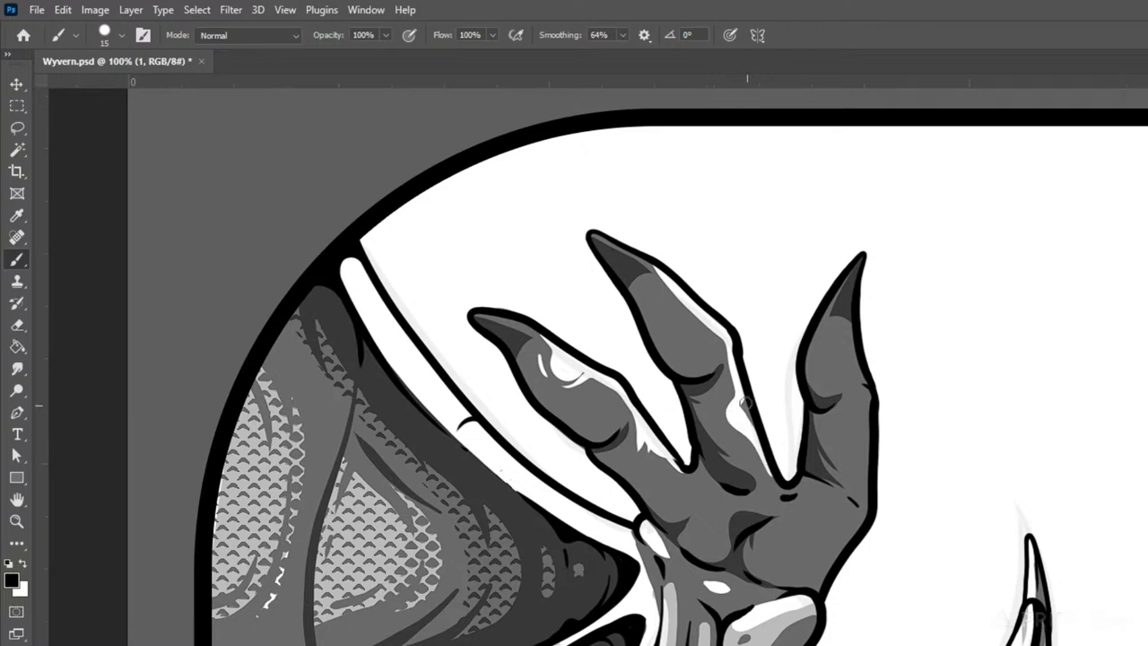
{"action": "mouse_move", "coordinate": [681, 298]}
{"action": "left_mouse_down"}
{"action": "mouse_move", "coordinate": [723, 324]}
{"action": "mouse_move", "coordinate": [673, 283]}
{"action": "mouse_move", "coordinate": [676, 320]}
{"action": "left_mouse_up"}
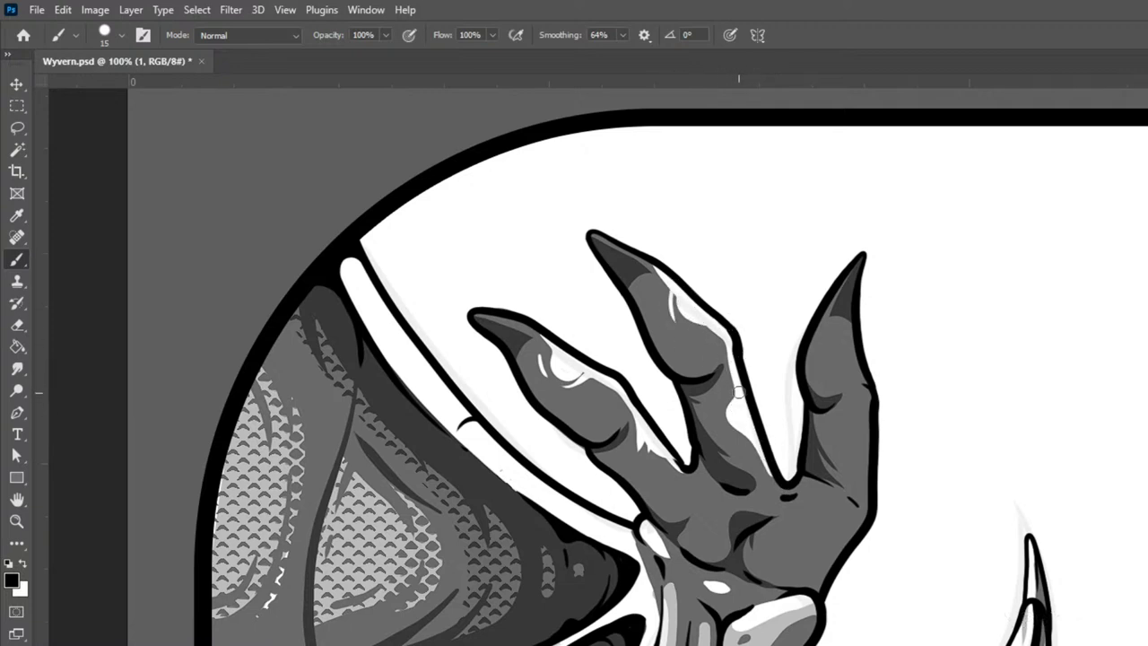
{"action": "left_click_drag", "start_coordinate": [737, 393], "coordinate": [724, 422]}
{"action": "mouse_move", "coordinate": [850, 332]}
{"action": "left_mouse_down"}
{"action": "mouse_move", "coordinate": [873, 409]}
{"action": "mouse_move", "coordinate": [859, 415]}
{"action": "mouse_move", "coordinate": [854, 352]}
{"action": "mouse_move", "coordinate": [844, 361]}
{"action": "mouse_move", "coordinate": [879, 413]}
{"action": "mouse_move", "coordinate": [852, 374]}
{"action": "mouse_move", "coordinate": [875, 416]}
{"action": "mouse_move", "coordinate": [866, 394]}
{"action": "mouse_move", "coordinate": [861, 522]}
{"action": "mouse_move", "coordinate": [818, 563]}
{"action": "mouse_move", "coordinate": [822, 598]}
{"action": "mouse_move", "coordinate": [830, 544]}
{"action": "mouse_move", "coordinate": [871, 495]}
{"action": "mouse_move", "coordinate": [828, 574]}
{"action": "left_mouse_up"}
{"action": "left_click_drag", "start_coordinate": [871, 394], "coordinate": [868, 524]}
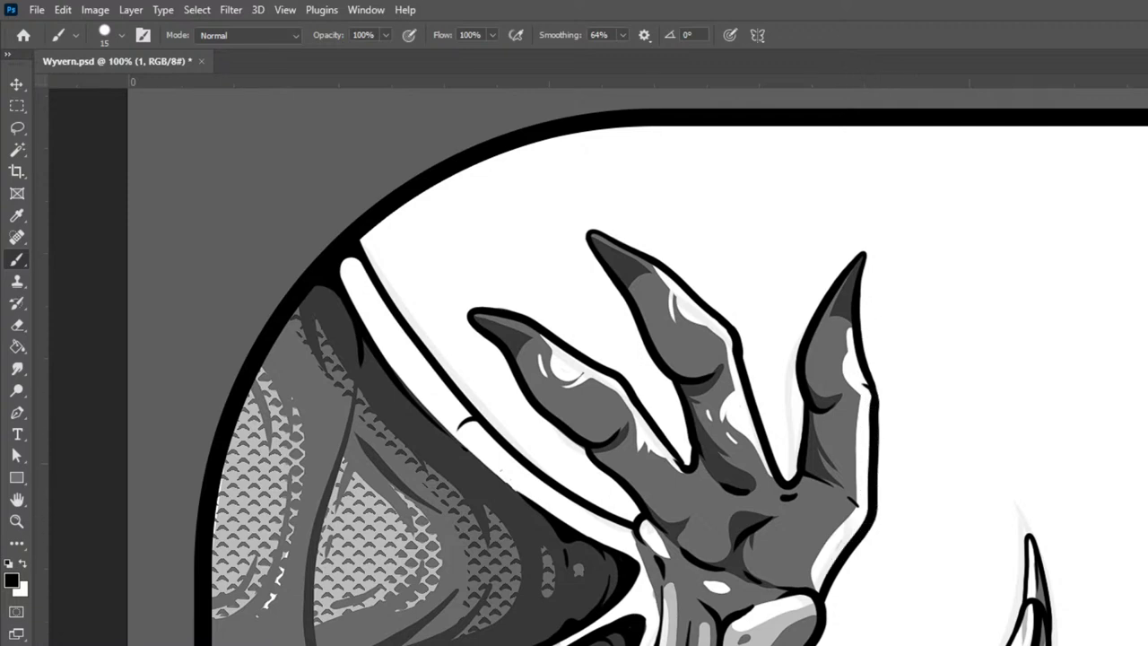
Step: On layer 2, tone the highlight areas of both fingers, thumb and palm edge with light grey using a 20 px brush, leaving small white accents
{"action": "mouse_move", "coordinate": [606, 400]}
{"action": "left_mouse_down"}
{"action": "mouse_move", "coordinate": [525, 333]}
{"action": "mouse_move", "coordinate": [635, 411]}
{"action": "mouse_move", "coordinate": [532, 328]}
{"action": "mouse_move", "coordinate": [622, 386]}
{"action": "mouse_move", "coordinate": [694, 493]}
{"action": "mouse_move", "coordinate": [630, 436]}
{"action": "mouse_move", "coordinate": [612, 397]}
{"action": "left_mouse_up"}
{"action": "mouse_move", "coordinate": [698, 302]}
{"action": "left_mouse_down"}
{"action": "mouse_move", "coordinate": [648, 263]}
{"action": "mouse_move", "coordinate": [731, 344]}
{"action": "mouse_move", "coordinate": [732, 384]}
{"action": "mouse_move", "coordinate": [779, 501]}
{"action": "mouse_move", "coordinate": [735, 456]}
{"action": "mouse_move", "coordinate": [707, 347]}
{"action": "mouse_move", "coordinate": [749, 455]}
{"action": "mouse_move", "coordinate": [711, 361]}
{"action": "left_mouse_up"}
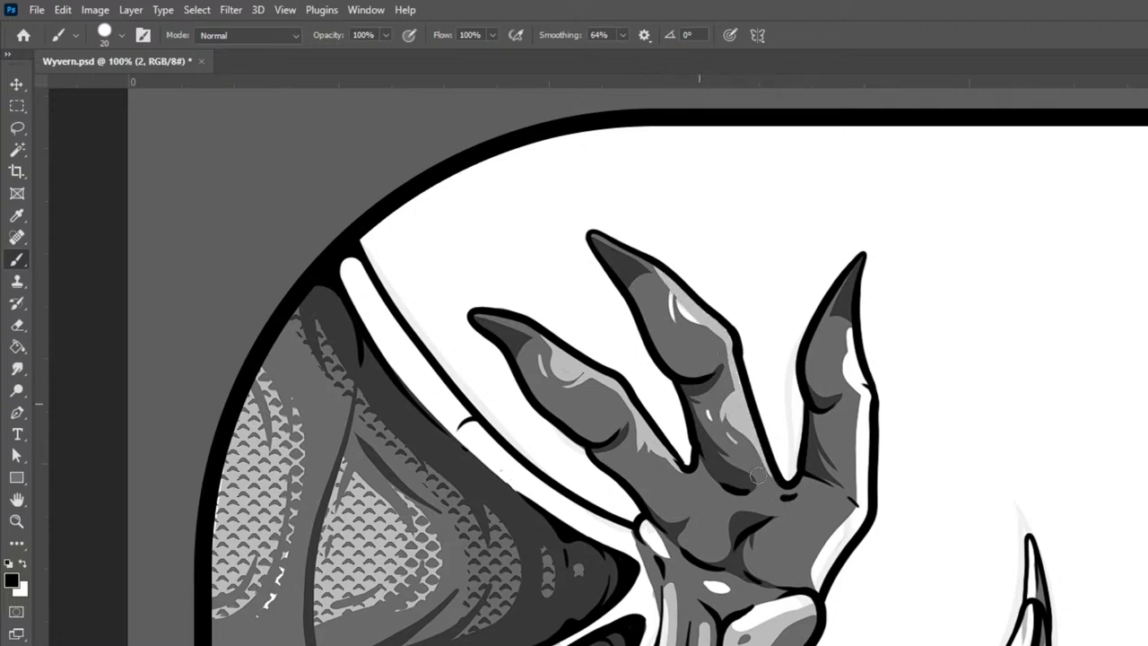
{"action": "mouse_move", "coordinate": [656, 269]}
{"action": "left_mouse_down"}
{"action": "mouse_move", "coordinate": [672, 309]}
{"action": "mouse_move", "coordinate": [695, 328]}
{"action": "mouse_move", "coordinate": [664, 285]}
{"action": "mouse_move", "coordinate": [709, 335]}
{"action": "left_mouse_up"}
{"action": "mouse_move", "coordinate": [847, 326]}
{"action": "left_mouse_down"}
{"action": "mouse_move", "coordinate": [873, 428]}
{"action": "mouse_move", "coordinate": [838, 346]}
{"action": "mouse_move", "coordinate": [866, 422]}
{"action": "mouse_move", "coordinate": [857, 366]}
{"action": "mouse_move", "coordinate": [872, 404]}
{"action": "mouse_move", "coordinate": [868, 420]}
{"action": "mouse_move", "coordinate": [865, 392]}
{"action": "mouse_move", "coordinate": [858, 539]}
{"action": "mouse_move", "coordinate": [858, 368]}
{"action": "mouse_move", "coordinate": [870, 486]}
{"action": "mouse_move", "coordinate": [865, 476]}
{"action": "mouse_move", "coordinate": [861, 538]}
{"action": "mouse_move", "coordinate": [859, 520]}
{"action": "mouse_move", "coordinate": [807, 605]}
{"action": "mouse_move", "coordinate": [856, 500]}
{"action": "left_mouse_up"}
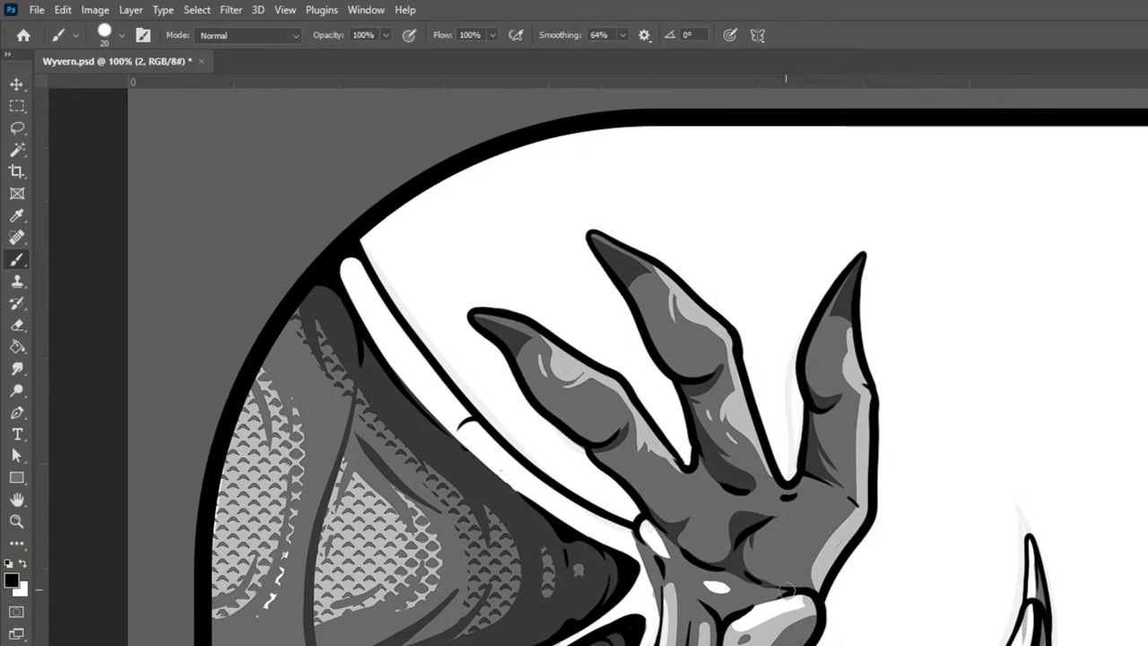
Step: Examine the whole card at several zoom levels to judge the shaded hands against the head, arms and body
{"action": "key", "text": "ctrl+minus"}
{"action": "key", "text": "ctrl+minus"}
{"action": "key", "text": "ctrl+minus"}
{"action": "key", "text": "ctrl+minus"}
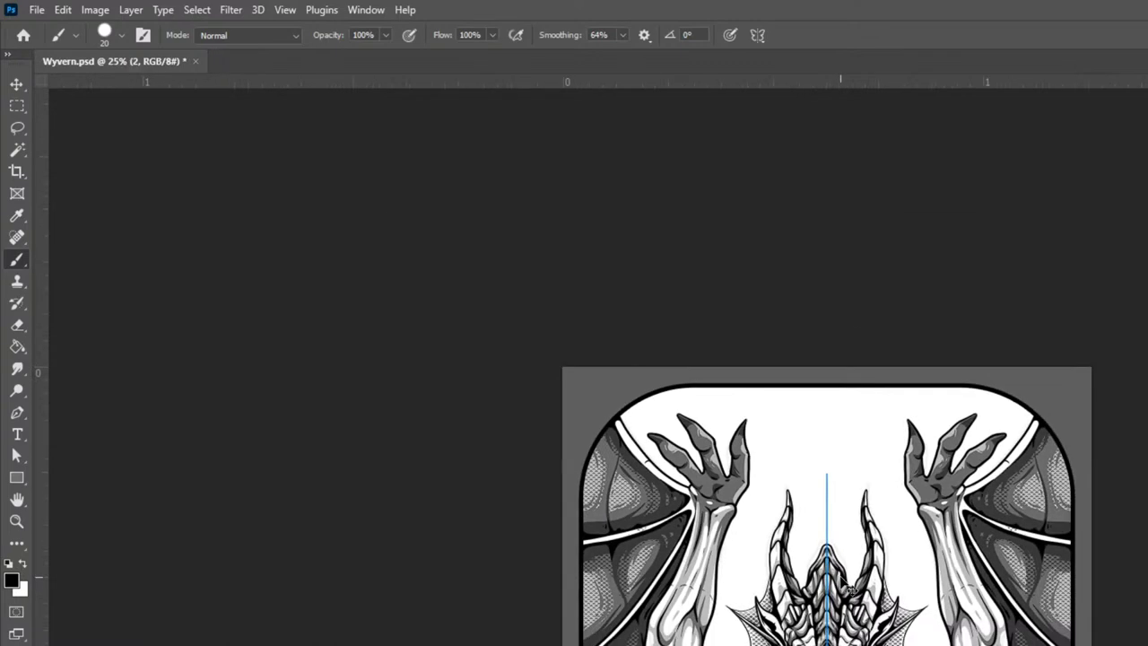
{"action": "key", "text": "ctrl+minus"}
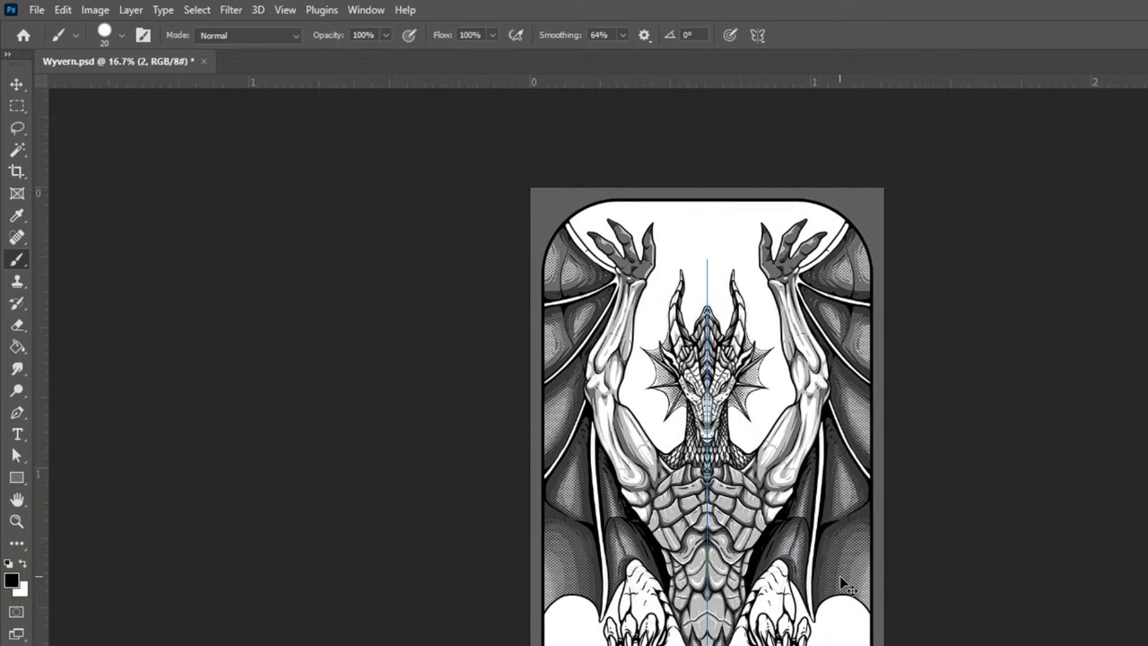
{"action": "key", "text": "ctrl+plus"}
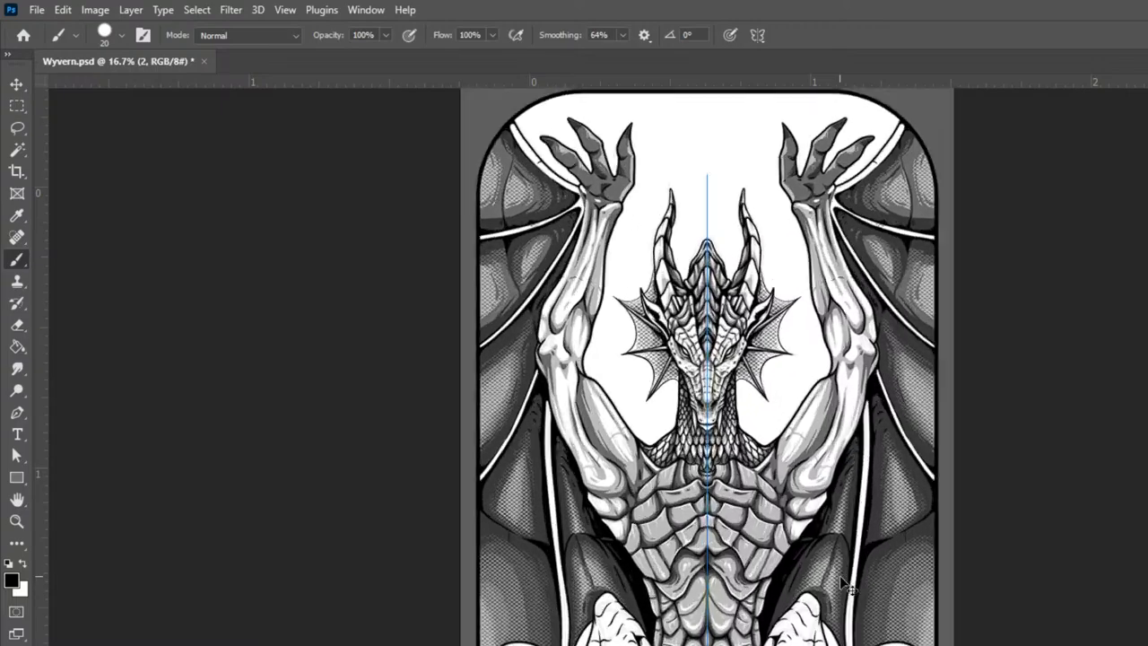
{"action": "key", "text": "ctrl+plus"}
{"action": "key", "text": "ctrl+minus"}
{"action": "key", "text": "ctrl+minus"}
{"action": "key", "text": "ctrl+plus"}
{"action": "key", "text": "ctrl+plus"}
{"action": "key", "text": "ctrl+plus"}
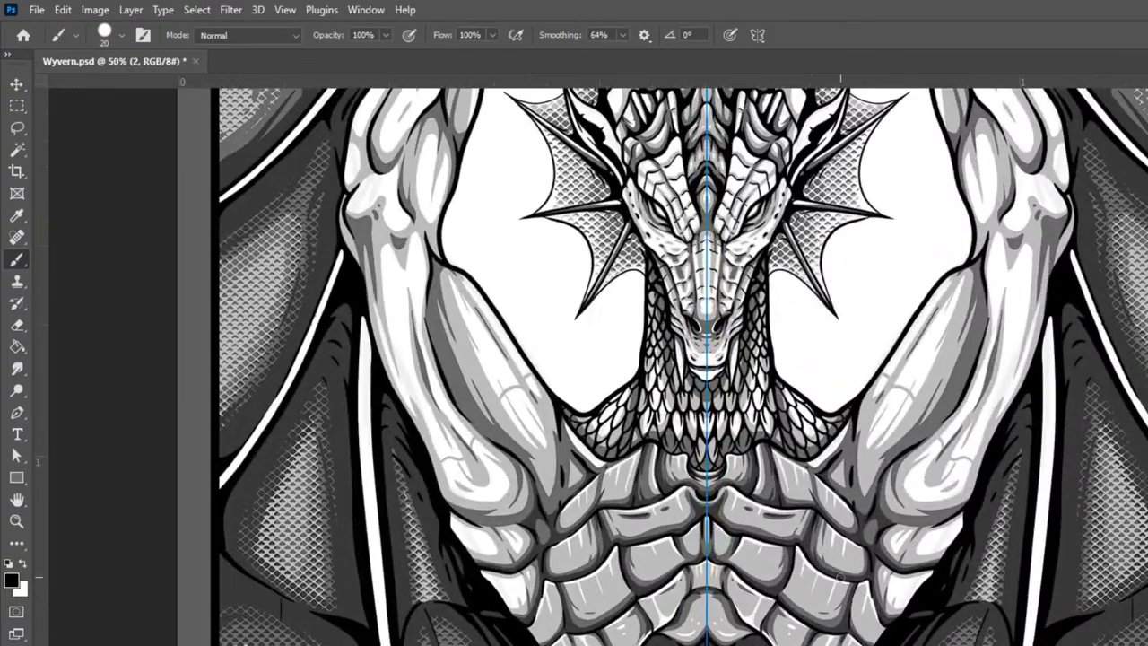
Step: On layer 0, shade the small scales between the hind foot and the belly with dark grey using a 20 px brush
{"action": "left_click_drag", "start_coordinate": [1023, 638], "coordinate": [1046, 225]}
{"action": "left_click_drag", "start_coordinate": [1069, 397], "coordinate": [1073, 319]}
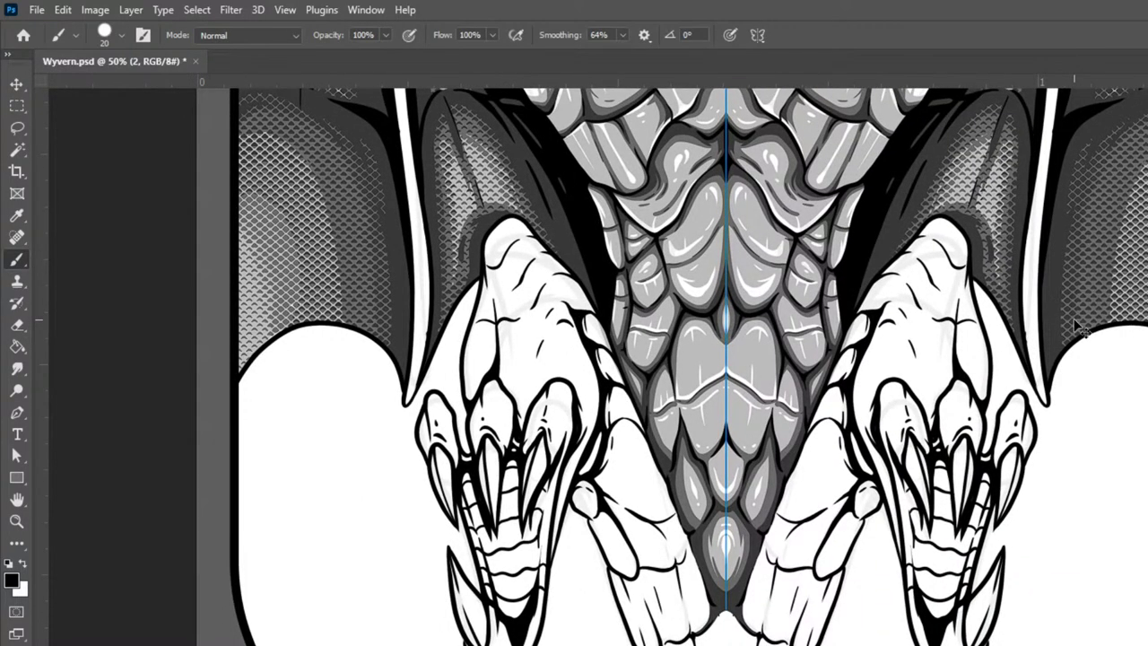
{"action": "key", "text": "ctrl+plus"}
{"action": "key", "text": "bracketright"}
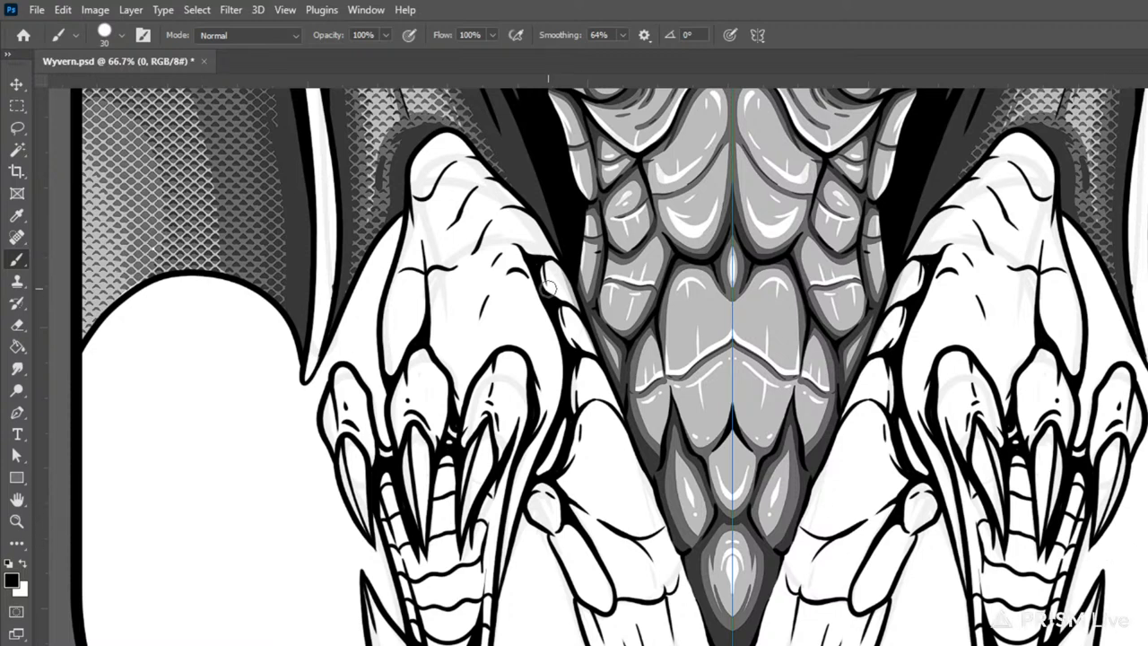
{"action": "key", "text": "bracketleft"}
{"action": "mouse_move", "coordinate": [549, 258]}
{"action": "left_mouse_down"}
{"action": "mouse_move", "coordinate": [590, 324]}
{"action": "mouse_move", "coordinate": [570, 330]}
{"action": "mouse_move", "coordinate": [584, 351]}
{"action": "mouse_move", "coordinate": [574, 459]}
{"action": "mouse_move", "coordinate": [539, 479]}
{"action": "mouse_move", "coordinate": [579, 404]}
{"action": "left_mouse_up"}
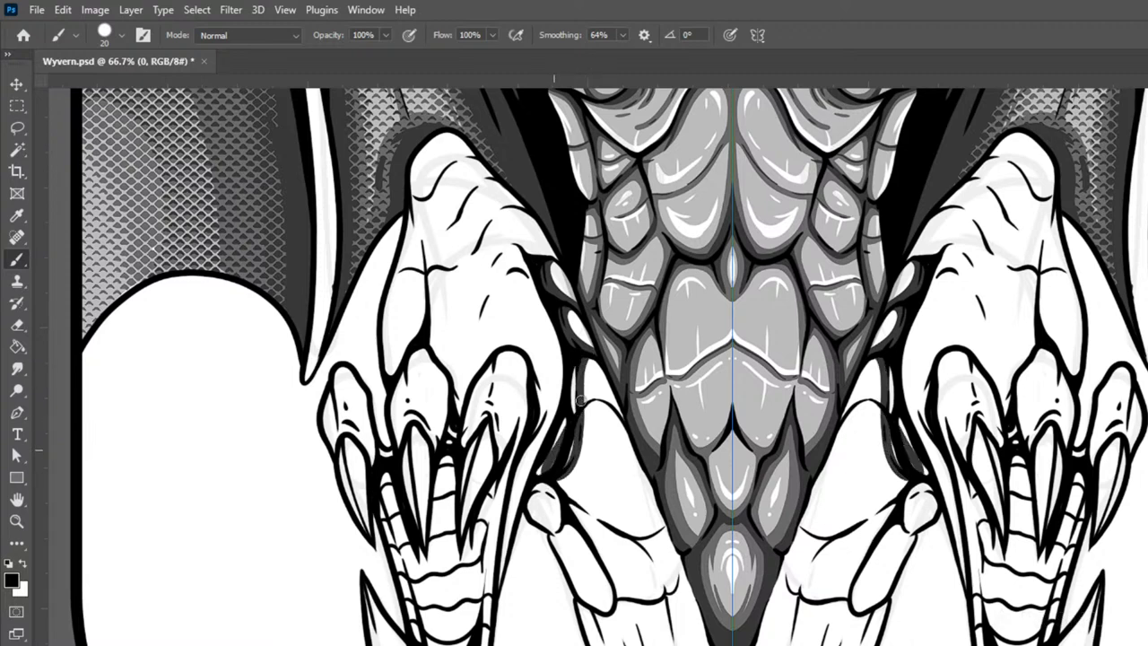
{"action": "mouse_move", "coordinate": [543, 469]}
{"action": "left_mouse_down"}
{"action": "mouse_move", "coordinate": [574, 405]}
{"action": "mouse_move", "coordinate": [574, 346]}
{"action": "mouse_move", "coordinate": [558, 436]}
{"action": "mouse_move", "coordinate": [537, 474]}
{"action": "mouse_move", "coordinate": [562, 457]}
{"action": "mouse_move", "coordinate": [547, 446]}
{"action": "mouse_move", "coordinate": [579, 434]}
{"action": "mouse_move", "coordinate": [576, 385]}
{"action": "mouse_move", "coordinate": [549, 469]}
{"action": "left_mouse_up"}
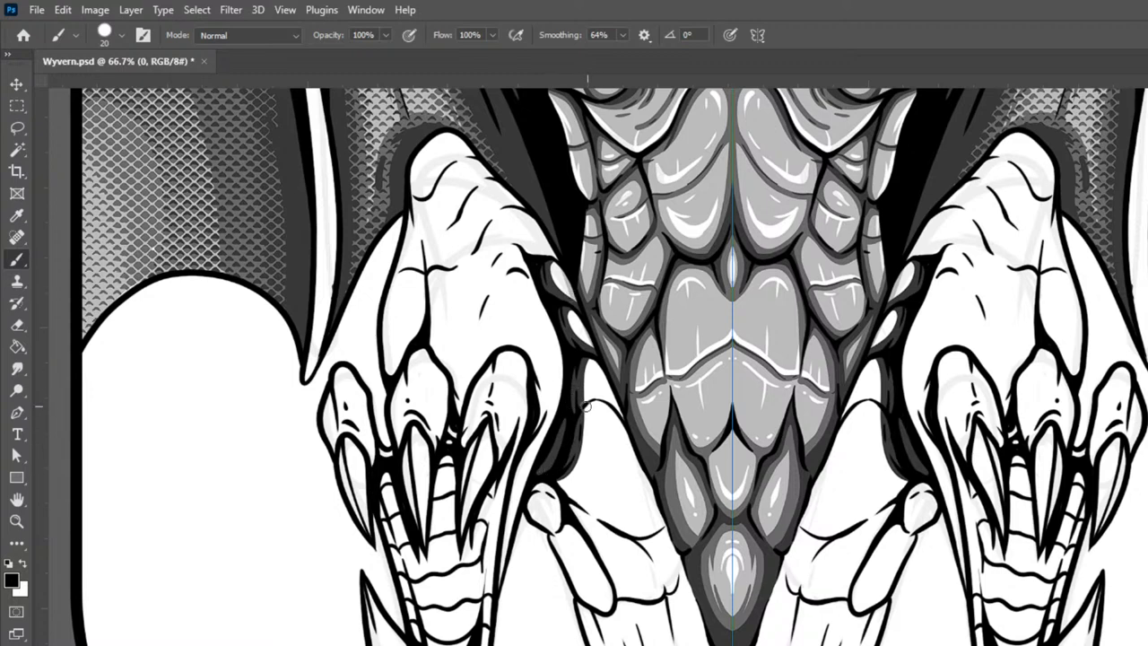
{"action": "mouse_move", "coordinate": [579, 414]}
{"action": "left_mouse_down"}
{"action": "mouse_move", "coordinate": [614, 401]}
{"action": "mouse_move", "coordinate": [640, 443]}
{"action": "left_mouse_up"}
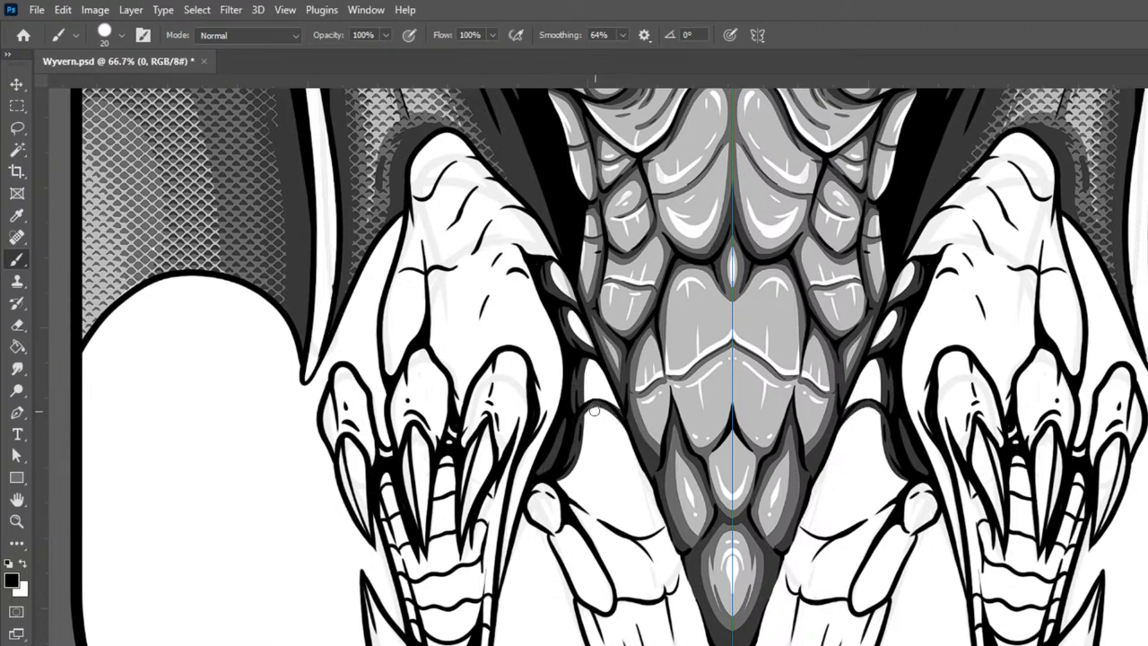
Step: Edge the large plates at the base of the tail with dark grey using the 20 px brush
{"action": "mouse_move", "coordinate": [599, 404]}
{"action": "left_mouse_down"}
{"action": "mouse_move", "coordinate": [569, 507]}
{"action": "mouse_move", "coordinate": [560, 478]}
{"action": "mouse_move", "coordinate": [570, 497]}
{"action": "mouse_move", "coordinate": [596, 400]}
{"action": "mouse_move", "coordinate": [566, 481]}
{"action": "mouse_move", "coordinate": [548, 464]}
{"action": "mouse_move", "coordinate": [533, 485]}
{"action": "mouse_move", "coordinate": [548, 491]}
{"action": "mouse_move", "coordinate": [528, 492]}
{"action": "mouse_move", "coordinate": [545, 486]}
{"action": "mouse_move", "coordinate": [569, 508]}
{"action": "mouse_move", "coordinate": [574, 533]}
{"action": "mouse_move", "coordinate": [546, 482]}
{"action": "mouse_move", "coordinate": [559, 538]}
{"action": "mouse_move", "coordinate": [548, 543]}
{"action": "mouse_move", "coordinate": [528, 504]}
{"action": "mouse_move", "coordinate": [565, 495]}
{"action": "mouse_move", "coordinate": [547, 536]}
{"action": "mouse_move", "coordinate": [577, 529]}
{"action": "mouse_move", "coordinate": [608, 618]}
{"action": "left_mouse_up"}
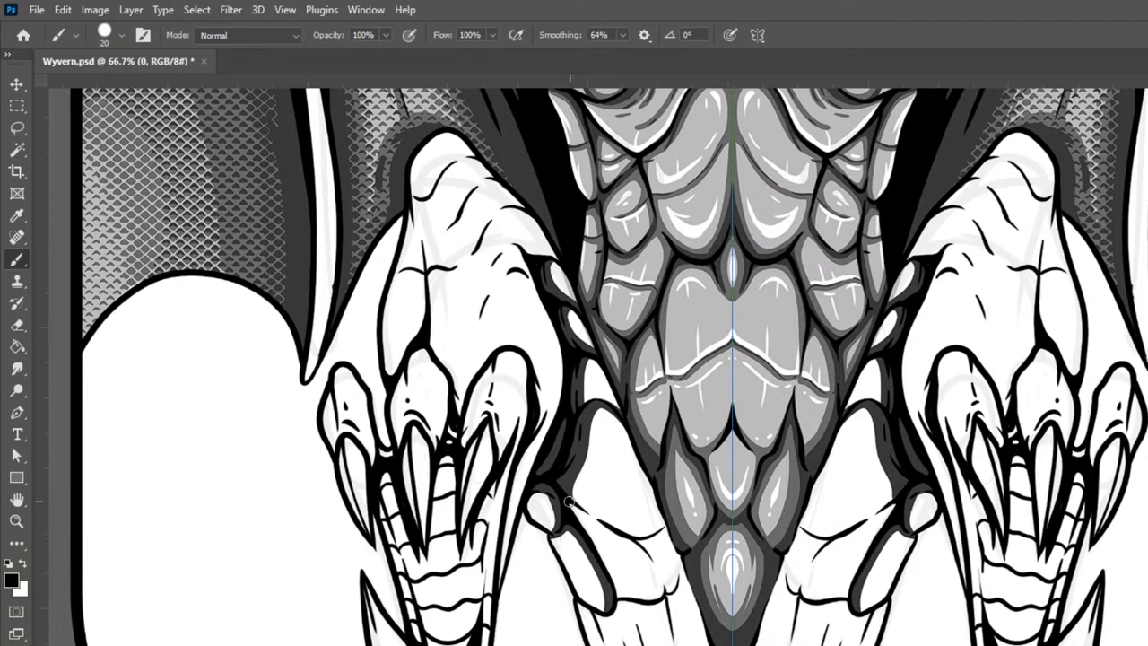
{"action": "mouse_move", "coordinate": [583, 508]}
{"action": "left_mouse_down"}
{"action": "mouse_move", "coordinate": [640, 548]}
{"action": "mouse_move", "coordinate": [668, 600]}
{"action": "left_mouse_up"}
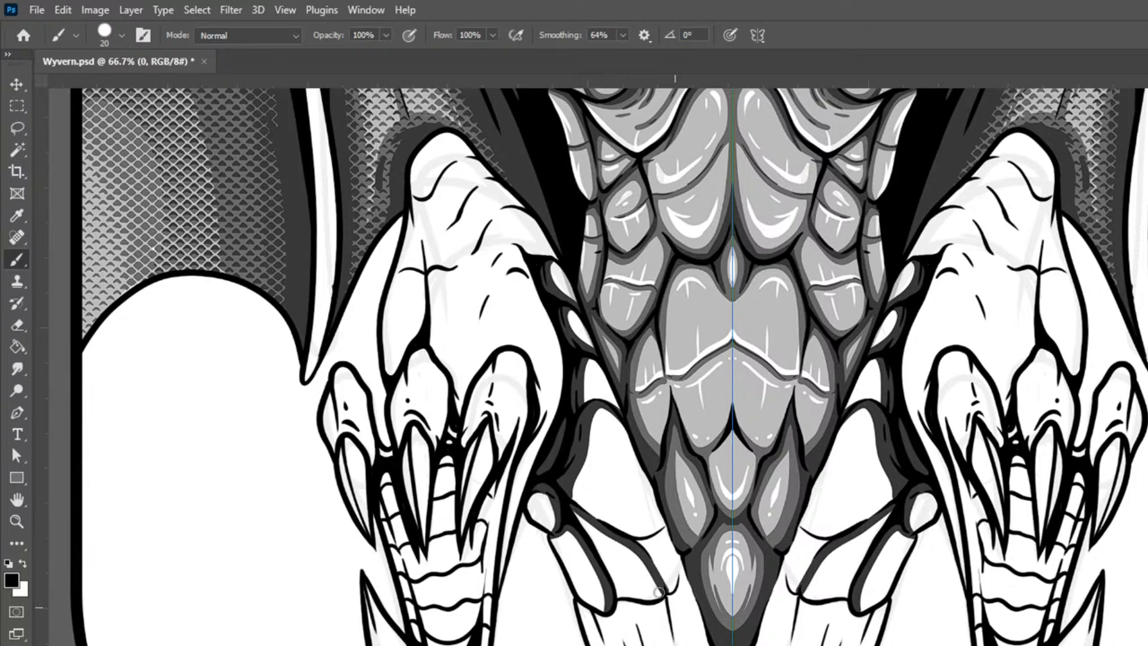
{"action": "mouse_move", "coordinate": [561, 492]}
{"action": "left_mouse_down"}
{"action": "mouse_move", "coordinate": [632, 537]}
{"action": "mouse_move", "coordinate": [675, 508]}
{"action": "mouse_move", "coordinate": [633, 540]}
{"action": "mouse_move", "coordinate": [677, 522]}
{"action": "mouse_move", "coordinate": [645, 548]}
{"action": "mouse_move", "coordinate": [667, 588]}
{"action": "mouse_move", "coordinate": [681, 588]}
{"action": "mouse_move", "coordinate": [679, 549]}
{"action": "mouse_move", "coordinate": [661, 527]}
{"action": "mouse_move", "coordinate": [642, 538]}
{"action": "mouse_move", "coordinate": [676, 592]}
{"action": "mouse_move", "coordinate": [628, 528]}
{"action": "left_mouse_up"}
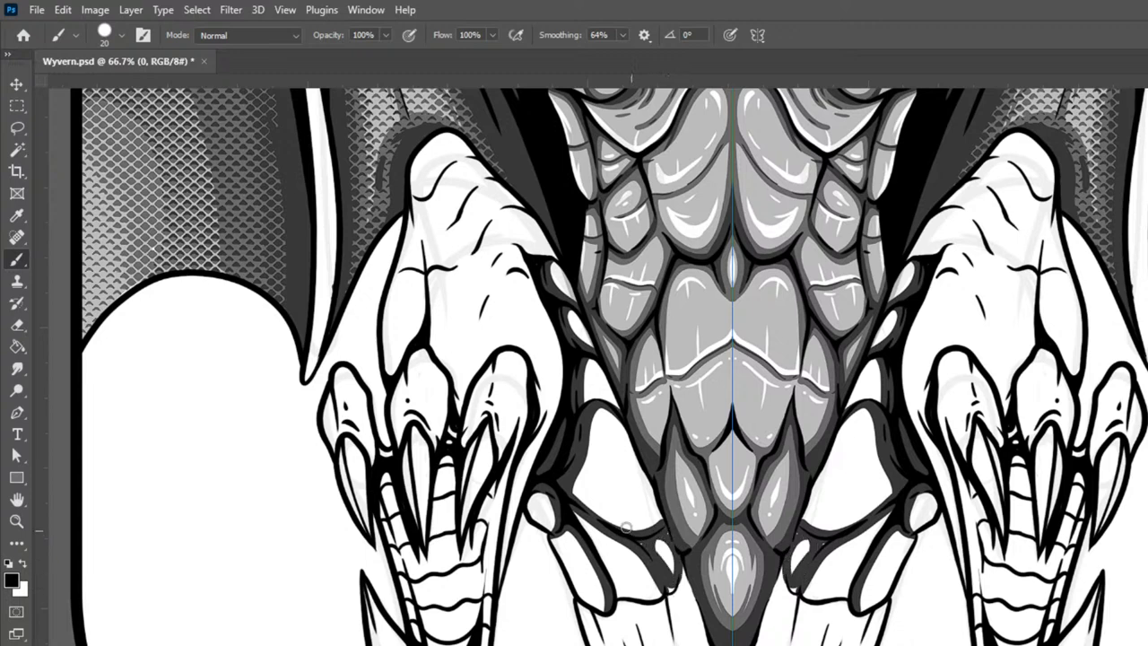
{"action": "mouse_move", "coordinate": [663, 572]}
{"action": "left_mouse_down"}
{"action": "mouse_move", "coordinate": [675, 627]}
{"action": "mouse_move", "coordinate": [690, 641]}
{"action": "left_mouse_up"}
{"action": "mouse_move", "coordinate": [674, 588]}
{"action": "left_mouse_down"}
{"action": "mouse_move", "coordinate": [682, 574]}
{"action": "mouse_move", "coordinate": [708, 642]}
{"action": "mouse_move", "coordinate": [672, 587]}
{"action": "left_mouse_up"}
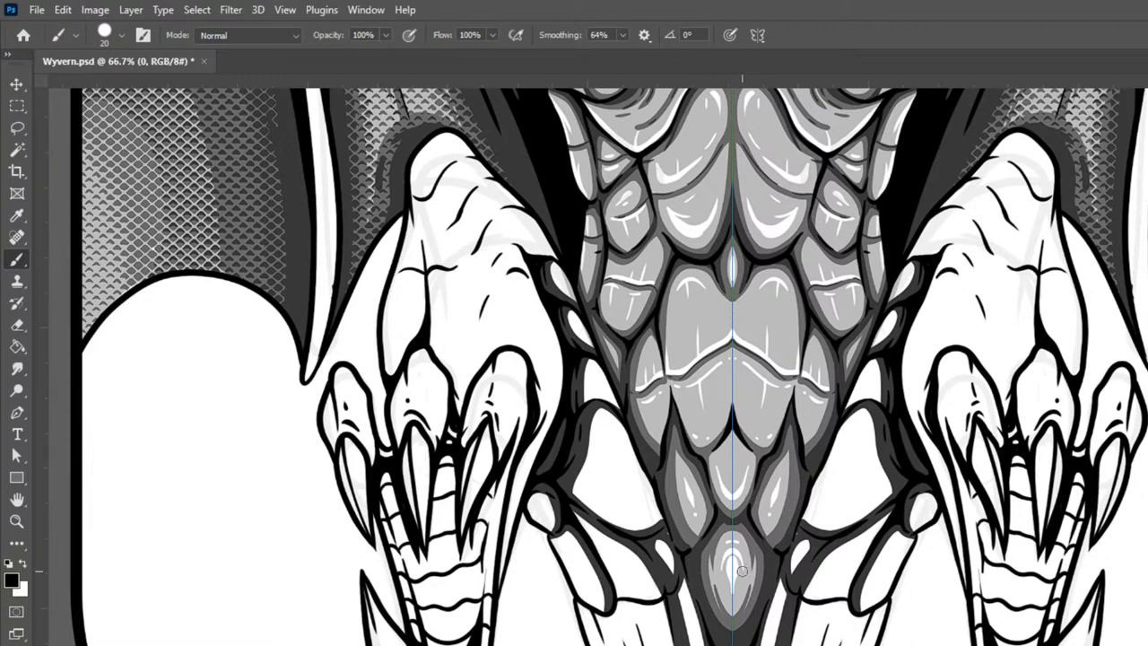
Step: Shade the next tail segment's edges with dark grey and add tapered streaks along its creases using a 25 px brush
{"action": "left_click_drag", "start_coordinate": [781, 614], "coordinate": [754, 418]}
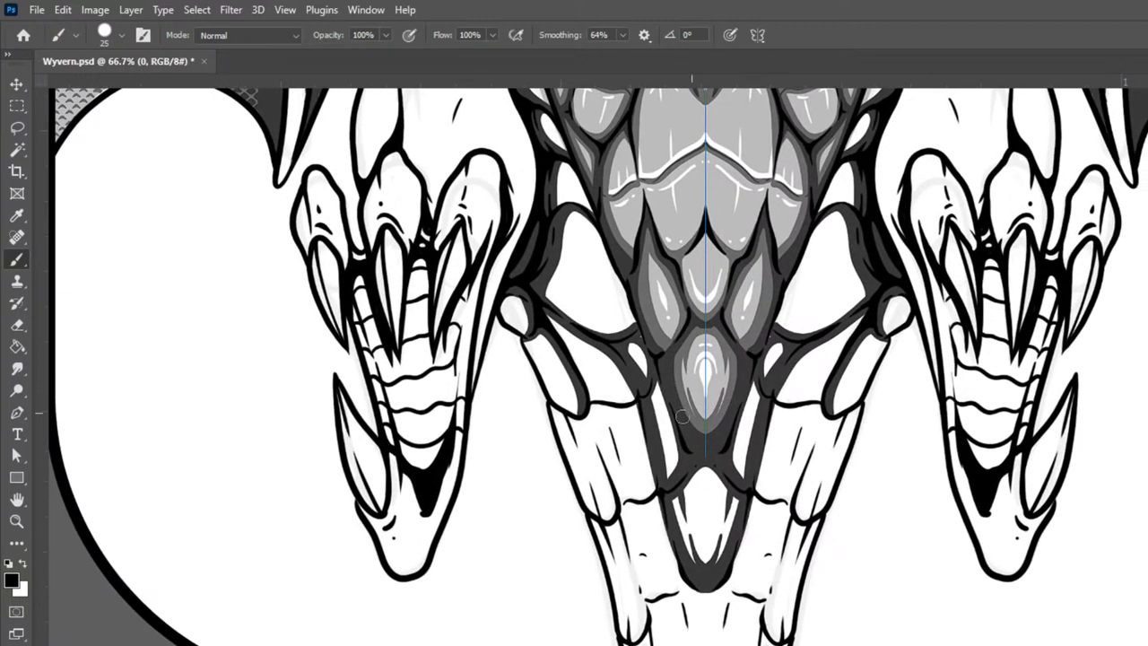
{"action": "left_click_drag", "start_coordinate": [558, 394], "coordinate": [579, 405]}
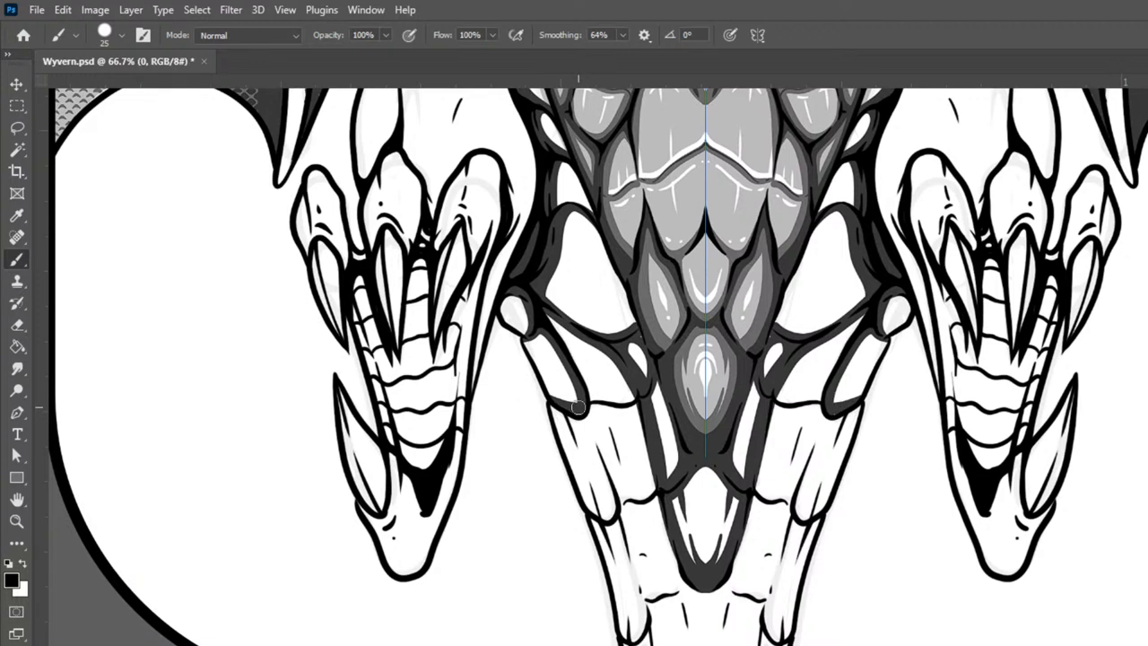
{"action": "mouse_move", "coordinate": [584, 510]}
{"action": "left_mouse_down"}
{"action": "mouse_move", "coordinate": [625, 509]}
{"action": "mouse_move", "coordinate": [630, 489]}
{"action": "mouse_move", "coordinate": [657, 490]}
{"action": "left_mouse_up"}
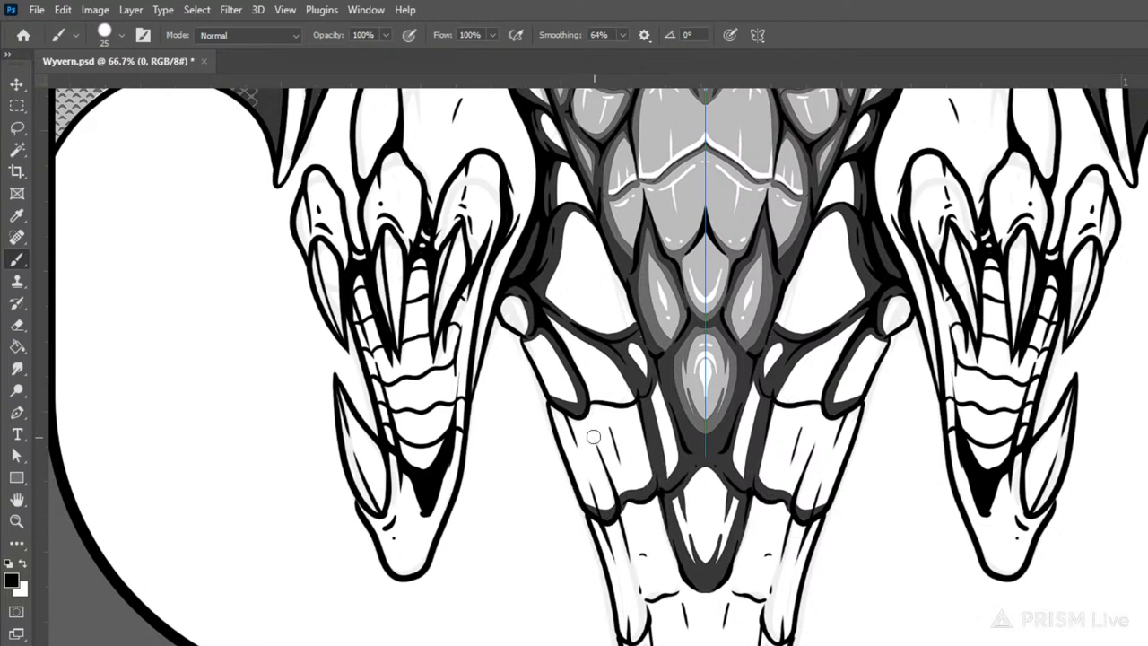
{"action": "left_click_drag", "start_coordinate": [595, 440], "coordinate": [626, 500]}
{"action": "left_click_drag", "start_coordinate": [610, 427], "coordinate": [633, 504]}
{"action": "left_click_drag", "start_coordinate": [563, 413], "coordinate": [601, 511]}
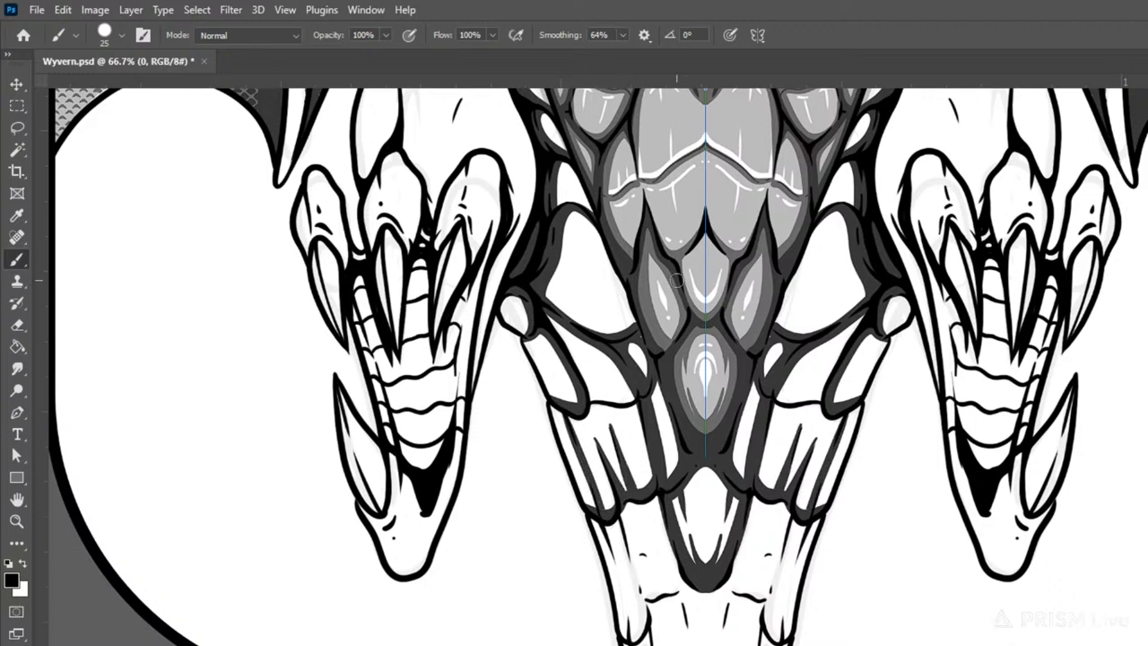
Step: Shade the long side scale of the lower tail with dark grey, removing the stray stroke outside the outline
{"action": "left_click_drag", "start_coordinate": [1014, 420], "coordinate": [990, 311]}
{"action": "key", "text": "bracketleft"}
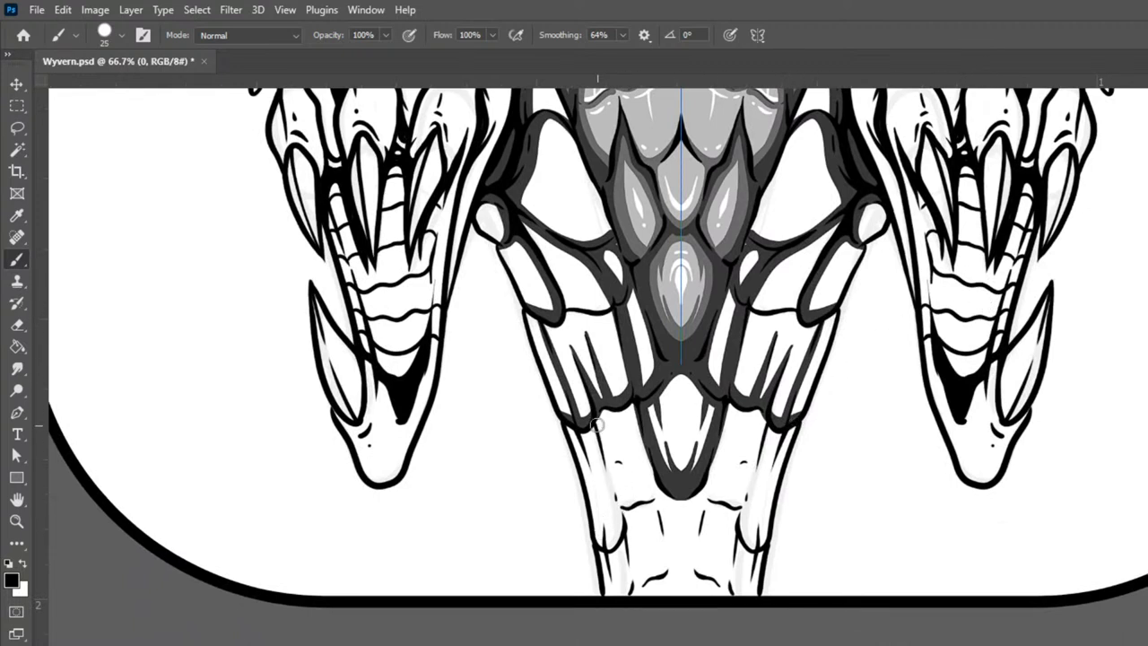
{"action": "mouse_move", "coordinate": [594, 421]}
{"action": "left_mouse_down"}
{"action": "mouse_move", "coordinate": [624, 535]}
{"action": "mouse_move", "coordinate": [606, 552]}
{"action": "mouse_move", "coordinate": [584, 536]}
{"action": "mouse_move", "coordinate": [588, 492]}
{"action": "mouse_move", "coordinate": [602, 541]}
{"action": "mouse_move", "coordinate": [582, 520]}
{"action": "mouse_move", "coordinate": [592, 561]}
{"action": "left_mouse_up"}
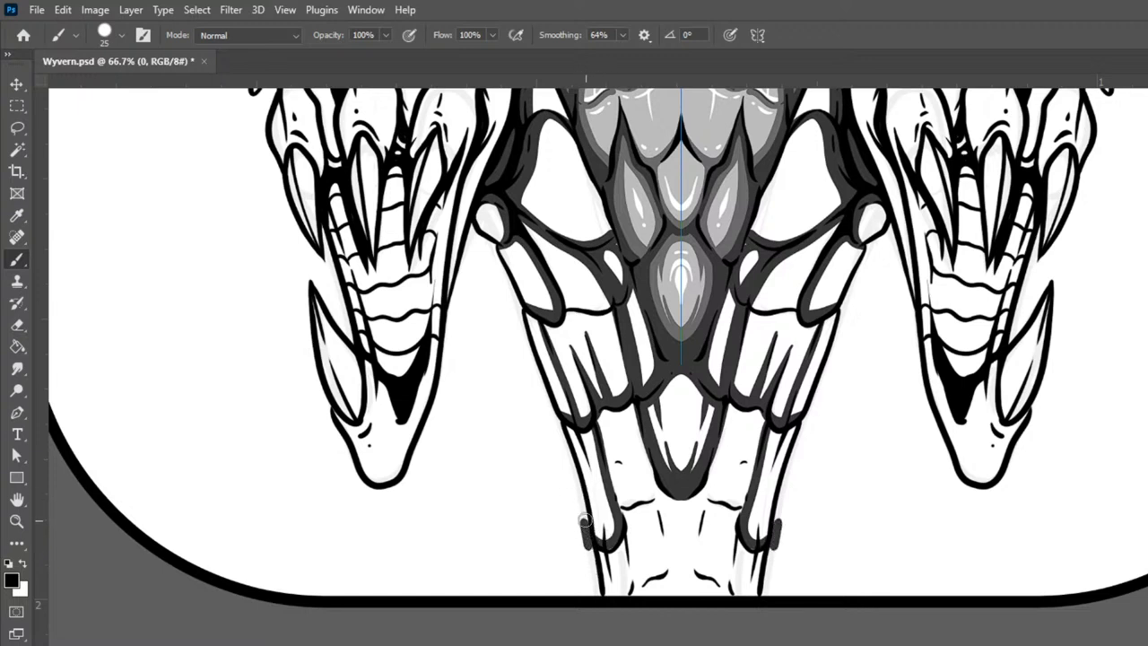
{"action": "left_click_drag", "start_coordinate": [582, 518], "coordinate": [591, 544]}
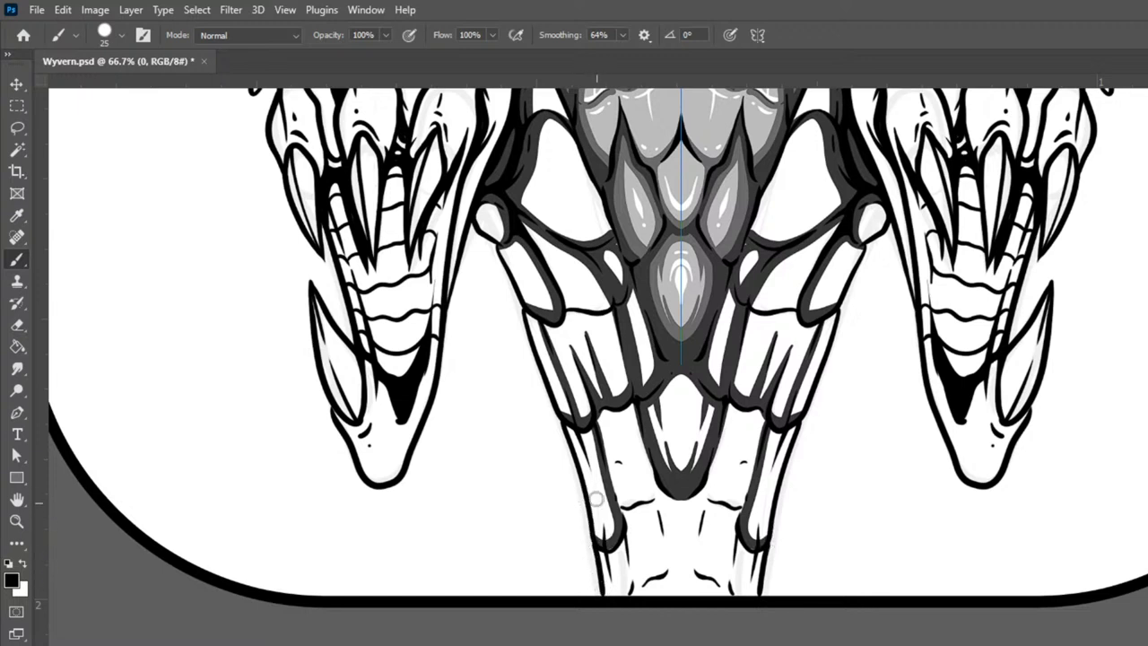
Step: Outline the inner scales of the lowest tail segments with dark grey shading down to the card's border
{"action": "left_click_drag", "start_coordinate": [628, 533], "coordinate": [632, 594]}
{"action": "mouse_move", "coordinate": [610, 479]}
{"action": "left_mouse_down"}
{"action": "mouse_move", "coordinate": [628, 502]}
{"action": "mouse_move", "coordinate": [649, 494]}
{"action": "mouse_move", "coordinate": [649, 432]}
{"action": "left_mouse_up"}
{"action": "mouse_move", "coordinate": [605, 466]}
{"action": "left_mouse_down"}
{"action": "mouse_move", "coordinate": [643, 496]}
{"action": "mouse_move", "coordinate": [654, 437]}
{"action": "left_mouse_up"}
{"action": "mouse_move", "coordinate": [619, 501]}
{"action": "left_mouse_down"}
{"action": "mouse_move", "coordinate": [639, 504]}
{"action": "mouse_move", "coordinate": [677, 480]}
{"action": "mouse_move", "coordinate": [655, 487]}
{"action": "mouse_move", "coordinate": [662, 479]}
{"action": "left_mouse_up"}
{"action": "mouse_move", "coordinate": [642, 523]}
{"action": "left_mouse_down"}
{"action": "mouse_move", "coordinate": [632, 588]}
{"action": "mouse_move", "coordinate": [660, 551]}
{"action": "mouse_move", "coordinate": [657, 493]}
{"action": "mouse_move", "coordinate": [667, 540]}
{"action": "mouse_move", "coordinate": [690, 565]}
{"action": "mouse_move", "coordinate": [630, 582]}
{"action": "mouse_move", "coordinate": [682, 563]}
{"action": "mouse_move", "coordinate": [667, 563]}
{"action": "left_mouse_up"}
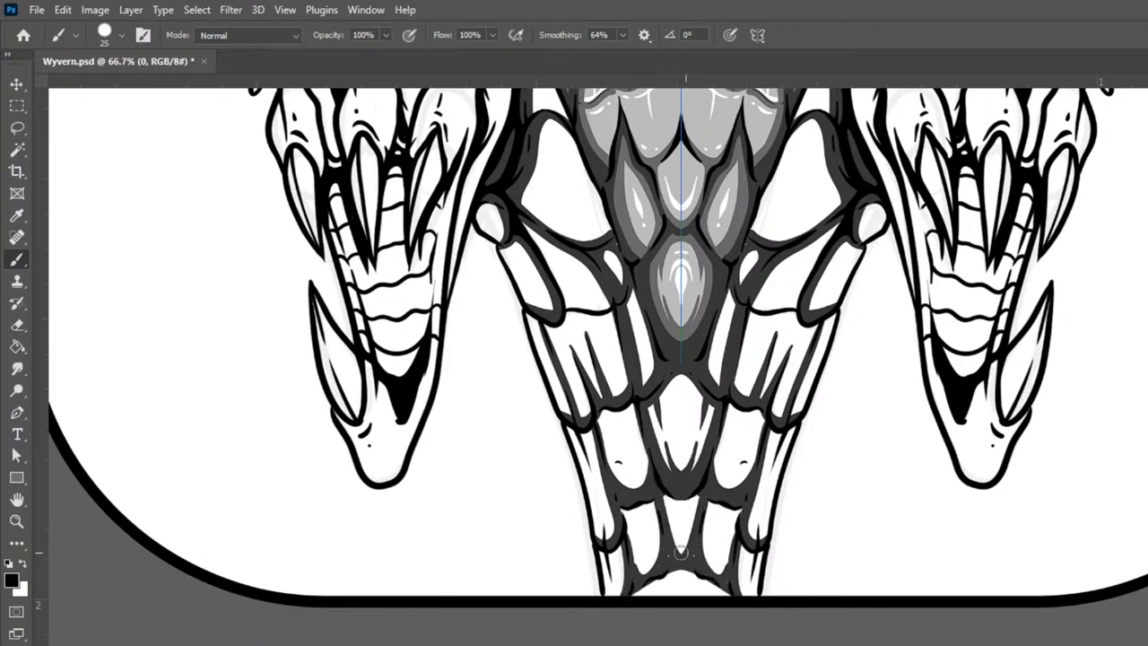
Step: Add dark grey streaks to the lowest tail scales and small accents beneath the segment edge above using a 10 px brush
{"action": "left_click_drag", "start_coordinate": [668, 570], "coordinate": [668, 592]}
{"action": "left_click_drag", "start_coordinate": [719, 499], "coordinate": [714, 576]}
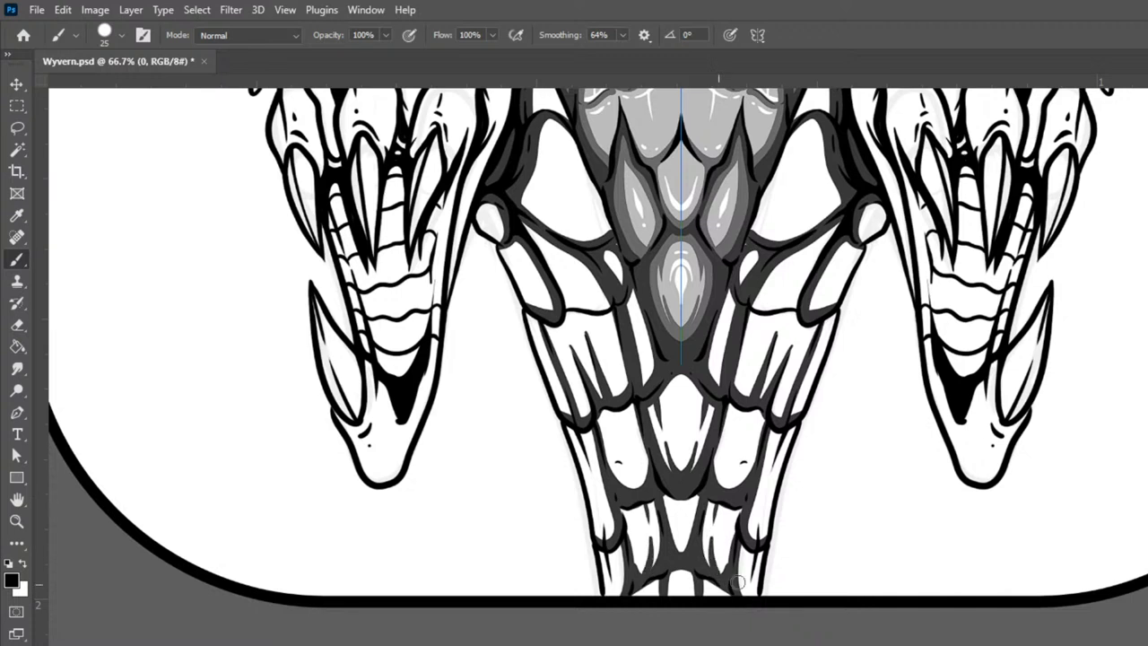
{"action": "left_click_drag", "start_coordinate": [719, 529], "coordinate": [710, 569]}
{"action": "key", "text": "bracketleft"}
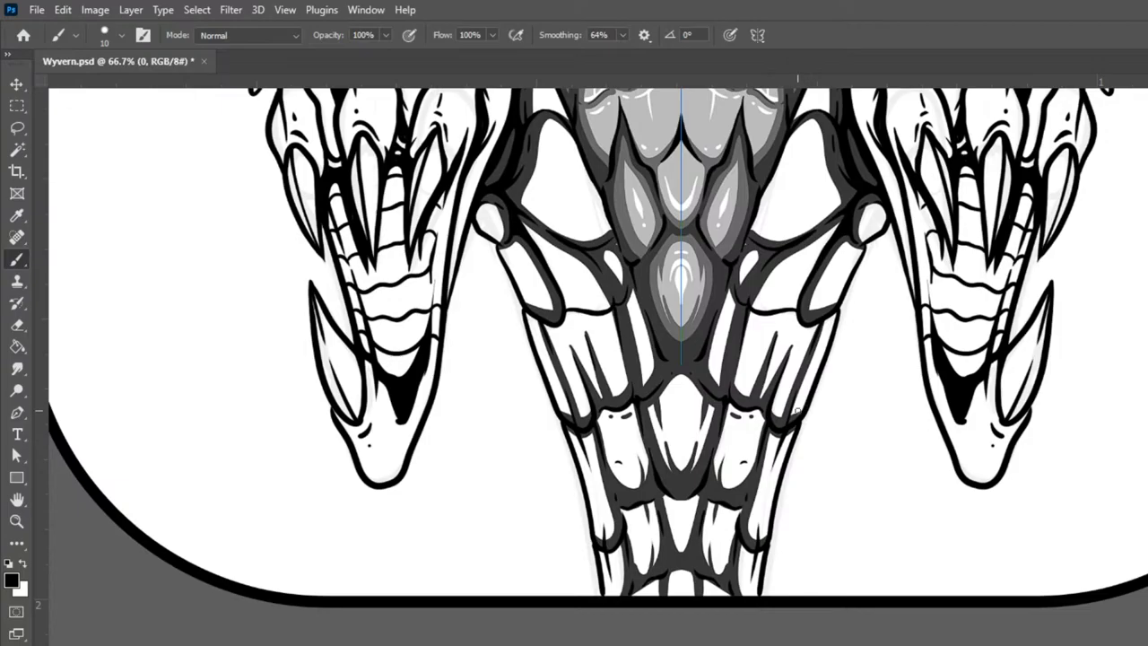
Step: Check the overall balance of the card after shading the tail
{"action": "key", "text": "ctrl+minus"}
{"action": "key", "text": "ctrl+minus"}
{"action": "key", "text": "ctrl+minus"}
{"action": "key", "text": "ctrl+minus"}
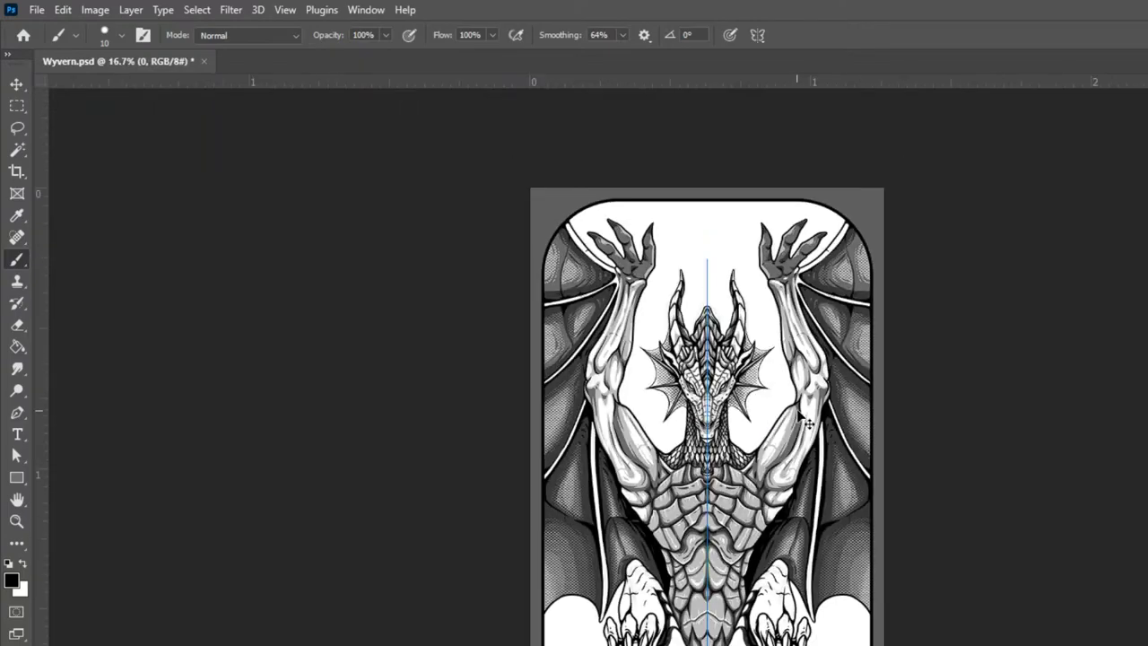
{"action": "key", "text": "ctrl+plus"}
{"action": "key", "text": "ctrl+plus"}
{"action": "key", "text": "ctrl+plus"}
{"action": "key", "text": "ctrl+plus"}
Step: Shade the lower inner edge of the hind foot's long oval muscle with dark grey using a 25 px brush
{"action": "left_click_drag", "start_coordinate": [978, 614], "coordinate": [997, 100]}
{"action": "key", "text": "ctrl+plus"}
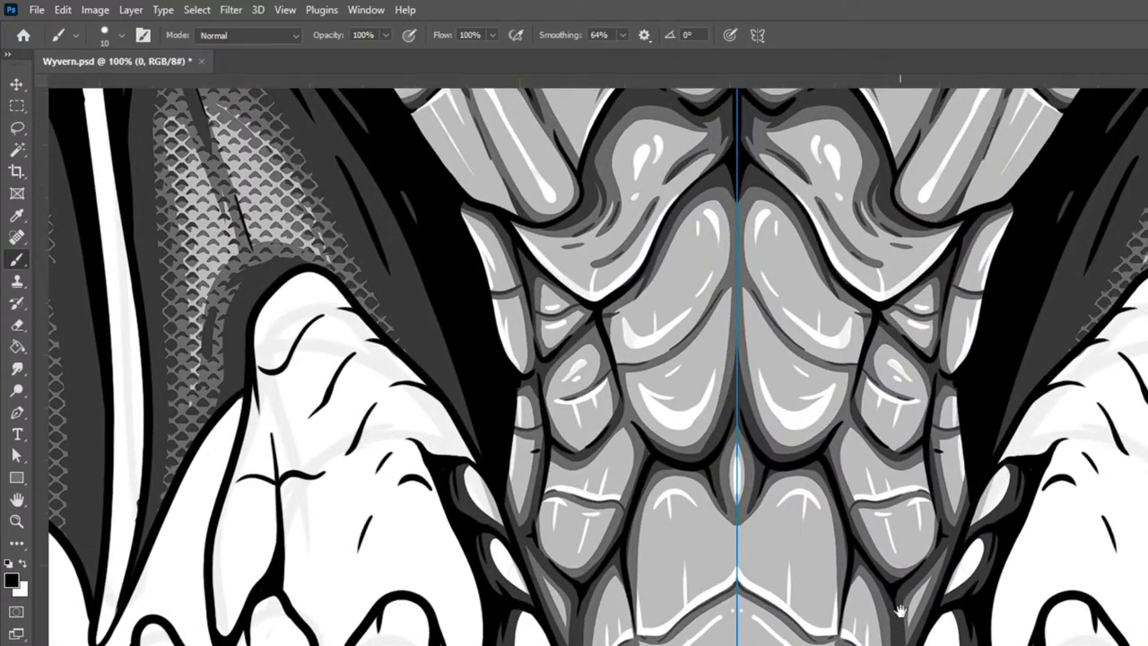
{"action": "left_click_drag", "start_coordinate": [911, 587], "coordinate": [1027, 459]}
{"action": "key", "text": "bracketright"}
{"action": "key", "text": "bracketright"}
{"action": "key", "text": "bracketright"}
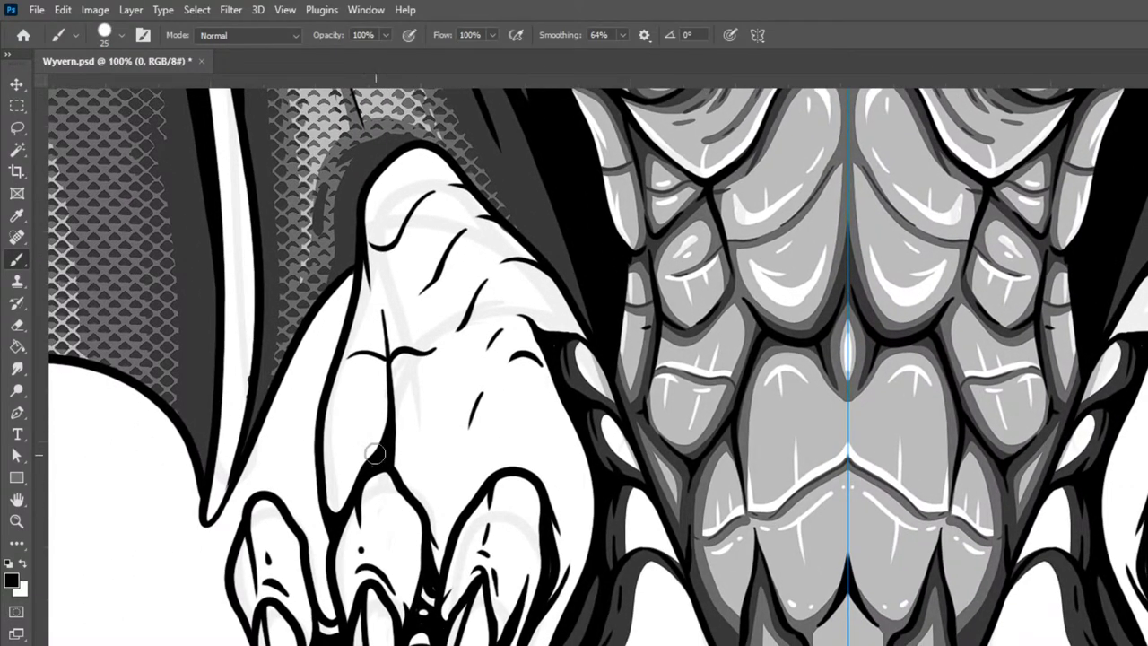
{"action": "mouse_move", "coordinate": [332, 504]}
{"action": "left_mouse_down"}
{"action": "mouse_move", "coordinate": [359, 482]}
{"action": "mouse_move", "coordinate": [383, 419]}
{"action": "mouse_move", "coordinate": [384, 323]}
{"action": "left_mouse_up"}
Step: Extend the dark grey up the hind foot's central crease and around the oval muscle's upper edge using a 15 px brush
{"action": "key", "text": "bracketleft"}
{"action": "key", "text": "bracketleft"}
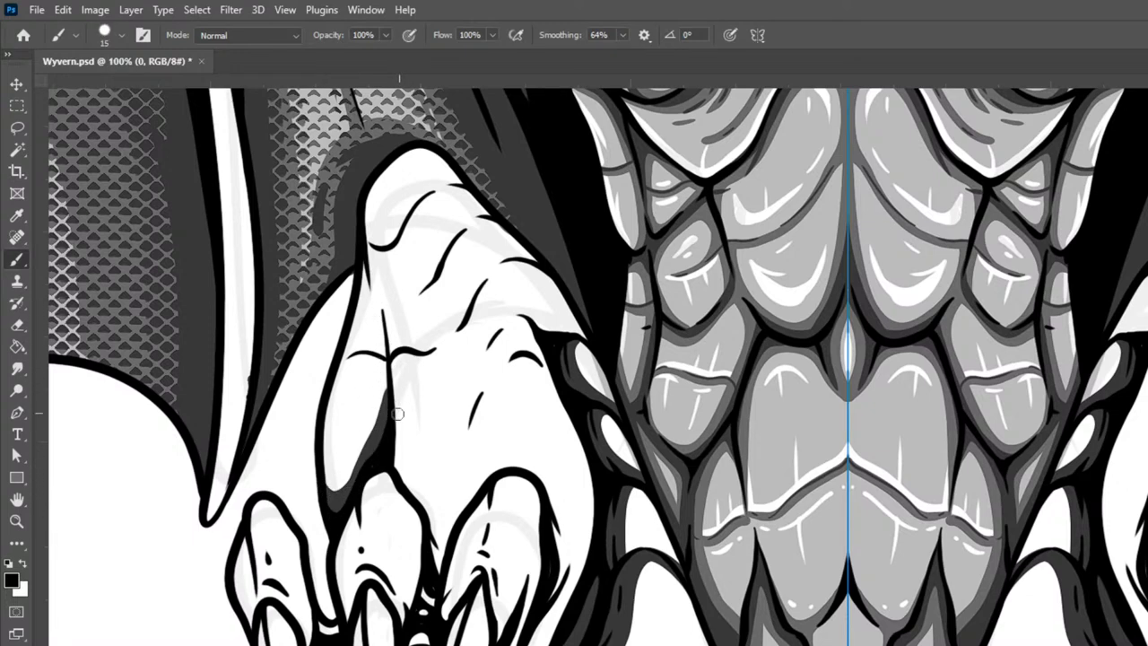
{"action": "left_click_drag", "start_coordinate": [360, 246], "coordinate": [381, 434]}
{"action": "left_click_drag", "start_coordinate": [364, 247], "coordinate": [386, 438]}
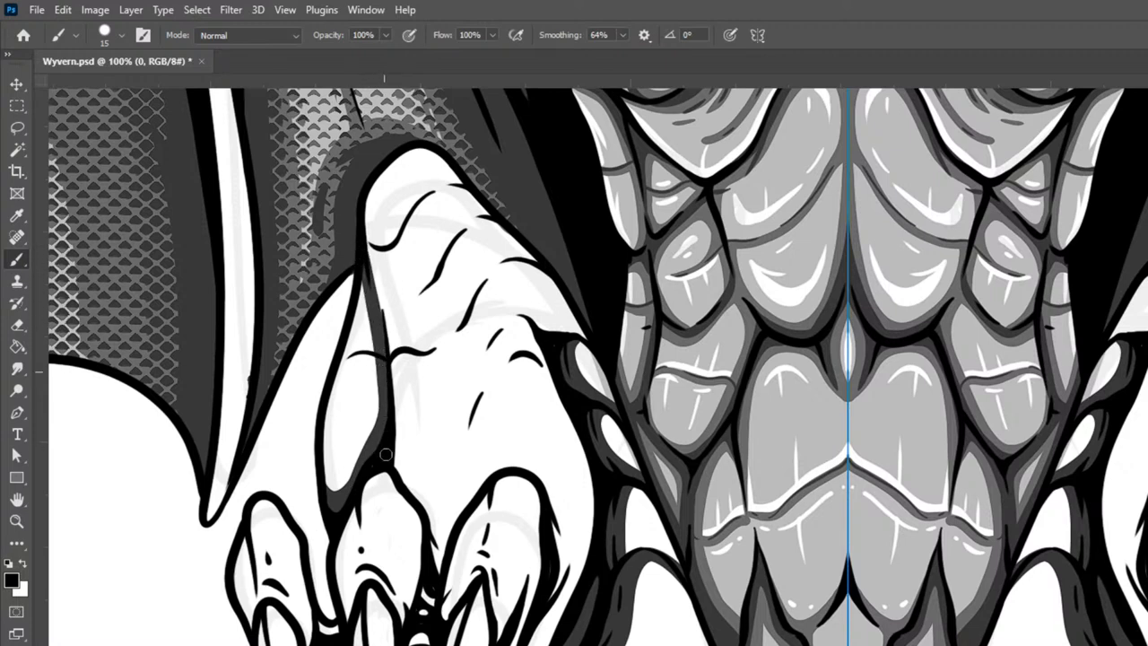
{"action": "mouse_move", "coordinate": [364, 249]}
{"action": "left_mouse_down"}
{"action": "mouse_move", "coordinate": [382, 323]}
{"action": "mouse_move", "coordinate": [377, 425]}
{"action": "left_mouse_up"}
{"action": "mouse_move", "coordinate": [330, 379]}
{"action": "left_mouse_down"}
{"action": "mouse_move", "coordinate": [371, 351]}
{"action": "mouse_move", "coordinate": [384, 368]}
{"action": "mouse_move", "coordinate": [379, 394]}
{"action": "mouse_move", "coordinate": [335, 370]}
{"action": "mouse_move", "coordinate": [329, 383]}
{"action": "mouse_move", "coordinate": [358, 350]}
{"action": "mouse_move", "coordinate": [379, 364]}
{"action": "mouse_move", "coordinate": [383, 444]}
{"action": "left_mouse_up"}
{"action": "left_click_drag", "start_coordinate": [368, 364], "coordinate": [350, 477]}
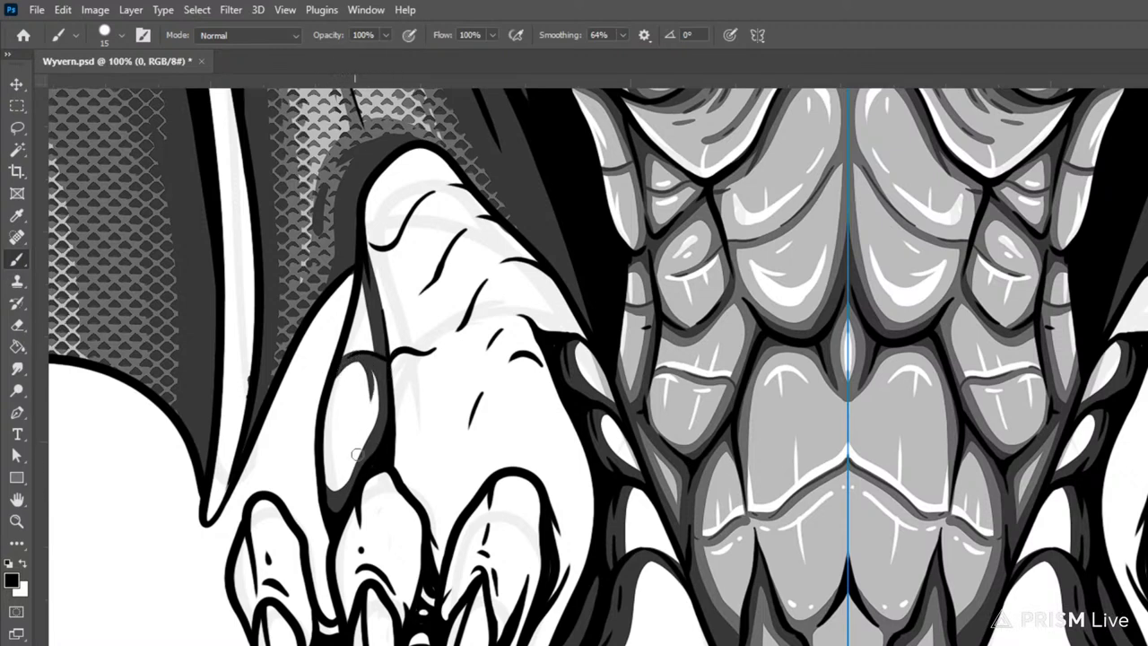
Step: Shade the hind foot's crease between the toes, around the inner toe's knuckle and up to the curved wrinkle in dark grey with a 20 px brush
{"action": "key", "text": "bracketright"}
{"action": "mouse_move", "coordinate": [390, 414]}
{"action": "left_mouse_down"}
{"action": "mouse_move", "coordinate": [399, 472]}
{"action": "mouse_move", "coordinate": [440, 538]}
{"action": "mouse_move", "coordinate": [436, 601]}
{"action": "left_mouse_up"}
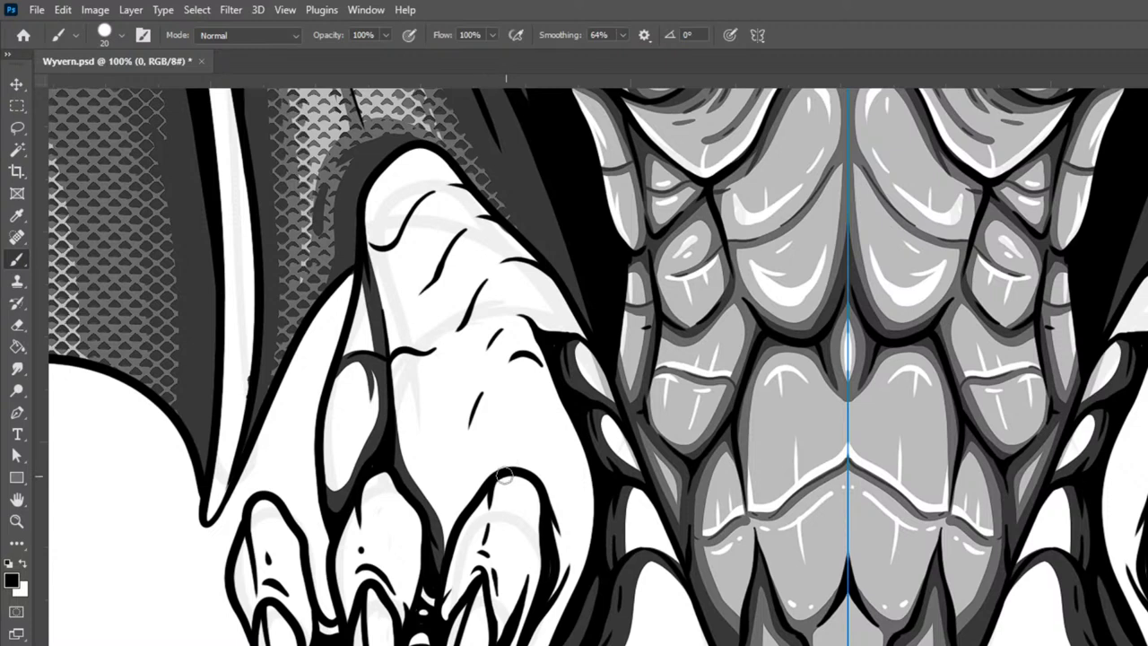
{"action": "mouse_move", "coordinate": [439, 548]}
{"action": "left_mouse_down"}
{"action": "mouse_move", "coordinate": [478, 479]}
{"action": "mouse_move", "coordinate": [509, 455]}
{"action": "left_mouse_up"}
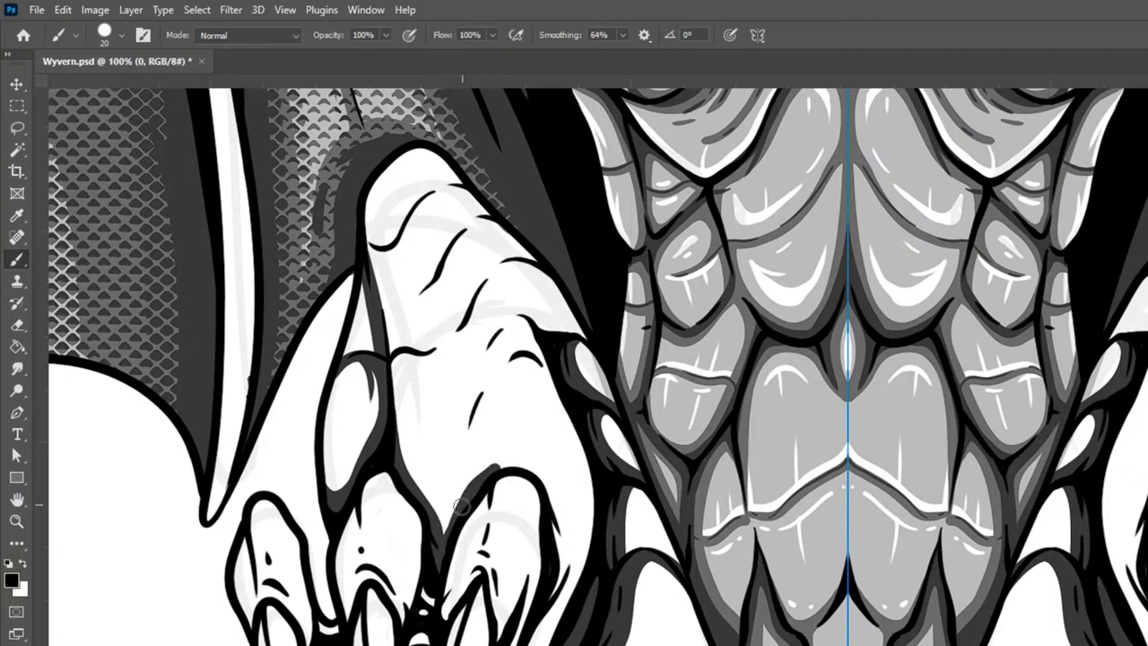
{"action": "key", "text": "ctrl+z"}
{"action": "mouse_move", "coordinate": [441, 553]}
{"action": "left_mouse_down"}
{"action": "mouse_move", "coordinate": [464, 501]}
{"action": "mouse_move", "coordinate": [497, 470]}
{"action": "mouse_move", "coordinate": [533, 461]}
{"action": "mouse_move", "coordinate": [558, 494]}
{"action": "mouse_move", "coordinate": [563, 560]}
{"action": "mouse_move", "coordinate": [546, 614]}
{"action": "left_mouse_up"}
{"action": "left_click_drag", "start_coordinate": [553, 499], "coordinate": [509, 460]}
{"action": "left_click_drag", "start_coordinate": [454, 515], "coordinate": [468, 485]}
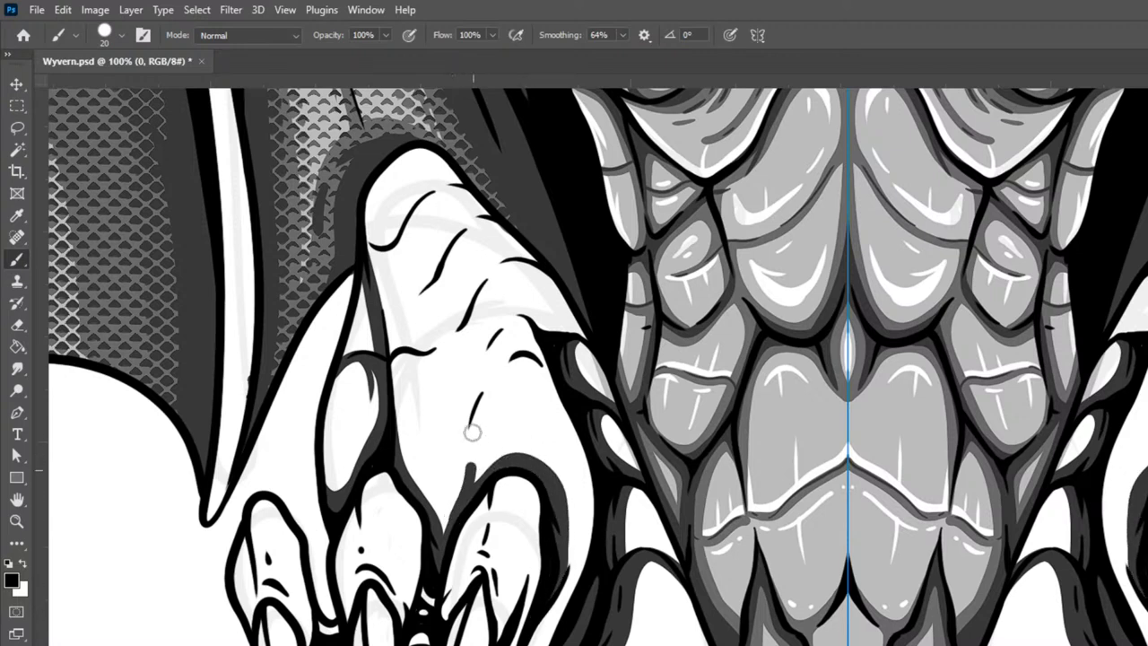
{"action": "mouse_move", "coordinate": [473, 432]}
{"action": "left_mouse_down"}
{"action": "mouse_move", "coordinate": [496, 373]}
{"action": "mouse_move", "coordinate": [543, 363]}
{"action": "mouse_move", "coordinate": [539, 411]}
{"action": "mouse_move", "coordinate": [470, 415]}
{"action": "mouse_move", "coordinate": [515, 360]}
{"action": "mouse_move", "coordinate": [479, 405]}
{"action": "mouse_move", "coordinate": [457, 522]}
{"action": "mouse_move", "coordinate": [443, 502]}
{"action": "mouse_move", "coordinate": [425, 500]}
{"action": "mouse_move", "coordinate": [446, 522]}
{"action": "mouse_move", "coordinate": [472, 487]}
{"action": "left_mouse_up"}
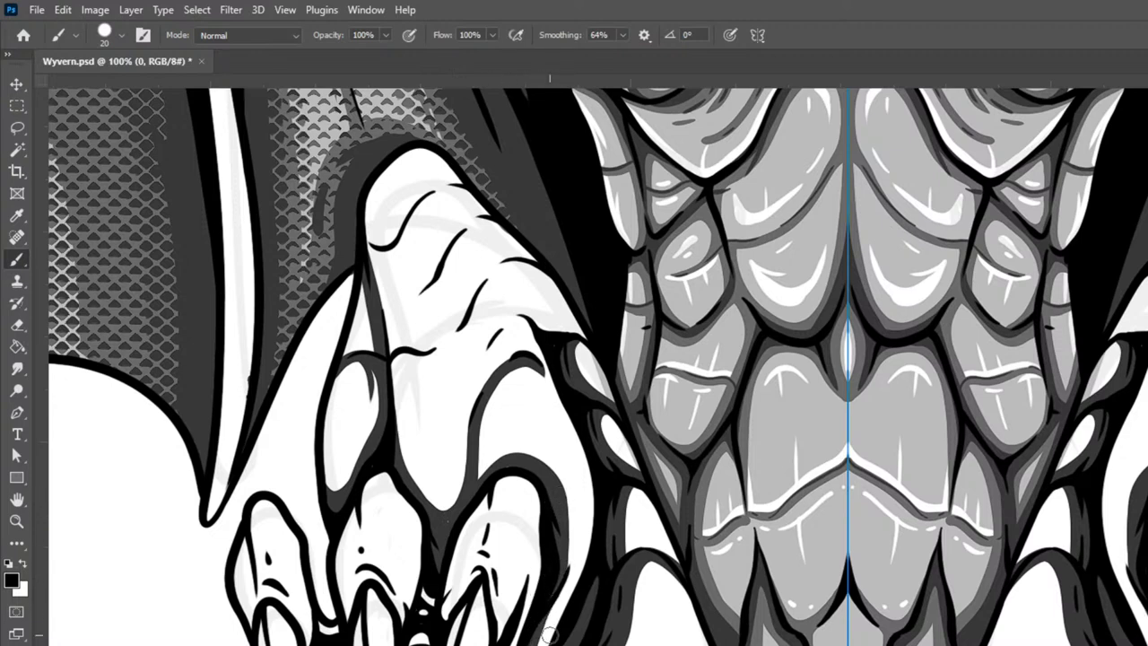
Step: Shade the narrow segmented strips behind the hind foot's claws in dark grey along both sides of the sole with the 20 px brush
{"action": "key", "text": "ctrl+minus"}
{"action": "key", "text": "ctrl+minus"}
{"action": "key", "text": "ctrl+minus"}
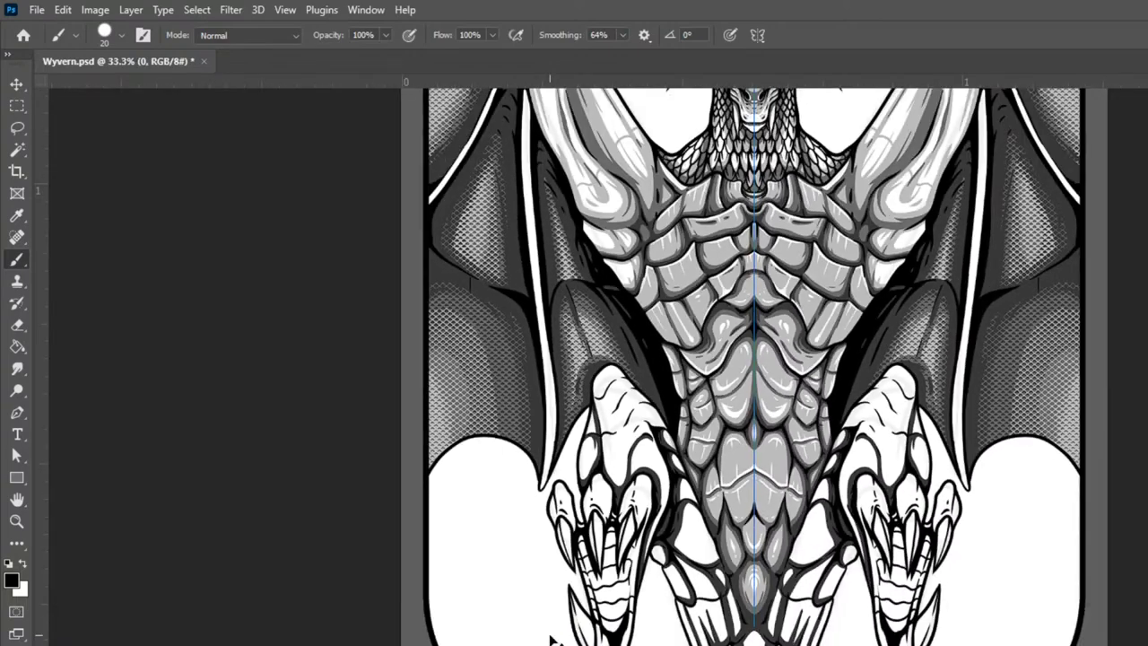
{"action": "key", "text": "ctrl+plus"}
{"action": "key", "text": "ctrl+plus"}
{"action": "key", "text": "ctrl+plus"}
{"action": "left_click_drag", "start_coordinate": [404, 564], "coordinate": [428, 344]}
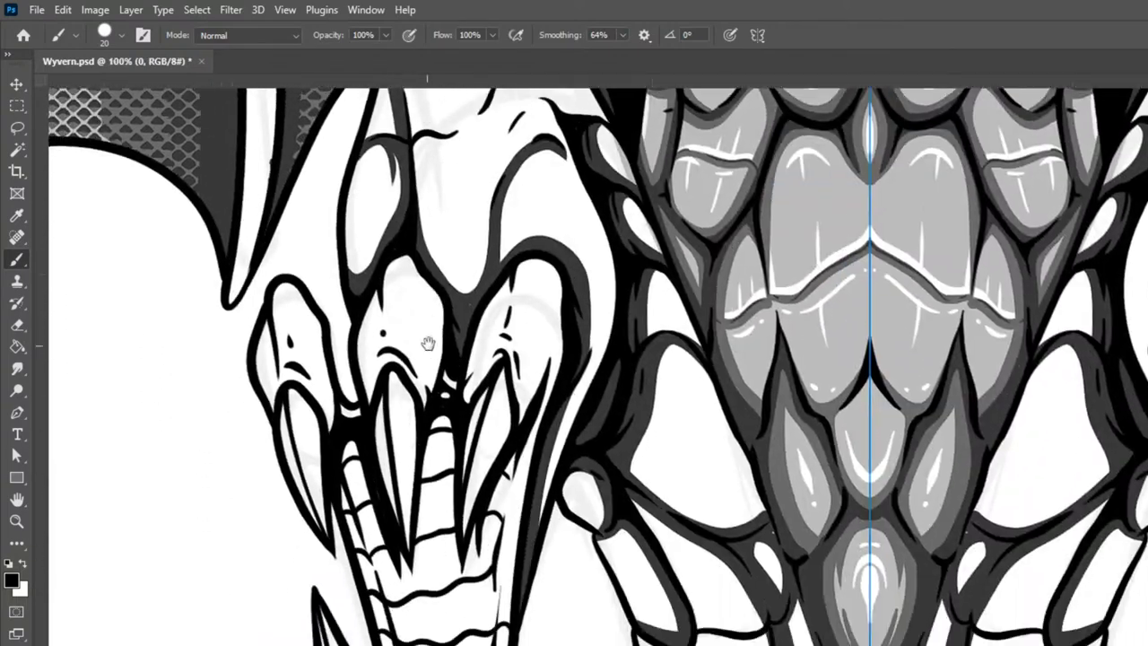
{"action": "left_click_drag", "start_coordinate": [356, 434], "coordinate": [416, 596]}
{"action": "left_click_drag", "start_coordinate": [342, 460], "coordinate": [394, 642]}
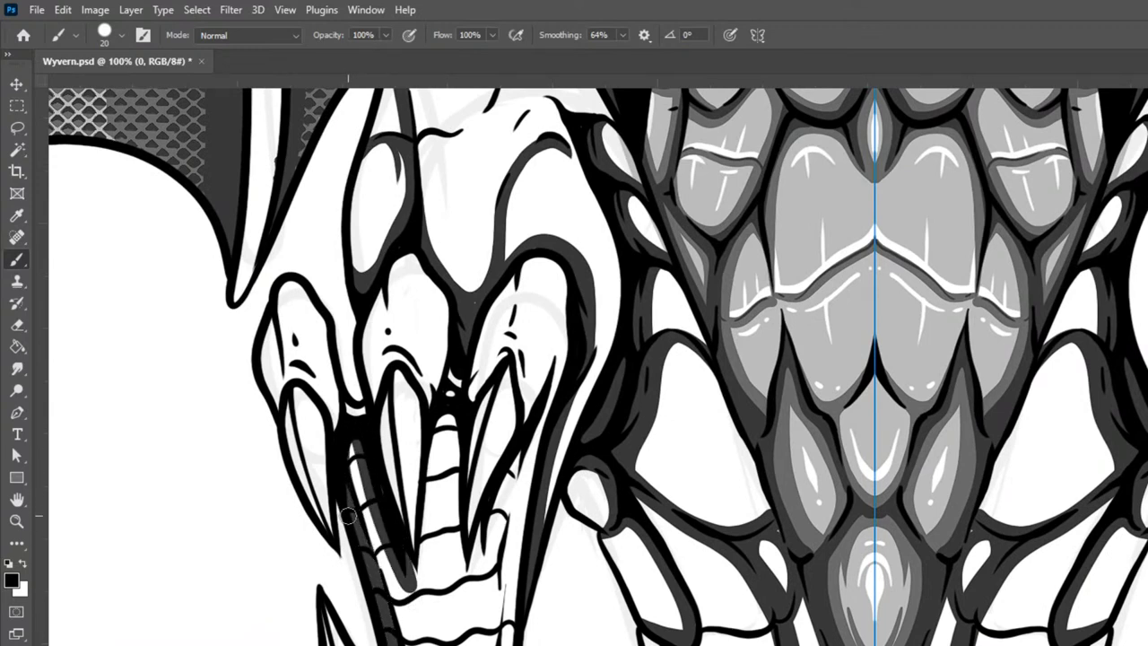
{"action": "left_click_drag", "start_coordinate": [341, 488], "coordinate": [394, 644]}
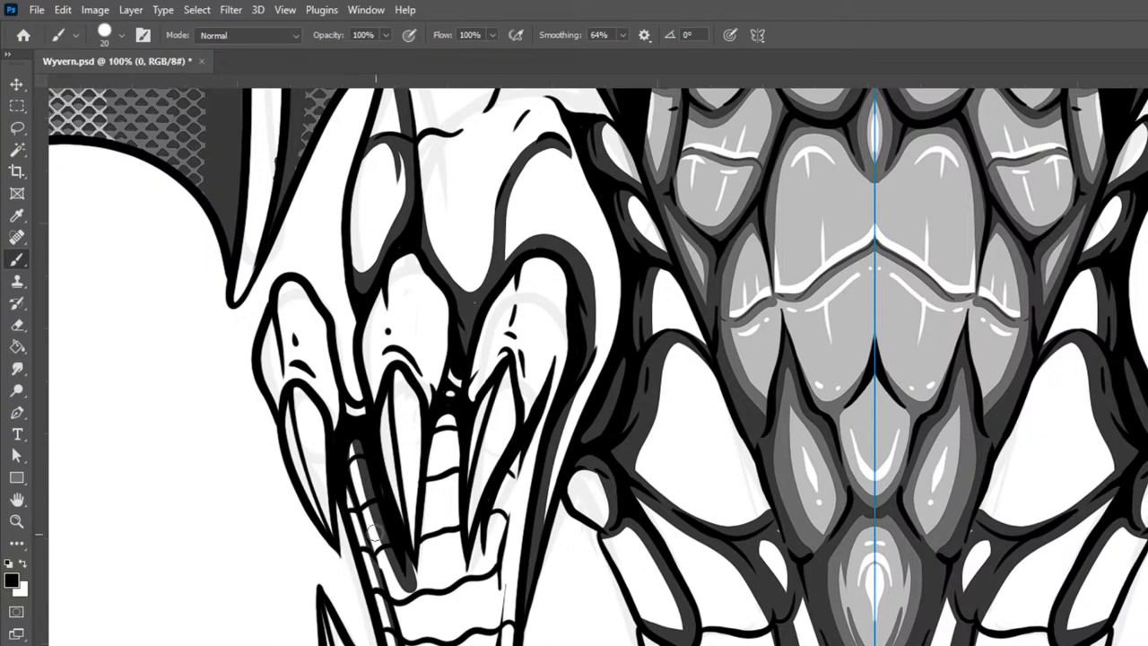
{"action": "left_click_drag", "start_coordinate": [352, 435], "coordinate": [401, 628]}
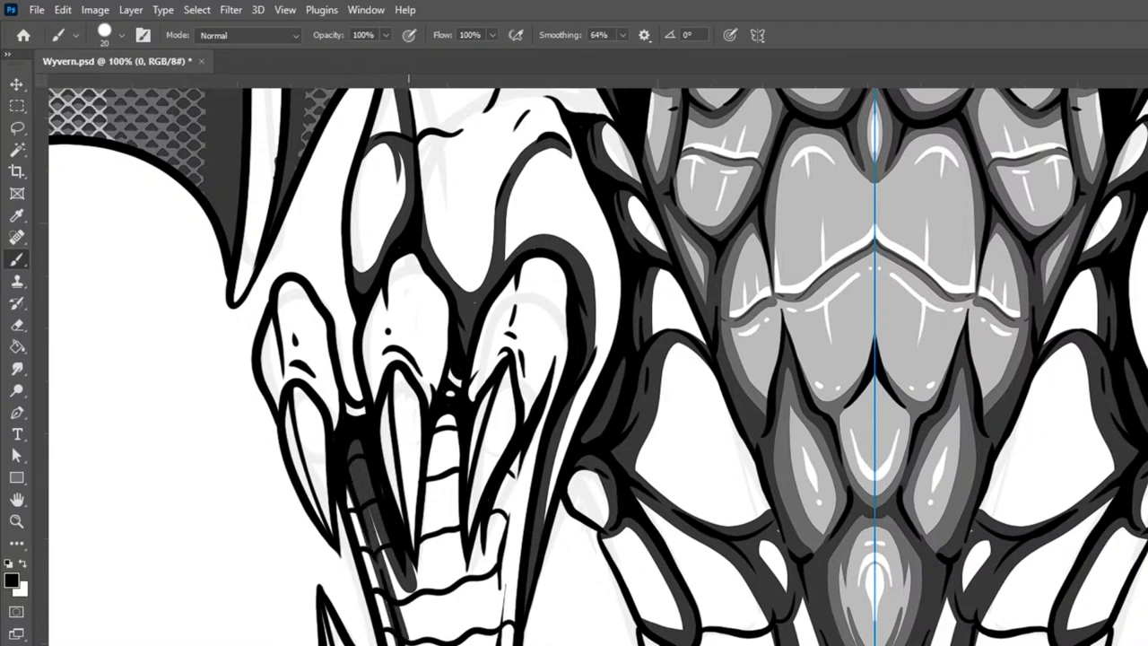
{"action": "left_click_drag", "start_coordinate": [492, 633], "coordinate": [533, 414]}
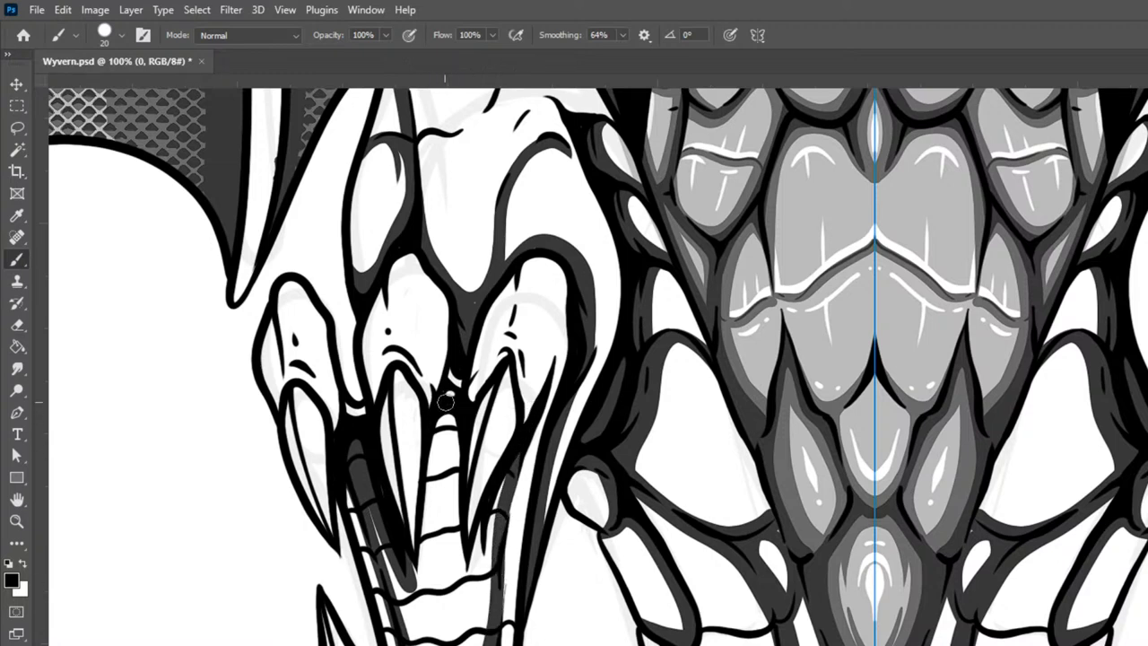
Step: Darken the edges of the sole's central segments and the bands along their dividing lines with dark grey
{"action": "left_click_drag", "start_coordinate": [450, 395], "coordinate": [414, 587]}
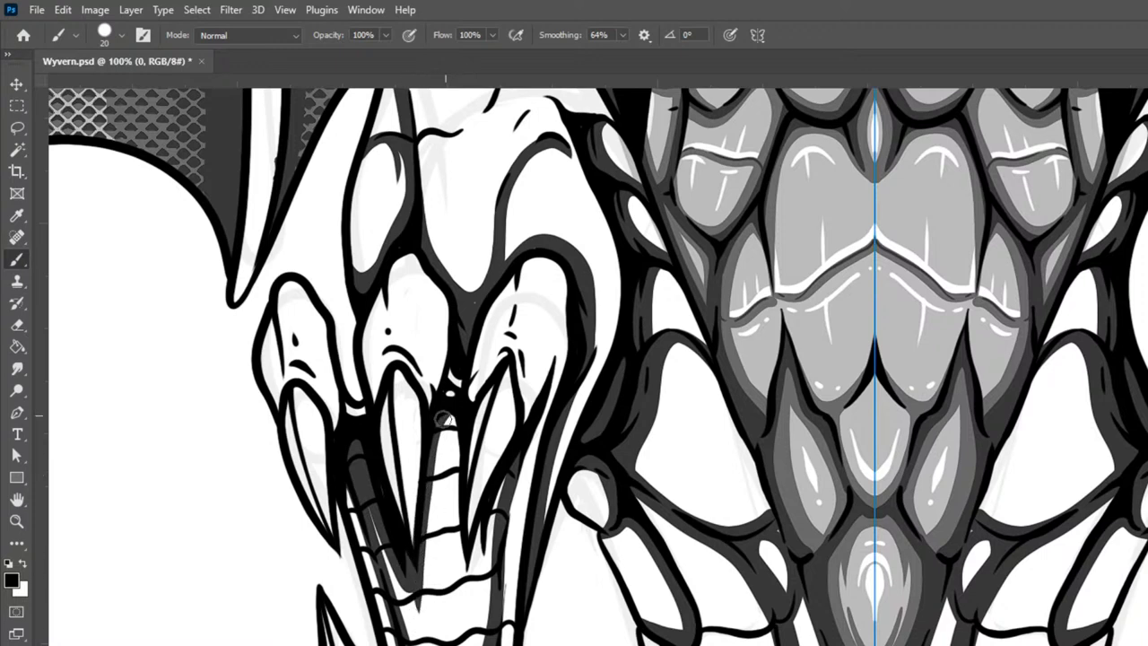
{"action": "left_click_drag", "start_coordinate": [455, 418], "coordinate": [467, 591]}
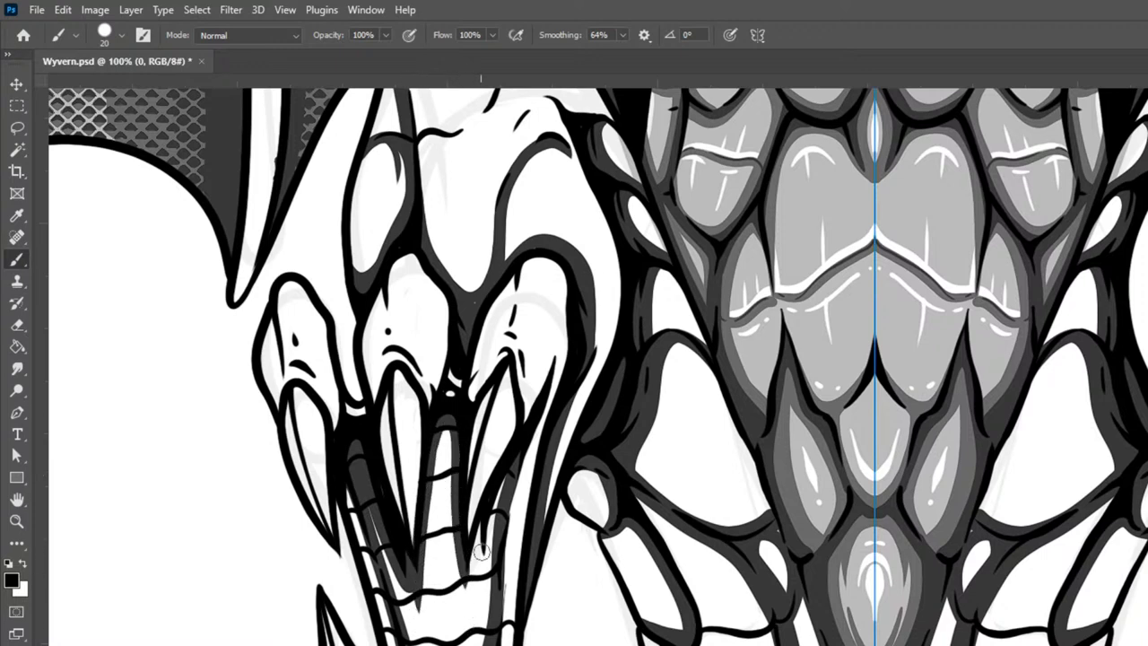
{"action": "mouse_move", "coordinate": [506, 469]}
{"action": "left_mouse_down"}
{"action": "mouse_move", "coordinate": [470, 570]}
{"action": "mouse_move", "coordinate": [464, 632]}
{"action": "left_mouse_up"}
{"action": "left_click_drag", "start_coordinate": [459, 444], "coordinate": [471, 639]}
{"action": "left_click_drag", "start_coordinate": [427, 474], "coordinate": [456, 464]}
{"action": "left_click_drag", "start_coordinate": [421, 530], "coordinate": [467, 517]}
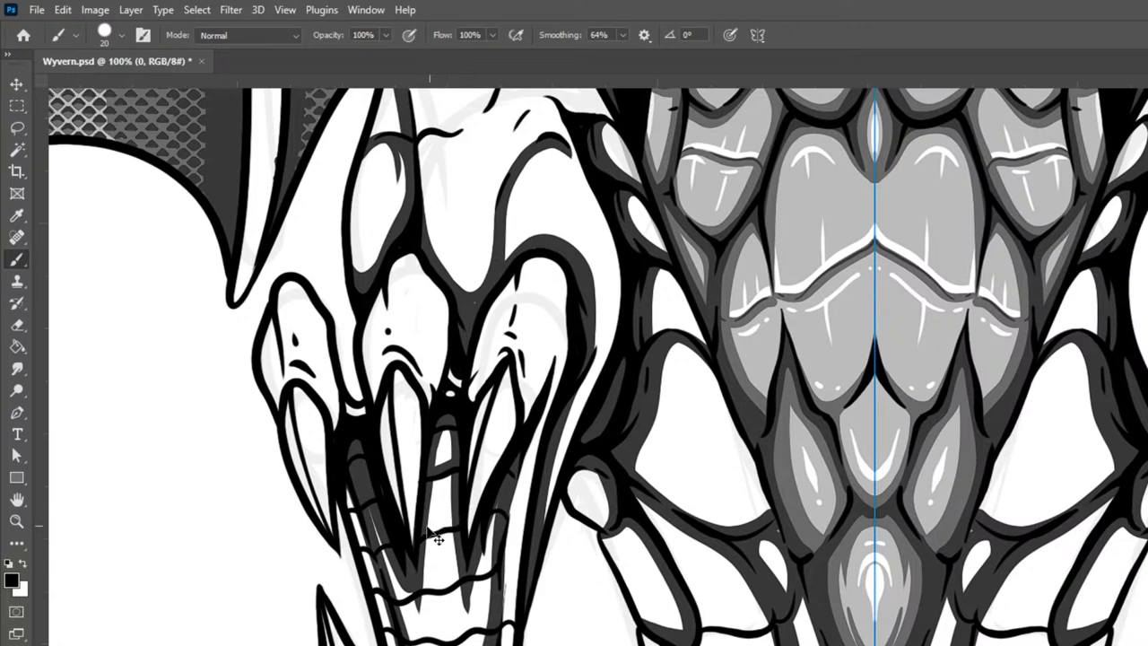
{"action": "left_click_drag", "start_coordinate": [394, 599], "coordinate": [506, 557]}
{"action": "mouse_move", "coordinate": [402, 635]}
{"action": "left_mouse_down"}
{"action": "mouse_move", "coordinate": [456, 634]}
{"action": "mouse_move", "coordinate": [476, 619]}
{"action": "mouse_move", "coordinate": [507, 630]}
{"action": "left_mouse_up"}
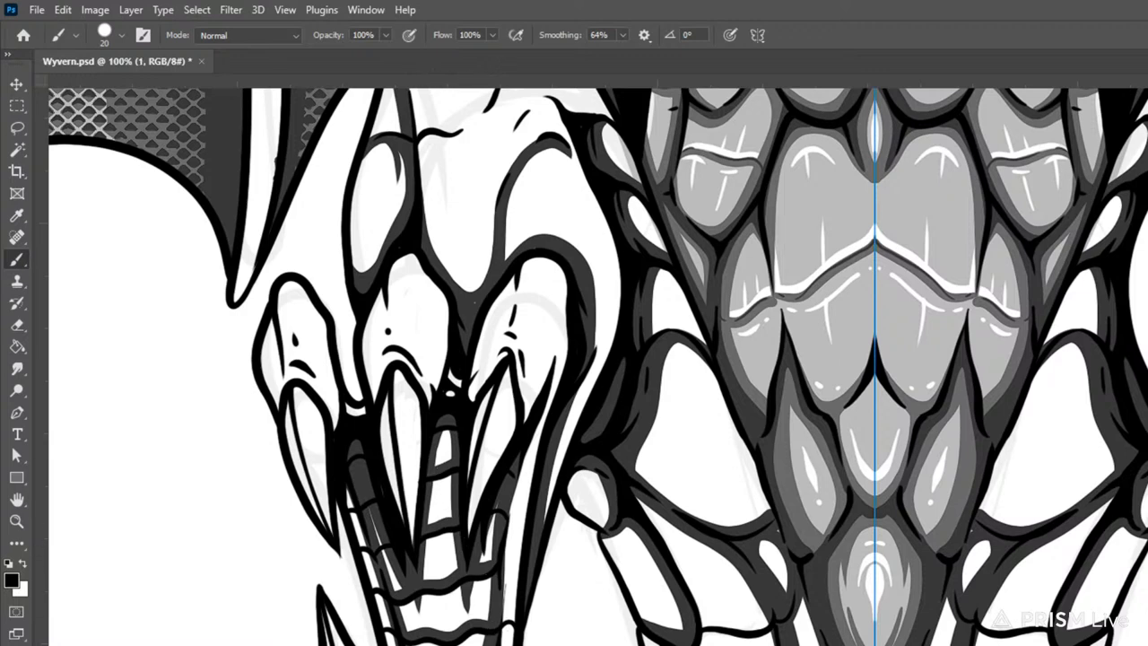
Step: Fill the sole segments' remaining white areas behind the claws with mid grey, using a 30 px brush for the central ones
{"action": "left_click_drag", "start_coordinate": [347, 486], "coordinate": [393, 641]}
{"action": "left_click_drag", "start_coordinate": [363, 483], "coordinate": [400, 619]}
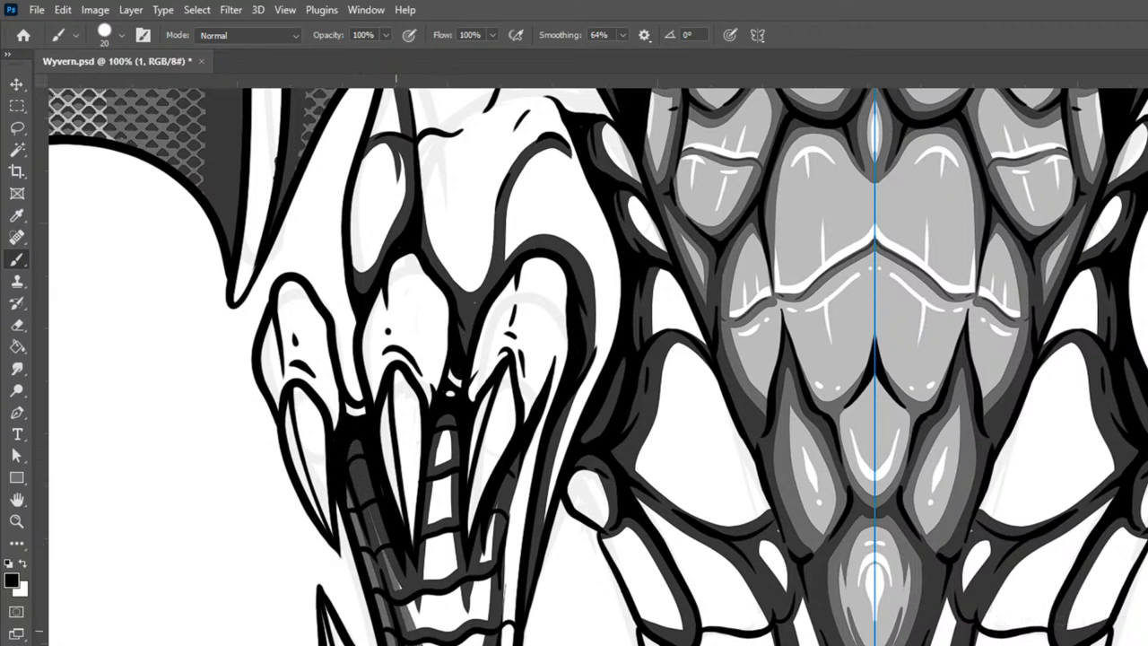
{"action": "key", "text": "]"}
{"action": "key", "text": "]"}
{"action": "left_click_drag", "start_coordinate": [444, 422], "coordinate": [436, 638]}
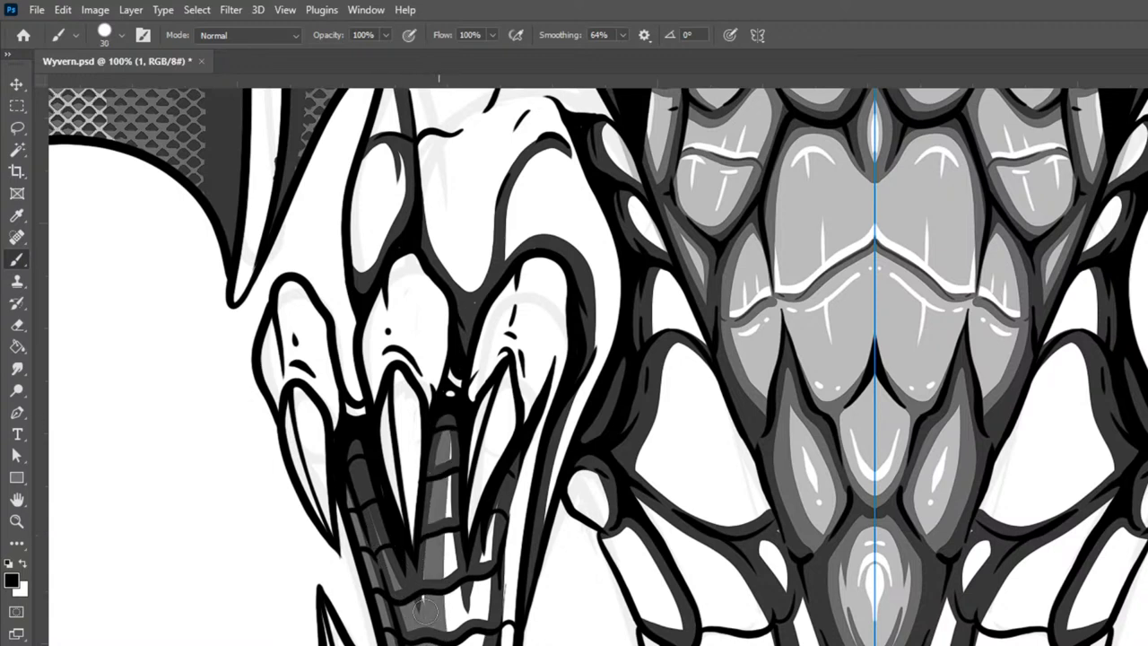
{"action": "mouse_move", "coordinate": [444, 425]}
{"action": "left_mouse_down"}
{"action": "mouse_move", "coordinate": [454, 577]}
{"action": "mouse_move", "coordinate": [442, 547]}
{"action": "left_mouse_up"}
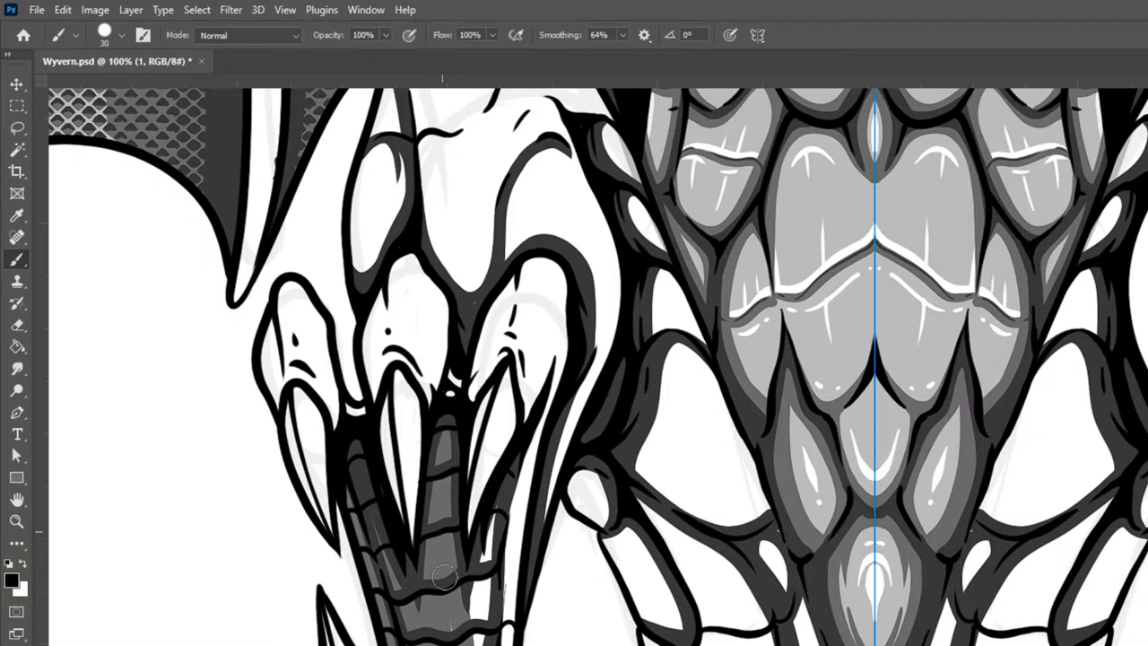
{"action": "mouse_move", "coordinate": [503, 493]}
{"action": "left_mouse_down"}
{"action": "mouse_move", "coordinate": [477, 638]}
{"action": "mouse_move", "coordinate": [503, 473]}
{"action": "left_mouse_up"}
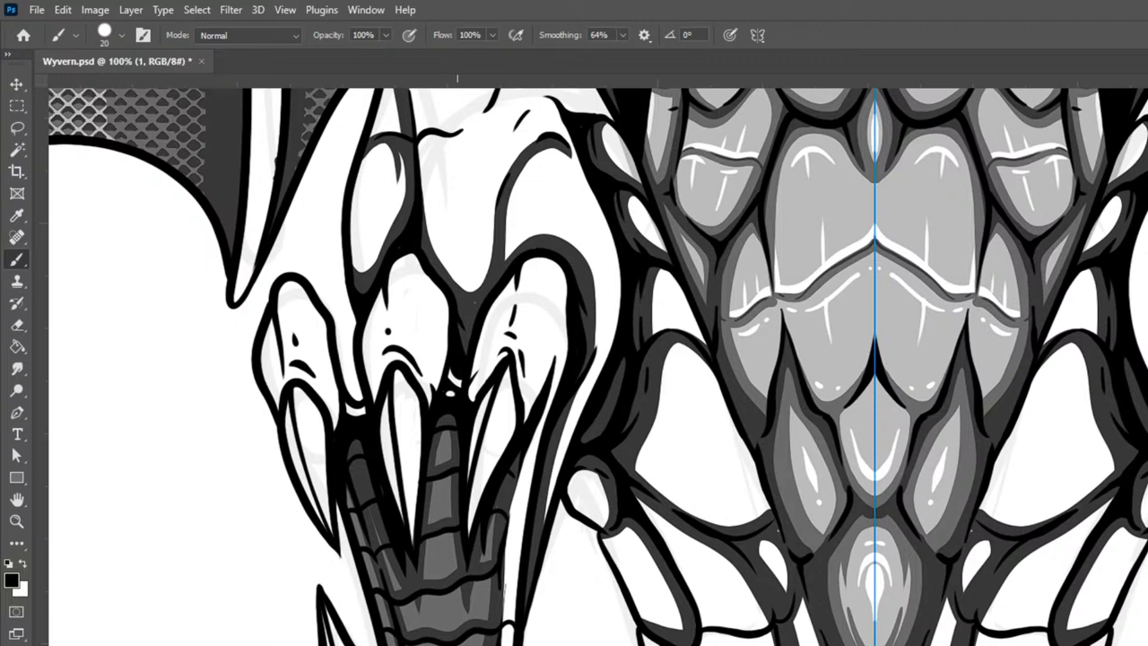
Step: Add mid grey along the hind foot's inner side and around the long oval muscle beside the central crease
{"action": "mouse_move", "coordinate": [532, 422]}
{"action": "left_mouse_down"}
{"action": "mouse_move", "coordinate": [544, 399]}
{"action": "mouse_move", "coordinate": [500, 639]}
{"action": "left_mouse_up"}
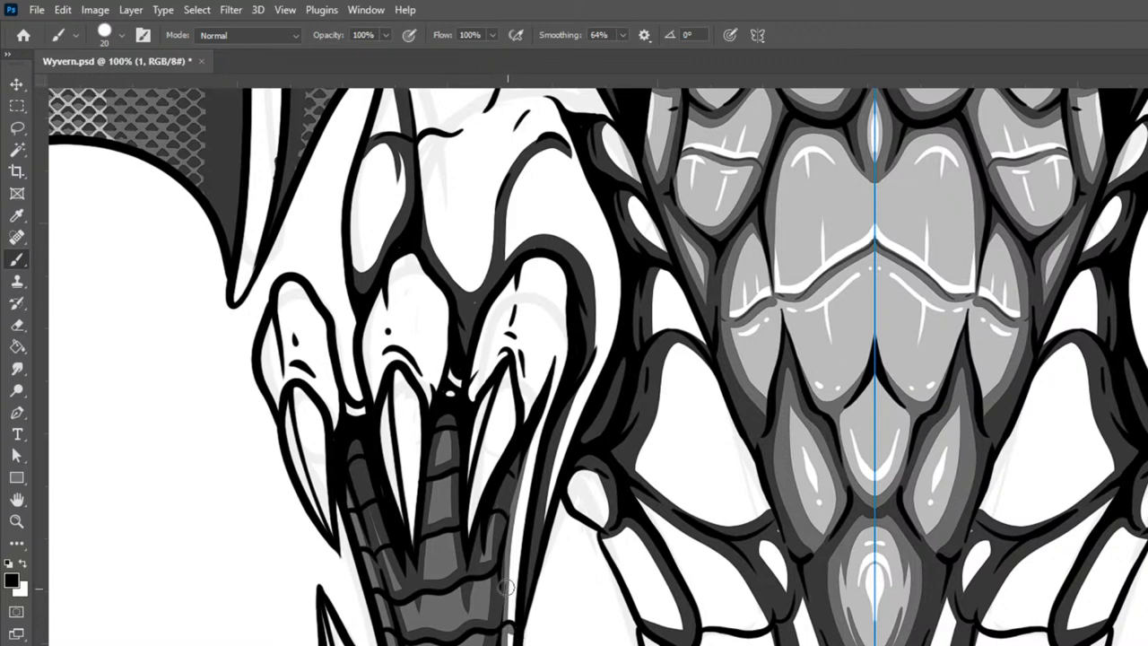
{"action": "left_click_drag", "start_coordinate": [592, 425], "coordinate": [572, 643]}
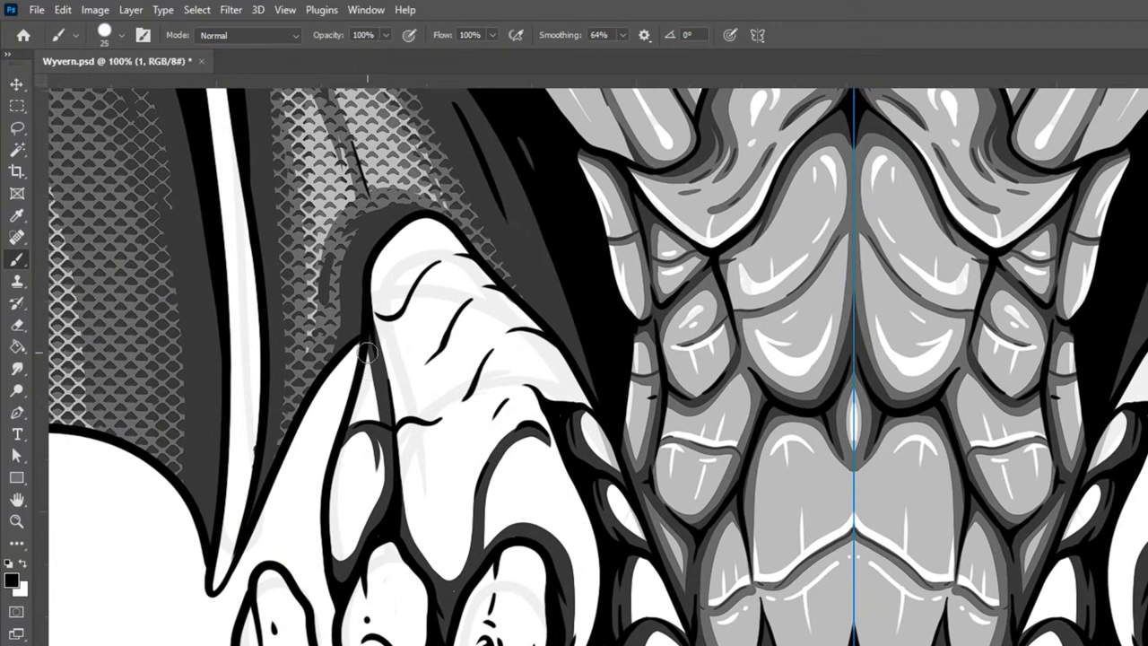
{"action": "mouse_move", "coordinate": [367, 353]}
{"action": "left_mouse_down"}
{"action": "mouse_move", "coordinate": [372, 500]}
{"action": "mouse_move", "coordinate": [330, 578]}
{"action": "mouse_move", "coordinate": [324, 522]}
{"action": "mouse_move", "coordinate": [330, 540]}
{"action": "mouse_move", "coordinate": [358, 550]}
{"action": "left_mouse_up"}
{"action": "left_click_drag", "start_coordinate": [384, 473], "coordinate": [382, 418]}
{"action": "mouse_move", "coordinate": [331, 472]}
{"action": "left_mouse_down"}
{"action": "mouse_move", "coordinate": [381, 441]}
{"action": "mouse_move", "coordinate": [346, 436]}
{"action": "left_mouse_up"}
Step: Layer mid grey inside the dark shading around the hind foot's knuckles and curved tendons with a 30 px brush
{"action": "key", "text": "ctrl+minus"}
{"action": "scroll", "coordinate": [399, 453], "scroll_direction": "down", "scroll_amount": 3}
{"action": "scroll", "coordinate": [399, 453], "scroll_direction": "up", "scroll_amount": 2}
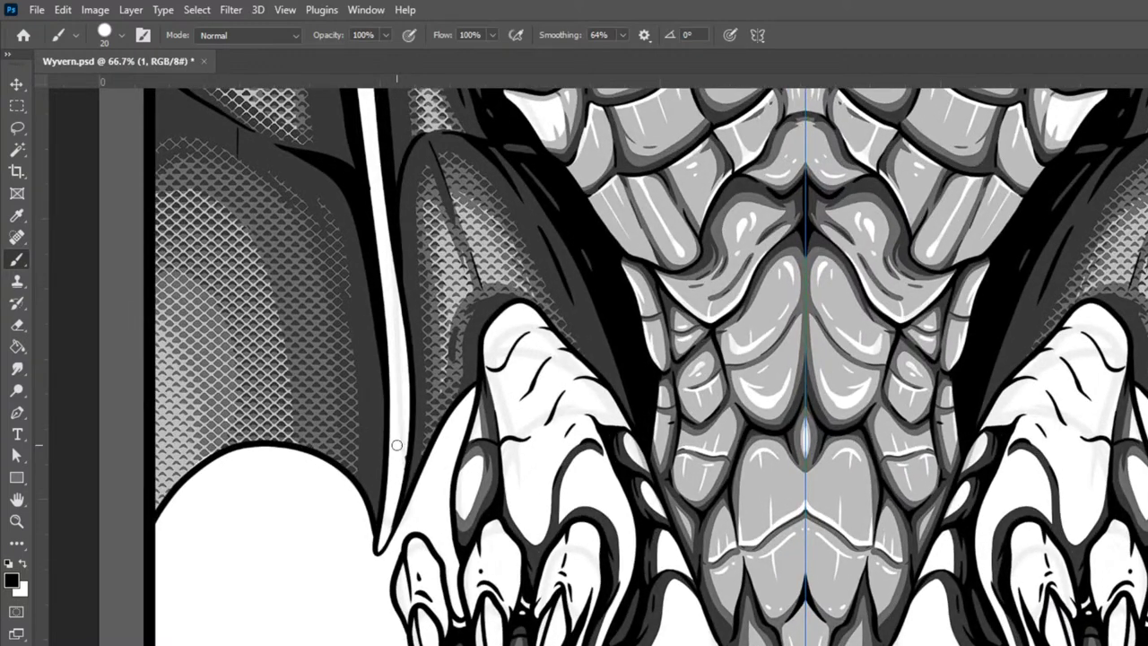
{"action": "mouse_move", "coordinate": [498, 443]}
{"action": "left_mouse_down"}
{"action": "mouse_move", "coordinate": [502, 494]}
{"action": "mouse_move", "coordinate": [536, 539]}
{"action": "mouse_move", "coordinate": [561, 483]}
{"action": "left_mouse_up"}
{"action": "mouse_move", "coordinate": [519, 528]}
{"action": "left_mouse_down"}
{"action": "mouse_move", "coordinate": [546, 540]}
{"action": "mouse_move", "coordinate": [559, 508]}
{"action": "mouse_move", "coordinate": [533, 538]}
{"action": "mouse_move", "coordinate": [552, 534]}
{"action": "mouse_move", "coordinate": [562, 491]}
{"action": "mouse_move", "coordinate": [561, 523]}
{"action": "mouse_move", "coordinate": [581, 442]}
{"action": "mouse_move", "coordinate": [593, 441]}
{"action": "mouse_move", "coordinate": [624, 488]}
{"action": "mouse_move", "coordinate": [600, 441]}
{"action": "mouse_move", "coordinate": [584, 434]}
{"action": "mouse_move", "coordinate": [563, 454]}
{"action": "mouse_move", "coordinate": [546, 535]}
{"action": "left_mouse_up"}
{"action": "mouse_move", "coordinate": [593, 449]}
{"action": "left_mouse_down"}
{"action": "mouse_move", "coordinate": [629, 491]}
{"action": "mouse_move", "coordinate": [556, 519]}
{"action": "mouse_move", "coordinate": [583, 499]}
{"action": "mouse_move", "coordinate": [617, 522]}
{"action": "mouse_move", "coordinate": [630, 581]}
{"action": "mouse_move", "coordinate": [599, 639]}
{"action": "left_mouse_up"}
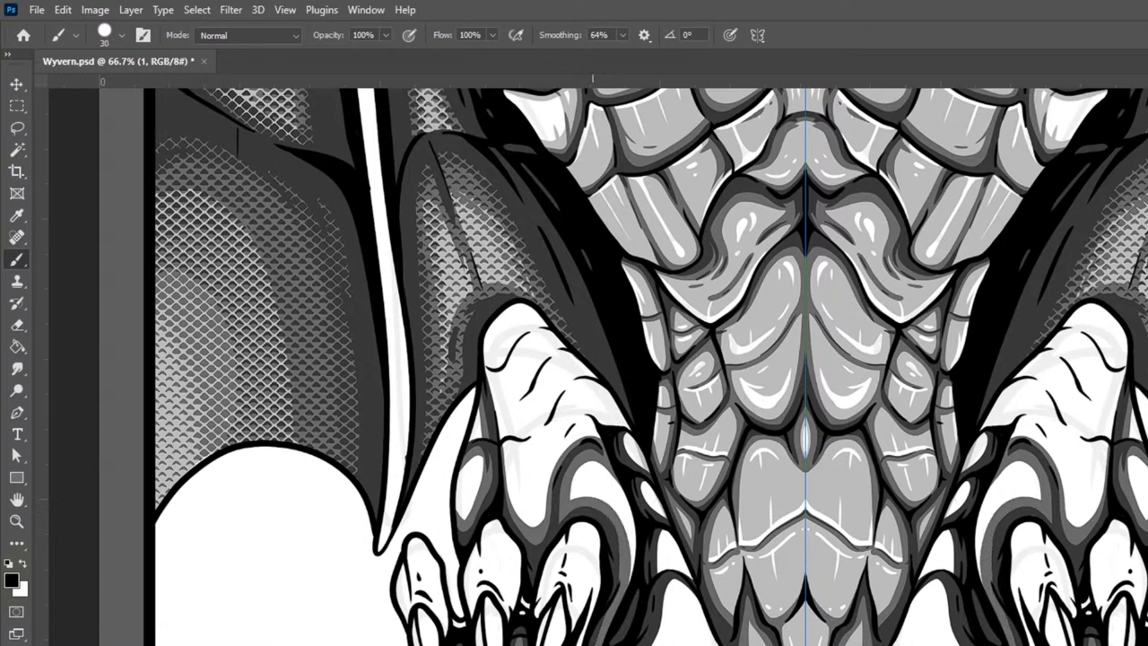
{"action": "left_click_drag", "start_coordinate": [627, 589], "coordinate": [623, 504]}
{"action": "key", "text": "ctrl+z"}
{"action": "mouse_move", "coordinate": [632, 583]}
{"action": "left_mouse_down"}
{"action": "mouse_move", "coordinate": [629, 527]}
{"action": "mouse_move", "coordinate": [614, 494]}
{"action": "mouse_move", "coordinate": [589, 486]}
{"action": "left_mouse_up"}
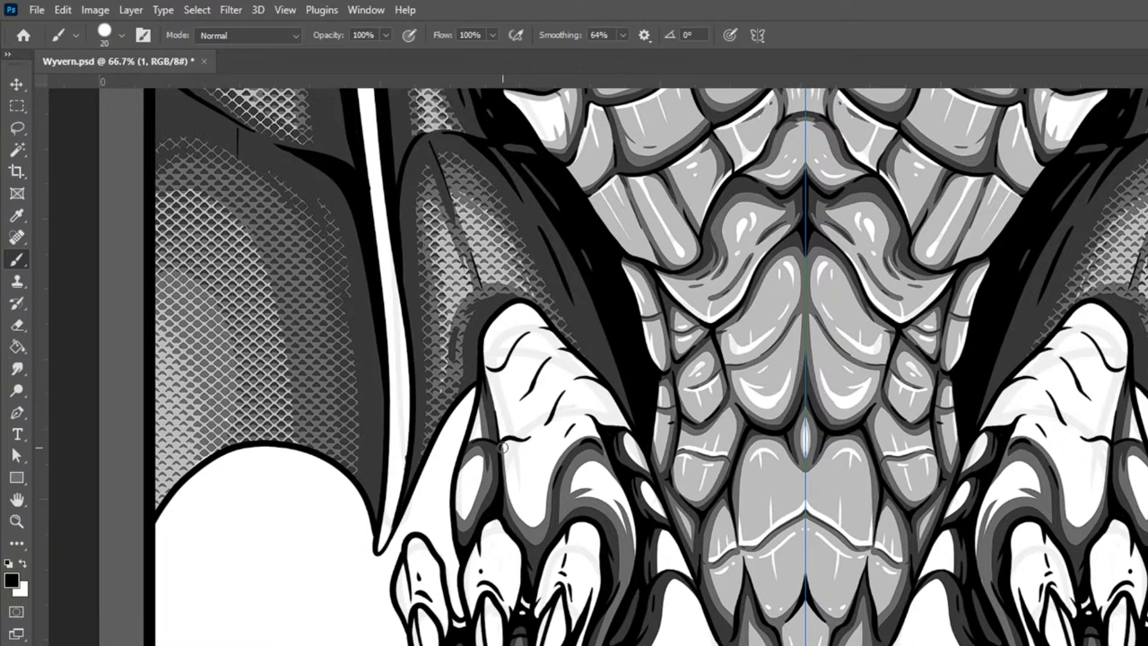
Step: Paint mid-grey bands along the wrinkle lines across the hind foot's upper part with a 20 px brush
{"action": "mouse_move", "coordinate": [527, 443]}
{"action": "left_mouse_down"}
{"action": "mouse_move", "coordinate": [576, 378]}
{"action": "mouse_move", "coordinate": [592, 374]}
{"action": "mouse_move", "coordinate": [628, 421]}
{"action": "left_mouse_up"}
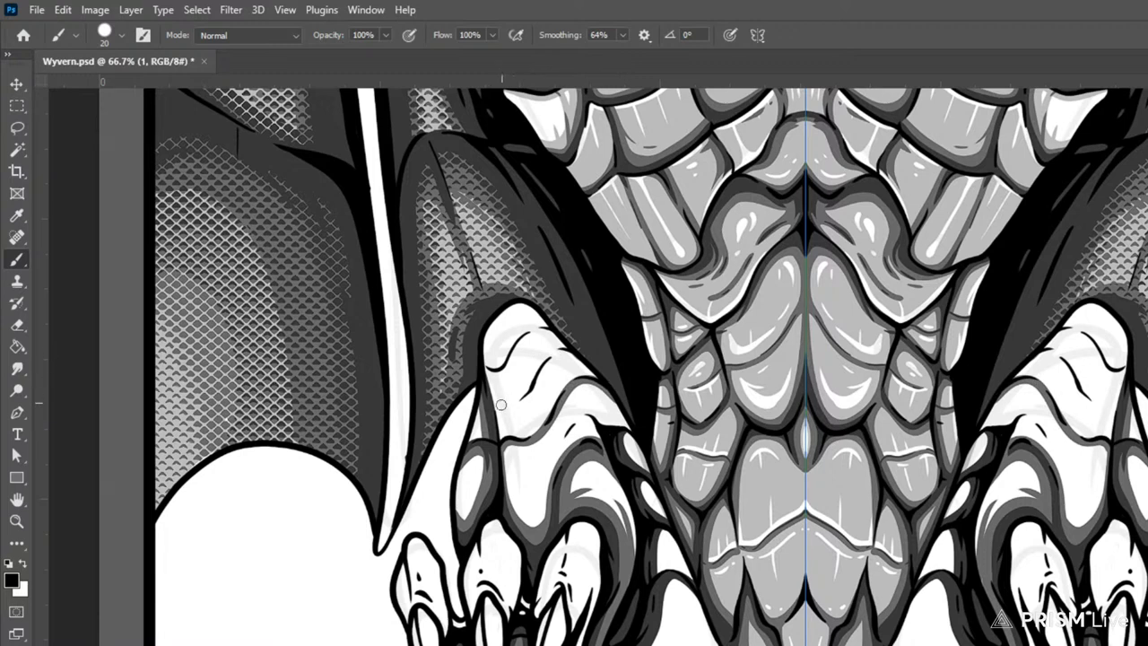
{"action": "mouse_move", "coordinate": [490, 409]}
{"action": "left_mouse_down"}
{"action": "mouse_move", "coordinate": [531, 396]}
{"action": "mouse_move", "coordinate": [563, 346]}
{"action": "mouse_move", "coordinate": [594, 364]}
{"action": "left_mouse_up"}
{"action": "mouse_move", "coordinate": [486, 374]}
{"action": "left_mouse_down"}
{"action": "mouse_move", "coordinate": [545, 328]}
{"action": "mouse_move", "coordinate": [558, 334]}
{"action": "left_mouse_up"}
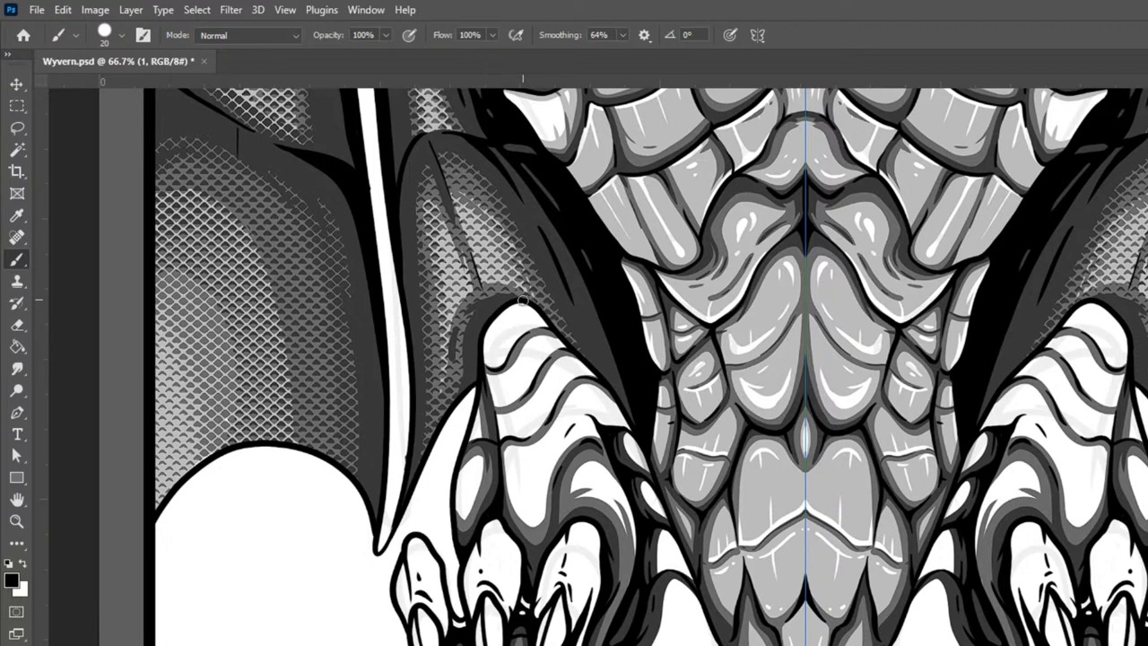
{"action": "mouse_move", "coordinate": [508, 306]}
{"action": "left_mouse_down"}
{"action": "mouse_move", "coordinate": [499, 336]}
{"action": "mouse_move", "coordinate": [529, 408]}
{"action": "left_mouse_up"}
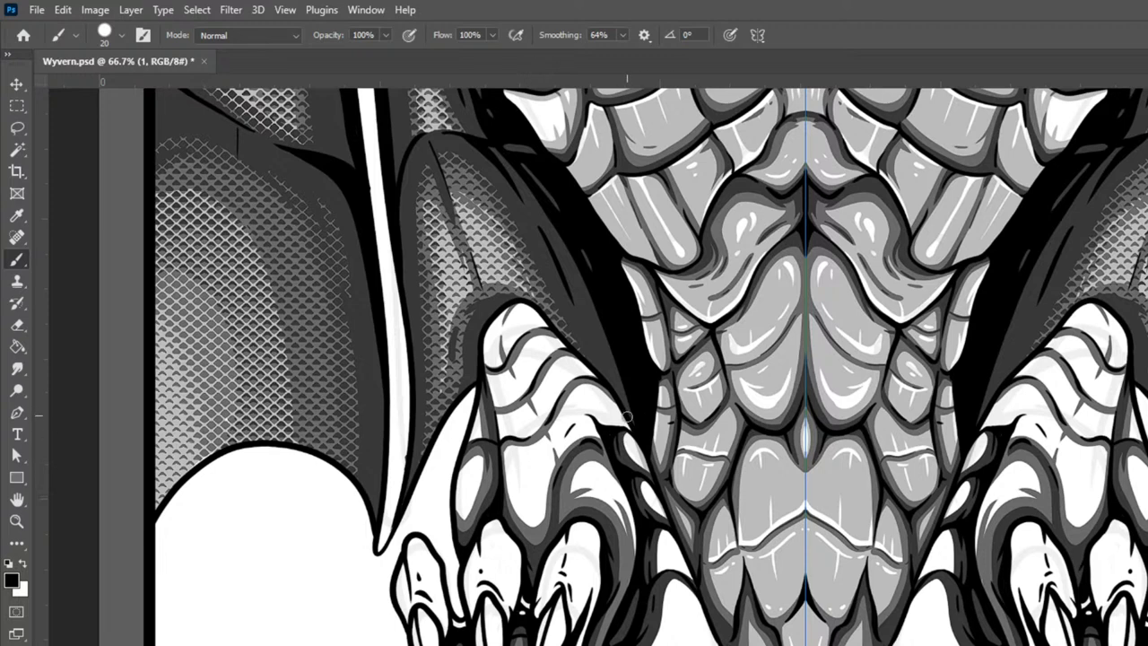
Step: Shade the small scales along the hind foot's inner edge with mid grey
{"action": "left_click_drag", "start_coordinate": [625, 432], "coordinate": [682, 532]}
{"action": "left_click_drag", "start_coordinate": [632, 432], "coordinate": [657, 487]}
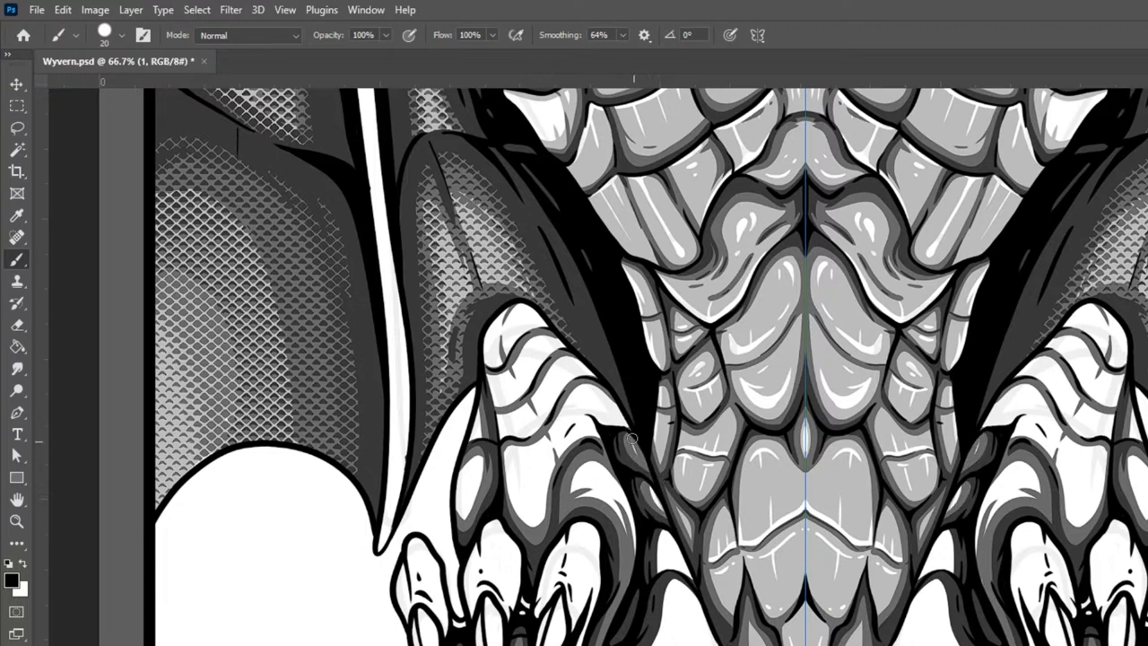
{"action": "key", "text": "ctrl+z"}
{"action": "left_click_drag", "start_coordinate": [658, 536], "coordinate": [659, 539]}
Step: Add mid grey around the large muscle beside the tail and the joint below it with a 30 px brush
{"action": "left_click_drag", "start_coordinate": [708, 509], "coordinate": [701, 402]}
{"action": "key", "text": "bracketright"}
{"action": "mouse_move", "coordinate": [695, 494]}
{"action": "left_mouse_down"}
{"action": "mouse_move", "coordinate": [672, 480]}
{"action": "mouse_move", "coordinate": [642, 565]}
{"action": "mouse_move", "coordinate": [669, 465]}
{"action": "left_mouse_up"}
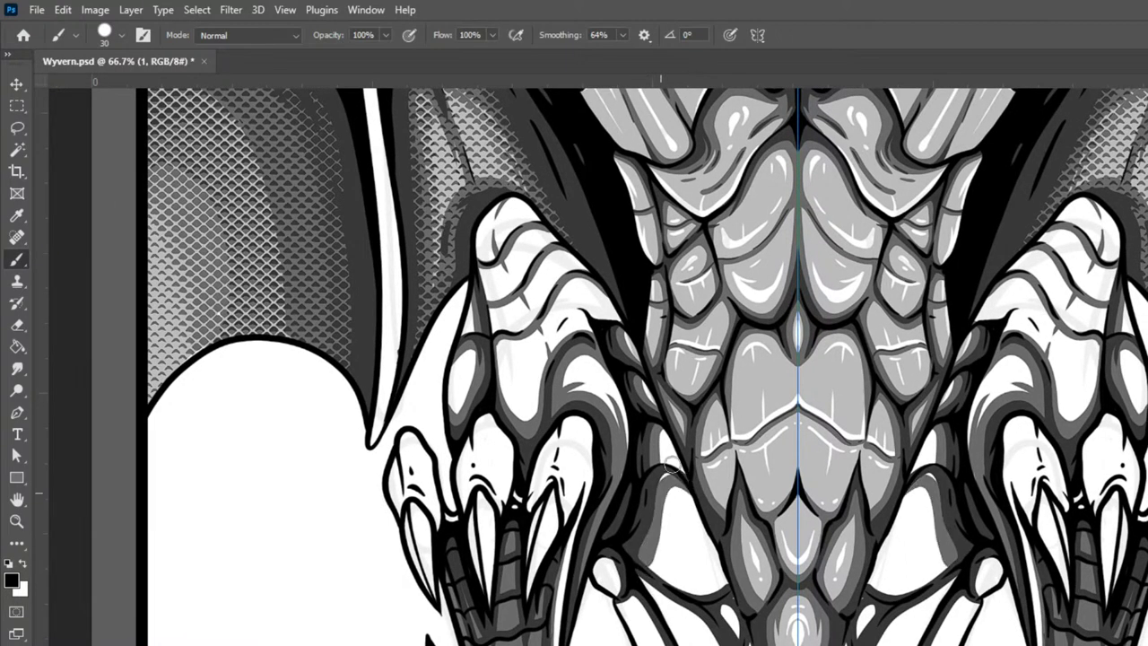
{"action": "mouse_move", "coordinate": [644, 559]}
{"action": "left_mouse_down"}
{"action": "mouse_move", "coordinate": [691, 595]}
{"action": "mouse_move", "coordinate": [741, 581]}
{"action": "left_mouse_up"}
{"action": "left_click_drag", "start_coordinate": [669, 480], "coordinate": [686, 582]}
{"action": "mouse_move", "coordinate": [604, 548]}
{"action": "left_mouse_down"}
{"action": "mouse_move", "coordinate": [621, 605]}
{"action": "mouse_move", "coordinate": [638, 597]}
{"action": "mouse_move", "coordinate": [665, 644]}
{"action": "left_mouse_up"}
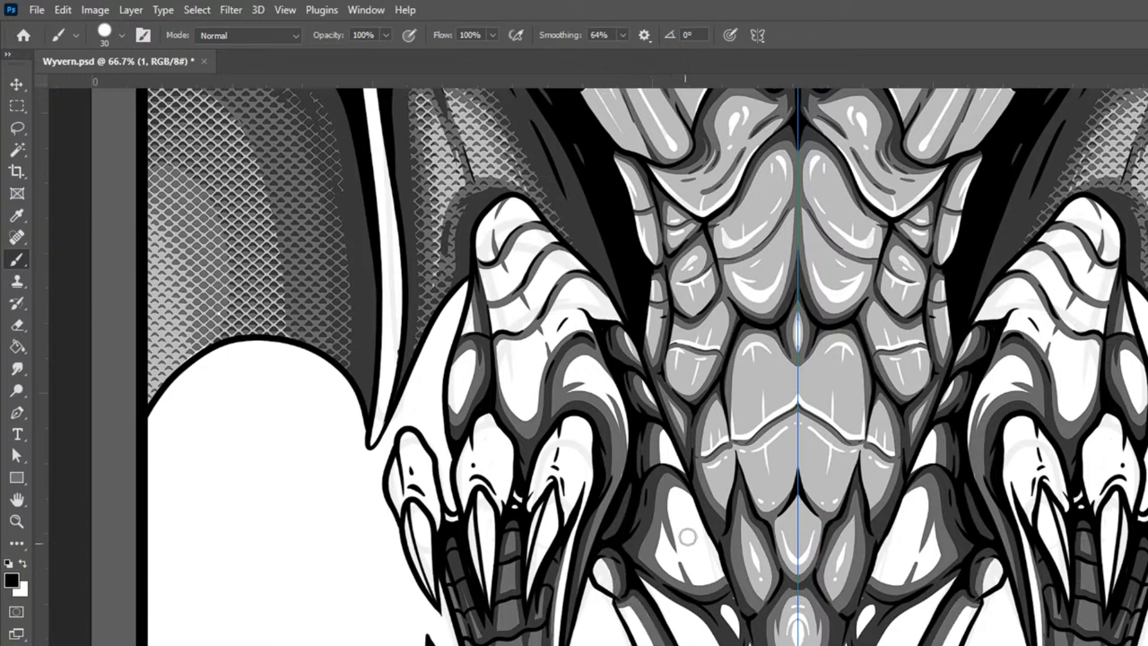
{"action": "mouse_move", "coordinate": [642, 576]}
{"action": "left_mouse_down"}
{"action": "mouse_move", "coordinate": [670, 619]}
{"action": "mouse_move", "coordinate": [718, 644]}
{"action": "left_mouse_up"}
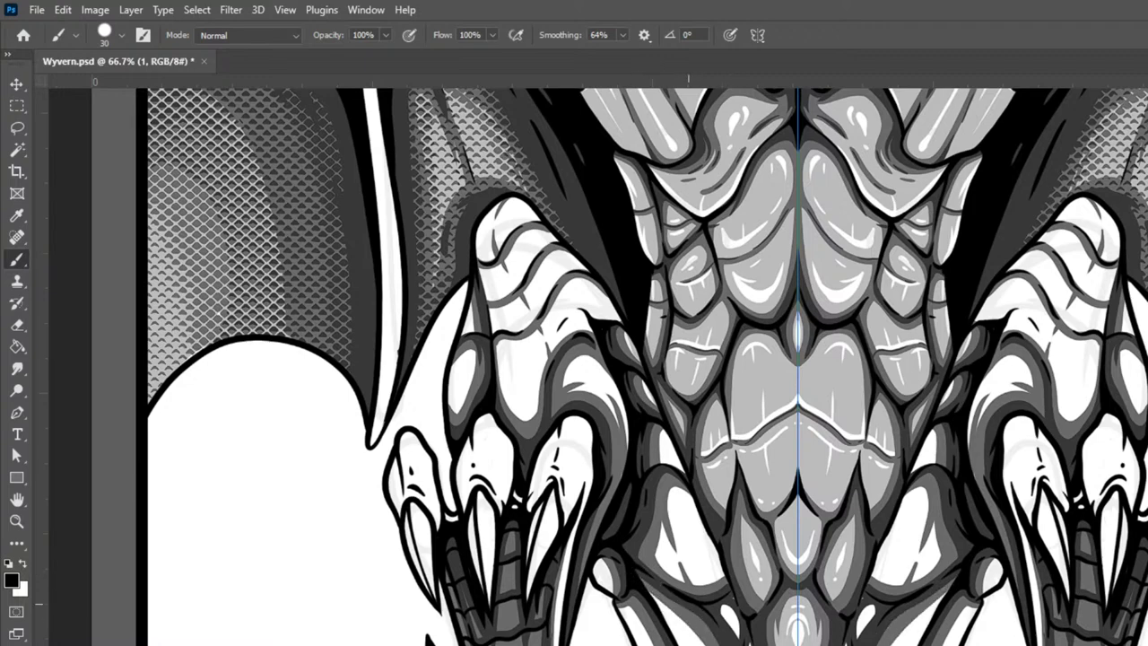
{"action": "left_click_drag", "start_coordinate": [723, 591], "coordinate": [726, 635]}
Step: Shade the lower central tail scale's inner edges and the upper edge of the adjoining long segments with mid grey
{"action": "left_click_drag", "start_coordinate": [812, 644], "coordinate": [792, 407]}
{"action": "mouse_move", "coordinate": [750, 513]}
{"action": "left_mouse_down"}
{"action": "mouse_move", "coordinate": [768, 590]}
{"action": "mouse_move", "coordinate": [771, 573]}
{"action": "left_mouse_up"}
{"action": "mouse_move", "coordinate": [759, 493]}
{"action": "left_mouse_down"}
{"action": "mouse_move", "coordinate": [775, 573]}
{"action": "mouse_move", "coordinate": [771, 511]}
{"action": "left_mouse_up"}
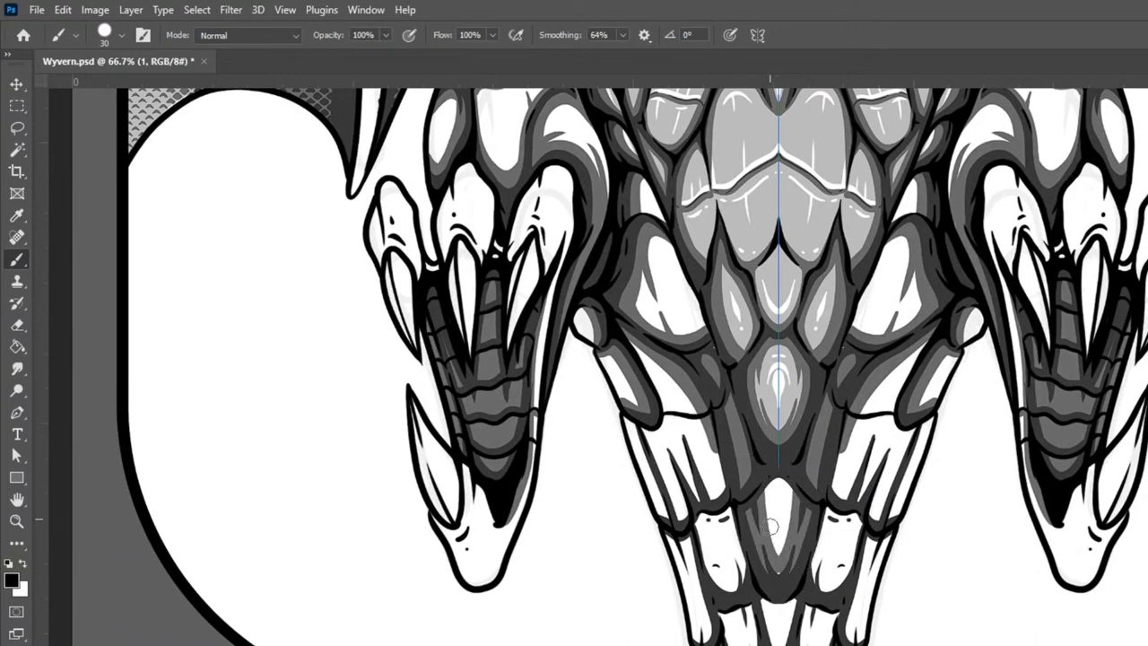
{"action": "left_click_drag", "start_coordinate": [706, 439], "coordinate": [725, 513]}
{"action": "left_click_drag", "start_coordinate": [657, 412], "coordinate": [716, 409]}
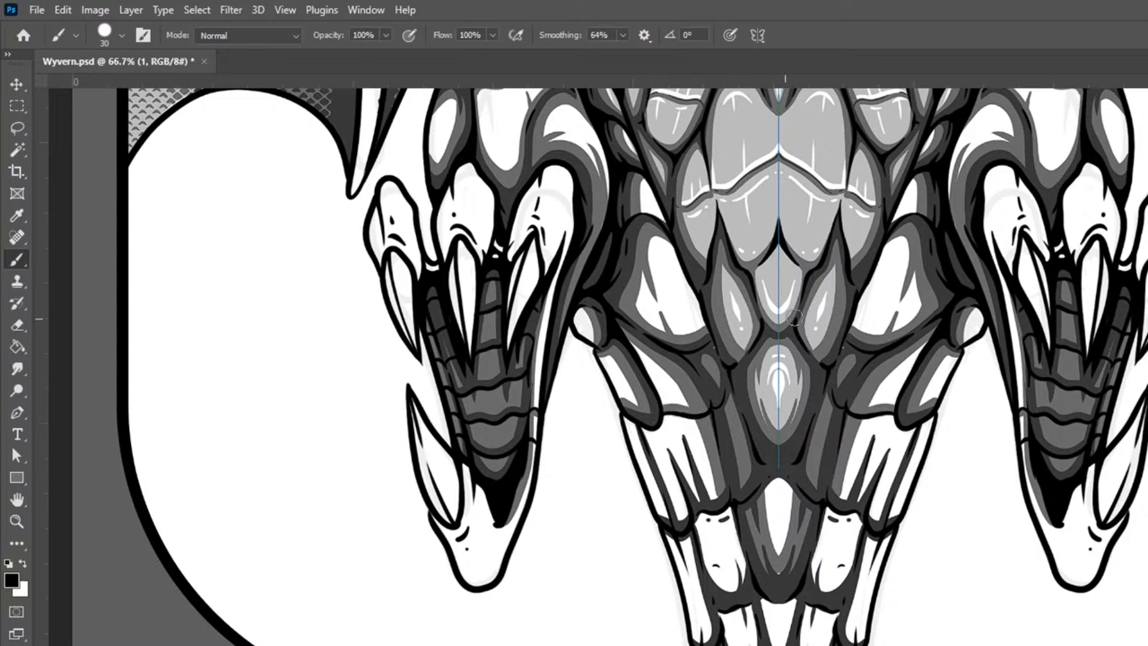
Step: Layer mid-grey streaks along the long segments beside the lower tail, following their bases and inner ridges
{"action": "mouse_move", "coordinate": [658, 512]}
{"action": "left_mouse_down"}
{"action": "mouse_move", "coordinate": [685, 517]}
{"action": "mouse_move", "coordinate": [727, 491]}
{"action": "left_mouse_up"}
{"action": "mouse_move", "coordinate": [672, 416]}
{"action": "left_mouse_down"}
{"action": "mouse_move", "coordinate": [713, 513]}
{"action": "mouse_move", "coordinate": [680, 416]}
{"action": "mouse_move", "coordinate": [700, 485]}
{"action": "left_mouse_up"}
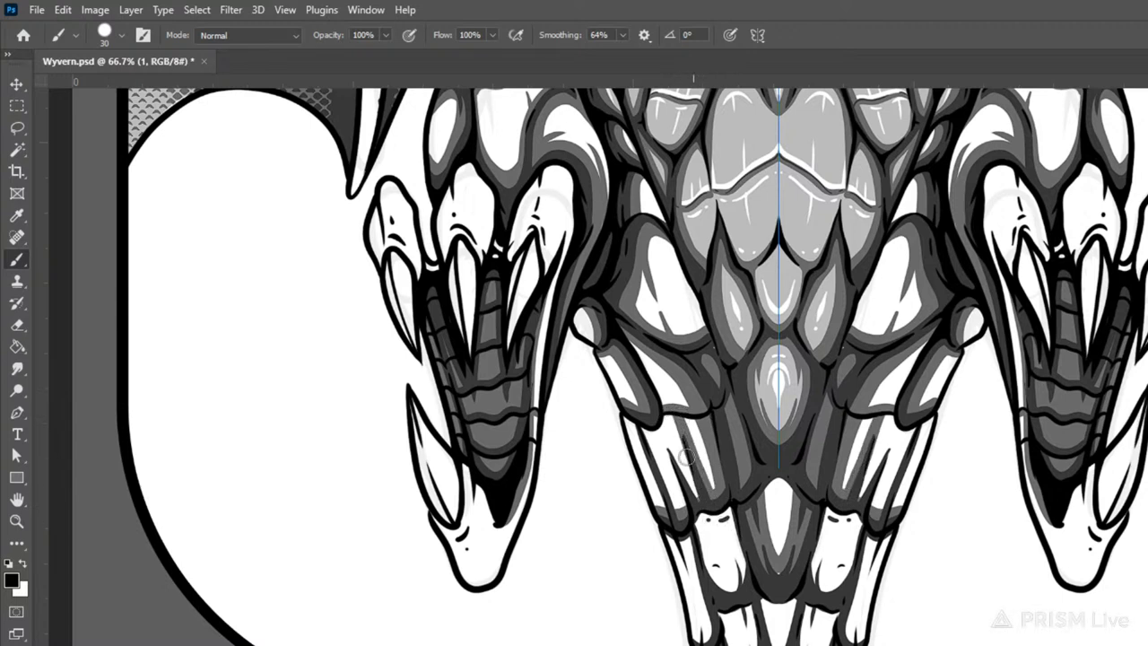
{"action": "left_click_drag", "start_coordinate": [676, 416], "coordinate": [707, 529]}
{"action": "left_click_drag", "start_coordinate": [655, 424], "coordinate": [707, 517]}
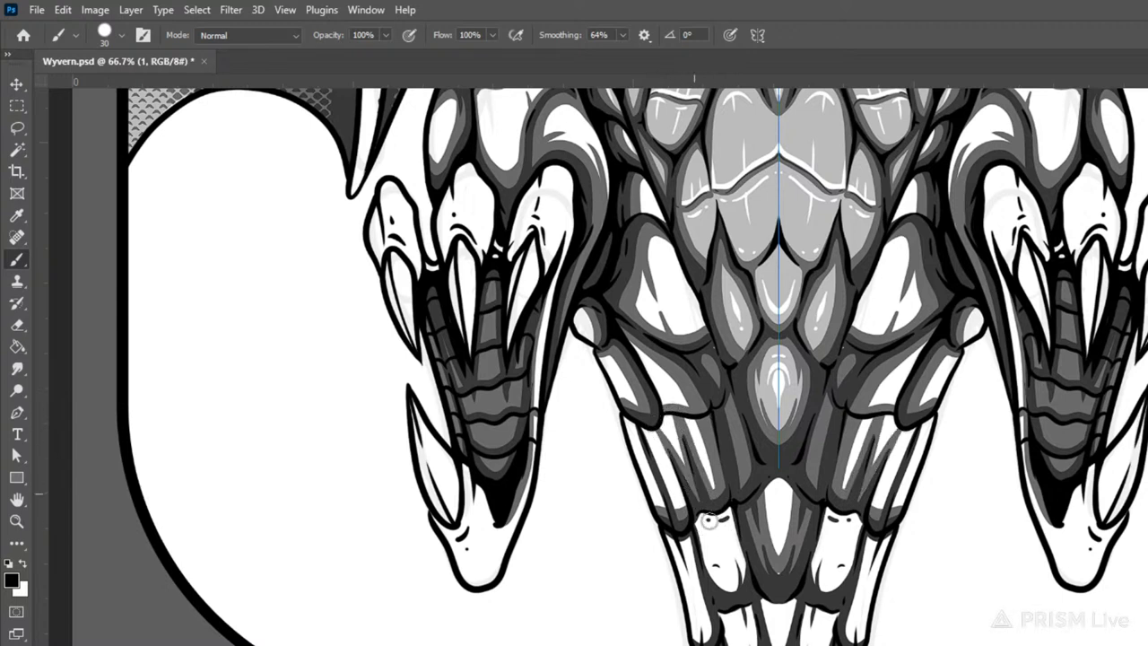
{"action": "left_click_drag", "start_coordinate": [654, 423], "coordinate": [690, 528]}
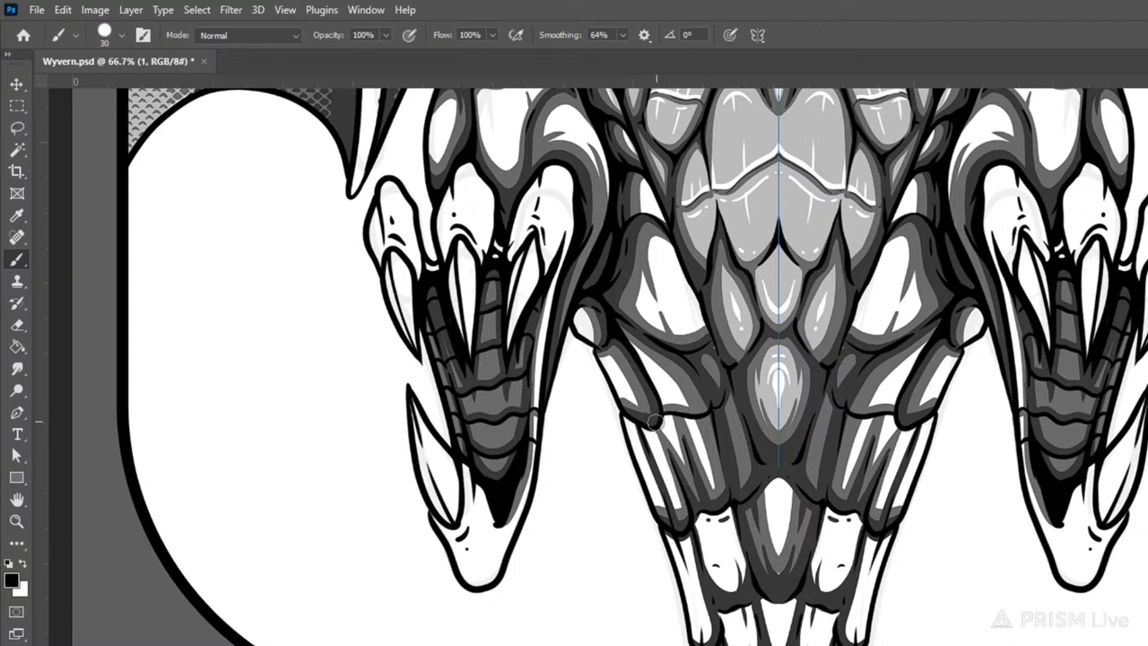
Step: Shade the edges of the lower tail's small inner and outer segments with mid grey, leaving narrow white centres
{"action": "left_click_drag", "start_coordinate": [640, 430], "coordinate": [674, 418]}
{"action": "mouse_move", "coordinate": [670, 539]}
{"action": "left_mouse_down"}
{"action": "mouse_move", "coordinate": [700, 536]}
{"action": "mouse_move", "coordinate": [704, 479]}
{"action": "mouse_move", "coordinate": [701, 513]}
{"action": "mouse_move", "coordinate": [668, 532]}
{"action": "mouse_move", "coordinate": [683, 548]}
{"action": "mouse_move", "coordinate": [703, 498]}
{"action": "mouse_move", "coordinate": [694, 533]}
{"action": "mouse_move", "coordinate": [707, 511]}
{"action": "mouse_move", "coordinate": [739, 508]}
{"action": "mouse_move", "coordinate": [741, 589]}
{"action": "mouse_move", "coordinate": [720, 587]}
{"action": "mouse_move", "coordinate": [700, 508]}
{"action": "mouse_move", "coordinate": [705, 566]}
{"action": "mouse_move", "coordinate": [744, 595]}
{"action": "mouse_move", "coordinate": [756, 547]}
{"action": "mouse_move", "coordinate": [742, 594]}
{"action": "mouse_move", "coordinate": [722, 439]}
{"action": "left_mouse_up"}
{"action": "mouse_move", "coordinate": [668, 381]}
{"action": "left_mouse_down"}
{"action": "mouse_move", "coordinate": [687, 489]}
{"action": "mouse_move", "coordinate": [659, 473]}
{"action": "mouse_move", "coordinate": [678, 433]}
{"action": "mouse_move", "coordinate": [706, 459]}
{"action": "mouse_move", "coordinate": [690, 481]}
{"action": "mouse_move", "coordinate": [667, 472]}
{"action": "mouse_move", "coordinate": [678, 480]}
{"action": "mouse_move", "coordinate": [708, 454]}
{"action": "mouse_move", "coordinate": [684, 497]}
{"action": "mouse_move", "coordinate": [693, 487]}
{"action": "mouse_move", "coordinate": [698, 538]}
{"action": "left_mouse_up"}
{"action": "mouse_move", "coordinate": [695, 448]}
{"action": "left_mouse_down"}
{"action": "mouse_move", "coordinate": [722, 528]}
{"action": "mouse_move", "coordinate": [735, 487]}
{"action": "mouse_move", "coordinate": [722, 424]}
{"action": "mouse_move", "coordinate": [728, 519]}
{"action": "mouse_move", "coordinate": [703, 530]}
{"action": "mouse_move", "coordinate": [723, 436]}
{"action": "mouse_move", "coordinate": [747, 444]}
{"action": "mouse_move", "coordinate": [737, 435]}
{"action": "mouse_move", "coordinate": [760, 509]}
{"action": "mouse_move", "coordinate": [767, 471]}
{"action": "mouse_move", "coordinate": [746, 510]}
{"action": "mouse_move", "coordinate": [717, 530]}
{"action": "mouse_move", "coordinate": [748, 519]}
{"action": "mouse_move", "coordinate": [722, 516]}
{"action": "mouse_move", "coordinate": [703, 545]}
{"action": "mouse_move", "coordinate": [761, 514]}
{"action": "left_mouse_up"}
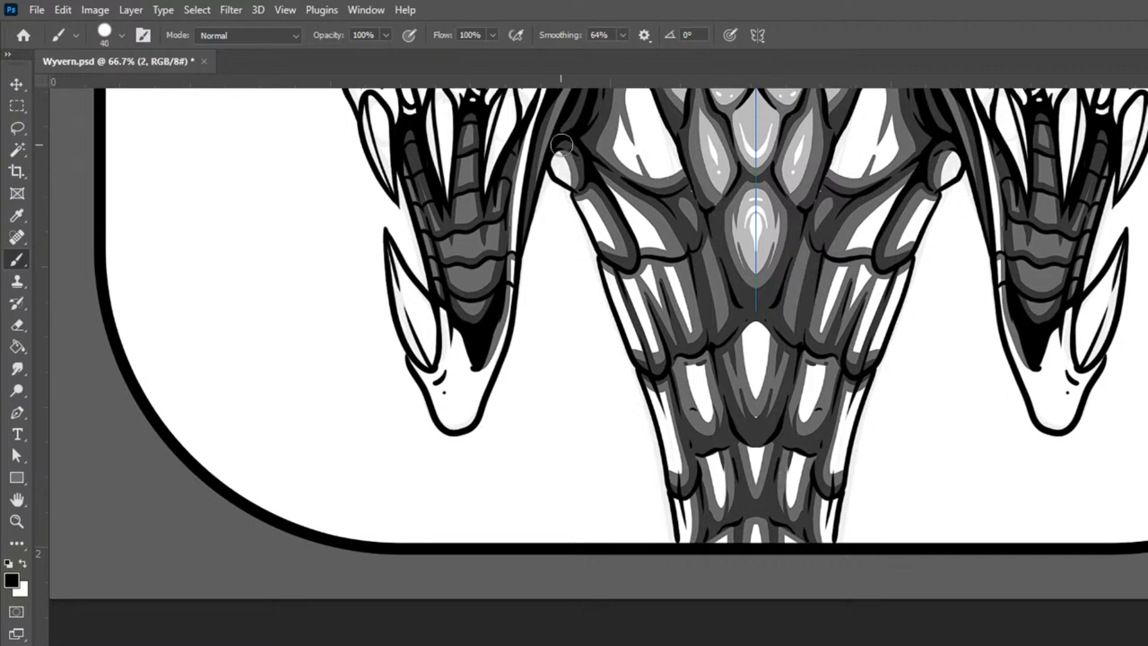
Step: Fill the rounded knob and the narrow segment below it with light grey, enlarging the brush to 80 px
{"action": "mouse_move", "coordinate": [555, 151]}
{"action": "left_mouse_down"}
{"action": "mouse_move", "coordinate": [574, 182]}
{"action": "mouse_move", "coordinate": [663, 246]}
{"action": "left_mouse_up"}
{"action": "key", "text": "bracketright"}
{"action": "key", "text": "bracketright"}
{"action": "key", "text": "bracketright"}
{"action": "key", "text": "bracketright"}
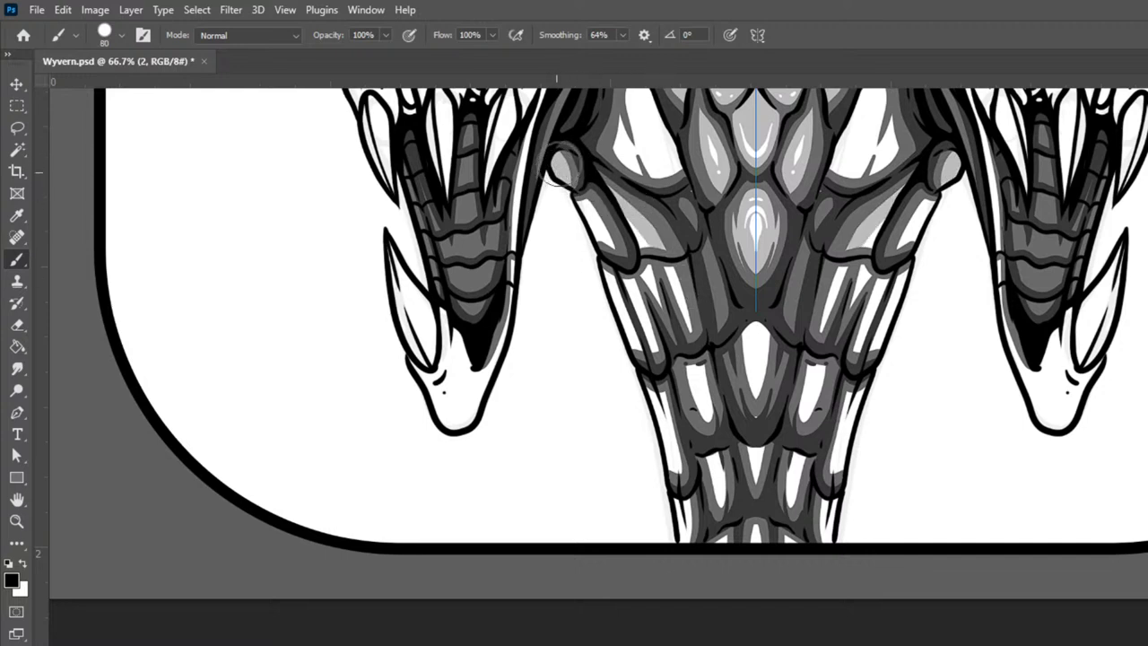
{"action": "mouse_move", "coordinate": [592, 211]}
{"action": "left_mouse_down"}
{"action": "mouse_move", "coordinate": [630, 260]}
{"action": "mouse_move", "coordinate": [594, 226]}
{"action": "left_mouse_up"}
Step: Fill the white areas of the joint and the long segments below it with light grey
{"action": "left_click_drag", "start_coordinate": [631, 267], "coordinate": [647, 276]}
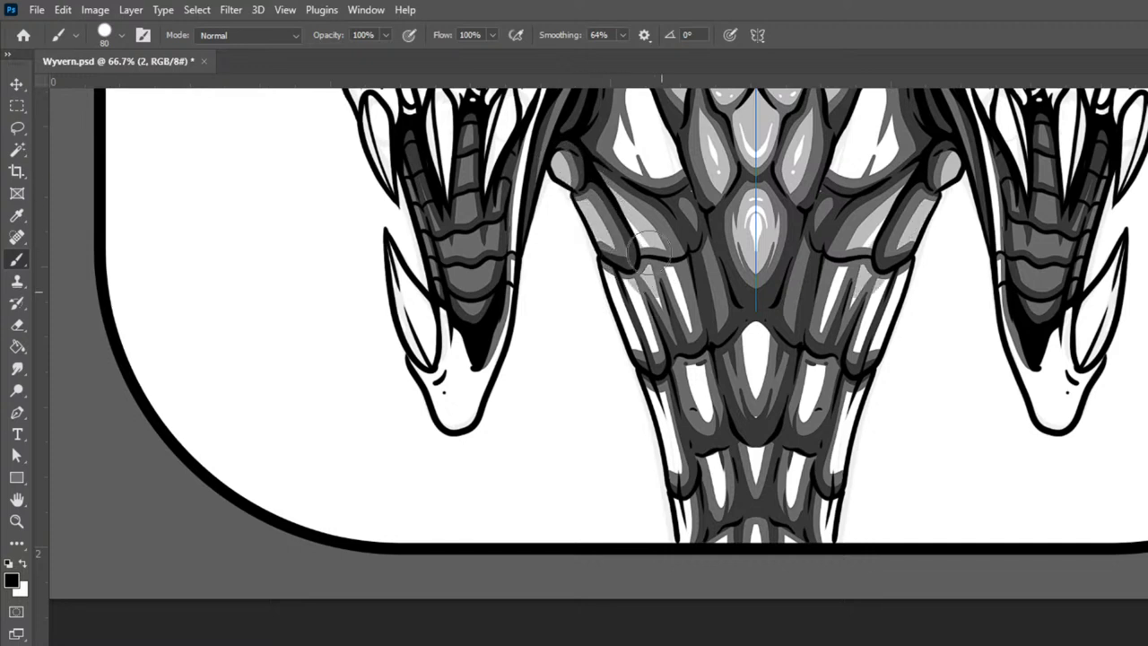
{"action": "left_click_drag", "start_coordinate": [636, 220], "coordinate": [640, 233]}
{"action": "left_click_drag", "start_coordinate": [666, 269], "coordinate": [676, 292]}
{"action": "left_click_drag", "start_coordinate": [715, 386], "coordinate": [696, 375]}
{"action": "mouse_move", "coordinate": [629, 220]}
{"action": "left_mouse_down"}
{"action": "mouse_move", "coordinate": [681, 389]}
{"action": "mouse_move", "coordinate": [612, 240]}
{"action": "mouse_move", "coordinate": [657, 371]}
{"action": "mouse_move", "coordinate": [656, 340]}
{"action": "left_mouse_up"}
Step: Fill the narrow outer segments along the tail's lower edge with light grey using a brush of about 30 px
{"action": "key", "text": "bracketleft"}
{"action": "key", "text": "bracketleft"}
{"action": "key", "text": "bracketleft"}
{"action": "key", "text": "bracketleft"}
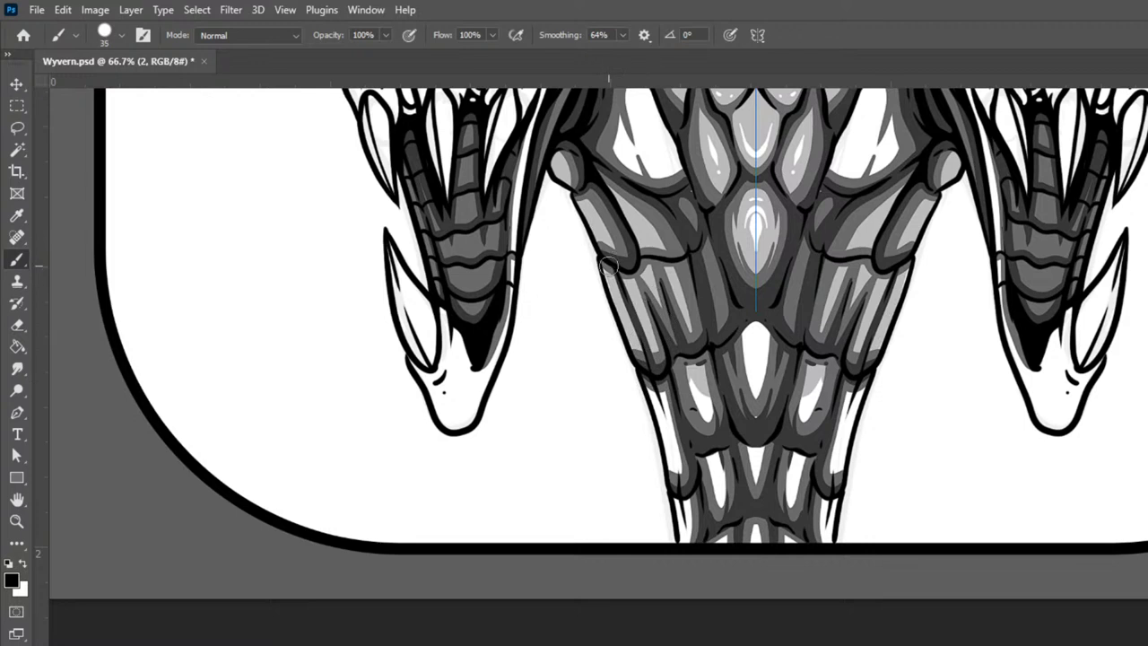
{"action": "left_click_drag", "start_coordinate": [655, 380], "coordinate": [680, 511]}
{"action": "mouse_move", "coordinate": [644, 353]}
{"action": "left_mouse_down"}
{"action": "mouse_move", "coordinate": [677, 461]}
{"action": "mouse_move", "coordinate": [686, 546]}
{"action": "left_mouse_up"}
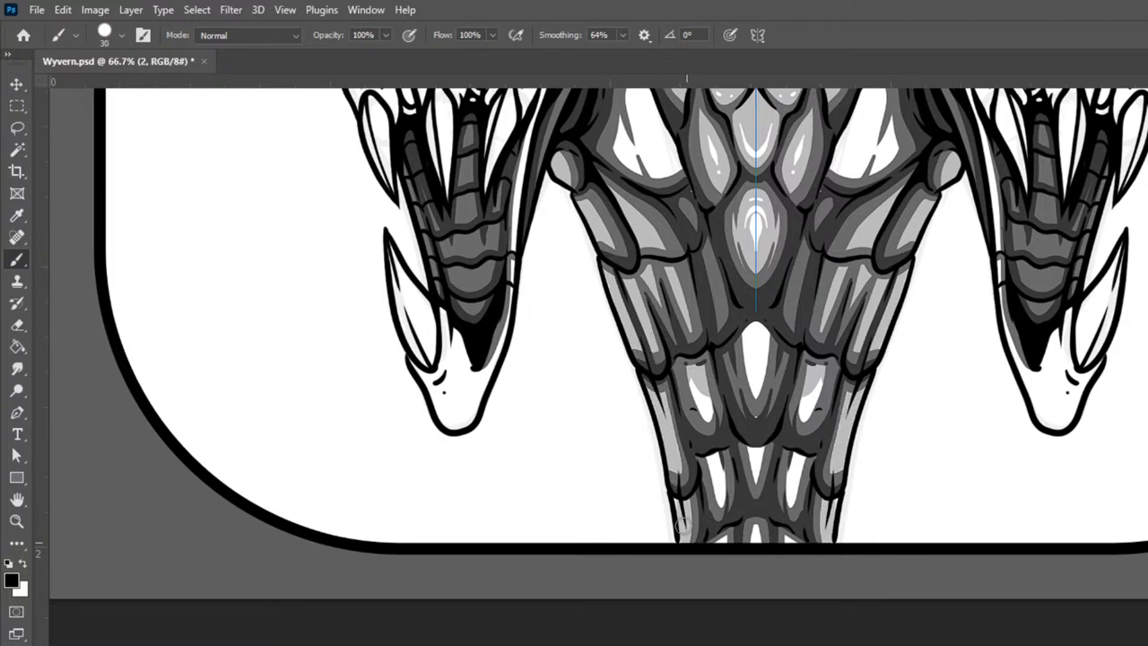
Step: Fill the lower tail's inner segments and central scales with light grey using an 80 px brush
{"action": "key", "text": "bracketright"}
{"action": "key", "text": "bracketright"}
{"action": "key", "text": "bracketright"}
{"action": "key", "text": "bracketright"}
{"action": "key", "text": "bracketright"}
{"action": "key", "text": "bracketright"}
{"action": "left_click_drag", "start_coordinate": [702, 376], "coordinate": [721, 504]}
{"action": "mouse_move", "coordinate": [737, 350]}
{"action": "left_mouse_down"}
{"action": "mouse_move", "coordinate": [765, 499]}
{"action": "mouse_move", "coordinate": [763, 294]}
{"action": "left_mouse_up"}
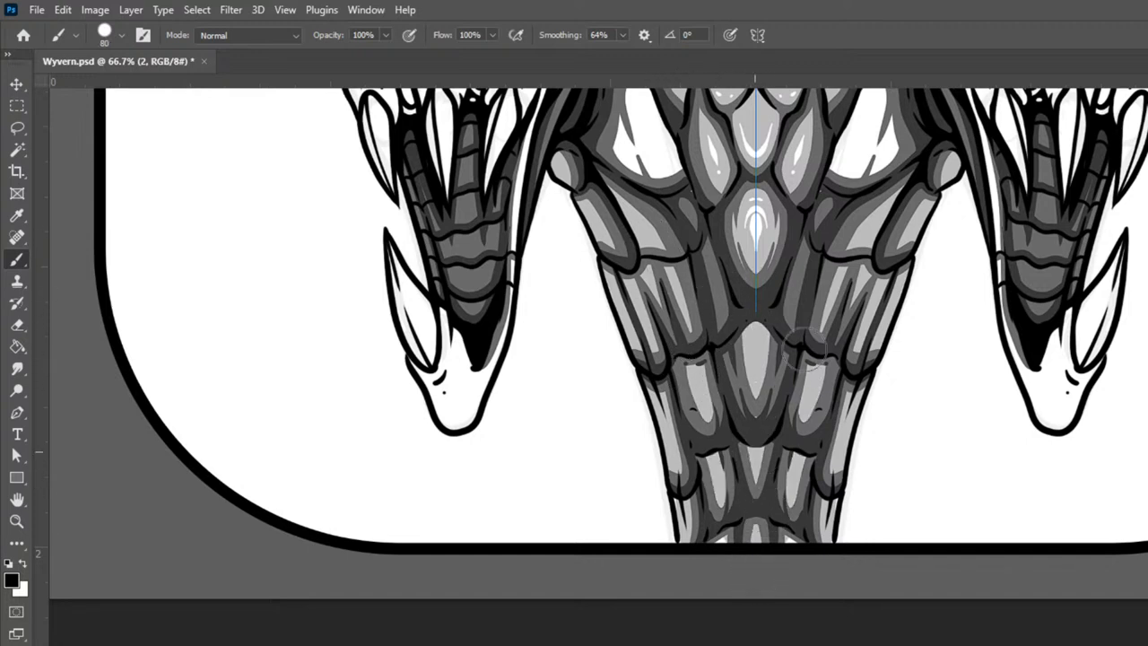
Step: Review the shading across the whole card, from the arms and head down to the hind feet
{"action": "left_click_drag", "start_coordinate": [836, 465], "coordinate": [852, 645]}
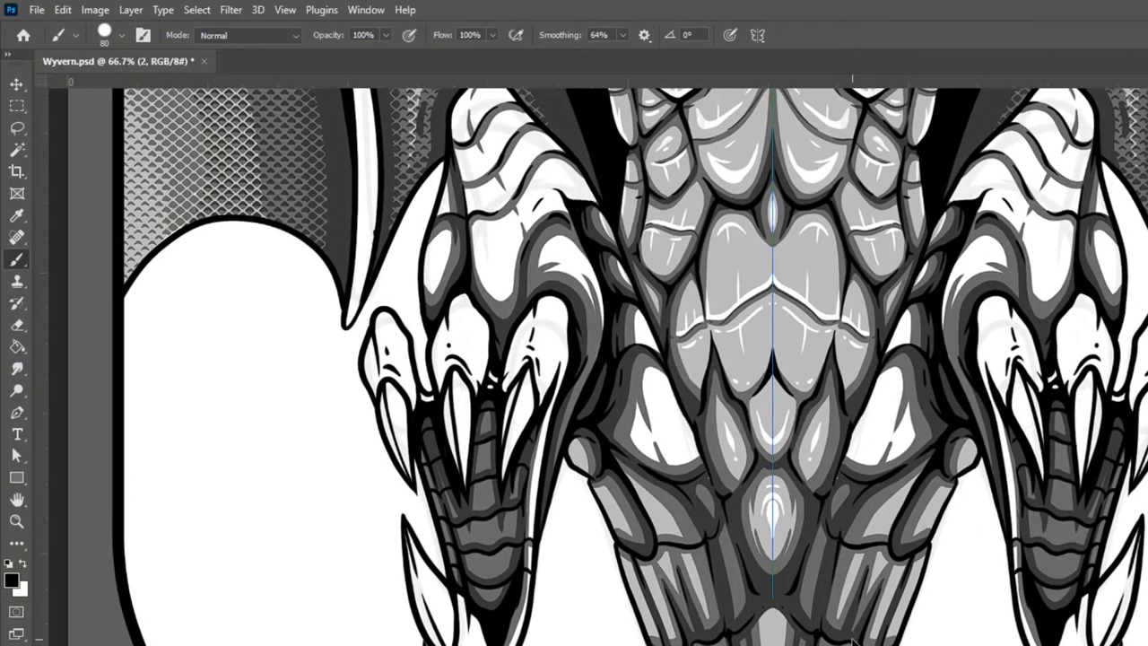
{"action": "key", "text": "ctrl+minus"}
{"action": "key", "text": "ctrl+minus"}
{"action": "key", "text": "ctrl+minus"}
{"action": "key", "text": "ctrl+minus"}
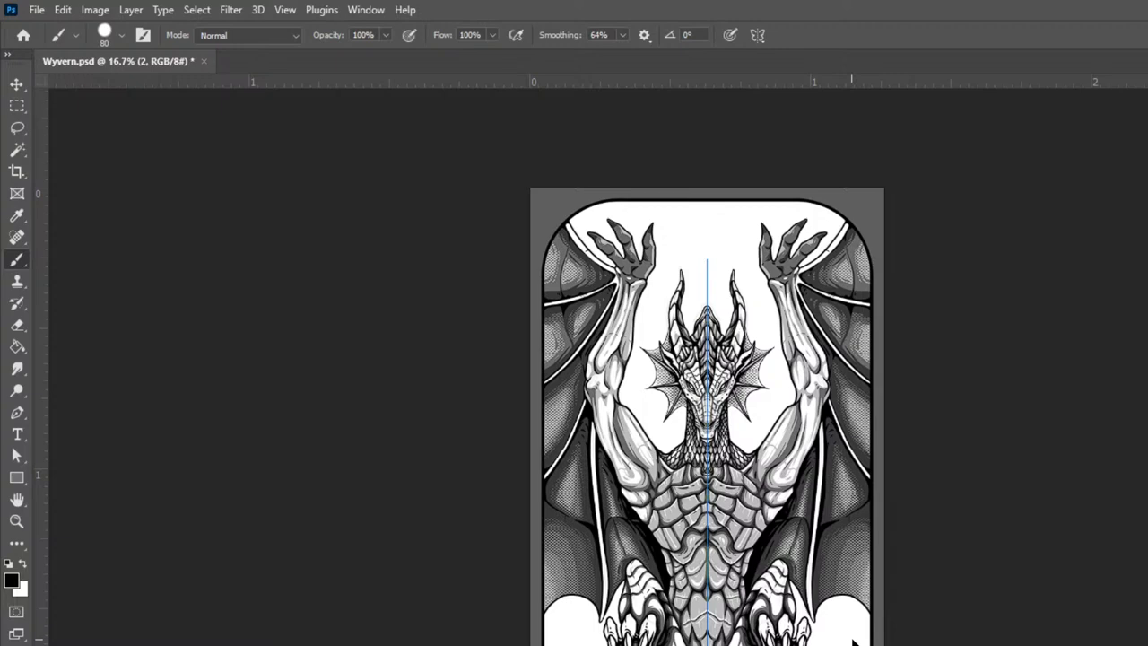
{"action": "key", "text": "ctrl+plus"}
{"action": "key", "text": "ctrl+plus"}
{"action": "key", "text": "ctrl+plus"}
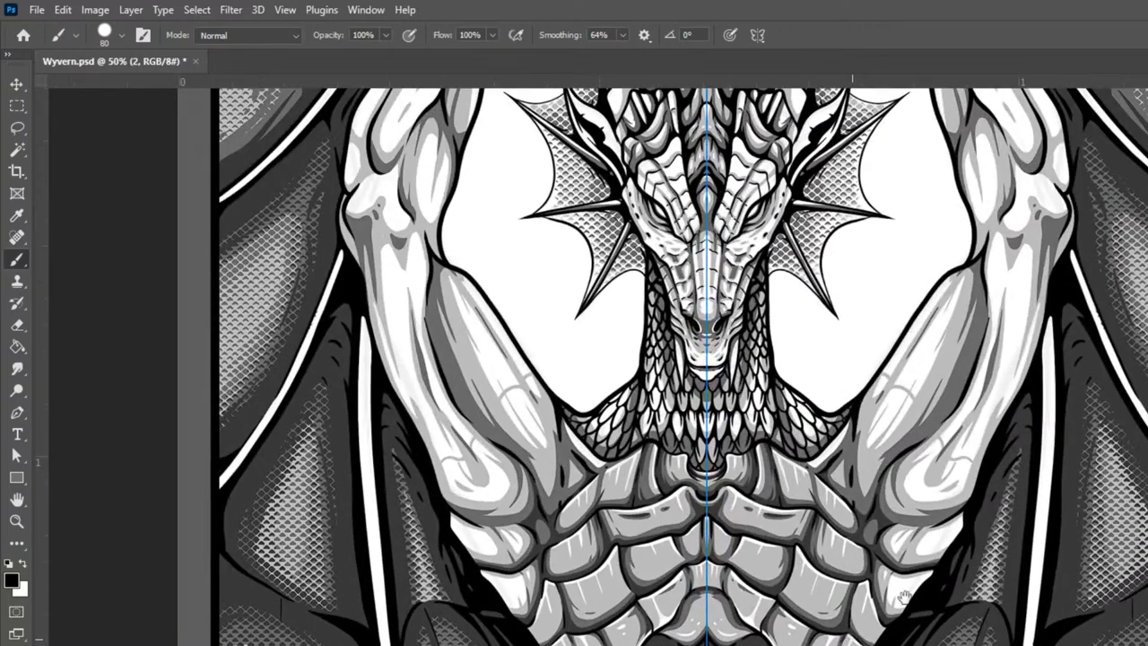
{"action": "left_click_drag", "start_coordinate": [930, 531], "coordinate": [1000, 150]}
{"action": "left_click_drag", "start_coordinate": [1043, 317], "coordinate": [1098, 484]}
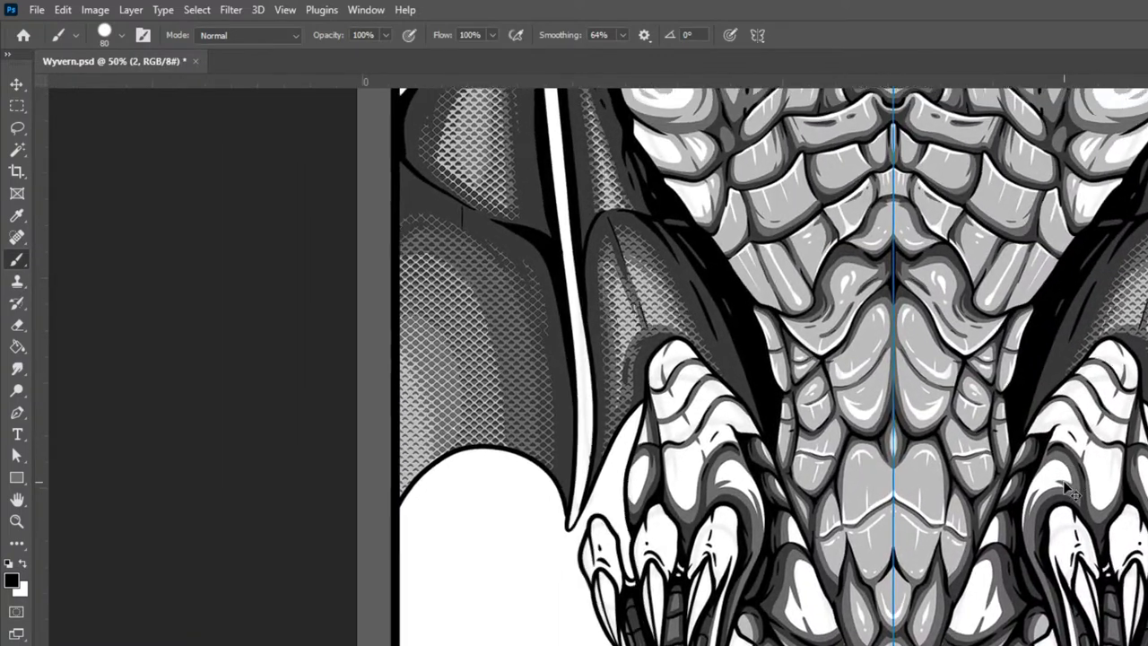
Step: Add light grey to the hind foot's outer ankle strip and outer knuckle with a 30 px brush
{"action": "key", "text": "ctrl+plus"}
{"action": "key", "text": "bracketleft"}
{"action": "key", "text": "bracketleft"}
{"action": "key", "text": "bracketleft"}
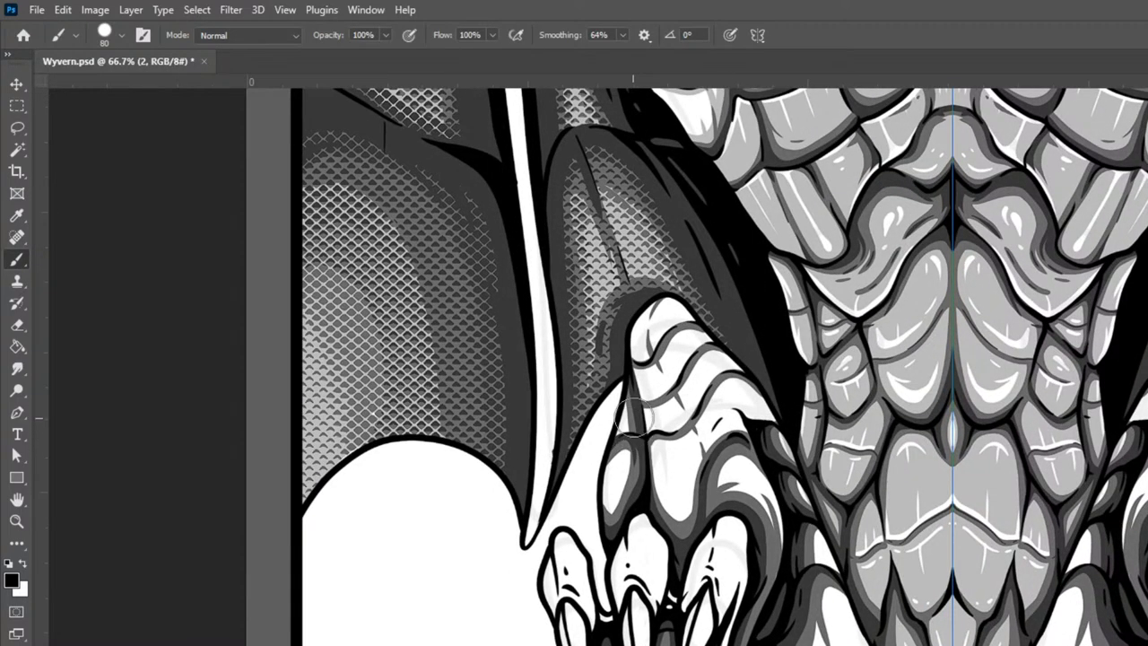
{"action": "key", "text": "bracketleft"}
{"action": "key", "text": "bracketleft"}
{"action": "mouse_move", "coordinate": [630, 400]}
{"action": "left_mouse_down"}
{"action": "mouse_move", "coordinate": [629, 478]}
{"action": "mouse_move", "coordinate": [601, 538]}
{"action": "left_mouse_up"}
{"action": "mouse_move", "coordinate": [627, 445]}
{"action": "left_mouse_down"}
{"action": "mouse_move", "coordinate": [610, 459]}
{"action": "mouse_move", "coordinate": [612, 528]}
{"action": "left_mouse_up"}
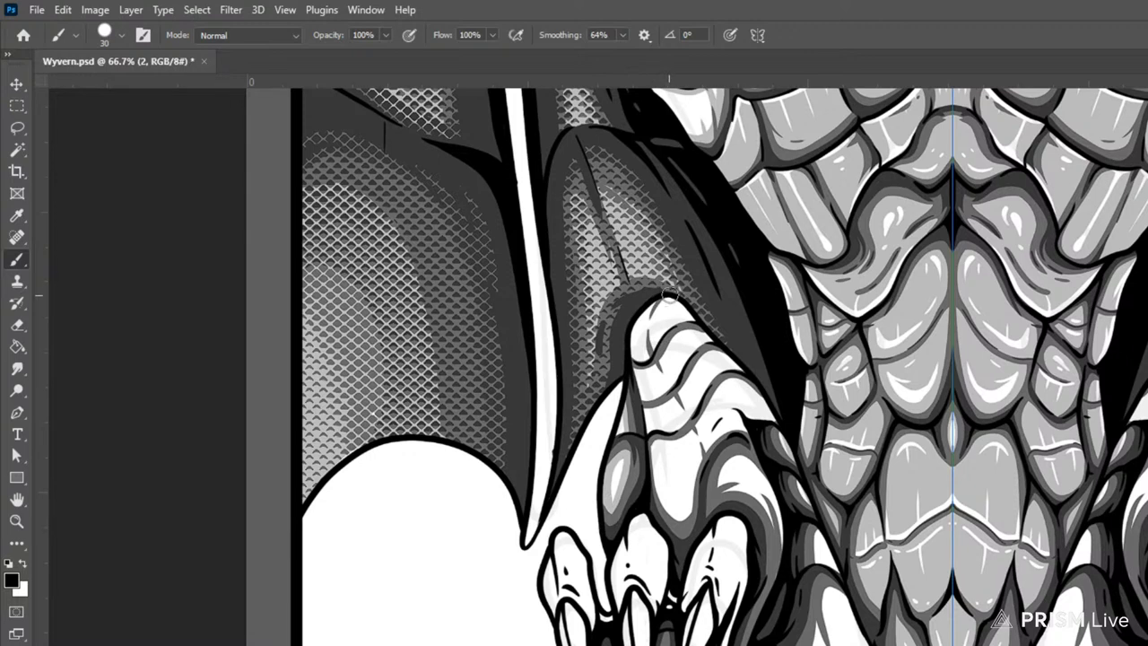
Step: Layer light-grey shading across the hind foot's ridged bands, central knuckle and curved inner toe
{"action": "left_click_drag", "start_coordinate": [693, 417], "coordinate": [709, 456]}
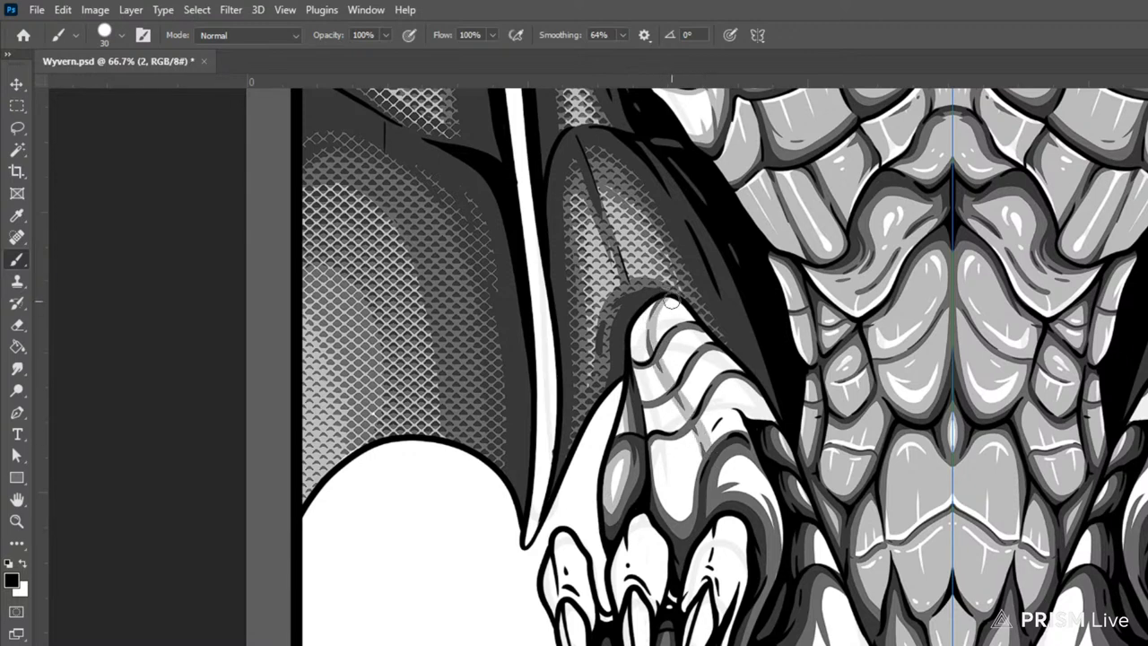
{"action": "left_click_drag", "start_coordinate": [671, 298], "coordinate": [664, 362]}
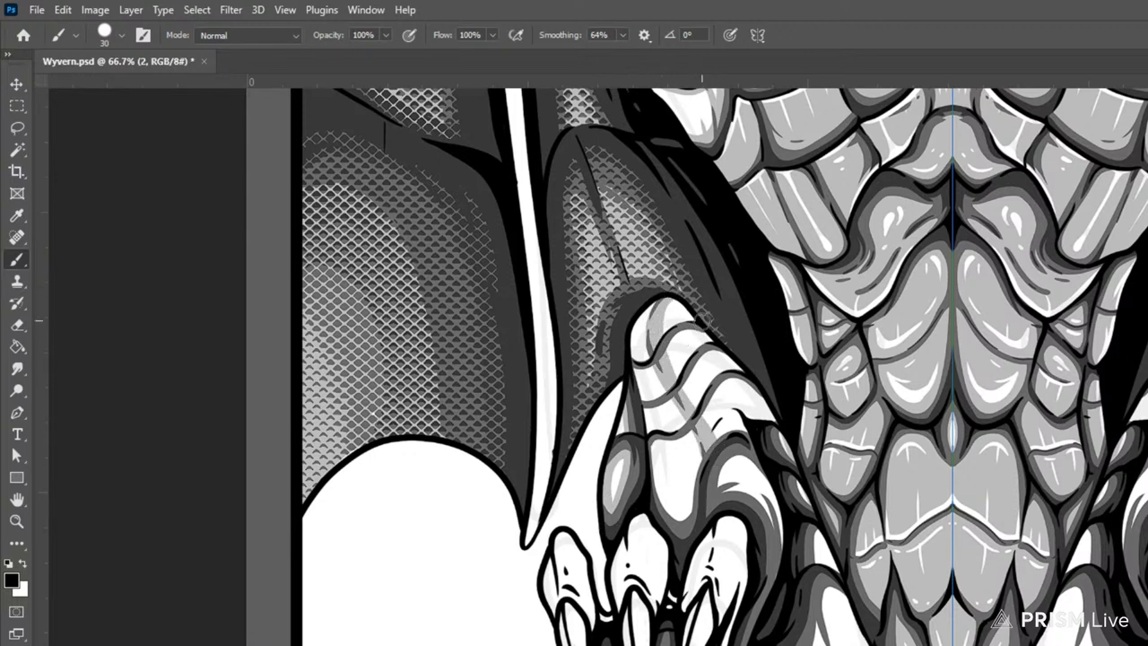
{"action": "left_click_drag", "start_coordinate": [690, 324], "coordinate": [641, 375]}
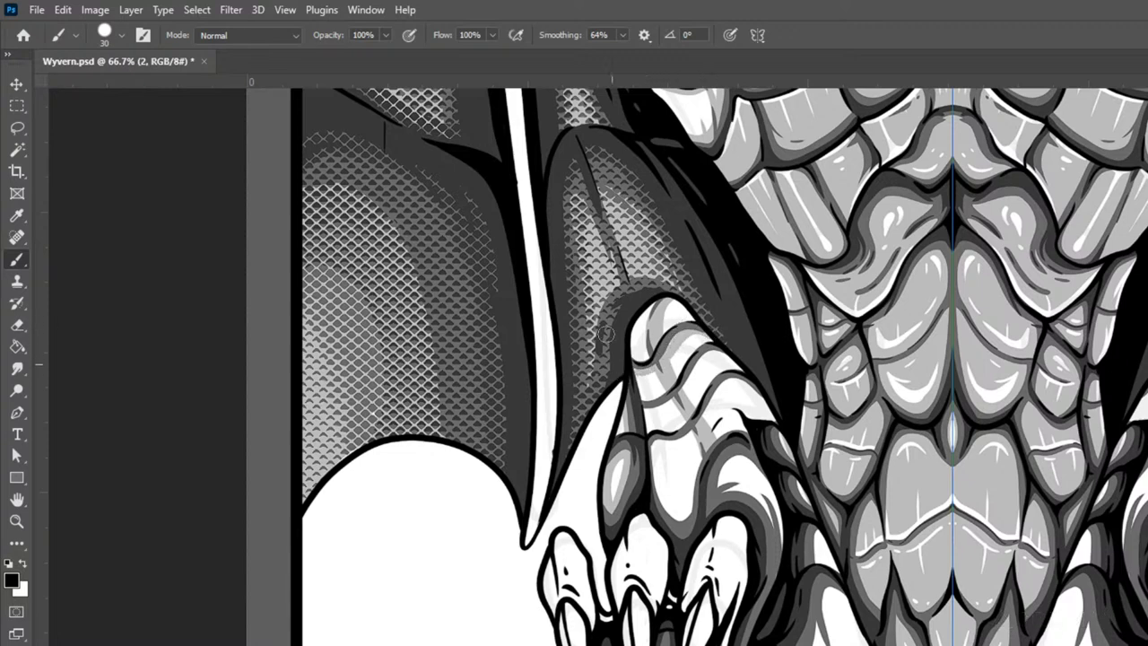
{"action": "left_click_drag", "start_coordinate": [710, 336], "coordinate": [644, 406]}
{"action": "left_click_drag", "start_coordinate": [700, 325], "coordinate": [626, 382]}
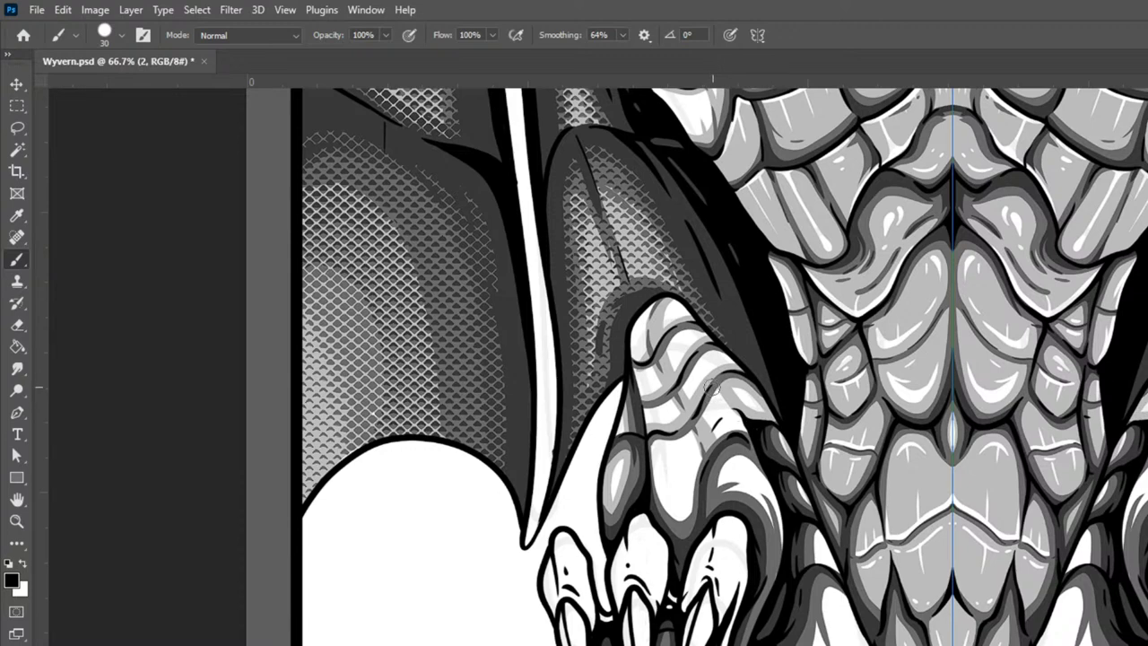
{"action": "left_click_drag", "start_coordinate": [728, 402], "coordinate": [746, 443]}
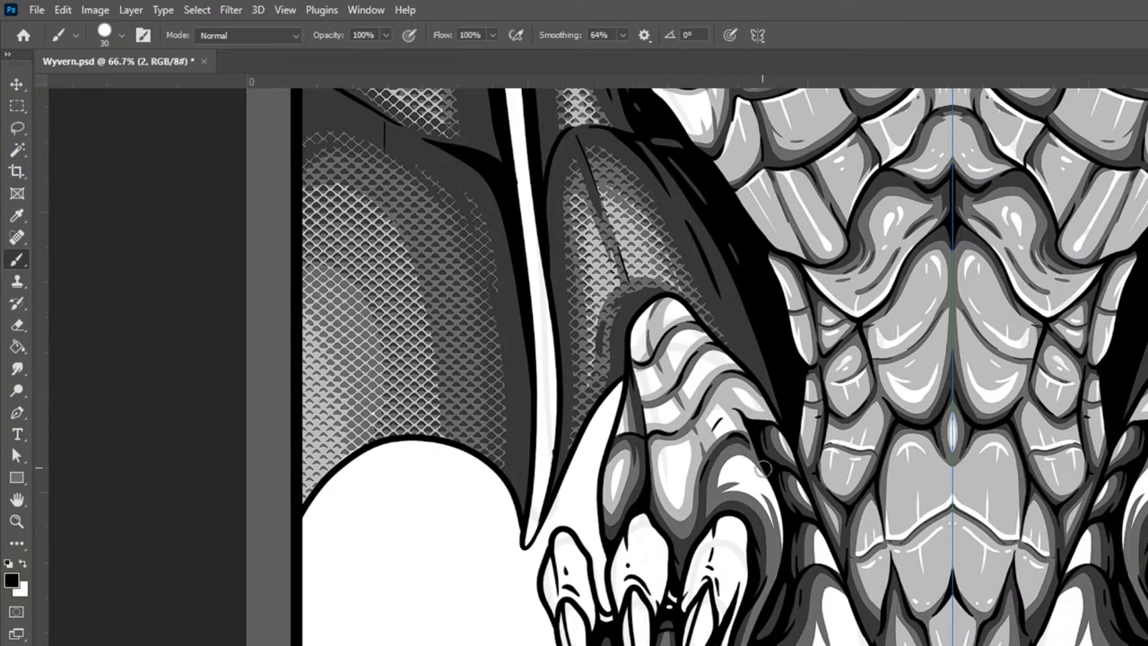
{"action": "left_click_drag", "start_coordinate": [752, 487], "coordinate": [778, 574]}
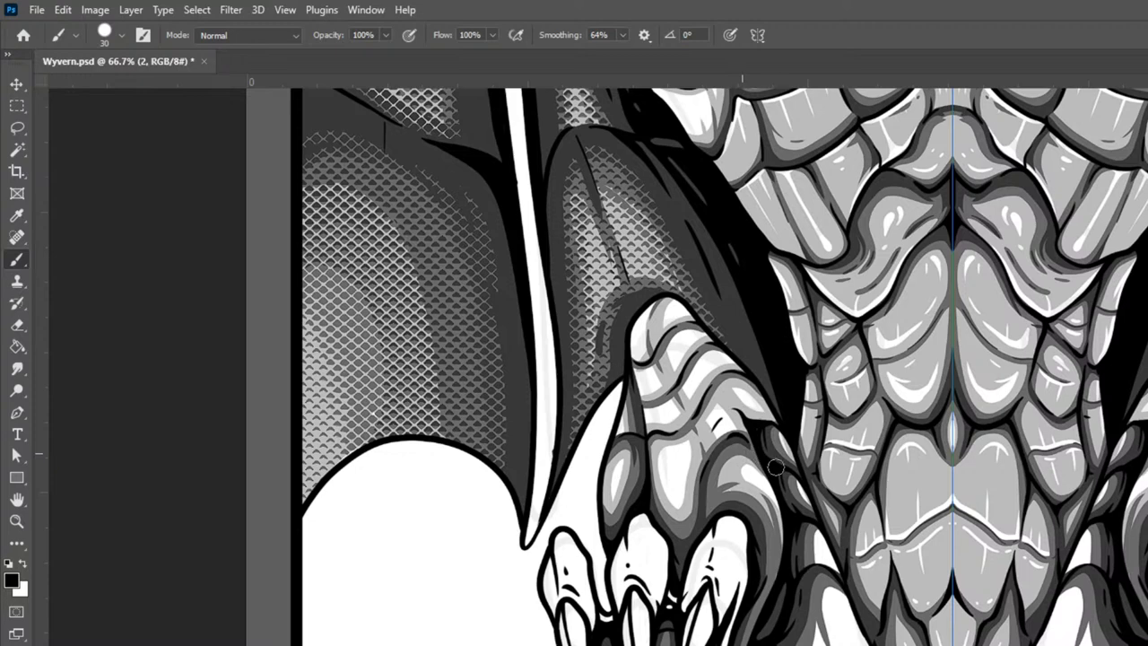
Step: Fill the white area of the large muscle beside the tail and the small scale above it with light grey
{"action": "mouse_move", "coordinate": [831, 593]}
{"action": "left_mouse_down"}
{"action": "mouse_move", "coordinate": [816, 532]}
{"action": "mouse_move", "coordinate": [834, 568]}
{"action": "left_mouse_up"}
{"action": "mouse_move", "coordinate": [843, 595]}
{"action": "left_mouse_down"}
{"action": "mouse_move", "coordinate": [855, 624]}
{"action": "mouse_move", "coordinate": [846, 605]}
{"action": "mouse_move", "coordinate": [817, 638]}
{"action": "mouse_move", "coordinate": [841, 642]}
{"action": "mouse_move", "coordinate": [848, 629]}
{"action": "mouse_move", "coordinate": [859, 642]}
{"action": "left_mouse_up"}
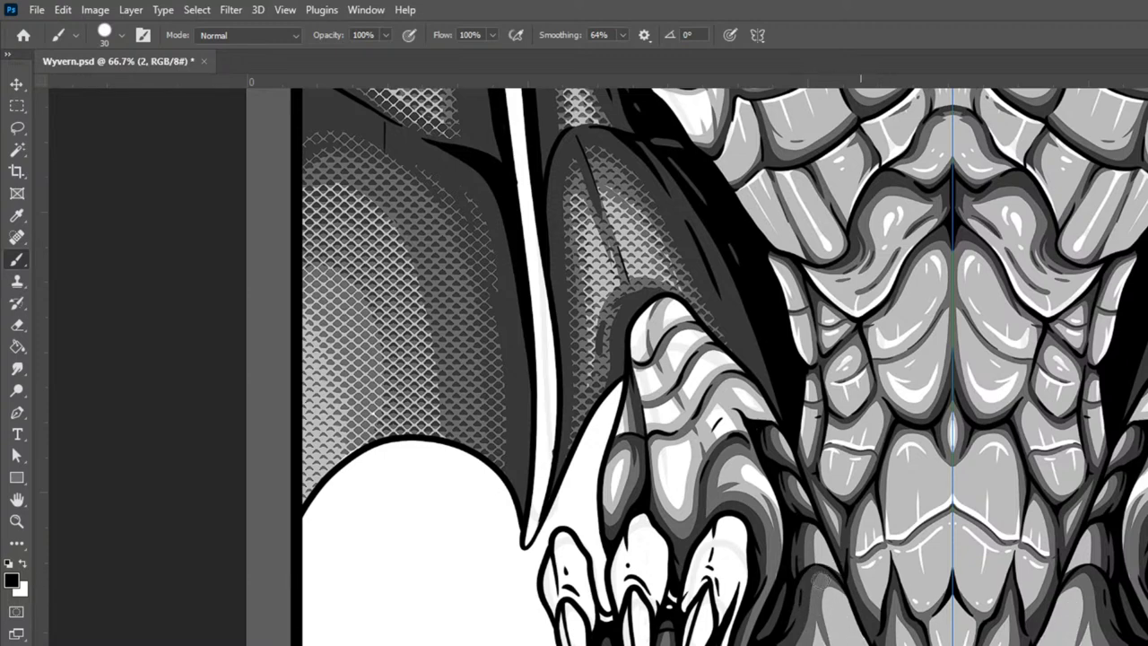
{"action": "left_click_drag", "start_coordinate": [851, 628], "coordinate": [829, 564]}
Step: Add white highlights to the large muscle and the small scale above it with a 15 px brush
{"action": "key", "text": "bracketleft"}
{"action": "key", "text": "bracketleft"}
{"action": "key", "text": "bracketleft"}
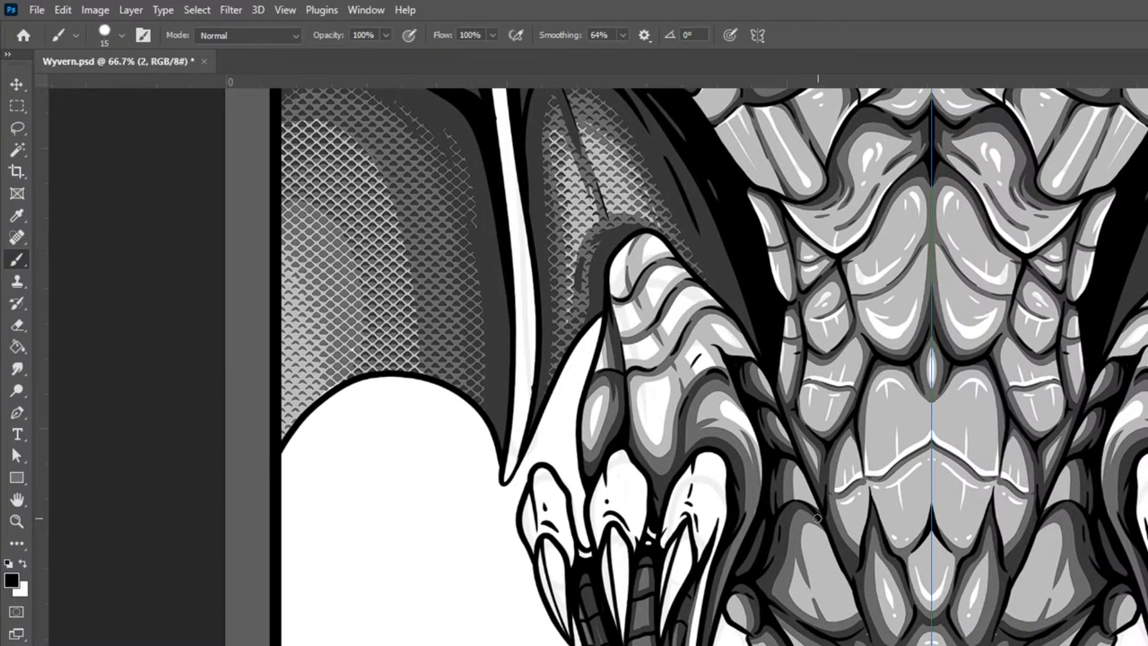
{"action": "left_click_drag", "start_coordinate": [805, 473], "coordinate": [810, 498]}
{"action": "mouse_move", "coordinate": [819, 544]}
{"action": "left_mouse_down"}
{"action": "mouse_move", "coordinate": [841, 593]}
{"action": "mouse_move", "coordinate": [825, 530]}
{"action": "mouse_move", "coordinate": [838, 598]}
{"action": "left_mouse_up"}
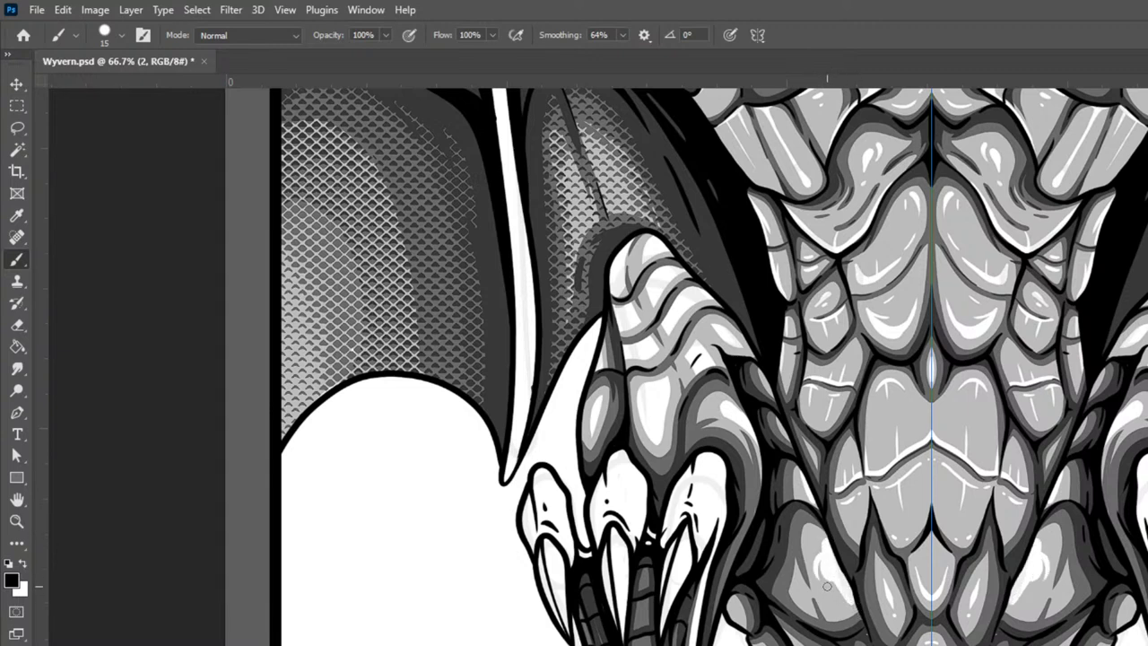
Step: Add thin white highlights to the joint, knob, narrow segment and lower tail segments
{"action": "scroll", "coordinate": [1056, 482], "scroll_direction": "down", "scroll_amount": 5}
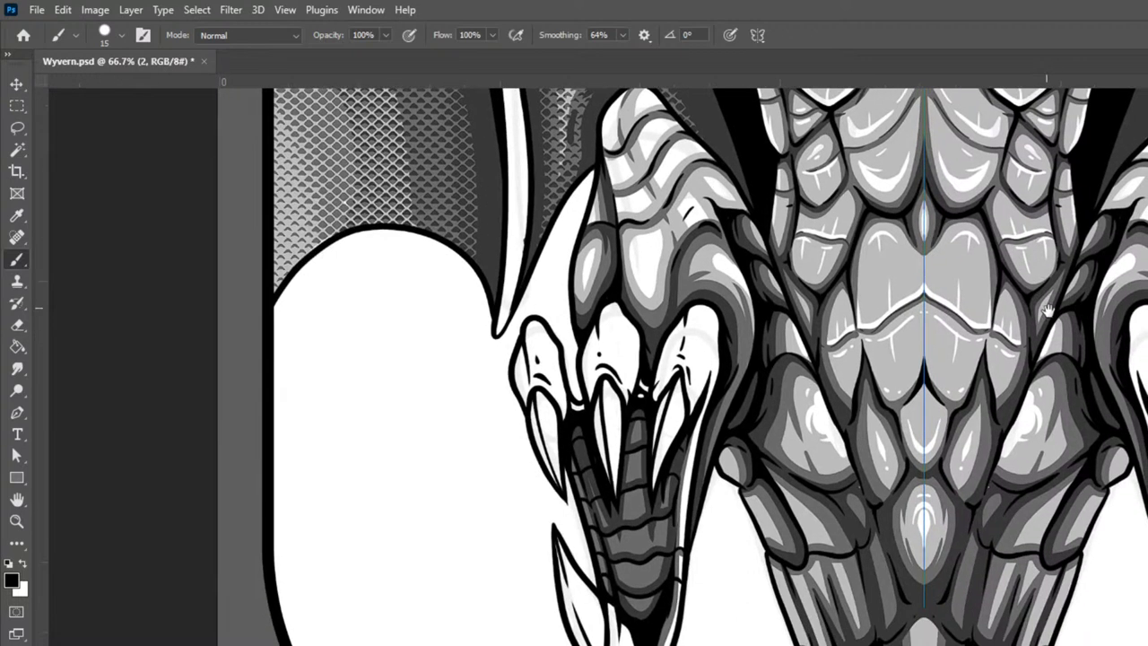
{"action": "left_click_drag", "start_coordinate": [792, 511], "coordinate": [815, 550]}
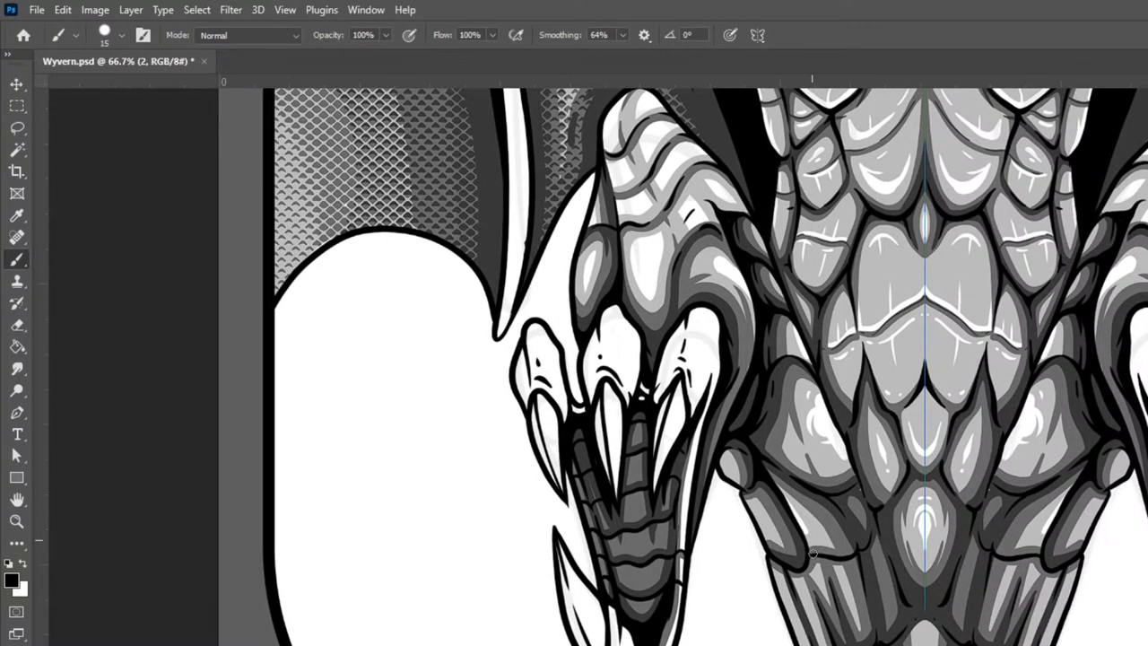
{"action": "left_click_drag", "start_coordinate": [754, 504], "coordinate": [768, 553]}
{"action": "left_click_drag", "start_coordinate": [742, 489], "coordinate": [744, 491]}
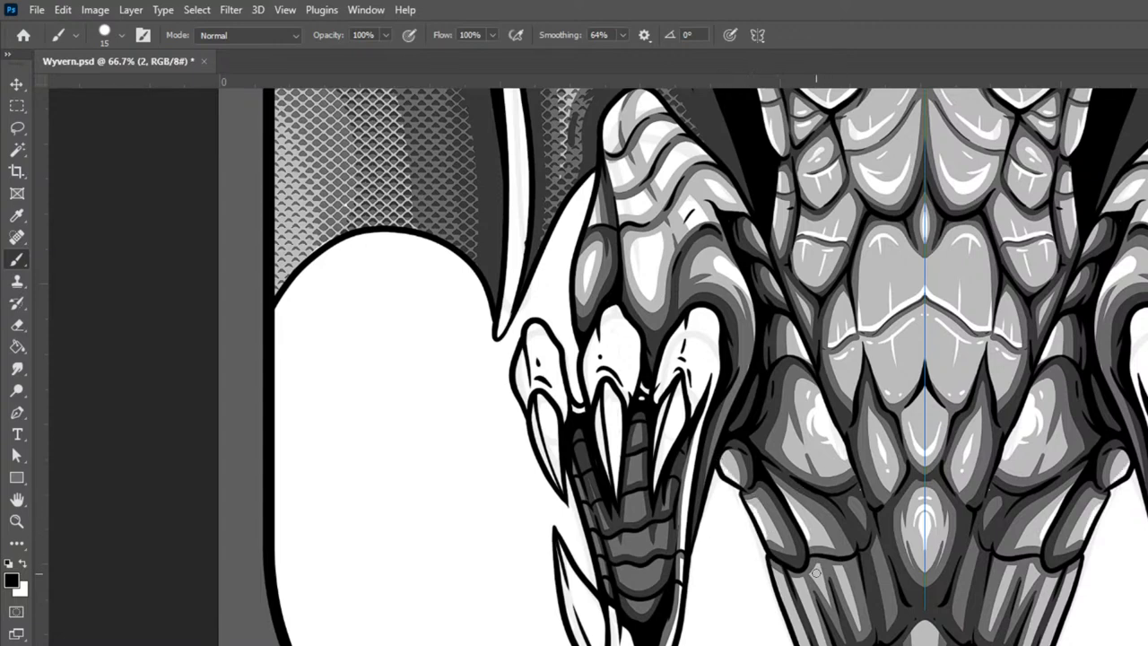
{"action": "mouse_move", "coordinate": [839, 570]}
{"action": "left_mouse_down"}
{"action": "mouse_move", "coordinate": [850, 608]}
{"action": "mouse_move", "coordinate": [809, 618]}
{"action": "left_mouse_up"}
{"action": "left_click_drag", "start_coordinate": [778, 581], "coordinate": [787, 622]}
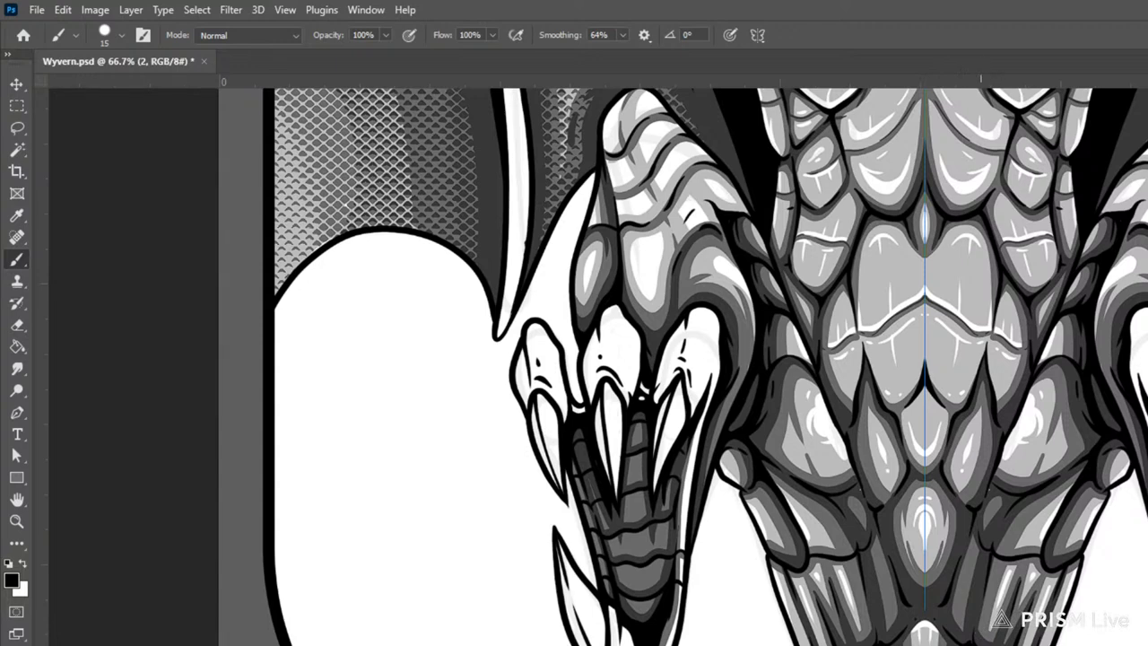
{"action": "left_click_drag", "start_coordinate": [903, 613], "coordinate": [848, 505]}
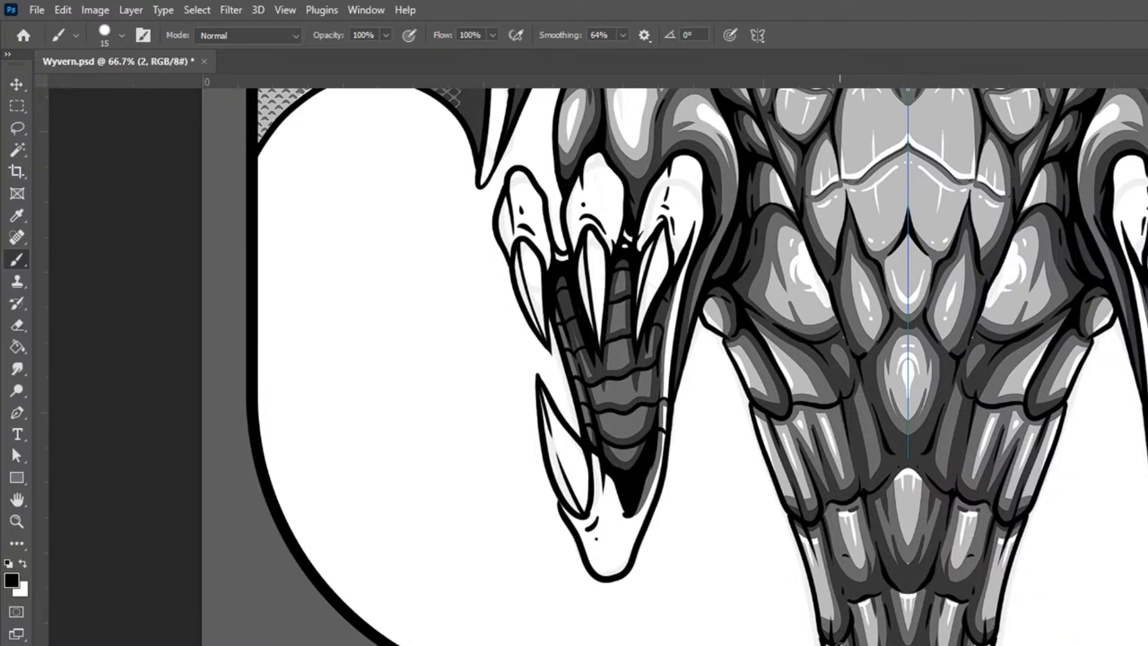
Step: Shade the outer side of the hind foot's outermost toe with mid grey on layer 1
{"action": "key", "text": "ctrl+minus"}
{"action": "key", "text": "ctrl+minus"}
{"action": "key", "text": "ctrl+minus"}
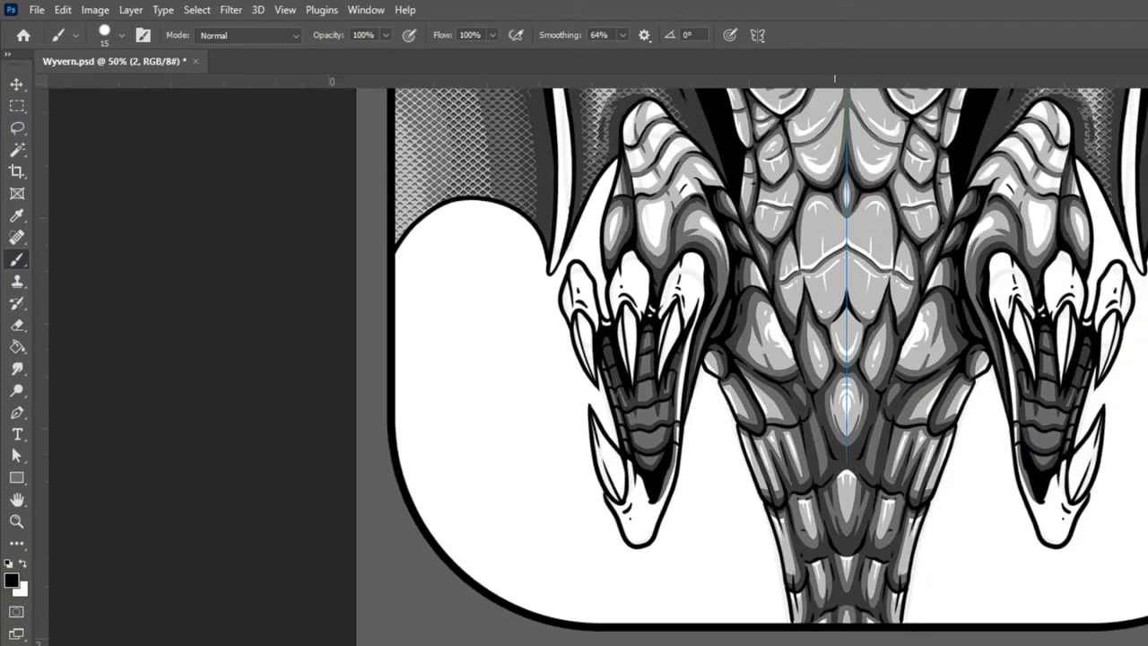
{"action": "key", "text": "ctrl+plus"}
{"action": "key", "text": "ctrl+plus"}
{"action": "key", "text": "ctrl+plus"}
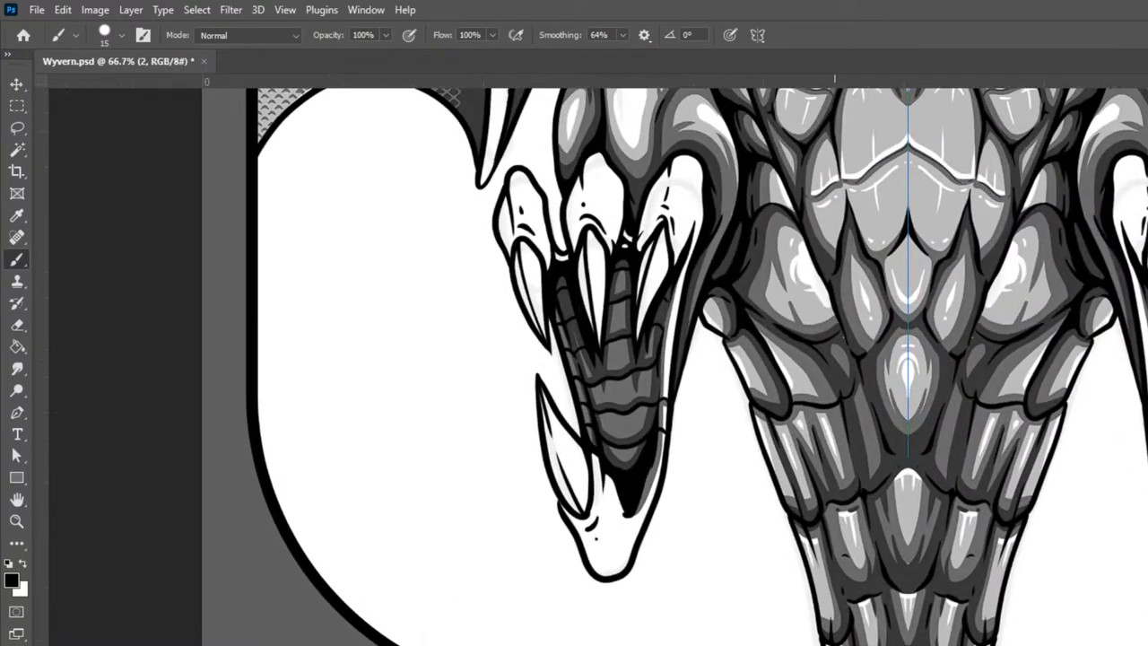
{"action": "left_click_drag", "start_coordinate": [887, 395], "coordinate": [938, 447]}
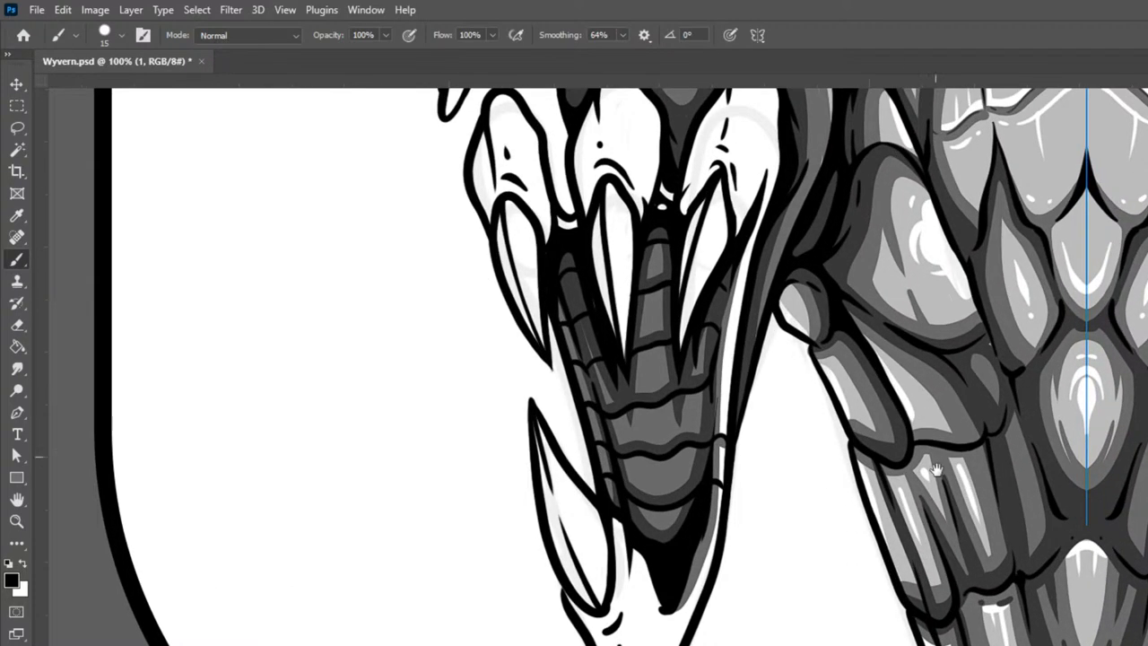
{"action": "left_click_drag", "start_coordinate": [931, 445], "coordinate": [956, 516]}
{"action": "key", "text": "bracketright"}
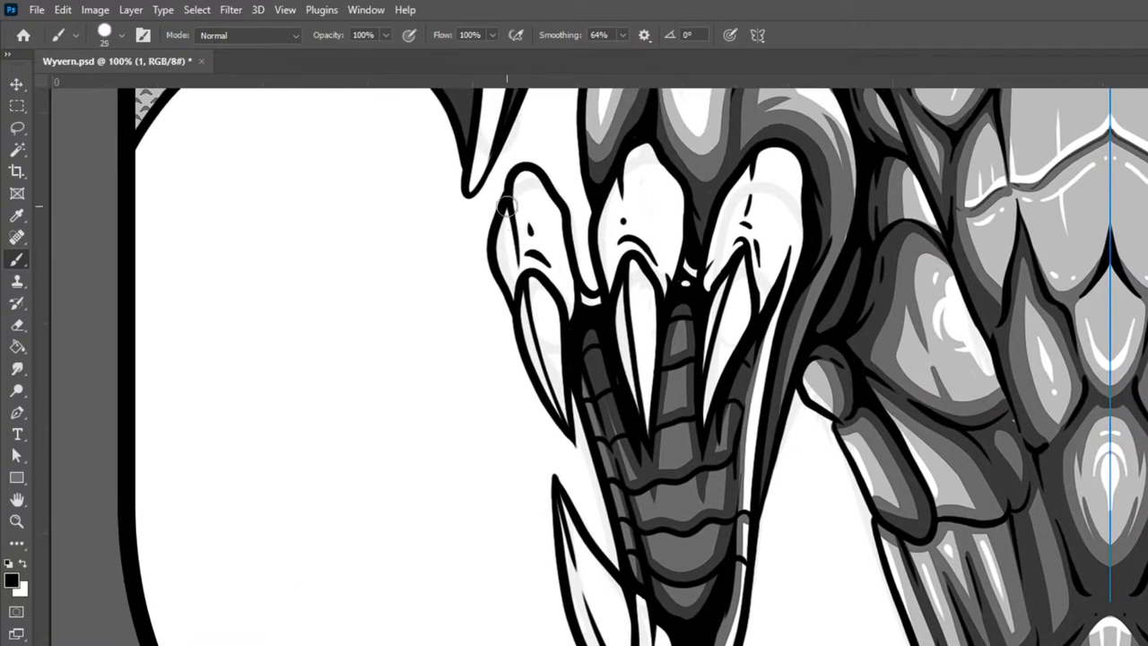
{"action": "mouse_move", "coordinate": [505, 214]}
{"action": "left_mouse_down"}
{"action": "mouse_move", "coordinate": [513, 306]}
{"action": "mouse_move", "coordinate": [515, 233]}
{"action": "left_mouse_up"}
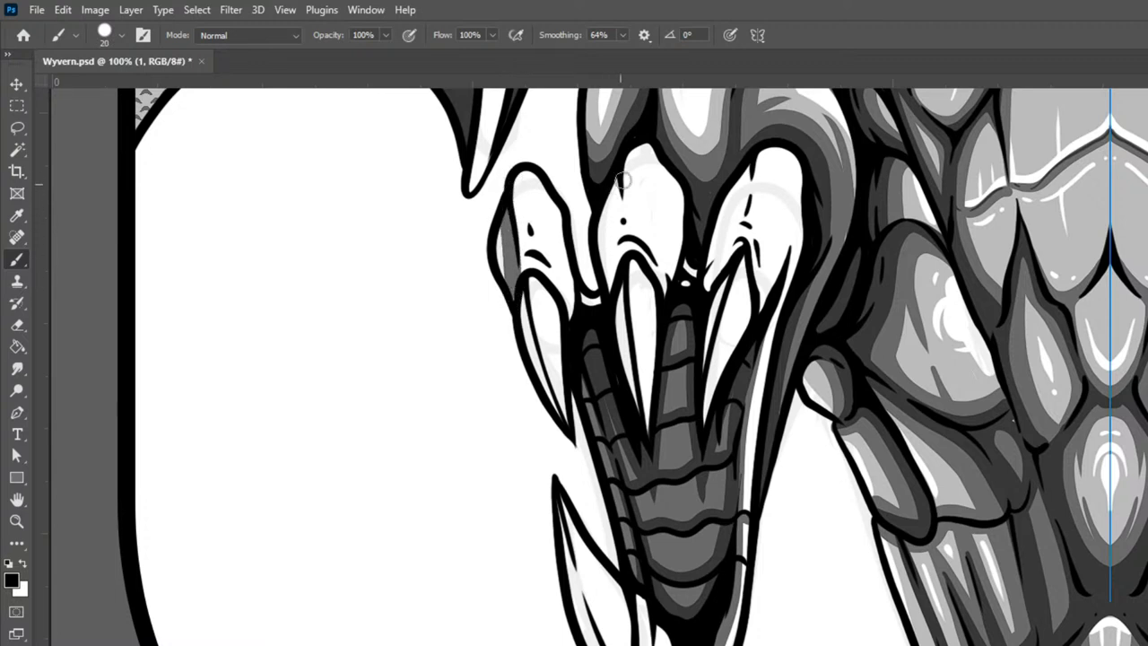
Step: Shade the outer sides of the middle and inner toes and the sole's edges with mid grey using a 20 px brush
{"action": "mouse_move", "coordinate": [617, 176]}
{"action": "left_mouse_down"}
{"action": "mouse_move", "coordinate": [607, 299]}
{"action": "mouse_move", "coordinate": [621, 199]}
{"action": "mouse_move", "coordinate": [627, 266]}
{"action": "mouse_move", "coordinate": [624, 243]}
{"action": "mouse_move", "coordinate": [663, 287]}
{"action": "mouse_move", "coordinate": [629, 228]}
{"action": "mouse_move", "coordinate": [663, 277]}
{"action": "left_mouse_up"}
{"action": "mouse_move", "coordinate": [760, 151]}
{"action": "left_mouse_down"}
{"action": "mouse_move", "coordinate": [732, 247]}
{"action": "mouse_move", "coordinate": [709, 287]}
{"action": "mouse_move", "coordinate": [756, 143]}
{"action": "mouse_move", "coordinate": [703, 285]}
{"action": "mouse_move", "coordinate": [737, 238]}
{"action": "mouse_move", "coordinate": [763, 135]}
{"action": "mouse_move", "coordinate": [764, 147]}
{"action": "mouse_move", "coordinate": [778, 141]}
{"action": "mouse_move", "coordinate": [747, 186]}
{"action": "mouse_move", "coordinate": [715, 269]}
{"action": "left_mouse_up"}
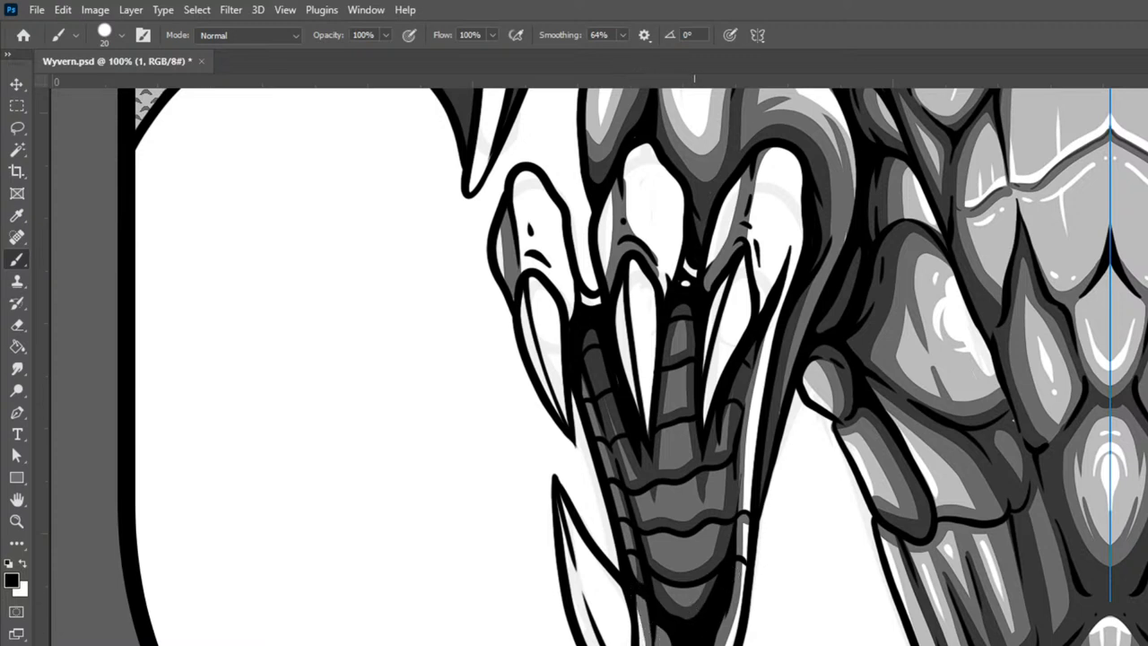
{"action": "left_click_drag", "start_coordinate": [736, 600], "coordinate": [740, 552]}
Step: Fill the outermost toe with light grey on layer 2, enlarging the brush to 30 px
{"action": "key", "text": "["}
{"action": "left_click_drag", "start_coordinate": [502, 230], "coordinate": [511, 292]}
{"action": "mouse_move", "coordinate": [517, 168]}
{"action": "left_mouse_down"}
{"action": "mouse_move", "coordinate": [513, 211]}
{"action": "mouse_move", "coordinate": [528, 284]}
{"action": "mouse_move", "coordinate": [517, 258]}
{"action": "mouse_move", "coordinate": [543, 253]}
{"action": "mouse_move", "coordinate": [520, 262]}
{"action": "mouse_move", "coordinate": [570, 299]}
{"action": "mouse_move", "coordinate": [576, 327]}
{"action": "left_mouse_up"}
{"action": "key", "text": "bracketright"}
{"action": "key", "text": "bracketright"}
{"action": "key", "text": "bracketright"}
{"action": "mouse_move", "coordinate": [529, 177]}
{"action": "left_mouse_down"}
{"action": "mouse_move", "coordinate": [579, 317]}
{"action": "mouse_move", "coordinate": [519, 165]}
{"action": "mouse_move", "coordinate": [550, 287]}
{"action": "mouse_move", "coordinate": [520, 208]}
{"action": "mouse_move", "coordinate": [517, 242]}
{"action": "left_mouse_up"}
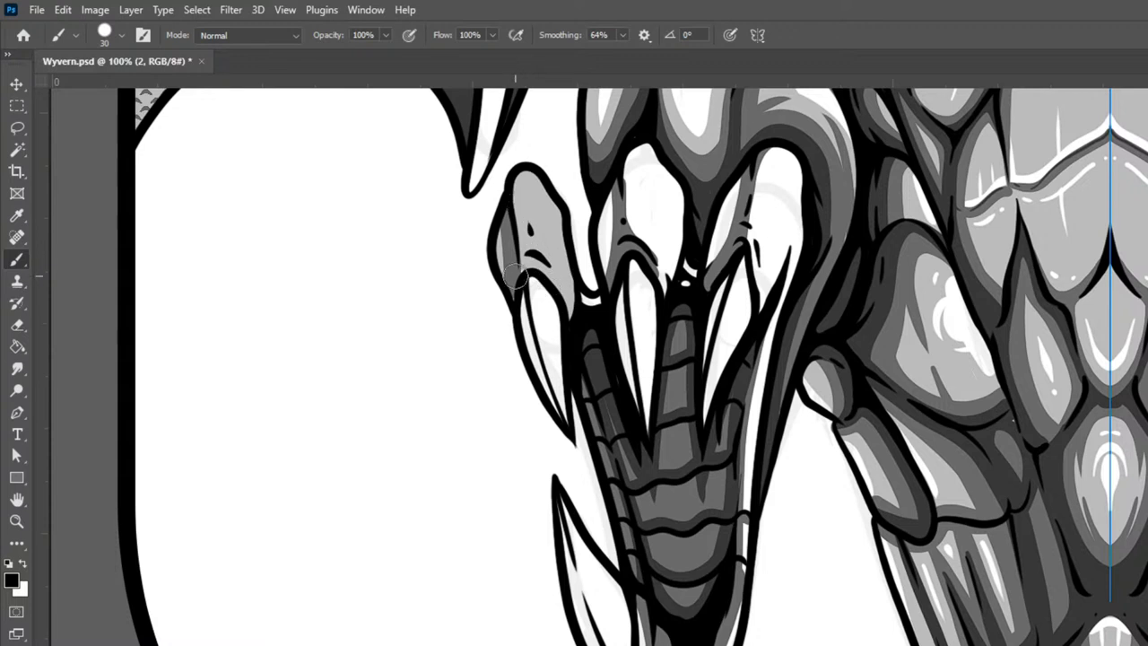
Step: Shade the outer sides of the hind foot's upper claws with light grey using a 15 px brush
{"action": "key", "text": "bracketleft"}
{"action": "key", "text": "bracketleft"}
{"action": "key", "text": "bracketleft"}
{"action": "mouse_move", "coordinate": [521, 288]}
{"action": "left_mouse_down"}
{"action": "mouse_move", "coordinate": [537, 364]}
{"action": "mouse_move", "coordinate": [580, 437]}
{"action": "left_mouse_up"}
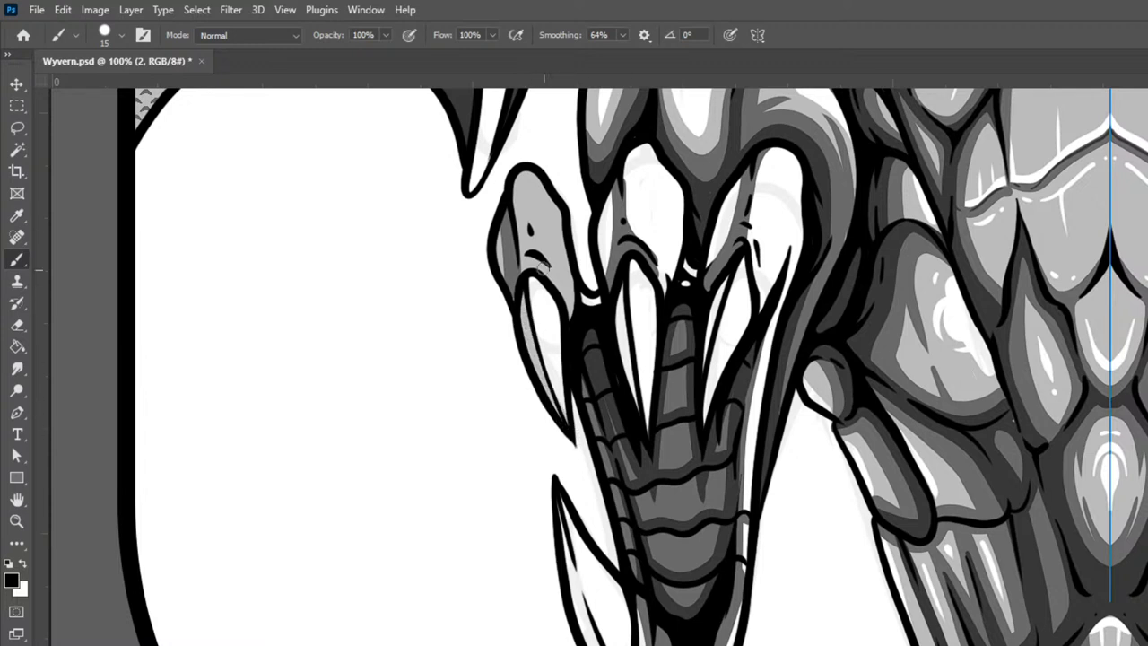
{"action": "mouse_move", "coordinate": [526, 279]}
{"action": "left_mouse_down"}
{"action": "mouse_move", "coordinate": [565, 324]}
{"action": "mouse_move", "coordinate": [571, 355]}
{"action": "left_mouse_up"}
{"action": "left_click_drag", "start_coordinate": [623, 289], "coordinate": [640, 433]}
{"action": "left_click_drag", "start_coordinate": [615, 312], "coordinate": [618, 359]}
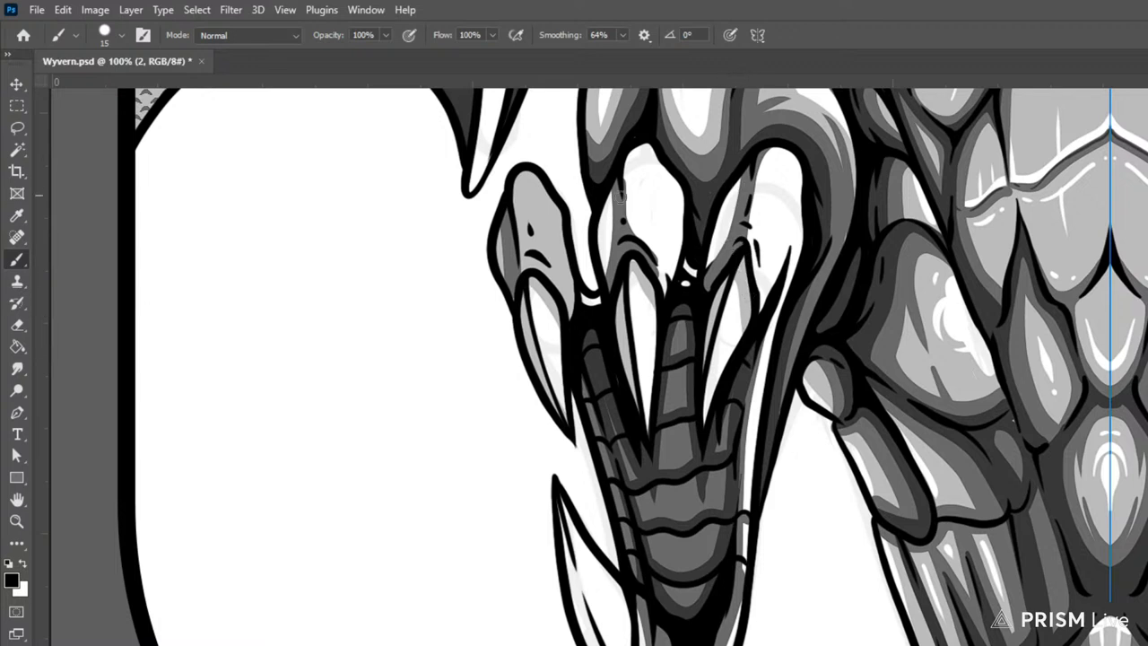
Step: Shade the hind foot's middle toe with light grey, enlarging the brush to 25 px for the toe's main surface
{"action": "left_click_drag", "start_coordinate": [608, 194], "coordinate": [603, 300]}
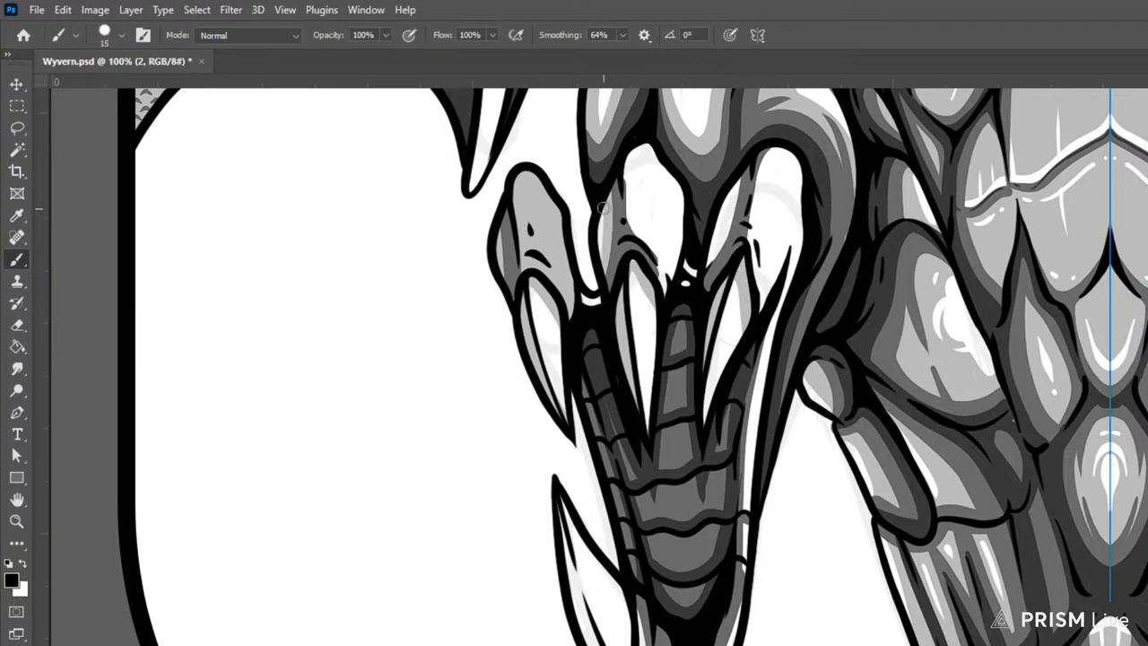
{"action": "key", "text": "bracketright"}
{"action": "mouse_move", "coordinate": [627, 159]}
{"action": "left_mouse_down"}
{"action": "mouse_move", "coordinate": [638, 231]}
{"action": "mouse_move", "coordinate": [668, 268]}
{"action": "mouse_move", "coordinate": [674, 312]}
{"action": "left_mouse_up"}
{"action": "mouse_move", "coordinate": [655, 144]}
{"action": "left_mouse_down"}
{"action": "mouse_move", "coordinate": [658, 239]}
{"action": "mouse_move", "coordinate": [668, 276]}
{"action": "left_mouse_up"}
{"action": "left_click_drag", "start_coordinate": [663, 165], "coordinate": [647, 244]}
{"action": "mouse_move", "coordinate": [668, 165]}
{"action": "left_mouse_down"}
{"action": "mouse_move", "coordinate": [662, 215]}
{"action": "mouse_move", "coordinate": [681, 287]}
{"action": "left_mouse_up"}
Step: Shade the inner toe, the webbing between the toes and the sole's inner edge with light grey
{"action": "left_click_drag", "start_coordinate": [739, 173], "coordinate": [702, 292]}
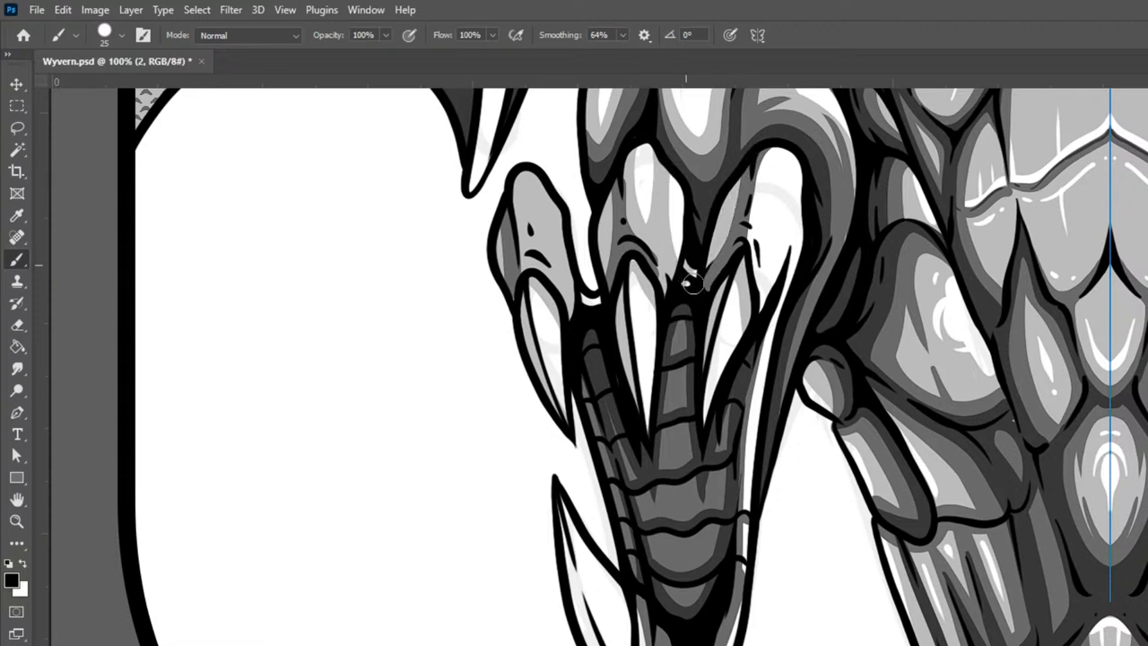
{"action": "left_click_drag", "start_coordinate": [587, 303], "coordinate": [598, 300]}
{"action": "mouse_move", "coordinate": [786, 144]}
{"action": "left_mouse_down"}
{"action": "mouse_move", "coordinate": [755, 243]}
{"action": "mouse_move", "coordinate": [770, 320]}
{"action": "mouse_move", "coordinate": [791, 235]}
{"action": "mouse_move", "coordinate": [791, 138]}
{"action": "mouse_move", "coordinate": [764, 136]}
{"action": "left_mouse_up"}
{"action": "mouse_move", "coordinate": [807, 214]}
{"action": "left_mouse_down"}
{"action": "mouse_move", "coordinate": [757, 370]}
{"action": "mouse_move", "coordinate": [730, 612]}
{"action": "left_mouse_up"}
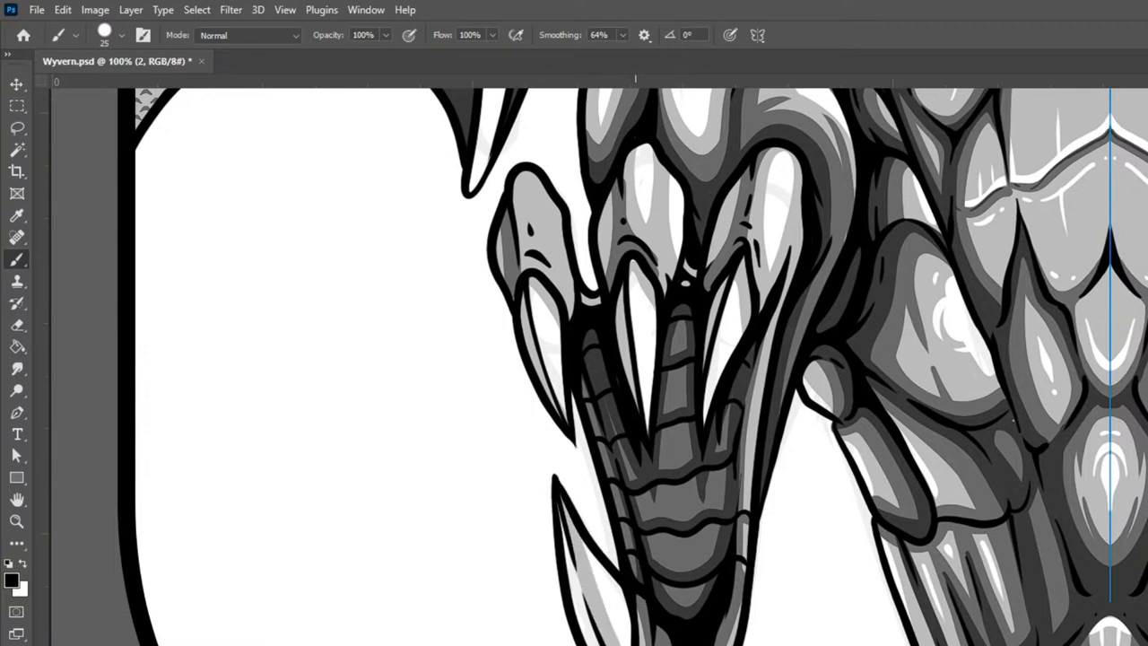
Step: Shade the heel claw beside the sole with light grey and refine its edge highlights with a 15 px brush
{"action": "mouse_move", "coordinate": [592, 562]}
{"action": "left_mouse_down"}
{"action": "mouse_move", "coordinate": [630, 604]}
{"action": "mouse_move", "coordinate": [605, 593]}
{"action": "left_mouse_up"}
{"action": "key", "text": "bracketleft"}
{"action": "key", "text": "bracketleft"}
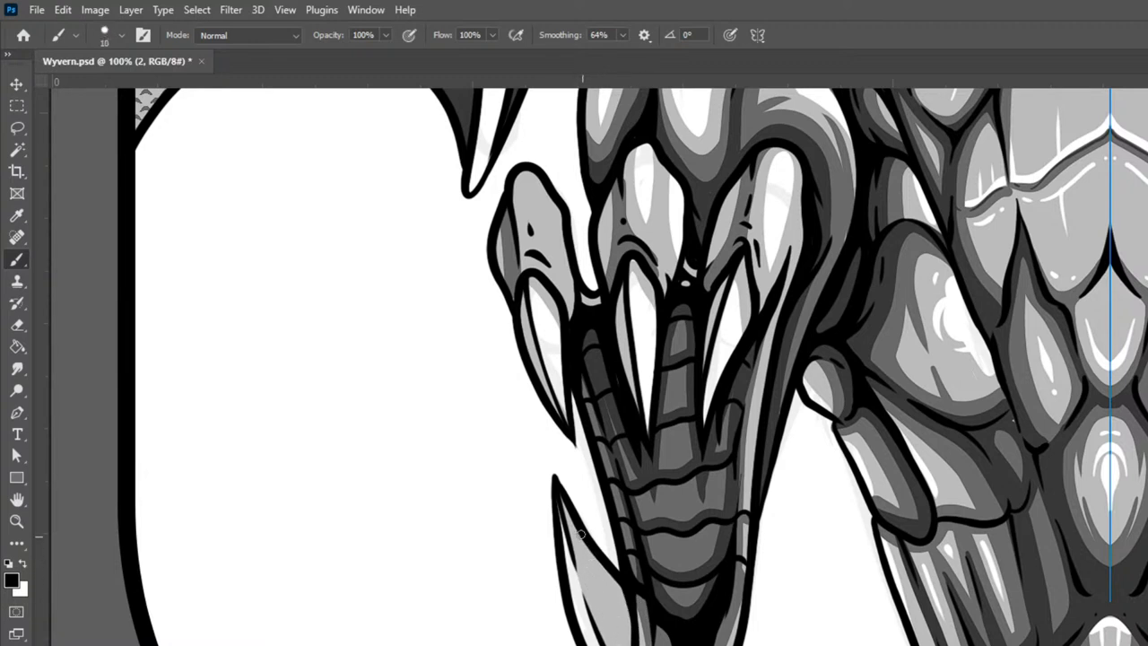
{"action": "key", "text": "bracketright"}
{"action": "mouse_move", "coordinate": [559, 499]}
{"action": "left_mouse_down"}
{"action": "mouse_move", "coordinate": [632, 606]}
{"action": "mouse_move", "coordinate": [619, 632]}
{"action": "left_mouse_up"}
{"action": "mouse_move", "coordinate": [556, 510]}
{"action": "left_mouse_down"}
{"action": "mouse_move", "coordinate": [583, 572]}
{"action": "mouse_move", "coordinate": [635, 621]}
{"action": "left_mouse_up"}
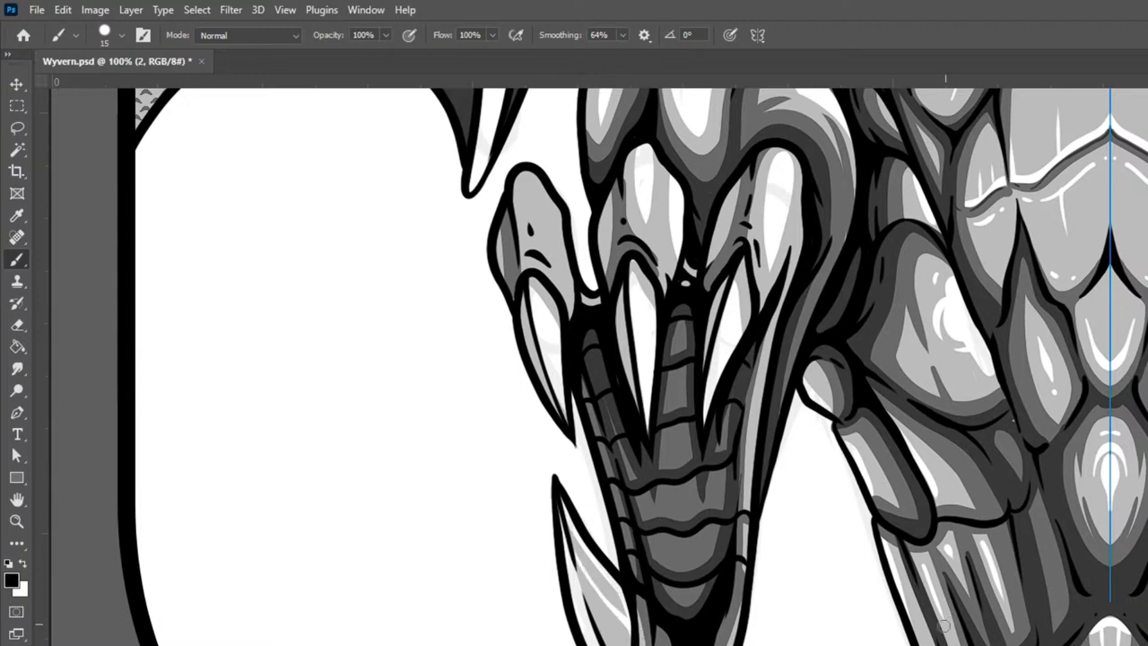
Step: Review the shading across the whole wyvern, from the hind feet and tail up to the head and arms
{"action": "scroll", "coordinate": [947, 620], "scroll_direction": "up", "scroll_amount": 4}
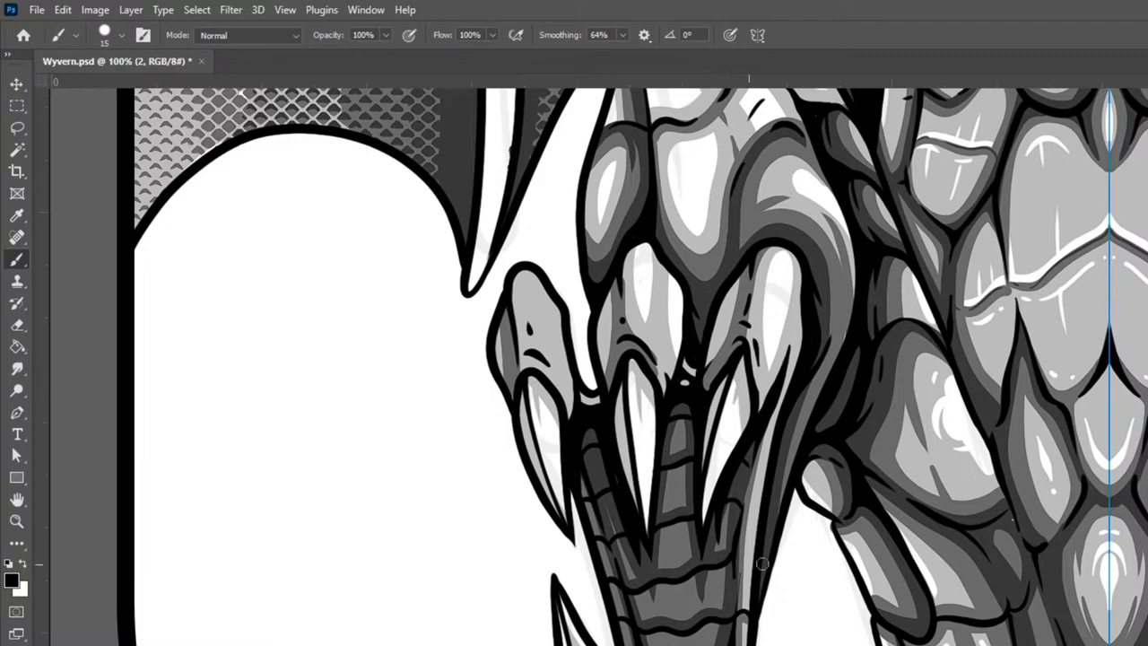
{"action": "key", "text": "ctrl+minus"}
{"action": "key", "text": "ctrl+minus"}
{"action": "key", "text": "ctrl+minus"}
{"action": "key", "text": "ctrl+minus"}
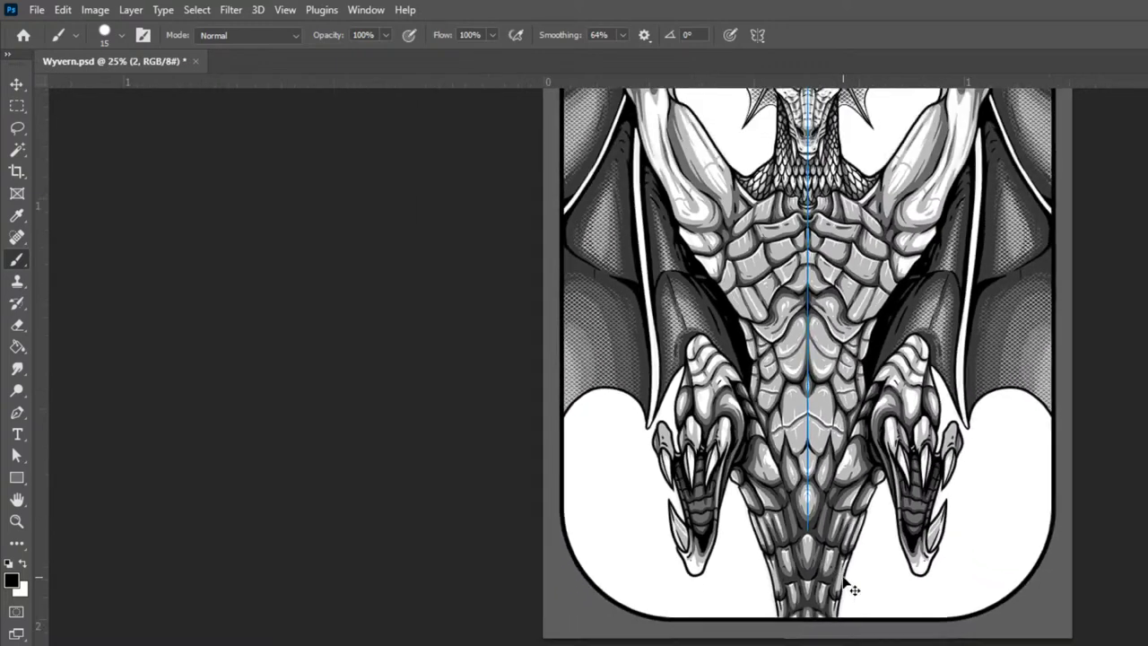
{"action": "key", "text": "ctrl+minus"}
{"action": "key", "text": "ctrl+plus"}
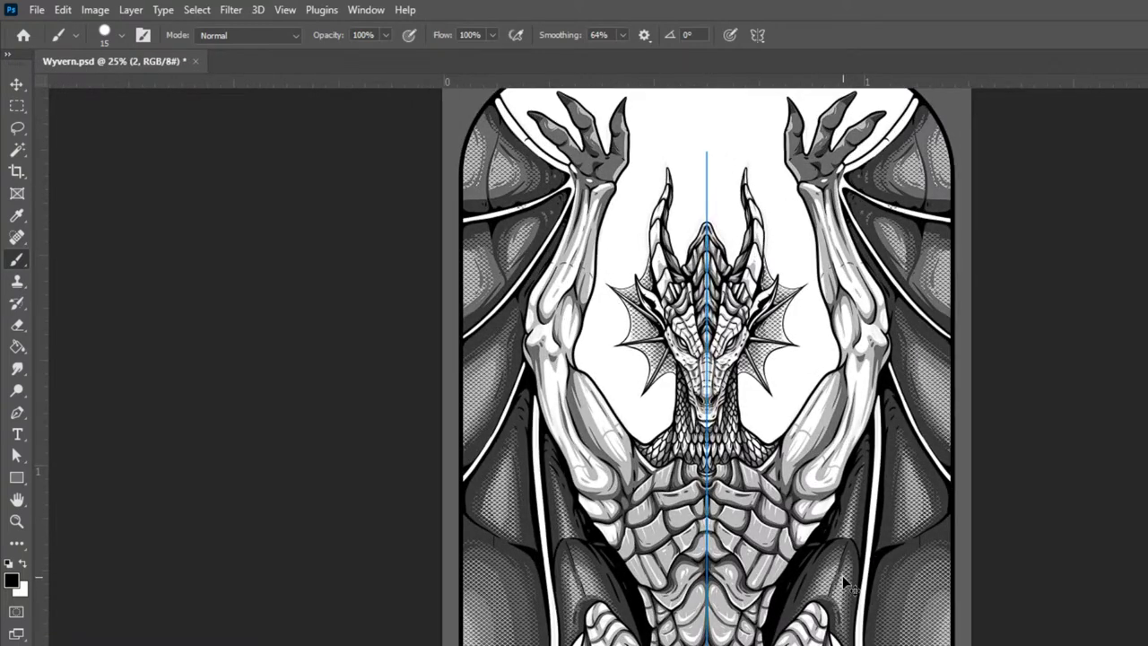
{"action": "key", "text": "ctrl+minus"}
{"action": "key", "text": "ctrl+plus"}
{"action": "left_click_drag", "start_coordinate": [707, 600], "coordinate": [710, 535]}
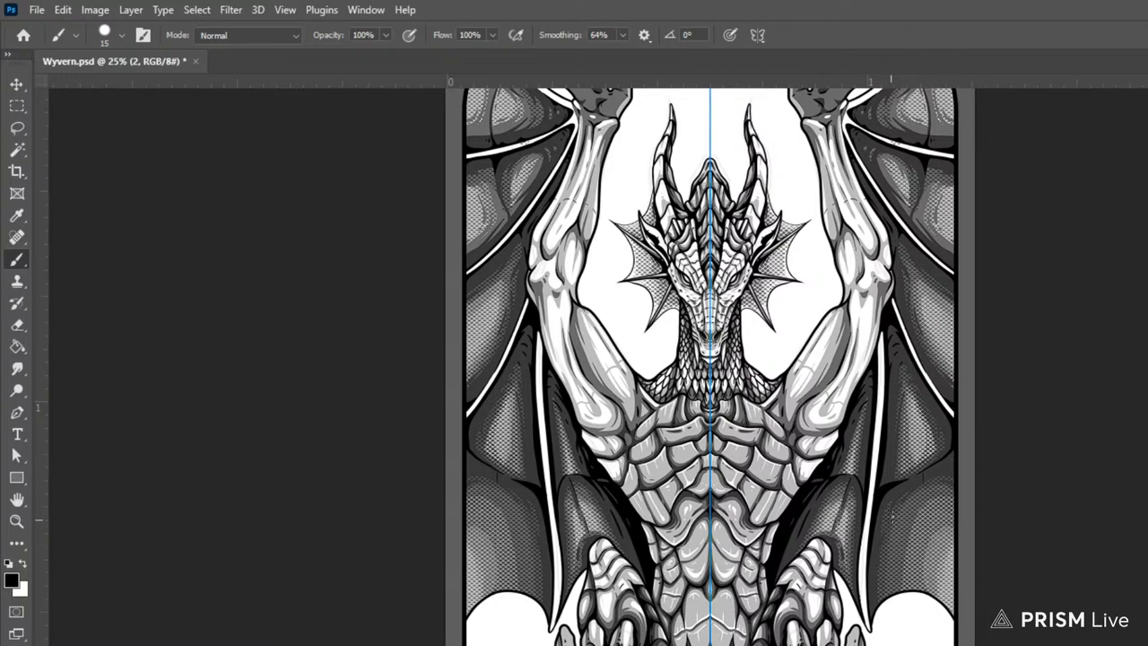
{"action": "key", "text": "ctrl+plus"}
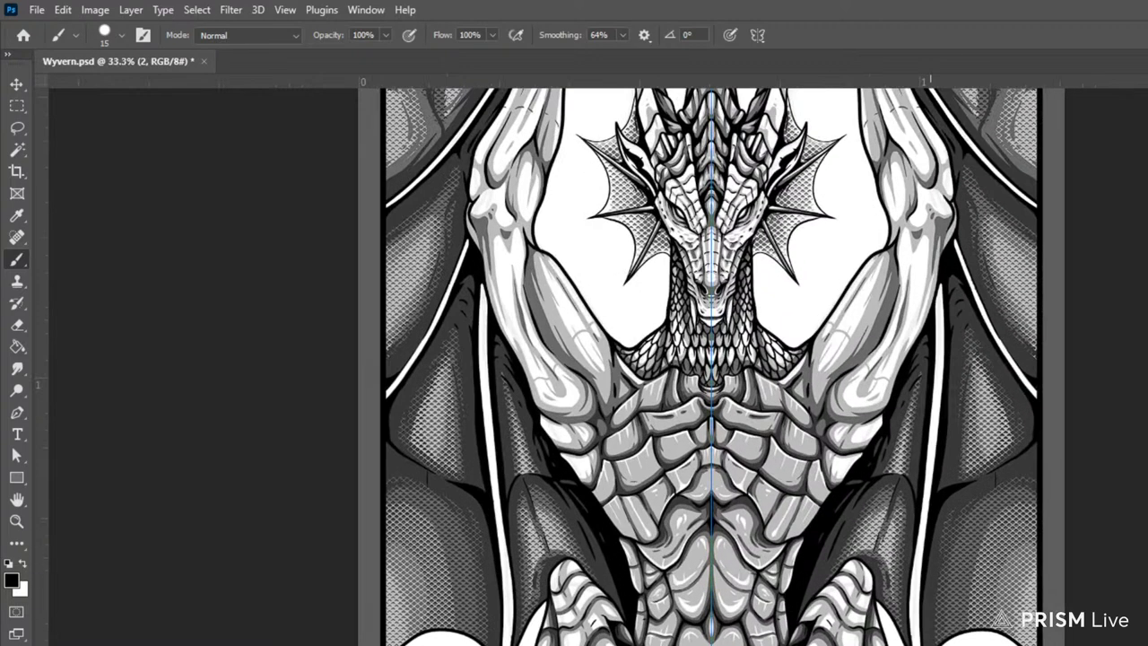
Step: Add a new layer to the wyvern document
{"action": "key", "text": "ctrl+alt+shift+n"}
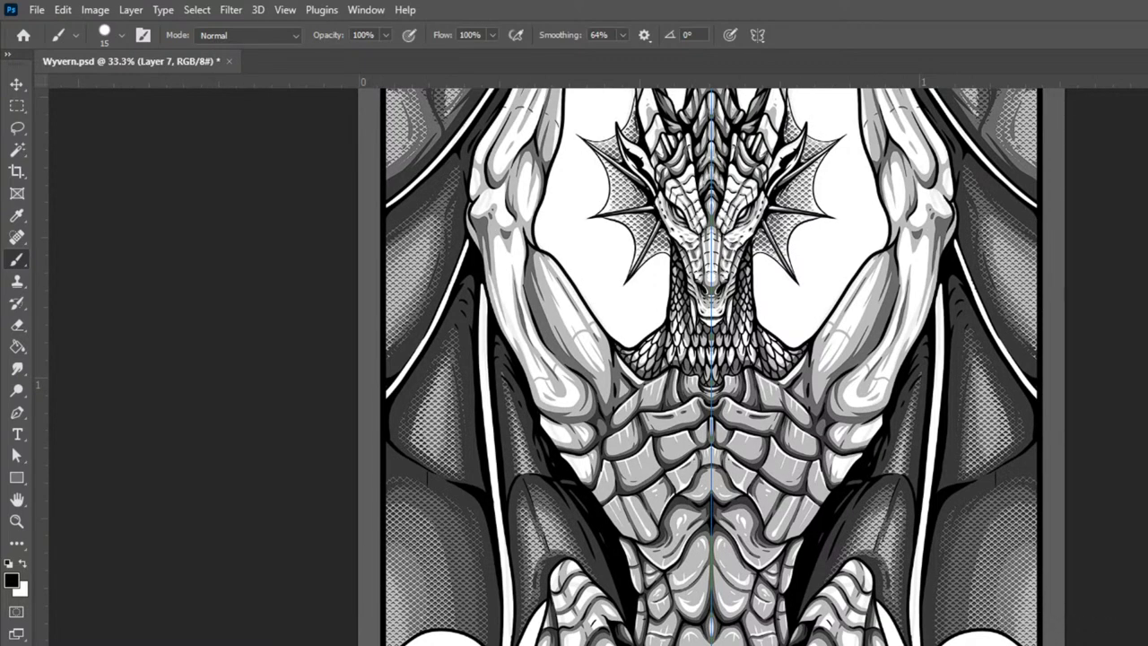
{"action": "key", "text": "ctrl+plus"}
{"action": "left_click_drag", "start_coordinate": [1081, 505], "coordinate": [757, 351]}
{"action": "left_click_drag", "start_coordinate": [1100, 459], "coordinate": [1098, 466]}
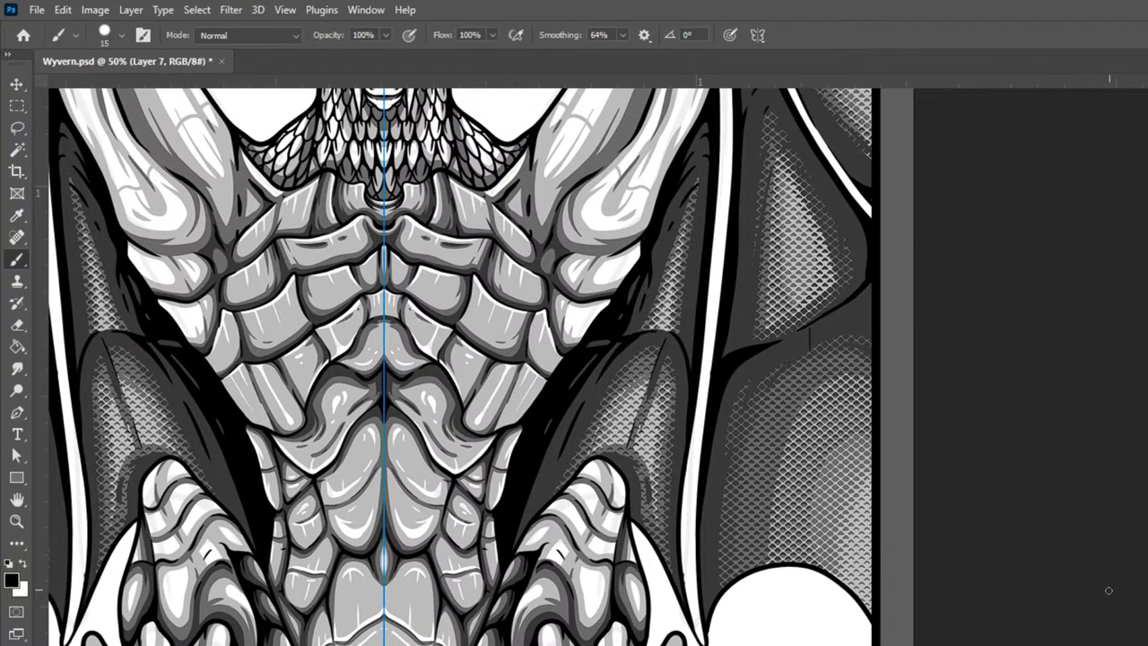
{"action": "left_click_drag", "start_coordinate": [1102, 597], "coordinate": [1122, 573]}
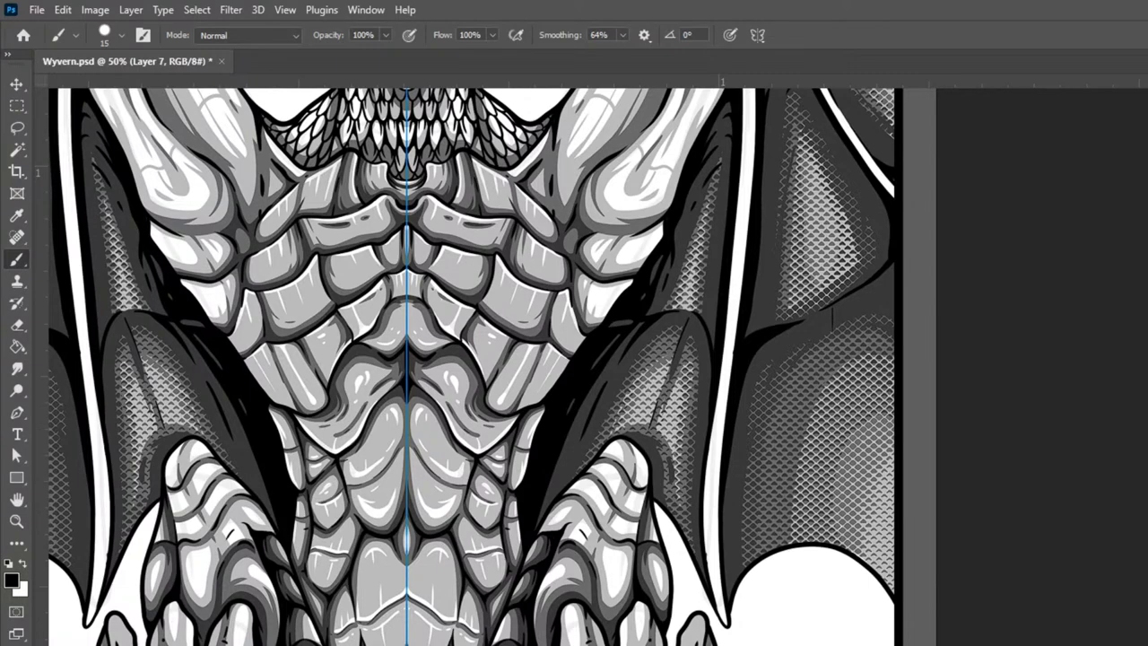
Step: Fade the existing artwork and fill the Background copy layer with white
{"action": "key", "text": "alt+bracketright"}
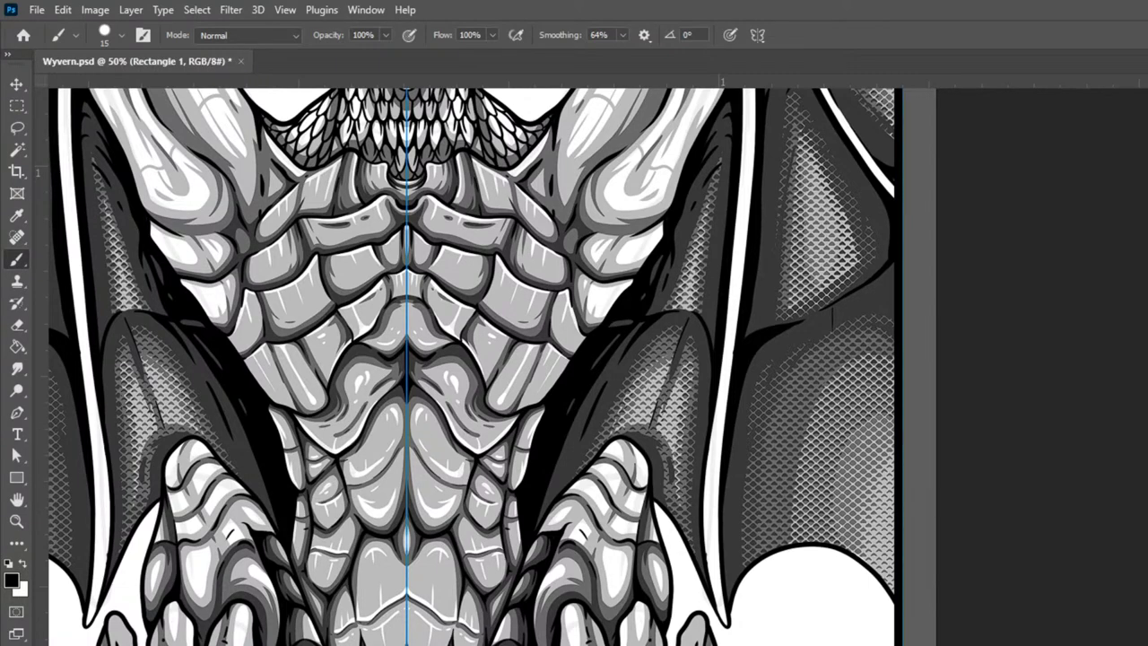
{"action": "key", "text": "ctrl+comma"}
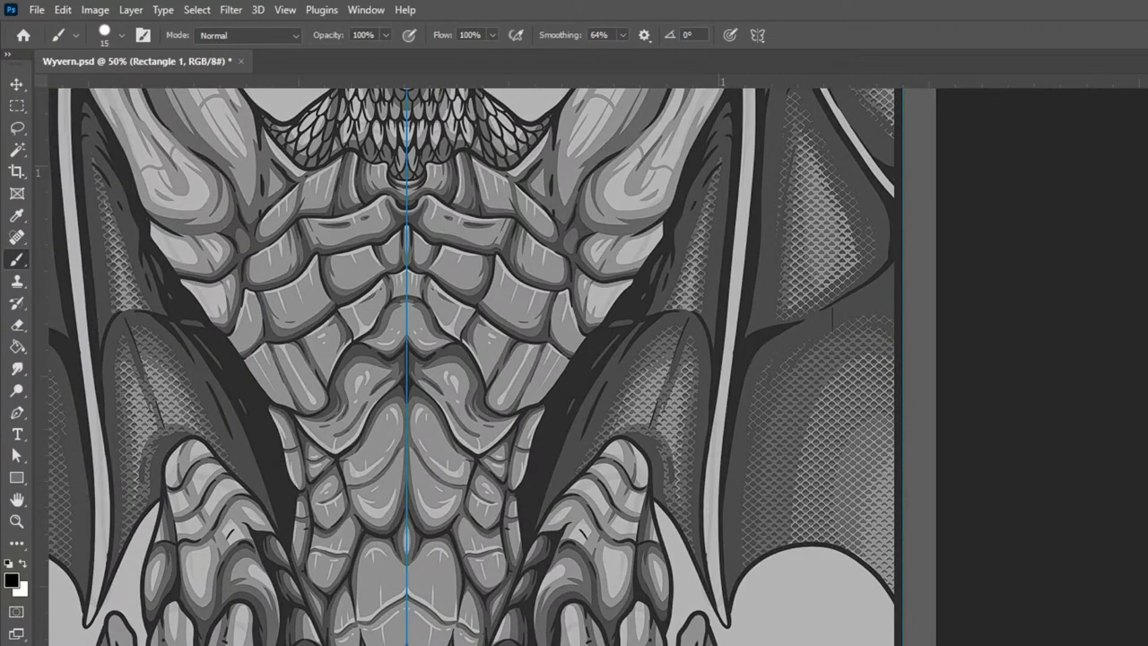
{"action": "key", "text": "alt+bracketleft"}
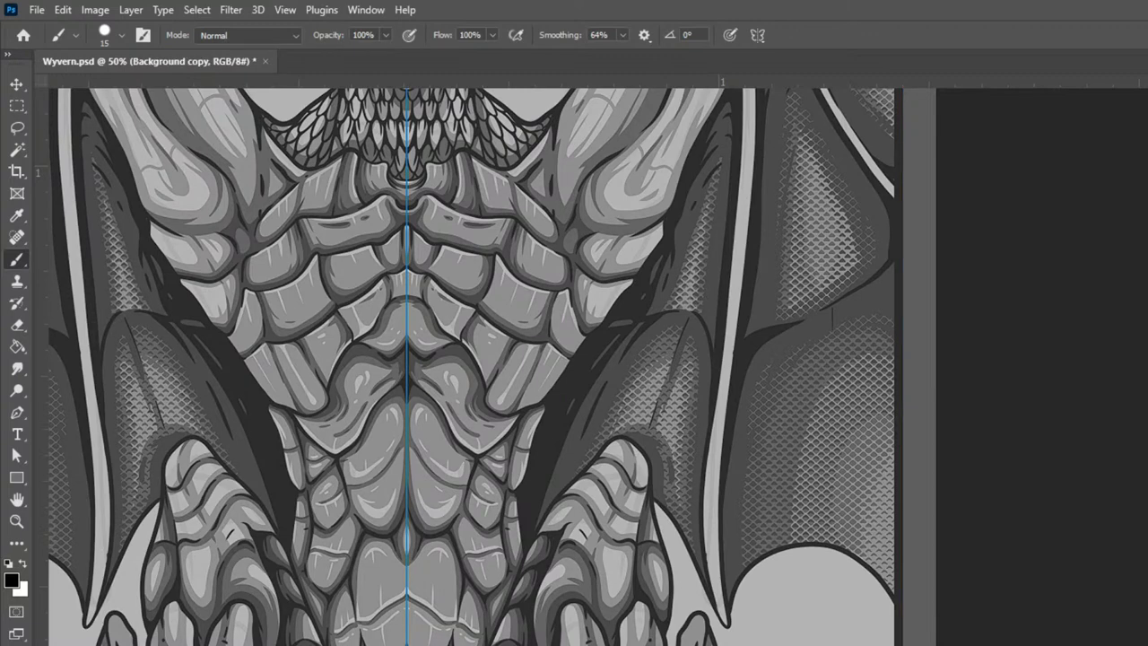
{"action": "key", "text": "ctrl+BackSpace"}
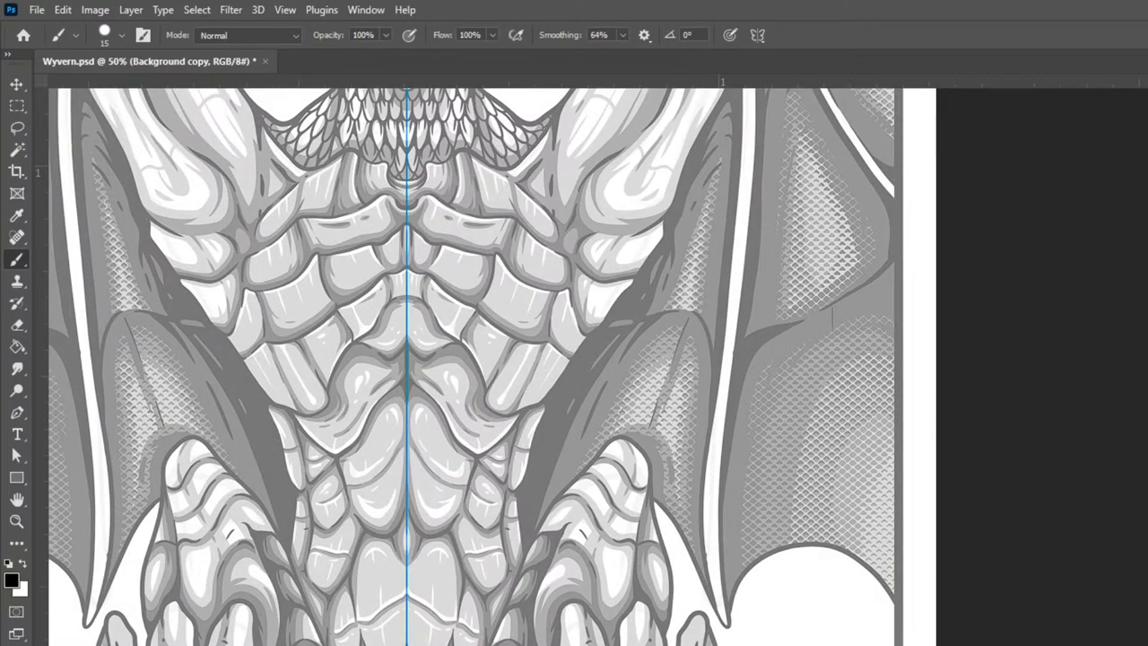
Step: Add another new layer and turn off the paint symmetry
{"action": "key", "text": "ctrl+shift+alt+n"}
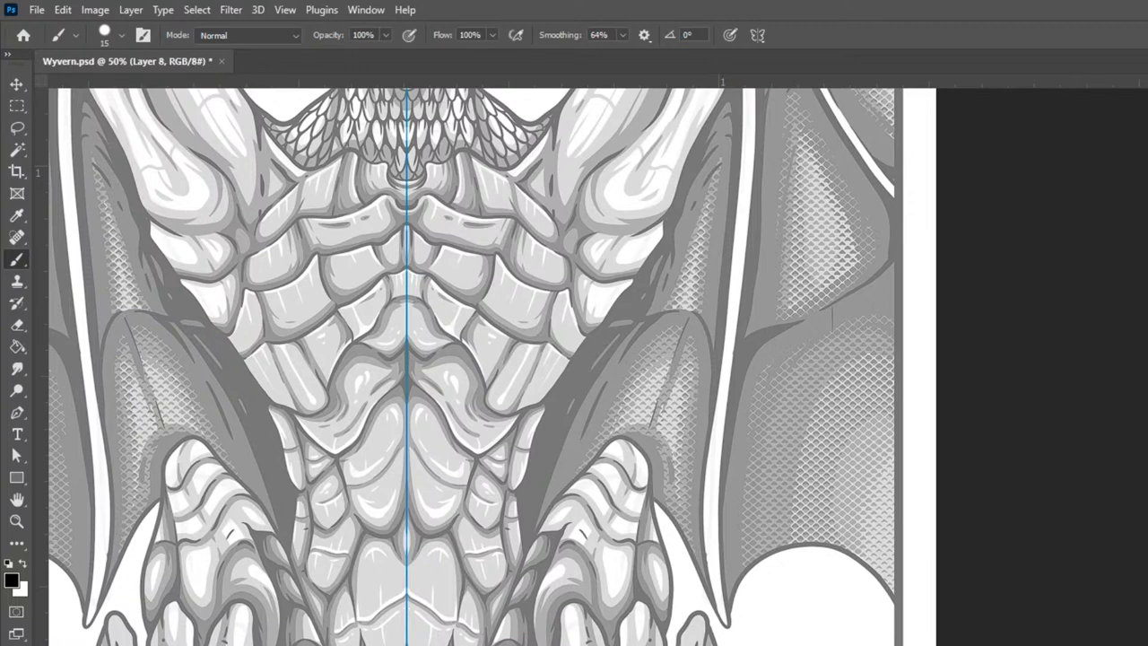
{"action": "left_click_drag", "start_coordinate": [574, 449], "coordinate": [626, 267]}
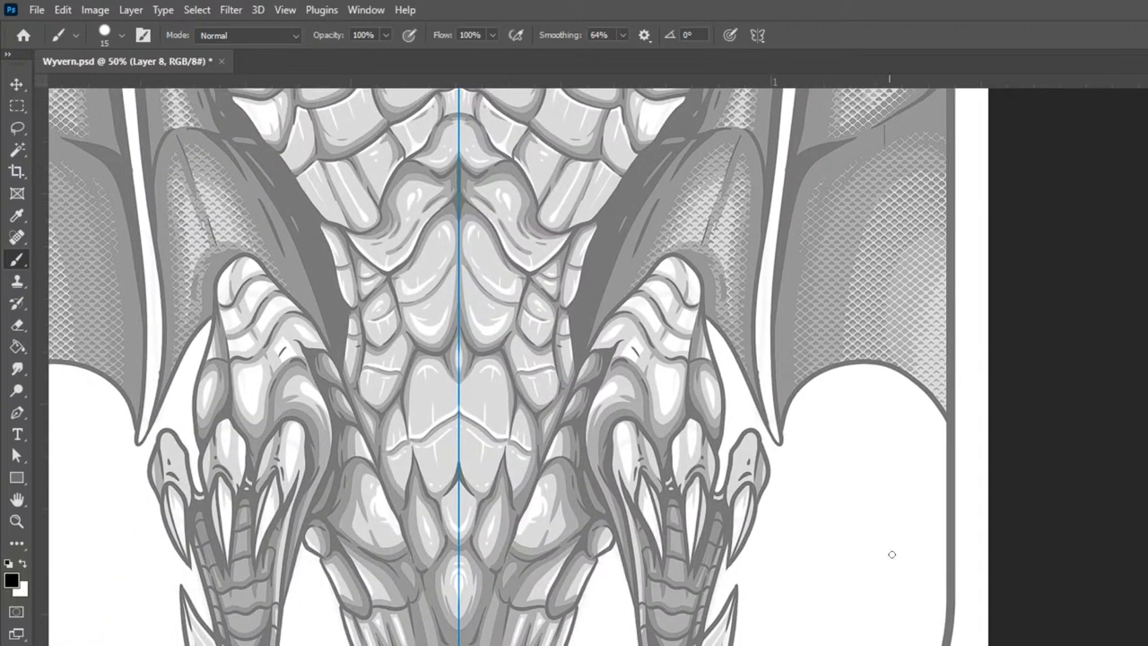
{"action": "left_click", "coordinate": [765, 31]}
{"action": "left_click", "coordinate": [859, 57]}
Step: Ink the rounded outline of a tail segment over the card's lower right border in black with a 25 px brush
{"action": "key", "text": "bracketright"}
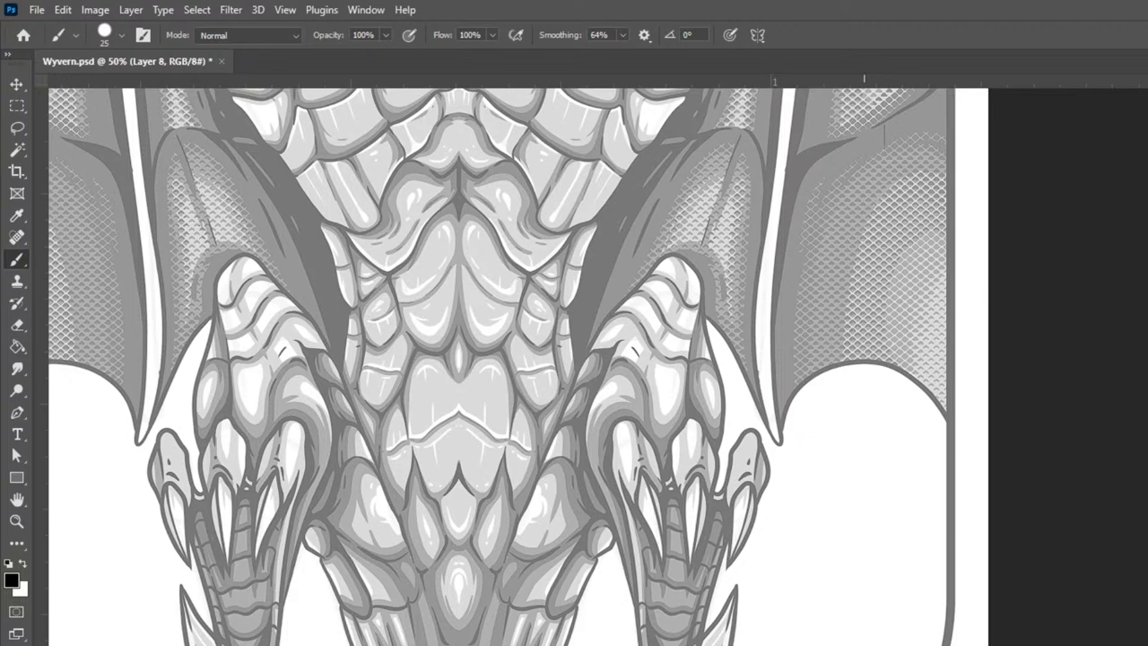
{"action": "mouse_move", "coordinate": [863, 642]}
{"action": "left_mouse_down"}
{"action": "mouse_move", "coordinate": [903, 617]}
{"action": "mouse_move", "coordinate": [920, 626]}
{"action": "mouse_move", "coordinate": [896, 617]}
{"action": "mouse_move", "coordinate": [861, 560]}
{"action": "mouse_move", "coordinate": [877, 601]}
{"action": "mouse_move", "coordinate": [867, 573]}
{"action": "mouse_move", "coordinate": [880, 550]}
{"action": "mouse_move", "coordinate": [922, 530]}
{"action": "mouse_move", "coordinate": [942, 548]}
{"action": "mouse_move", "coordinate": [965, 612]}
{"action": "left_mouse_up"}
{"action": "key", "text": "ctrl+z"}
{"action": "key", "text": "ctrl+z"}
{"action": "key", "text": "ctrl+z"}
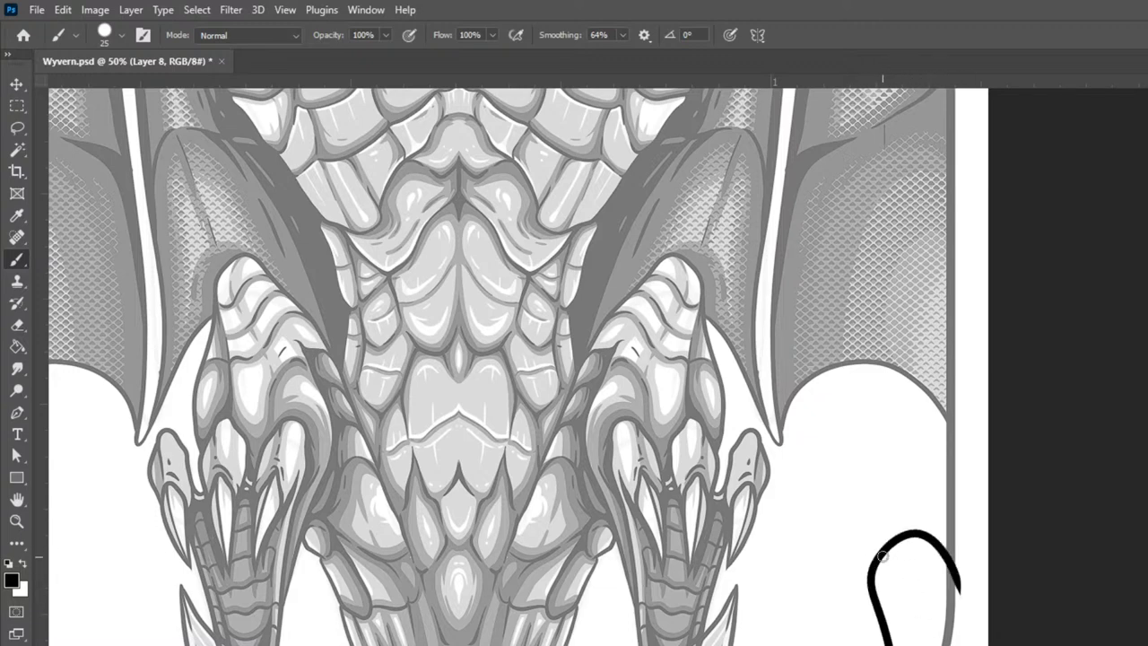
Step: Taper the rounded tail segment's outline and add crease lines inside it with a 15 px brush
{"action": "key", "text": "bracketleft"}
{"action": "mouse_move", "coordinate": [955, 548]}
{"action": "left_mouse_down"}
{"action": "mouse_move", "coordinate": [963, 638]}
{"action": "mouse_move", "coordinate": [964, 596]}
{"action": "left_mouse_up"}
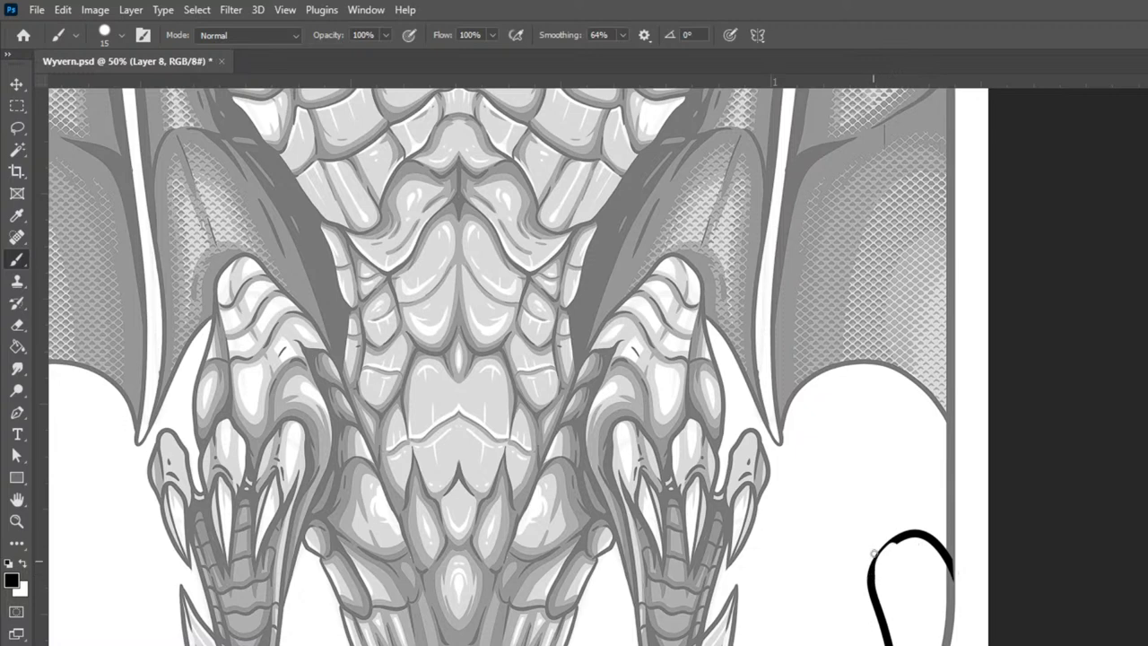
{"action": "left_click_drag", "start_coordinate": [898, 537], "coordinate": [920, 594]}
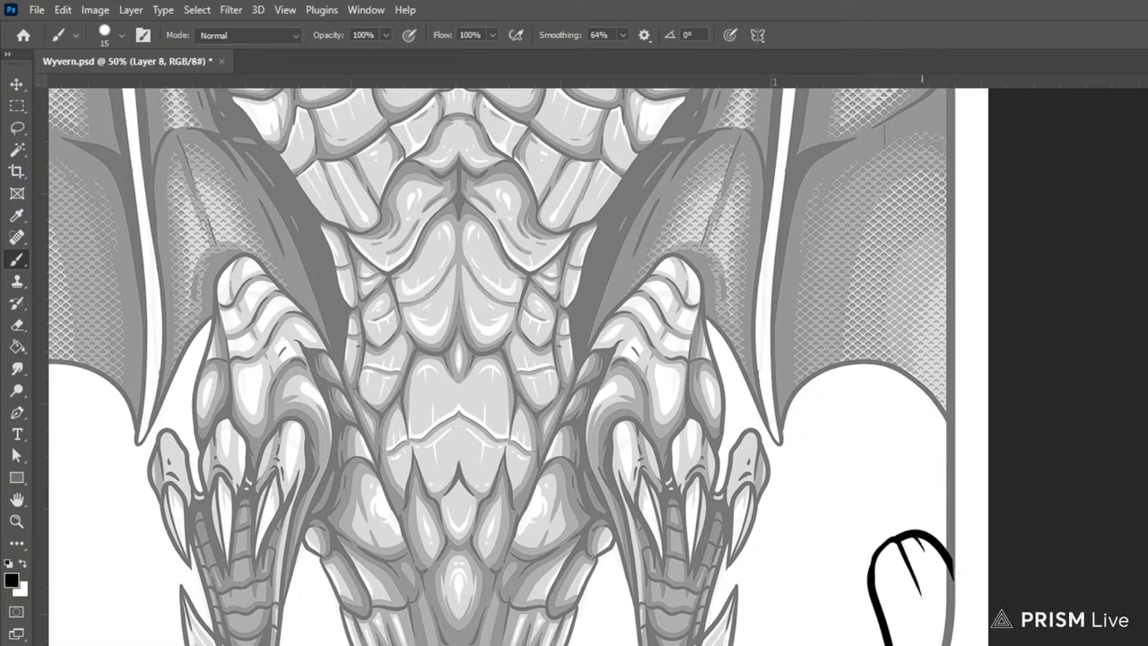
{"action": "left_click_drag", "start_coordinate": [931, 613], "coordinate": [924, 633]}
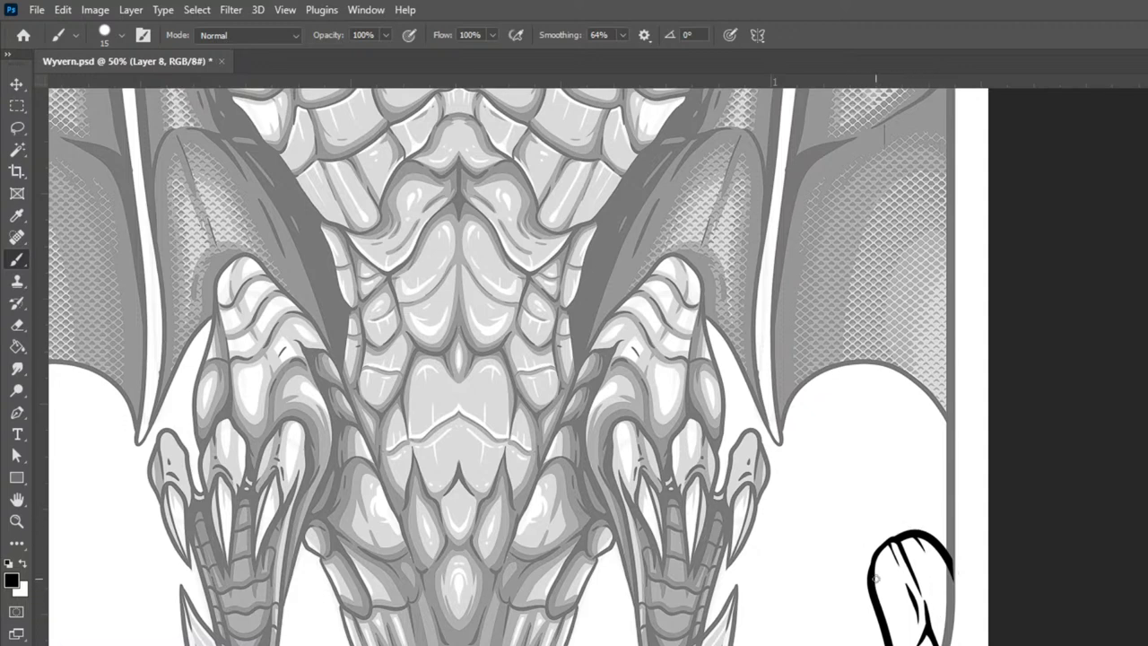
Step: Ink the next tail segment above the rounded one, with a pointed upper edge, crease lines and a black joint shadow
{"action": "mouse_move", "coordinate": [870, 570]}
{"action": "left_mouse_down"}
{"action": "mouse_move", "coordinate": [839, 484]}
{"action": "mouse_move", "coordinate": [863, 454]}
{"action": "mouse_move", "coordinate": [892, 502]}
{"action": "left_mouse_up"}
{"action": "mouse_move", "coordinate": [870, 459]}
{"action": "left_mouse_down"}
{"action": "mouse_move", "coordinate": [907, 471]}
{"action": "mouse_move", "coordinate": [958, 577]}
{"action": "left_mouse_up"}
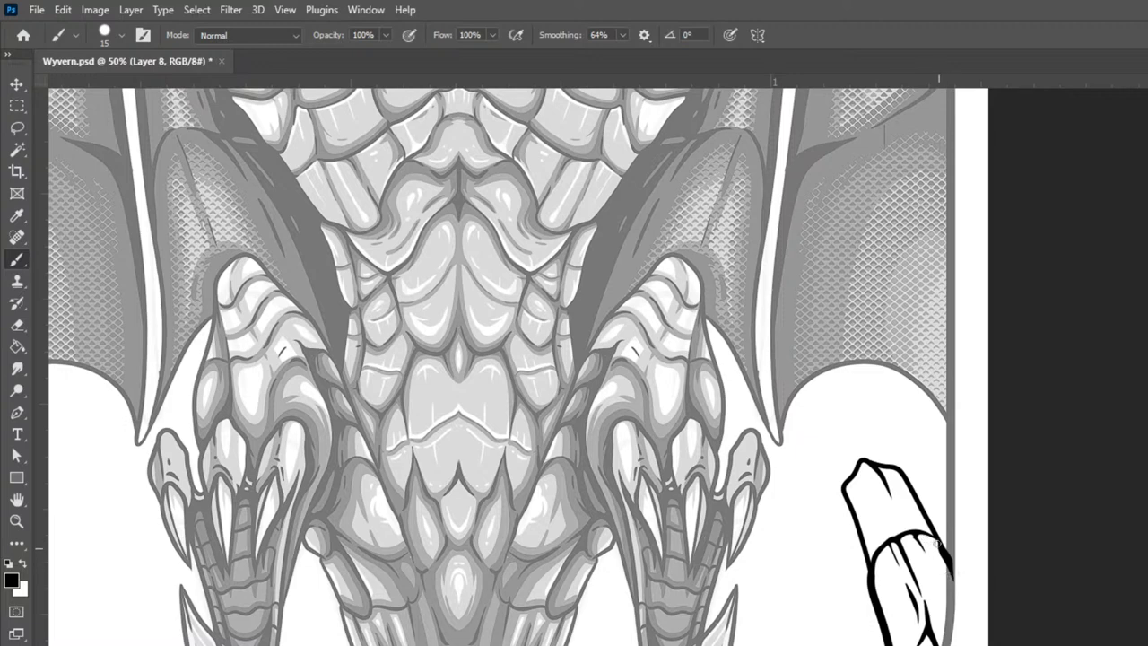
{"action": "left_click_drag", "start_coordinate": [938, 533], "coordinate": [956, 577]}
{"action": "left_click_drag", "start_coordinate": [941, 549], "coordinate": [959, 586]}
{"action": "left_click_drag", "start_coordinate": [896, 506], "coordinate": [932, 532]}
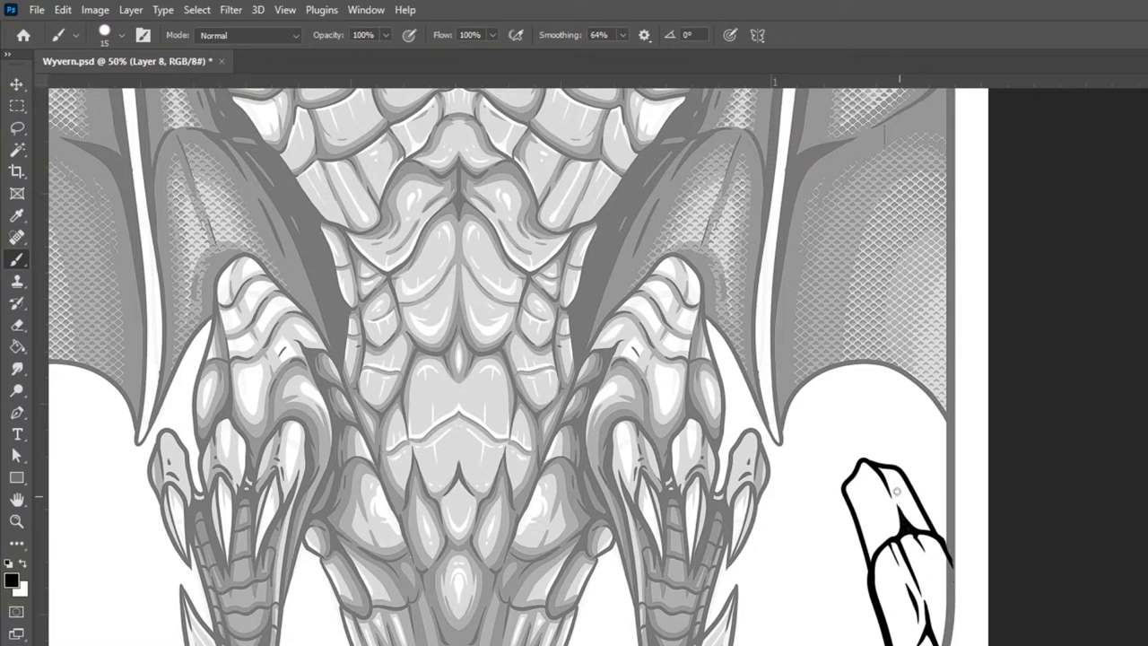
{"action": "left_click_drag", "start_coordinate": [863, 467], "coordinate": [899, 528]}
Step: Ink the third and fourth tail segments, narrowing upward towards the lower edge of the right wing
{"action": "mouse_move", "coordinate": [845, 481]}
{"action": "left_mouse_down"}
{"action": "mouse_move", "coordinate": [814, 420]}
{"action": "mouse_move", "coordinate": [831, 382]}
{"action": "mouse_move", "coordinate": [870, 407]}
{"action": "mouse_move", "coordinate": [904, 482]}
{"action": "mouse_move", "coordinate": [833, 442]}
{"action": "mouse_move", "coordinate": [817, 405]}
{"action": "mouse_move", "coordinate": [830, 396]}
{"action": "mouse_move", "coordinate": [825, 371]}
{"action": "mouse_move", "coordinate": [869, 457]}
{"action": "mouse_move", "coordinate": [835, 382]}
{"action": "mouse_move", "coordinate": [872, 406]}
{"action": "mouse_move", "coordinate": [897, 472]}
{"action": "mouse_move", "coordinate": [835, 379]}
{"action": "left_mouse_up"}
{"action": "key", "text": "ctrl+z"}
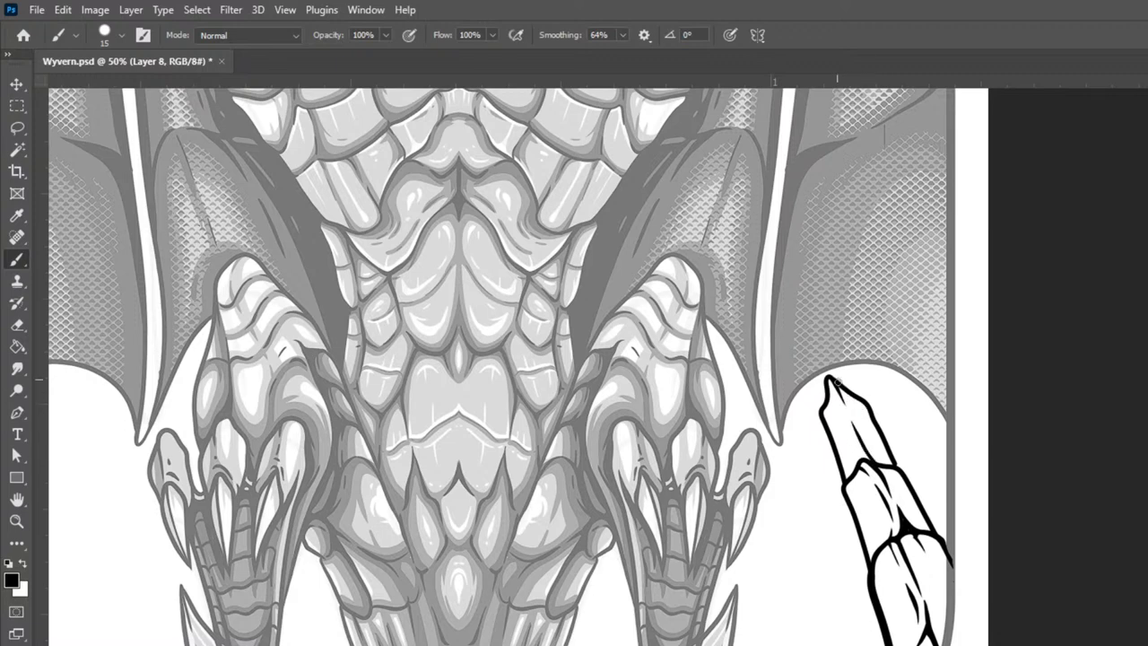
{"action": "scroll", "coordinate": [972, 373], "scroll_direction": "up", "scroll_amount": 5}
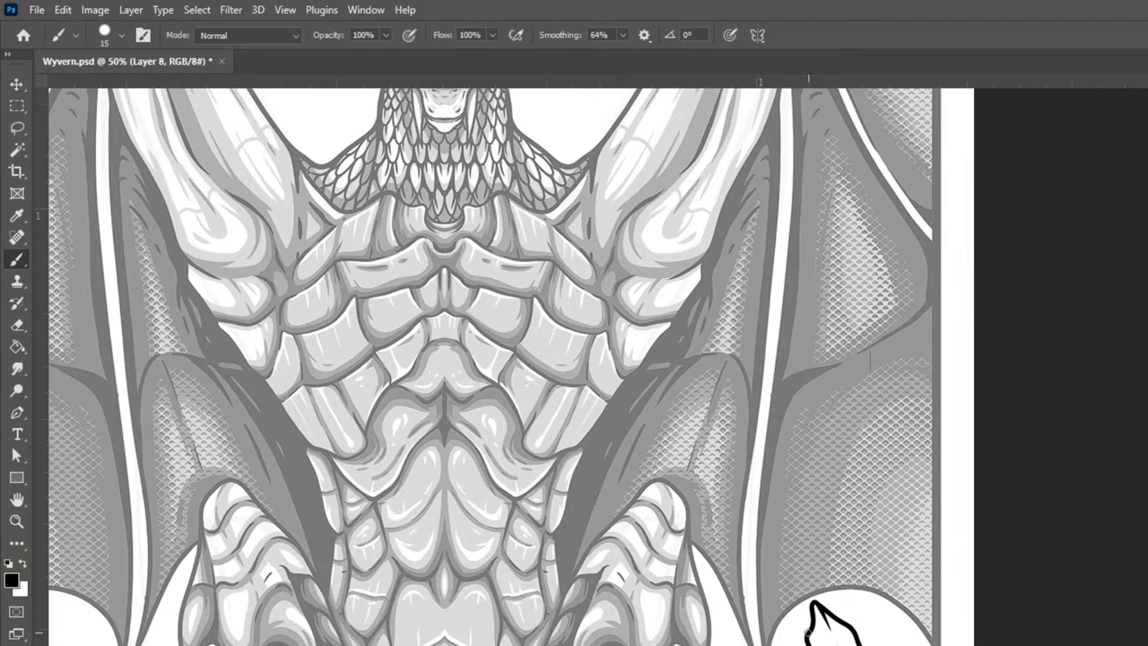
{"action": "mouse_move", "coordinate": [807, 632]}
{"action": "left_mouse_down"}
{"action": "mouse_move", "coordinate": [779, 563]}
{"action": "mouse_move", "coordinate": [779, 507]}
{"action": "mouse_move", "coordinate": [811, 580]}
{"action": "mouse_move", "coordinate": [791, 551]}
{"action": "mouse_move", "coordinate": [782, 521]}
{"action": "mouse_move", "coordinate": [842, 623]}
{"action": "left_mouse_up"}
Step: Ink two more narrow pointed tail segments over the right wing, curving the upper end back outward
{"action": "mouse_move", "coordinate": [782, 558]}
{"action": "left_mouse_down"}
{"action": "mouse_move", "coordinate": [764, 511]}
{"action": "mouse_move", "coordinate": [763, 435]}
{"action": "left_mouse_up"}
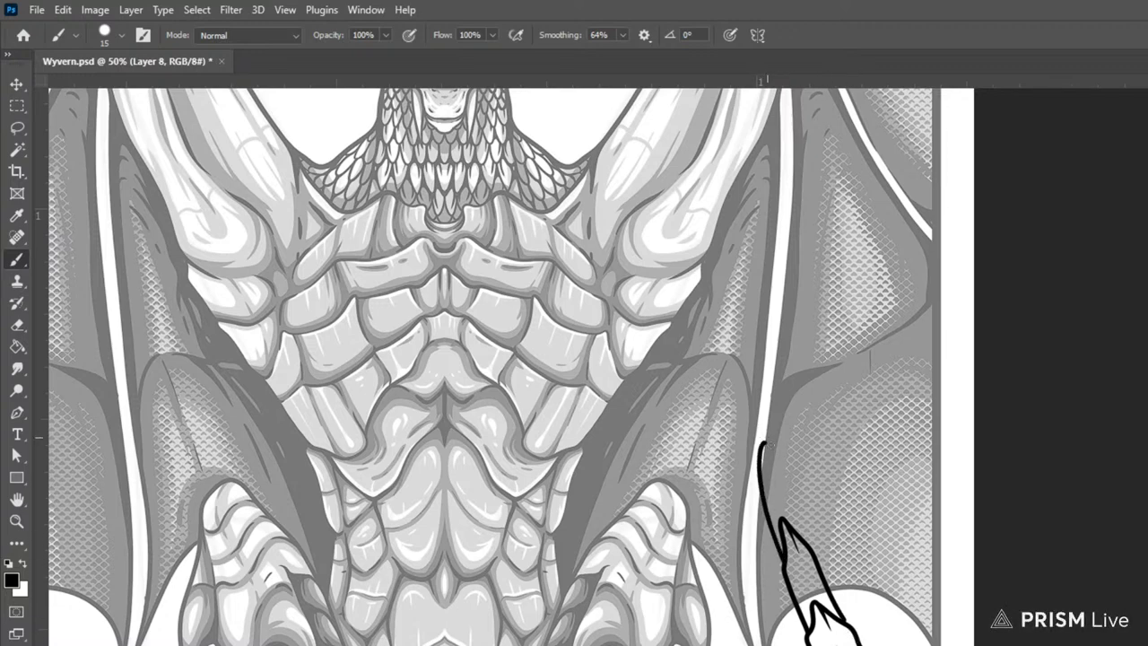
{"action": "mouse_move", "coordinate": [776, 491]}
{"action": "left_mouse_down"}
{"action": "mouse_move", "coordinate": [770, 453]}
{"action": "mouse_move", "coordinate": [816, 562]}
{"action": "left_mouse_up"}
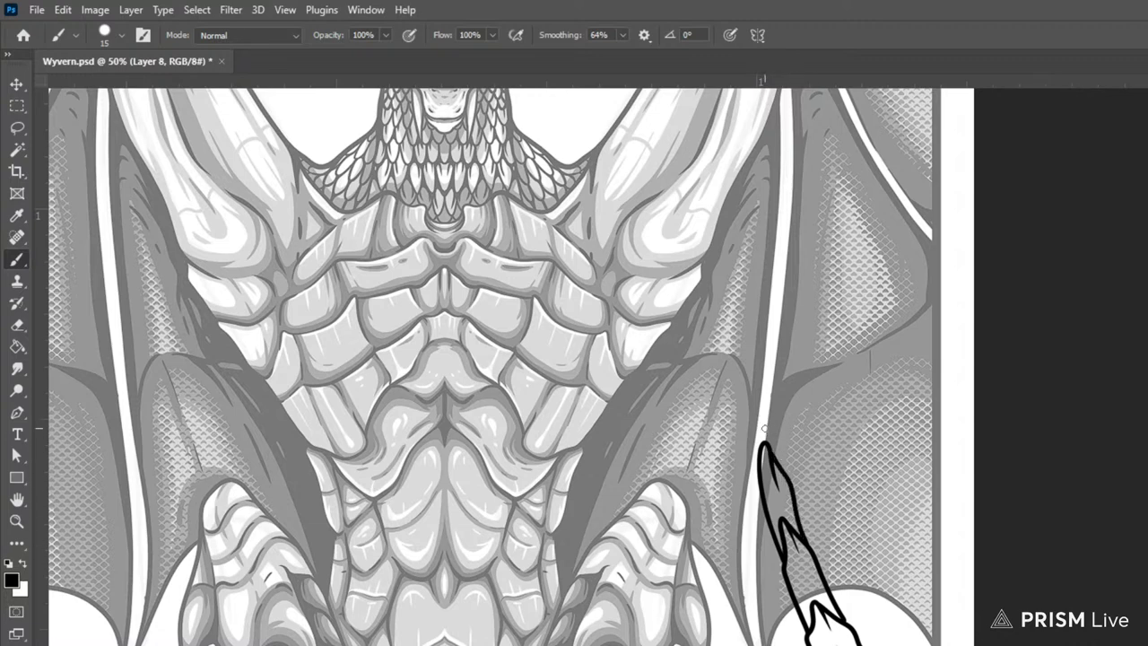
{"action": "left_click_drag", "start_coordinate": [762, 438], "coordinate": [776, 335]}
{"action": "key", "text": "ctrl+z"}
{"action": "left_click_drag", "start_coordinate": [762, 441], "coordinate": [794, 337]}
{"action": "key", "text": "ctrl+z"}
{"action": "mouse_move", "coordinate": [760, 446]}
{"action": "left_mouse_down"}
{"action": "mouse_move", "coordinate": [797, 328]}
{"action": "mouse_move", "coordinate": [782, 471]}
{"action": "left_mouse_up"}
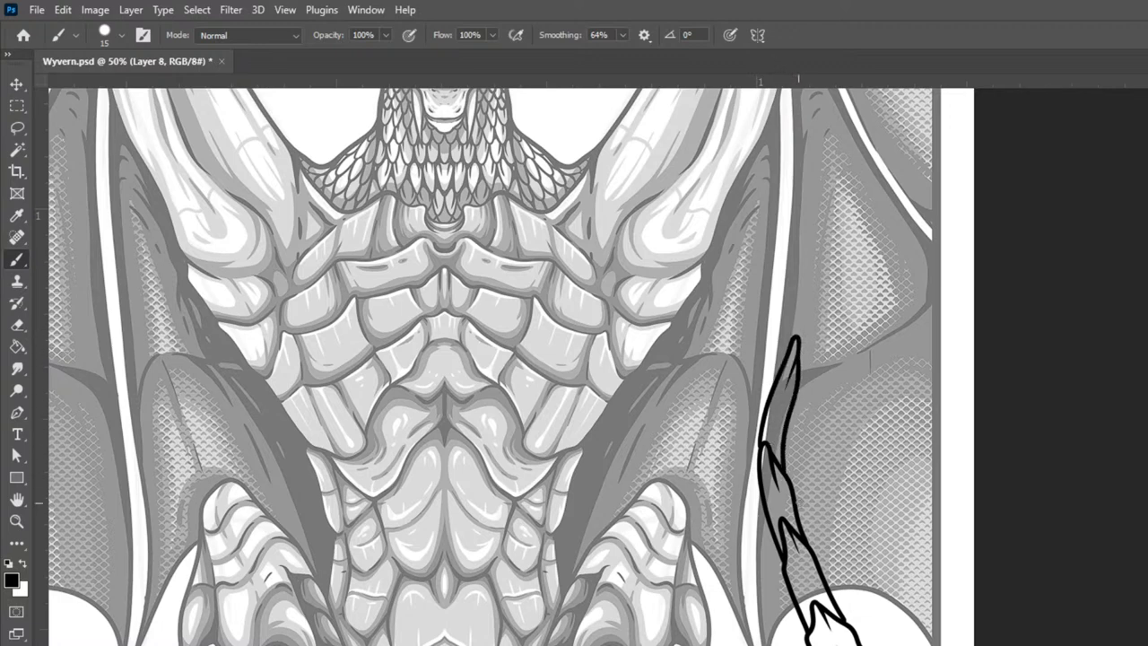
Step: Ink the tail's long pointed tip over the right wing, with an inner crease and the first scalloped fin edge
{"action": "scroll", "coordinate": [879, 477], "scroll_direction": "up", "scroll_amount": 5}
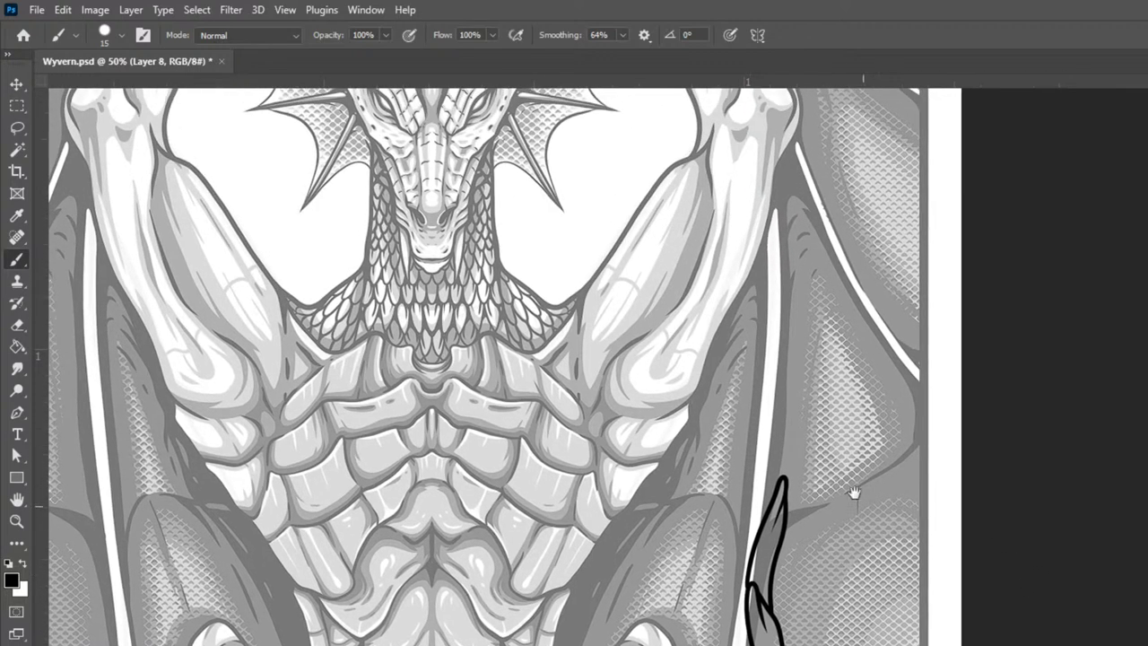
{"action": "mouse_move", "coordinate": [782, 479]}
{"action": "left_mouse_down"}
{"action": "mouse_move", "coordinate": [820, 313]}
{"action": "mouse_move", "coordinate": [814, 422]}
{"action": "left_mouse_up"}
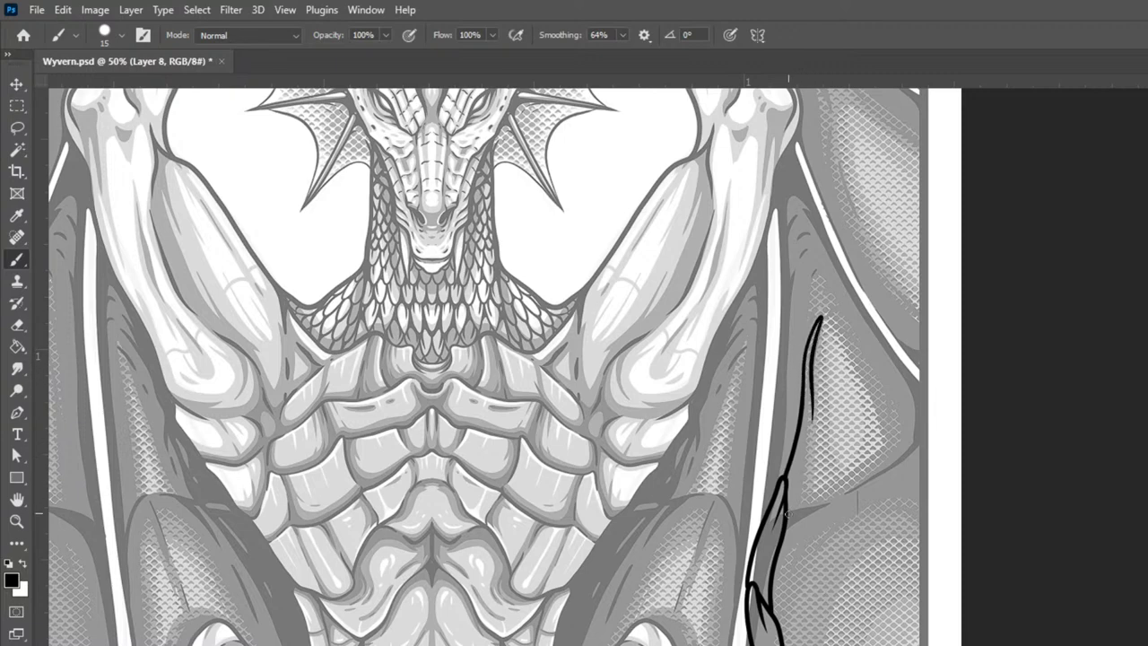
{"action": "left_click_drag", "start_coordinate": [792, 482], "coordinate": [802, 448]}
{"action": "mouse_move", "coordinate": [821, 323]}
{"action": "left_mouse_down"}
{"action": "mouse_move", "coordinate": [823, 381]}
{"action": "mouse_move", "coordinate": [847, 404]}
{"action": "mouse_move", "coordinate": [839, 398]}
{"action": "mouse_move", "coordinate": [862, 391]}
{"action": "mouse_move", "coordinate": [826, 435]}
{"action": "left_mouse_up"}
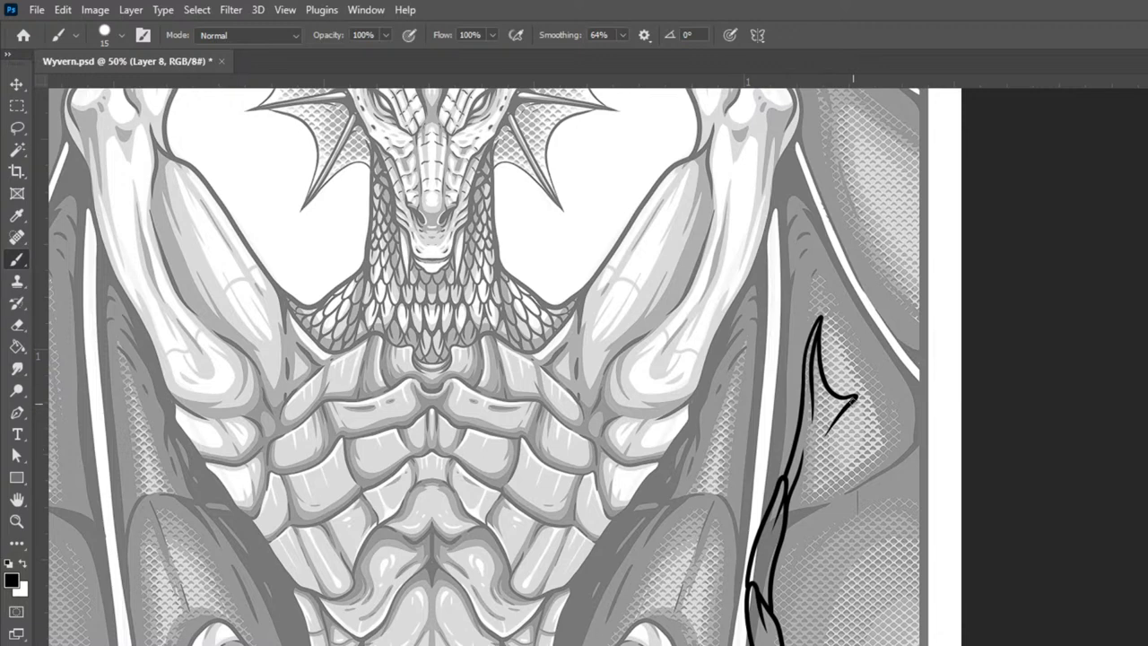
Step: Ink the tail fin's spine lines running back to the tail and the second scalloped edge below the first point
{"action": "left_click_drag", "start_coordinate": [853, 400], "coordinate": [842, 451]}
{"action": "key", "text": "ctrl+z"}
{"action": "left_click_drag", "start_coordinate": [852, 401], "coordinate": [795, 474]}
{"action": "left_click_drag", "start_coordinate": [852, 400], "coordinate": [784, 513]}
{"action": "left_click_drag", "start_coordinate": [852, 401], "coordinate": [823, 493]}
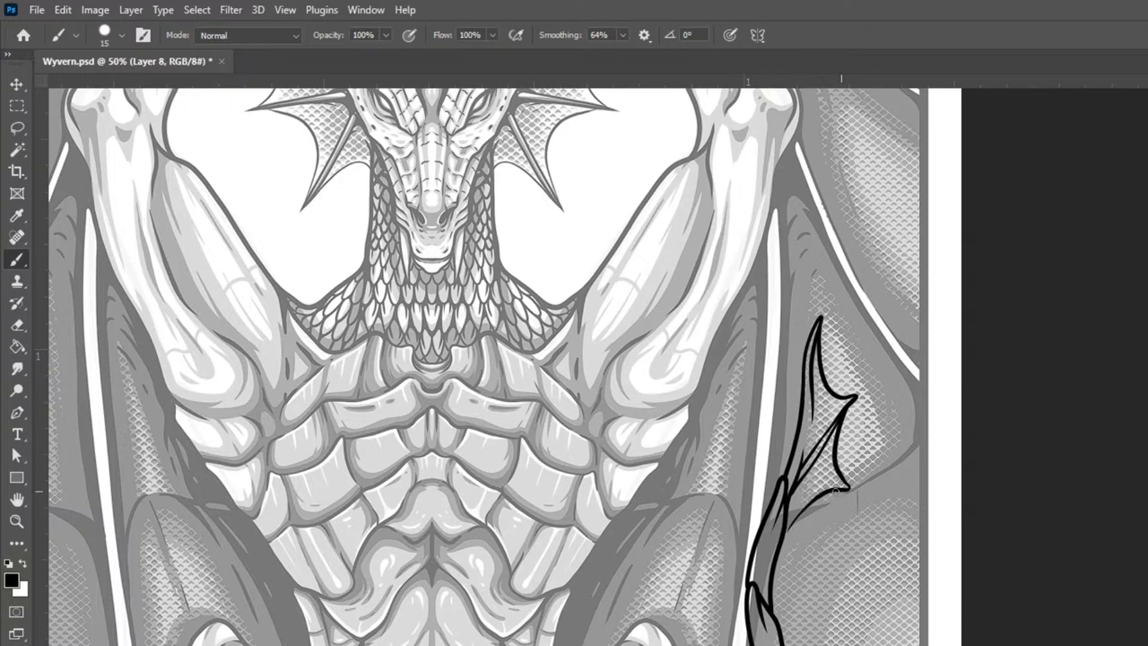
Step: Ink the remaining scalloped fin edges and short spine lines down the tail's outer side, joining them to the lower segments
{"action": "mouse_move", "coordinate": [834, 491]}
{"action": "left_mouse_down"}
{"action": "mouse_move", "coordinate": [803, 530]}
{"action": "mouse_move", "coordinate": [803, 557]}
{"action": "mouse_move", "coordinate": [836, 583]}
{"action": "mouse_move", "coordinate": [816, 580]}
{"action": "mouse_move", "coordinate": [826, 586]}
{"action": "mouse_move", "coordinate": [797, 633]}
{"action": "left_mouse_up"}
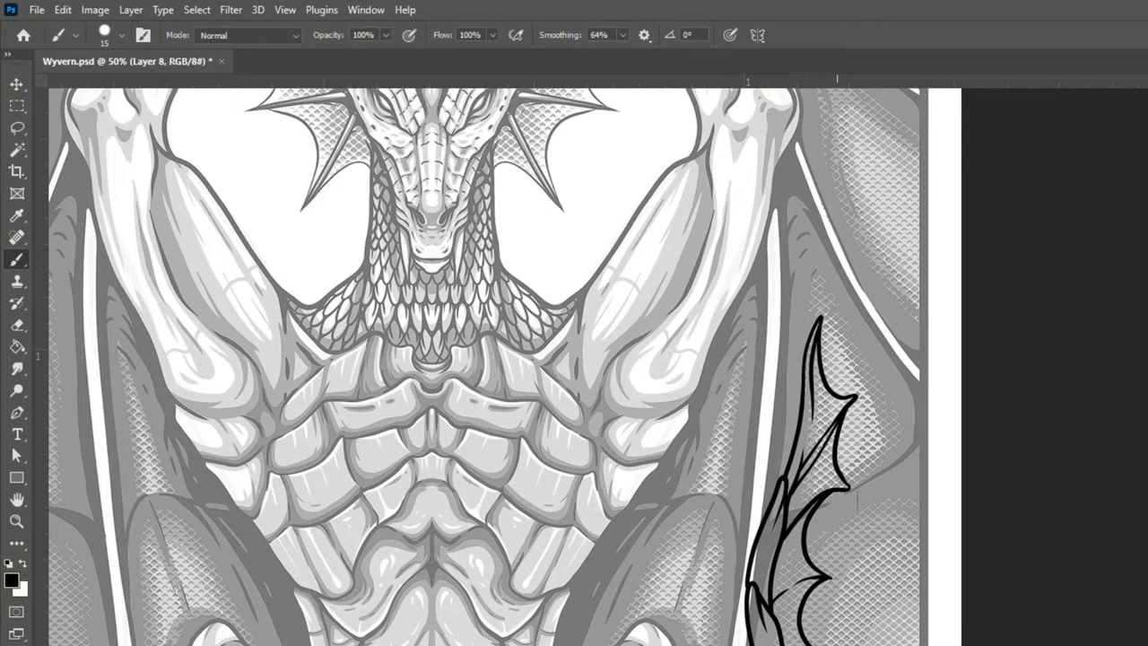
{"action": "key", "text": "ctrl+plus"}
{"action": "key", "text": "ctrl+minus"}
{"action": "key", "text": "ctrl+minus"}
{"action": "key", "text": "ctrl+minus"}
{"action": "key", "text": "ctrl+minus"}
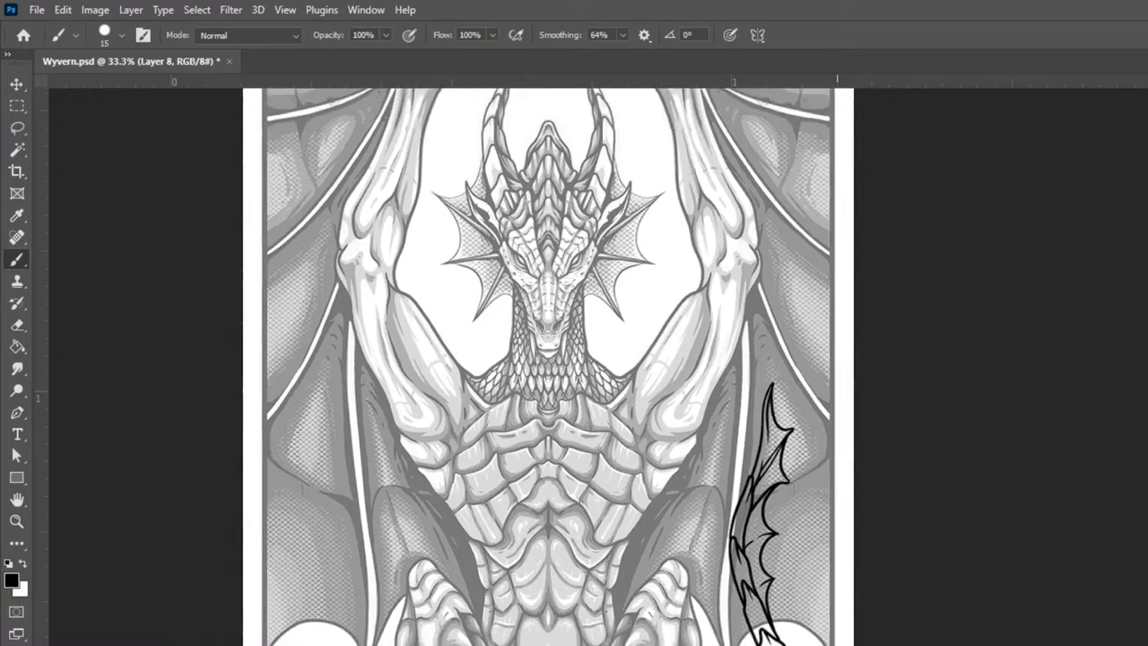
{"action": "key", "text": "ctrl+plus"}
{"action": "key", "text": "ctrl+plus"}
{"action": "key", "text": "ctrl+plus"}
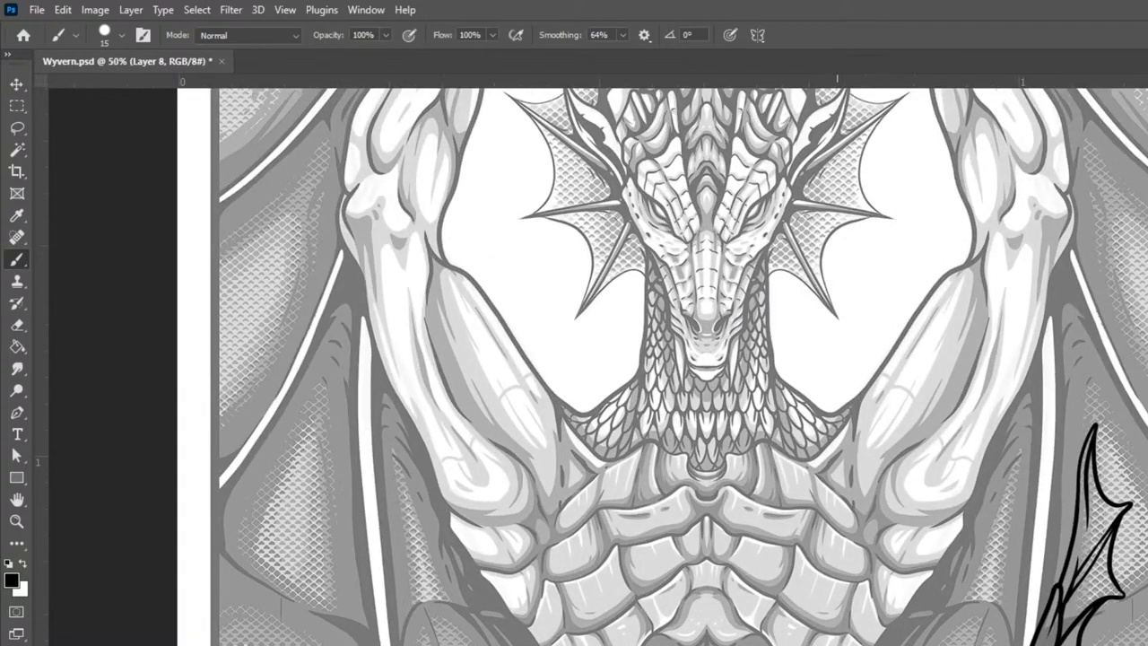
{"action": "left_click_drag", "start_coordinate": [1147, 603], "coordinate": [943, 248]}
{"action": "mouse_move", "coordinate": [986, 645]}
{"action": "left_mouse_down"}
{"action": "mouse_move", "coordinate": [1031, 574]}
{"action": "mouse_move", "coordinate": [1025, 642]}
{"action": "left_mouse_up"}
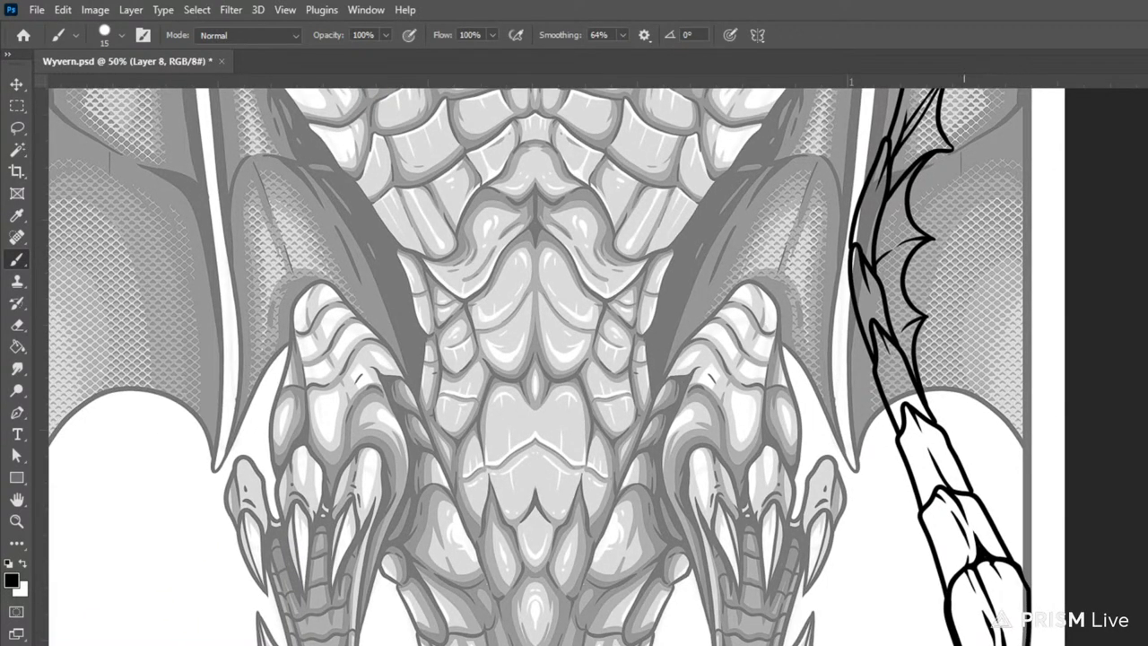
Step: Select the tail's silhouette with a contiguous Magic Wand selection and contract the selection by 3 pixels
{"action": "key", "text": "w"}
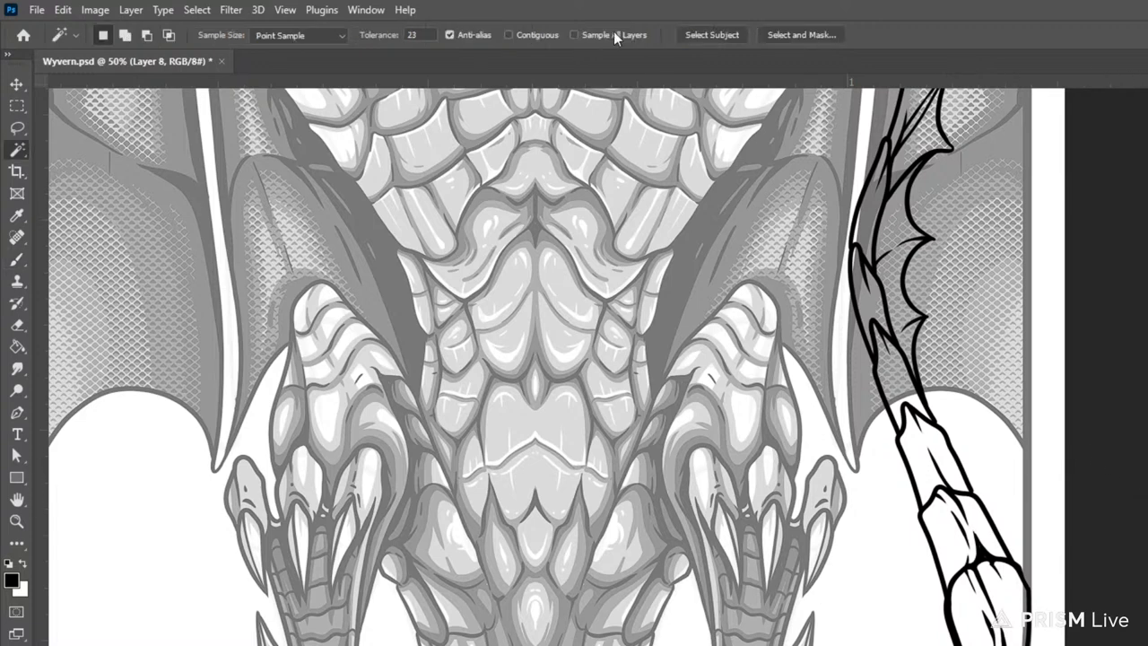
{"action": "left_click", "coordinate": [514, 35]}
{"action": "left_click", "coordinate": [703, 143]}
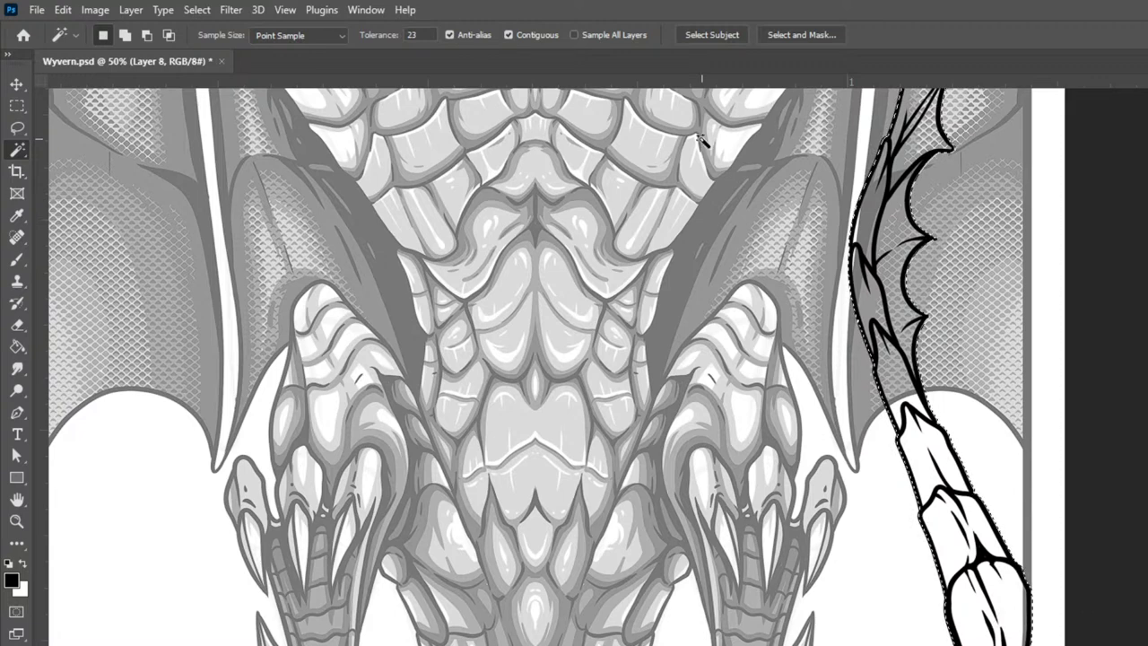
{"action": "left_click", "coordinate": [198, 10]}
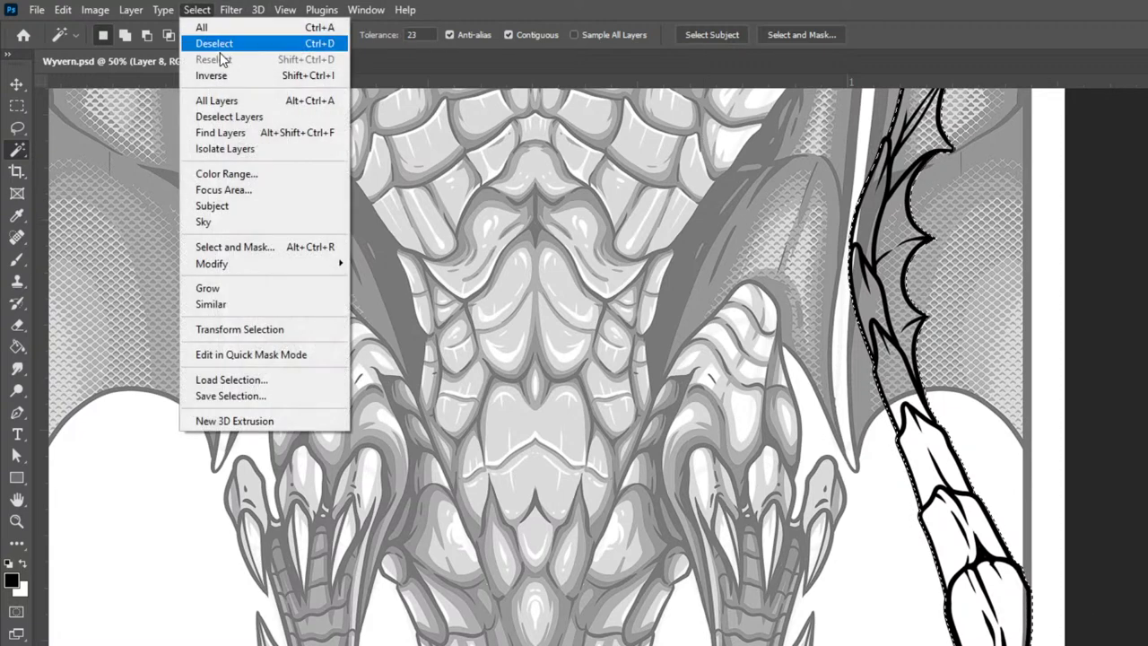
{"action": "mouse_move", "coordinate": [275, 263]}
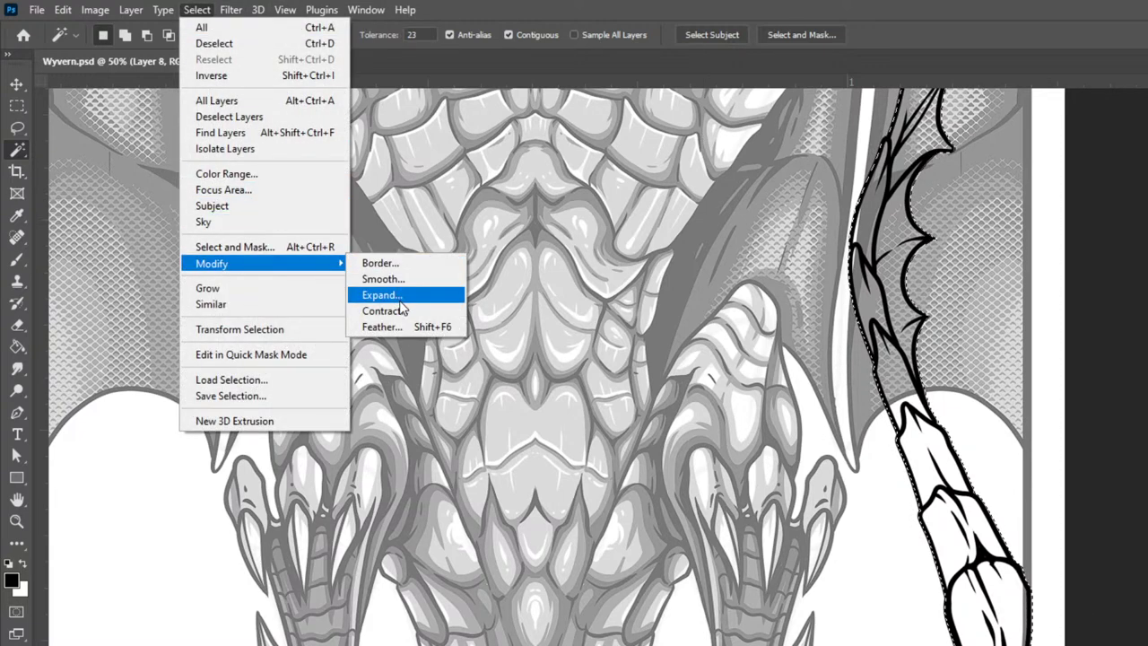
{"action": "left_click", "coordinate": [394, 310]}
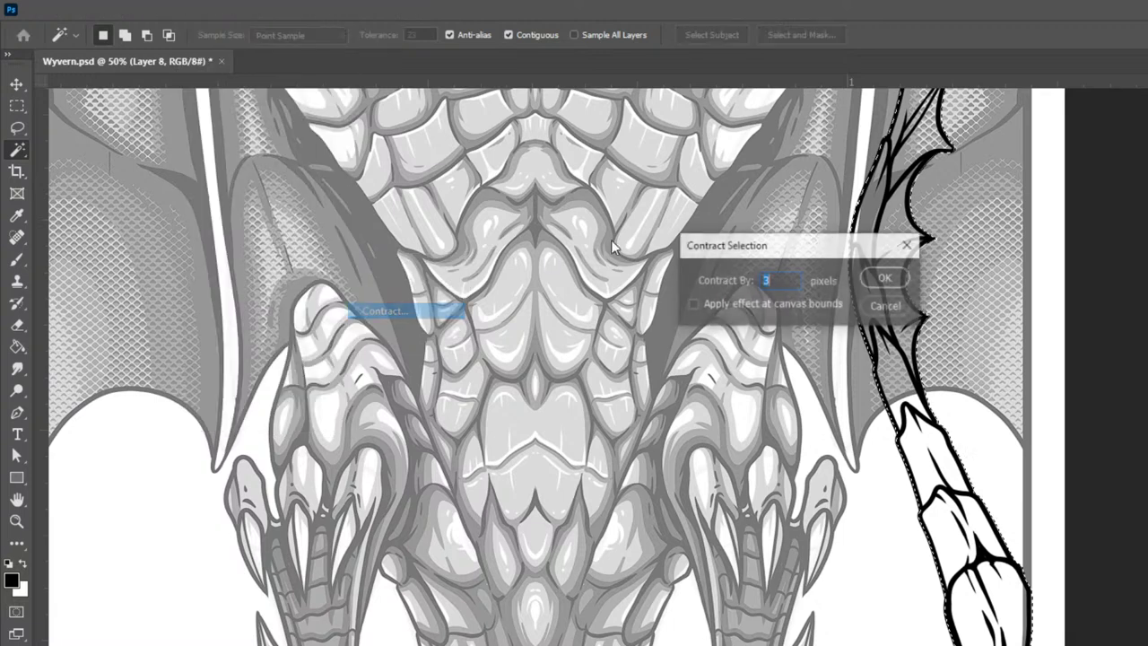
{"action": "left_click", "coordinate": [884, 277]}
Step: Fill the tail's silhouette with white on a new layer beneath its line art and clear the selection
{"action": "key", "text": "alt+bracketleft"}
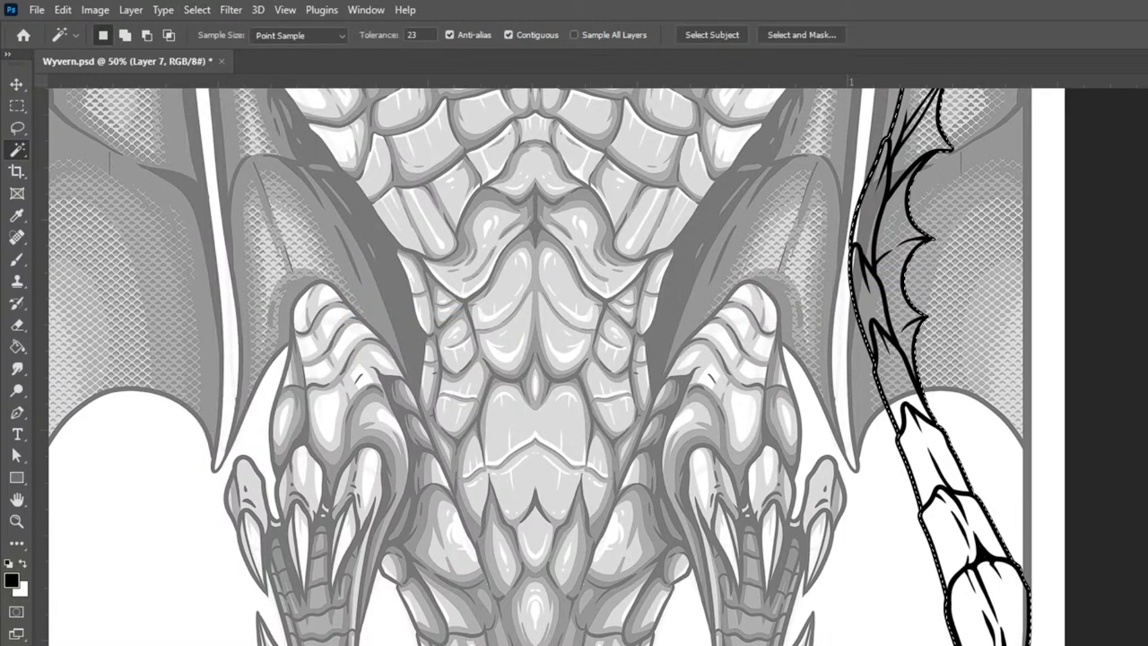
{"action": "key", "text": "ctrl+alt+shift+n"}
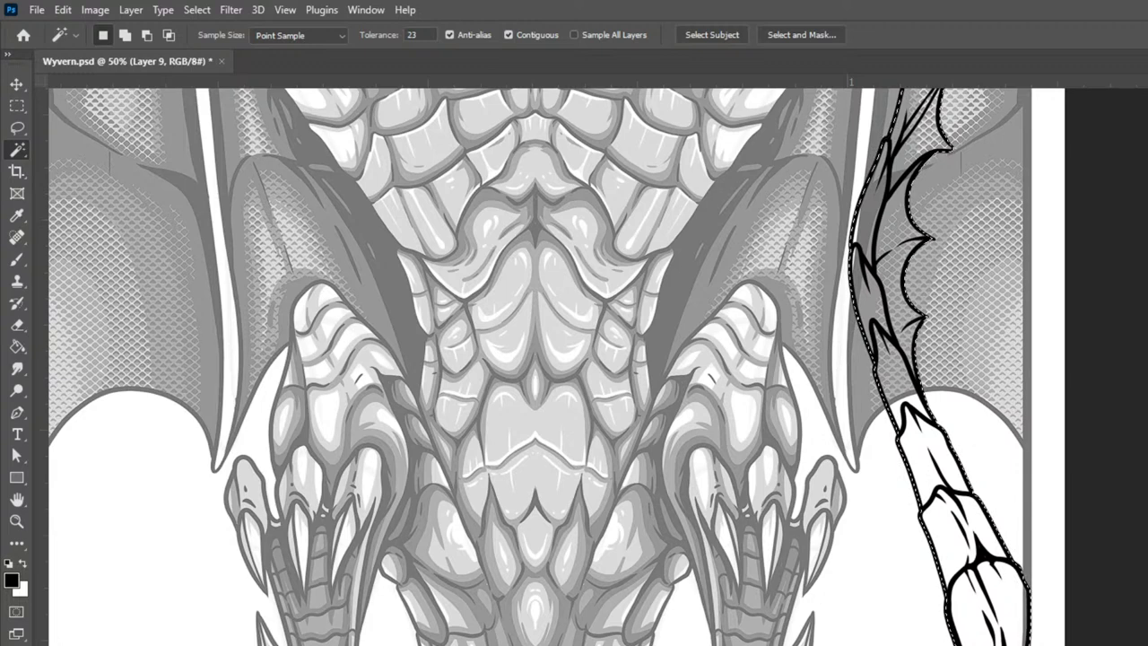
{"action": "key", "text": "ctrl+BackSpace"}
{"action": "key", "text": "ctrl+d"}
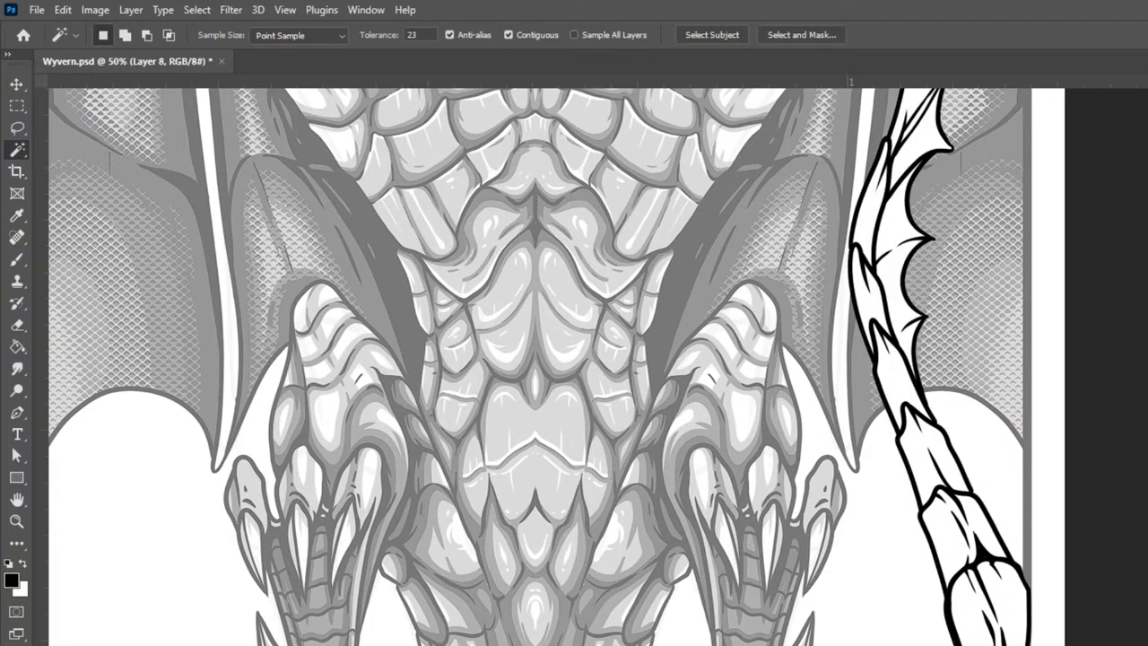
Step: Turn off the pale overlay that fades the wyvern artwork, restoring the black lines and grey shading to full contrast
{"action": "left_click_drag", "start_coordinate": [574, 322], "coordinate": [532, 423]}
{"action": "key", "text": "alt+bracketleft"}
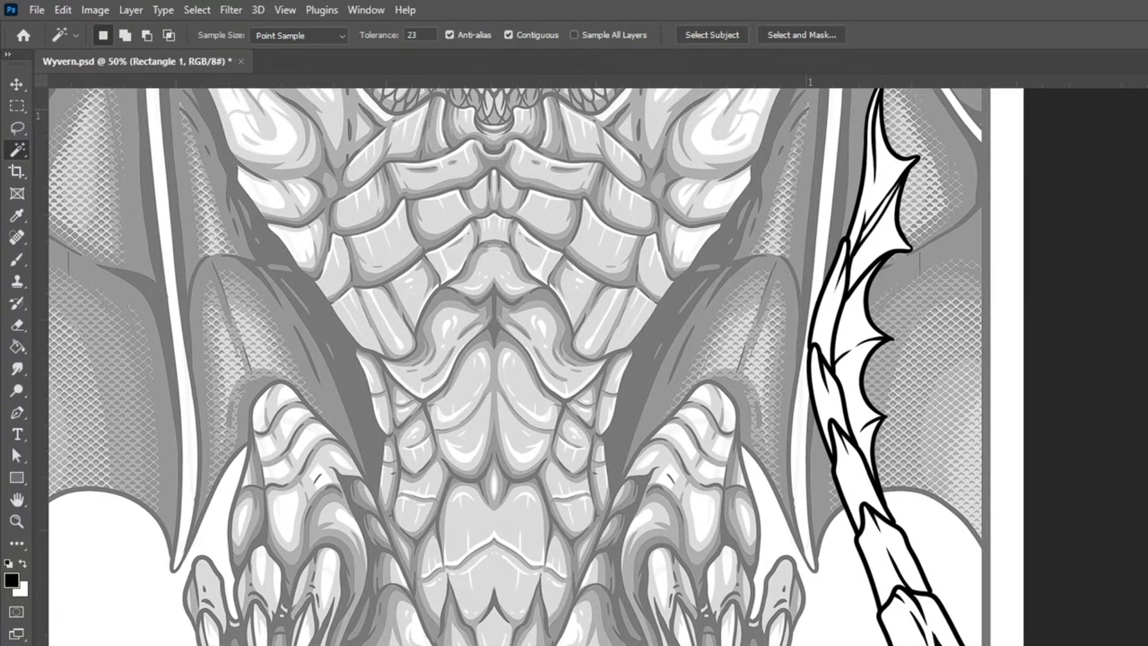
{"action": "key", "text": "ctrl+comma"}
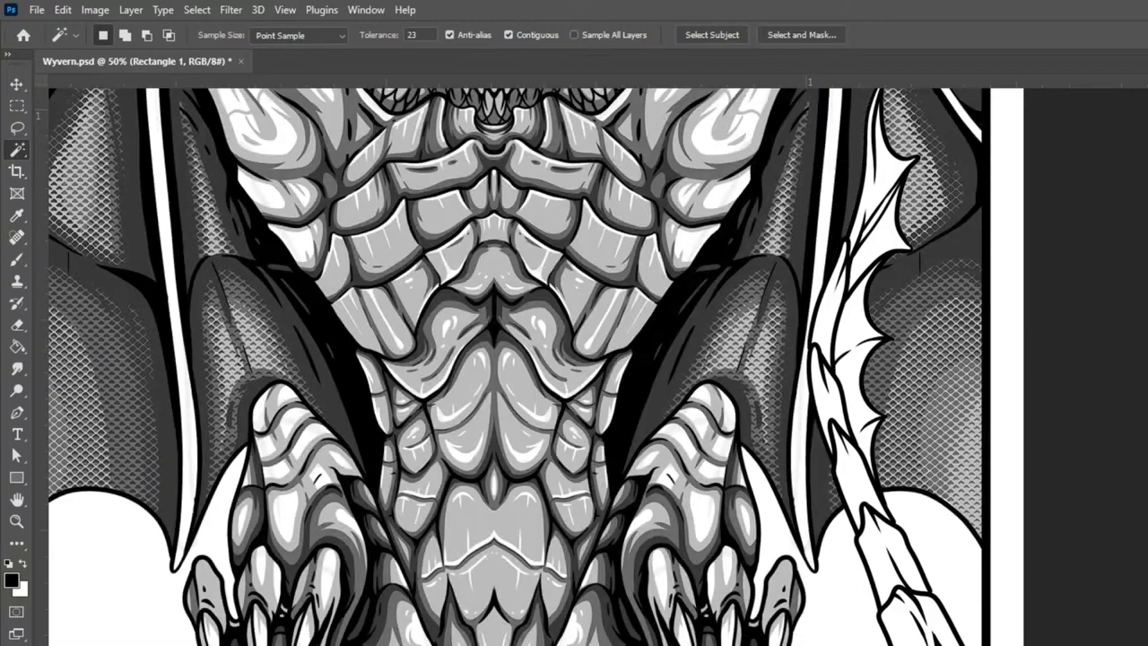
{"action": "key", "text": "ctrl+minus"}
{"action": "key", "text": "ctrl+minus"}
{"action": "key", "text": "ctrl+minus"}
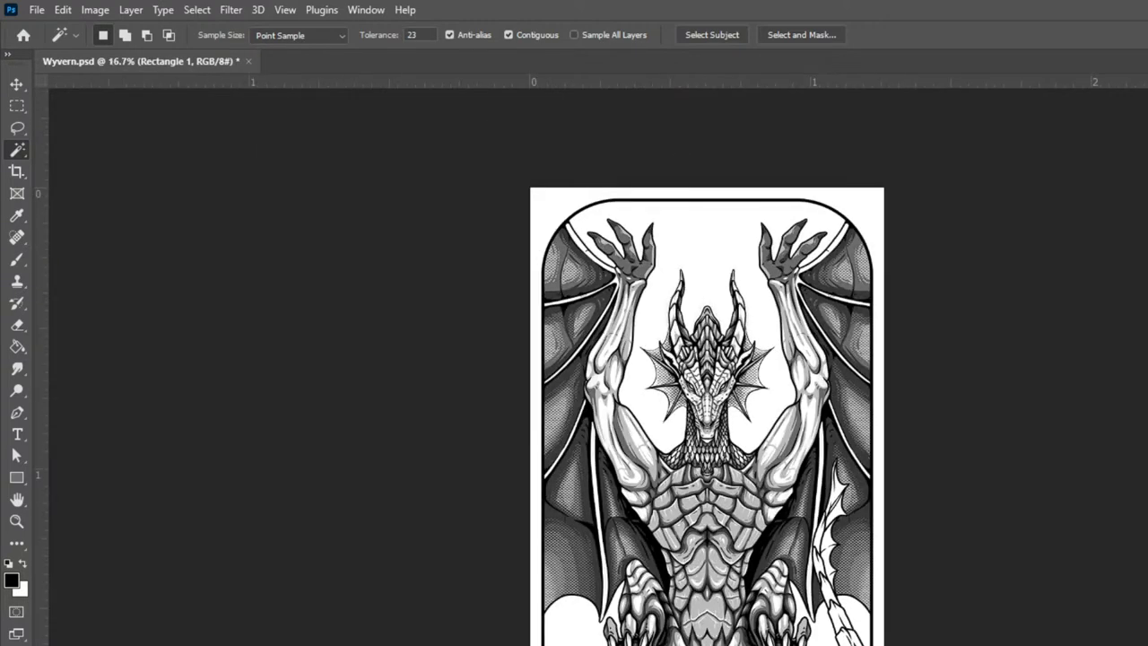
{"action": "key", "text": "ctrl+plus"}
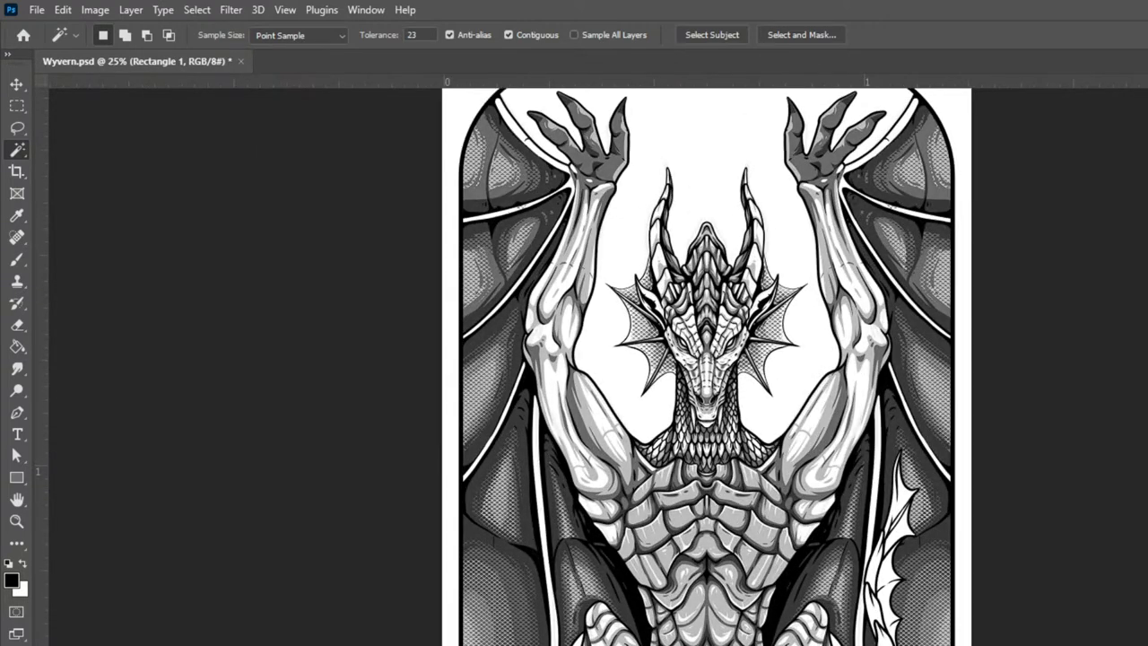
{"action": "key", "text": "ctrl+plus"}
{"action": "key", "text": "ctrl+plus"}
{"action": "key", "text": "ctrl+plus"}
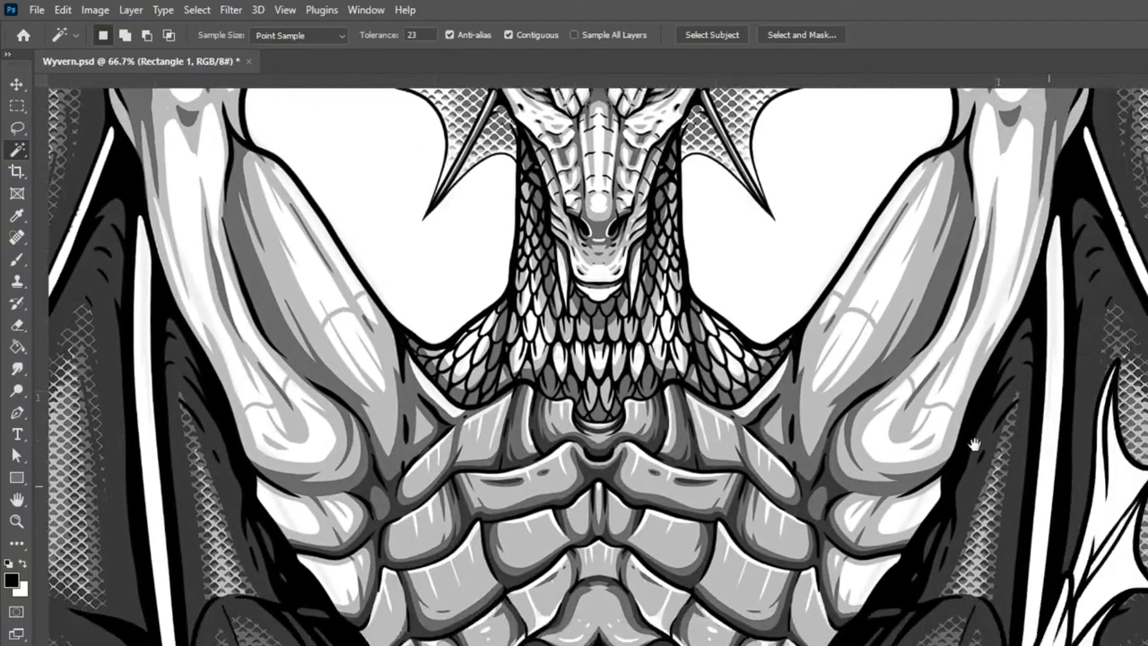
{"action": "left_click_drag", "start_coordinate": [973, 446], "coordinate": [646, 266]}
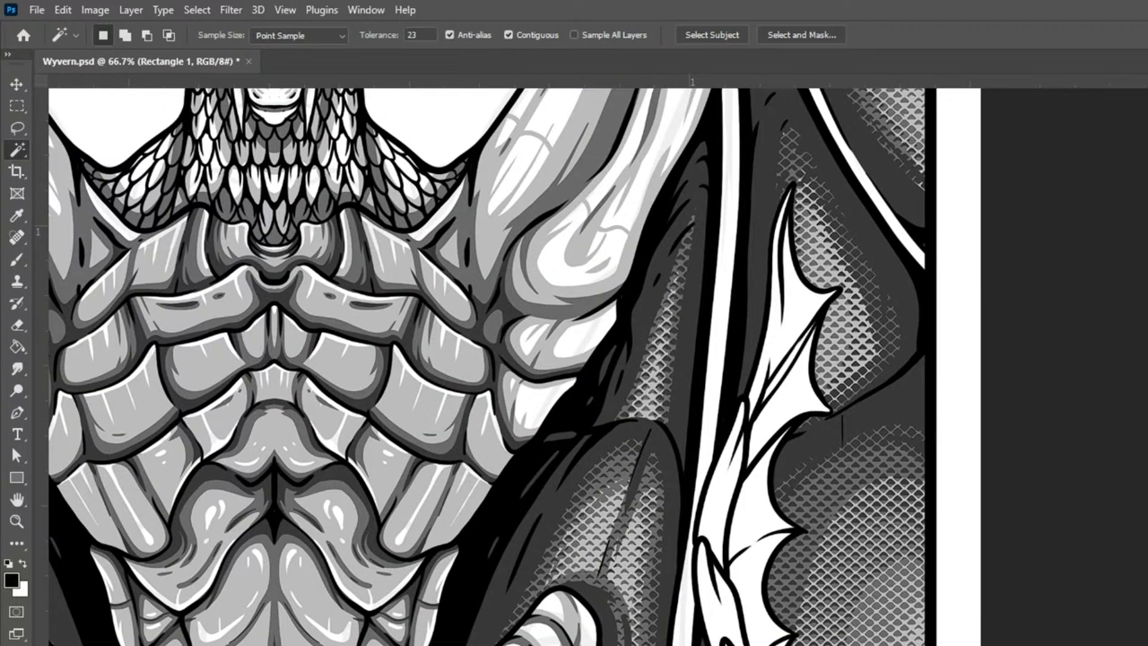
Step: Duplicate the existing grey shading layers over the tail's white base and clear the shading carried over in the copies
{"action": "key", "text": "ctrl+alt+shift+n"}
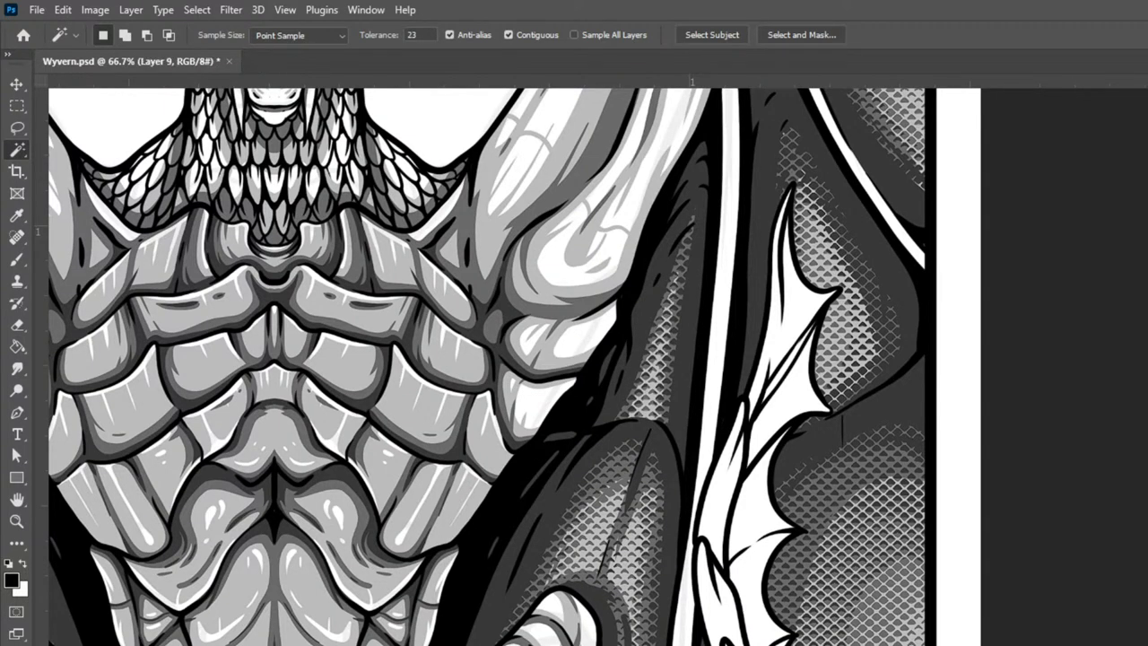
{"action": "key", "text": "alt+bracketleft"}
{"action": "key", "text": "alt+shift+bracketleft"}
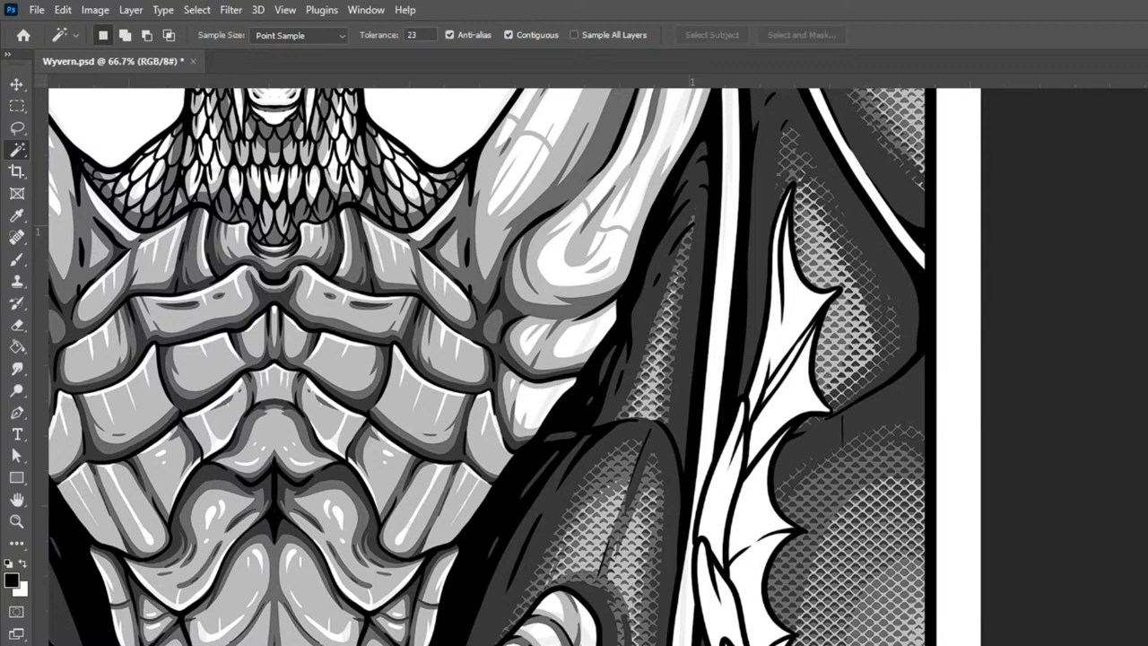
{"action": "key", "text": "Delete"}
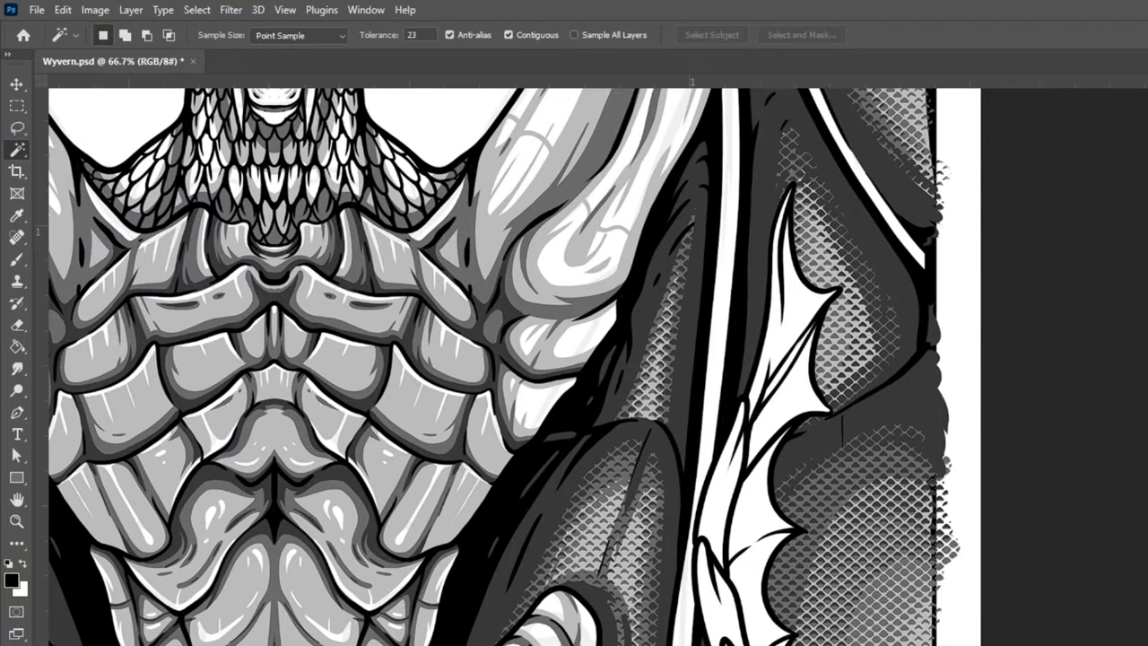
{"action": "key", "text": "Delete"}
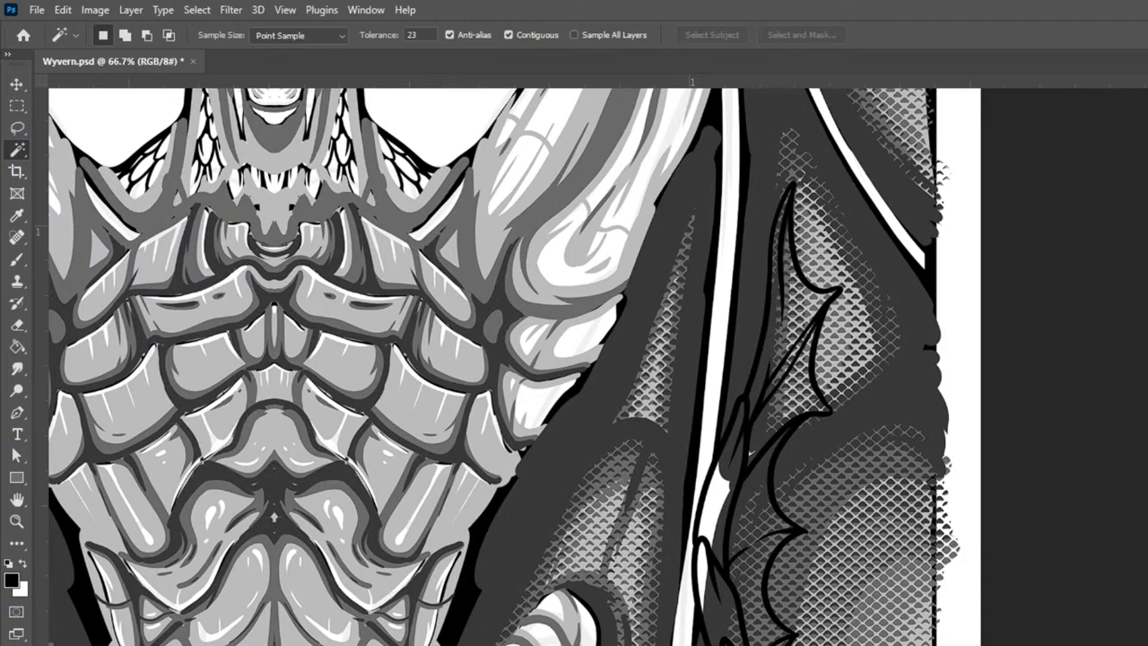
{"action": "key", "text": "ctrl+e"}
{"action": "key", "text": "ctrl+shift+z"}
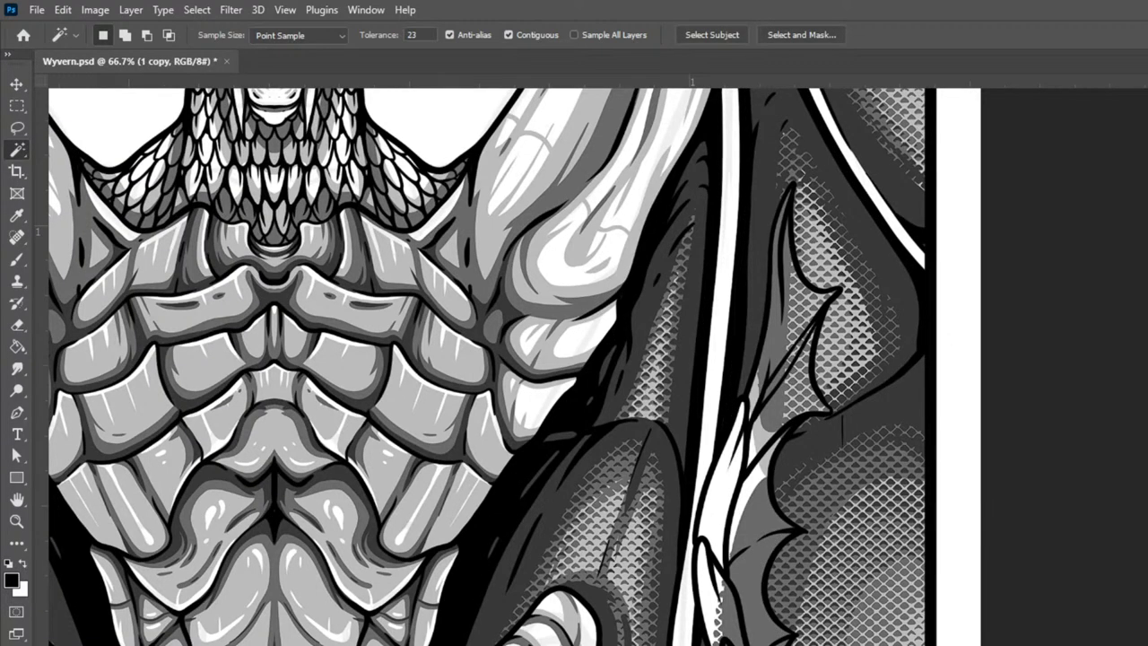
{"action": "key", "text": "ctrl+z"}
{"action": "left_click_drag", "start_coordinate": [691, 231], "coordinate": [722, 154]}
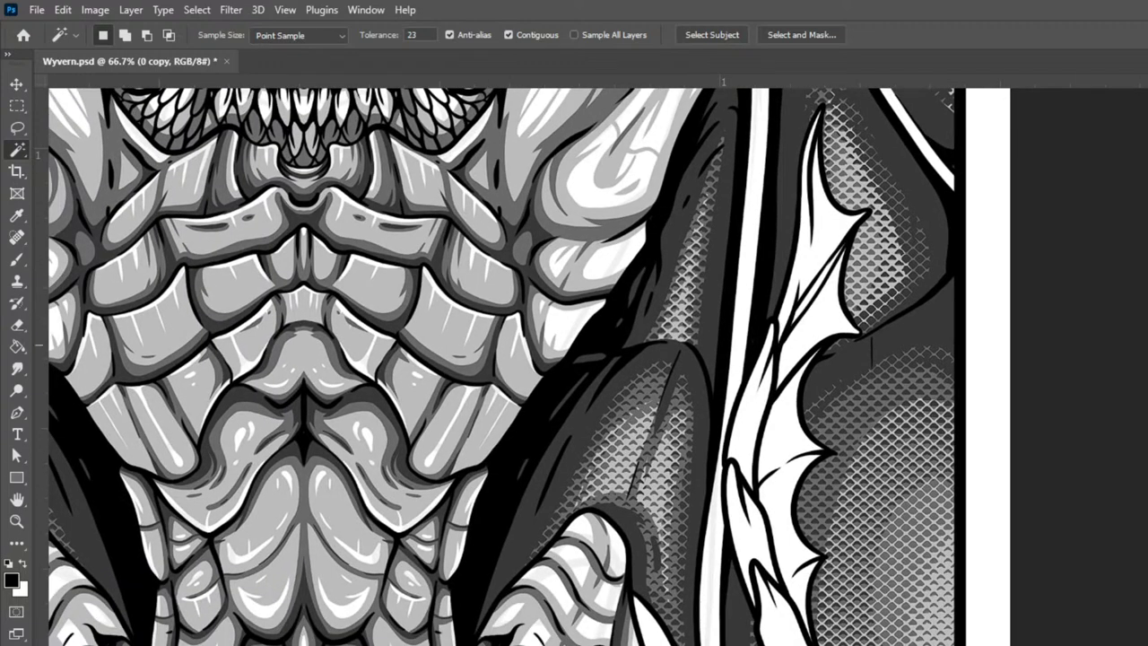
Step: Paint dark grey shading along the tail tip's inner crease and across the first fin membrane with a 20-pixel brush
{"action": "key", "text": "b"}
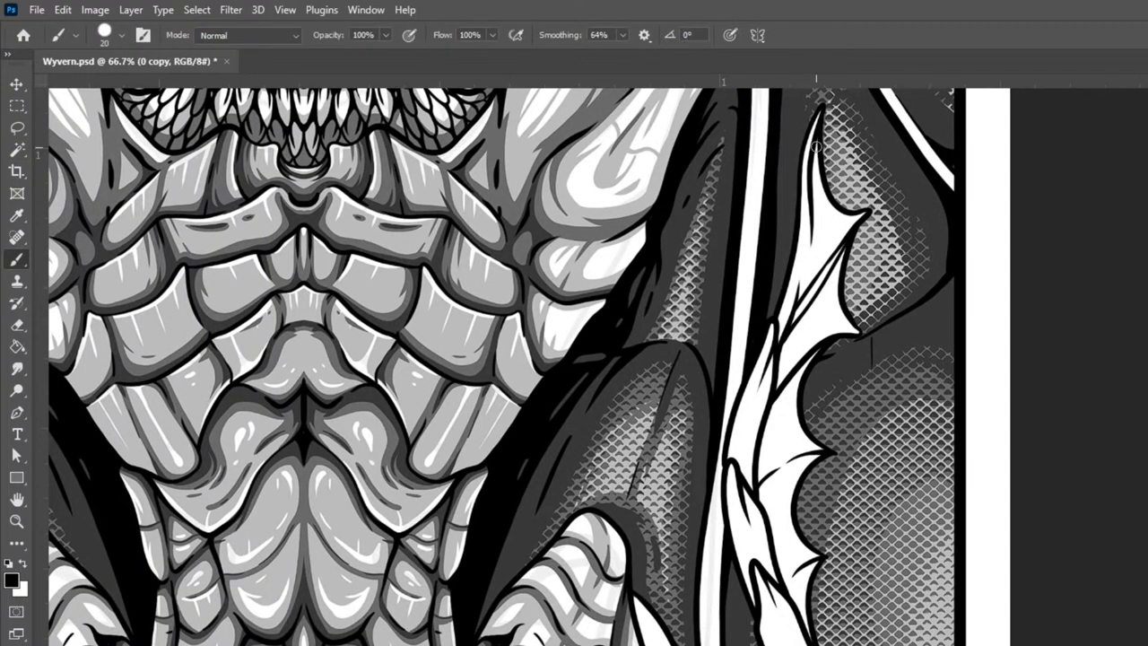
{"action": "mouse_move", "coordinate": [817, 139]}
{"action": "left_mouse_down"}
{"action": "mouse_move", "coordinate": [817, 241]}
{"action": "mouse_move", "coordinate": [794, 304]}
{"action": "left_mouse_up"}
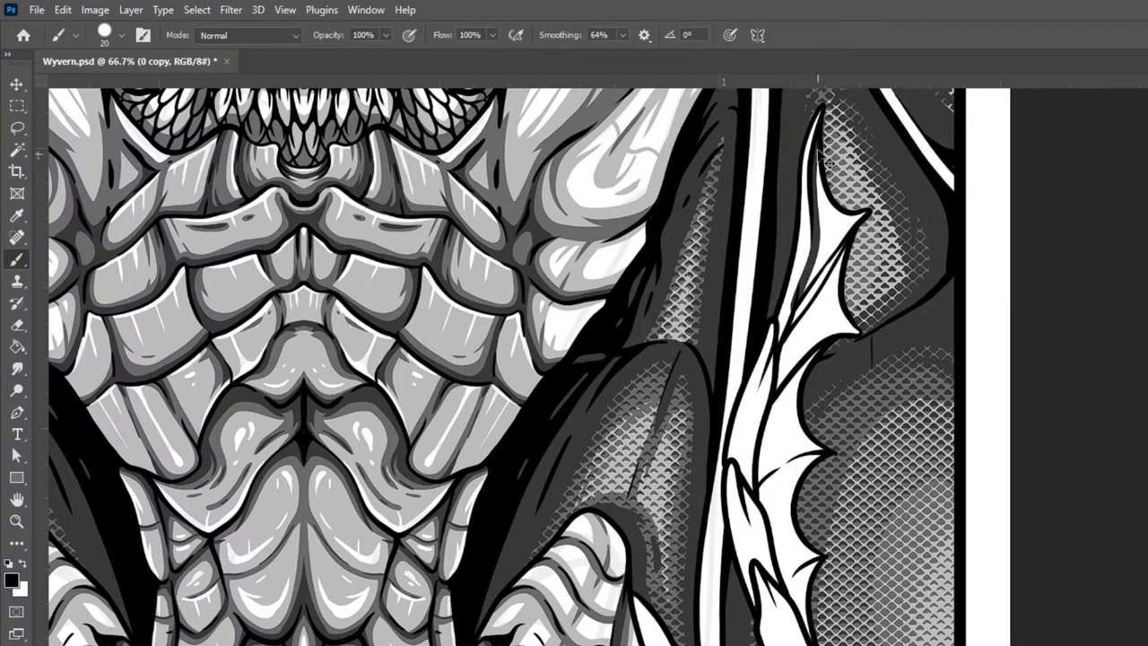
{"action": "key", "text": "ctrl+z"}
{"action": "mouse_move", "coordinate": [820, 141]}
{"action": "left_mouse_down"}
{"action": "mouse_move", "coordinate": [811, 254]}
{"action": "mouse_move", "coordinate": [786, 333]}
{"action": "left_mouse_up"}
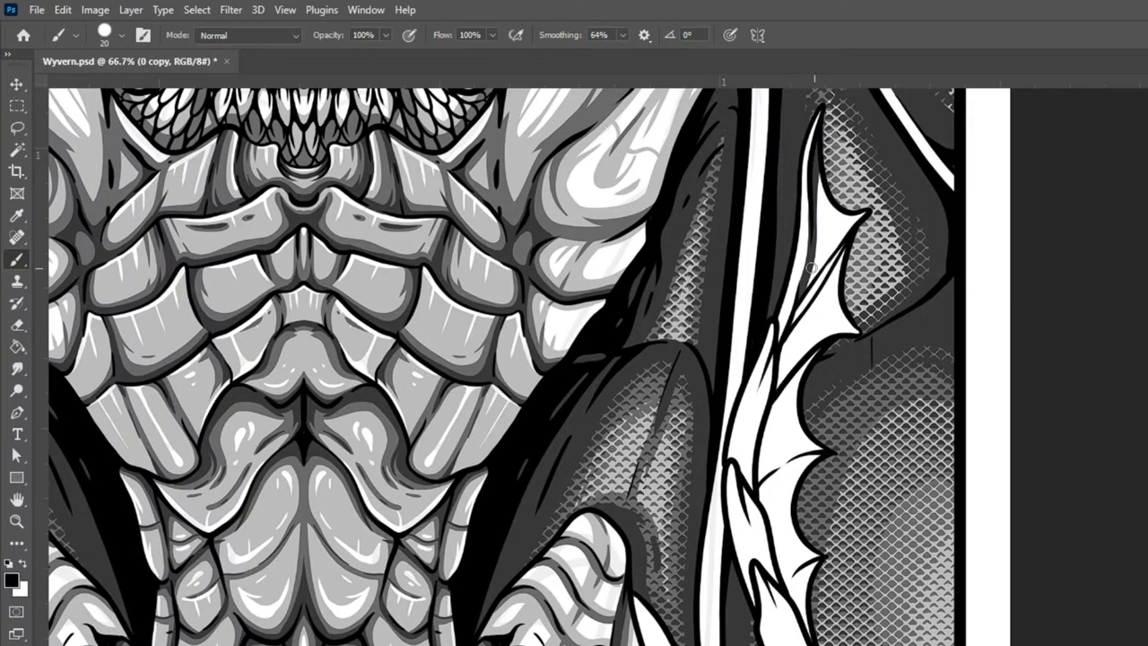
{"action": "mouse_move", "coordinate": [820, 173]}
{"action": "left_mouse_down"}
{"action": "mouse_move", "coordinate": [818, 267]}
{"action": "mouse_move", "coordinate": [849, 234]}
{"action": "left_mouse_up"}
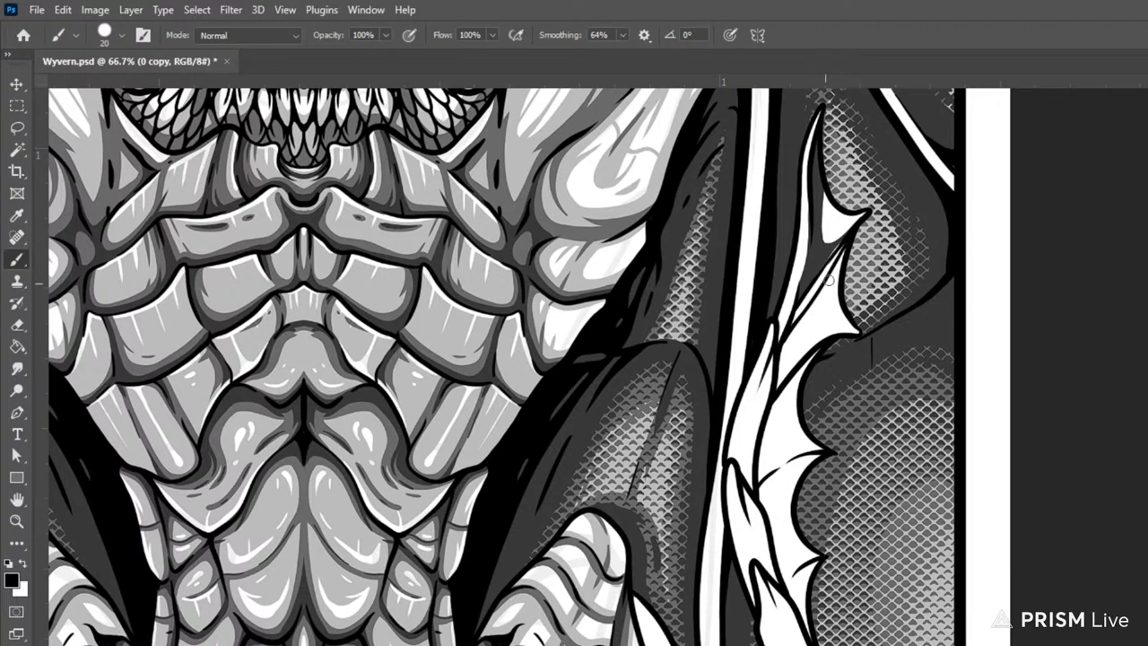
{"action": "left_click_drag", "start_coordinate": [844, 235], "coordinate": [799, 298]}
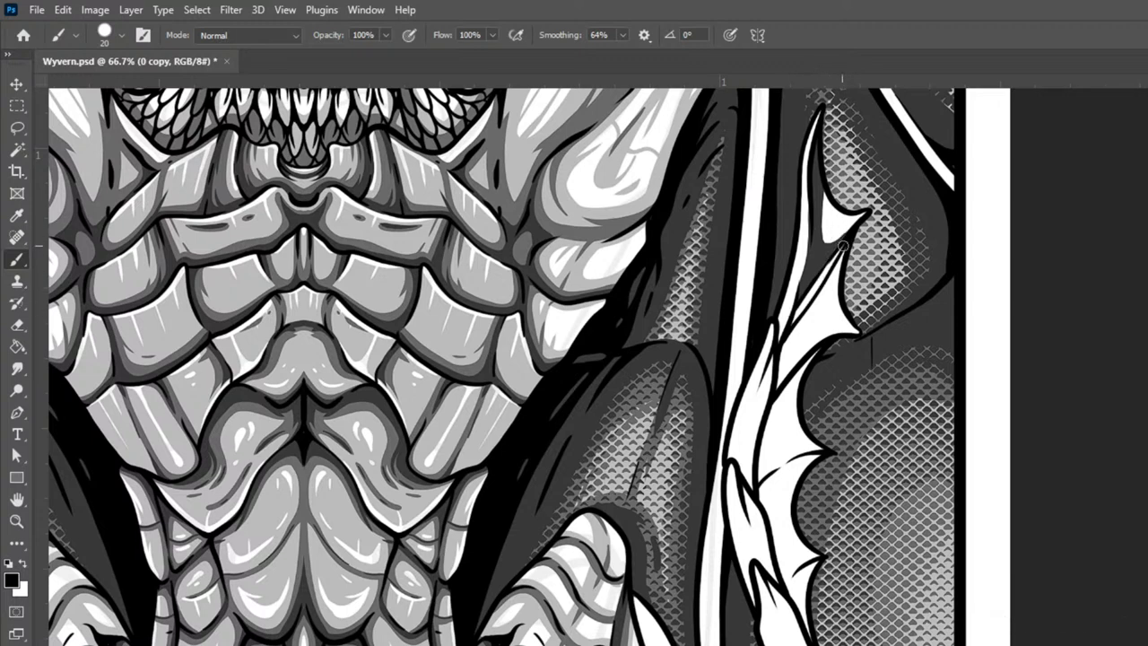
Step: Shade the second and third fin membranes dark grey beside their spines, leaving the scalloped edges white with small tapered strokes
{"action": "mouse_move", "coordinate": [848, 244]}
{"action": "left_mouse_down"}
{"action": "mouse_move", "coordinate": [774, 397]}
{"action": "mouse_move", "coordinate": [787, 338]}
{"action": "mouse_move", "coordinate": [839, 262]}
{"action": "mouse_move", "coordinate": [798, 380]}
{"action": "left_mouse_up"}
{"action": "mouse_move", "coordinate": [813, 323]}
{"action": "left_mouse_down"}
{"action": "mouse_move", "coordinate": [789, 390]}
{"action": "mouse_move", "coordinate": [820, 347]}
{"action": "mouse_move", "coordinate": [772, 416]}
{"action": "mouse_move", "coordinate": [766, 451]}
{"action": "mouse_move", "coordinate": [774, 465]}
{"action": "mouse_move", "coordinate": [822, 451]}
{"action": "mouse_move", "coordinate": [783, 456]}
{"action": "mouse_move", "coordinate": [753, 492]}
{"action": "mouse_move", "coordinate": [772, 415]}
{"action": "mouse_move", "coordinate": [761, 473]}
{"action": "left_mouse_up"}
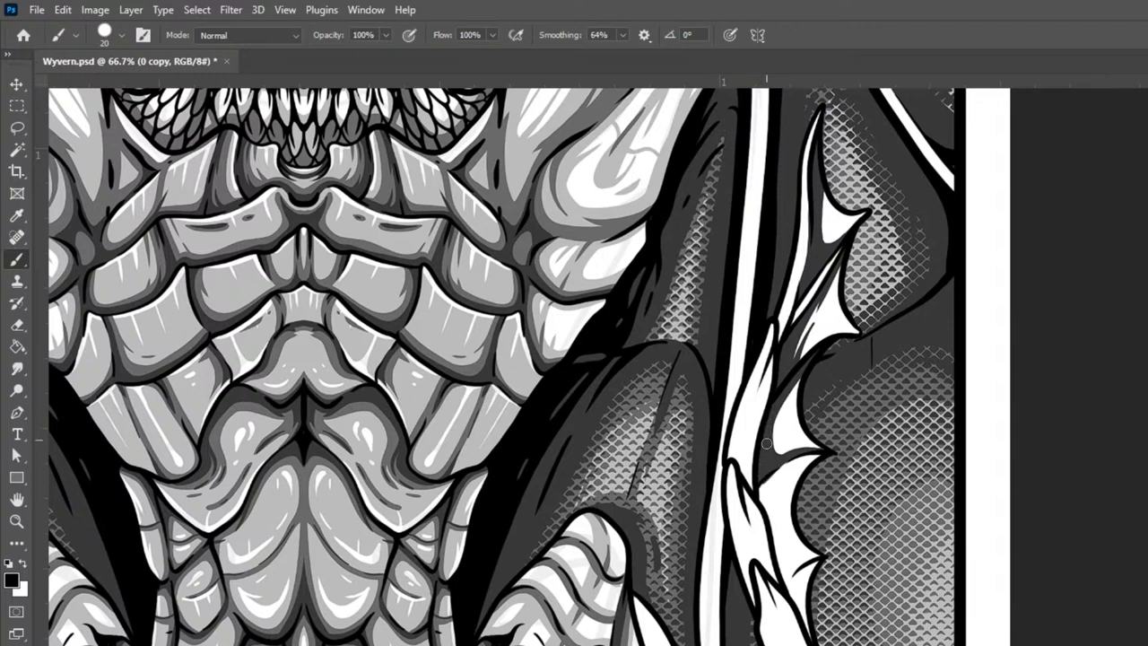
{"action": "mouse_move", "coordinate": [795, 382]}
{"action": "left_mouse_down"}
{"action": "mouse_move", "coordinate": [777, 458]}
{"action": "mouse_move", "coordinate": [781, 439]}
{"action": "mouse_move", "coordinate": [810, 447]}
{"action": "left_mouse_up"}
Step: Shade the two lowest fin membranes dark grey along the tail, adding tapered strokes towards their white scalloped edges
{"action": "left_click_drag", "start_coordinate": [838, 354], "coordinate": [845, 233]}
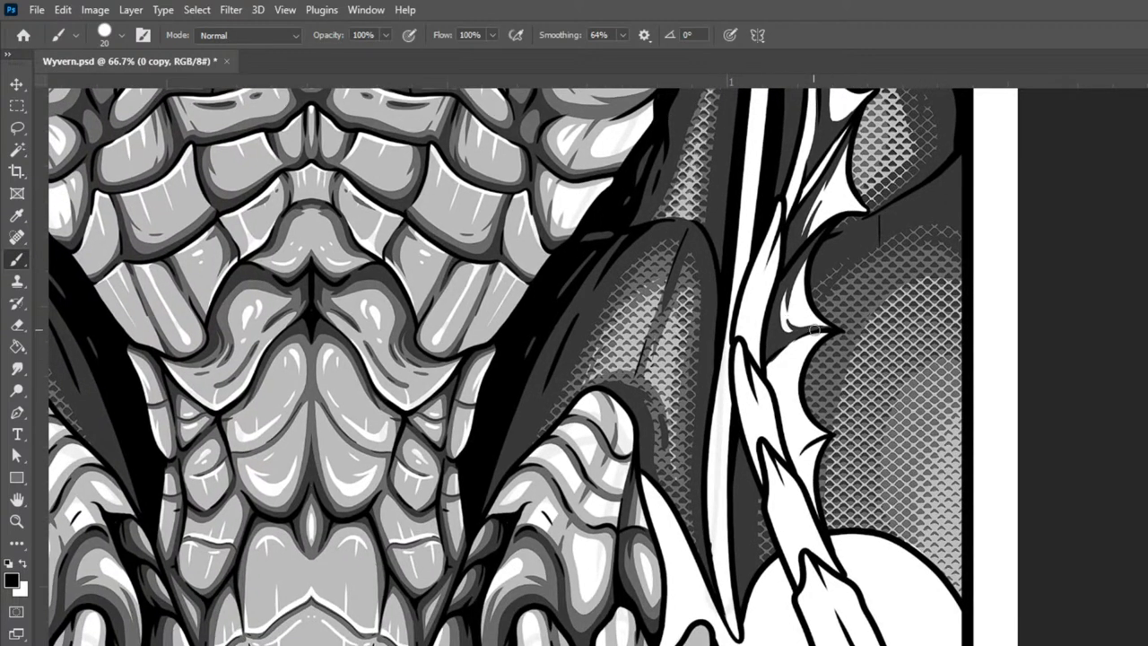
{"action": "mouse_move", "coordinate": [781, 357]}
{"action": "left_mouse_down"}
{"action": "mouse_move", "coordinate": [777, 391]}
{"action": "mouse_move", "coordinate": [822, 534]}
{"action": "left_mouse_up"}
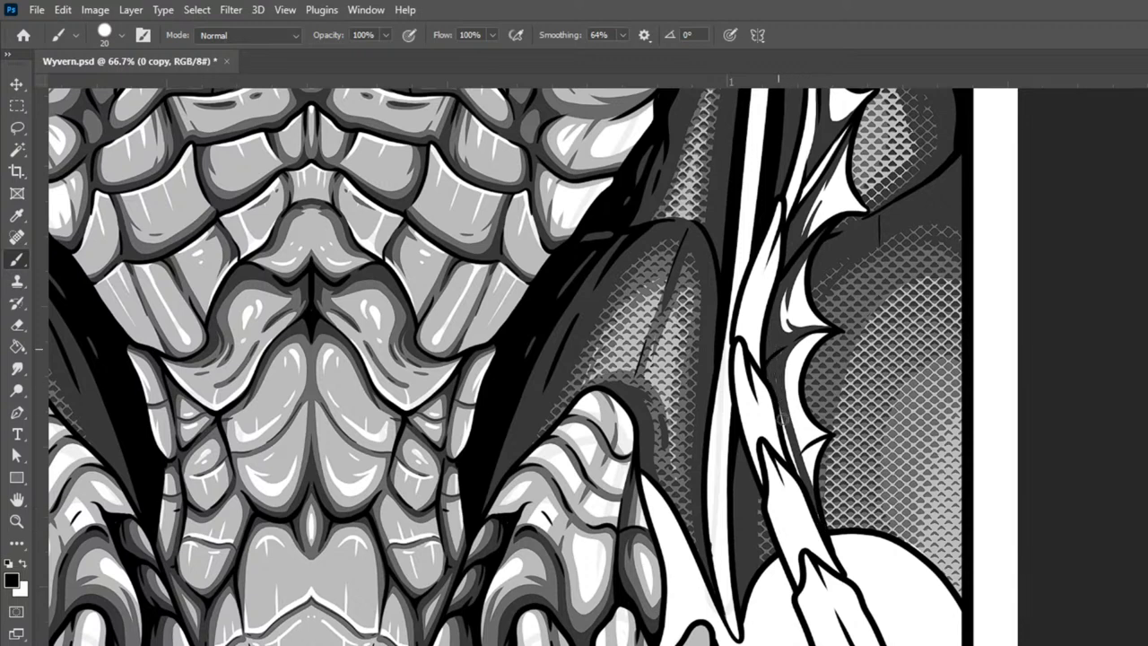
{"action": "left_click_drag", "start_coordinate": [788, 445], "coordinate": [815, 497]}
{"action": "left_click_drag", "start_coordinate": [789, 376], "coordinate": [808, 477]}
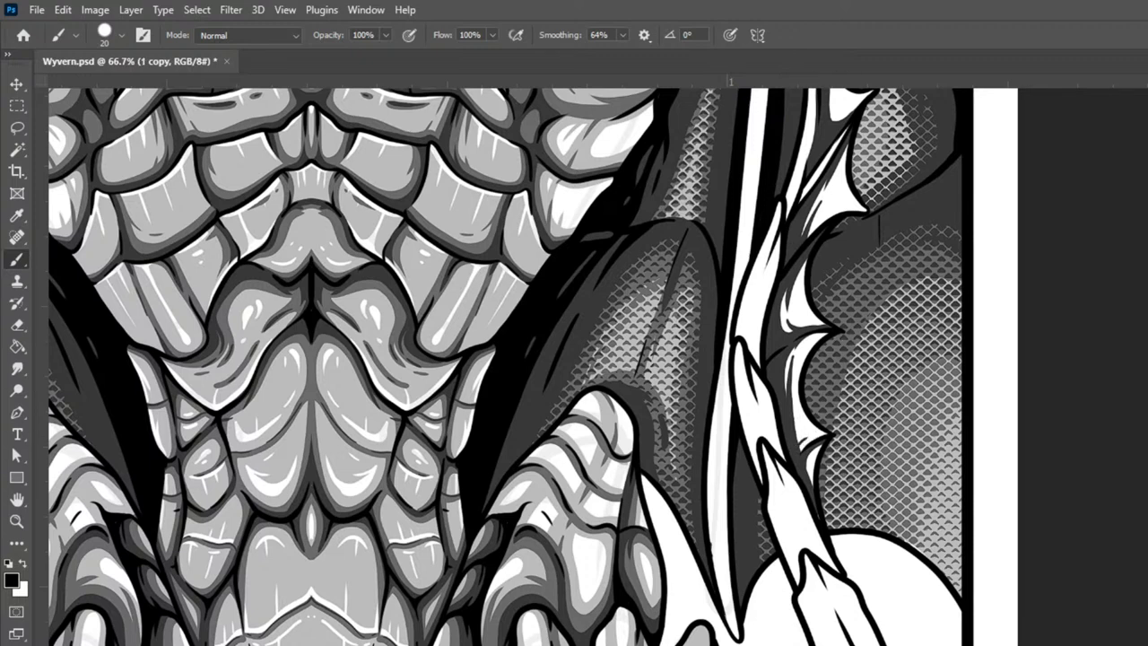
Step: Paint mid-grey shading on the tail's fin membranes beside the dark grey with a 25-pixel brush, leaving thin white edges
{"action": "left_click_drag", "start_coordinate": [851, 285], "coordinate": [869, 436]}
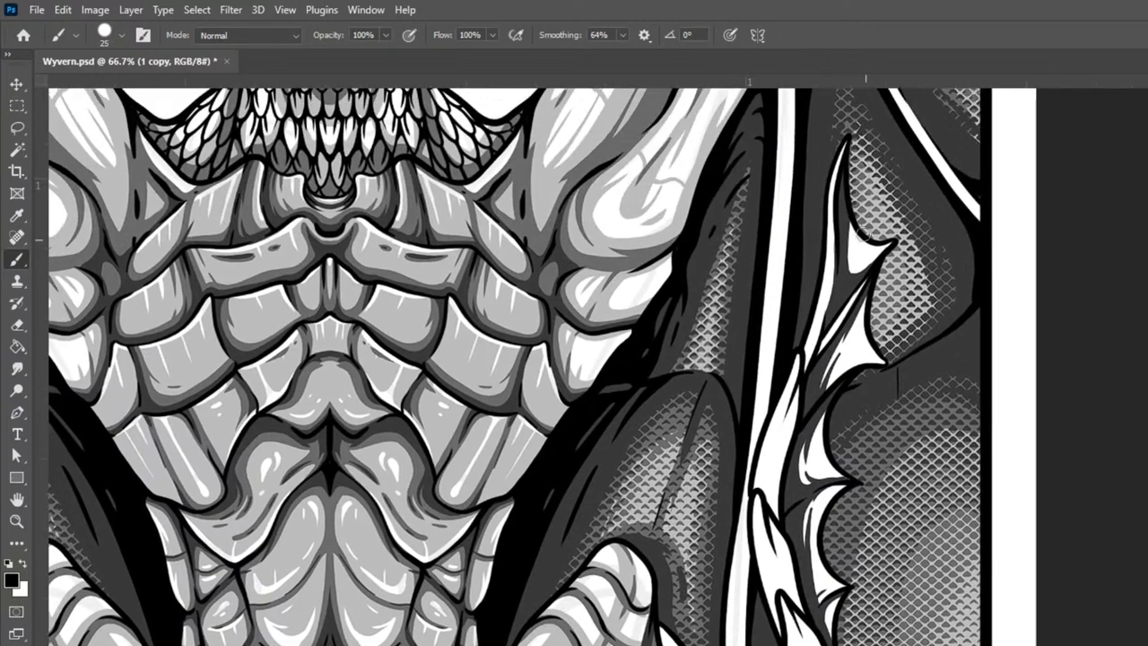
{"action": "left_click_drag", "start_coordinate": [850, 218], "coordinate": [863, 271]}
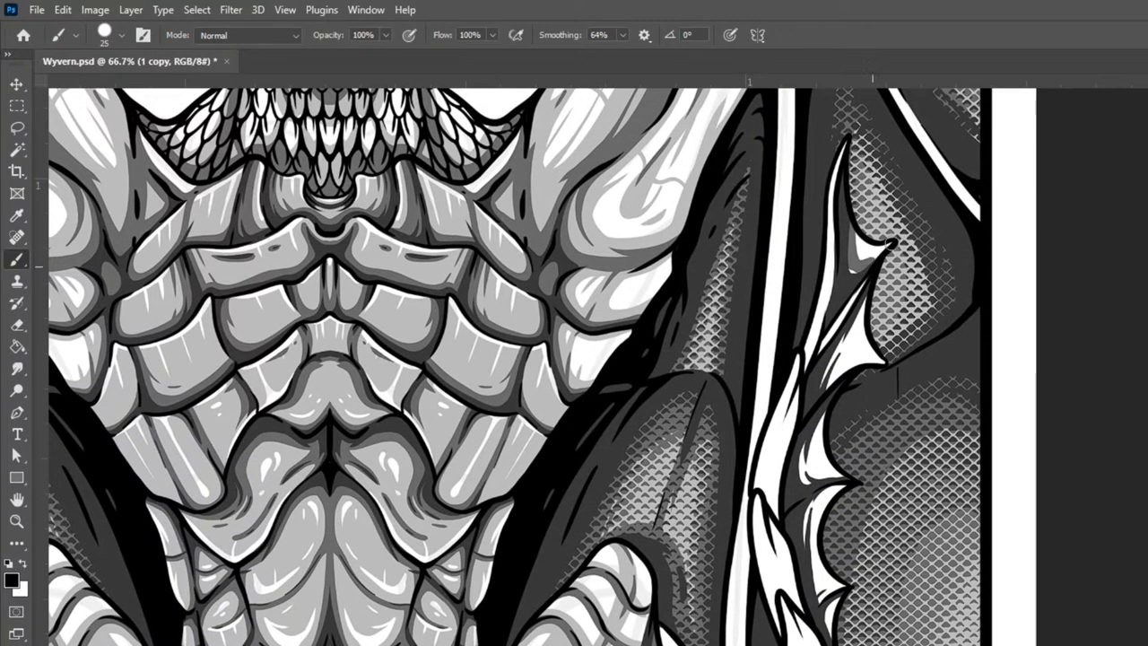
{"action": "mouse_move", "coordinate": [849, 223]}
{"action": "left_mouse_down"}
{"action": "mouse_move", "coordinate": [859, 267]}
{"action": "mouse_move", "coordinate": [896, 240]}
{"action": "mouse_move", "coordinate": [847, 264]}
{"action": "mouse_move", "coordinate": [893, 244]}
{"action": "left_mouse_up"}
{"action": "mouse_move", "coordinate": [868, 293]}
{"action": "left_mouse_down"}
{"action": "mouse_move", "coordinate": [829, 381]}
{"action": "mouse_move", "coordinate": [842, 405]}
{"action": "mouse_move", "coordinate": [843, 331]}
{"action": "mouse_move", "coordinate": [875, 291]}
{"action": "mouse_move", "coordinate": [838, 350]}
{"action": "mouse_move", "coordinate": [851, 391]}
{"action": "mouse_move", "coordinate": [834, 374]}
{"action": "mouse_move", "coordinate": [876, 297]}
{"action": "left_mouse_up"}
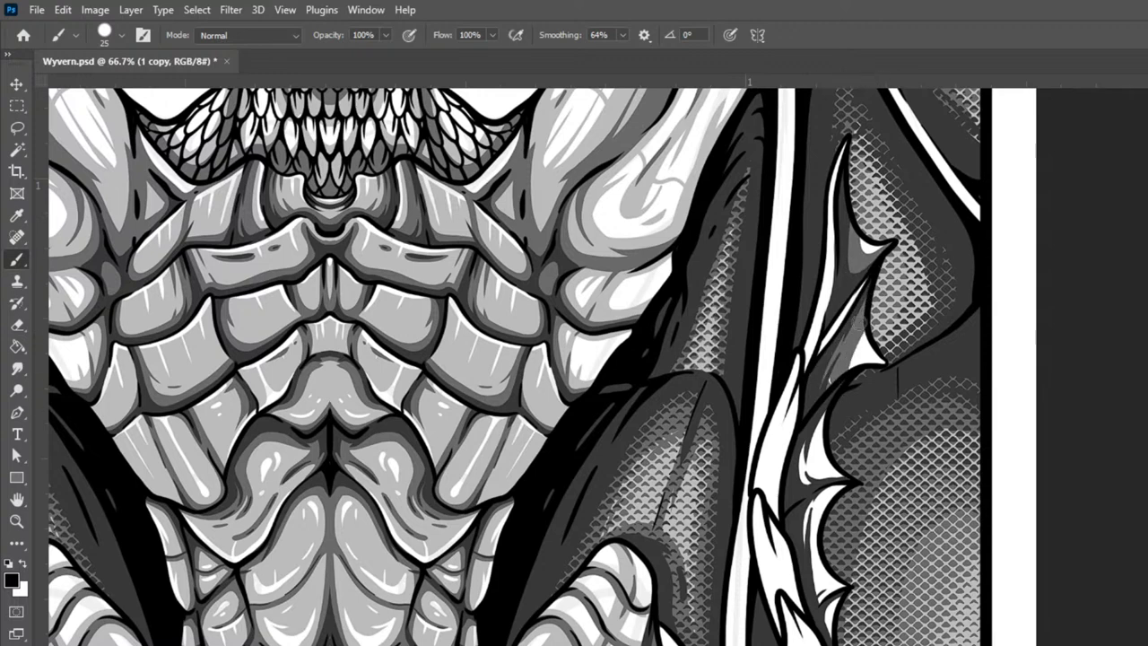
{"action": "mouse_move", "coordinate": [841, 424]}
{"action": "left_mouse_down"}
{"action": "mouse_move", "coordinate": [807, 437]}
{"action": "mouse_move", "coordinate": [840, 478]}
{"action": "mouse_move", "coordinate": [868, 466]}
{"action": "mouse_move", "coordinate": [794, 470]}
{"action": "mouse_move", "coordinate": [815, 414]}
{"action": "mouse_move", "coordinate": [816, 495]}
{"action": "mouse_move", "coordinate": [797, 479]}
{"action": "mouse_move", "coordinate": [797, 469]}
{"action": "mouse_move", "coordinate": [854, 477]}
{"action": "mouse_move", "coordinate": [833, 445]}
{"action": "mouse_move", "coordinate": [812, 485]}
{"action": "left_mouse_up"}
{"action": "mouse_move", "coordinate": [820, 606]}
{"action": "left_mouse_down"}
{"action": "mouse_move", "coordinate": [843, 595]}
{"action": "mouse_move", "coordinate": [823, 632]}
{"action": "mouse_move", "coordinate": [830, 610]}
{"action": "left_mouse_up"}
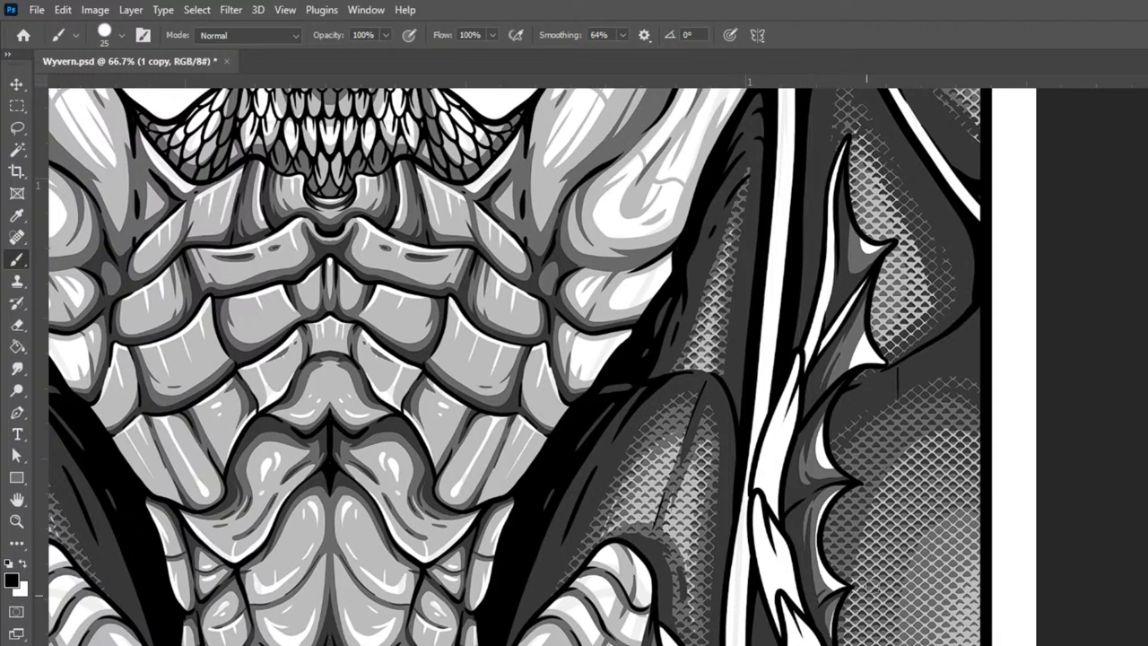
Step: Paint light grey over the remaining white of the lower fin membranes with a 30-pixel brush on the lighter shading layer
{"action": "key", "text": "bracketright"}
{"action": "mouse_move", "coordinate": [862, 330]}
{"action": "left_mouse_down"}
{"action": "mouse_move", "coordinate": [850, 383]}
{"action": "mouse_move", "coordinate": [869, 324]}
{"action": "mouse_move", "coordinate": [861, 380]}
{"action": "mouse_move", "coordinate": [892, 394]}
{"action": "left_mouse_up"}
{"action": "mouse_move", "coordinate": [825, 430]}
{"action": "left_mouse_down"}
{"action": "mouse_move", "coordinate": [855, 501]}
{"action": "mouse_move", "coordinate": [817, 439]}
{"action": "left_mouse_up"}
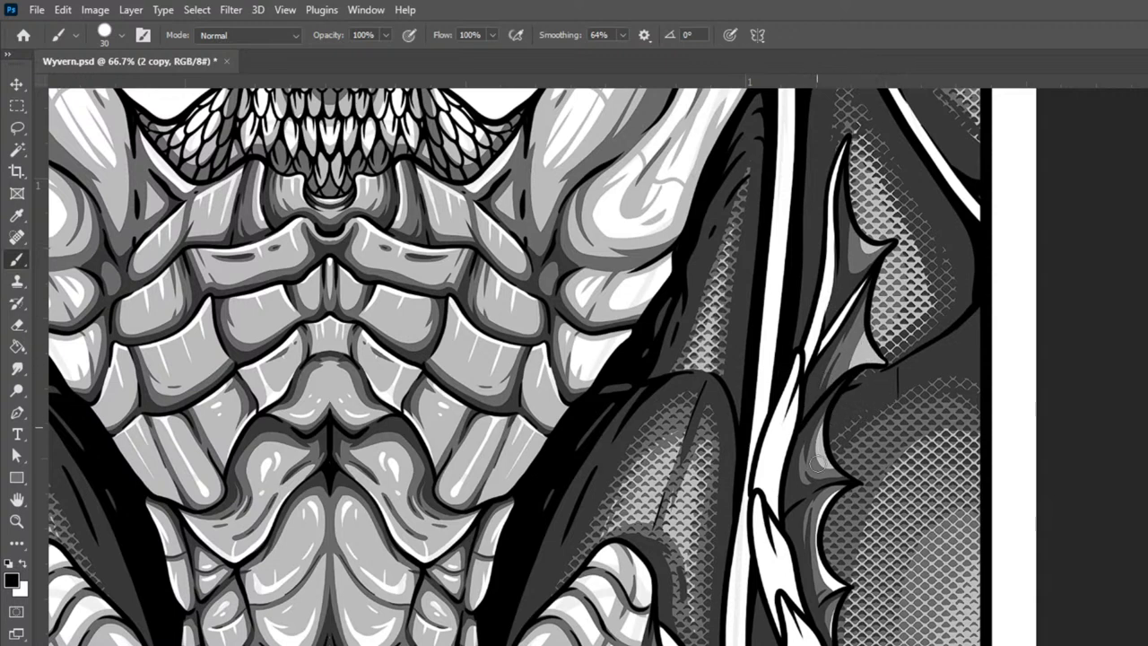
{"action": "left_click_drag", "start_coordinate": [840, 485], "coordinate": [836, 589]}
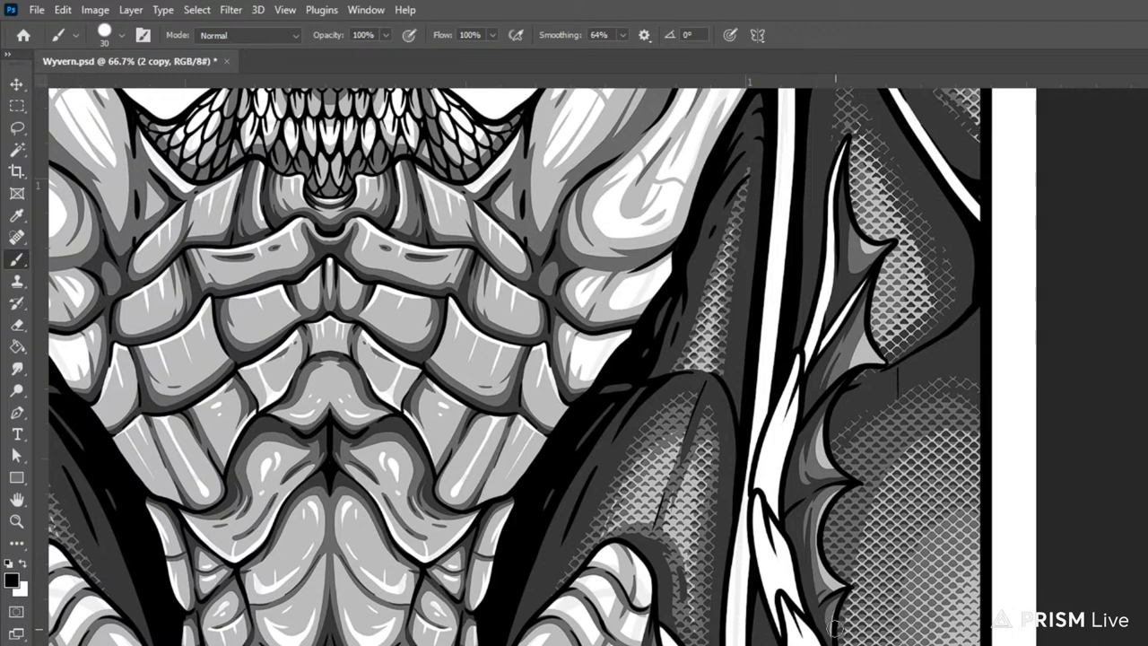
Step: Shade the inner edge of the tail tip and the first tail scale mid-grey with a 20-pixel brush on layer 1 copy
{"action": "key", "text": "alt+["}
{"action": "mouse_move", "coordinate": [839, 180]}
{"action": "left_mouse_down"}
{"action": "mouse_move", "coordinate": [831, 287]}
{"action": "mouse_move", "coordinate": [804, 347]}
{"action": "mouse_move", "coordinate": [781, 467]}
{"action": "mouse_move", "coordinate": [789, 542]}
{"action": "left_mouse_up"}
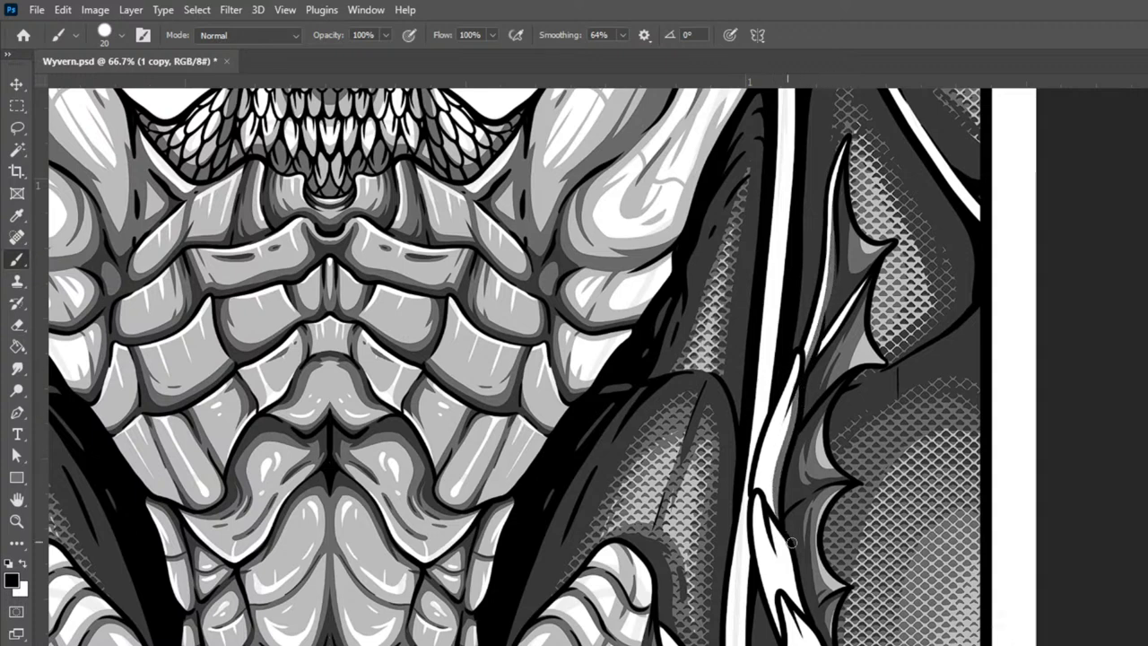
{"action": "left_click_drag", "start_coordinate": [753, 485], "coordinate": [792, 531]}
{"action": "mouse_move", "coordinate": [764, 483]}
{"action": "left_mouse_down"}
{"action": "mouse_move", "coordinate": [779, 430]}
{"action": "mouse_move", "coordinate": [791, 490]}
{"action": "left_mouse_up"}
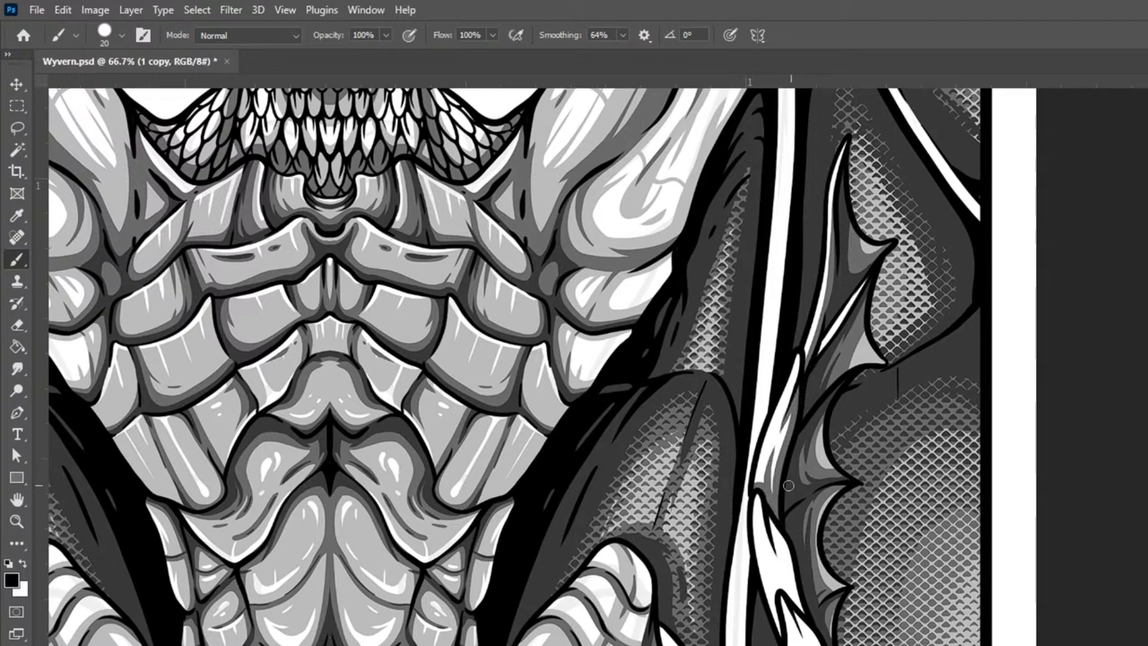
Step: Shade the next overlapping tail scales mid-grey along their fin side and beneath each scale edge, using tapered strokes
{"action": "left_click_drag", "start_coordinate": [774, 553], "coordinate": [795, 601]}
{"action": "mouse_move", "coordinate": [774, 523]}
{"action": "left_mouse_down"}
{"action": "mouse_move", "coordinate": [796, 599]}
{"action": "mouse_move", "coordinate": [774, 577]}
{"action": "mouse_move", "coordinate": [789, 588]}
{"action": "mouse_move", "coordinate": [789, 506]}
{"action": "mouse_move", "coordinate": [770, 450]}
{"action": "mouse_move", "coordinate": [815, 555]}
{"action": "left_mouse_up"}
{"action": "mouse_move", "coordinate": [768, 452]}
{"action": "left_mouse_down"}
{"action": "mouse_move", "coordinate": [811, 546]}
{"action": "mouse_move", "coordinate": [836, 568]}
{"action": "mouse_move", "coordinate": [786, 529]}
{"action": "mouse_move", "coordinate": [786, 477]}
{"action": "left_mouse_up"}
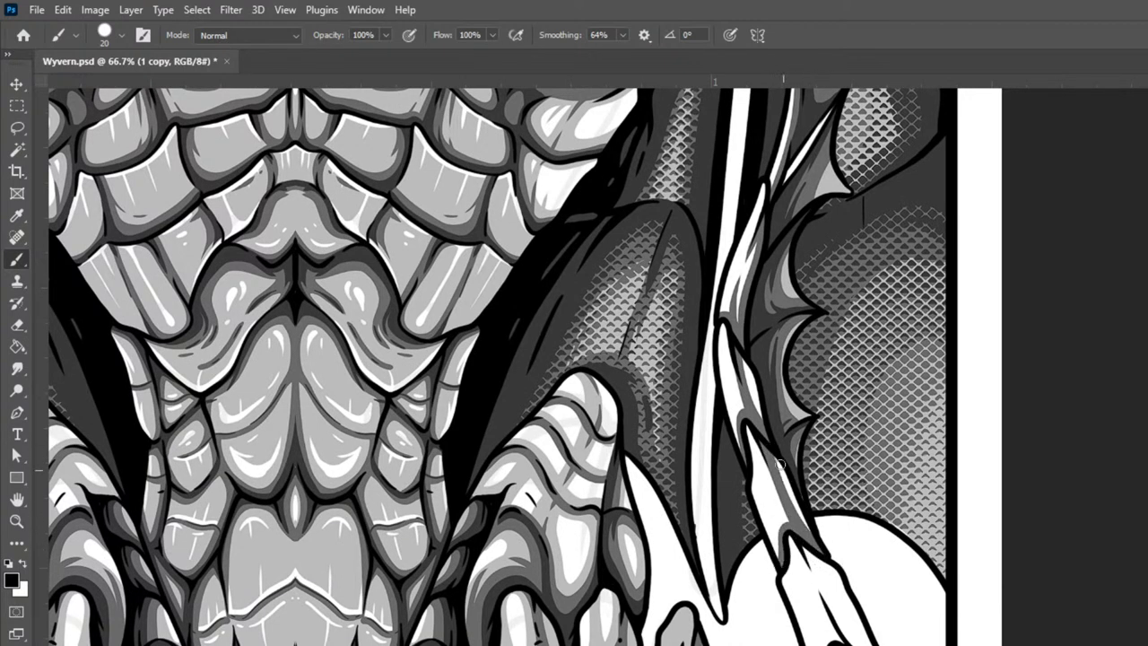
{"action": "mouse_move", "coordinate": [753, 438]}
{"action": "left_mouse_down"}
{"action": "mouse_move", "coordinate": [838, 618]}
{"action": "mouse_move", "coordinate": [866, 642]}
{"action": "mouse_move", "coordinate": [807, 536]}
{"action": "left_mouse_up"}
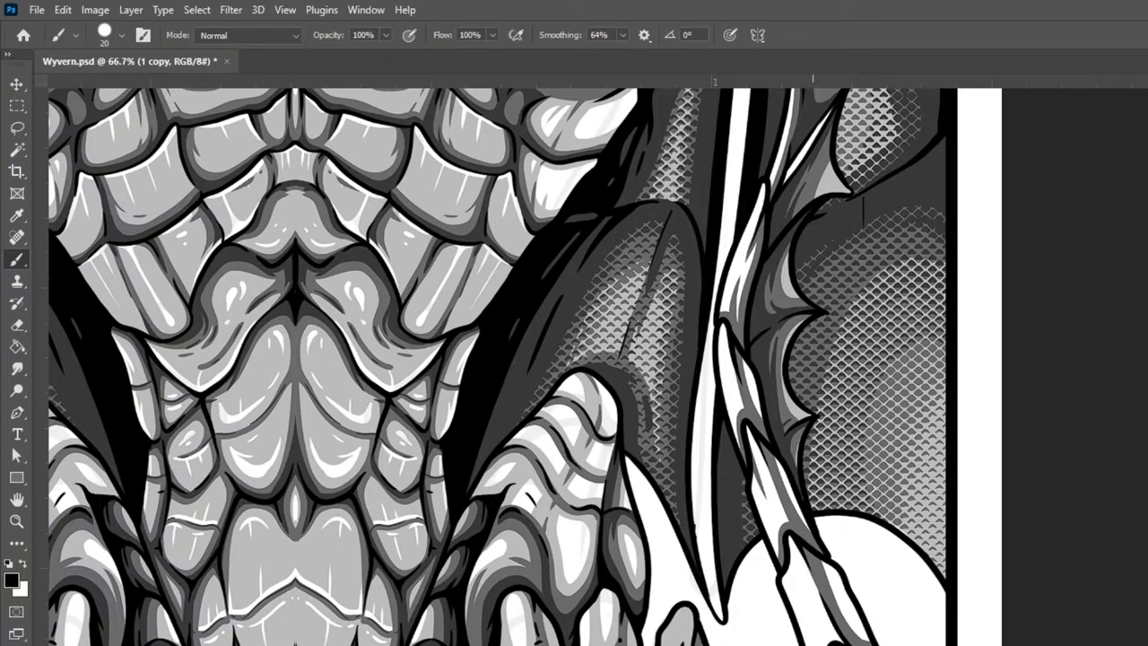
{"action": "left_click_drag", "start_coordinate": [834, 644], "coordinate": [842, 637]}
Step: Shade the large lower tail scales and their inner creases mid-grey with a 30-pixel brush, undoing the last unwanted stroke
{"action": "scroll", "coordinate": [790, 529], "scroll_direction": "down", "scroll_amount": 6}
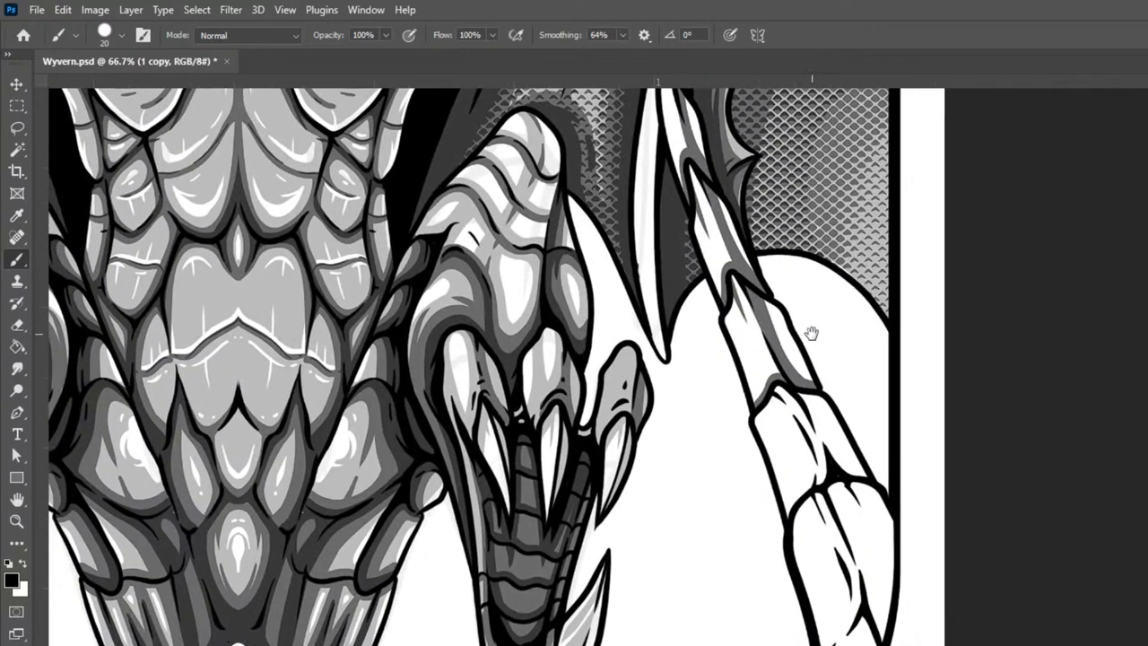
{"action": "key", "text": "]"}
{"action": "mouse_move", "coordinate": [785, 508]}
{"action": "left_mouse_down"}
{"action": "mouse_move", "coordinate": [839, 456]}
{"action": "mouse_move", "coordinate": [792, 376]}
{"action": "mouse_move", "coordinate": [844, 472]}
{"action": "mouse_move", "coordinate": [882, 485]}
{"action": "mouse_move", "coordinate": [848, 460]}
{"action": "mouse_move", "coordinate": [789, 366]}
{"action": "mouse_move", "coordinate": [851, 457]}
{"action": "mouse_move", "coordinate": [882, 471]}
{"action": "mouse_move", "coordinate": [815, 389]}
{"action": "mouse_move", "coordinate": [864, 484]}
{"action": "mouse_move", "coordinate": [876, 480]}
{"action": "mouse_move", "coordinate": [836, 474]}
{"action": "mouse_move", "coordinate": [862, 473]}
{"action": "mouse_move", "coordinate": [798, 400]}
{"action": "mouse_move", "coordinate": [772, 393]}
{"action": "mouse_move", "coordinate": [806, 440]}
{"action": "mouse_move", "coordinate": [807, 508]}
{"action": "mouse_move", "coordinate": [824, 425]}
{"action": "mouse_move", "coordinate": [798, 431]}
{"action": "mouse_move", "coordinate": [786, 411]}
{"action": "mouse_move", "coordinate": [802, 497]}
{"action": "mouse_move", "coordinate": [839, 477]}
{"action": "mouse_move", "coordinate": [821, 494]}
{"action": "mouse_move", "coordinate": [829, 484]}
{"action": "mouse_move", "coordinate": [871, 619]}
{"action": "mouse_move", "coordinate": [827, 460]}
{"action": "mouse_move", "coordinate": [873, 598]}
{"action": "left_mouse_up"}
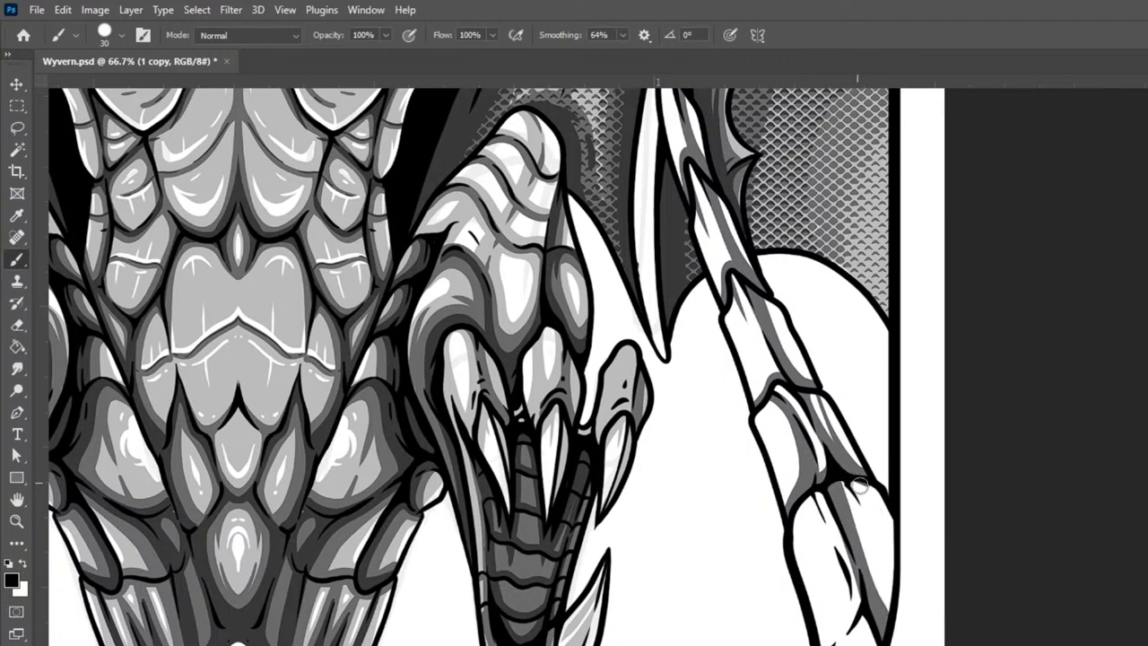
{"action": "mouse_move", "coordinate": [854, 481]}
{"action": "left_mouse_down"}
{"action": "mouse_move", "coordinate": [888, 590]}
{"action": "mouse_move", "coordinate": [887, 548]}
{"action": "mouse_move", "coordinate": [888, 617]}
{"action": "mouse_move", "coordinate": [889, 516]}
{"action": "mouse_move", "coordinate": [871, 461]}
{"action": "mouse_move", "coordinate": [891, 595]}
{"action": "mouse_move", "coordinate": [835, 440]}
{"action": "left_mouse_up"}
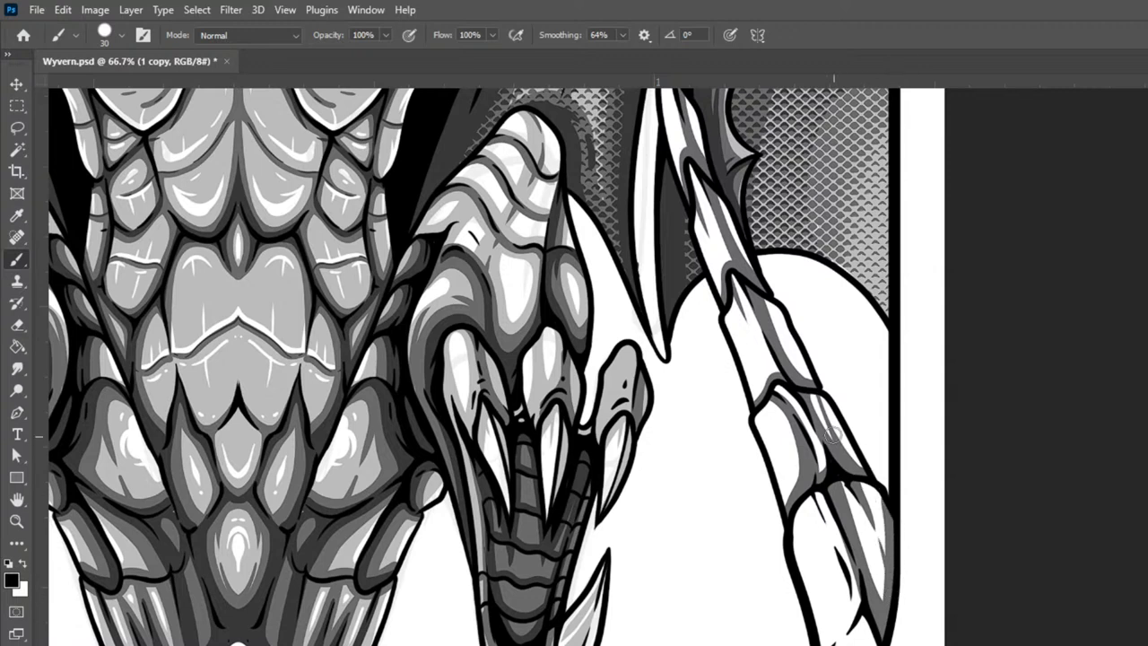
{"action": "mouse_move", "coordinate": [817, 503]}
{"action": "left_mouse_down"}
{"action": "mouse_move", "coordinate": [856, 619]}
{"action": "mouse_move", "coordinate": [852, 639]}
{"action": "mouse_move", "coordinate": [816, 642]}
{"action": "mouse_move", "coordinate": [887, 642]}
{"action": "left_mouse_up"}
{"action": "mouse_move", "coordinate": [852, 561]}
{"action": "left_mouse_down"}
{"action": "mouse_move", "coordinate": [811, 472]}
{"action": "mouse_move", "coordinate": [858, 589]}
{"action": "left_mouse_up"}
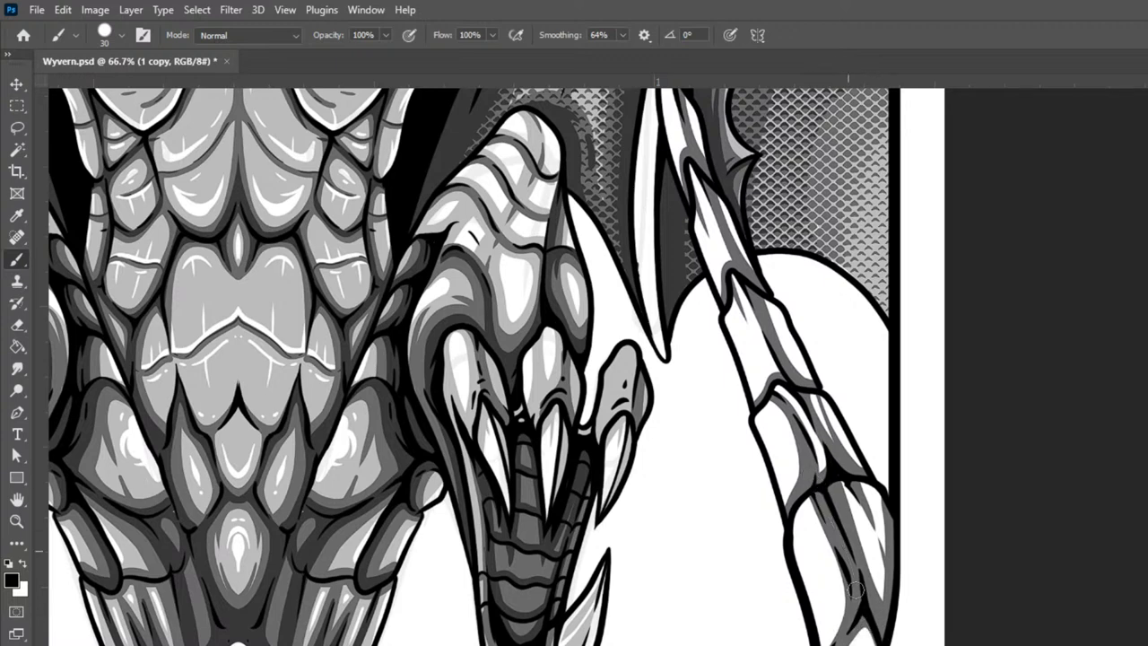
{"action": "left_click_drag", "start_coordinate": [810, 491], "coordinate": [845, 580]}
{"action": "key", "text": "ctrl+z"}
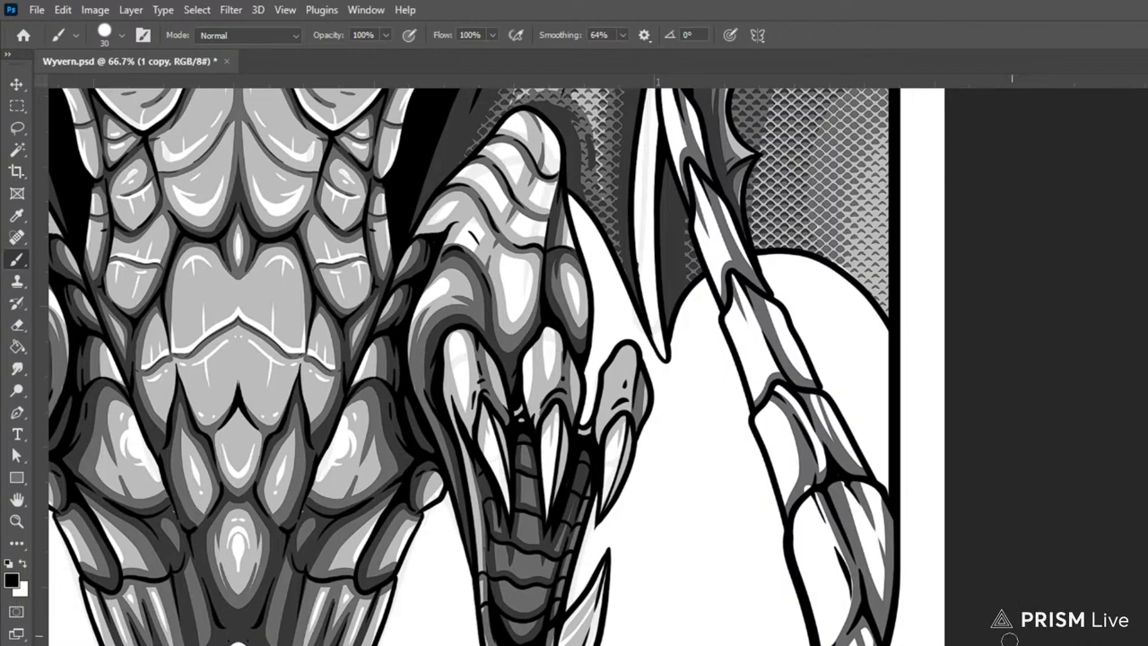
Step: Paint light grey shading beside the mid-grey down the tail's outer scales with a 35-pixel brush on layer 2 copy
{"action": "key", "text": "ctrl+minus"}
{"action": "key", "text": "ctrl+minus"}
{"action": "key", "text": "ctrl+minus"}
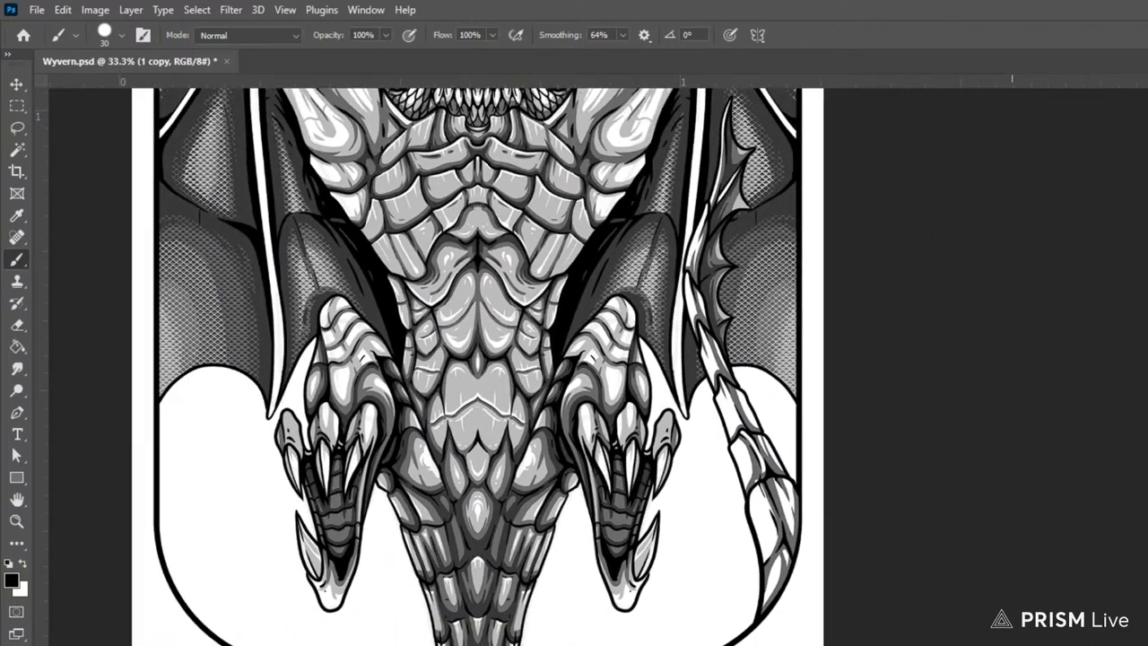
{"action": "key", "text": "ctrl+plus"}
{"action": "key", "text": "ctrl+plus"}
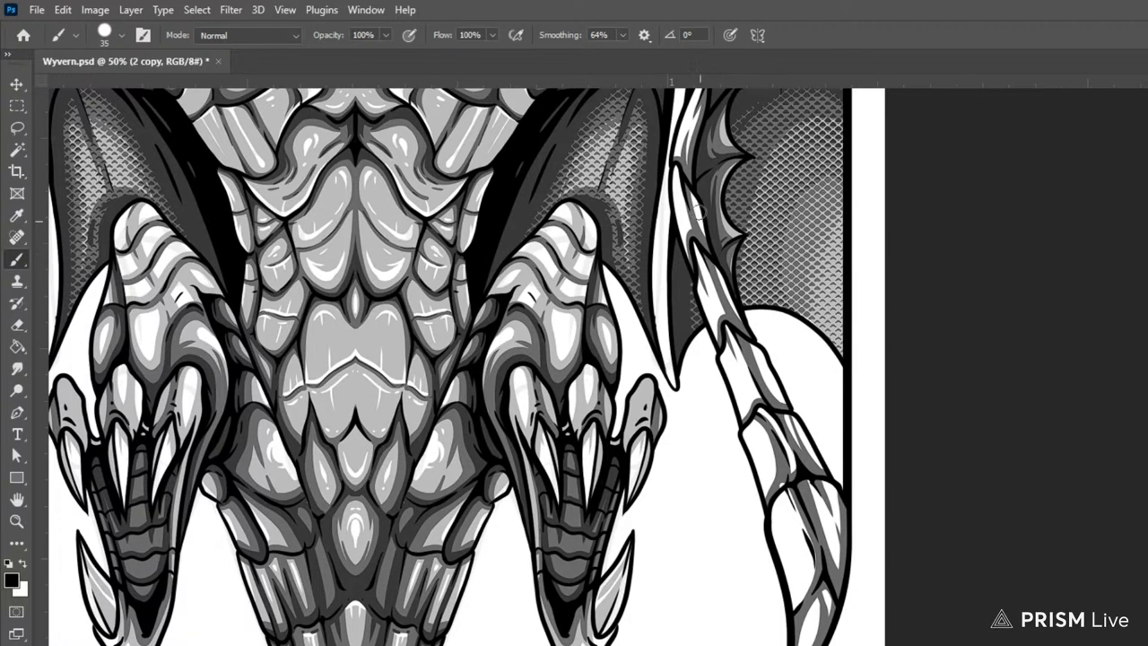
{"action": "left_click_drag", "start_coordinate": [695, 211], "coordinate": [837, 535]}
{"action": "mouse_move", "coordinate": [785, 404]}
{"action": "left_mouse_down"}
{"action": "mouse_move", "coordinate": [838, 522]}
{"action": "mouse_move", "coordinate": [841, 593]}
{"action": "left_mouse_up"}
{"action": "left_click_drag", "start_coordinate": [807, 469], "coordinate": [832, 535]}
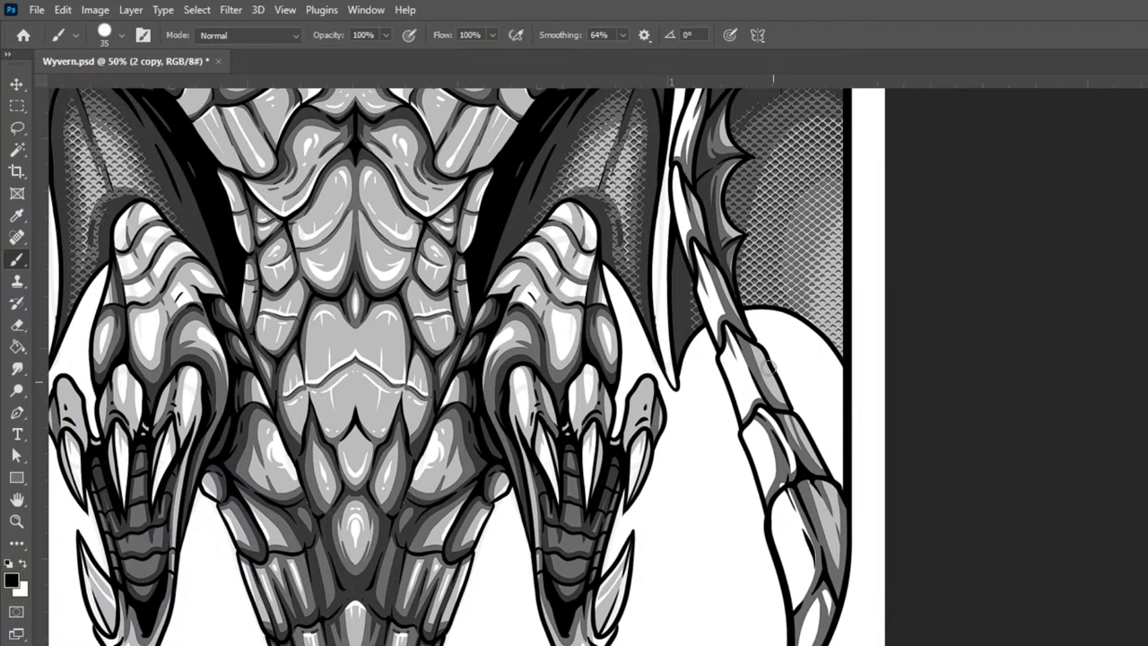
{"action": "left_click_drag", "start_coordinate": [795, 420], "coordinate": [857, 592]}
Step: Add light grey strokes along the inner edge of the upper and middle tail scales, keeping white highlights between the shades
{"action": "left_click_drag", "start_coordinate": [777, 252], "coordinate": [751, 367]}
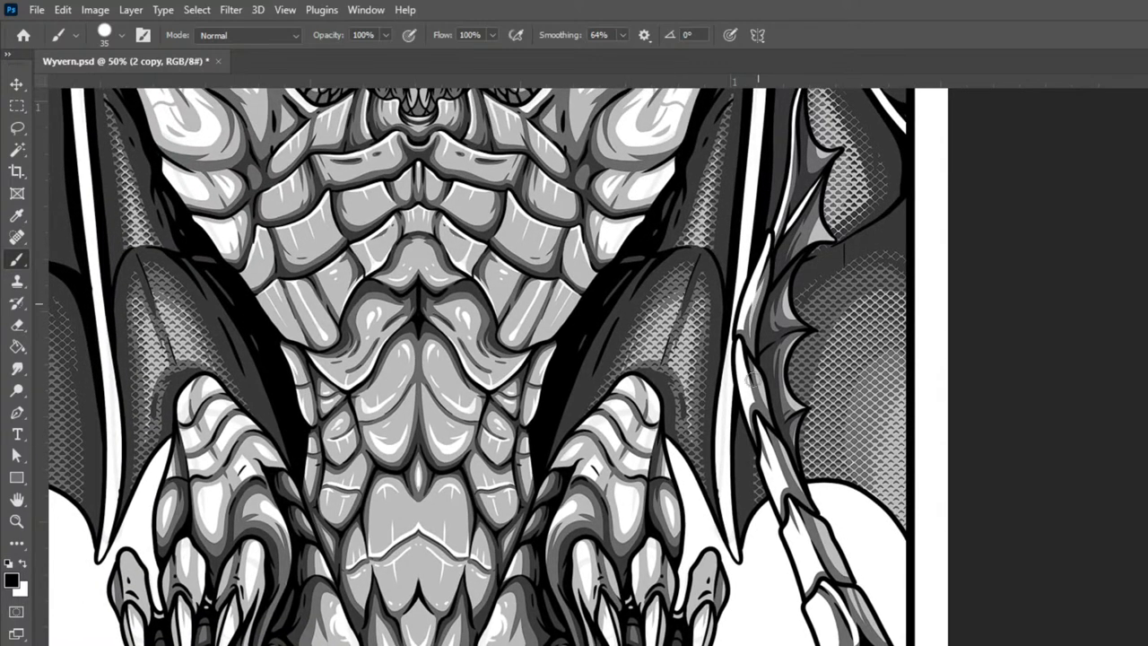
{"action": "mouse_move", "coordinate": [780, 238]}
{"action": "left_mouse_down"}
{"action": "mouse_move", "coordinate": [746, 324]}
{"action": "mouse_move", "coordinate": [765, 425]}
{"action": "left_mouse_up"}
{"action": "left_click_drag", "start_coordinate": [738, 335], "coordinate": [791, 503]}
{"action": "mouse_move", "coordinate": [756, 413]}
{"action": "left_mouse_down"}
{"action": "mouse_move", "coordinate": [818, 583]}
{"action": "mouse_move", "coordinate": [812, 547]}
{"action": "left_mouse_up"}
{"action": "left_click_drag", "start_coordinate": [816, 587], "coordinate": [835, 639]}
Step: Paint tapered light grey strokes inside the lowest large tail scales, leaving white streaks as highlights
{"action": "left_click_drag", "start_coordinate": [890, 564], "coordinate": [866, 385]}
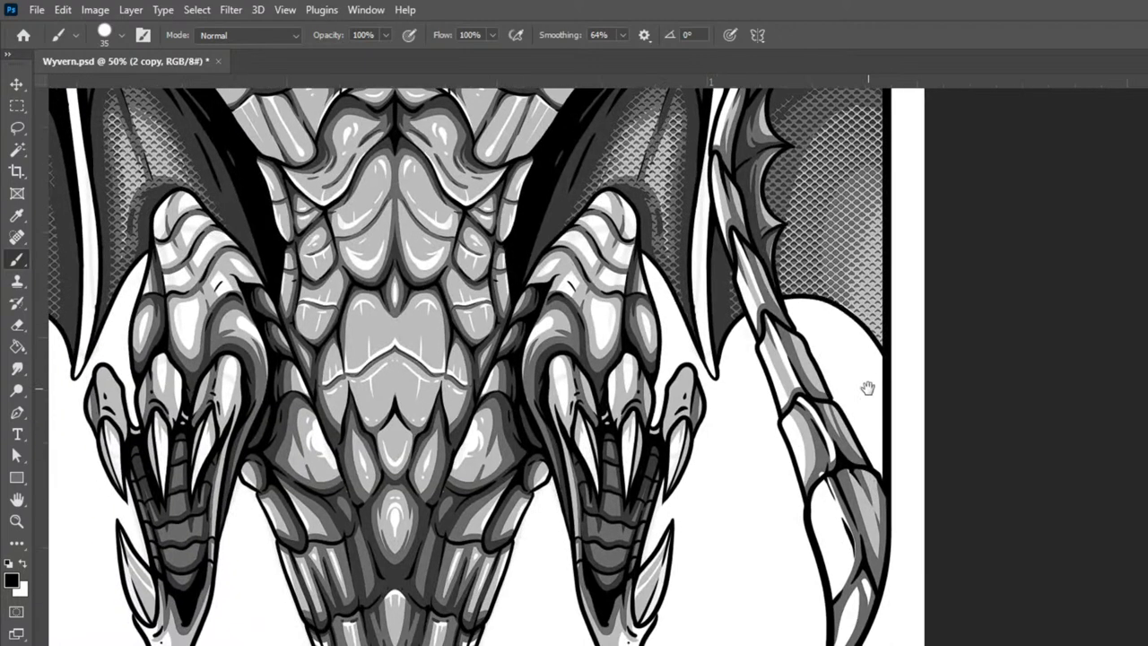
{"action": "mouse_move", "coordinate": [819, 480]}
{"action": "left_mouse_down"}
{"action": "mouse_move", "coordinate": [844, 552]}
{"action": "mouse_move", "coordinate": [826, 619]}
{"action": "left_mouse_up"}
{"action": "mouse_move", "coordinate": [826, 479]}
{"action": "left_mouse_down"}
{"action": "mouse_move", "coordinate": [846, 540]}
{"action": "mouse_move", "coordinate": [832, 593]}
{"action": "left_mouse_up"}
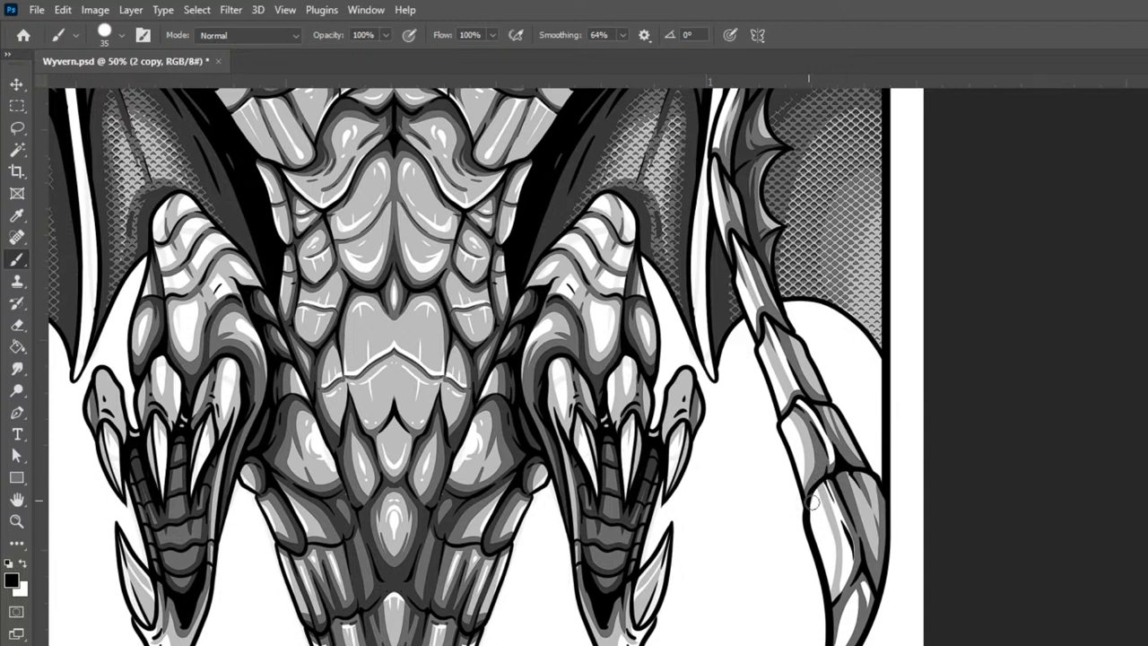
{"action": "left_click_drag", "start_coordinate": [815, 490], "coordinate": [836, 594]}
{"action": "mouse_move", "coordinate": [814, 499]}
{"action": "left_mouse_down"}
{"action": "mouse_move", "coordinate": [840, 565]}
{"action": "mouse_move", "coordinate": [818, 519]}
{"action": "mouse_move", "coordinate": [834, 581]}
{"action": "left_mouse_up"}
{"action": "mouse_move", "coordinate": [819, 510]}
{"action": "left_mouse_down"}
{"action": "mouse_move", "coordinate": [845, 611]}
{"action": "mouse_move", "coordinate": [867, 639]}
{"action": "mouse_move", "coordinate": [843, 645]}
{"action": "left_mouse_up"}
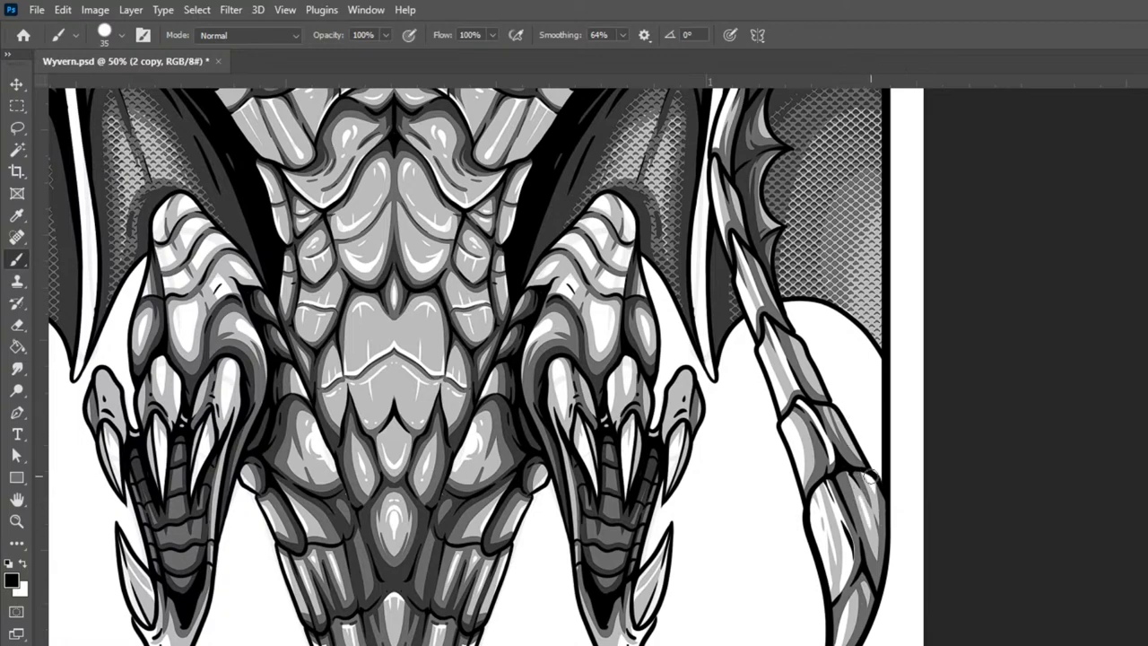
Step: Show the card's THE WYVERN title and add two new layers, placing each in its own group
{"action": "key", "text": "ctrl+minus"}
{"action": "key", "text": "ctrl+minus"}
{"action": "key", "text": "ctrl+minus"}
{"action": "key", "text": "ctrl+minus"}
{"action": "key", "text": "ctrl+plus"}
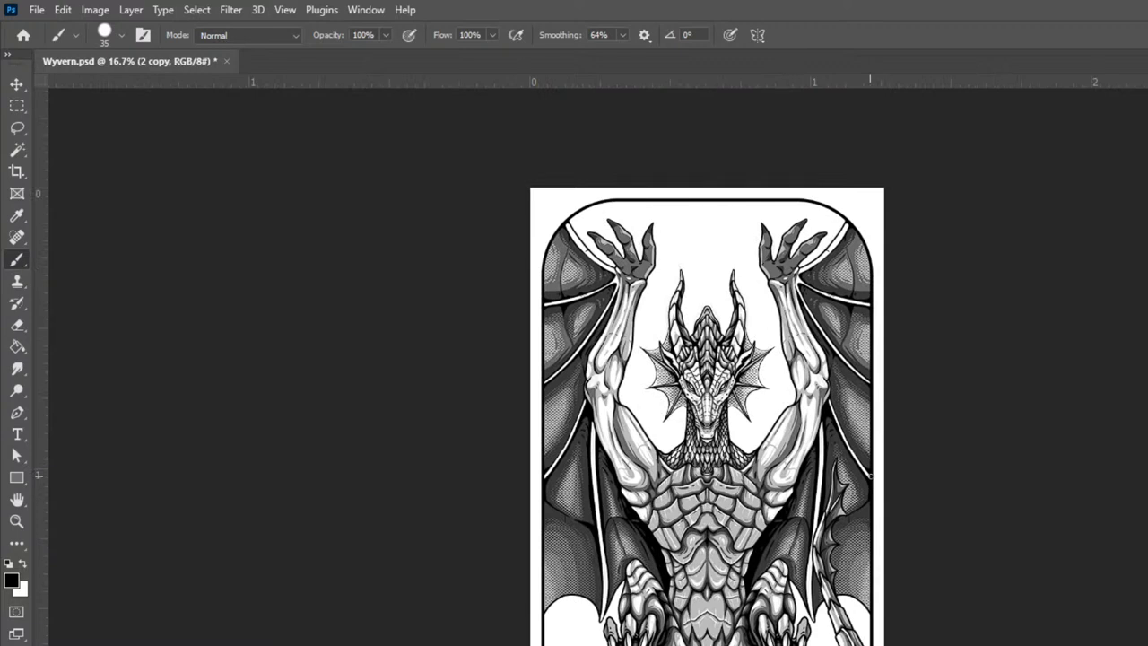
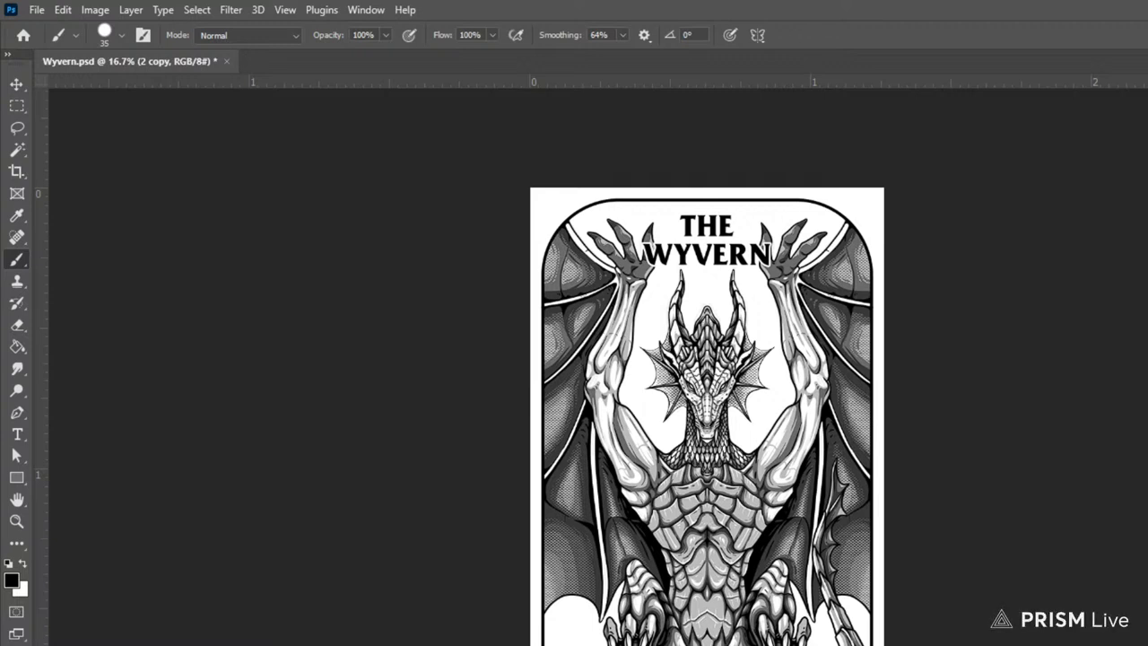
{"action": "key", "text": "ctrl+alt+shift+n"}
{"action": "key", "text": "ctrl+g"}
{"action": "key", "text": "ctrl+shift+alt+n"}
{"action": "key", "text": "ctrl+g"}
Step: Step down through the layer stack to make Layer 10 the active layer
{"action": "key", "text": "alt+bracketleft"}
{"action": "key", "text": "alt+bracketleft"}
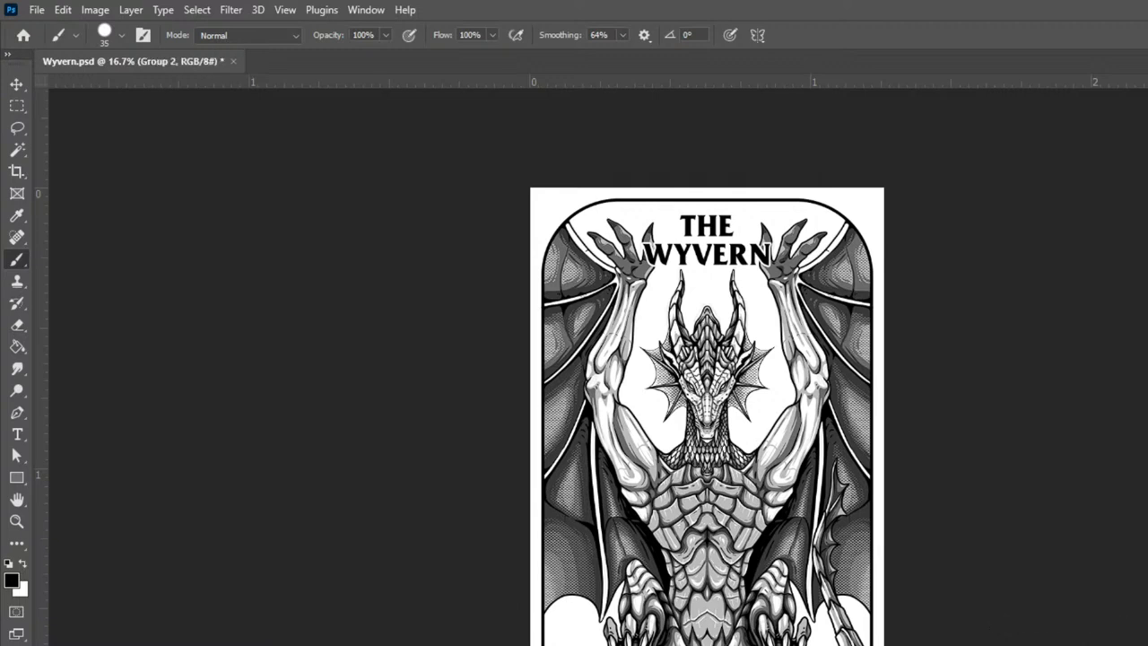
{"action": "key", "text": "alt+bracketleft"}
{"action": "key", "text": "alt+bracketleft"}
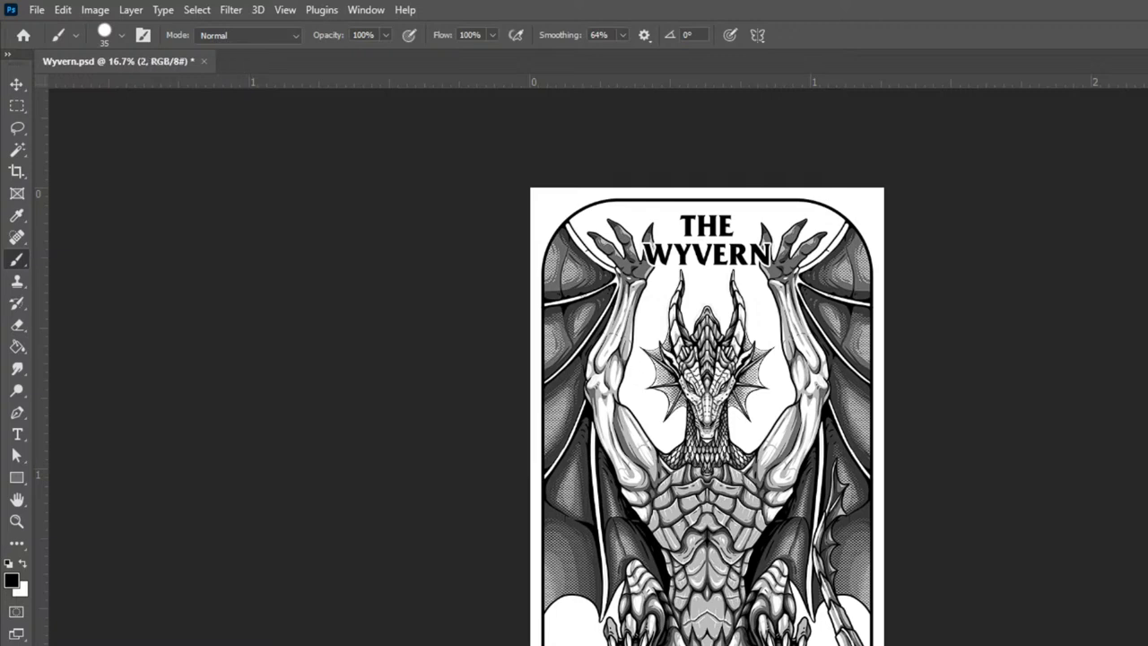
{"action": "key", "text": "alt+["}
{"action": "key", "text": "ctrl+plus"}
{"action": "key", "text": "ctrl+plus"}
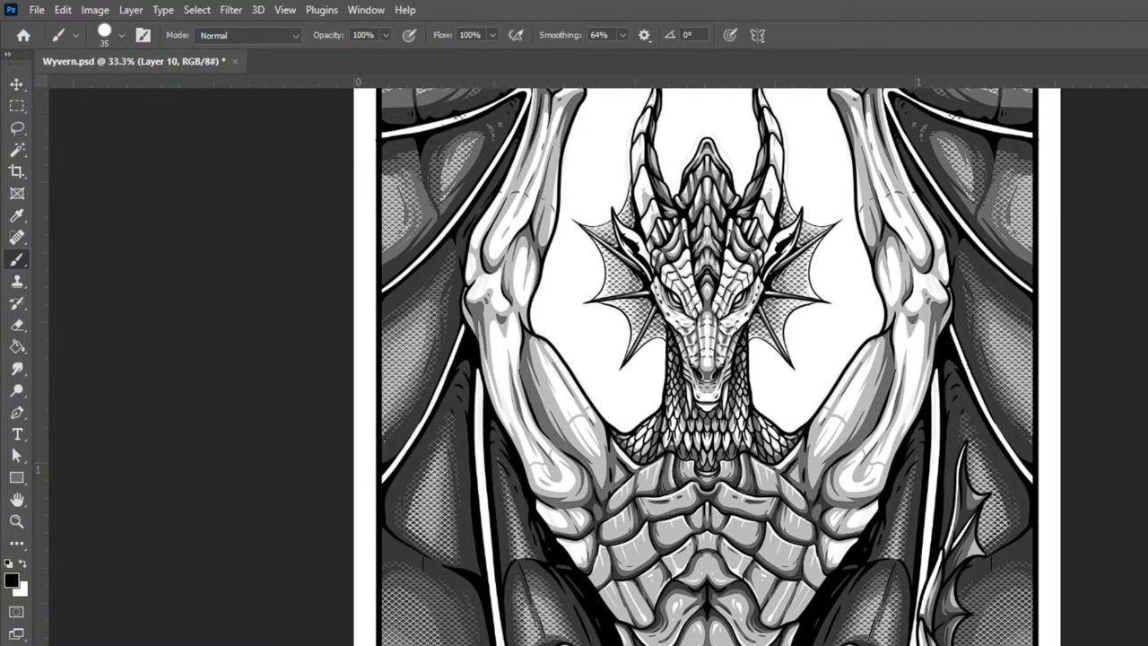
{"action": "left_click", "coordinate": [121, 35]}
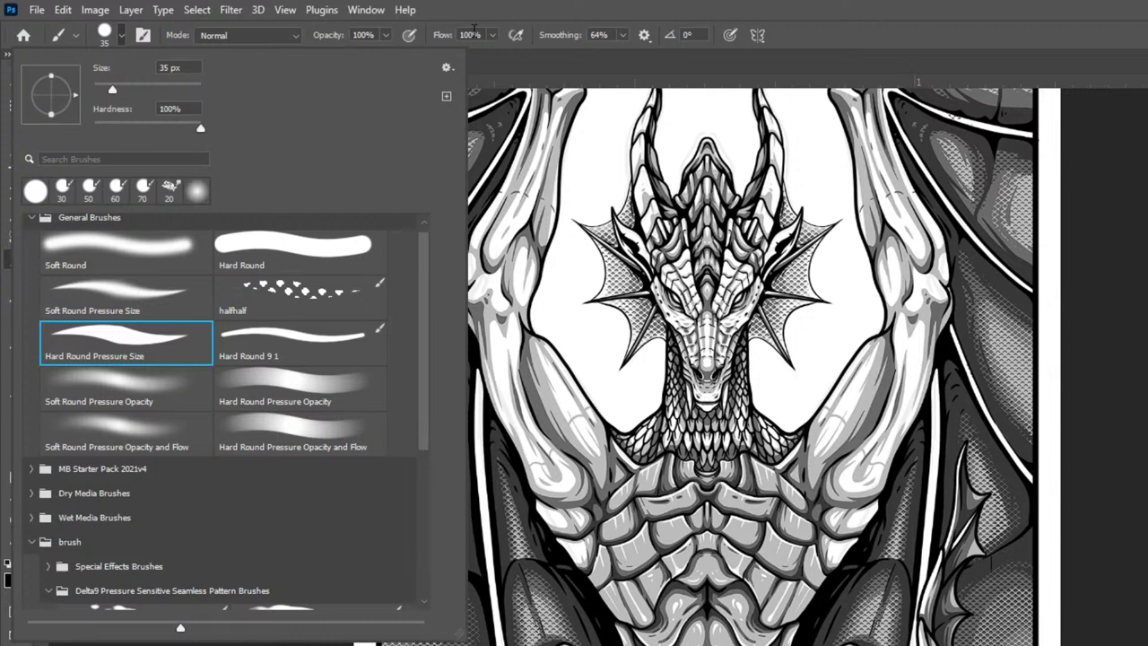
{"action": "left_click", "coordinate": [484, 6]}
{"action": "left_click", "coordinate": [121, 35]}
{"action": "left_click", "coordinate": [444, 7]}
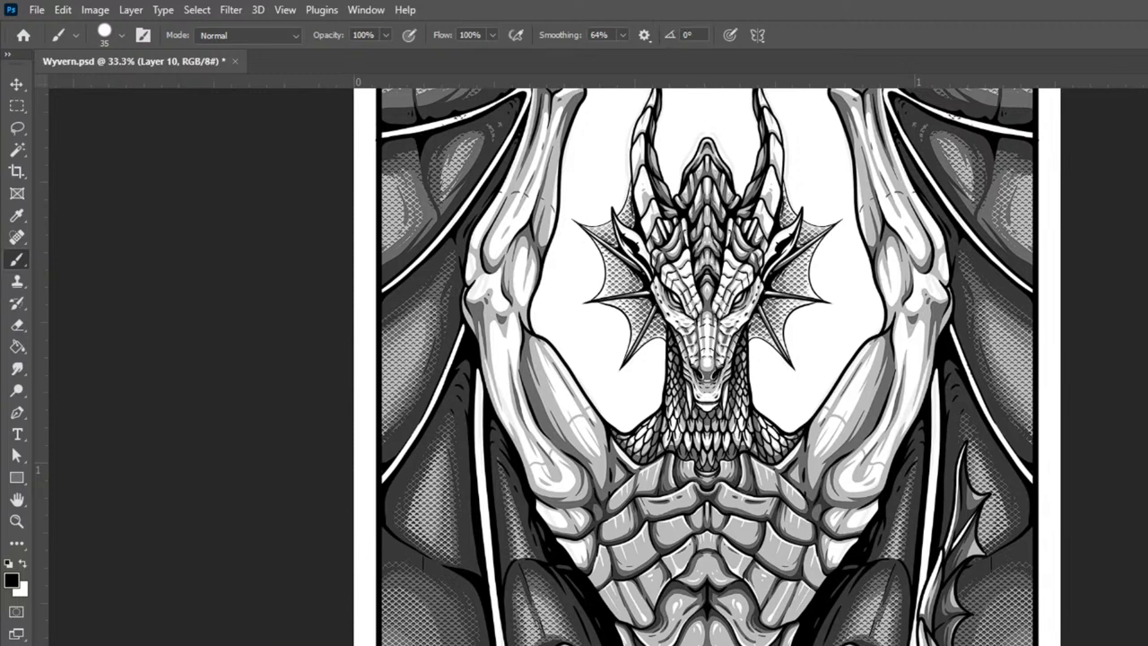
Step: Apply a Stroke layer style with a black outline colour to Layer 10
{"action": "left_click", "coordinate": [999, 609]}
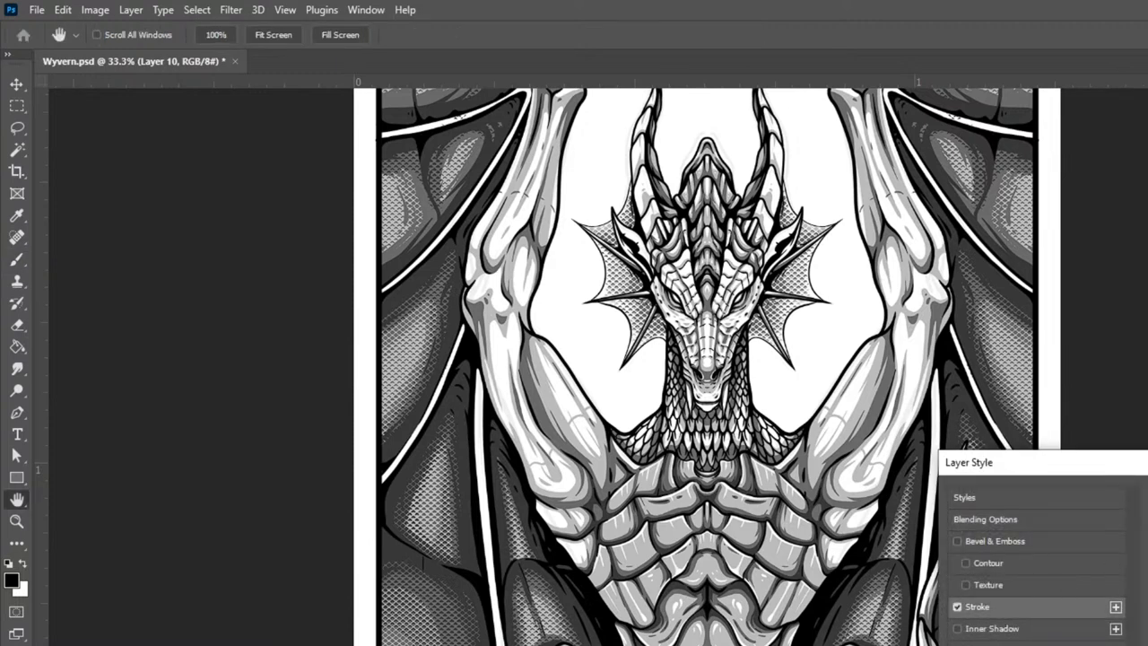
{"action": "left_click", "coordinate": [1147, 641]}
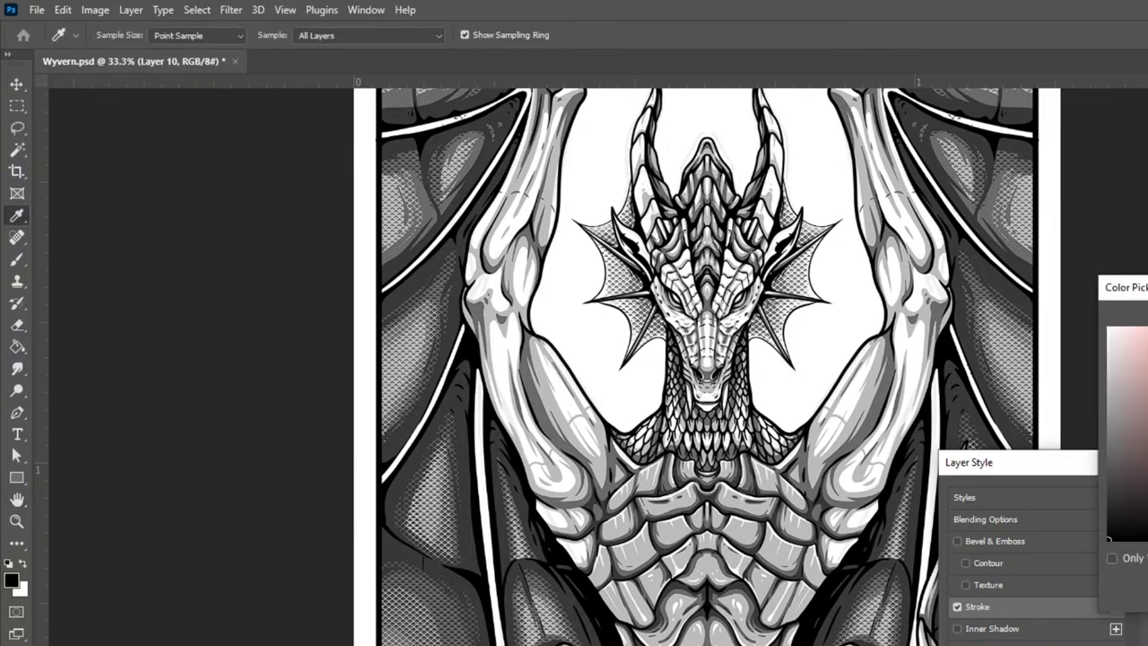
{"action": "key", "text": "Return"}
{"action": "key", "text": "Return"}
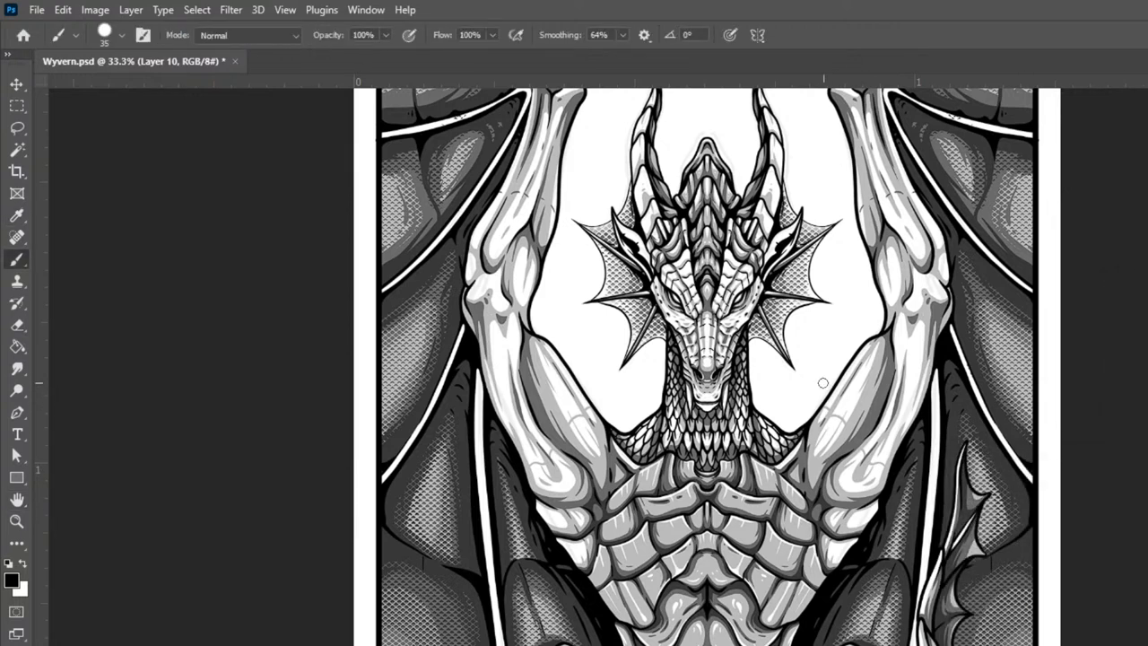
Step: Paint a wavy white cloud wisp from the wyvern's neck across its upper arm with a 70-pixel brush, adding a rounded puff on top
{"action": "key", "text": "x"}
{"action": "mouse_move", "coordinate": [819, 379]}
{"action": "left_mouse_down"}
{"action": "mouse_move", "coordinate": [827, 393]}
{"action": "mouse_move", "coordinate": [858, 396]}
{"action": "left_mouse_up"}
{"action": "key", "text": "bracketright"}
{"action": "key", "text": "bracketright"}
{"action": "key", "text": "bracketright"}
{"action": "key", "text": "bracketright"}
{"action": "key", "text": "bracketright"}
{"action": "mouse_move", "coordinate": [750, 420]}
{"action": "left_mouse_down"}
{"action": "mouse_move", "coordinate": [793, 433]}
{"action": "mouse_move", "coordinate": [801, 446]}
{"action": "mouse_move", "coordinate": [839, 451]}
{"action": "mouse_move", "coordinate": [902, 509]}
{"action": "left_mouse_up"}
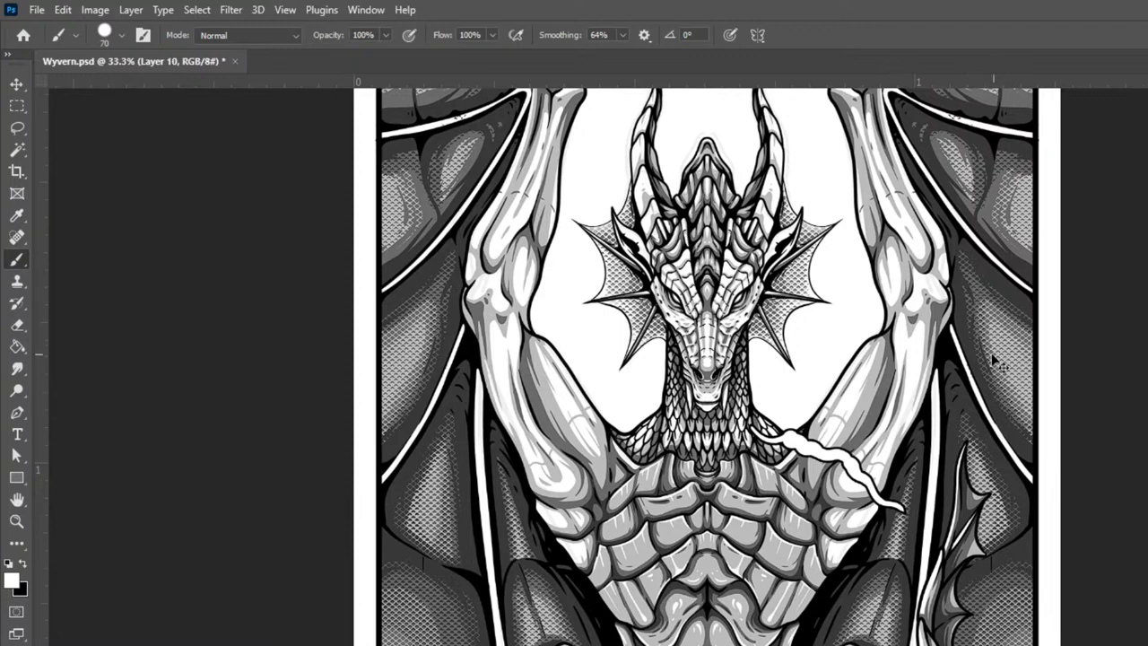
{"action": "mouse_move", "coordinate": [834, 446]}
{"action": "left_mouse_down"}
{"action": "mouse_move", "coordinate": [819, 436]}
{"action": "mouse_move", "coordinate": [839, 445]}
{"action": "left_mouse_up"}
Step: Paint two smaller white cloud wisps with a 45-pixel brush, one over the inner wing below the arm and one across the card's right border
{"action": "key", "text": "bracketleft"}
{"action": "key", "text": "bracketleft"}
{"action": "key", "text": "bracketleft"}
{"action": "mouse_move", "coordinate": [842, 546]}
{"action": "left_mouse_down"}
{"action": "mouse_move", "coordinate": [884, 583]}
{"action": "mouse_move", "coordinate": [903, 626]}
{"action": "left_mouse_up"}
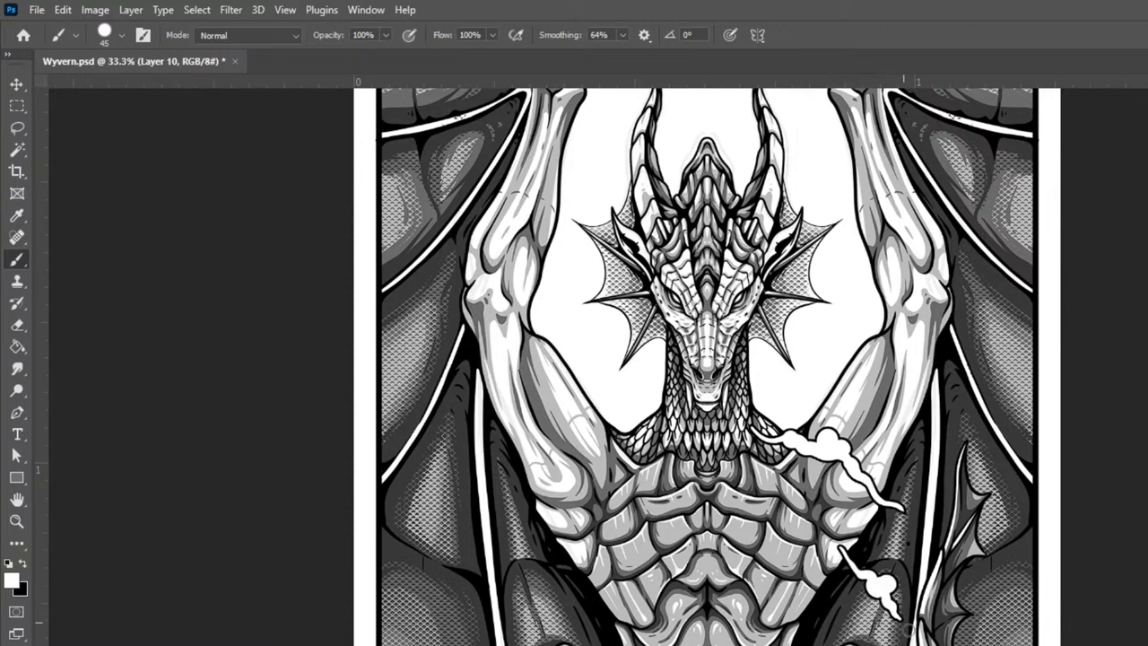
{"action": "left_click_drag", "start_coordinate": [1034, 634], "coordinate": [1075, 535]}
{"action": "mouse_move", "coordinate": [1088, 611]}
{"action": "left_mouse_down"}
{"action": "mouse_move", "coordinate": [1074, 588]}
{"action": "mouse_move", "coordinate": [1062, 600]}
{"action": "mouse_move", "coordinate": [1069, 583]}
{"action": "mouse_move", "coordinate": [1040, 578]}
{"action": "mouse_move", "coordinate": [1058, 599]}
{"action": "mouse_move", "coordinate": [1045, 583]}
{"action": "left_mouse_up"}
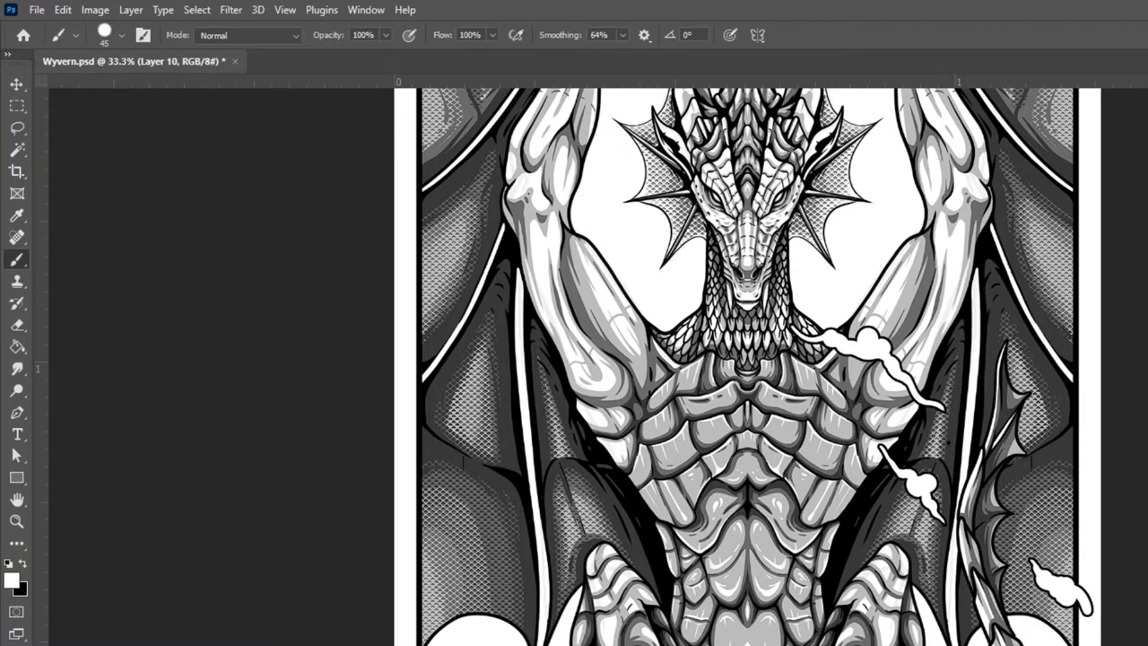
Step: Undo the recent stroke changes and clip Layer 10 to the card shape so the cloud wisps stop at its border
{"action": "key", "text": "ctrl+z"}
{"action": "key", "text": "ctrl+z"}
{"action": "key", "text": "ctrl+z"}
{"action": "key", "text": "ctrl+z"}
{"action": "key", "text": "ctrl+shift+z"}
{"action": "key", "text": "ctrl+alt+g"}
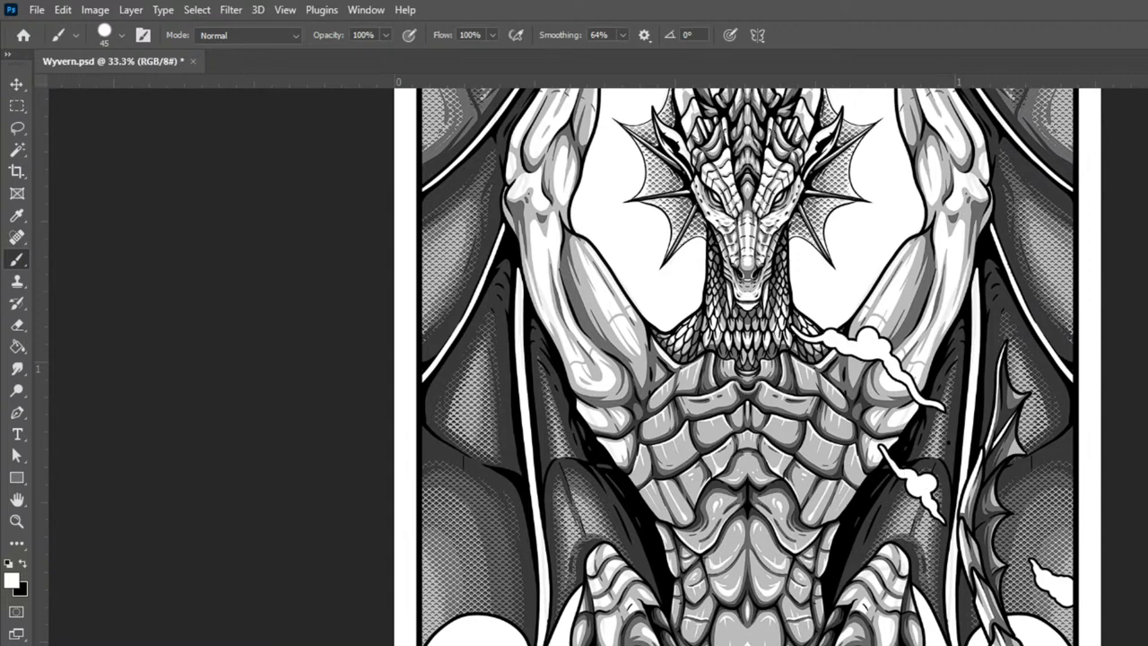
{"action": "key", "text": "ctrl+z"}
Step: Paint two white cloud wisps from the card's left border with the 45-pixel brush, one at the wing's lower edge and one below it
{"action": "left_click_drag", "start_coordinate": [861, 448], "coordinate": [934, 311]}
{"action": "mouse_move", "coordinate": [492, 468]}
{"action": "left_mouse_down"}
{"action": "mouse_move", "coordinate": [548, 525]}
{"action": "mouse_move", "coordinate": [581, 529]}
{"action": "left_mouse_up"}
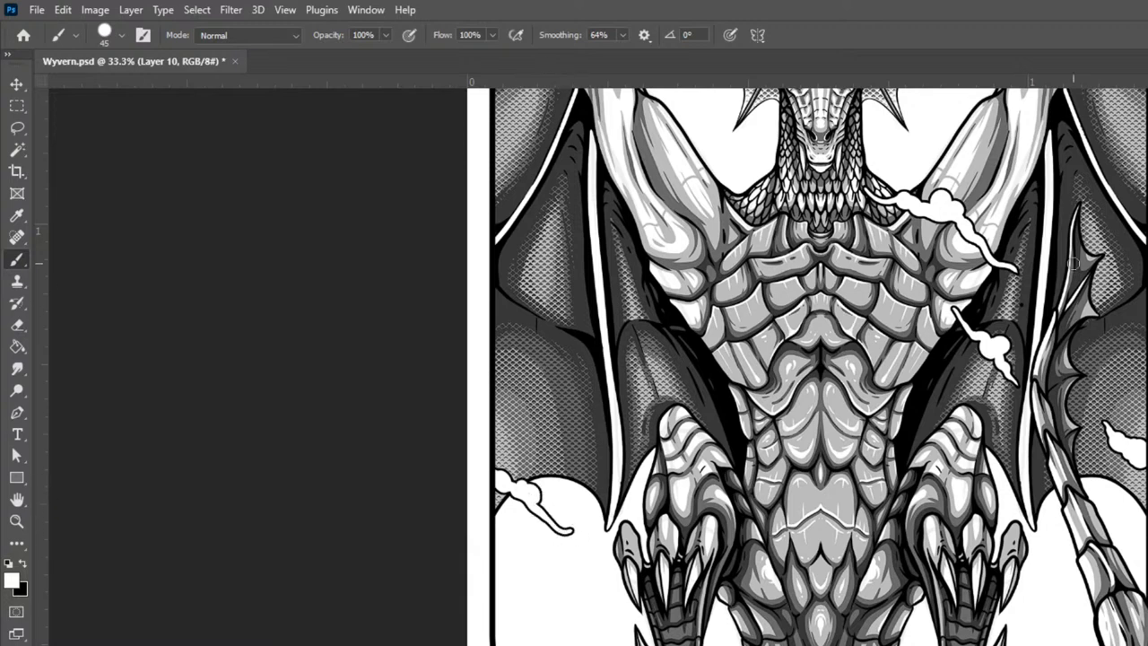
{"action": "left_click_drag", "start_coordinate": [975, 412], "coordinate": [998, 492]}
{"action": "left_click_drag", "start_coordinate": [584, 633], "coordinate": [599, 503]}
{"action": "mouse_move", "coordinate": [542, 541]}
{"action": "left_mouse_down"}
{"action": "mouse_move", "coordinate": [532, 572]}
{"action": "mouse_move", "coordinate": [552, 551]}
{"action": "mouse_move", "coordinate": [527, 553]}
{"action": "mouse_move", "coordinate": [547, 571]}
{"action": "mouse_move", "coordinate": [548, 529]}
{"action": "mouse_move", "coordinate": [527, 572]}
{"action": "mouse_move", "coordinate": [564, 546]}
{"action": "mouse_move", "coordinate": [525, 544]}
{"action": "mouse_move", "coordinate": [532, 564]}
{"action": "mouse_move", "coordinate": [576, 560]}
{"action": "mouse_move", "coordinate": [555, 566]}
{"action": "mouse_move", "coordinate": [581, 589]}
{"action": "mouse_move", "coordinate": [630, 586]}
{"action": "left_mouse_up"}
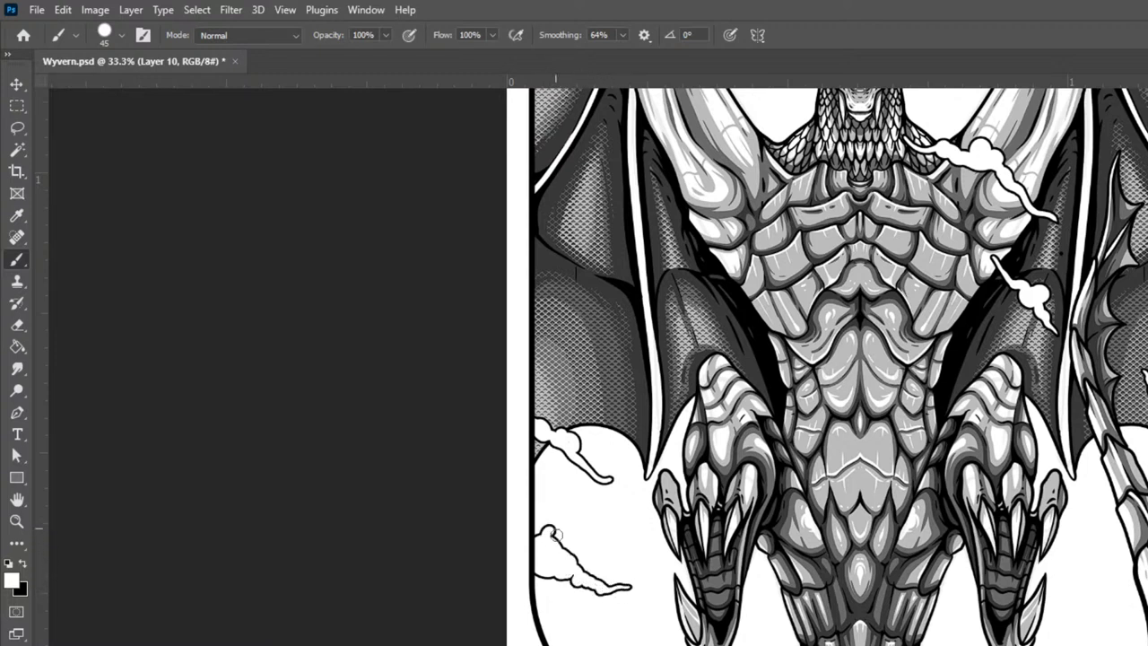
Step: Add an upward-curving tip to the lowest wisp and paint small cloud wisps near the card's lower edge across to the tail side
{"action": "left_click_drag", "start_coordinate": [548, 534], "coordinate": [566, 492]}
{"action": "mouse_move", "coordinate": [536, 620]}
{"action": "left_mouse_down"}
{"action": "mouse_move", "coordinate": [572, 640]}
{"action": "mouse_move", "coordinate": [551, 621]}
{"action": "mouse_move", "coordinate": [545, 637]}
{"action": "left_mouse_up"}
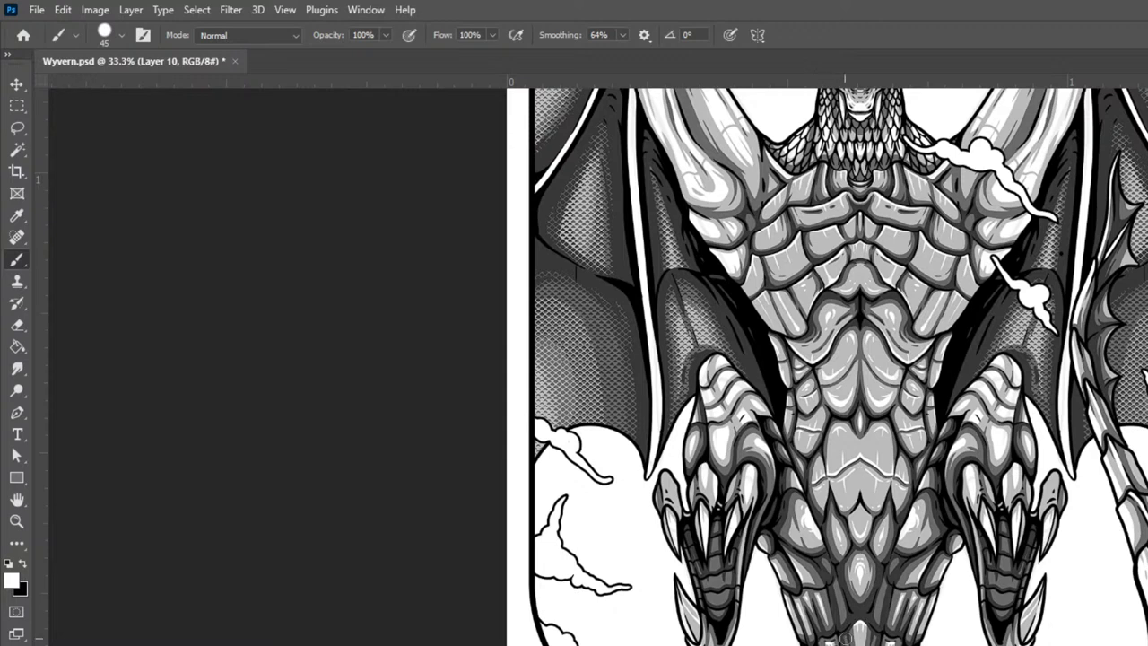
{"action": "left_click_drag", "start_coordinate": [859, 637], "coordinate": [896, 613]}
{"action": "mouse_move", "coordinate": [1068, 645]}
{"action": "left_mouse_down"}
{"action": "mouse_move", "coordinate": [1128, 618]}
{"action": "mouse_move", "coordinate": [1141, 598]}
{"action": "mouse_move", "coordinate": [1147, 606]}
{"action": "left_mouse_up"}
Step: Paint small cloud wisps with the 45-pixel brush on the left mid wing, from the inner wing to the chest, and on the upper chest
{"action": "left_click_drag", "start_coordinate": [1009, 382], "coordinate": [1060, 462]}
{"action": "mouse_move", "coordinate": [574, 312]}
{"action": "left_mouse_down"}
{"action": "mouse_move", "coordinate": [590, 327]}
{"action": "mouse_move", "coordinate": [619, 324]}
{"action": "left_mouse_up"}
{"action": "mouse_move", "coordinate": [740, 324]}
{"action": "left_mouse_down"}
{"action": "mouse_move", "coordinate": [734, 348]}
{"action": "mouse_move", "coordinate": [729, 370]}
{"action": "mouse_move", "coordinate": [802, 298]}
{"action": "left_mouse_up"}
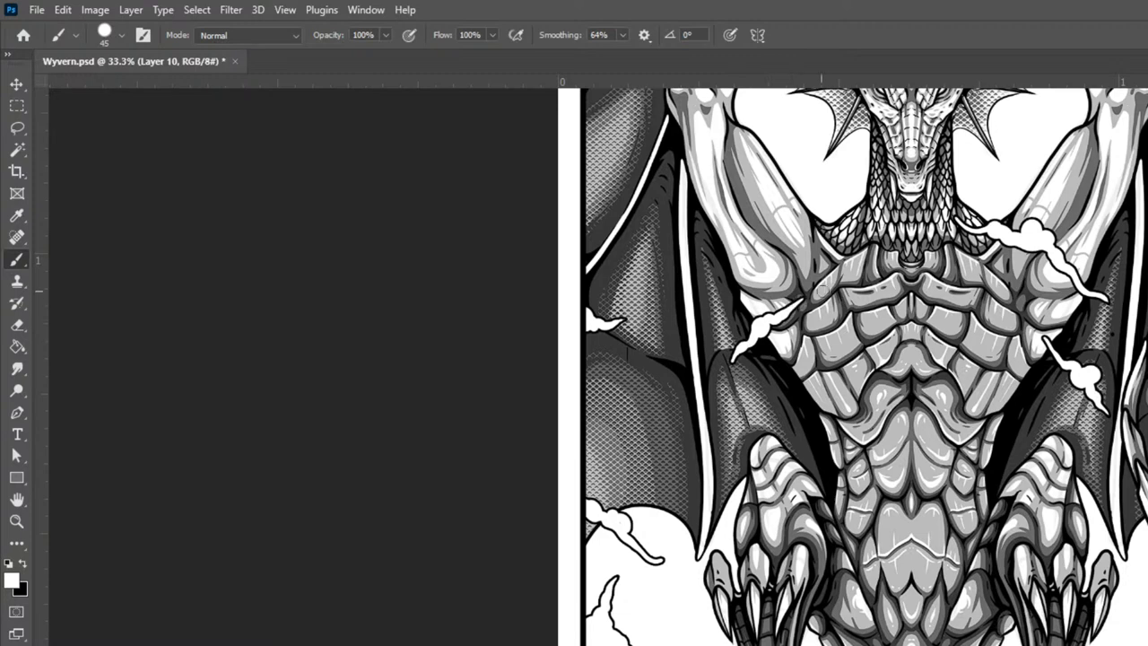
{"action": "scroll", "coordinate": [1042, 266], "scroll_direction": "up", "scroll_amount": 2}
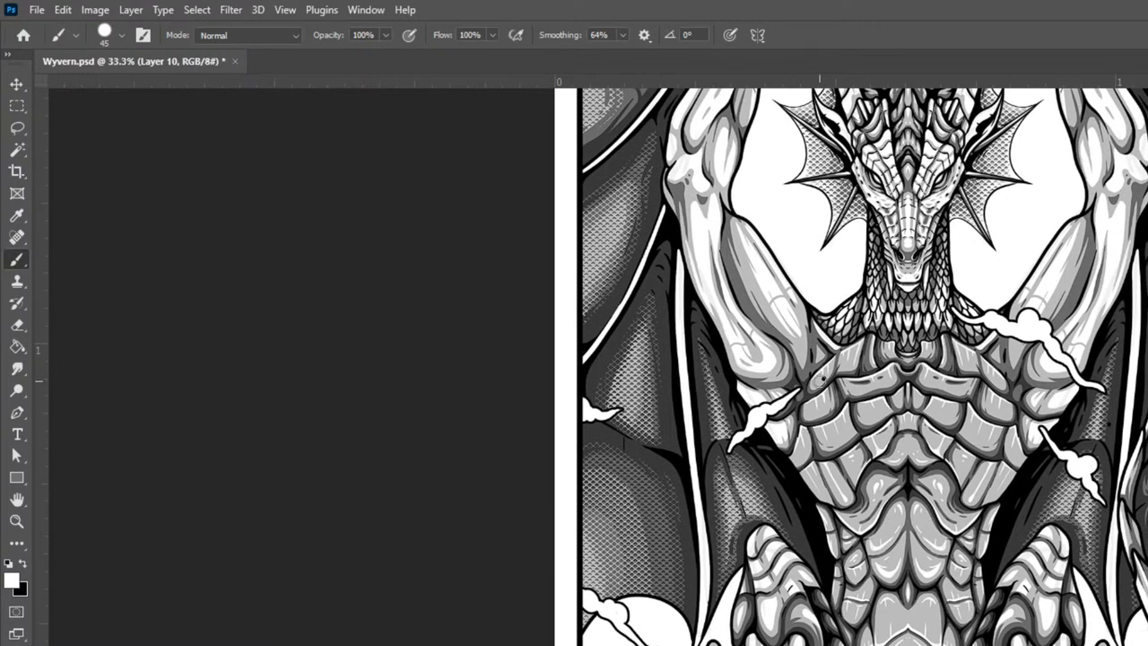
{"action": "left_click_drag", "start_coordinate": [826, 376], "coordinate": [849, 365]}
Step: Paint cloud wisps with an 80-pixel brush across both arms and outer wings, plus smaller ones near the card's upper corners and left forearm
{"action": "key", "text": "ctrl+minus"}
{"action": "key", "text": "ctrl+minus"}
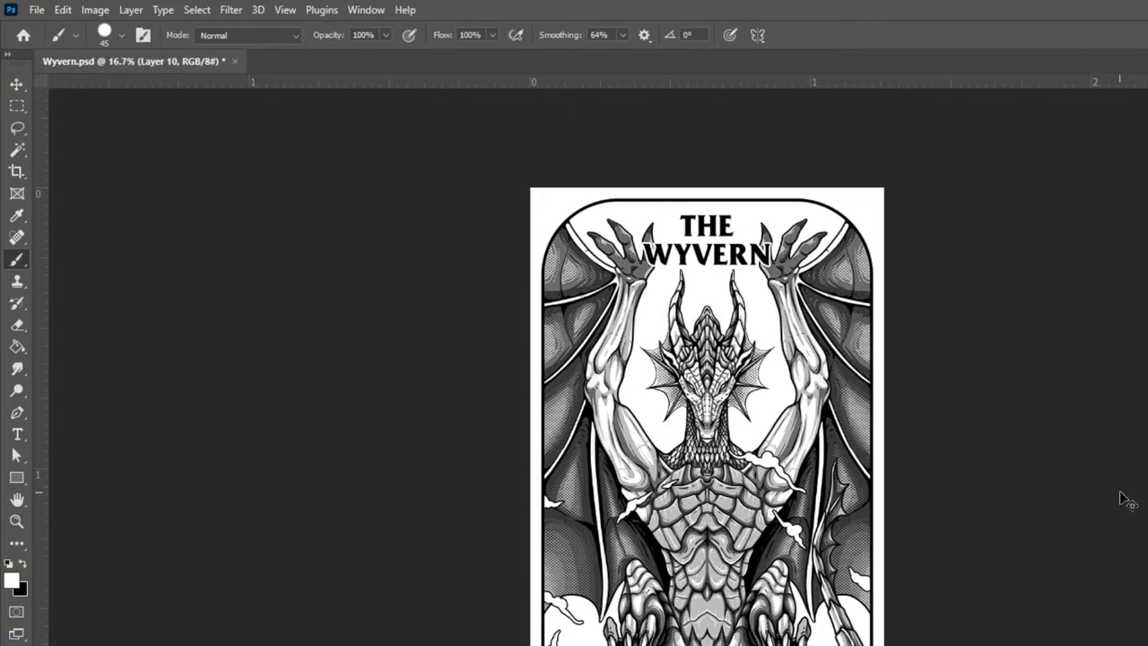
{"action": "mouse_move", "coordinate": [541, 375]}
{"action": "left_mouse_down"}
{"action": "mouse_move", "coordinate": [576, 395]}
{"action": "mouse_move", "coordinate": [552, 357]}
{"action": "mouse_move", "coordinate": [578, 395]}
{"action": "mouse_move", "coordinate": [625, 395]}
{"action": "mouse_move", "coordinate": [662, 434]}
{"action": "left_mouse_up"}
{"action": "mouse_move", "coordinate": [773, 420]}
{"action": "left_mouse_down"}
{"action": "mouse_move", "coordinate": [782, 398]}
{"action": "mouse_move", "coordinate": [780, 411]}
{"action": "mouse_move", "coordinate": [805, 408]}
{"action": "mouse_move", "coordinate": [871, 355]}
{"action": "mouse_move", "coordinate": [877, 367]}
{"action": "left_mouse_up"}
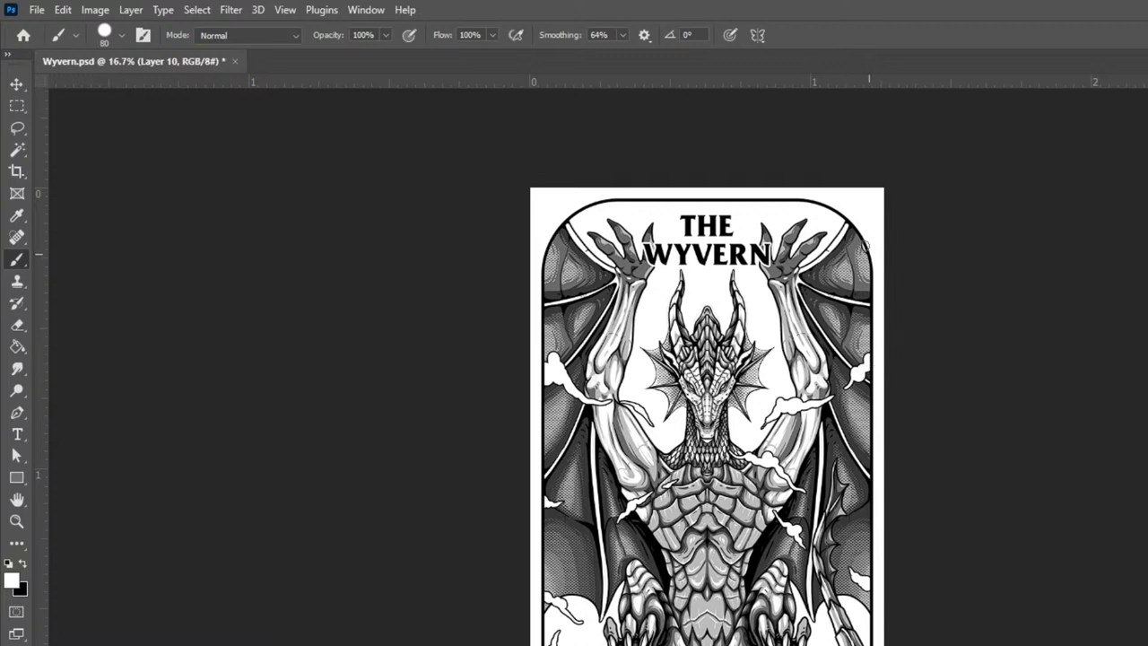
{"action": "left_click_drag", "start_coordinate": [855, 266], "coordinate": [849, 283]}
{"action": "mouse_move", "coordinate": [544, 271]}
{"action": "left_mouse_down"}
{"action": "mouse_move", "coordinate": [547, 284]}
{"action": "mouse_move", "coordinate": [662, 332]}
{"action": "left_mouse_up"}
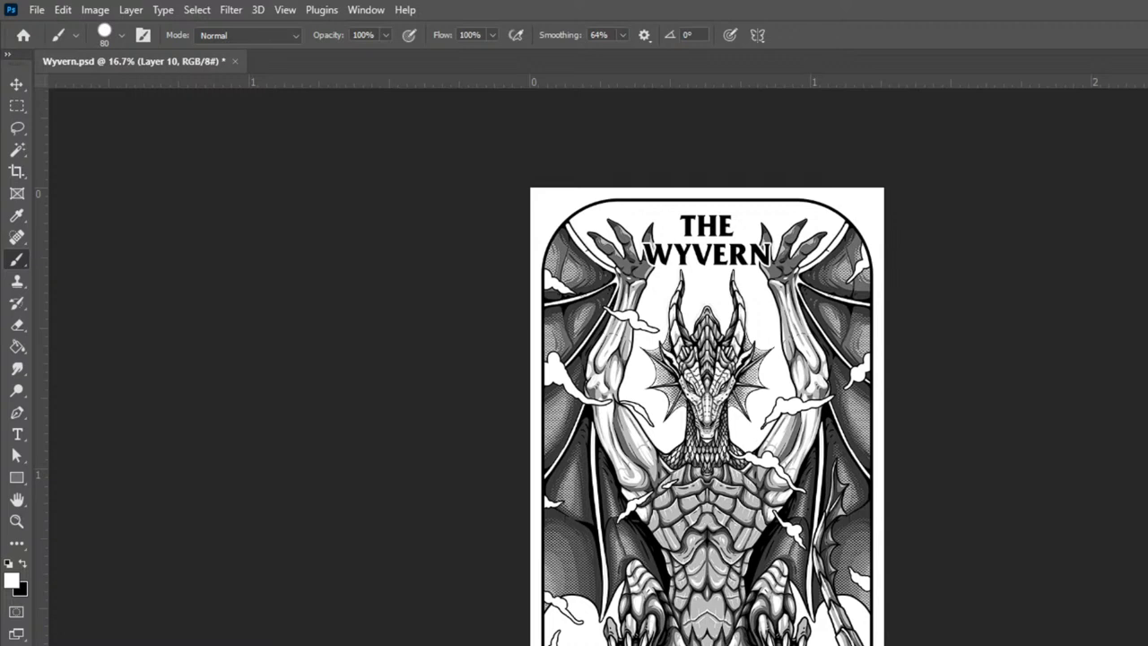
Step: Duplicate Layer 10, clip the copy to the card shape and enlarge the brush to 200 pixels
{"action": "key", "text": "ctrl+j"}
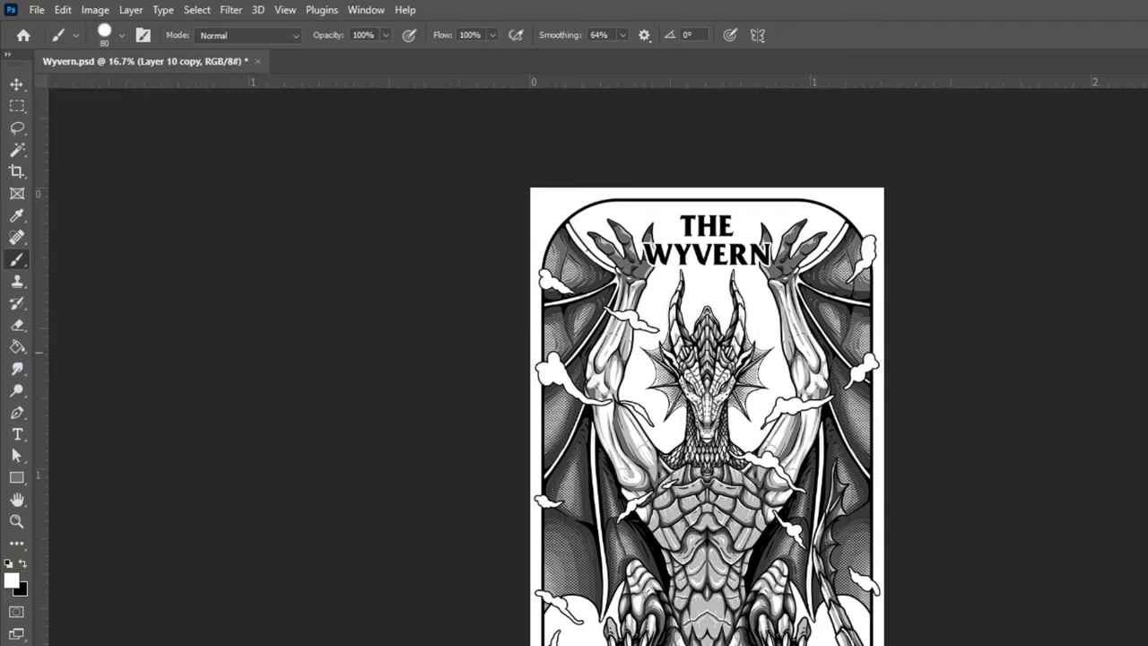
{"action": "key", "text": "ctrl+alt+g"}
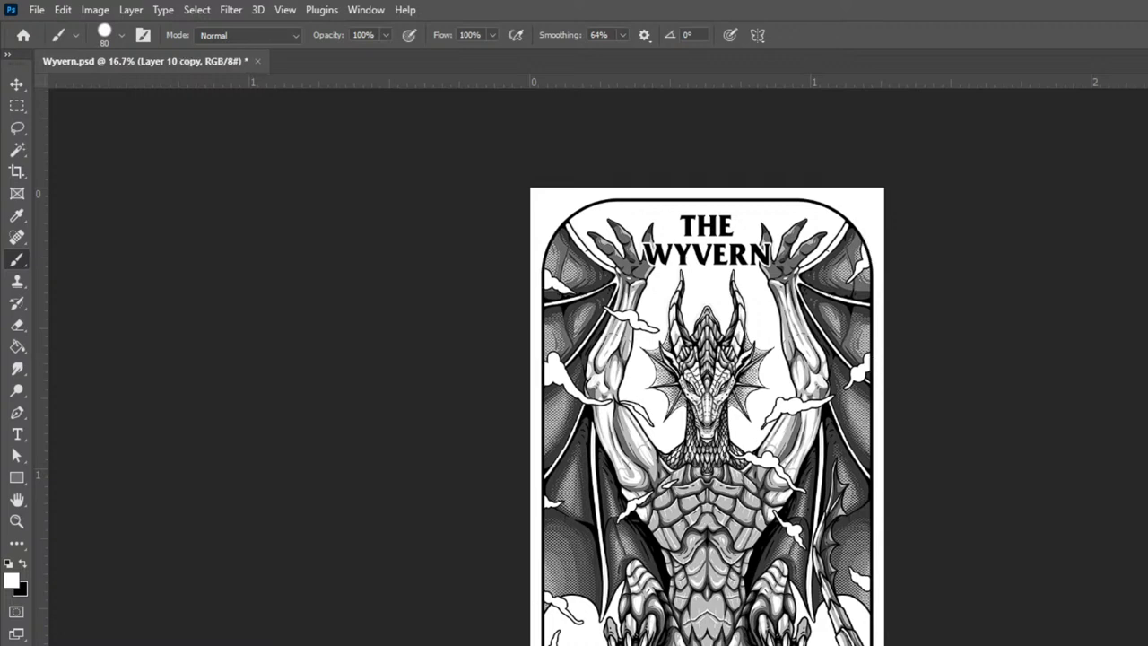
{"action": "key", "text": "bracketright"}
{"action": "key", "text": "bracketright"}
{"action": "key", "text": "bracketright"}
{"action": "key", "text": "bracketright"}
{"action": "key", "text": "bracketright"}
{"action": "key", "text": "bracketright"}
{"action": "key", "text": "alt+bracketleft"}
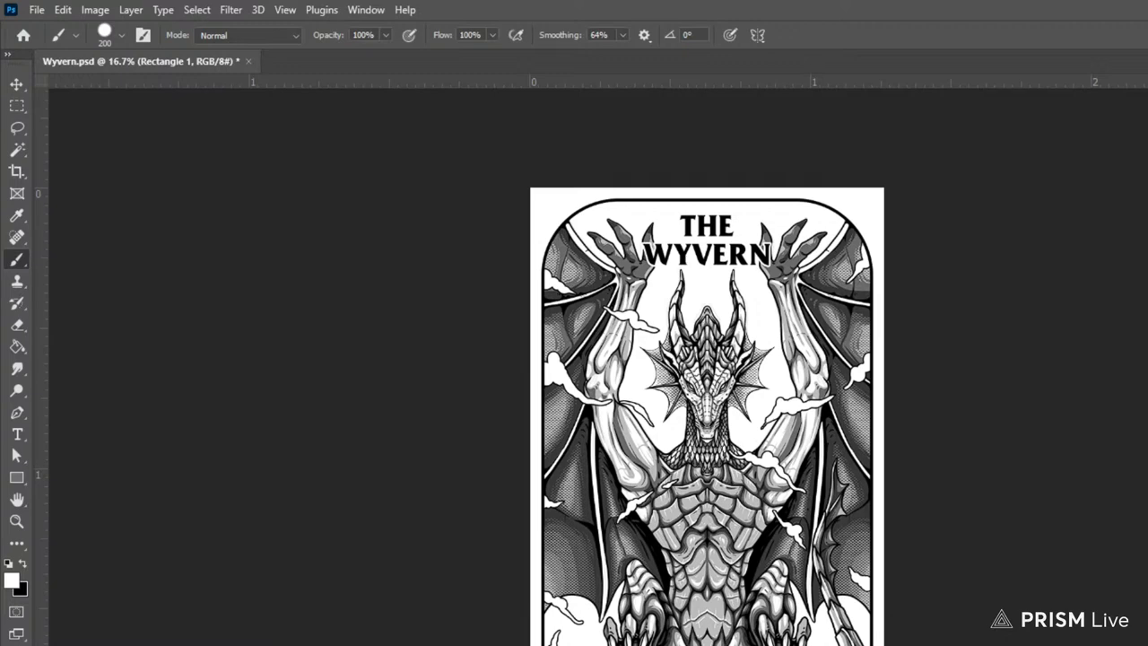
{"action": "key", "text": "ctrl+plus"}
{"action": "key", "text": "ctrl+plus"}
{"action": "key", "text": "alt+bracketleft"}
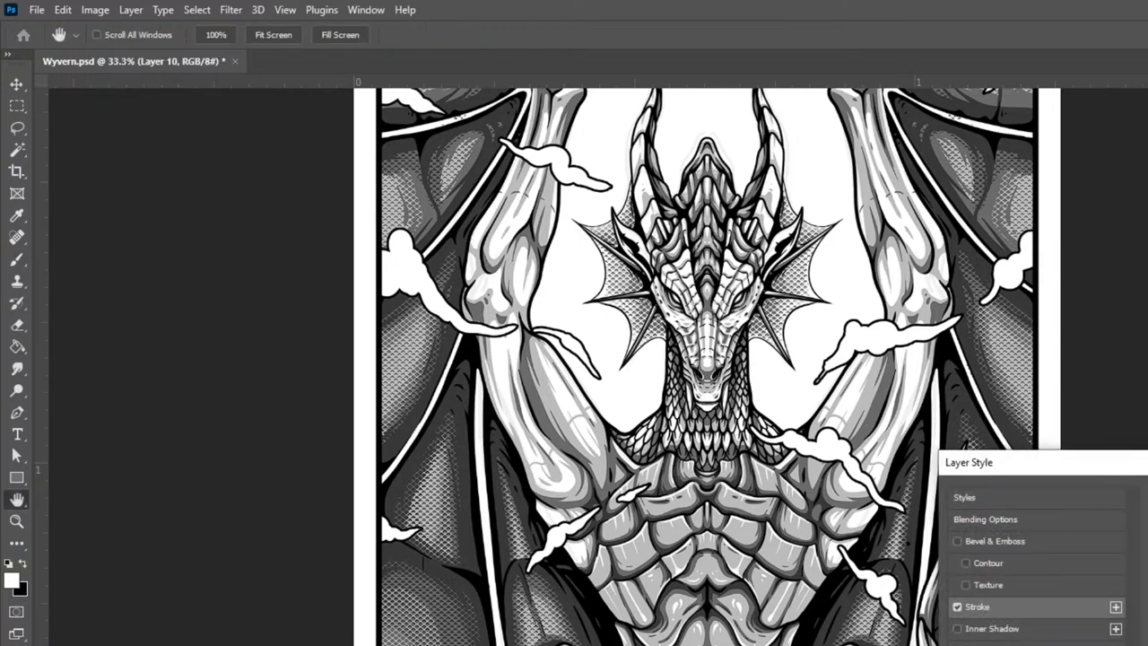
{"action": "left_click", "coordinate": [991, 645]}
{"action": "left_click", "coordinate": [1147, 529]}
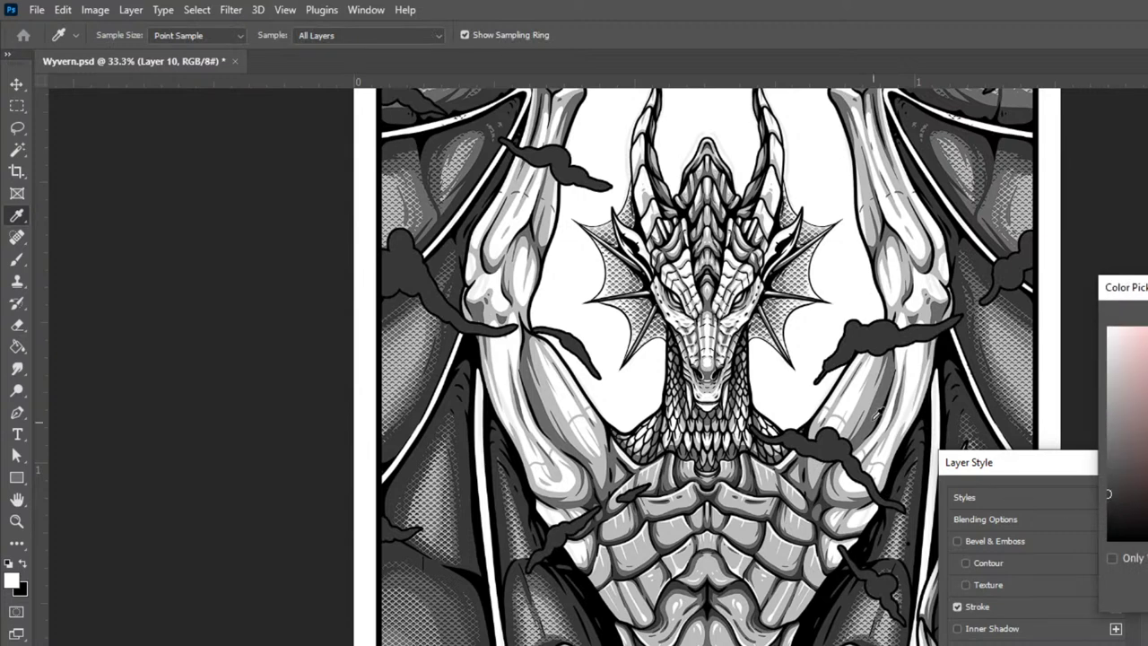
{"action": "left_click", "coordinate": [868, 394]}
{"action": "left_click", "coordinate": [873, 385]}
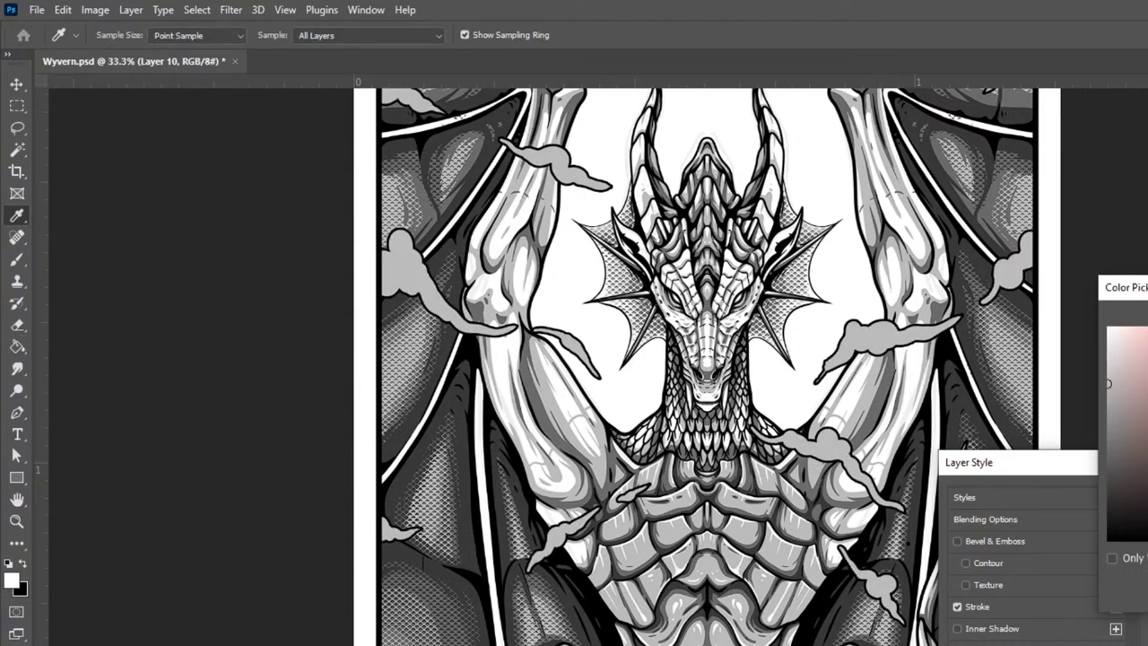
{"action": "key", "text": "Escape"}
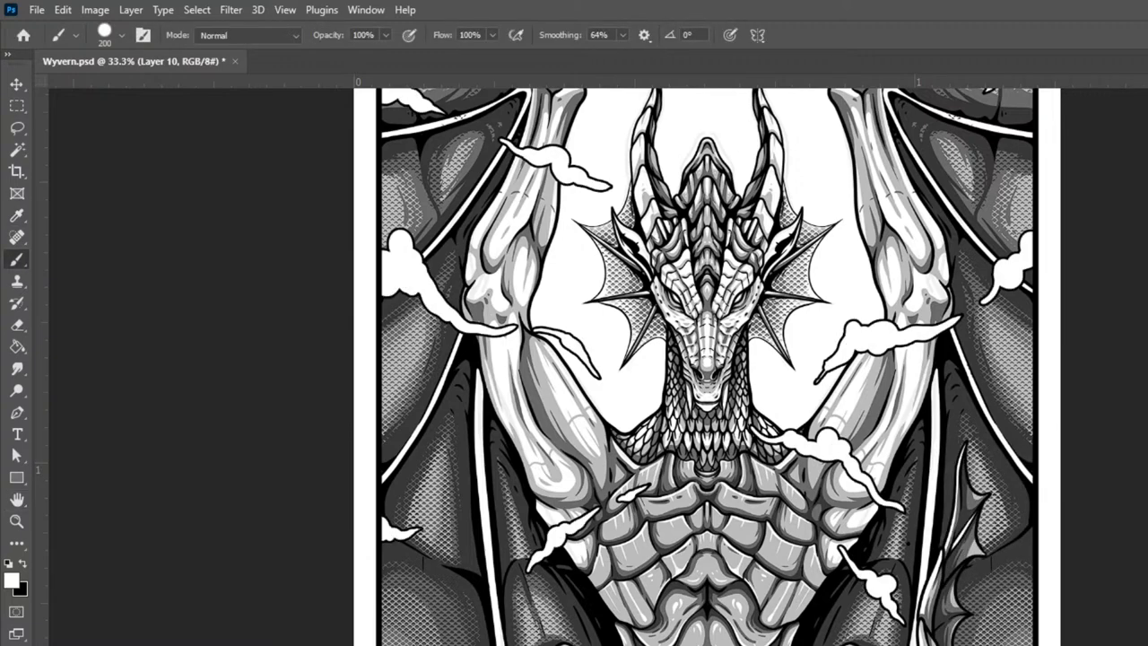
Step: Paint larger white cloud puffs on Layer 10 with the 200-pixel brush around the wisp at the left wing's lower edge
{"action": "key", "text": "ctrl+minus"}
{"action": "key", "text": "ctrl+minus"}
{"action": "key", "text": "ctrl+minus"}
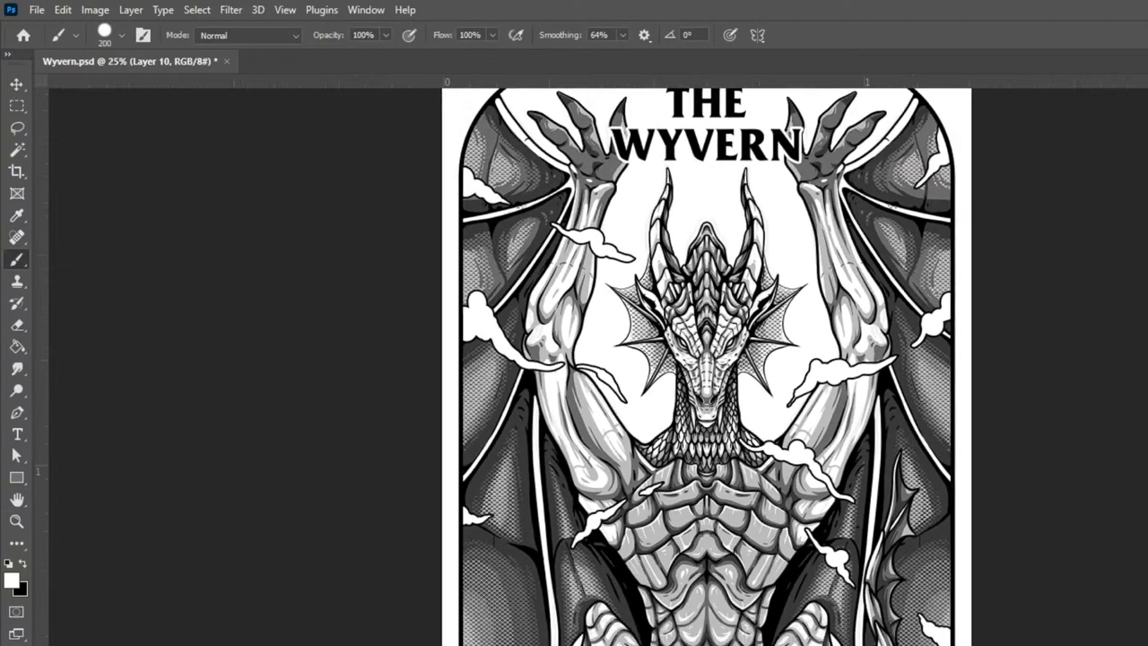
{"action": "key", "text": "ctrl+plus"}
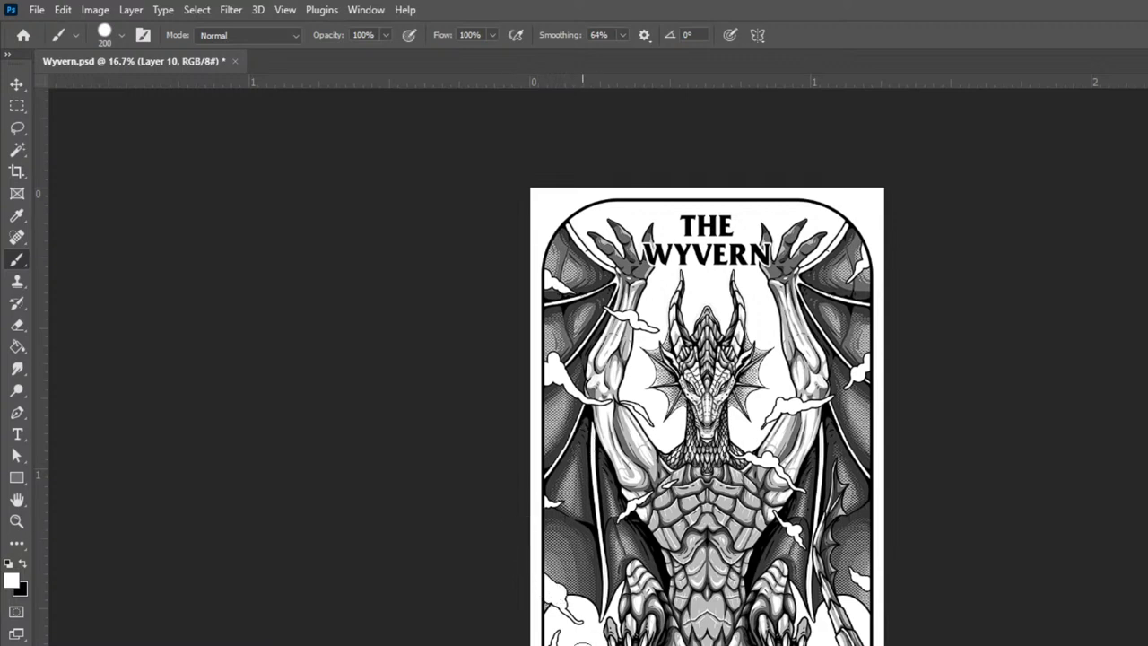
Step: Add a rounded puff with an 80-pixel brush to the wisp on the right wing by the card border, and check the whole card
{"action": "key", "text": "bracketleft"}
{"action": "key", "text": "bracketleft"}
{"action": "key", "text": "bracketleft"}
{"action": "key", "text": "bracketleft"}
{"action": "key", "text": "bracketleft"}
{"action": "key", "text": "bracketleft"}
{"action": "mouse_move", "coordinate": [869, 355]}
{"action": "left_mouse_down"}
{"action": "mouse_move", "coordinate": [858, 356]}
{"action": "mouse_move", "coordinate": [874, 366]}
{"action": "mouse_move", "coordinate": [868, 347]}
{"action": "mouse_move", "coordinate": [885, 356]}
{"action": "mouse_move", "coordinate": [860, 346]}
{"action": "mouse_move", "coordinate": [868, 360]}
{"action": "left_mouse_up"}
{"action": "key", "text": "ctrl+minus"}
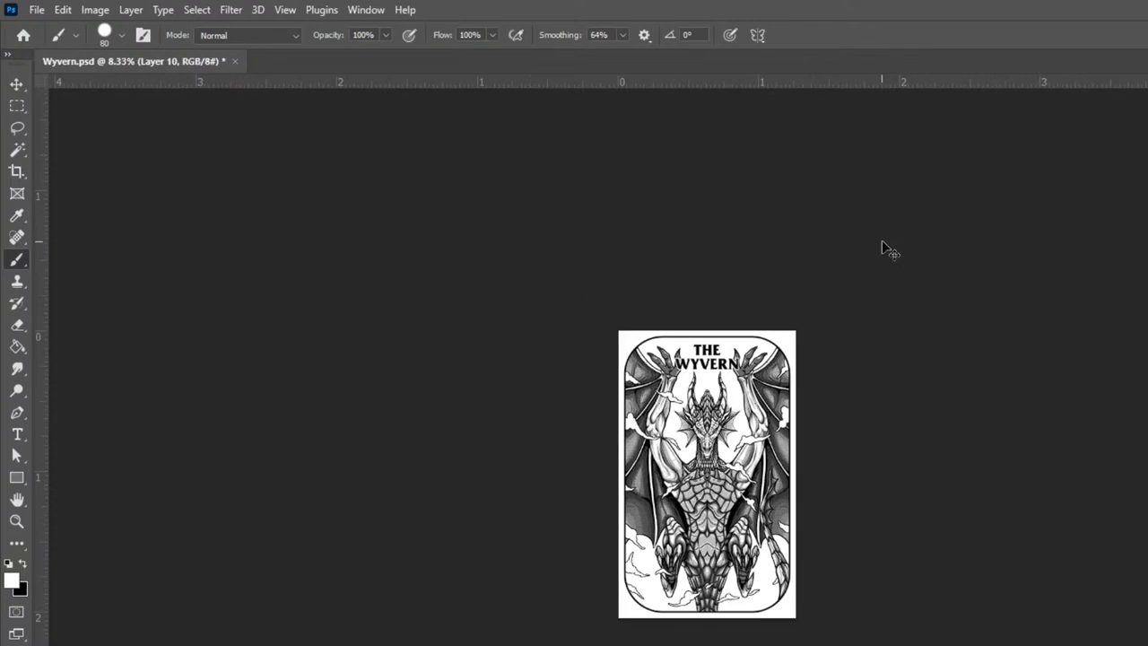
{"action": "key", "text": "ctrl+plus"}
{"action": "key", "text": "ctrl+plus"}
{"action": "key", "text": "ctrl+plus"}
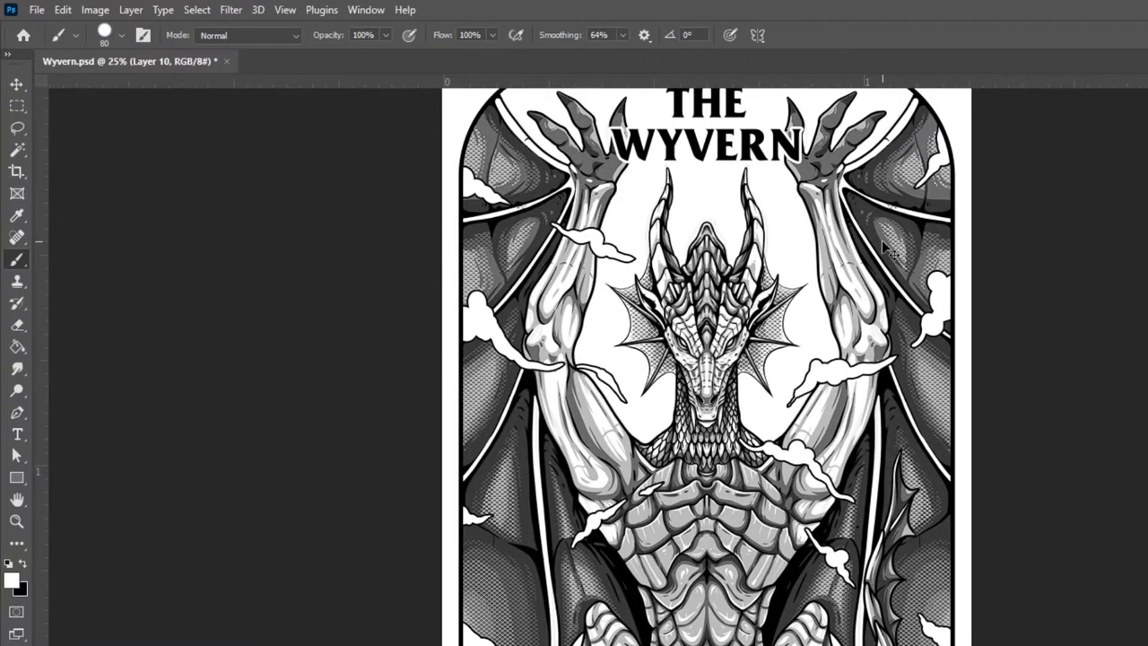
{"action": "key", "text": "ctrl+minus"}
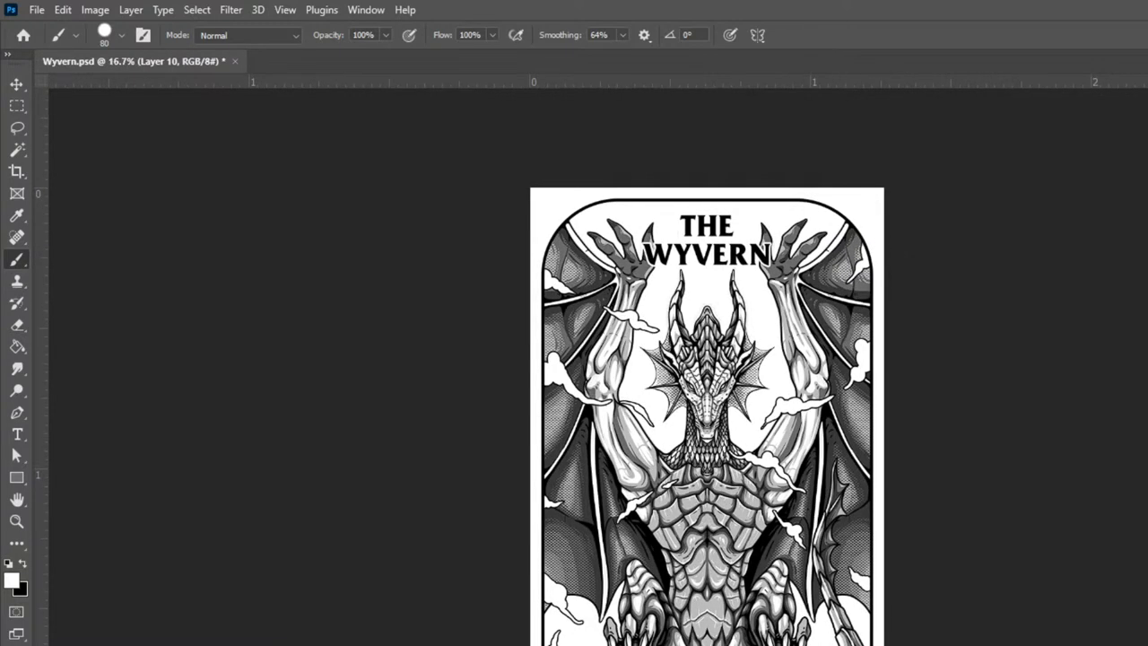
Step: Hide and show the cloud wisps to compare the card with and without them, and make Group 1 copy active
{"action": "key", "text": "alt+bracketleft"}
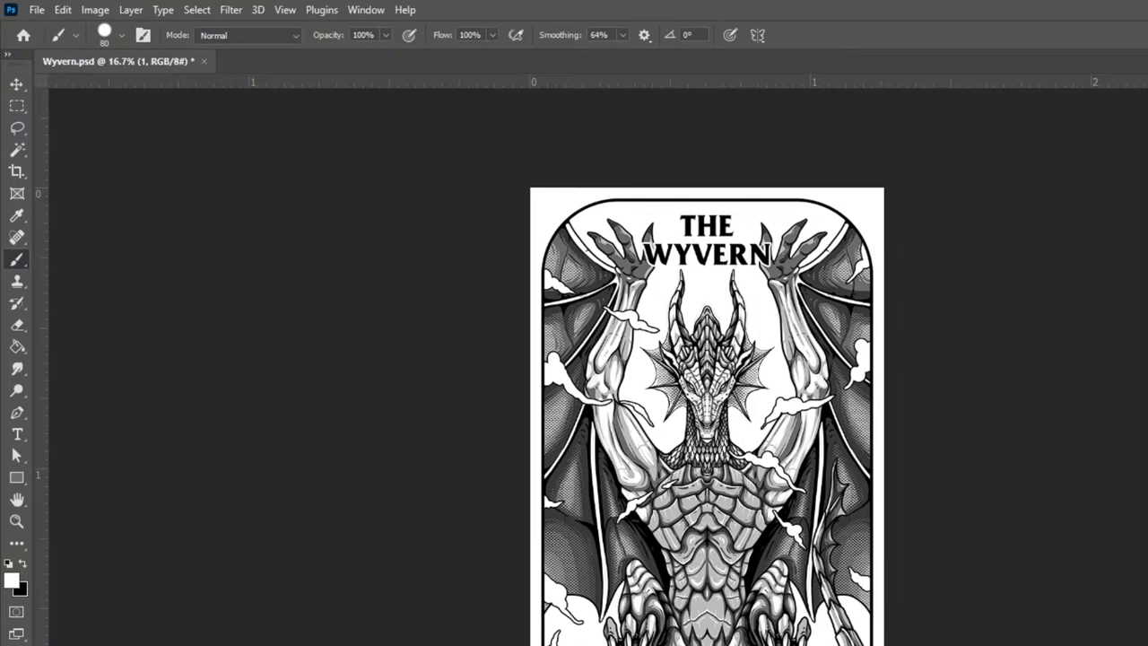
{"action": "key", "text": "ctrl+comma"}
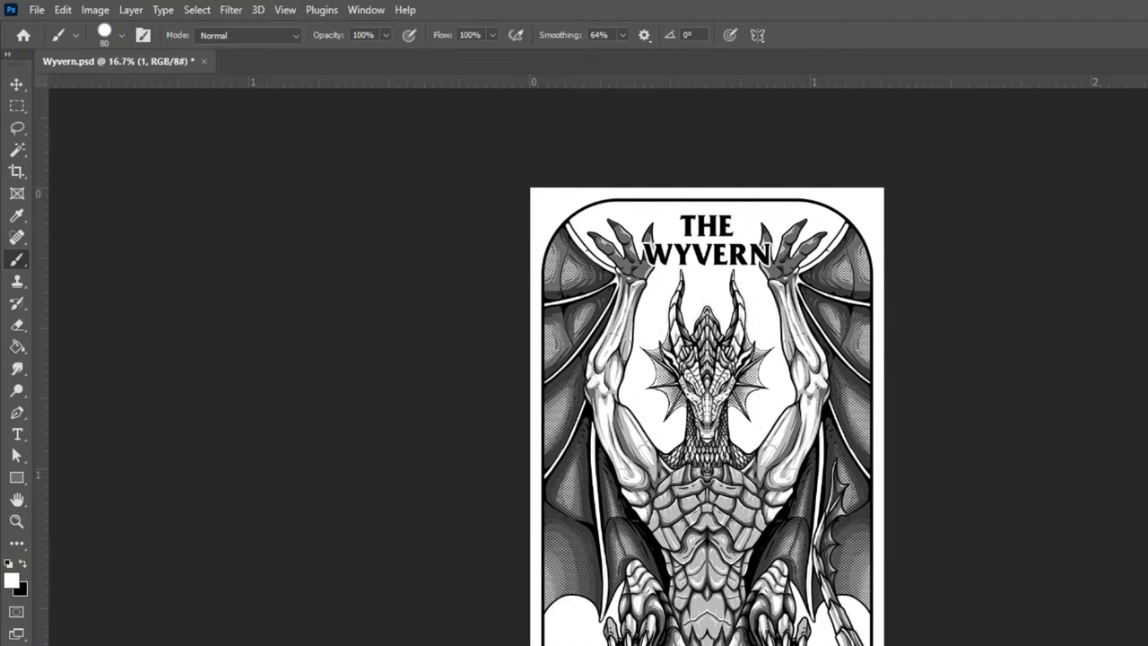
{"action": "key", "text": "ctrl+comma"}
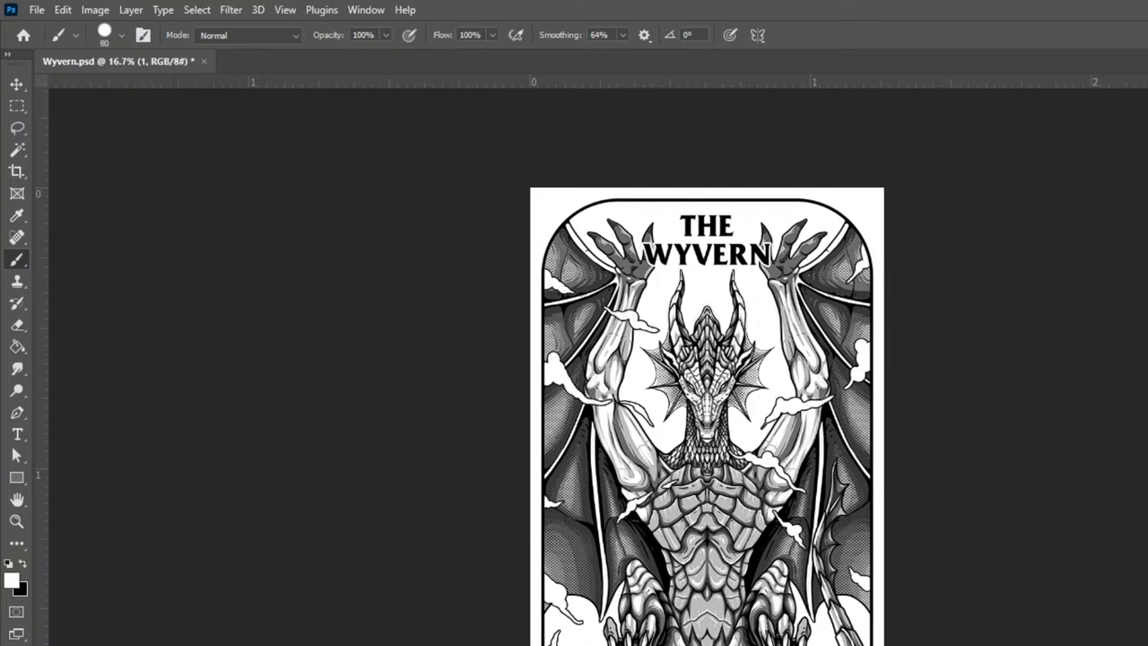
{"action": "key", "text": "alt+bracketleft"}
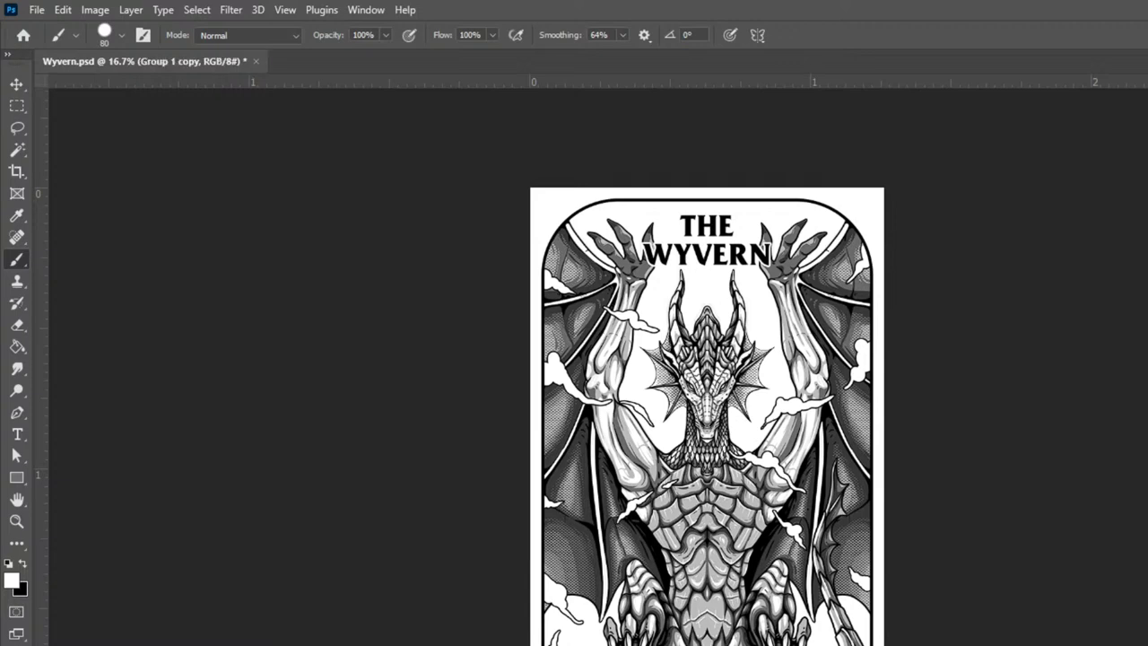